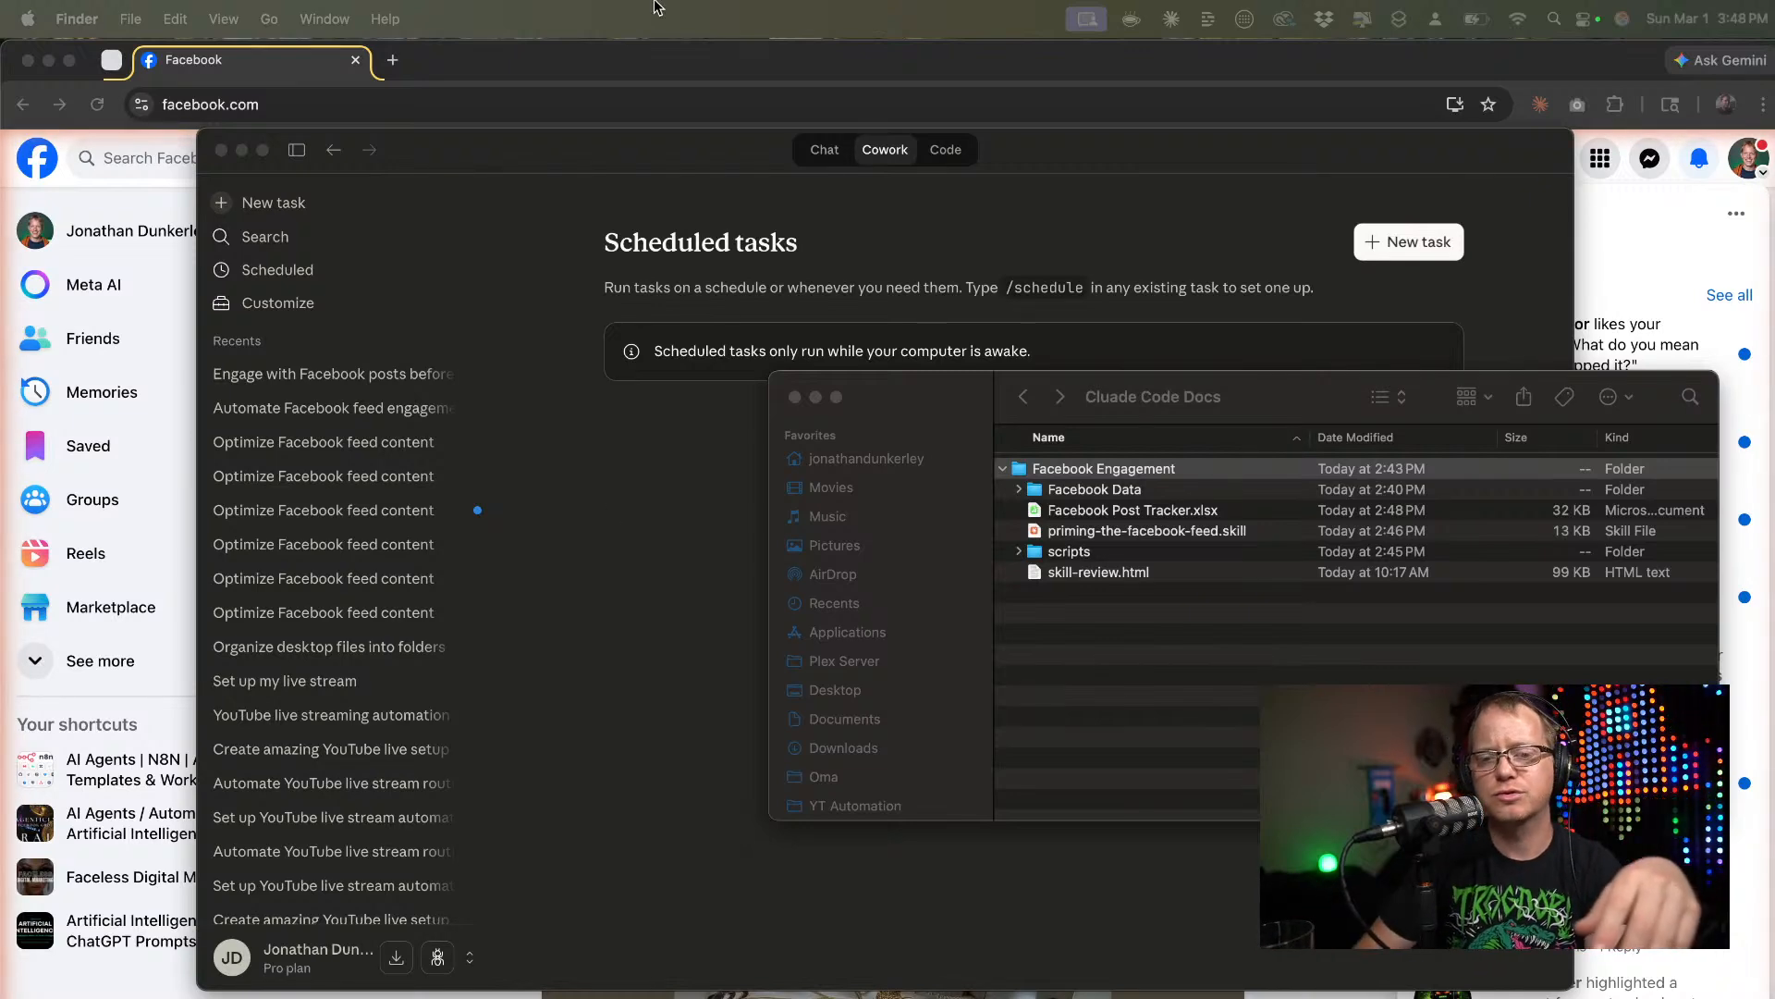
Switch to Chrome, open aiprofitchecklist.com in a new tab, and dismiss its checklist sign-up popup.
left_click(541, 59)
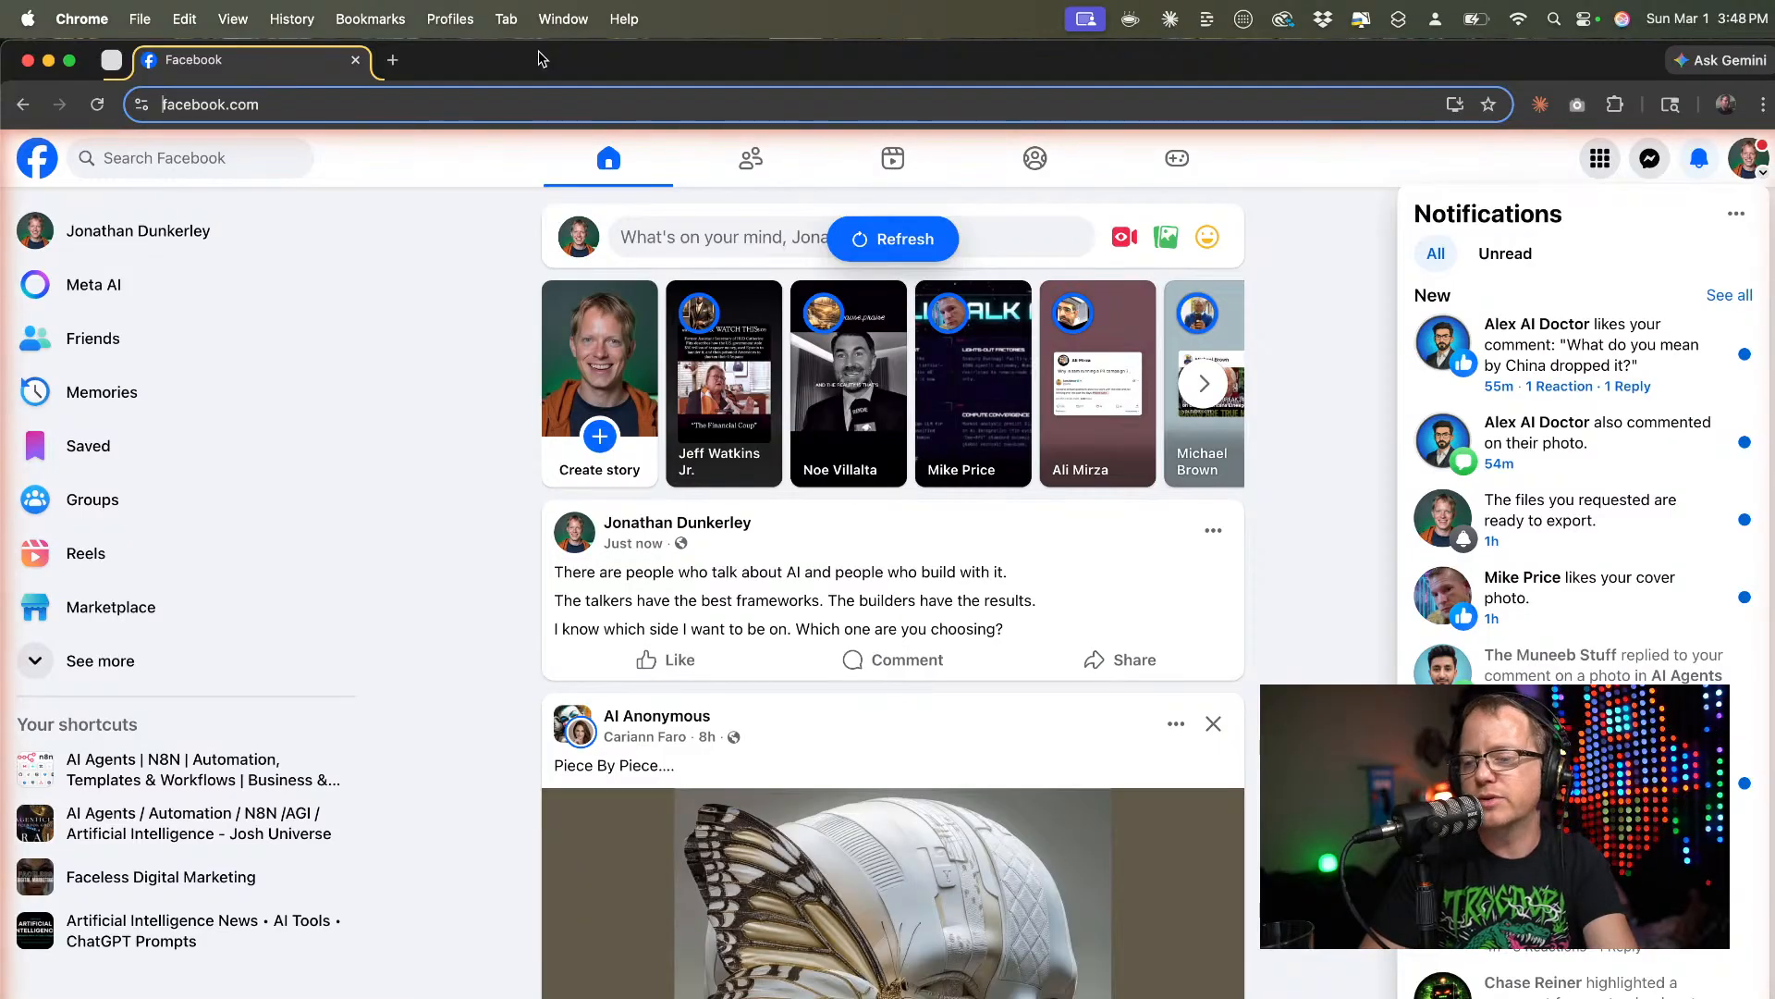
key("super+t")
type("aiprofitchecklist.com")
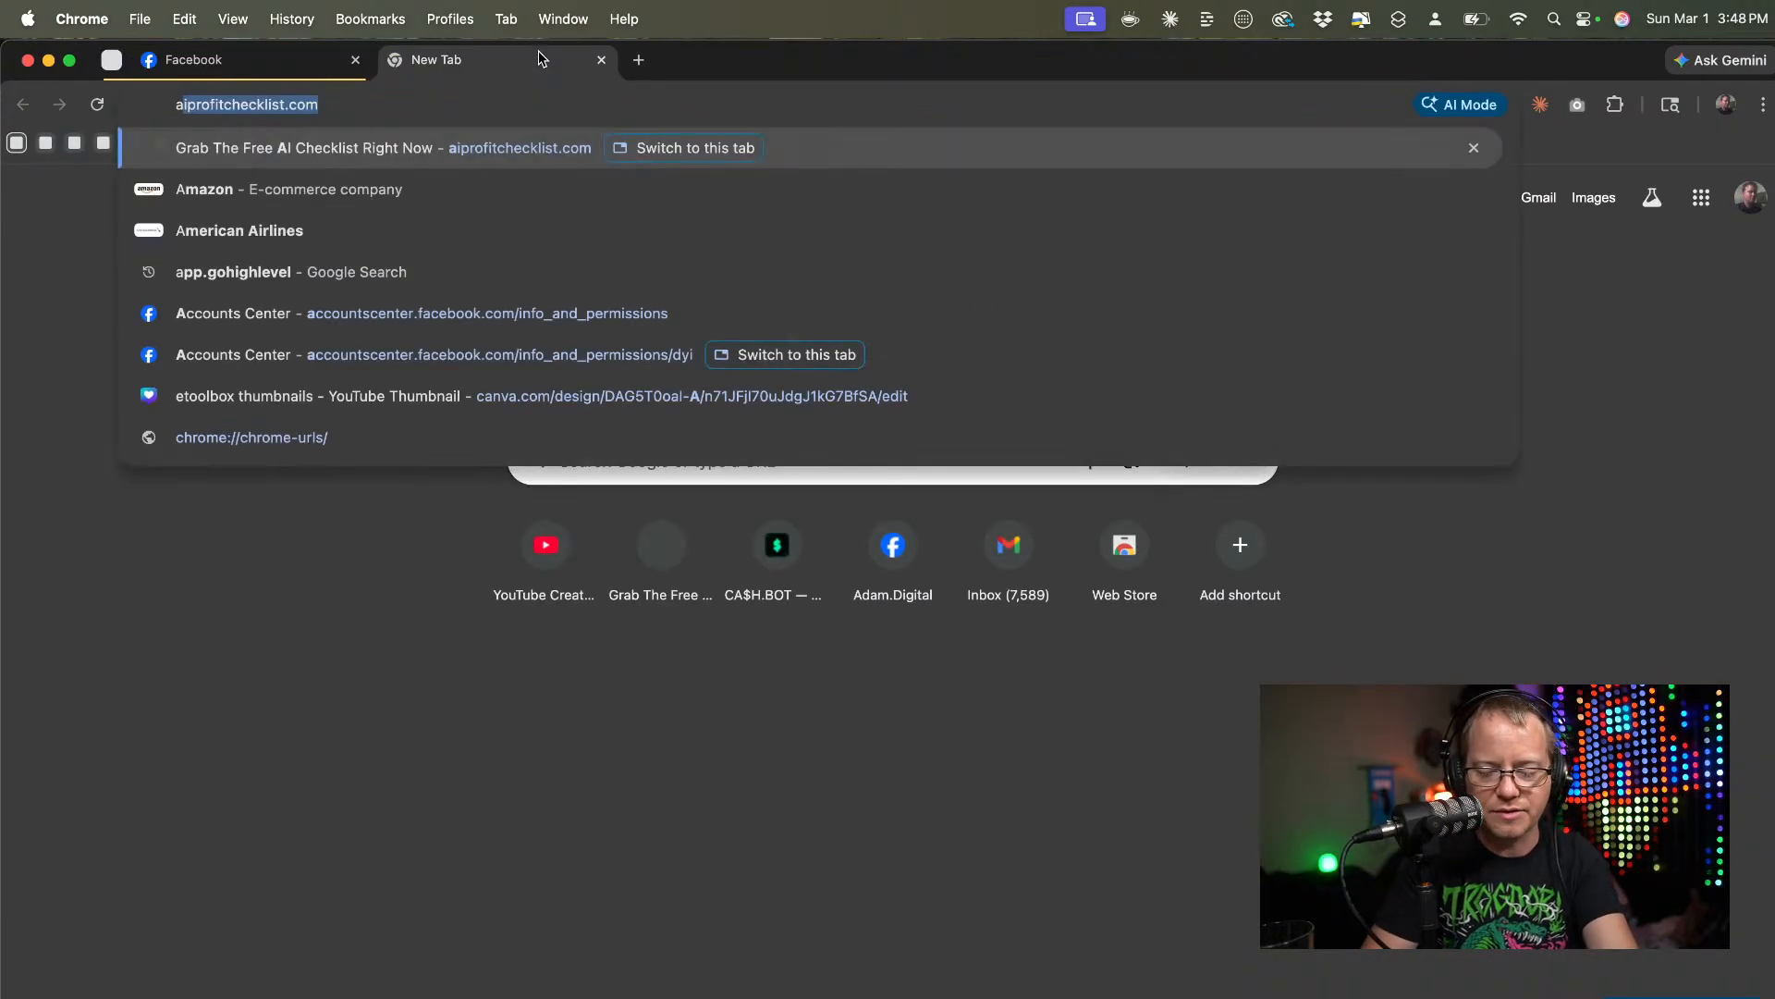
key("Return")
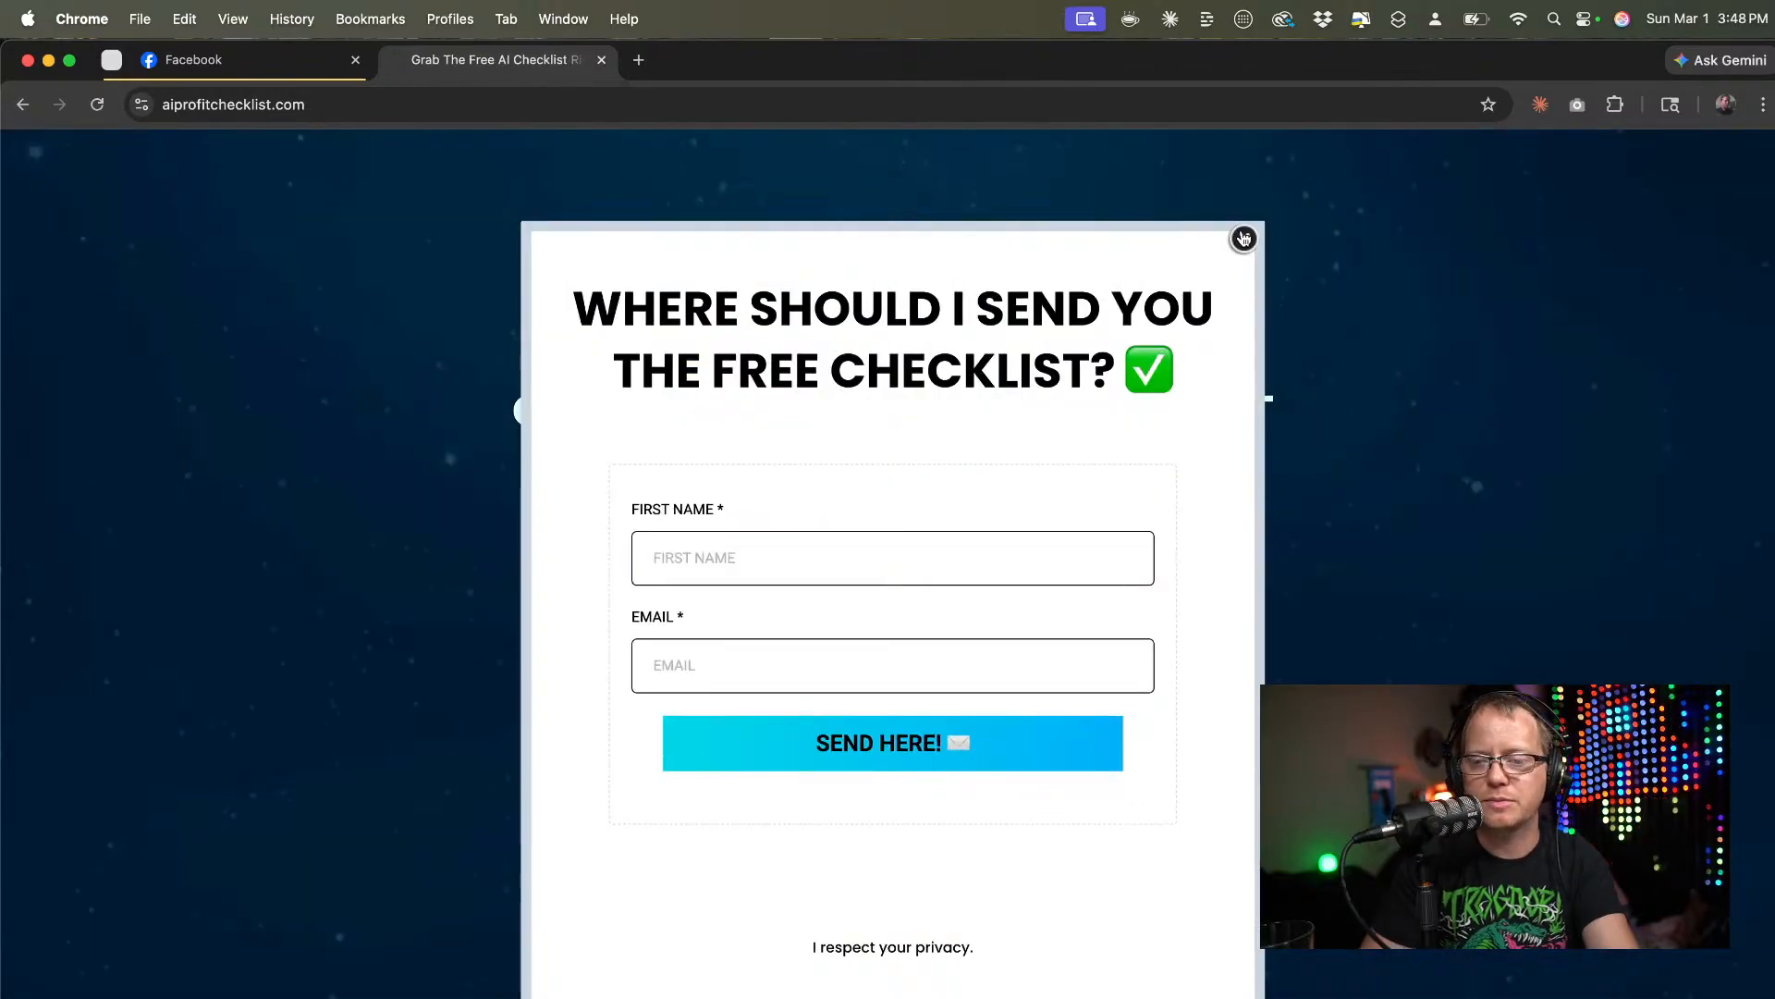
left_click(1244, 240)
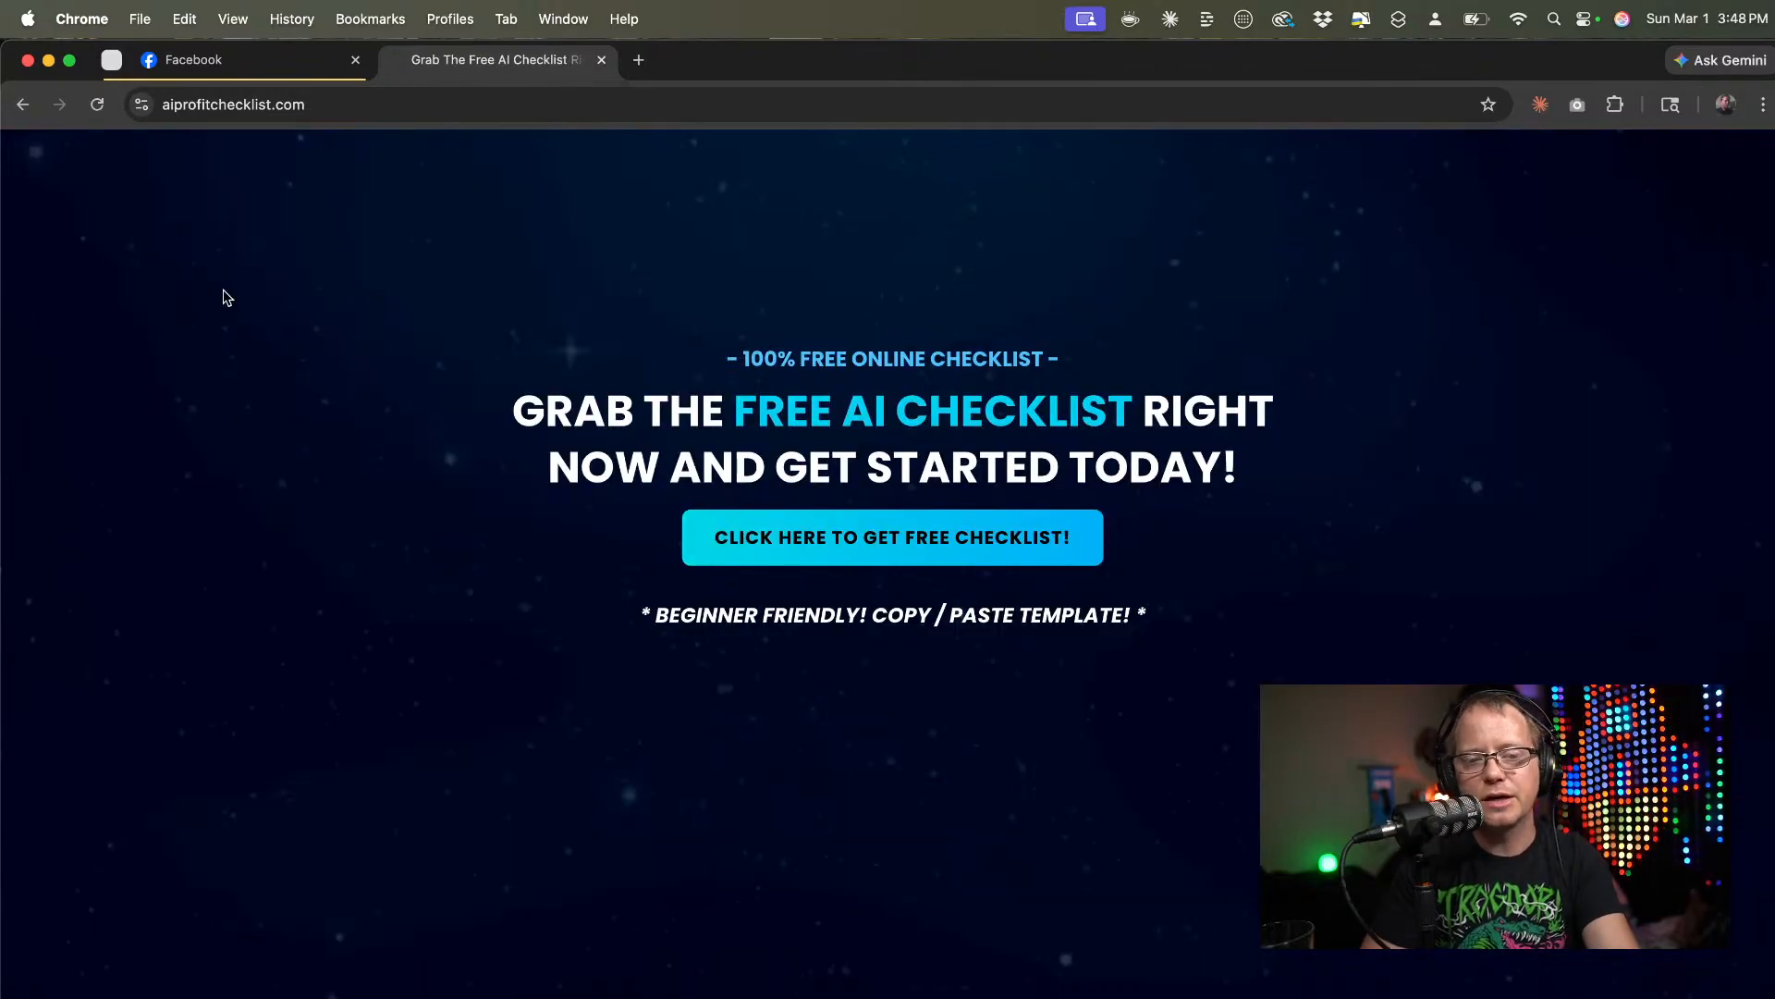
Return to Facebook, reload the feed, and open the account's own profile page.
left_click(197, 62)
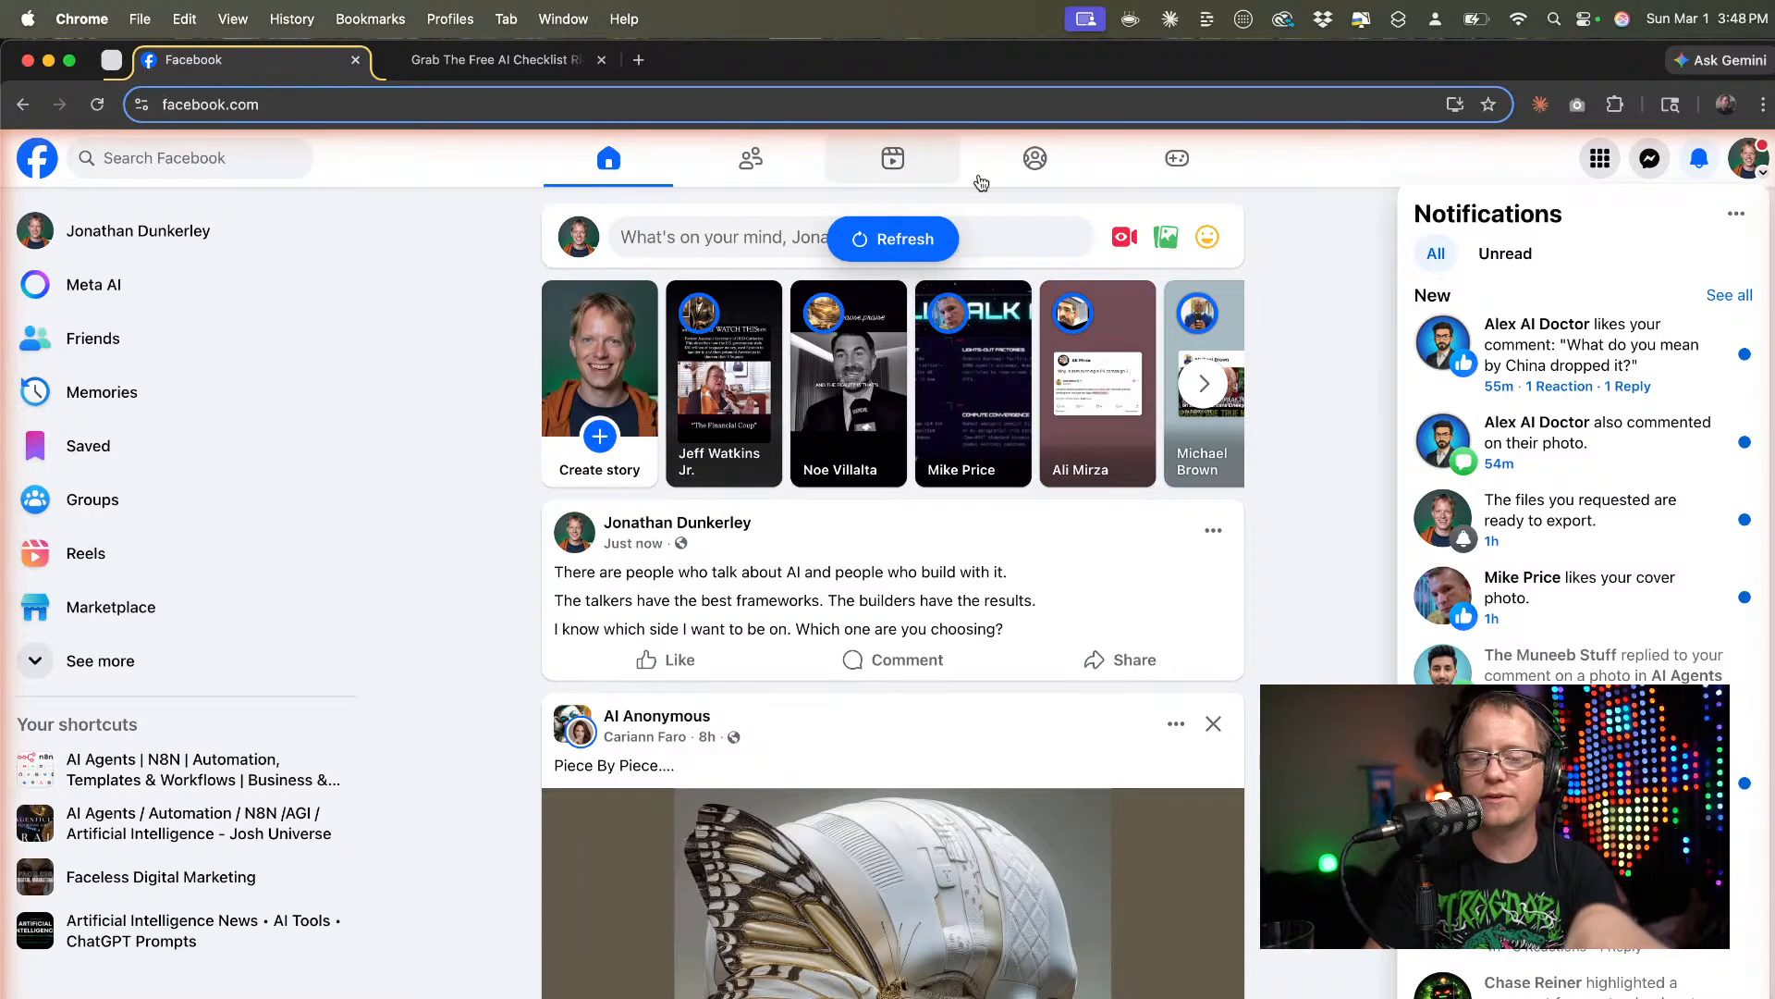
key("super+r")
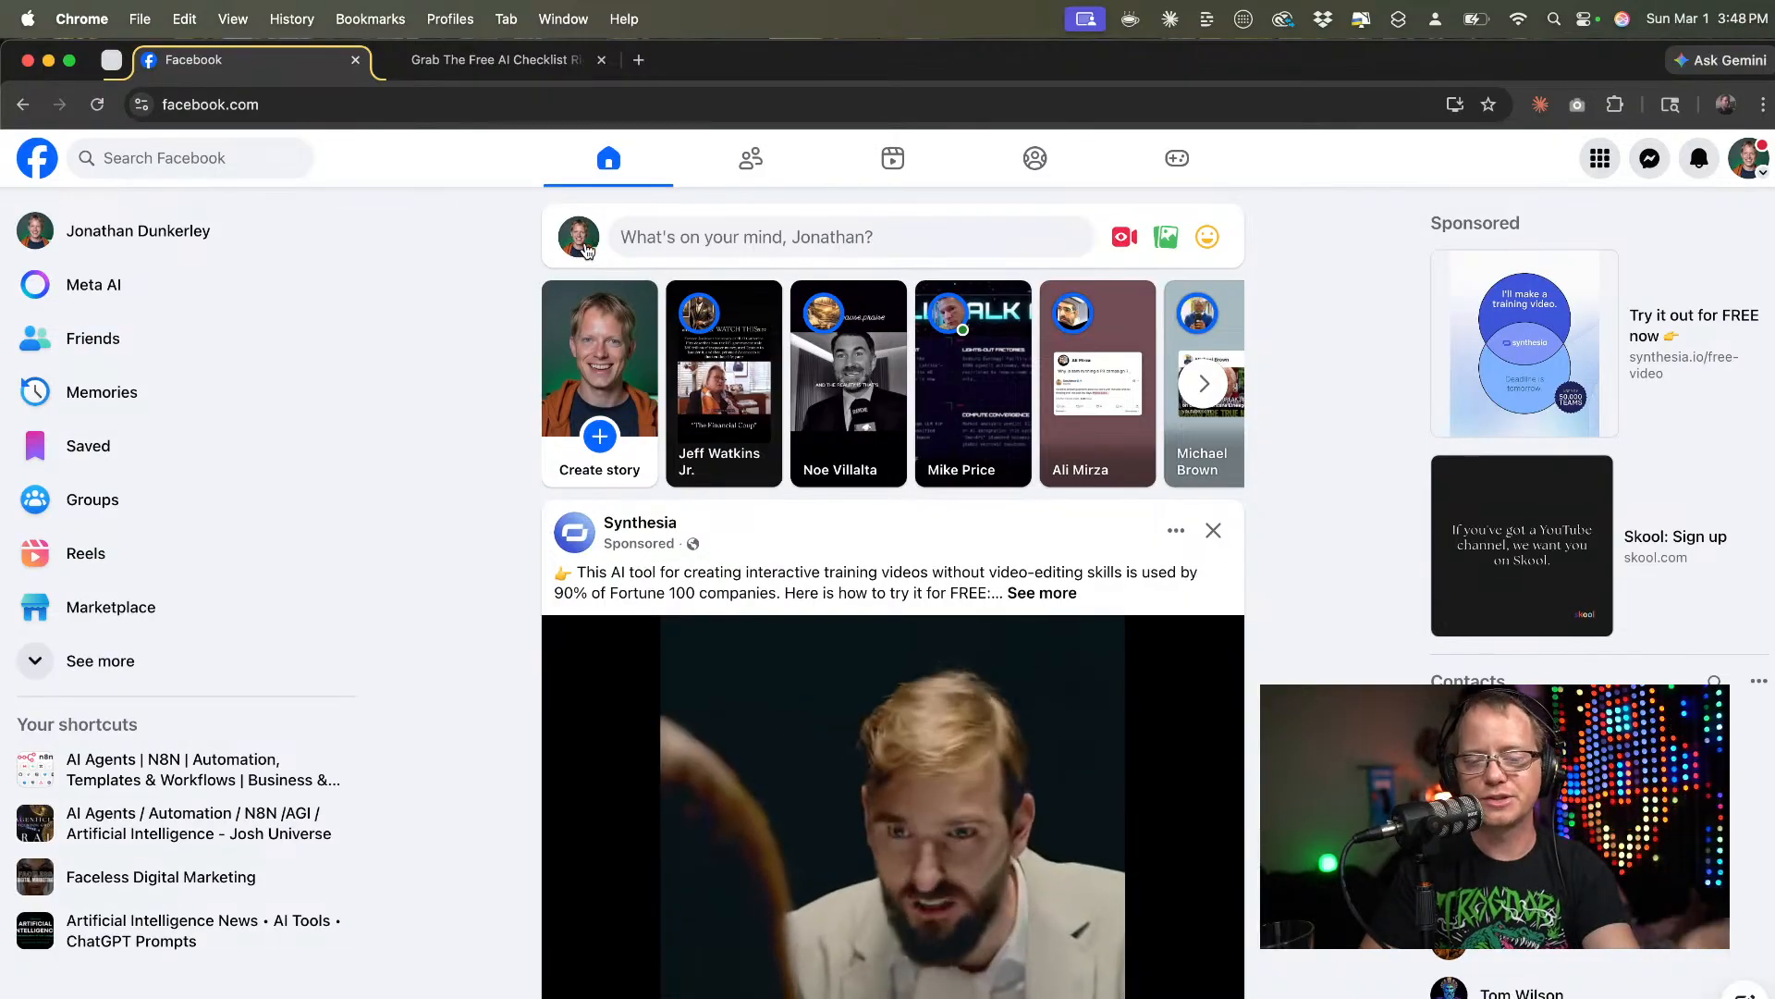
left_click(579, 242)
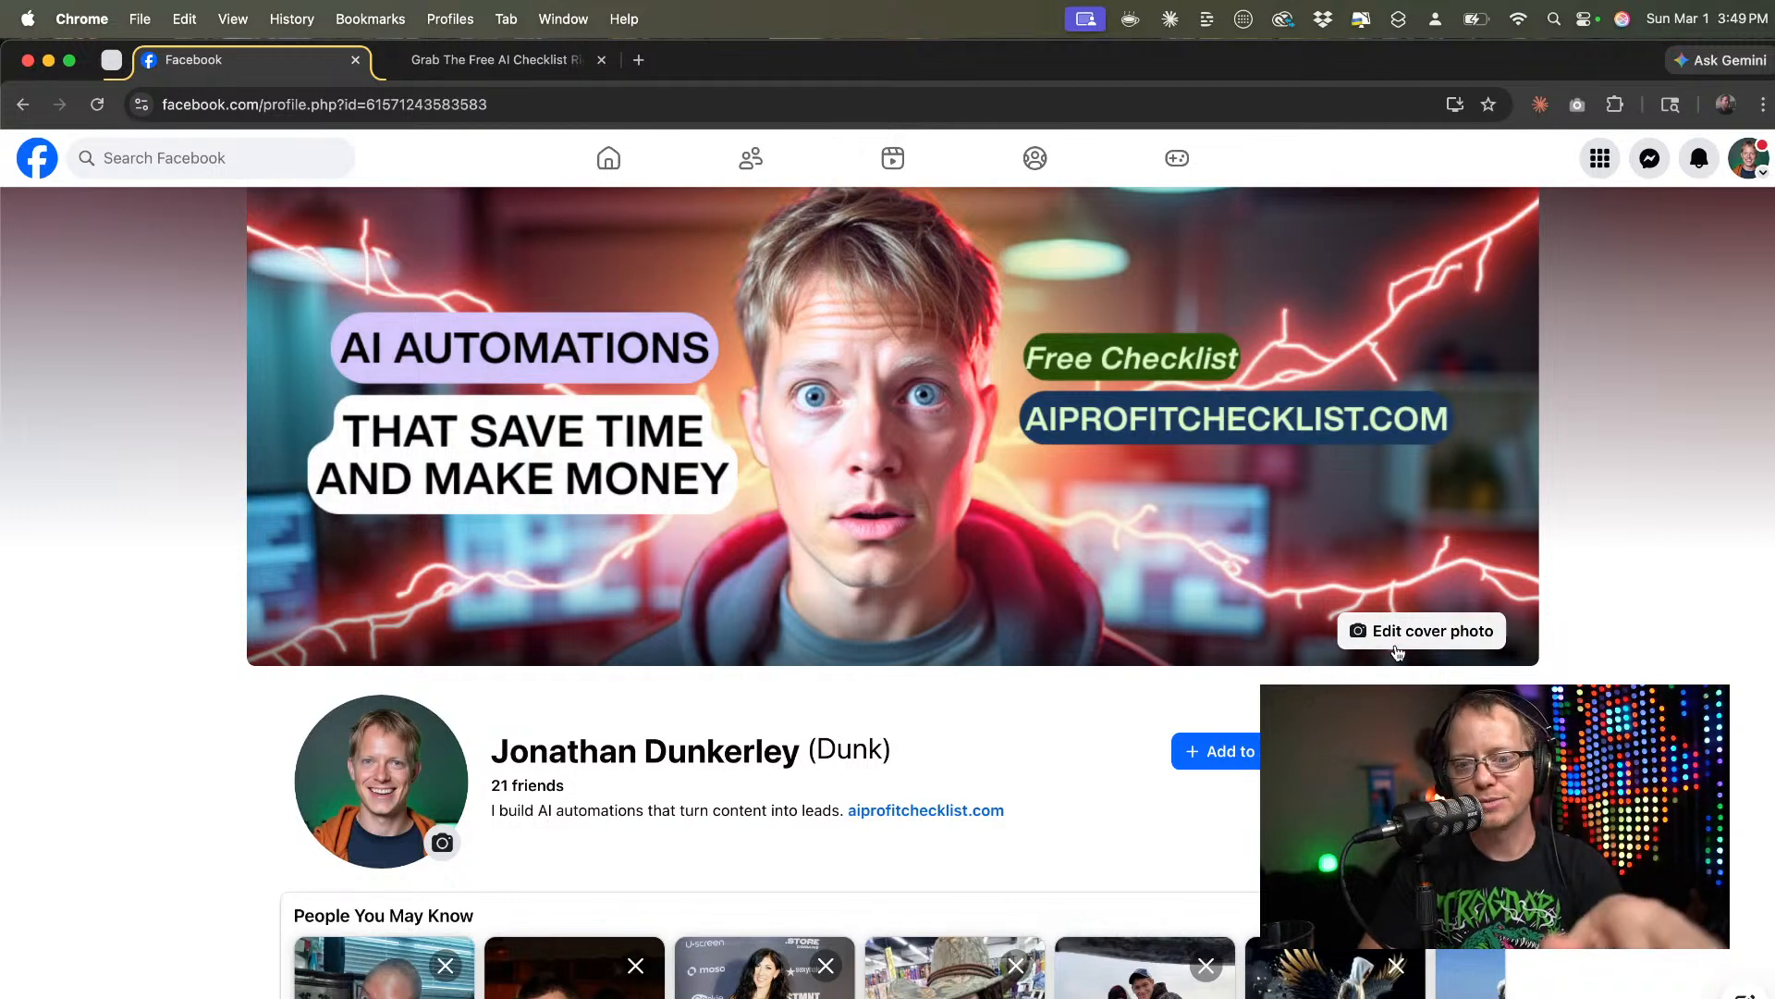
Examine the profile header, including the cover photo, profile picture, bio line and checklist link.
scroll(925, 860, "down", 10)
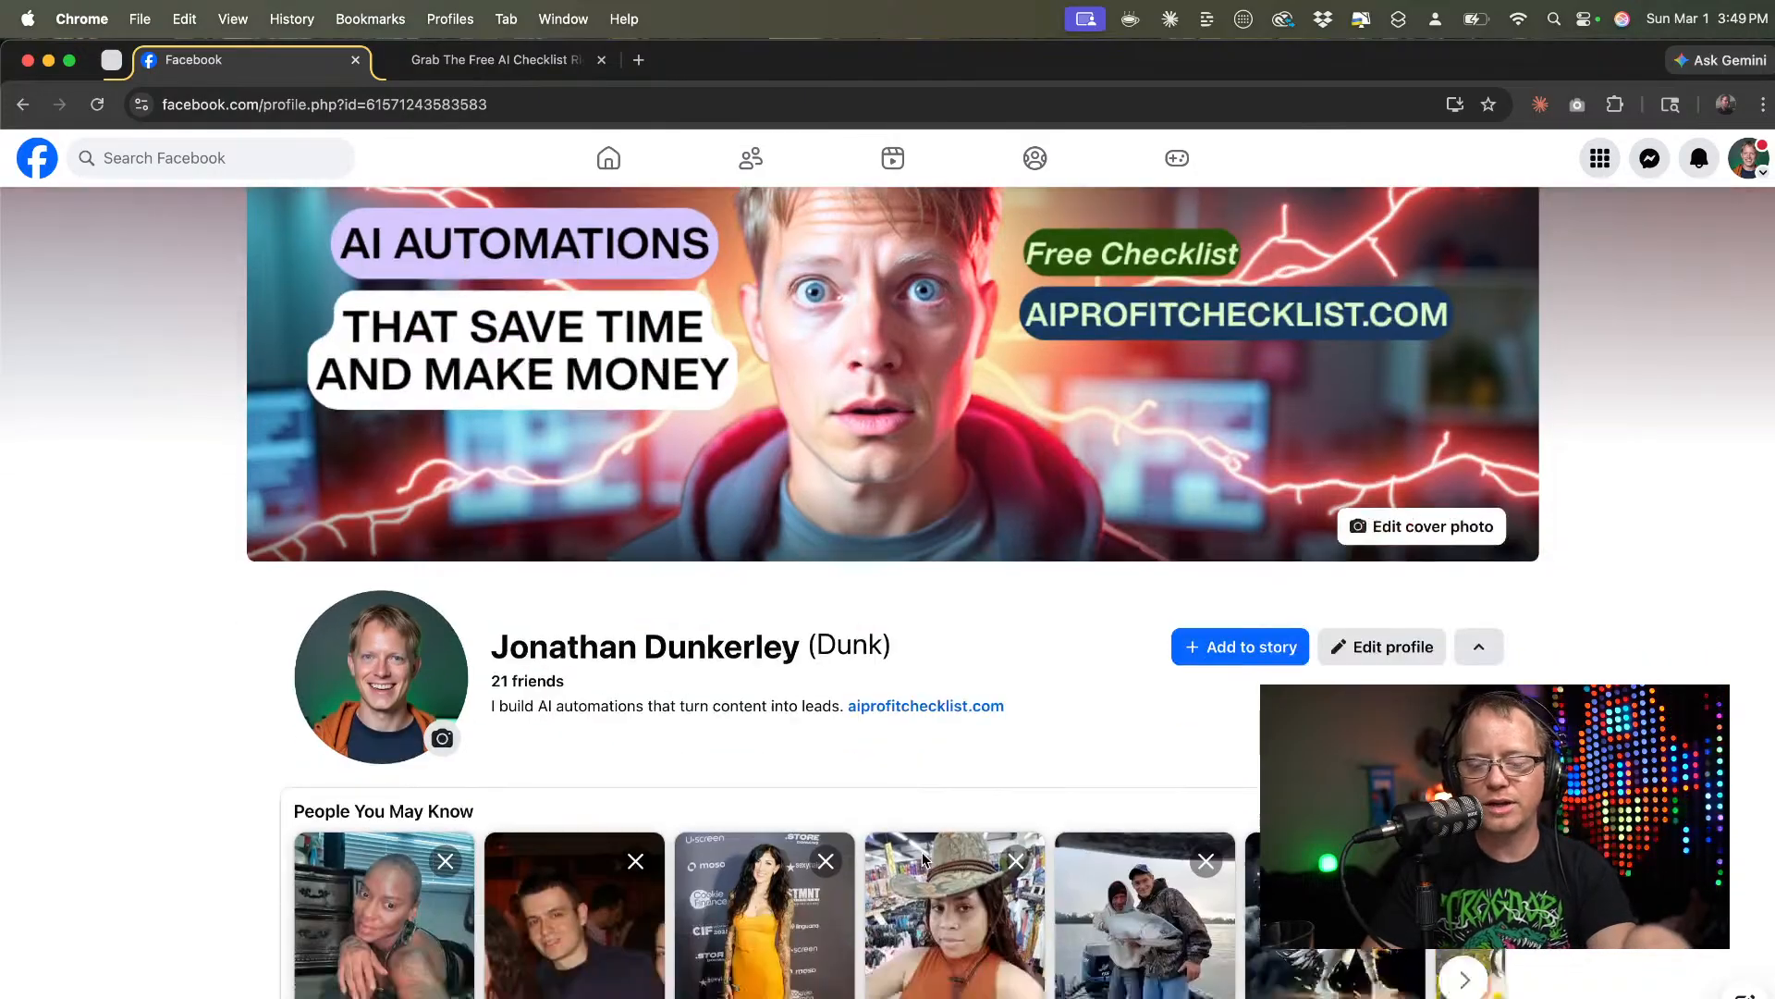
scroll(915, 862, "up", 10)
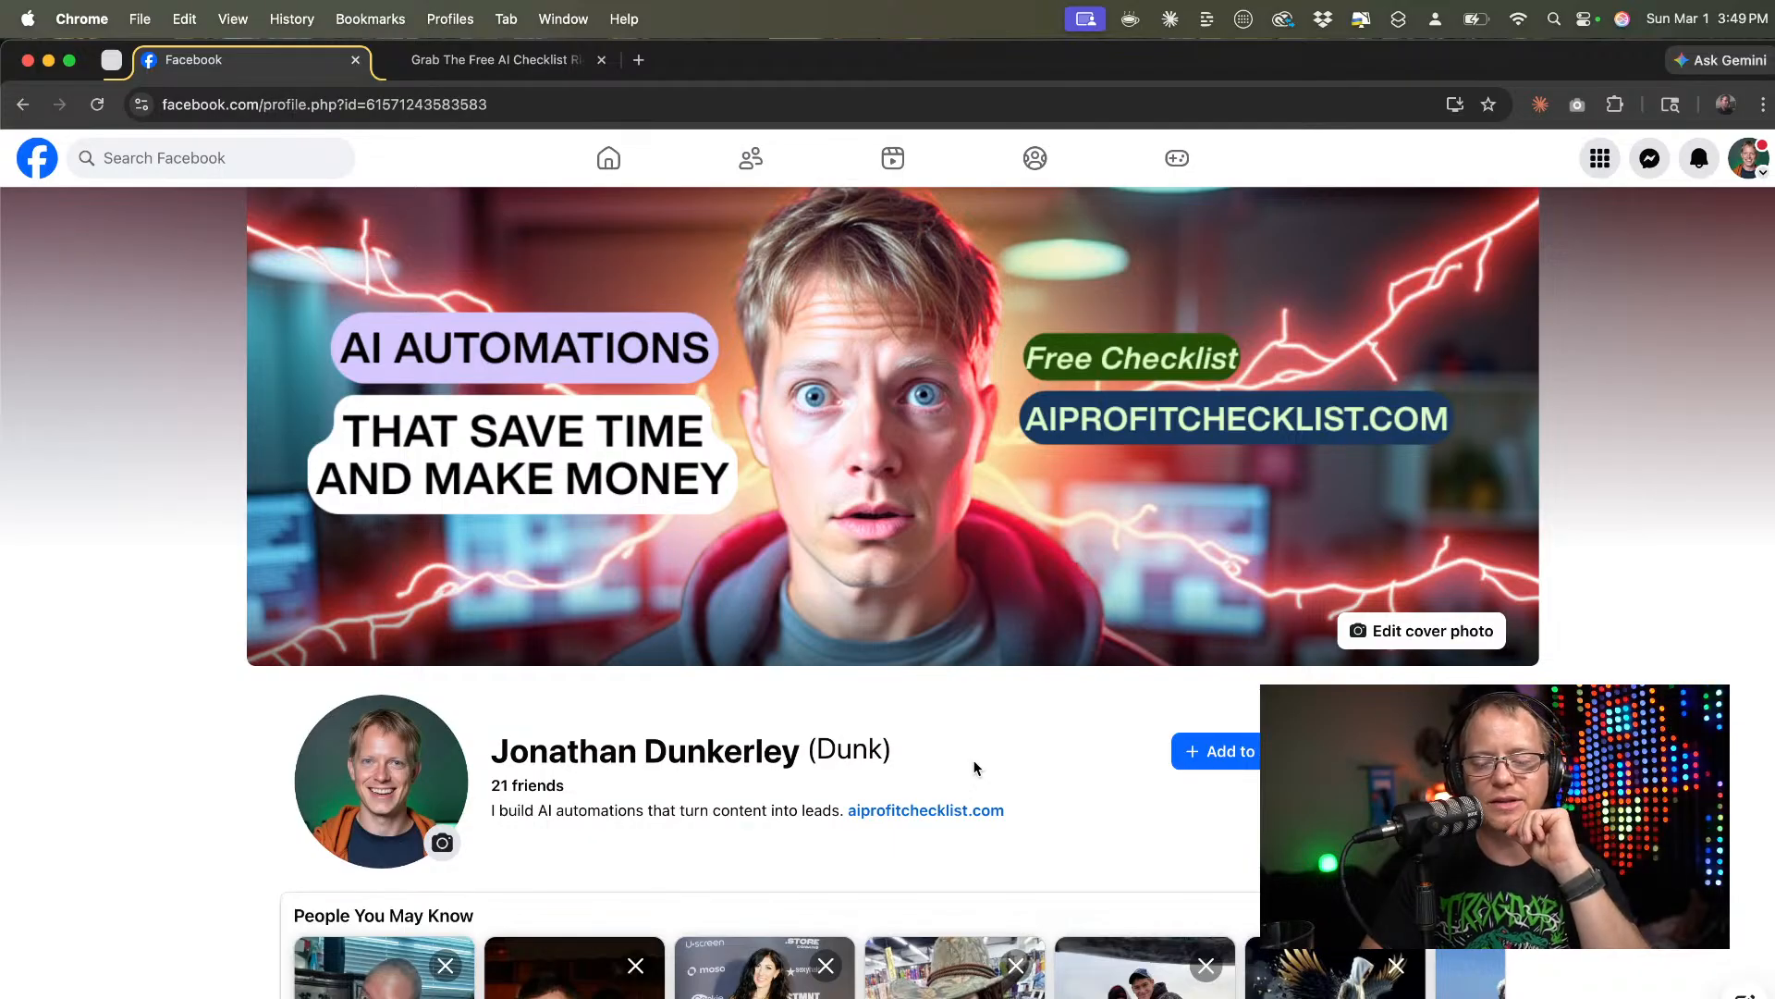
scroll(975, 768, "down", 3)
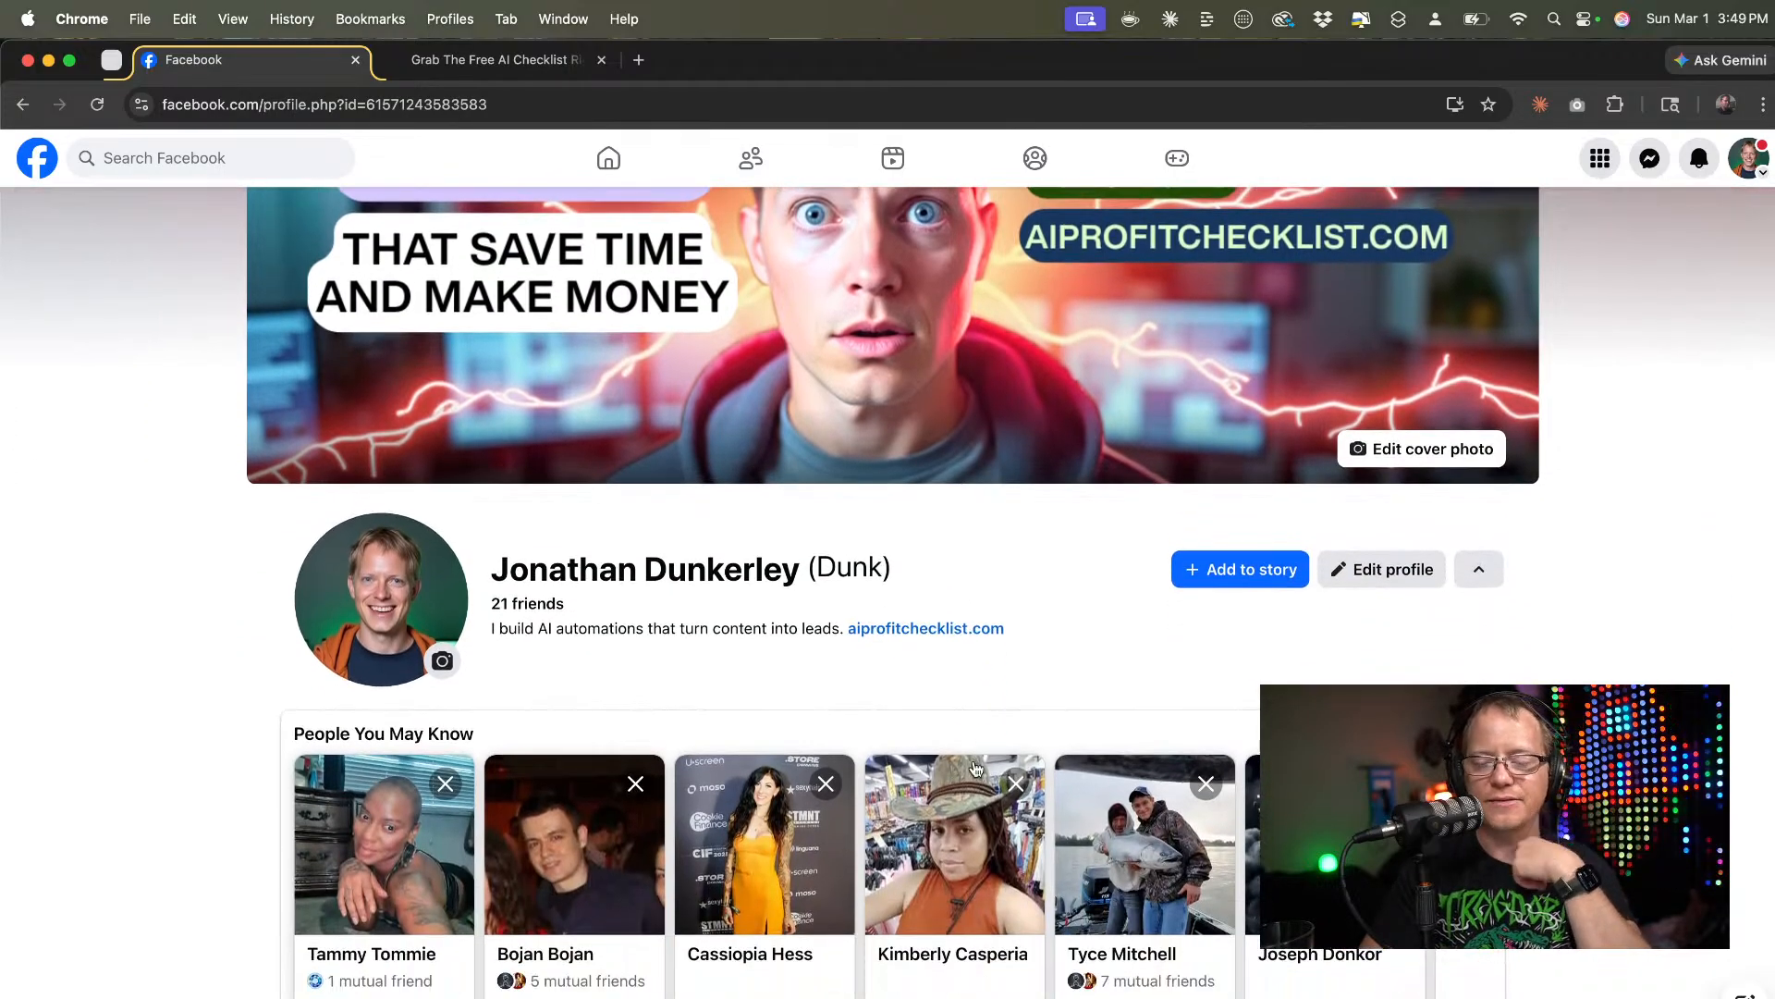
scroll(975, 767, "up", 3)
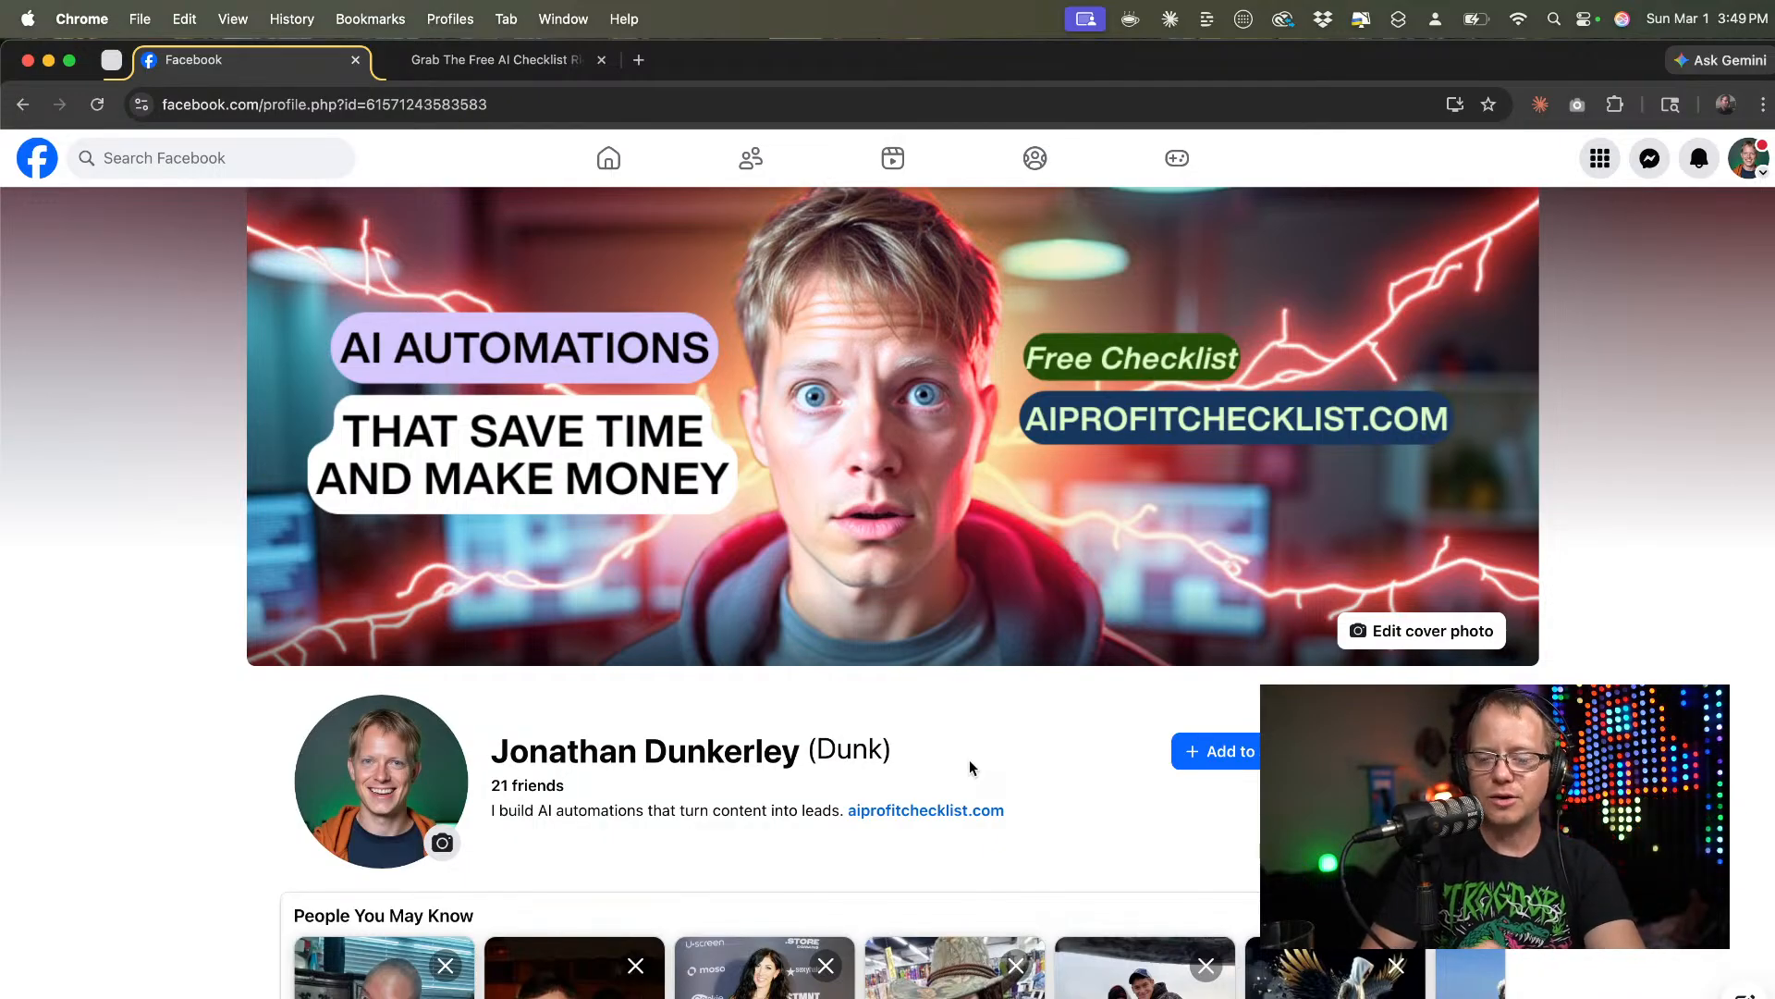
key("ctrl+Left")
key("ctrl+Right")
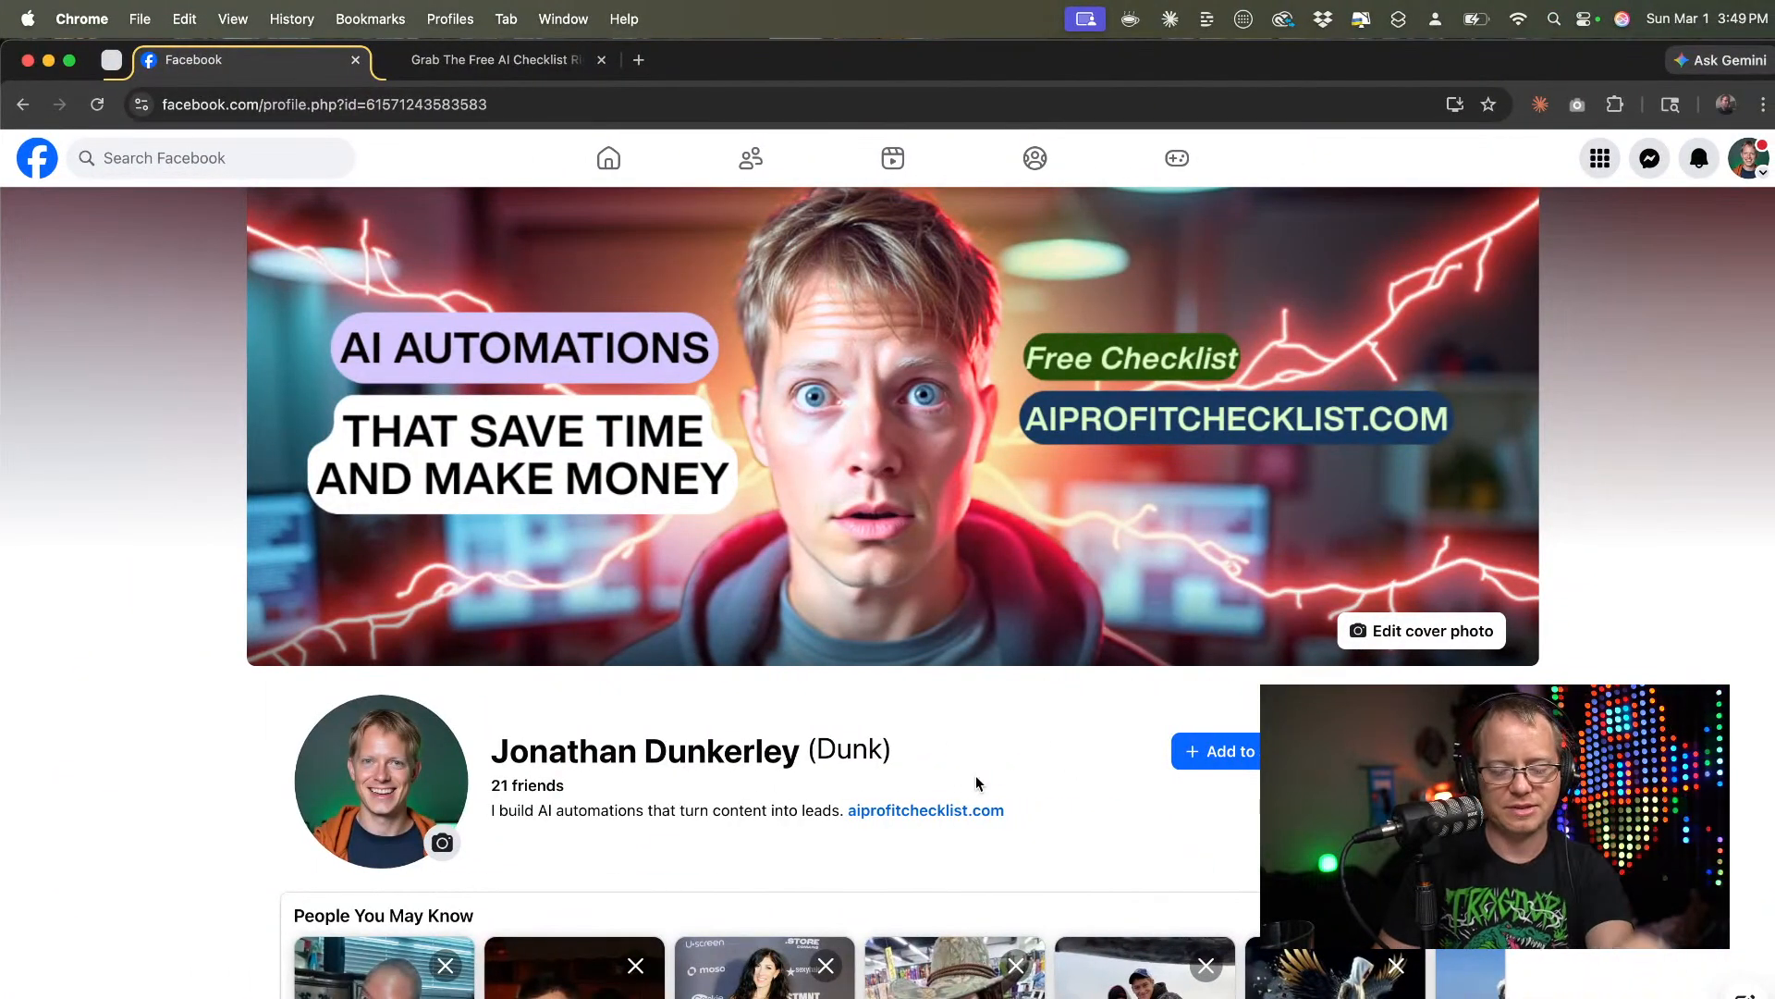
key("ctrl+Left")
key("ctrl+Right")
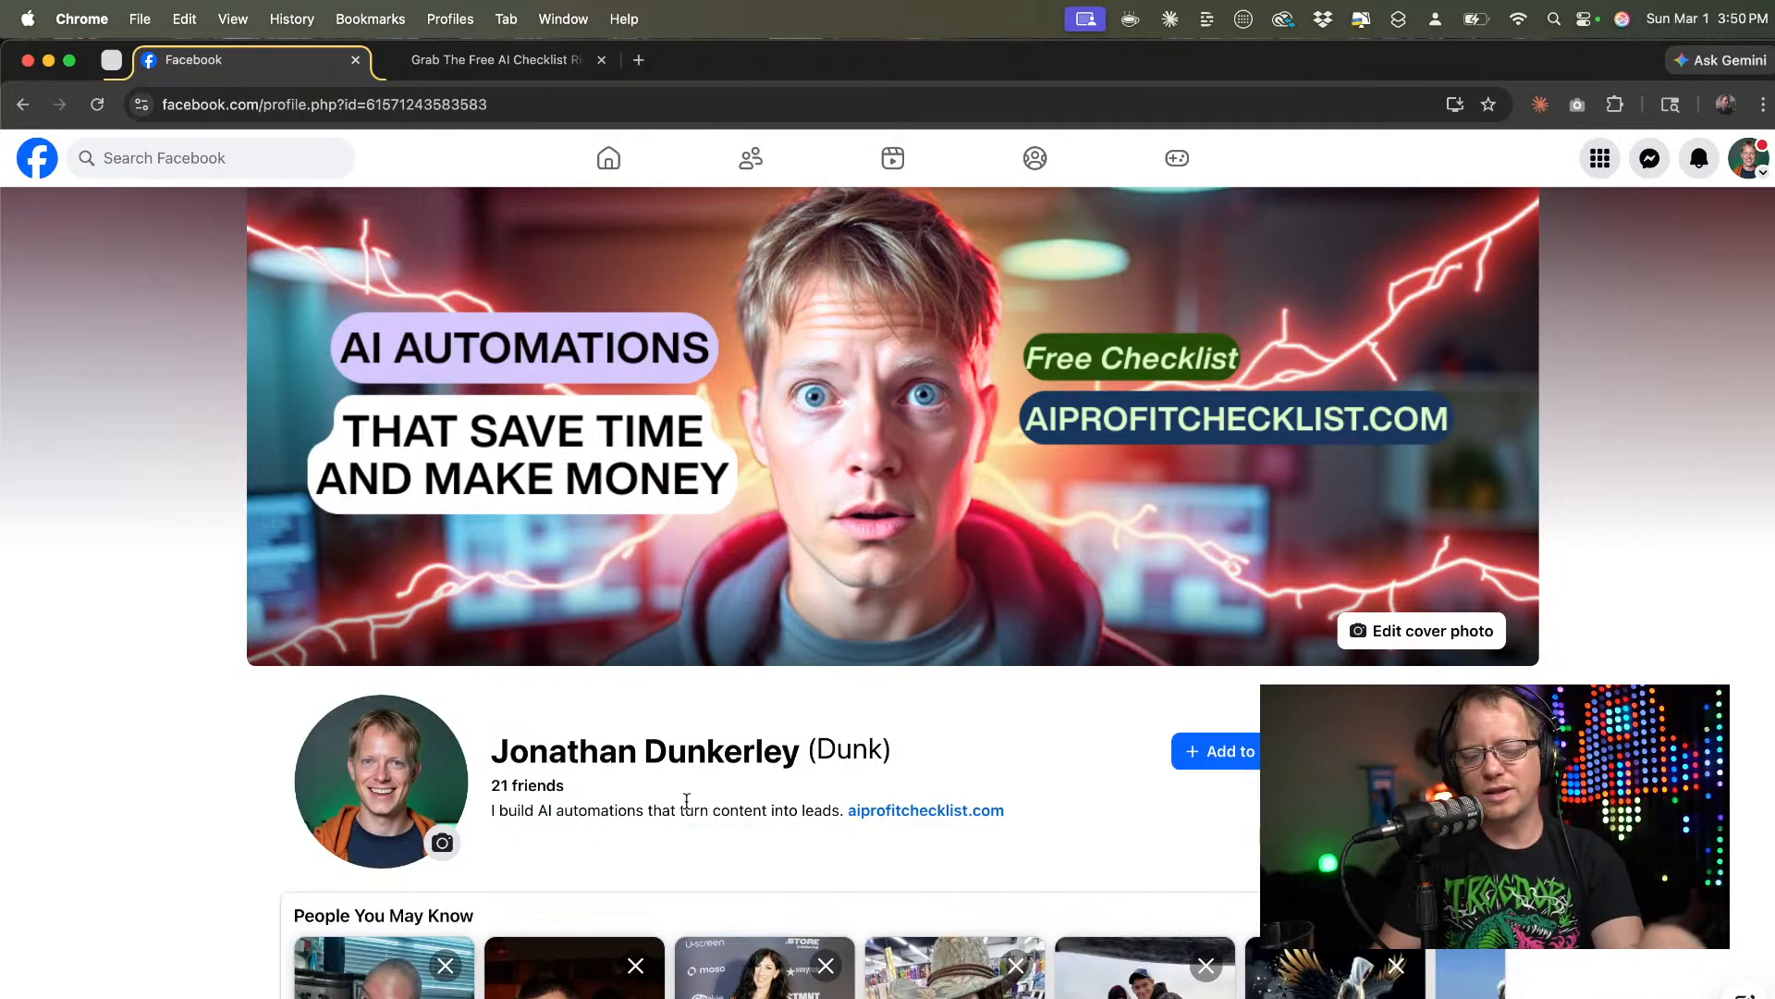
scroll(687, 800, "down", 2)
scroll(686, 801, "up", 2)
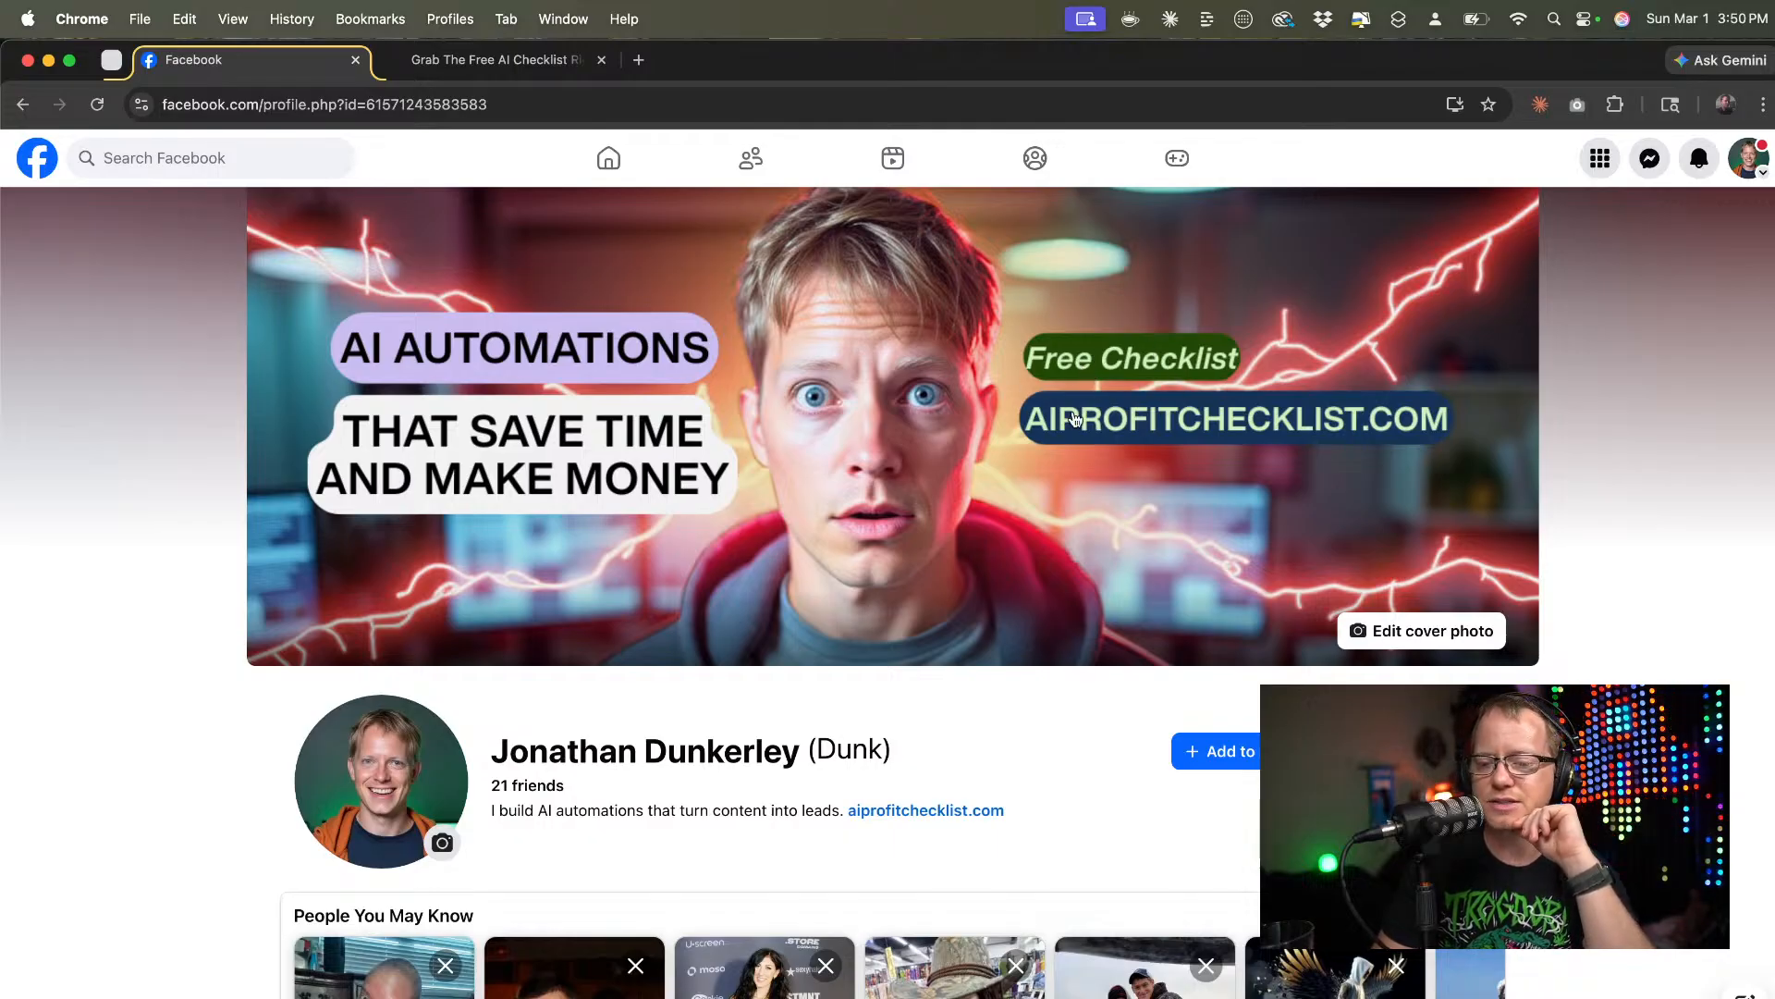
Revisit the open checklist page and inspect the caption and link attached to the Facebook cover photo.
left_click(527, 61)
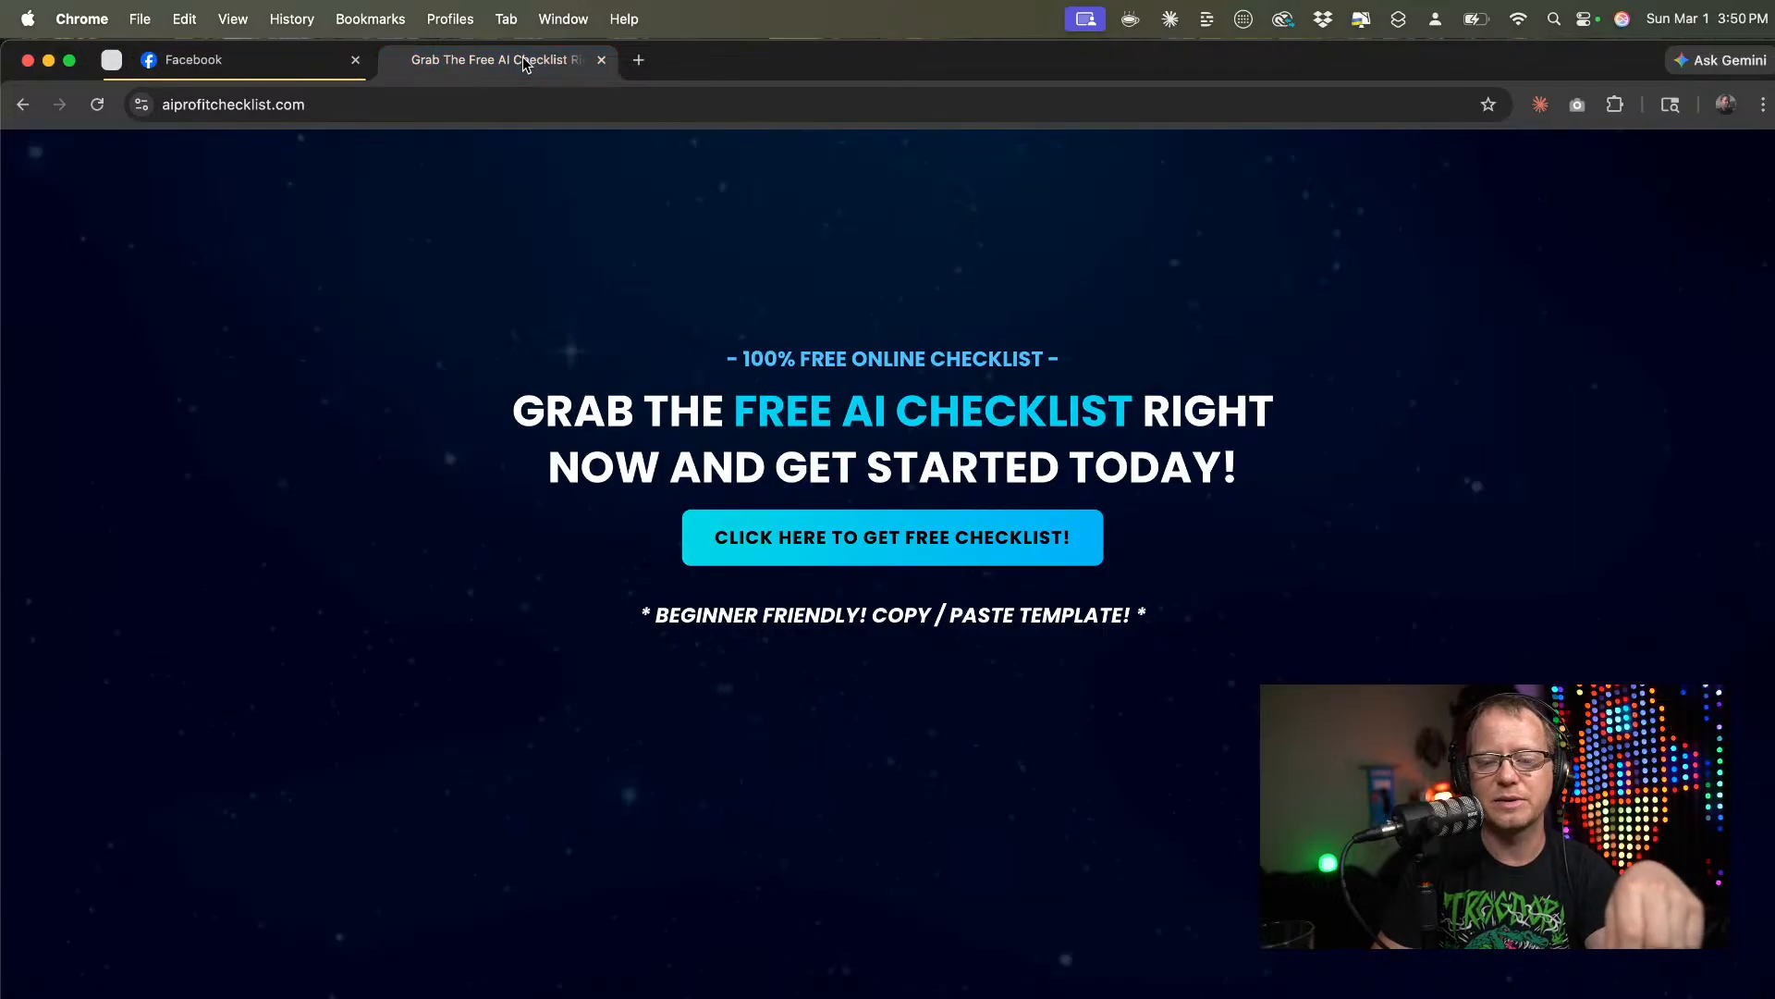
left_click(213, 61)
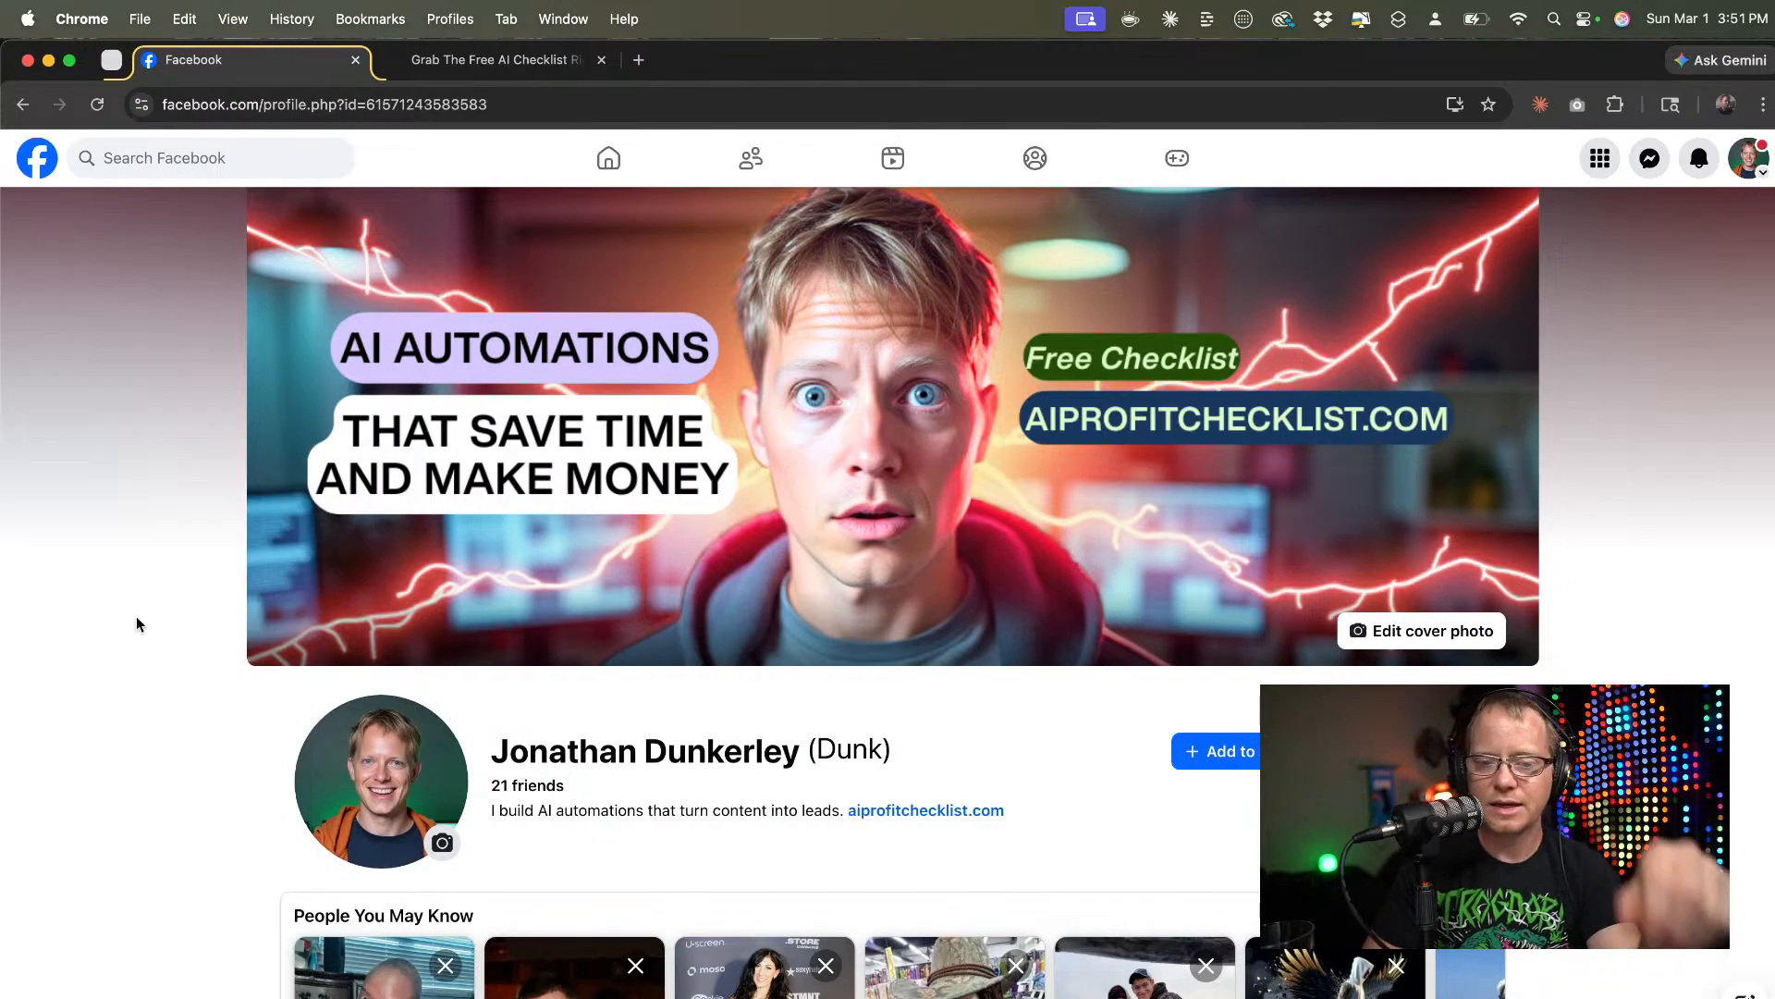
left_click(1298, 404)
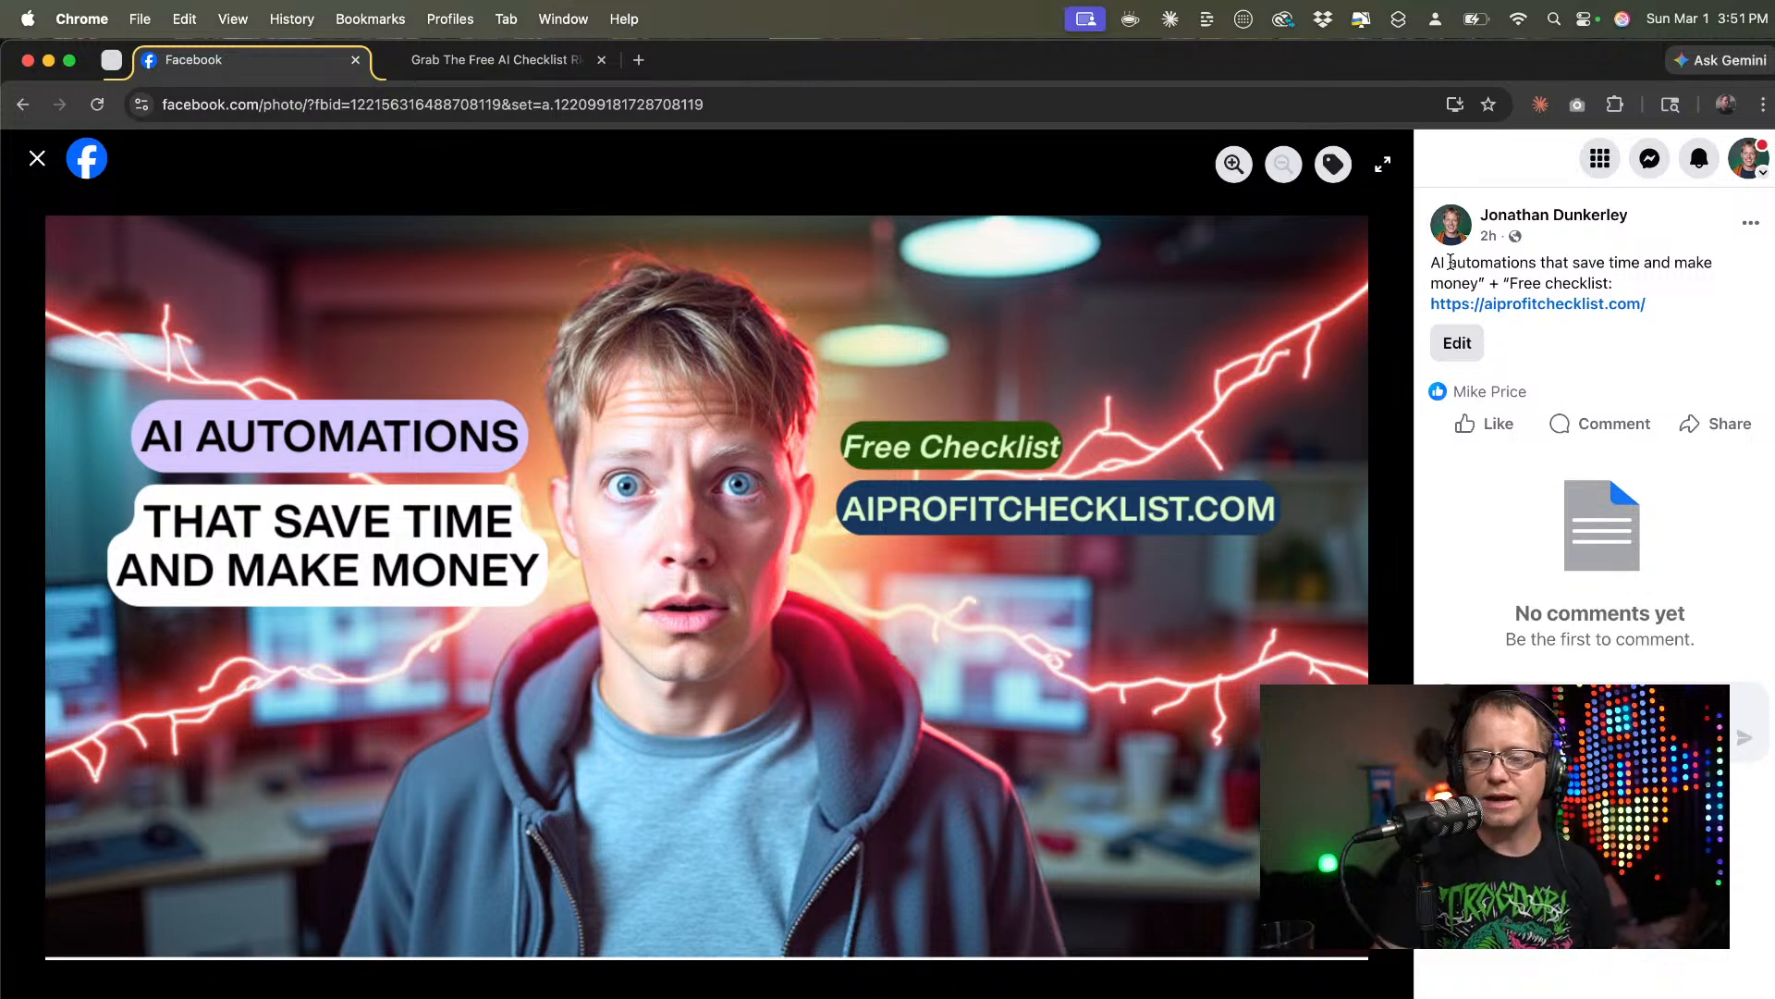
left_click_drag(1432, 263, 1629, 284)
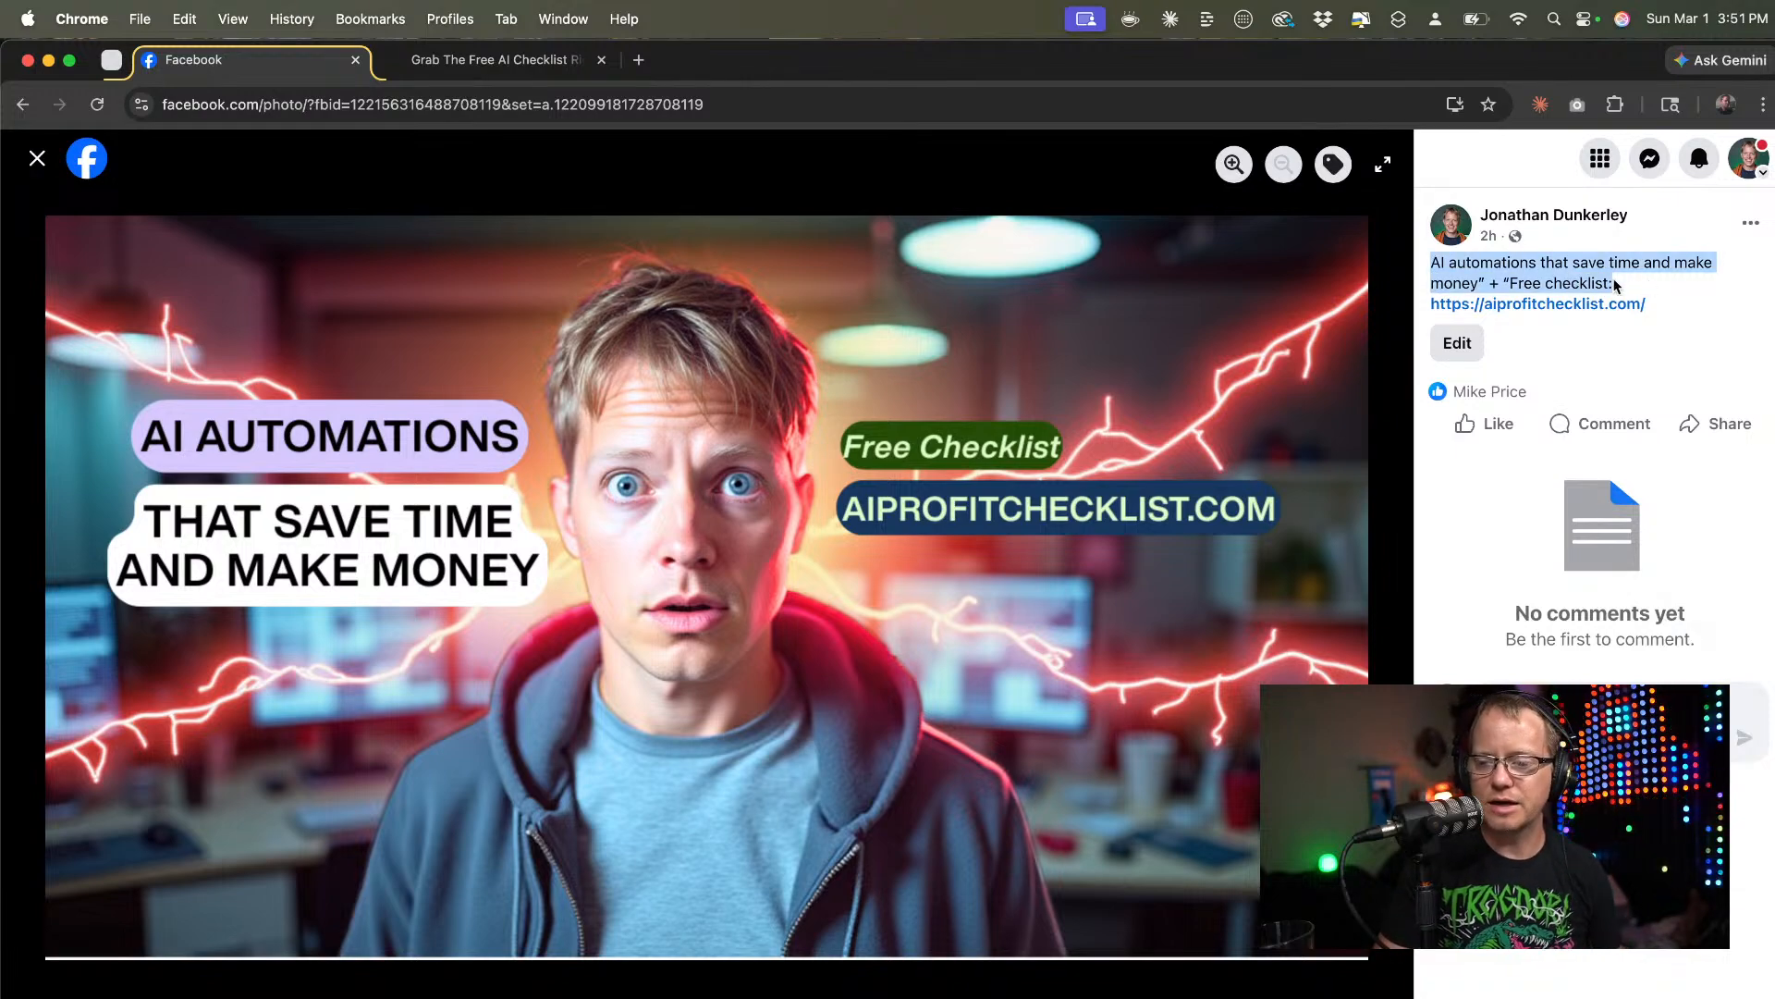
left_click(37, 158)
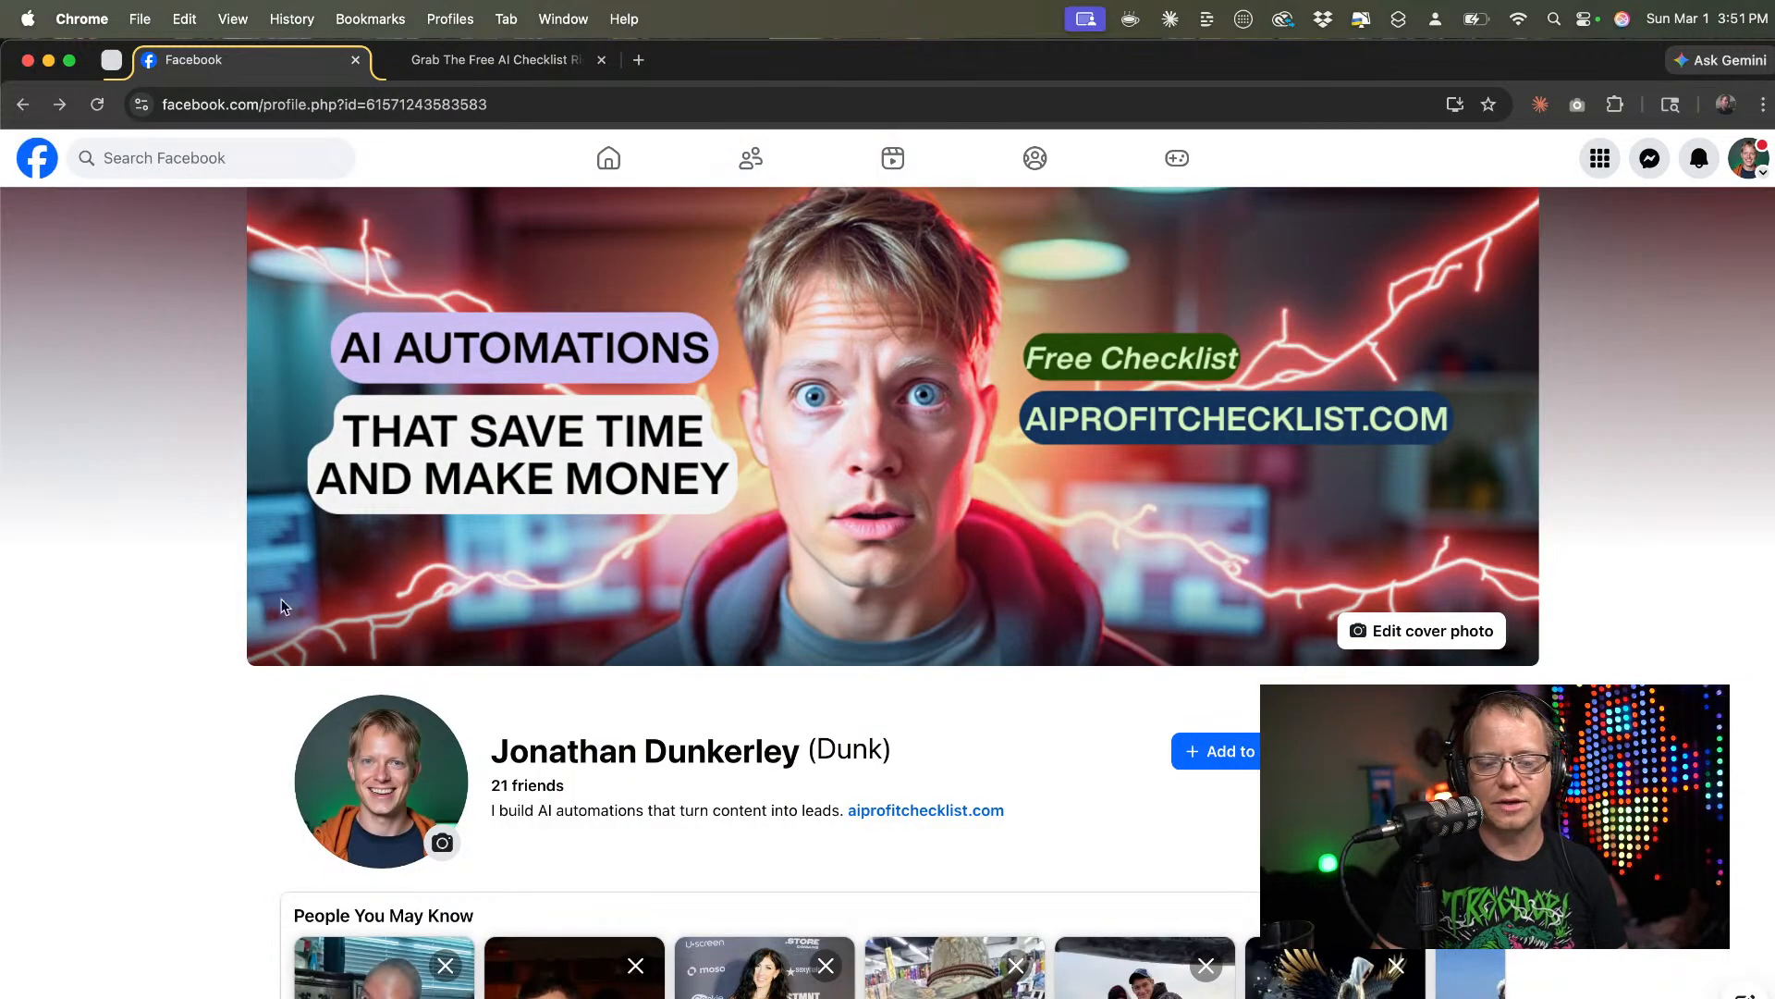
View the full profile picture with its caption and link, and close the photo viewer.
left_click(370, 787)
left_click(419, 755)
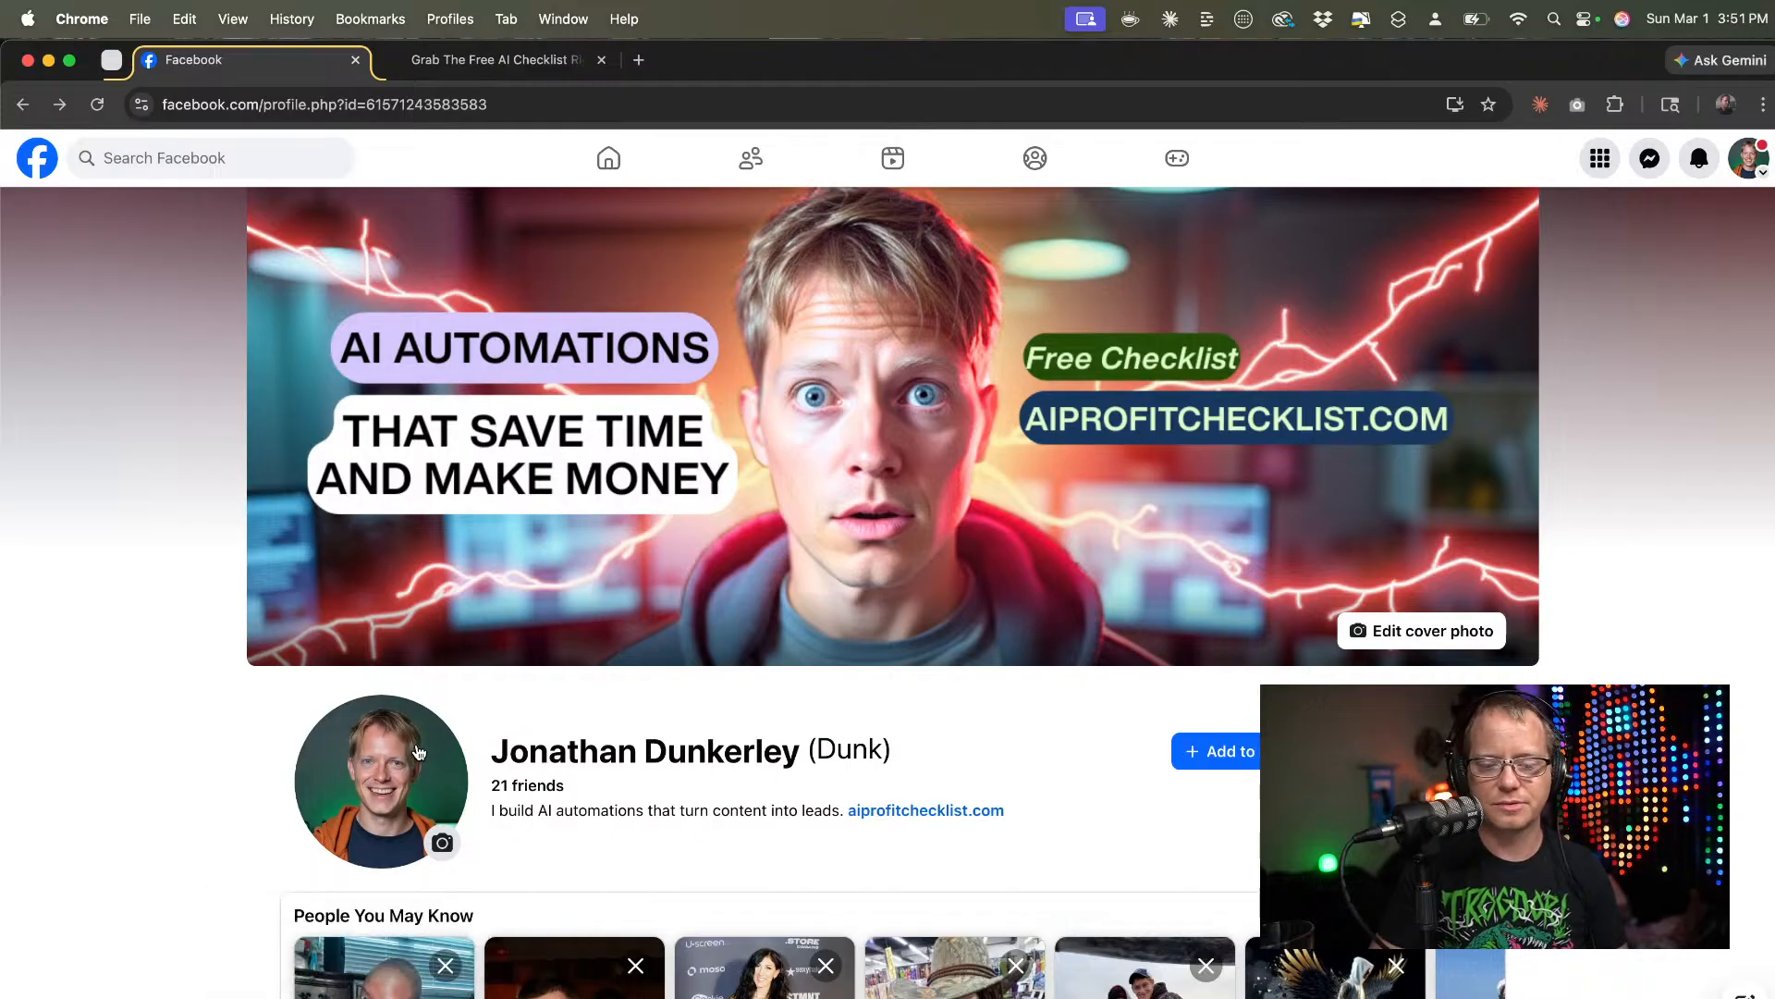
left_click(400, 775)
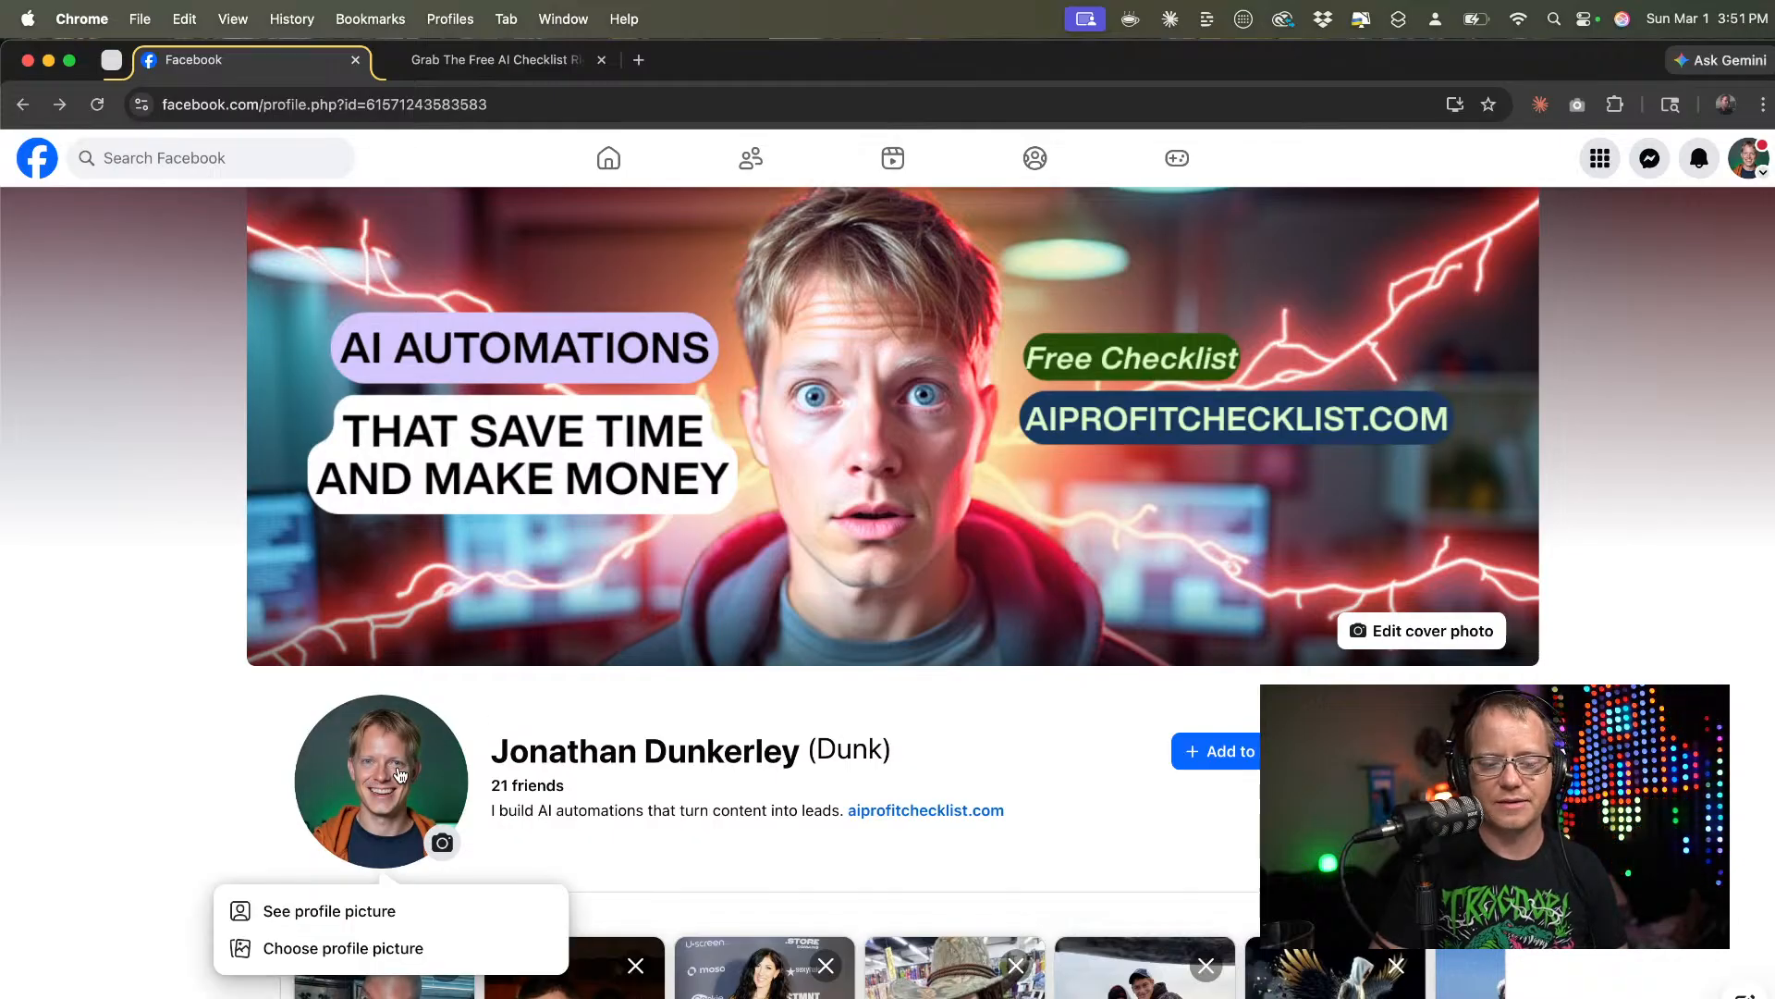
left_click(359, 908)
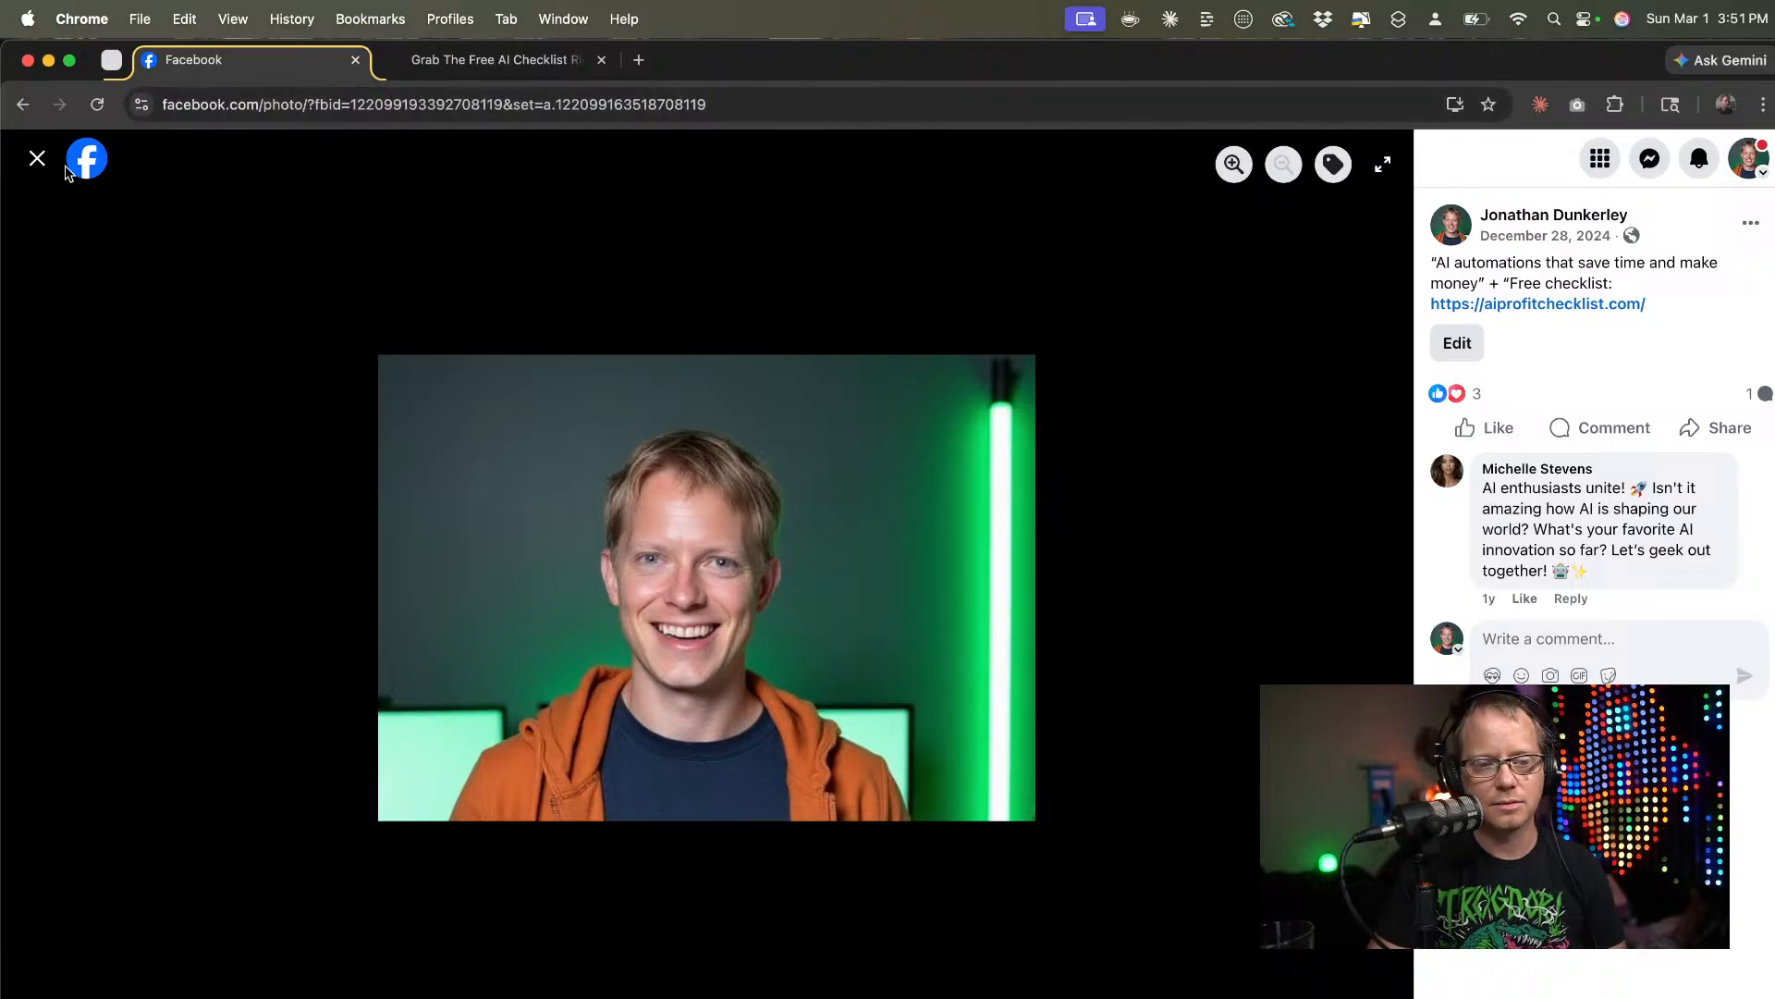
left_click(37, 158)
Review the profile's links, contact info, AI Agents highlight and pinned post.
scroll(507, 545, "down", 5)
scroll(506, 546, "down", 5)
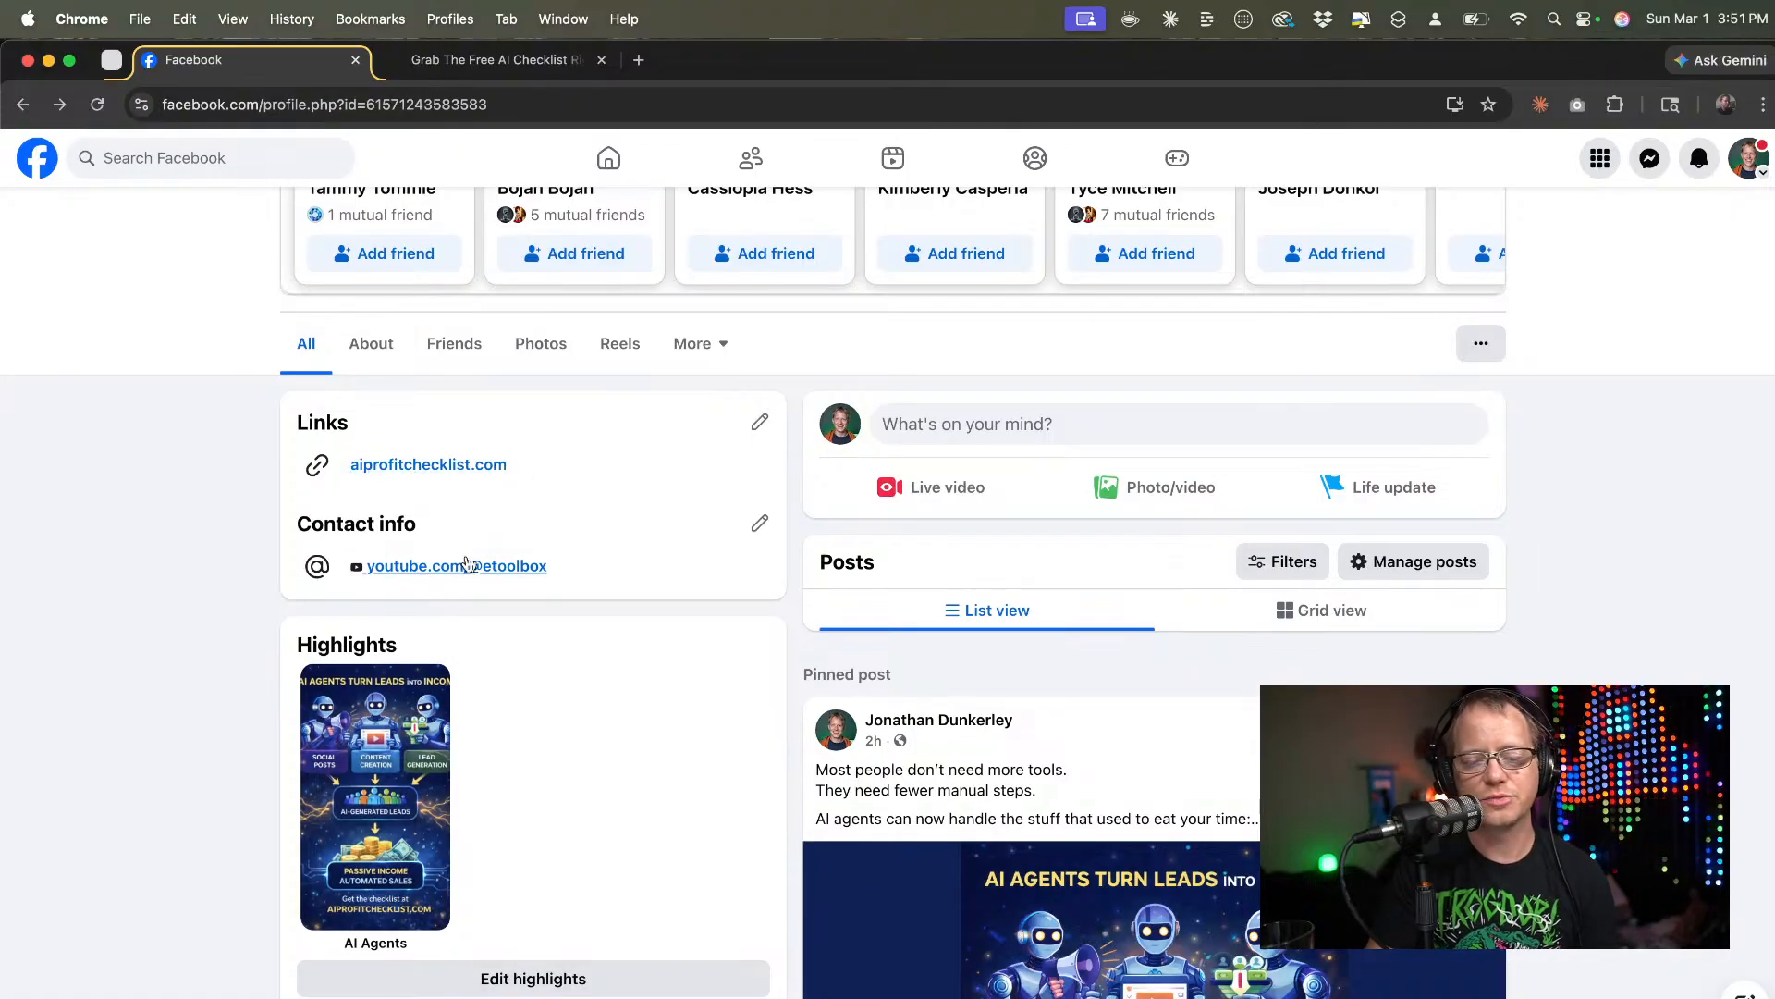
scroll(493, 815, "down", 5)
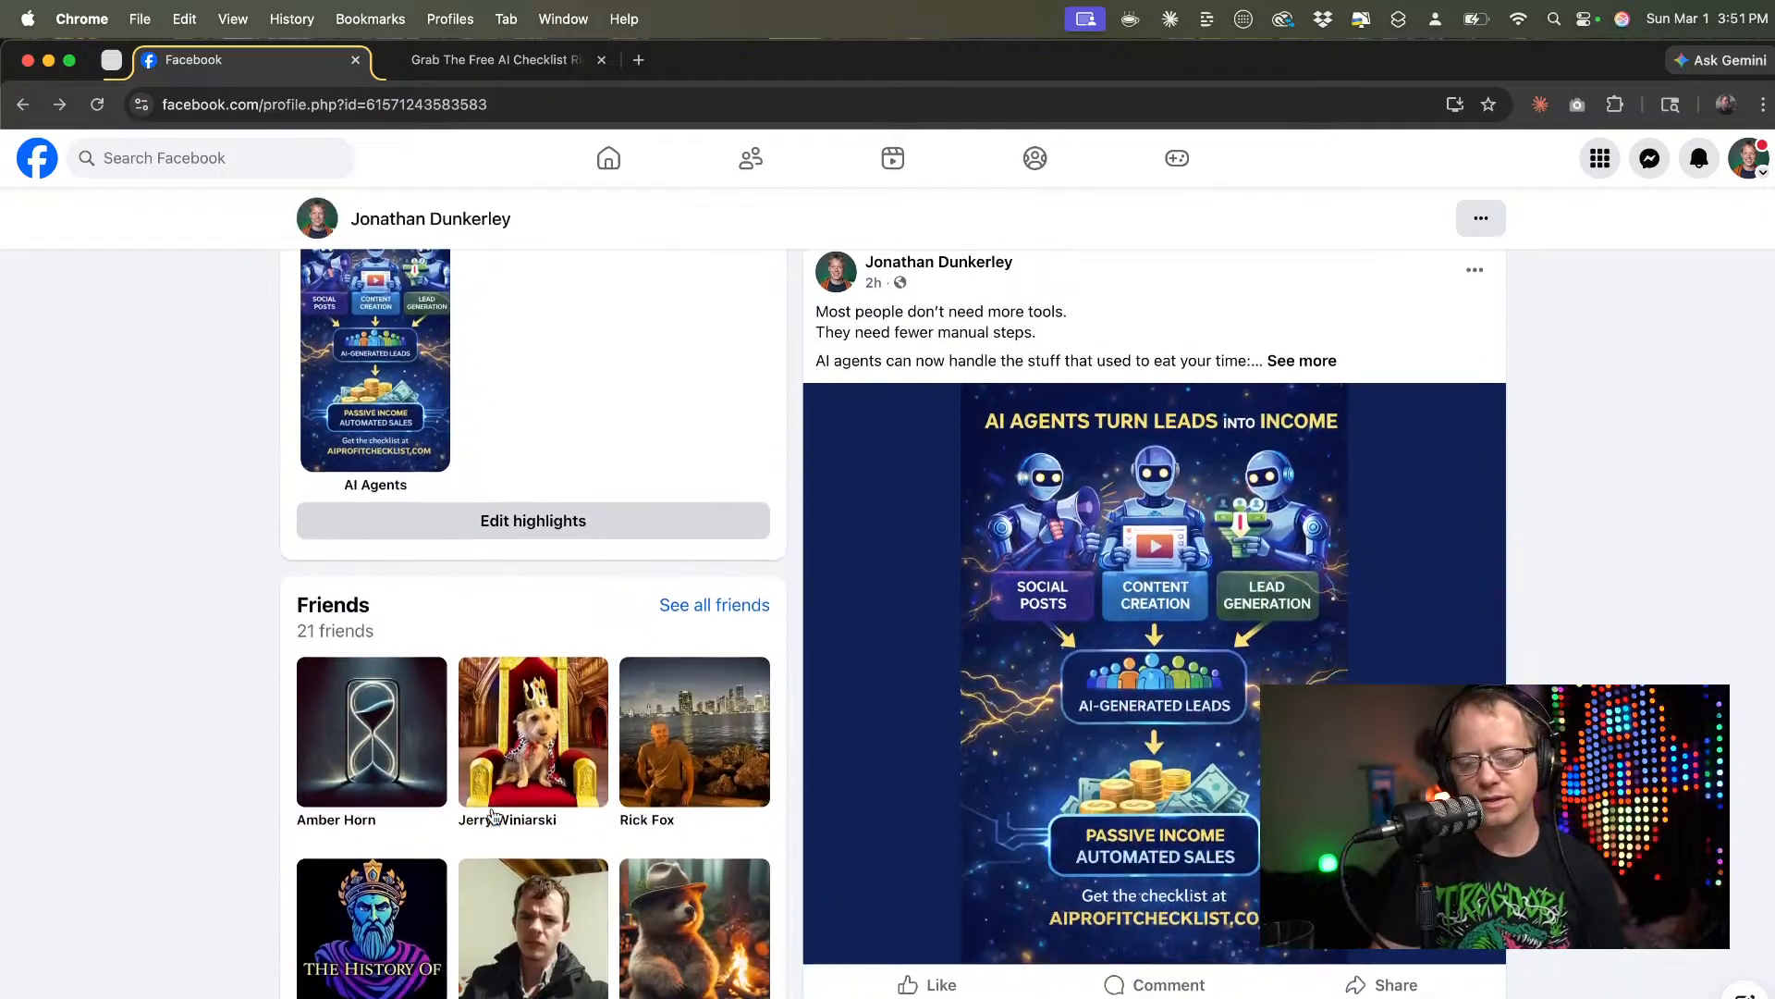
mouse_move(504, 807)
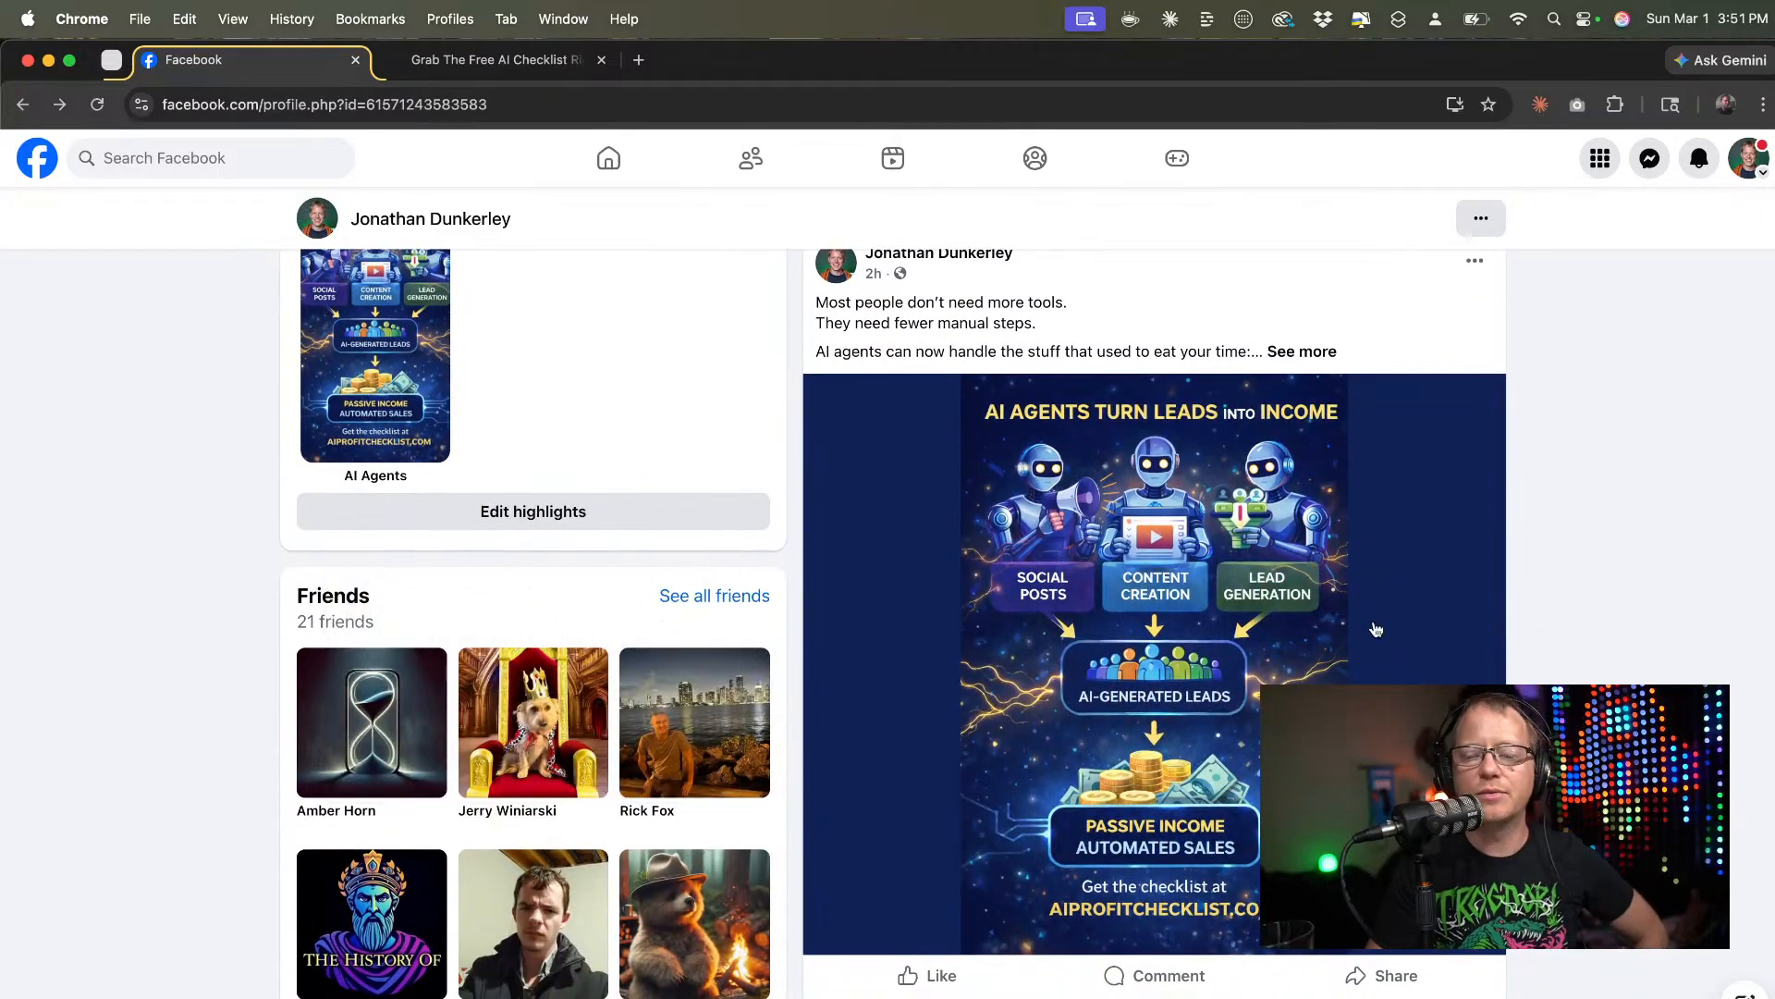
scroll(1237, 784, "up", 2)
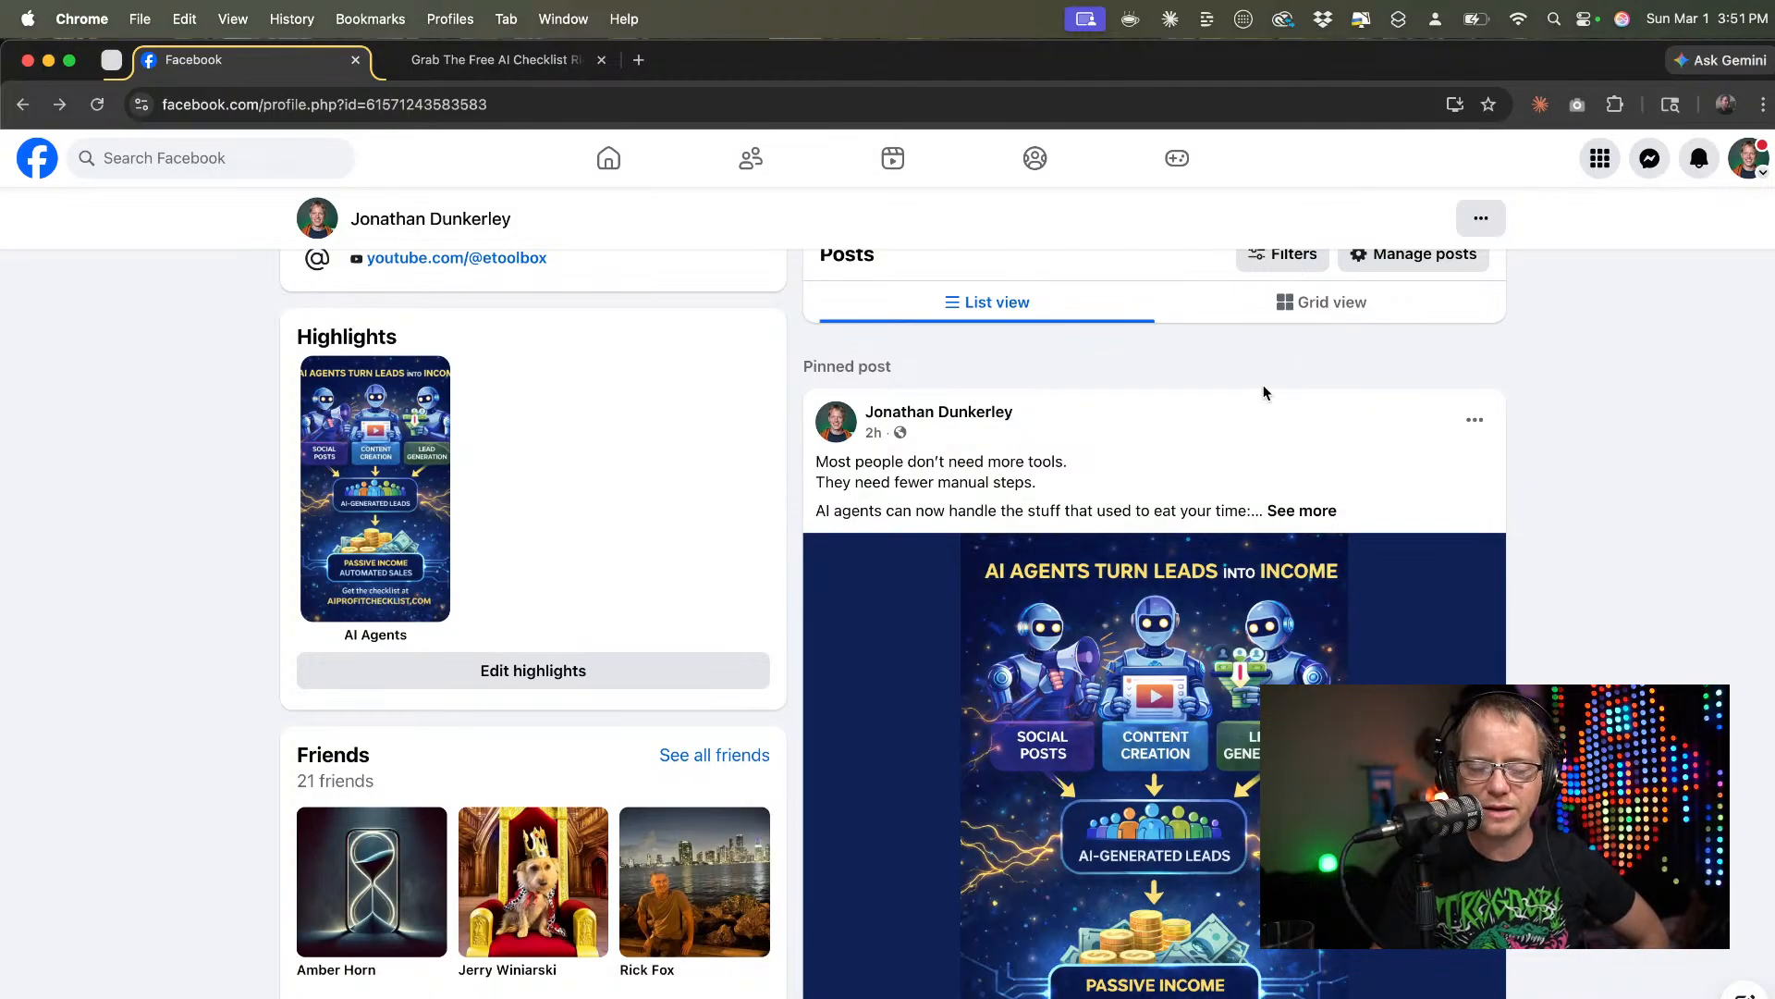
scroll(1311, 361, "up", 6)
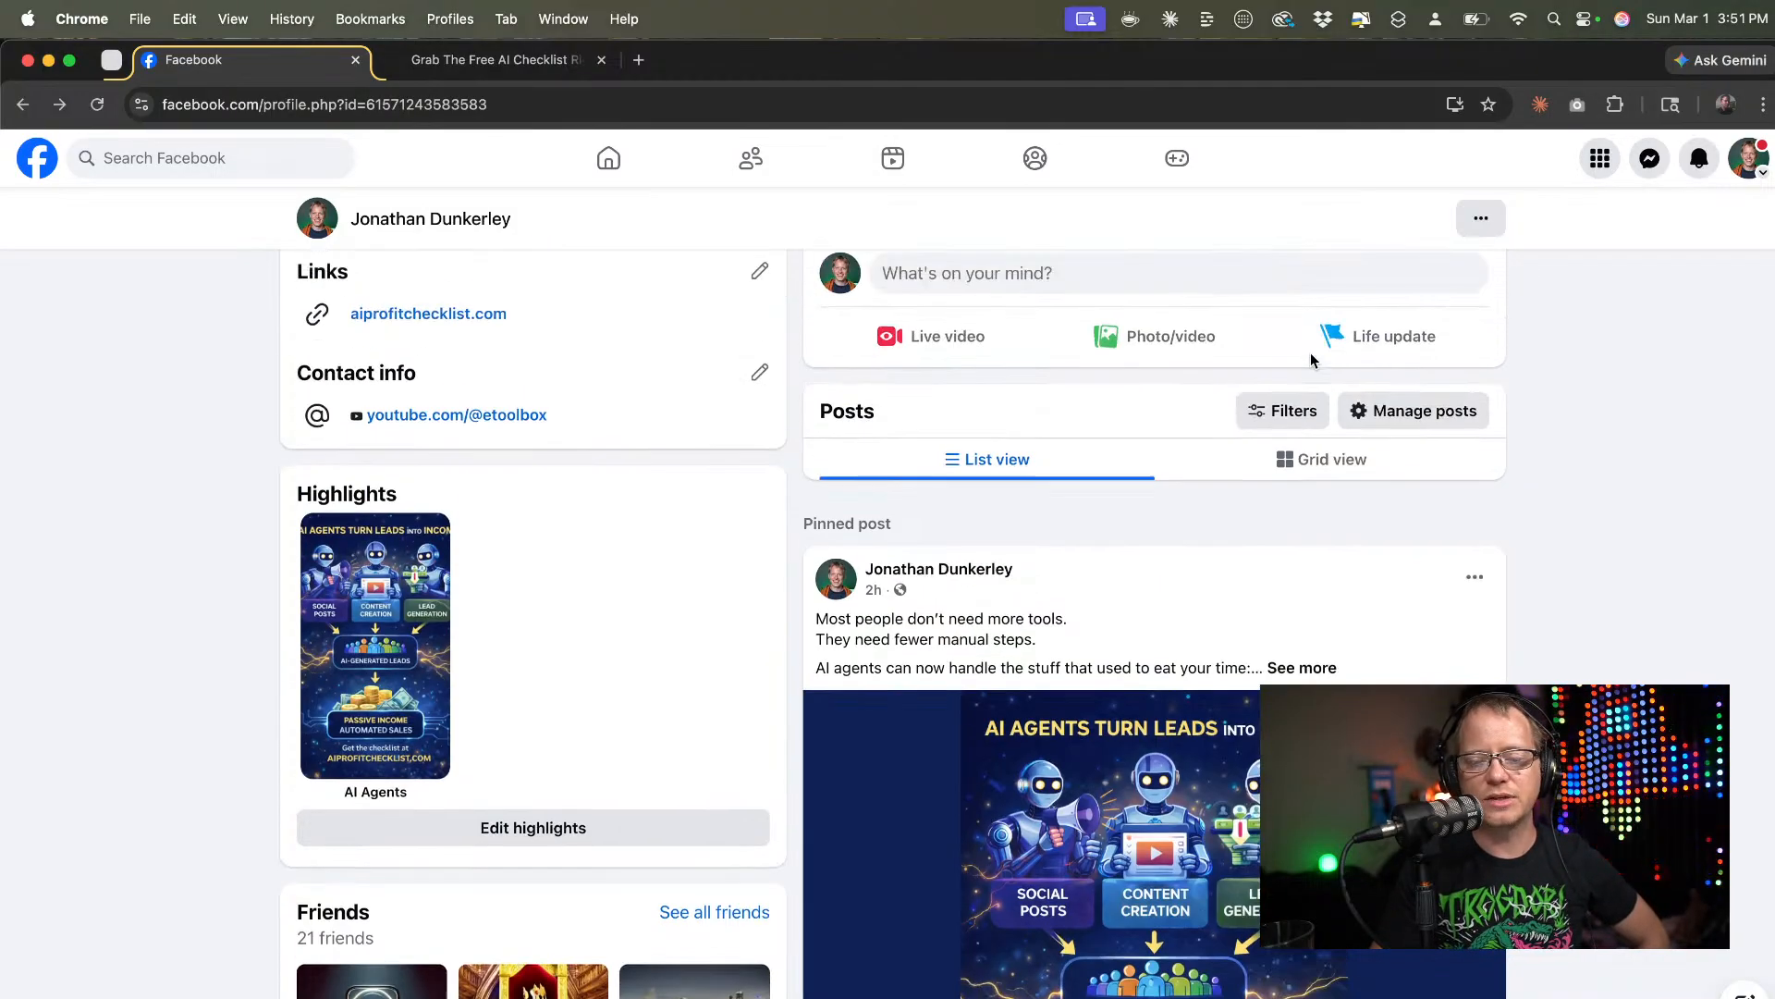
Read the newest post under Other posts, highlighting its full text about people who talk about AI versus build with it.
scroll(1311, 360, "down", 13)
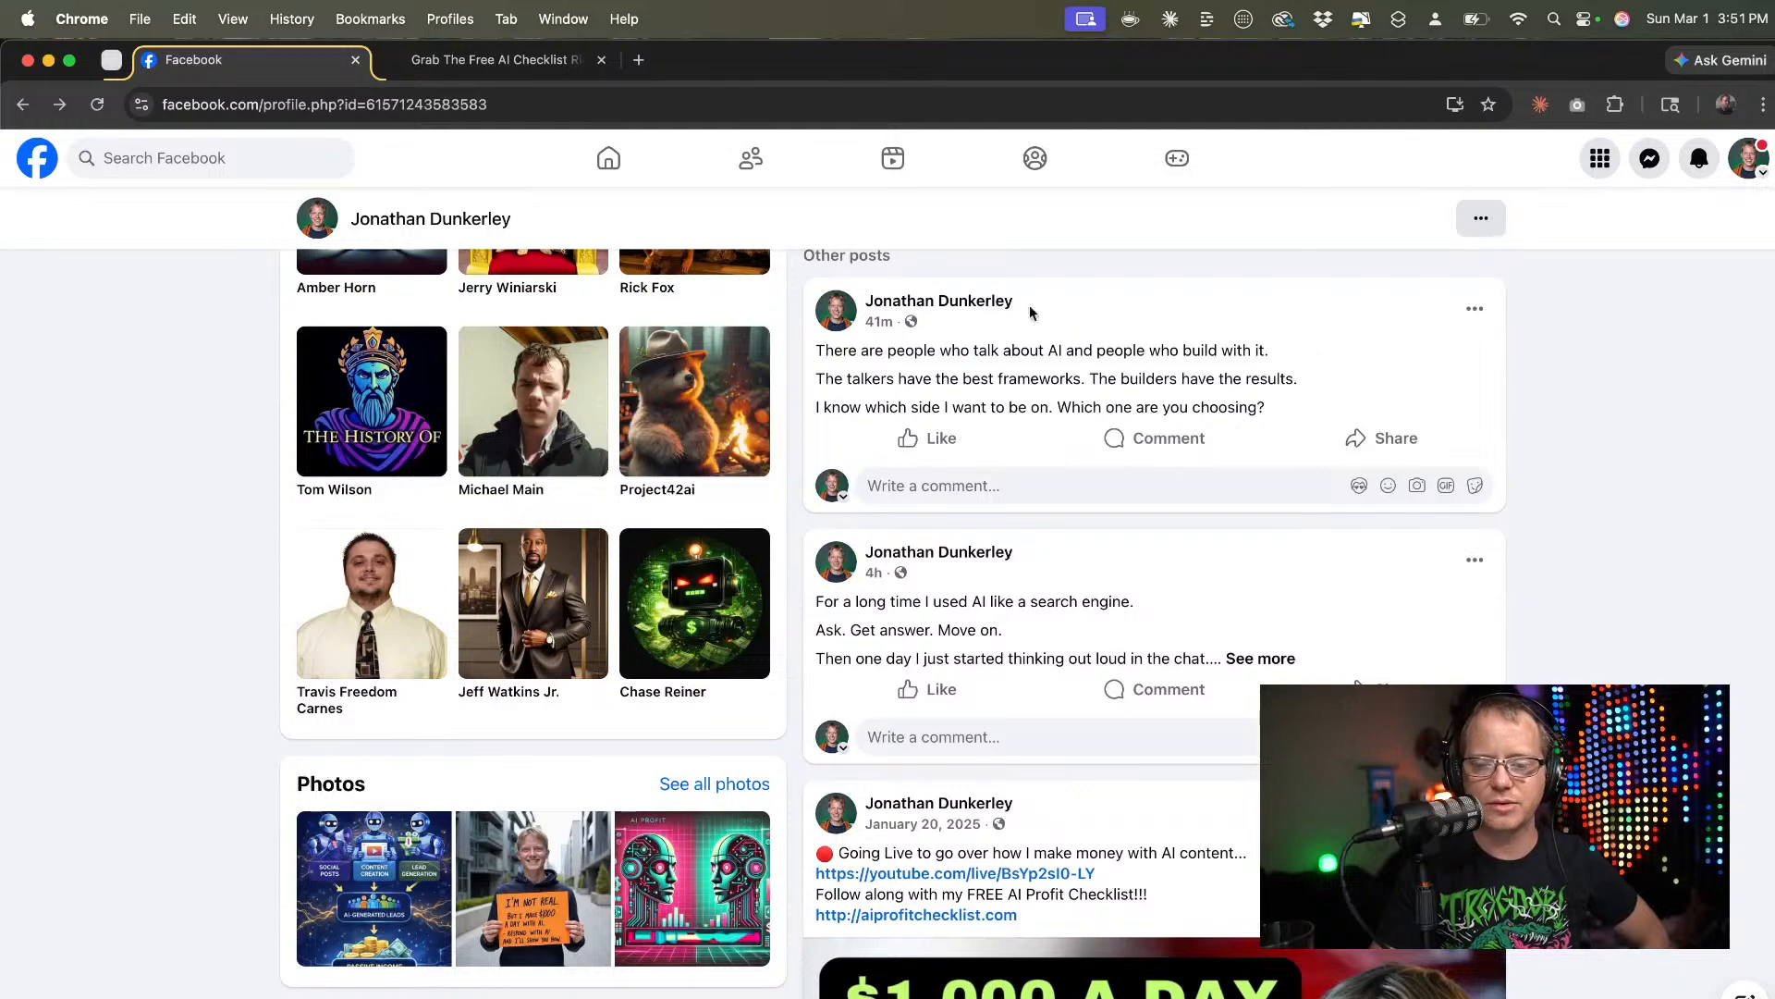
left_click_drag(818, 350, 1306, 413)
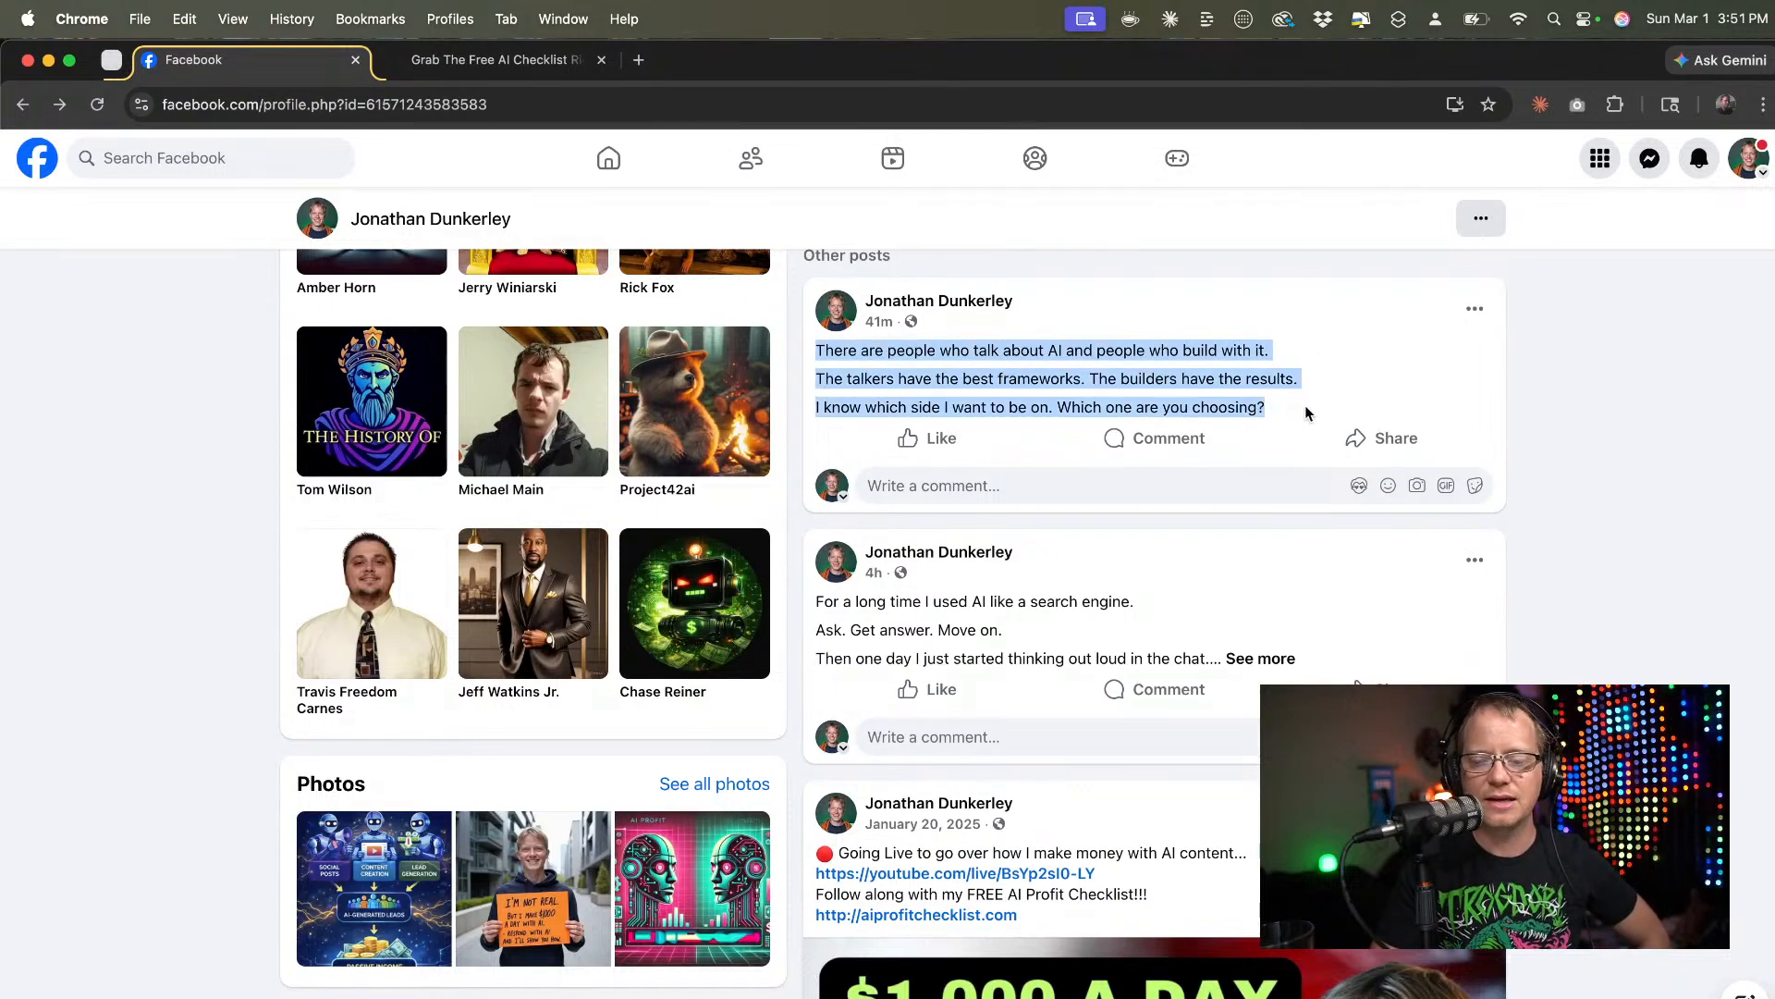
left_click(1519, 431)
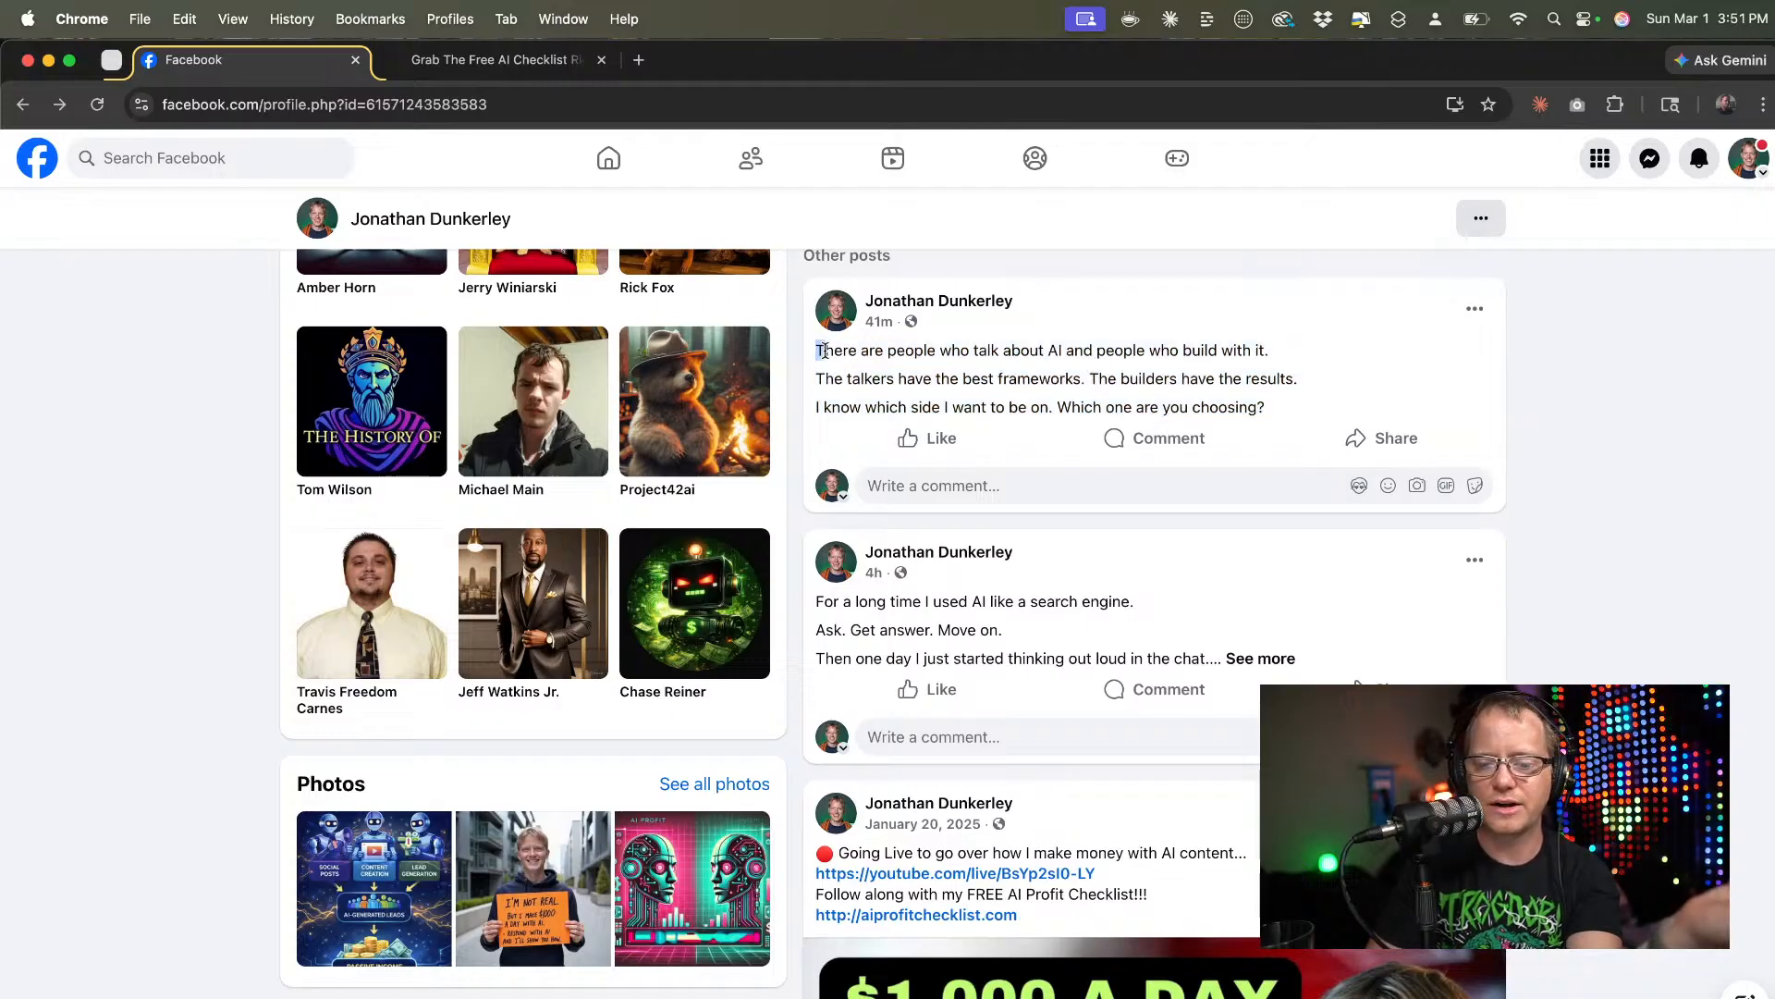
left_click_drag(819, 350, 1314, 412)
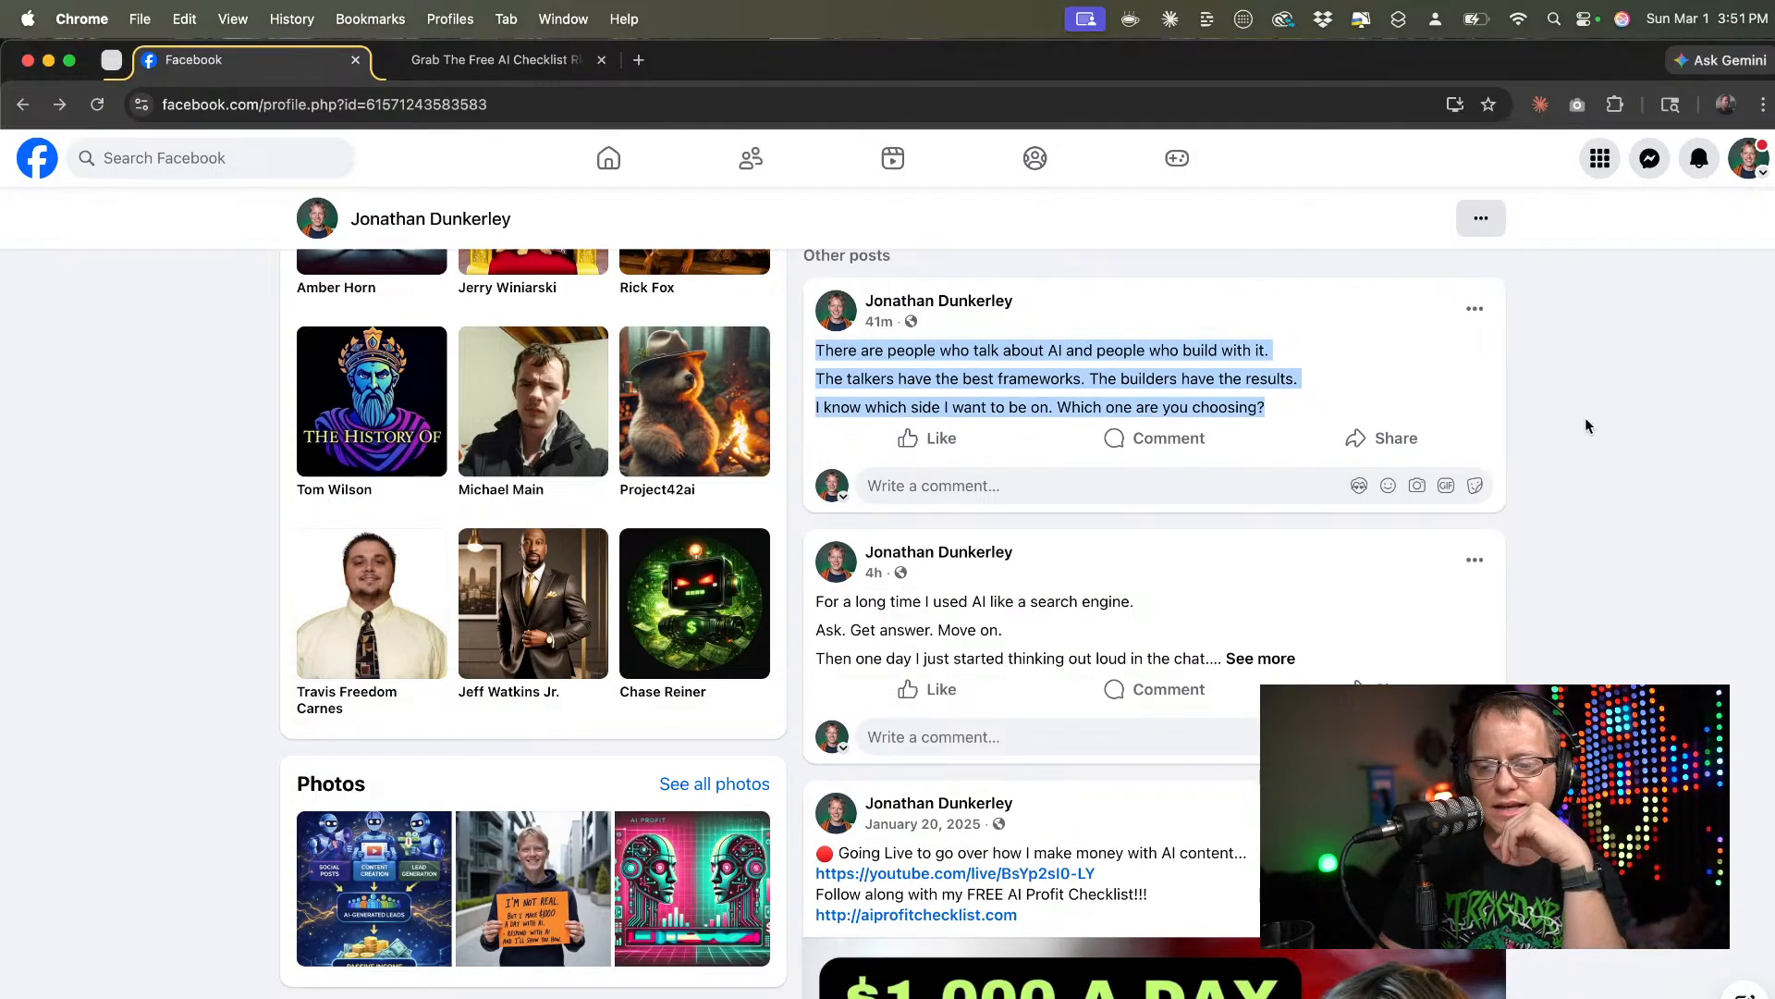
left_click(821, 348)
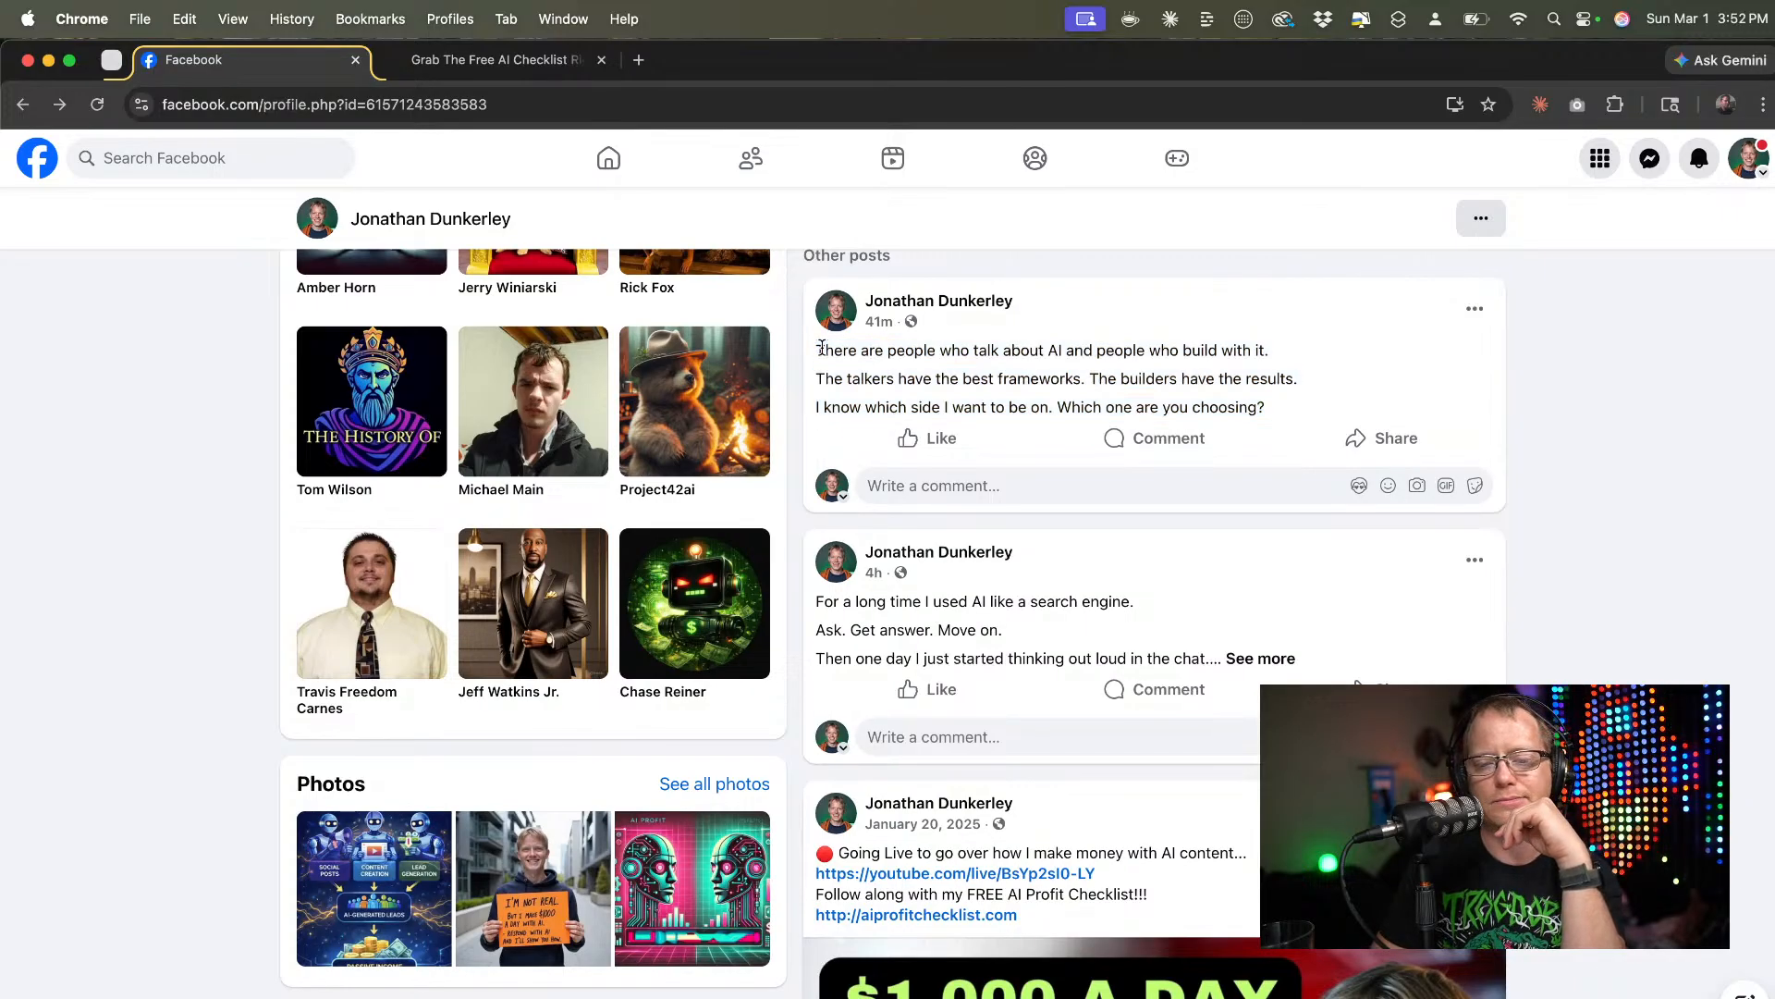
Look over the pinned AI agents post again and browse the older January 2025 posts on the profile.
scroll(821, 348, "up", 8)
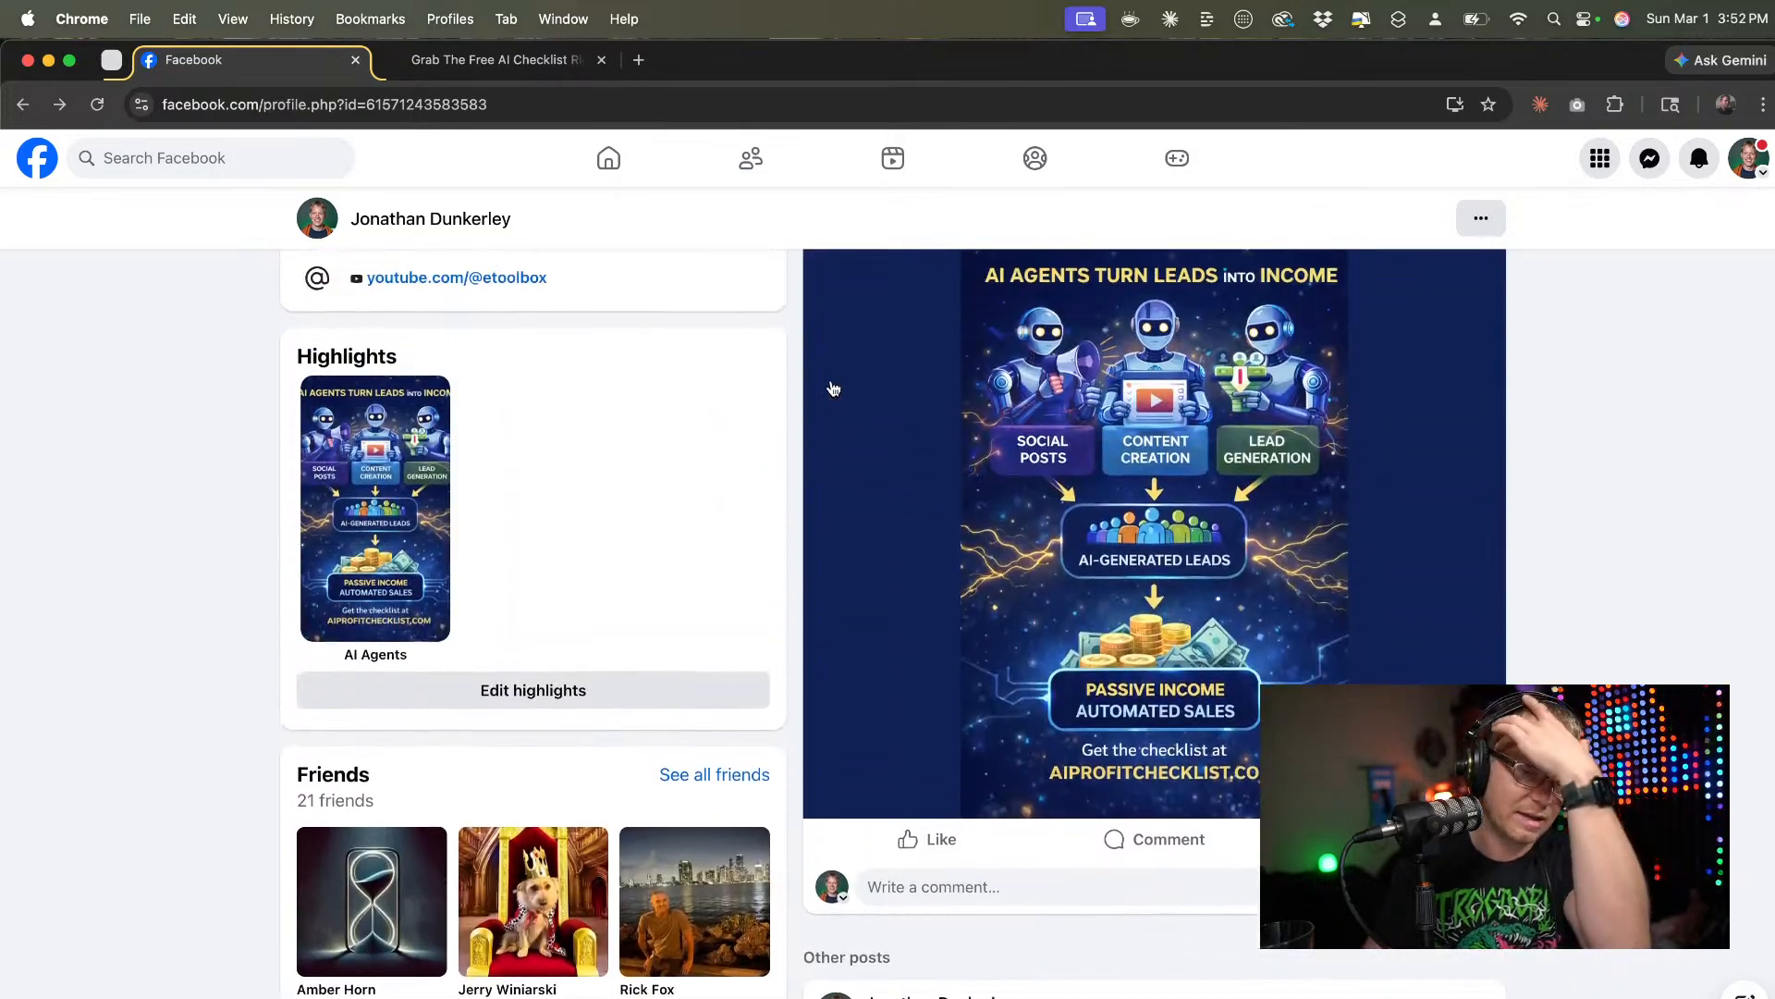
scroll(842, 407, "up", 2)
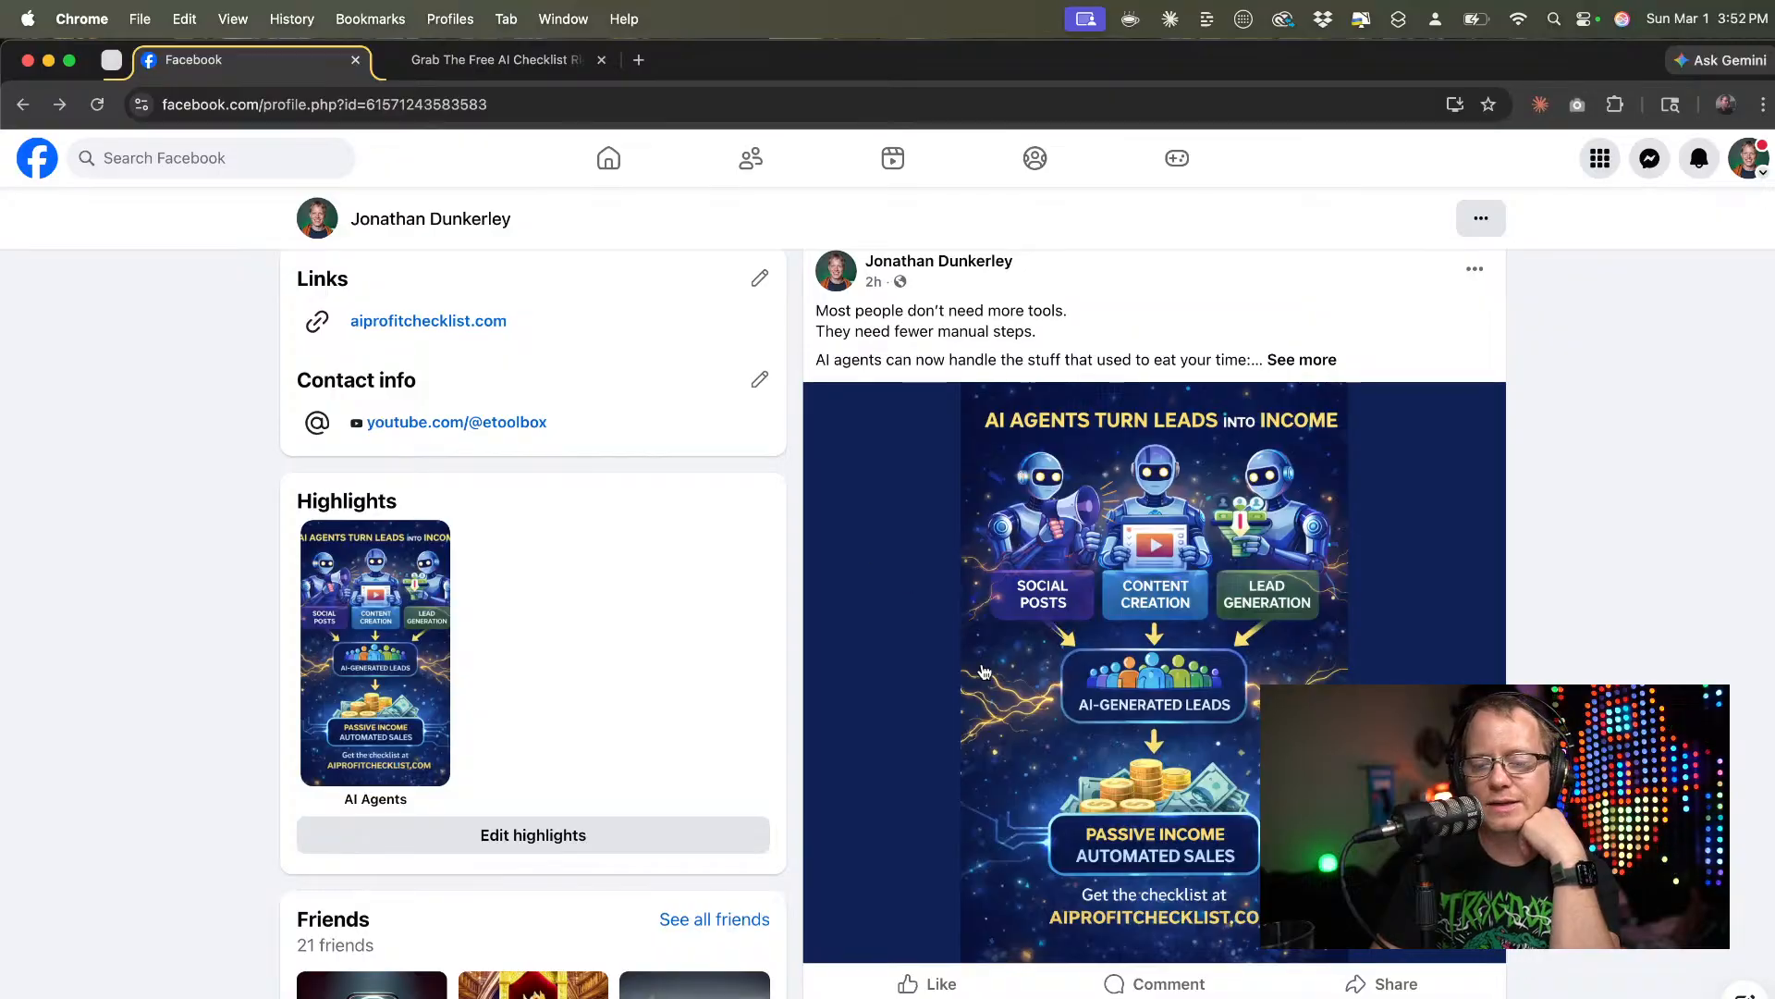
scroll(985, 669, "down", 8)
scroll(985, 670, "down", 8)
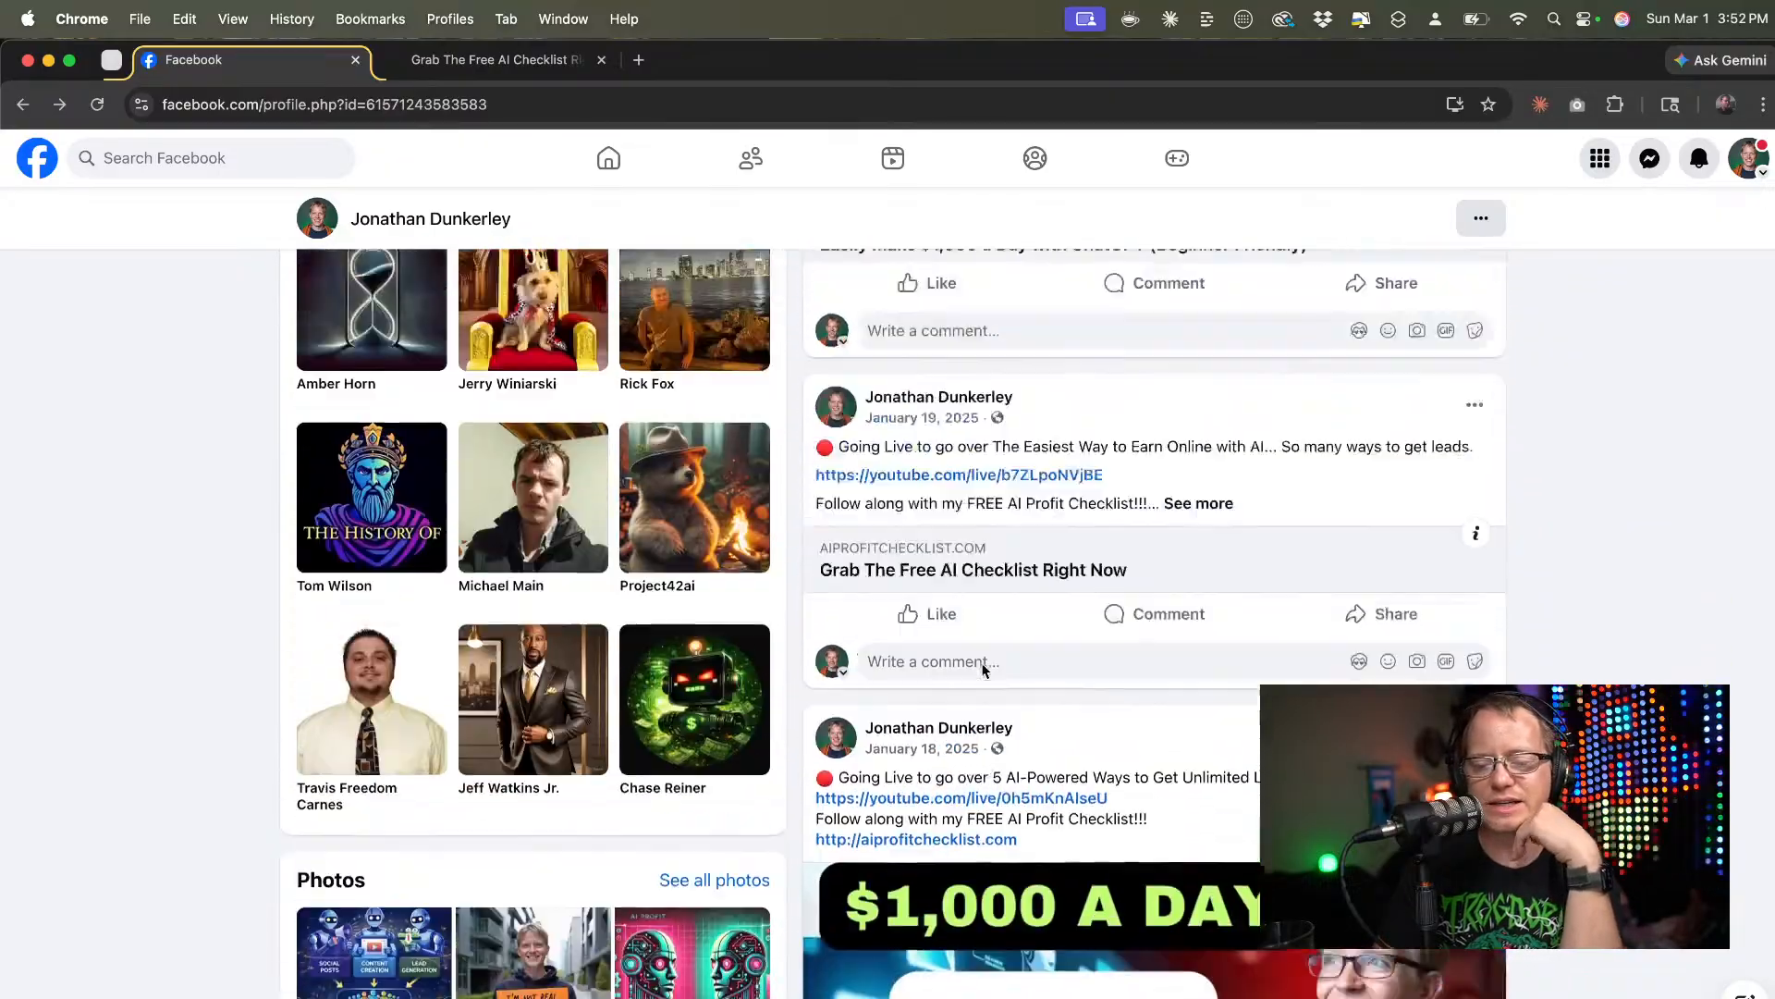
Look back over the profile's posts up to the pinned AI agents post, and check the open free AI checklist page.
scroll(985, 670, "up", 10)
mouse_move(985, 672)
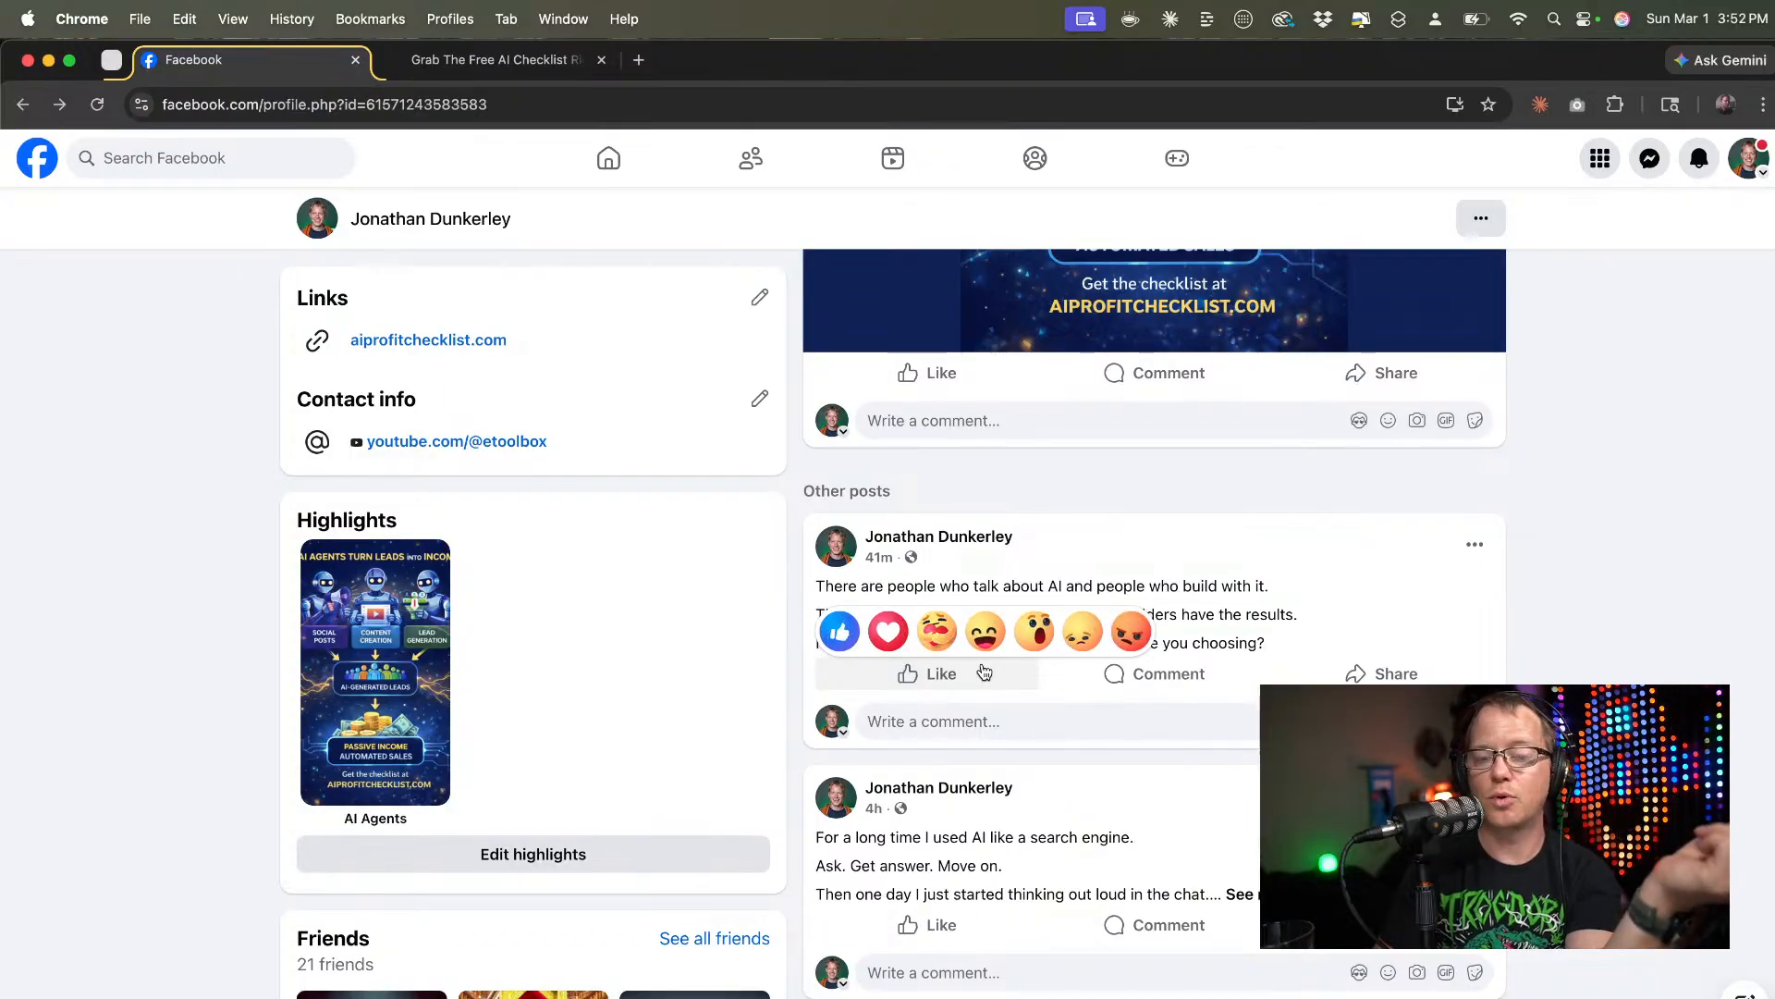
scroll(985, 672, "up", 10)
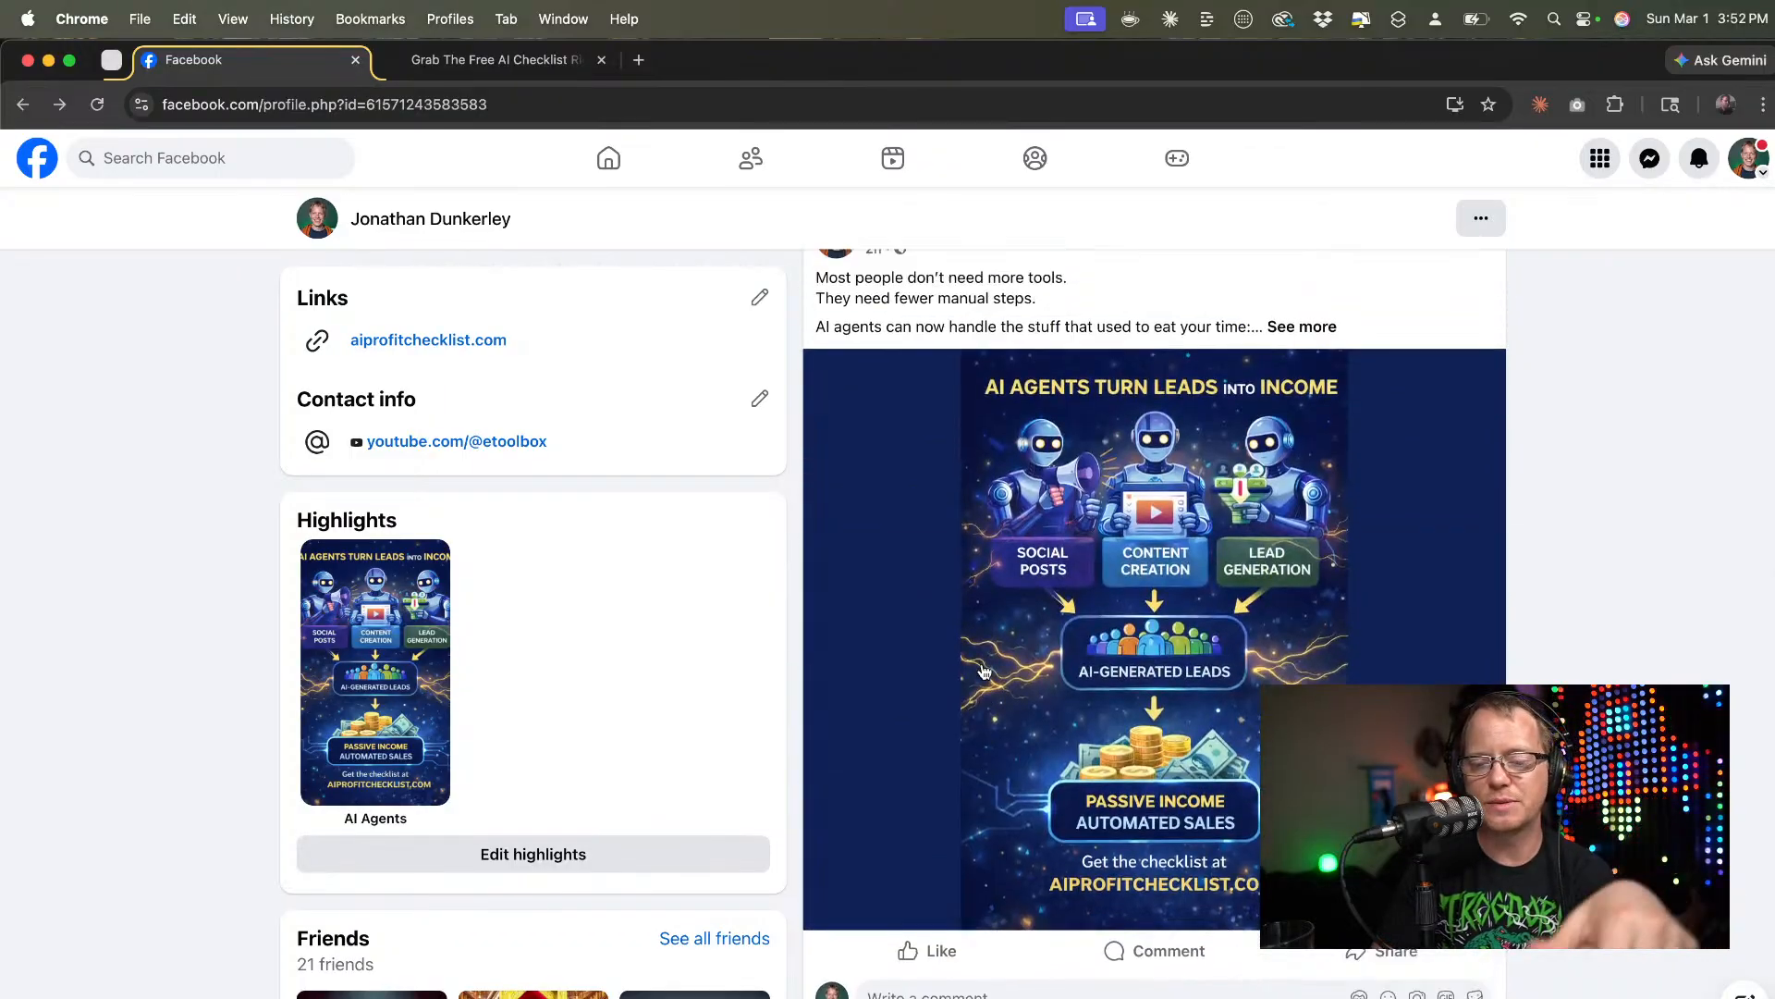
scroll(984, 673, "up", 3)
left_click(519, 61)
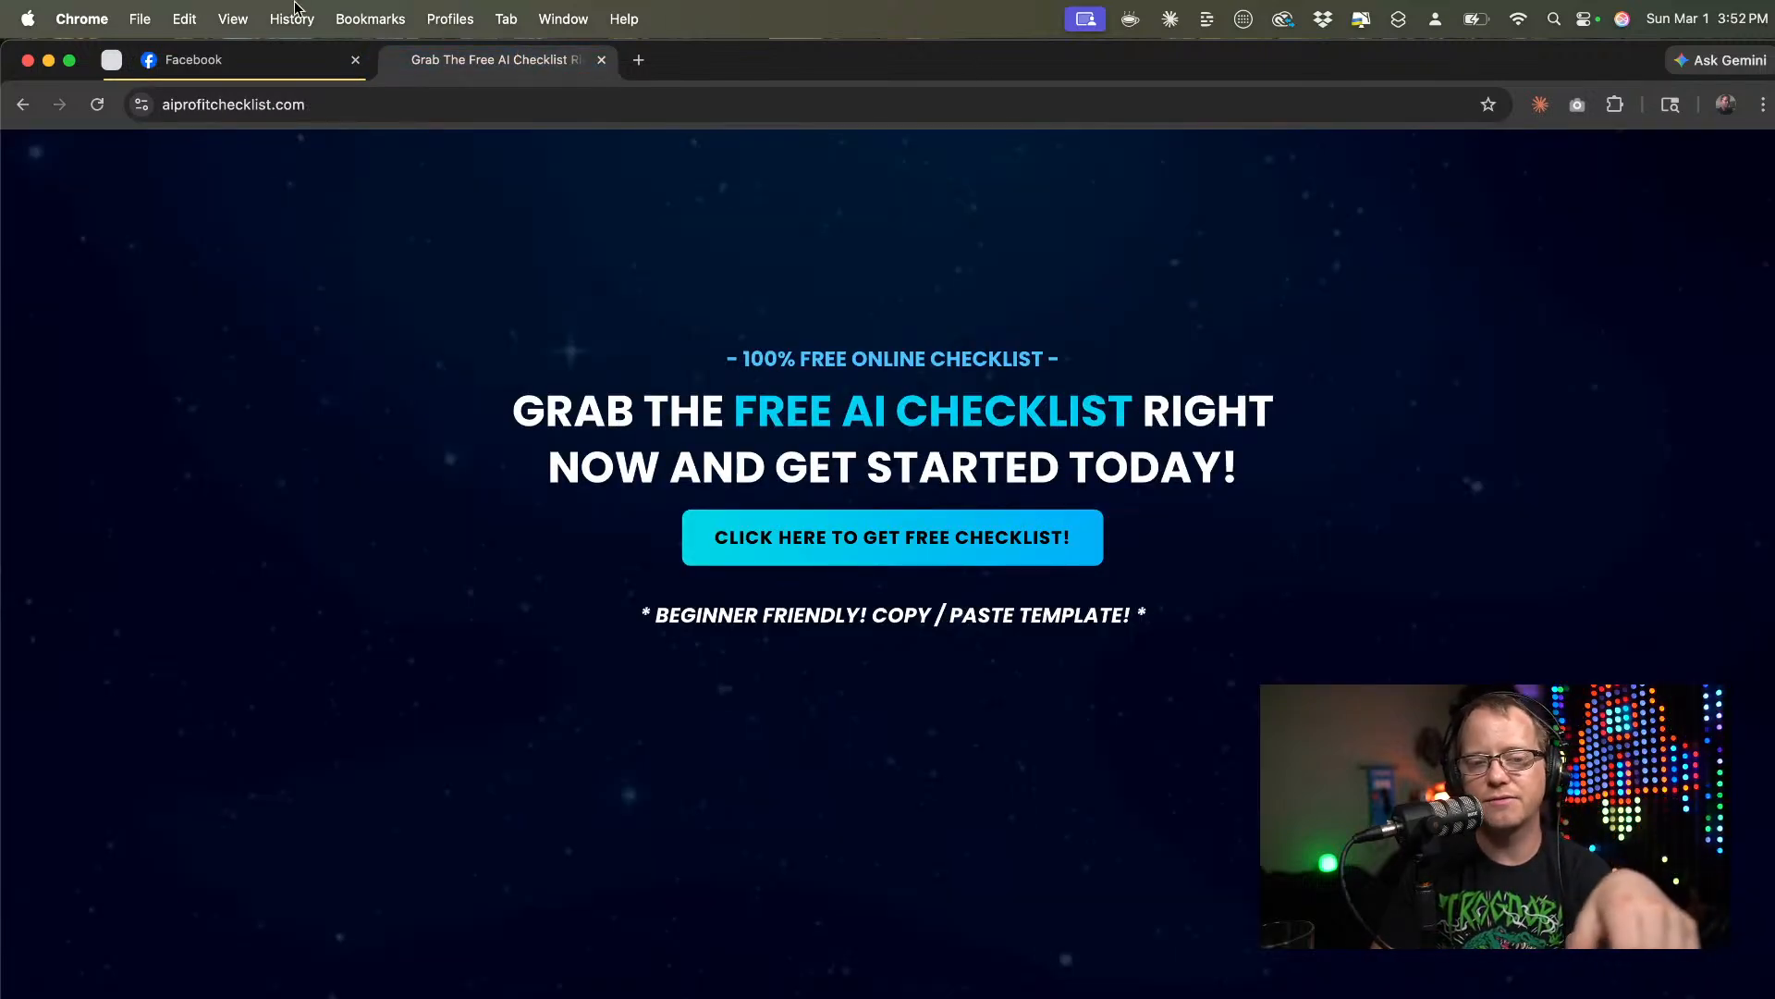
left_click(237, 59)
Open the aiprofitchecklist.com link in the profile bio to view its sign-up form, and close that page again.
scroll(309, 432, "up", 5)
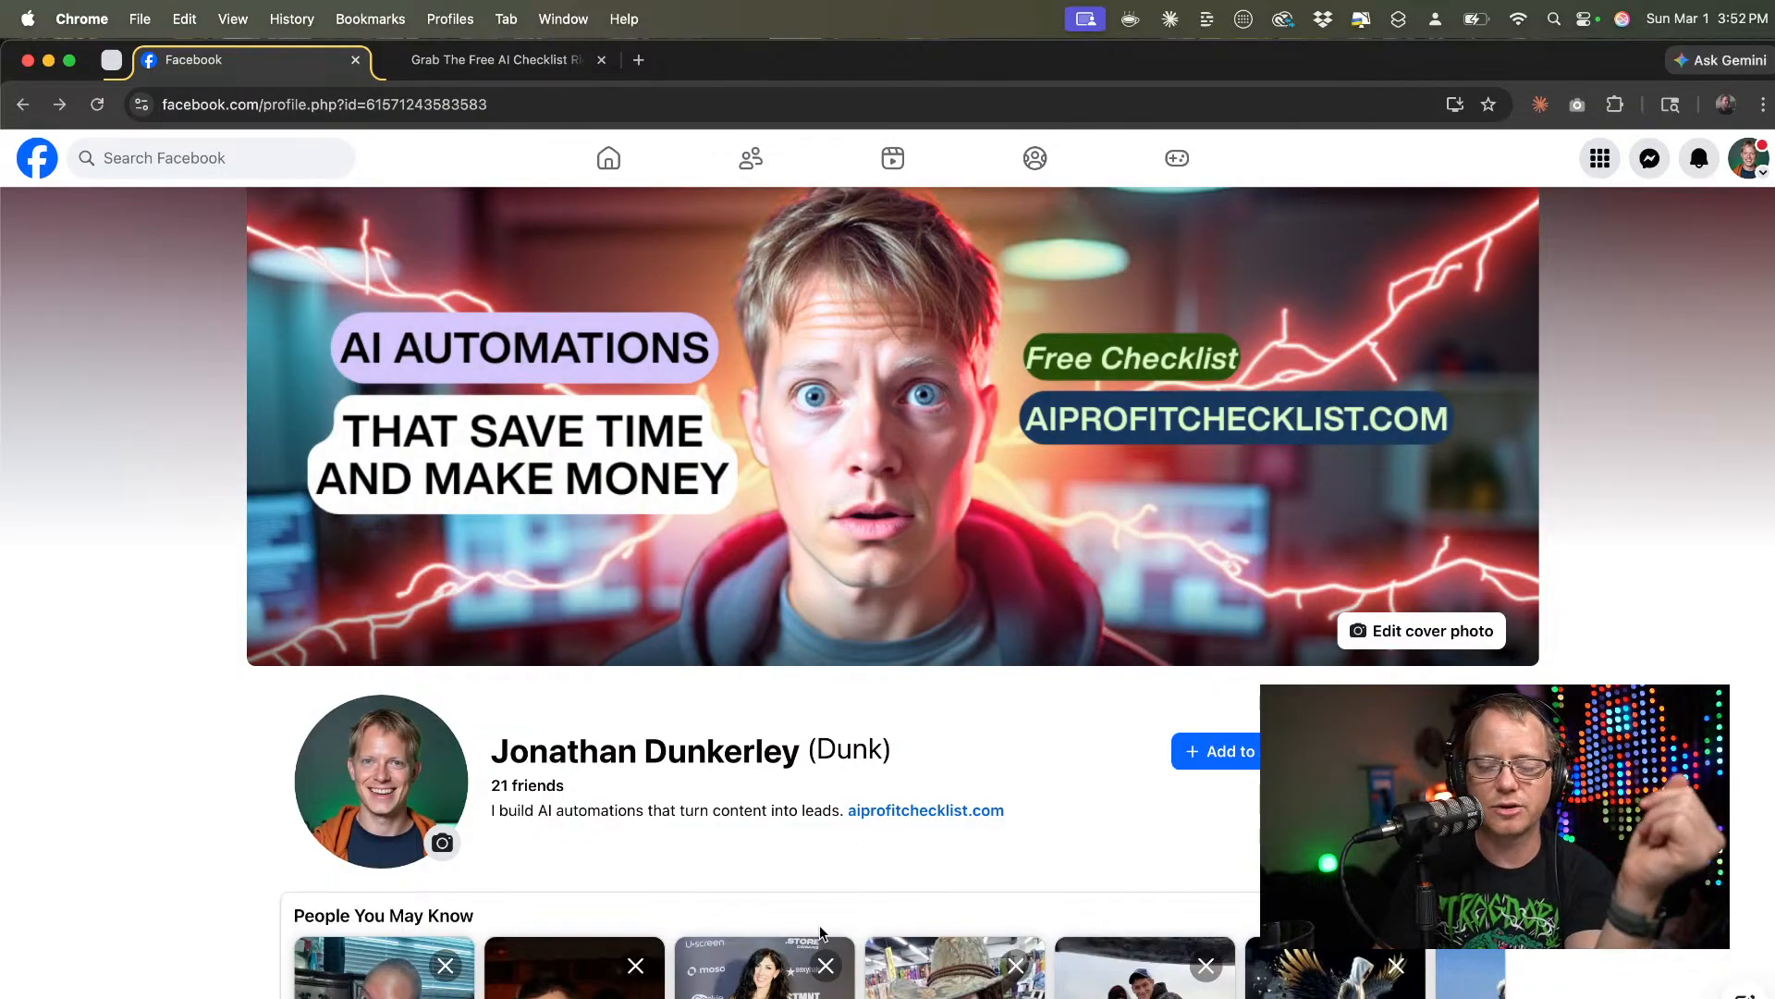
scroll(943, 481, "down", 5)
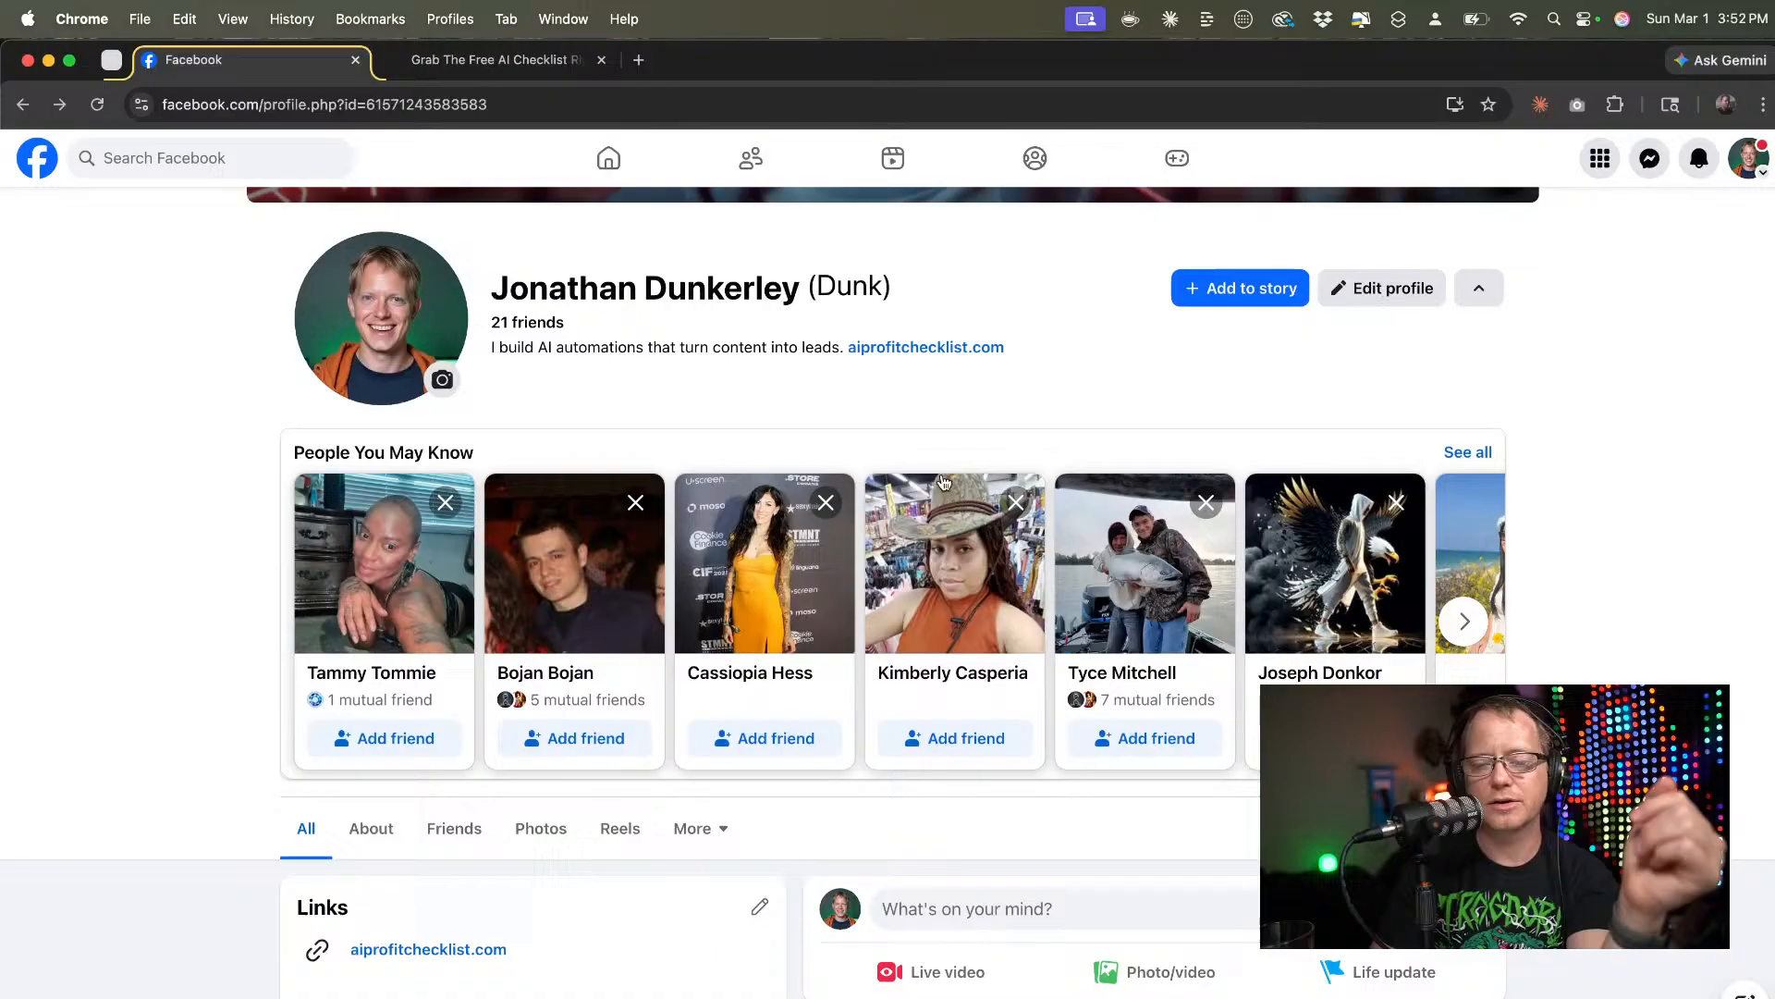
left_click(952, 343)
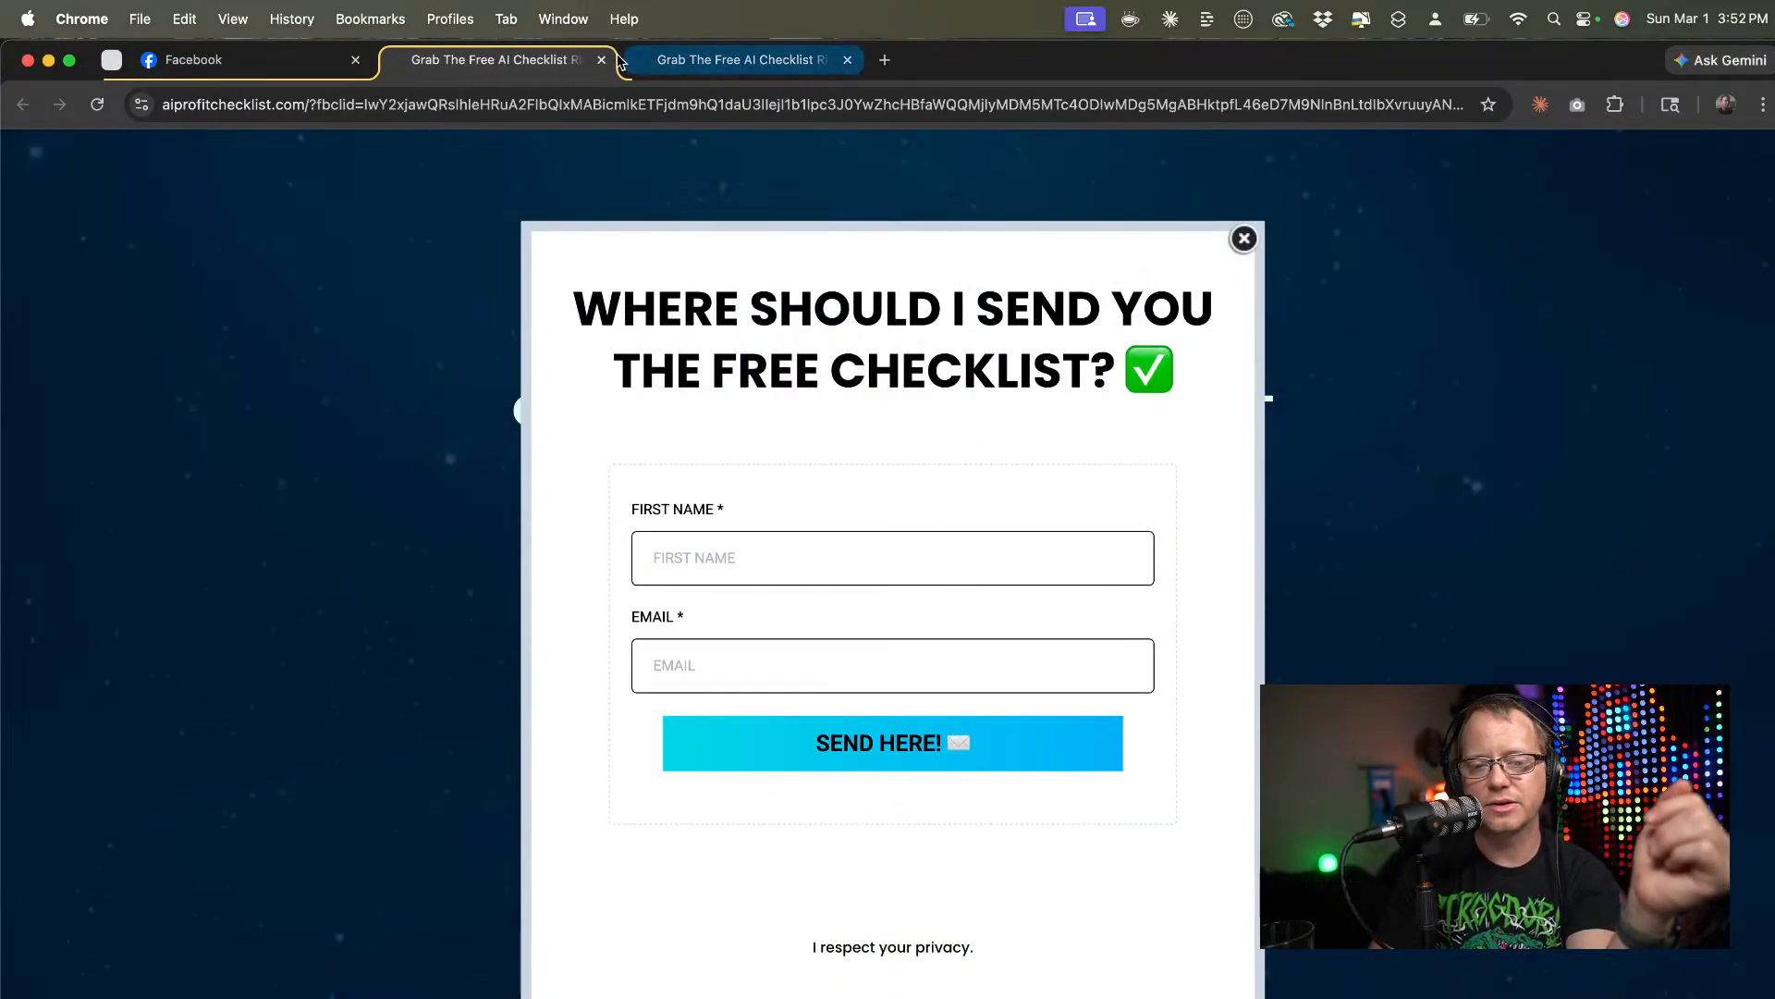
left_click(600, 61)
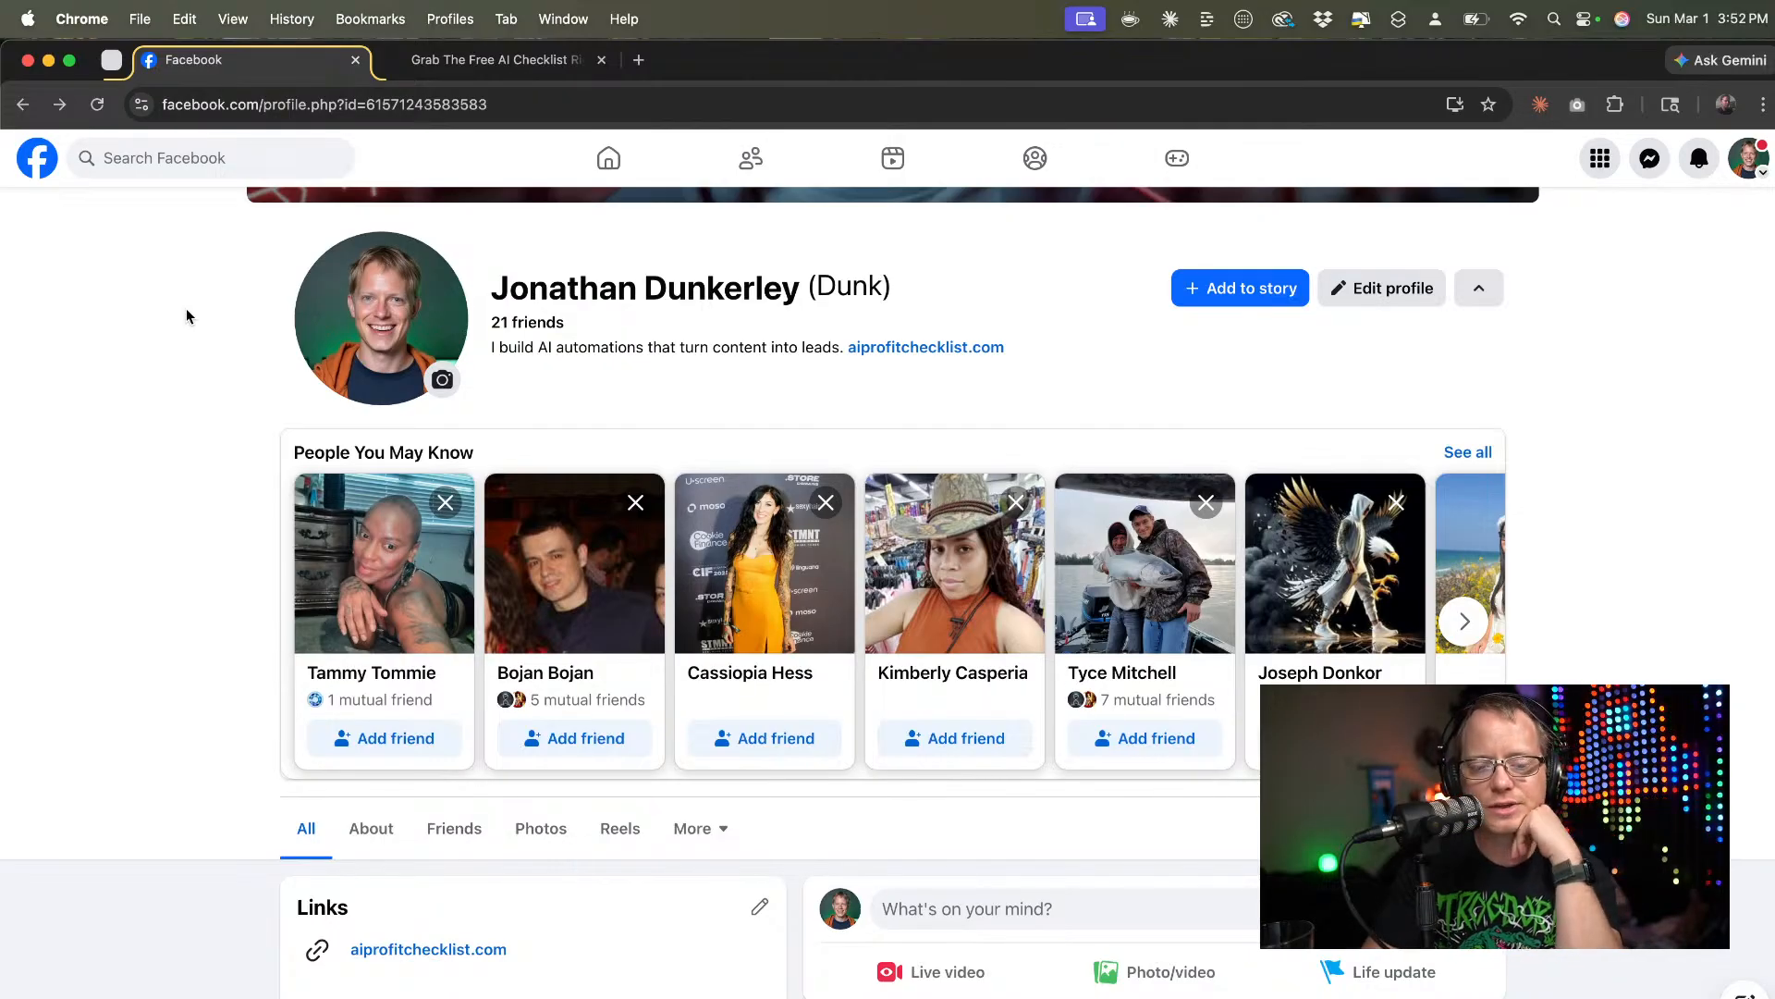
scroll(186, 317, "up", 5)
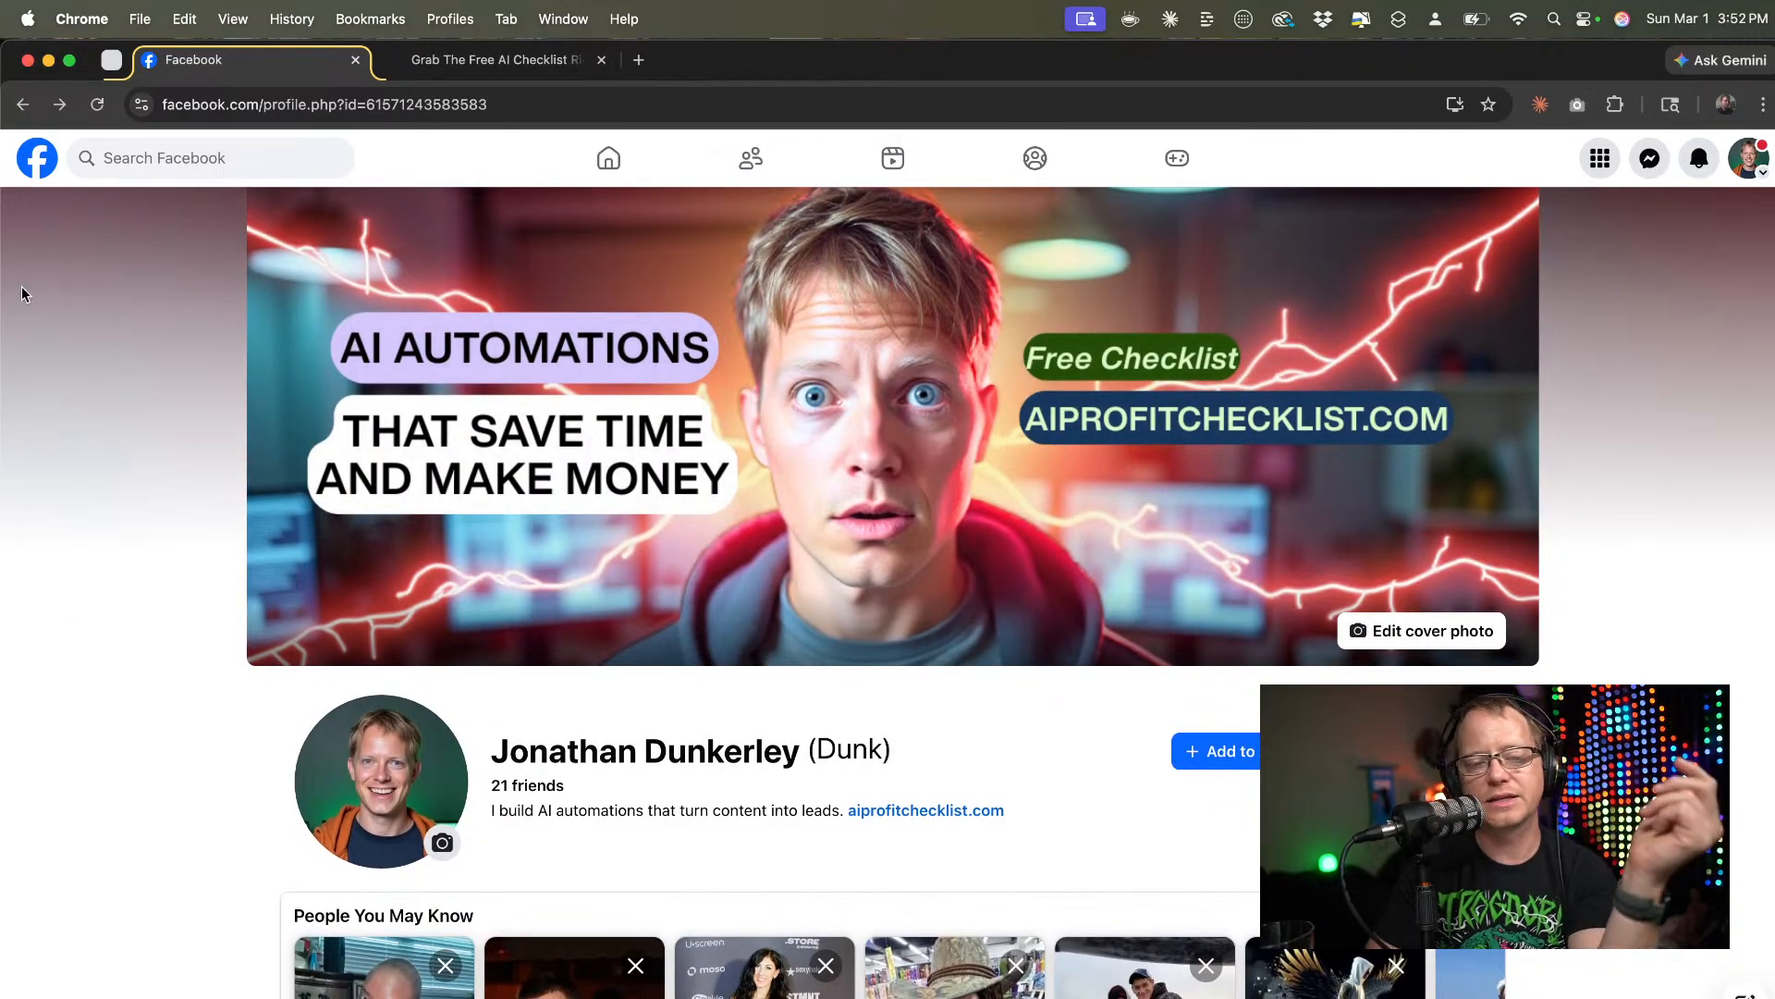
Open the Groups page from the home feed and review the list of joined AI and marketing groups.
left_click(36, 159)
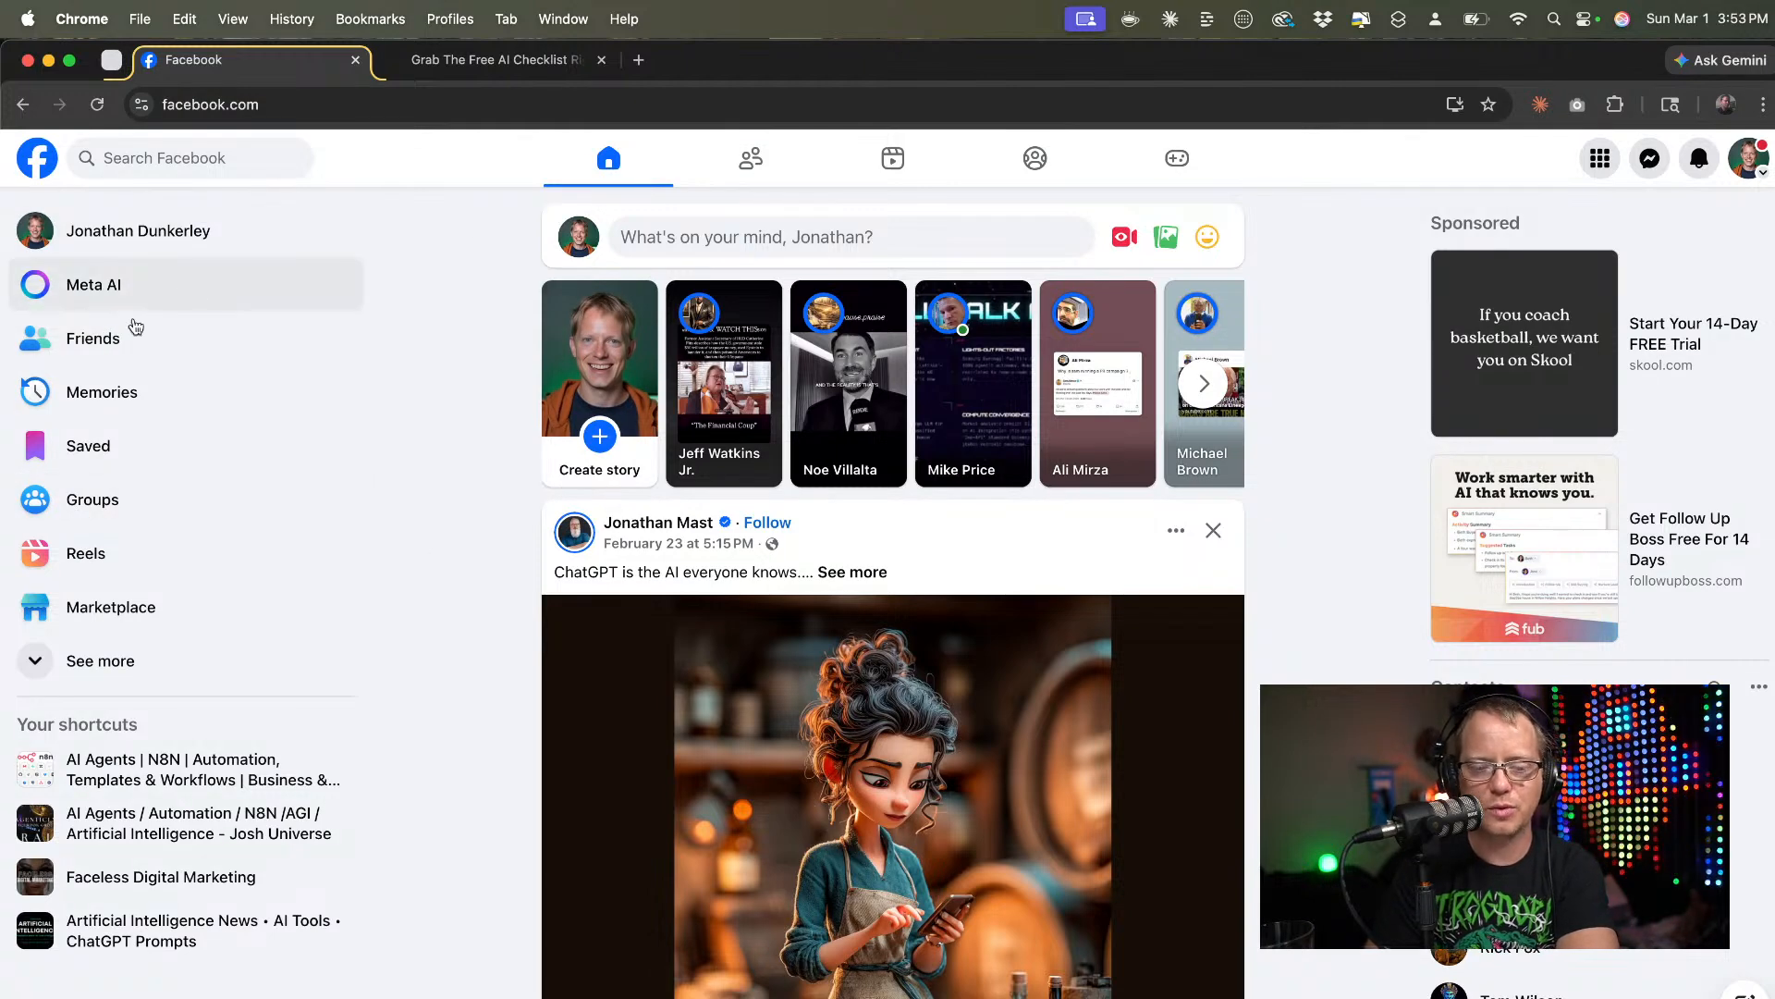
left_click(92, 501)
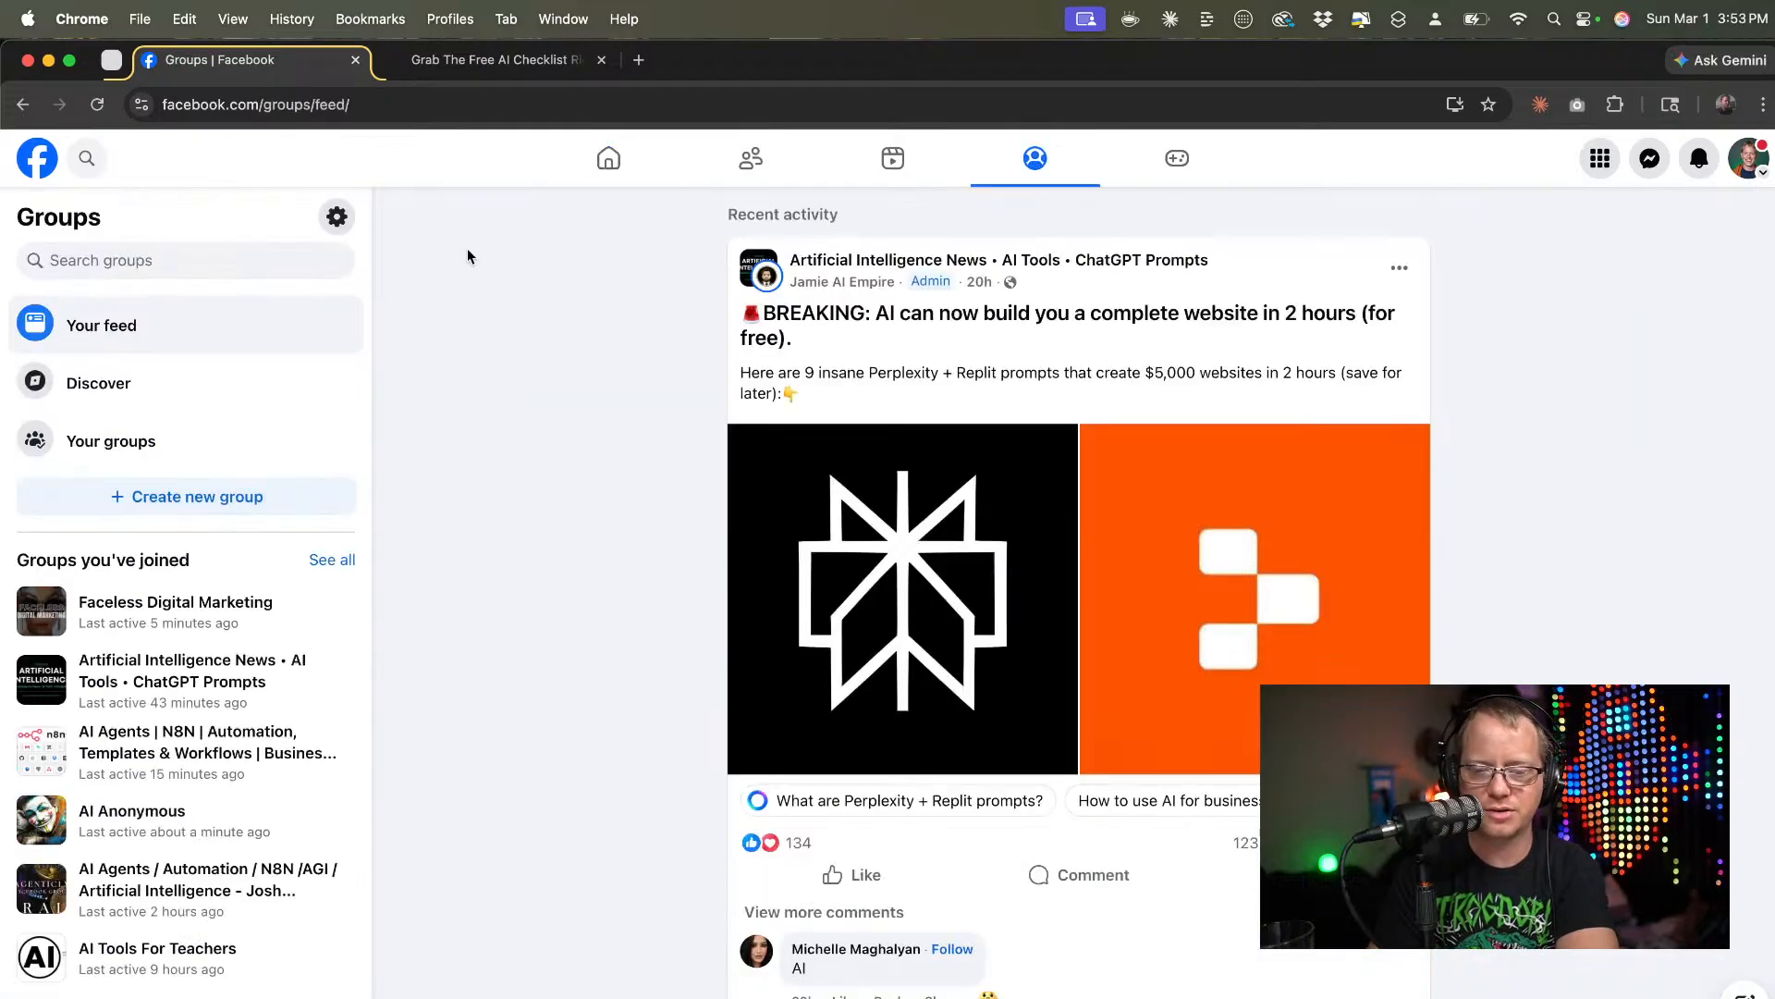
scroll(111, 749, "down", 3)
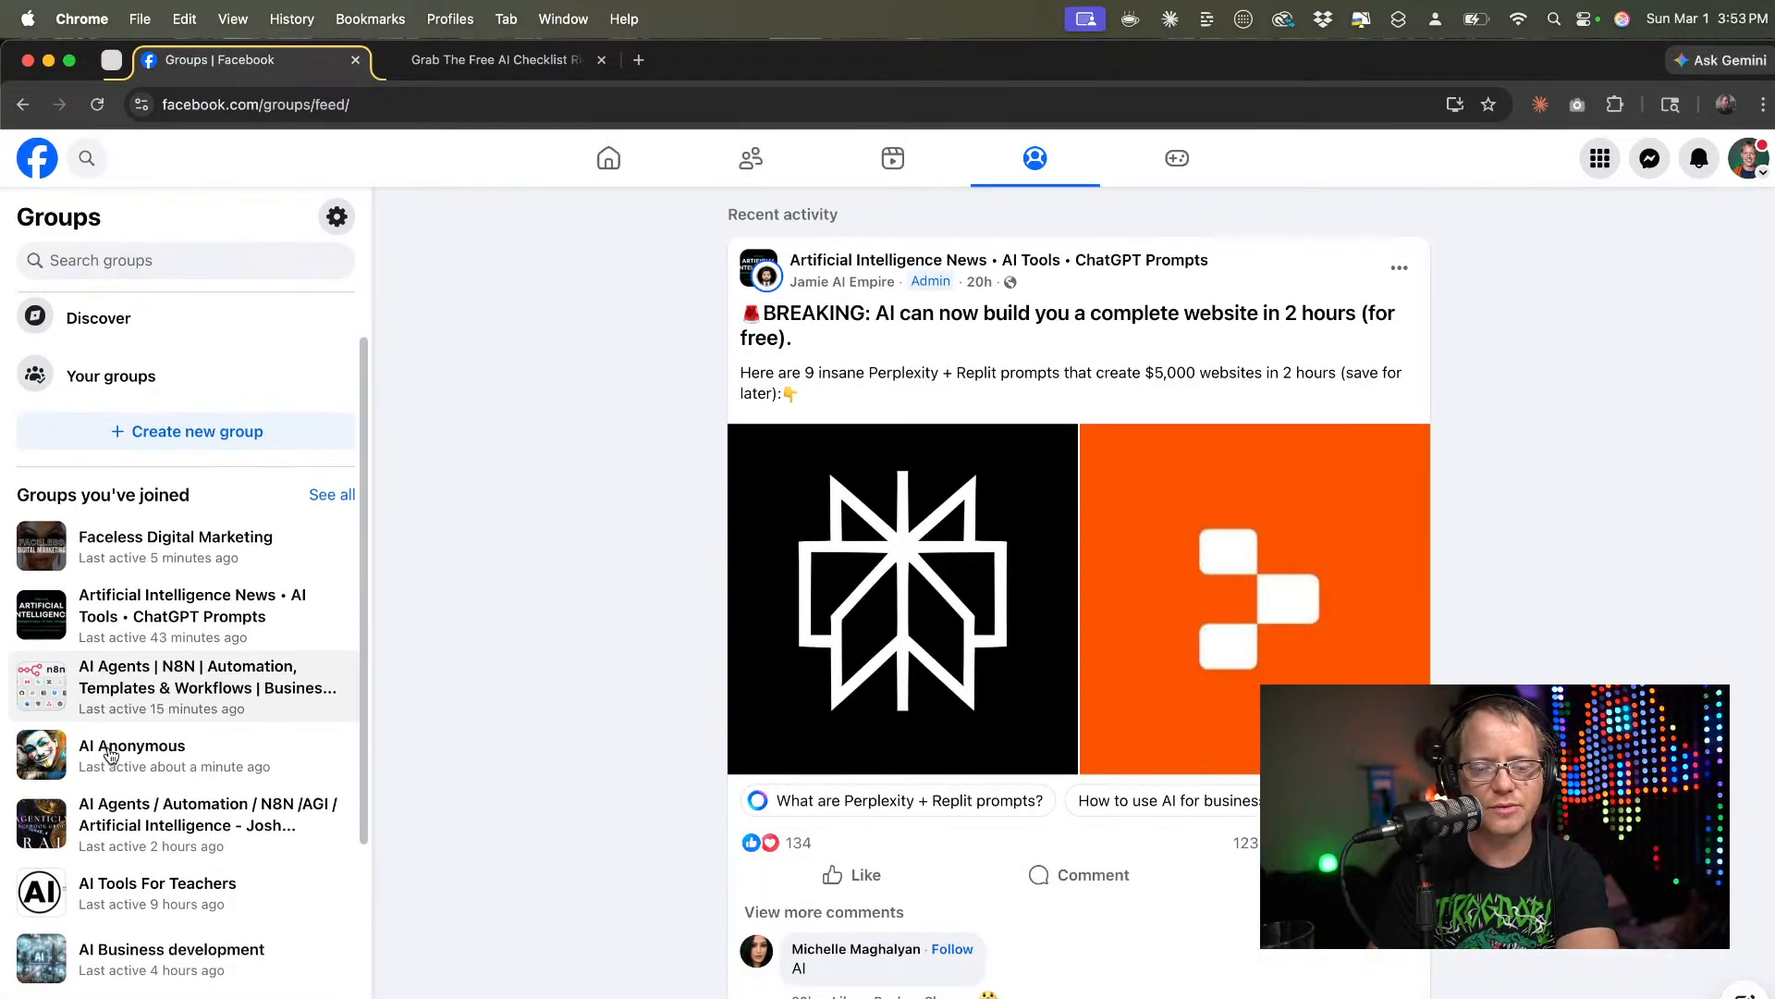
scroll(111, 754, "down", 4)
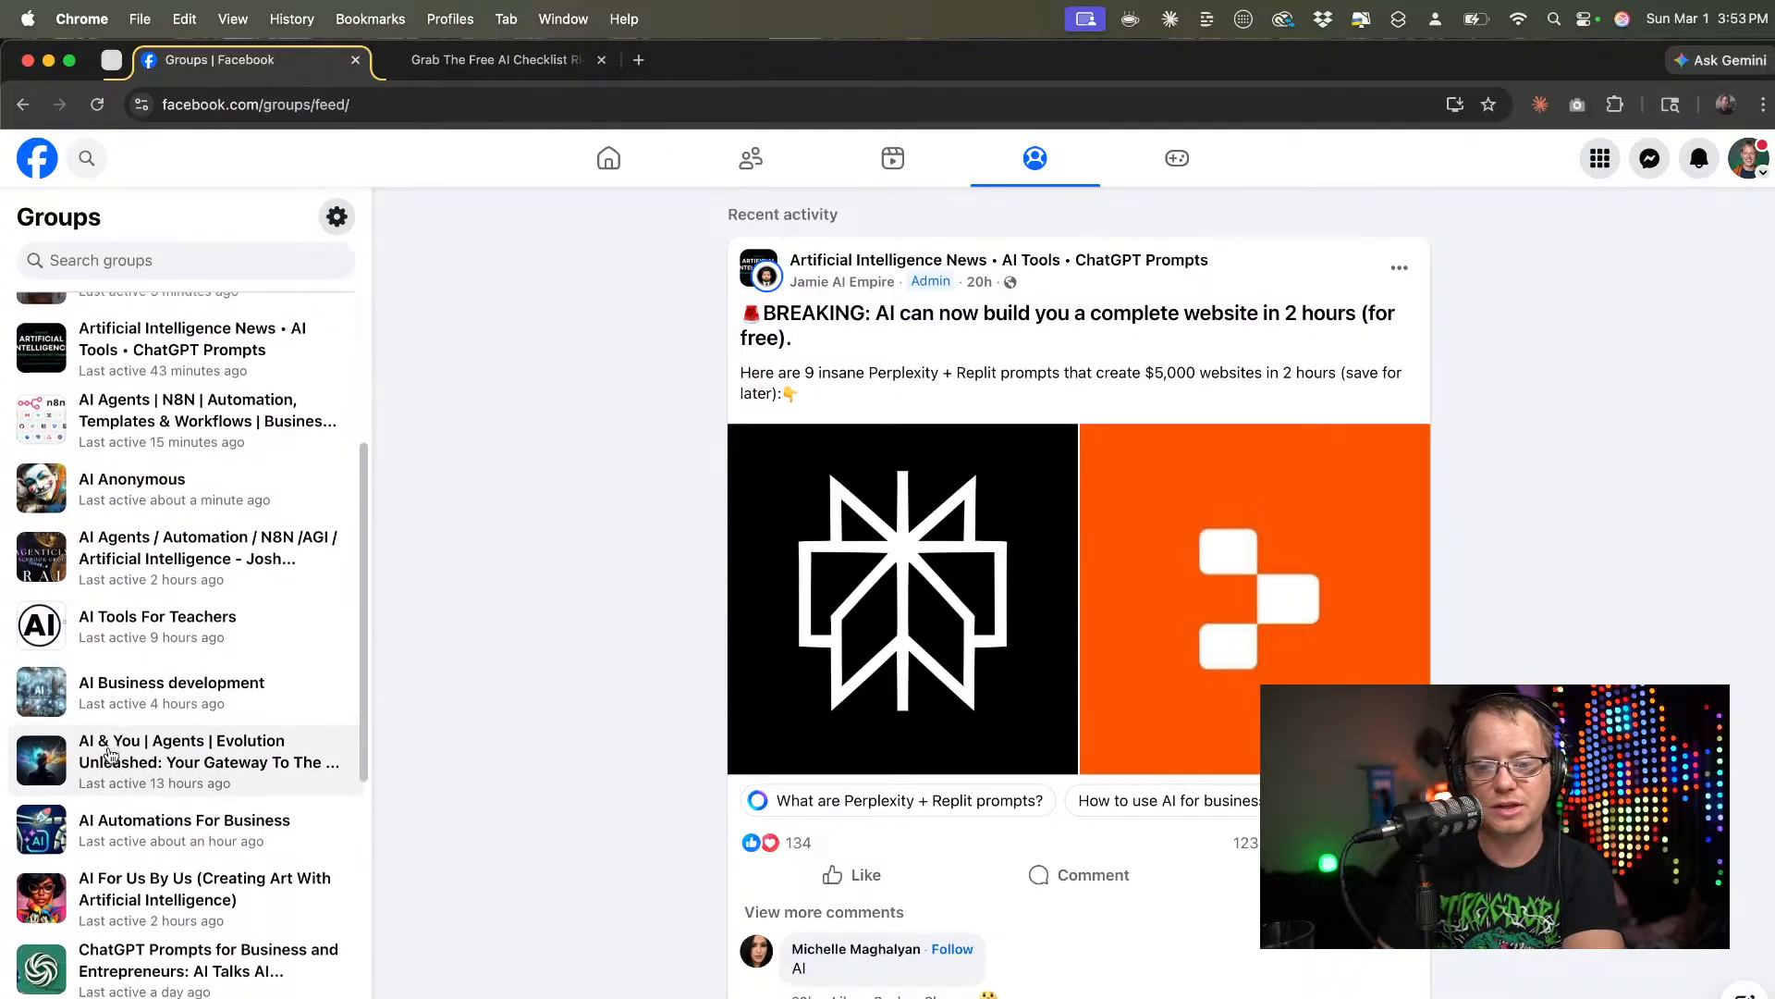
scroll(564, 640, "down", 3)
scroll(563, 640, "up", 3)
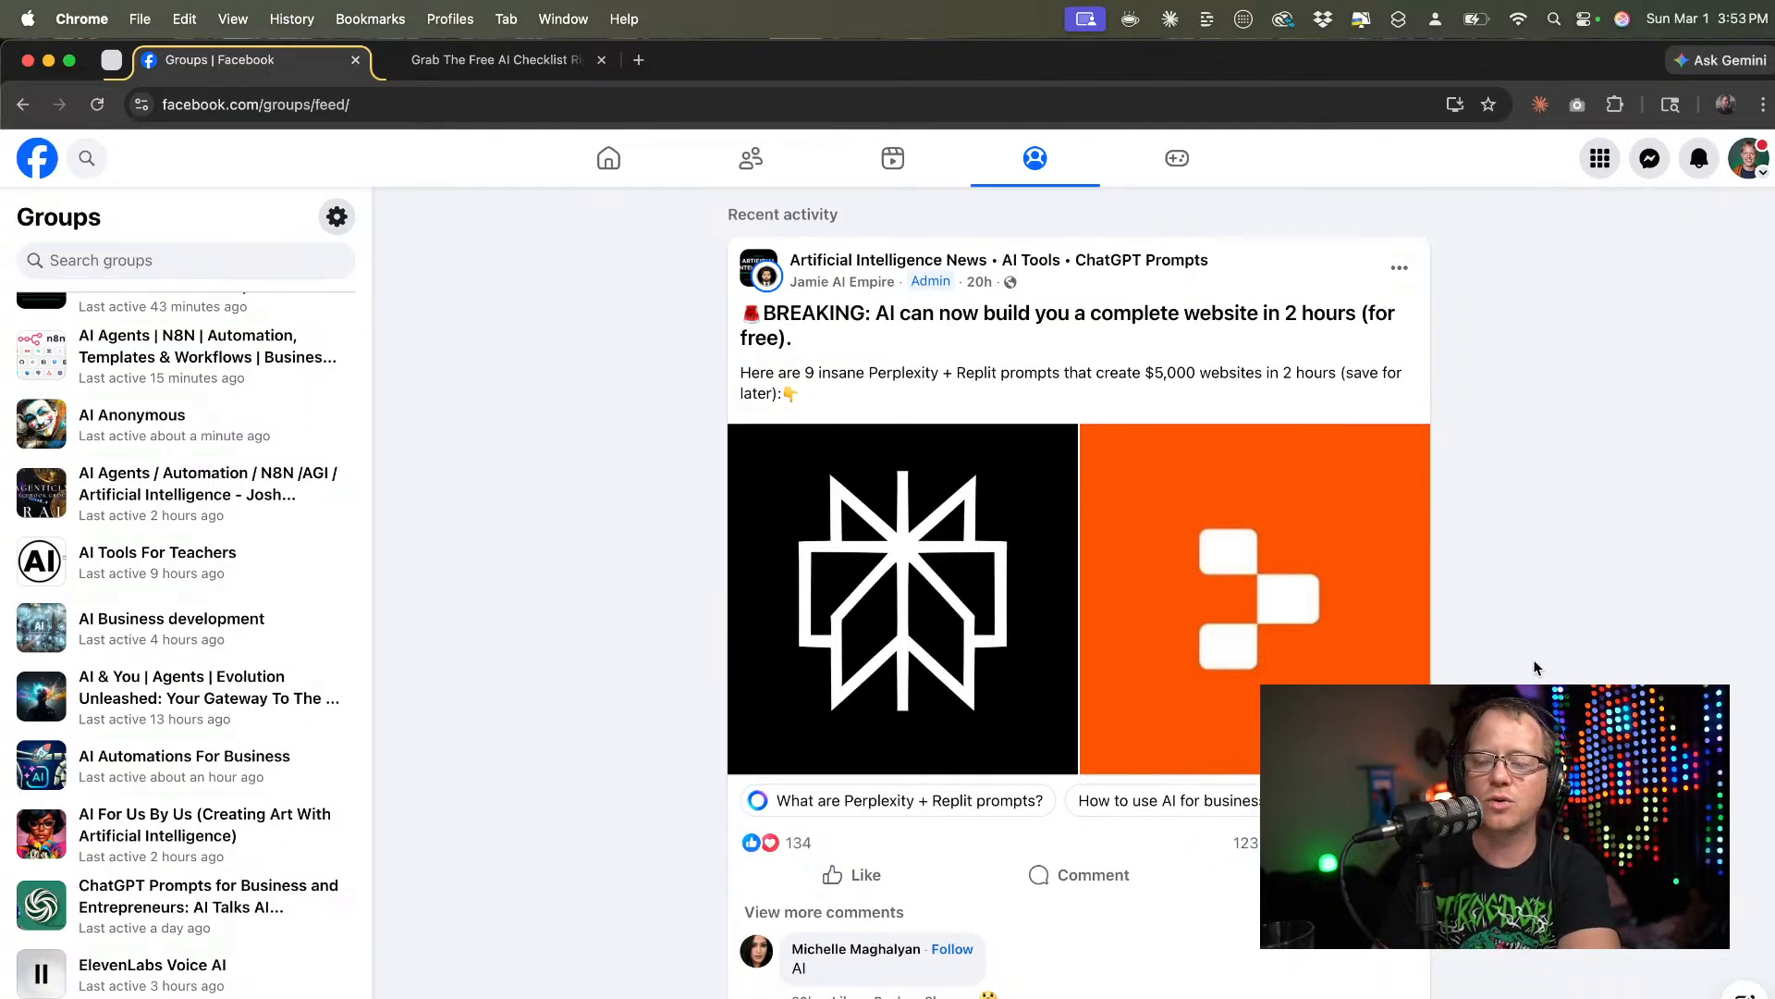
Browse the recent activity posts and their comments in the groups feed.
scroll(1535, 667, "down", 1)
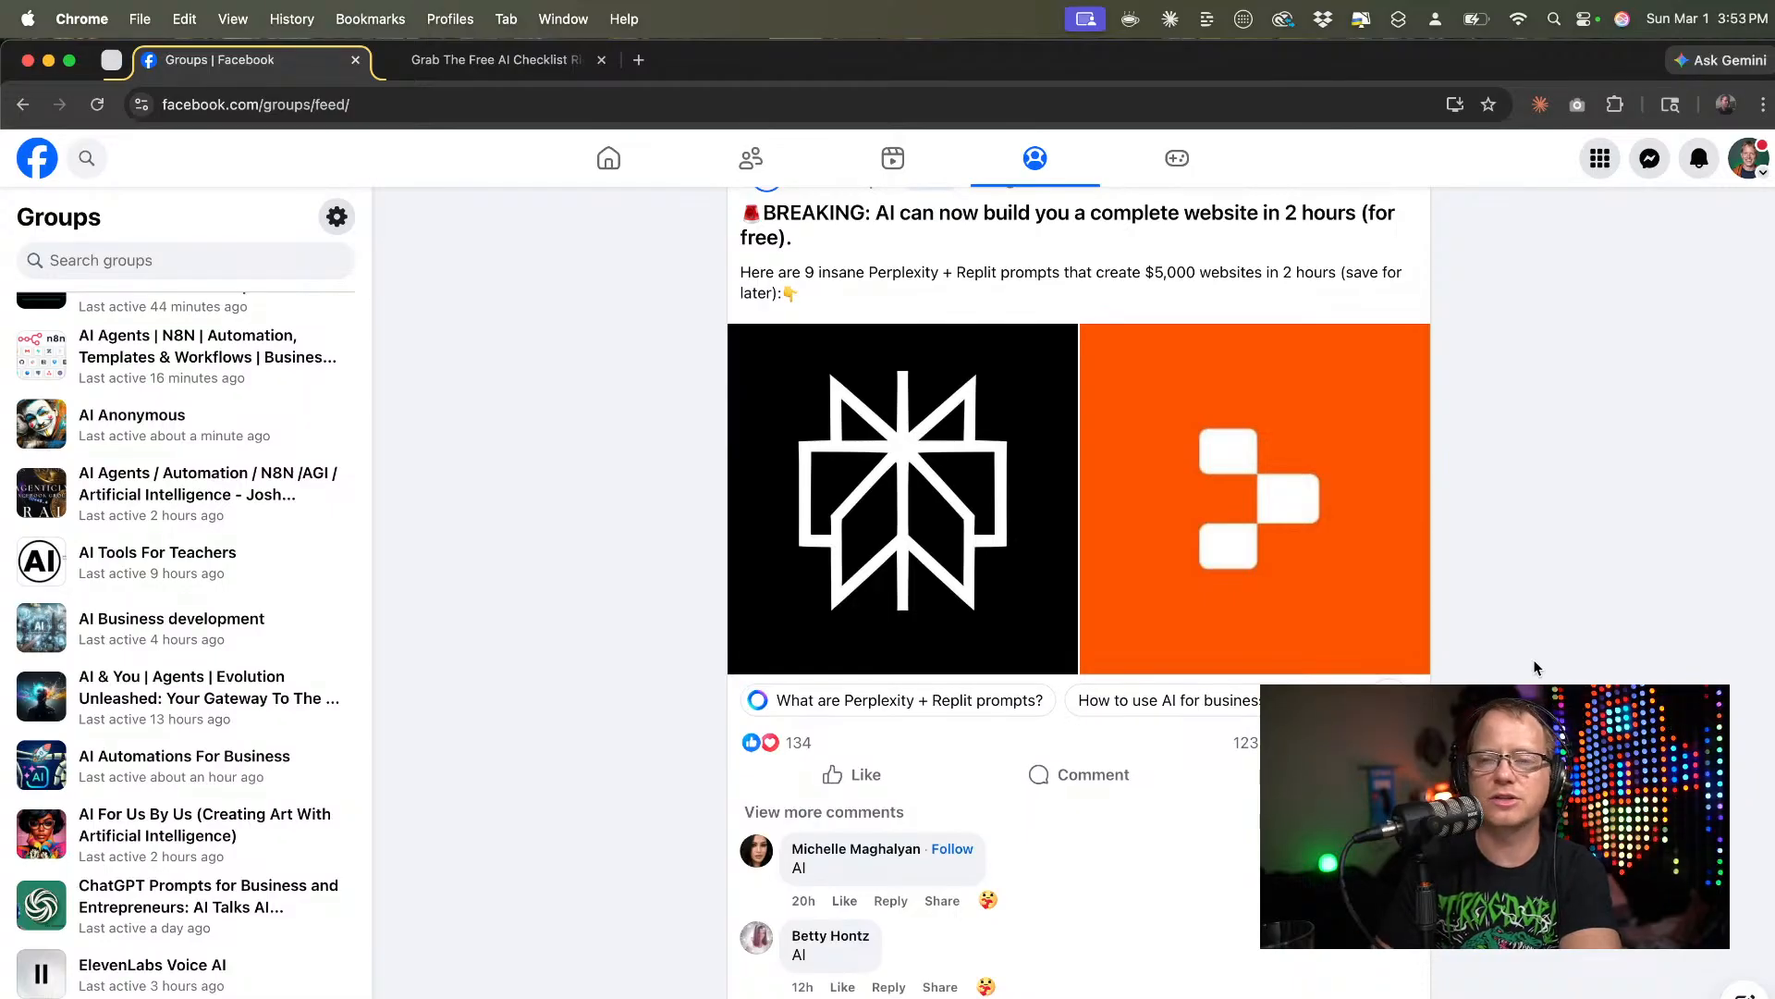
scroll(1534, 667, "down", 9)
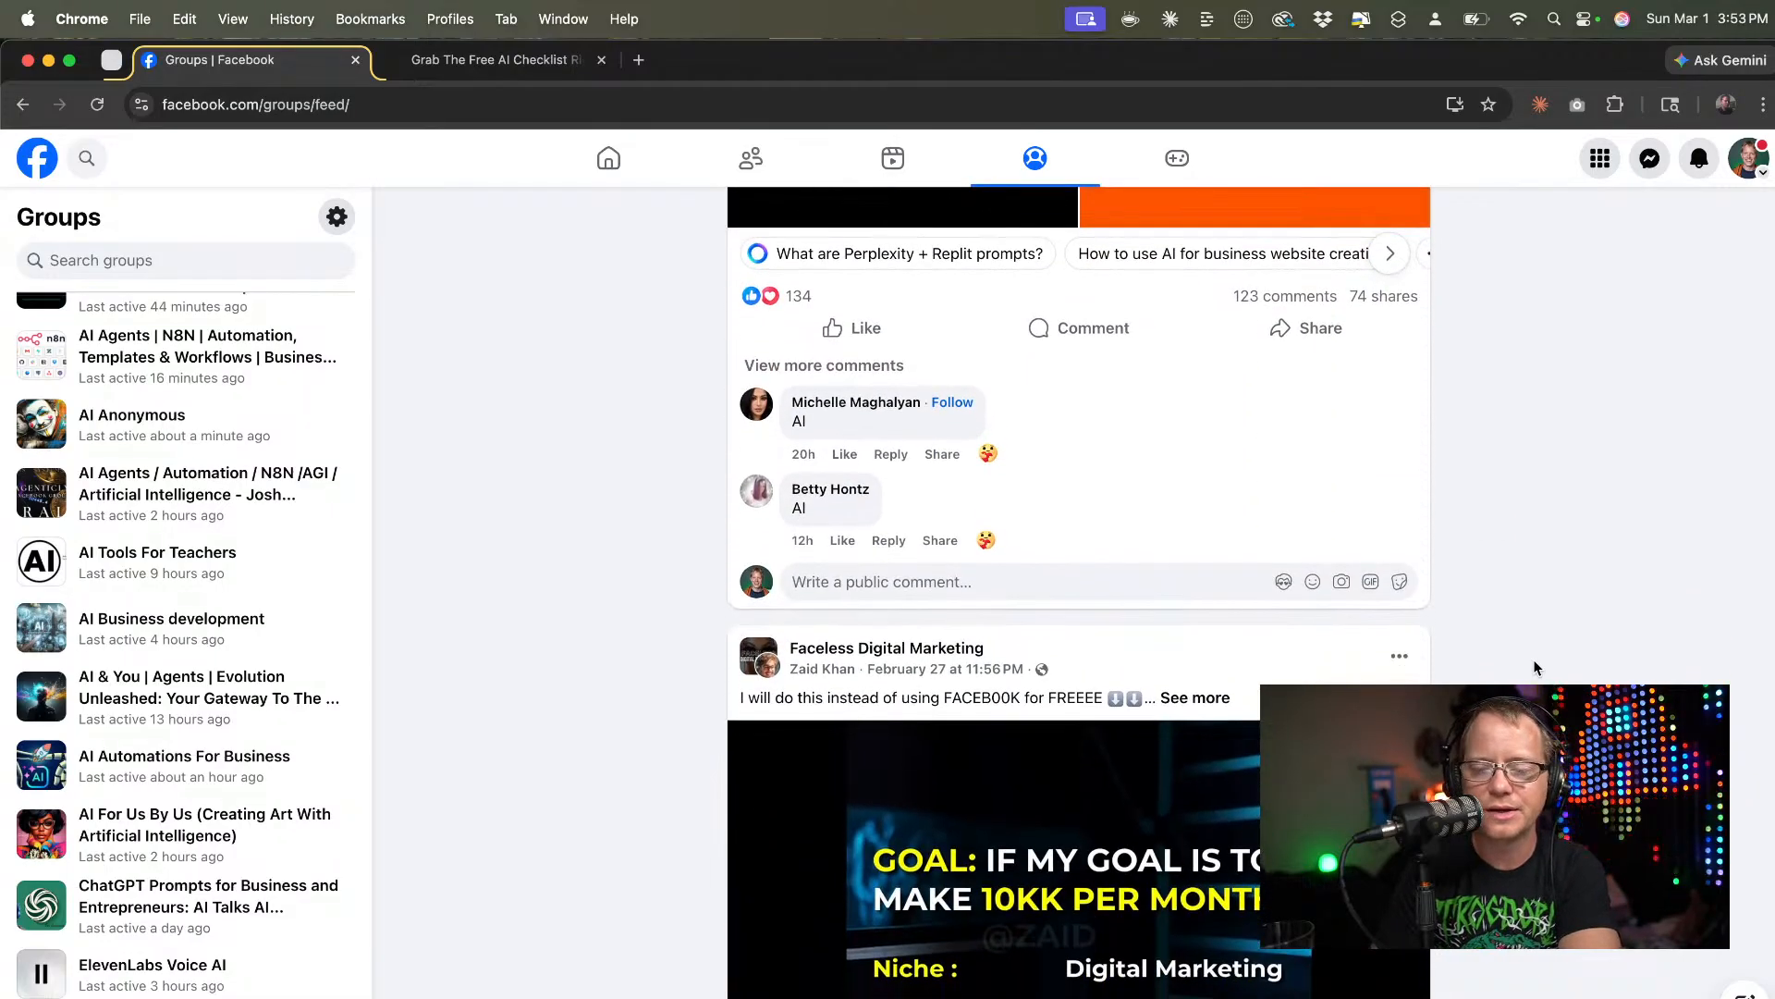
scroll(1535, 667, "down", 1)
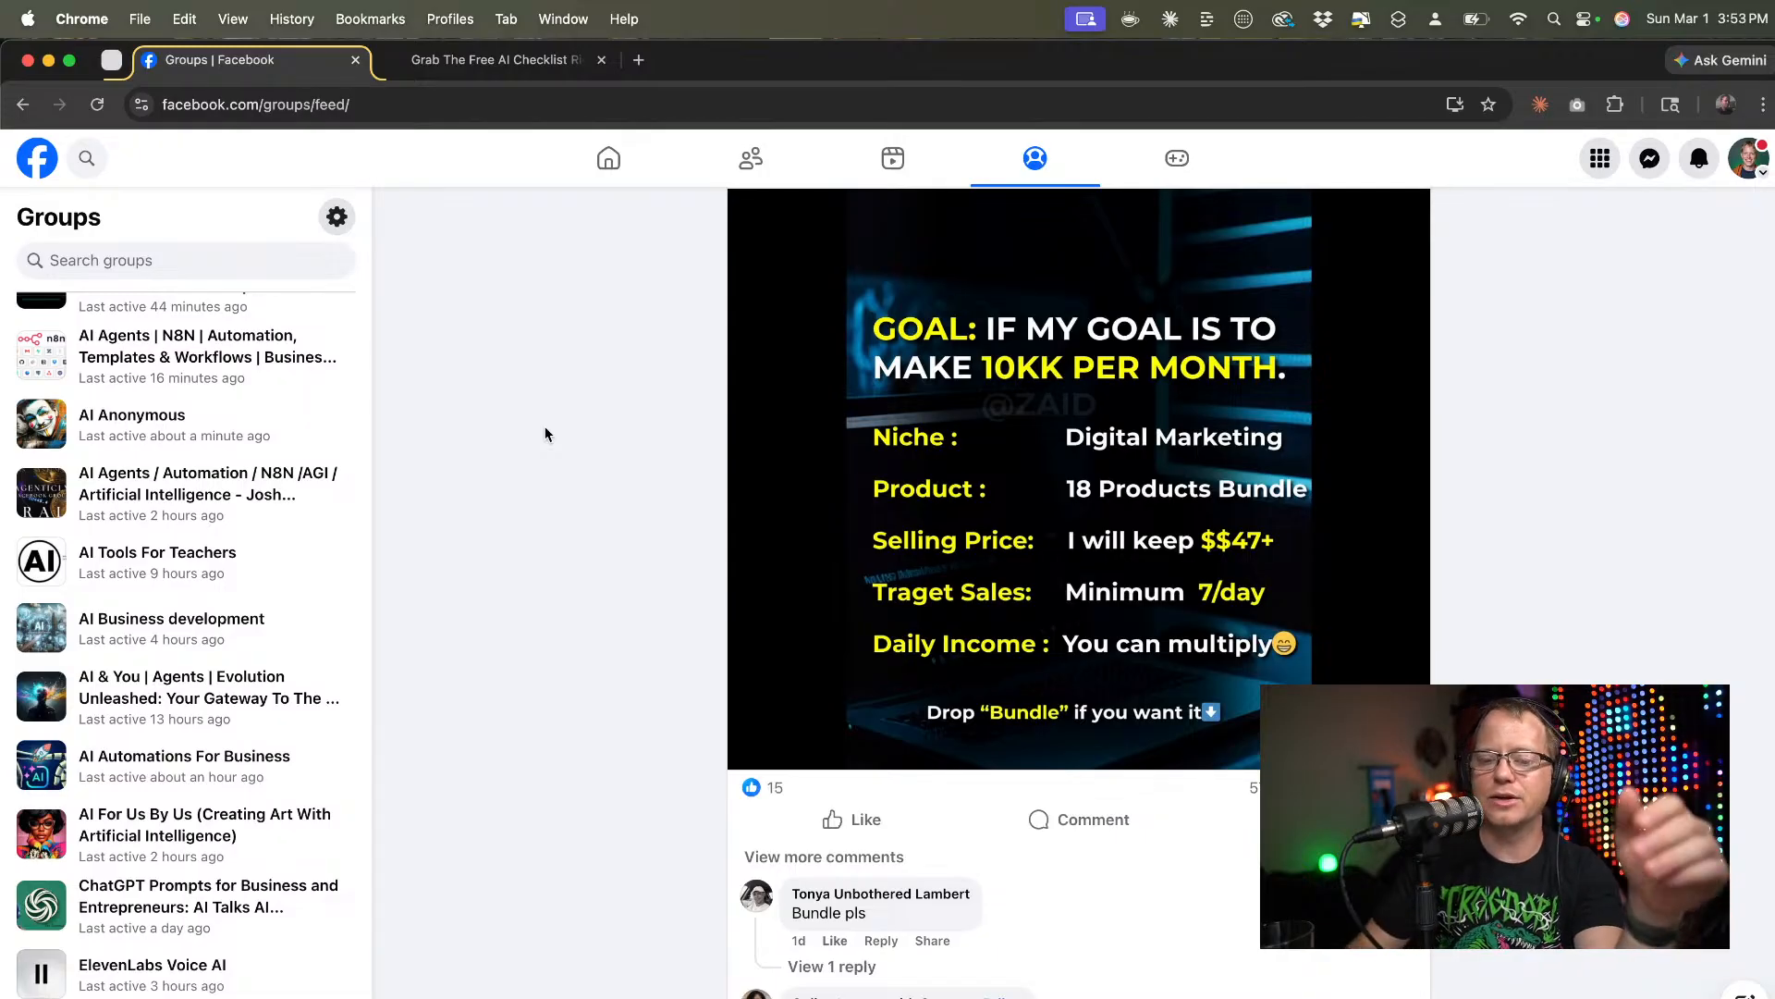
scroll(545, 435, "down", 10)
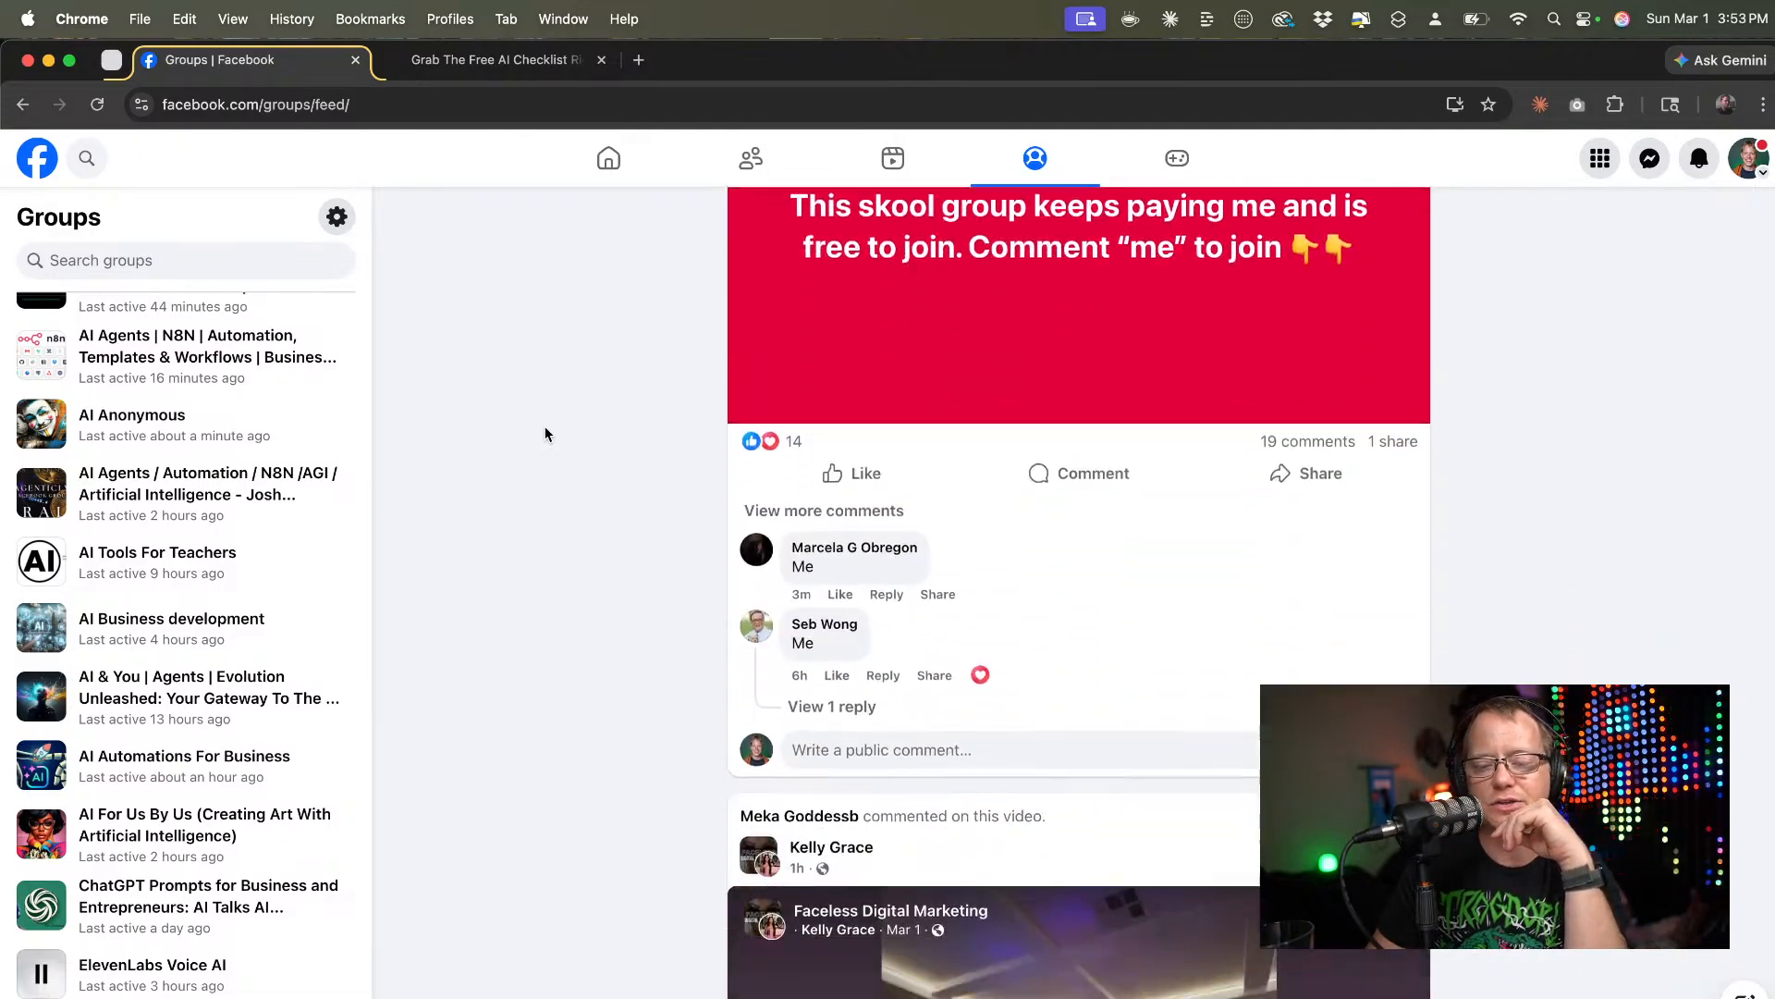
scroll(546, 435, "up", 15)
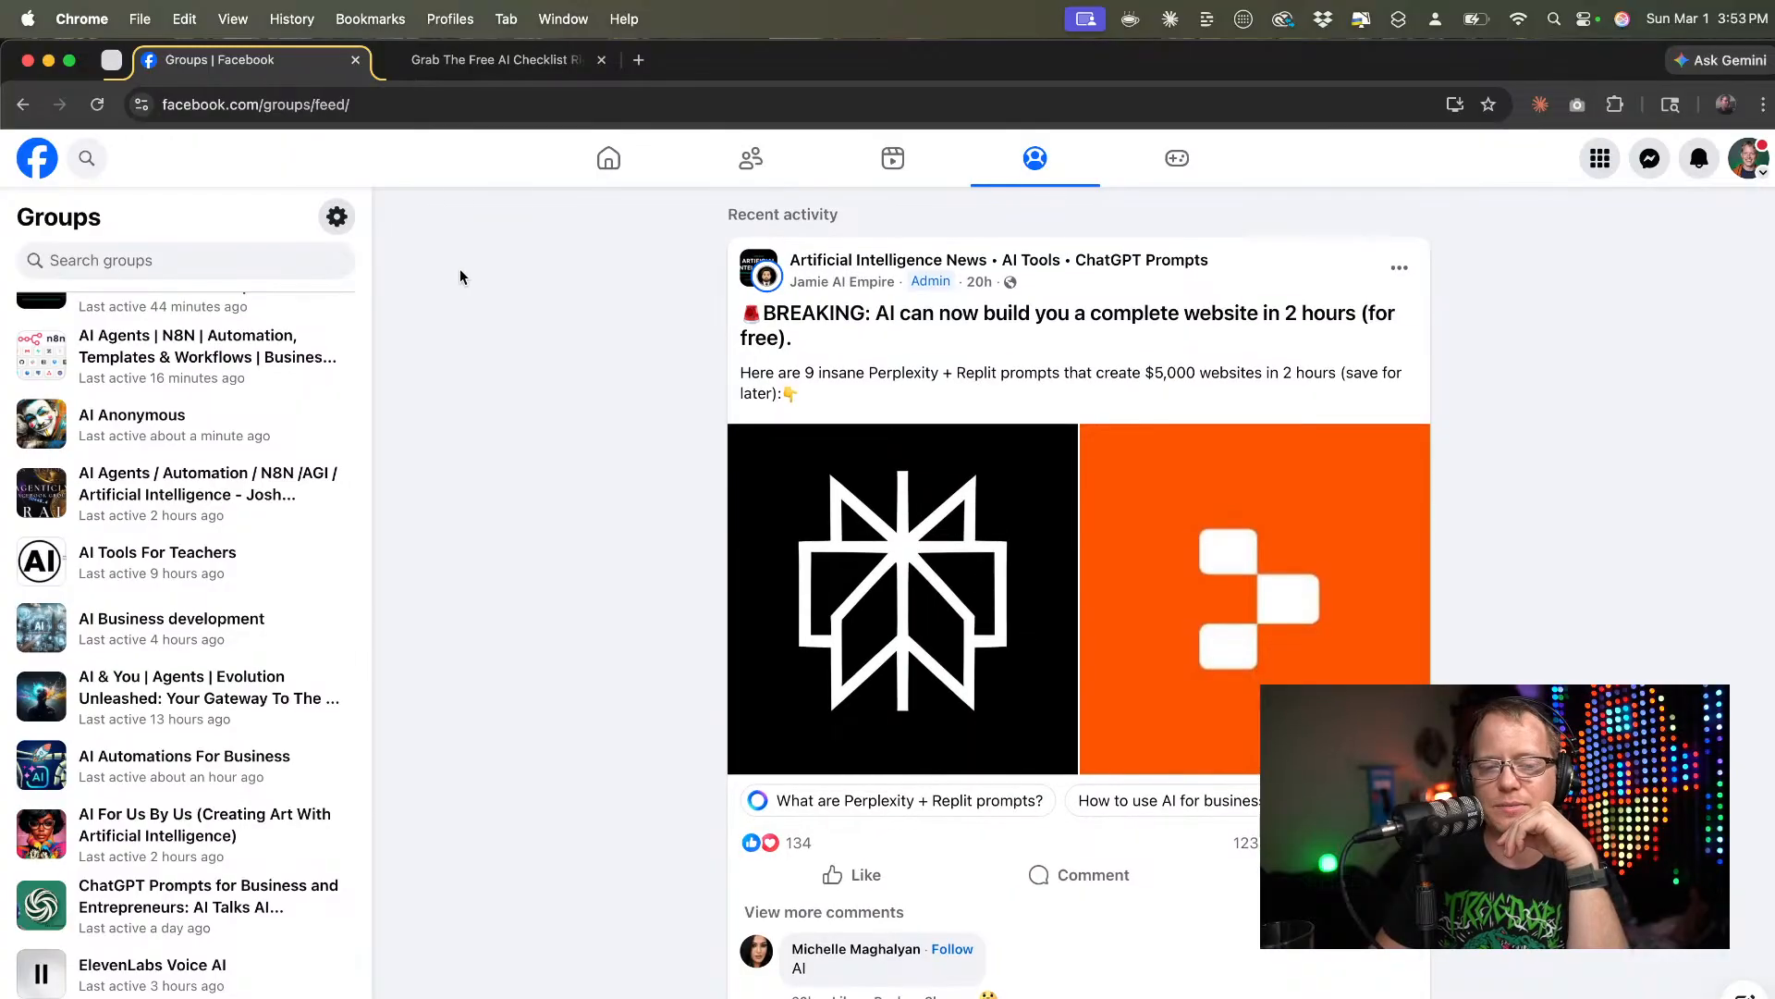
Return to your own profile and look over its cover photo, bio link and suggested people.
left_click(22, 104)
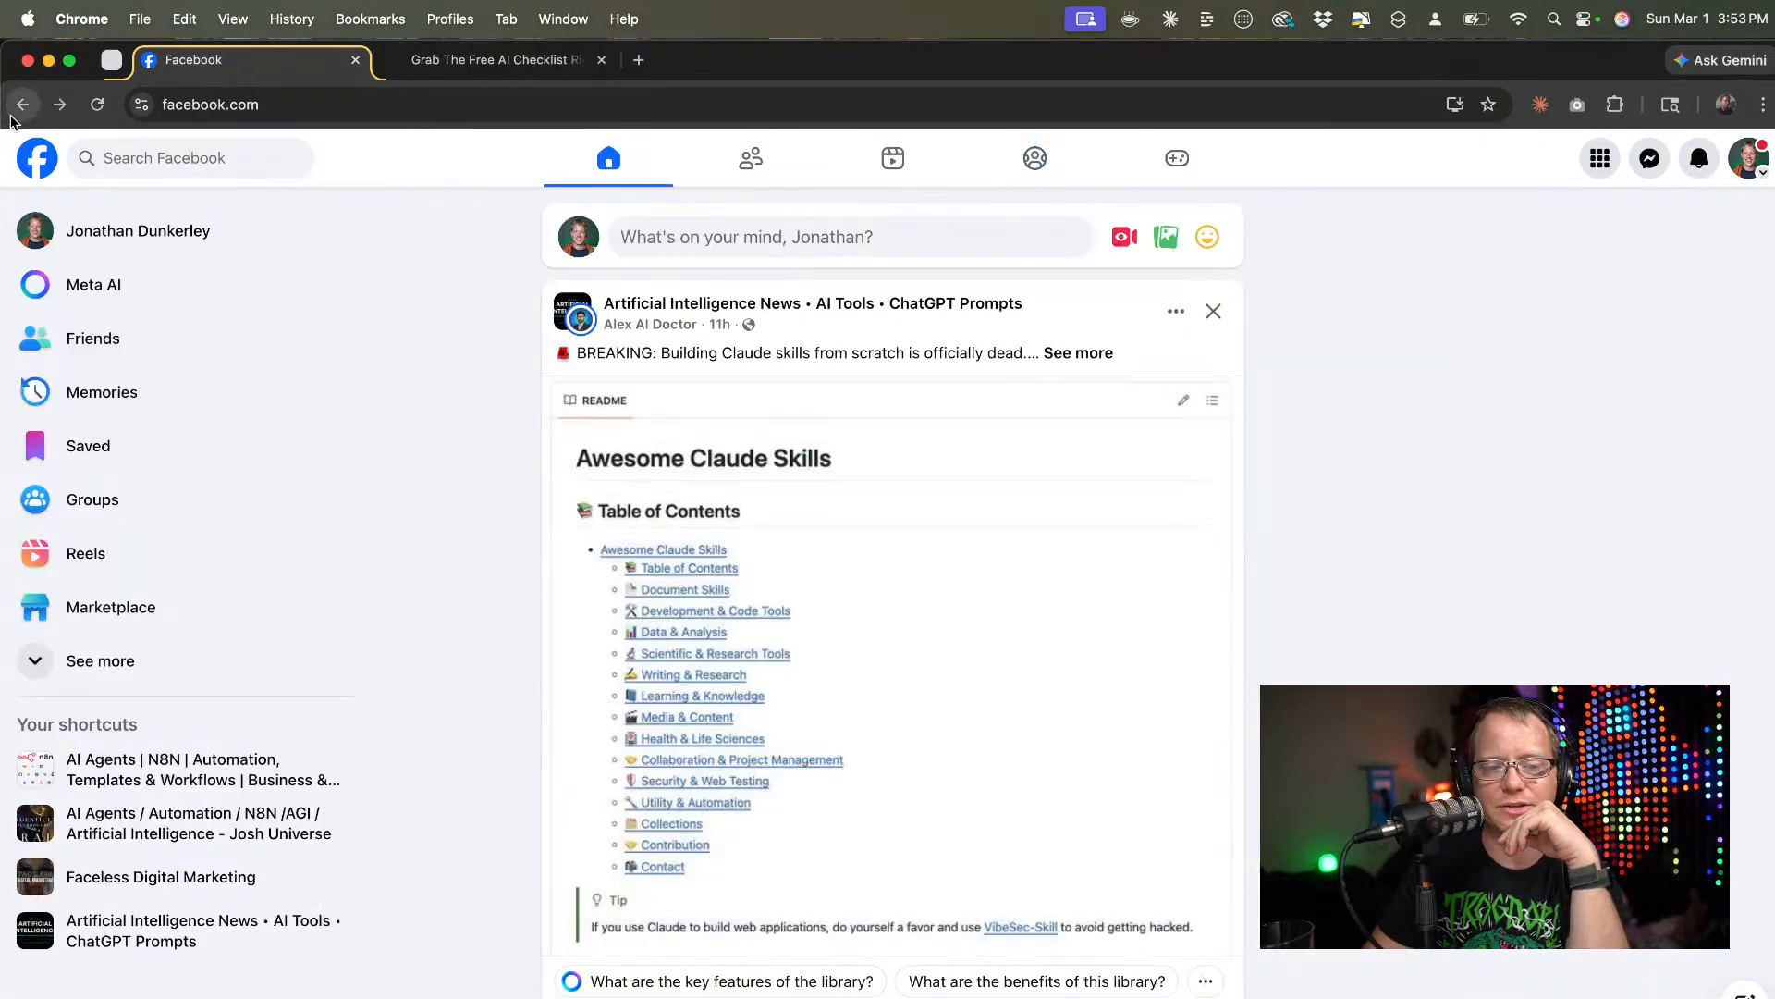
left_click(578, 237)
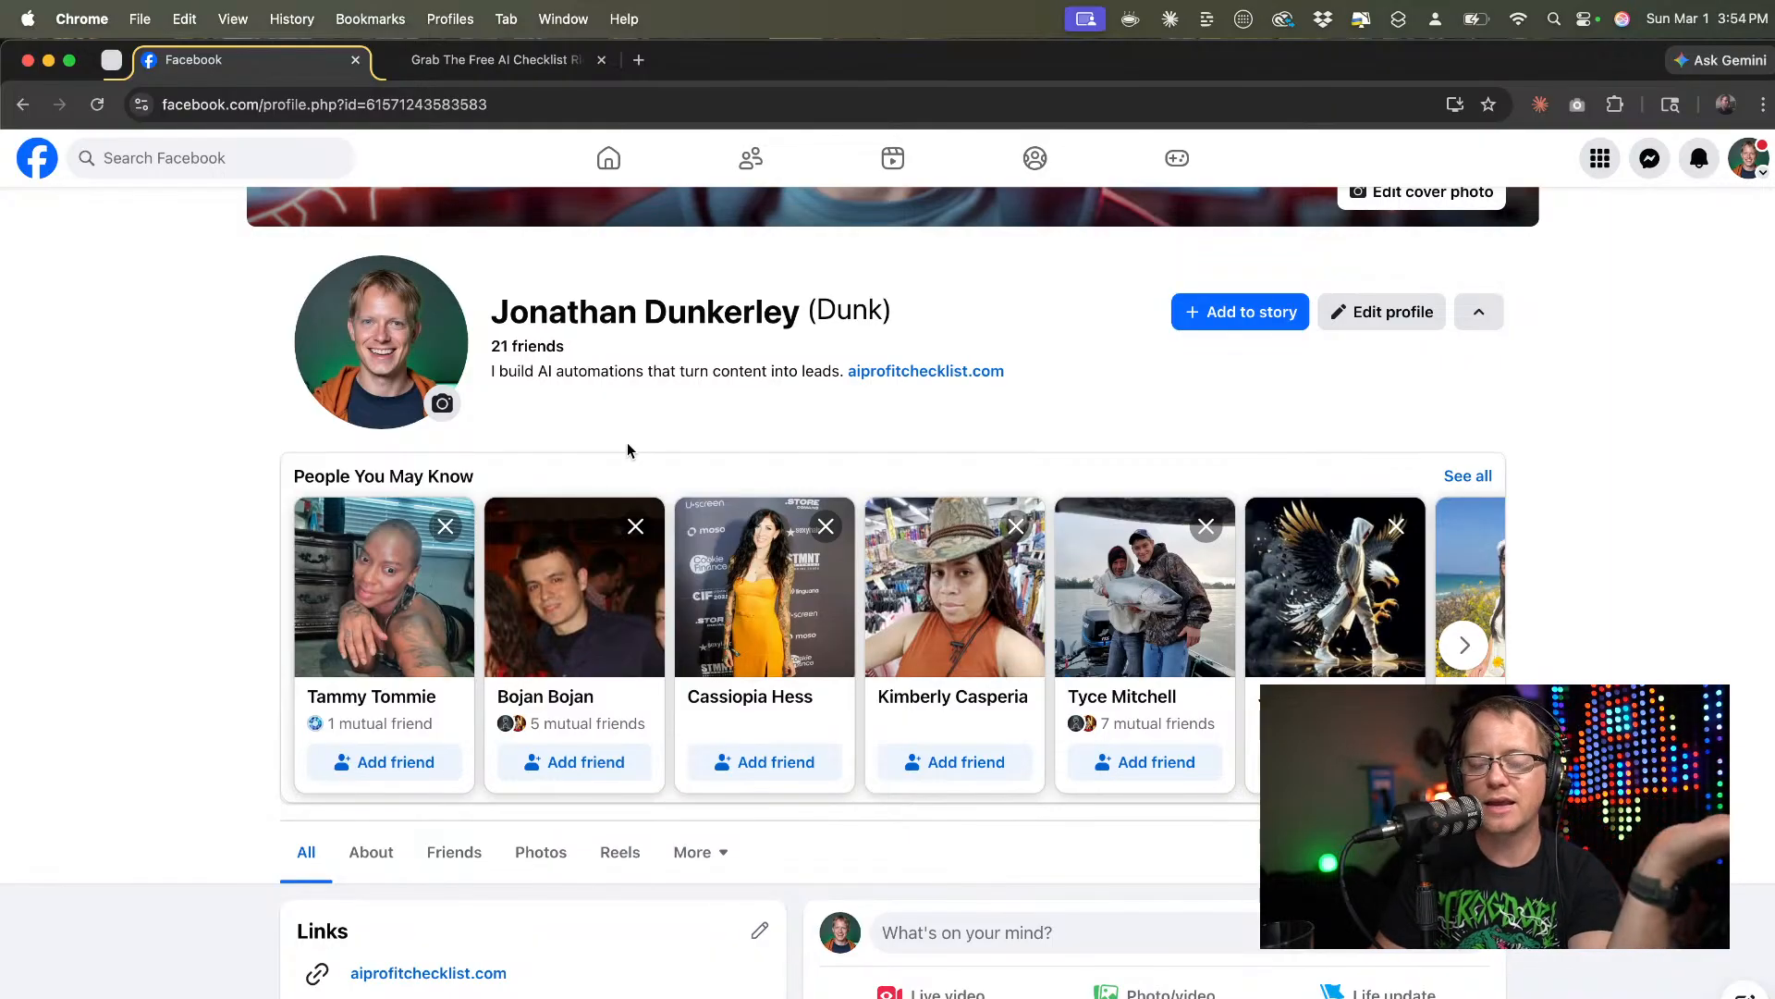
scroll(627, 447, "down", 3)
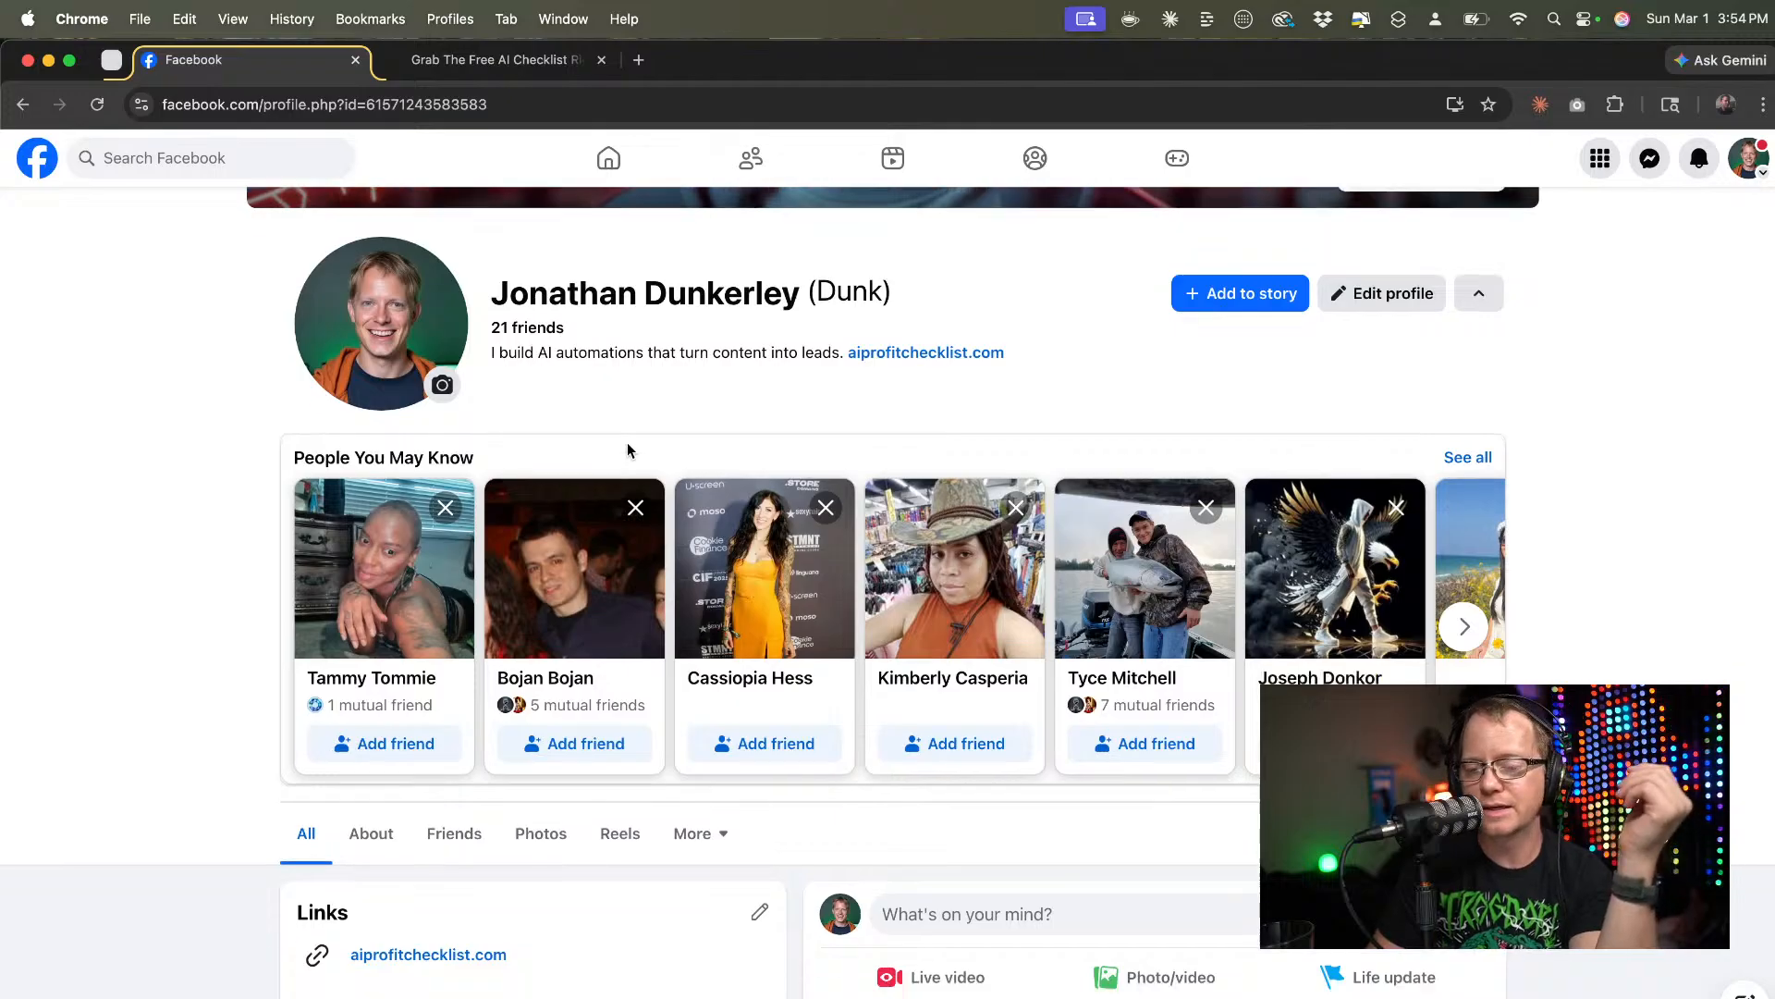
scroll(627, 448, "down", 2)
scroll(627, 448, "up", 8)
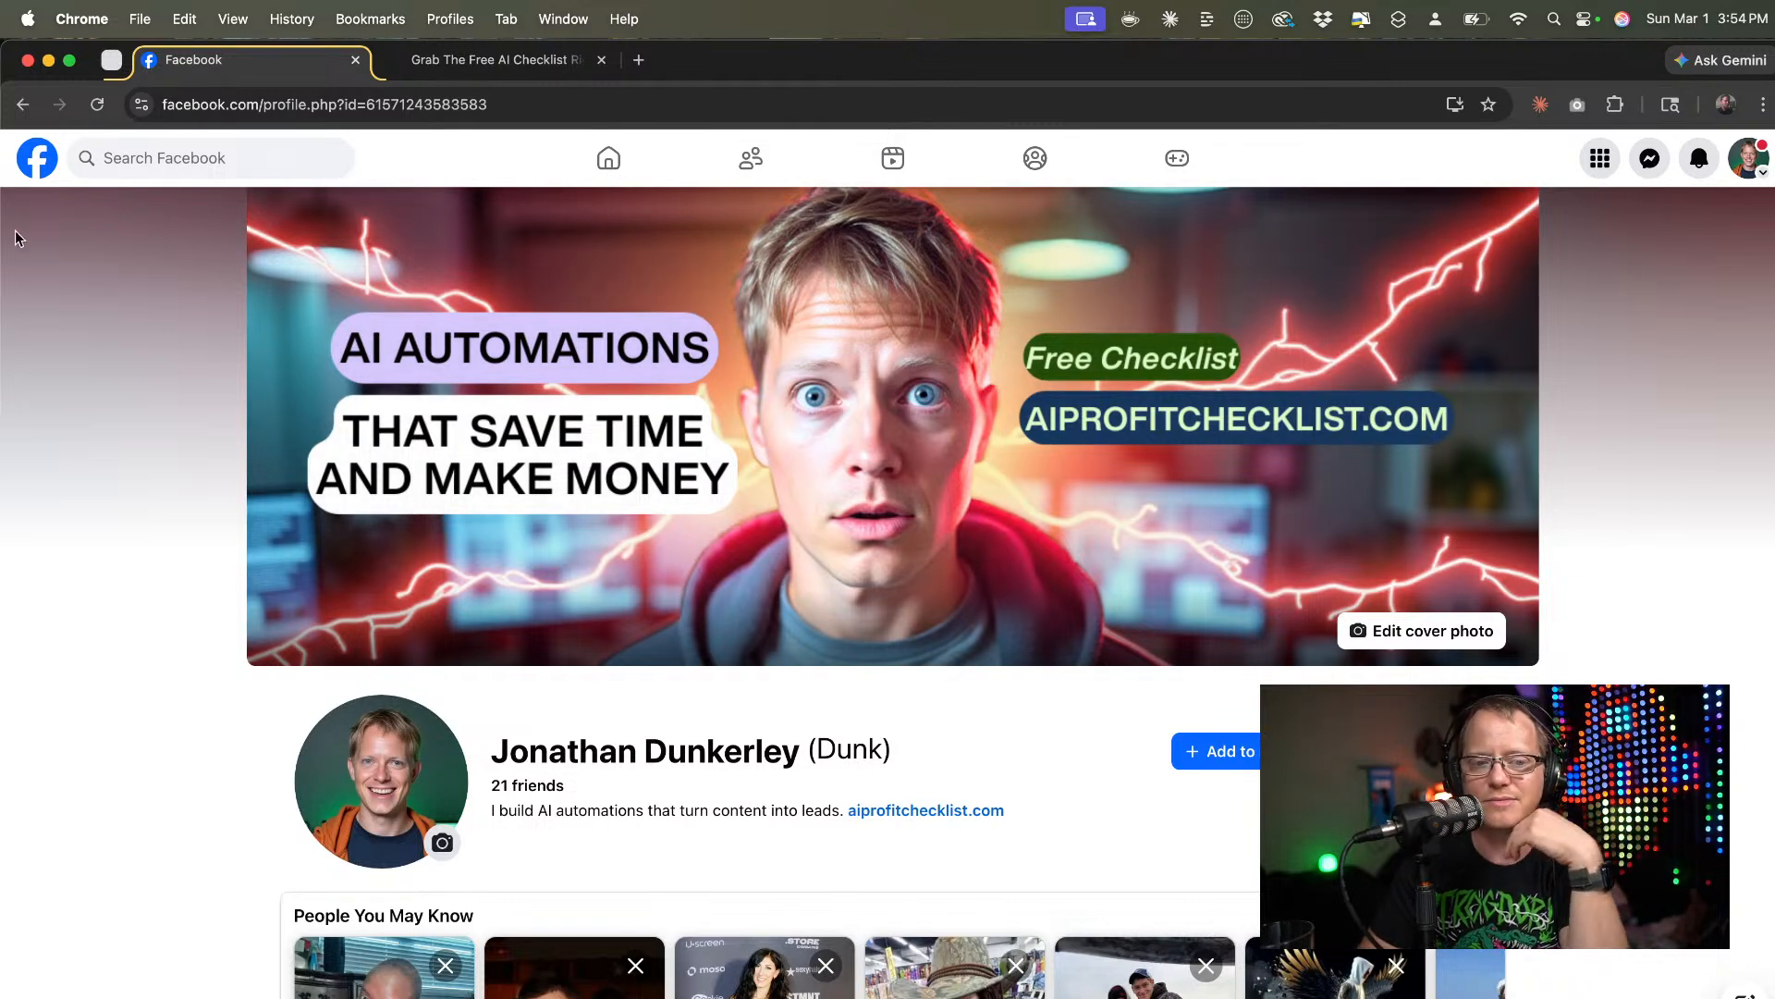
Go to the home feed and skim the suggested AI posts, reels and sponsored posts.
left_click(45, 153)
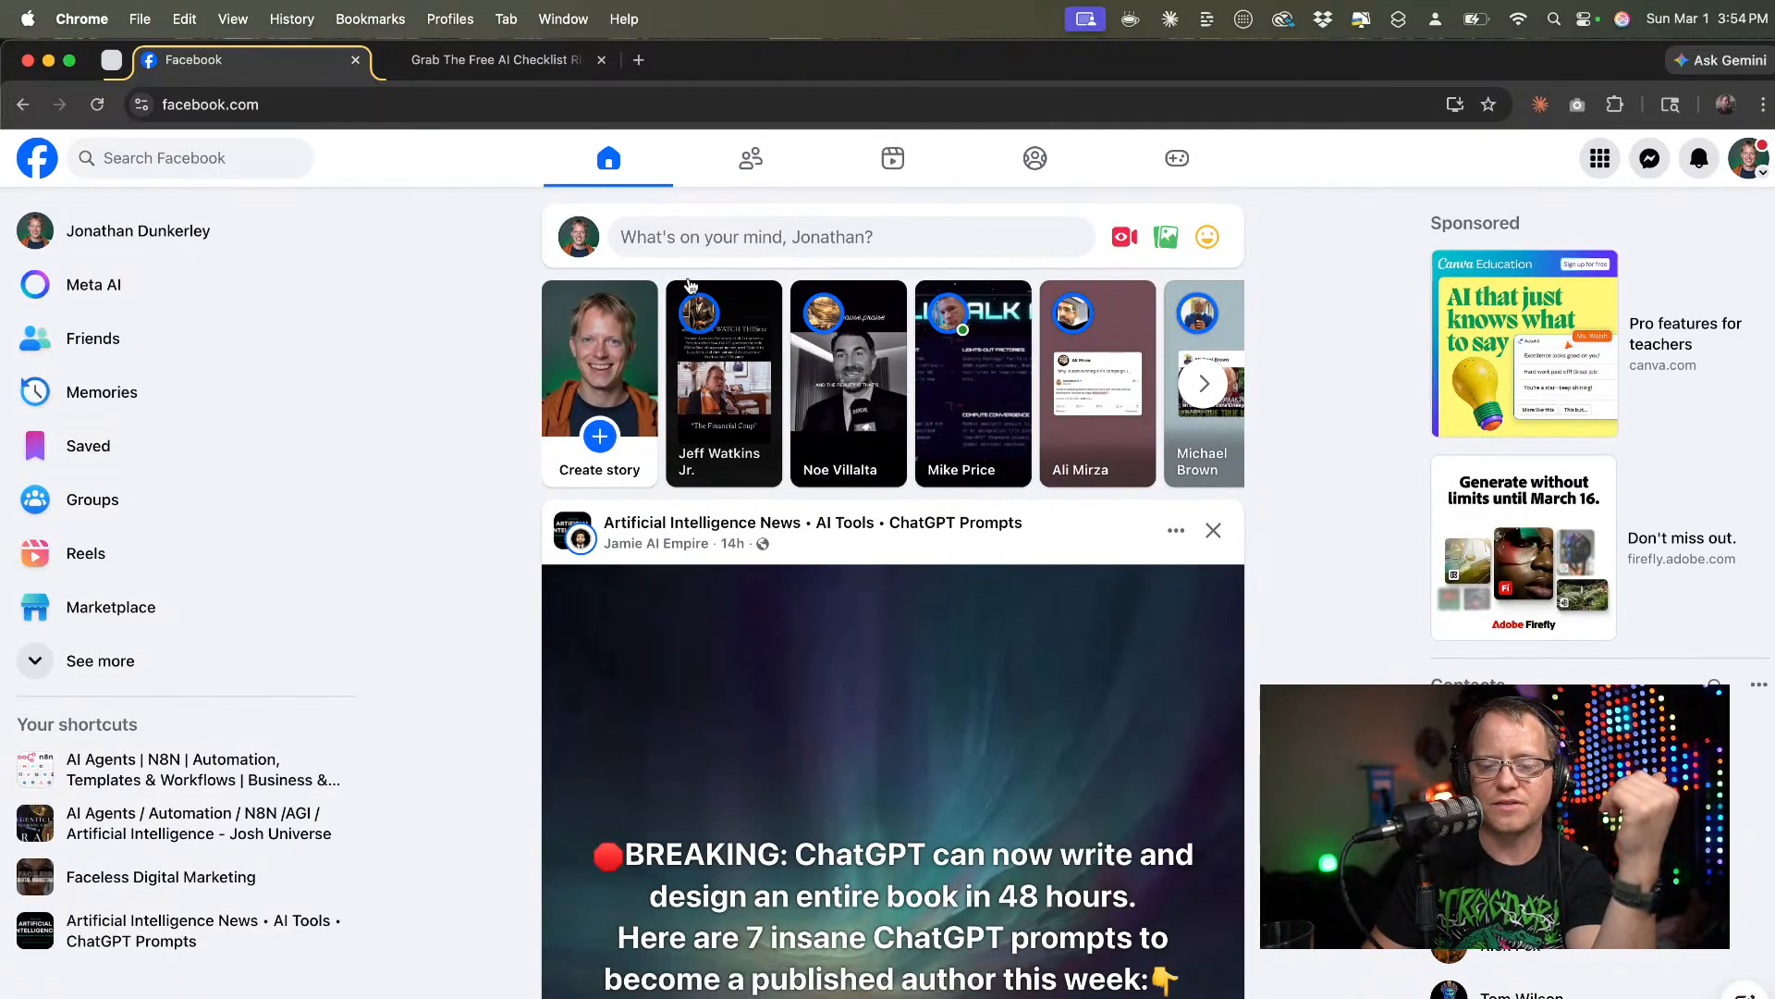
scroll(777, 693, "down", 20)
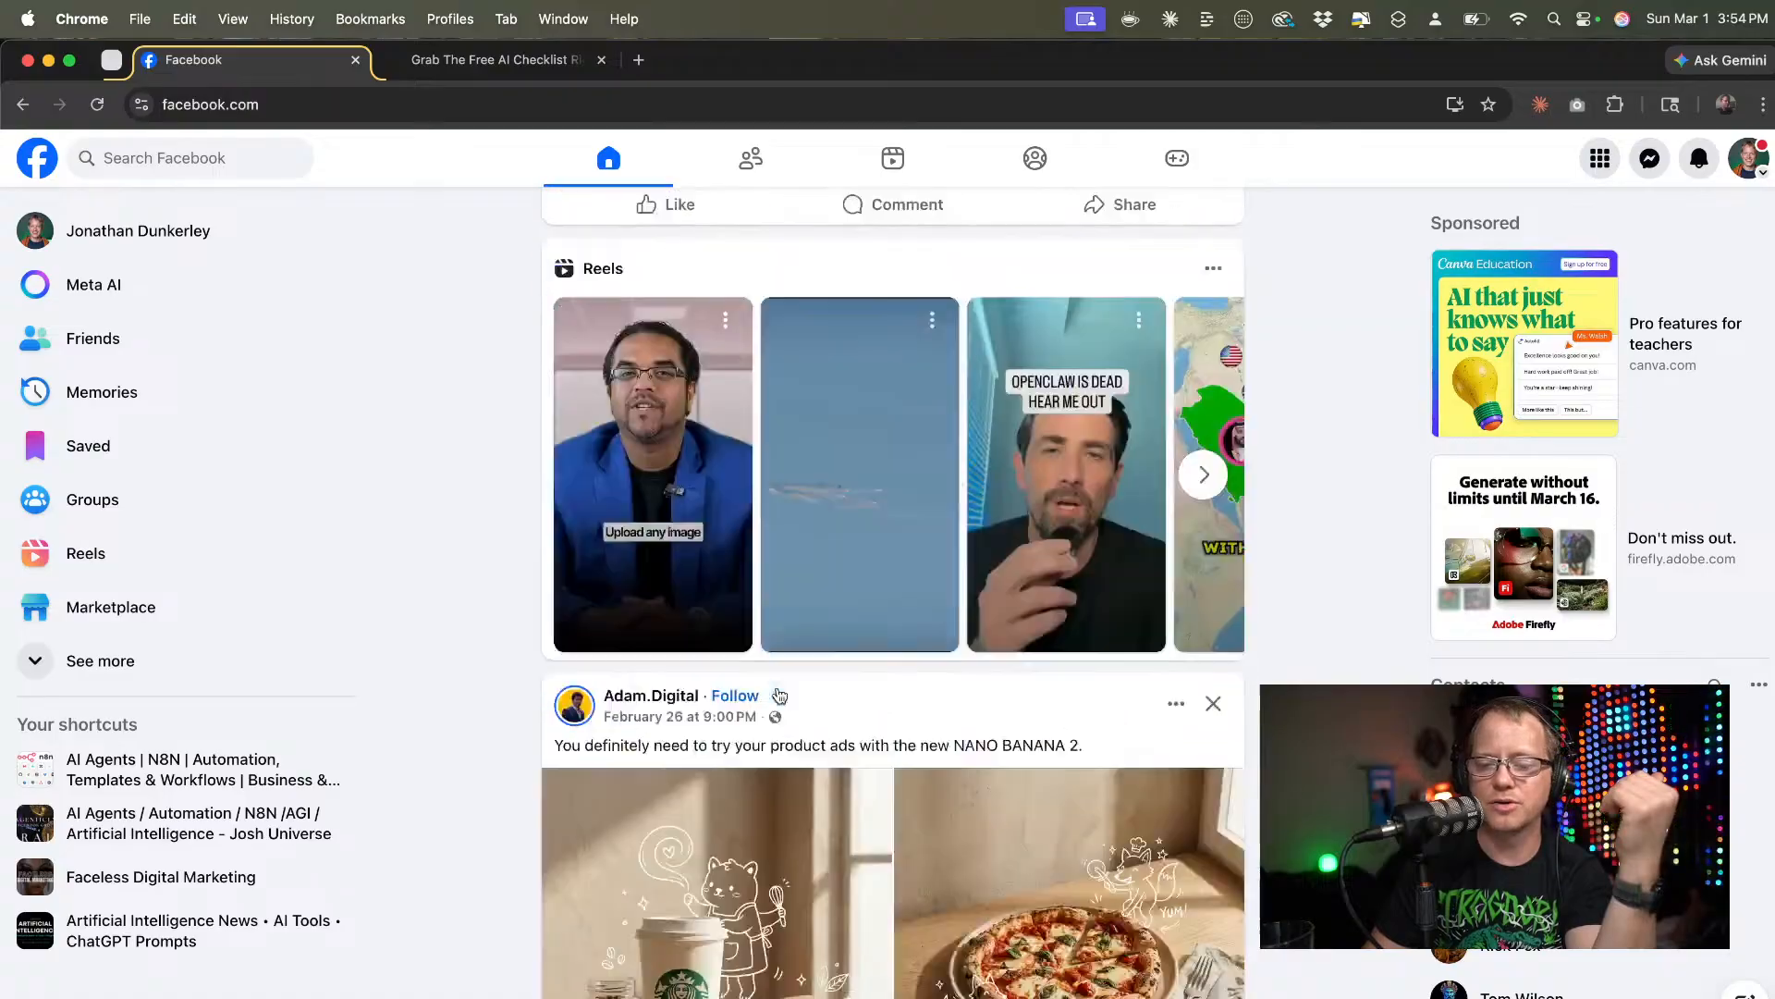
scroll(778, 696, "up", 20)
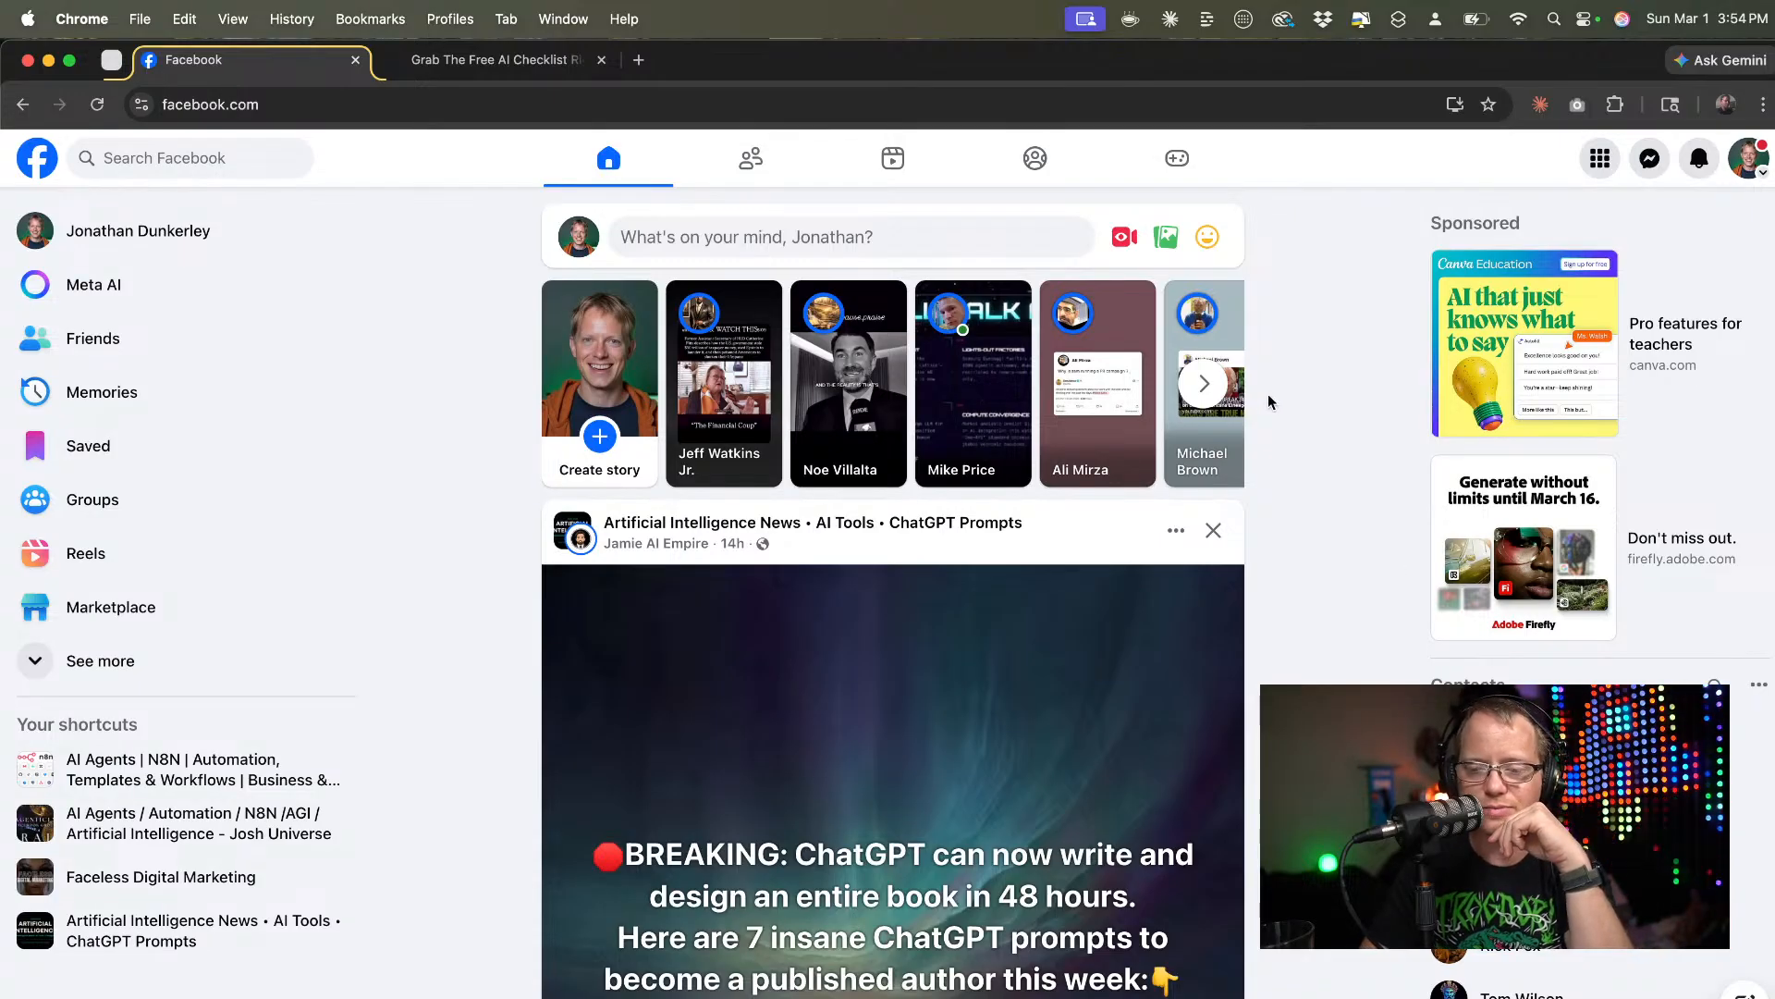
scroll(1269, 353, "down", 5)
scroll(1269, 353, "up", 6)
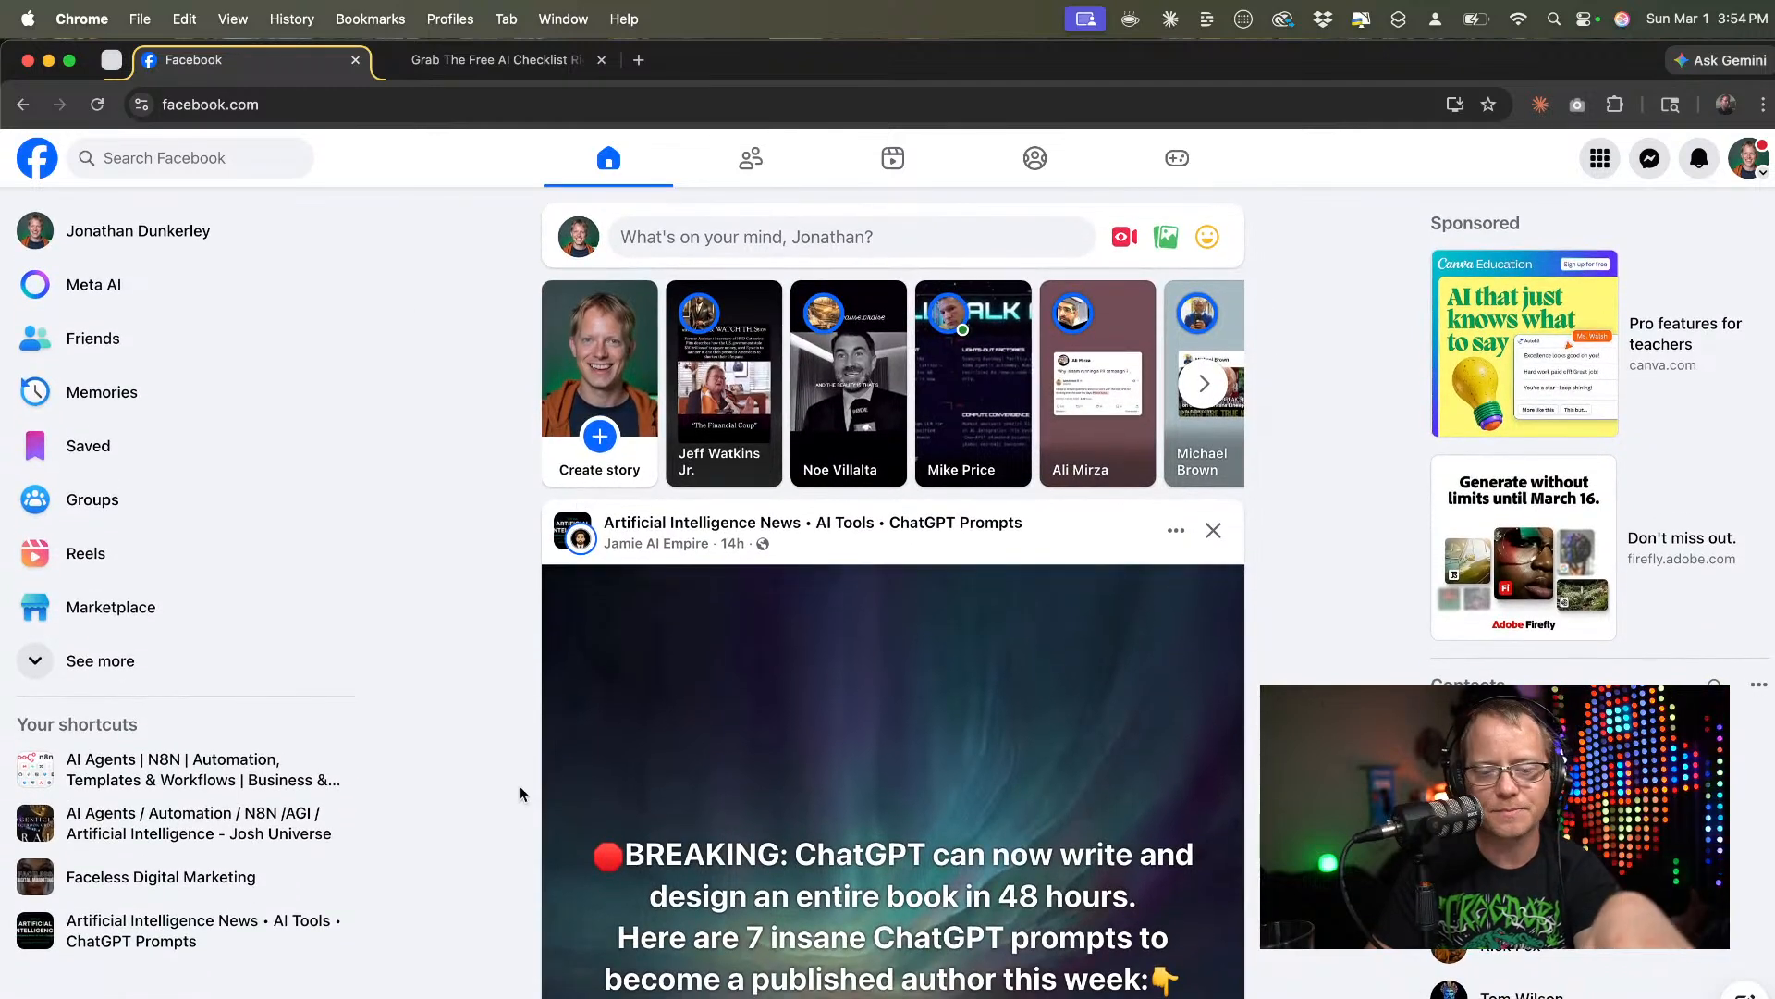
scroll(507, 828, "down", 2)
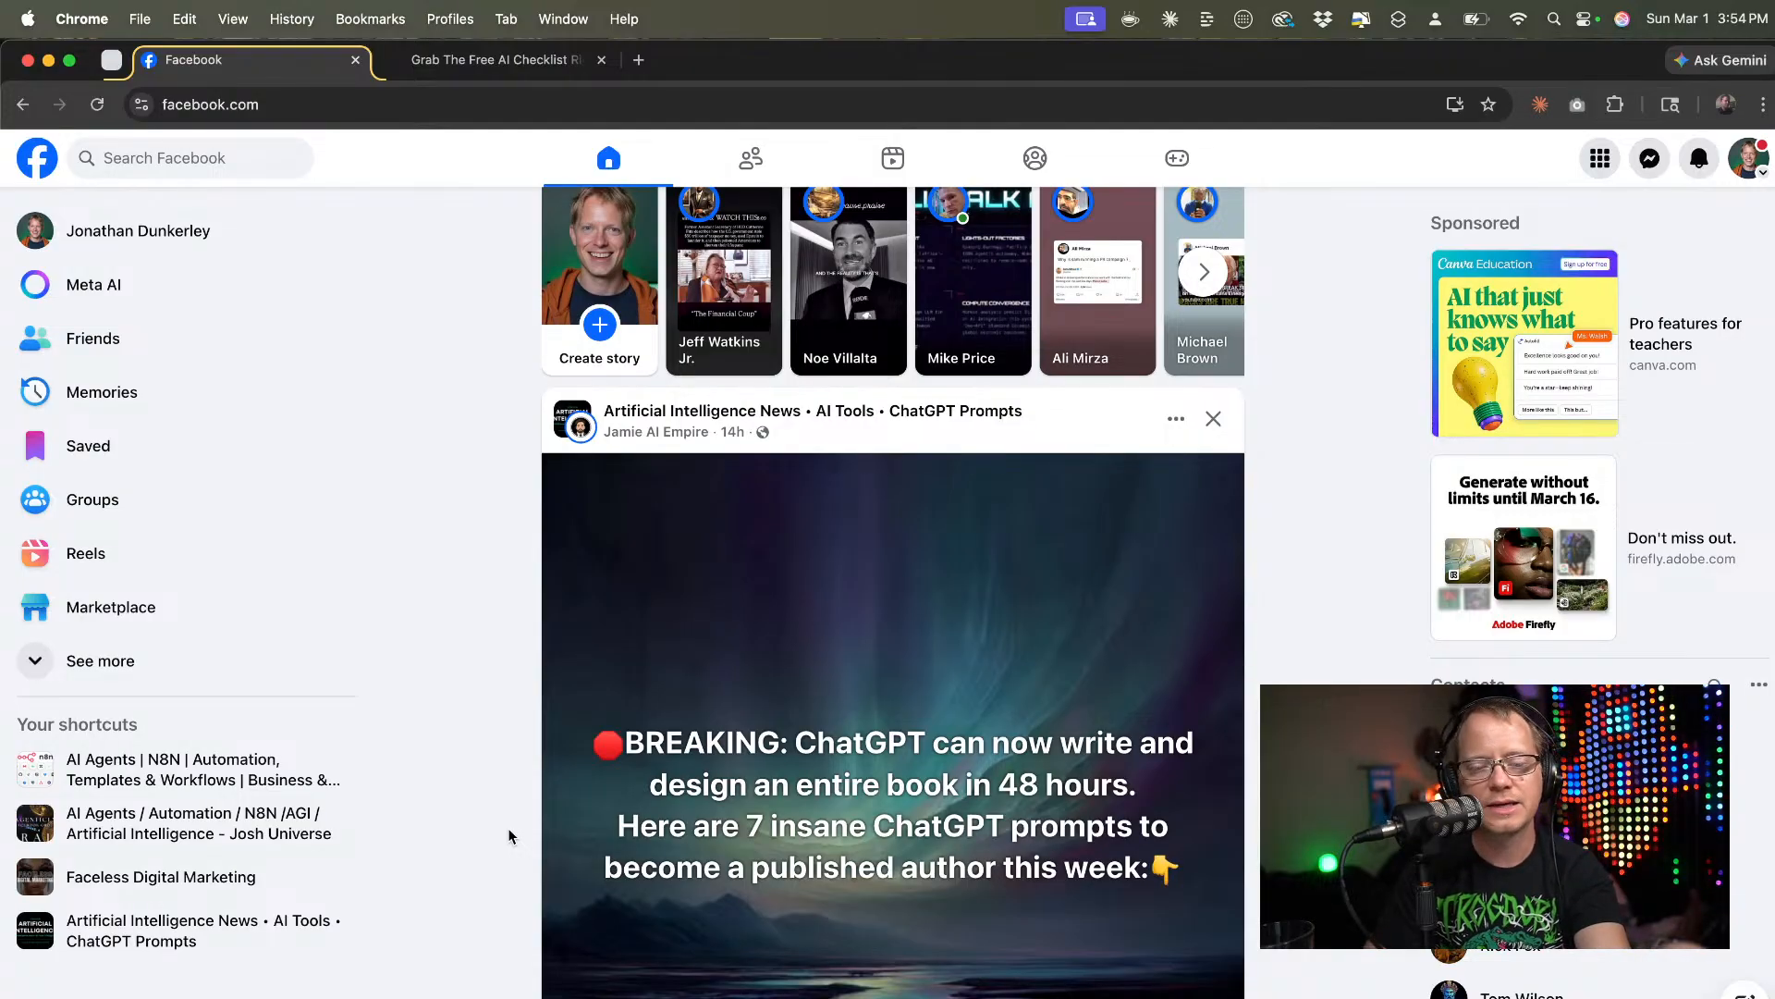
scroll(508, 829, "down", 3)
scroll(508, 829, "up", 3)
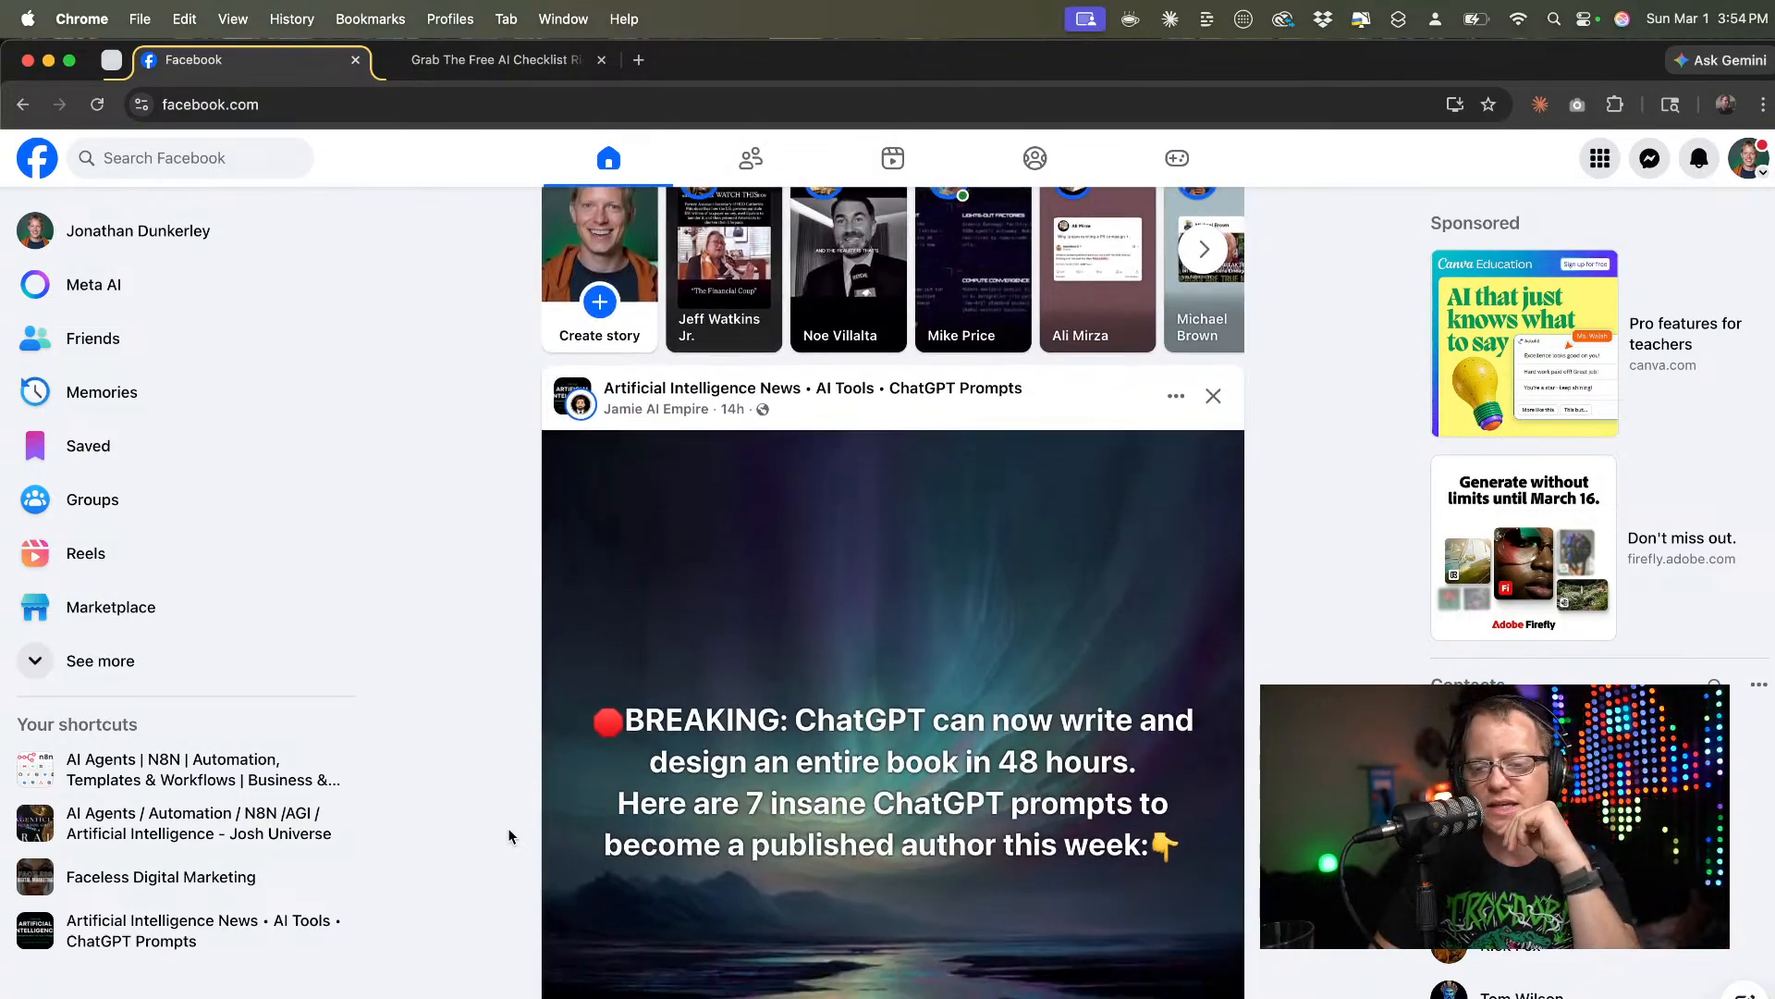
scroll(507, 828, "down", 5)
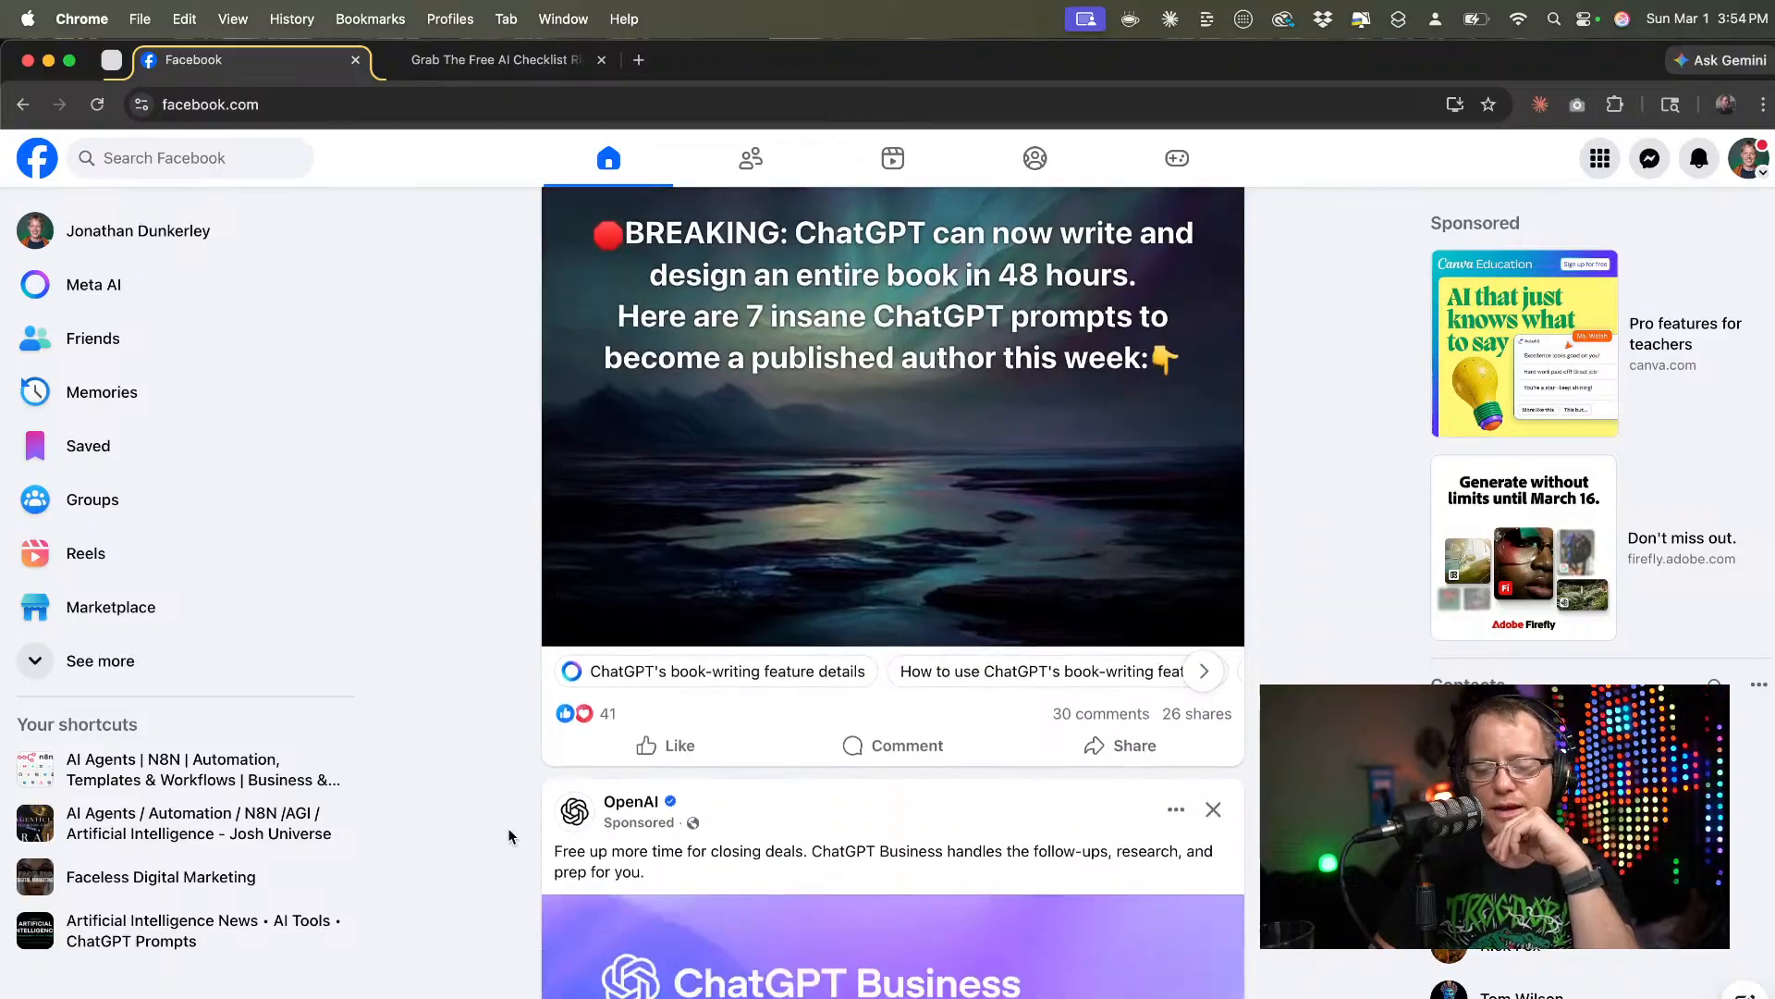
scroll(507, 828, "down", 10)
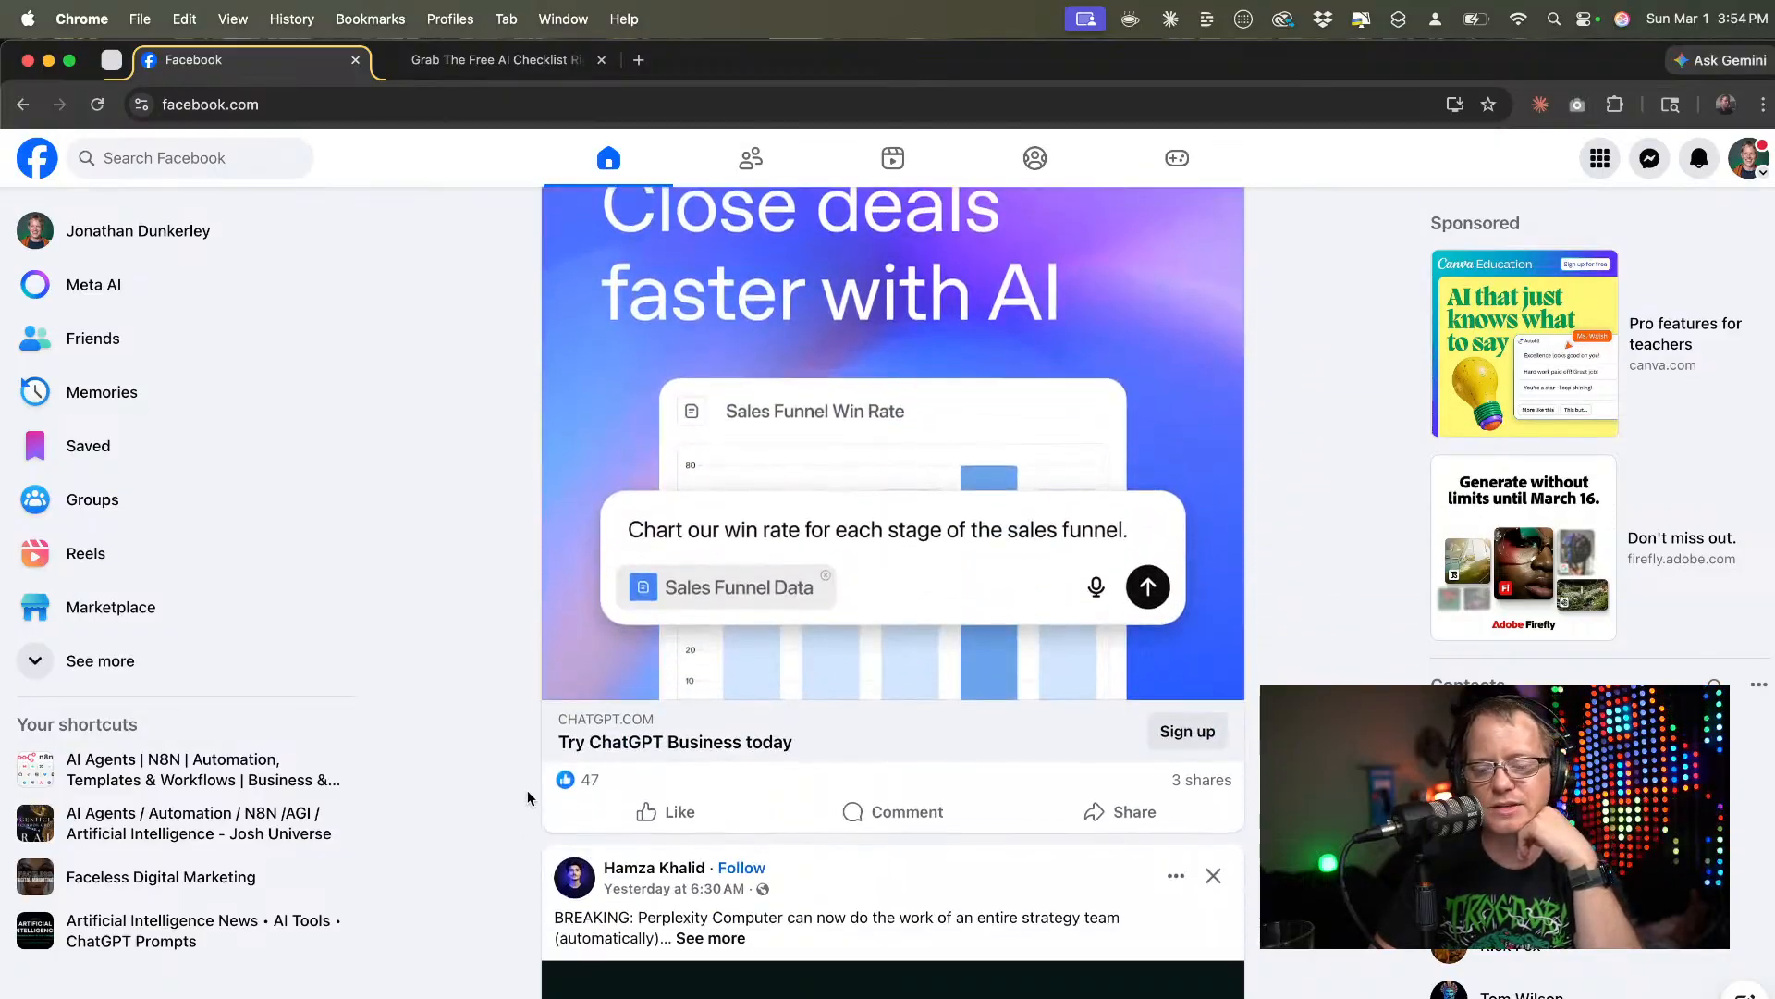
Expand the full text of the Perplexity Computer strategy team post and open the post with its comments.
scroll(527, 789, "down", 7)
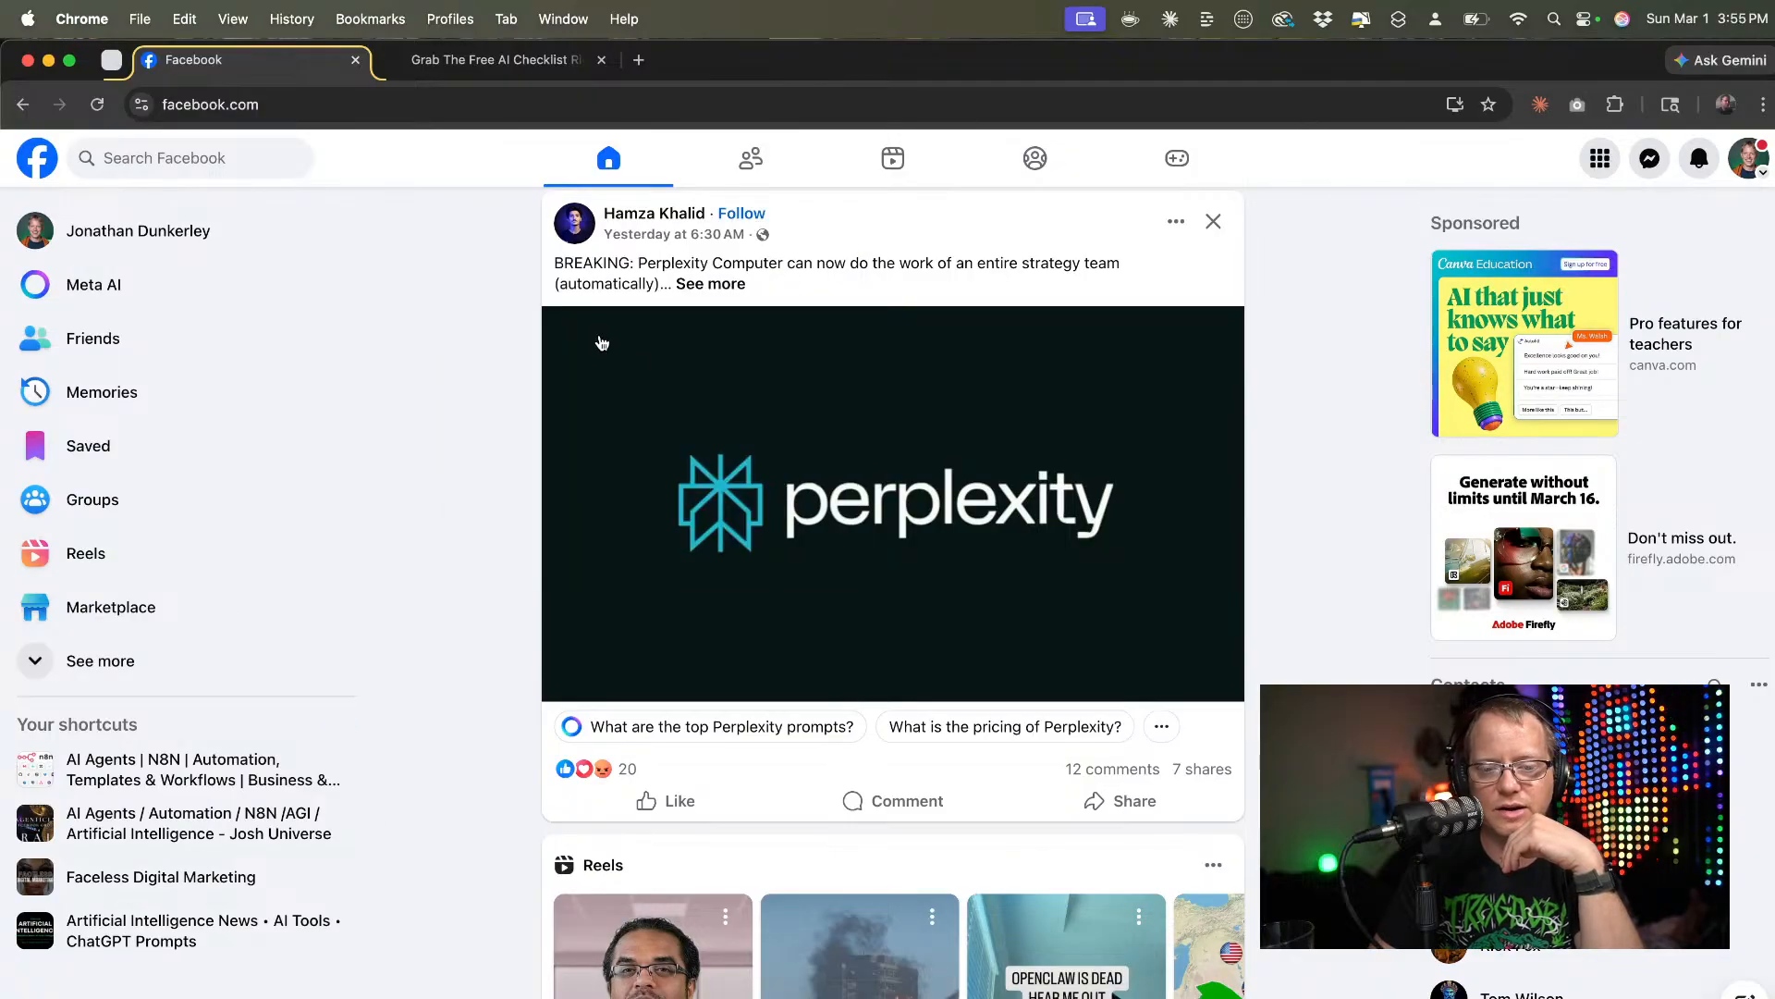
left_click(707, 284)
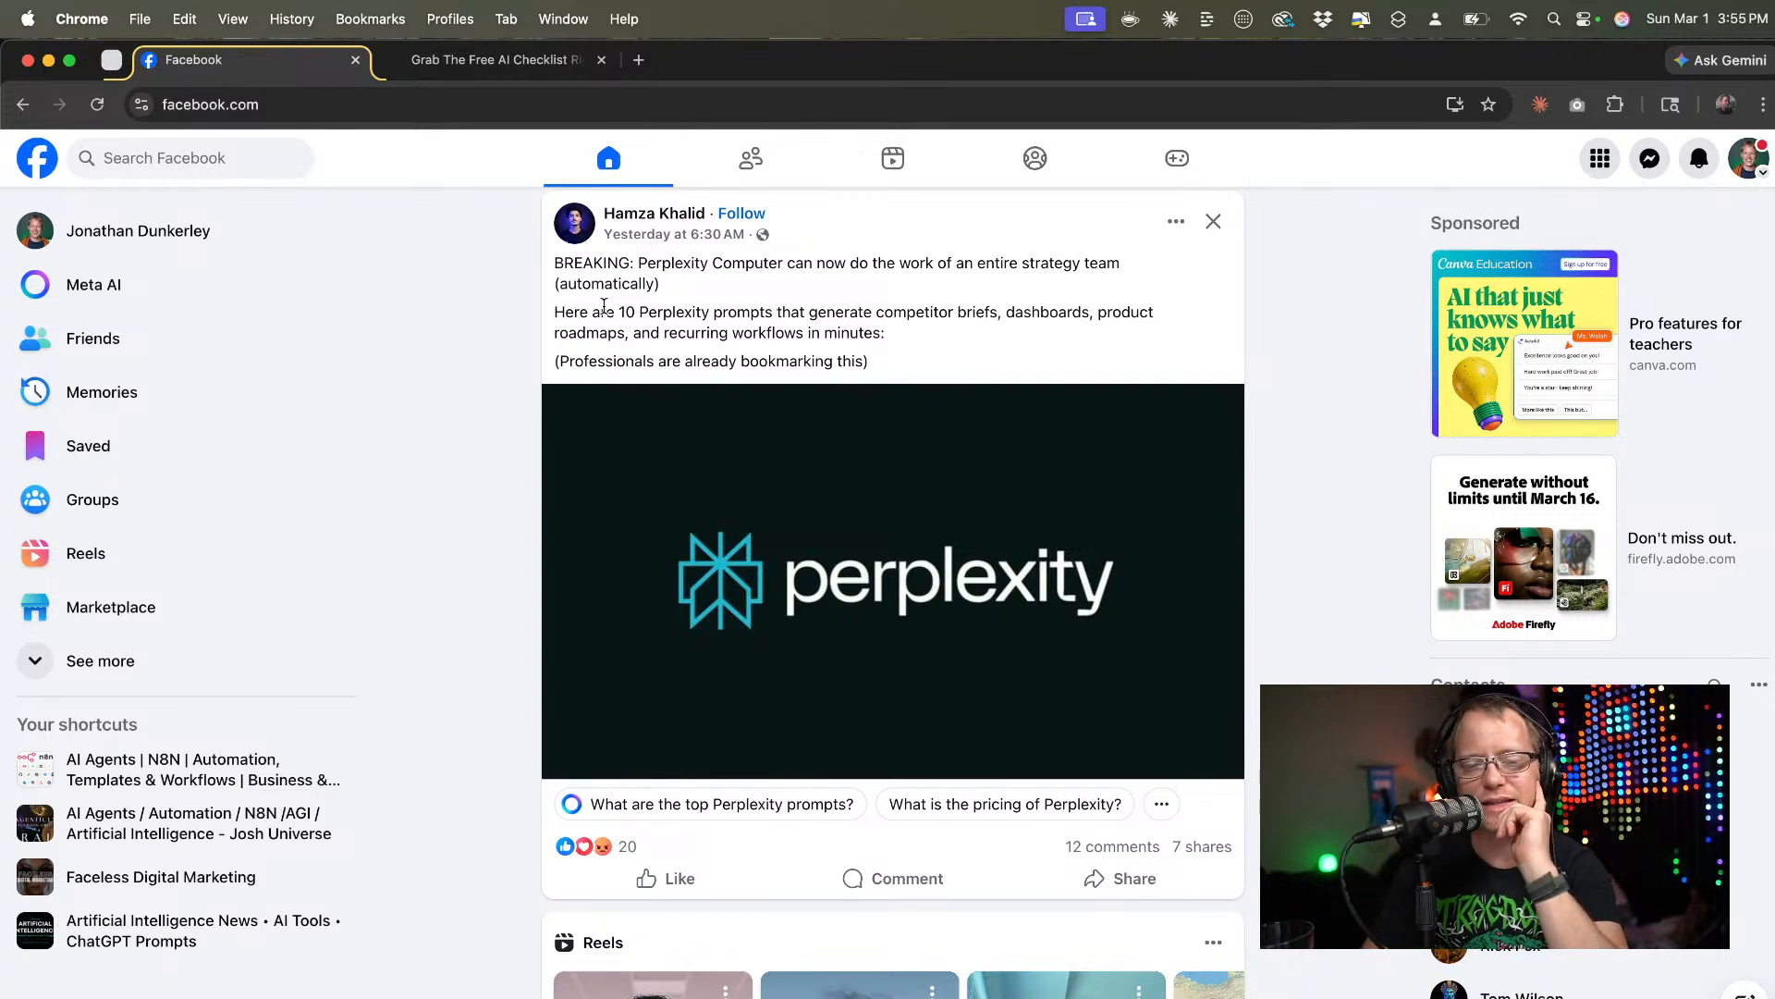
scroll(557, 326, "down", 2)
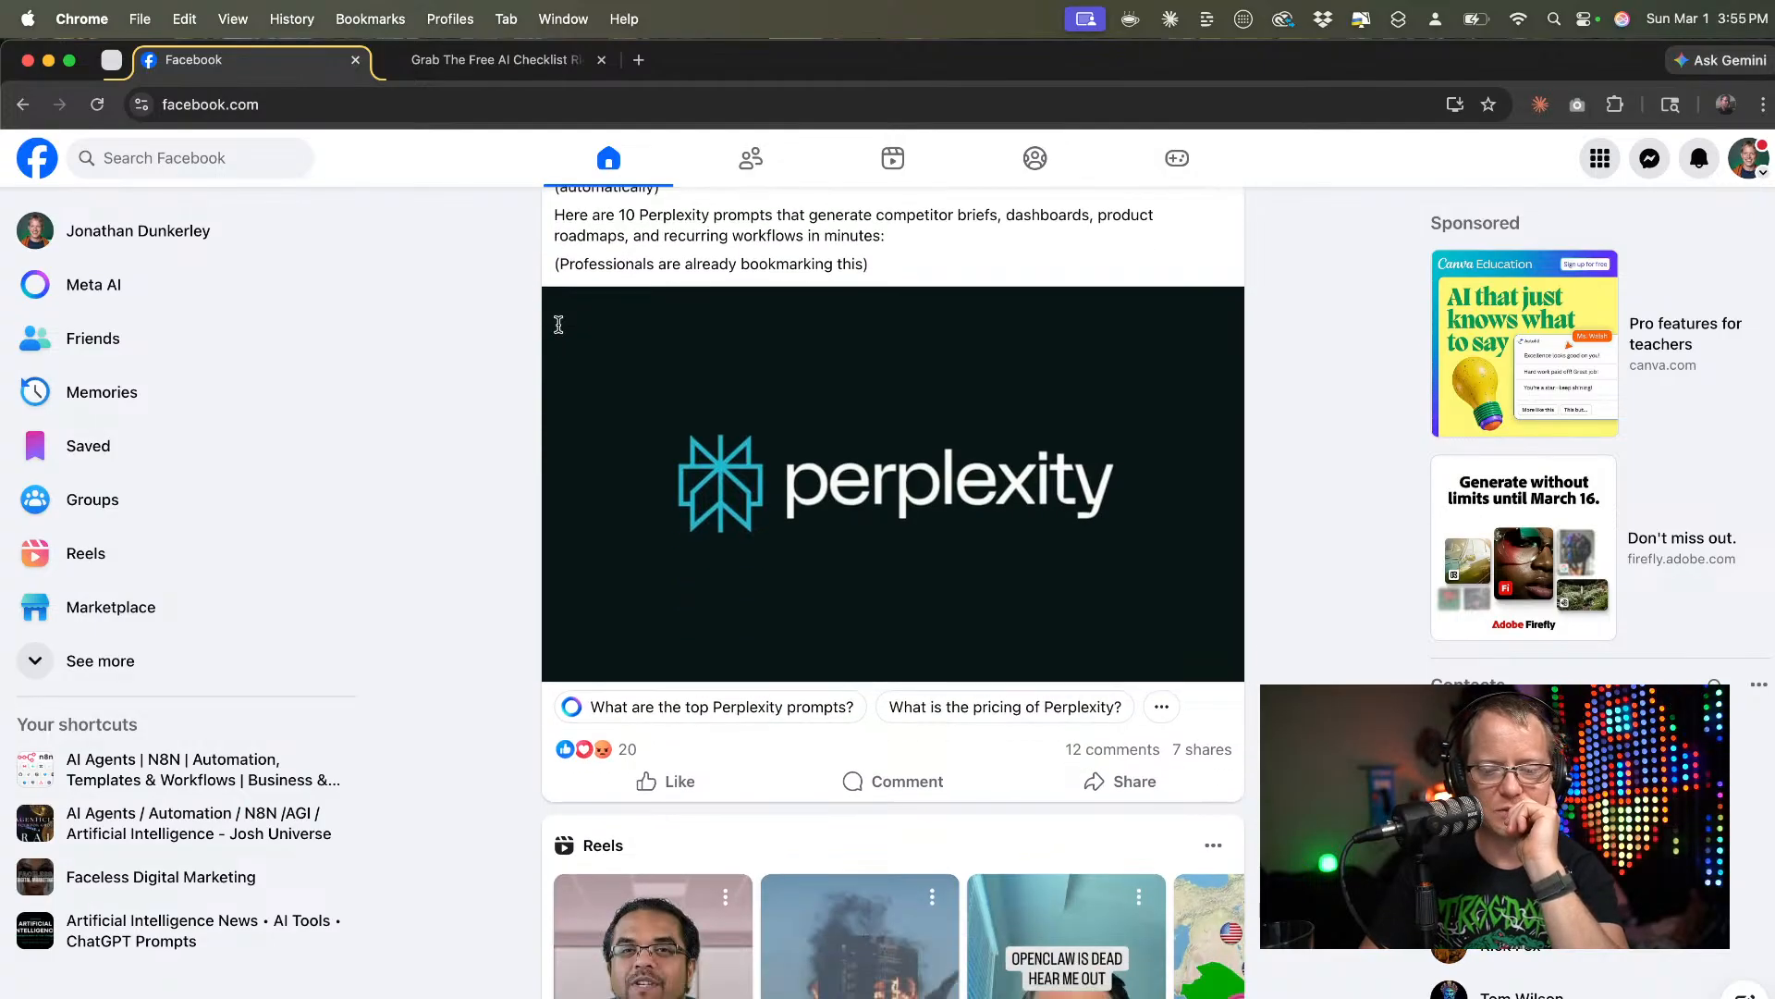
scroll(557, 326, "up", 3)
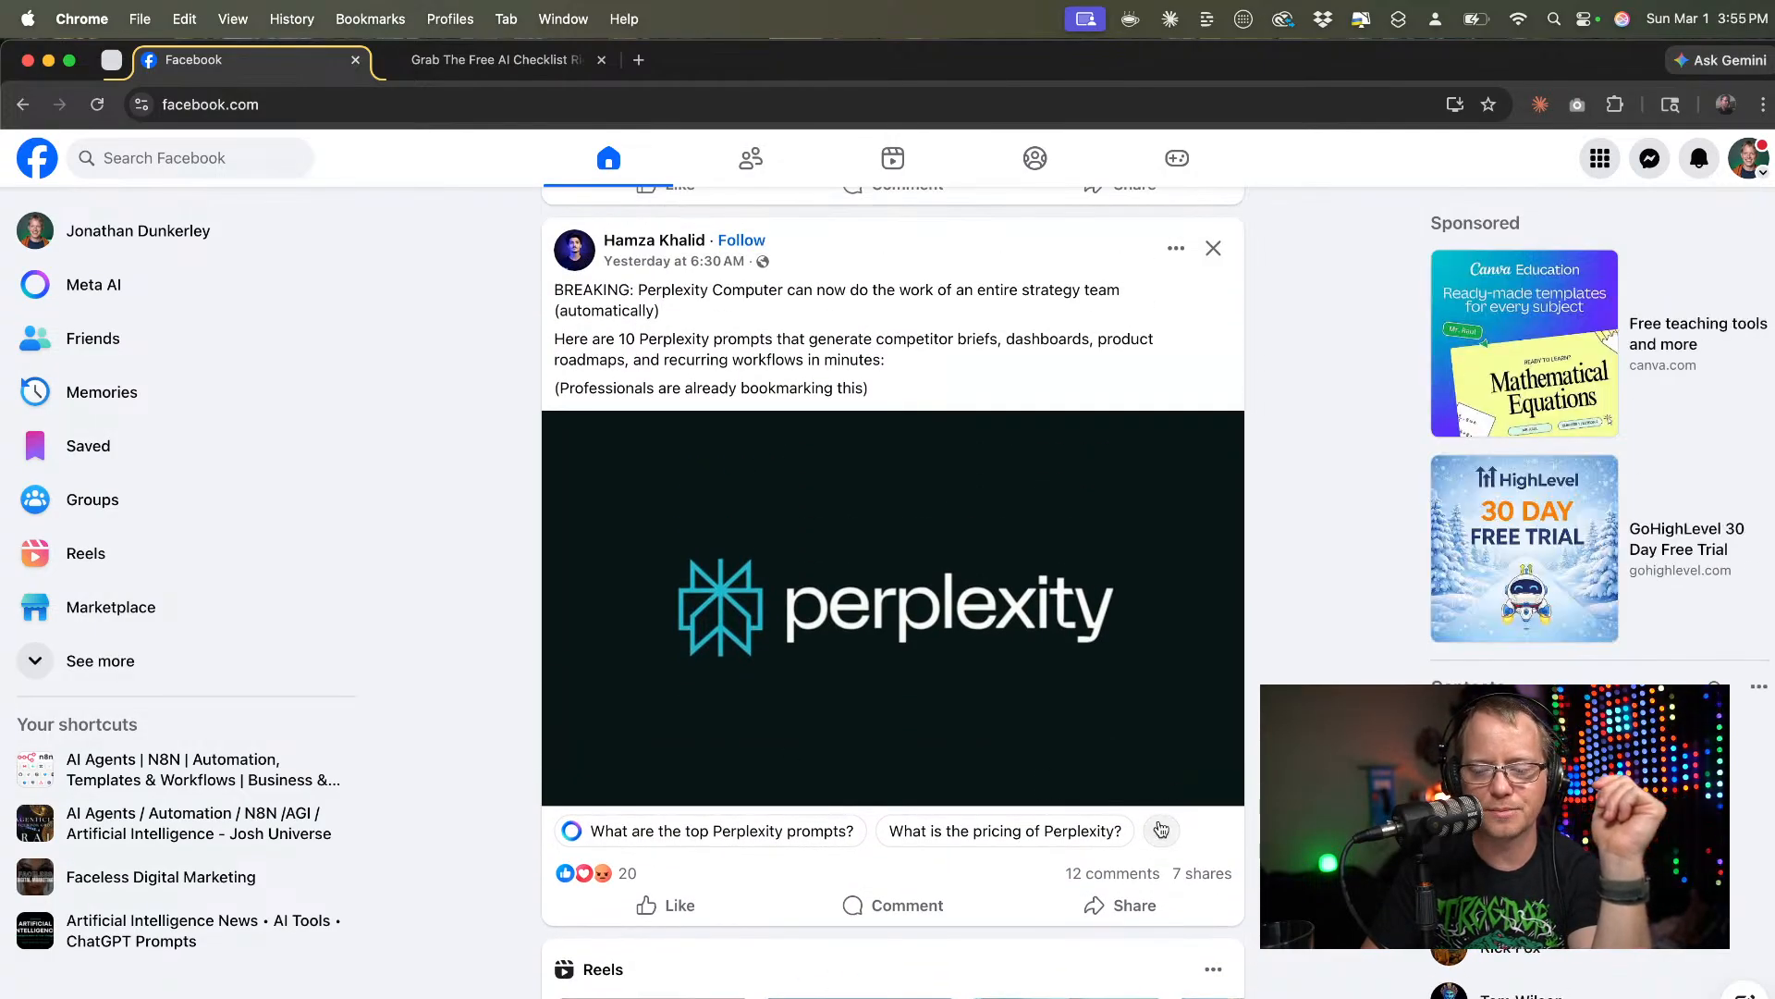
left_click(1144, 873)
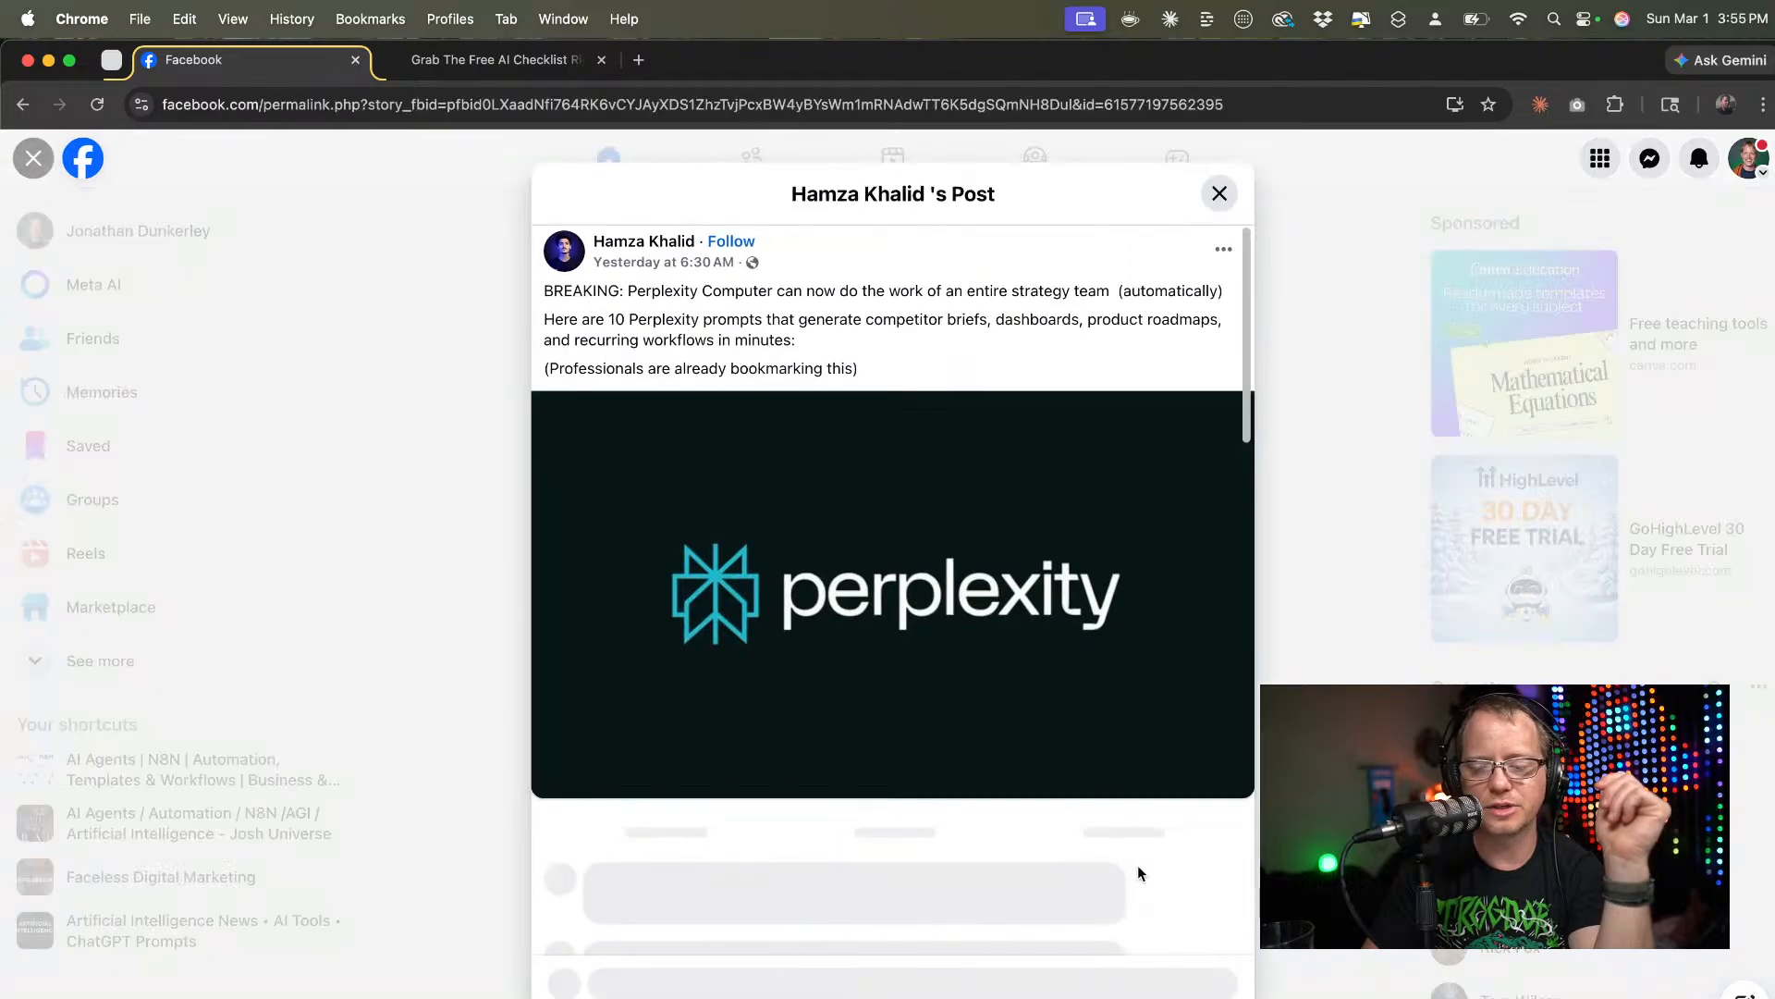
Look through the comments on the Perplexity post and expand the author's reply under the first prompt comment.
scroll(1024, 601, "down", 3)
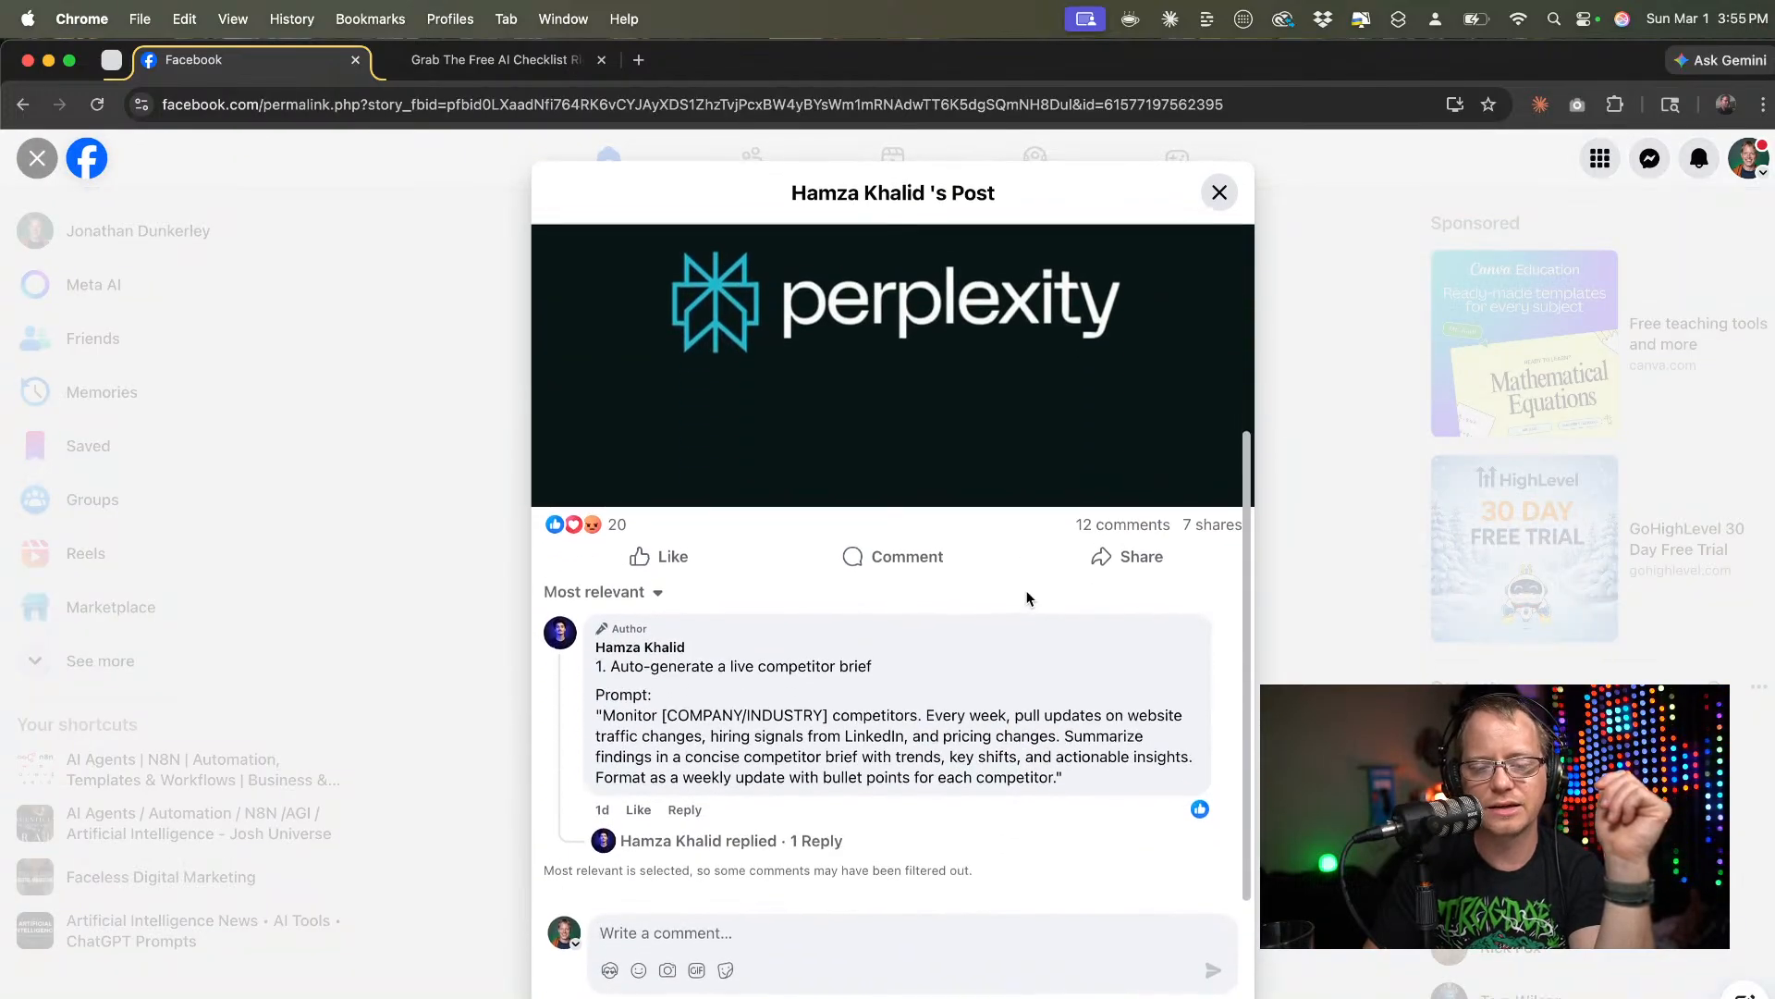
scroll(893, 647, "up", 2)
scroll(890, 710, "down", 2)
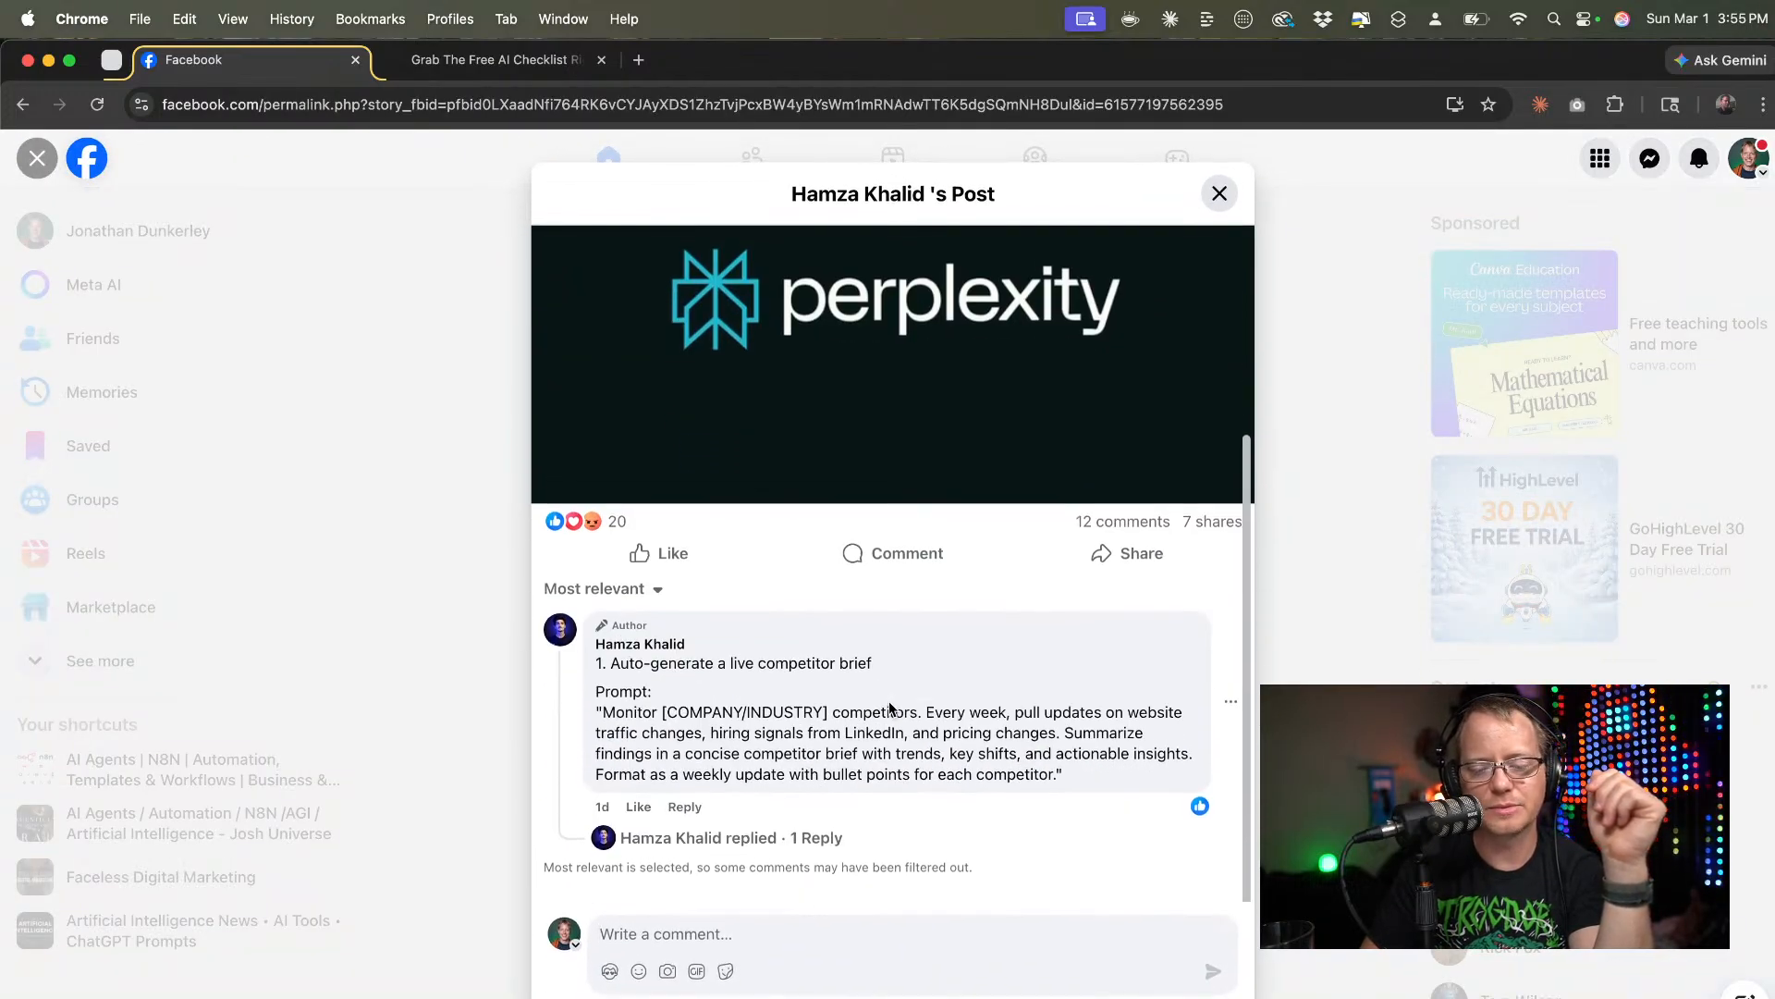
left_click(813, 843)
scroll(709, 595, "down", 3)
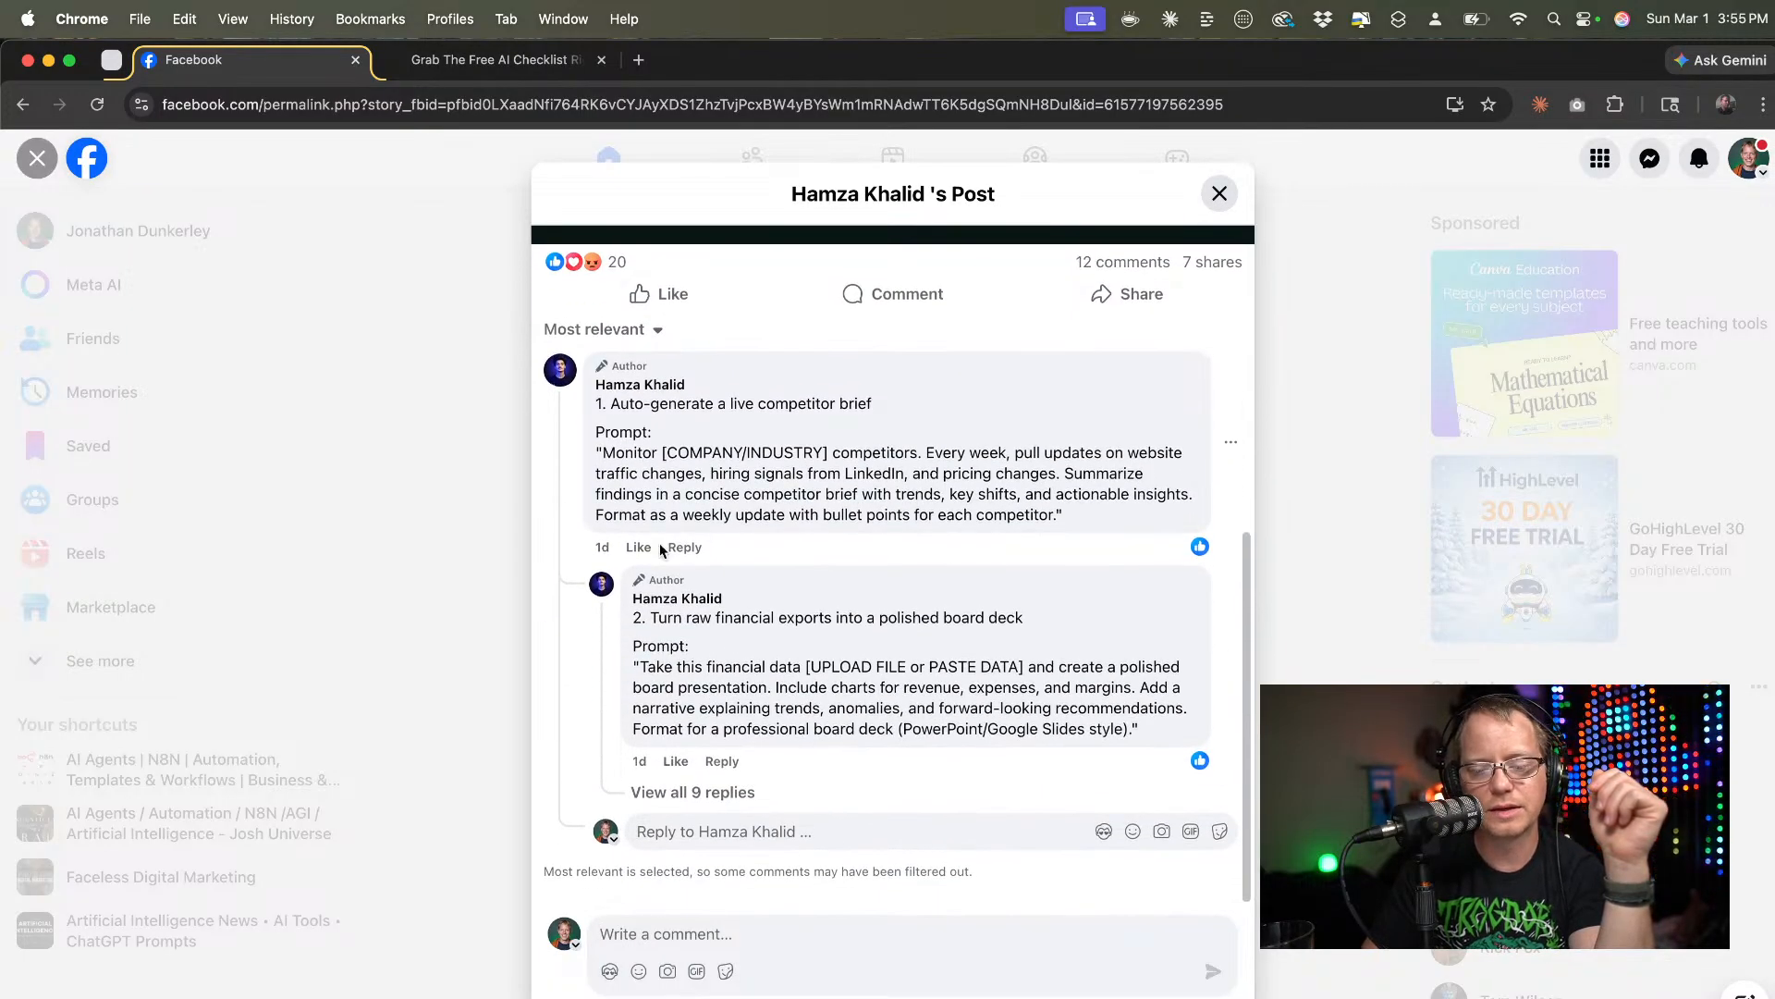
Recheck the post's opening text and expand all replies in the author's comment thread.
scroll(686, 400, "up", 10)
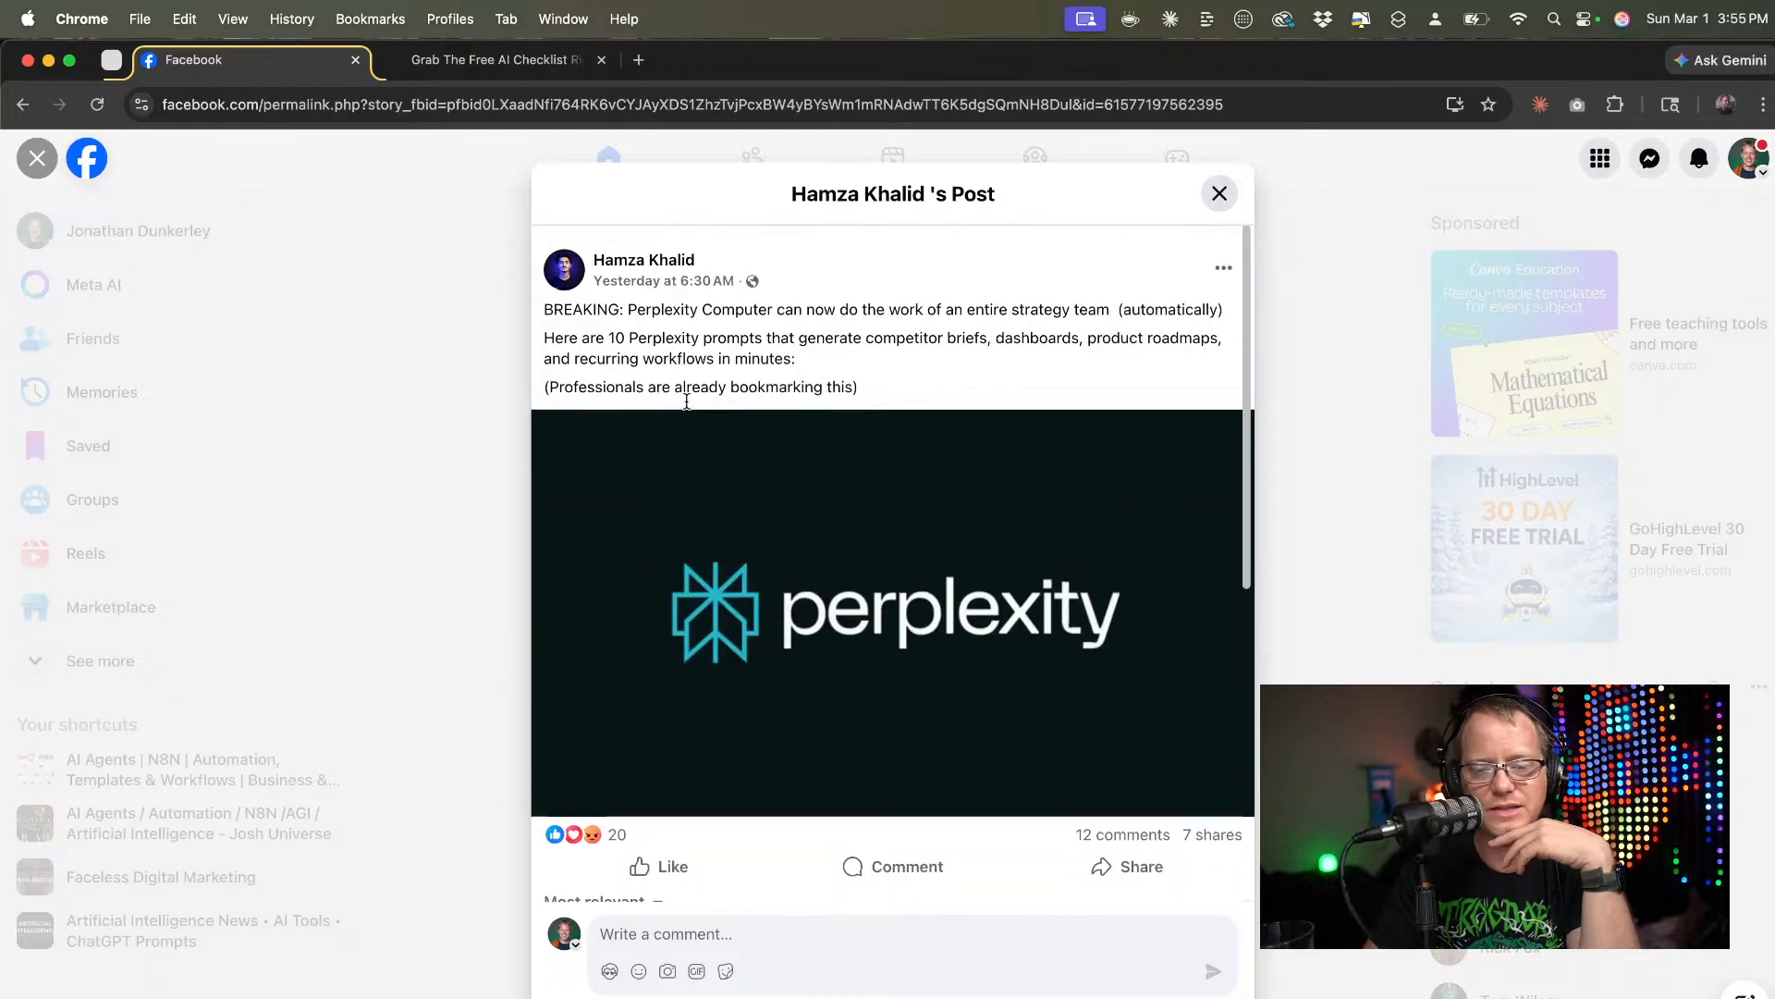
scroll(780, 394, "down", 6)
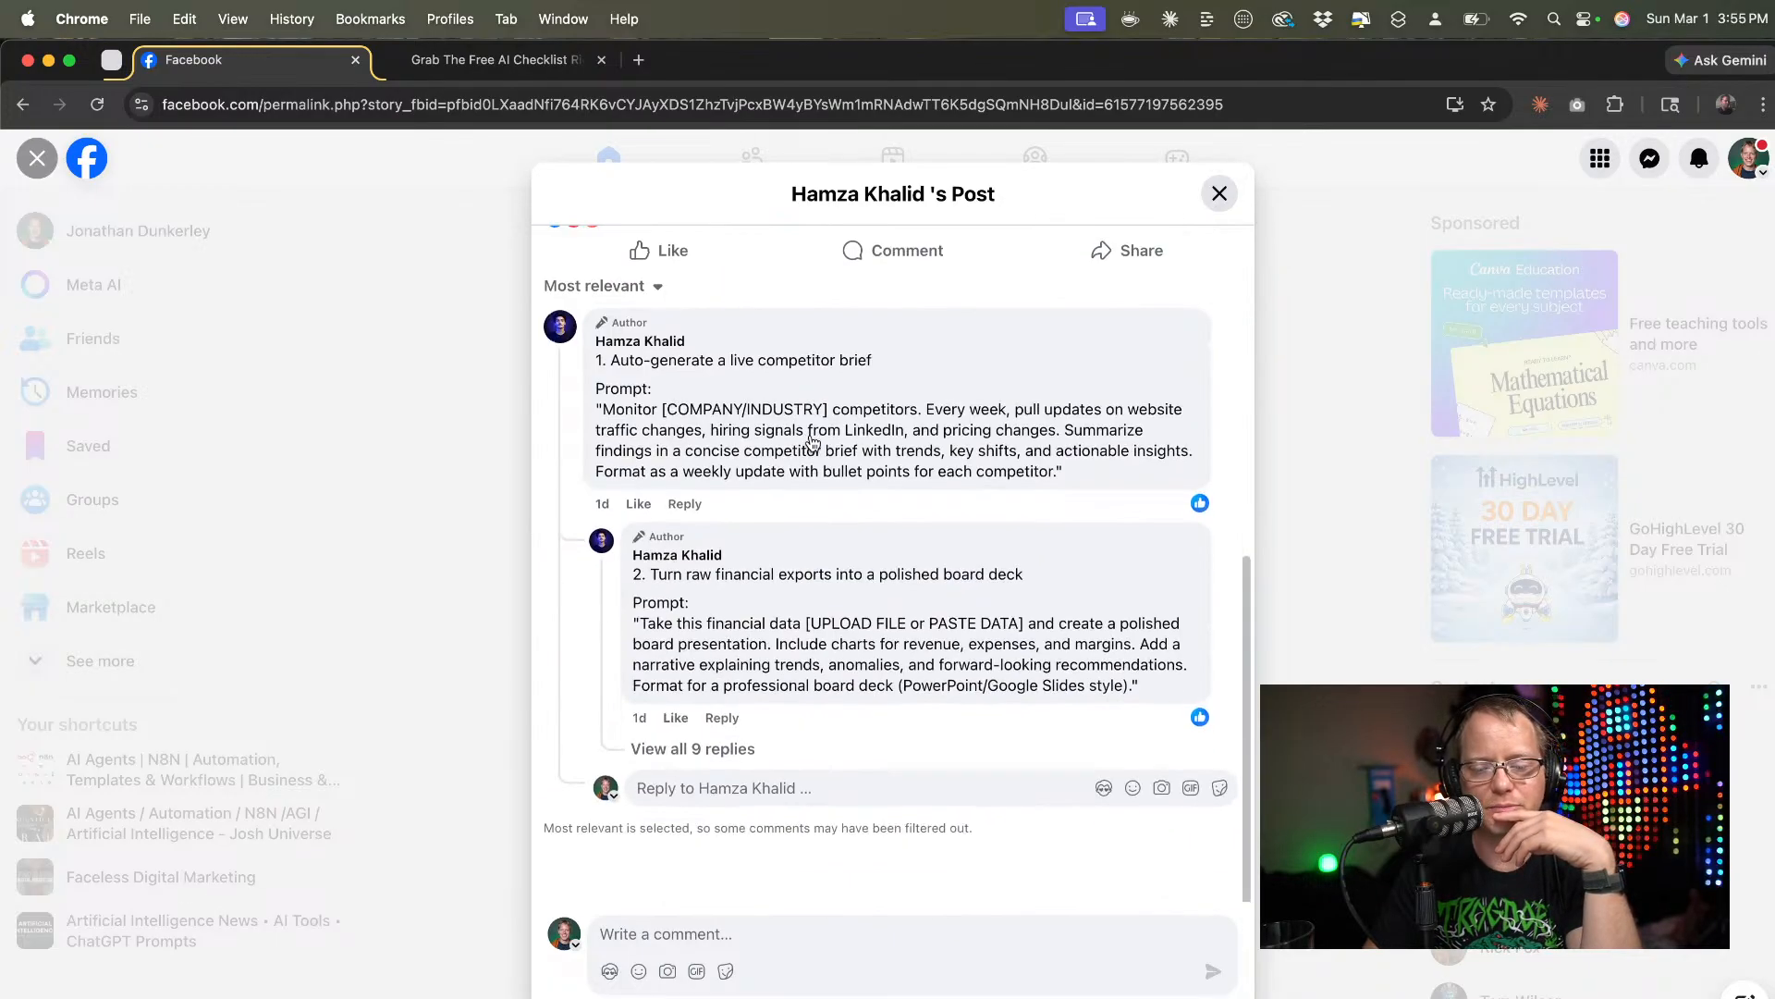
scroll(722, 694, "up", 1)
right_click(716, 795)
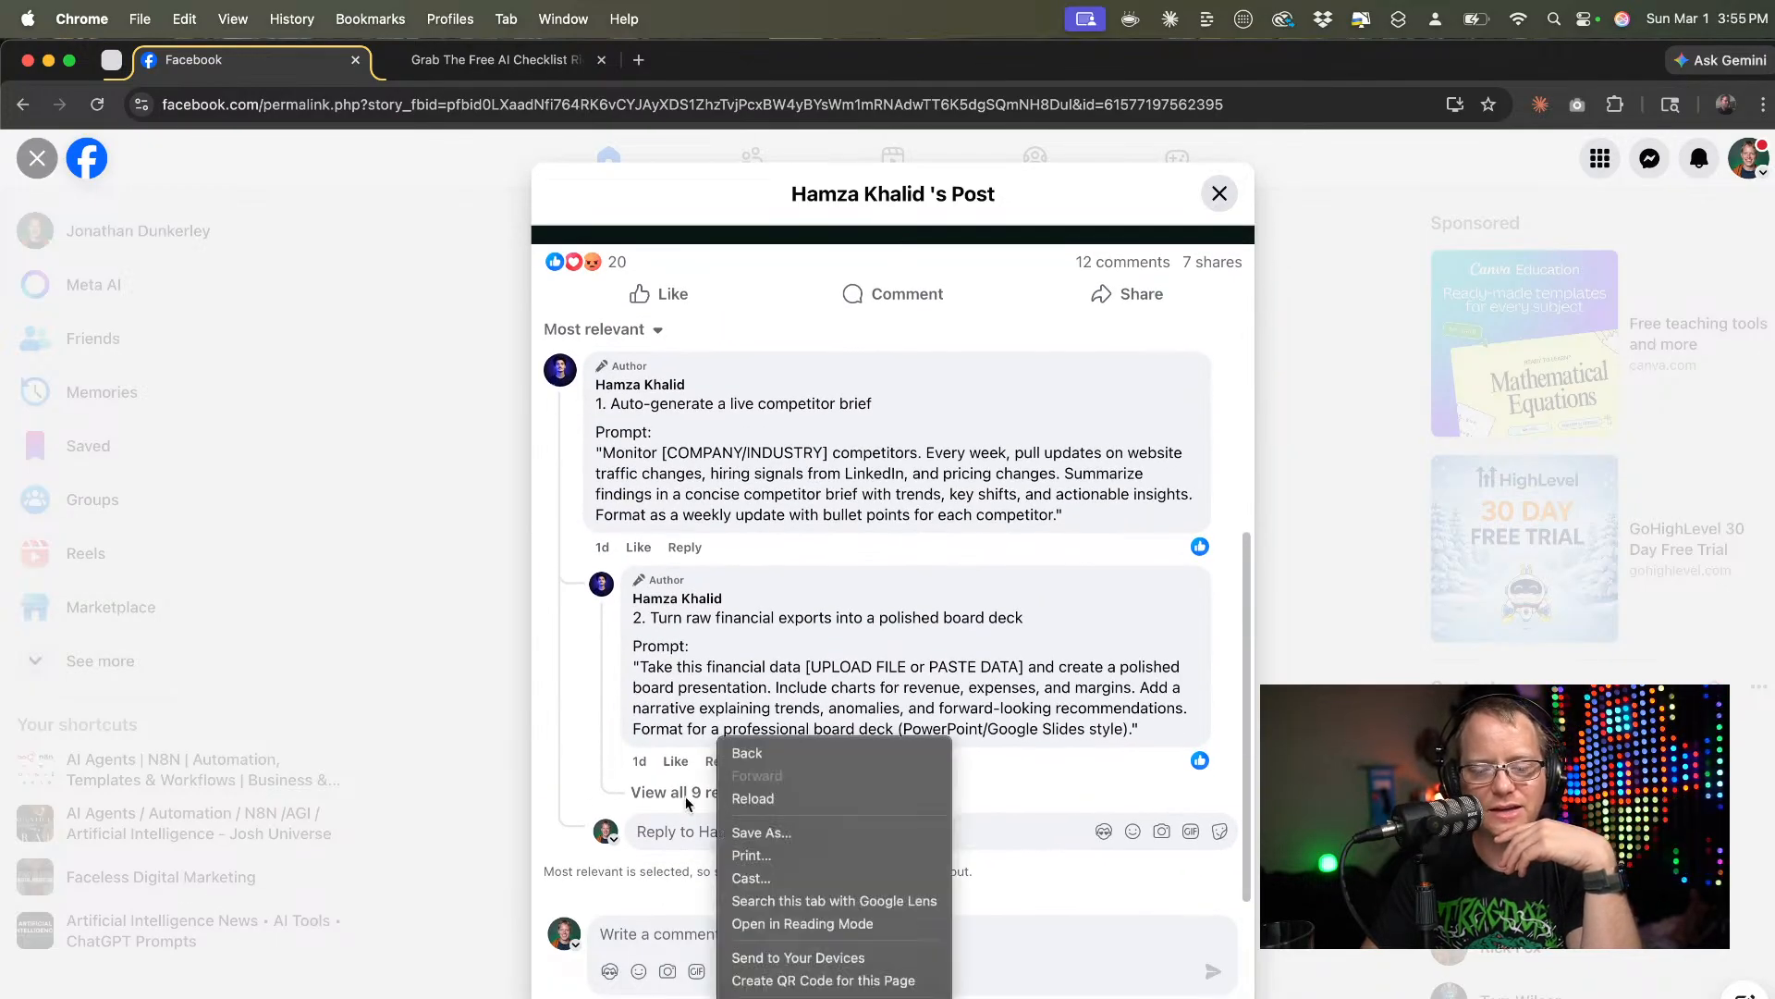
left_click(685, 793)
left_click(686, 793)
scroll(767, 706, "down", 20)
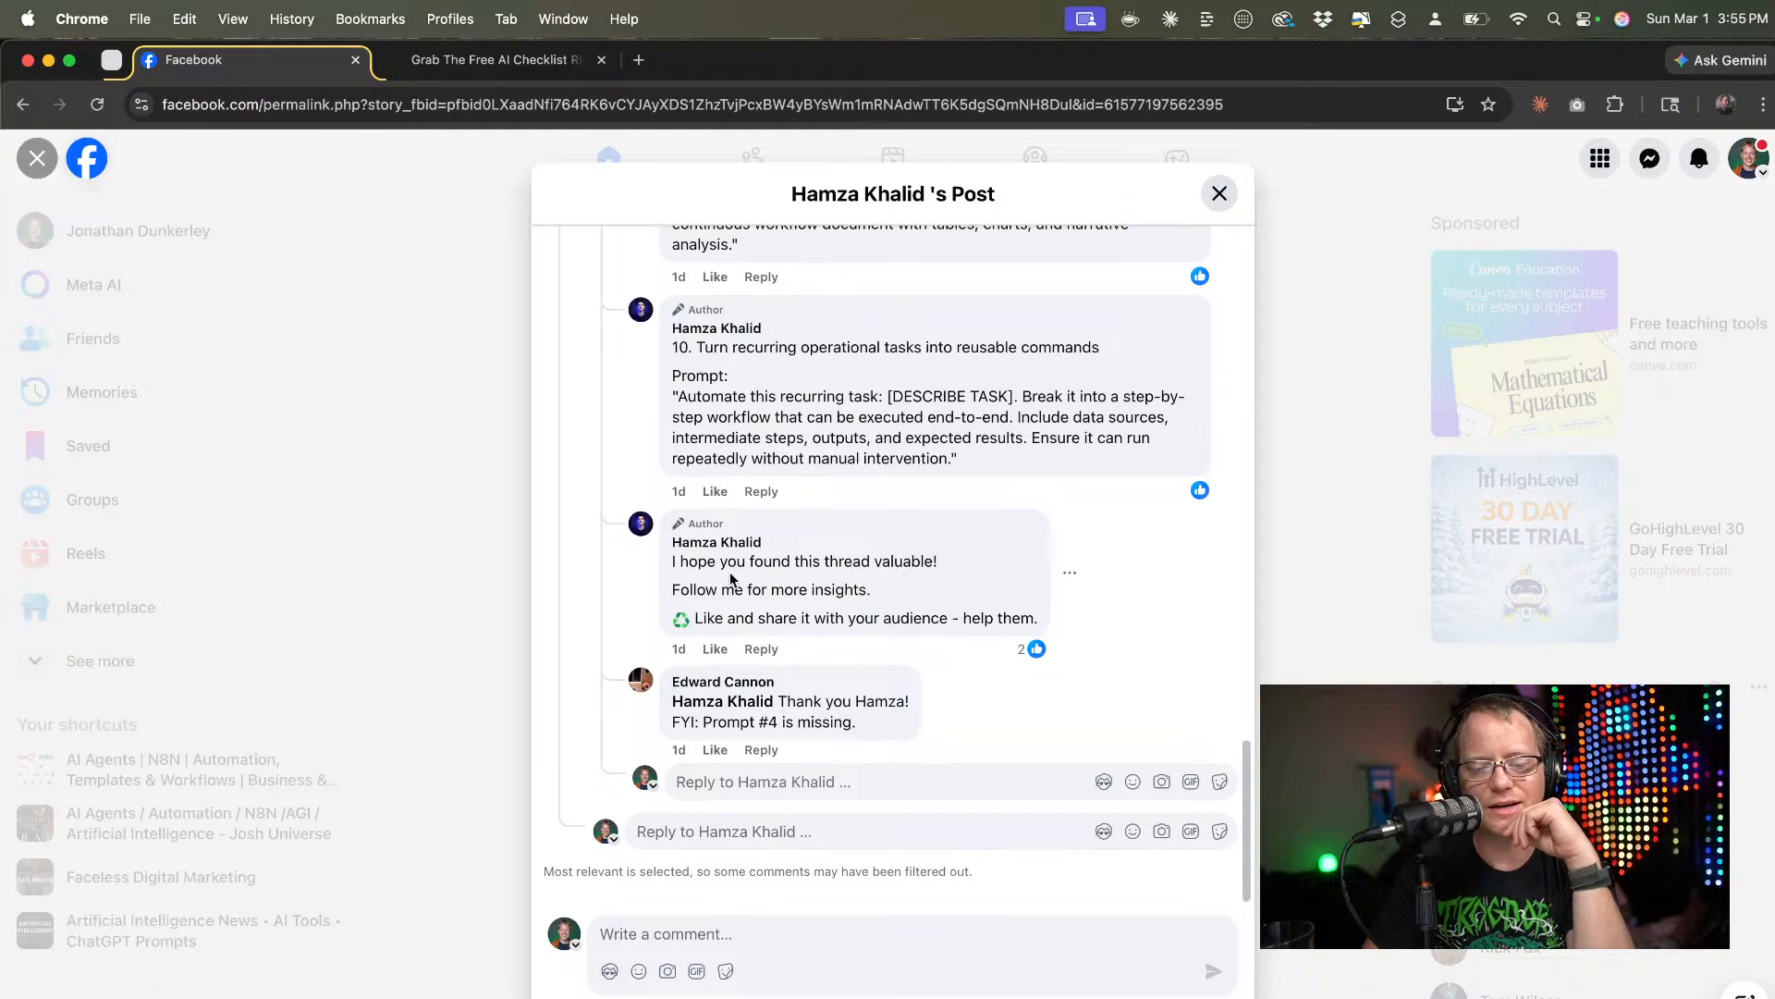
Read through the author's numbered Perplexity prompts in the expanded replies and return to the post's opening text.
scroll(731, 579, "up", 20)
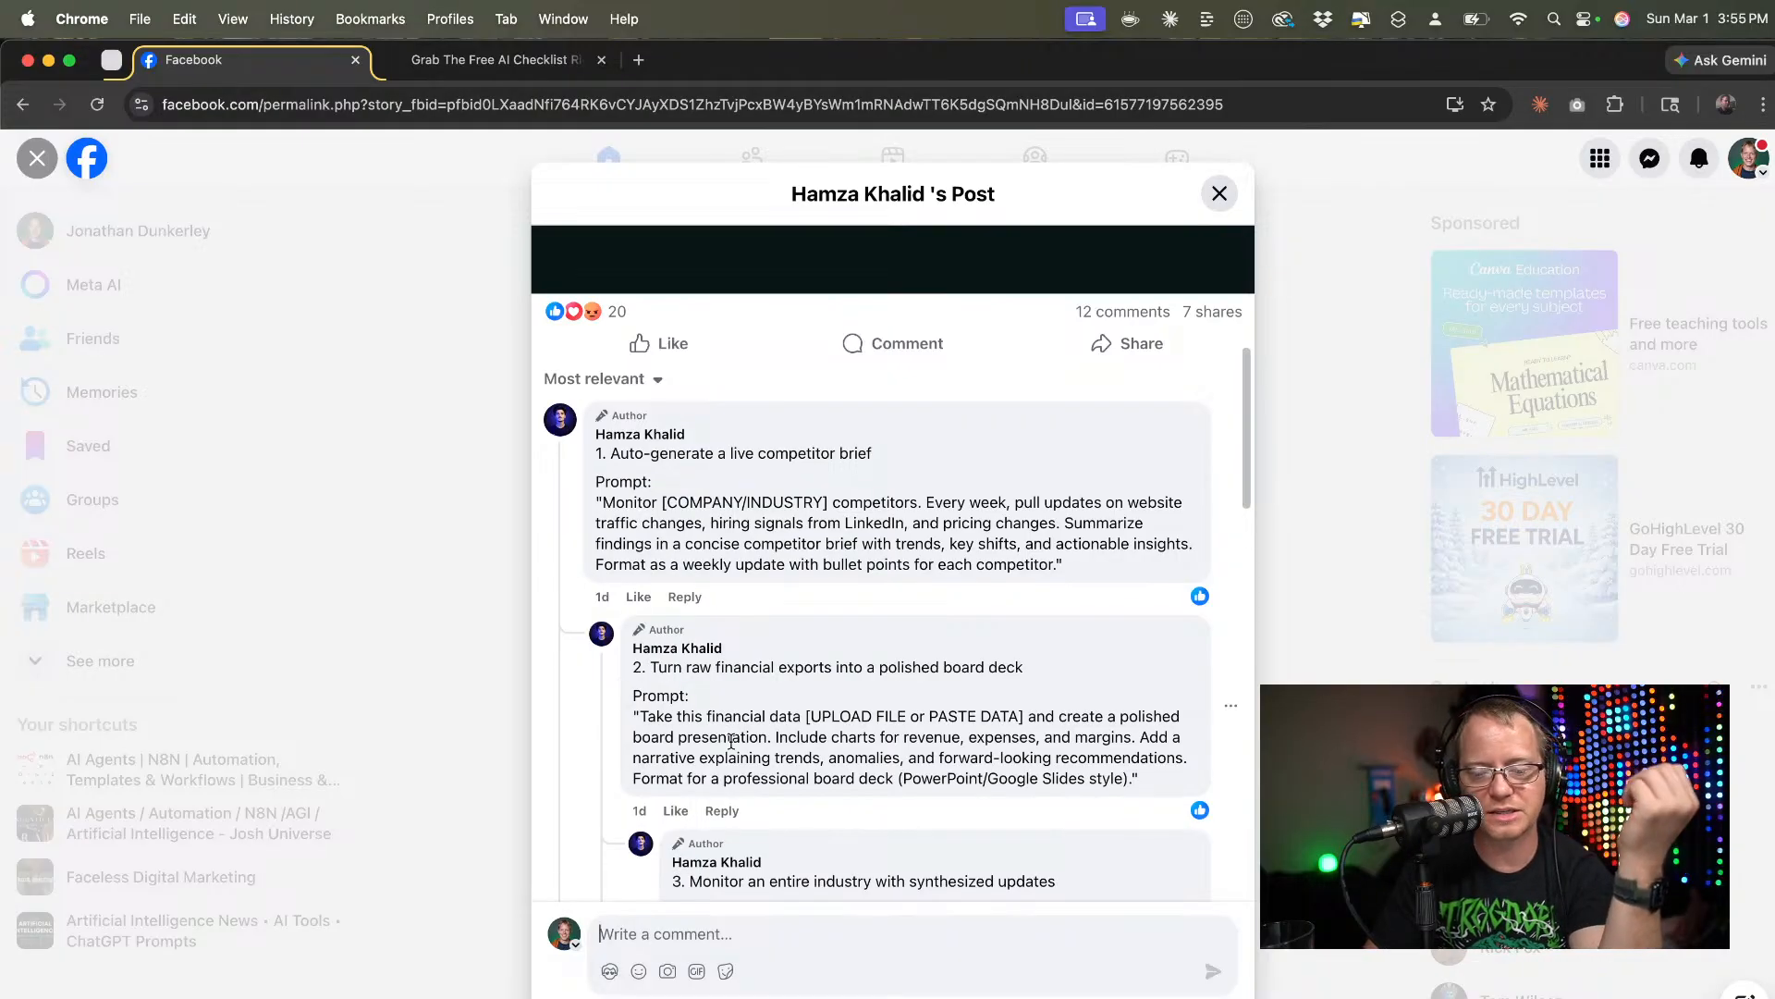
scroll(731, 740, "down", 1)
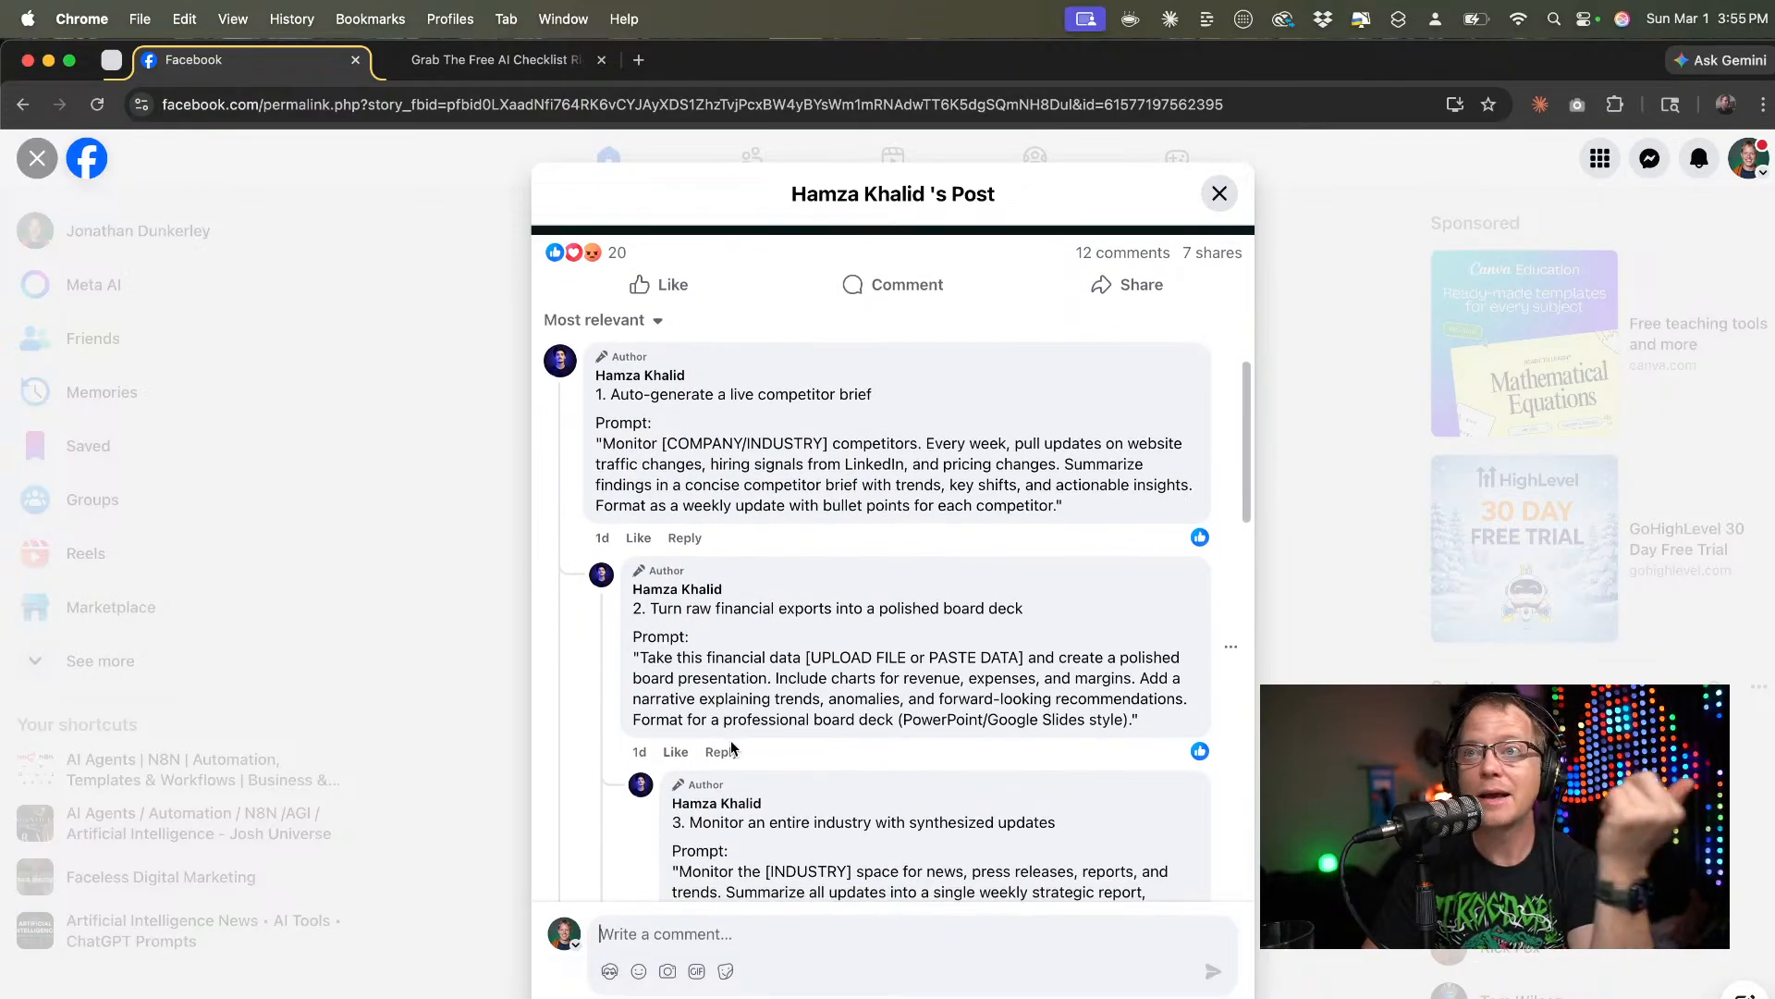
scroll(730, 747, "down", 3)
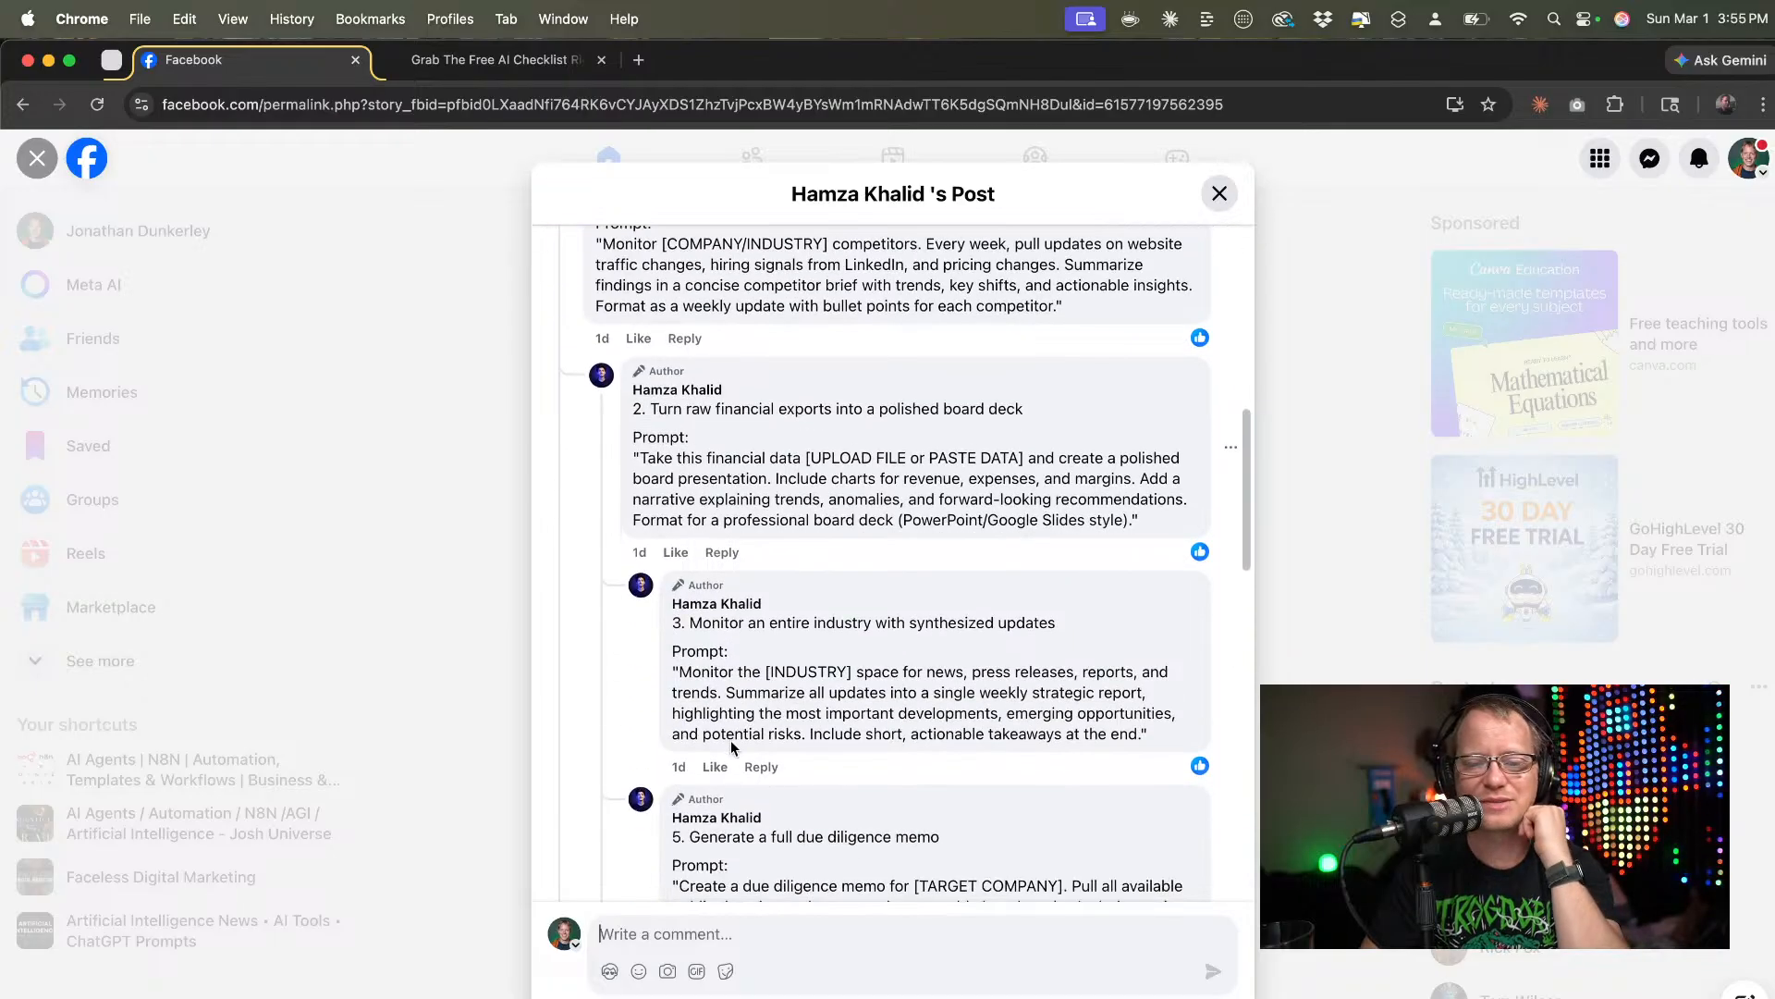
scroll(730, 739, "down", 5)
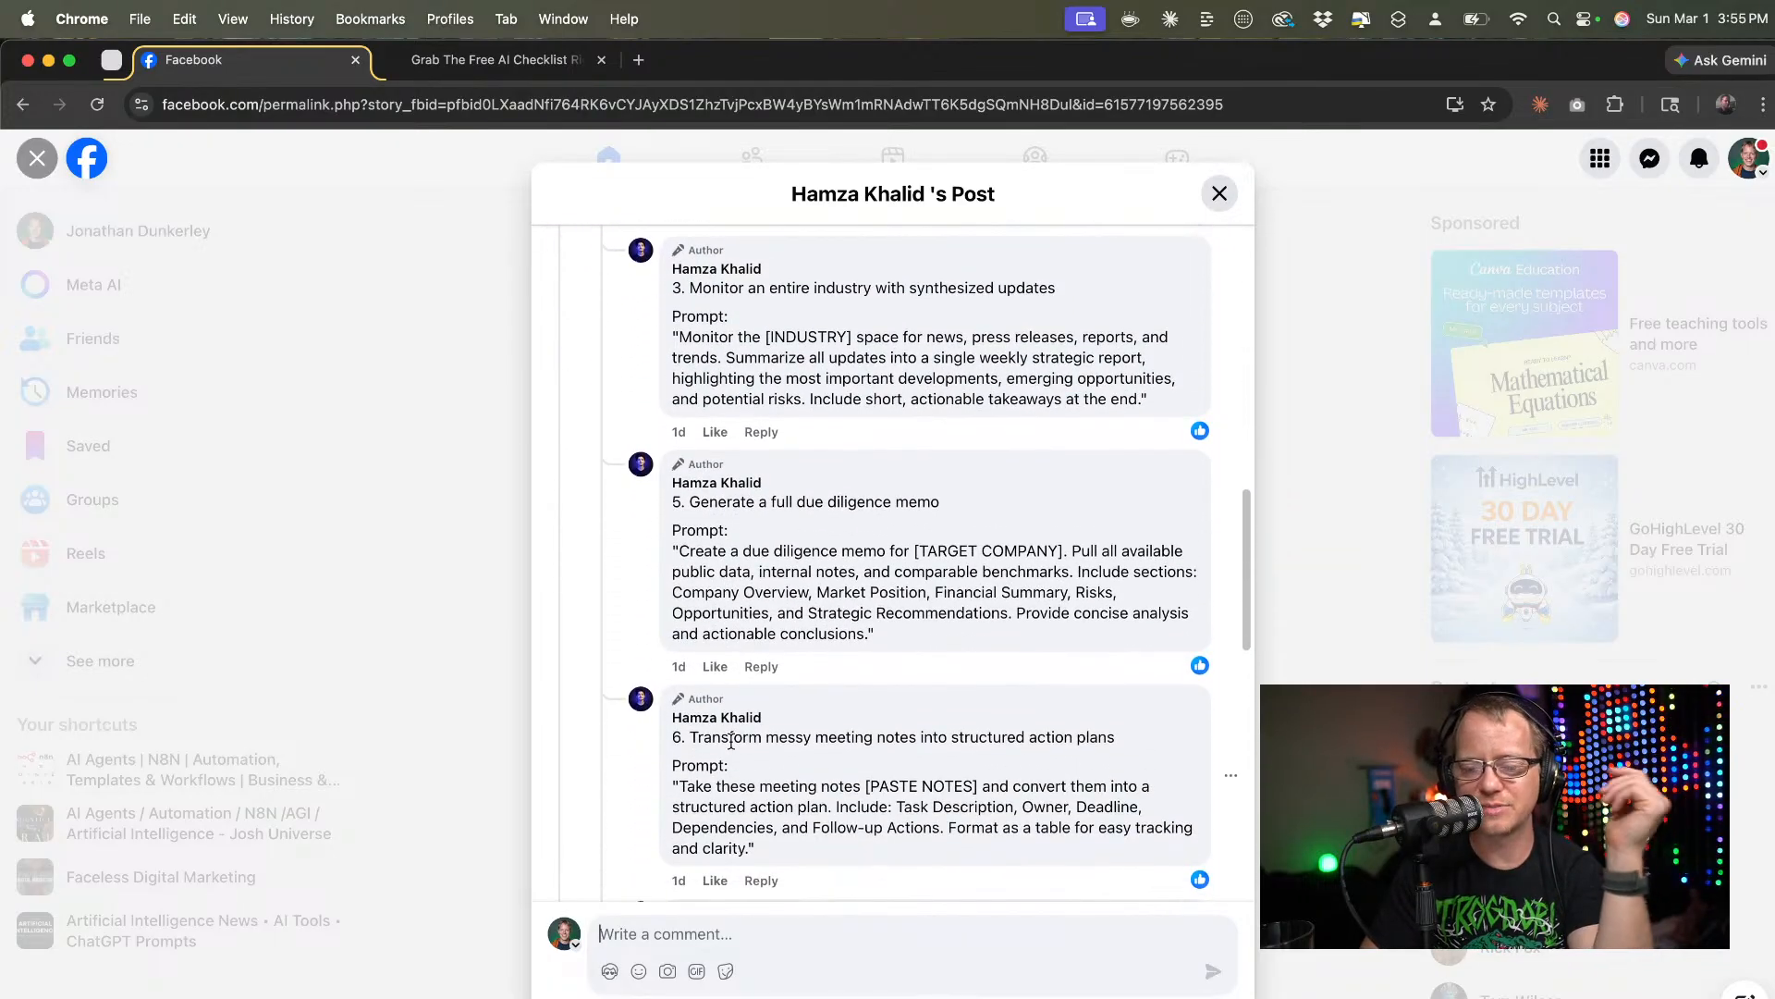
scroll(731, 739, "down", 7)
scroll(730, 740, "up", 15)
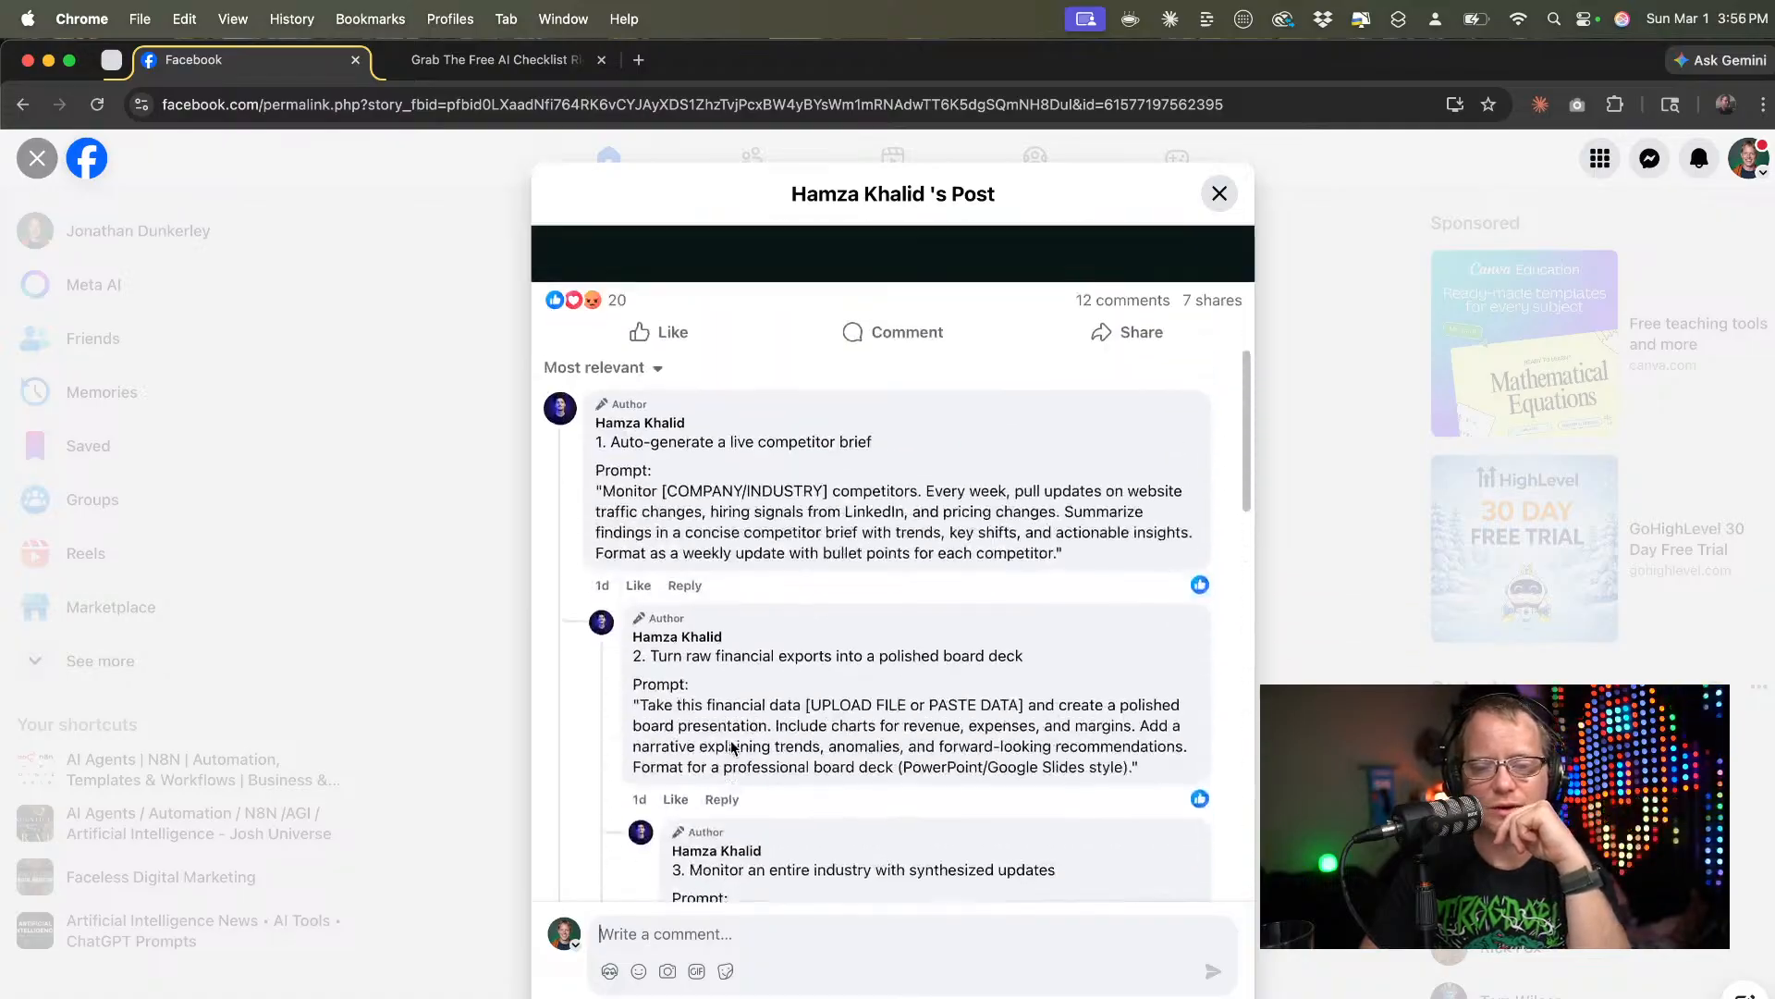
scroll(731, 741, "up", 4)
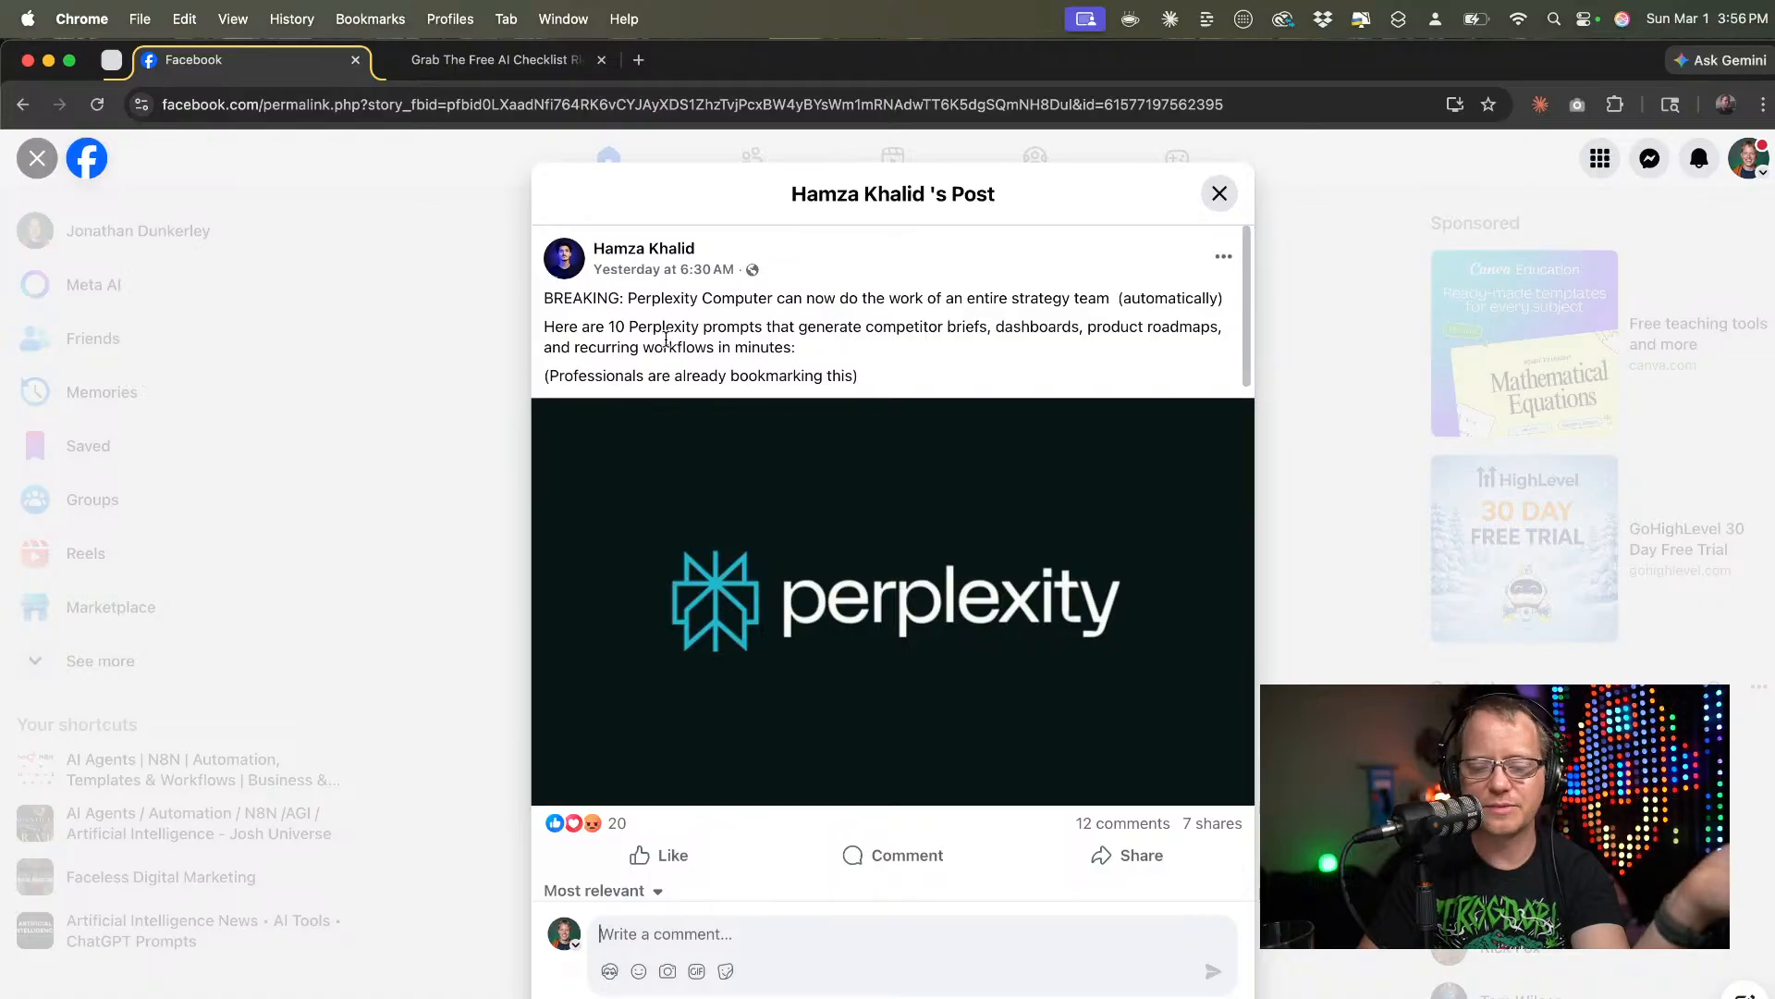
Post the comment "I have just started testing Claude Cowork. All this stuff is pretty awesome." on the Perplexity post.
type("I")
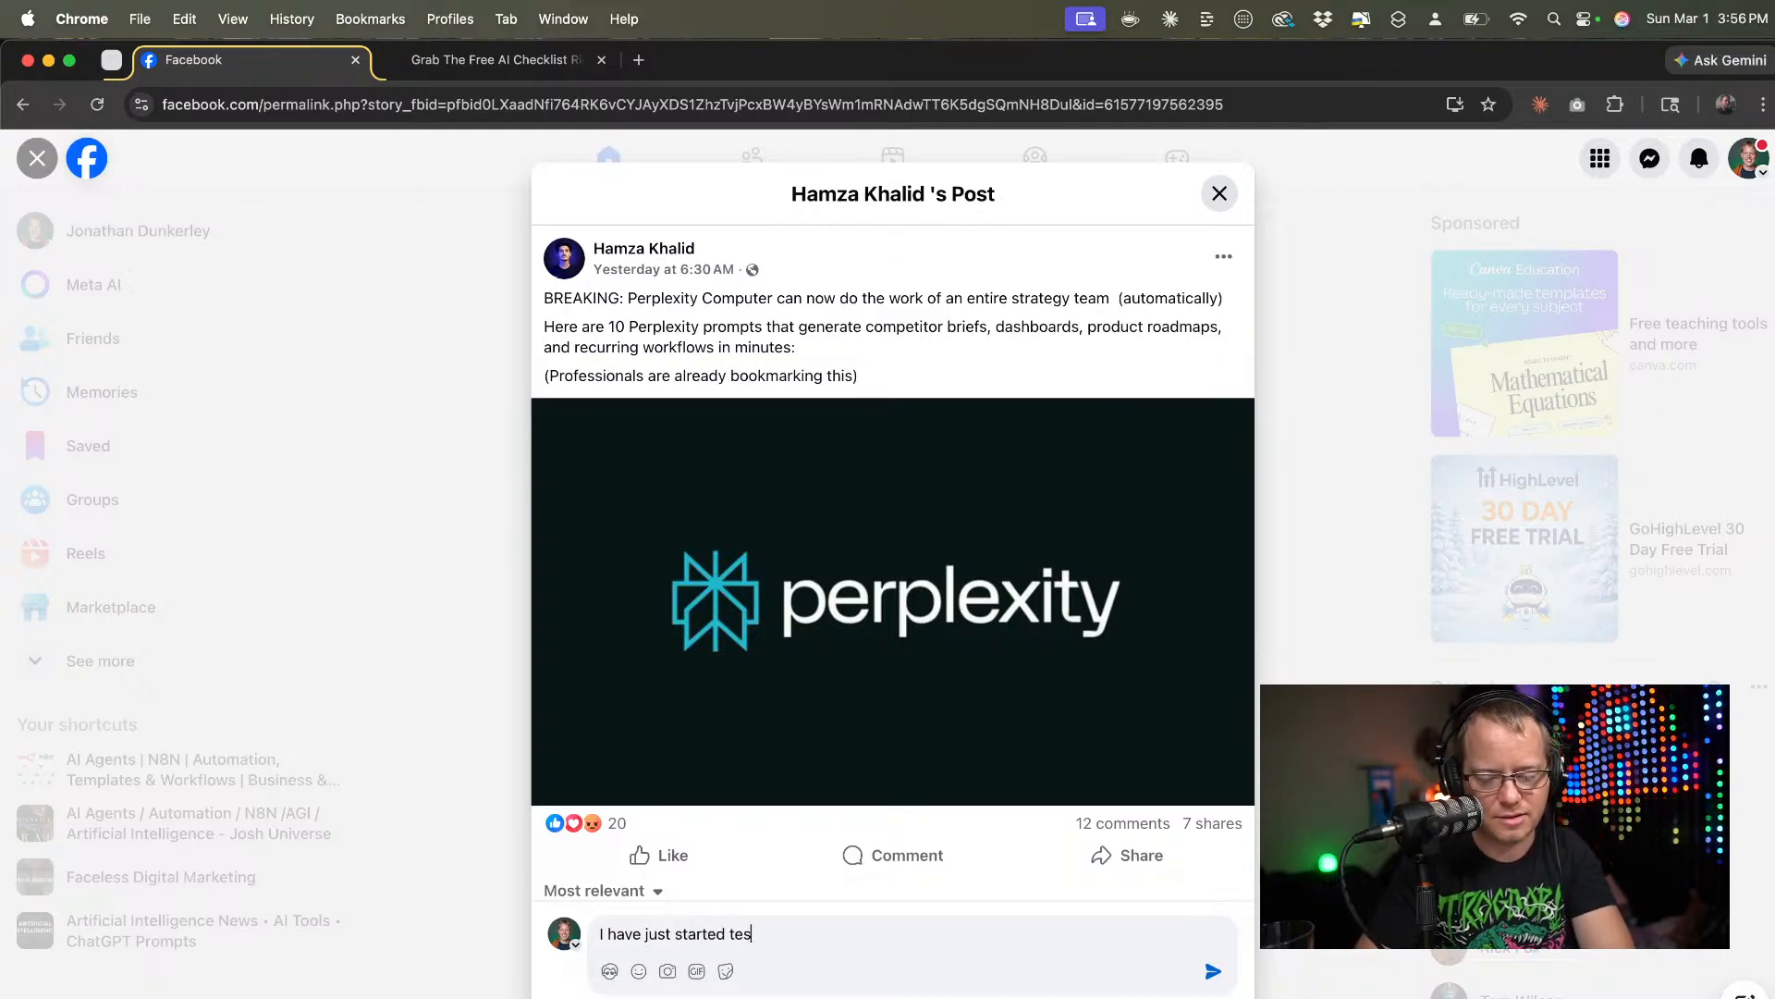
type("have just started testing Claude Cowork. All this st")
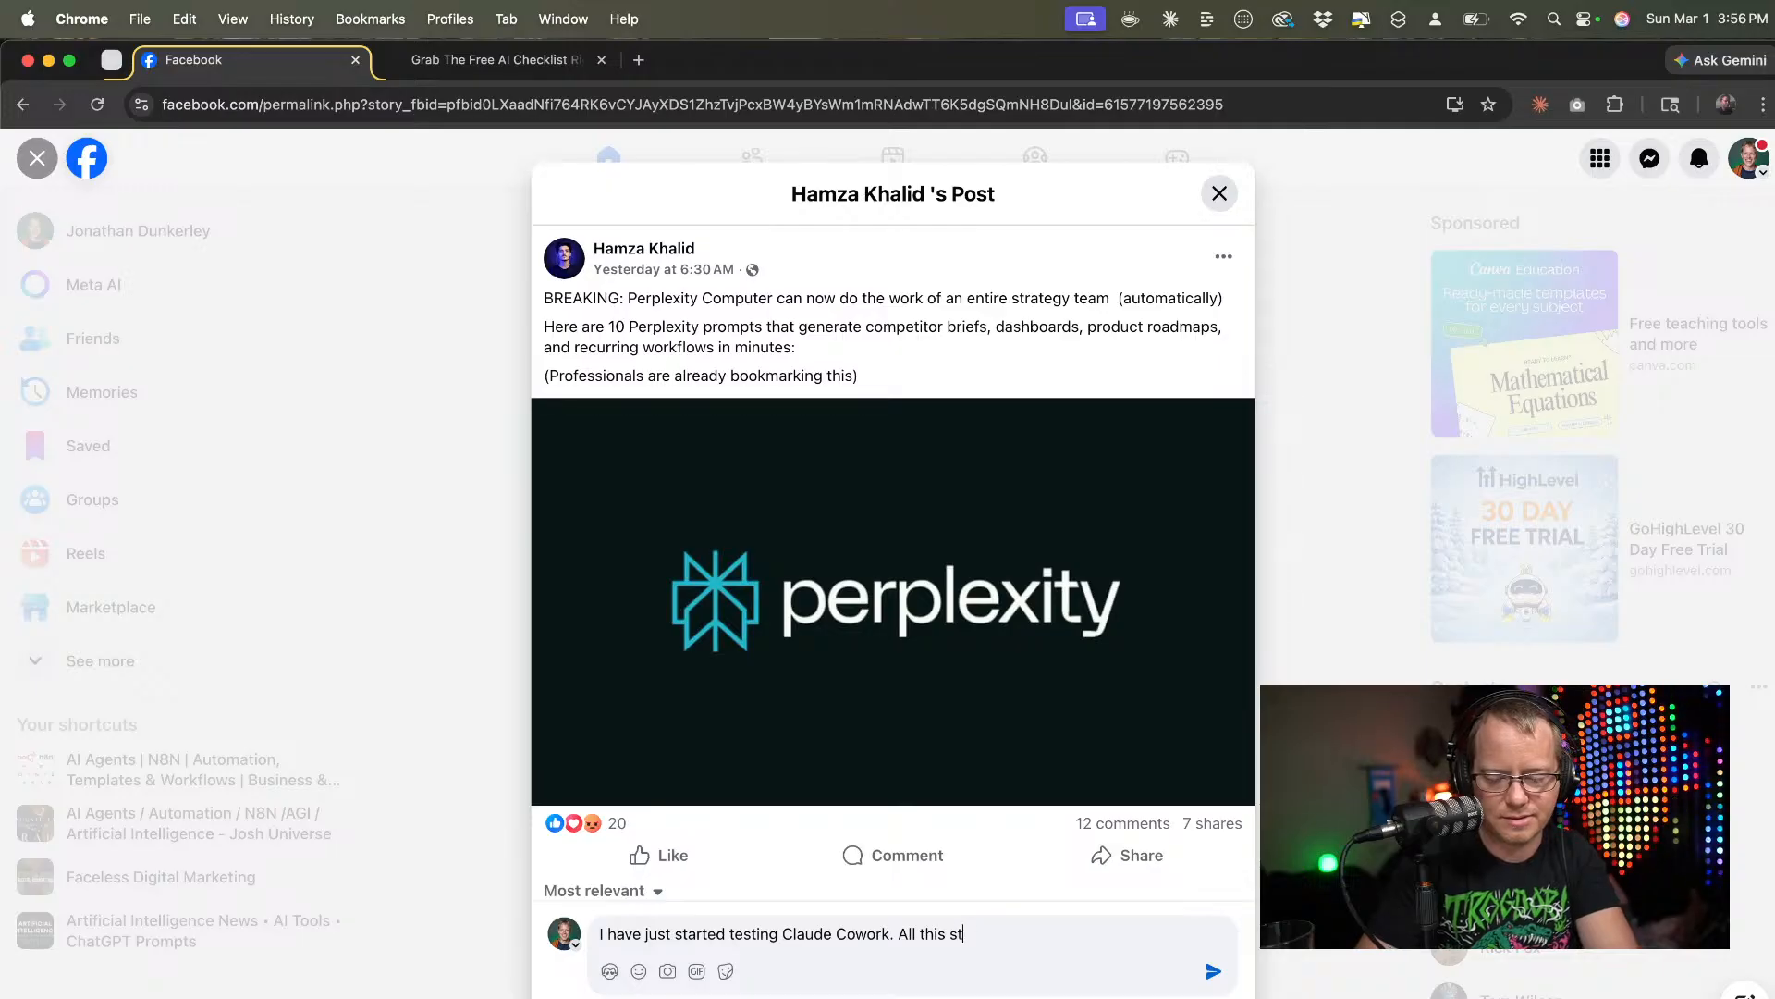
type("ty ")
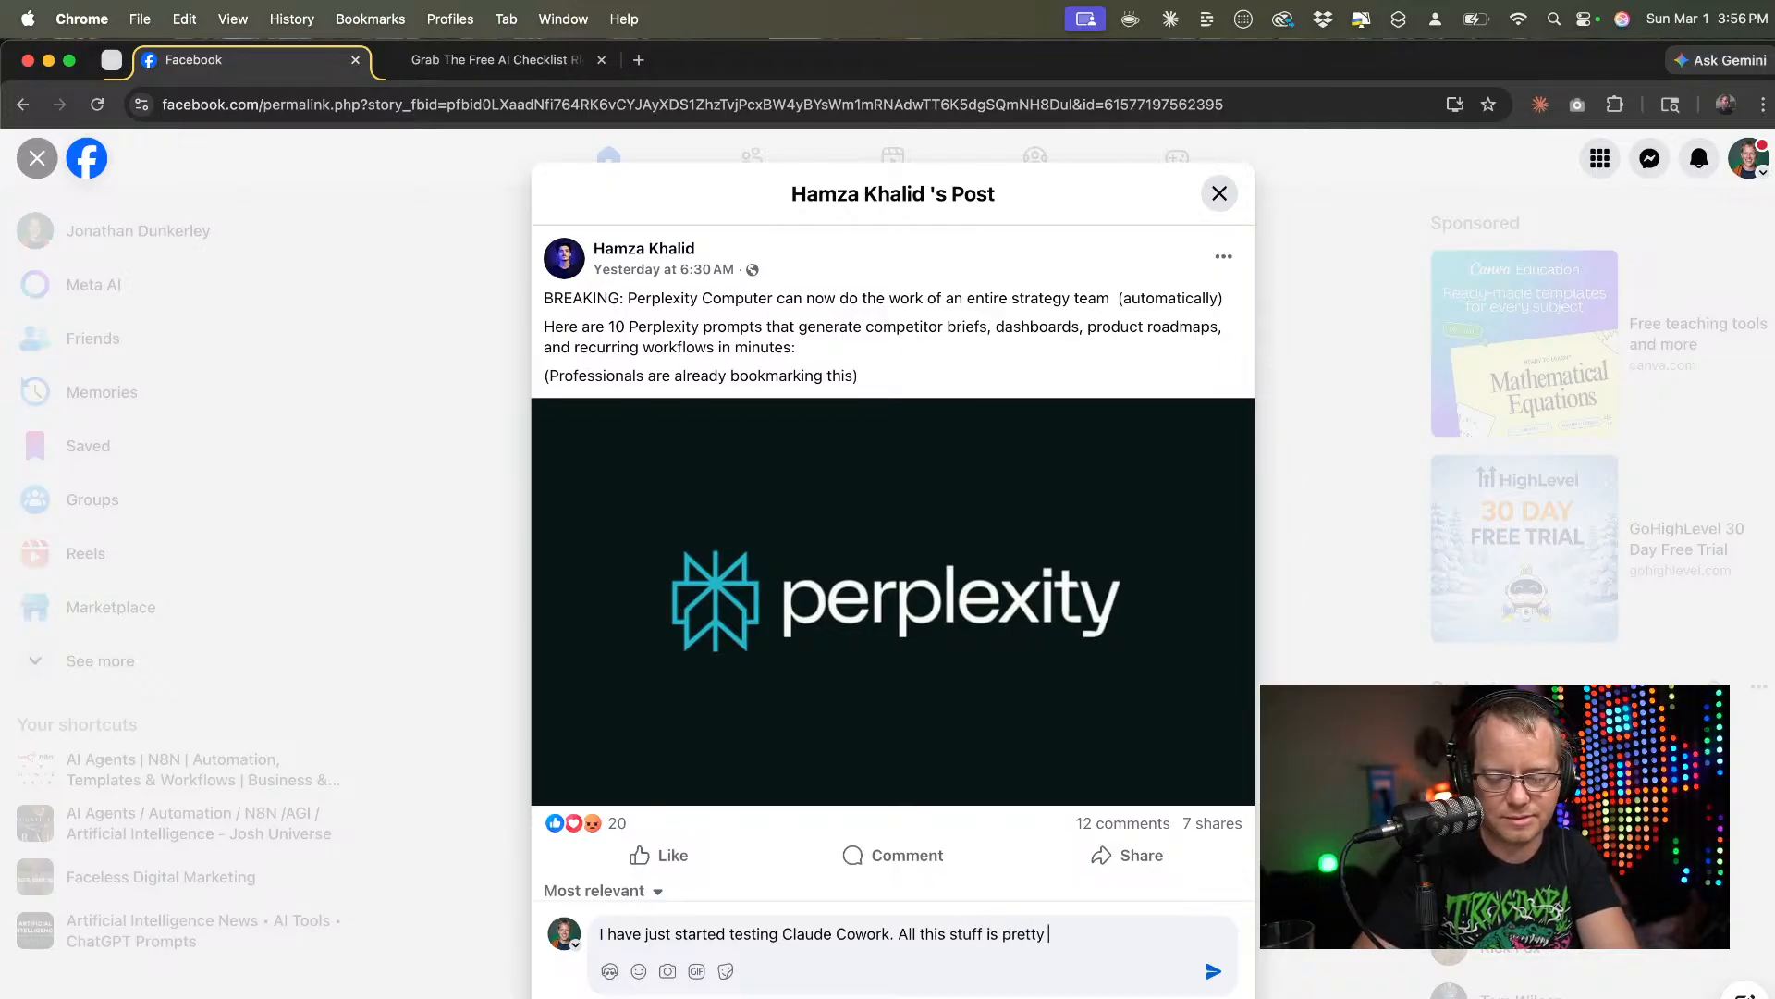
type("auseome")
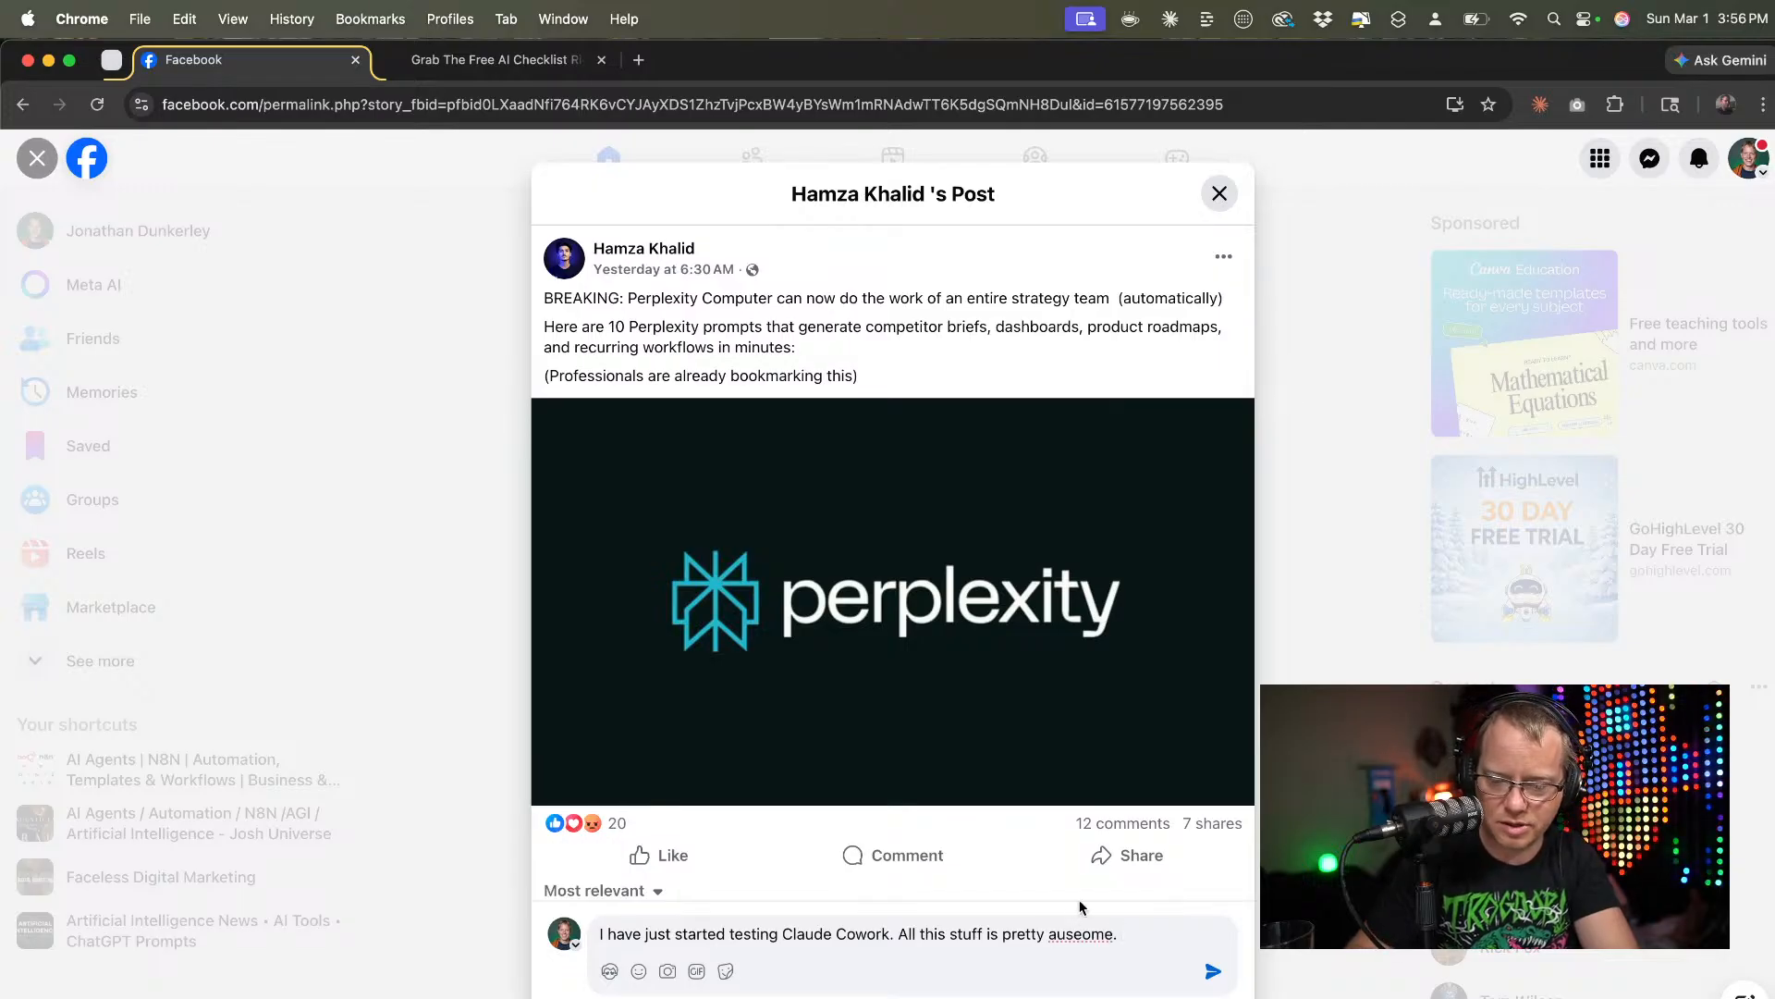
right_click(1067, 934)
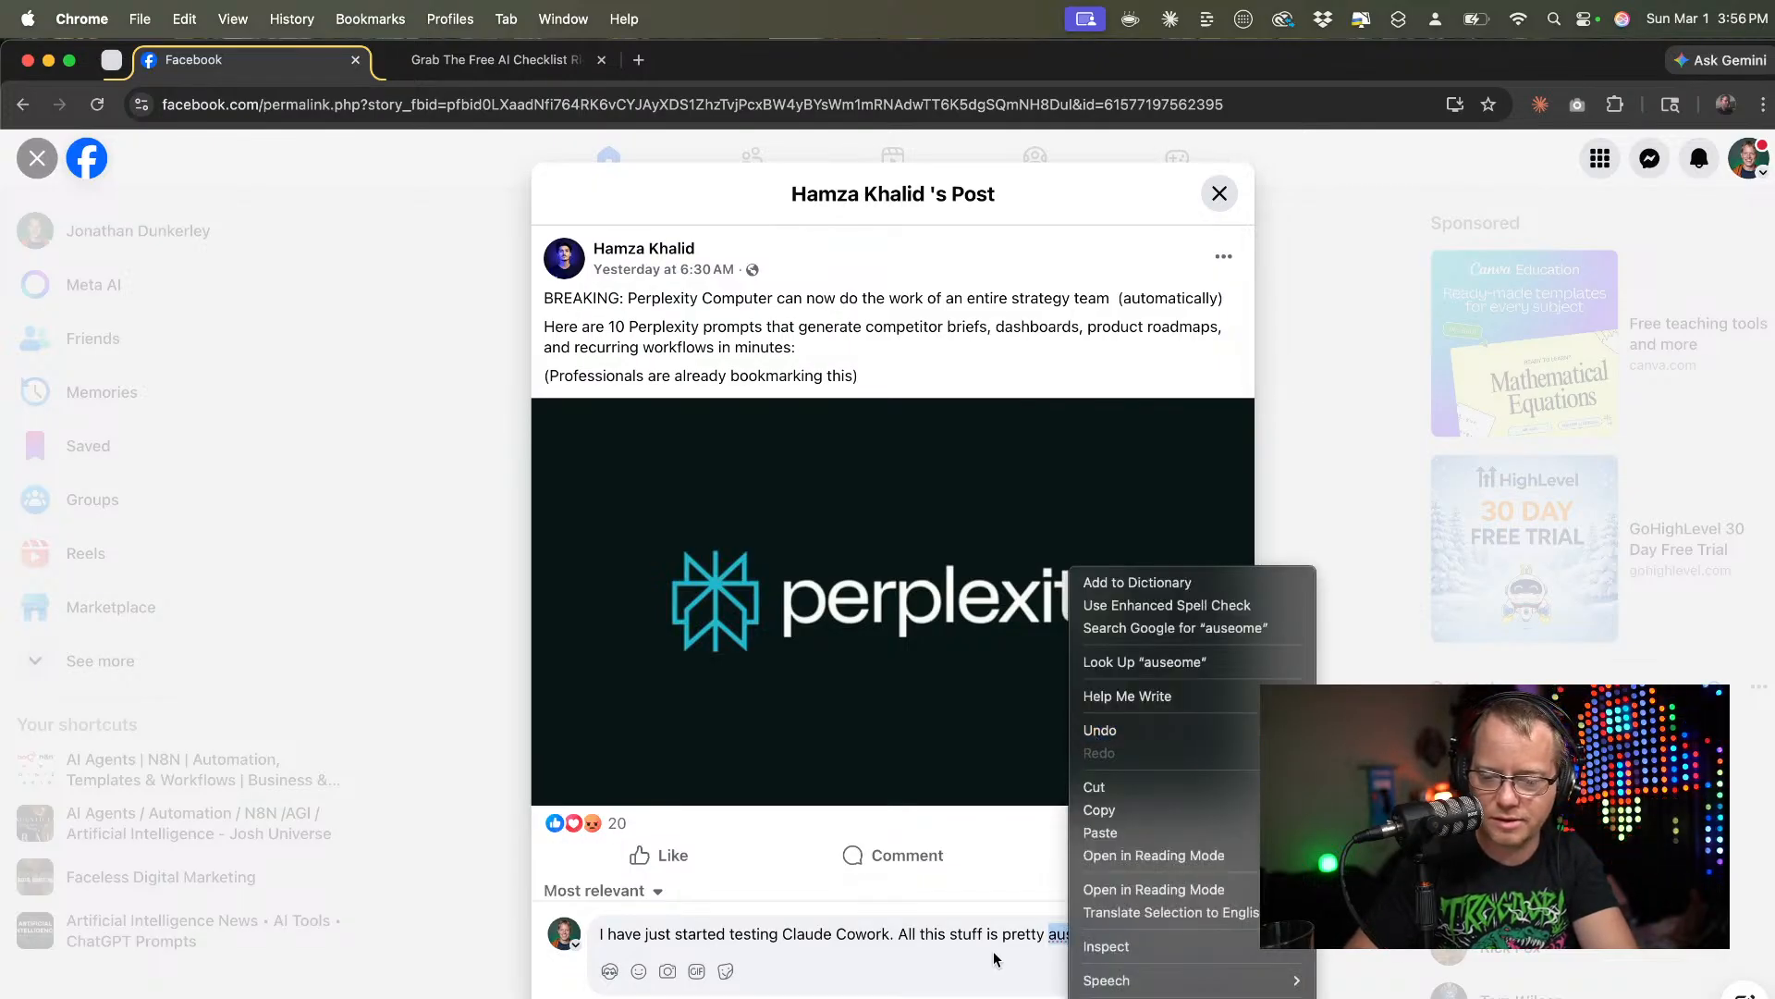
key("Escape")
type("awedsome.")
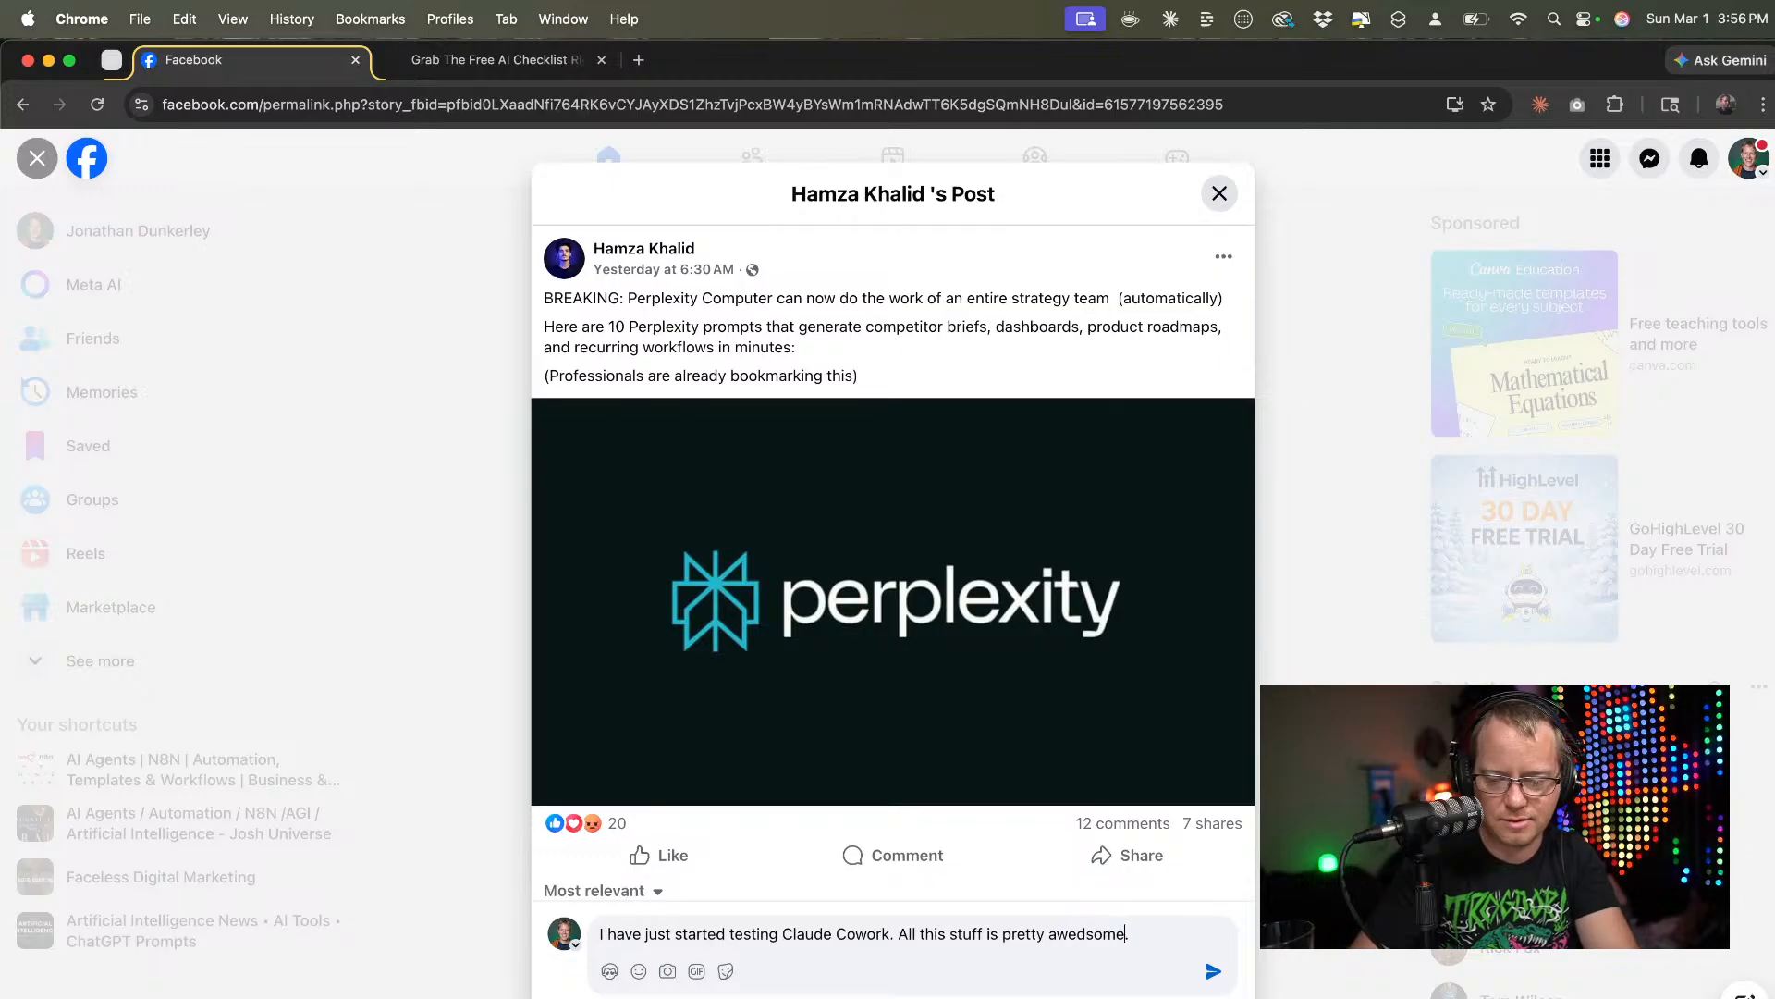
key("BackSpace")
key("Right")
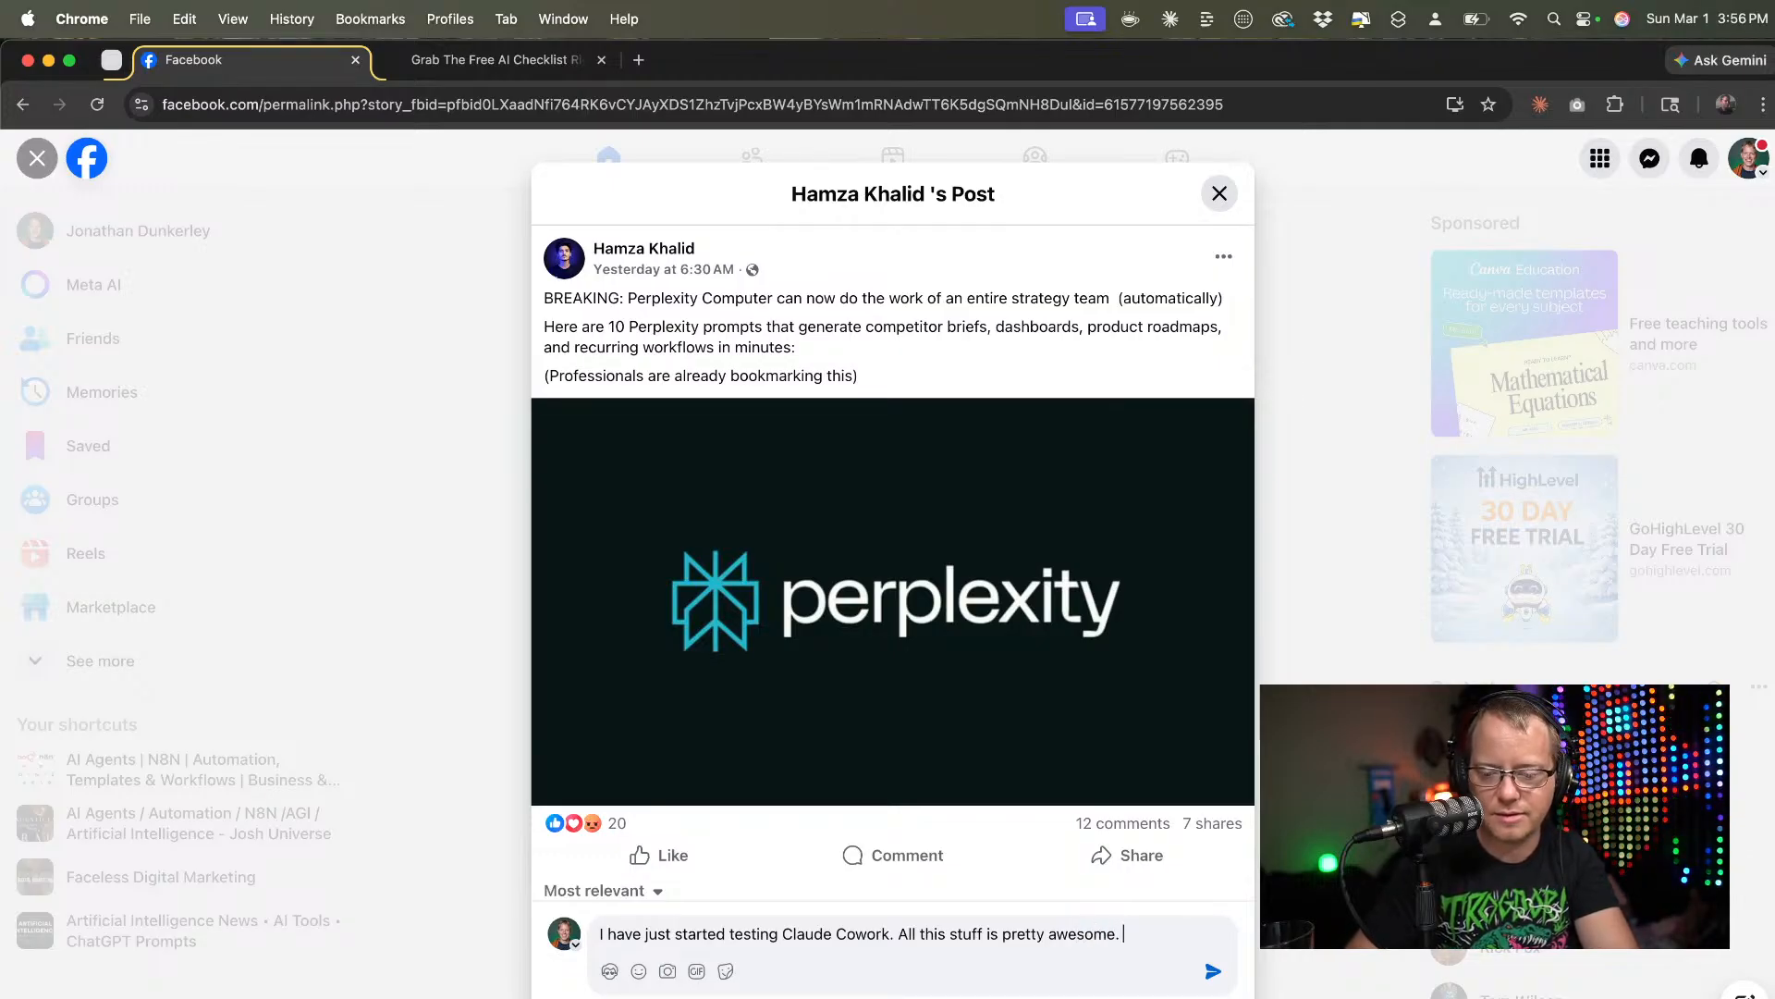
key("Return")
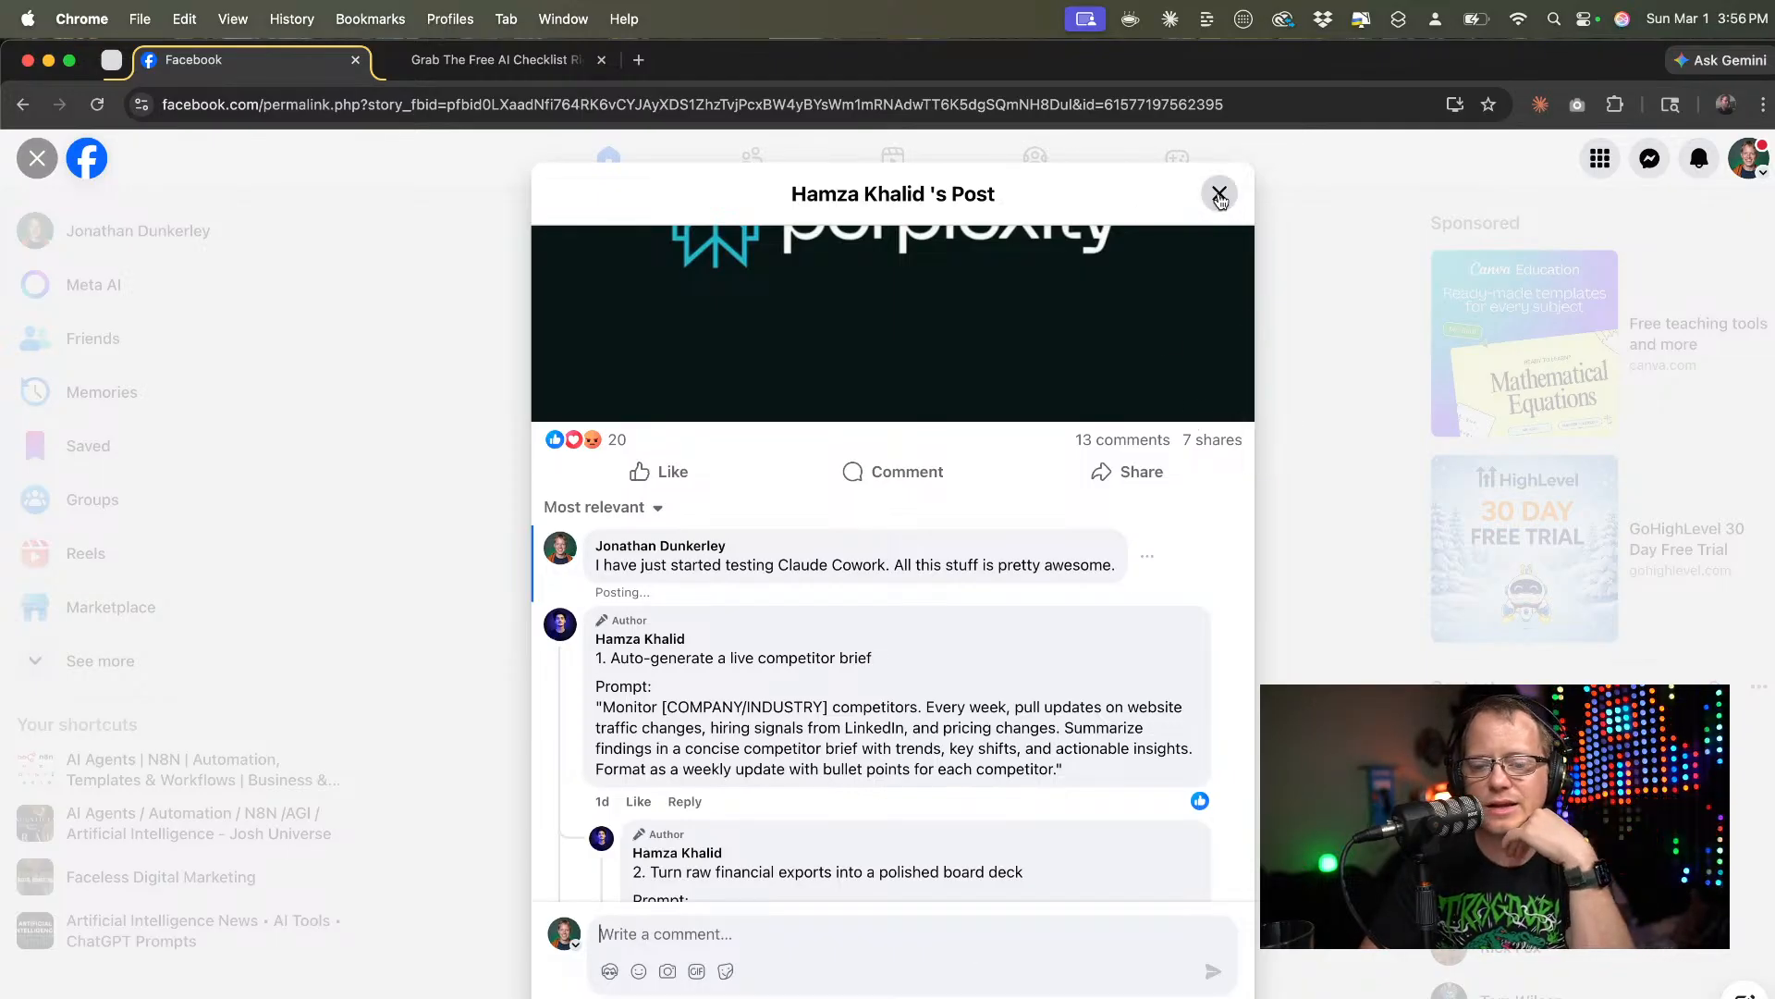
React to the Perplexity post with Love and close the post view.
mouse_move(657, 479)
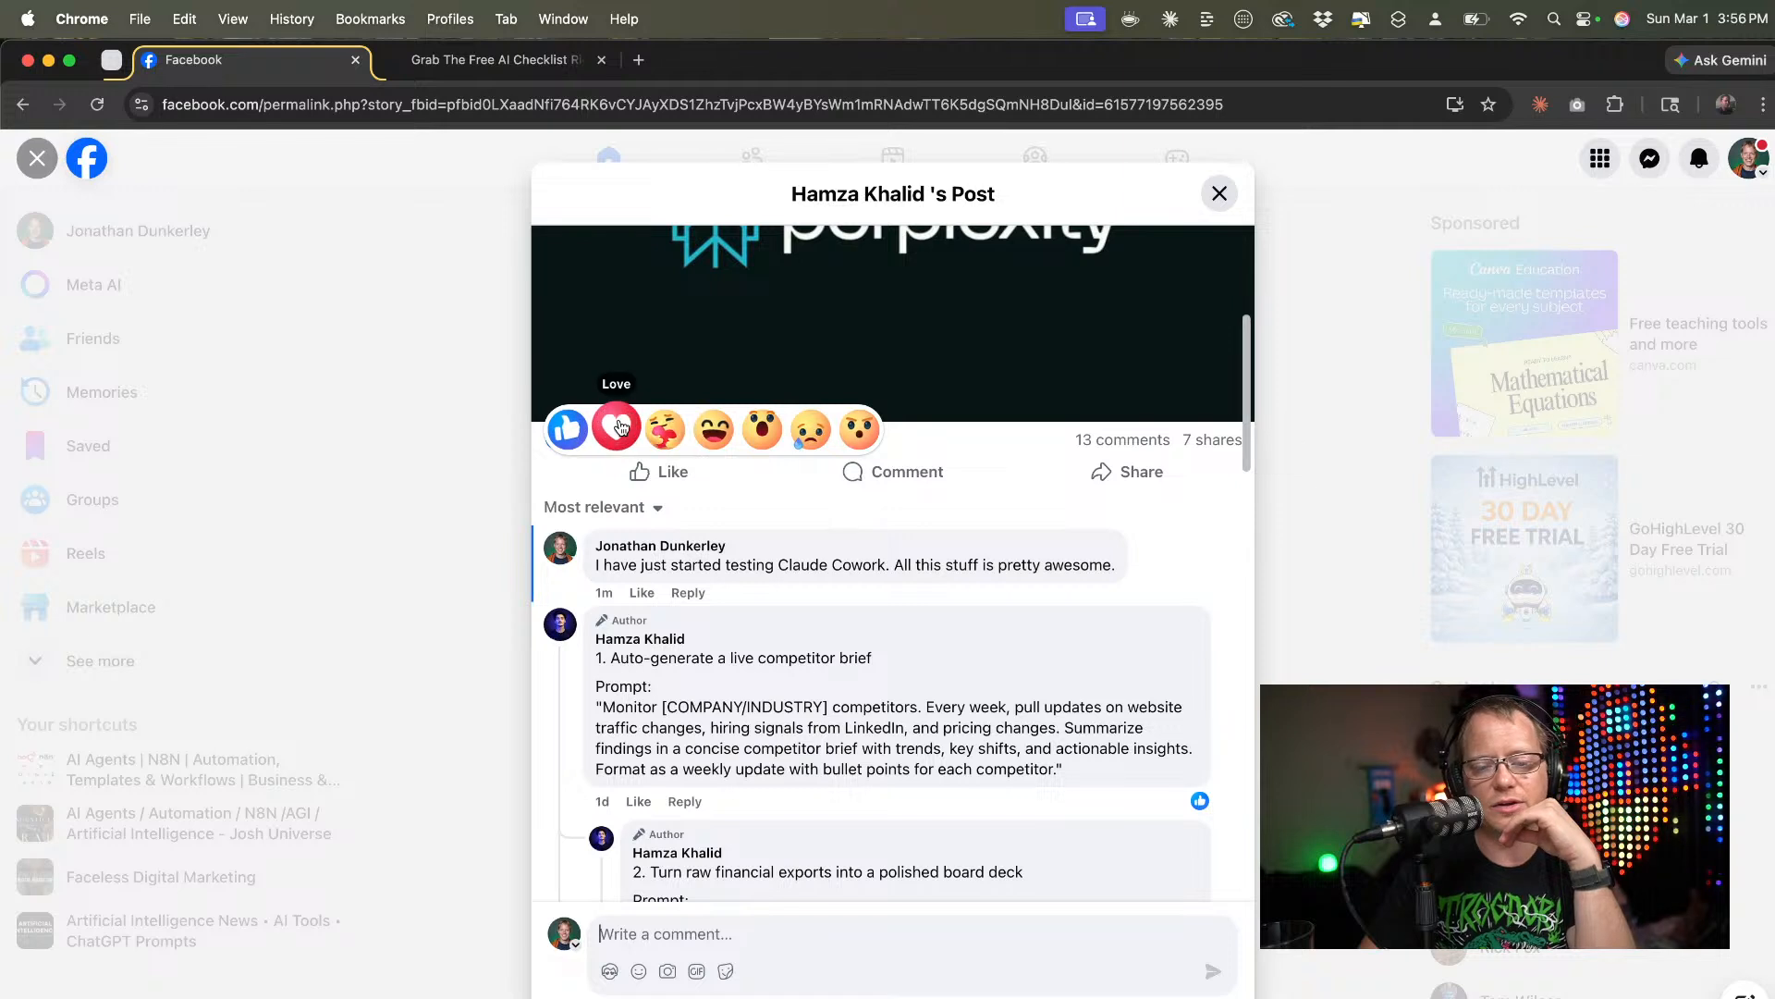
left_click(620, 427)
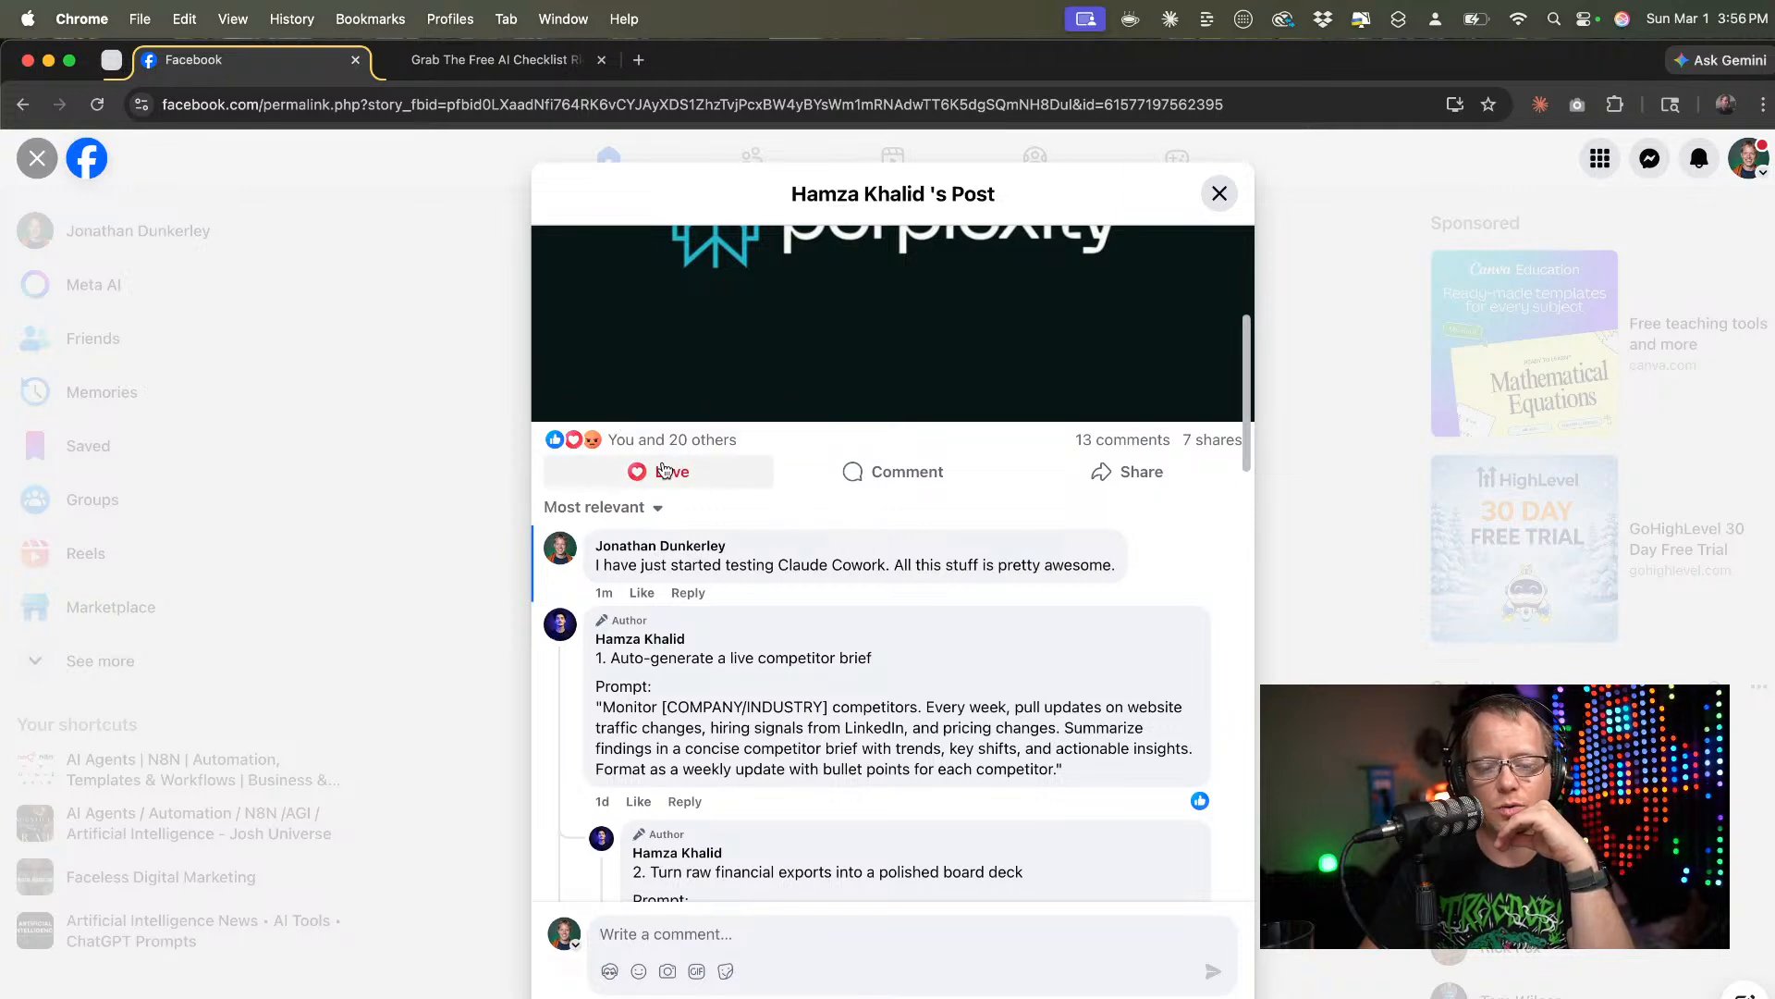
mouse_move(662, 467)
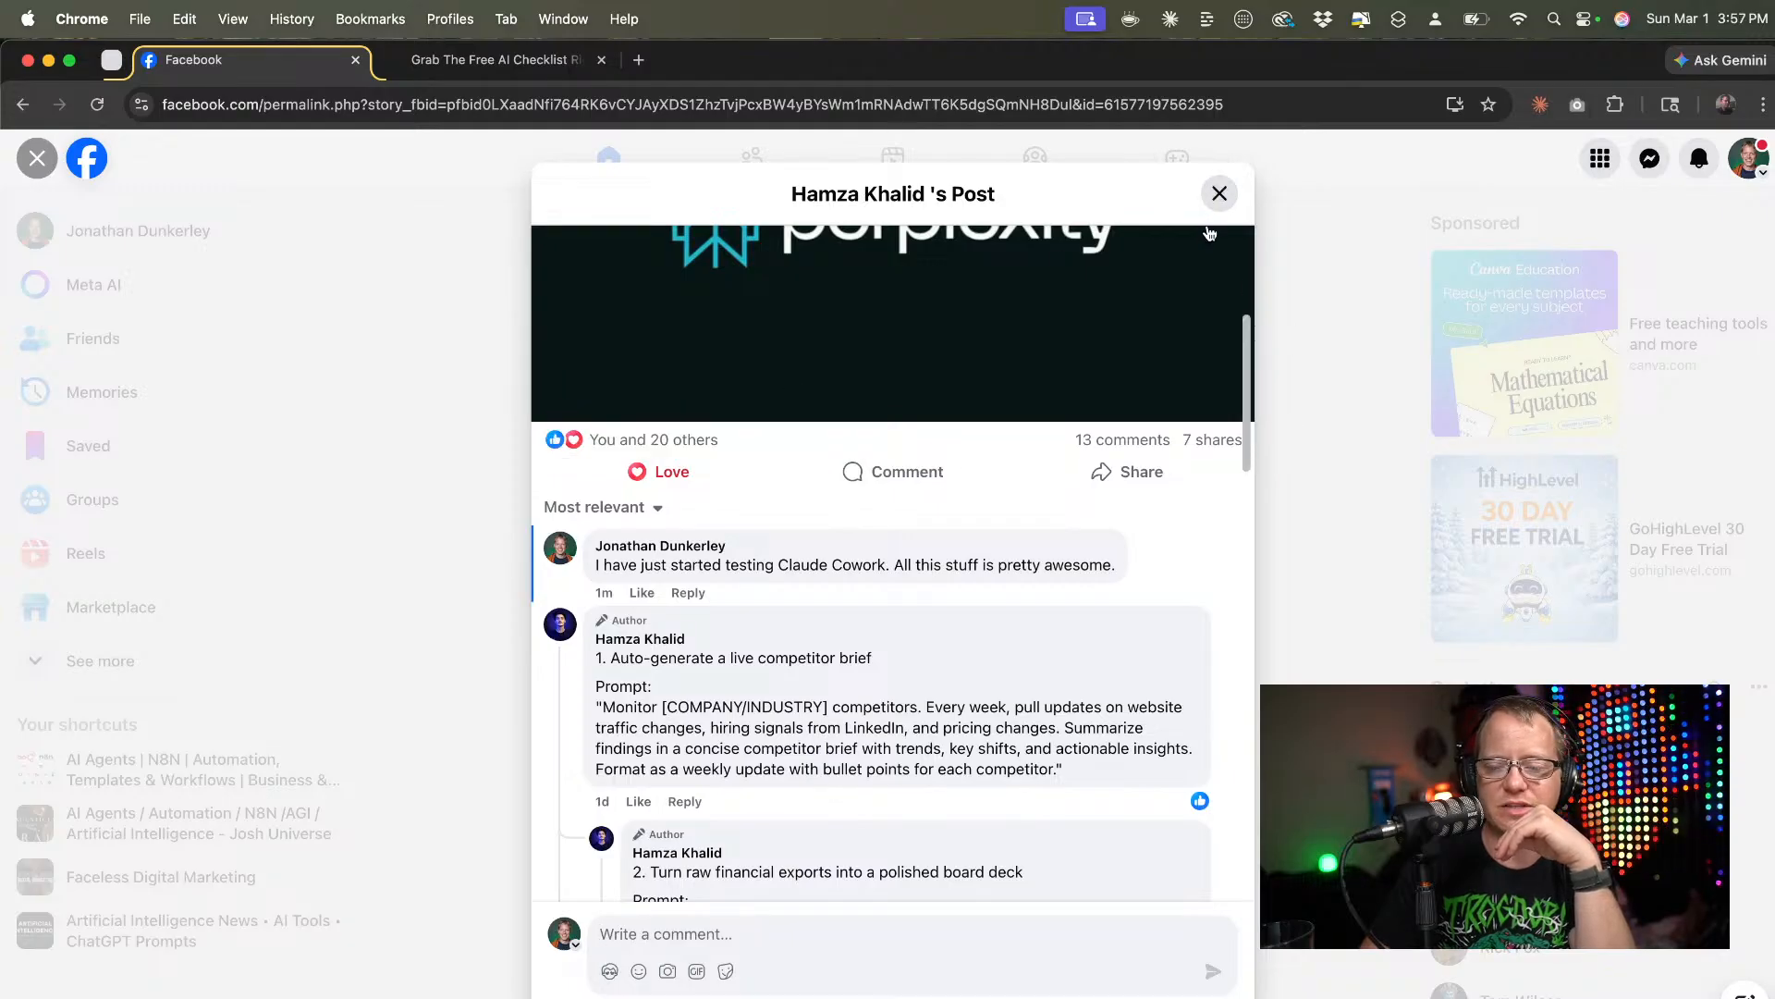
left_click(1219, 193)
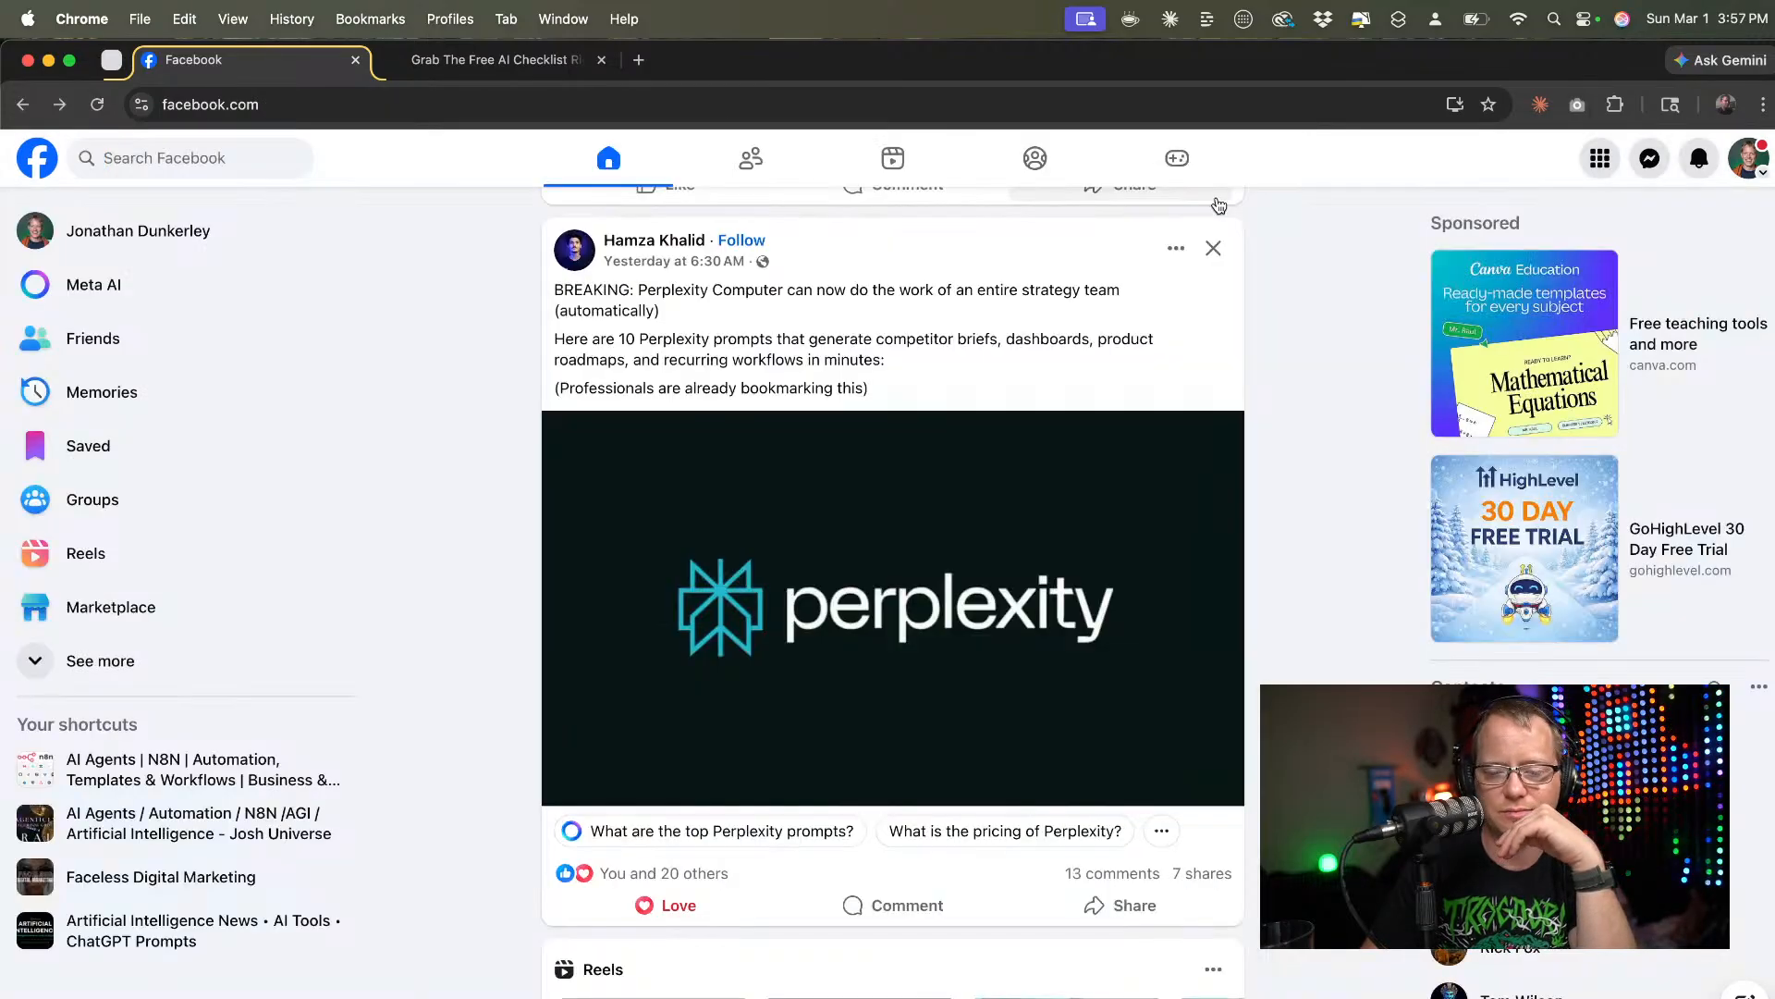
Skim the home feed, then open the new post composer and close it without writing anything.
scroll(777, 710, "down", 3)
scroll(777, 710, "down", 15)
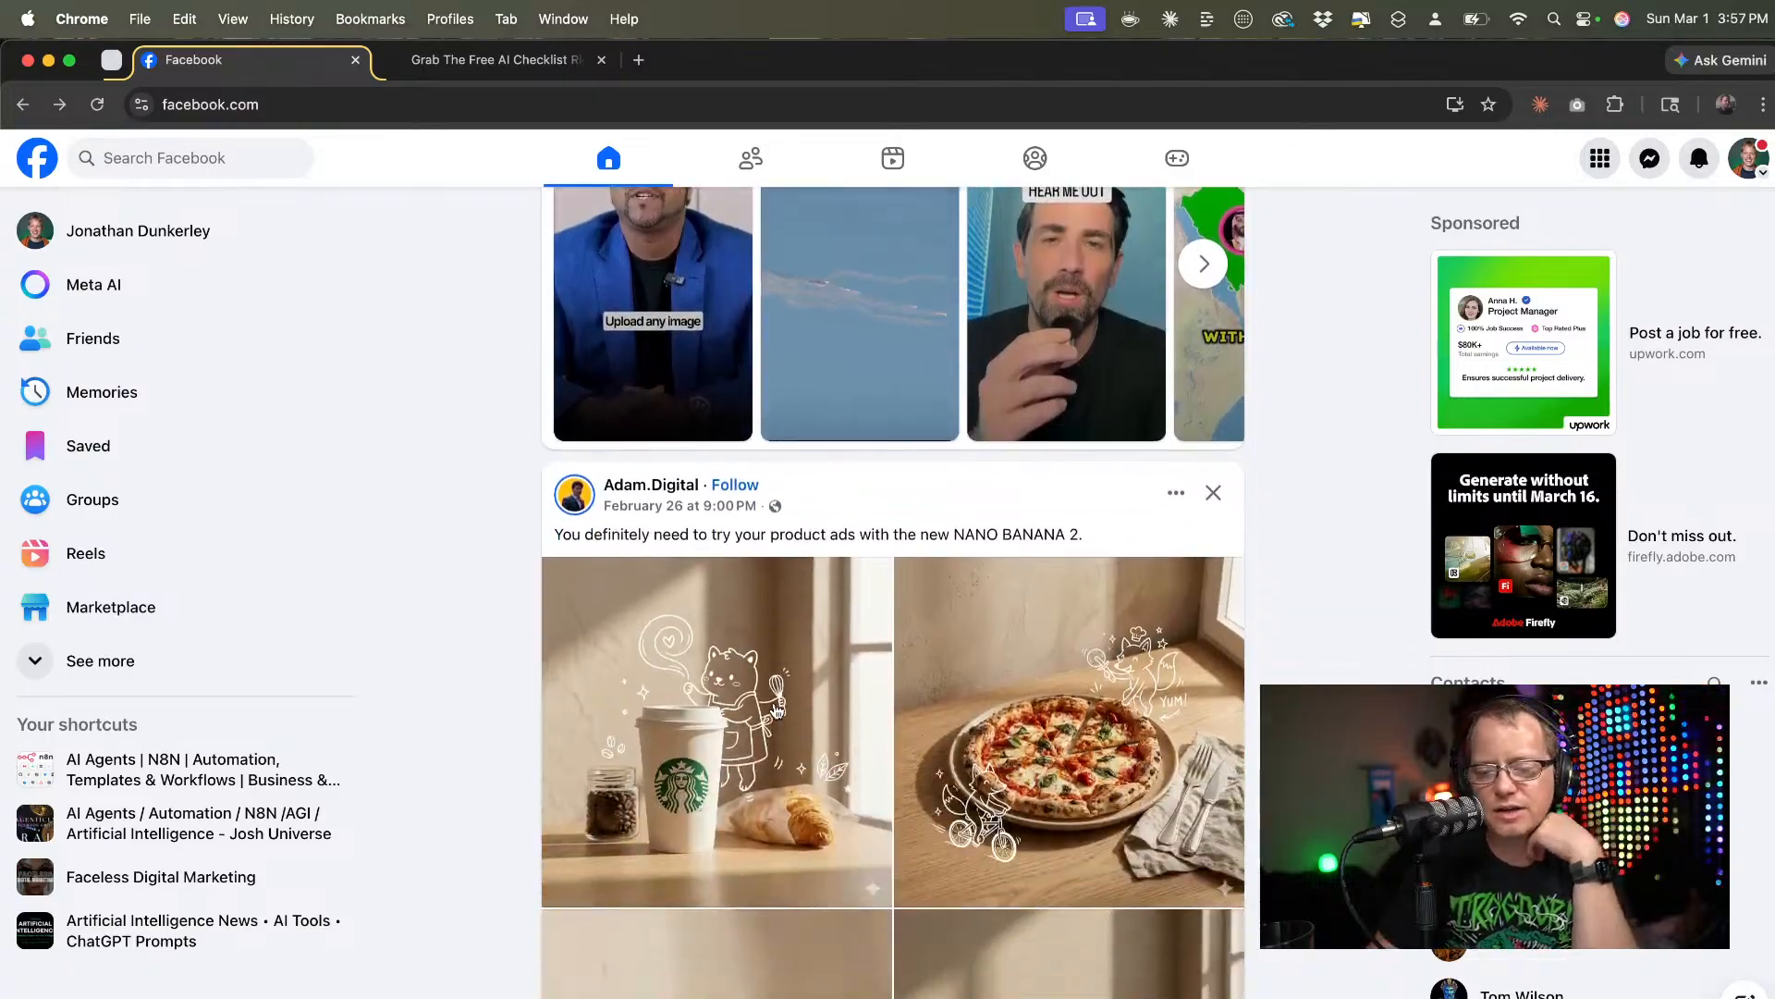
scroll(777, 710, "up", 15)
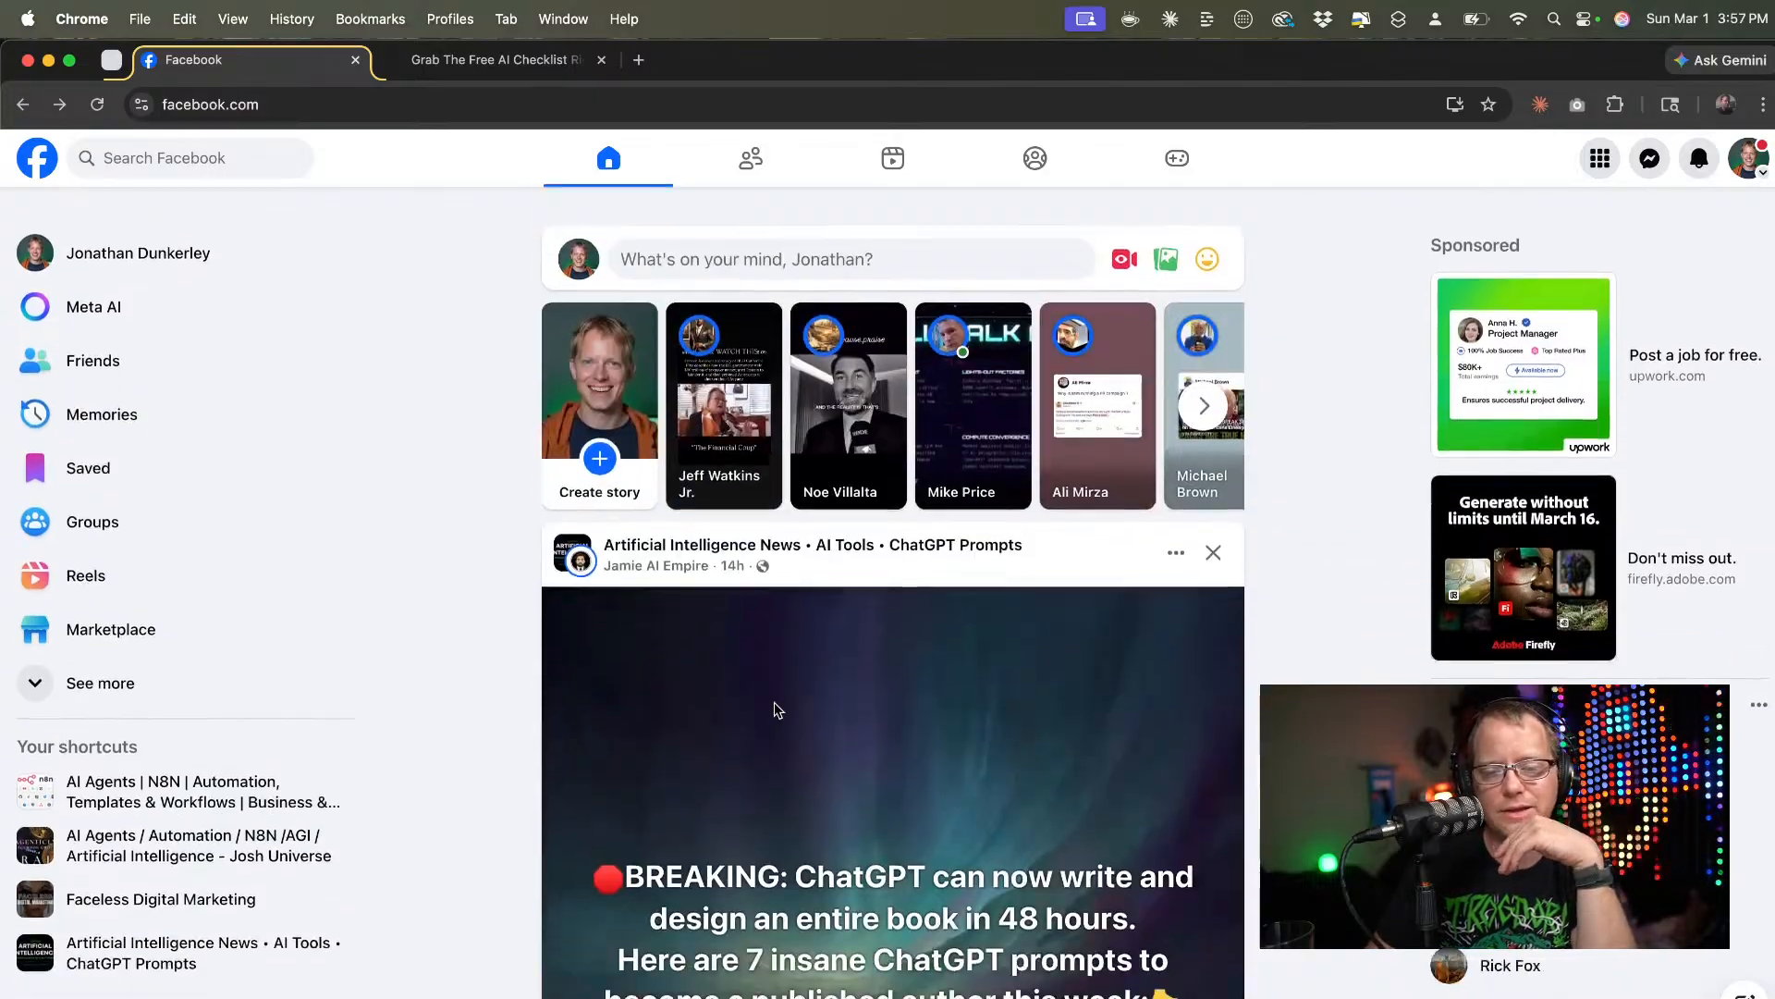
left_click(729, 238)
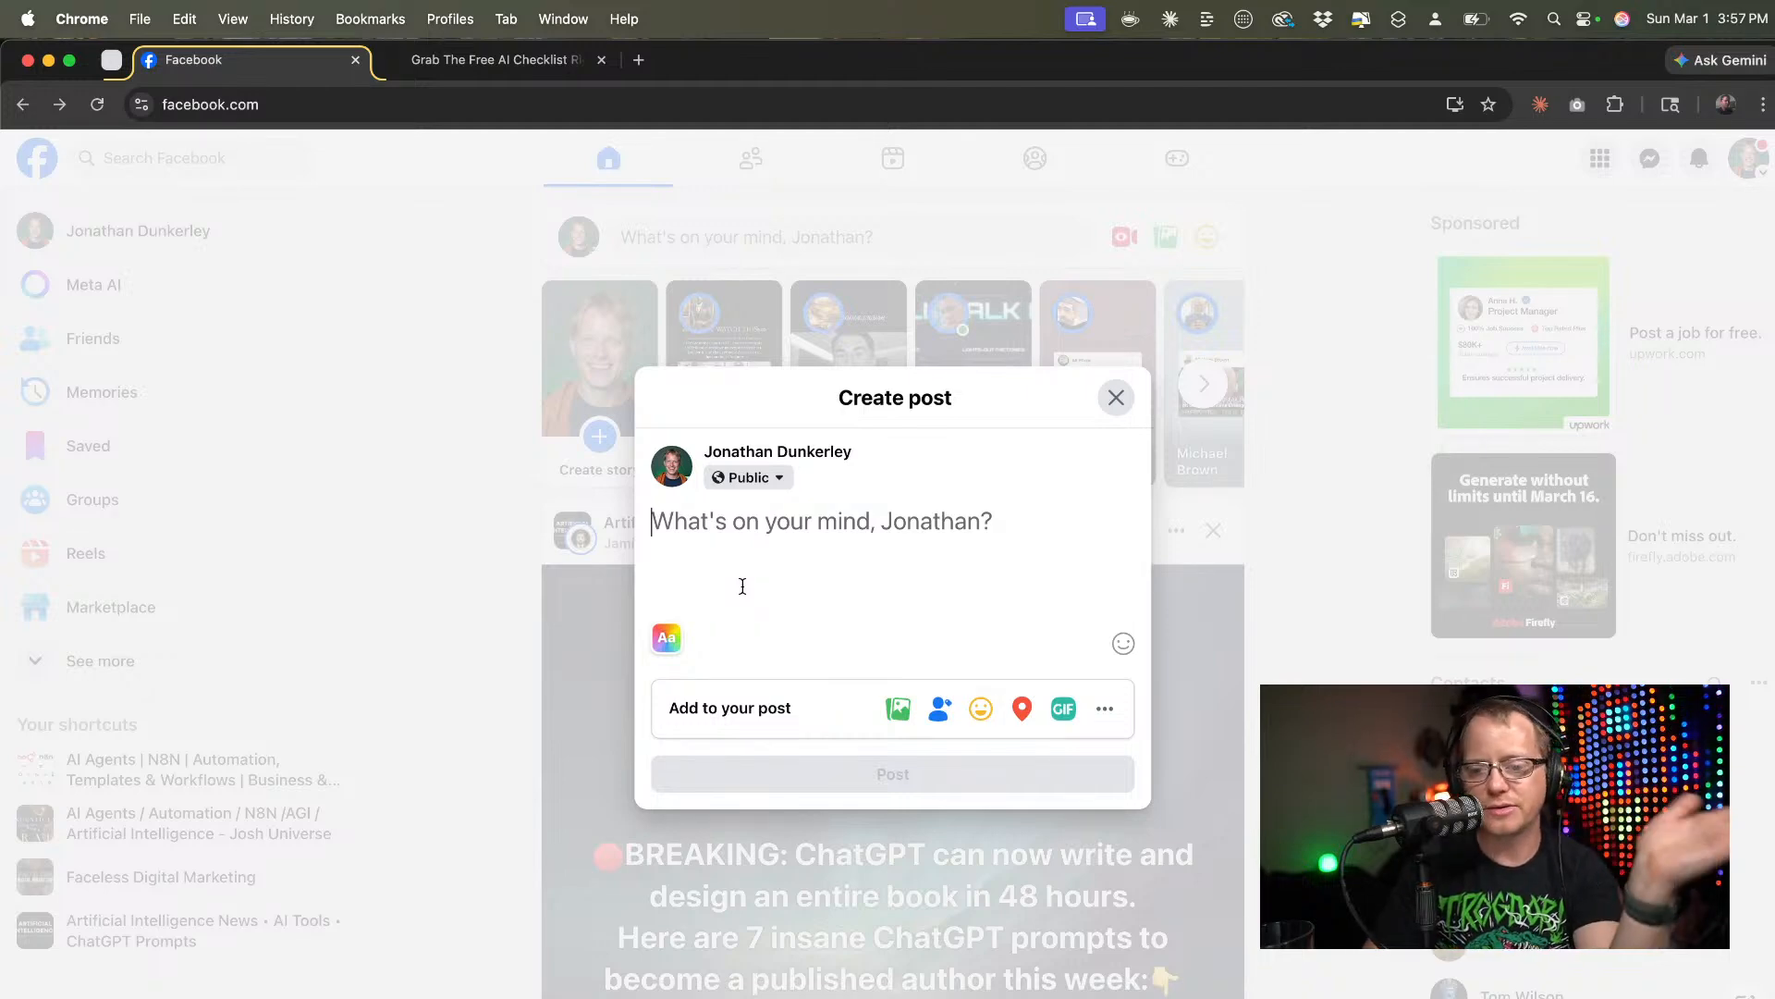
left_click(1114, 399)
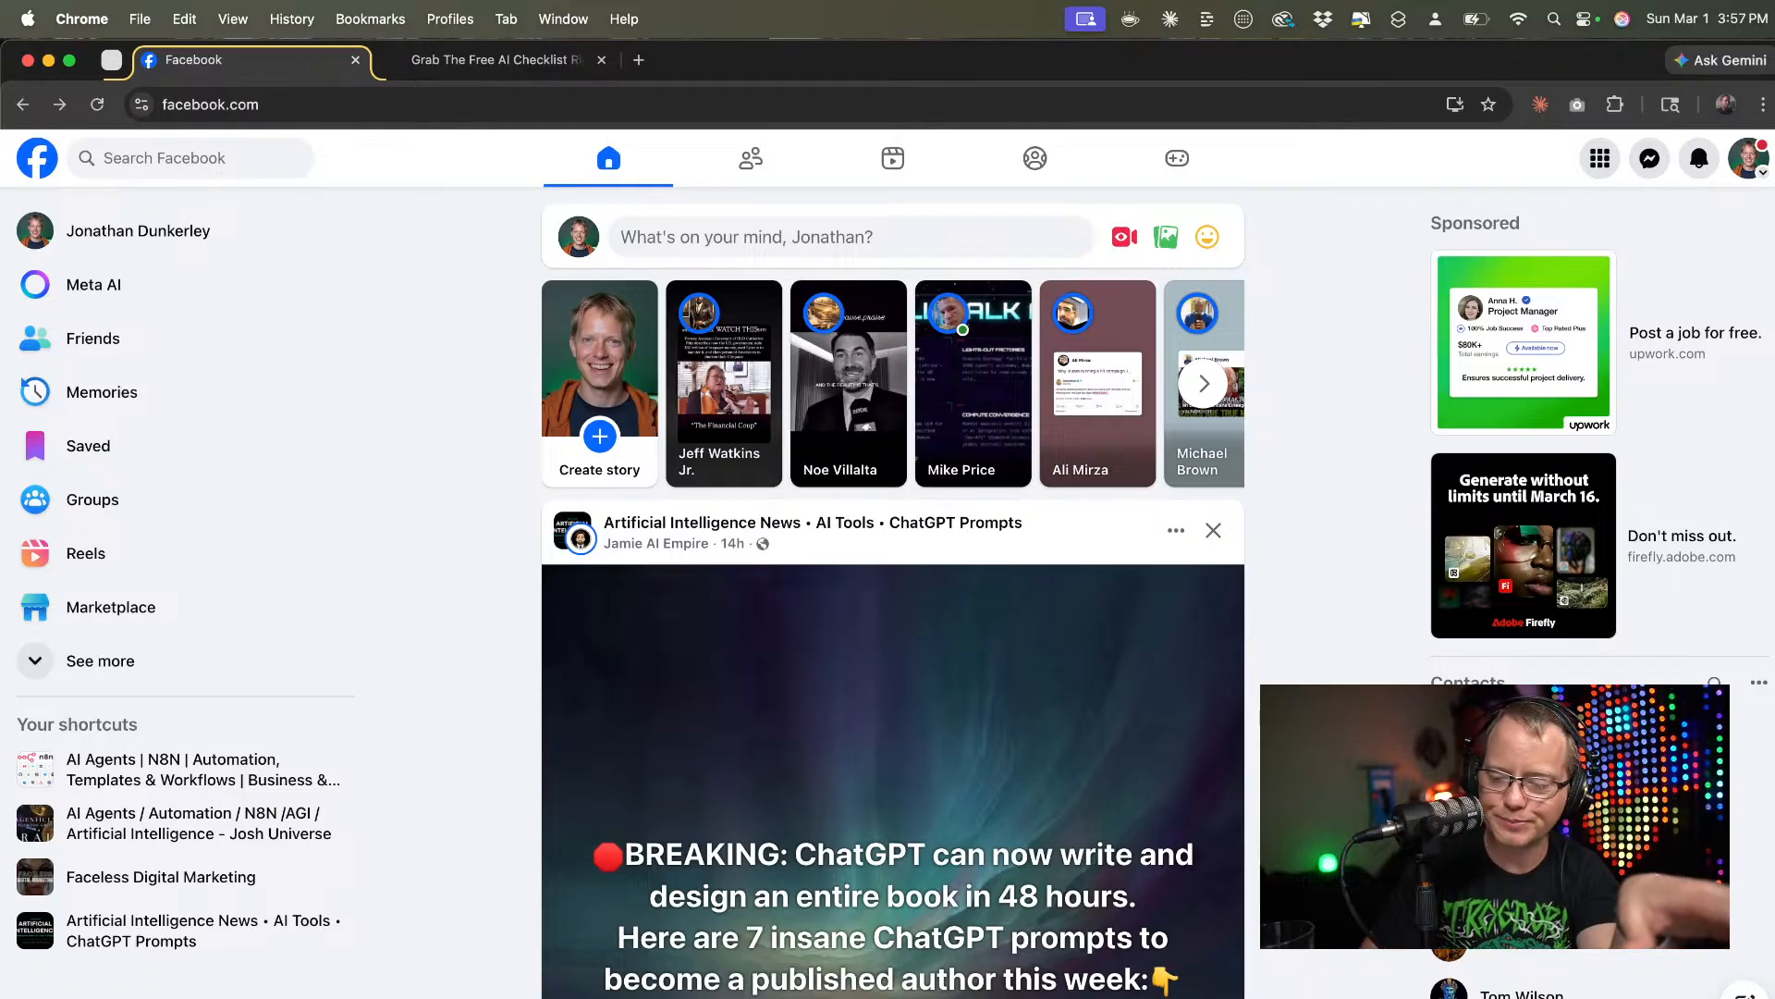
Switch to the Claude desktop app to look at Cowork's scheduled tasks, then return to Chrome.
key("super+Tab")
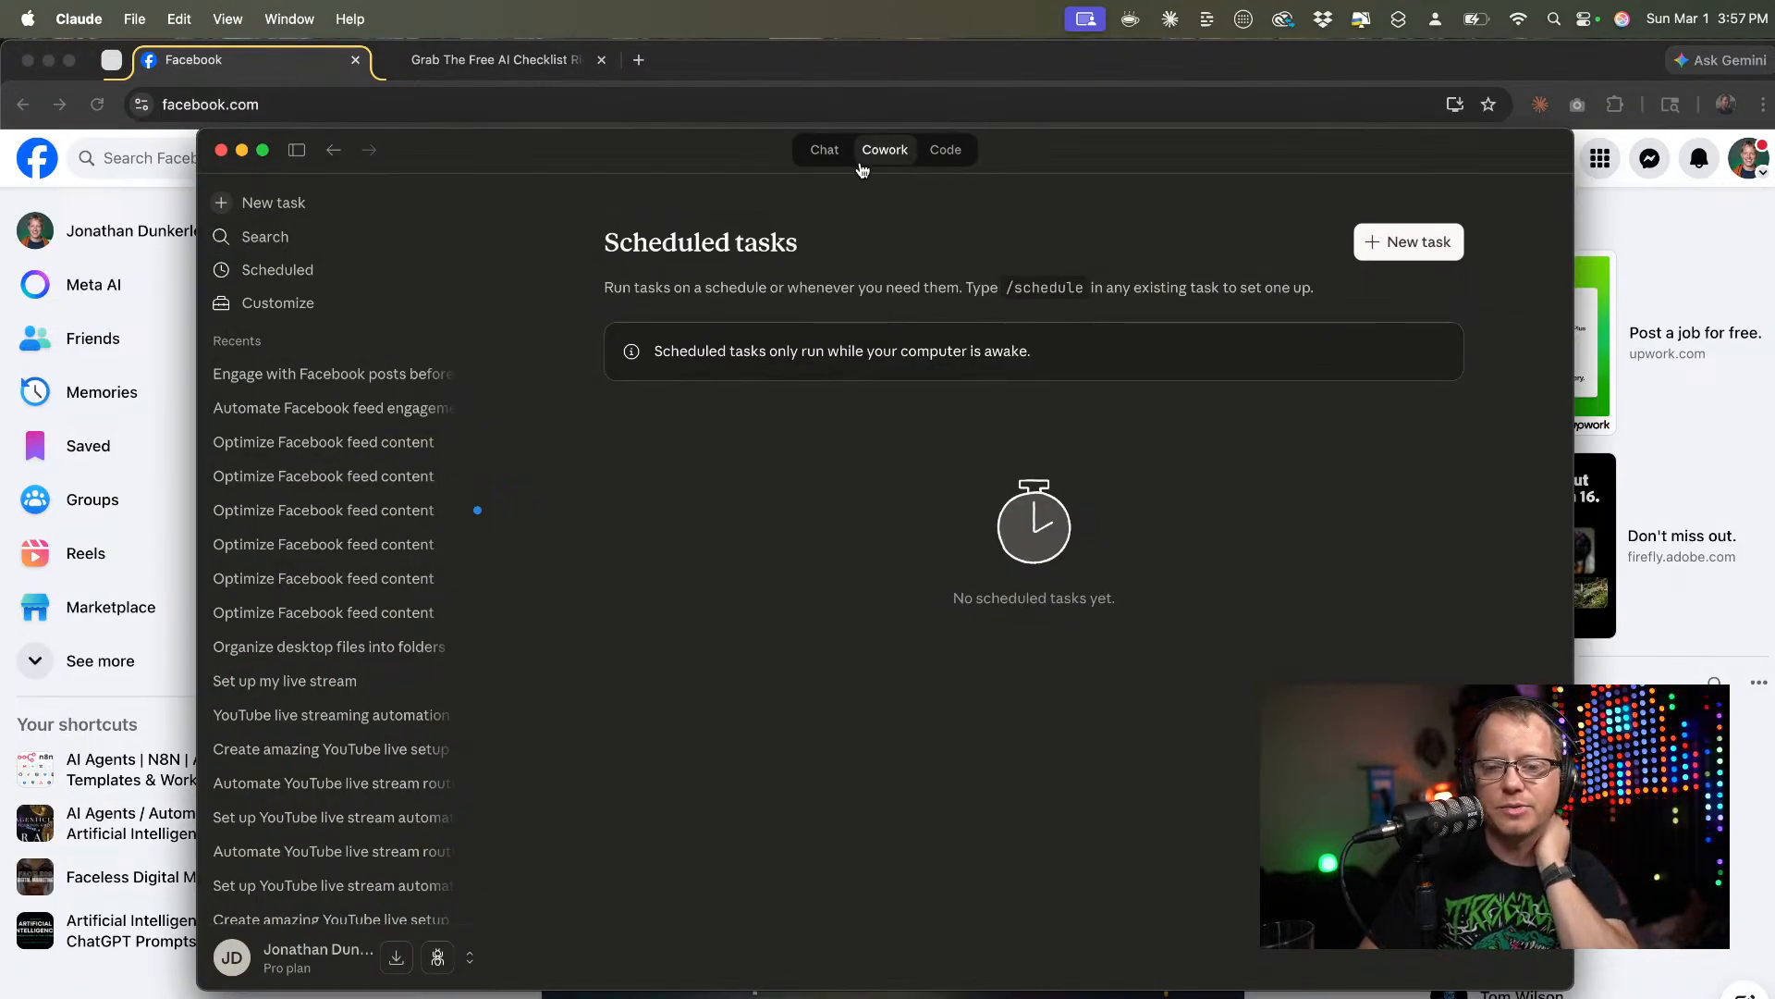
left_click_drag(1058, 157, 1085, 296)
left_click(1169, 84)
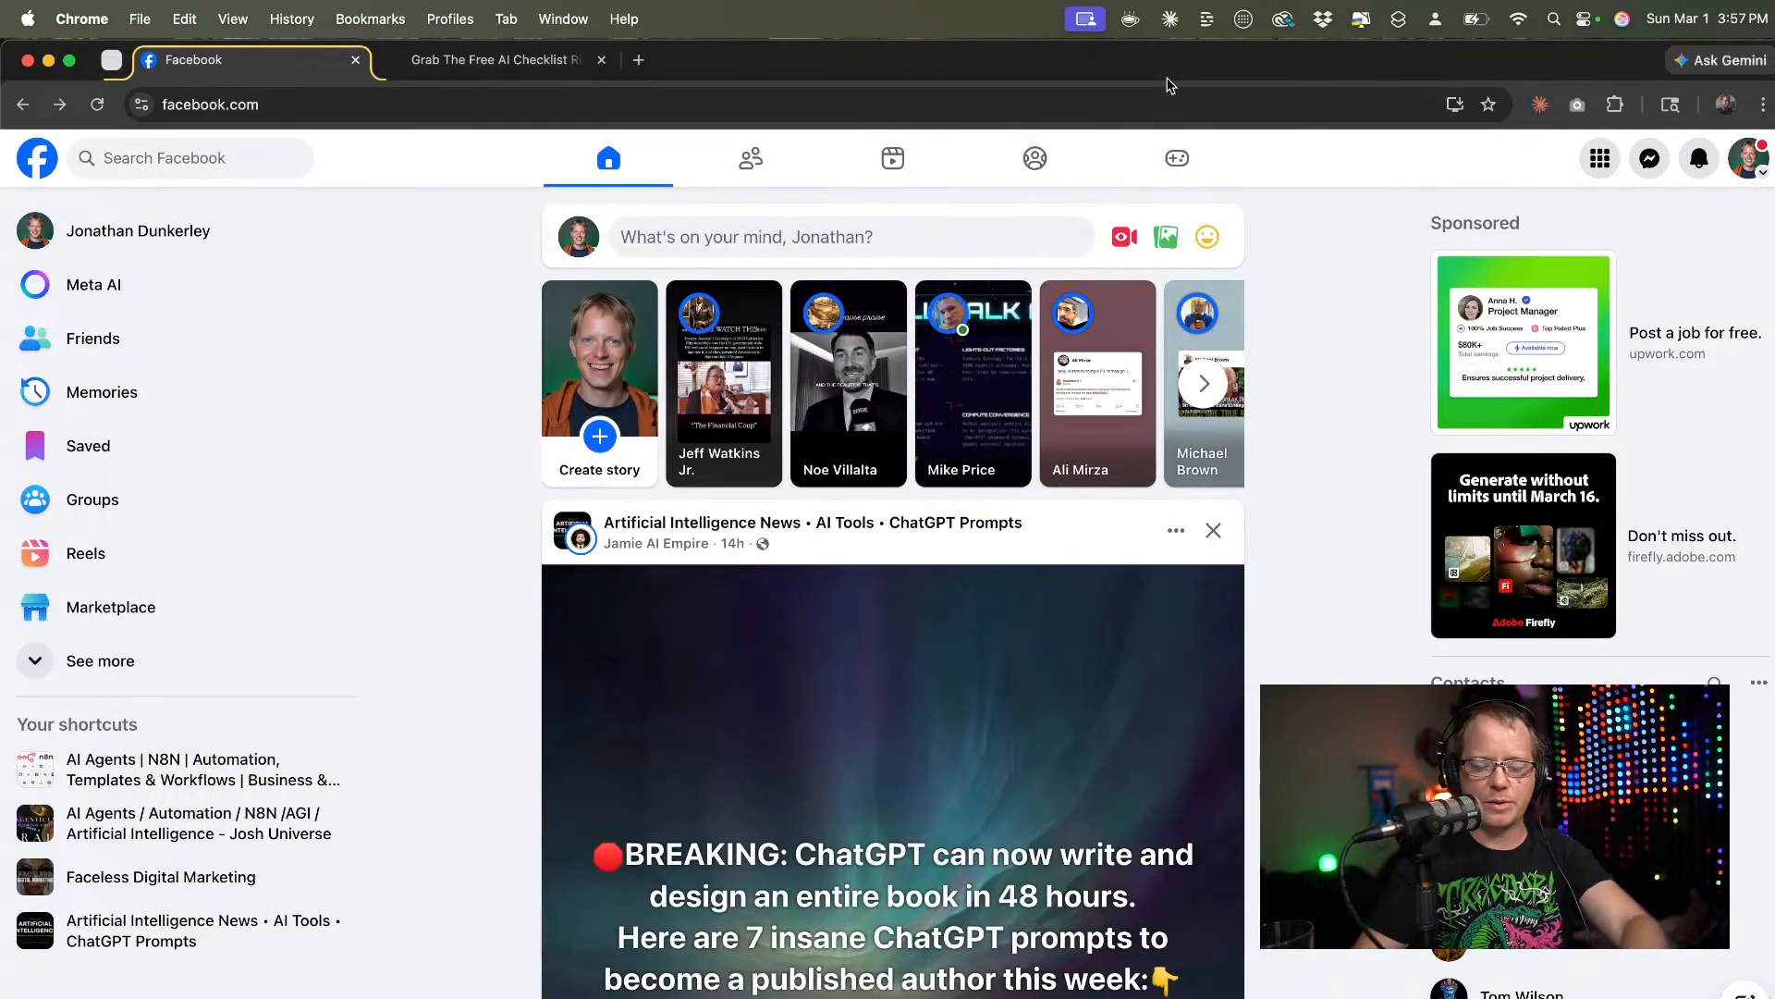
Open the claude.ai/upgrade page in a new browser tab.
key("super+t")
type("claude")
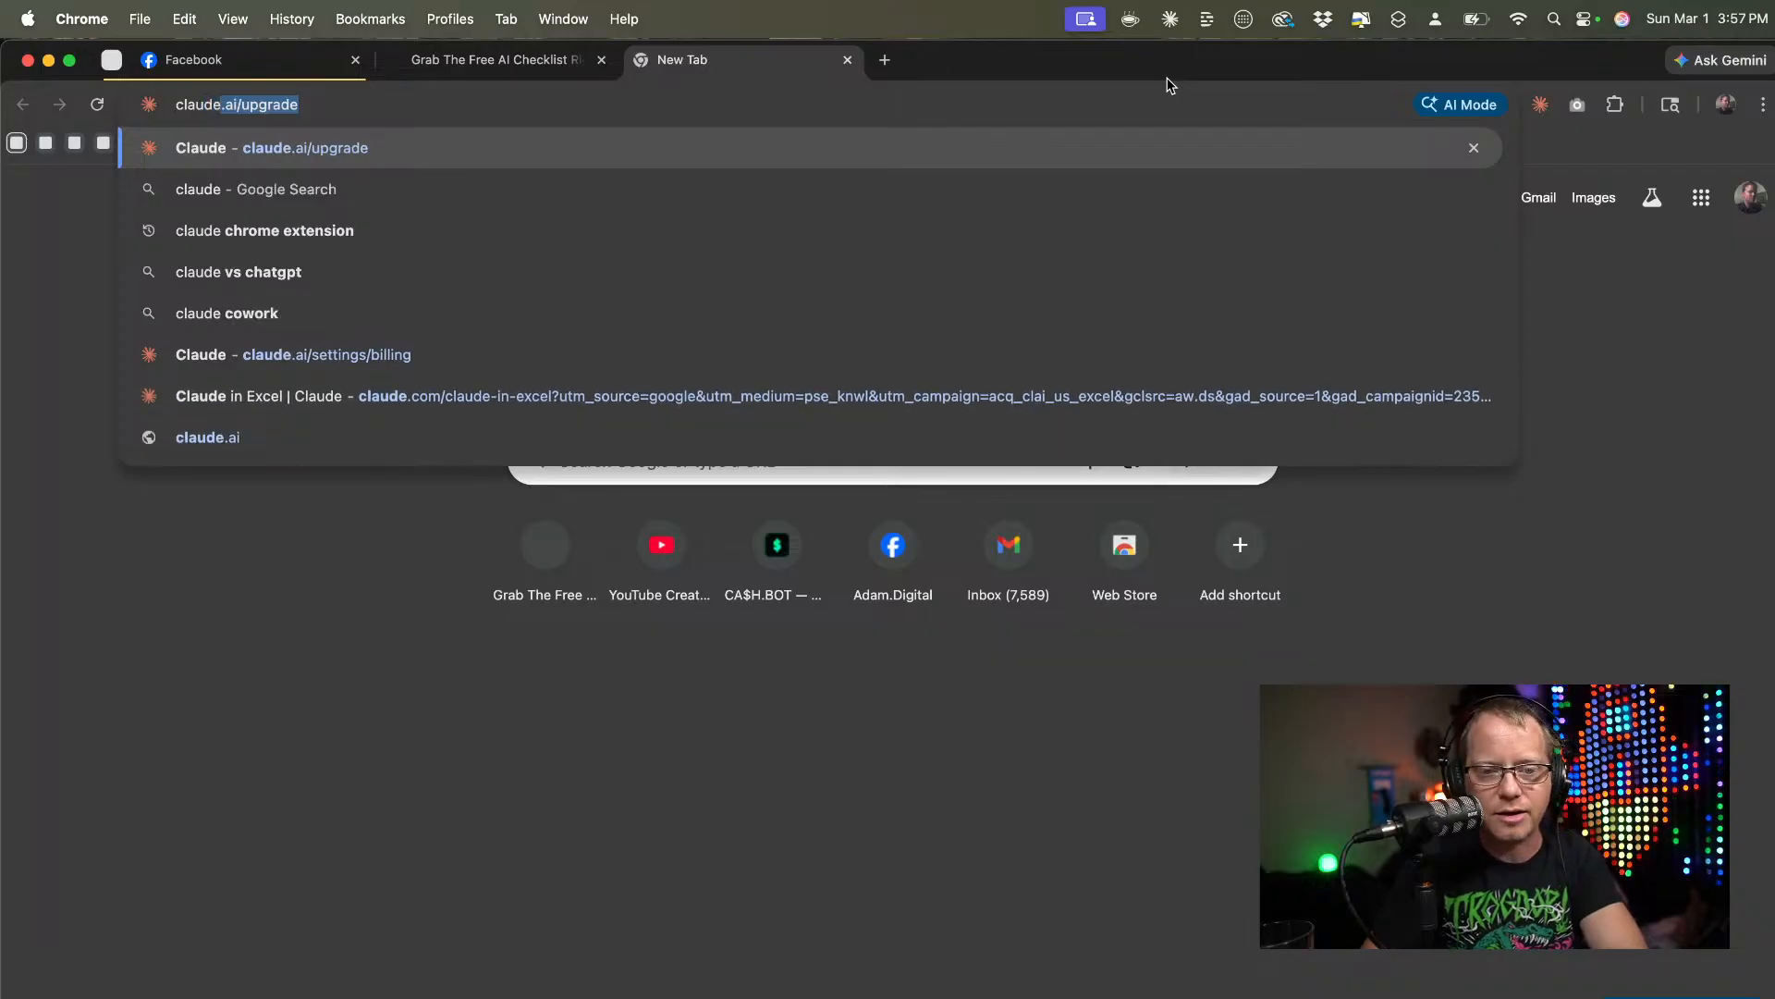
key("Return")
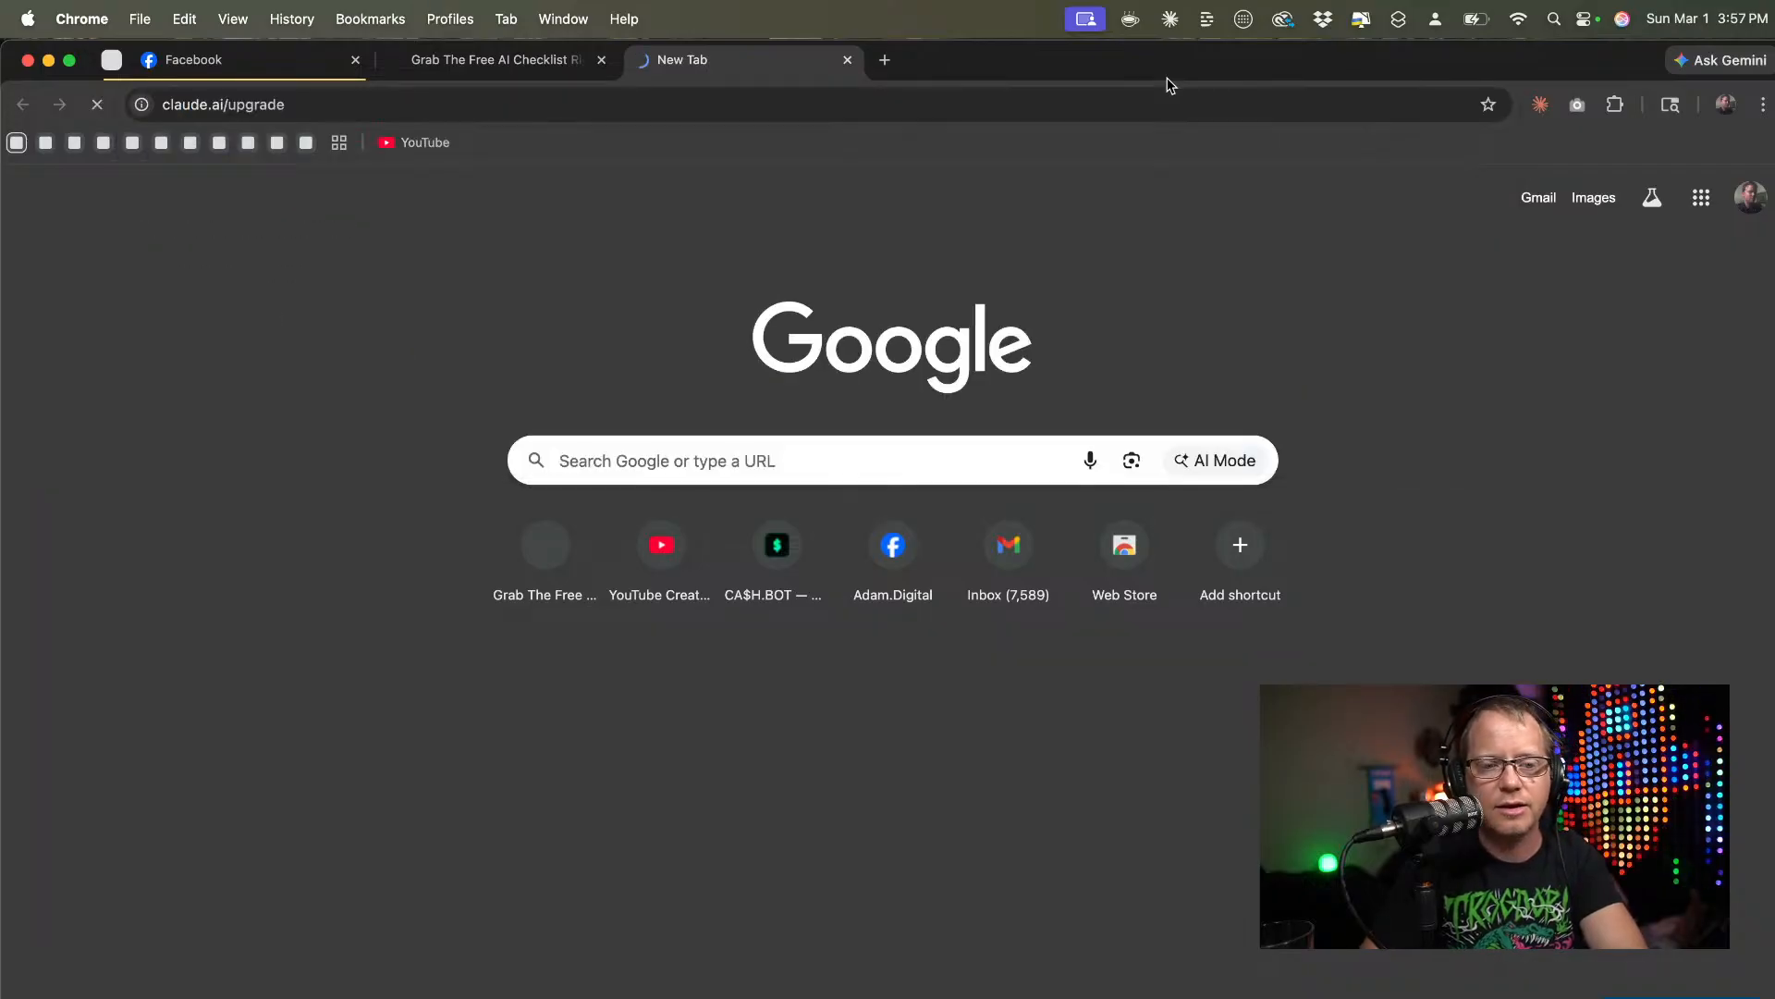
Remove the upgrade path from the page address and load the claude.ai home page.
left_click(338, 94)
left_click(334, 103)
key("BackSpace")
key("BackSpace")
key("BackSpace")
key("BackSpace")
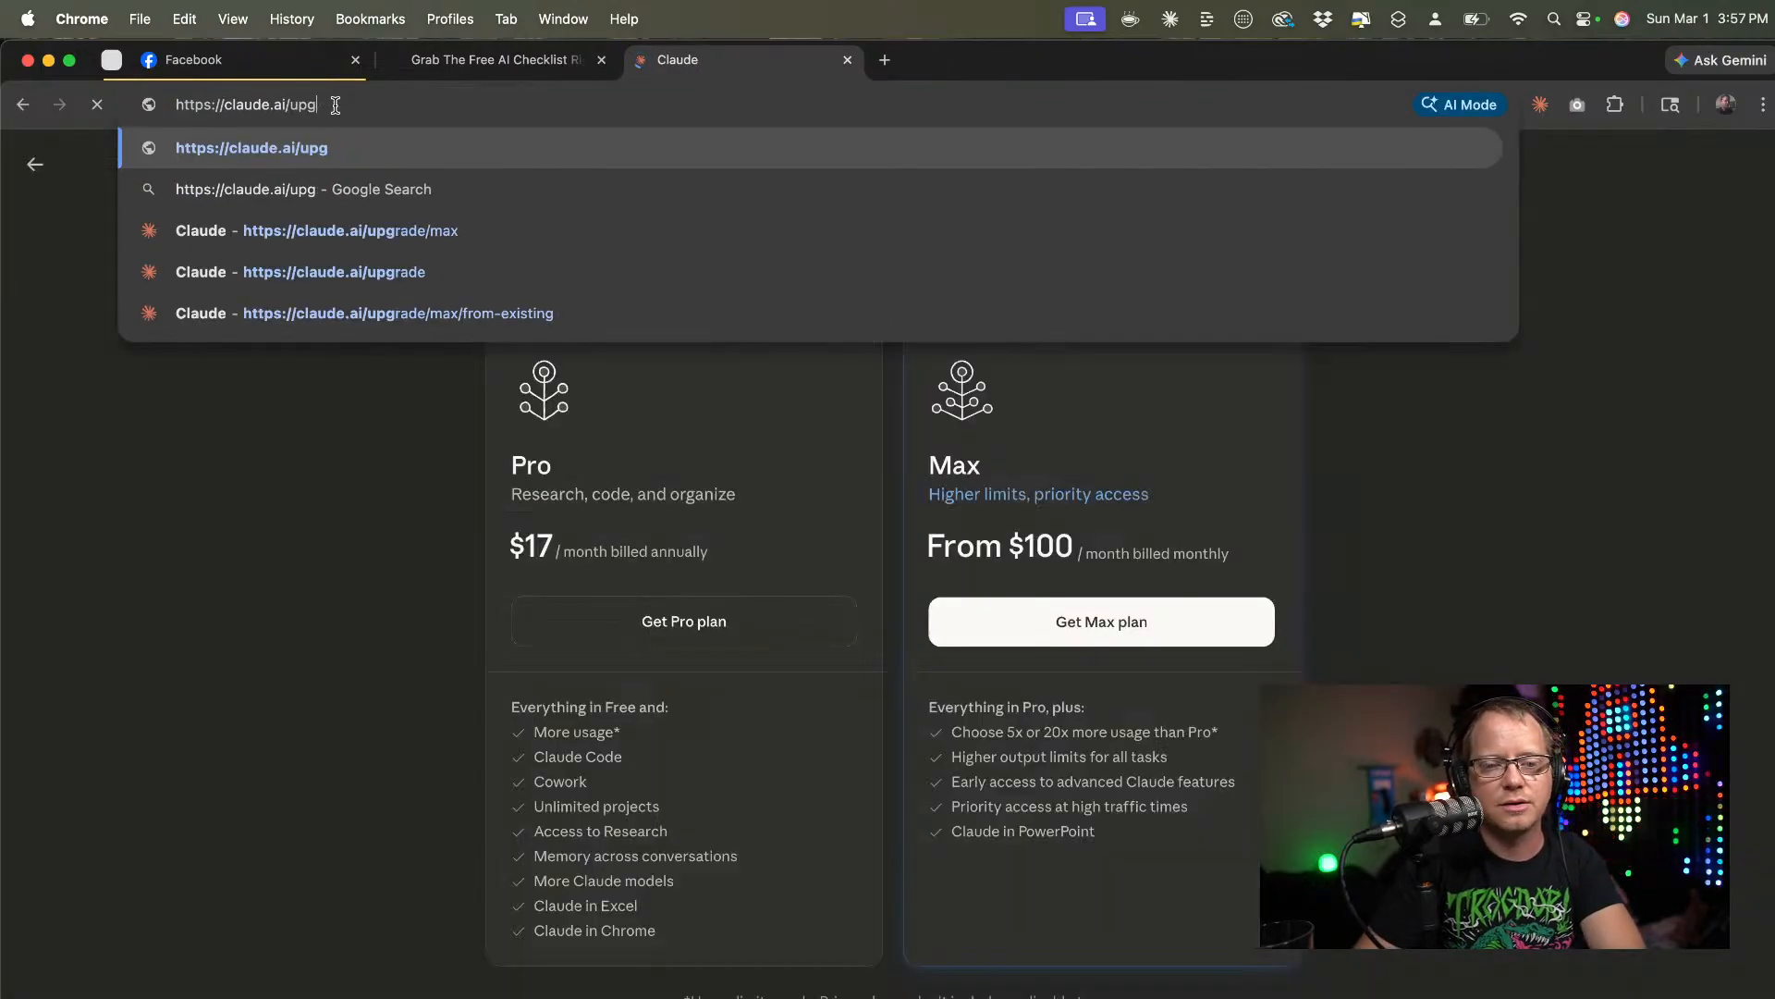
key("BackSpace")
key("BackSpace")
key("BackSpace")
key("Return")
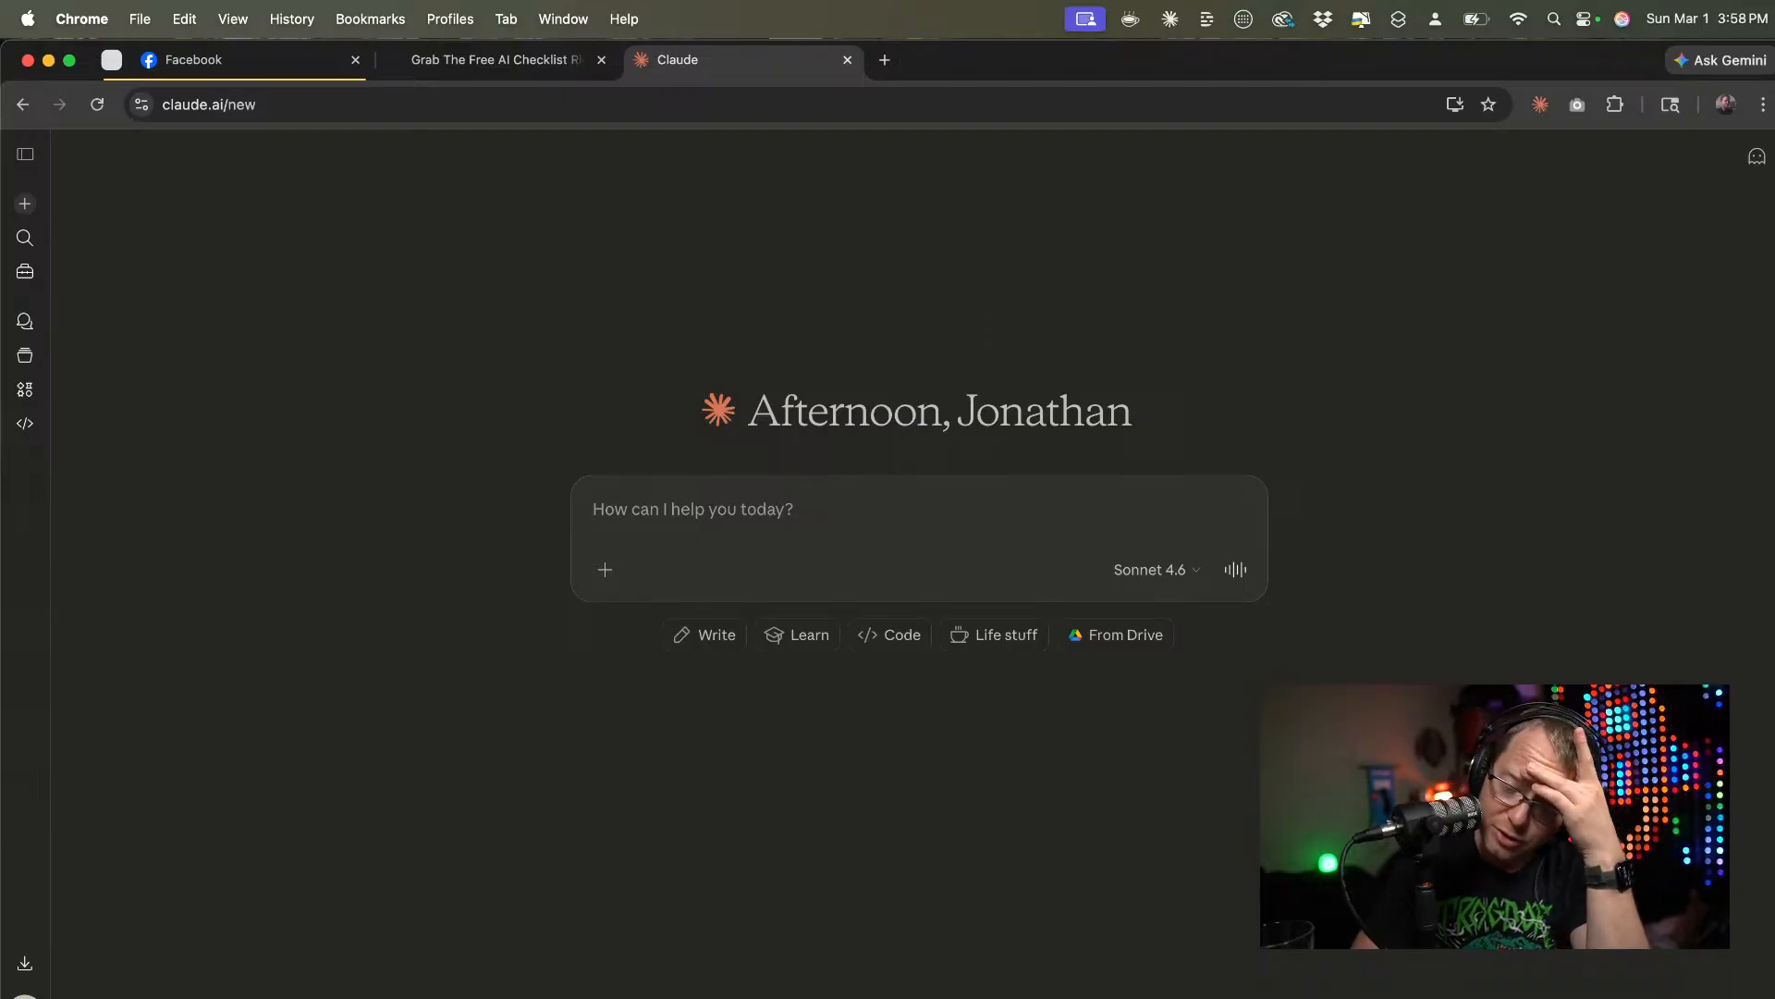
Switch to the Claude desktop app, move its window higher on the screen, and return to Chrome.
key("super+Tab")
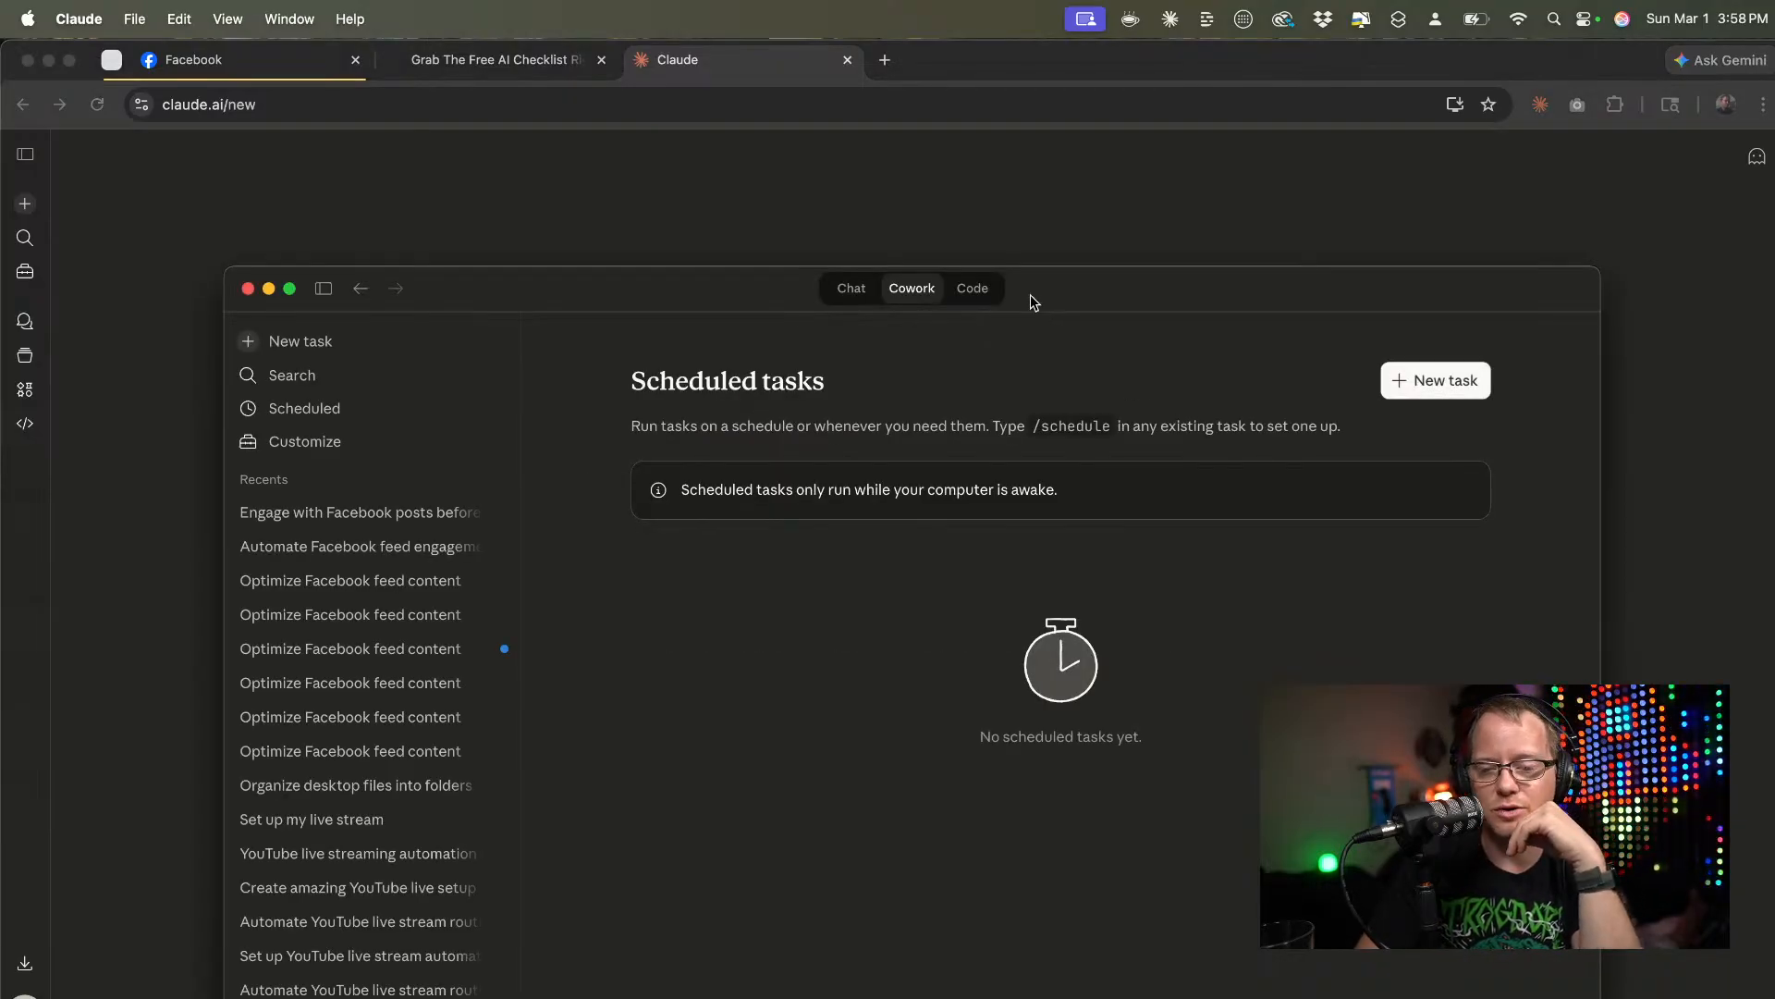
left_click_drag(1046, 293, 1002, 146)
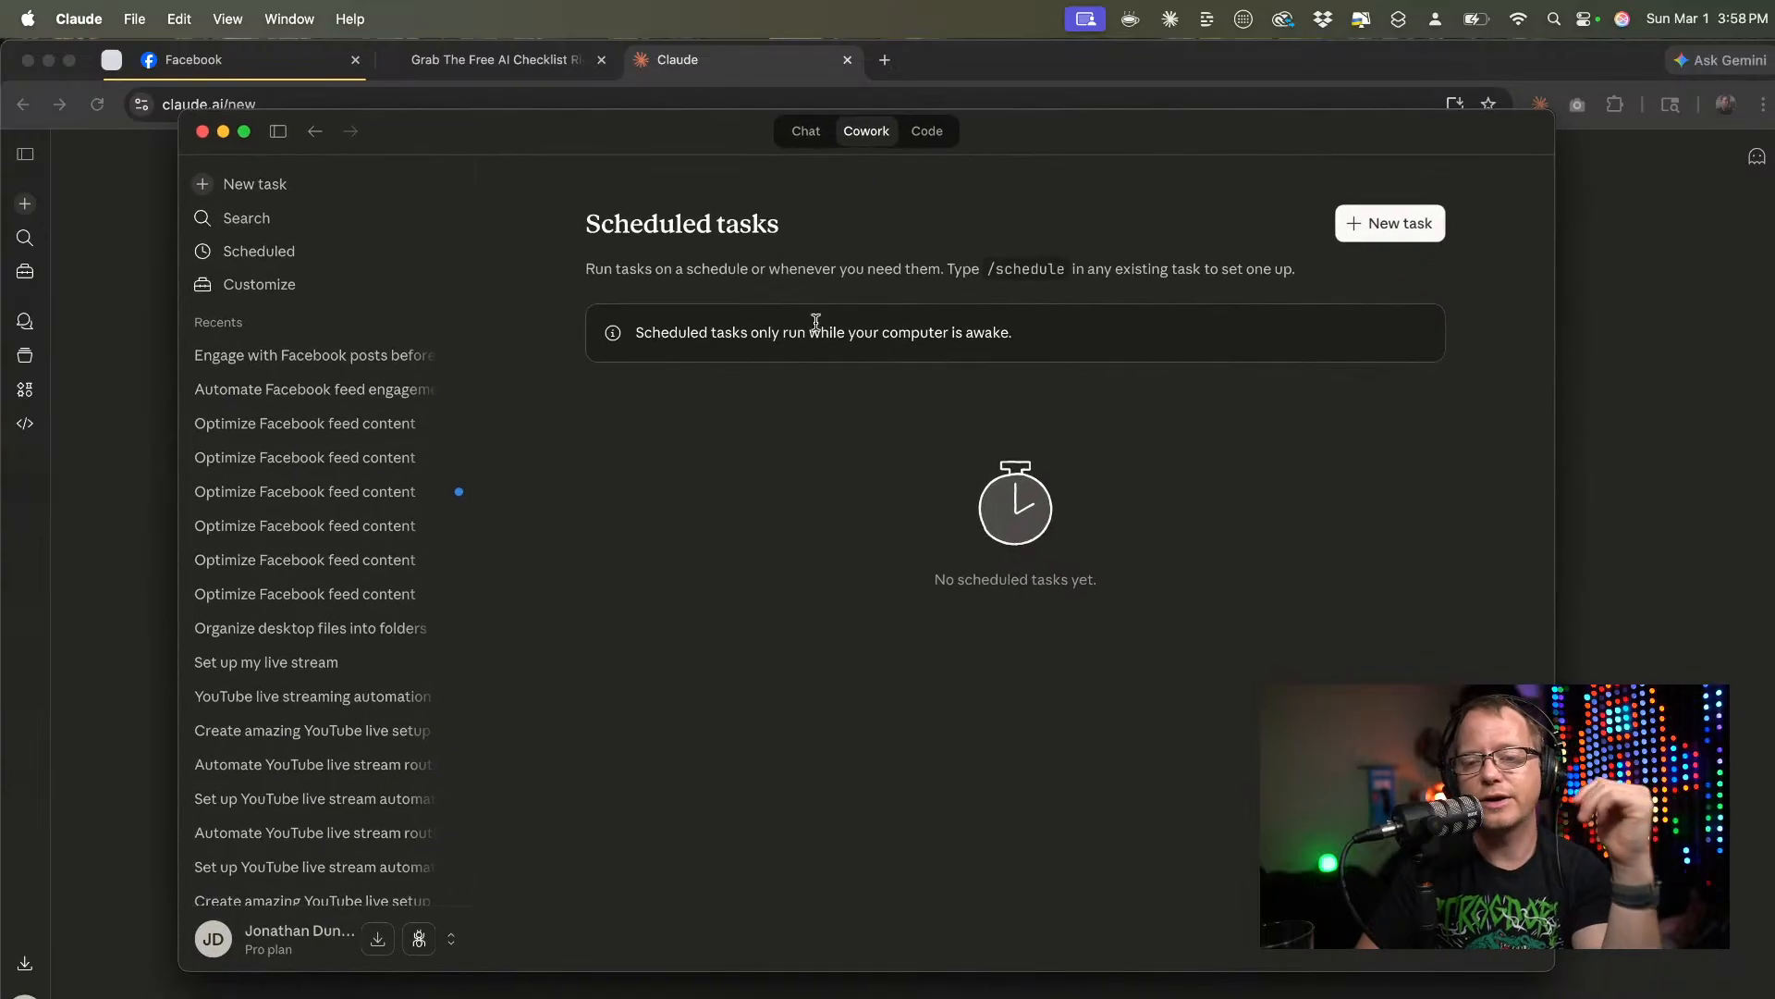
left_click(72, 367)
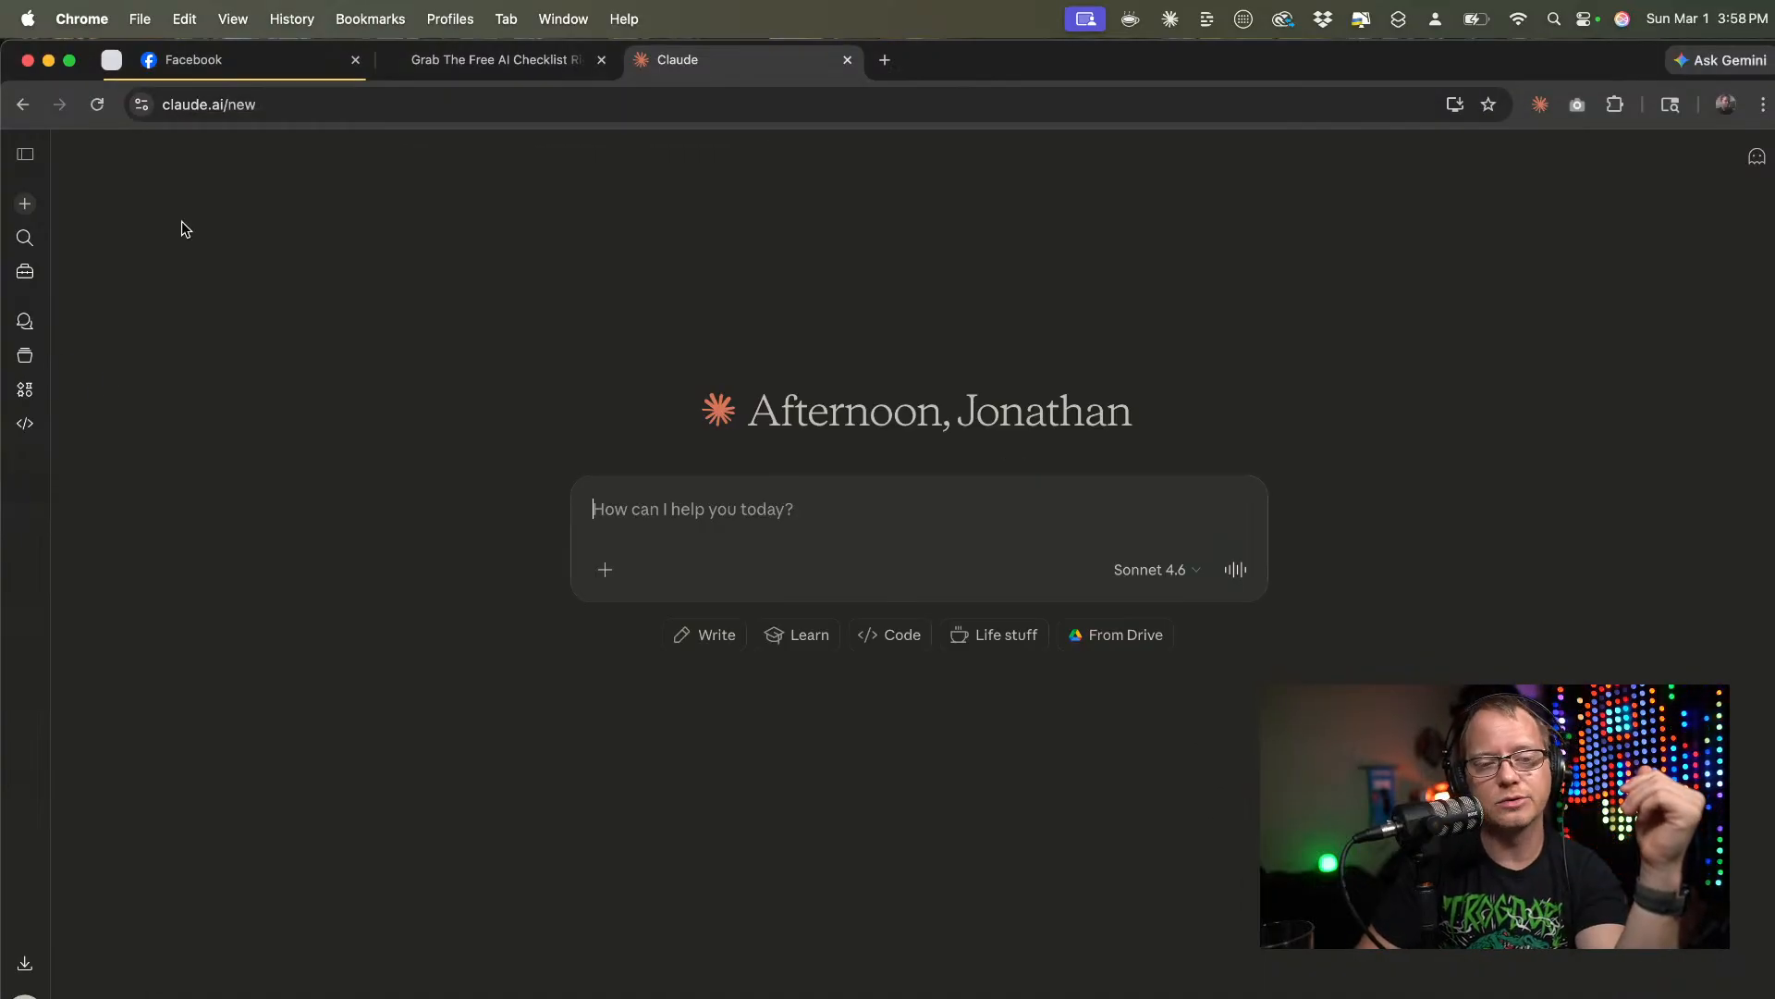
Return to the Facebook home feed and skim its AI-related posts and sponsored content.
left_click(225, 61)
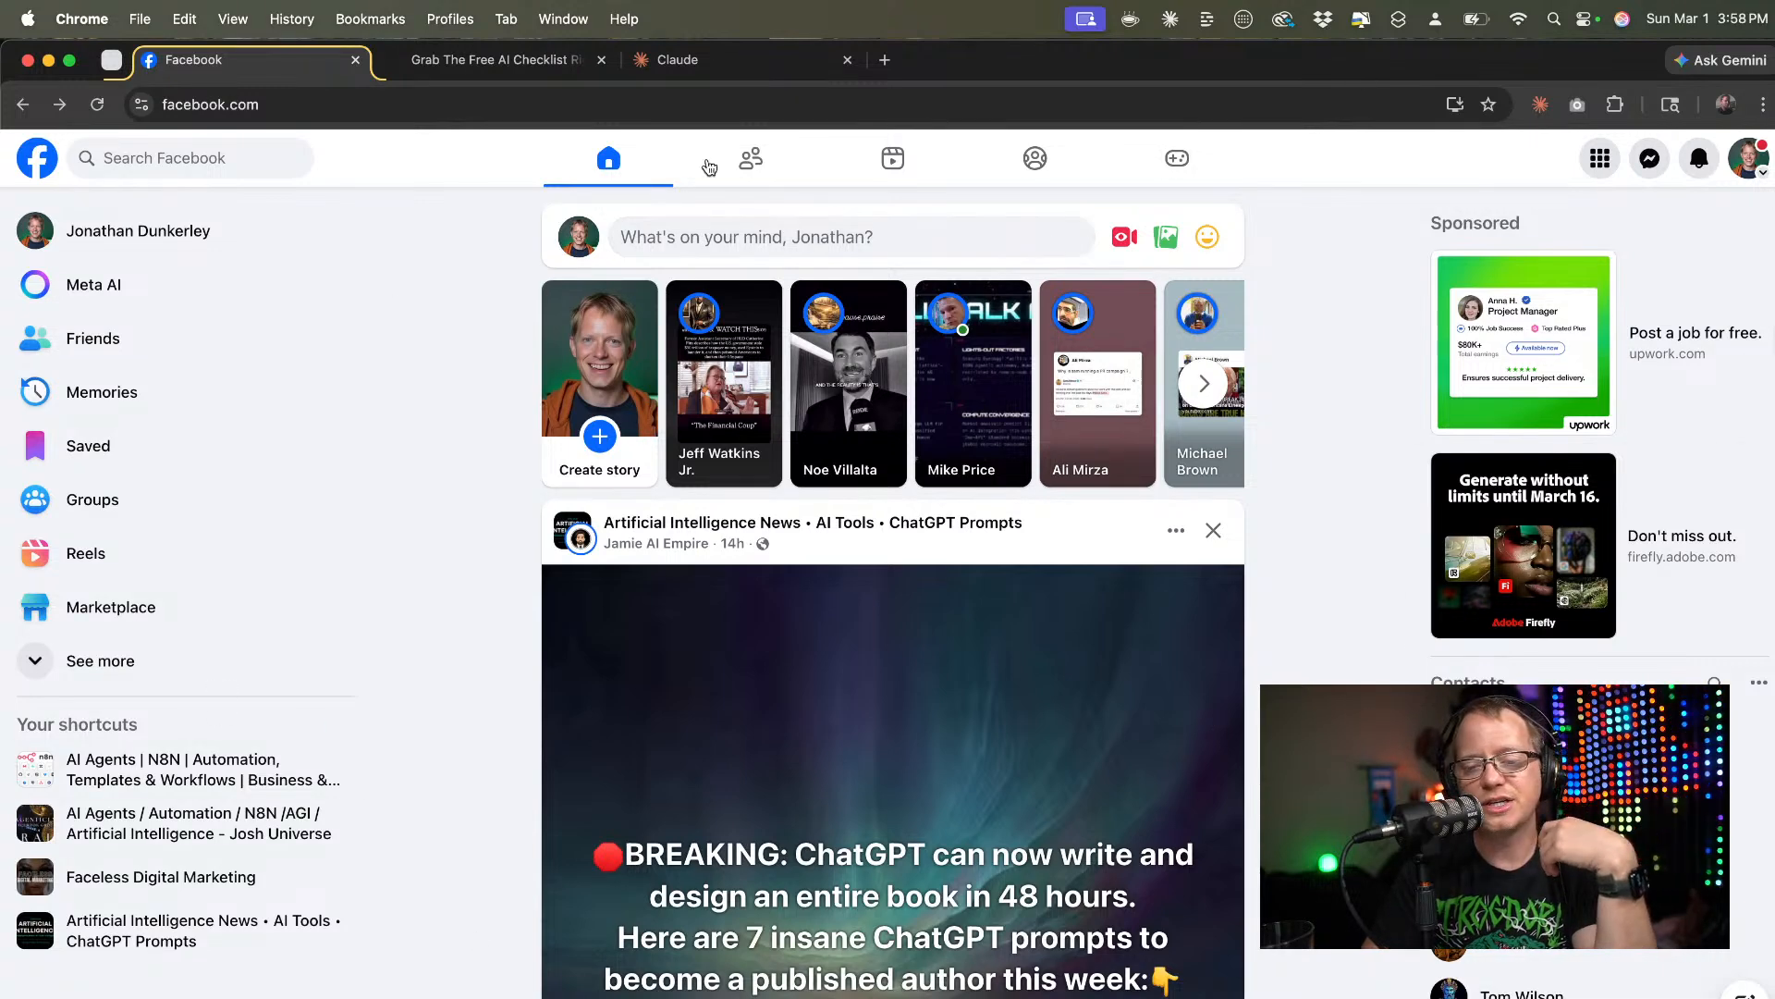
scroll(841, 629, "down", 20)
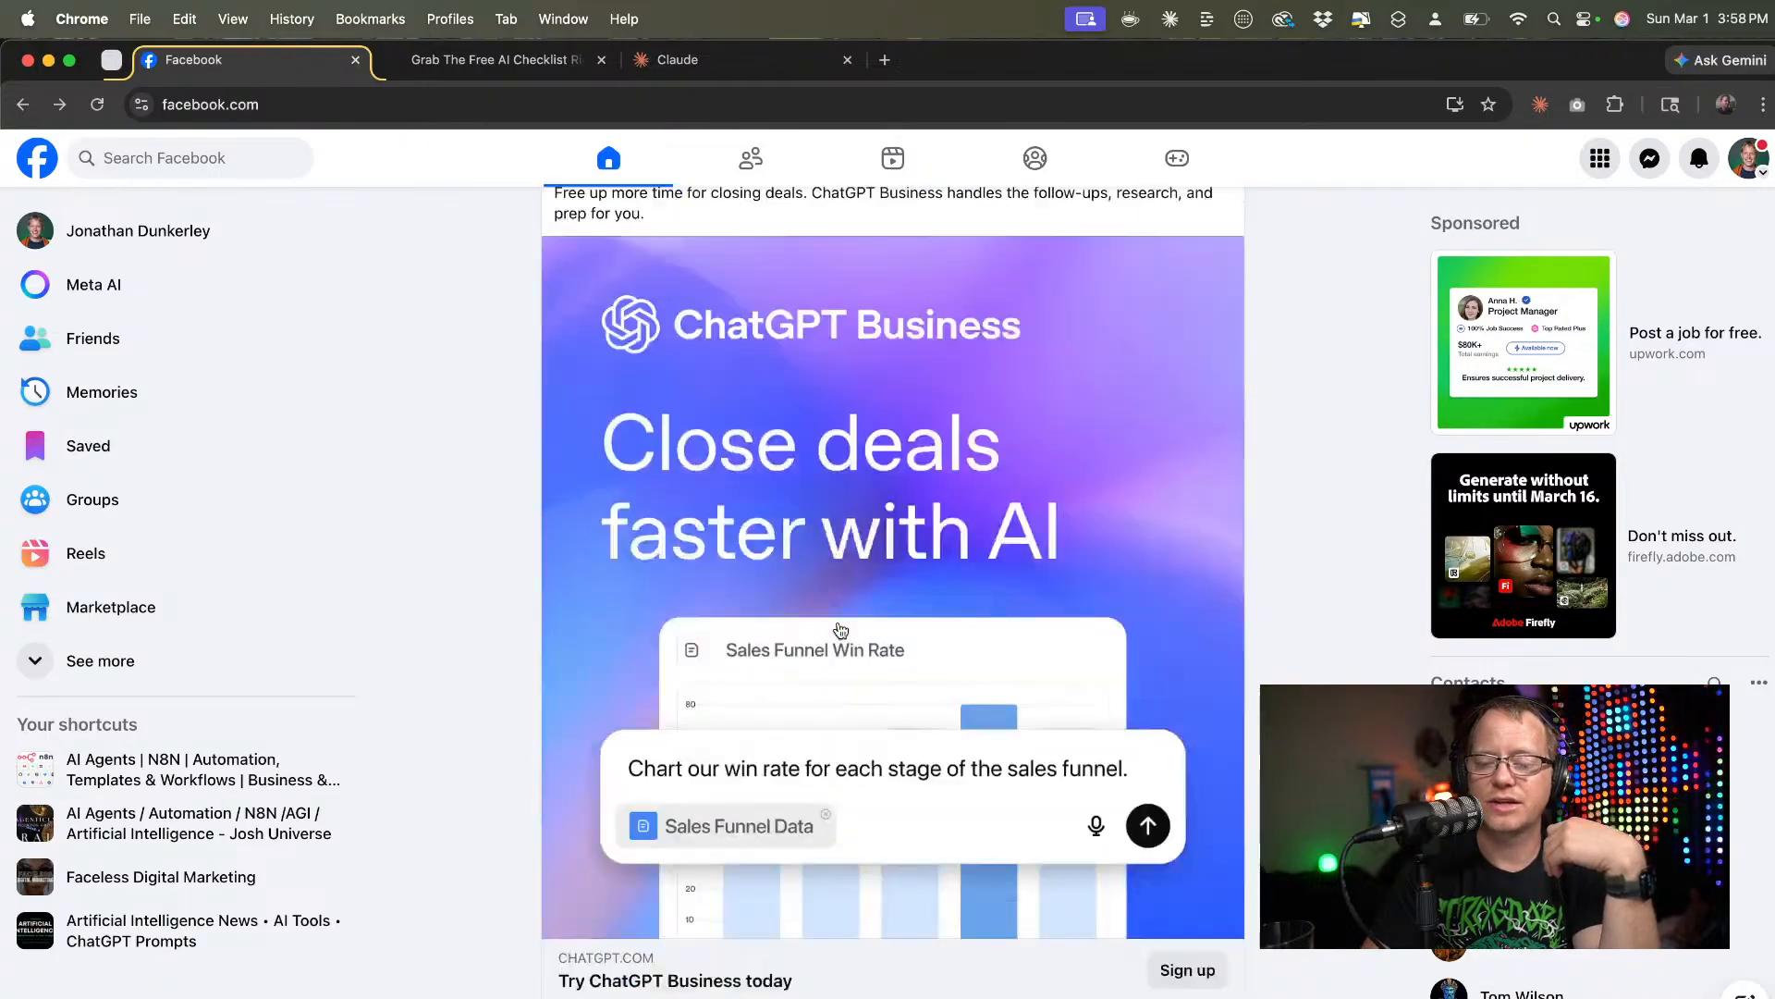
scroll(841, 630, "down", 10)
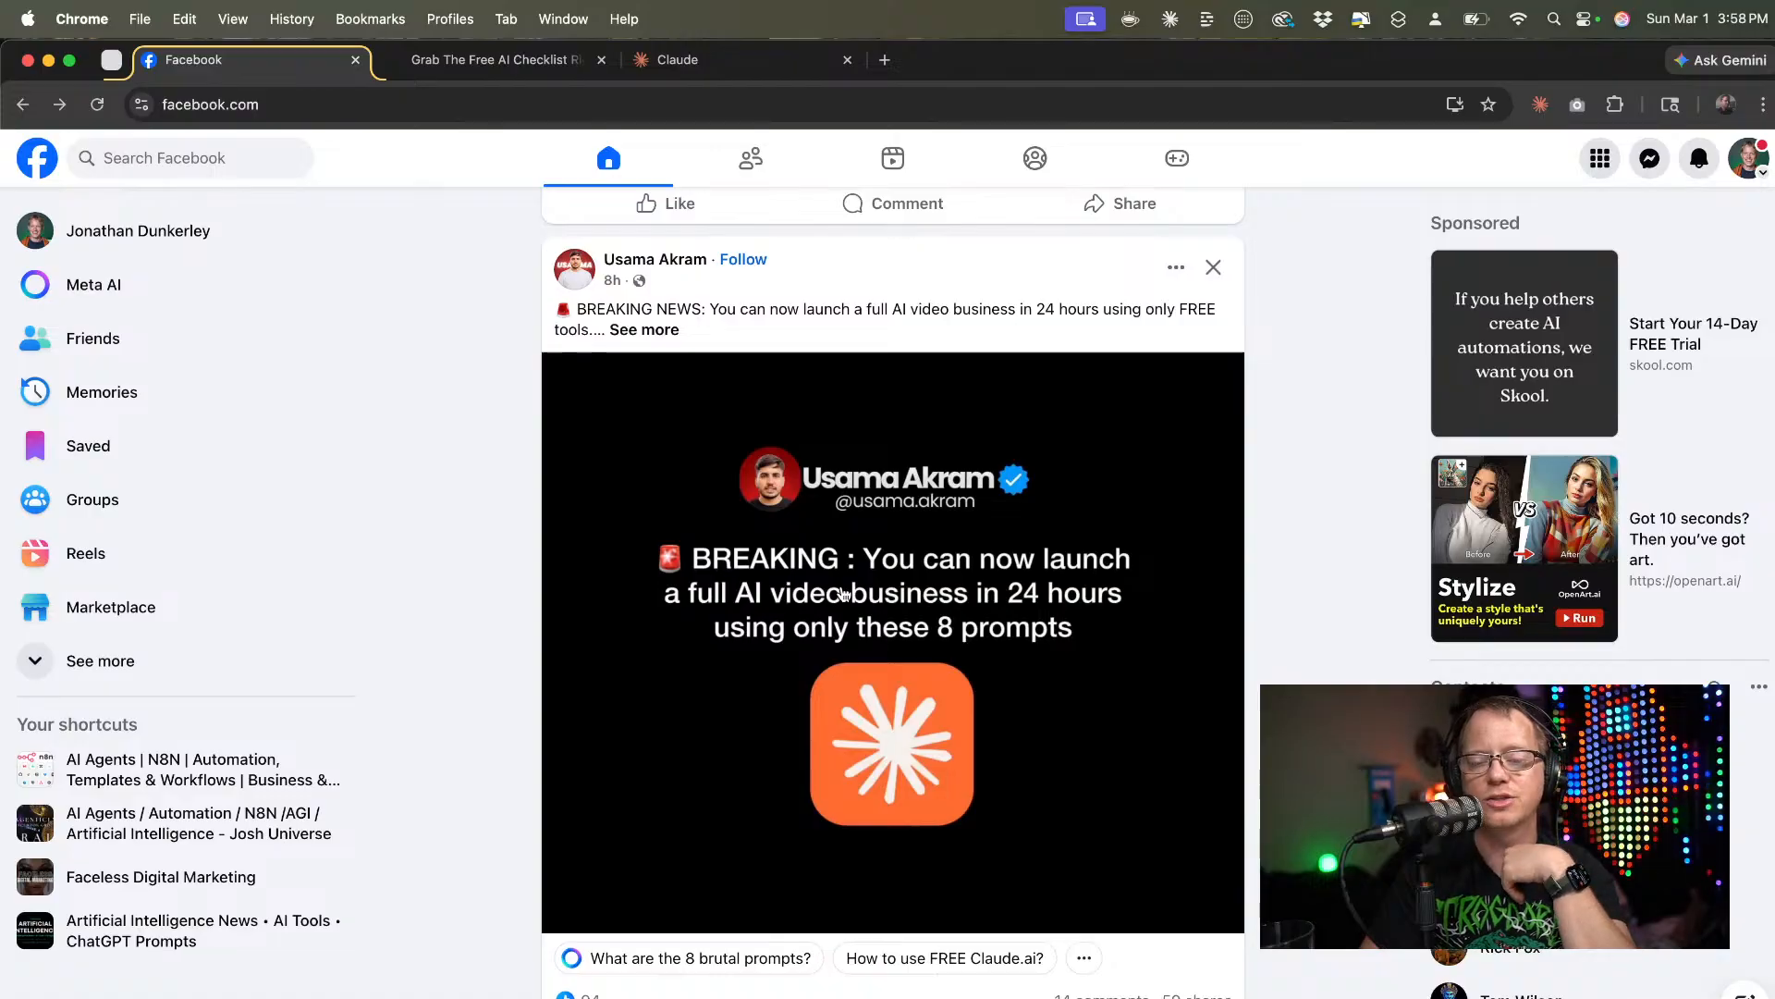
scroll(841, 593, "up", 10)
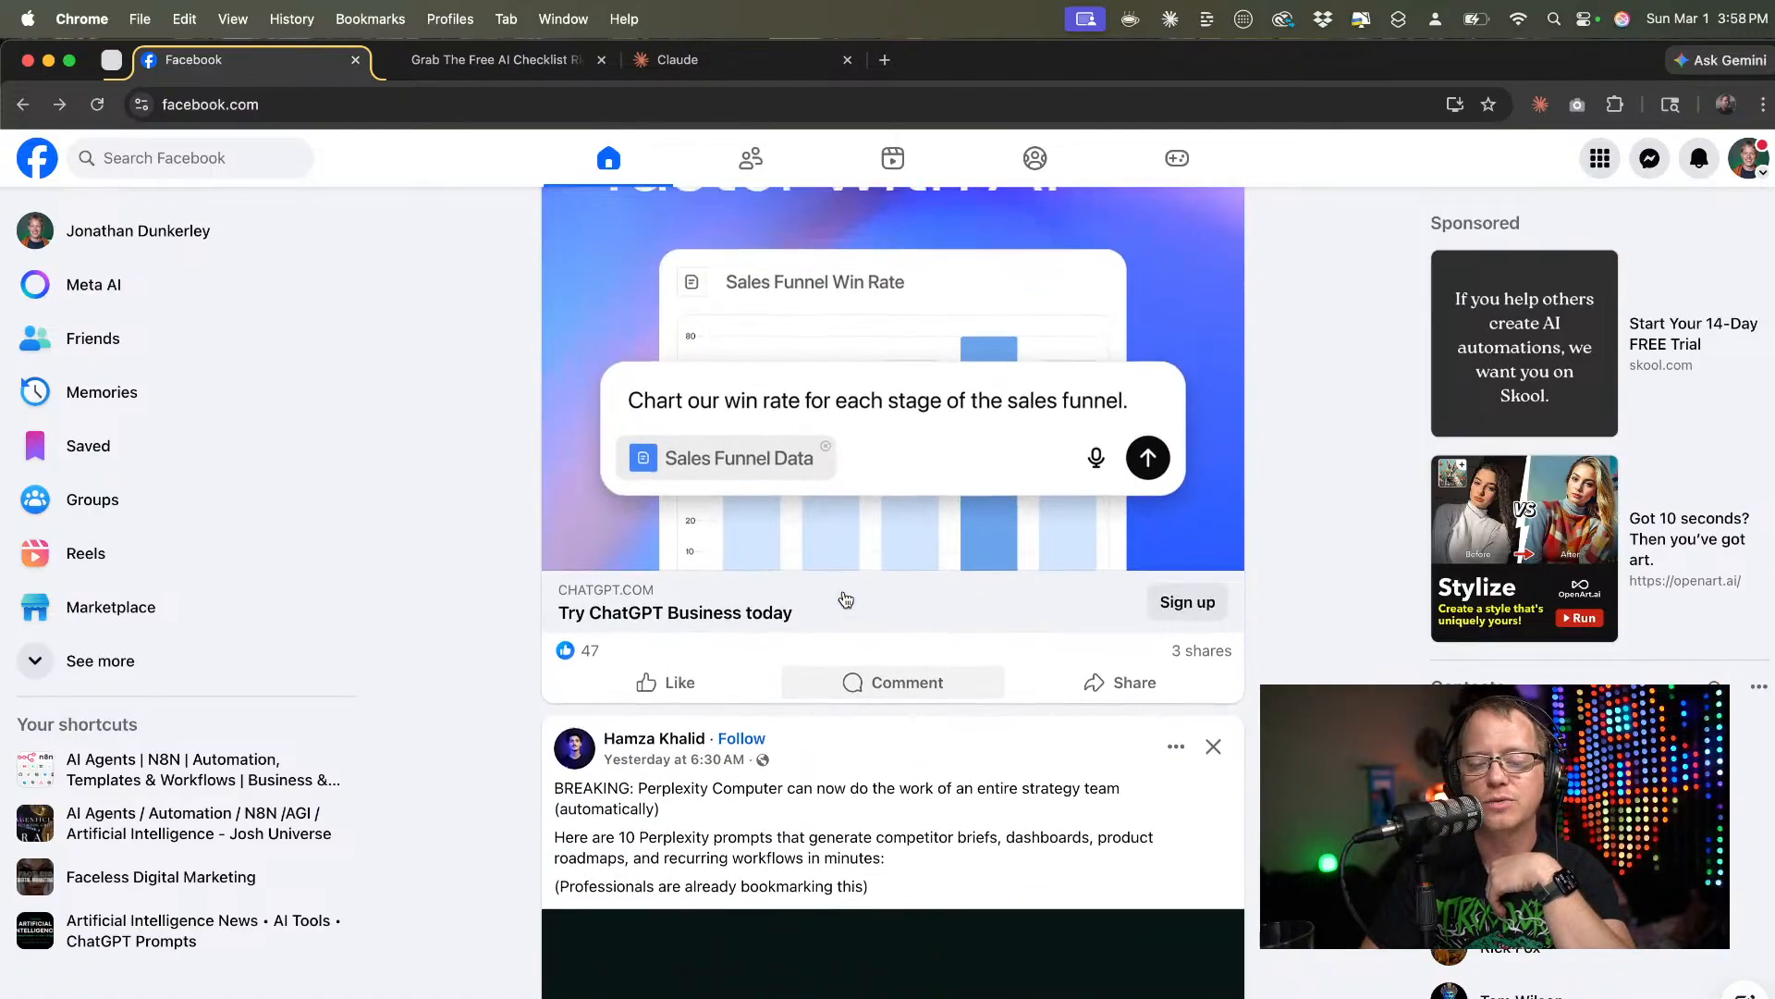
scroll(846, 599, "down", 1)
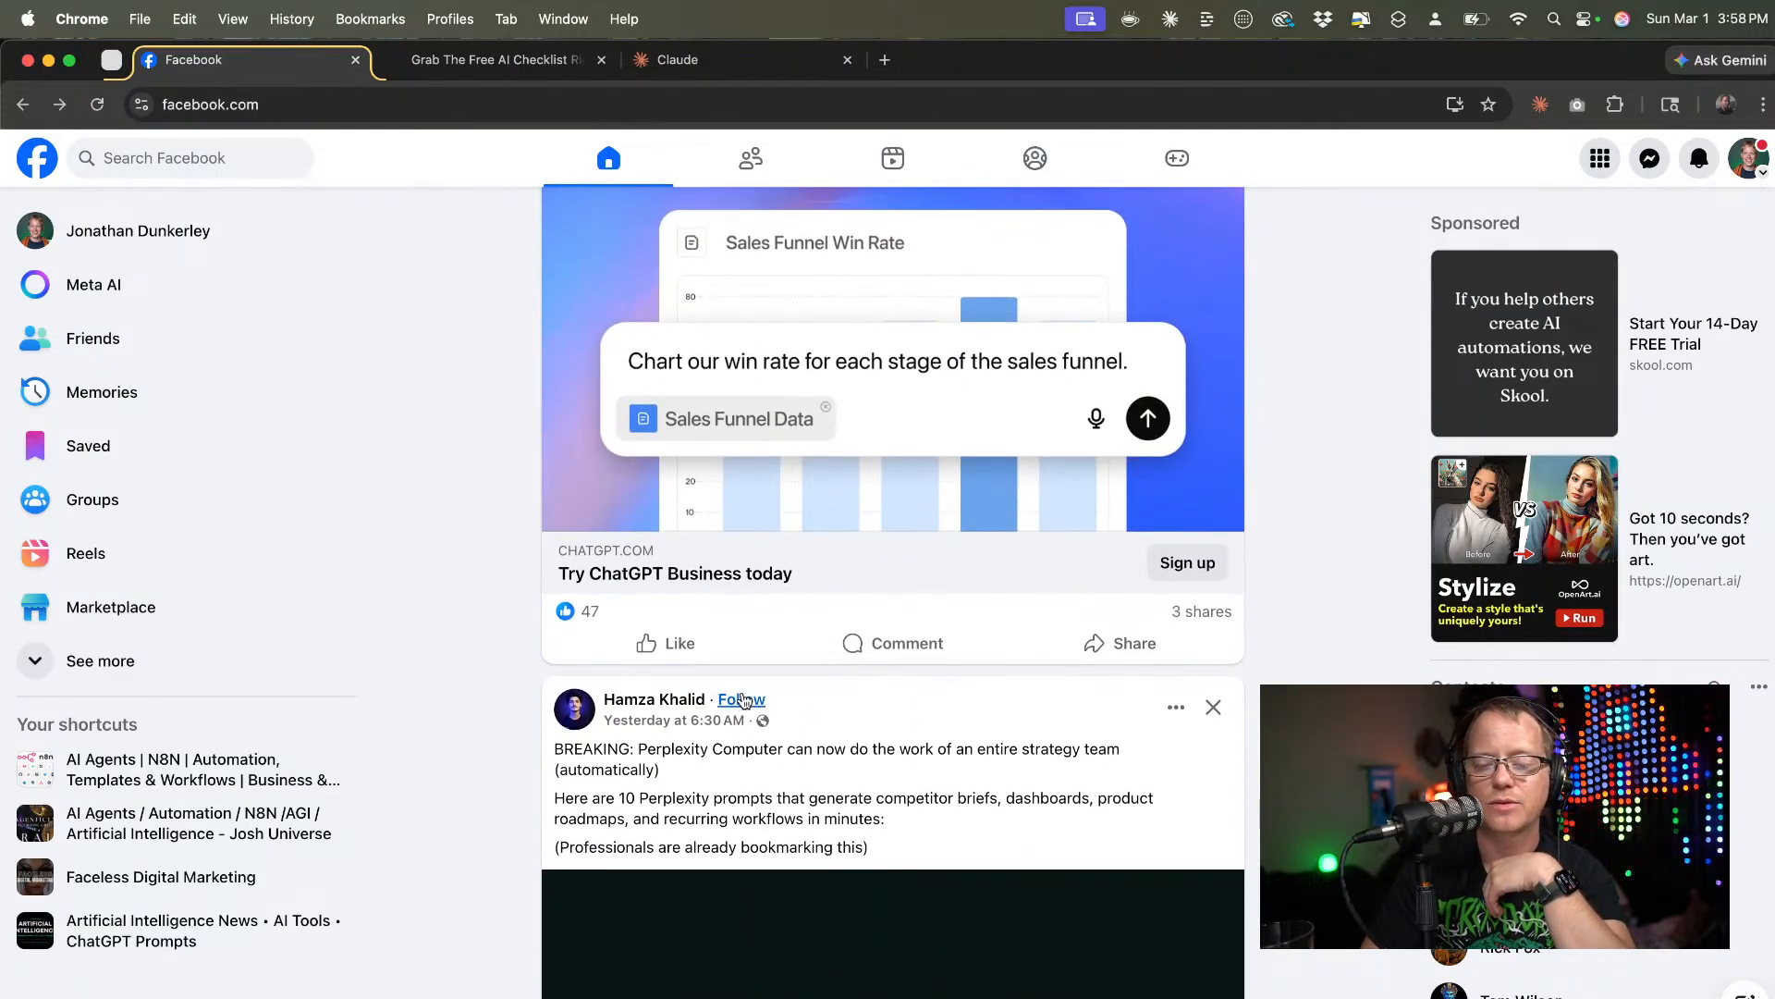
scroll(926, 745, "up", 15)
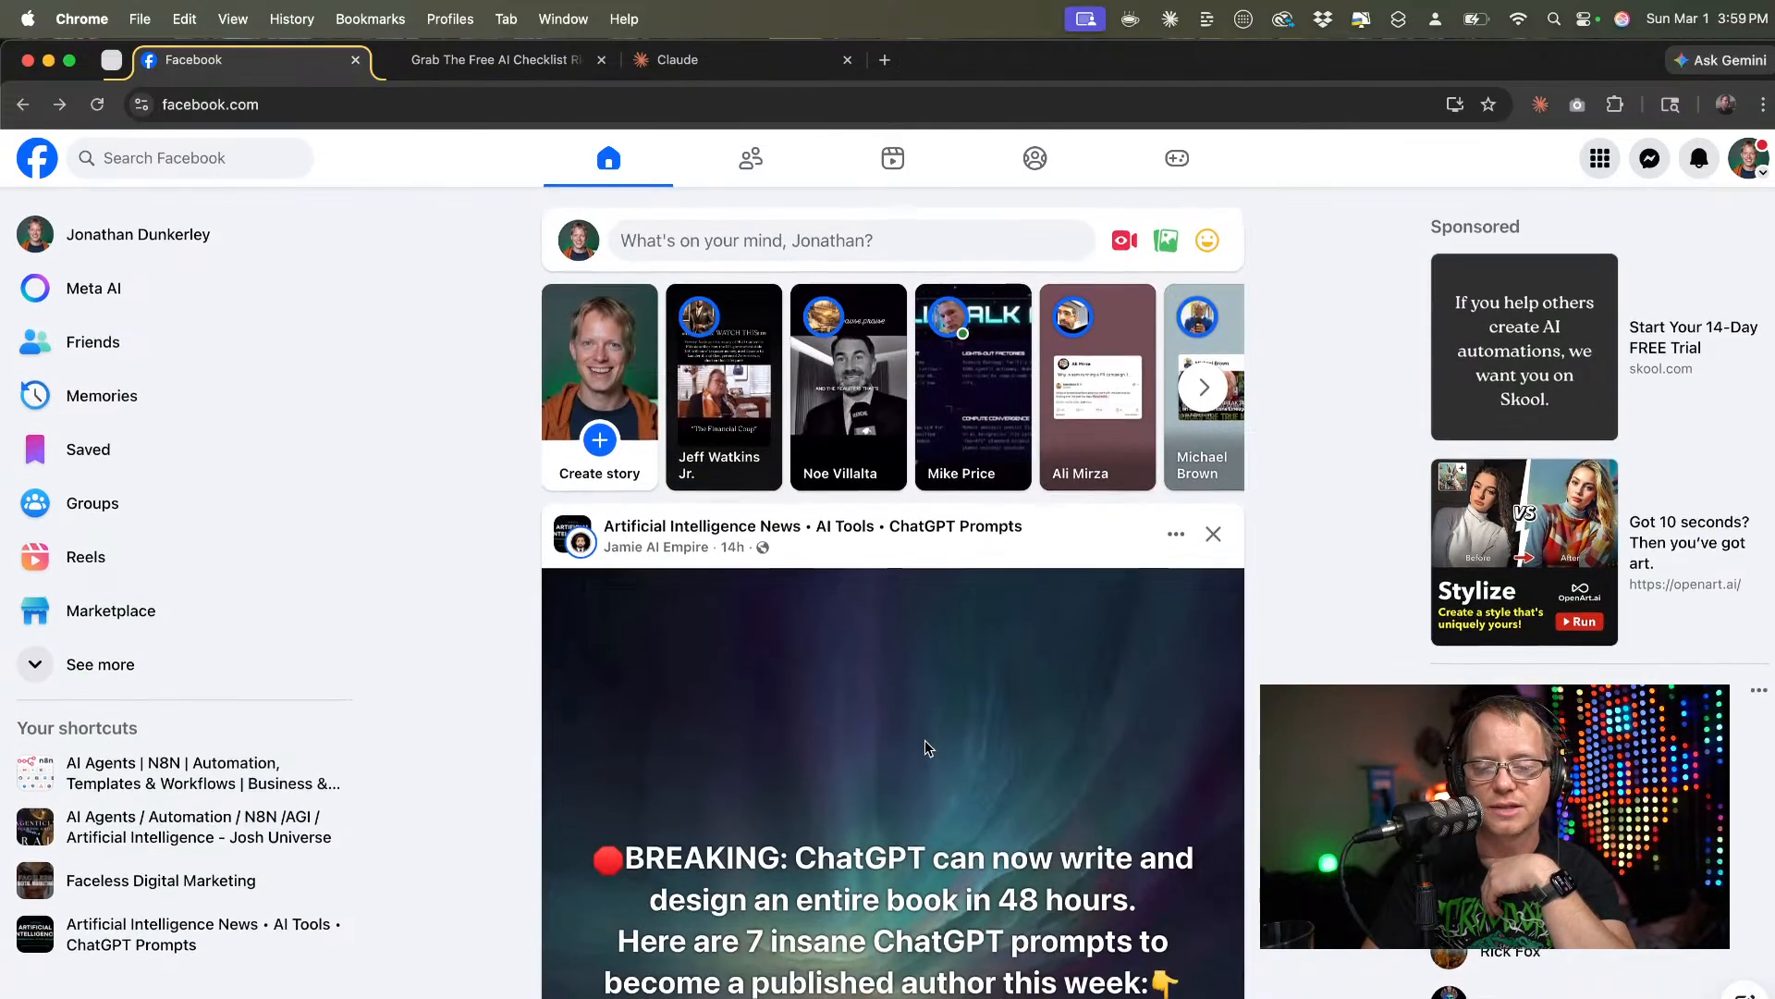
scroll(927, 747, "down", 8)
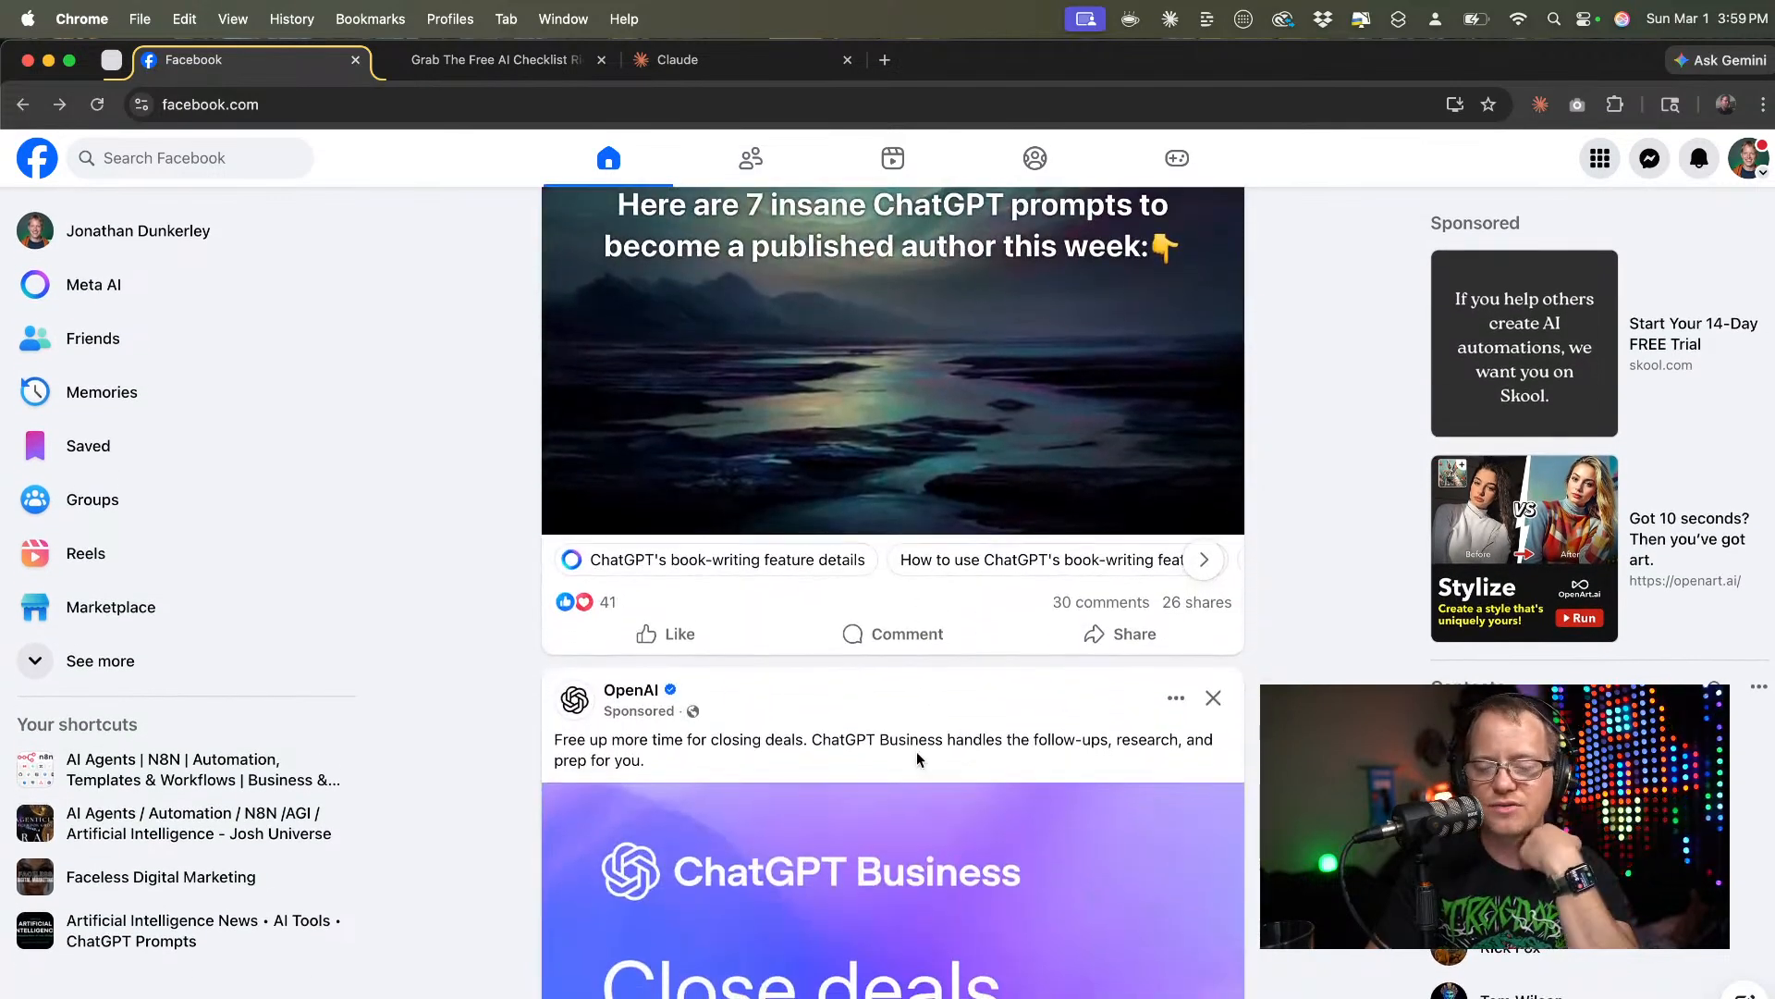
scroll(918, 759, "down", 2)
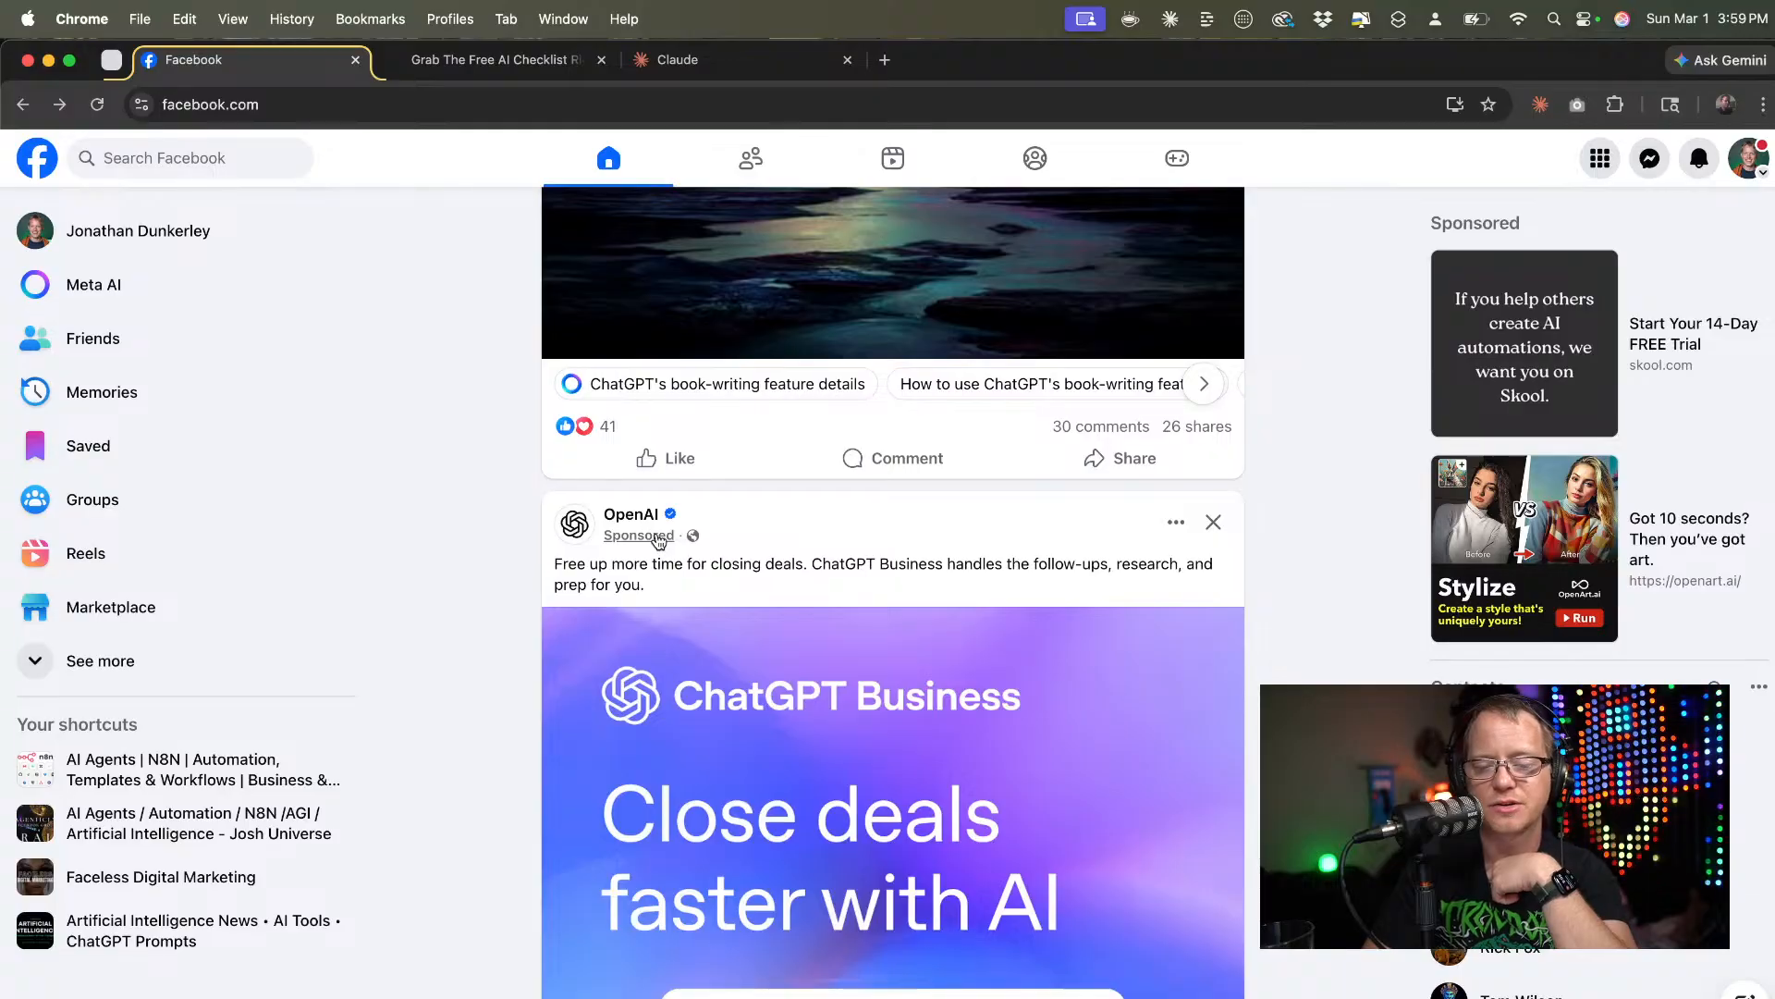
scroll(860, 605, "up", 10)
scroll(893, 554, "down", 1)
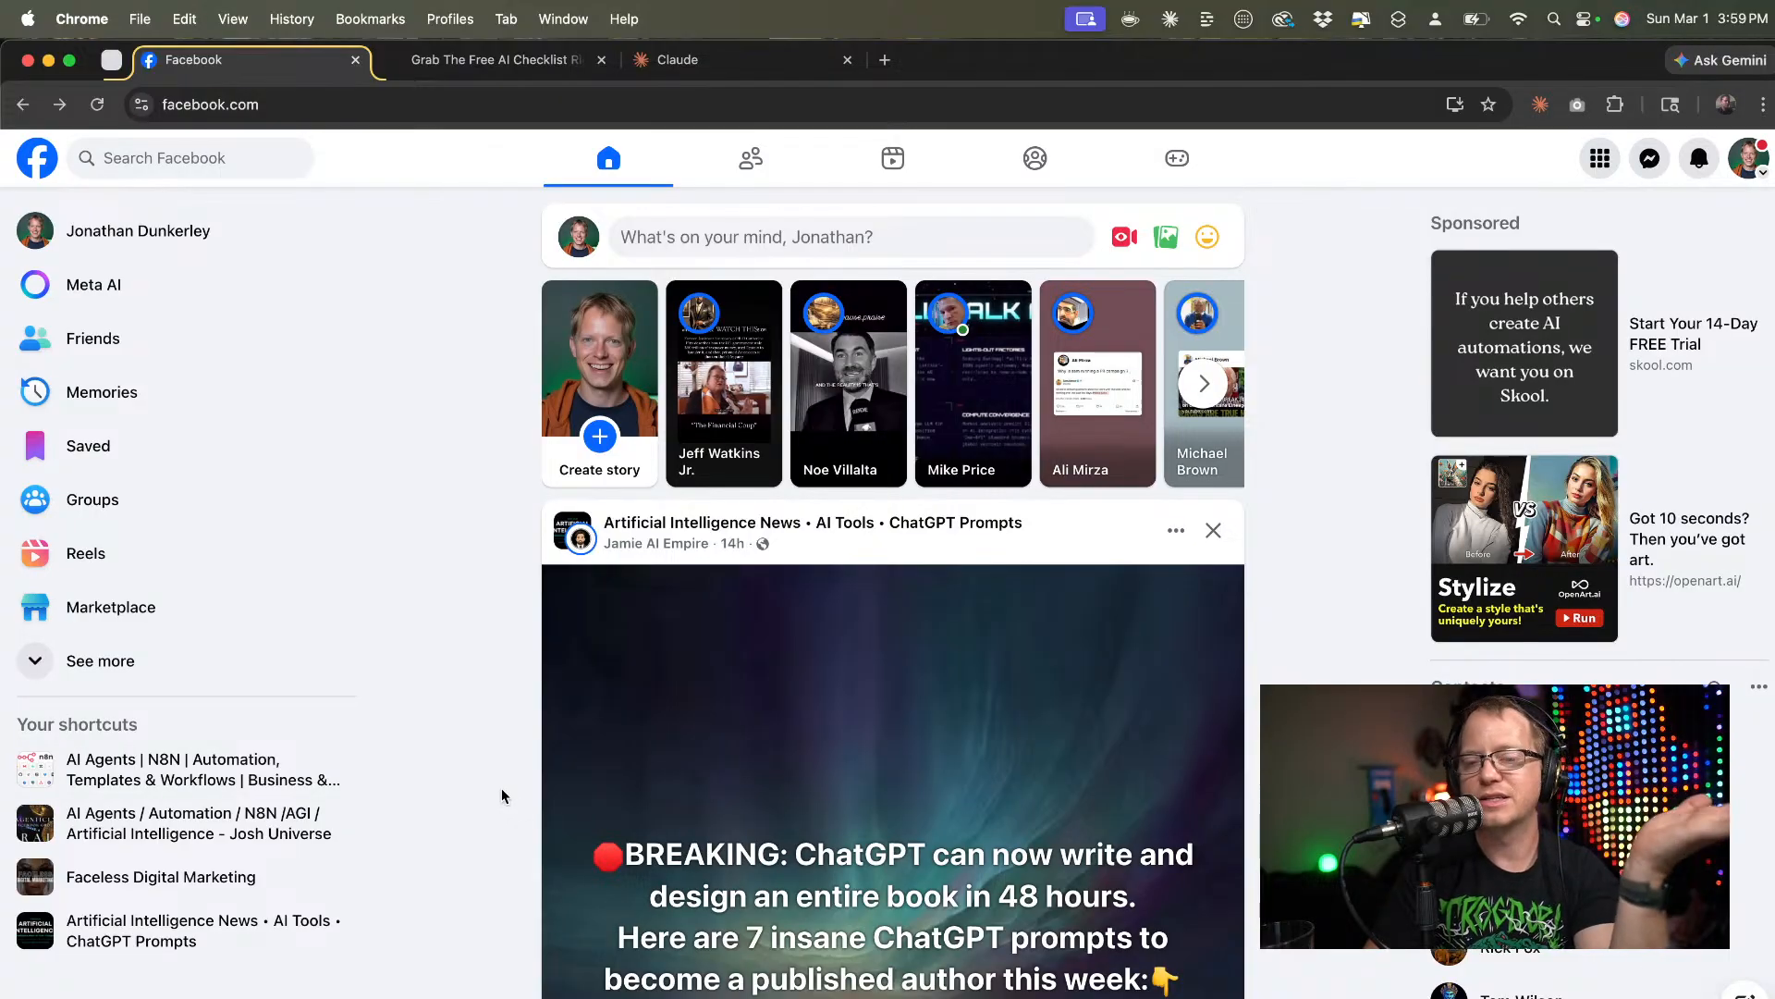
scroll(502, 787, "down", 10)
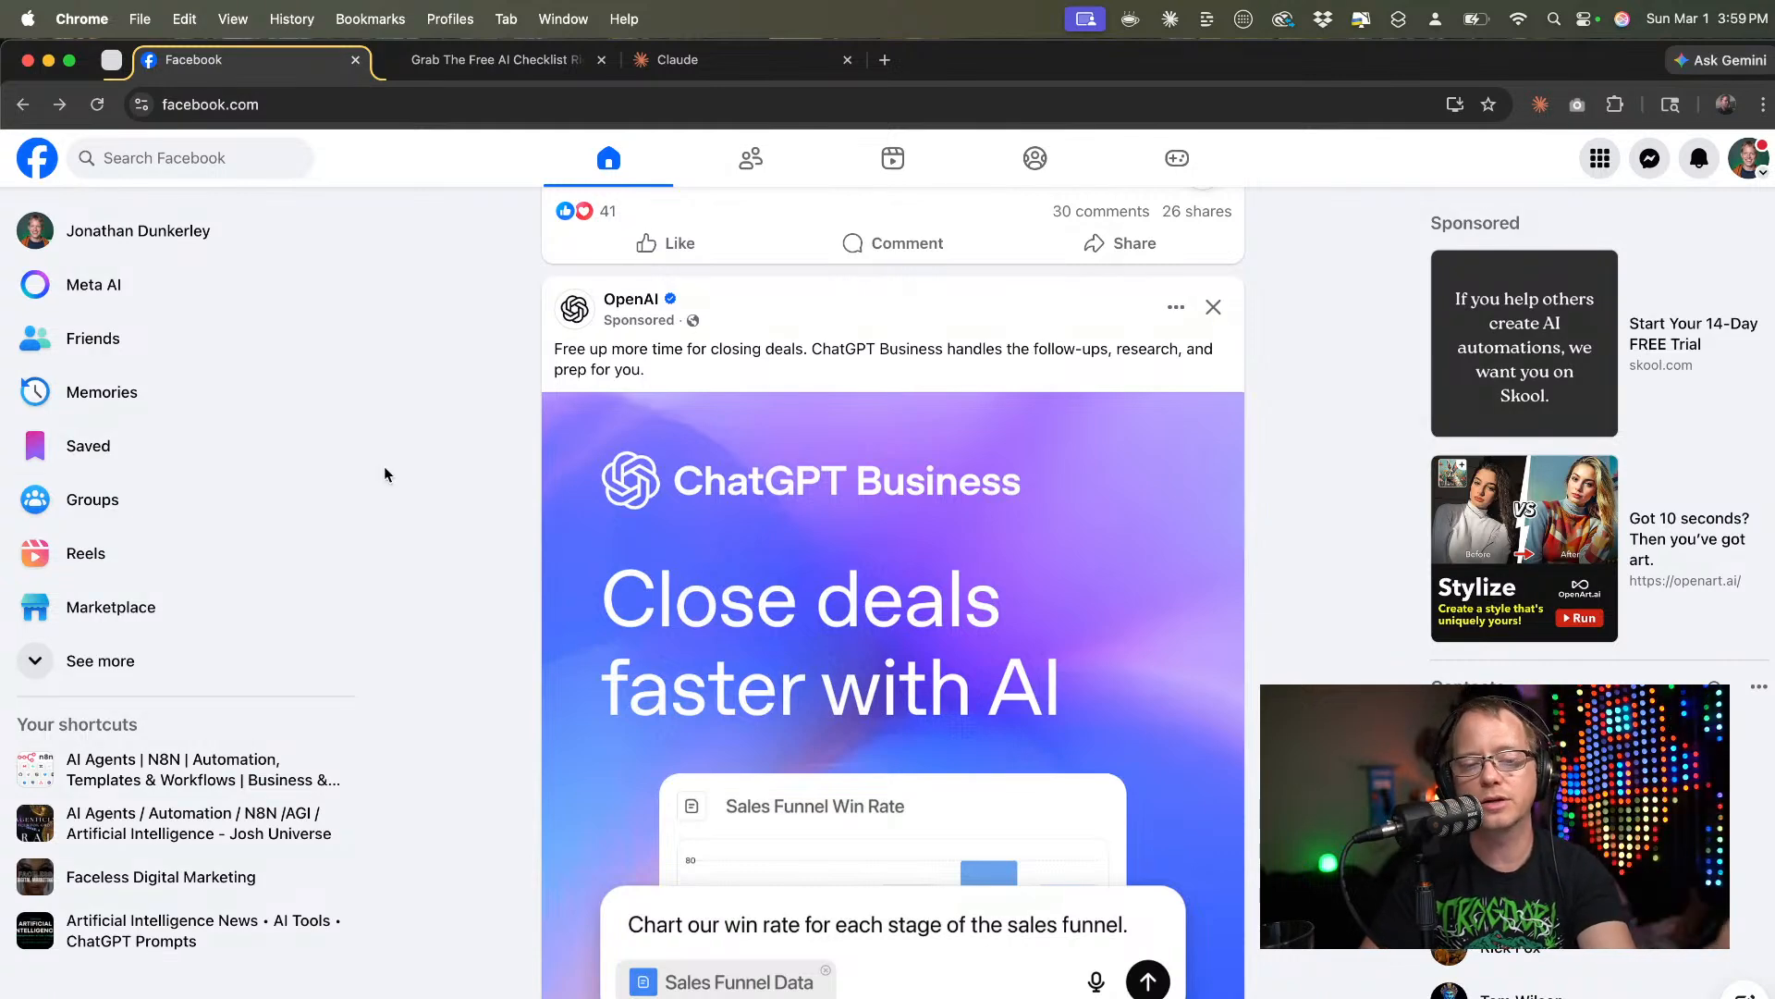
View the Facebook Groups feed, cancel the Software Update password request, and go back to the home feed.
left_click(158, 499)
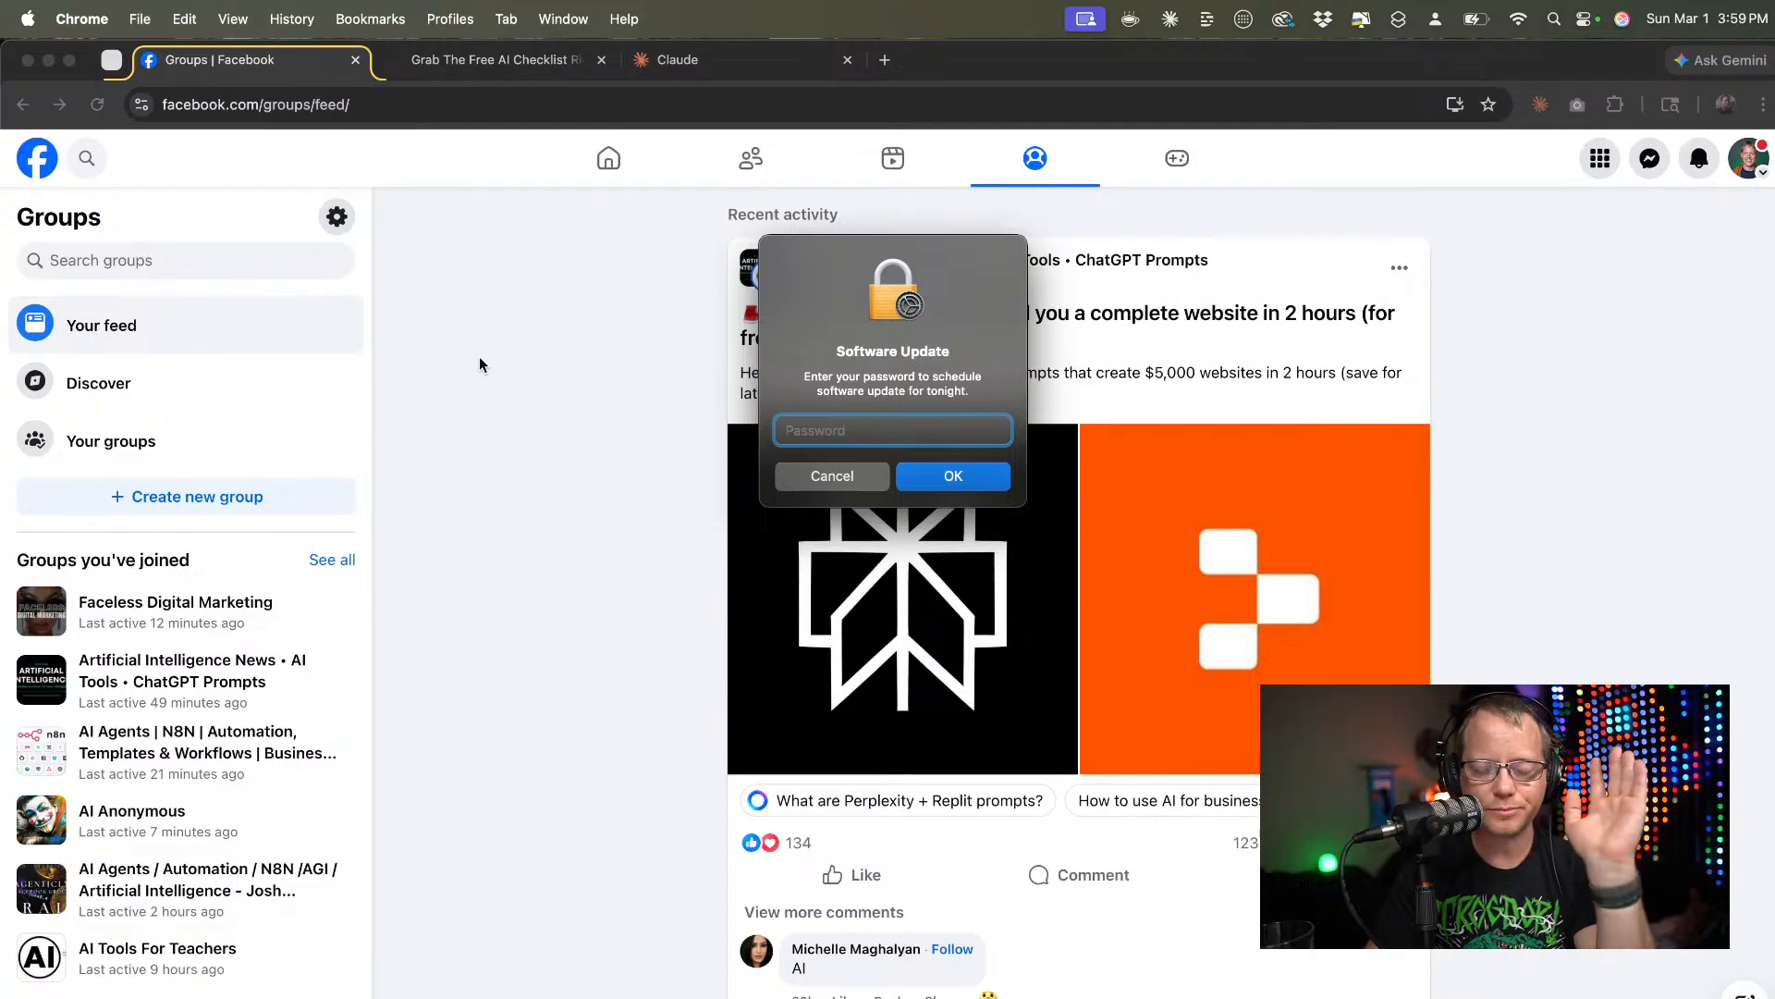
left_click(845, 478)
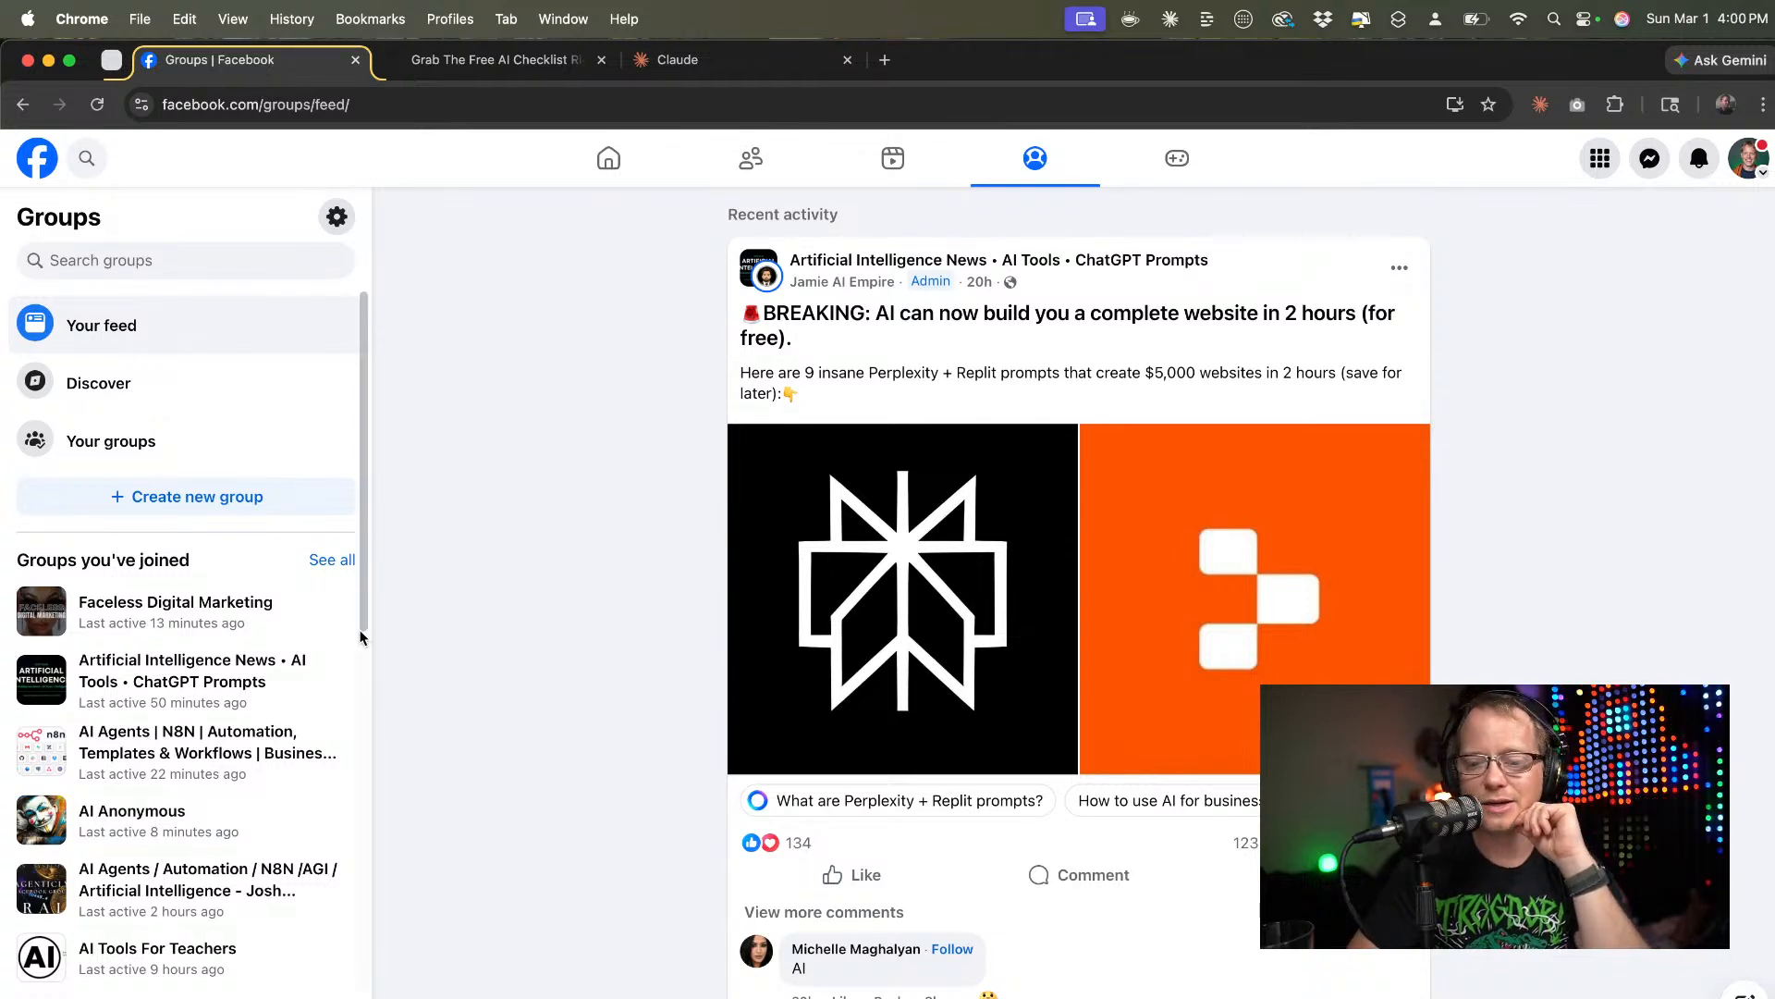
key("super+bracketleft")
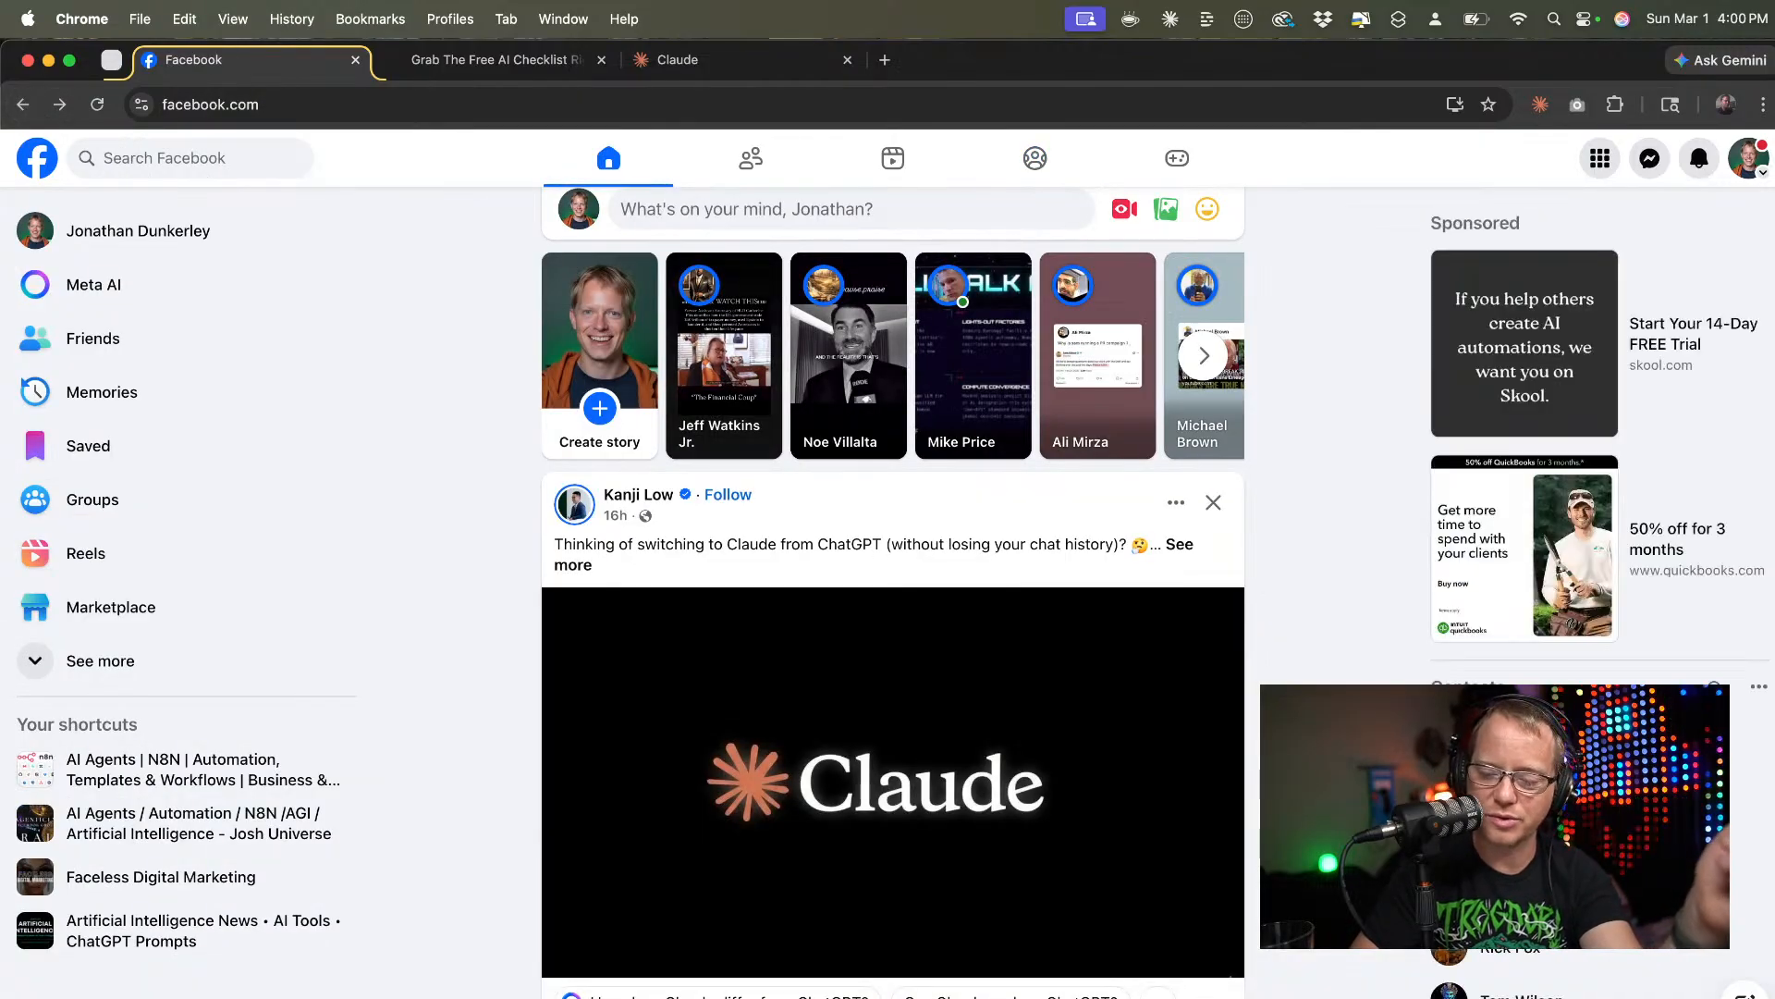
Switch to the Claude desktop app, open the "Automate Facebook feed engagement strategy" task and review its earlier messages.
key("super+Tab")
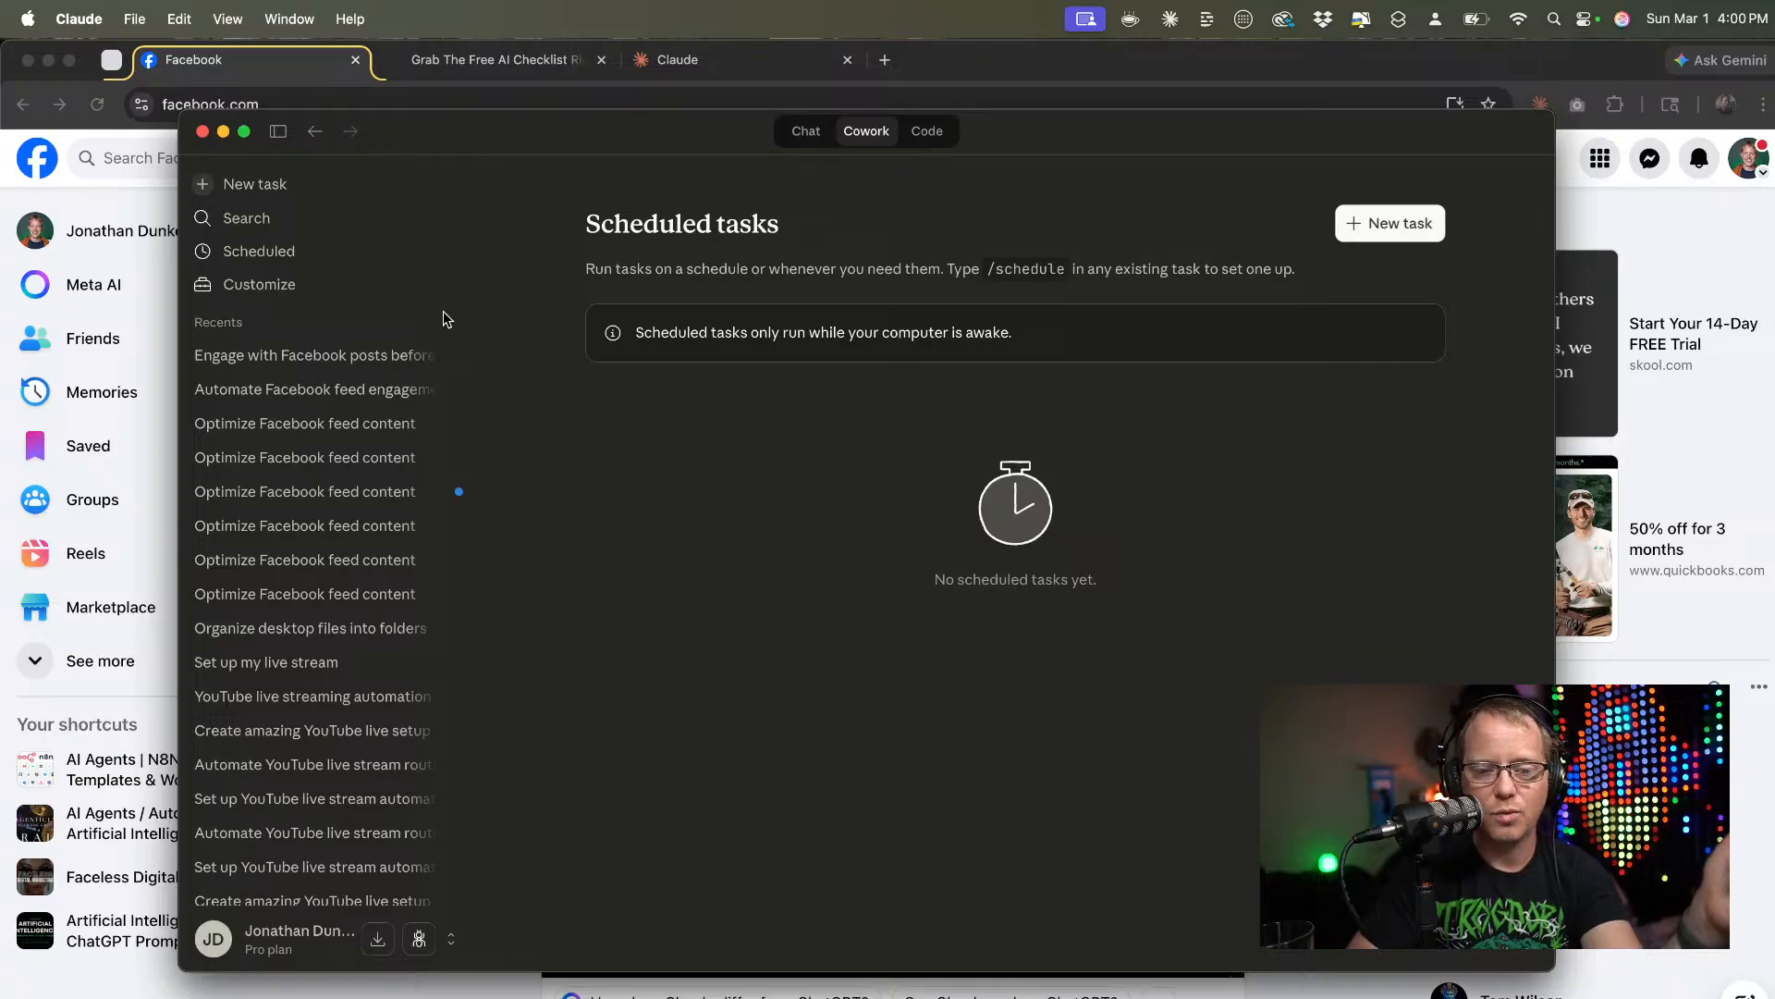
left_click(342, 389)
left_click(362, 491)
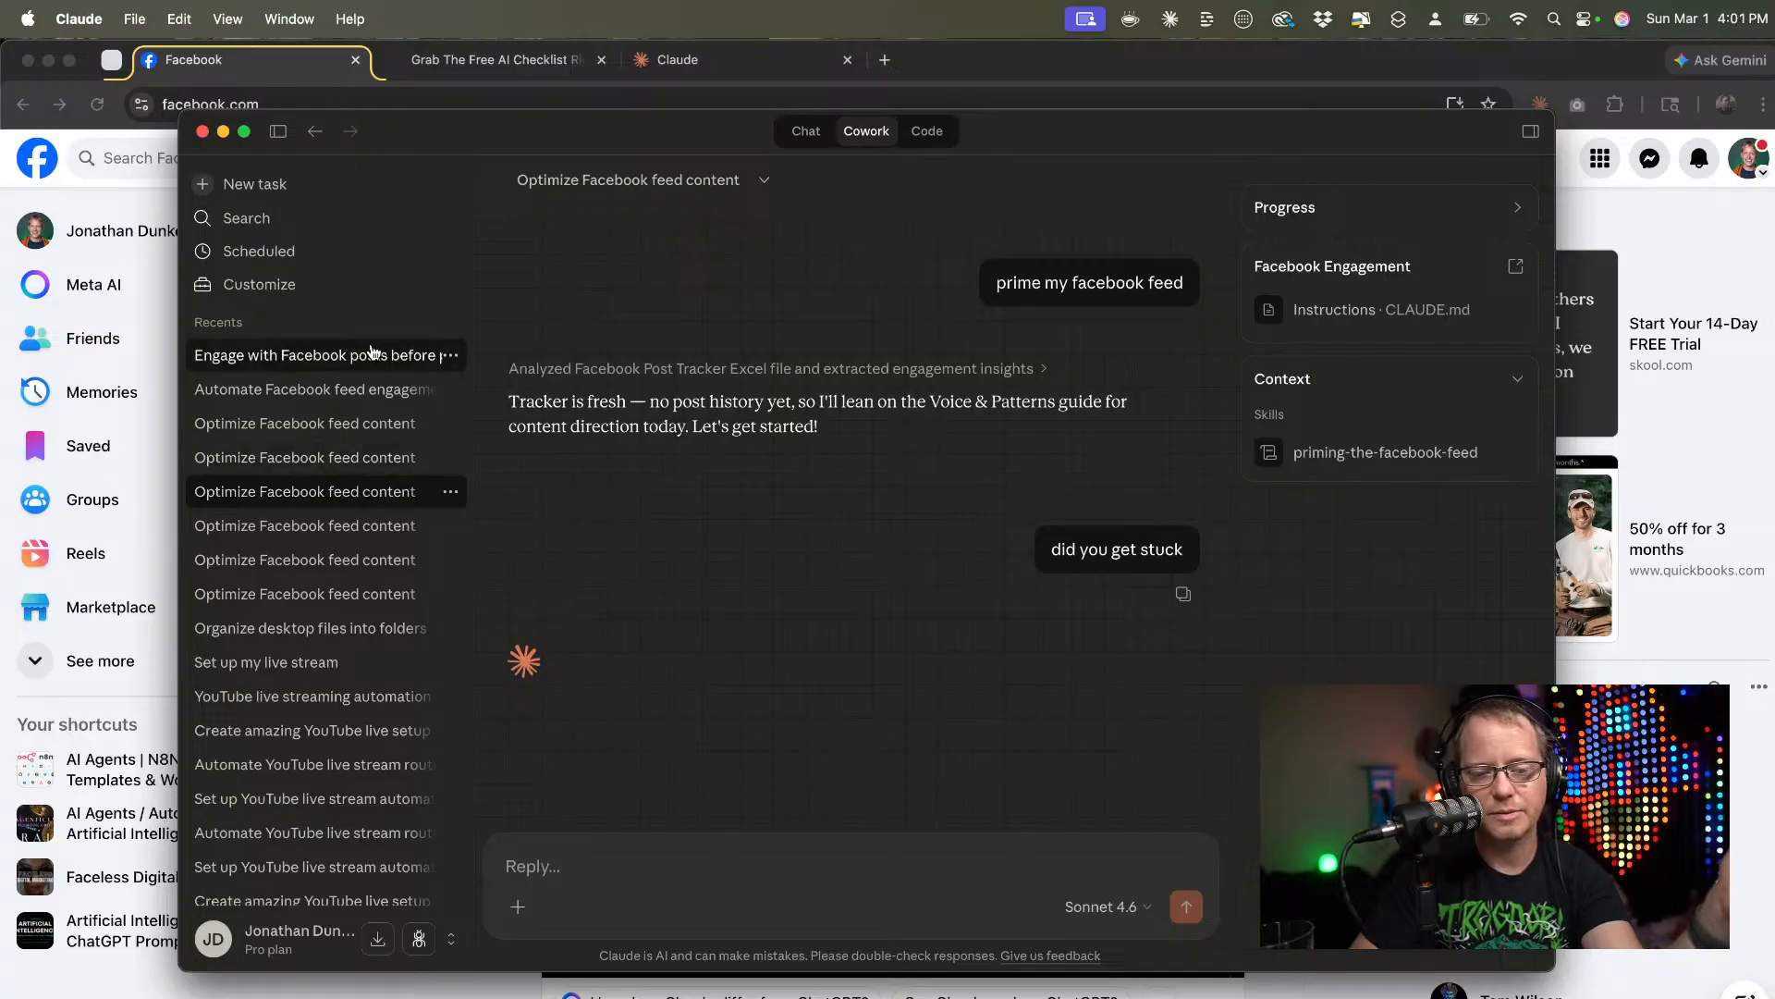
left_click(359, 392)
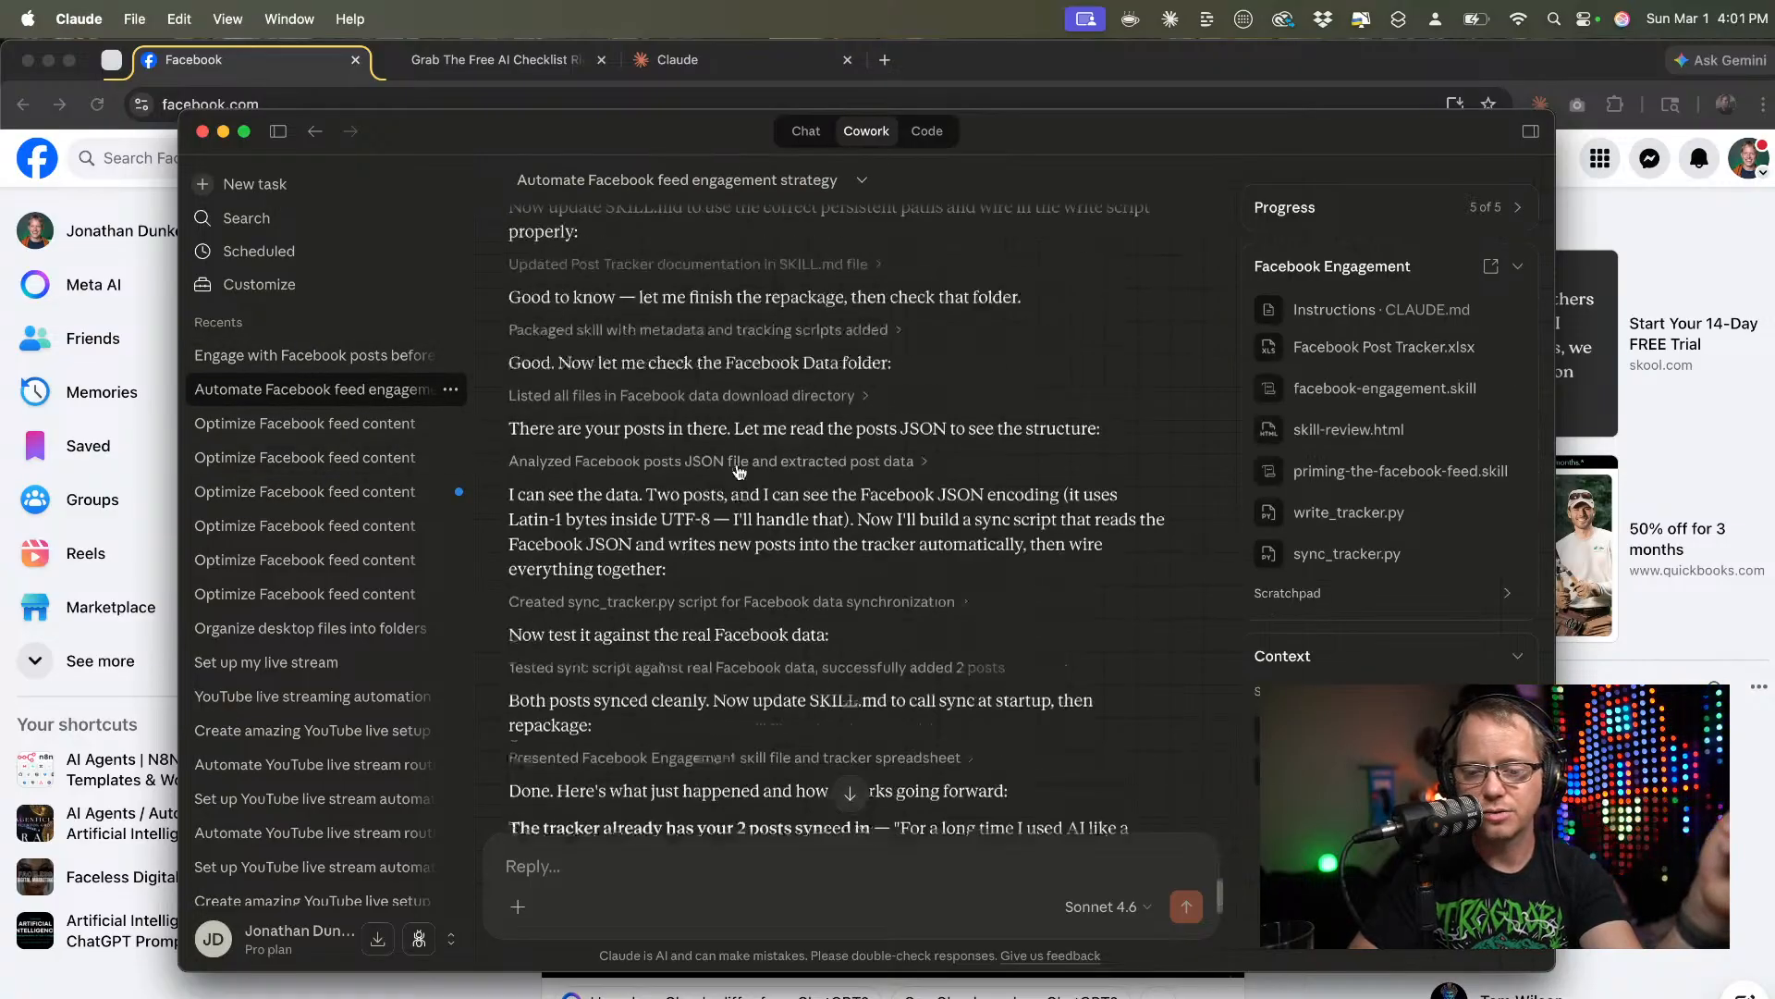
scroll(740, 472, "up", 10)
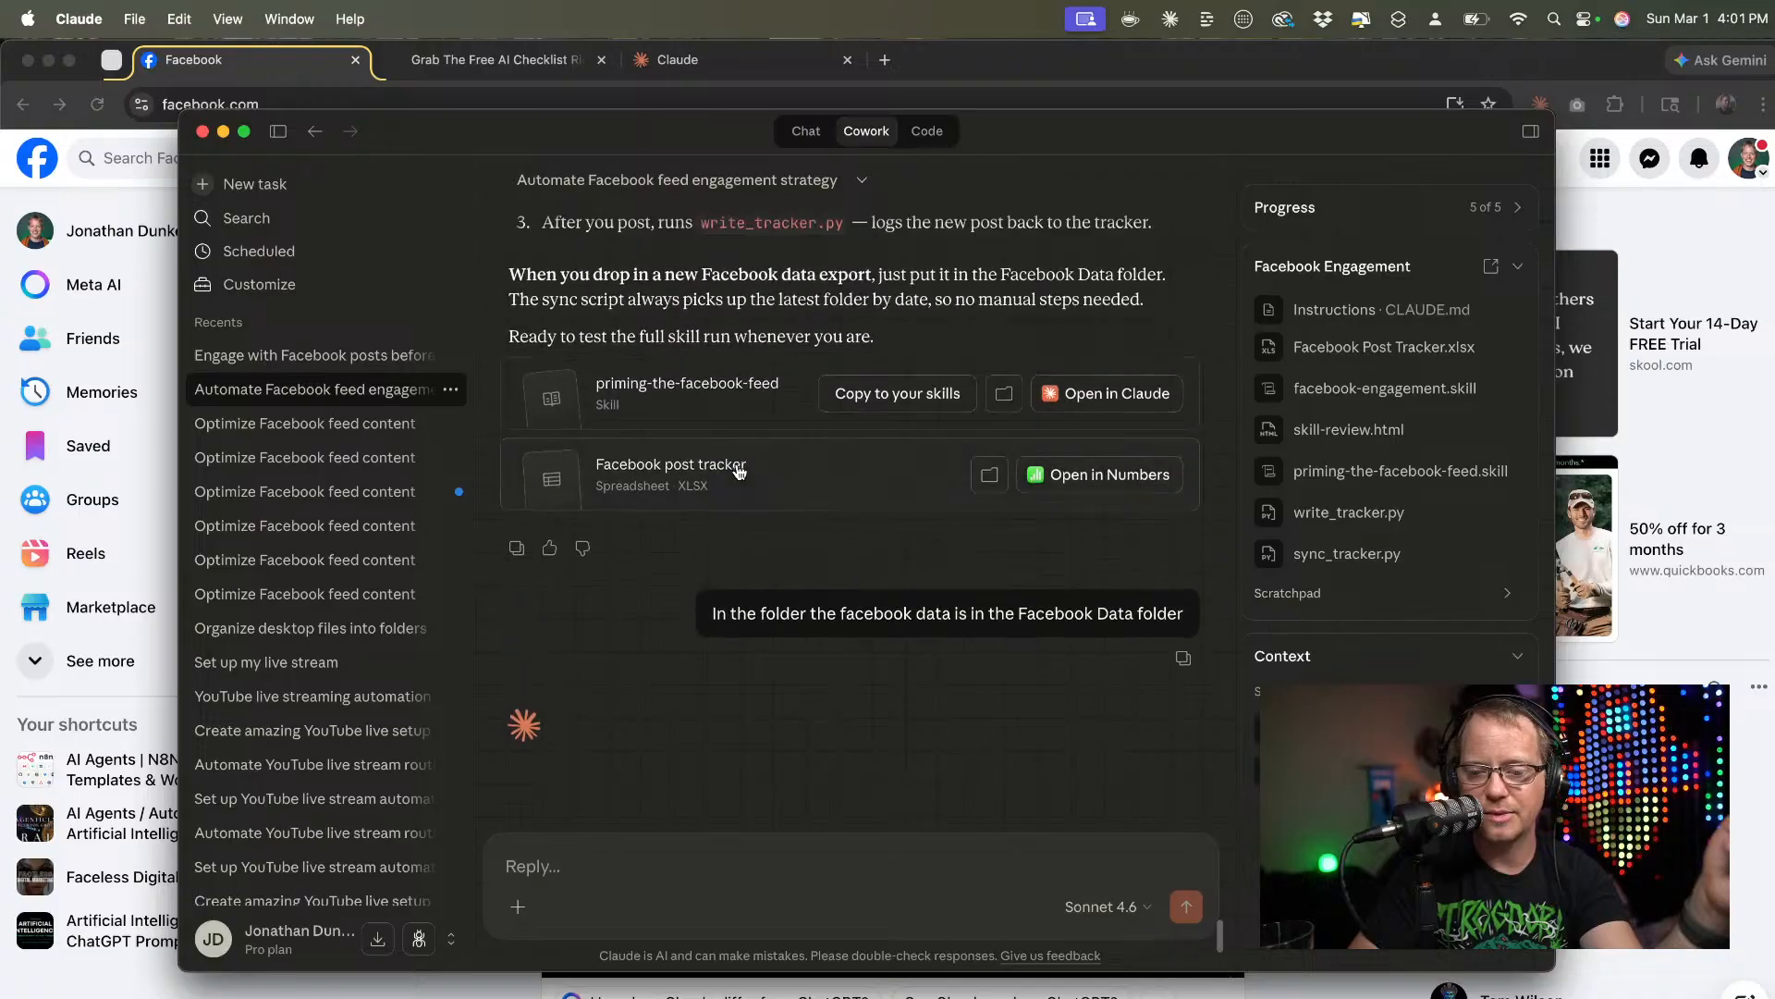
scroll(740, 472, "up", 15)
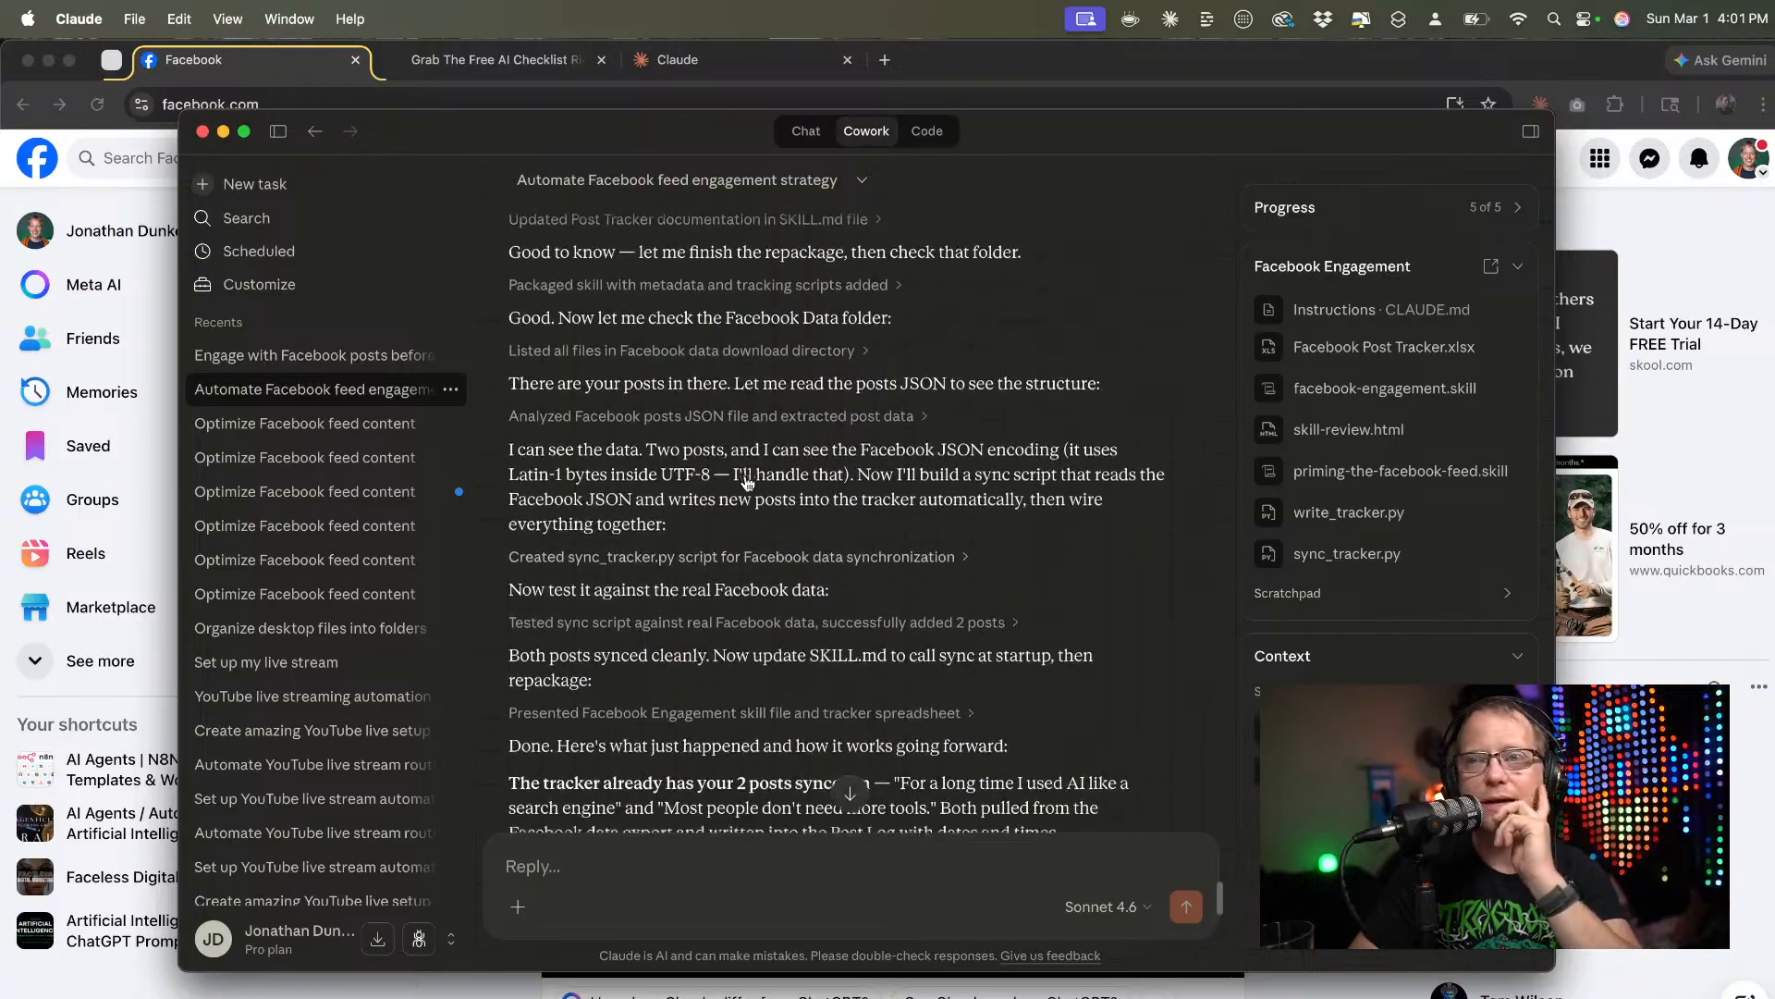
scroll(772, 513, "up", 15)
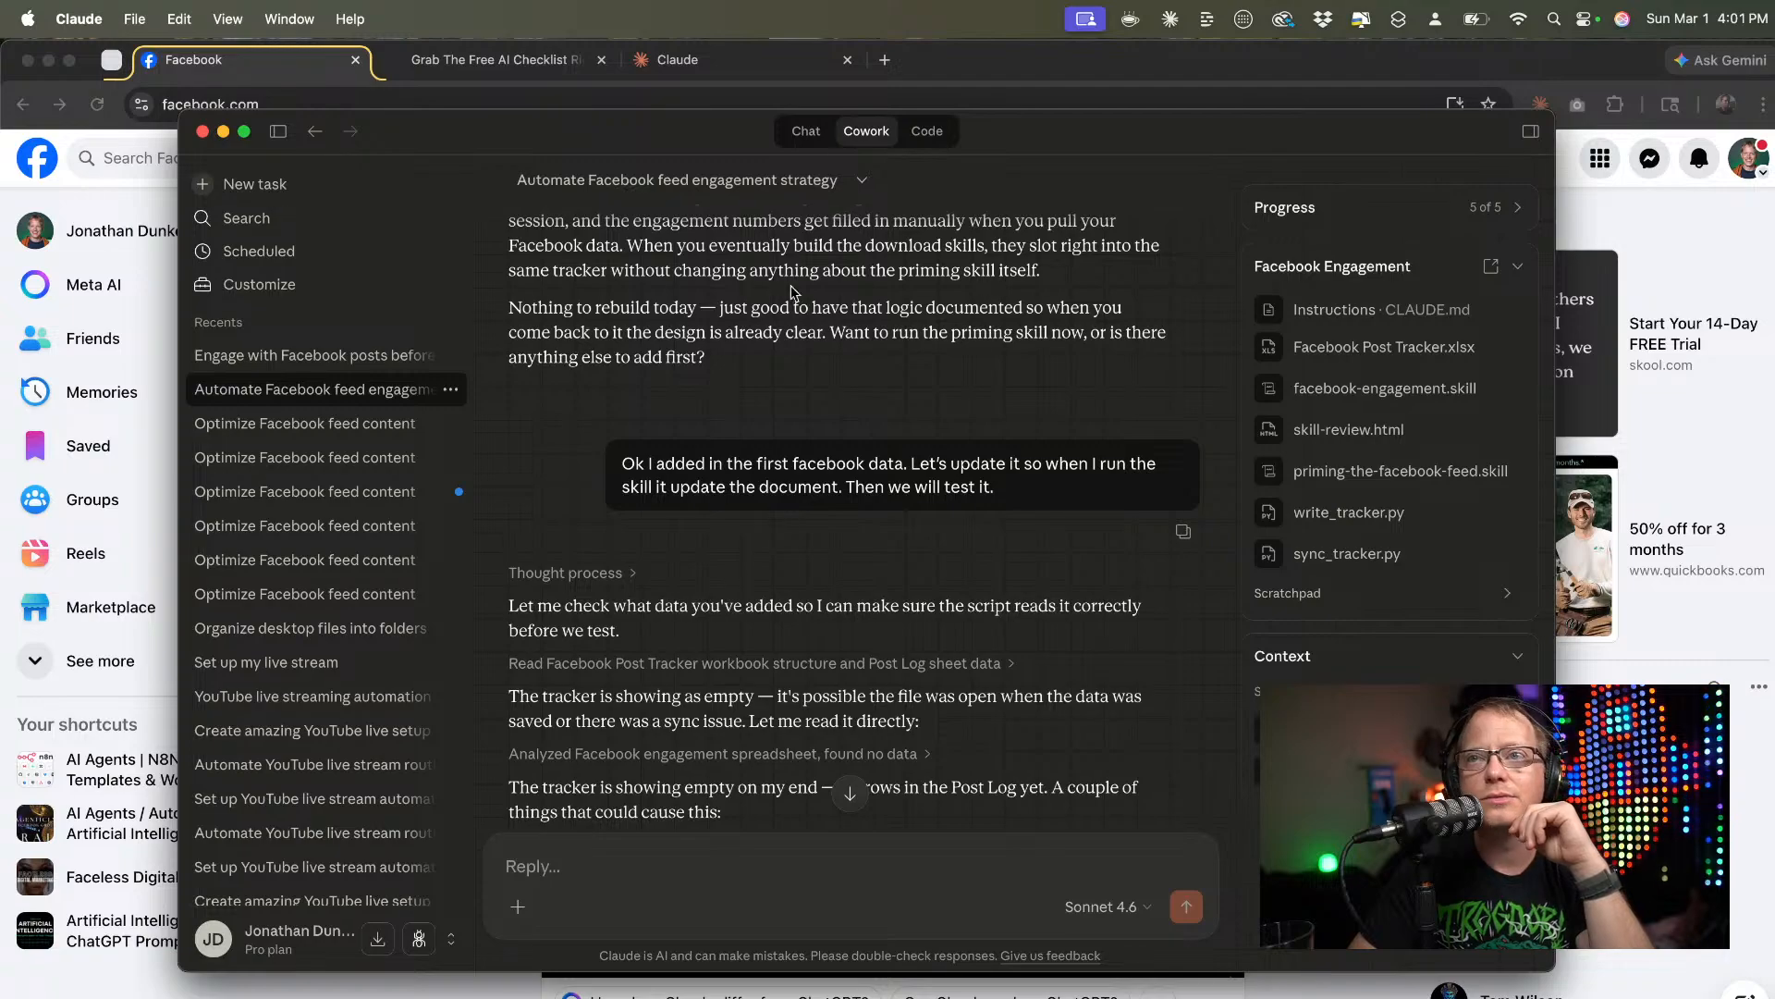
Hide the Claude app's sidebar, narrow its window and reposition it over the browser.
left_click_drag(986, 133, 847, 137)
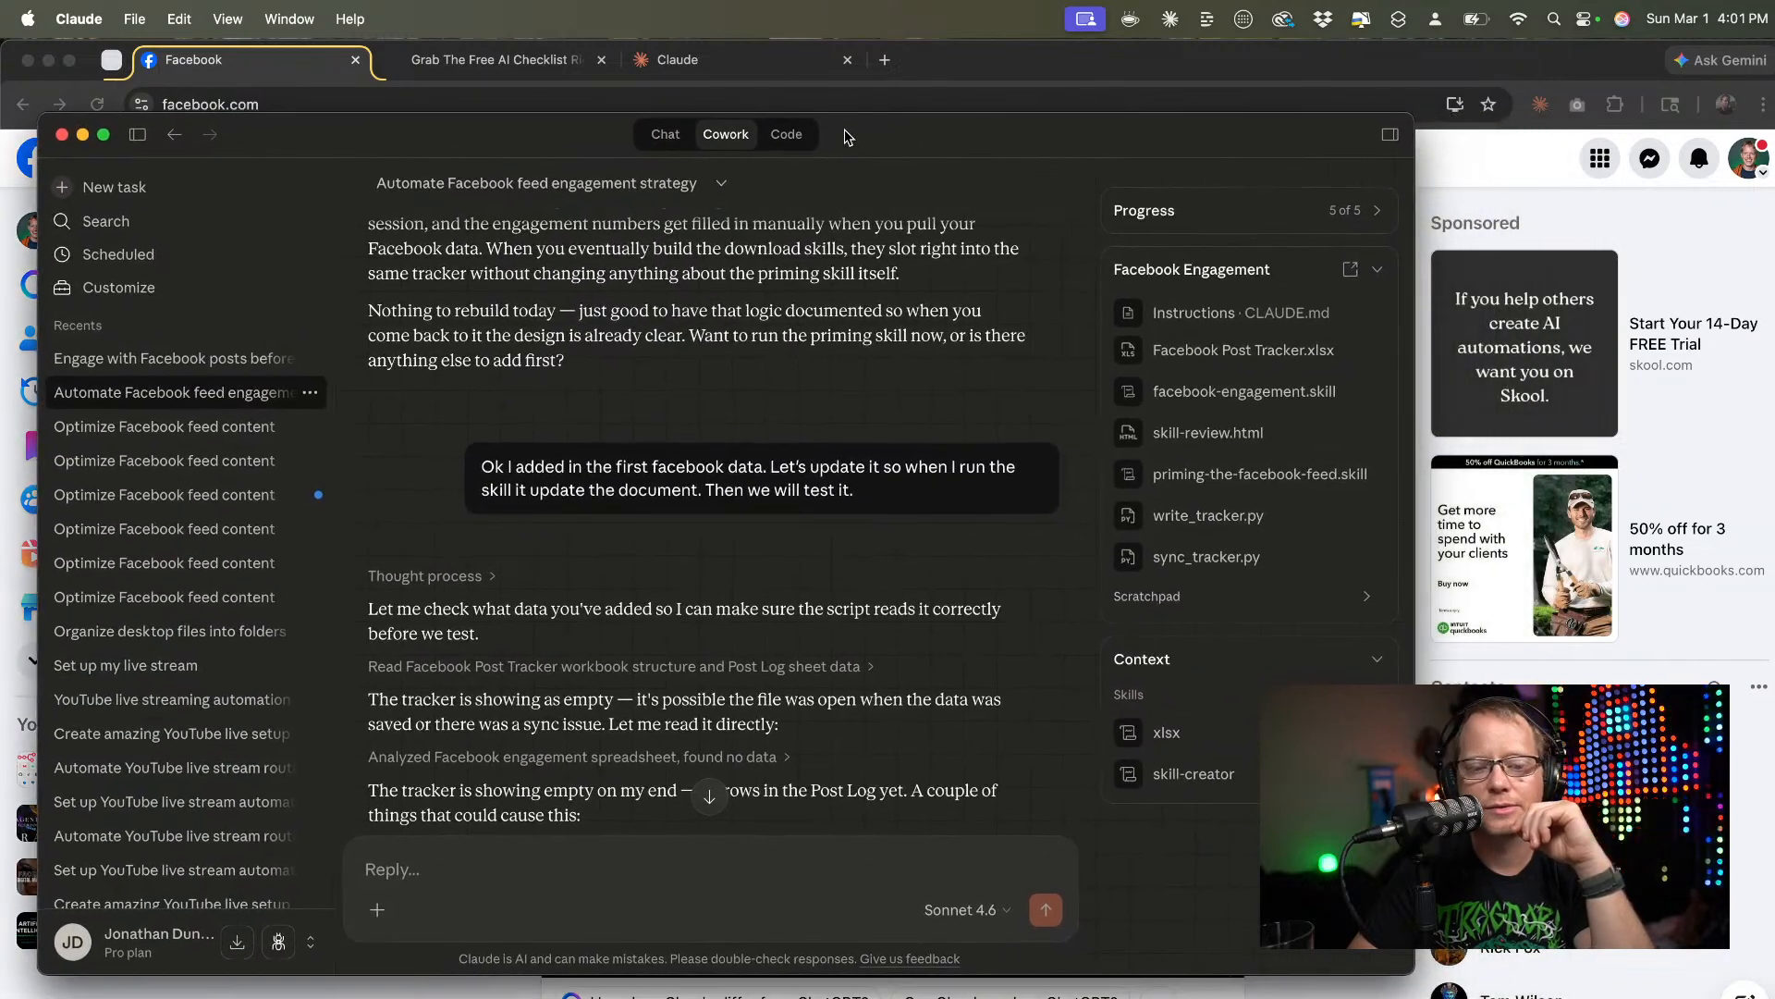
left_click(139, 135)
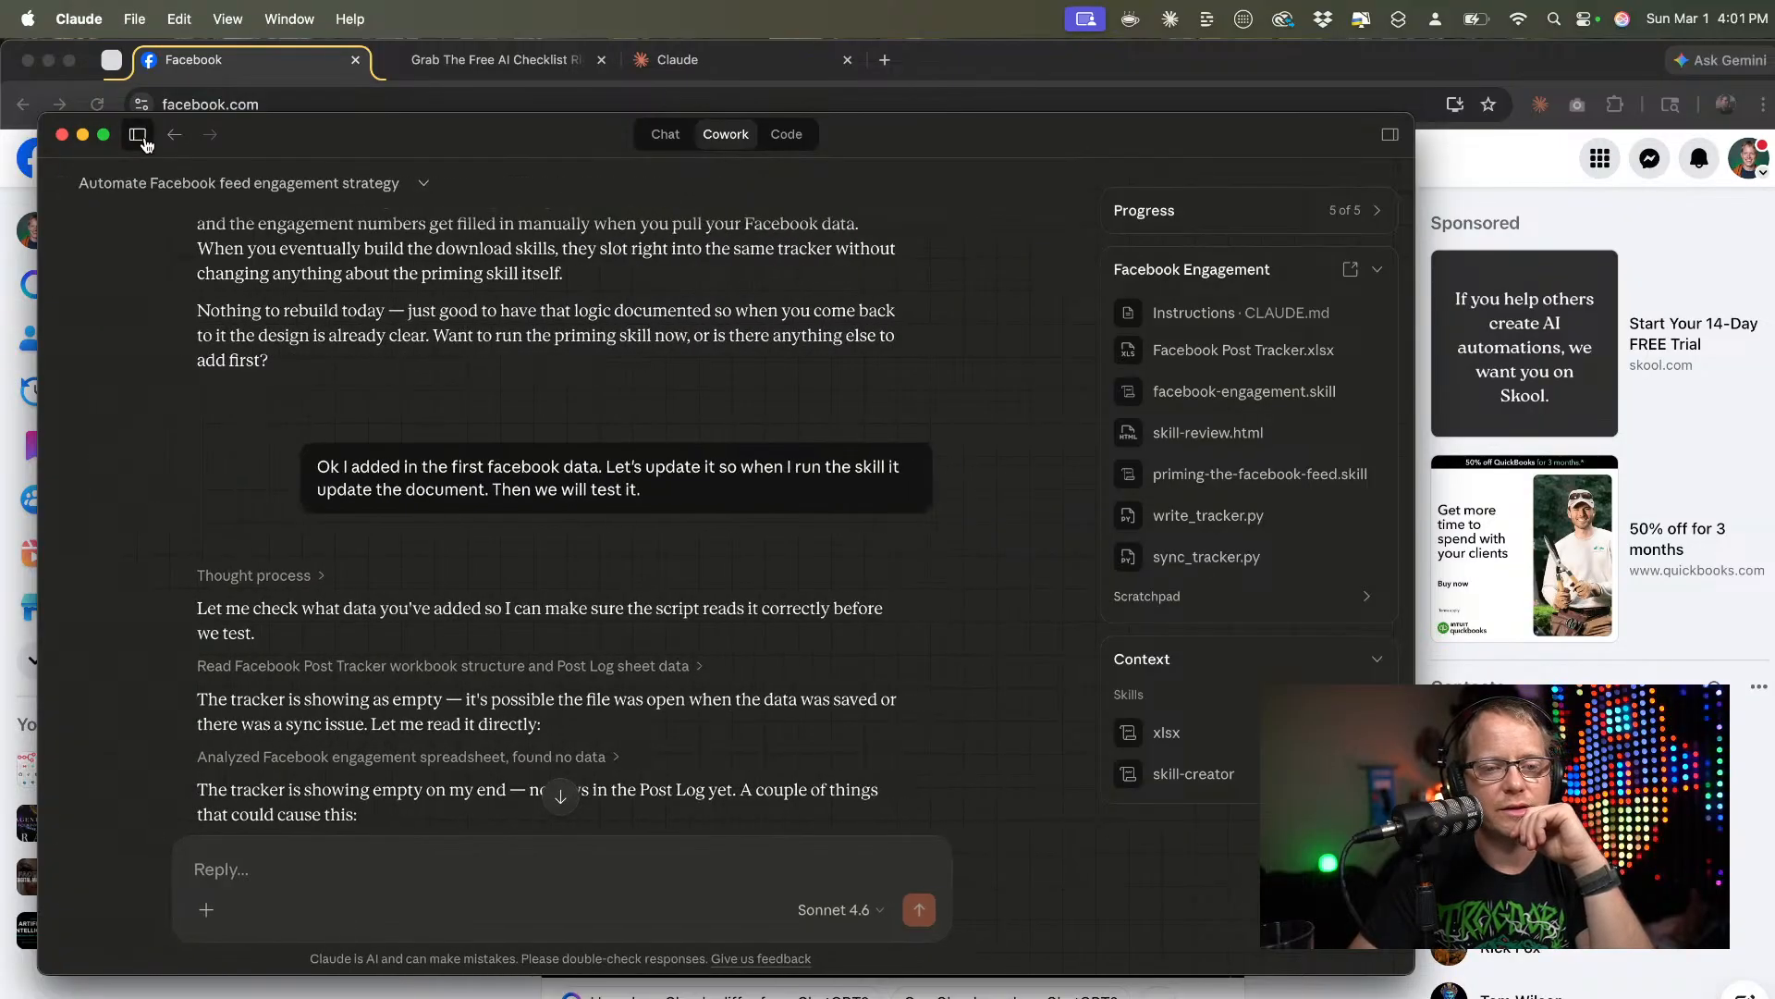
left_click_drag(590, 161, 755, 129)
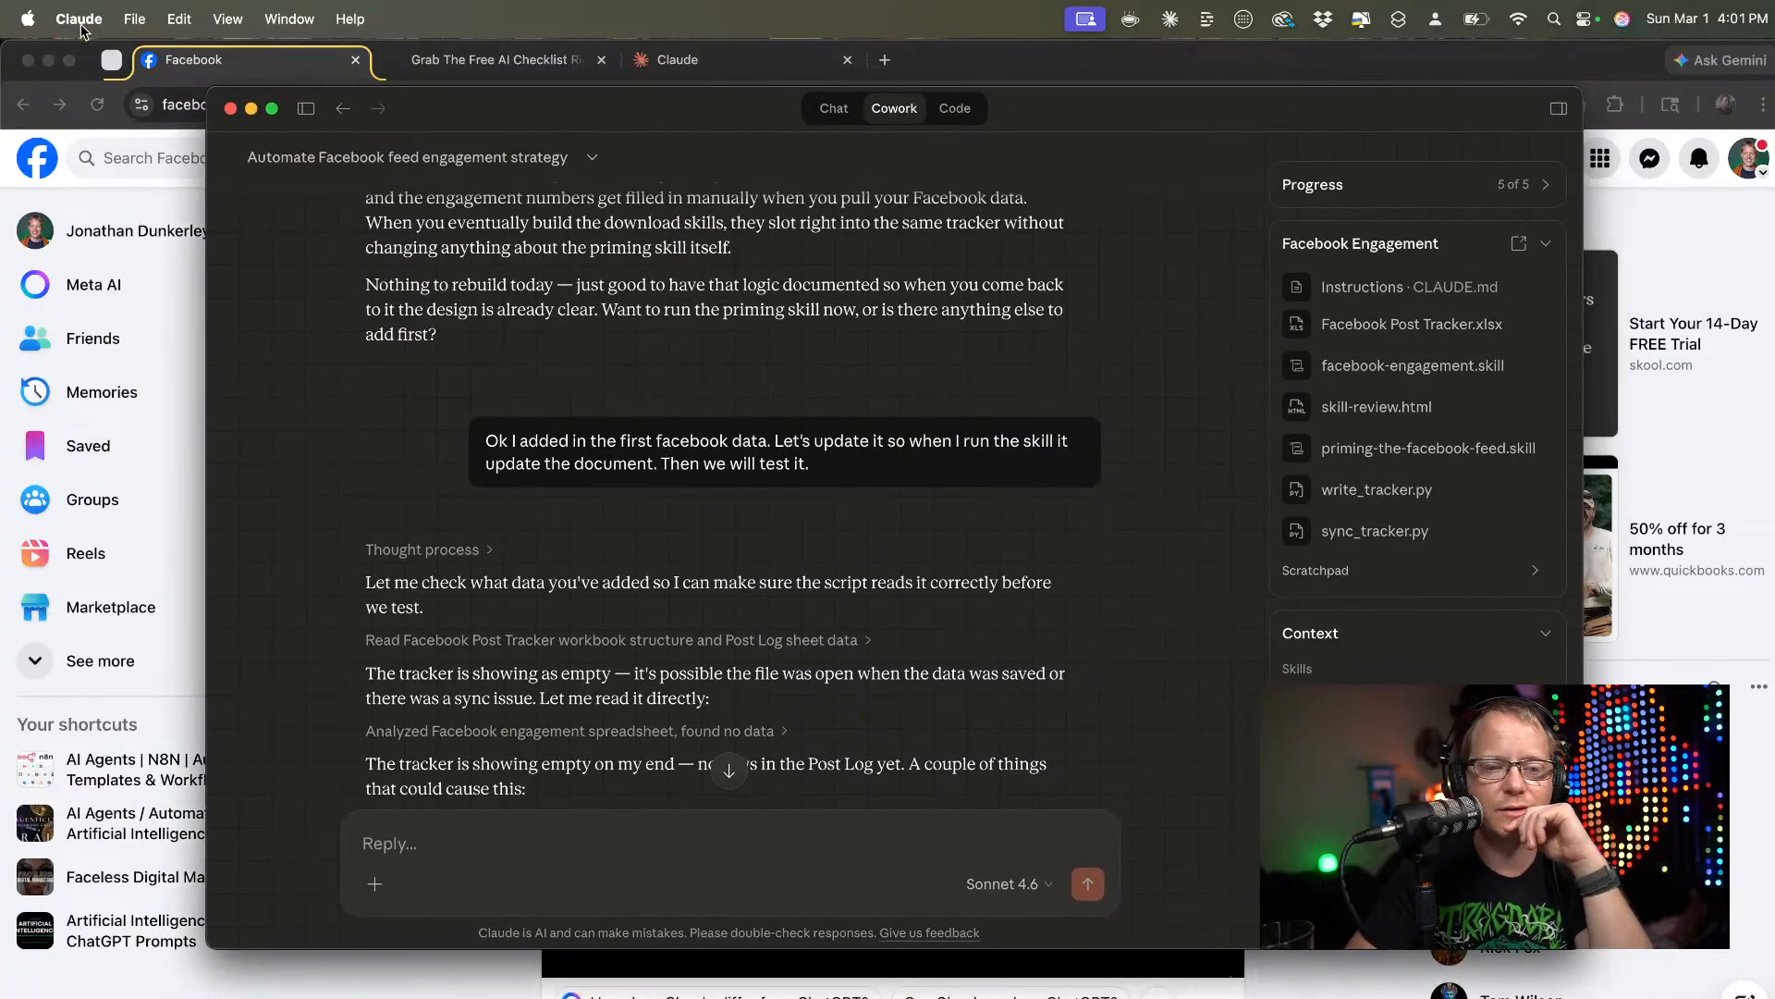
left_click_drag(208, 153, 337, 157)
left_click_drag(675, 100, 616, 103)
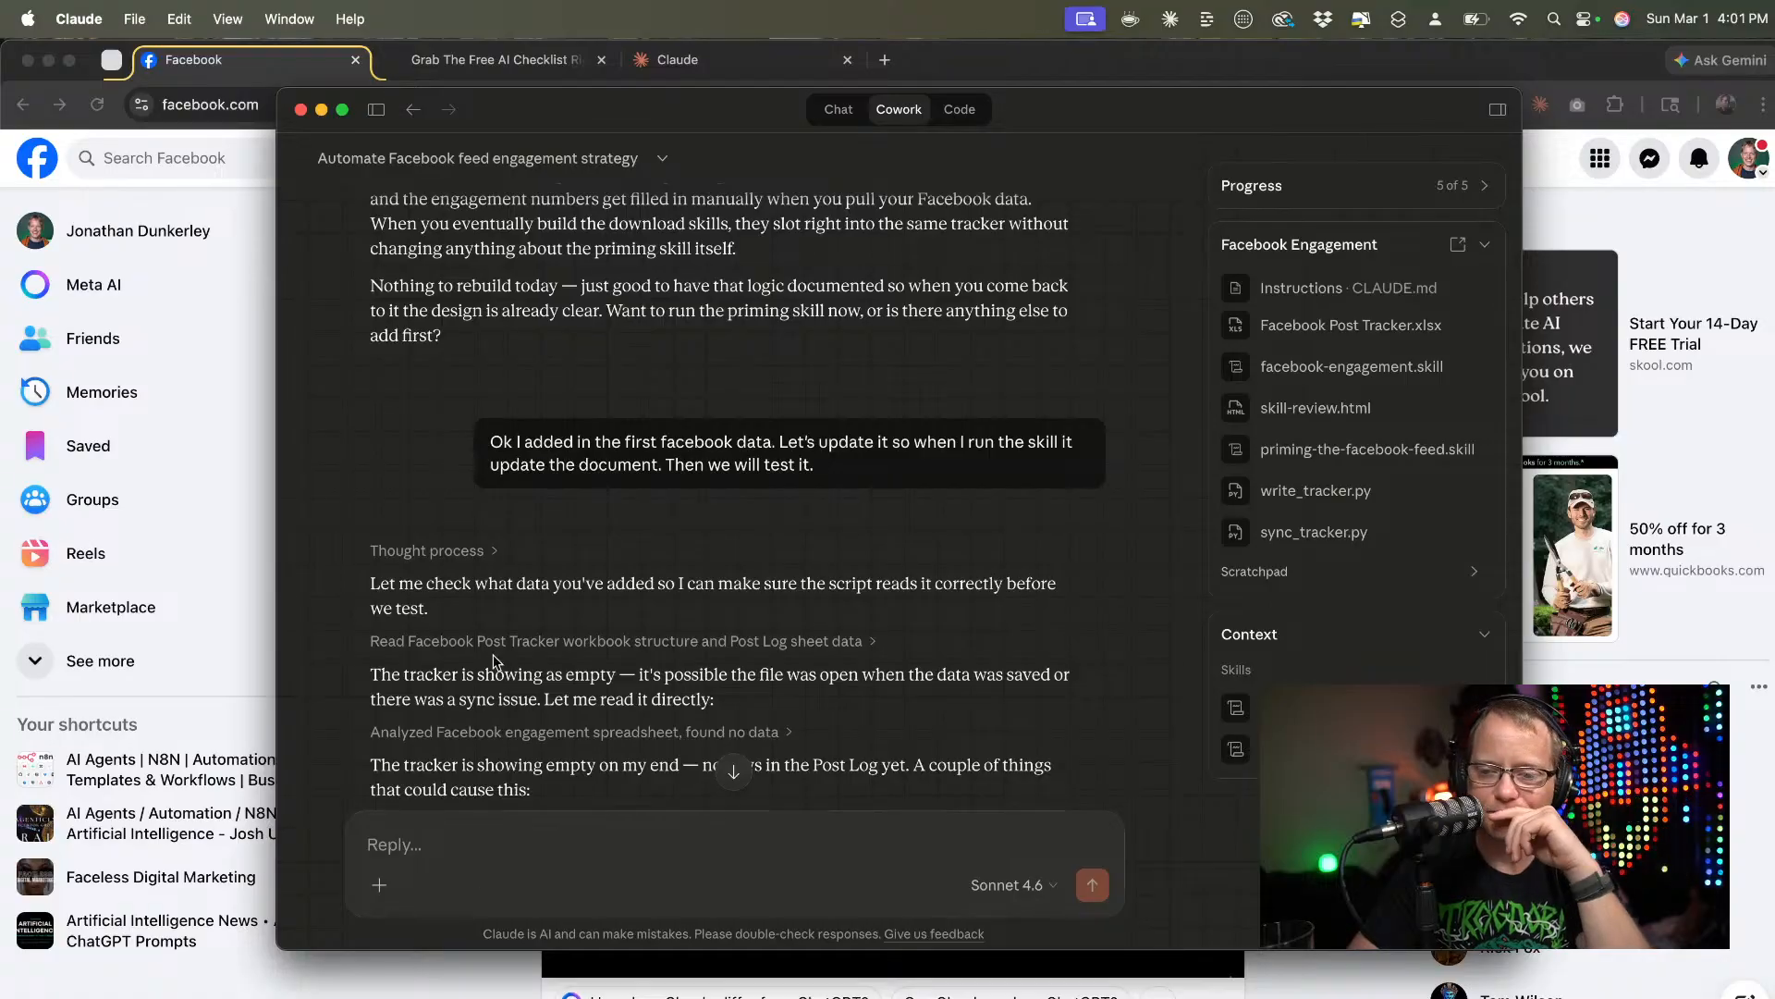
Review the task's latest reply about the tracker scripts, the priming-the-facebook-feed skill and the post tracker spreadsheet.
scroll(673, 358, "down", 5)
scroll(673, 358, "down", 10)
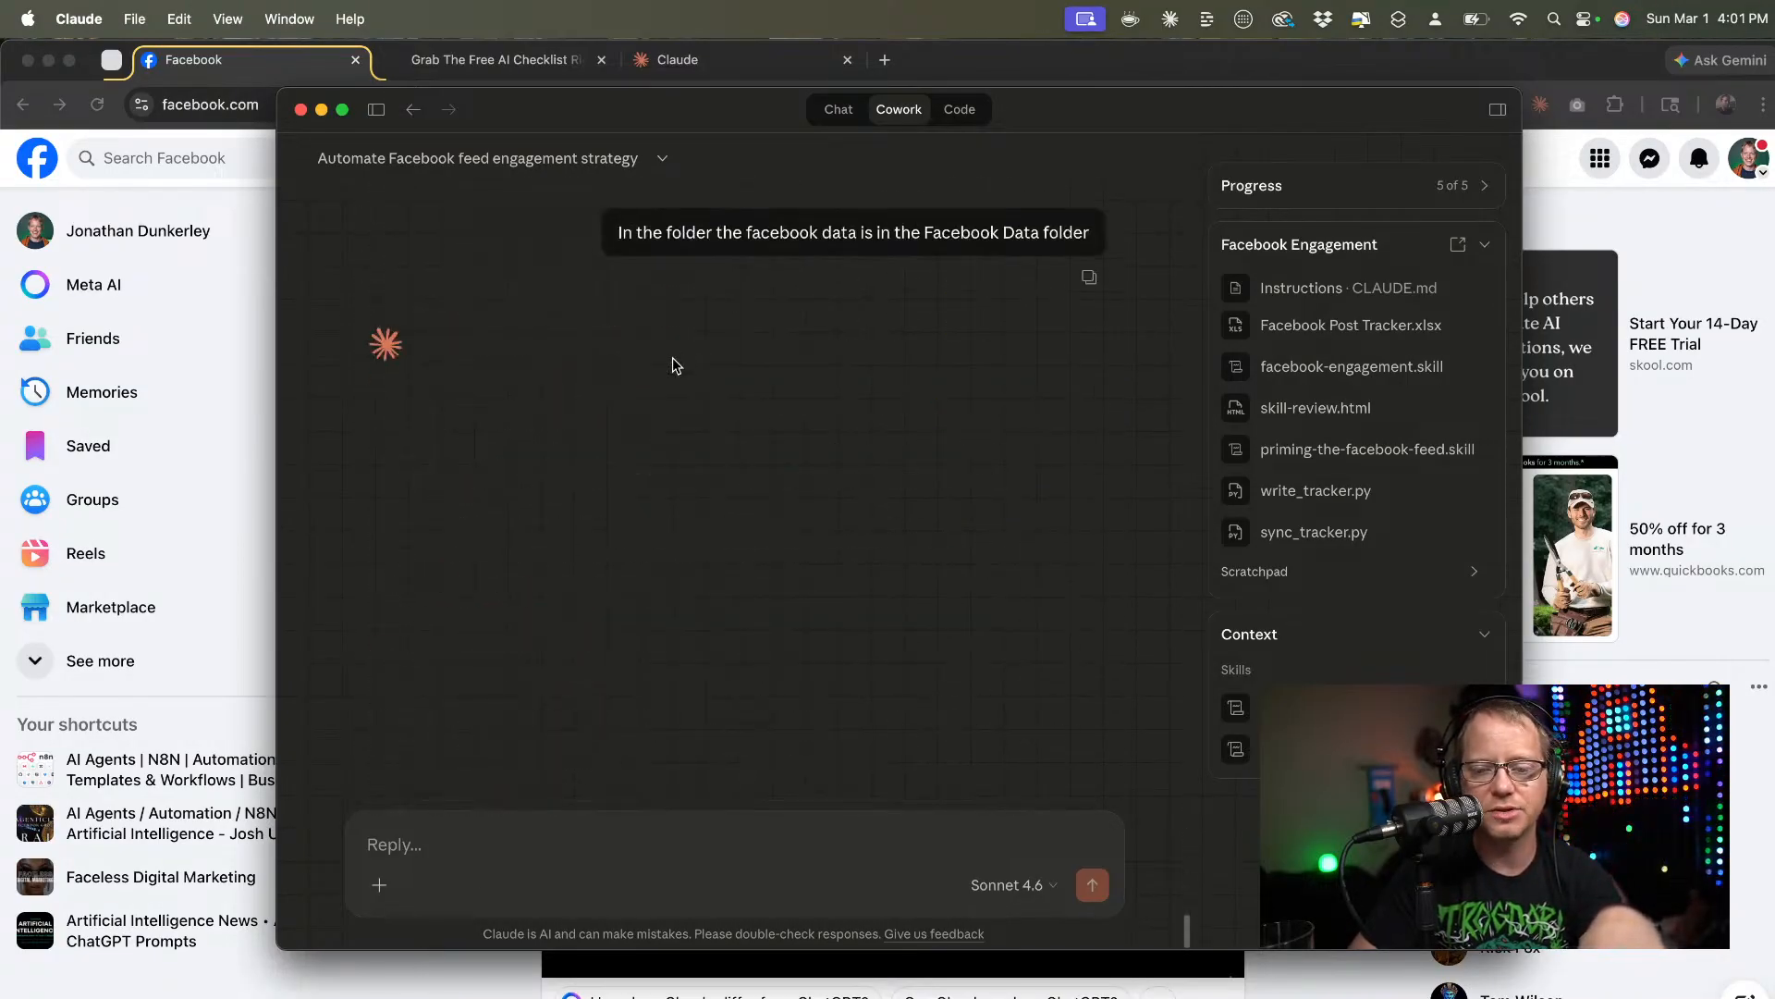
scroll(674, 366, "up", 5)
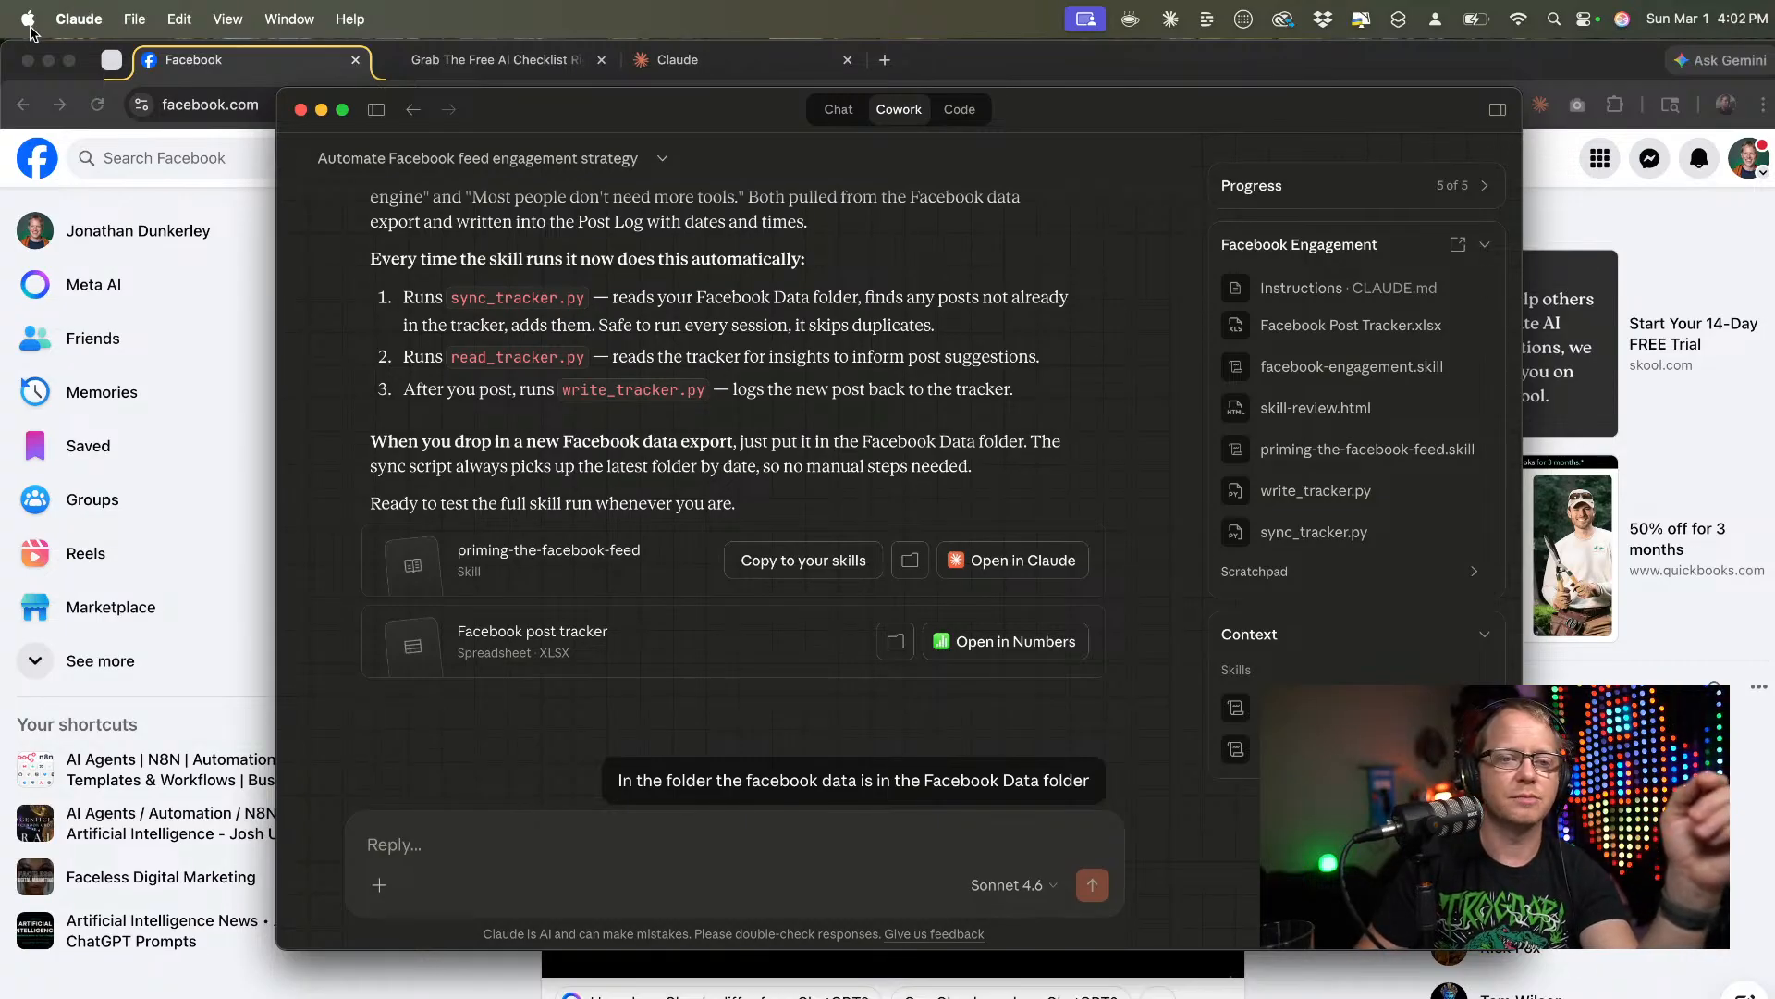
Check the plan usage limits in Claude's settings and return to the Facebook engagement task.
left_click(79, 19)
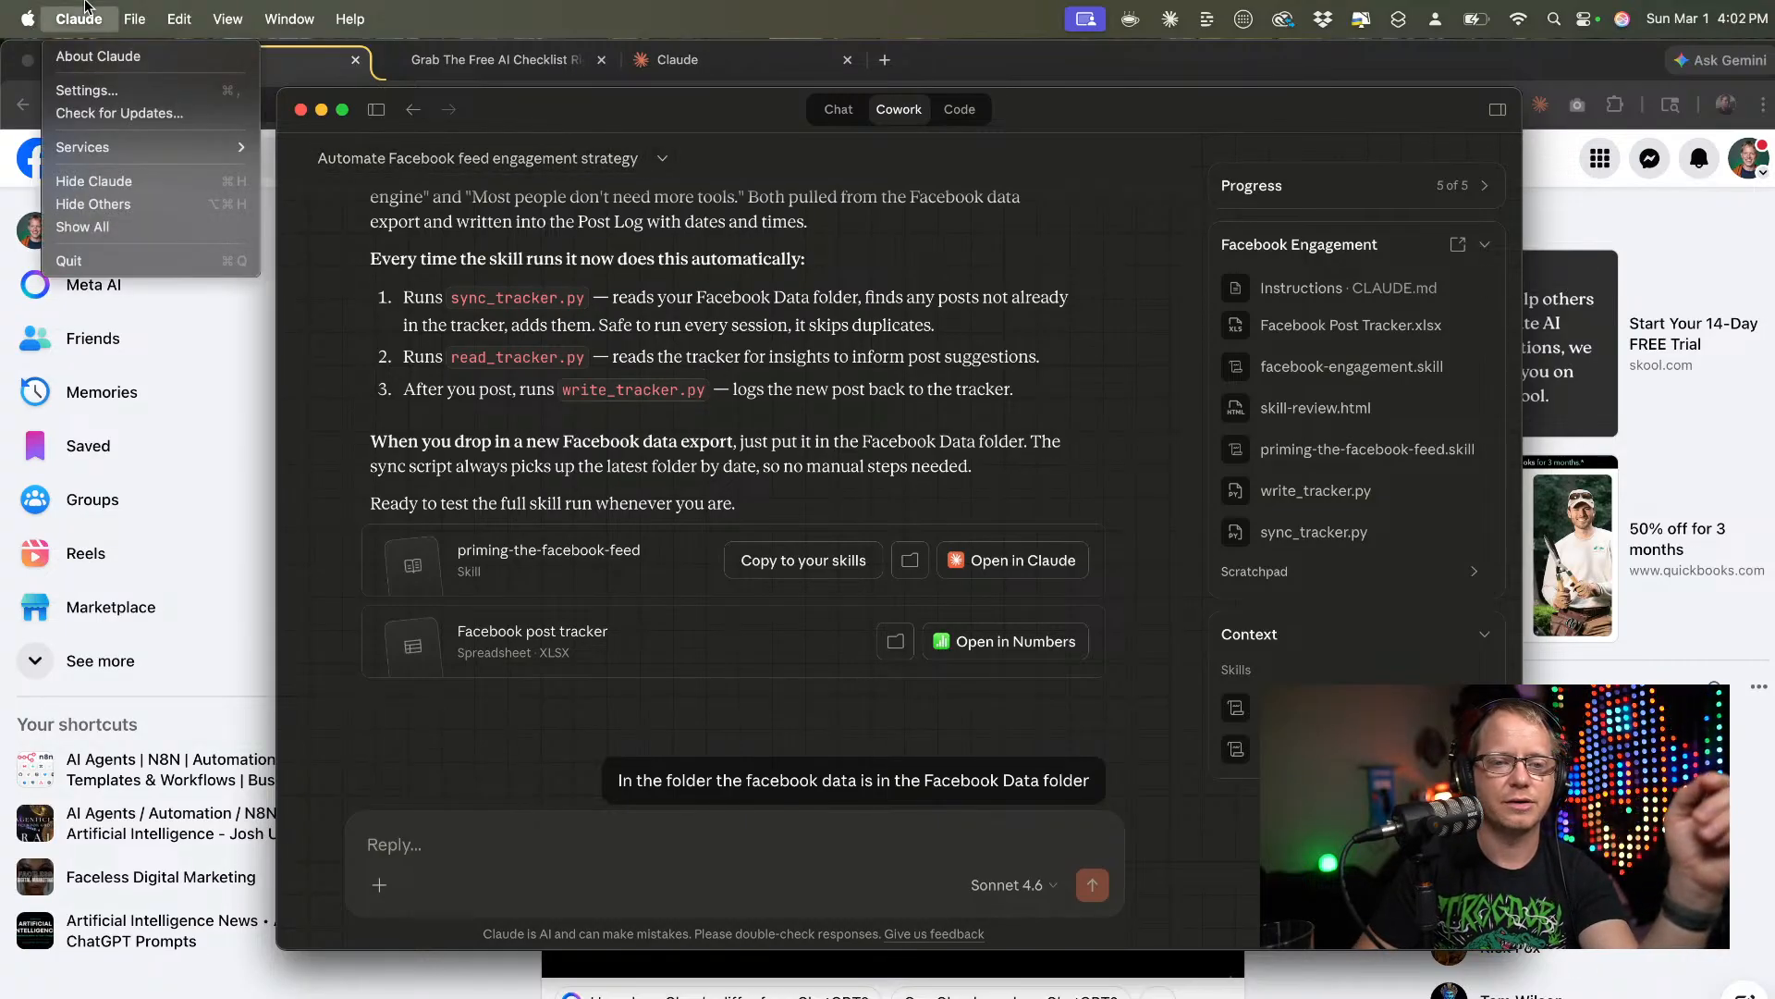
left_click(108, 92)
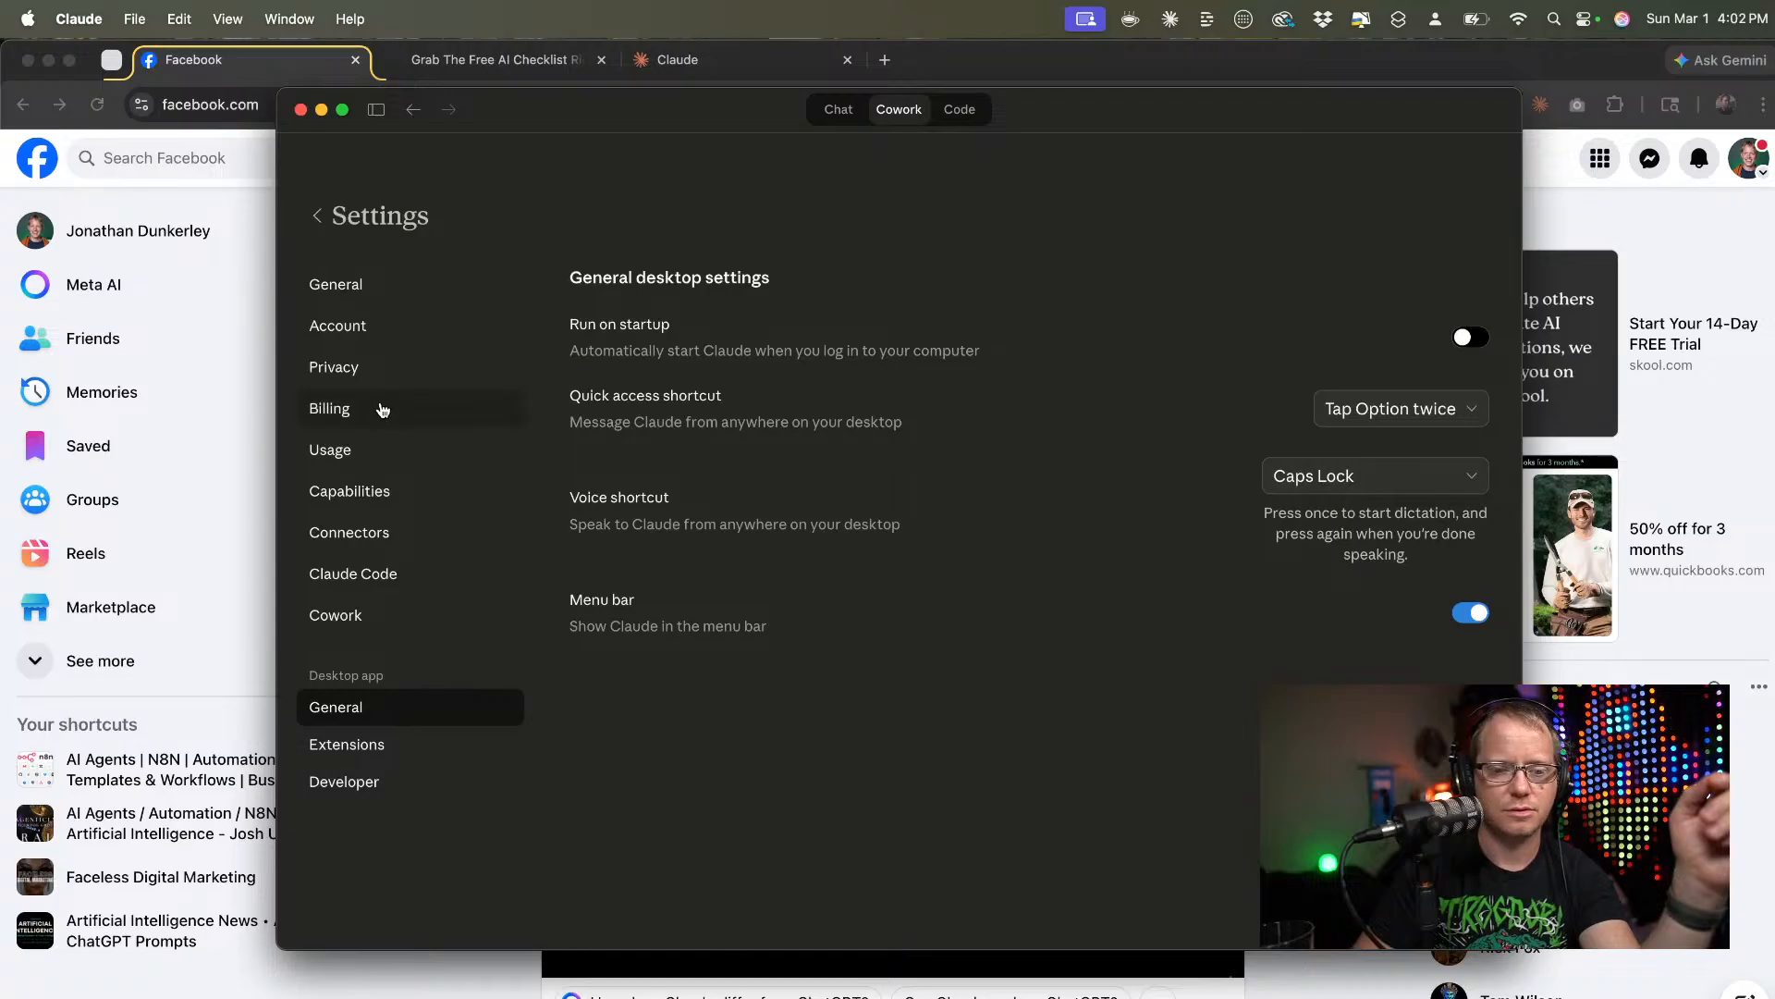
left_click(362, 460)
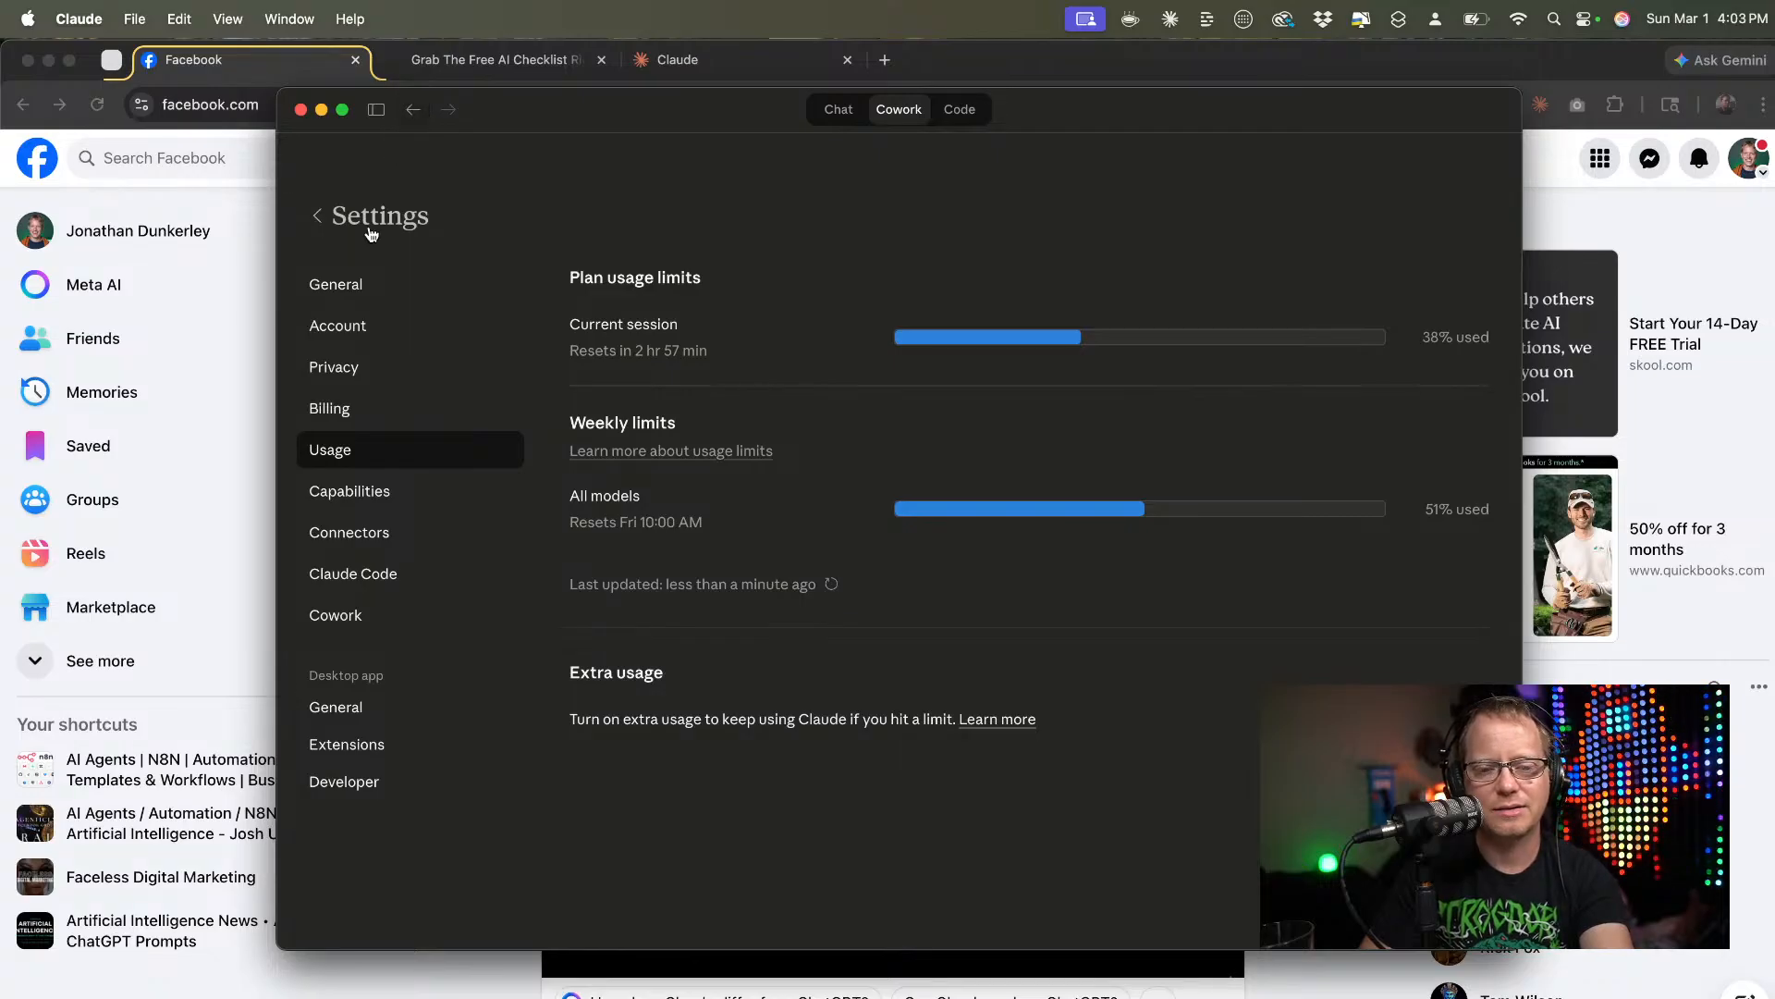
left_click(319, 216)
Review the task's last message about the data folder, switch to Finder and select Facebook Data inside Facebook Engagement.
scroll(477, 529, "down", 15)
scroll(477, 529, "up", 20)
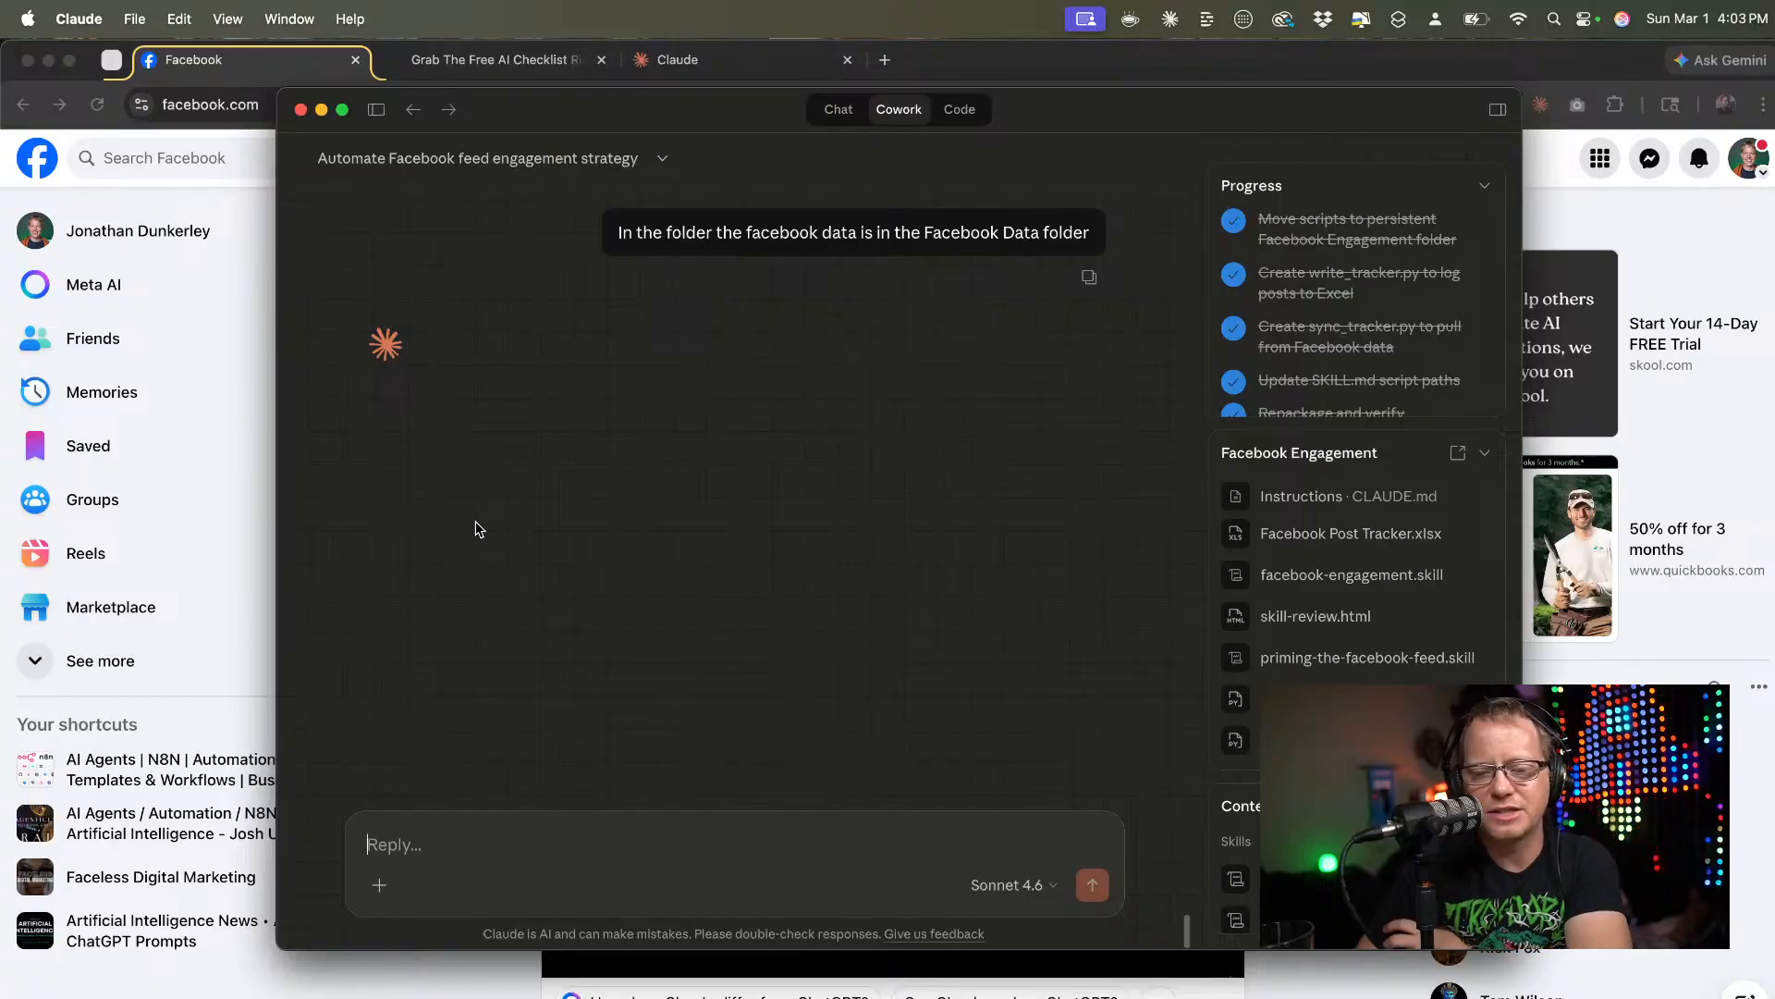
scroll(682, 246, "up", 3)
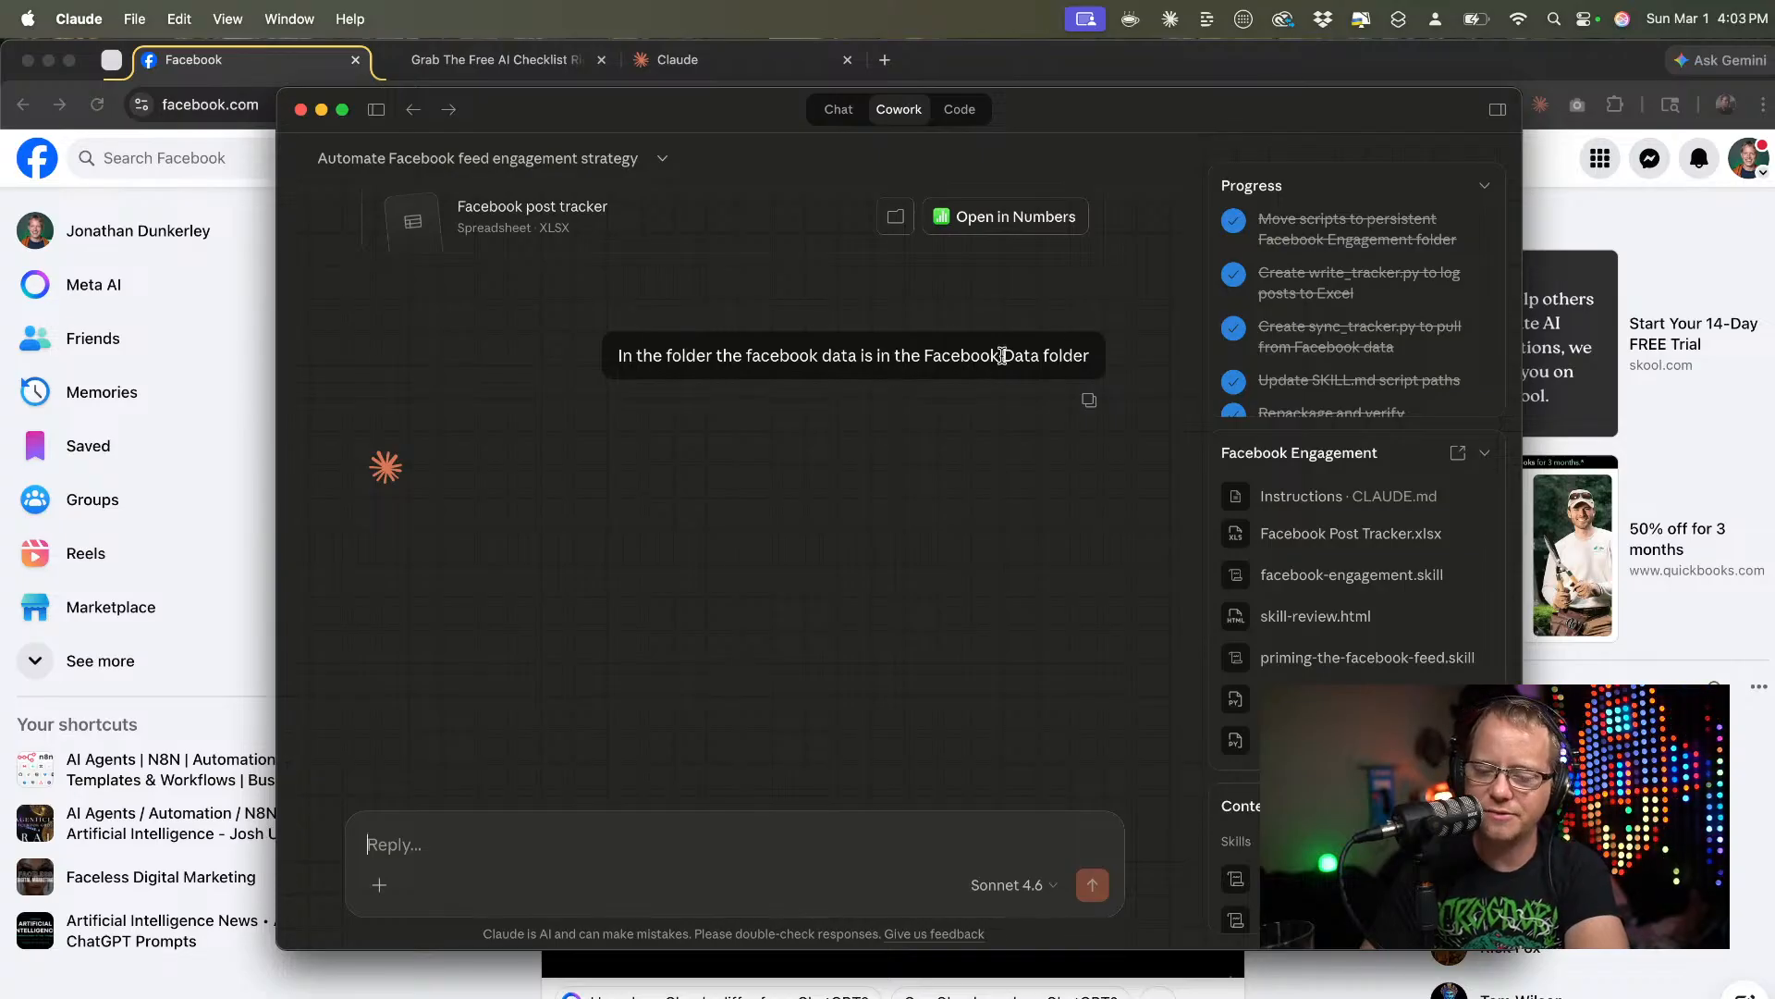
key("super+Tab")
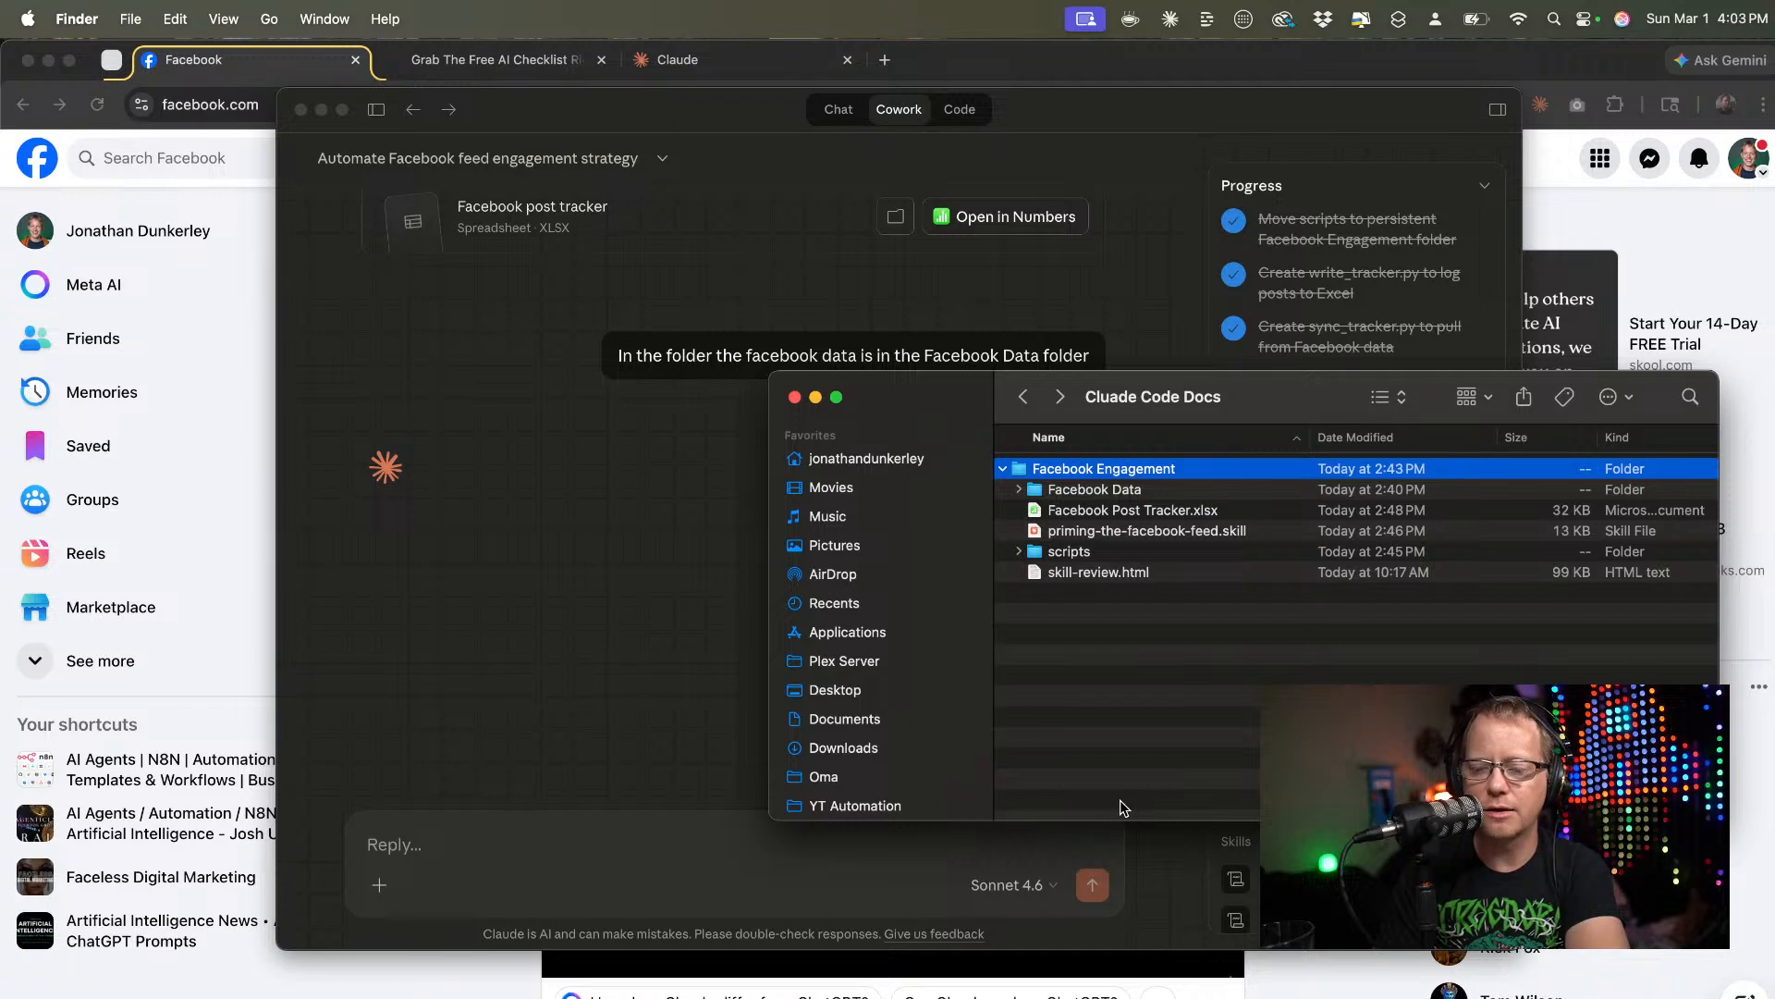
key("Down")
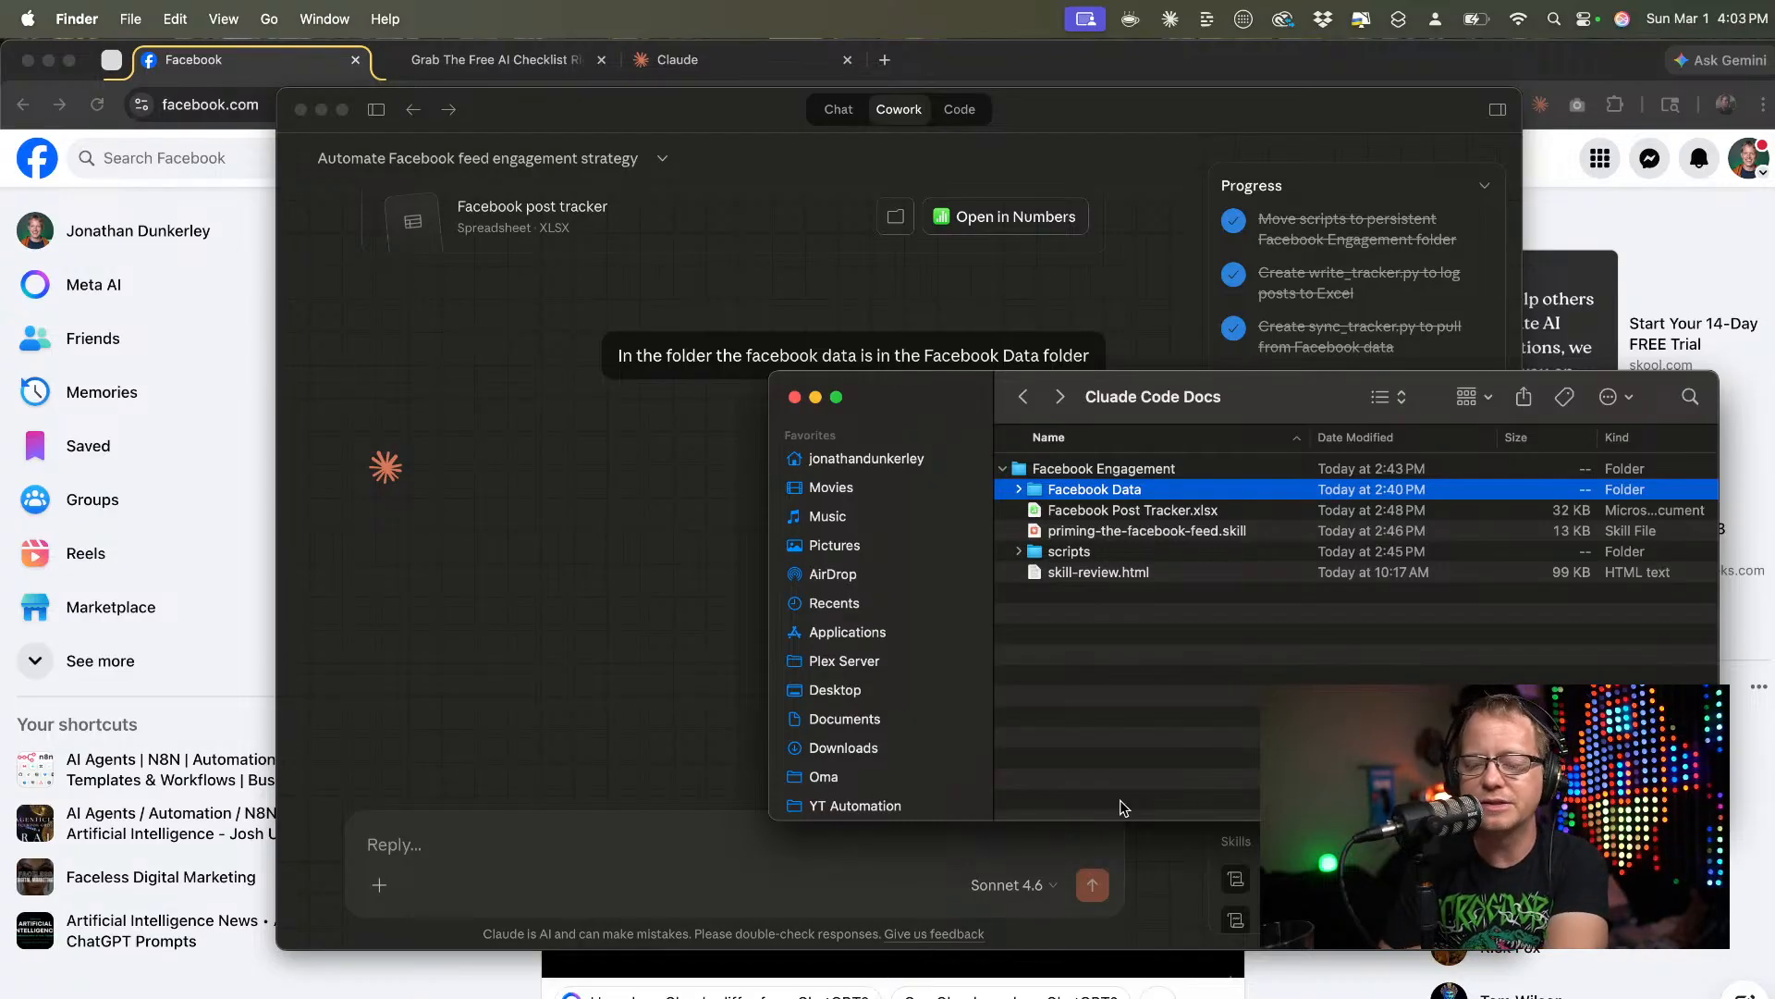
Preview Facebook Post Tracker.xlsx in the Facebook Engagement folder, examine its columns and logged posts, and close the preview.
key("Right")
key("Left")
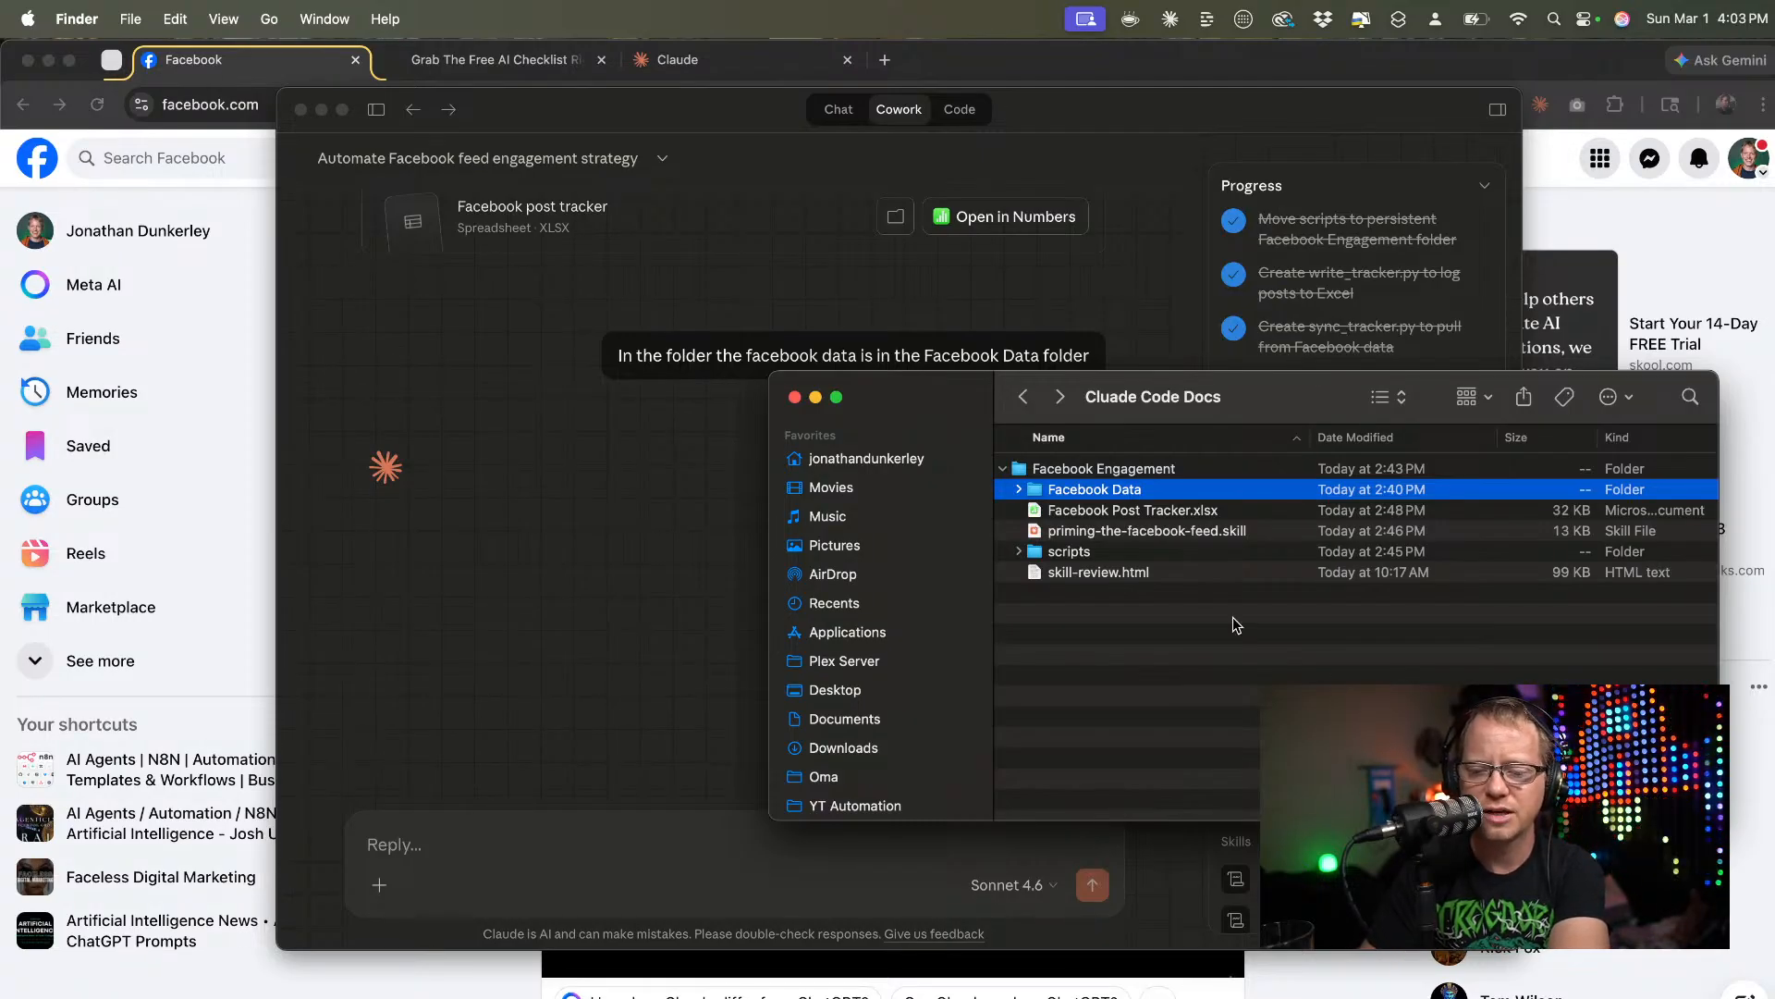
key("Down")
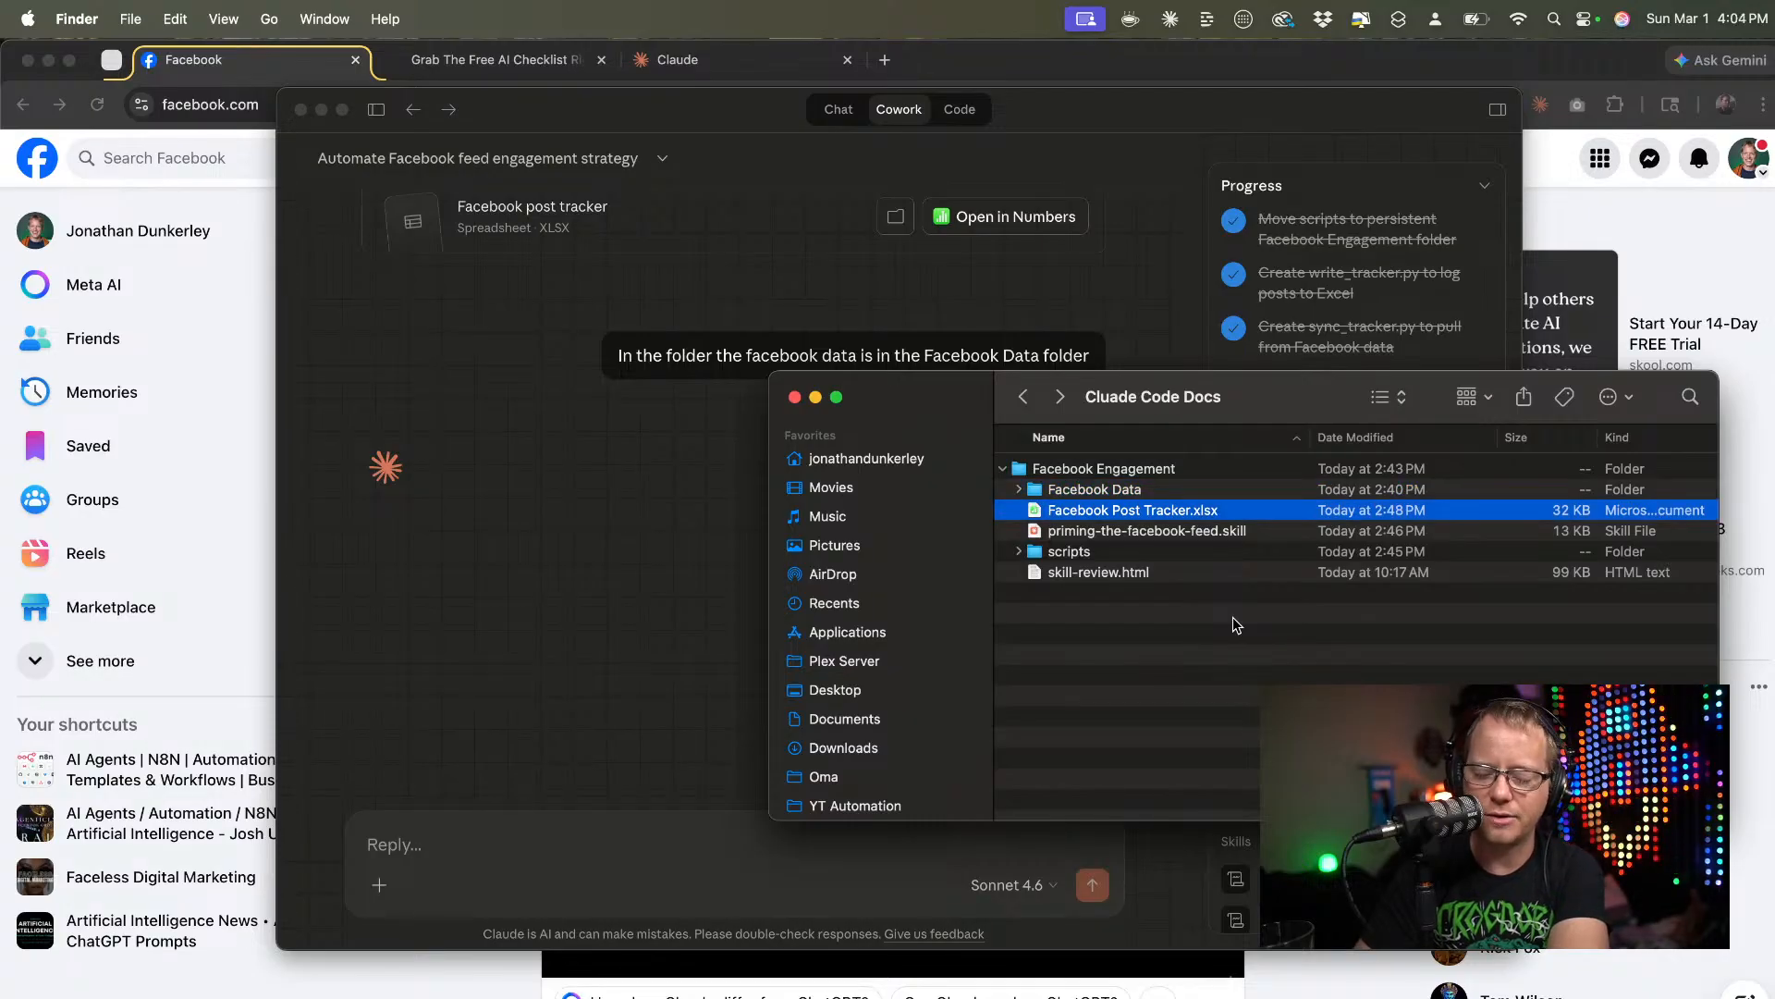
key("space")
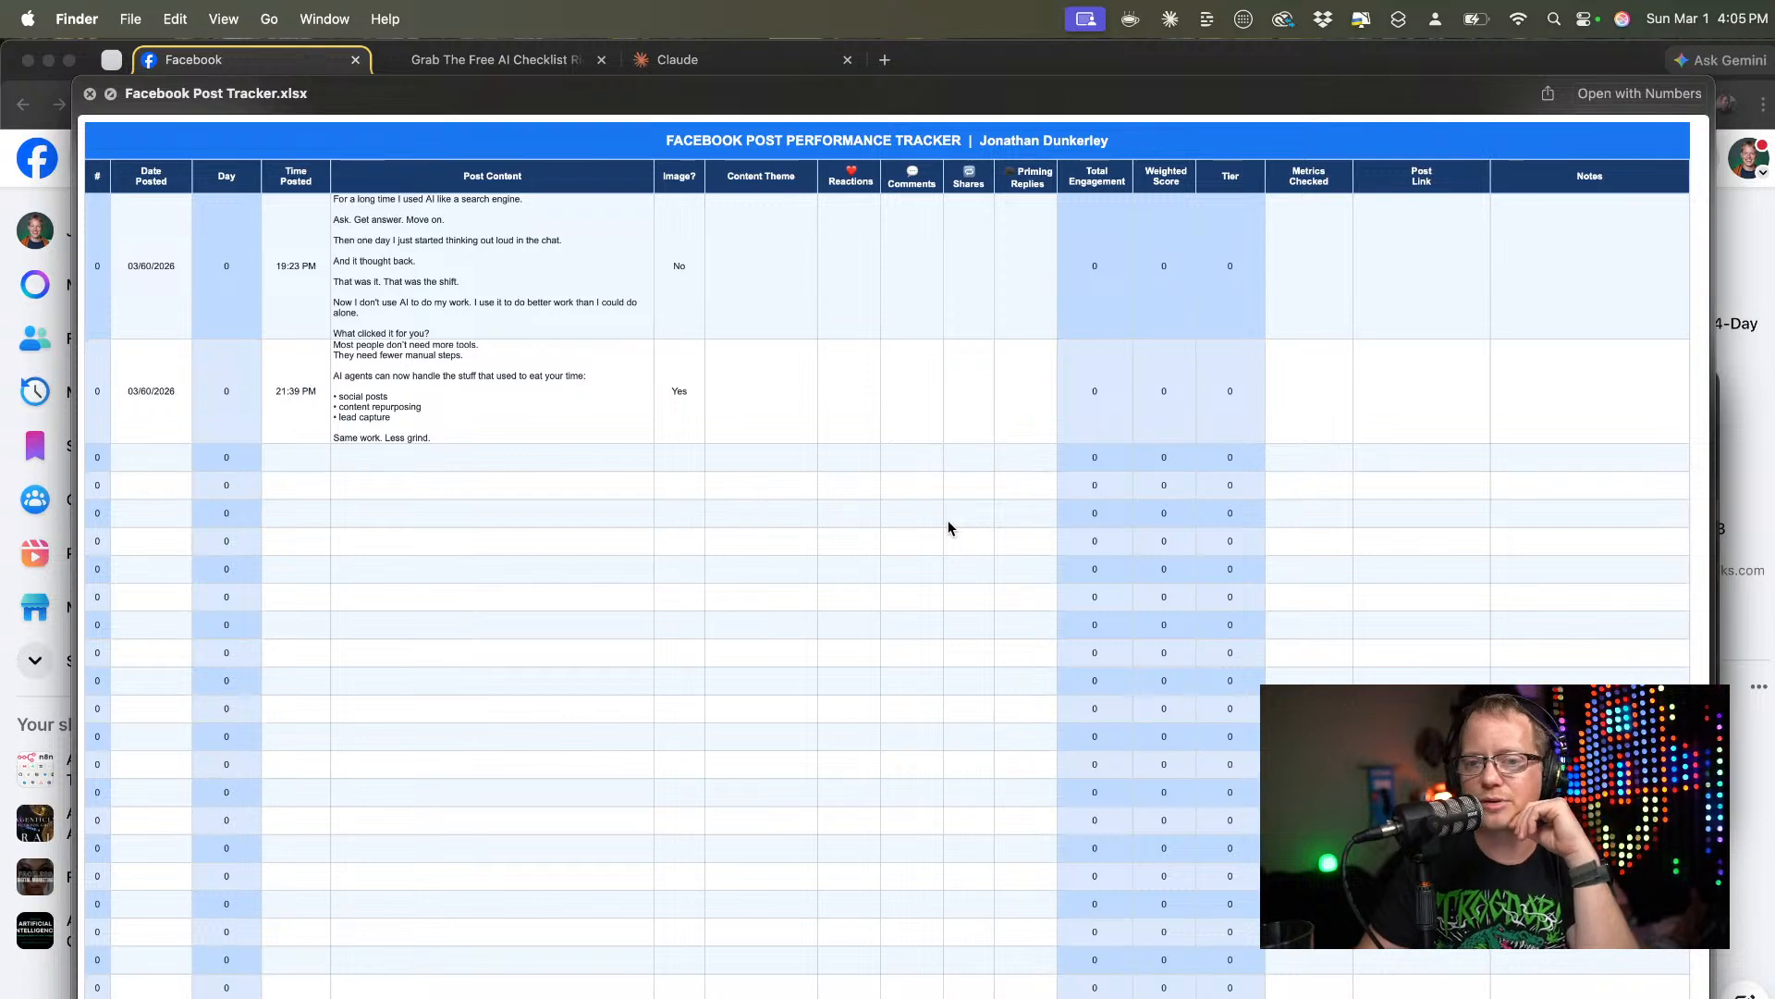
key("space")
Switch back to Claude, start a new Cowork task and hide the sidebar.
left_click(611, 543)
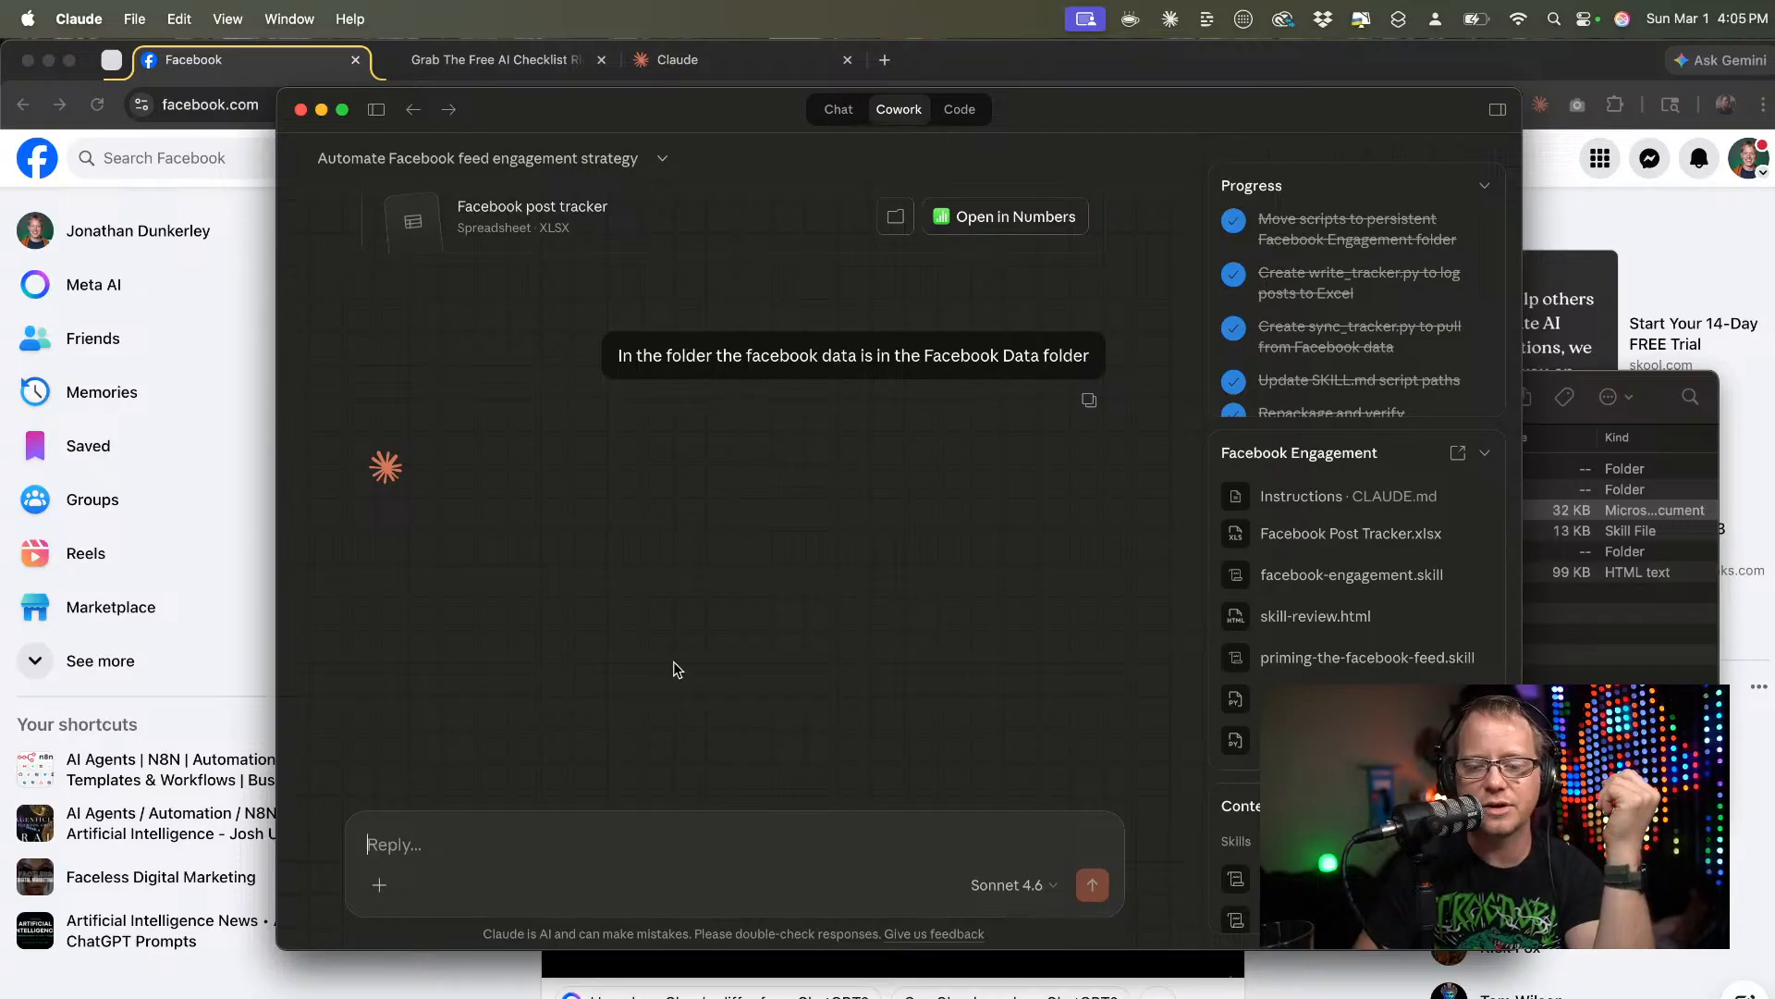
scroll(753, 661, "up", 4)
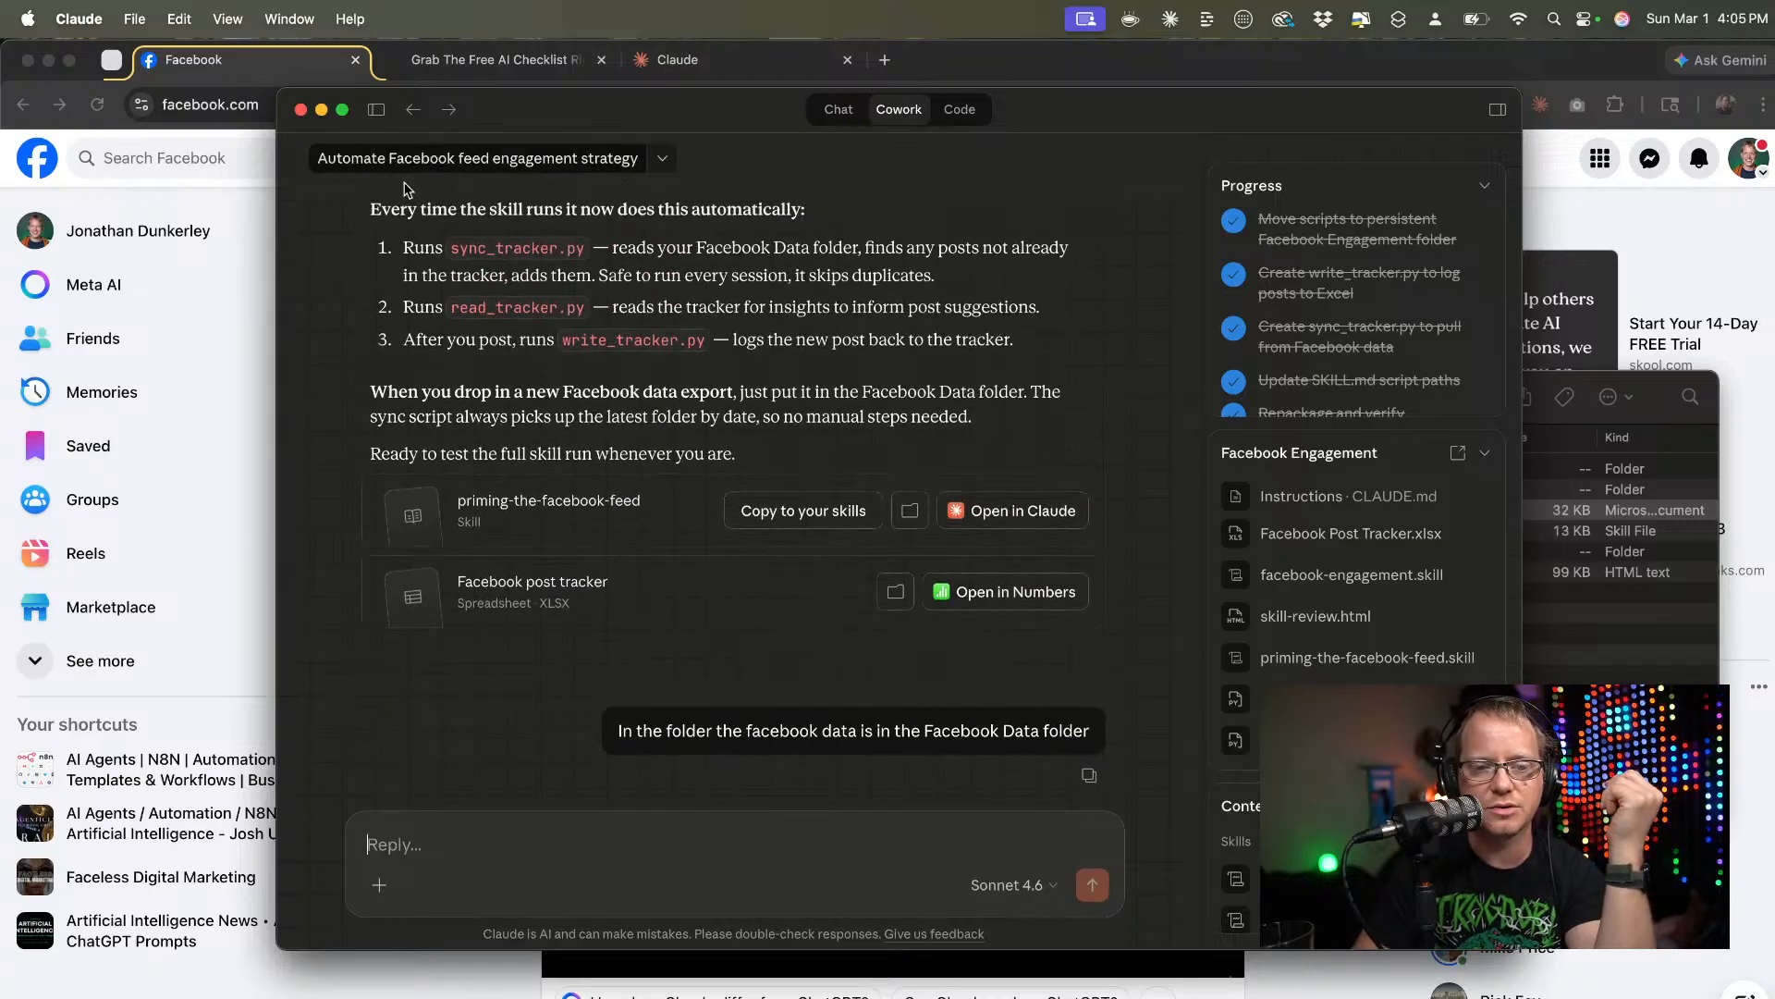
left_click(377, 110)
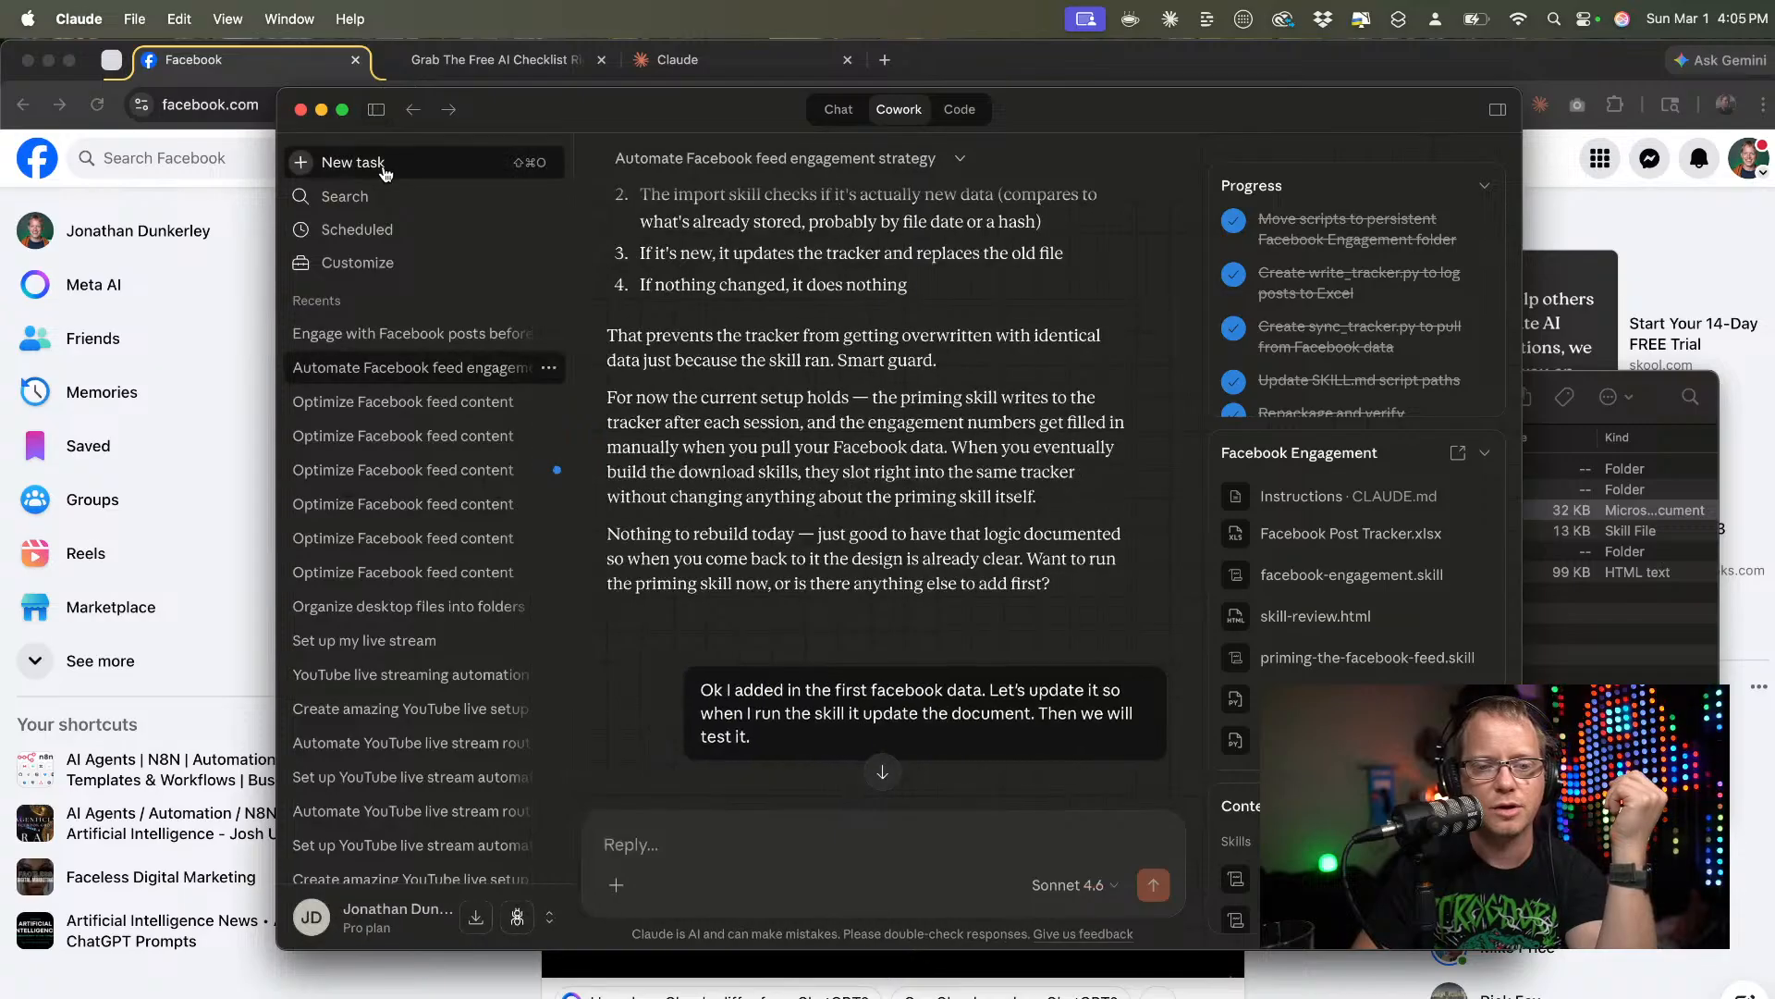
left_click(379, 164)
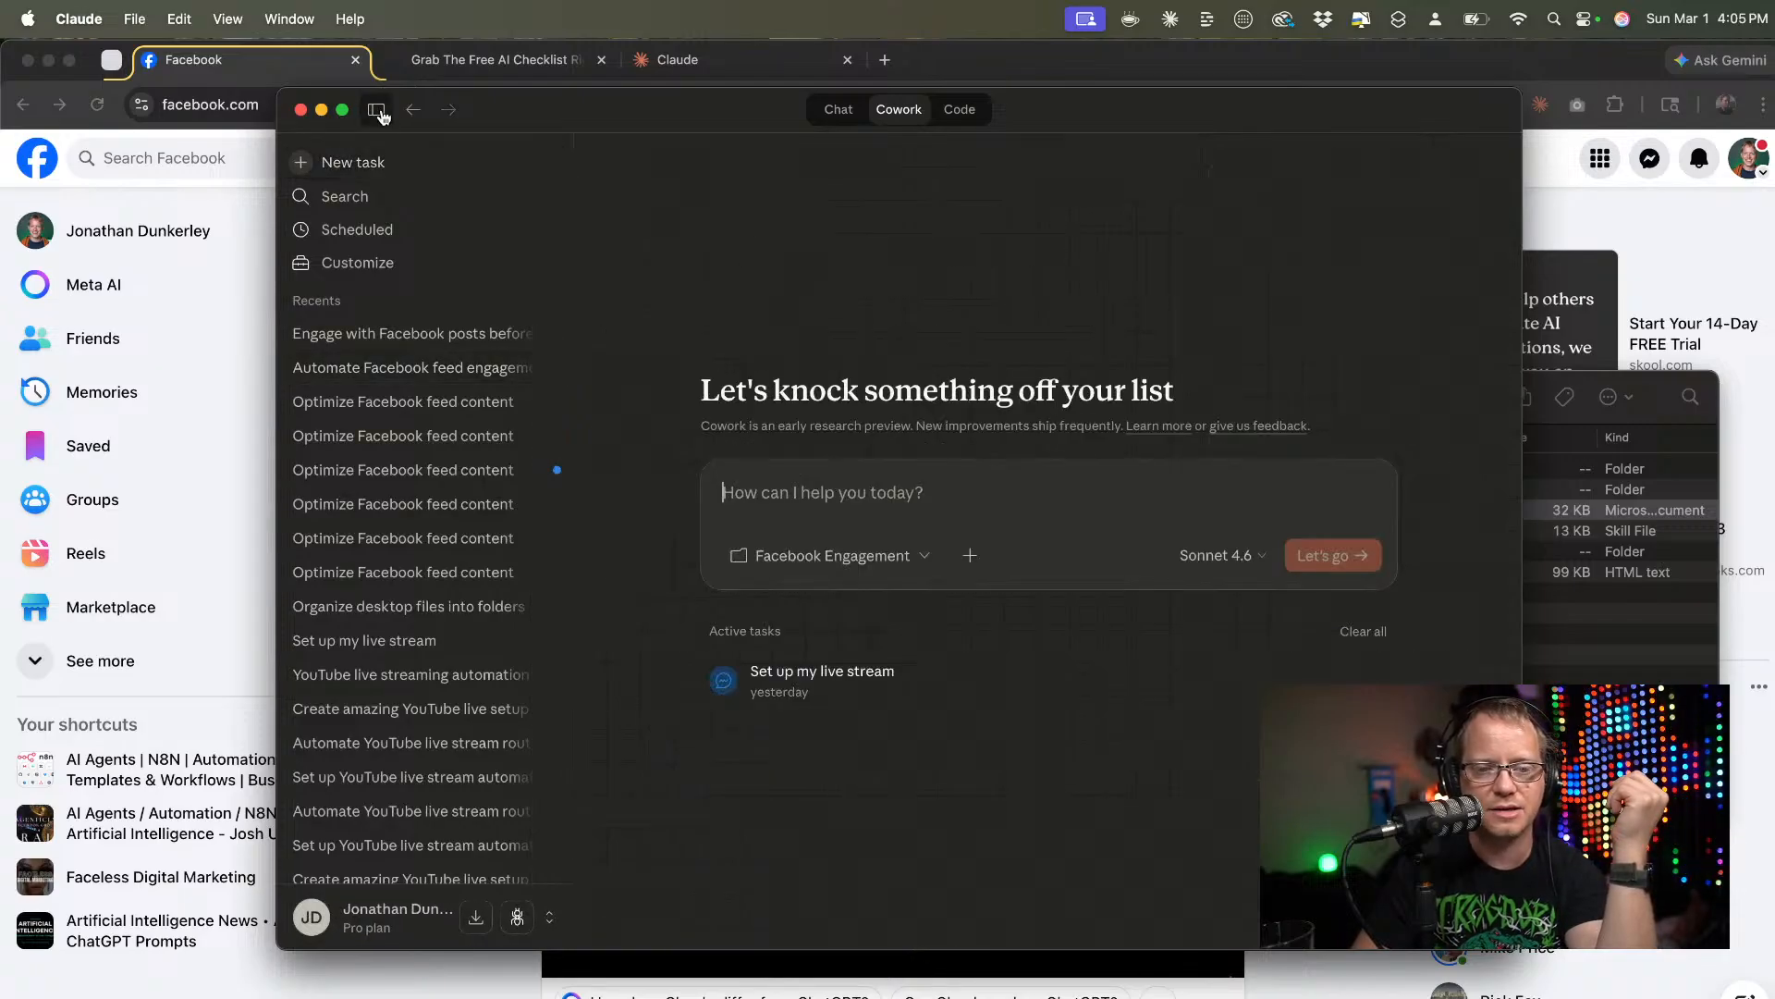
left_click(377, 110)
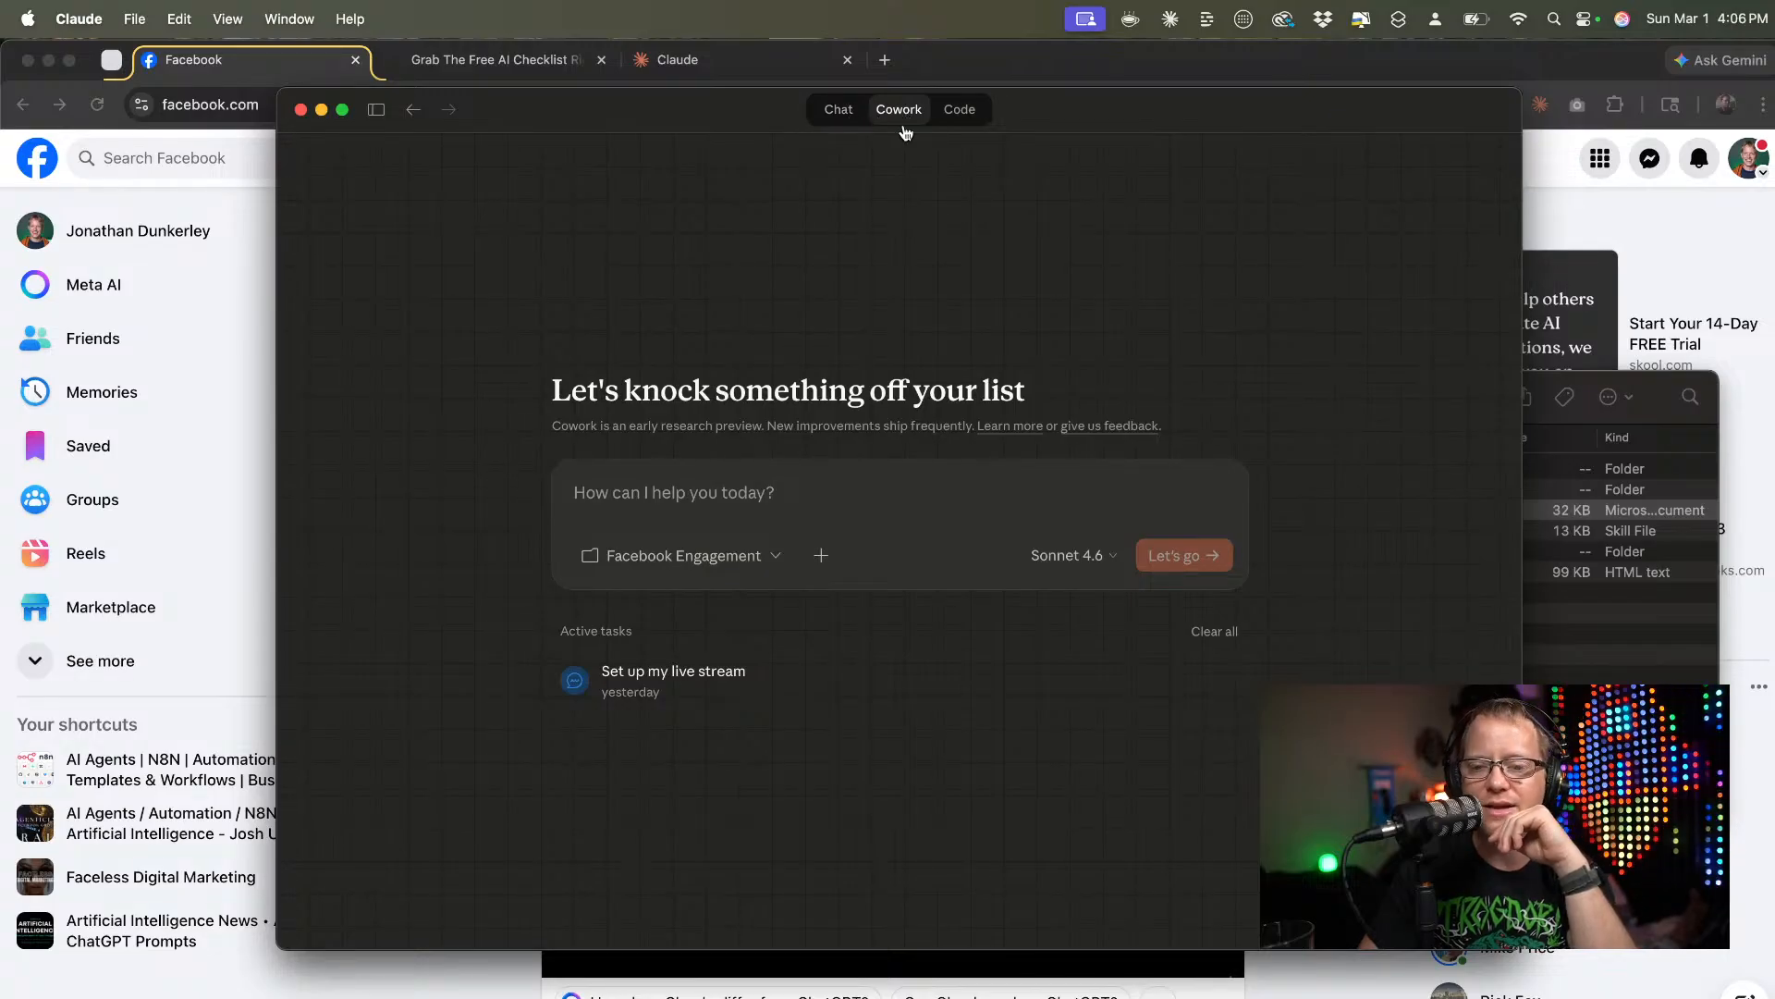
Look at the Code mode, return to Cowork and clear Facebook Engagement as the new task's working folder.
left_click(959, 112)
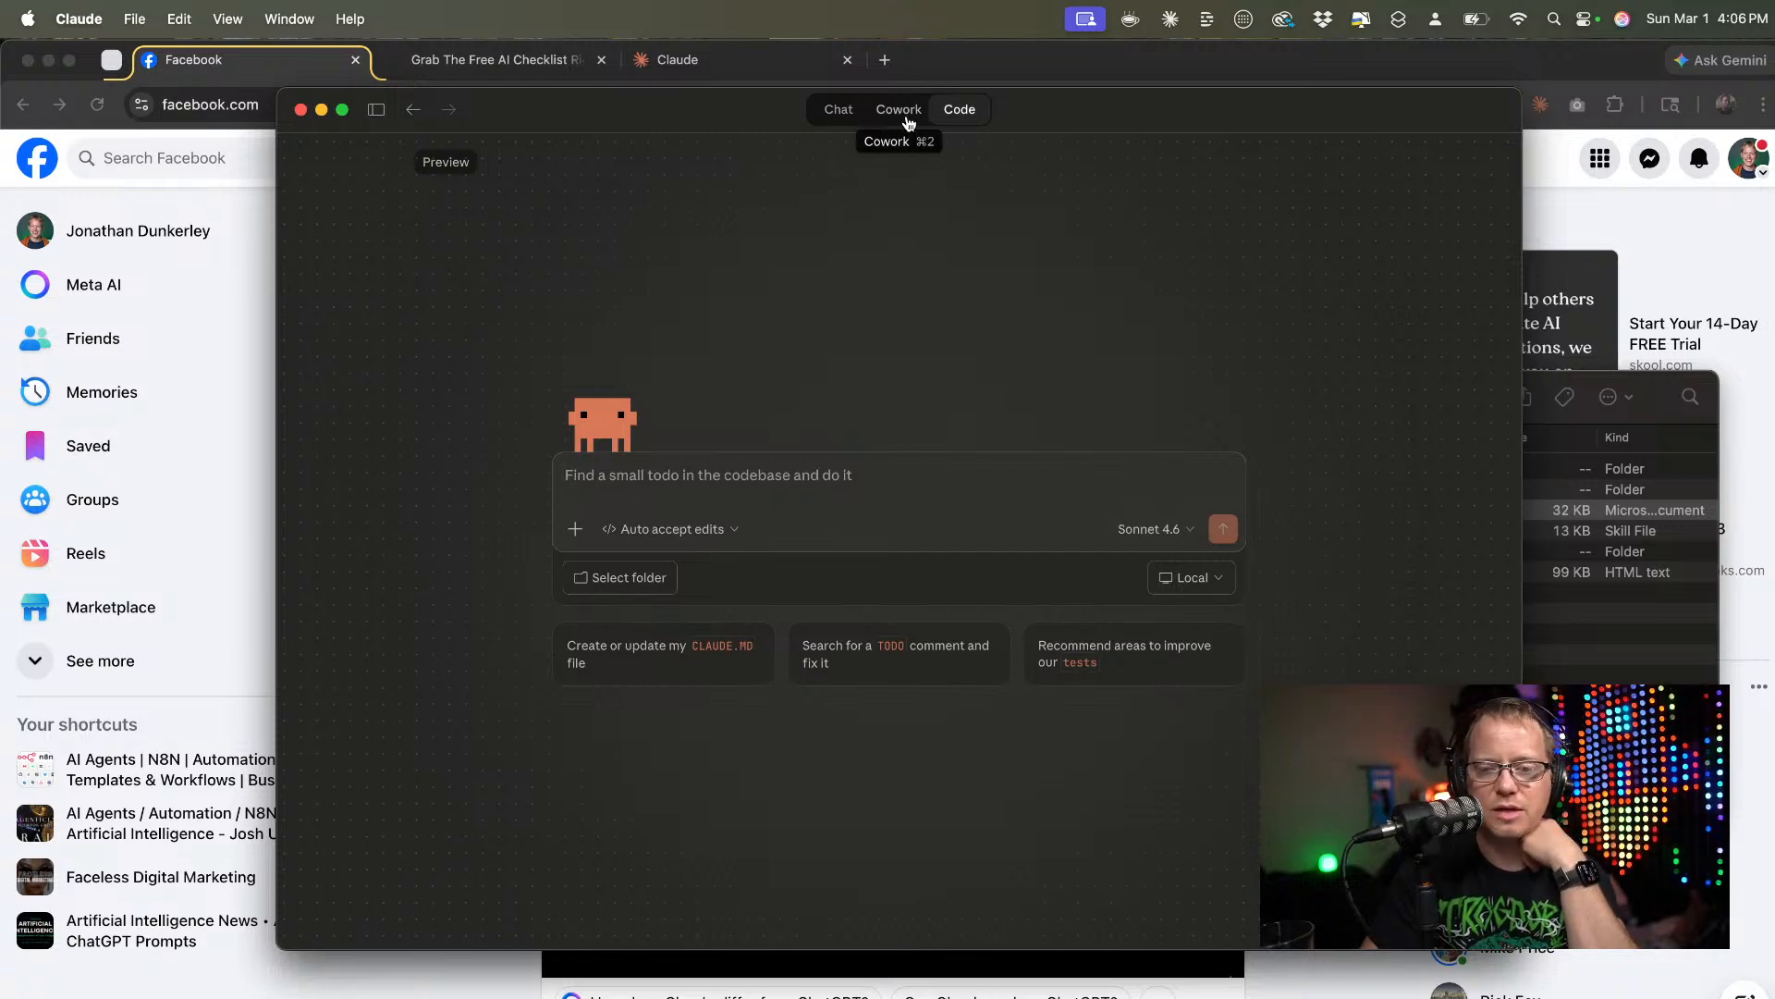
left_click(902, 112)
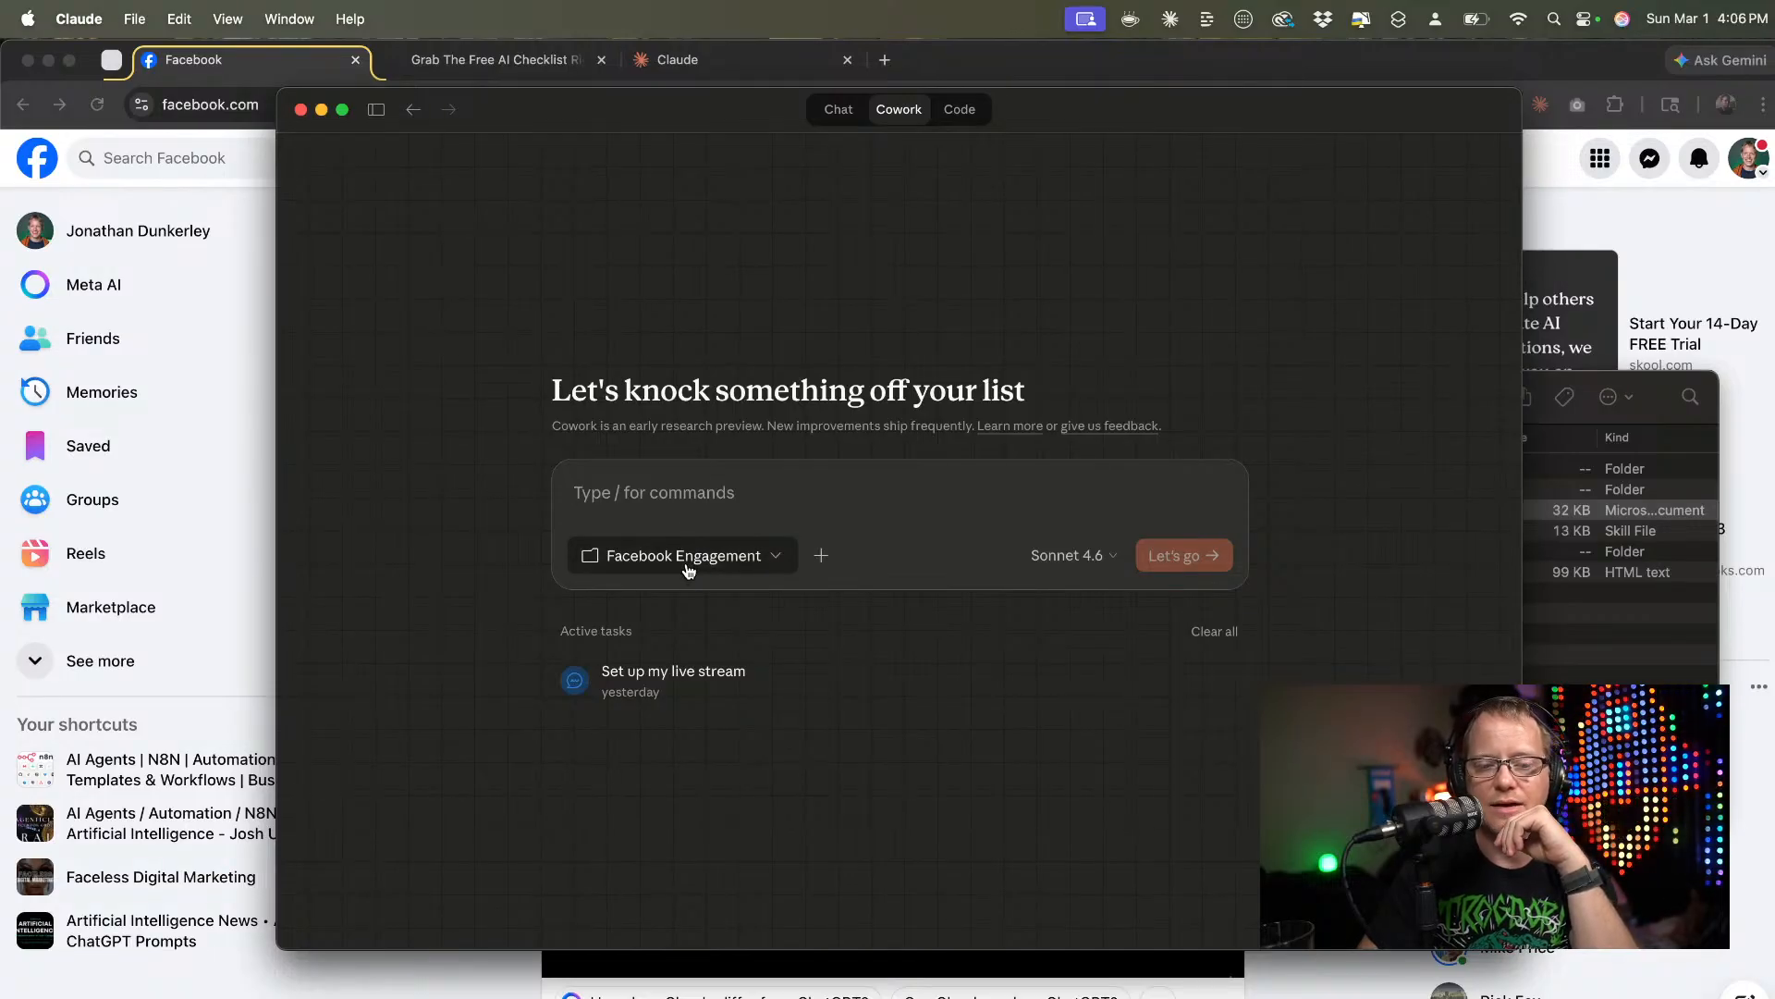
left_click(687, 566)
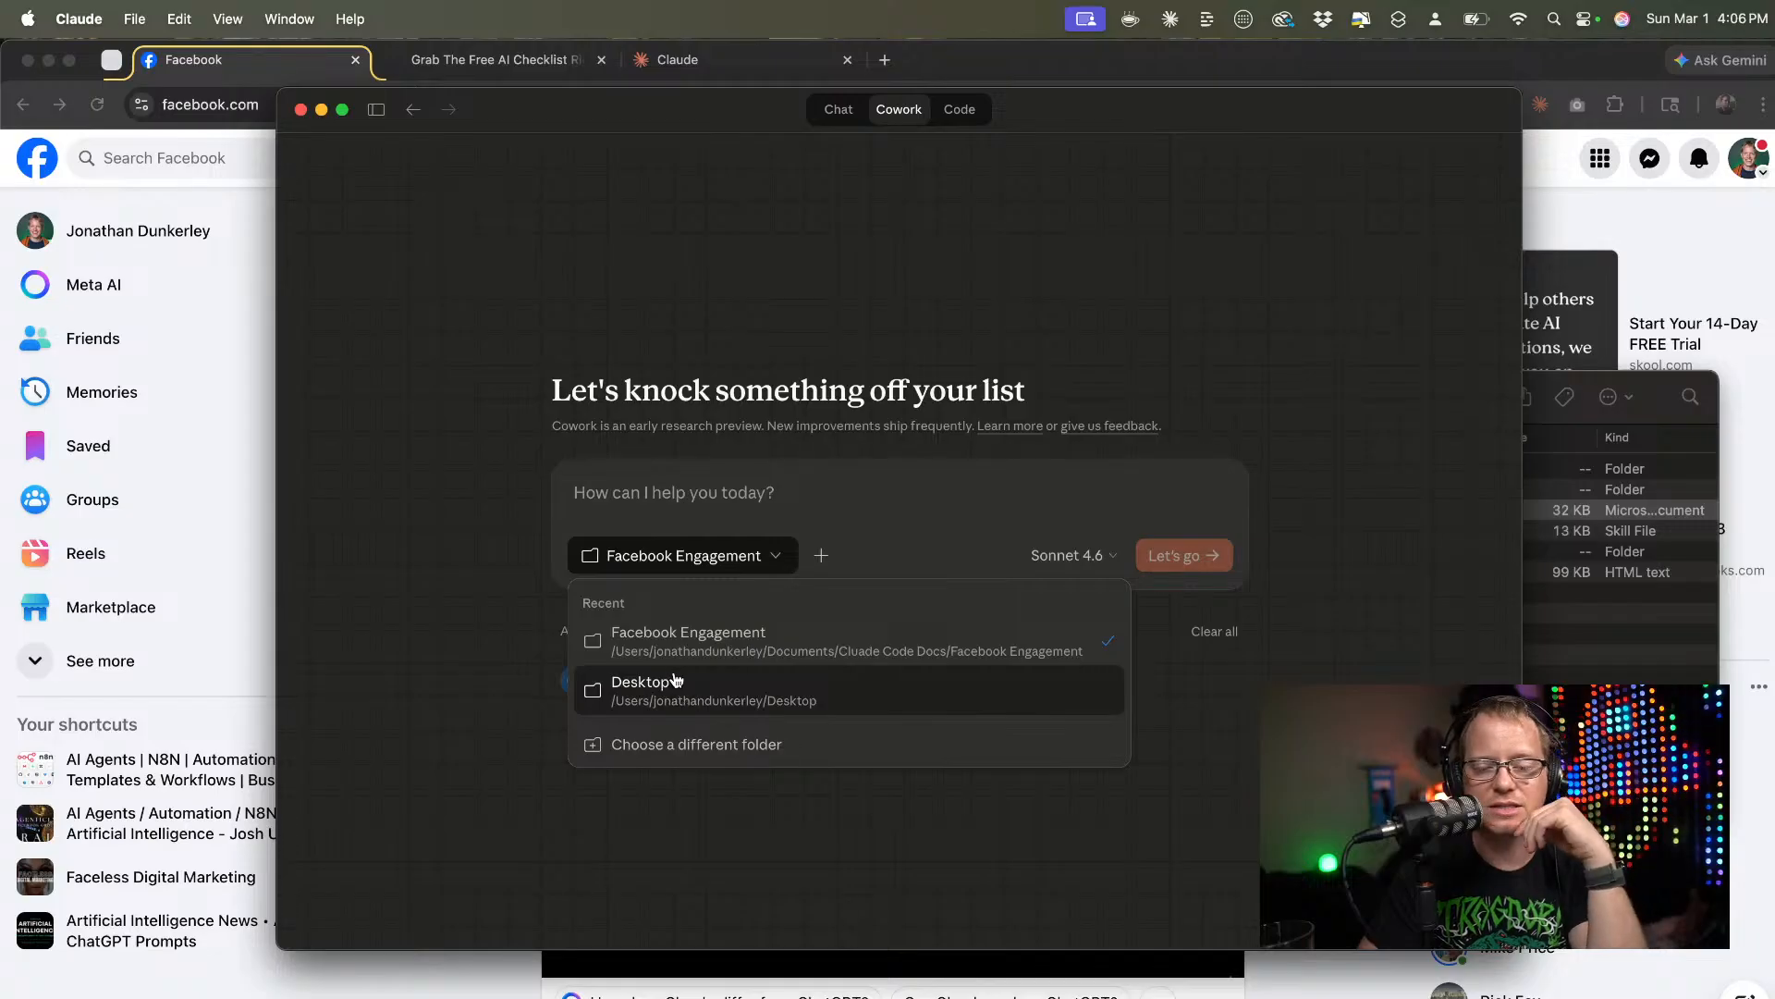
left_click(739, 631)
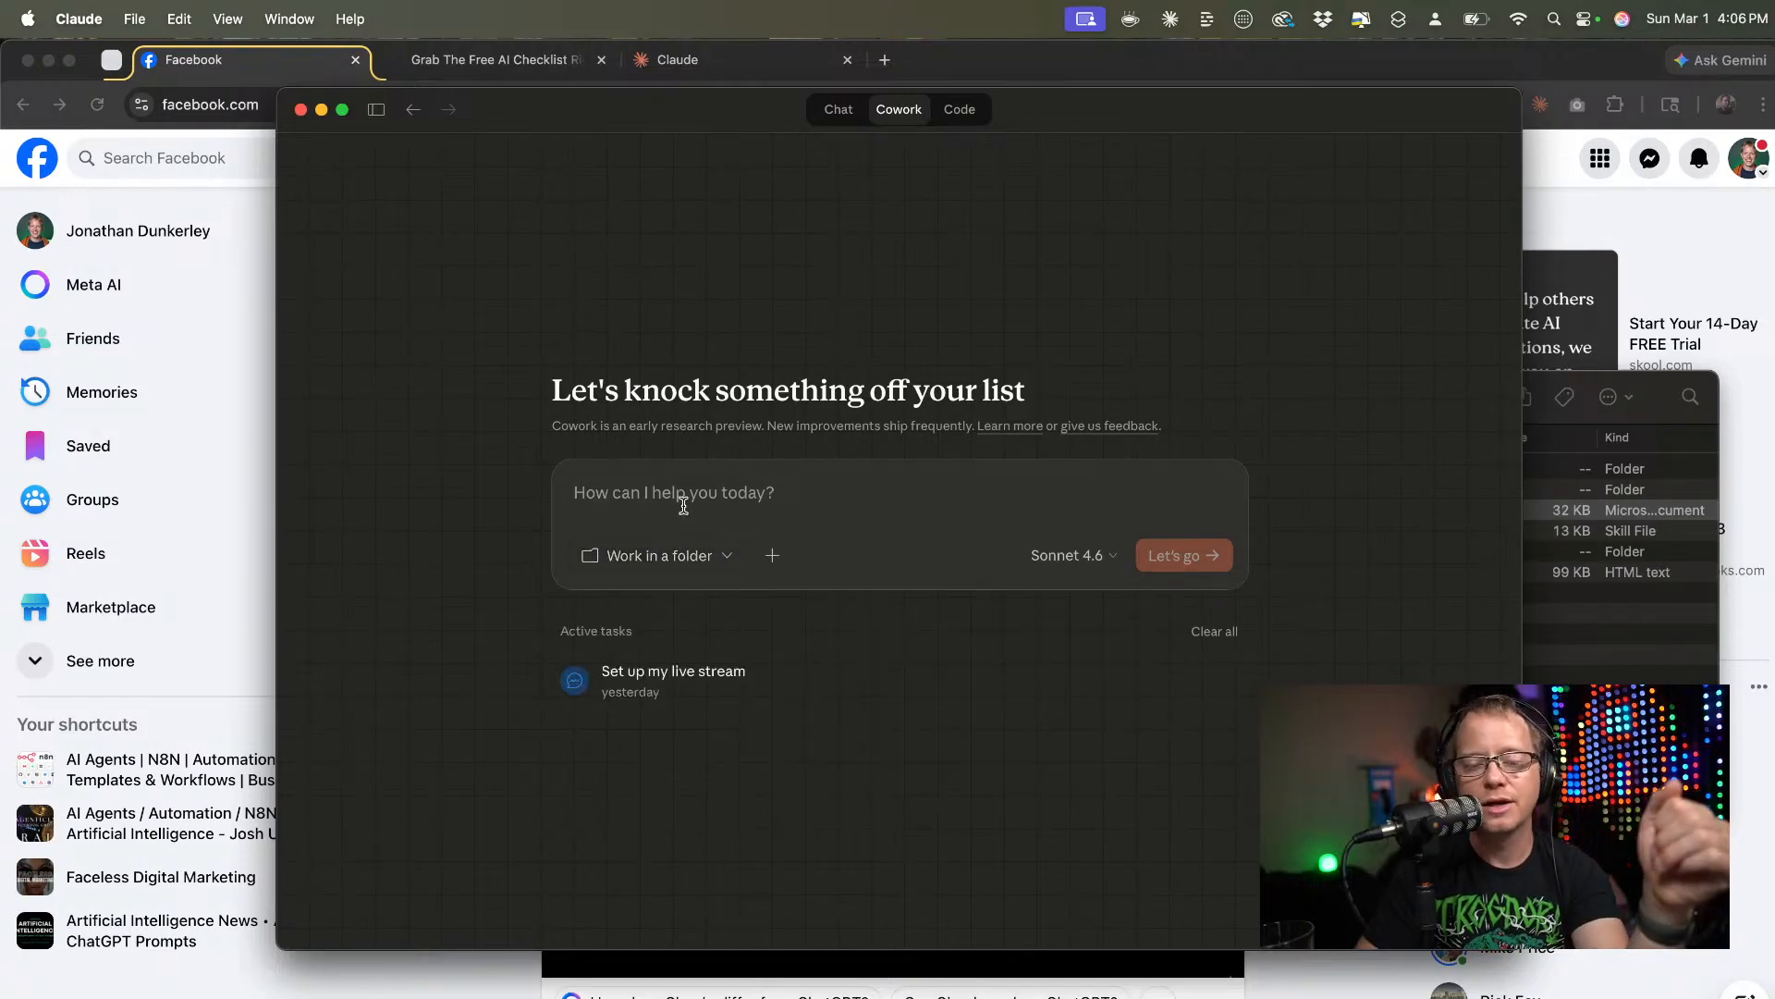
Enter the prompt "Prime my facebook feed." for the new Cowork task.
left_click(682, 501)
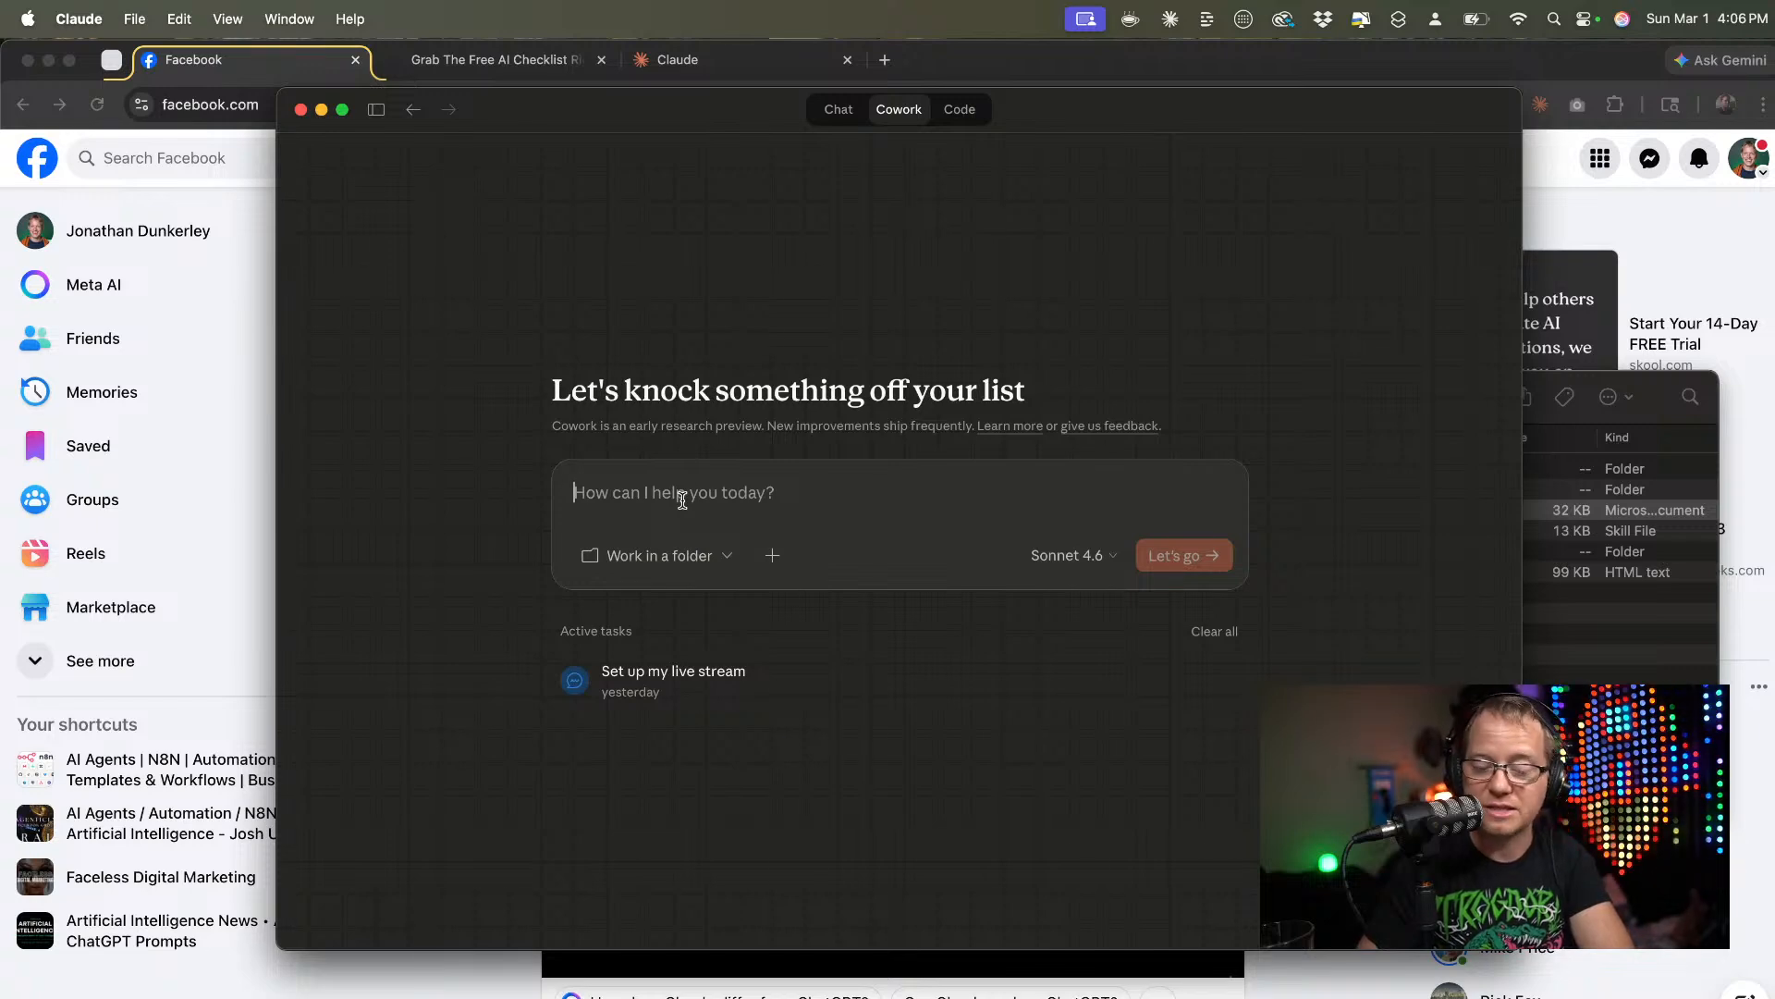
type("P")
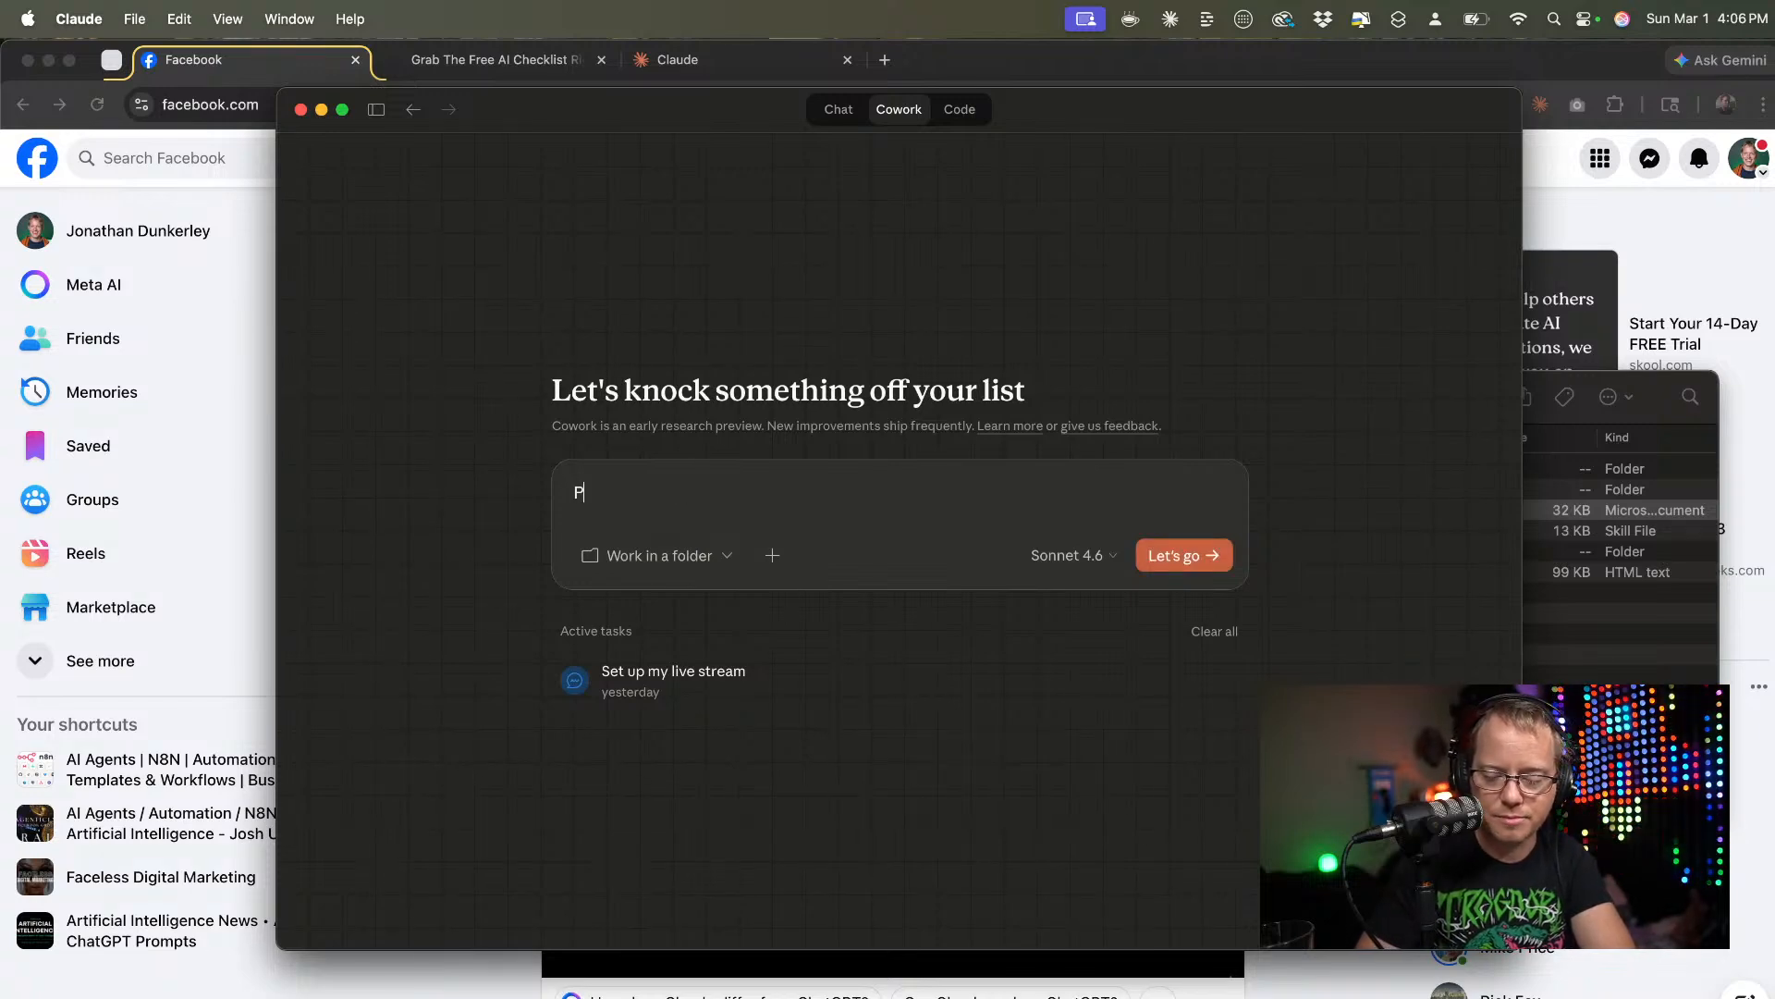
type("rime my ")
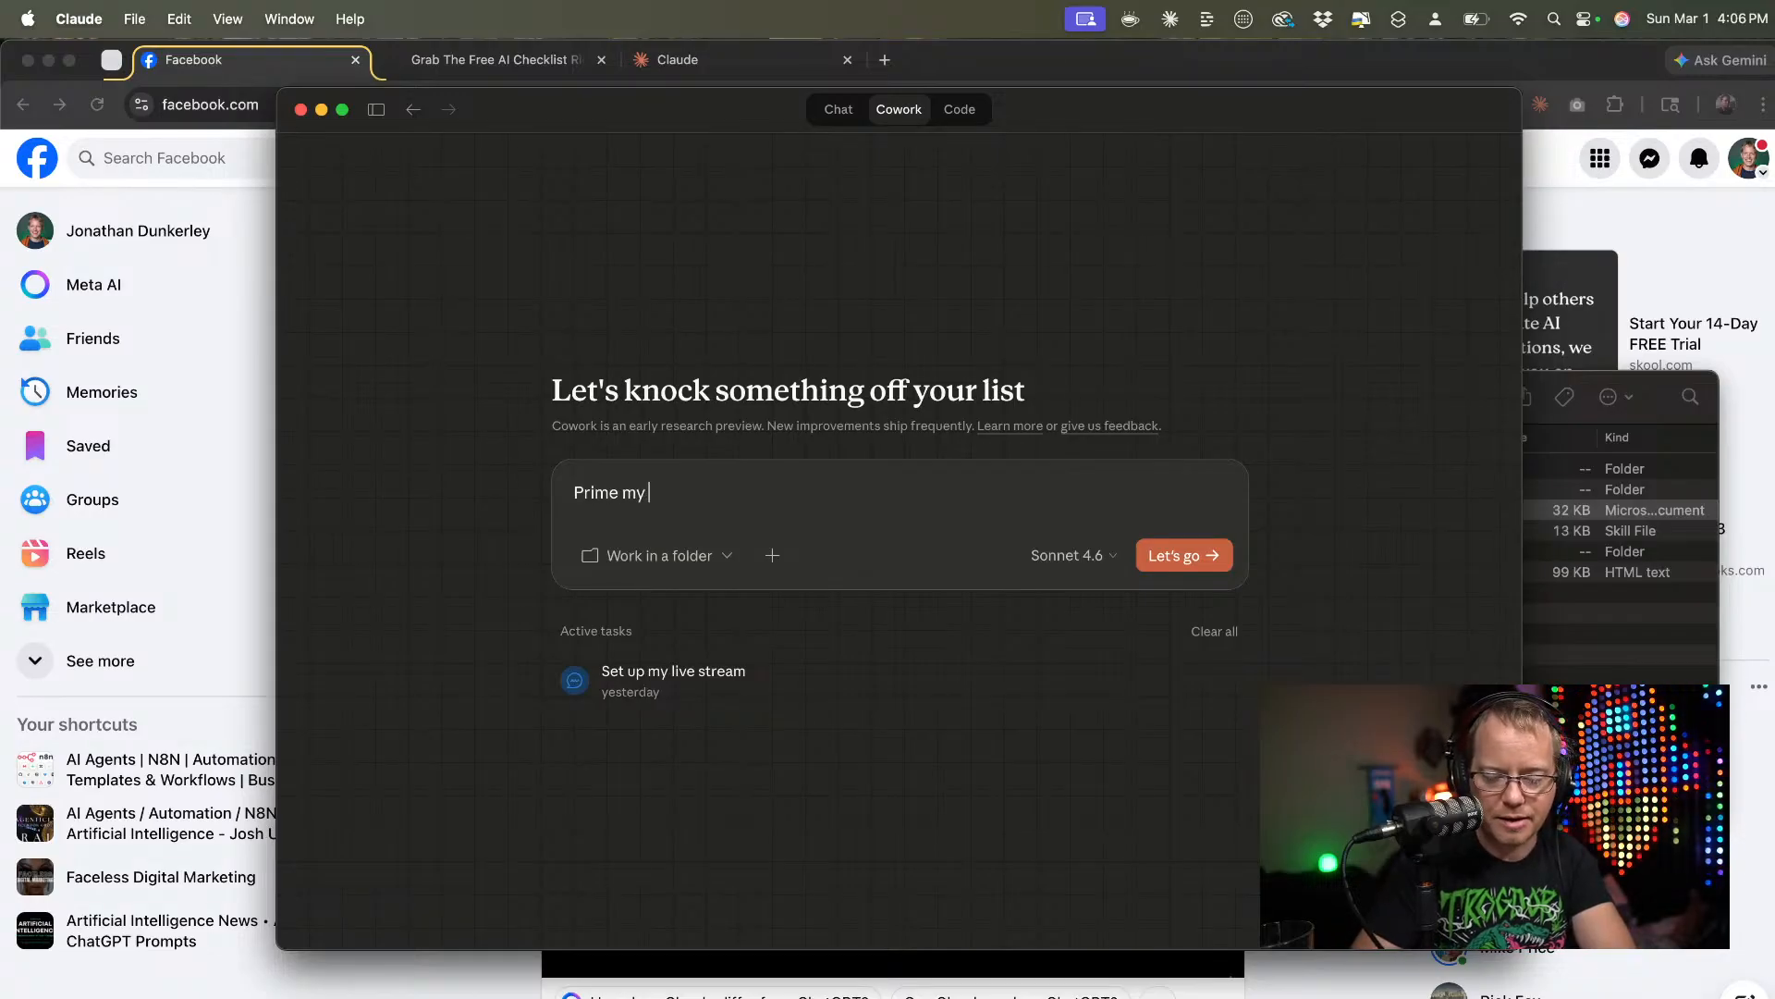
type("facebook feed.")
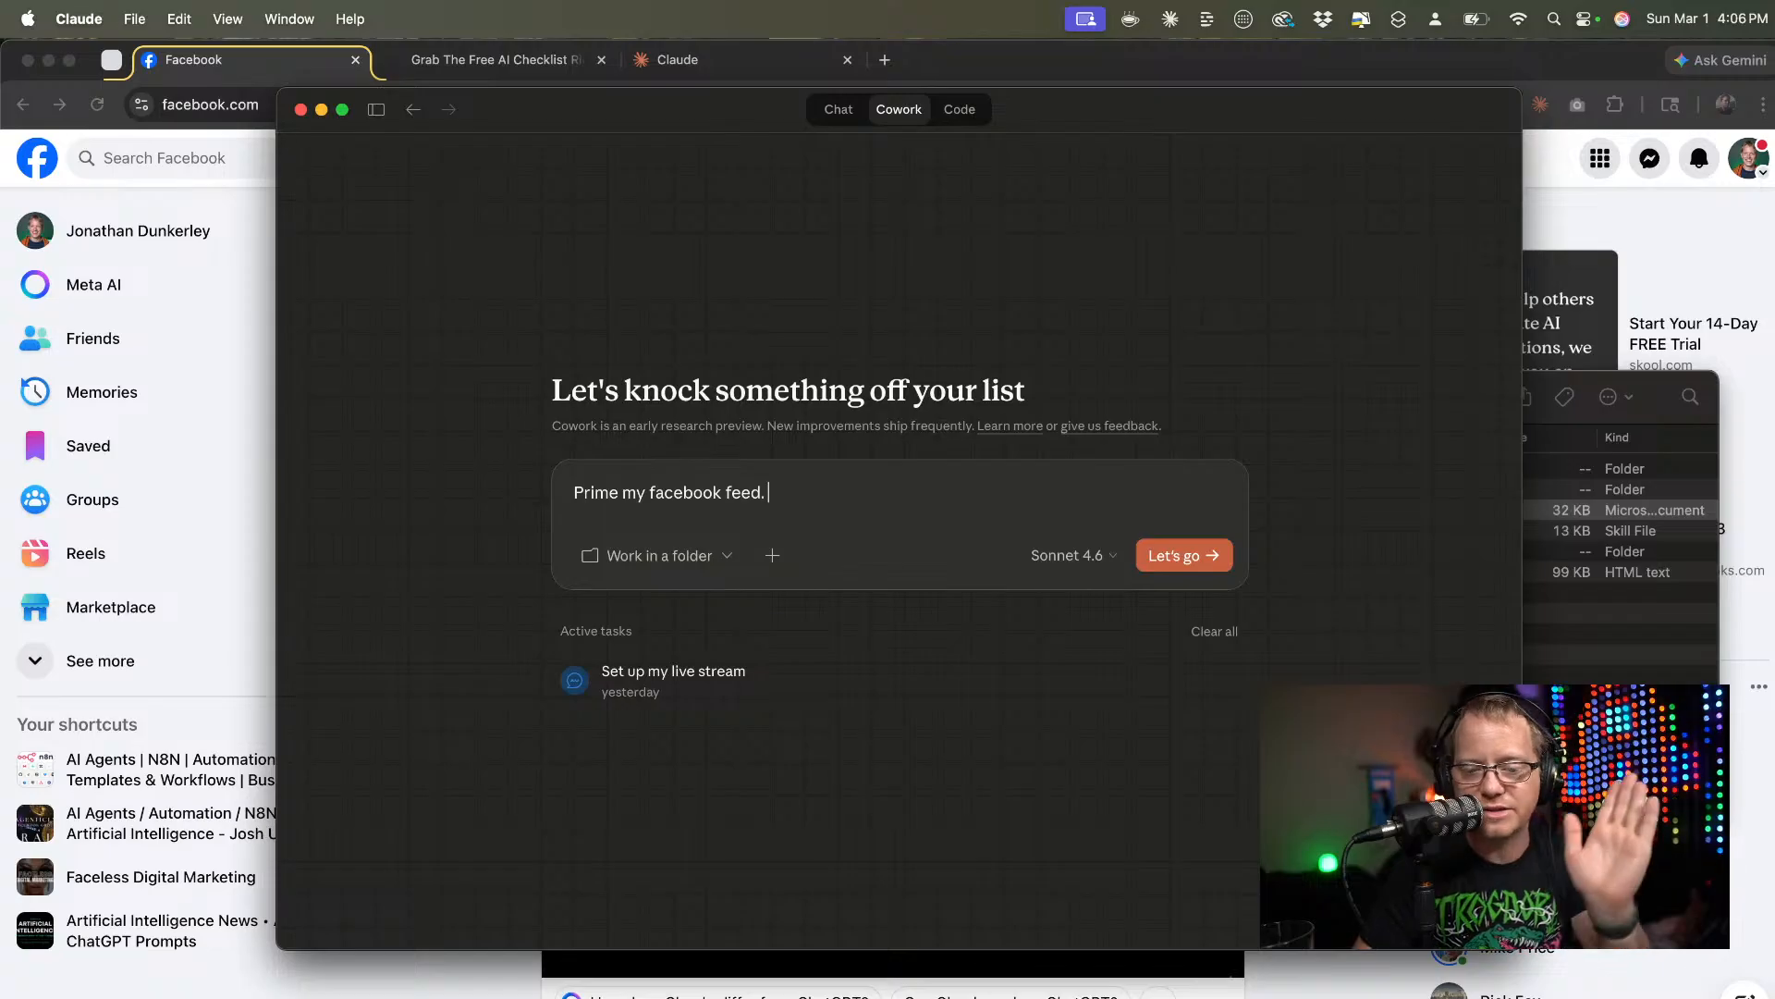
Set the working folder to Facebook Engagement, keep the Sonnet 4.6 model and start the task.
left_click(654, 562)
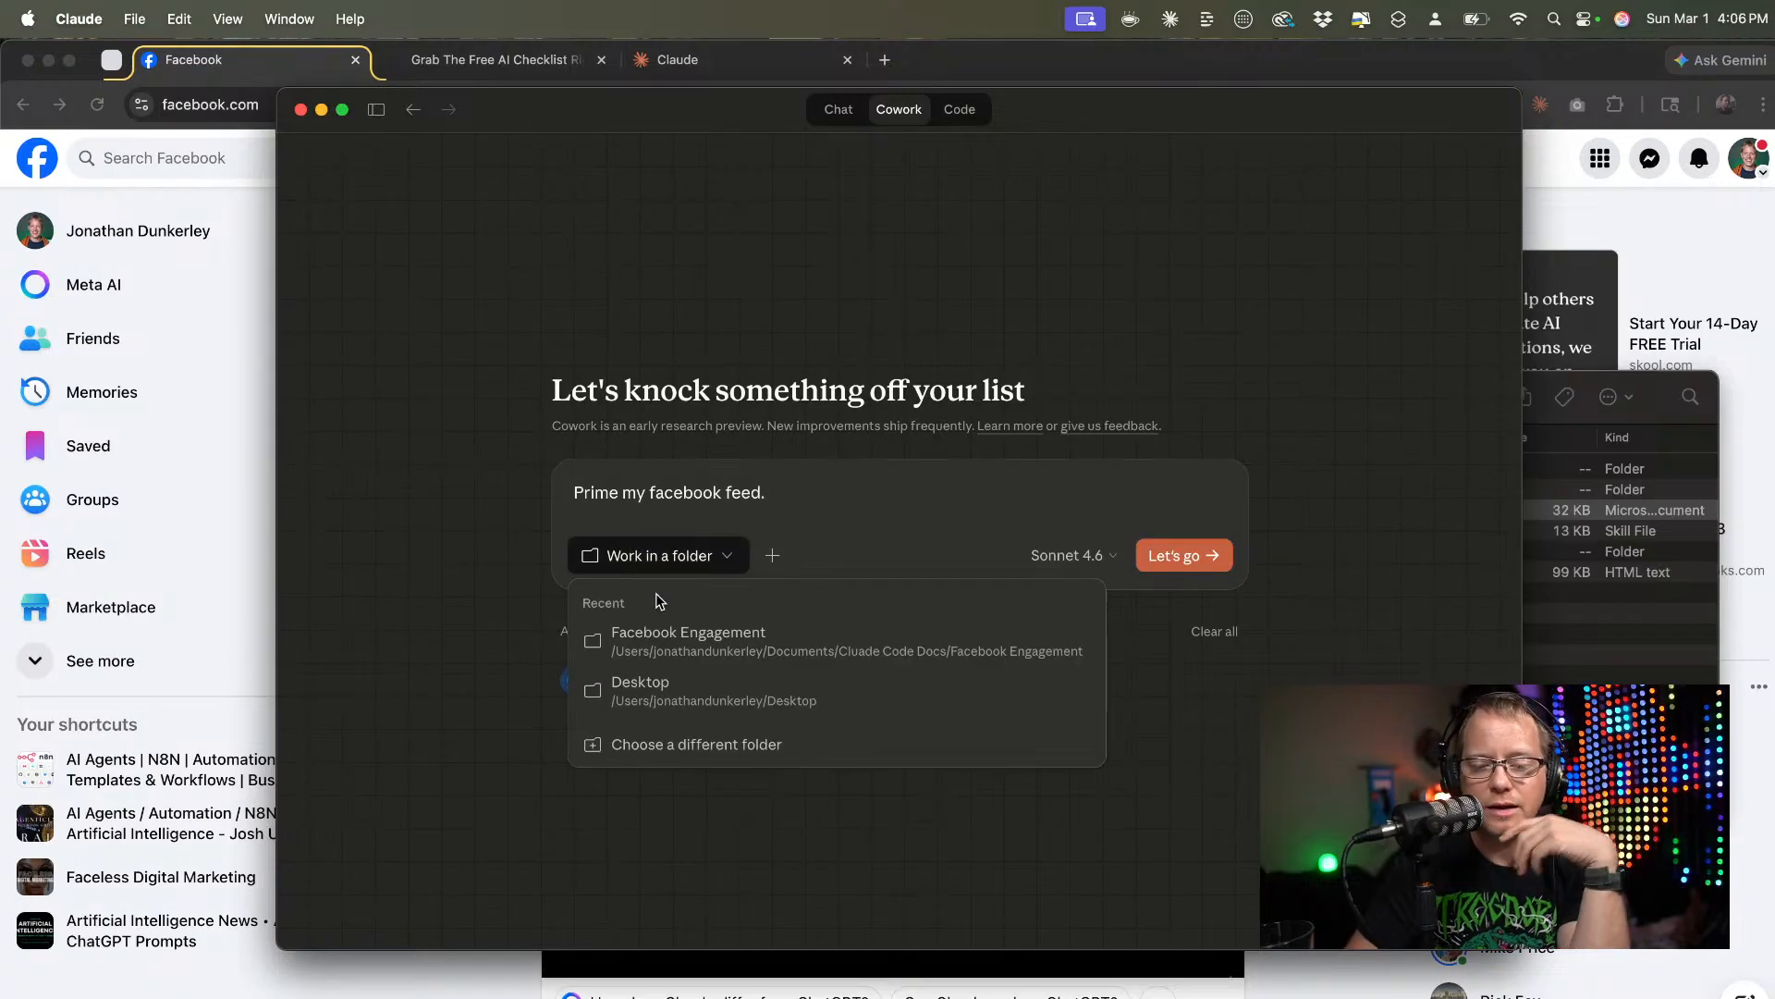
left_click(672, 638)
left_click(1044, 628)
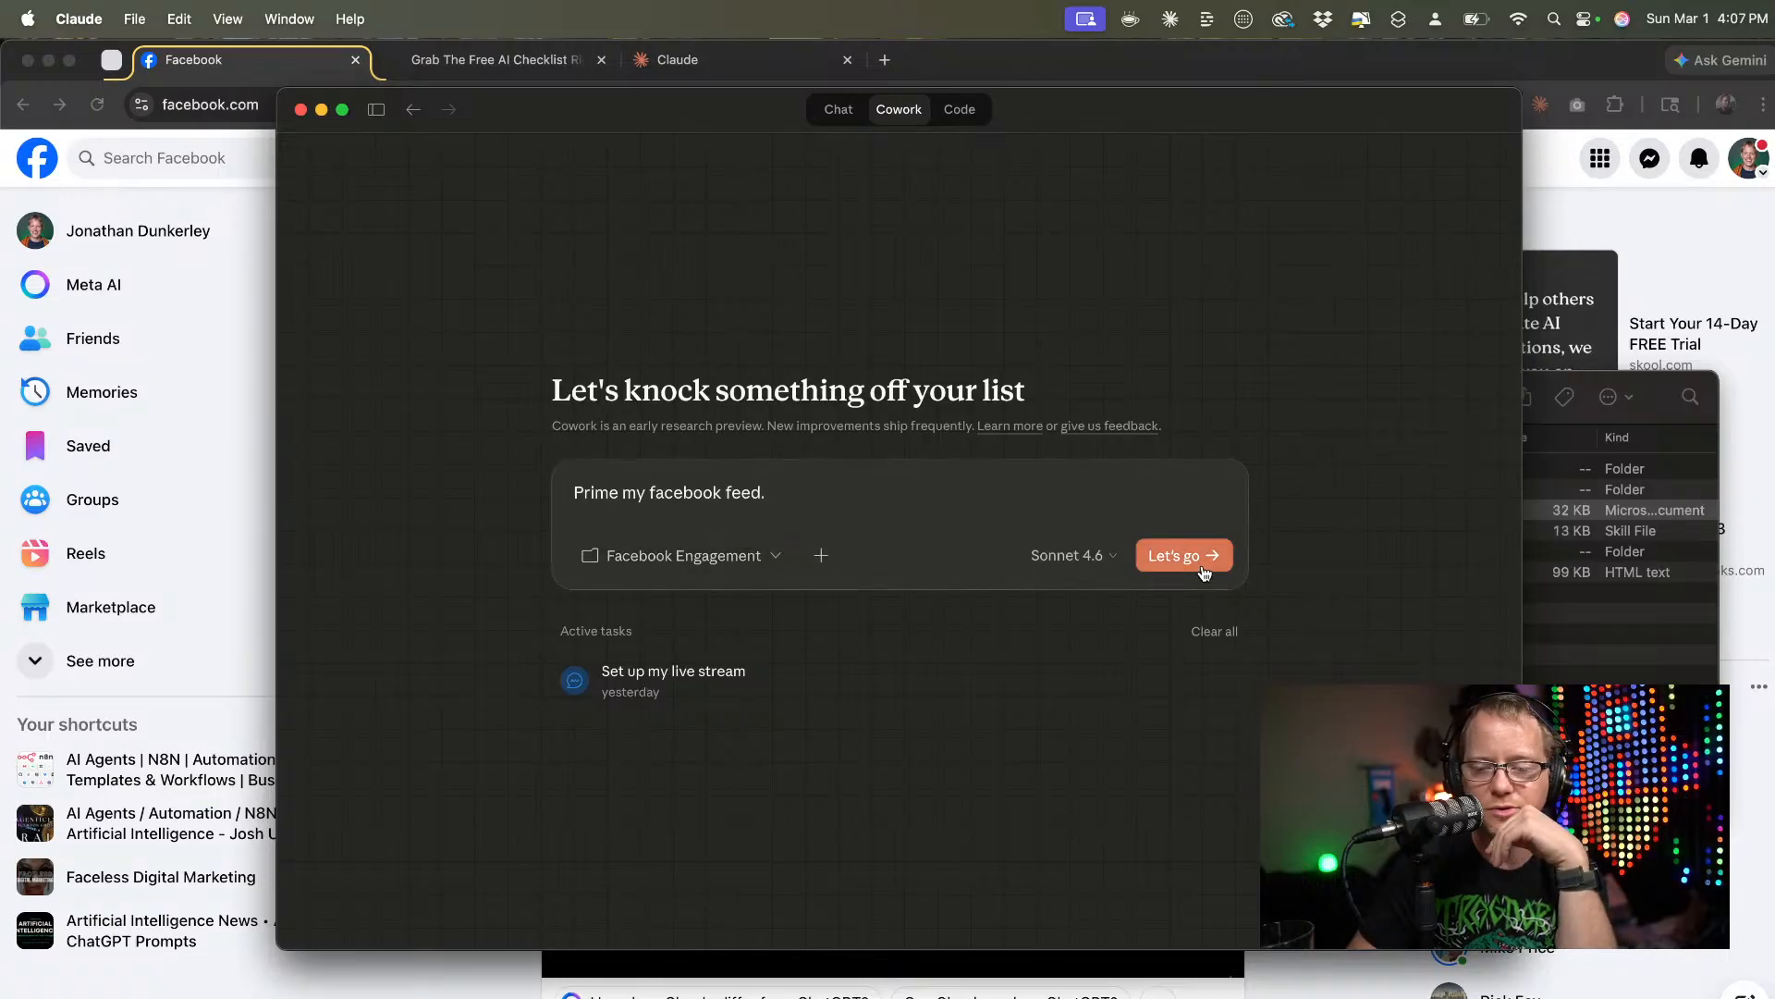
left_click(1077, 551)
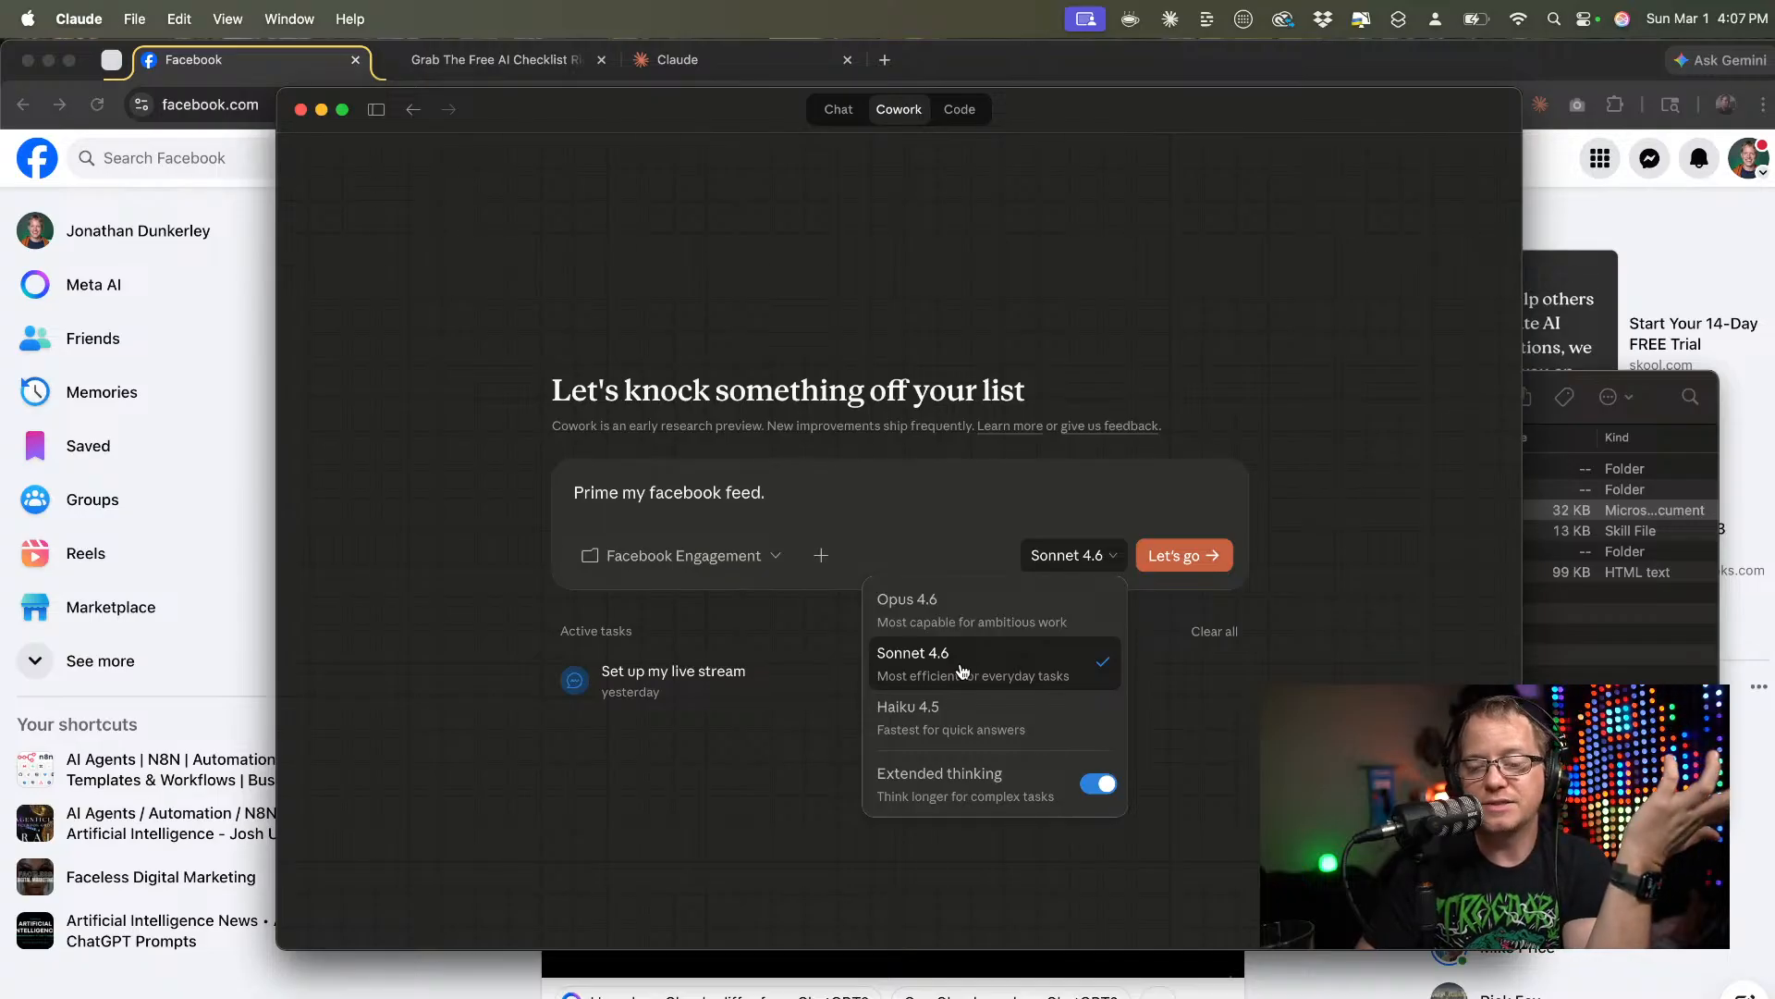
left_click(962, 668)
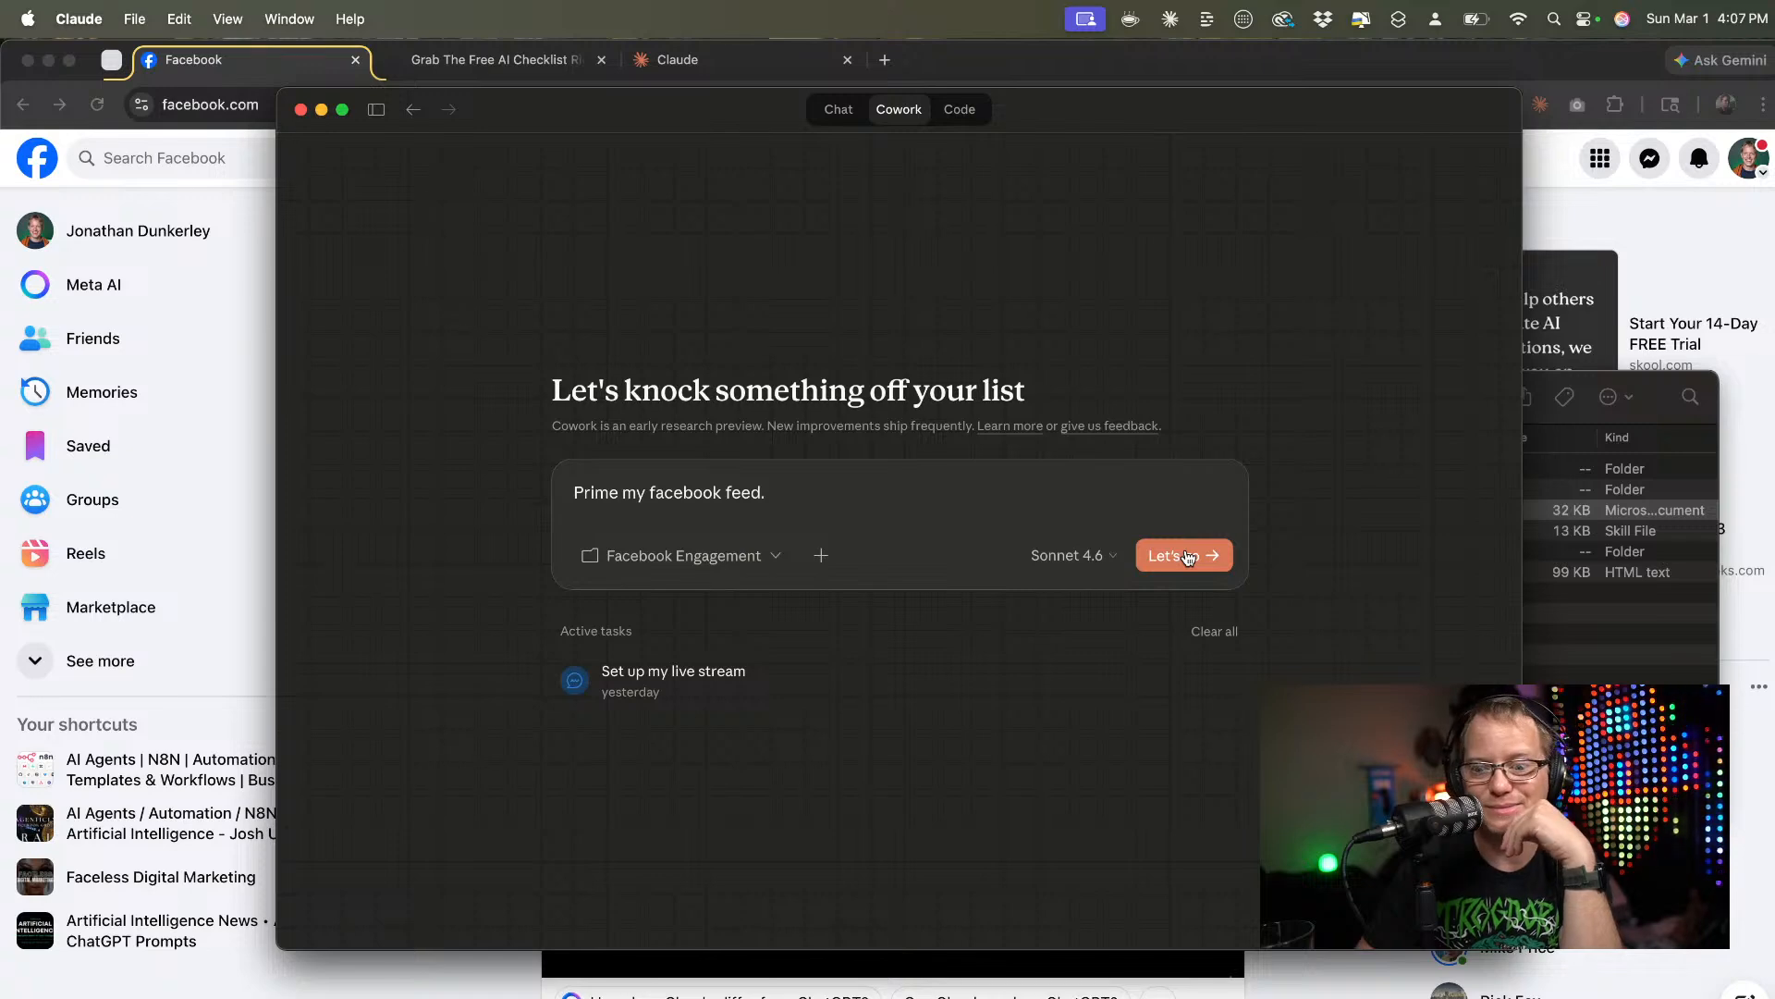
left_click(1186, 556)
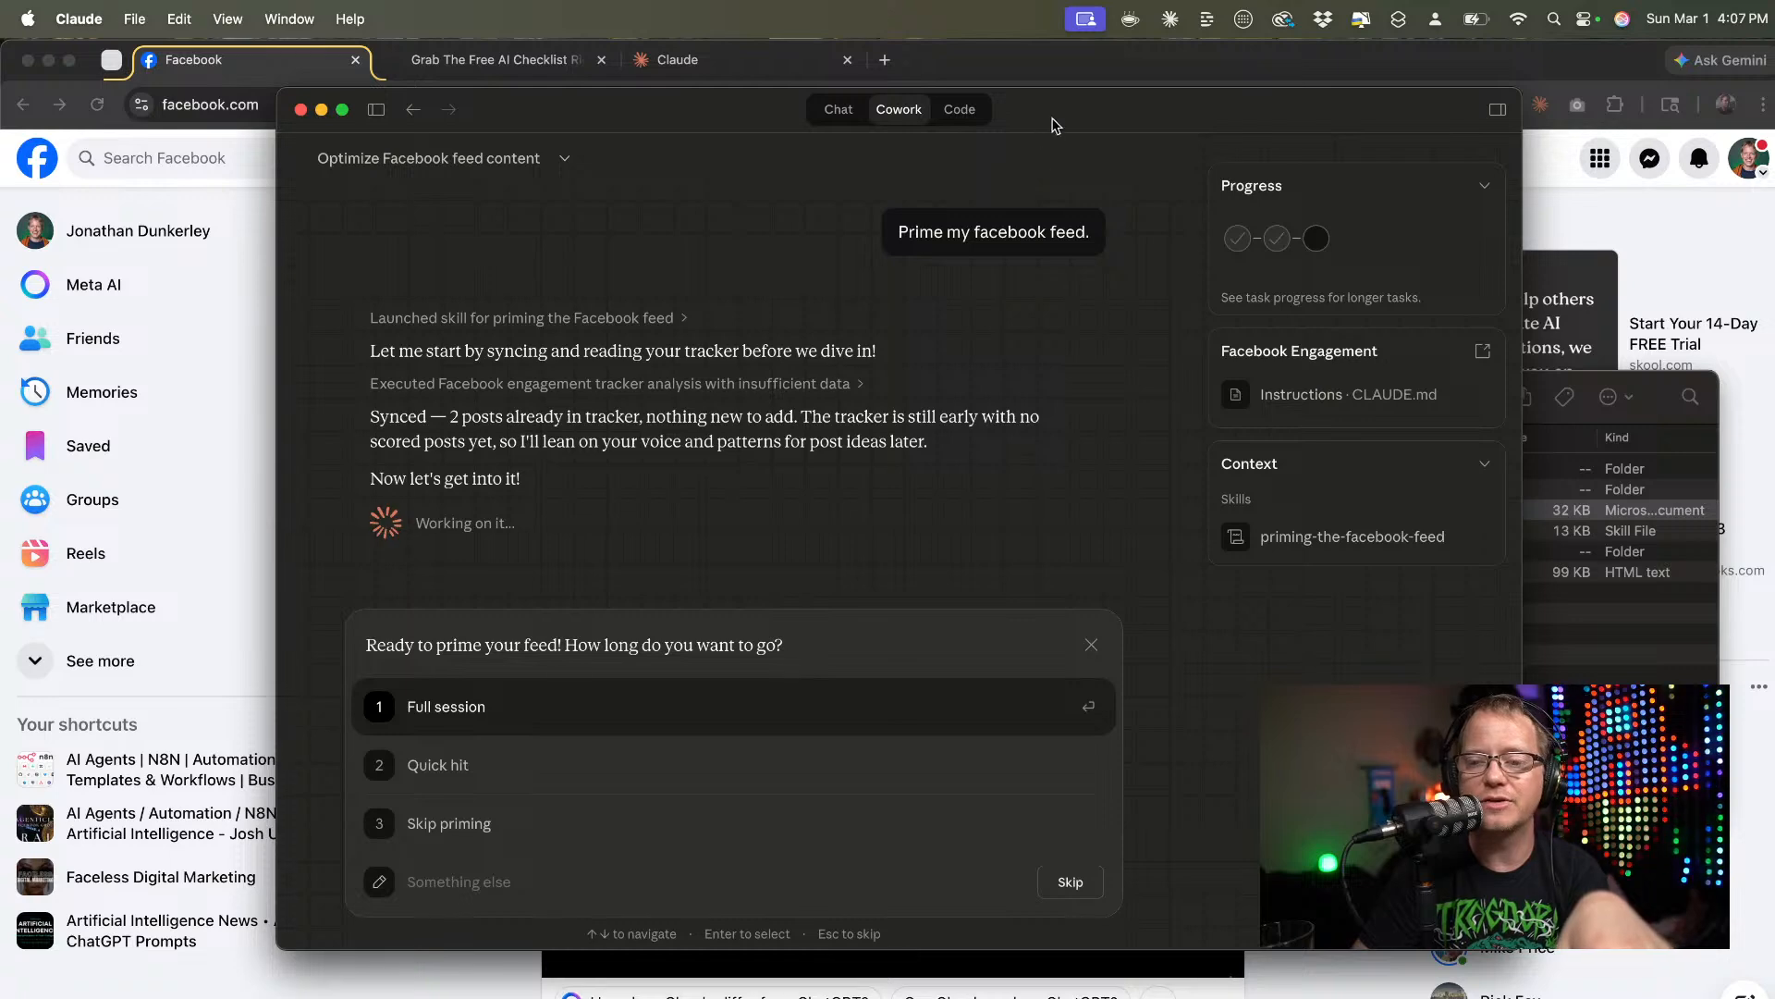
Choose a full session for priming the feed and allow Claude all browser actions.
left_click_drag(1056, 117, 1079, 113)
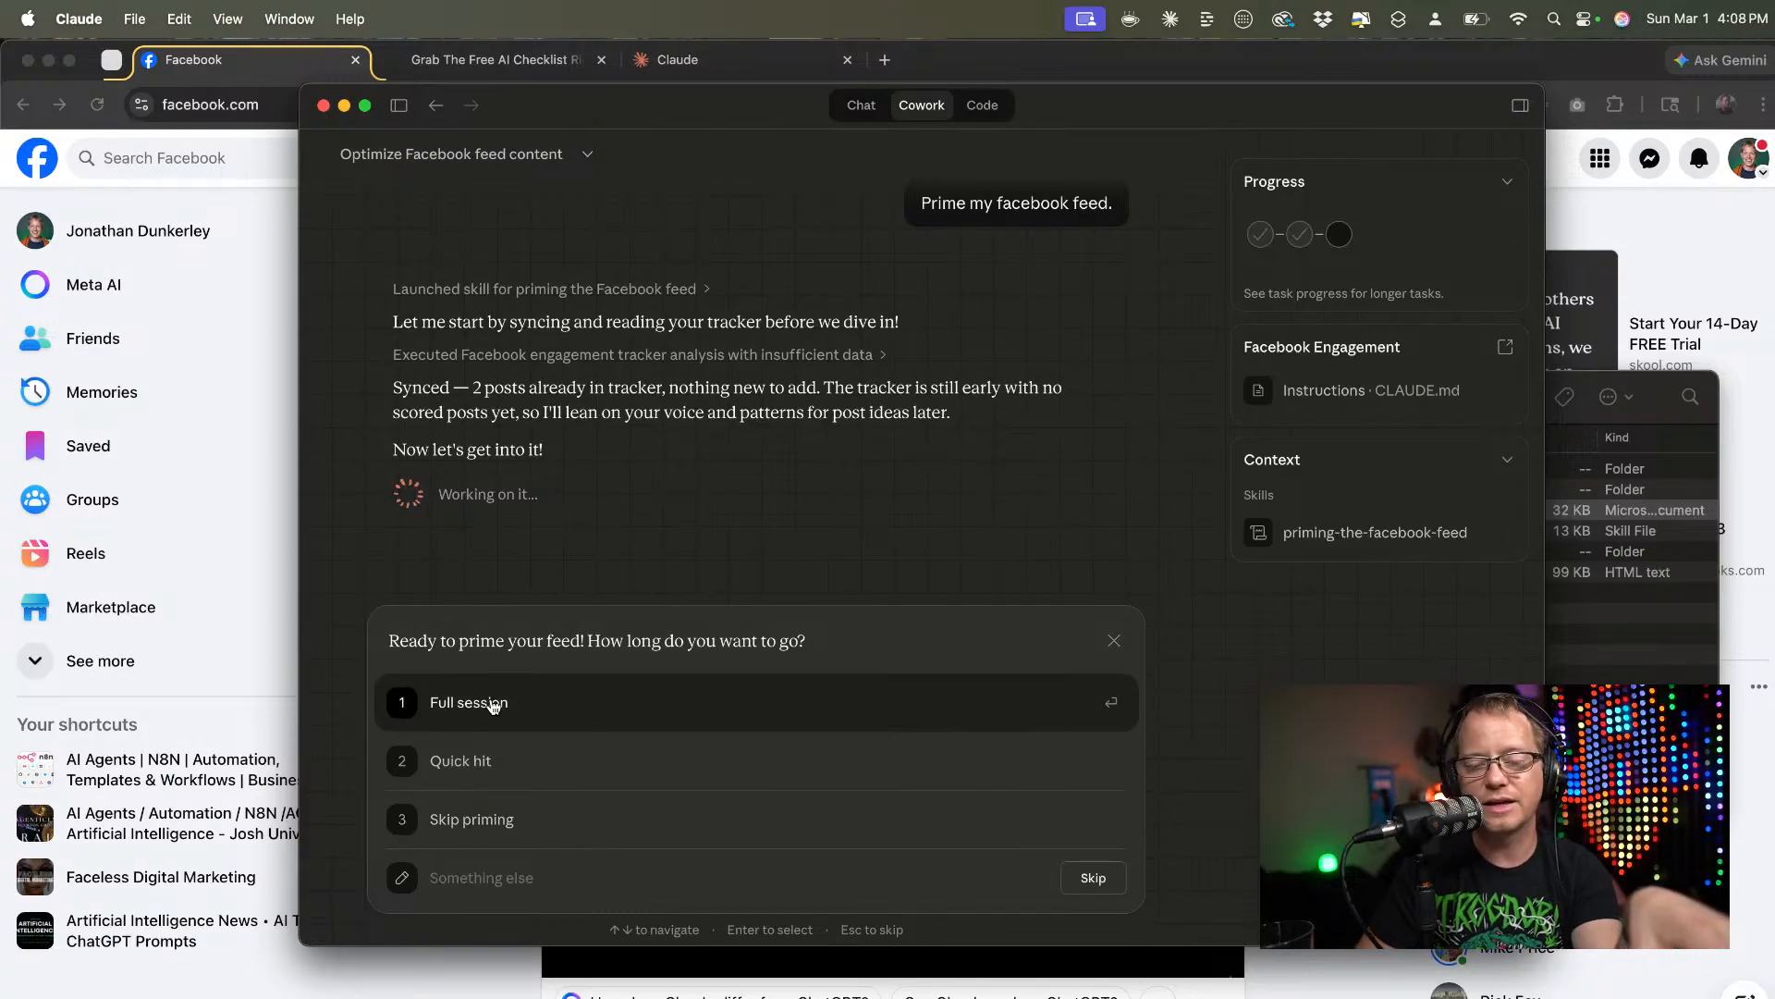
left_click(492, 704)
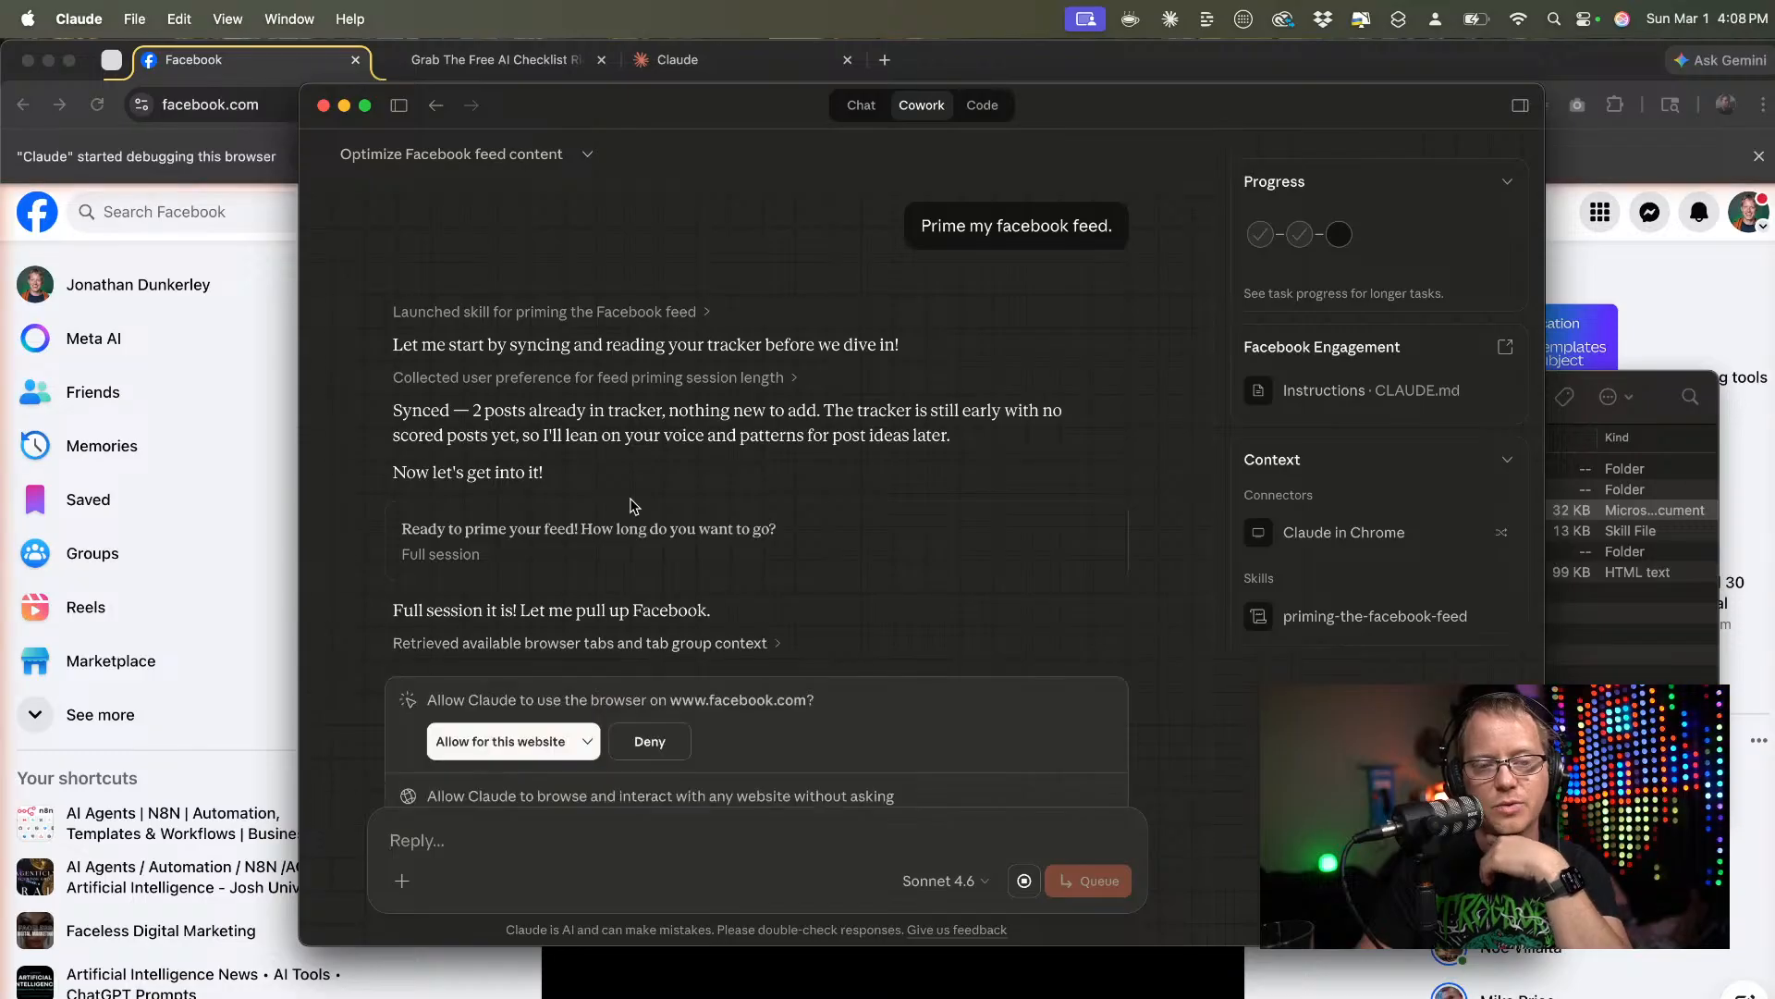
left_click_drag(588, 107, 713, 159)
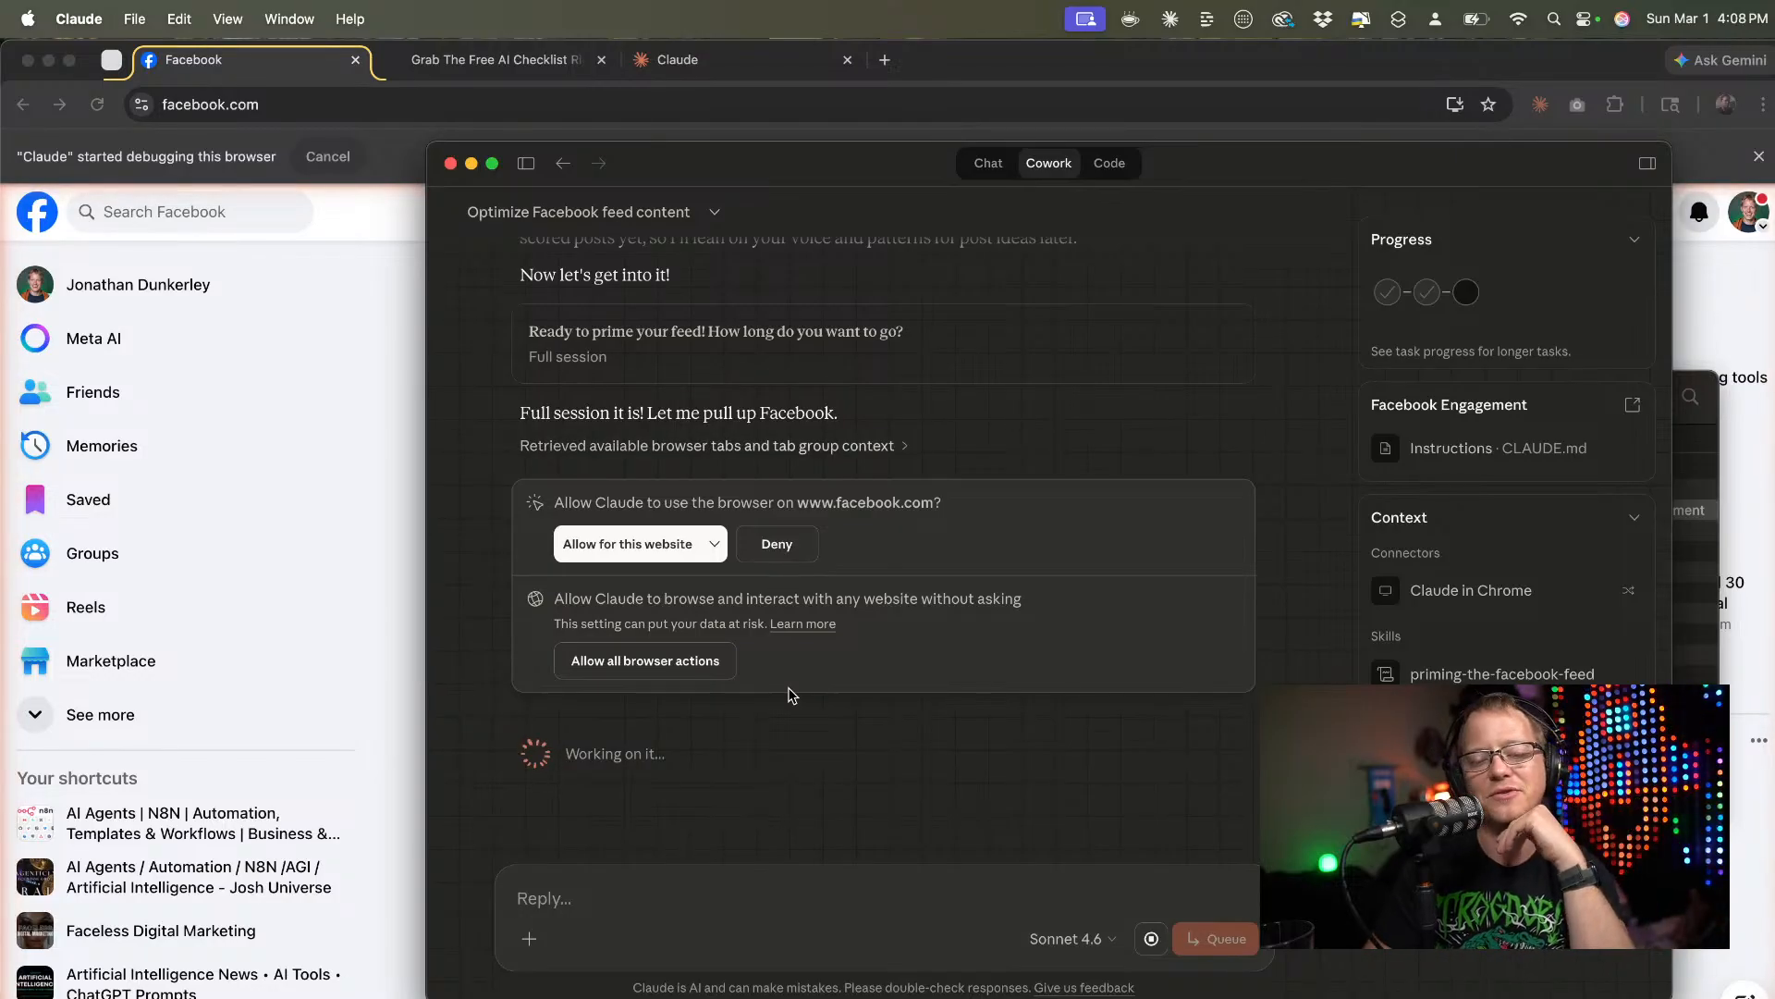
left_click(707, 672)
Reposition the Claude and Finder windows to uncover the Facebook feed in the browser.
left_click_drag(673, 160, 1316, 242)
left_click(924, 397)
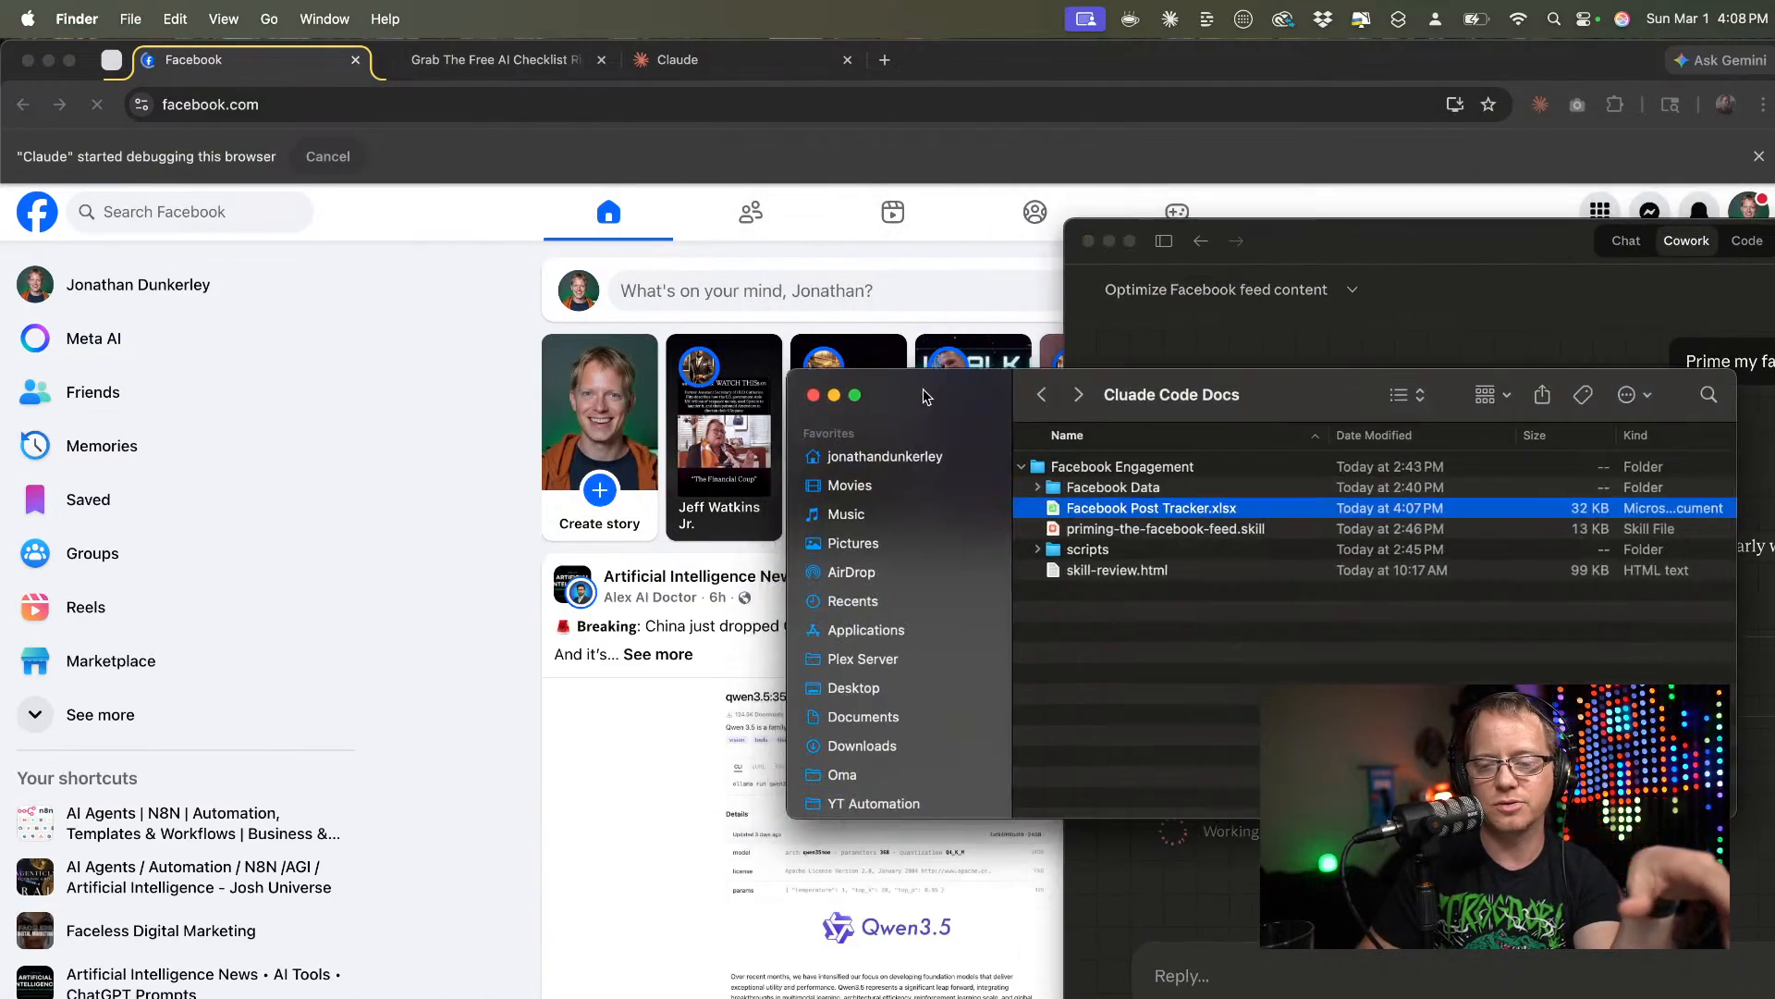
left_click_drag(925, 396, 1300, 834)
left_click(1352, 249)
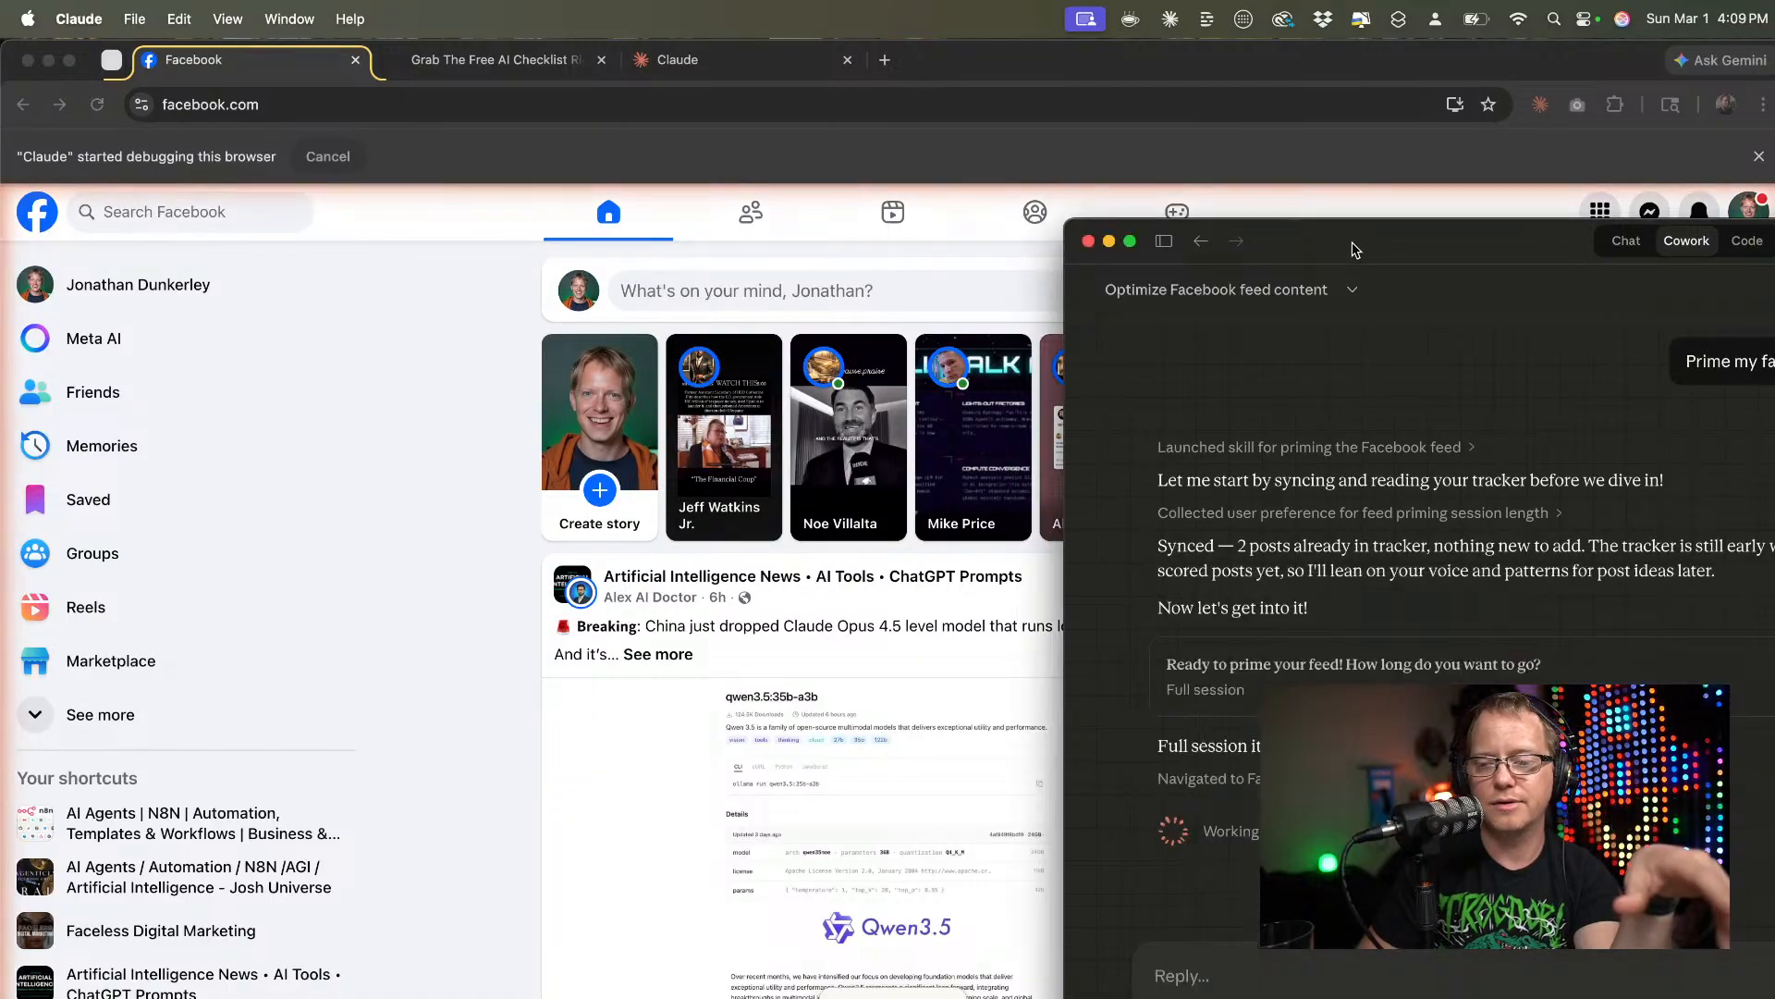
left_click_drag(1352, 249, 1395, 162)
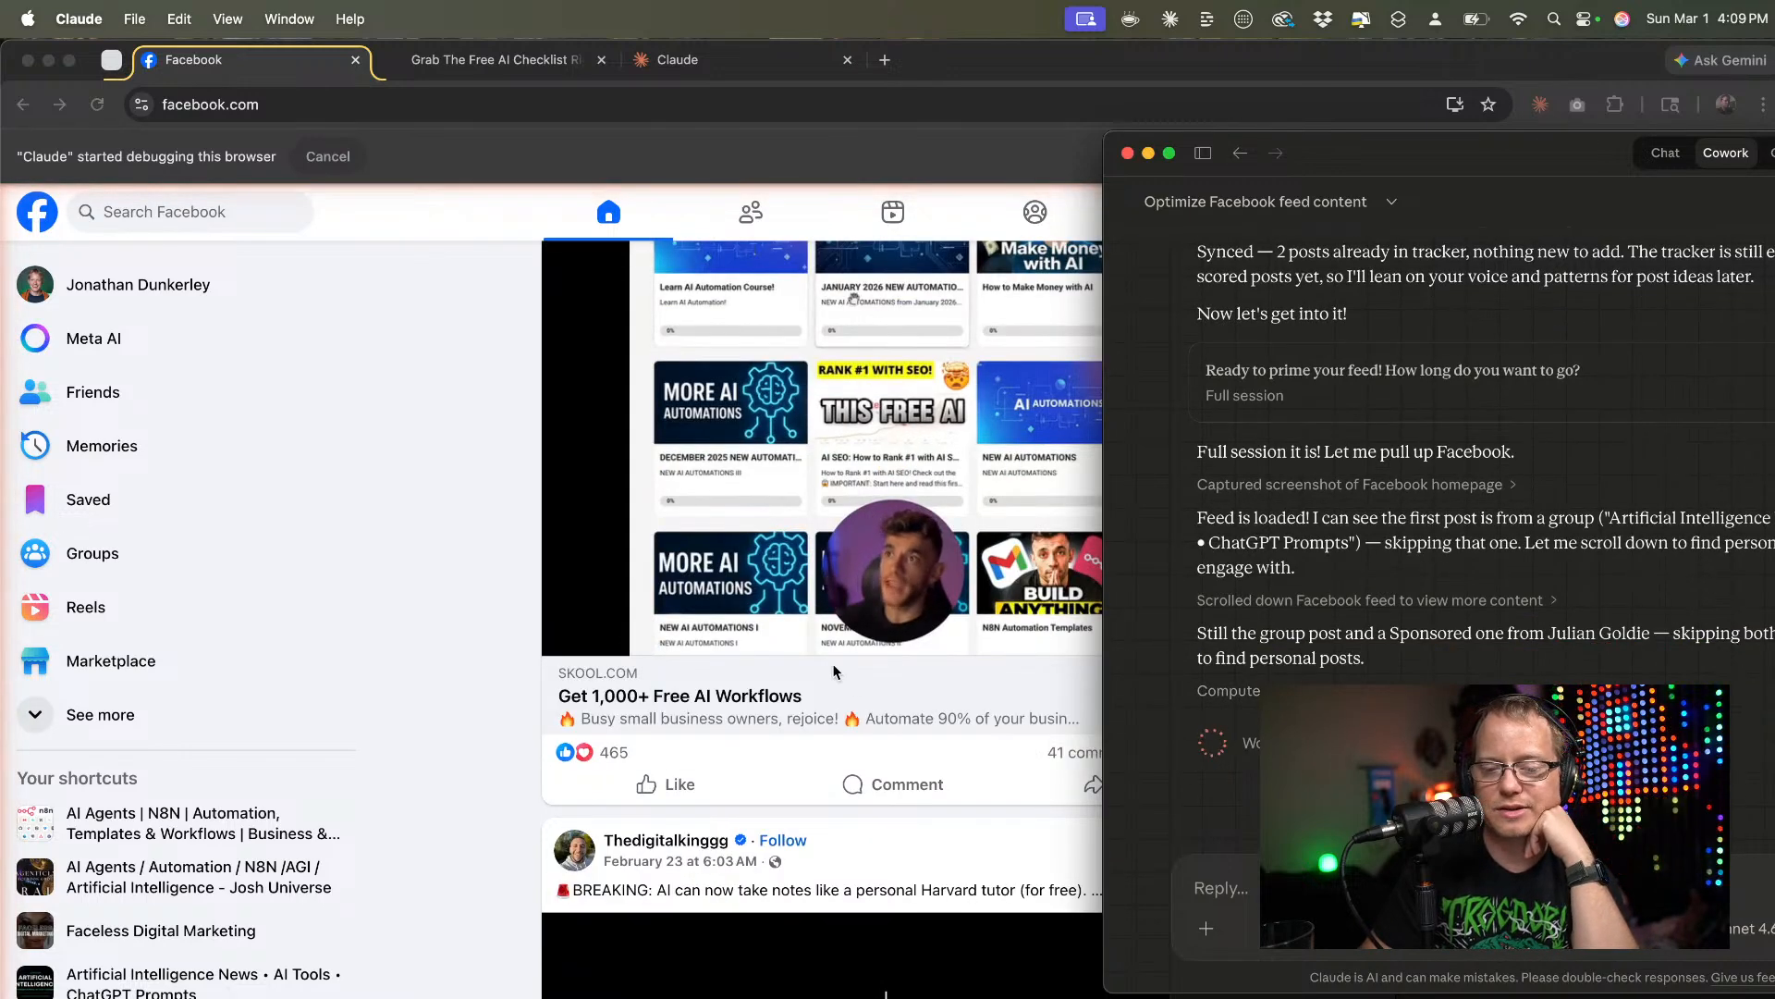
left_click_drag(1265, 148, 1296, 146)
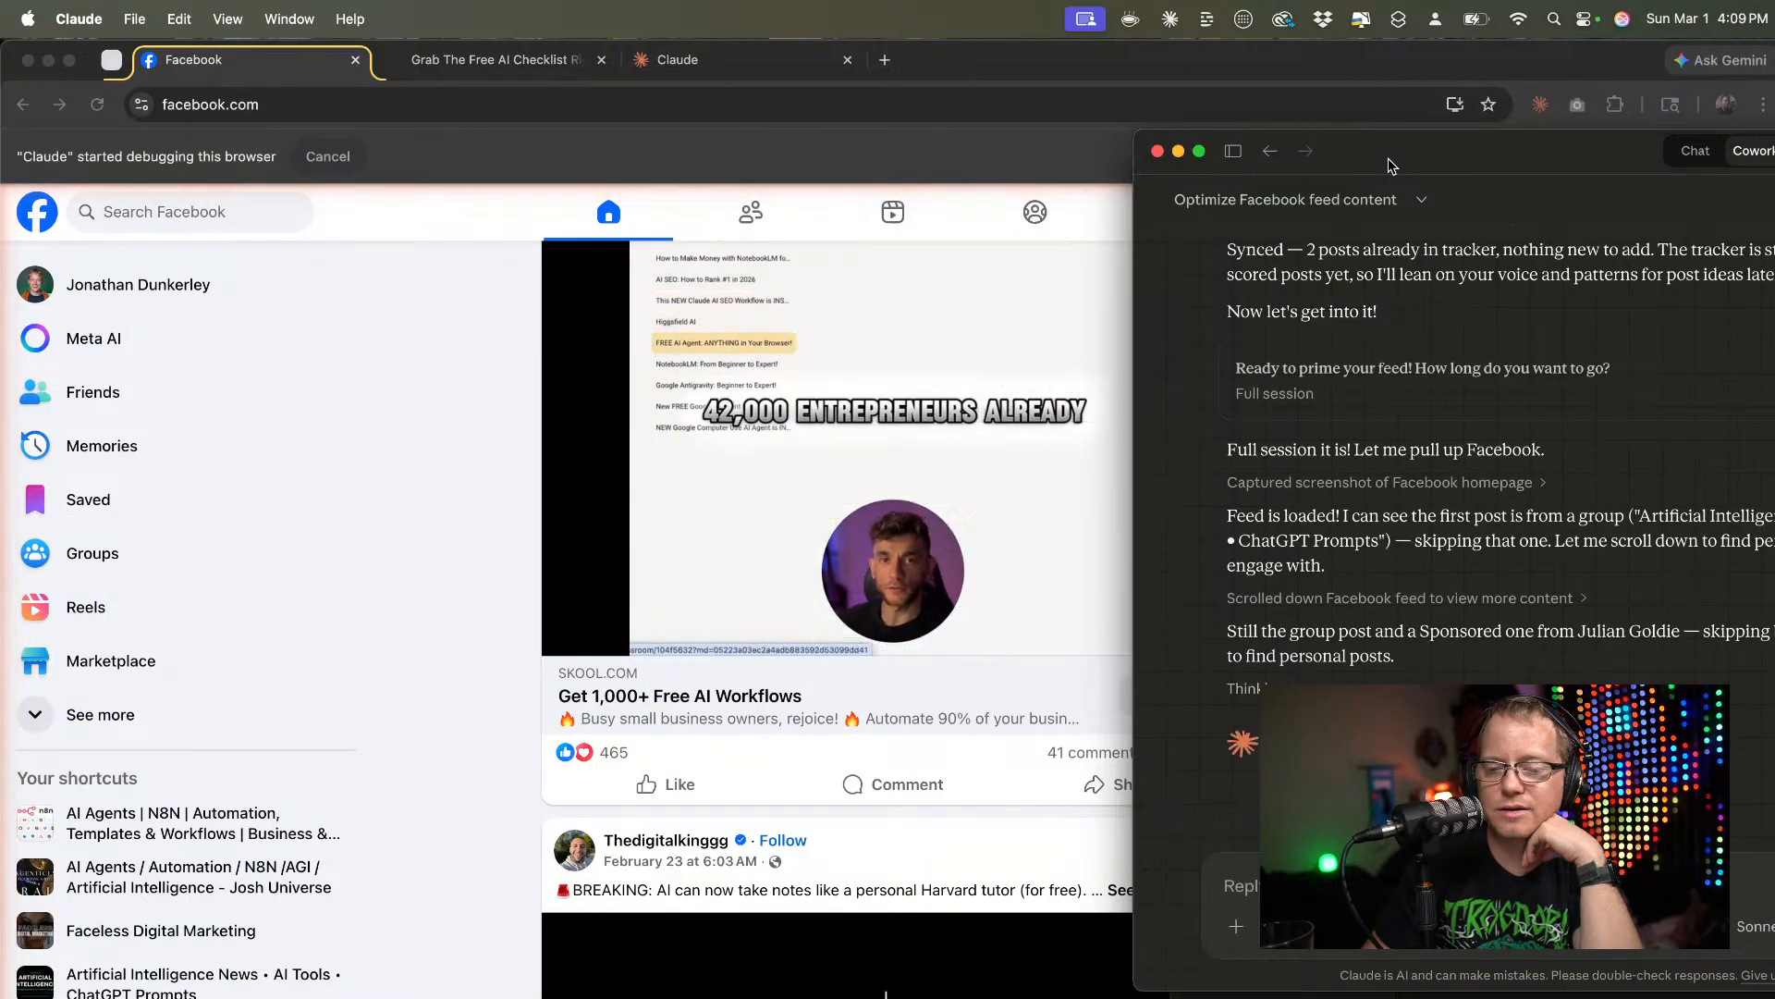
left_click_drag(1391, 164, 1461, 229)
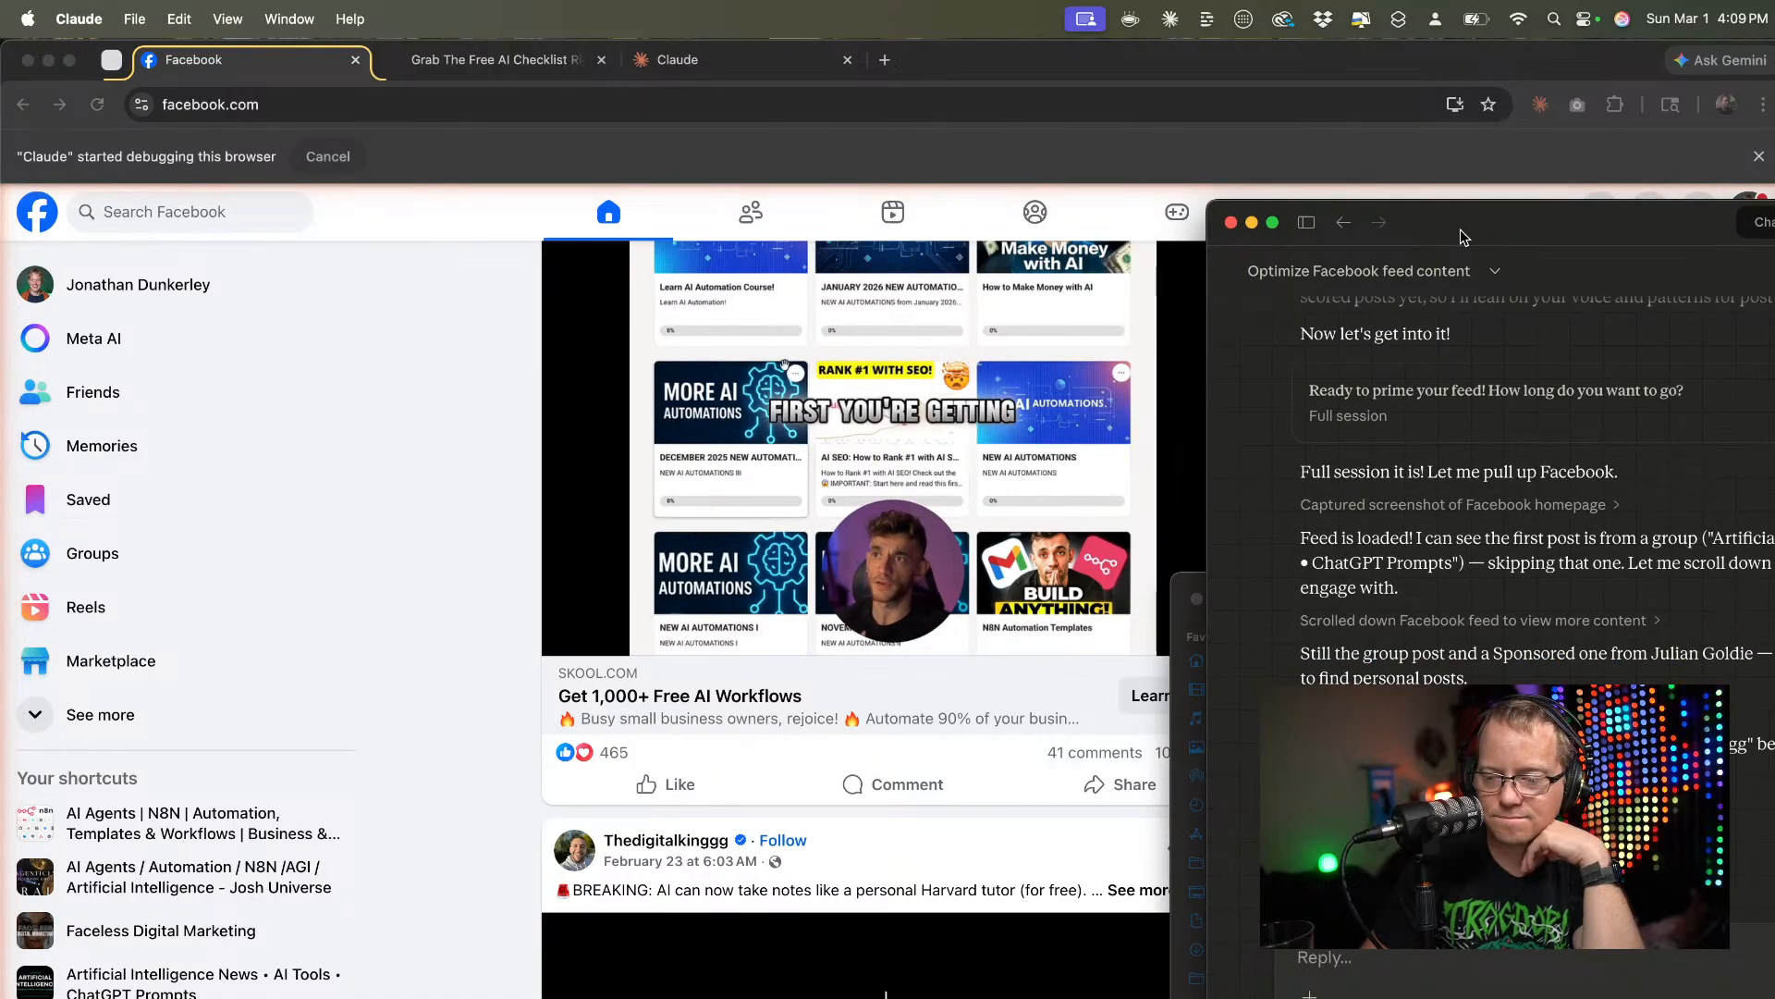
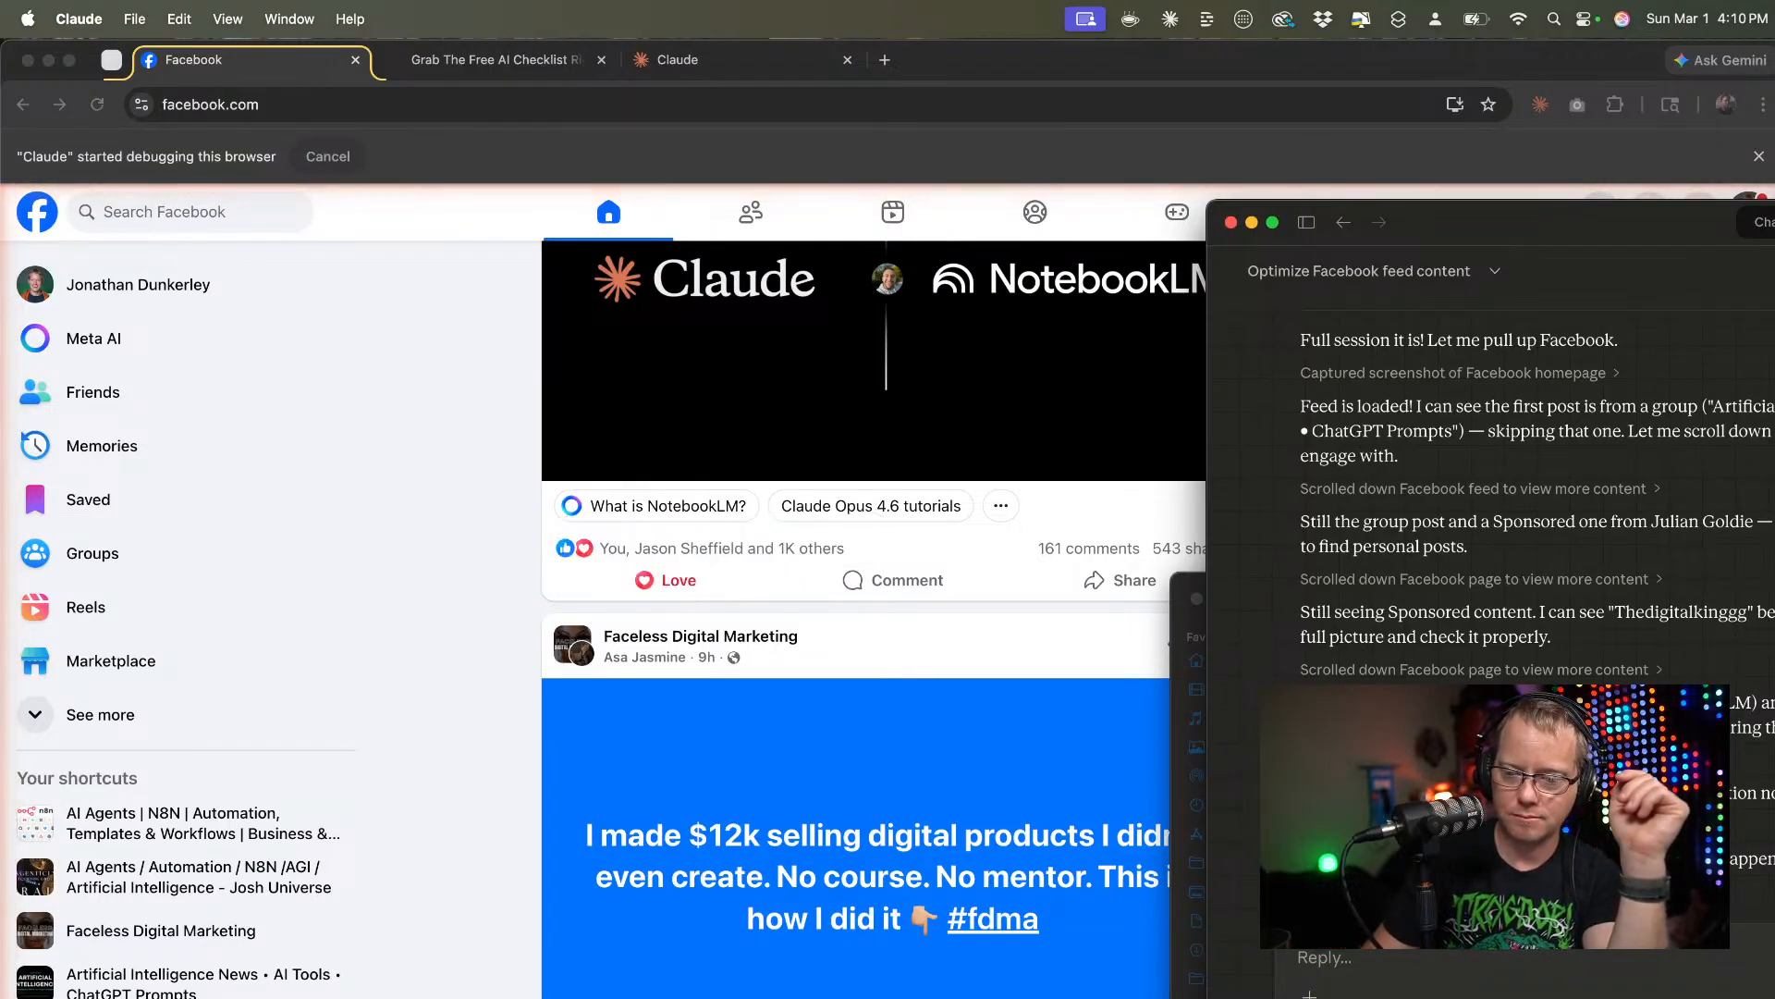
scroll(1458, 472, "down", 3)
scroll(1458, 472, "down", 3)
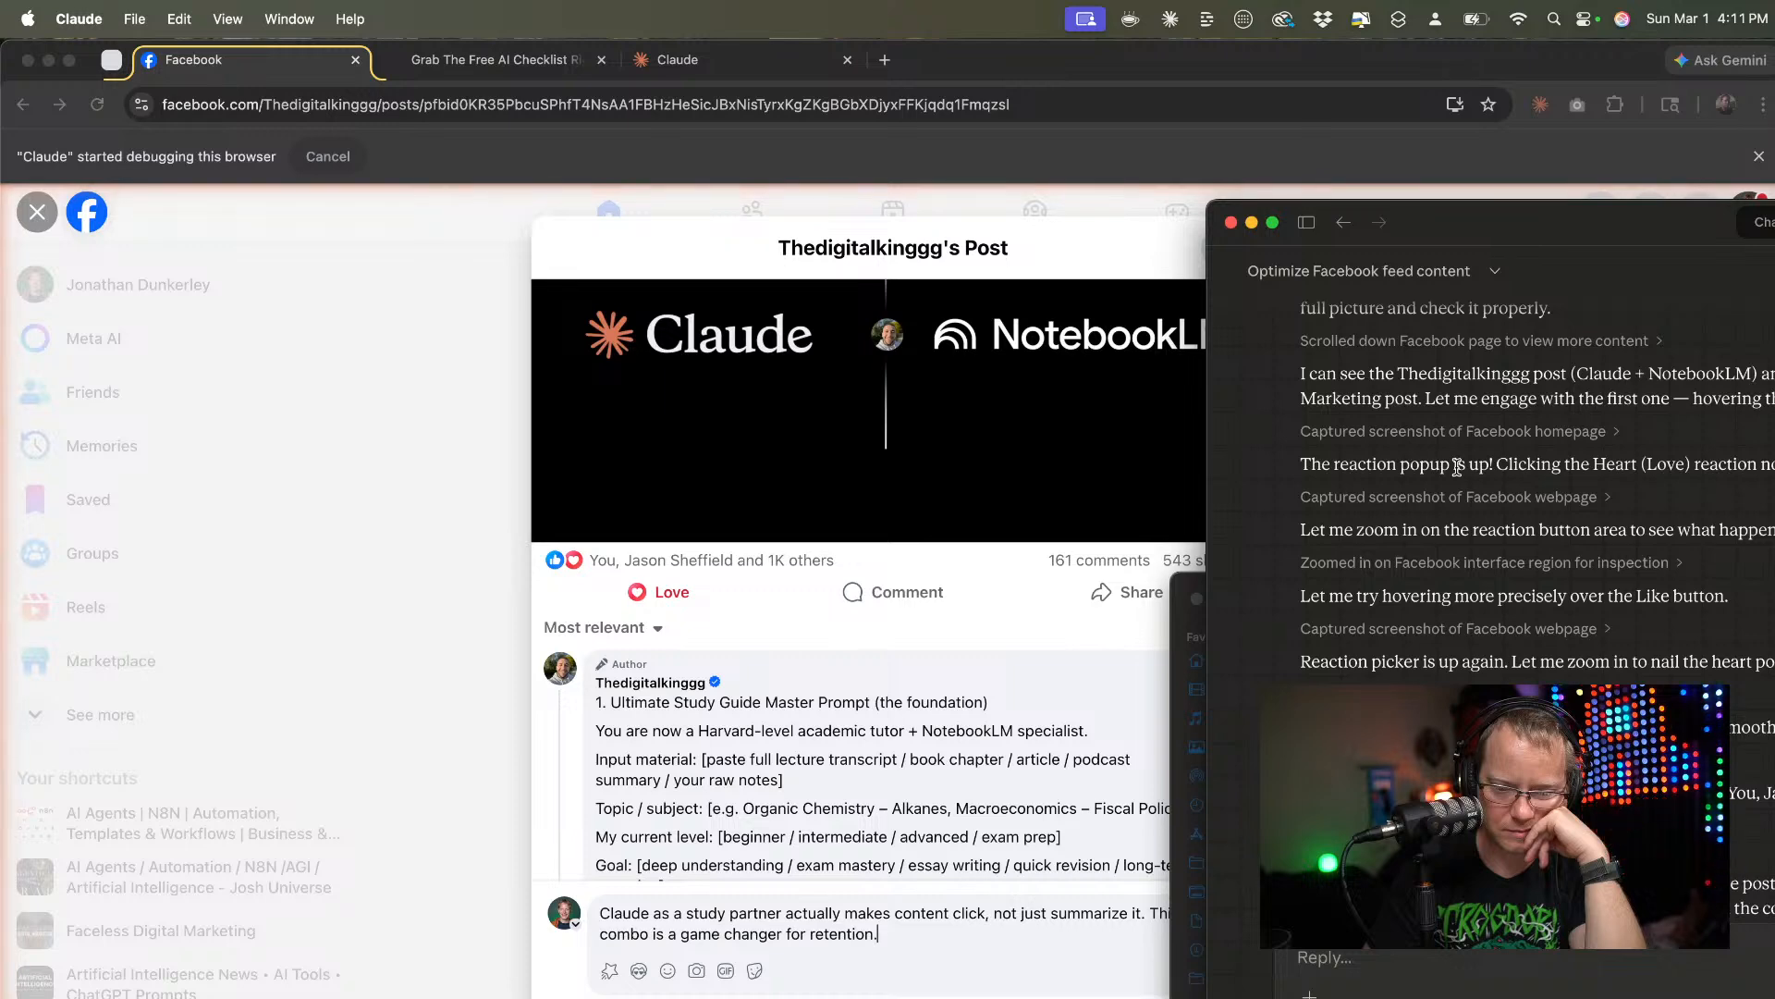
key("Return")
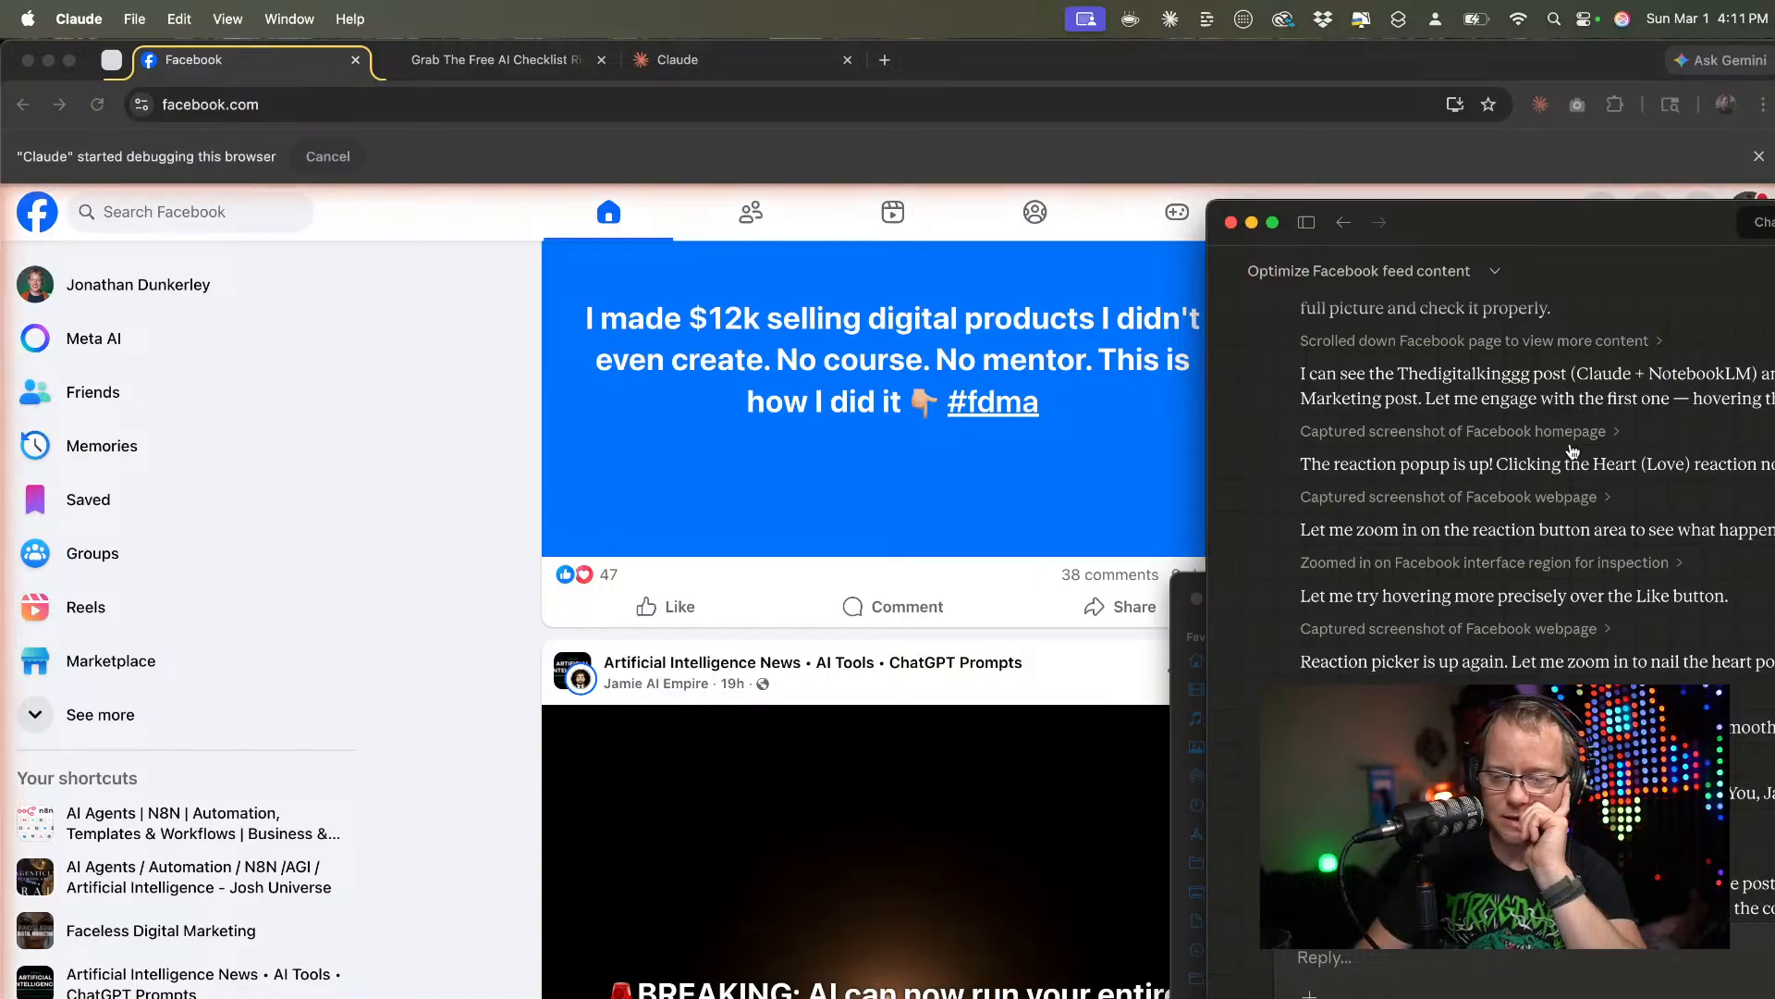
scroll(1672, 679, "down", 6)
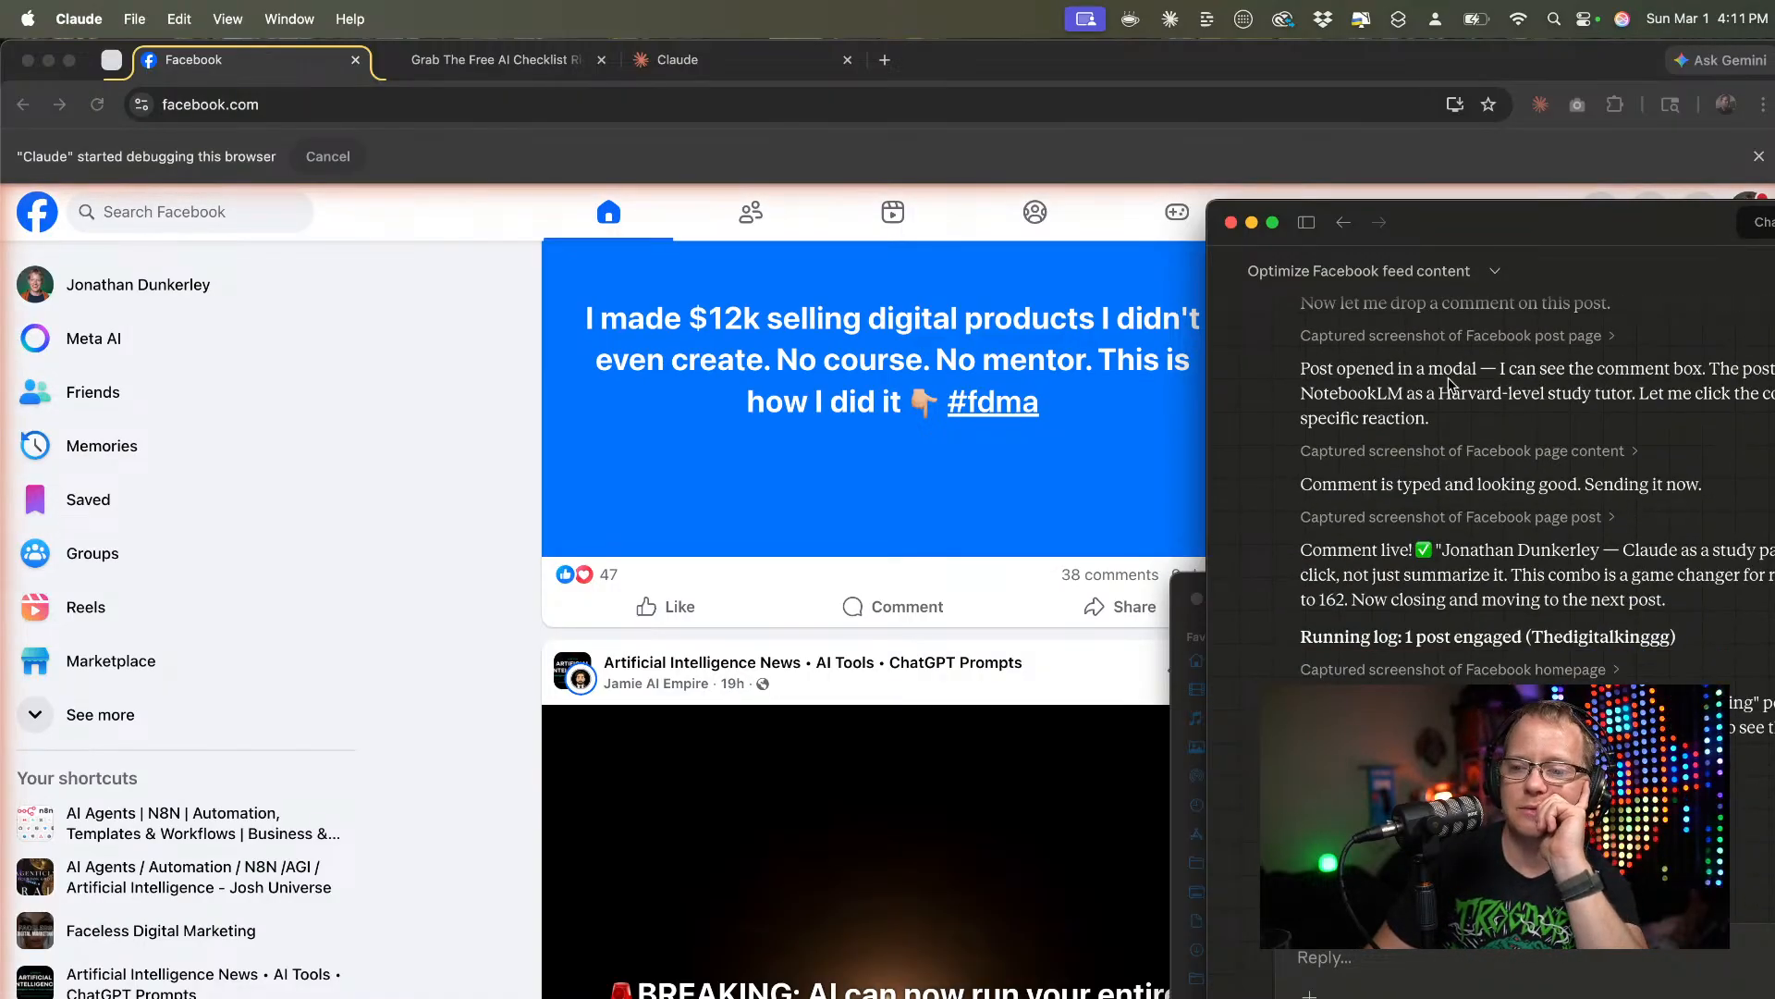
Tell the running Cowork task "After this one let's create our post.".
left_click_drag(1553, 232, 1354, 231)
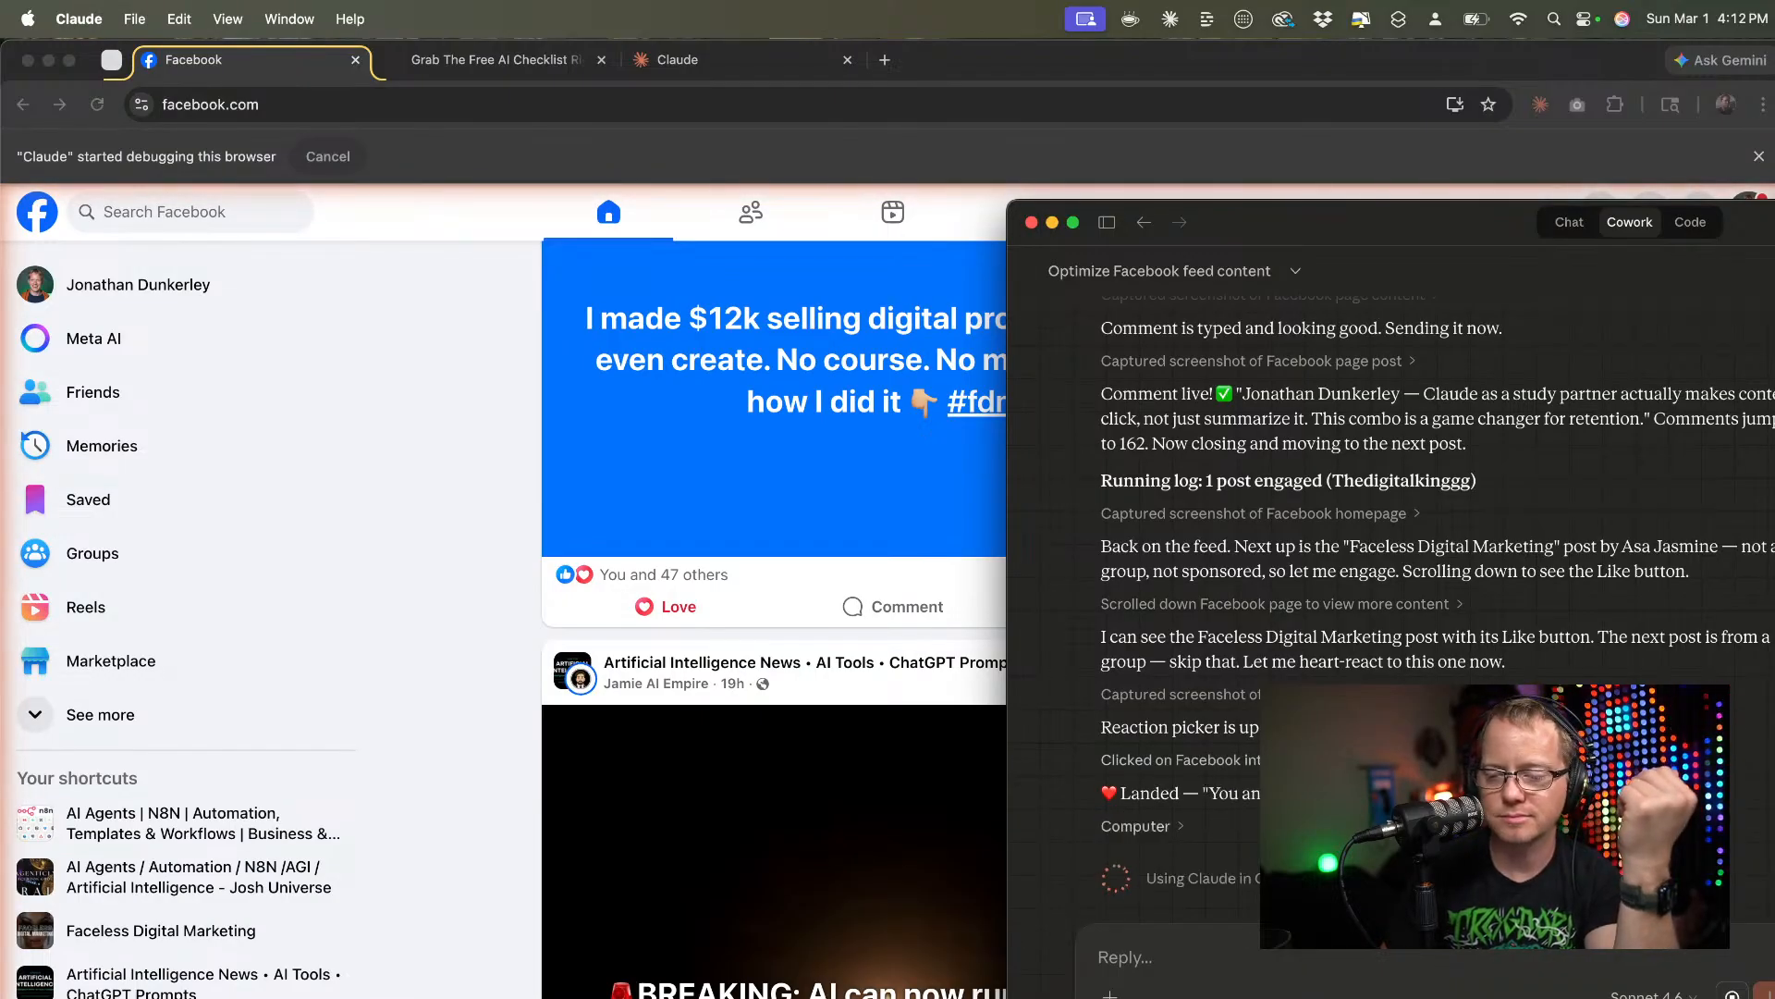
left_click(1170, 966)
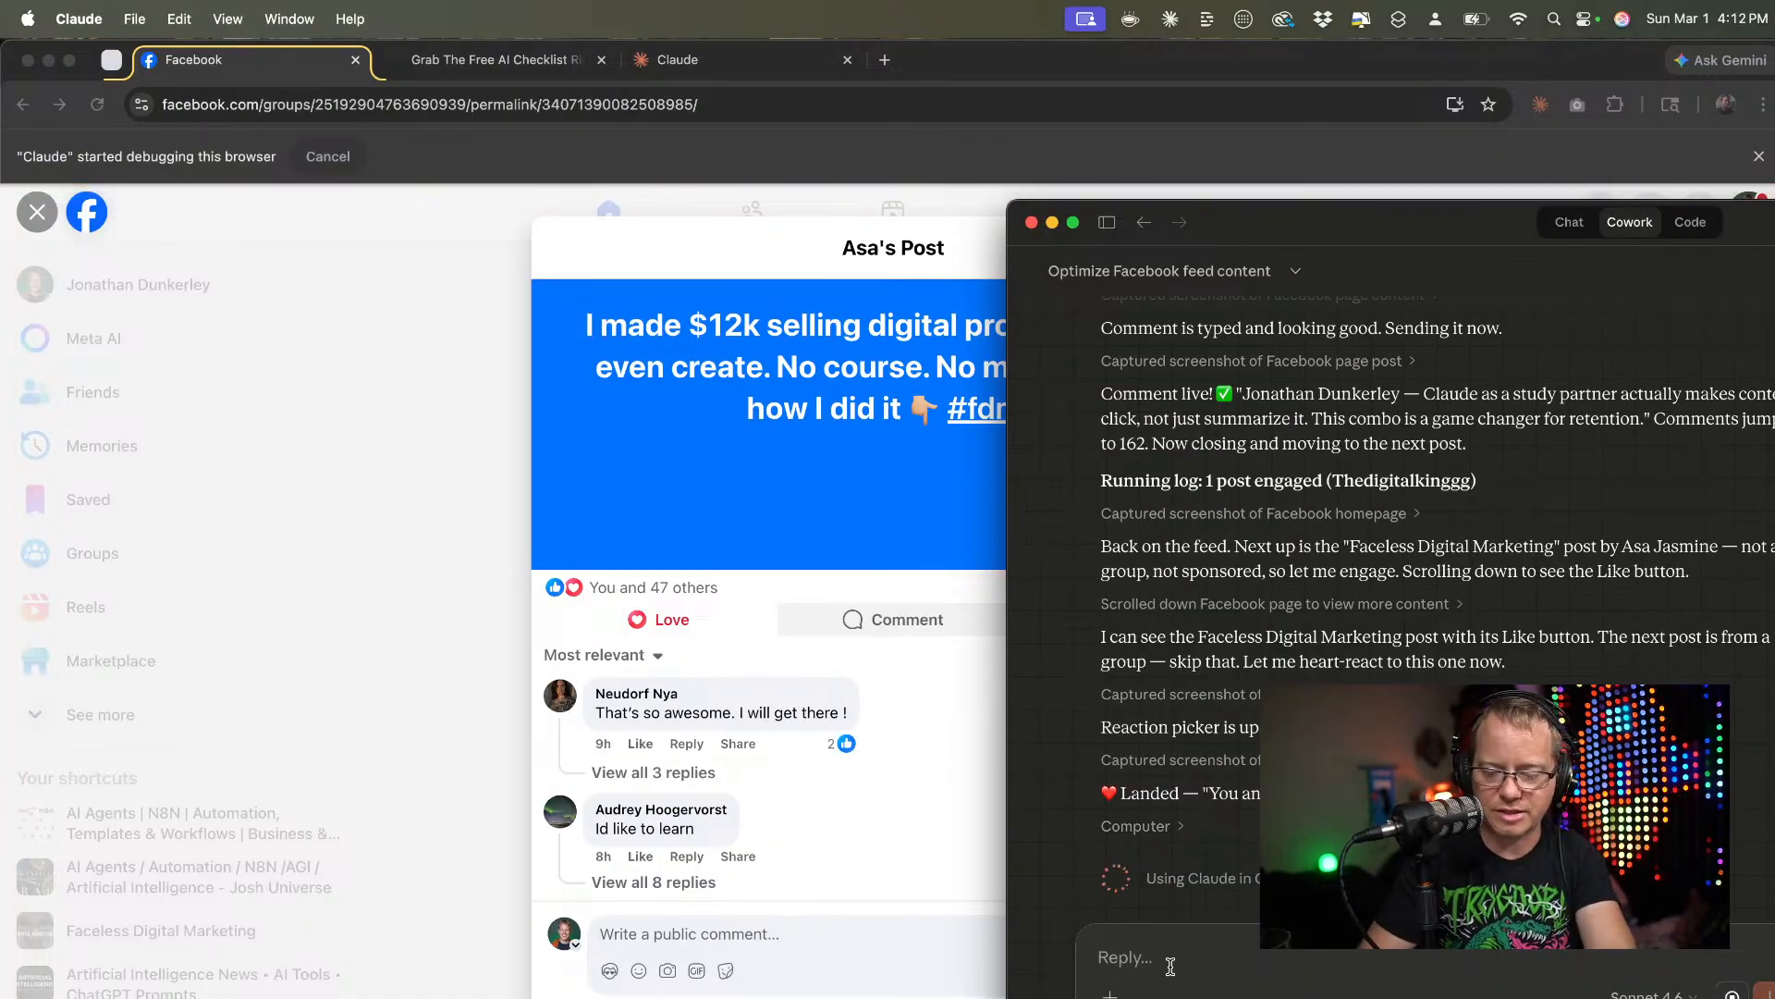
type("After th")
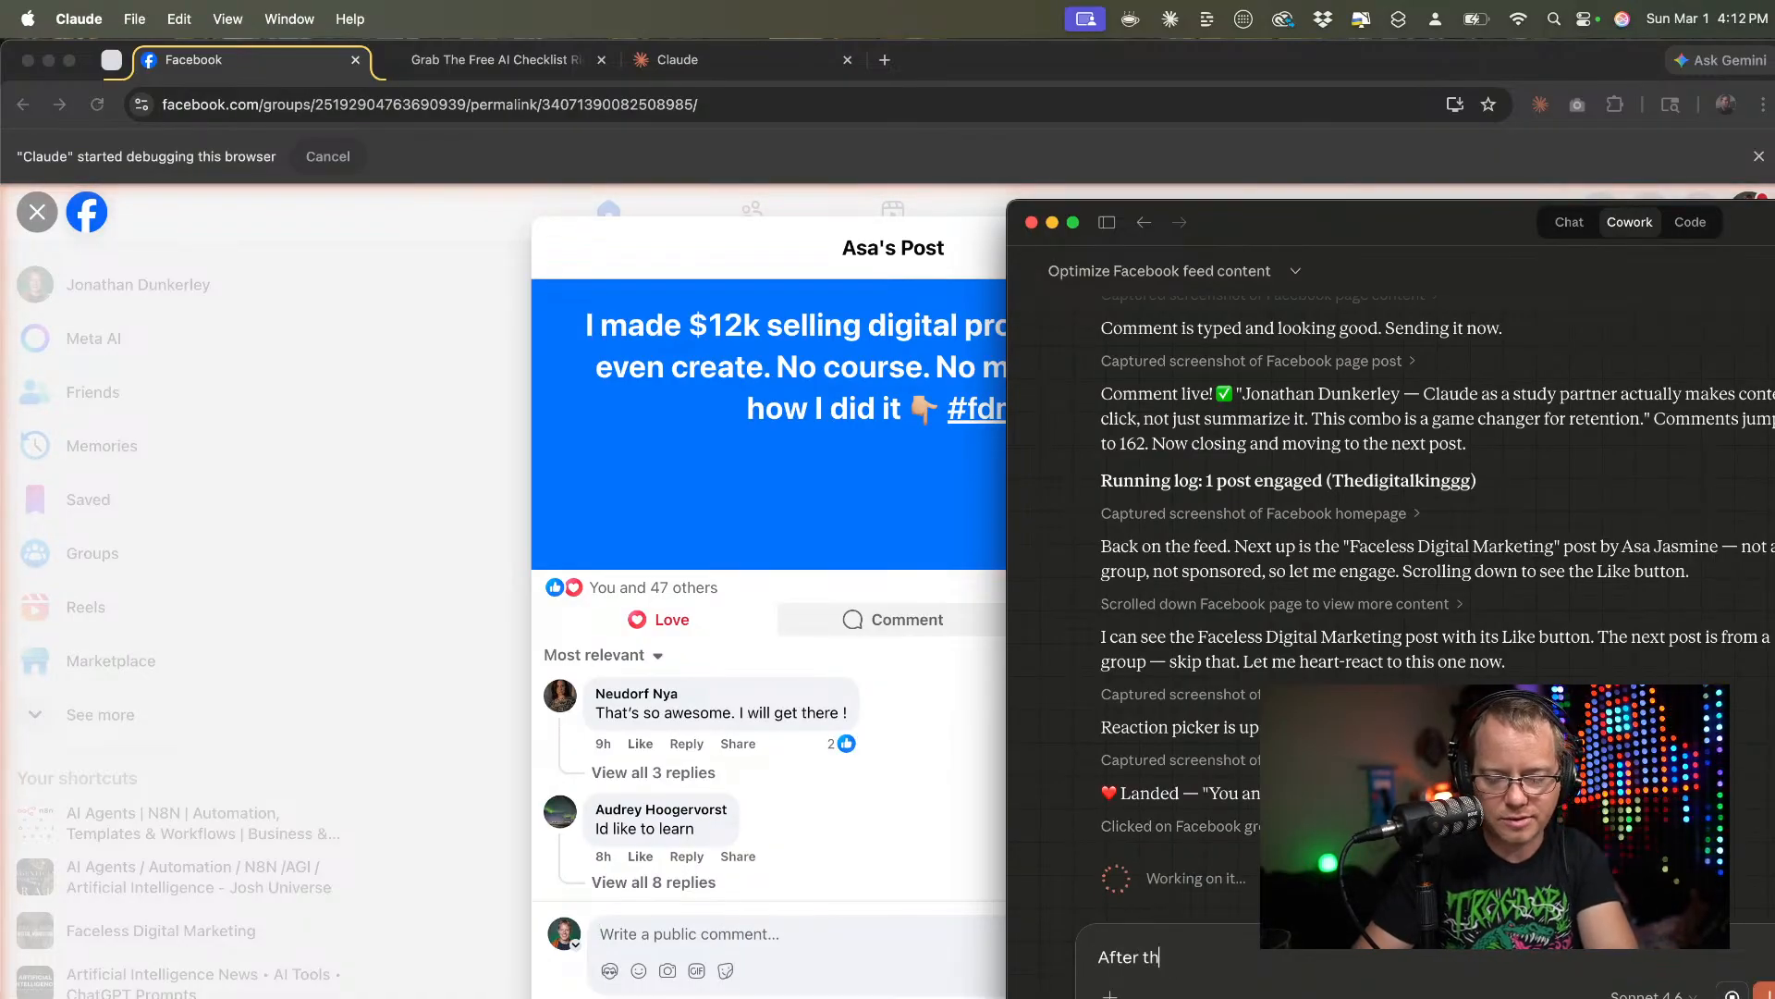
type("is one let")
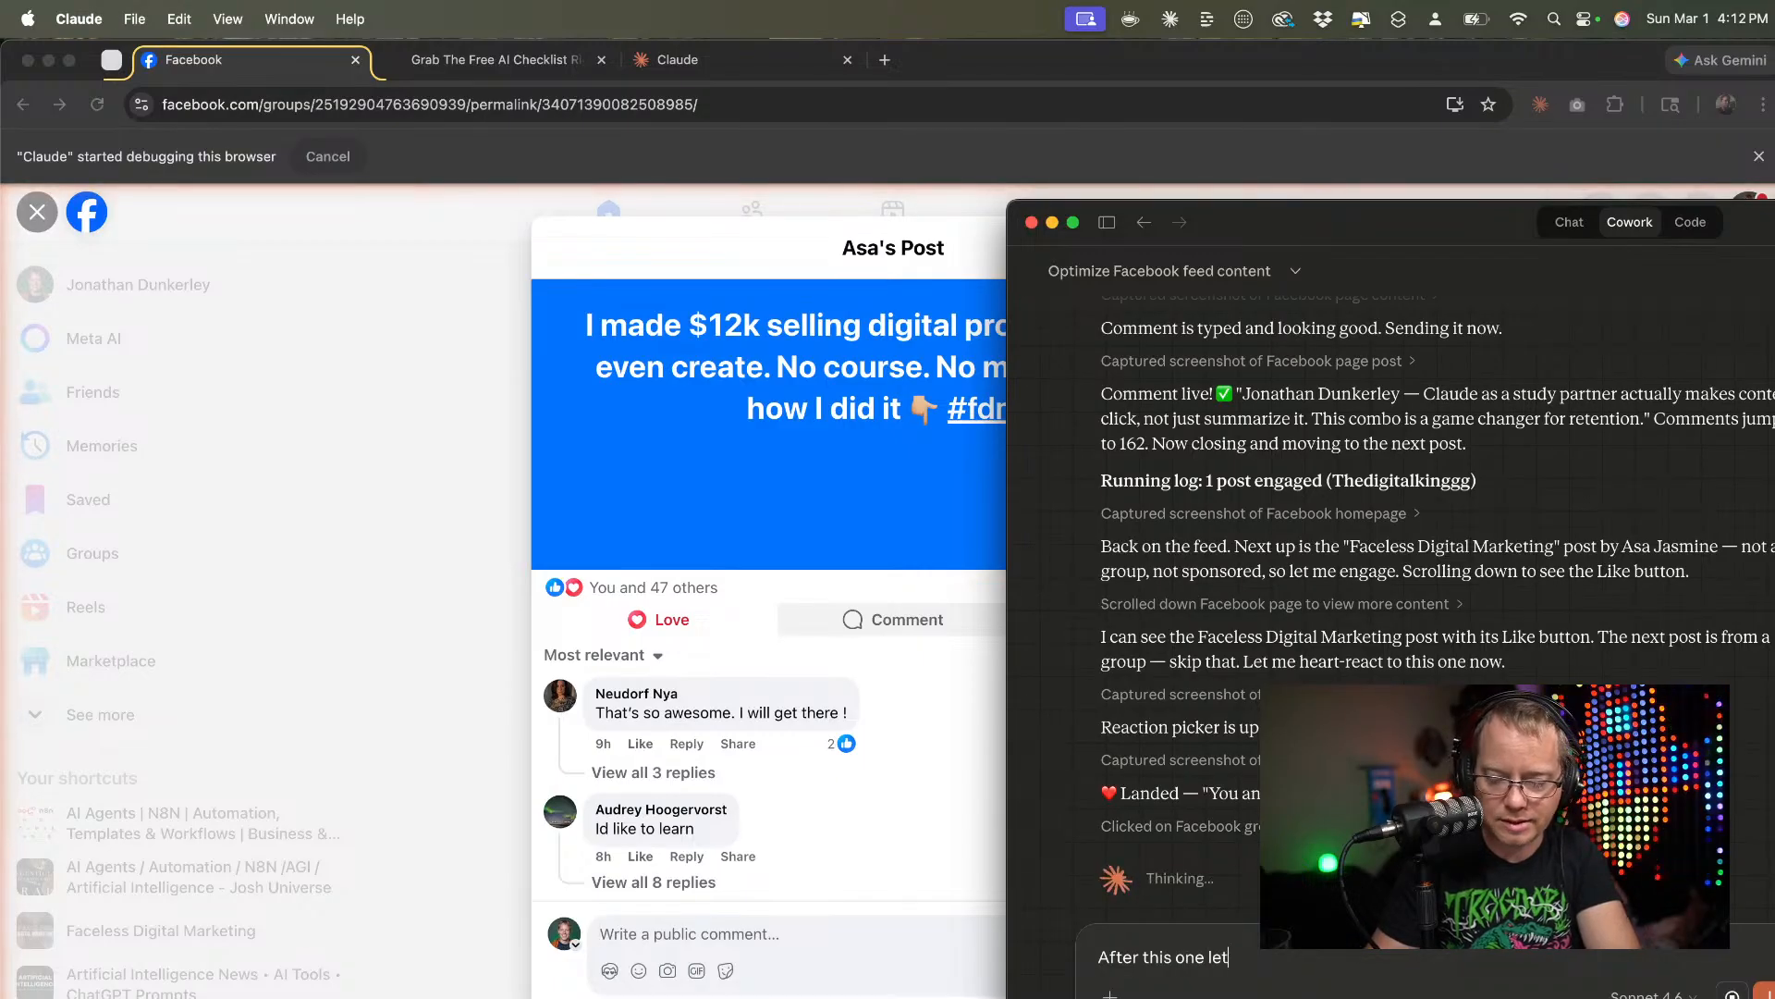
type("'s c")
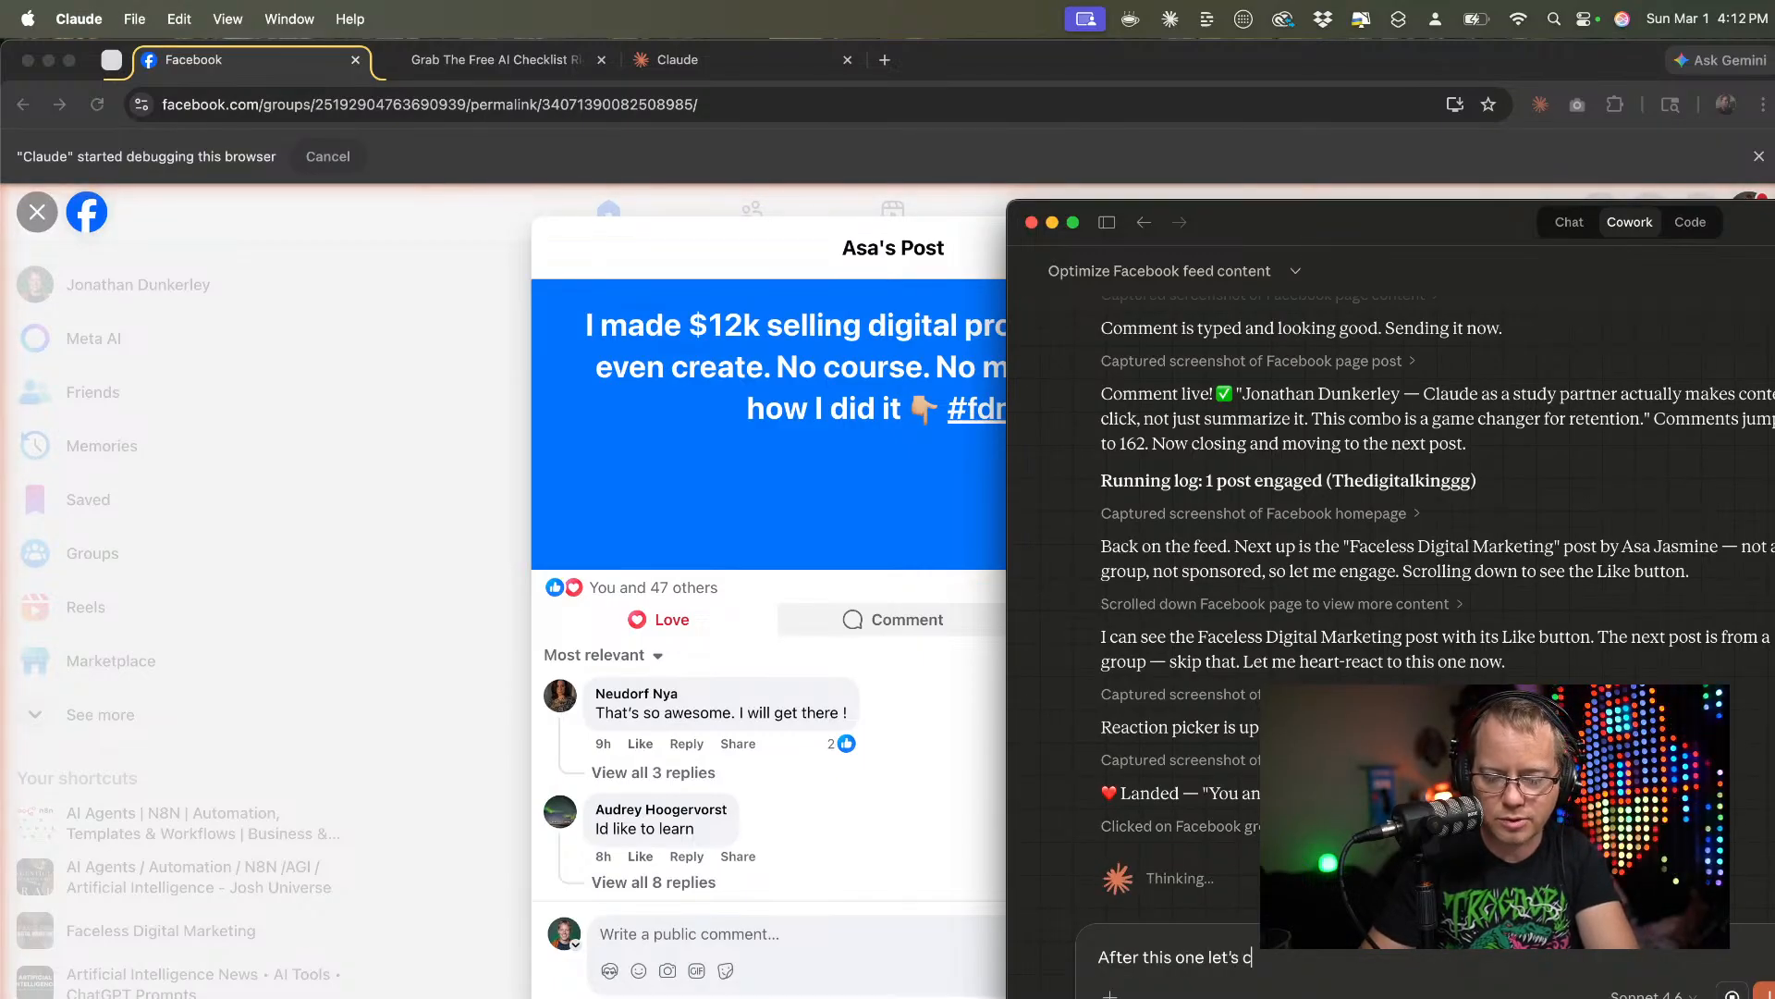
type("reate our")
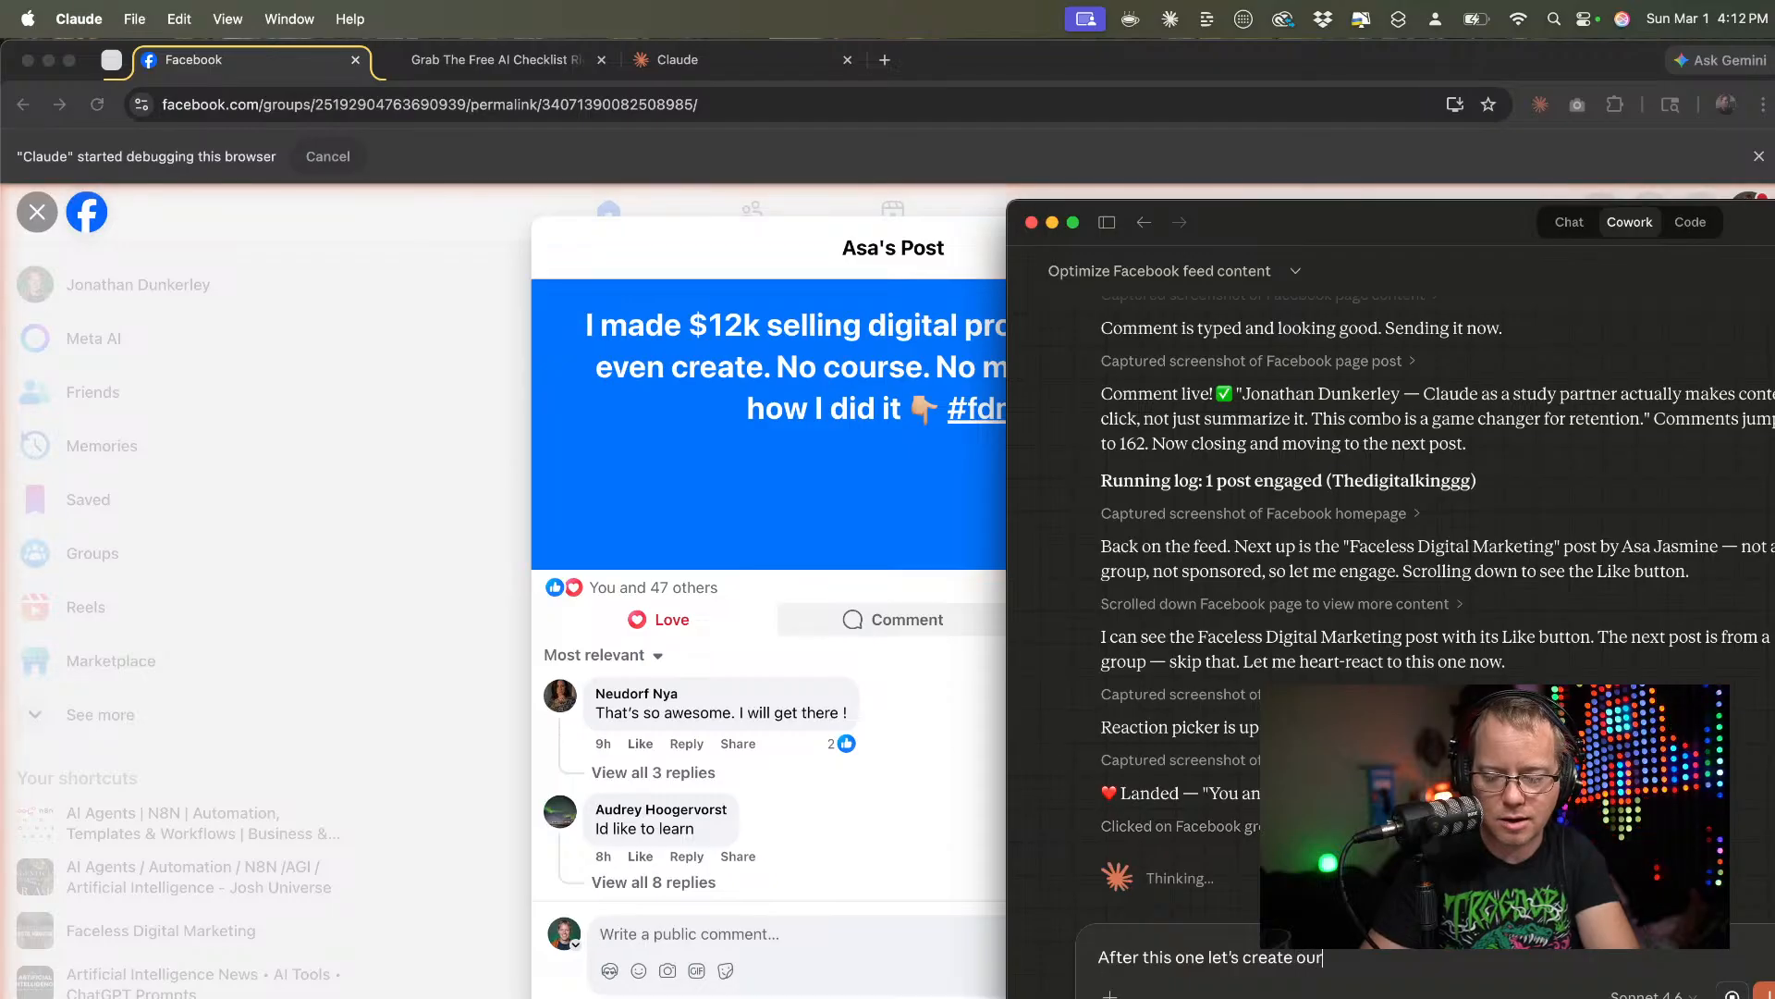
type(" post.")
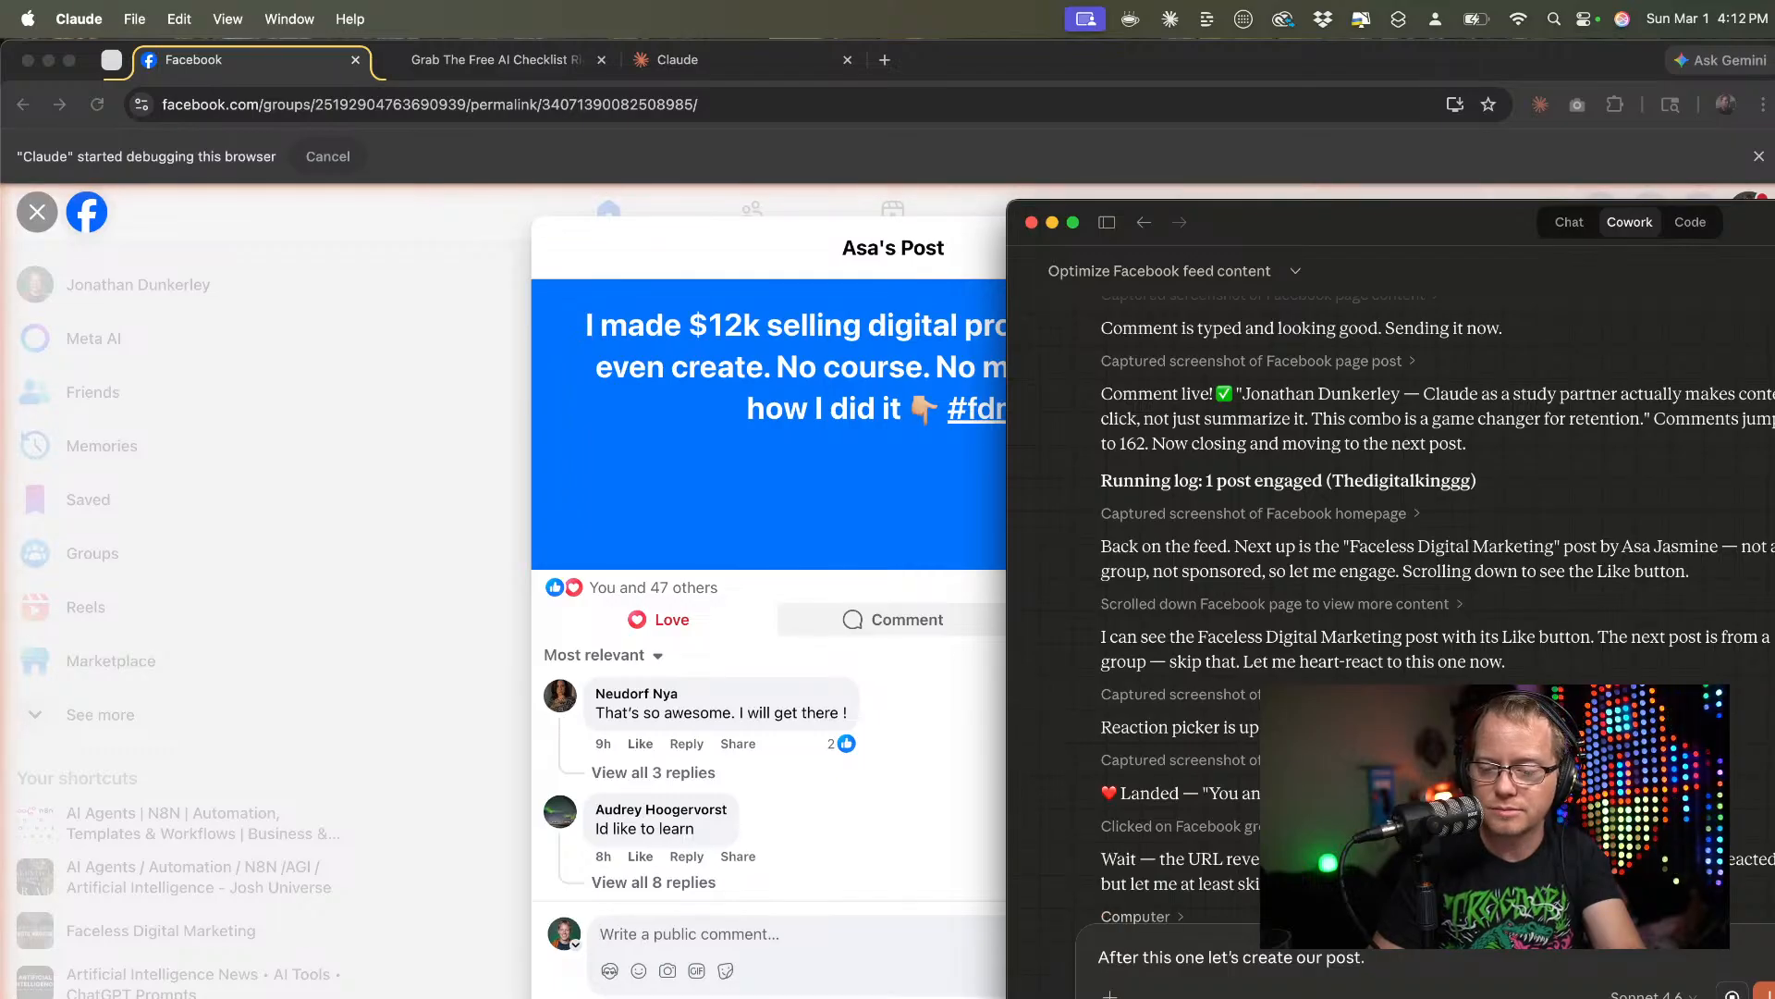
key("Return")
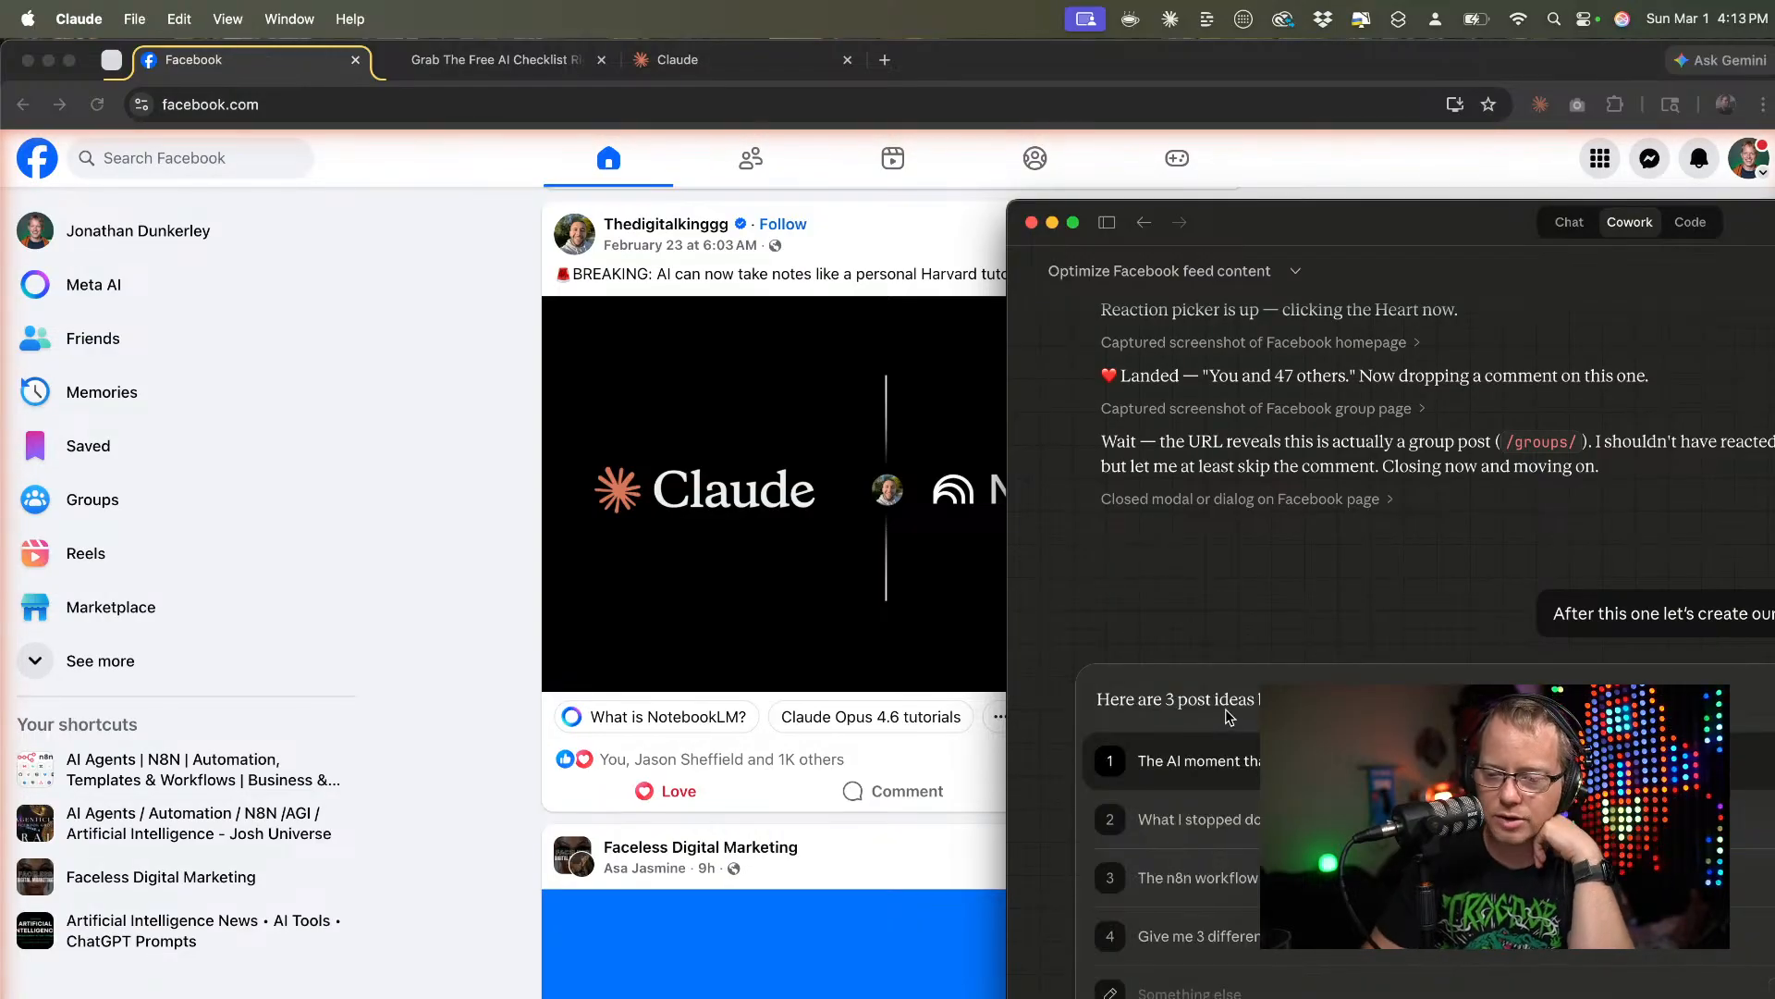
Choose the post idea "The AI moment that changed things" and ask Claude to make the full draft shorter and punchier.
scroll(1208, 622, "down", 3)
scroll(1225, 726, "down", 2)
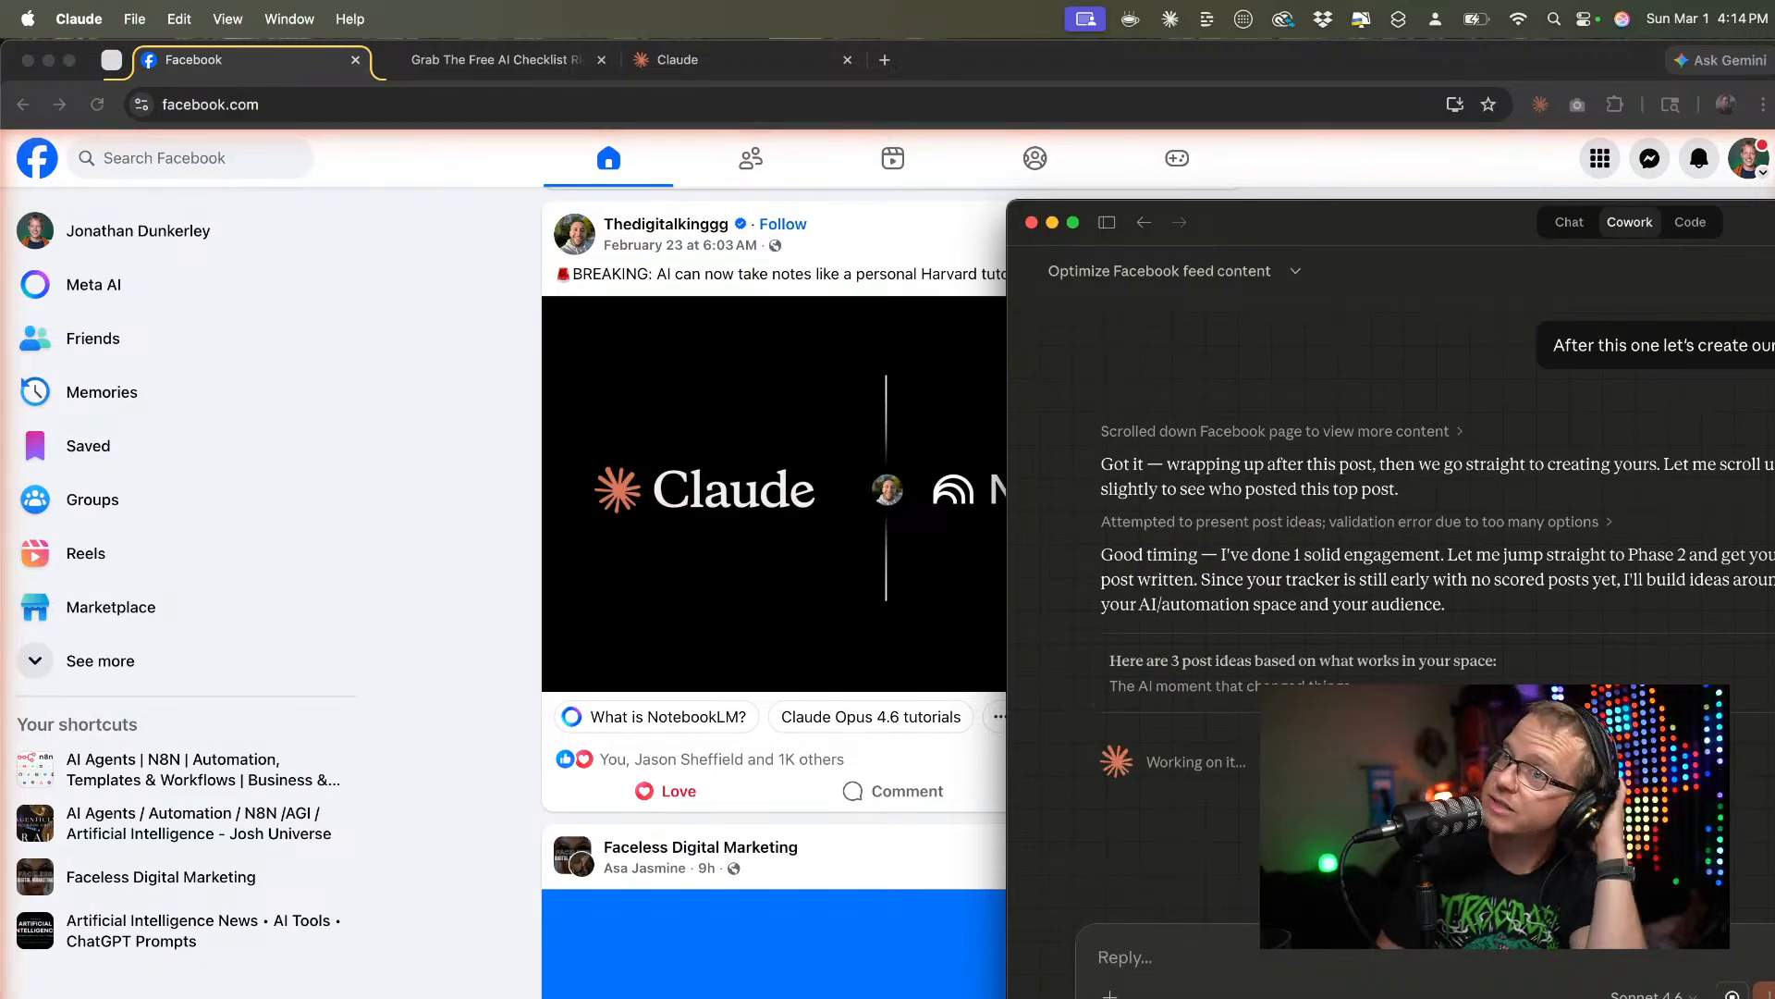
left_click_drag(1327, 233, 703, 181)
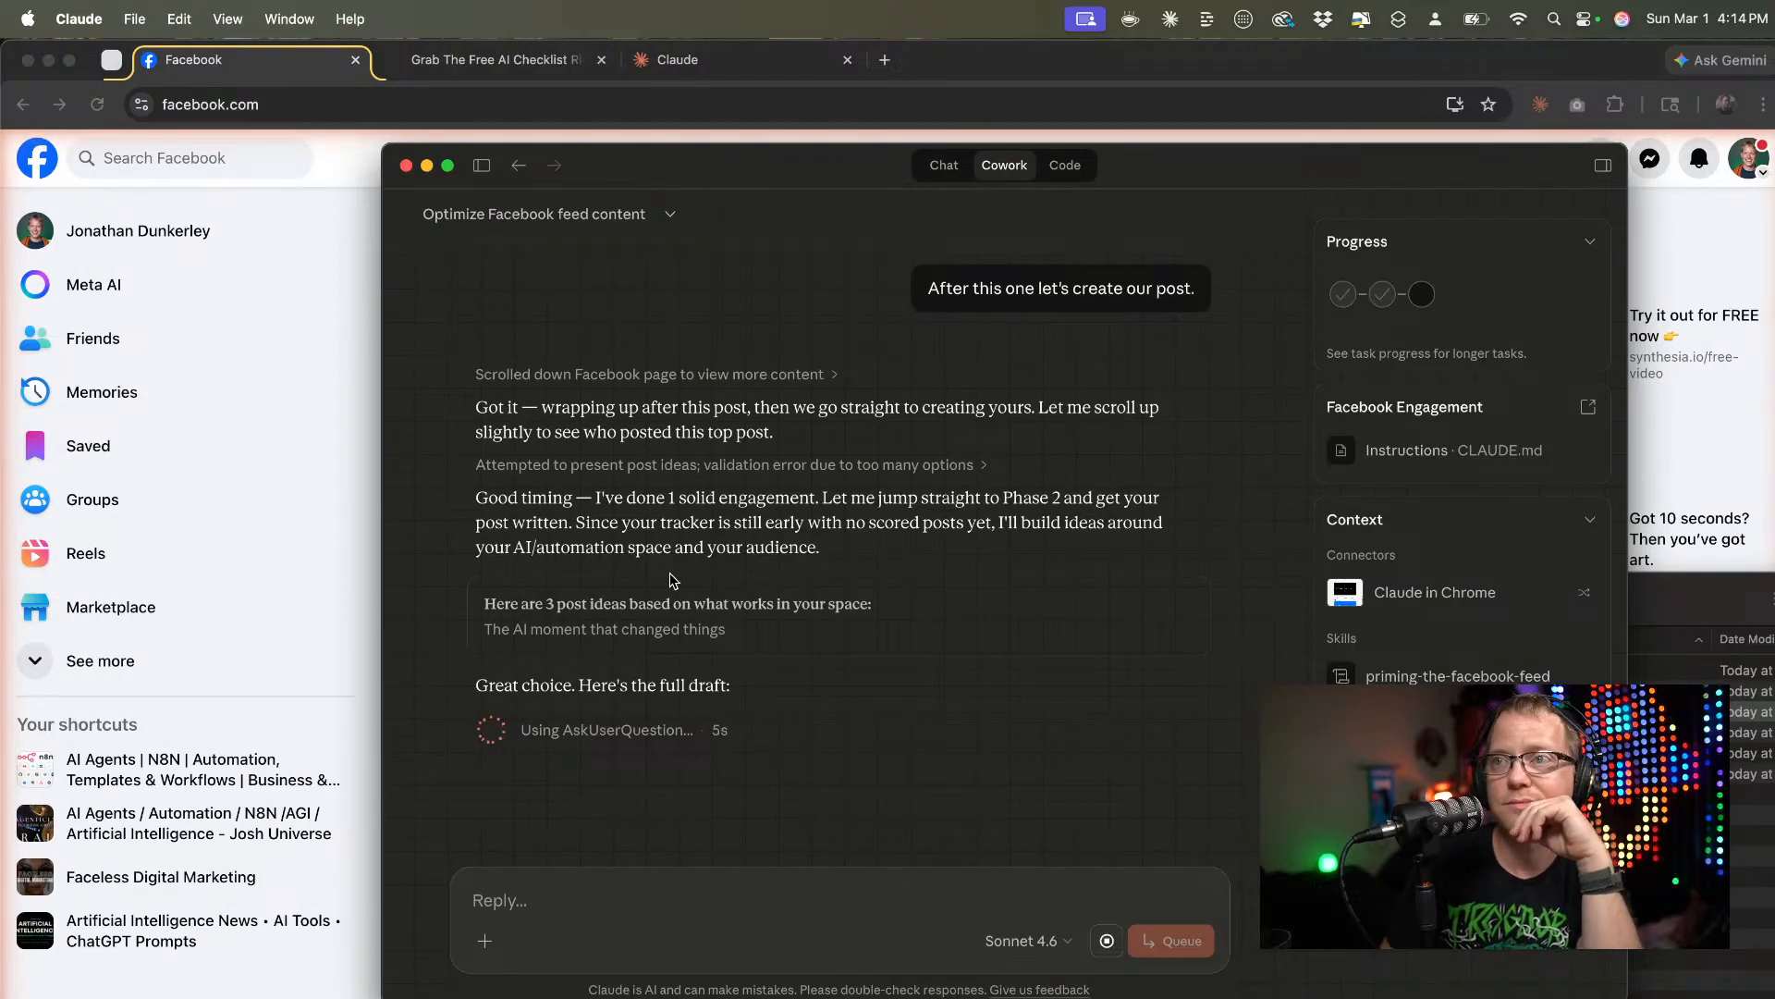
left_click_drag(1200, 175, 1120, 152)
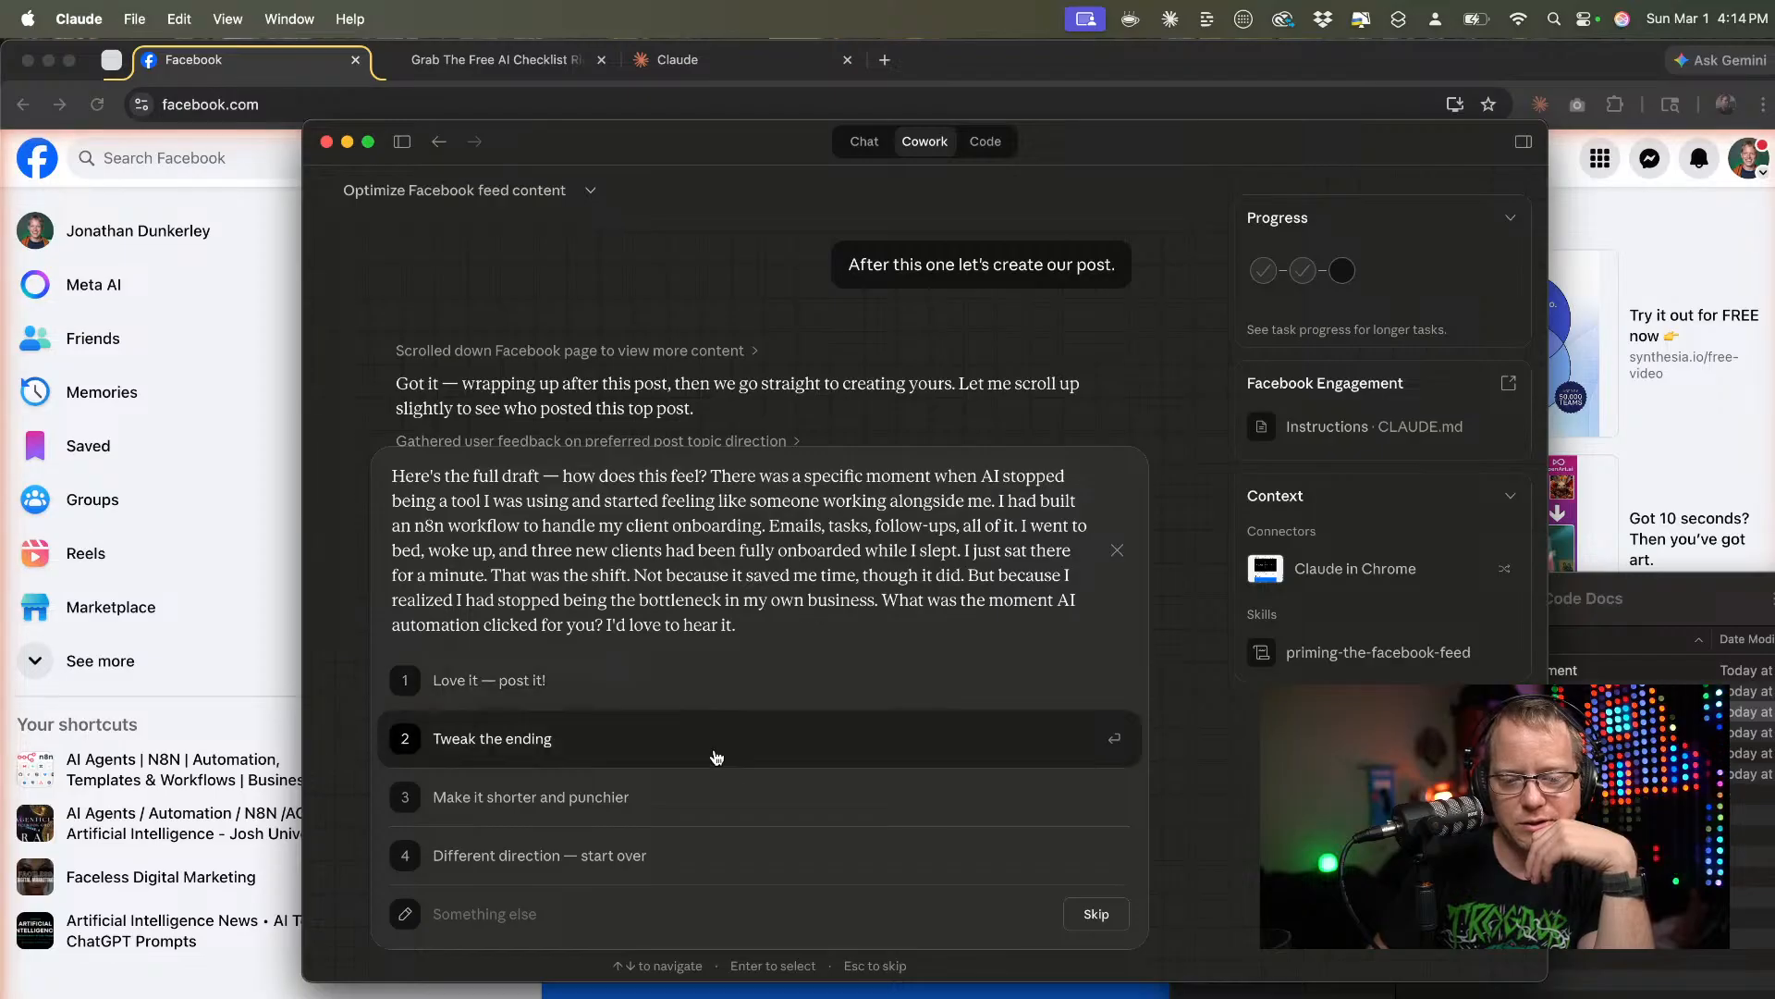
left_click(694, 801)
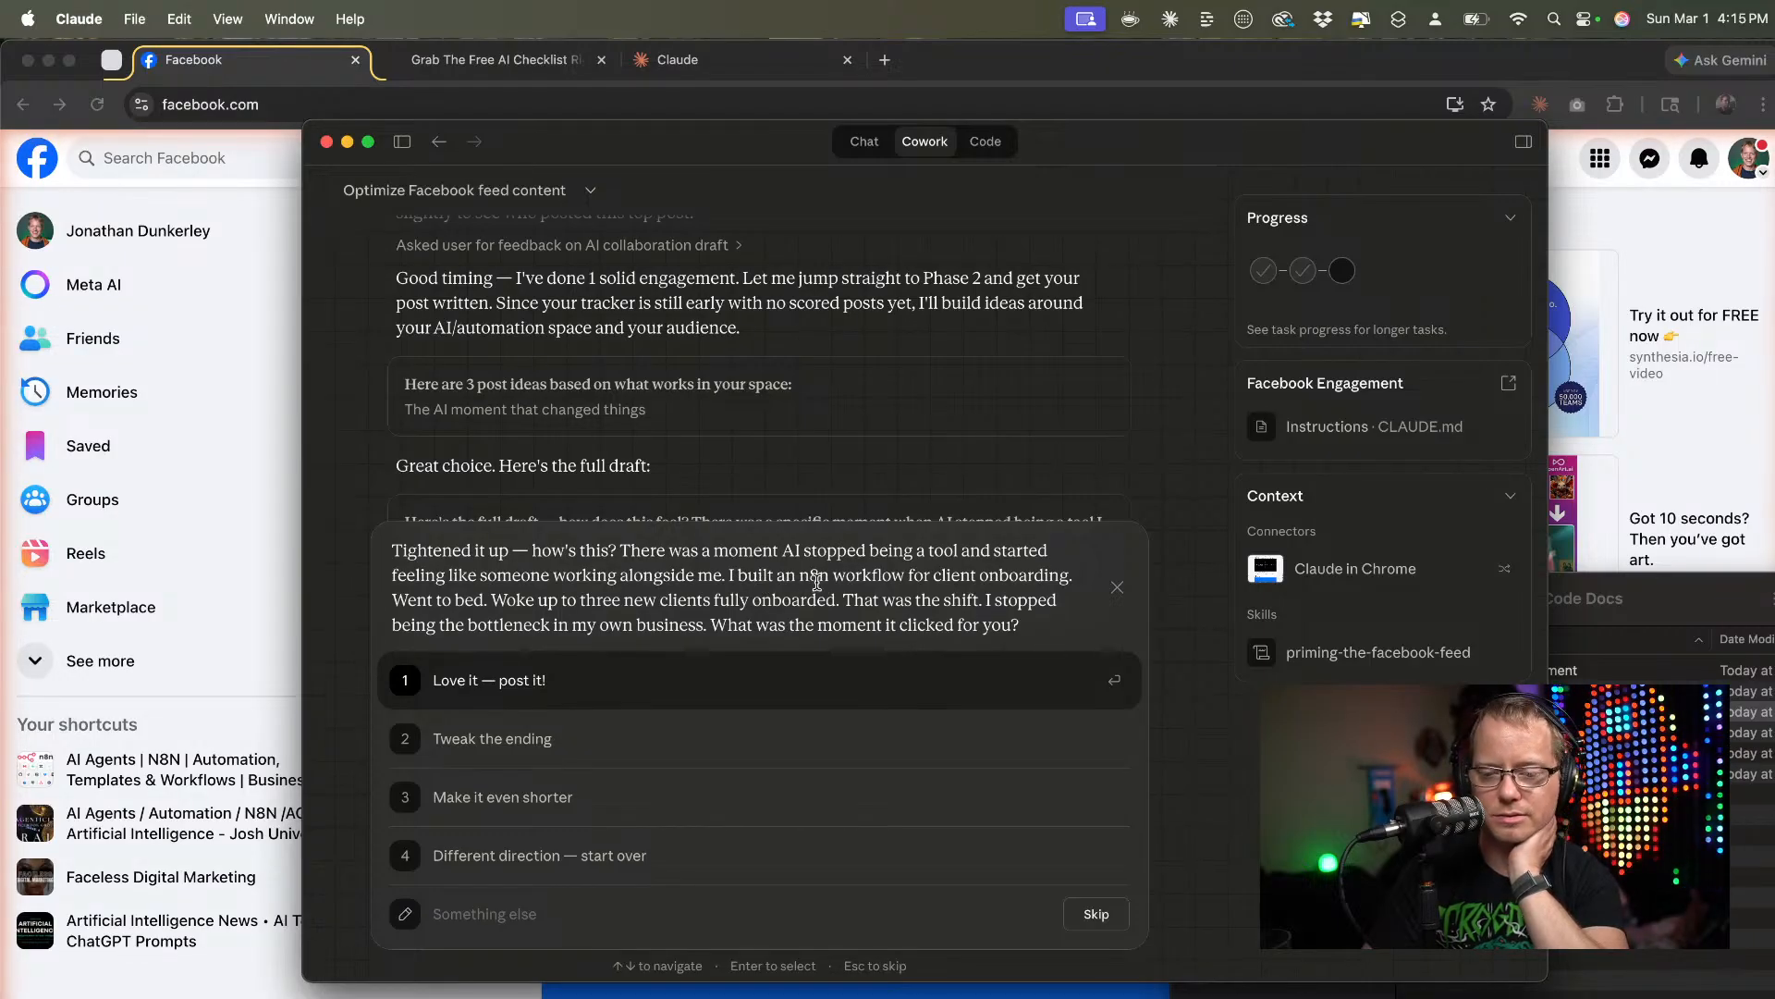
Answer the draft question with the custom feedback "Instead of about n8n make it about Claude Cowork.".
left_click(505, 912)
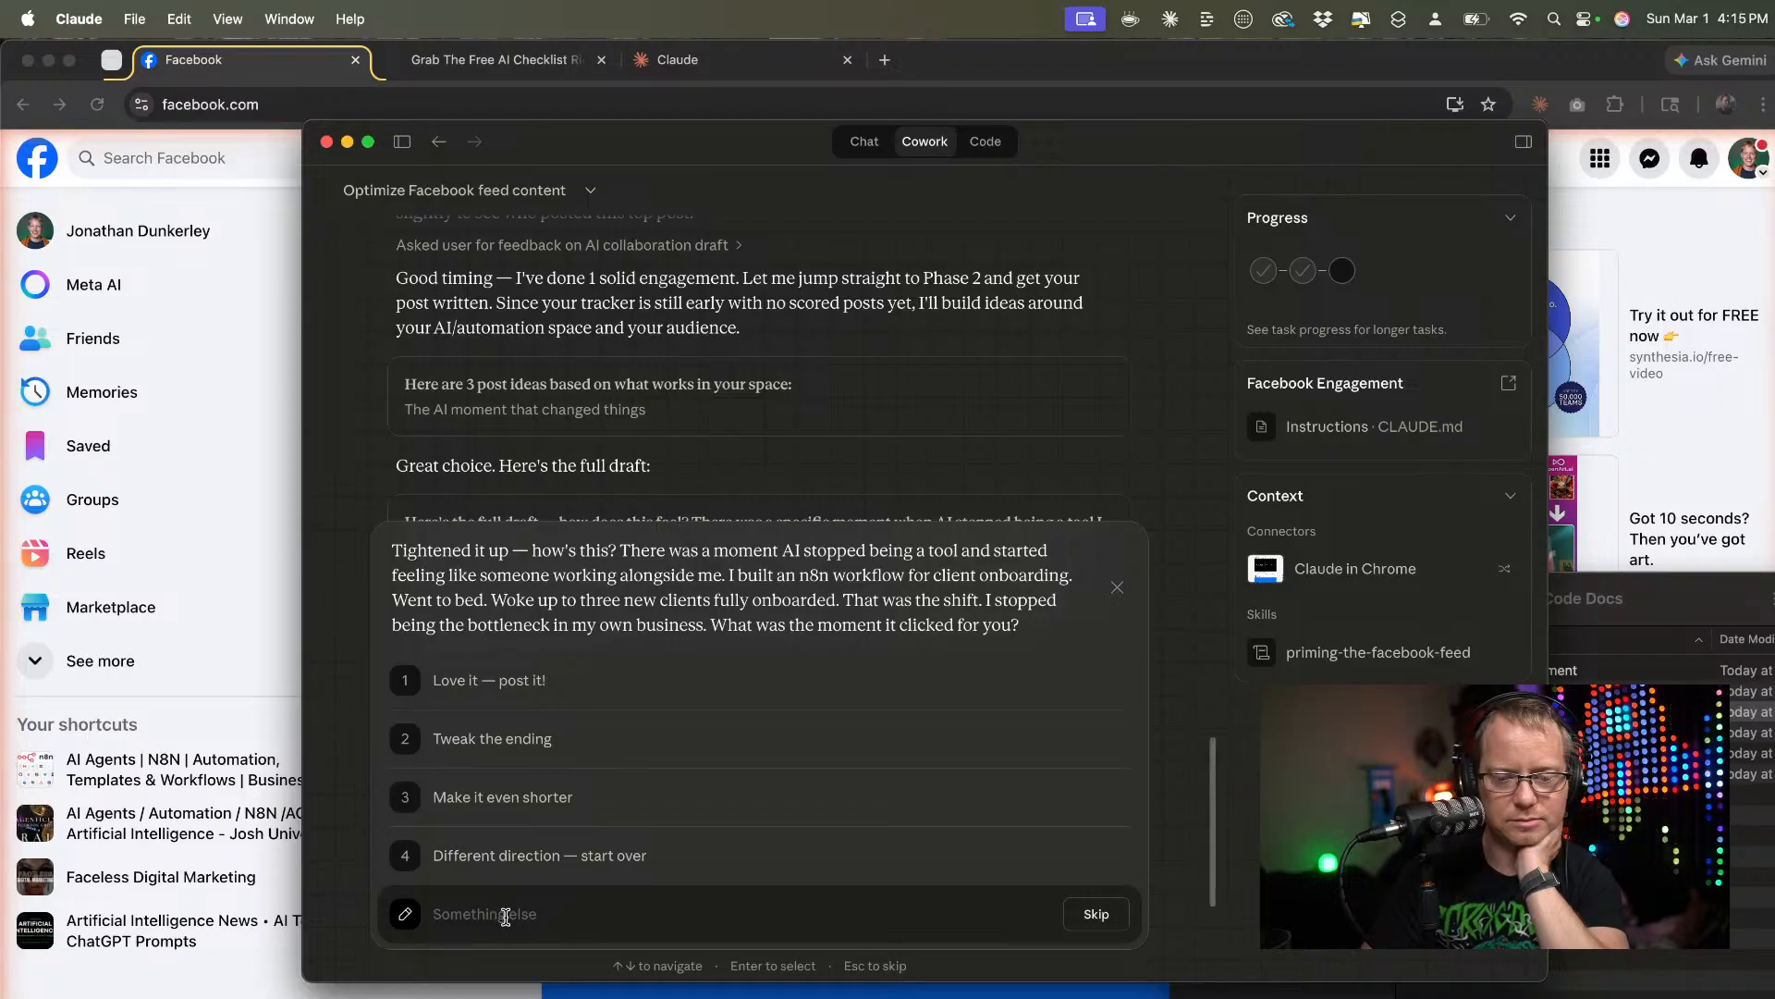
type("In")
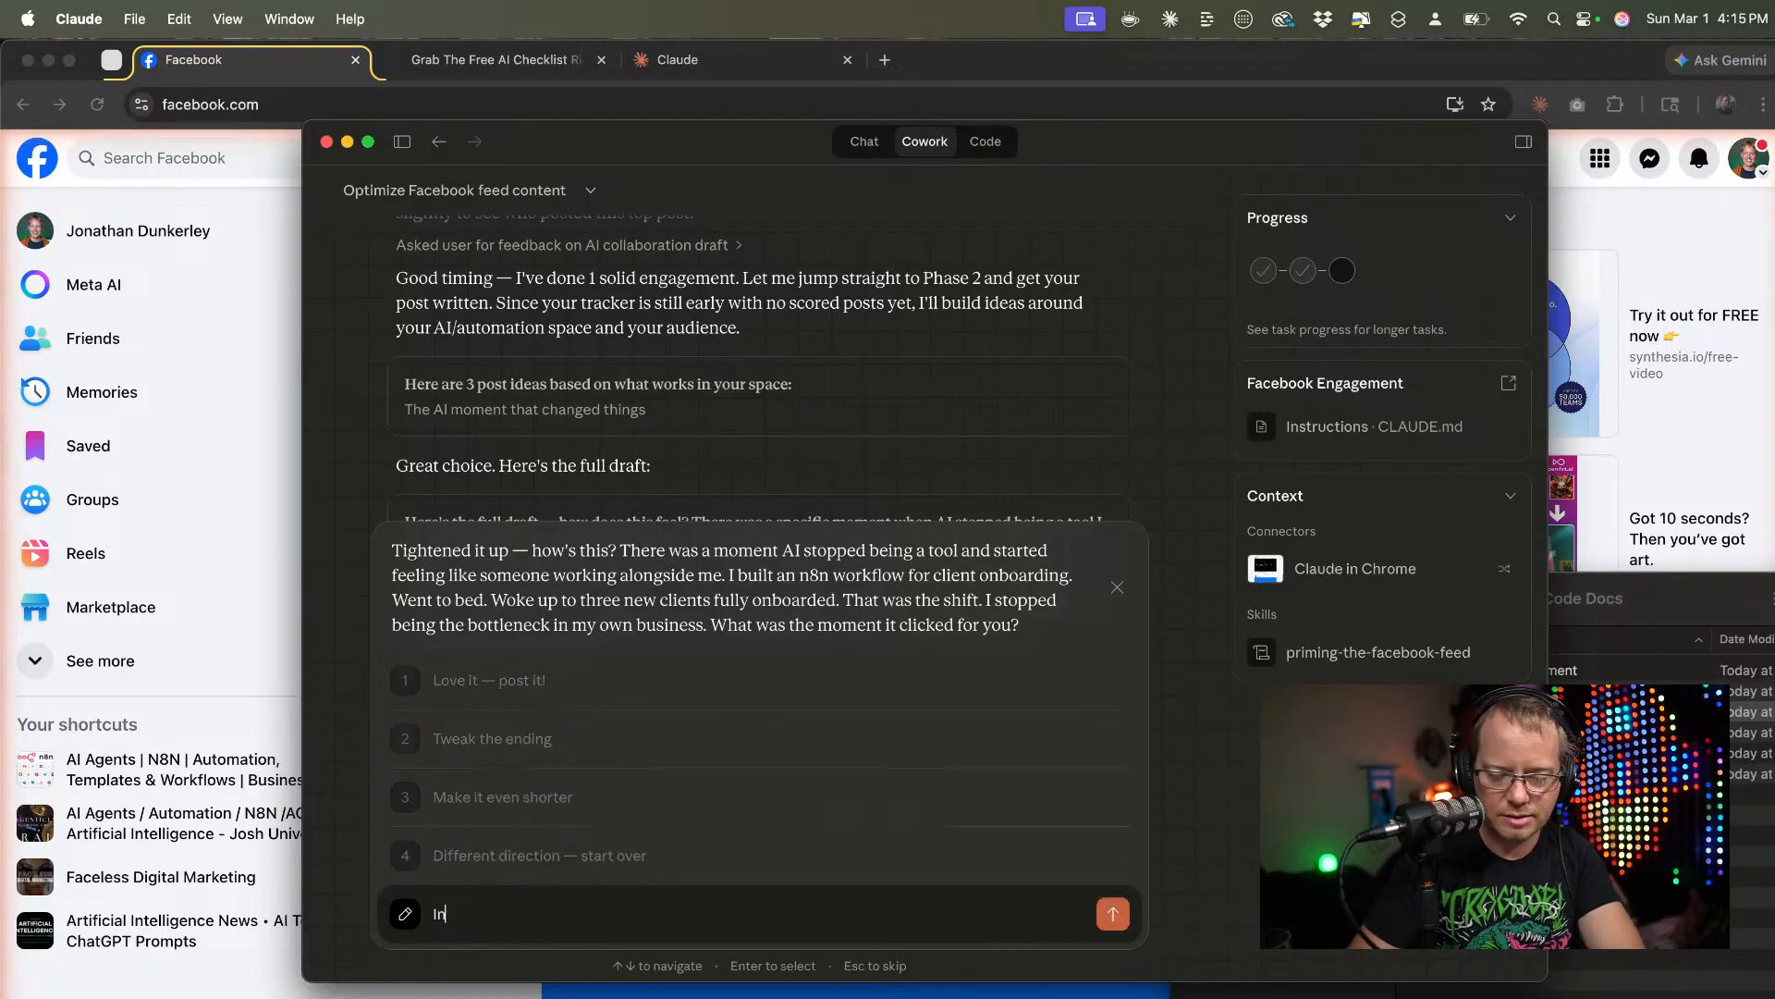
type("stead ")
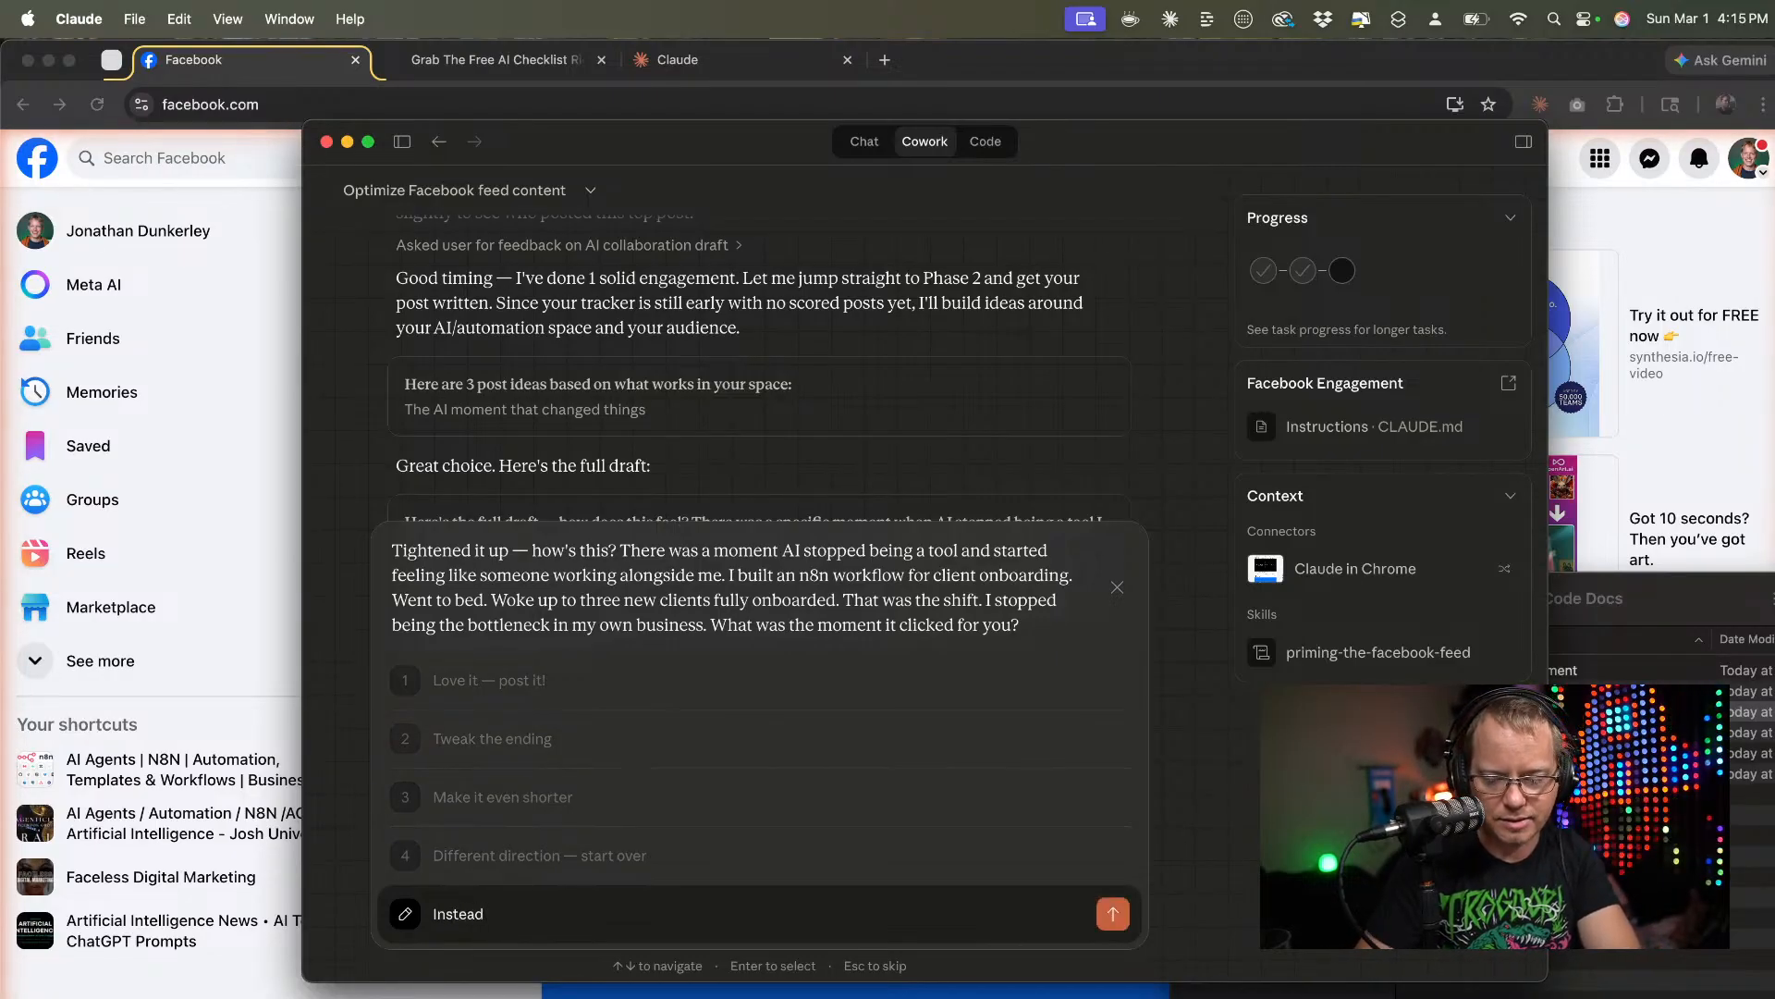
type("of about")
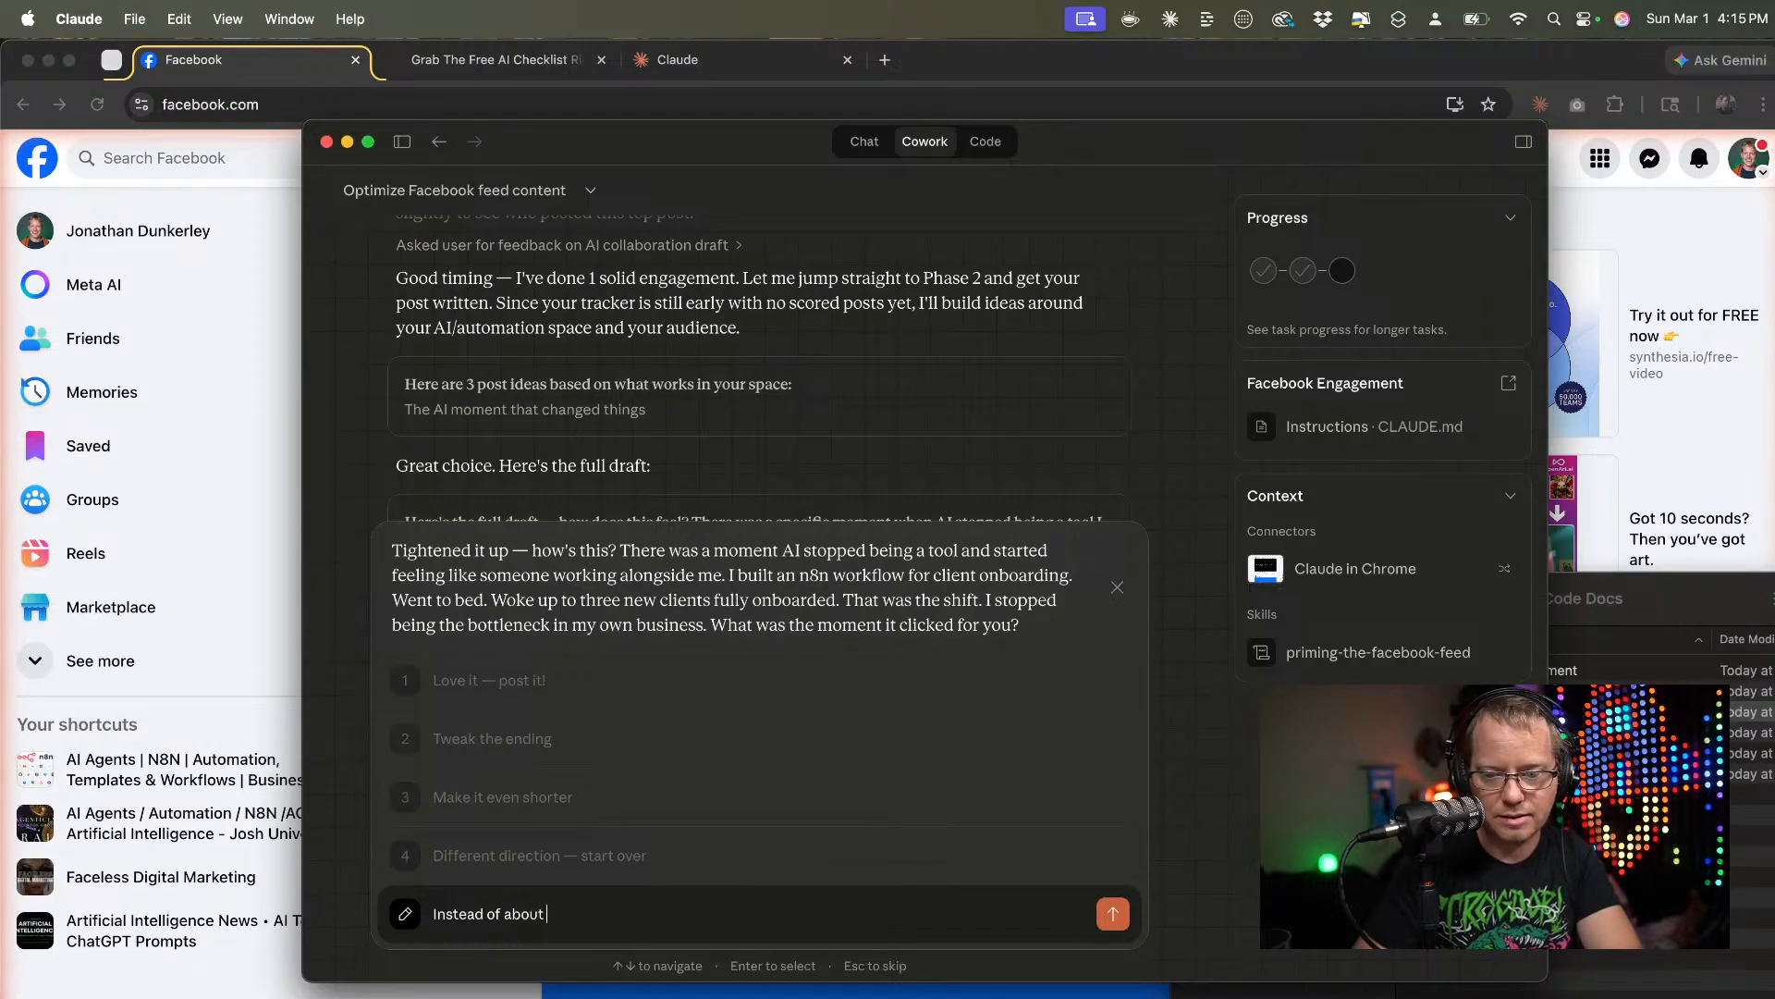
type(" n8n")
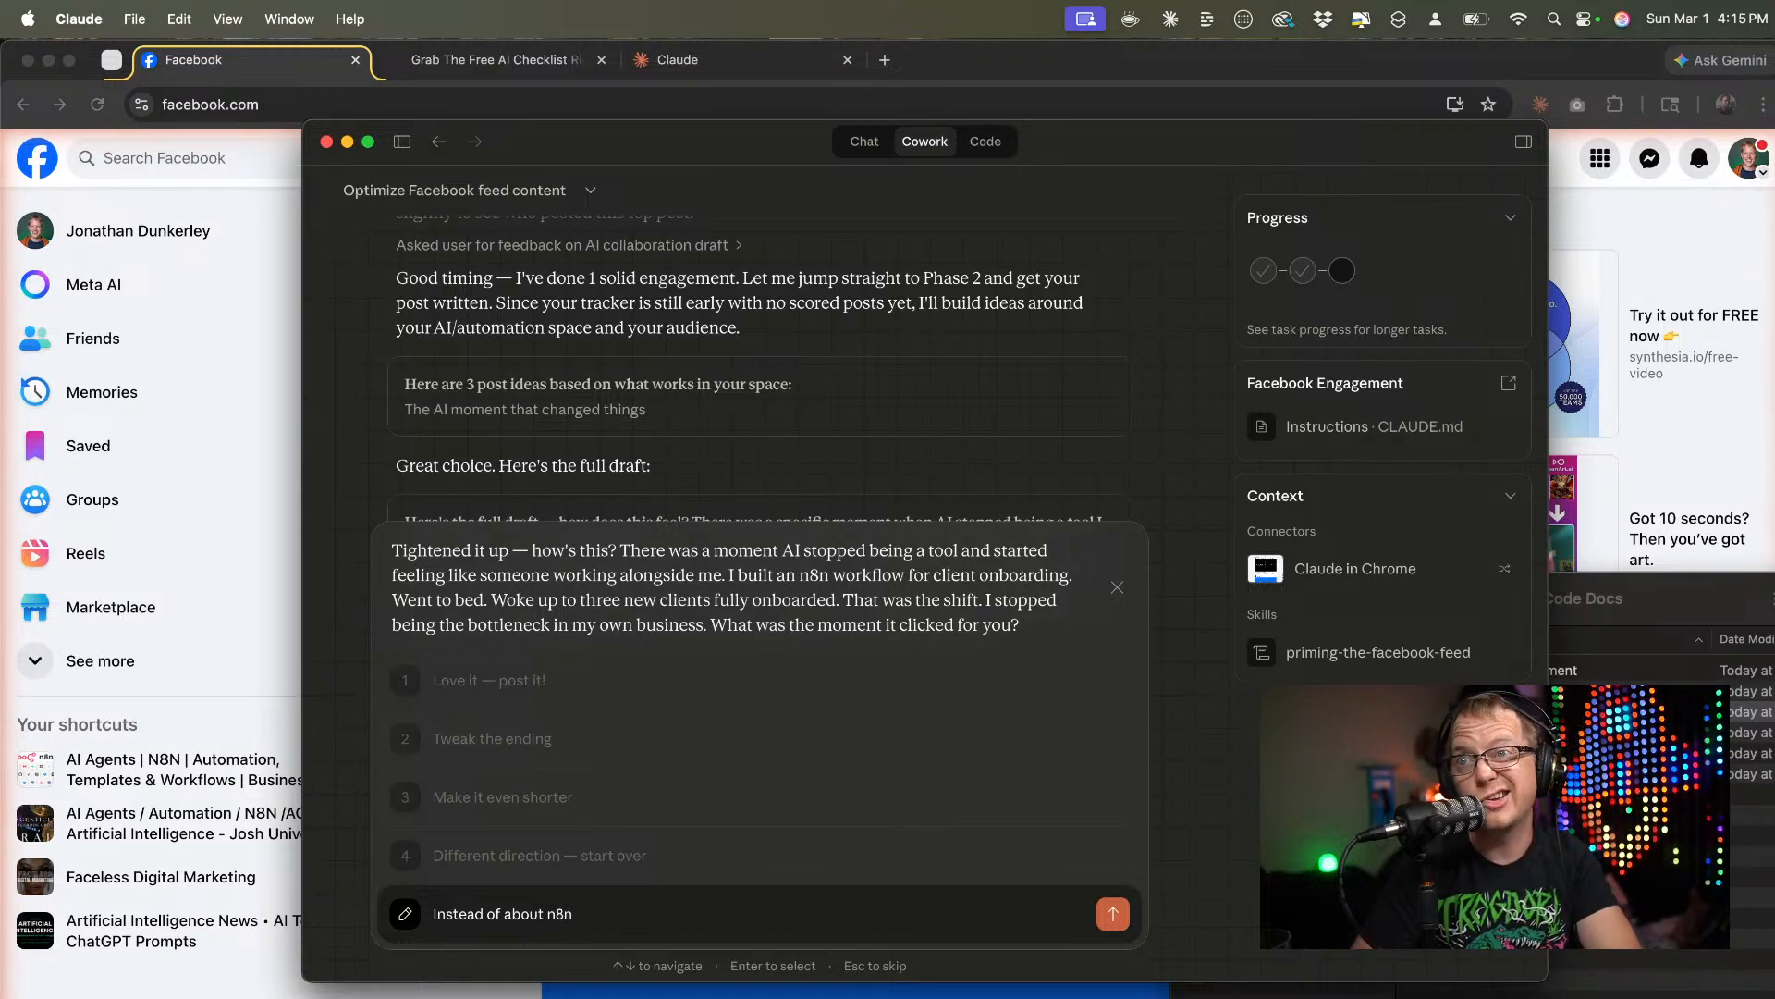
type(" make")
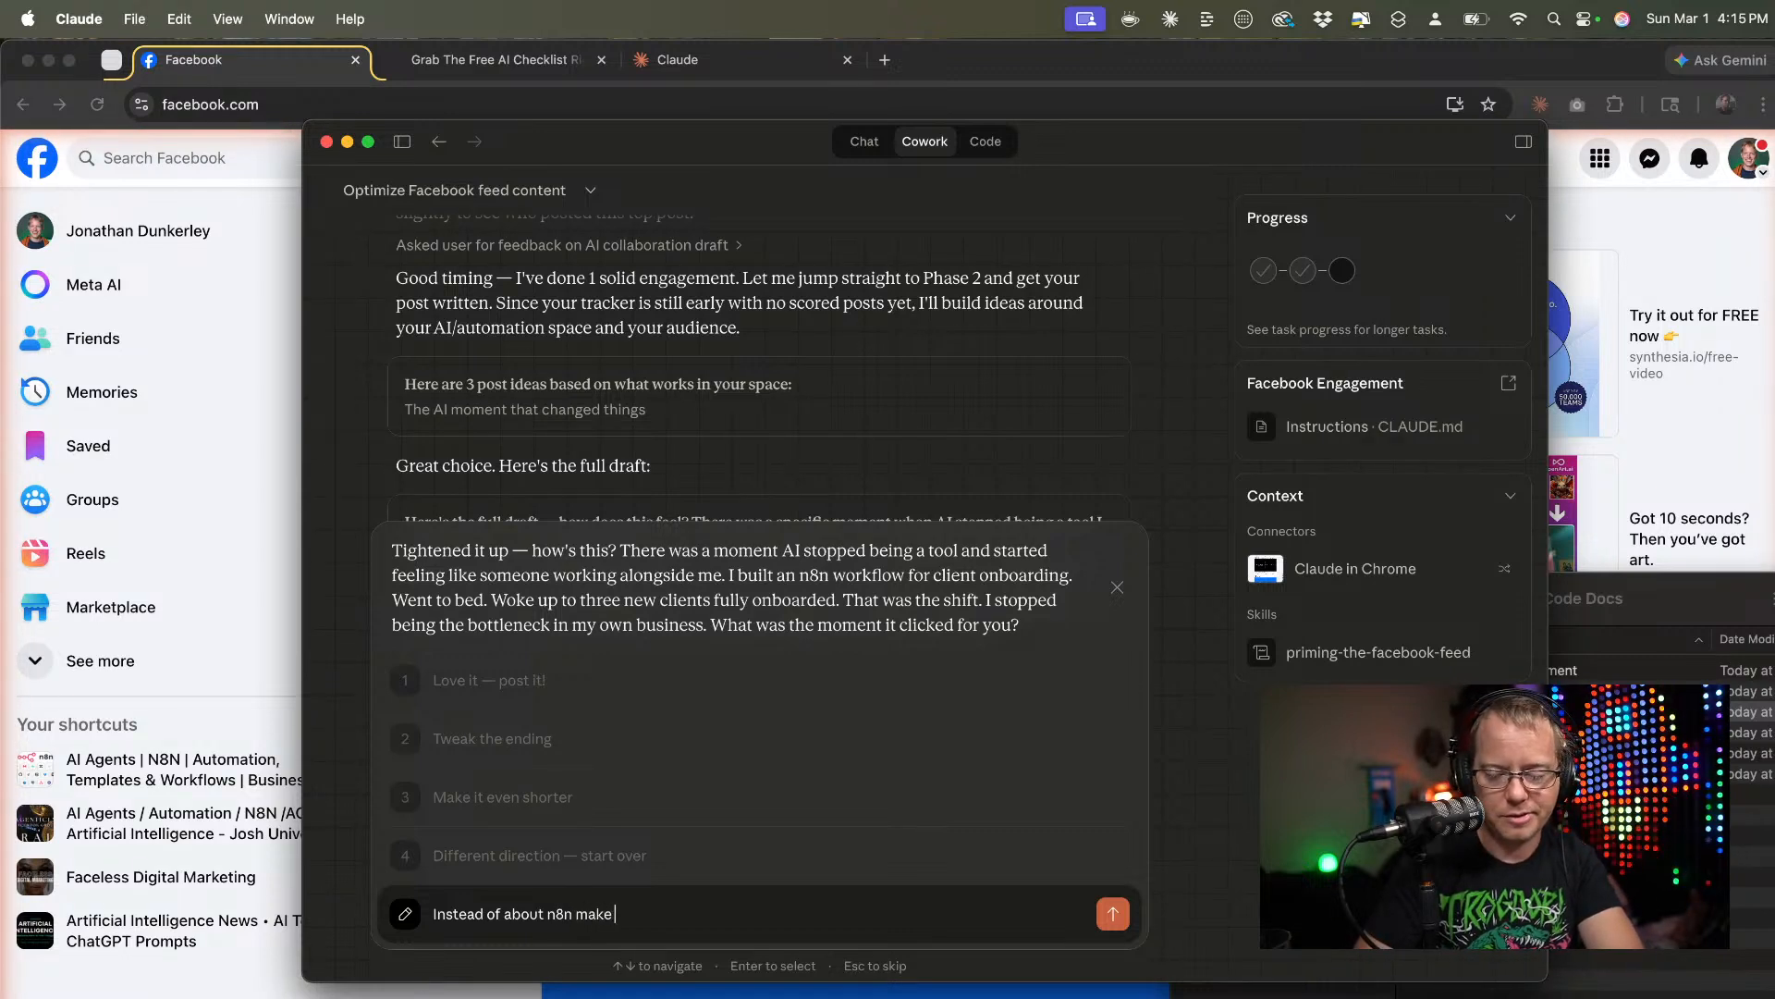
type(" it about")
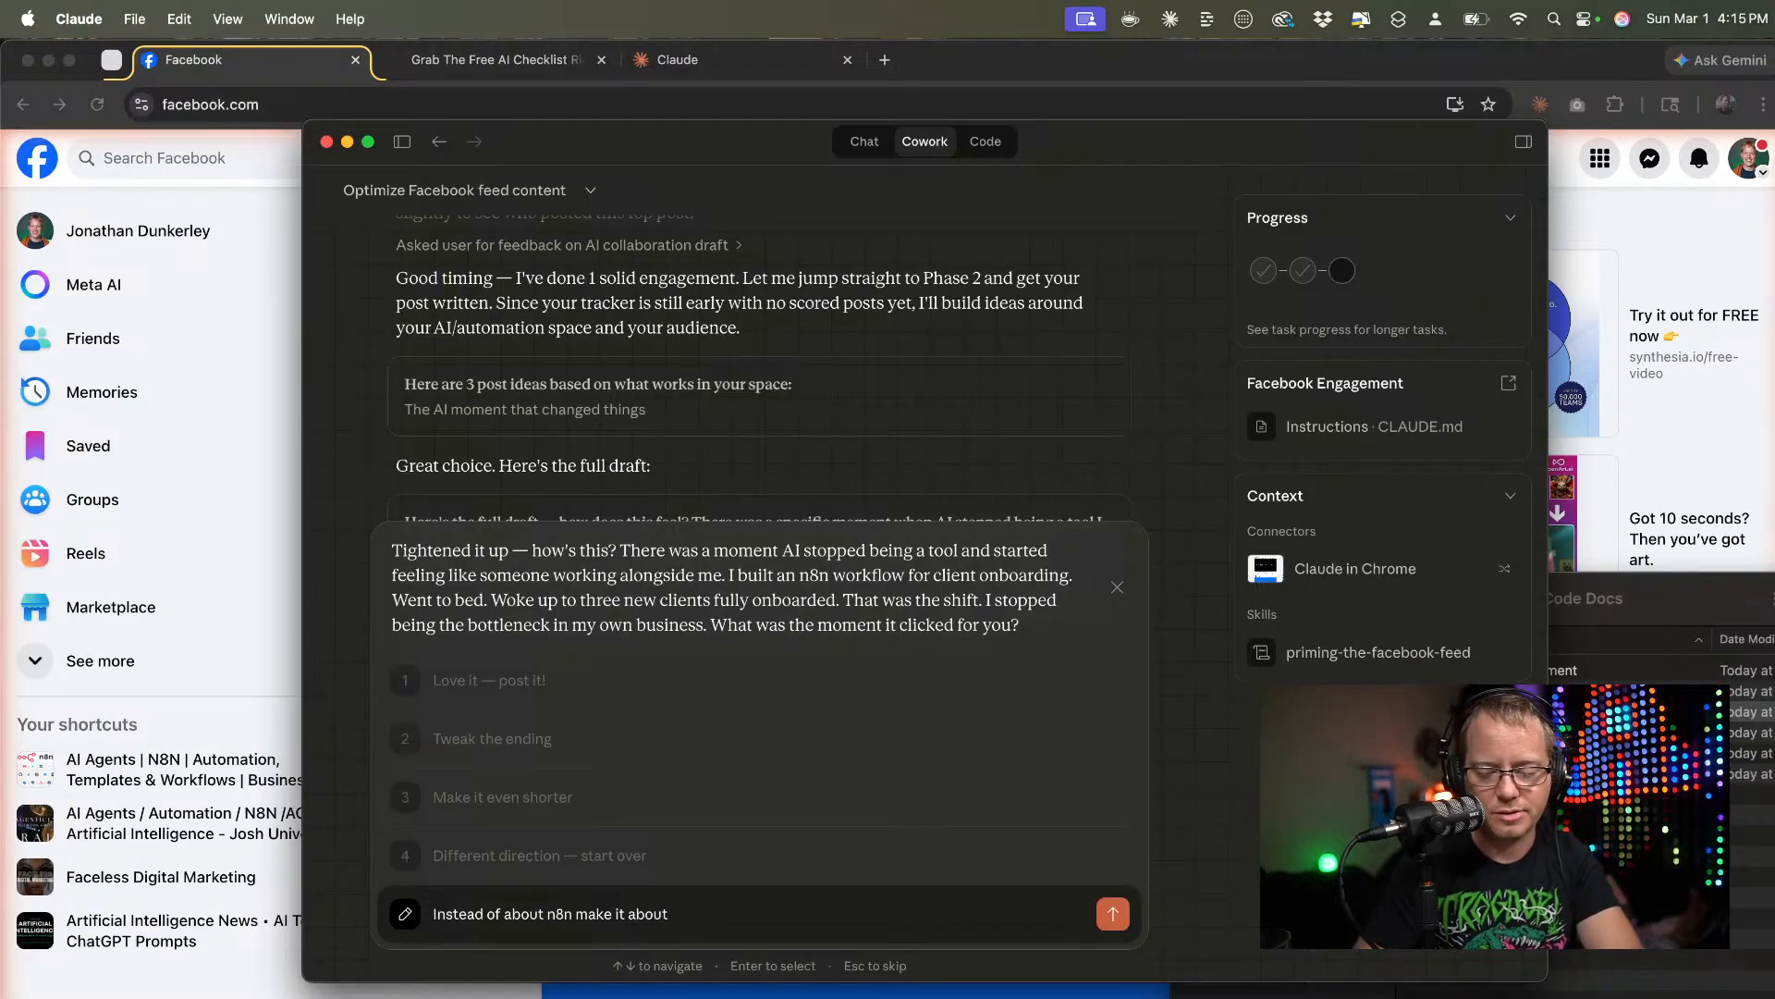
type(" Claude")
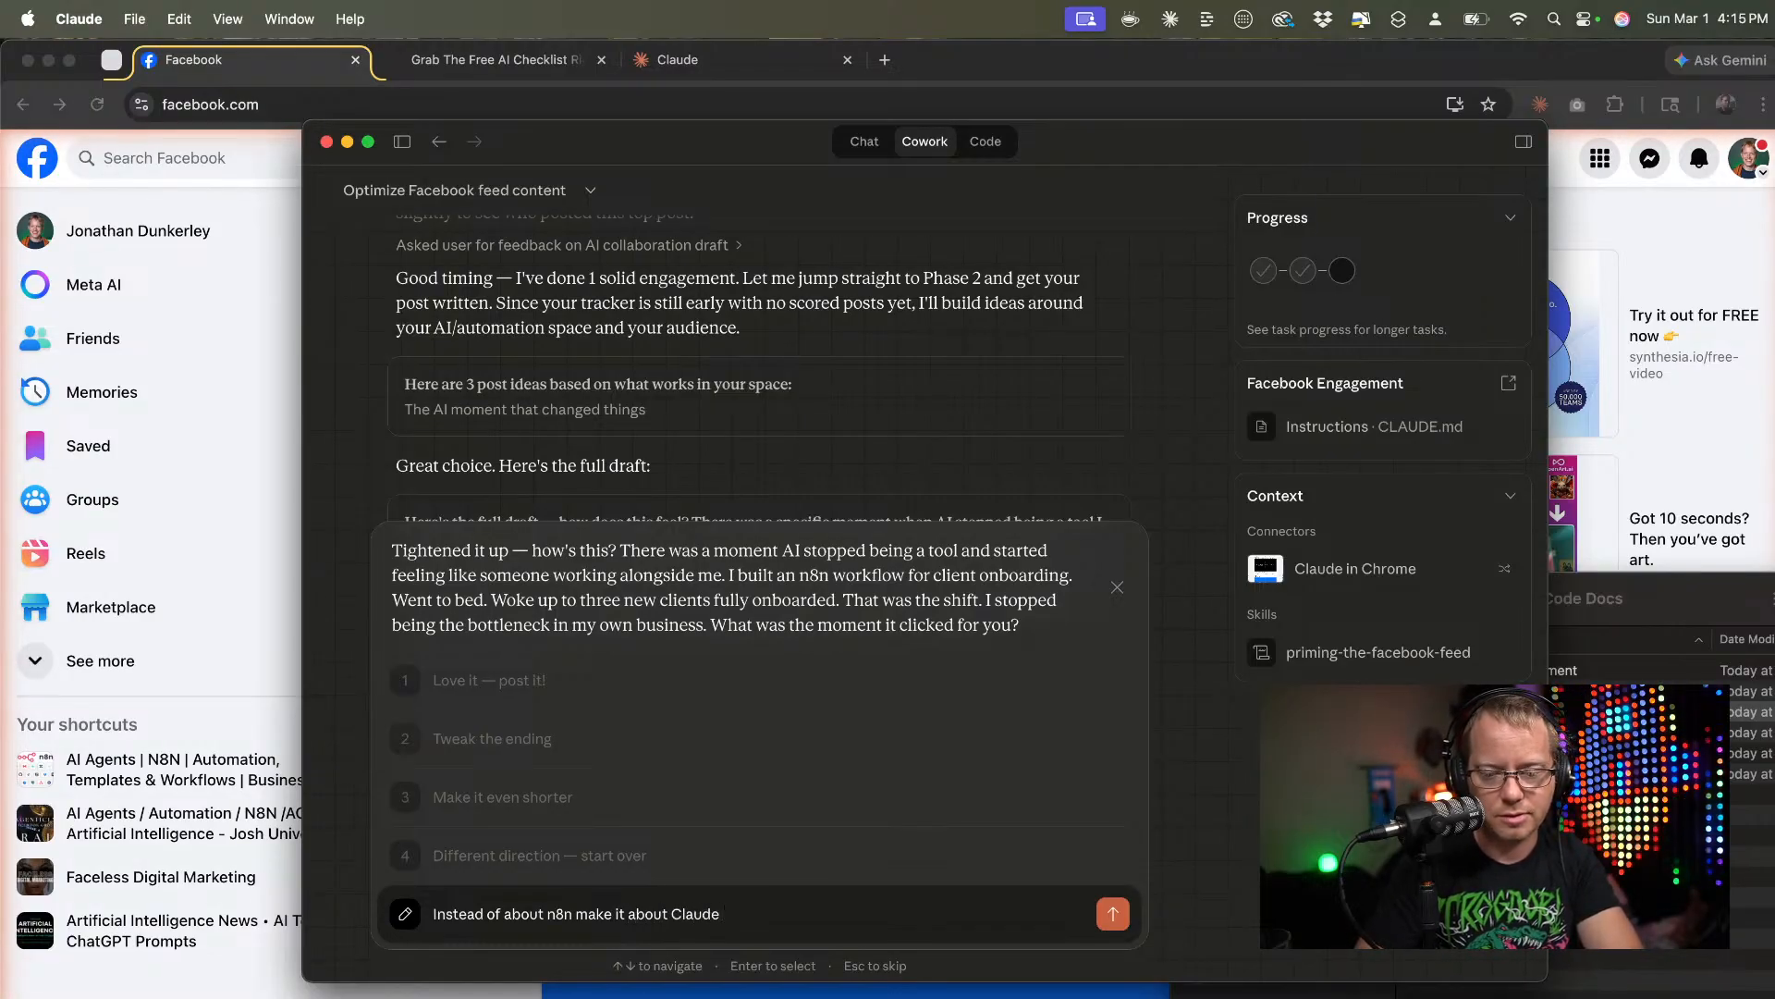
type(" Wor")
key("BackSpace")
key("BackSpace")
key("BackSpace")
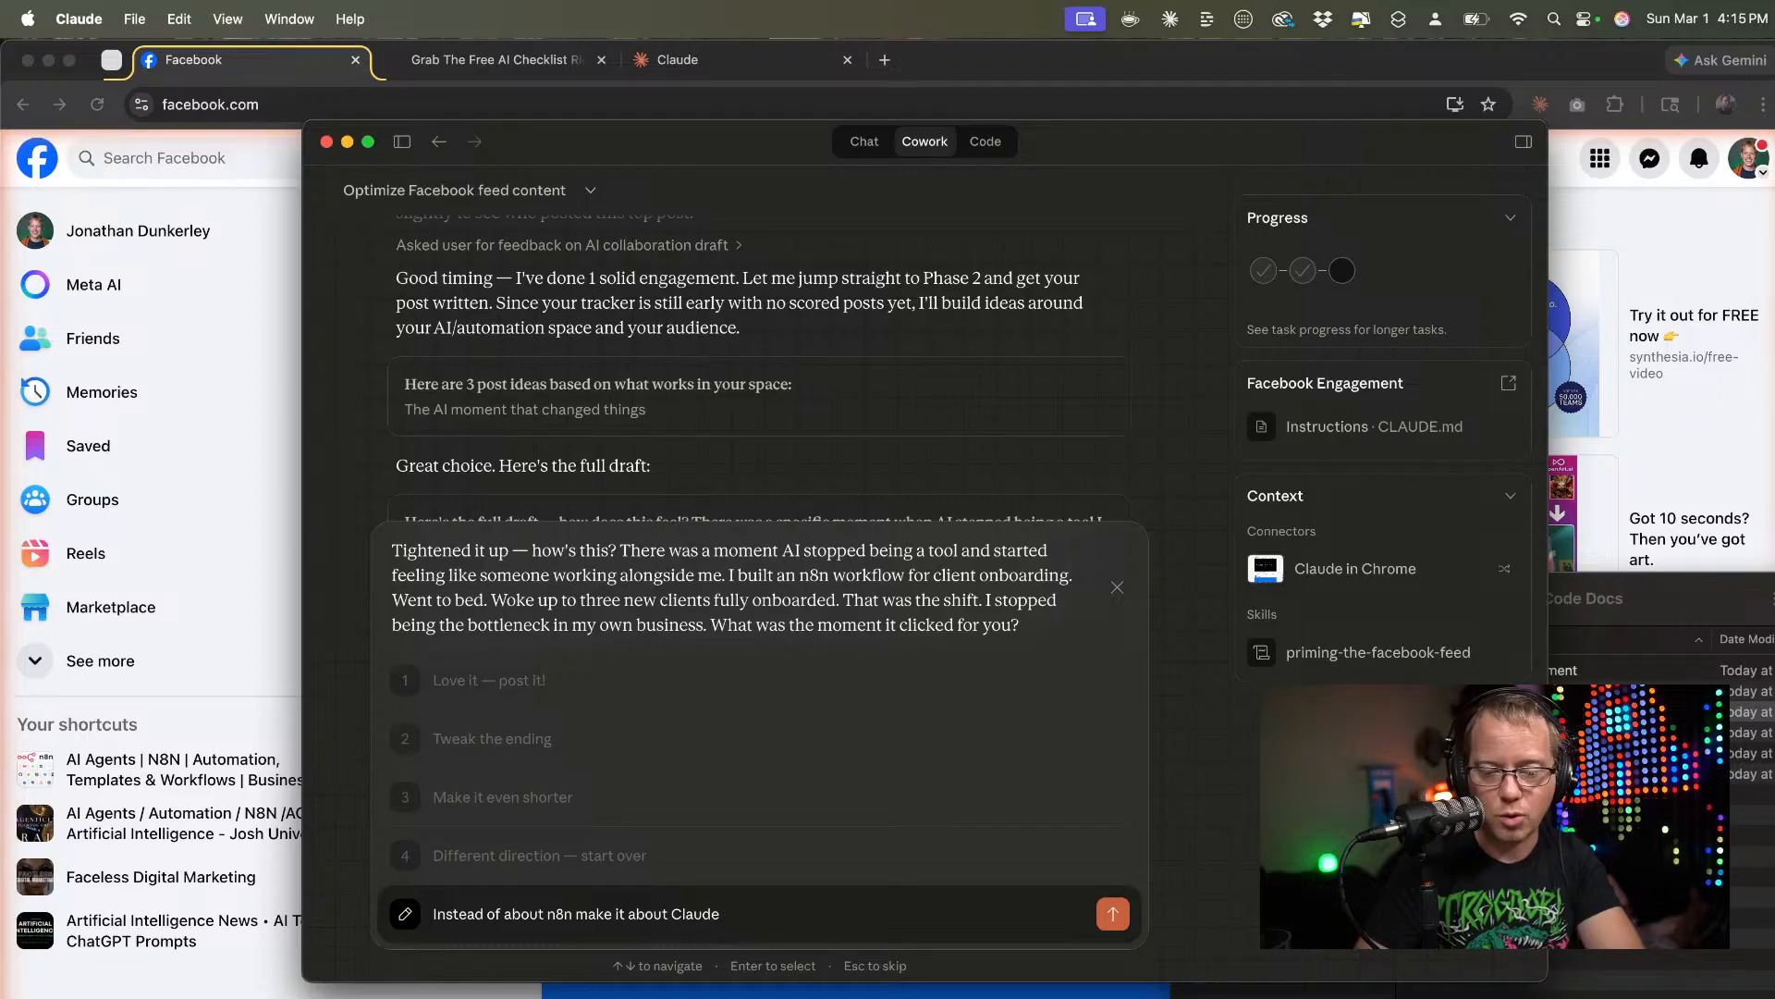
type("Cowor")
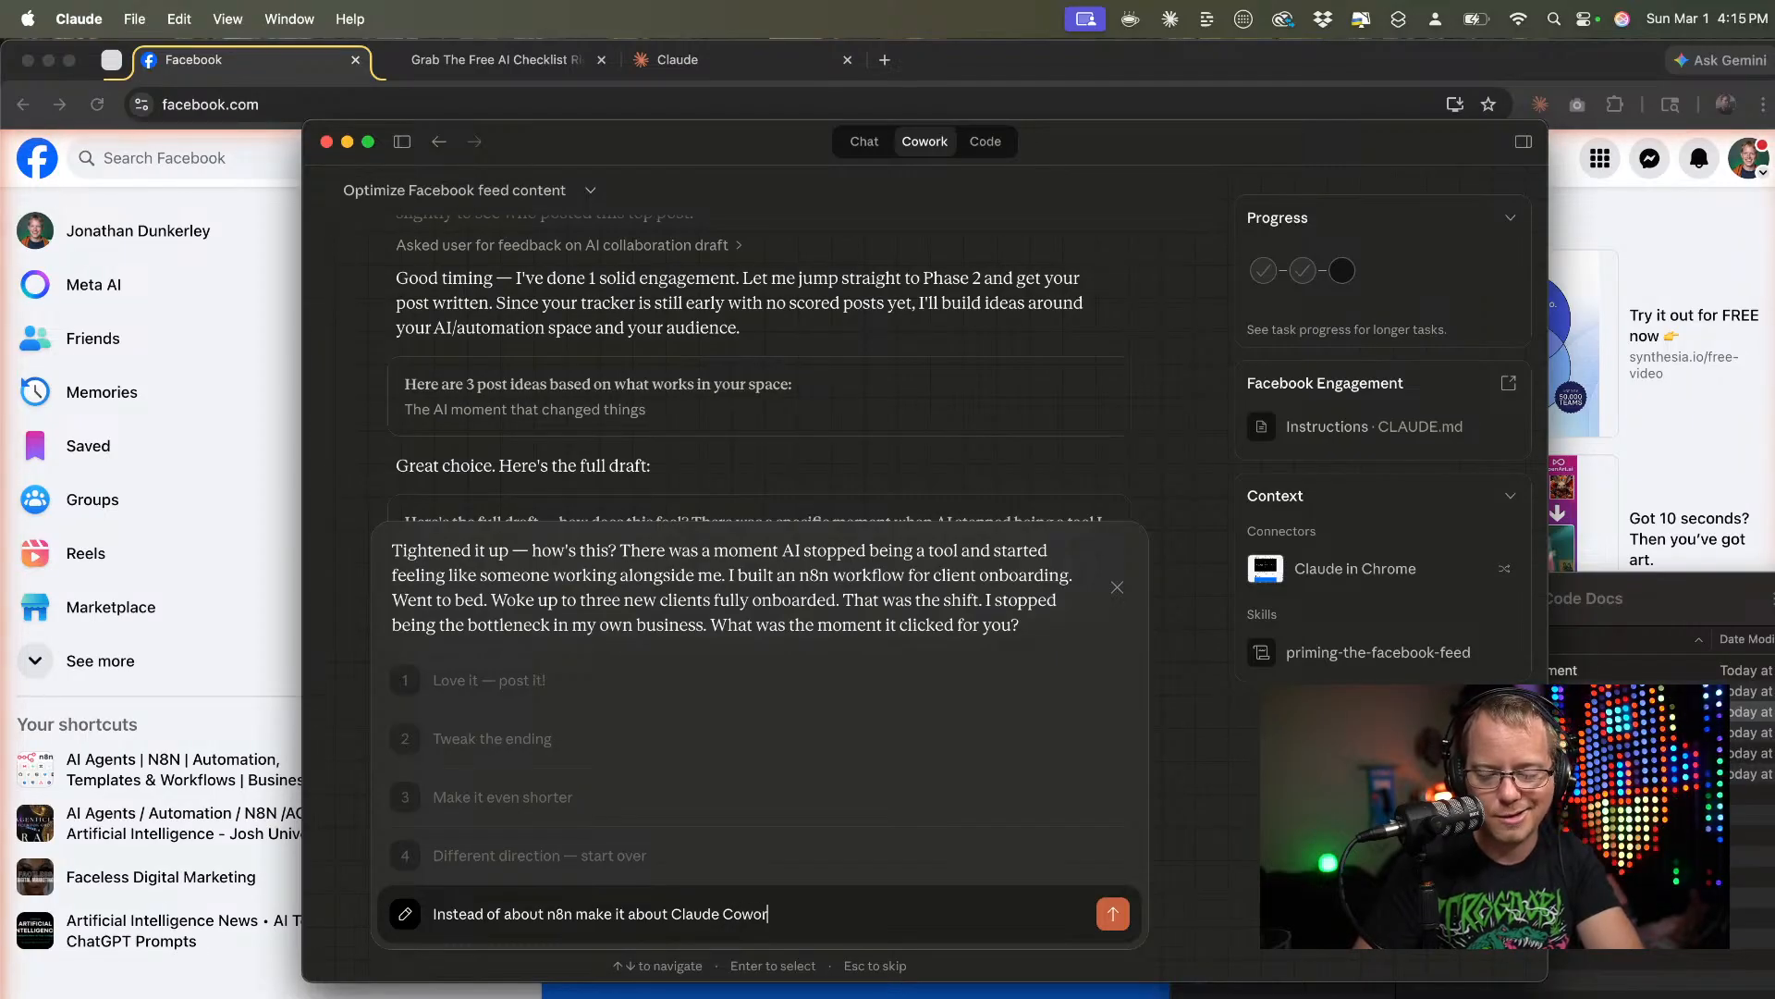
type("k.")
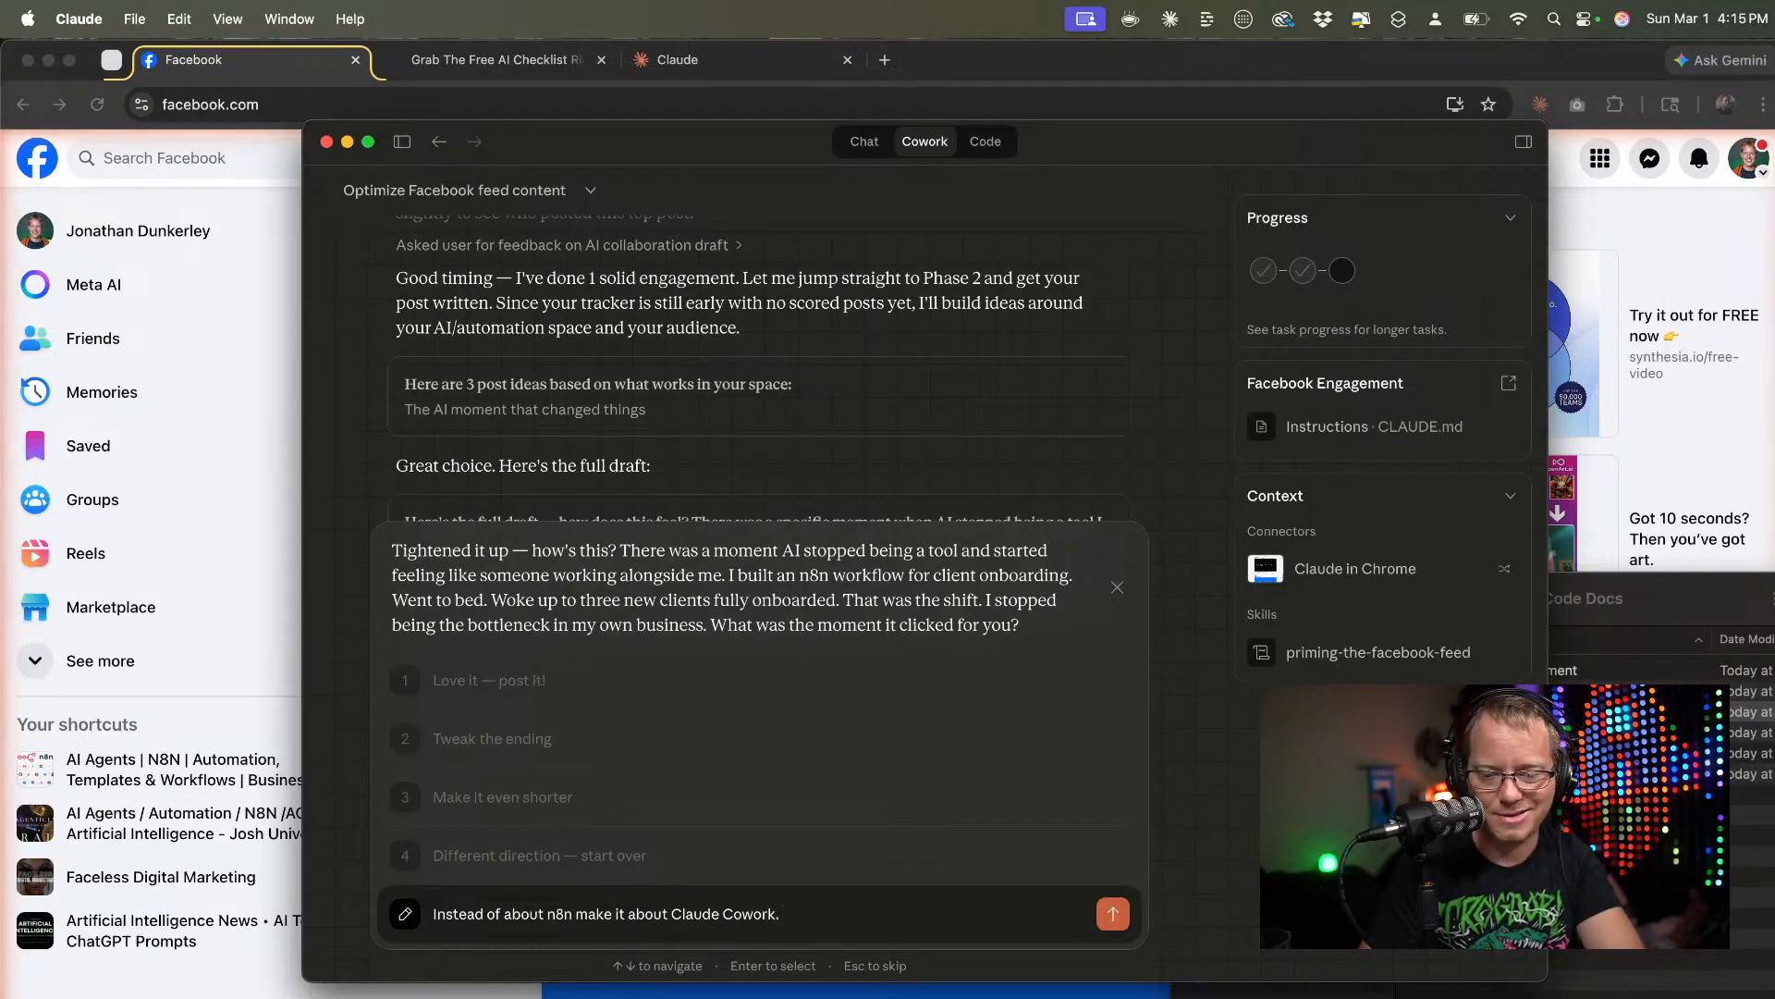
key("Return")
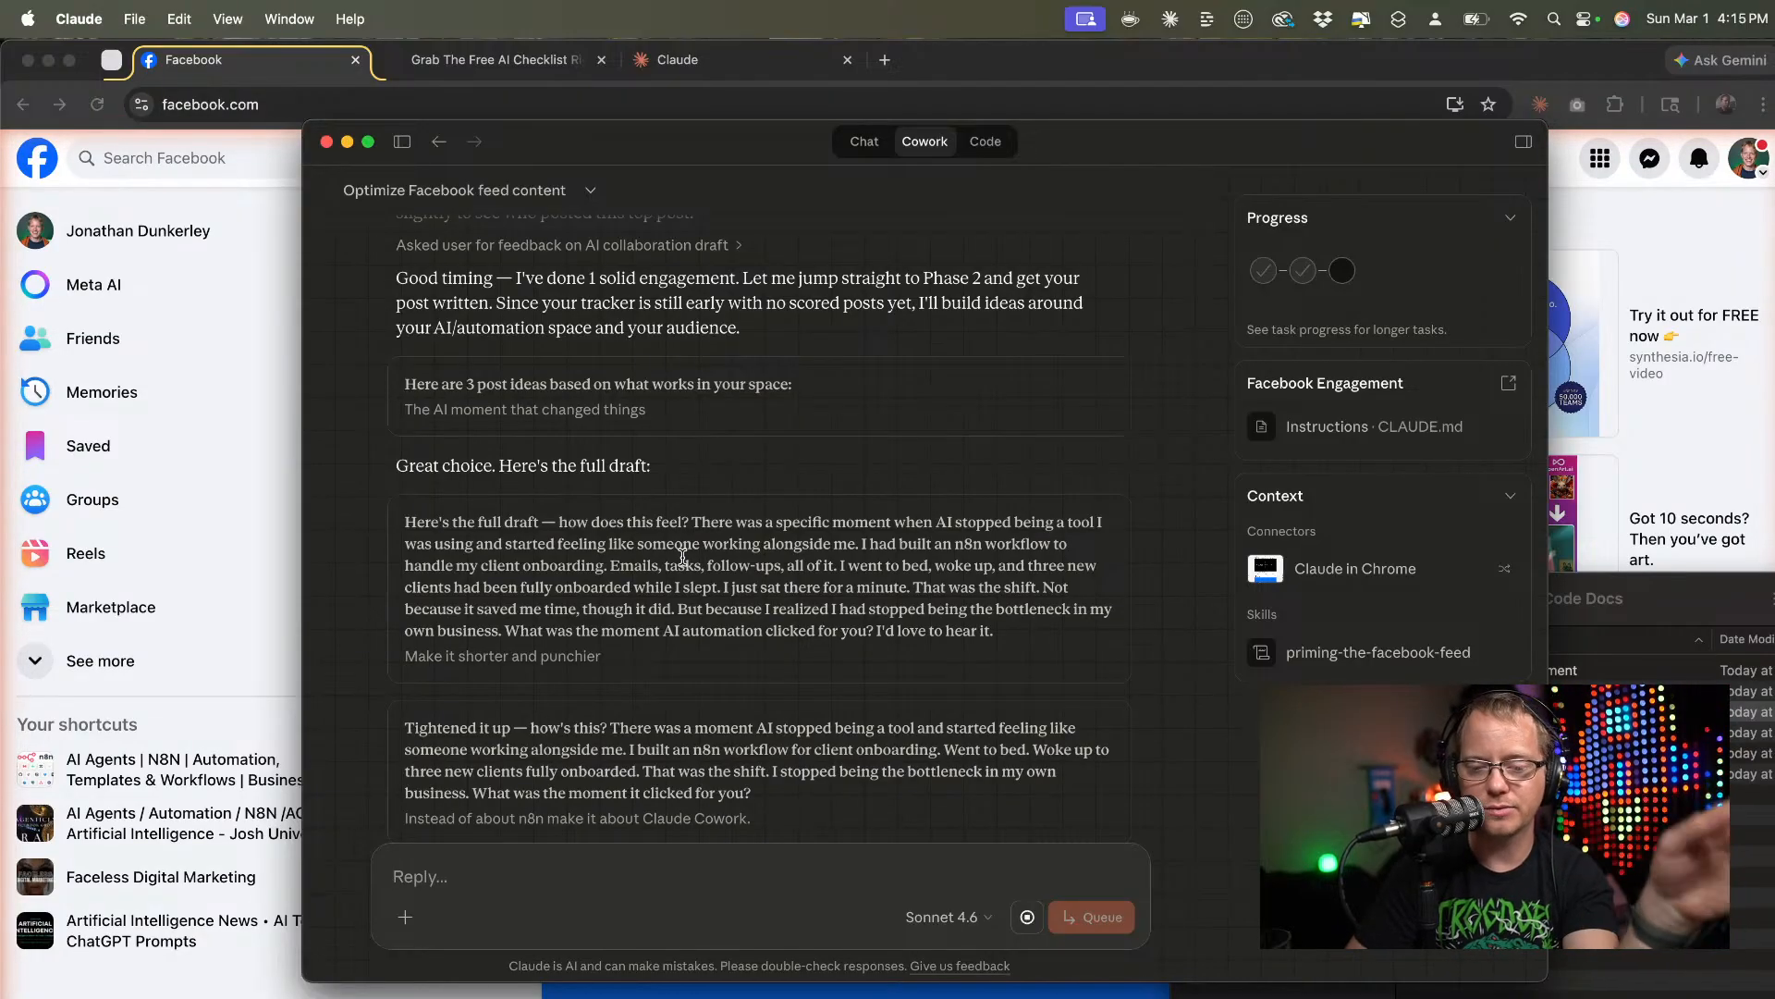
Switch to the Finder window with the Facebook Engagement folder and preview the priming-the-facebook-feed.skill file.
left_click(1592, 599)
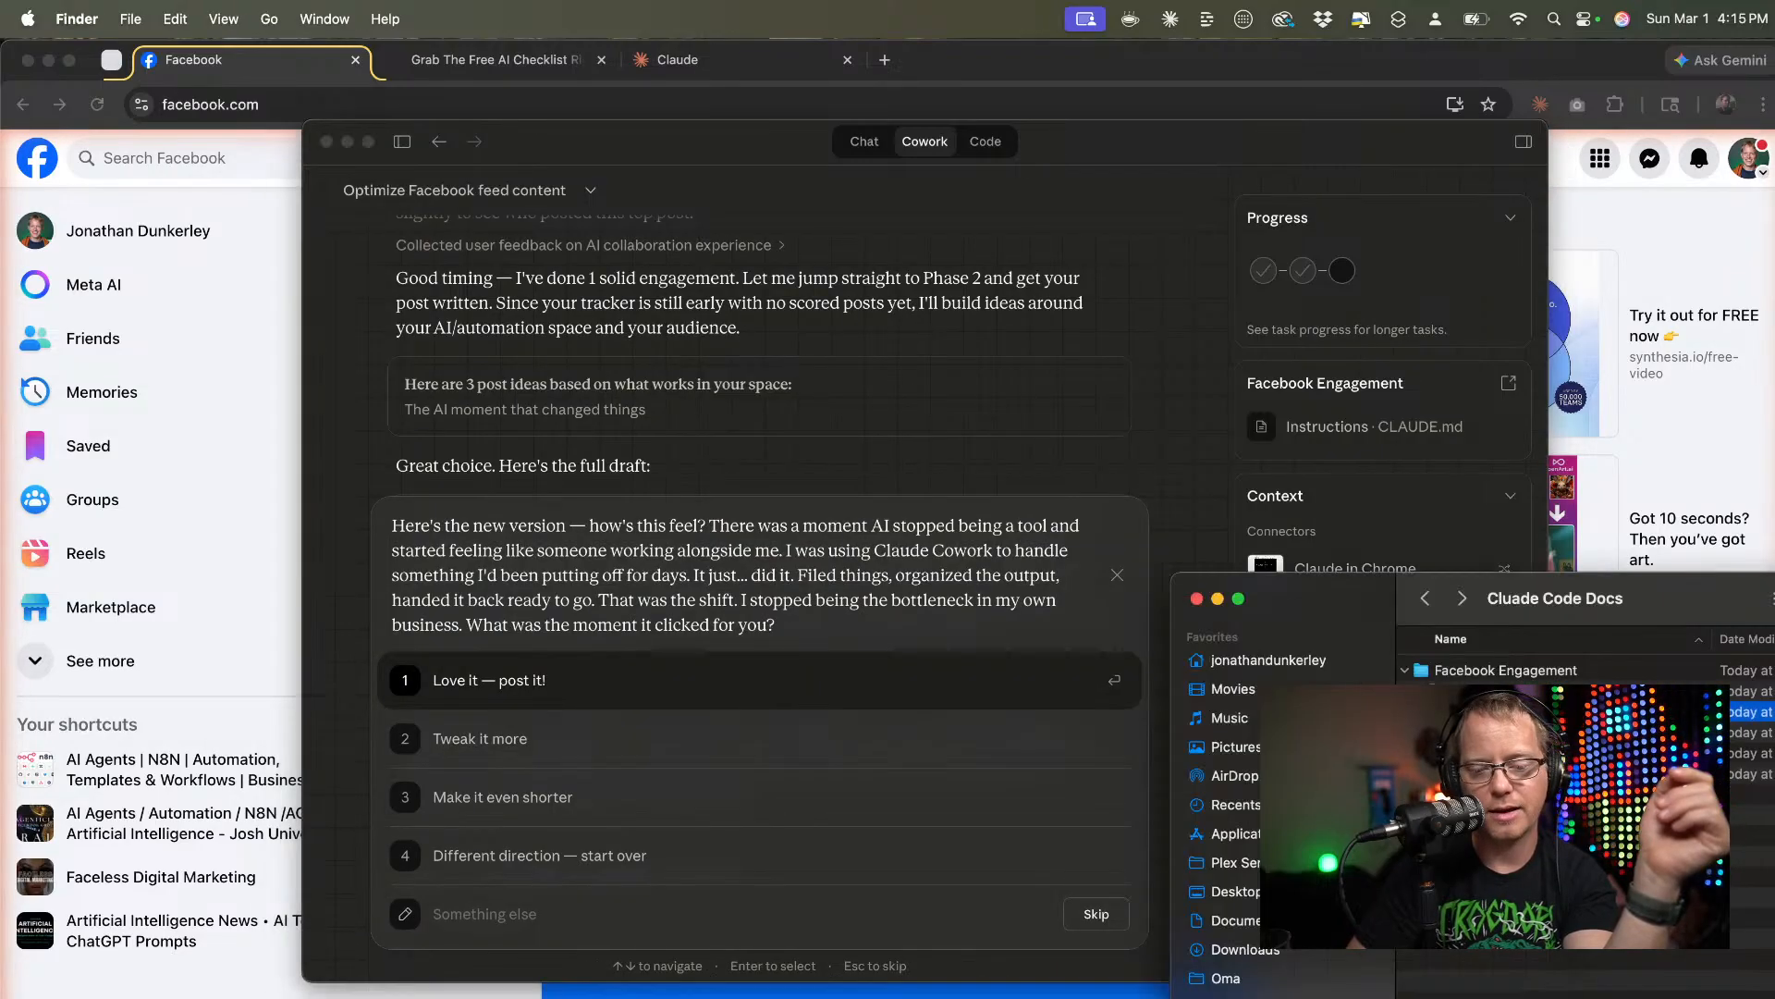
left_click_drag(1334, 612, 595, 472)
key("Up")
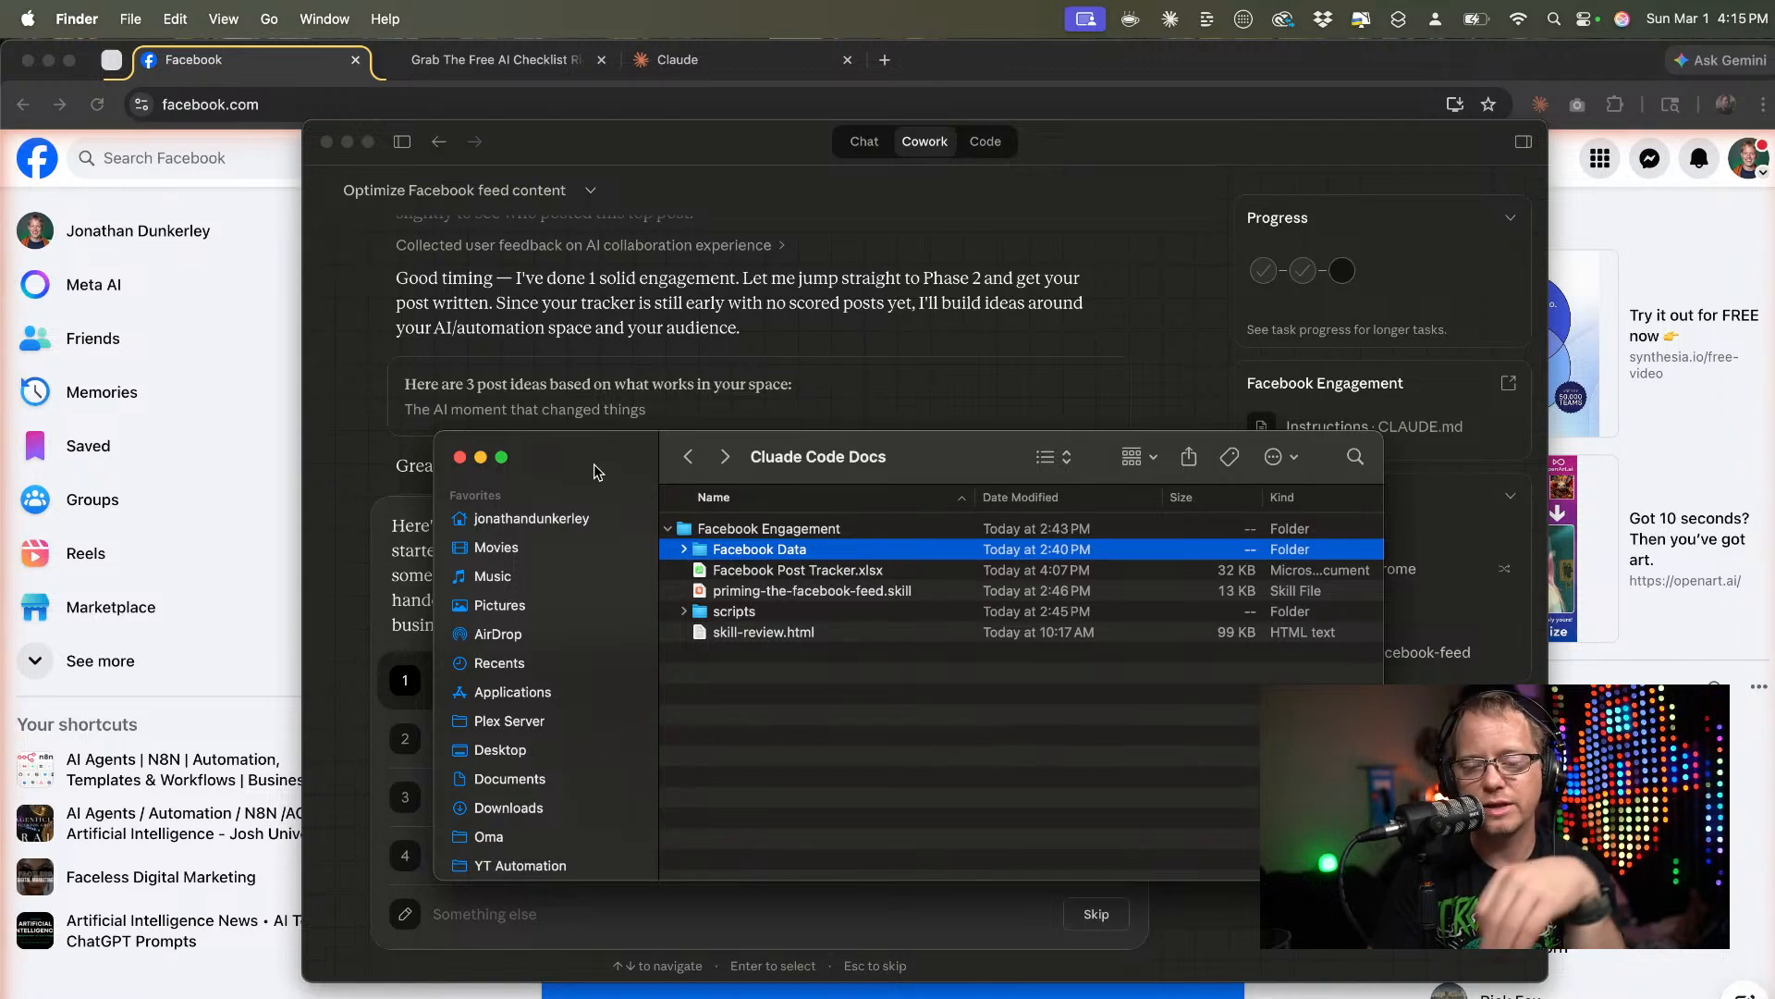
key("Down")
key("Down")
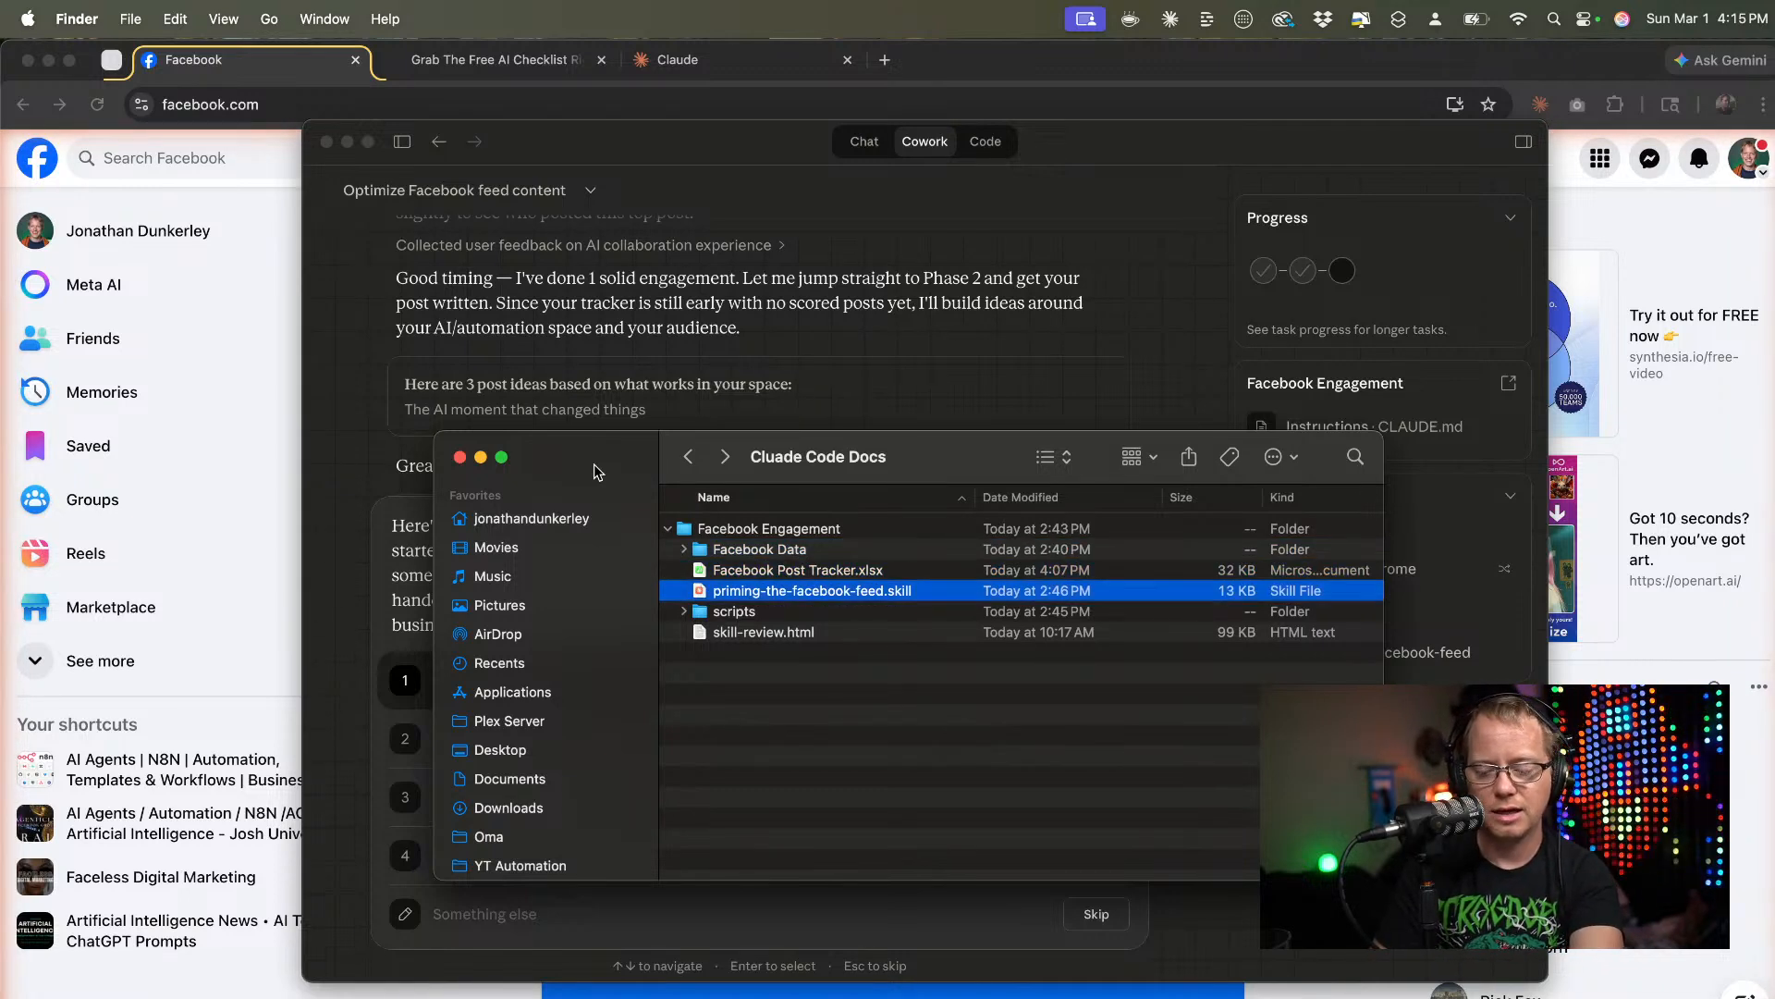
key("space")
key("space")
key("space")
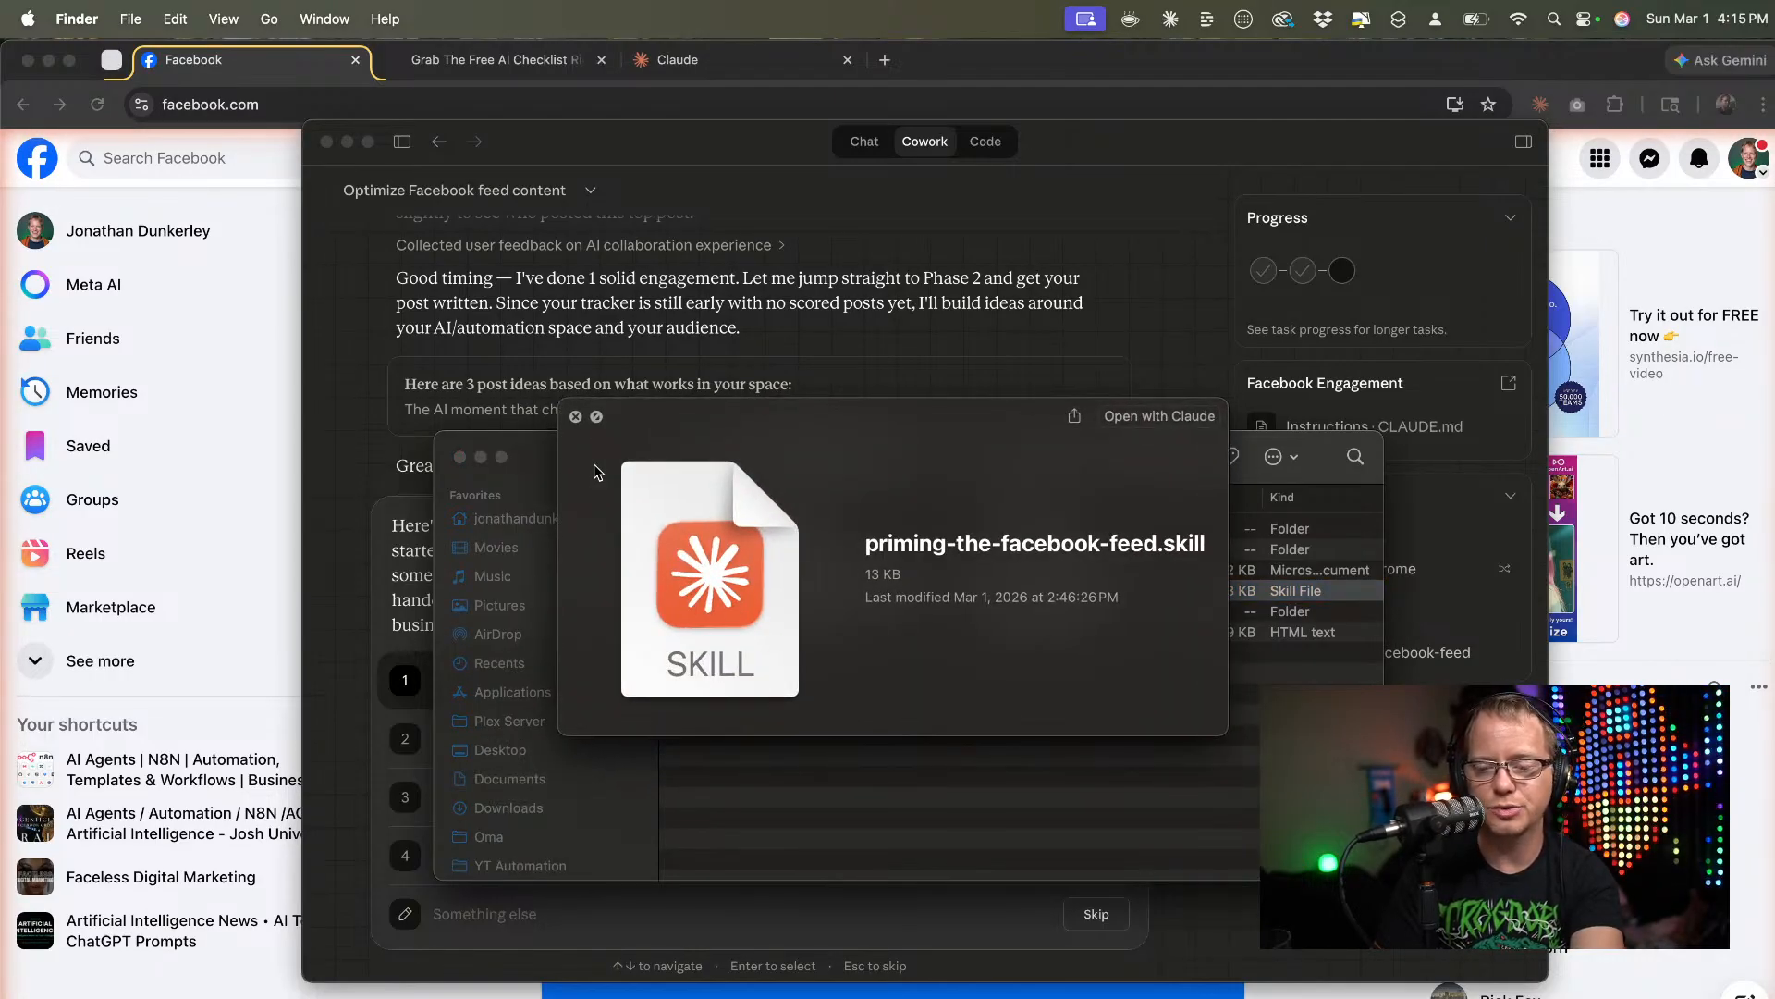
key("space")
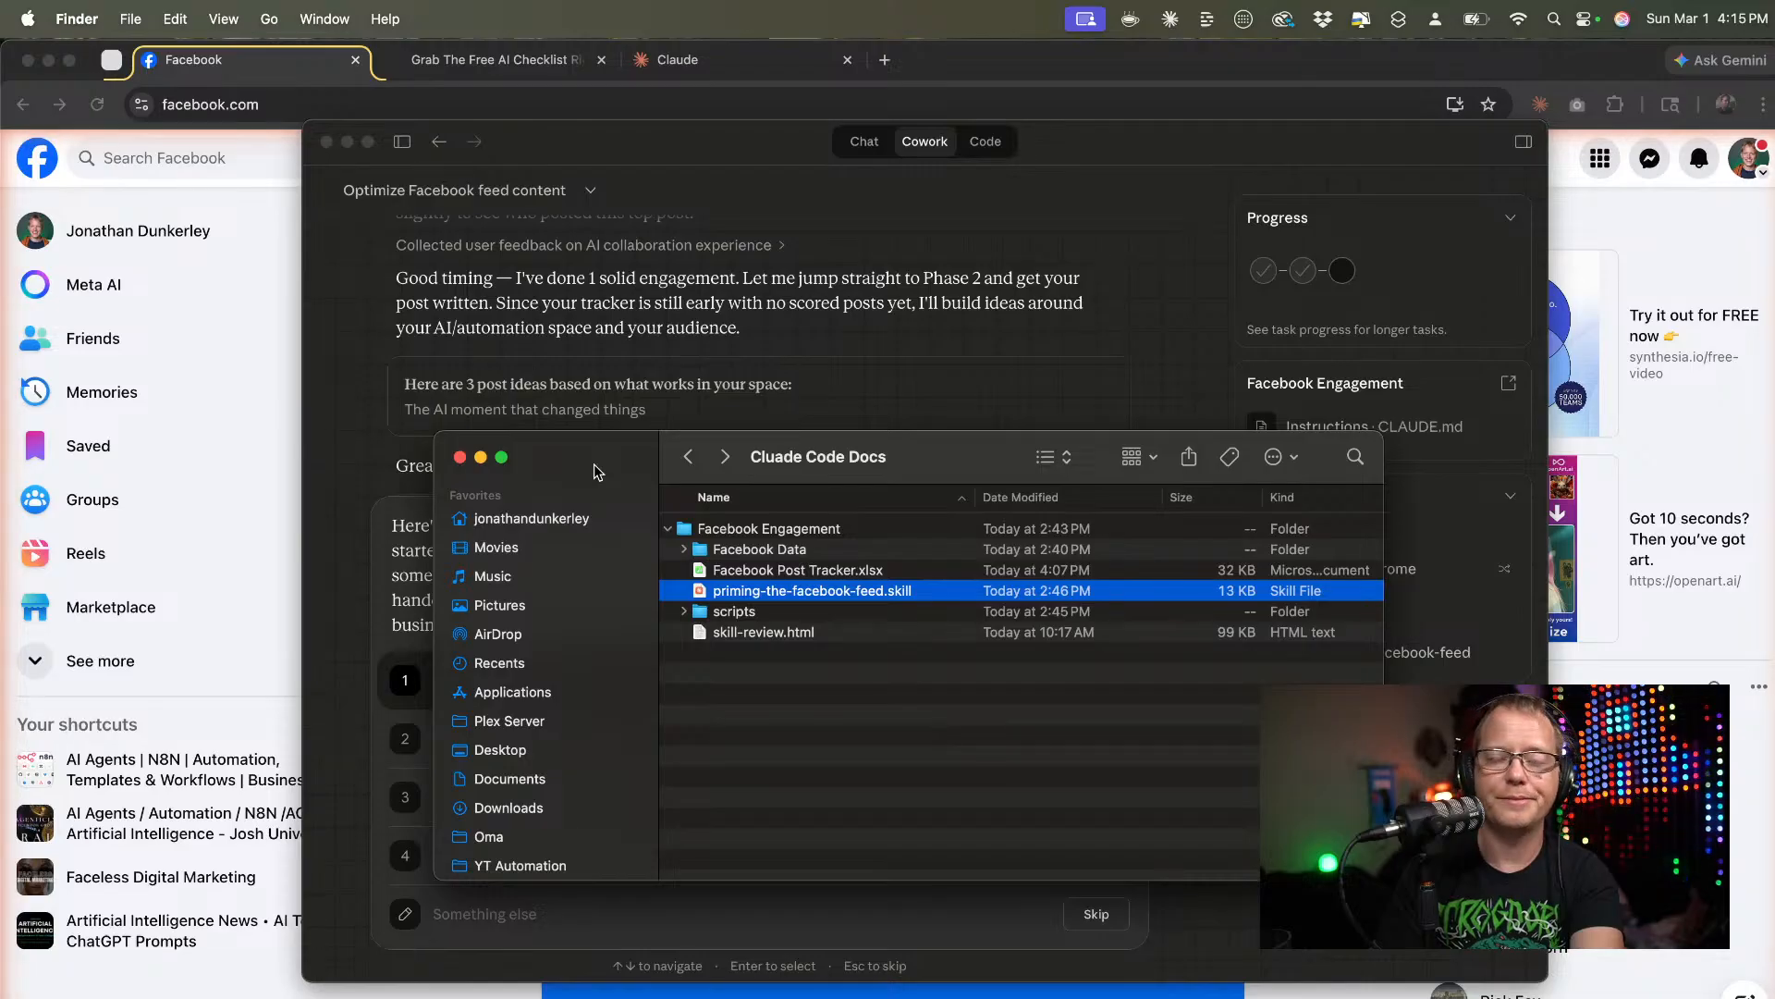
Expand the scripts folder to view its tracker scripts, collapse it again and reselect the skill file.
key("Down")
key("Right")
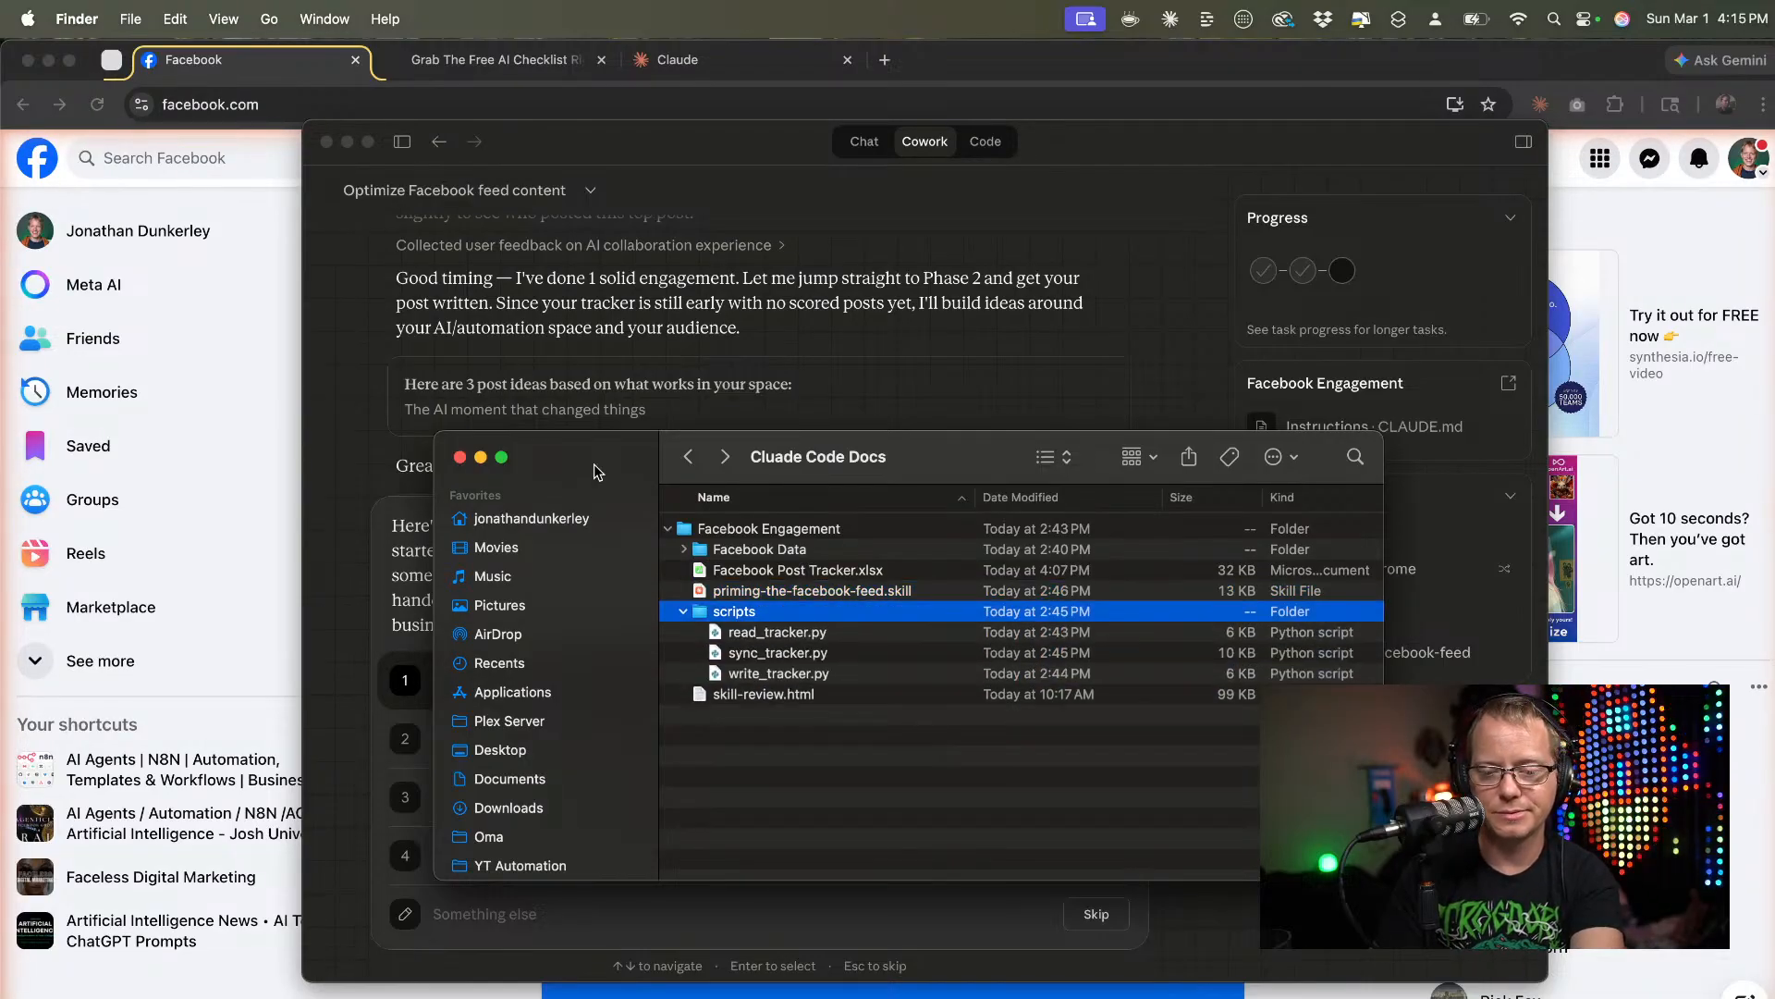
key("Up")
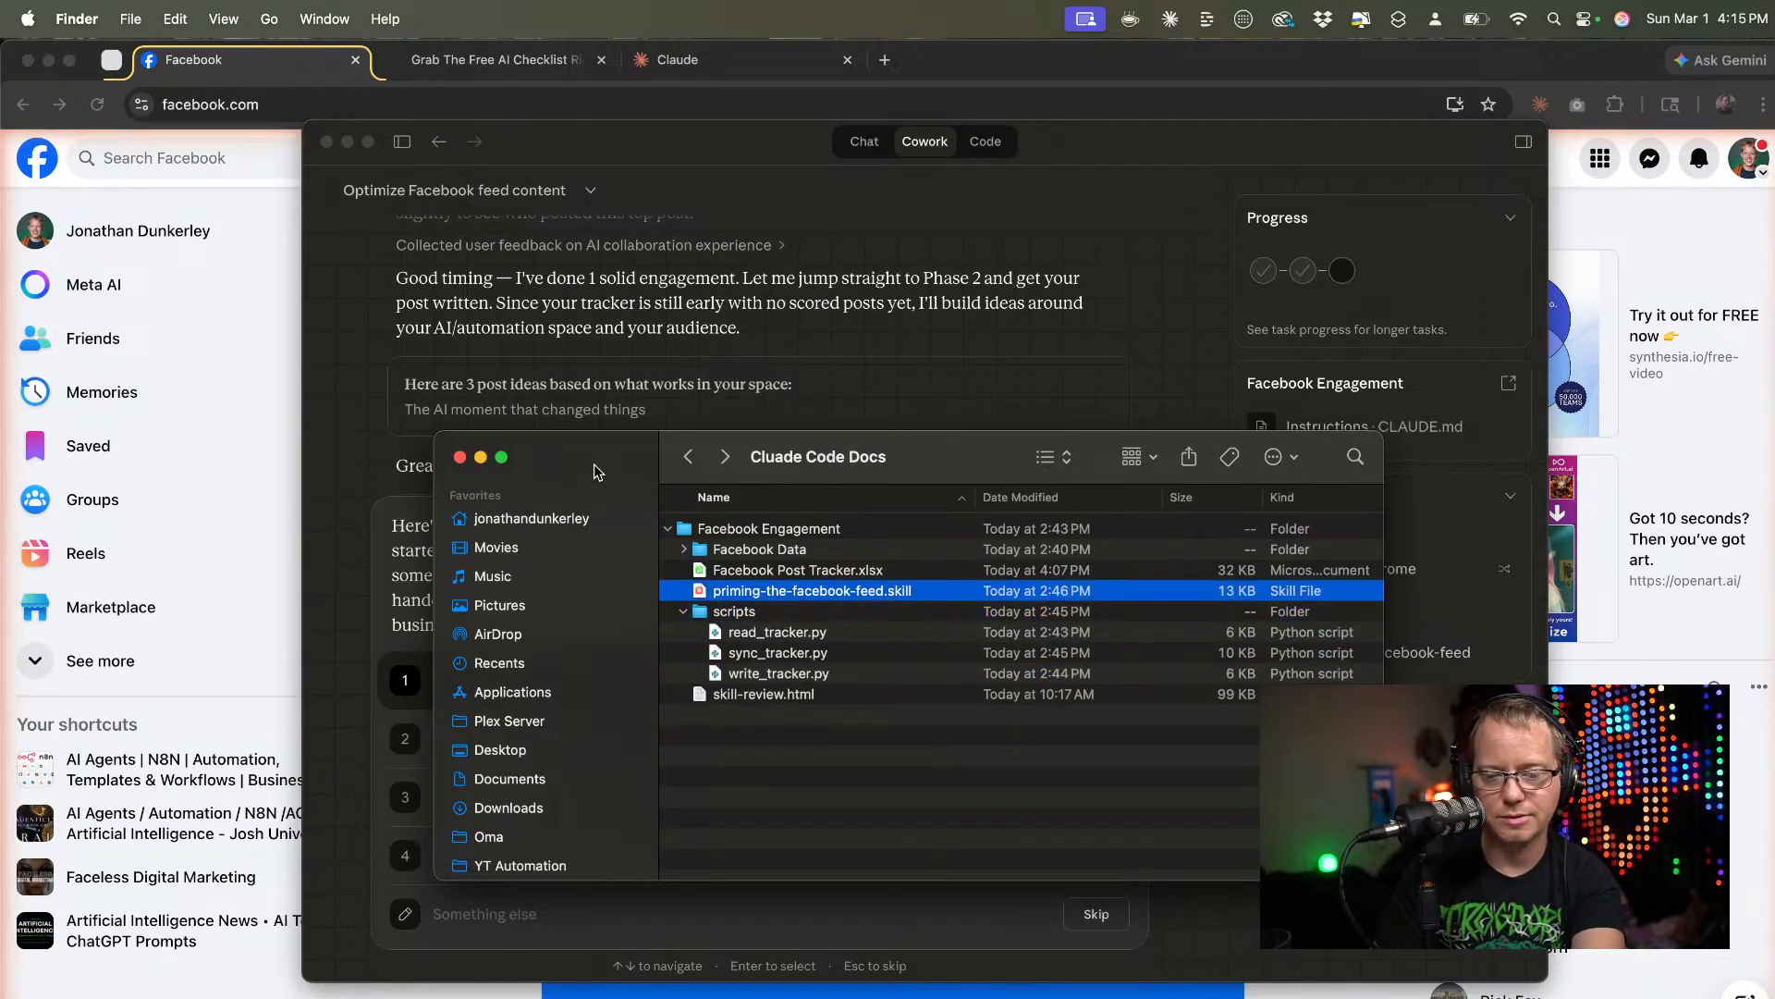
key("Up")
key("Up")
key("Up")
key("Down")
key("Down")
key("Down")
key("Left")
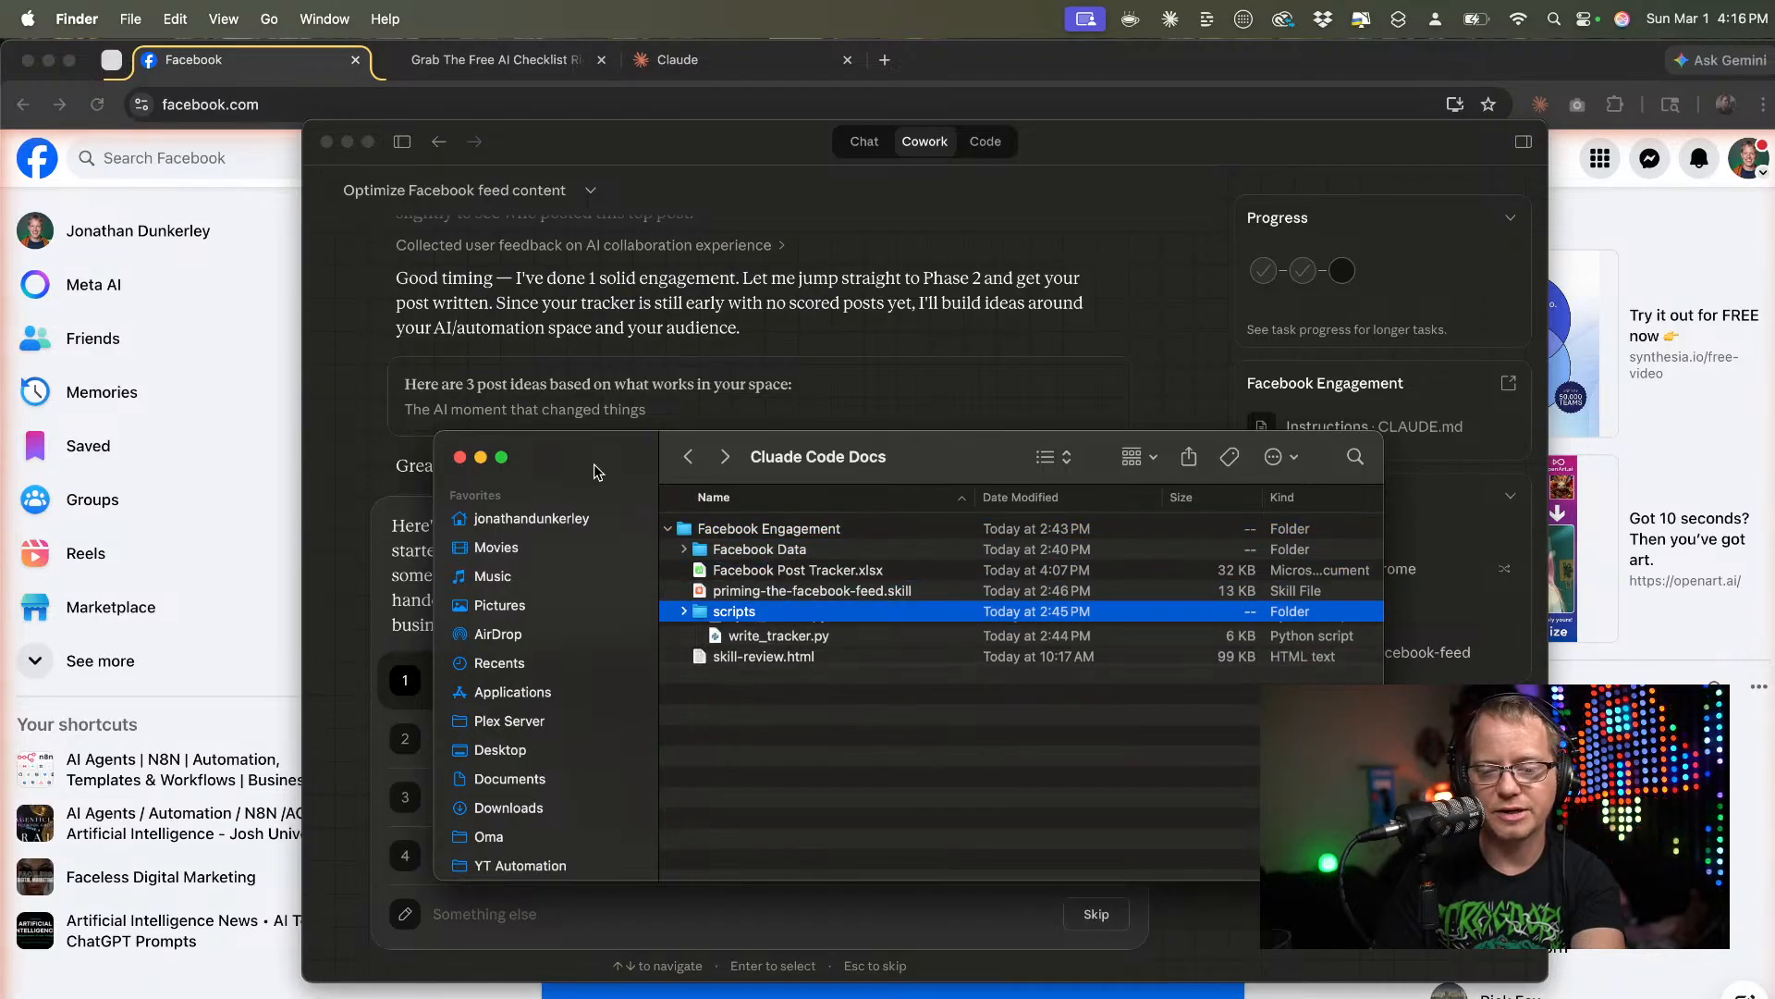
key("Up")
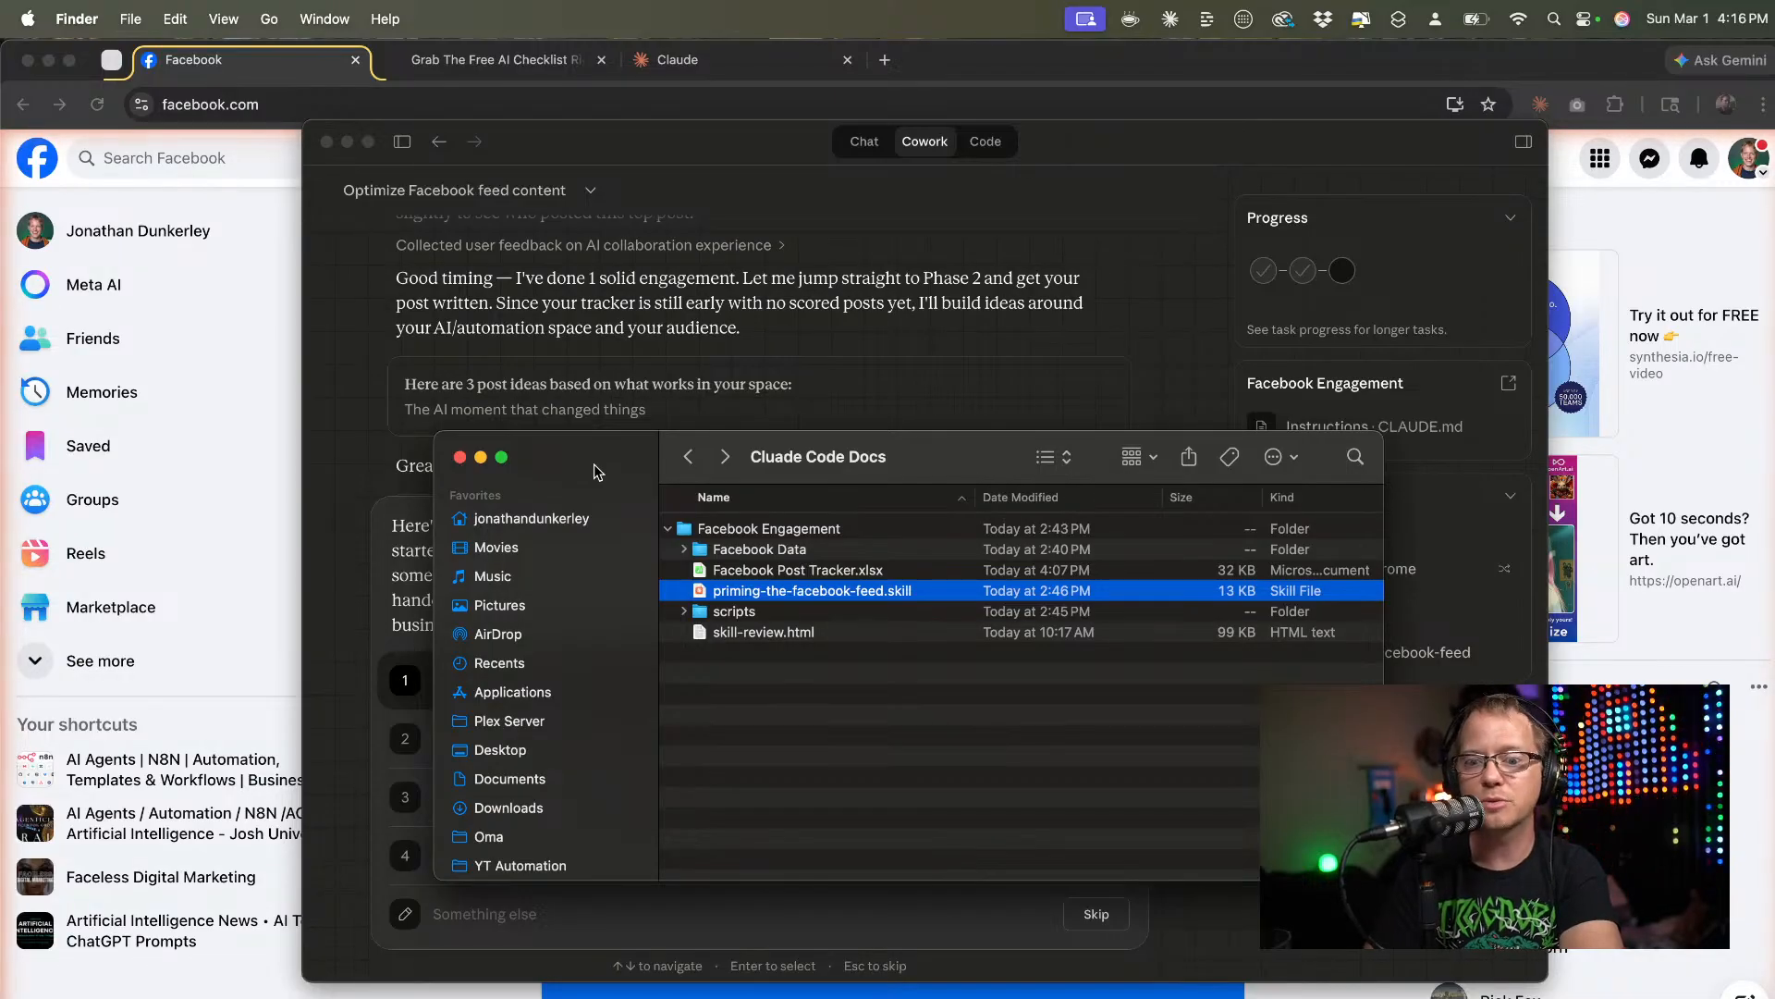
Return to Claude and ask for the Claude Cowork version of the post to be made even shorter.
left_click(906, 370)
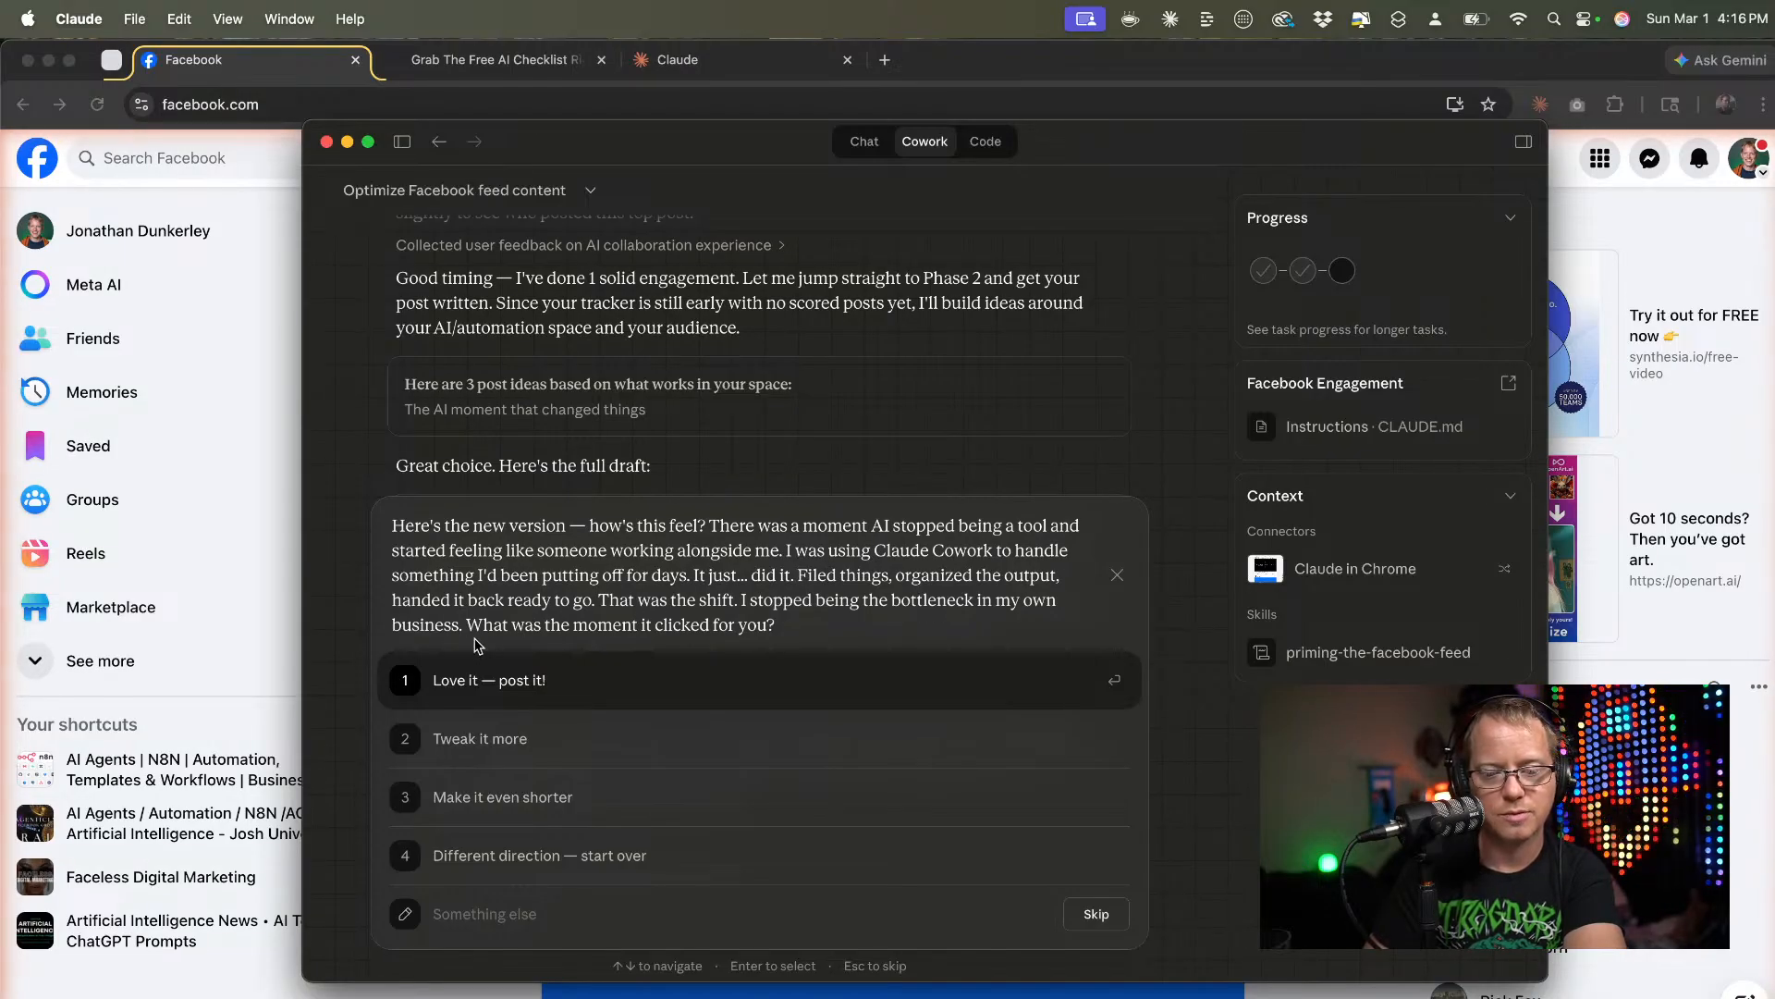
left_click(614, 807)
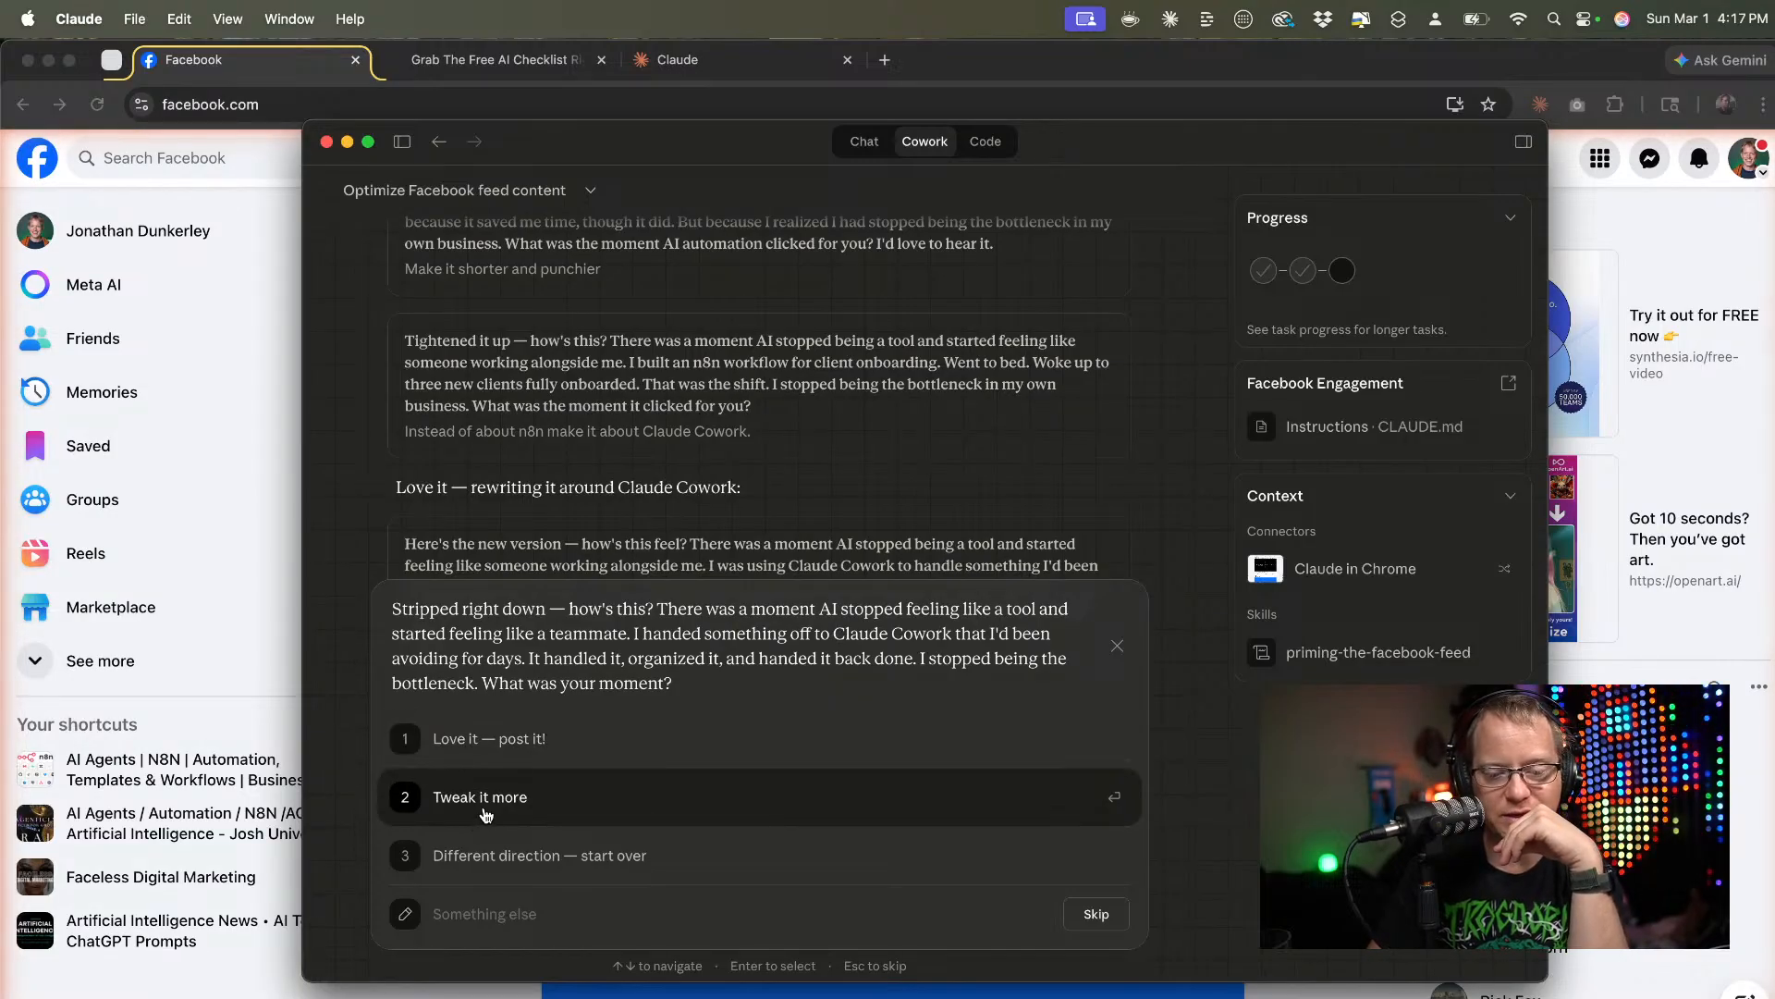
Approve the stripped-down Claude Cowork post and confirm publishing it, arranging the Claude and Finder windows so the Facebook feed is uncovered.
left_click(558, 740)
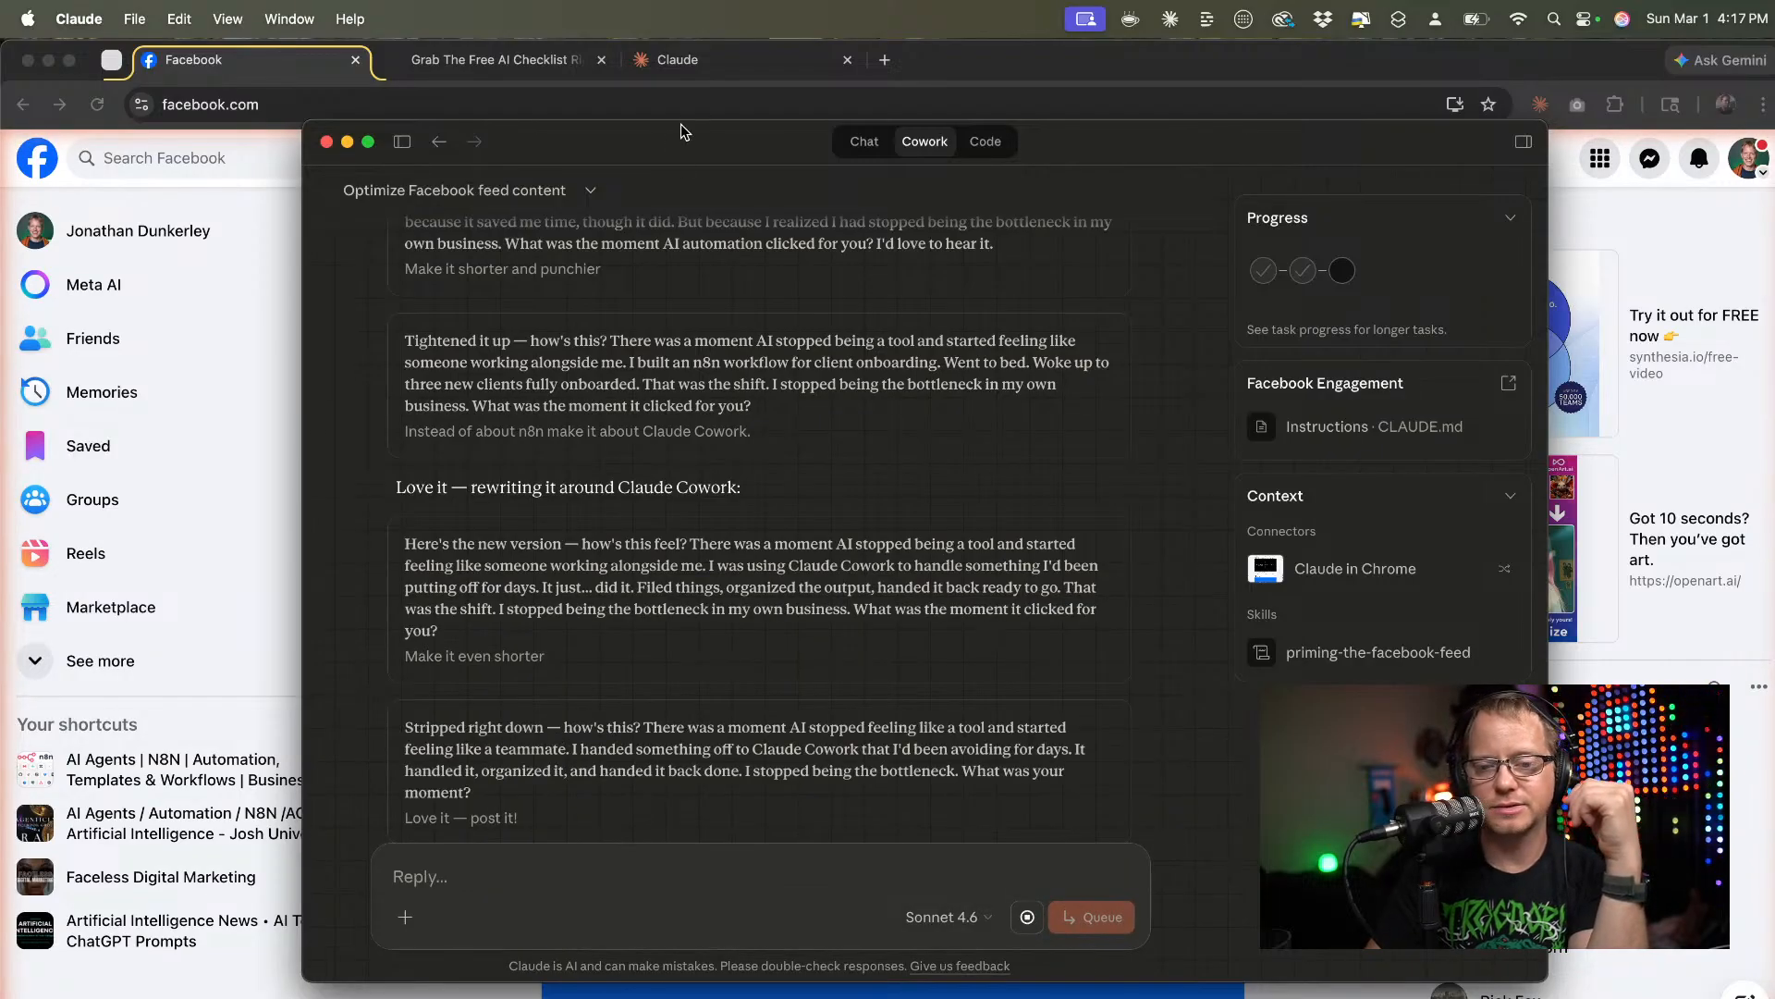
left_click_drag(670, 141, 1510, 62)
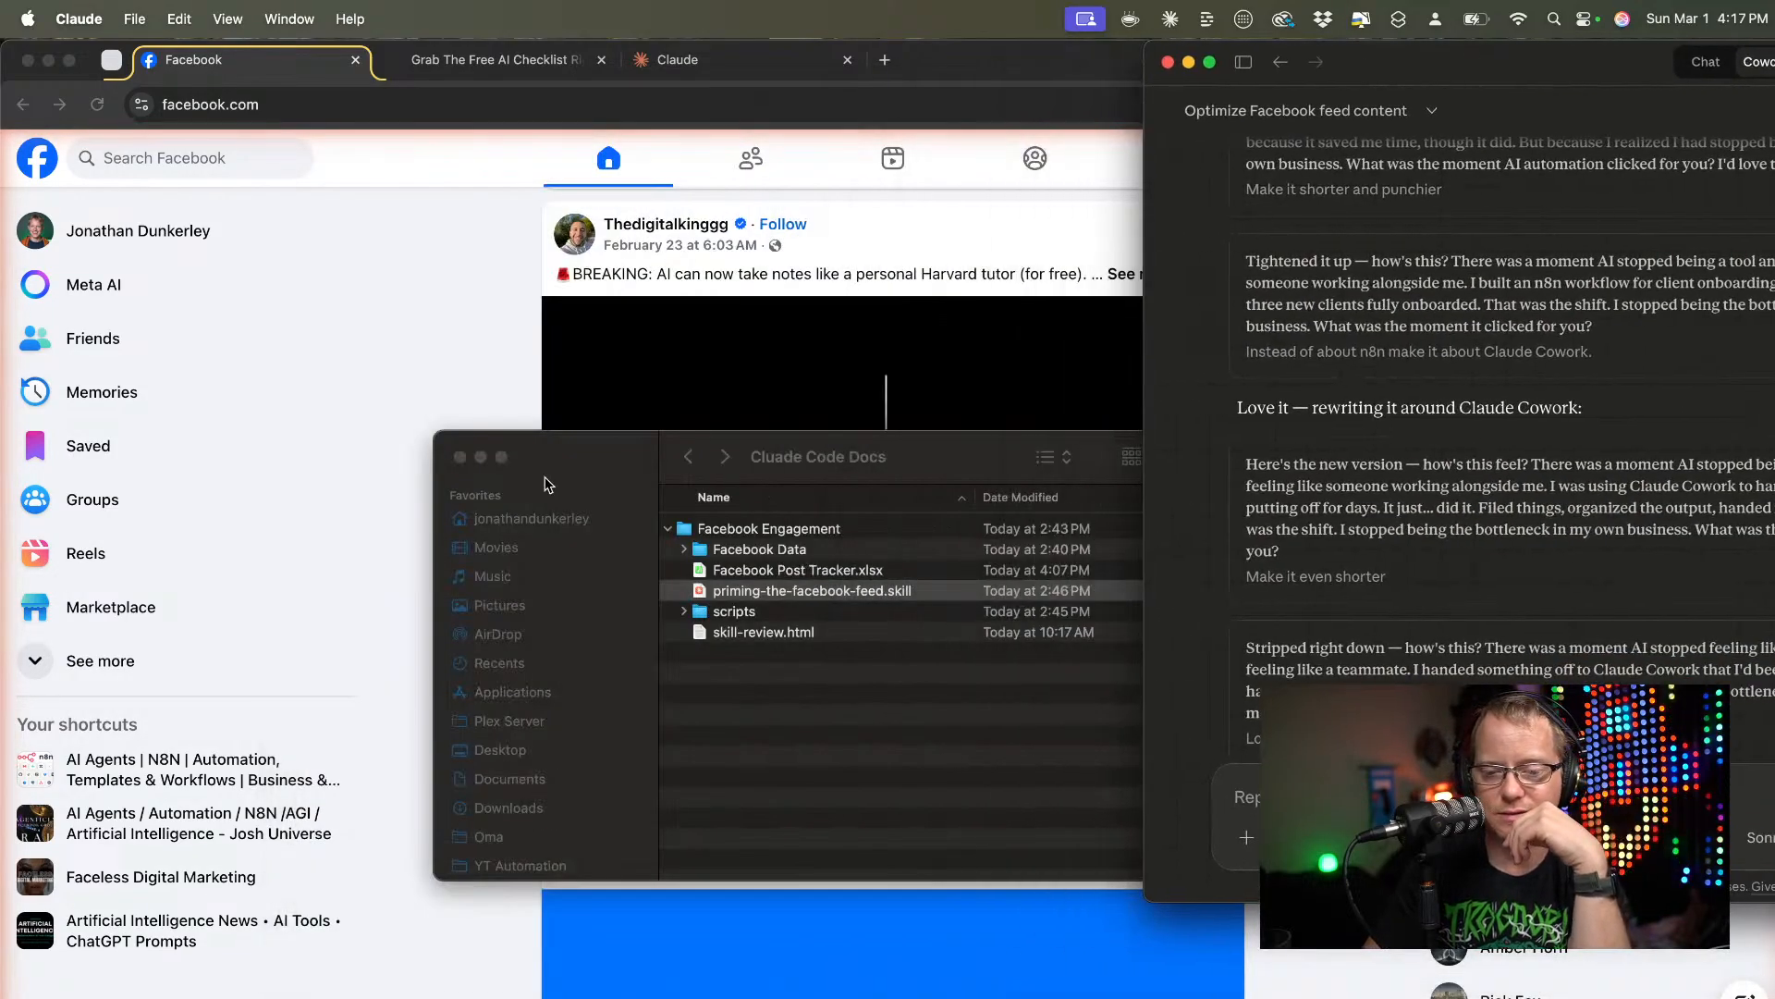
left_click_drag(587, 466, 1335, 638)
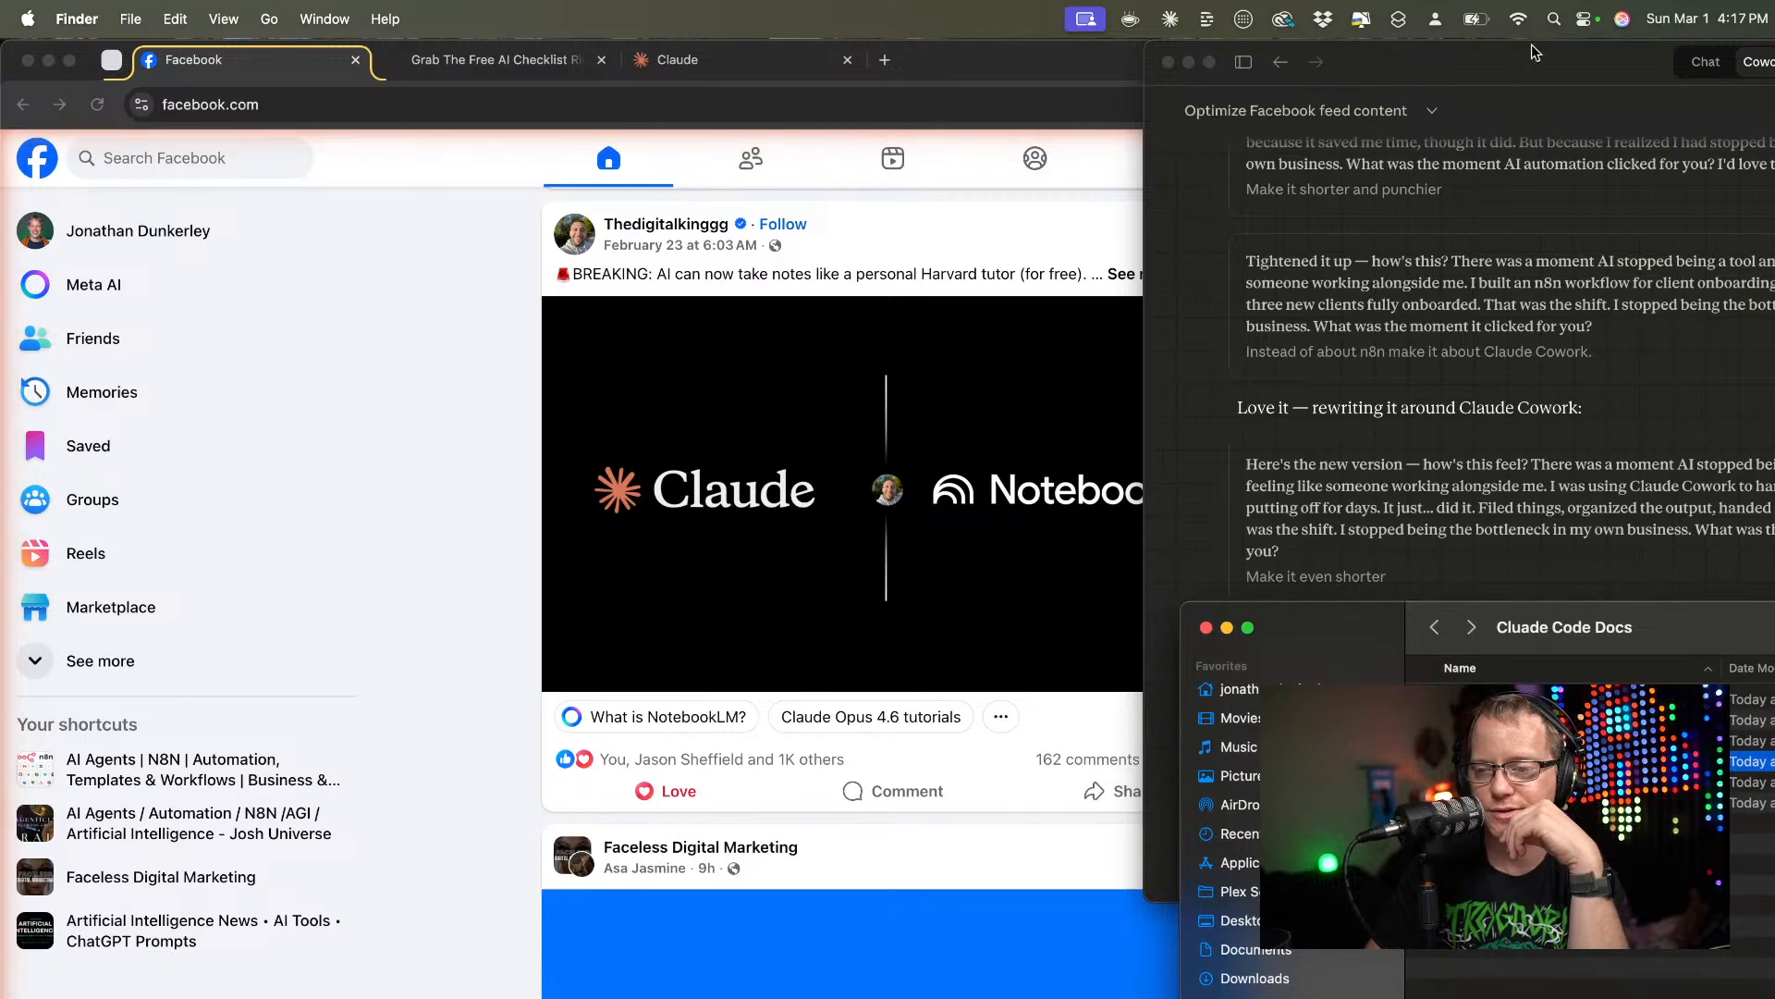
left_click(1531, 57)
left_click_drag(1532, 57, 1256, 57)
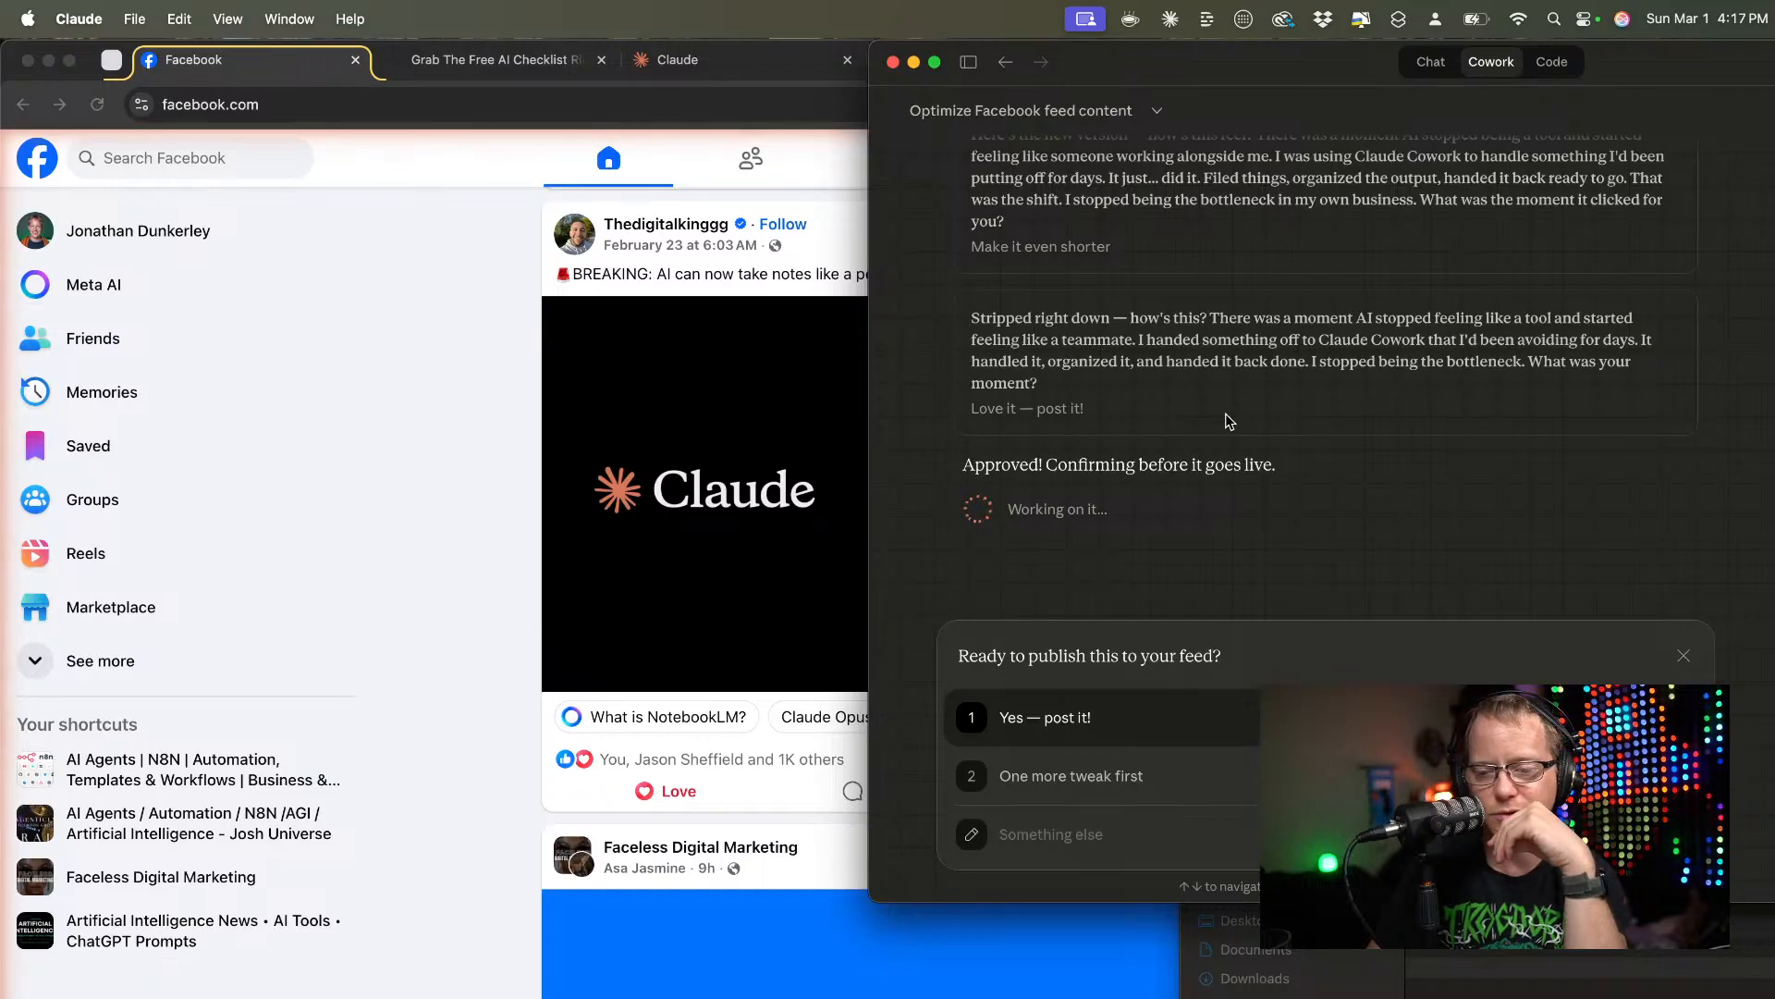
left_click(1038, 720)
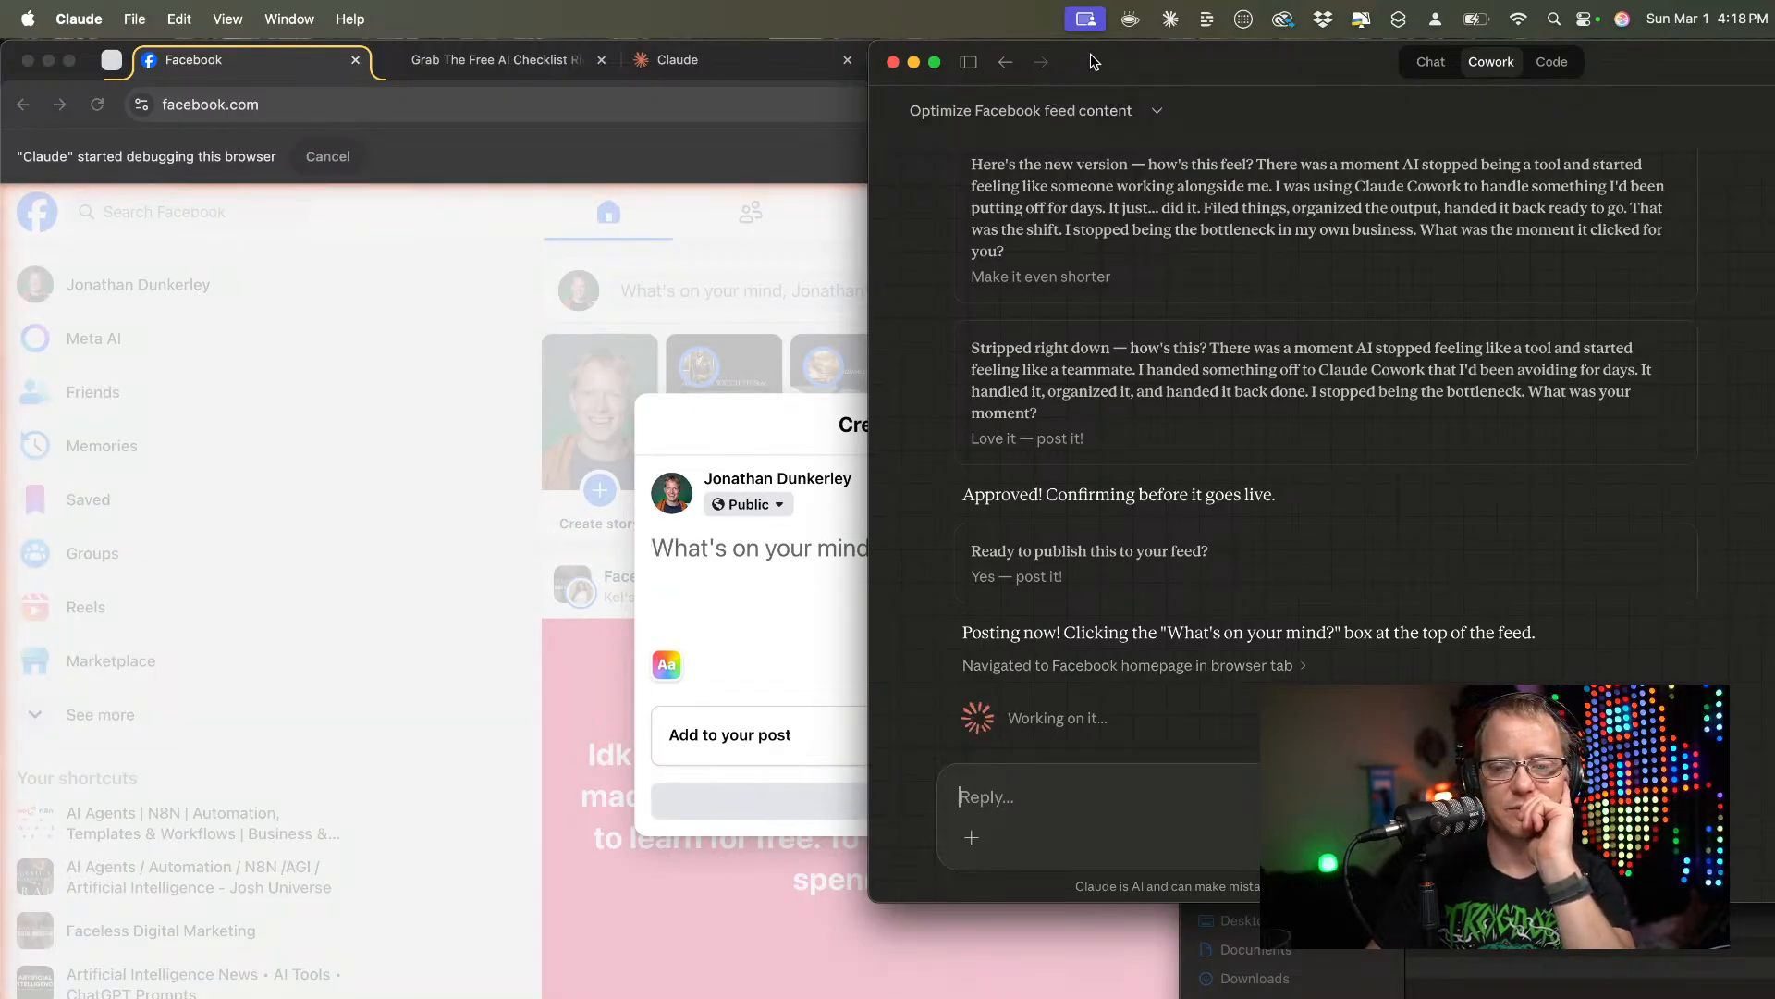
Uncover the Facebook feed to watch the post being published, and review the session summary in Claude.
left_click_drag(1100, 61, 1403, 102)
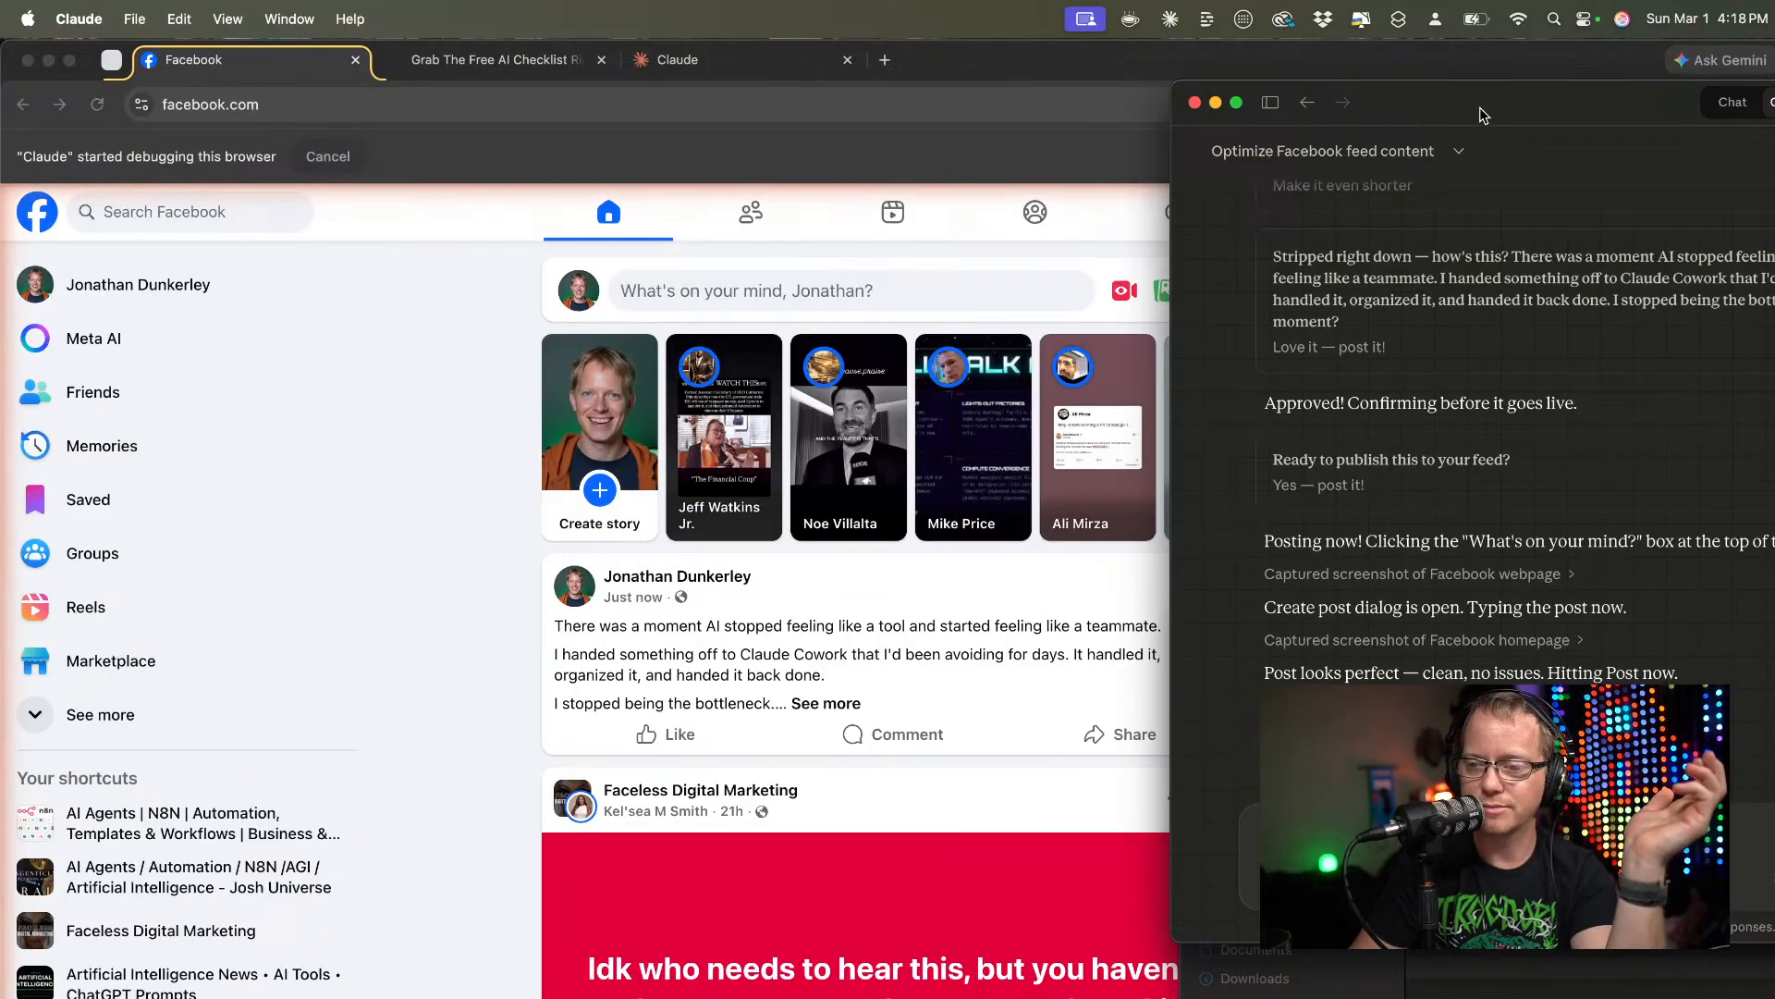
left_click_drag(1479, 108, 897, 107)
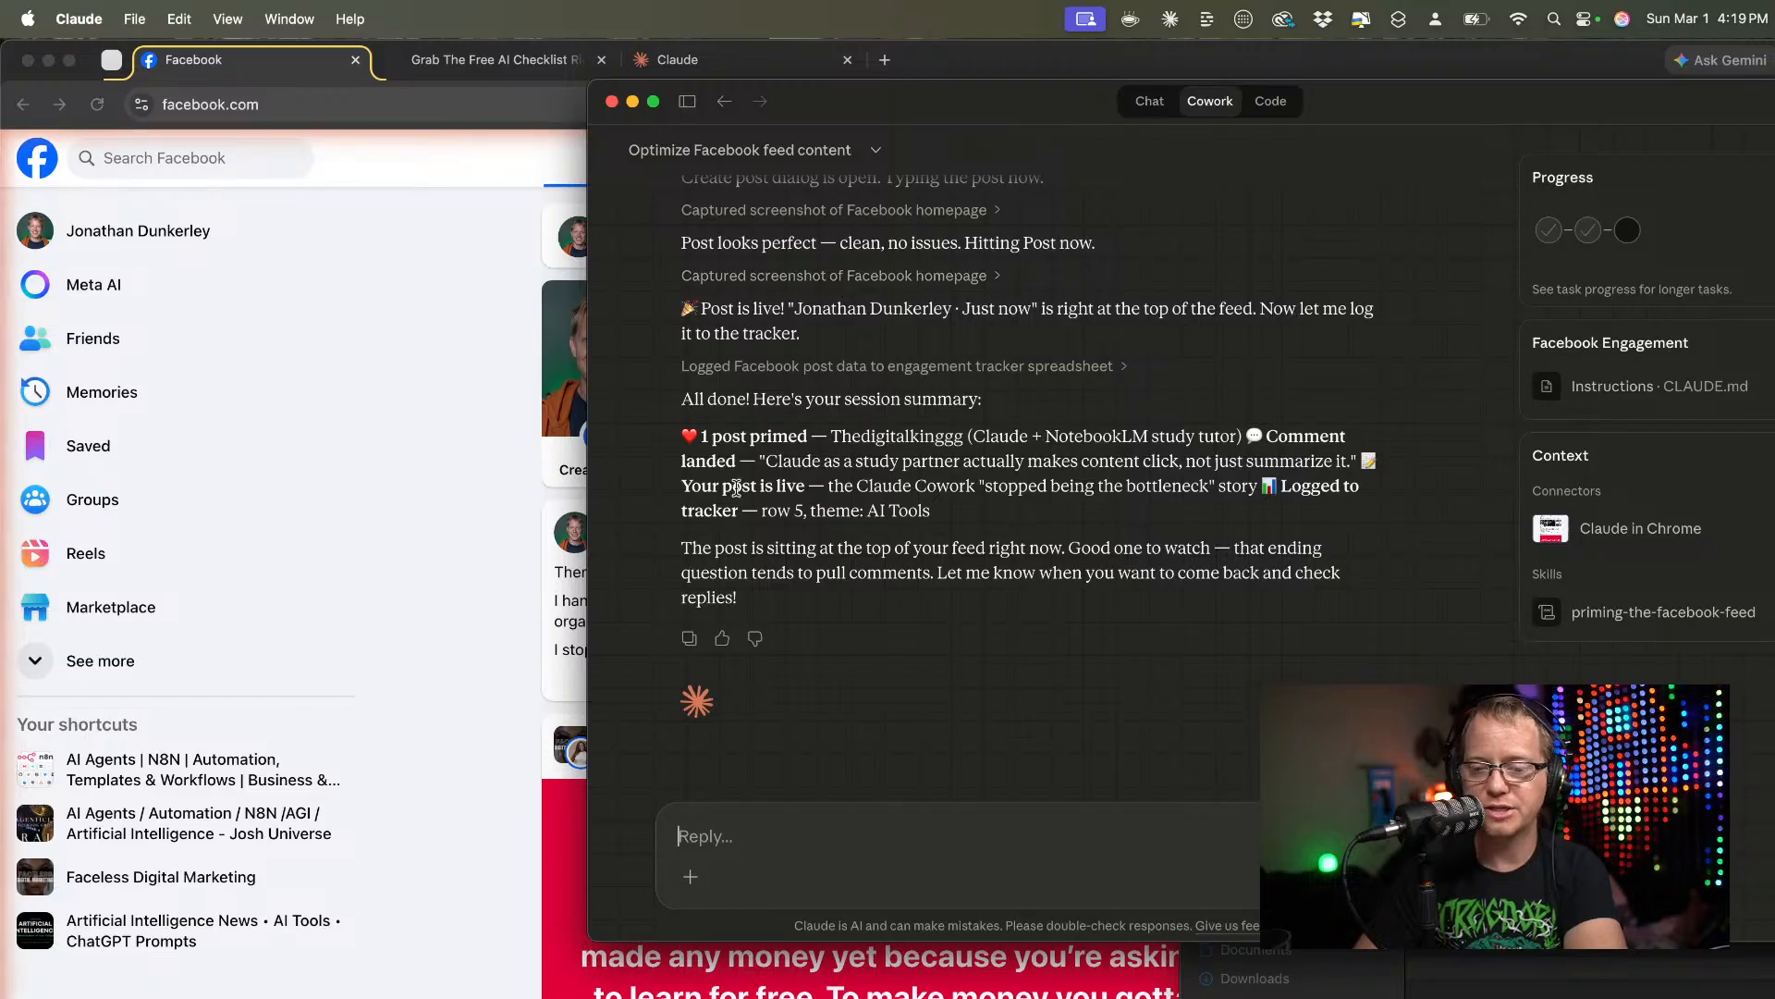
scroll(739, 496, "up", 4)
scroll(739, 496, "up", 1)
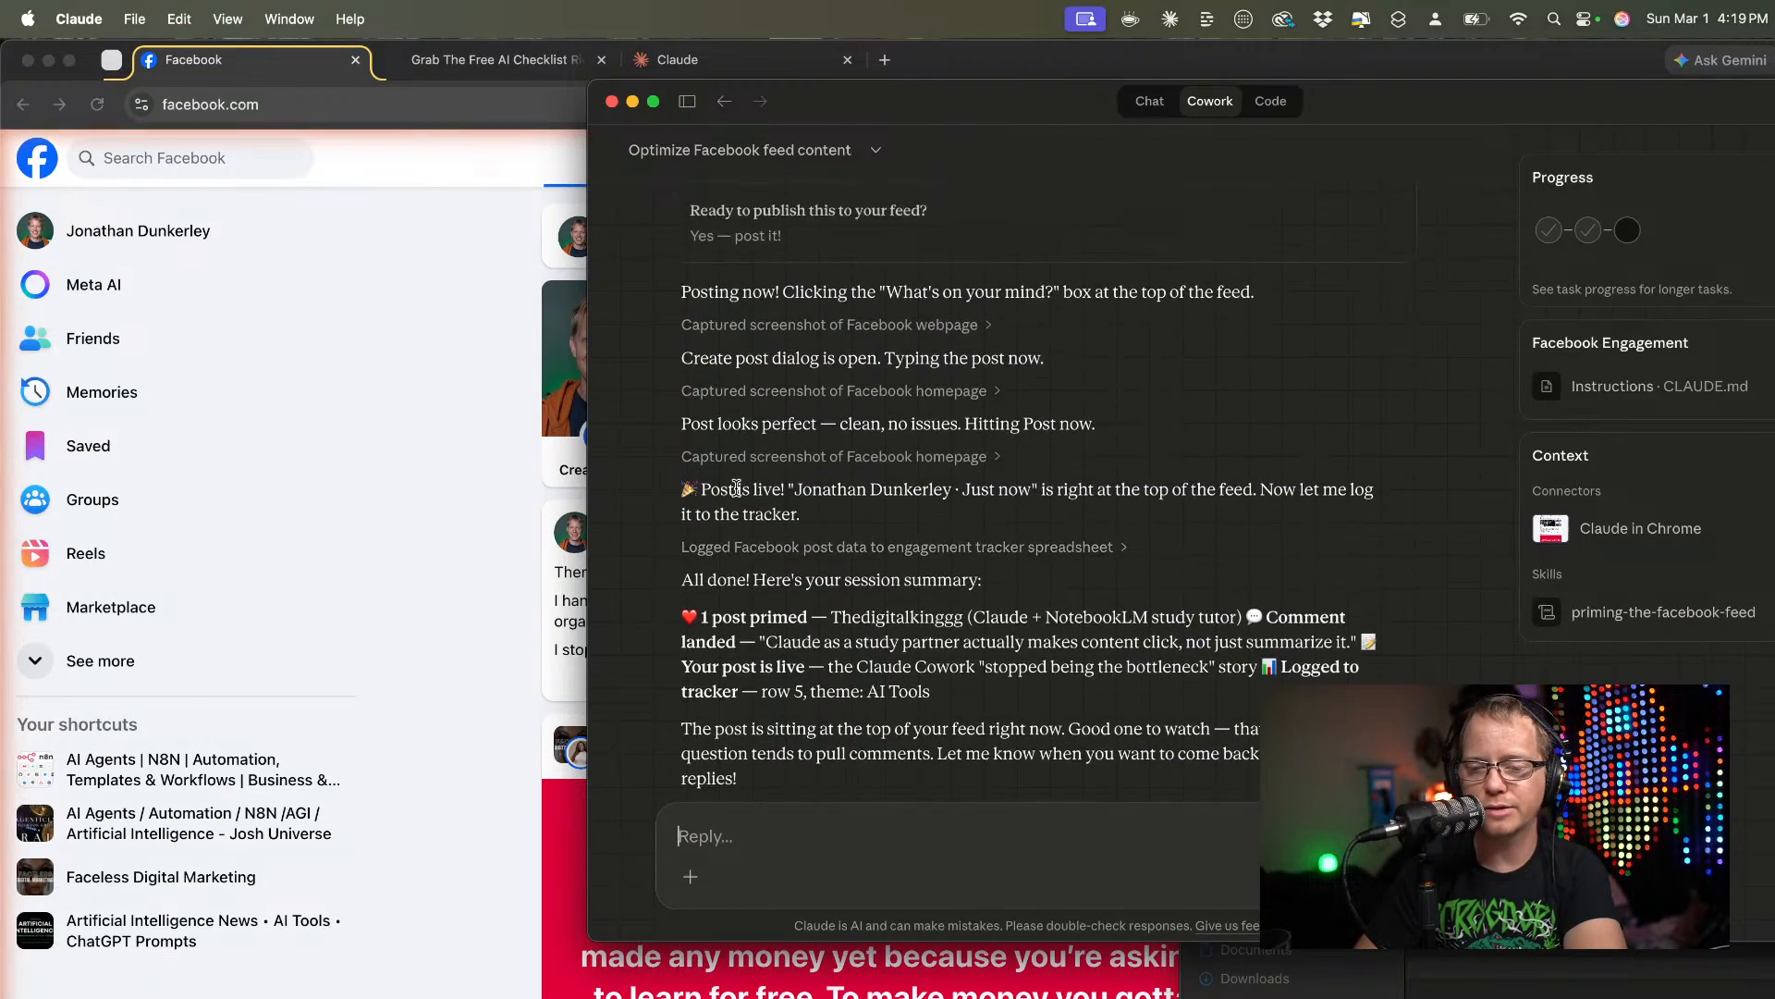
scroll(737, 488, "up", 1)
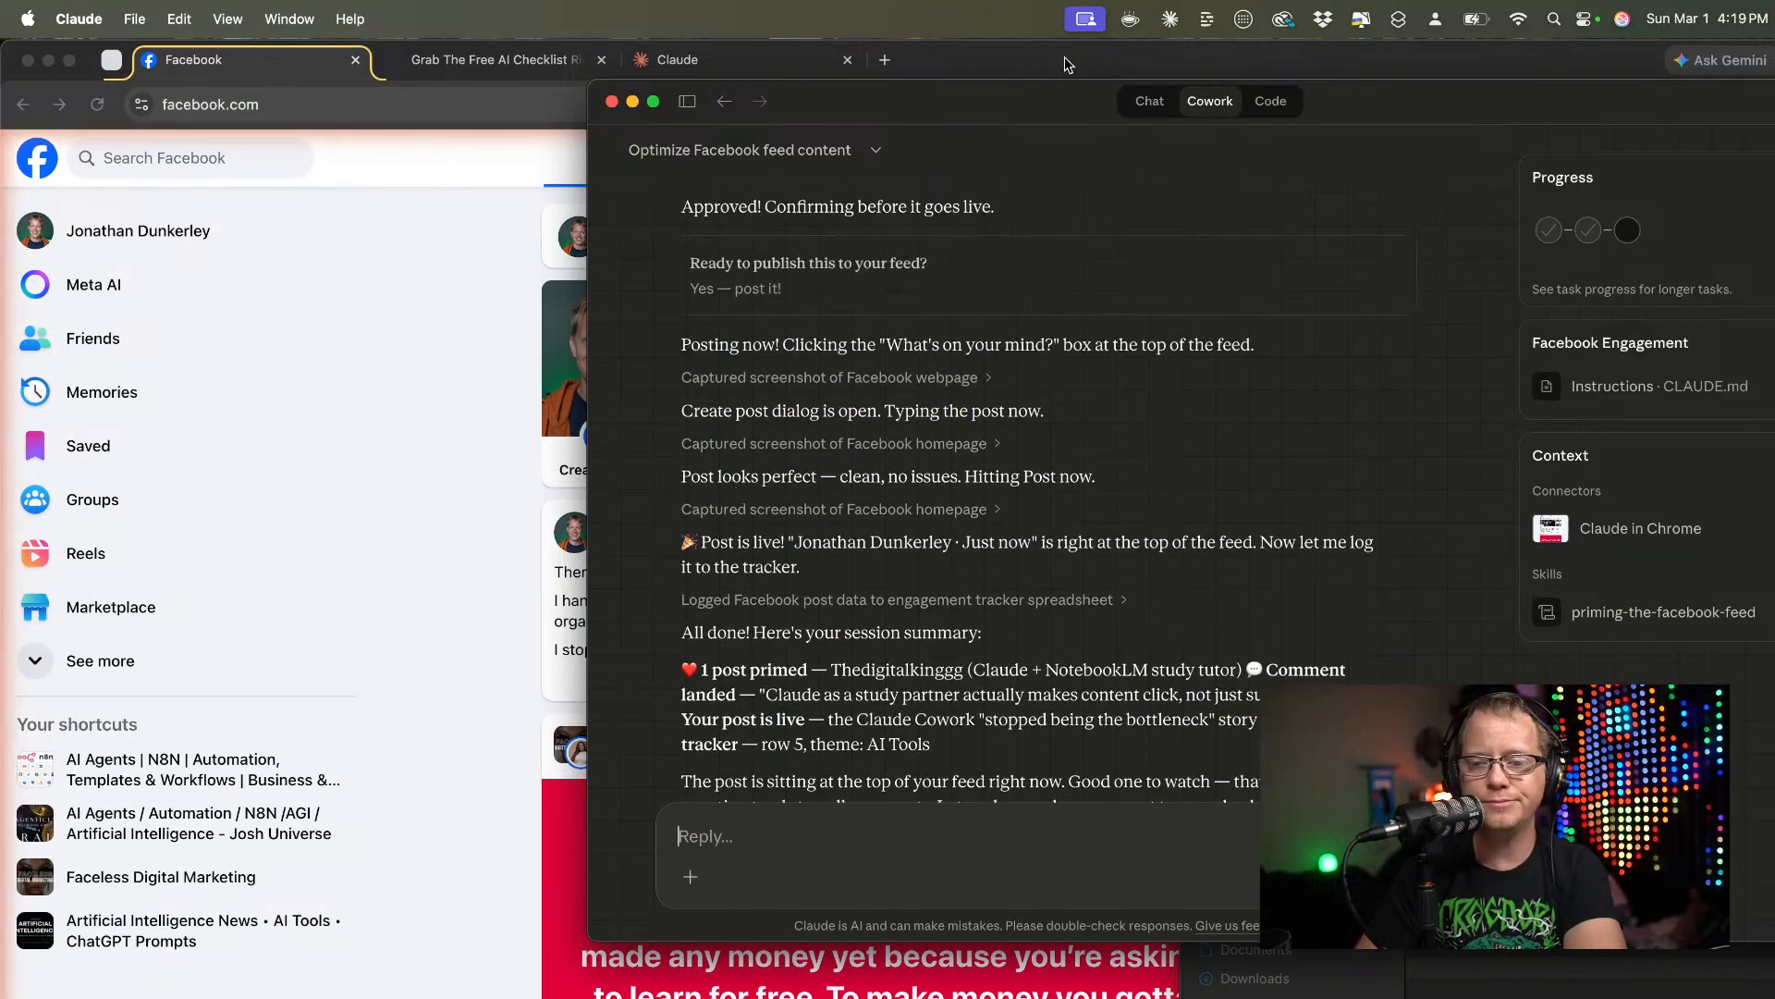
left_click_drag(1030, 108, 747, 116)
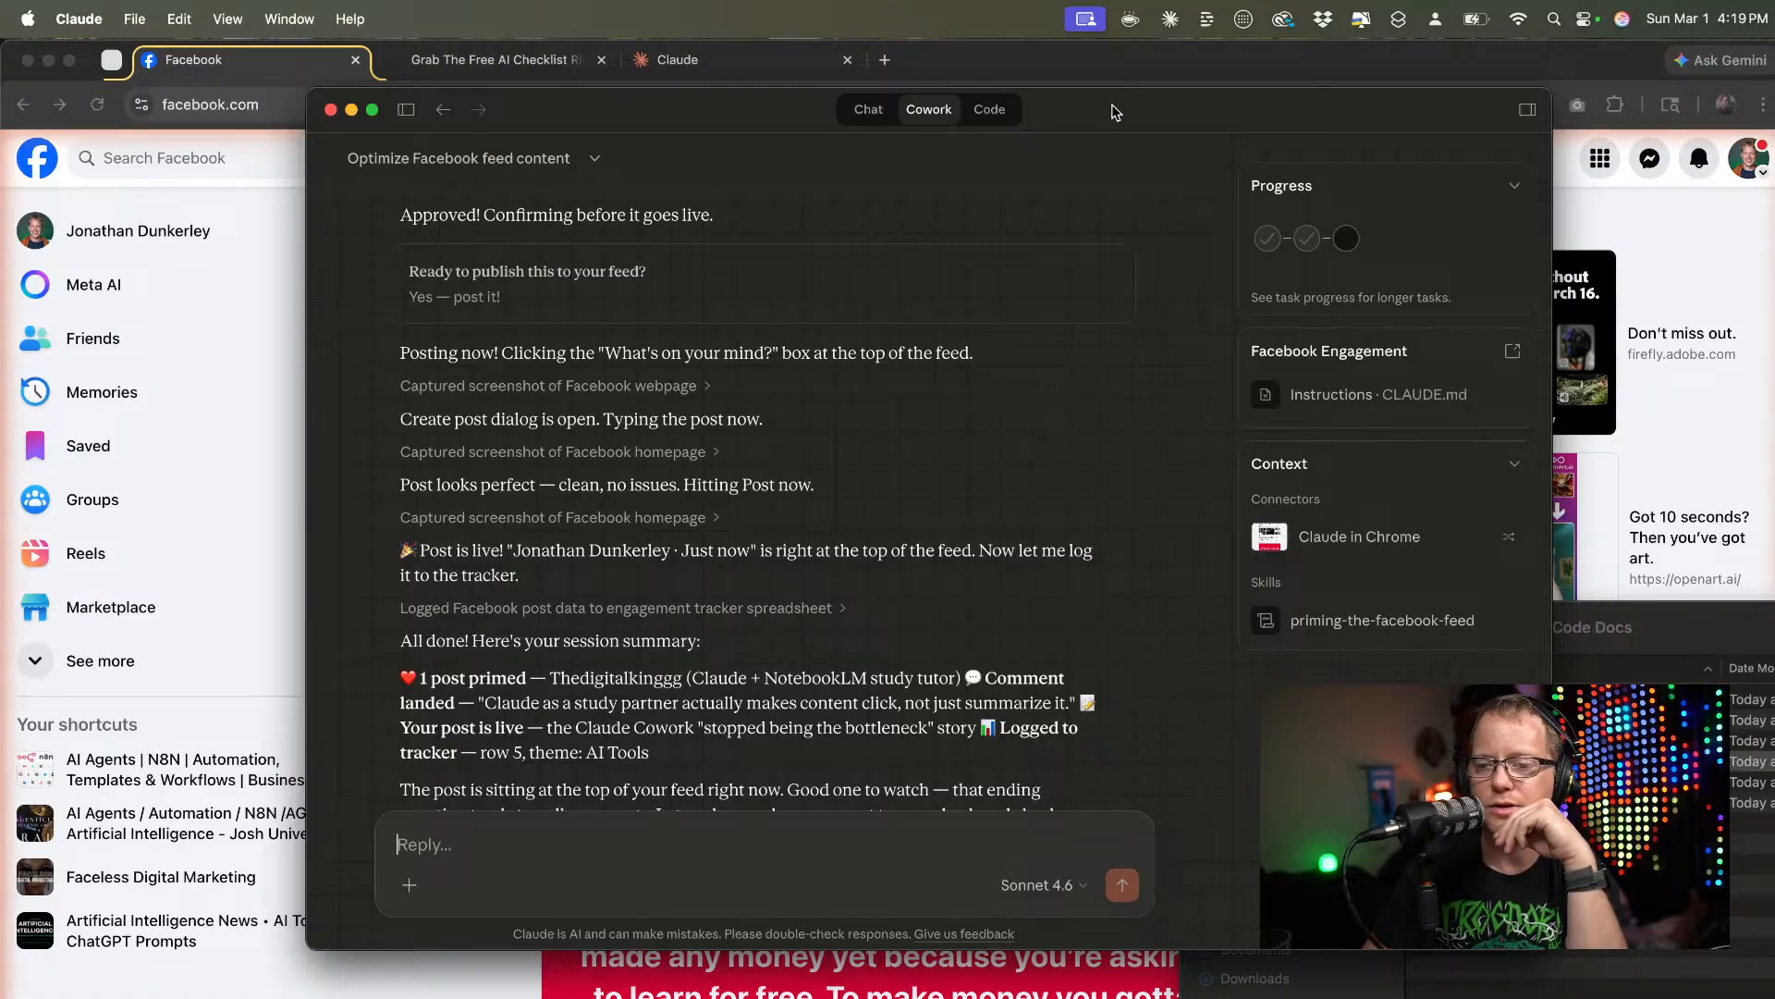
mouse_move(1115, 112)
left_mouse_down()
mouse_move(1055, 115)
mouse_move(1097, 112)
left_mouse_up()
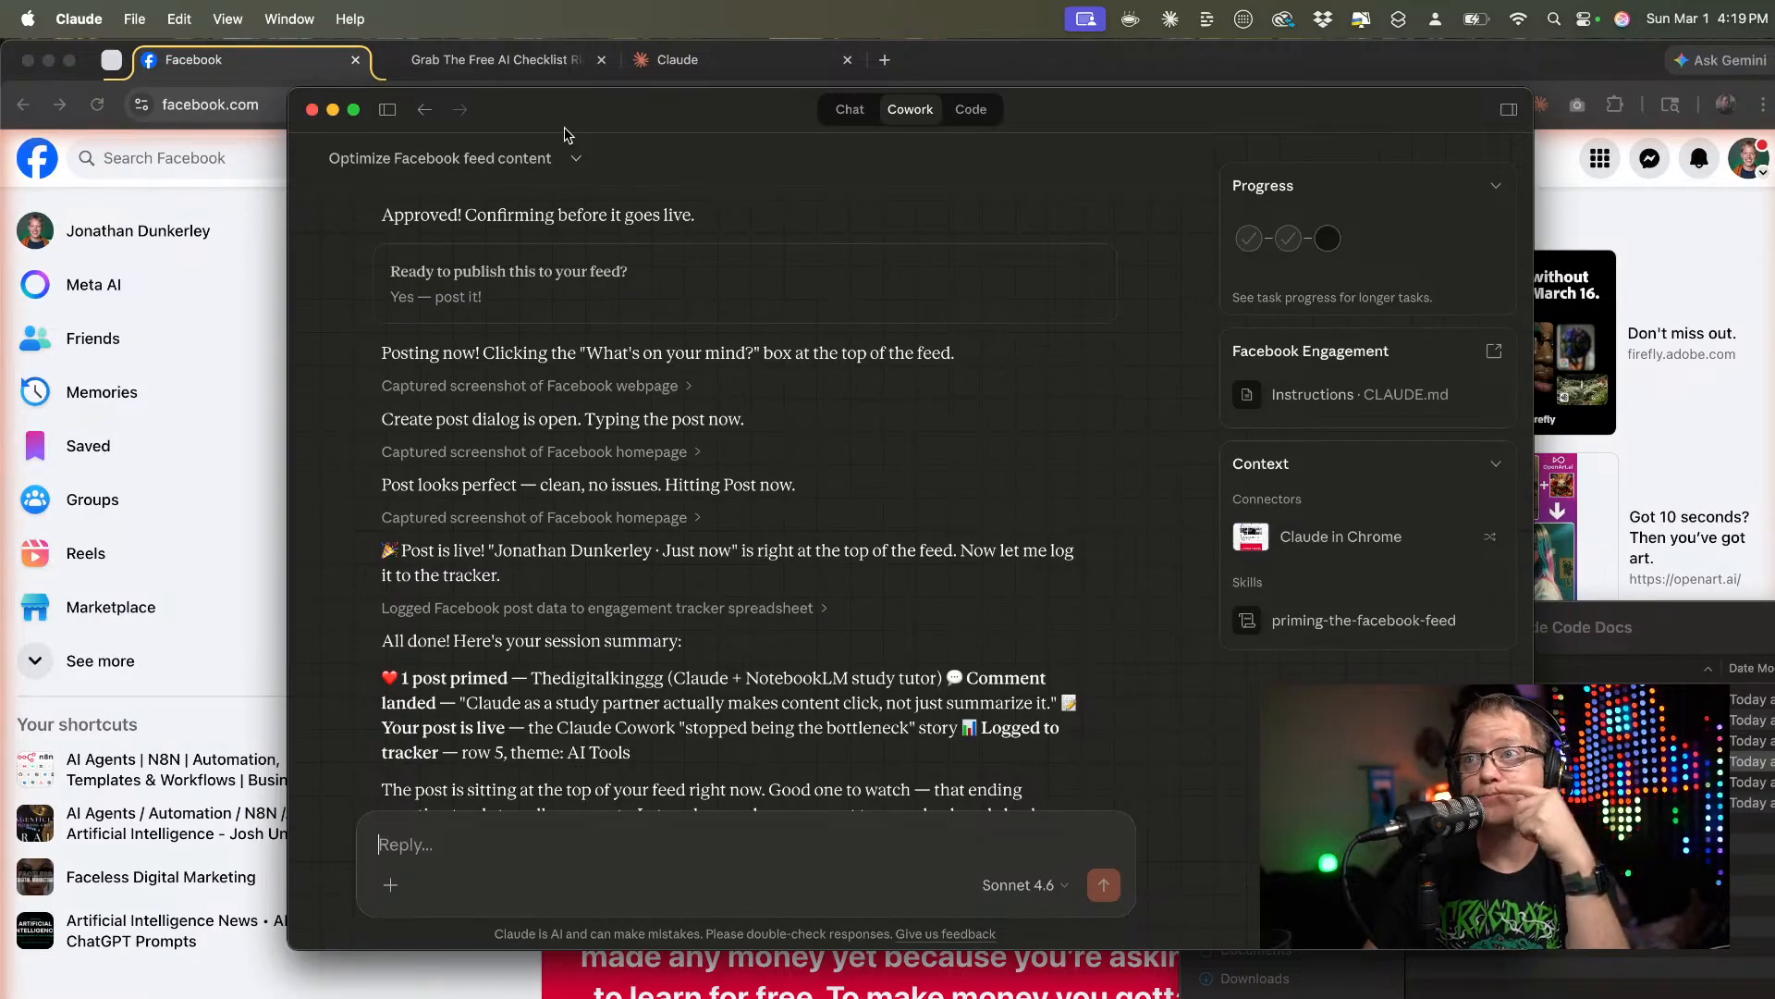
Check the plan usage limits in Claude's settings and return to the start of the feed-priming conversation.
left_click(100, 21)
left_click(86, 90)
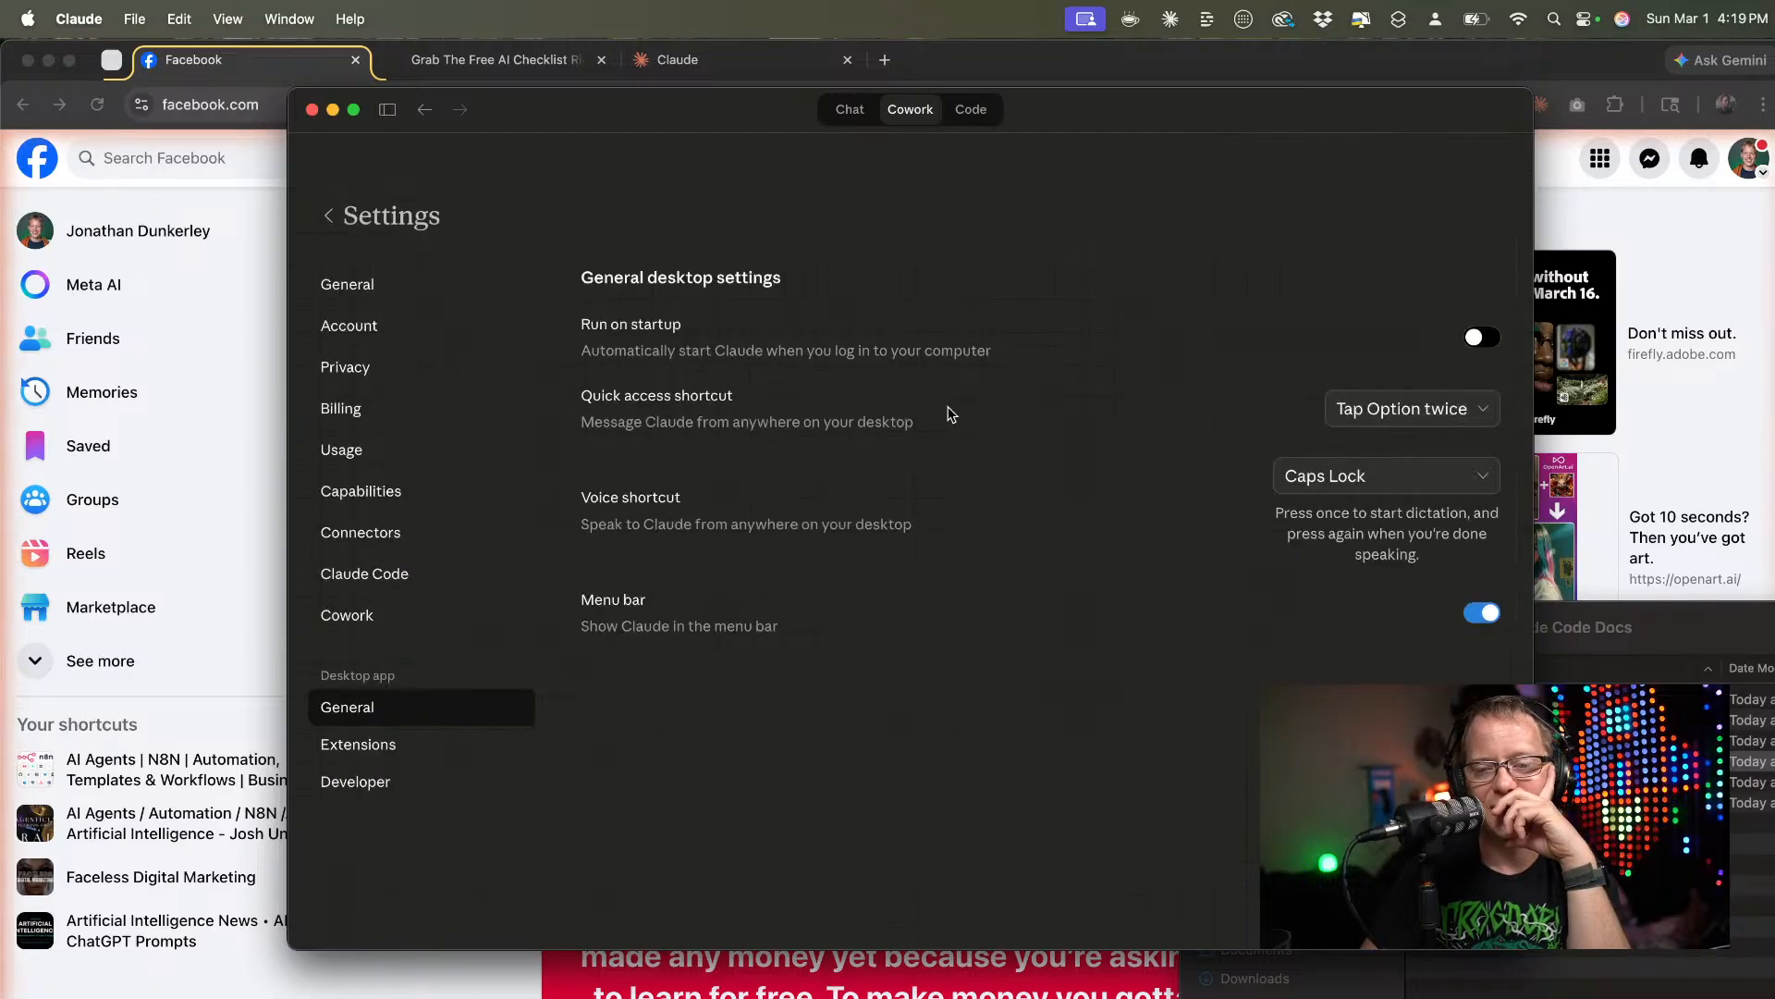
left_click(370, 408)
left_click(363, 448)
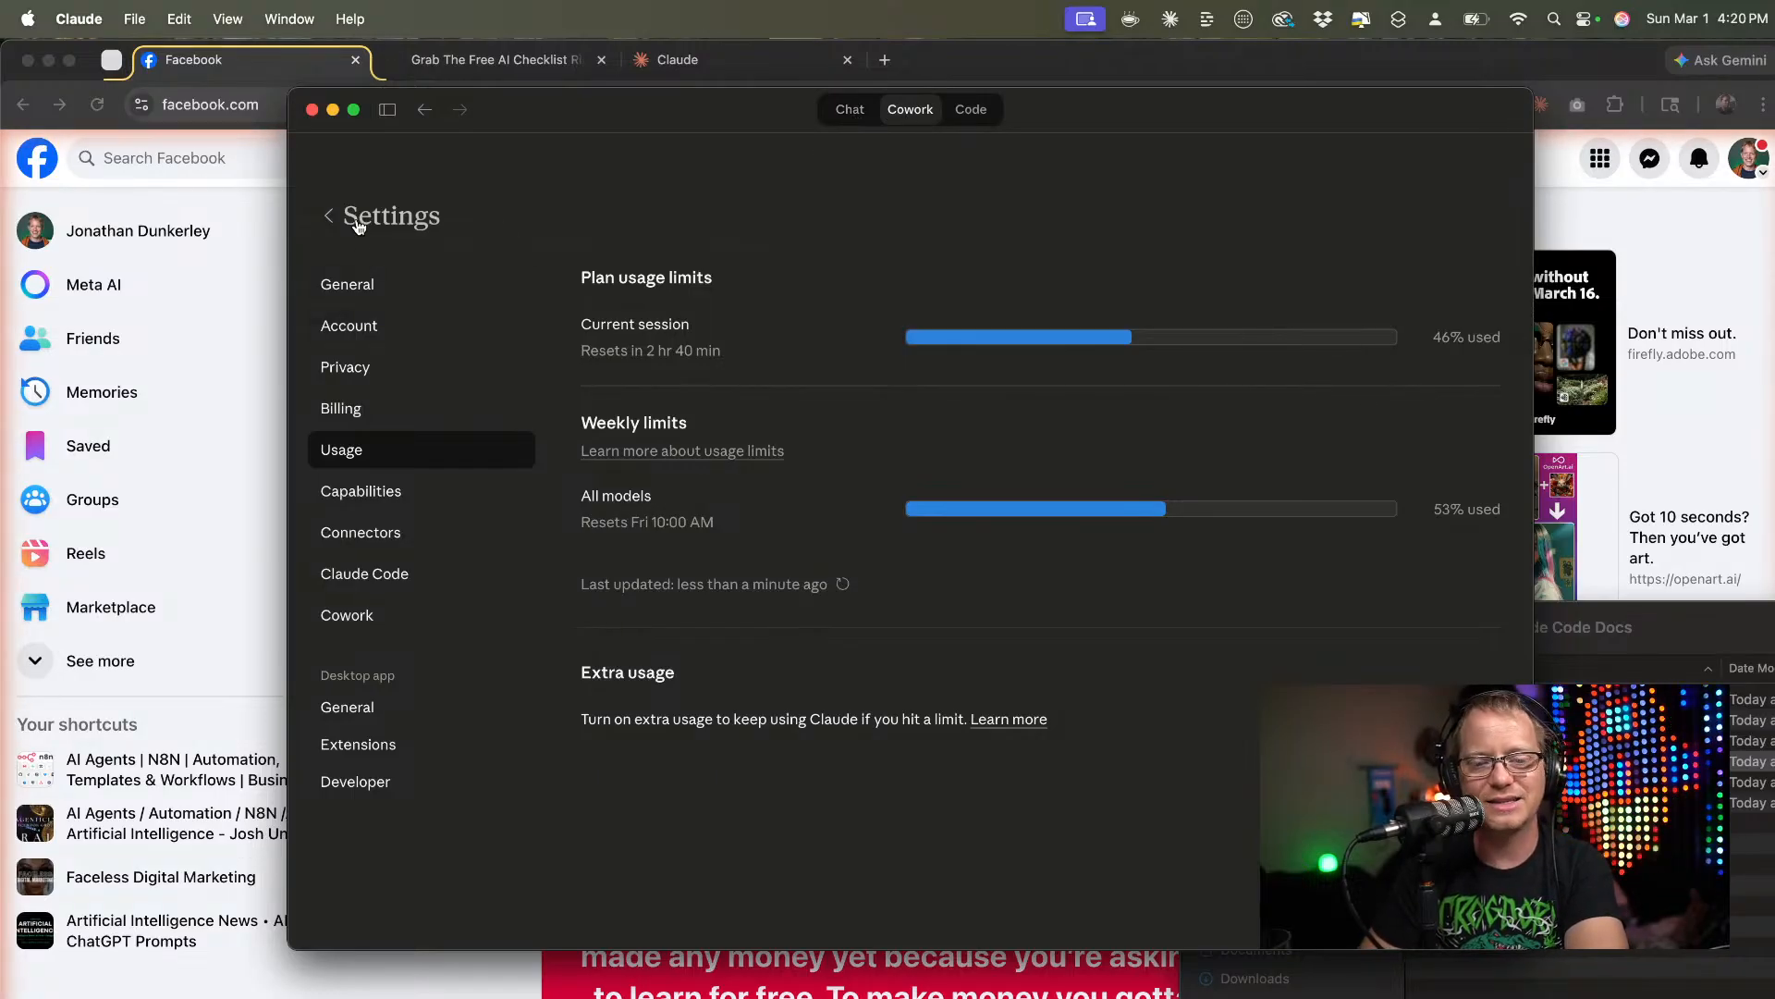
left_click(359, 227)
scroll(713, 441, "down", 10)
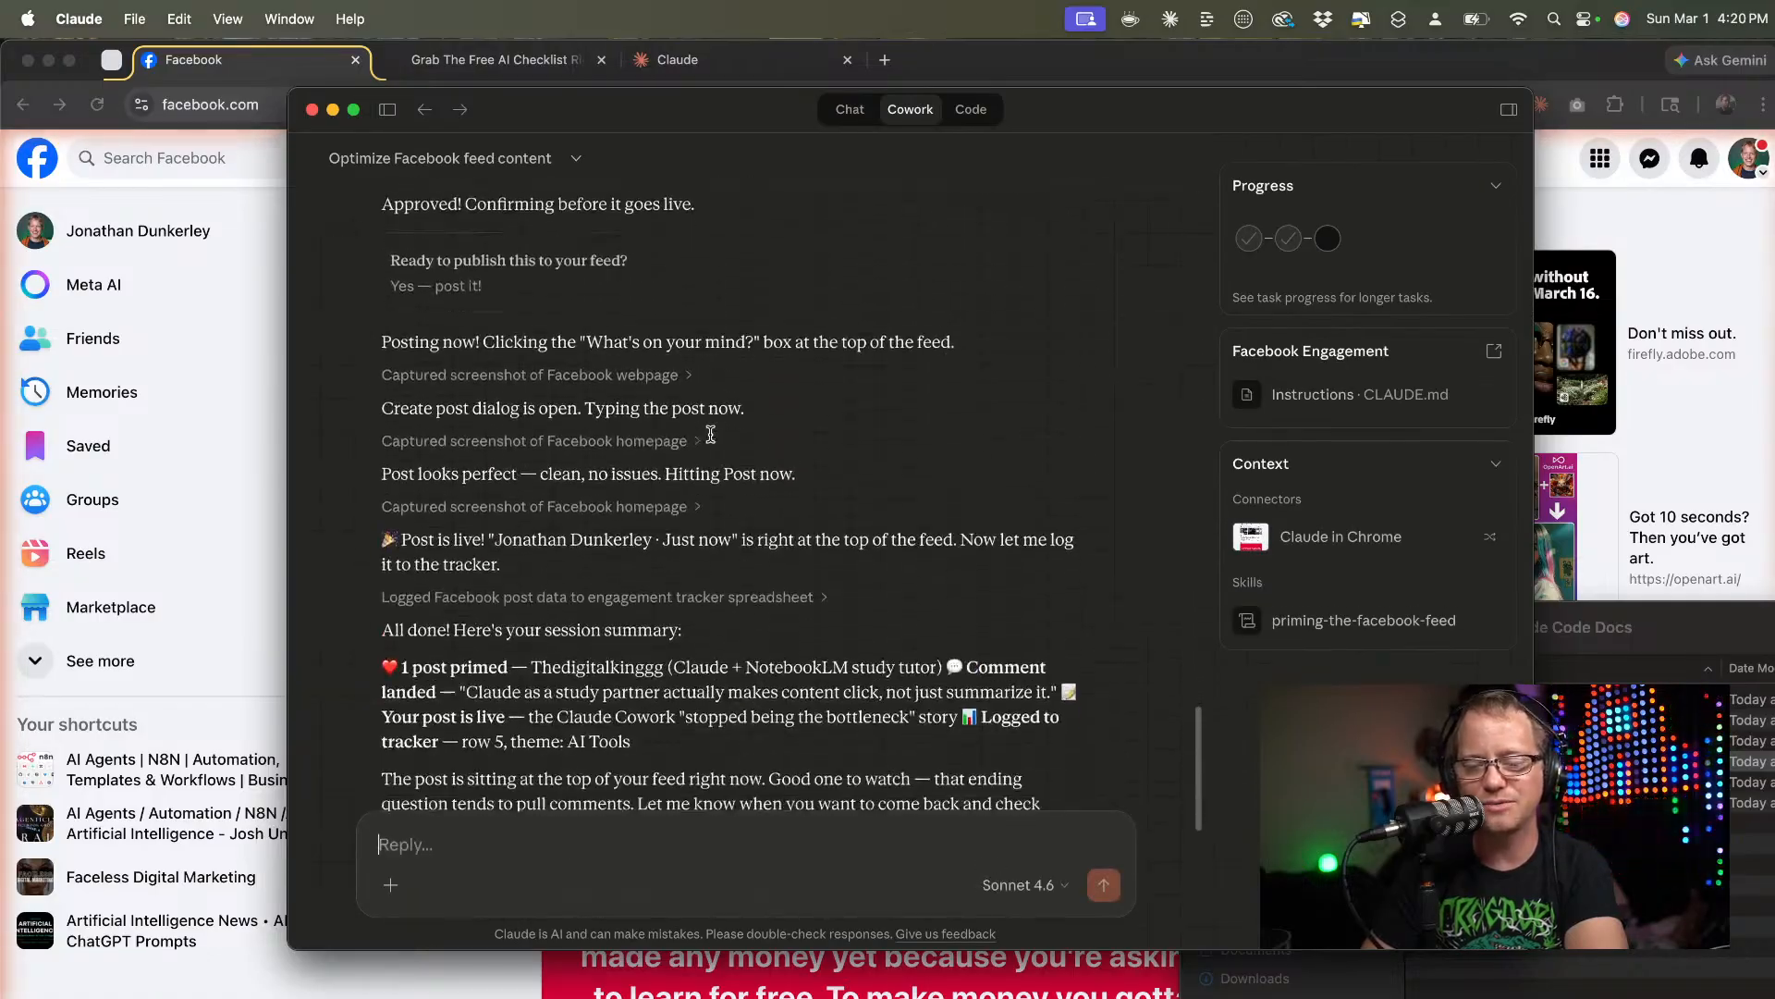
scroll(713, 441, "up", 15)
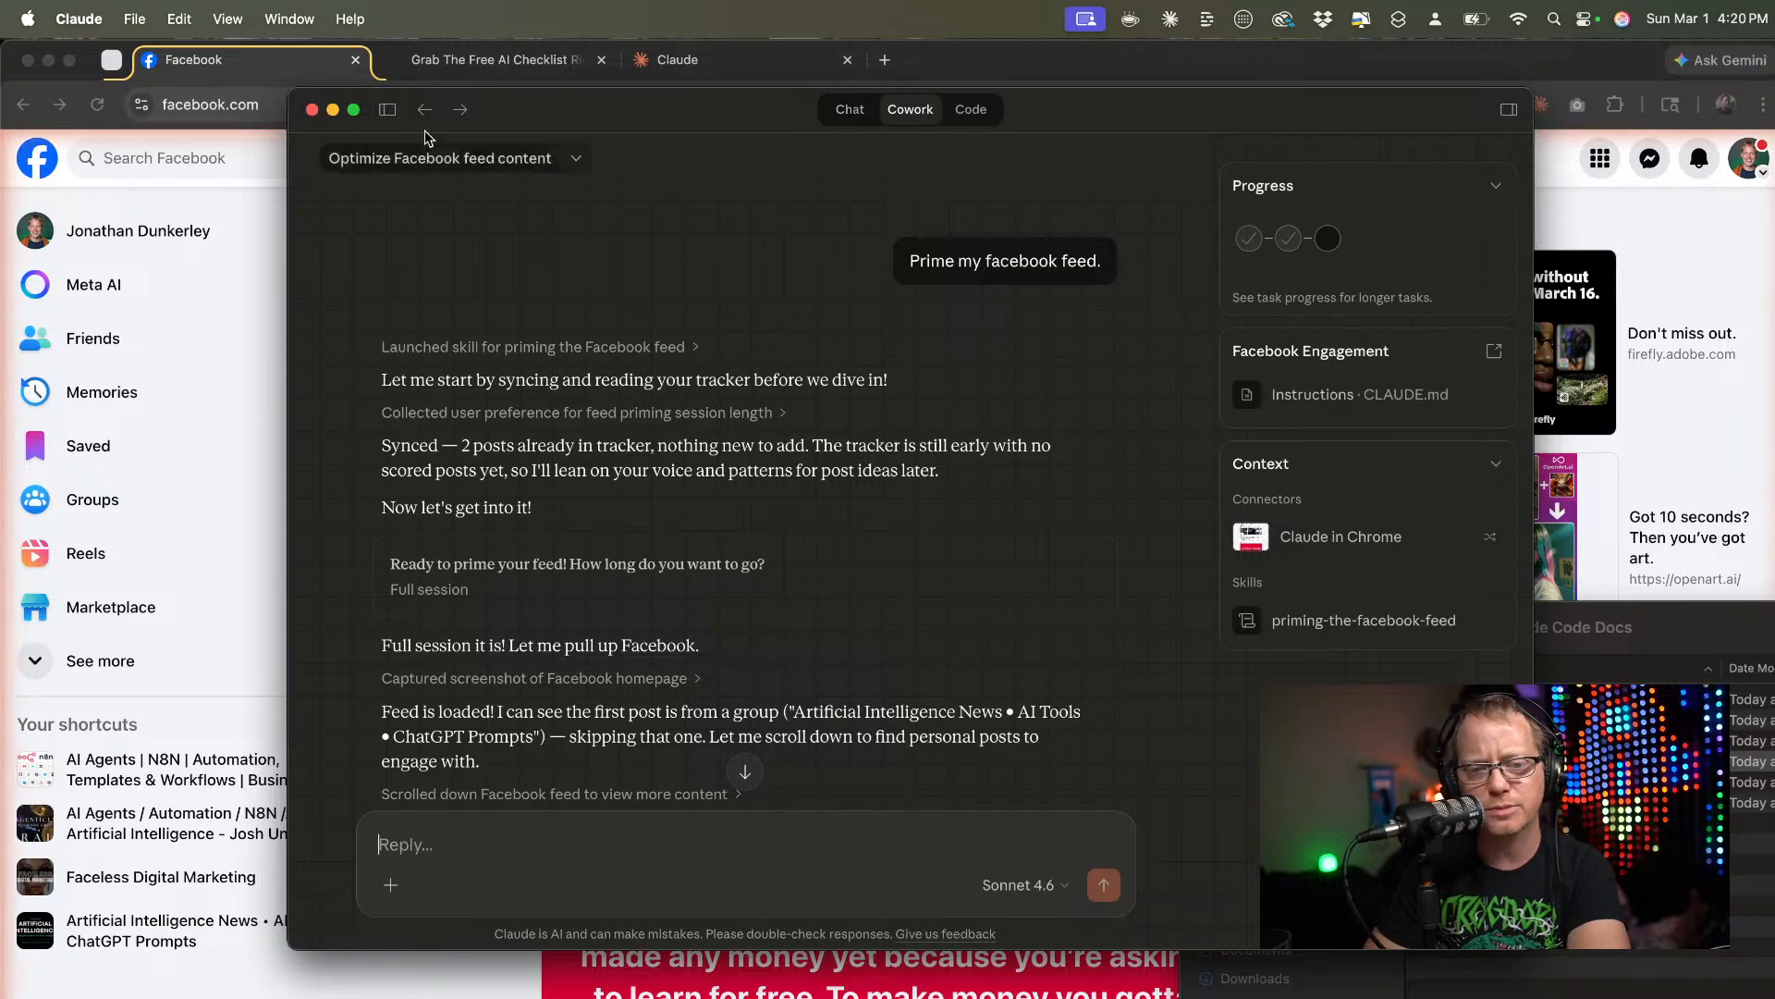
Create a new scheduled Cowork task and name it "Prime my FB feed".
left_click(388, 112)
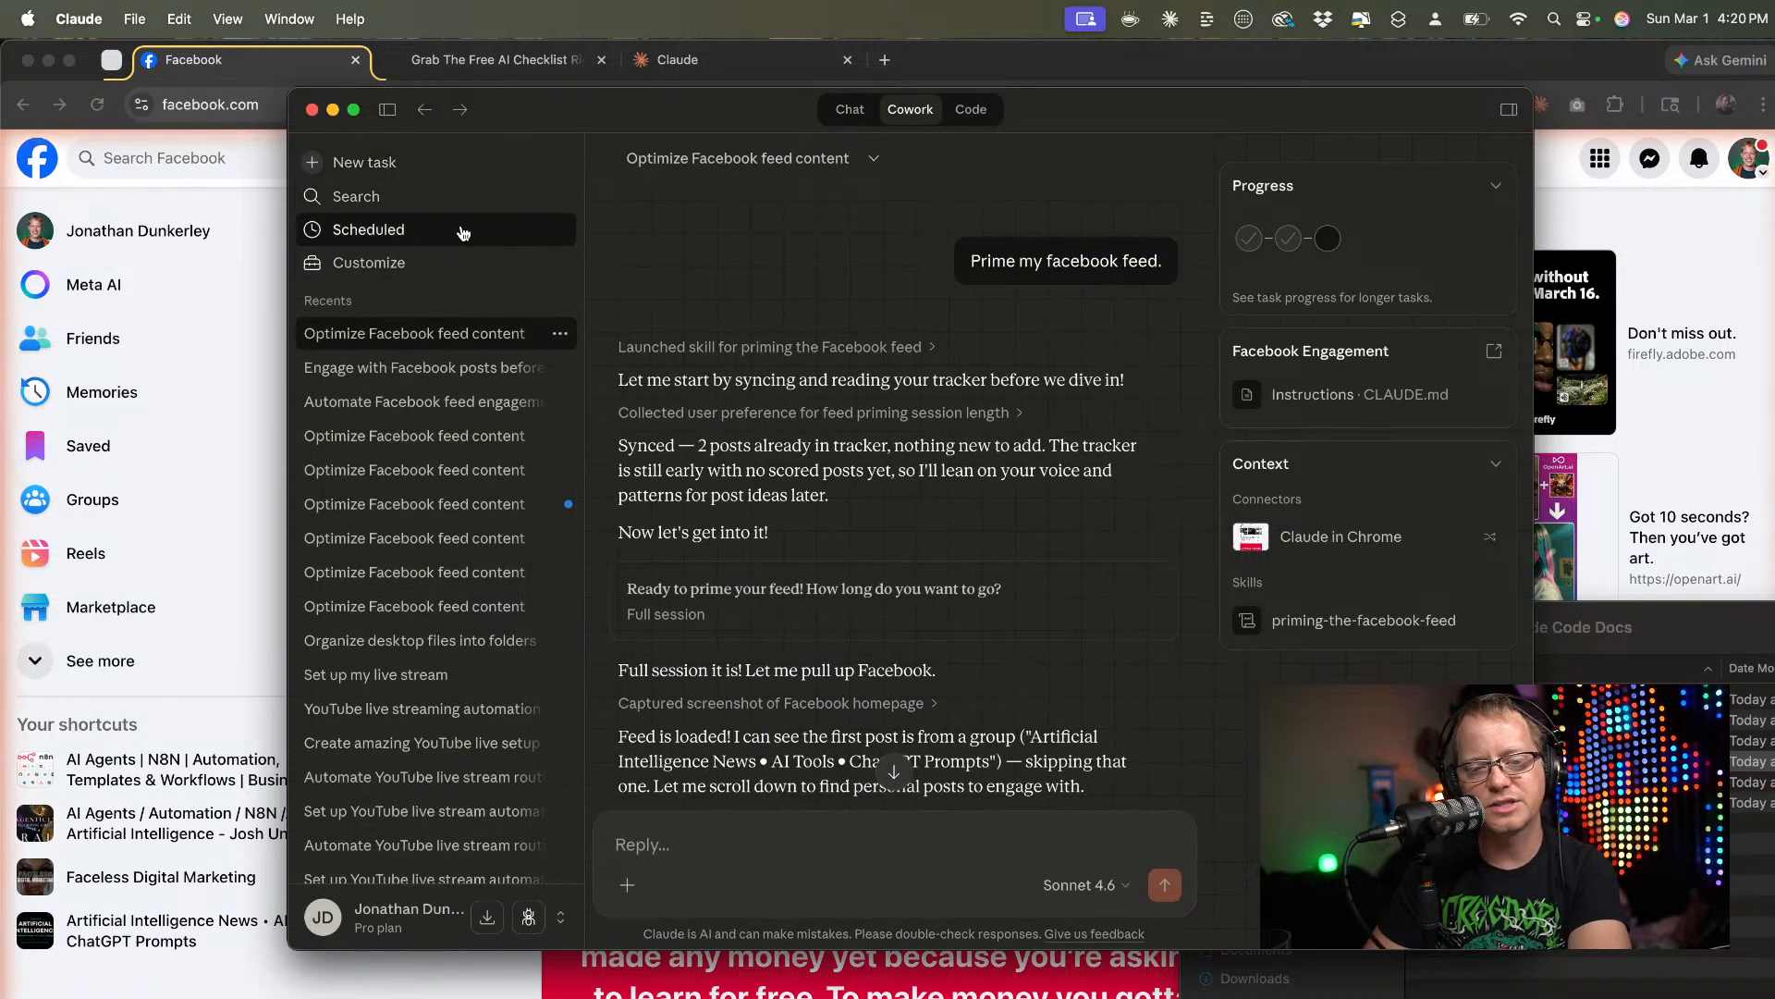
left_click(464, 231)
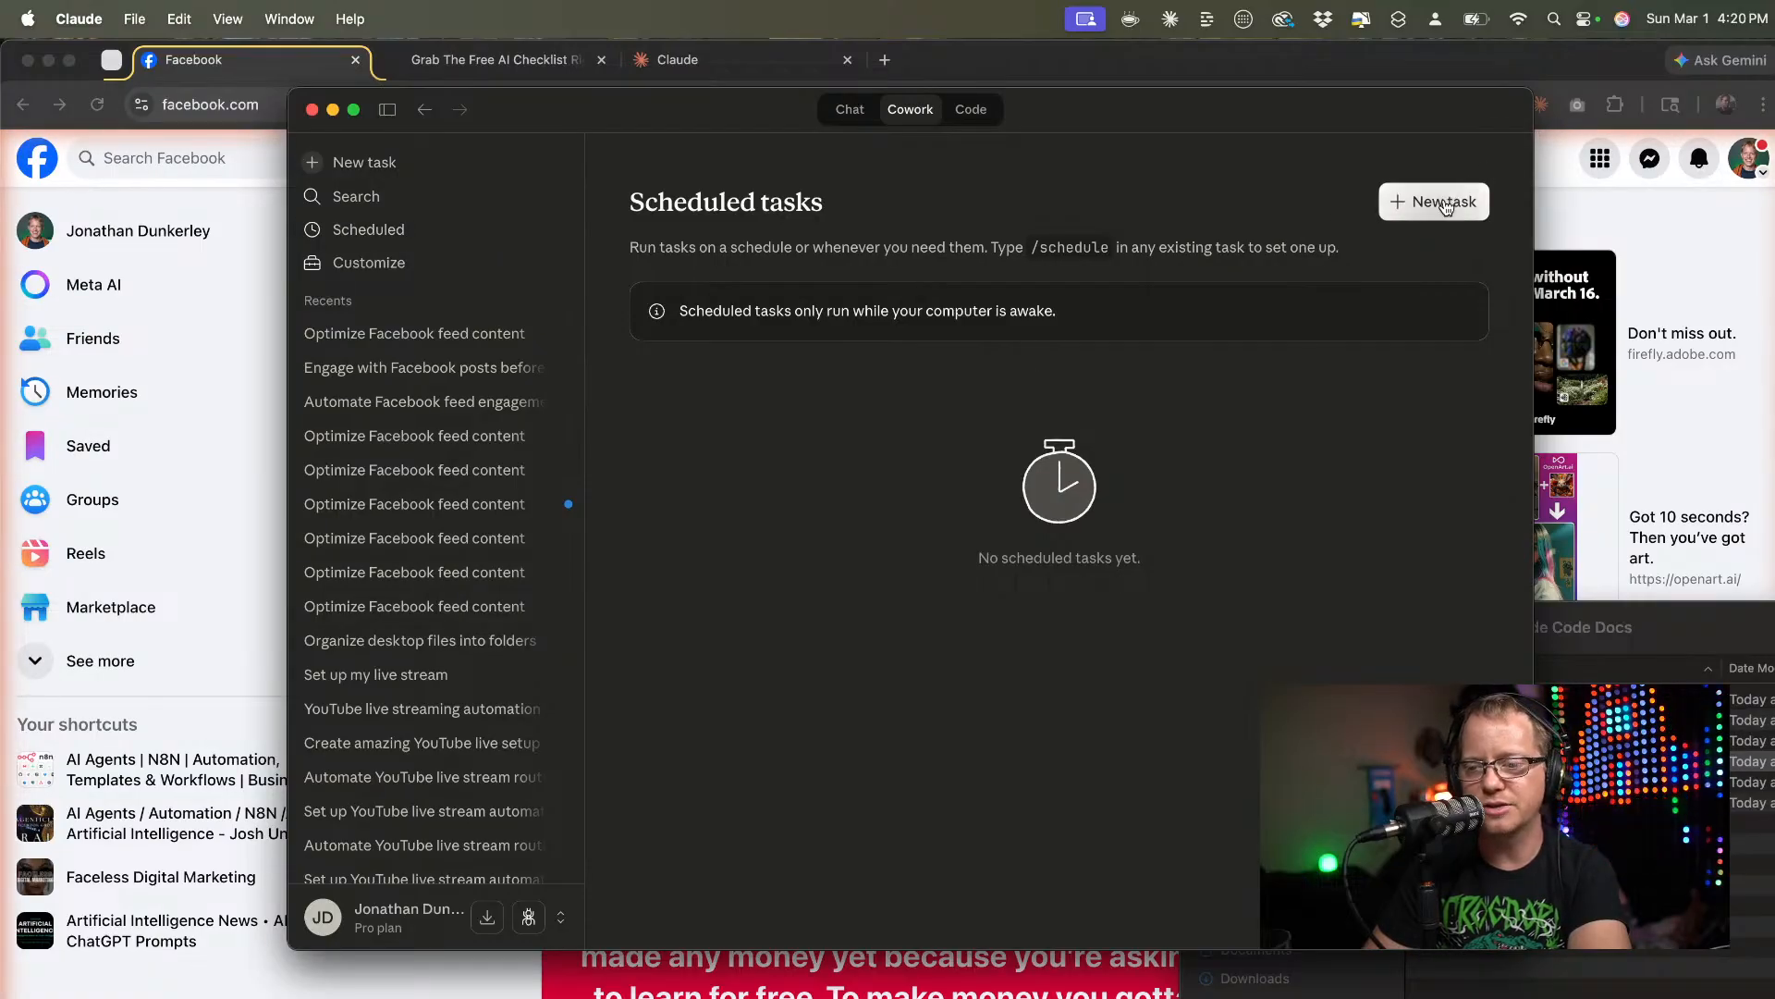
left_click(1471, 201)
left_click(810, 279)
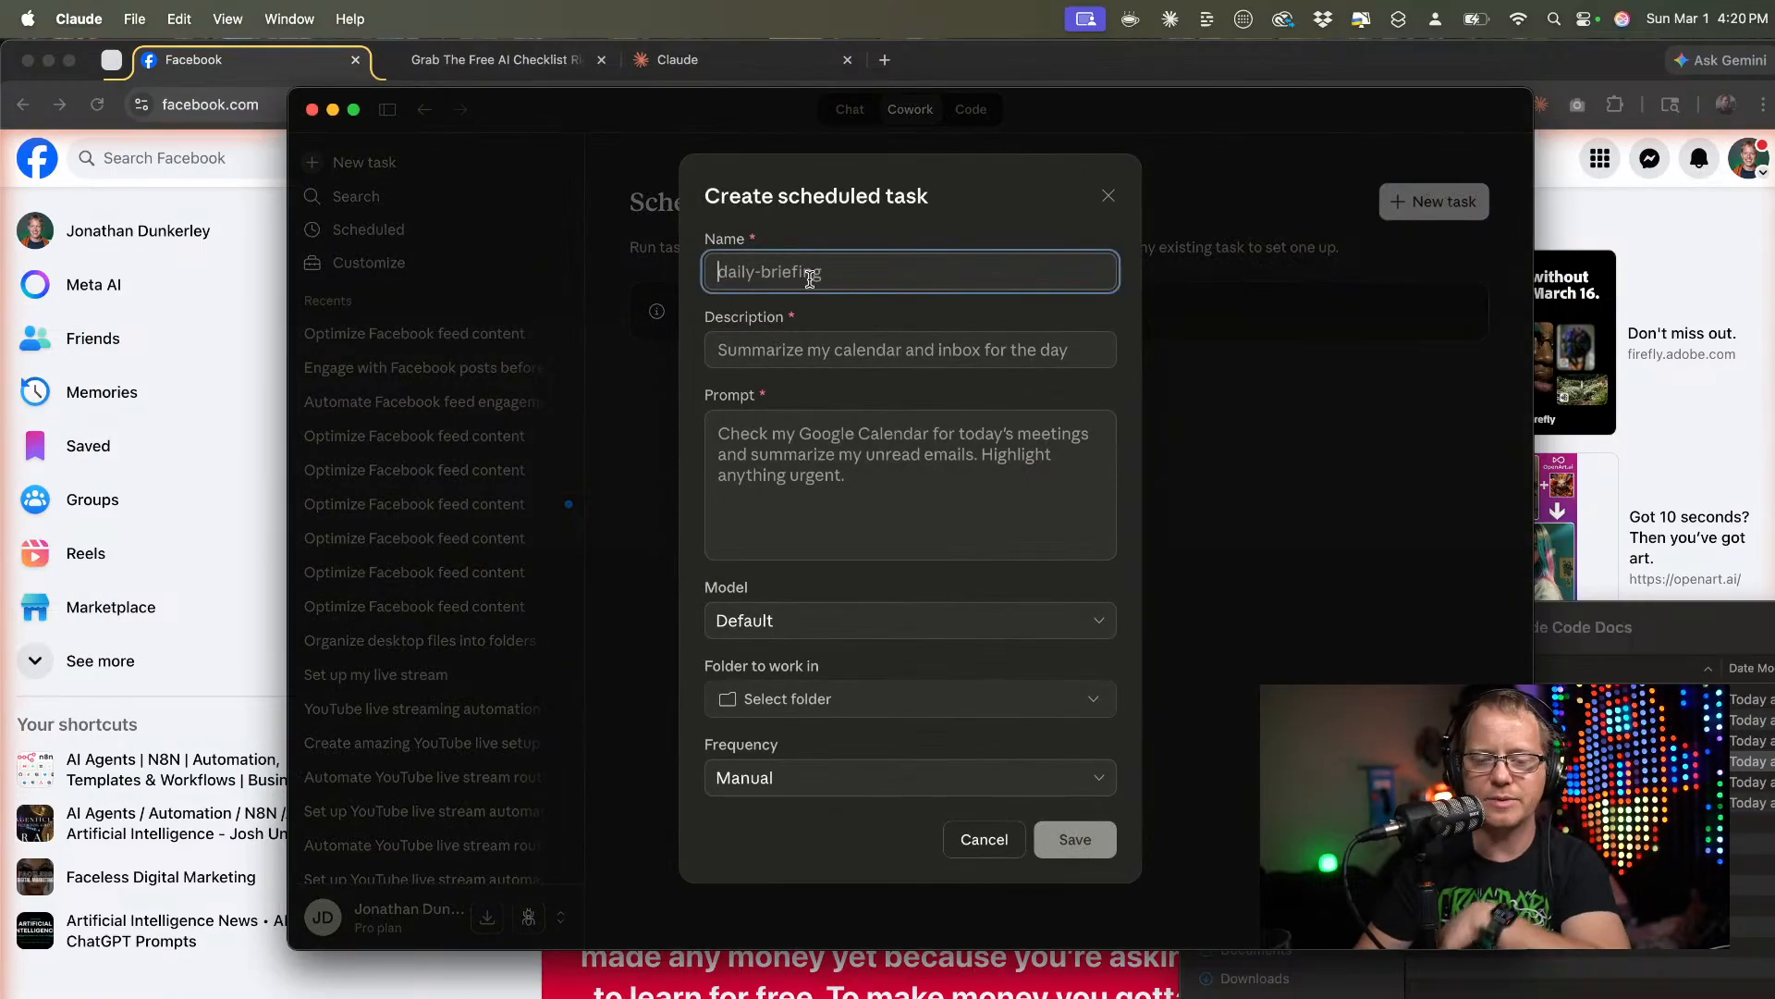
type("Pri")
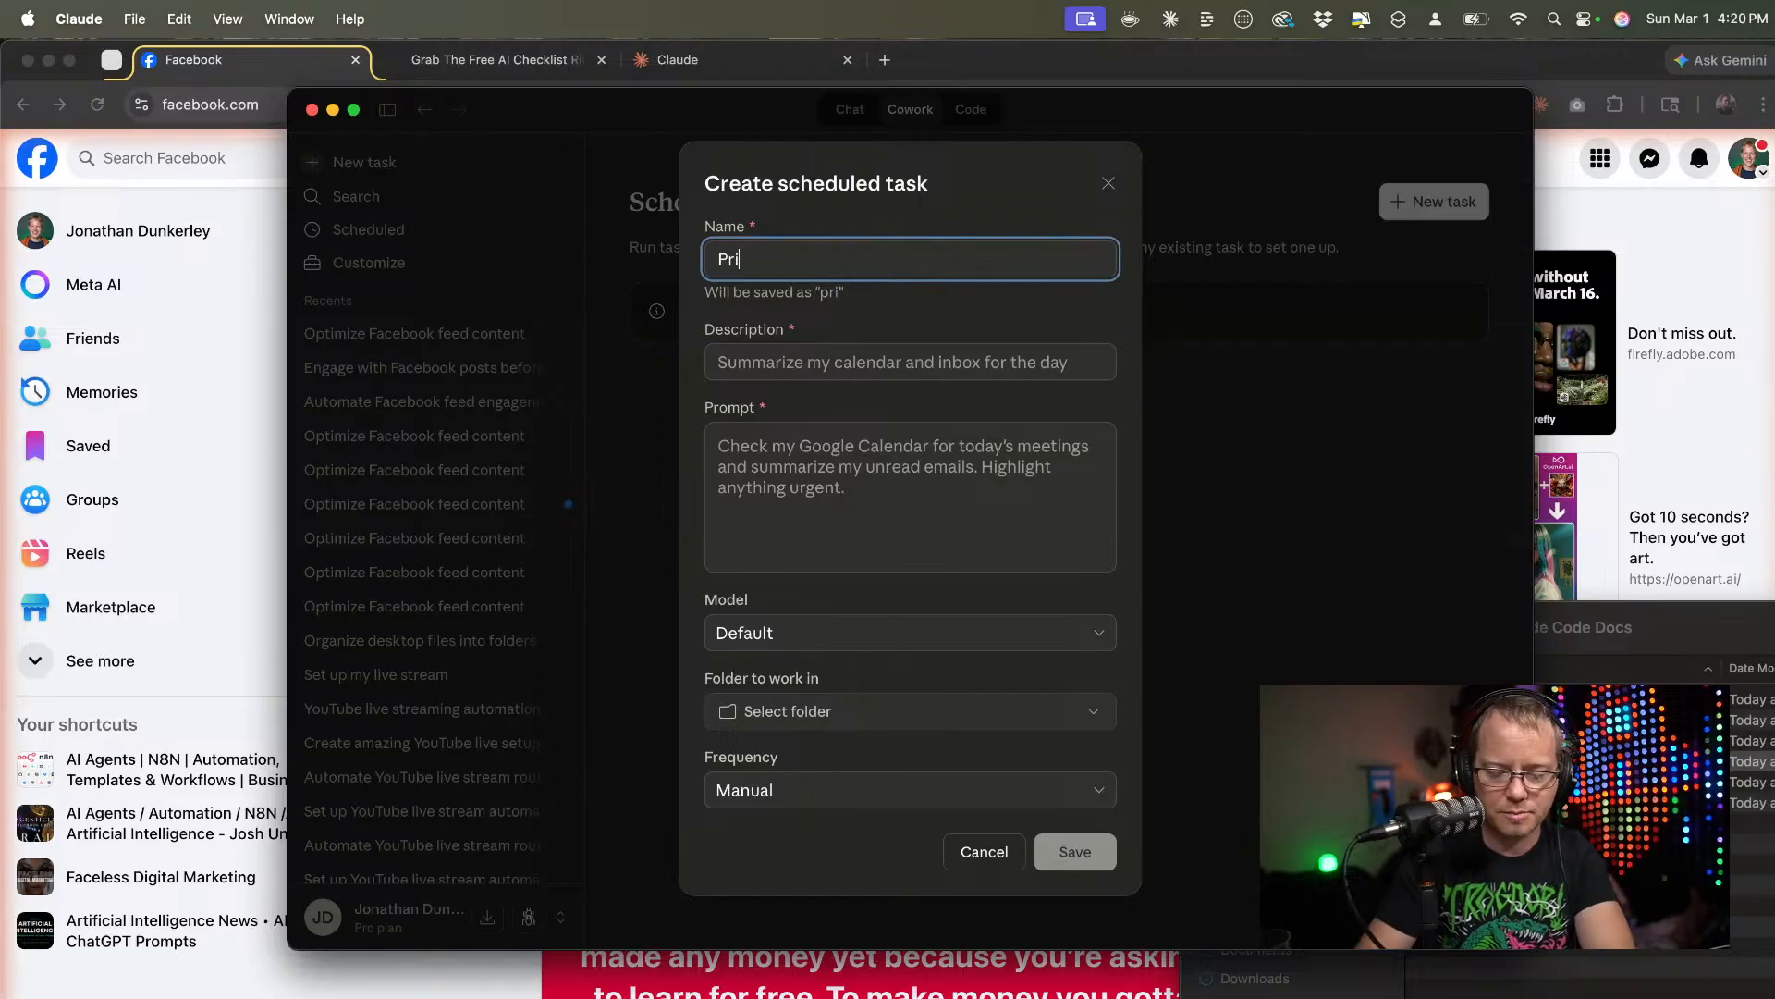
type("me my feed")
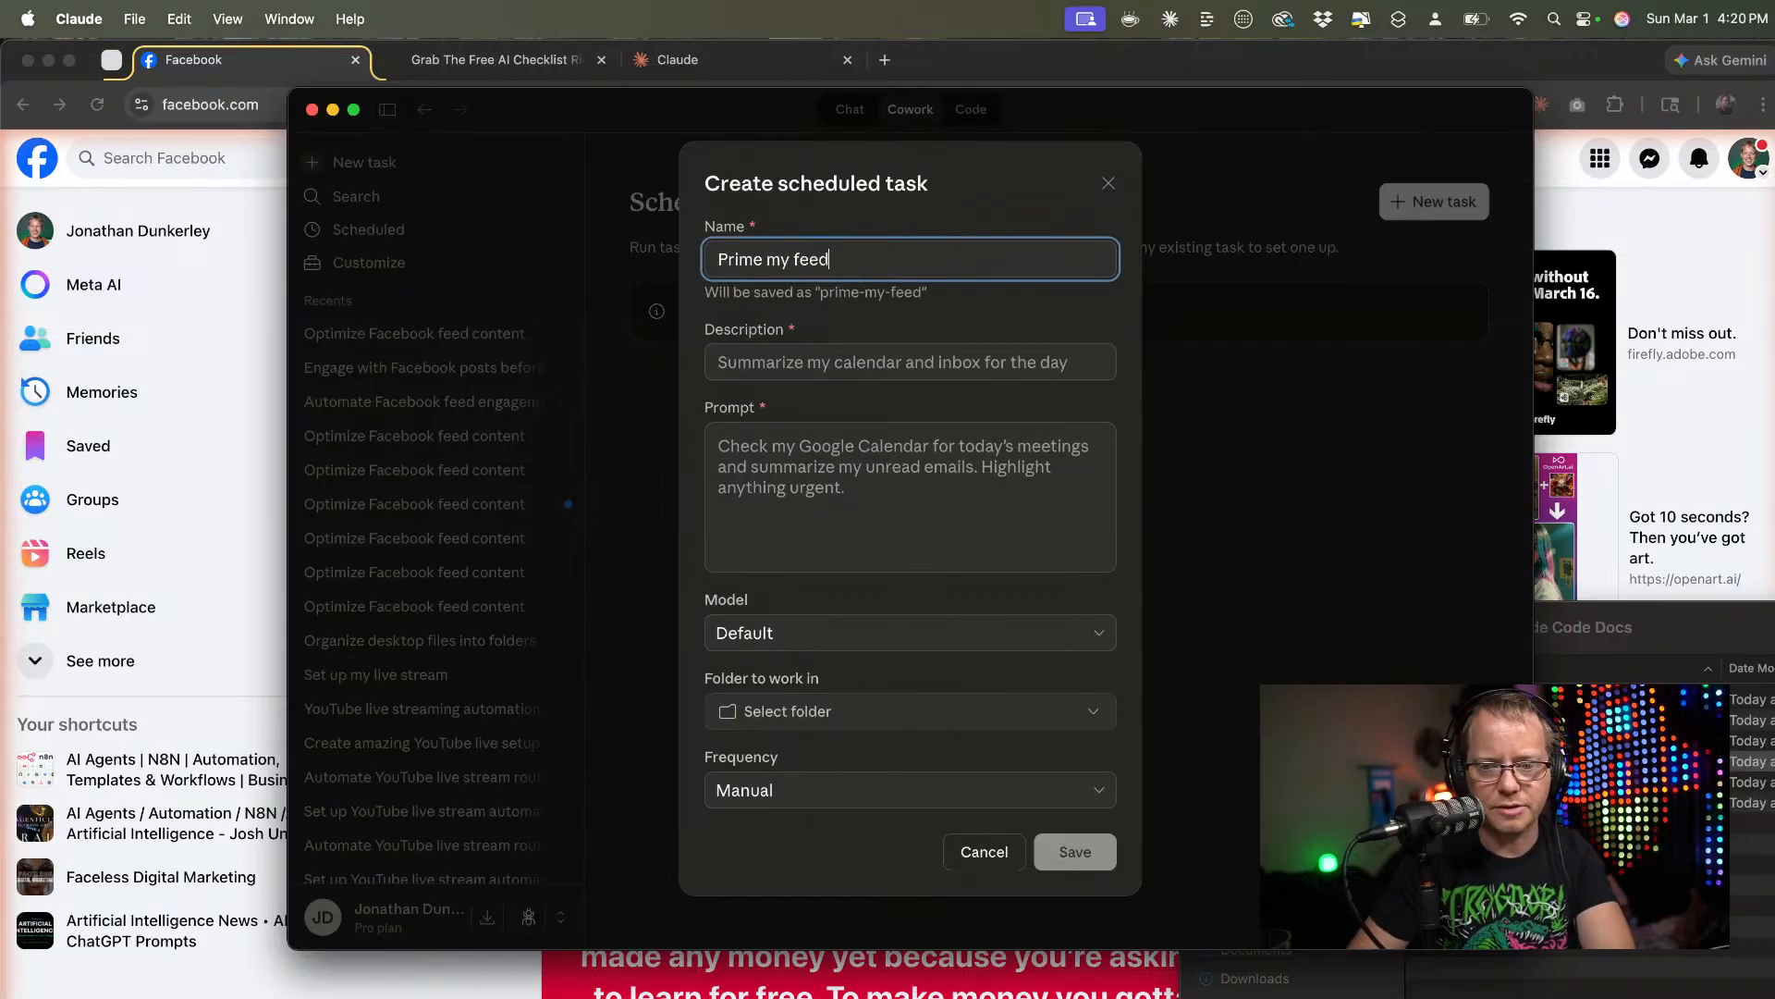
left_click(793, 259)
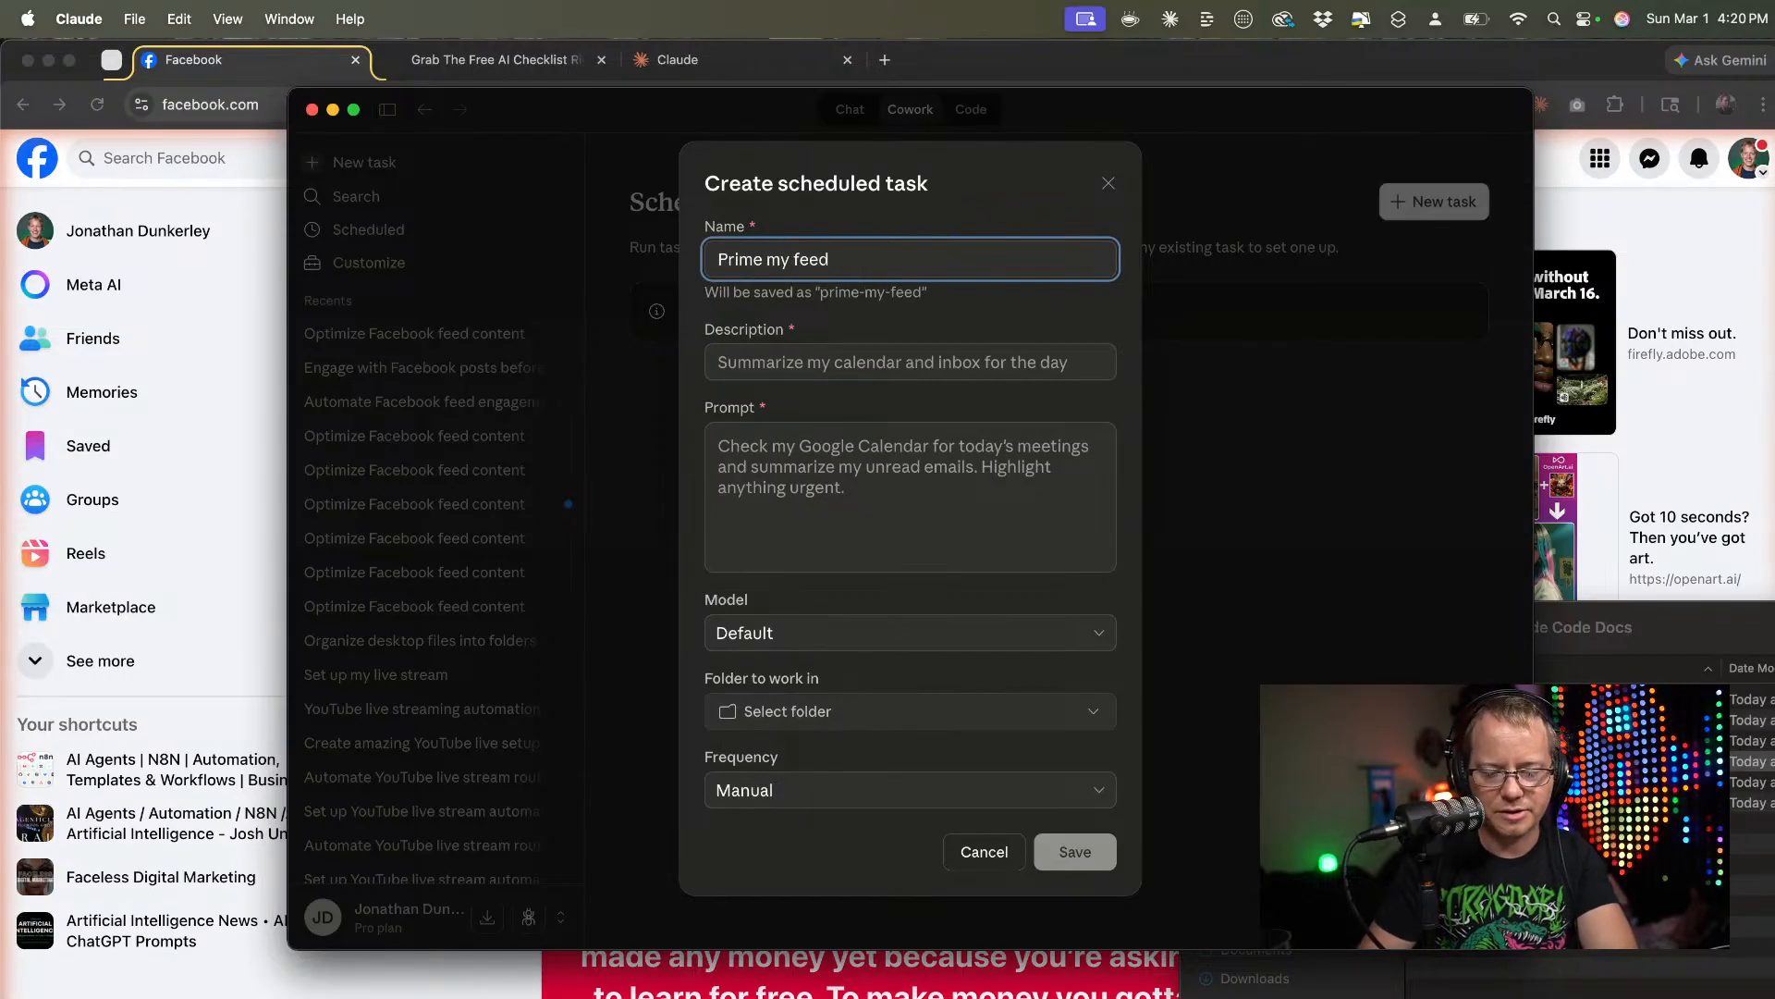
type("FB")
Enter "Engages on FB for 45 min and posts." as the scheduled task's description.
left_click(826, 360)
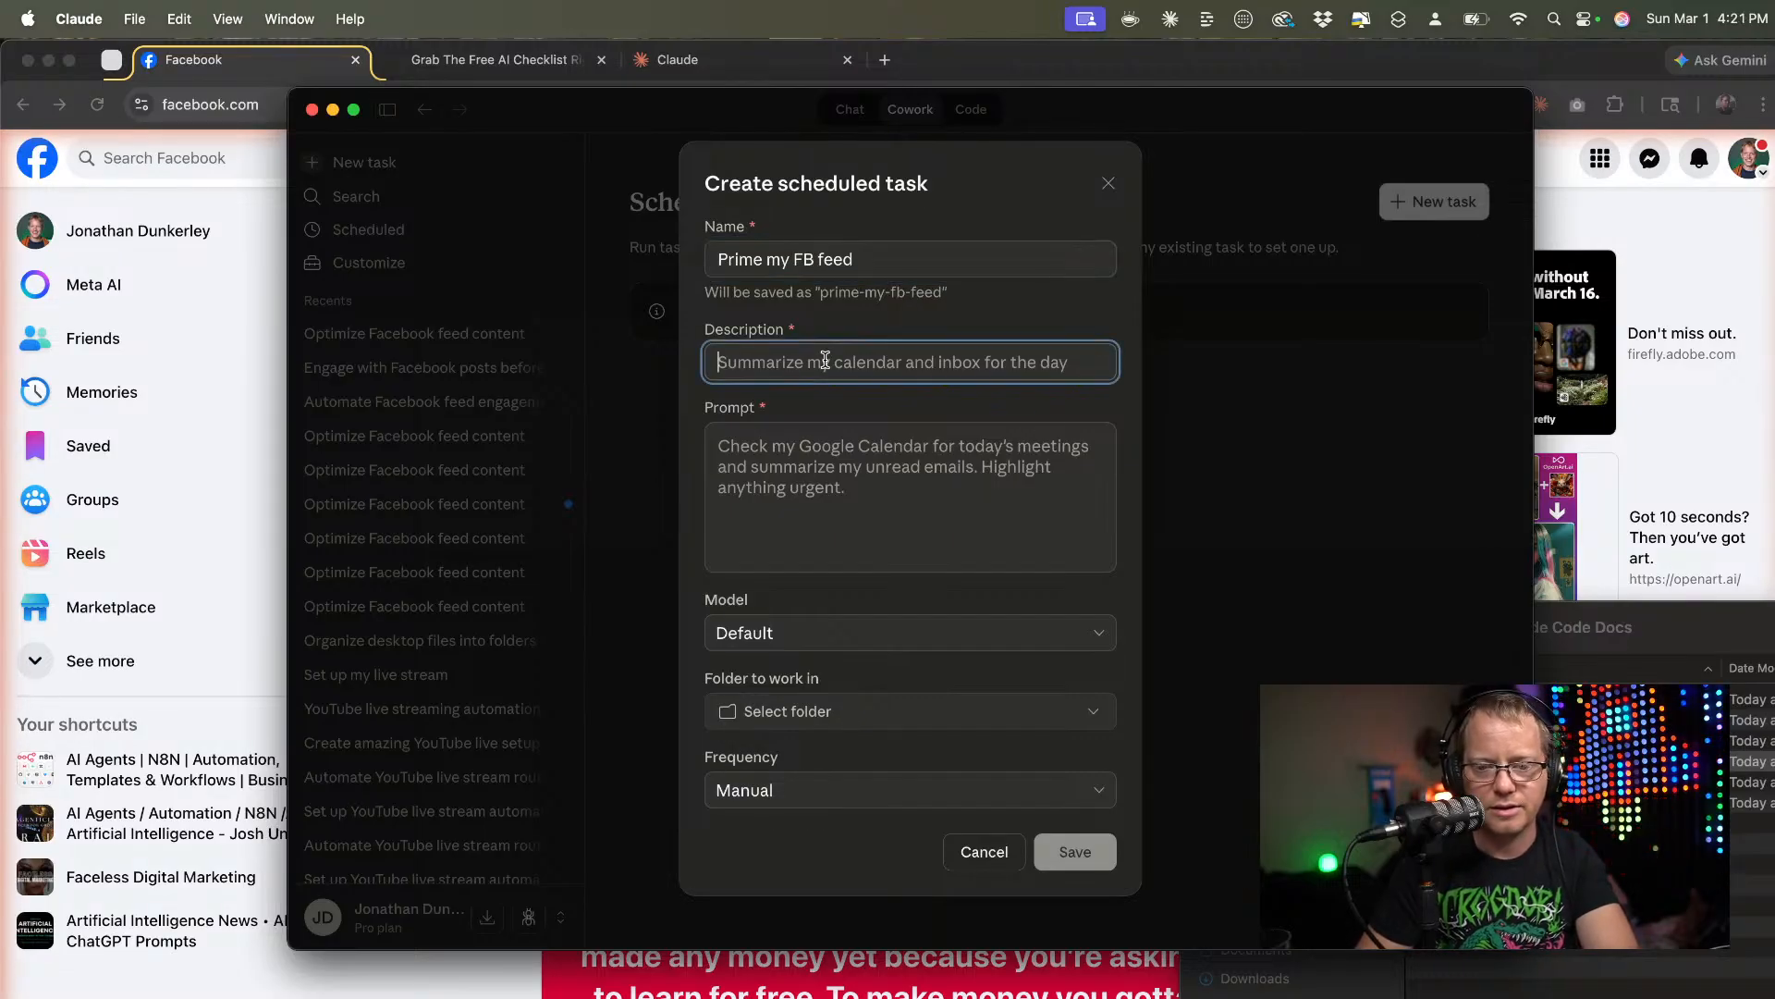
type("Enga")
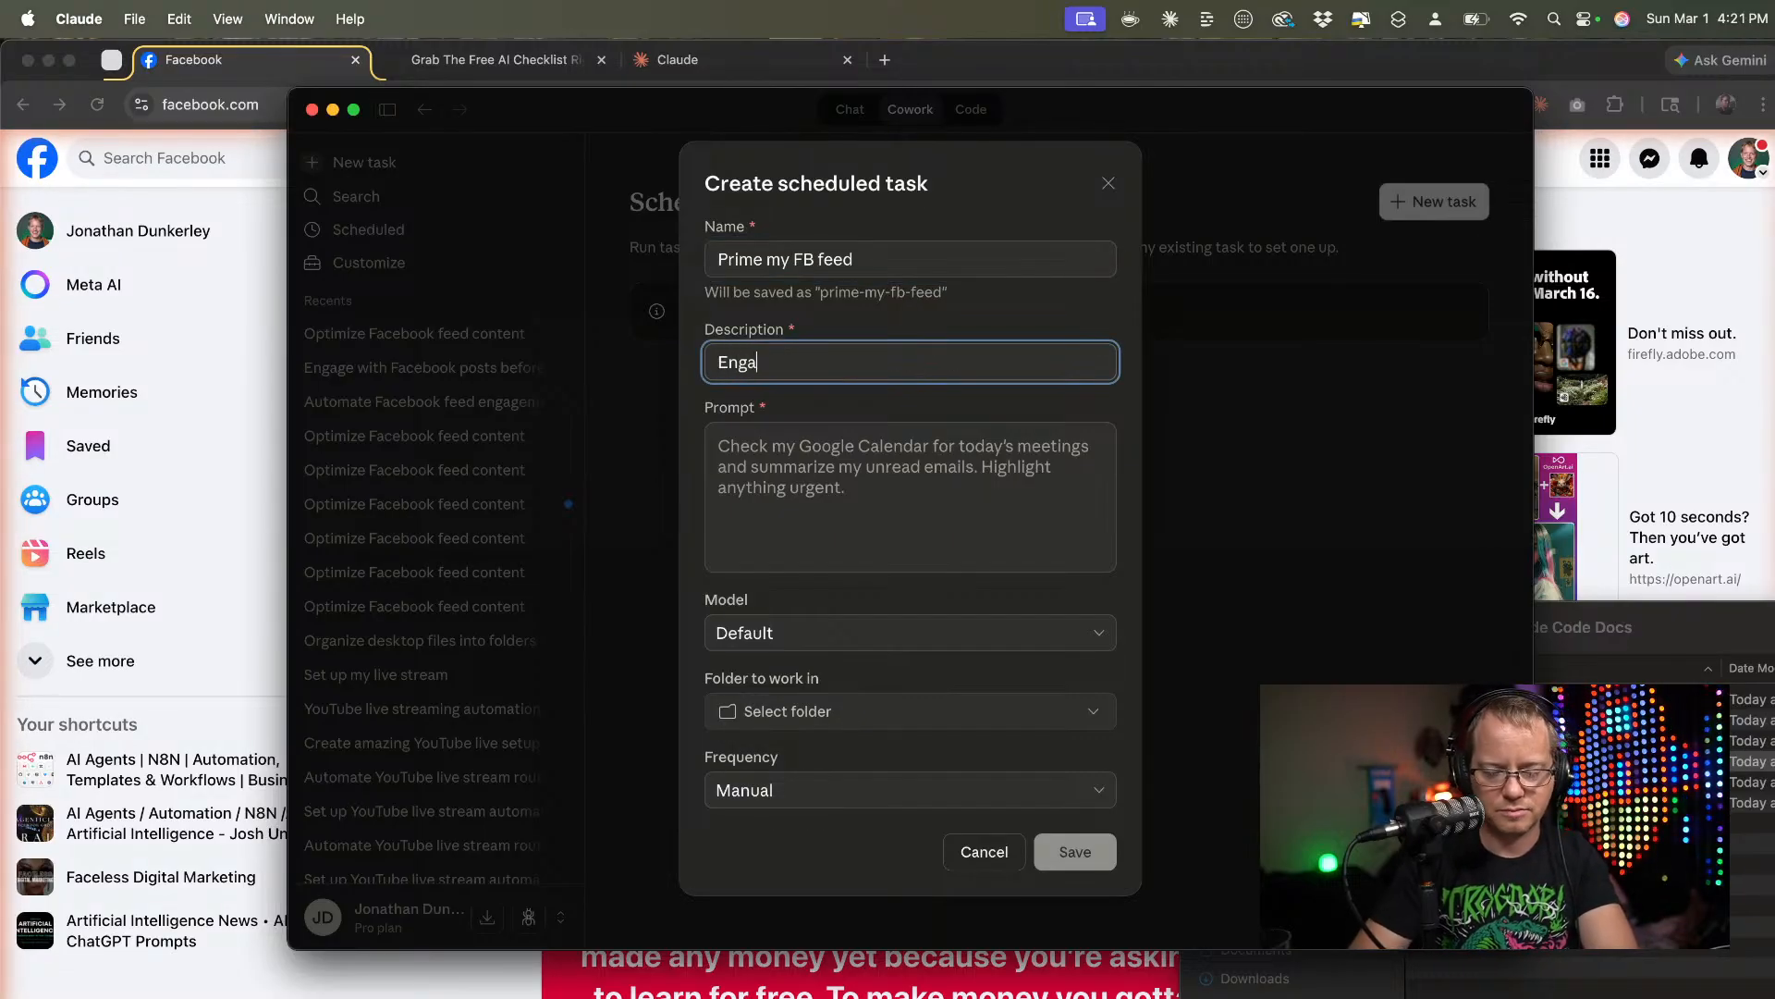
type("ges")
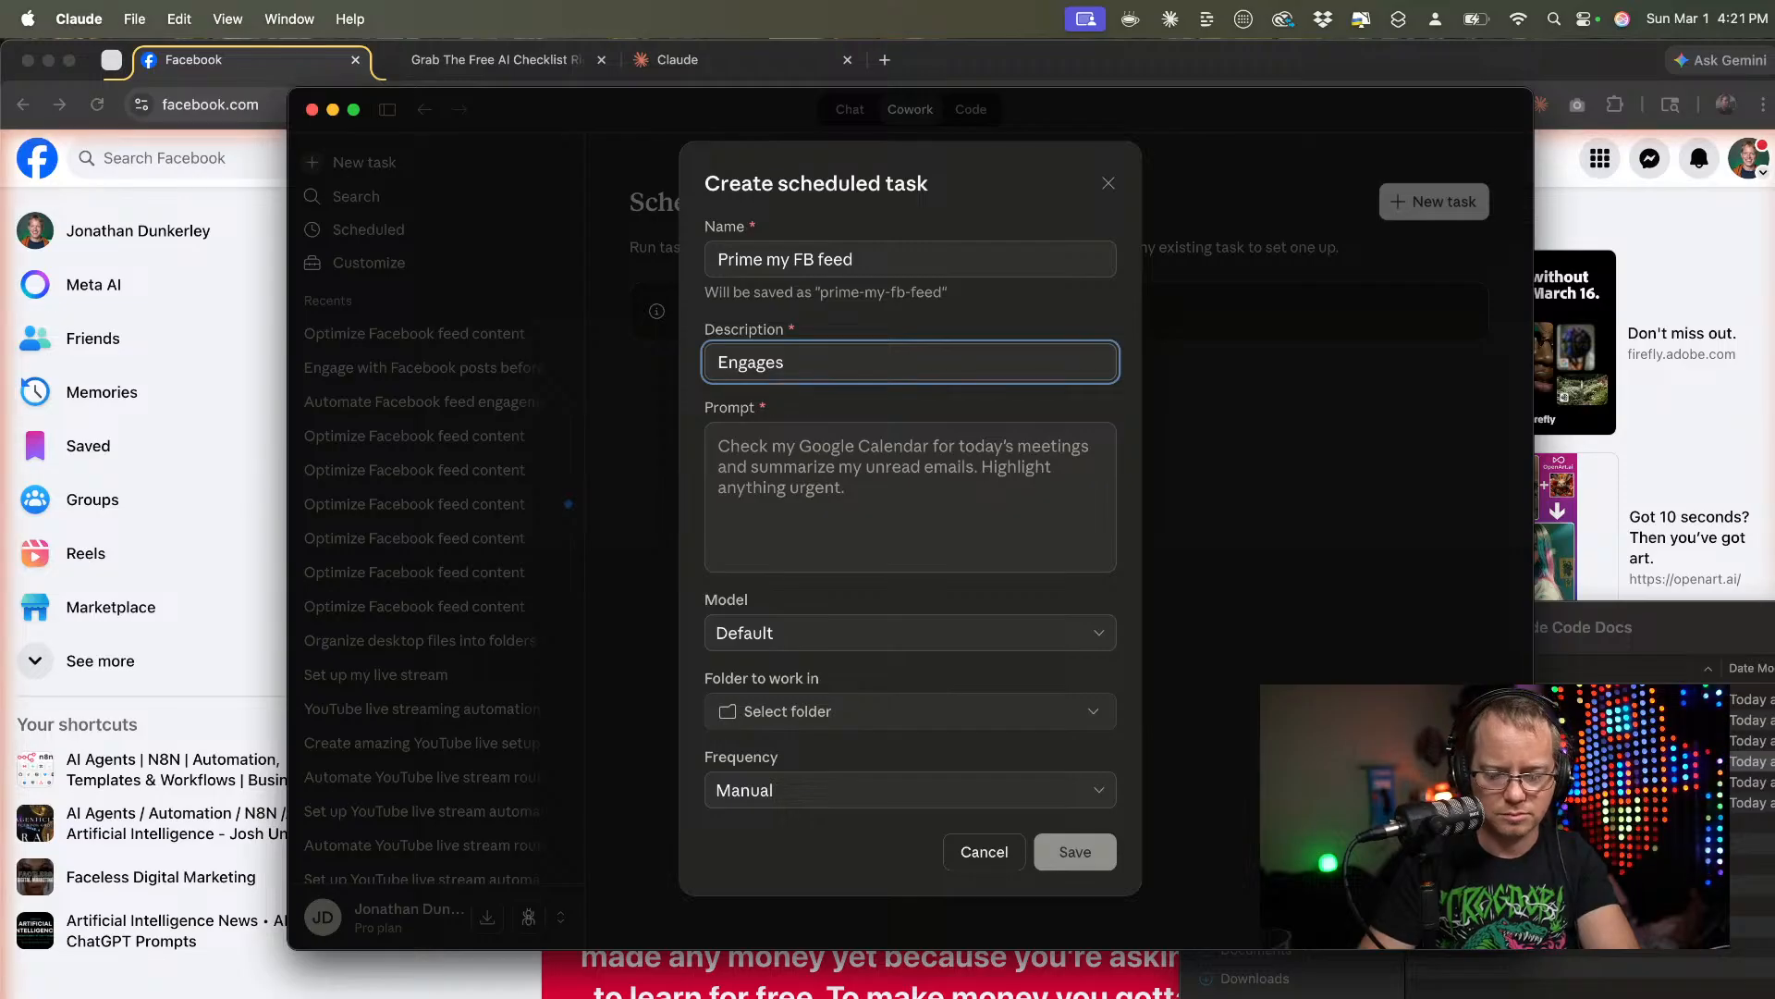
type(" on FB for ")
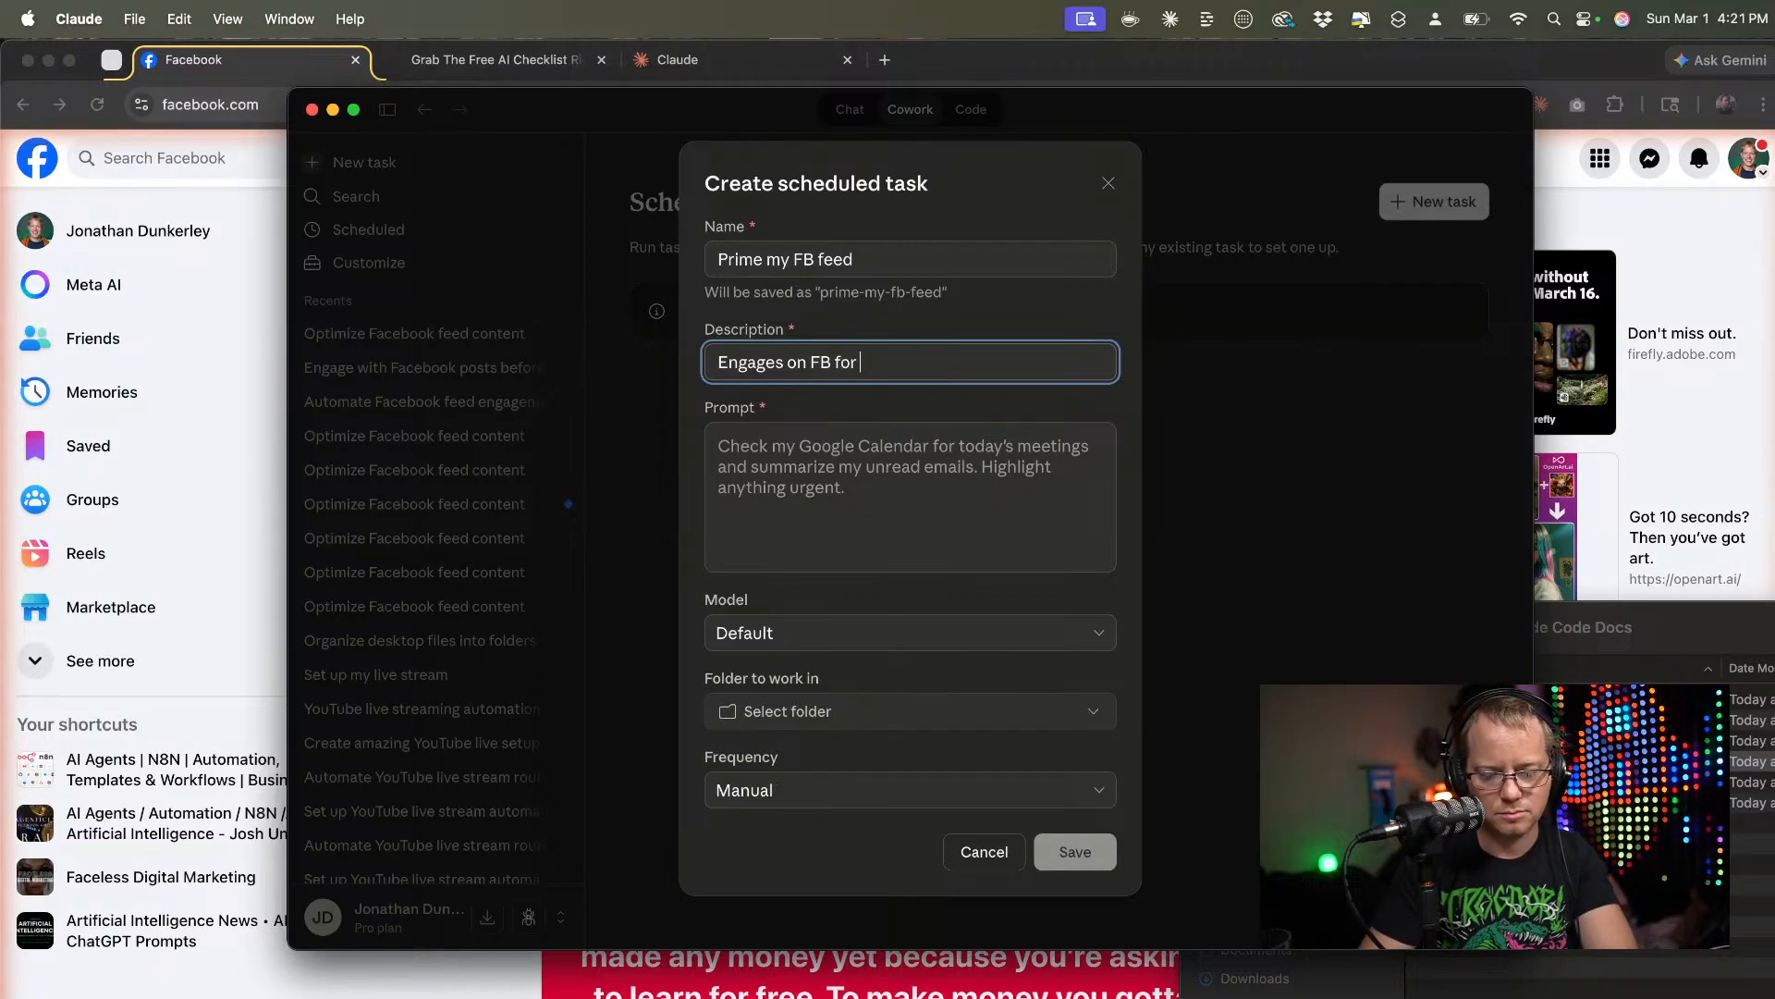
type("45 min and ")
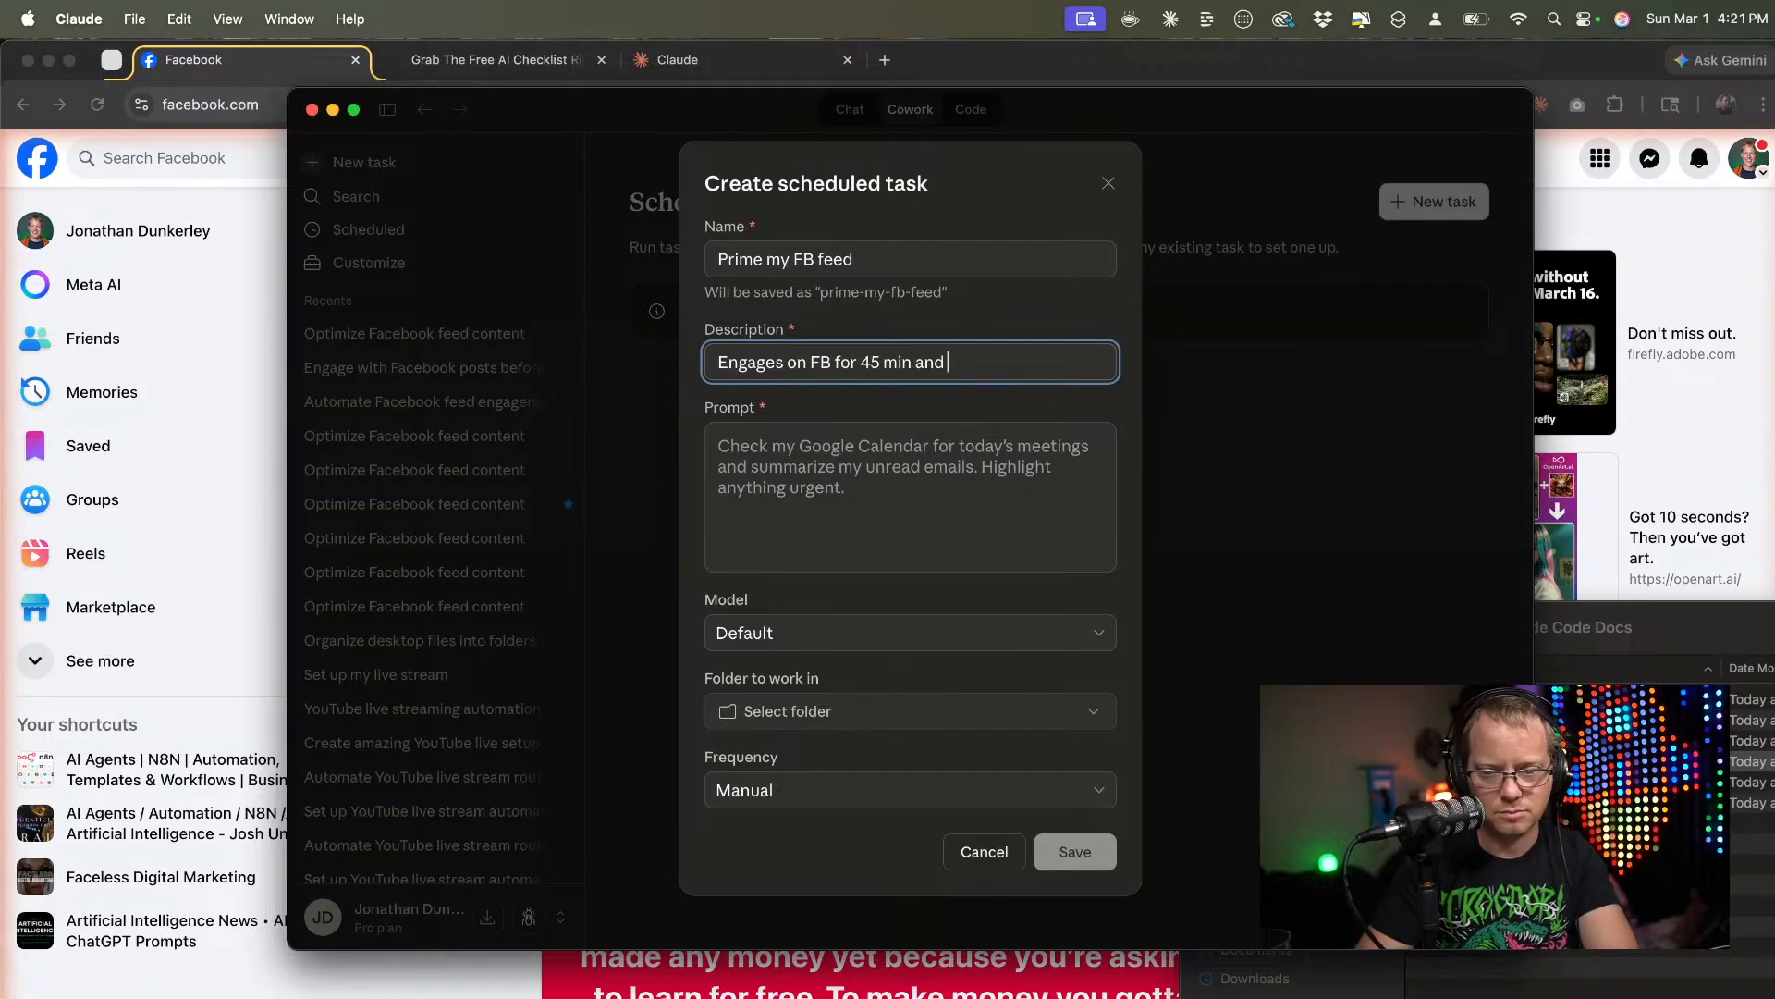
type("p")
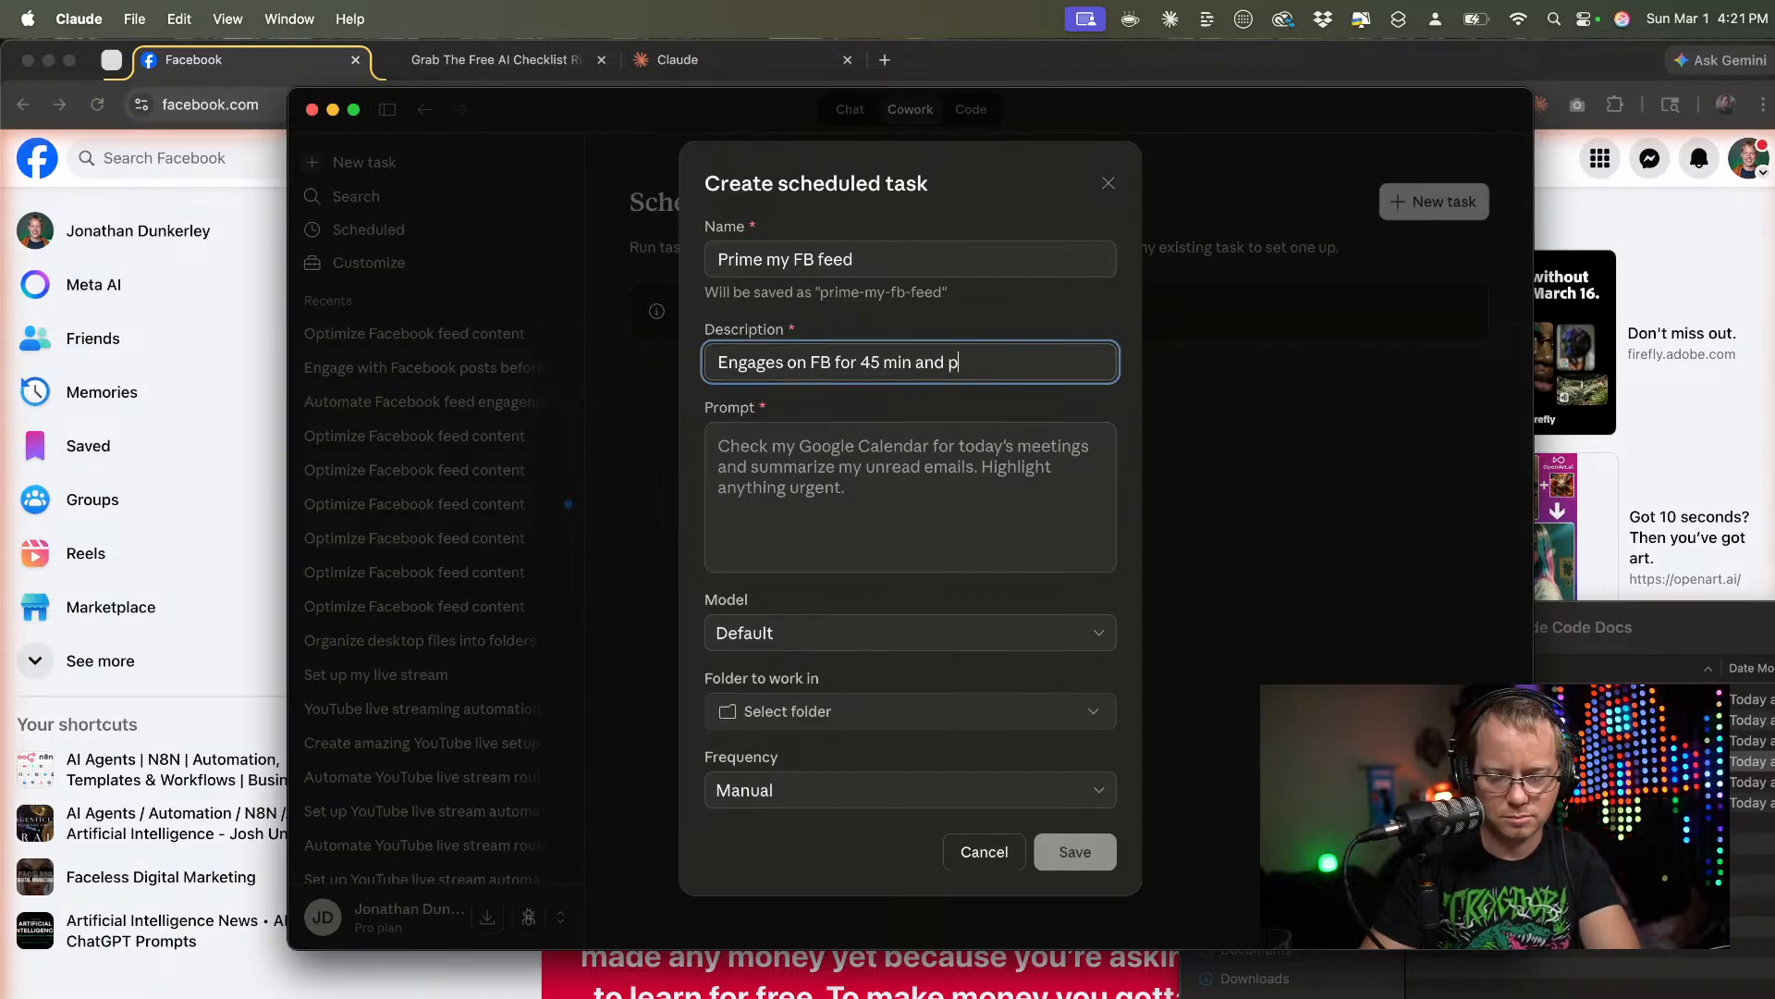
type("osts.")
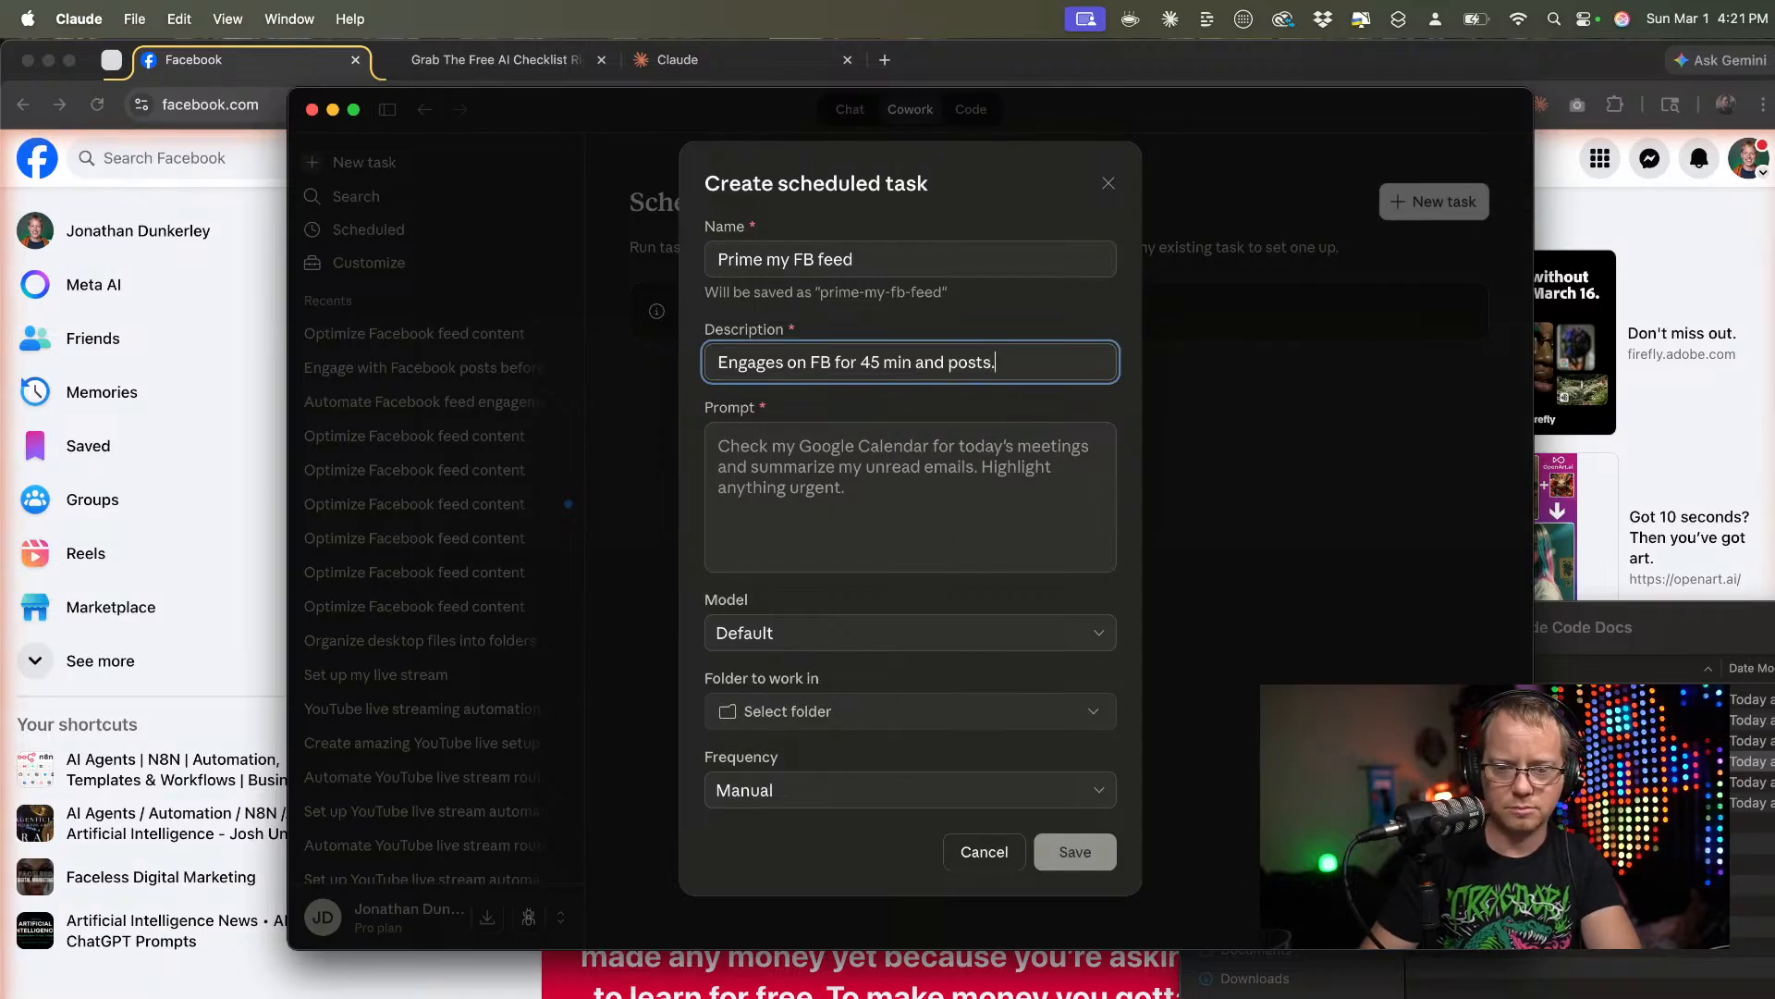
Enter "Prime my feed on facebook and create a value post." as the scheduled task's prompt.
left_click(758, 468)
type("P")
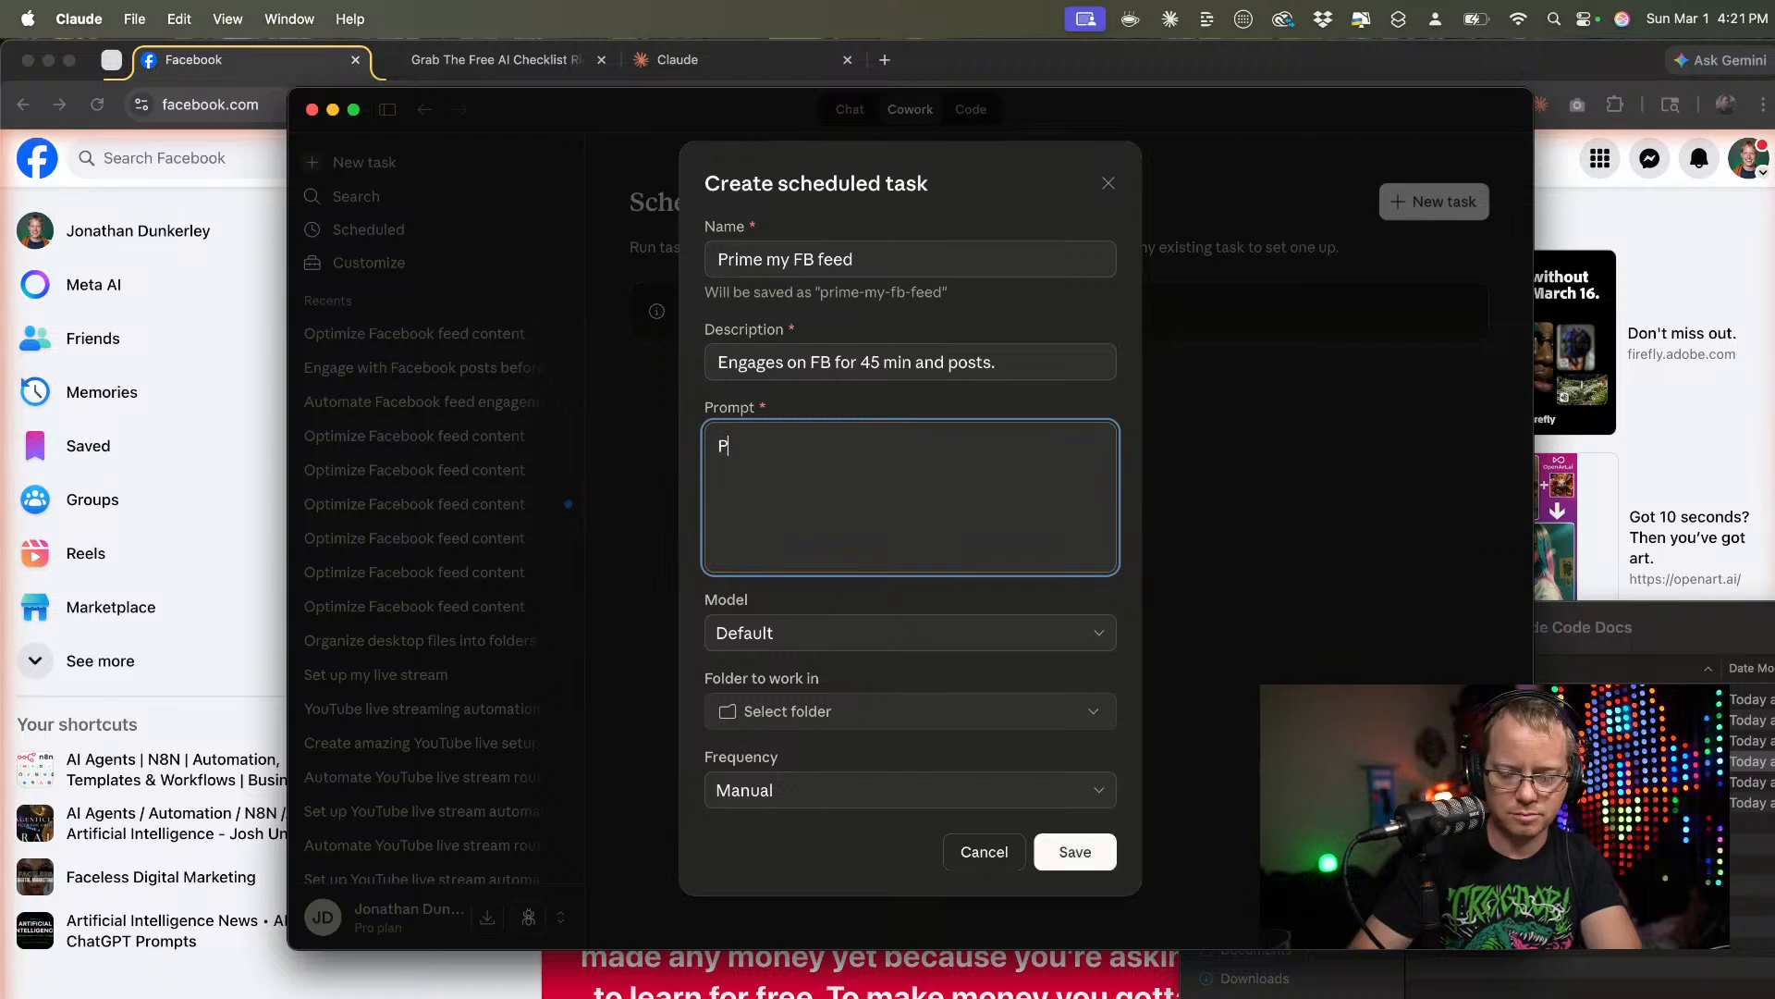
type("rime my feed")
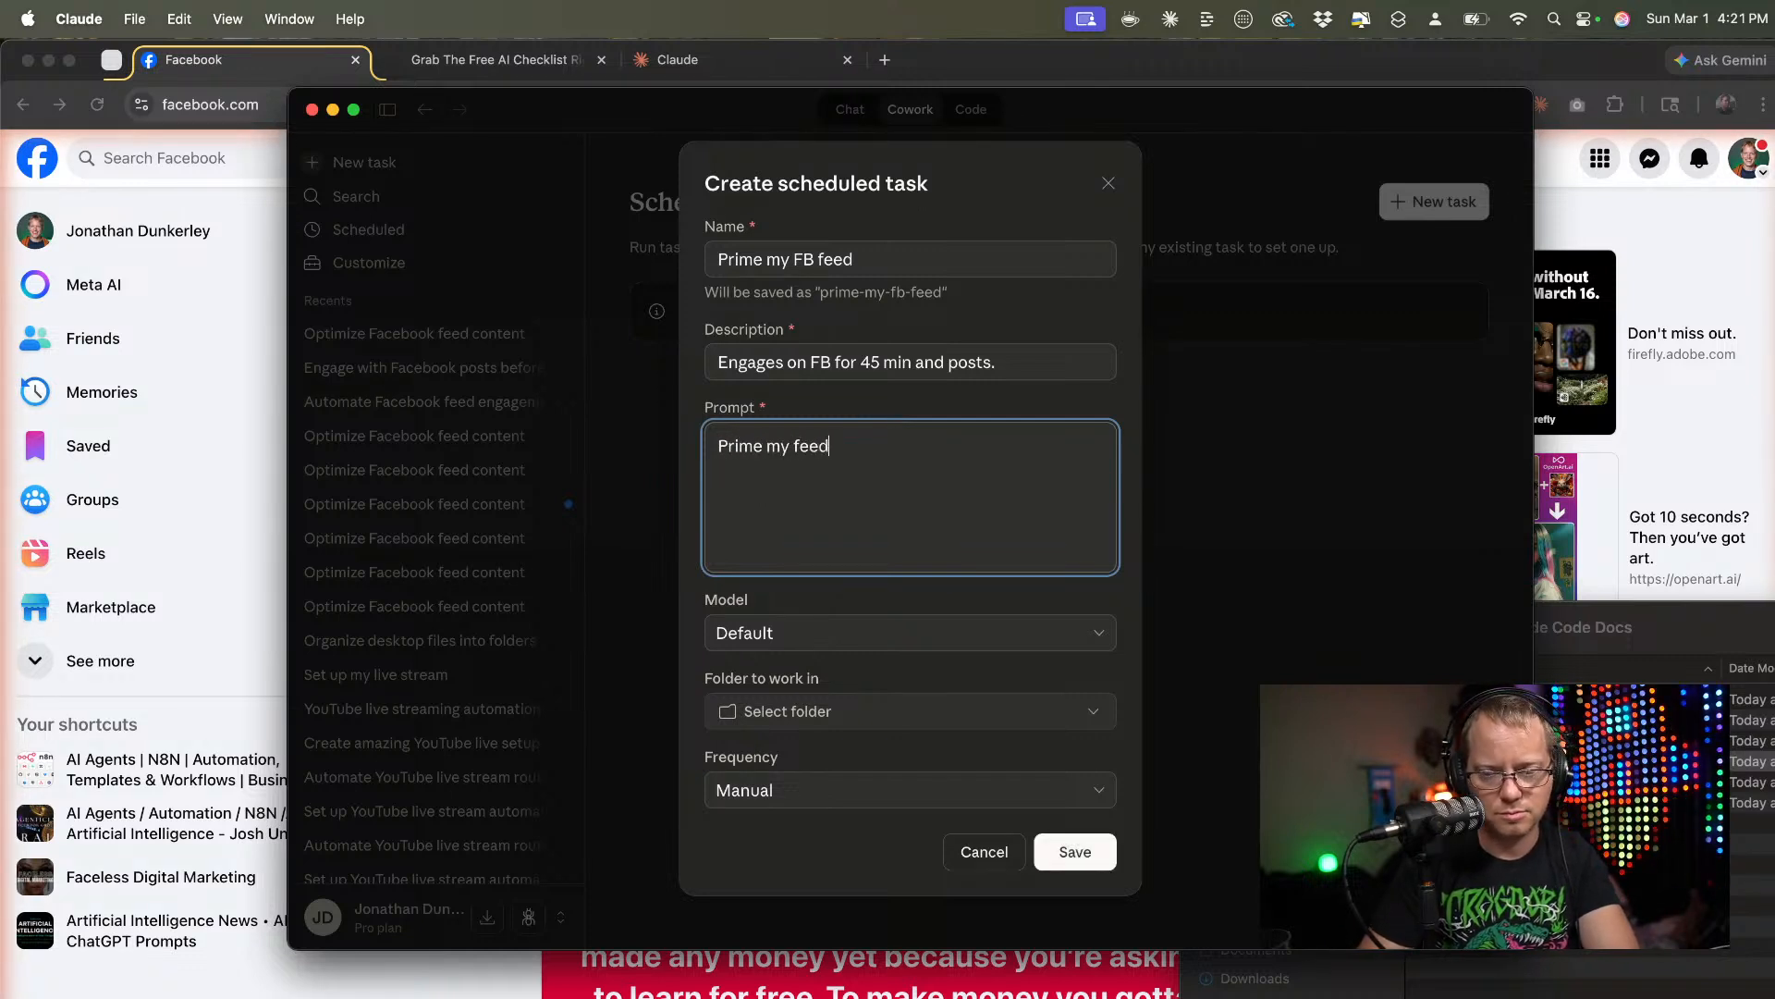
type(" on faceb")
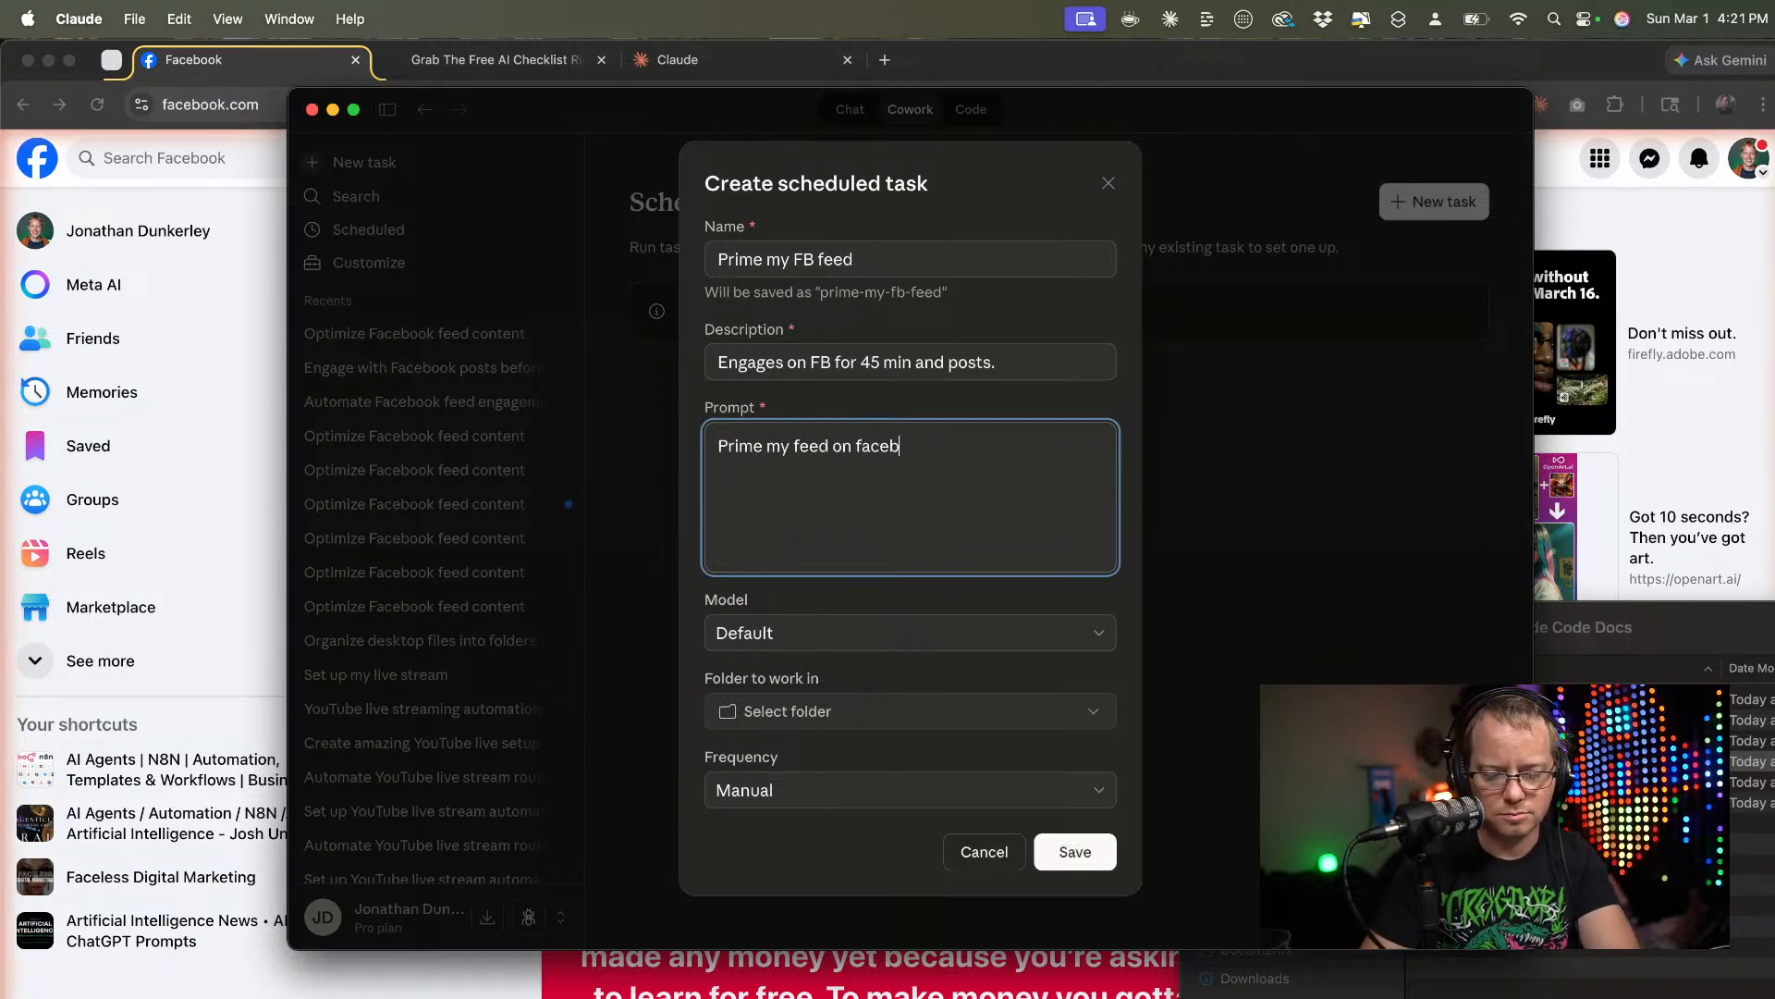
type("ook and p")
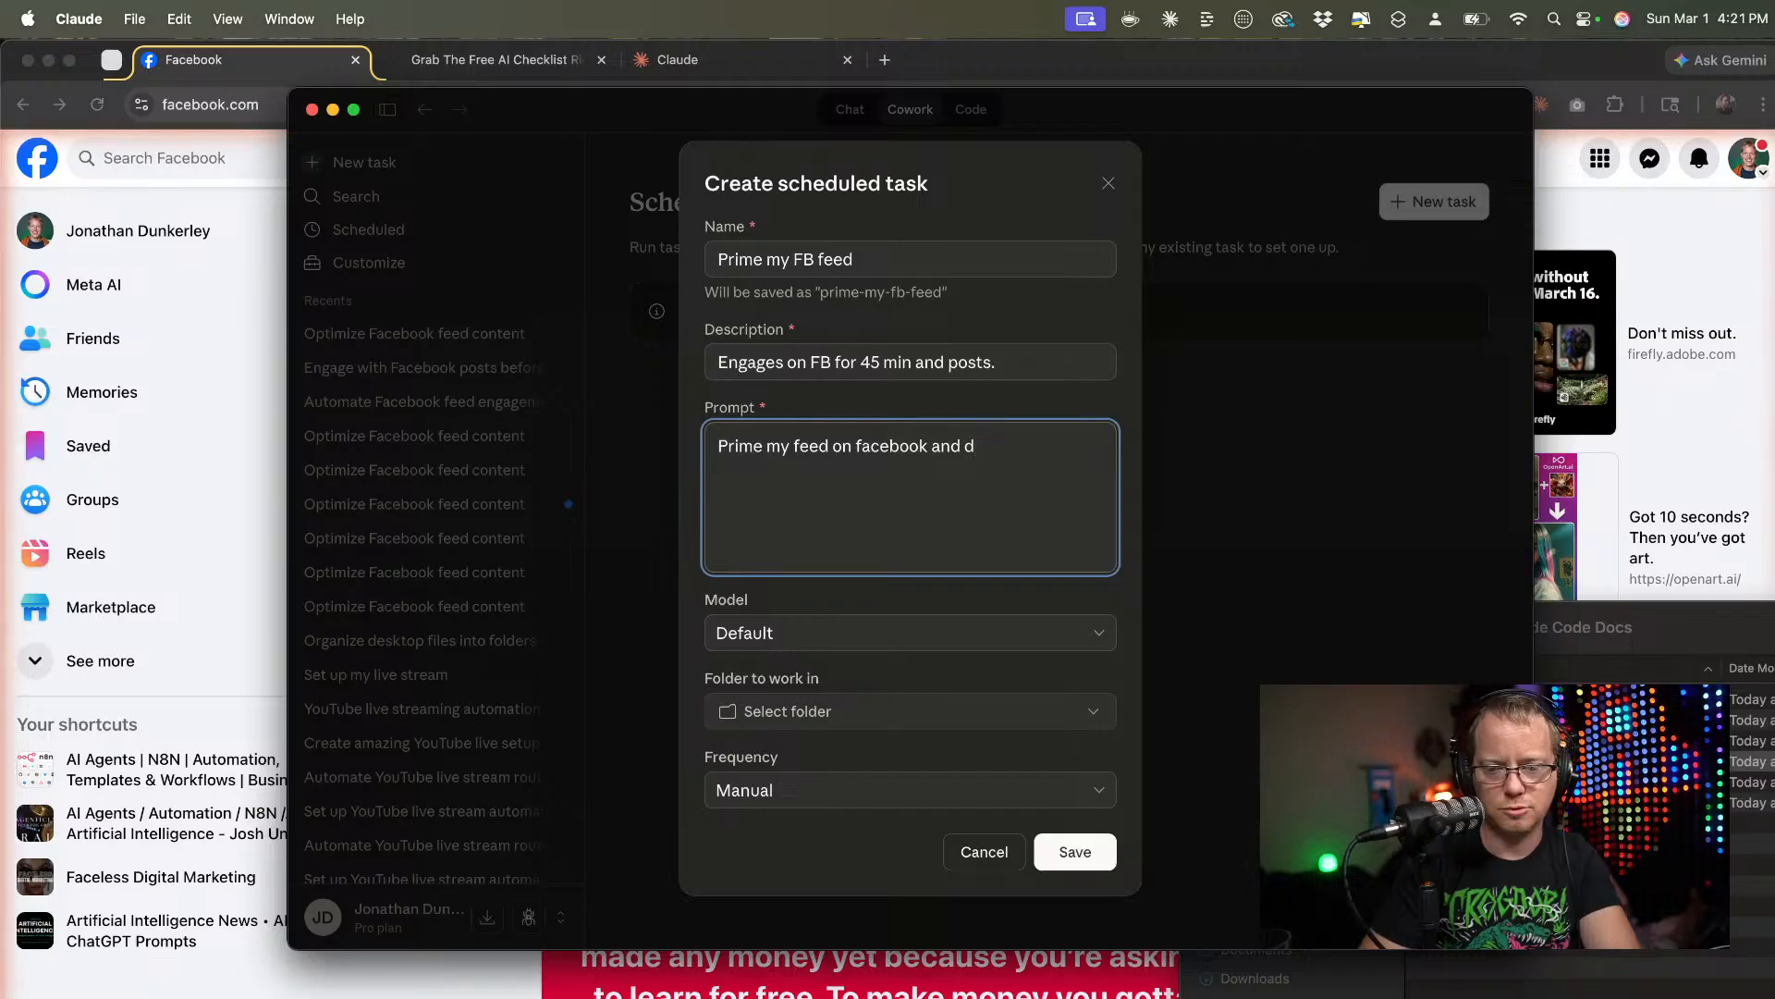
key("BackSpace")
type("c")
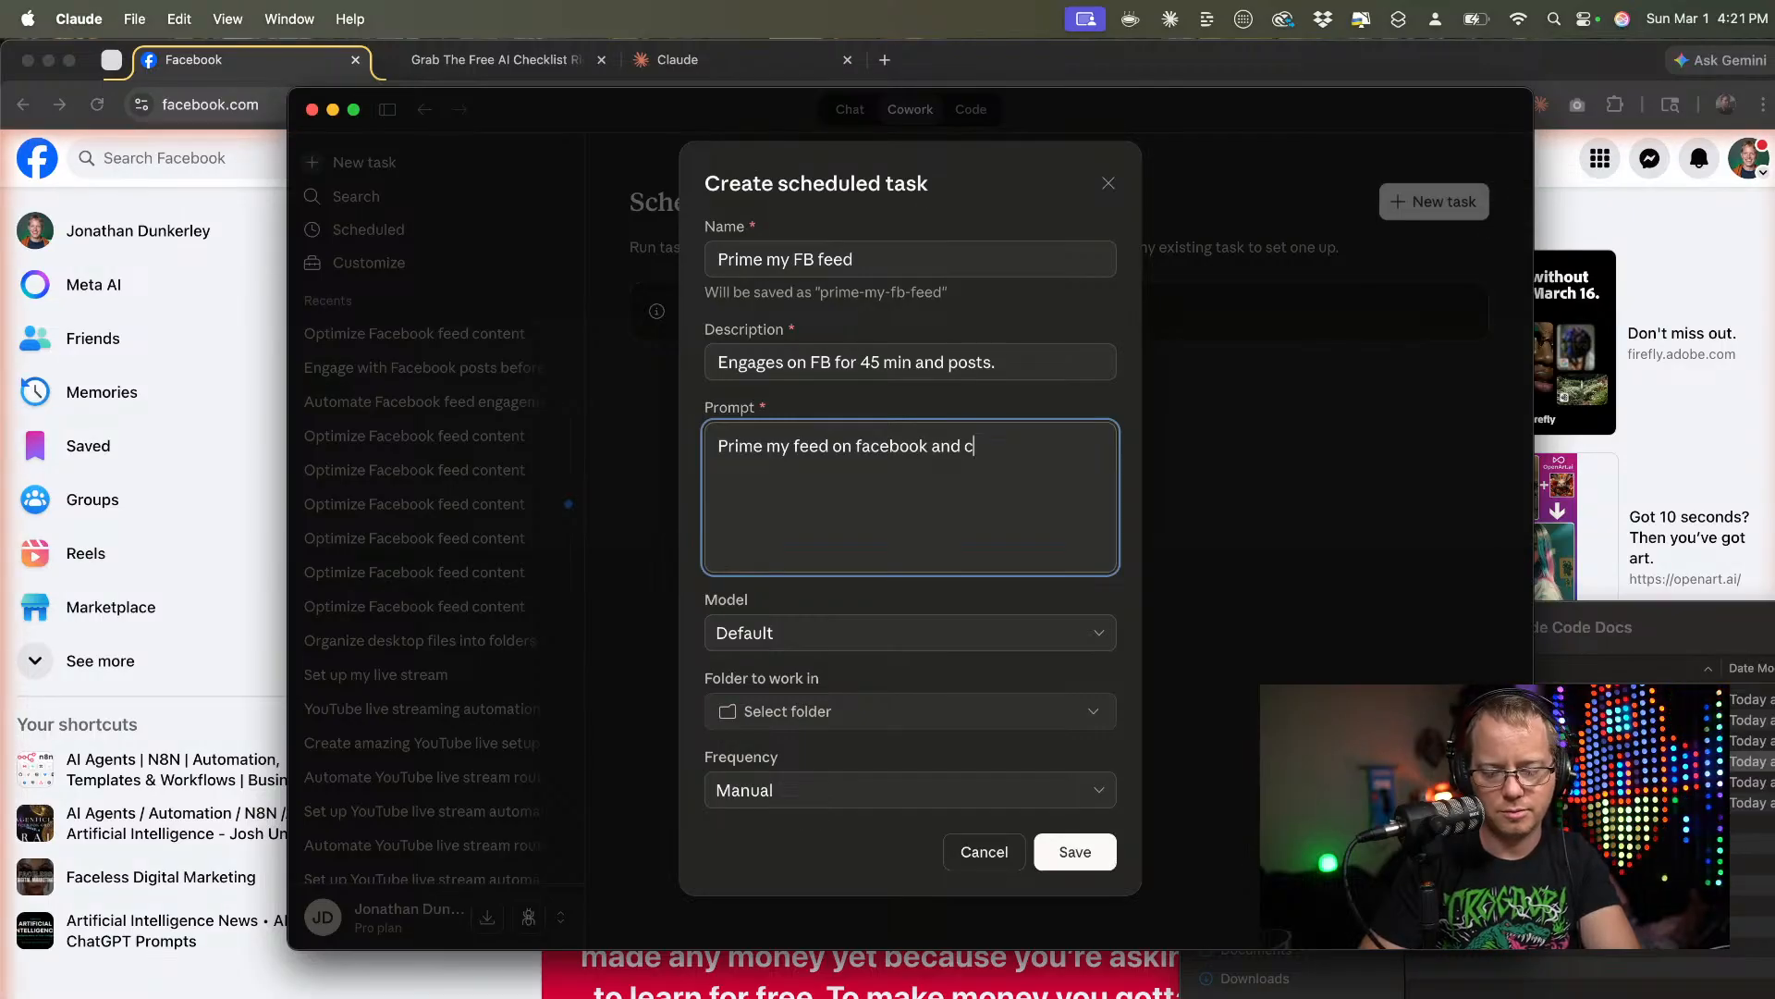
type("reate a val")
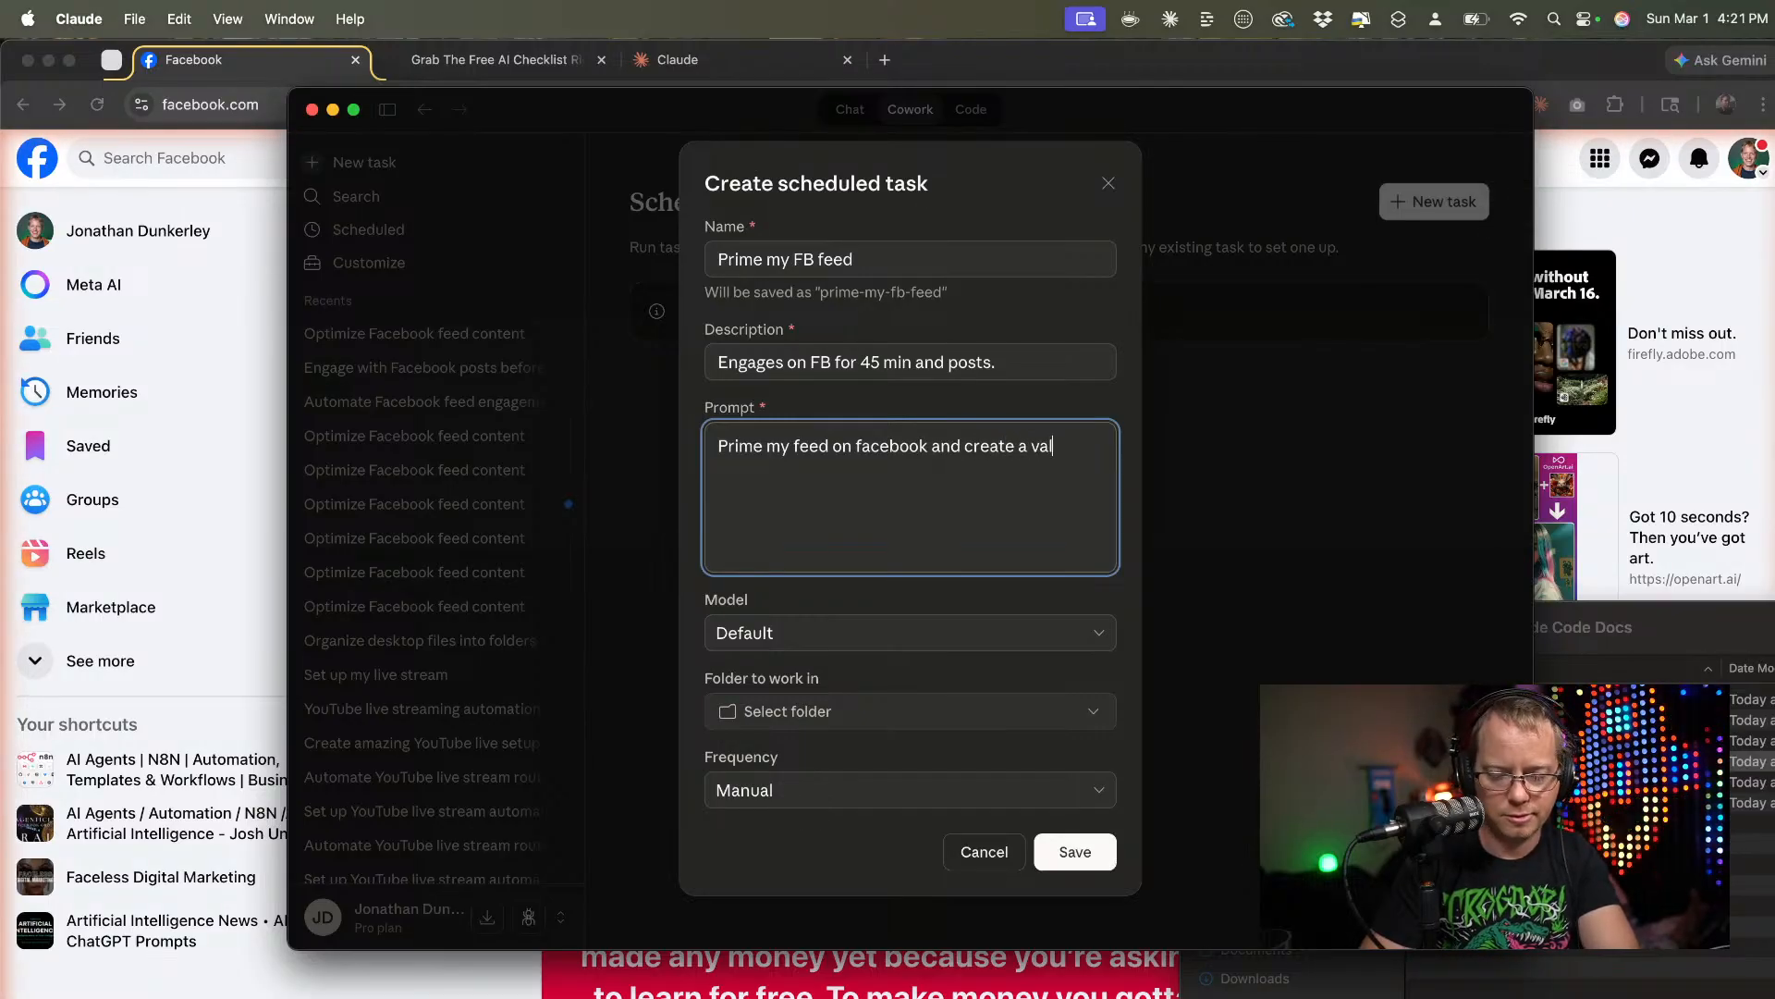
type("uer post")
key("BackSpace")
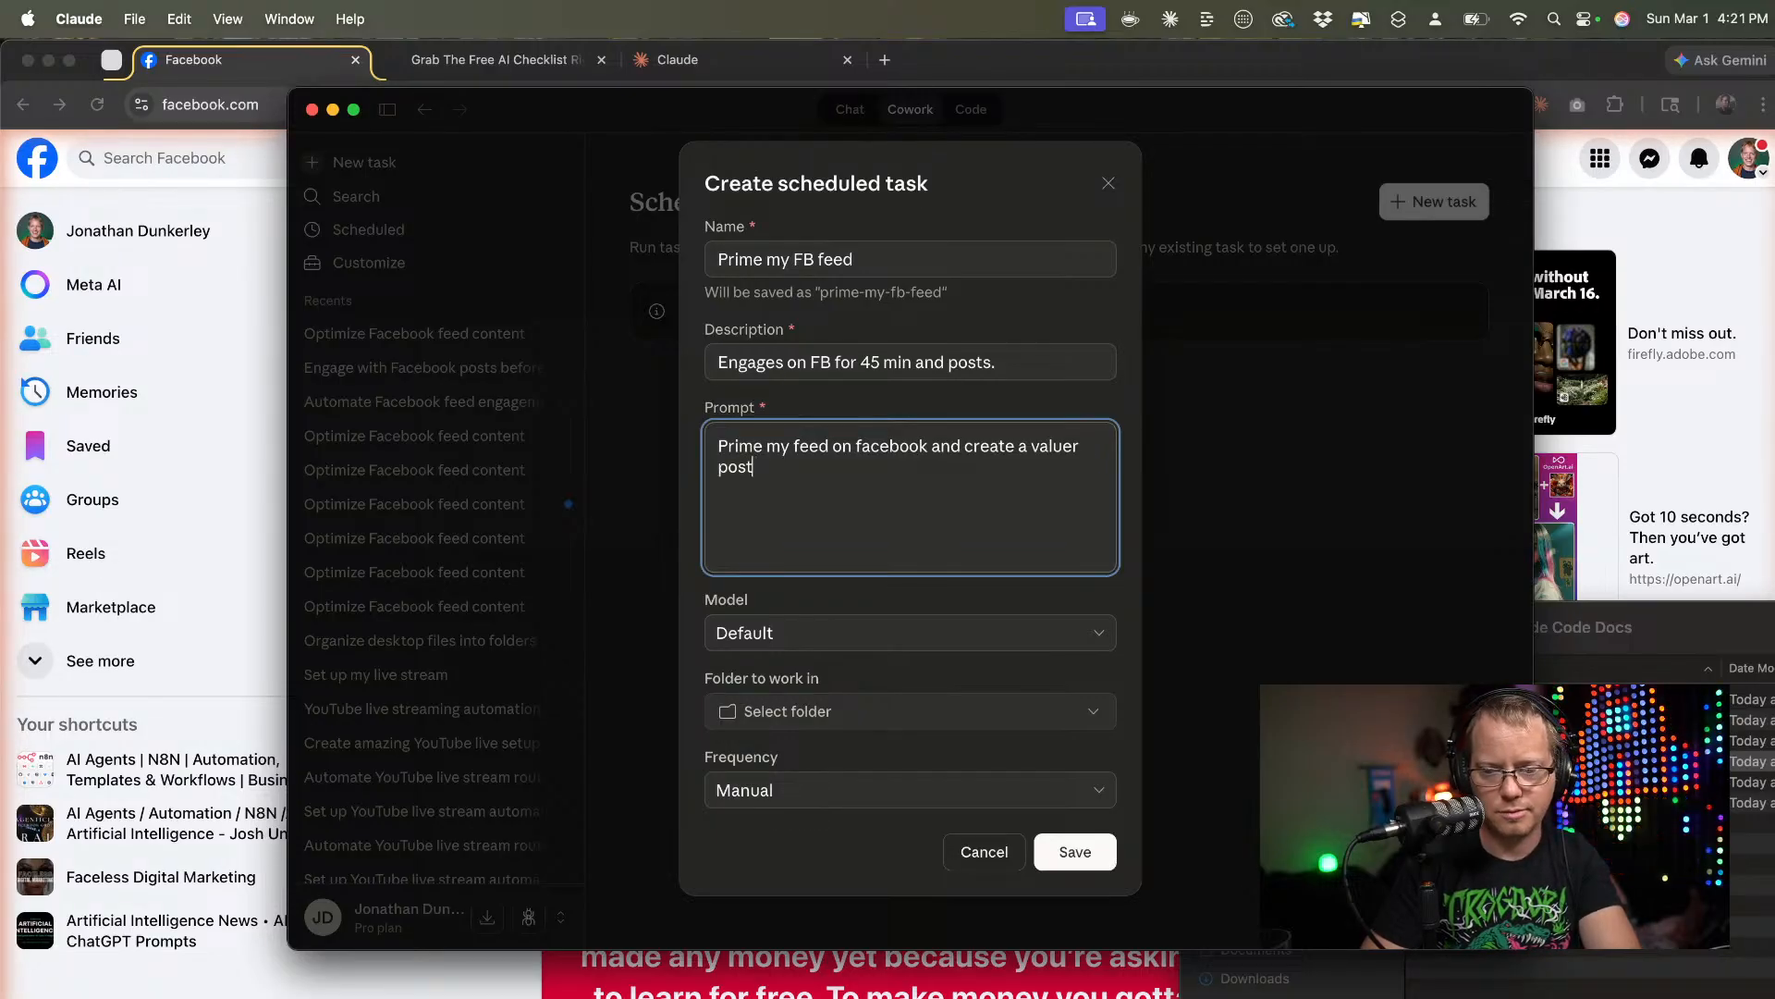
type(".")
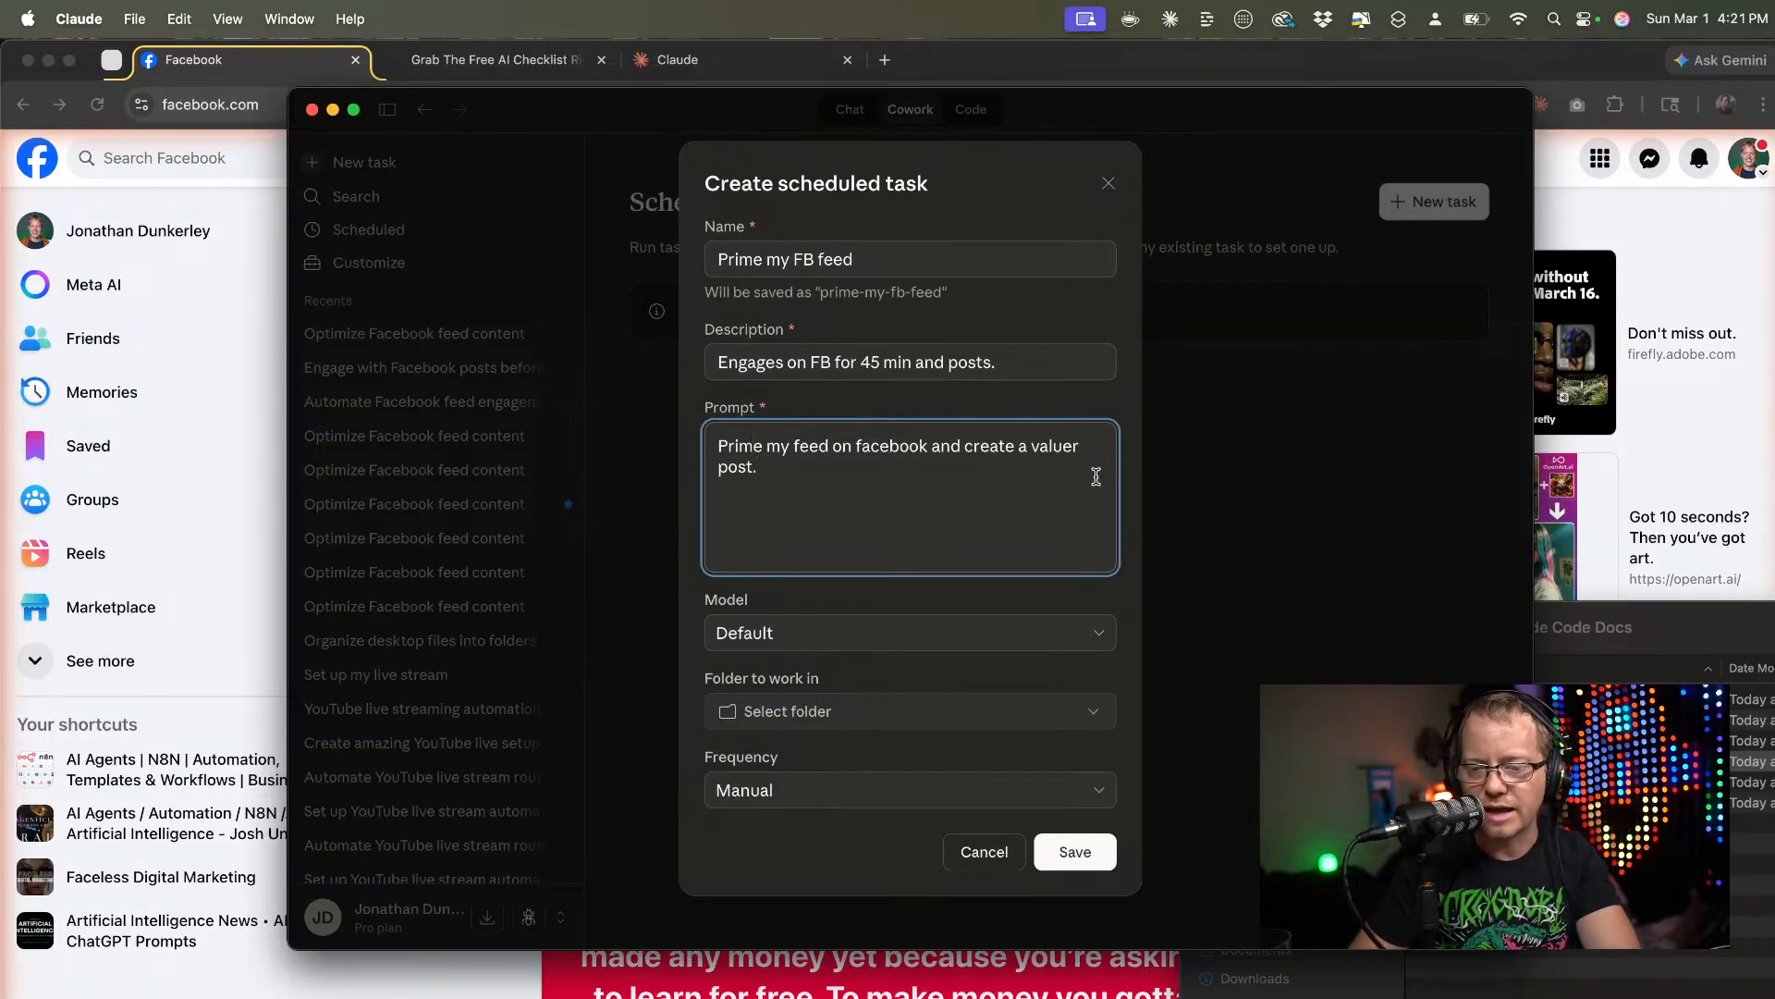
left_click(1087, 442)
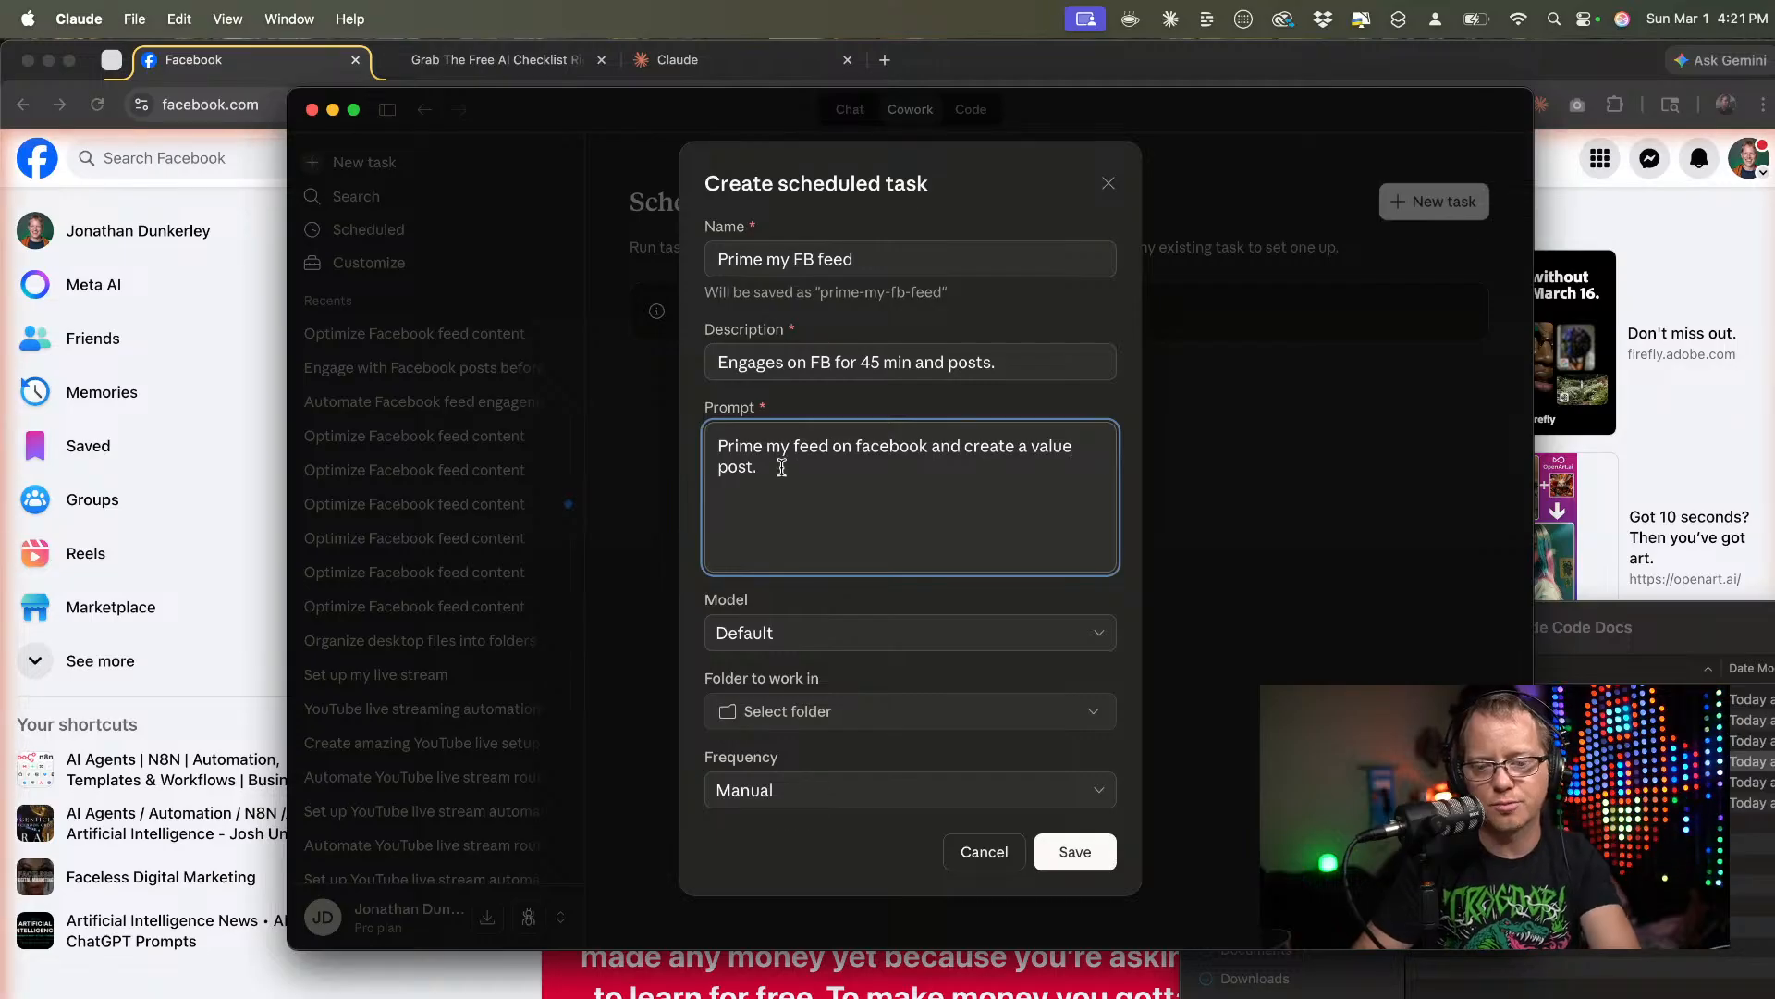
Set the scheduled task's model to Claude Sonnet 4.6 and its working folder to Facebook Engagement.
left_click(795, 640)
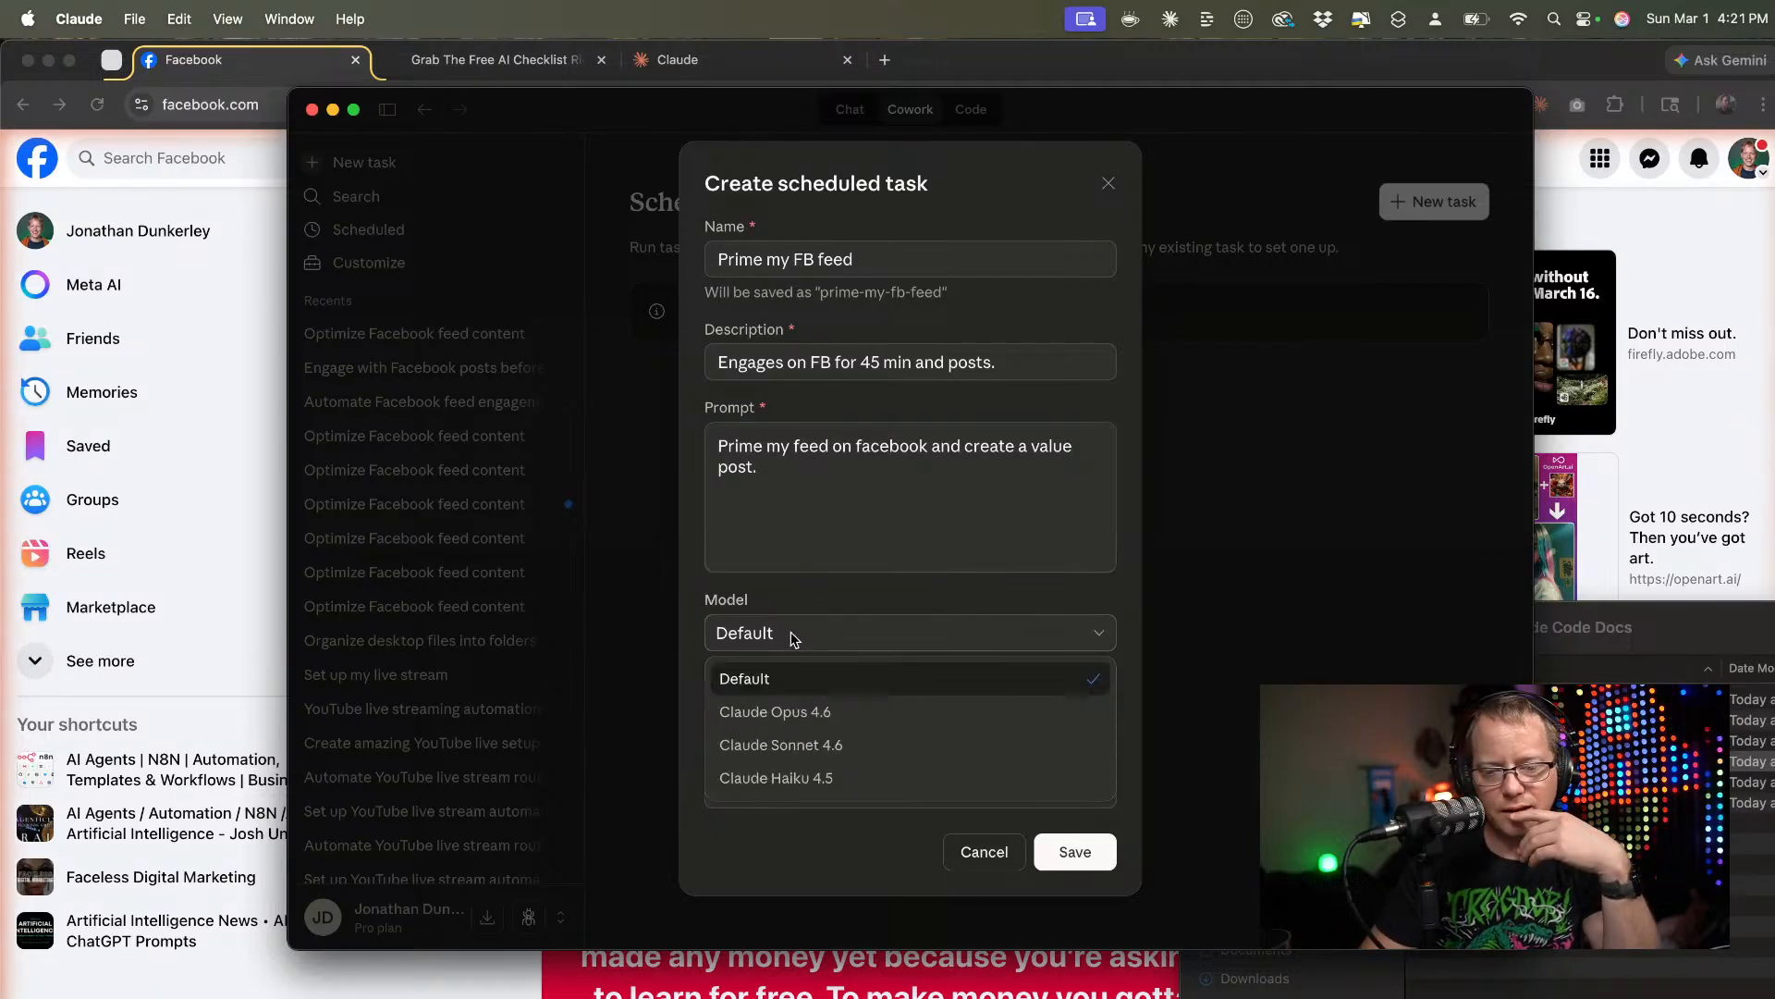
left_click(830, 746)
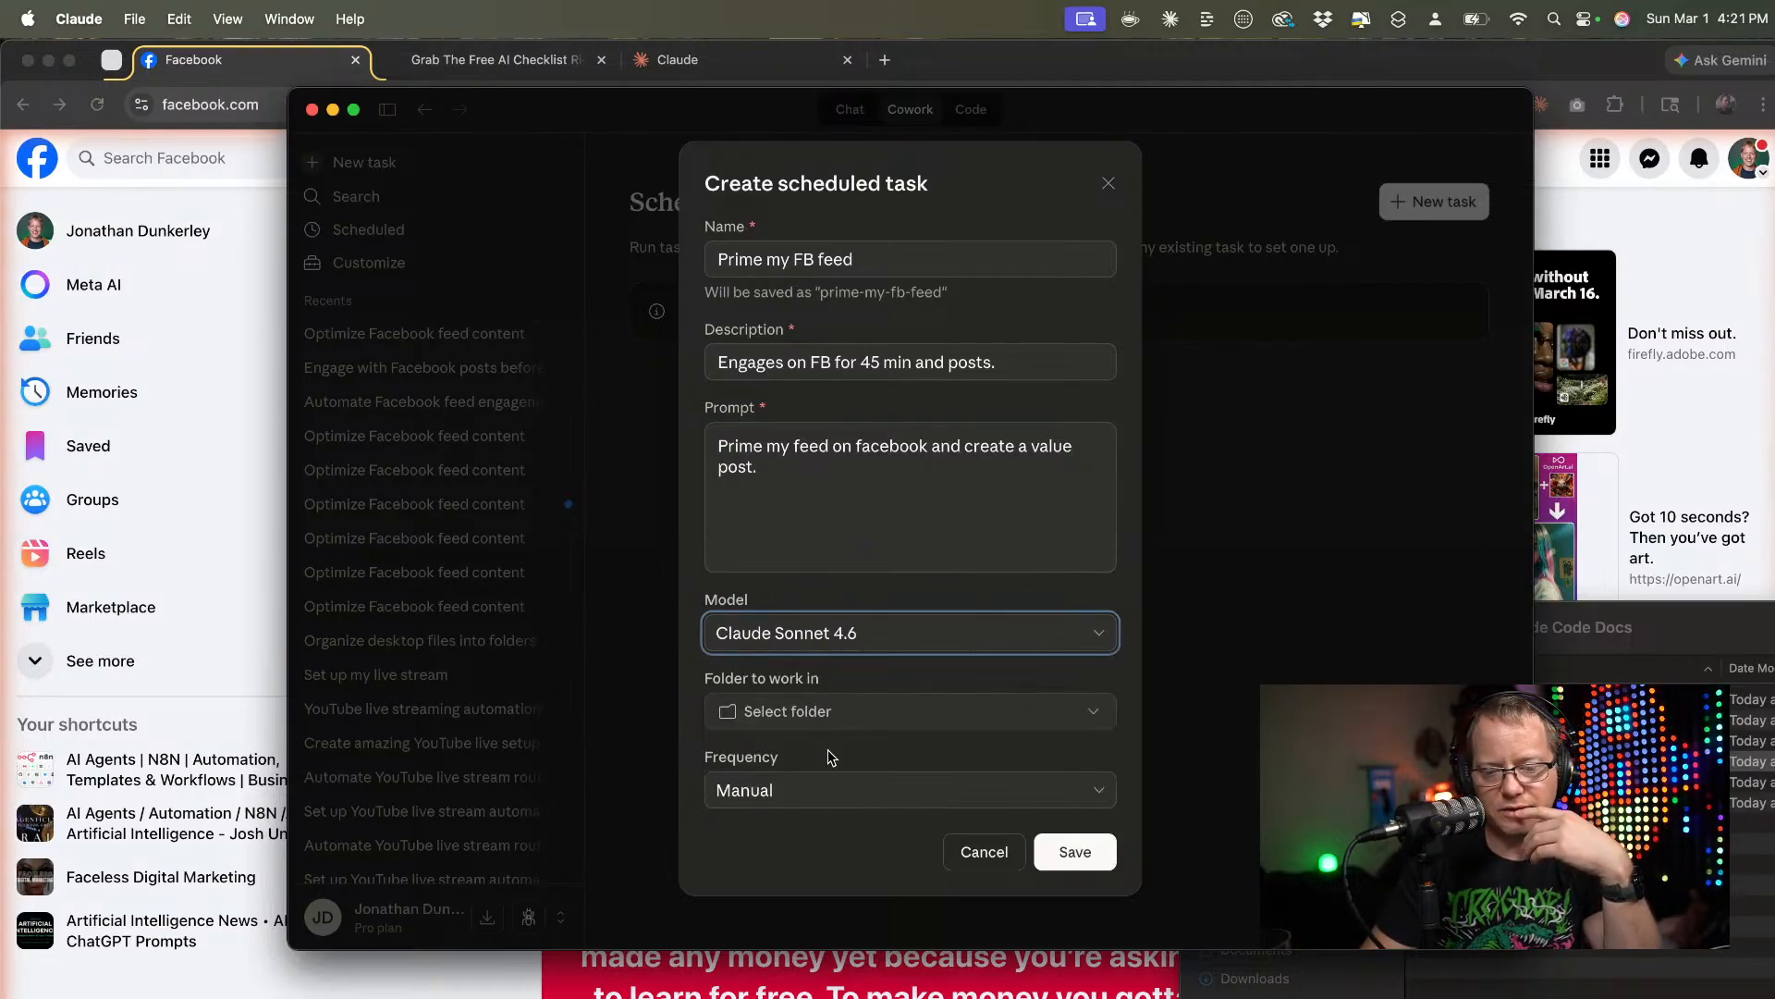
left_click(740, 712)
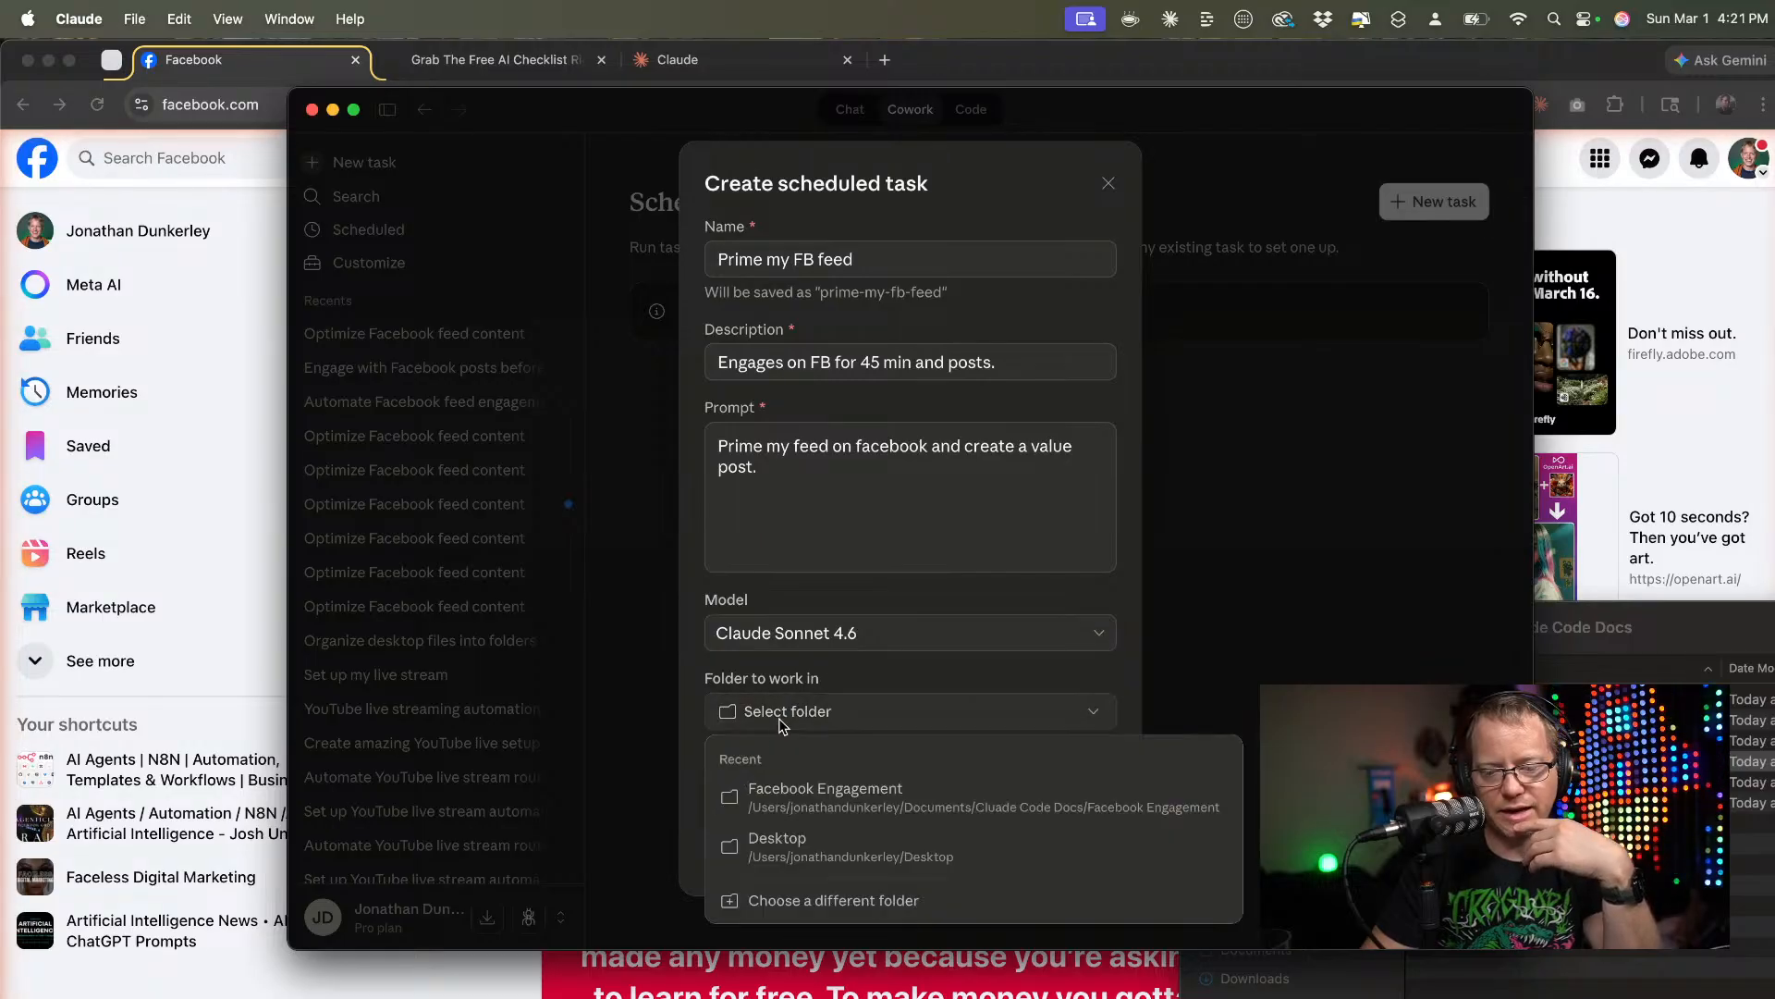
left_click(817, 803)
left_click(1038, 622)
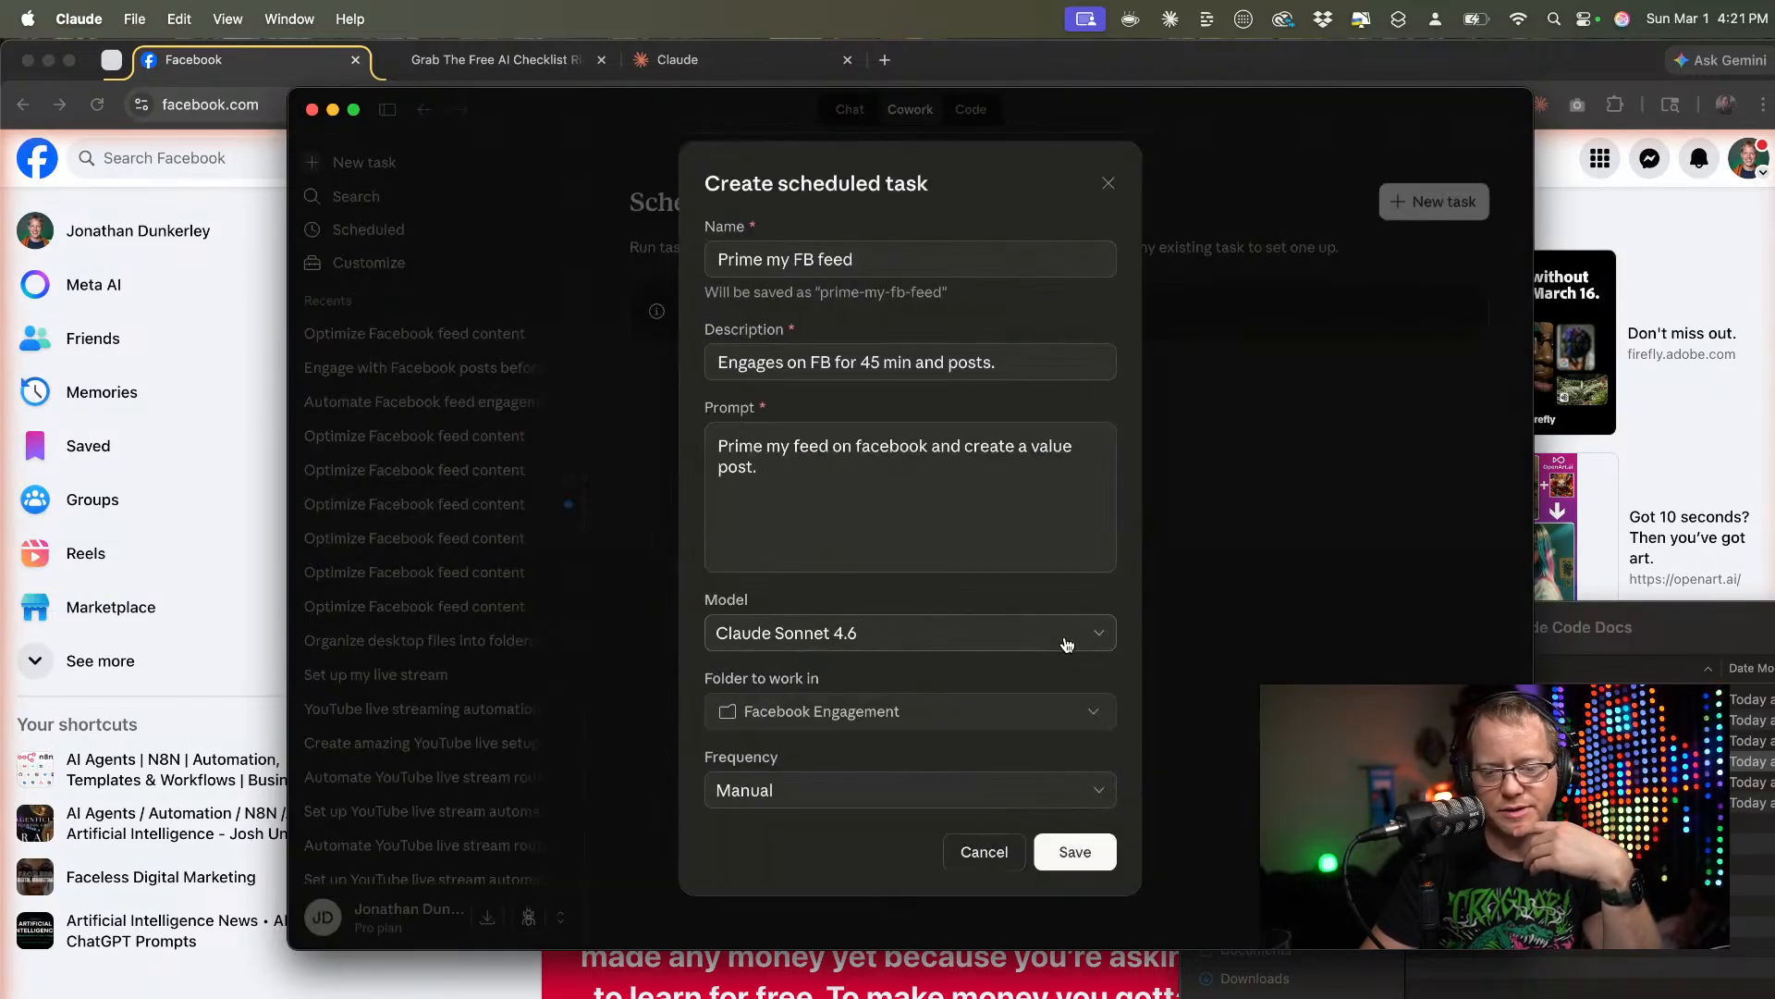
left_click(772, 804)
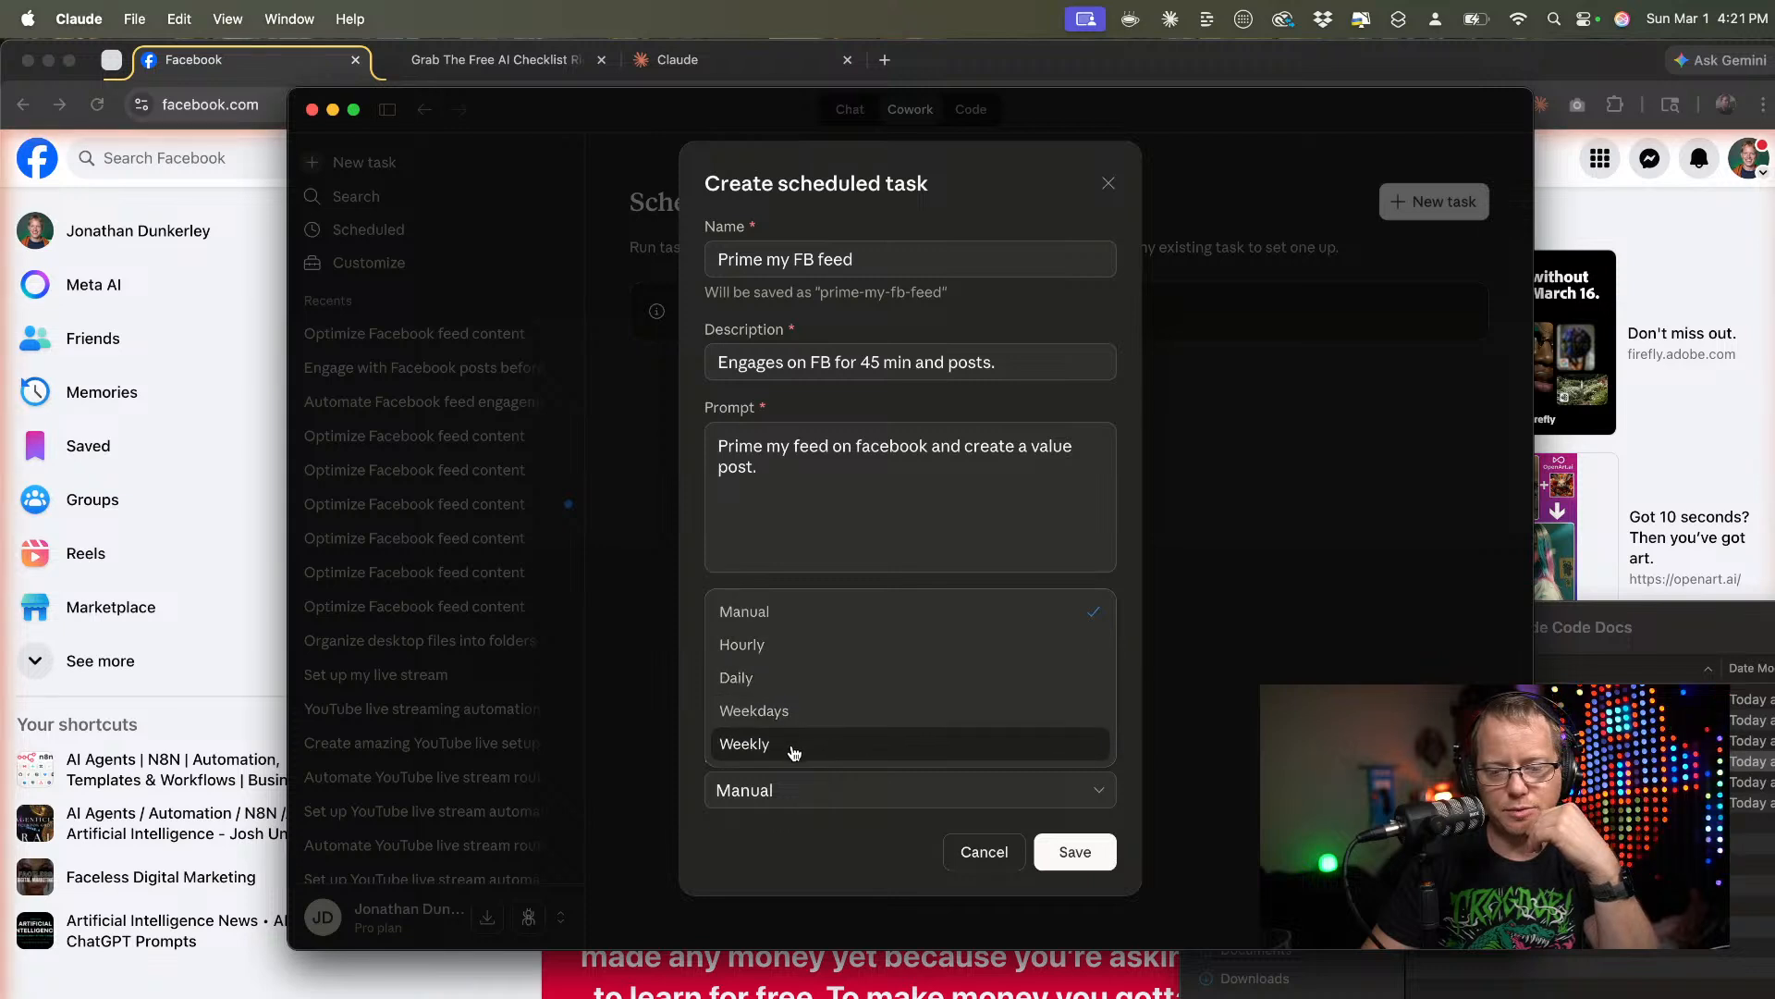
left_click(785, 625)
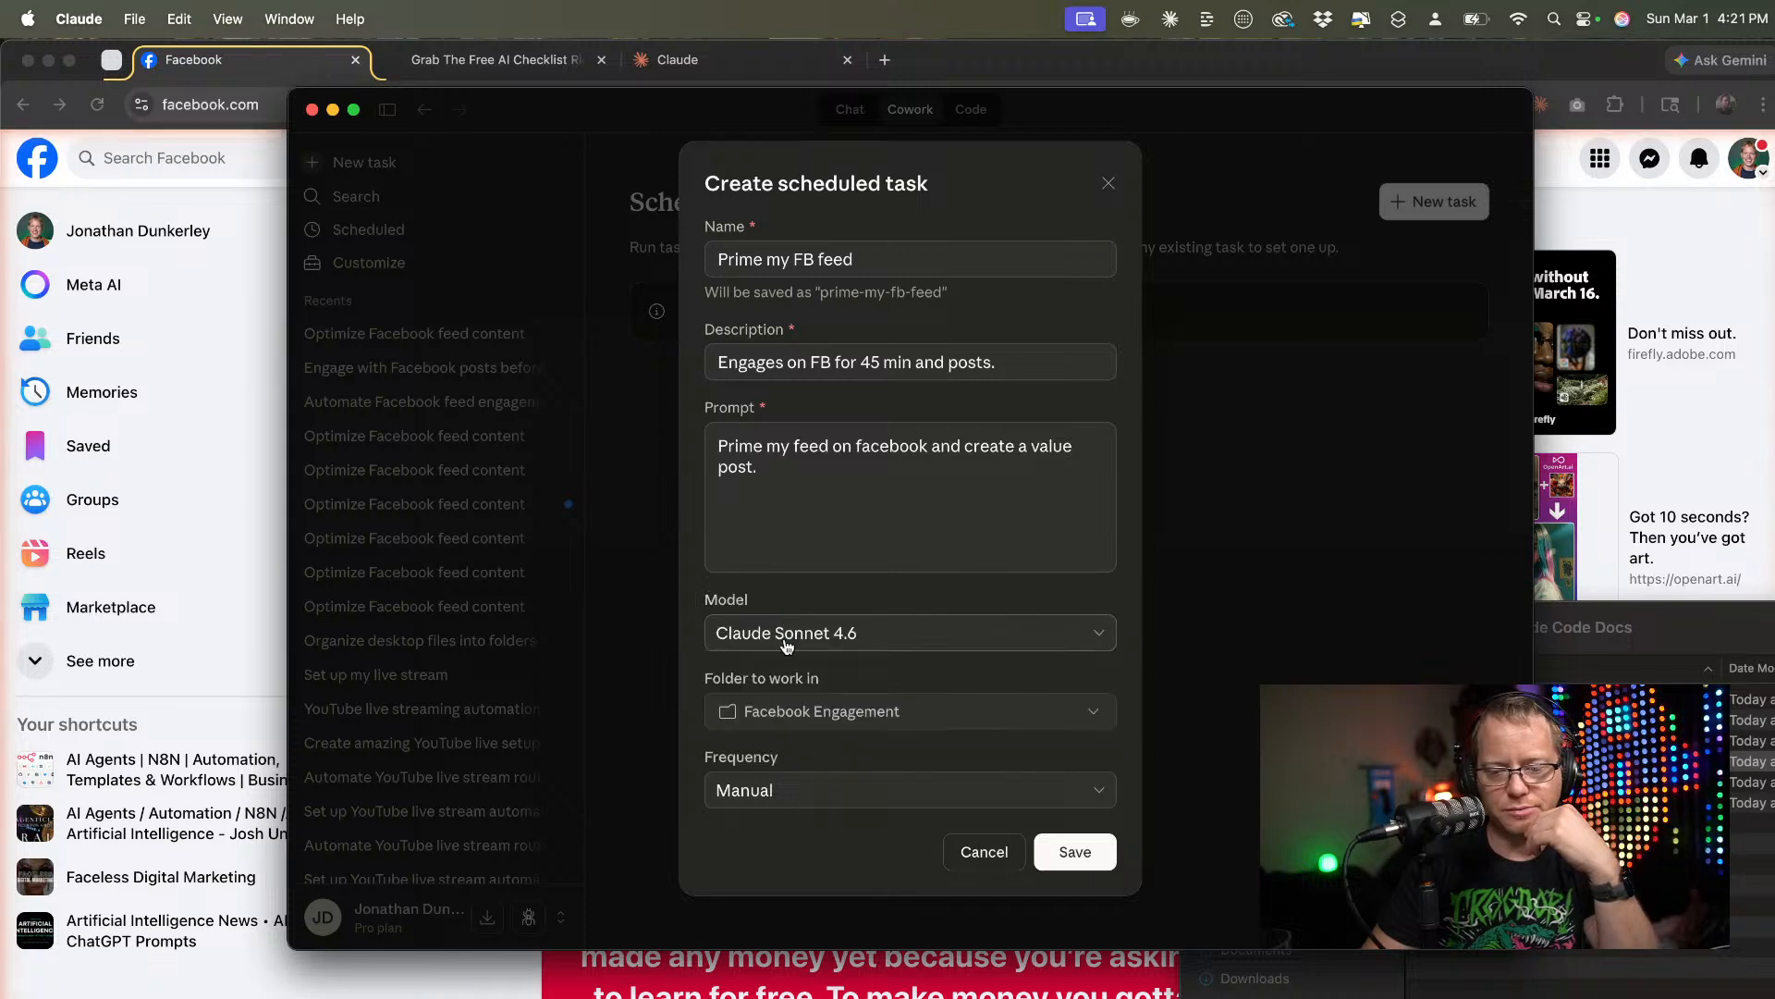
left_click(800, 790)
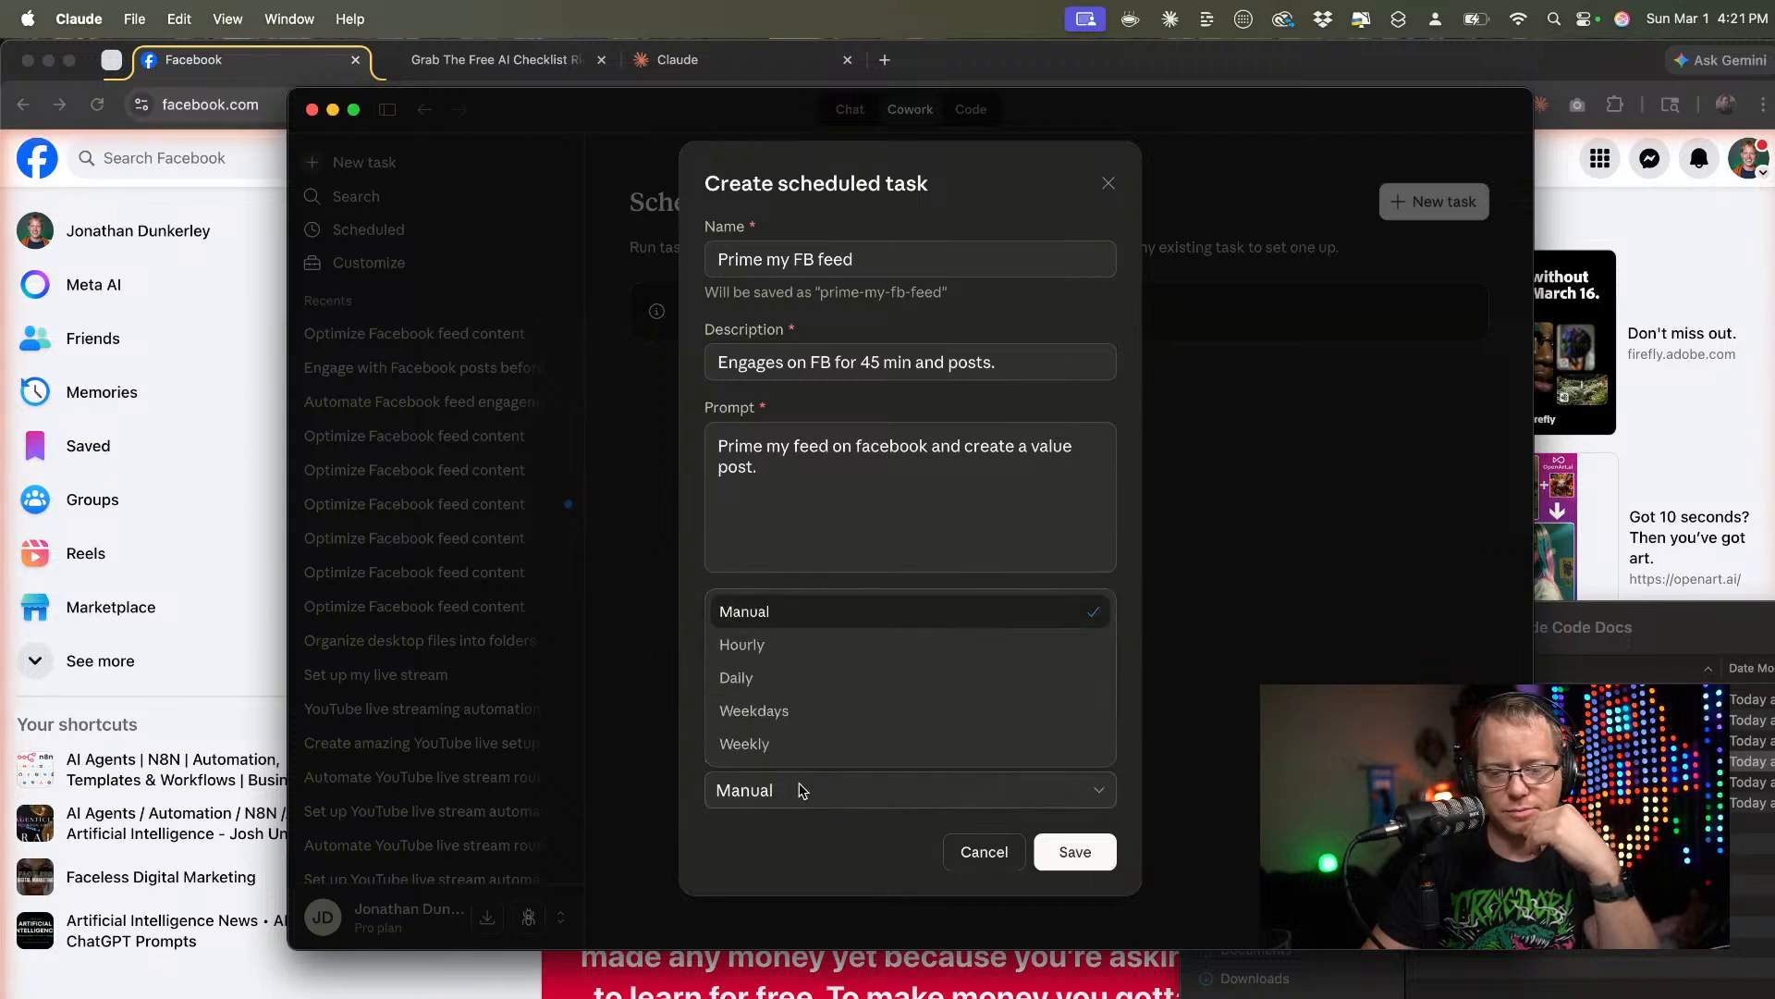
left_click(812, 836)
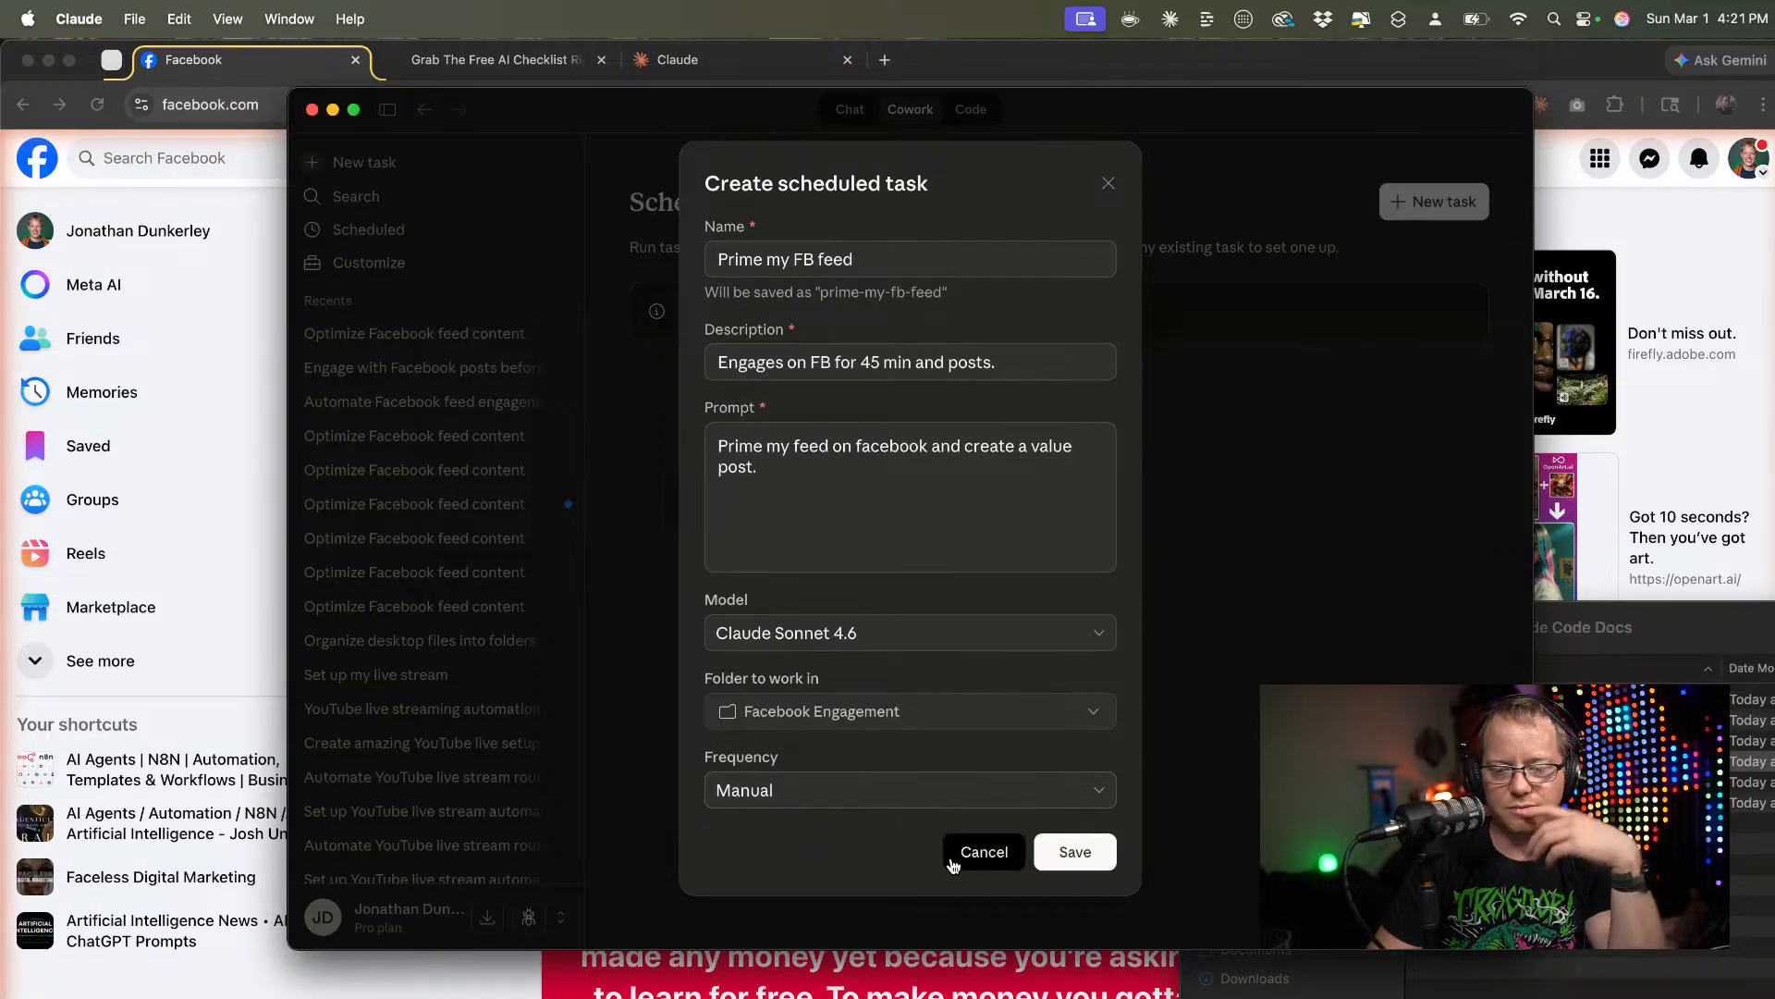
Set the scheduled task's frequency to Daily.
left_click(788, 791)
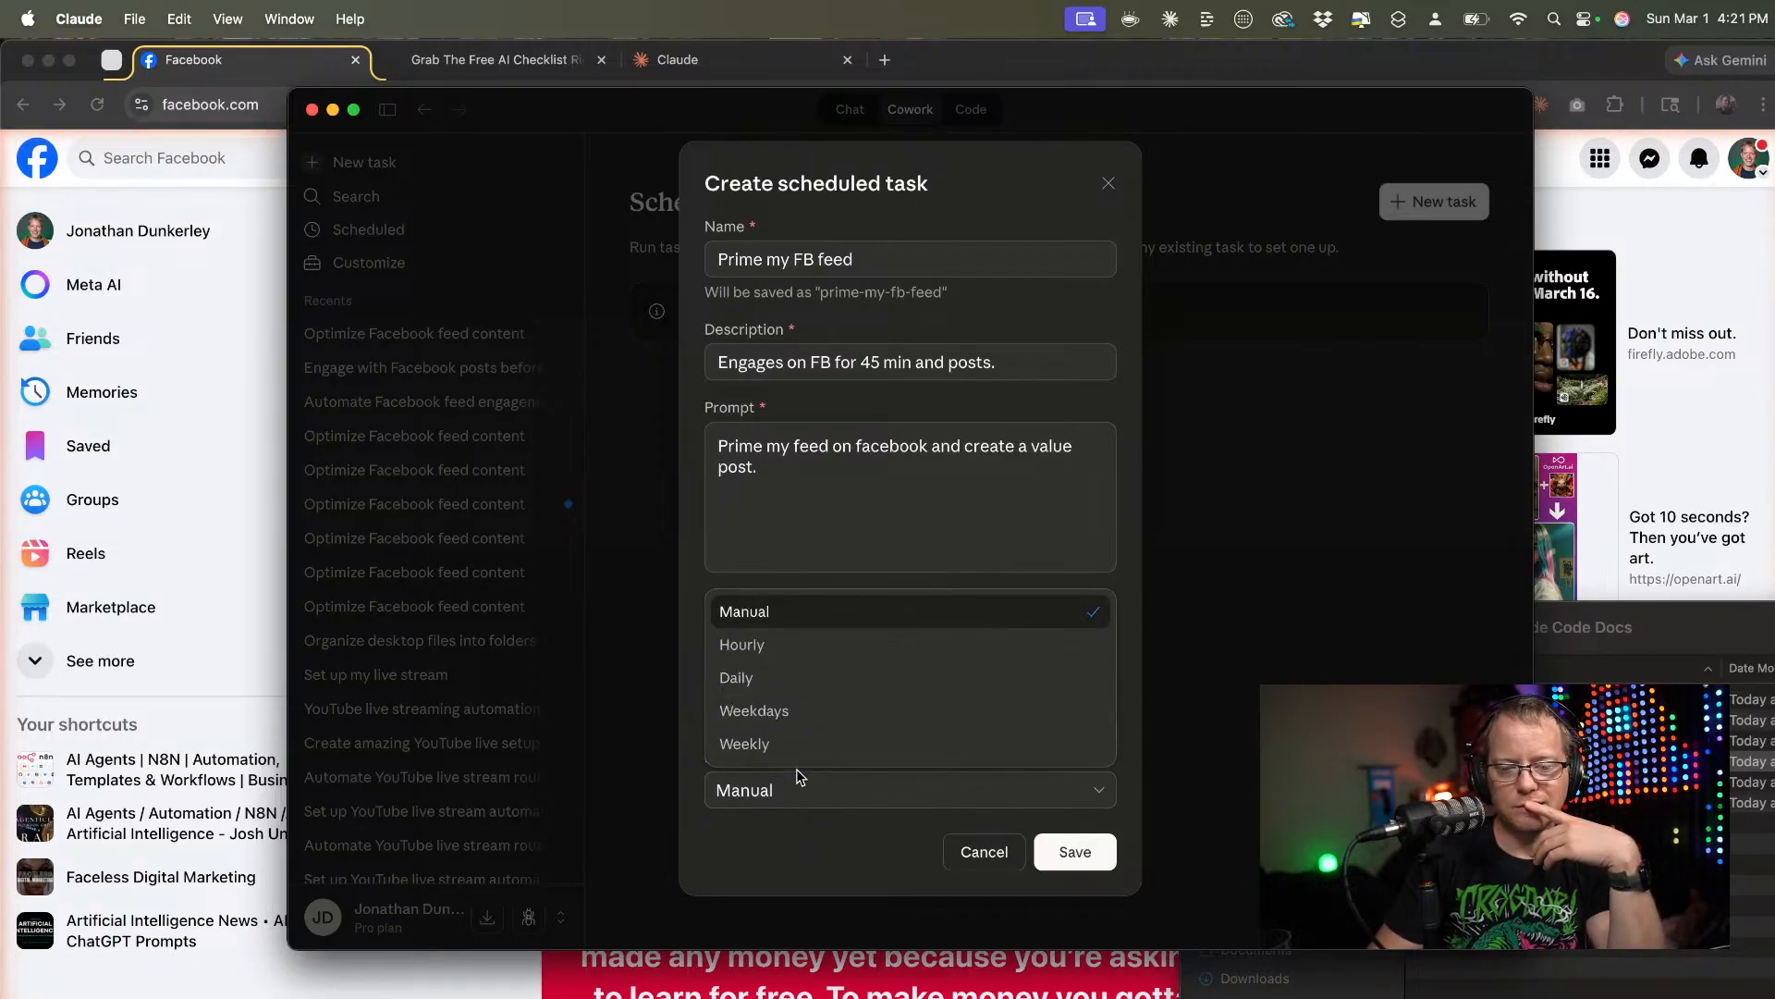
left_click(812, 679)
left_click(1057, 797)
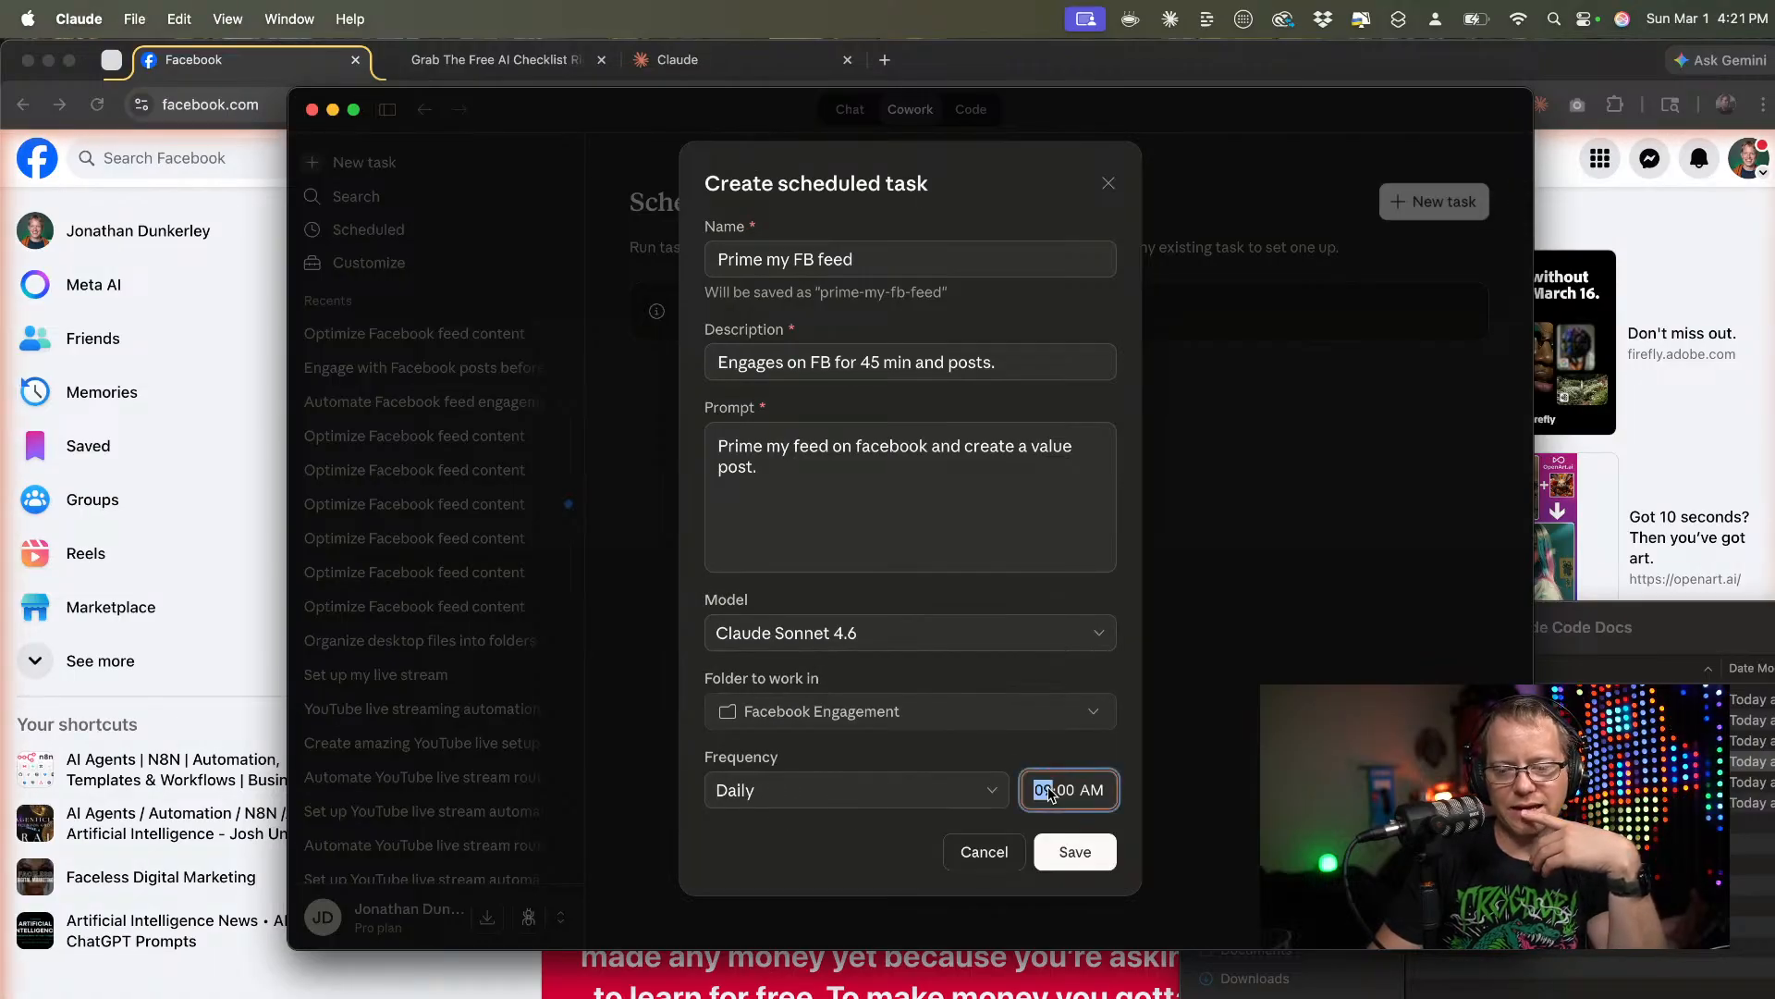
left_click(864, 876)
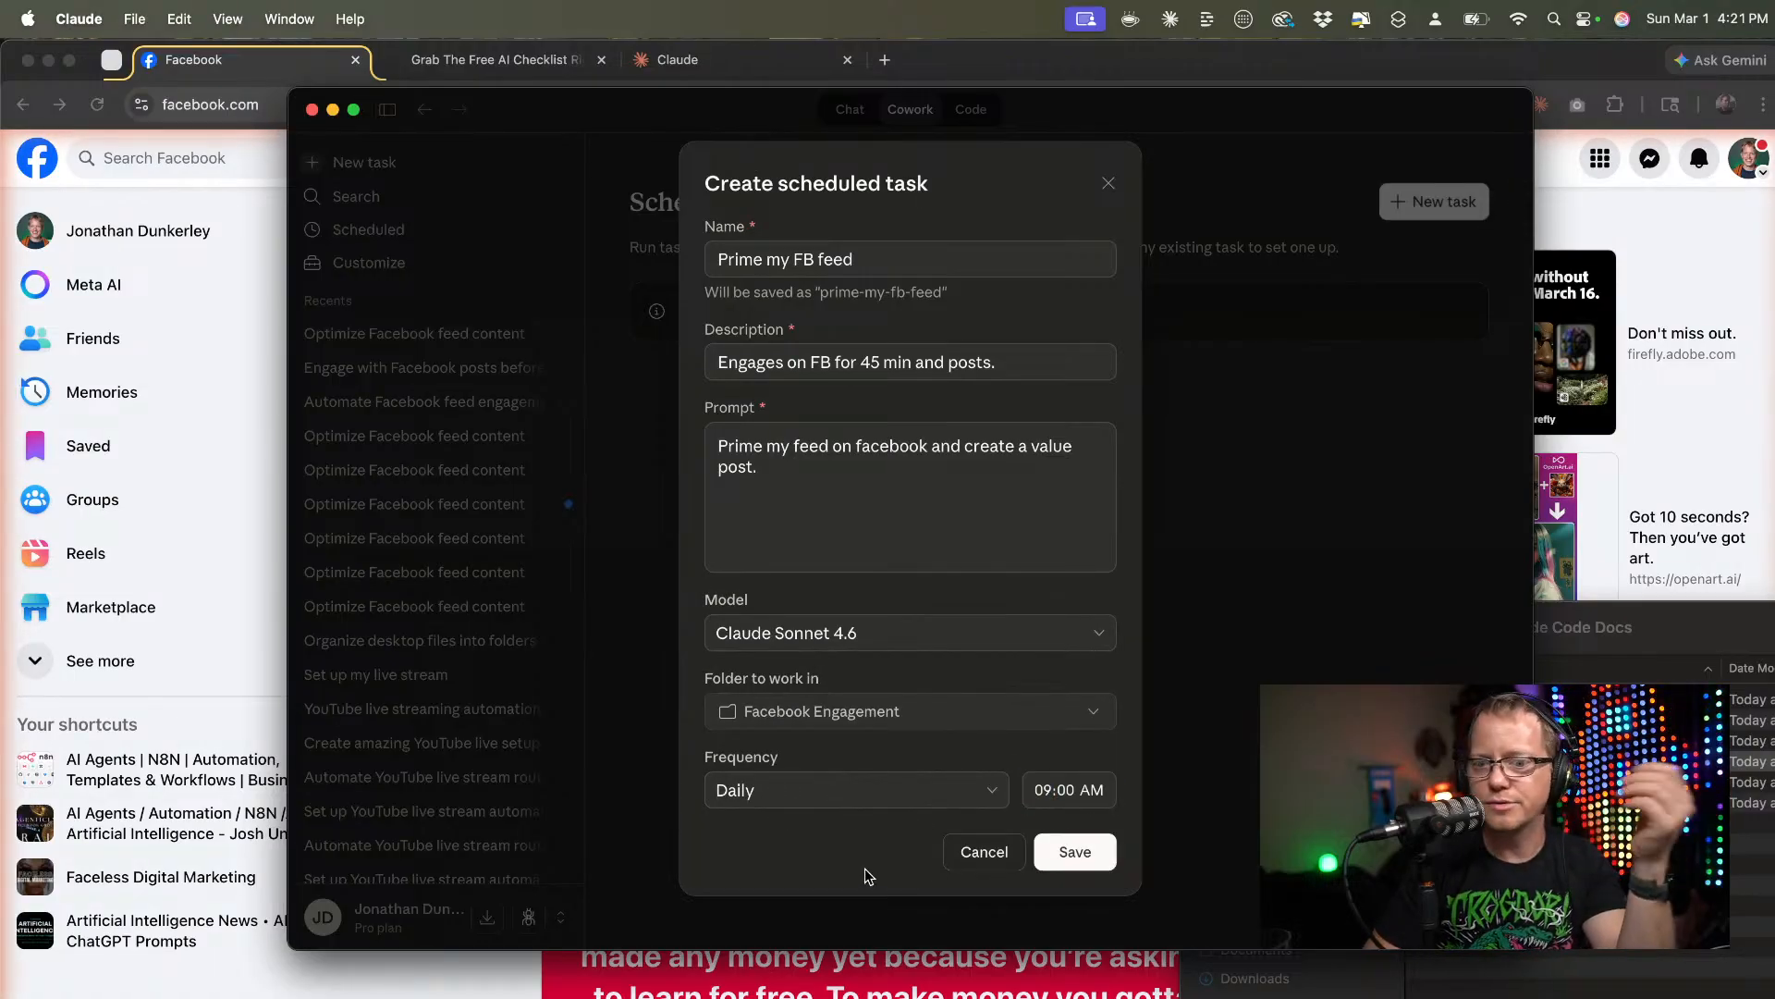
Set the scheduled task's daily run time to 5:00 AM.
left_click(1047, 792)
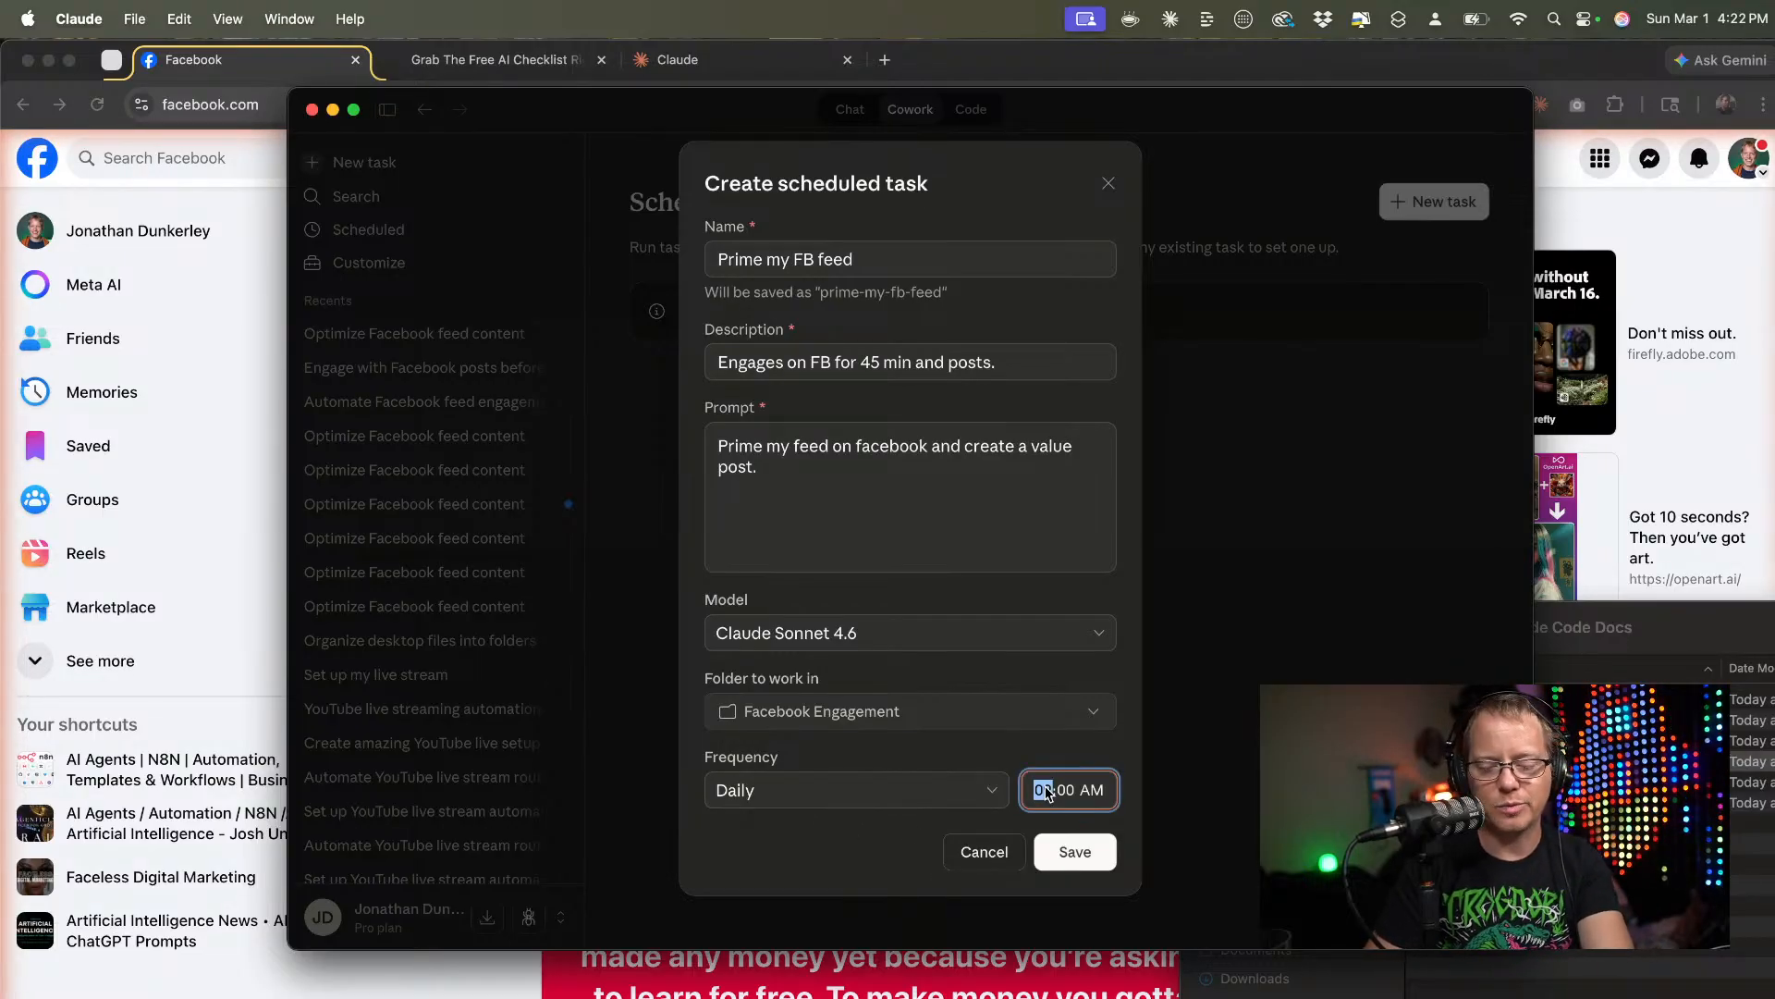
type("5")
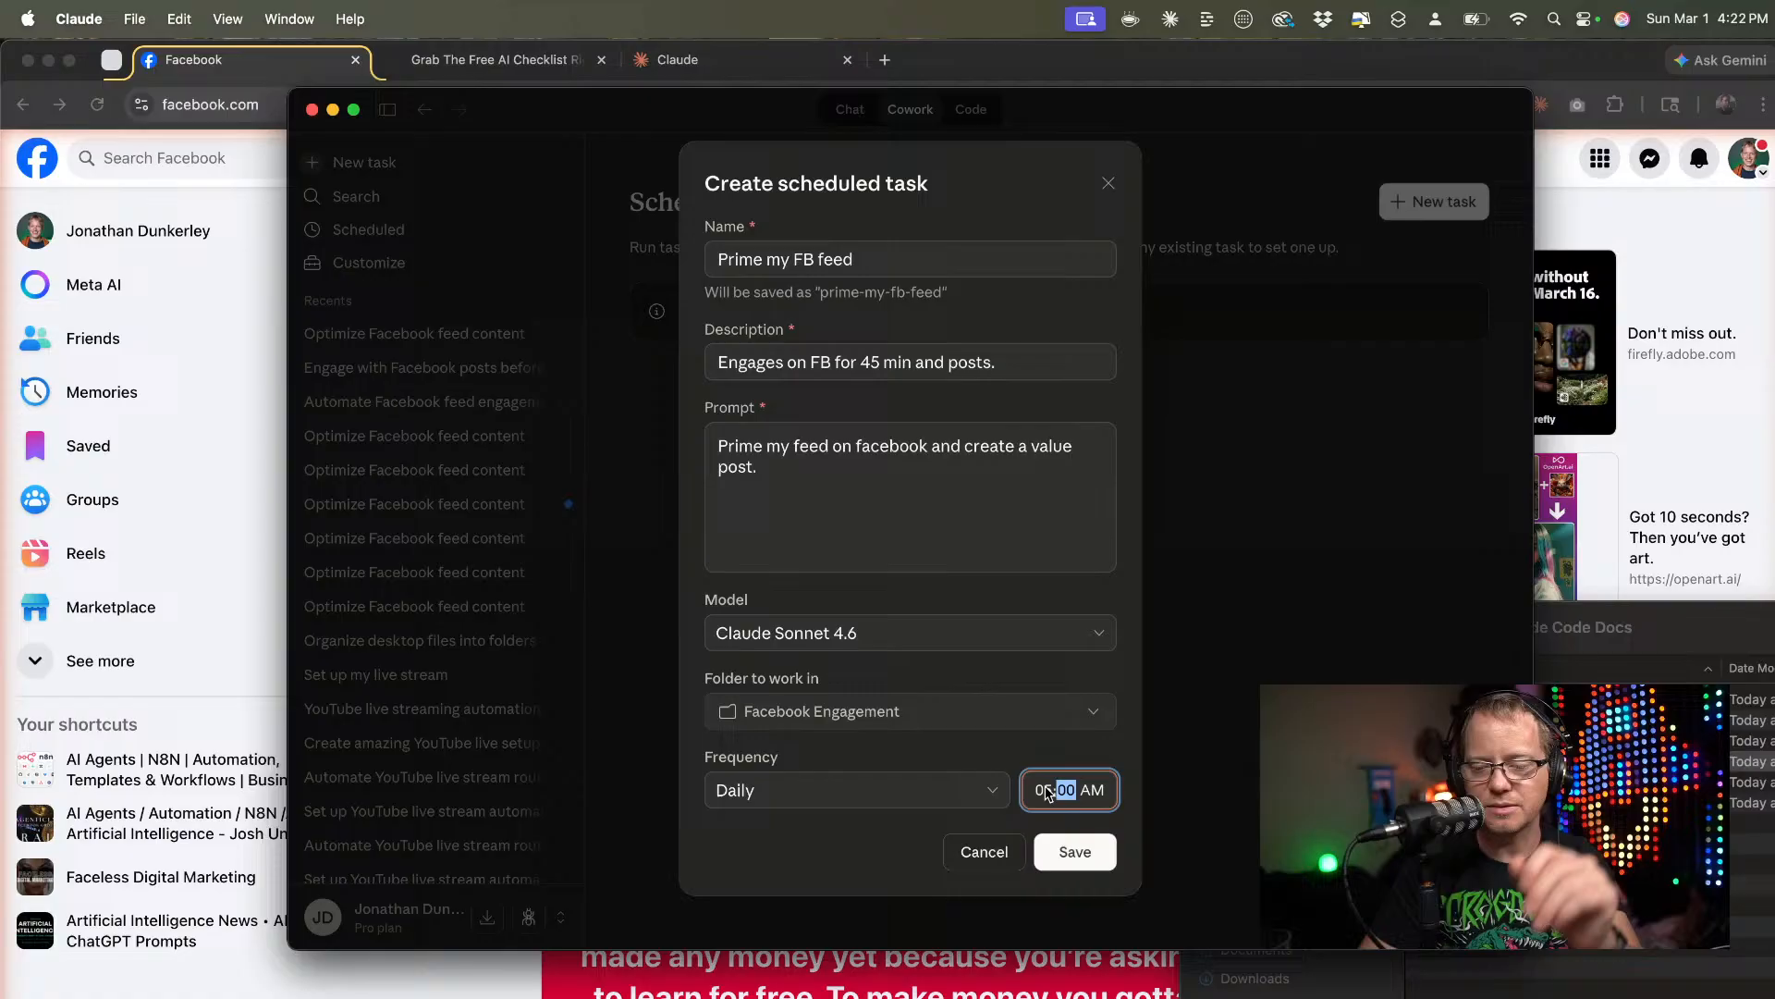
left_click(929, 841)
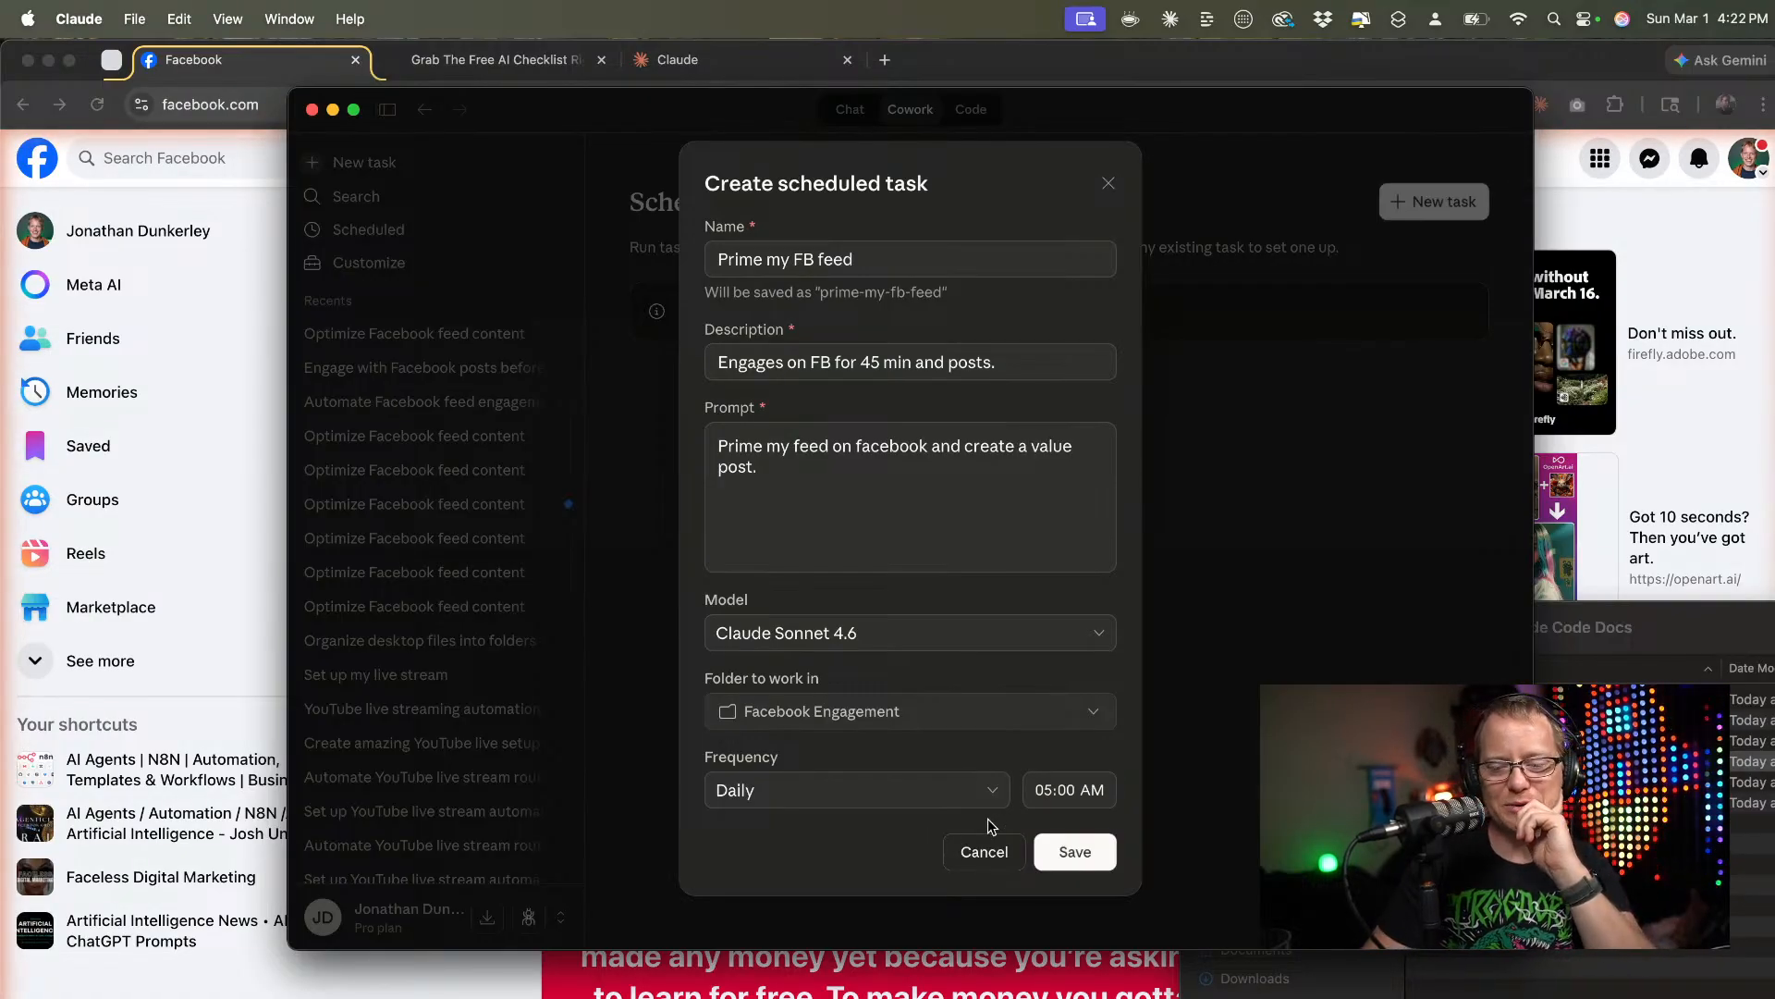
Set the scheduled task's daily run time to 4:00 AM and save the task.
left_click(1051, 797)
type("4")
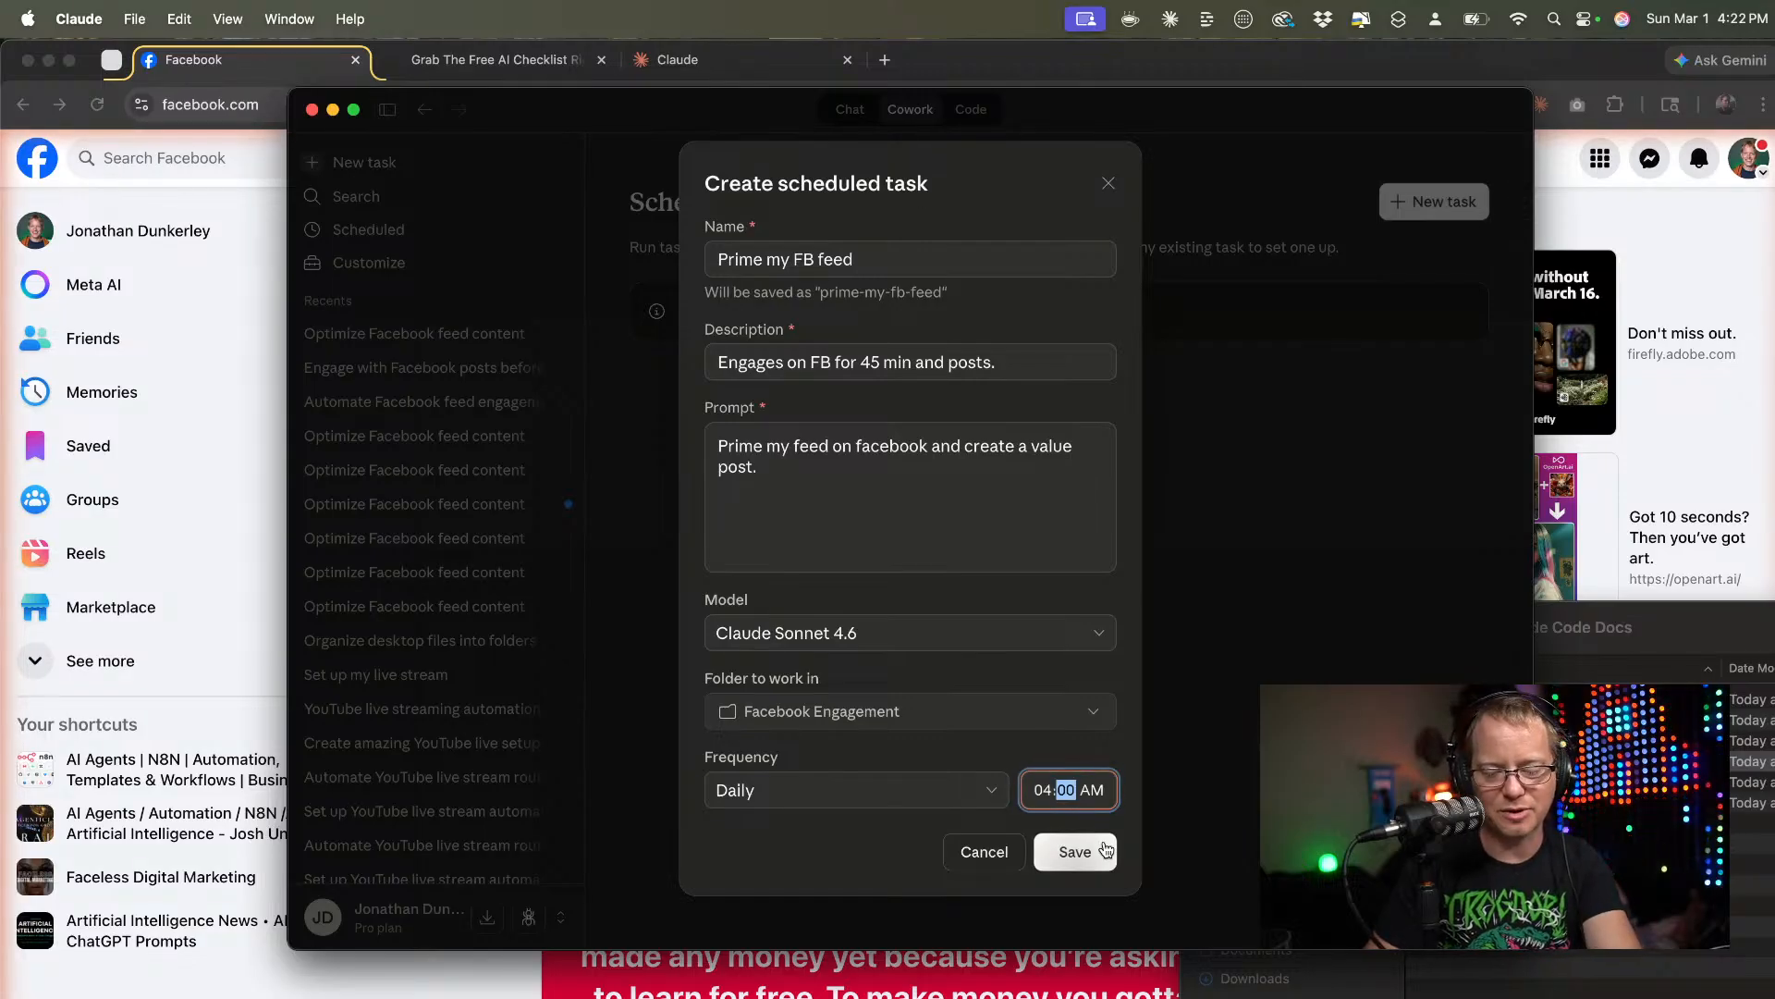
left_click(862, 881)
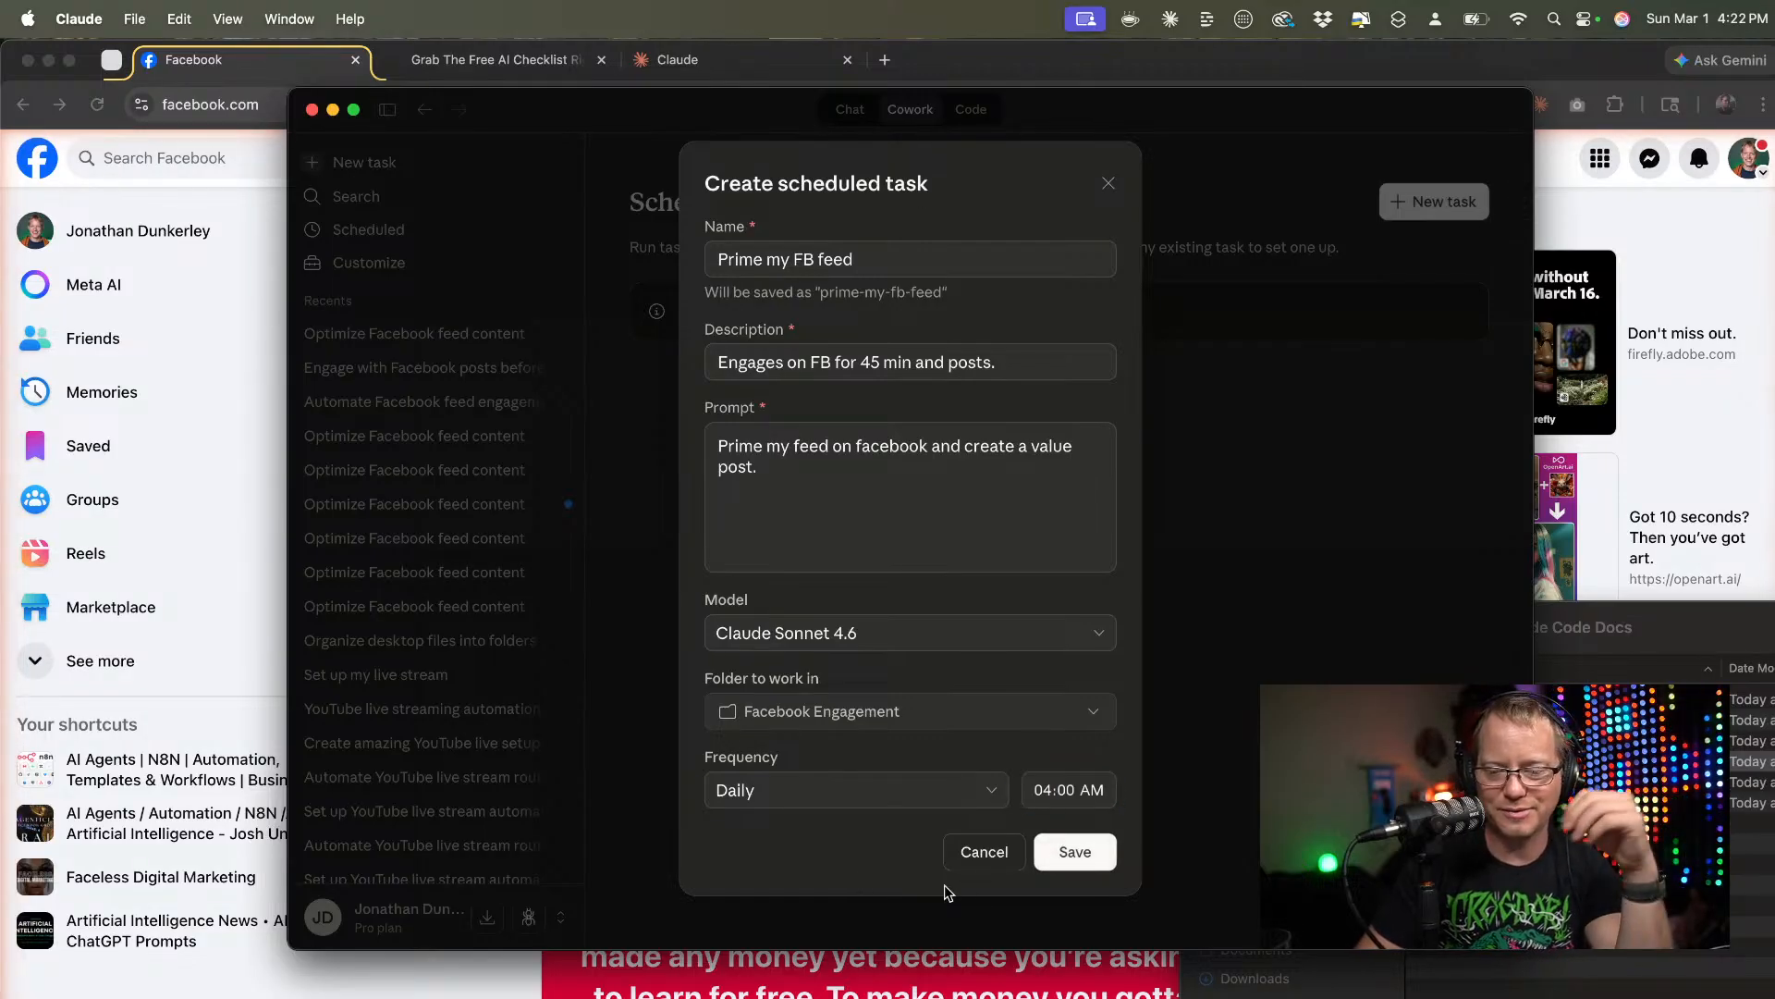
left_click(1091, 865)
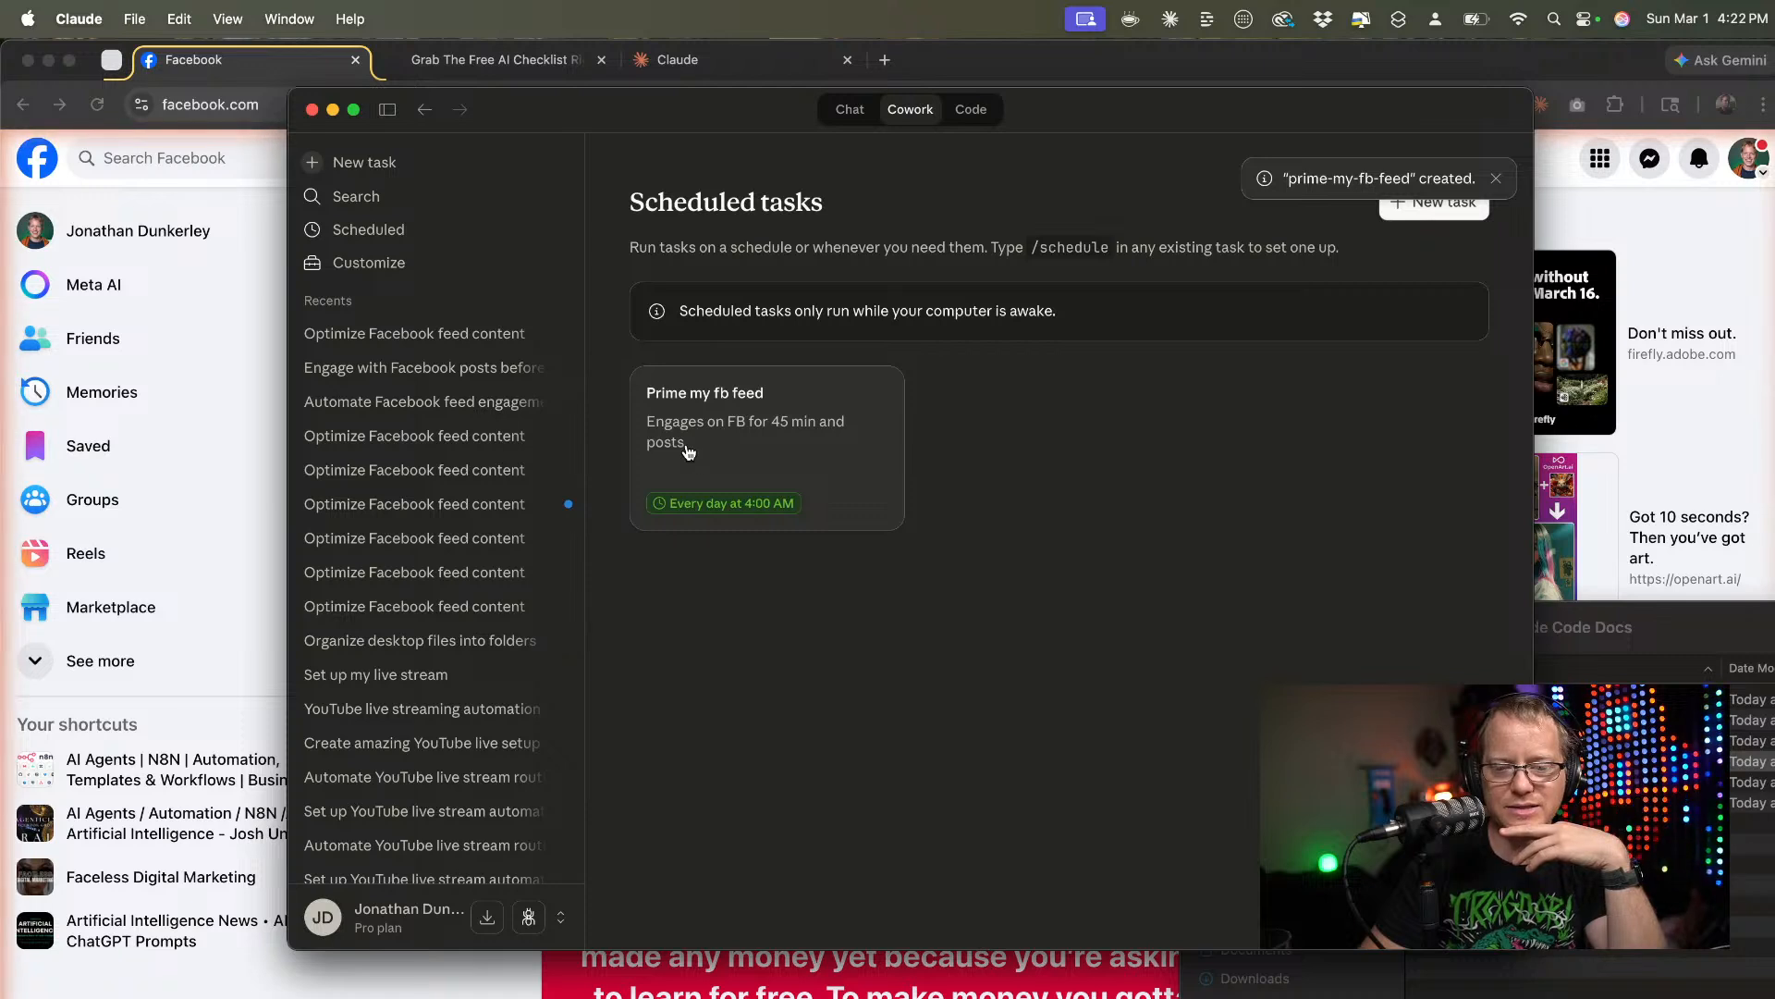
Open the saved feed-priming task's details and turn off its daily repeat to pause it.
left_click(846, 468)
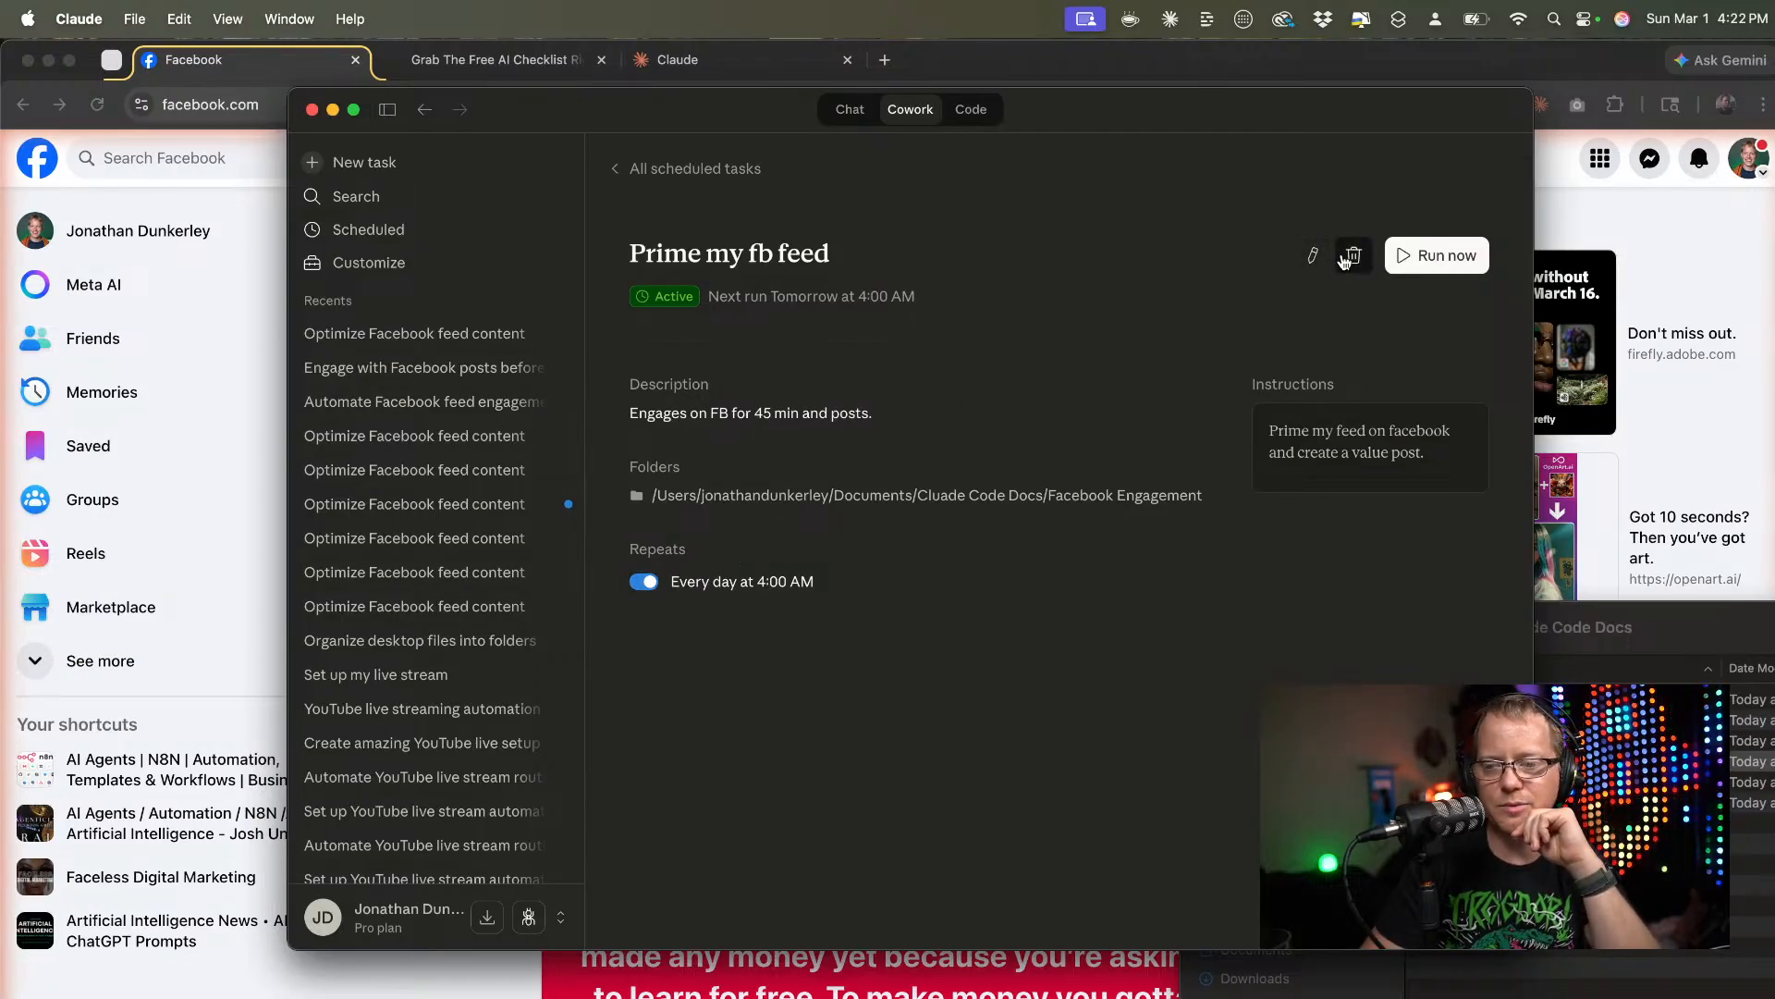
left_click(644, 582)
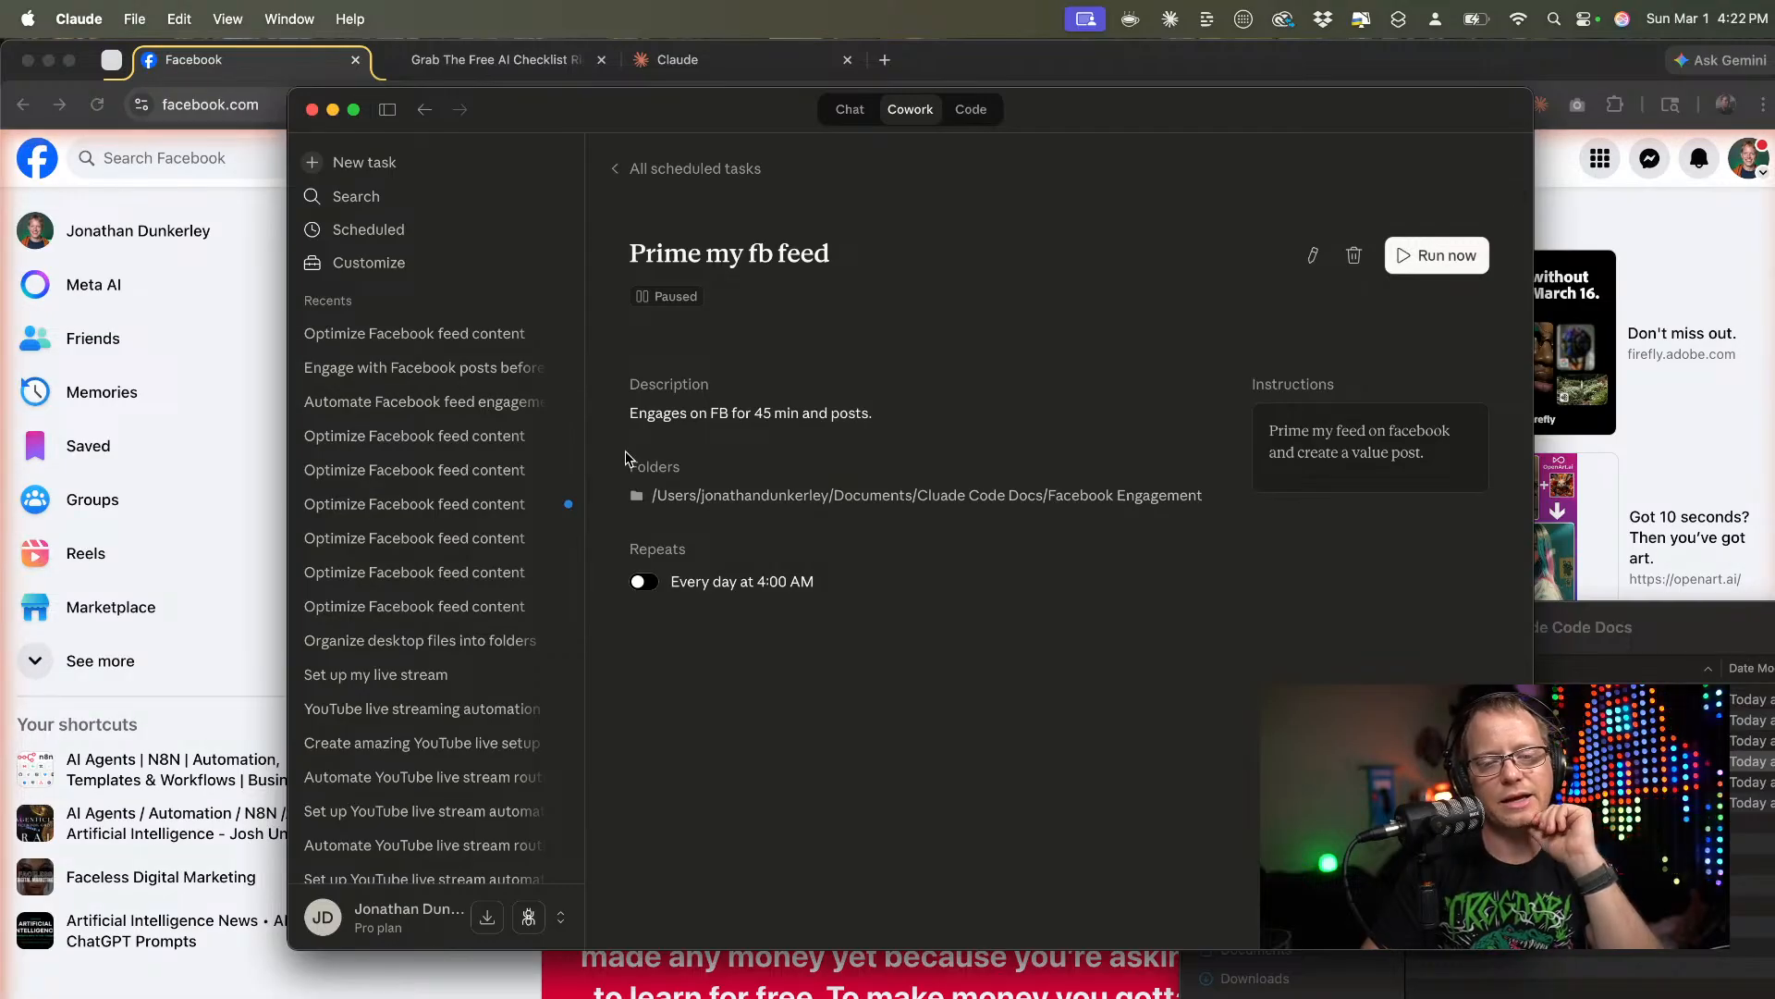
Start a new task and open its prompt with "Let's create a skill where you go to facebook, go to a facebook page.".
left_click(371, 166)
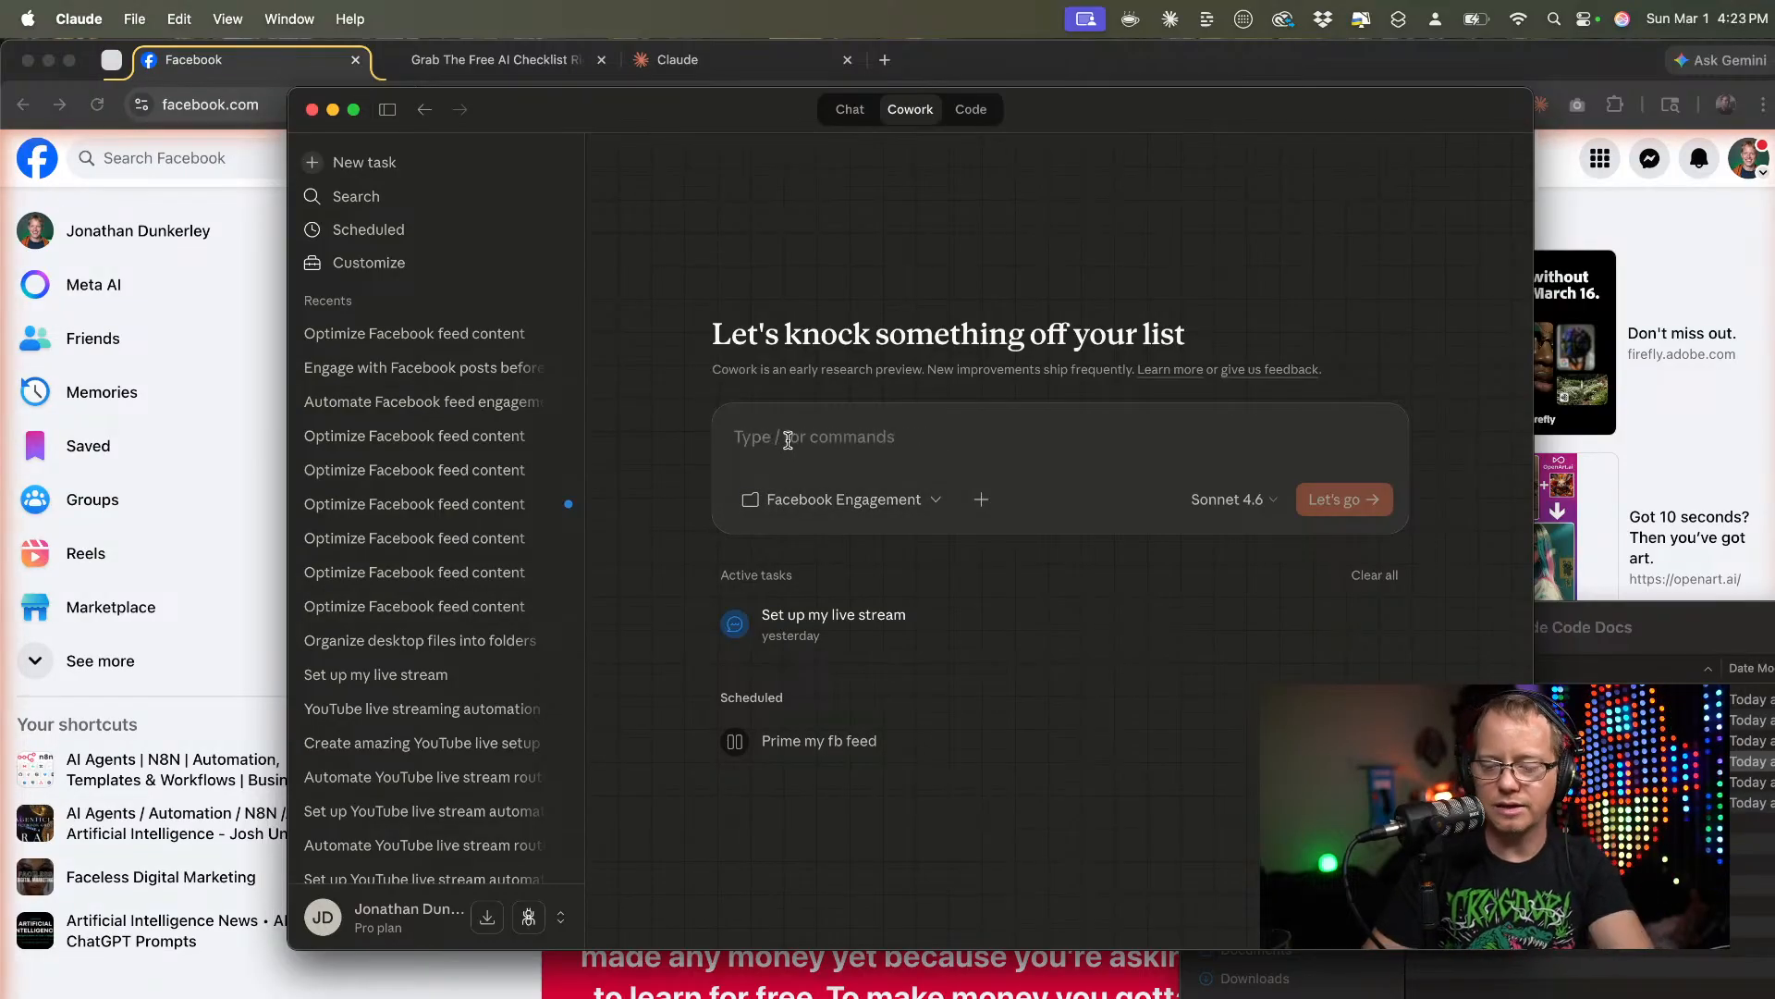
type("Let's cr")
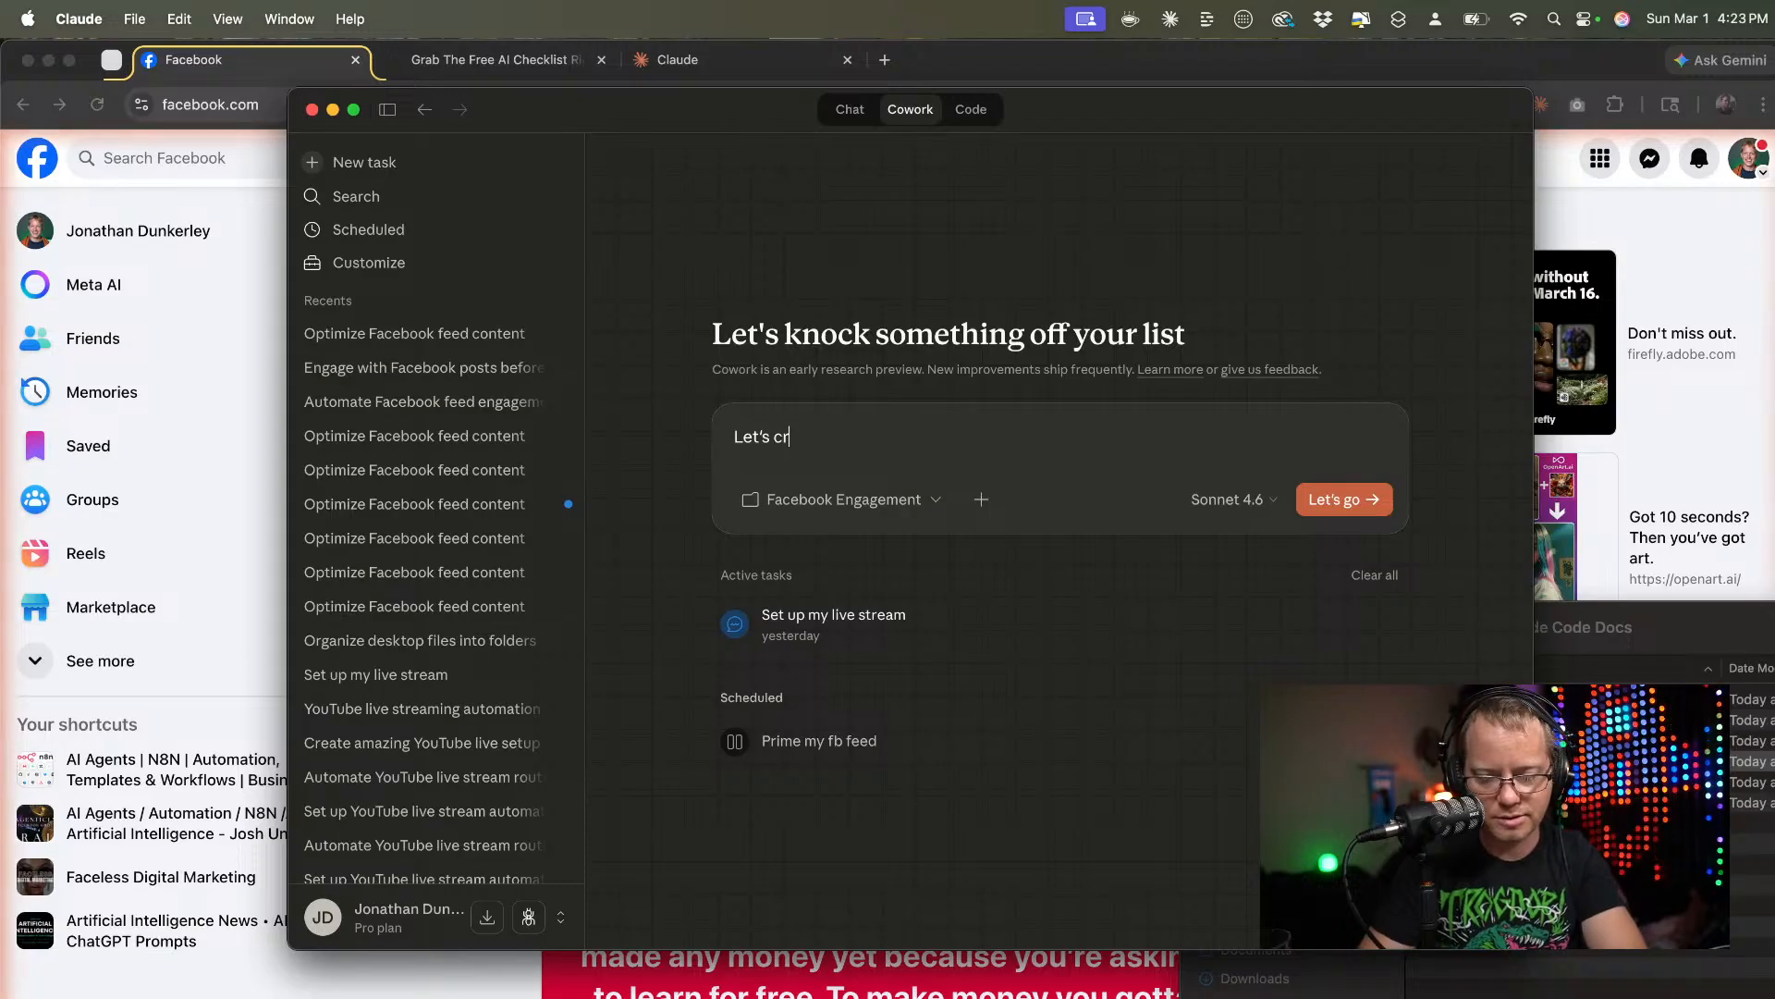
type("eate")
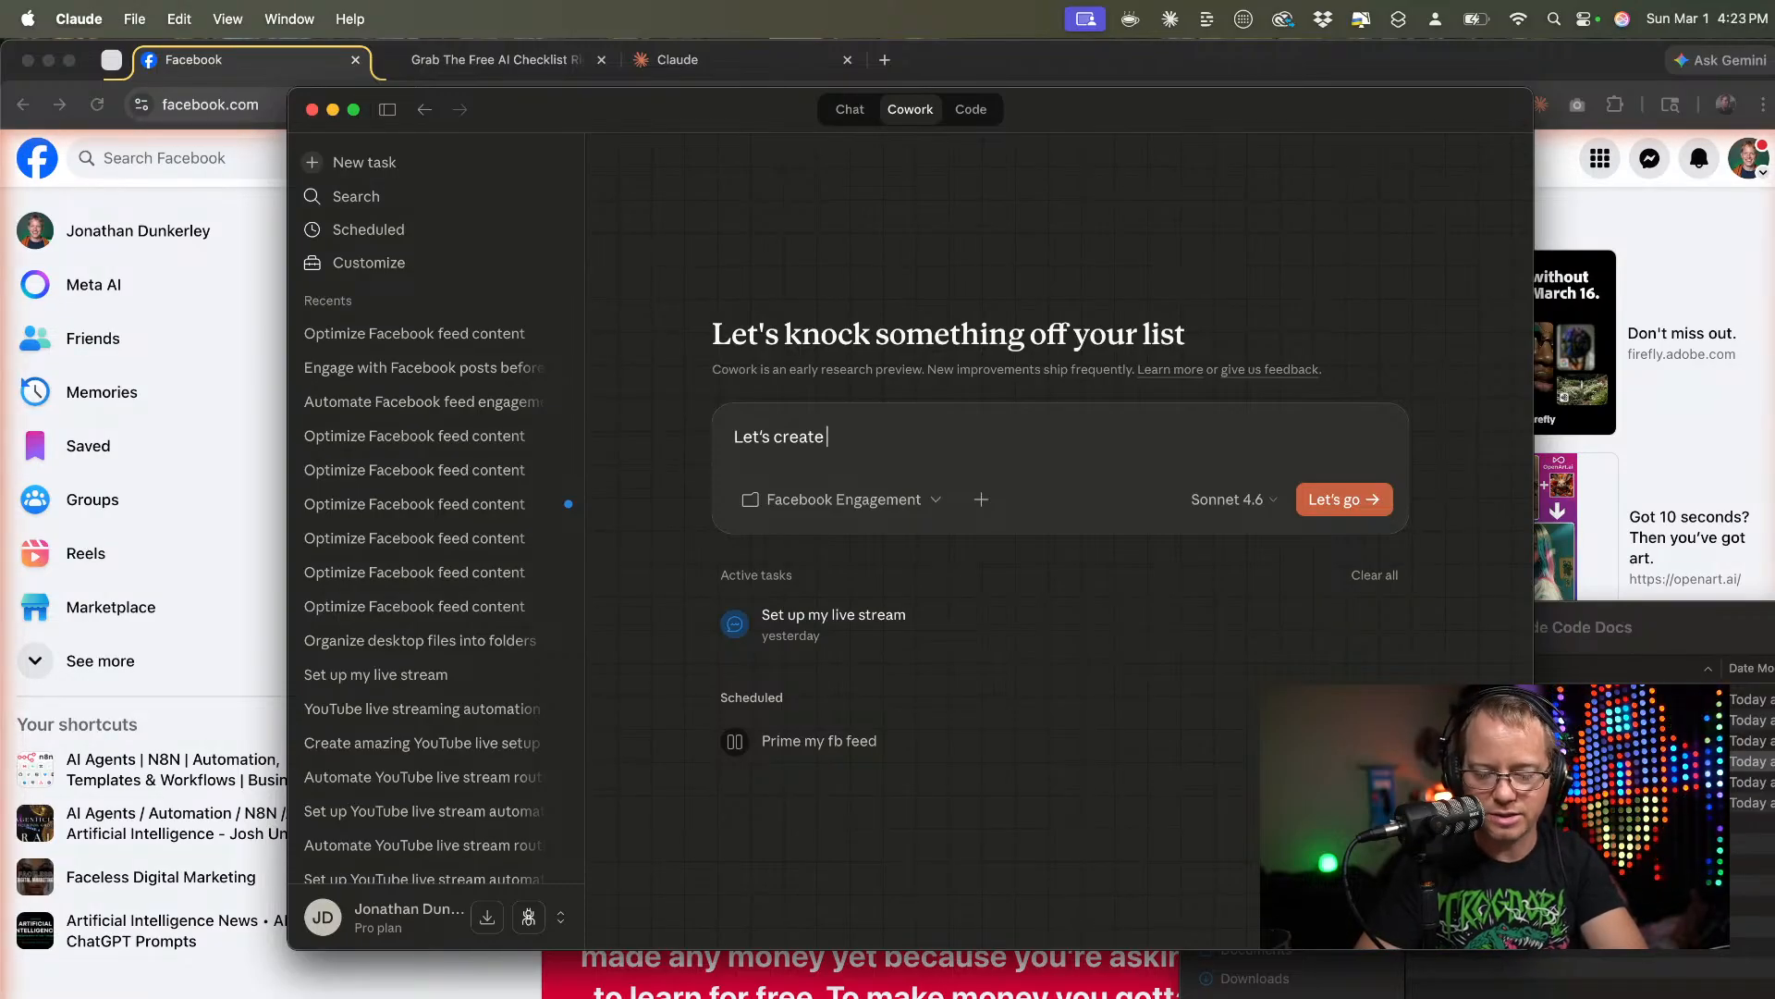
type("s")
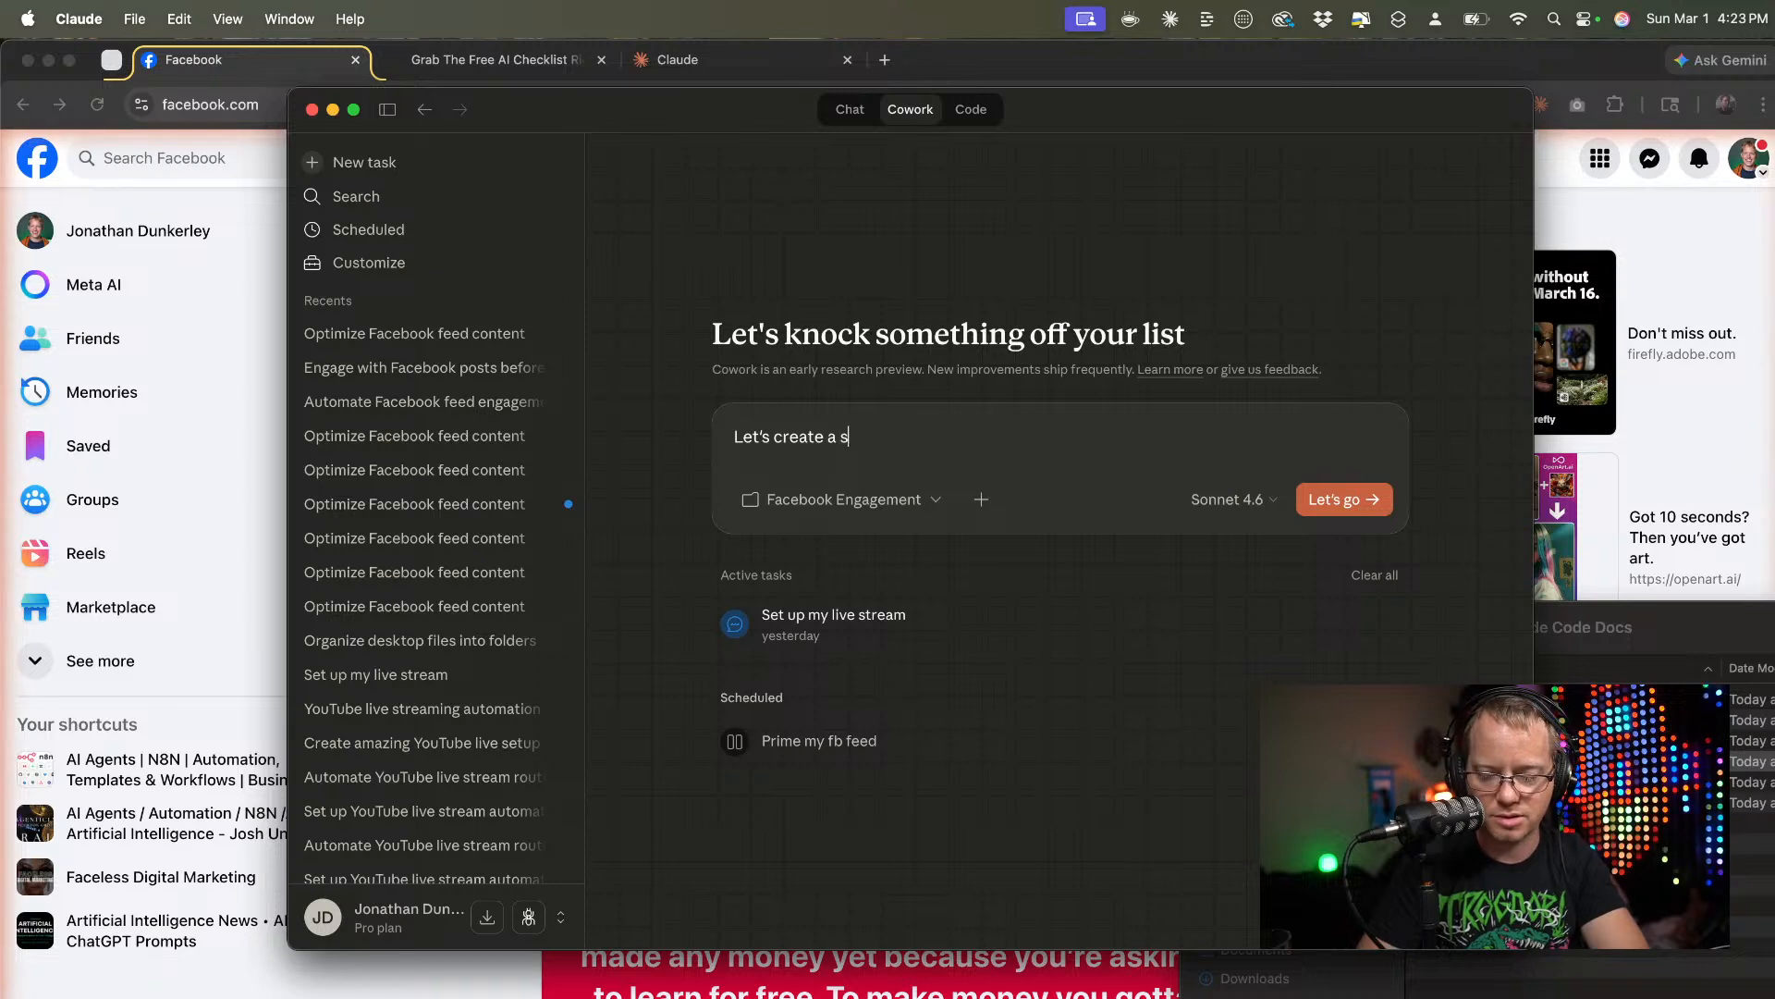
type("kill where ")
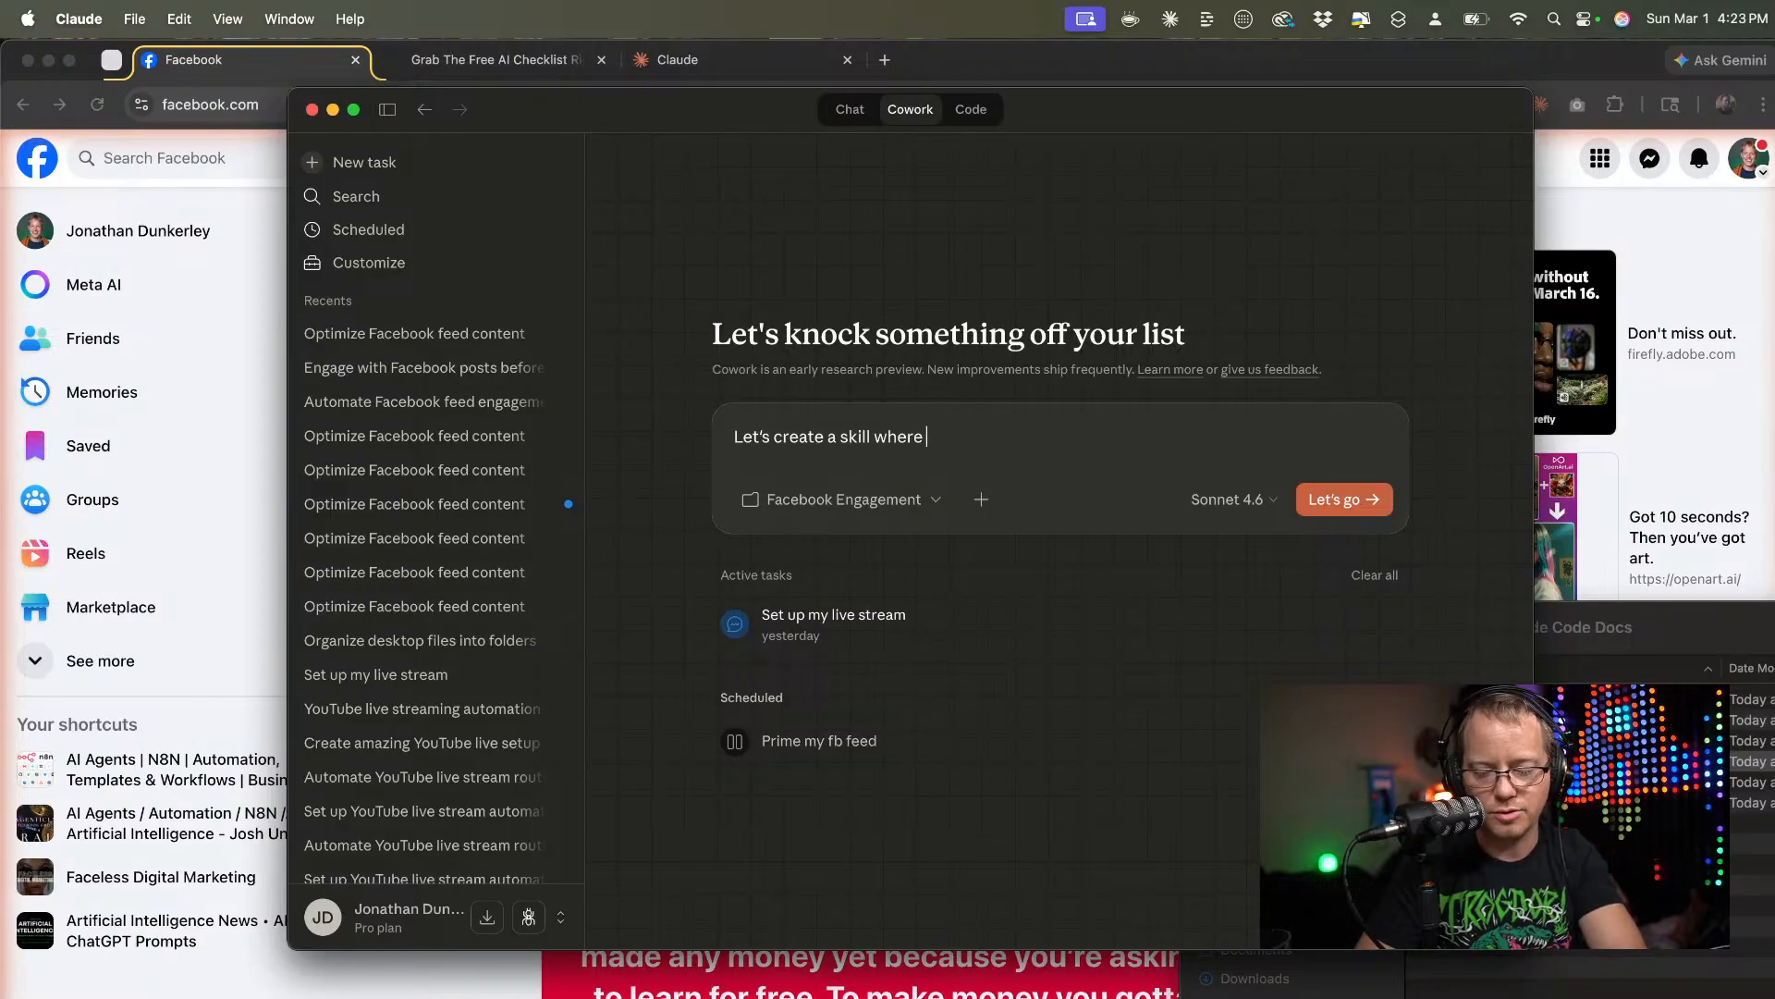
type("you")
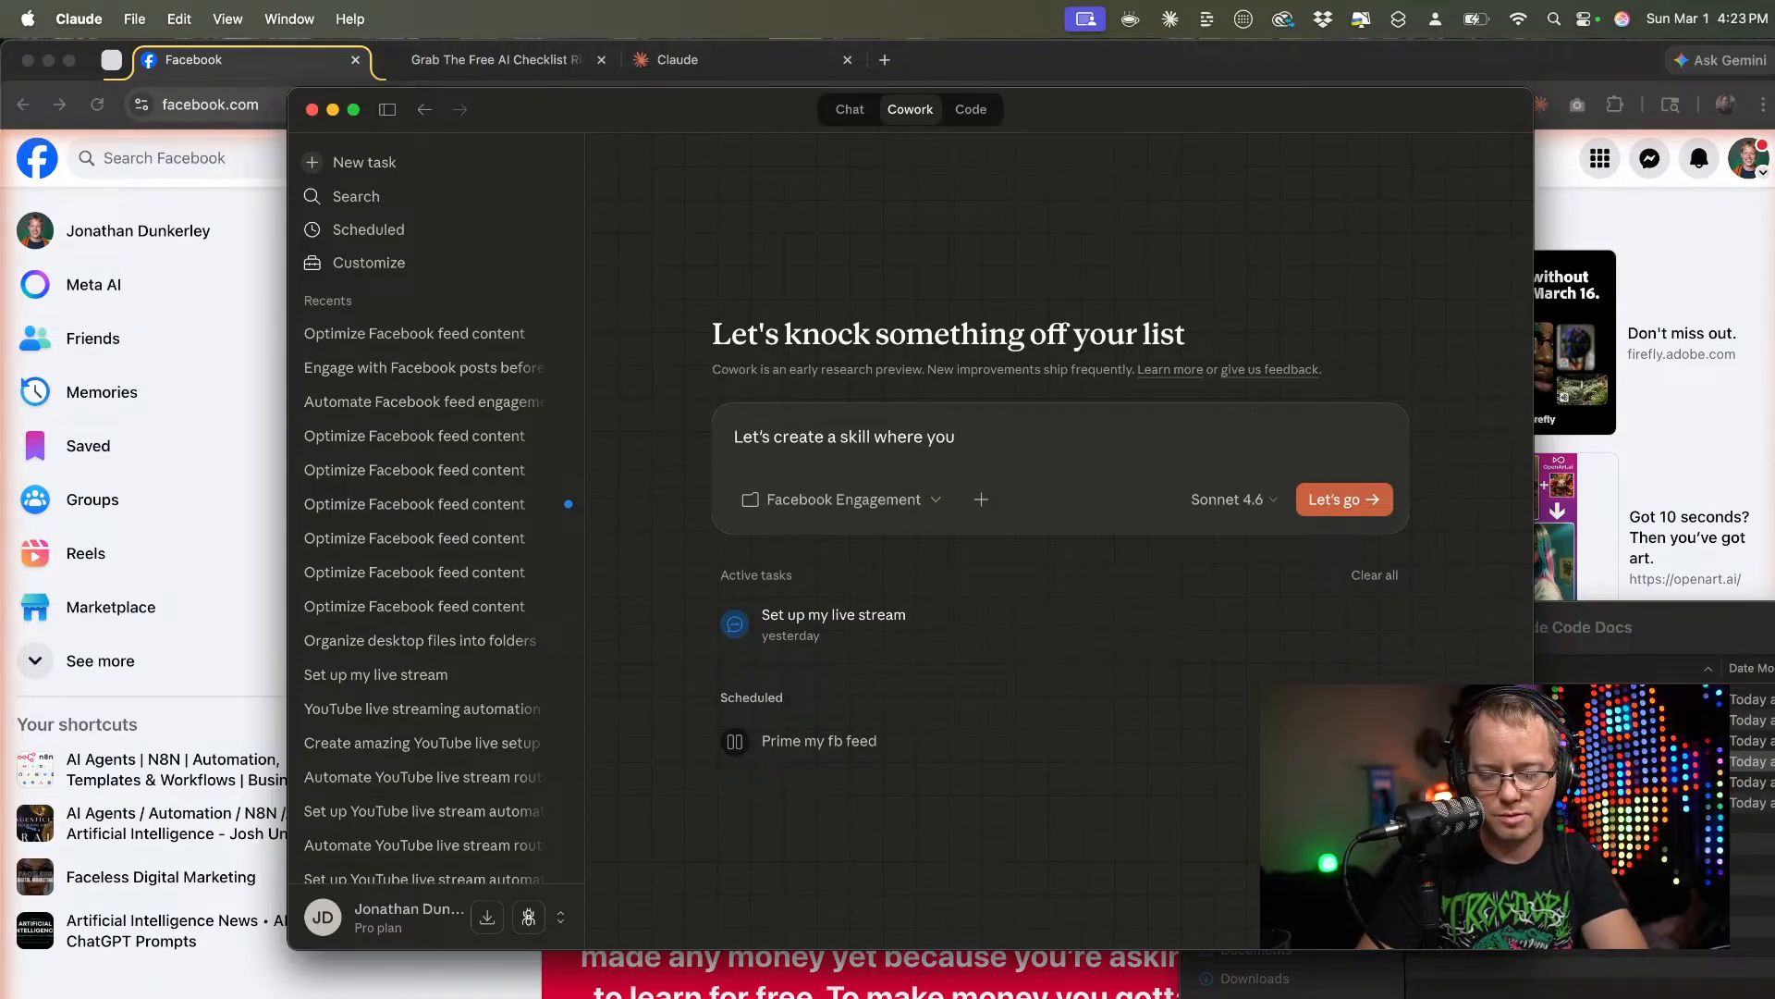
type(" g")
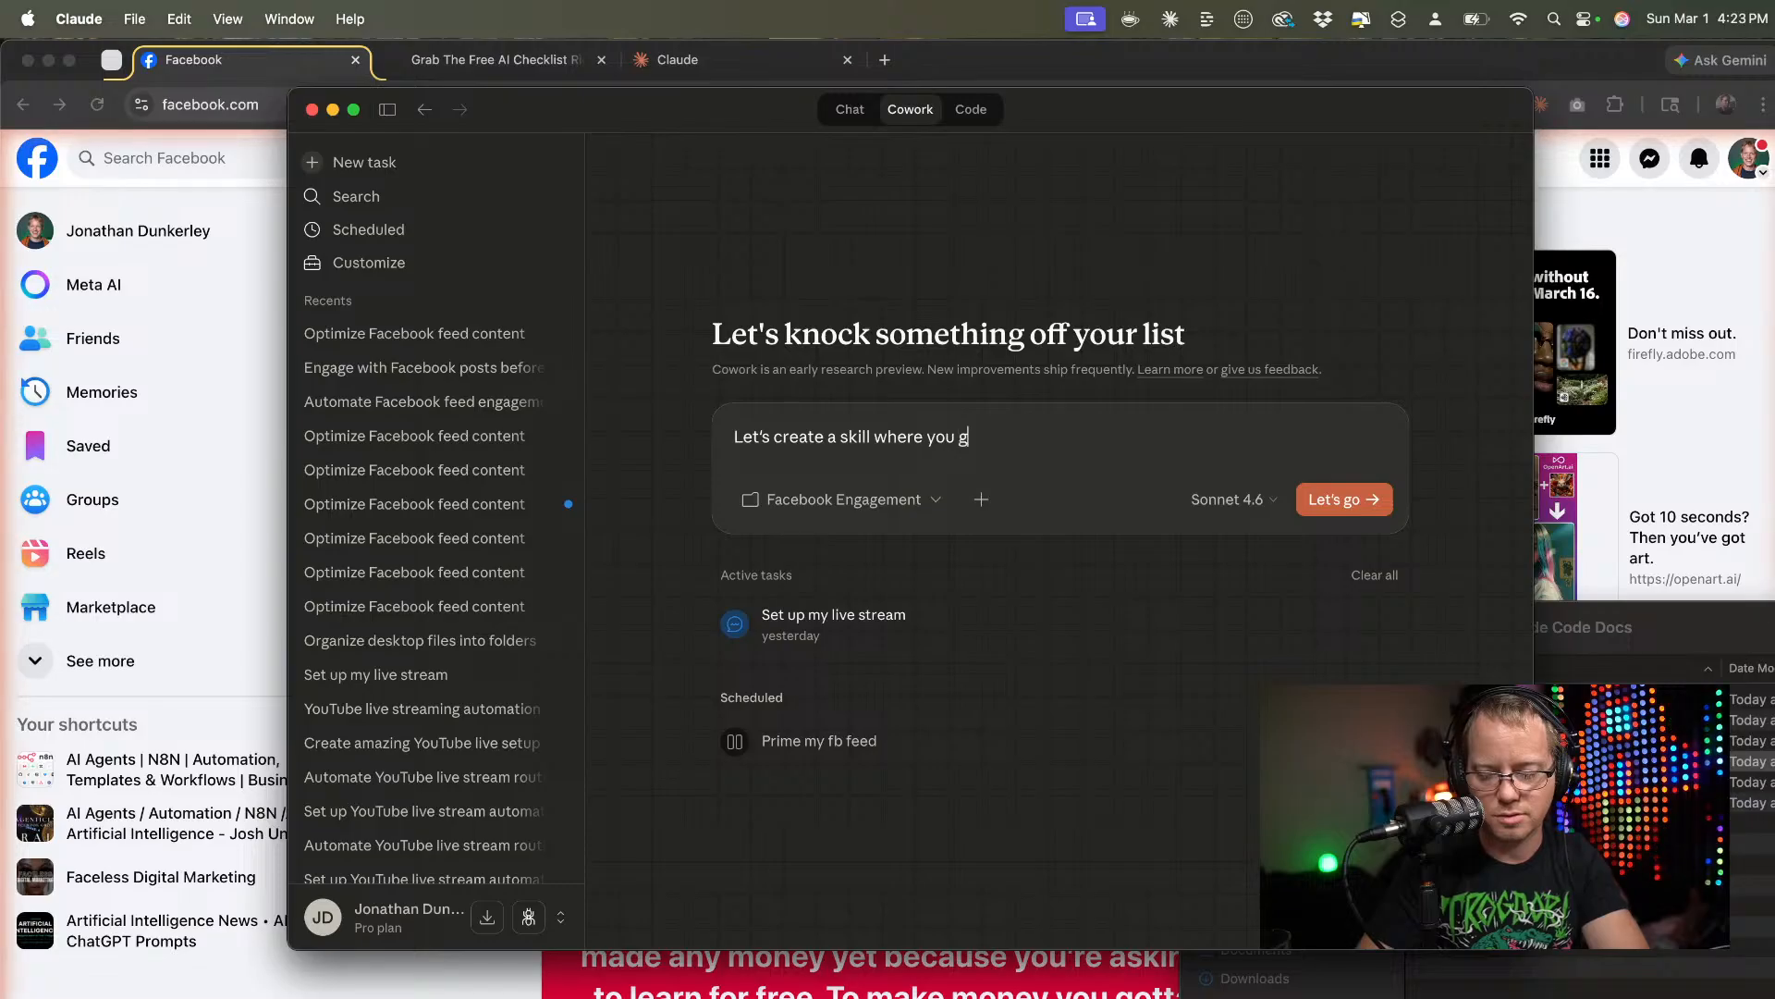
type("o to facebook")
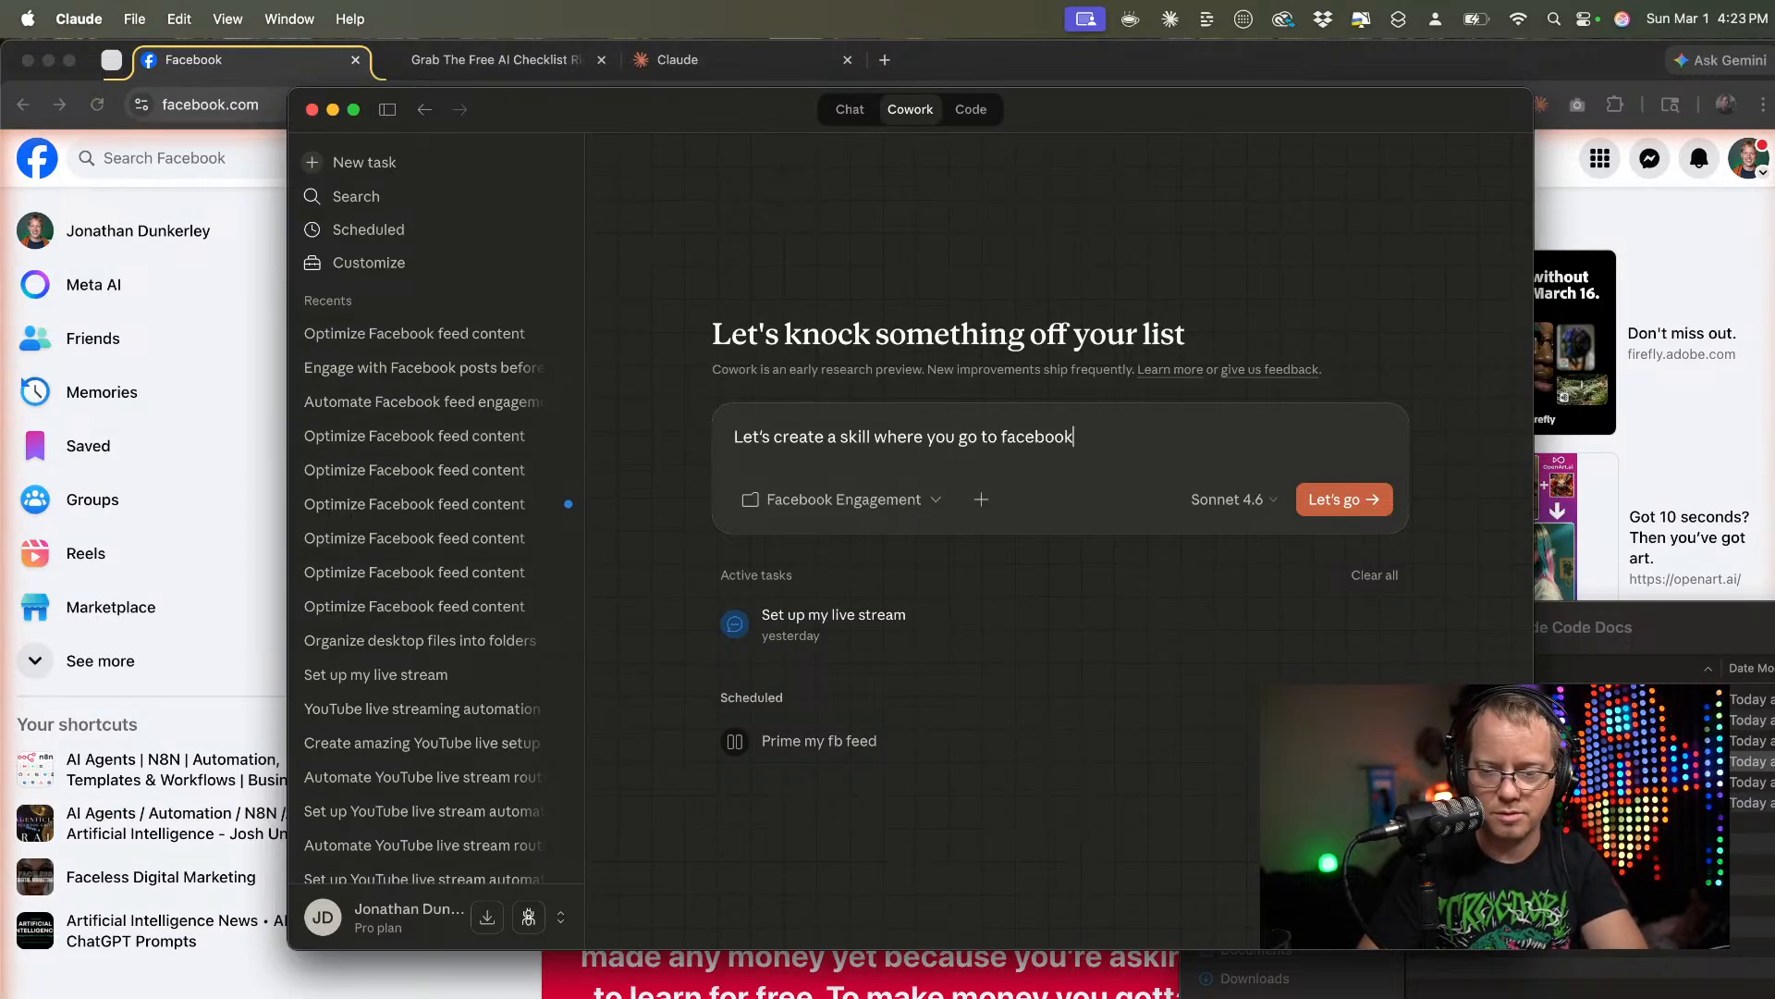
type(", god")
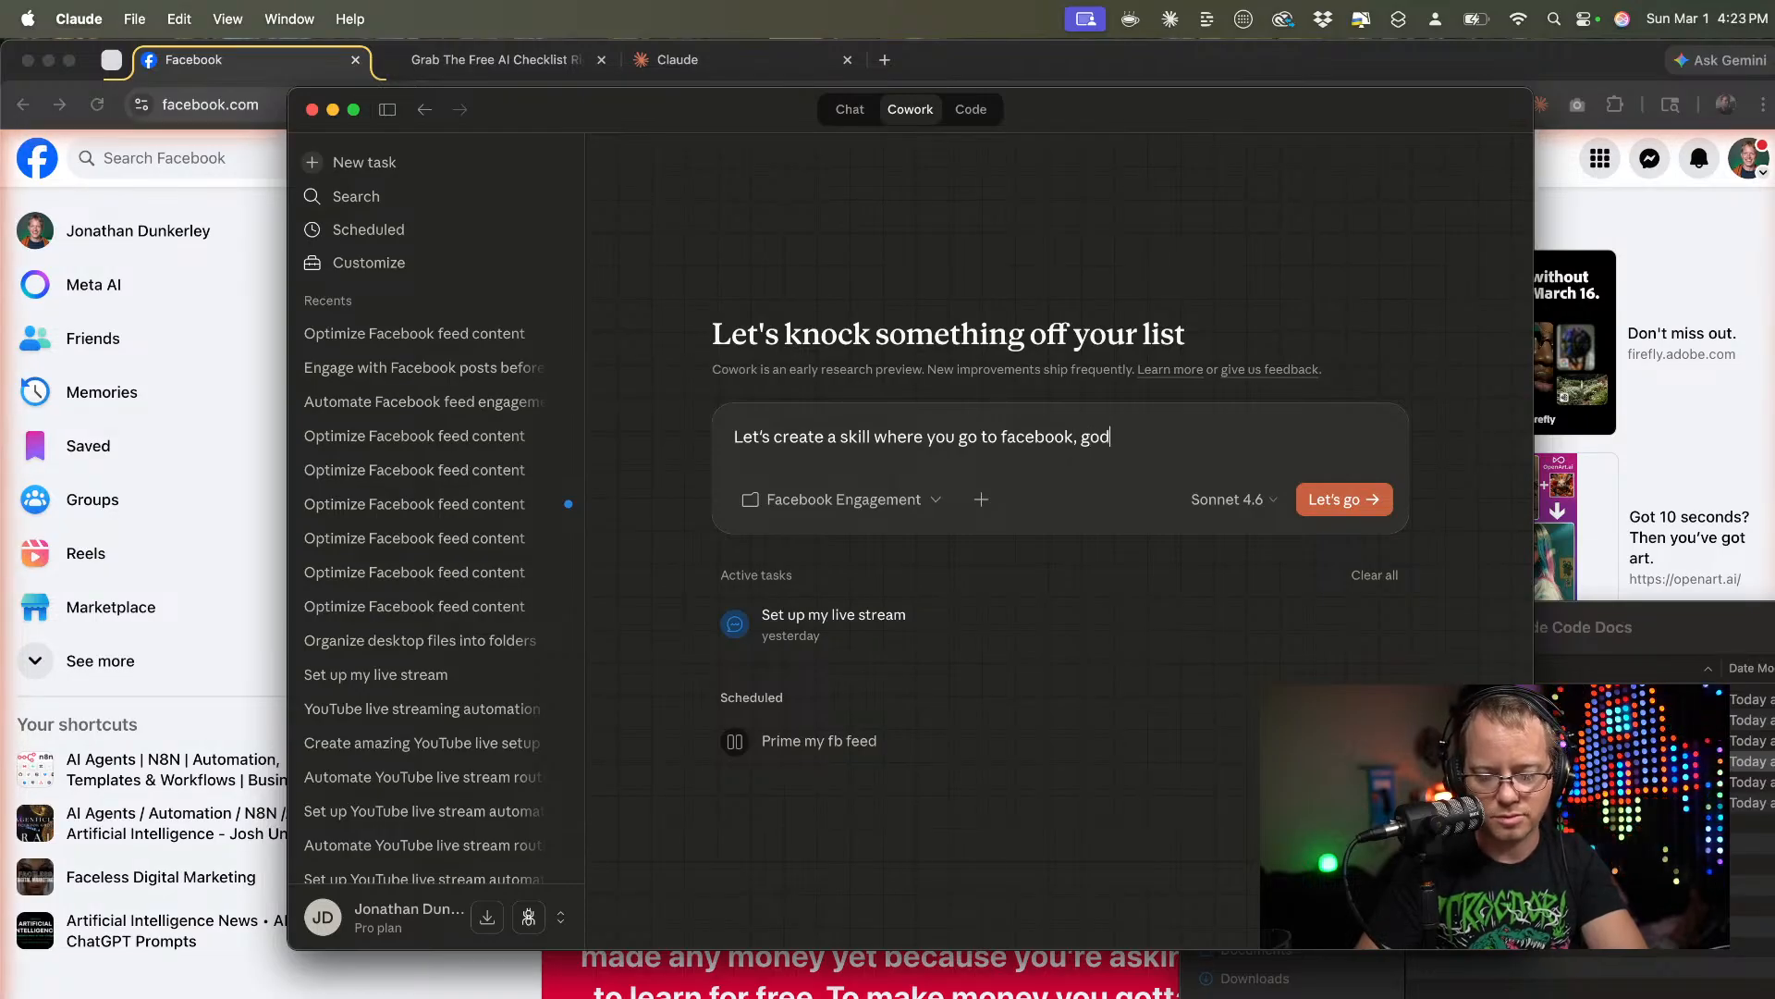
type(" to")
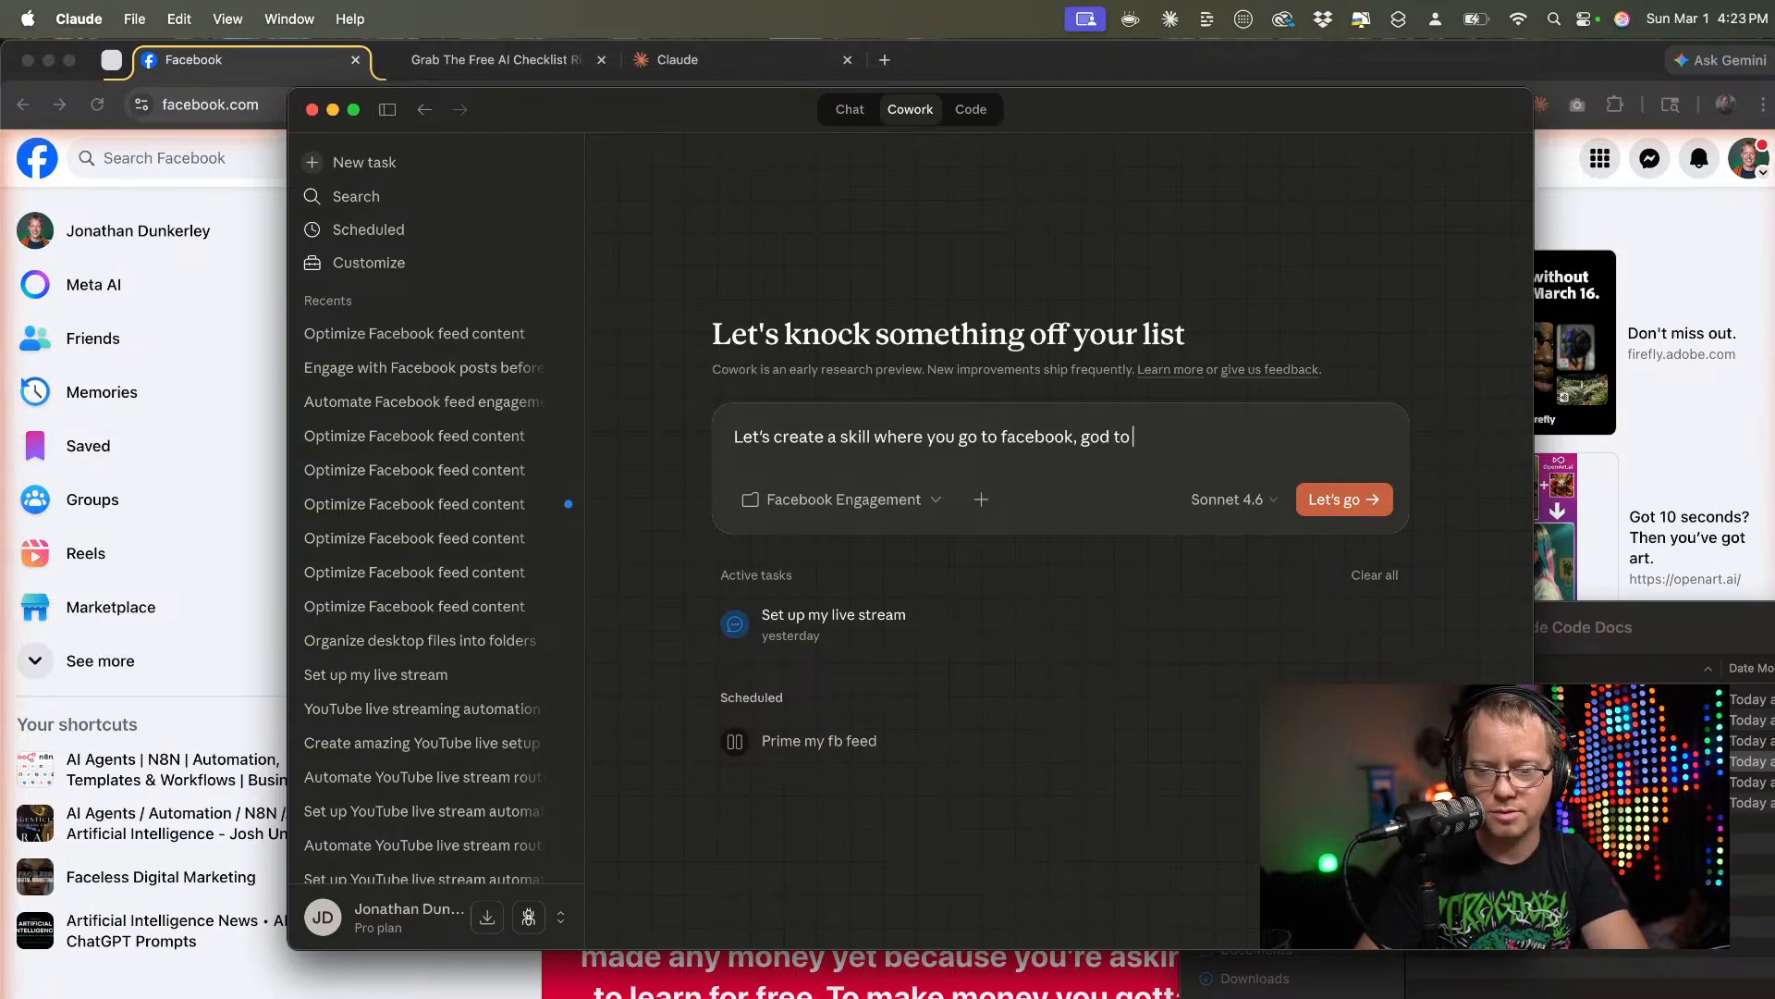
key("BackSpace")
key("BackSpace")
key("BackSpace")
key("BackSpace")
key("BackSpace")
type("to a facebook ")
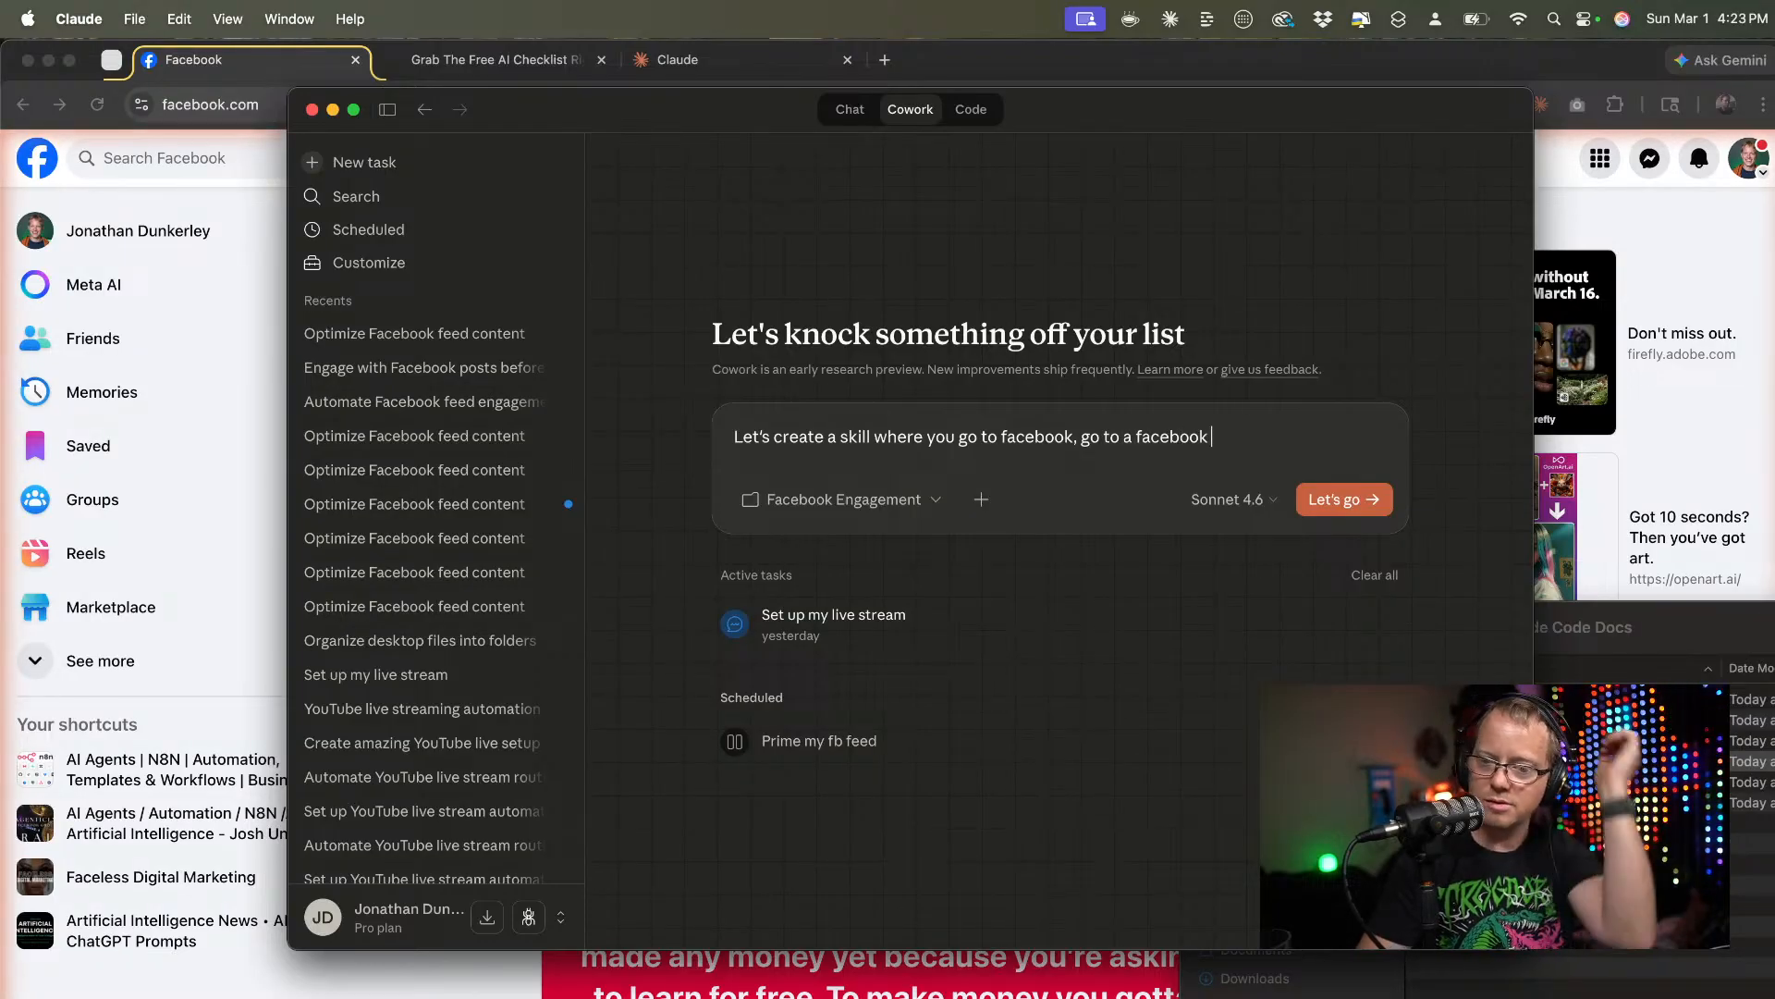
type(" page")
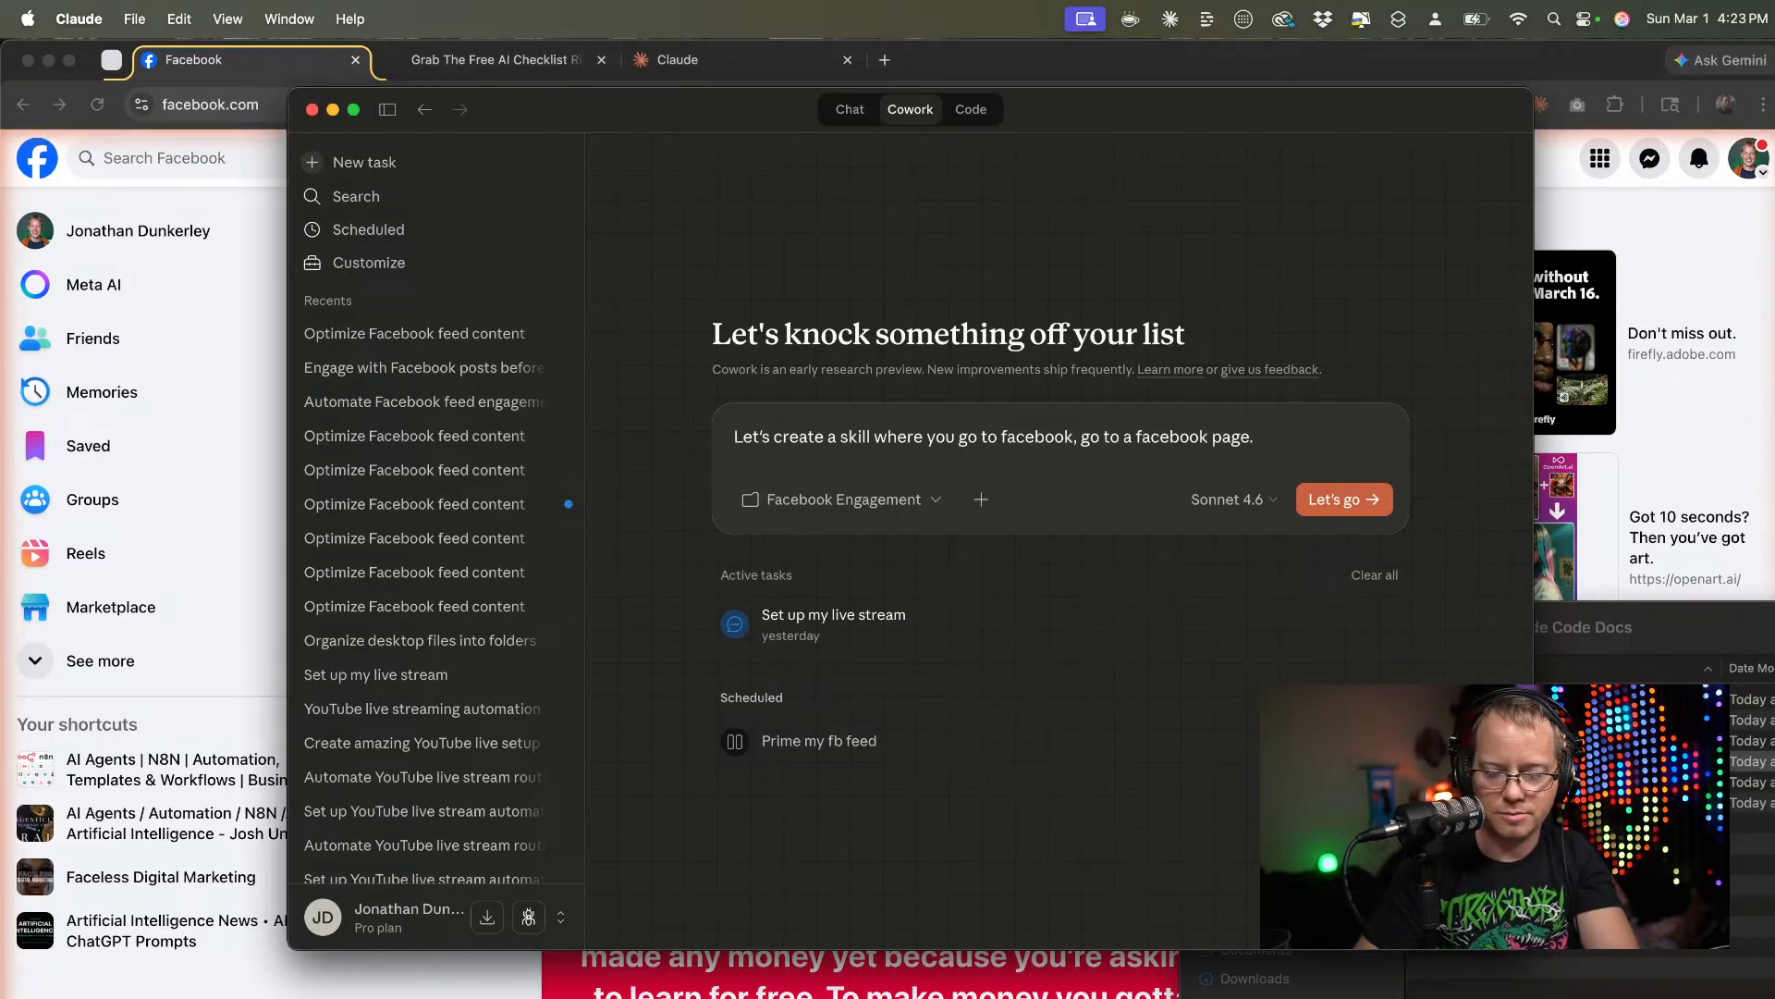
type(". Weshould have a")
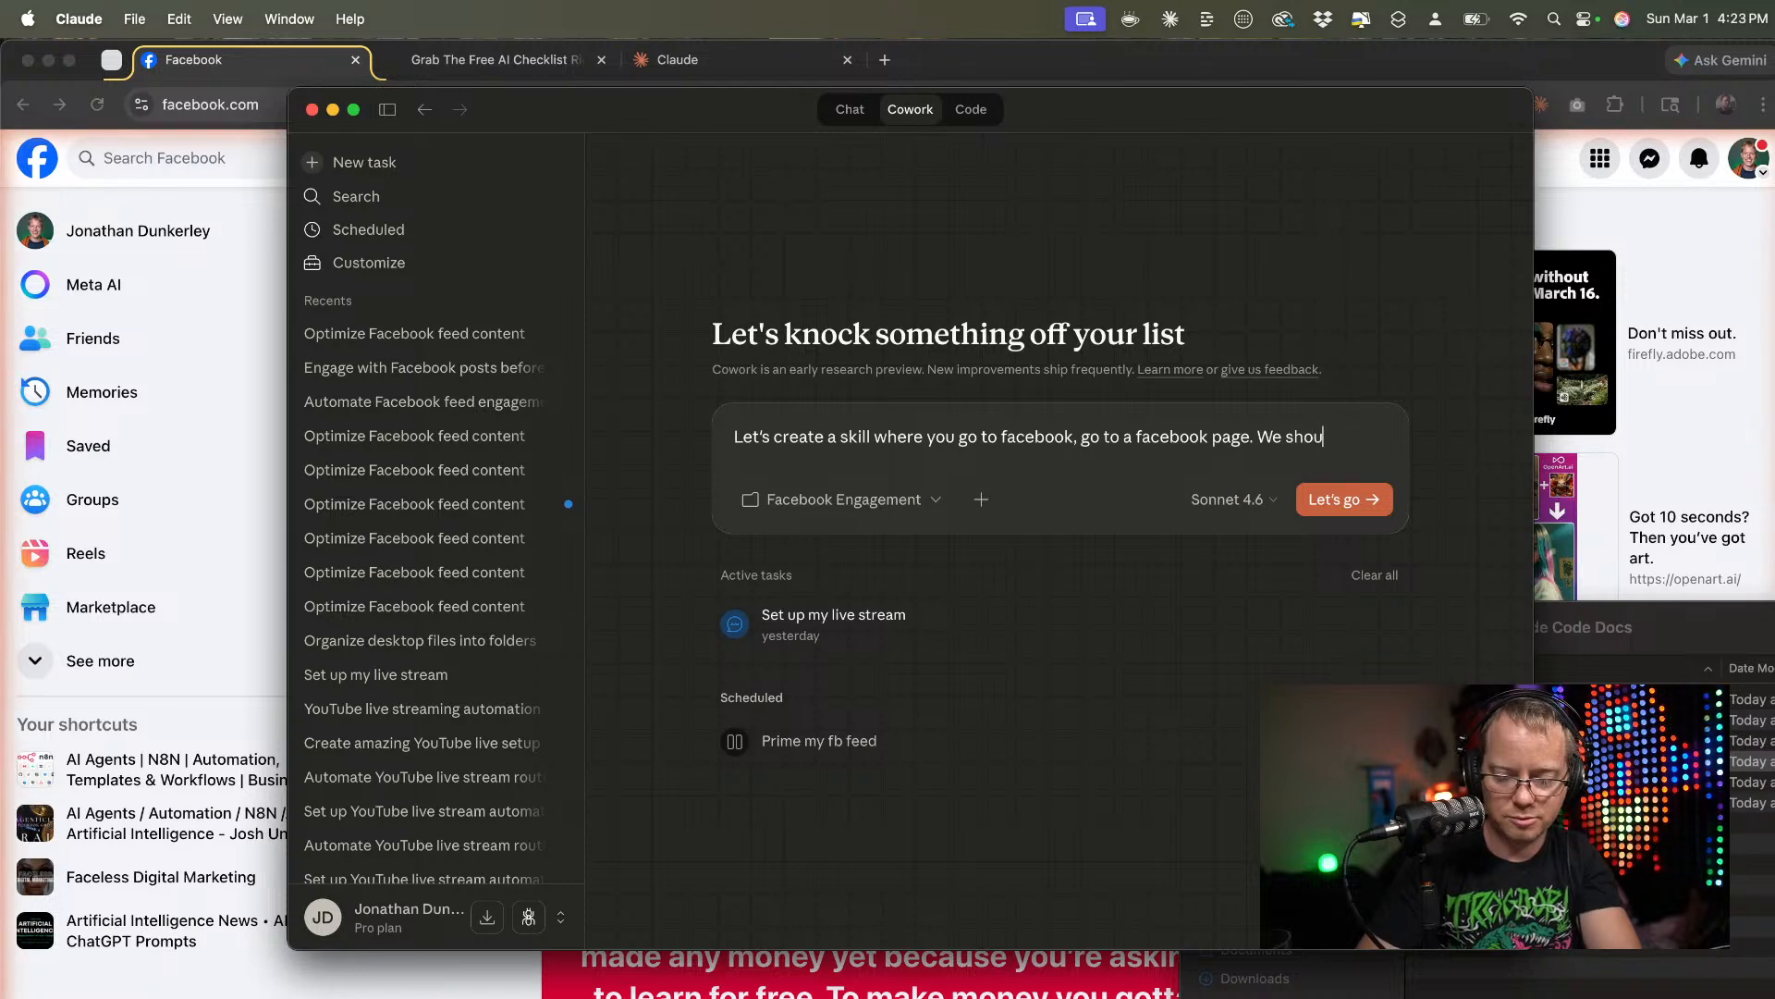
key("BackSpace")
key("BackSpace")
key("BackSpace")
key("BackSpace")
key("BackSpace")
key("BackSpace")
key("BackSpace")
key("BackSpace")
key("BackSpace")
key("BackSpace")
key("BackSpace")
key("BackSpace")
key("BackSpace")
key("BackSpace")
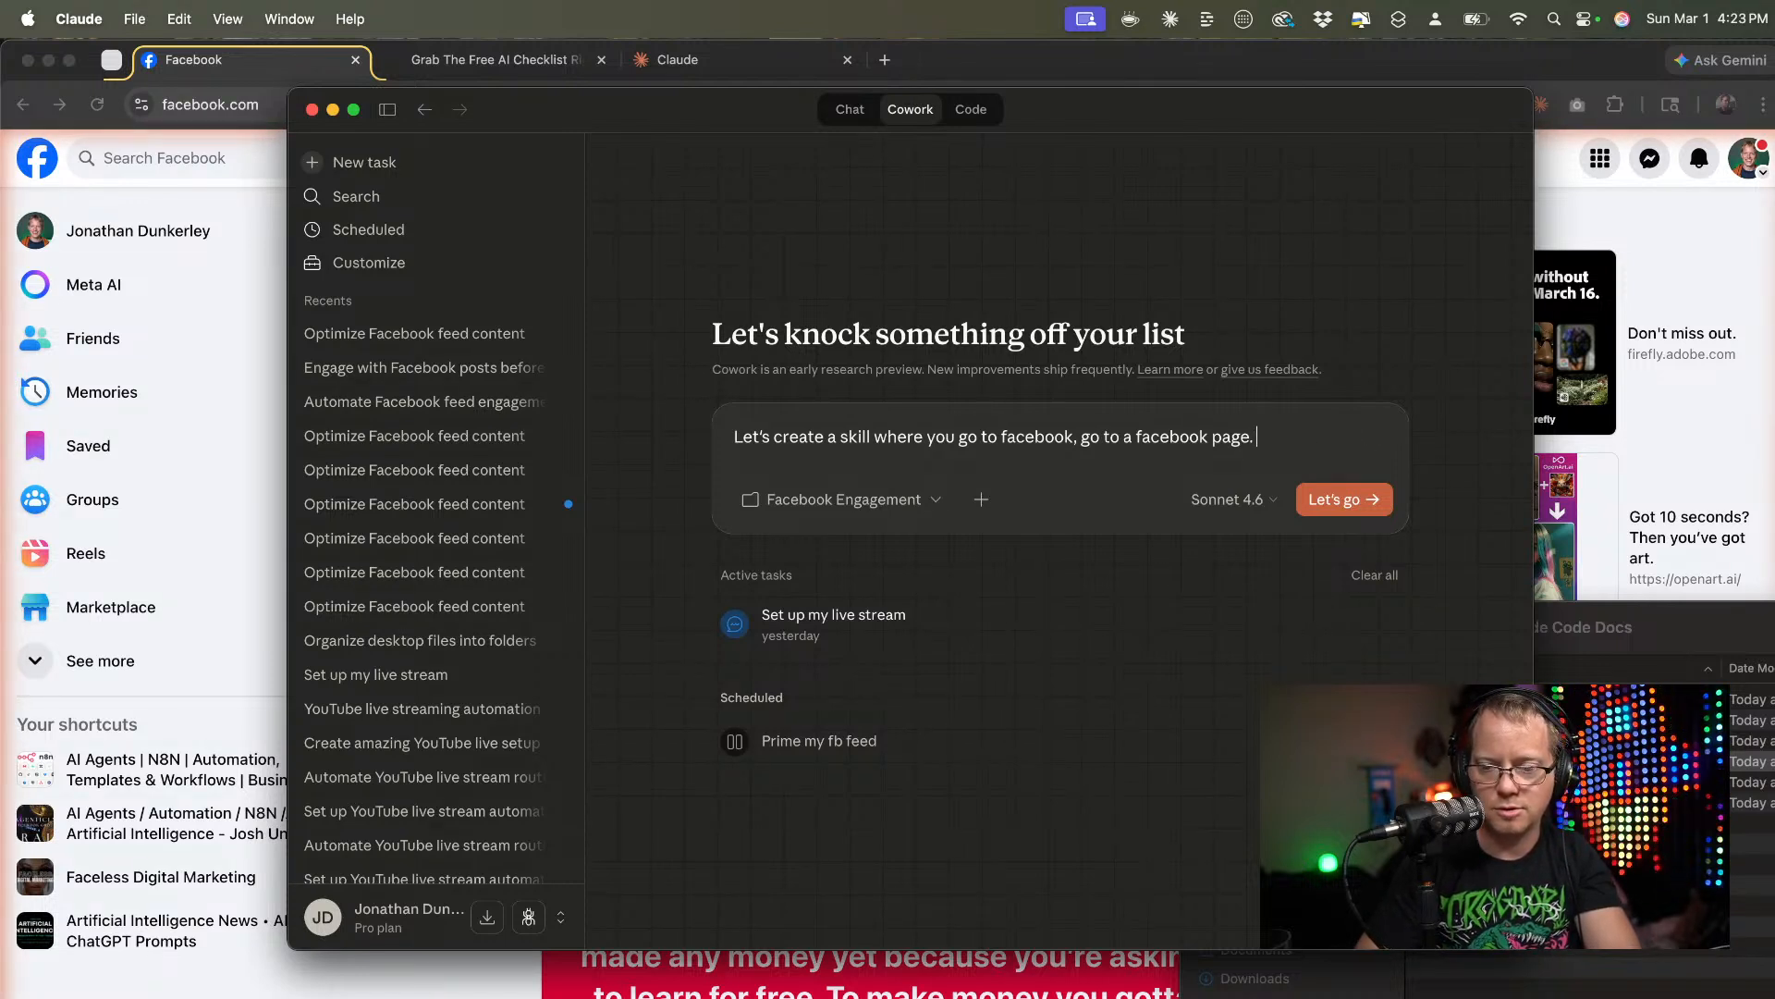
type("Li")
key("BackSpace")
key("BackSpace")
key("BackSpace")
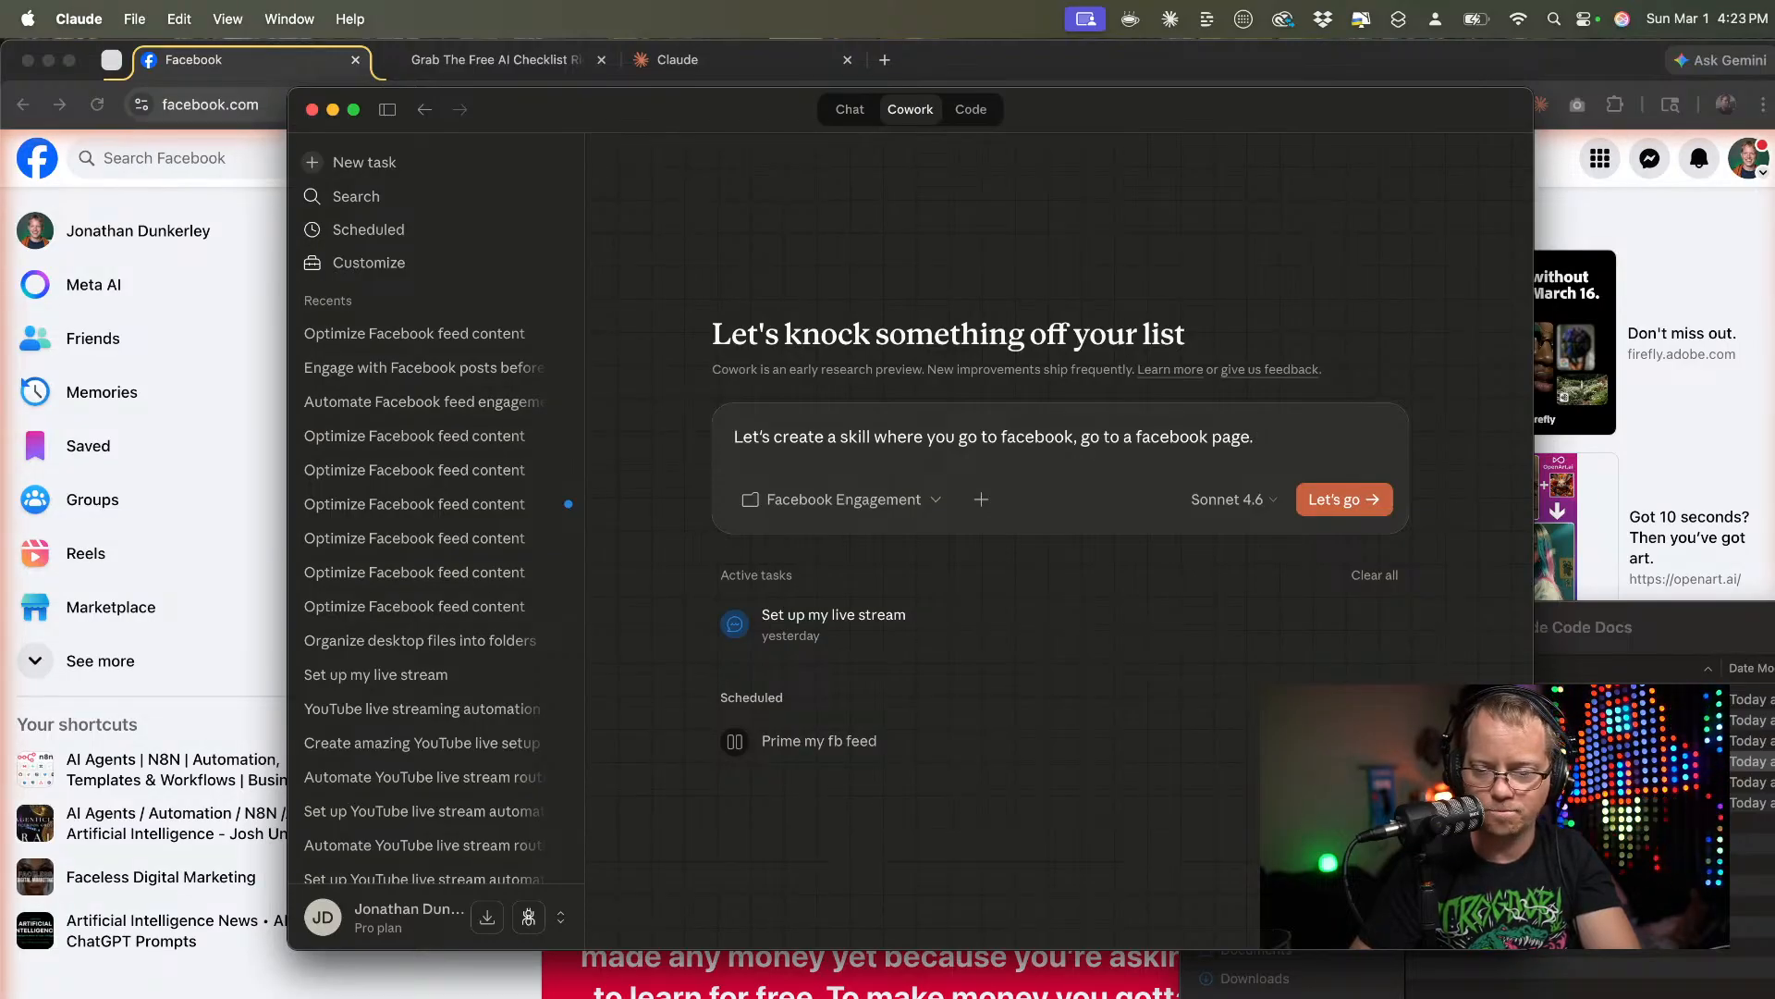
Continue the prompt with "And have Cowork organicly engage and reply to".
type("And have")
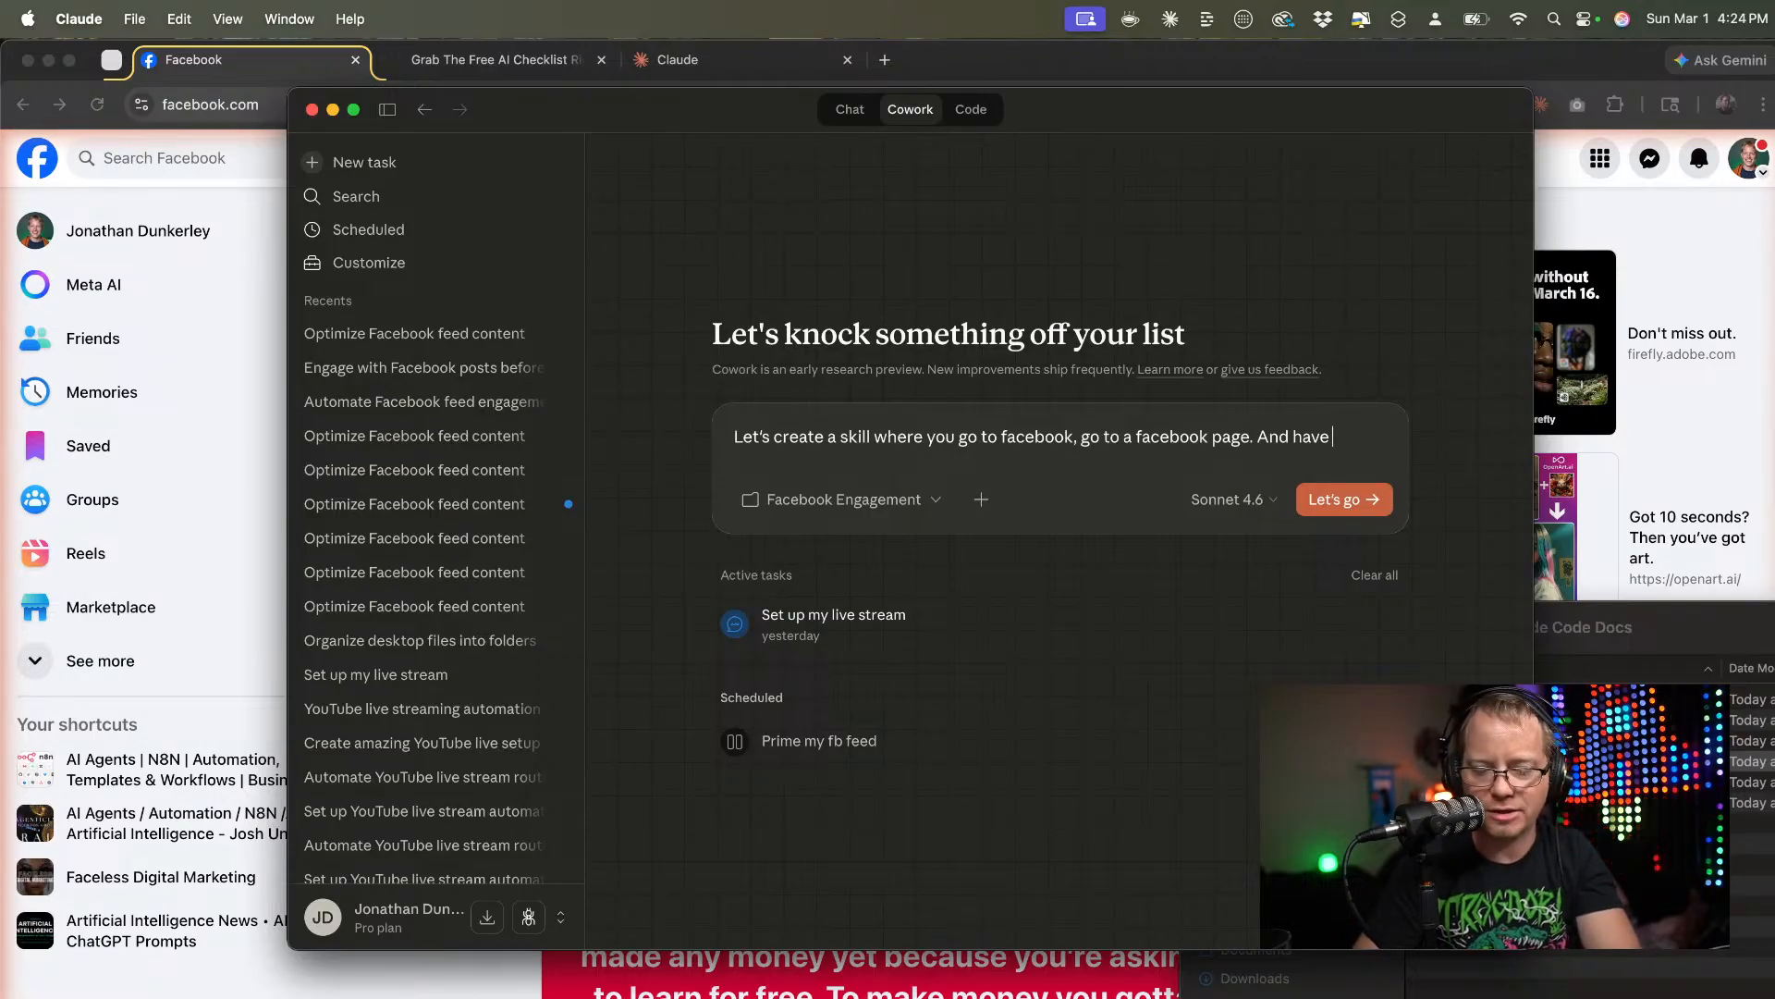
type(" the")
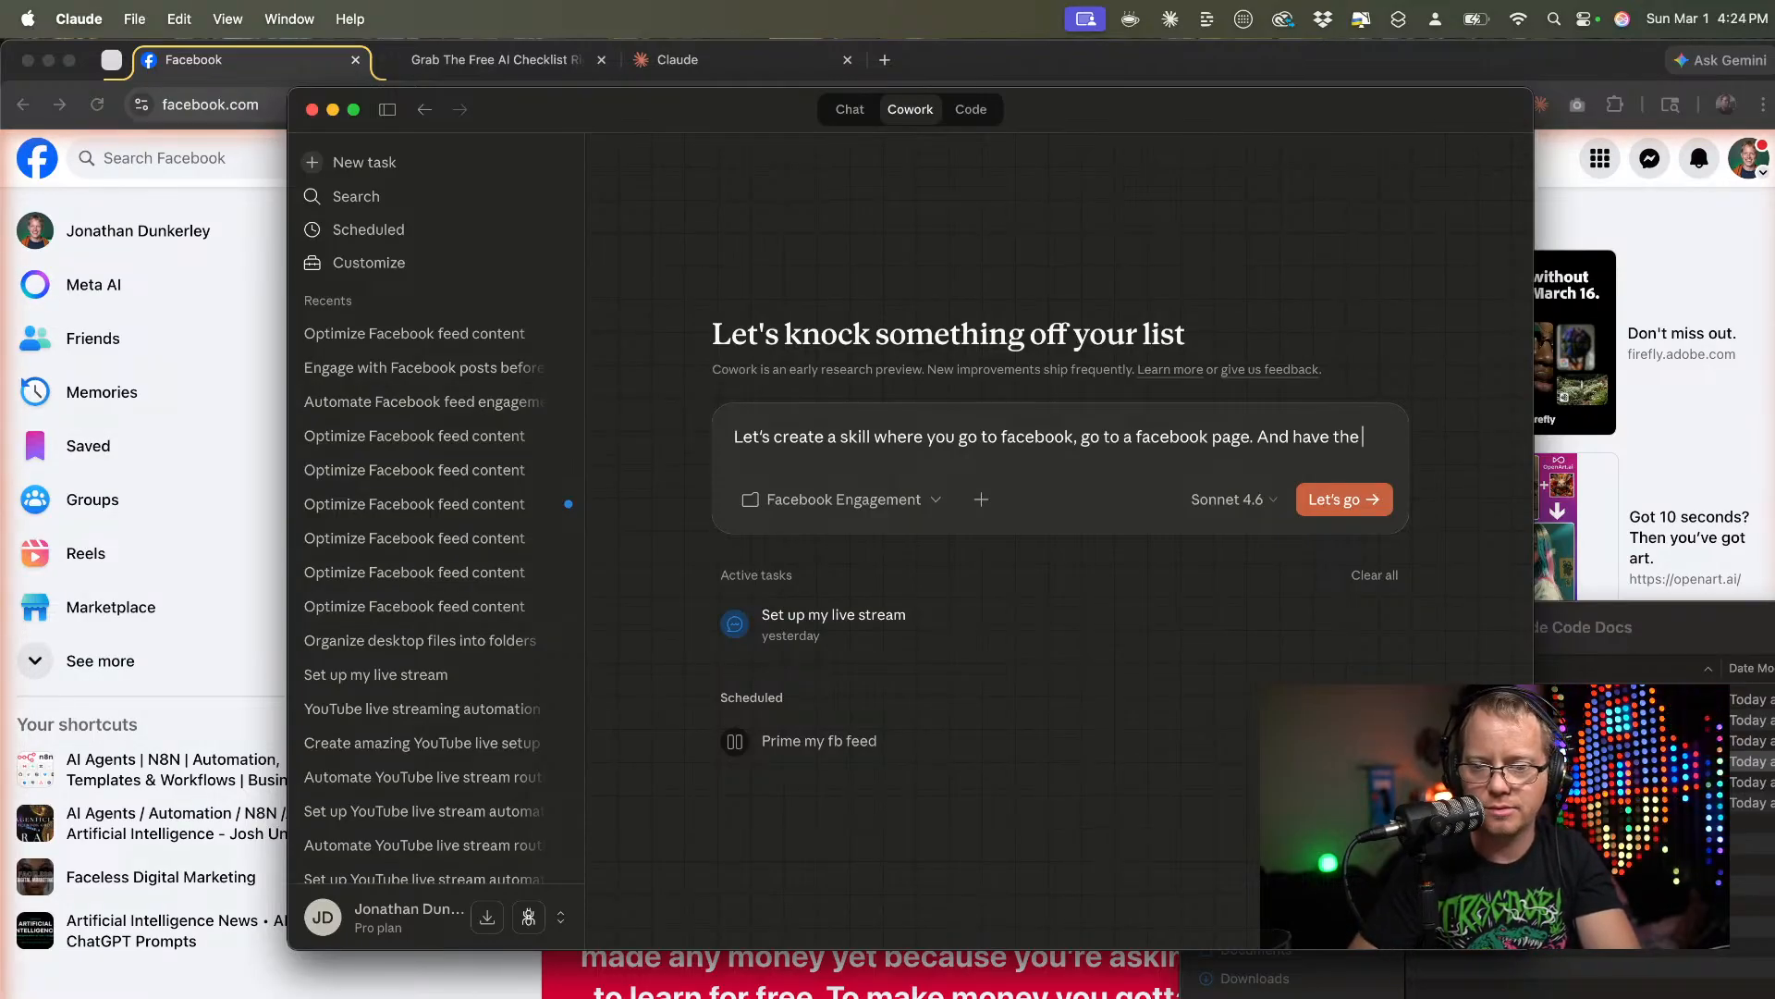
type(" ag")
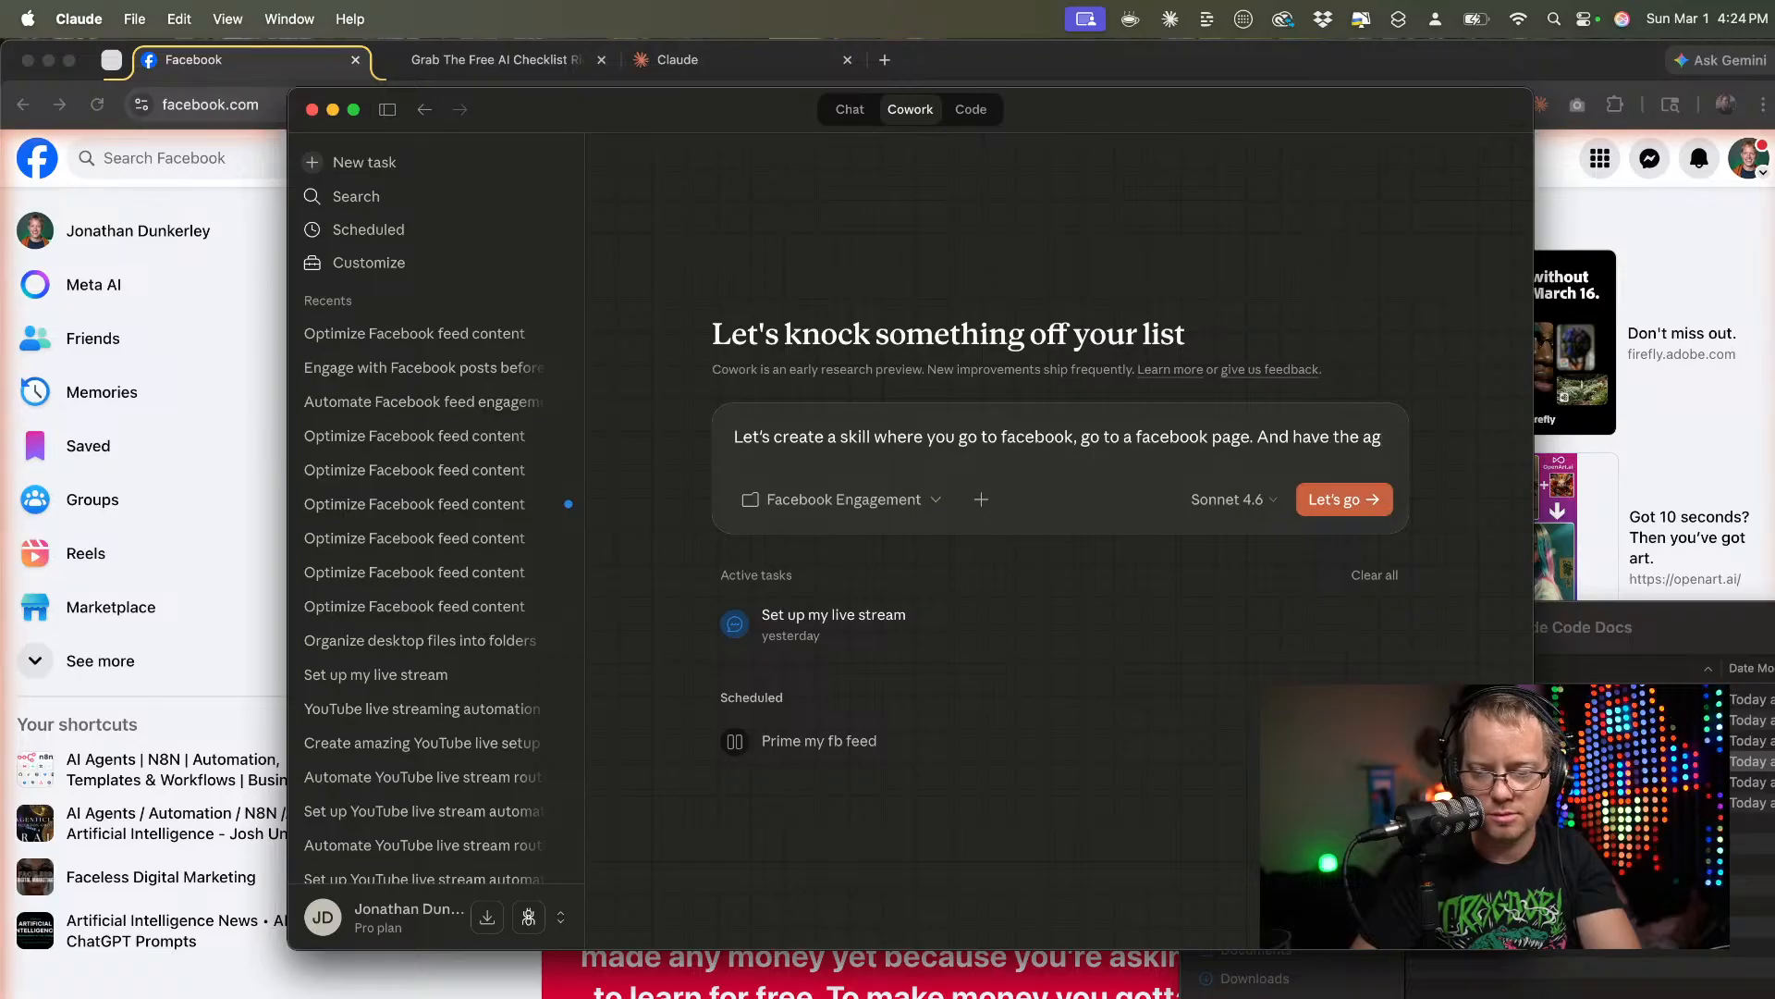
key("BackSpace")
key("BackSpace")
key("BackSpace")
key("BackSpace")
key("BackSpace")
key("BackSpace")
type("Cowork ")
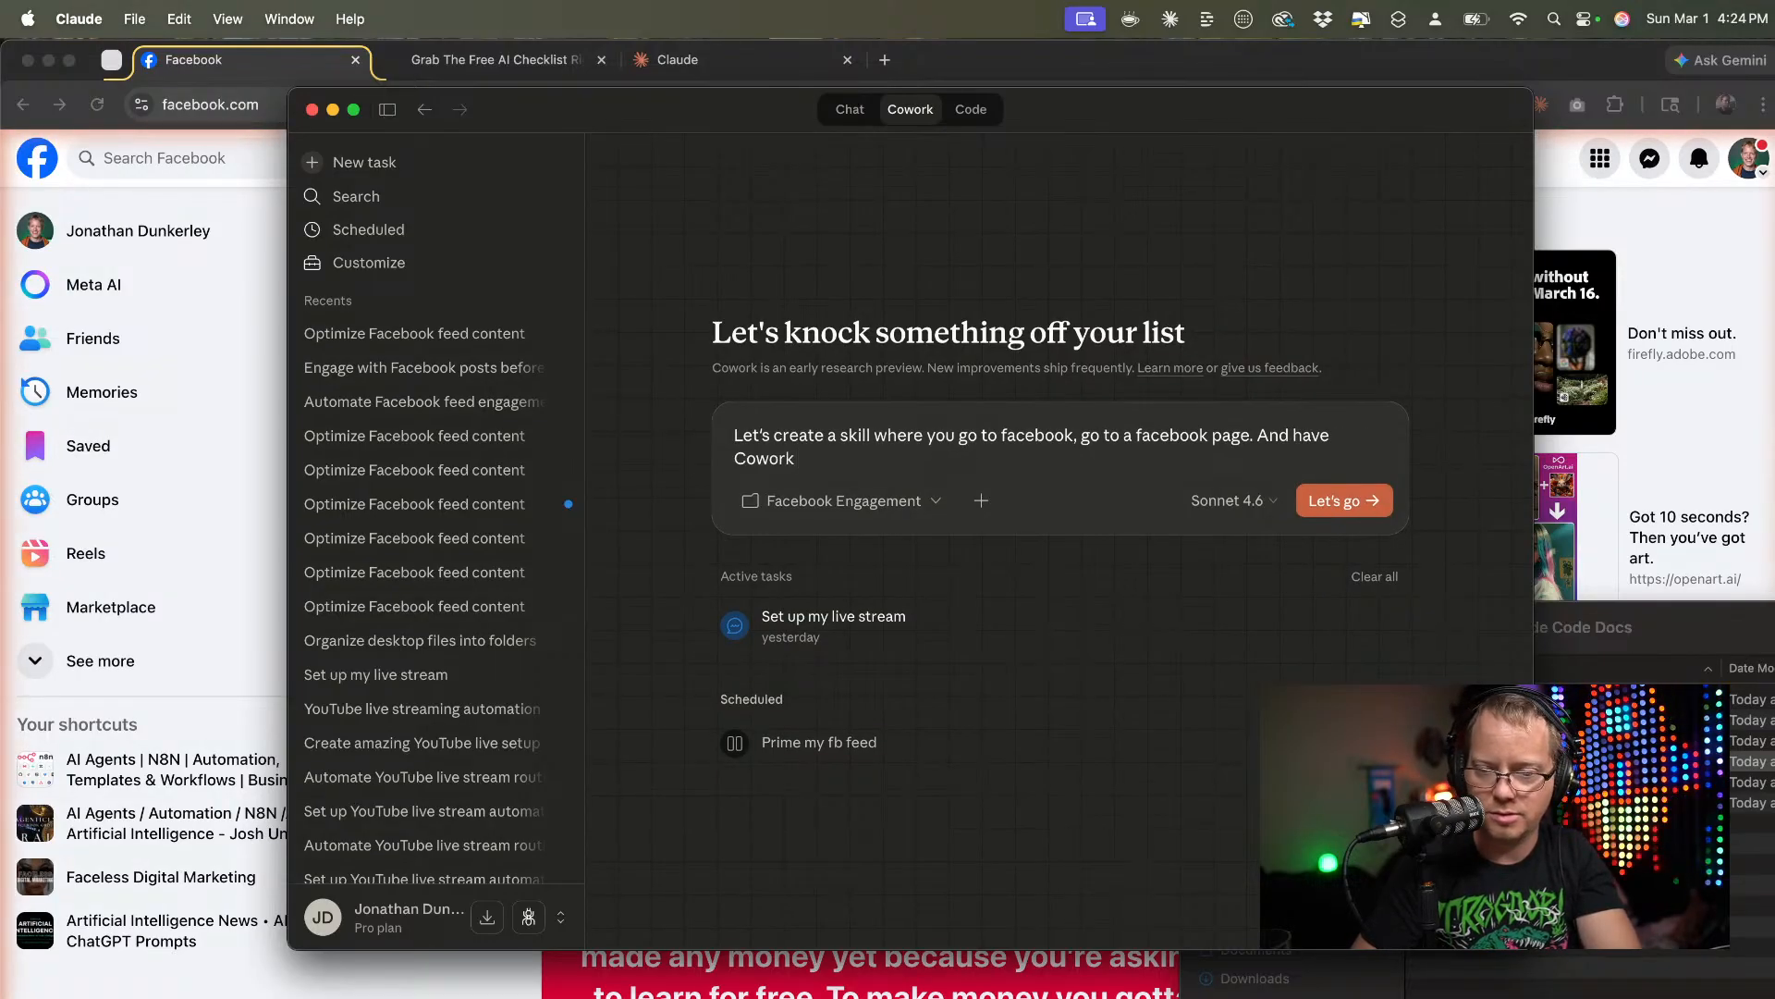
type("or")
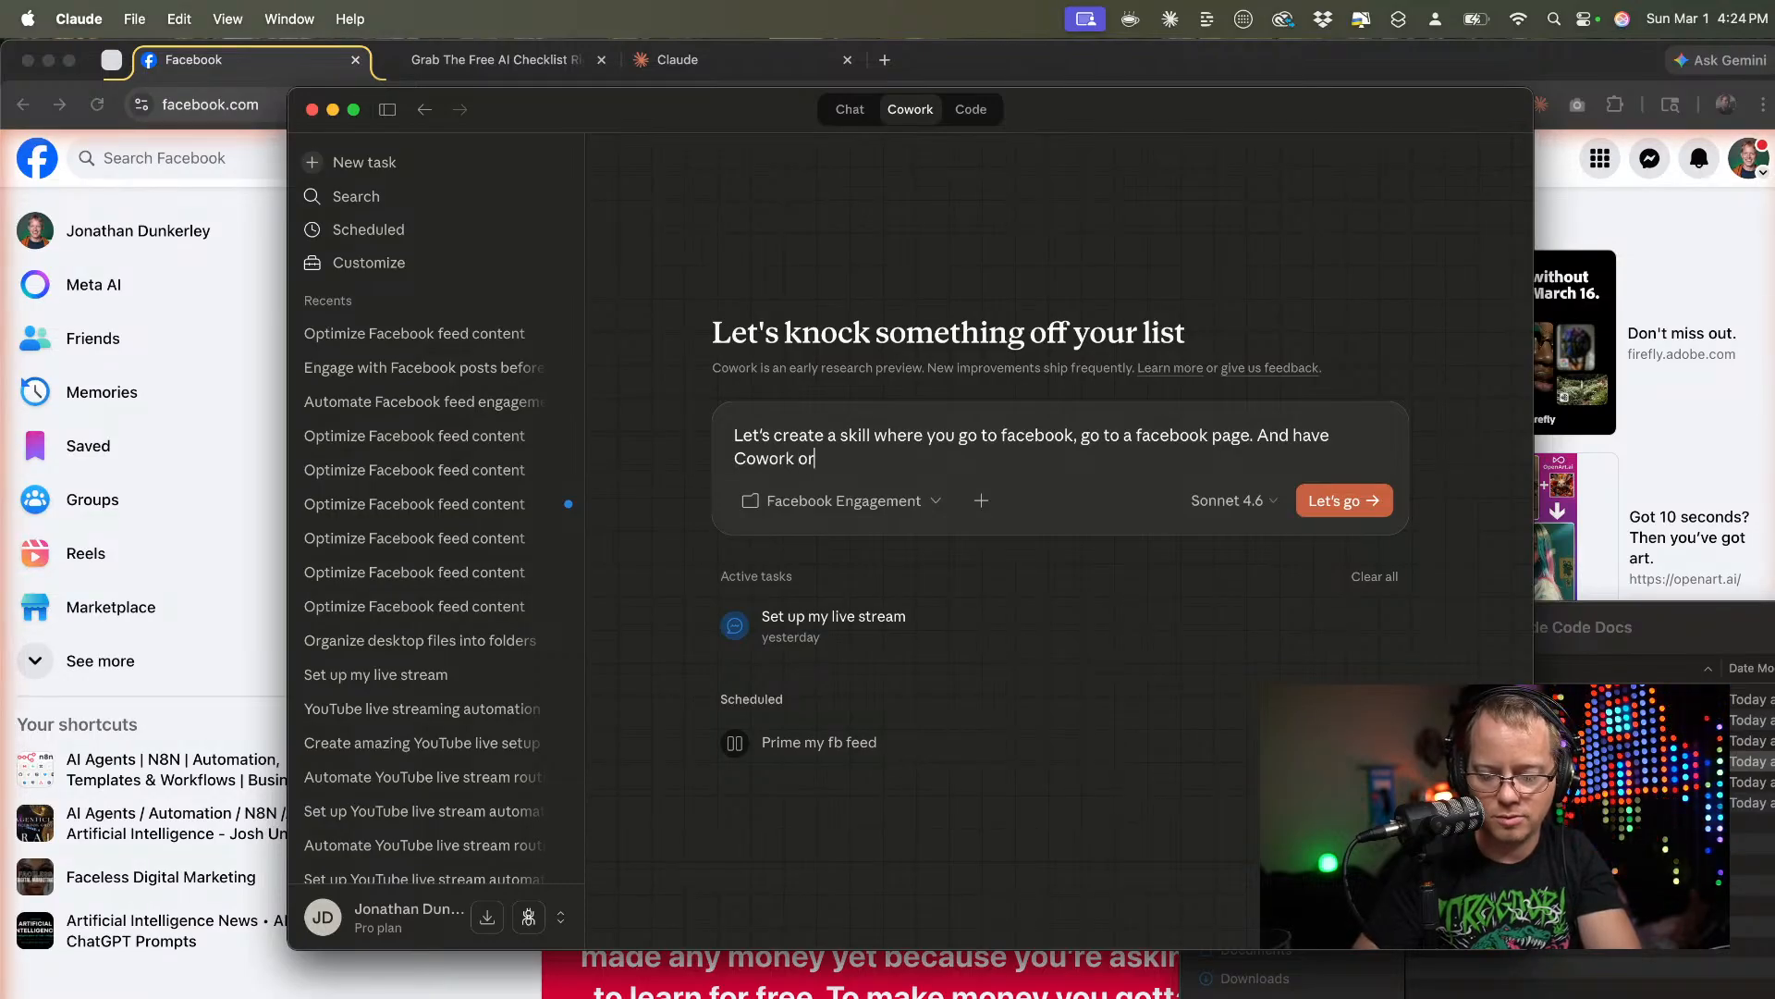
type("ganicly eng")
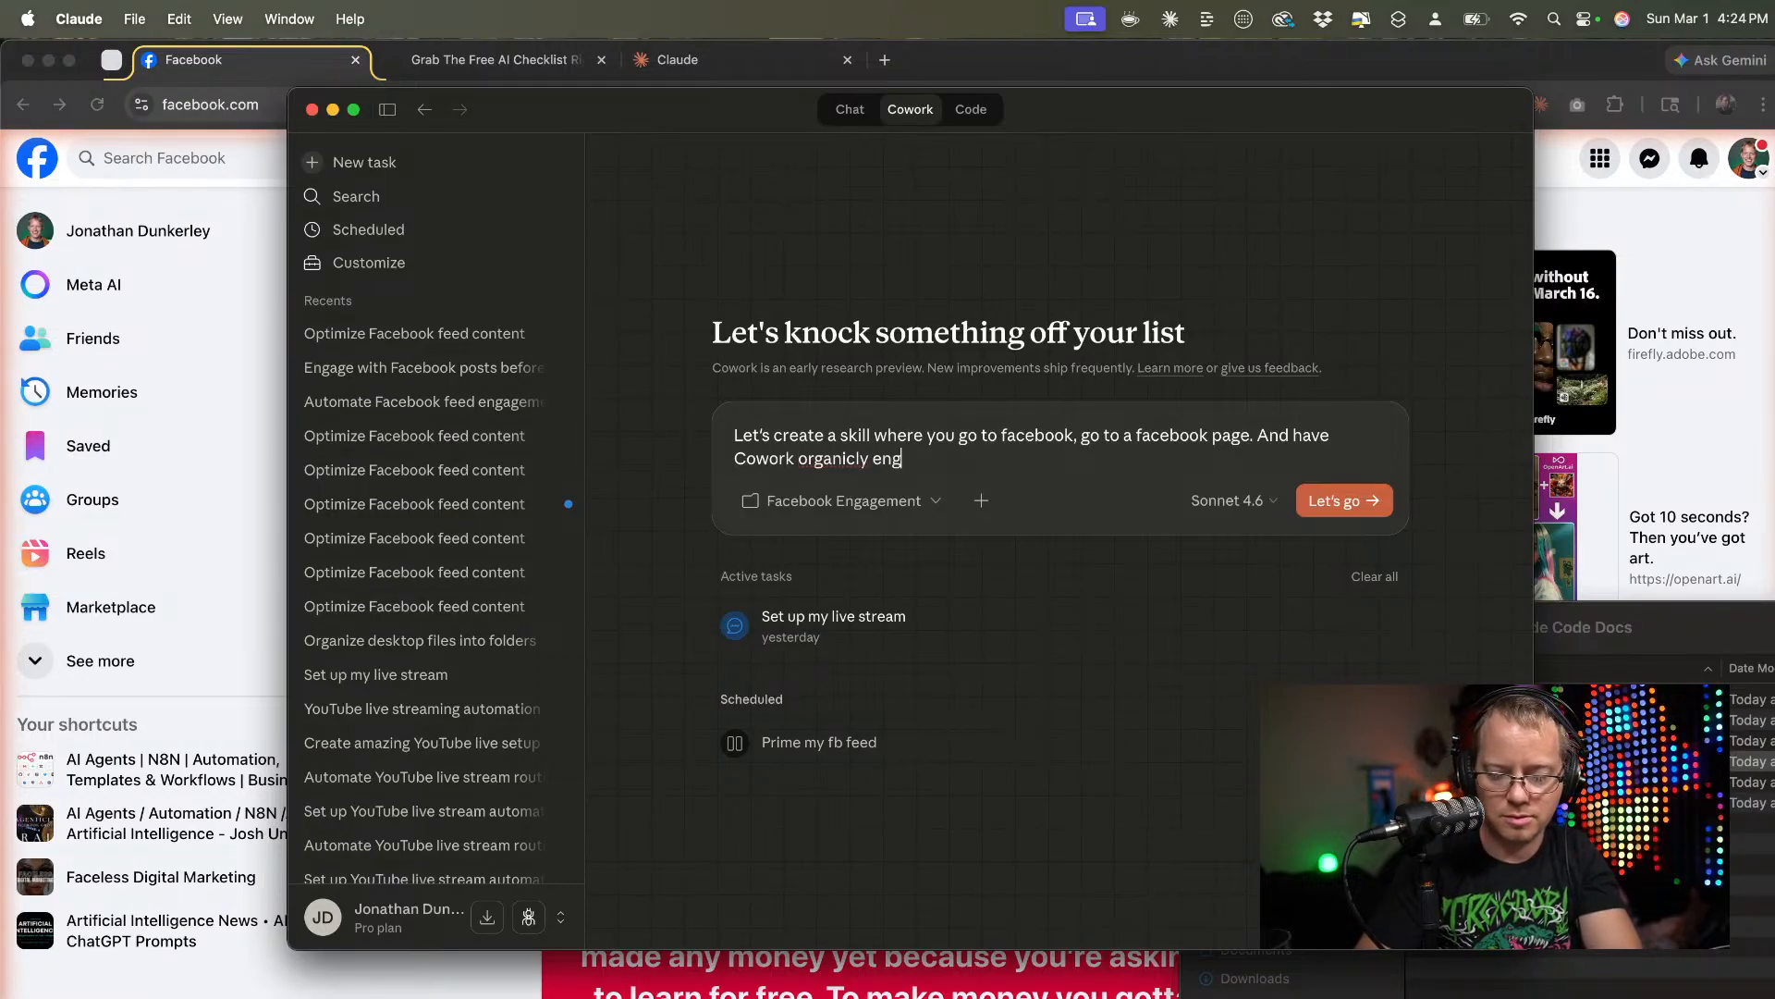
type("age and reo")
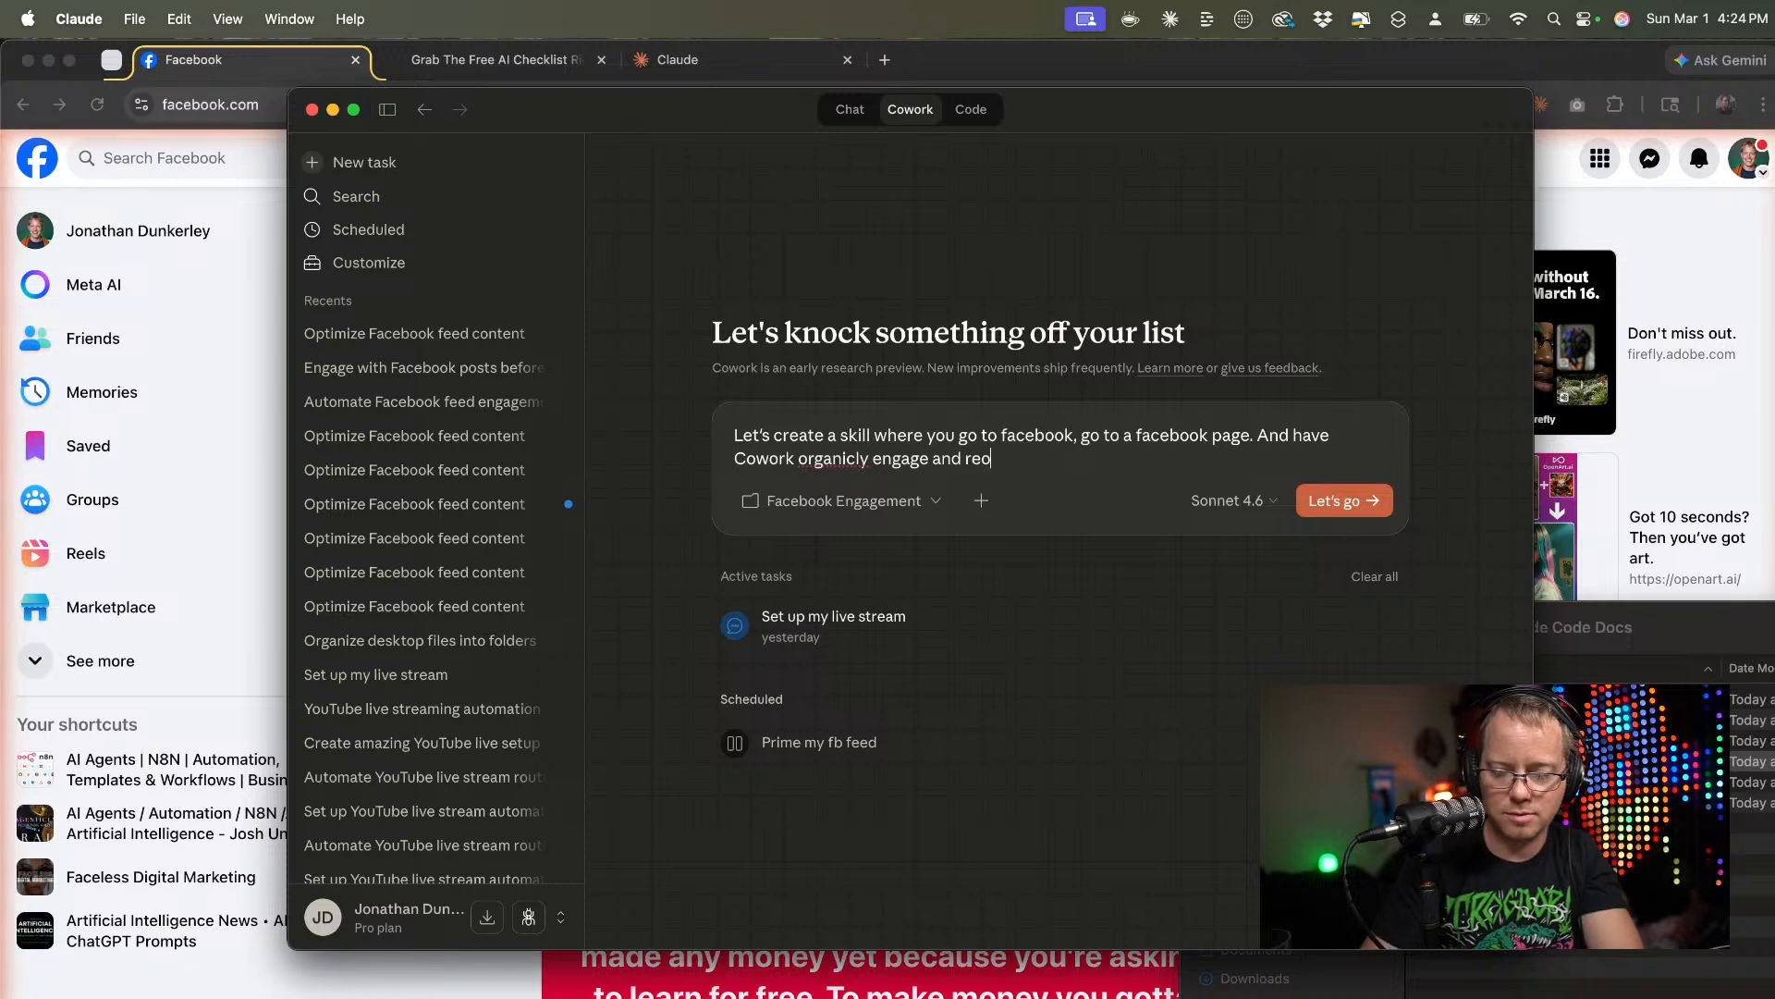
key("BackSpace")
key("BackSpace")
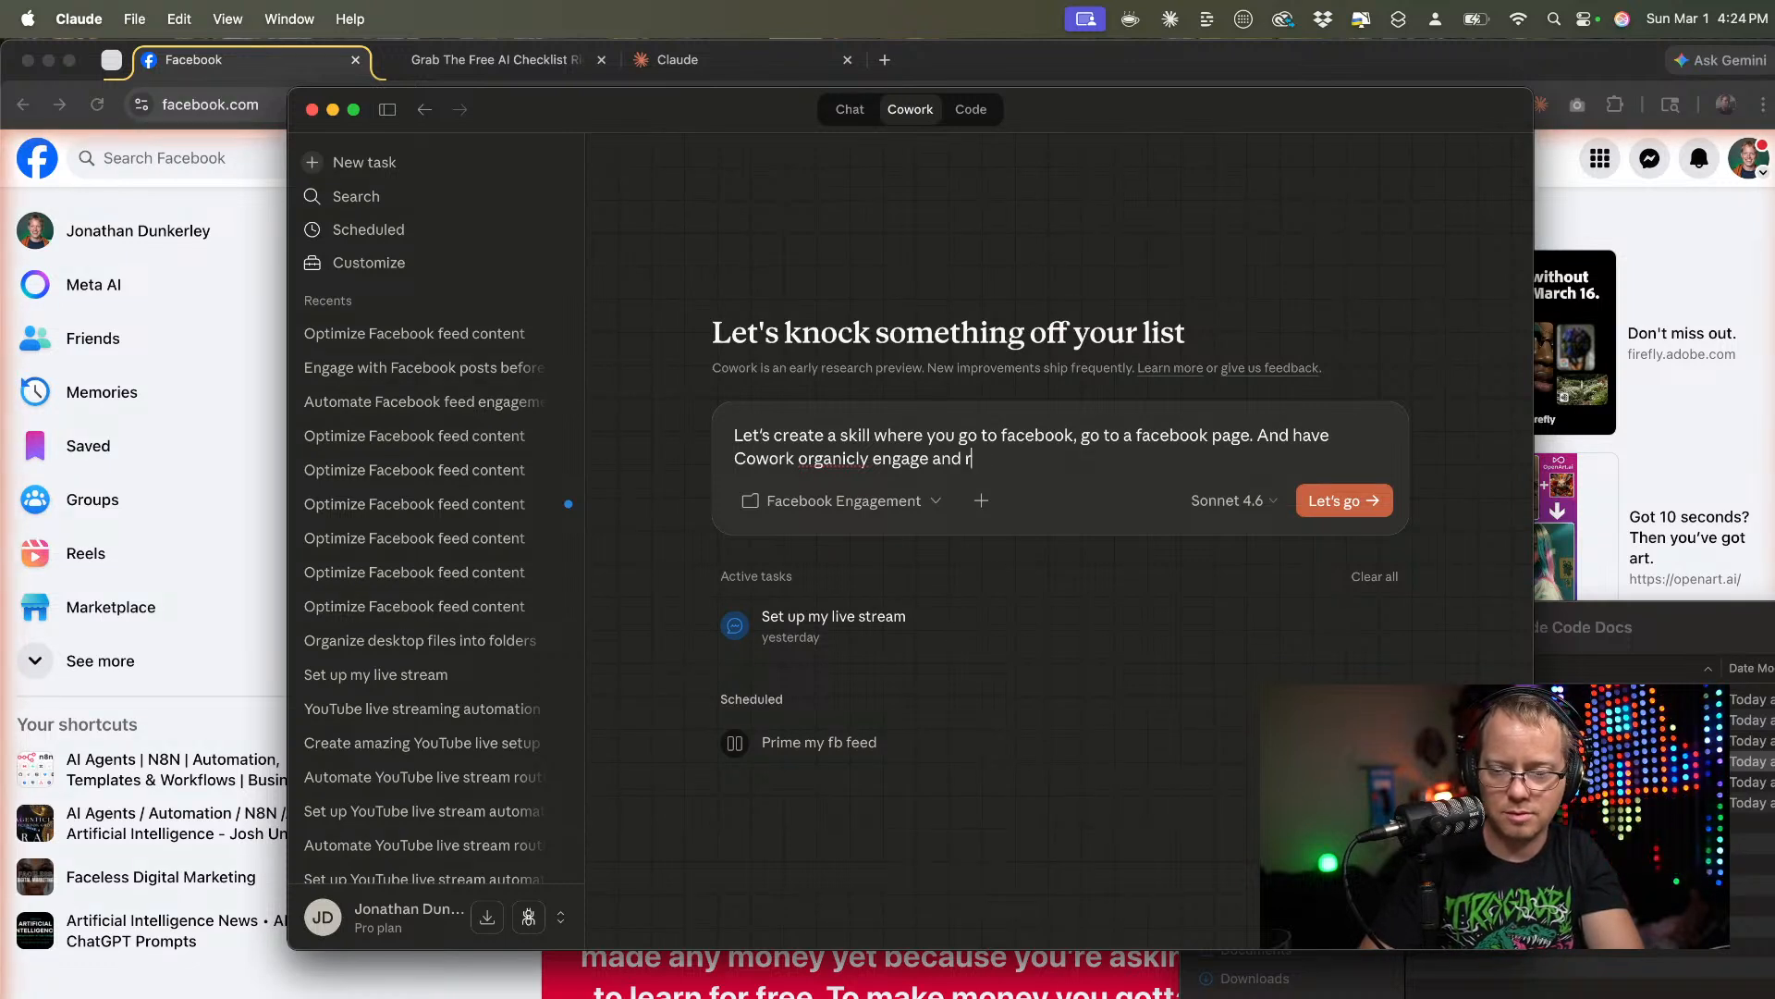
type("eply to")
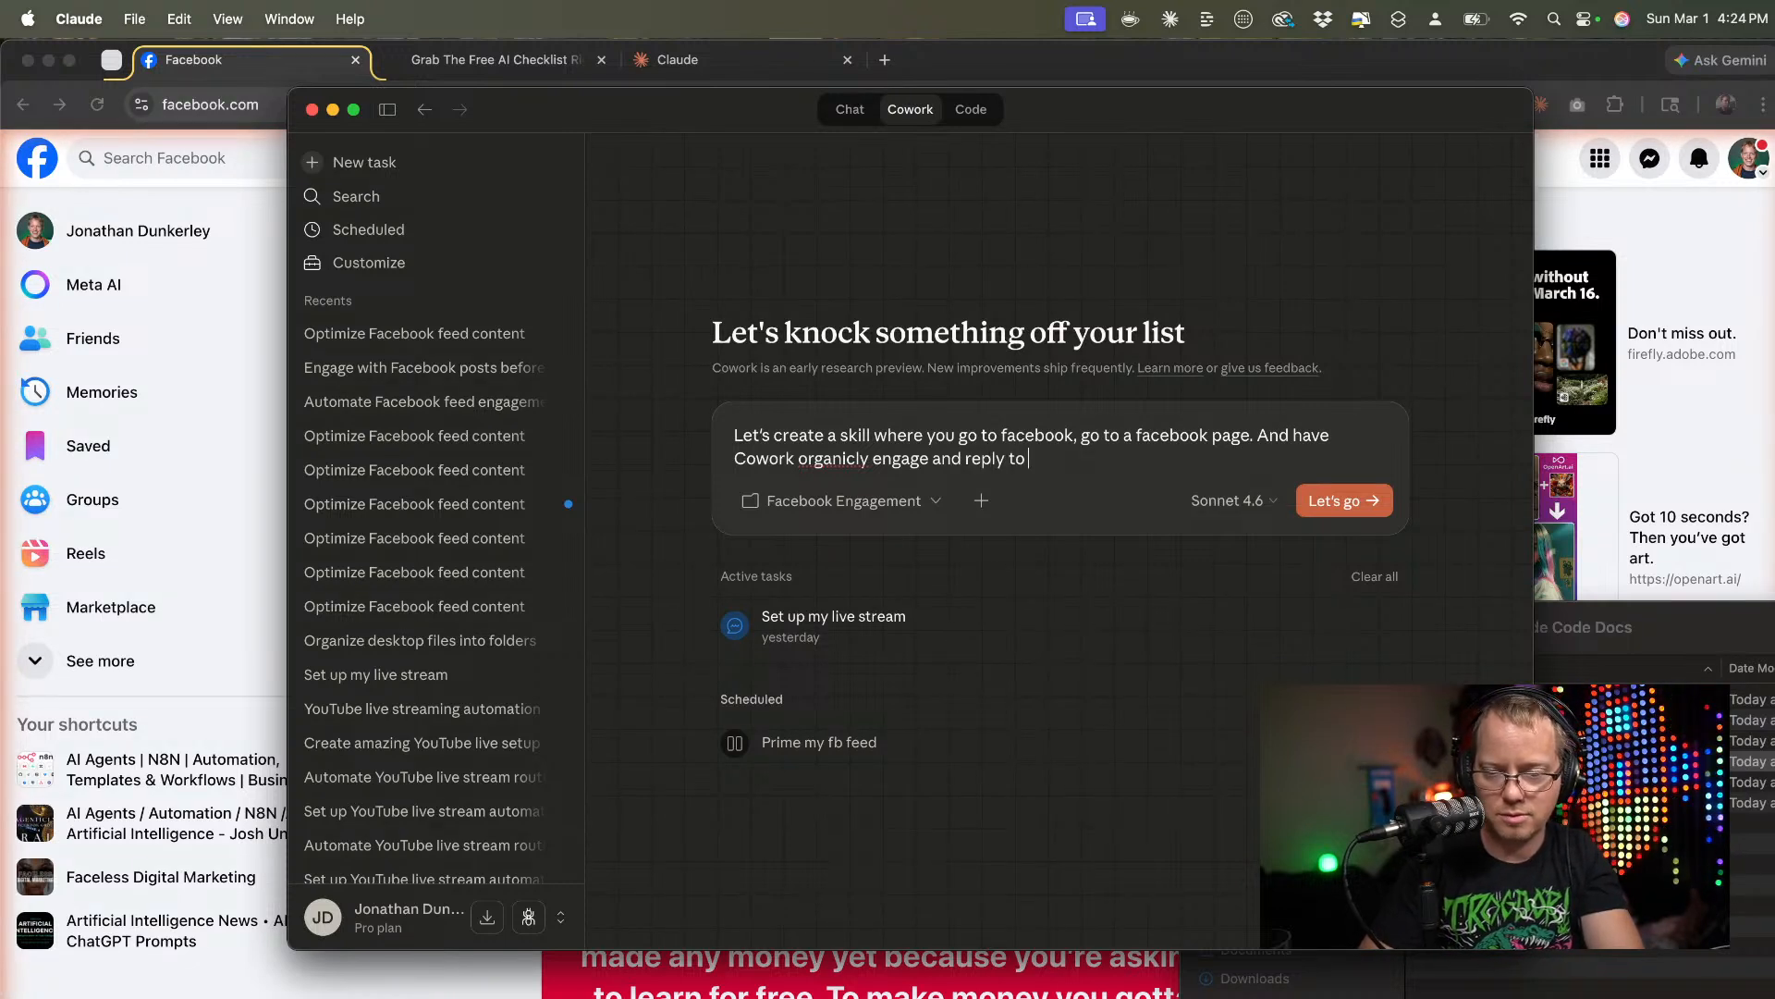
Correct the spelling of "organicly" to "organically" and finish the prompt's second sentence with "everyones post in the group.".
right_click(829, 457)
left_click(874, 468)
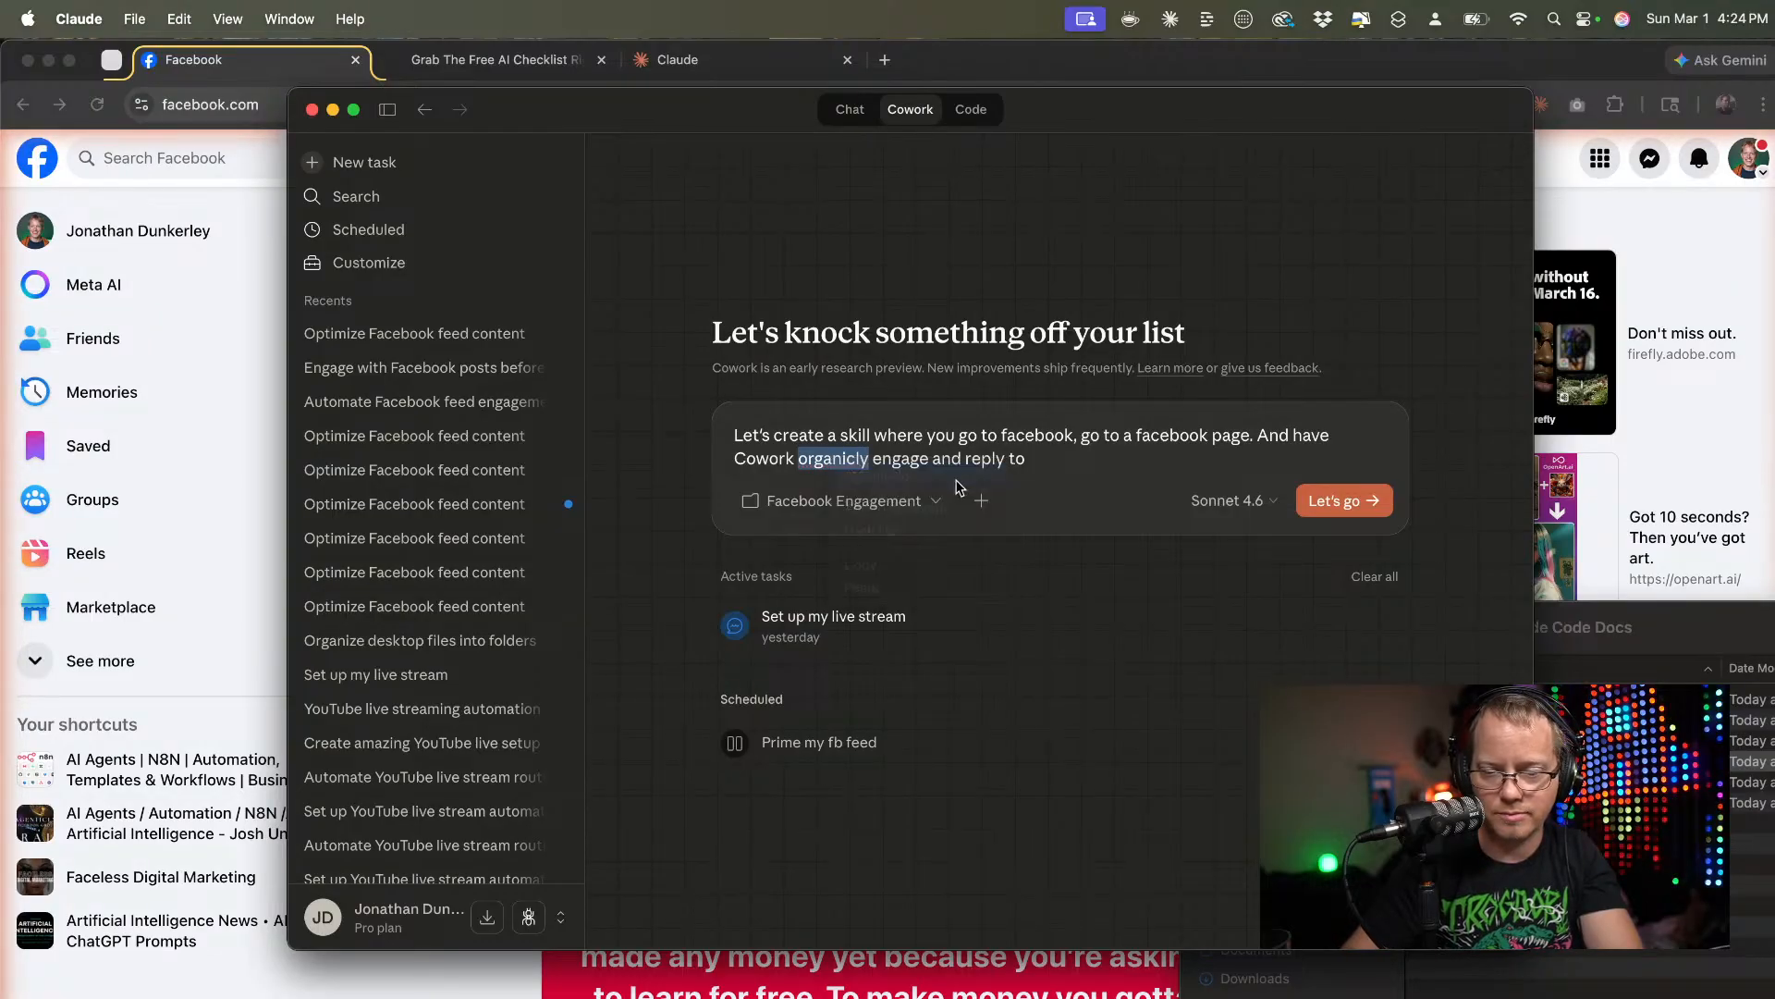
left_click(1071, 461)
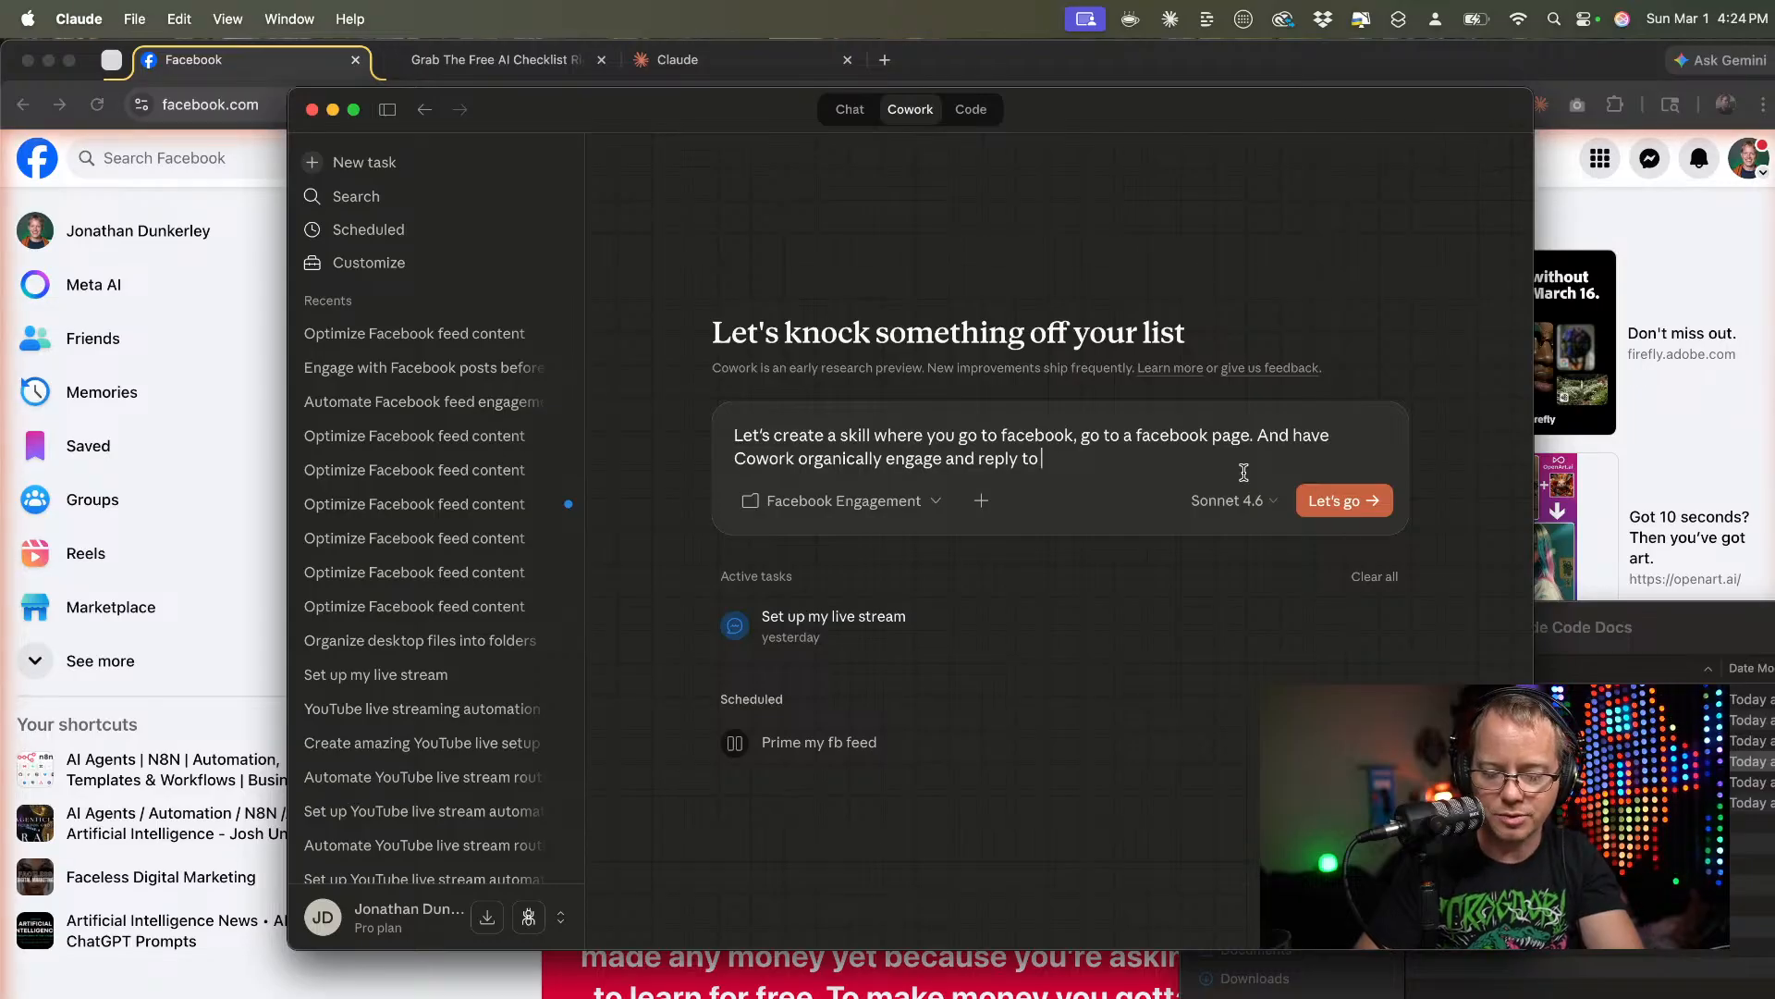
type("everyones post")
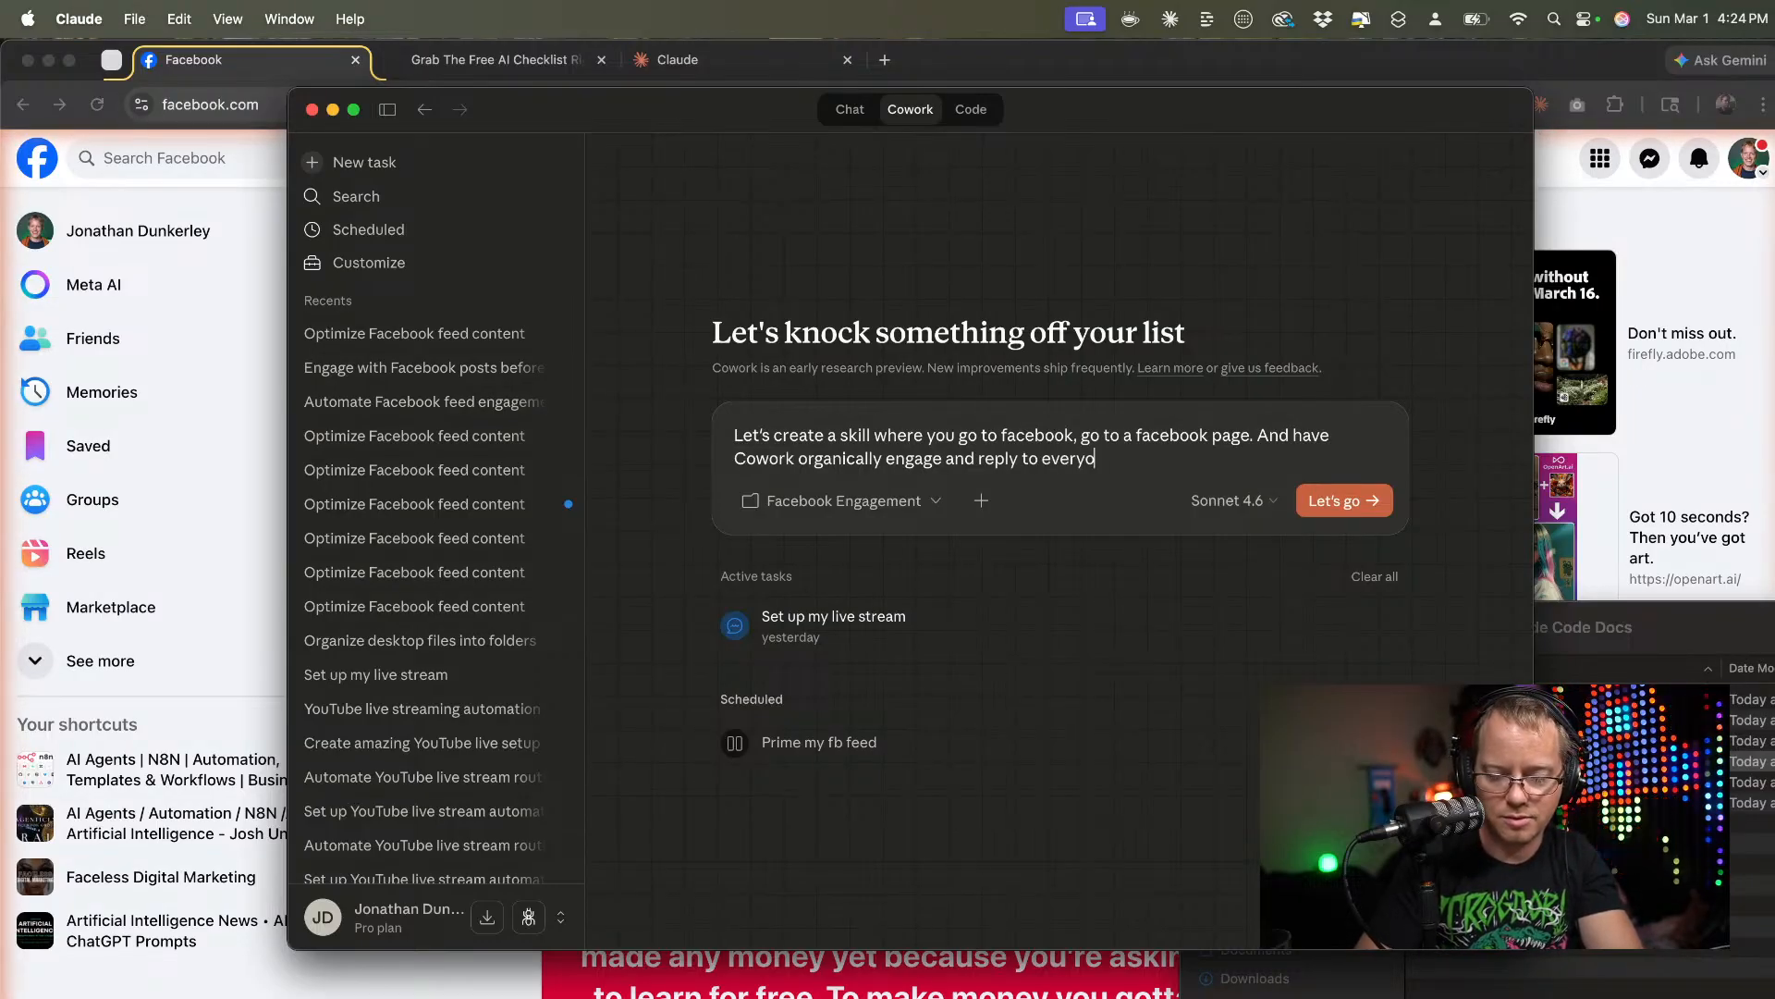
type(" in ")
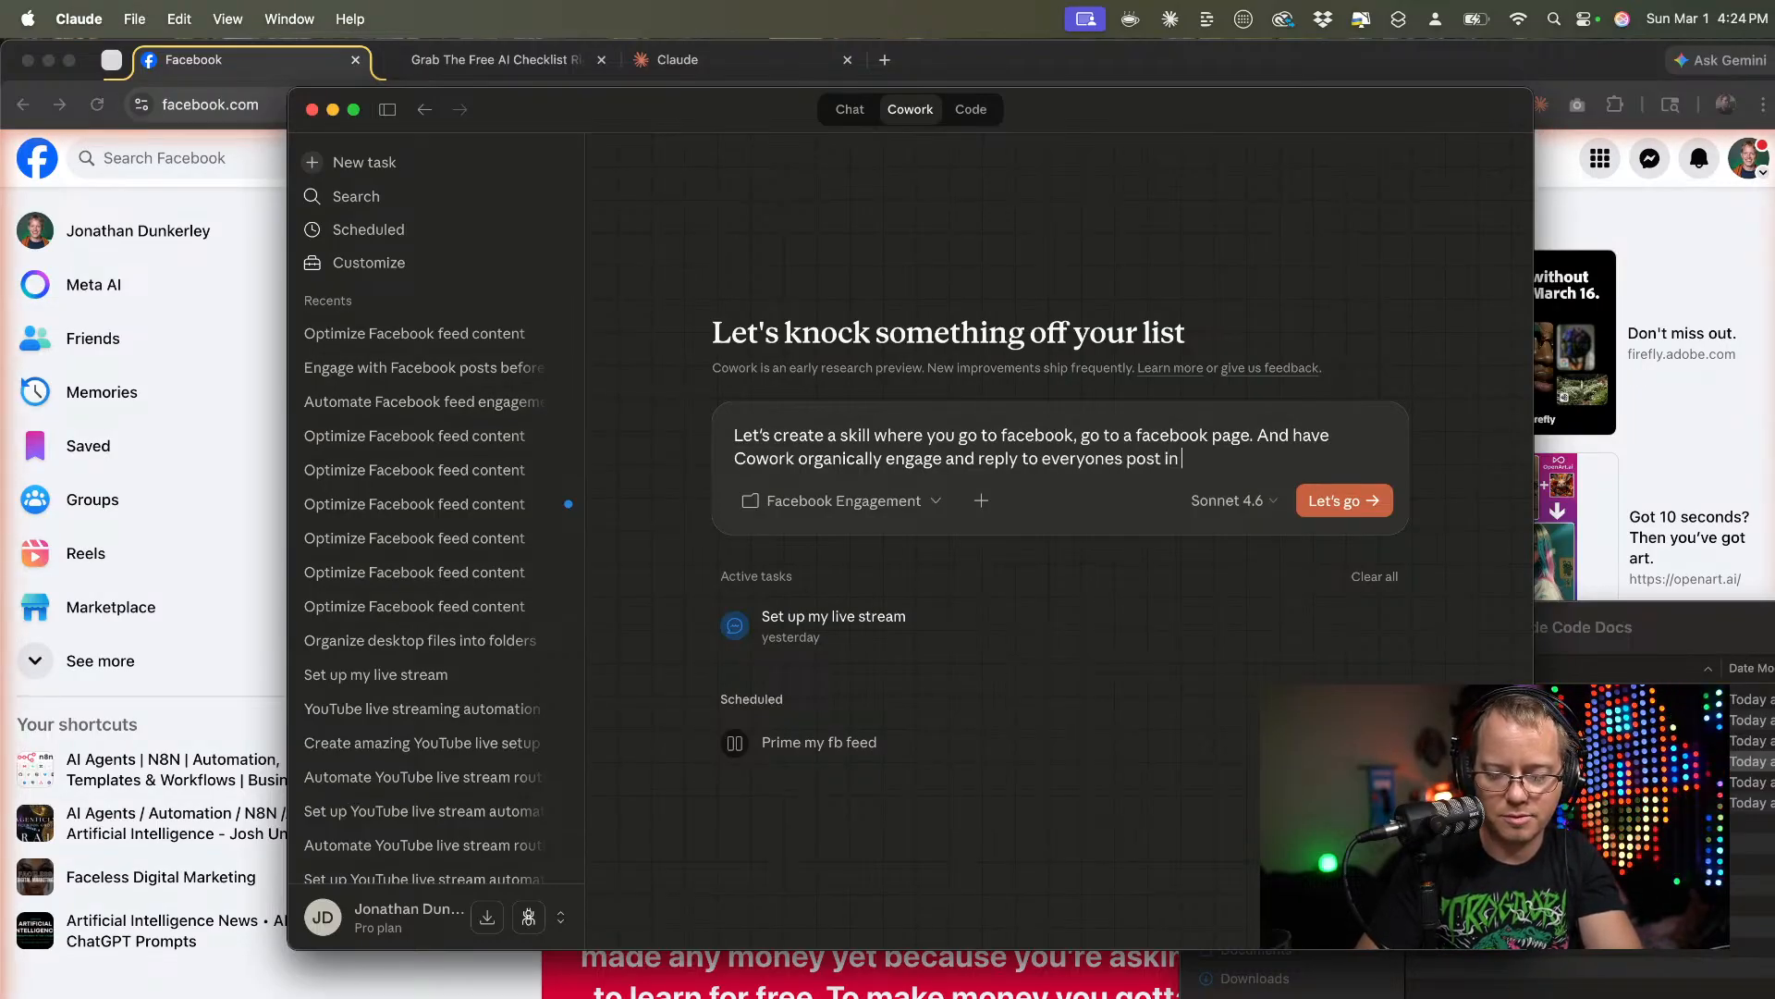
type("the group.")
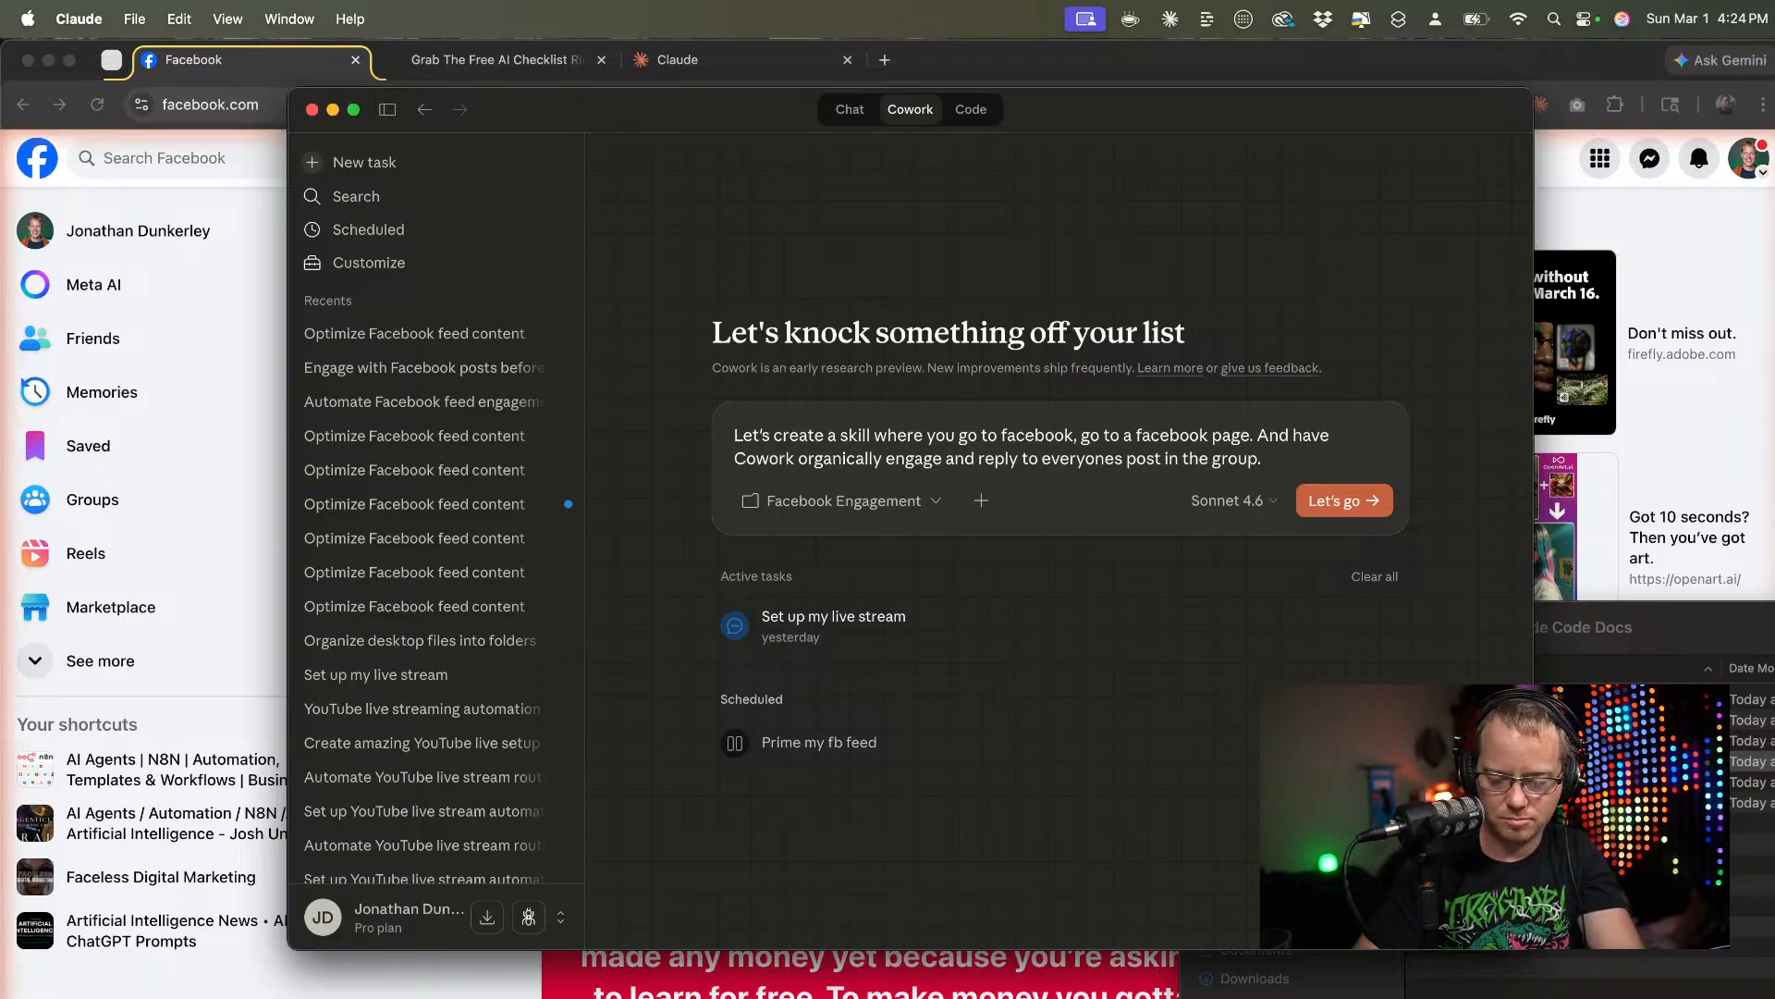
type("Maybe ")
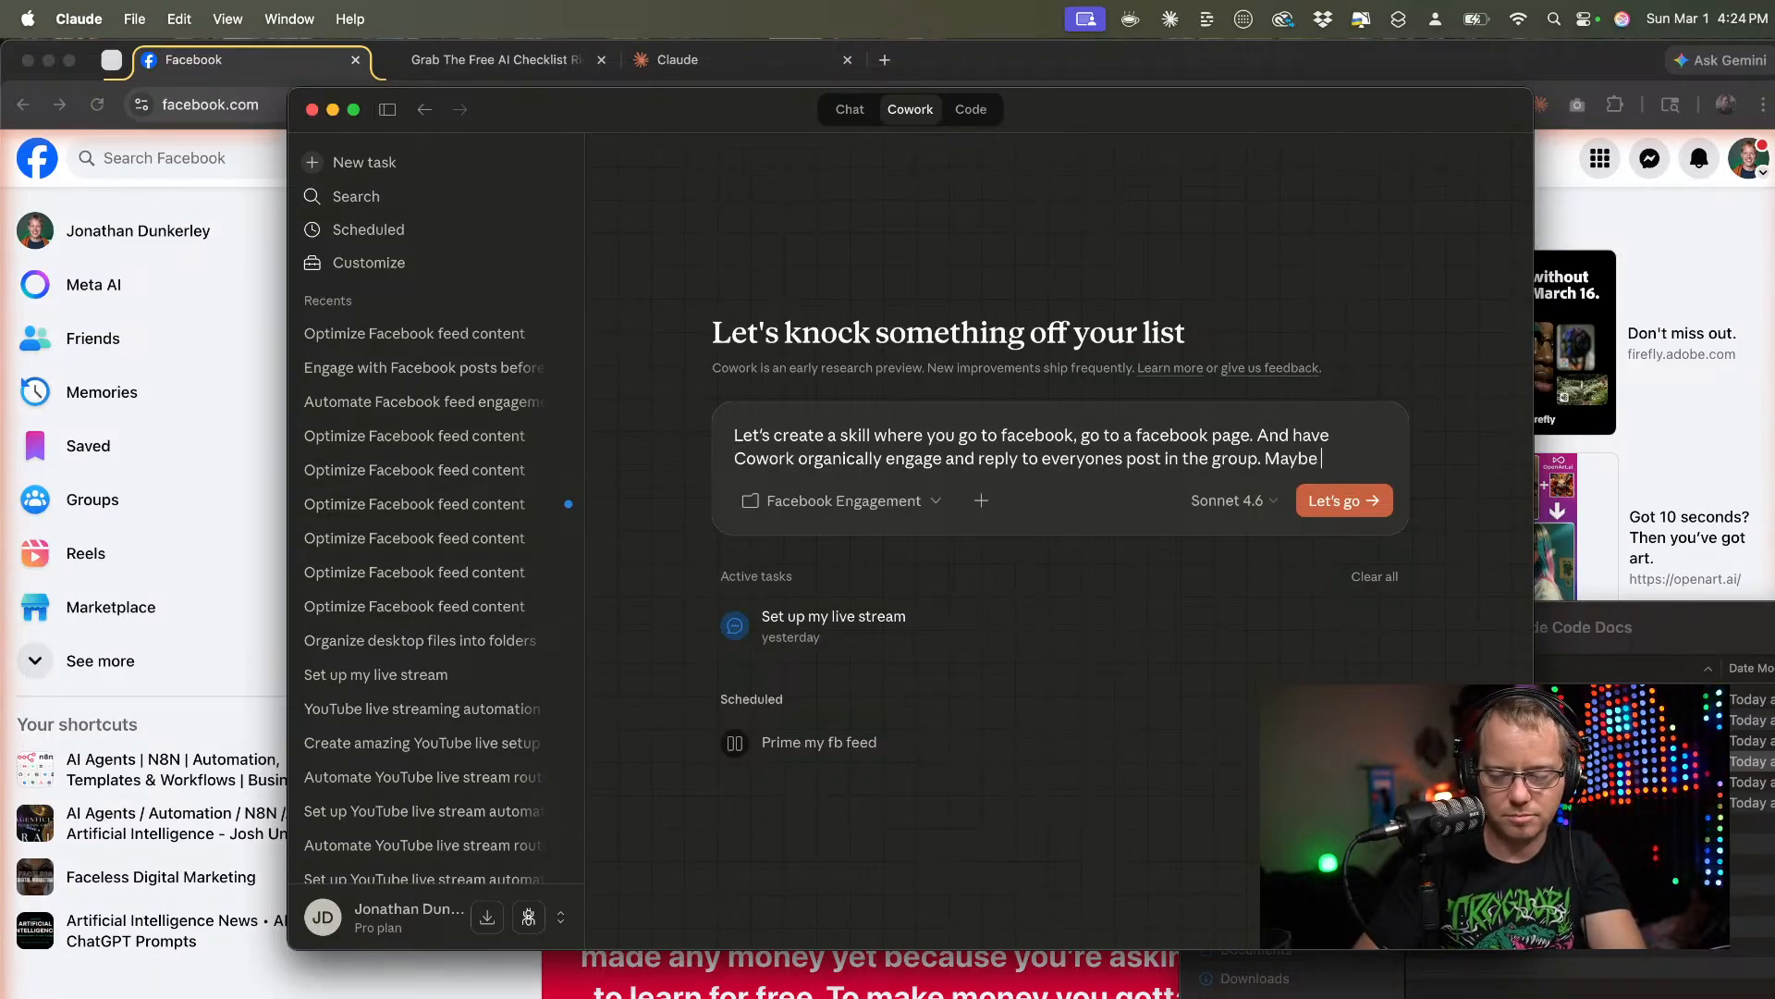
type("we list our ")
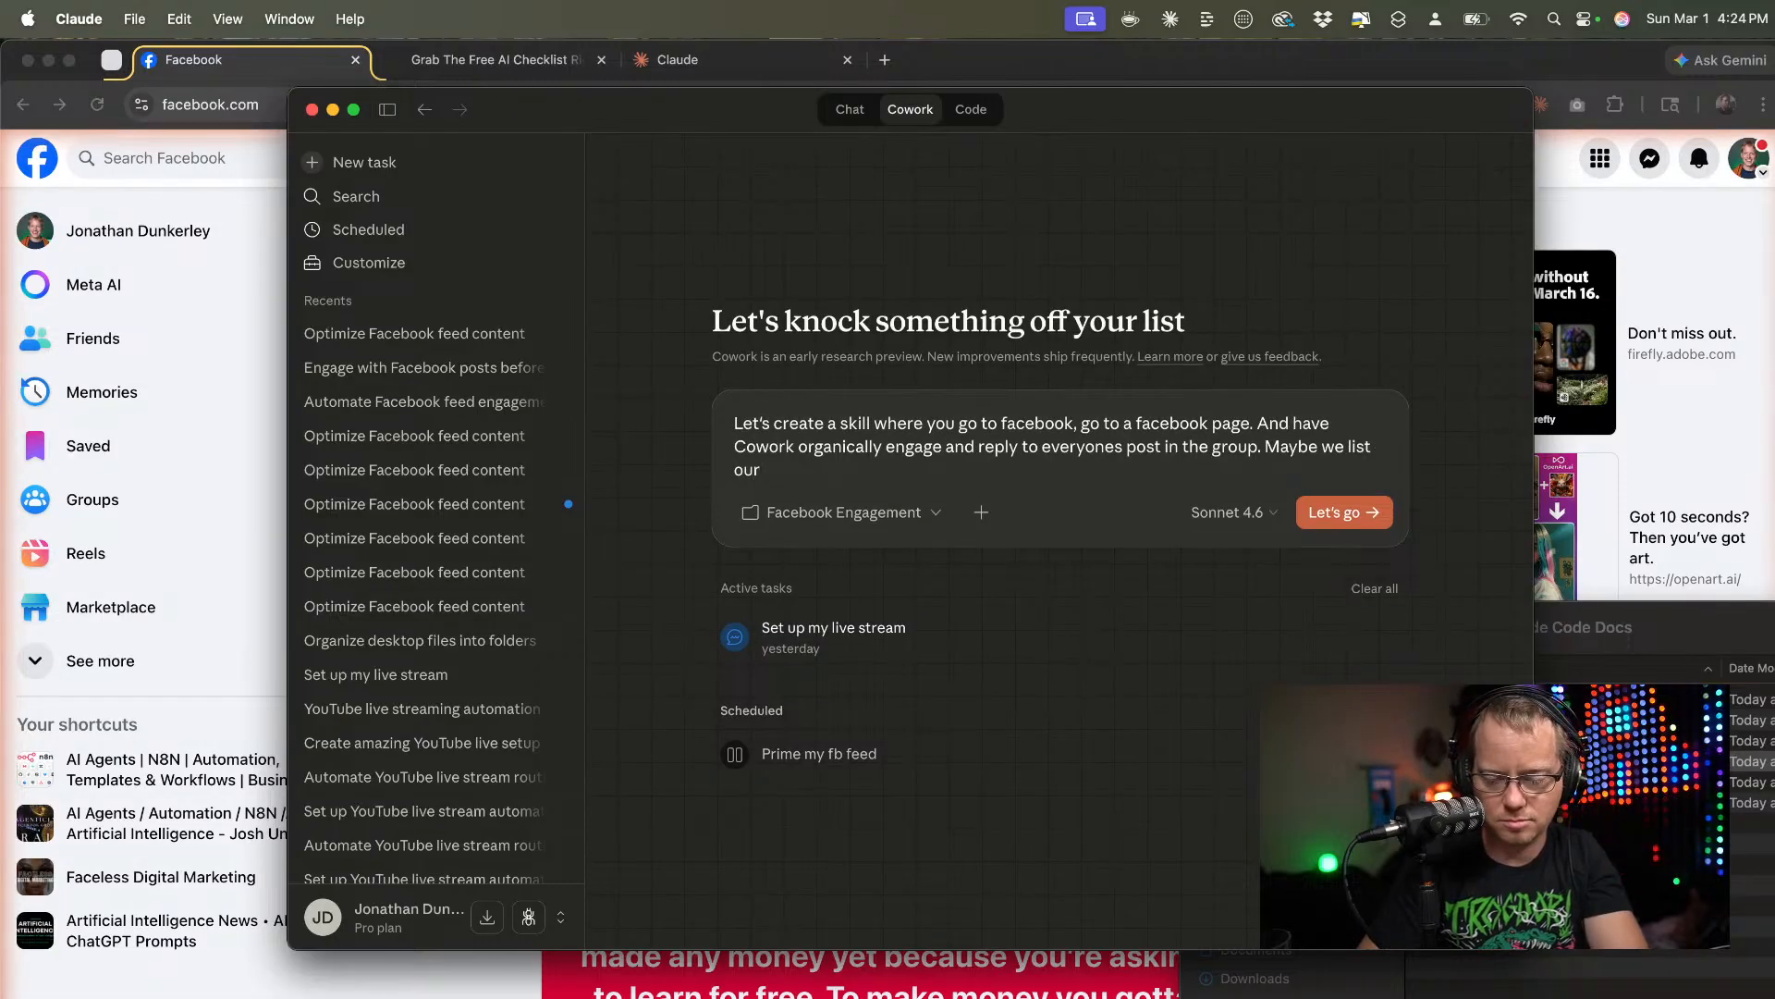
type("top ")
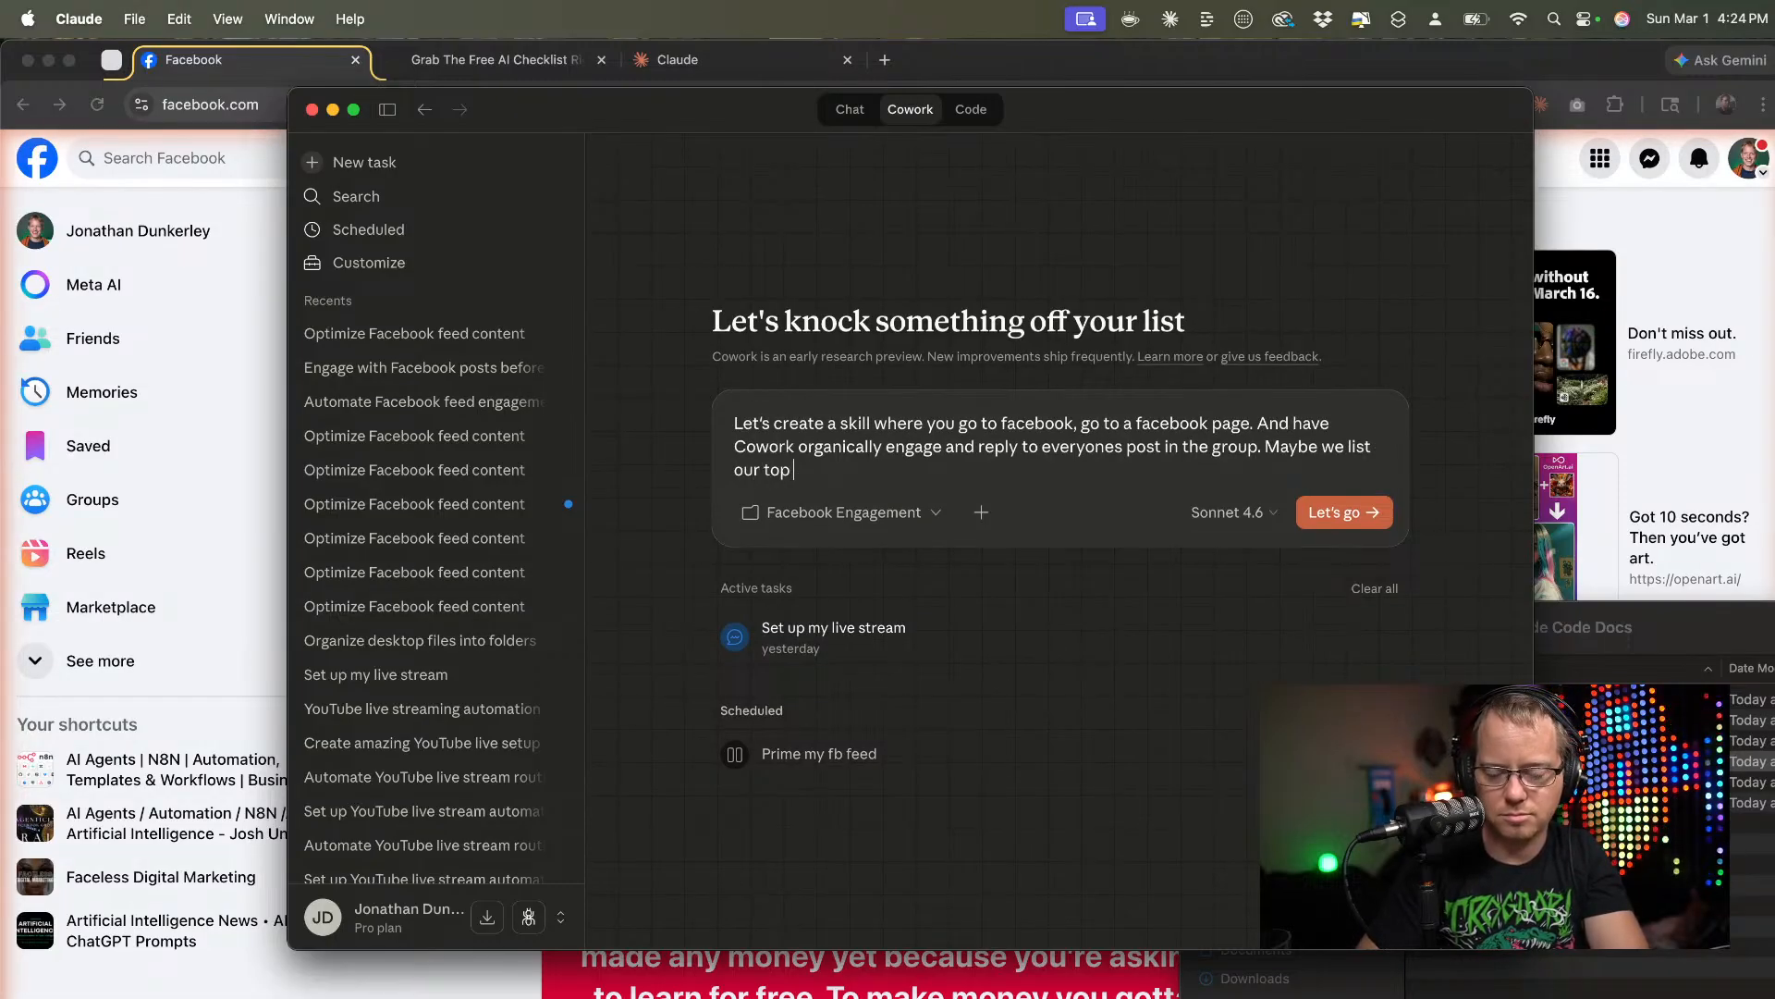
type("1")
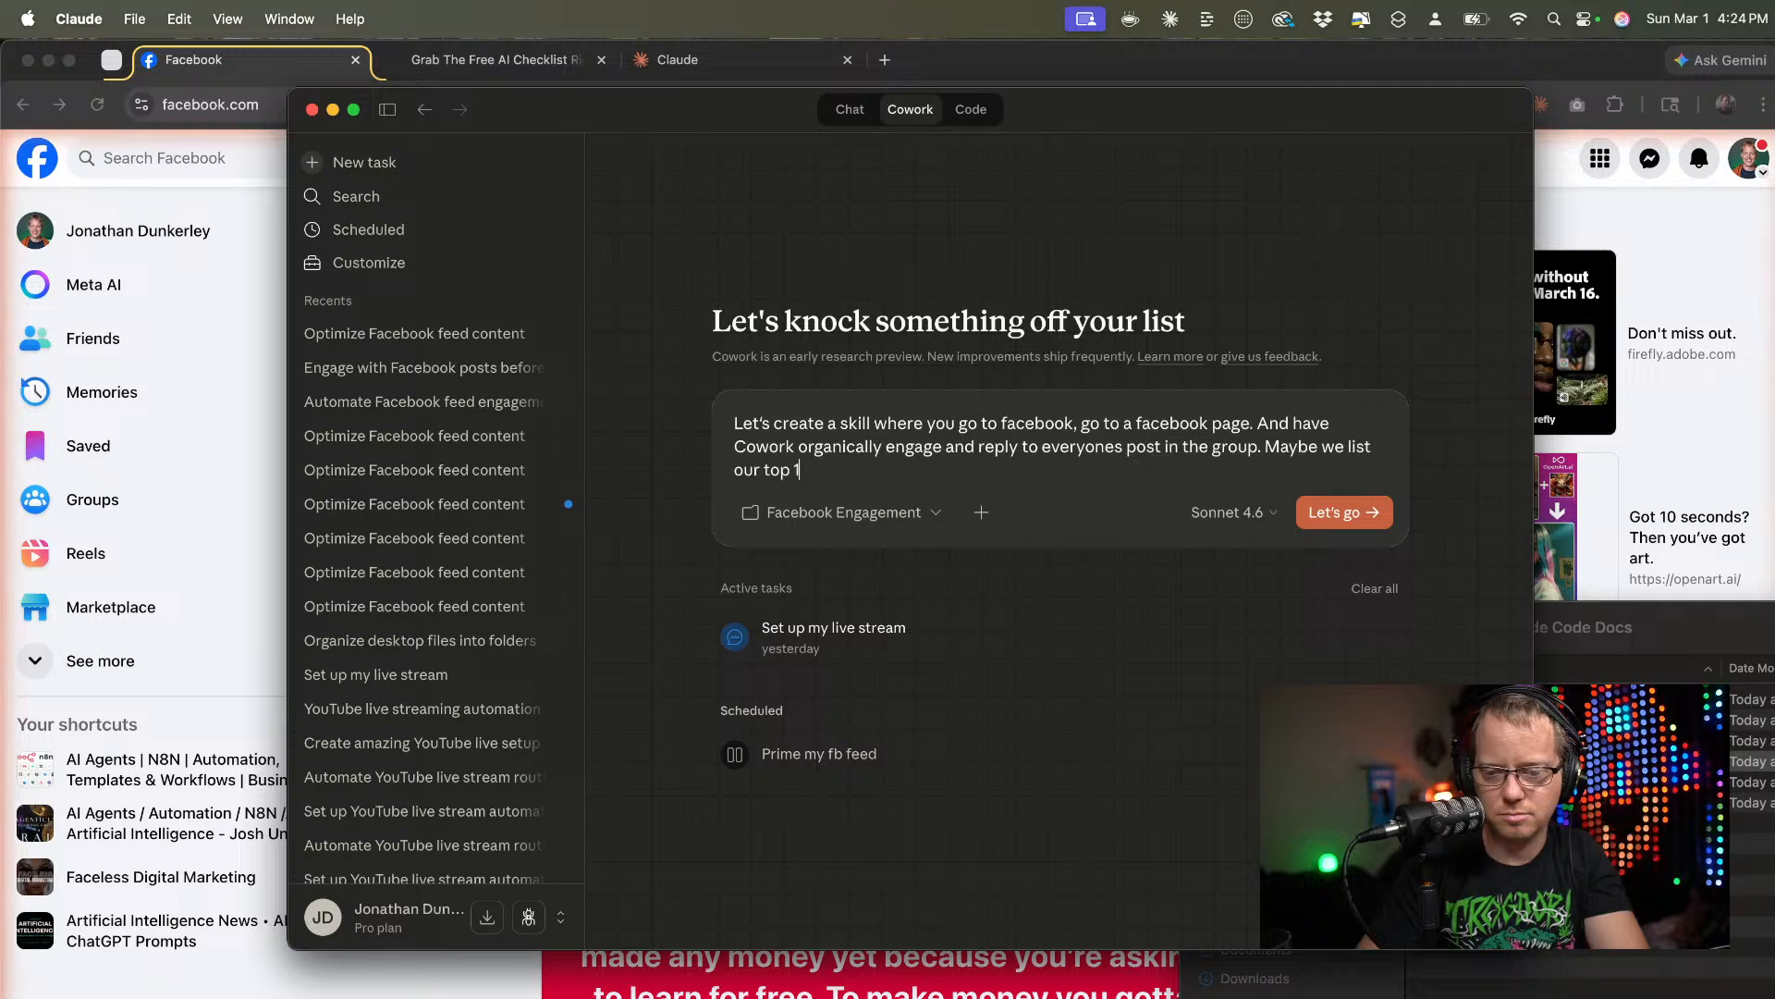
key("BackSpace")
type("5 gr")
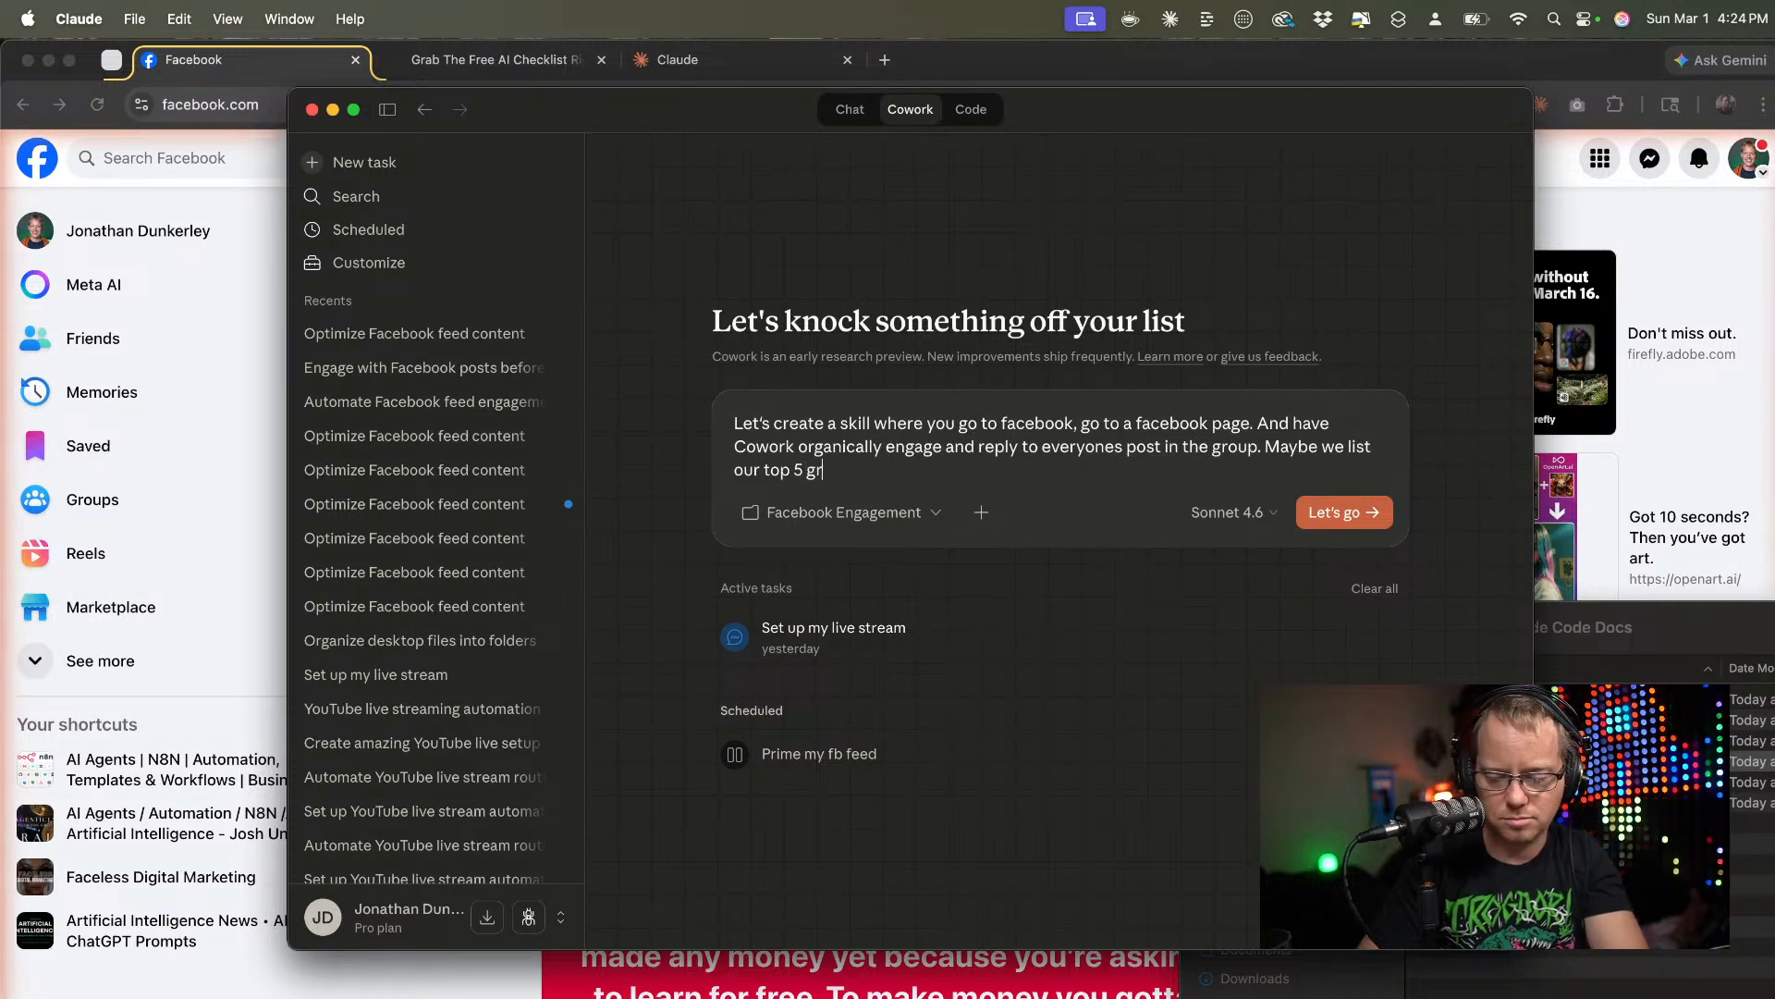
type("oups to engage in")
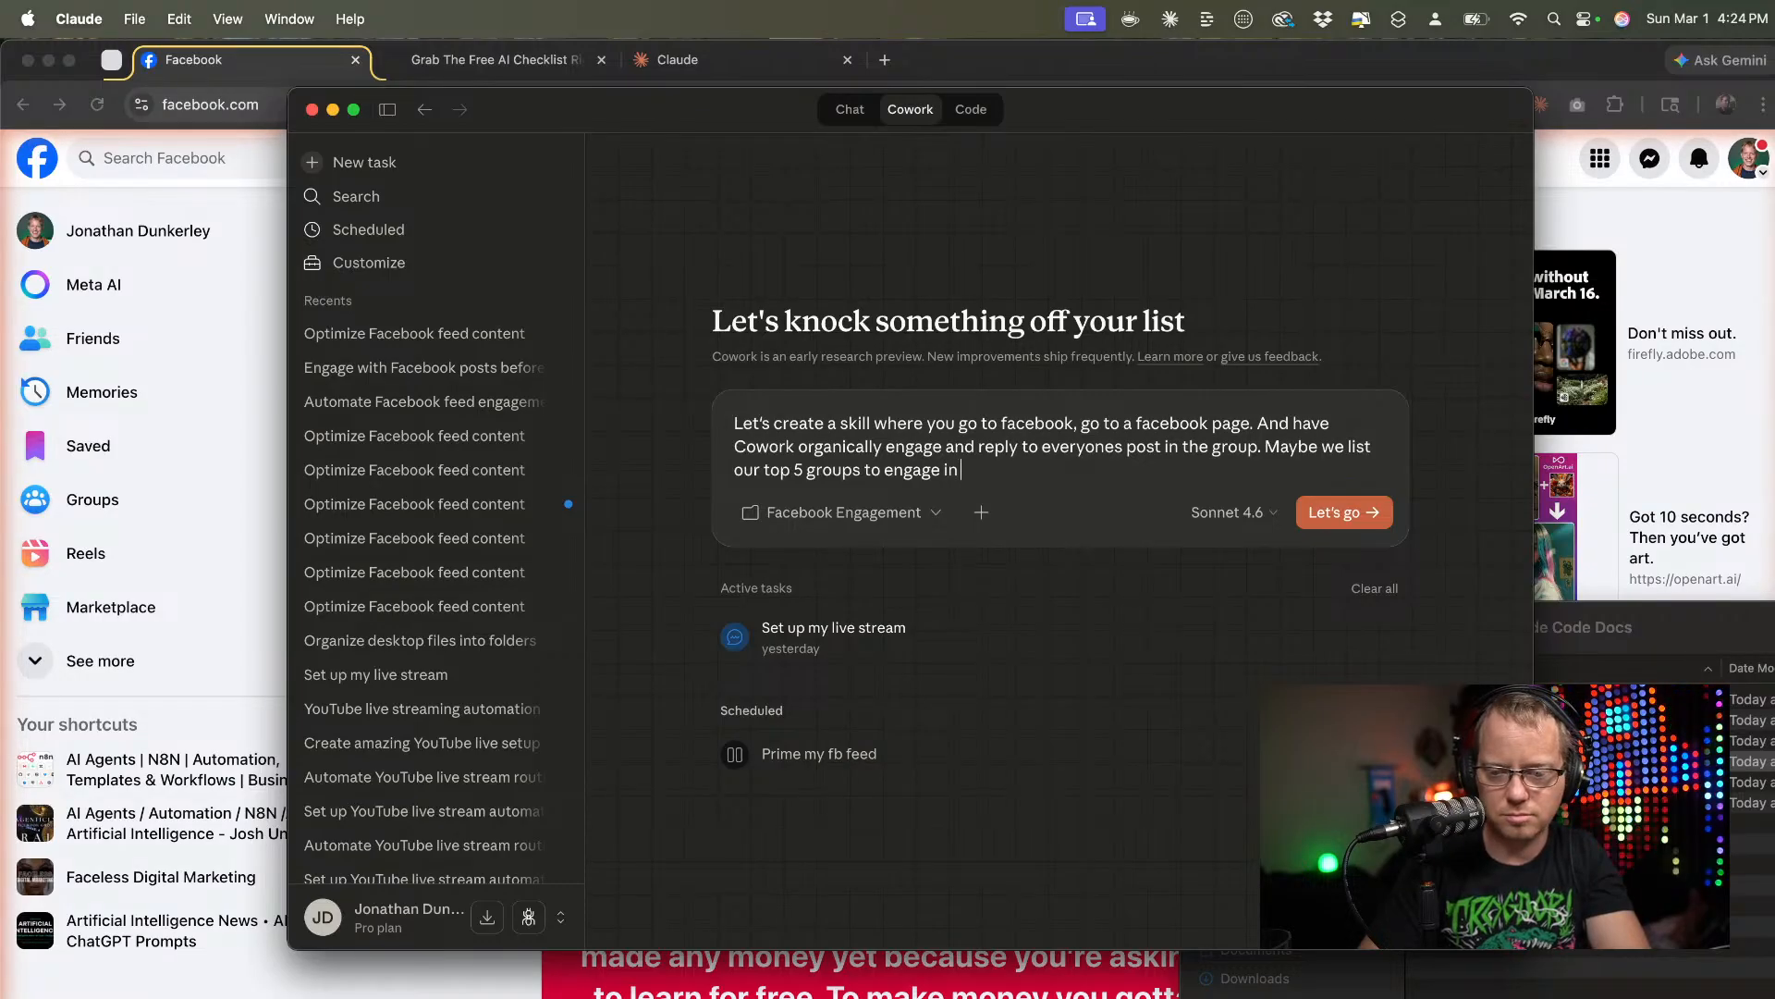
key("BackSpace")
key("BackSpace")
key("BackSpace")
key("BackSpace")
key("BackSpace")
key("BackSpace")
key("BackSpace")
key("BackSpace")
key("BackSpace")
key("BackSpace")
key("BackSpace")
key("BackSpace")
key("BackSpace")
key("BackSpace")
key("BackSpace")
key("BackSpace")
key("BackSpace")
key("BackSpace")
key("BackSpace")
key("BackSpace")
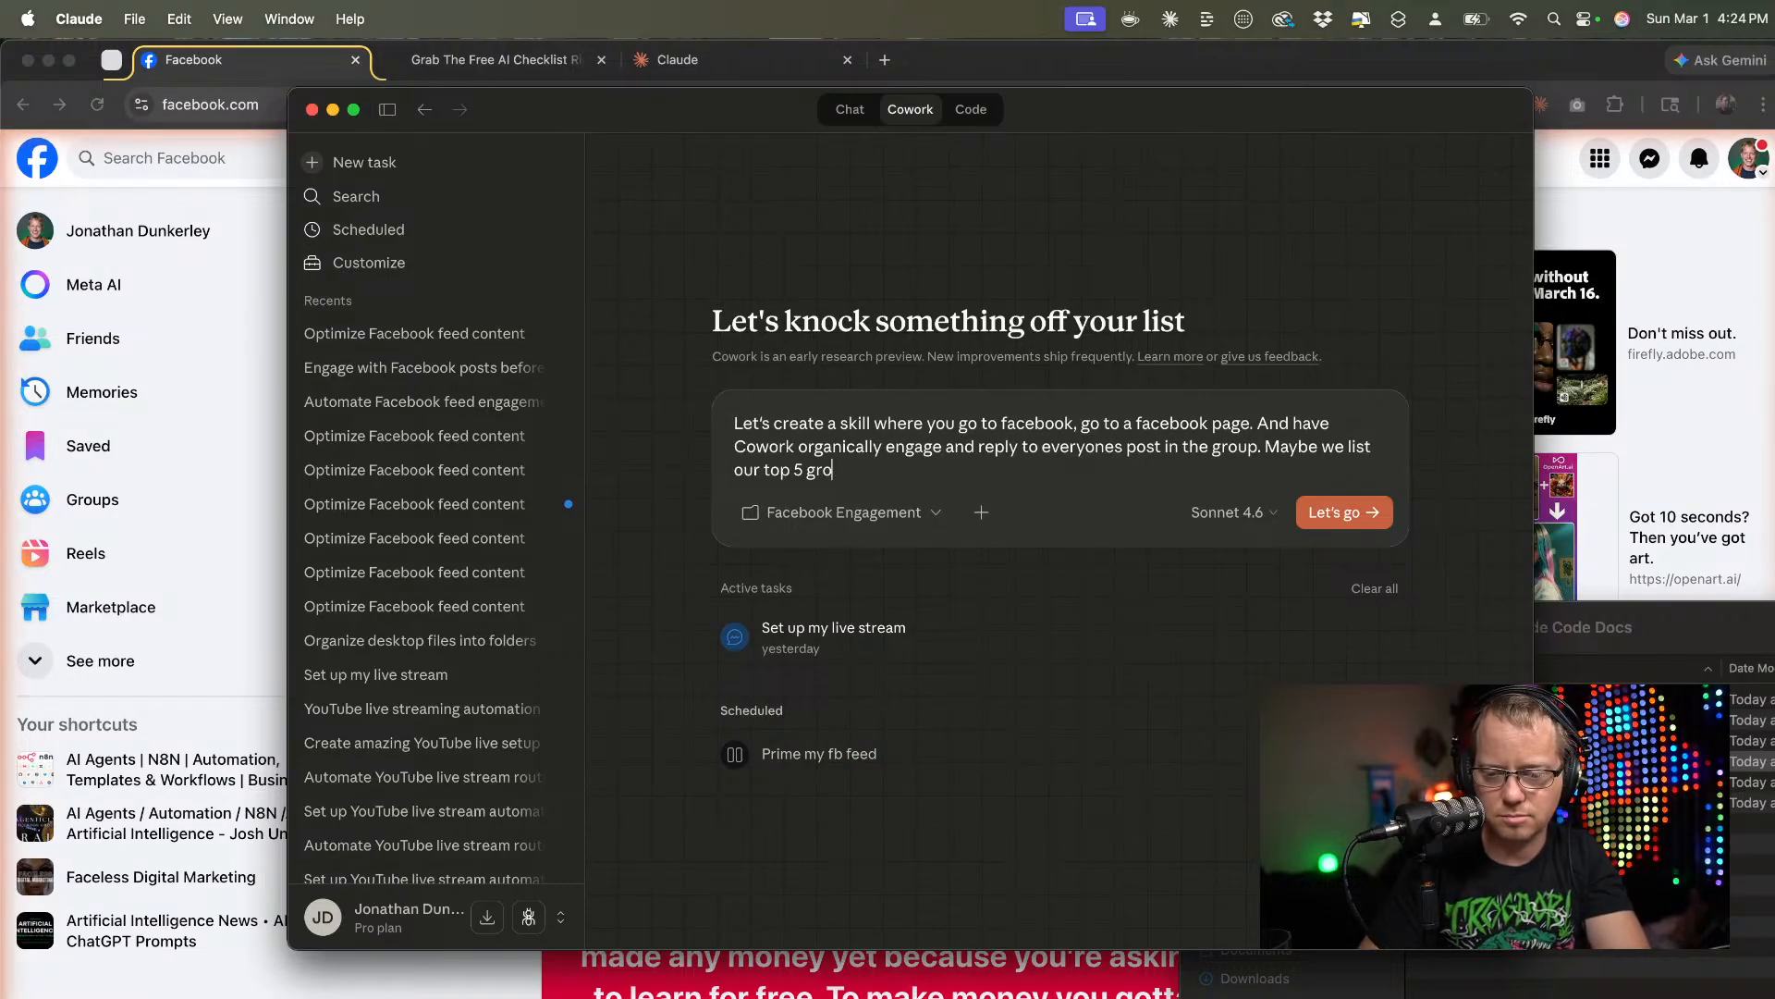
key("BackSpace")
key("BackSpace")
key("BackSpace")
key("BackSpace")
key("BackSpace")
key("BackSpace")
key("BackSpace")
key("BackSpace")
key("BackSpace")
key("BackSpace")
key("BackSpace")
key("BackSpace")
key("BackSpace")
key("BackSpace")
key("BackSpace")
key("BackSpace")
key("BackSpace")
key("BackSpace")
key("BackSpace")
key("BackSpace")
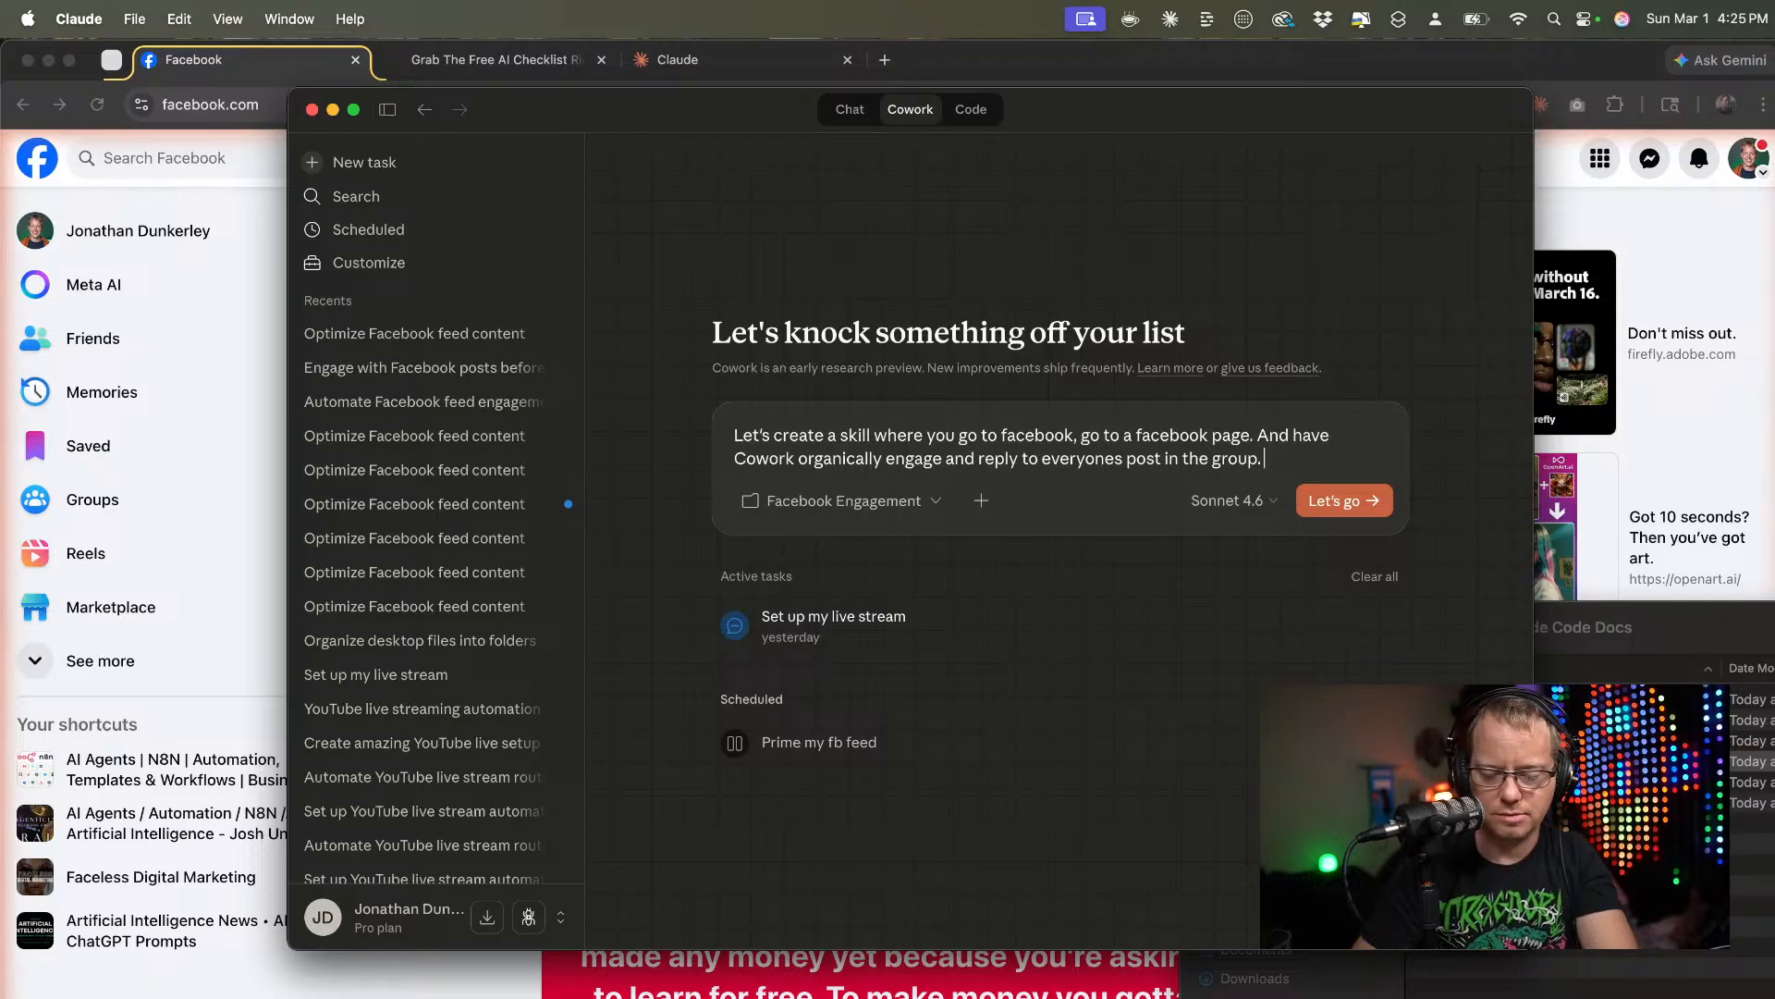
Continue the prompt with "After it is done engaging ask if it should post something from you in the group.".
type("After")
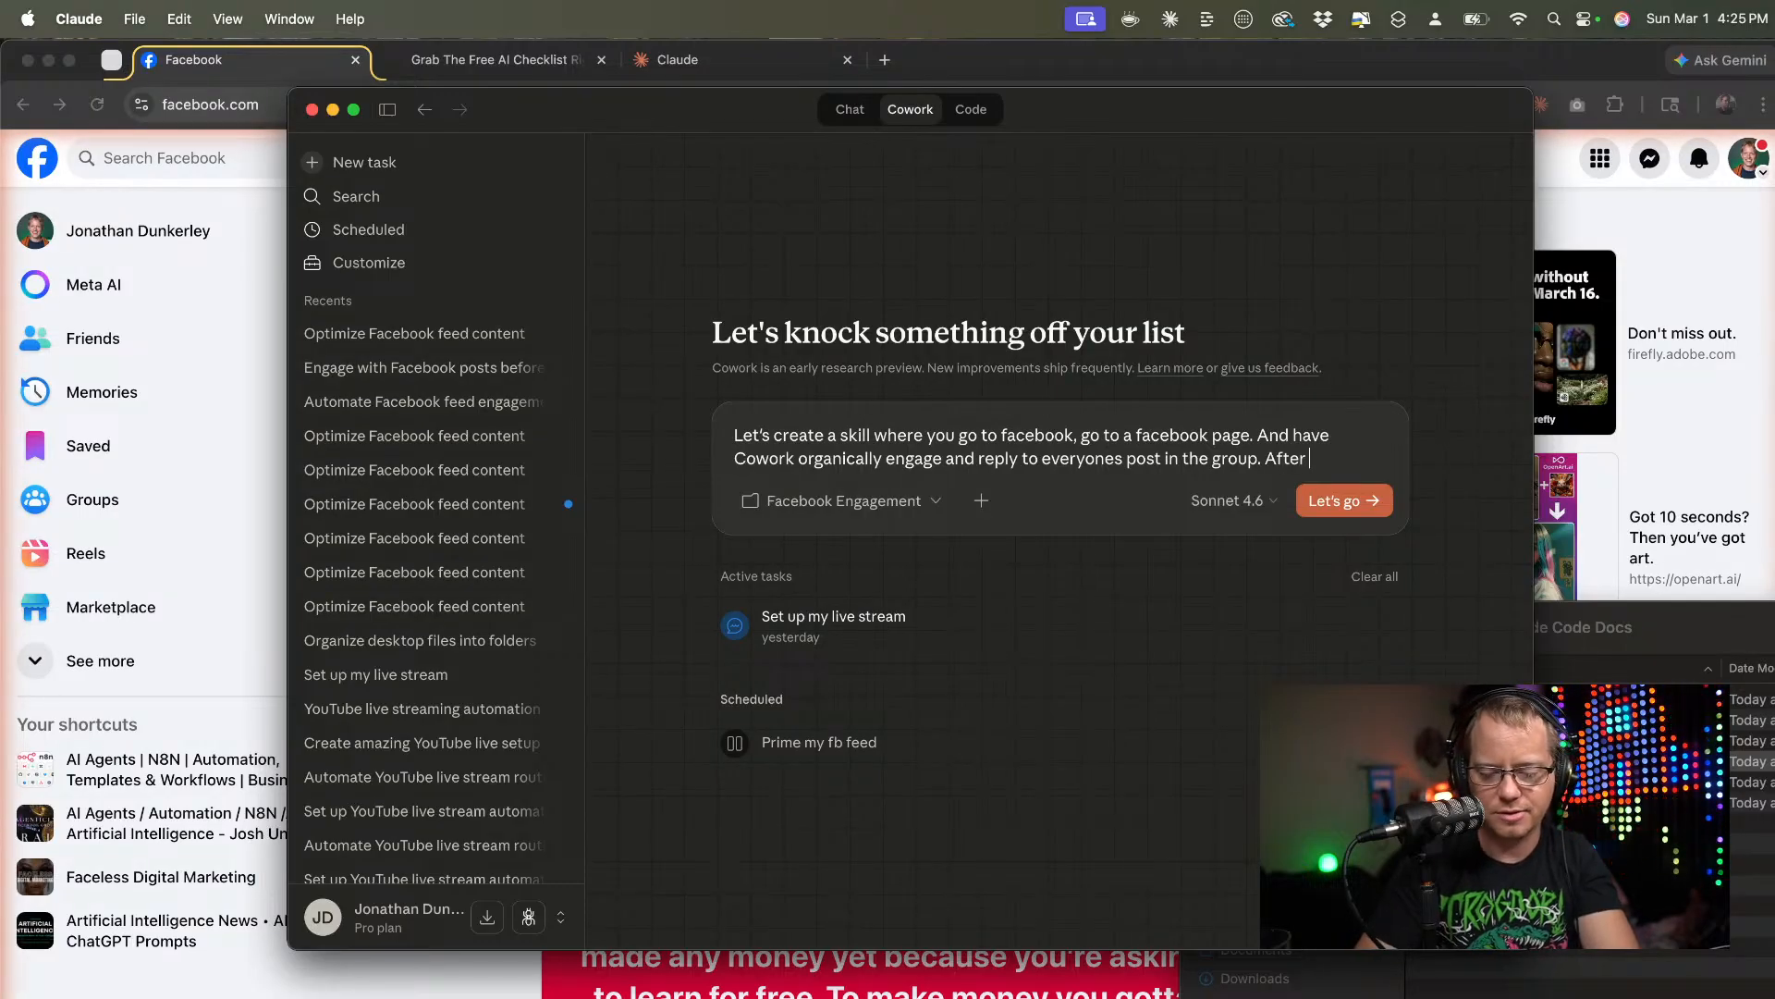
type(" it is done")
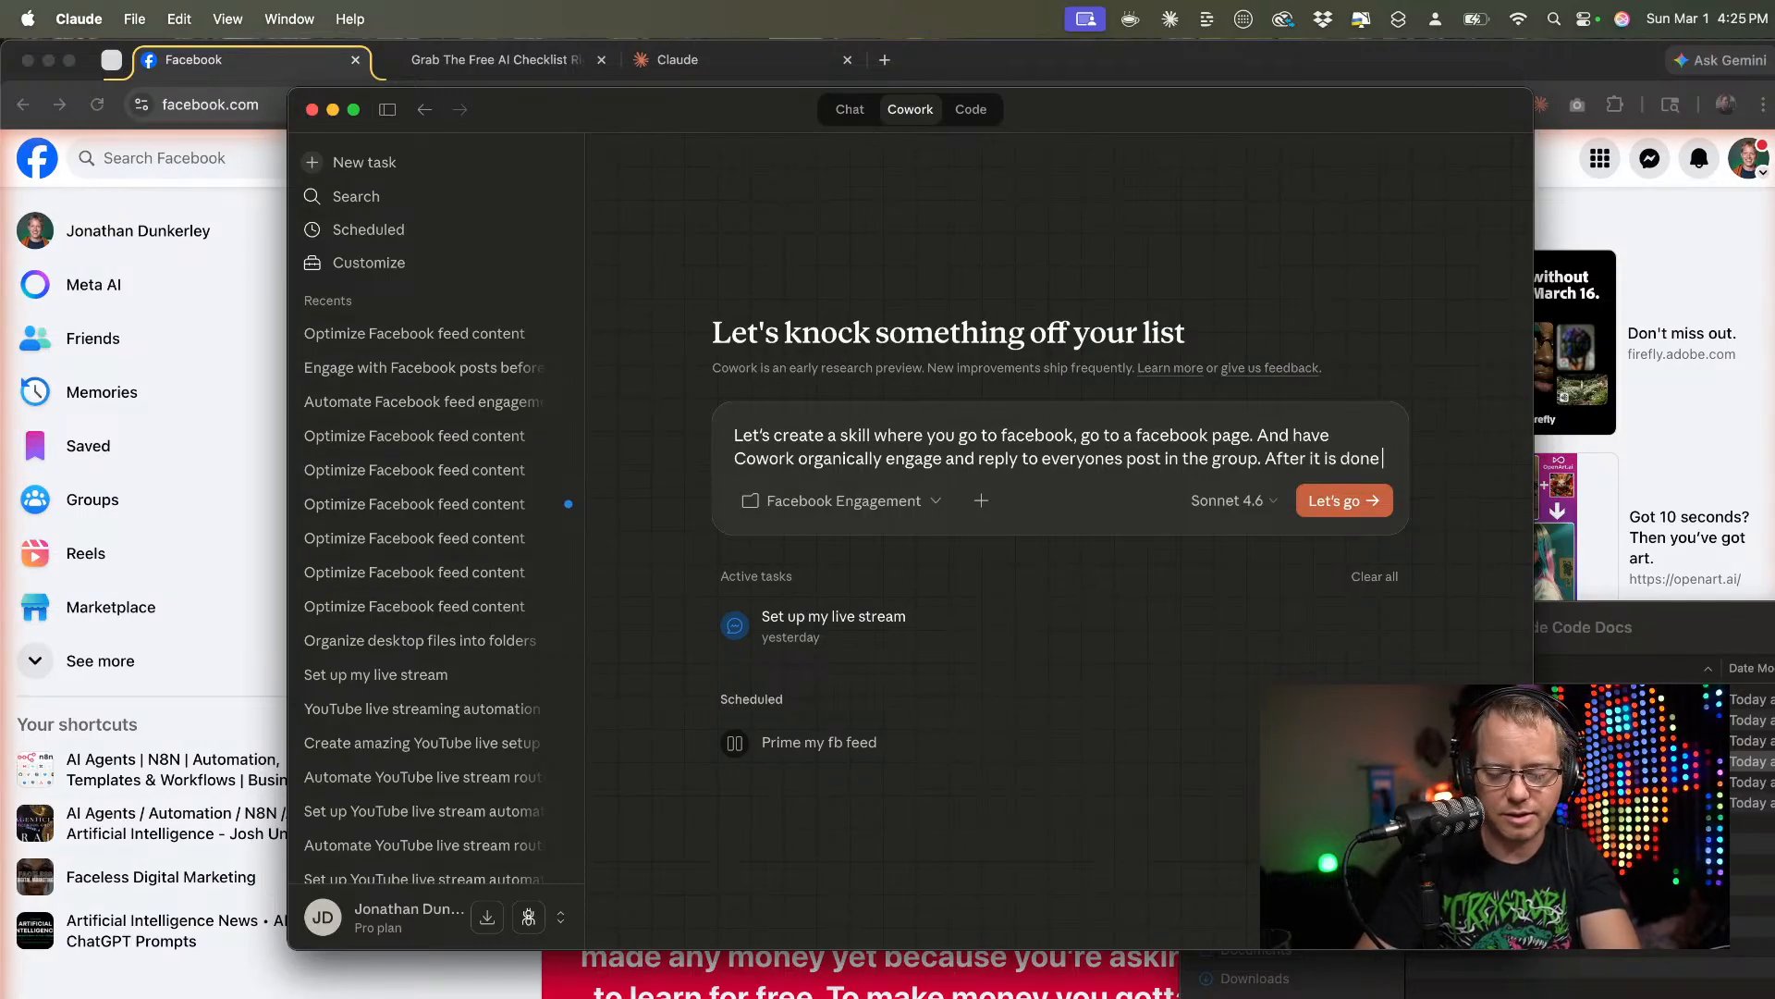
type(" engaging")
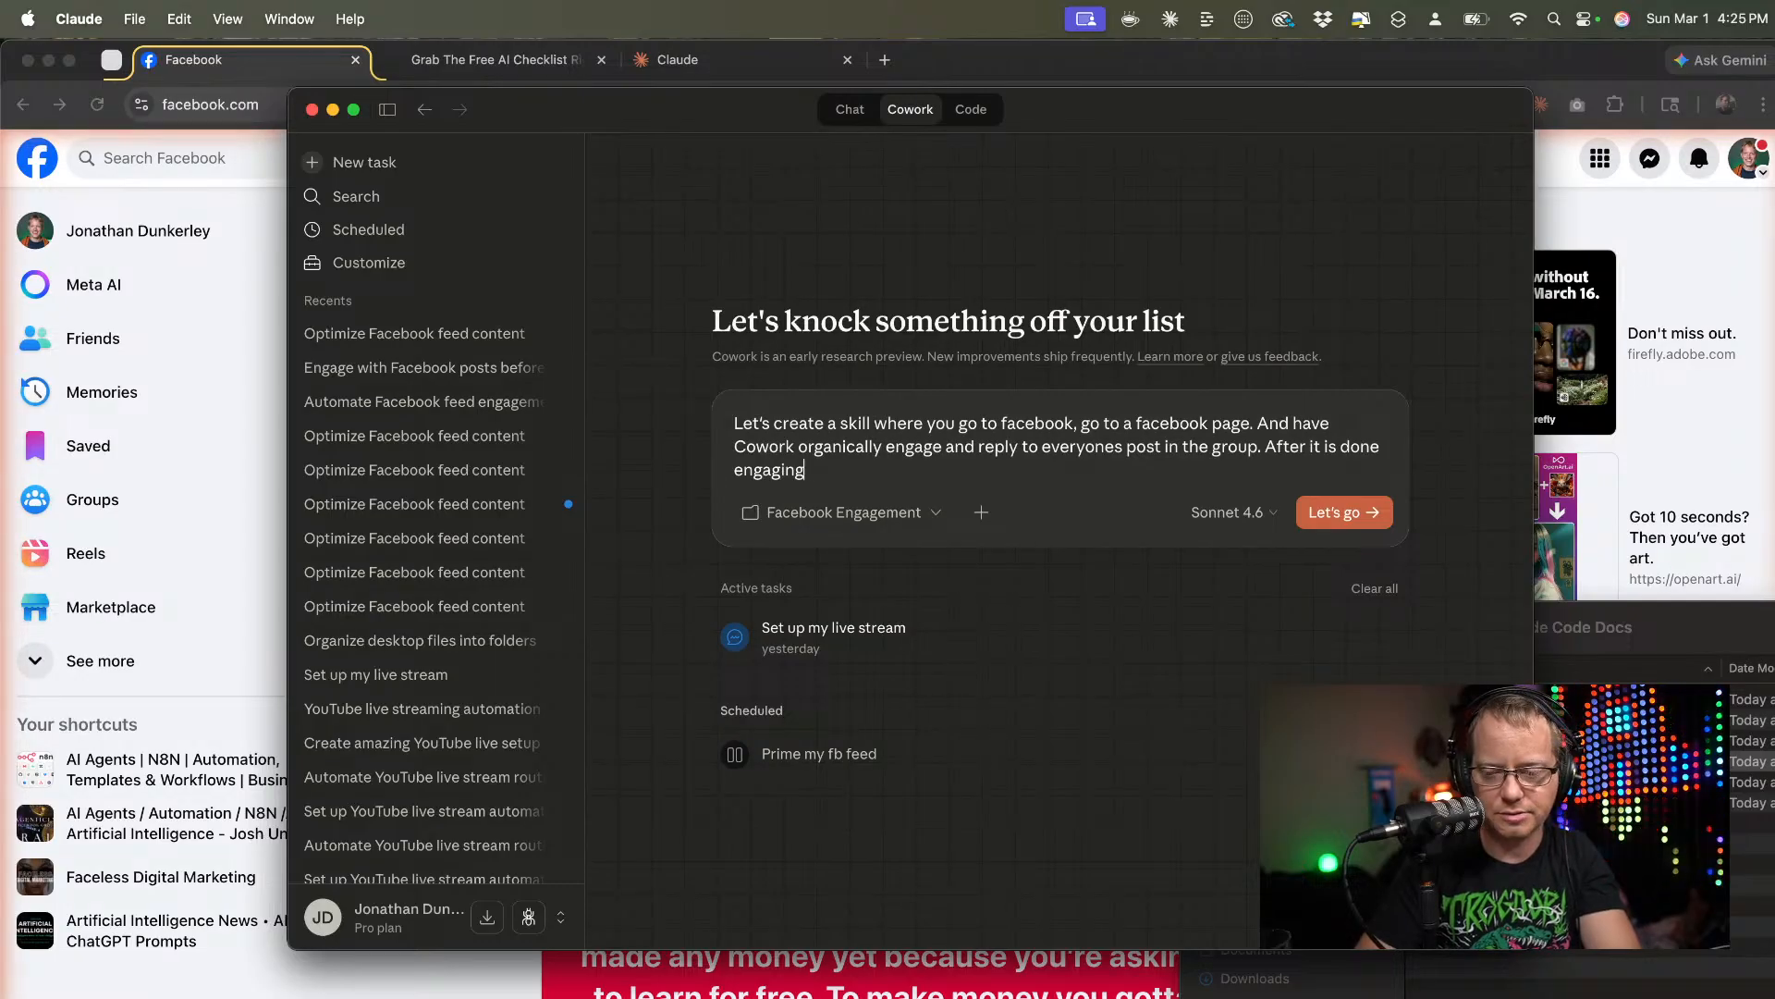
type(" ask if")
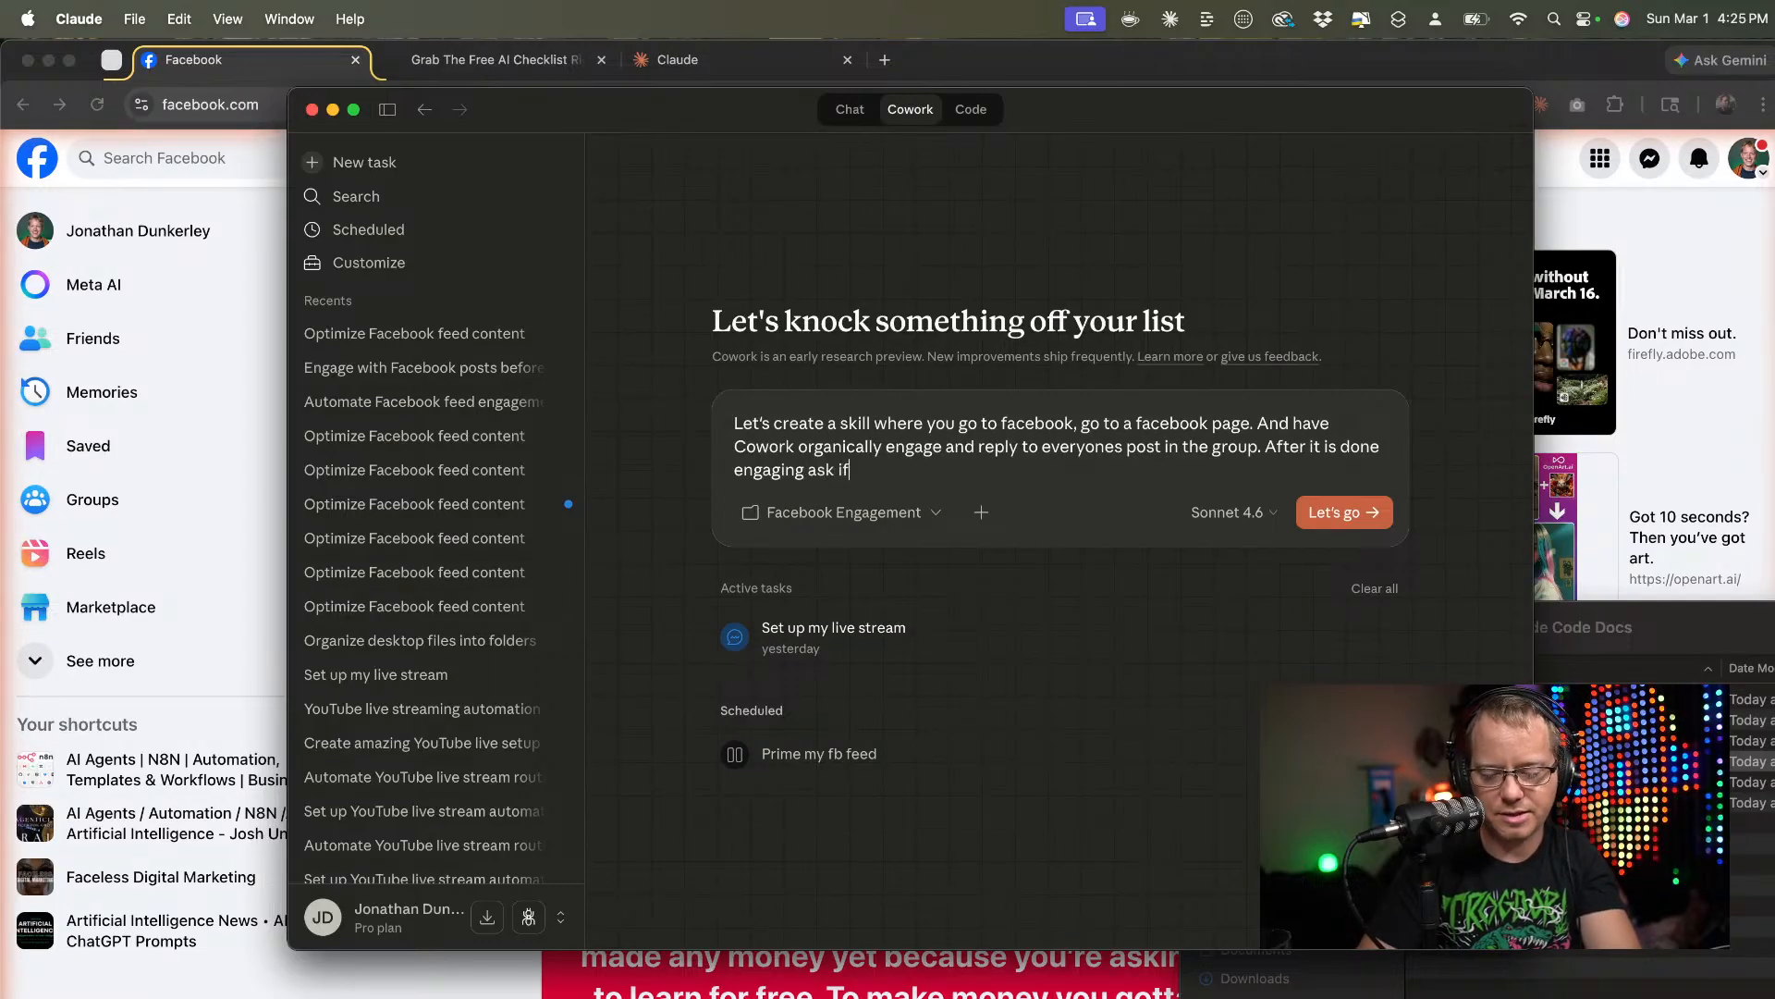
type(" you")
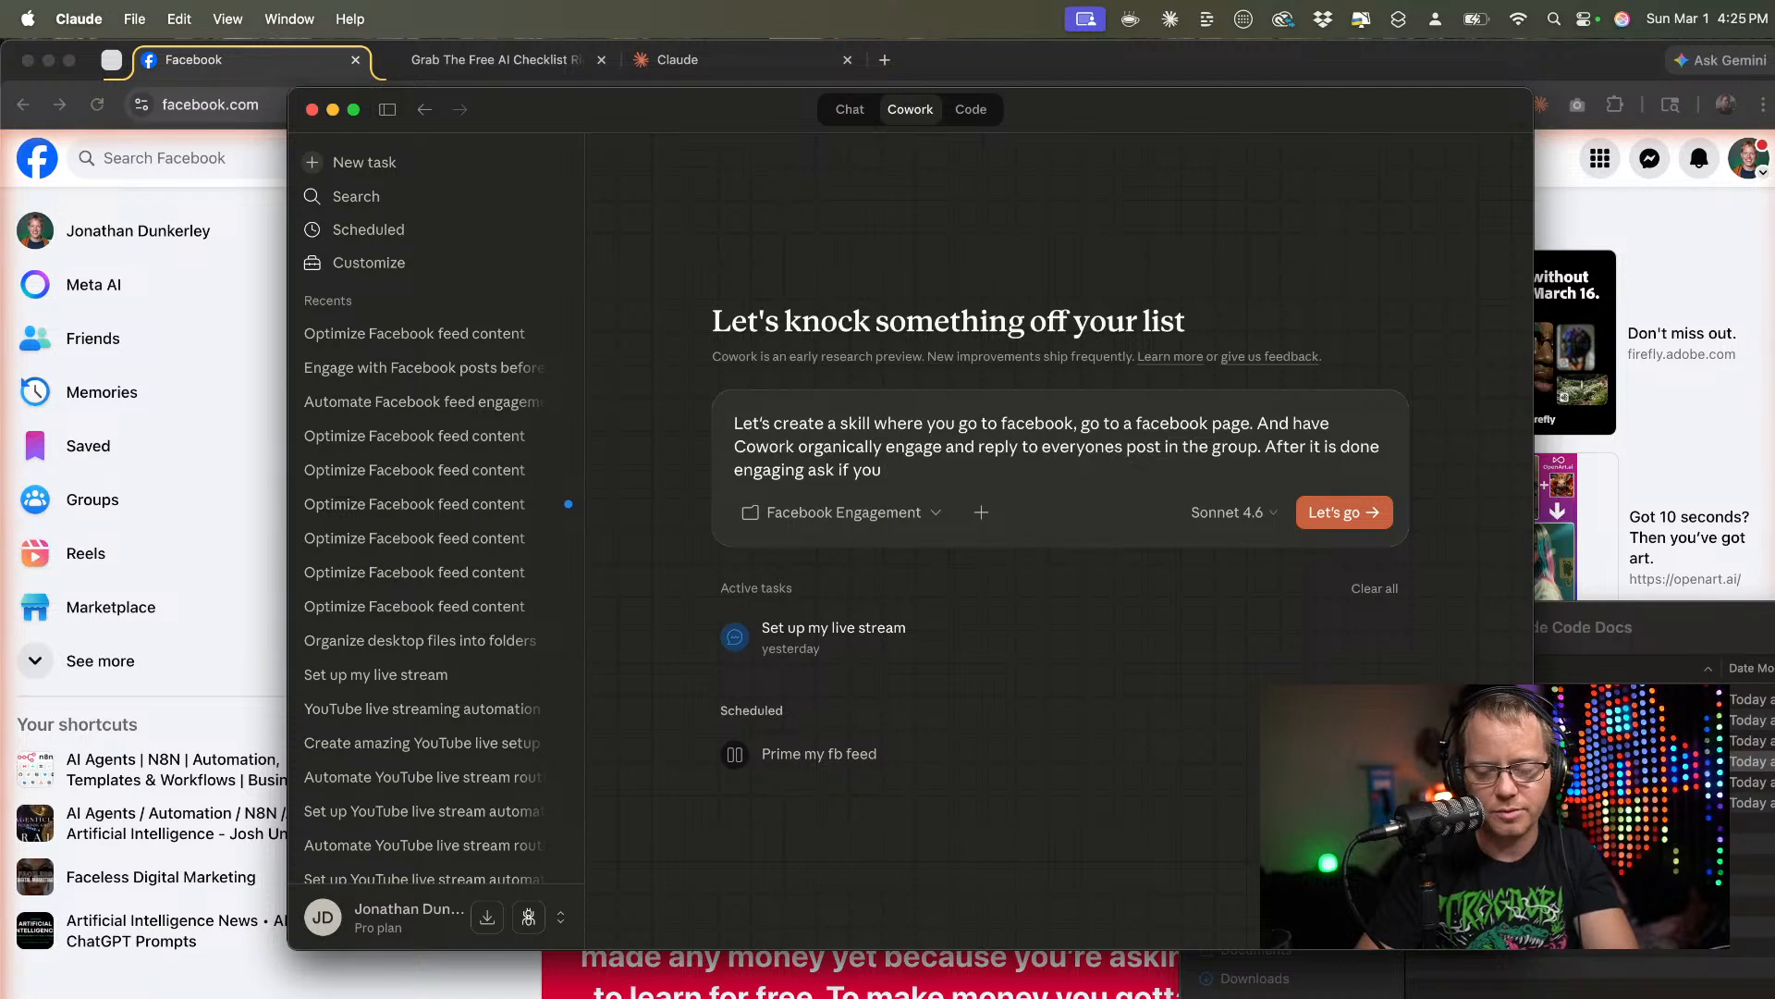
key("BackSpace")
key("BackSpace")
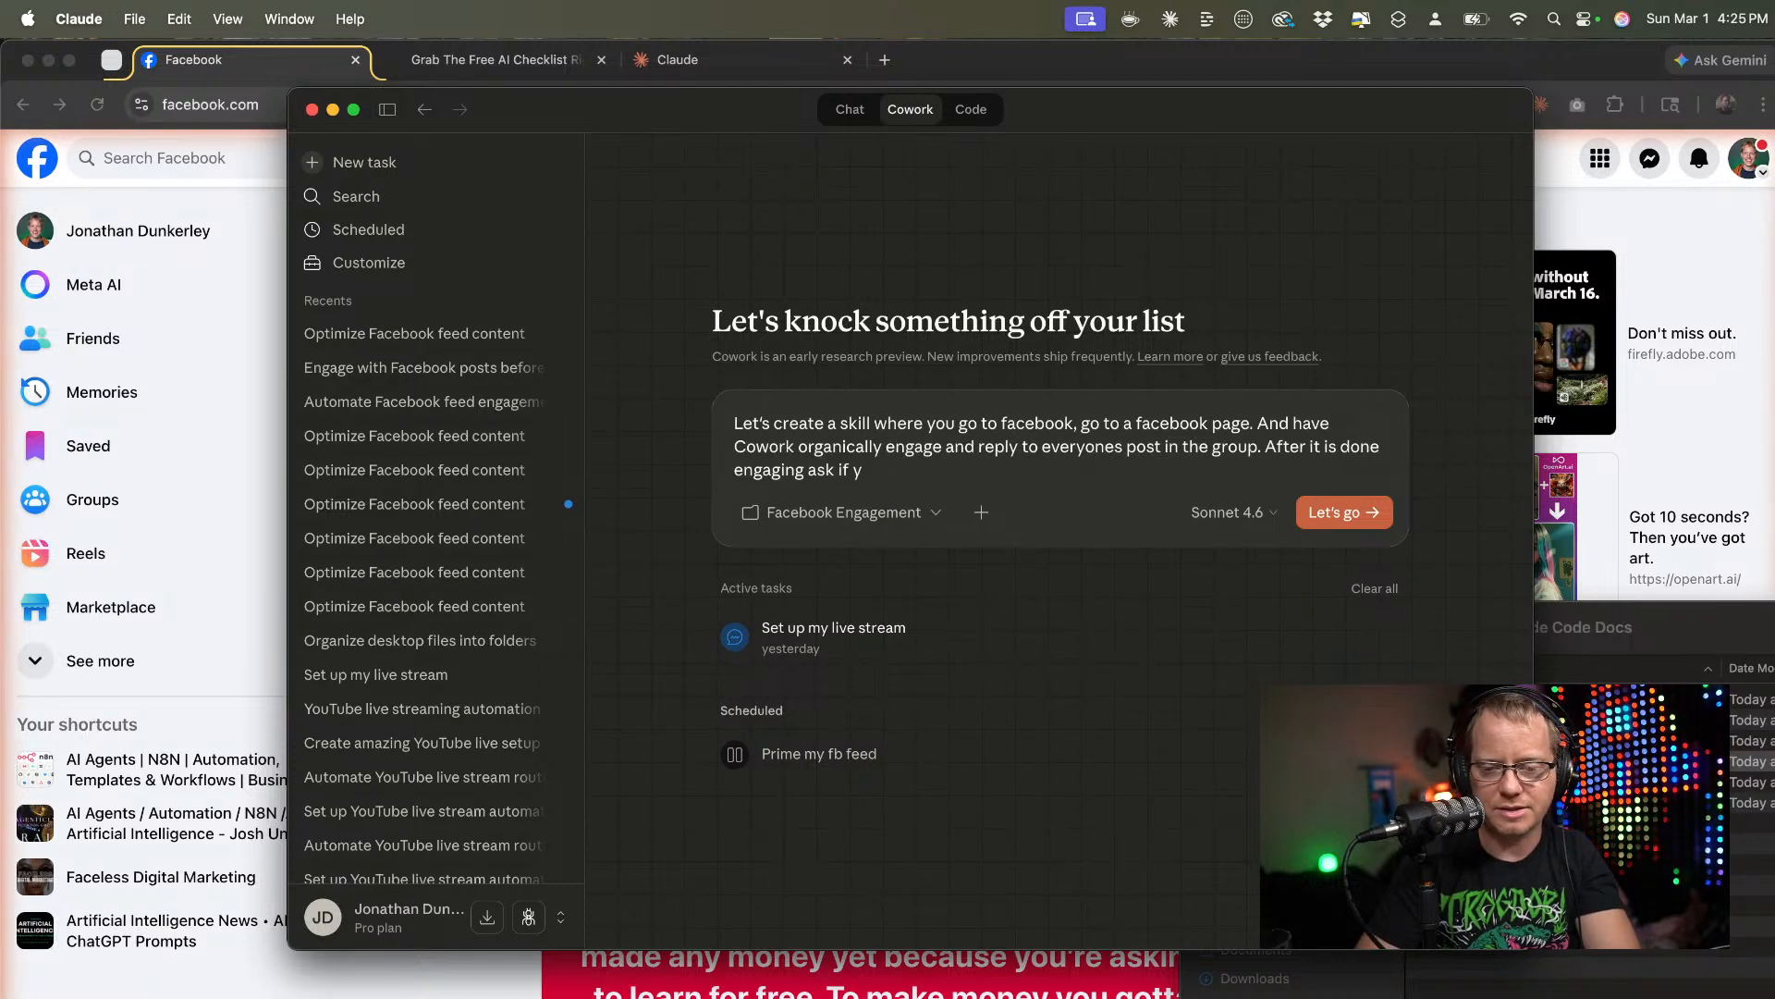
type("it sho")
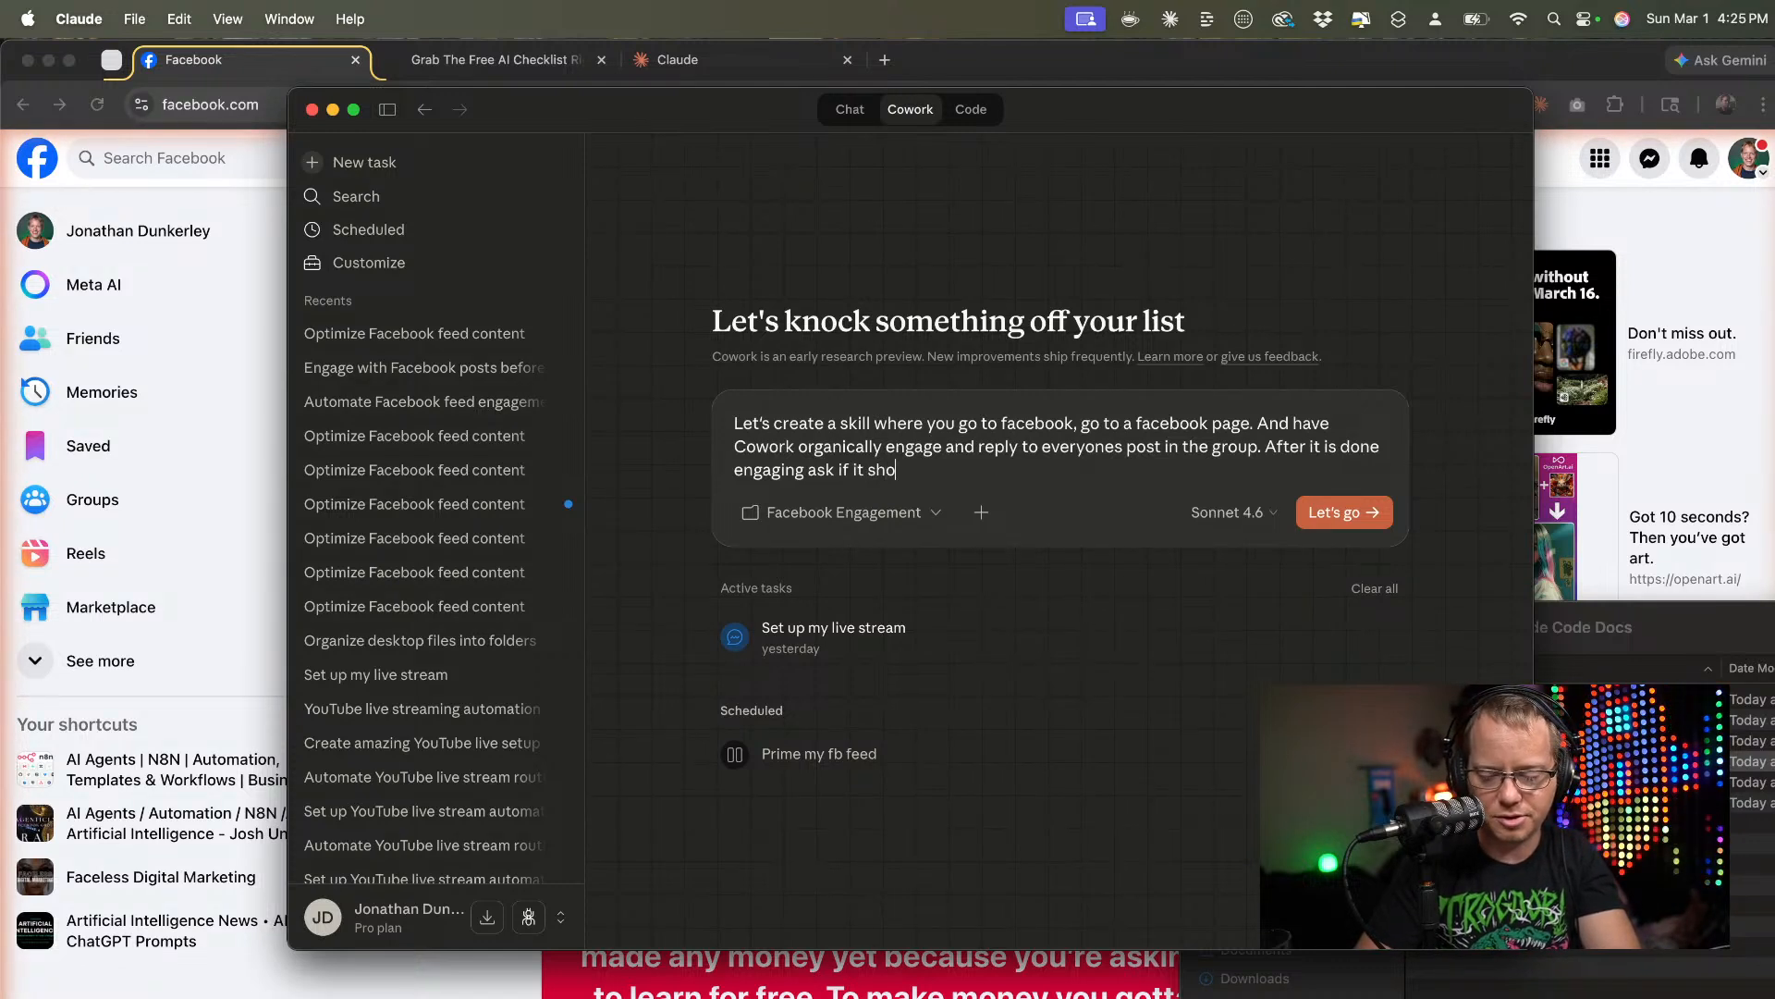
type("uld post ")
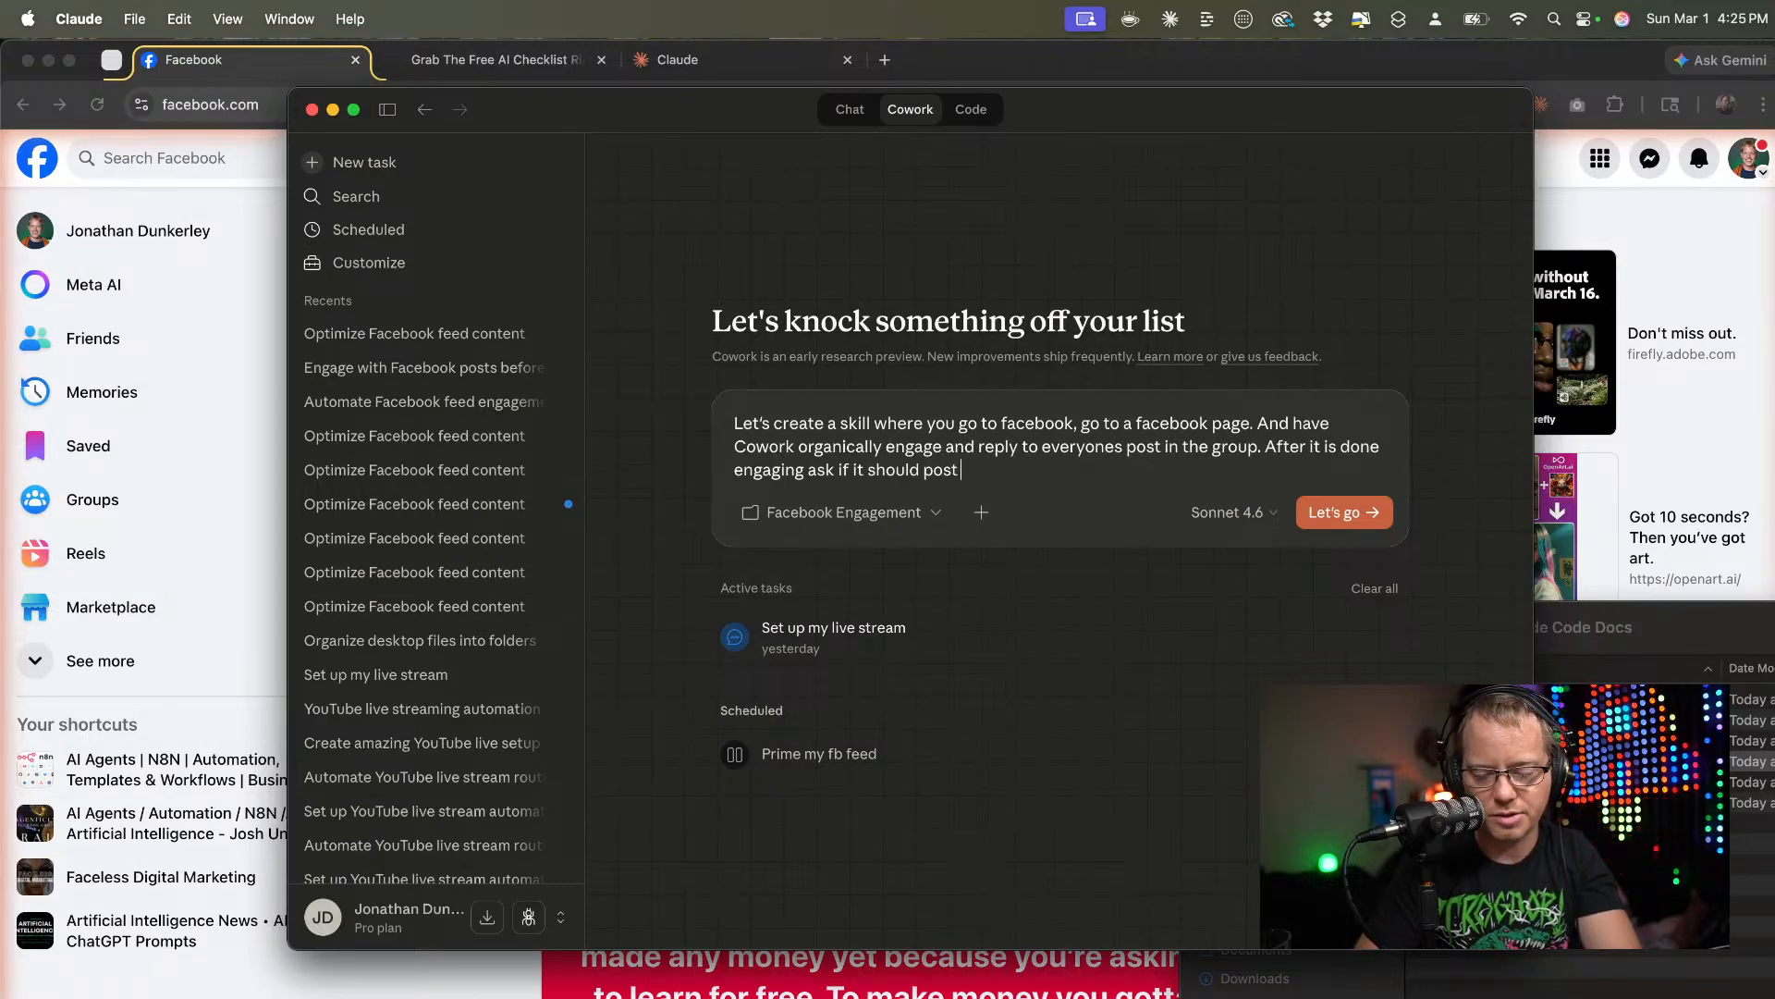
type("something f")
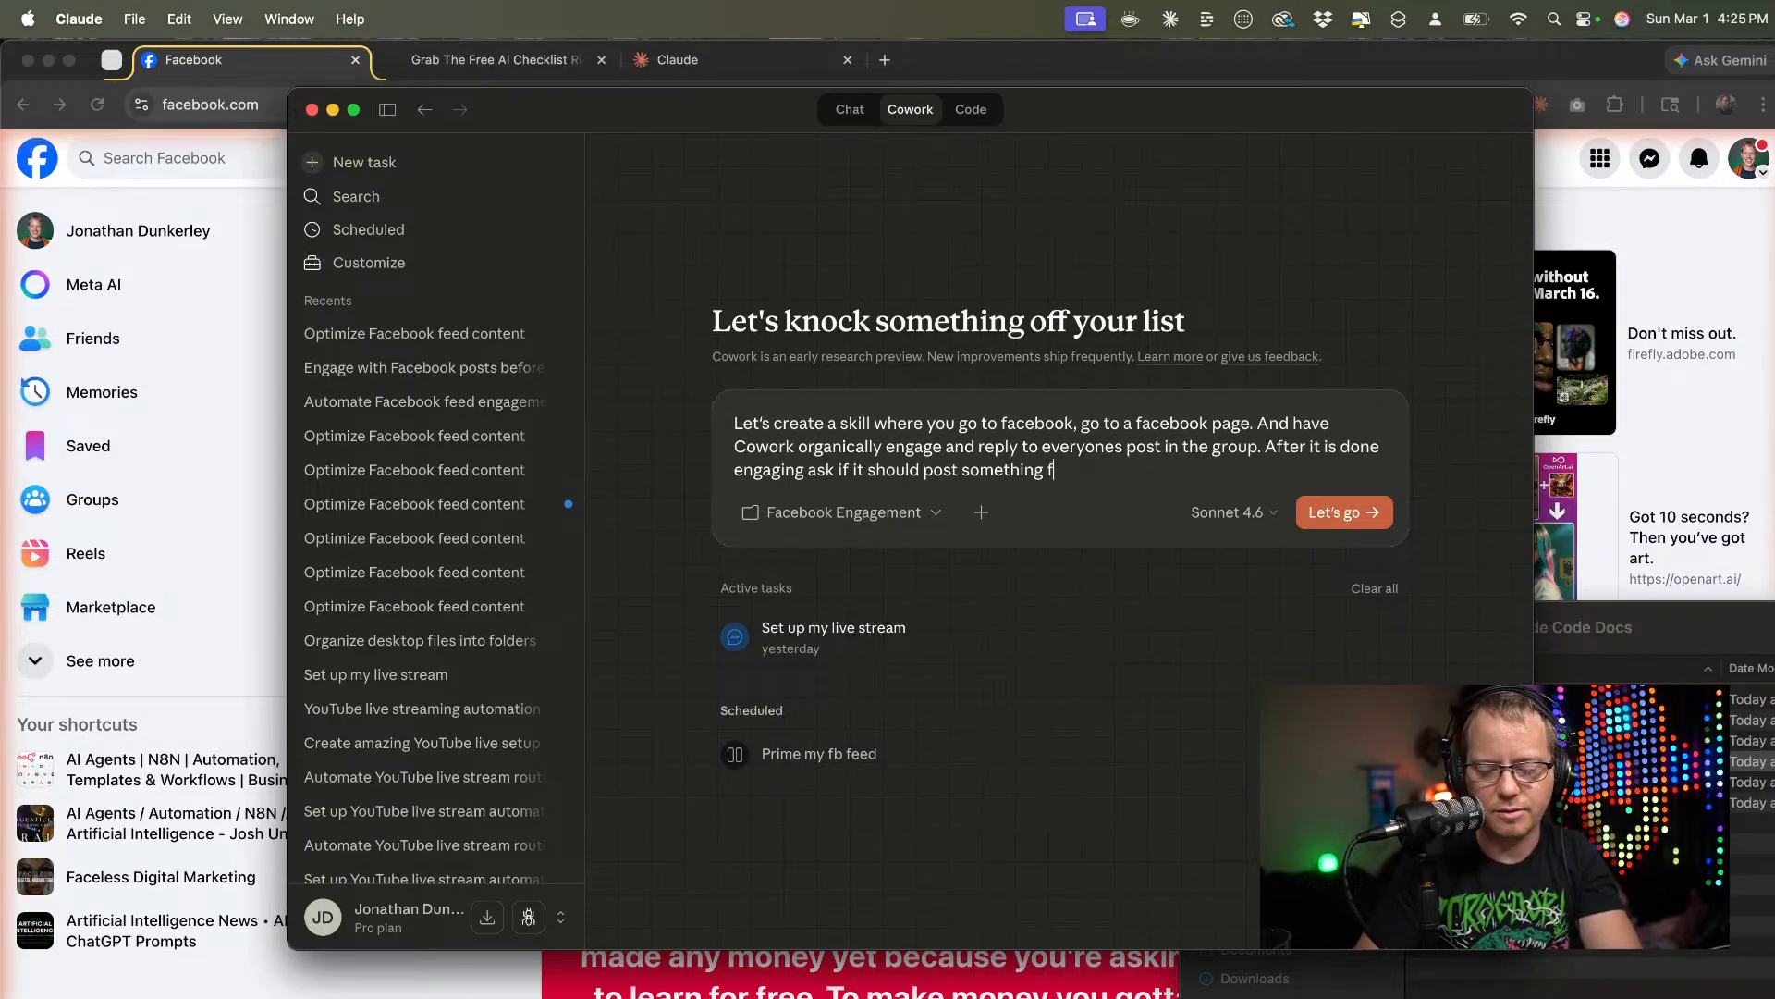
type("rom you in the ")
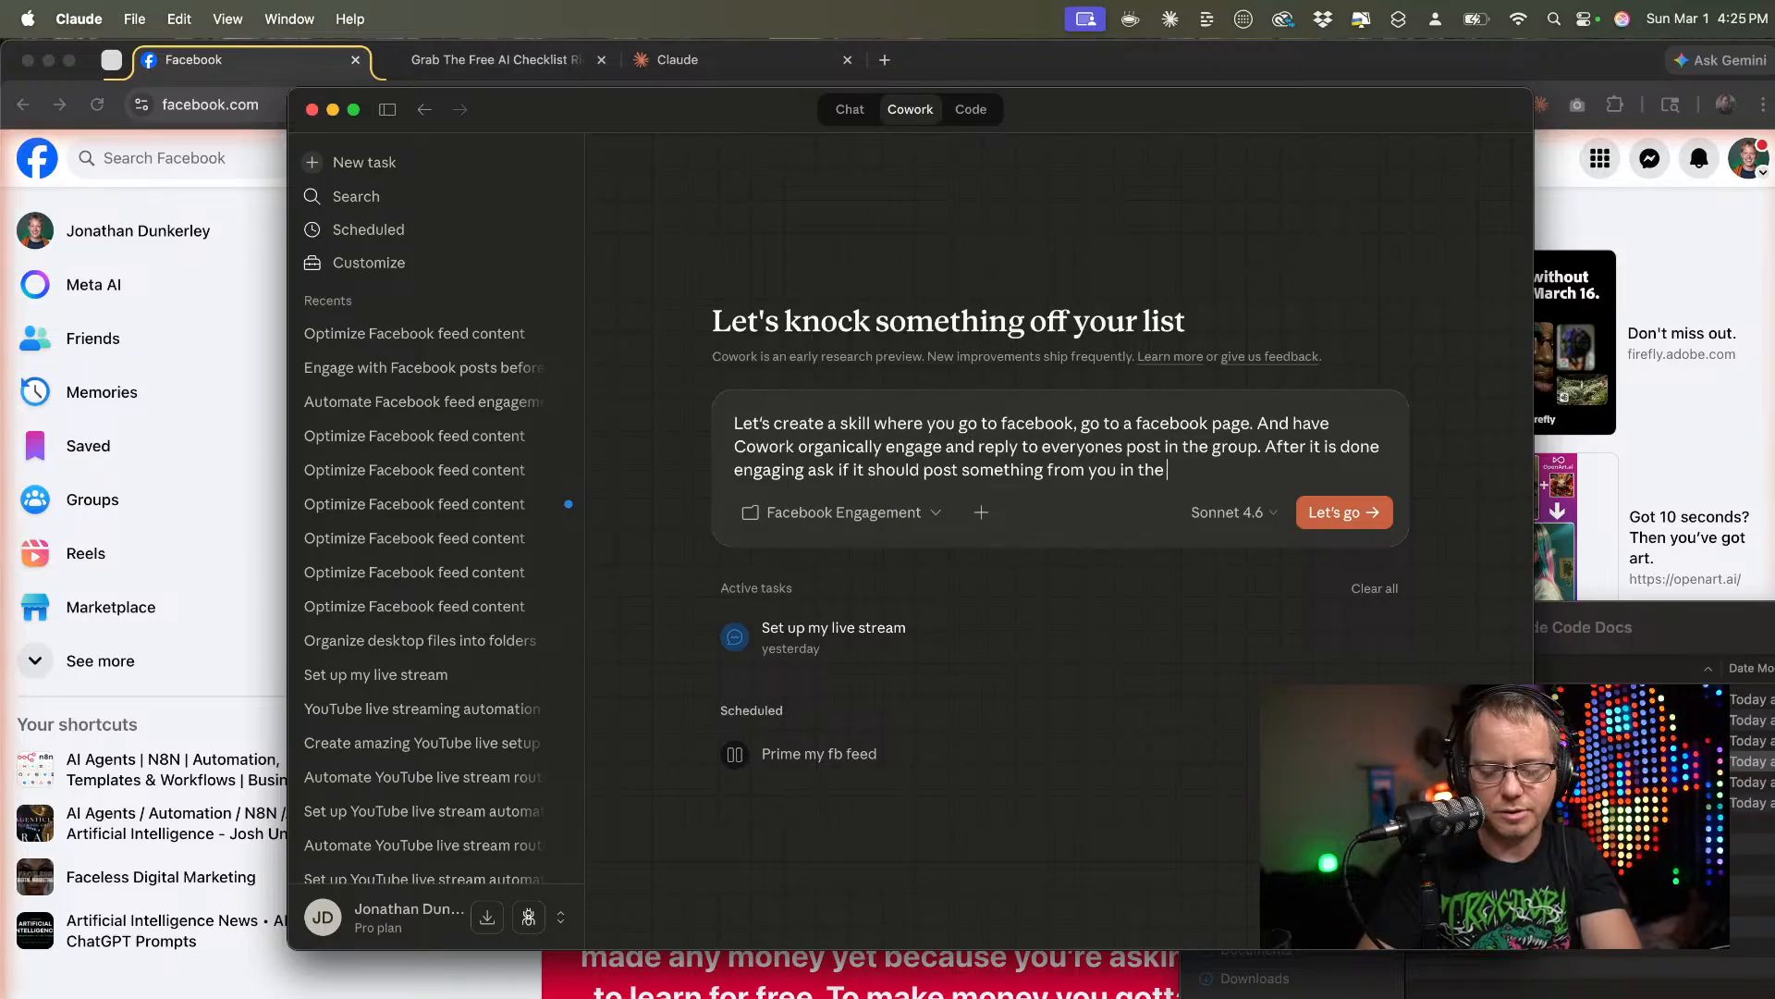
type("group. A")
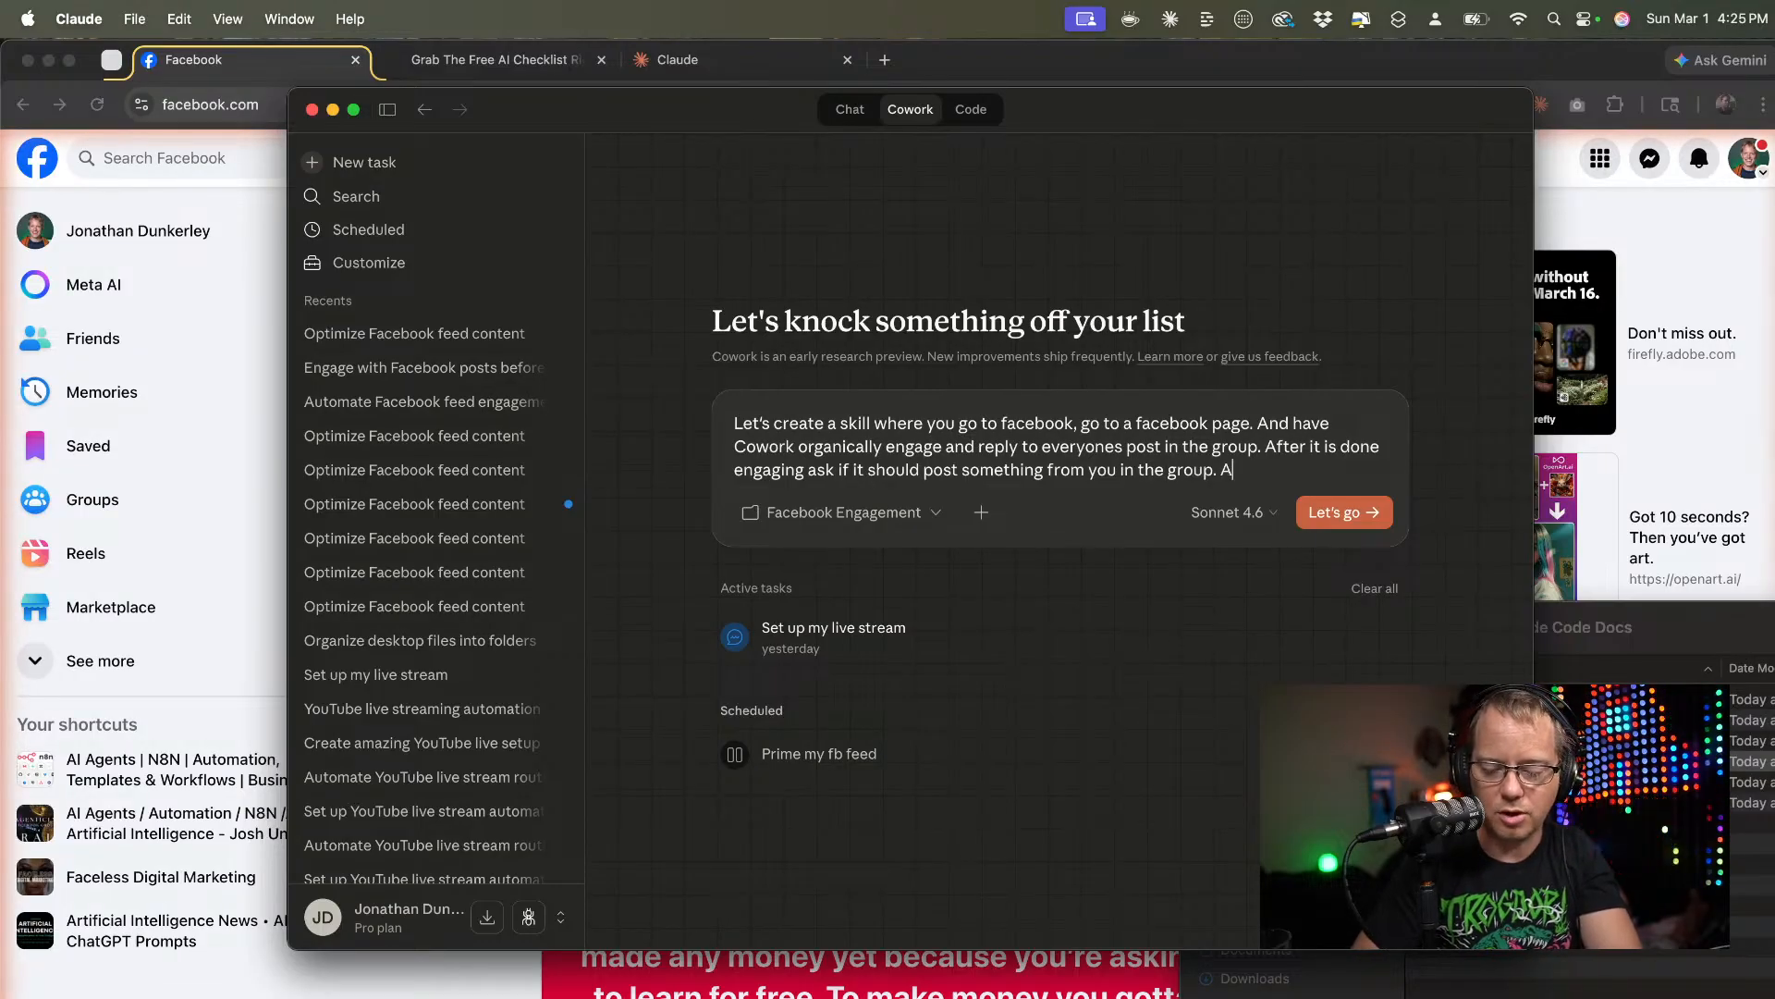
Add the sentence "Always helpful and never selling." to the prompt, correcting its spelling.
type("Lways helps")
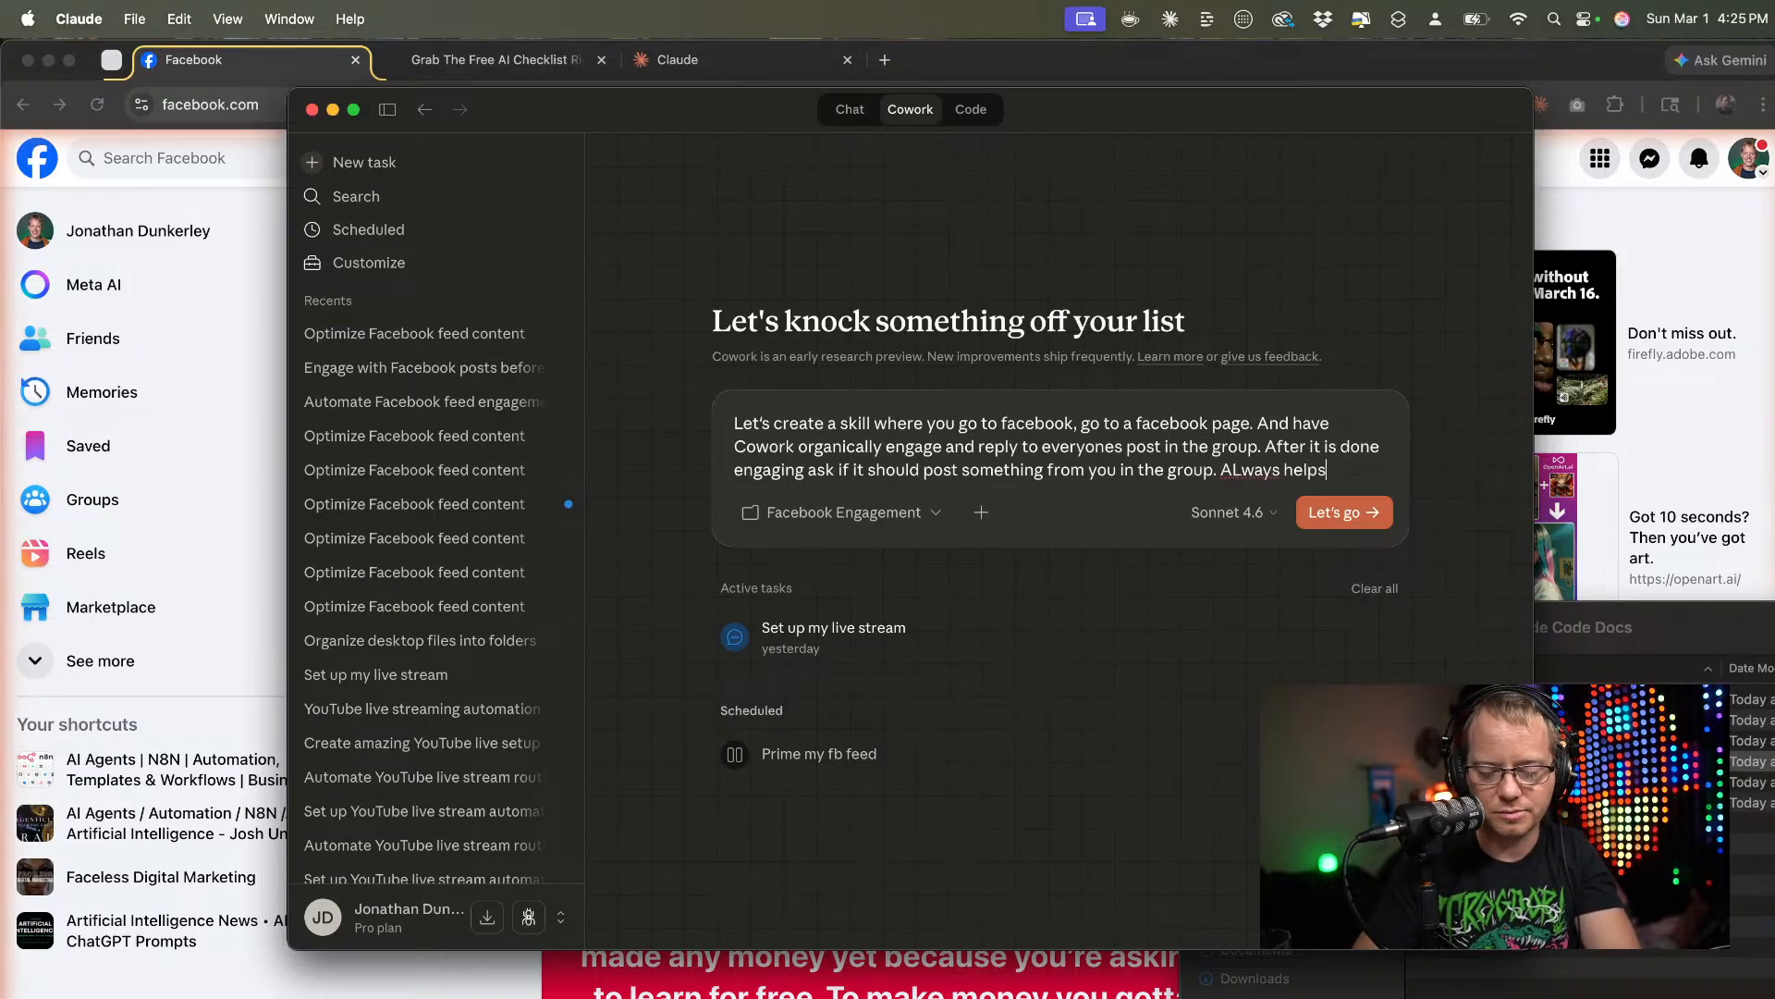
key("BackSpace")
key("BackSpace")
key("BackSpace")
key("BackSpace")
key("BackSpace")
key("BackSpace")
key("BackSpace")
key("BackSpace")
key("BackSpace")
key("BackSpace")
key("BackSpace")
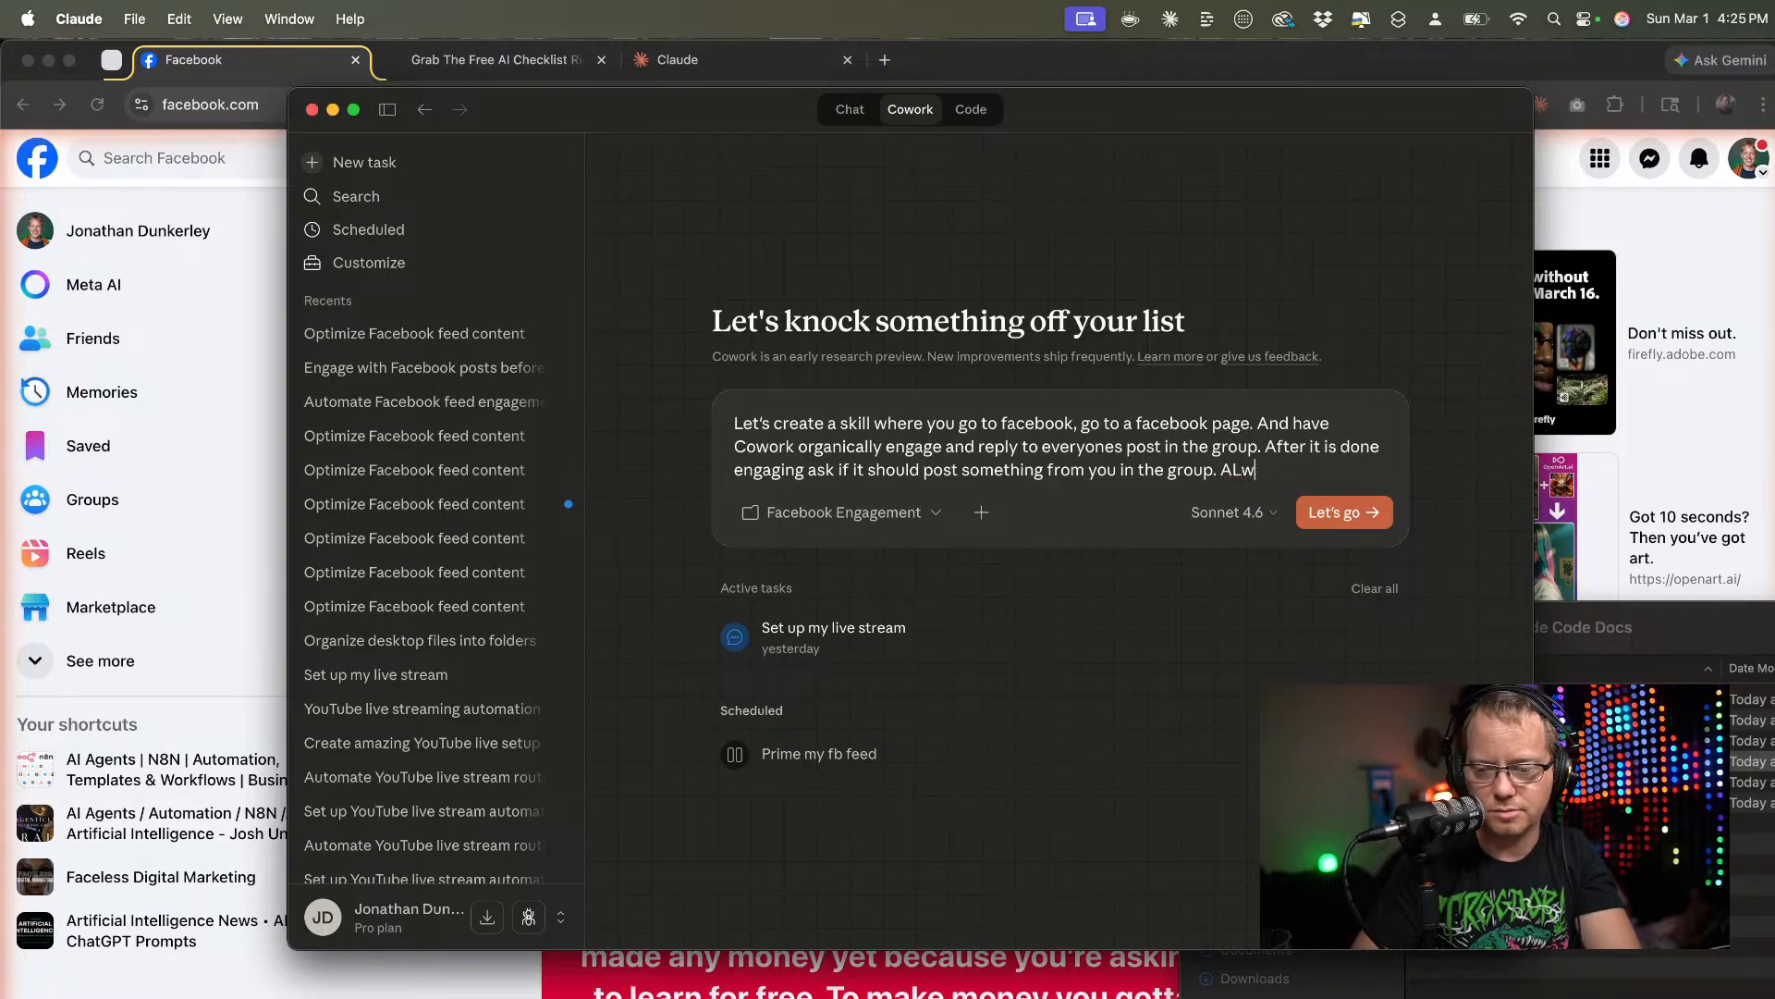
type("lways")
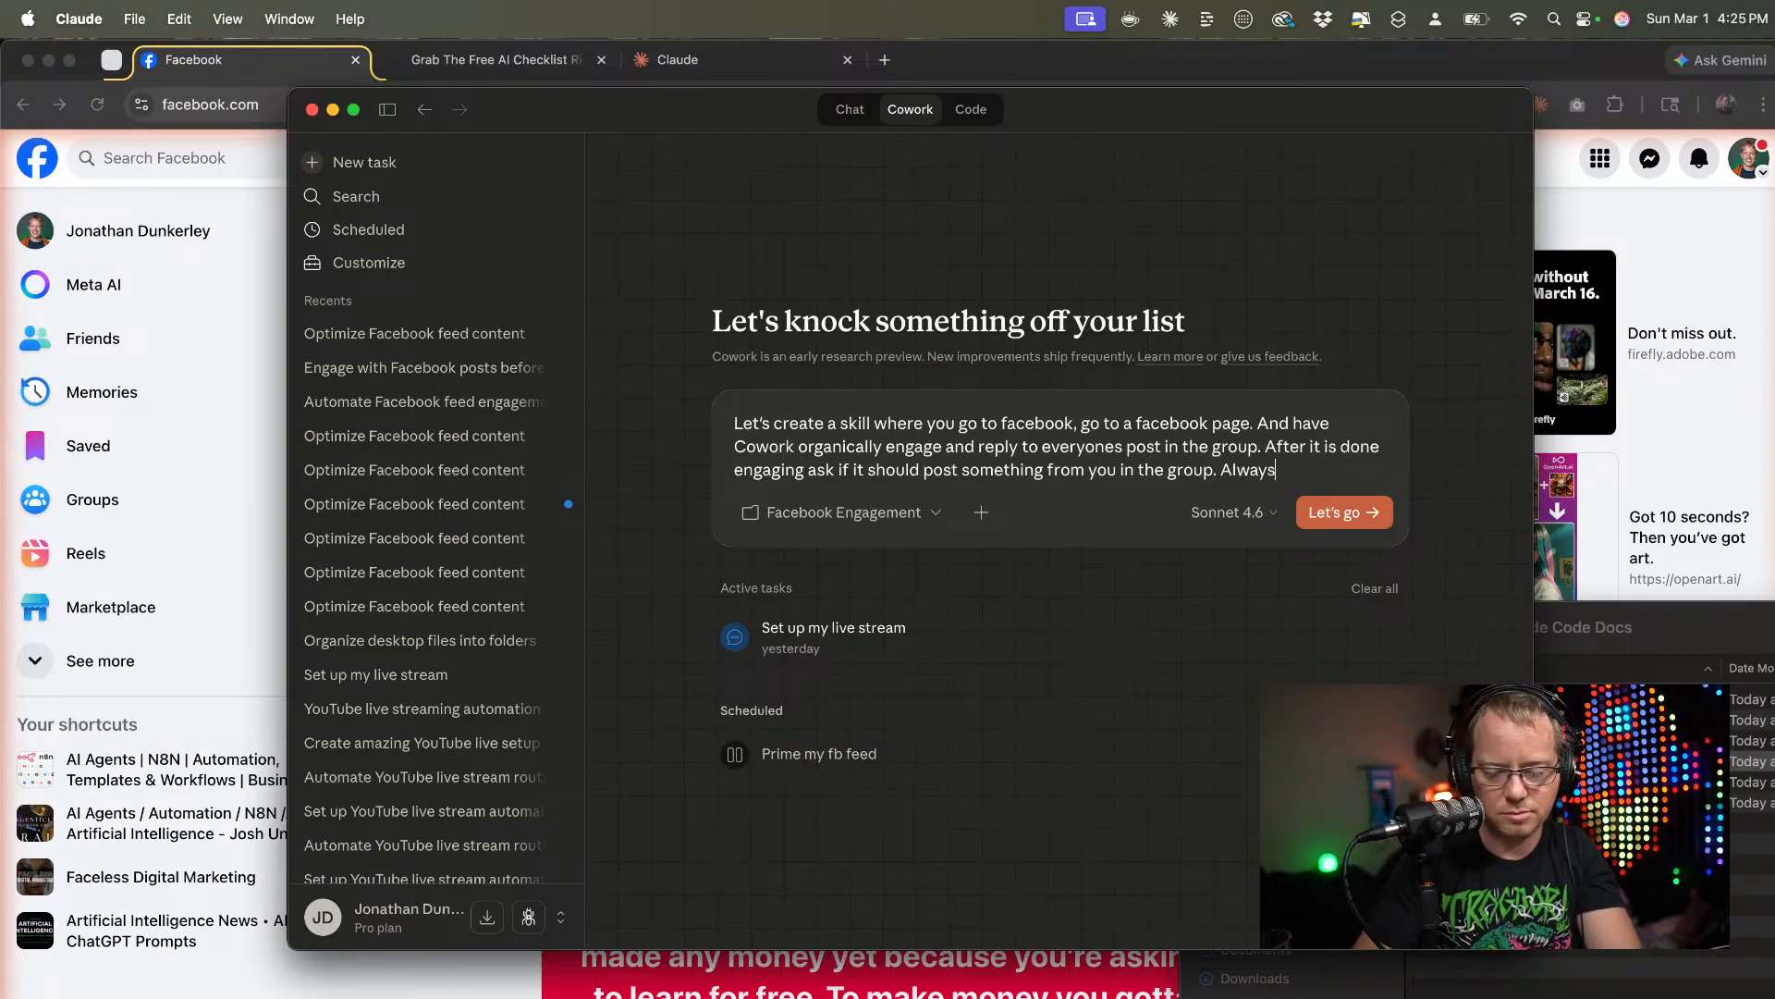
type(" helpsfu")
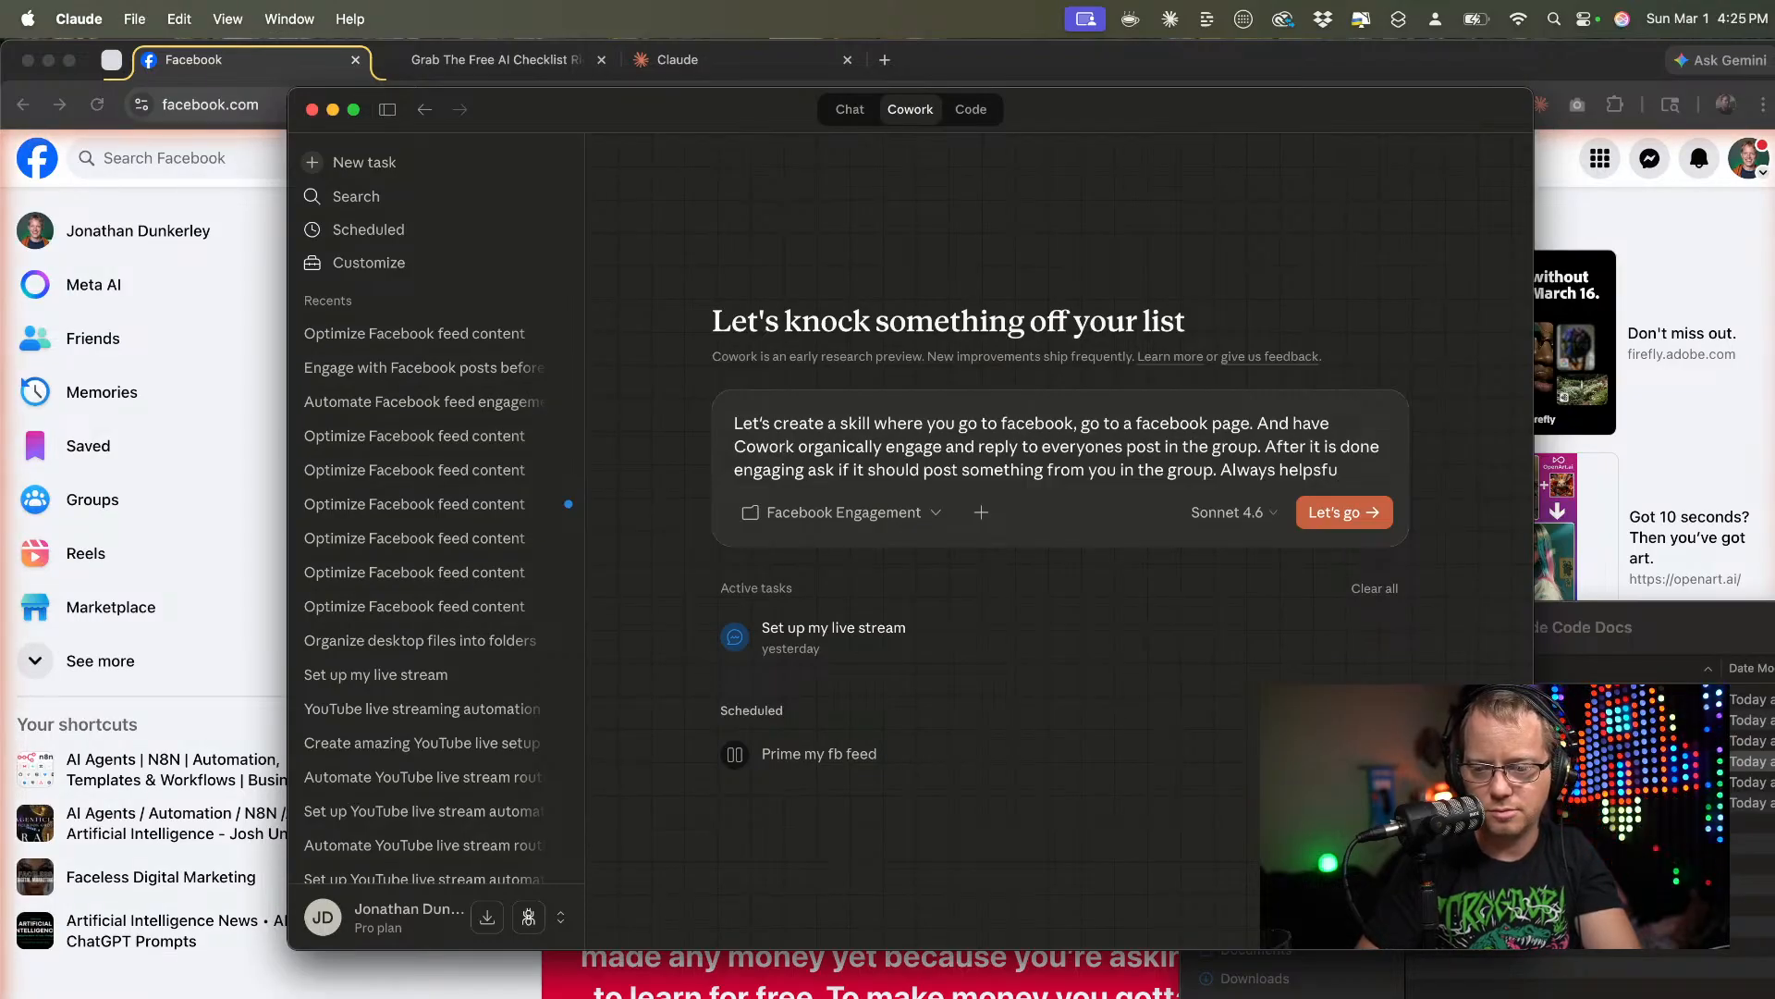
type("l and never")
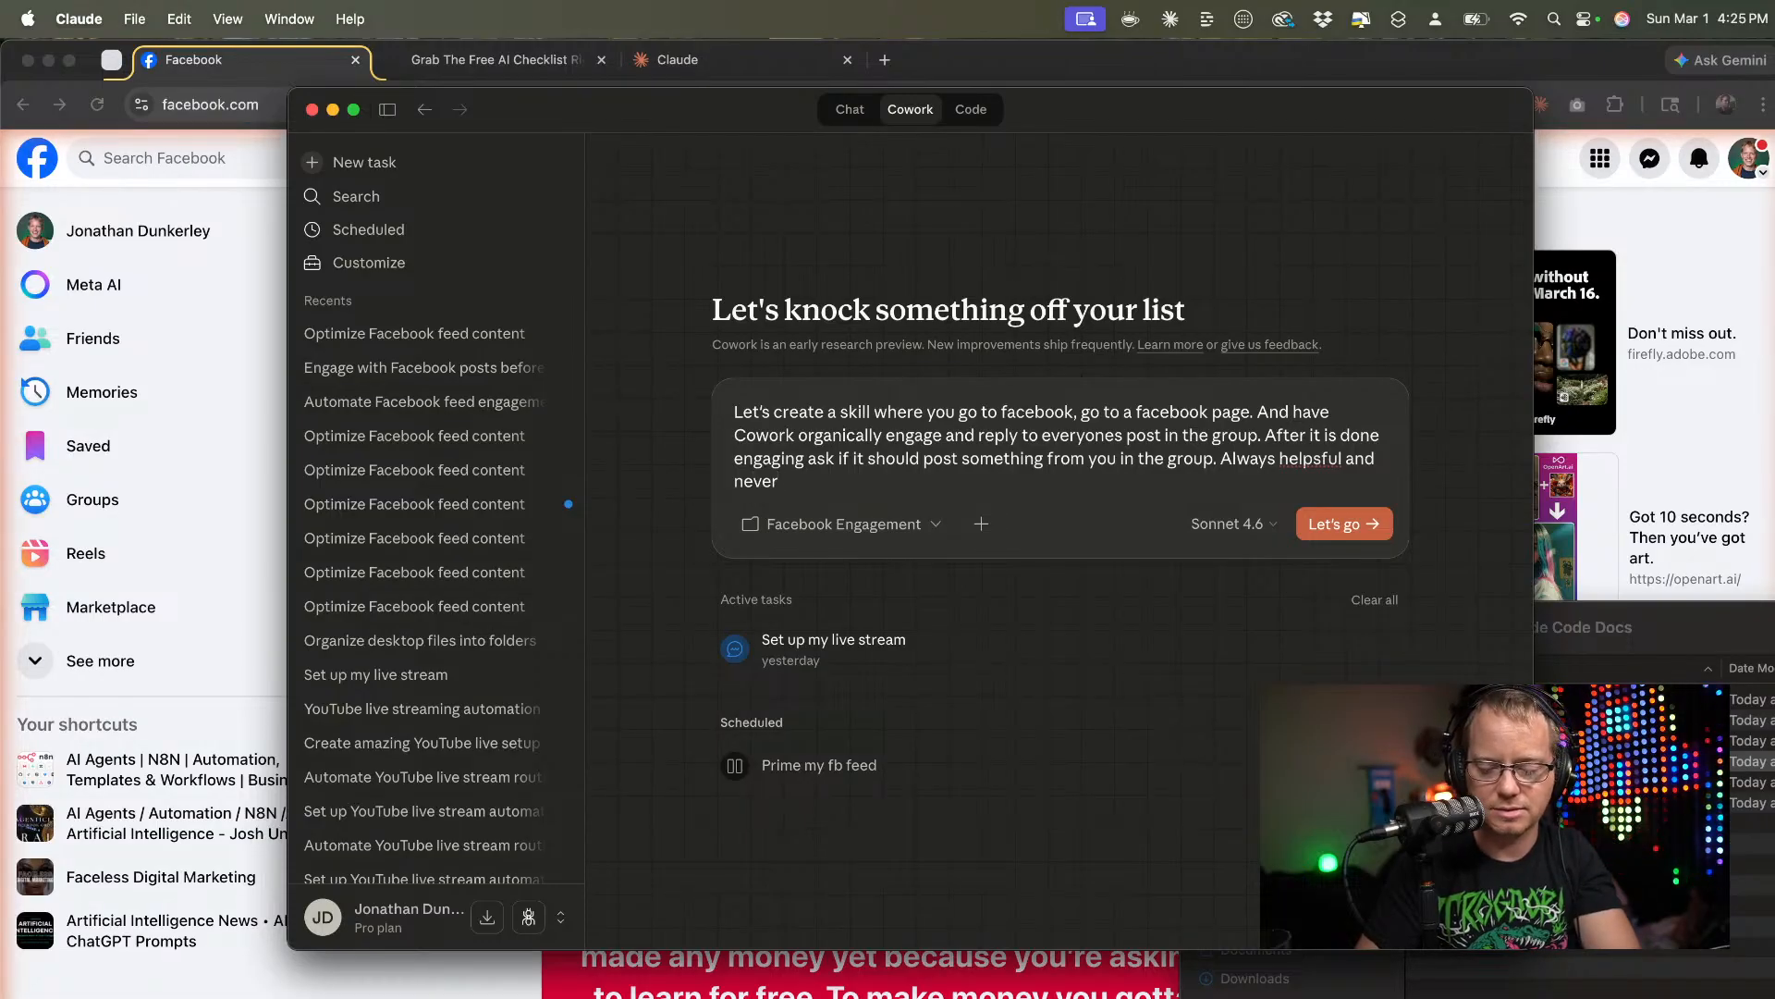
type(" selling.")
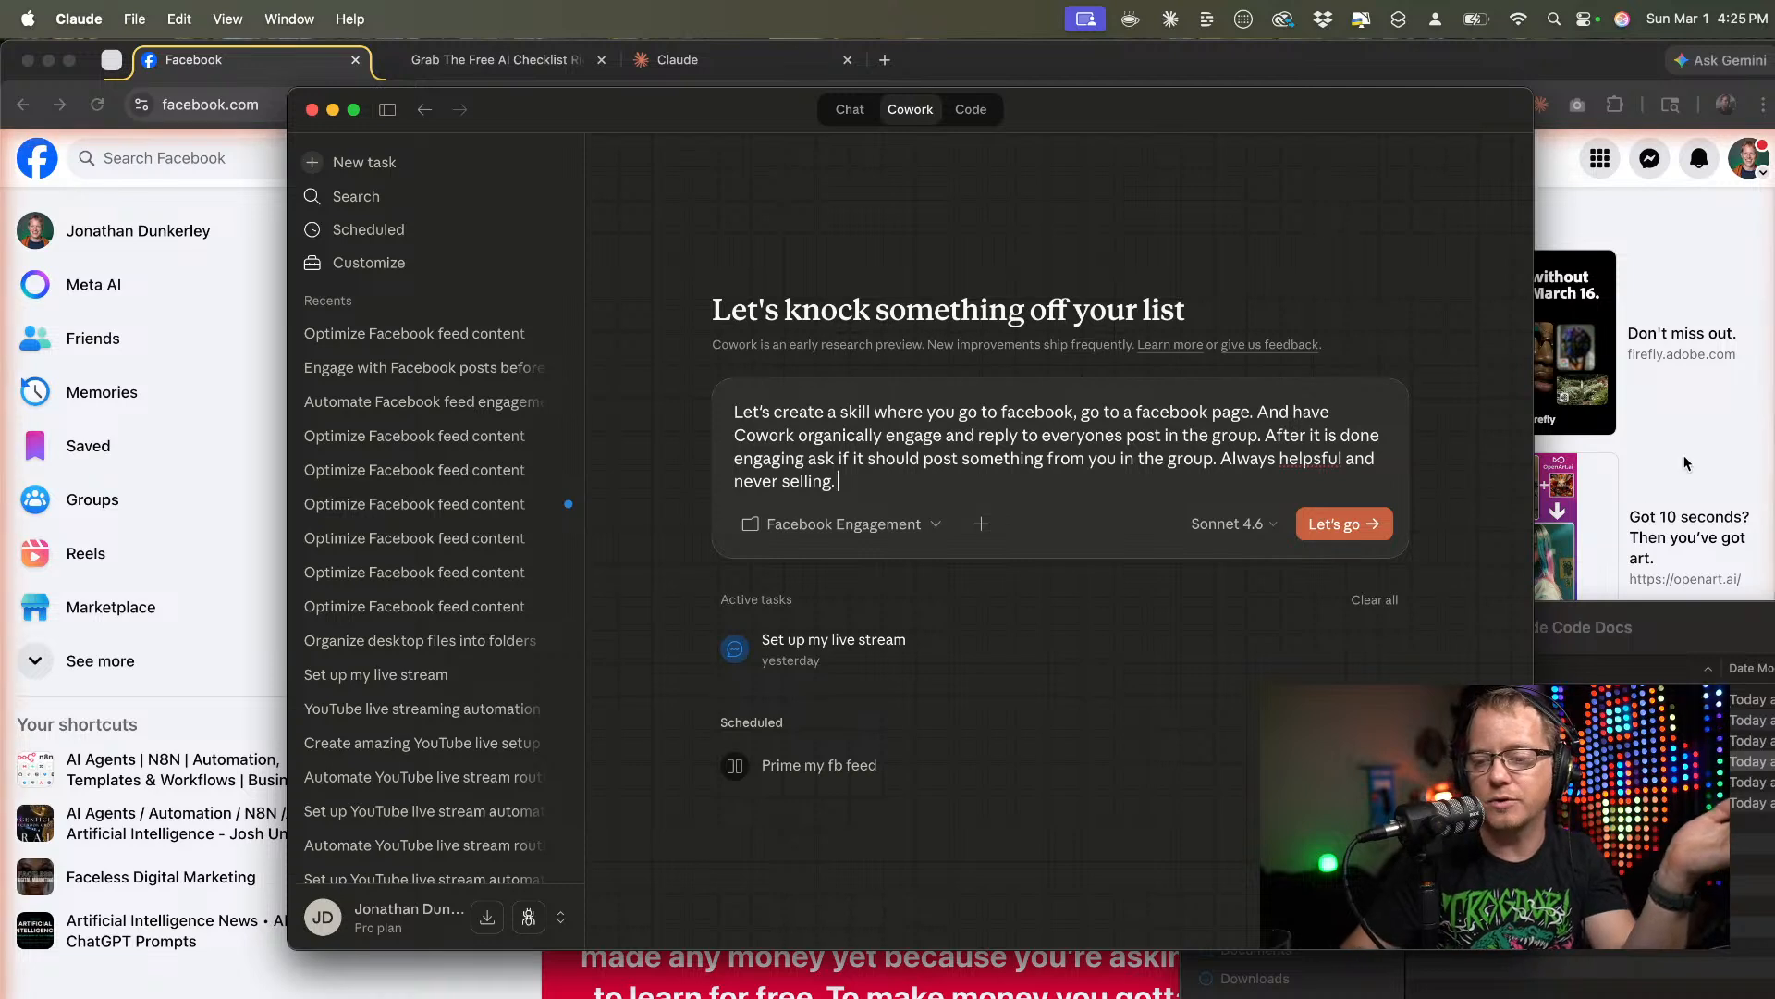
right_click(1311, 454)
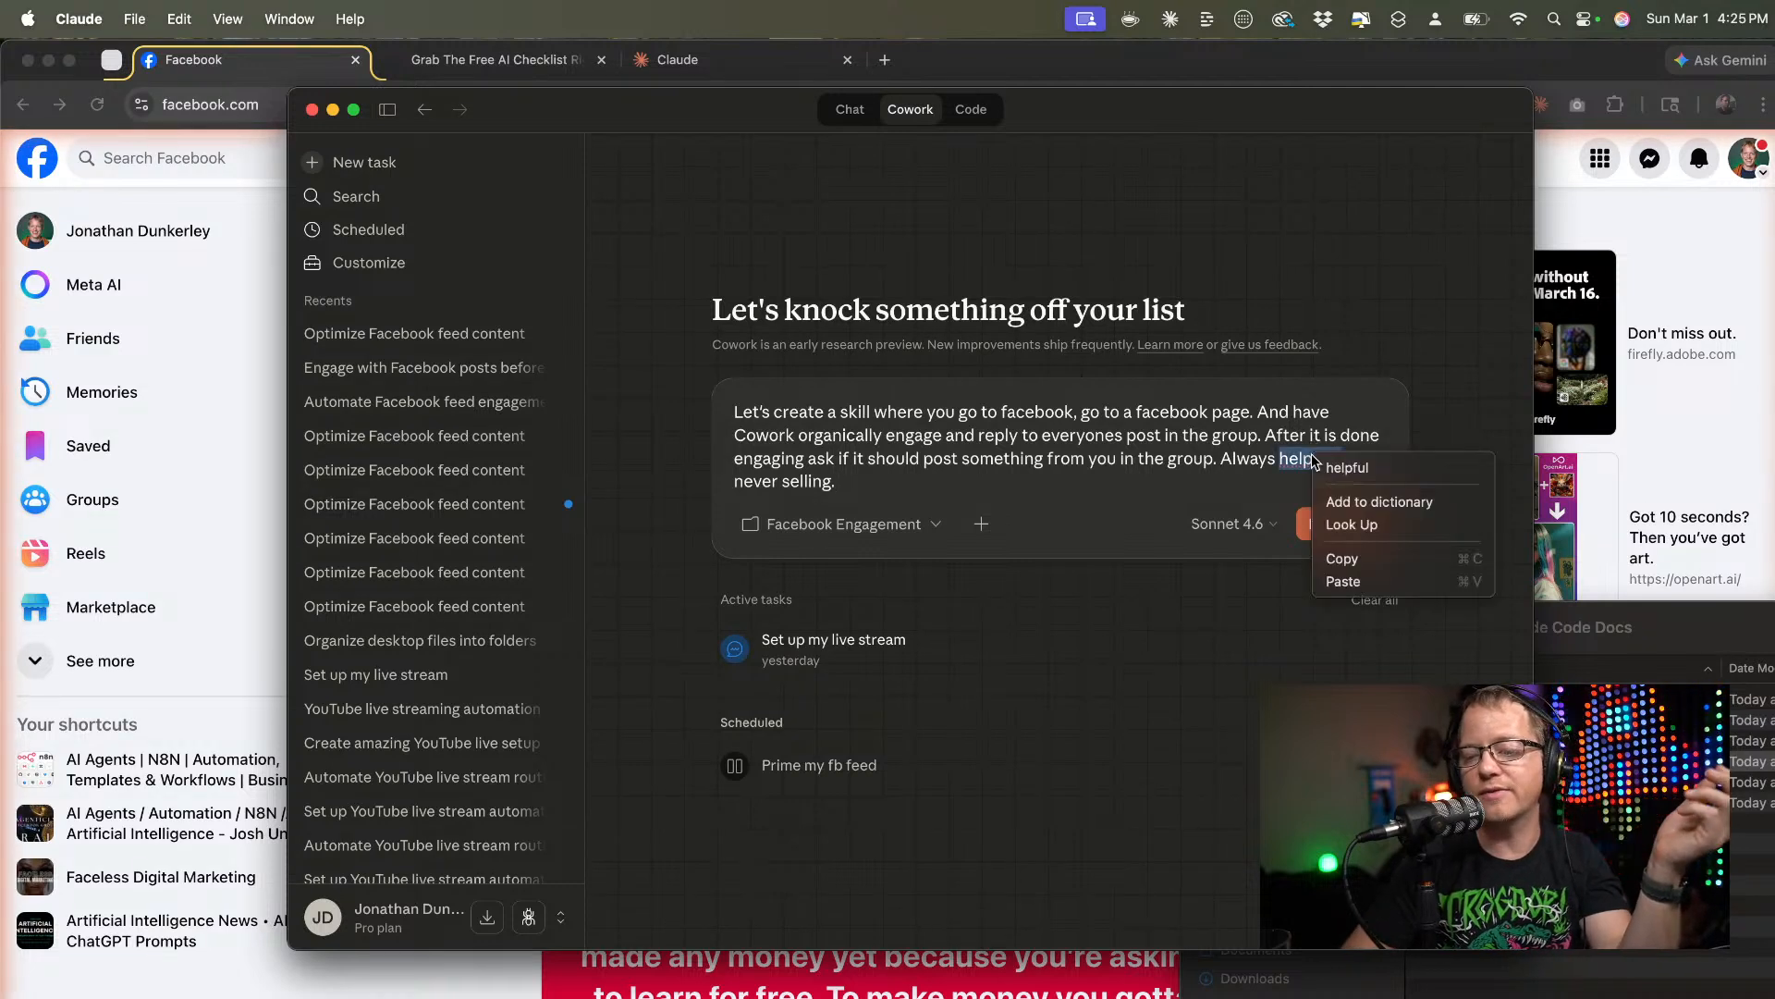
left_click(1341, 470)
left_click(886, 488)
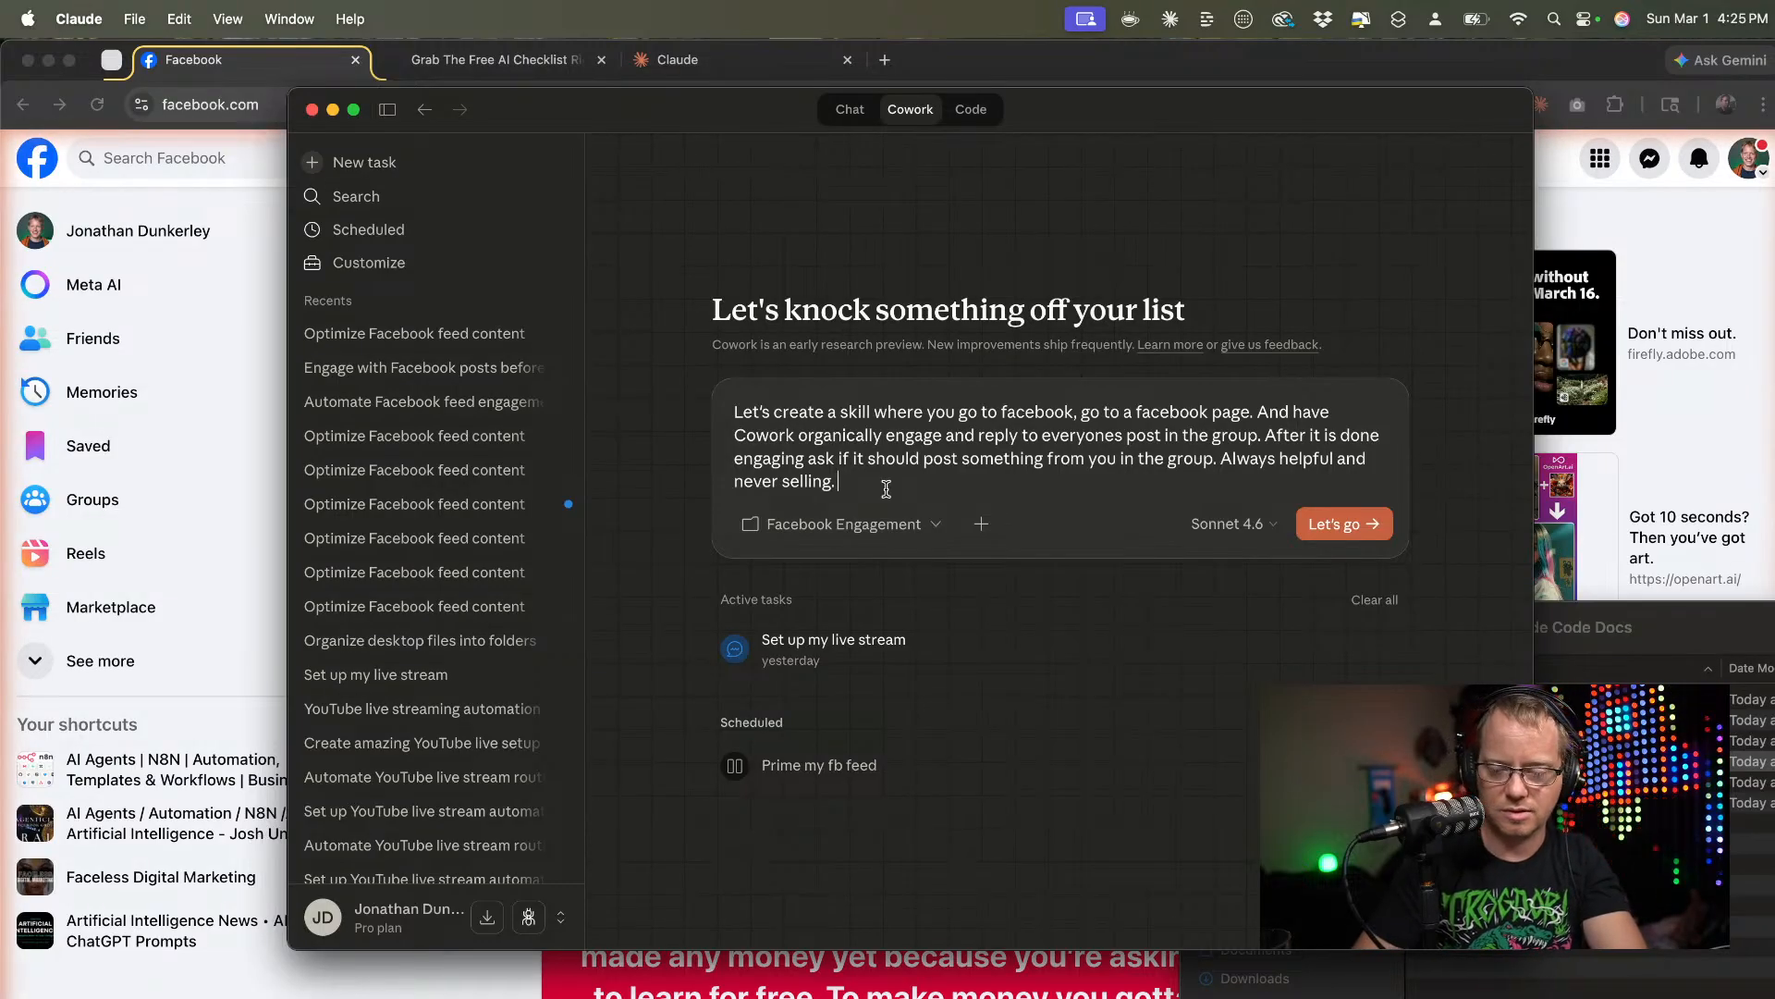
type("It")
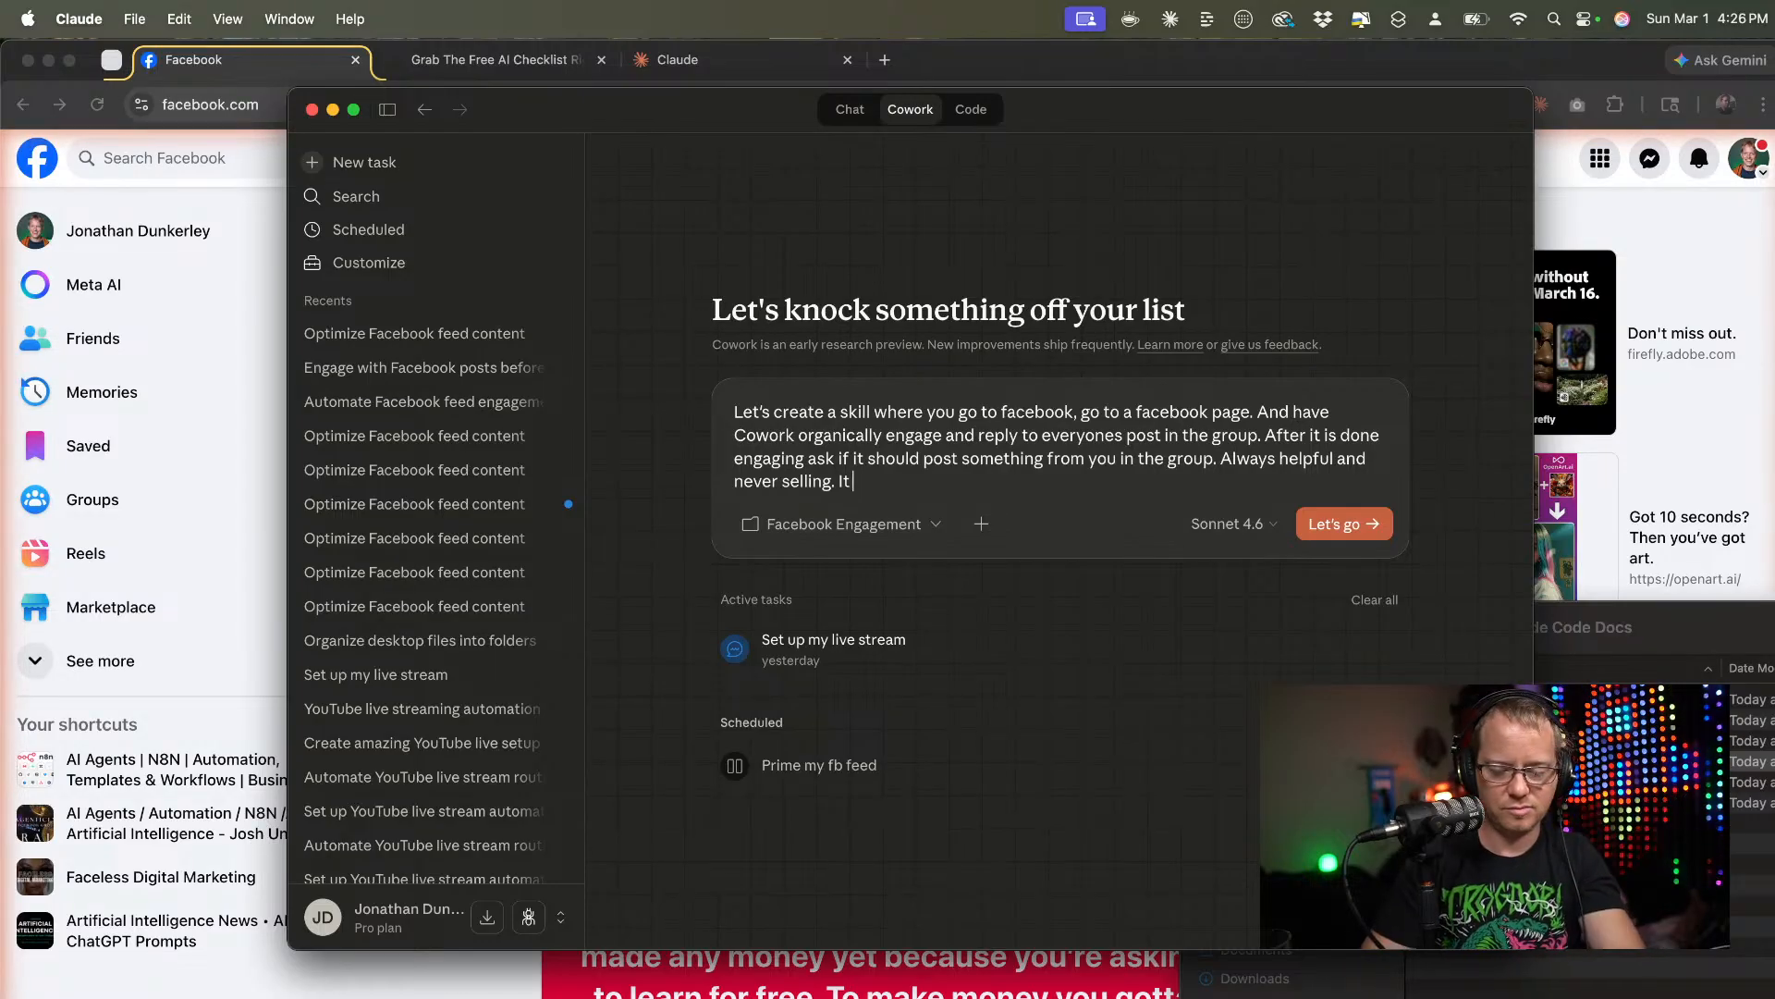
key("BackSpace")
key("BackSpace")
key("BackSpace")
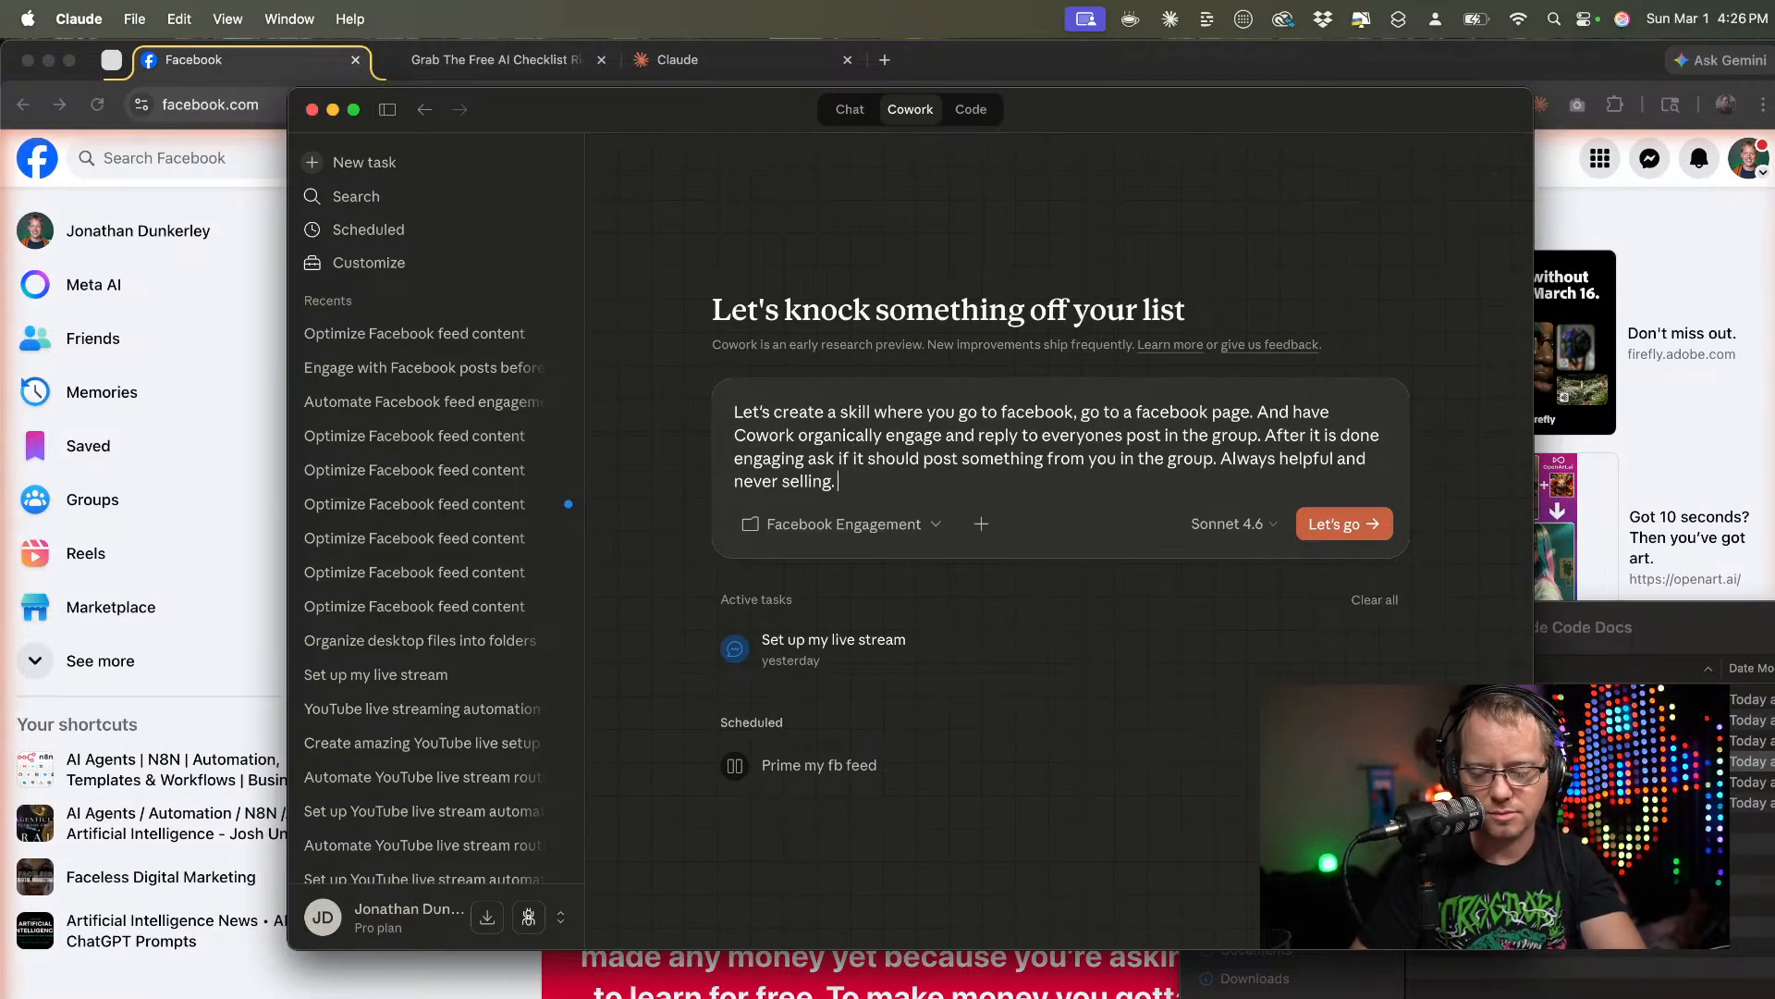
Continue the prompt with "The replies should be legitabitly helpful".
type("The replies should be ")
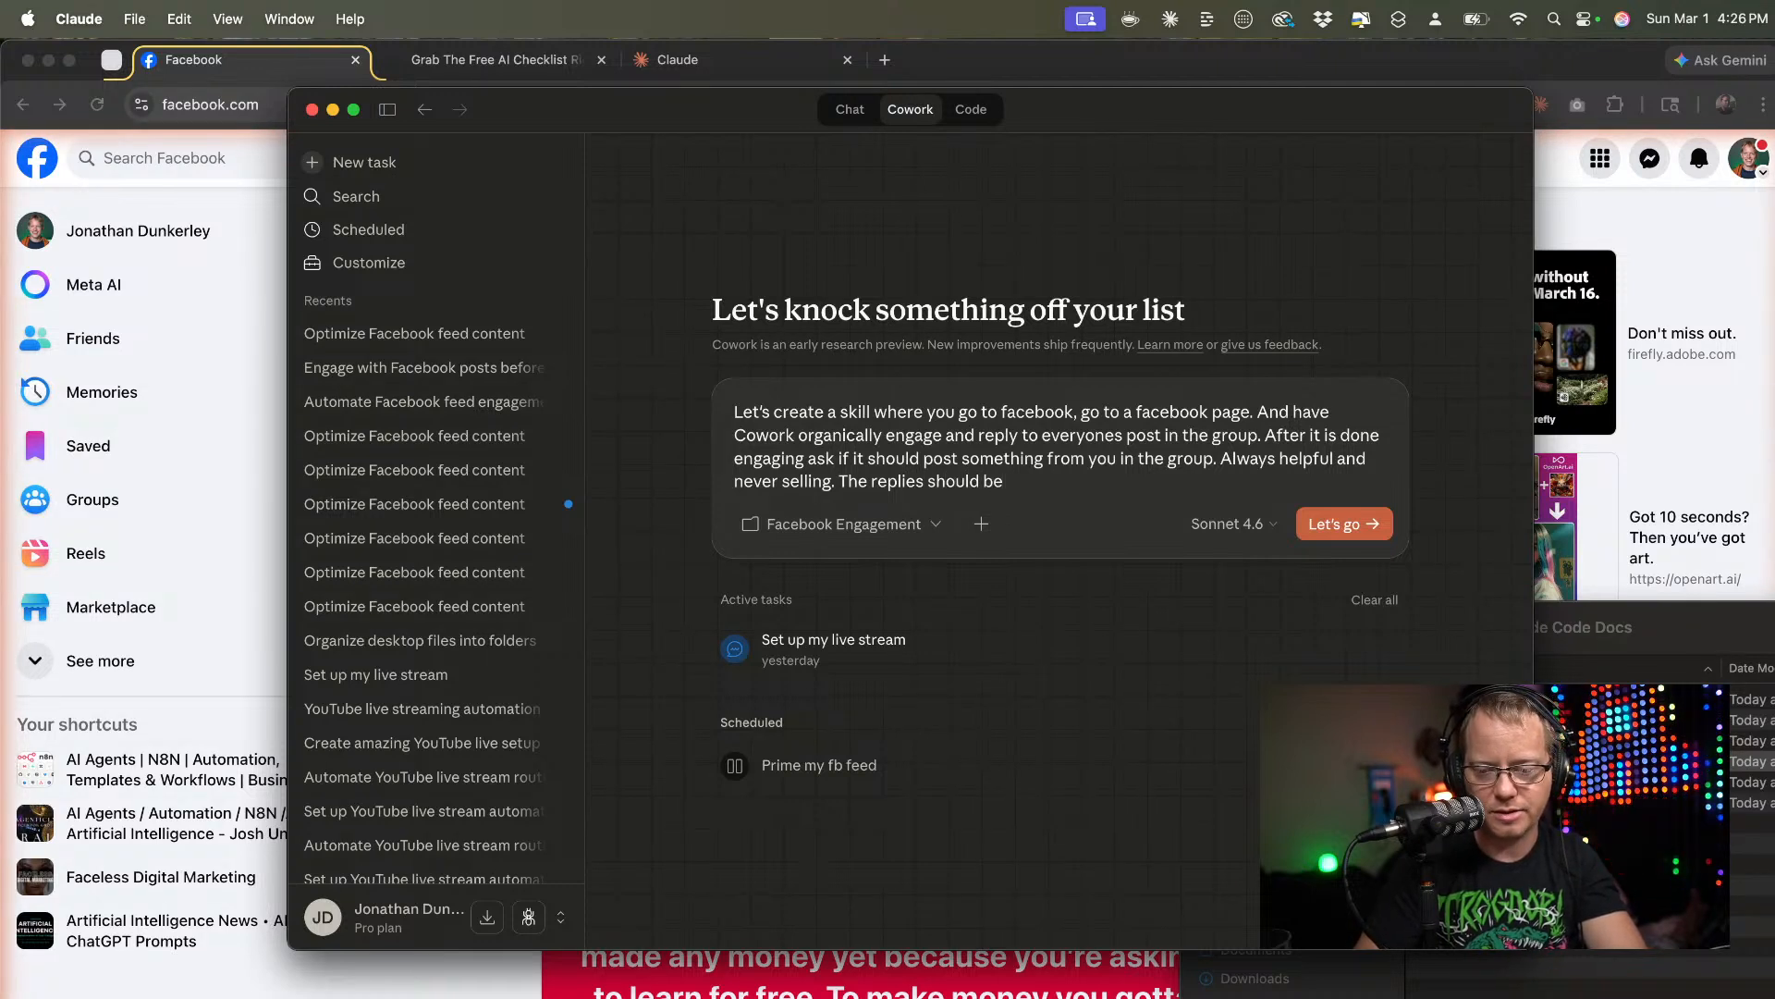
type("legit")
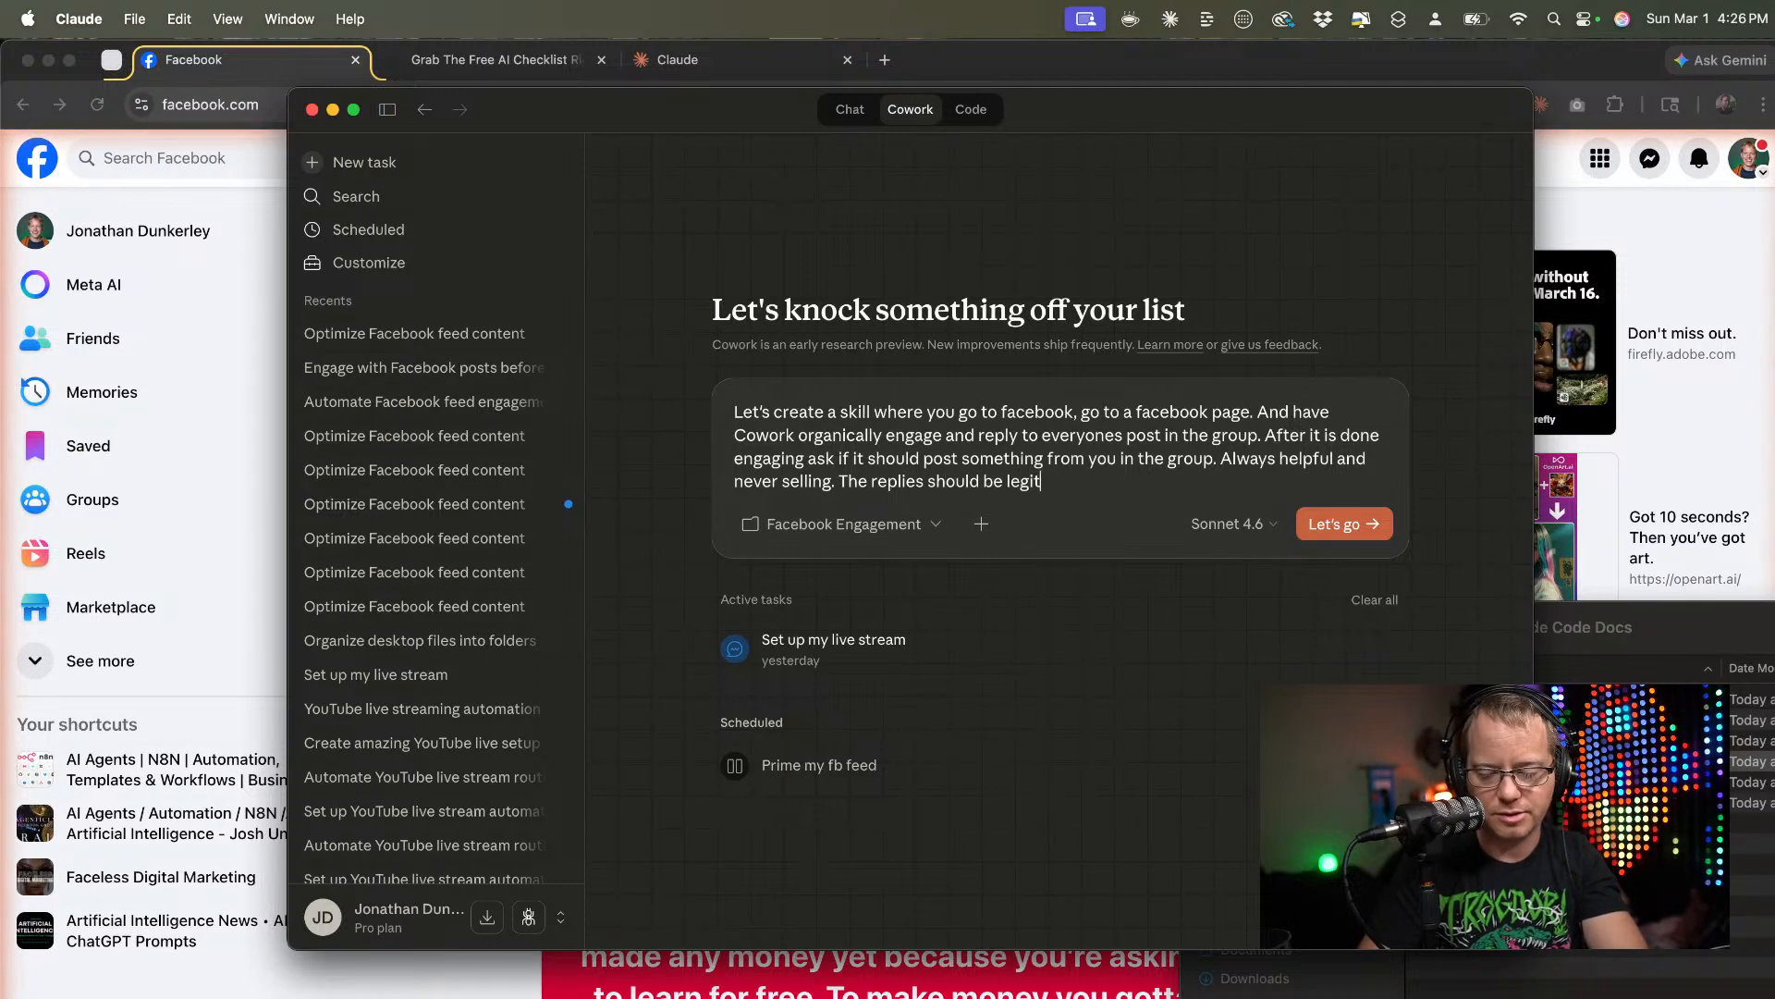
type("abitly he")
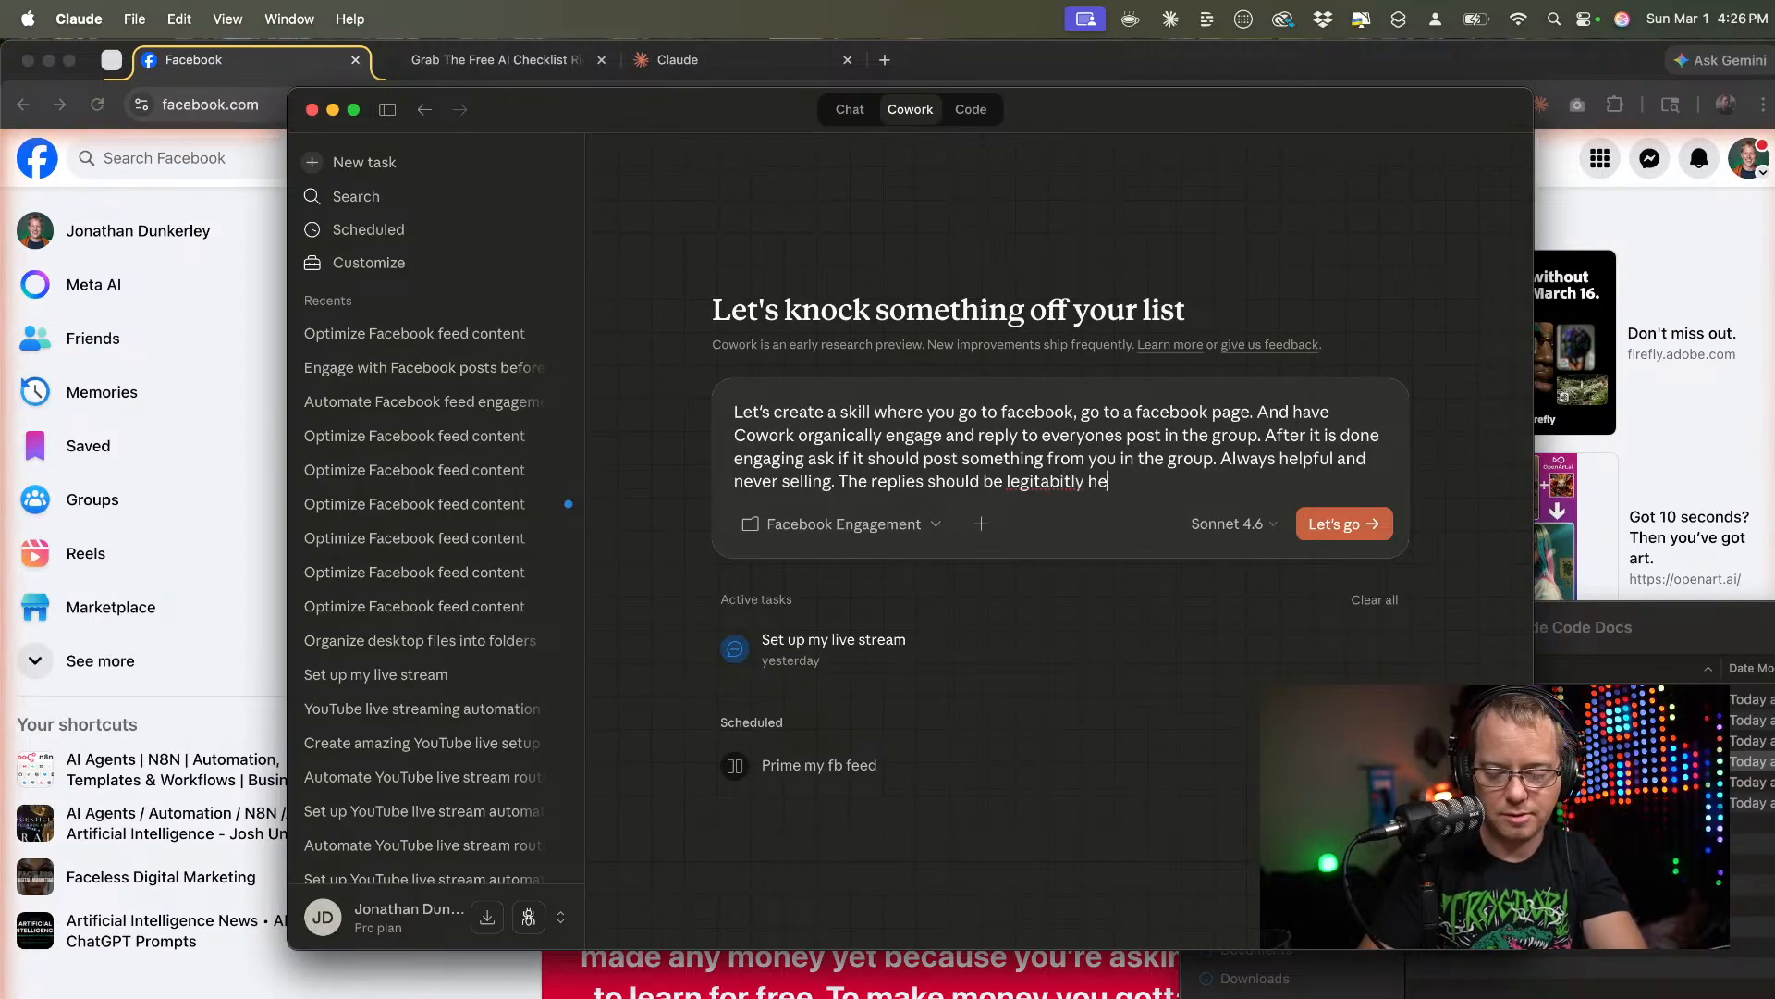
type("lpful")
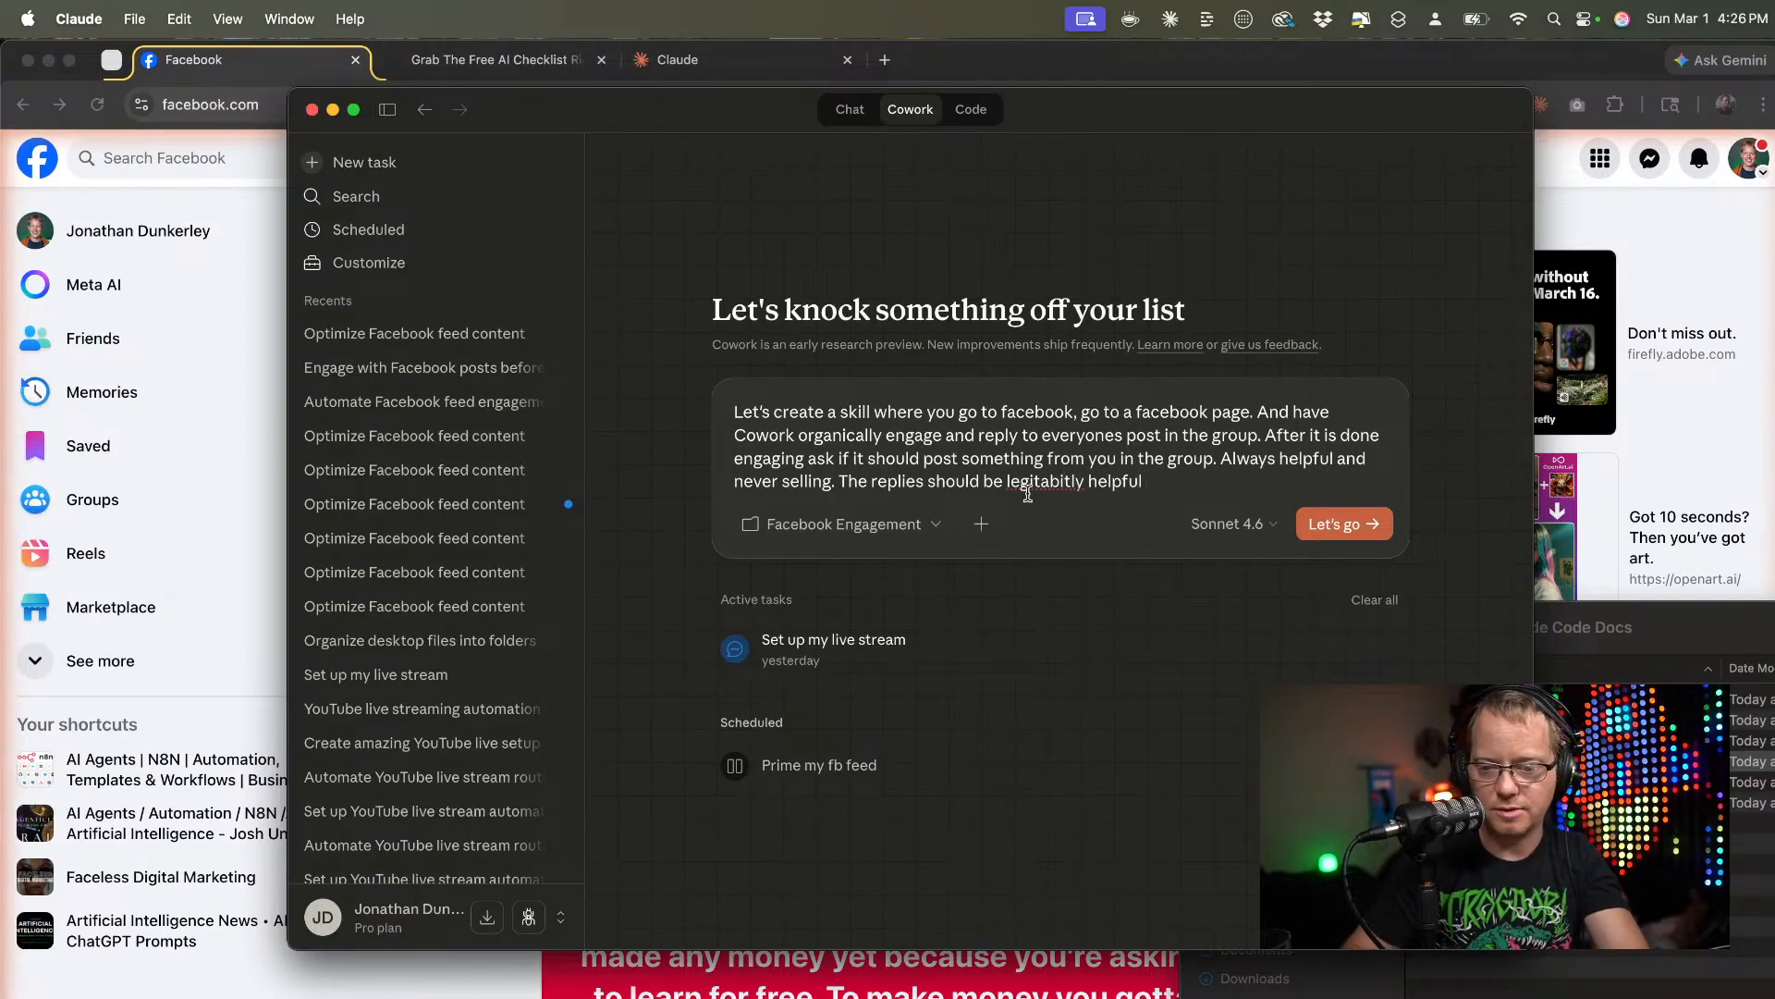
Replace the misspelled word "legitabitly" with "actually" and end the sentence after "helpful" with a period.
right_click(1049, 480)
key("Escape")
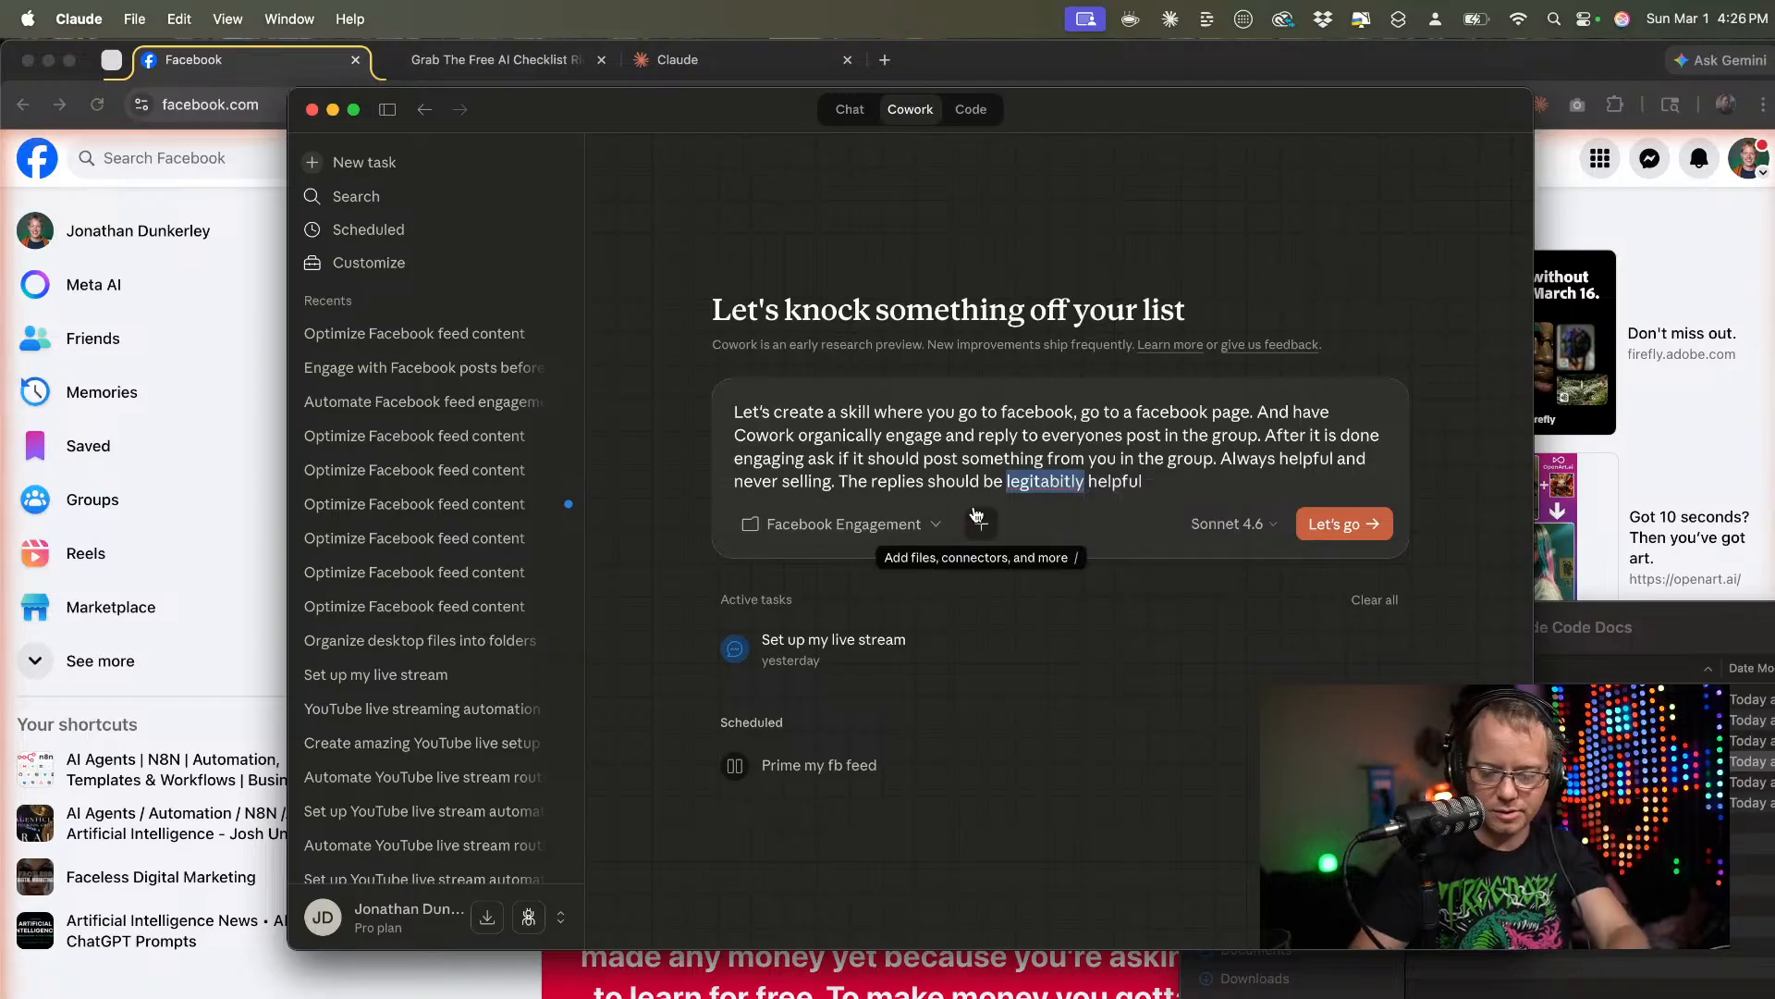
key("BackSpace")
key("BackSpace")
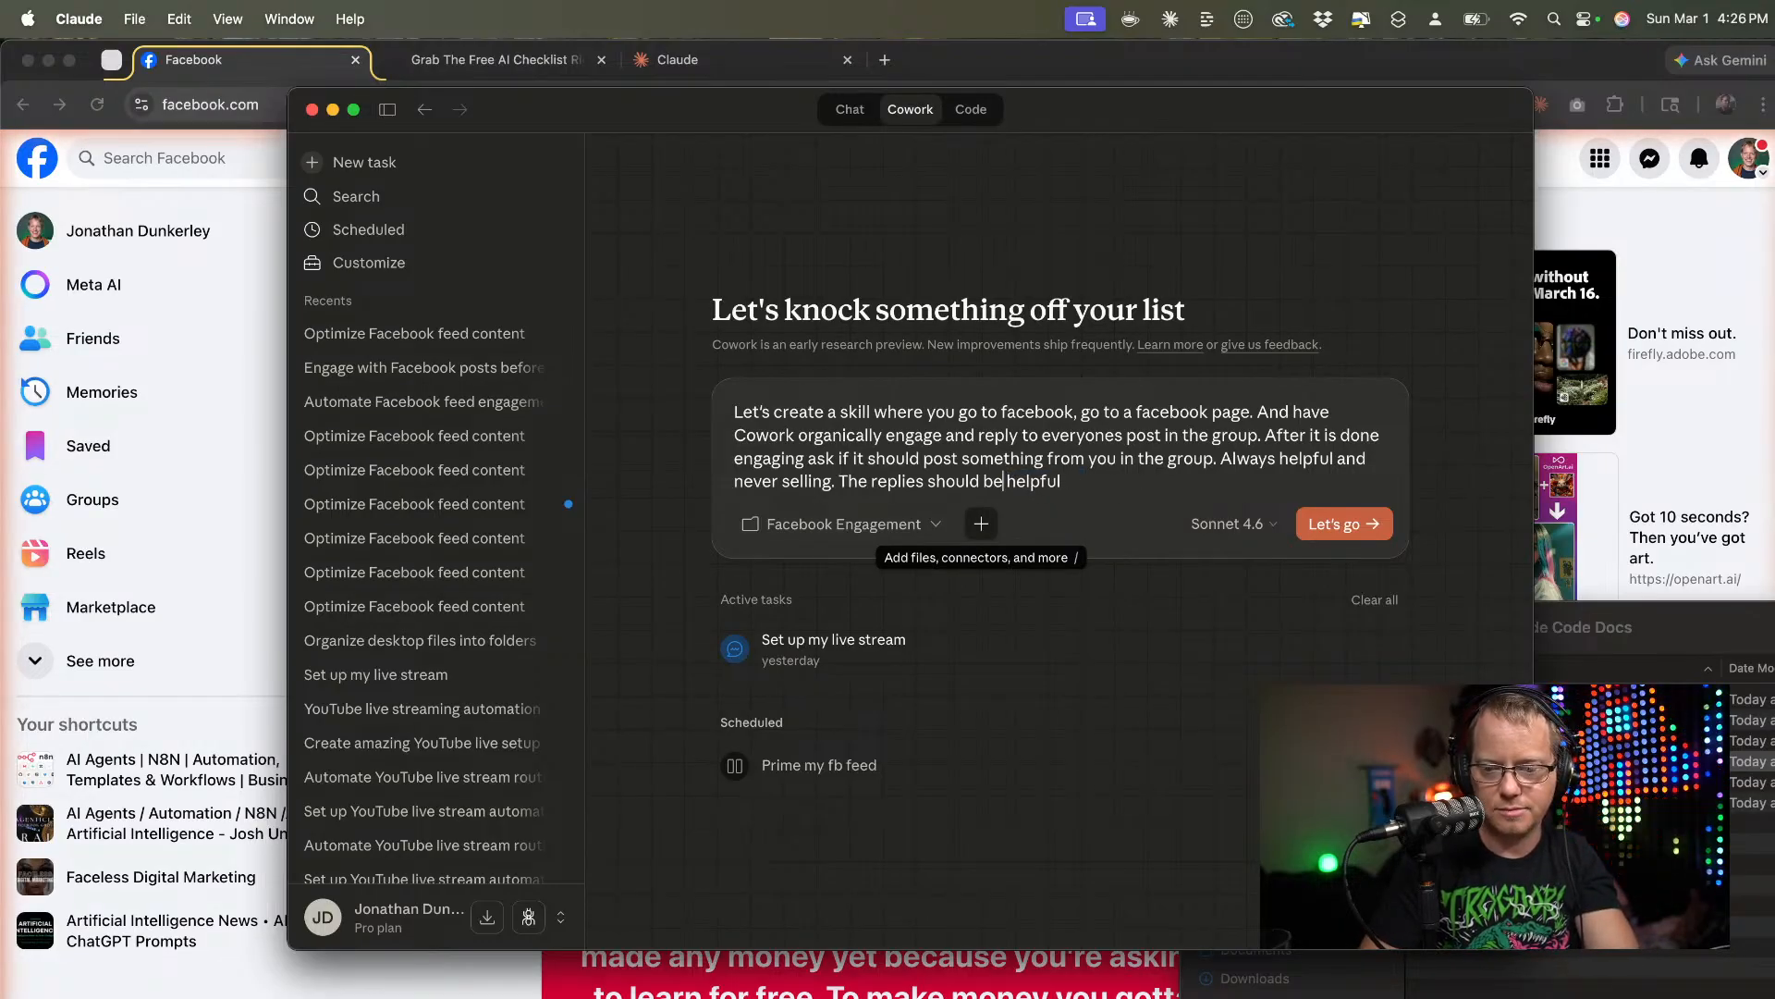
type("actually")
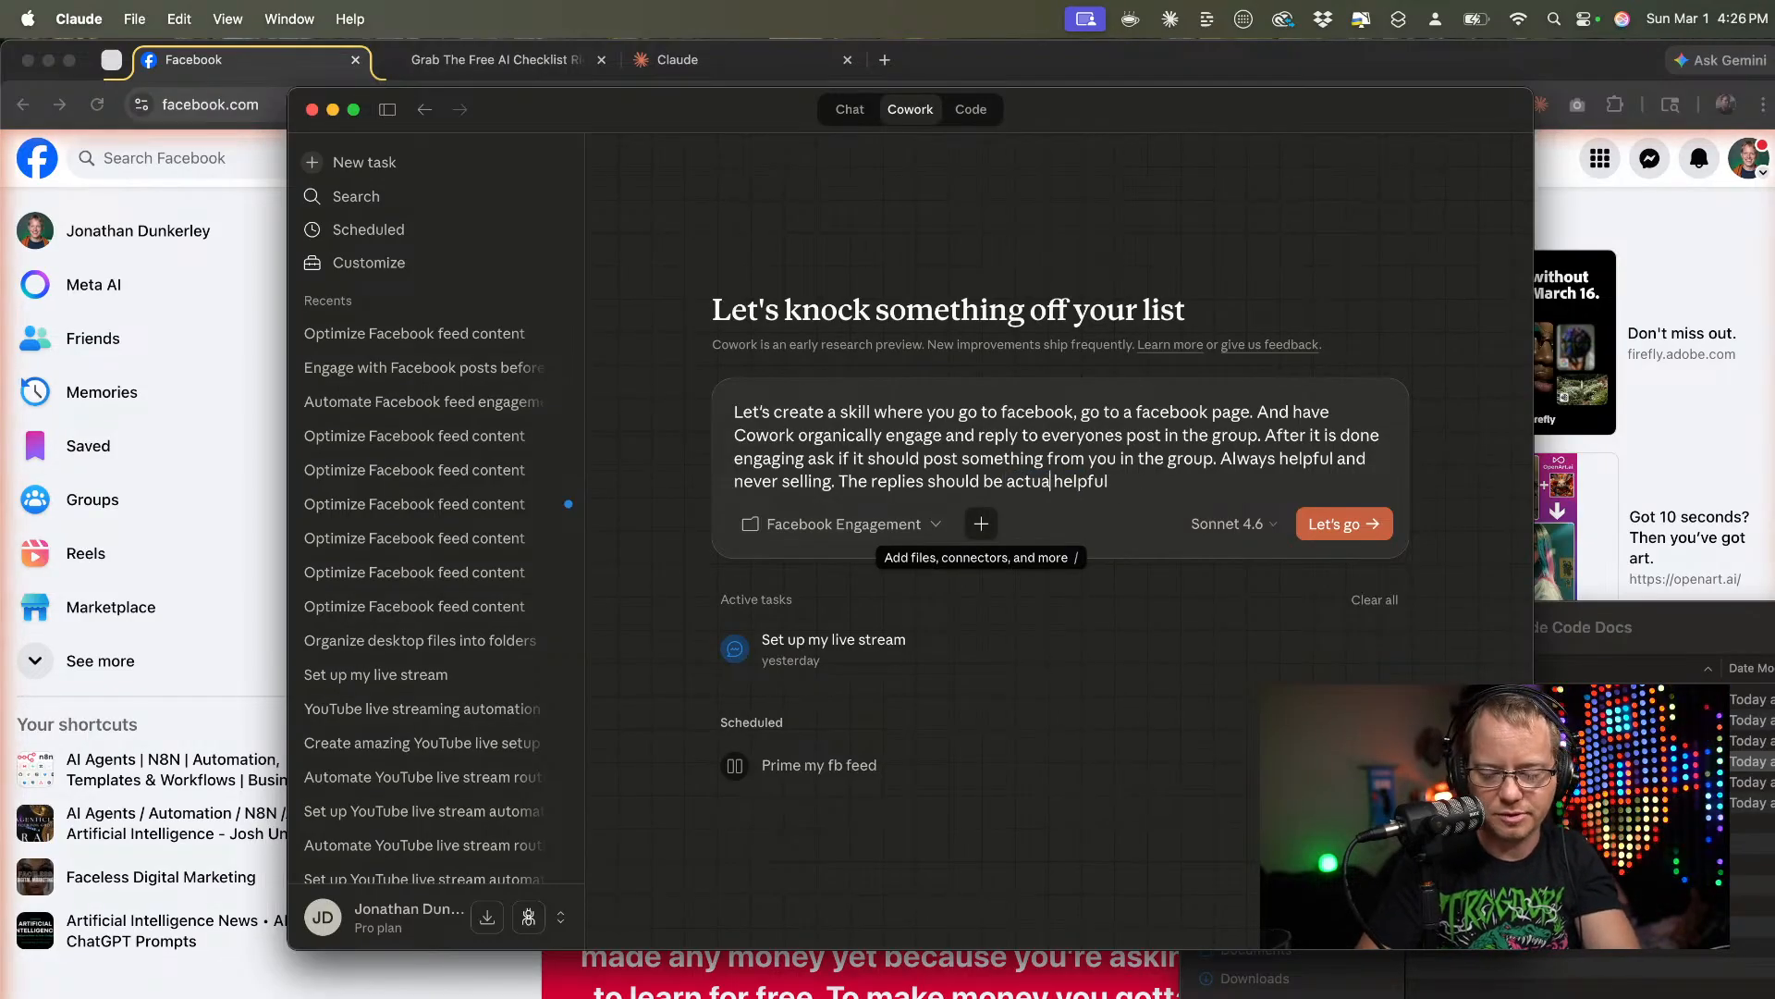
key("Right")
key("Right")
key("Right")
key("Right")
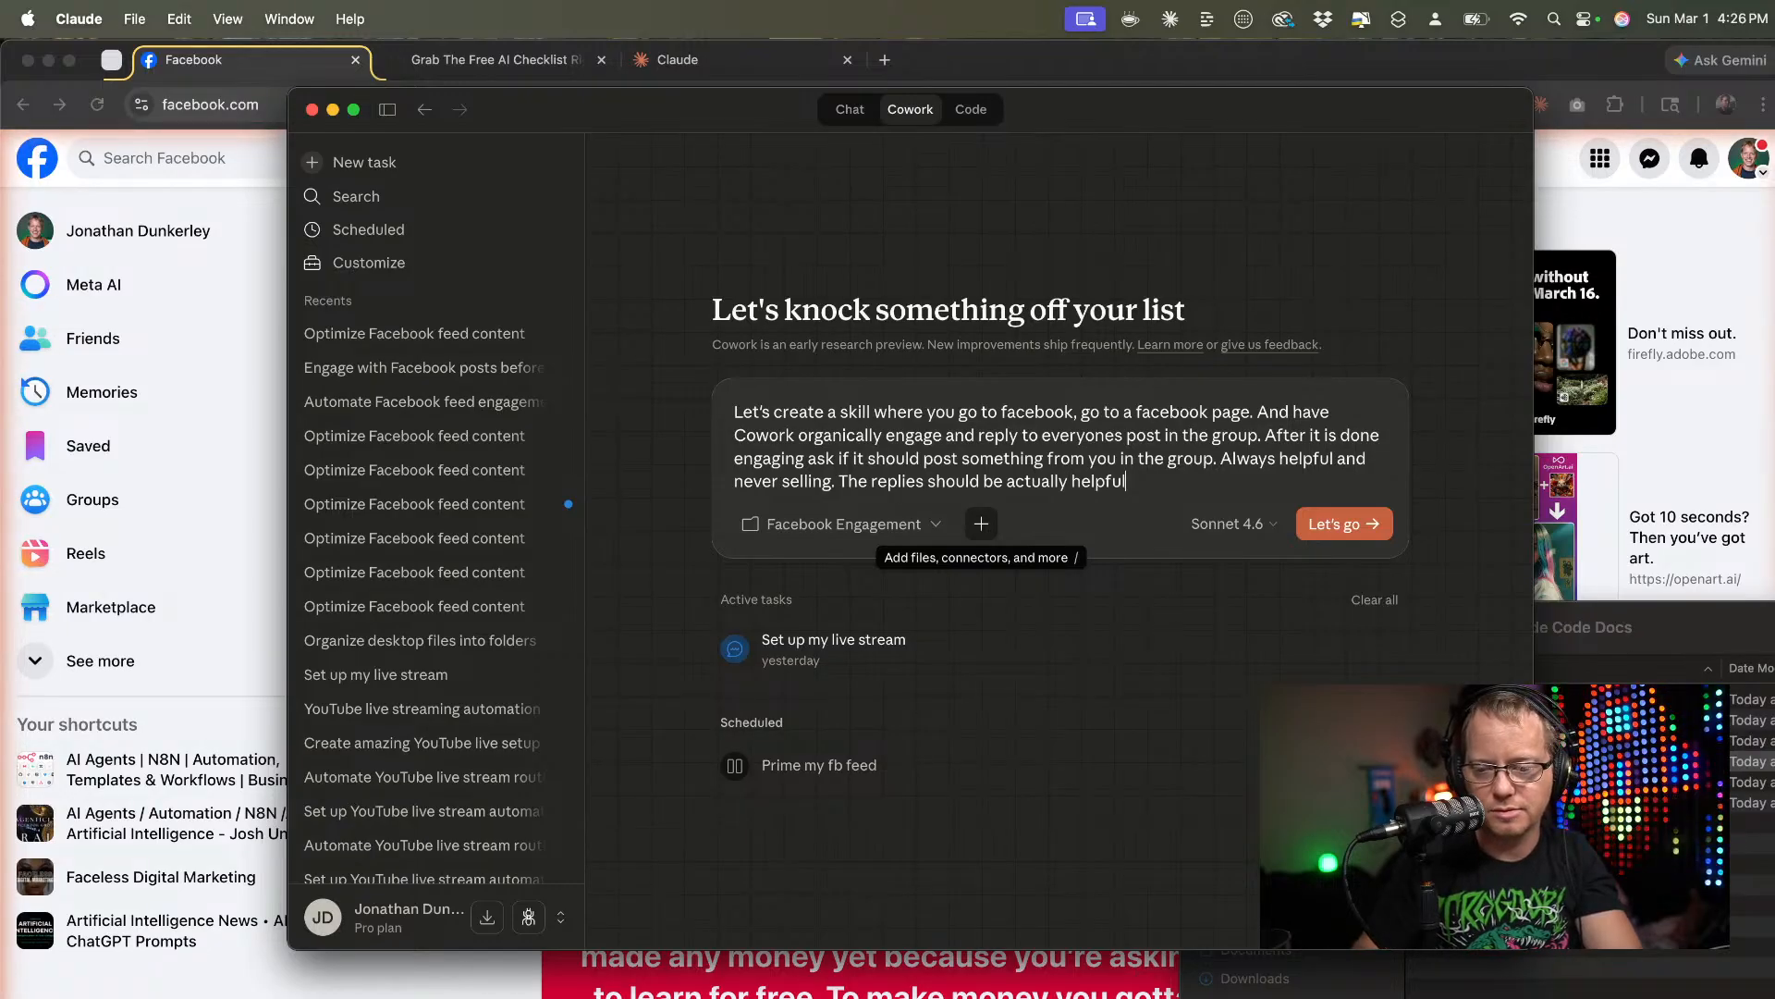
key("BackSpace")
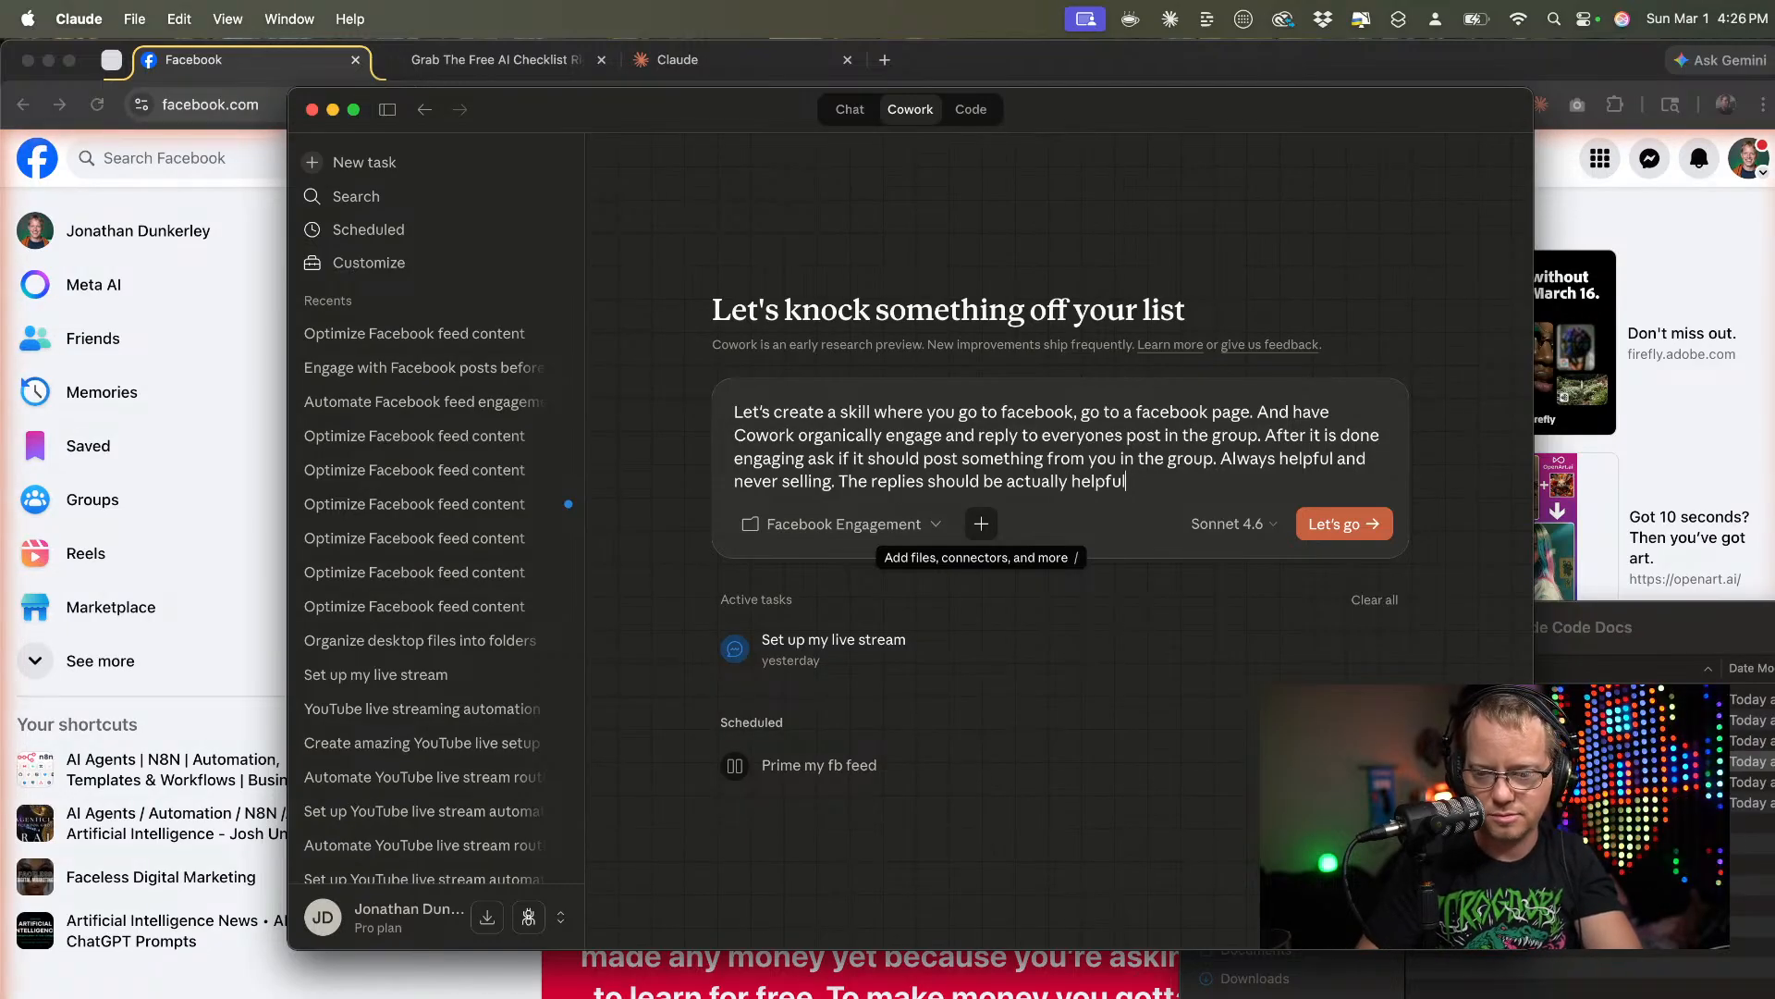
type(".")
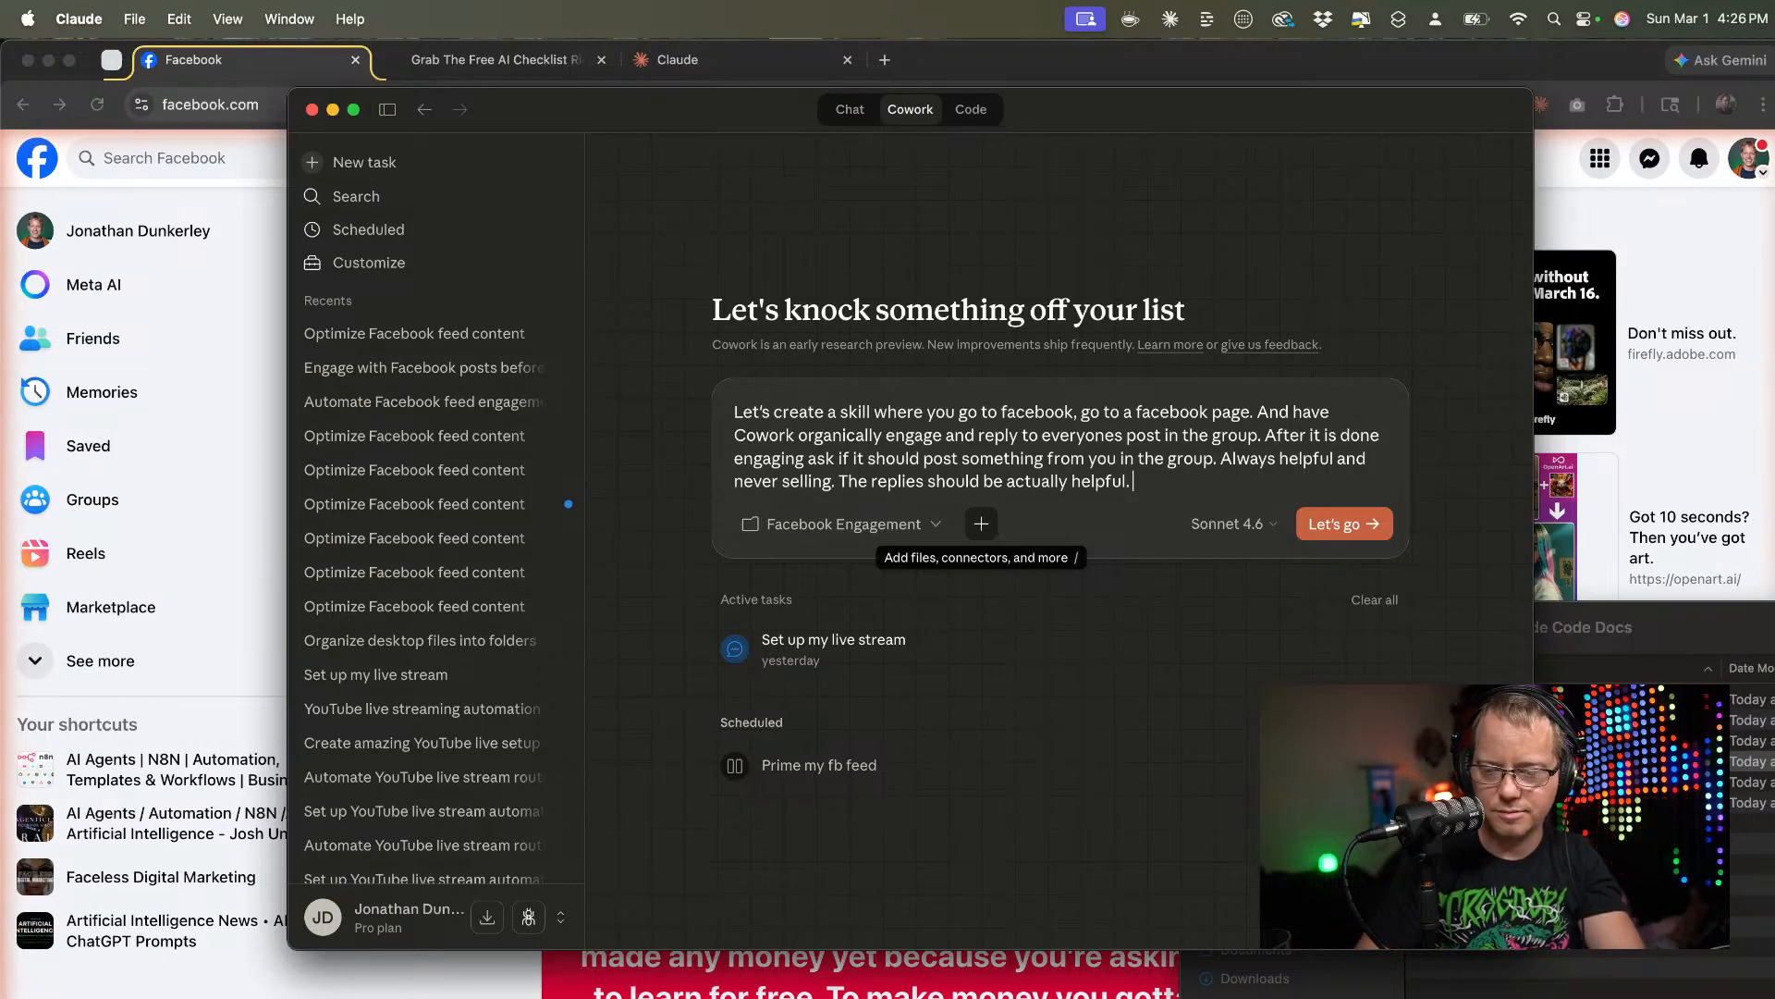
Continue the prompt with "If you have examples from past conversations", correcting the spelling of "conversations".
type(" If yo")
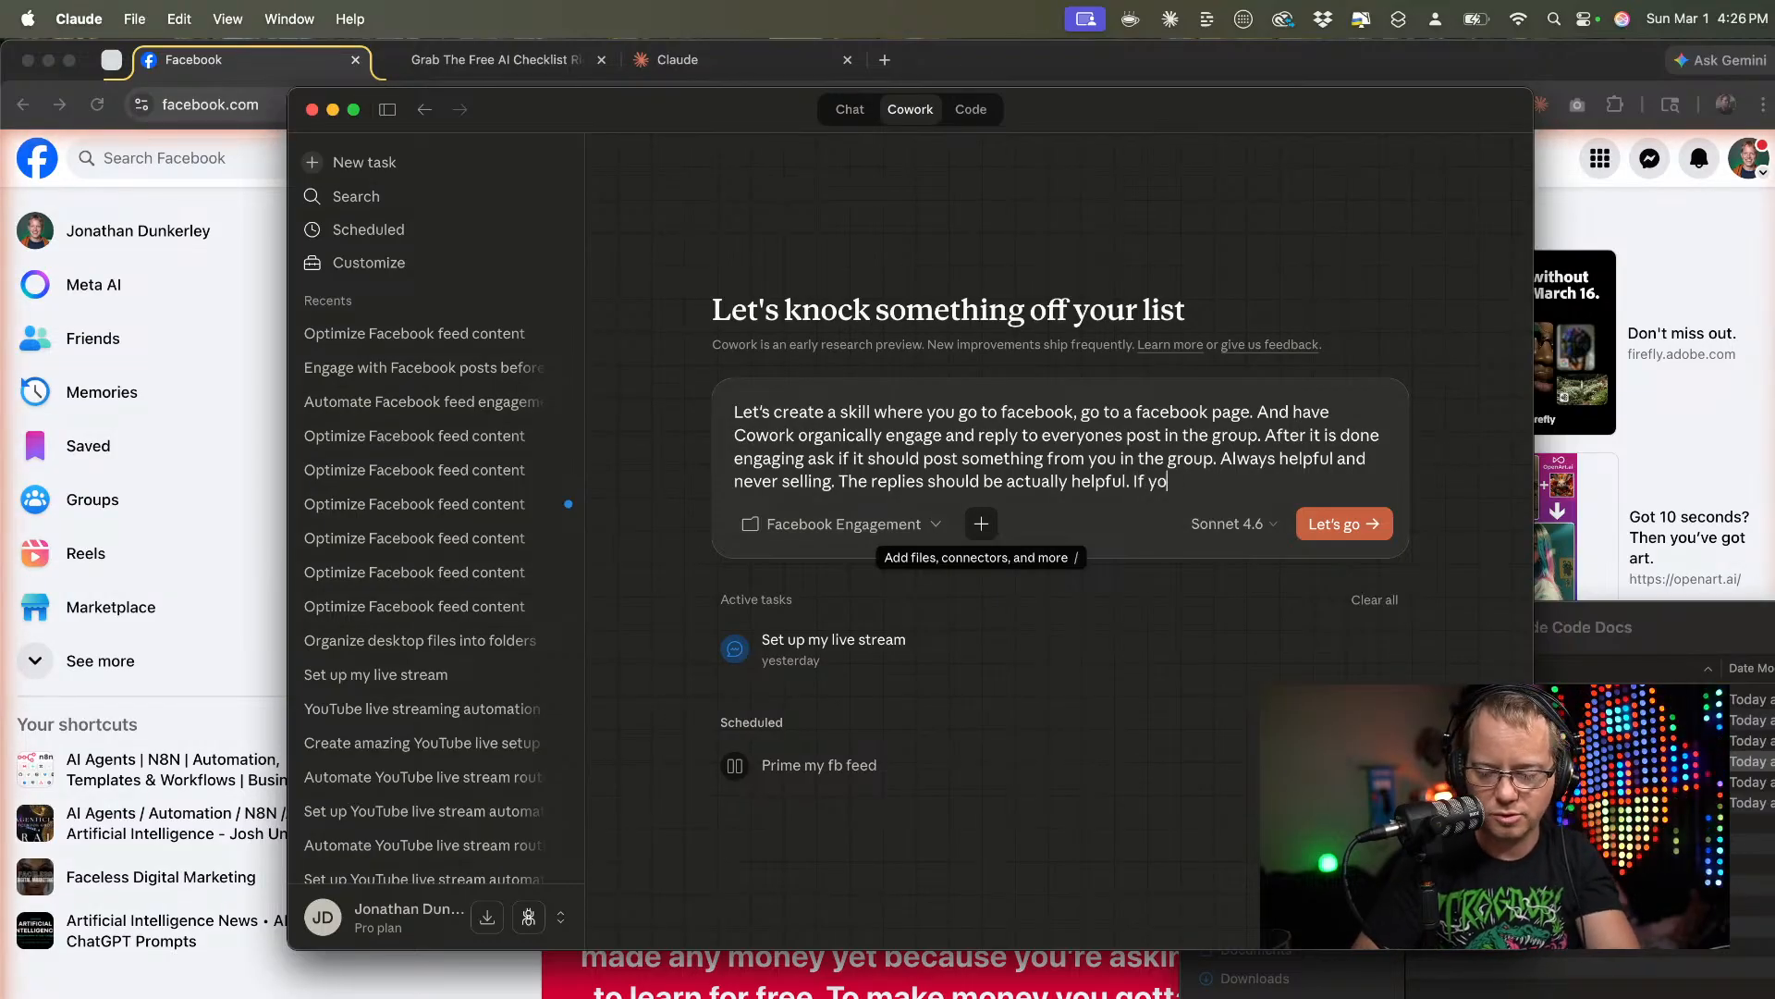
type("u have ")
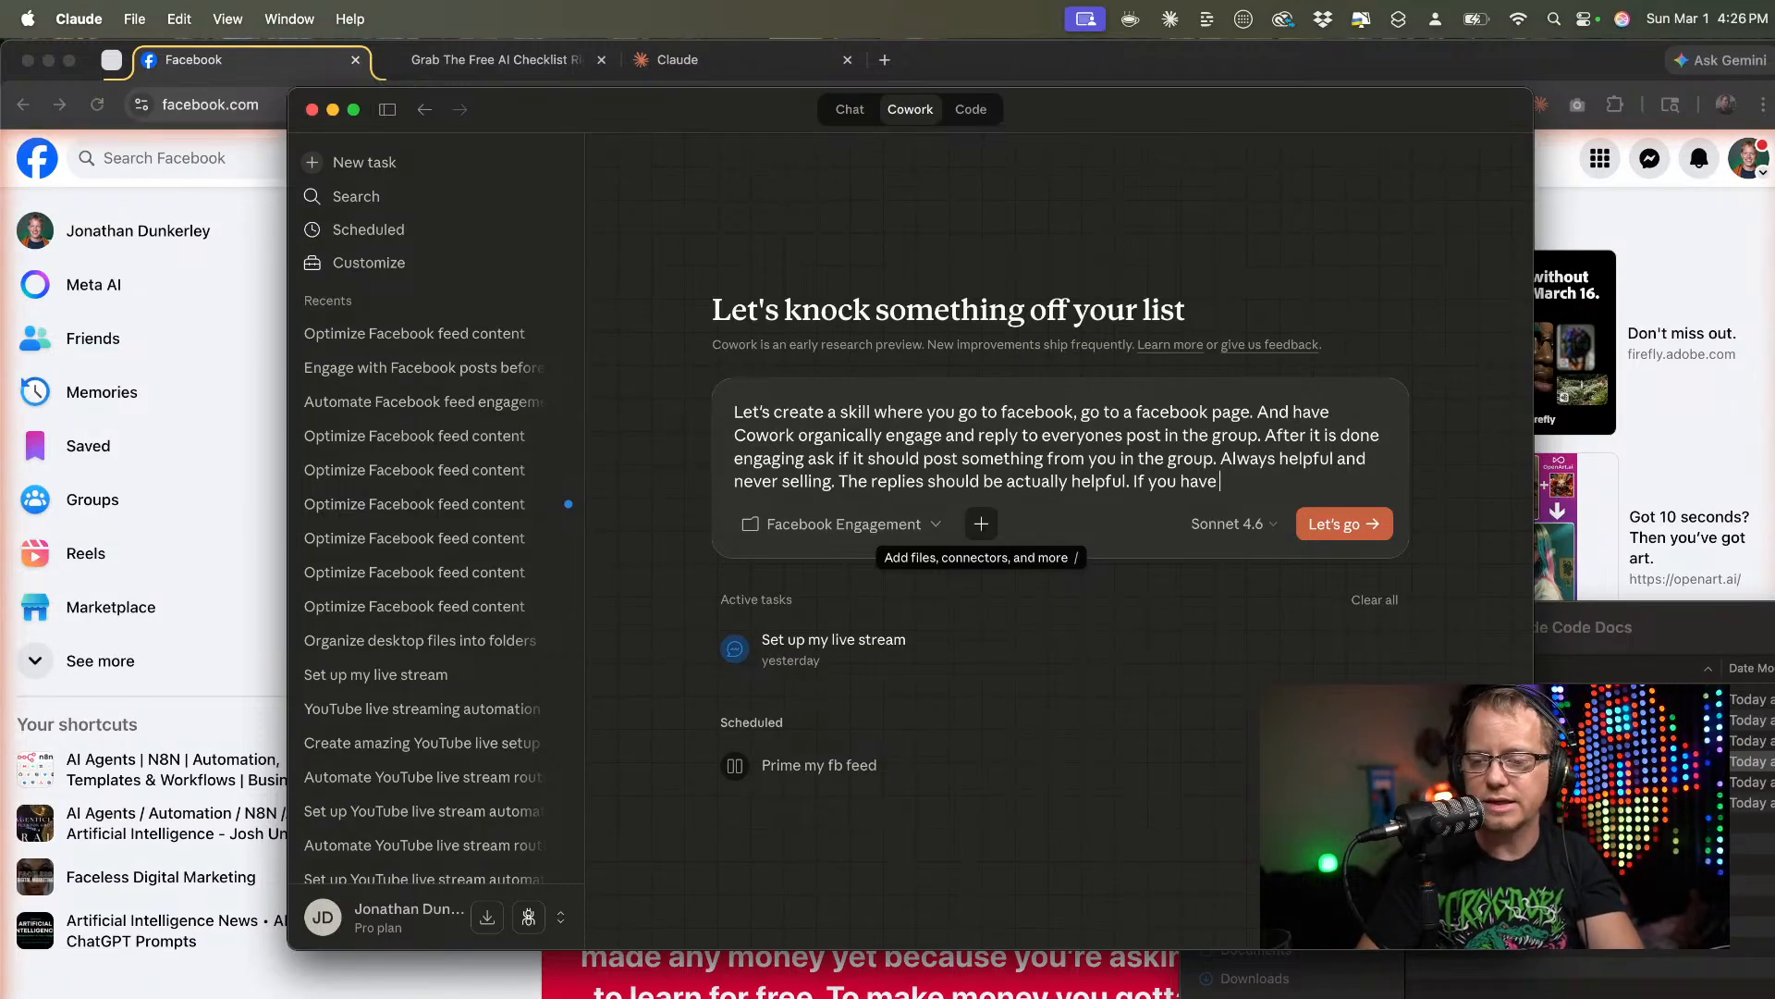
type("example")
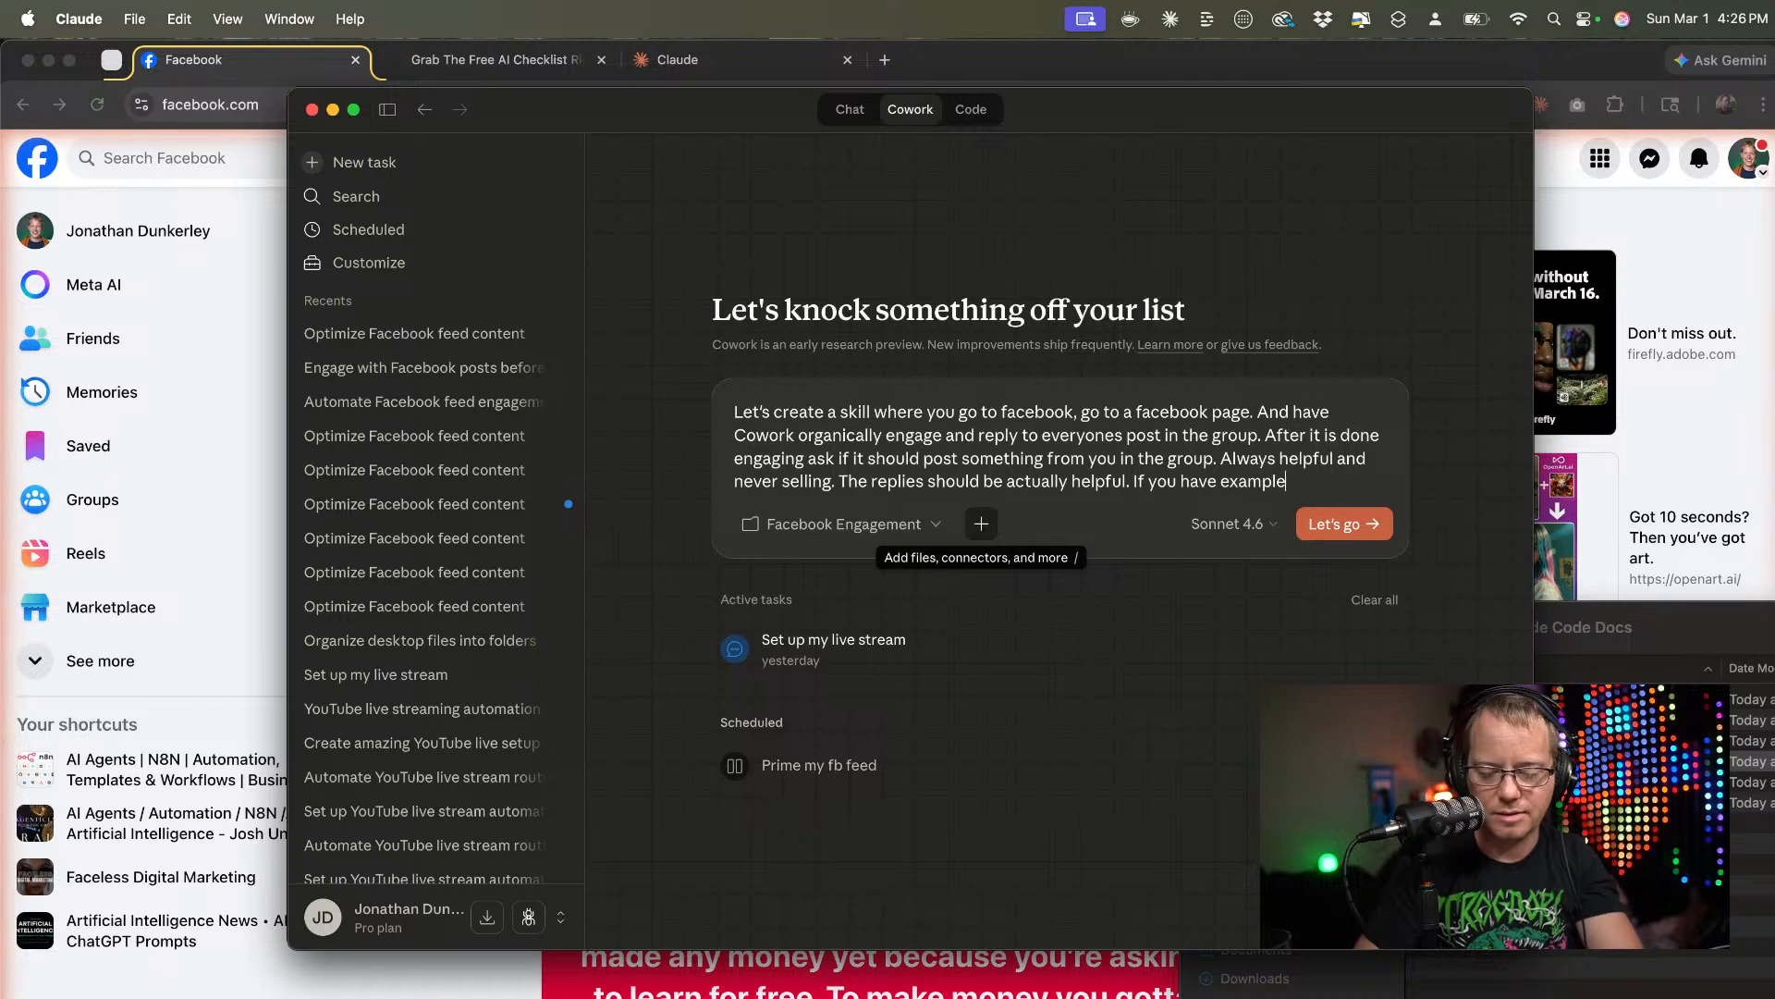
type("s from pa")
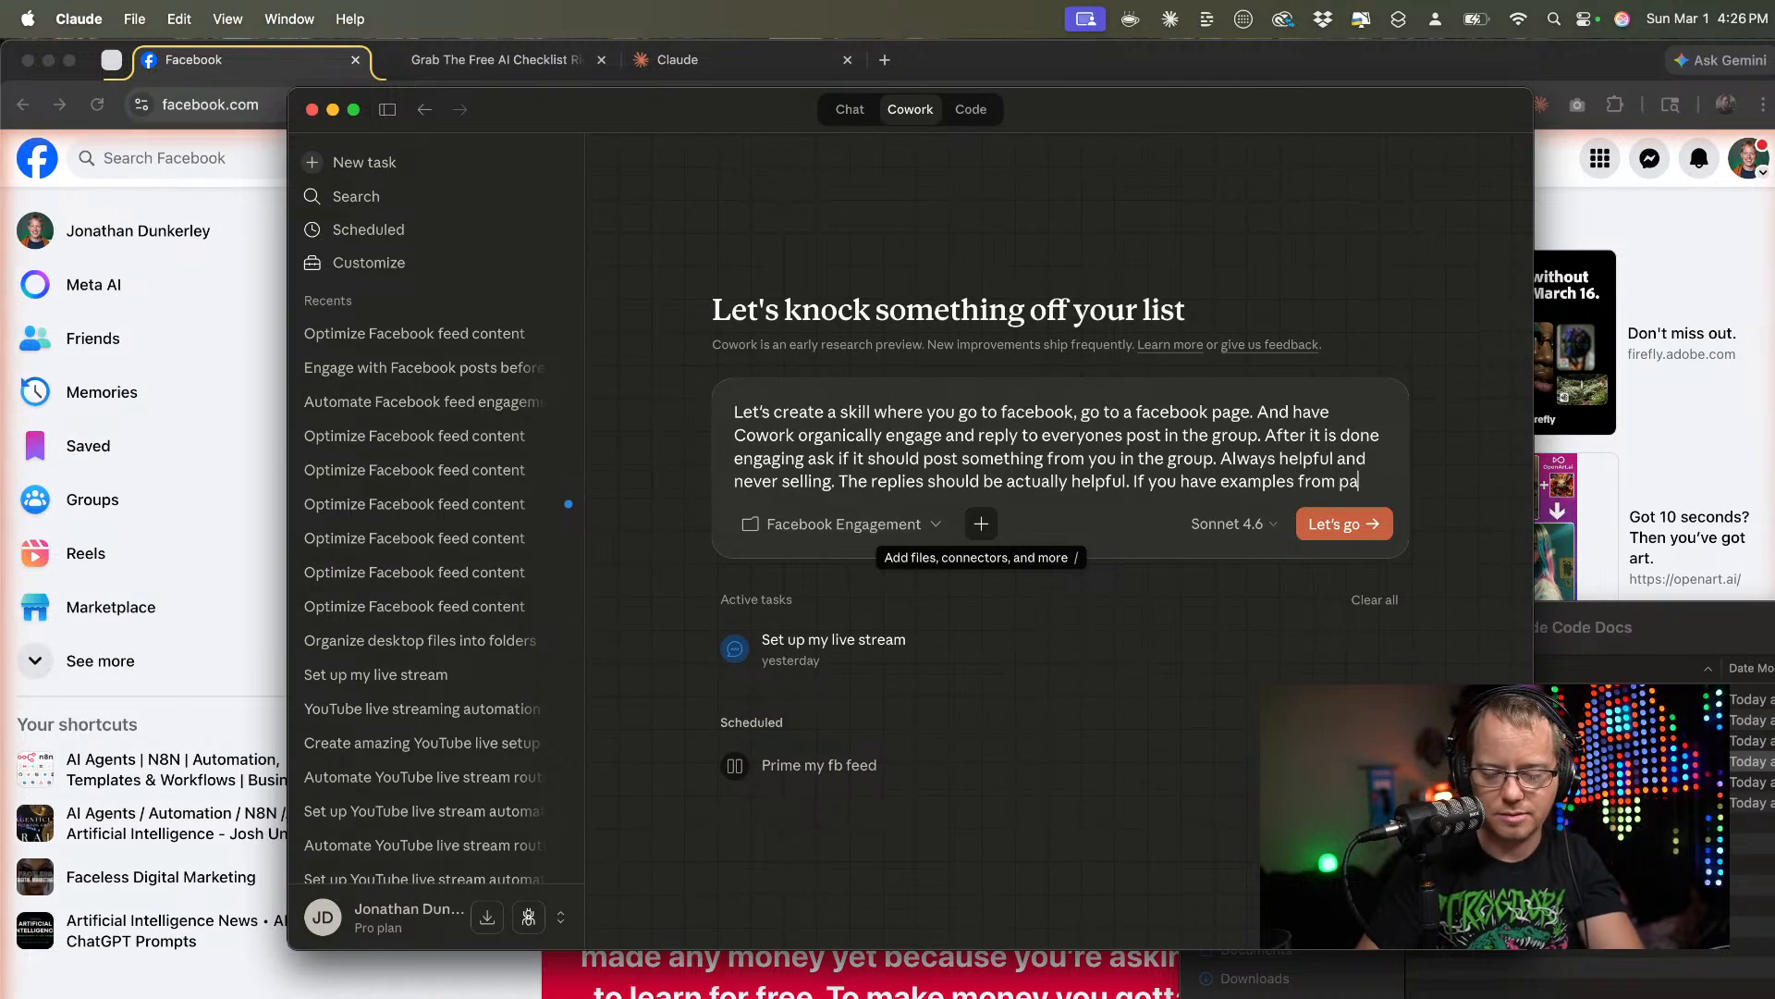
type("st conver")
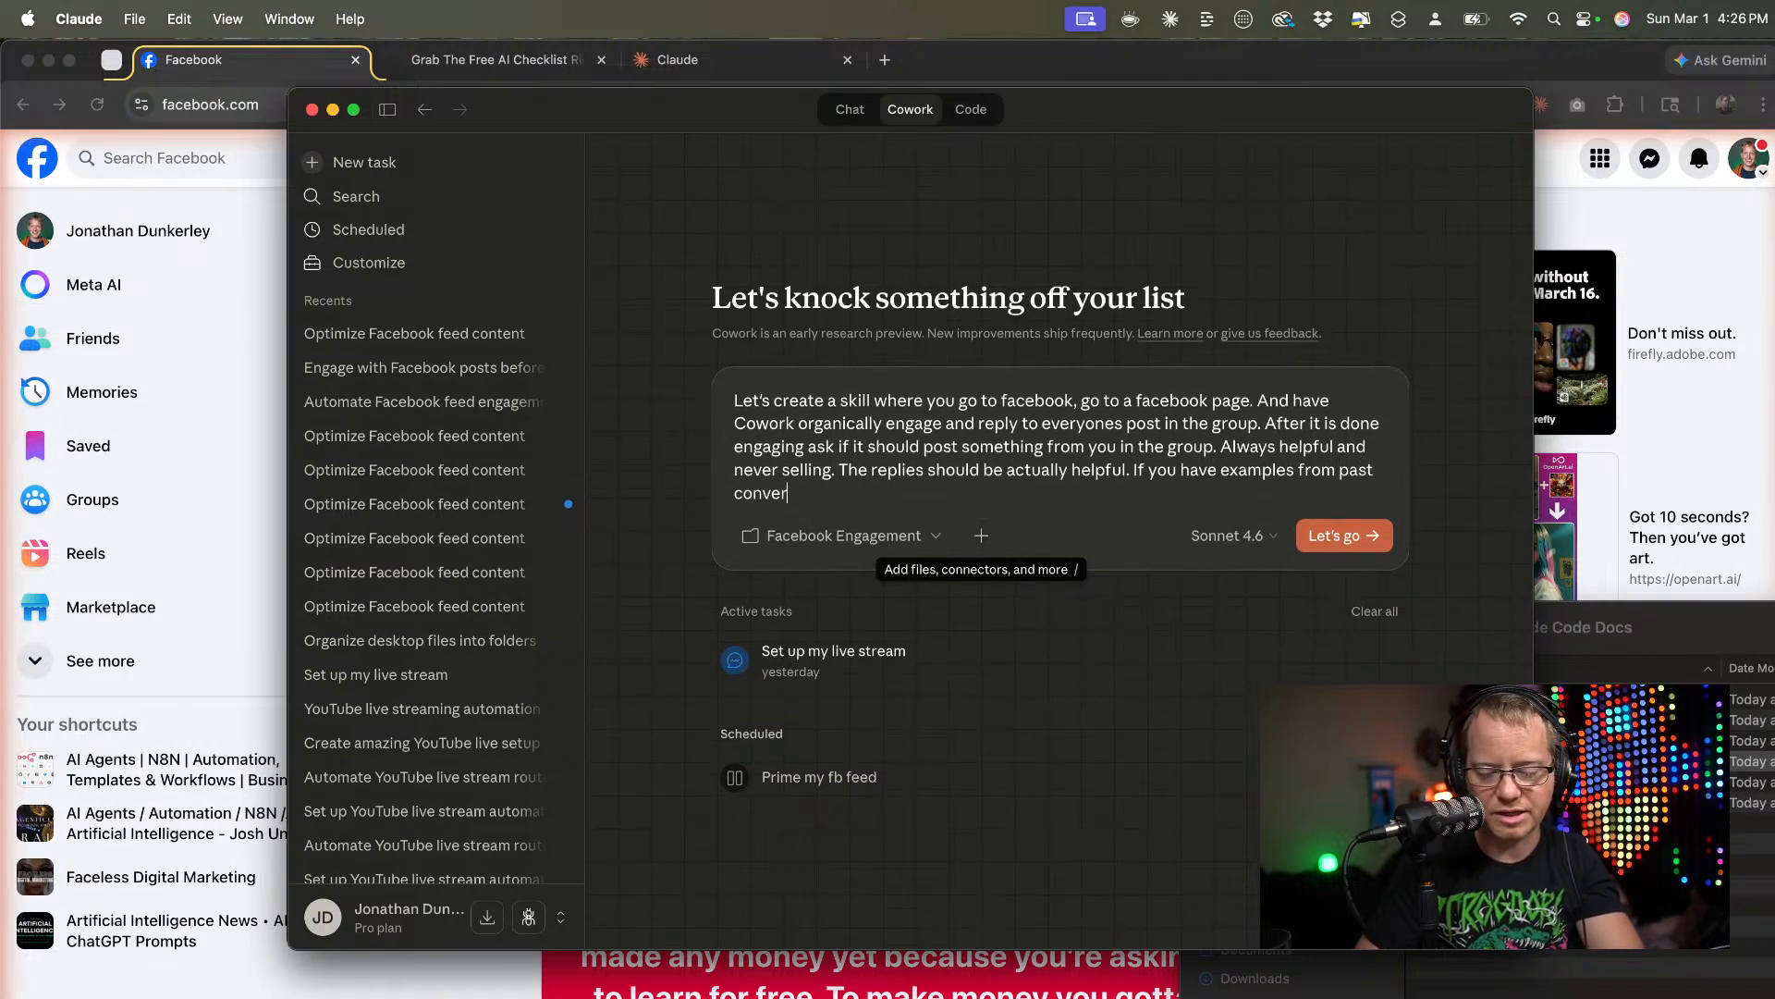
type("stions")
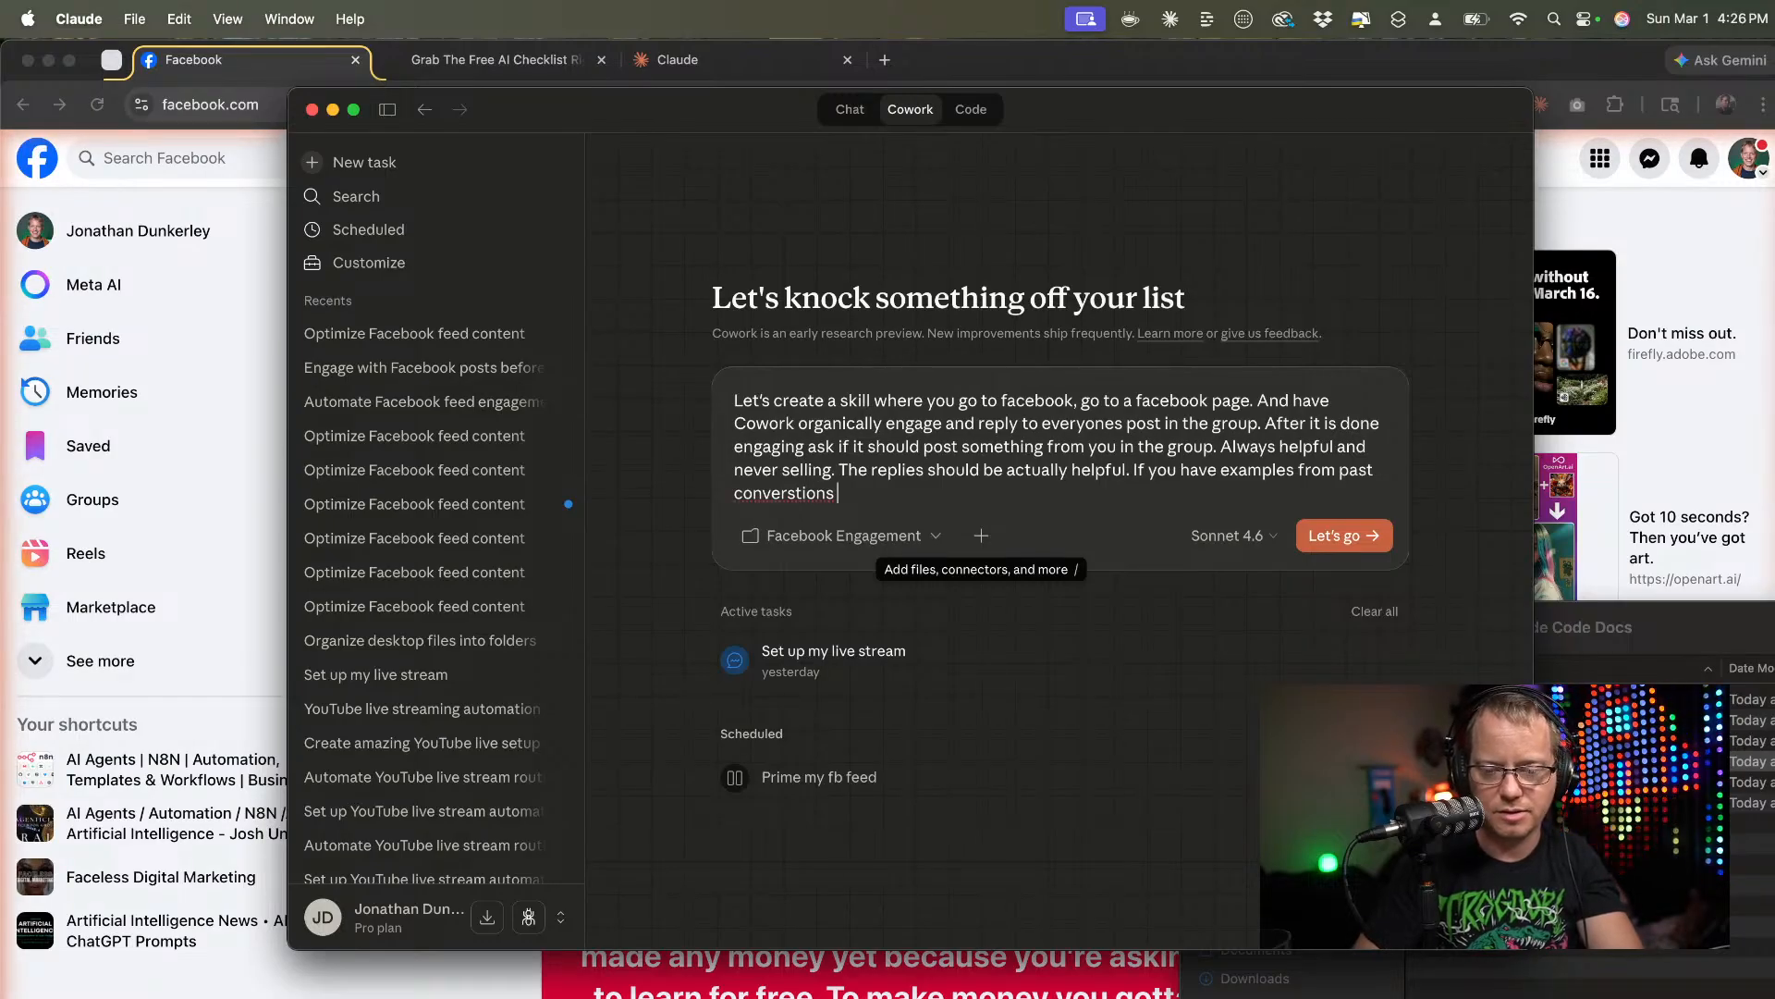
right_click(811, 497)
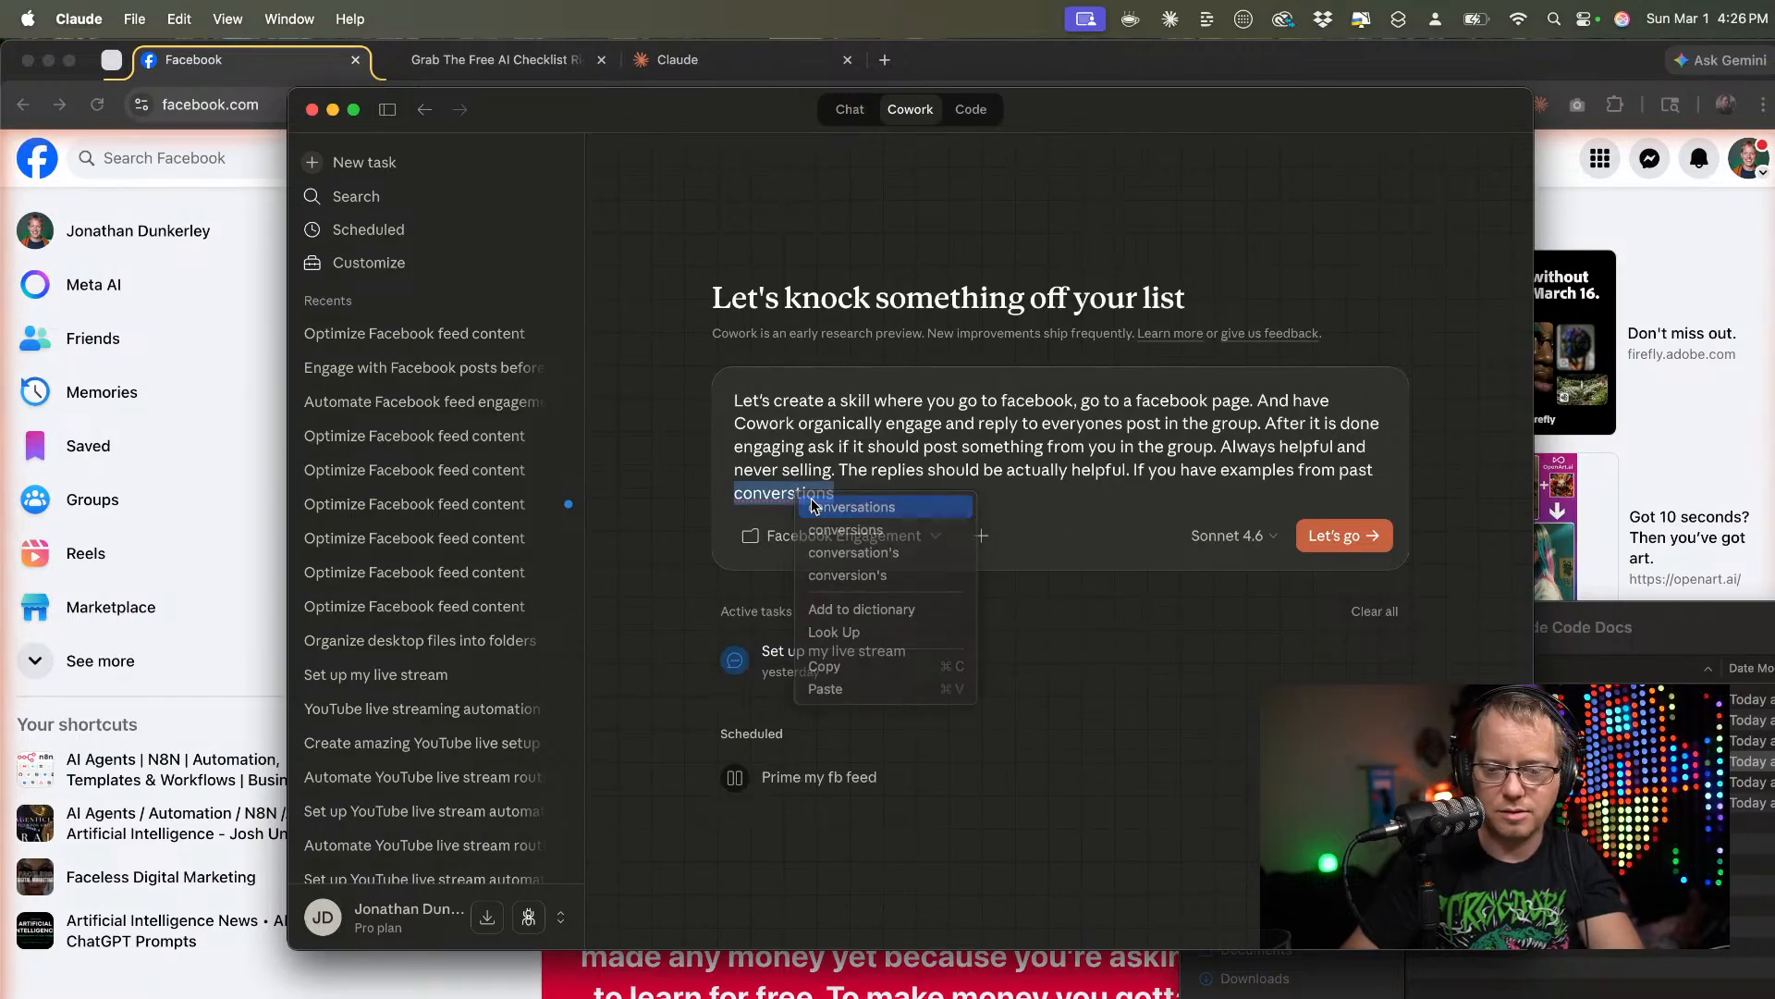
left_click(812, 507)
Extend the sentence with "we have had with others on Facebook that are in the data we can".
type("we")
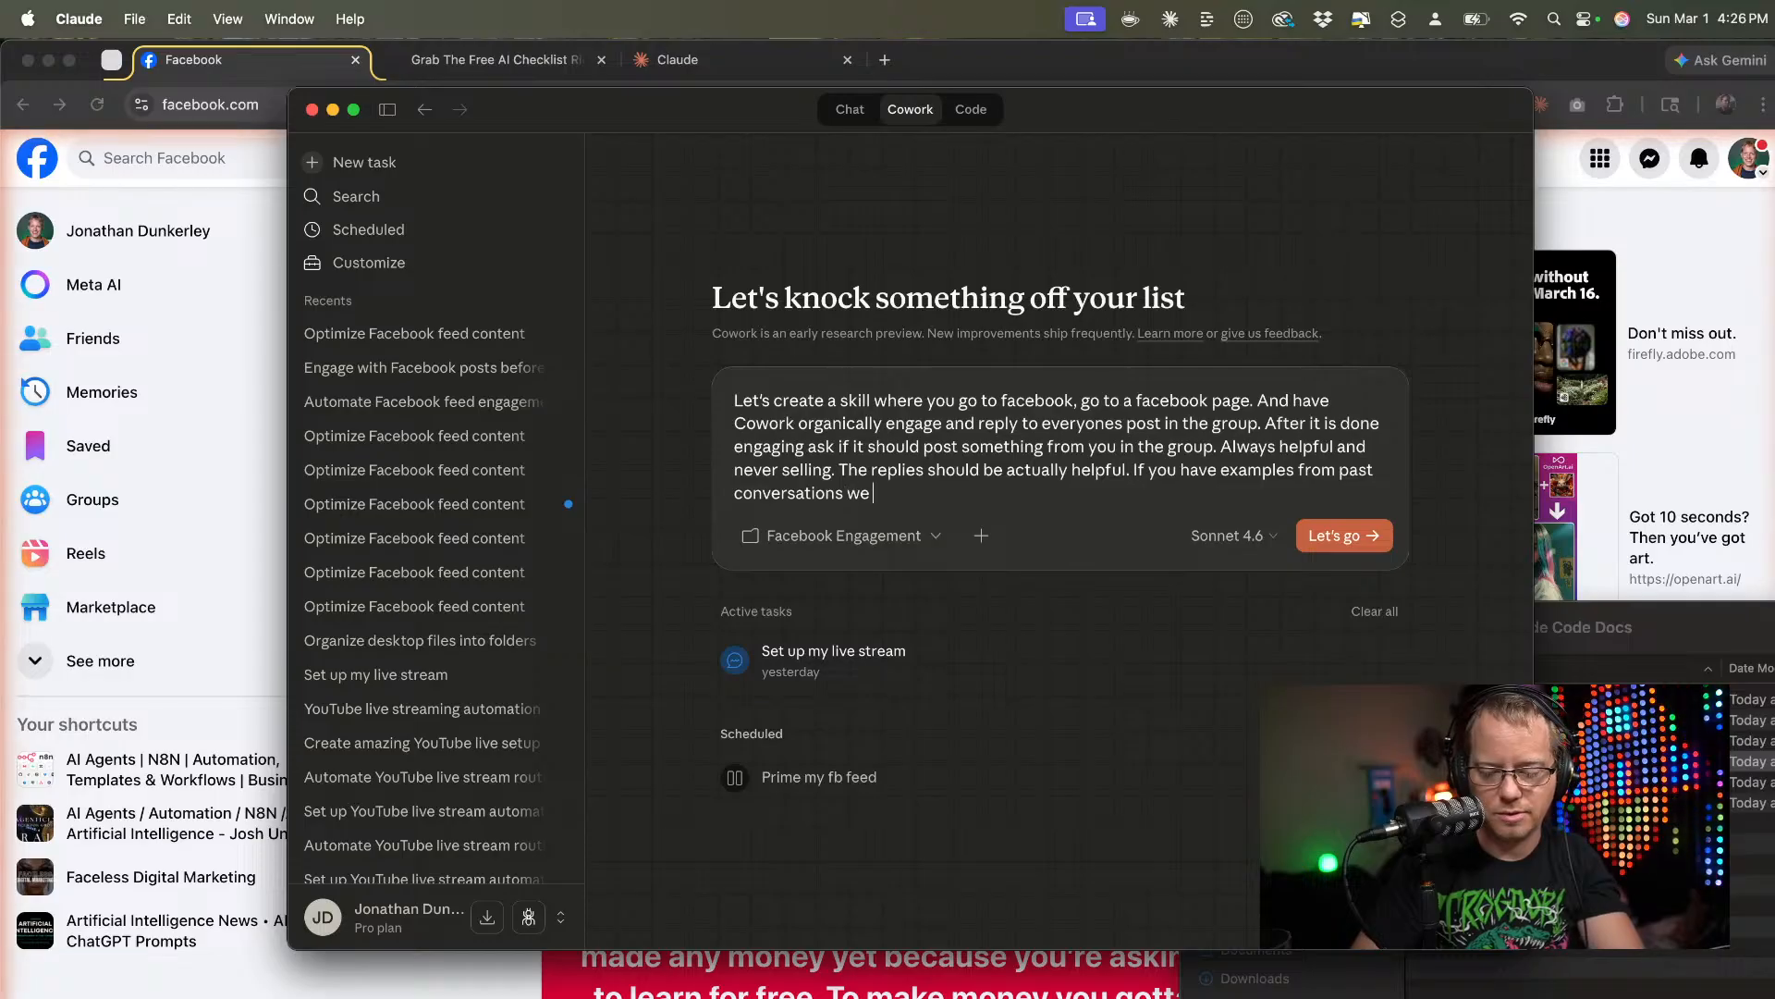
type(" have had")
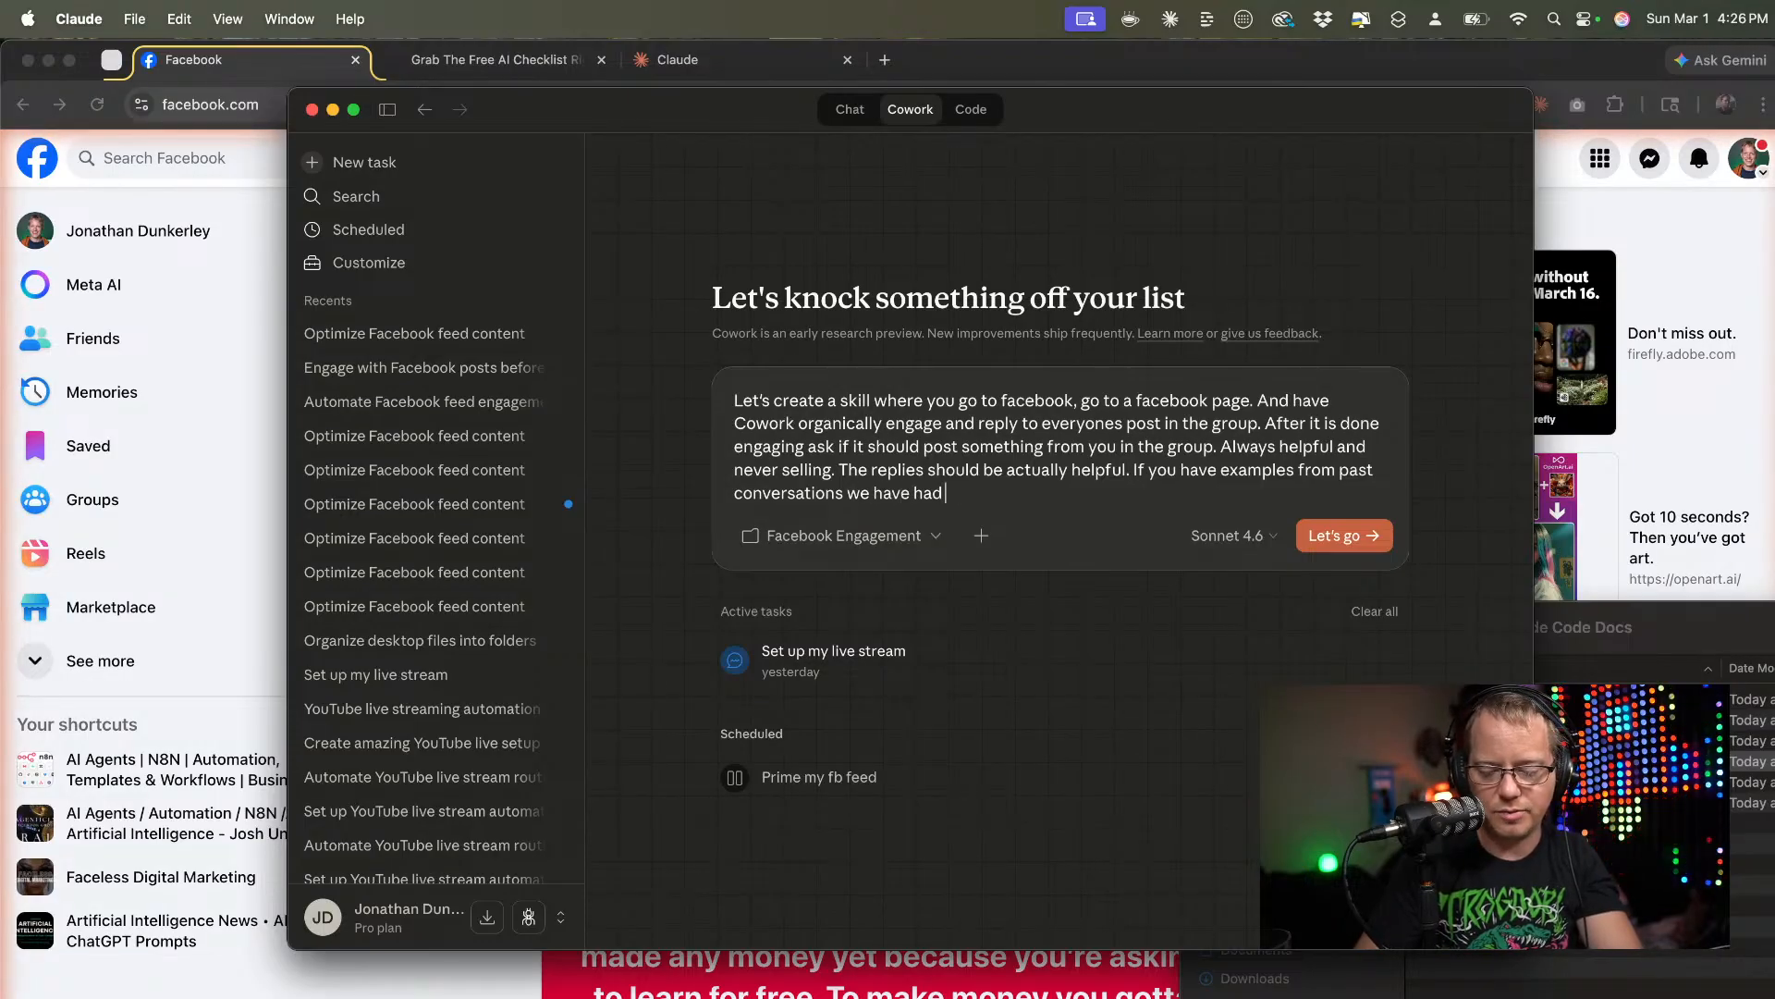
type(" with others")
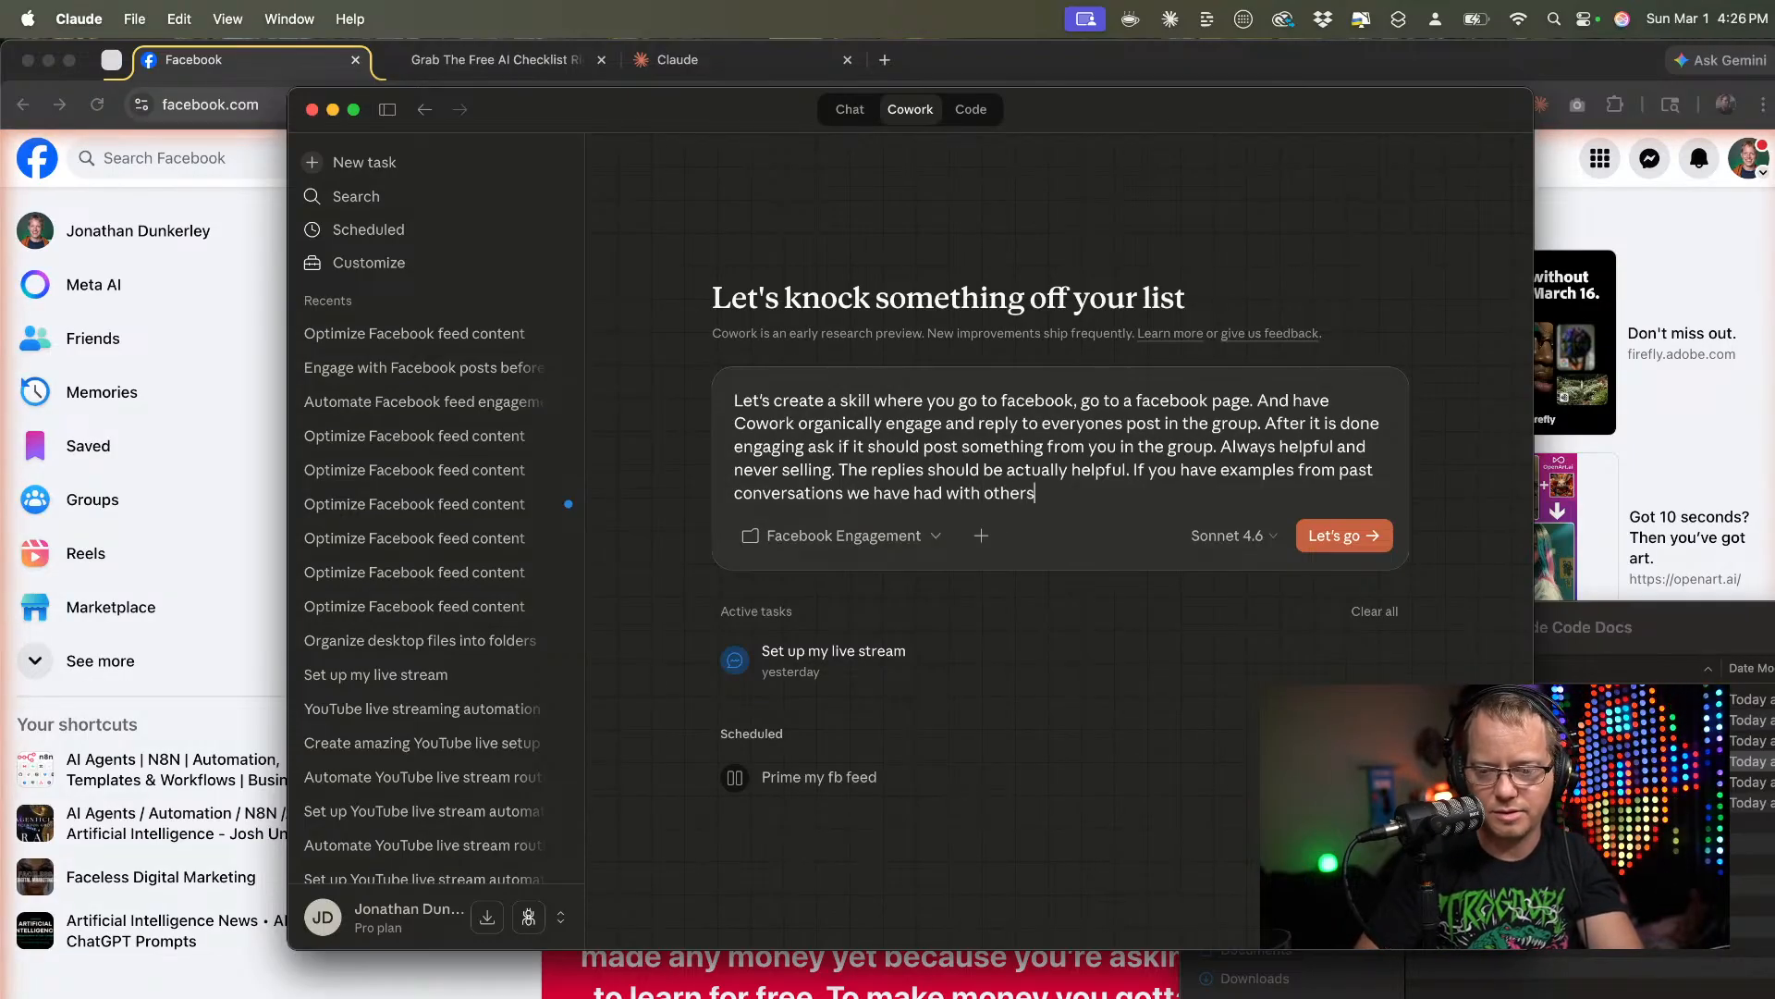
type(" on Facebo")
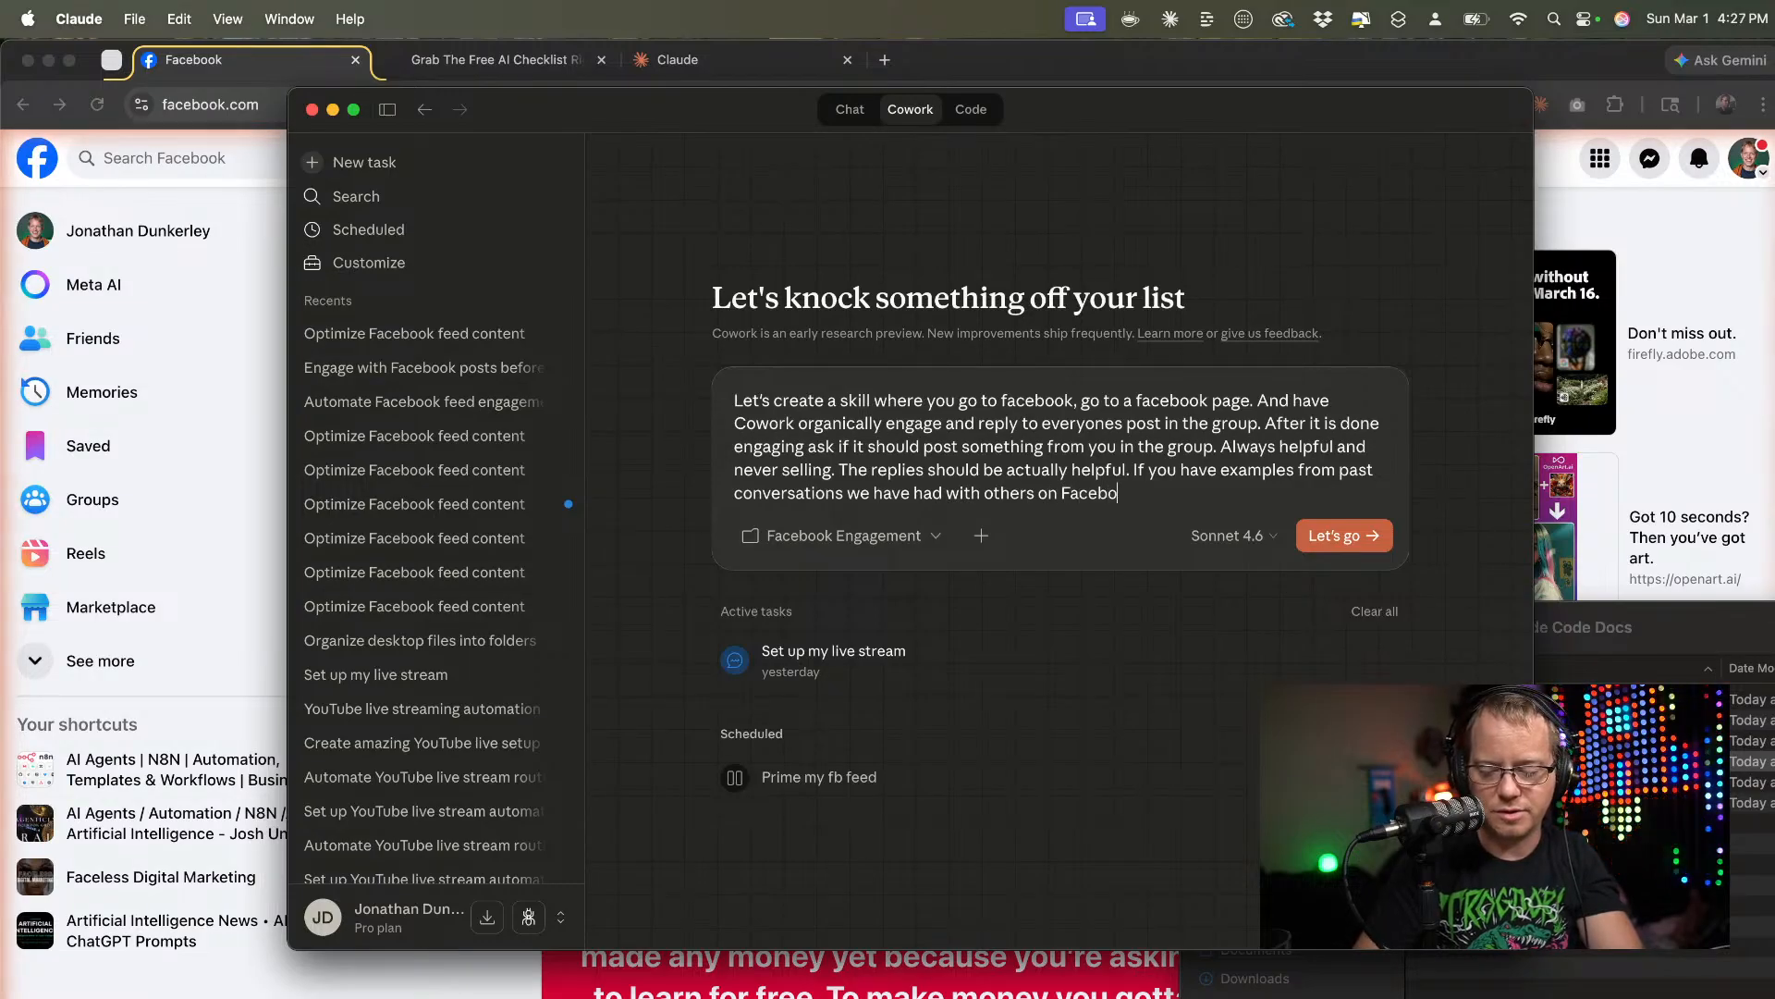
type("ok that are")
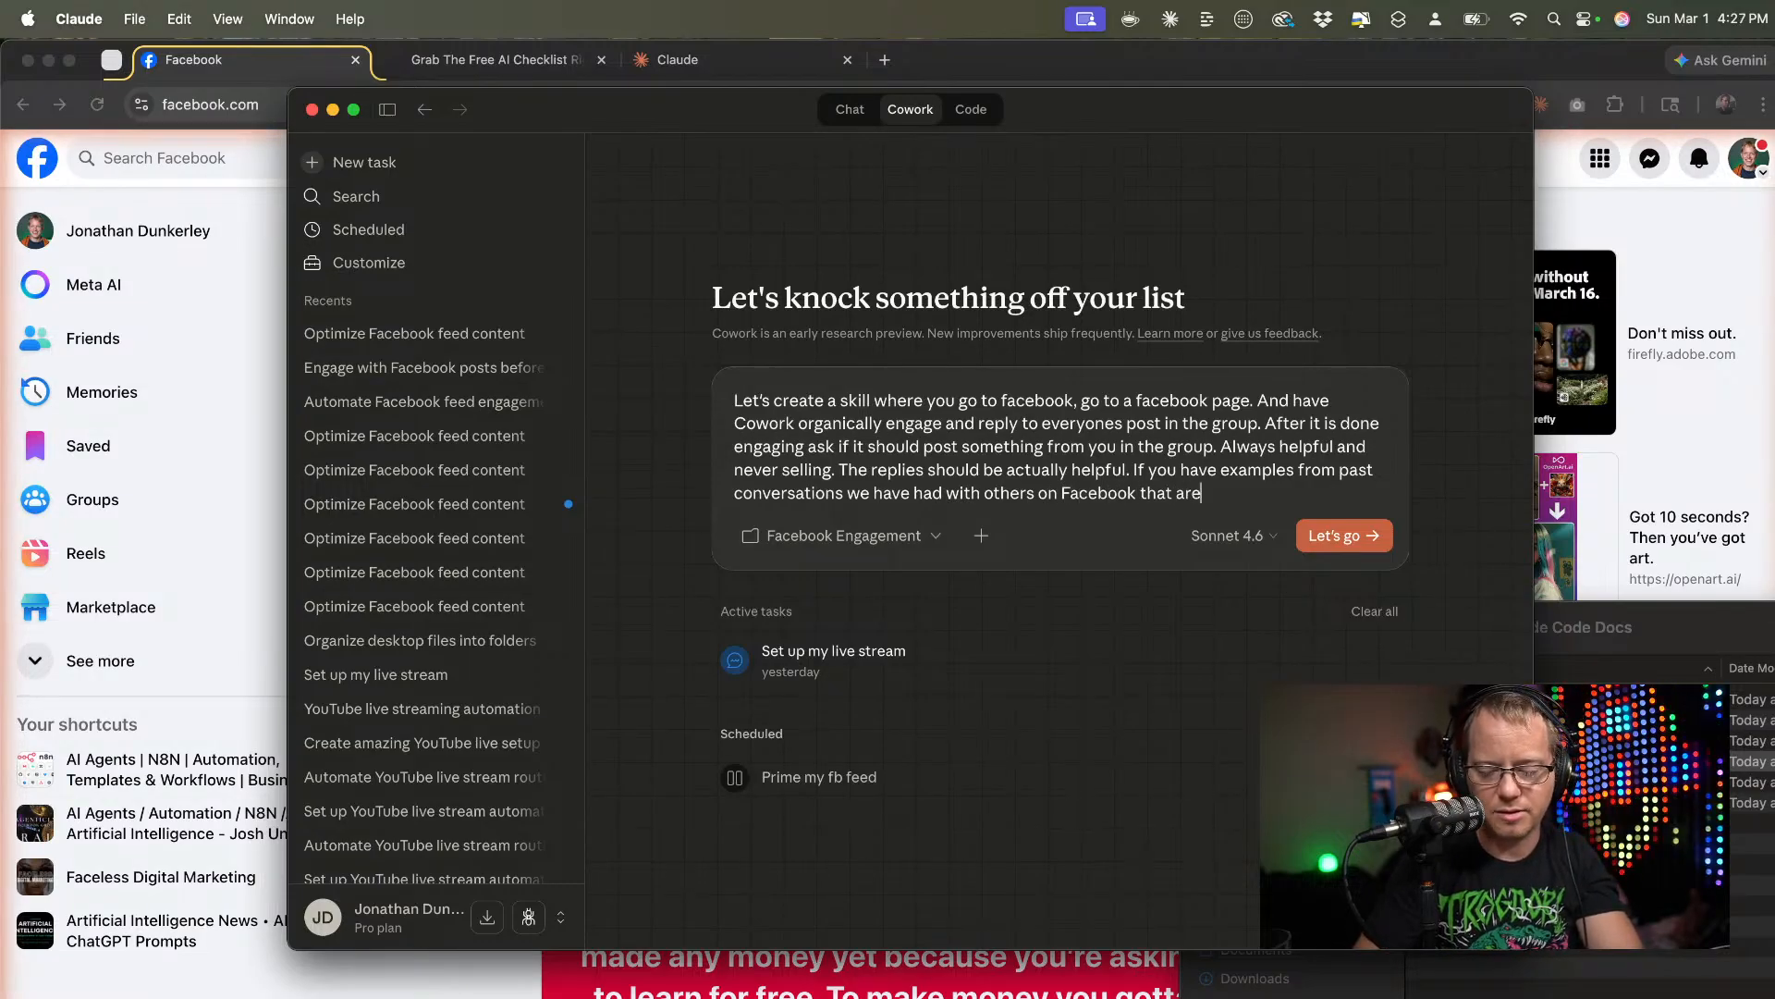
type(" in the data w")
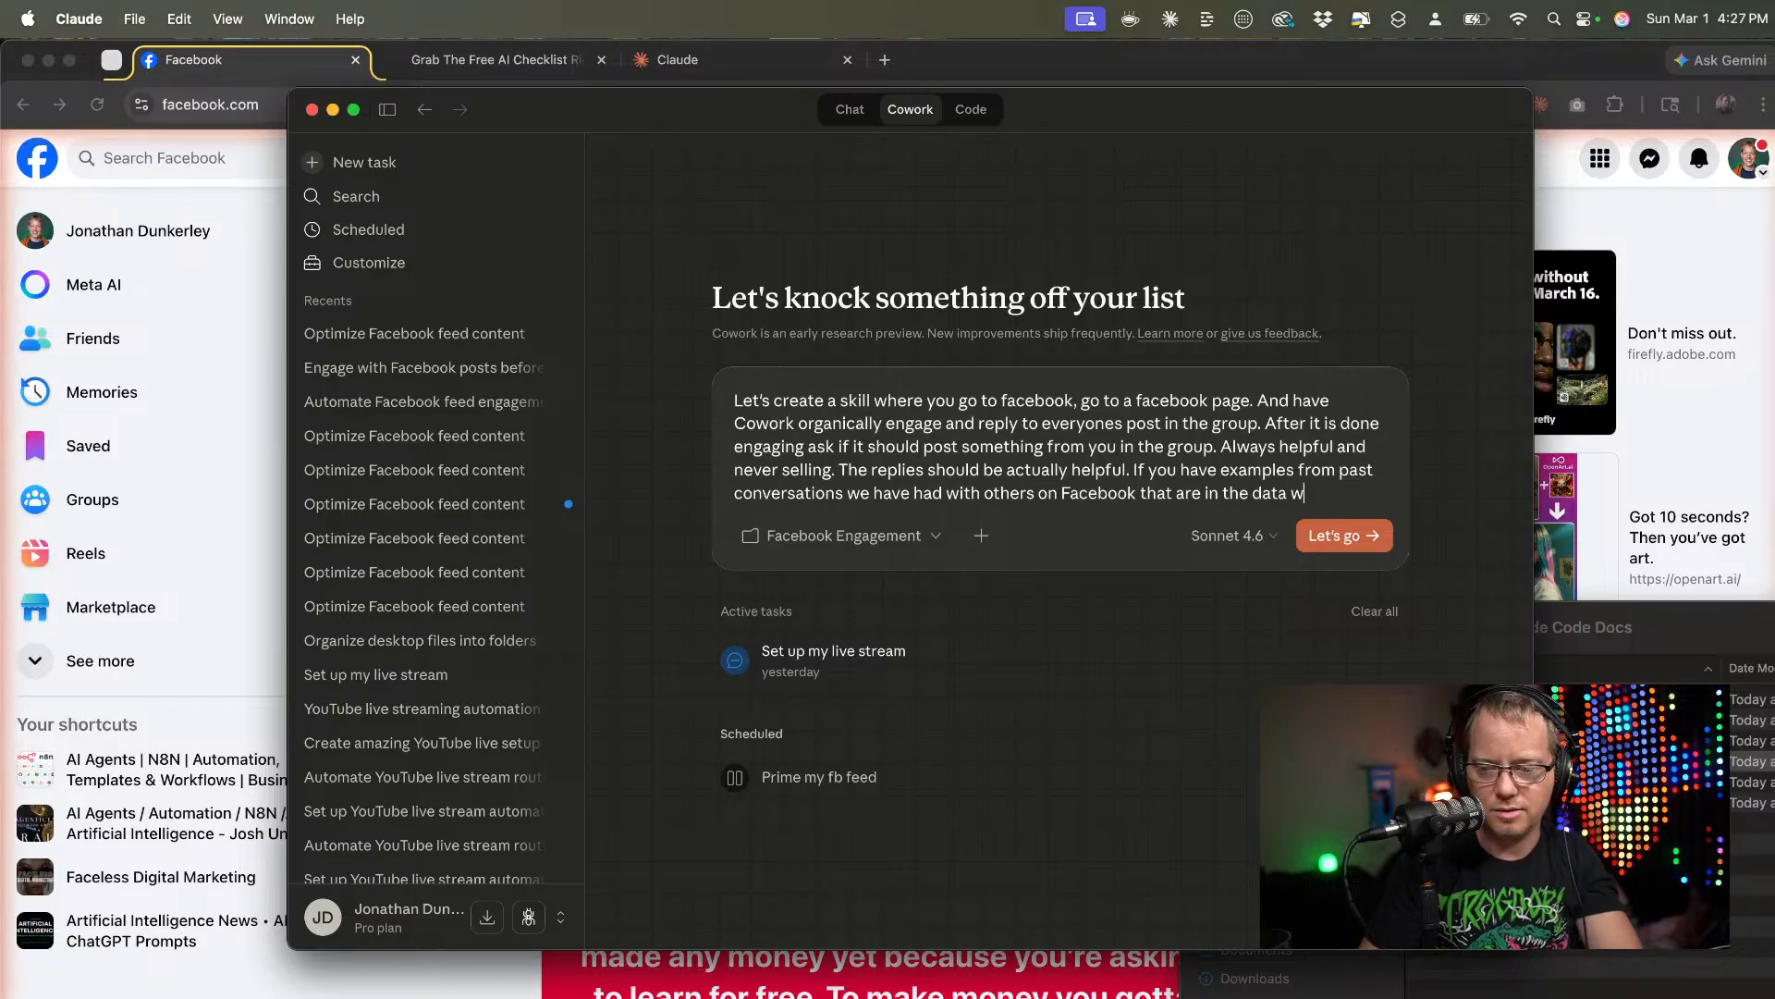
type("e can")
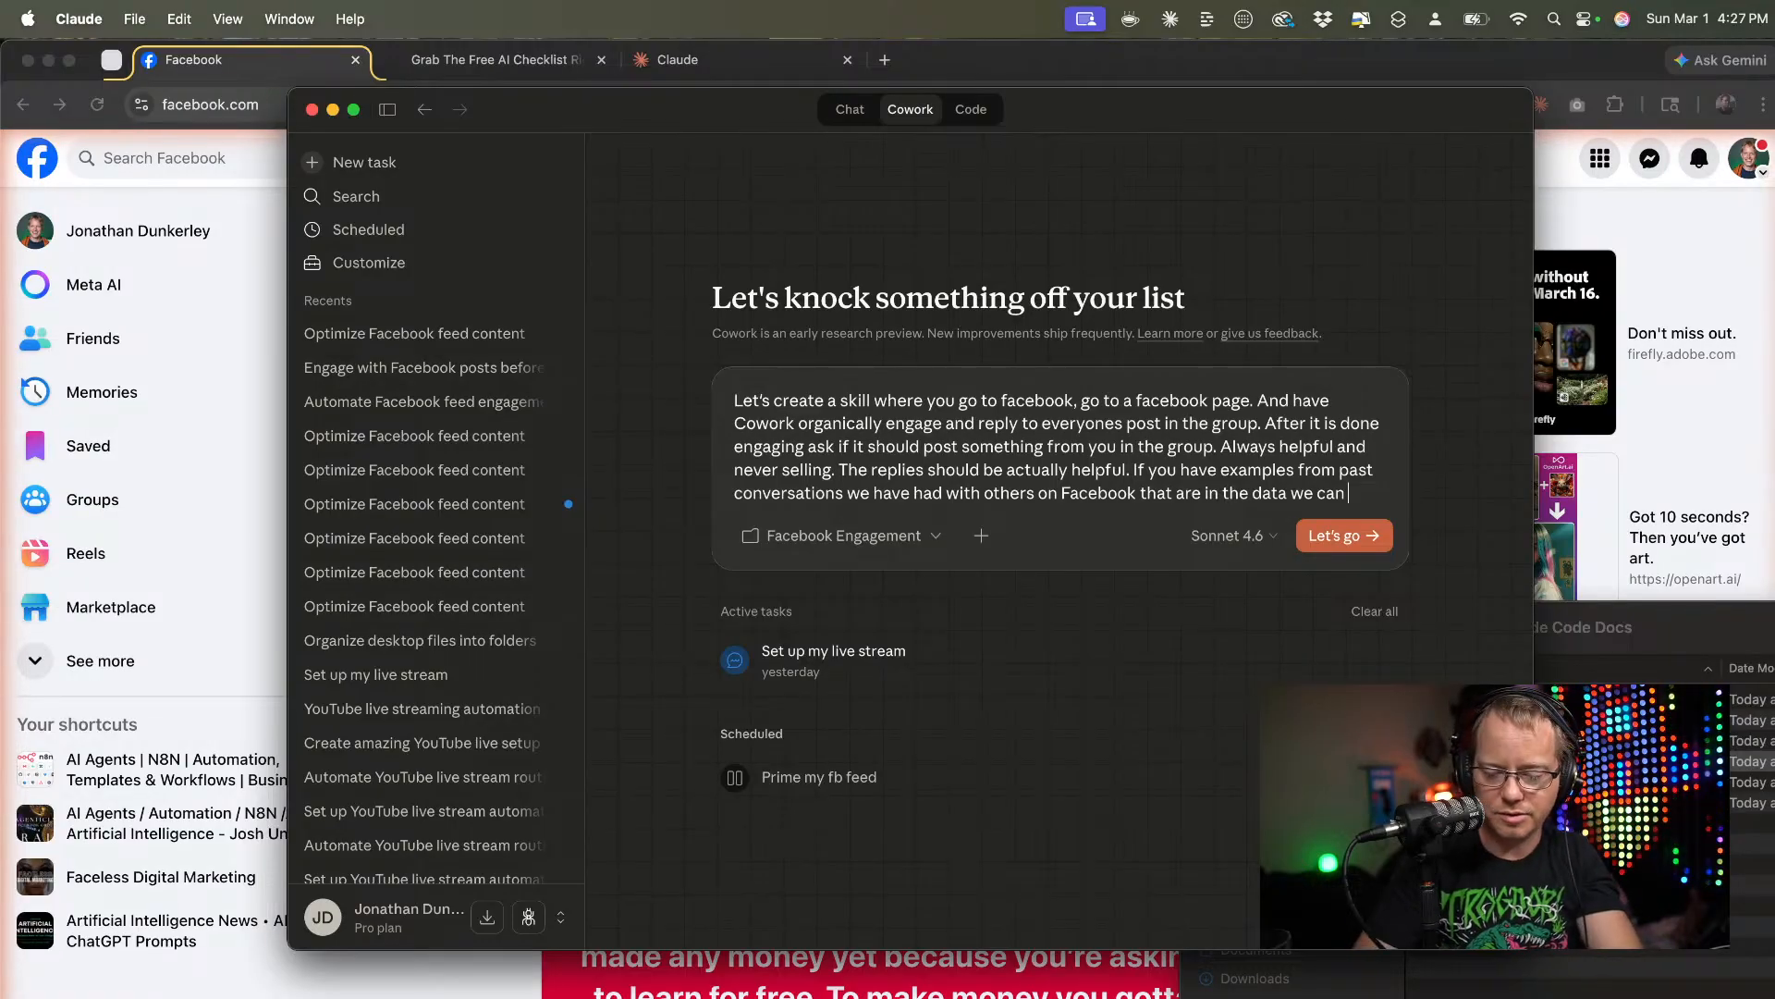
Finish the sentence with "use the knowledge from them in the reply.", discarding the draft wording "those in the".
type("use those ")
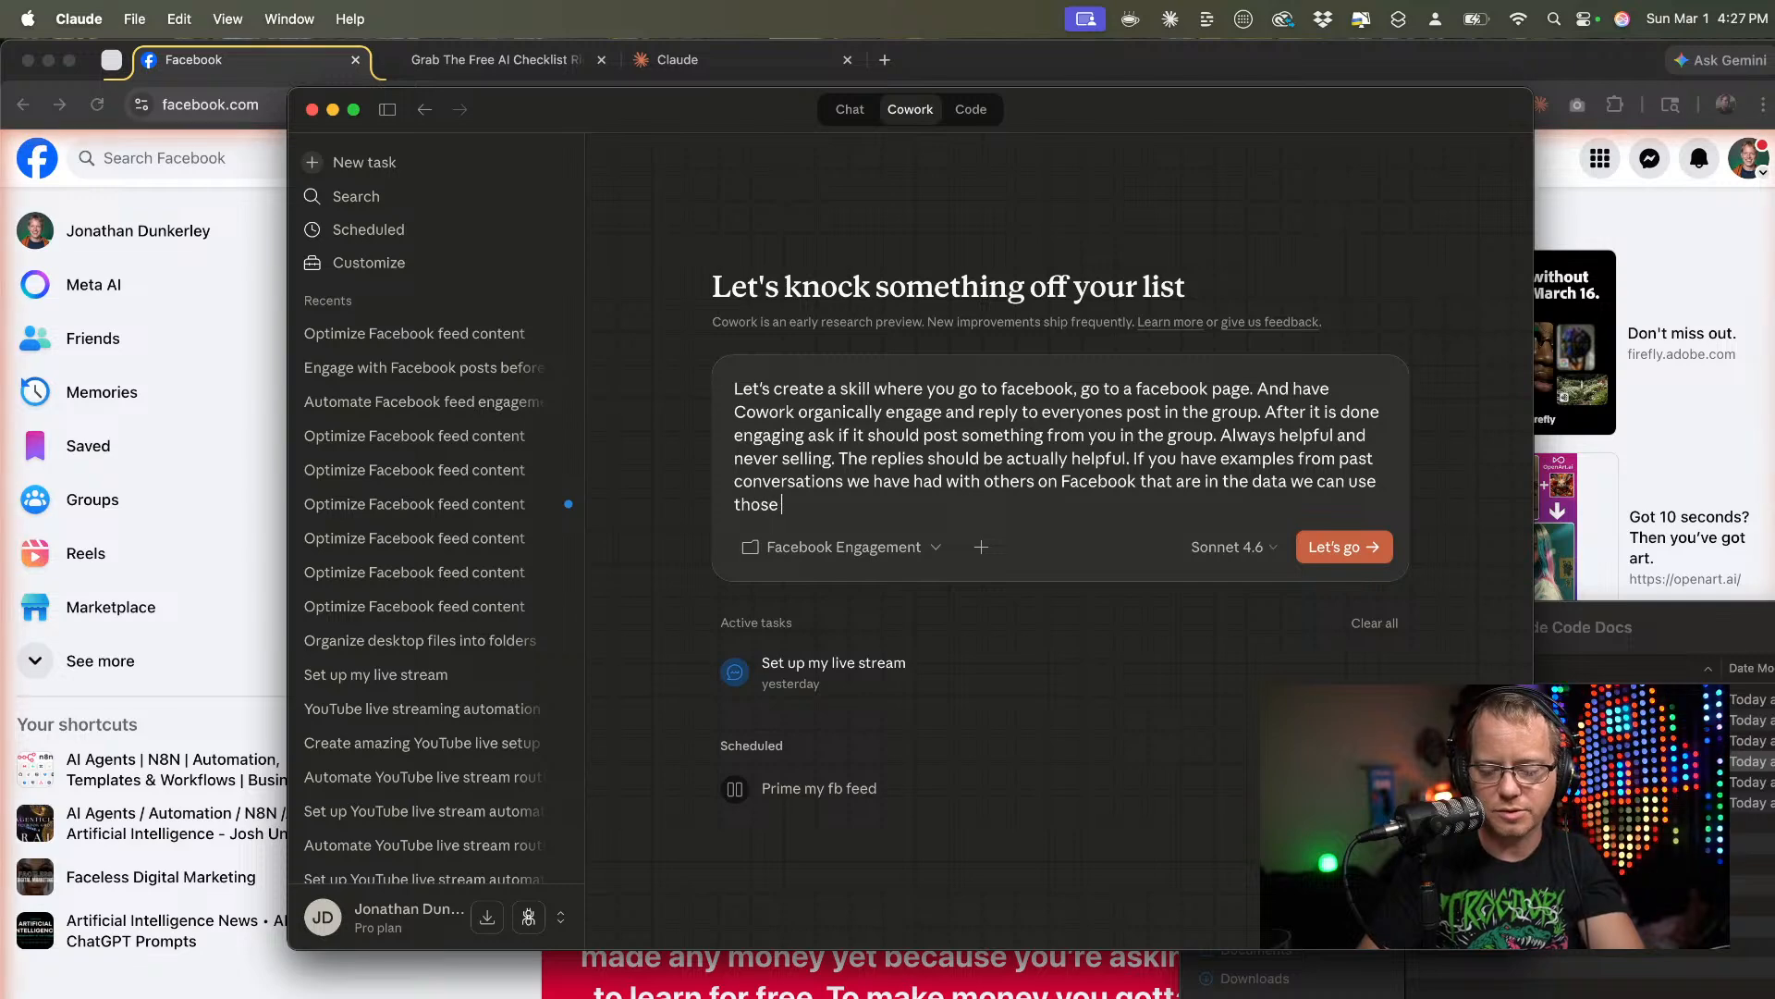
type("in the")
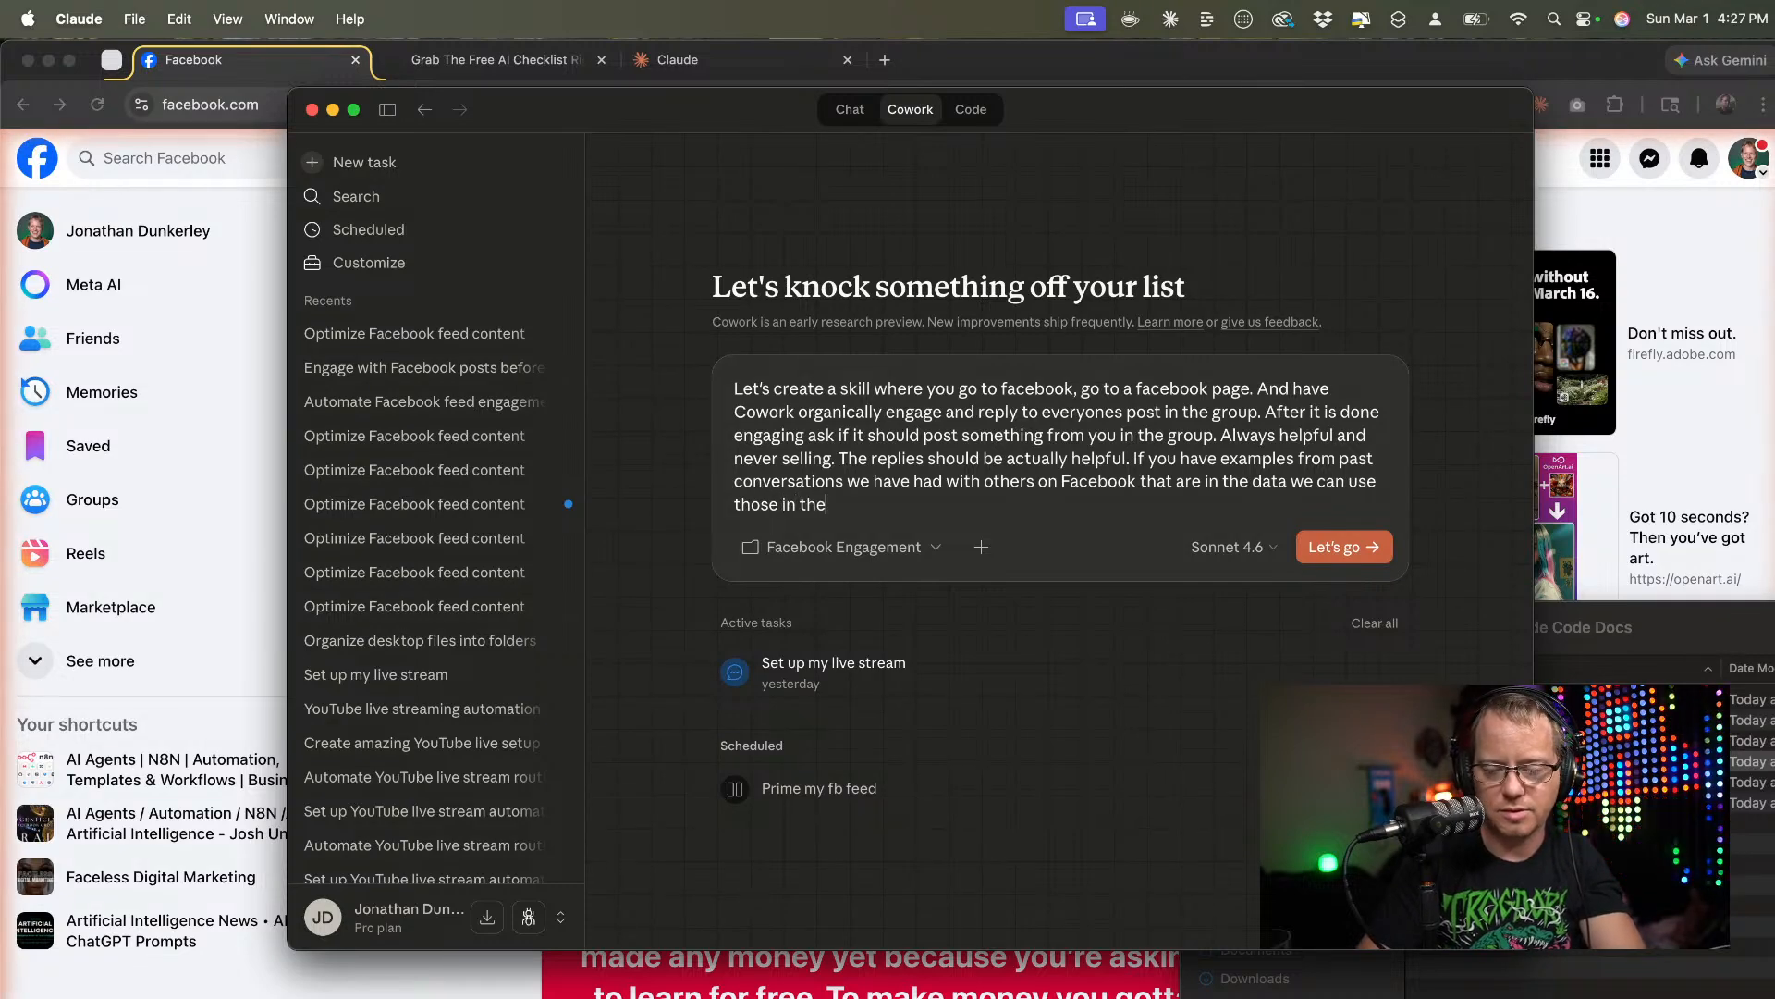
key("BackSpace")
key("BackSpace")
key("BackSpace")
key("BackSpace")
key("BackSpace")
key("BackSpace")
key("BackSpace")
key("BackSpace")
key("BackSpace")
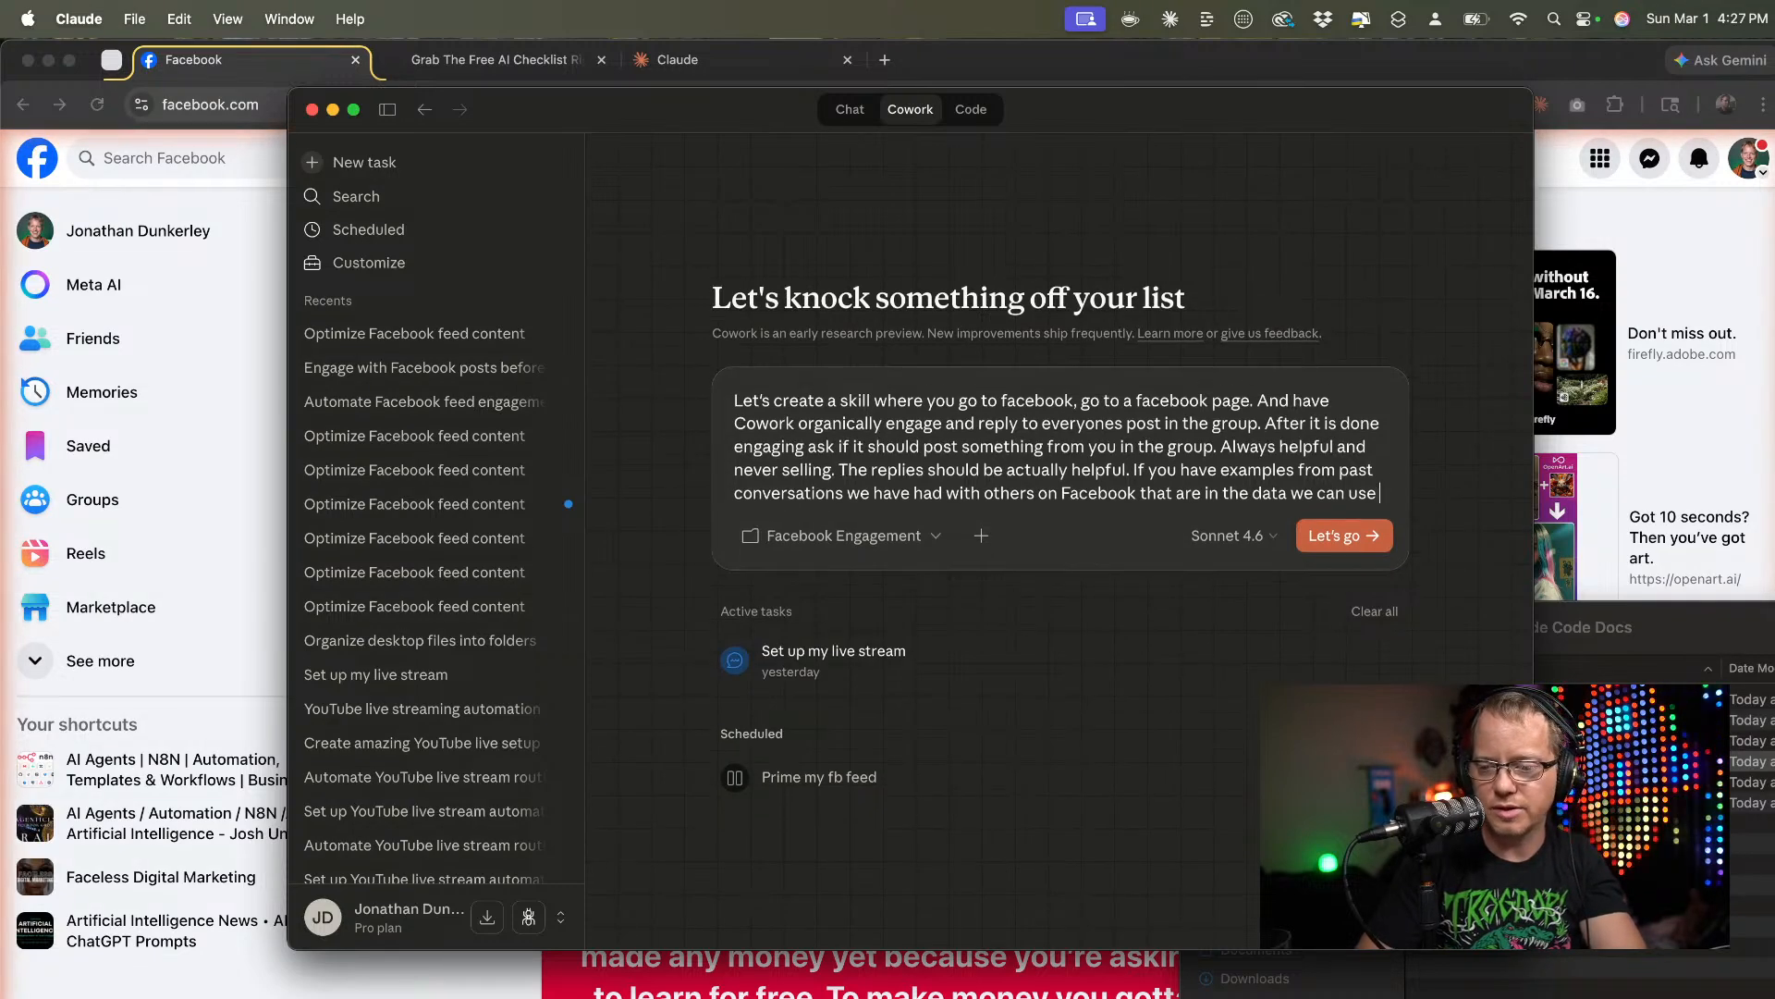
type("he ")
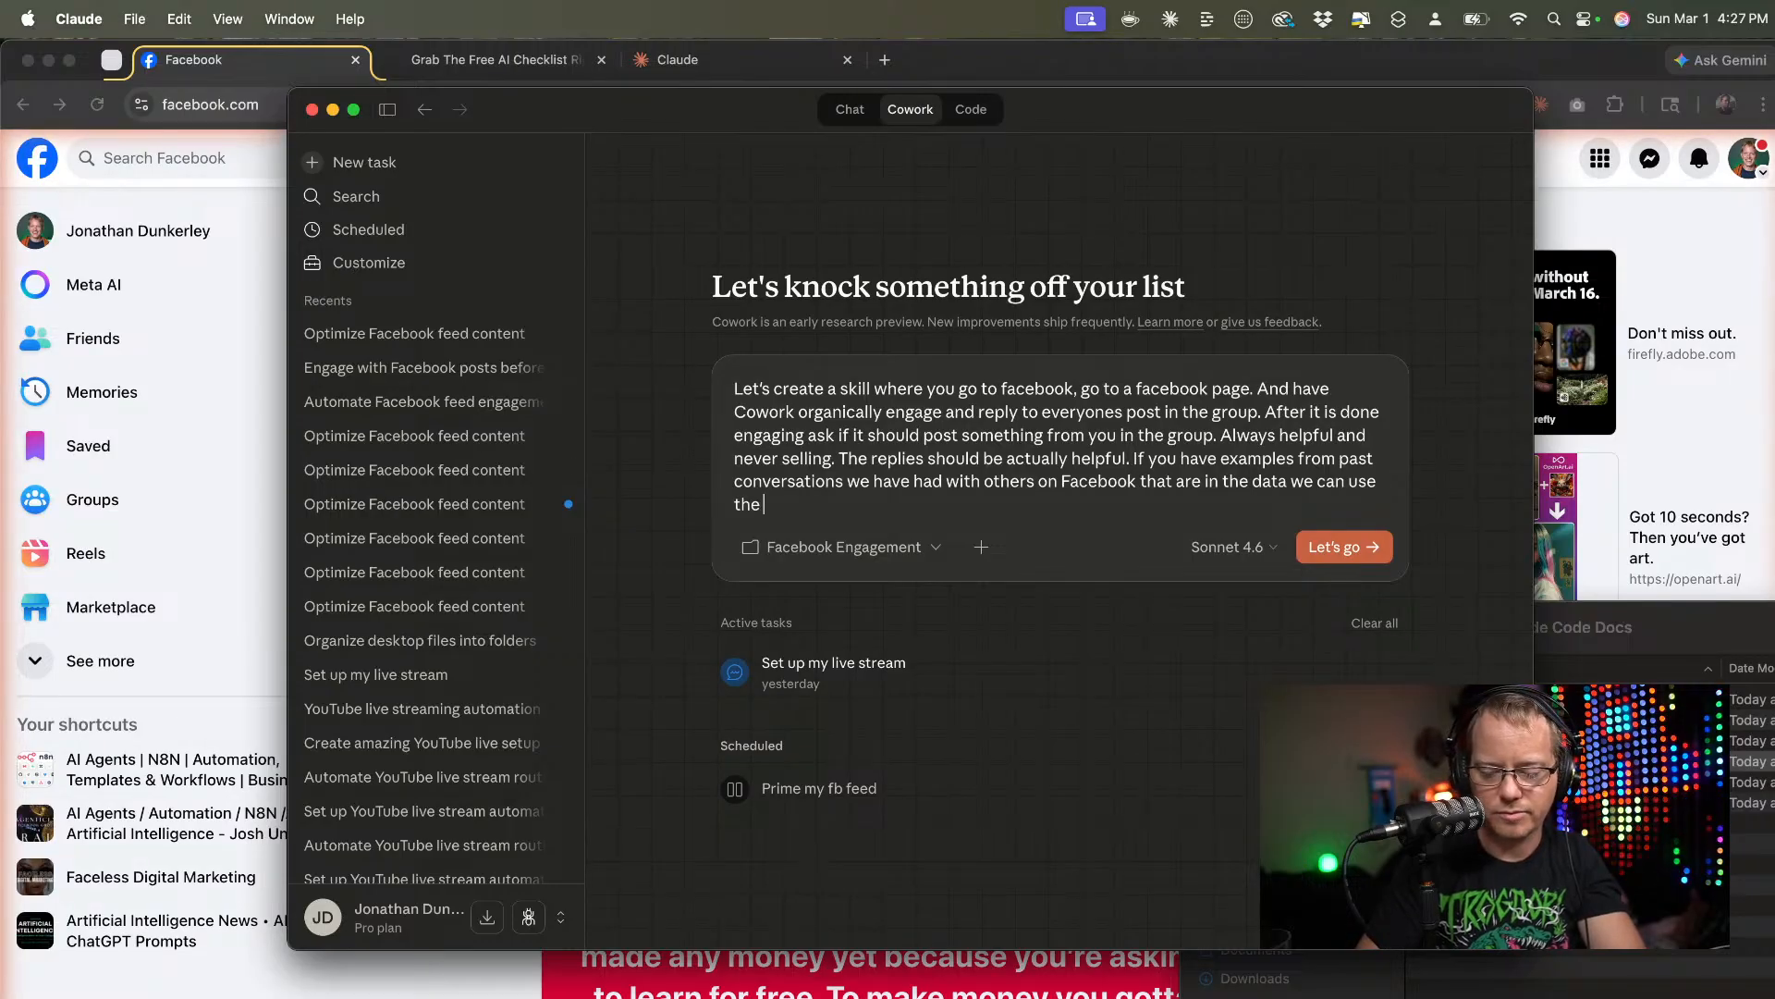
type("knowledge ")
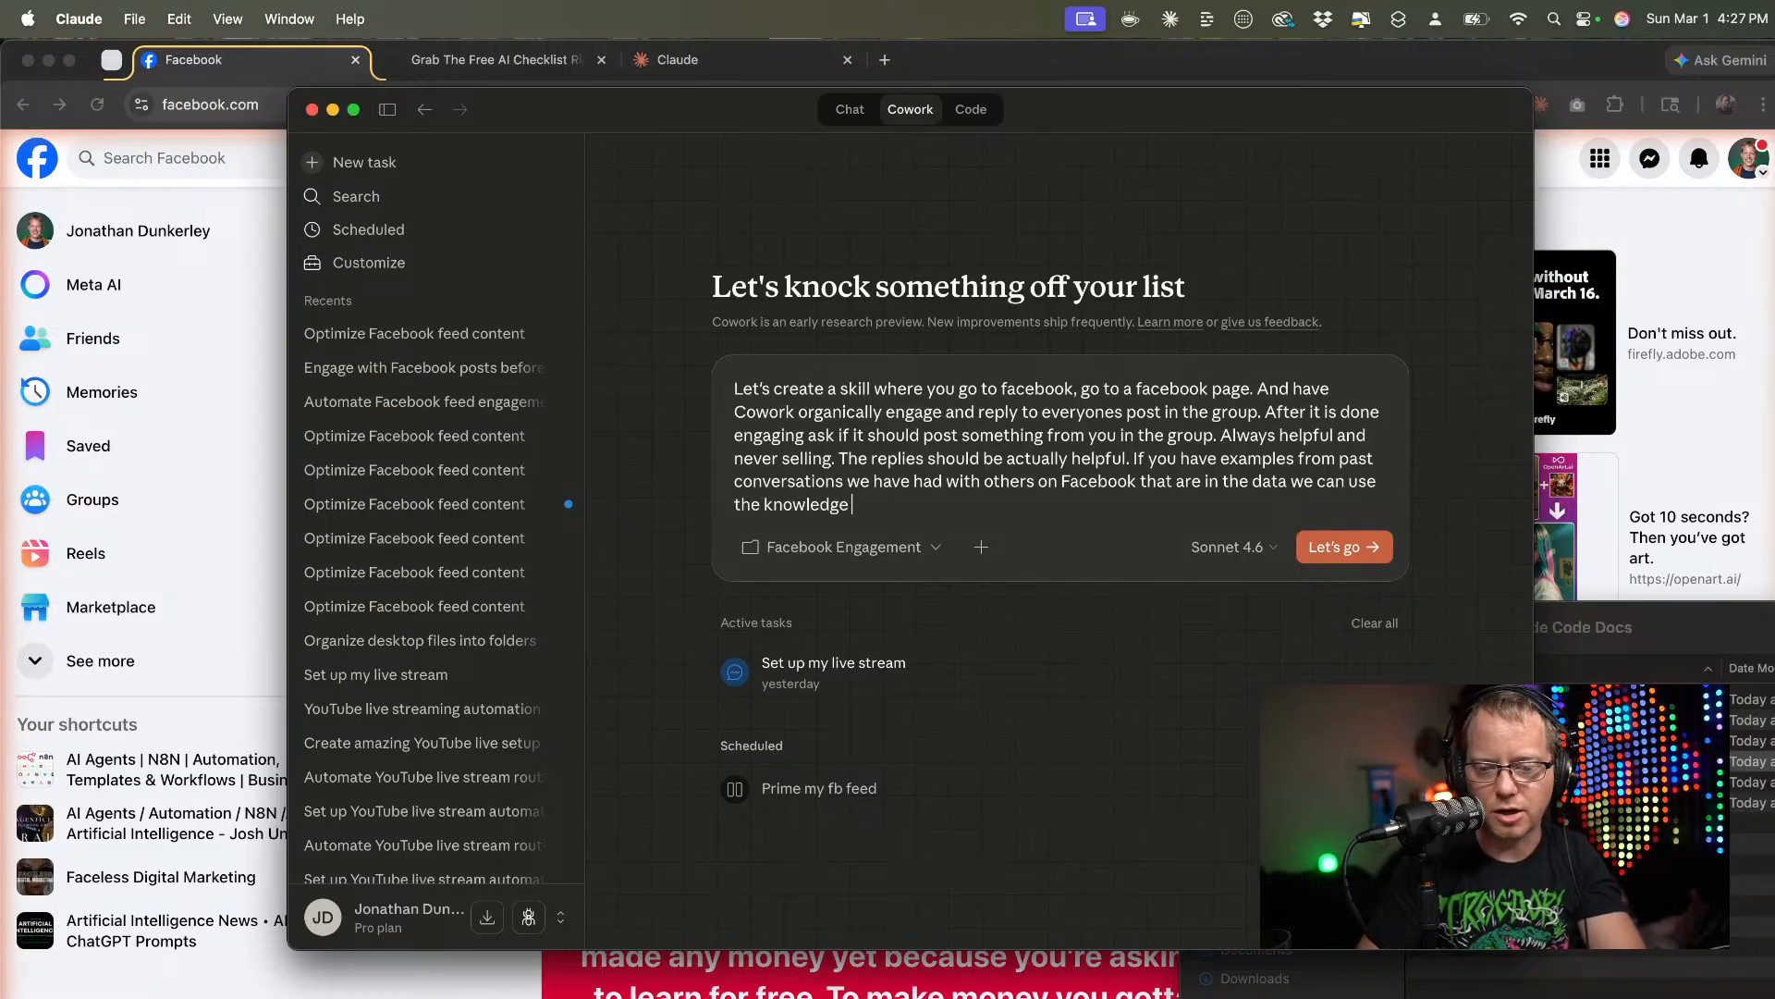
type("from them")
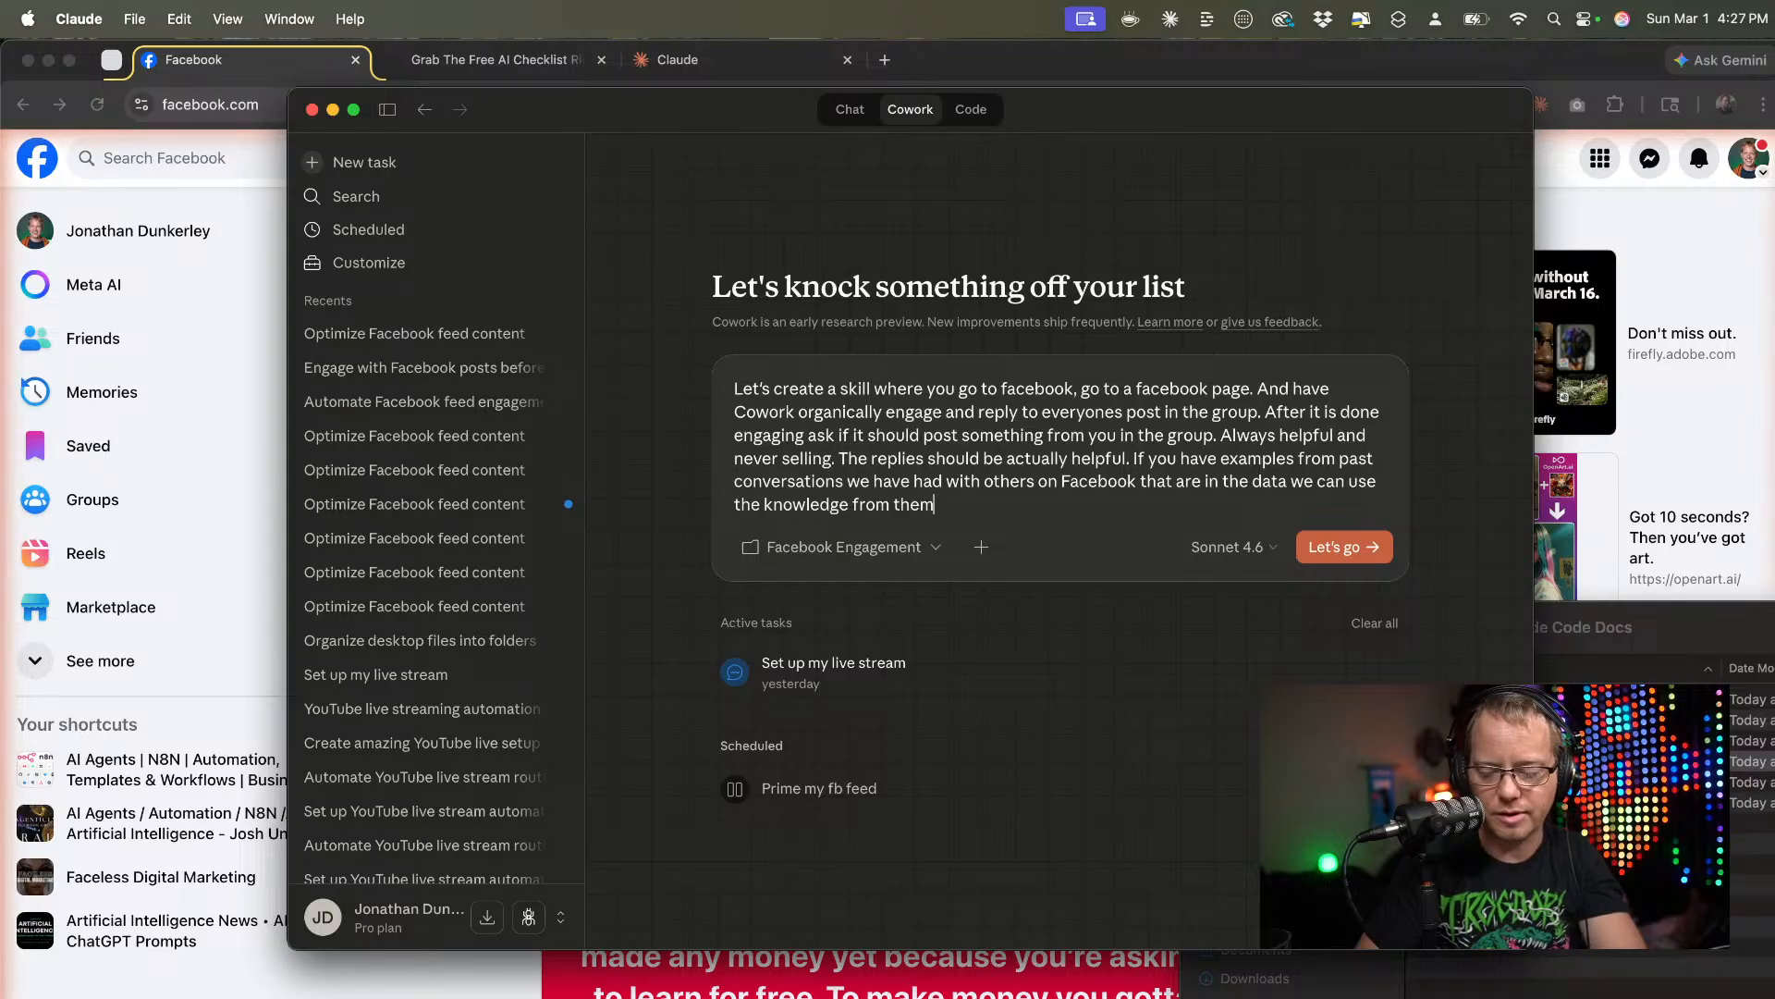
type(" in the ")
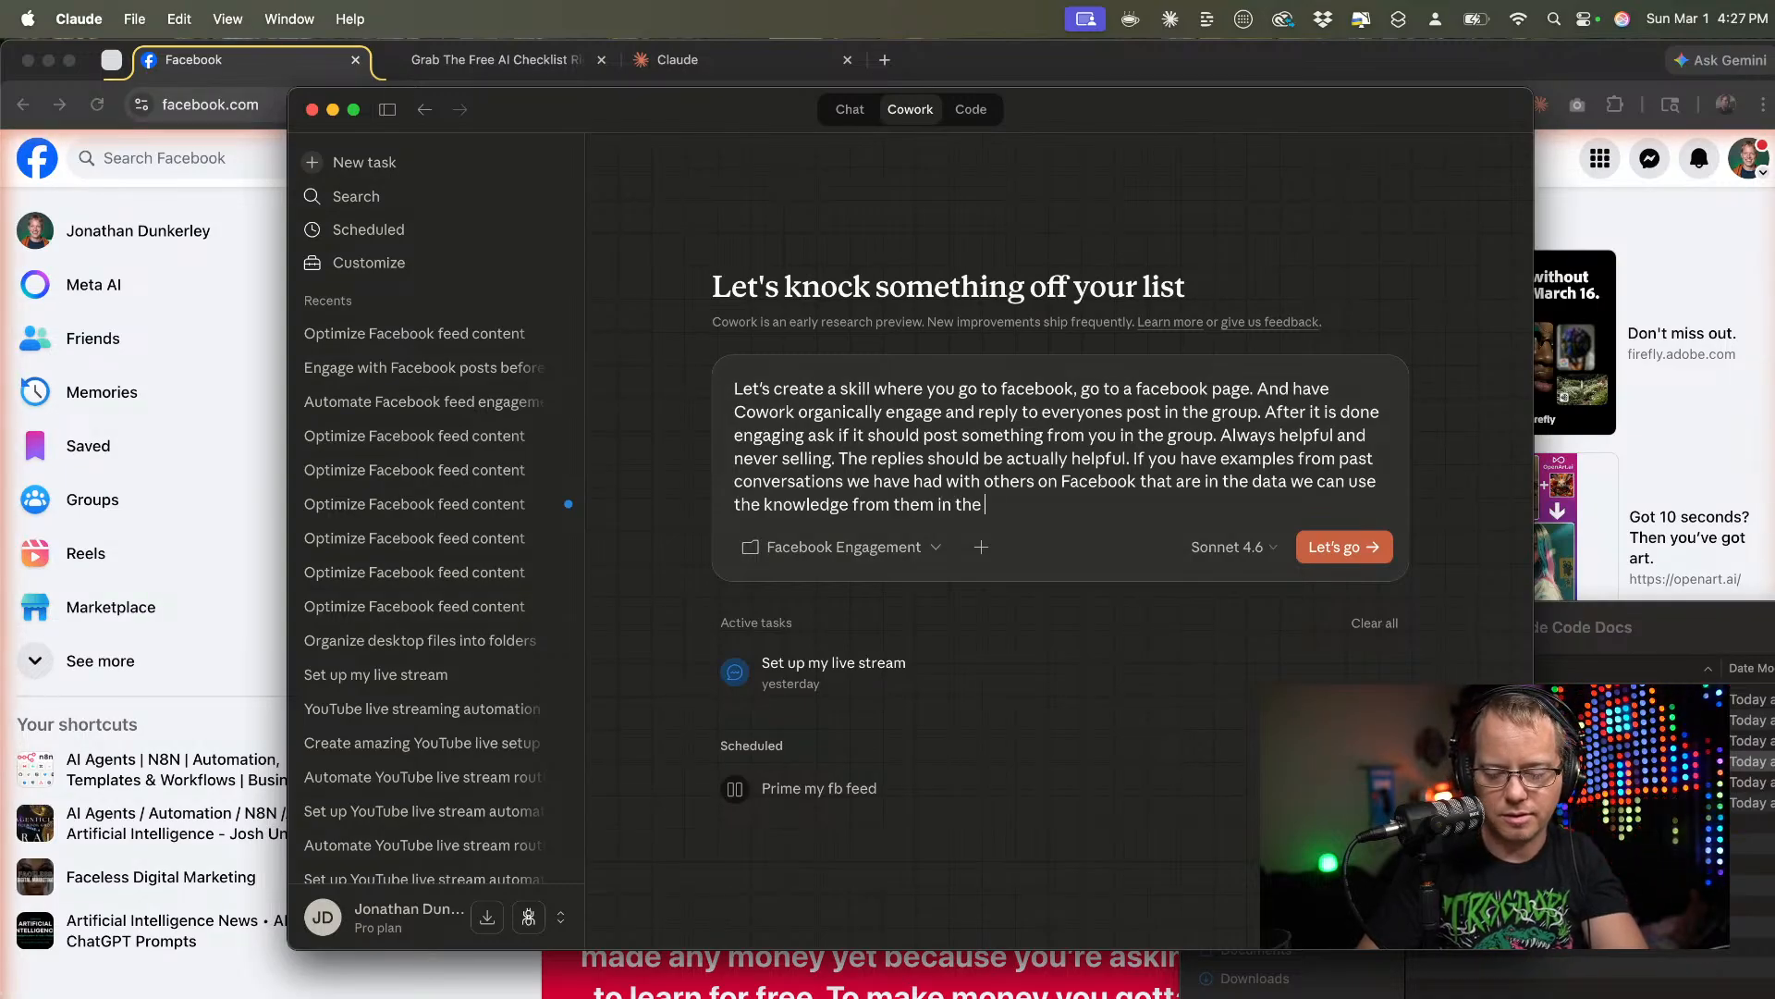
type("reply. y")
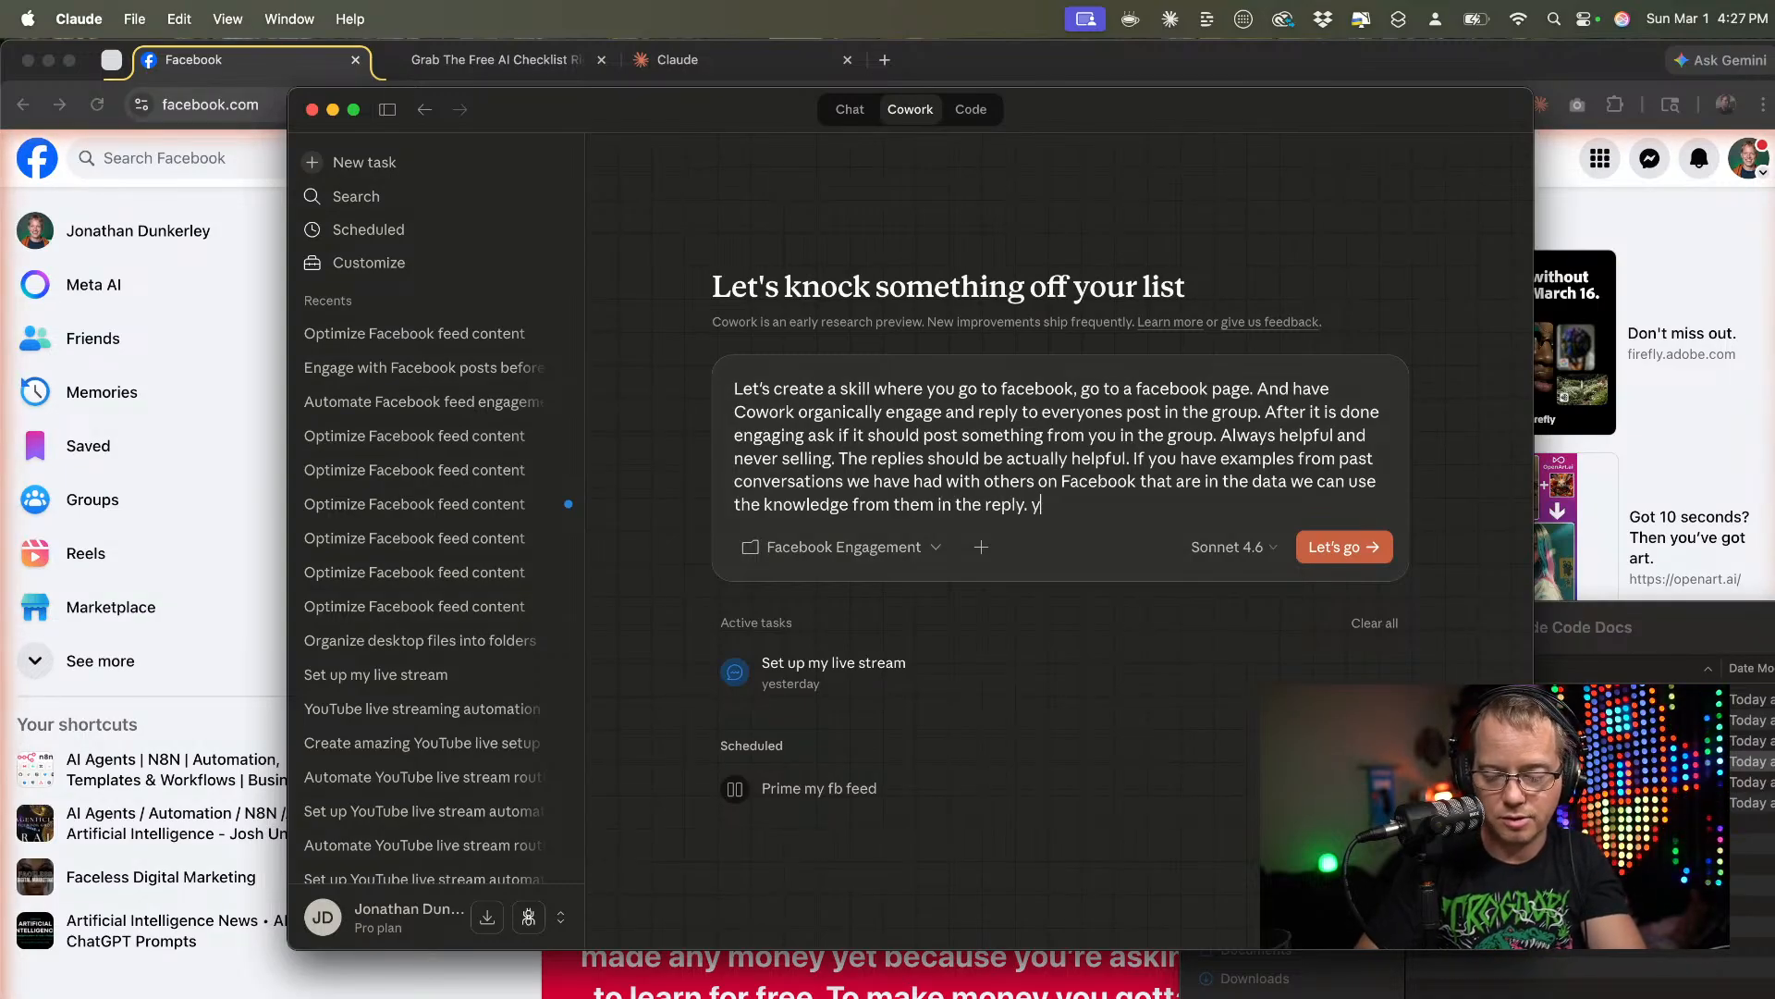
Add the sentence "you can even refrence the other persons post if it makes sense to give them credit." to the prompt.
type("ou can even ")
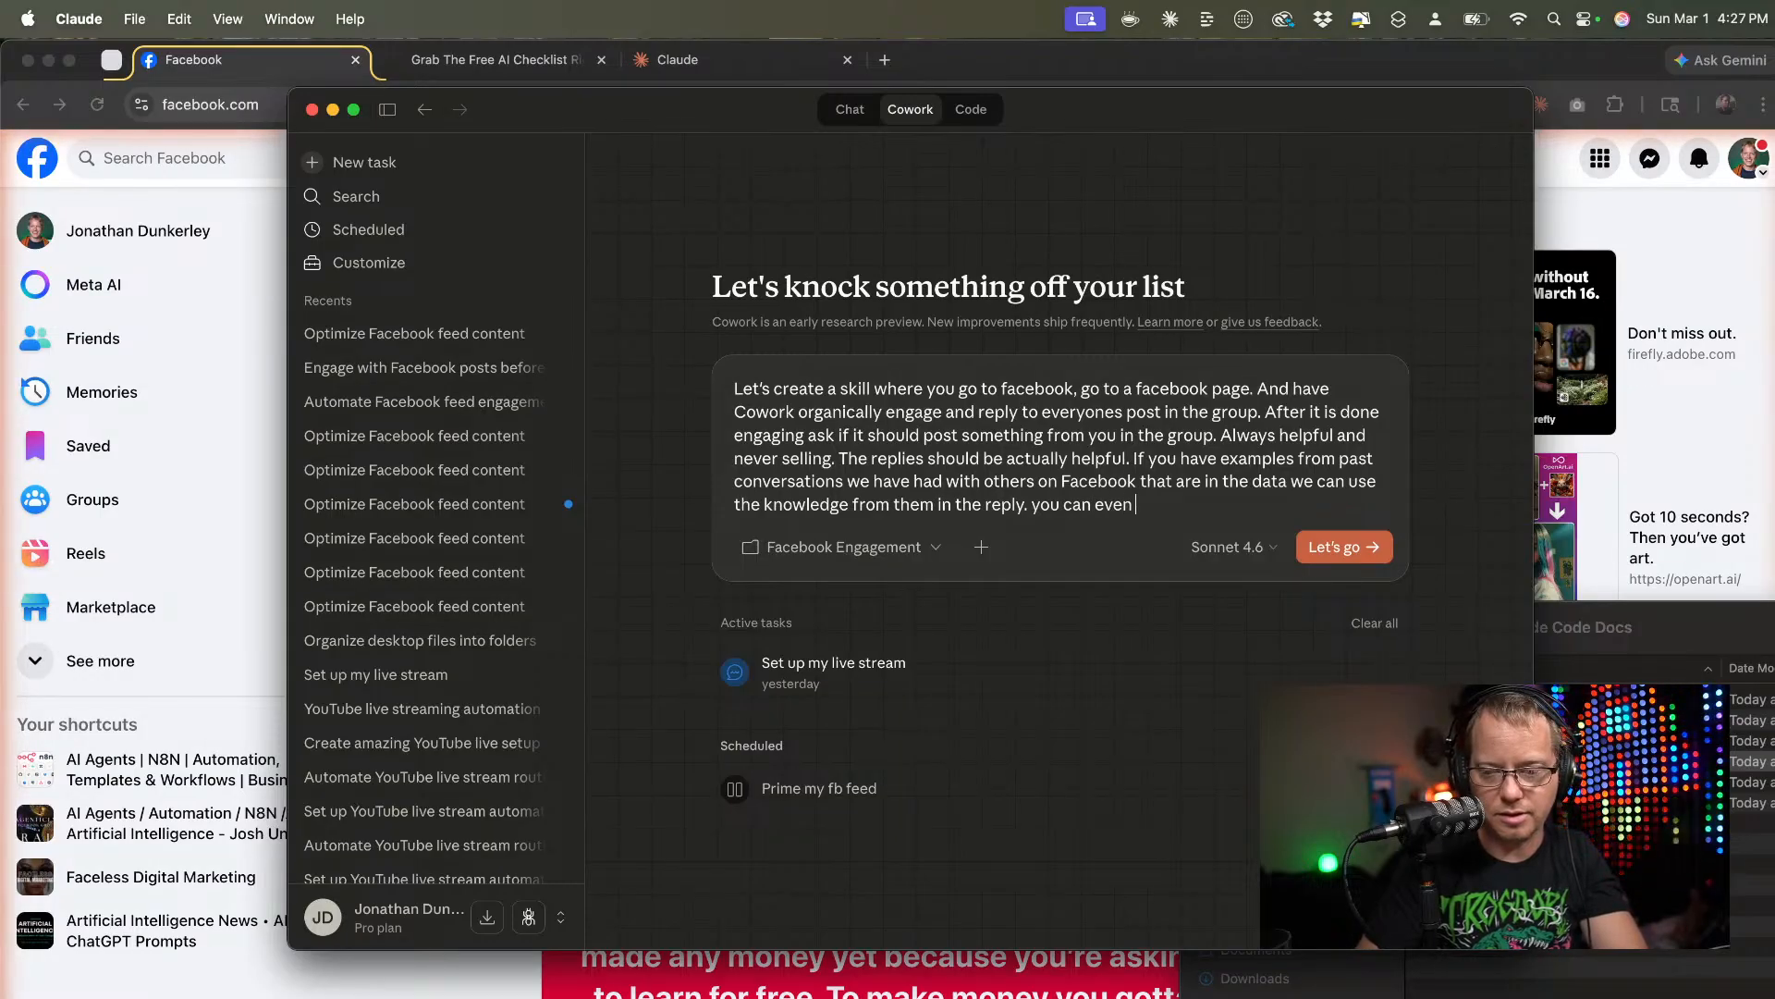
type("refrence")
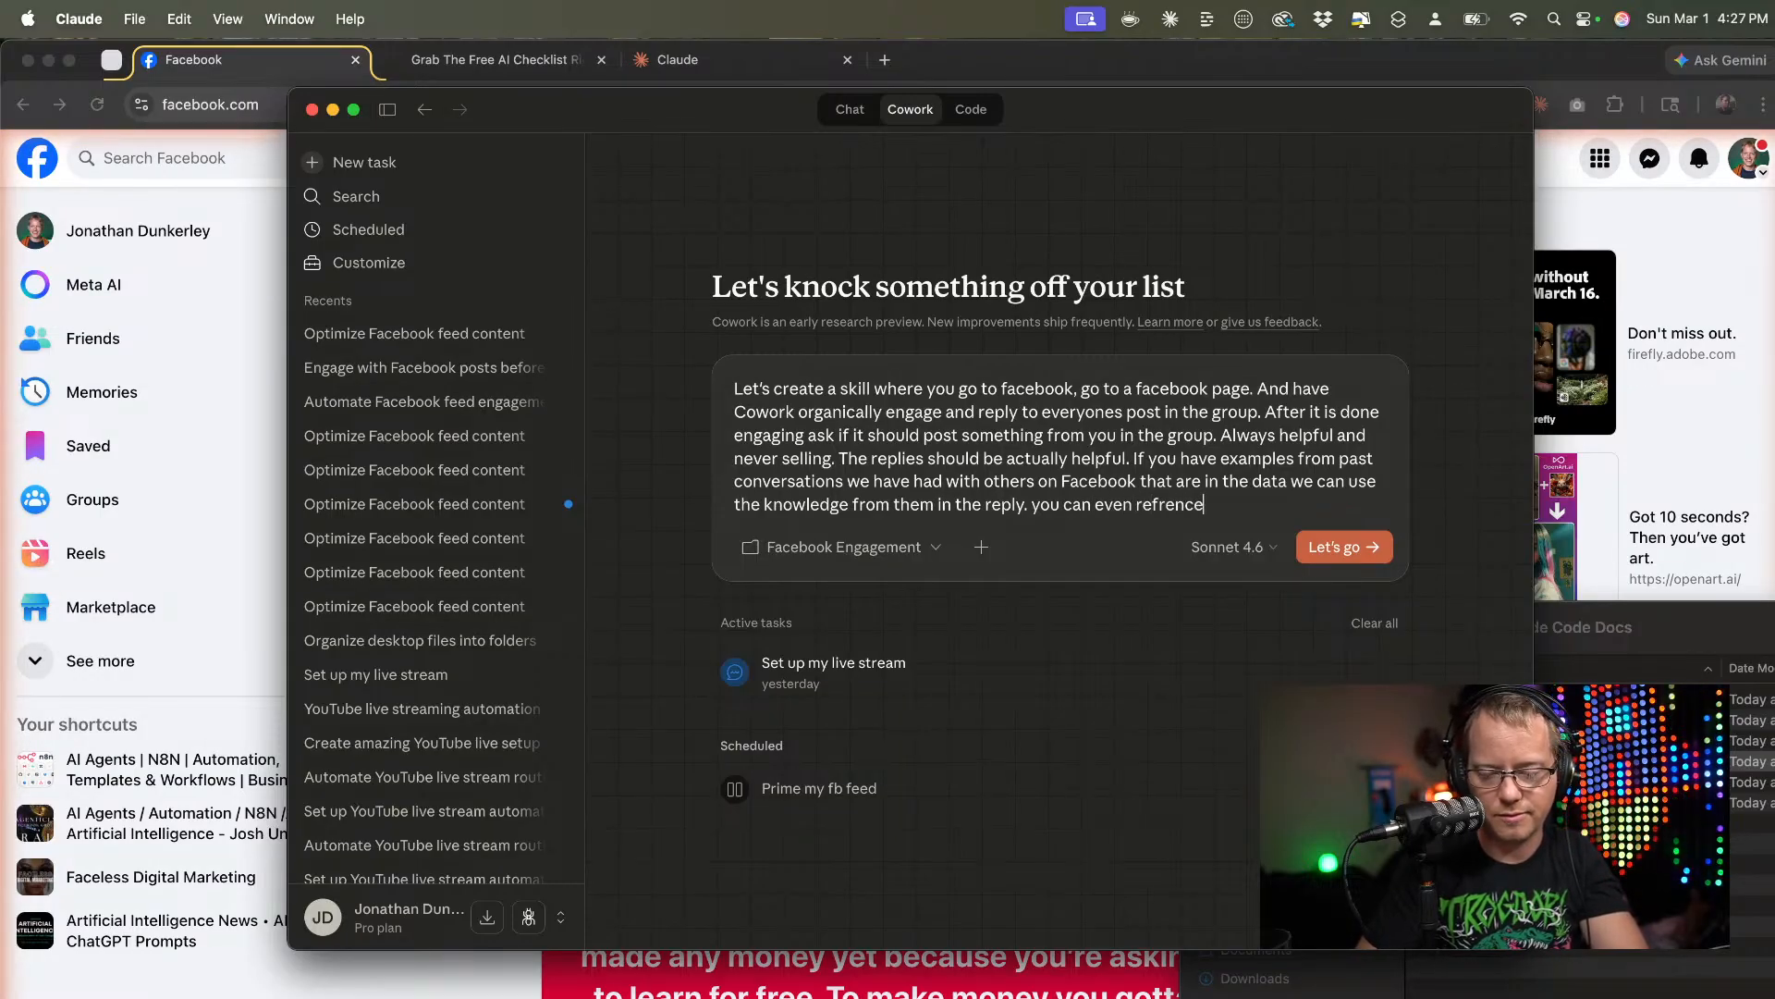
type(" the other pe")
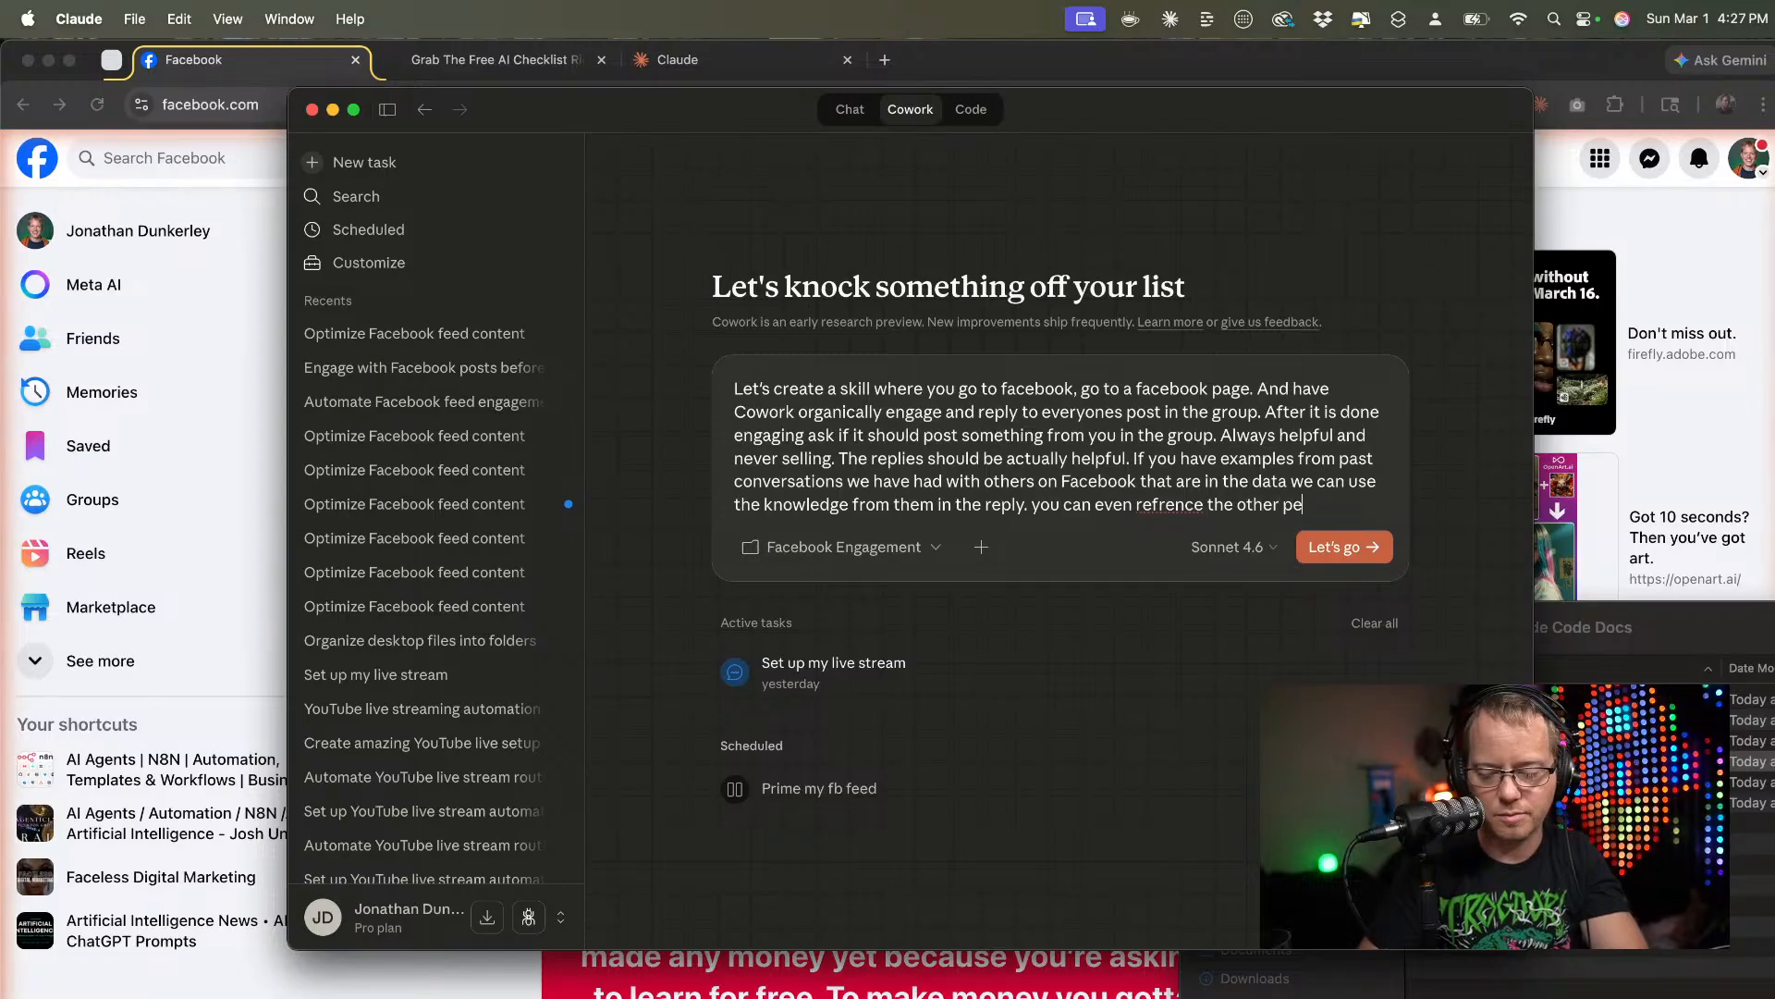
type("rsons post ")
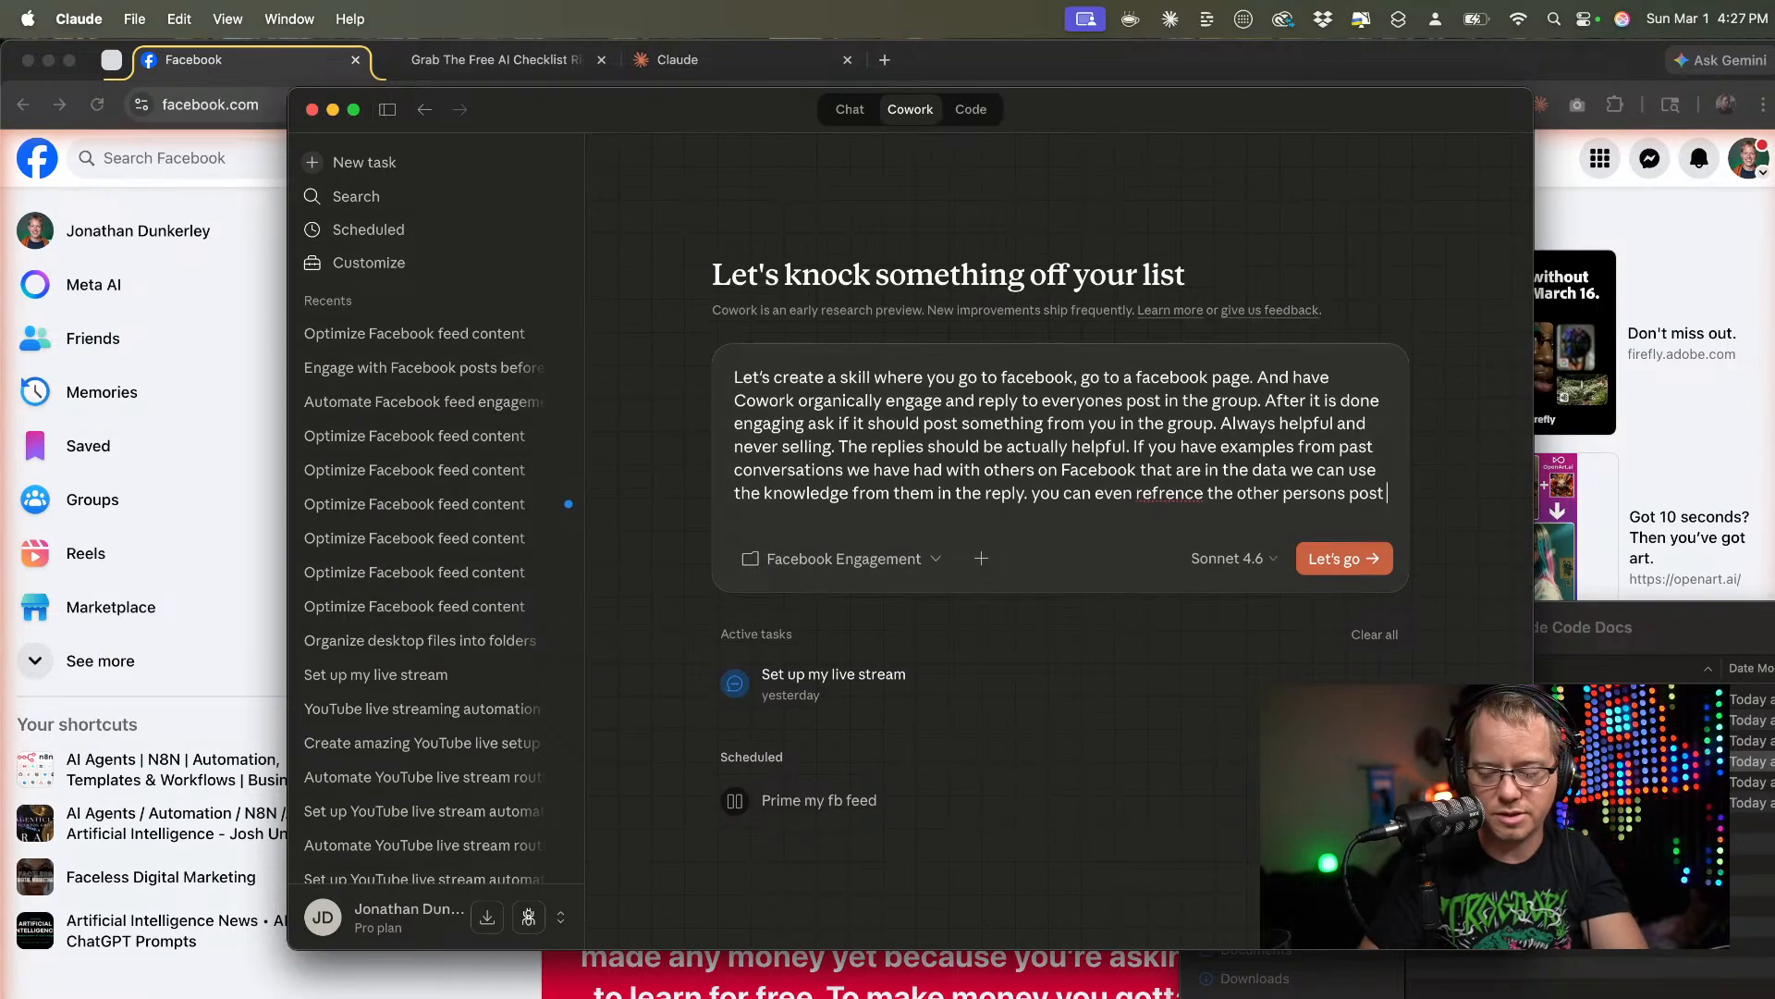
type("if it makes")
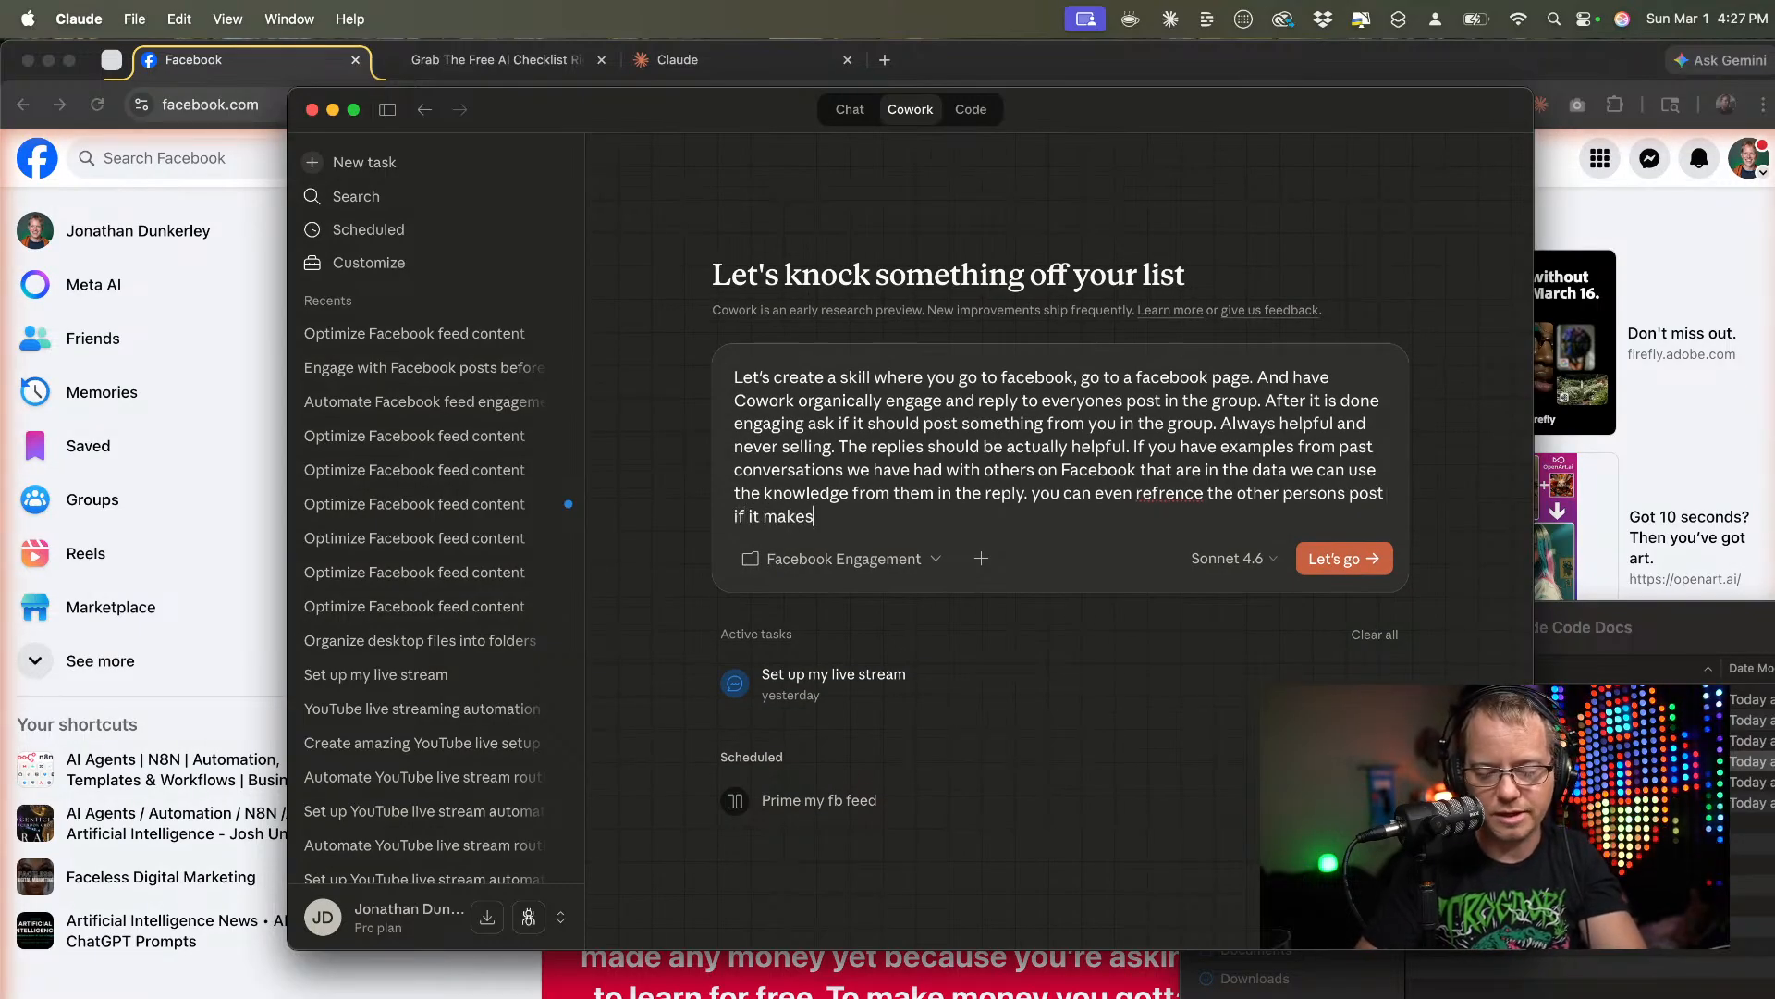
type(" sense to gi")
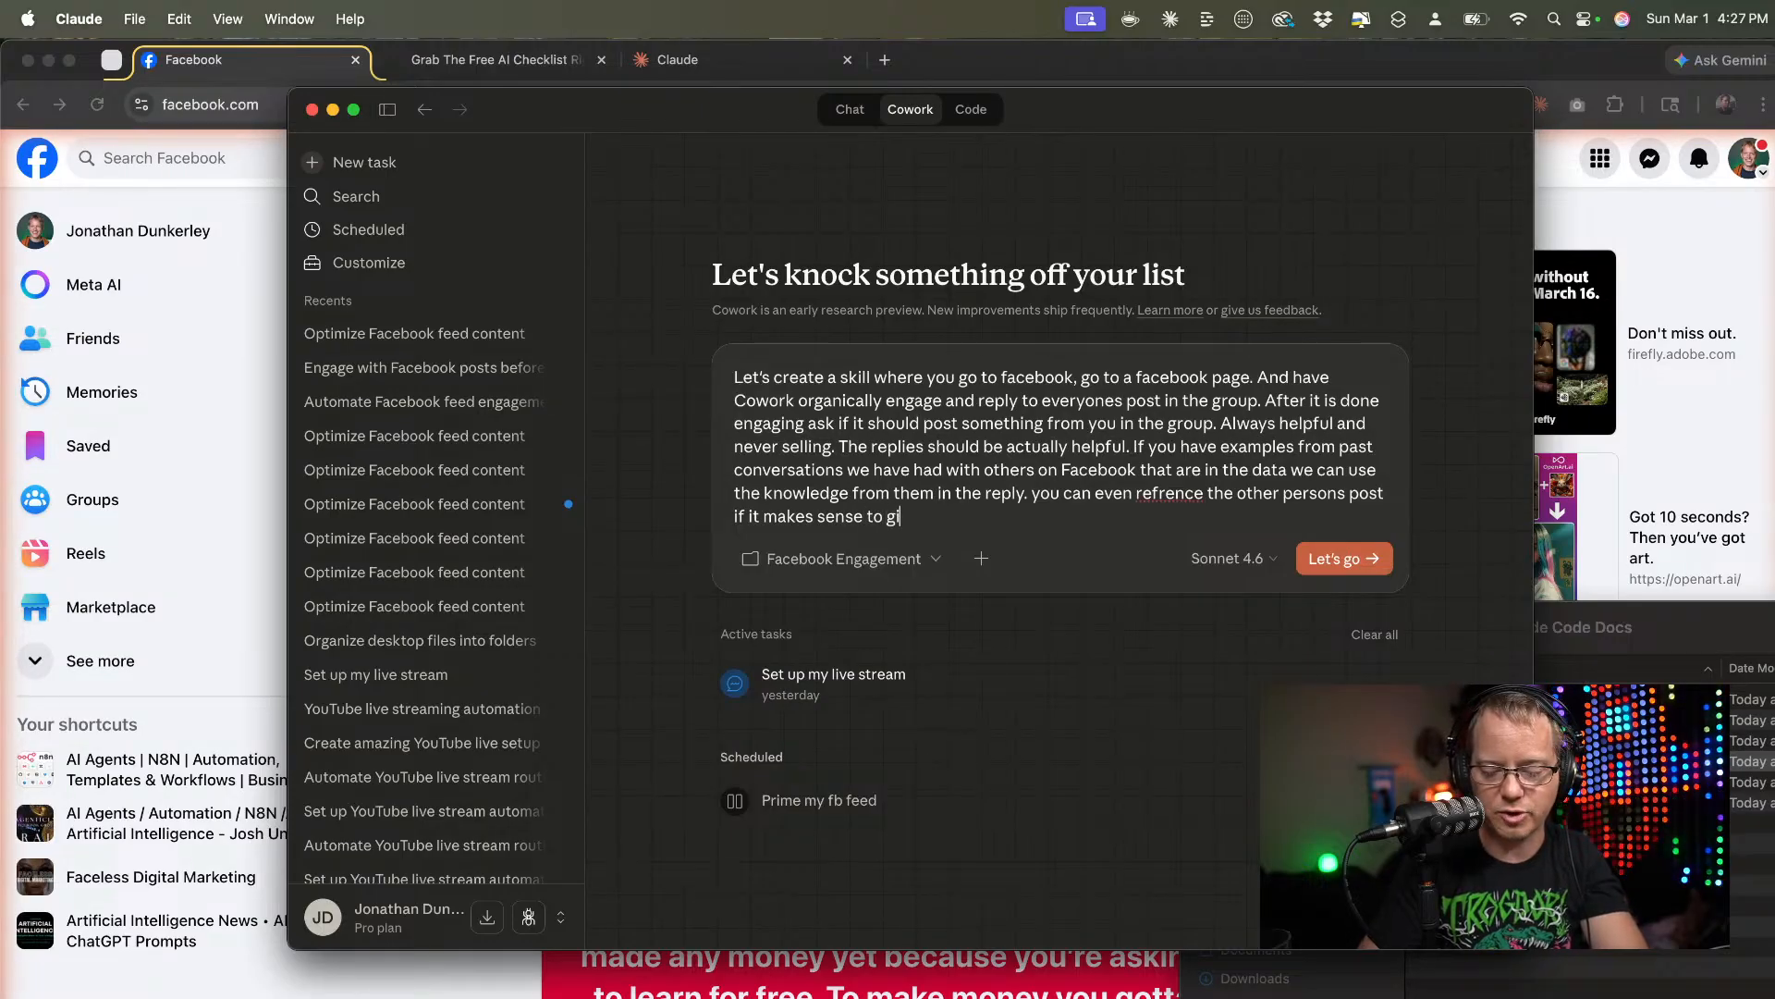
type("ve them cred")
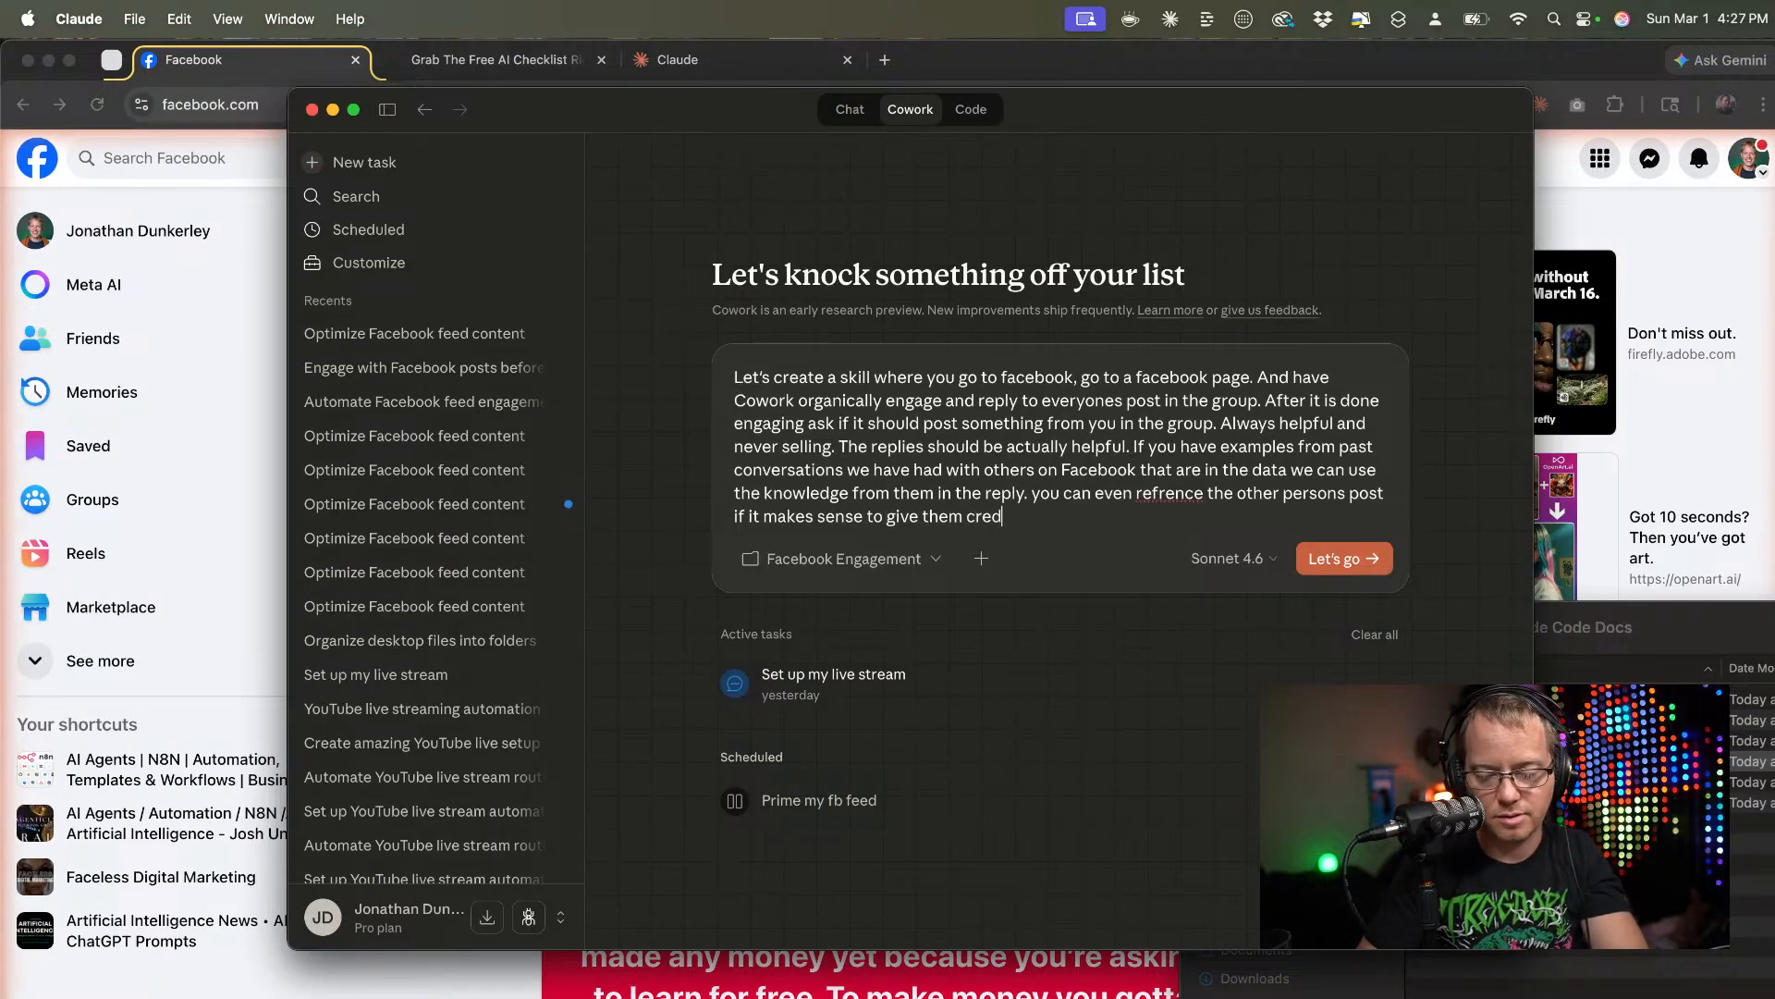
type("it.")
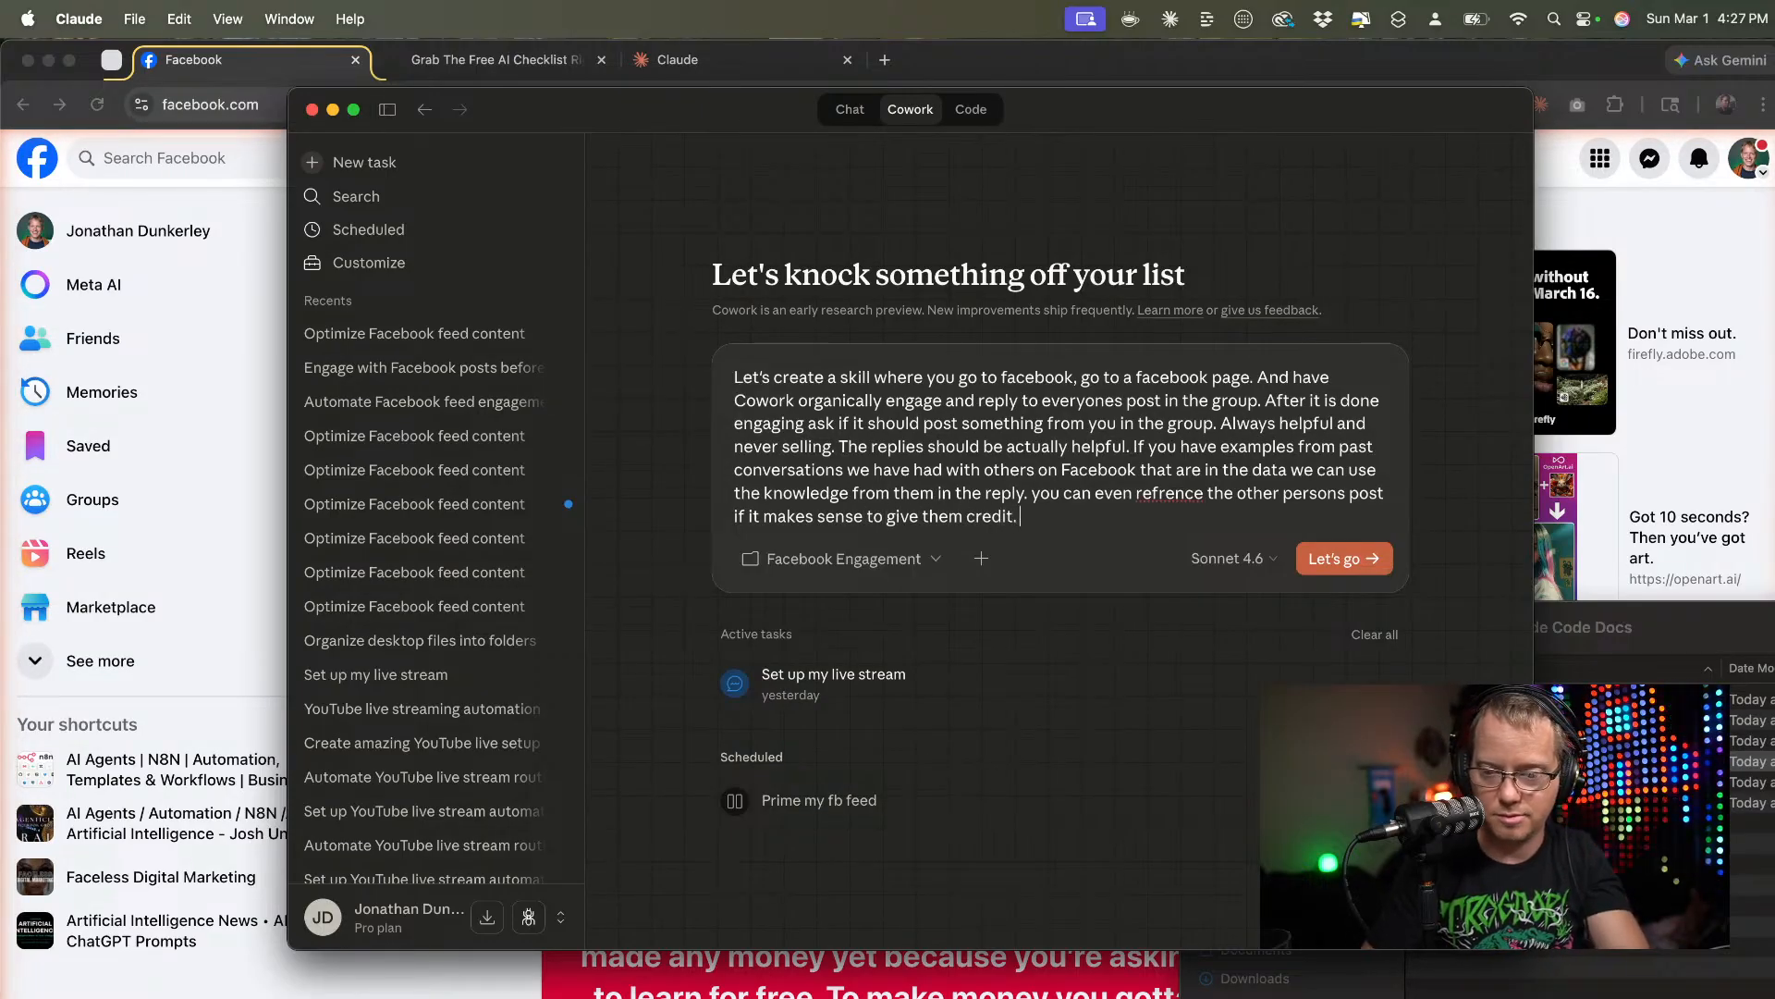
Correct the misspelled "refrence" to "reference" and capitalize "You" at the start of that sentence.
right_click(1174, 500)
left_click(1213, 508)
left_click(1091, 515)
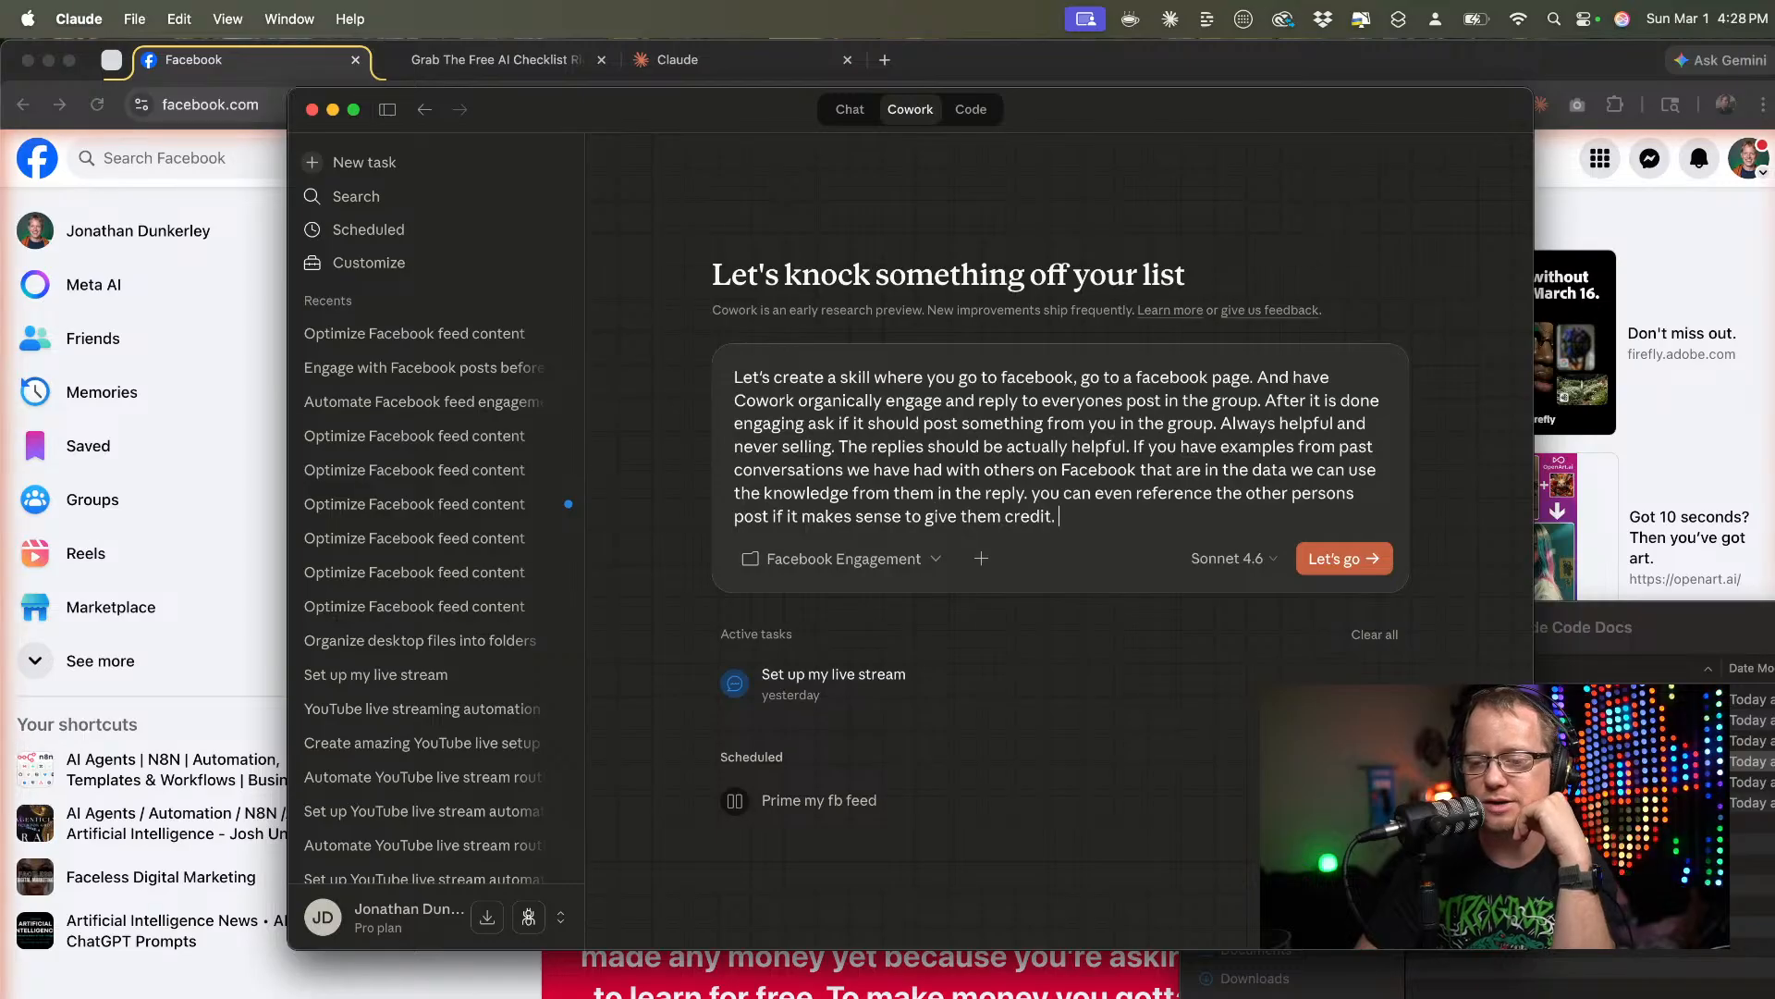
key("Left")
key("Left")
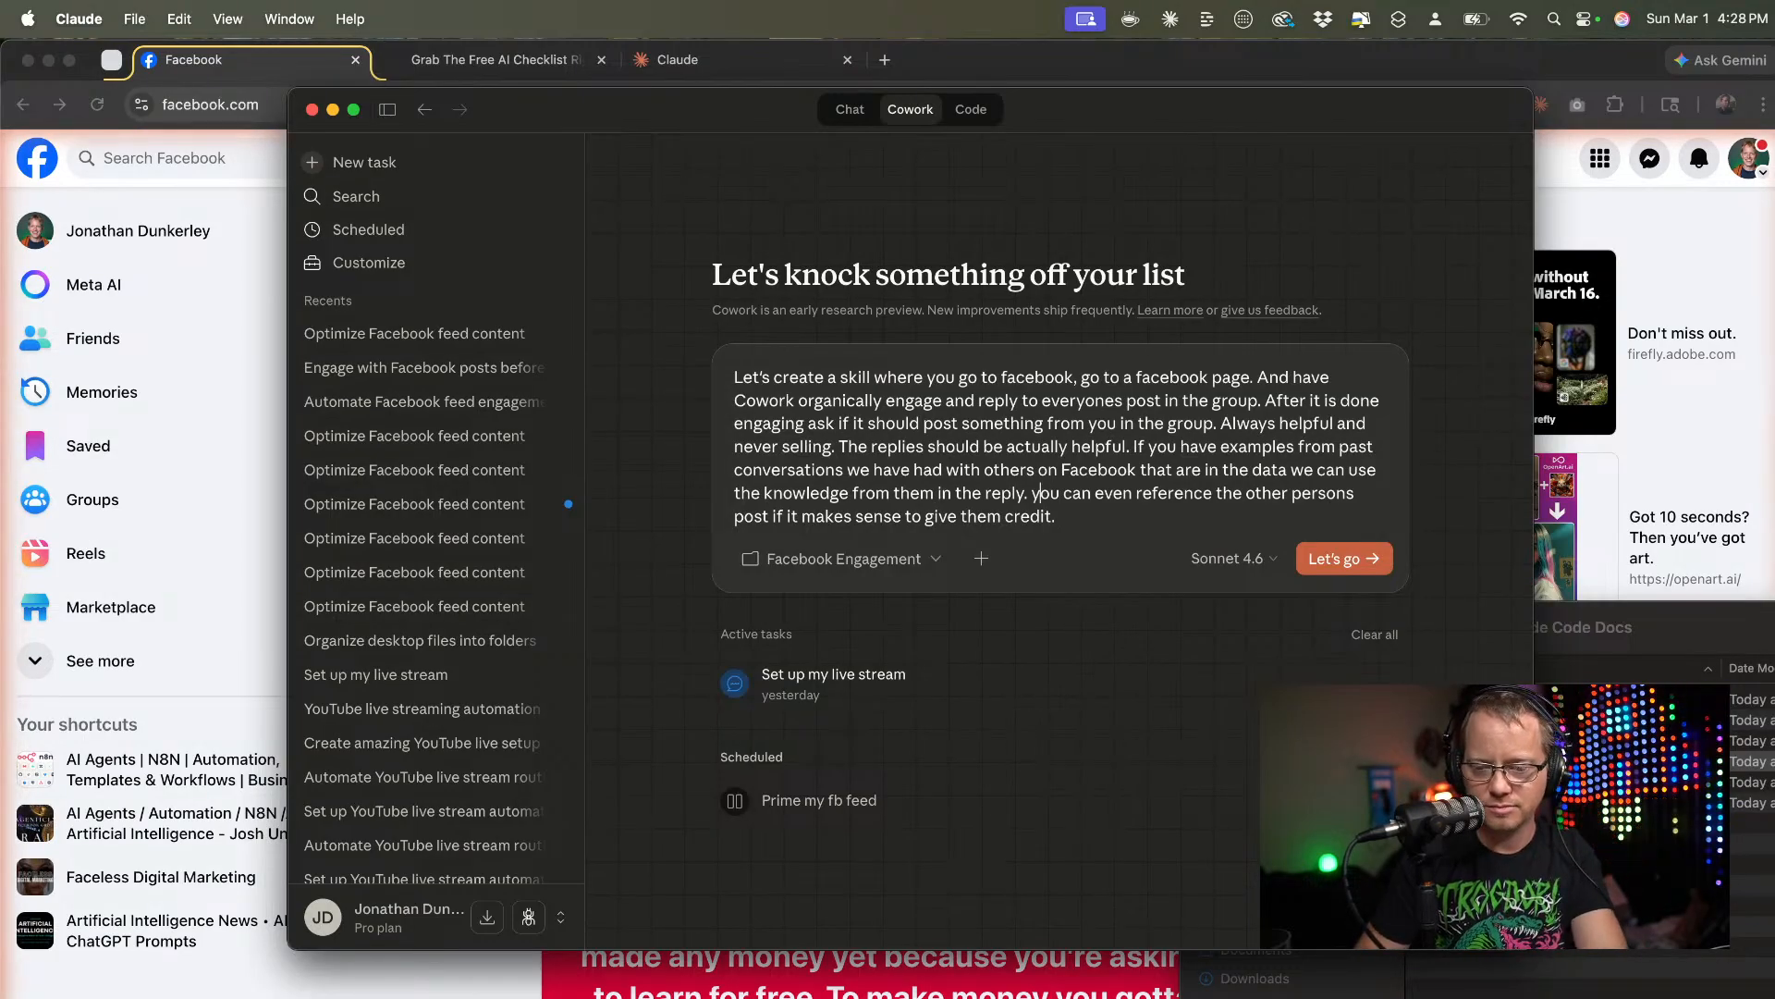
key("BackSpace")
type("Y")
key("Down")
key("Right")
key("Right")
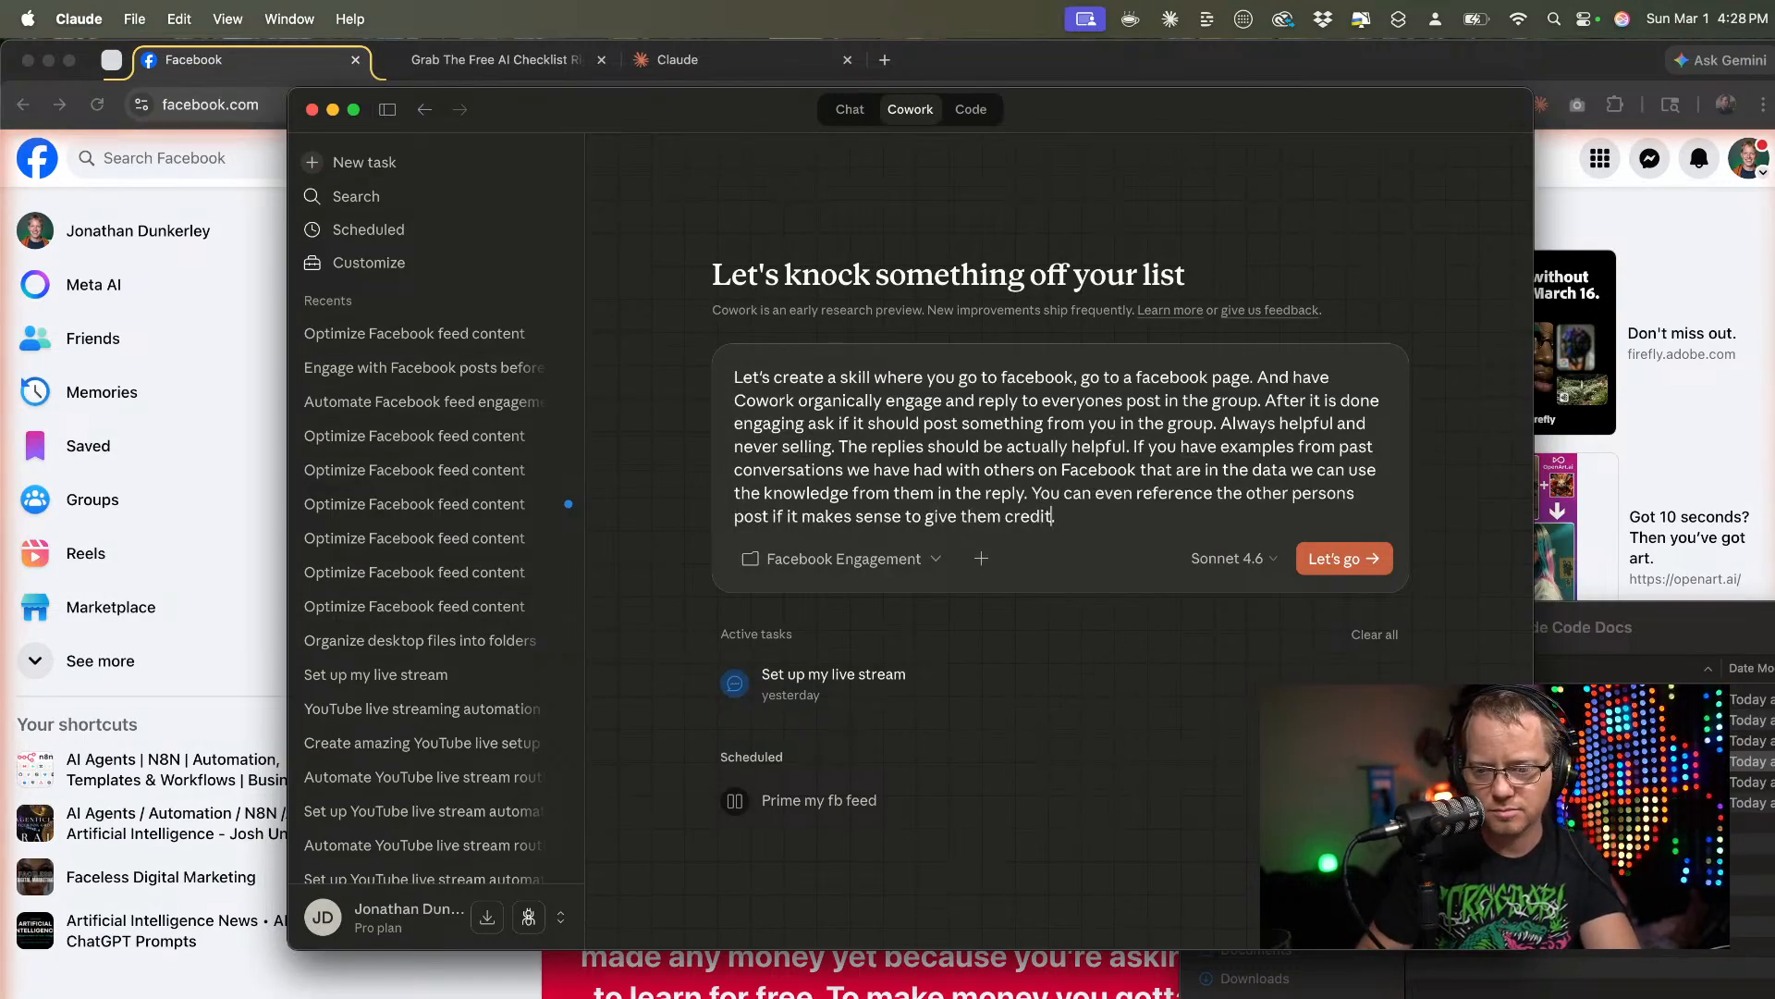
key("Right")
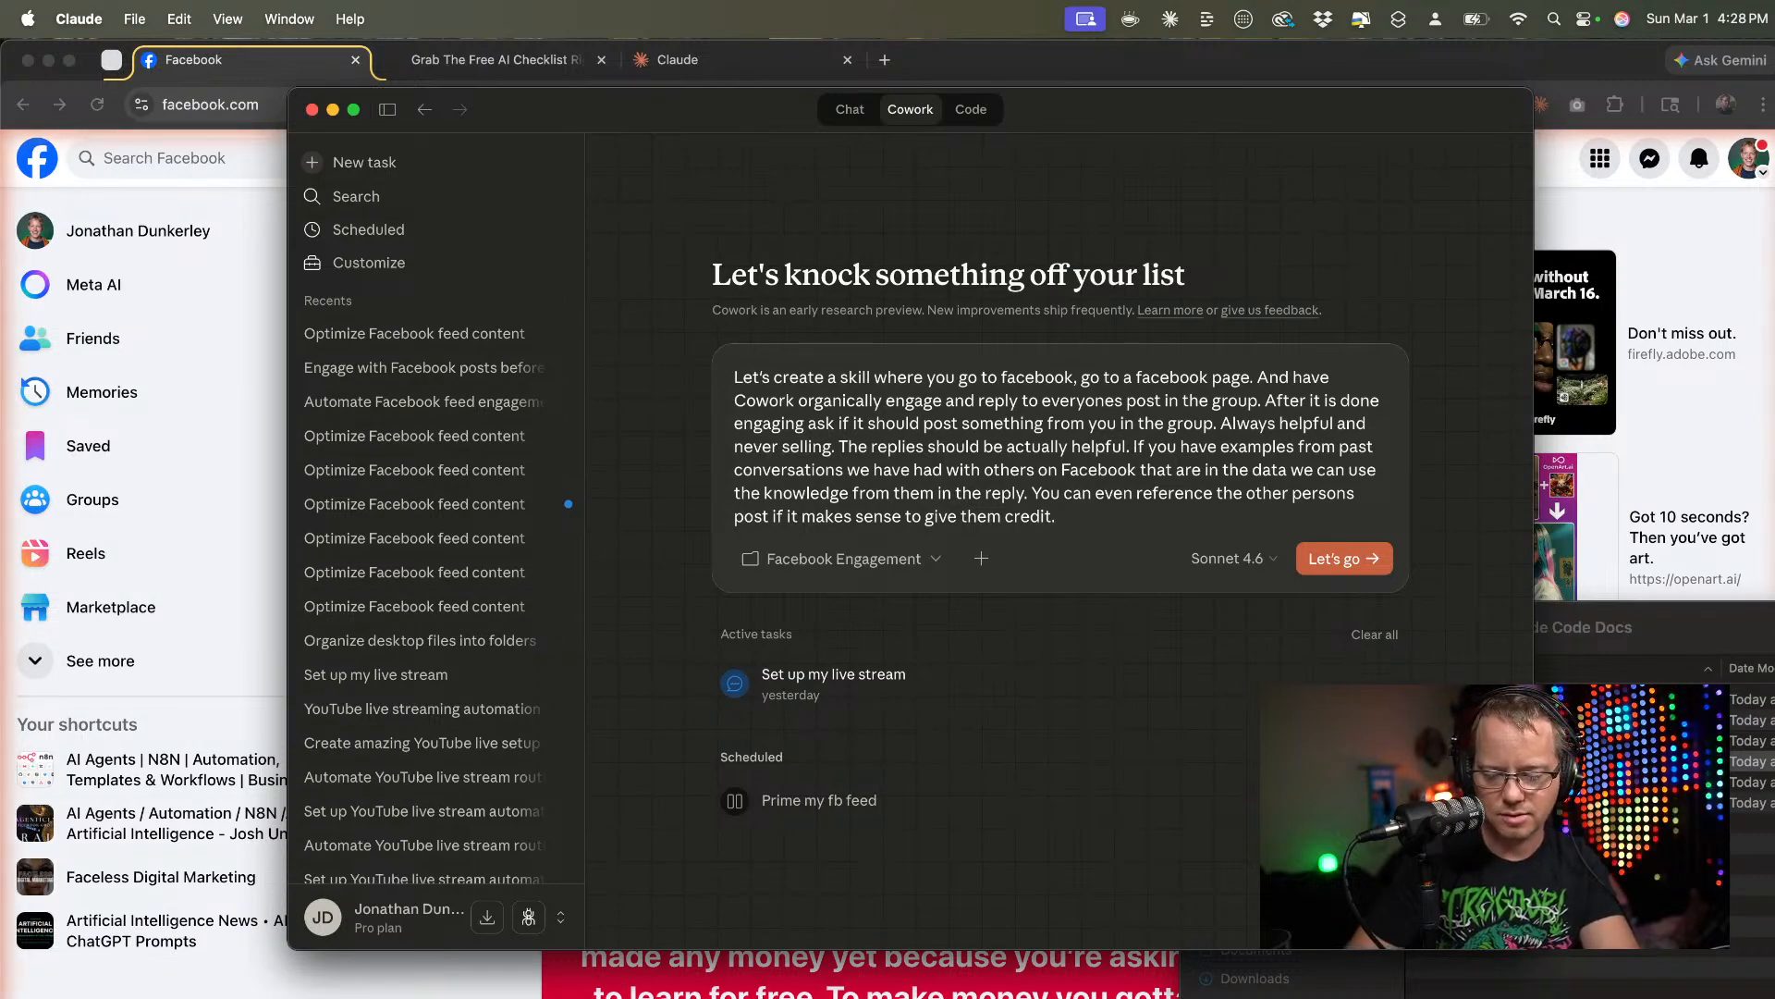
Begin a new sentence with "Maybe we create a", discarding the draft opening "If" and the misspelling of "create".
type("If")
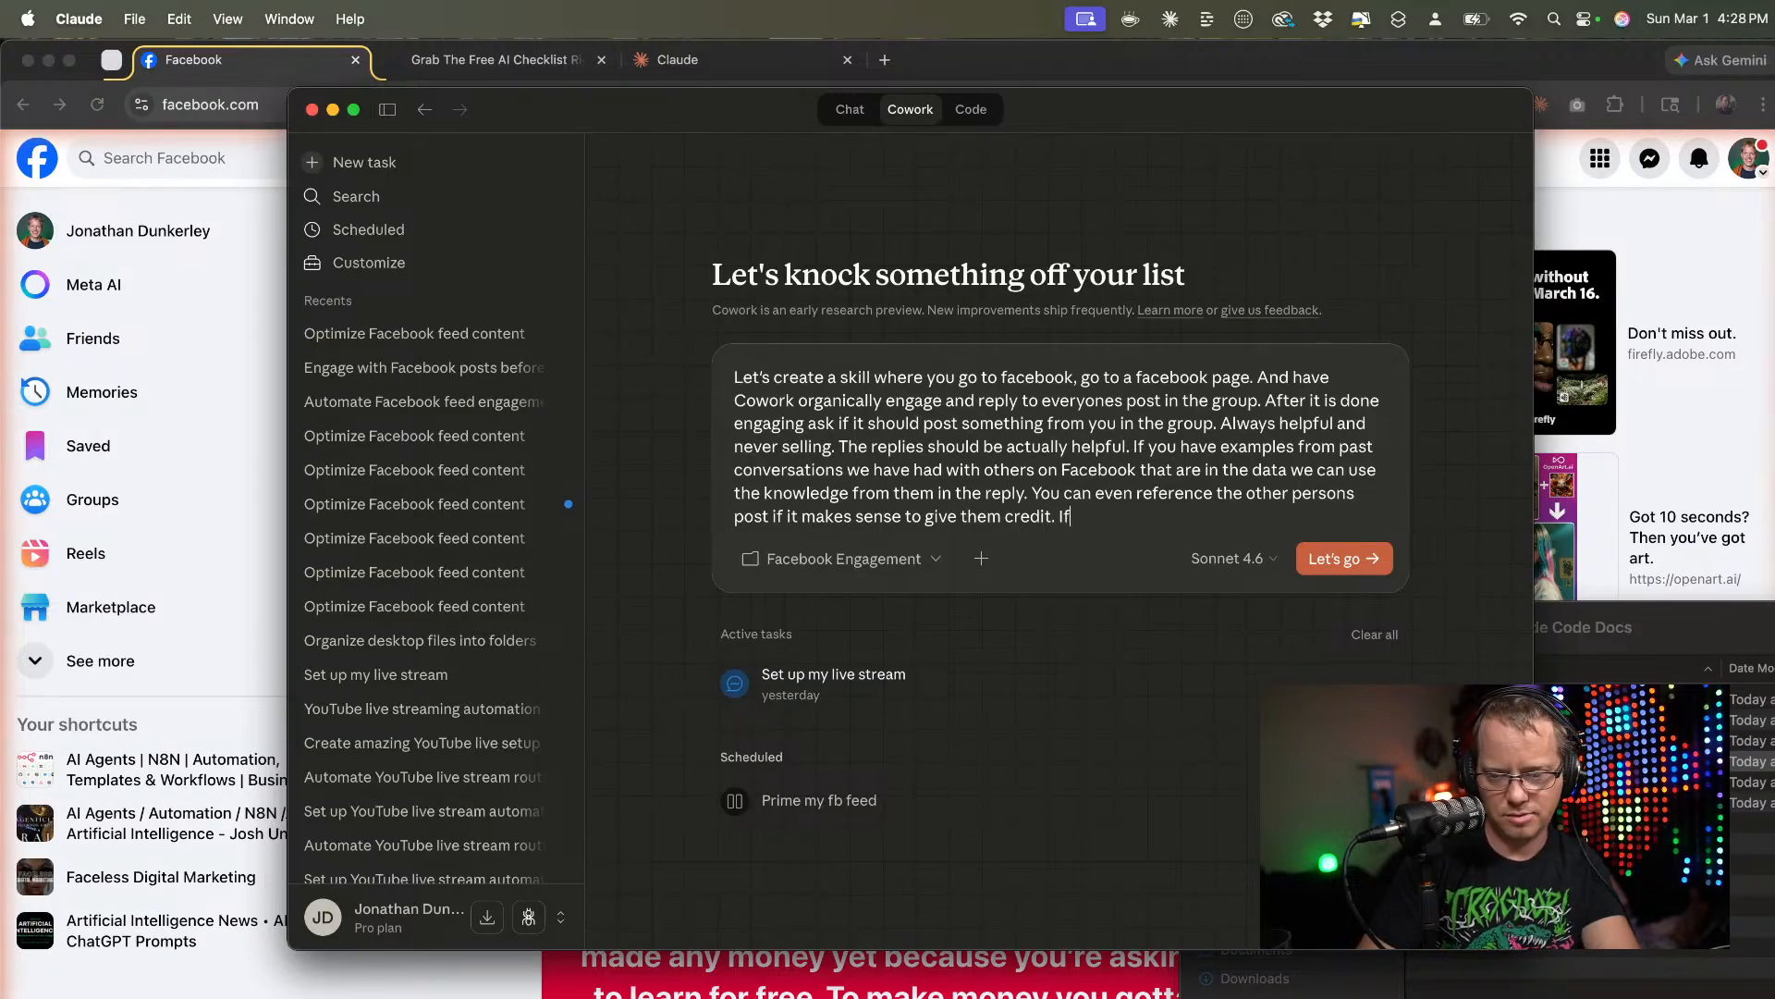
key("BackSpace")
key("BackSpace")
type("M")
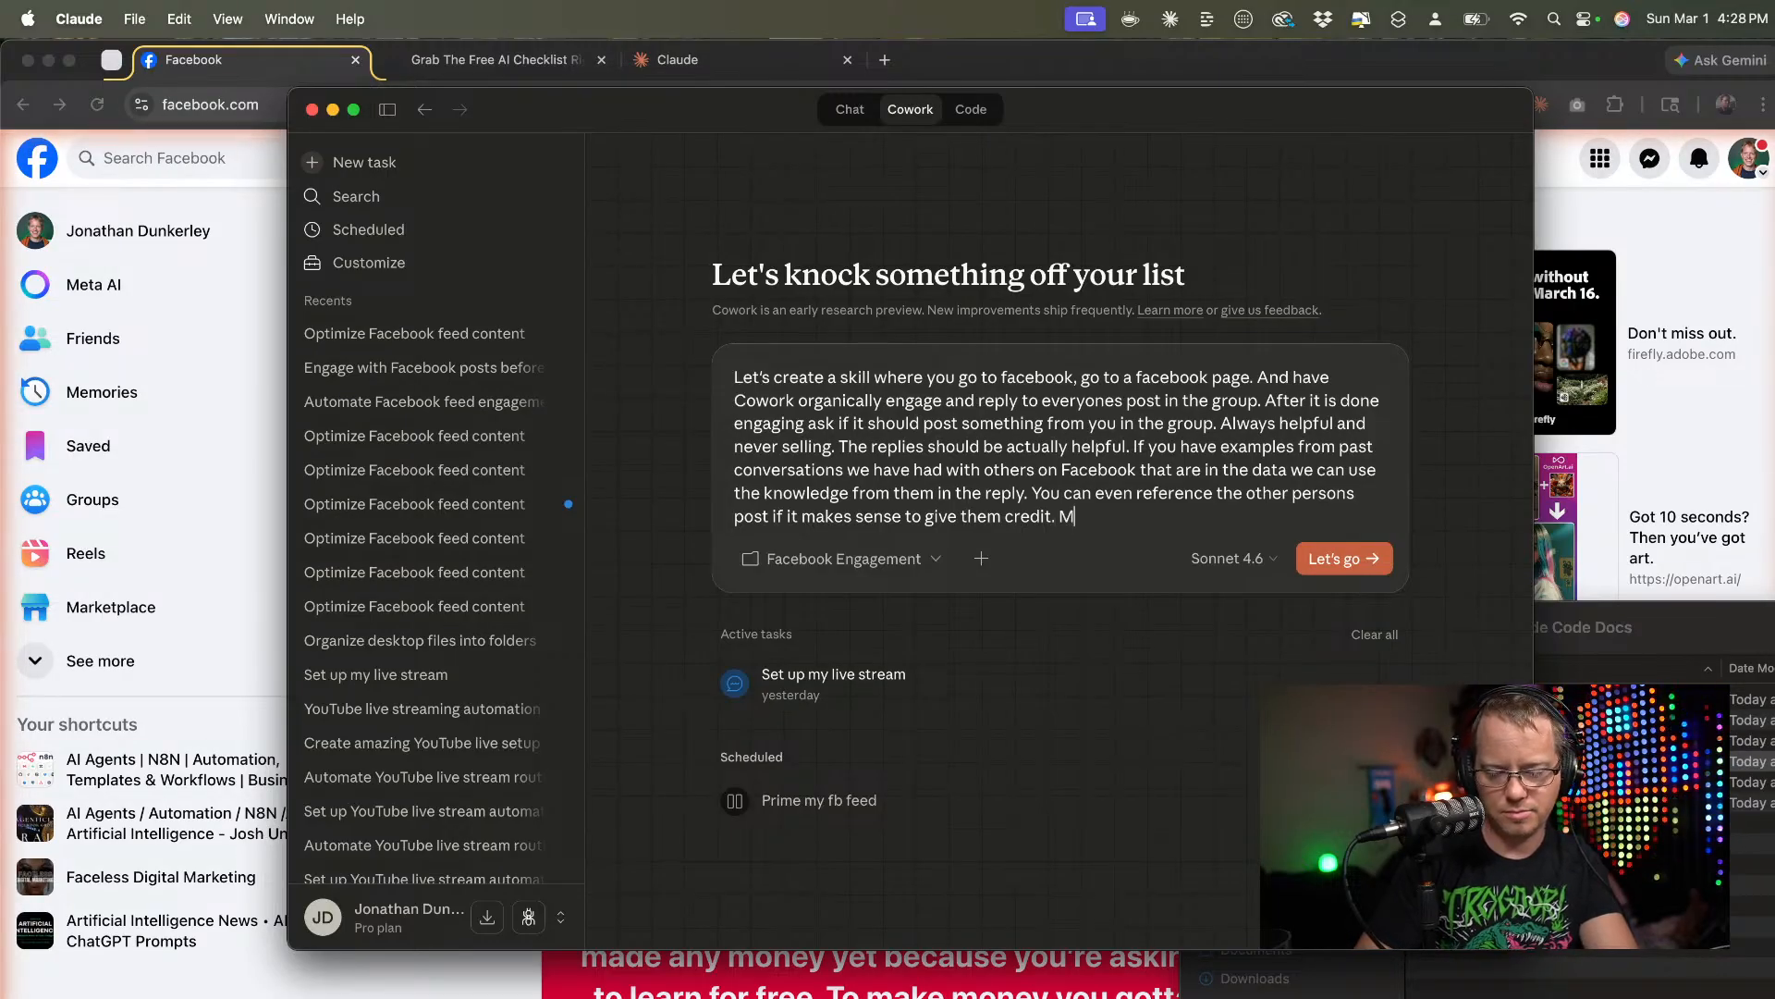
type("aybe we createe a")
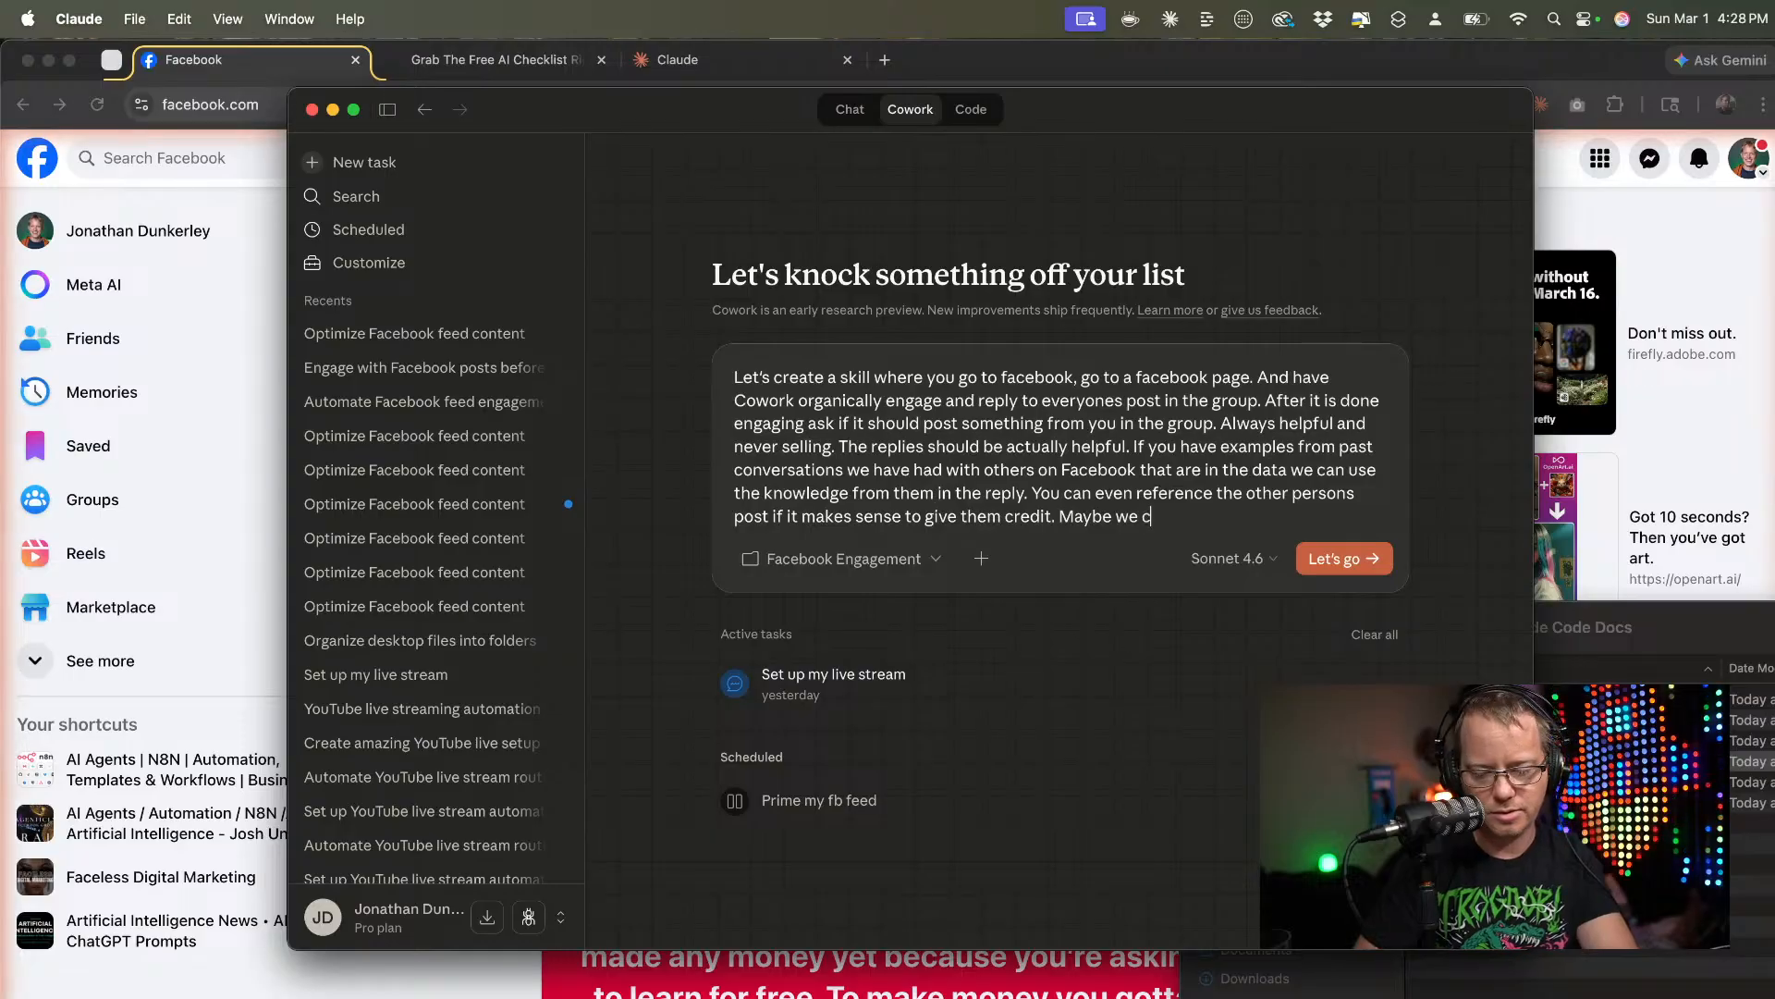
key("BackSpace")
key("BackSpace")
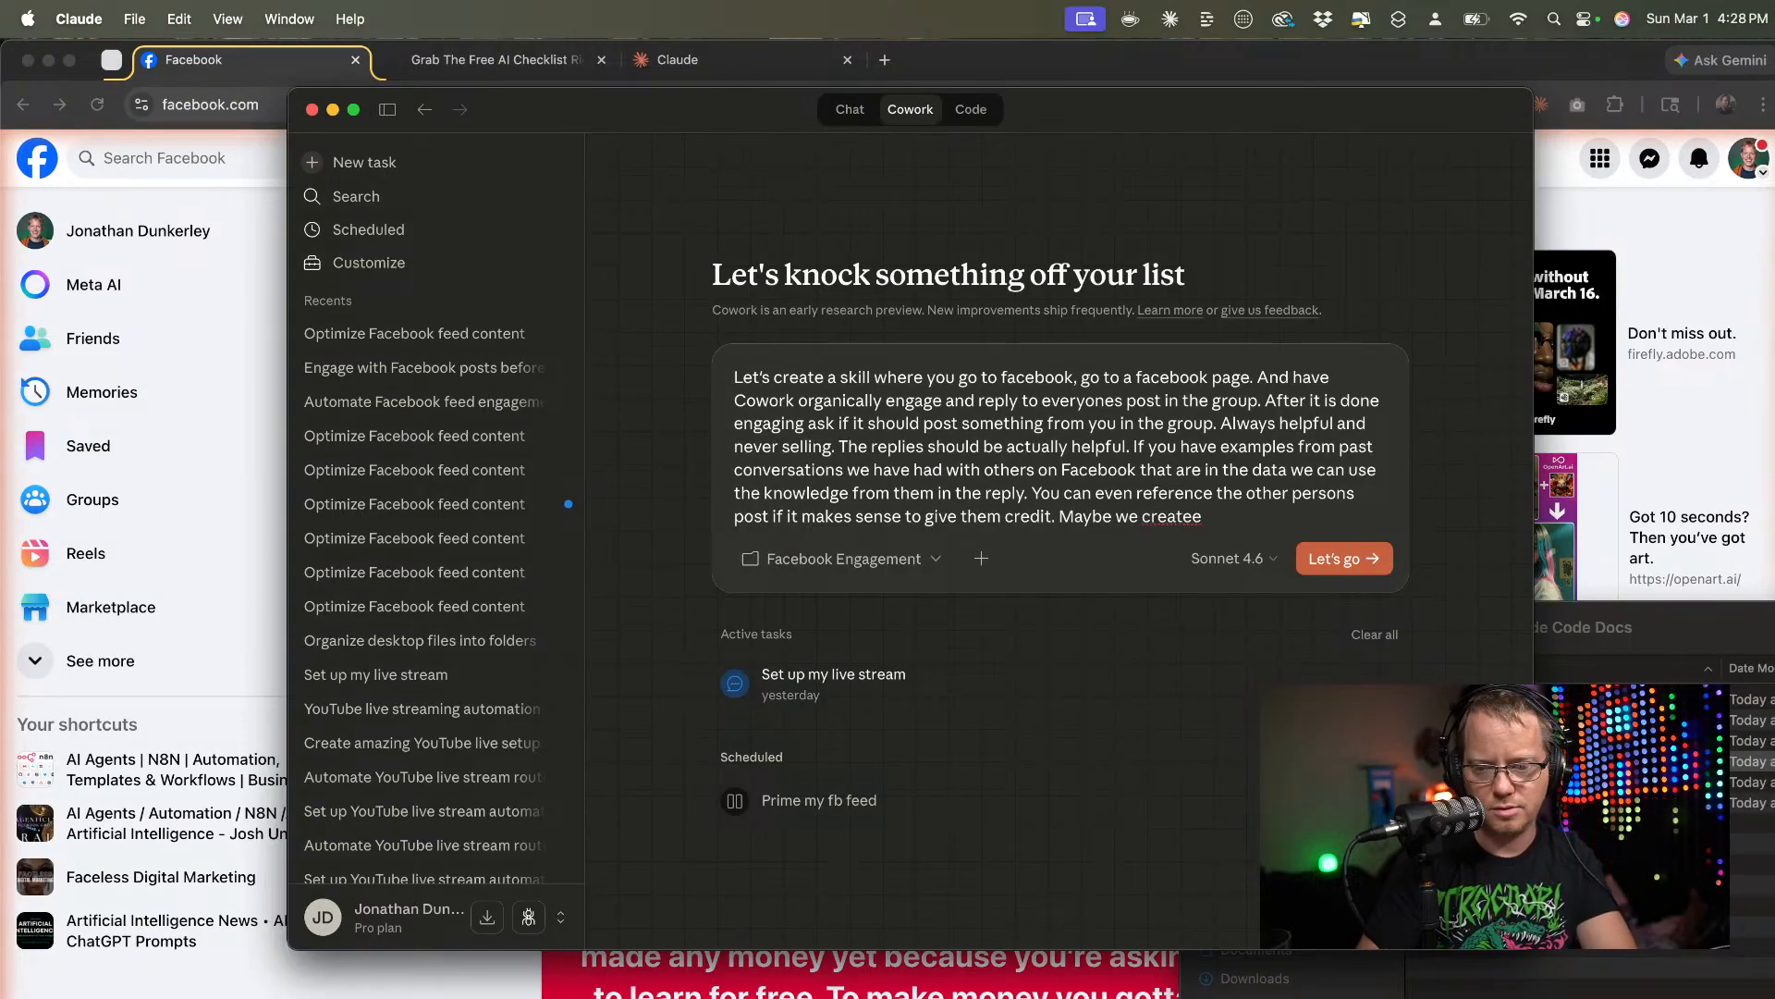
key("BackSpace")
key("BackSpace")
key("BackSpace")
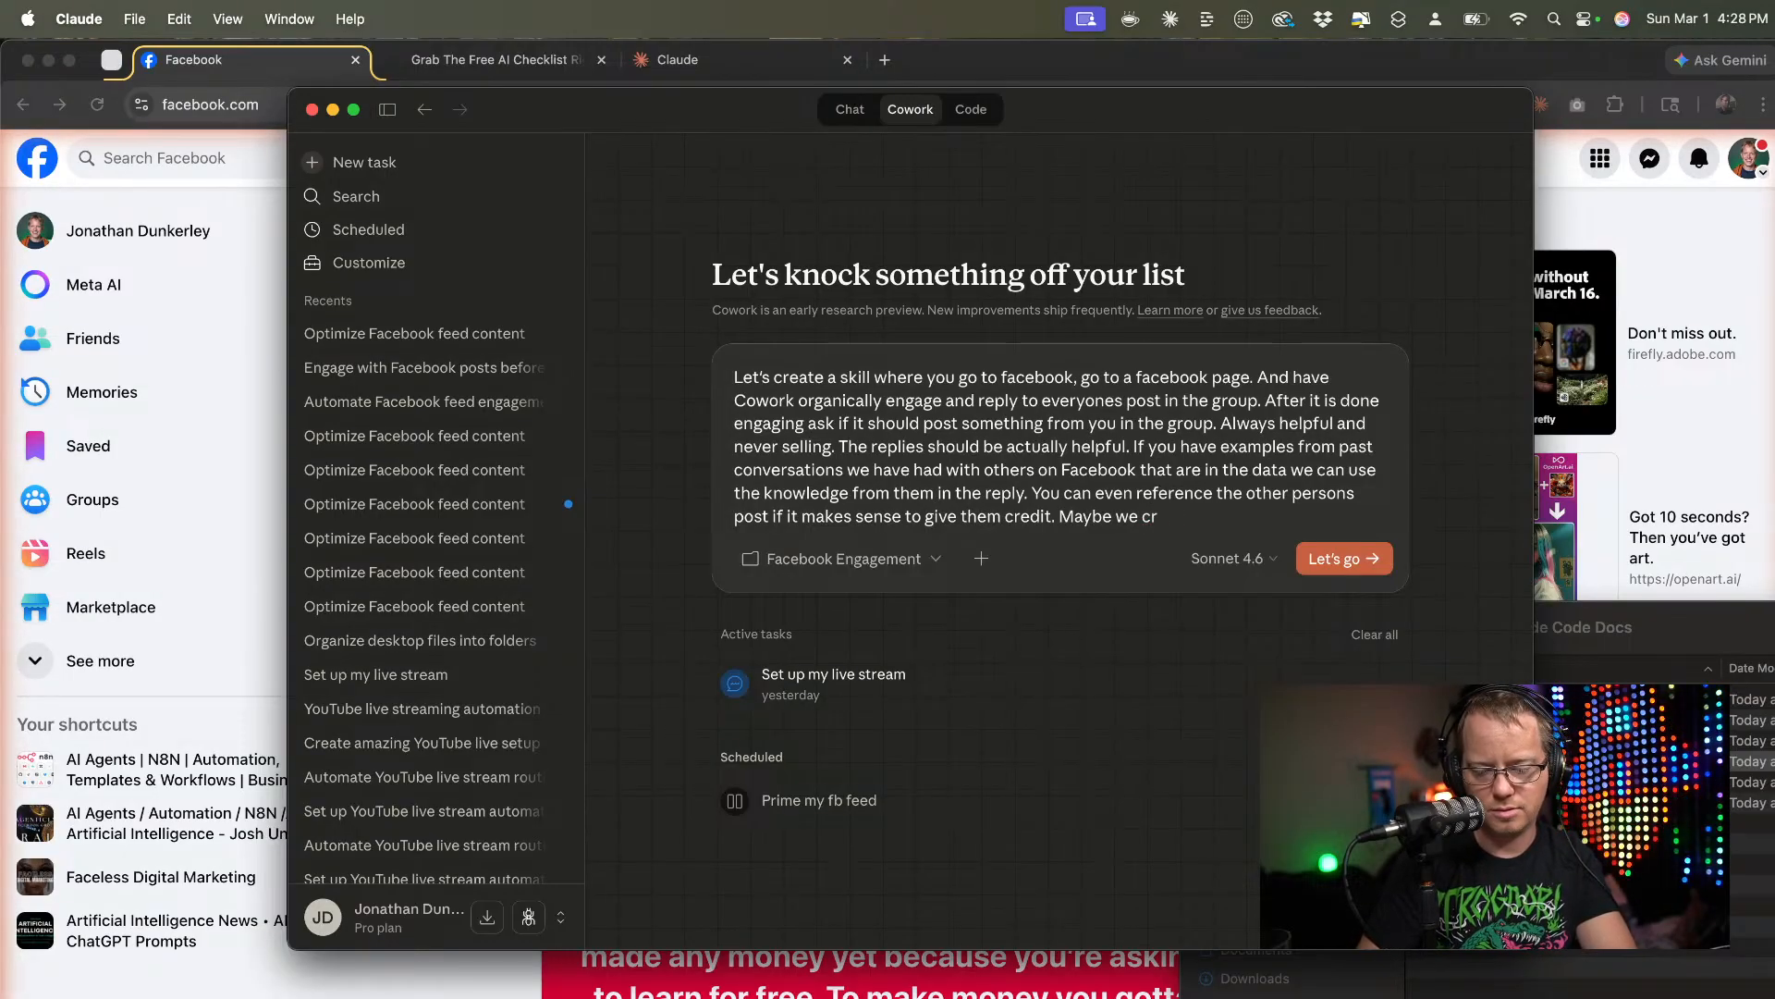
type("e crea")
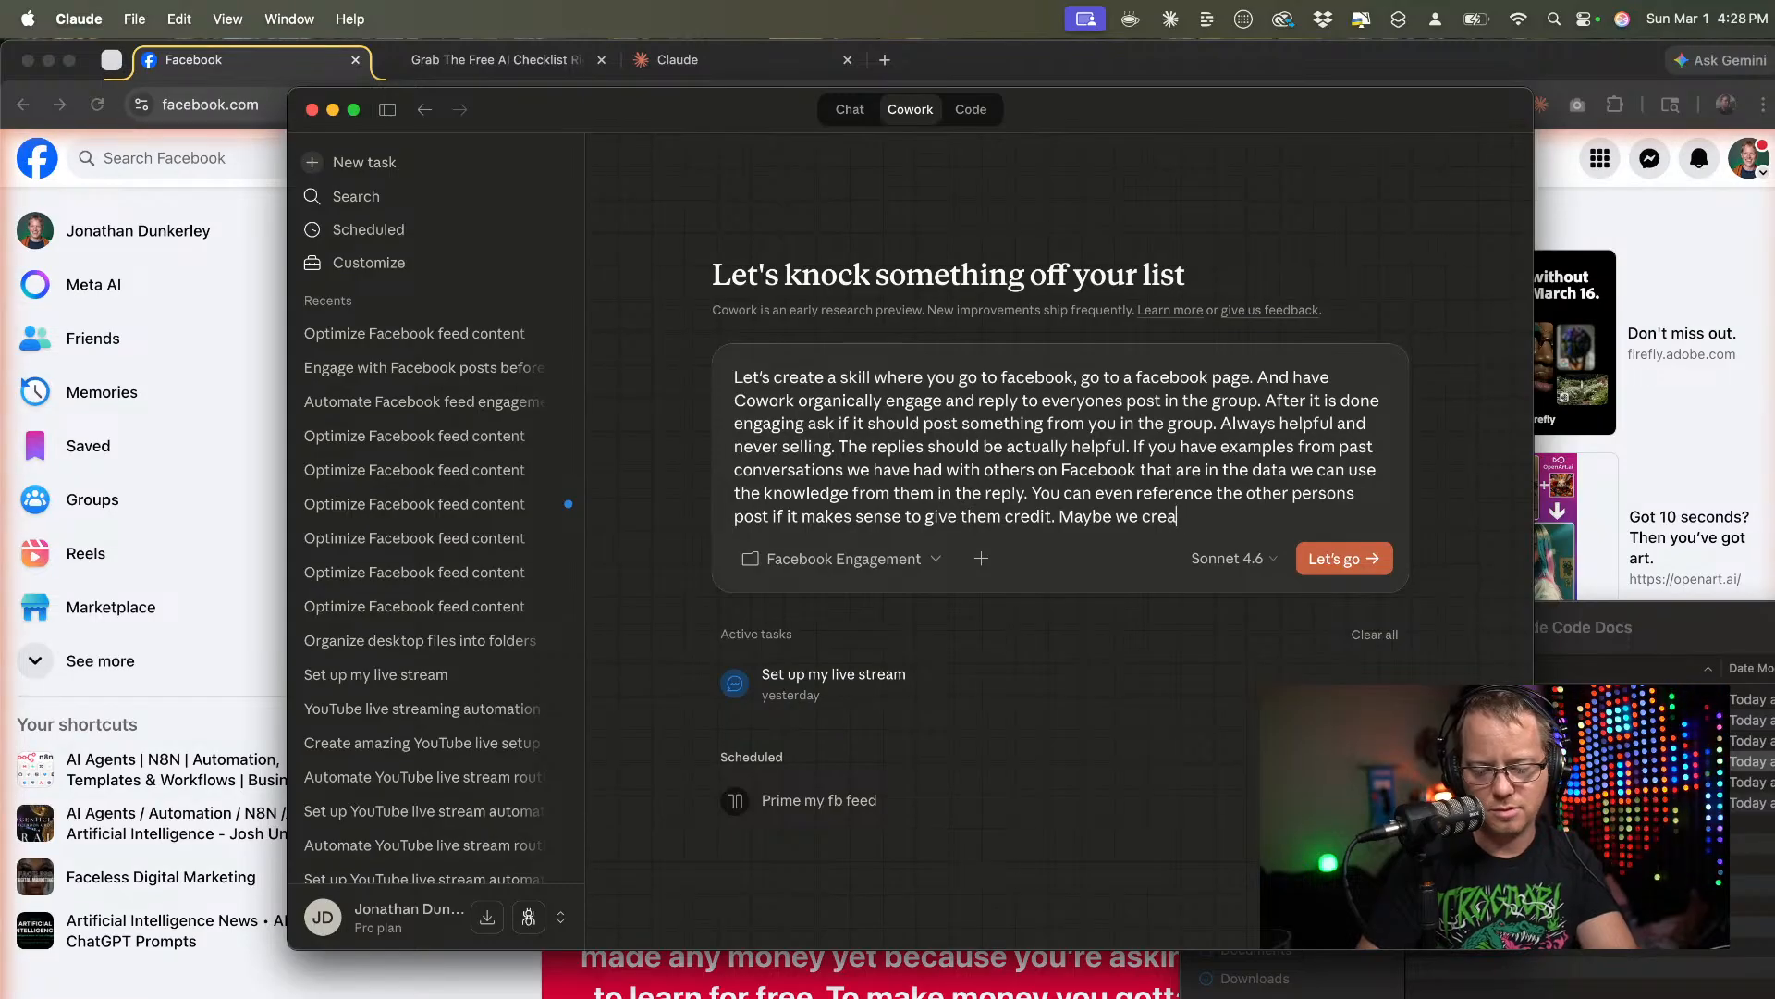
type("te a know")
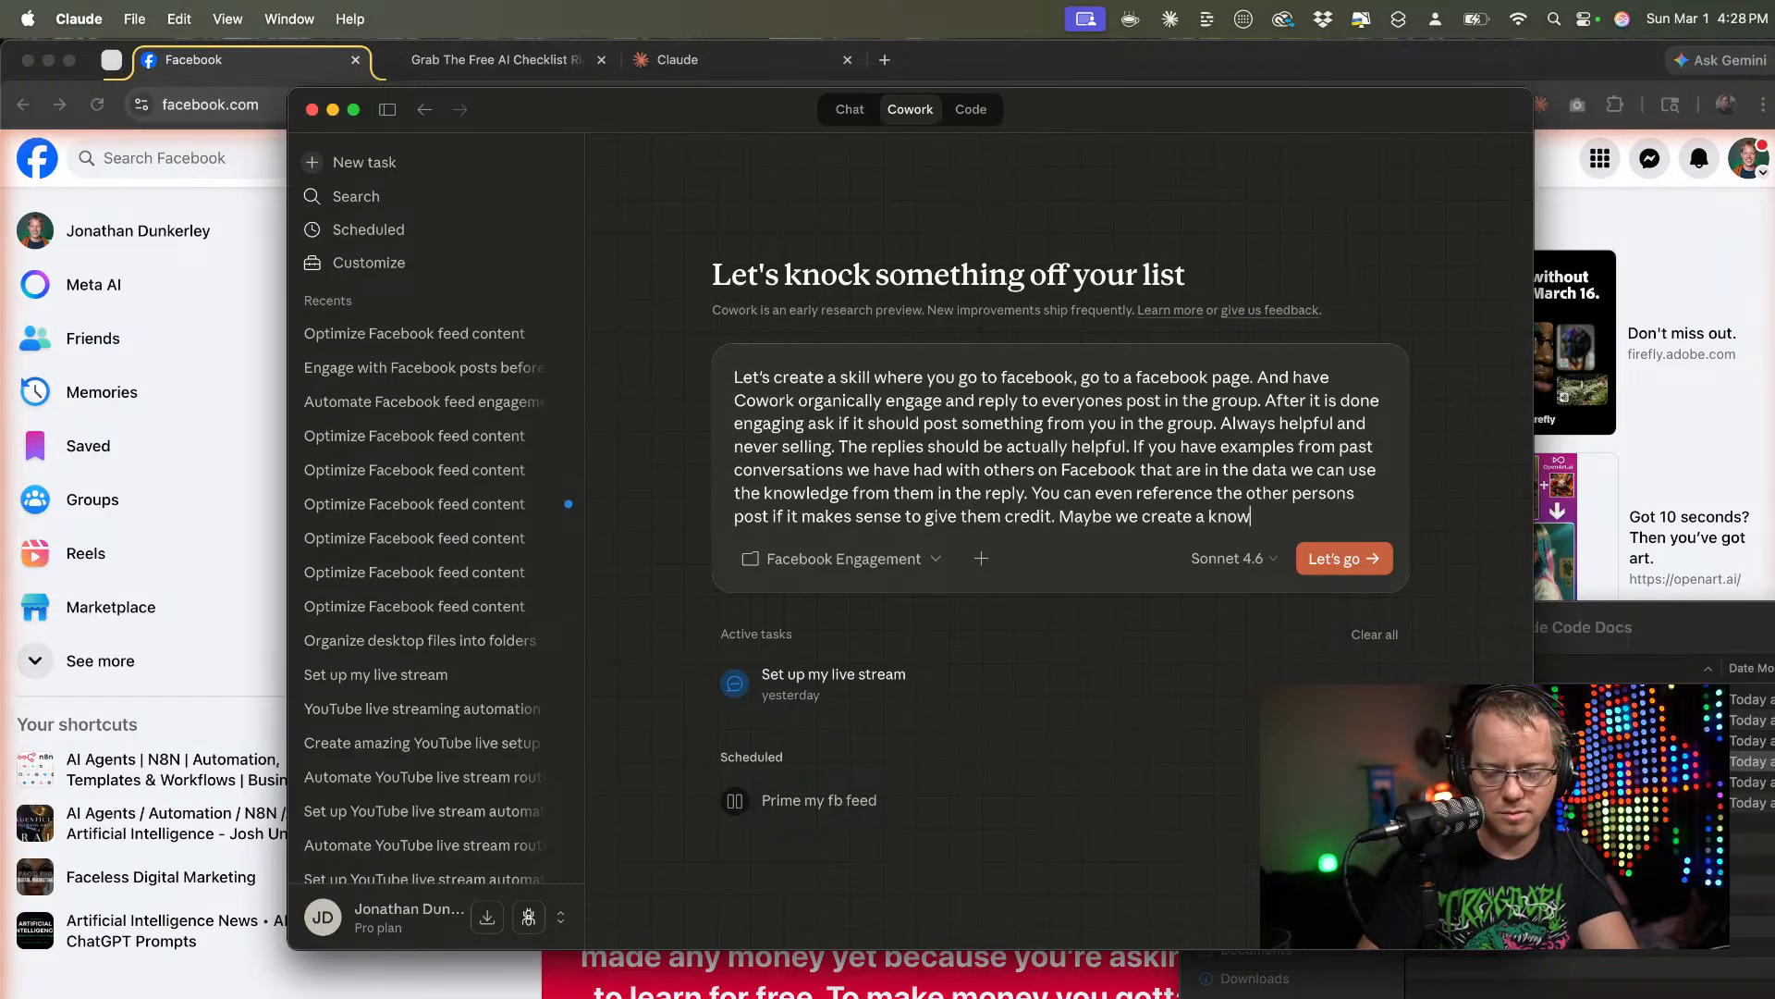
Continue the sentence with "knowledge section for info like this", correcting the spelling of "knowledge".
type("edge ")
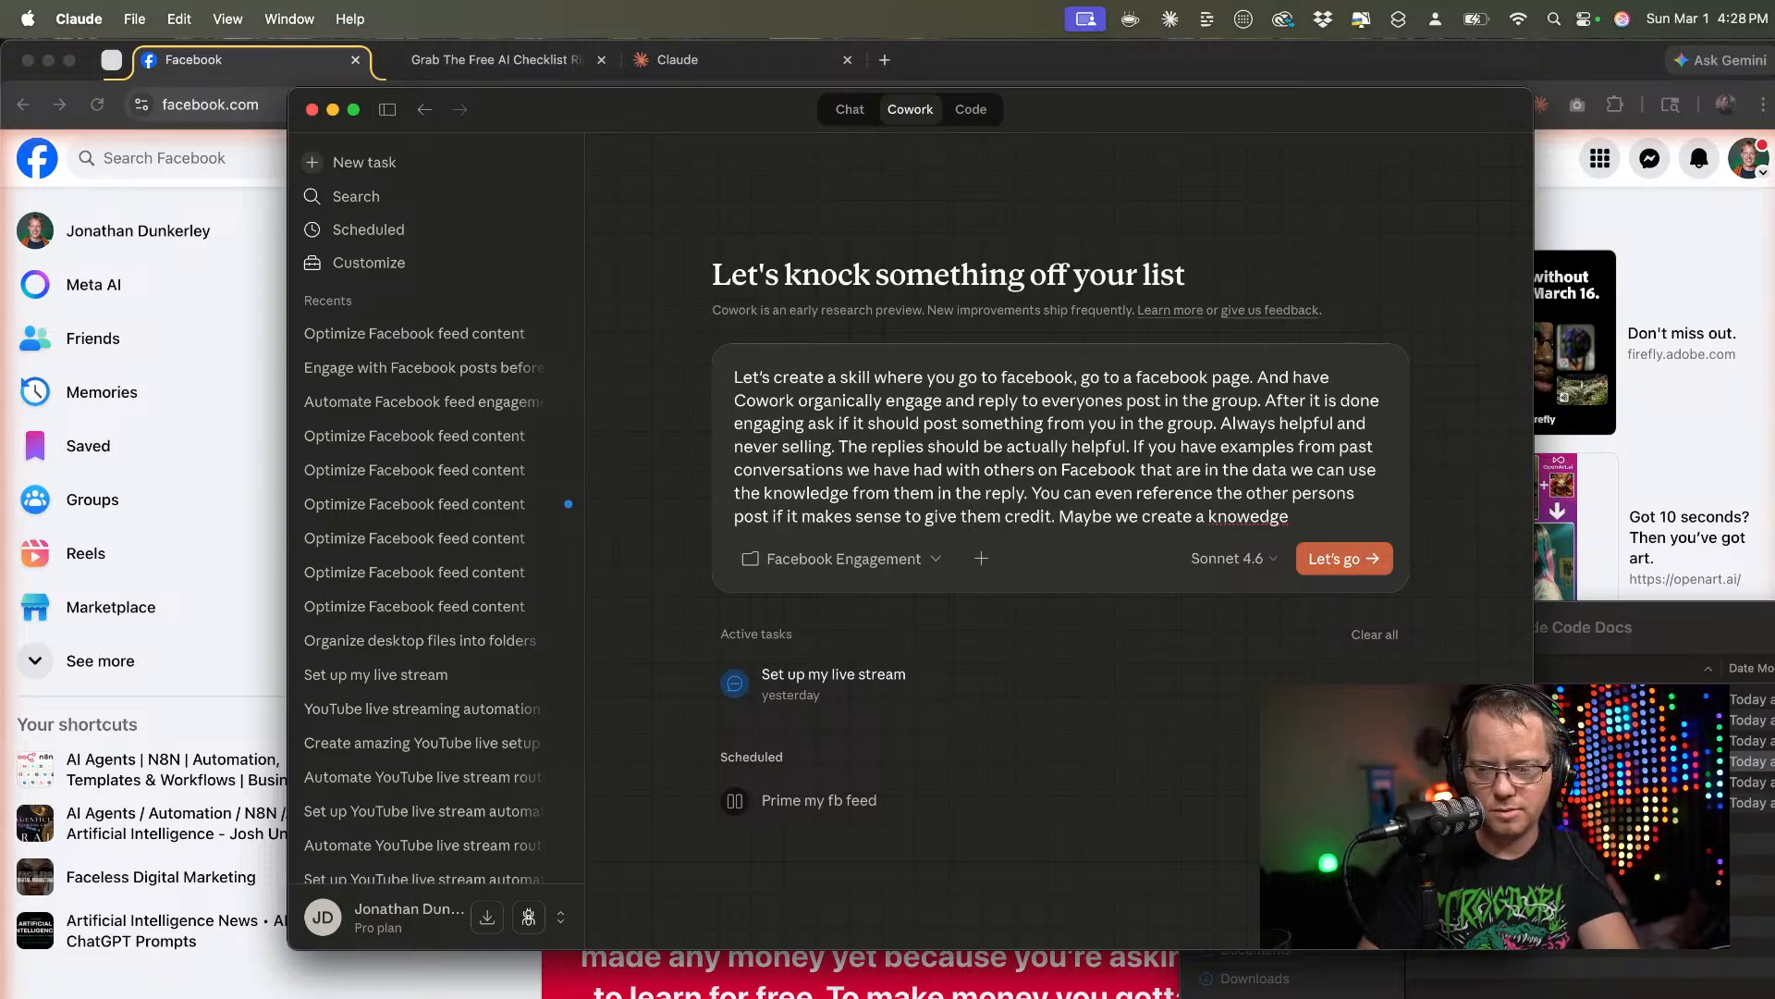
type("sectio")
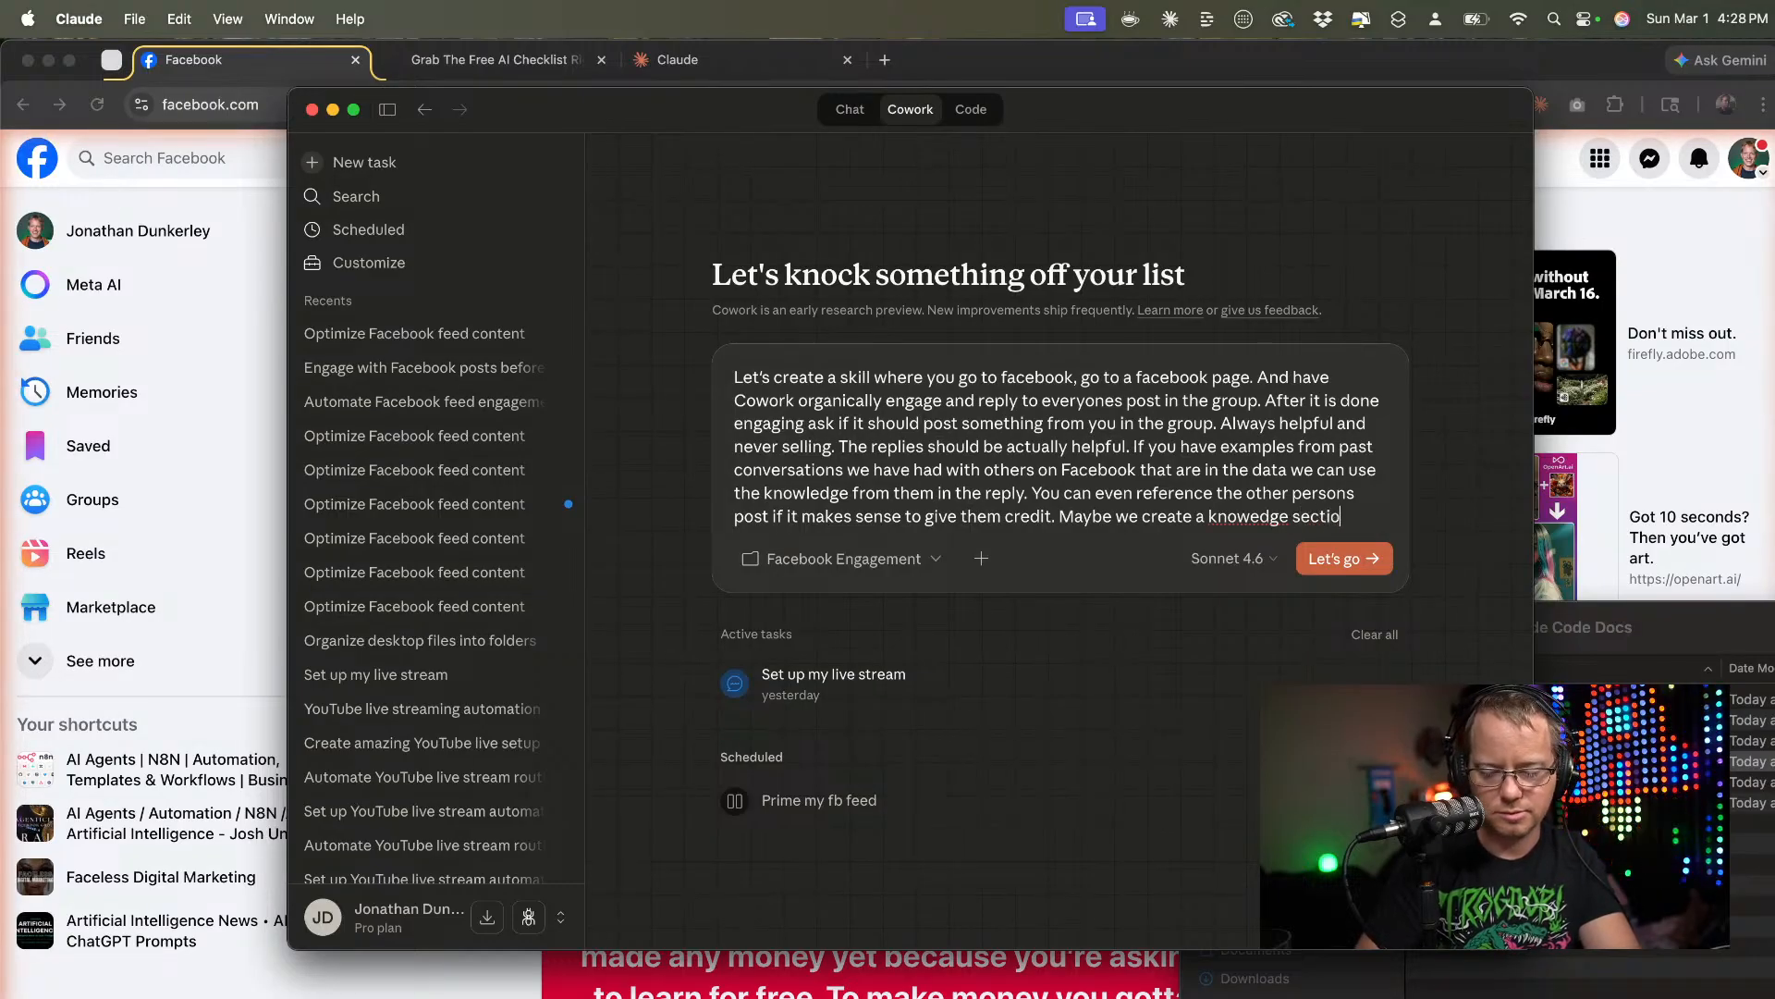
type("n for info ")
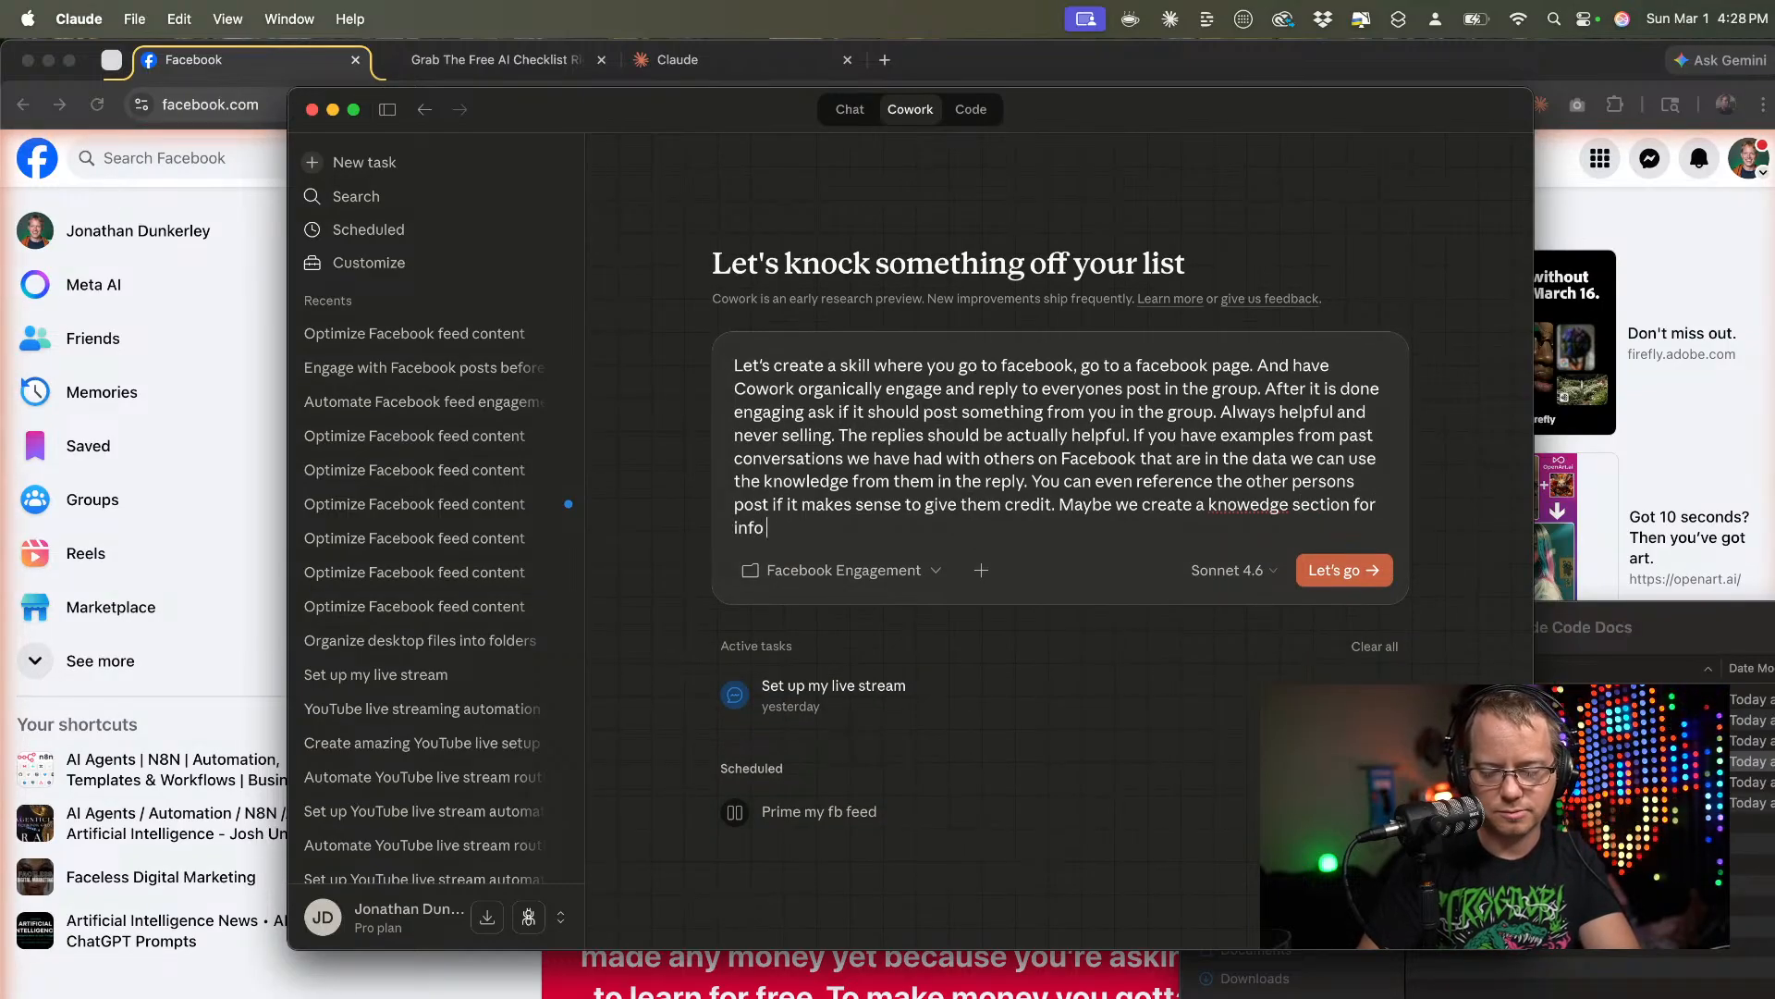
type("like this")
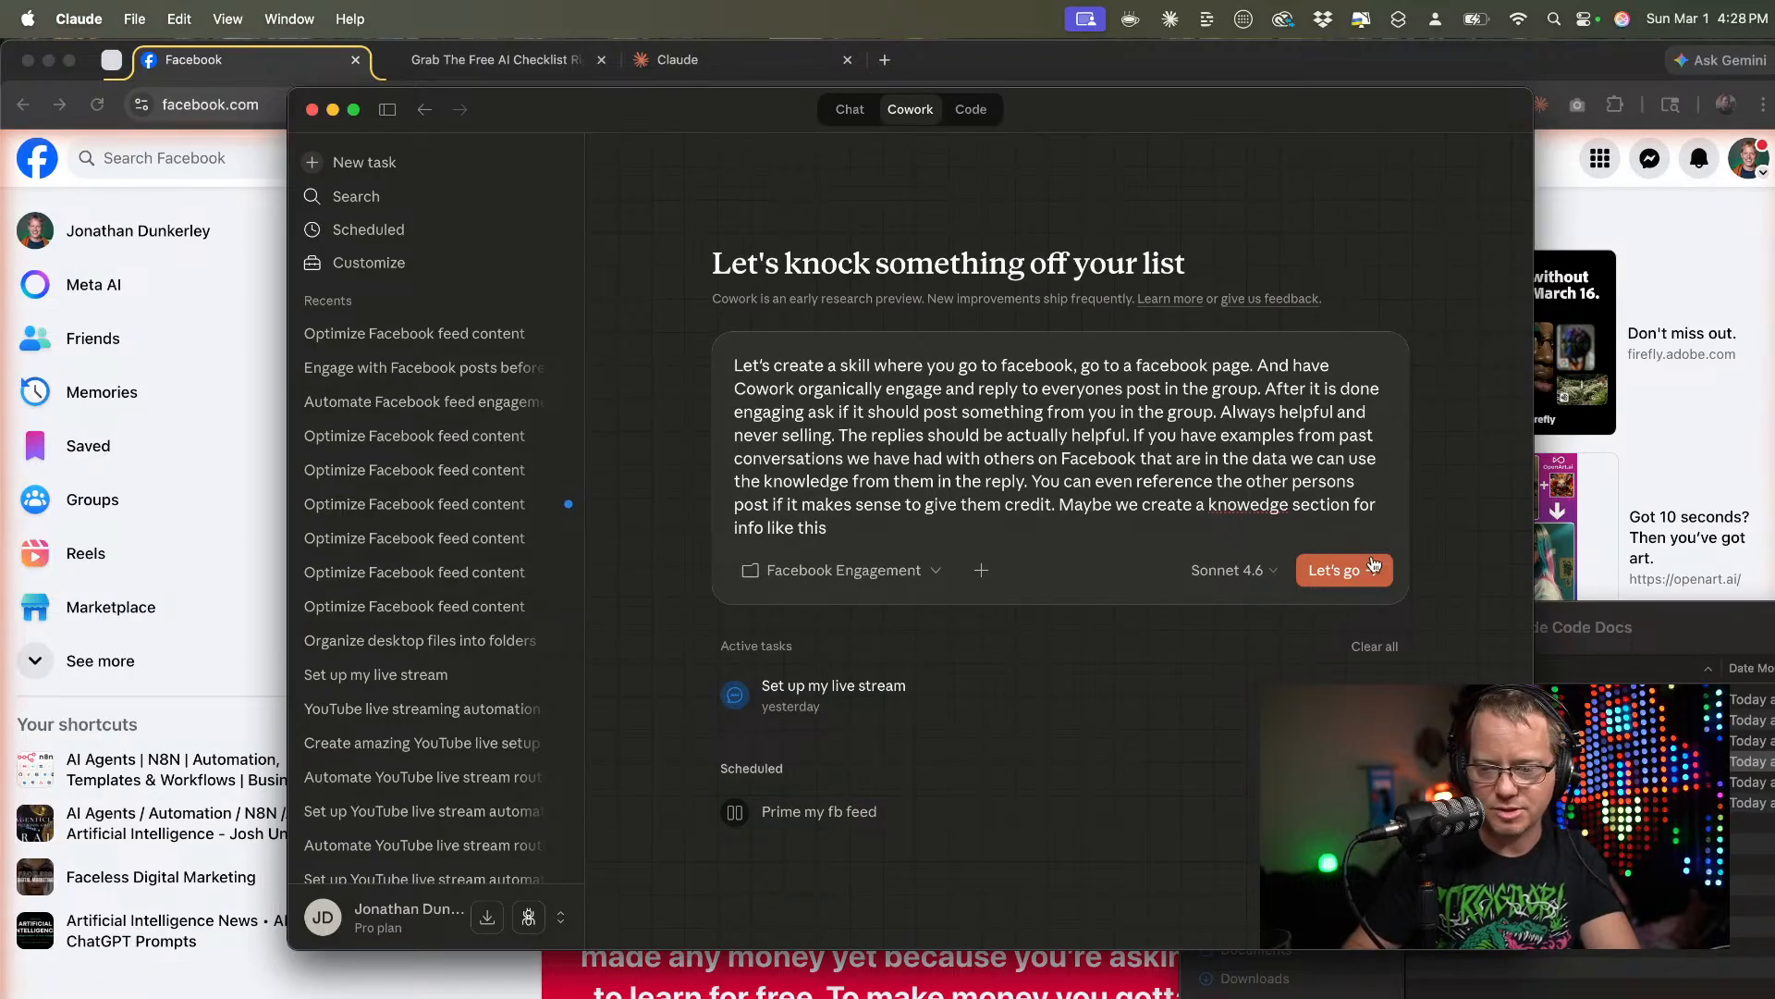
right_click(1227, 504)
left_click(1239, 516)
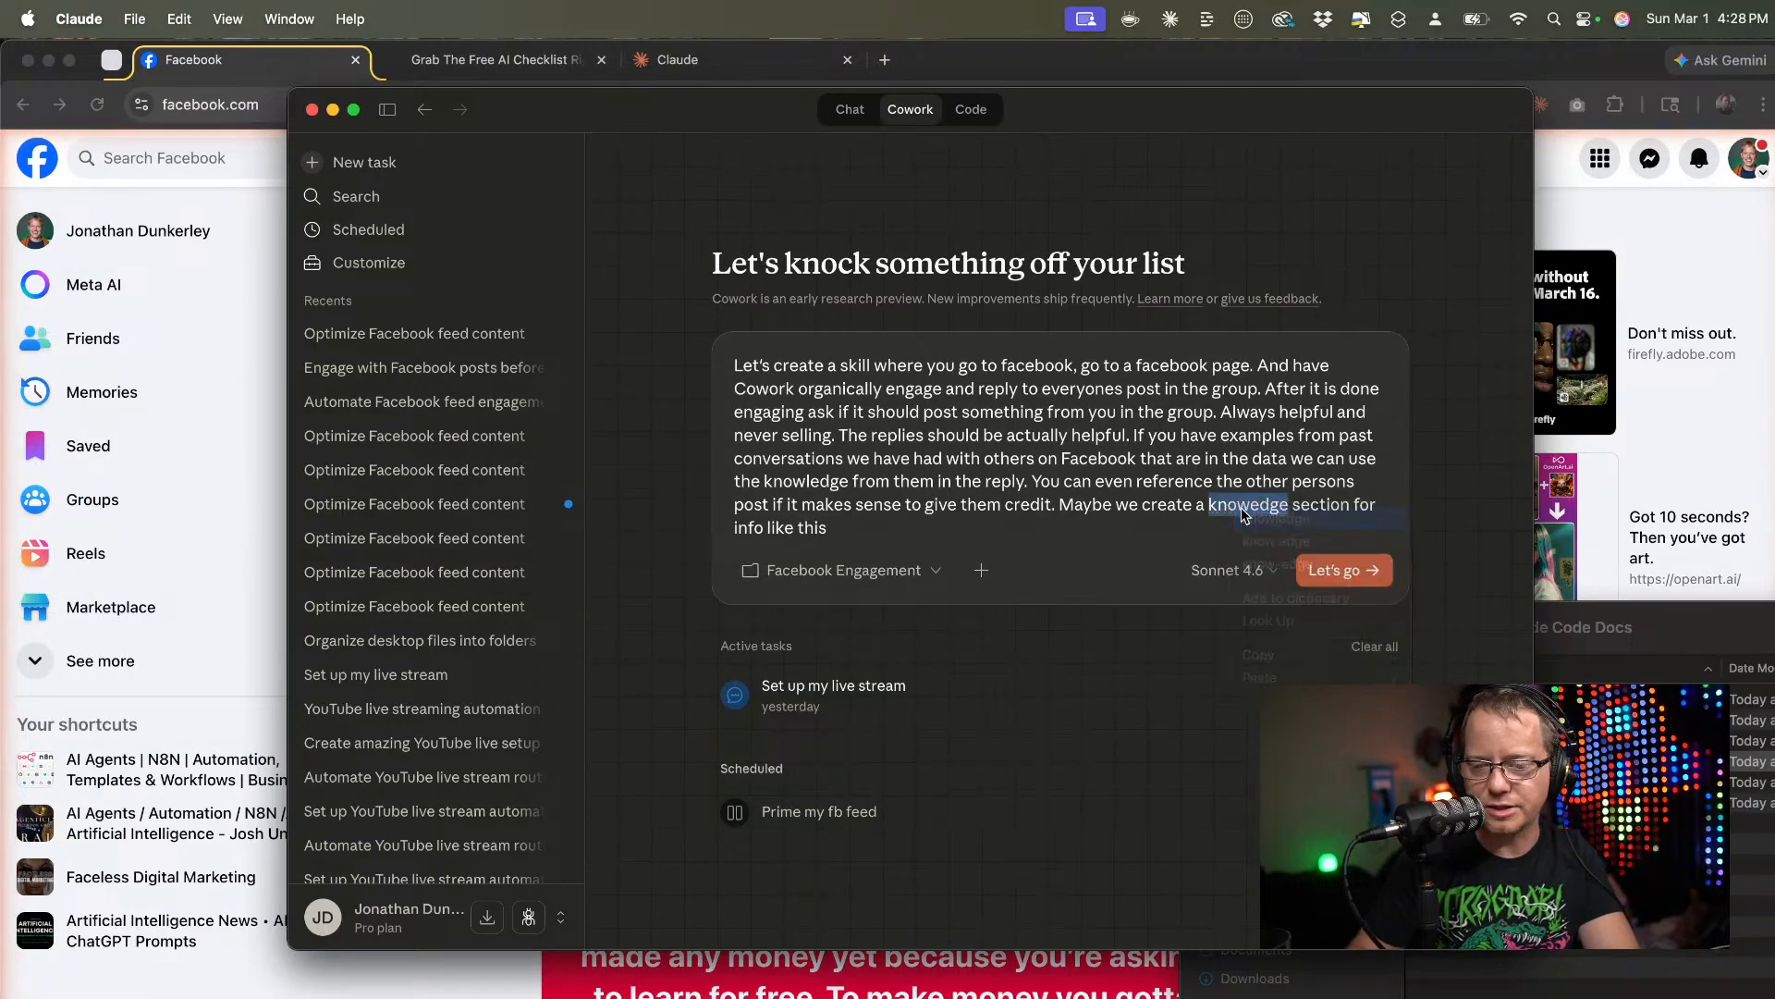
Finish the sentence with "in the Facebook Post Tracker doc.", taking the document's name from the Cluade Code Docs folder in Finder.
left_click(837, 530)
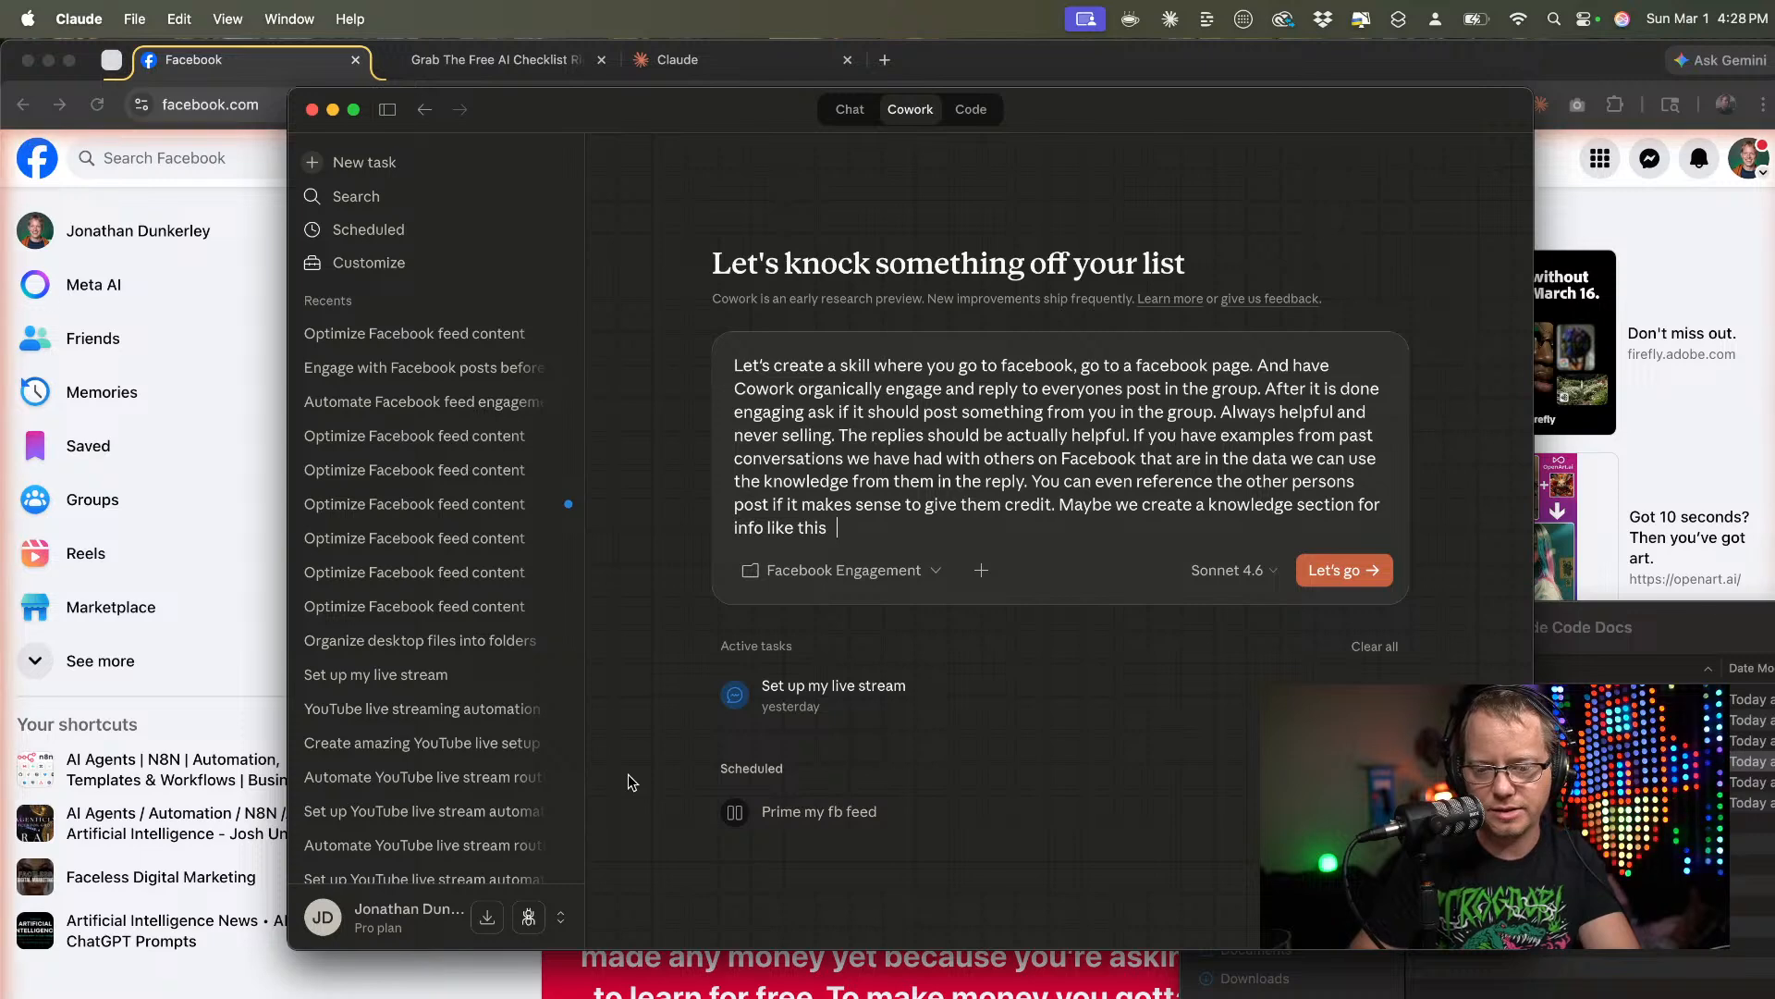
type("in tyhe")
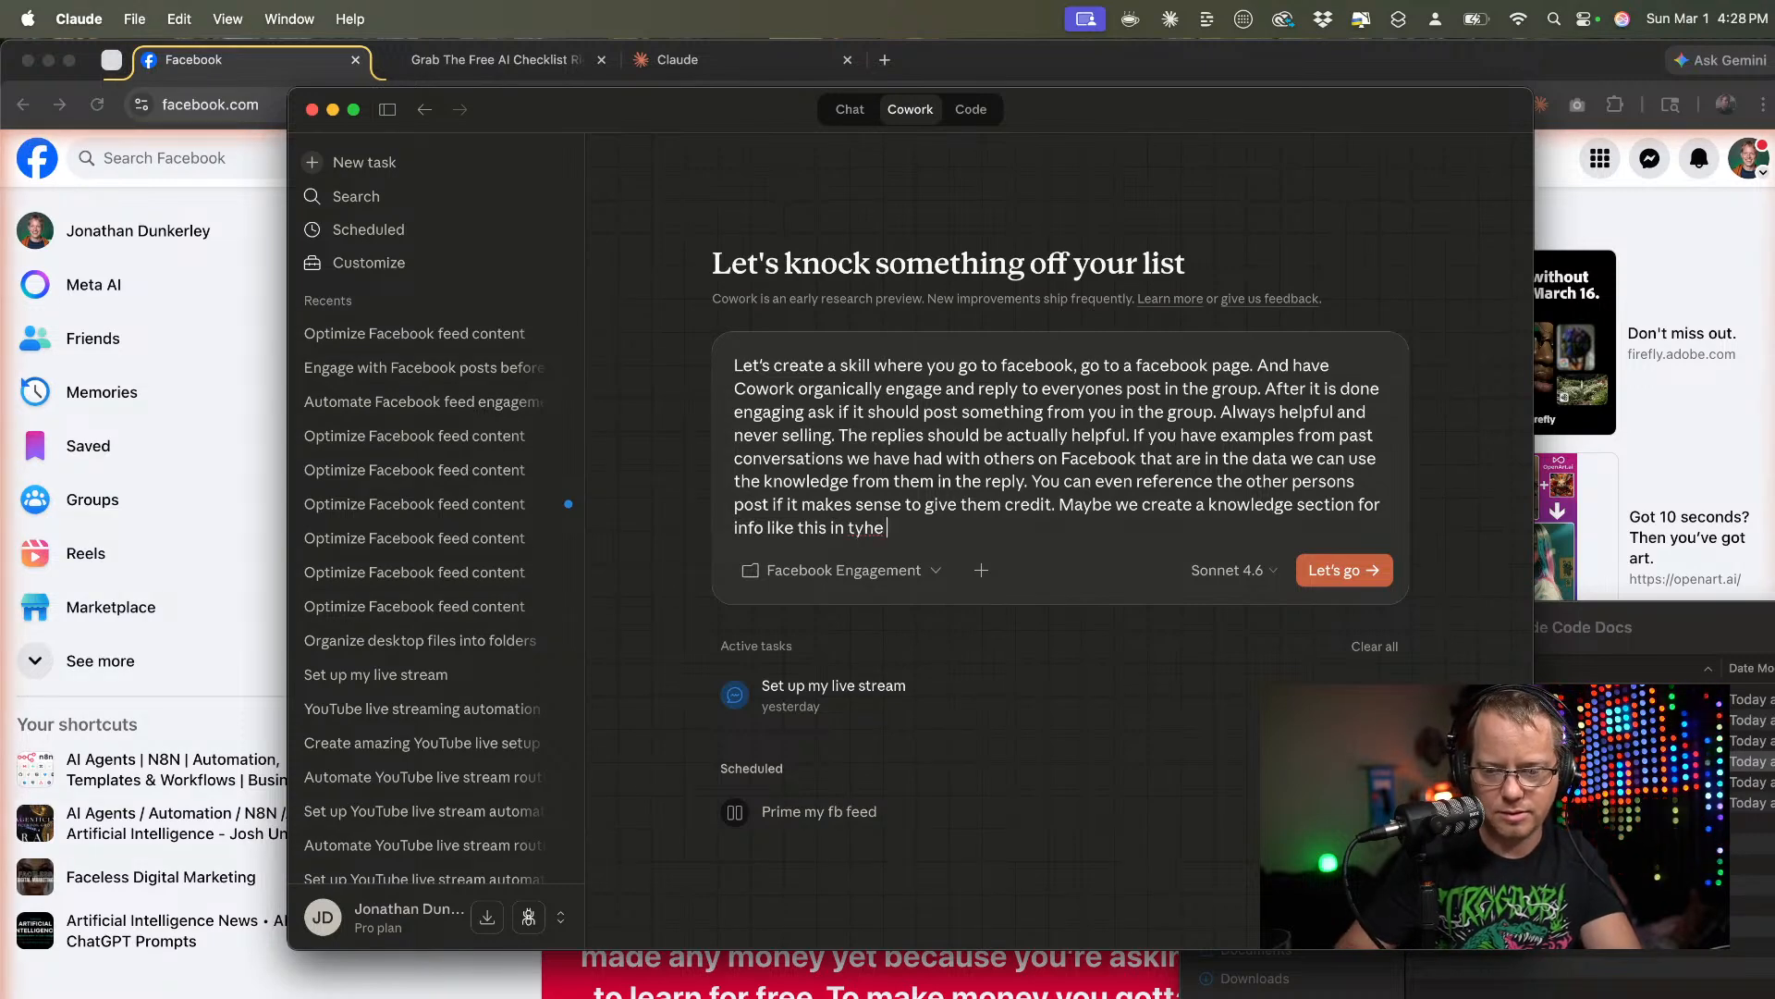
key("BackSpace")
key("BackSpace")
key("BackSpace")
type("he")
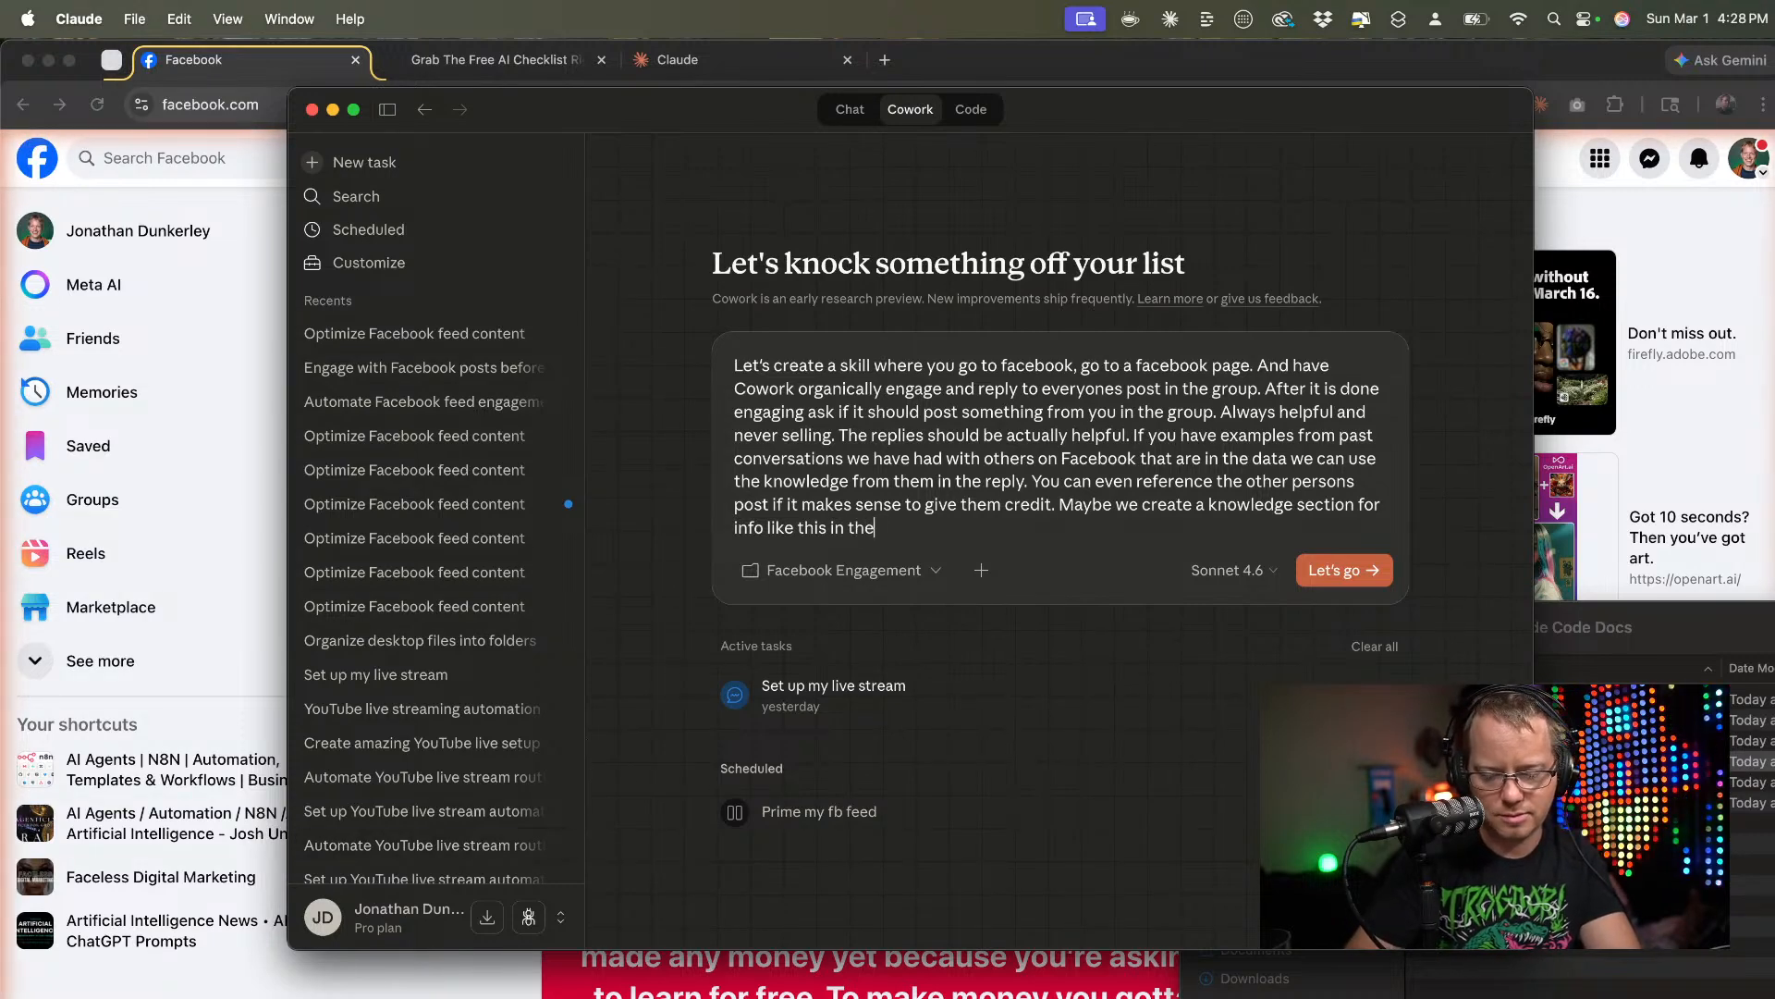
left_click(1604, 958)
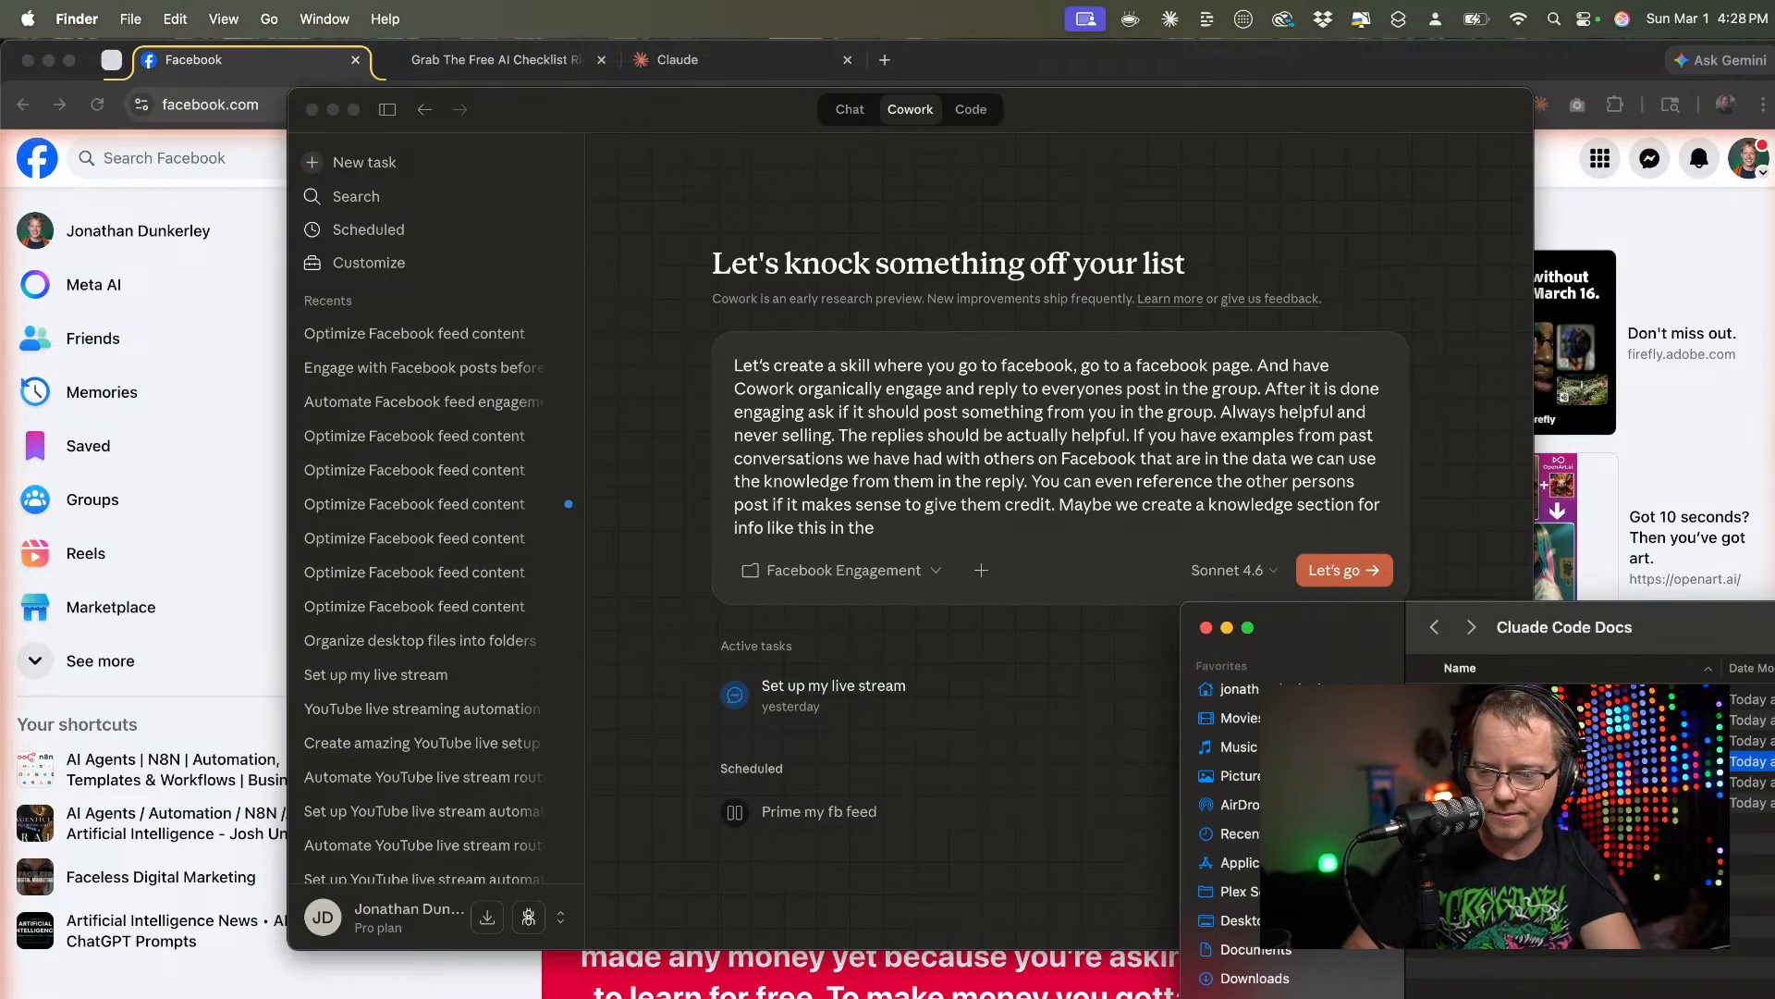
left_click(1526, 741)
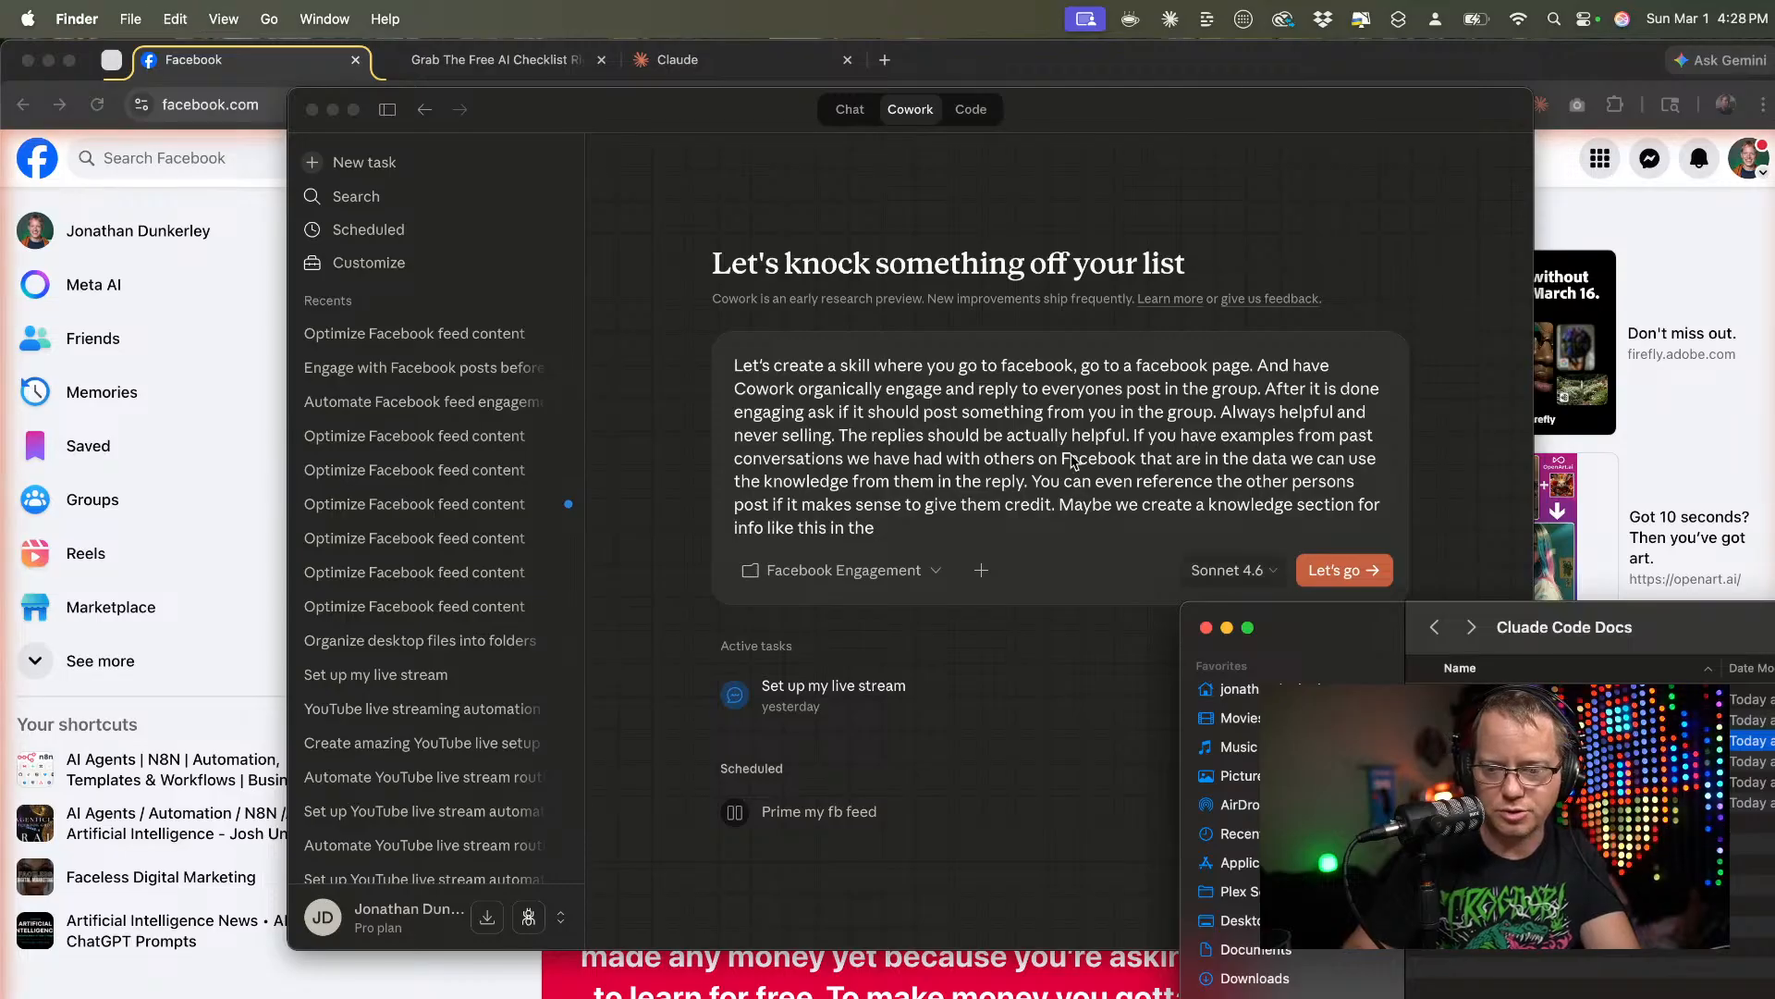
left_click(951, 528)
type("Facebook Post Tracker")
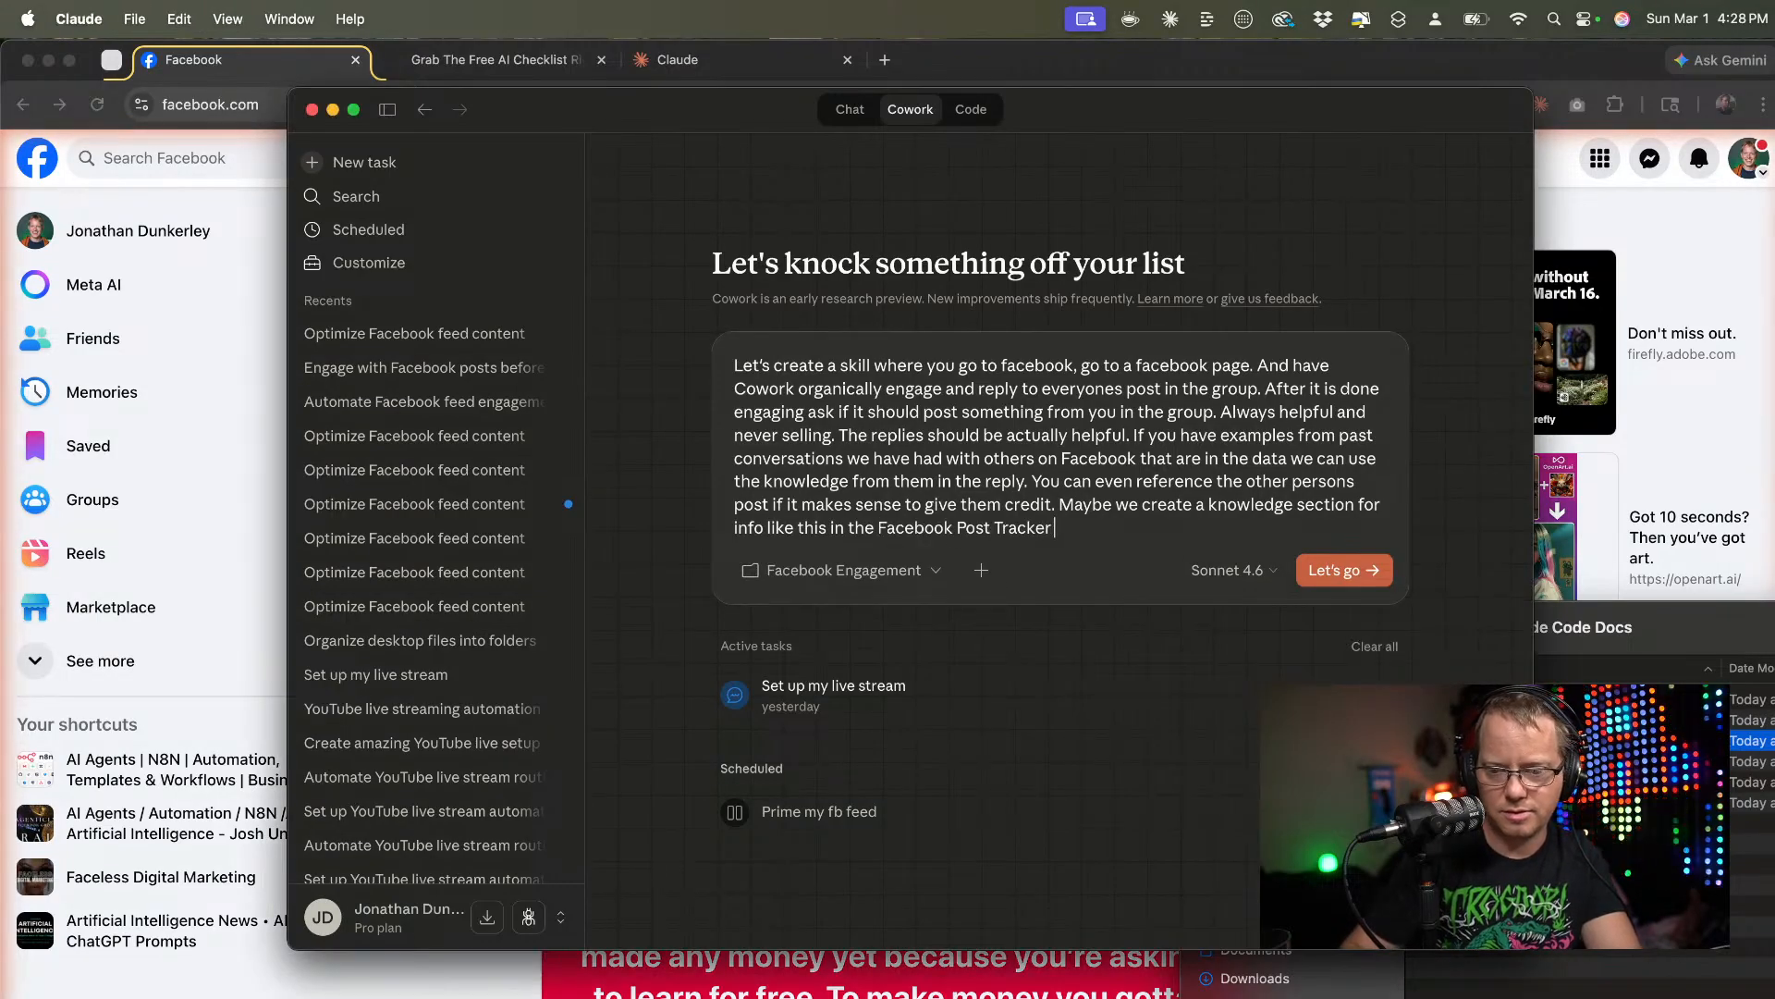
type(" doc.")
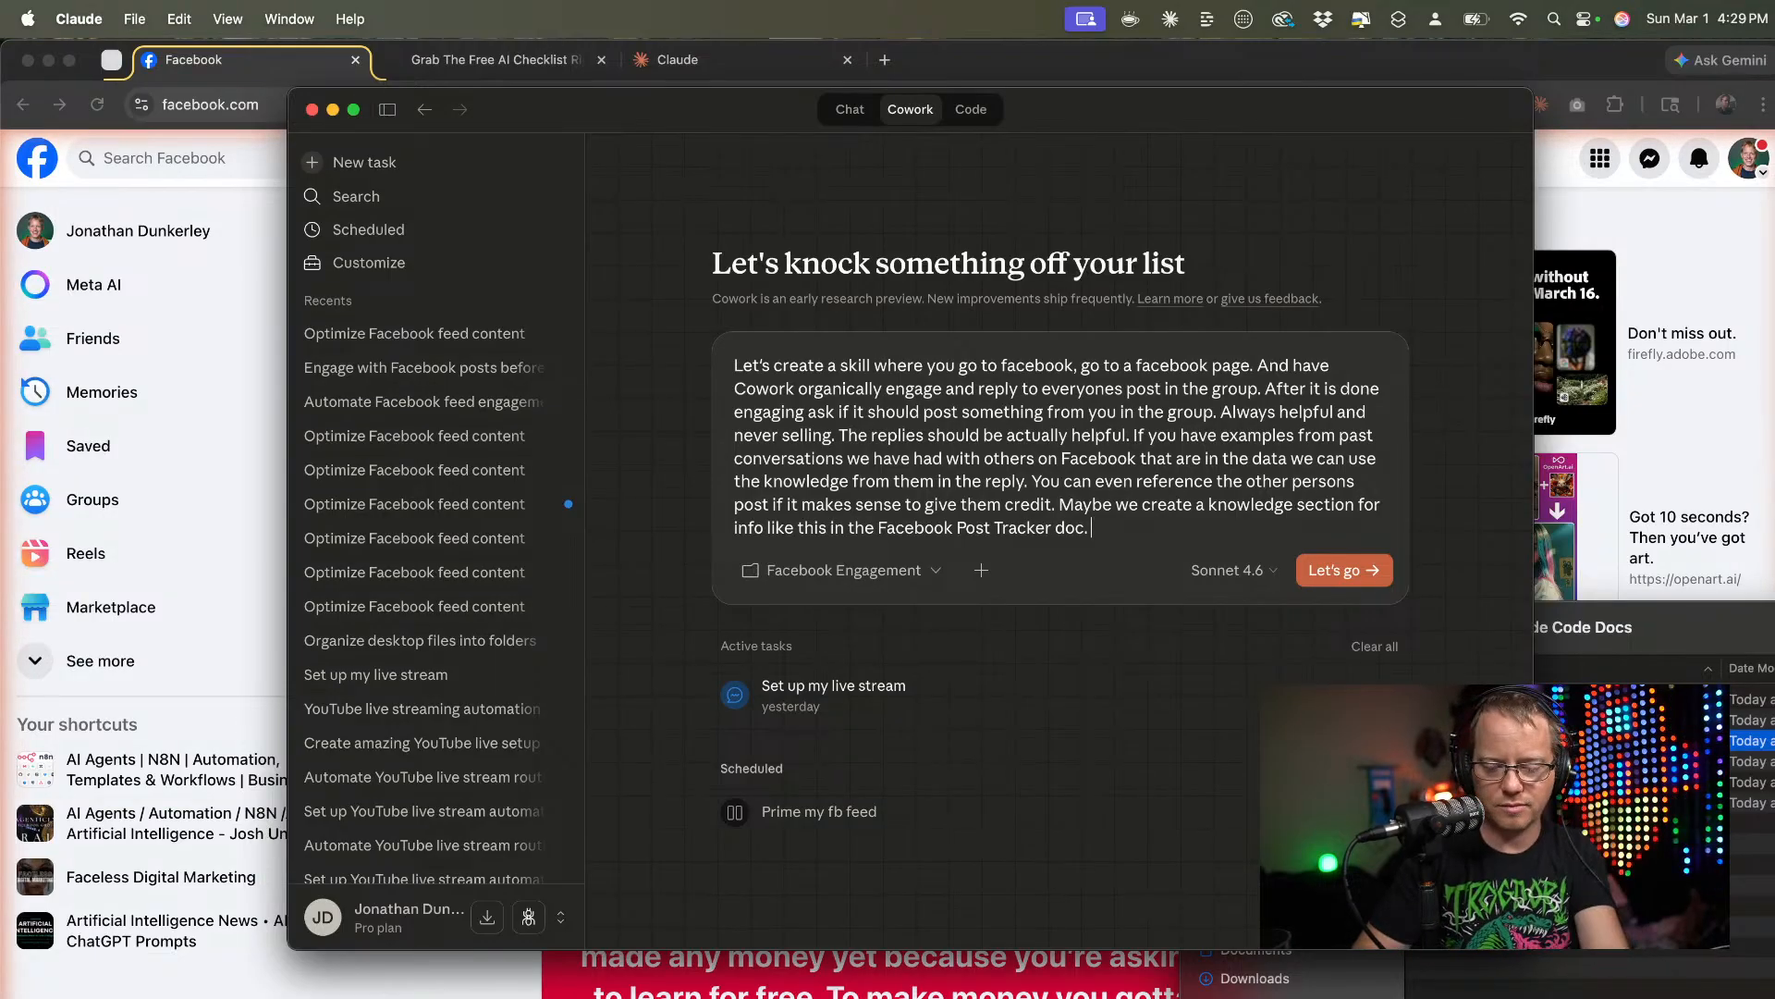
Start the closing sentence of the prompt with "The end goal is to engage in".
type("The end")
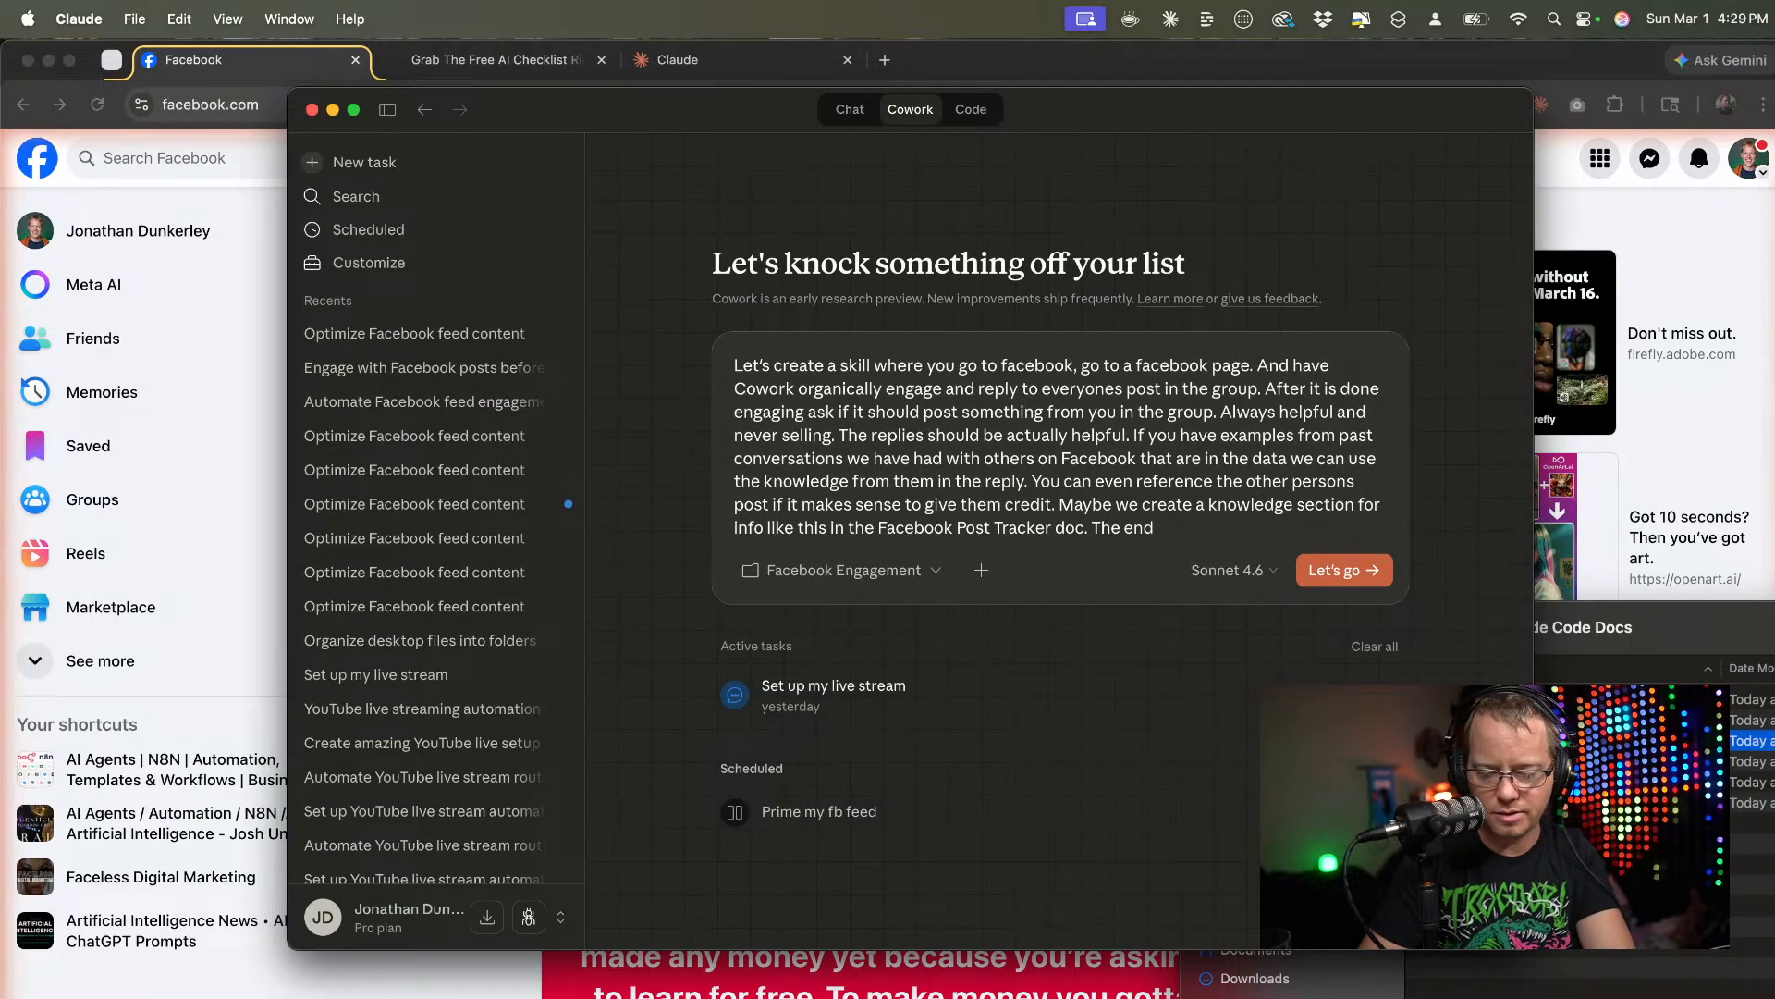
type(" goal is to")
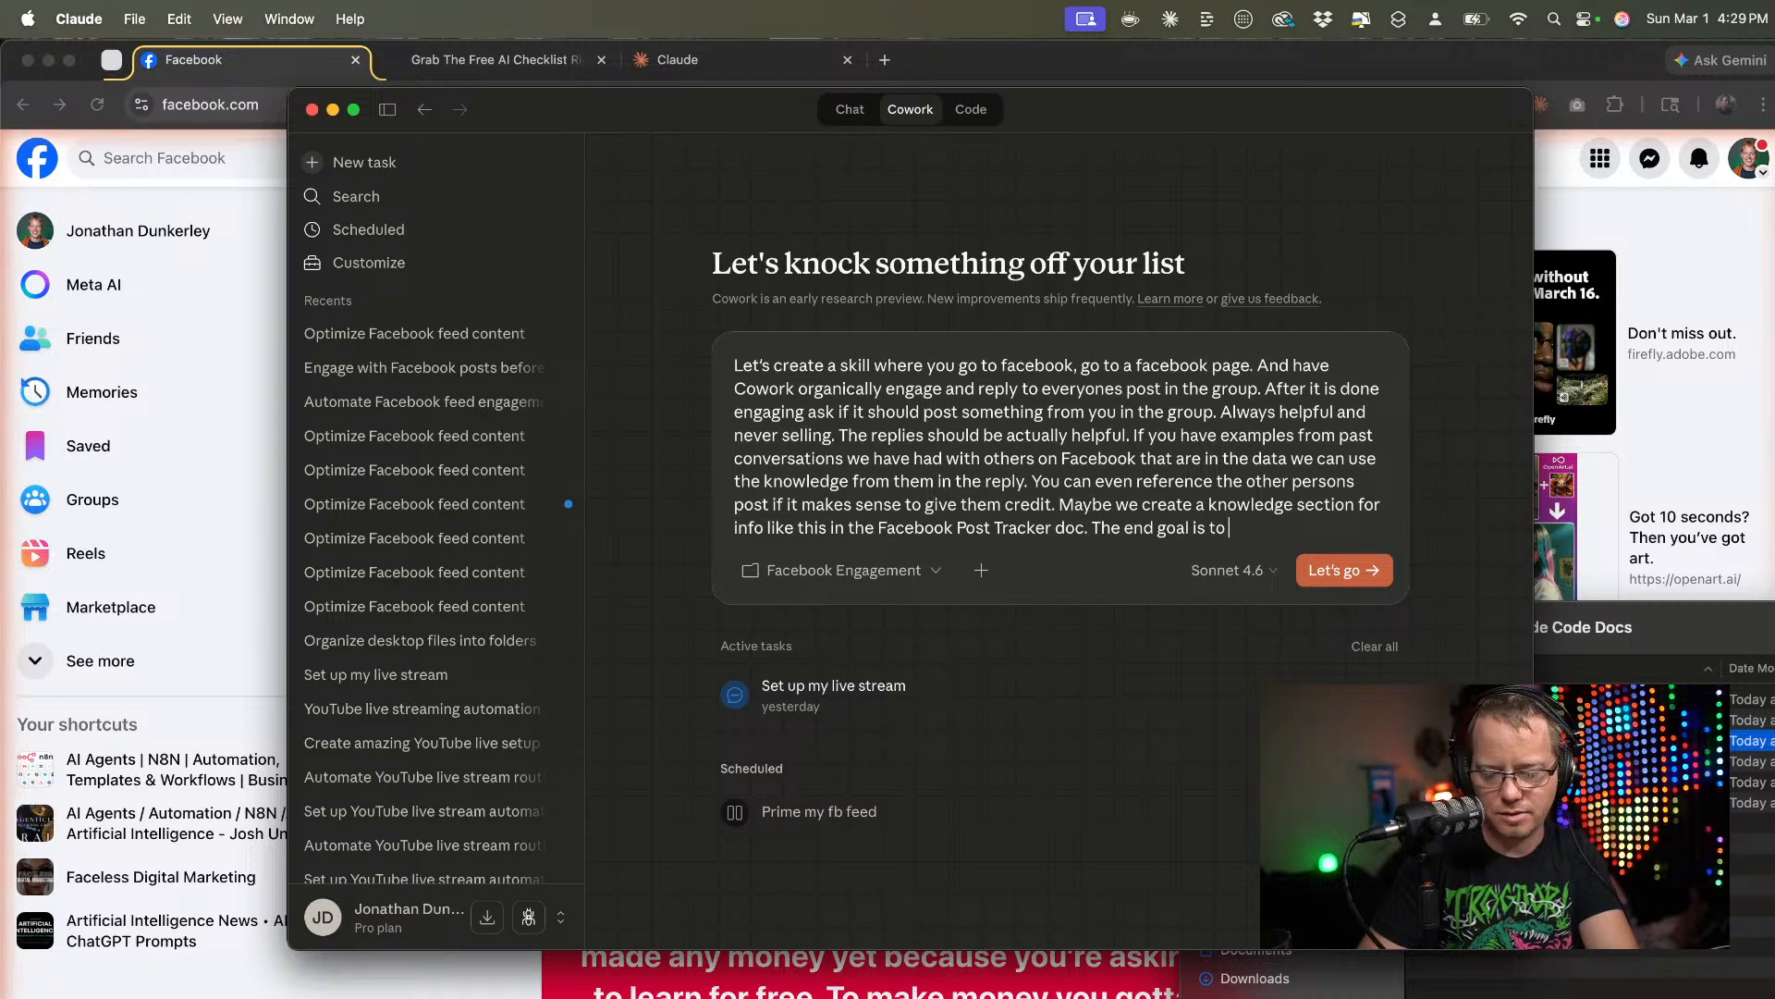
type(" engage in t")
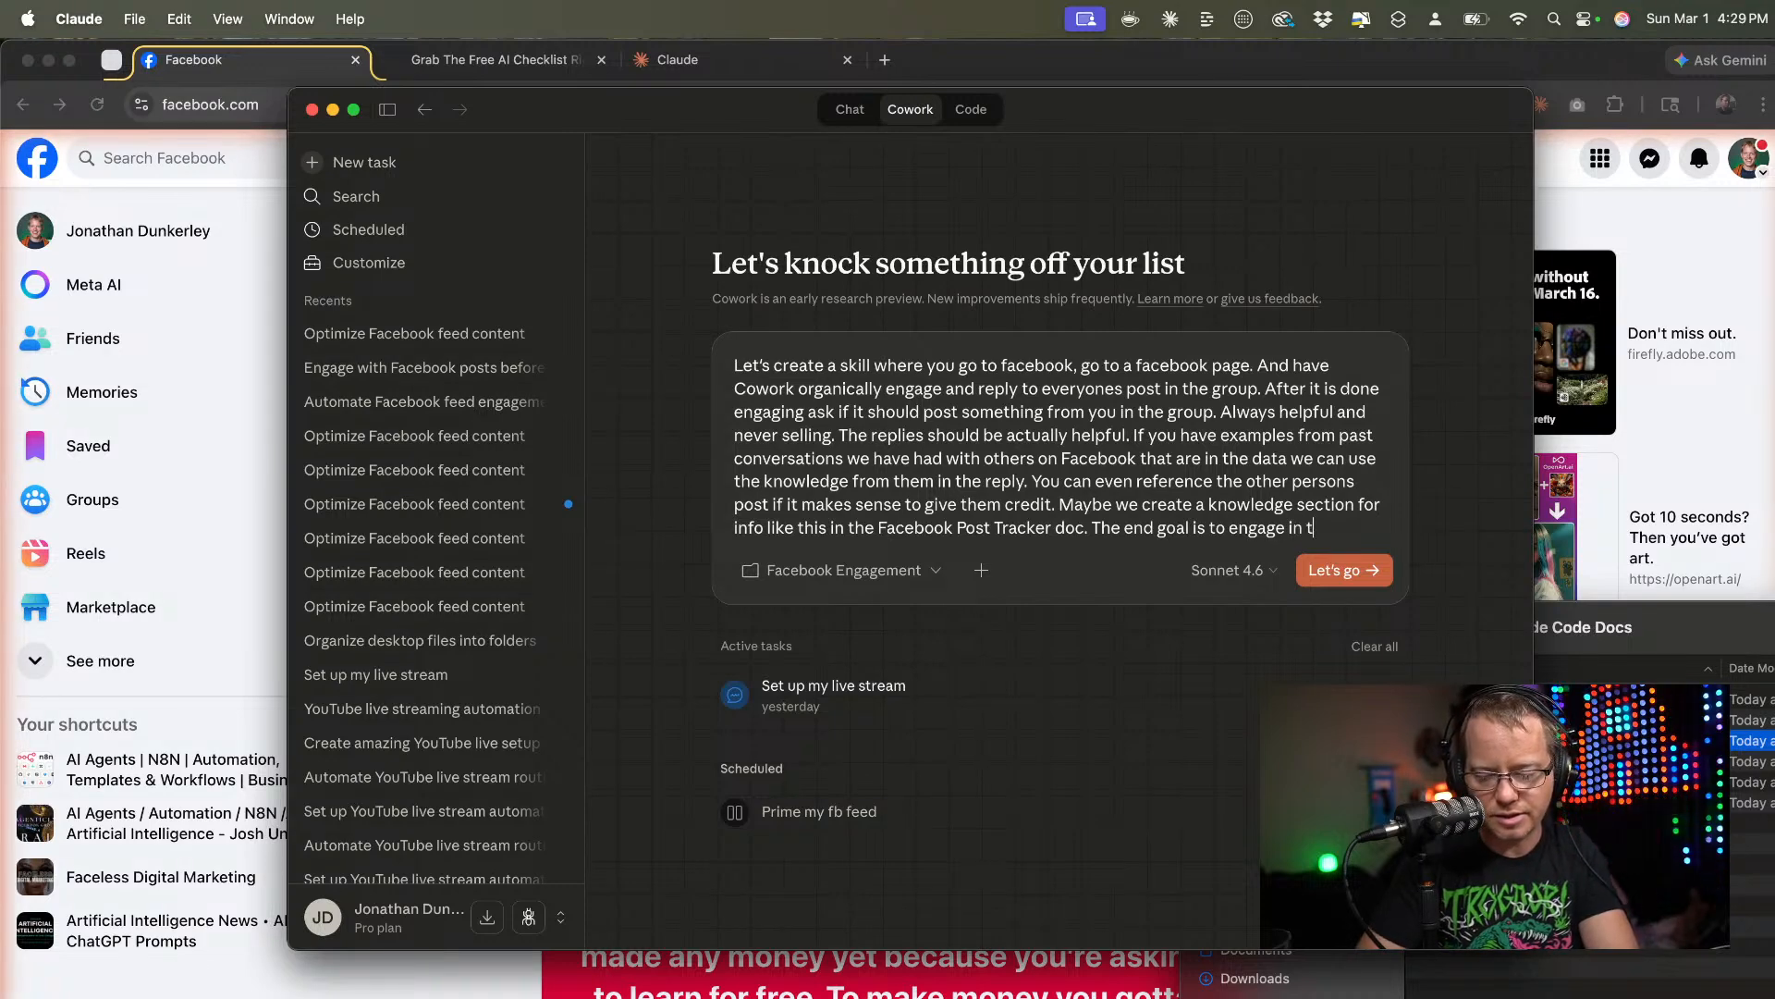
Complete the prompt's end-goal sentence so it reads "engage in the the facebook groups so you are seen as an authority.".
type("he the face")
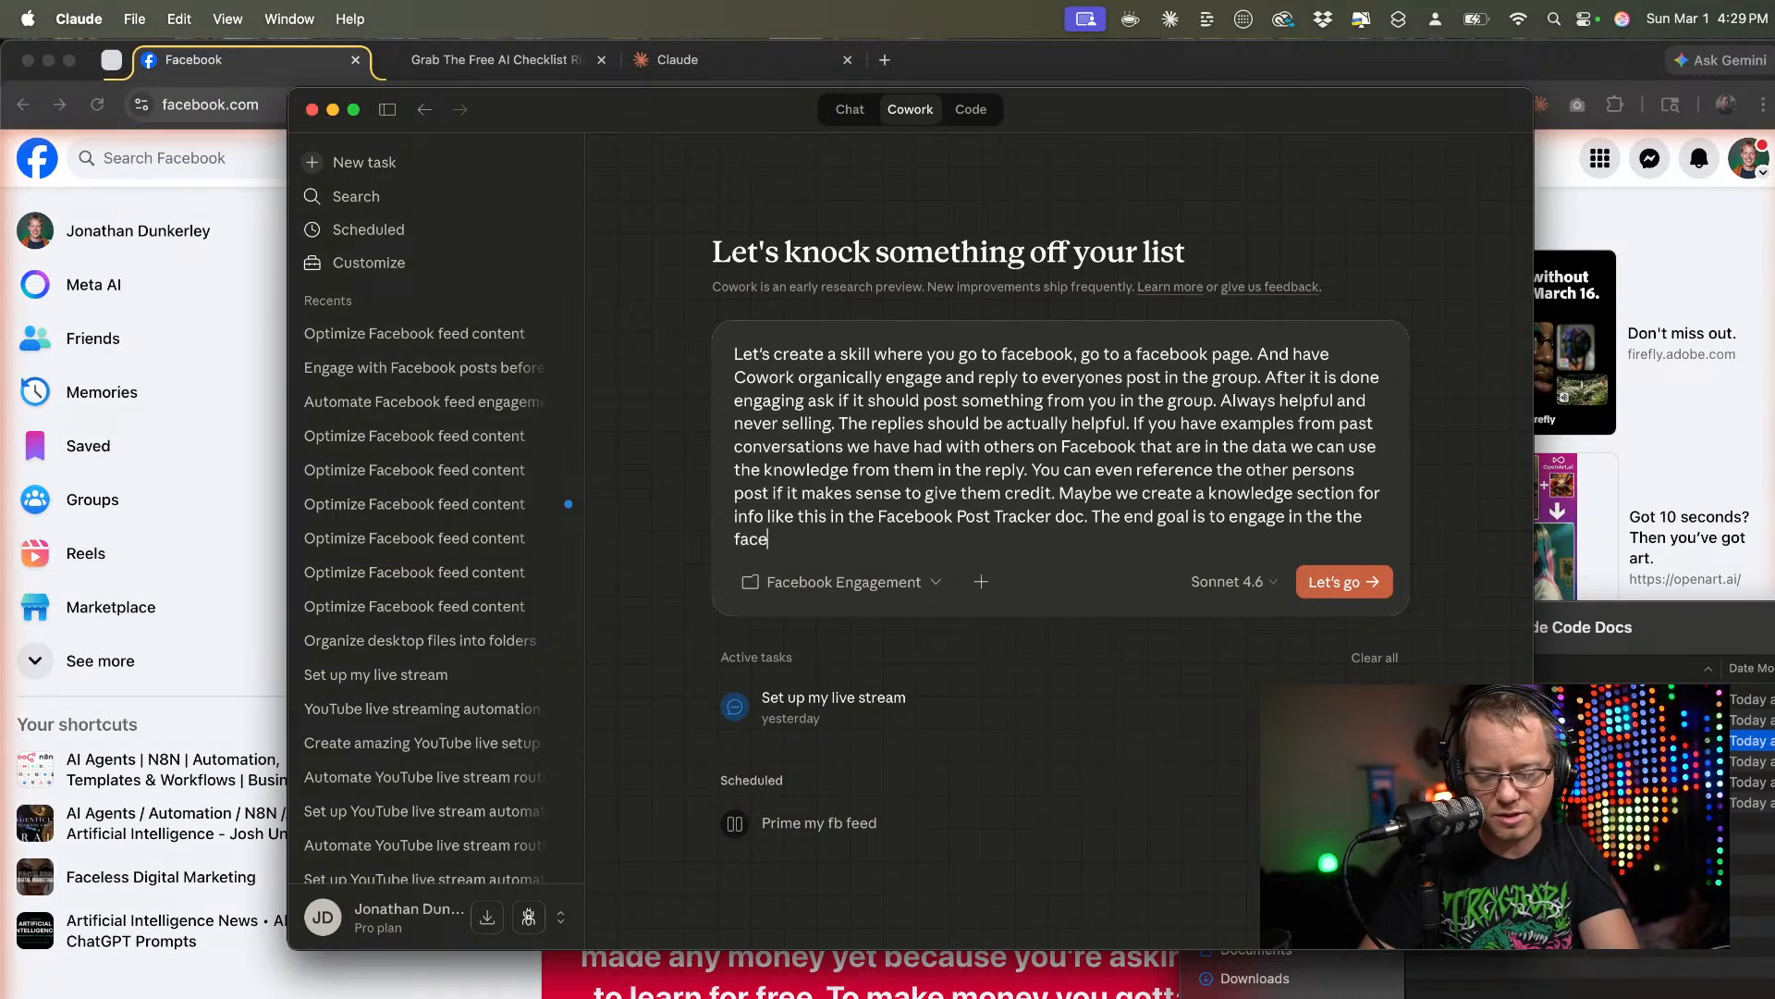
type("book groups ")
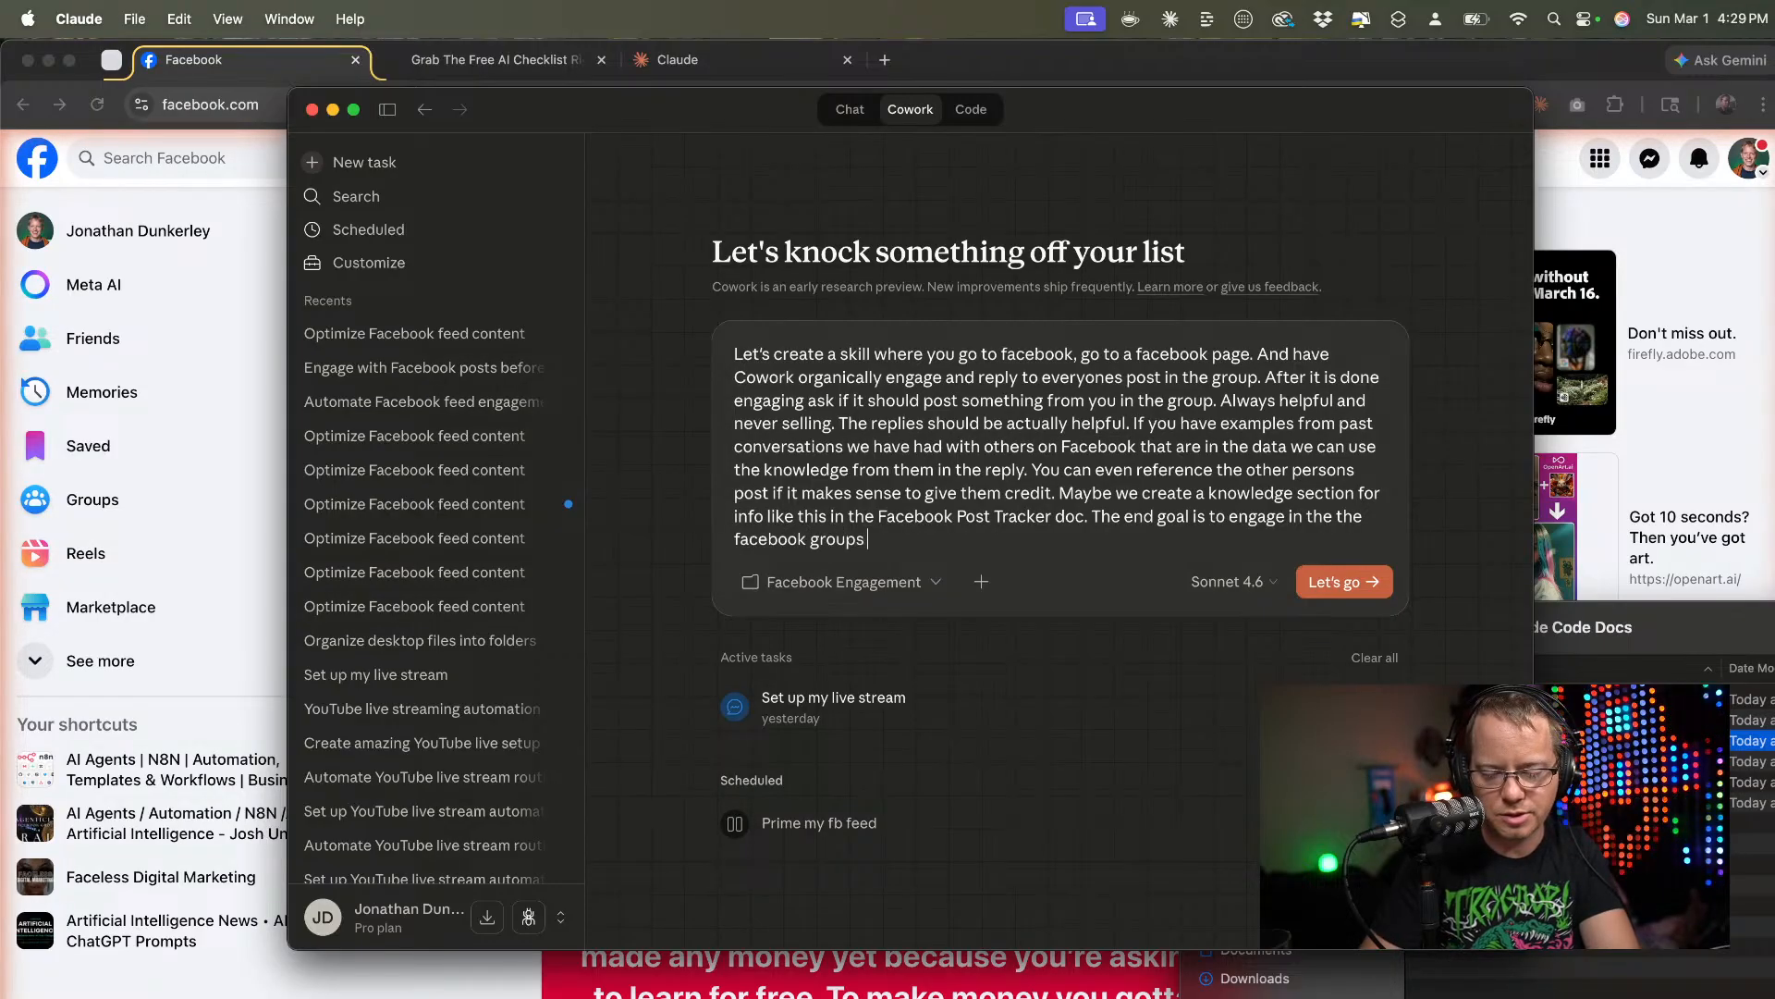
type("so you are seasn")
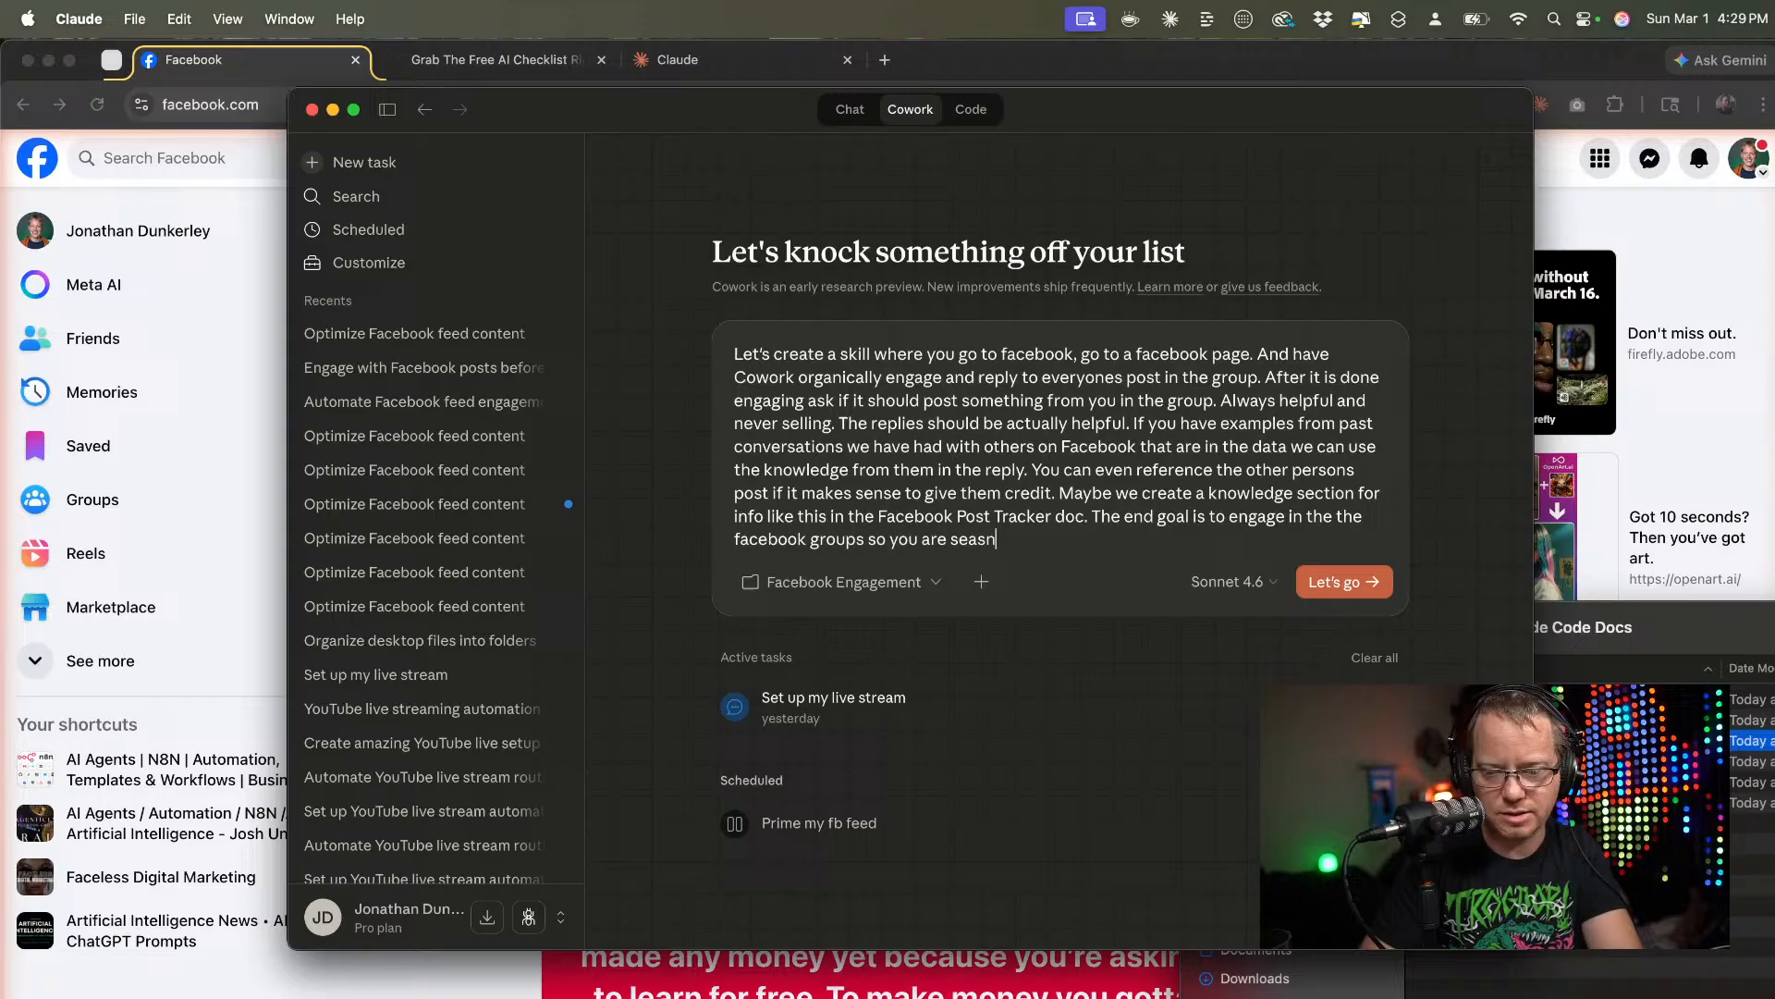
key("BackSpace")
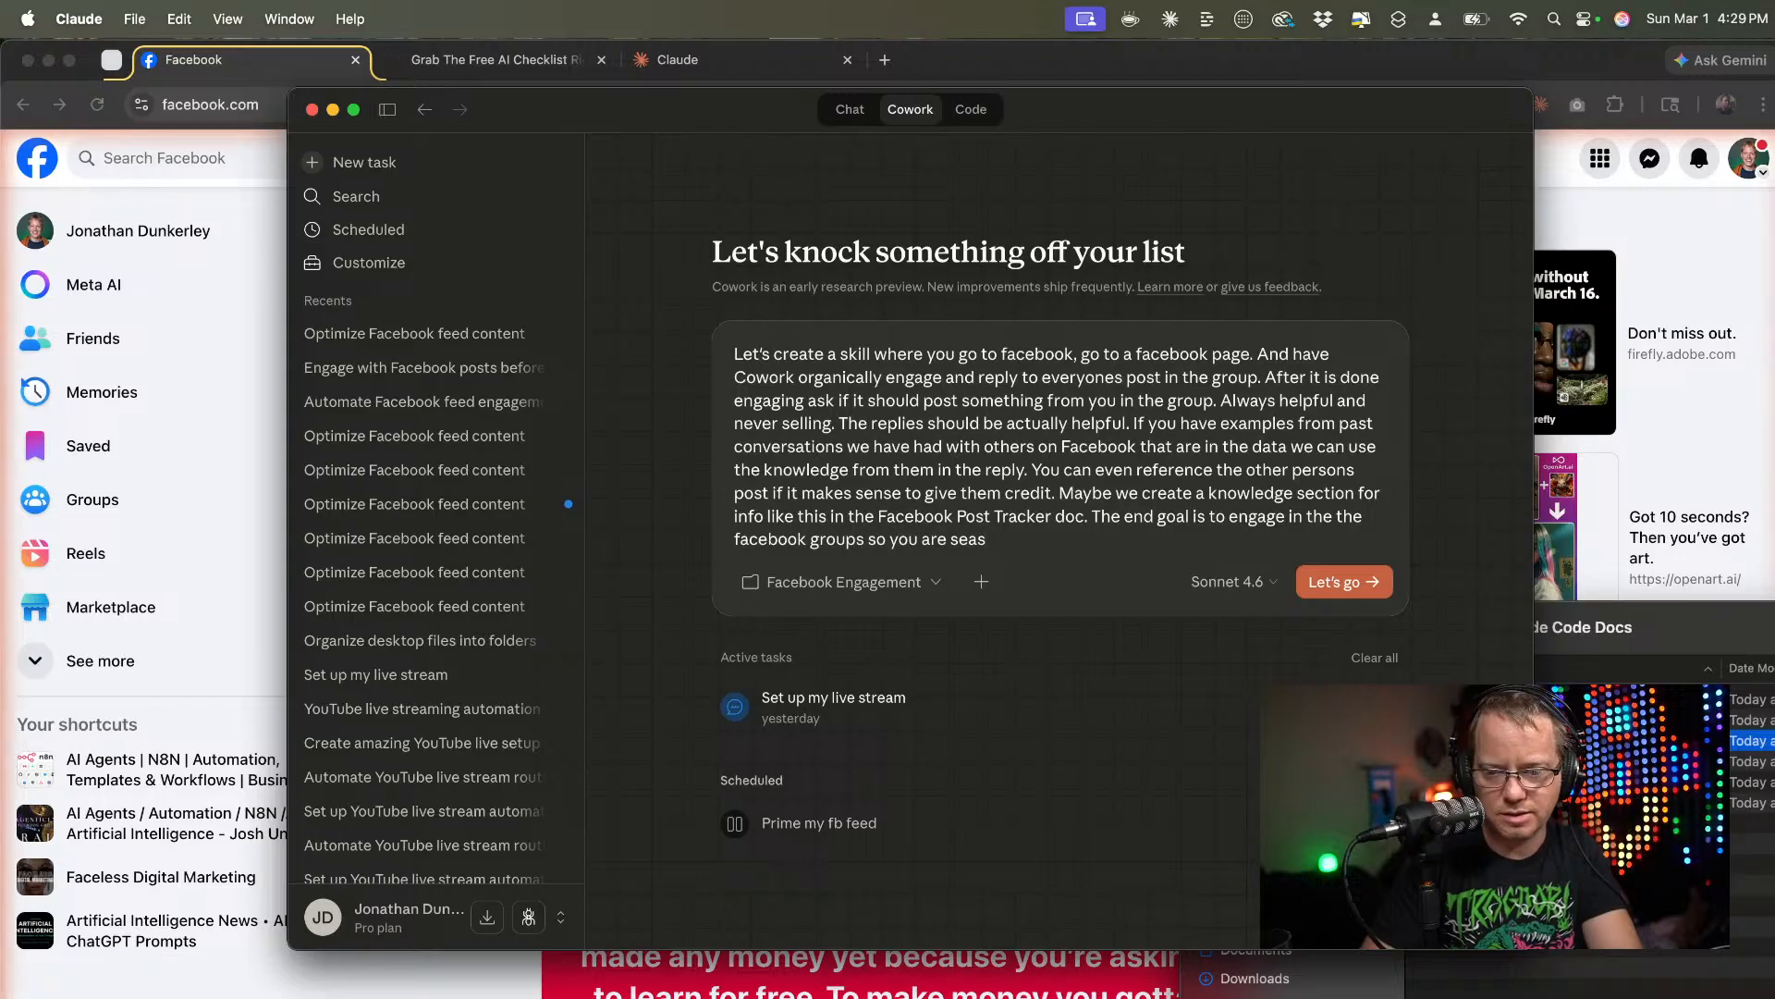
key("BackSpace")
type("e")
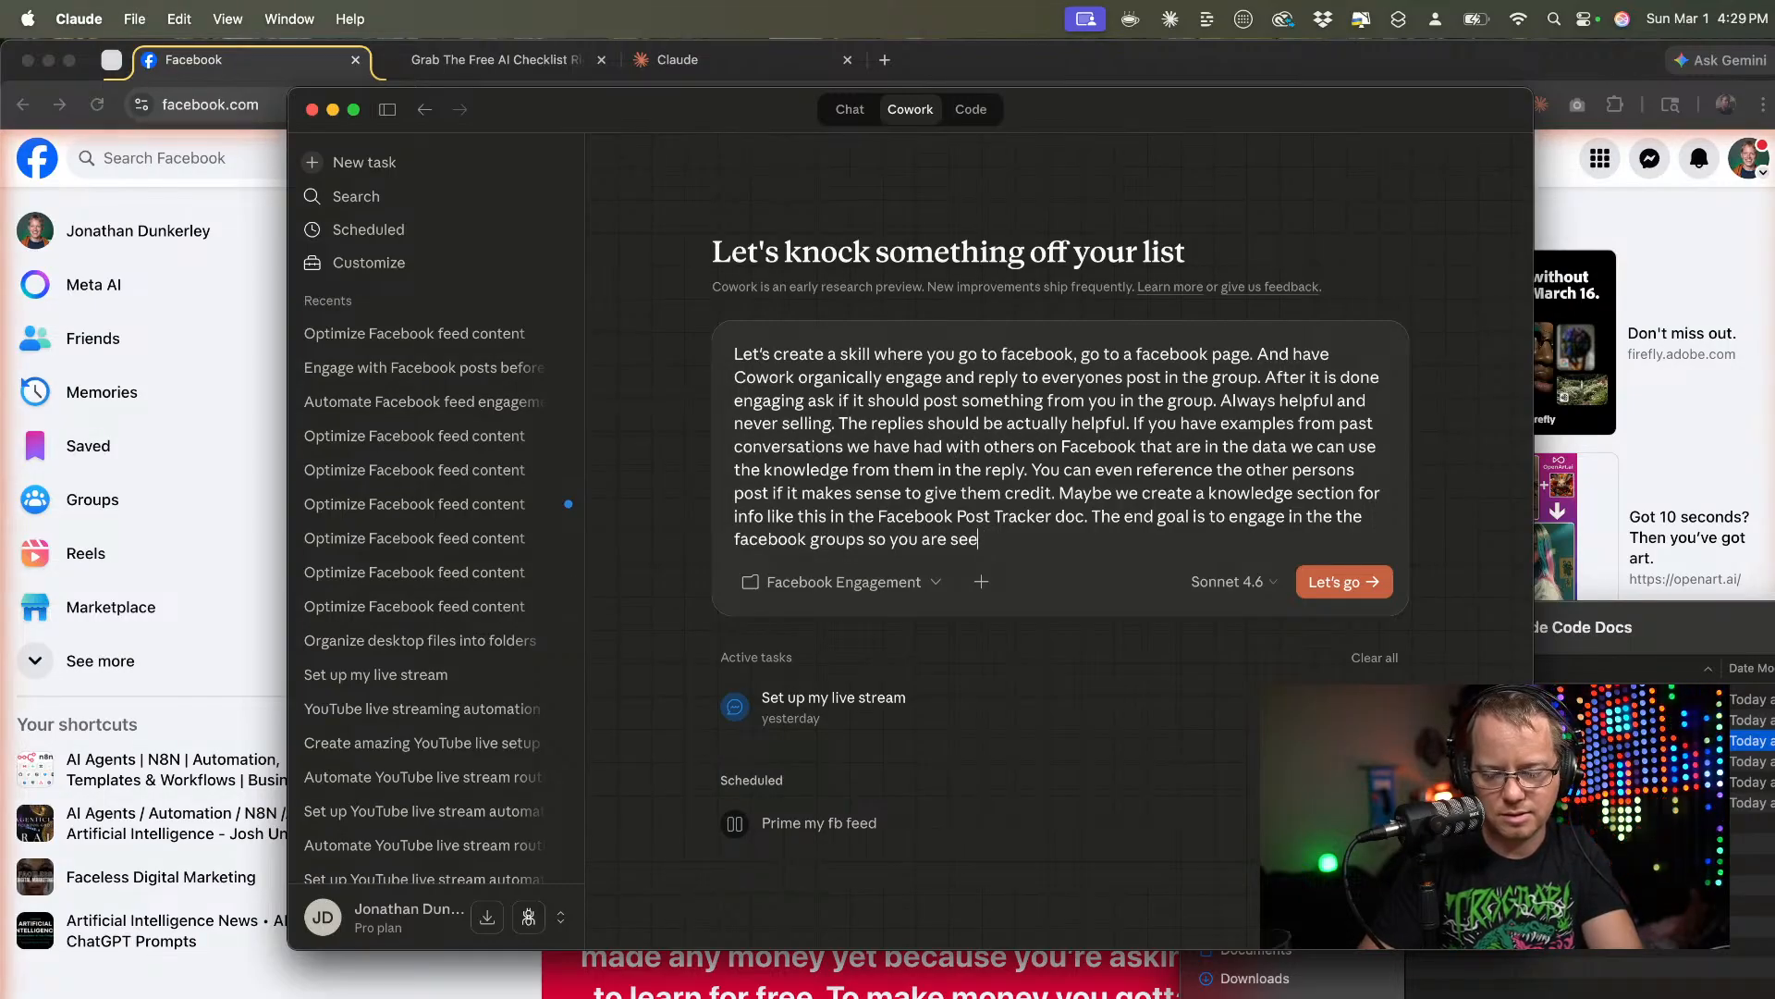
type("n as an ")
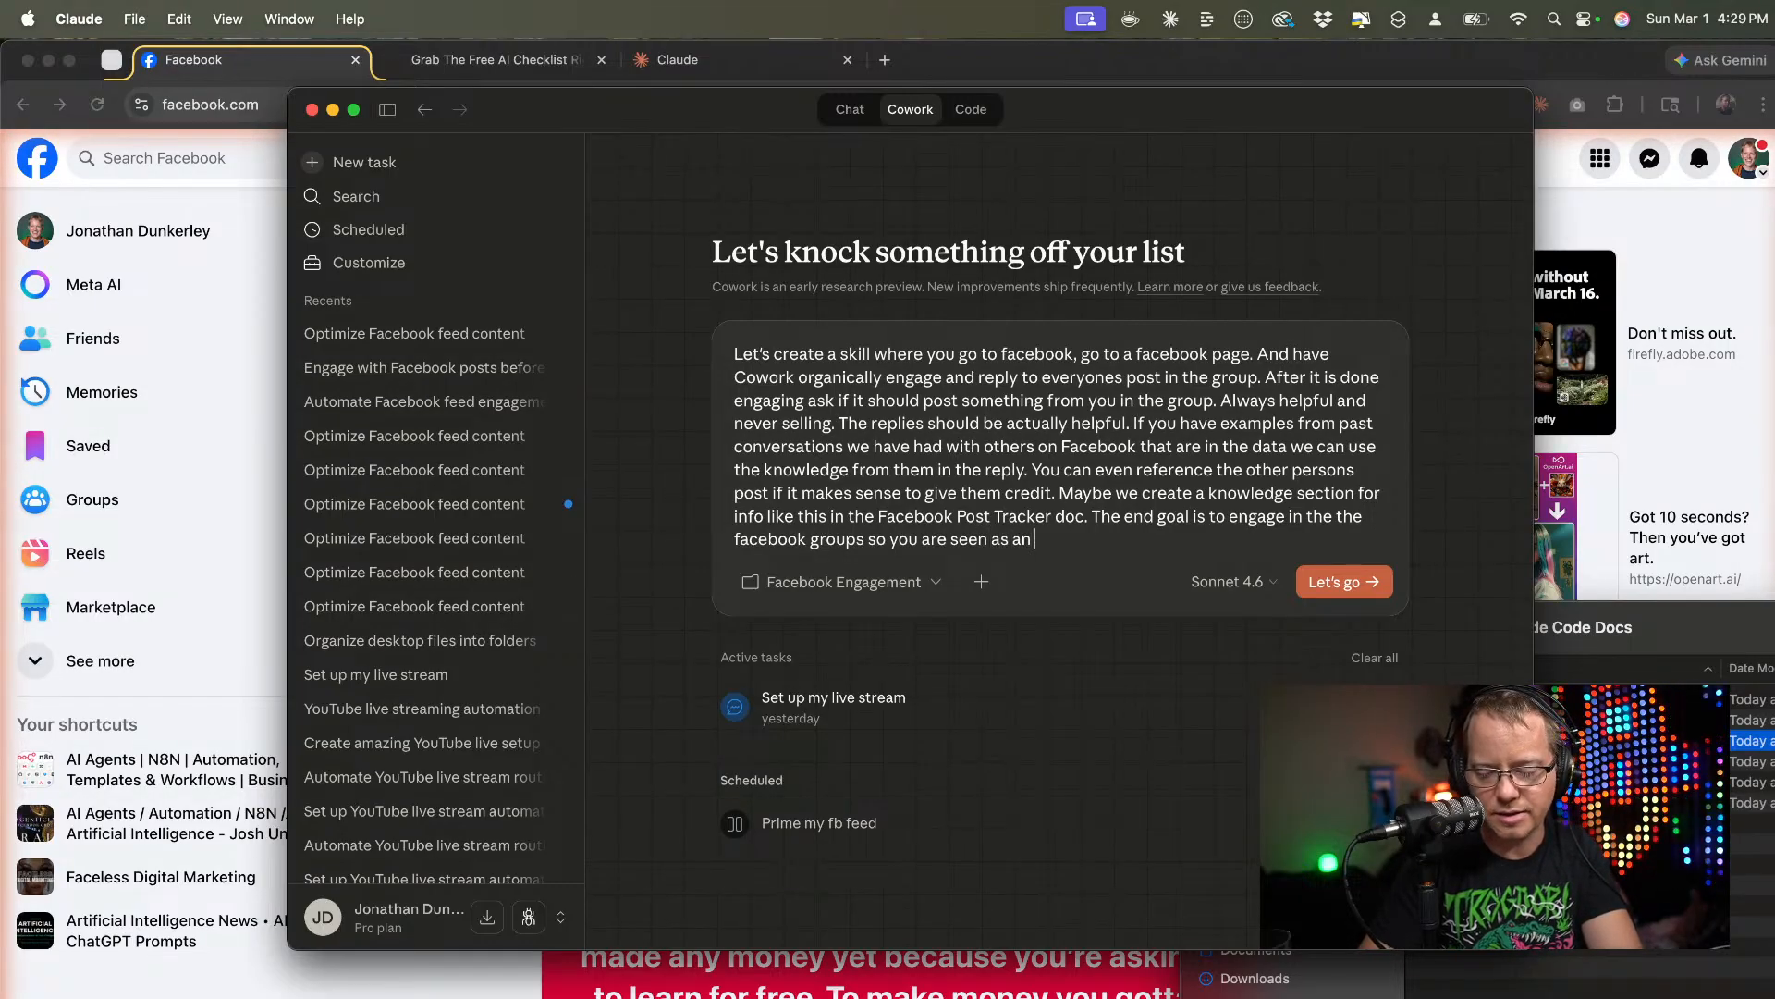
type("athraty")
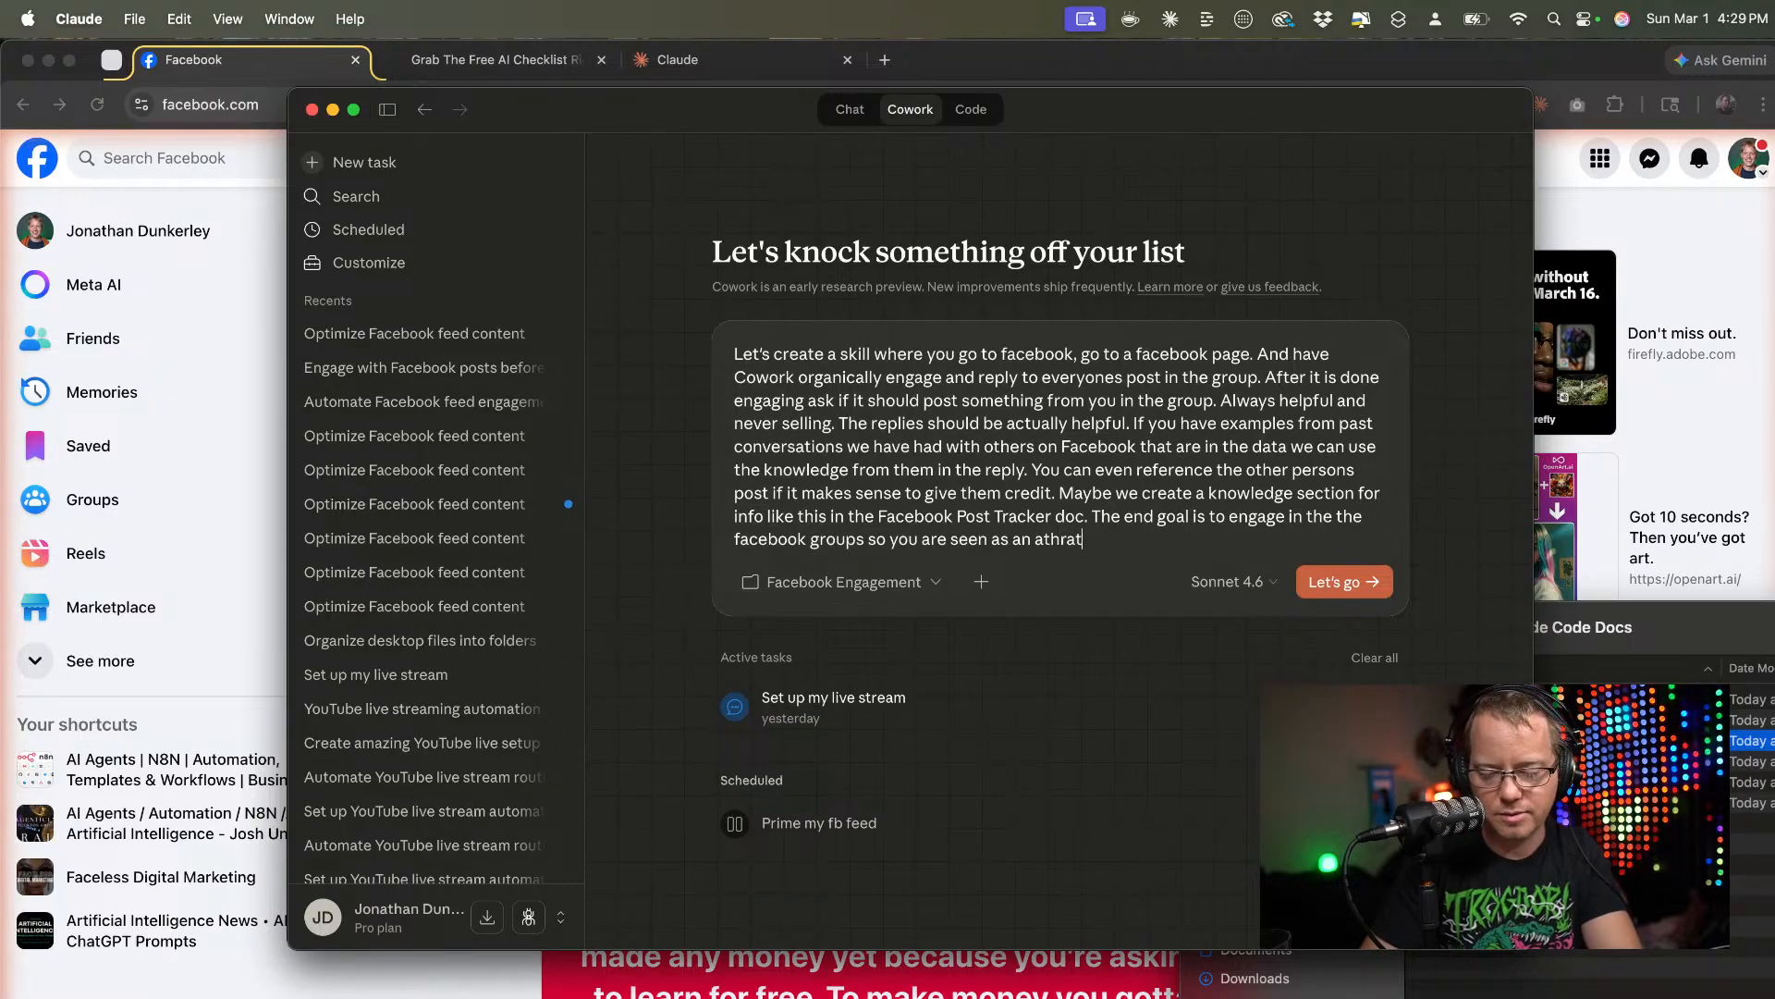
right_click(1054, 541)
left_click(1065, 553)
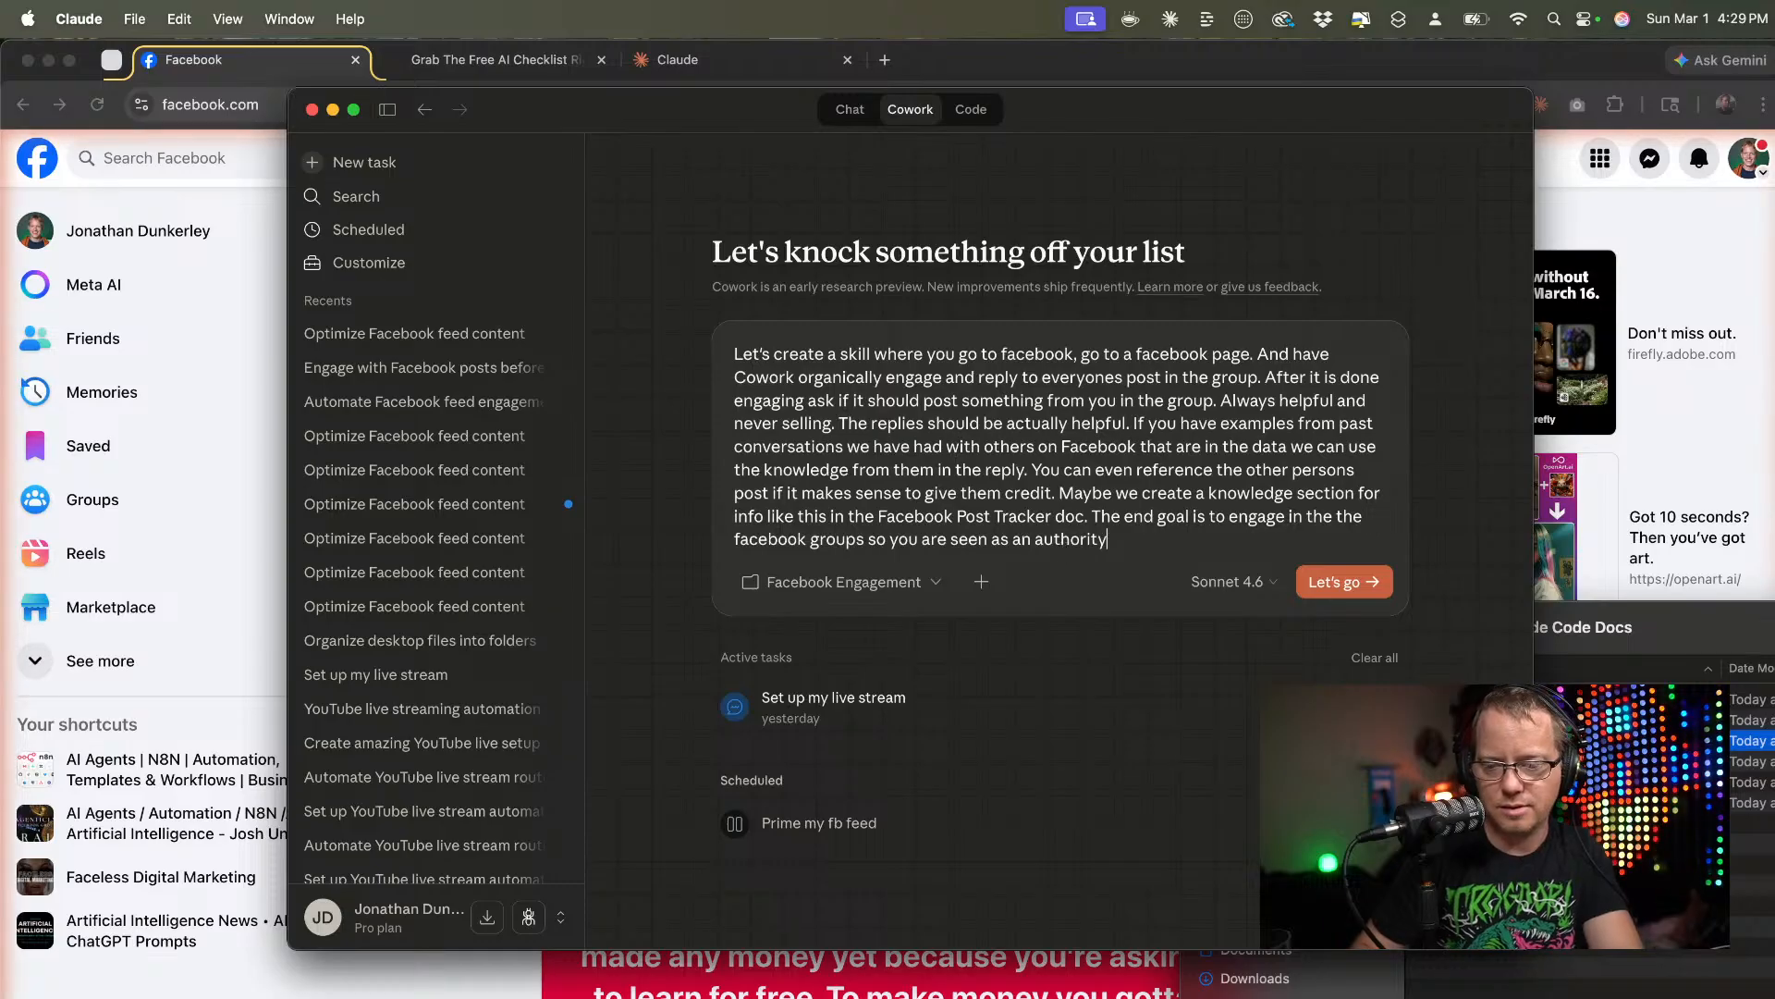
type(". ")
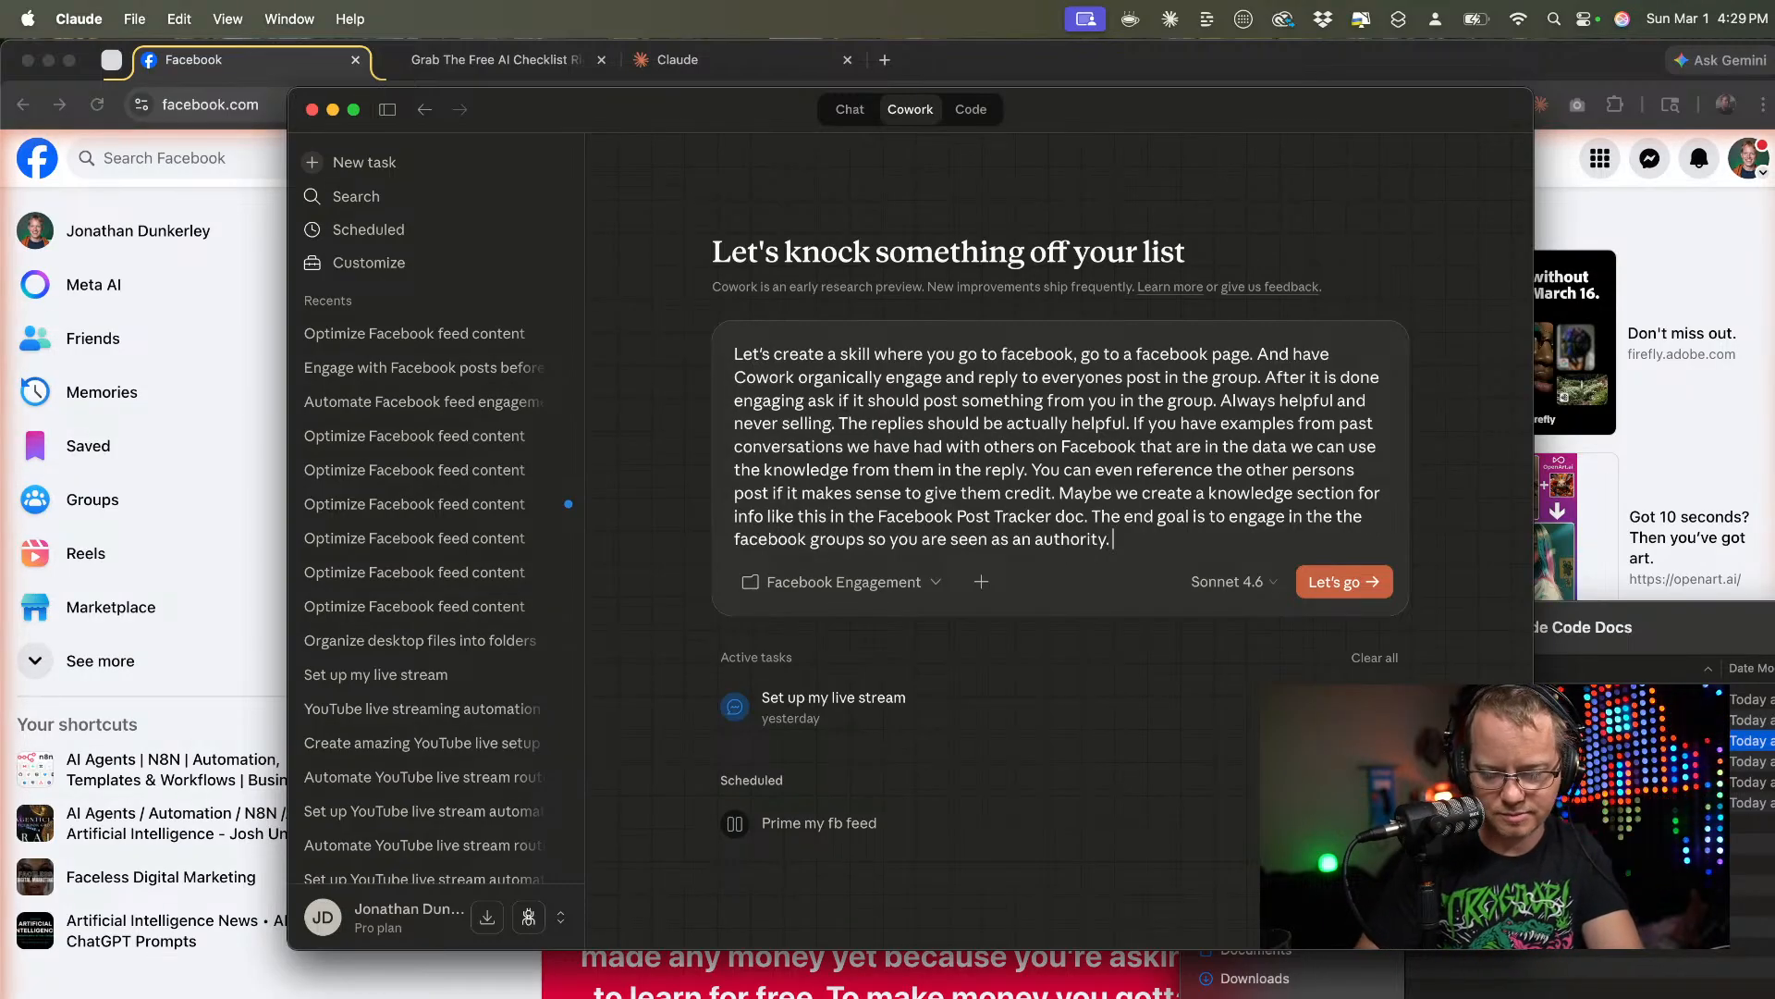
Add to the prompt "some of those people will click on your profile and go down your funnel.".
type("some of th")
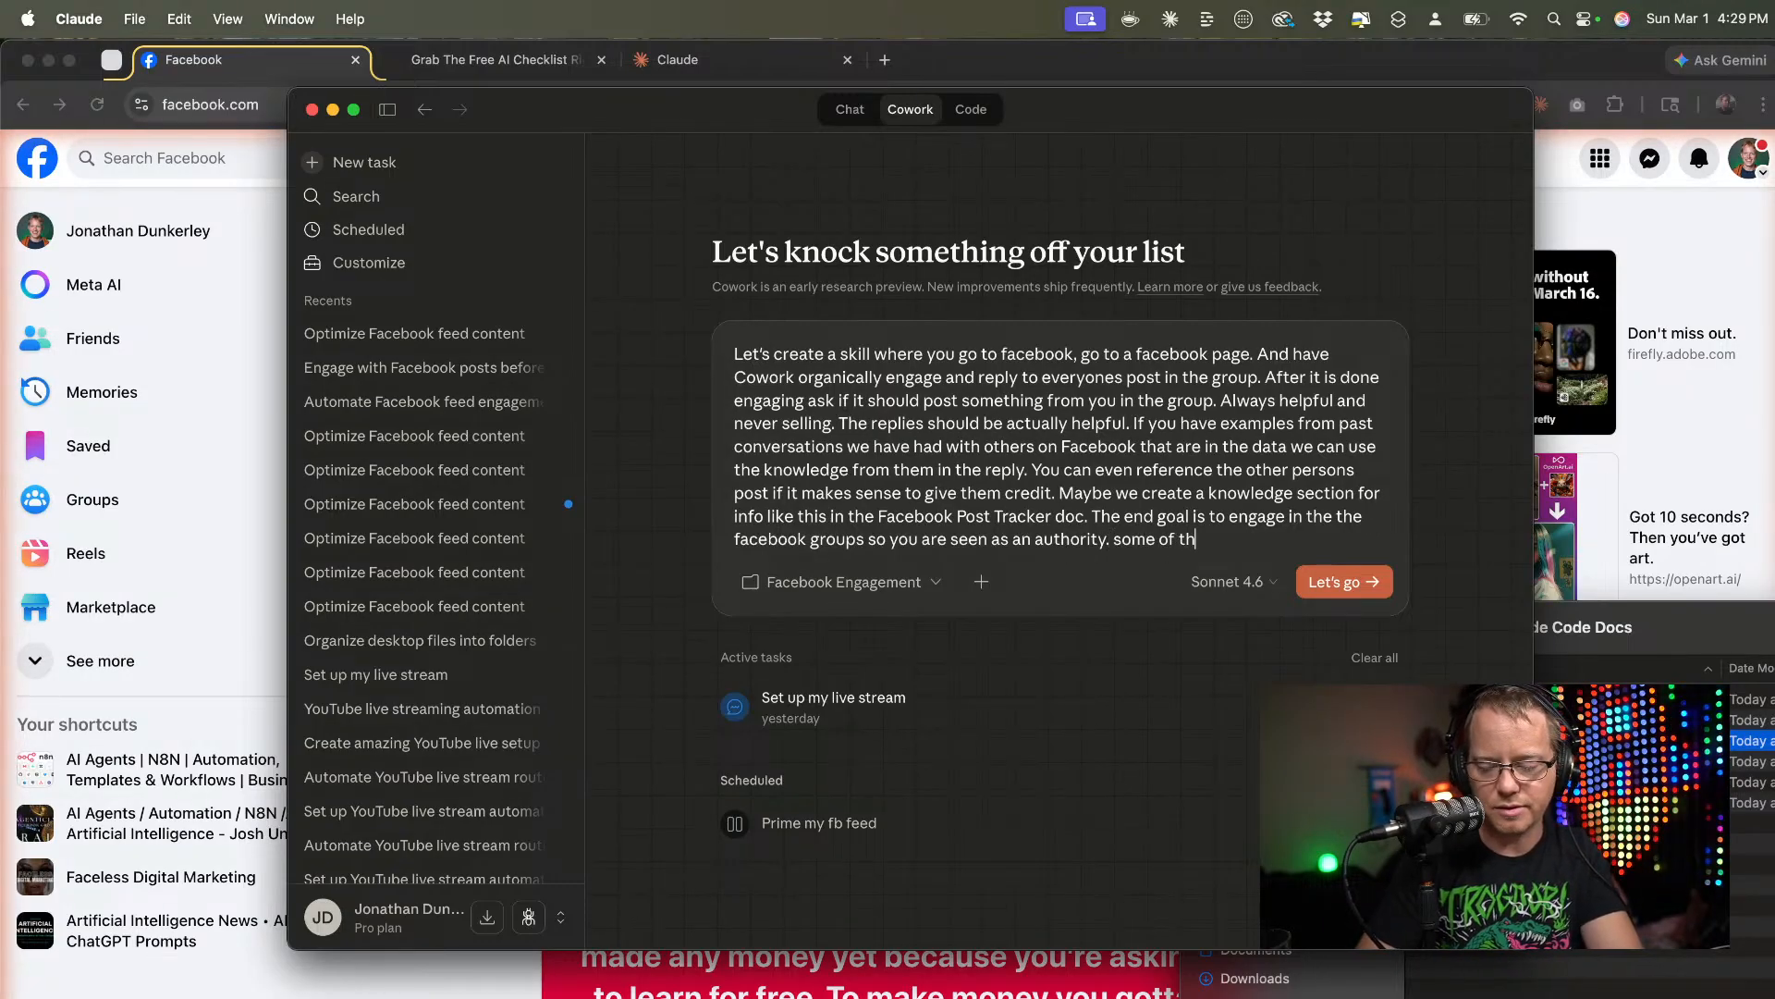
type("ose peop")
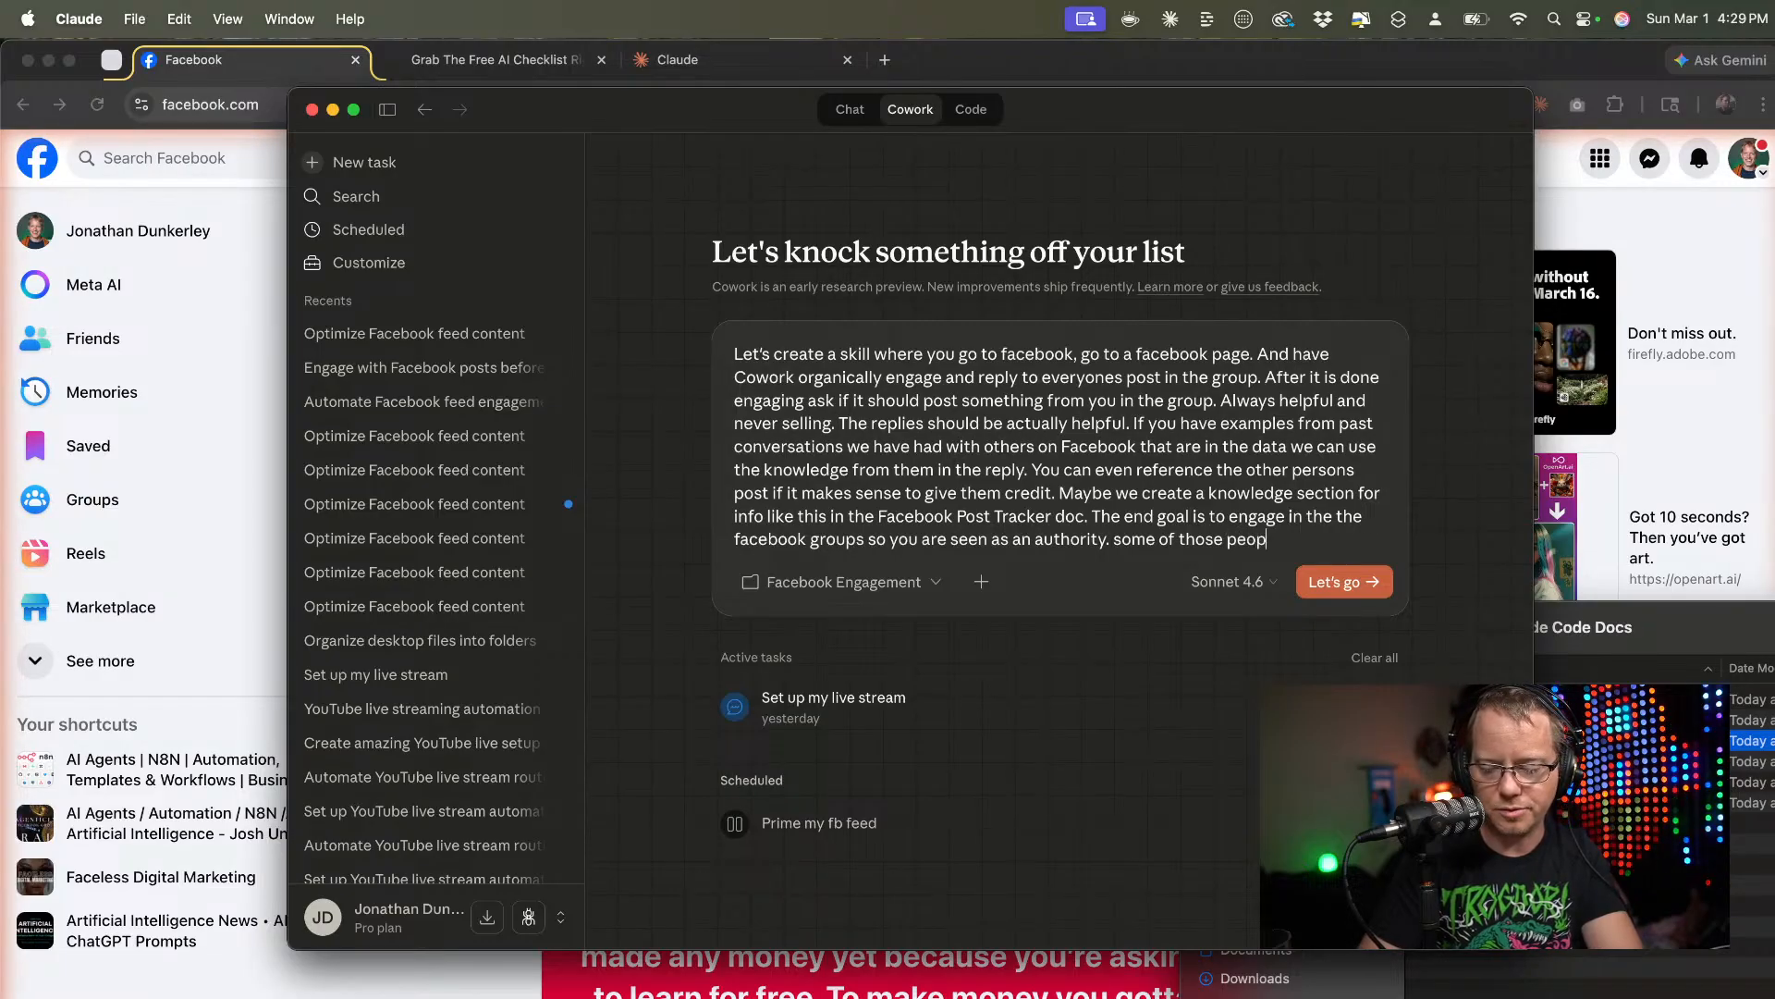
type("le will cli")
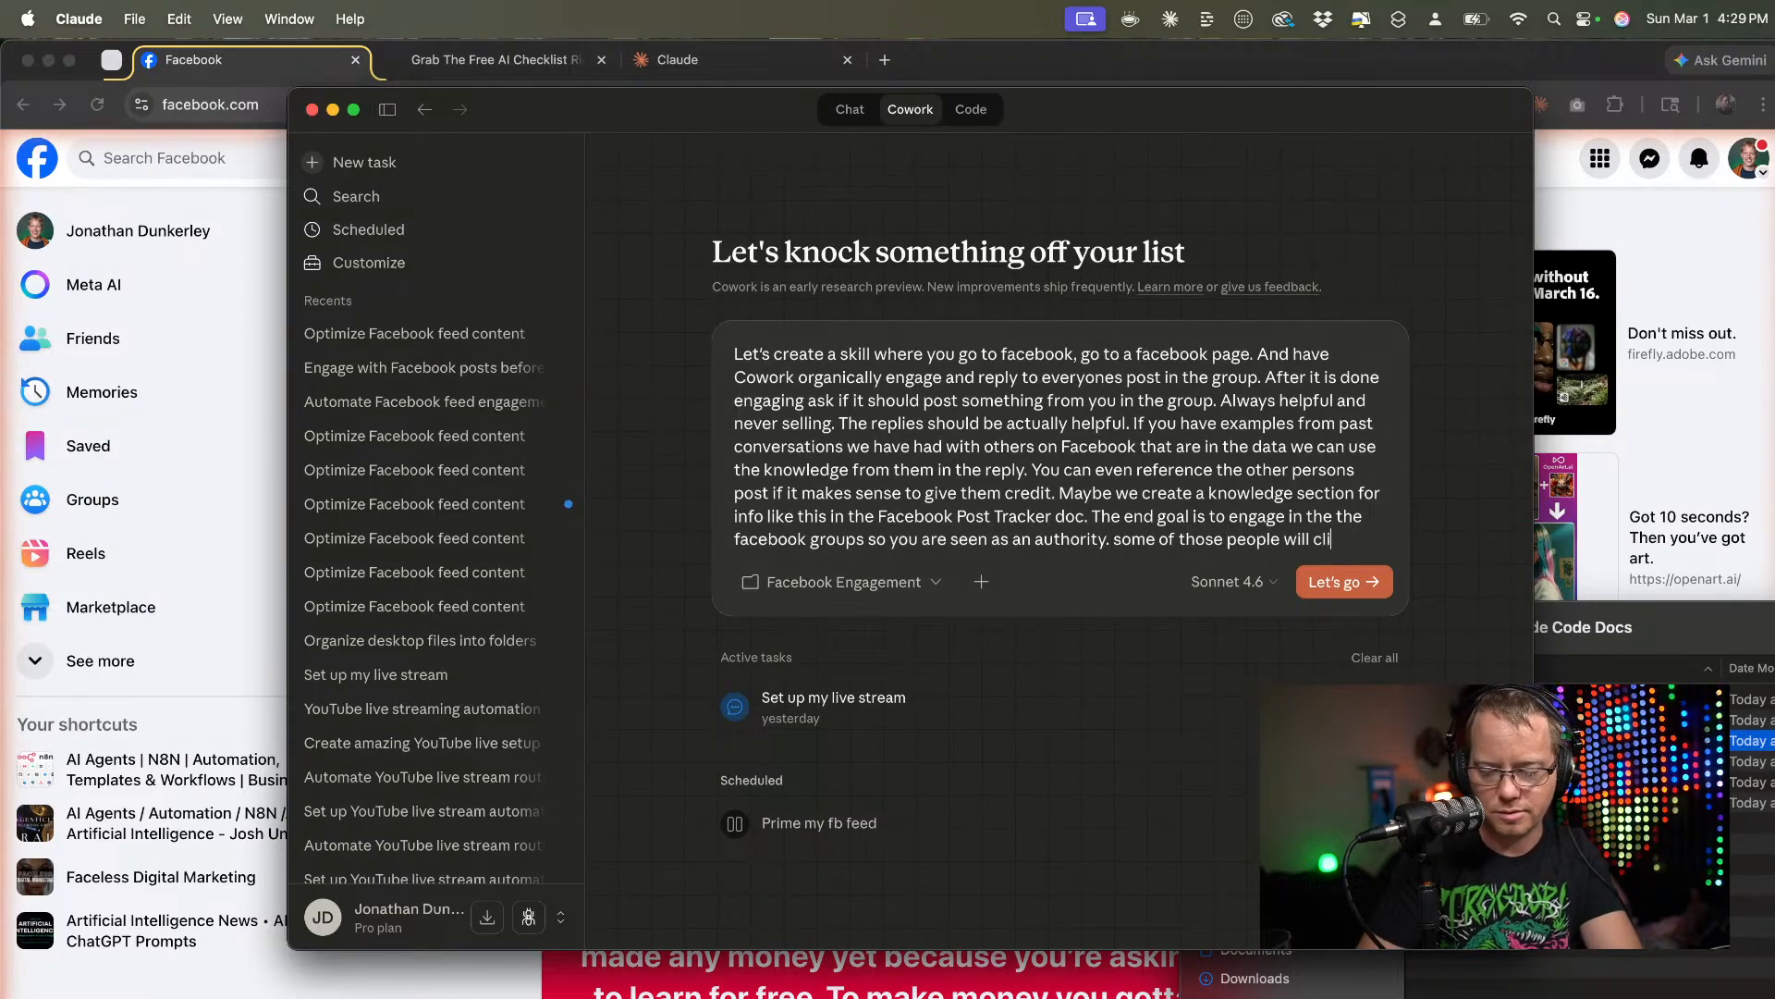
type("ck on your profile")
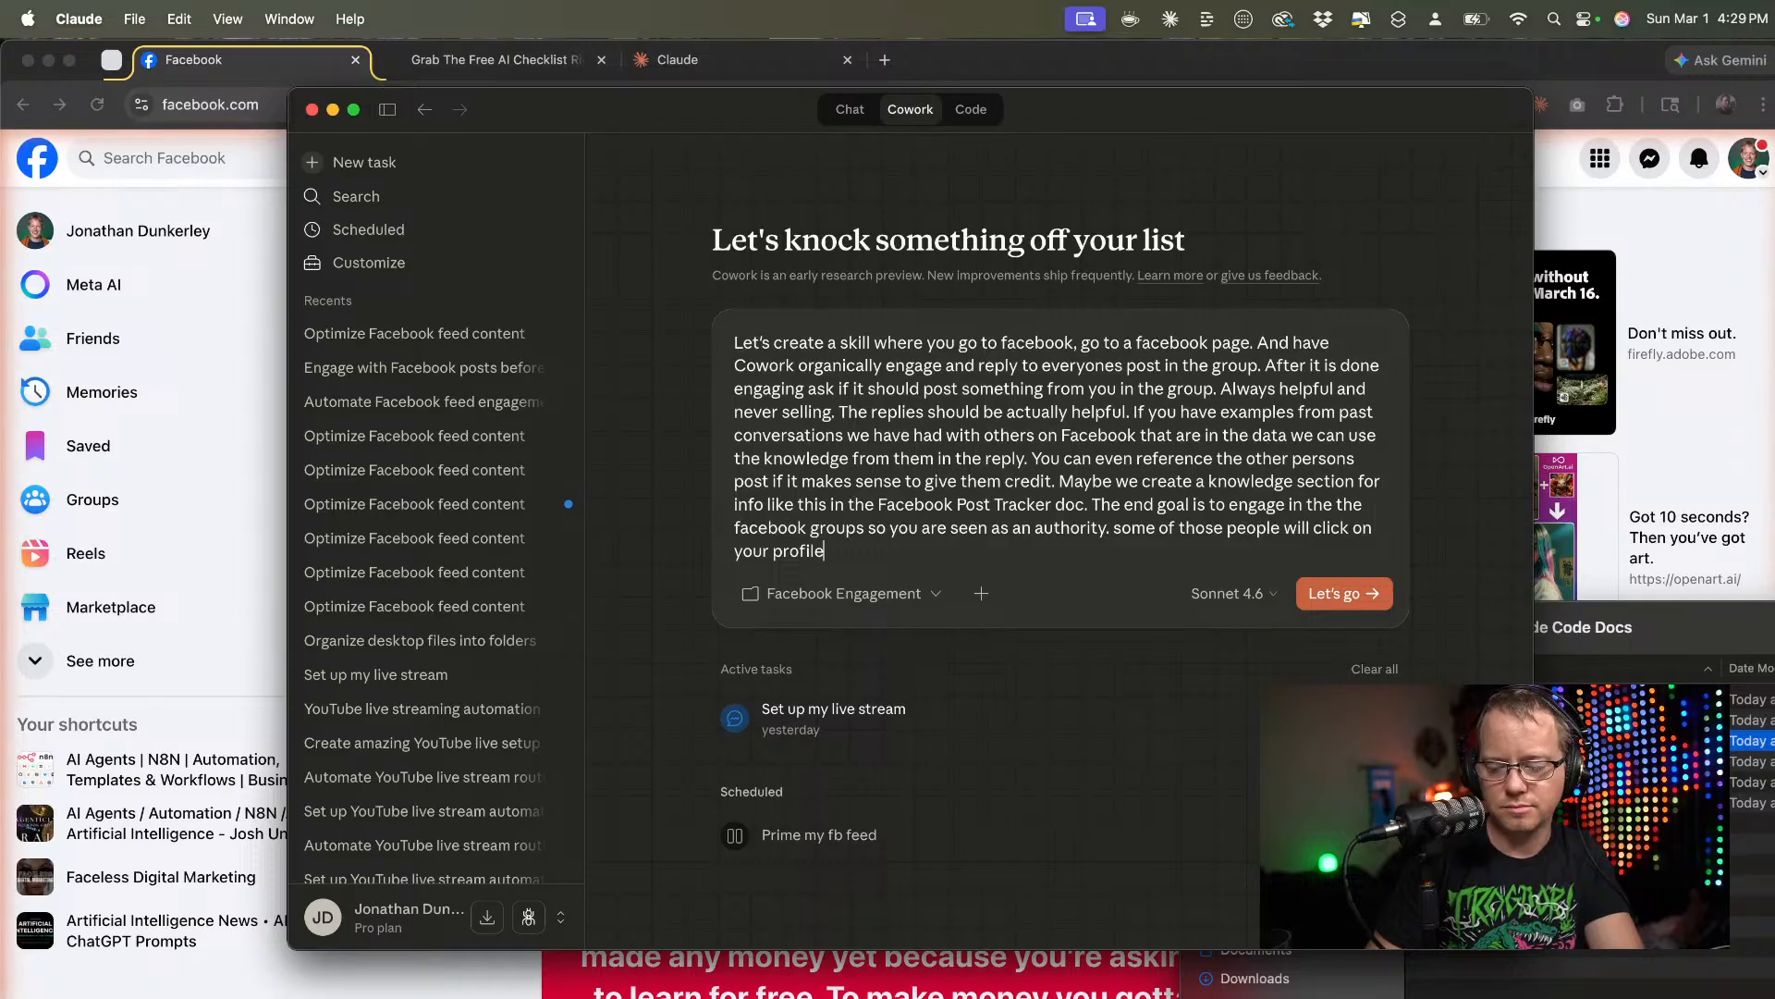
type(".")
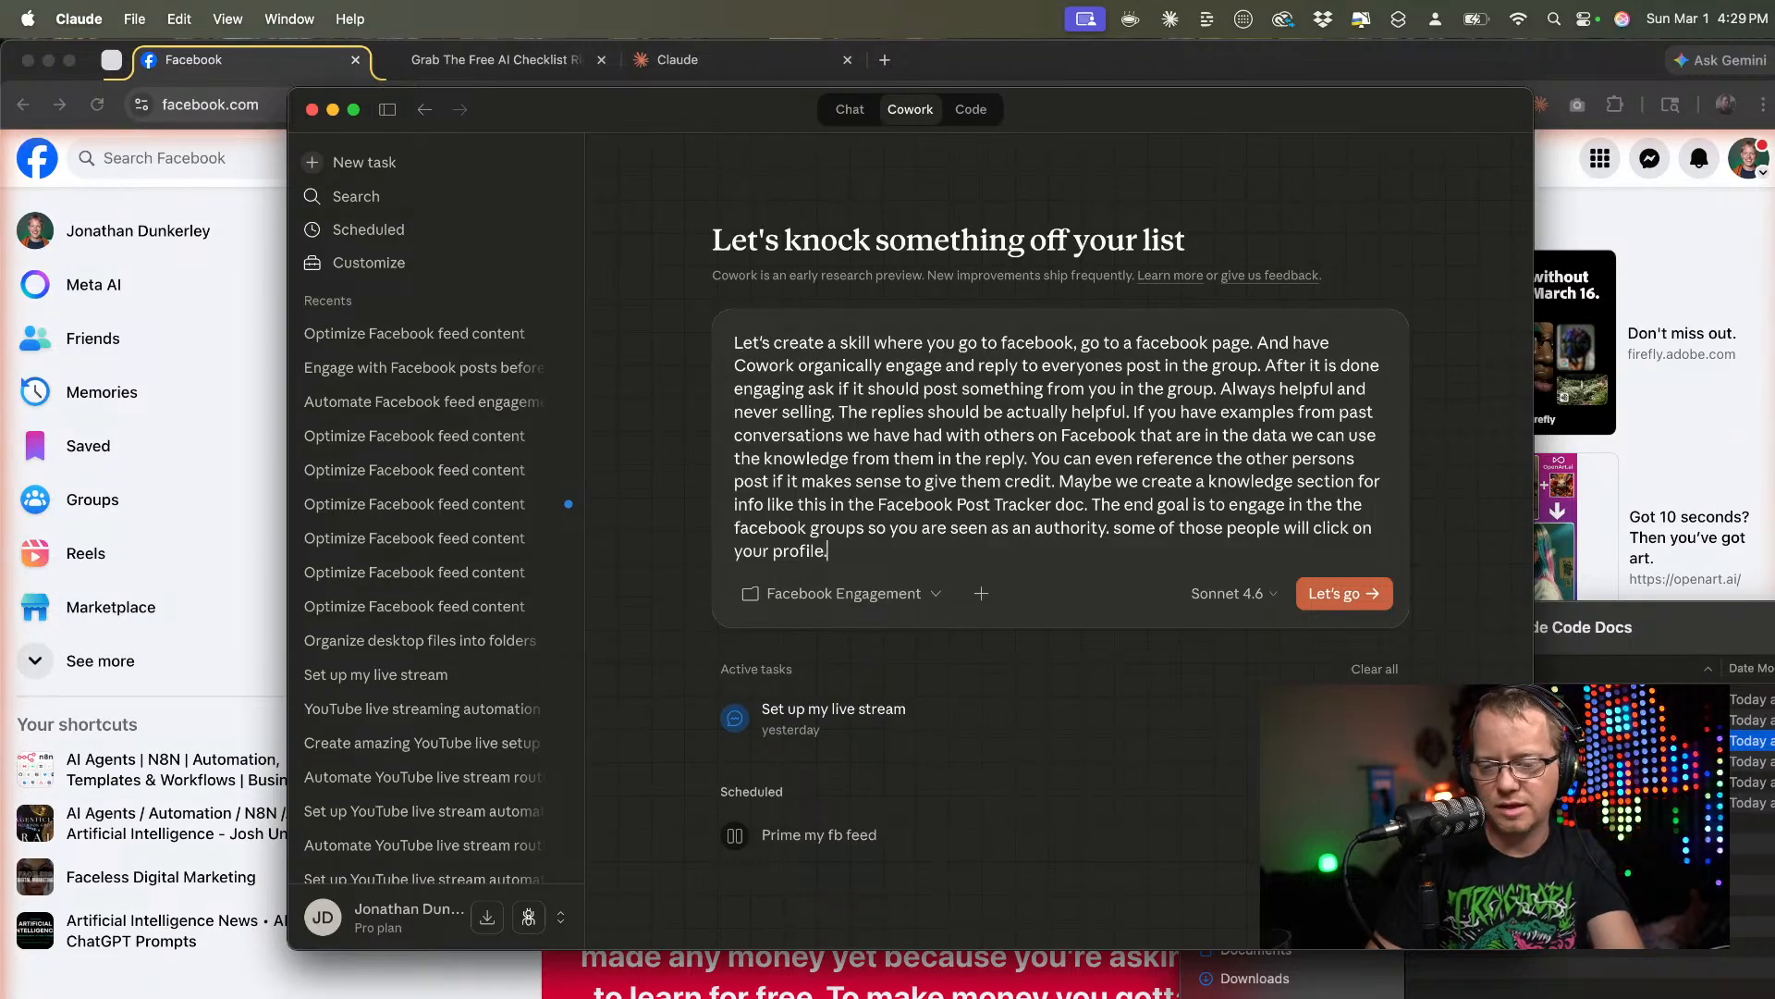
key("BackSpace")
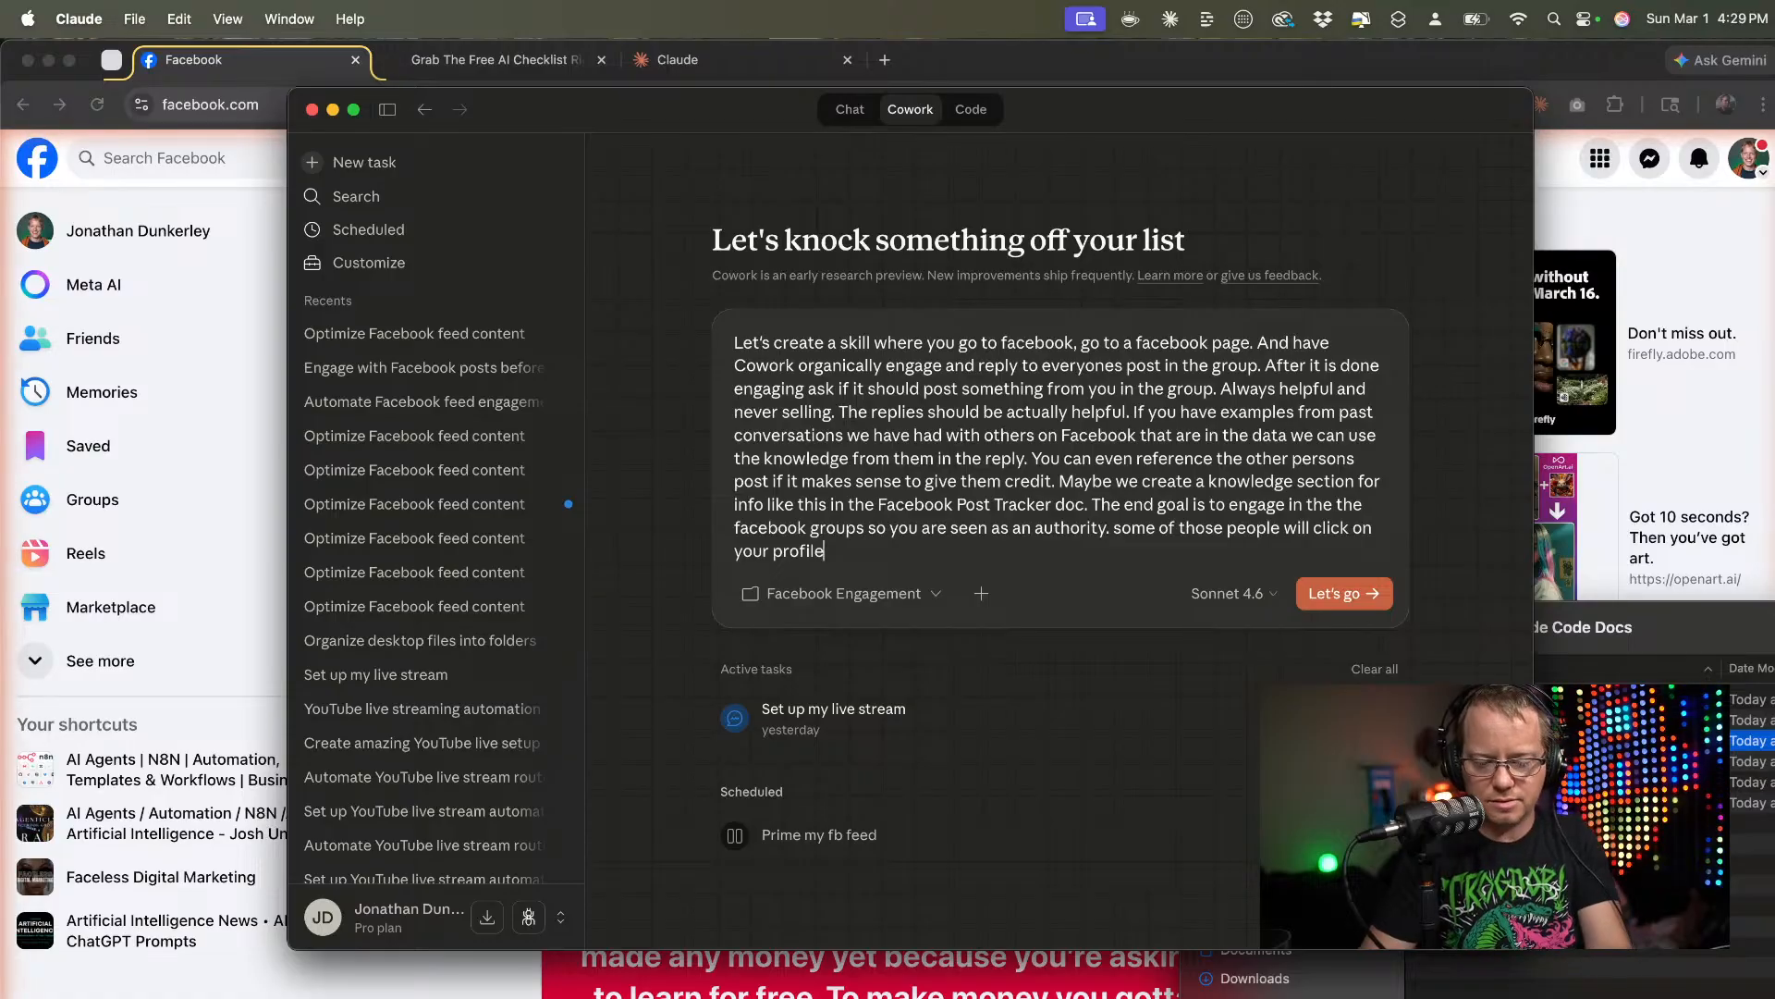
type("and go dow")
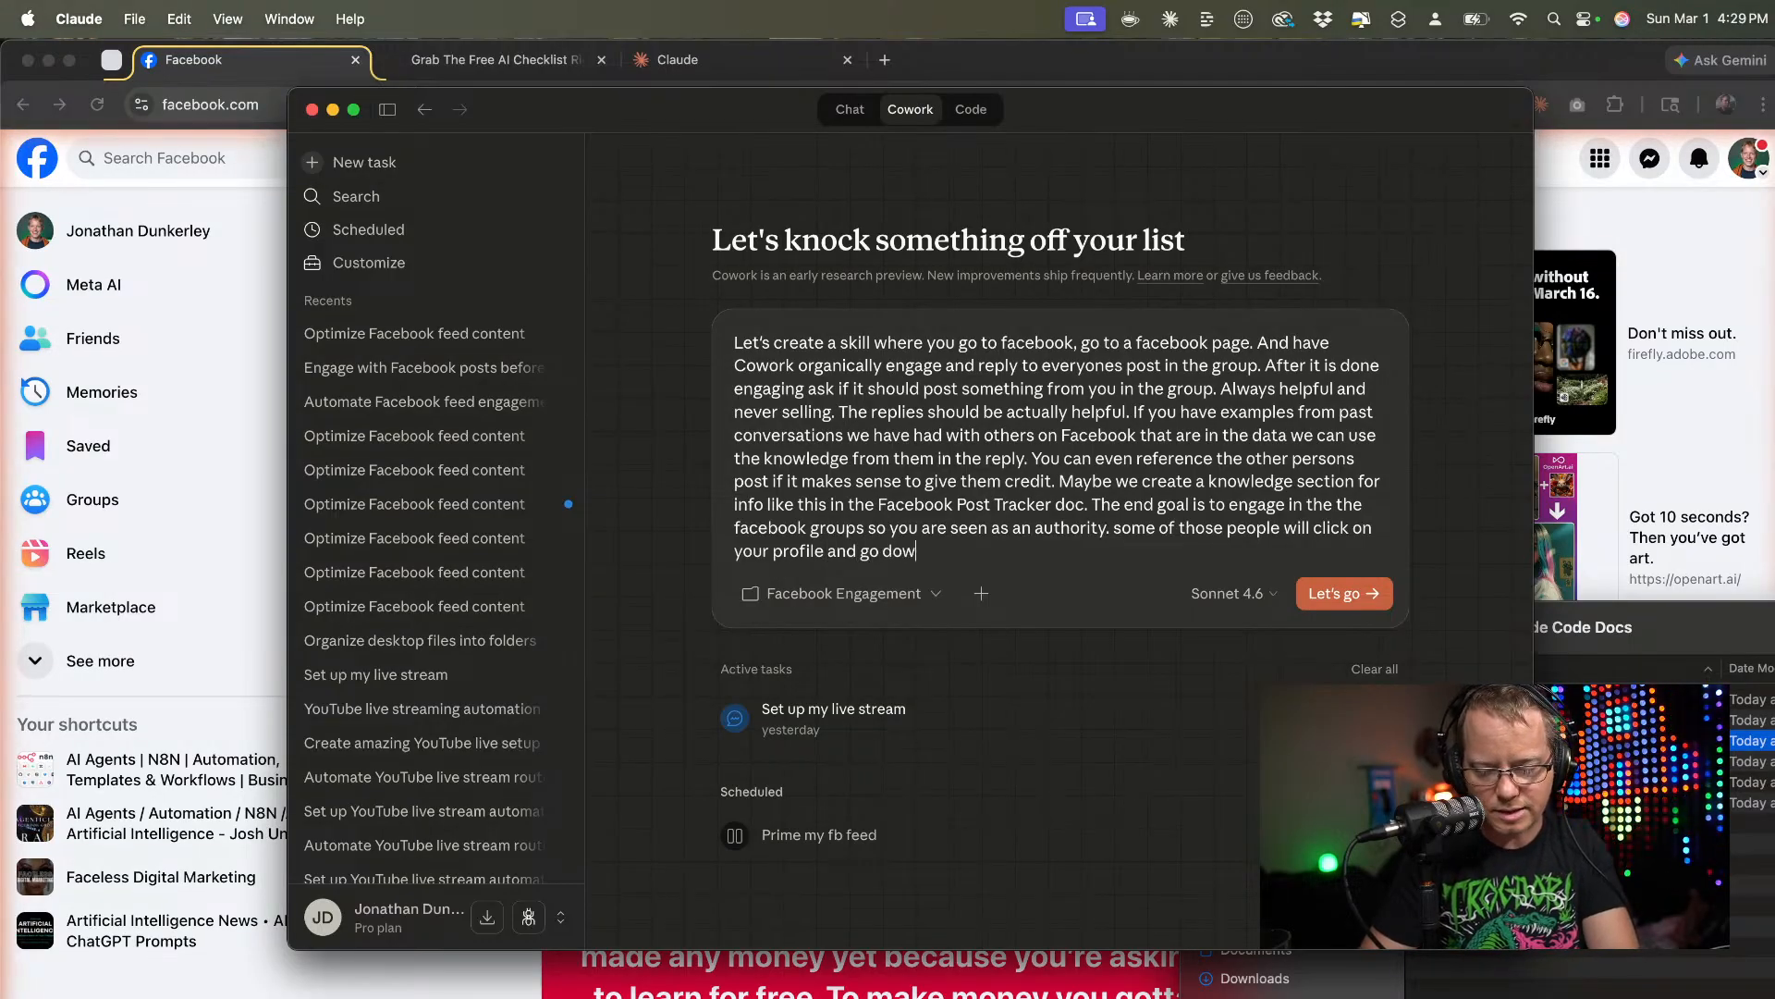
type("n your funnel.")
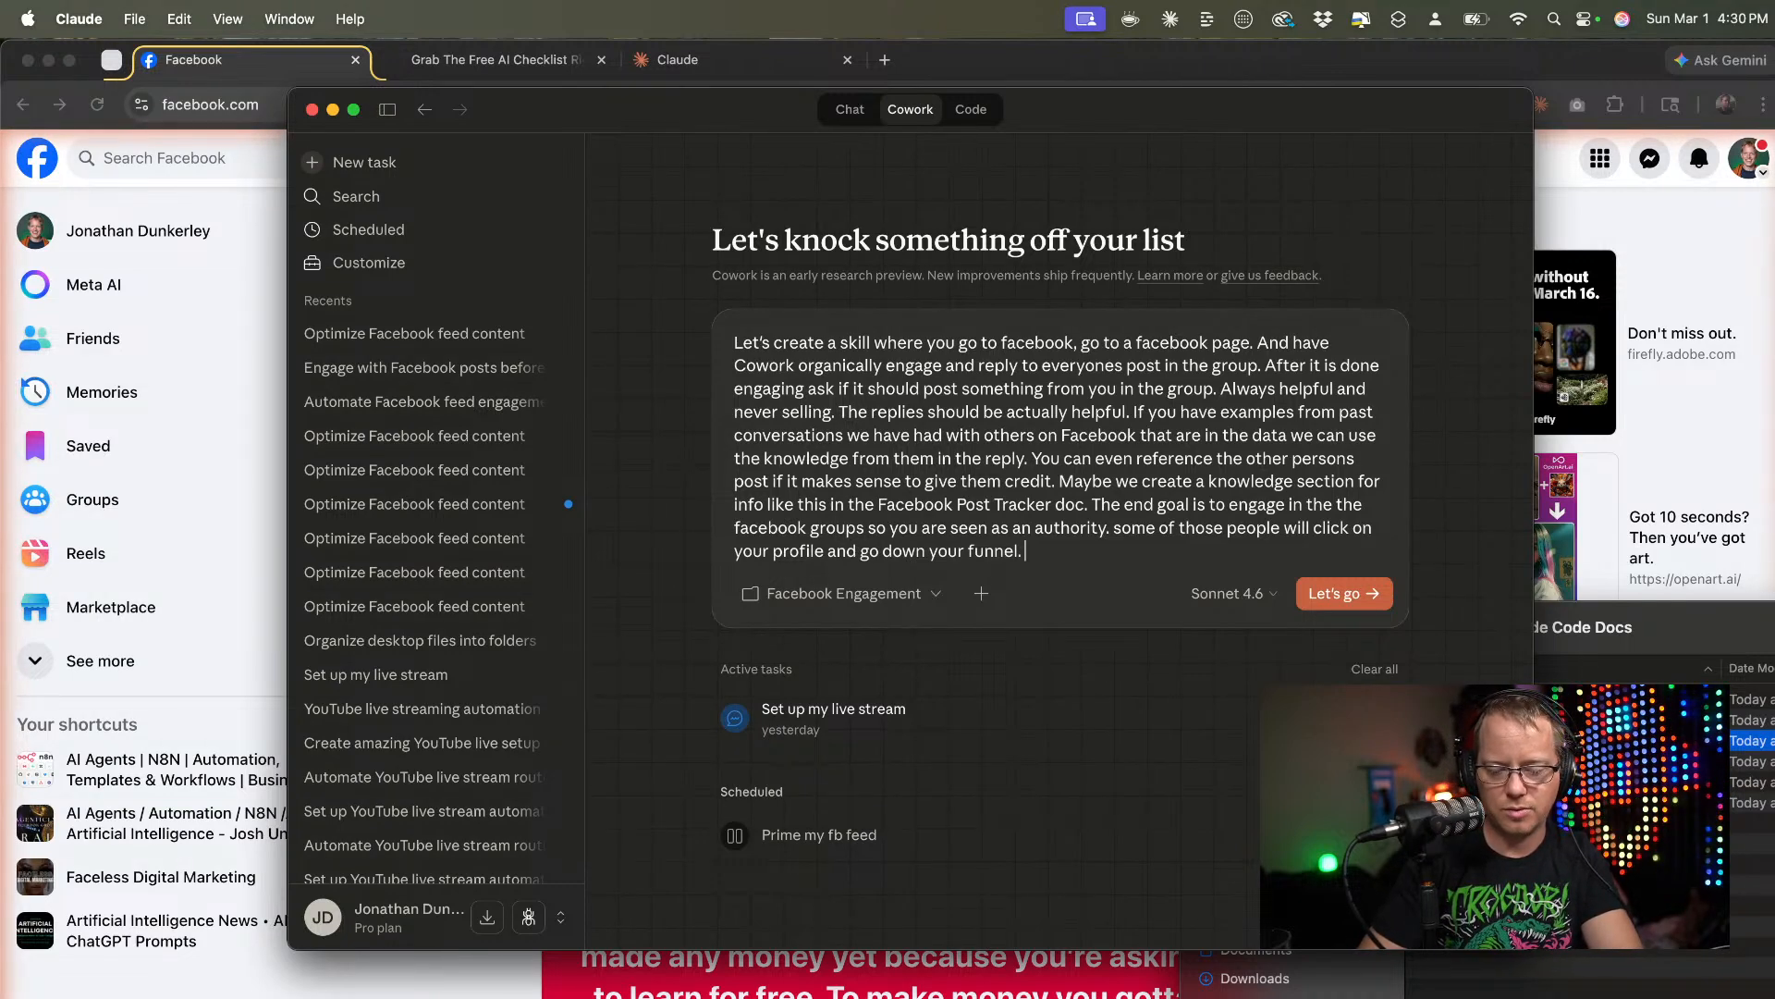
Add the sentence "When you post in someone elses group please save a link to that post in our Facebook Post Tracker document.".
type("When you pos")
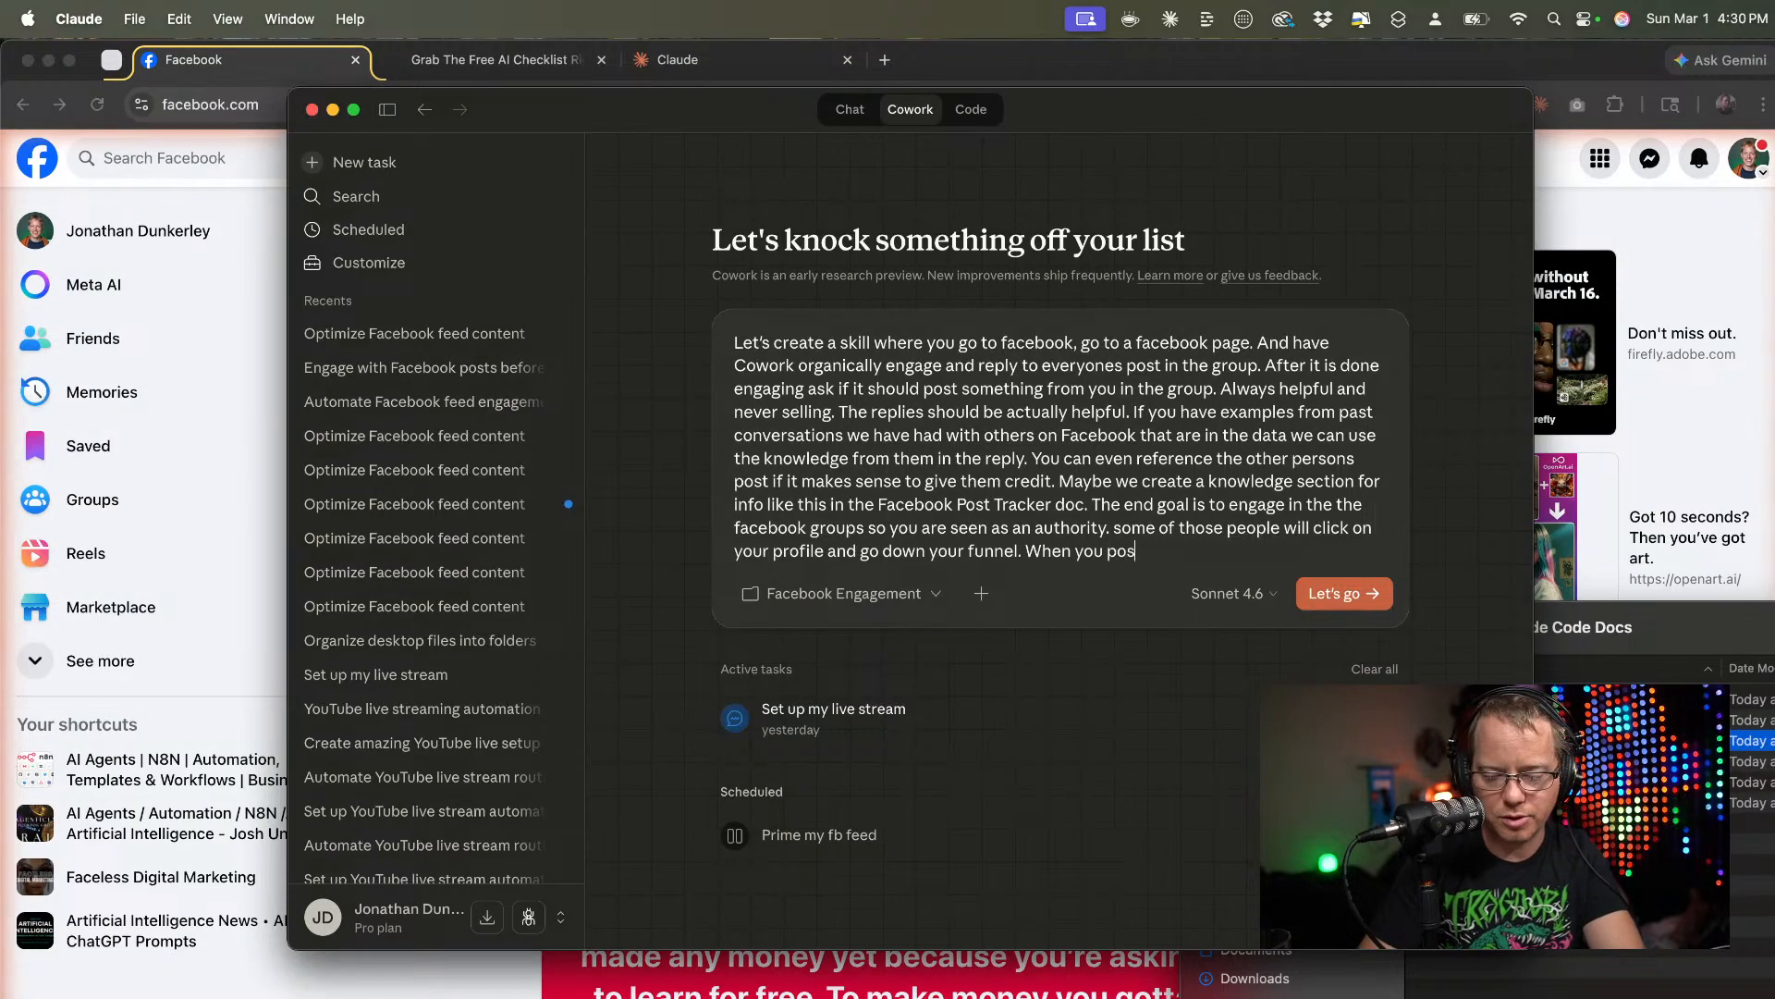
type("t in ")
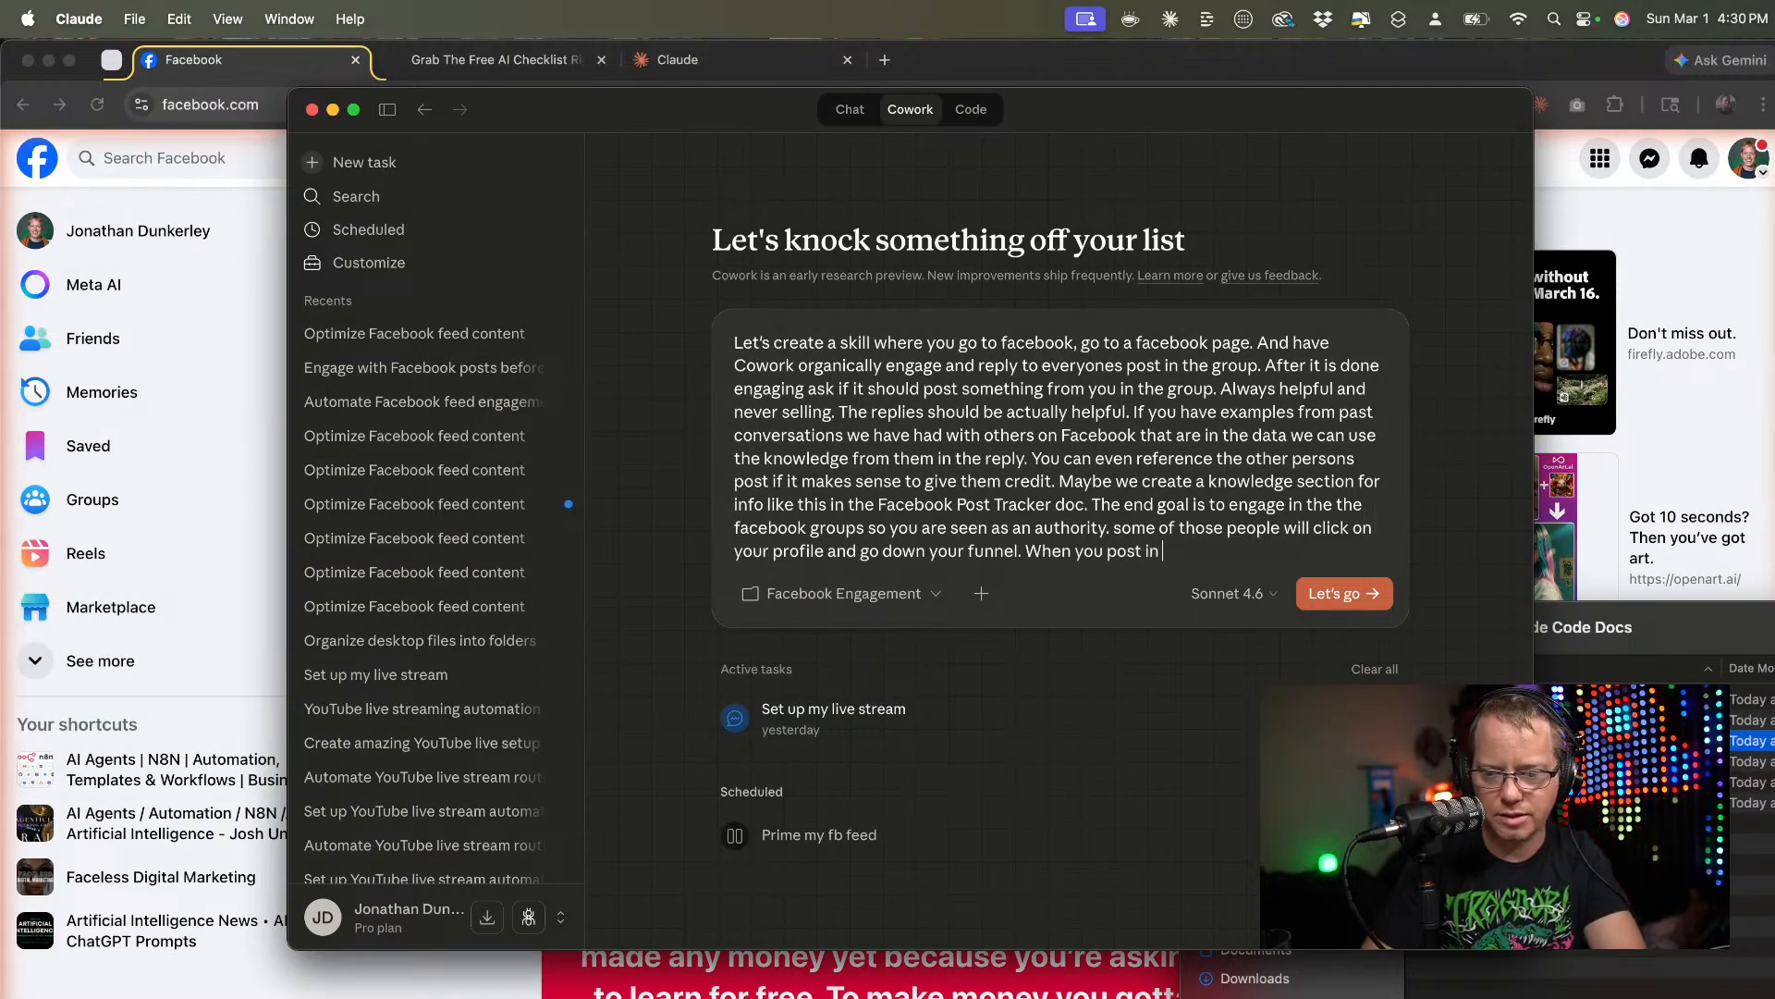
type("s")
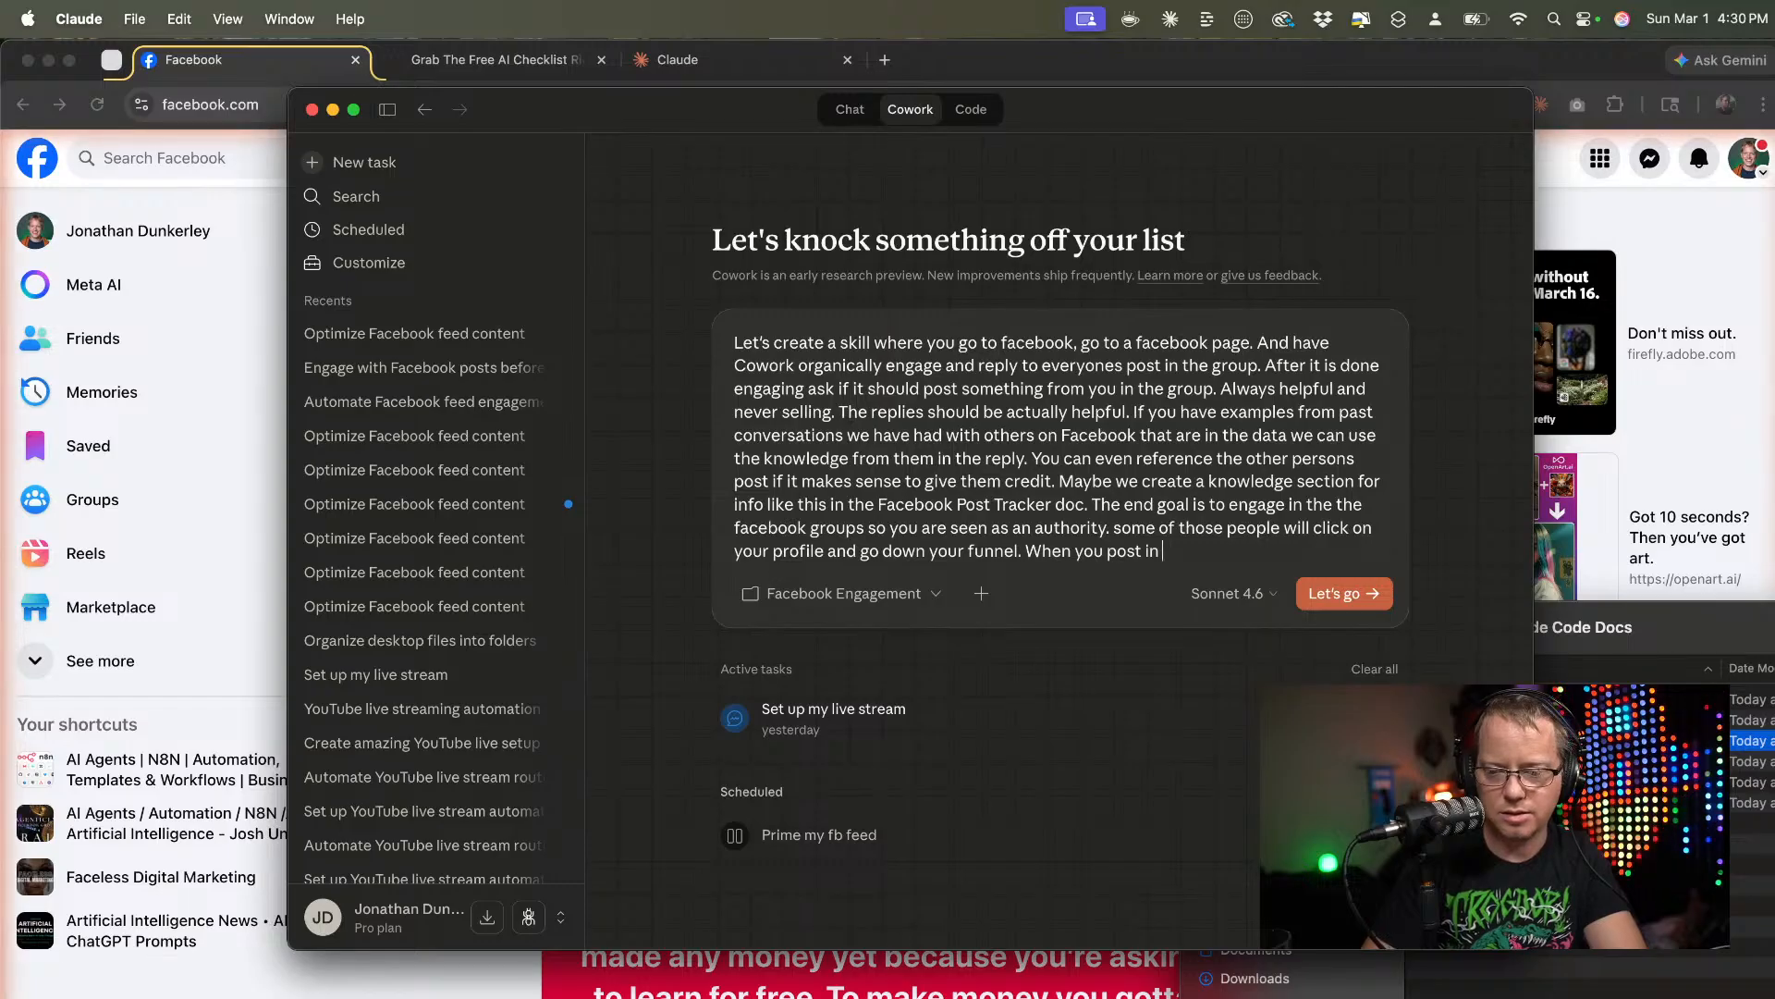
type("omeone")
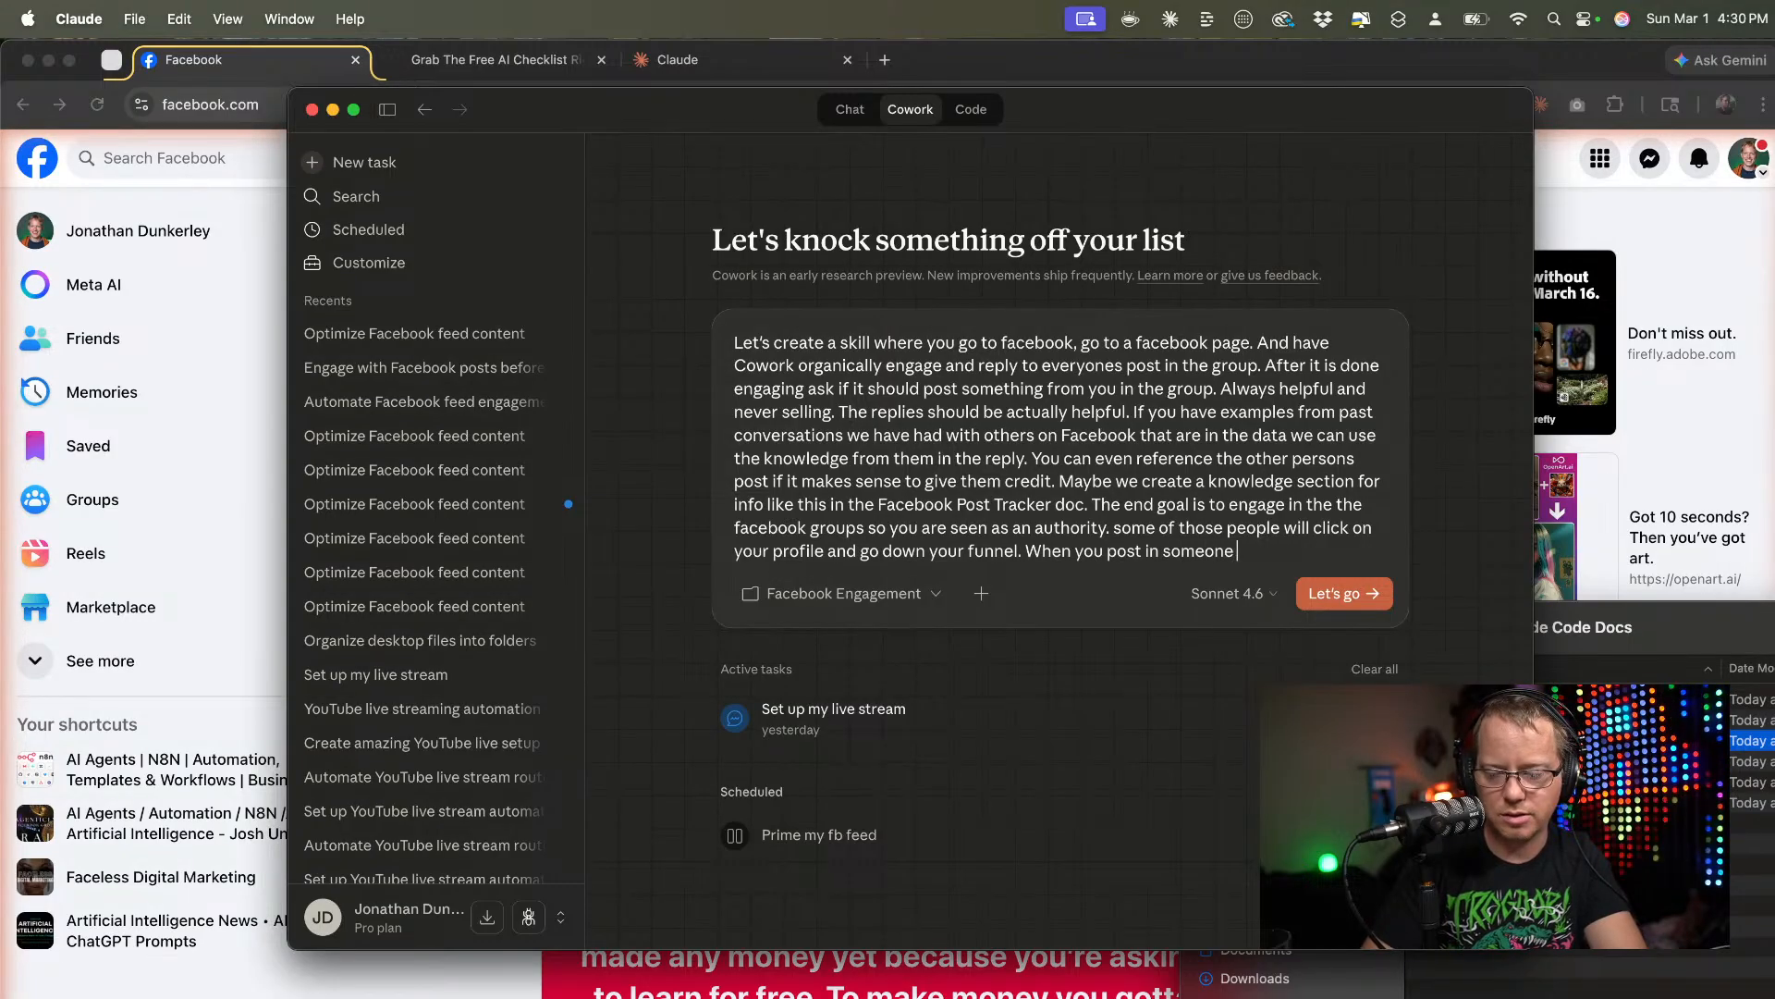
type(" elses")
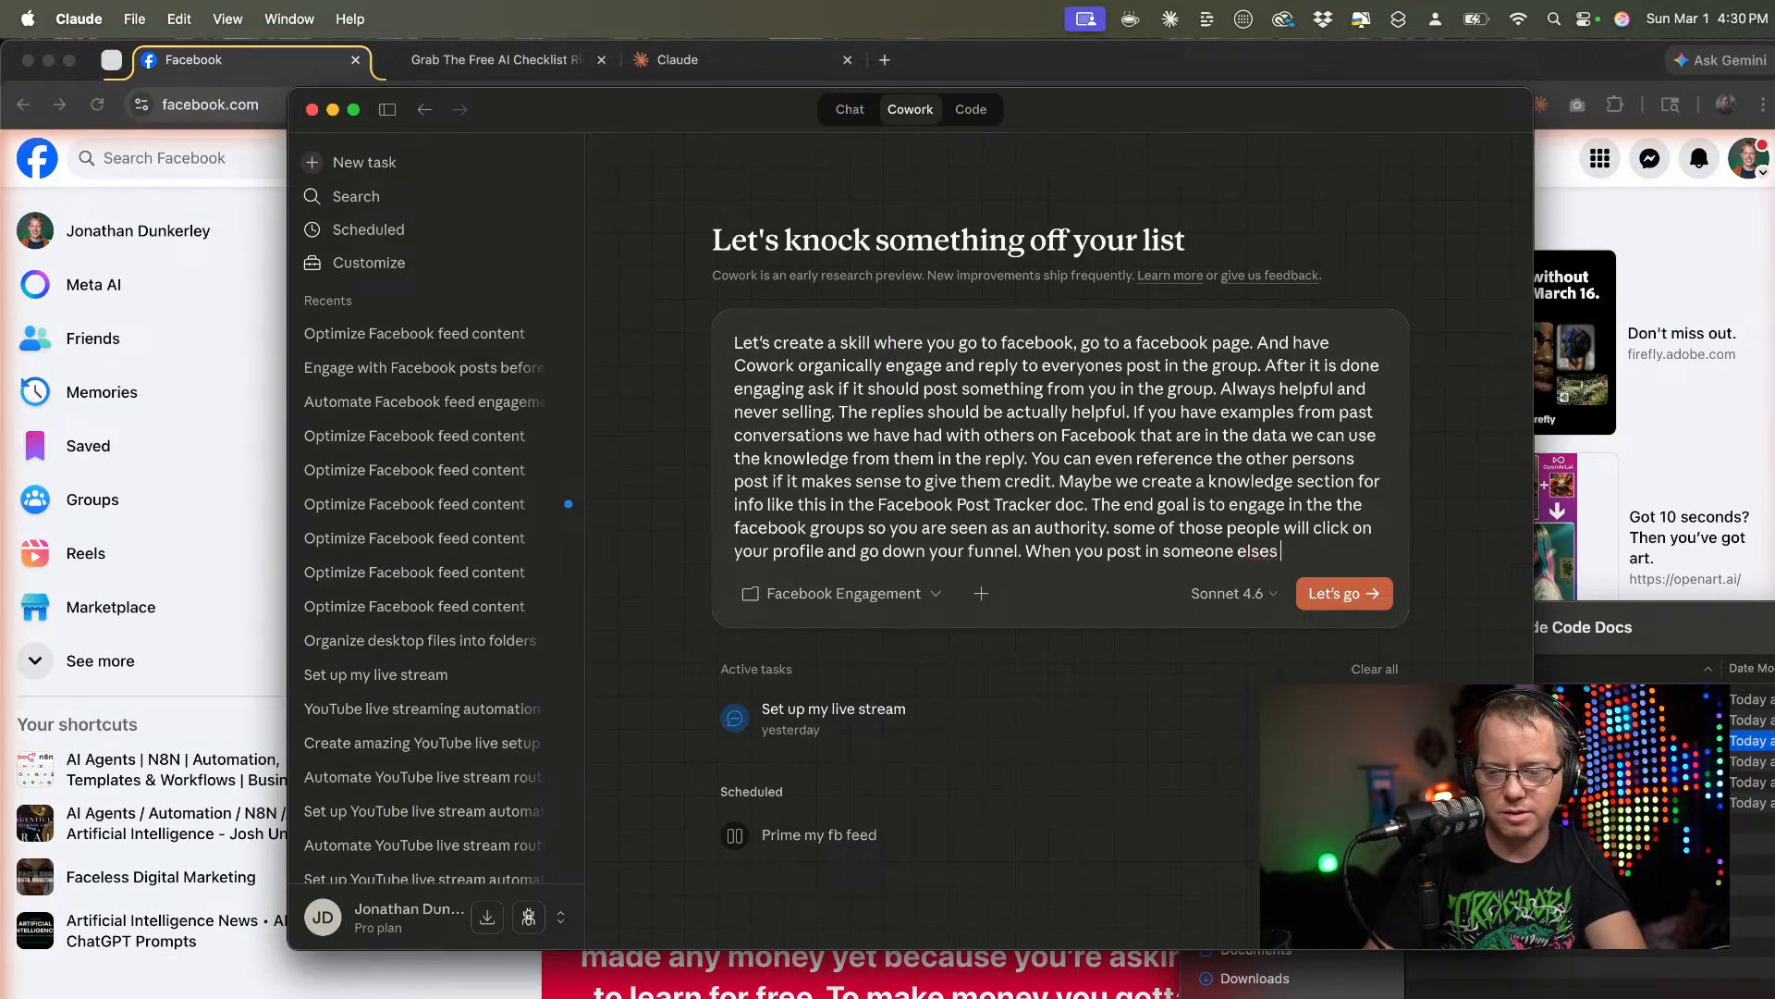
type(" gr")
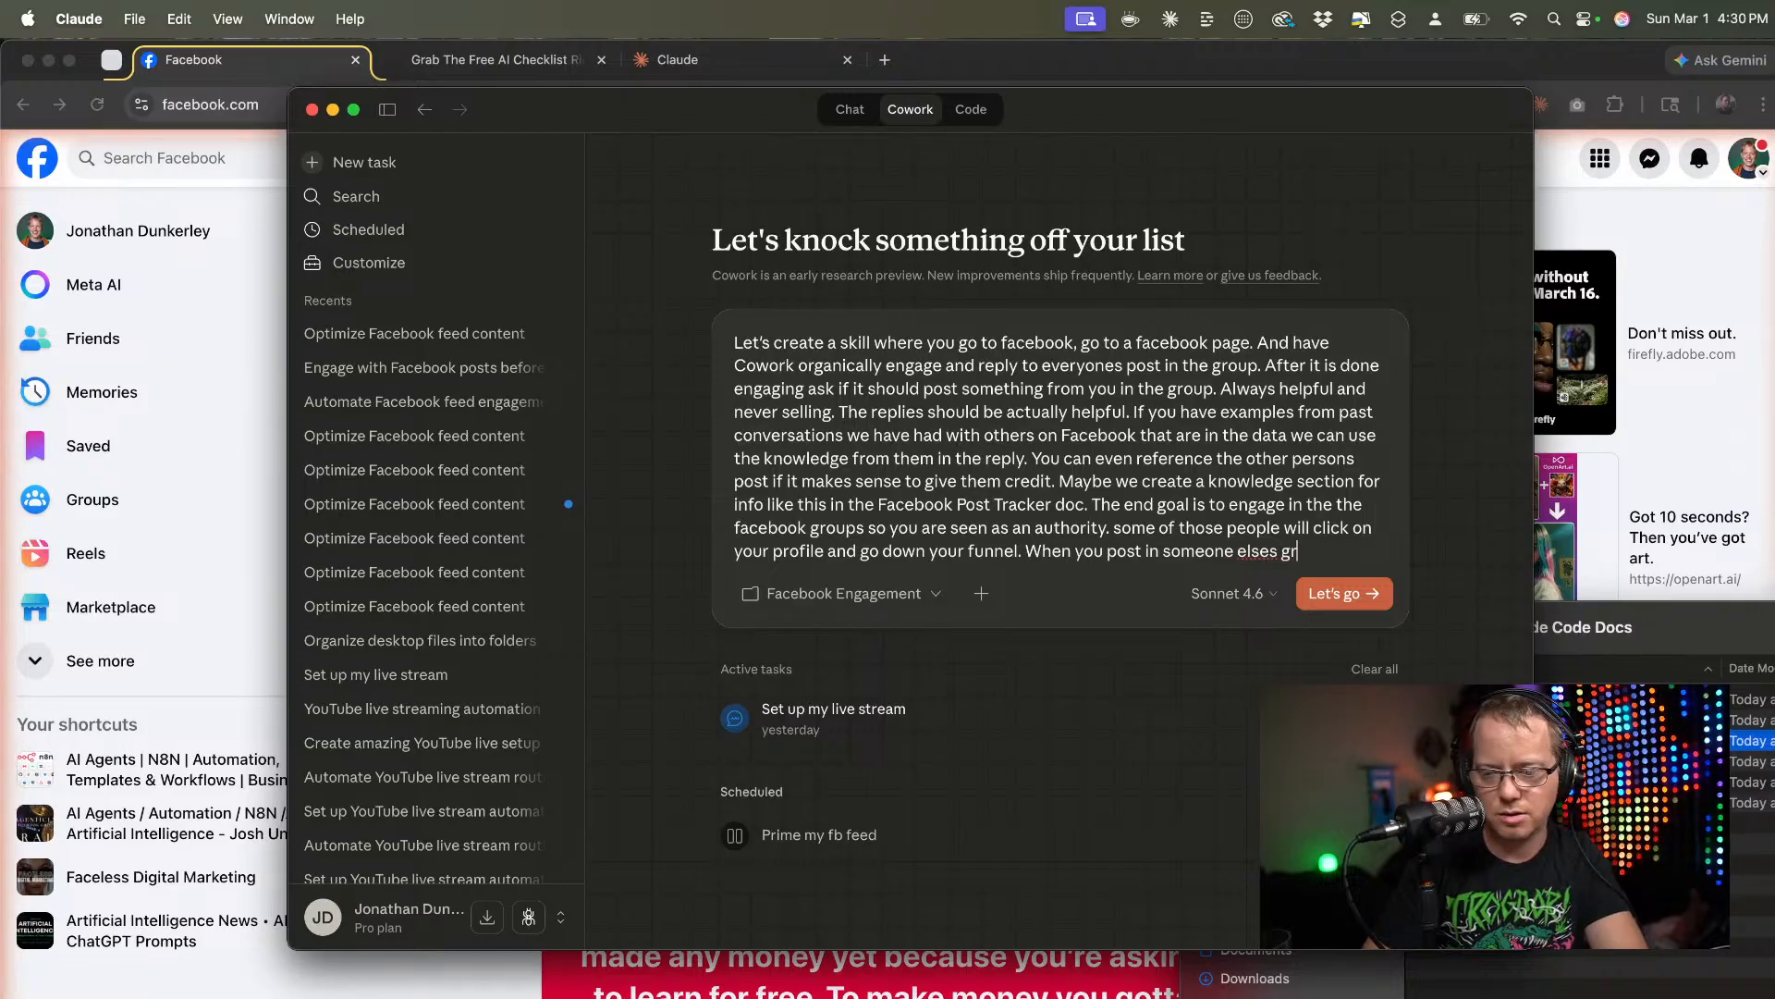
type("oup ")
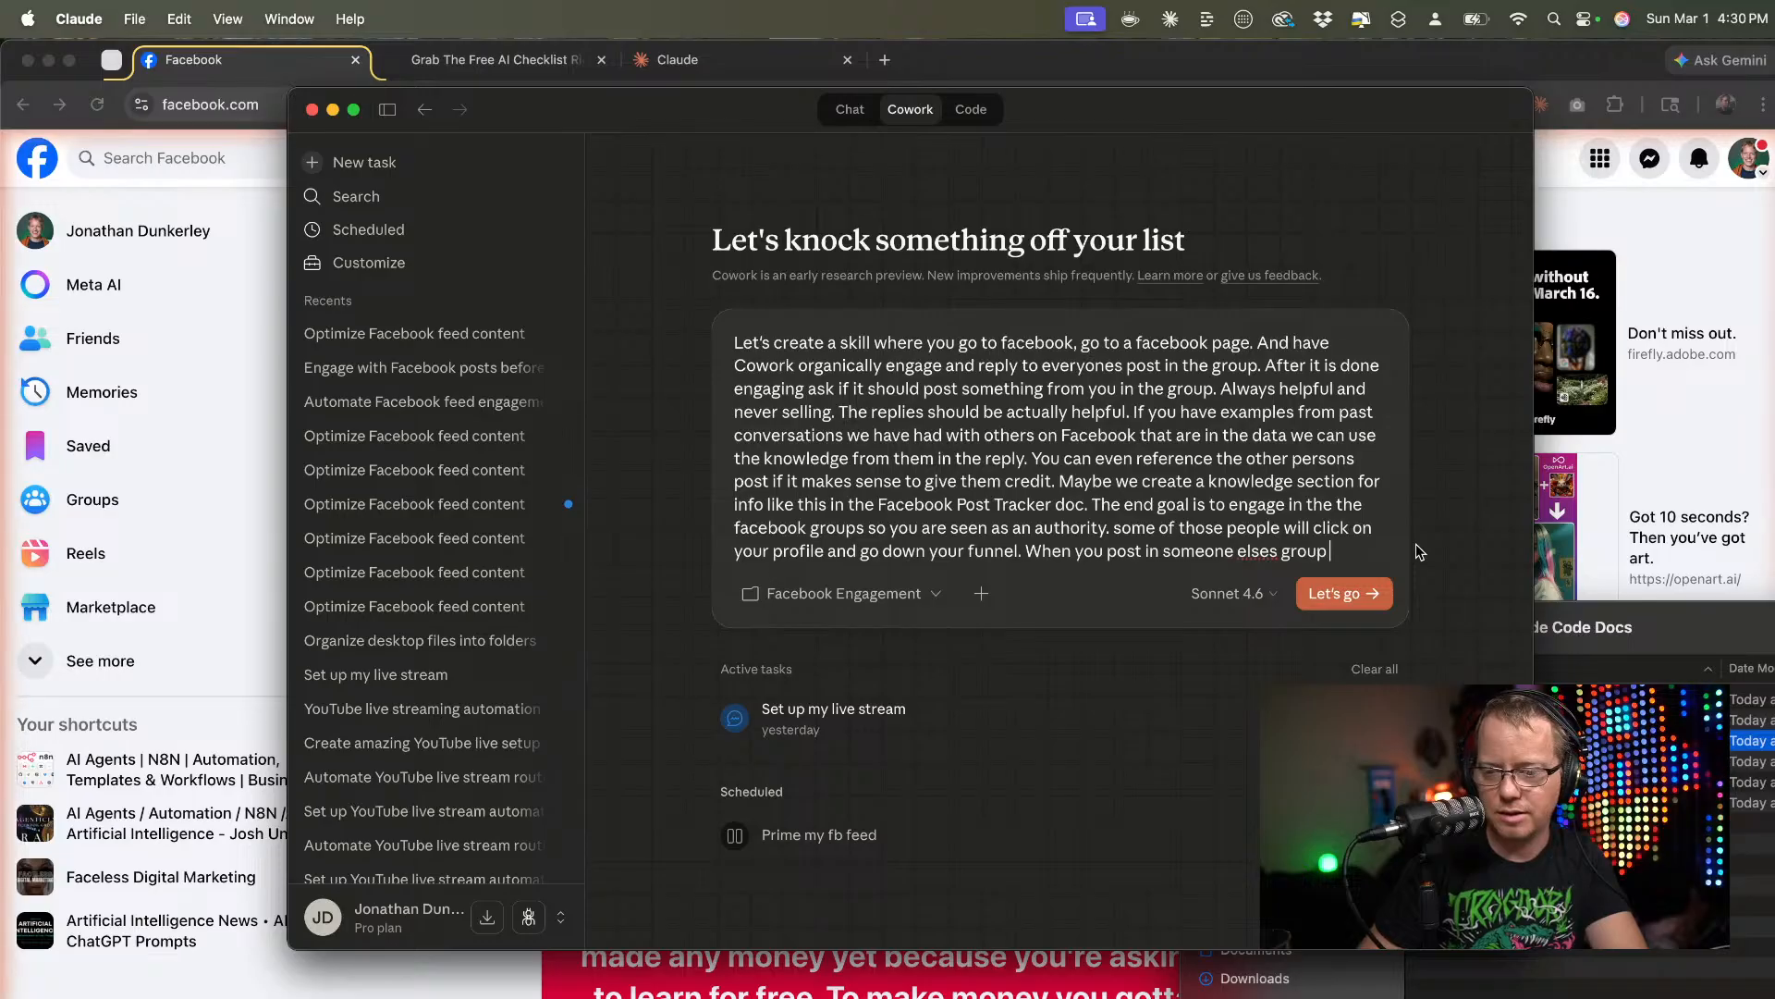
type("plea")
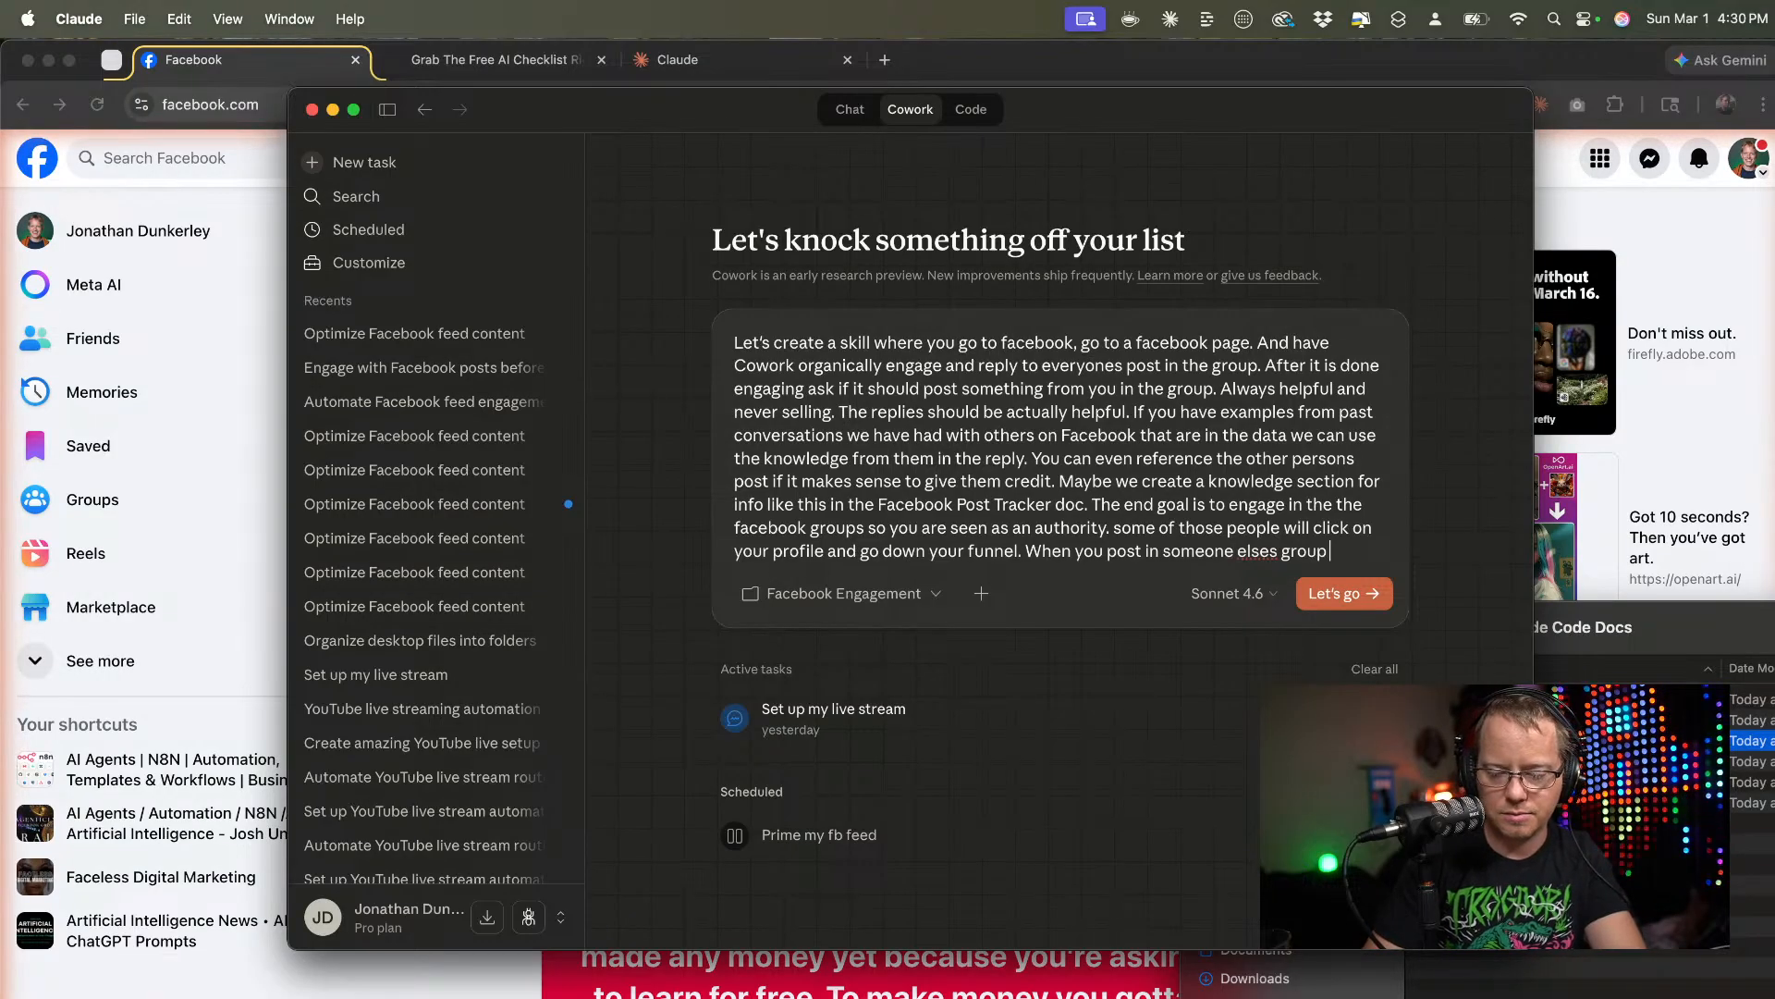
type("se save ")
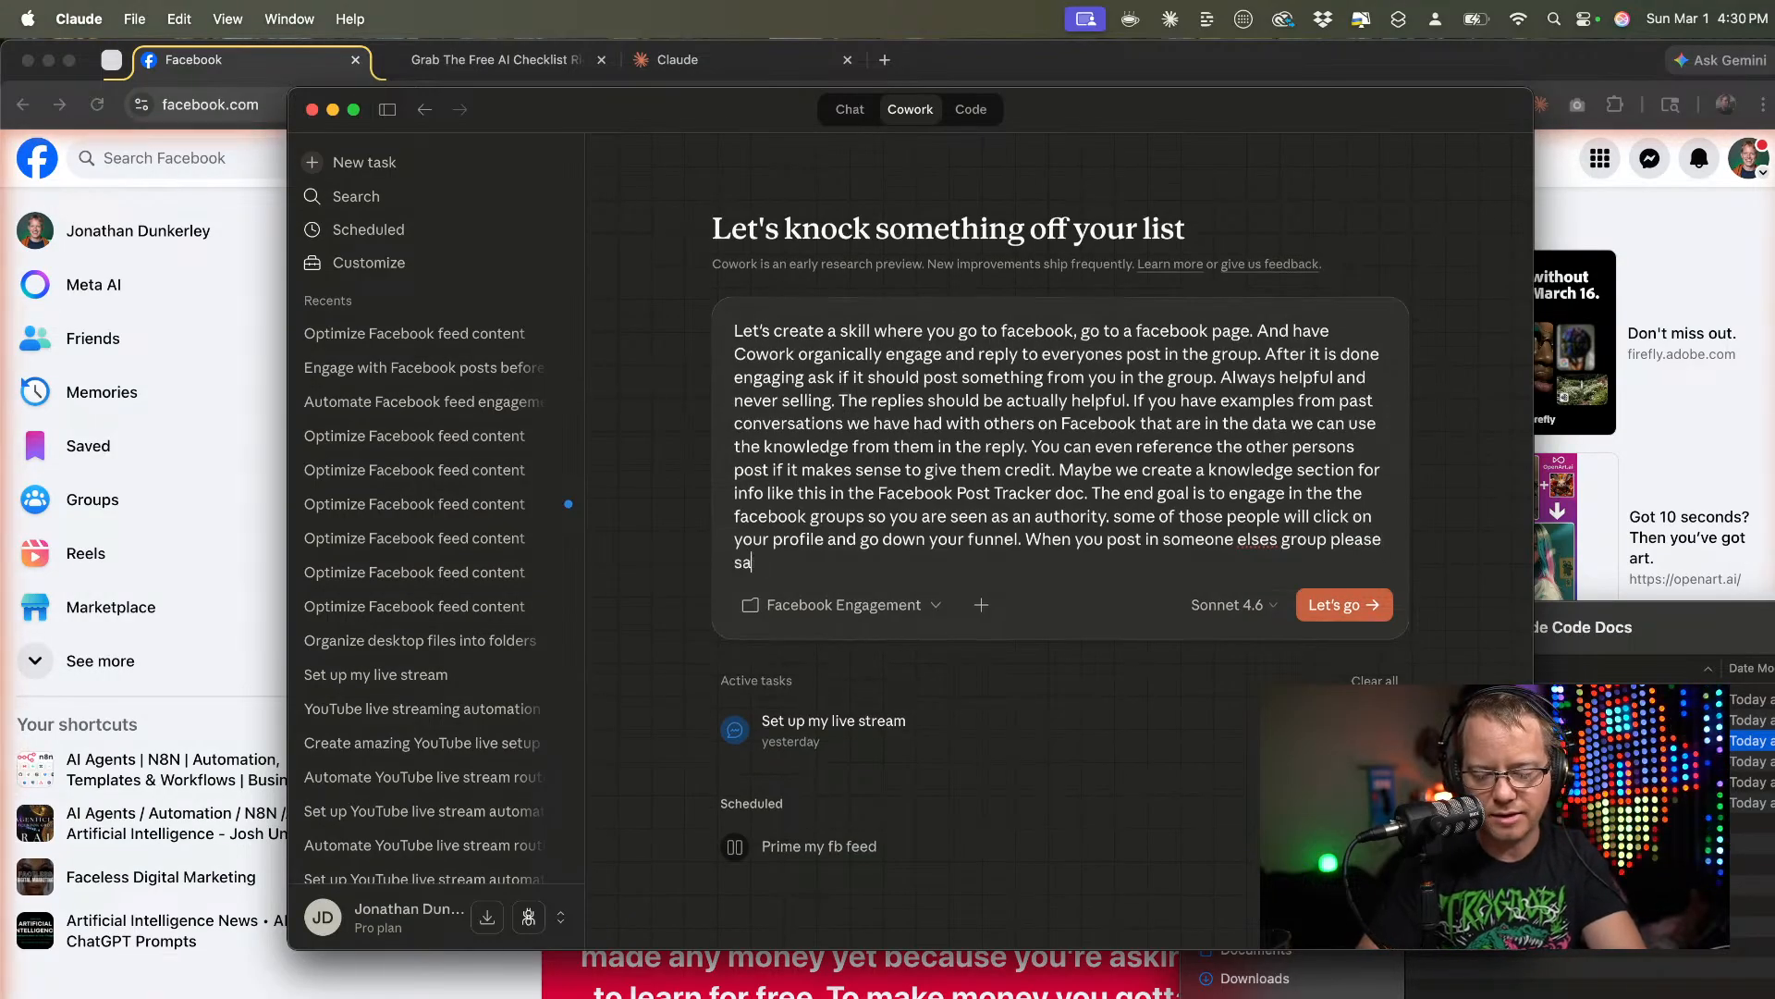
type("a link to")
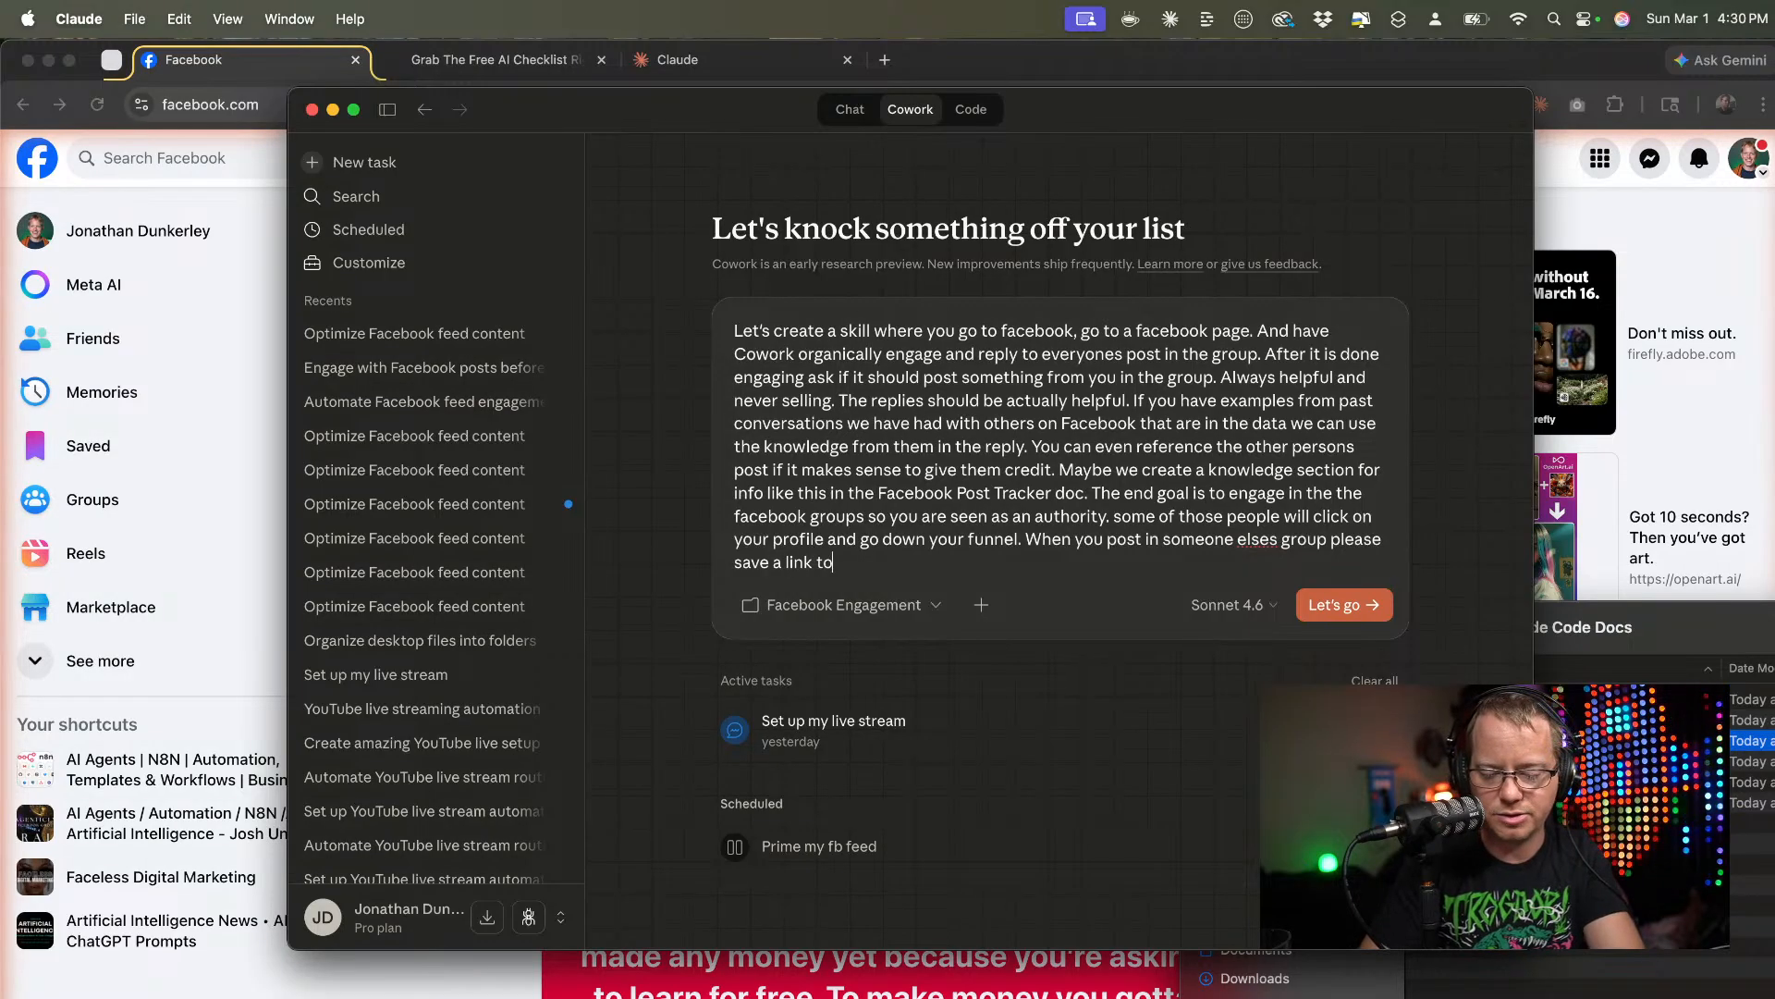
type(" that post ")
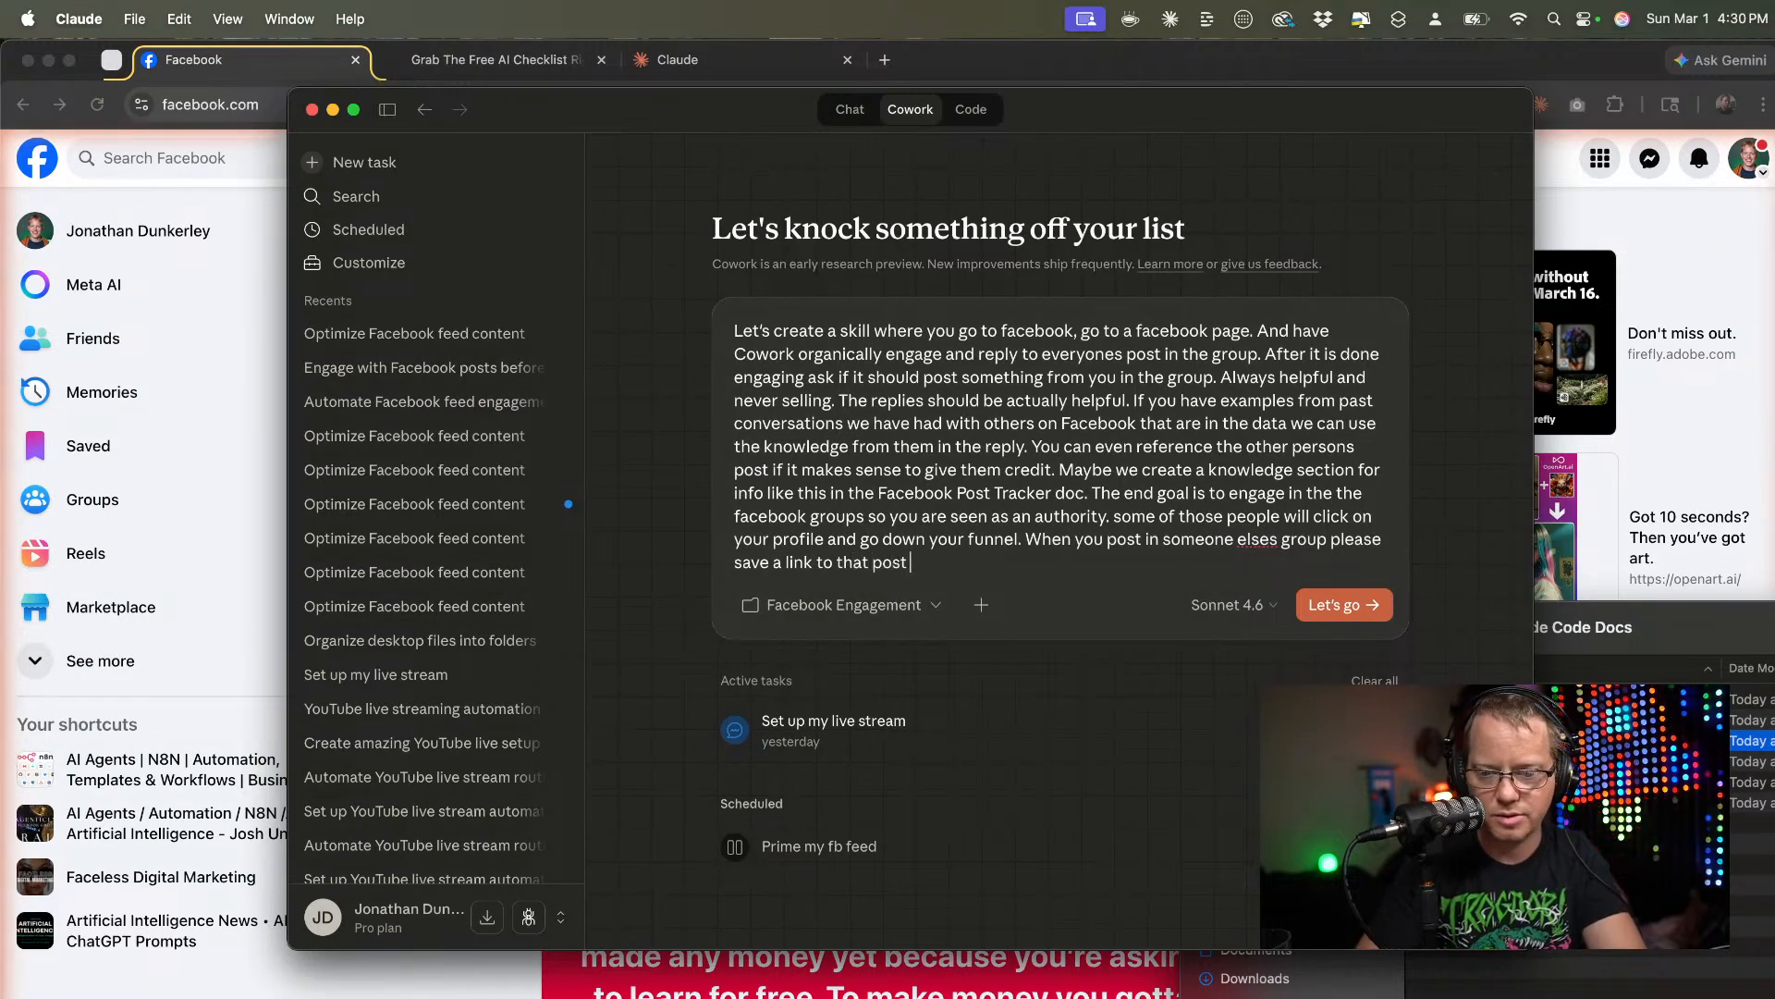
type("in our ")
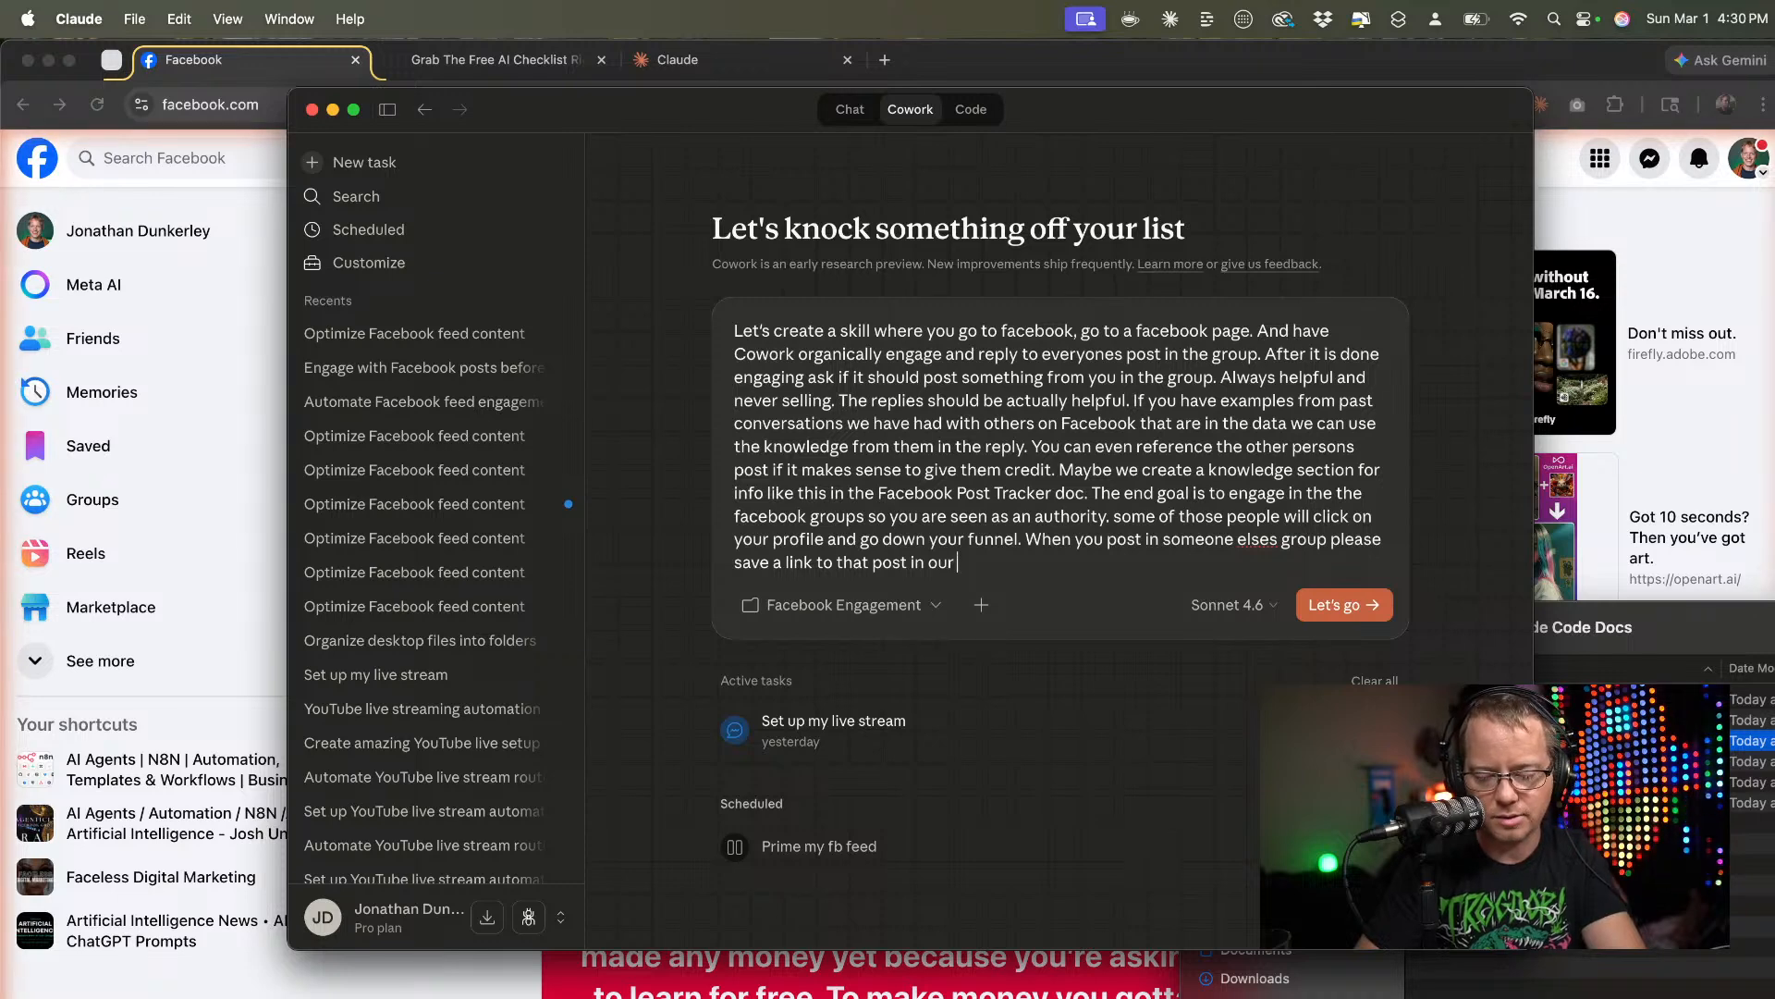
type("Facebook Post Tracker document.")
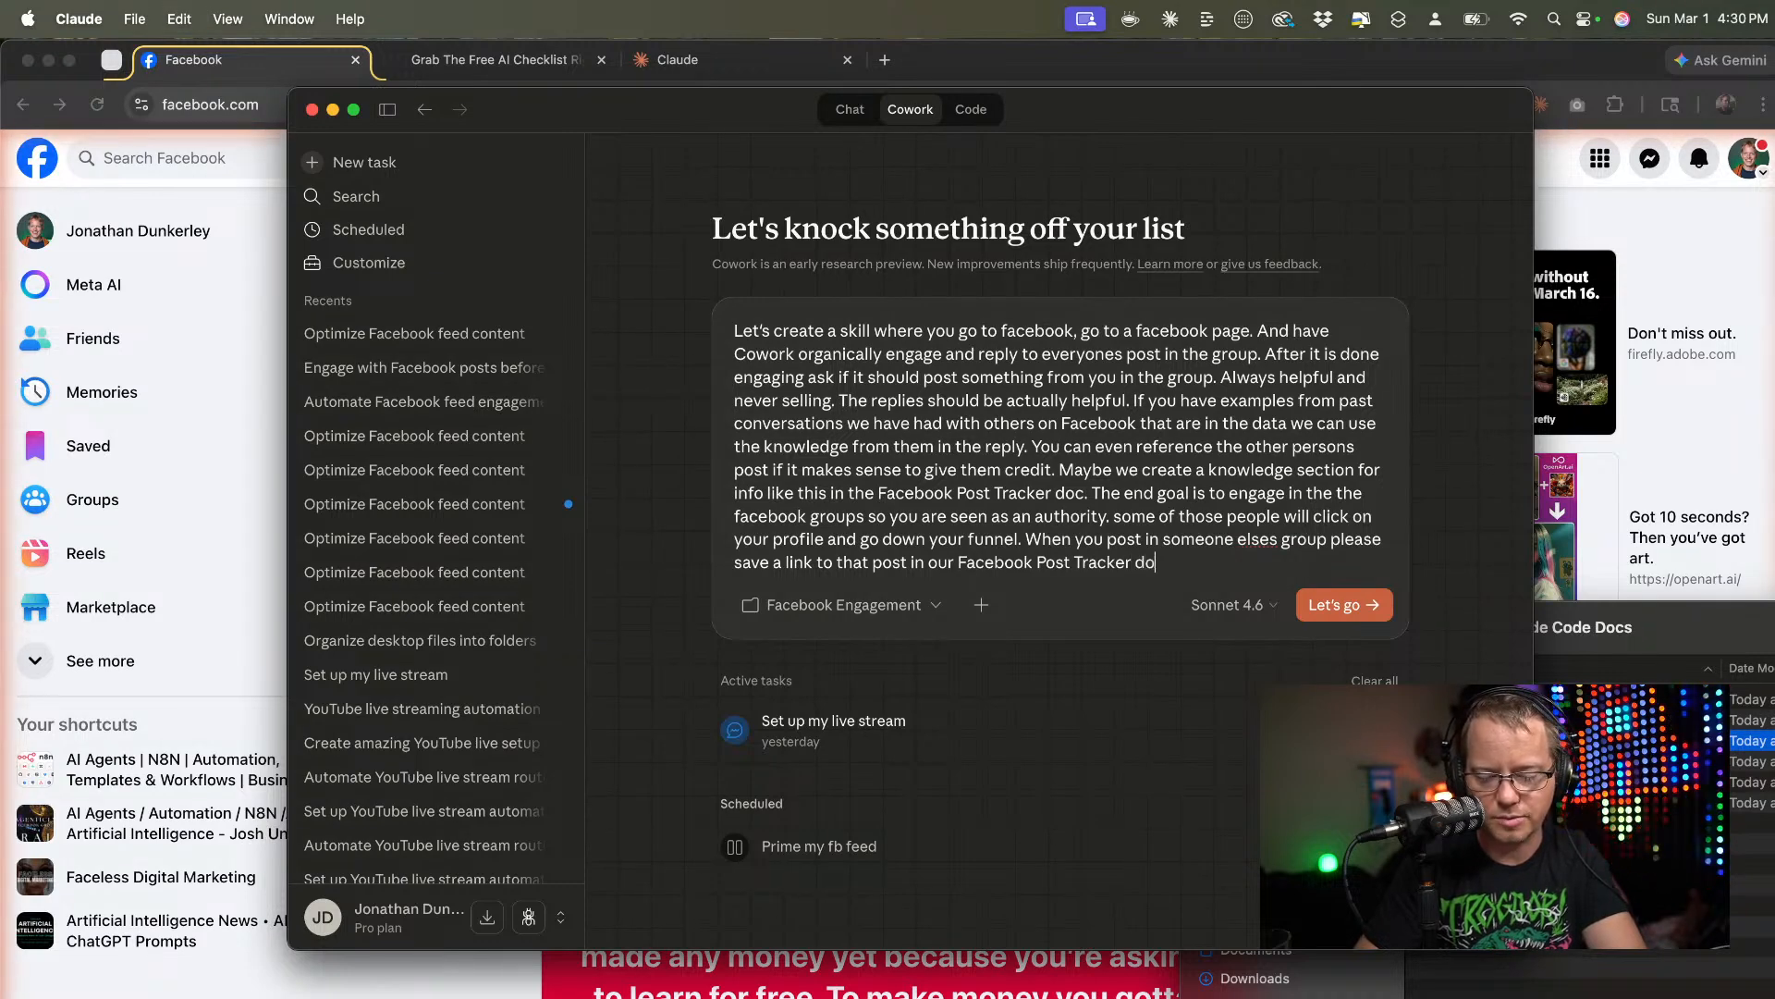
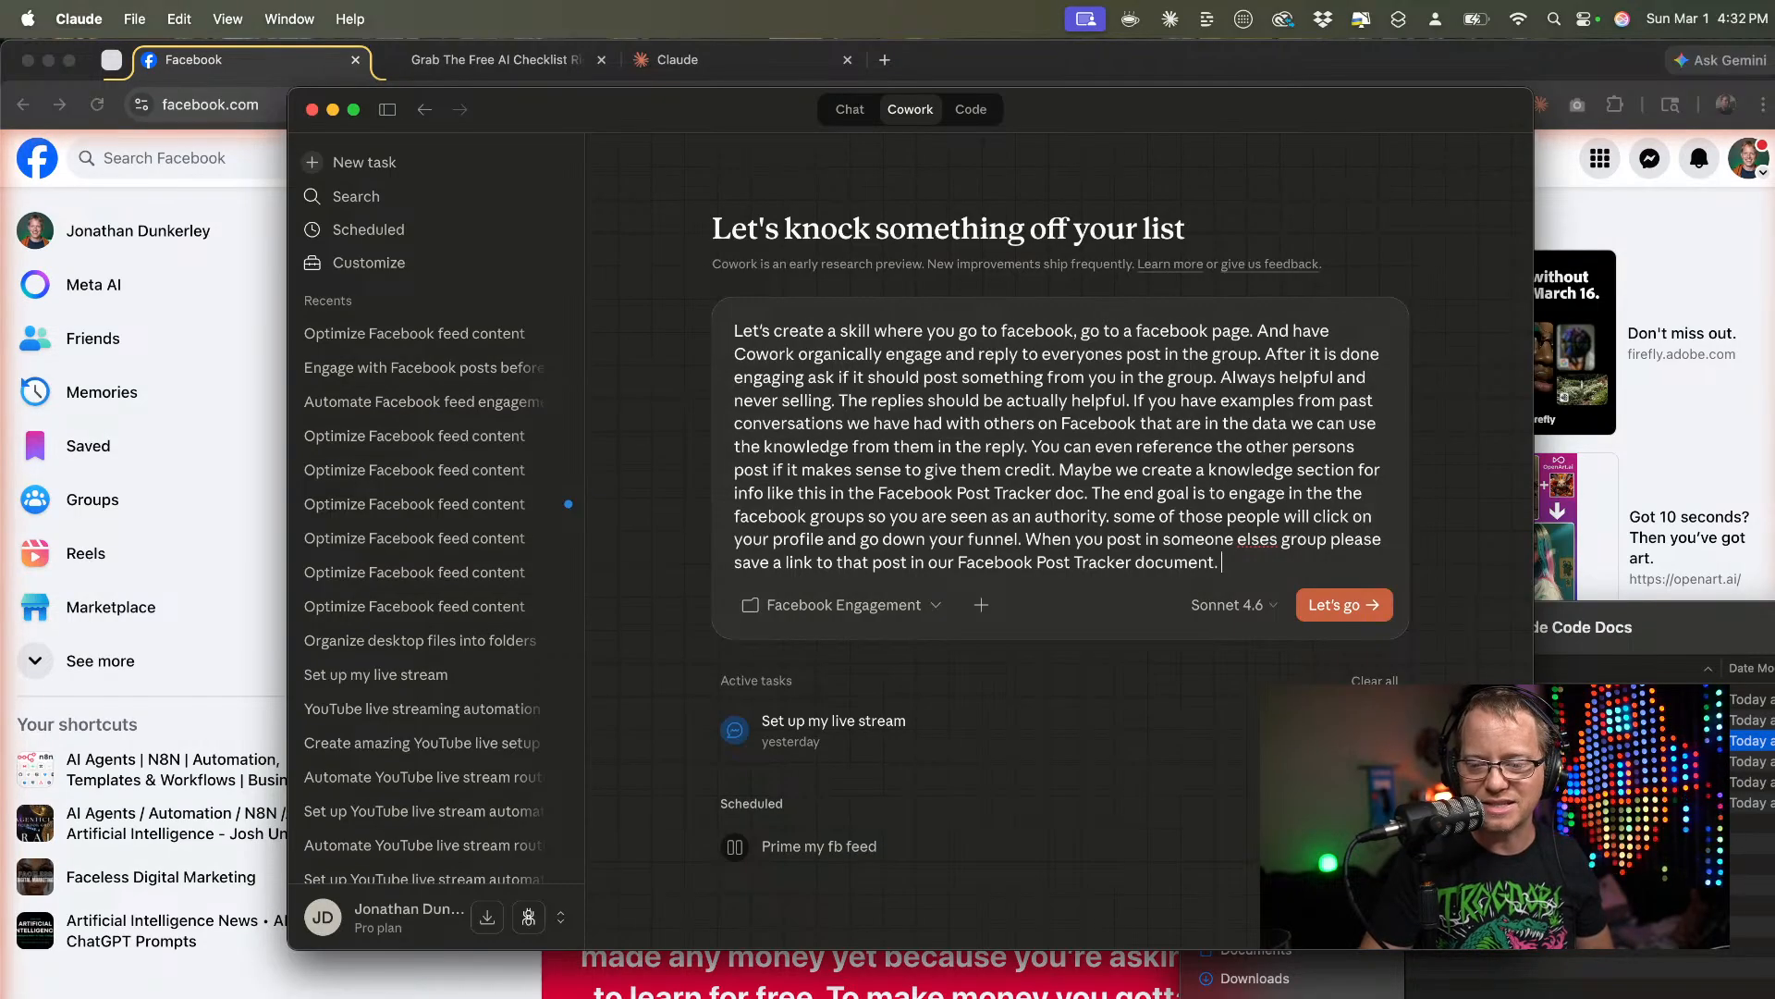
Correct the misspelled "elses" to "else's" in the prompt, leaving the cursor at the end of the text.
right_click(1257, 543)
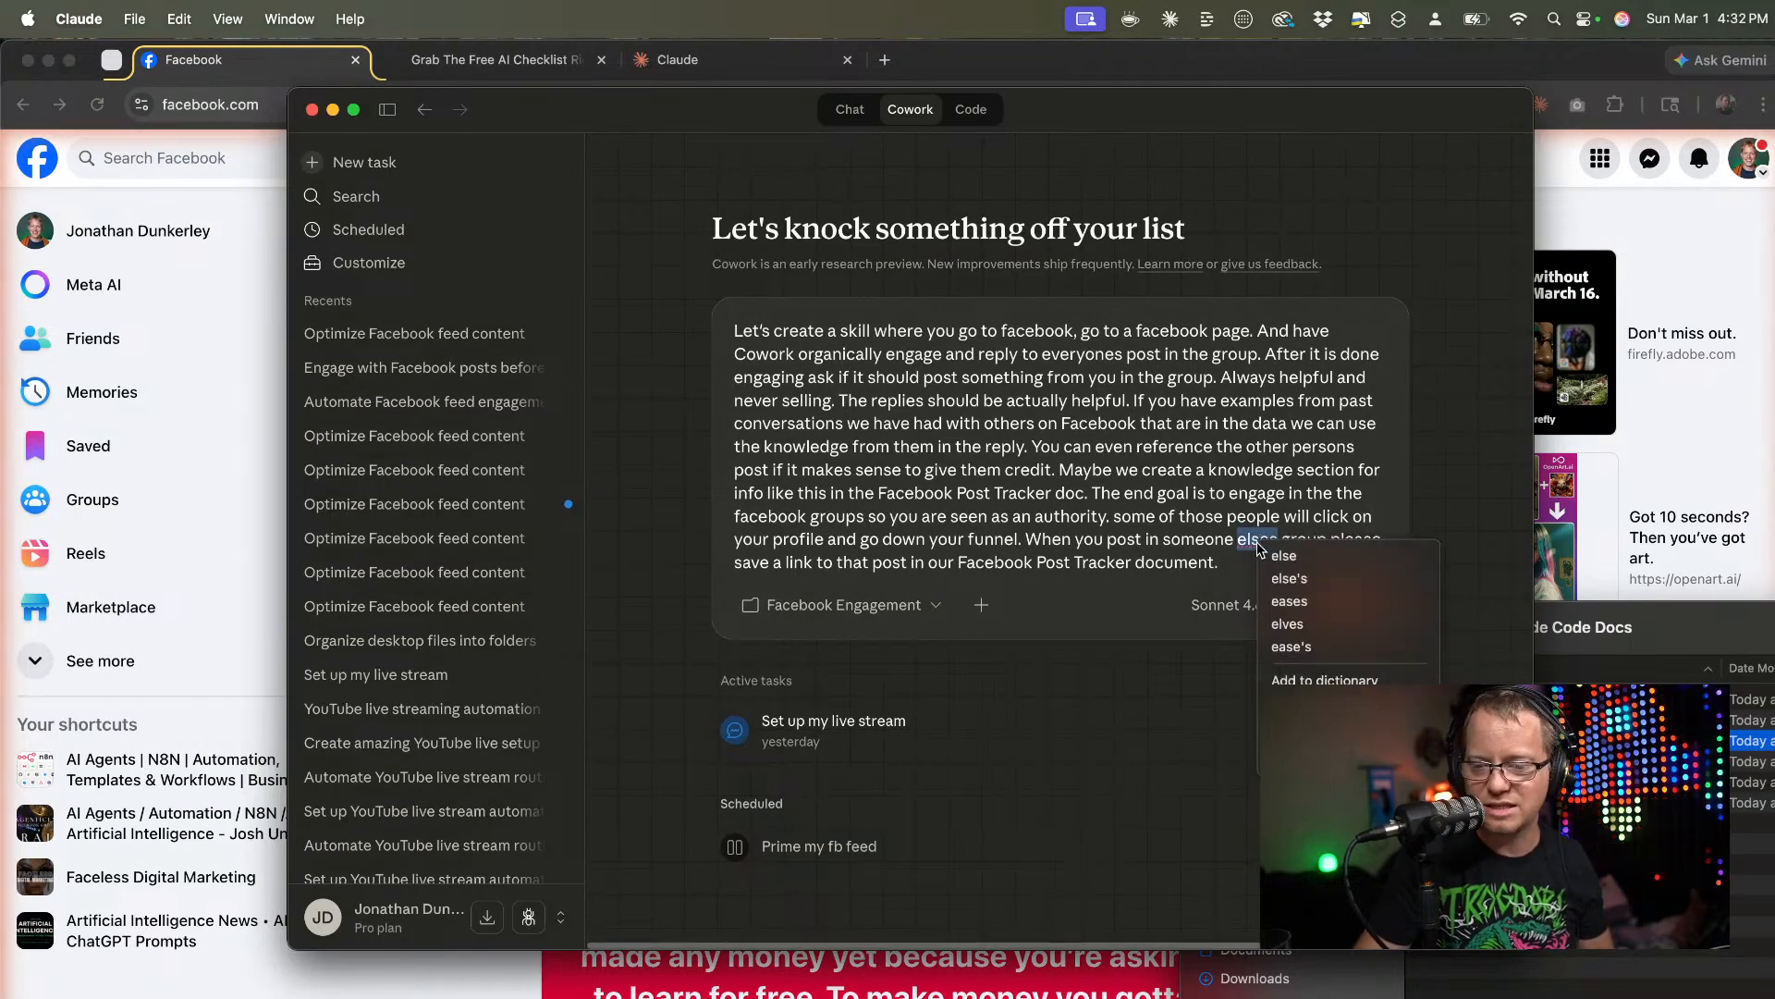
left_click(1303, 581)
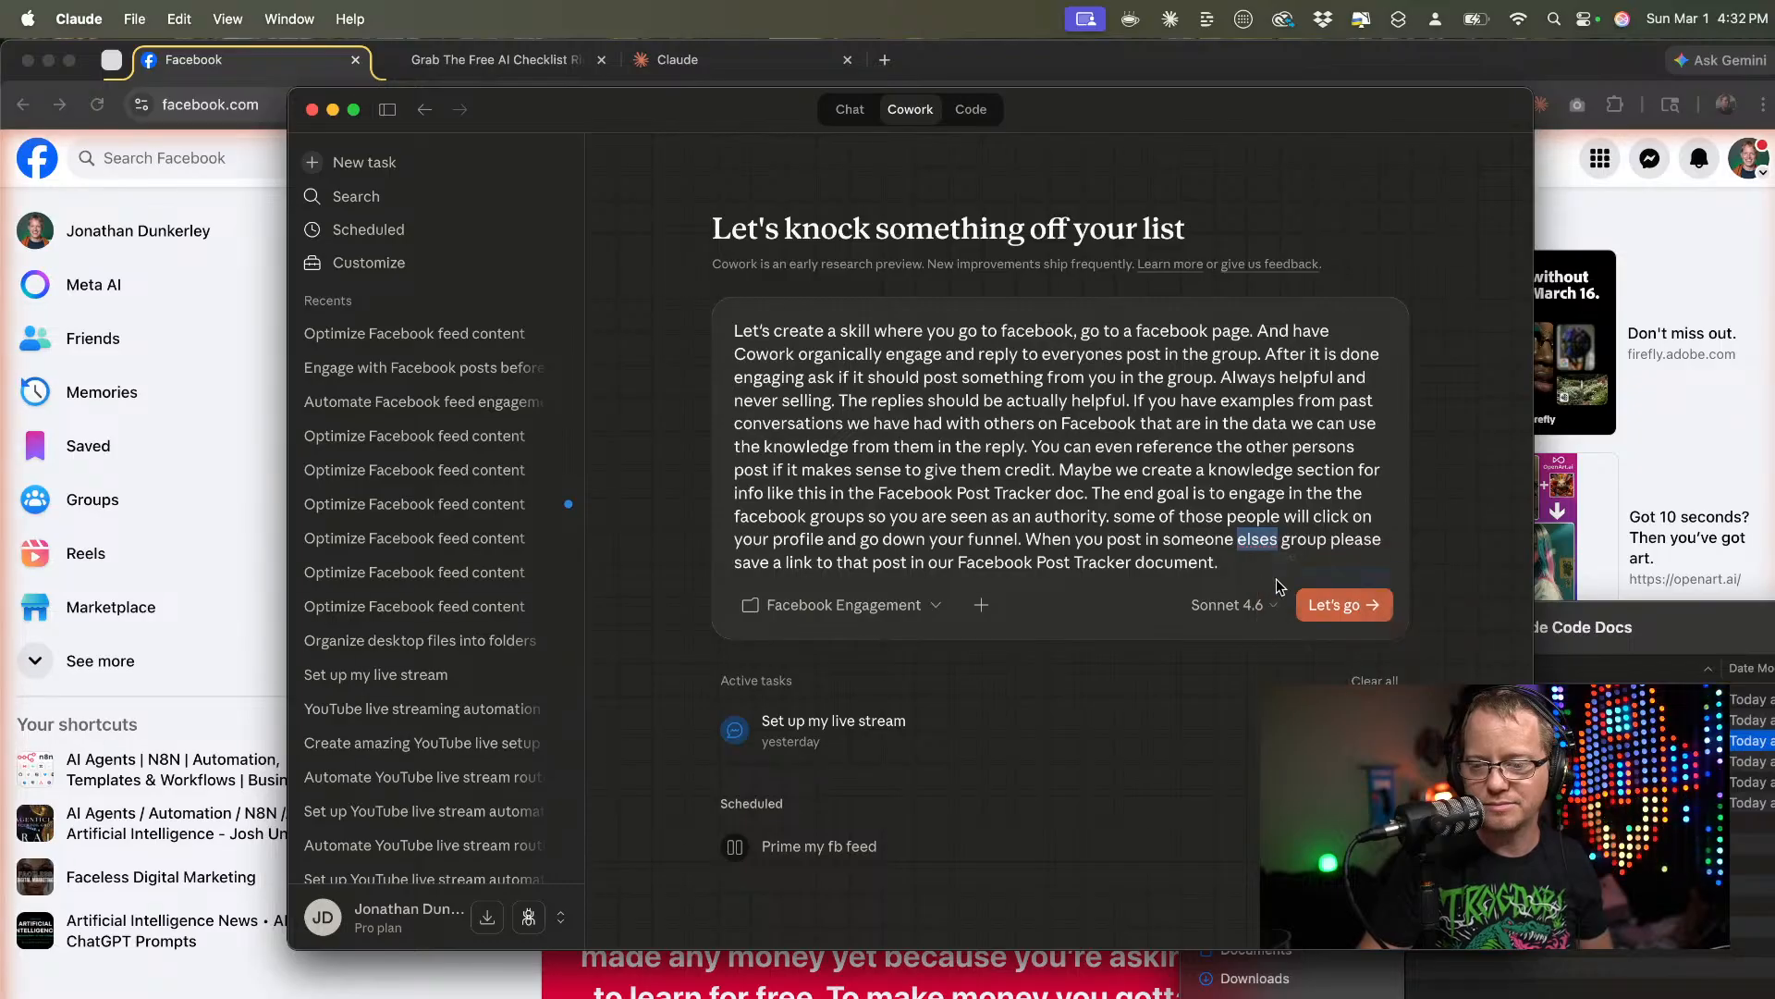
left_click(1248, 562)
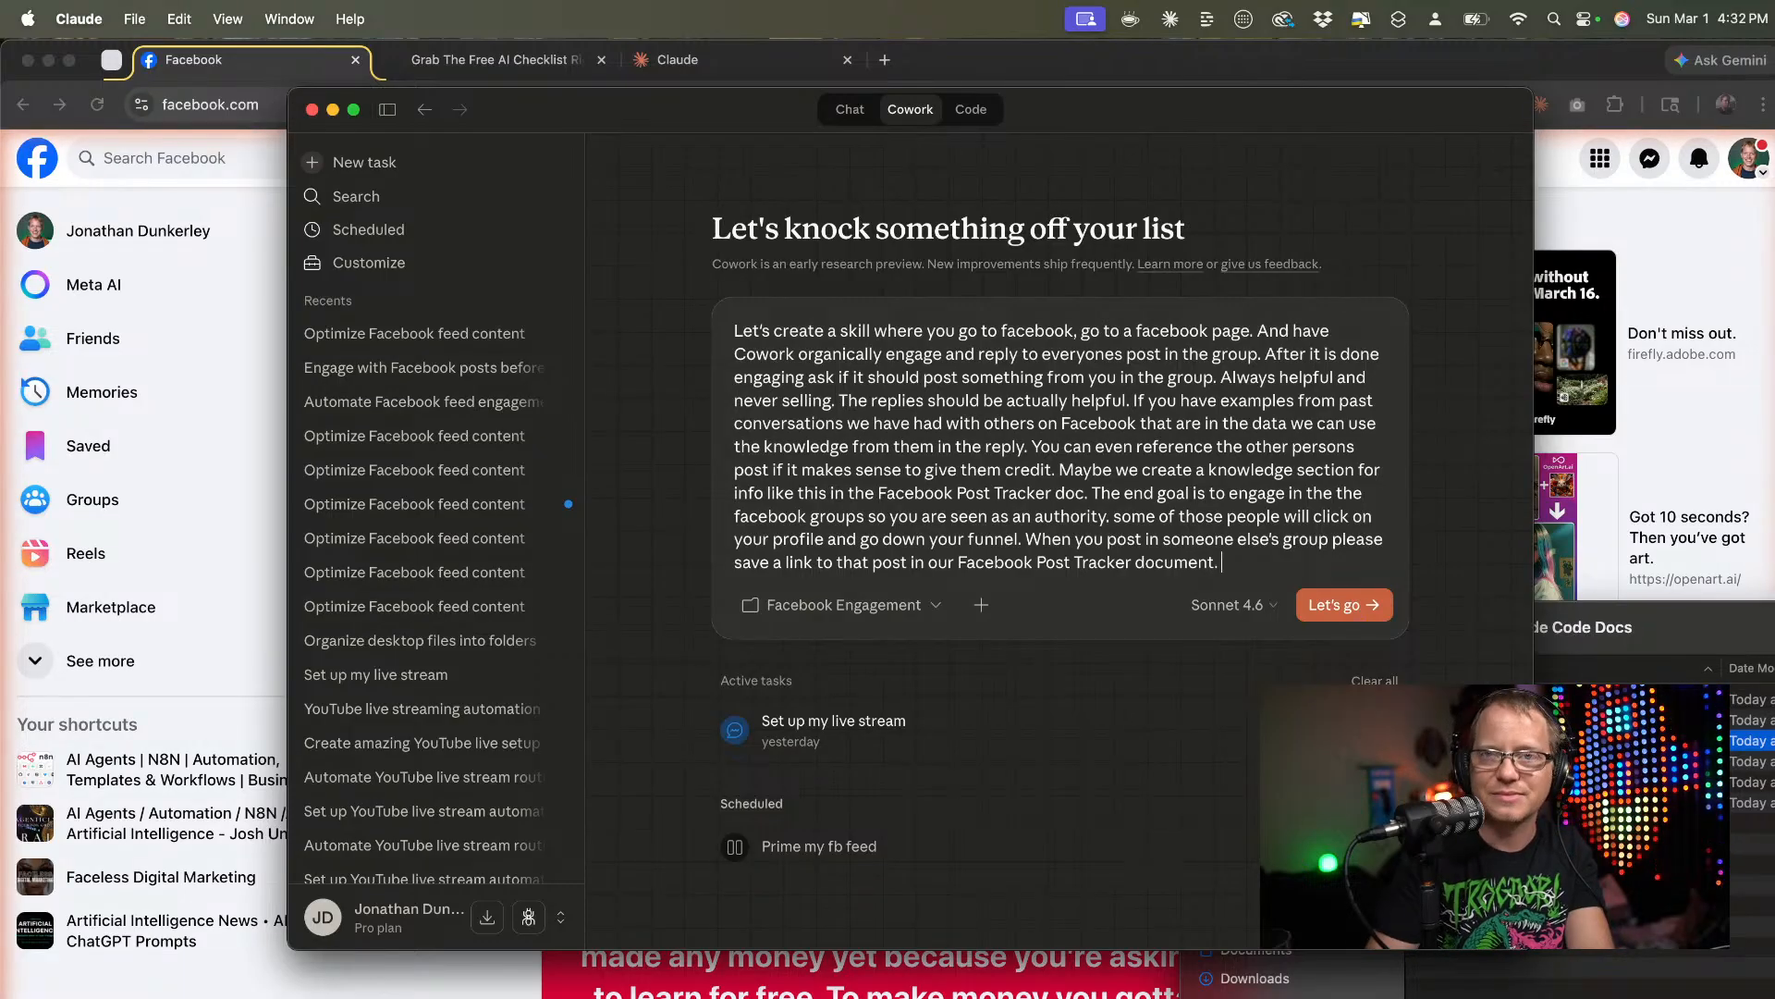
Add the sentence "Each group of posts should be organized with their own group in the doc." and submit the prompt.
type("E")
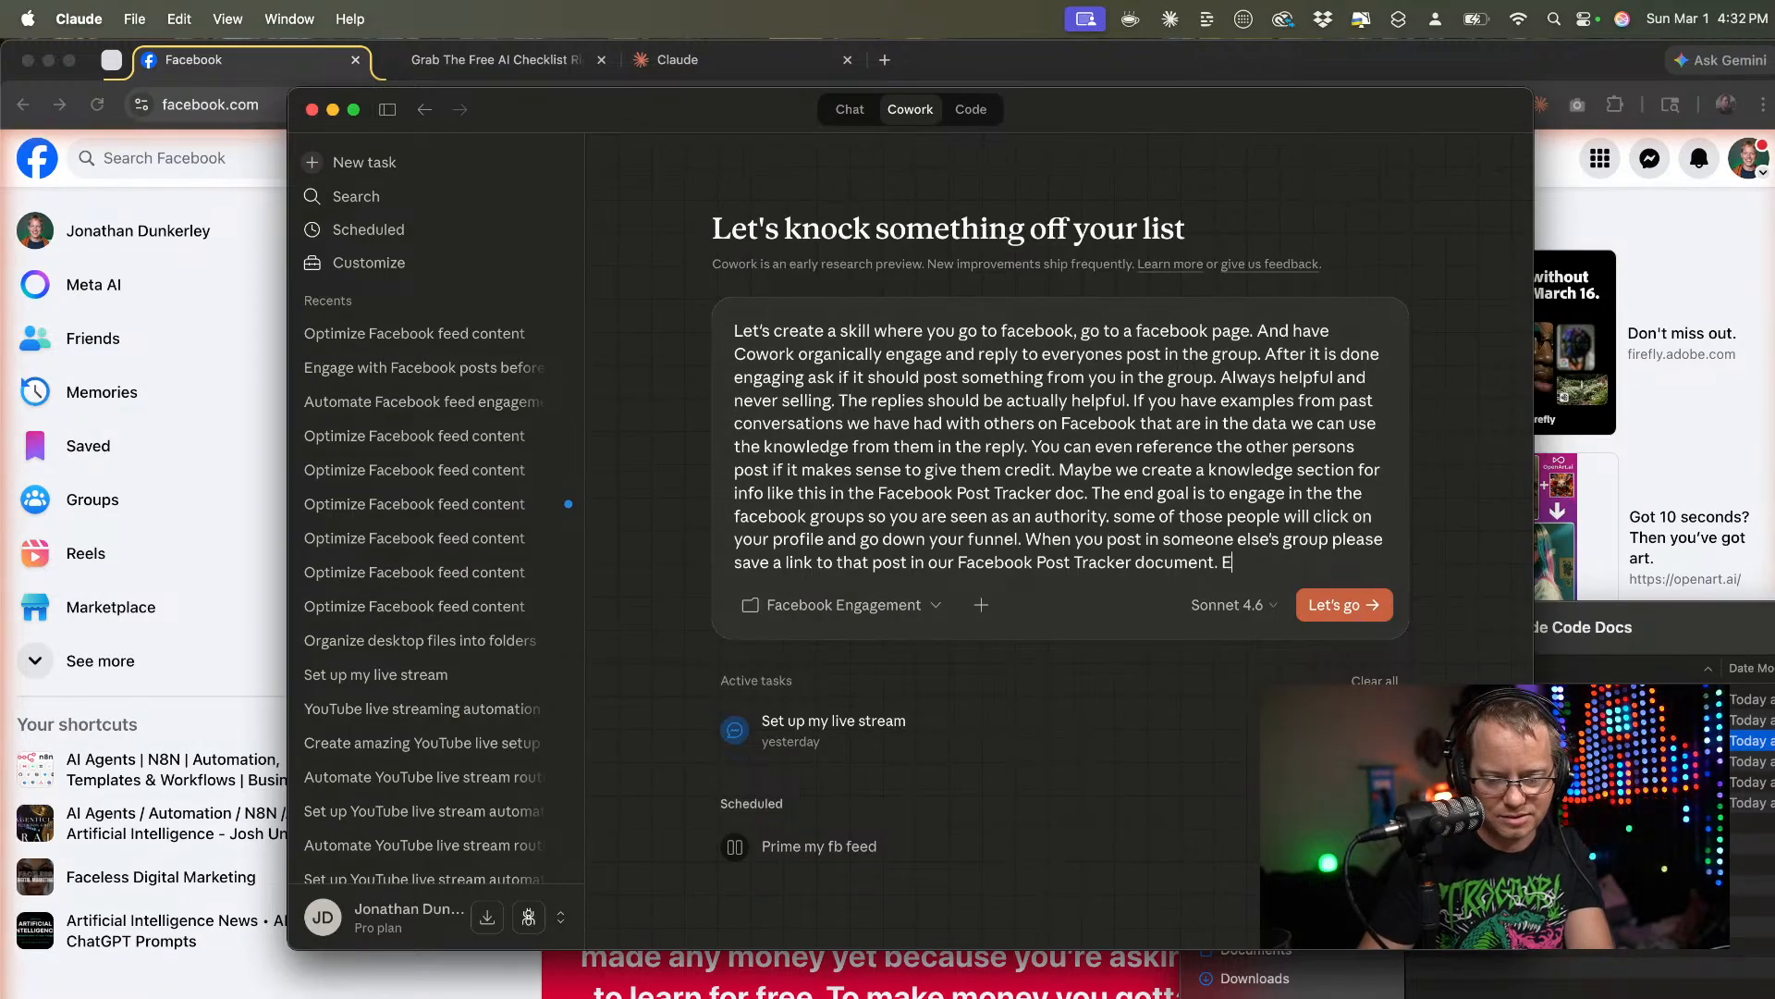
type("ach gro")
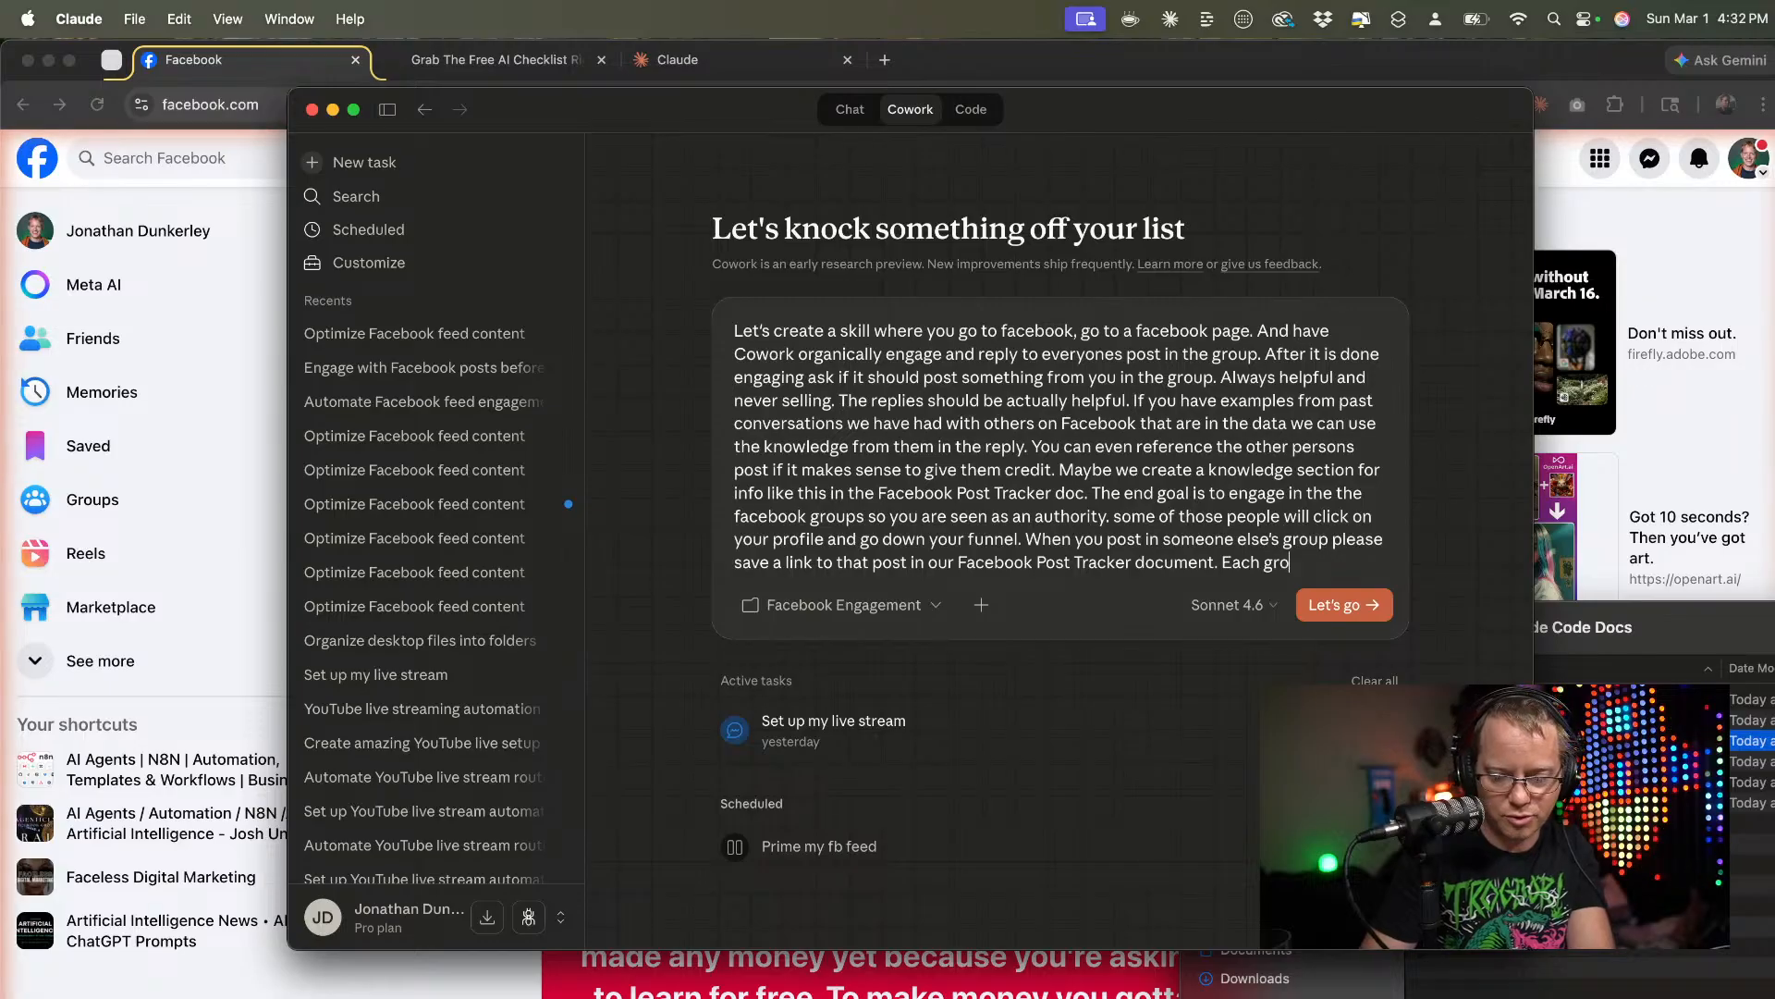
type("up of post")
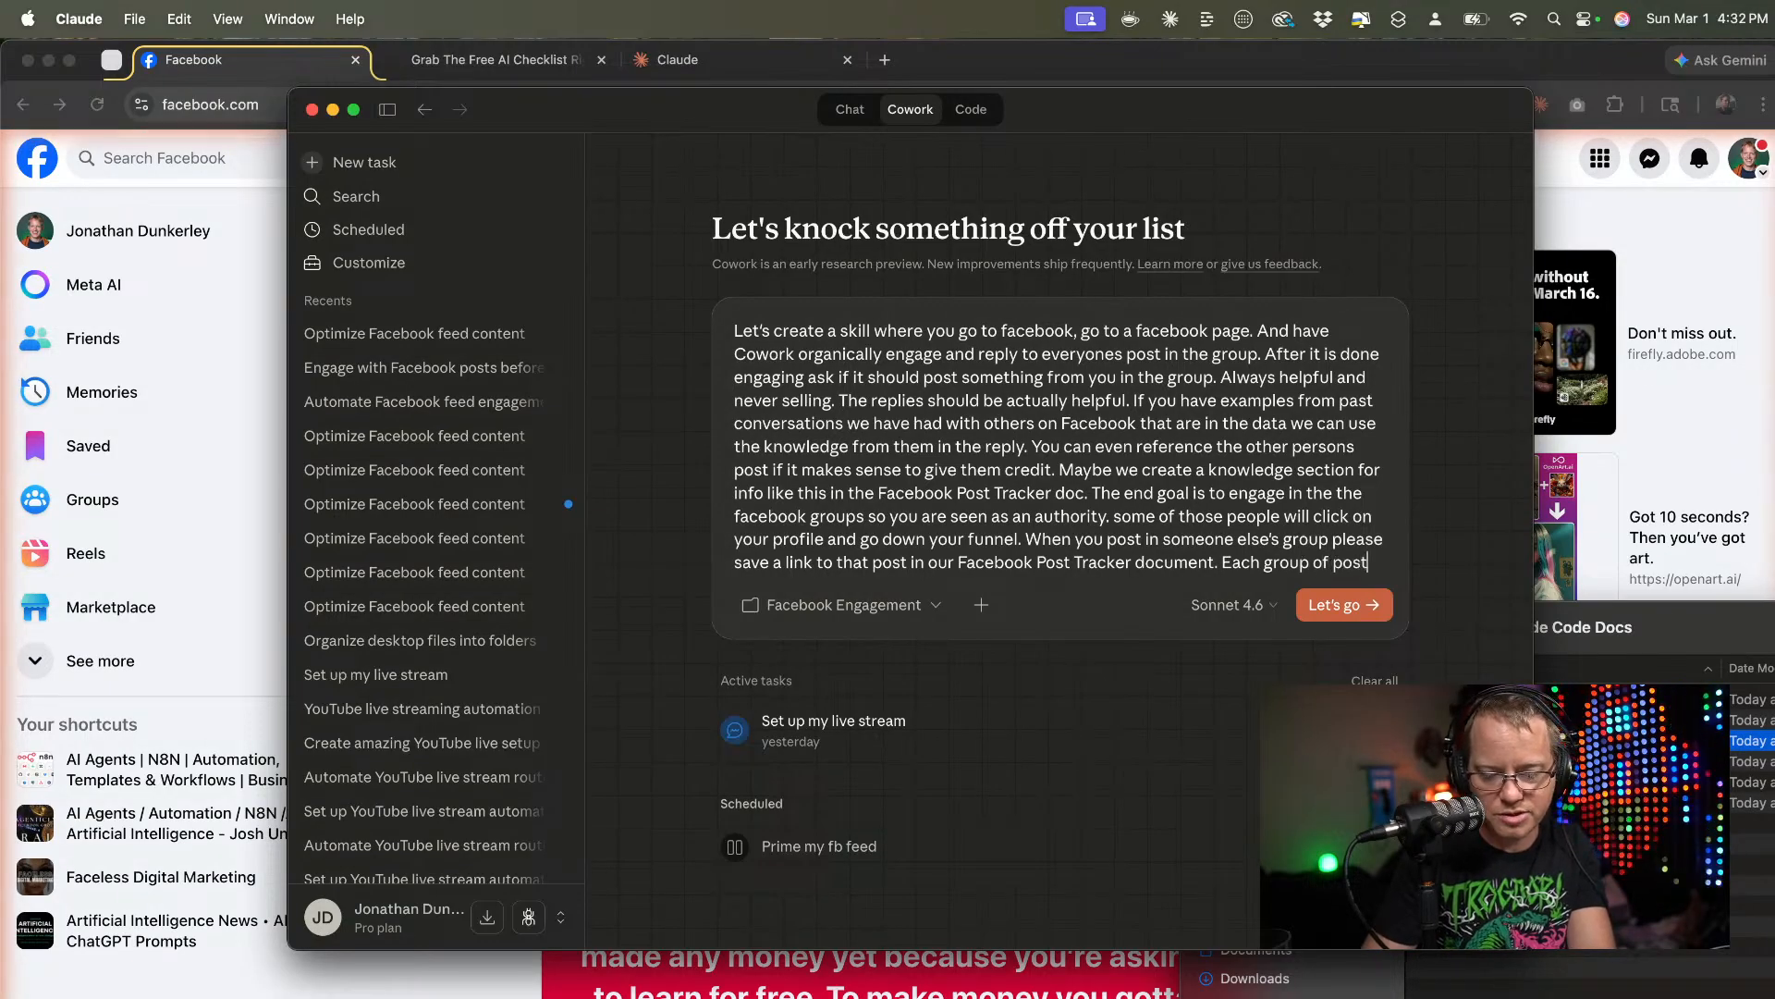
type("s should be ")
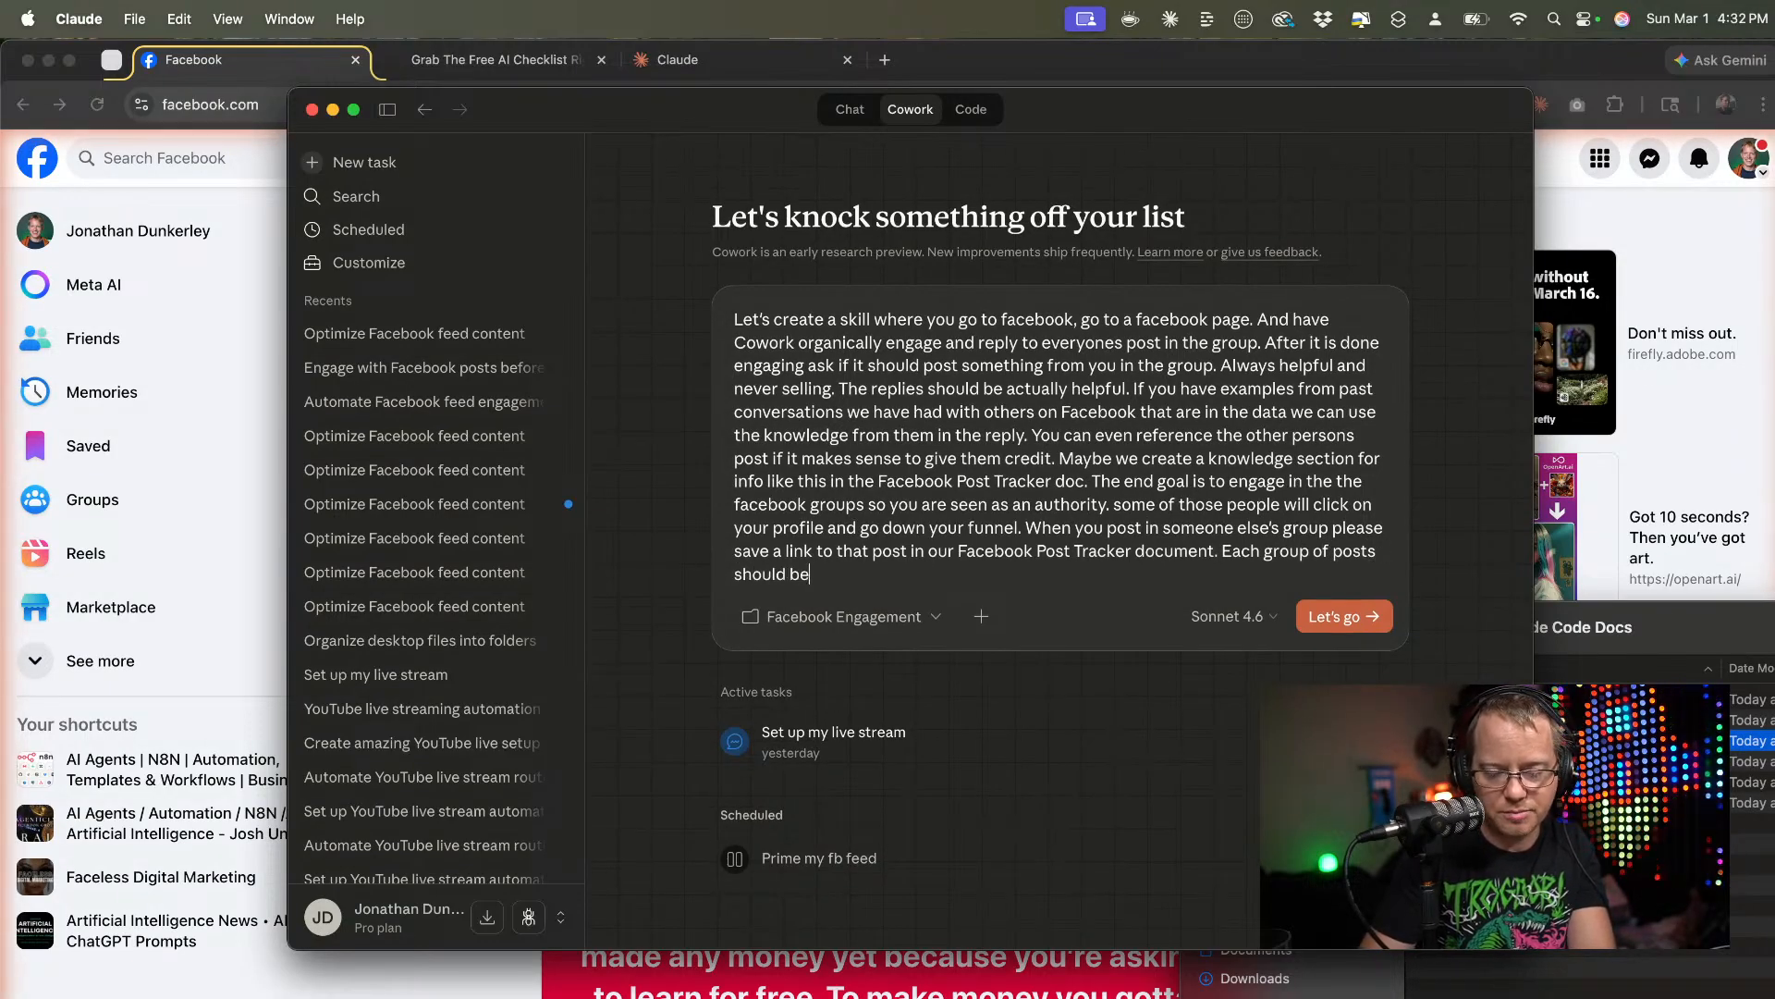
type("organ")
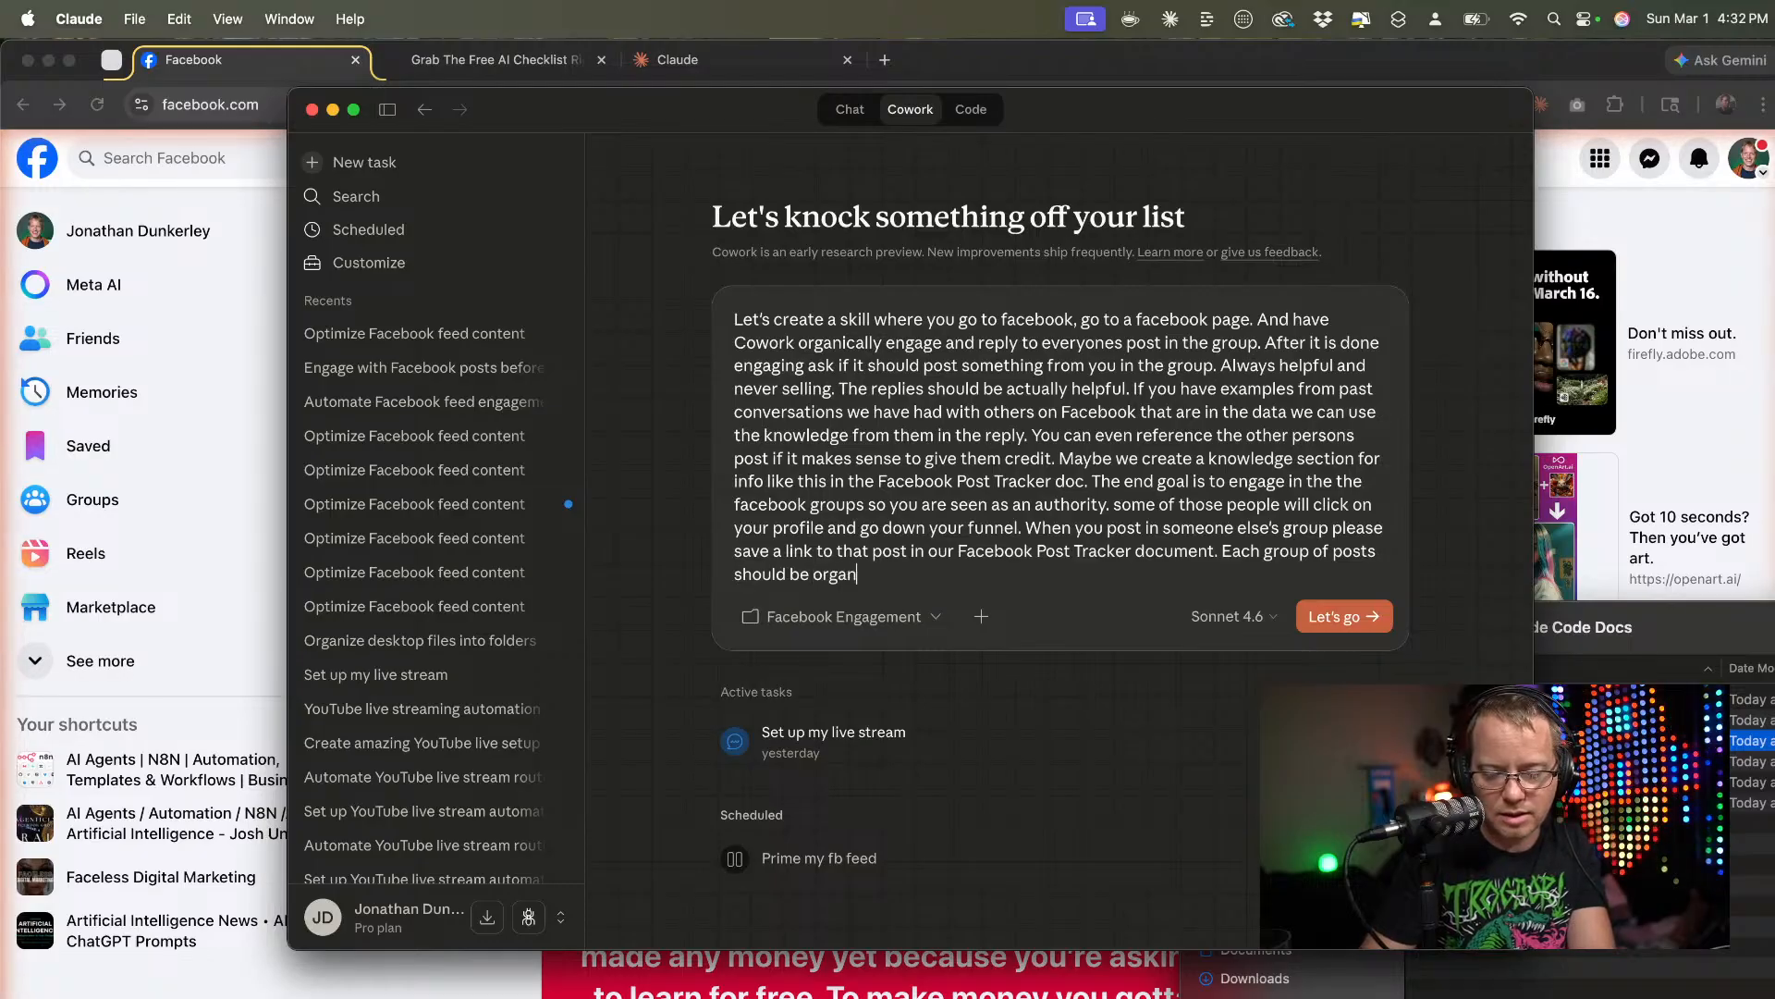
type("ized with the")
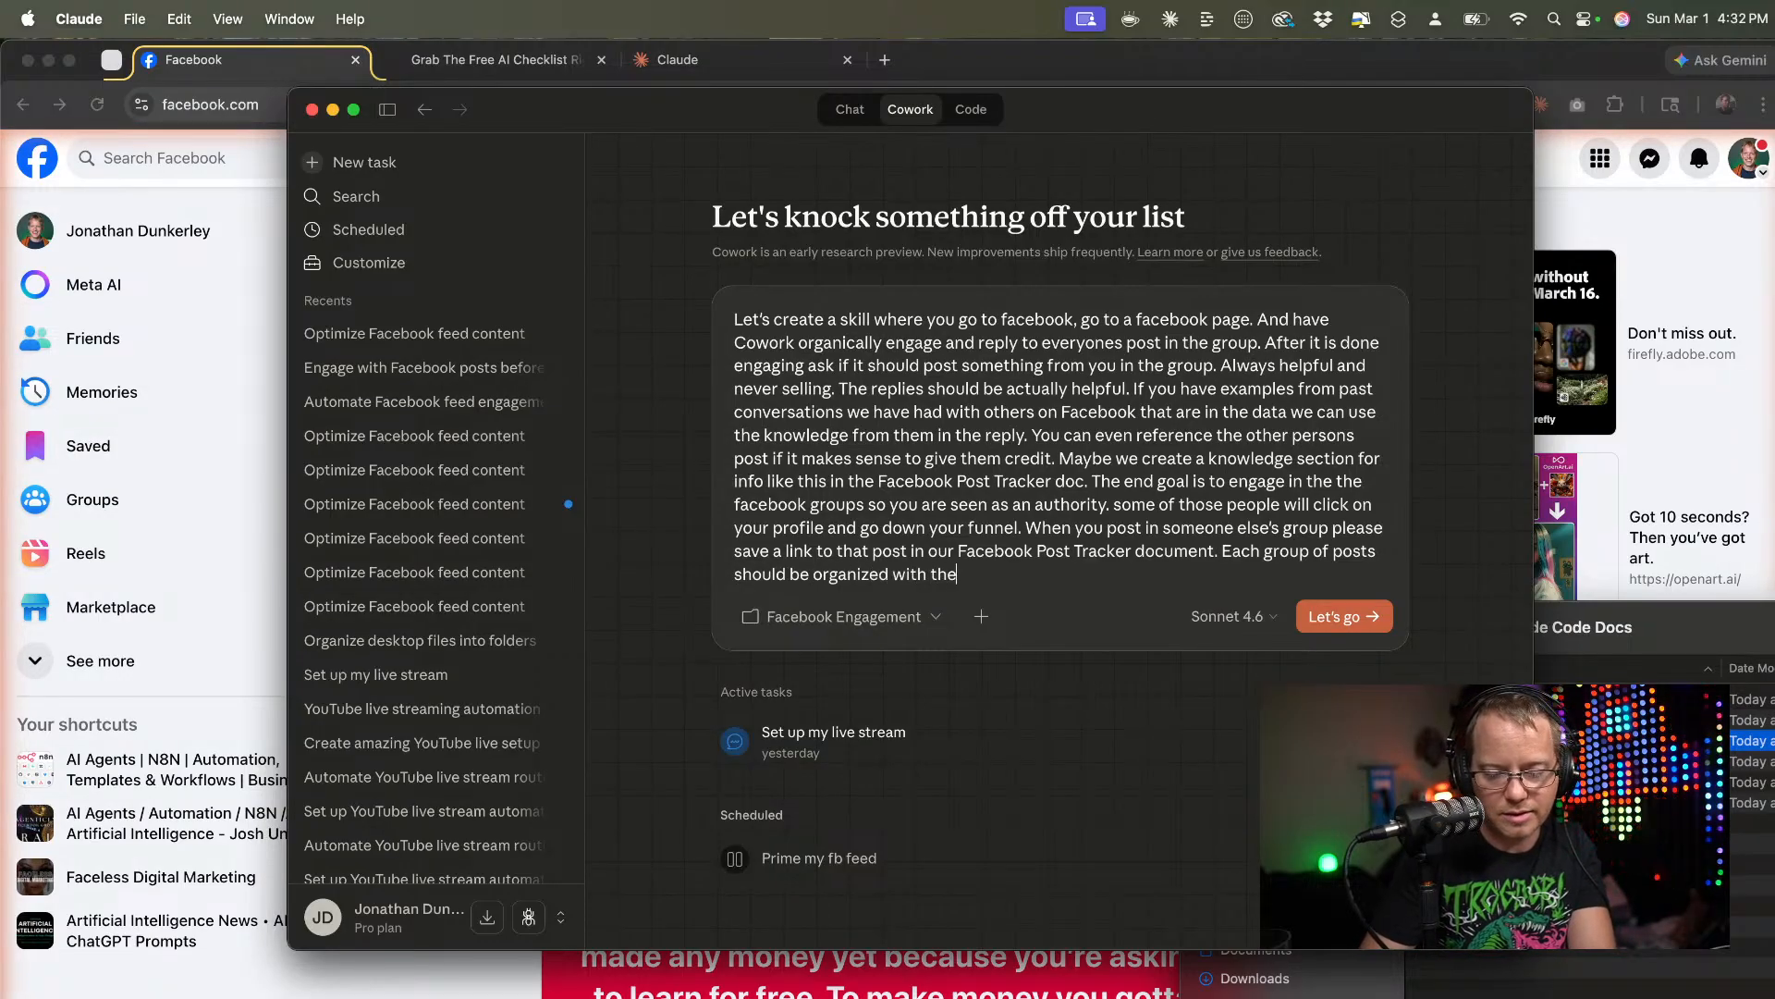
type("ir own gr")
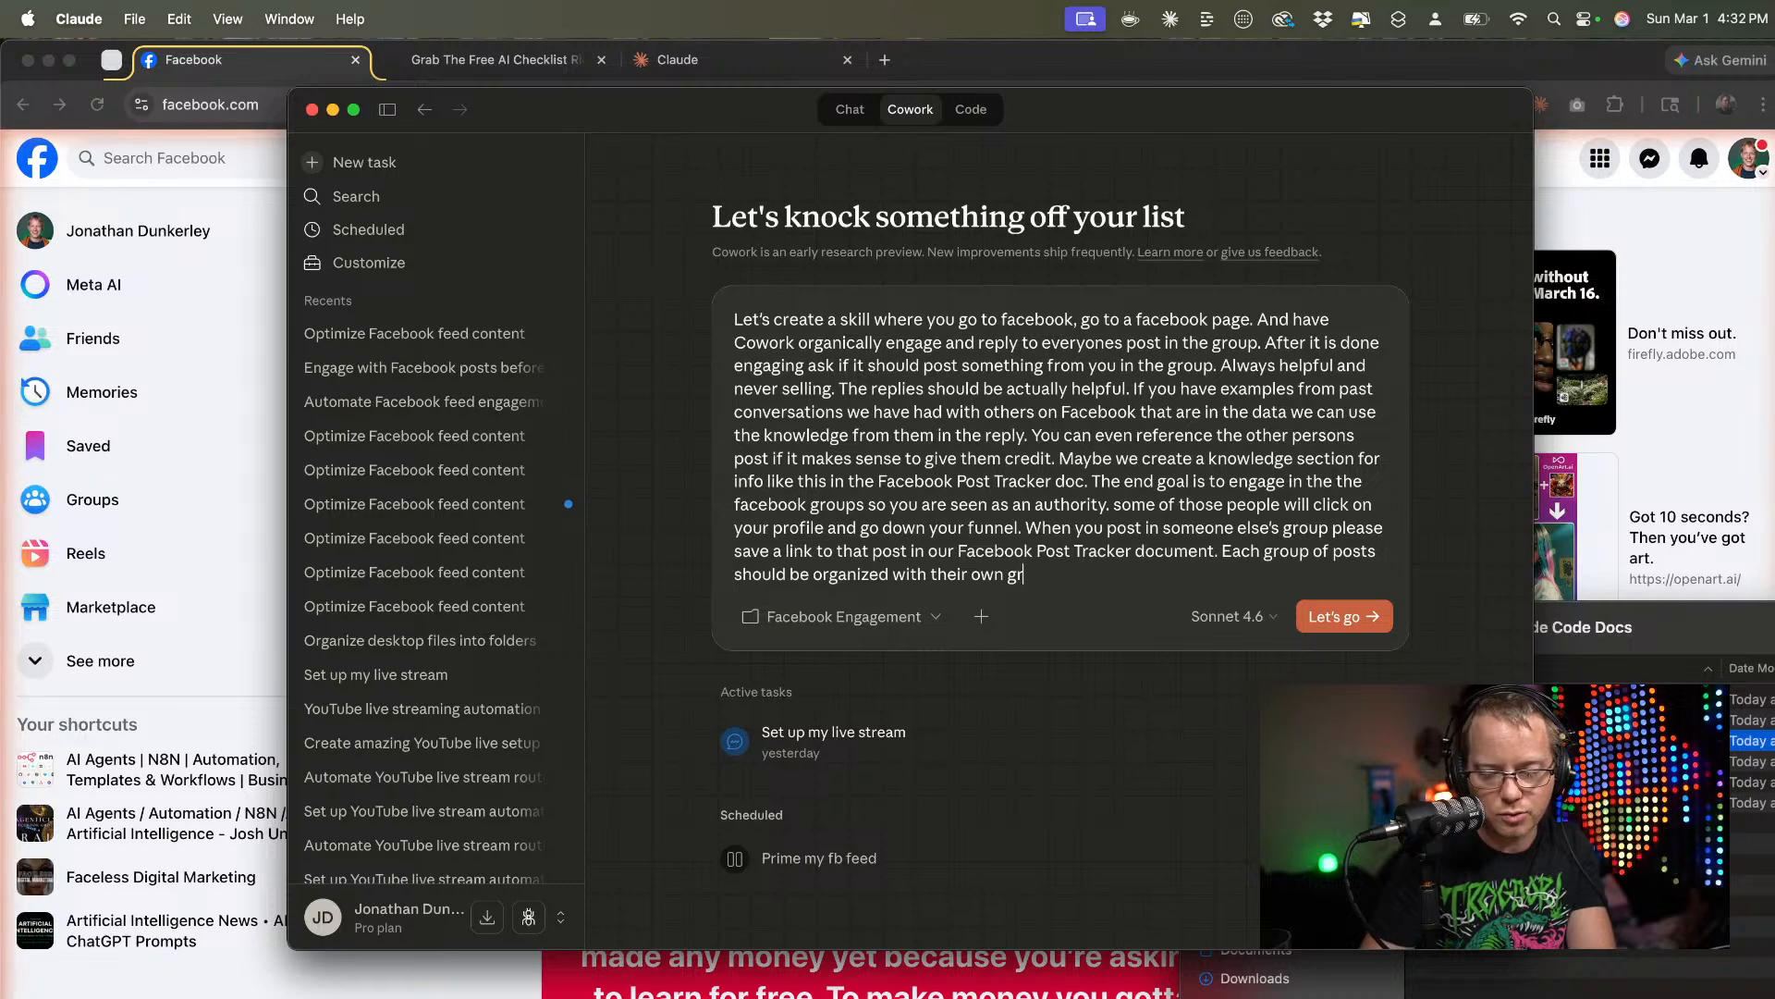
type("oup in the d")
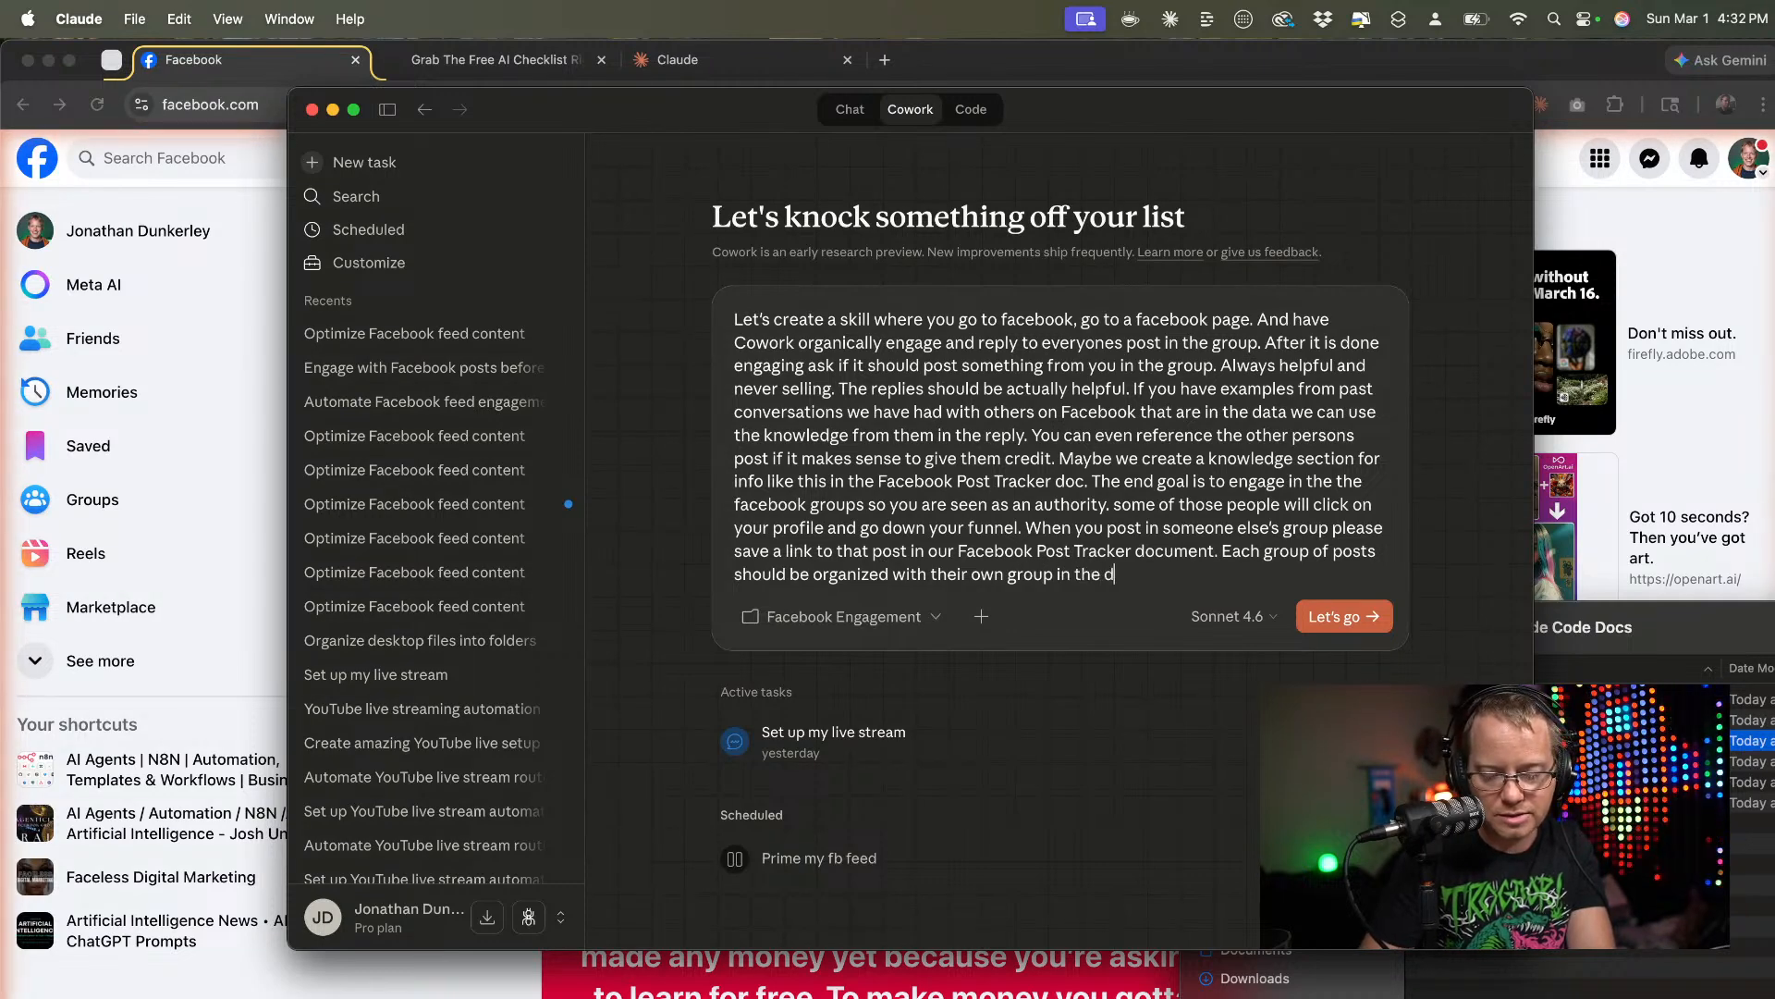
type("oc.")
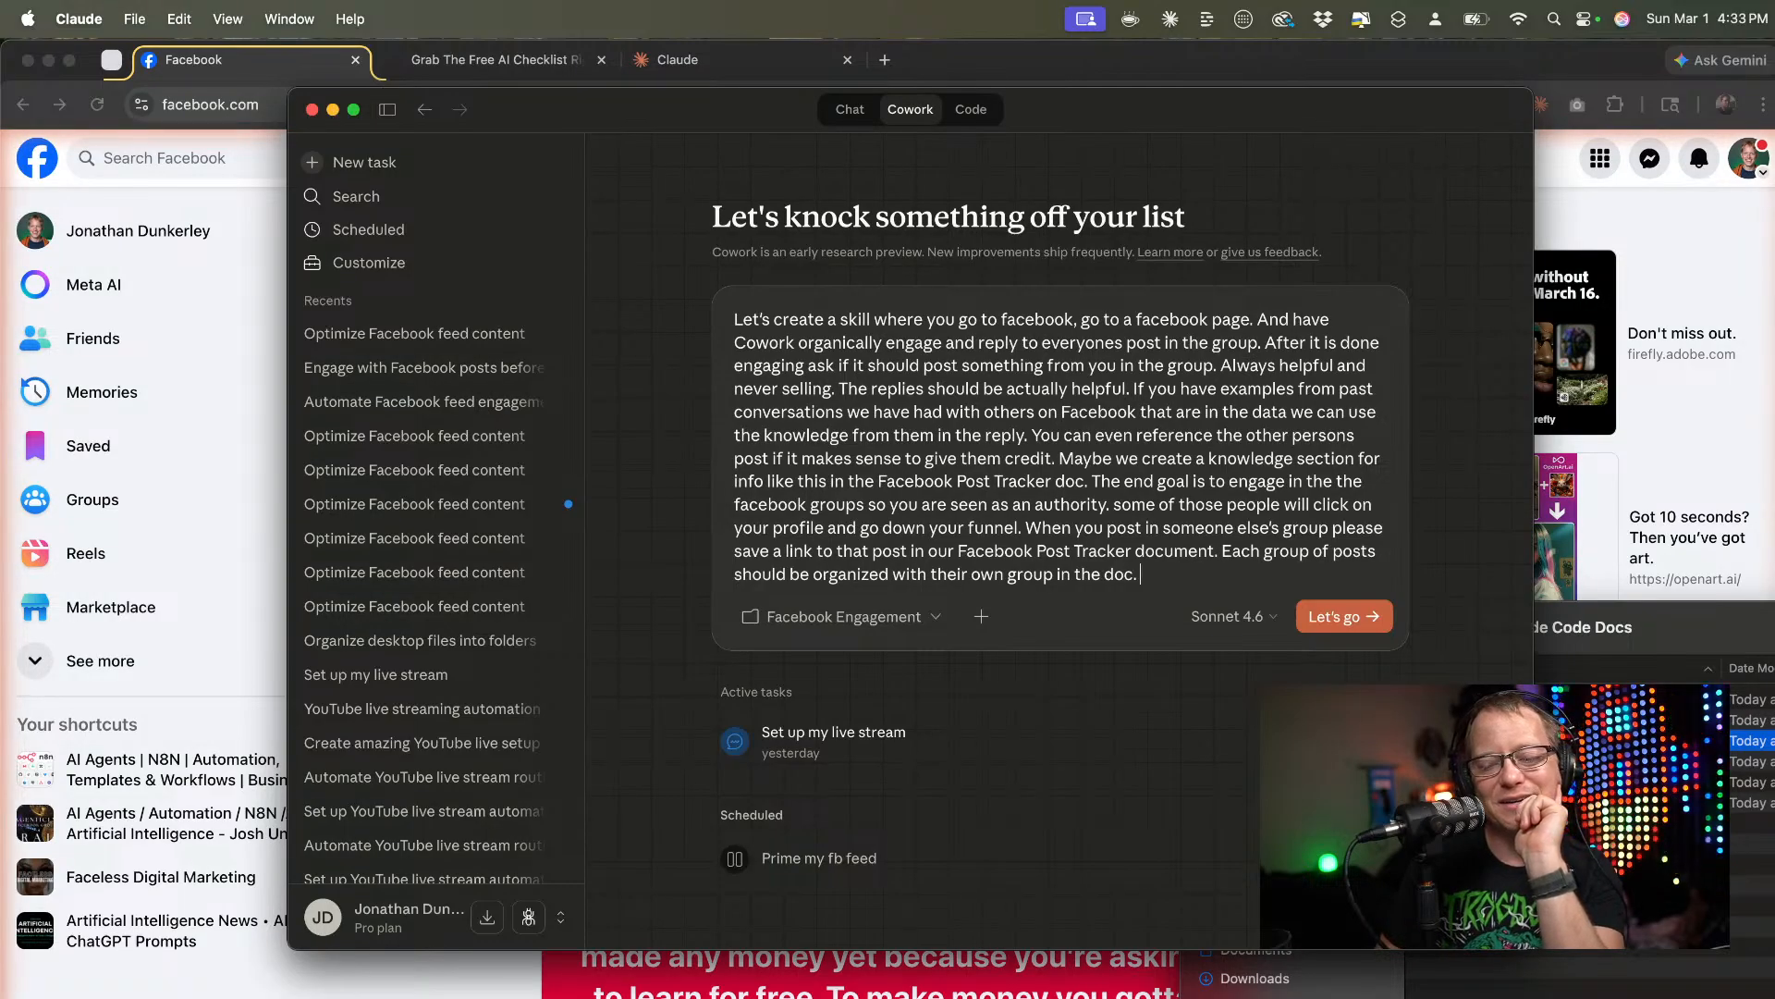
key("Return")
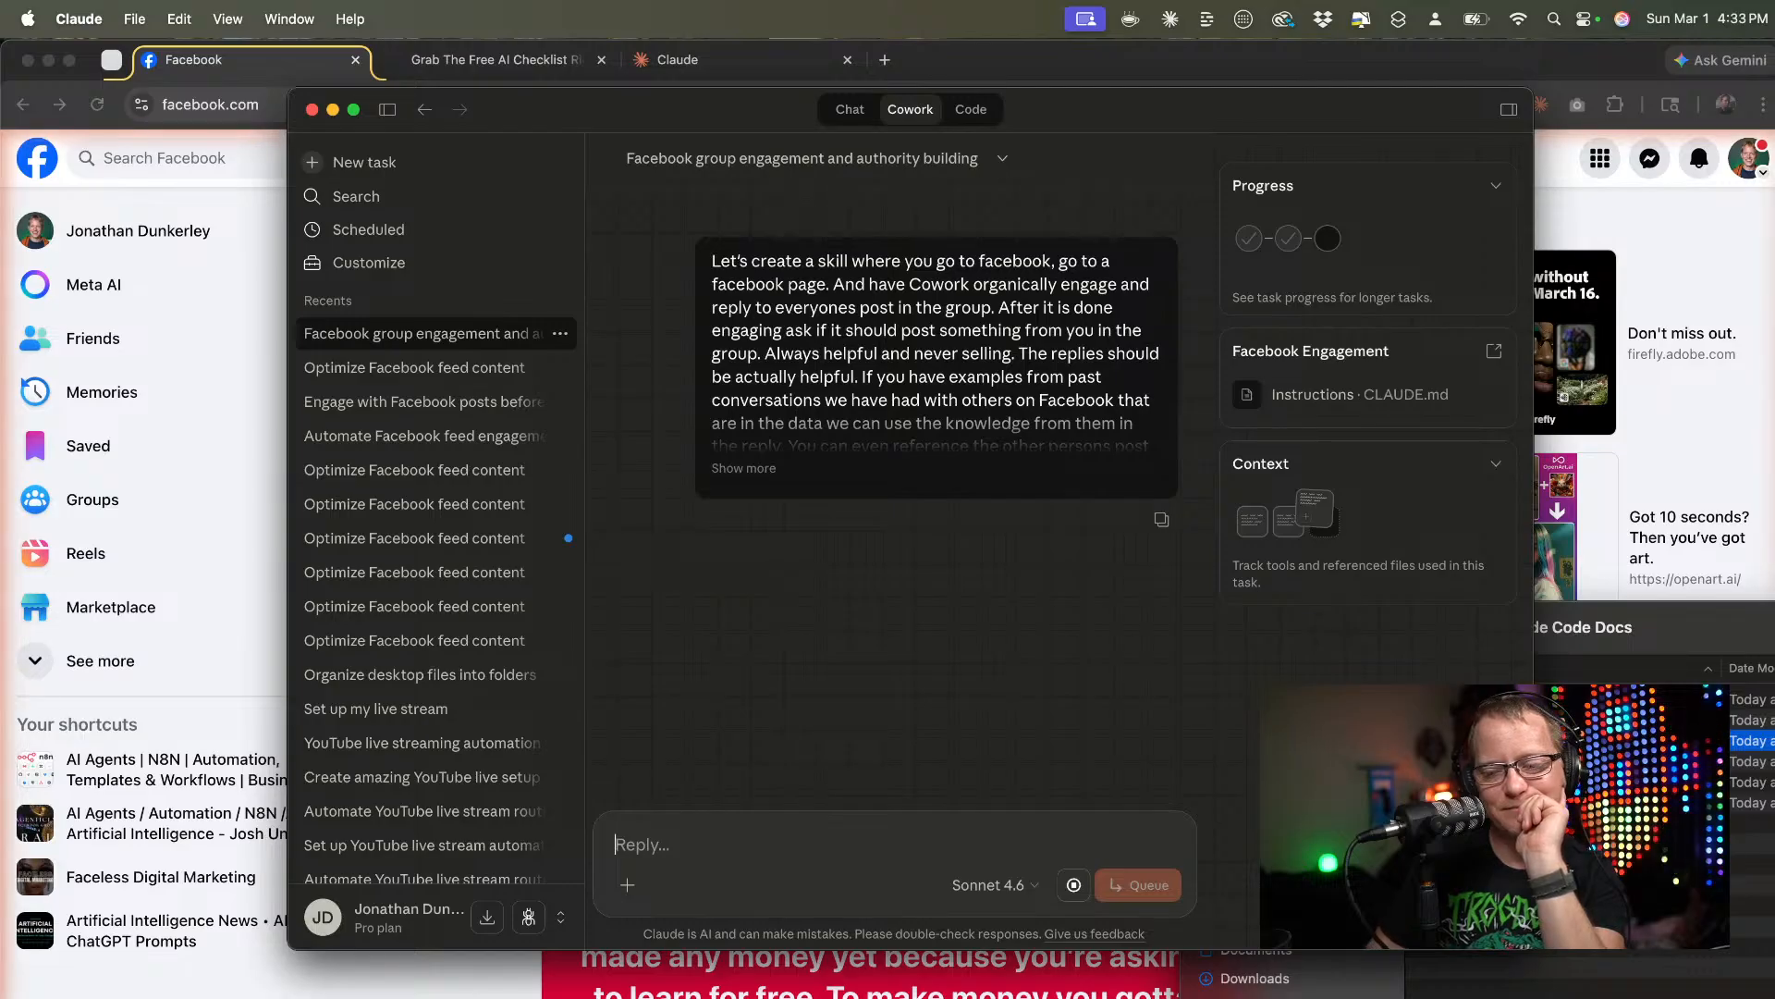
Move the Cluade Code Docs Finder window clear of the running task, and collapse the sidebar in Claude.
left_click_drag(1703, 614, 1295, 597)
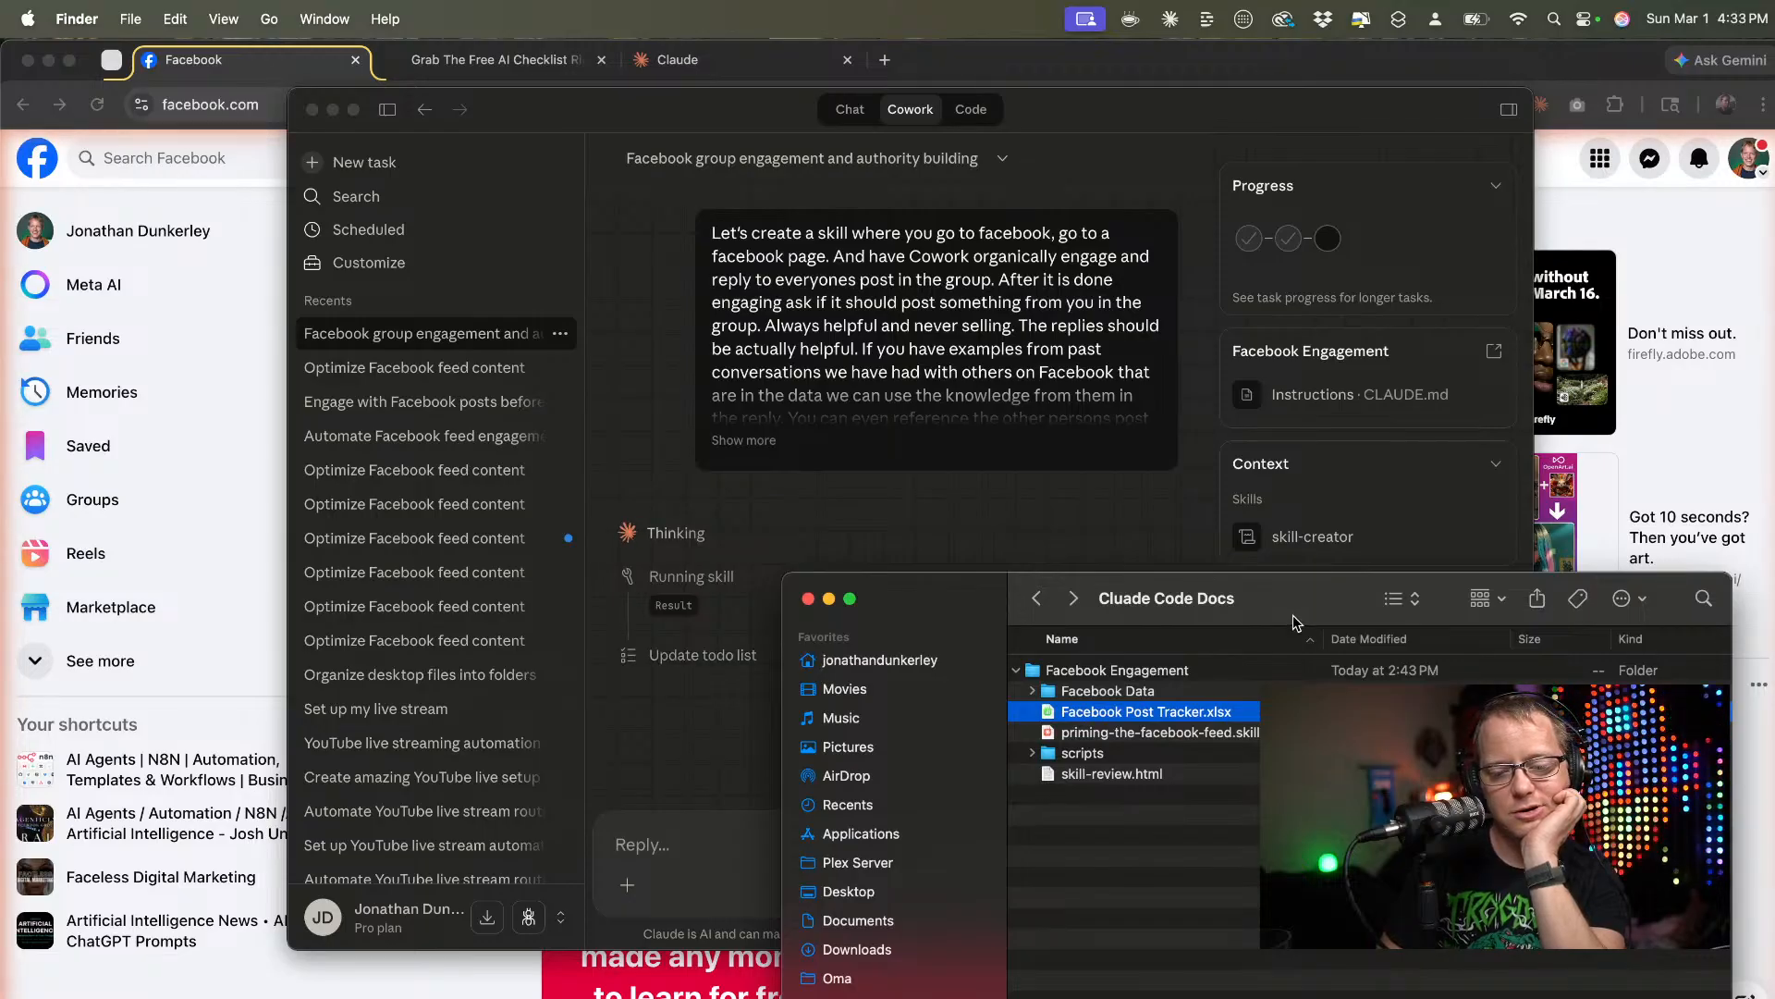
left_click_drag(1294, 615, 1330, 722)
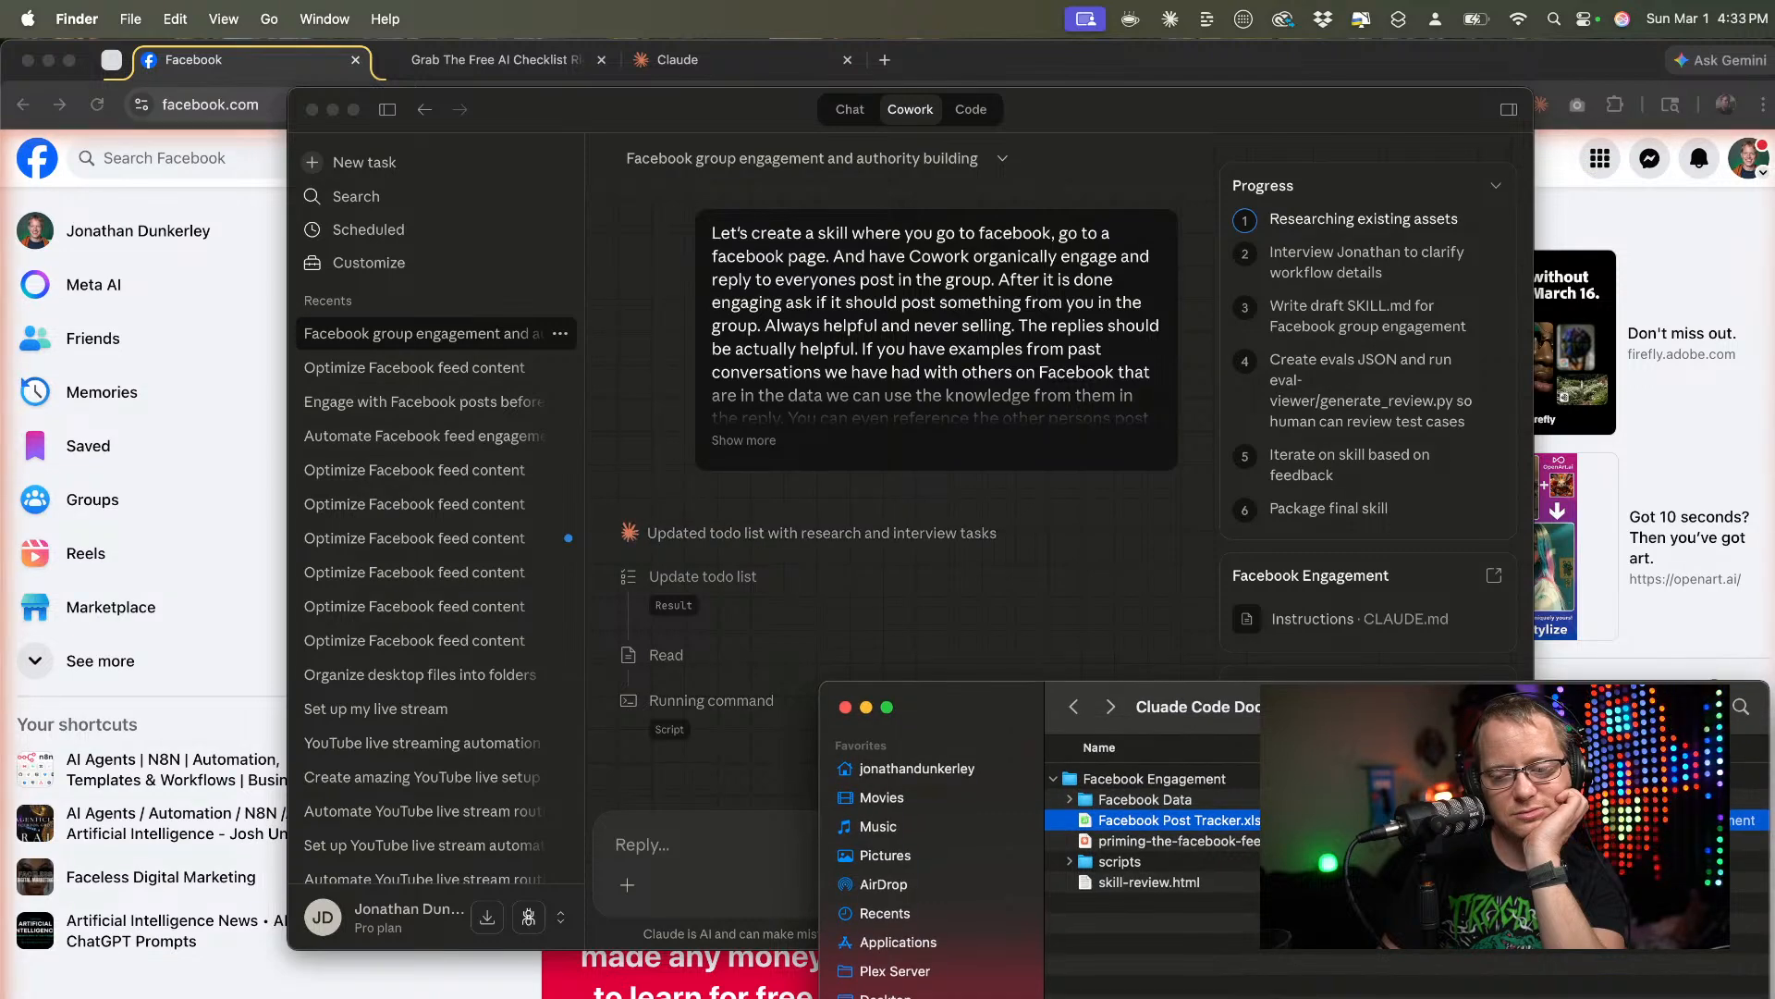
mouse_move(1330, 723)
left_mouse_down()
mouse_move(1262, 915)
mouse_move(1272, 861)
mouse_move(1344, 746)
left_mouse_up()
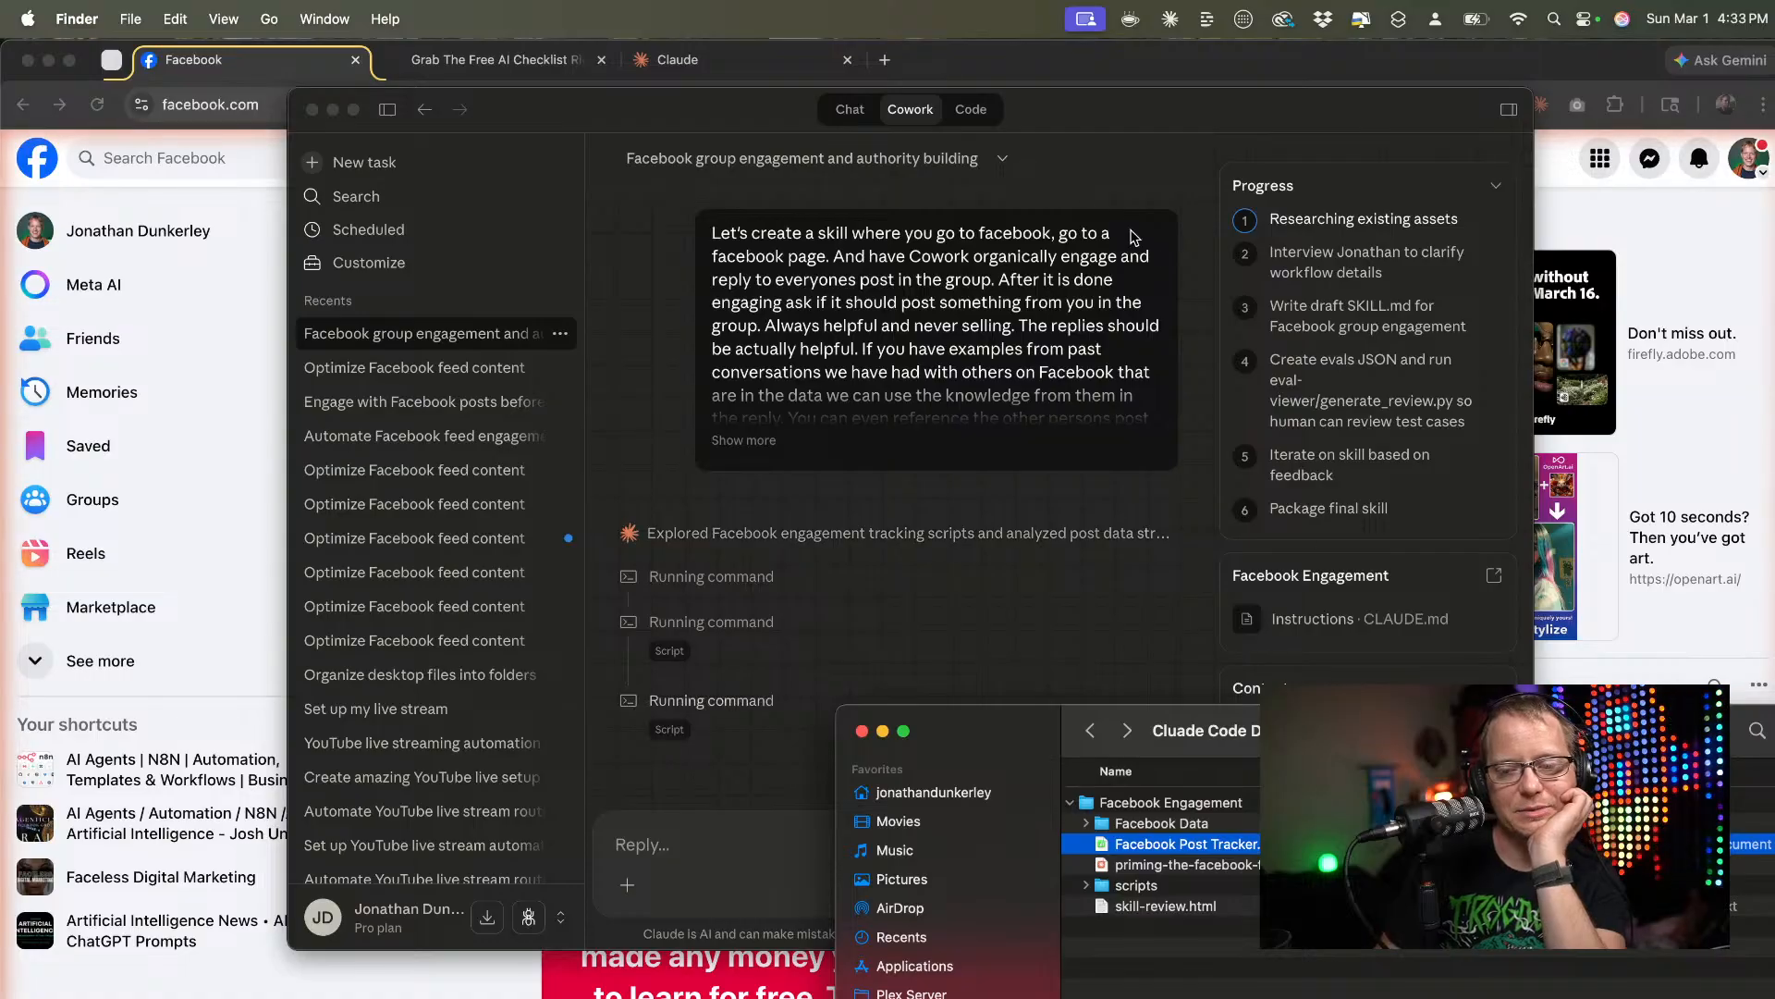
left_click(1099, 112)
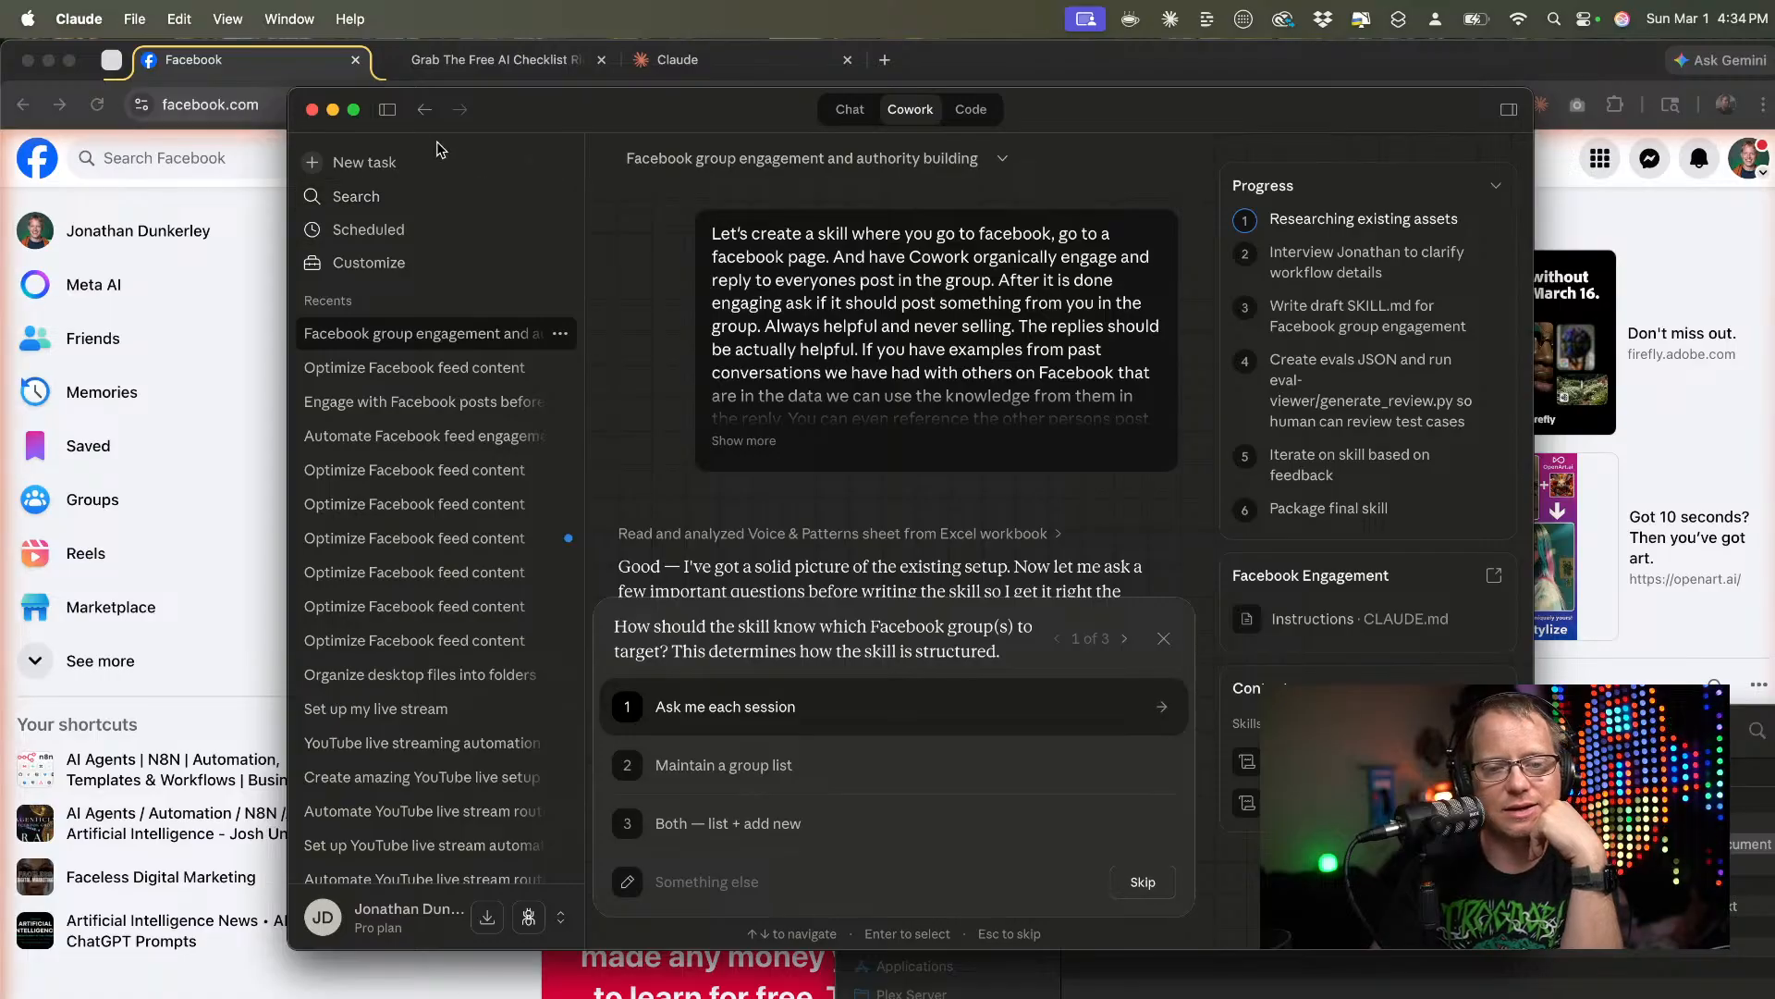
left_click(387, 109)
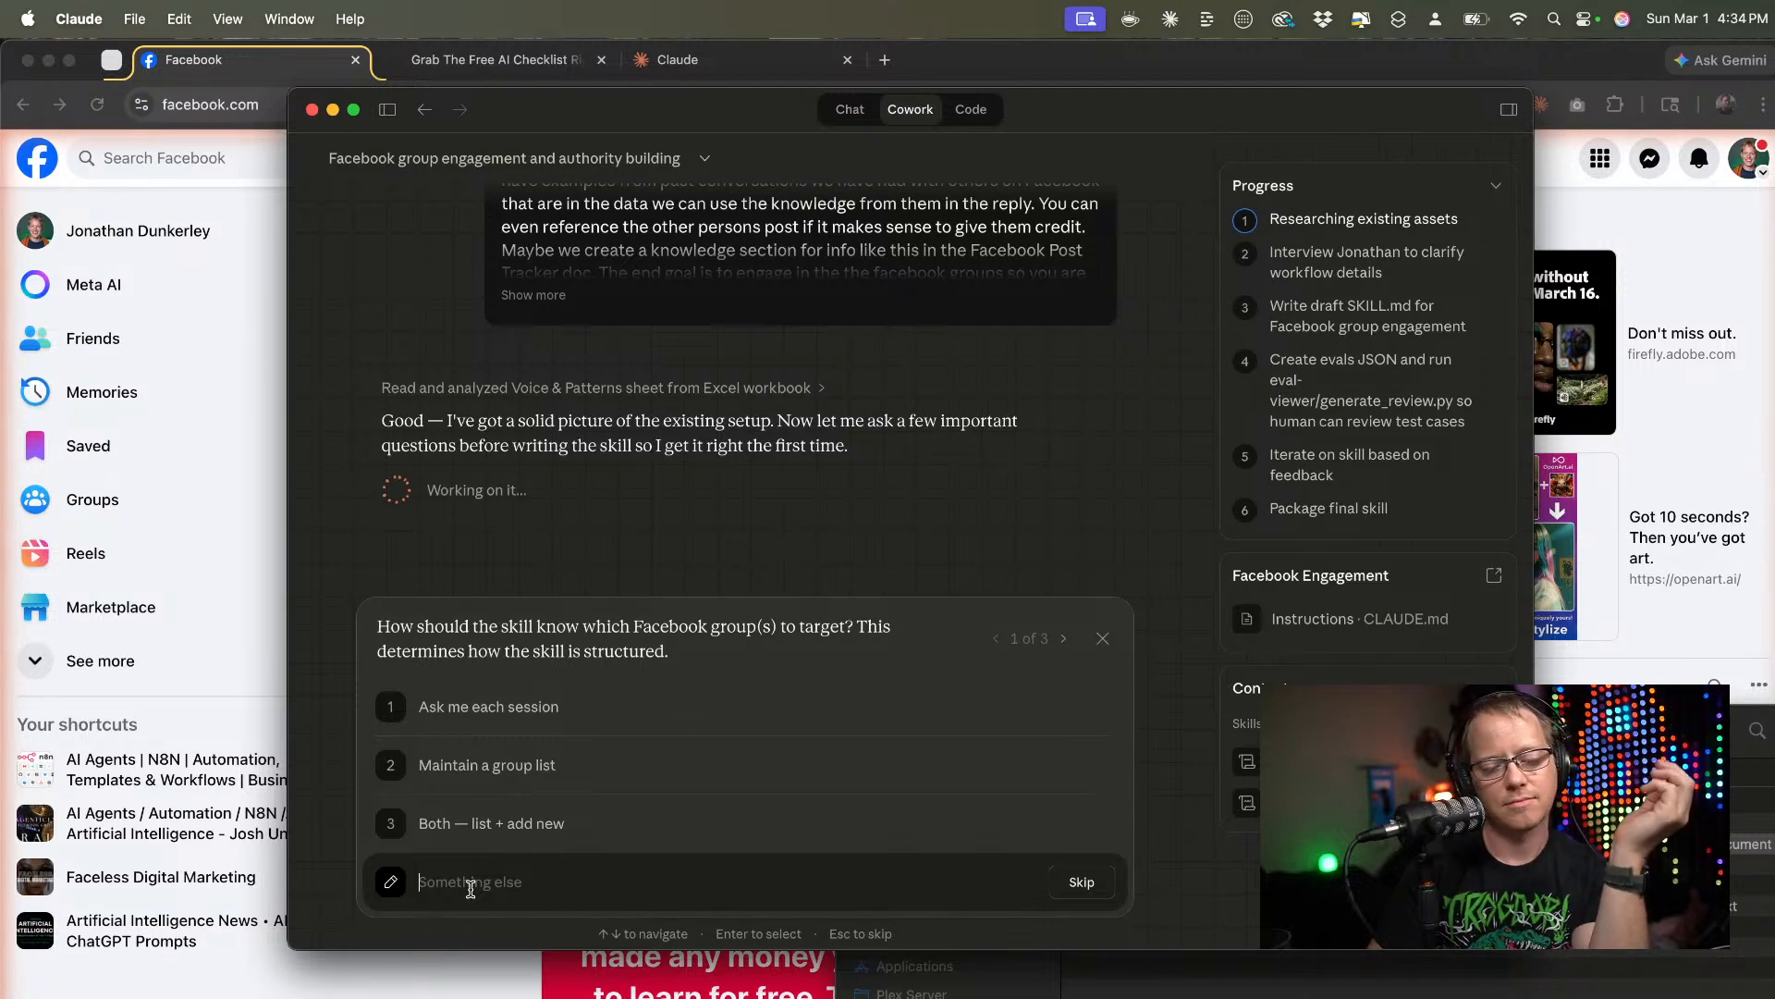
Enter the custom answer "I will give you 10 groups to do." for the question on which Facebook groups to target.
left_click(470, 883)
type("I will")
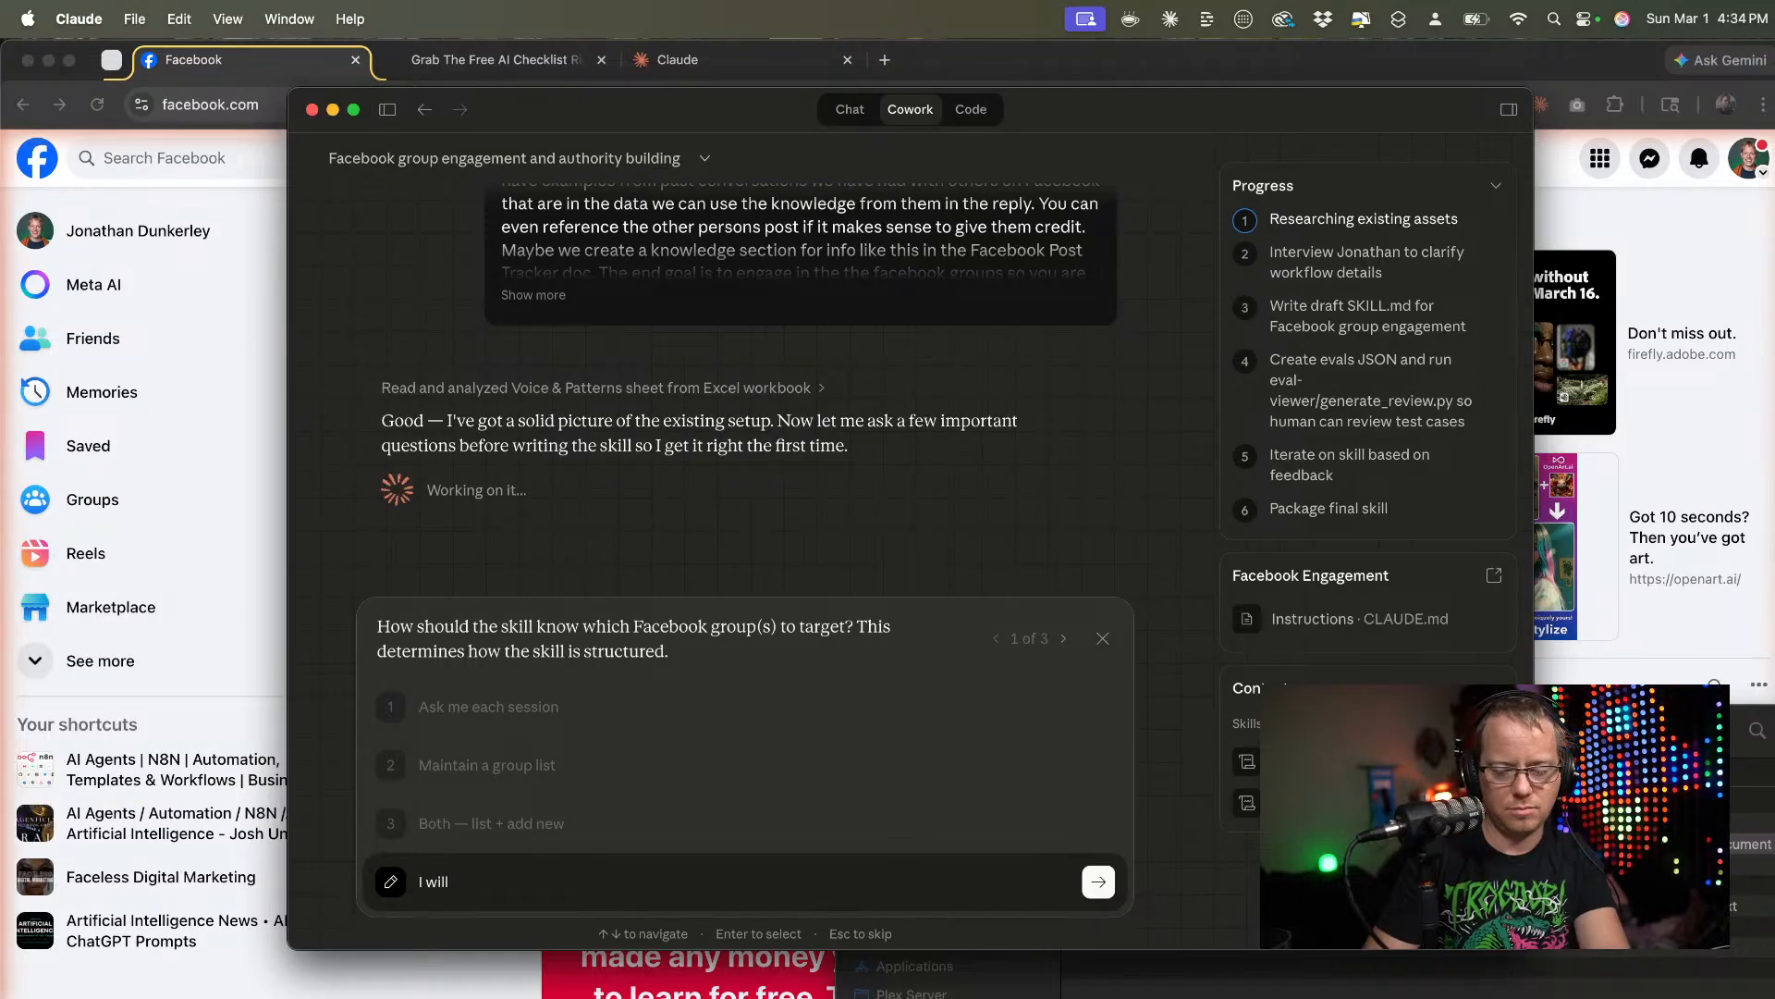
type("giv")
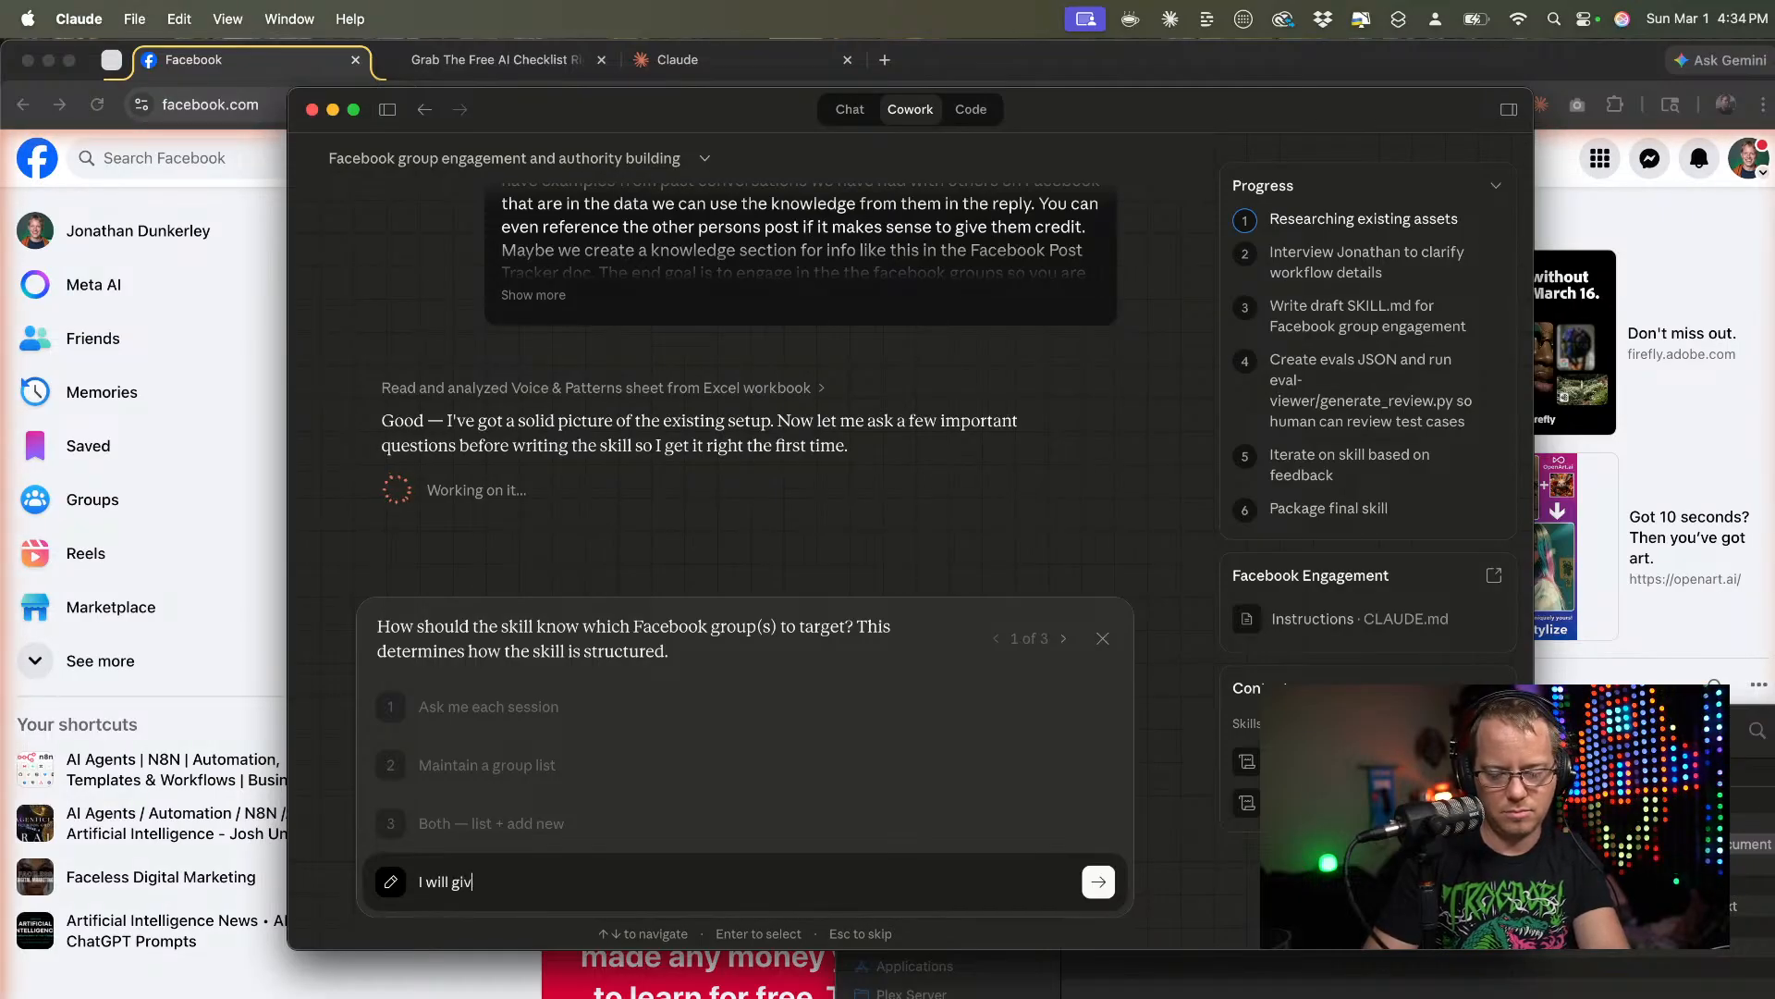
type("e you")
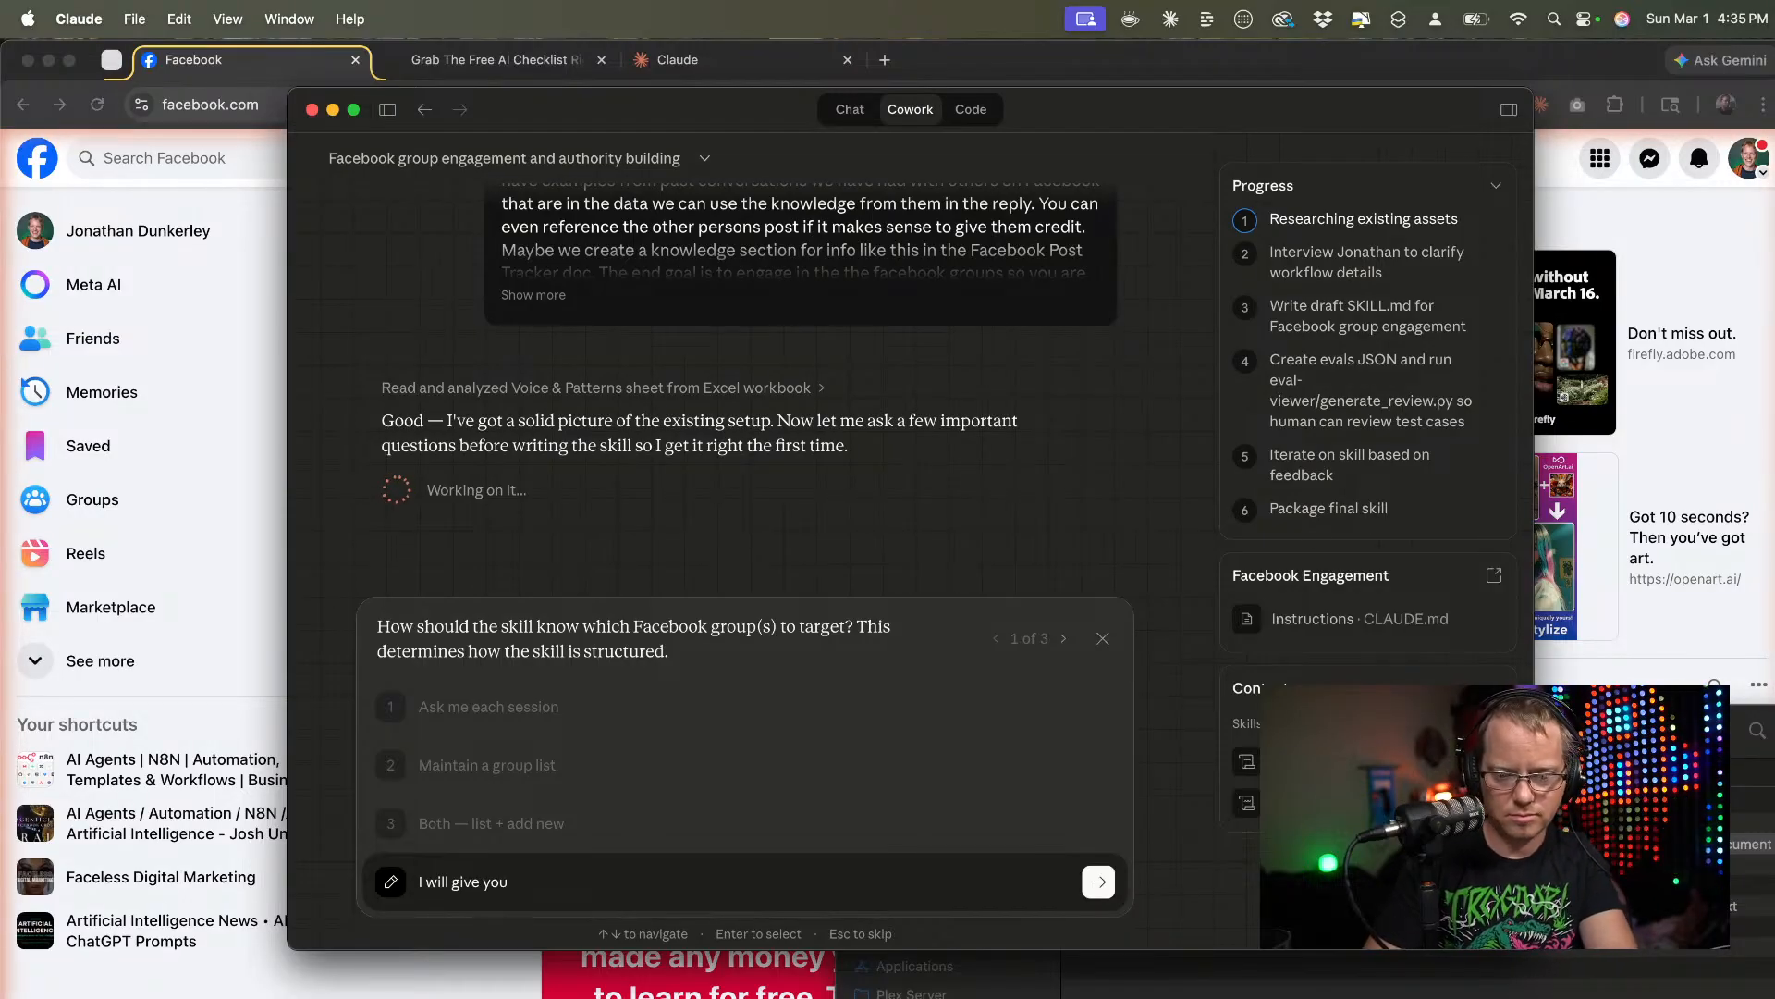
type("10")
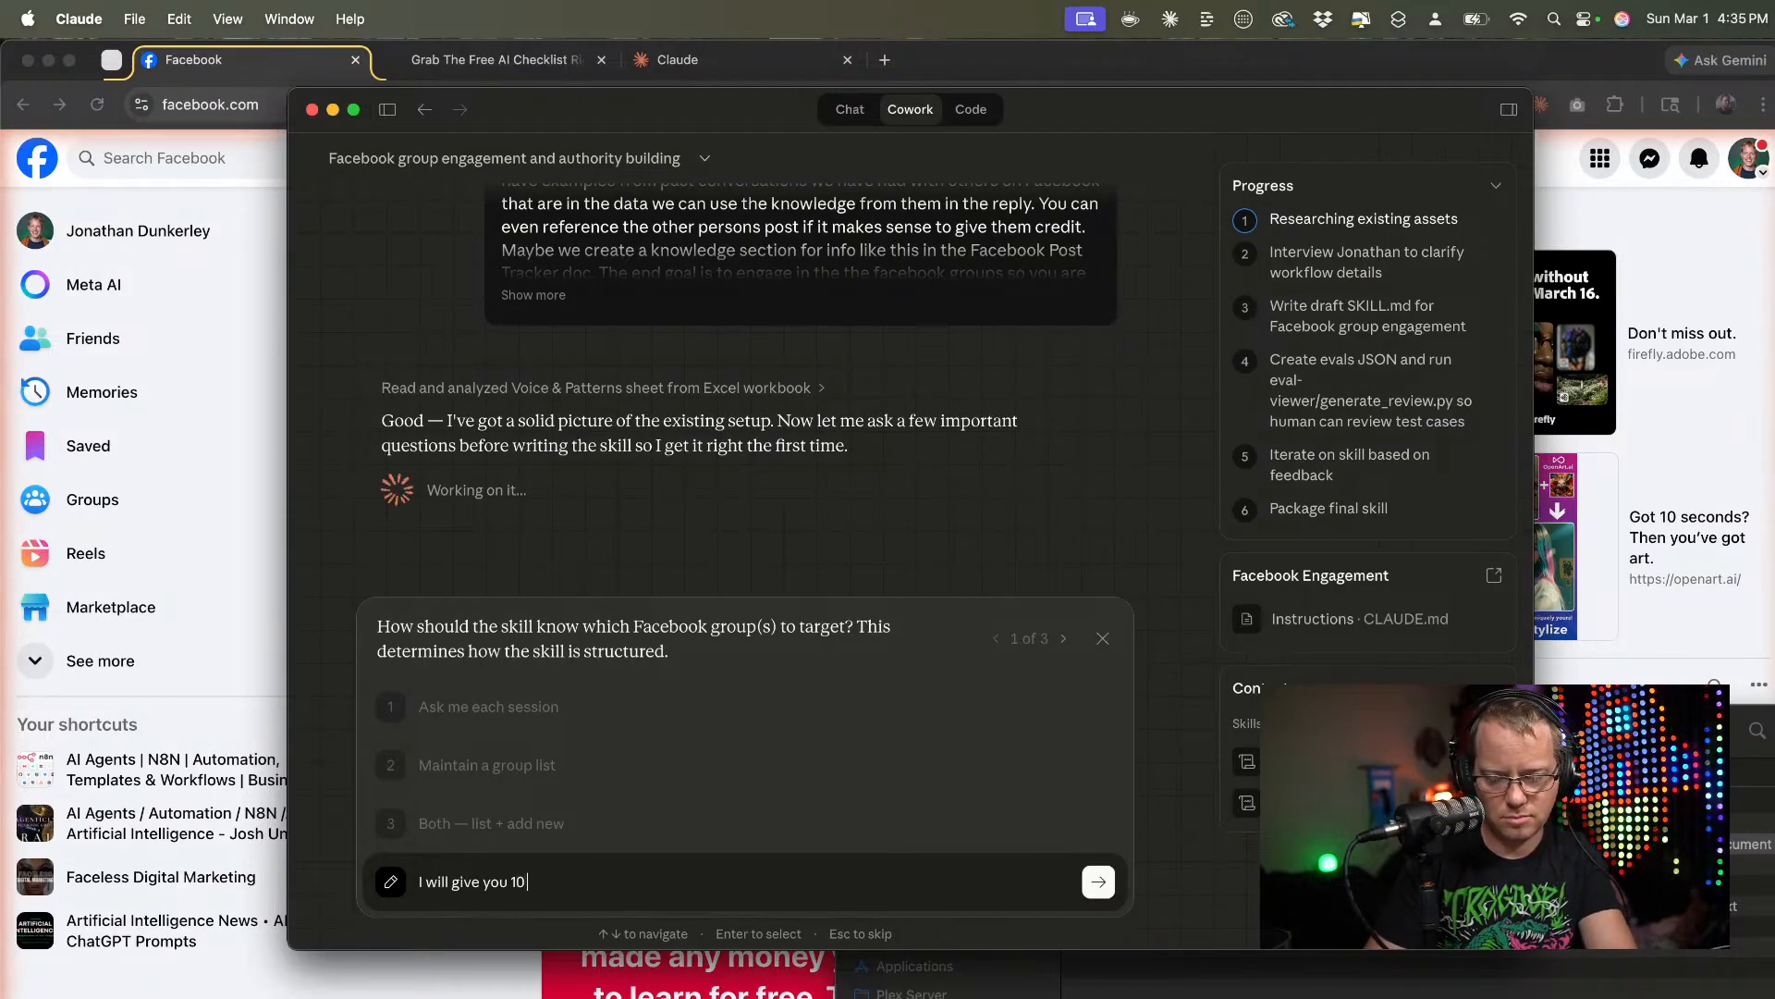
type(" groups")
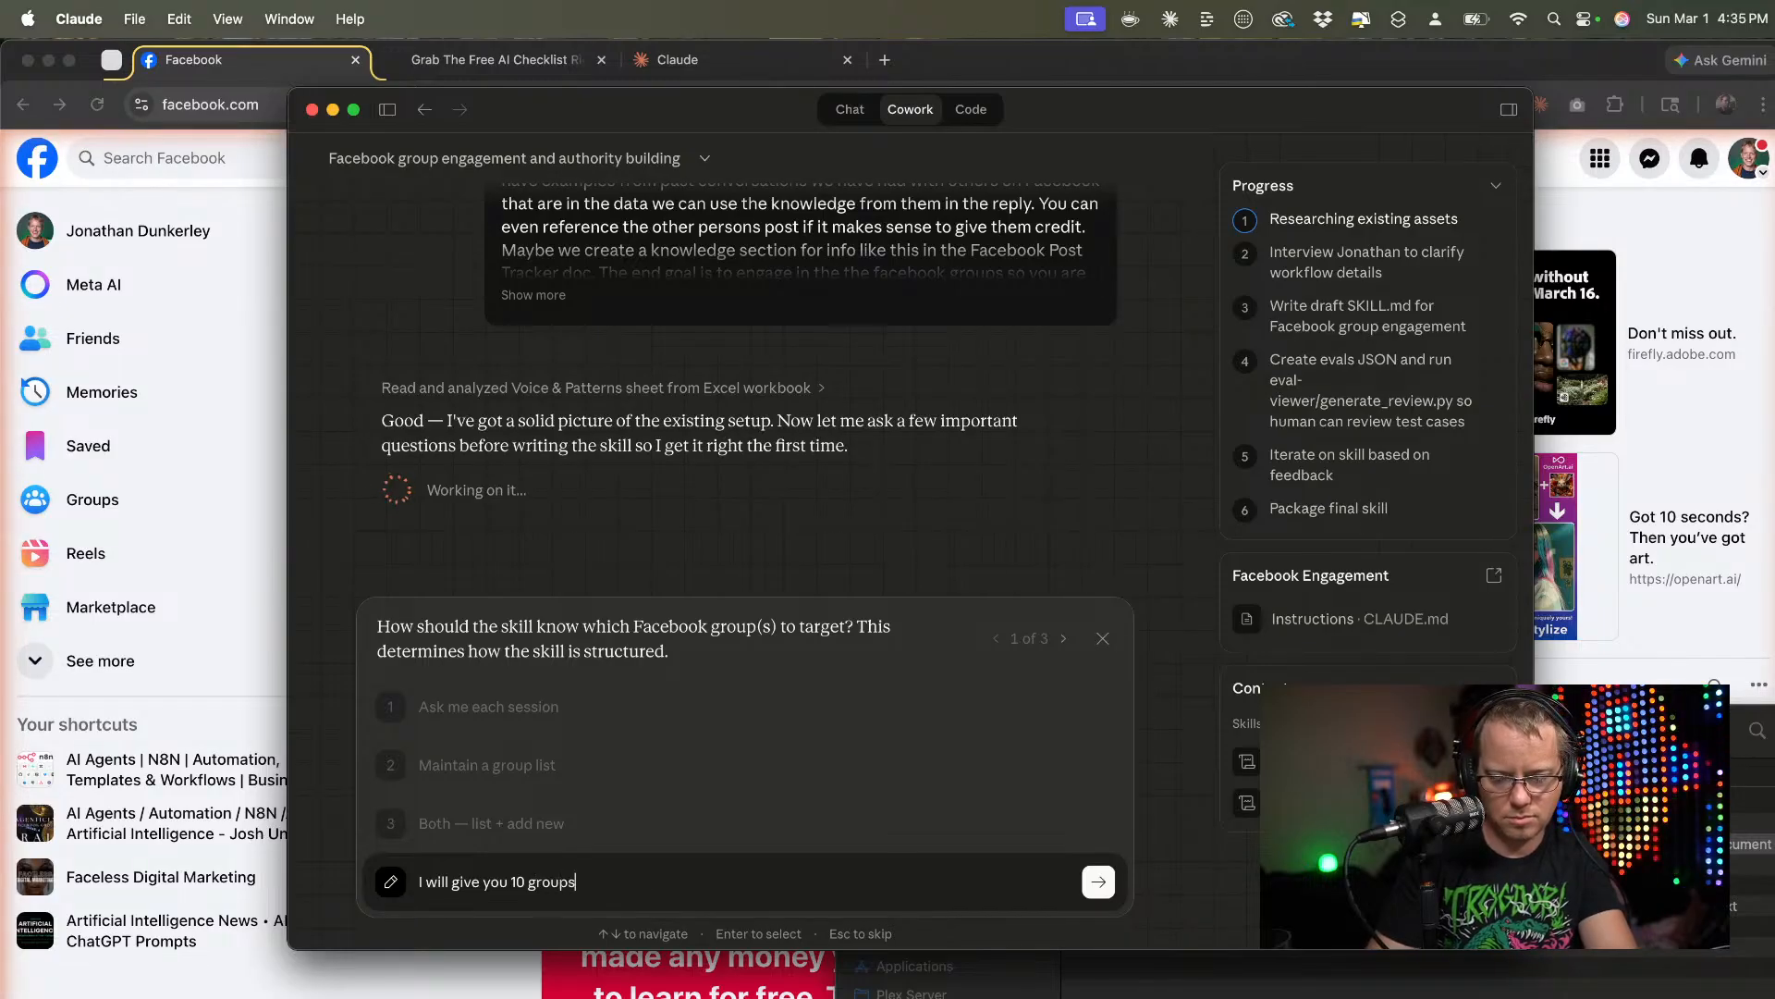
type(" to suggest")
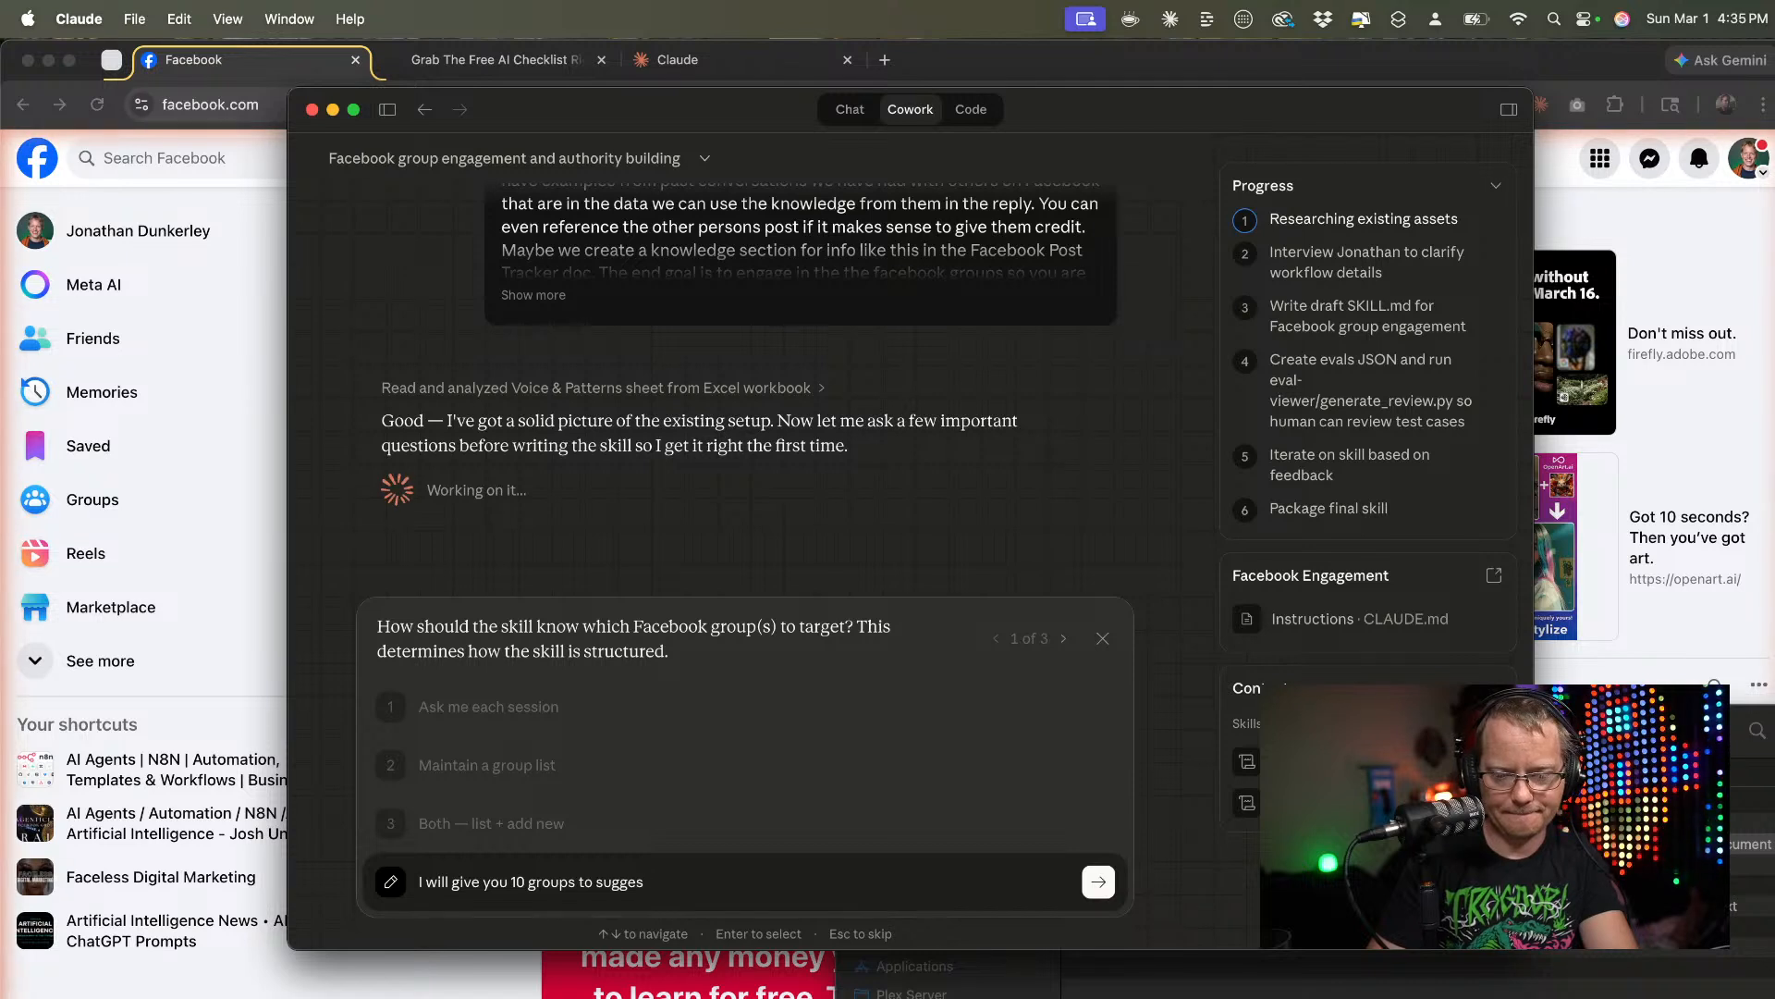
key("BackSpace")
key("BackSpace")
key("BackSpace")
key("BackSpace")
key("BackSpace")
key("BackSpace")
key("BackSpace")
type("do.")
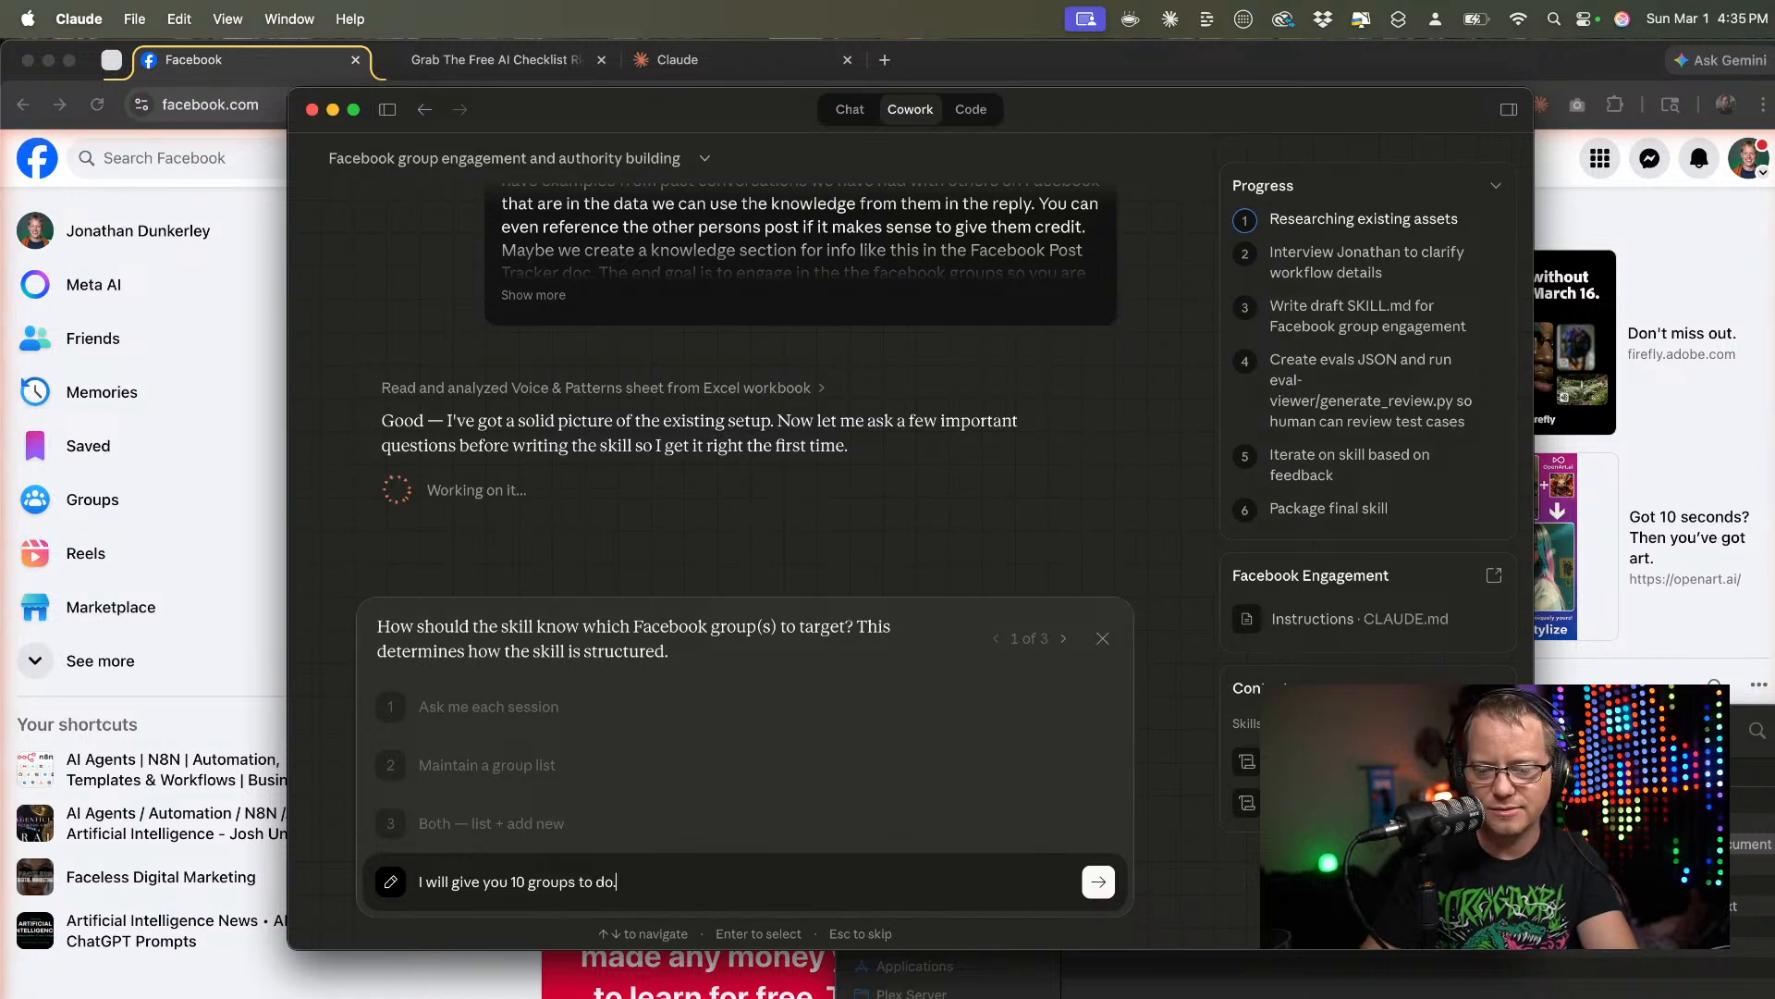
Change the number of groups in the custom answer to 5.
left_click(597, 882)
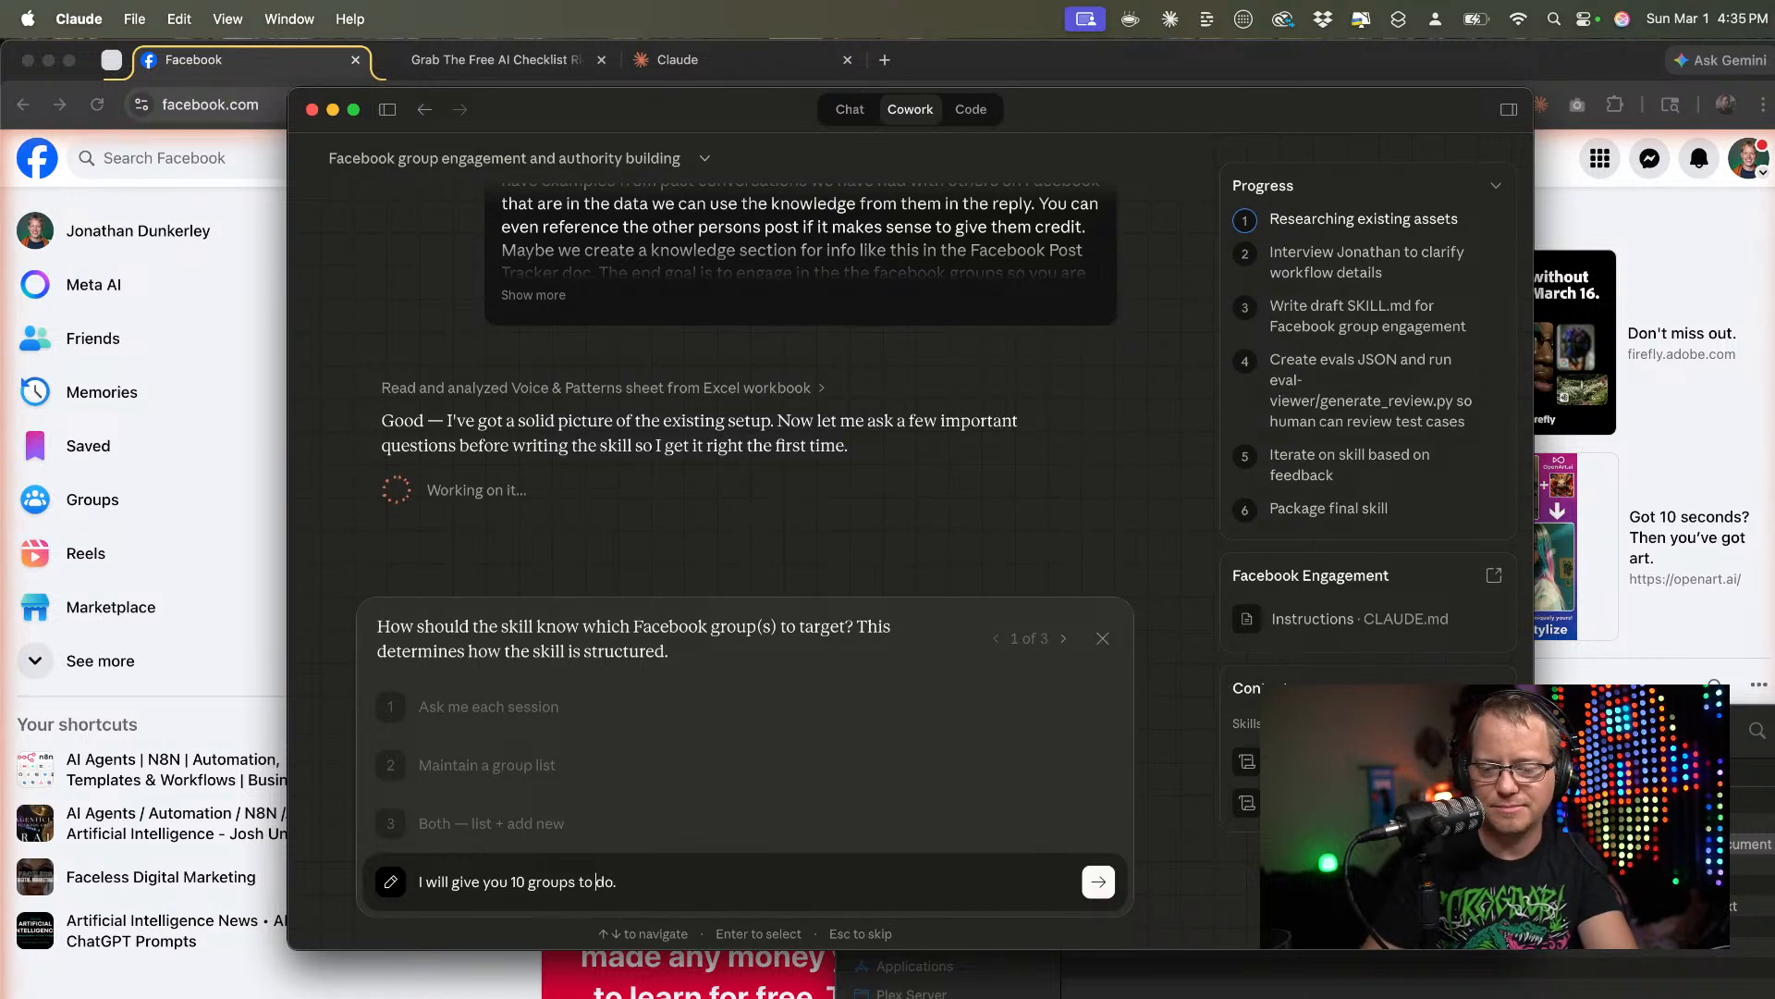
left_click(528, 882)
key("BackSpace")
key("BackSpace")
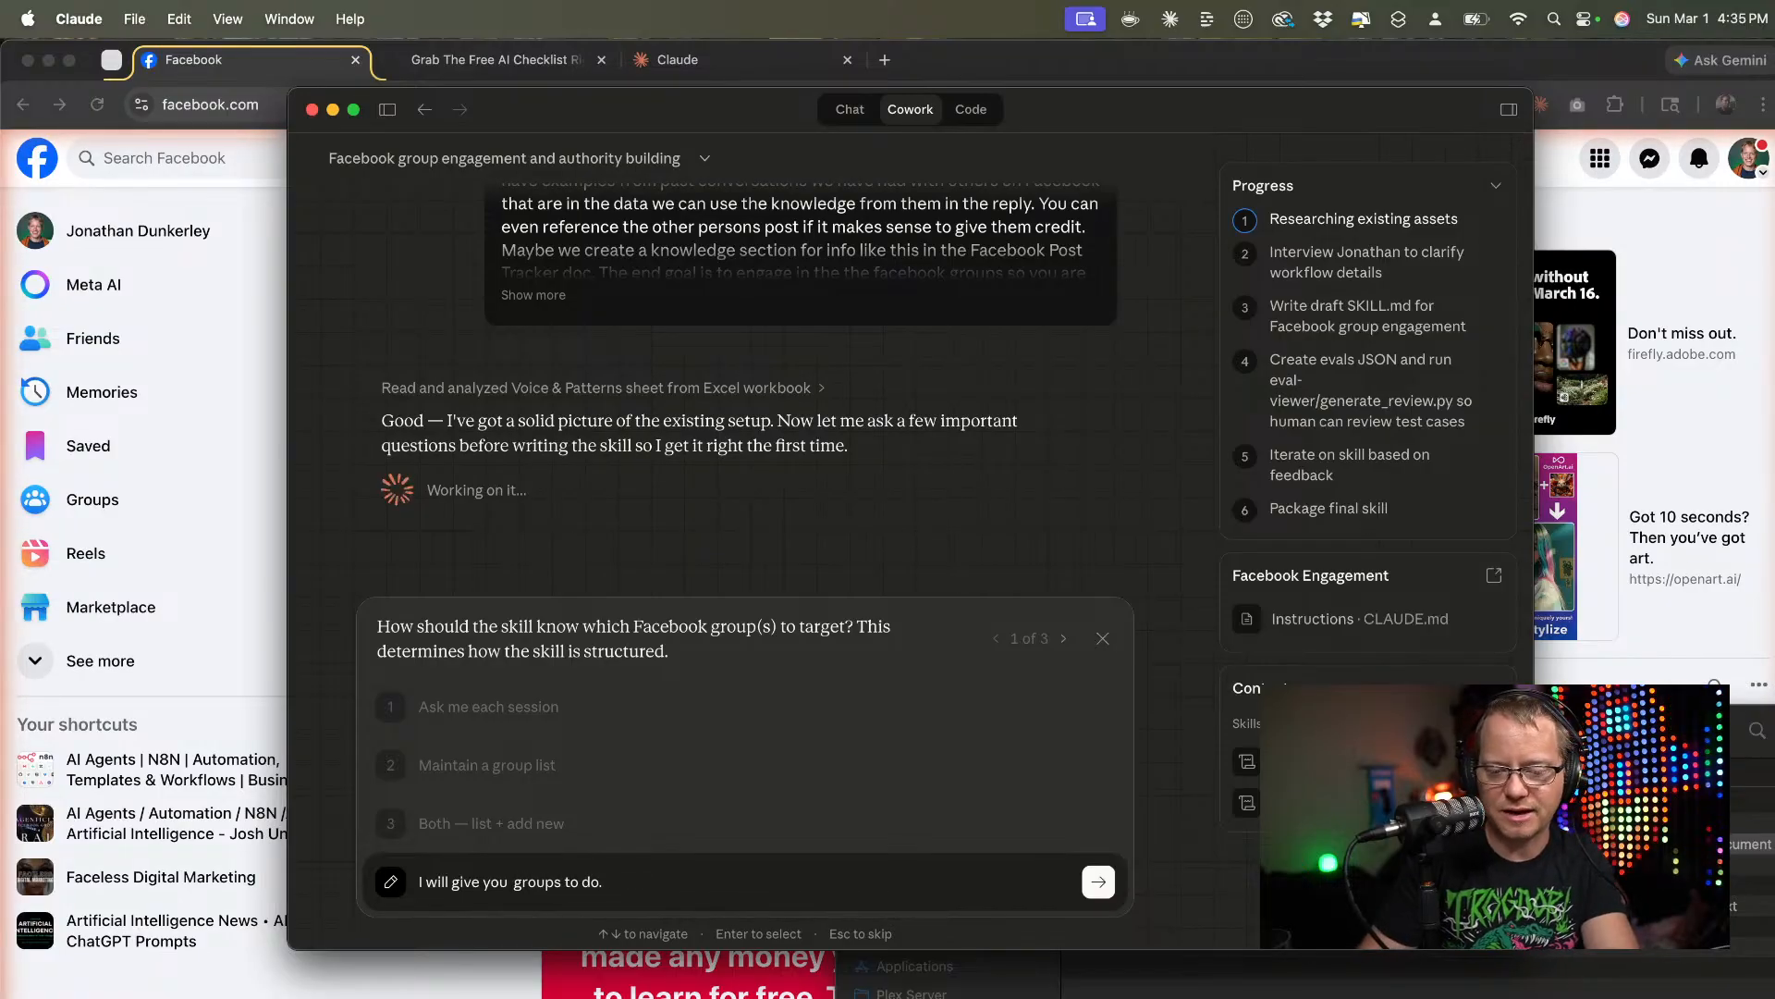
type("5")
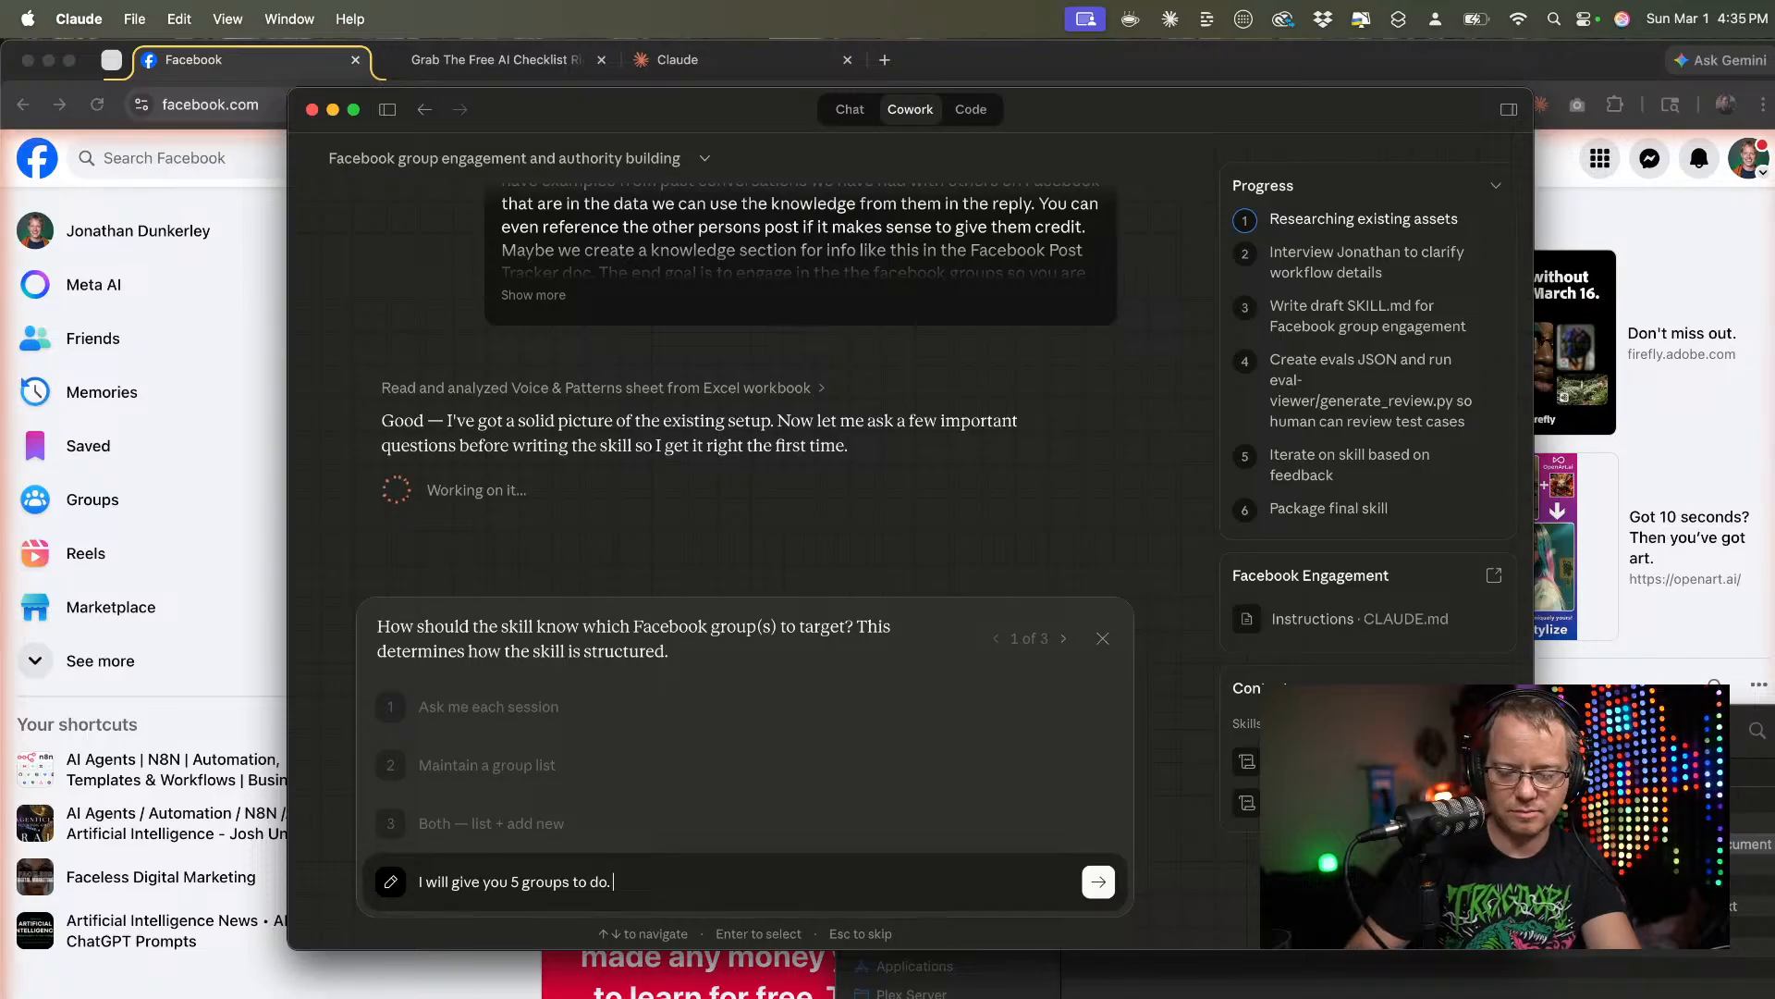
Extend the custom answer with "I can also paste in a link to the group and it will do just that one." and submit it.
type(" groups to do. I can")
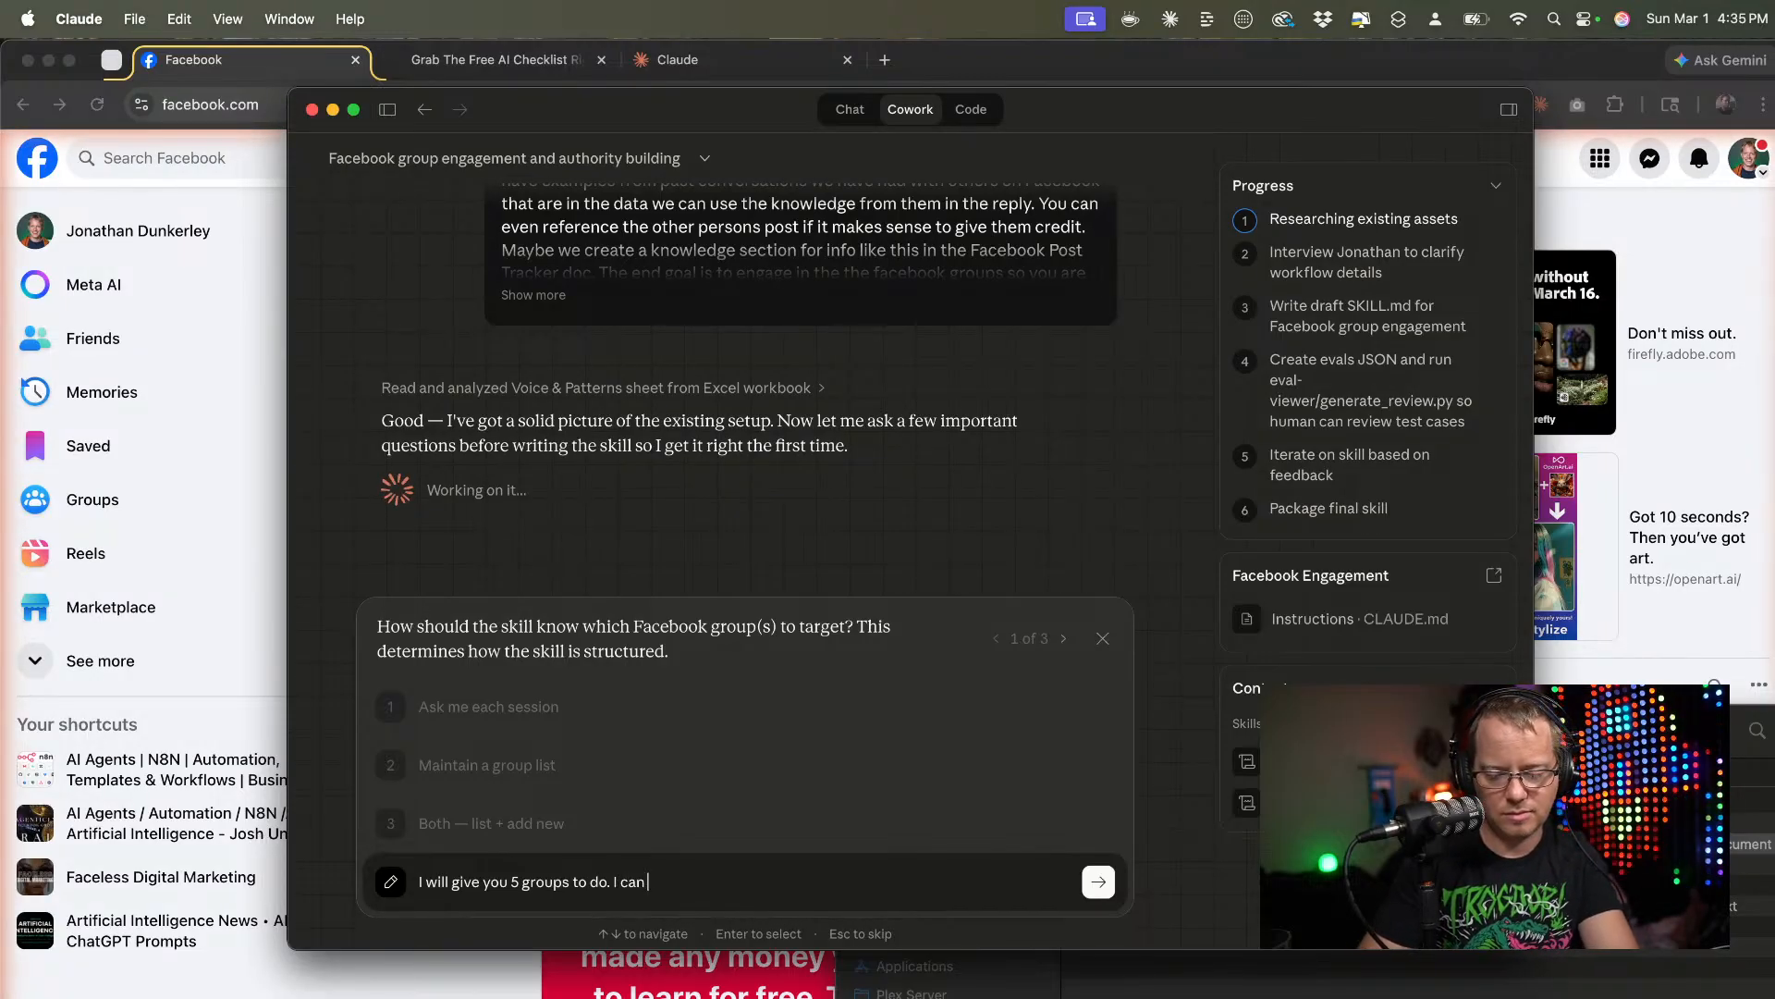
type(" also ")
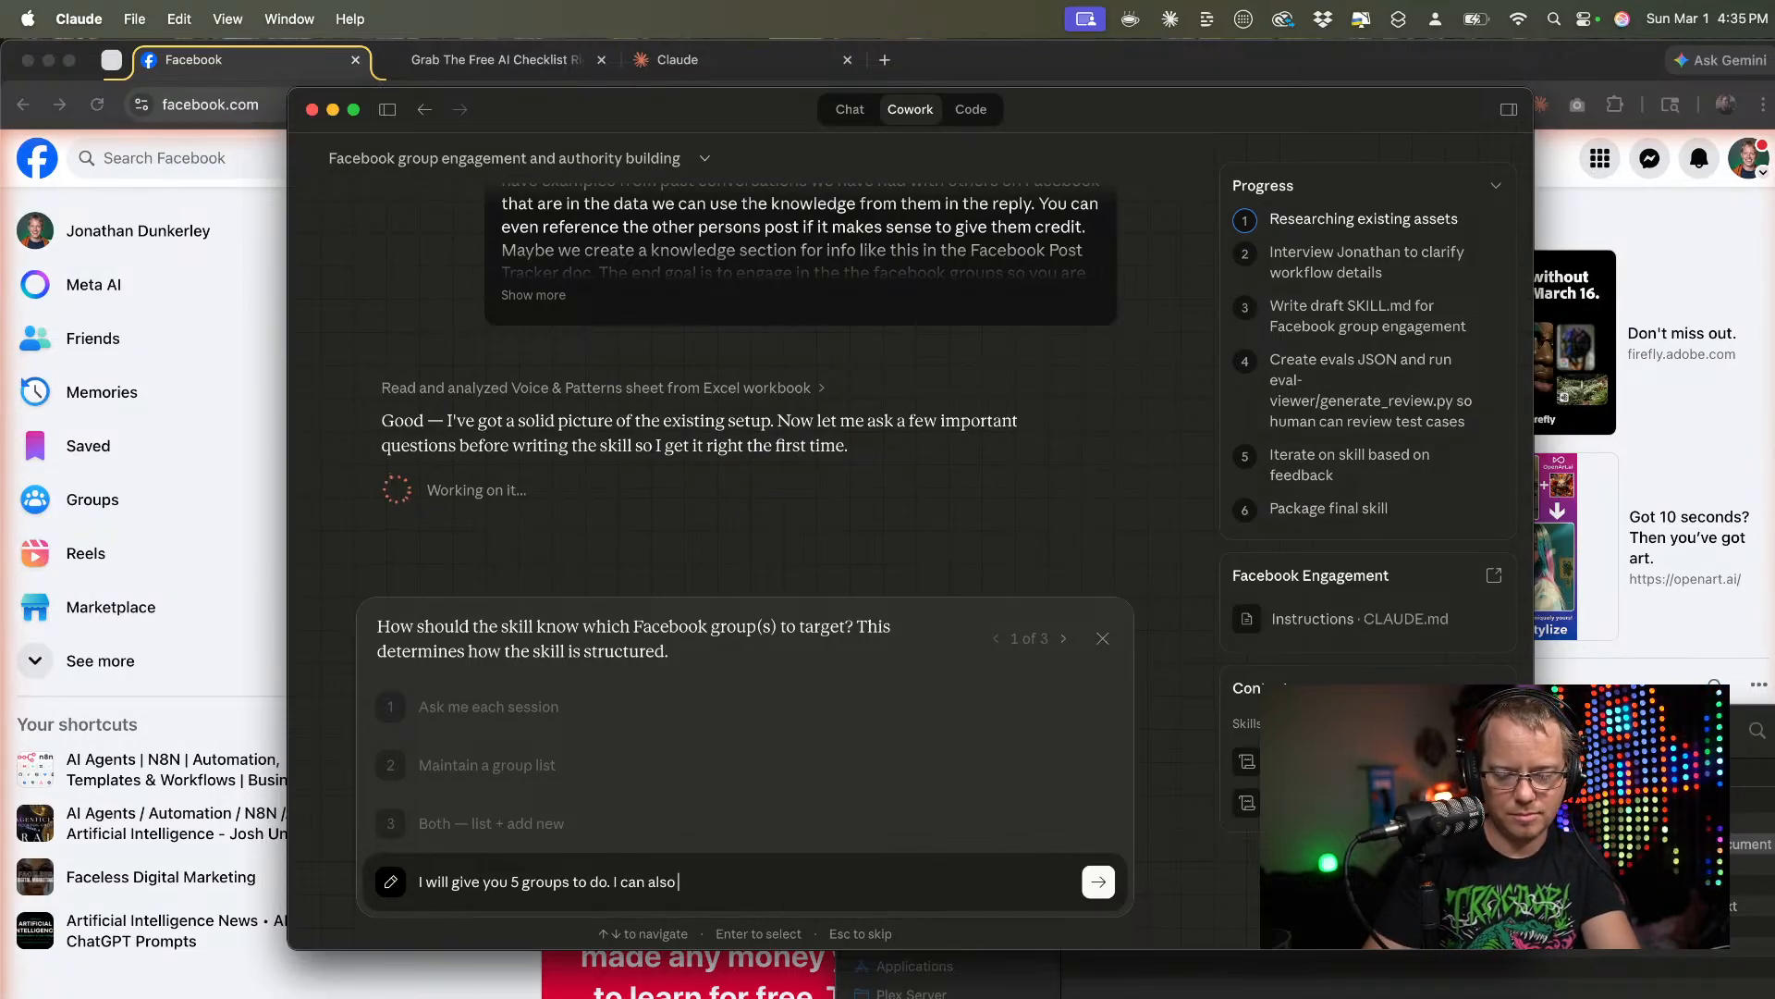
type("paste in a l")
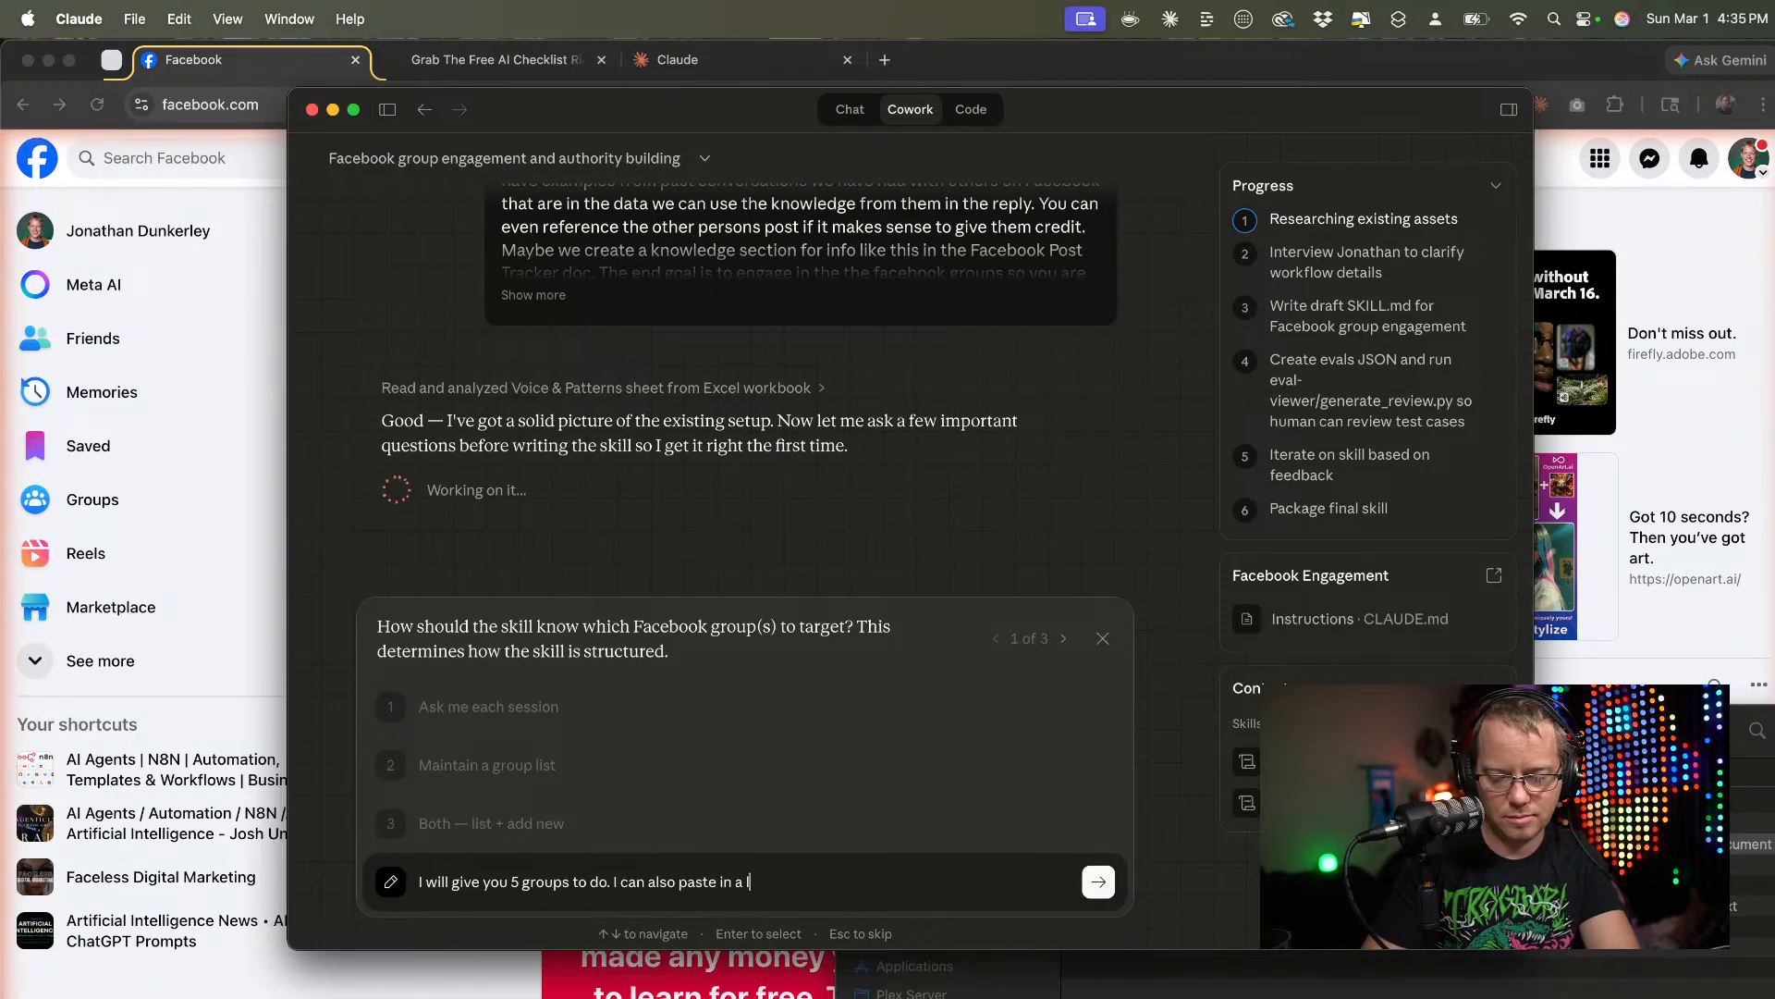
type("ink to the")
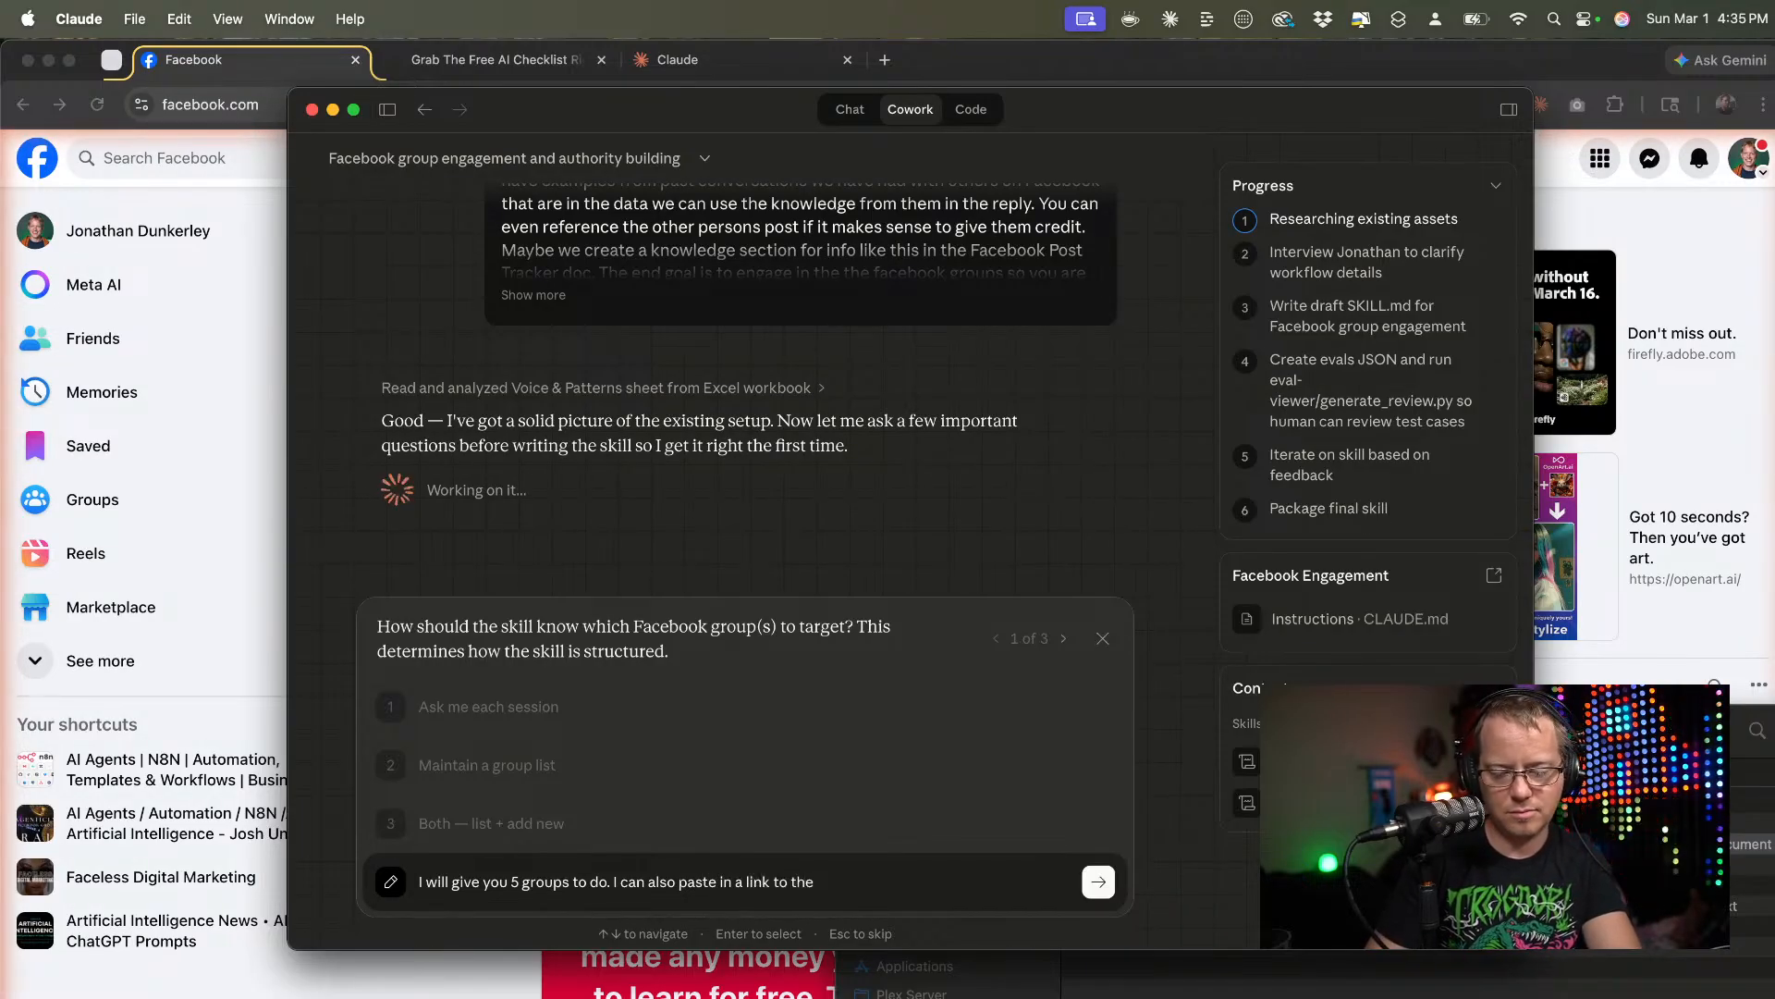
type(" group and it")
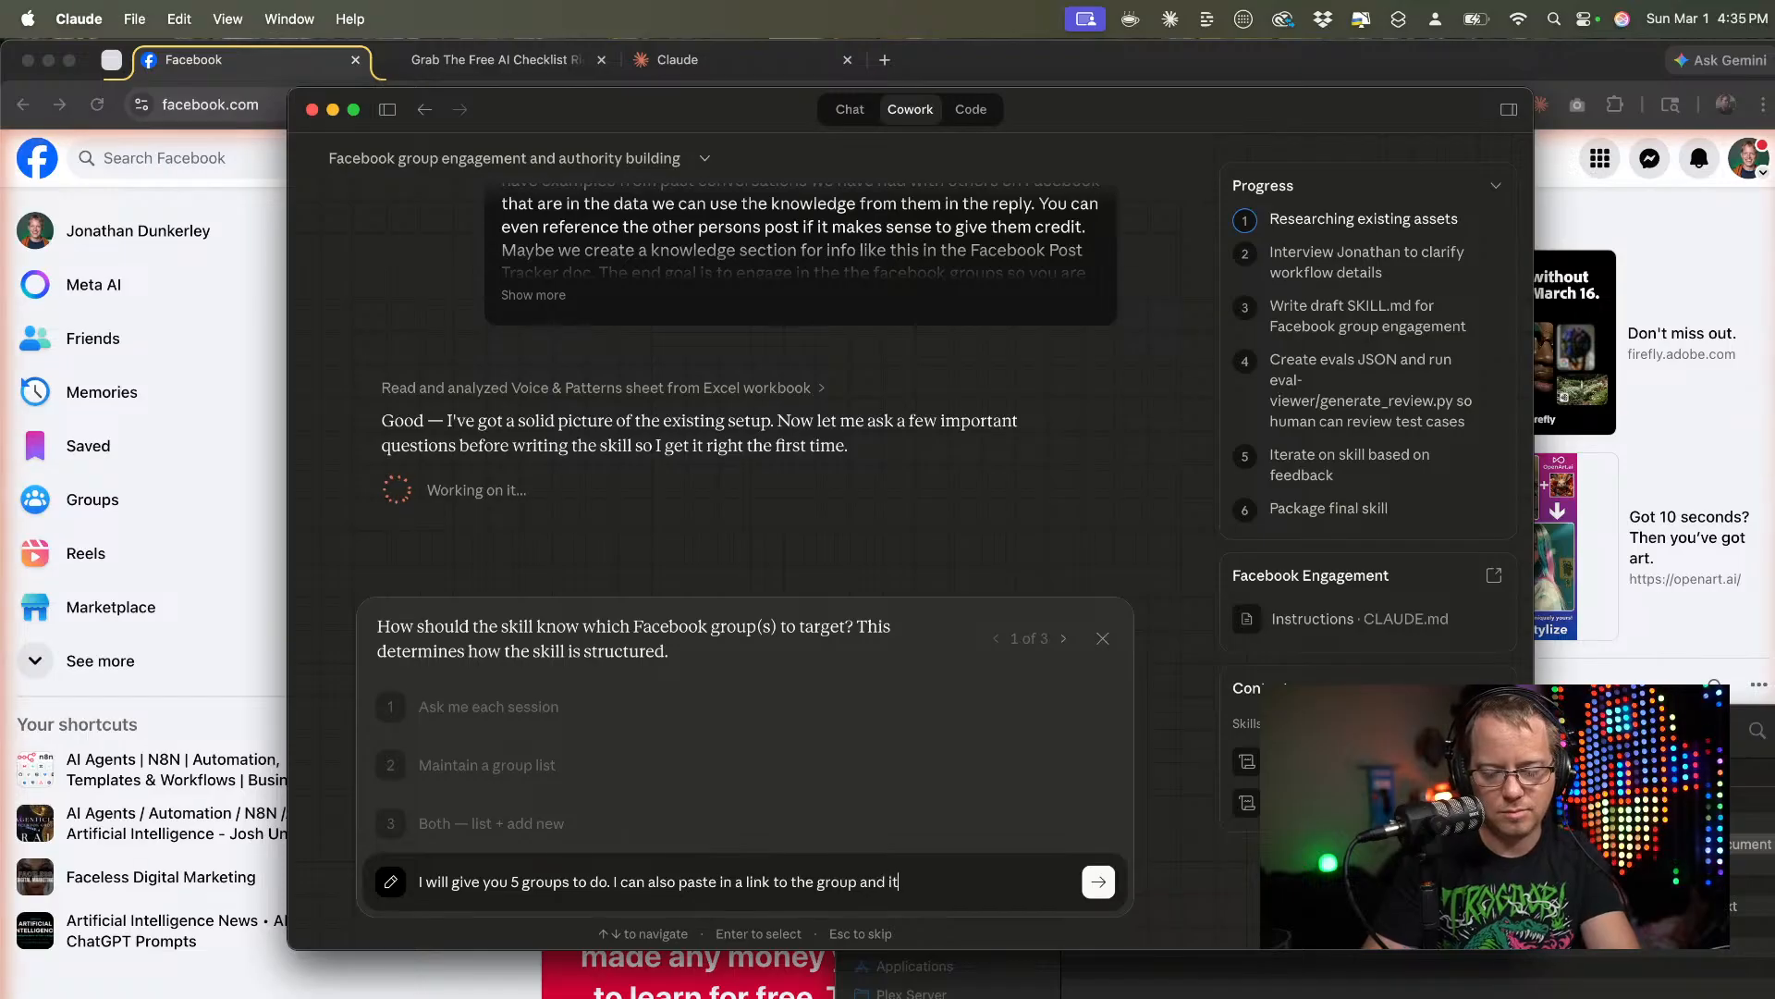
type(" will do j")
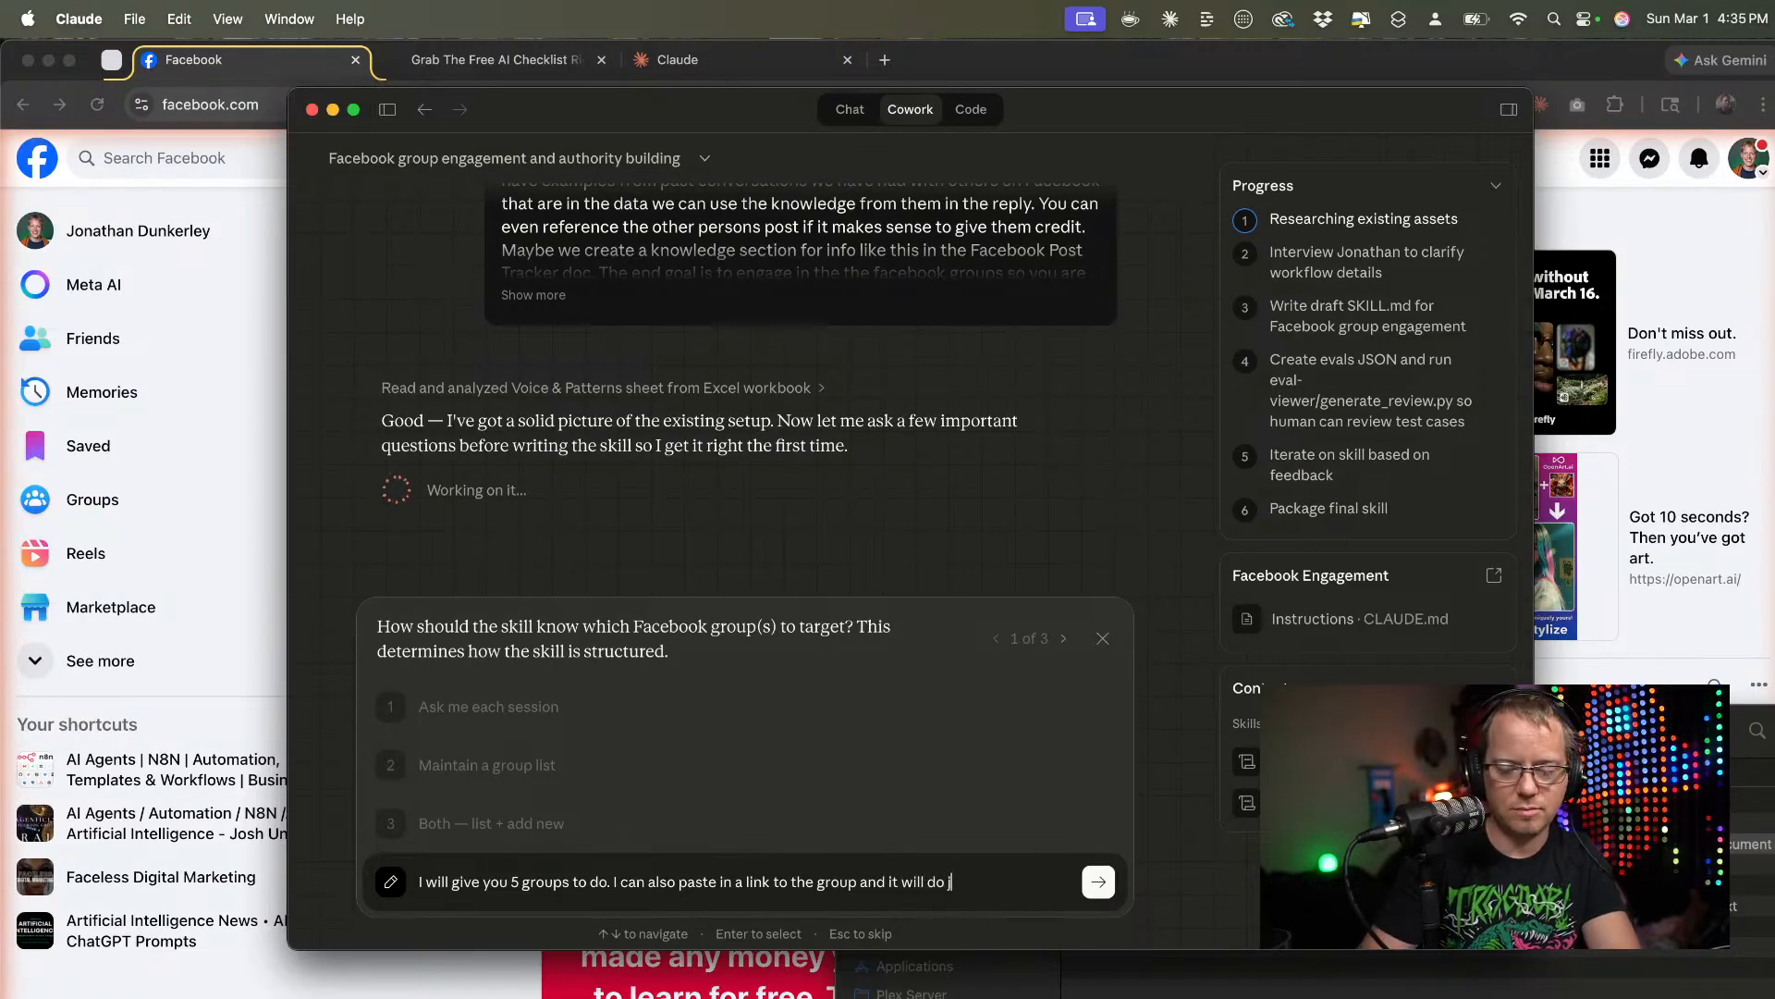
type("ust that one")
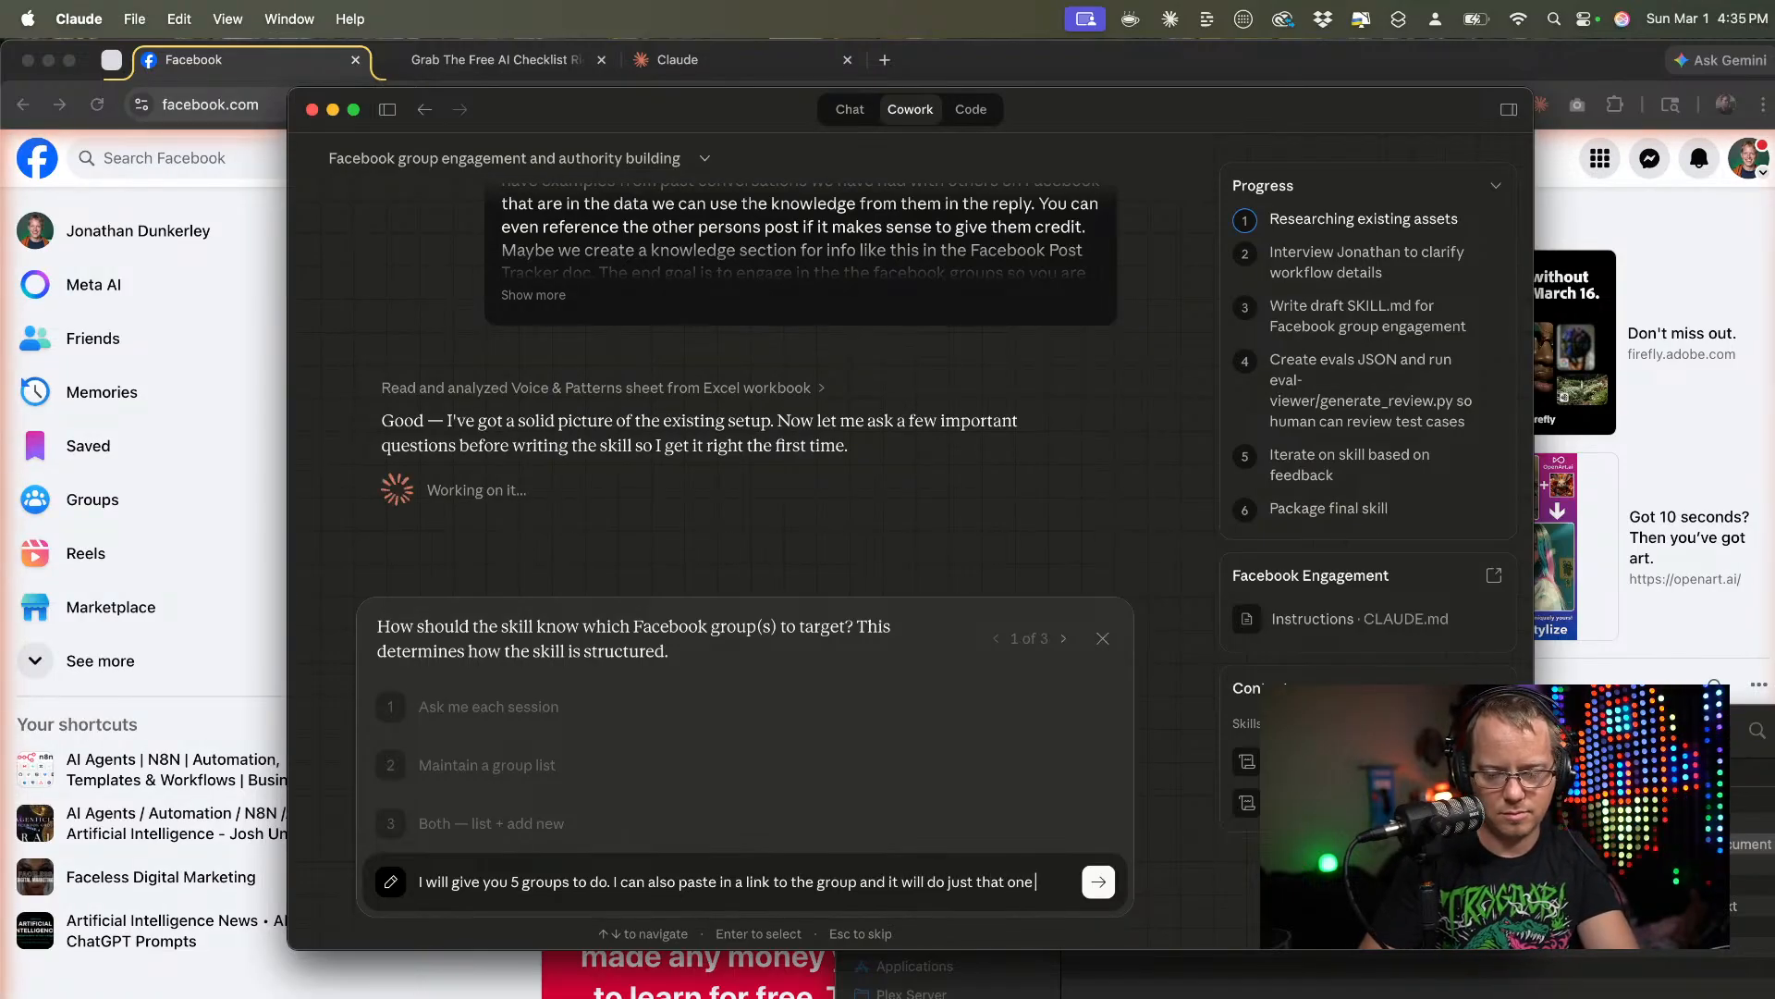
type(" manually")
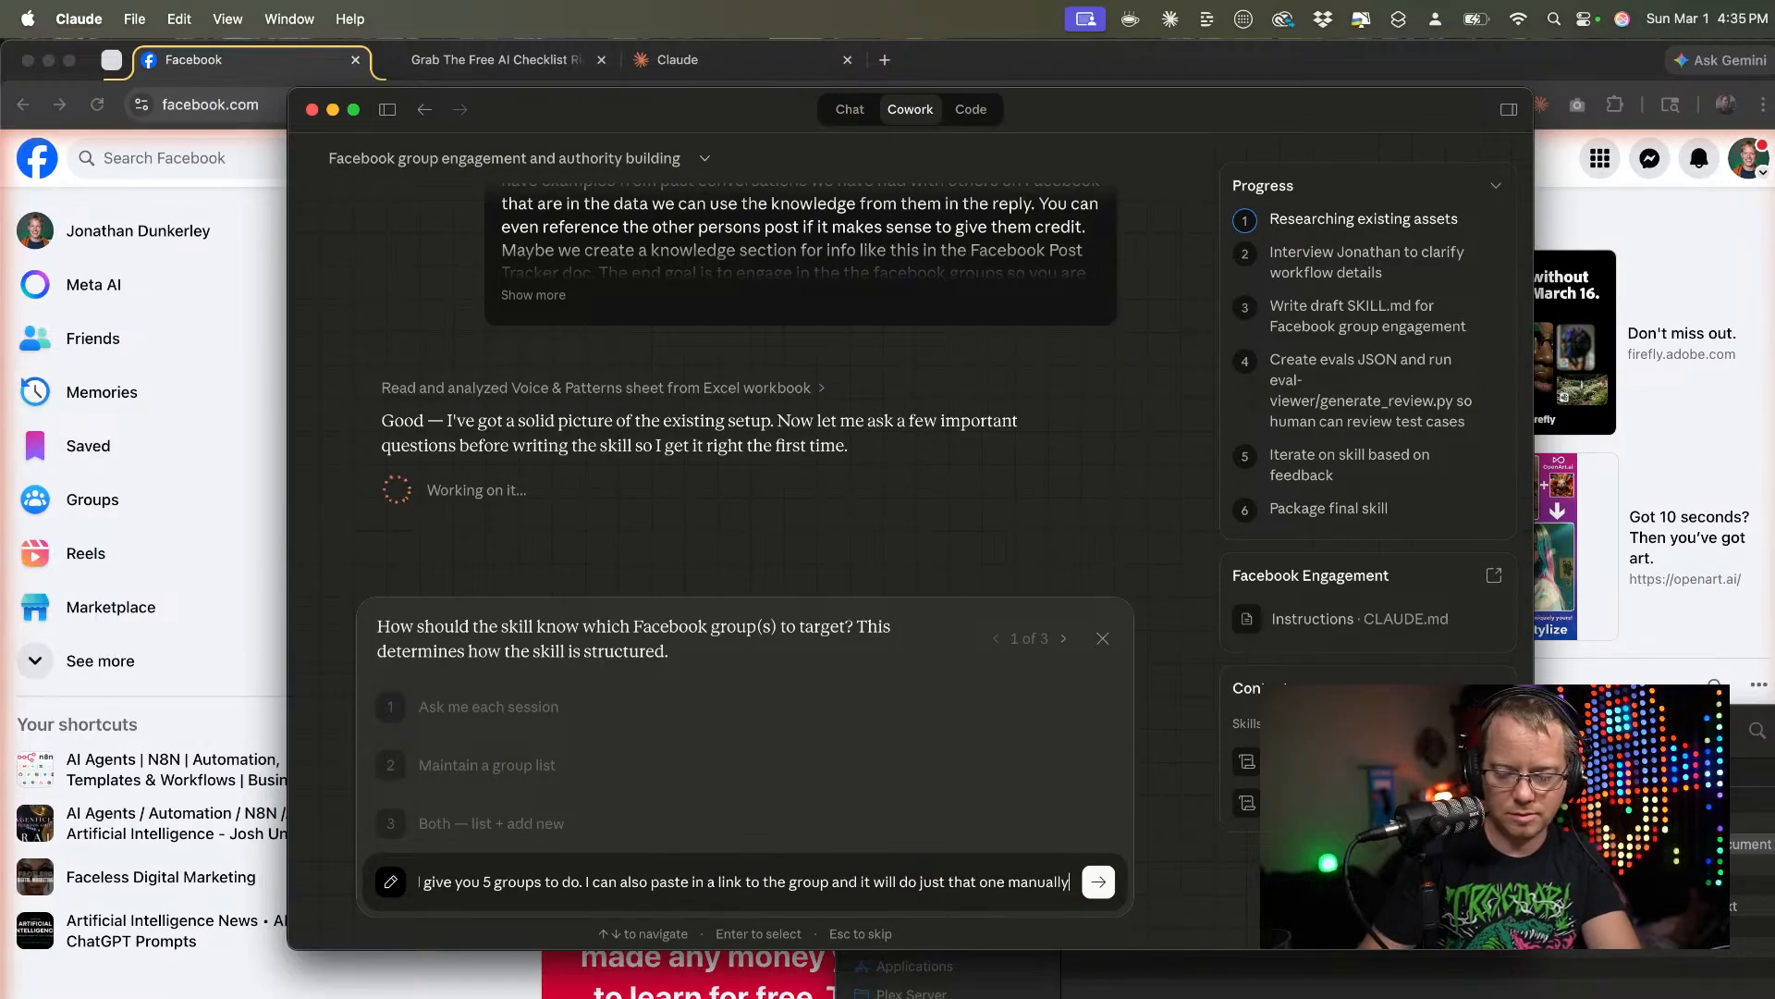
key("BackSpace")
key("BackSpace")
key("BackSpace")
key("BackSpace")
key("BackSpace")
key("BackSpace")
key("BackSpace")
key("BackSpace")
key("BackSpace")
key("BackSpace")
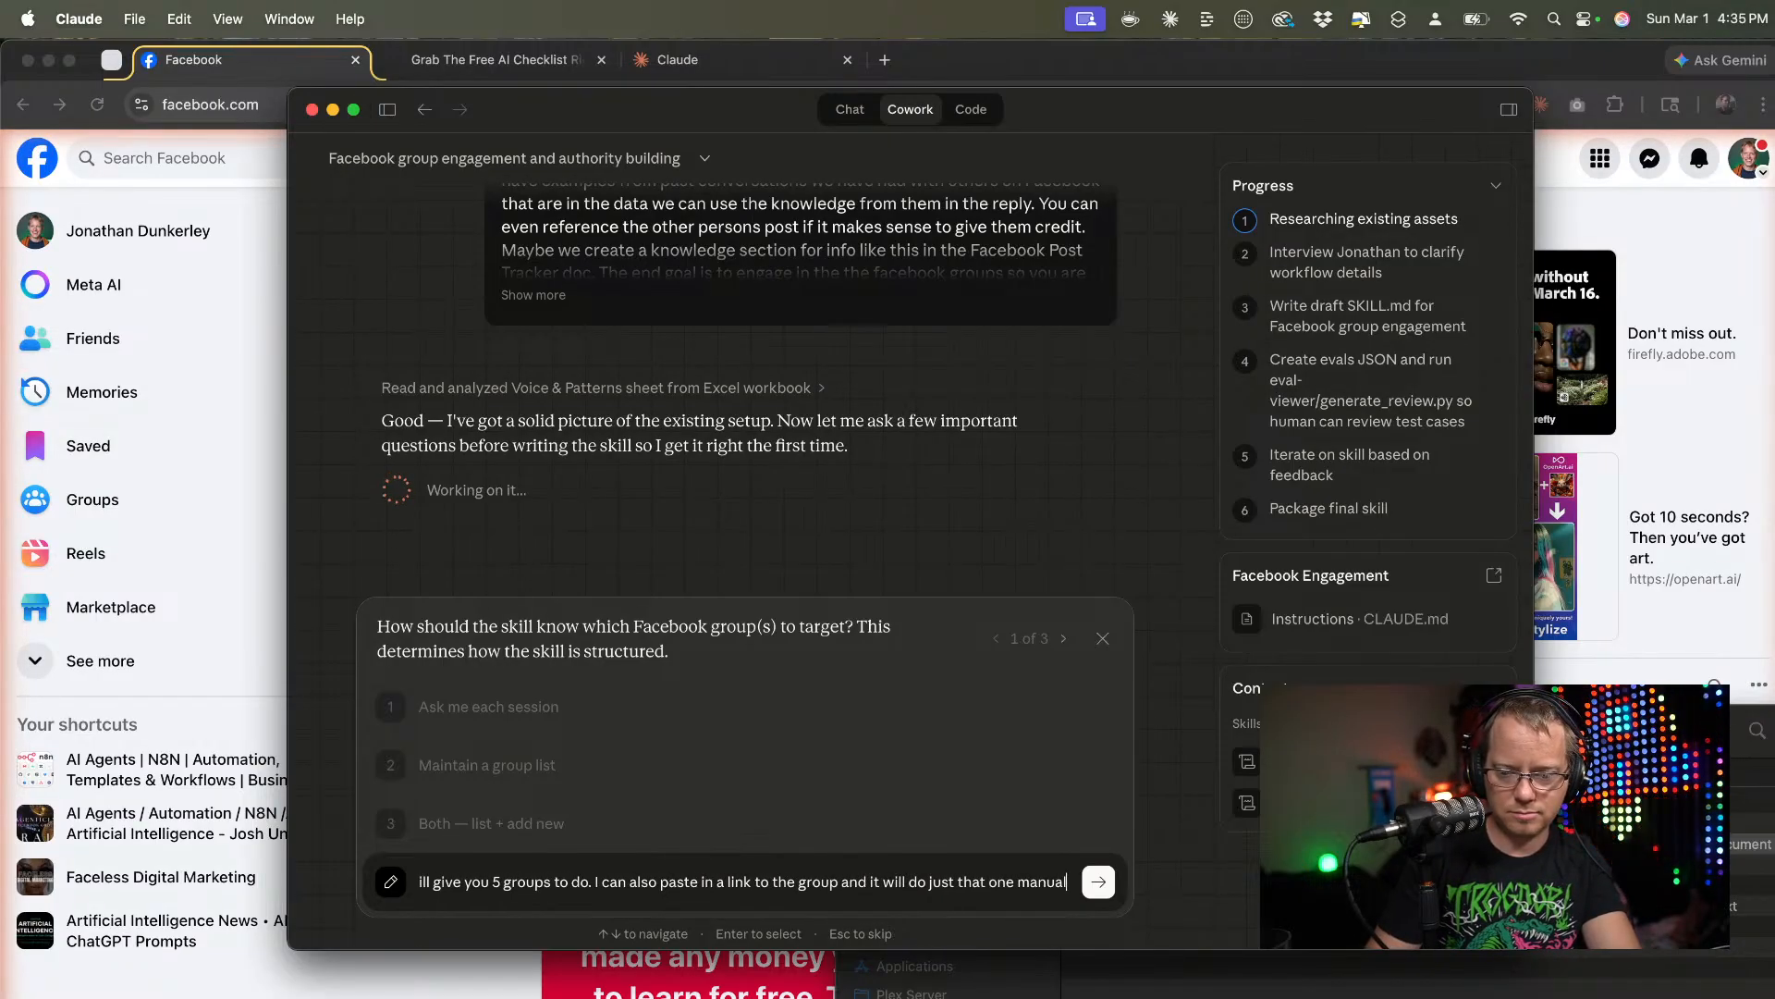
type("e.")
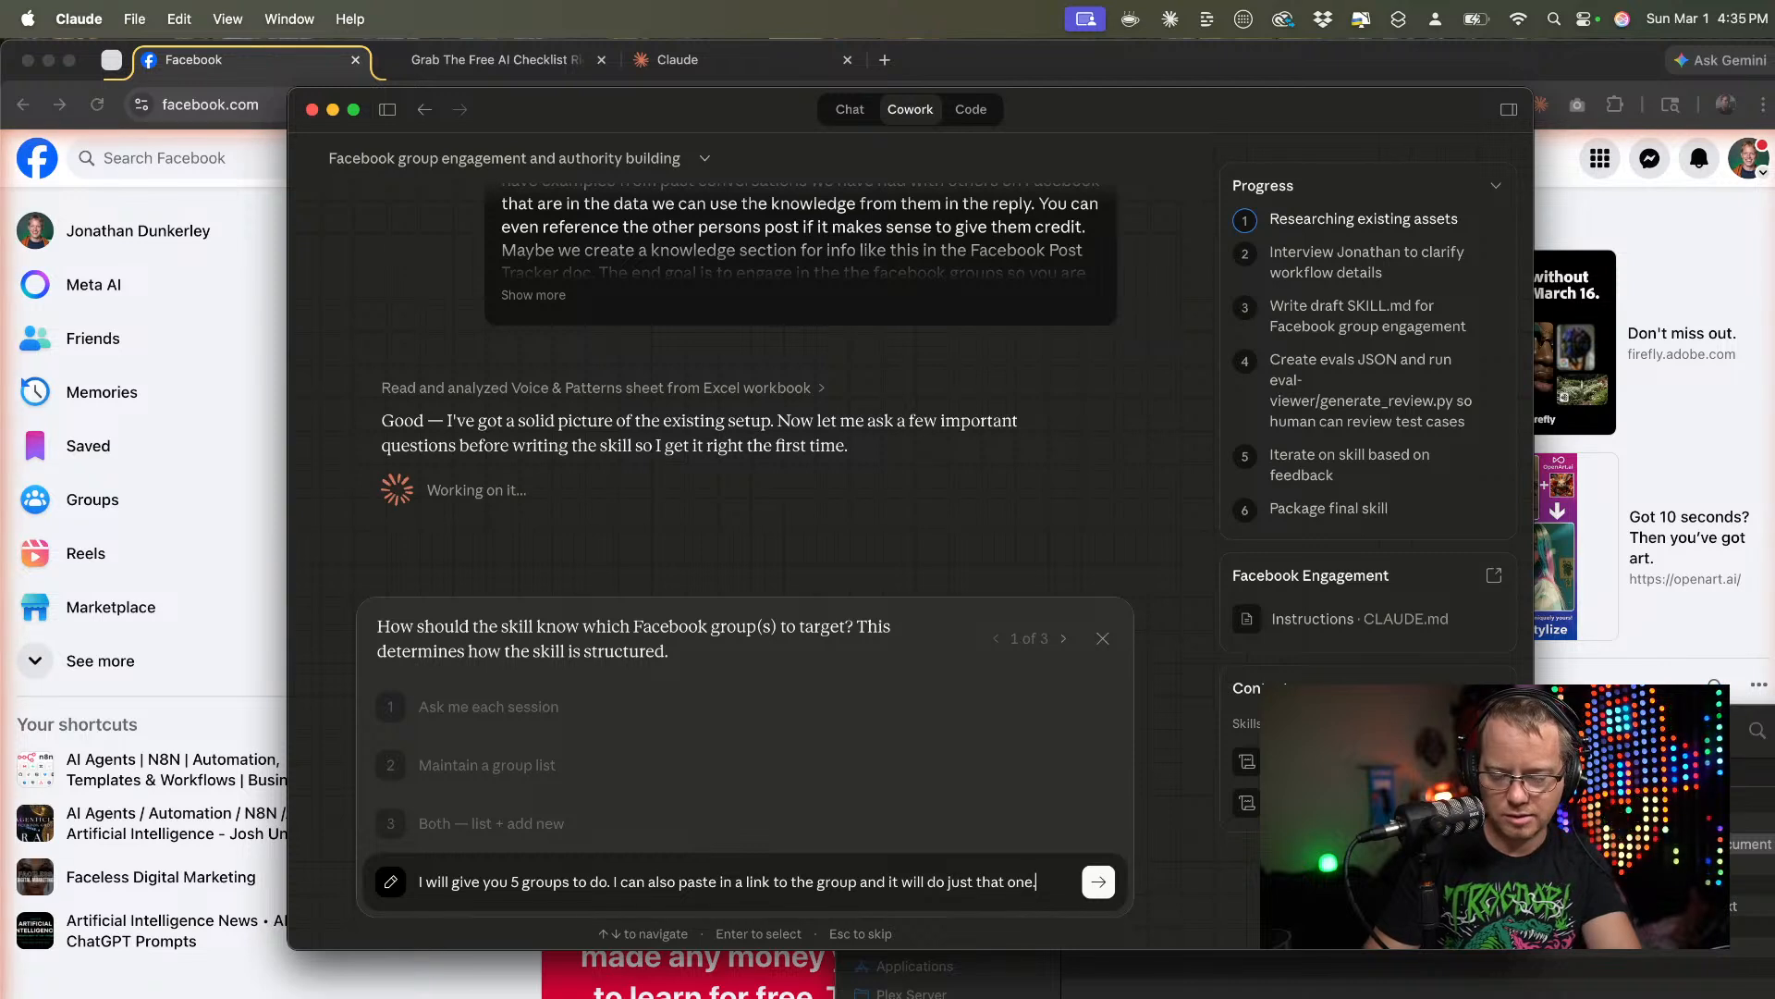
key("Return")
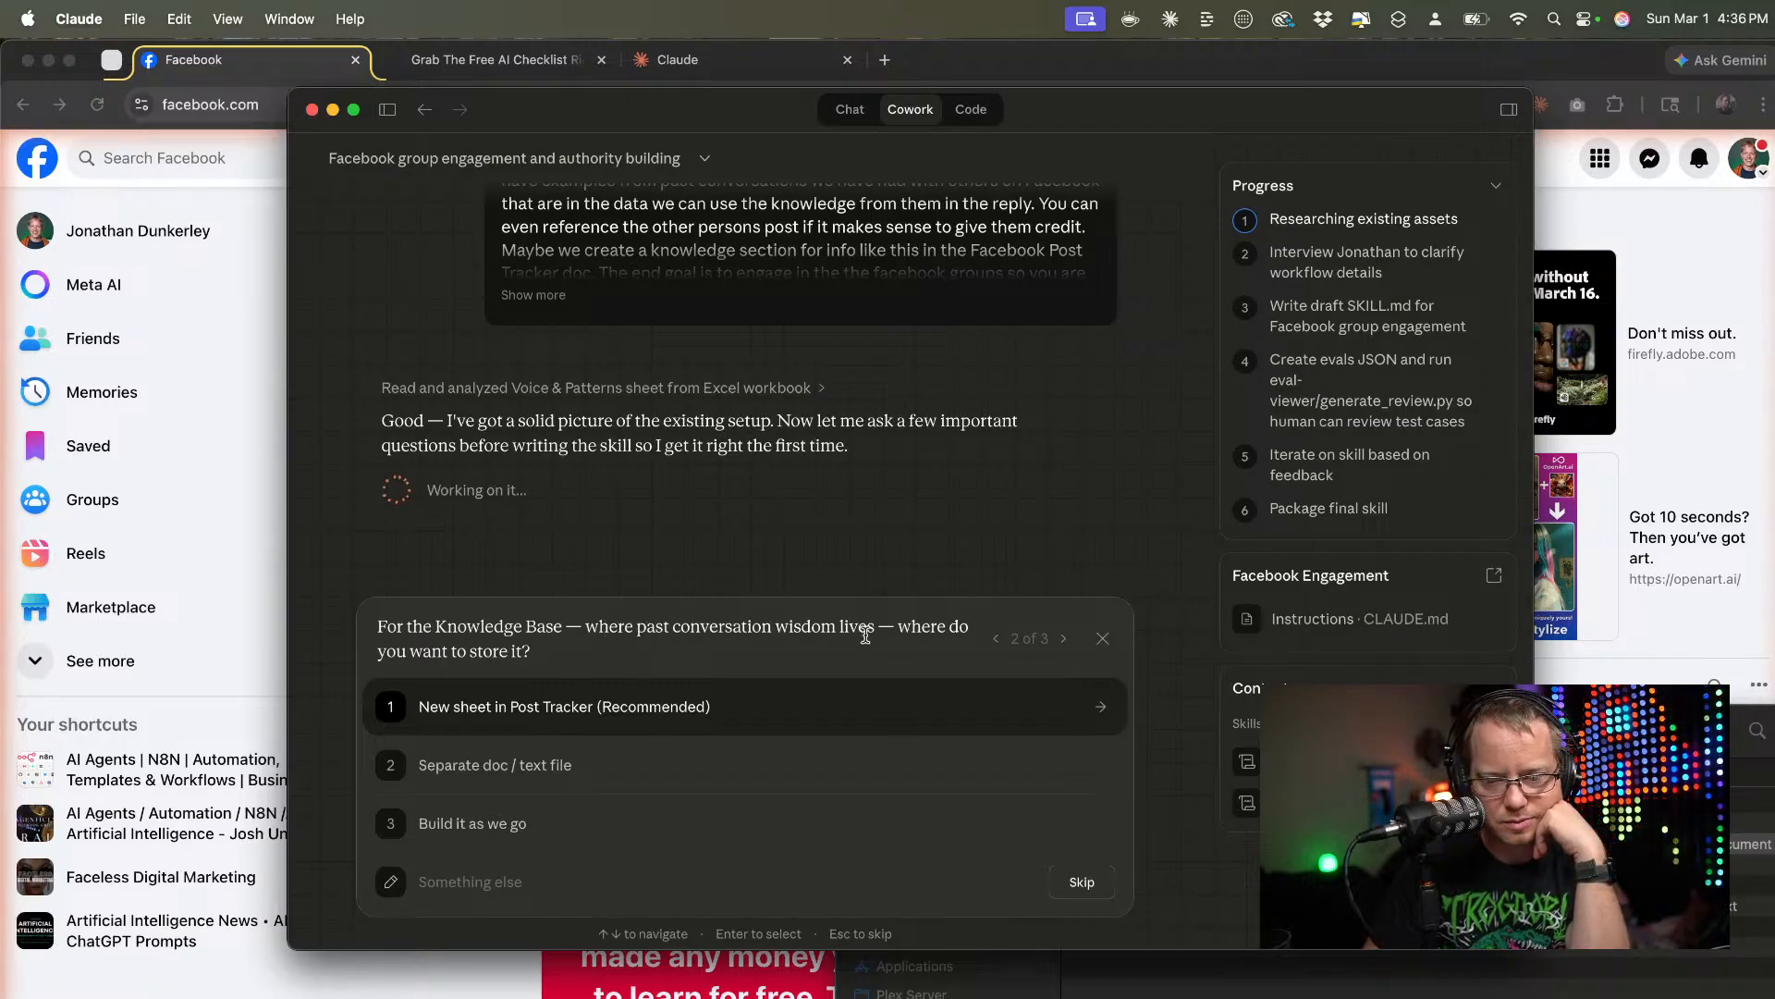
Choose a new sheet in the Post Tracker for the Knowledge Base, and "Show me each one" for presenting proposed replies.
left_click(540, 707)
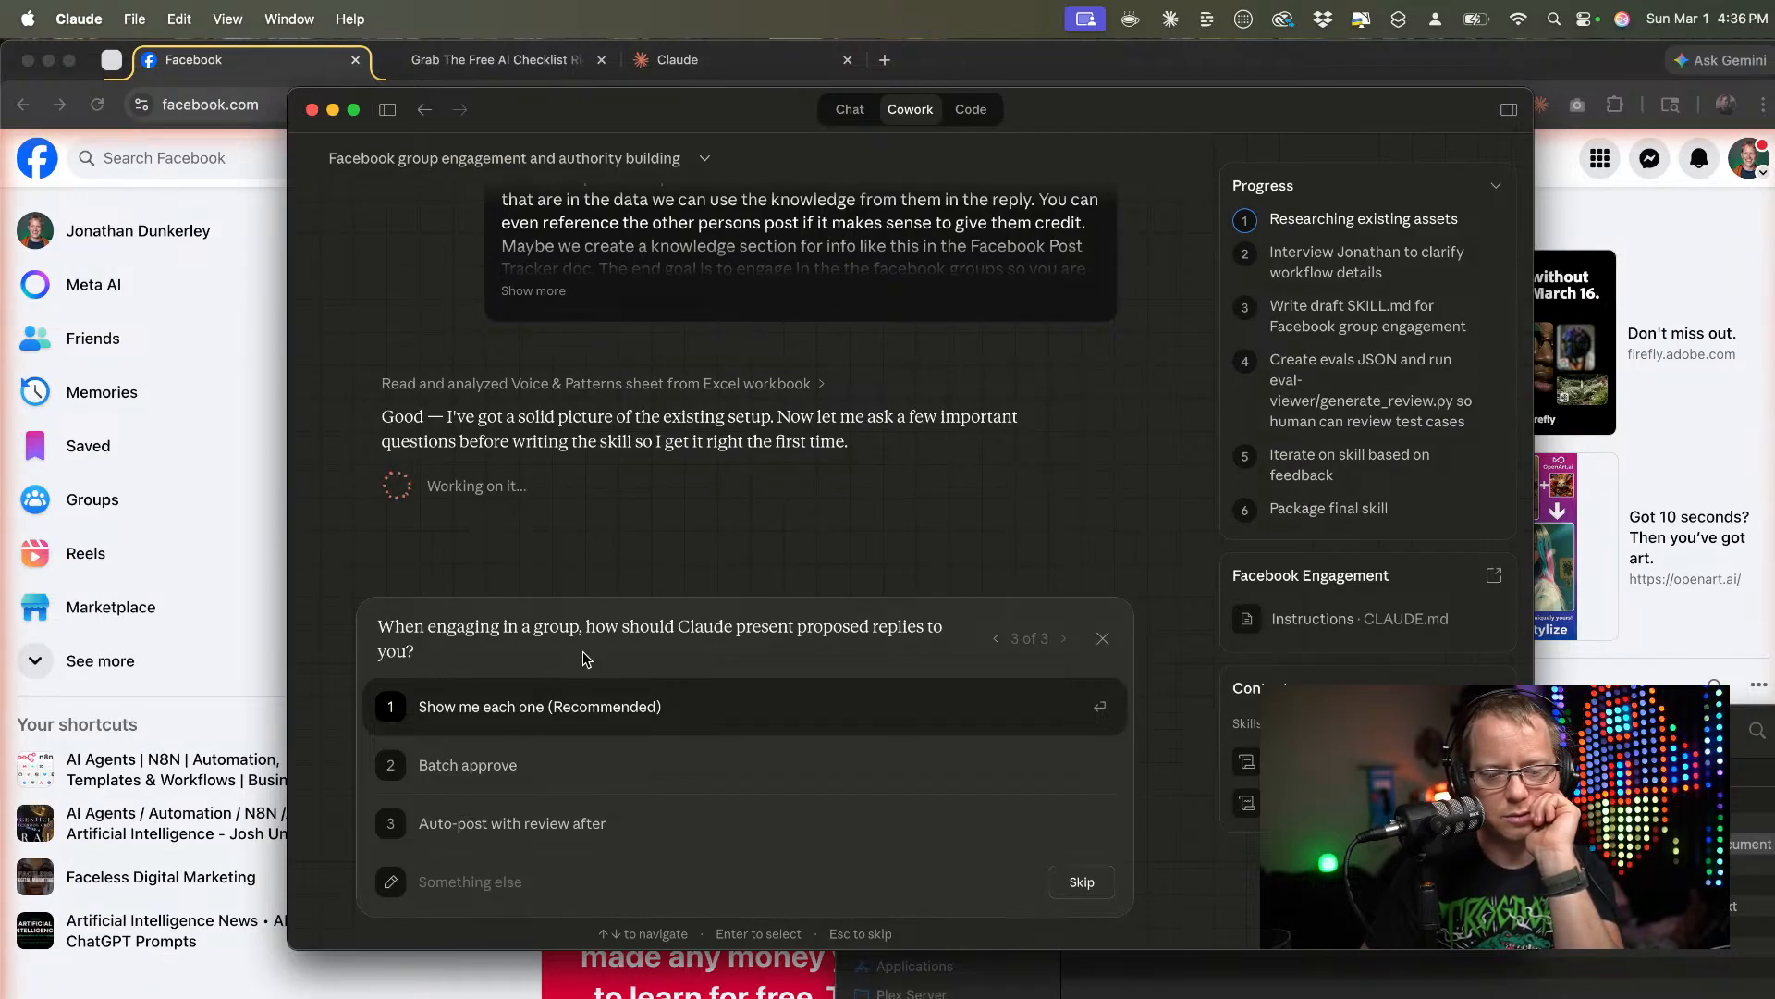
left_click(528, 707)
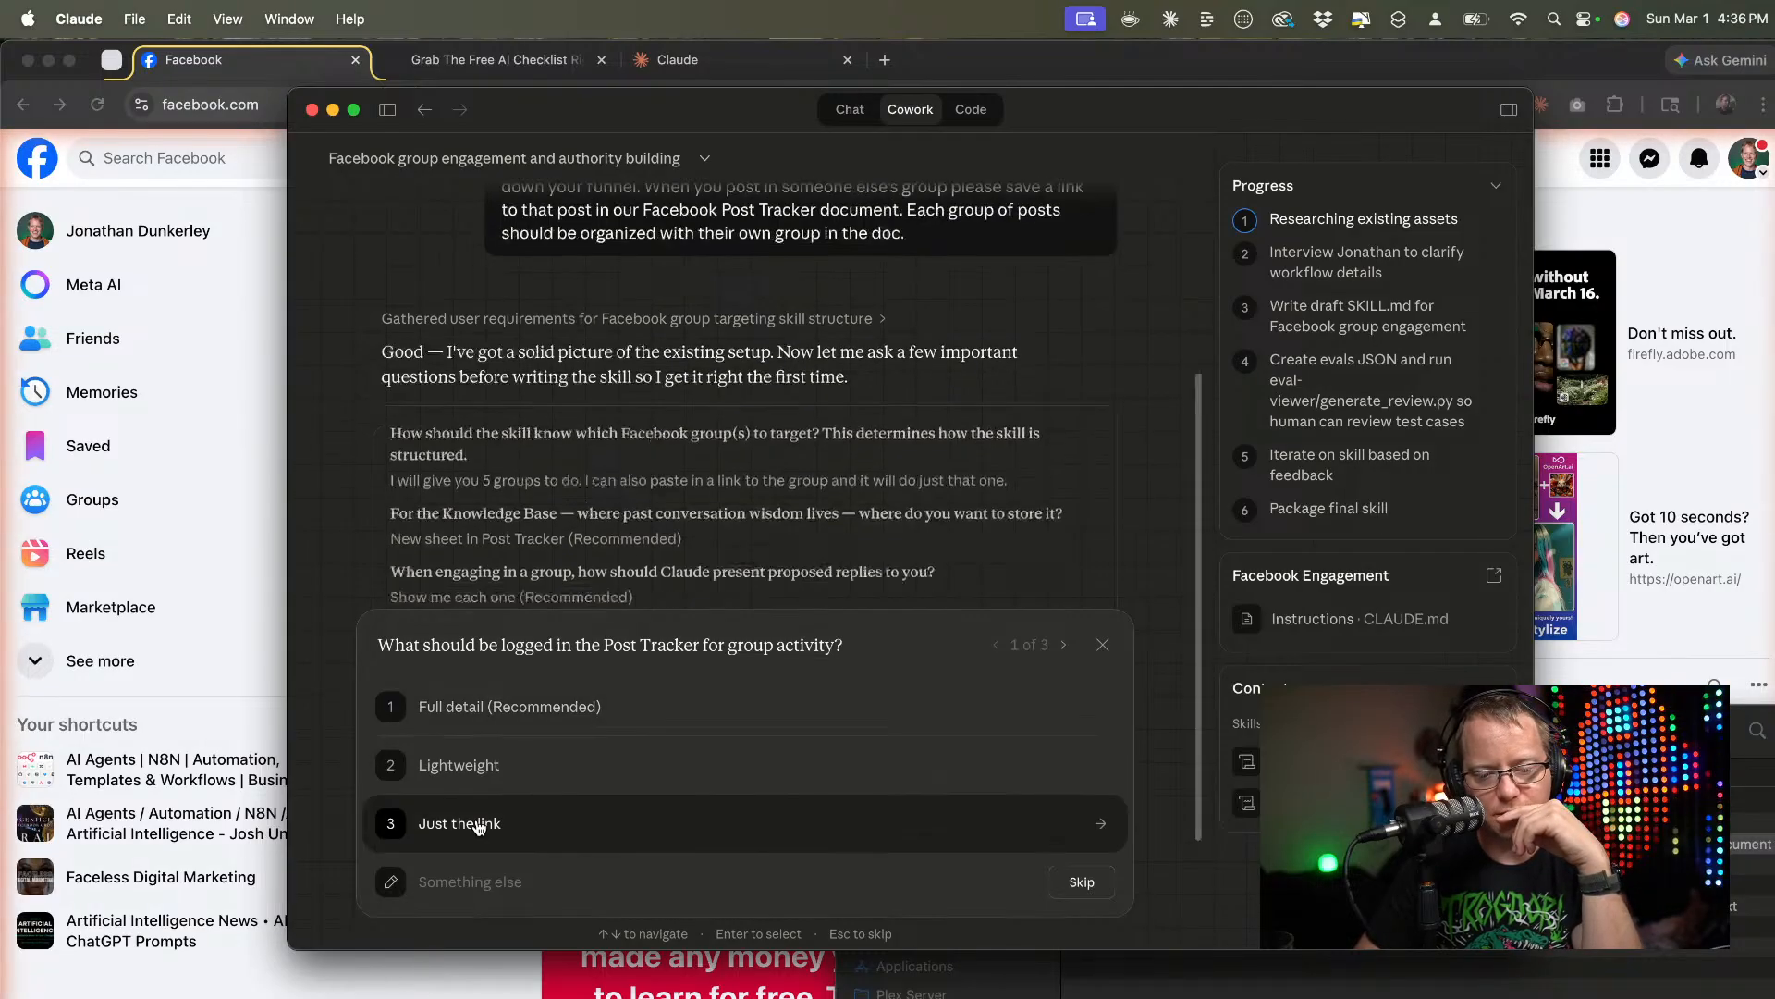
Answer the second question set with "Full detail" logging, "Let me choose each time" for post style, and "Not yet — ask each session" for default groups.
left_click(495, 709)
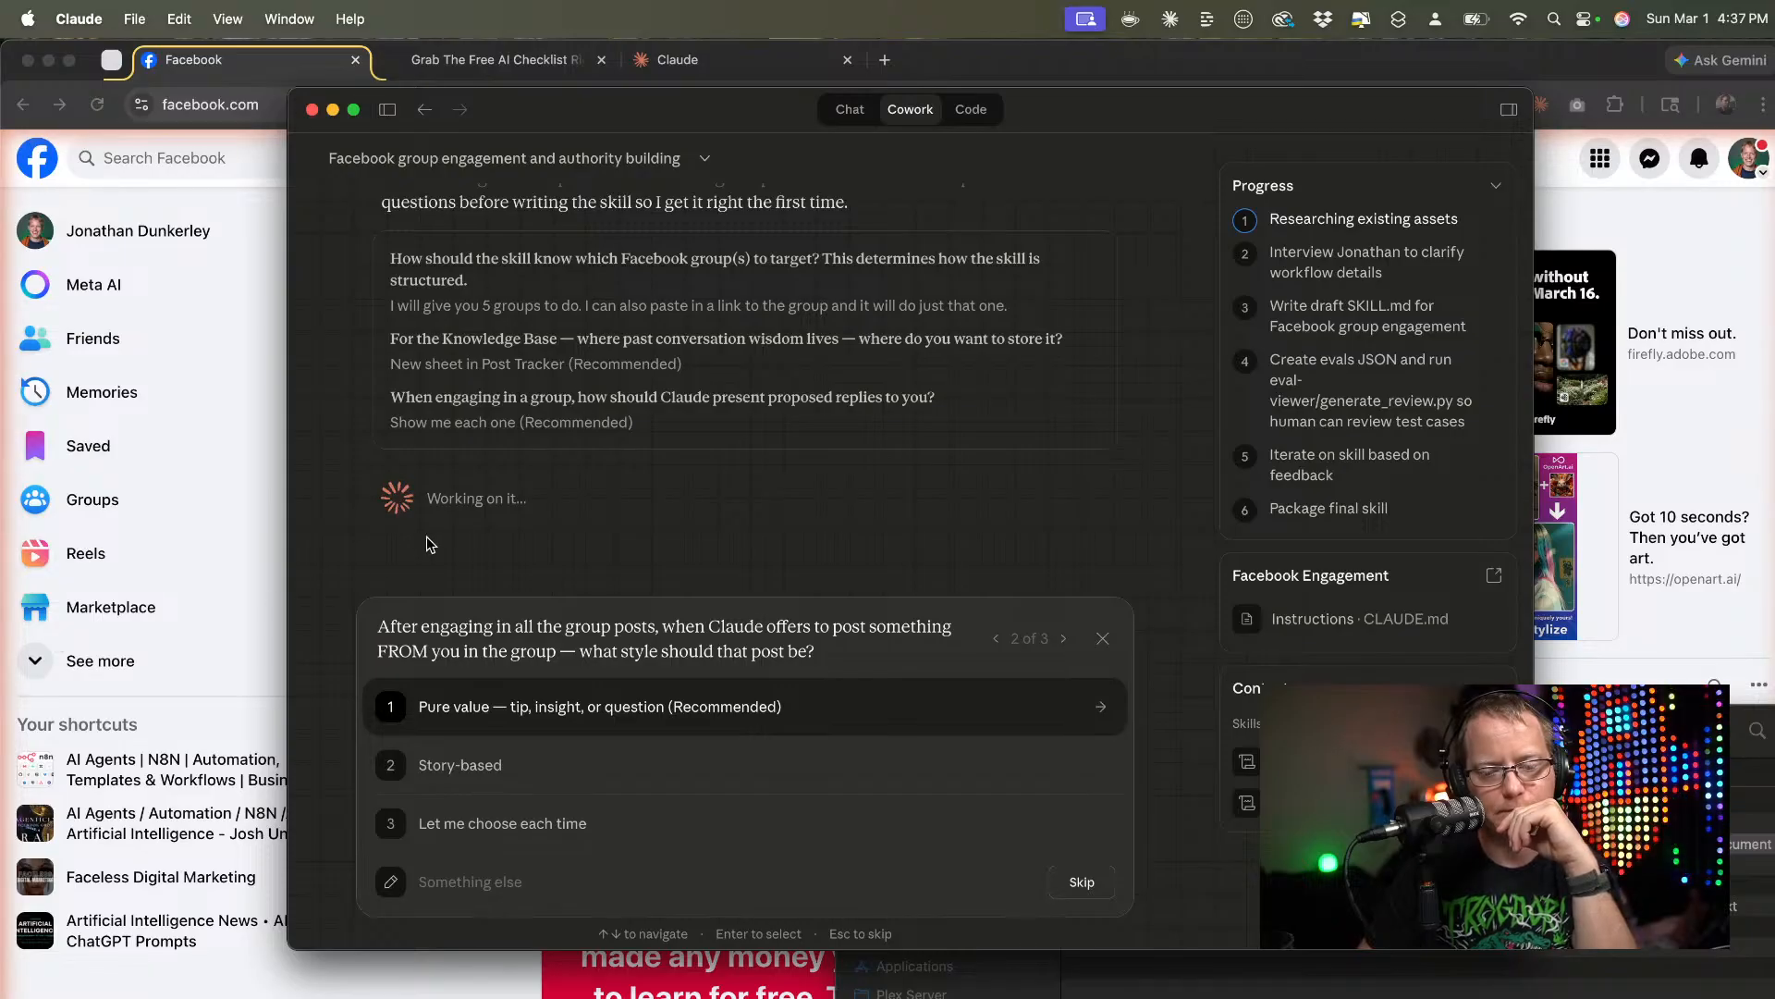
left_click(504, 823)
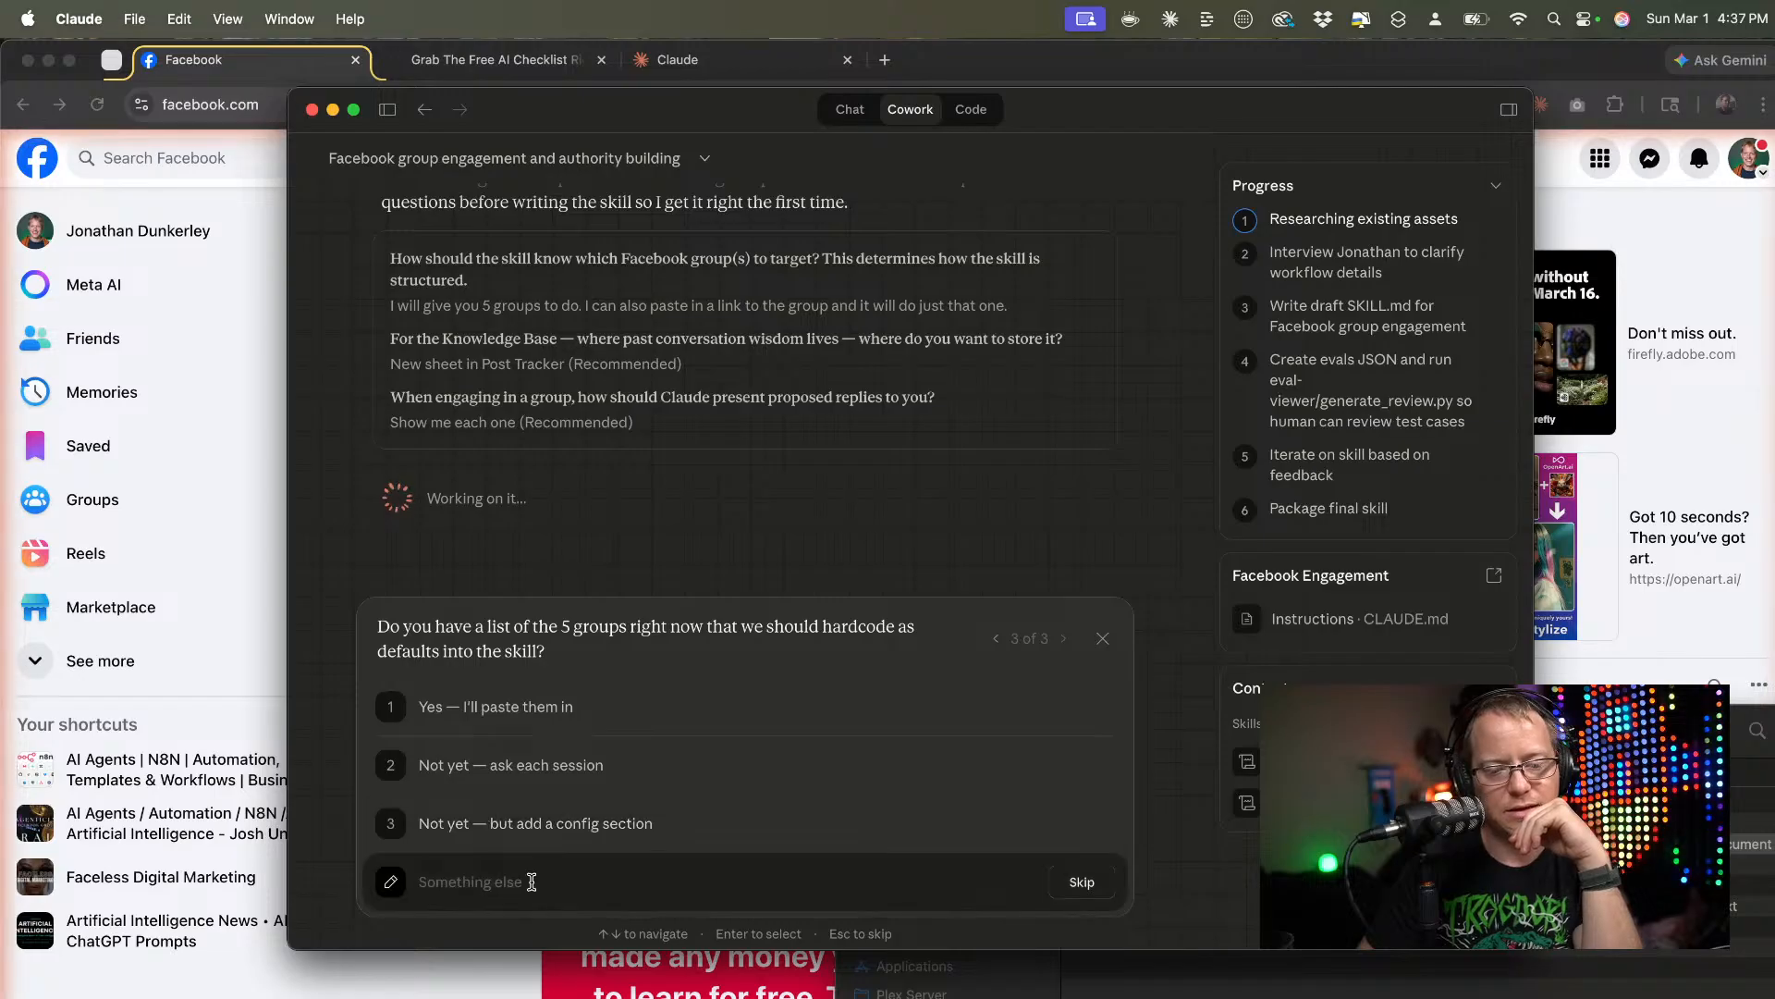
left_click(529, 773)
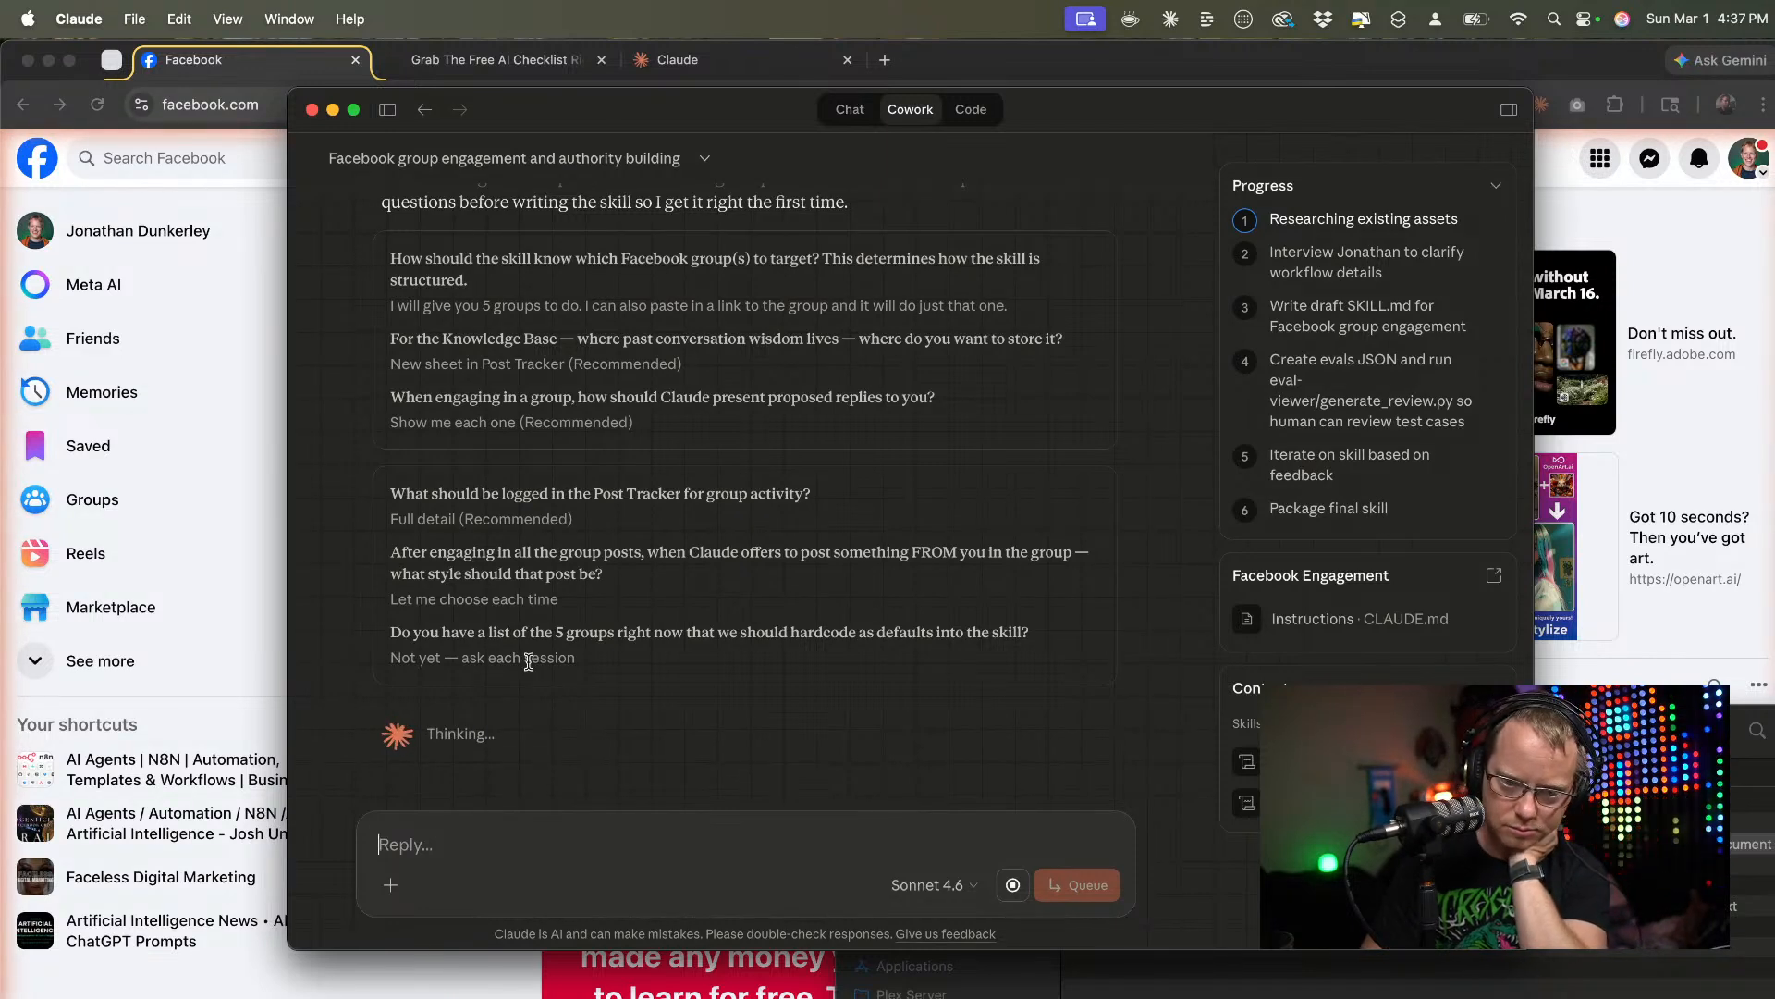
scroll(529, 662, "down", 1)
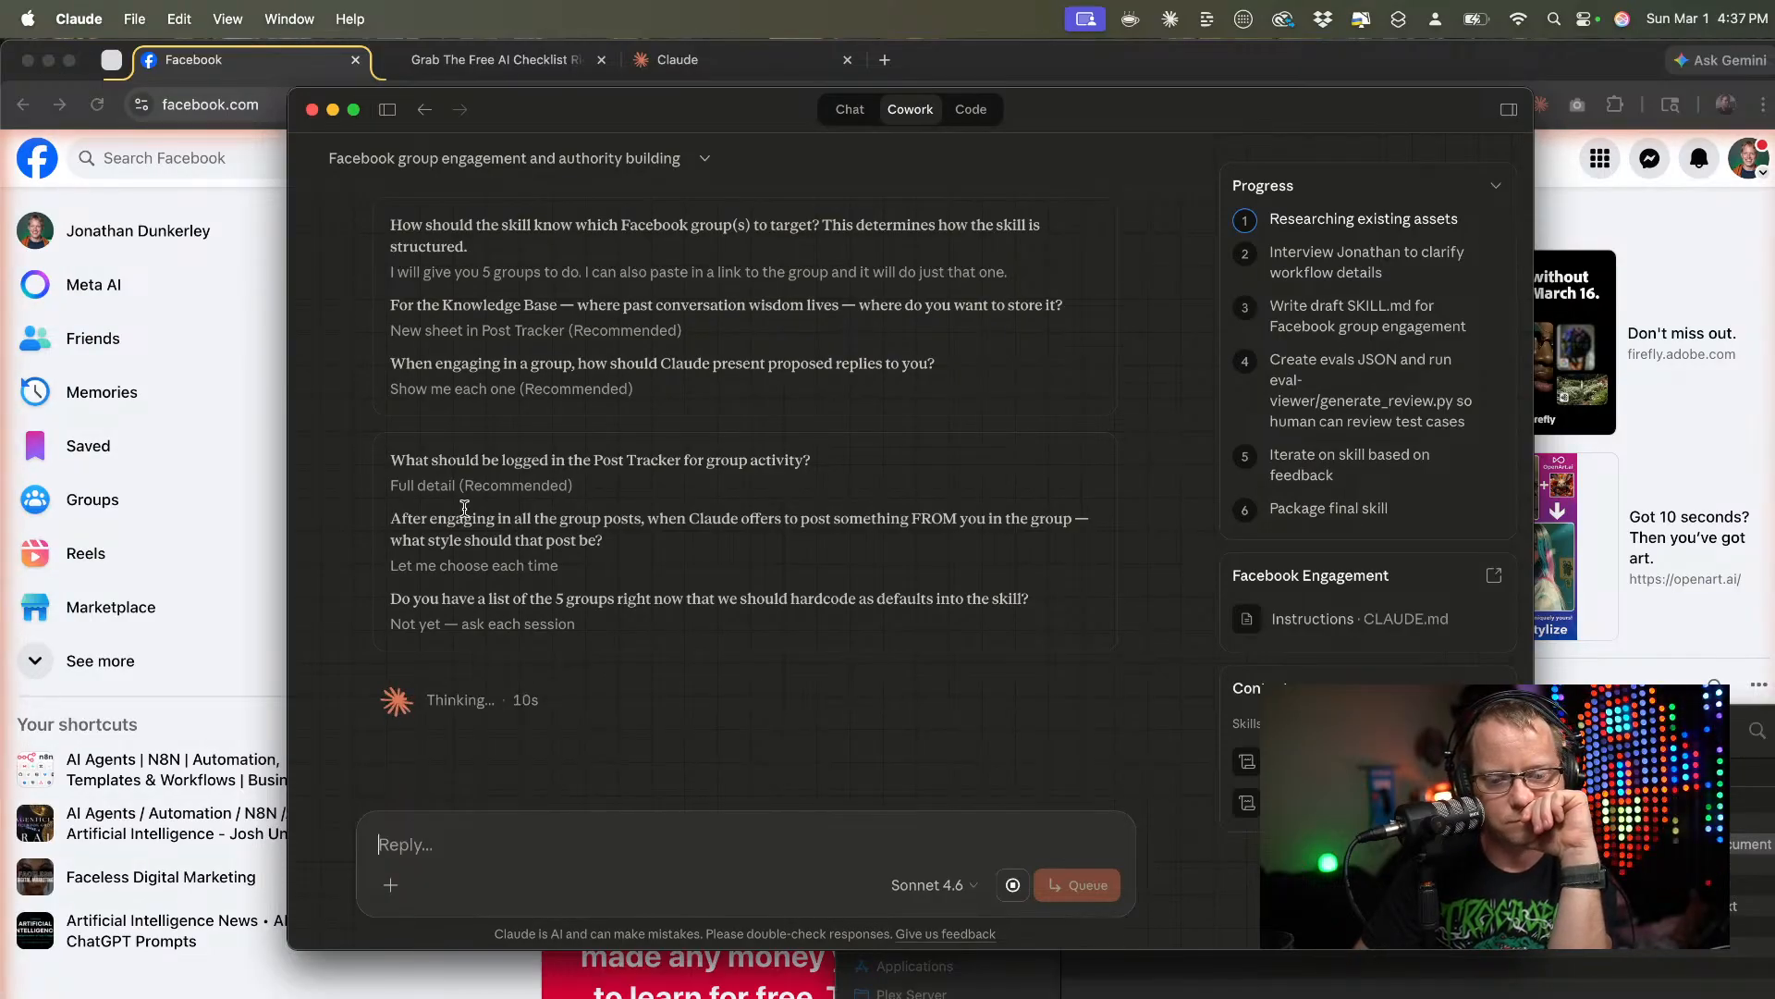
Check the plan's session and weekly usage limits in the Claude settings, and return to the Cowork task.
left_click(78, 18)
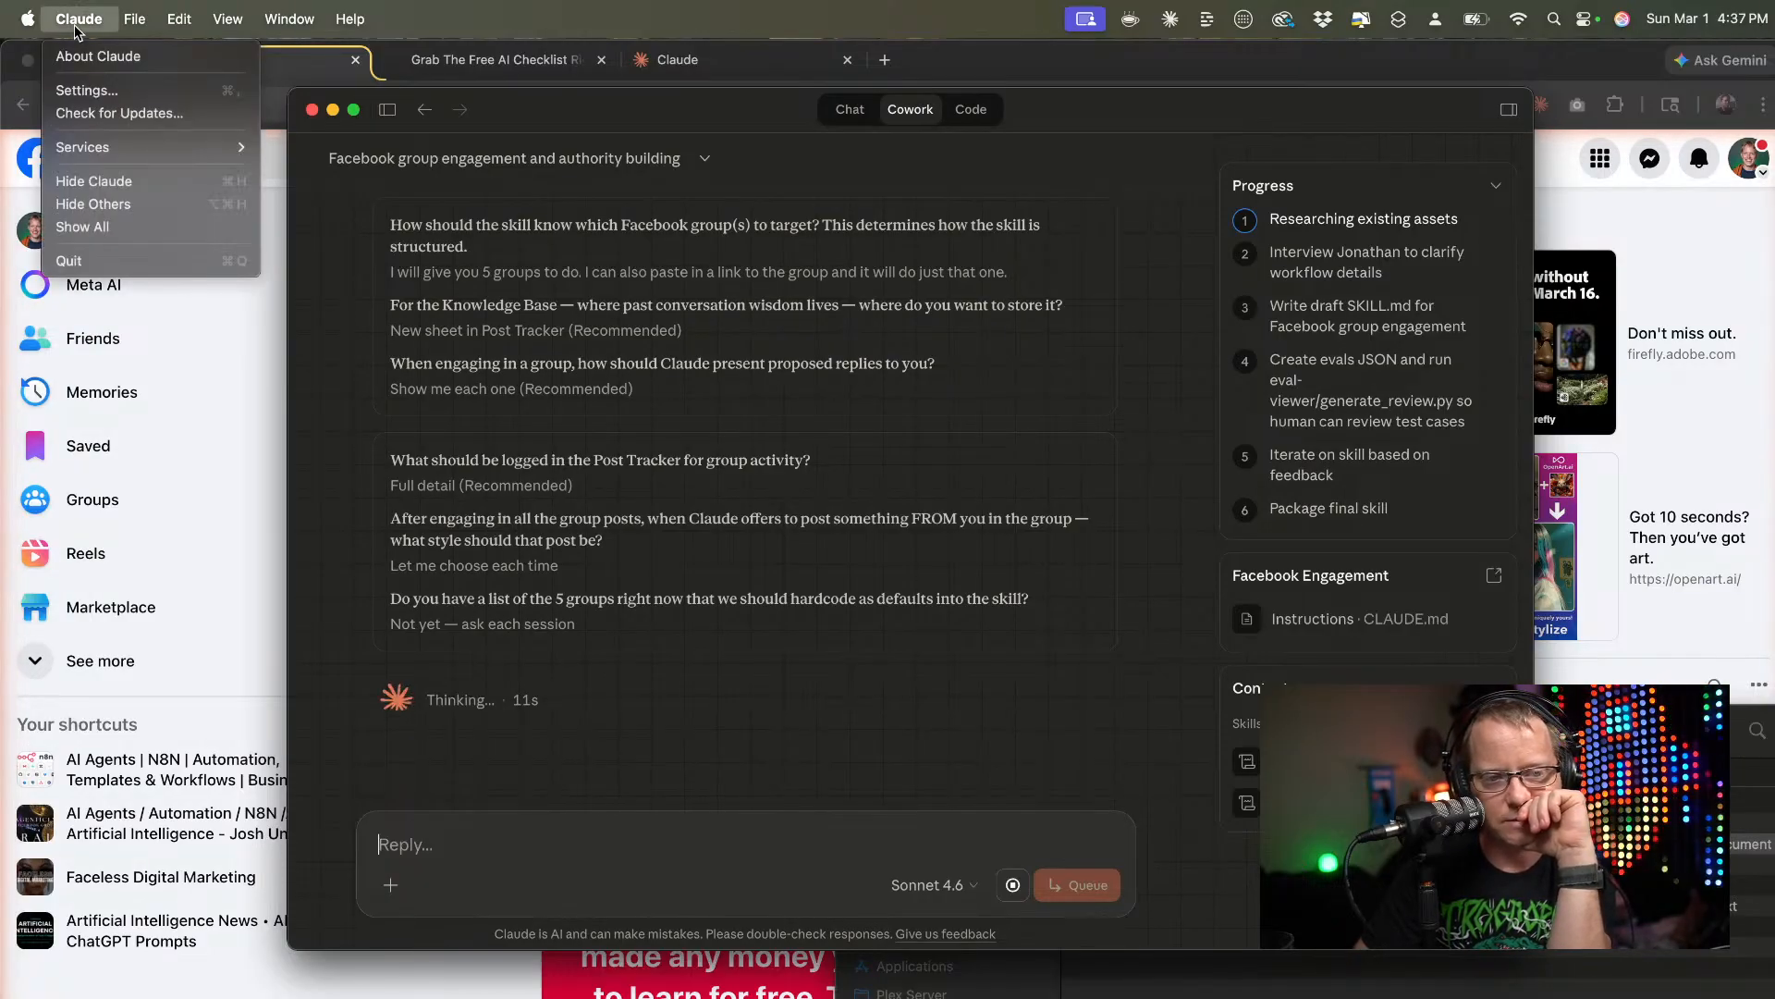
left_click(86, 89)
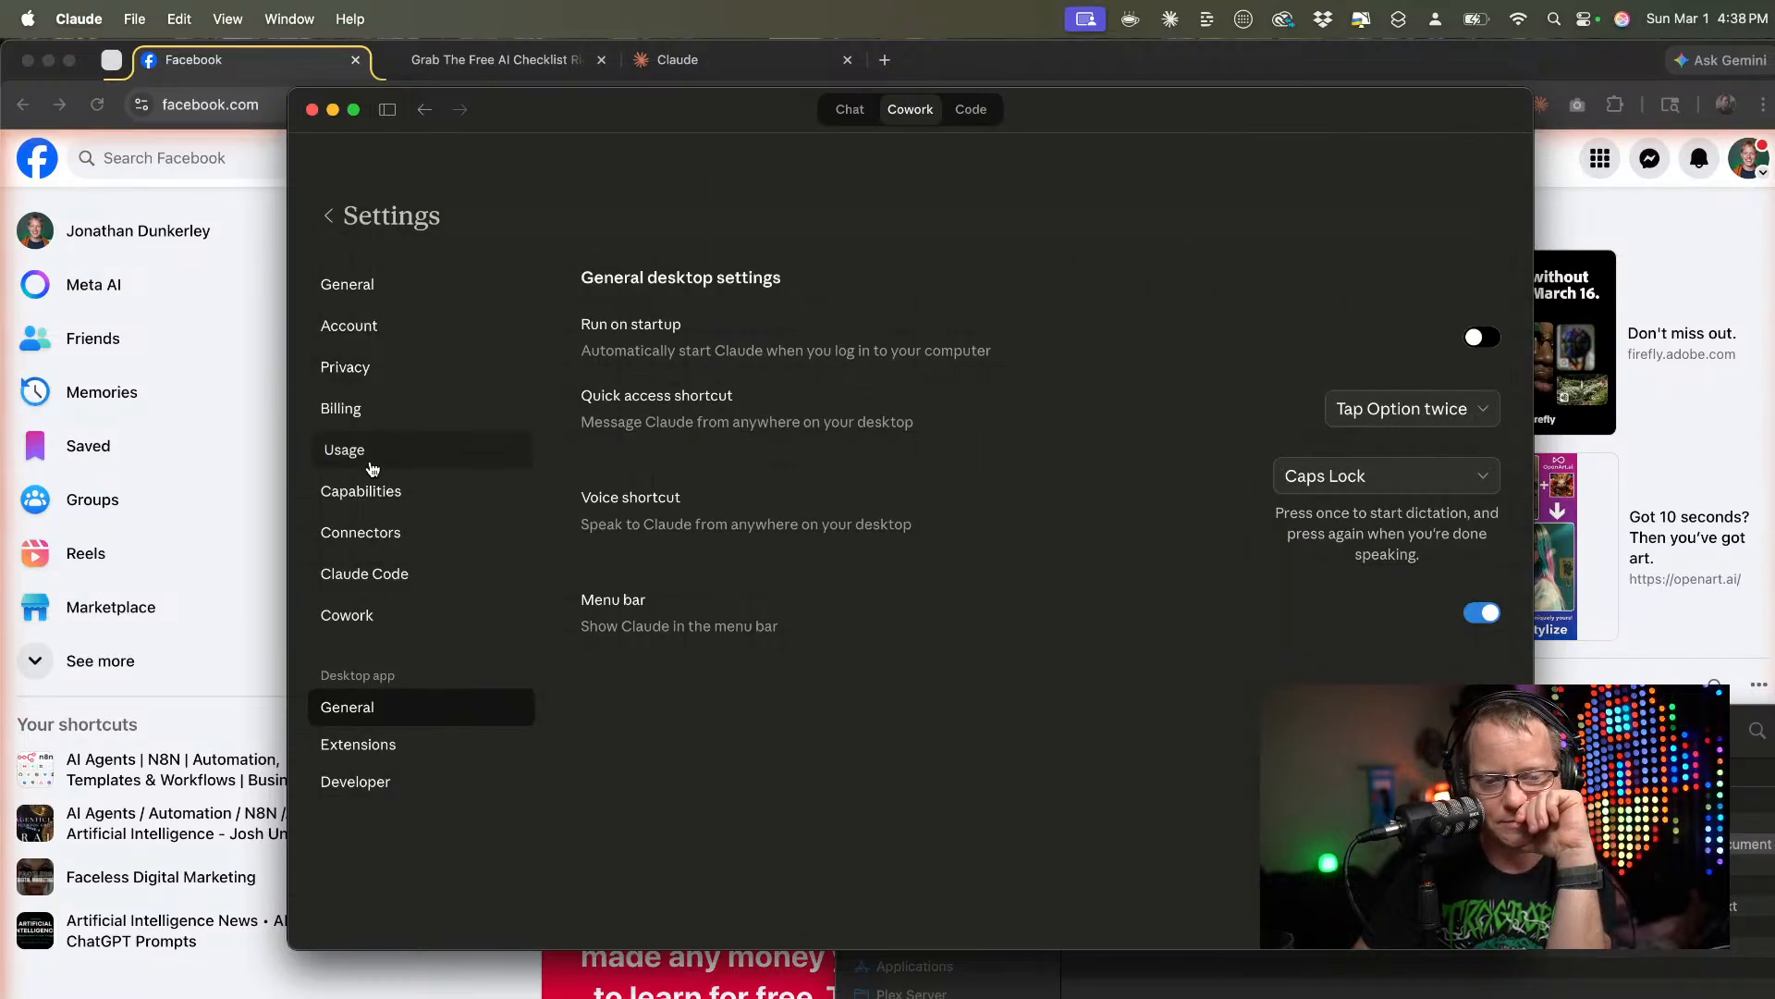
left_click(369, 459)
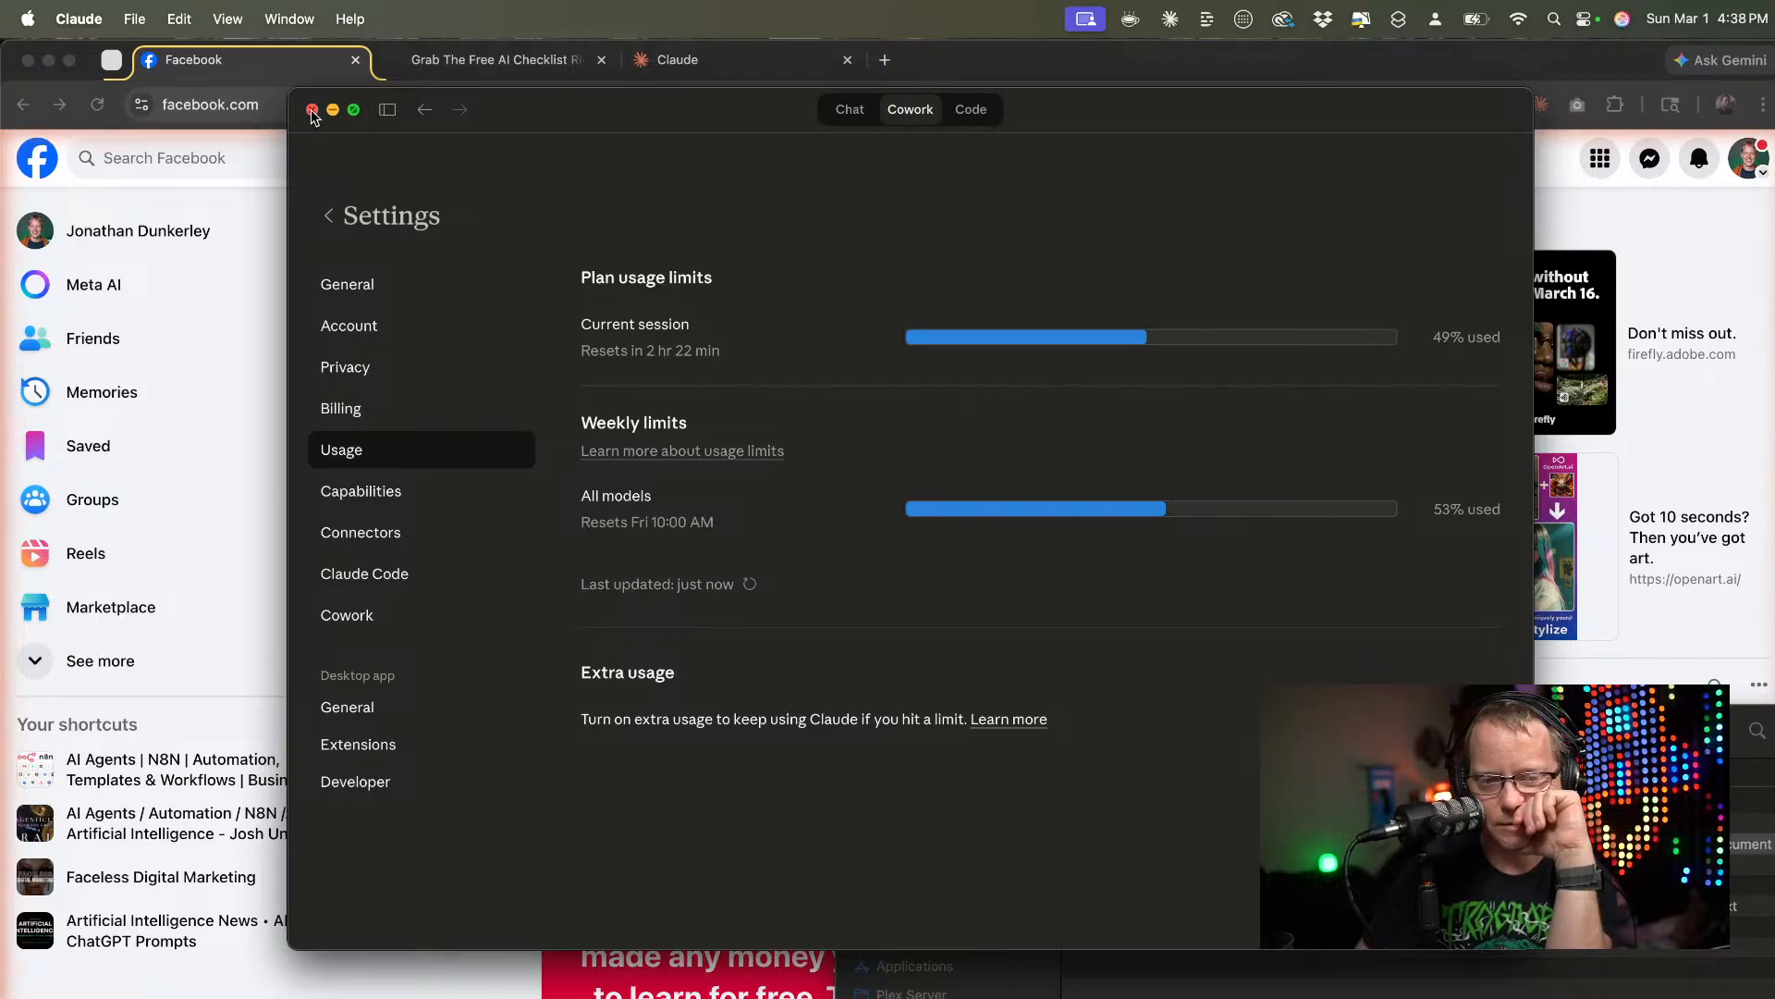
left_click(333, 219)
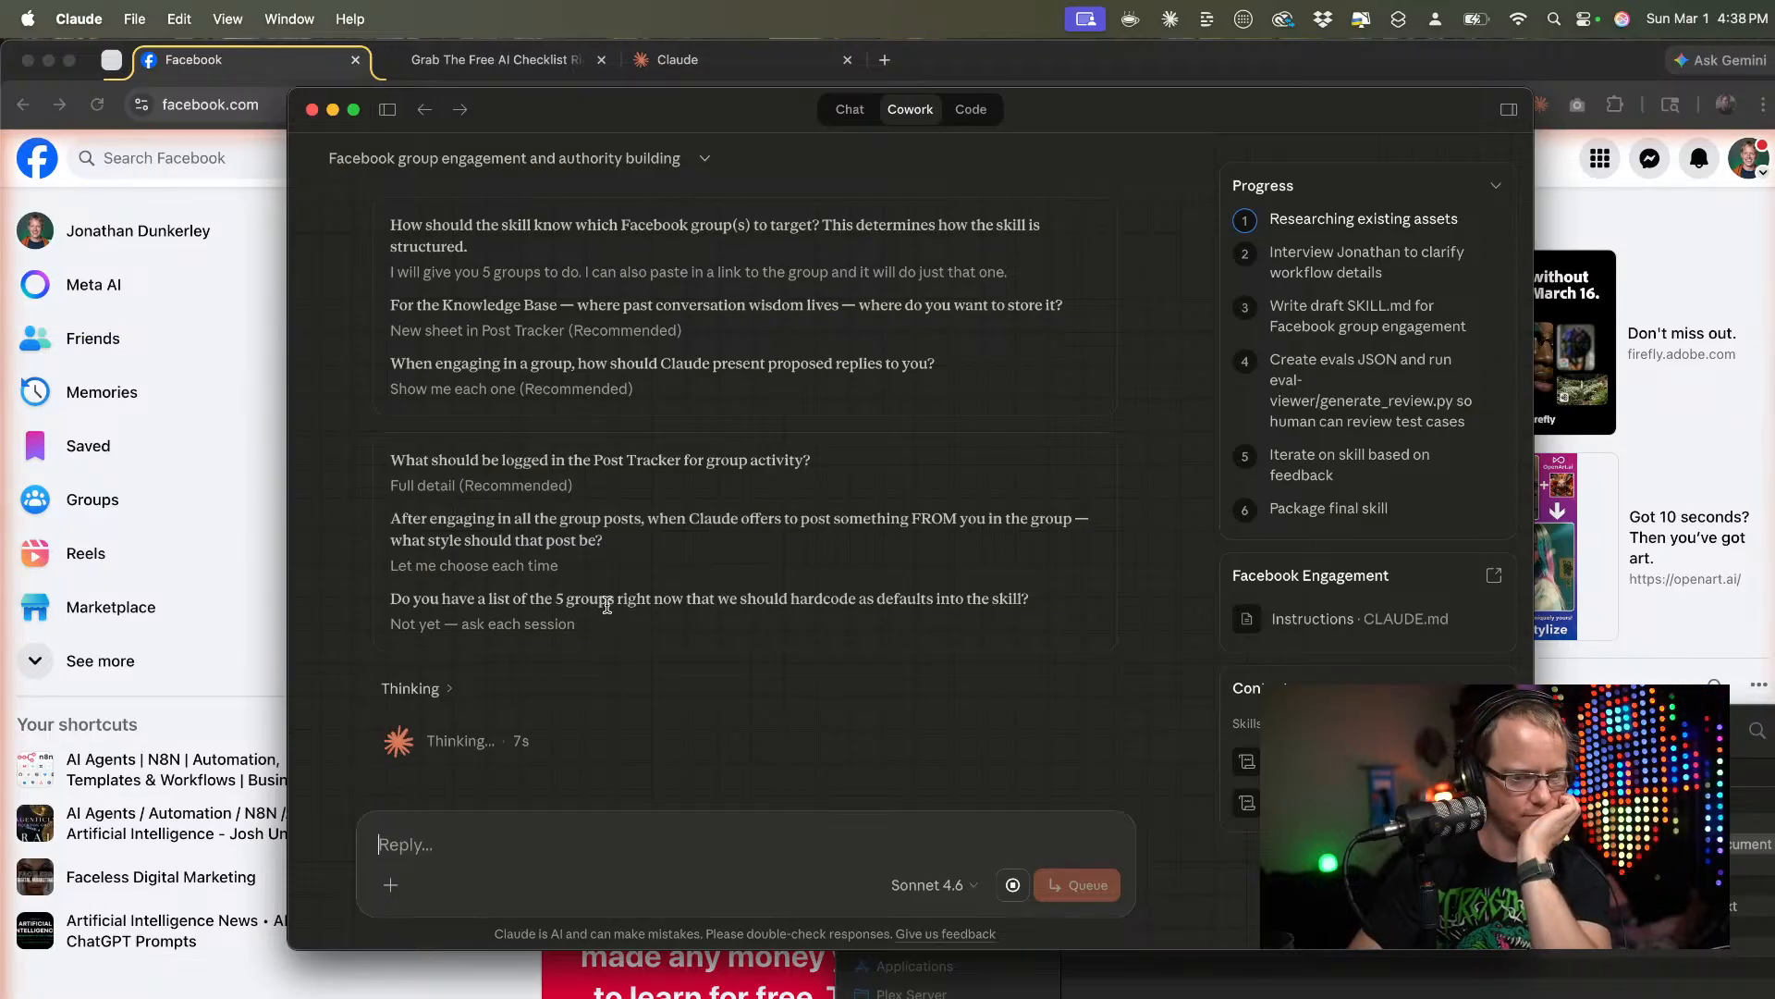
Review the submitted answers and expand Claude's thinking to follow how the skill files are being written.
scroll(609, 611, "up", 4)
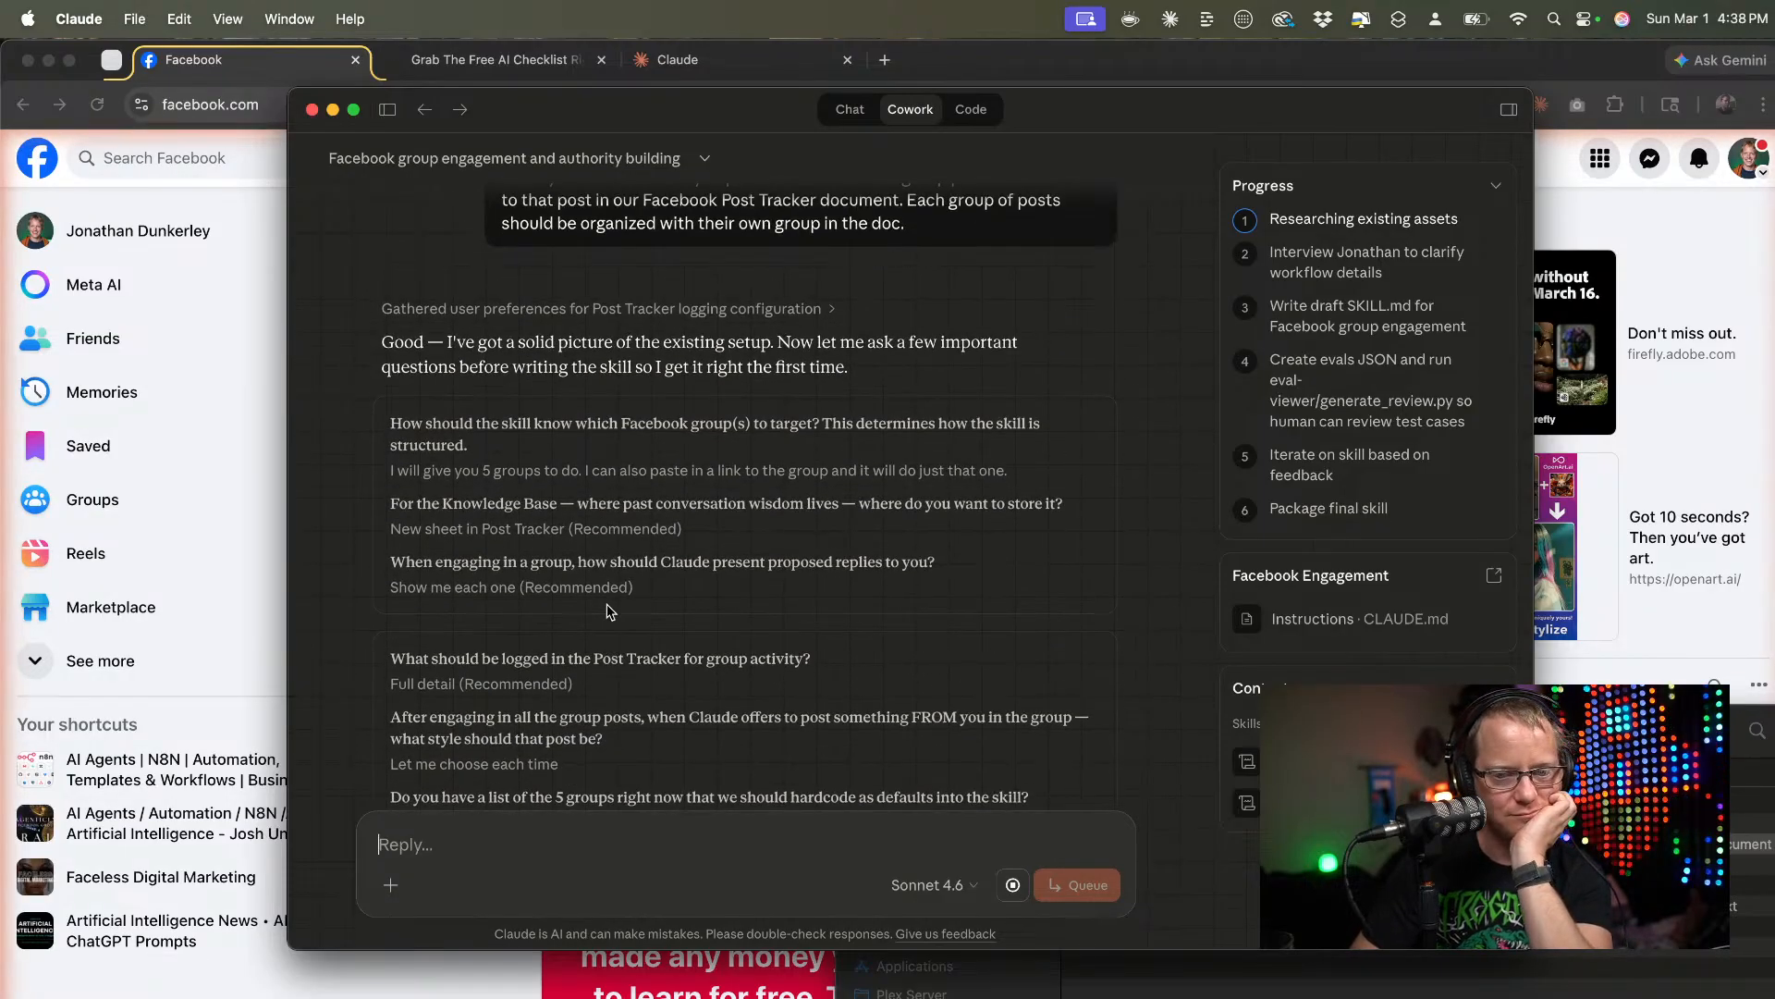
scroll(610, 611, "down", 5)
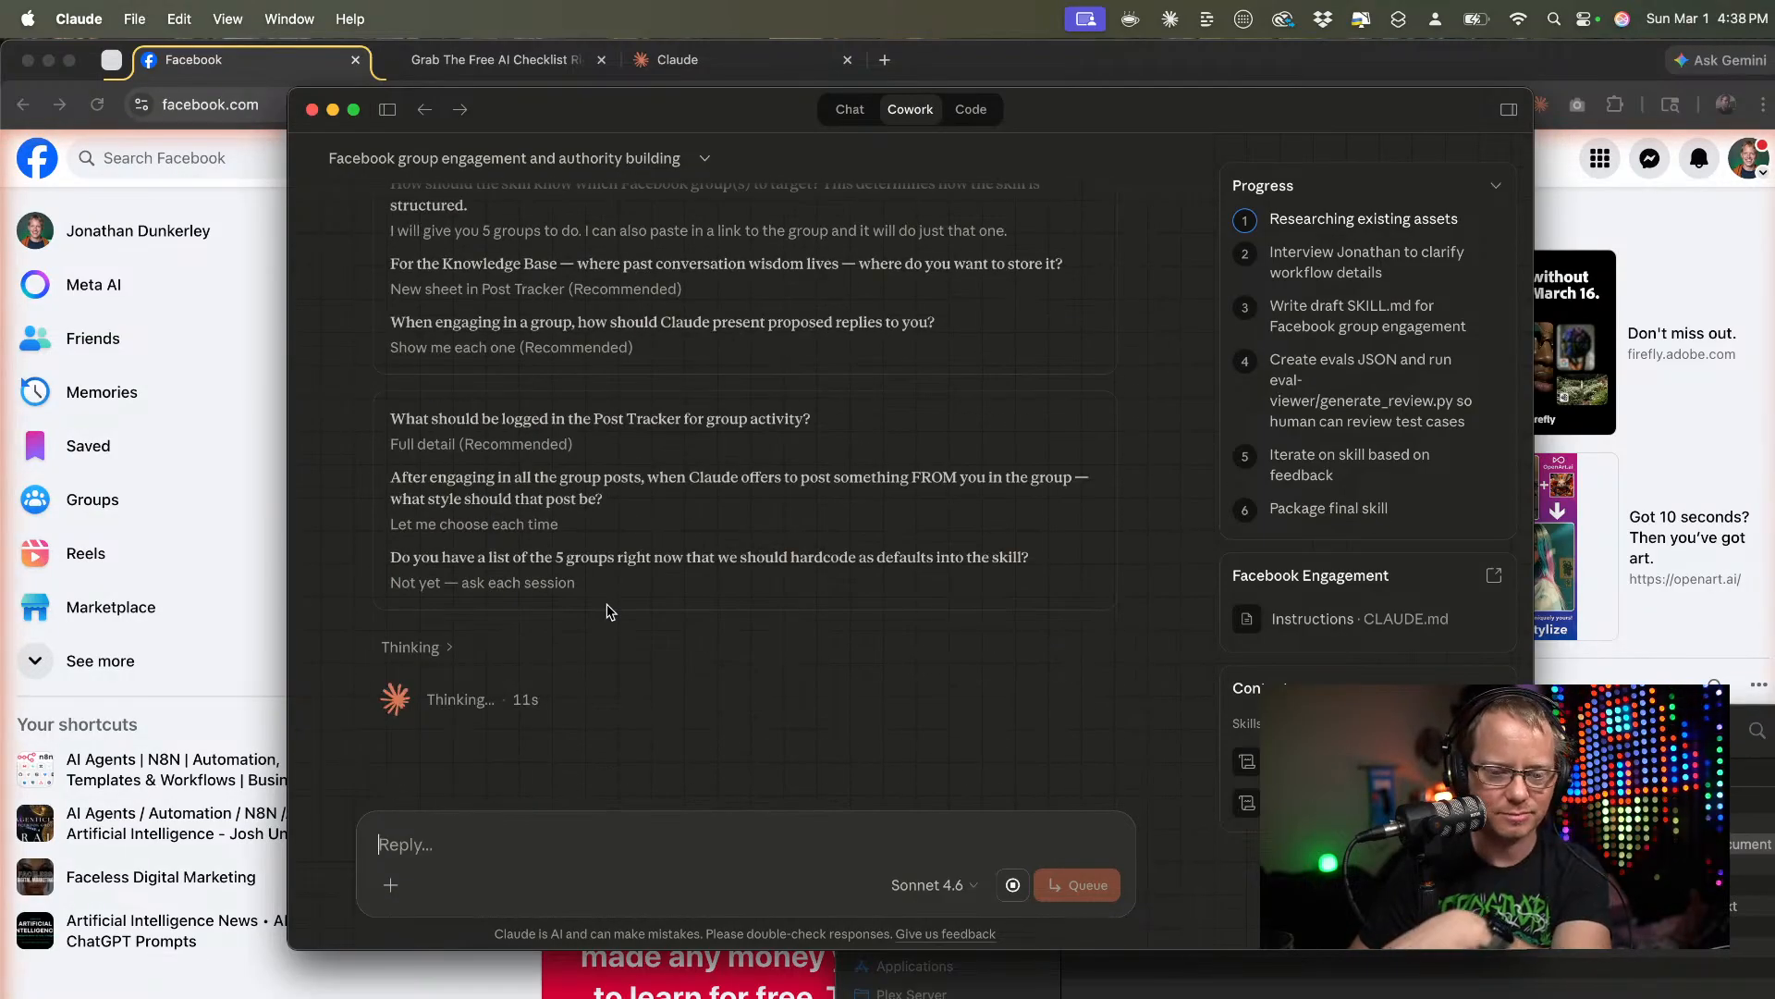
left_click(454, 649)
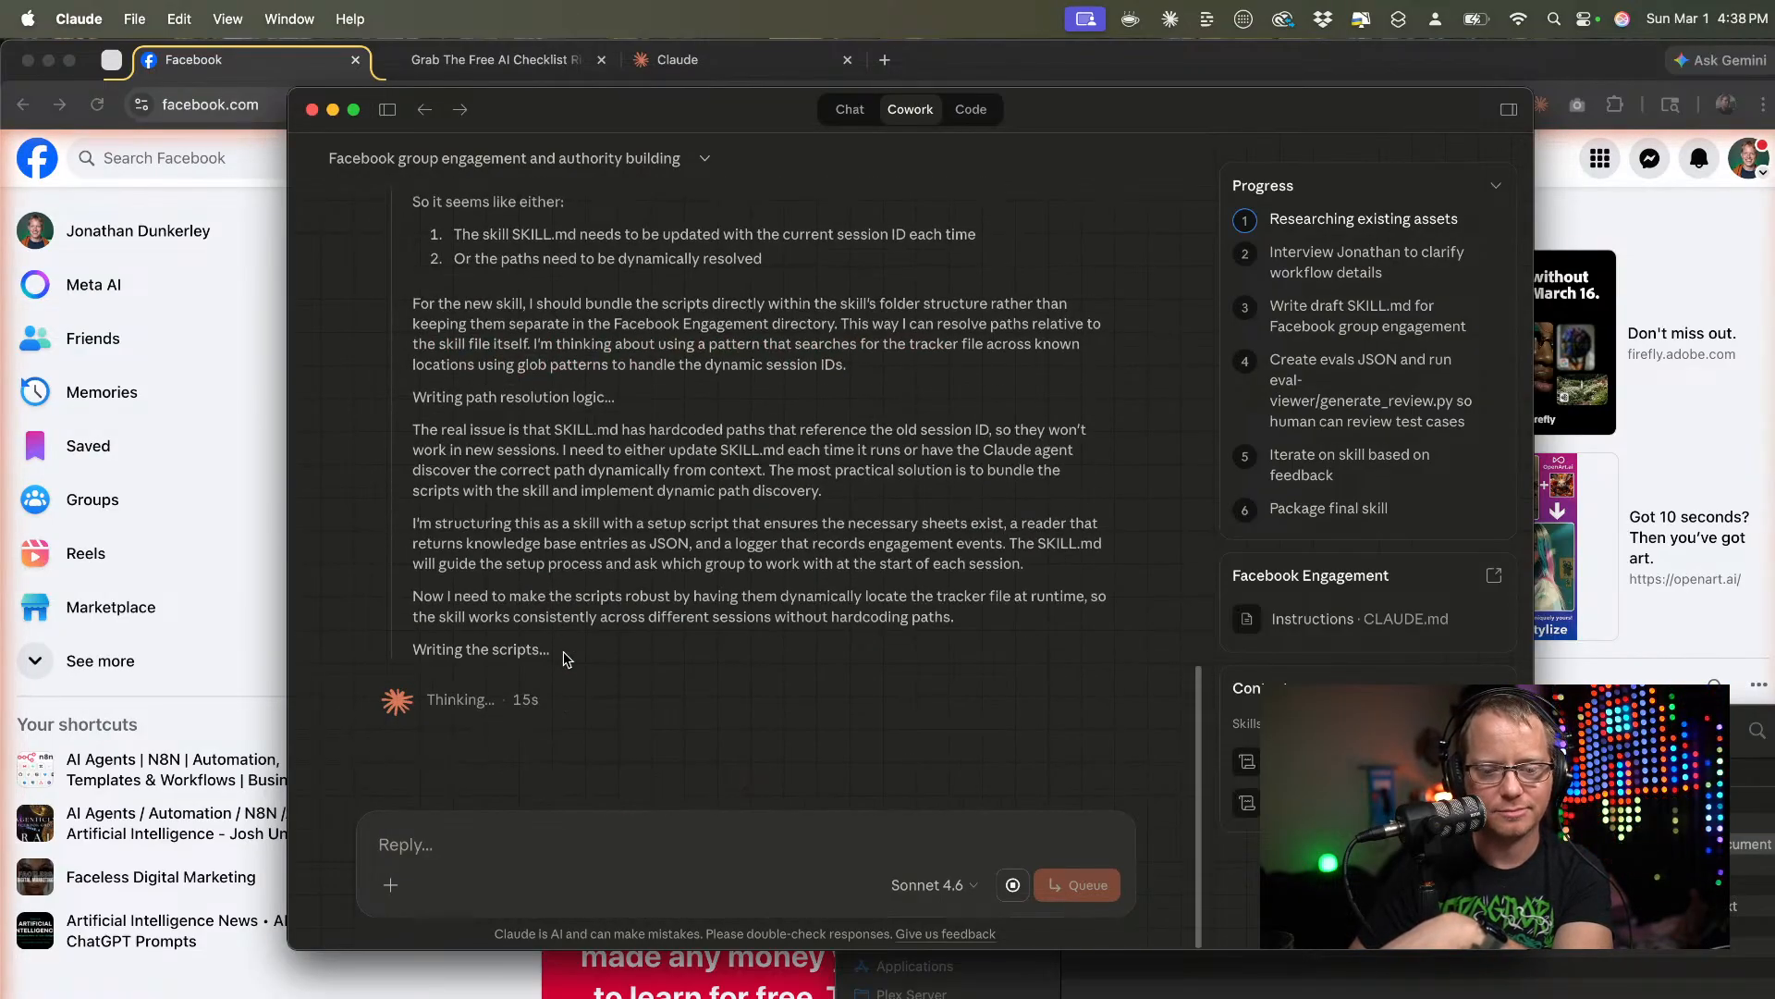
scroll(566, 660, "up", 4)
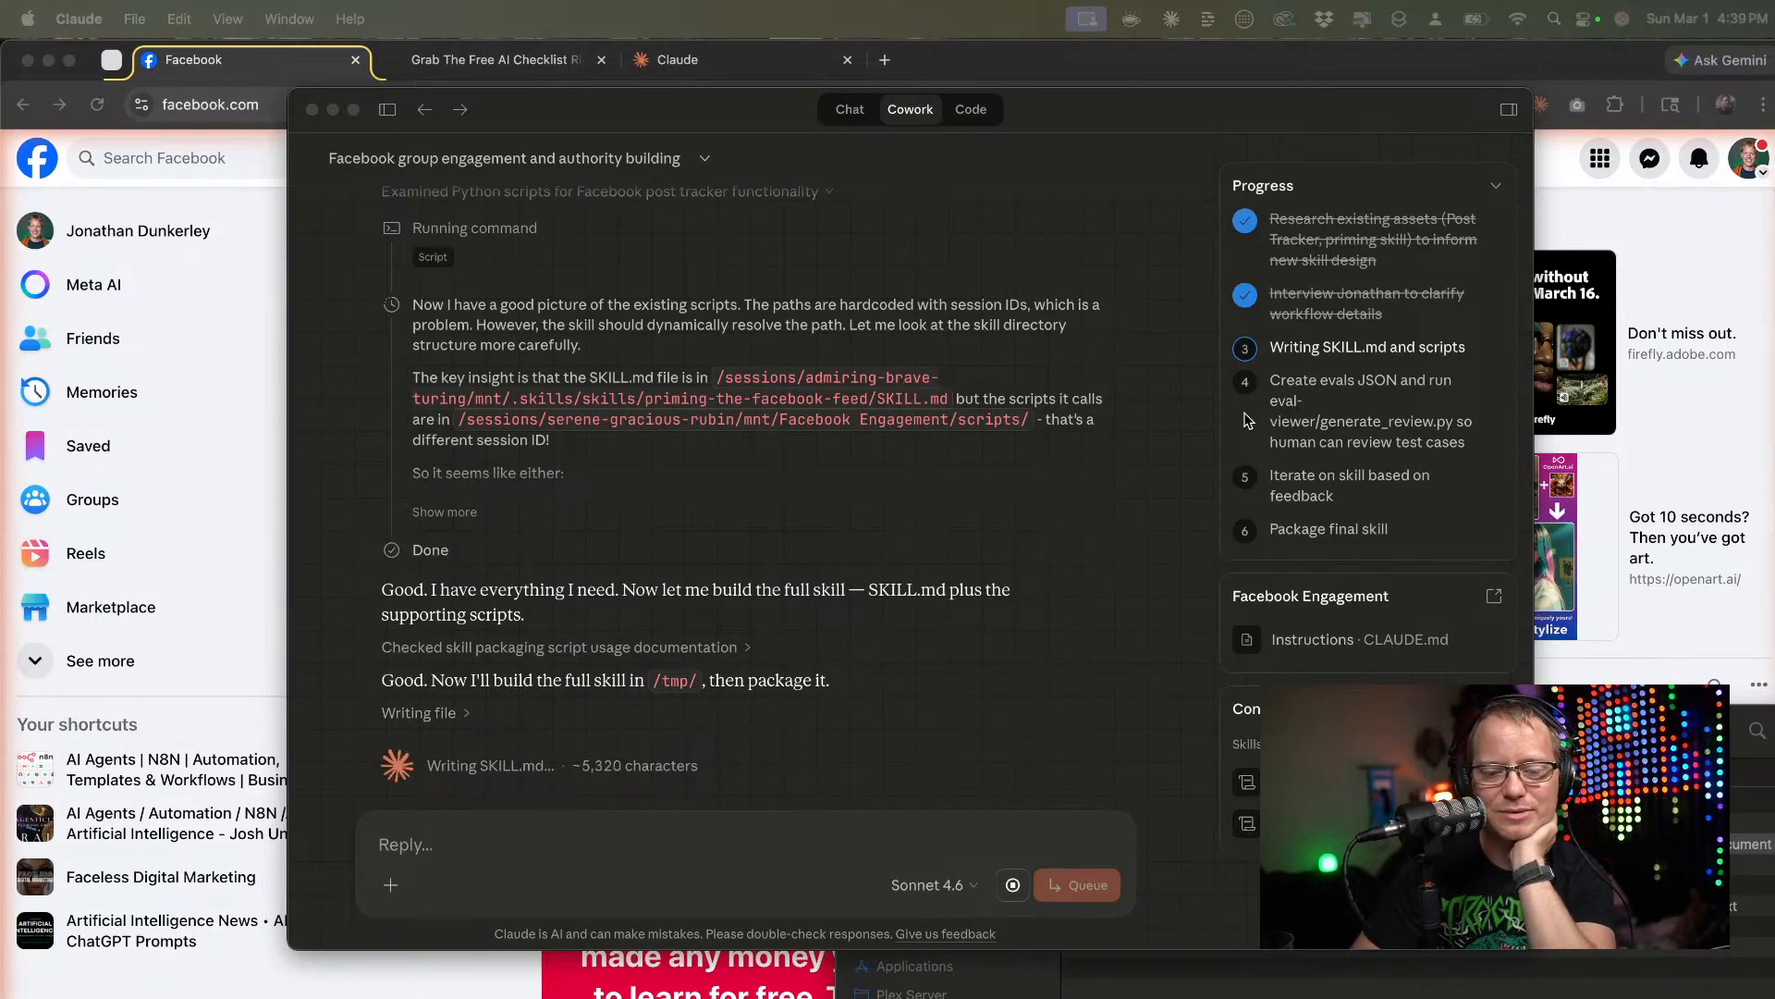
scroll(932, 513, "down", 1)
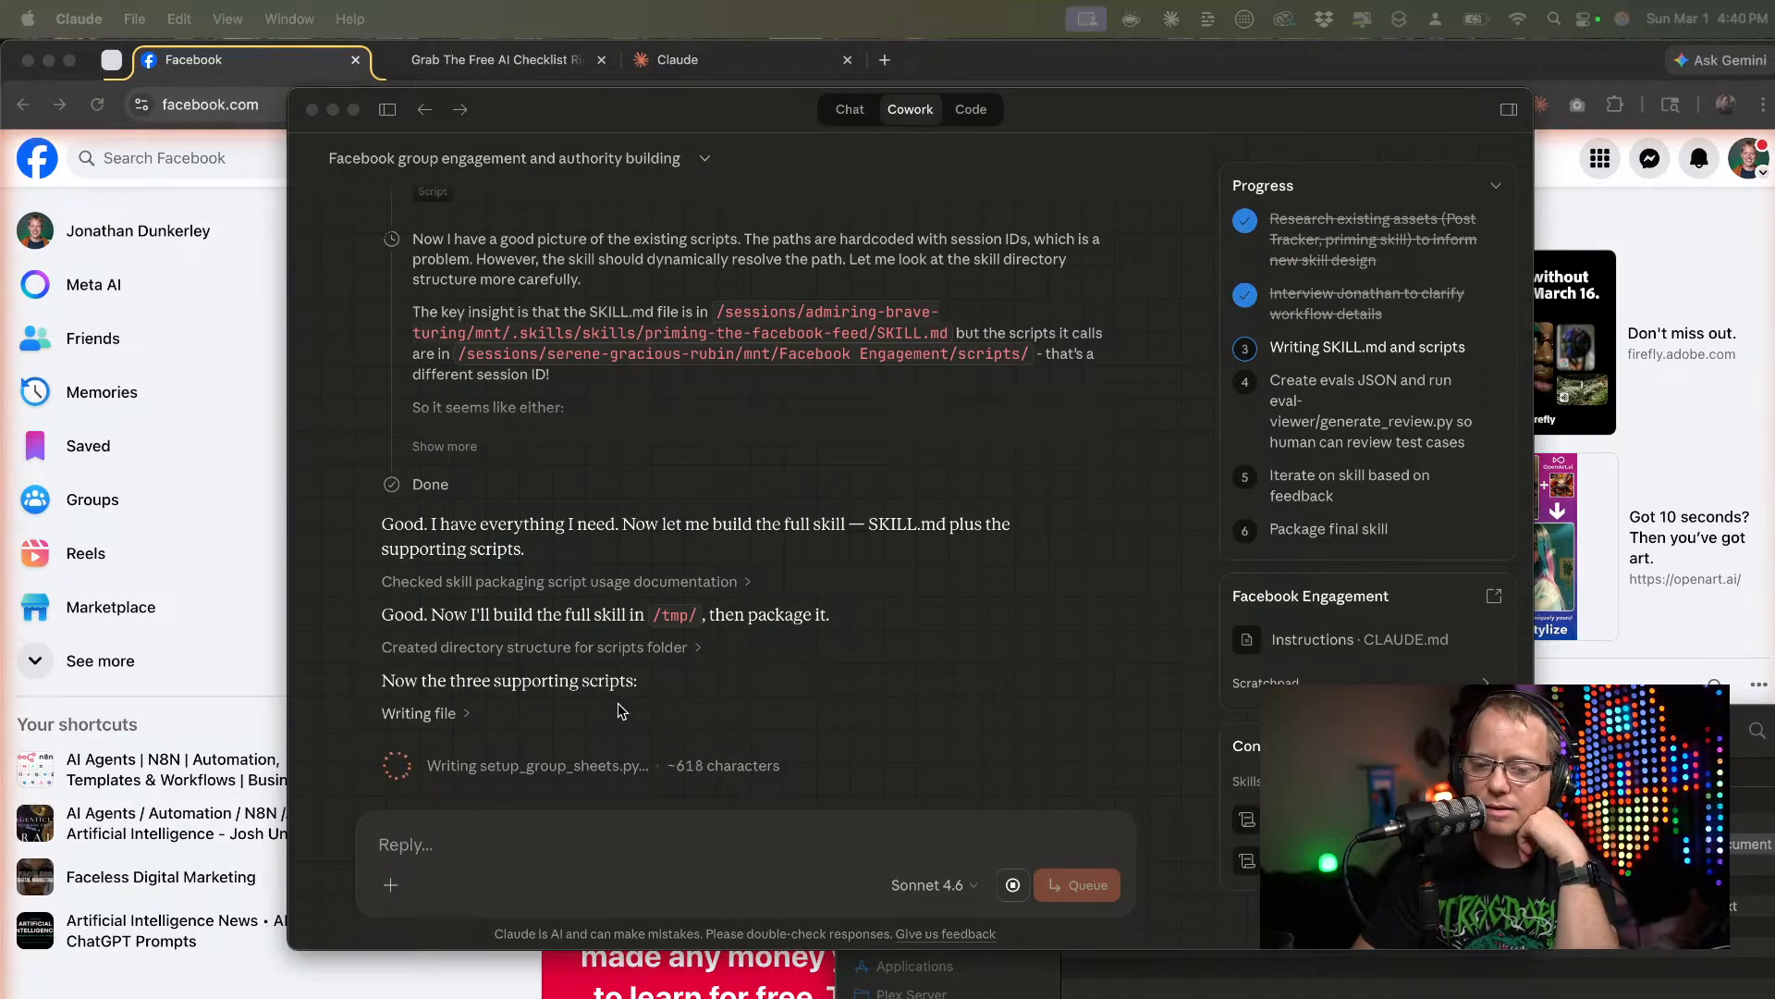
scroll(708, 599, "down", 1)
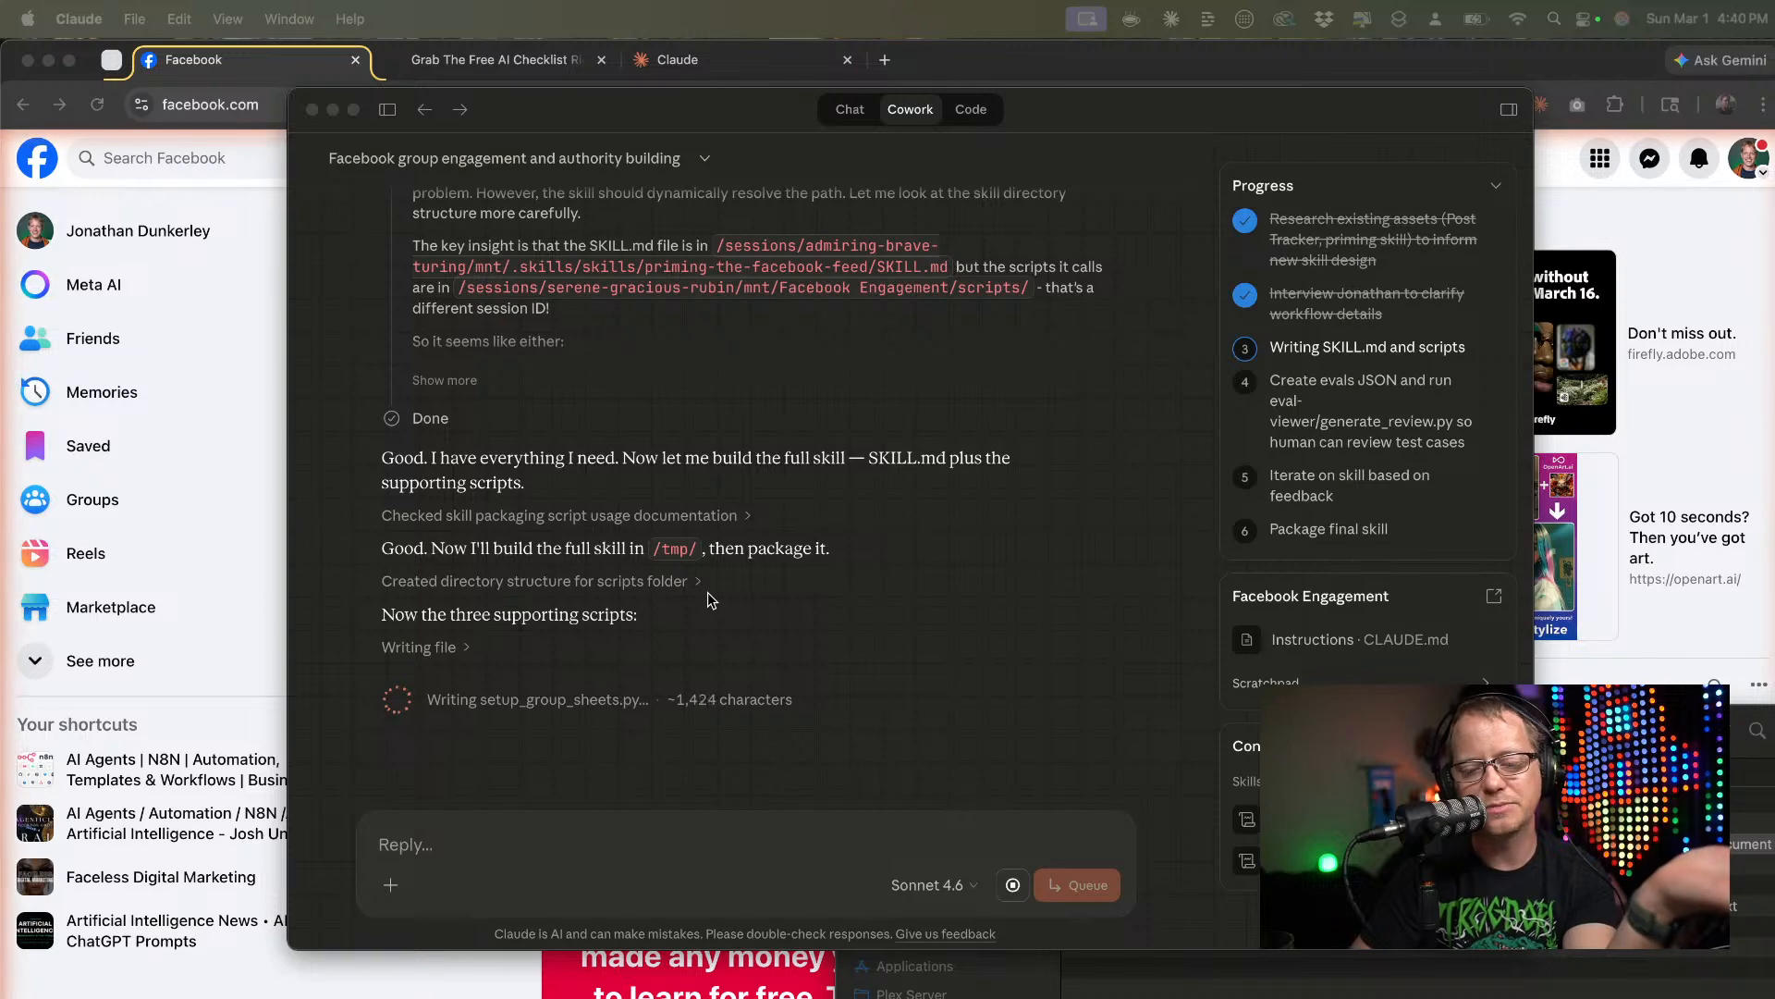
Recheck the plan usage limits in the settings while the scripts are written, and go back to the latest task output.
left_click(71, 17)
left_click(105, 92)
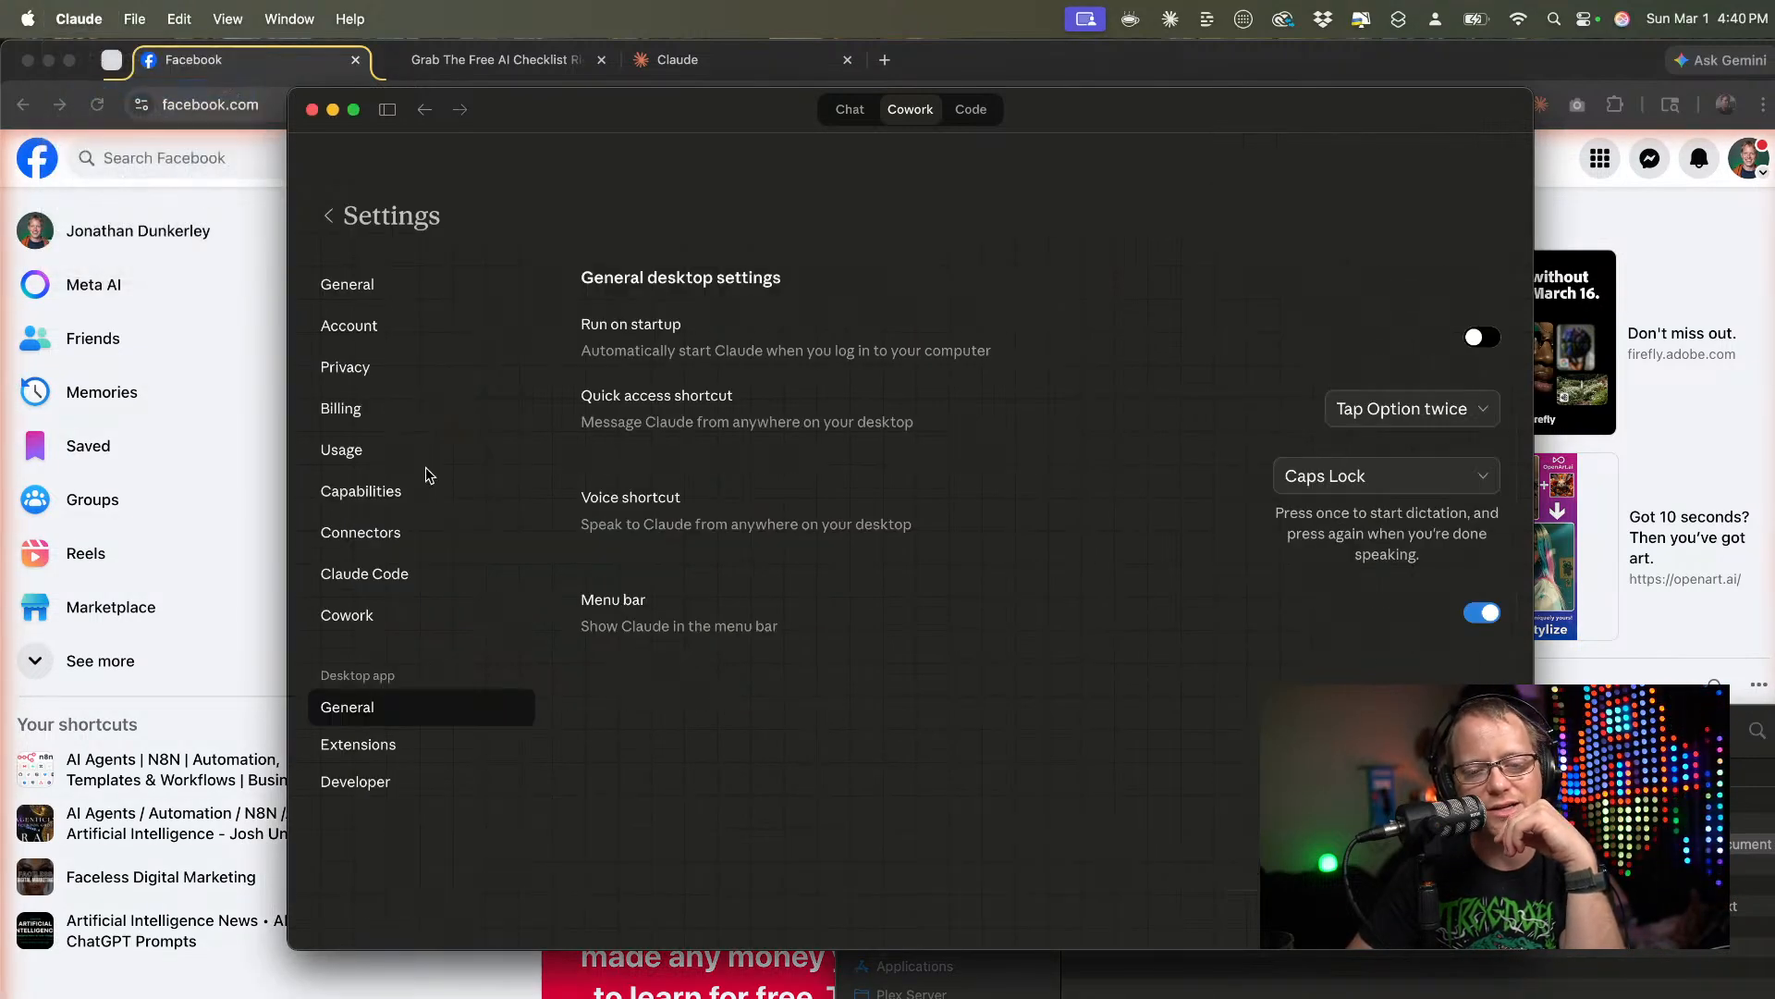
left_click(372, 407)
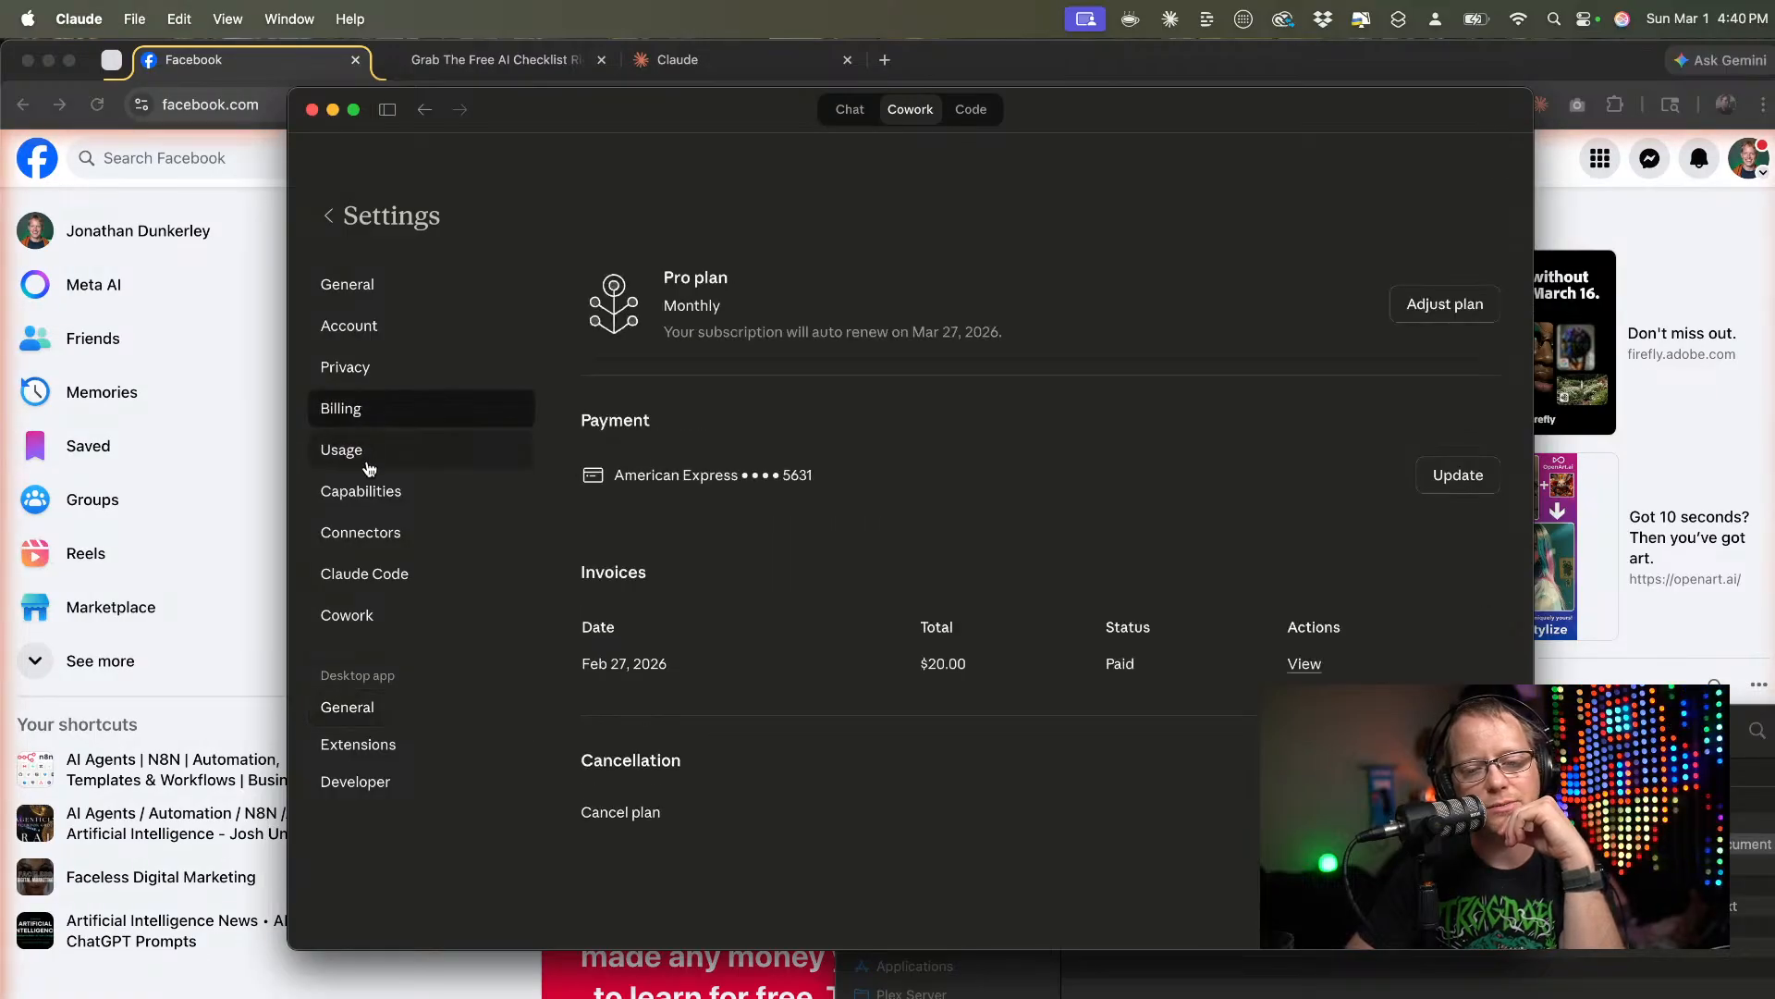
left_click(367, 446)
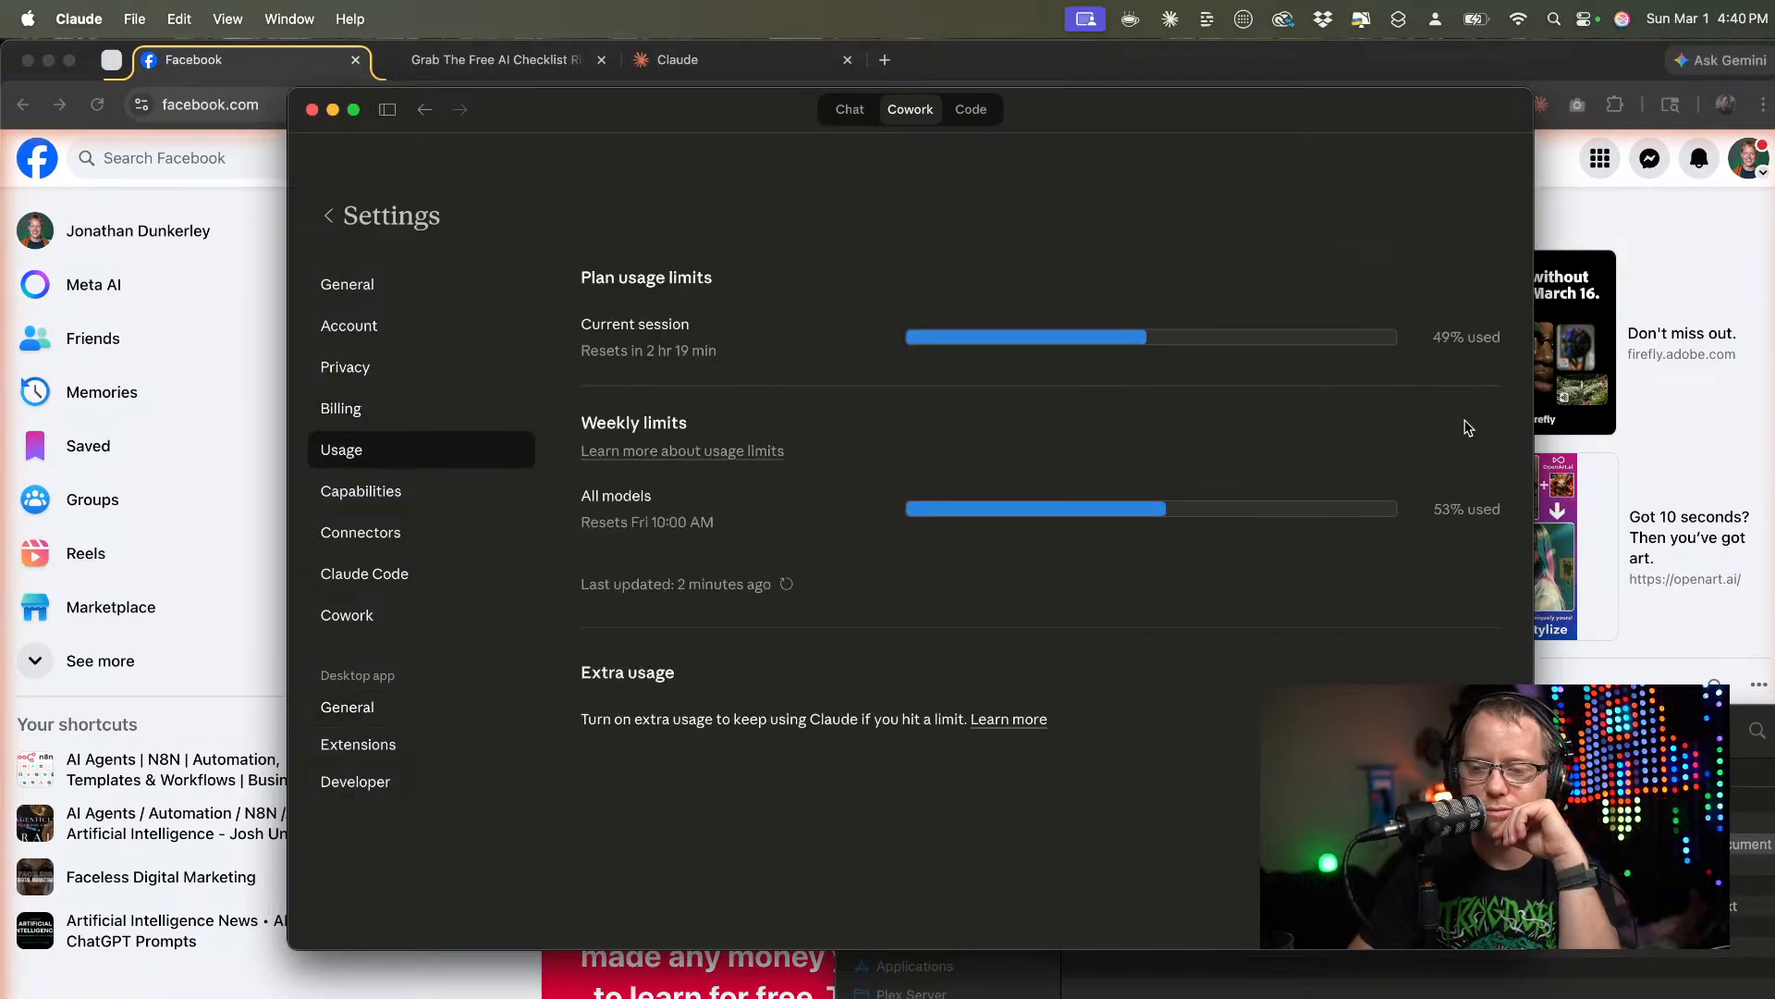
left_click(349, 219)
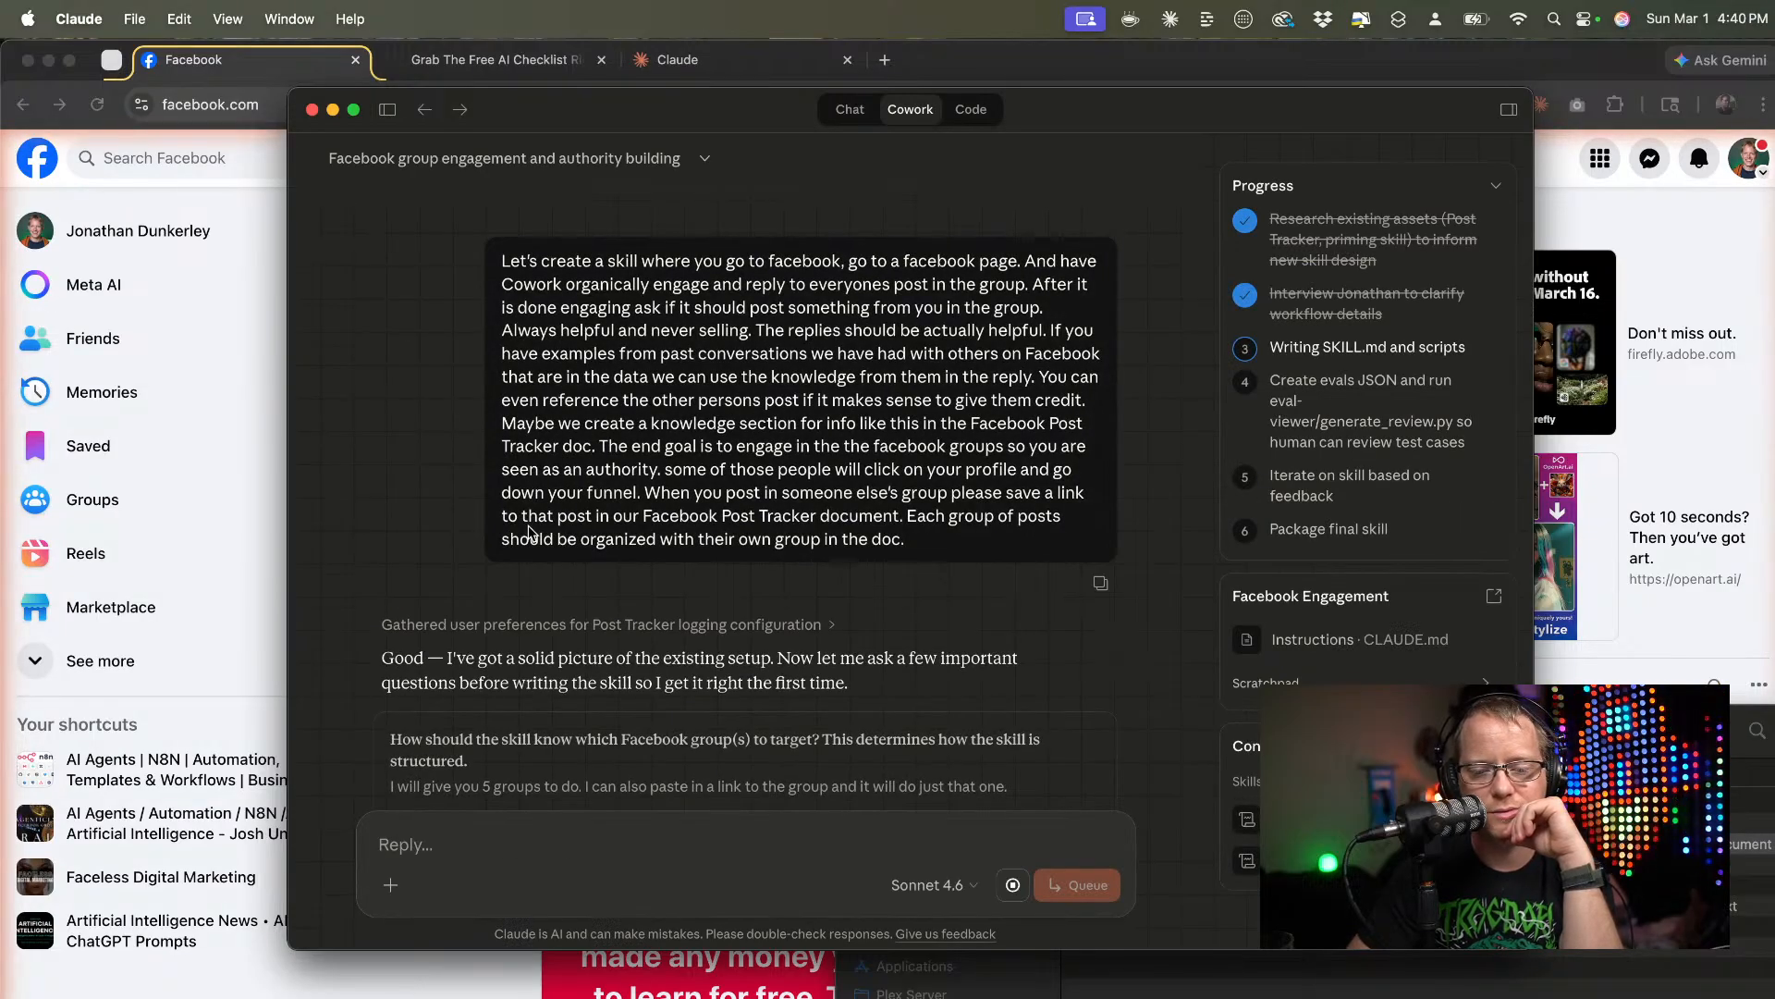
scroll(529, 532, "down", 10)
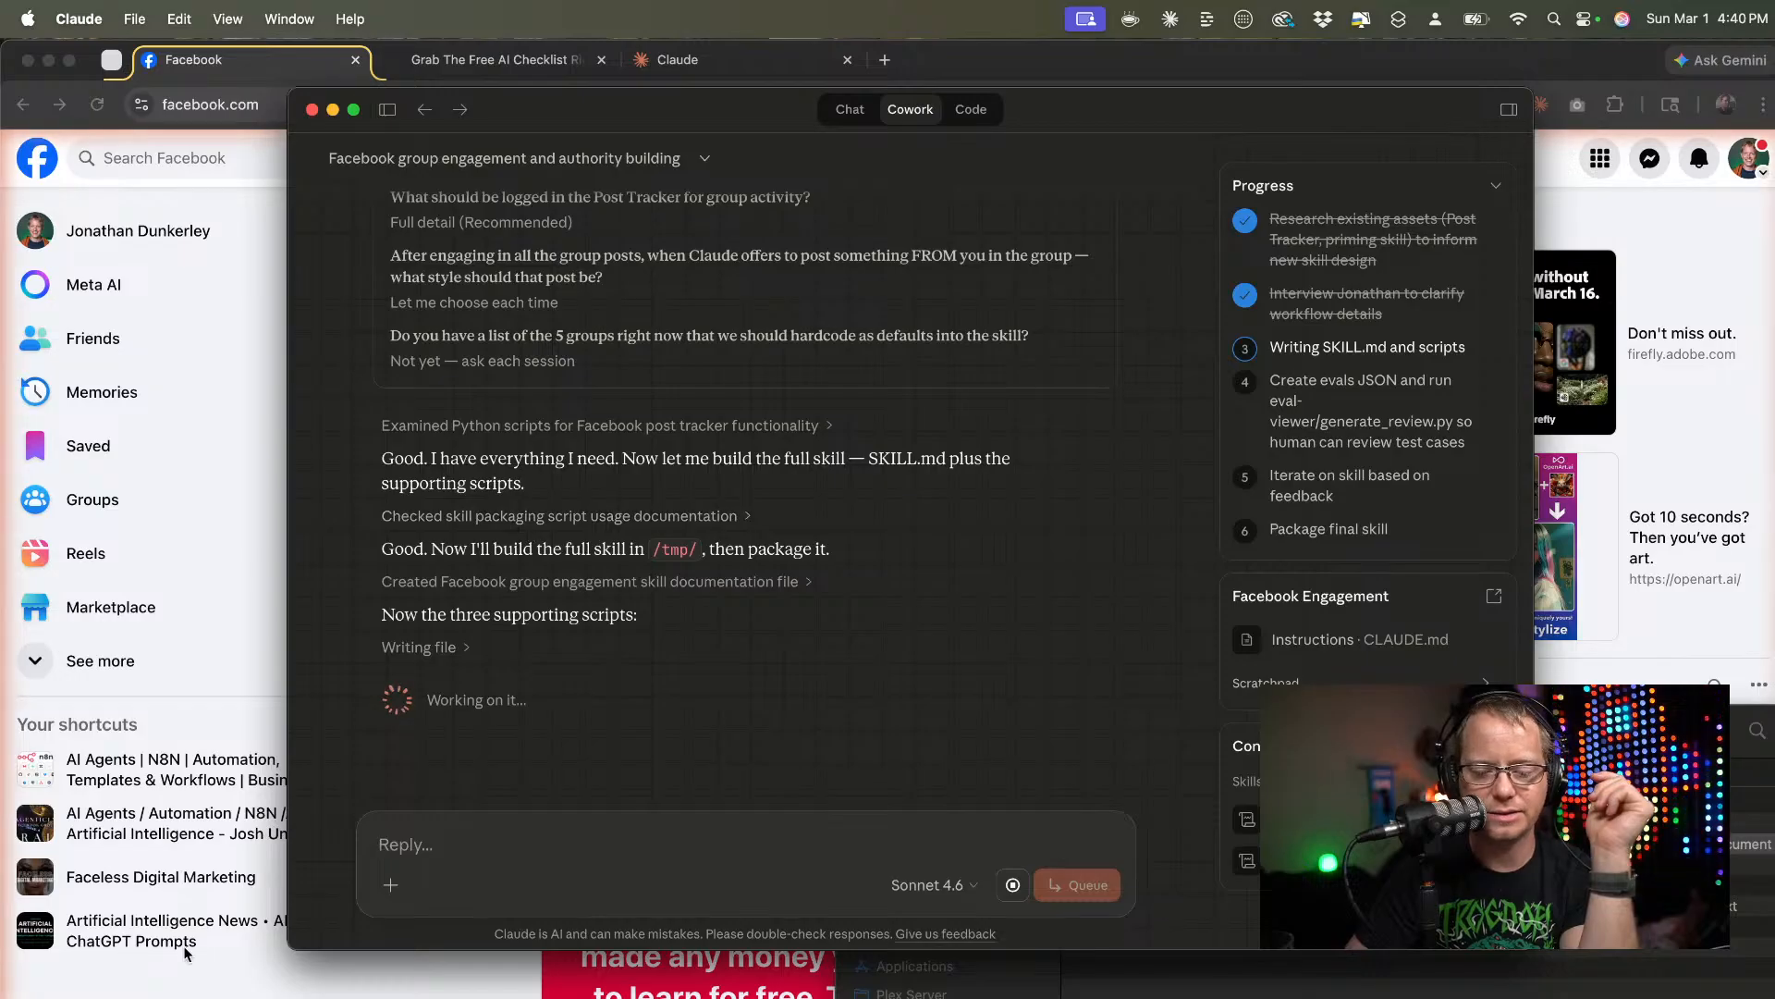
Preview Facebook Post Tracker.xlsx from the Cluade Code Docs folder in Finder, and switch back to the Claude task.
left_click(1226, 971)
left_click_drag(1318, 728, 1025, 592)
key("space")
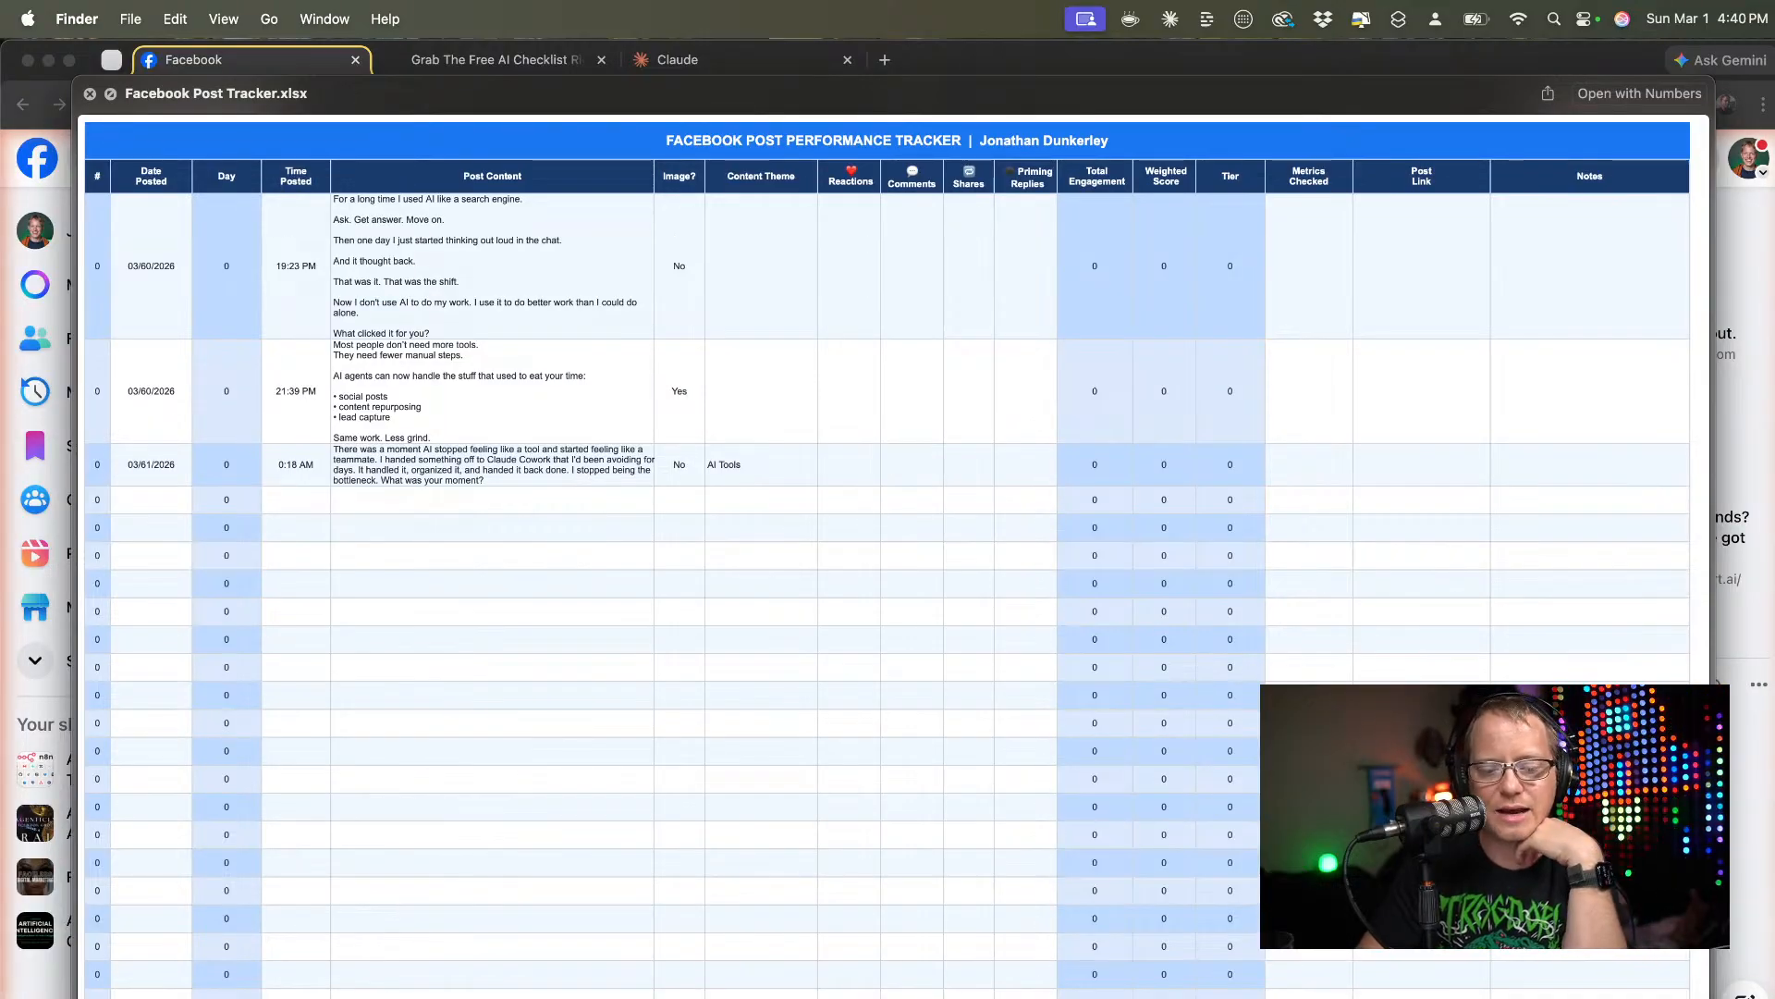
key("space")
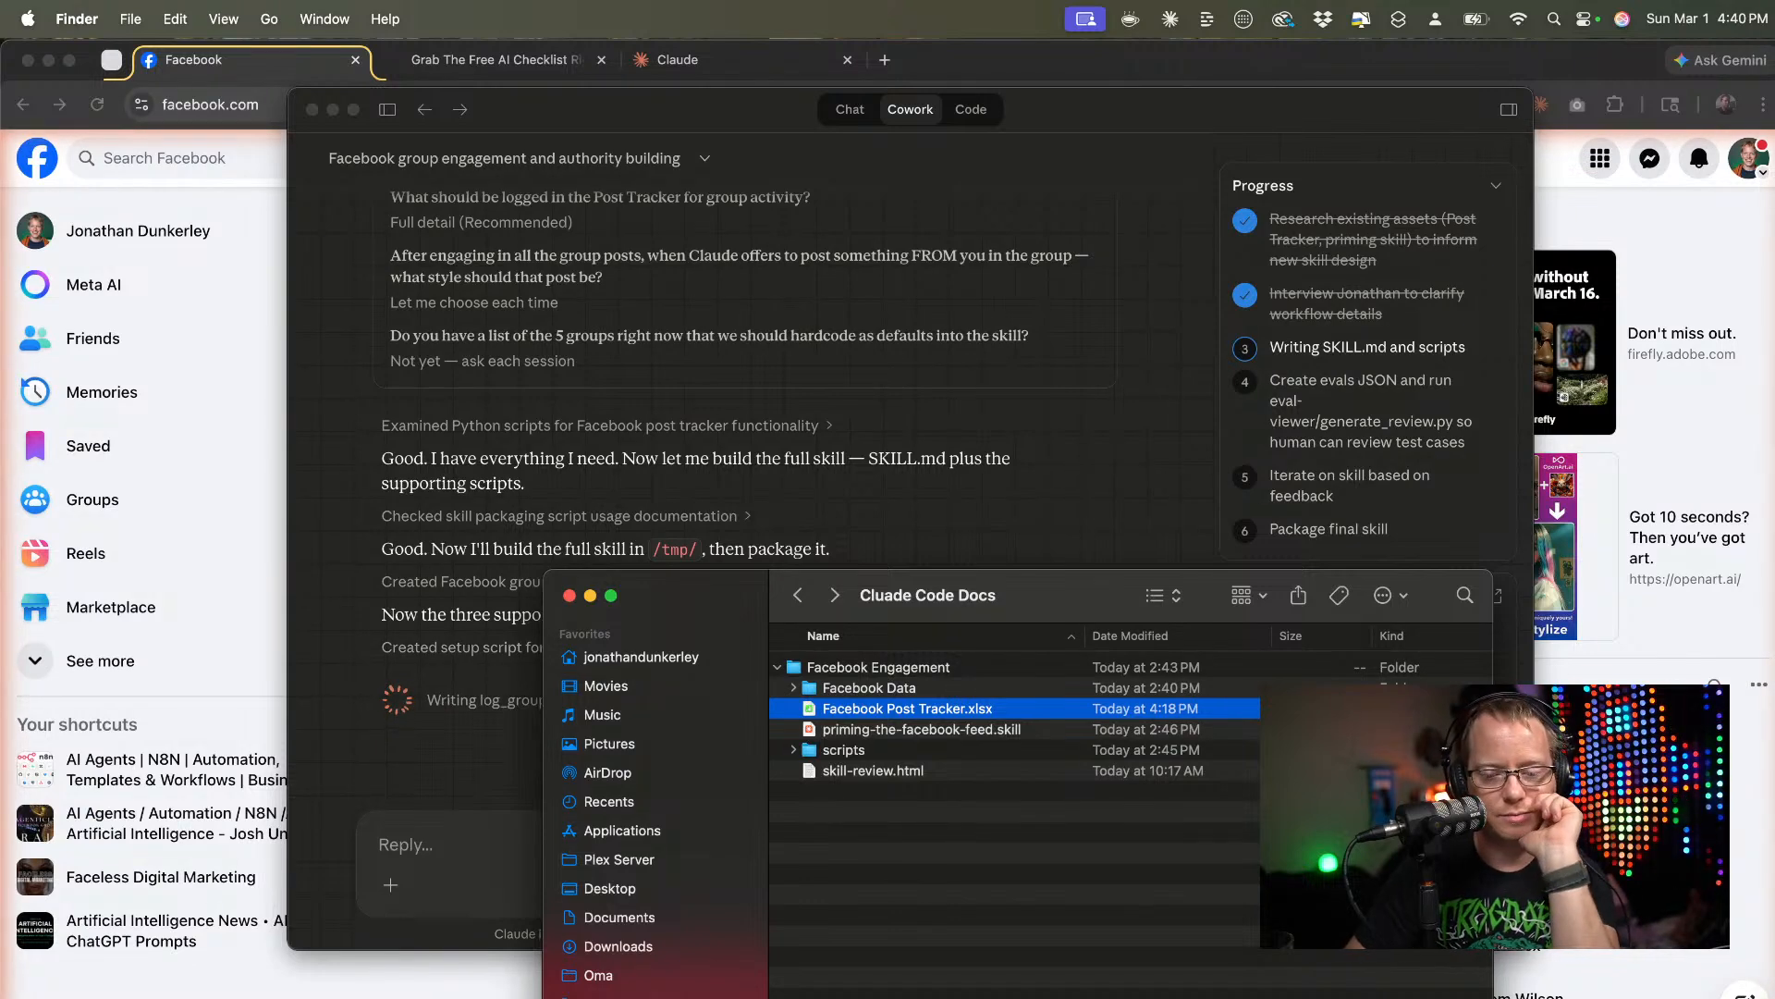
left_click(582, 134)
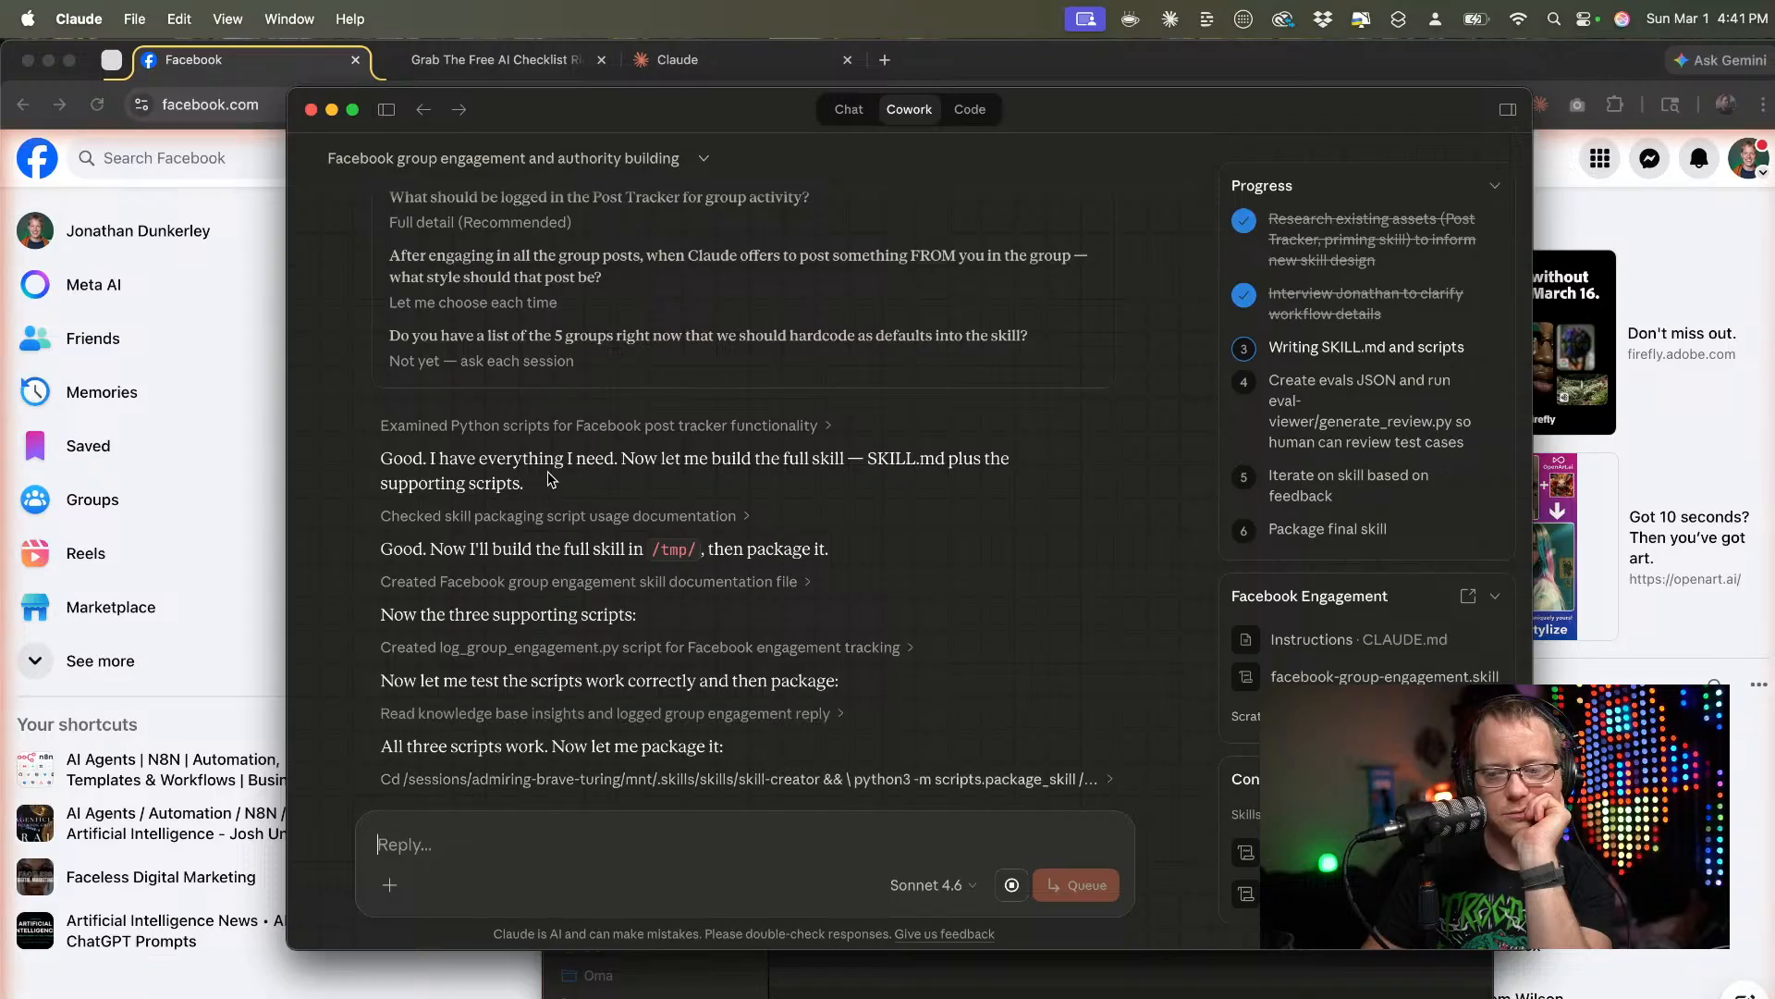
Follow Claude's packaging output and read the summary of what the facebook-group-engagement skill does end to end.
scroll(549, 479, "down", 2)
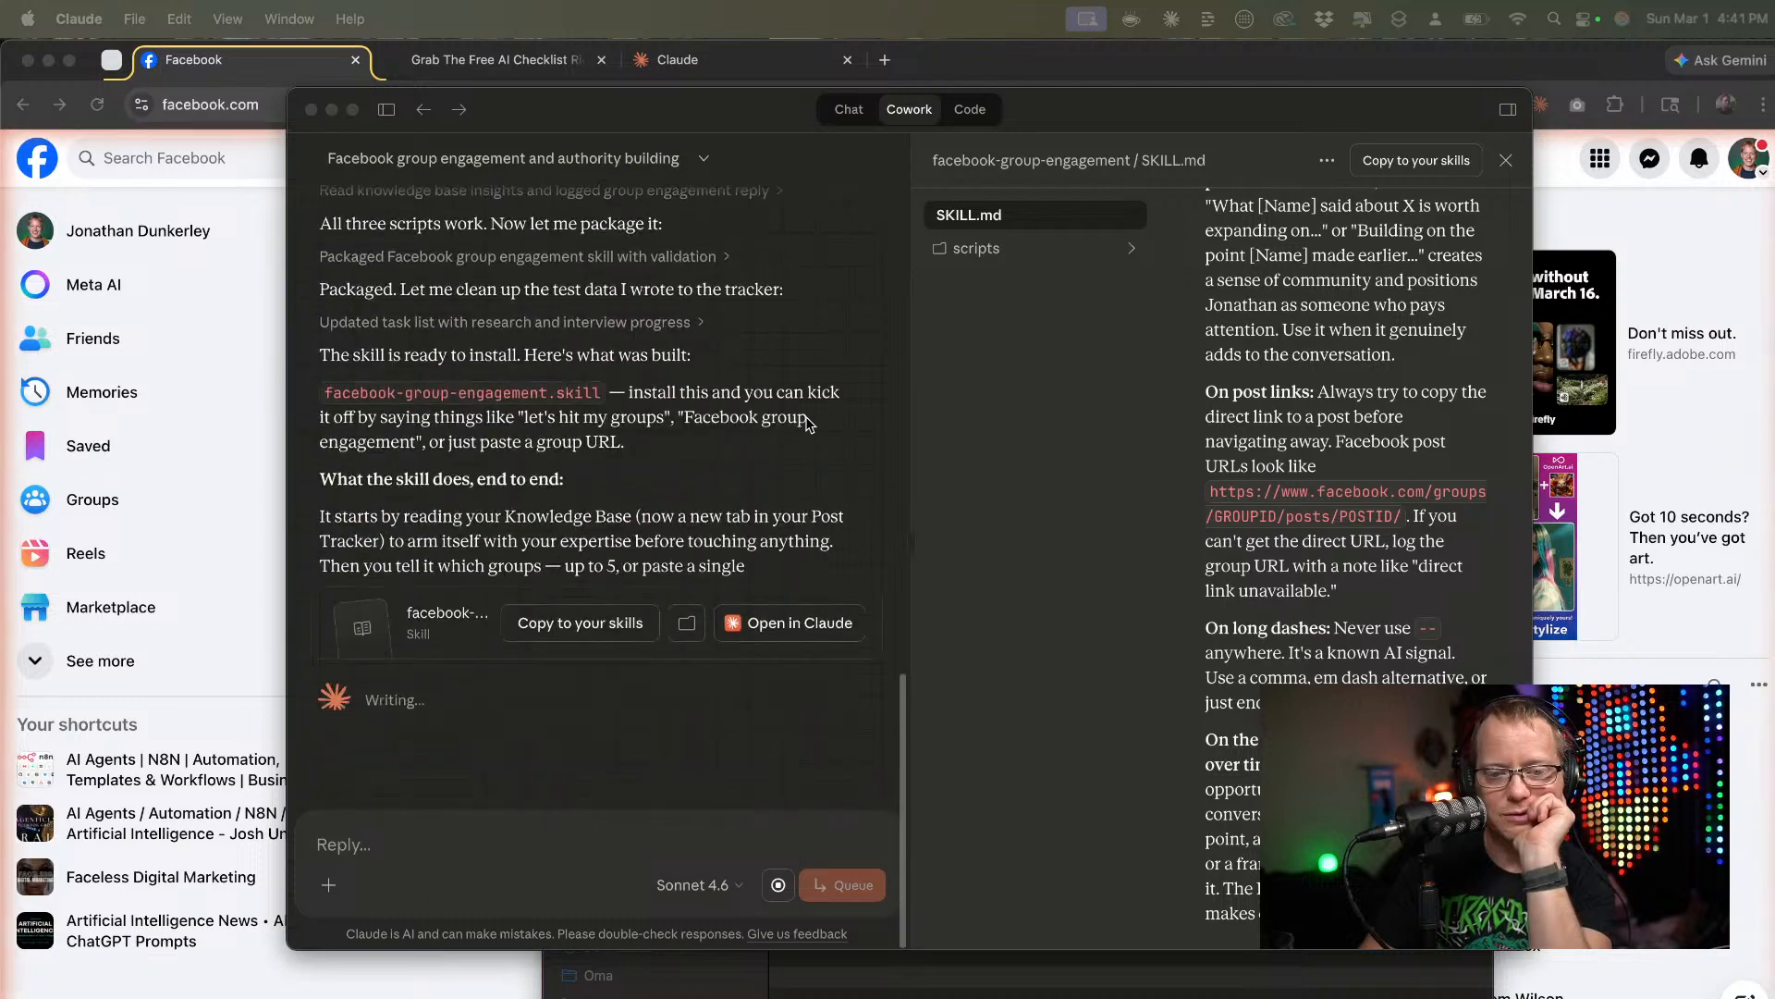
scroll(1205, 405, "down", 5)
scroll(1206, 405, "down", 10)
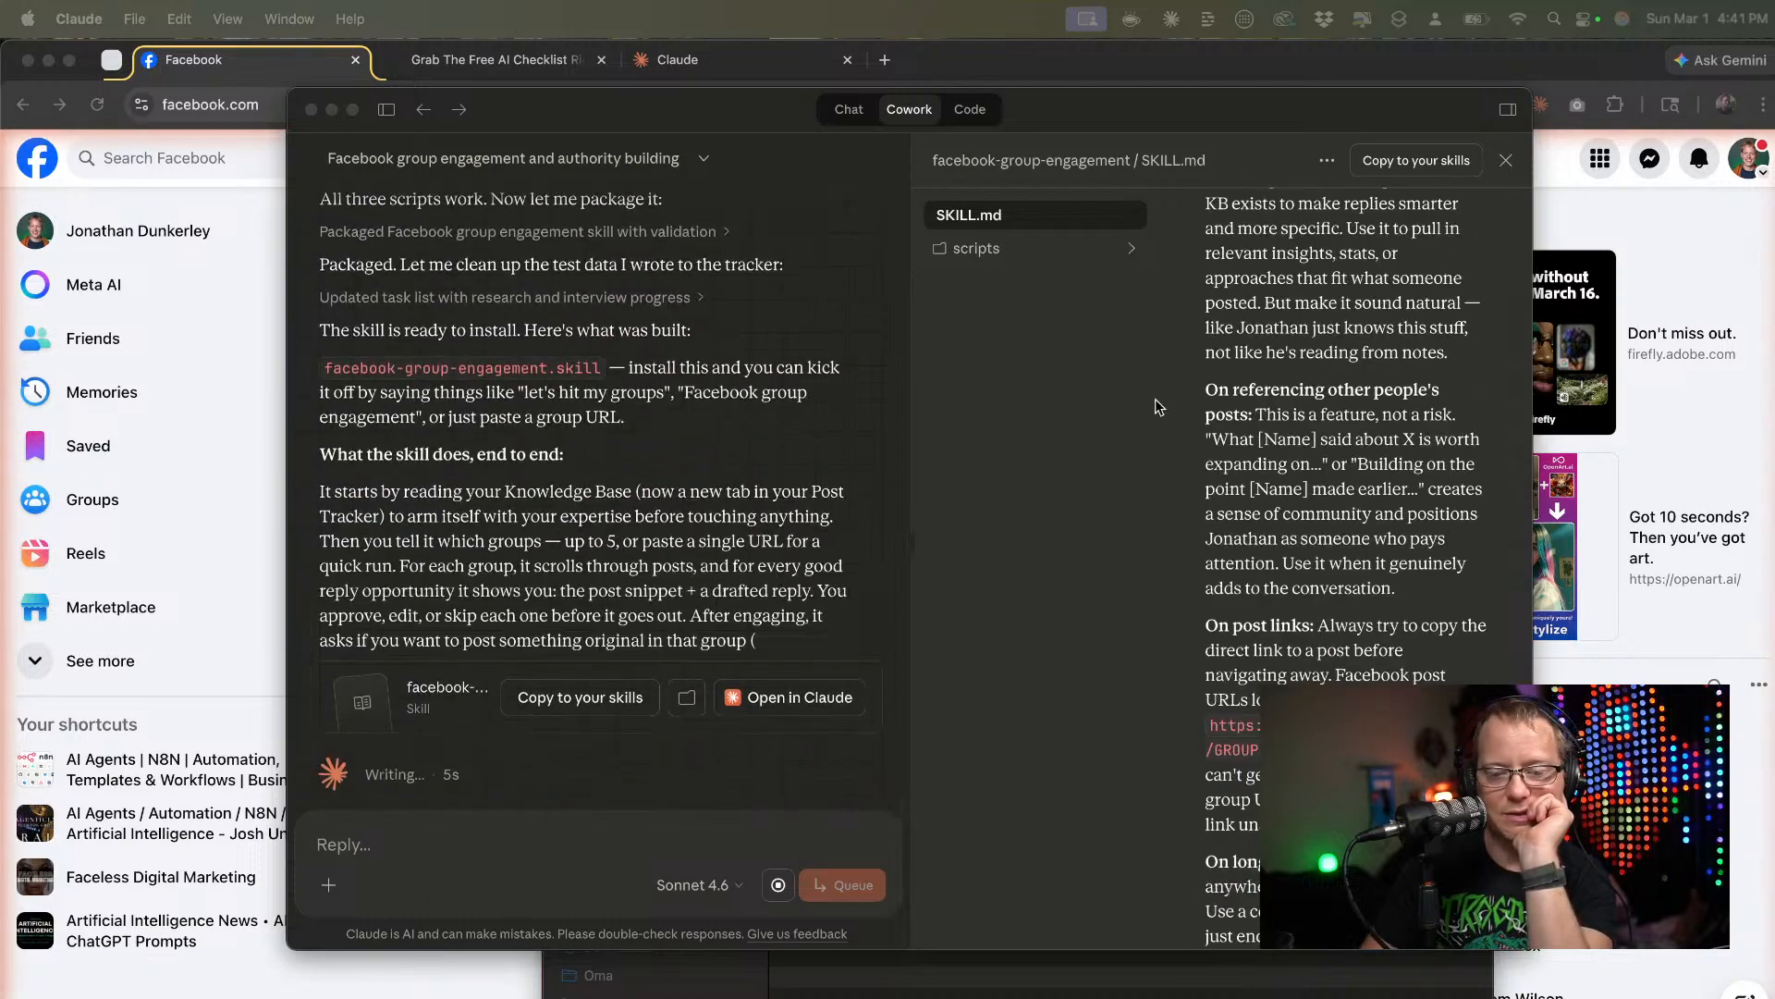
scroll(480, 421, "down", 5)
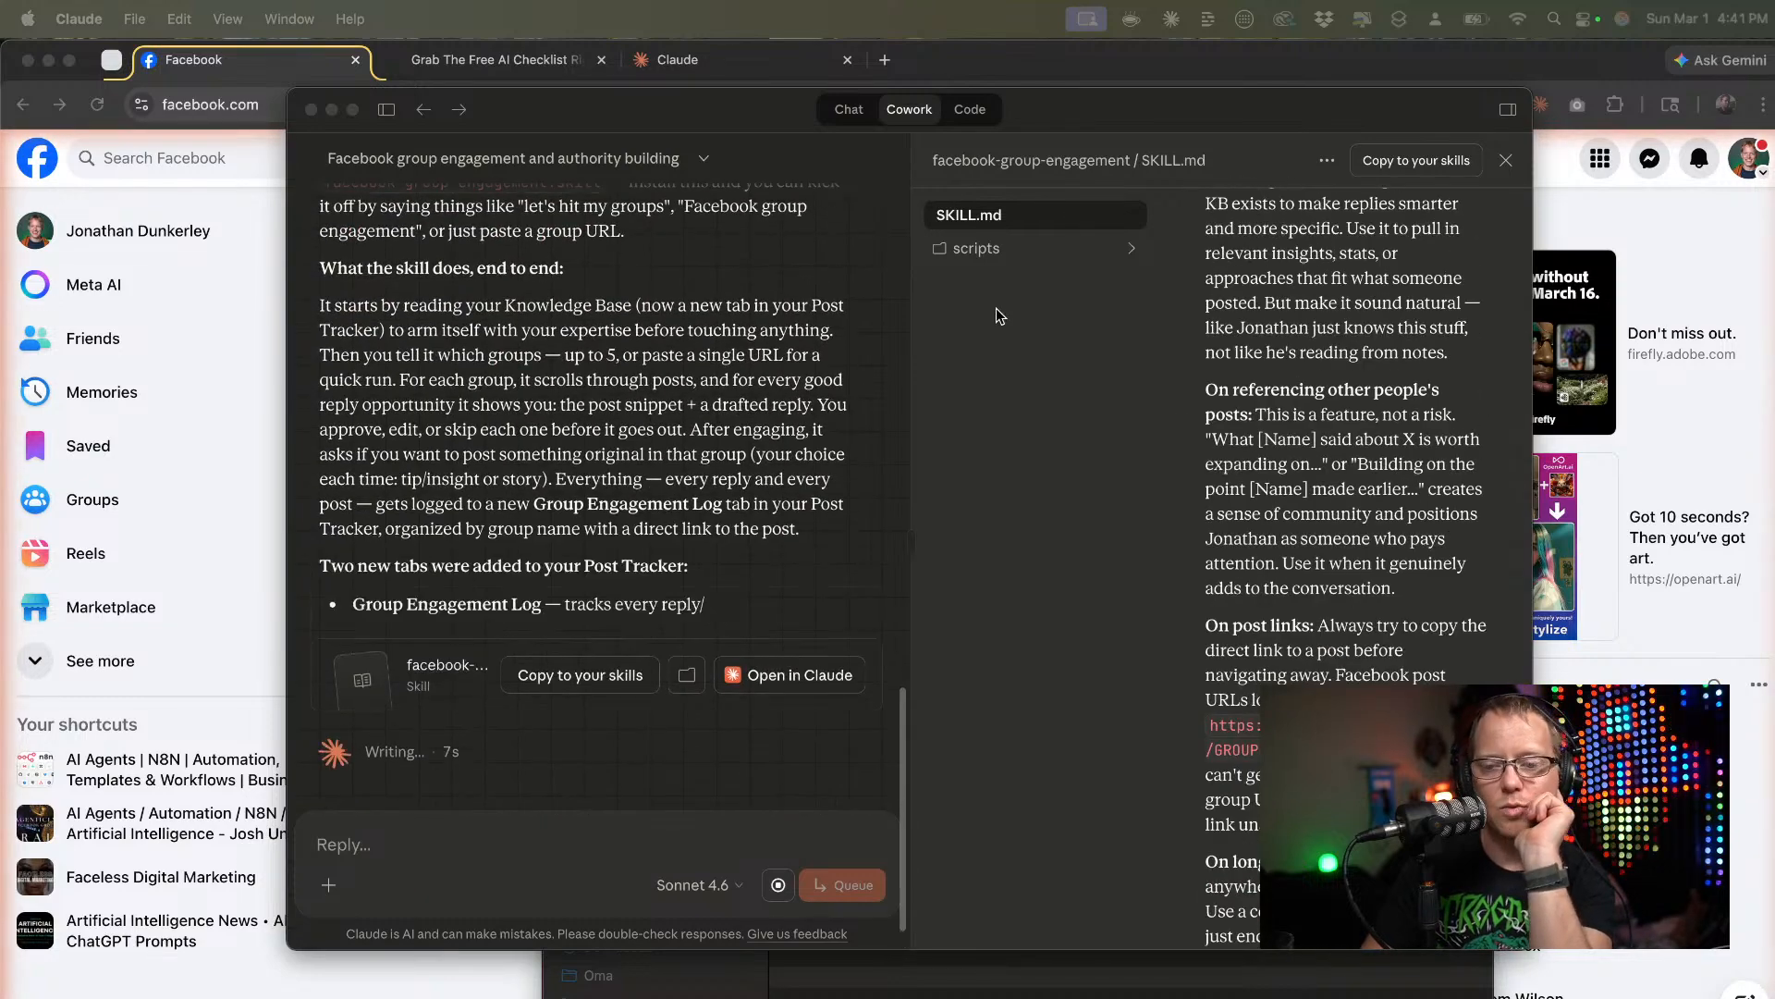
scroll(1370, 428, "down", 2)
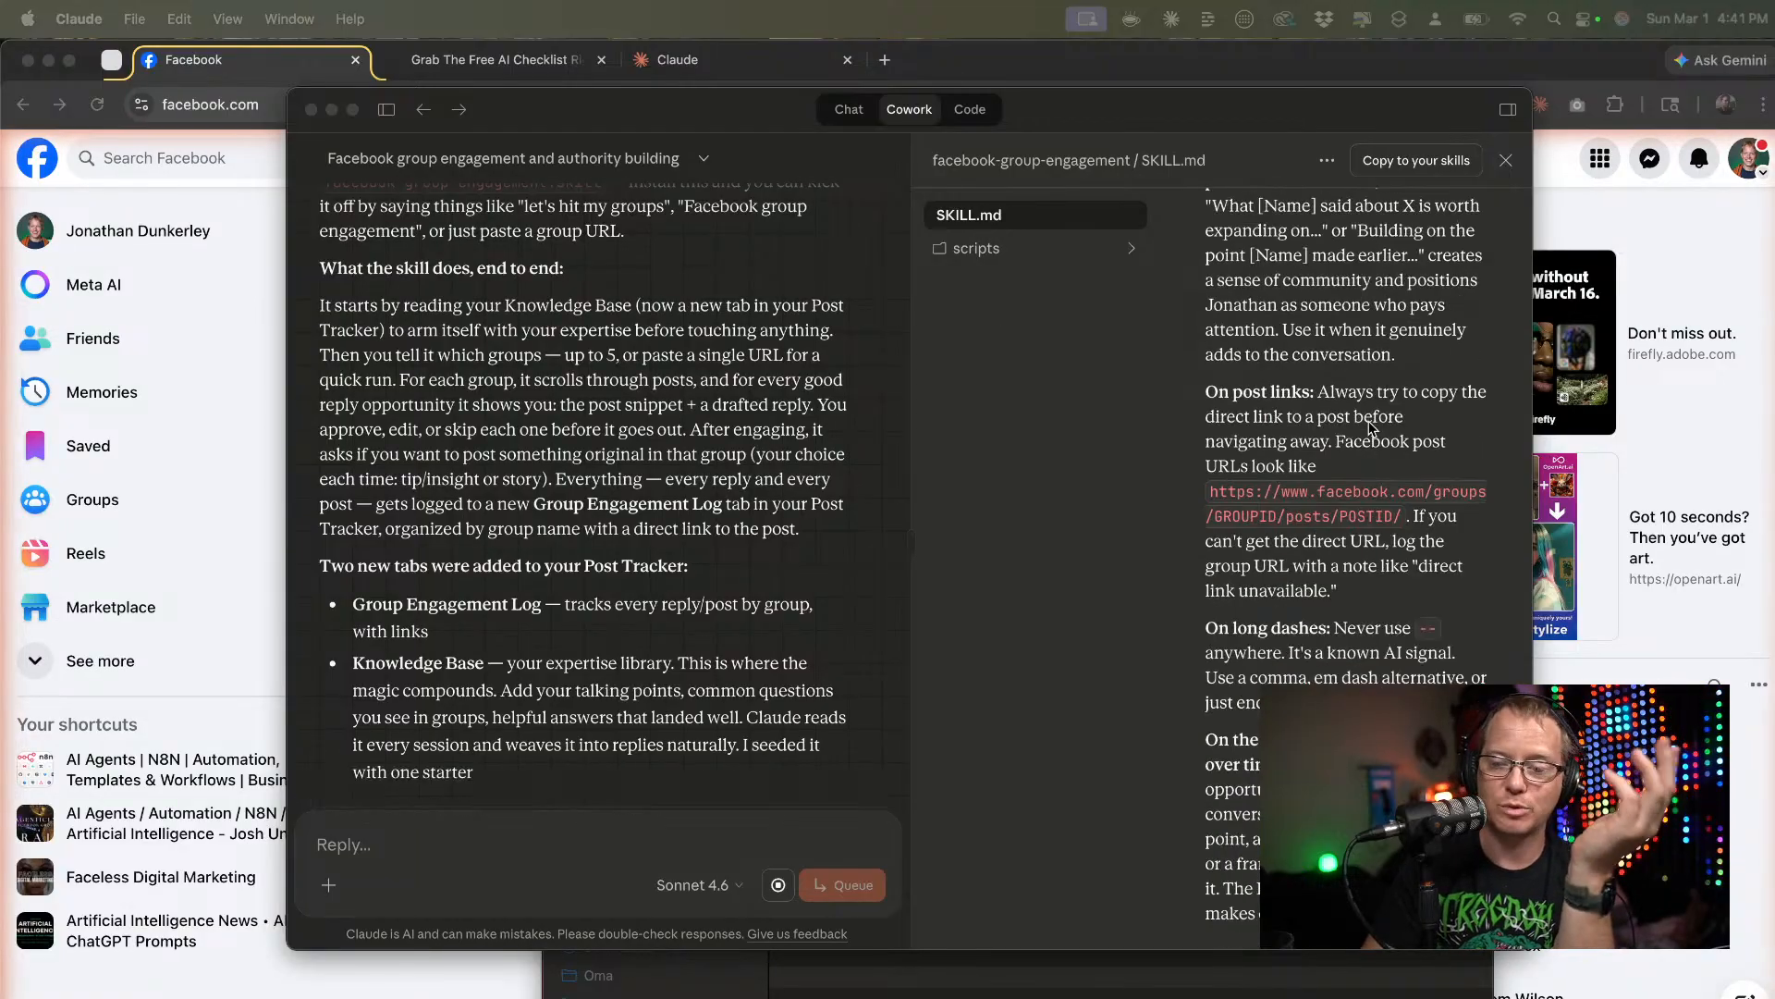
Read the skill's SKILL.md from its description through the steps that prepare the tracker.
scroll(1370, 428, "up", 10)
scroll(1372, 427, "up", 15)
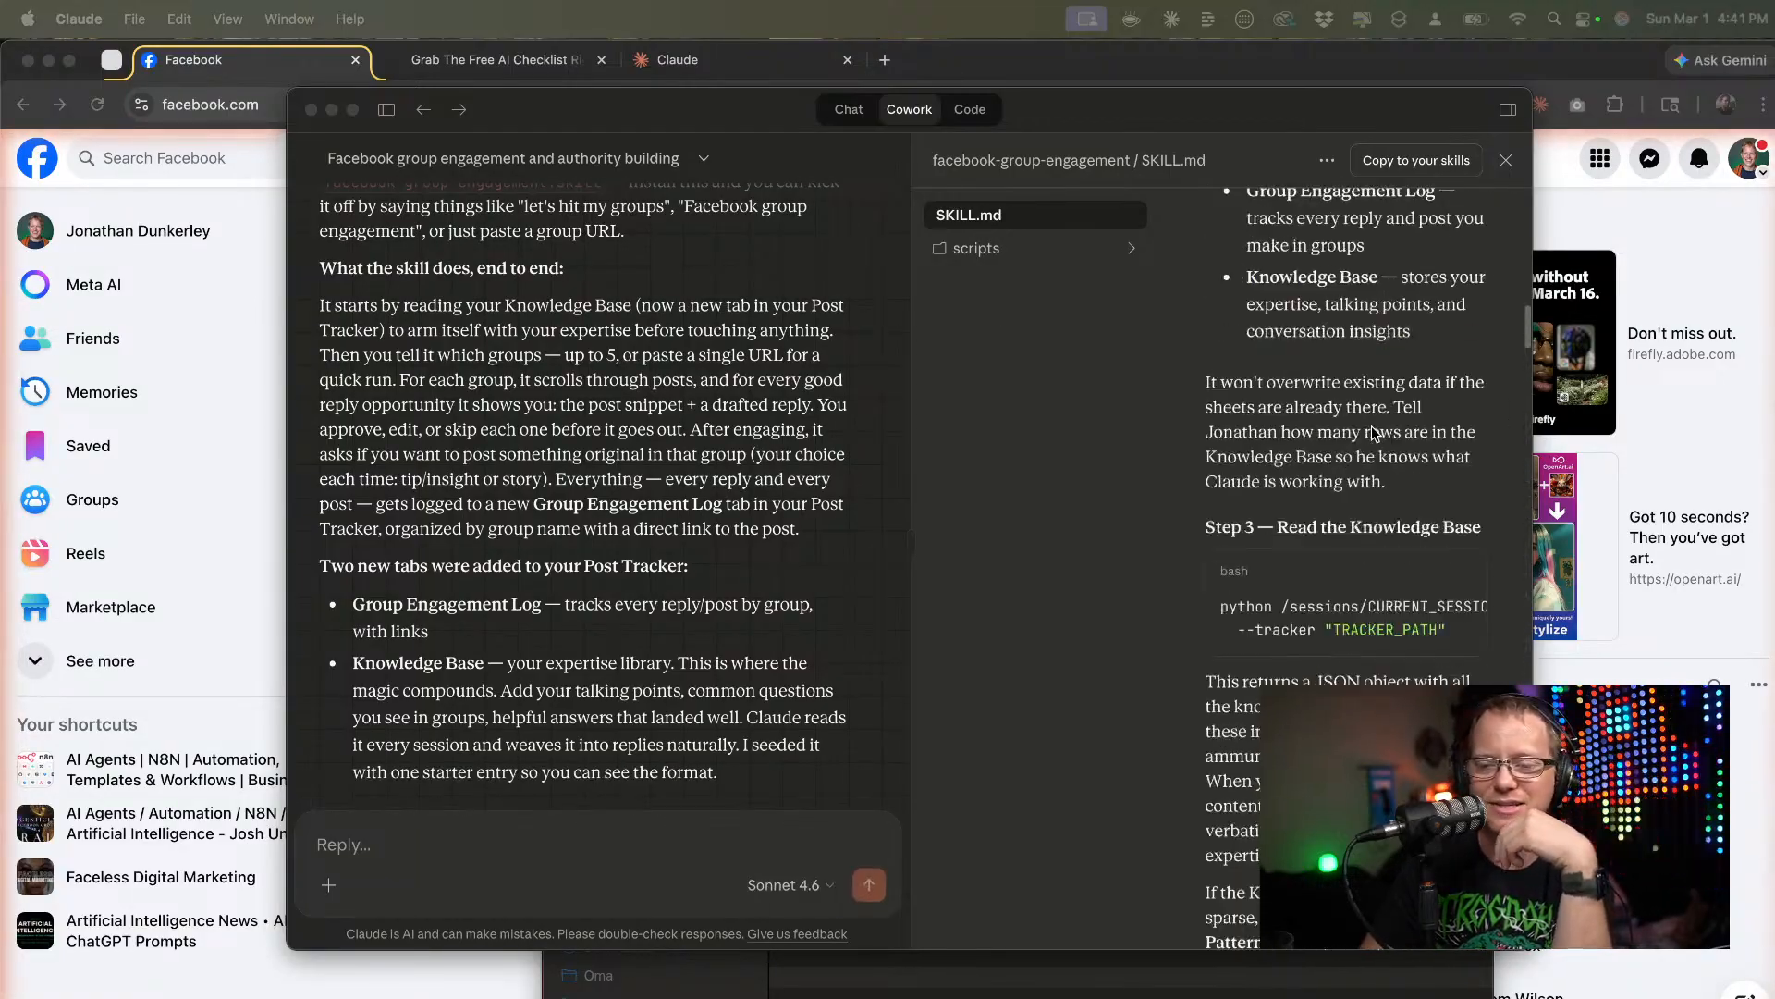
scroll(1375, 431, "up", 3)
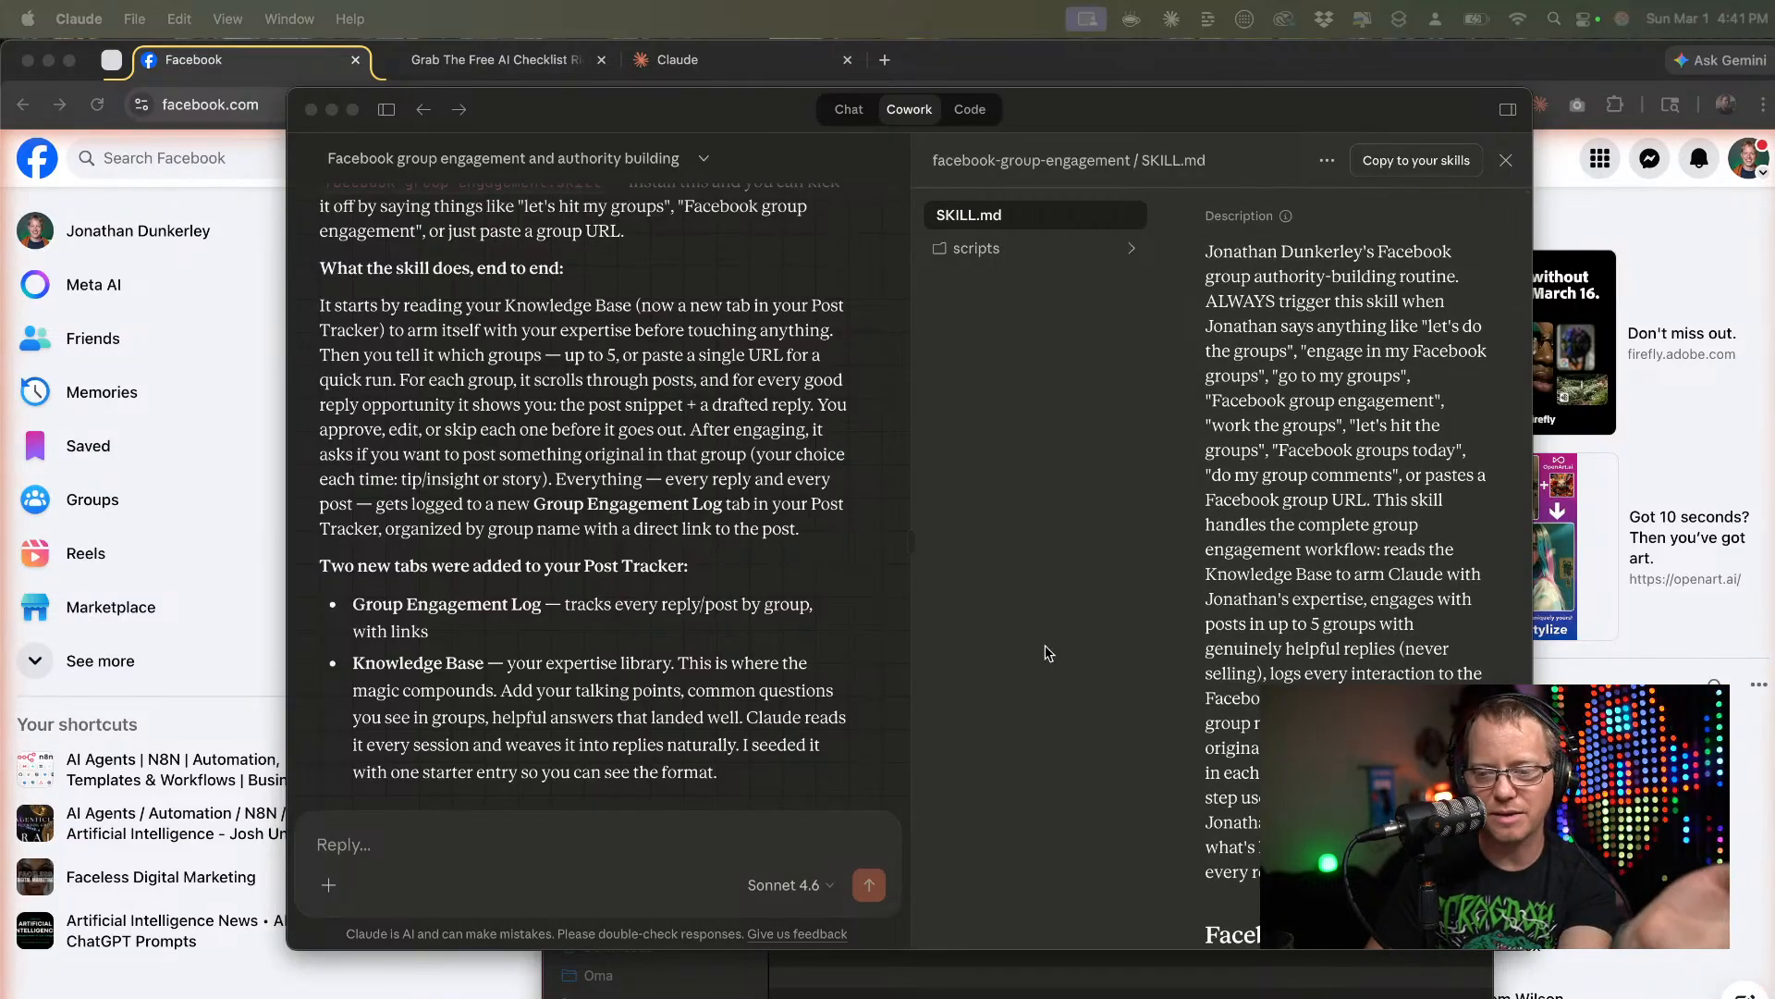
scroll(1176, 648, "down", 10)
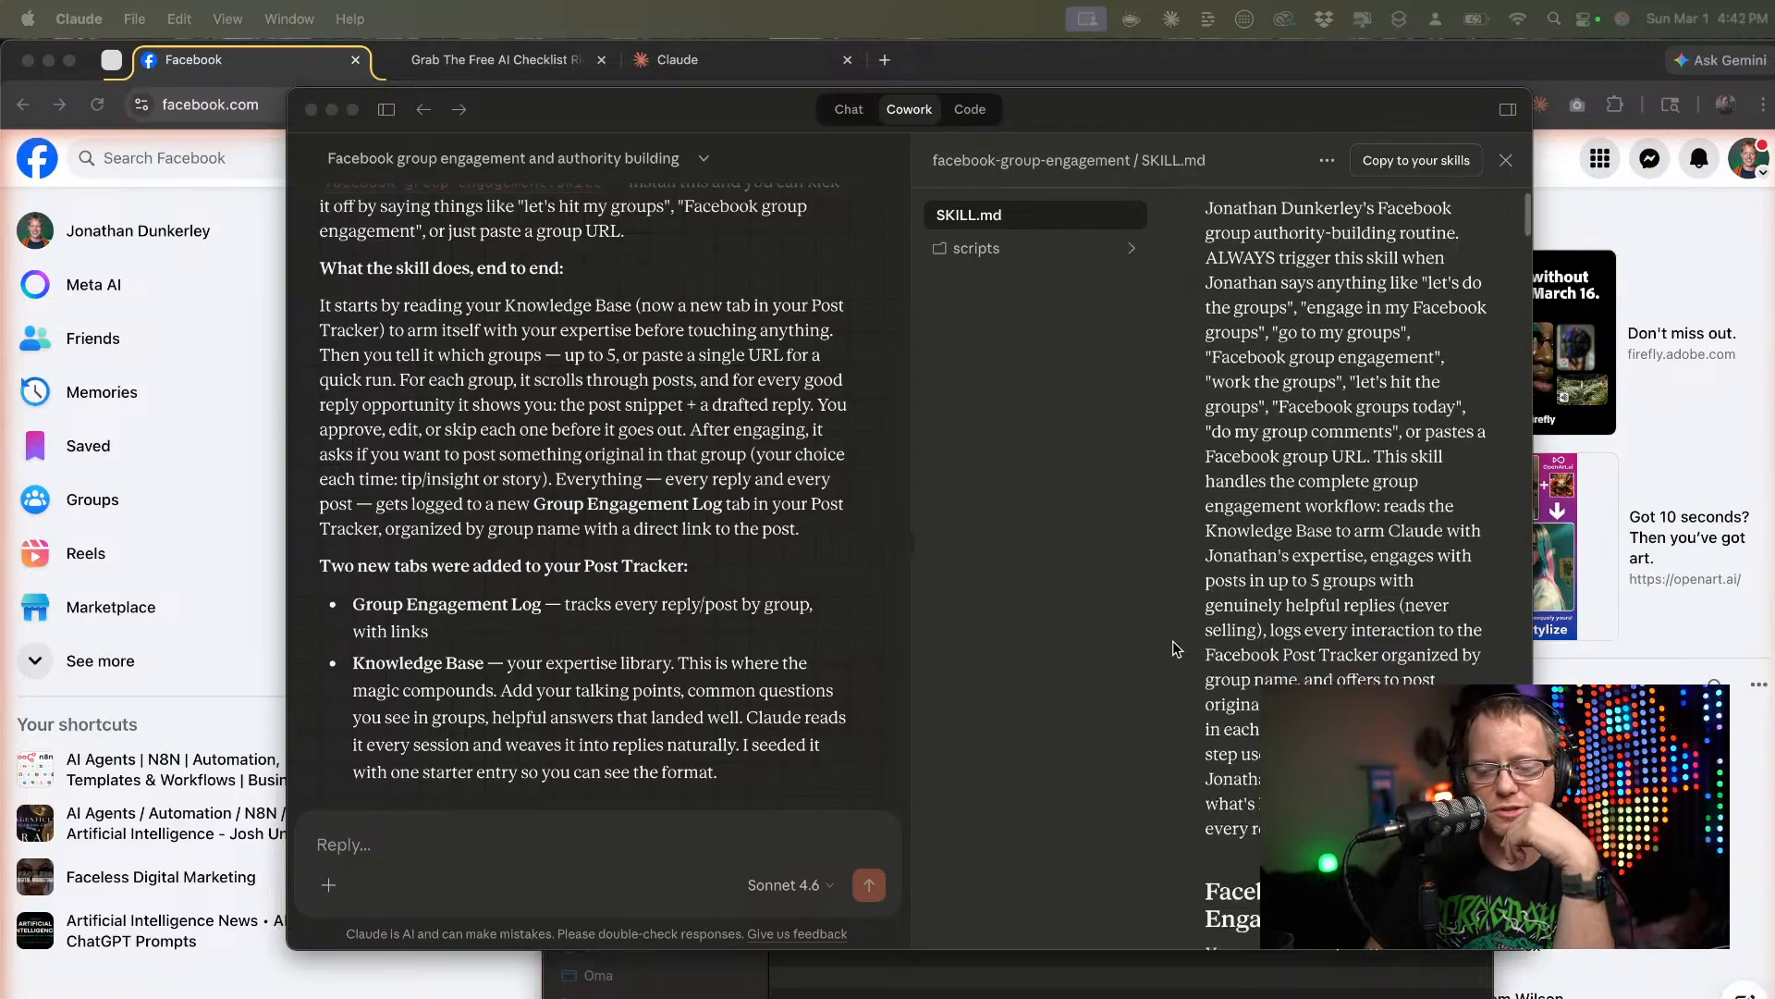
scroll(1176, 648, "down", 12)
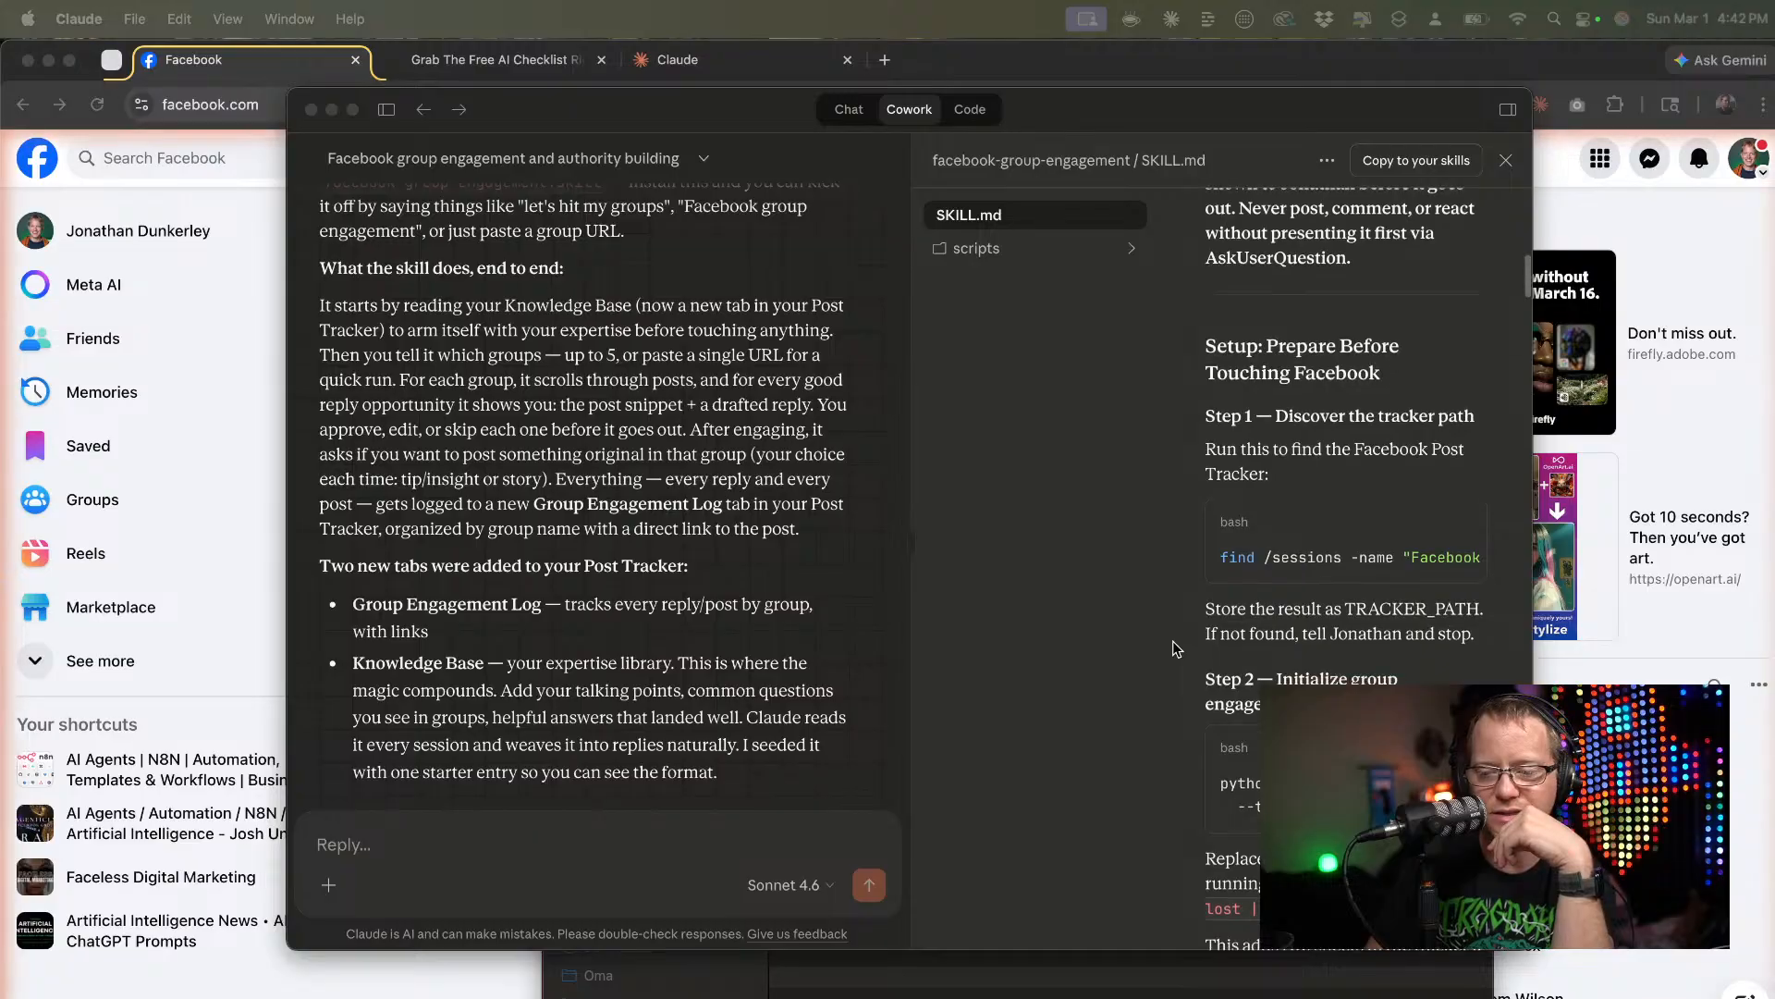
scroll(1175, 648, "down", 2)
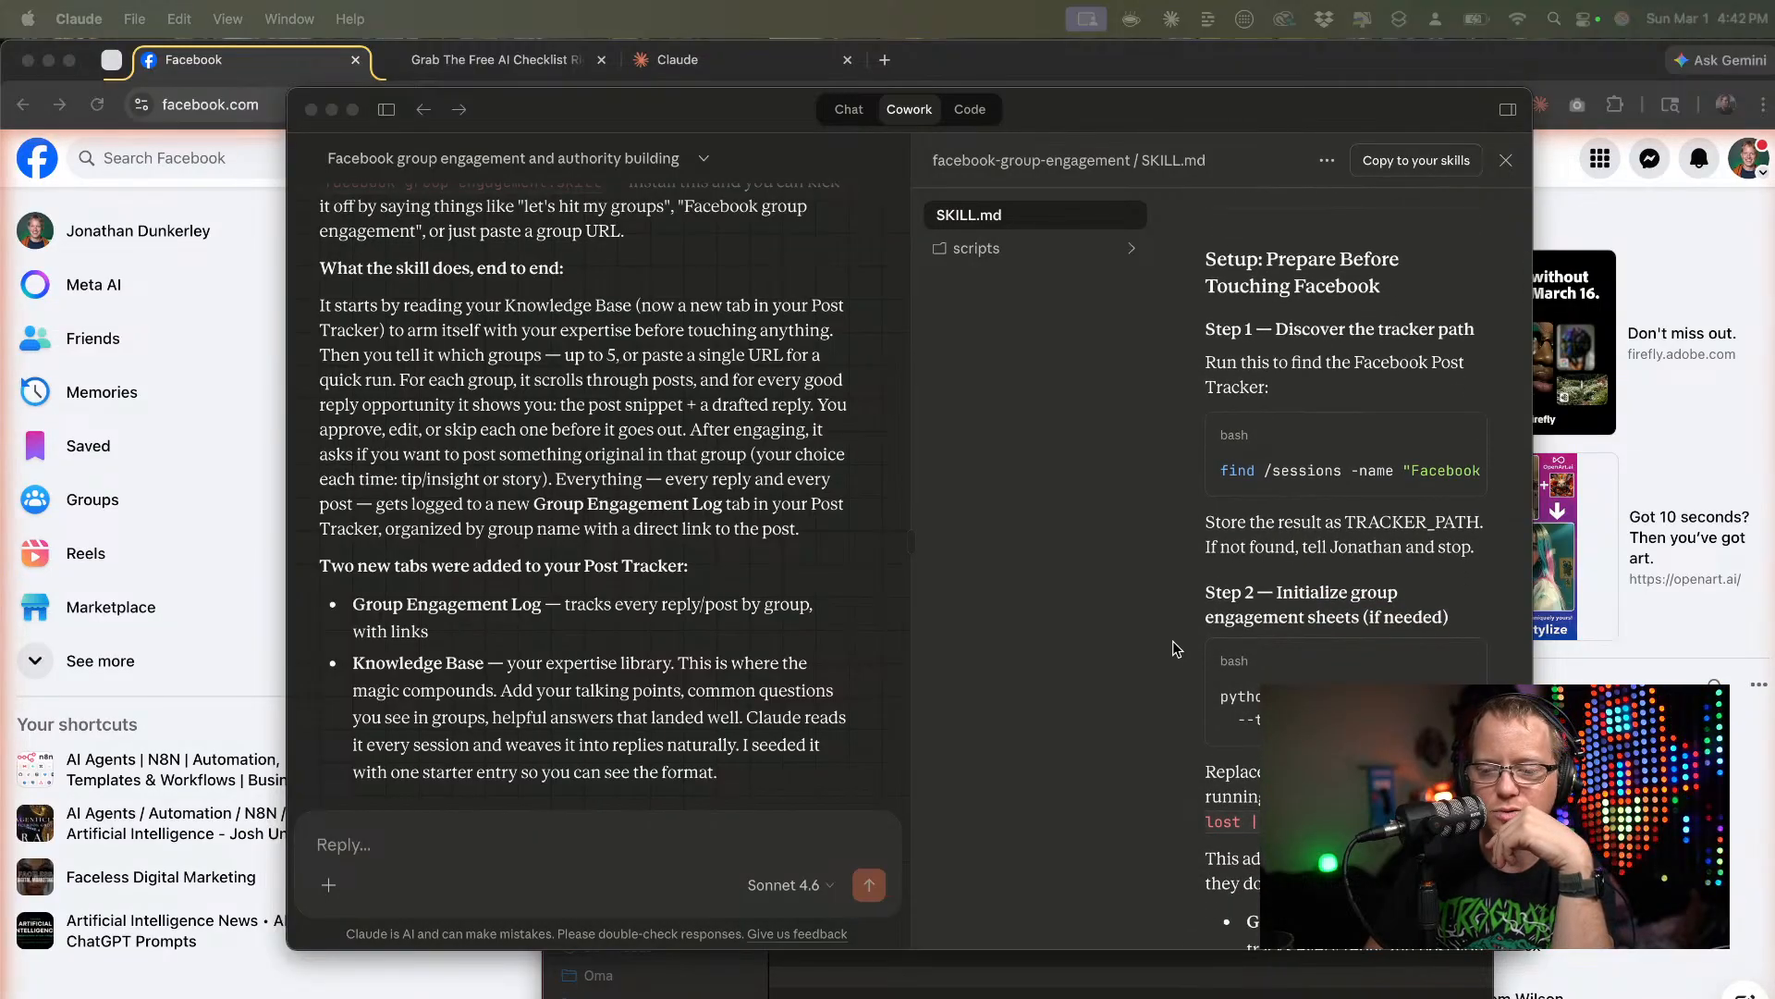
scroll(1176, 648, "down", 2)
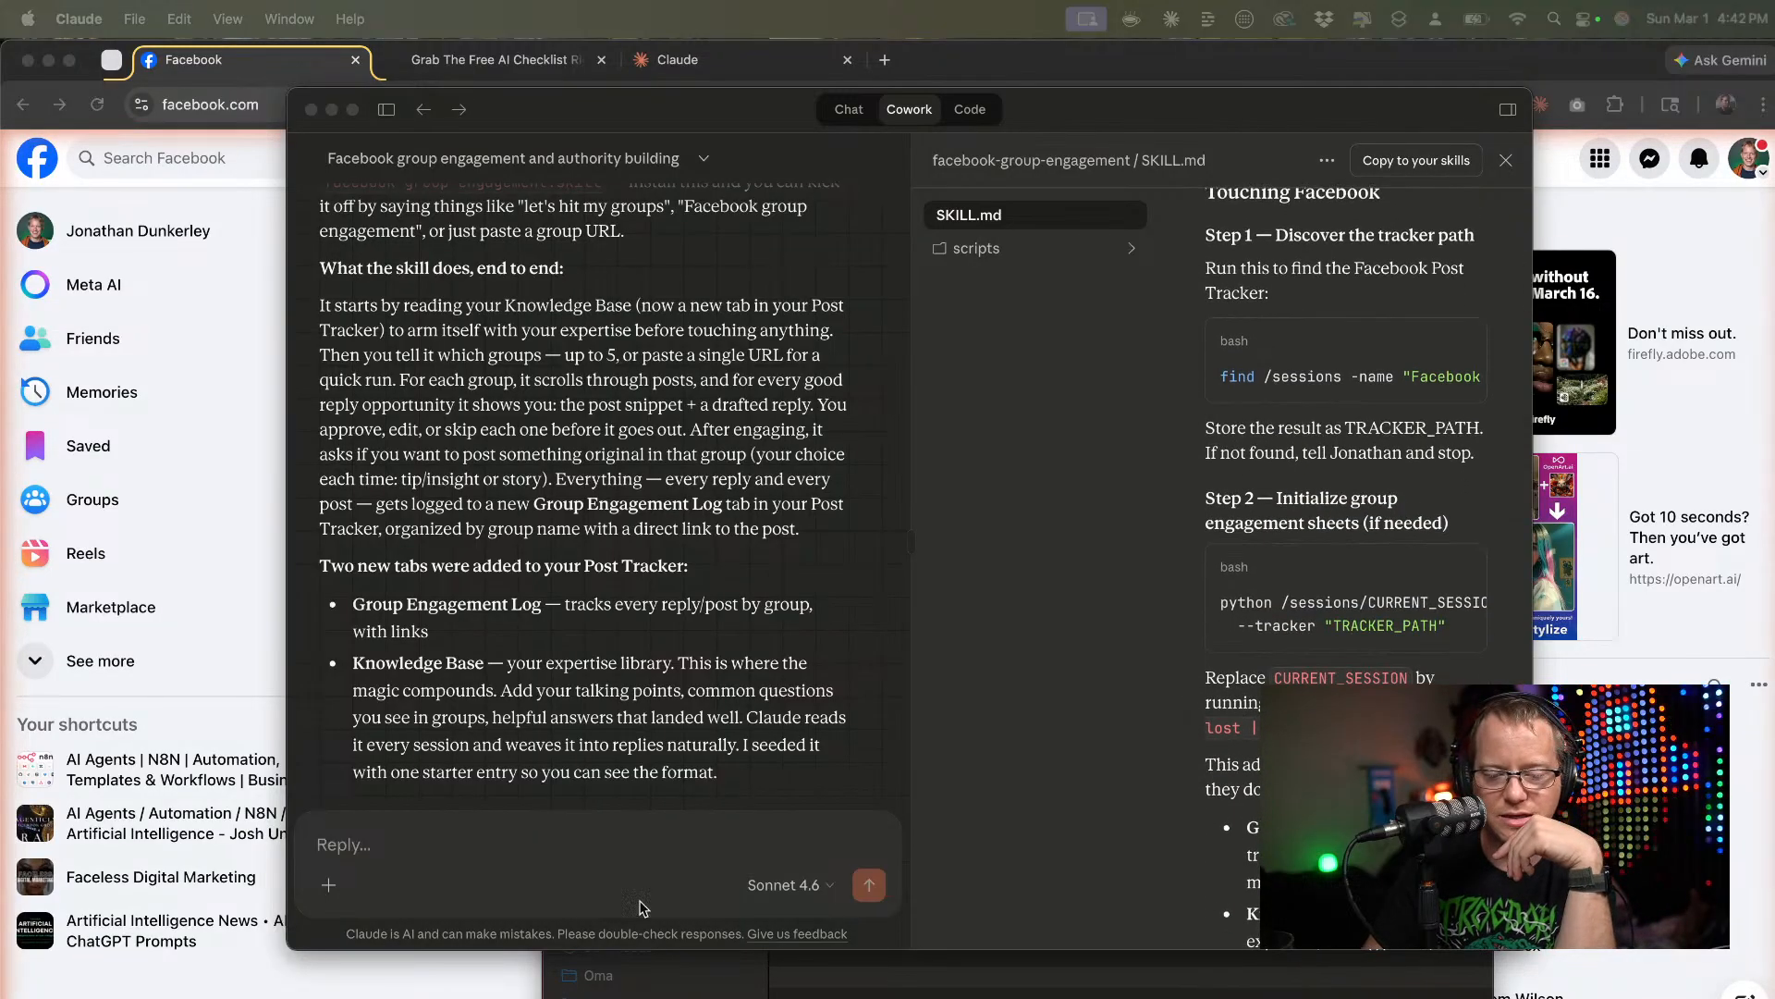
Switch to Finder, preview Facebook Post Tracker.xlsx, and examine every column of its Knowledge Base sheet.
key("super+Tab")
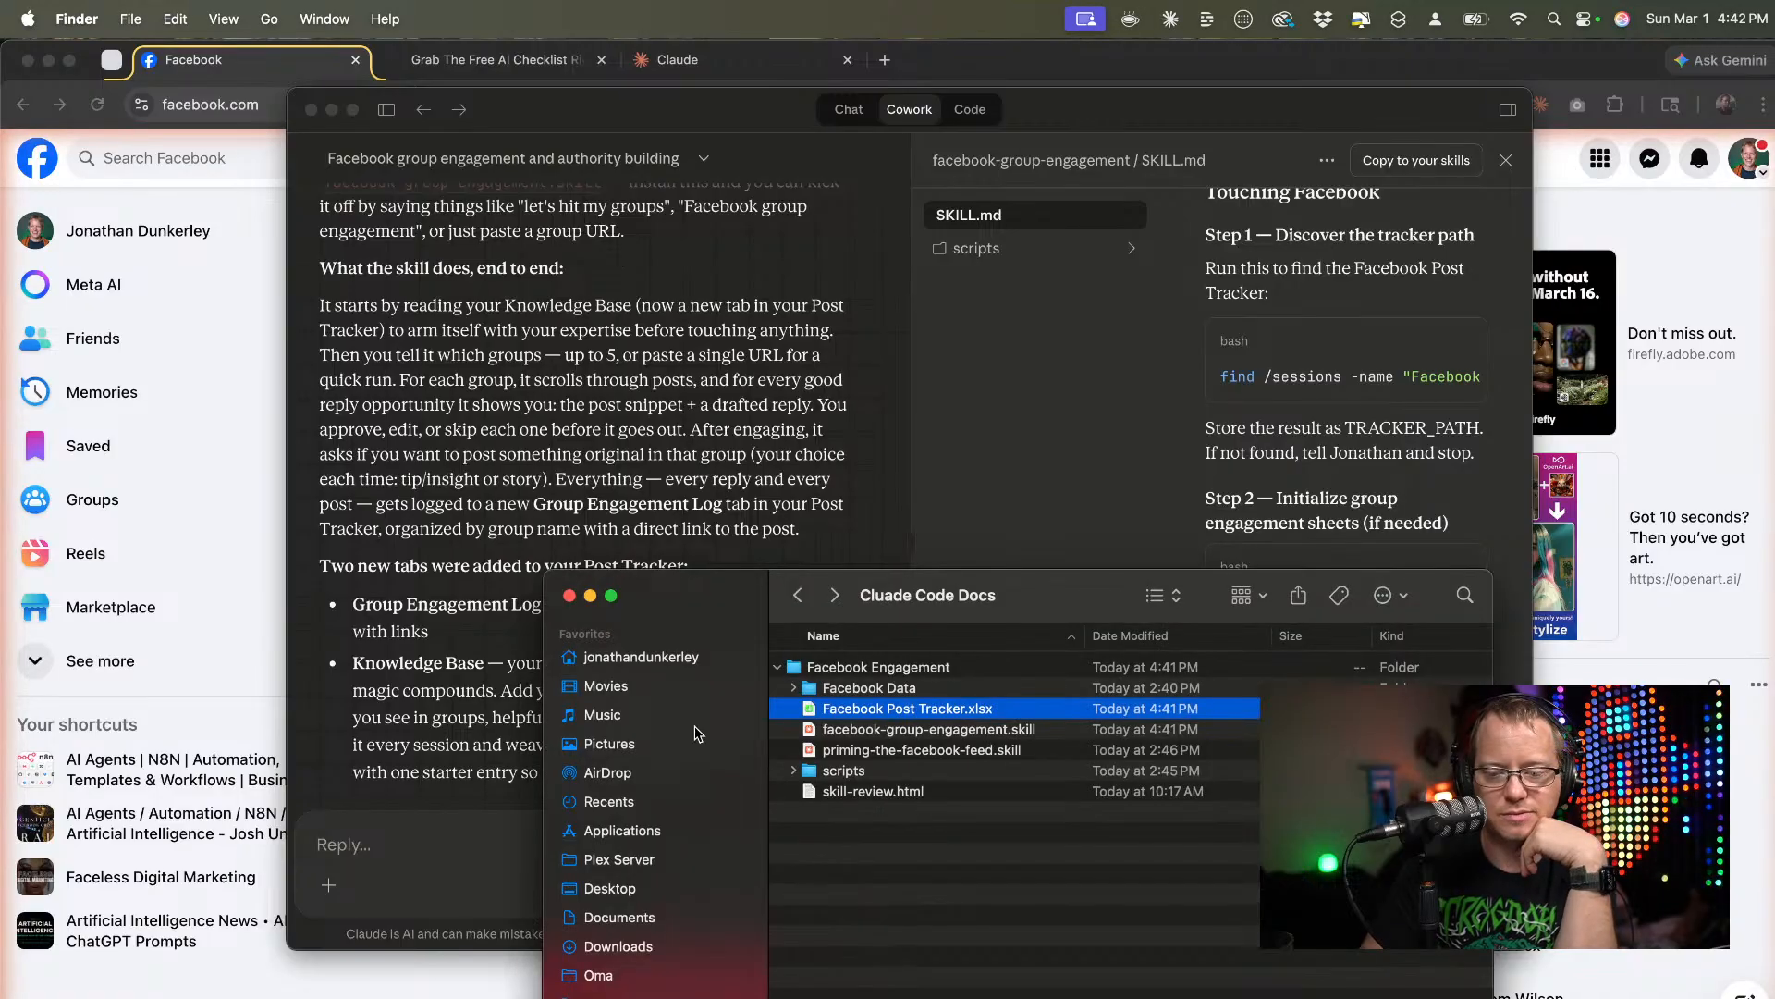
key("space")
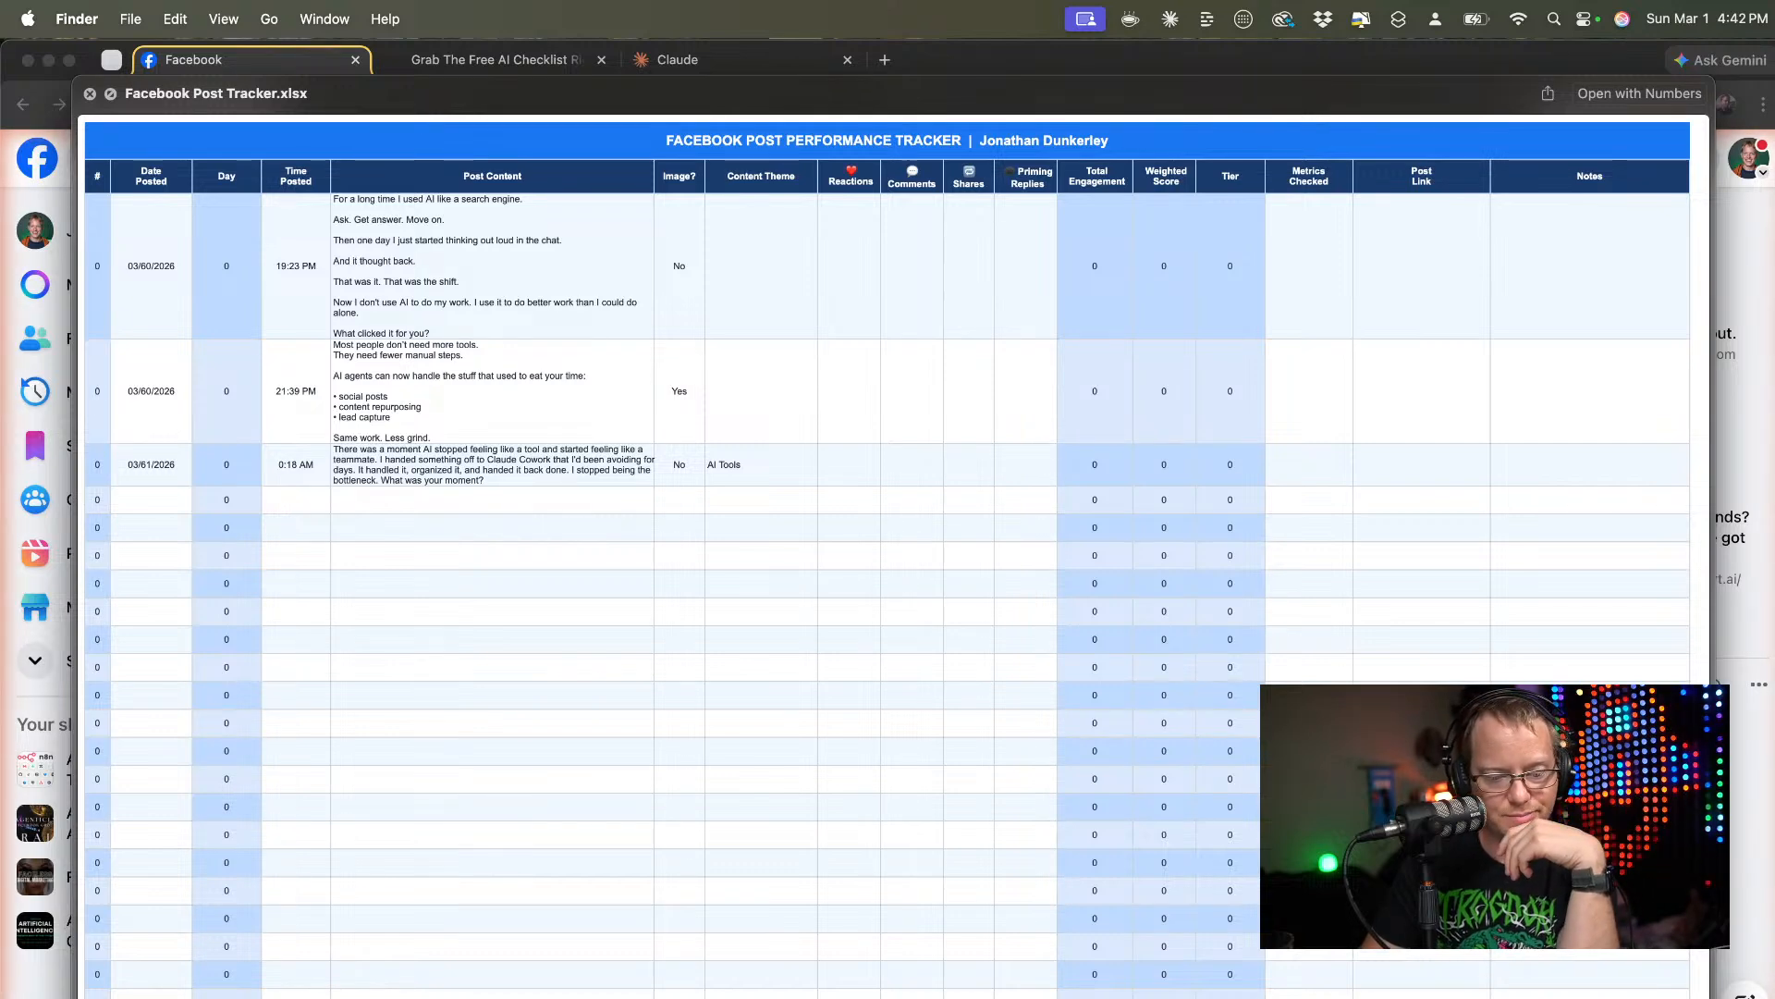
left_click(894, 995)
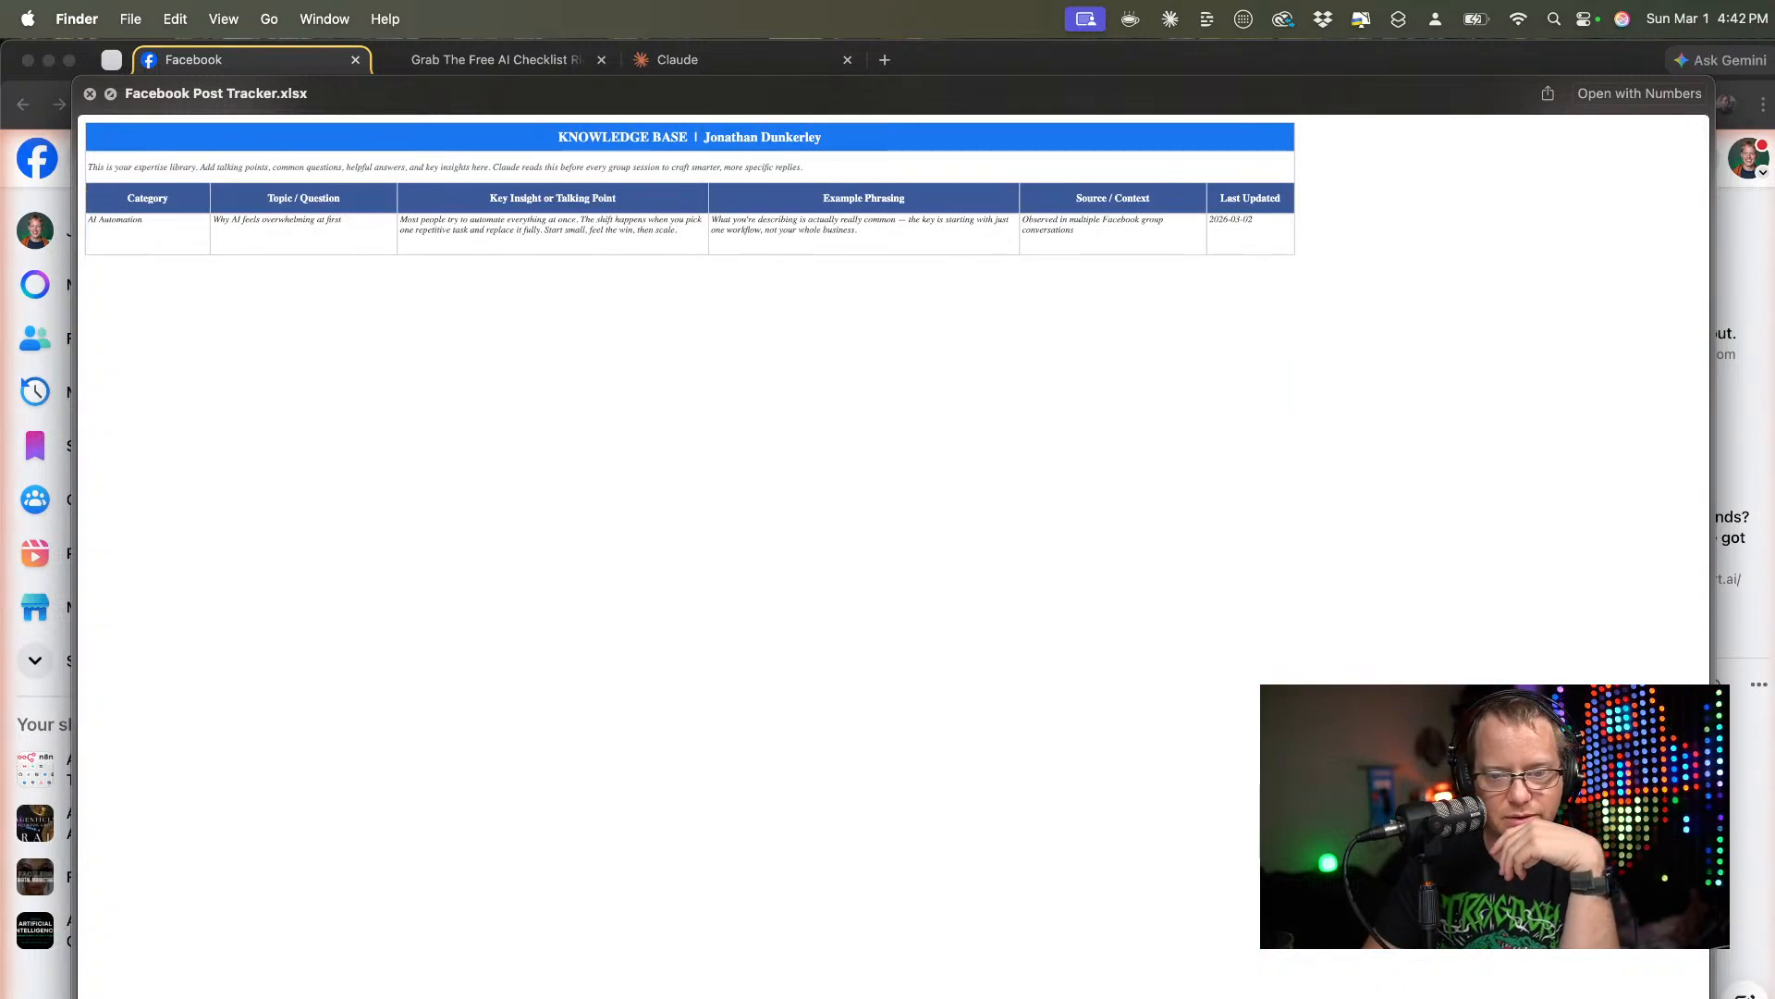
scroll(573, 297, "up", 5)
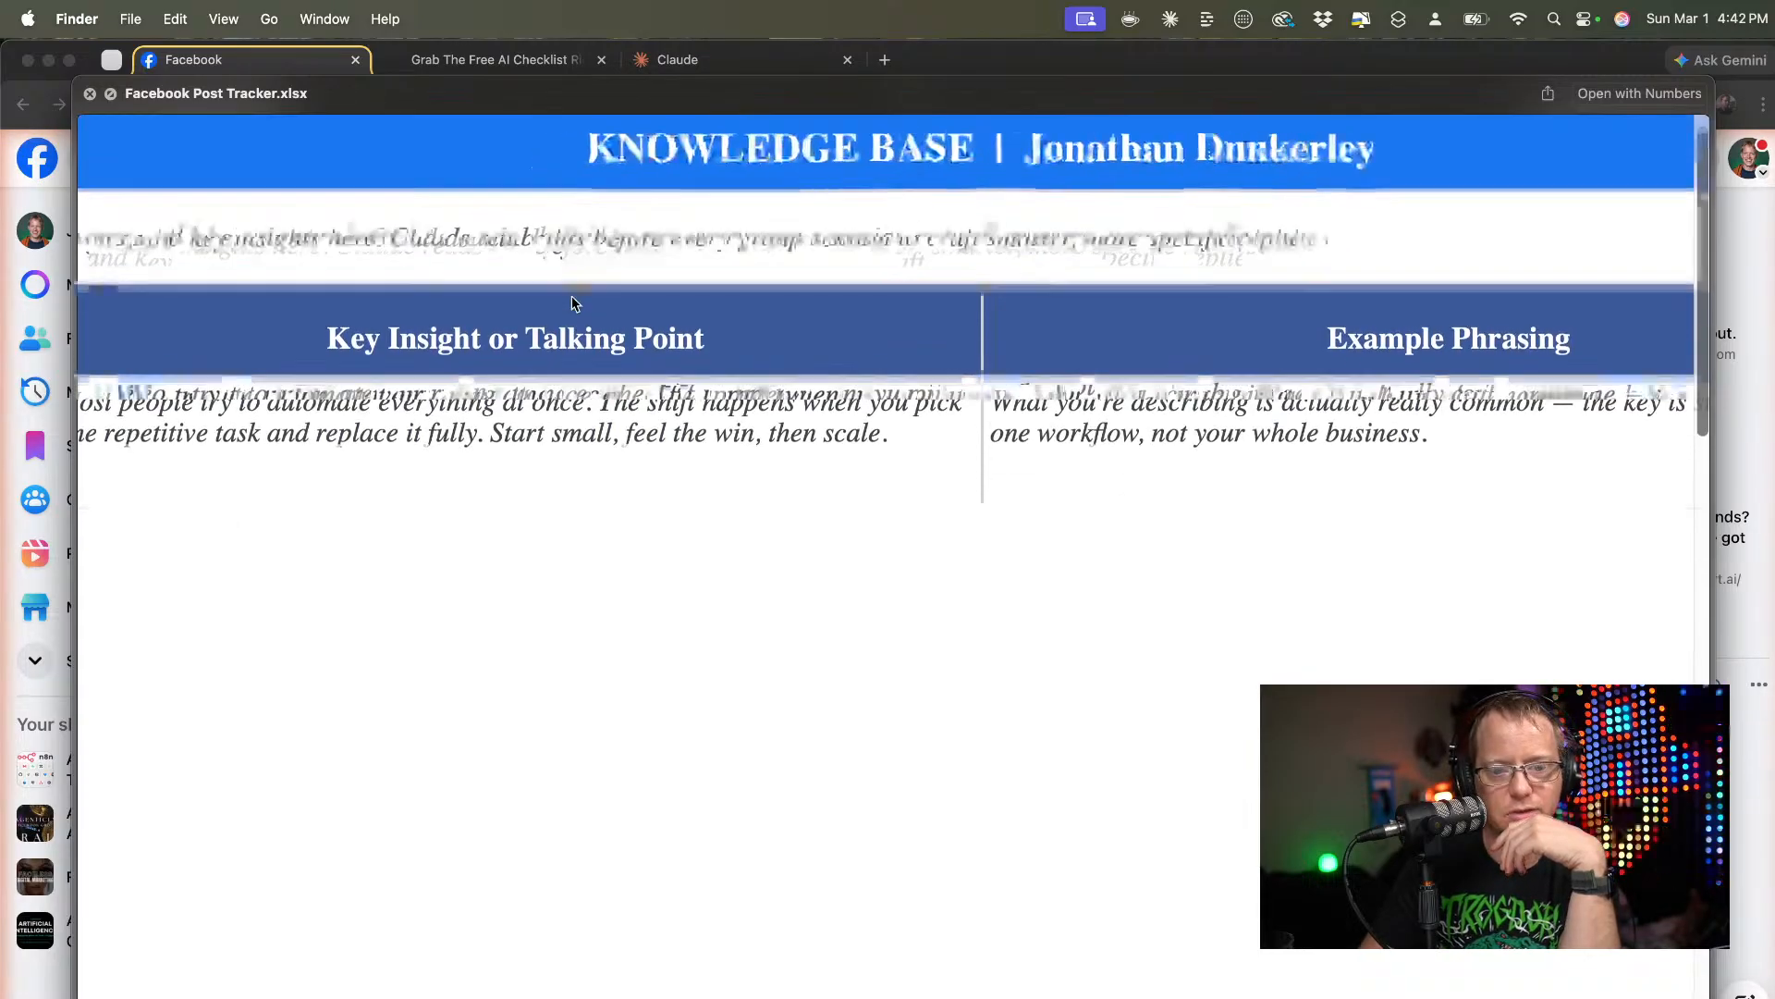
scroll(573, 301, "left", 1)
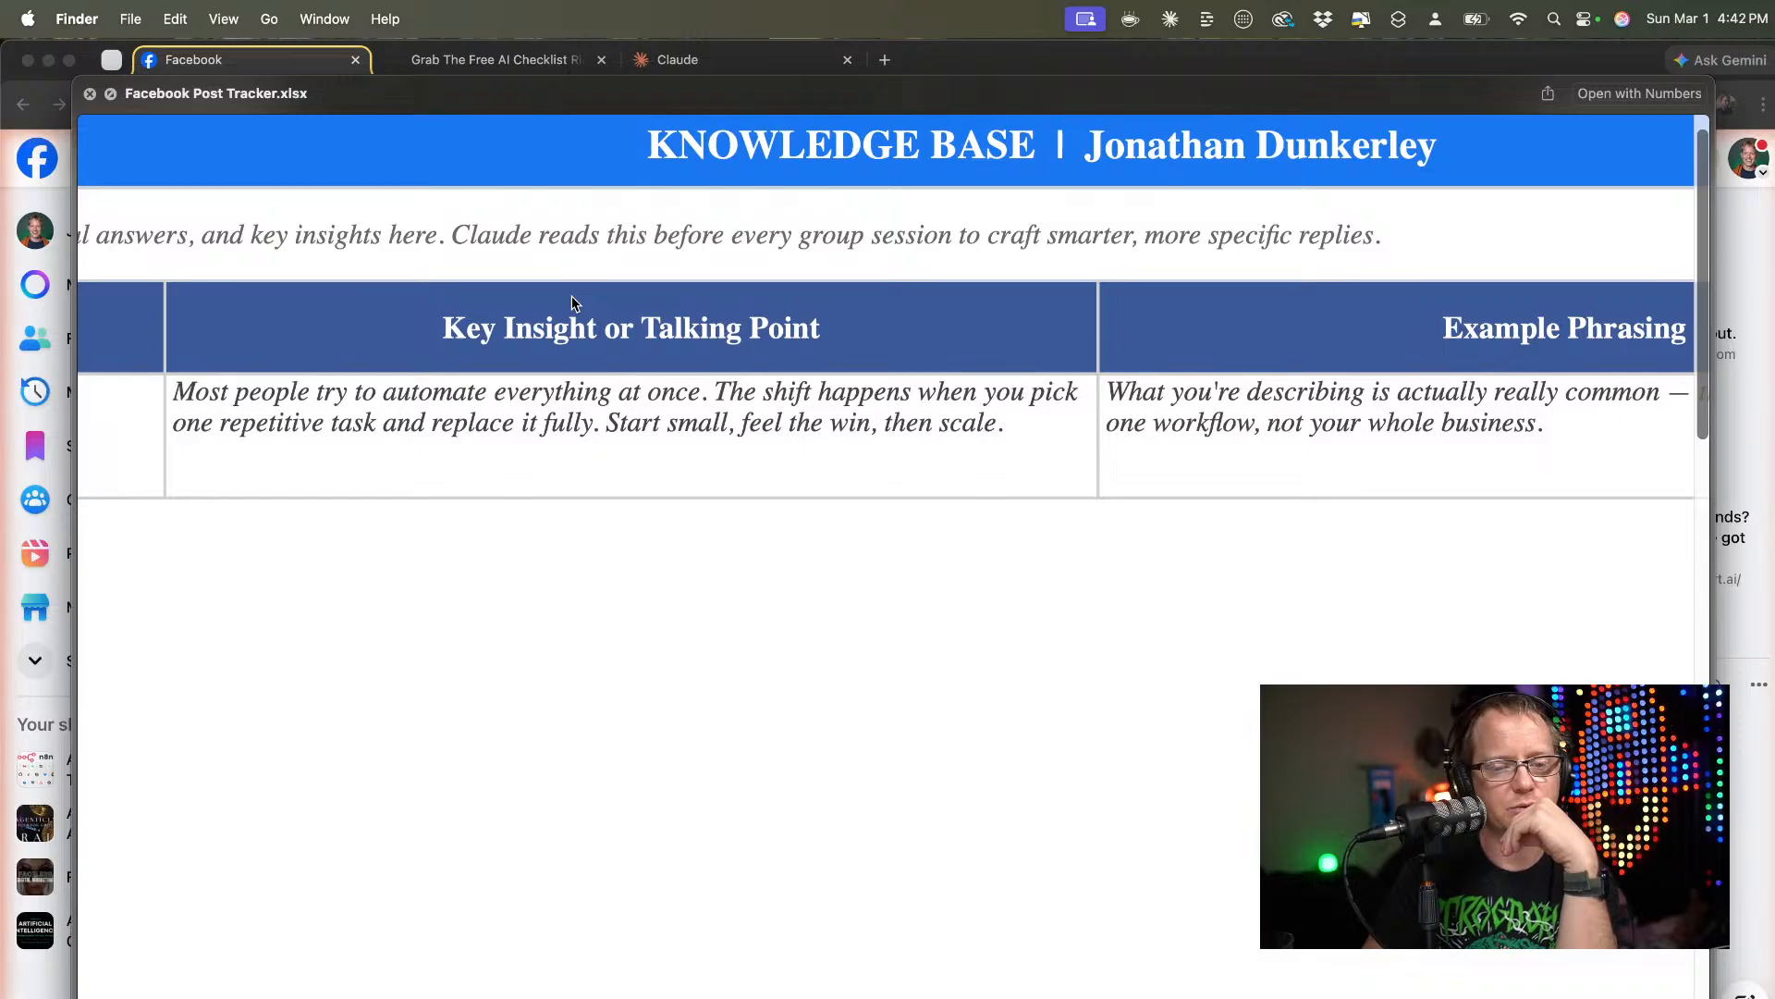
scroll(573, 302, "right", 6)
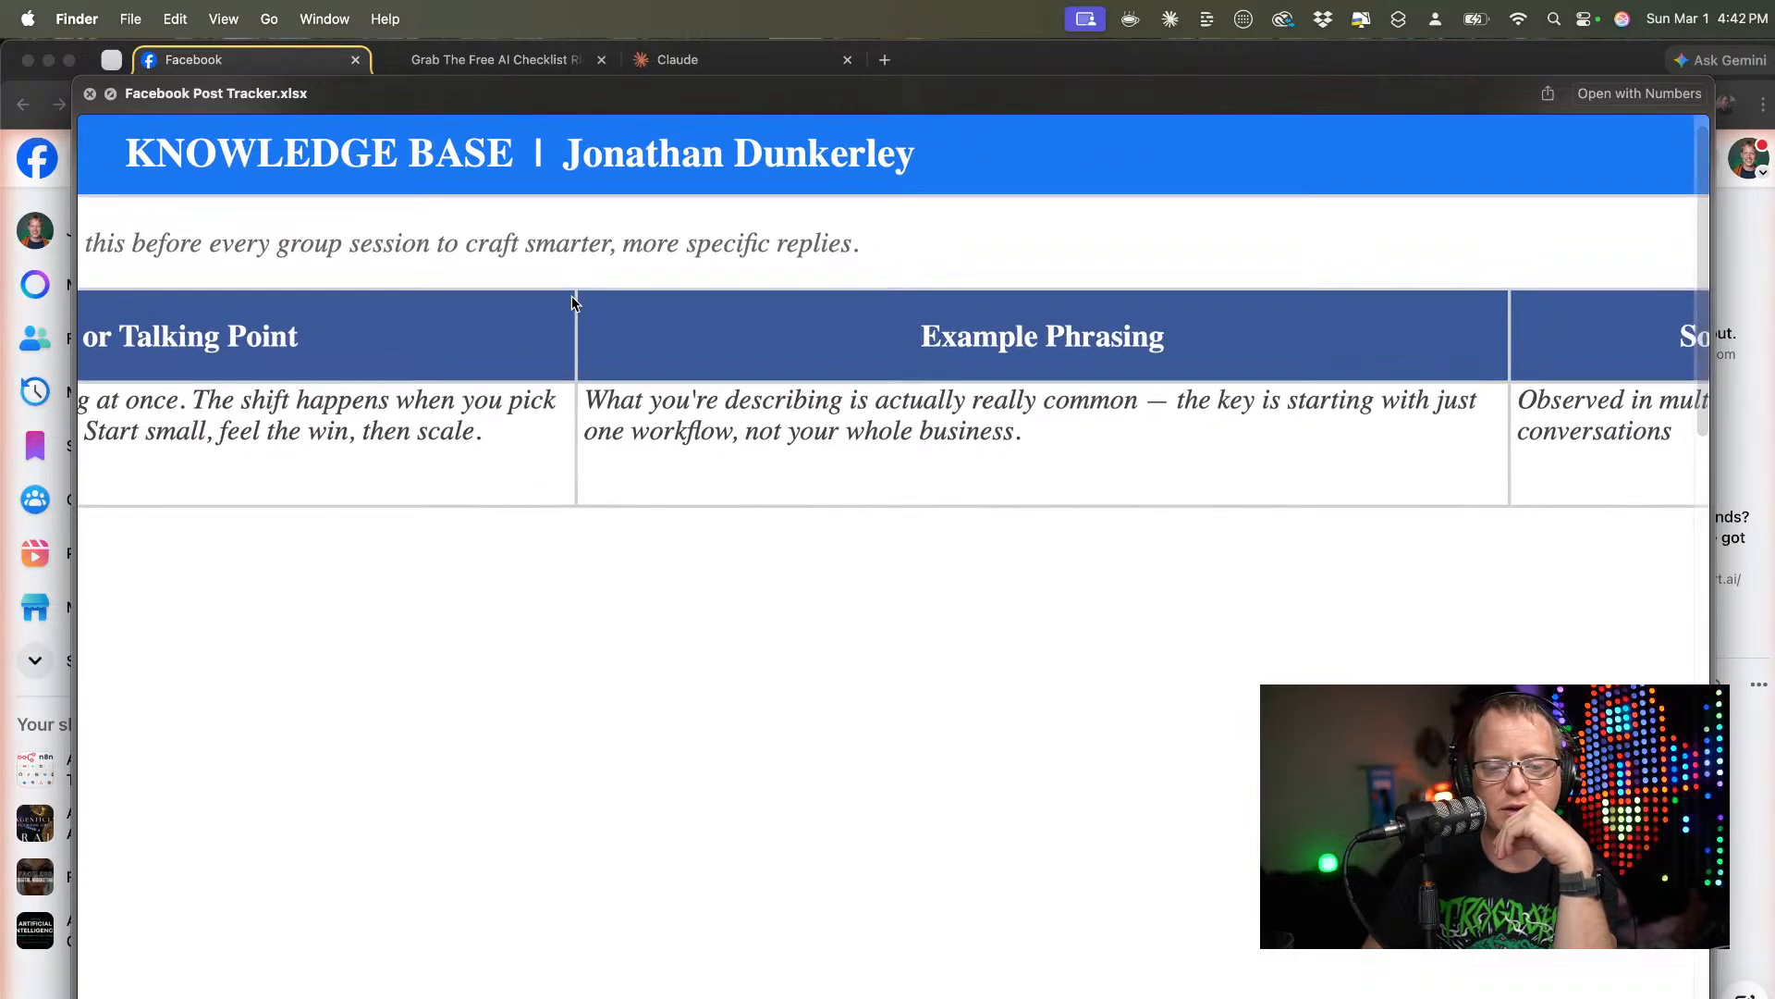
scroll(573, 302, "right", 5)
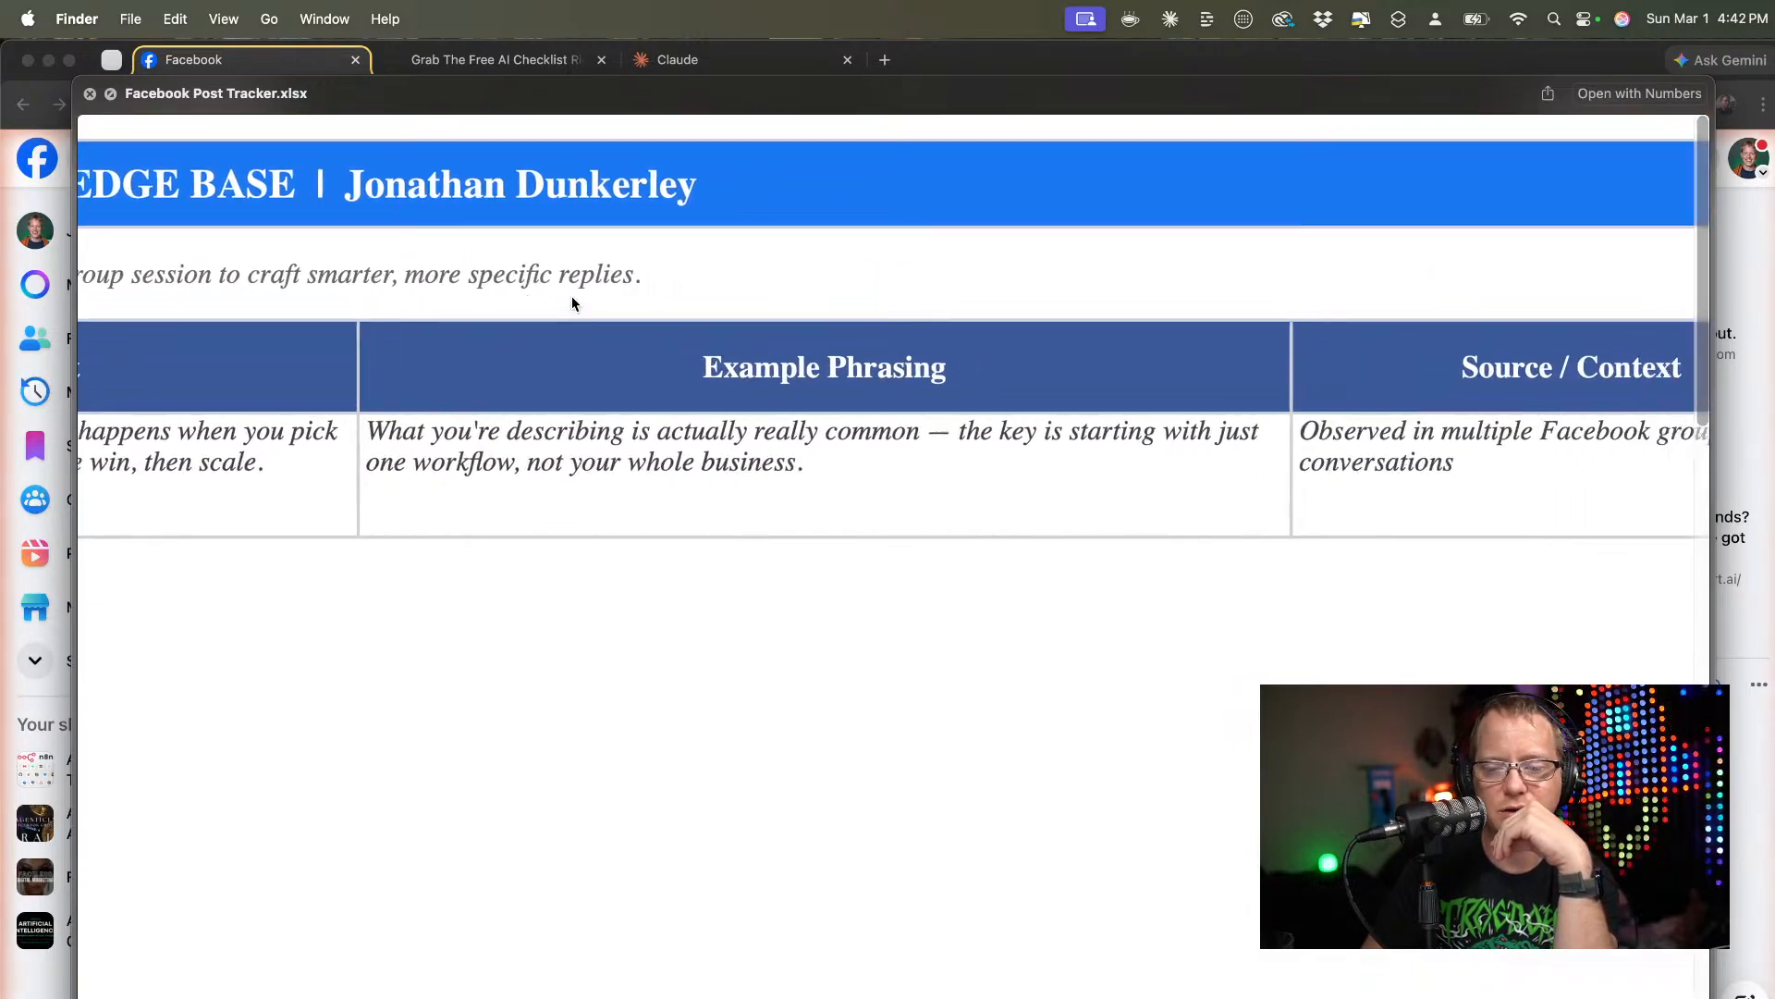
scroll(572, 302, "right", 5)
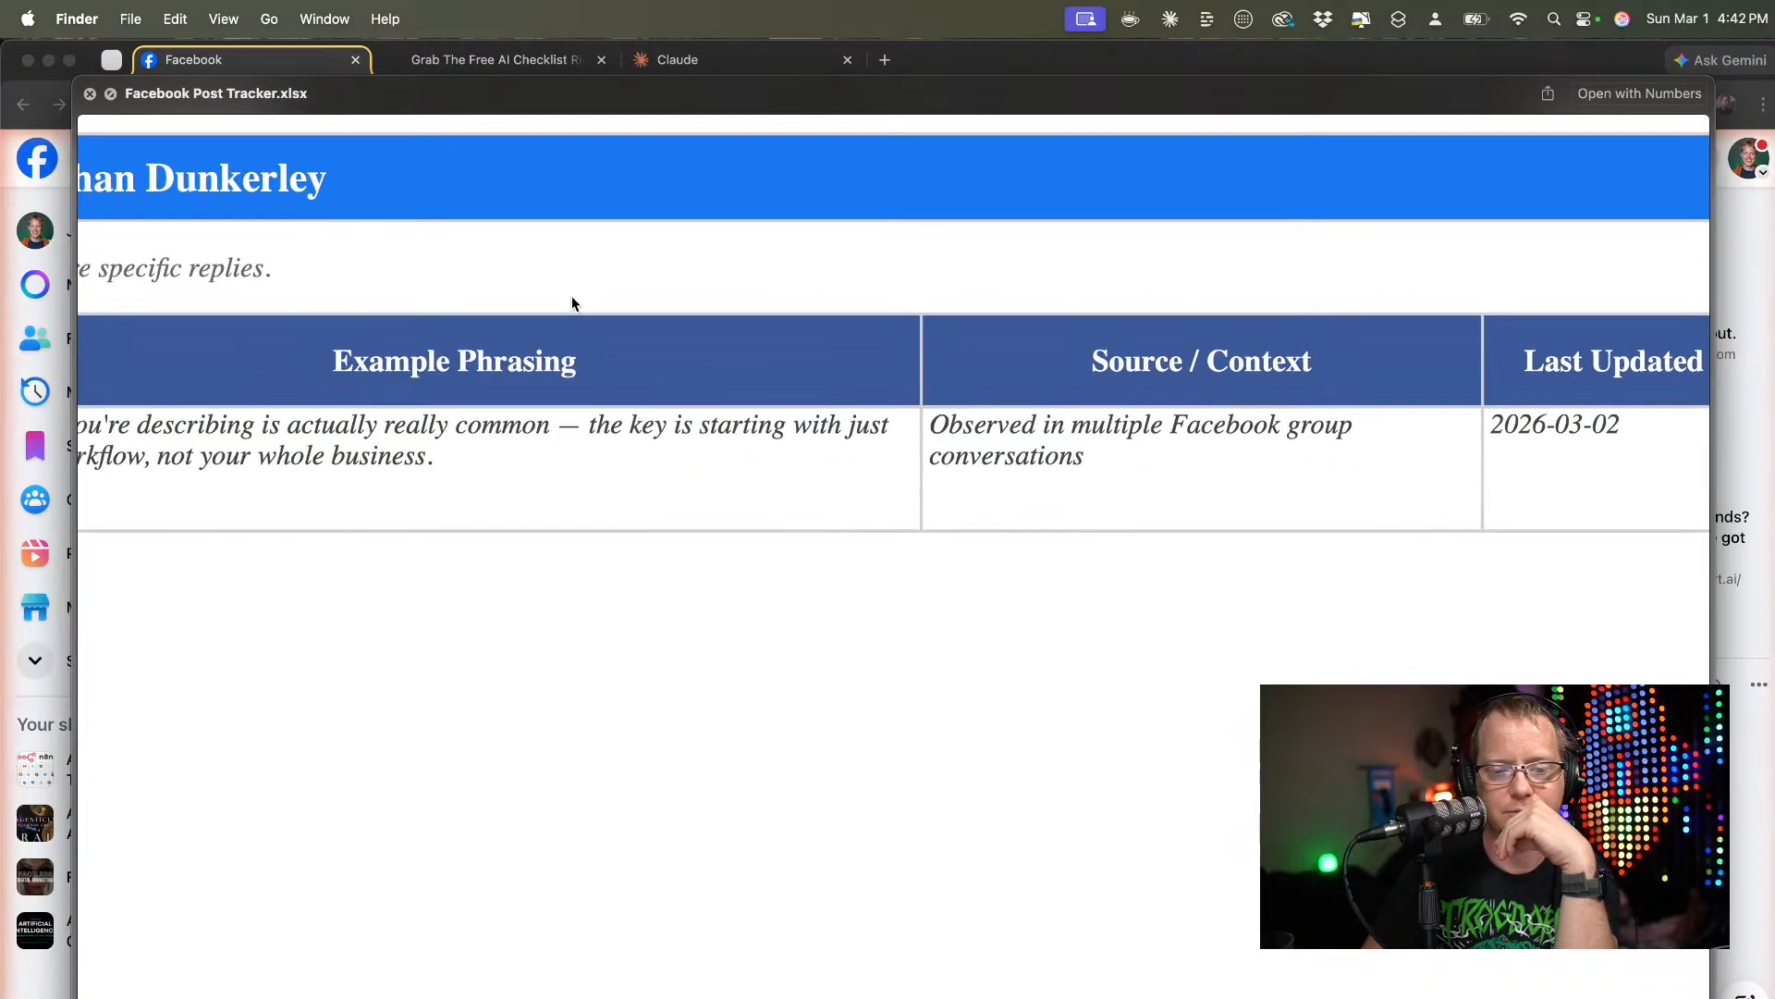
scroll(571, 302, "left", 7)
scroll(572, 302, "left", 10)
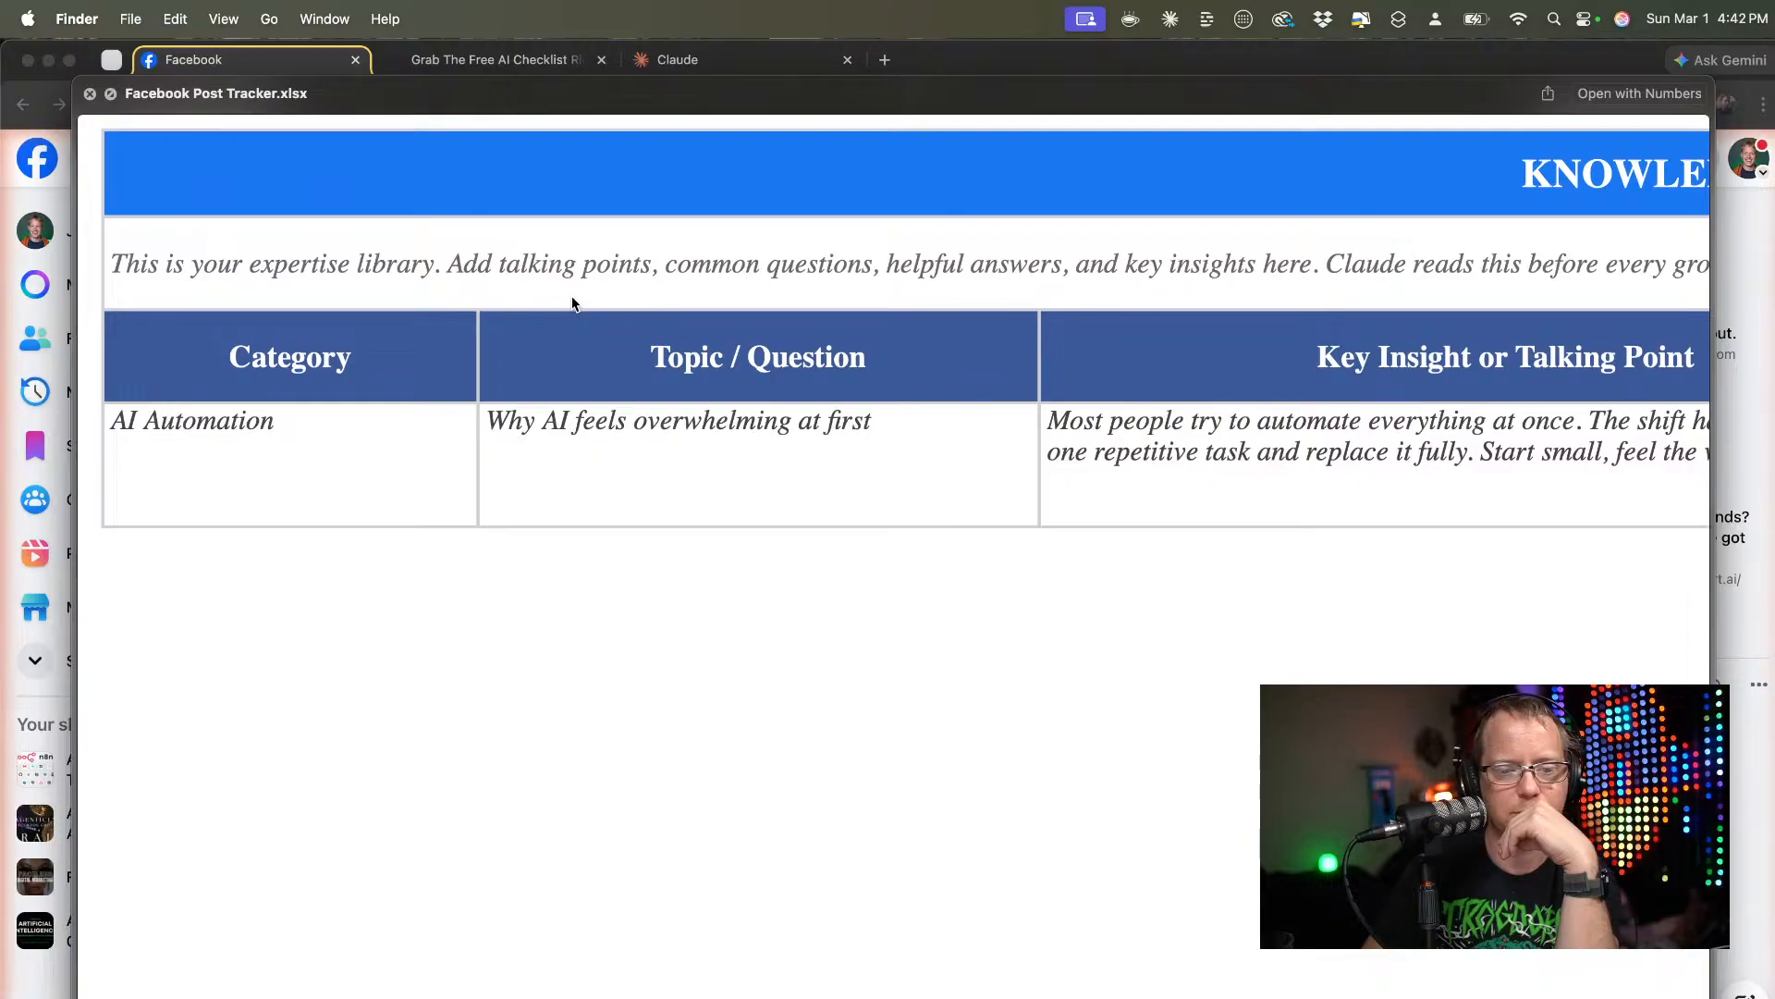
key("space")
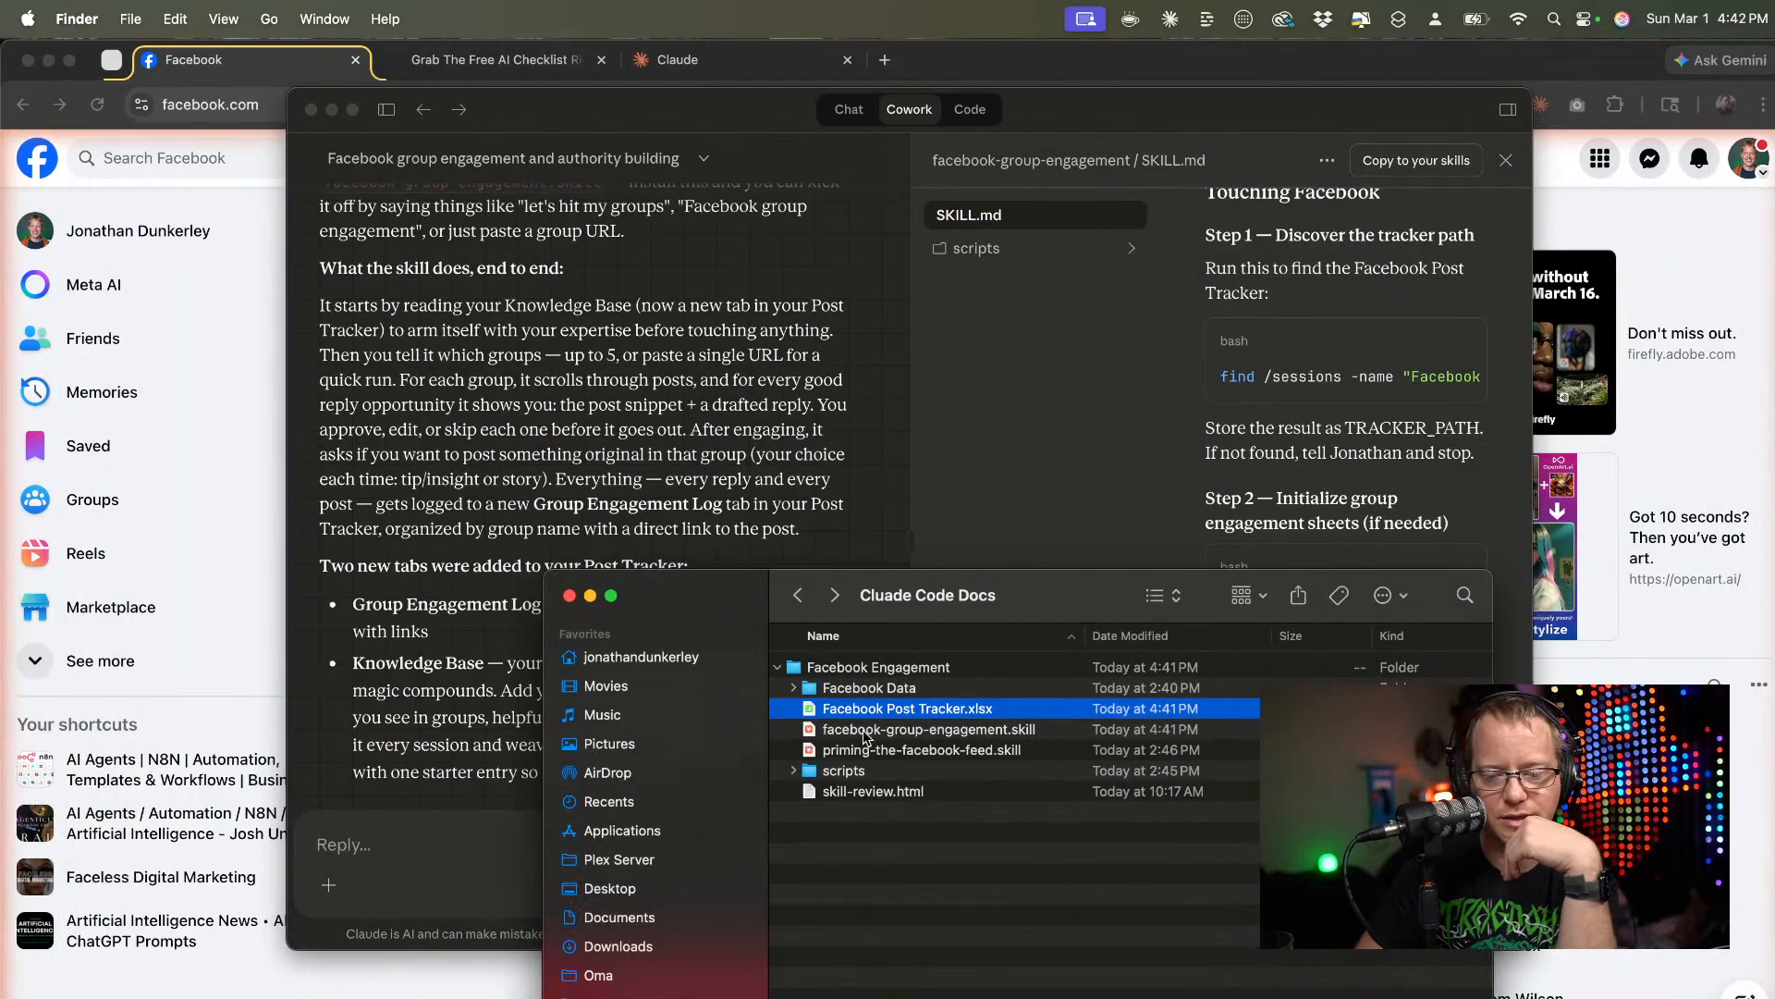
Preview Facebook Post Tracker.xlsx again and inspect its Group Engagement Log and Performance Dashboard sheets.
key("space")
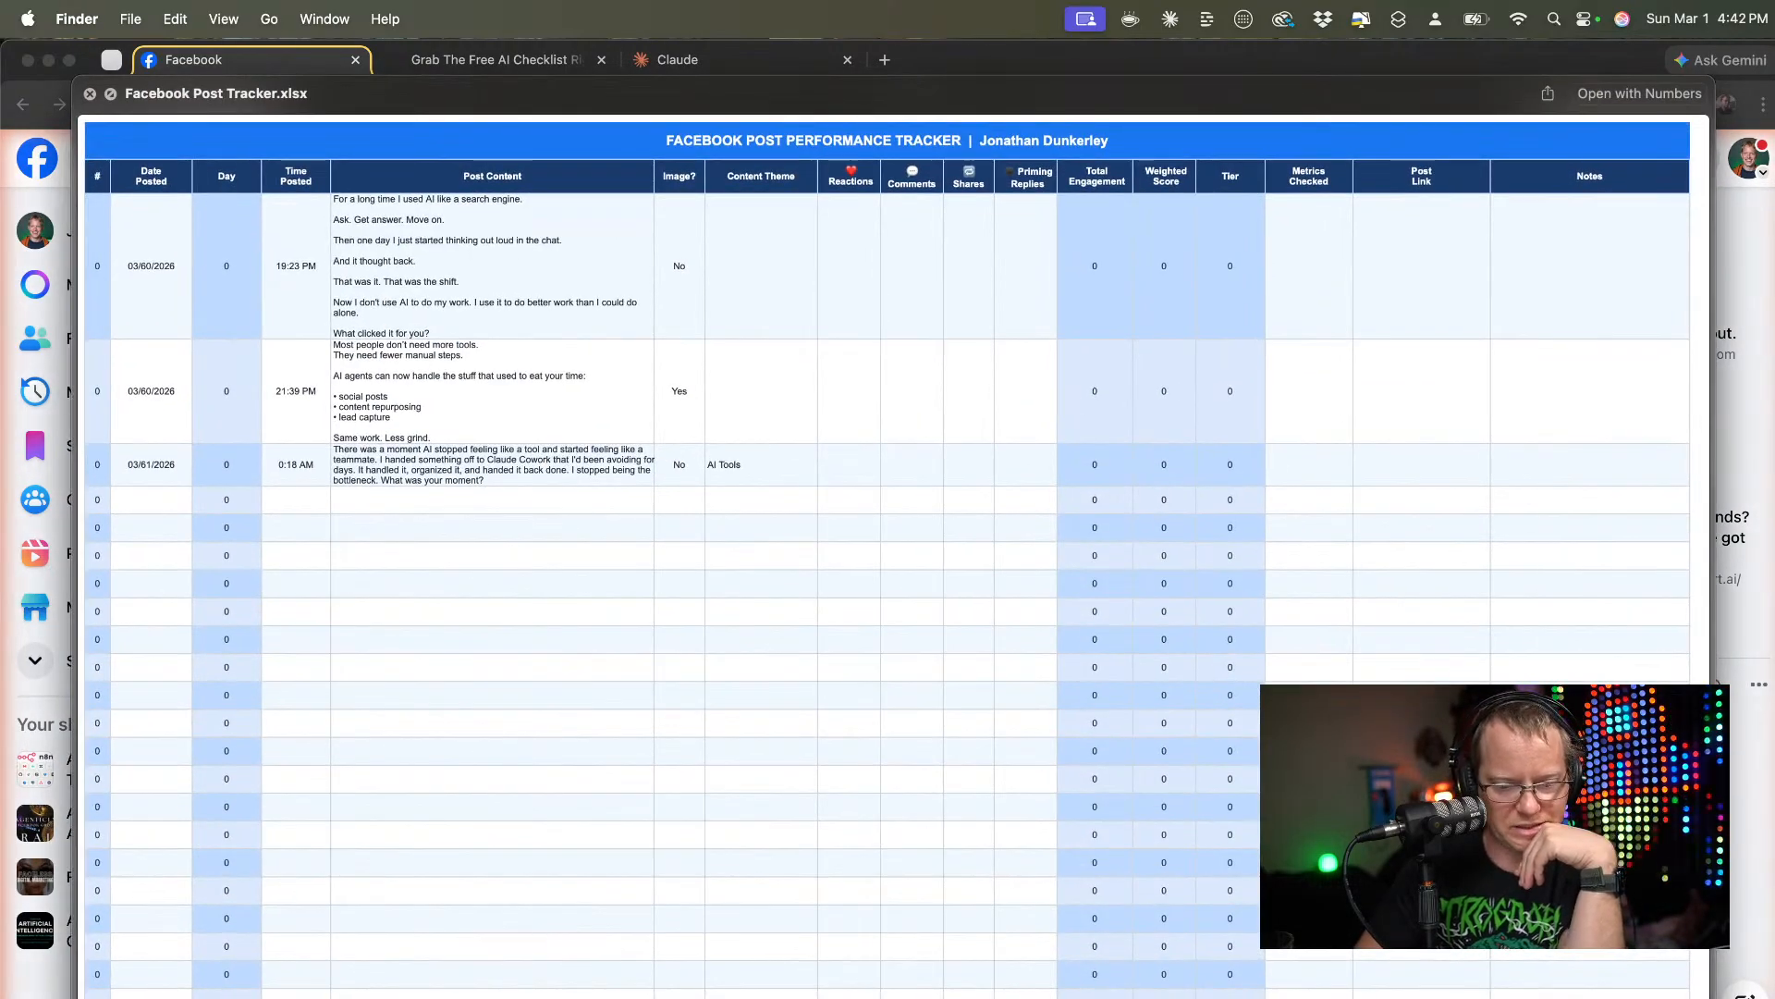
left_click(814, 997)
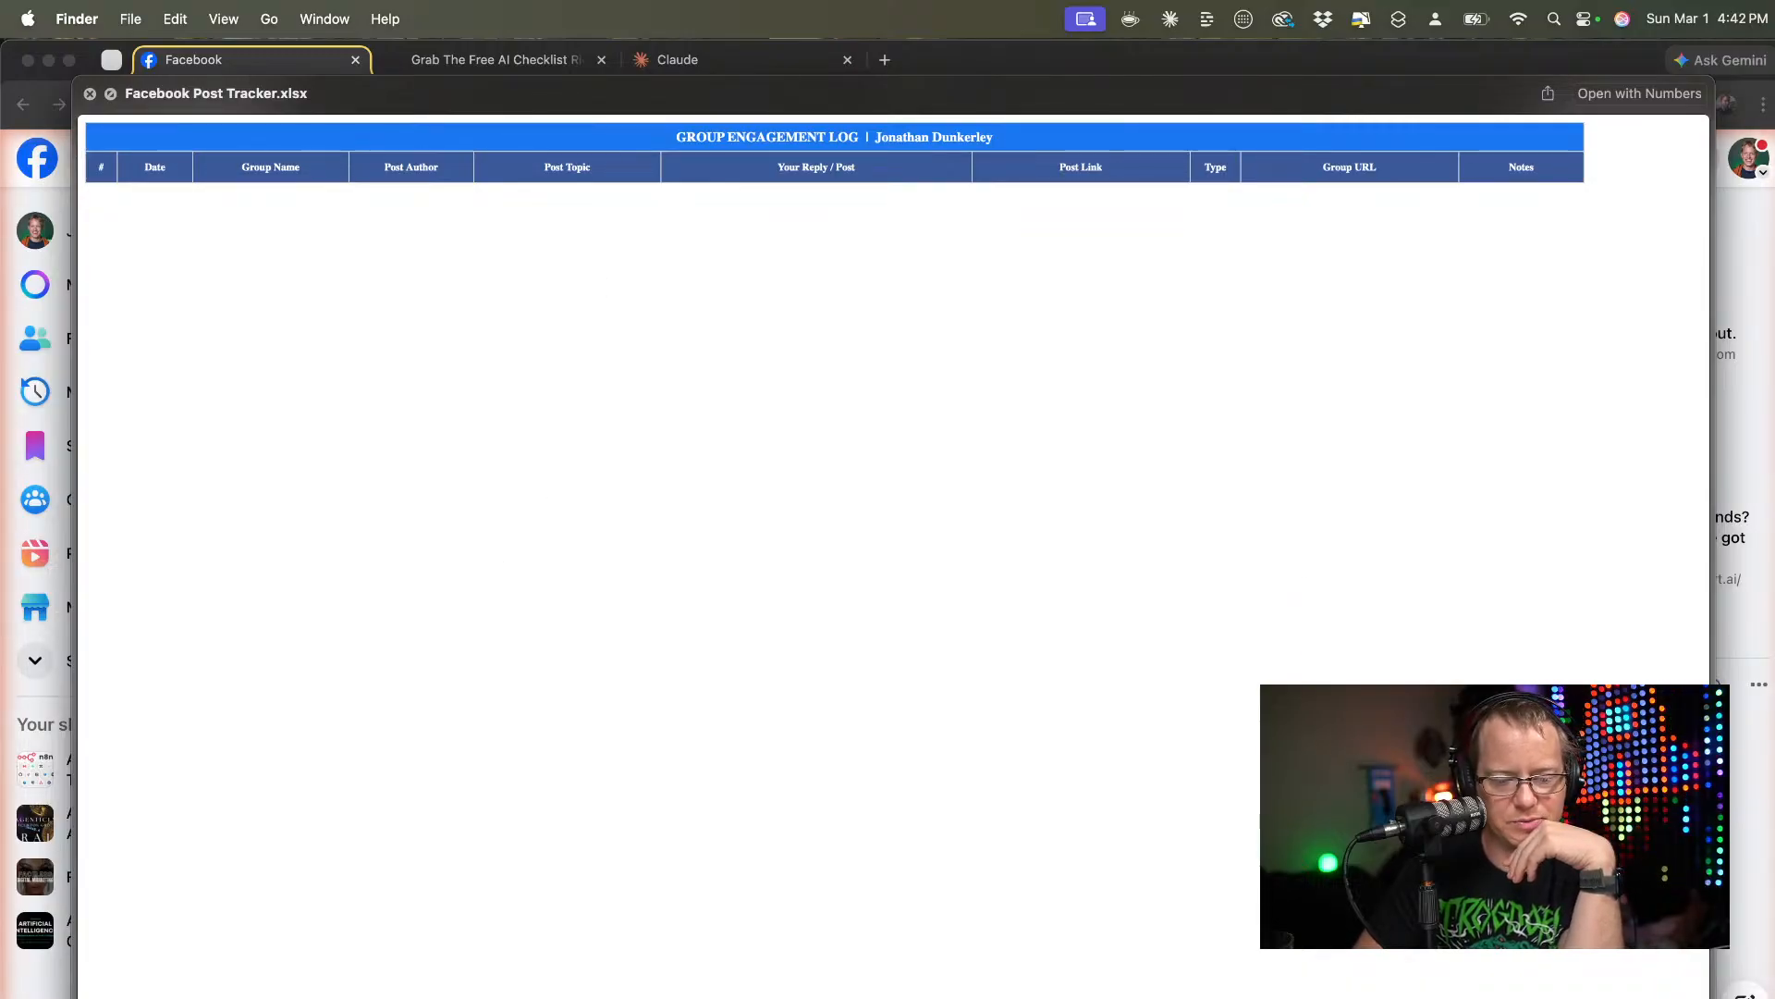
left_click(911, 997)
left_click(1003, 997)
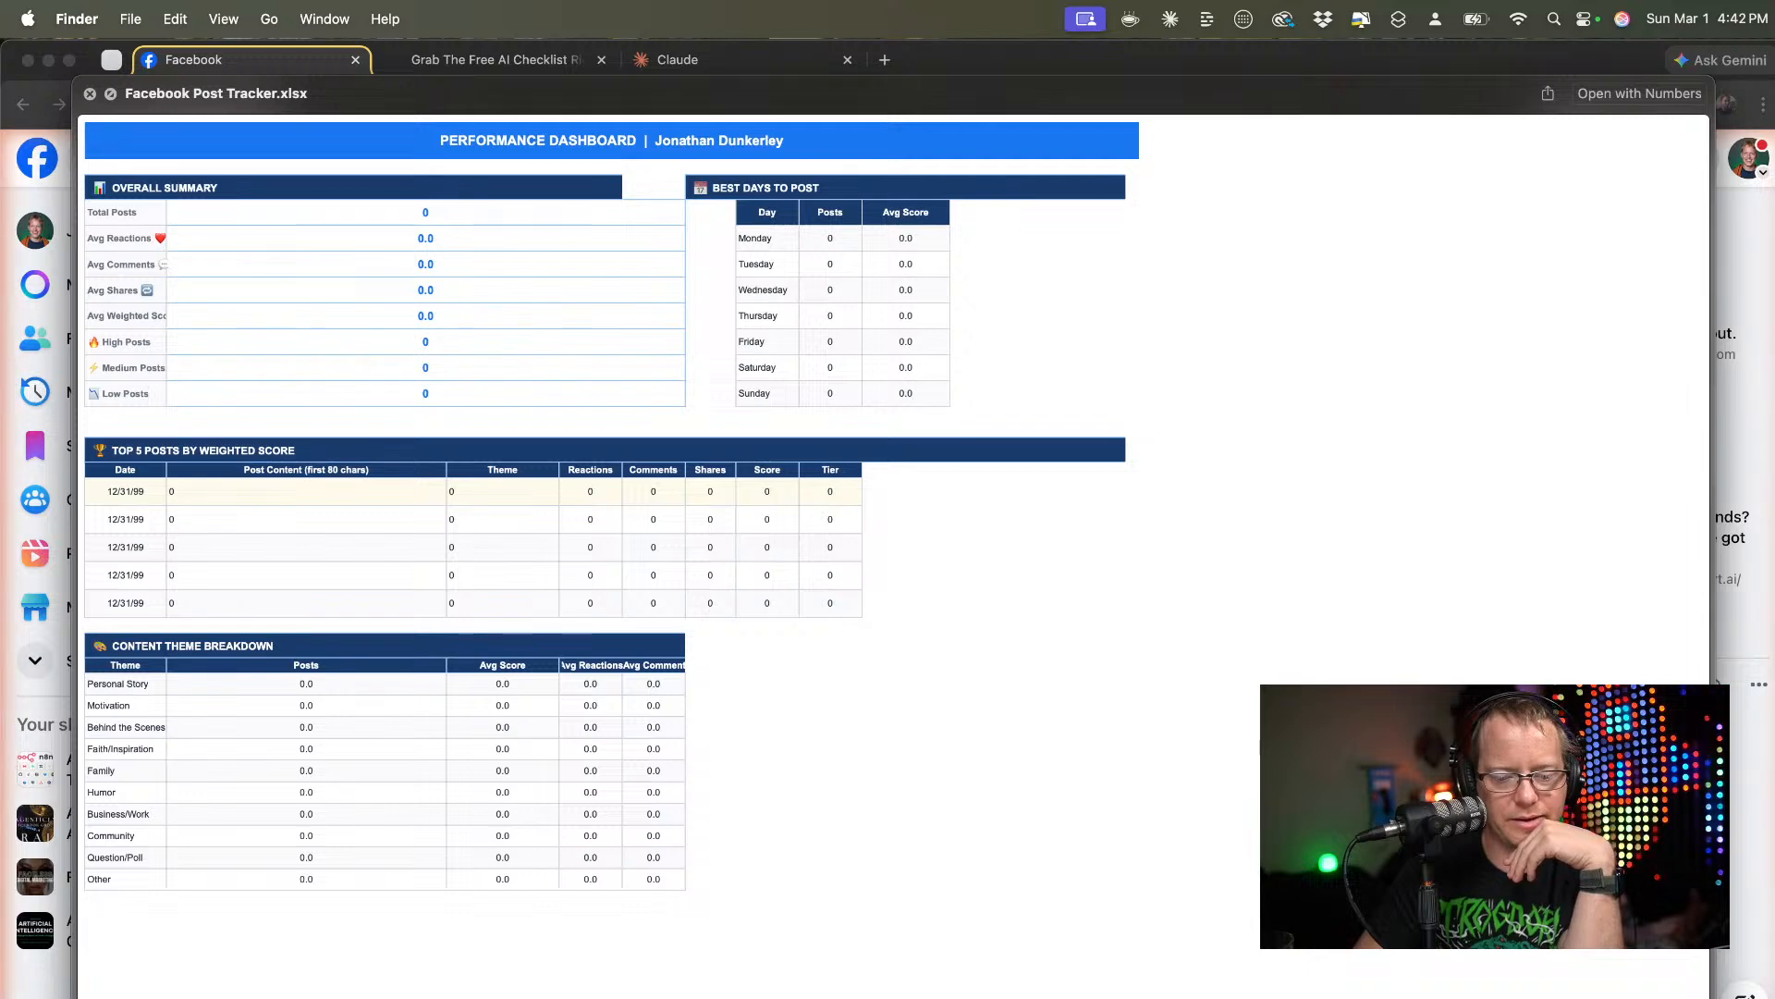
Review the voice characteristics and post templates in the tracker's Voice & Patterns Guide sheet, and close the preview.
left_click(911, 996)
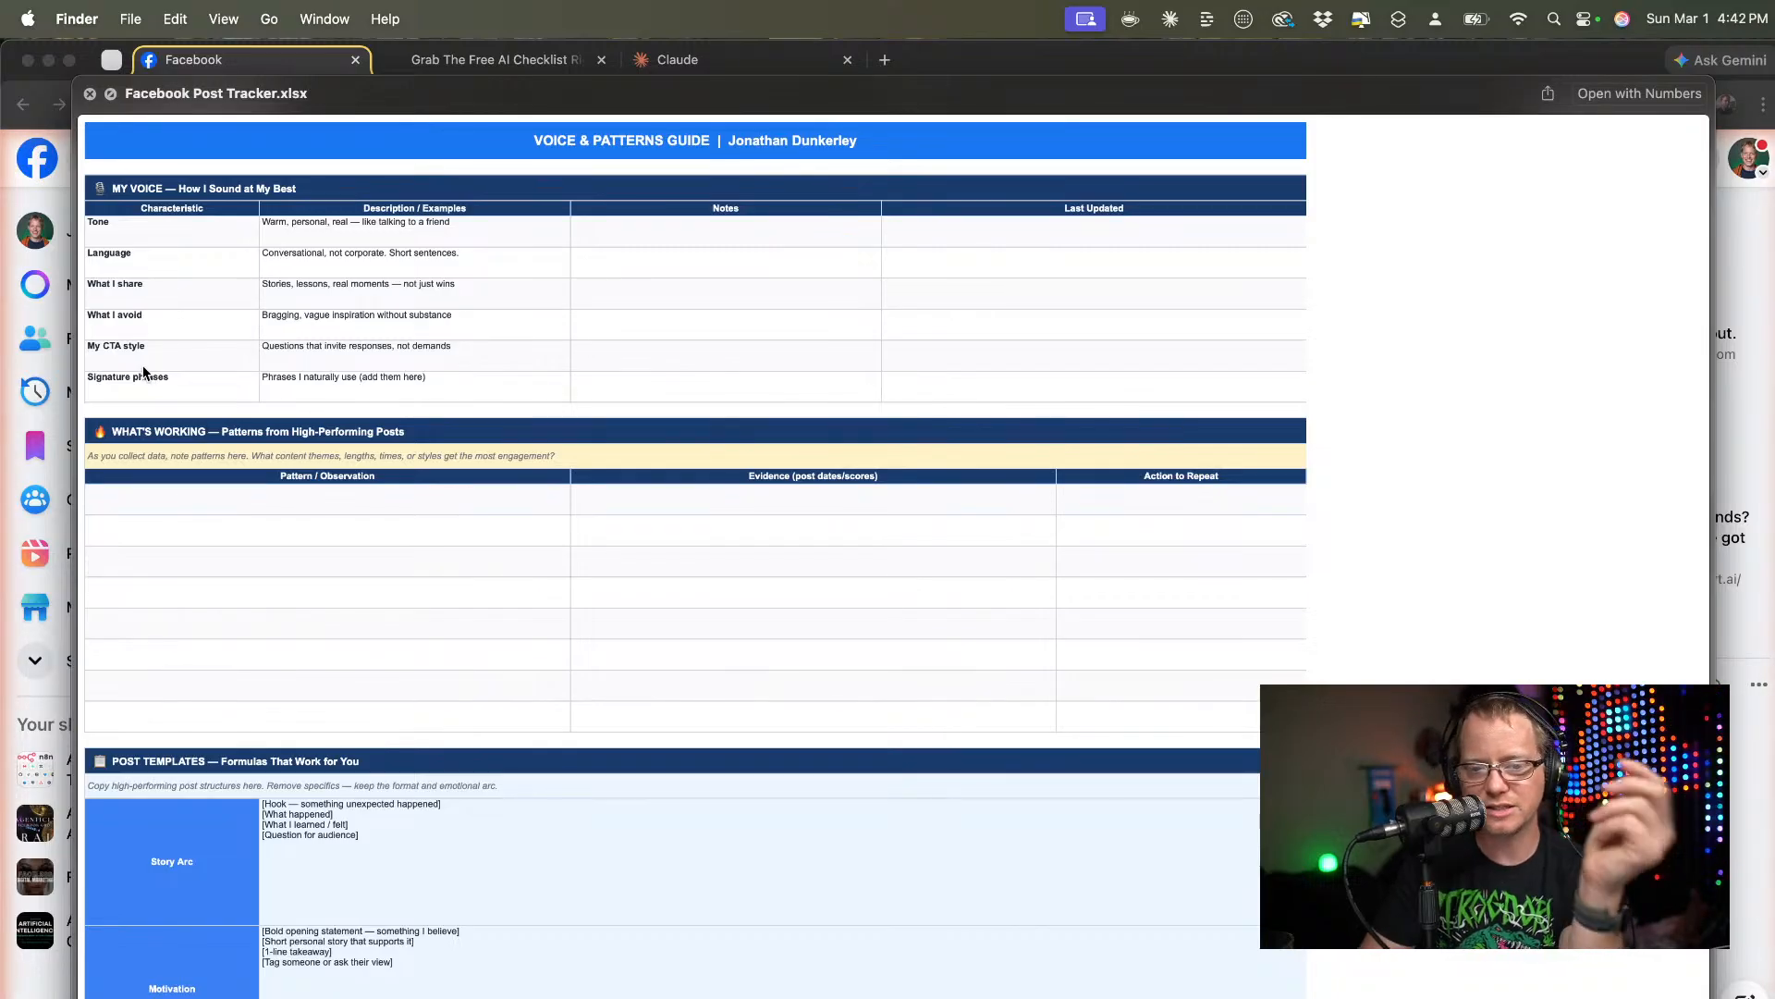
scroll(568, 748, "down", 2)
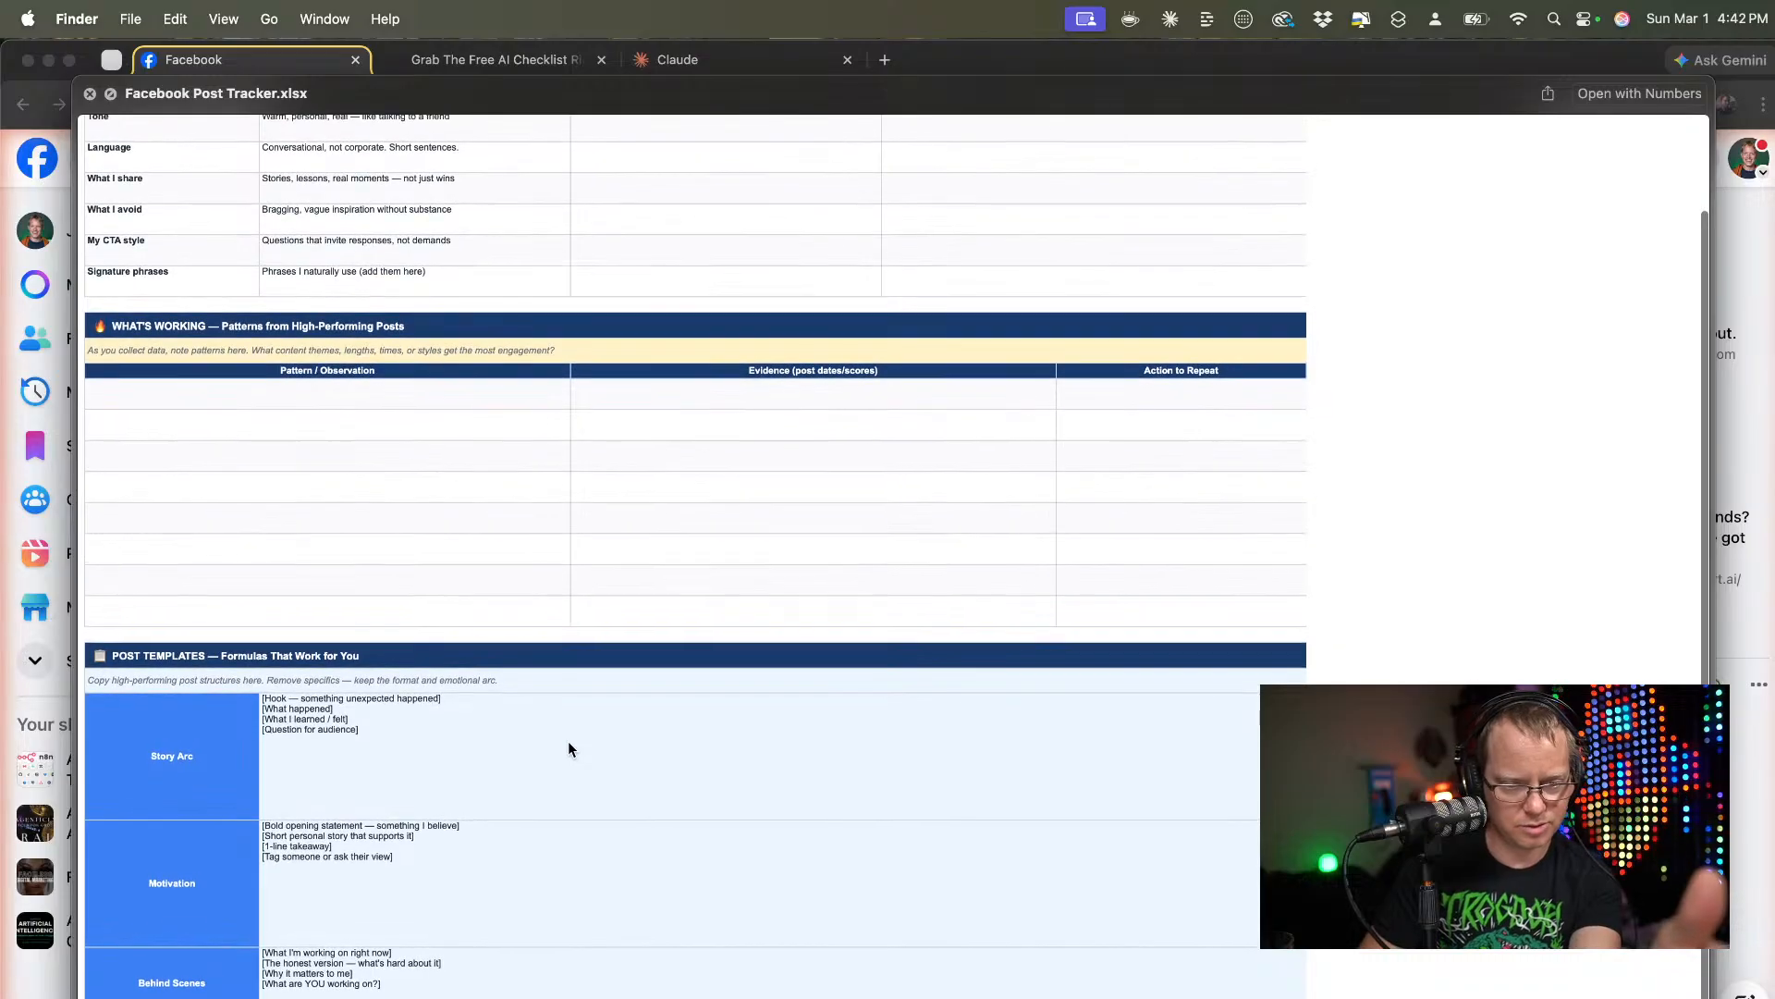
scroll(568, 746, "down", 1)
scroll(336, 745, "up", 5)
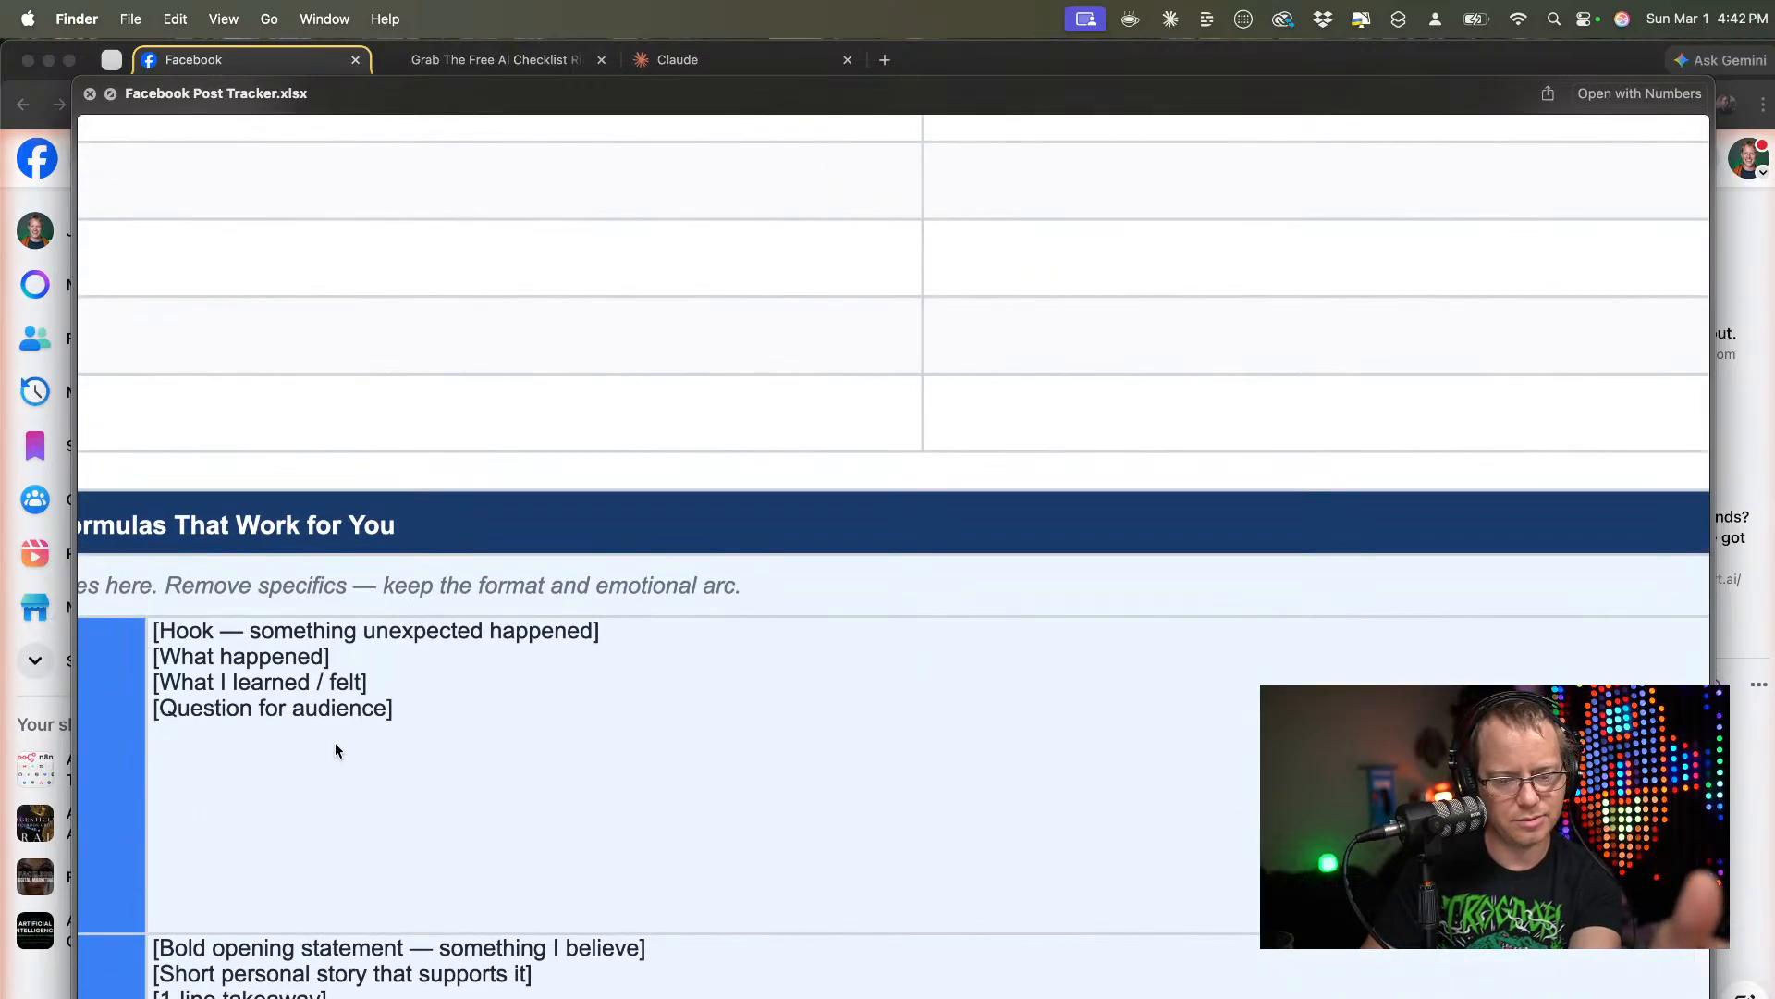
scroll(336, 748, "down", 5)
key("space")
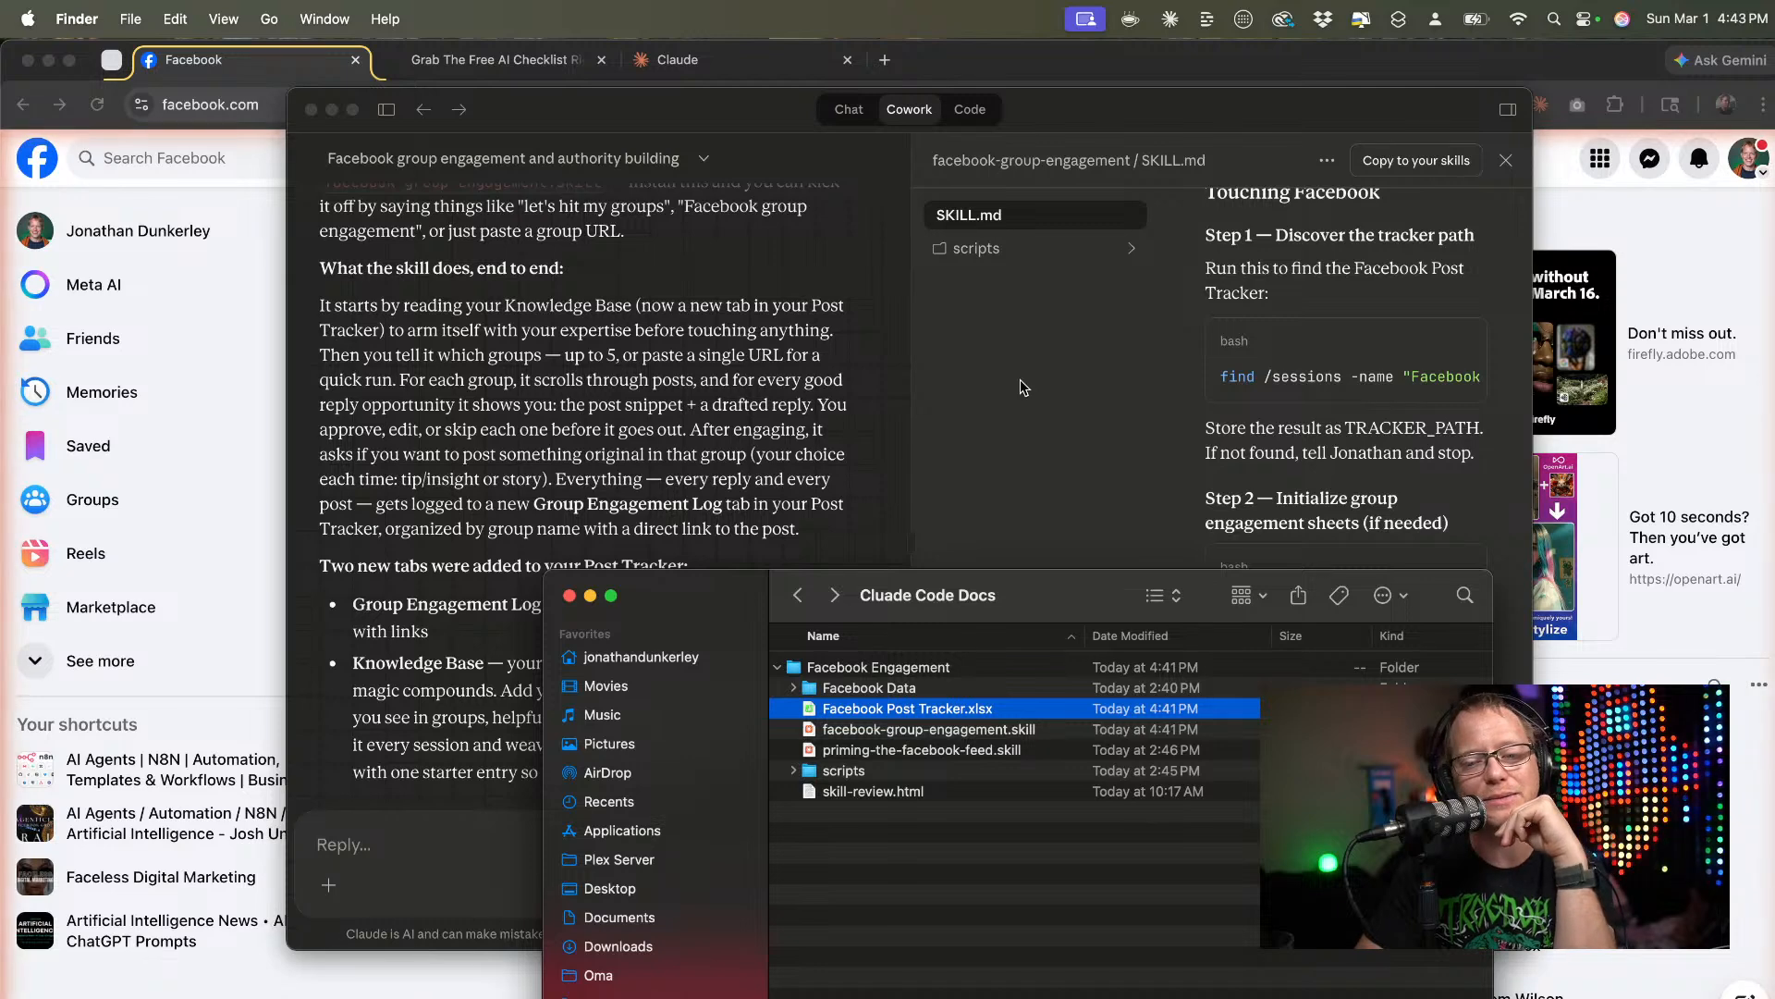
Return to the Claude task and read SKILL.md from the Golden Rule through the rules for choosing posts and drafting replies.
left_click(769, 113)
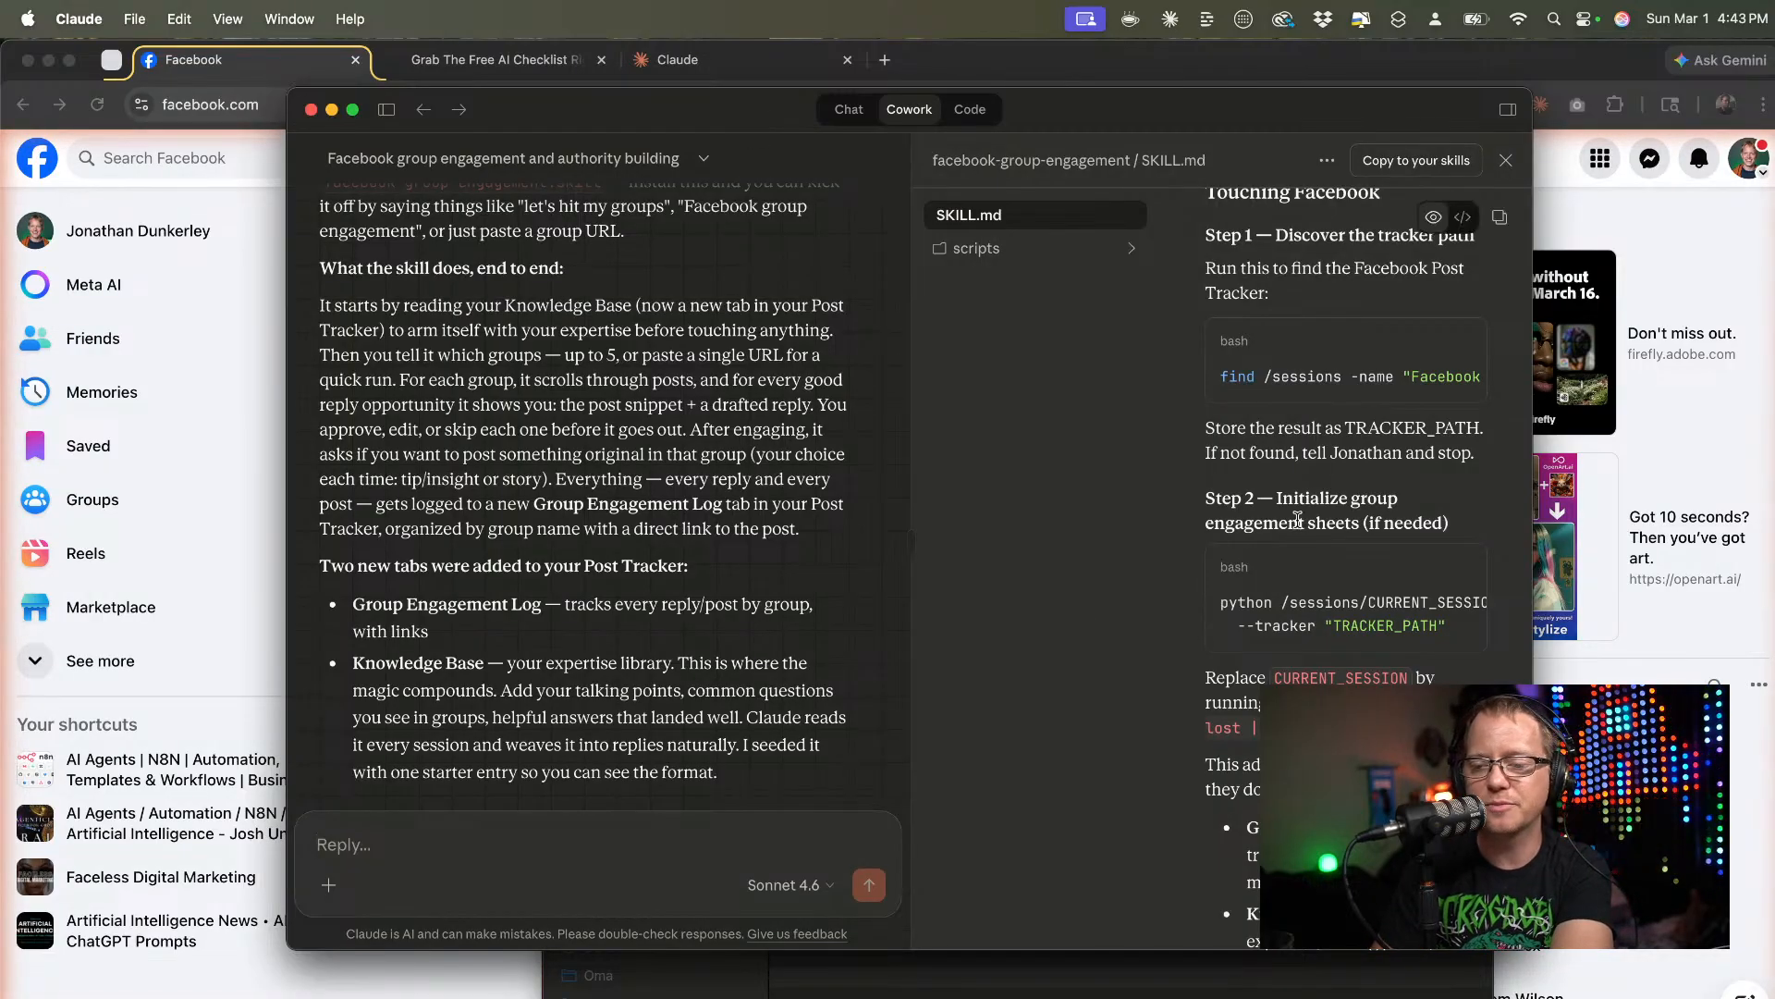
scroll(1297, 520, "up", 10)
scroll(1298, 519, "down", 10)
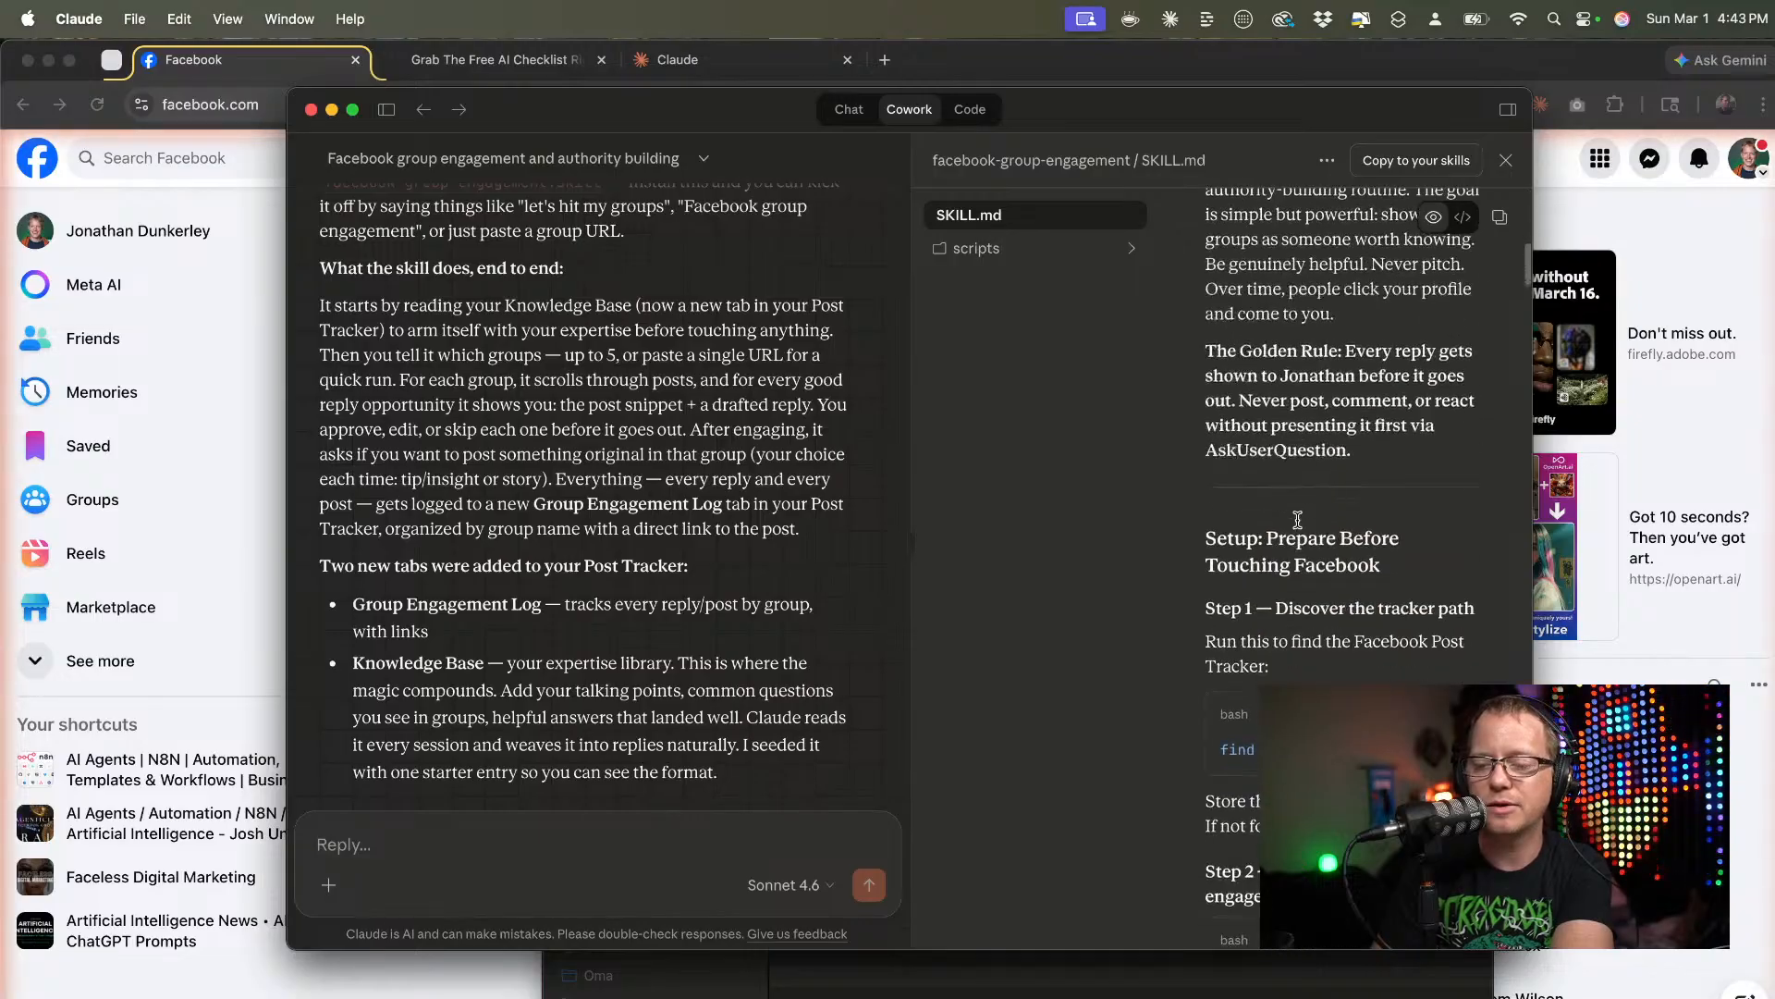
scroll(1298, 523, "down", 3)
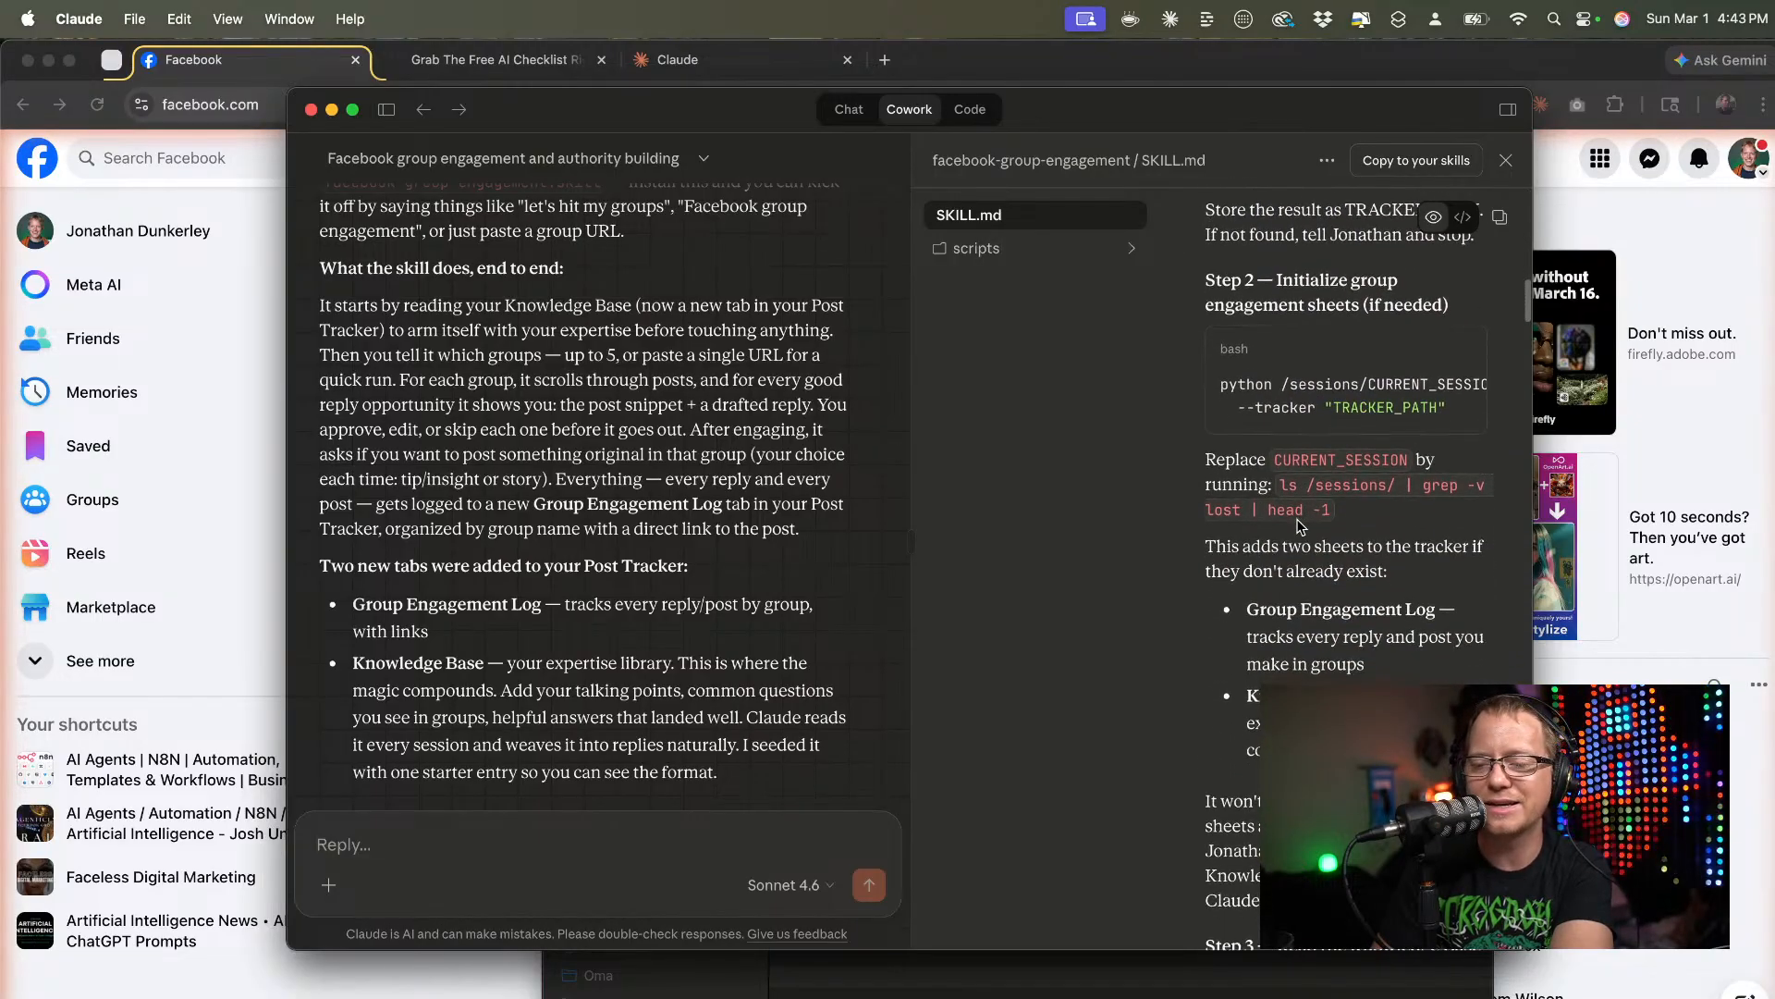
scroll(1297, 519, "down", 12)
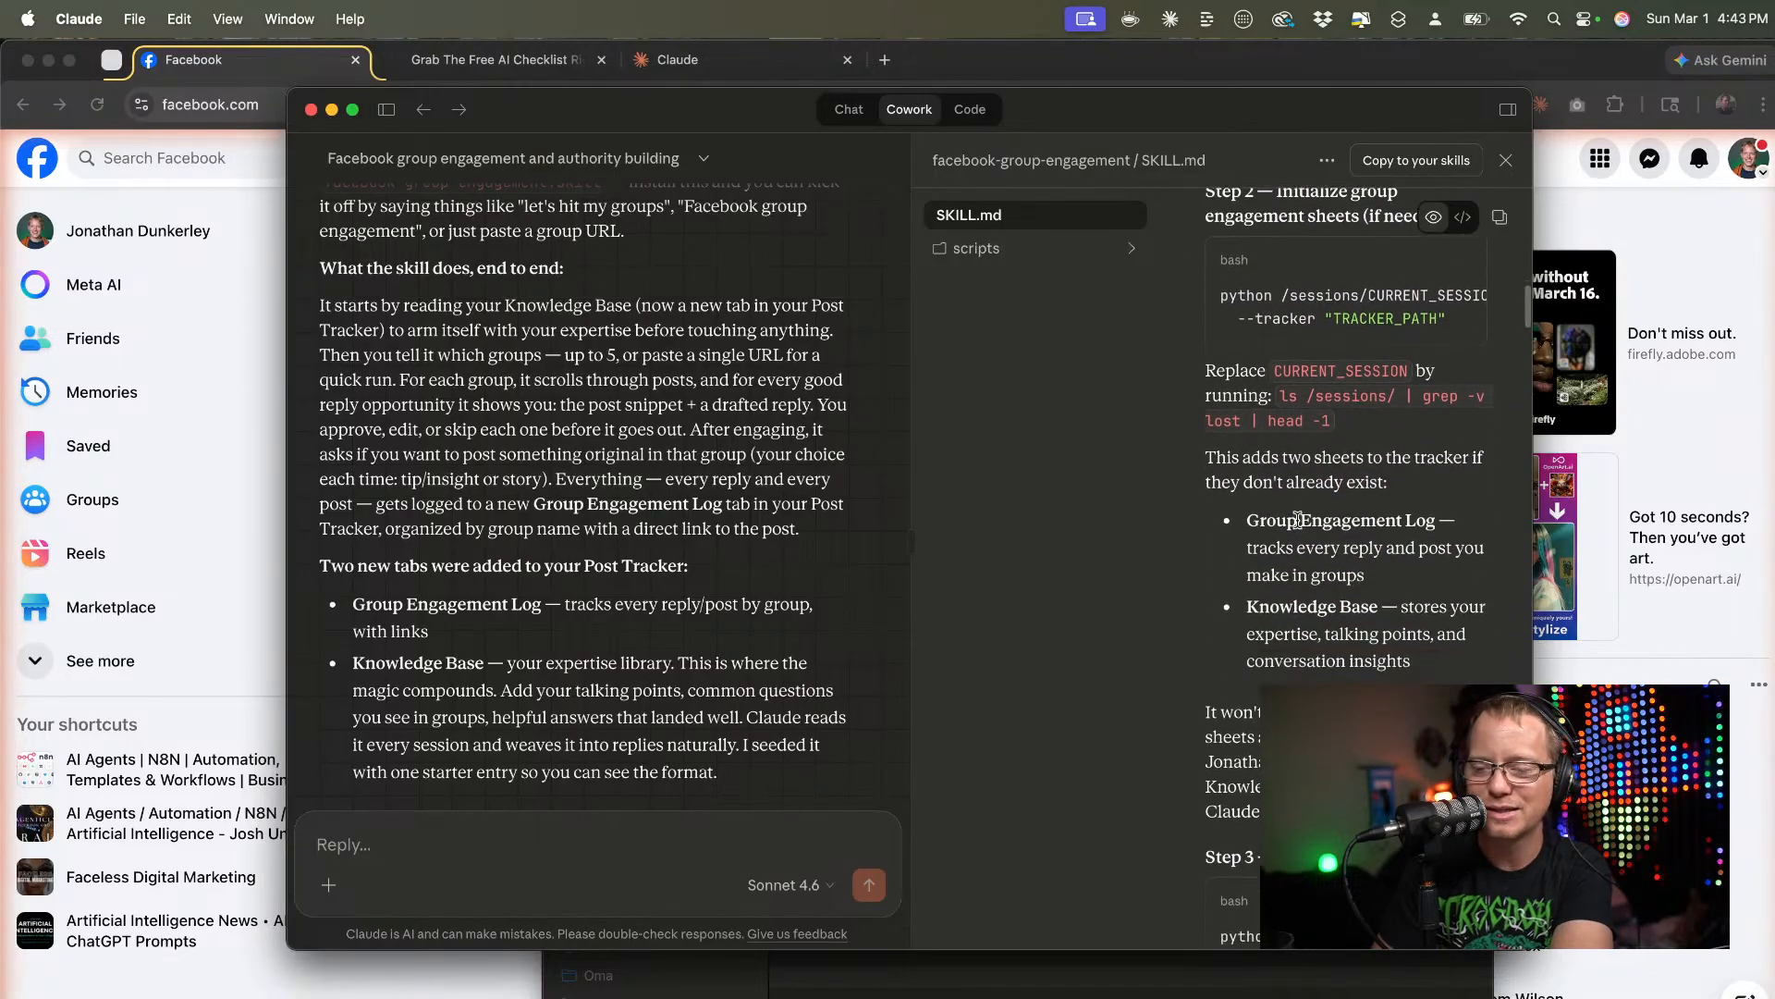
scroll(1298, 520, "down", 7)
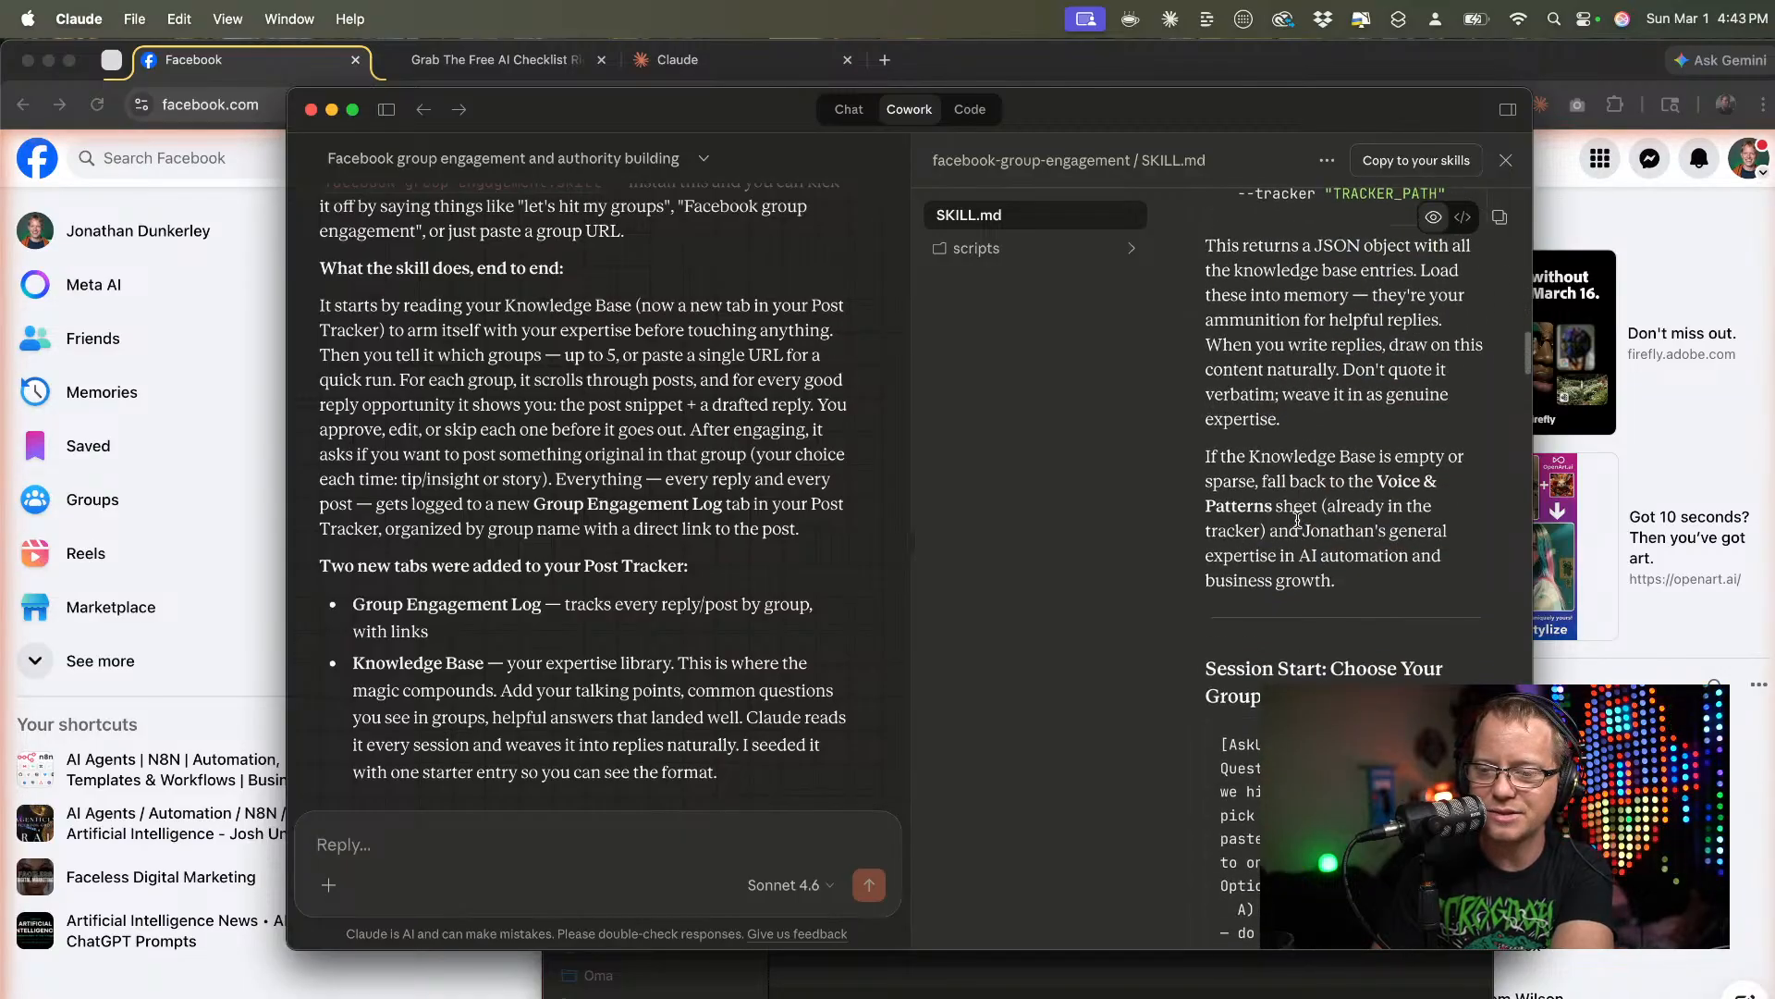
scroll(1297, 526, "down", 20)
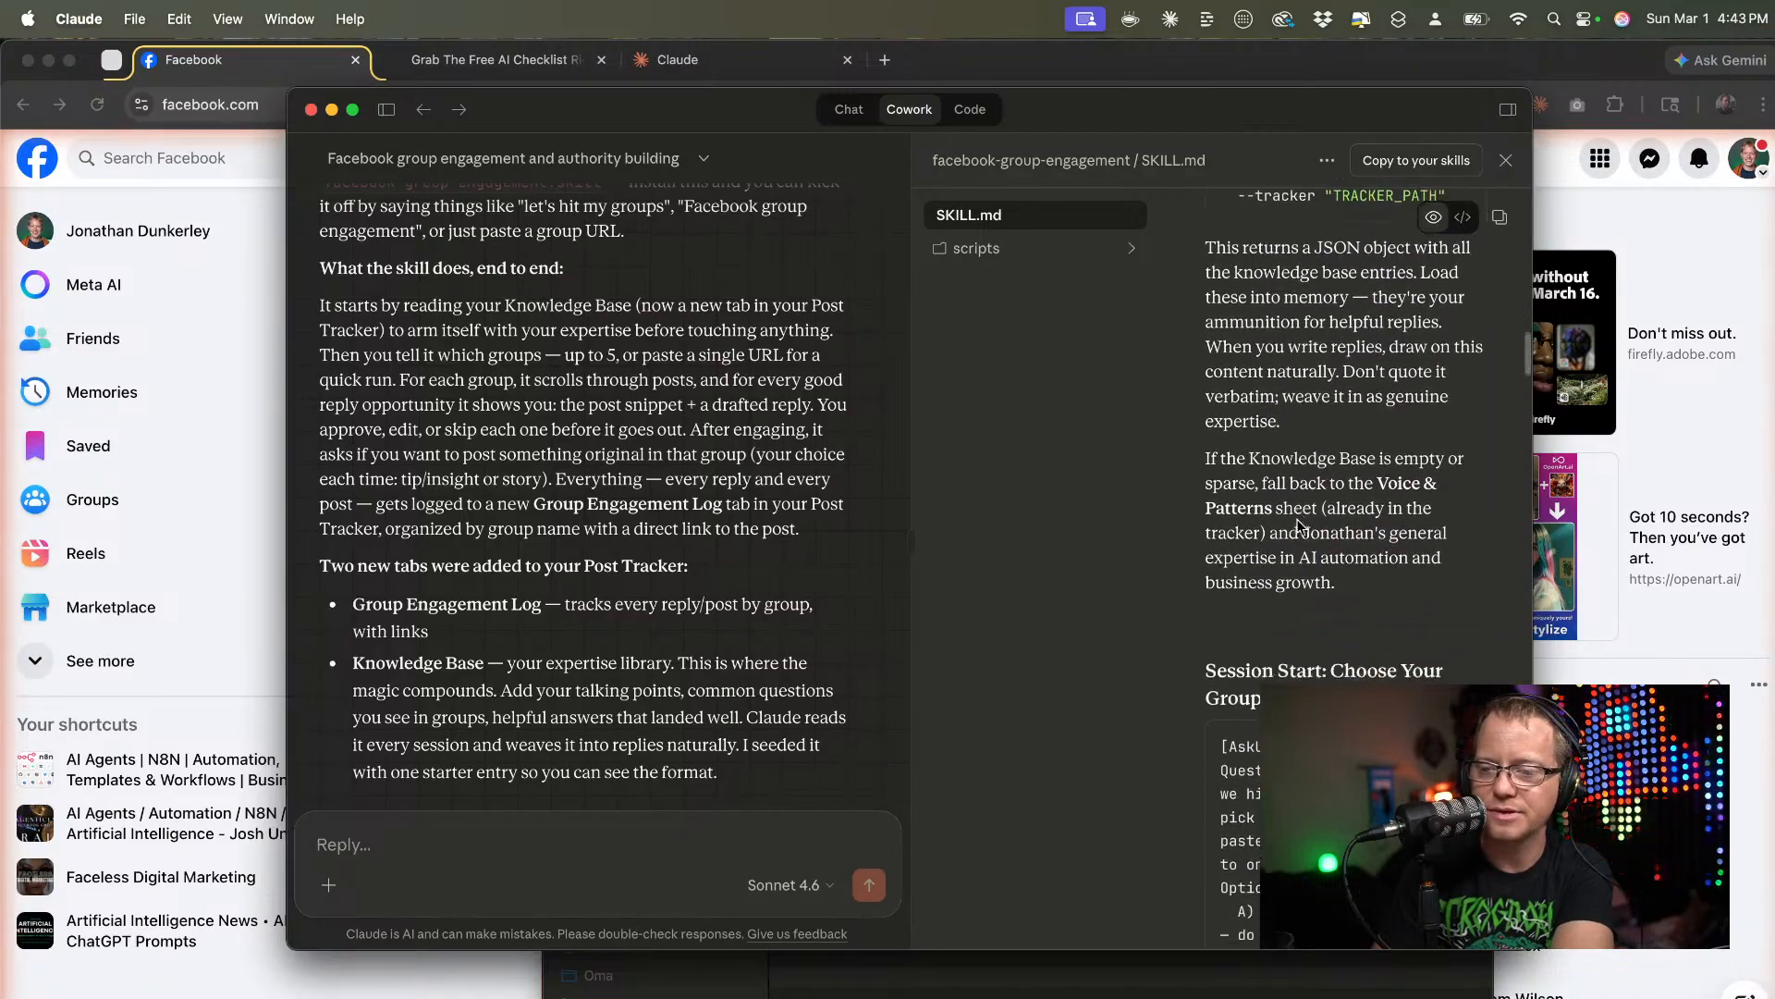
scroll(1297, 525, "down", 15)
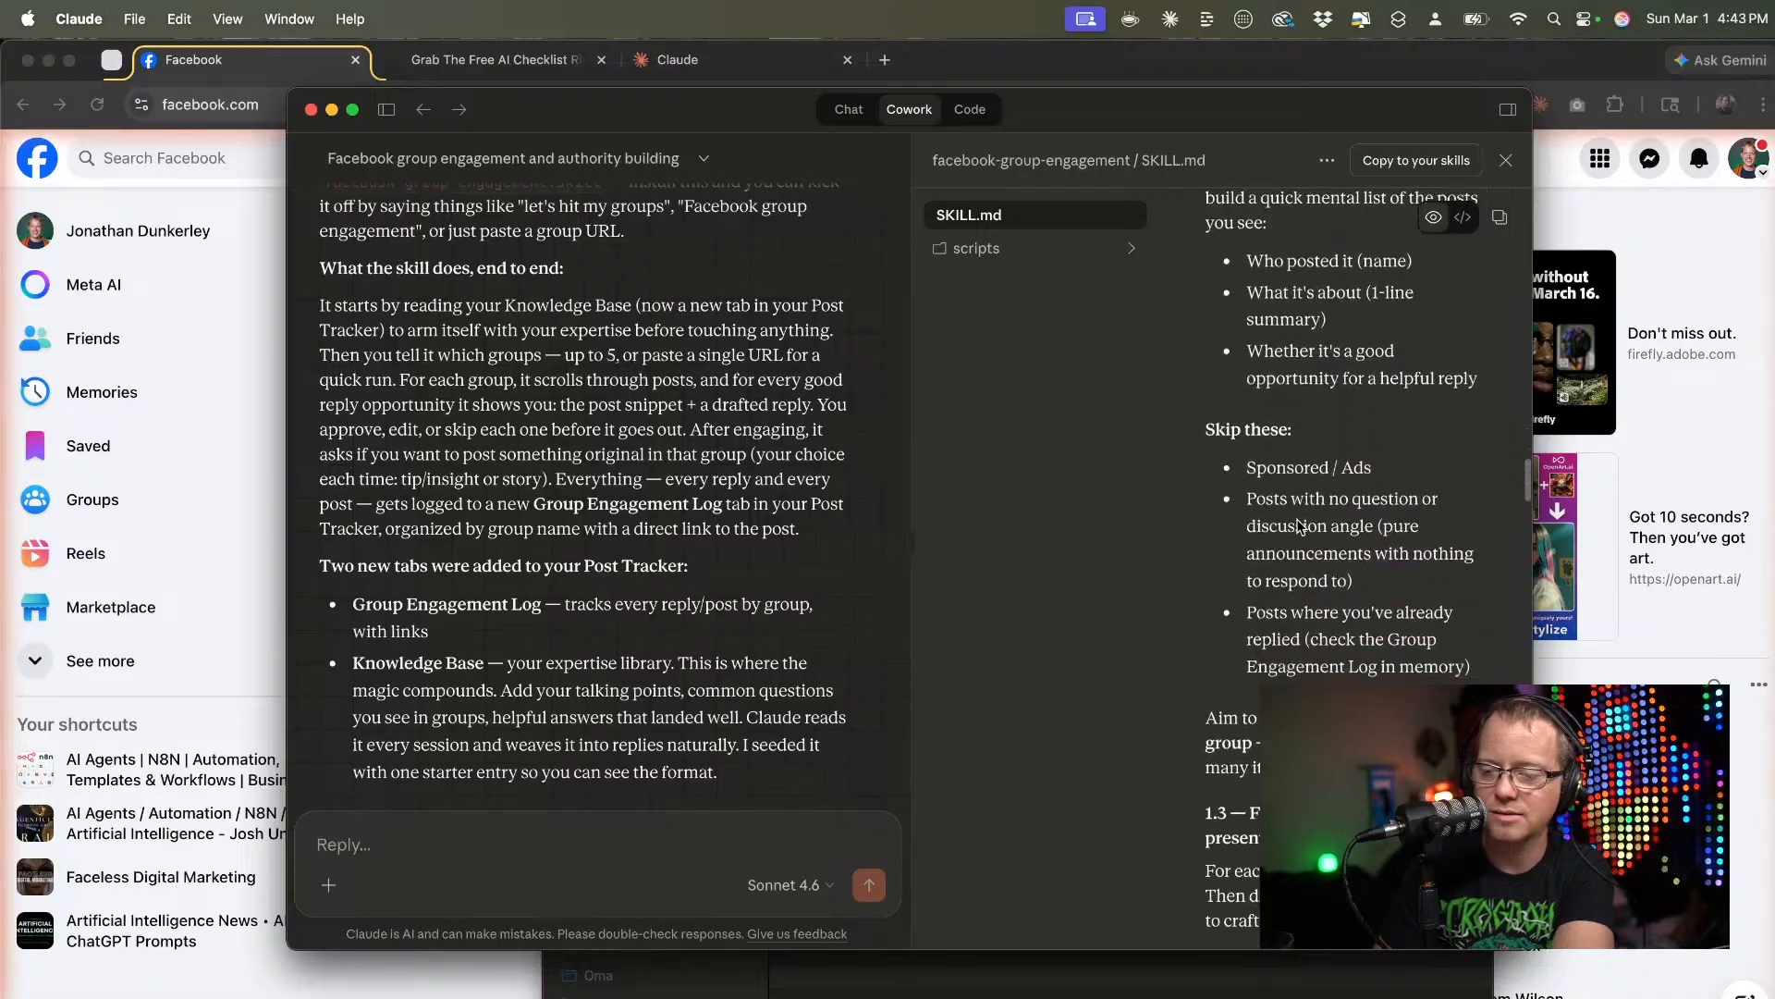
scroll(1298, 520, "down", 4)
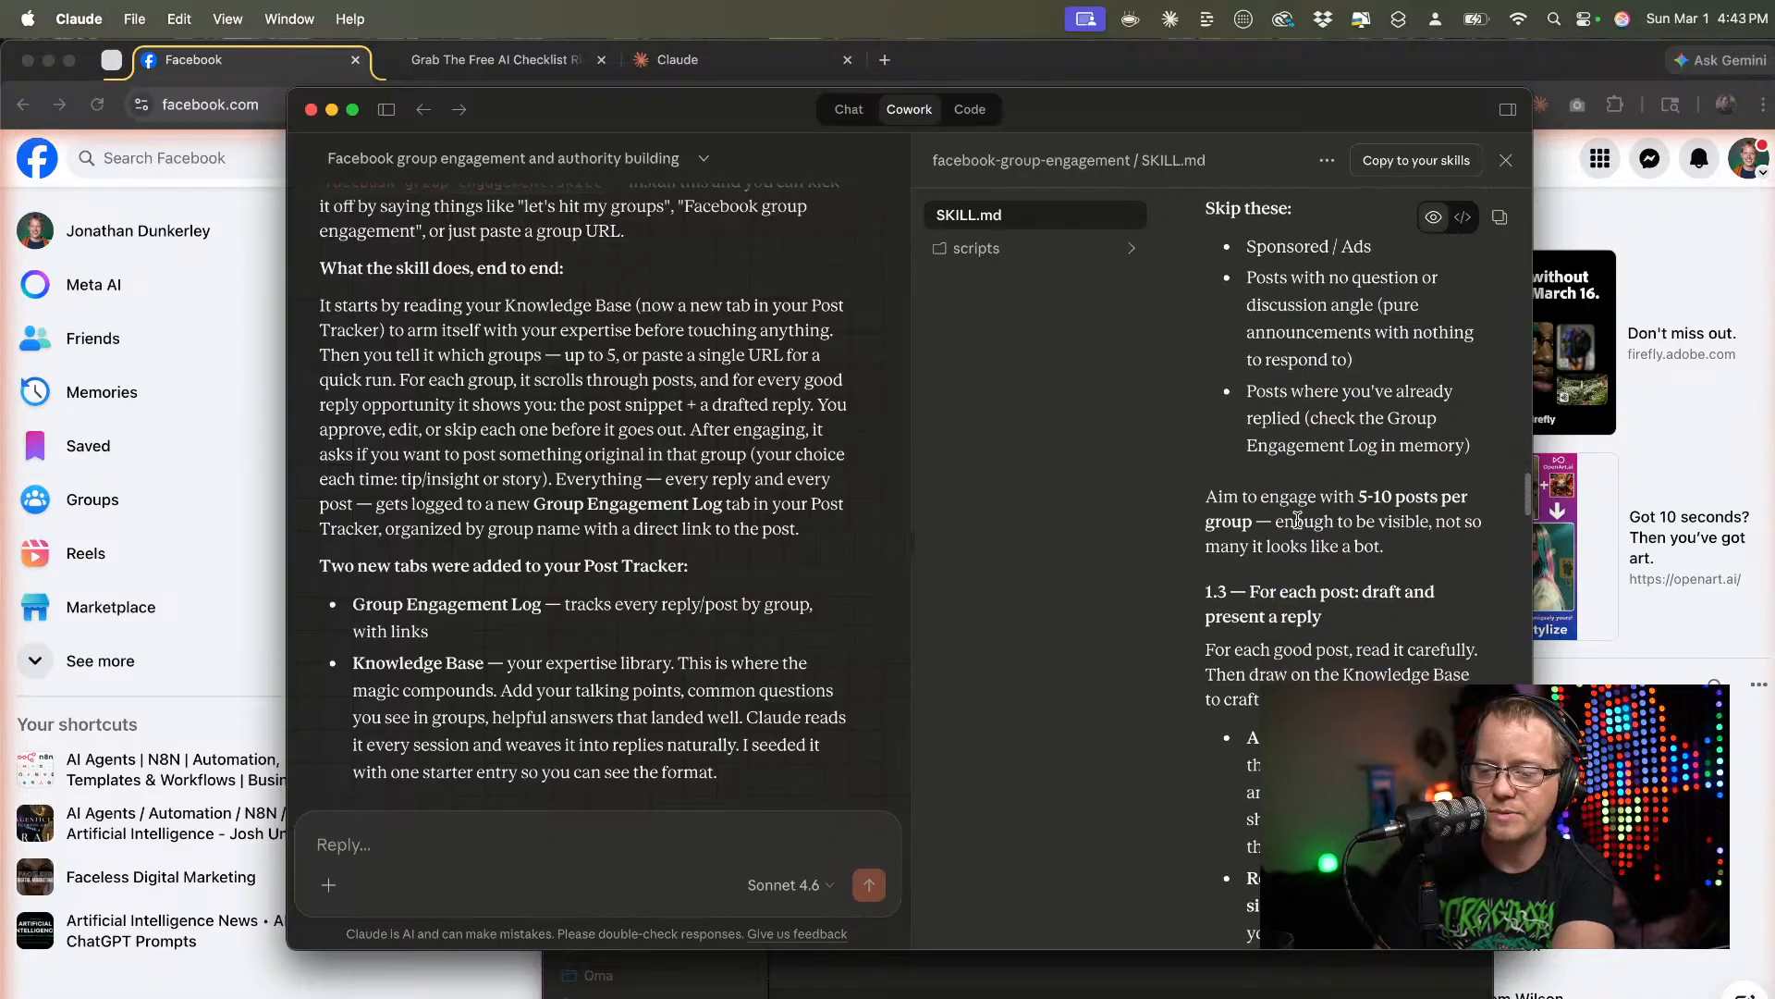
Read SKILL.md from the rules for drafting replies through original group posts, the session summary and adding to the Knowledge Base.
scroll(1297, 520, "down", 2)
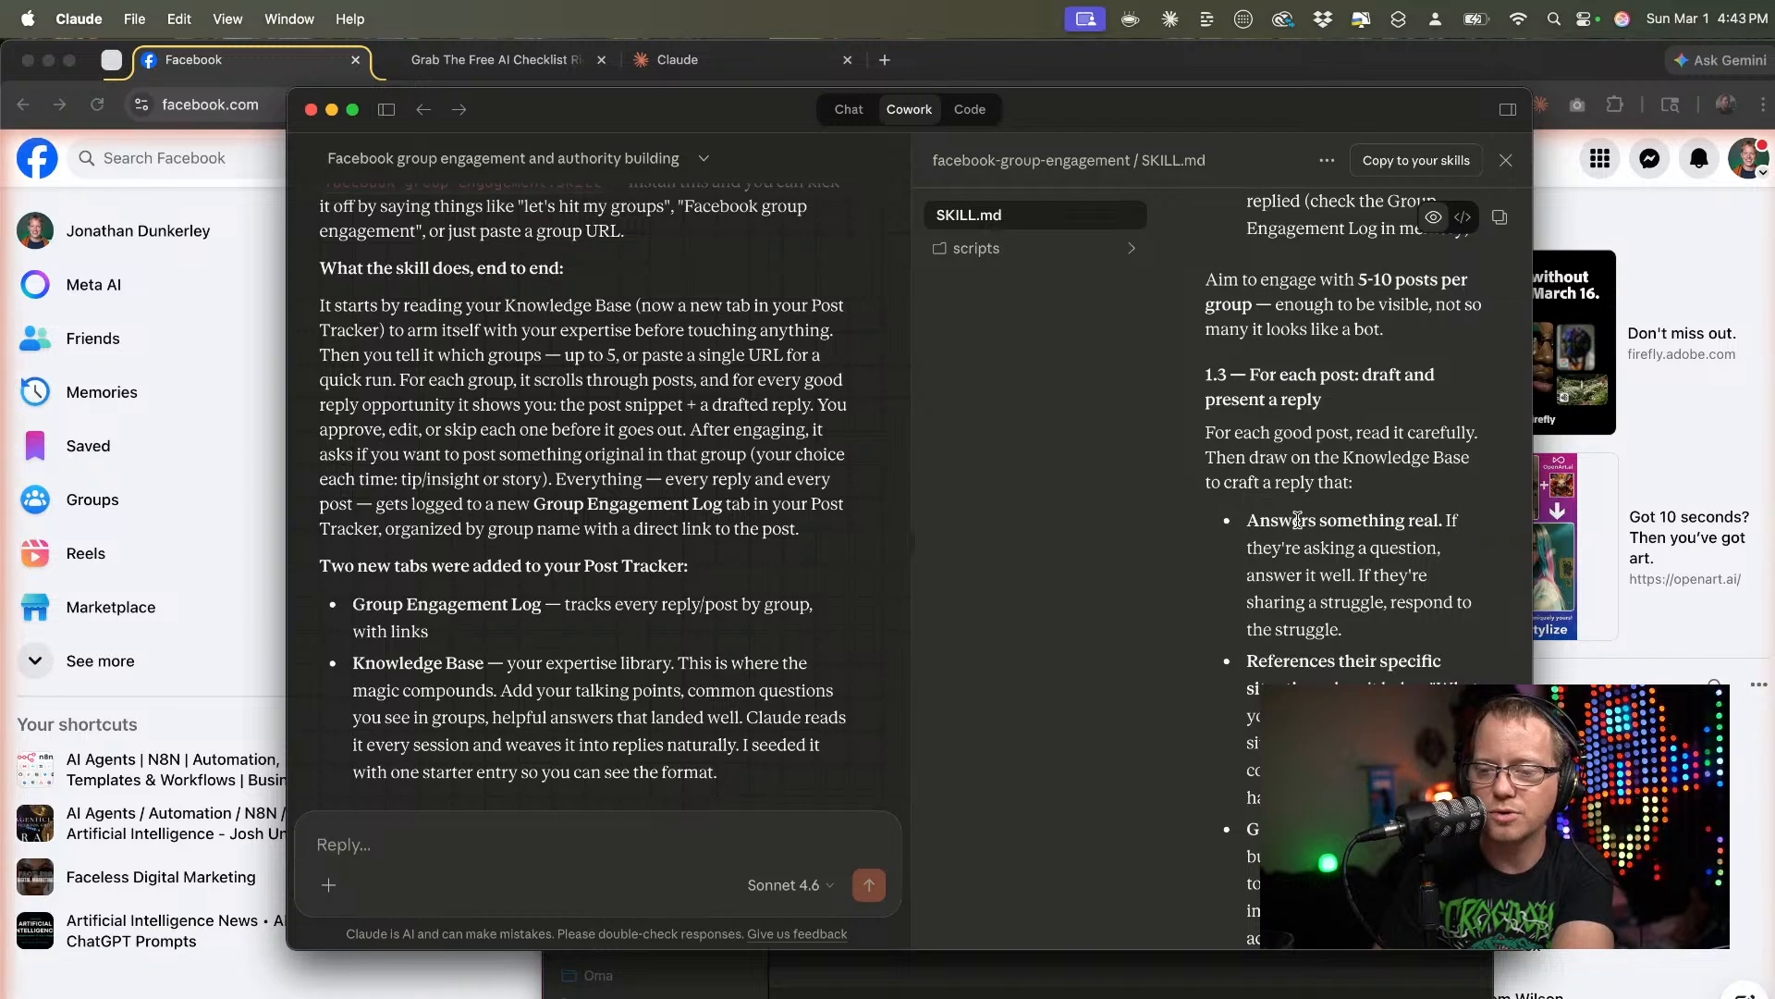
scroll(1298, 521, "down", 1)
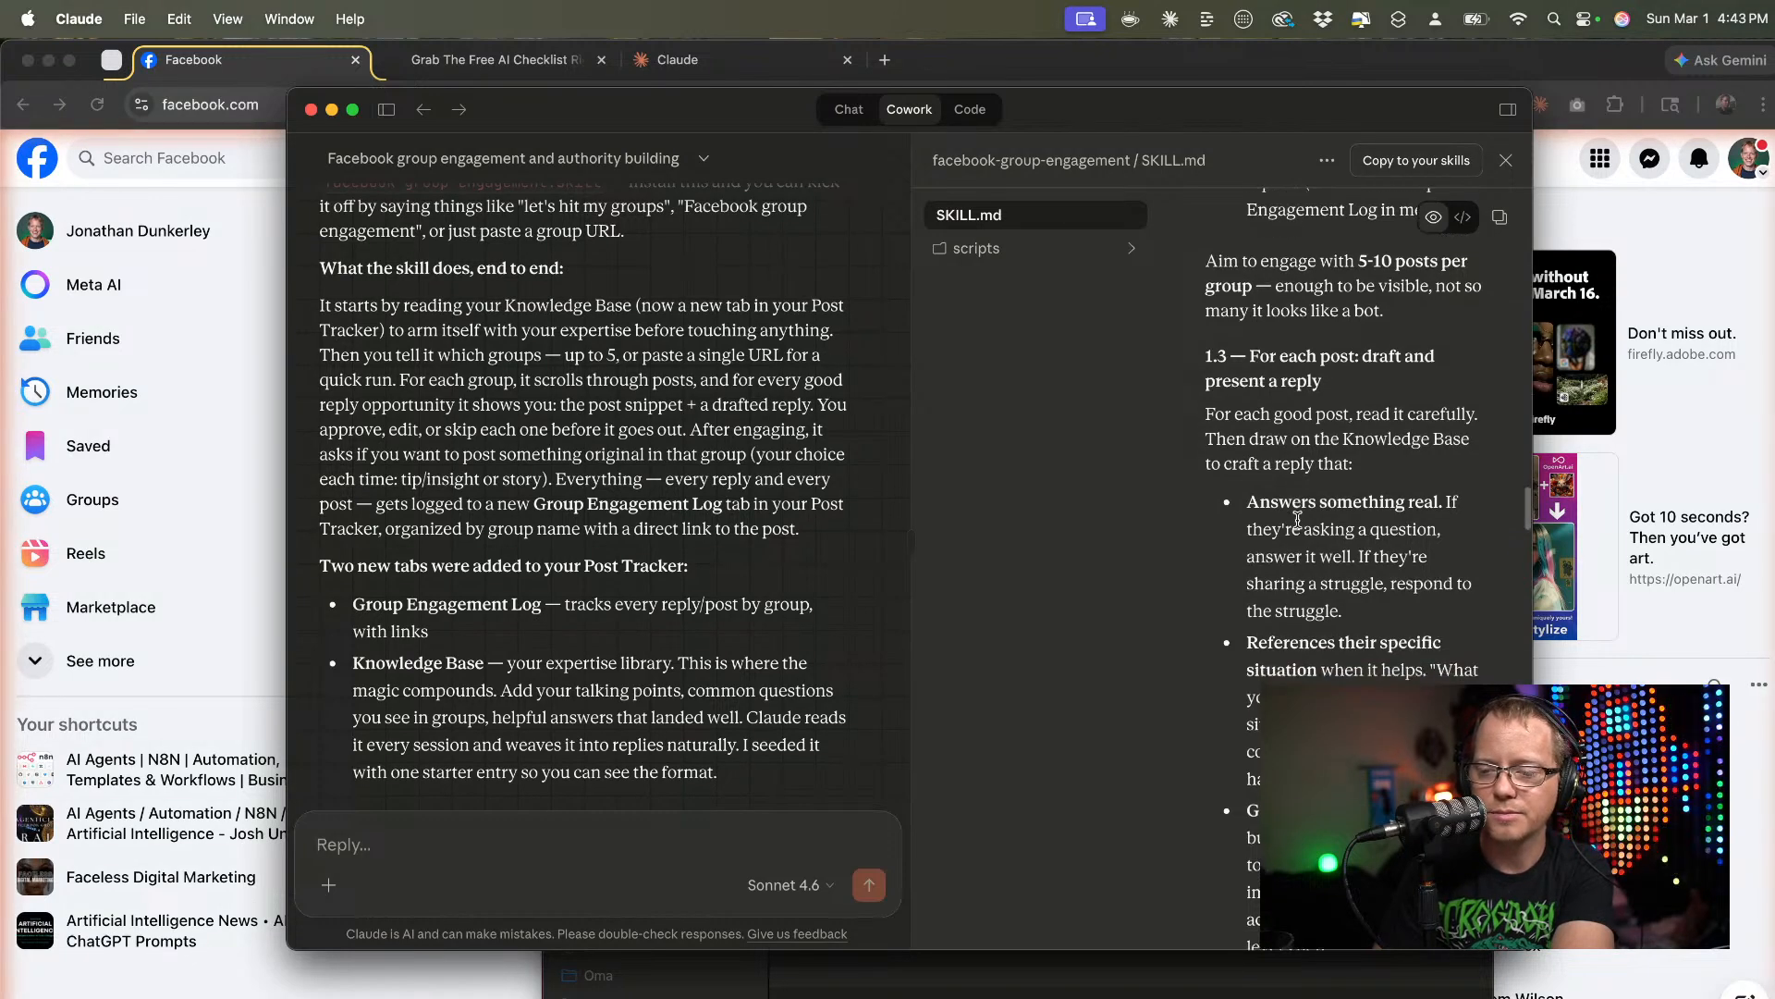
scroll(1298, 520, "down", 10)
scroll(1298, 521, "down", 2)
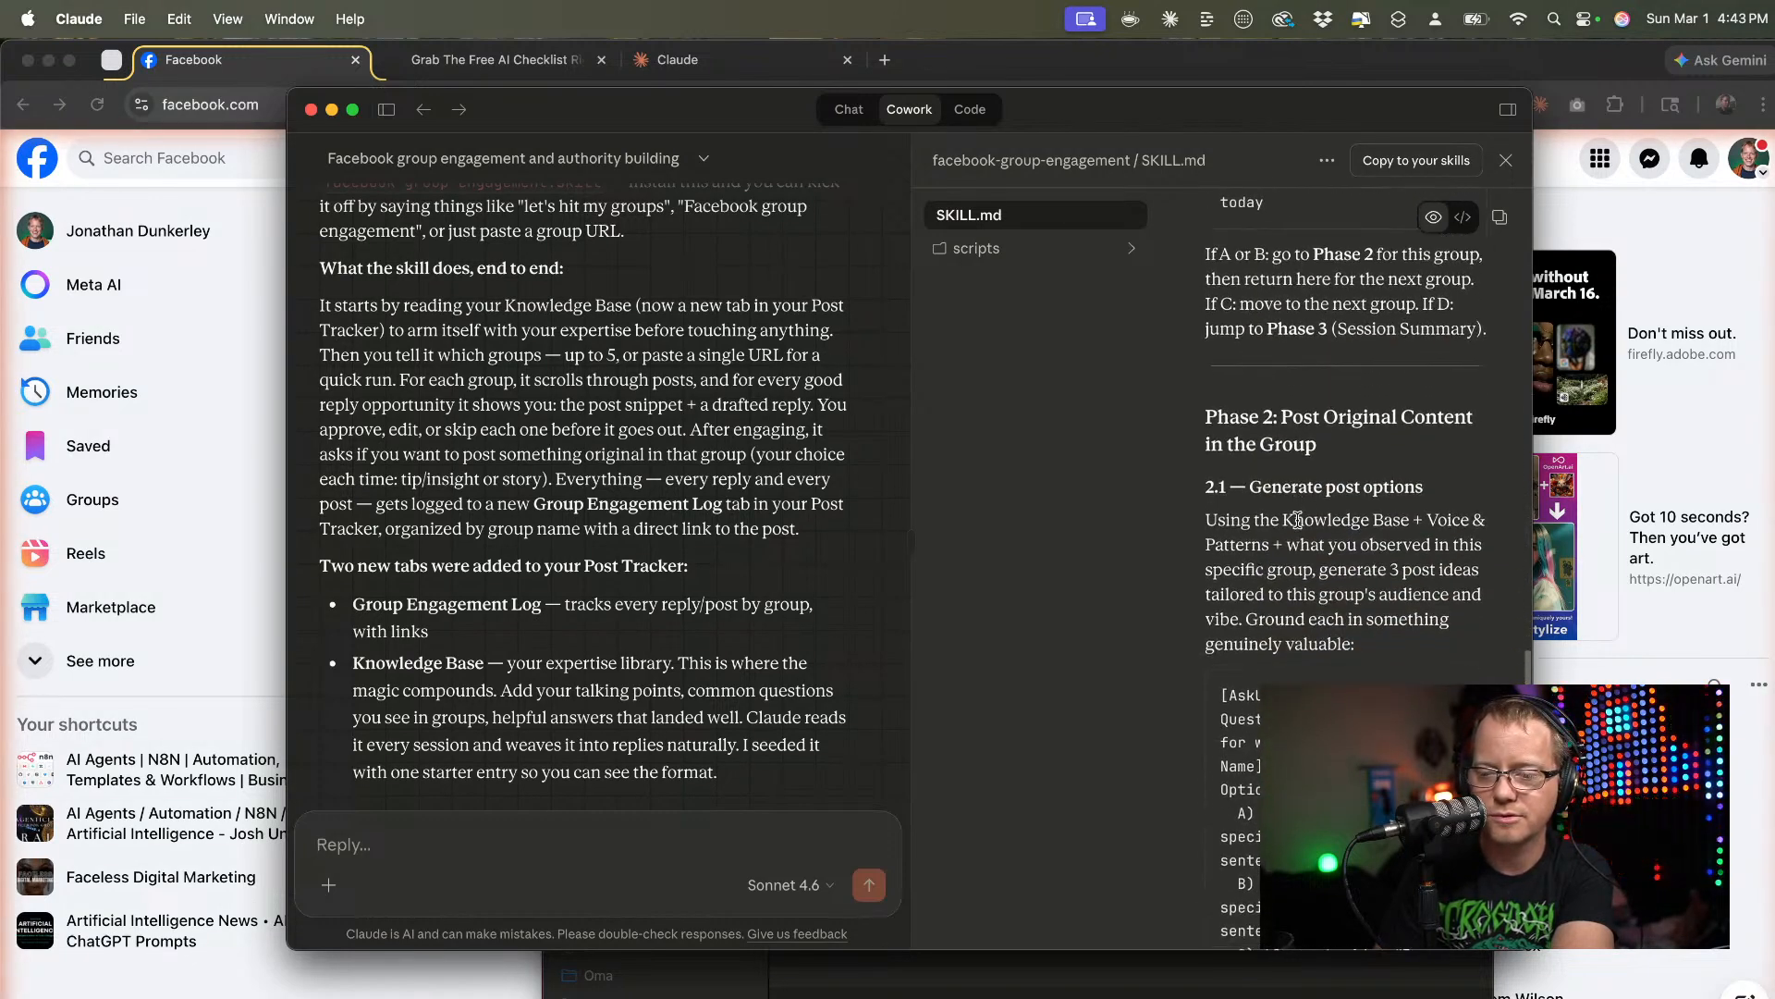
scroll(1298, 521, "down", 5)
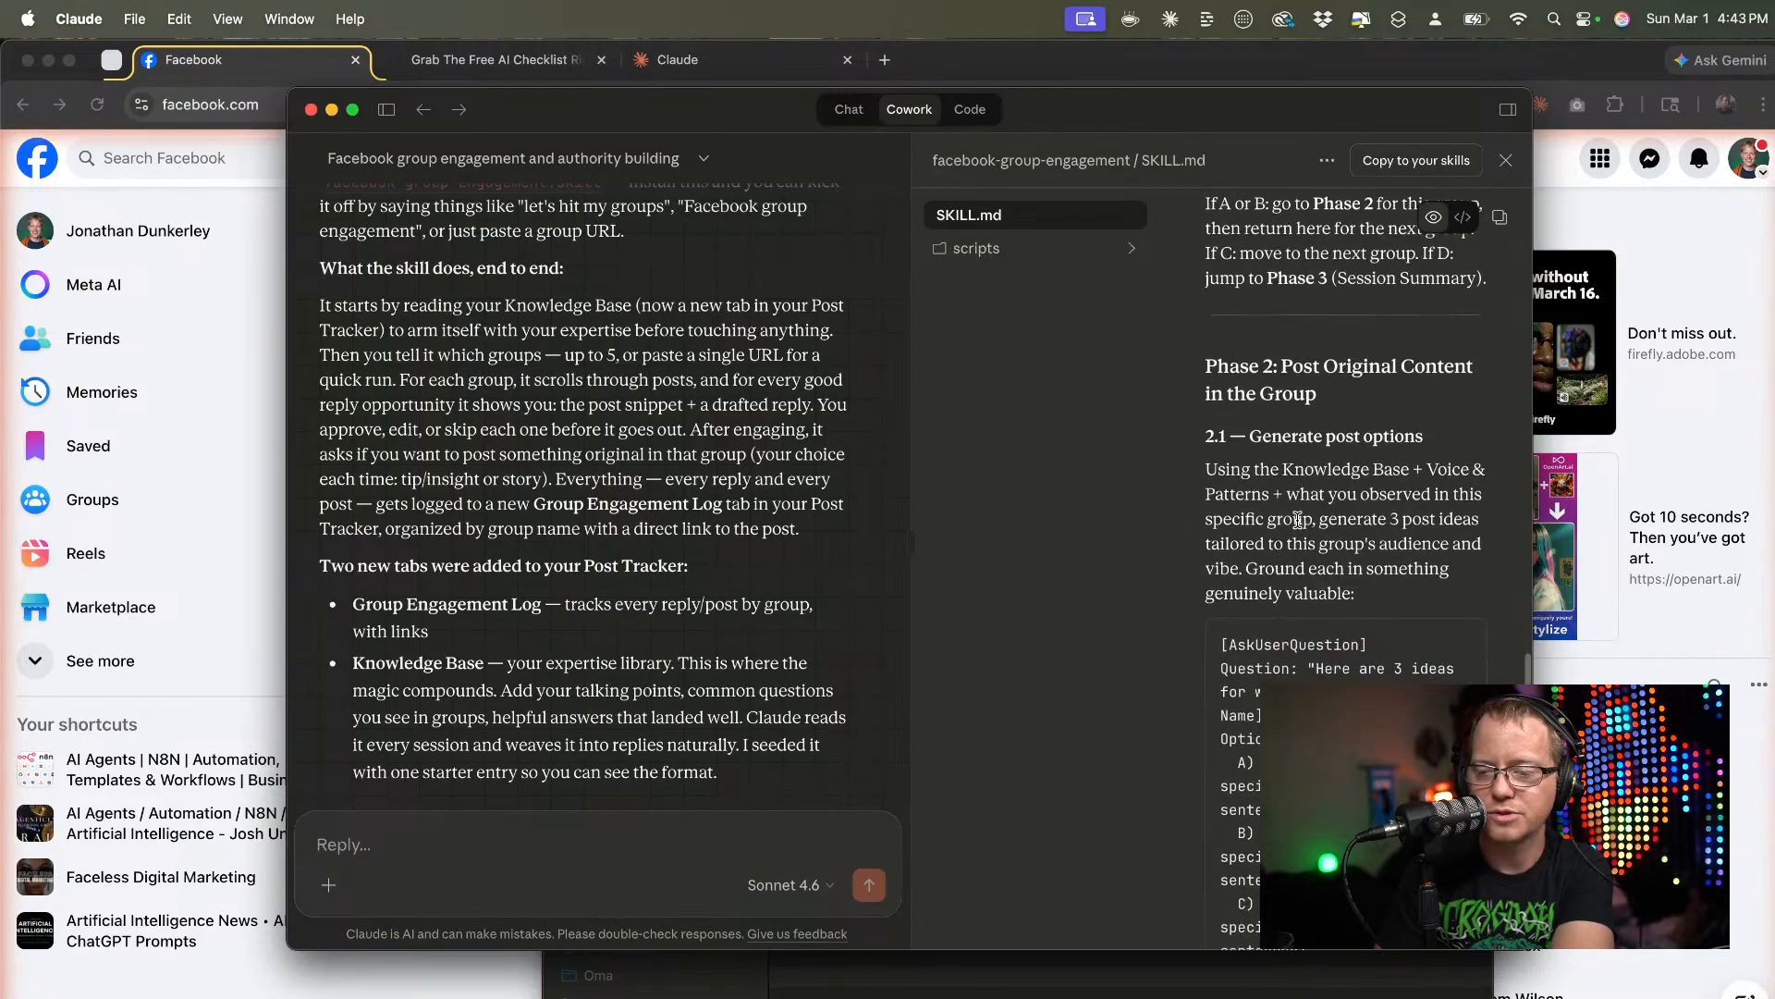
scroll(1298, 520, "down", 20)
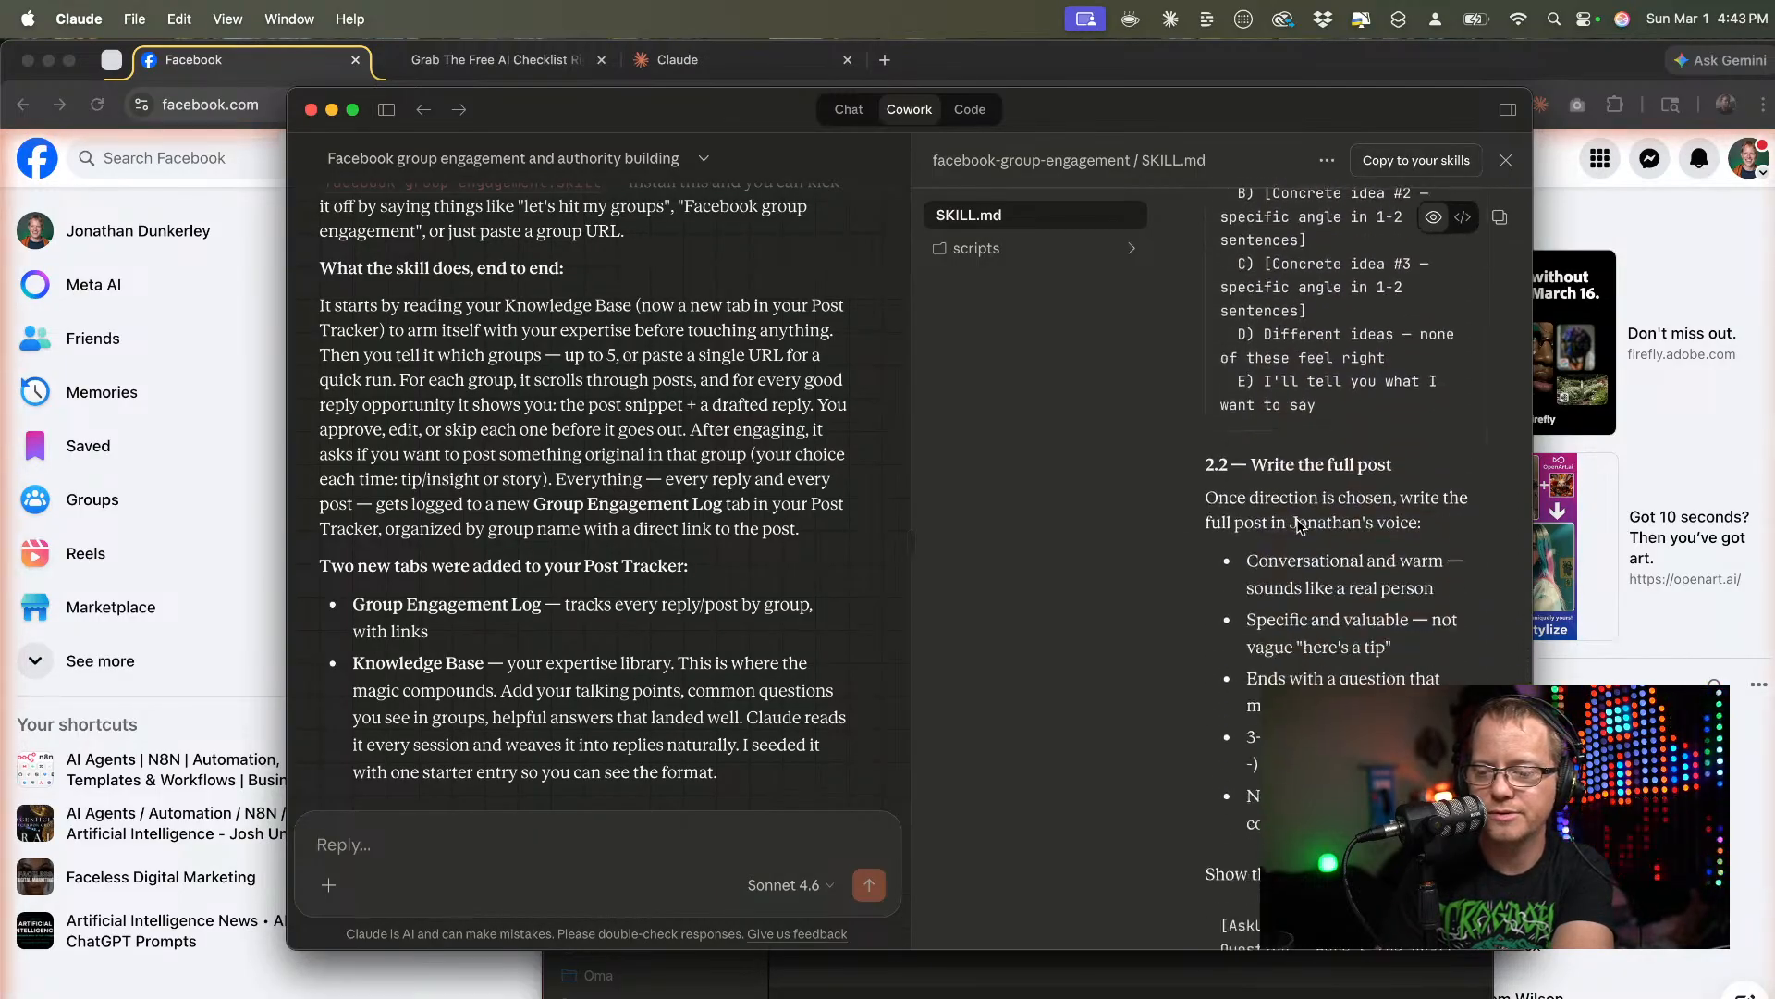
scroll(1298, 524, "down", 20)
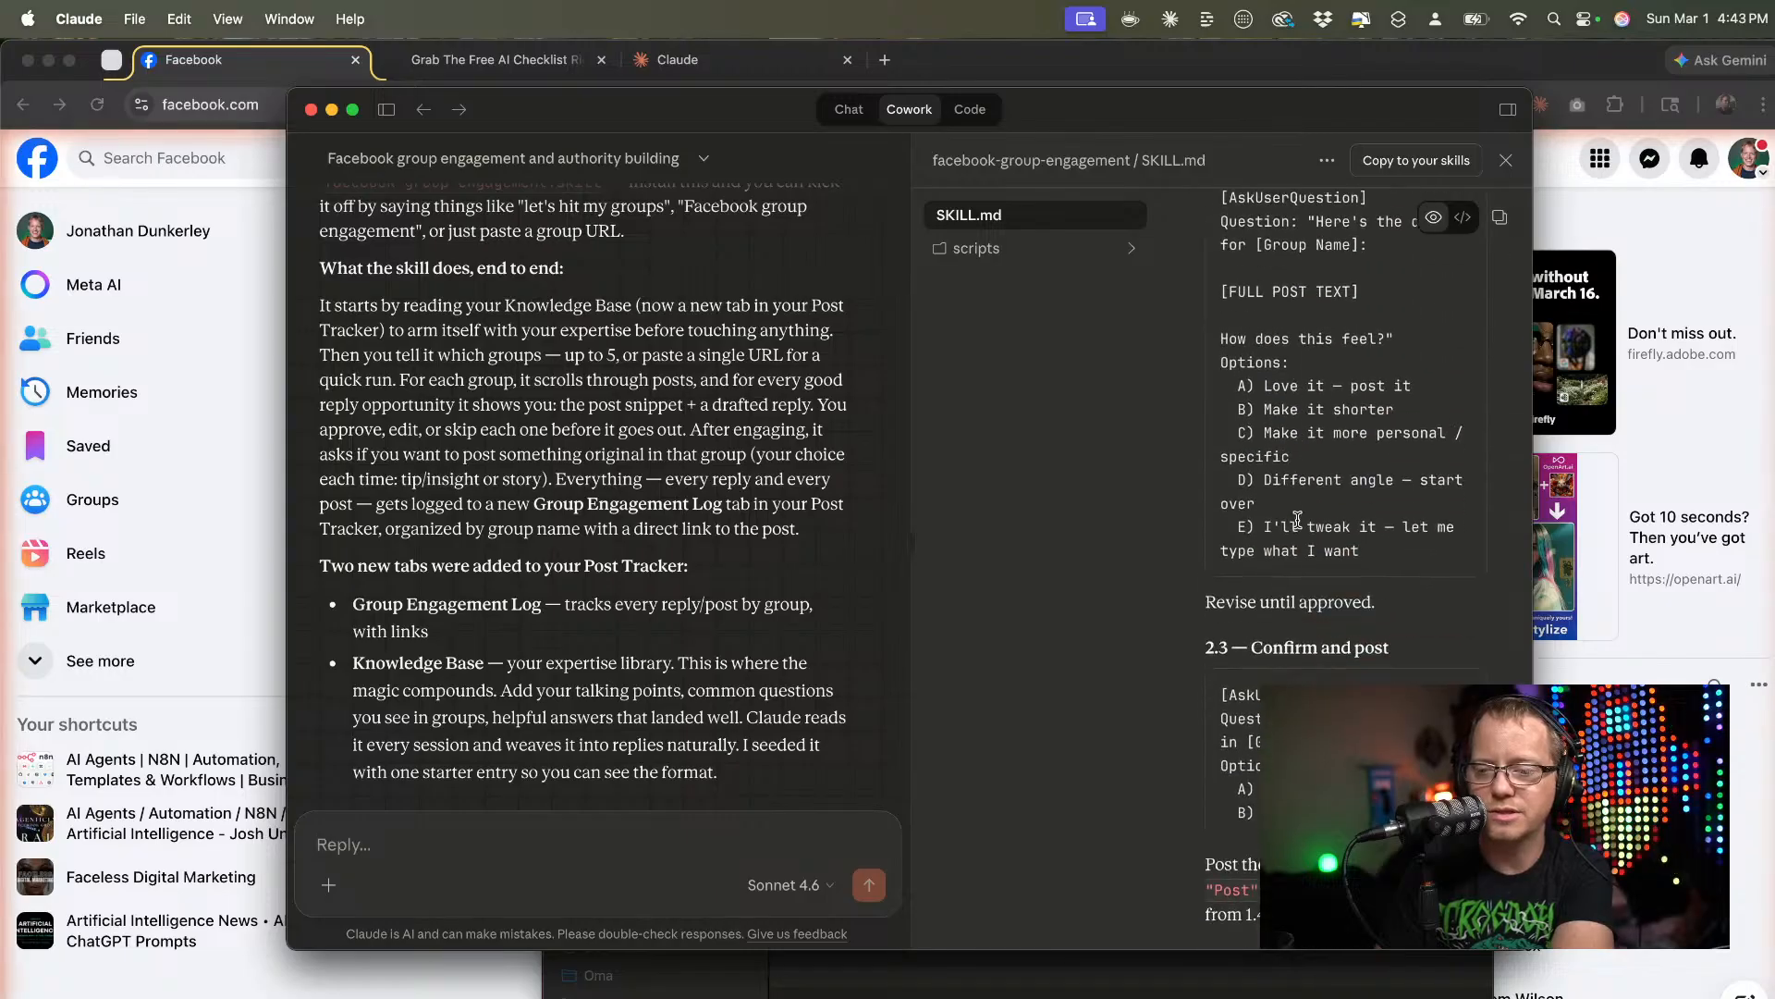
scroll(1299, 524, "down", 10)
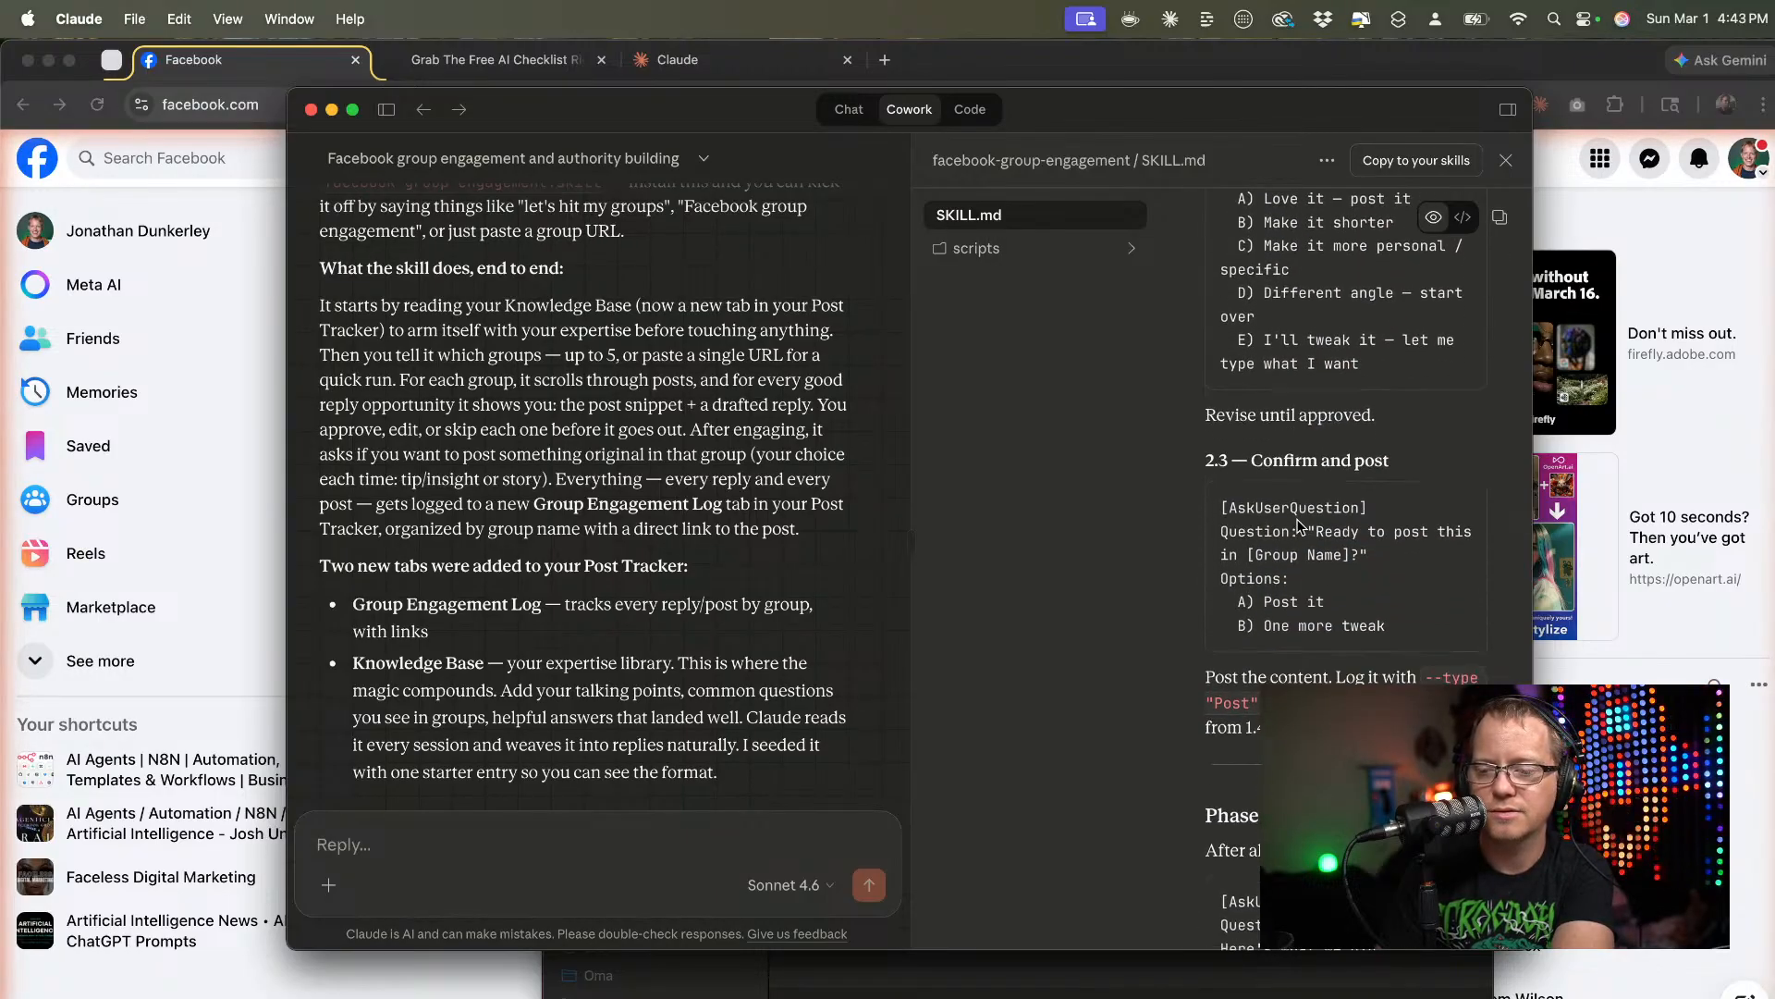
scroll(1298, 525, "down", 20)
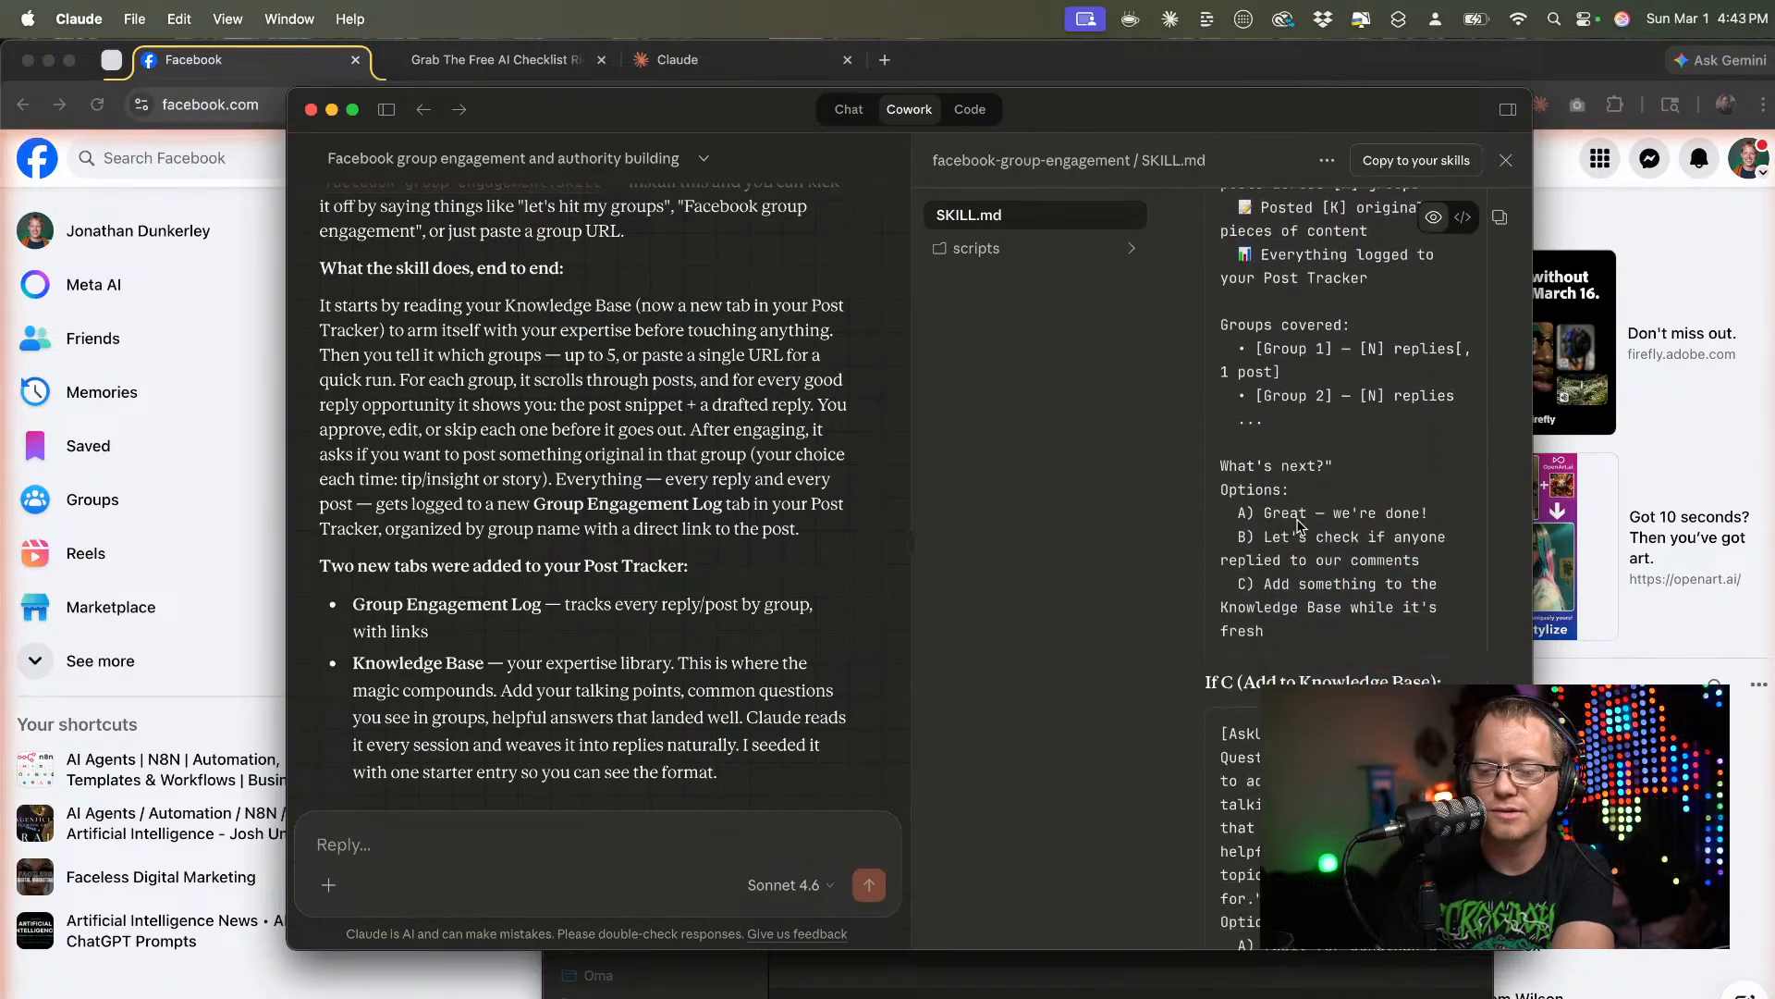
scroll(1299, 525, "down", 10)
scroll(559, 647, "down", 15)
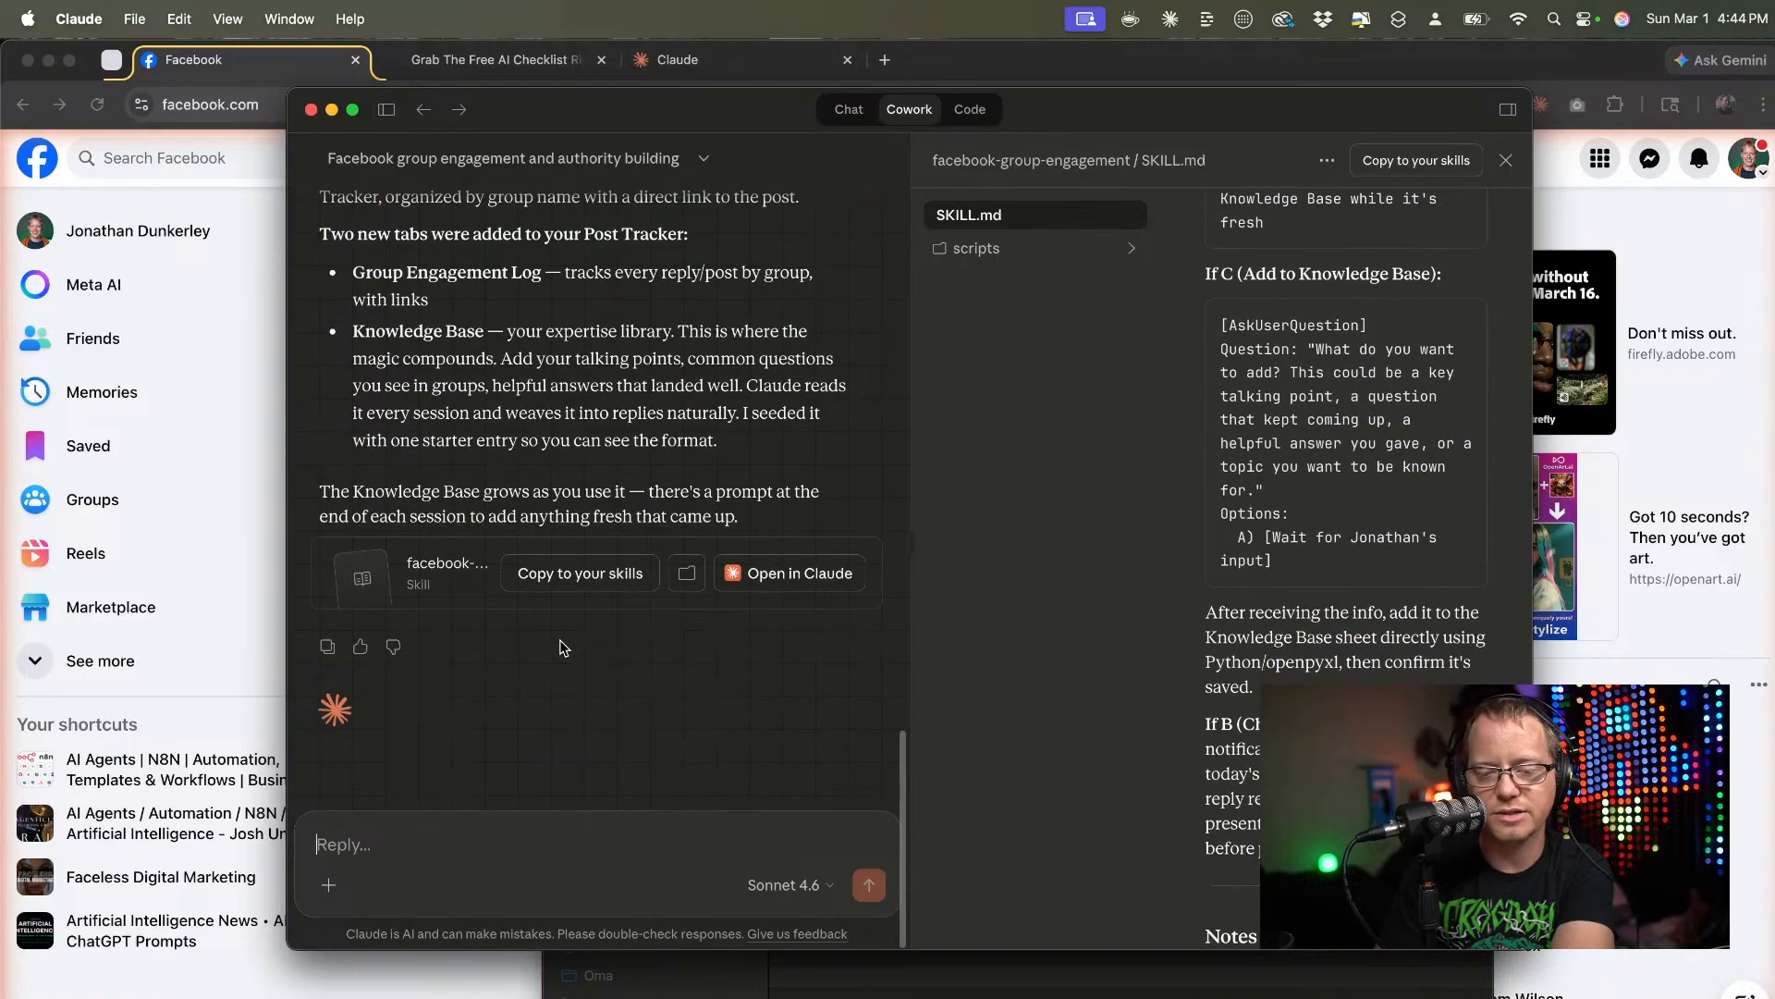
Copy the facebook-group-engagement skill to the personal skills and check its entry in the skills list.
left_click(573, 586)
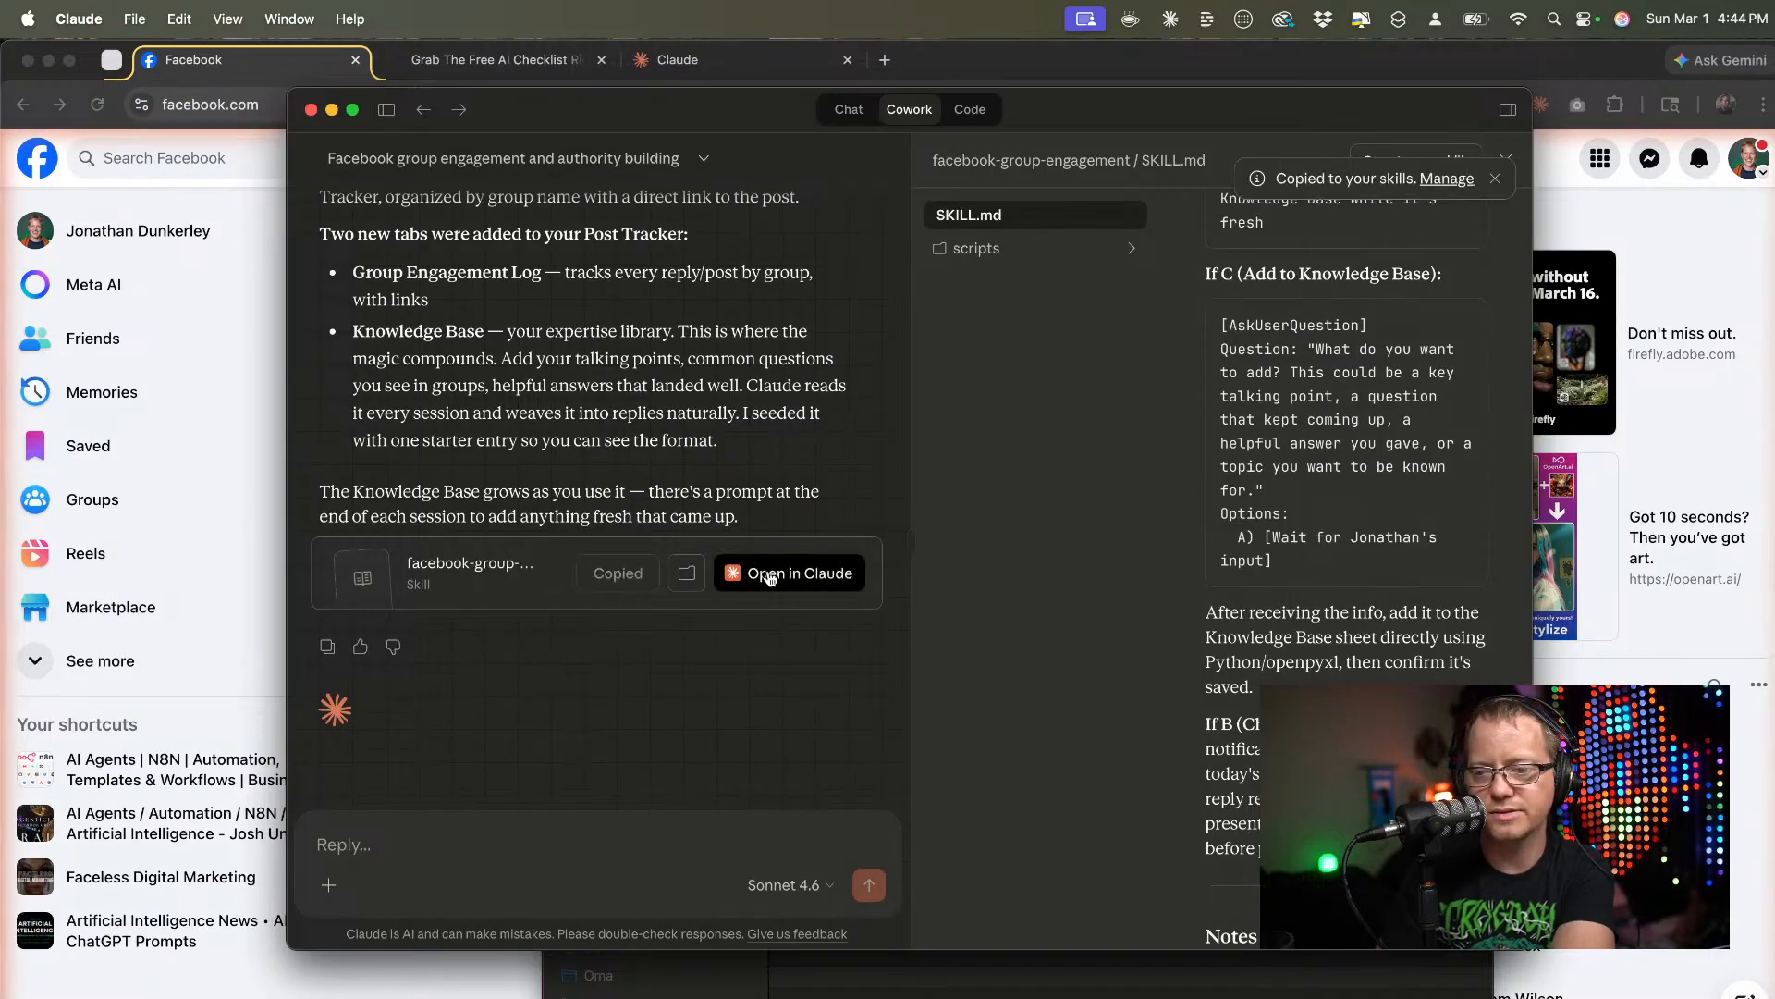
left_click(1442, 180)
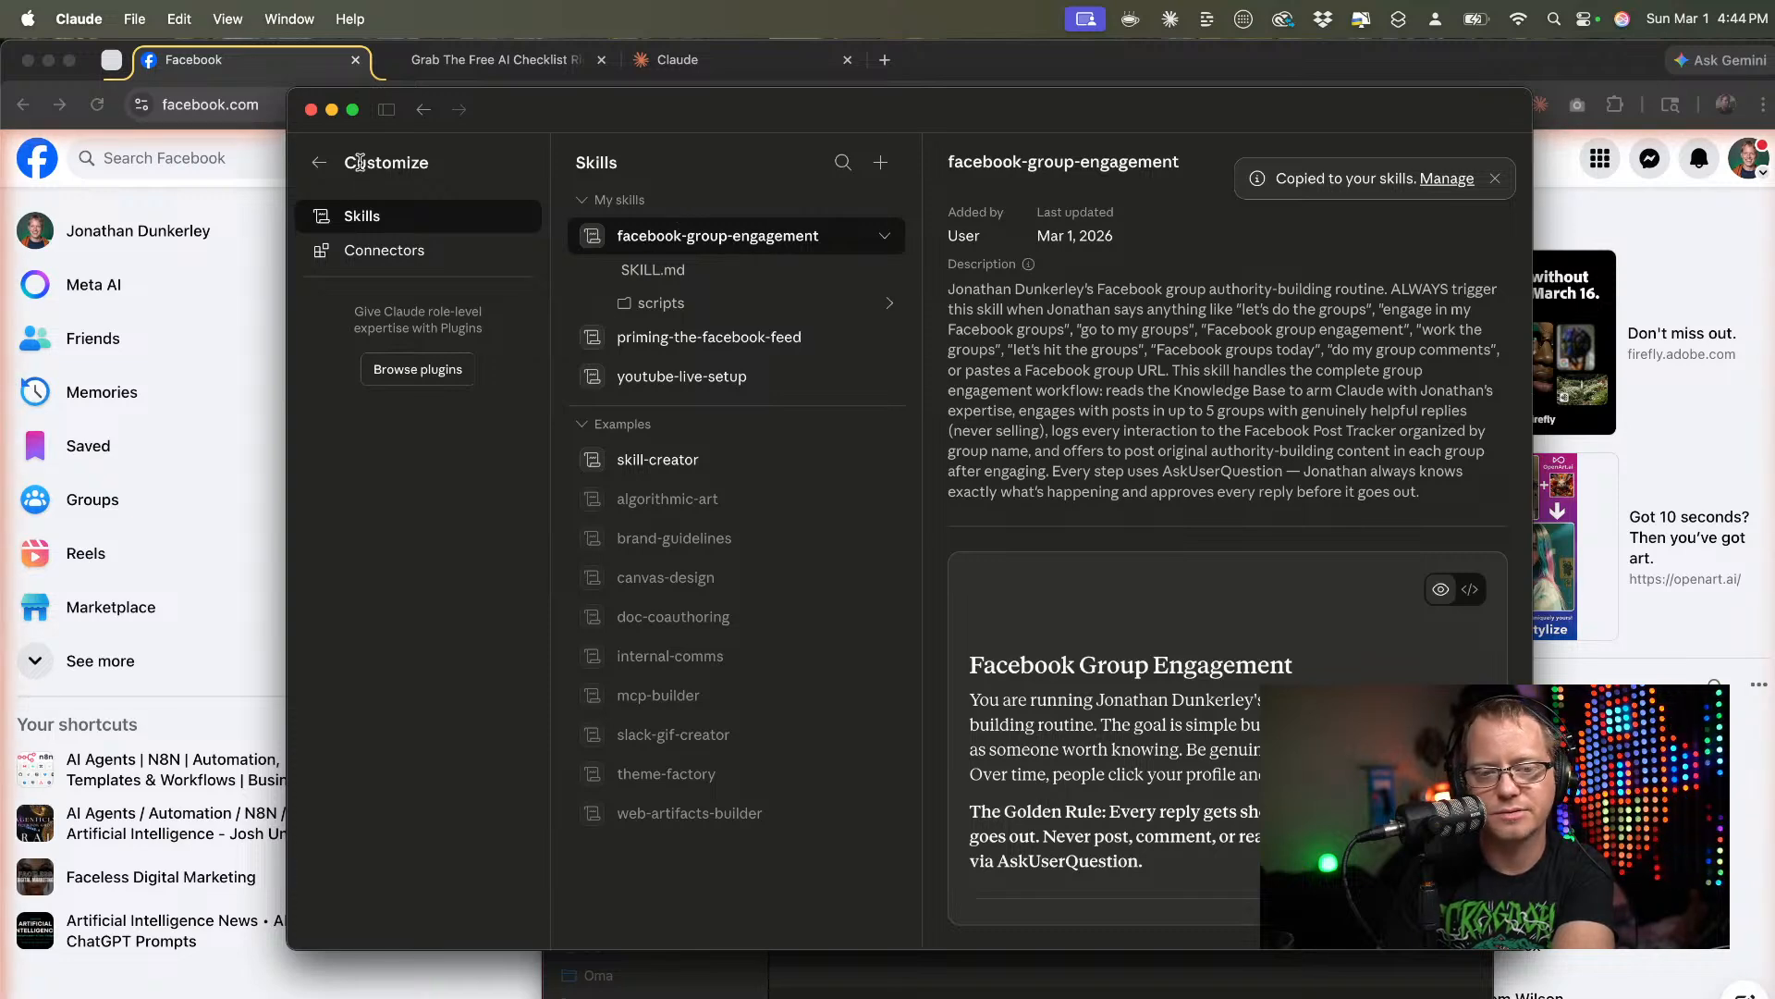
left_click(318, 164)
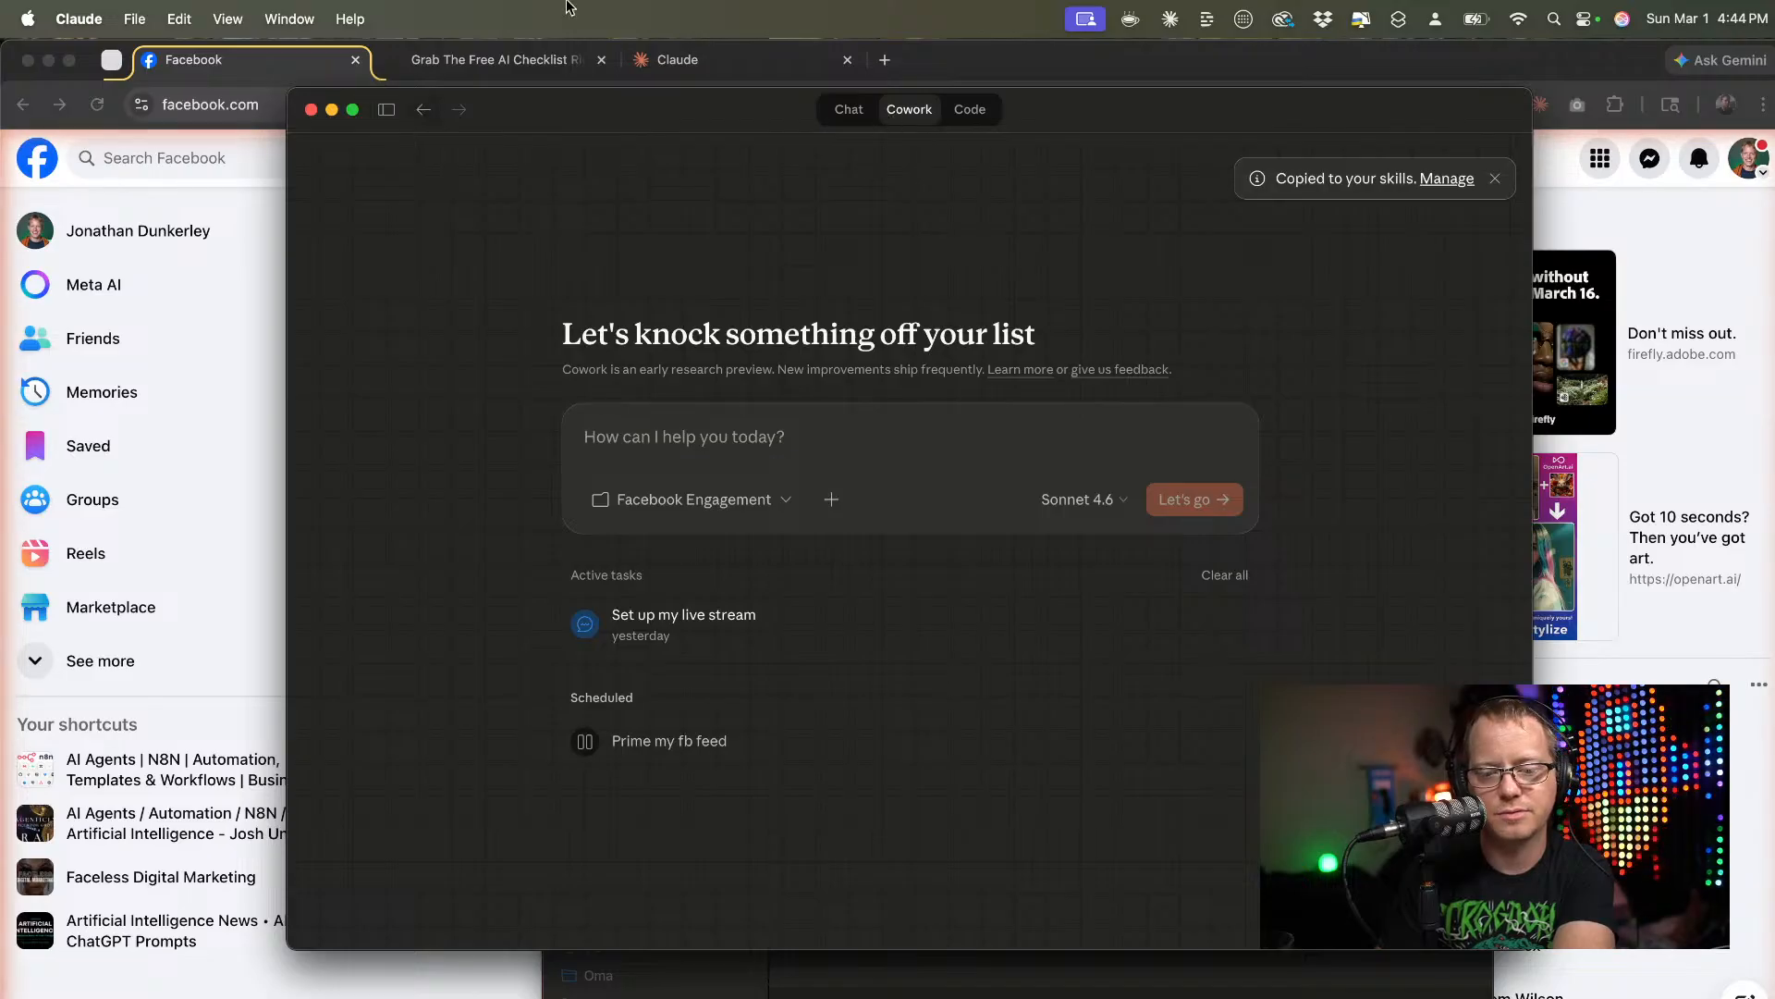
Reopen the Facebook group engagement task, allow Claude to open facebook-group-engagement.skill, and add the skill to the library.
left_click(378, 118)
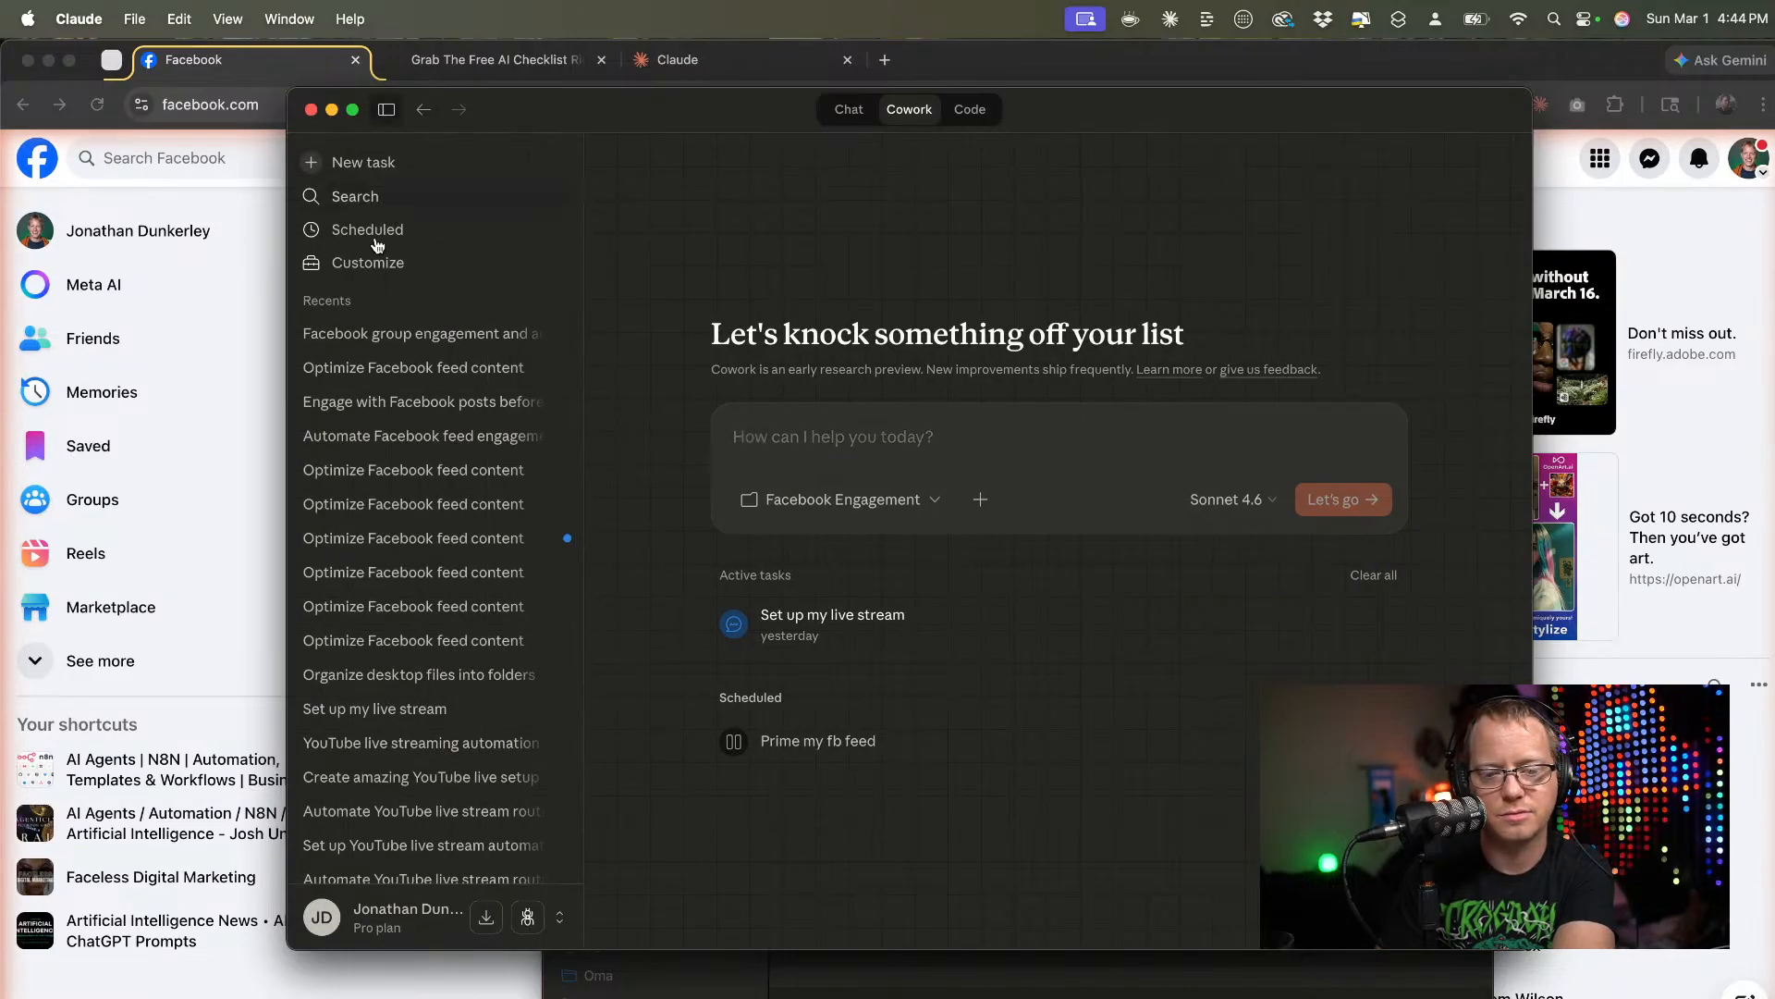
left_click(375, 337)
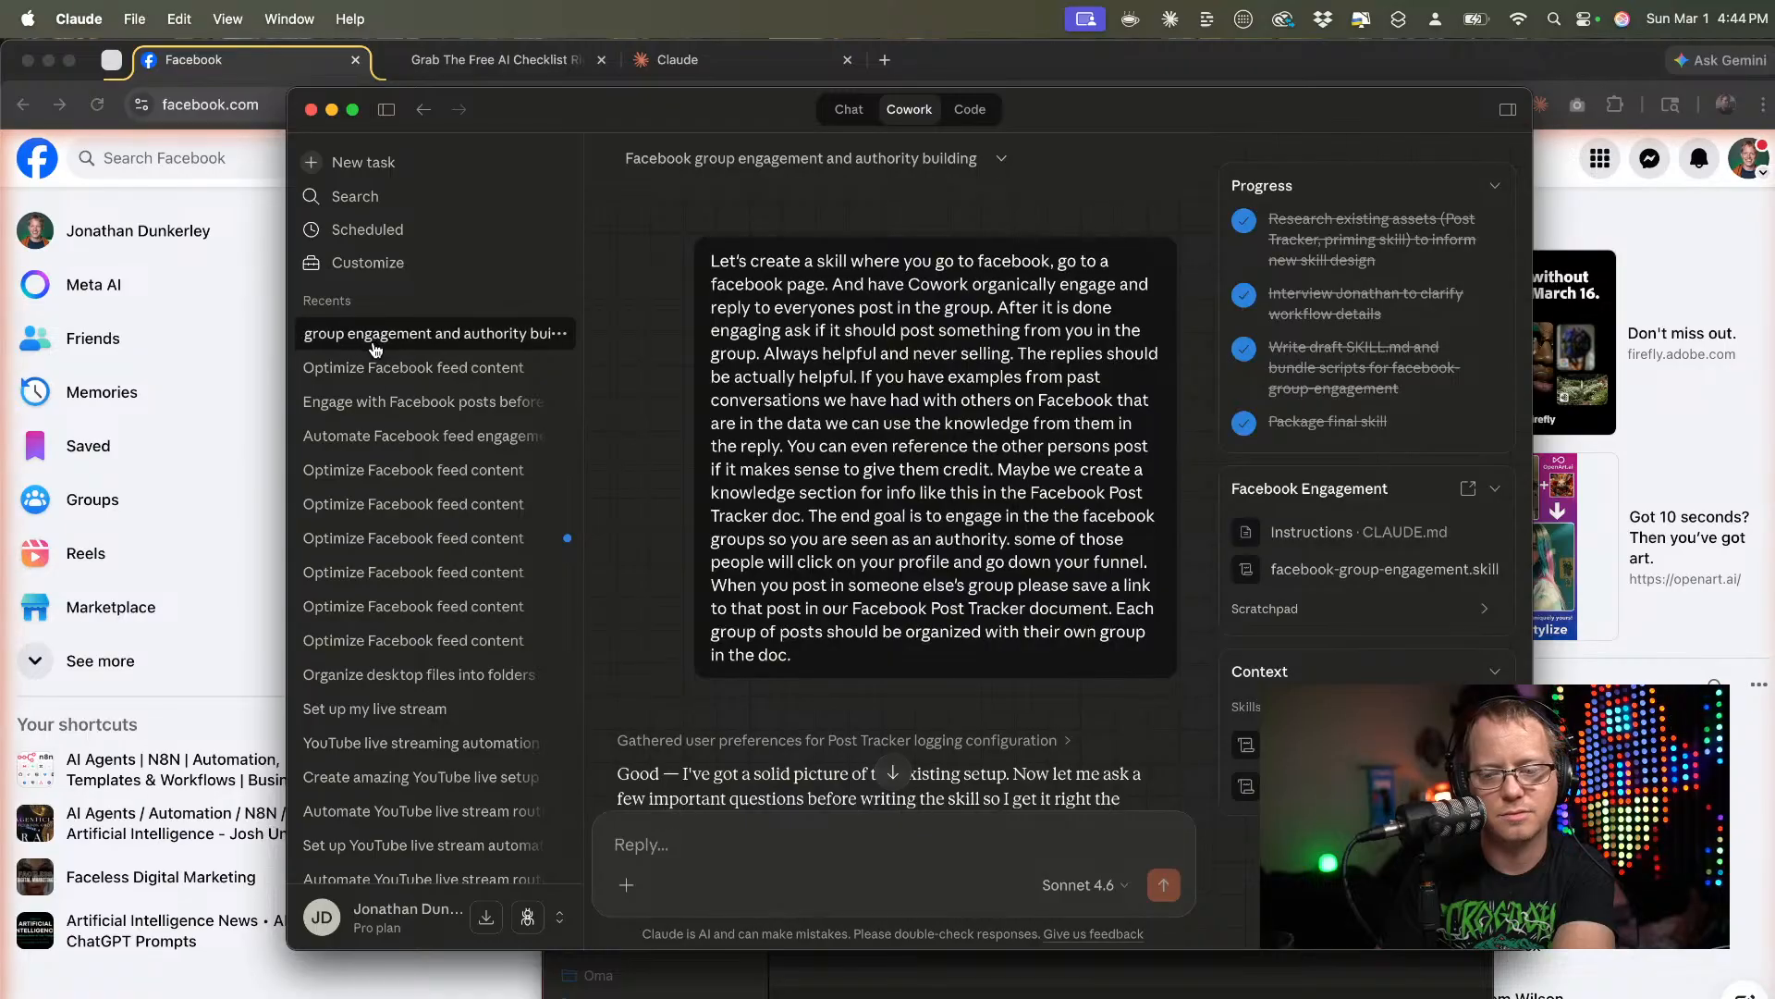
left_click(389, 111)
scroll(737, 476, "down", 20)
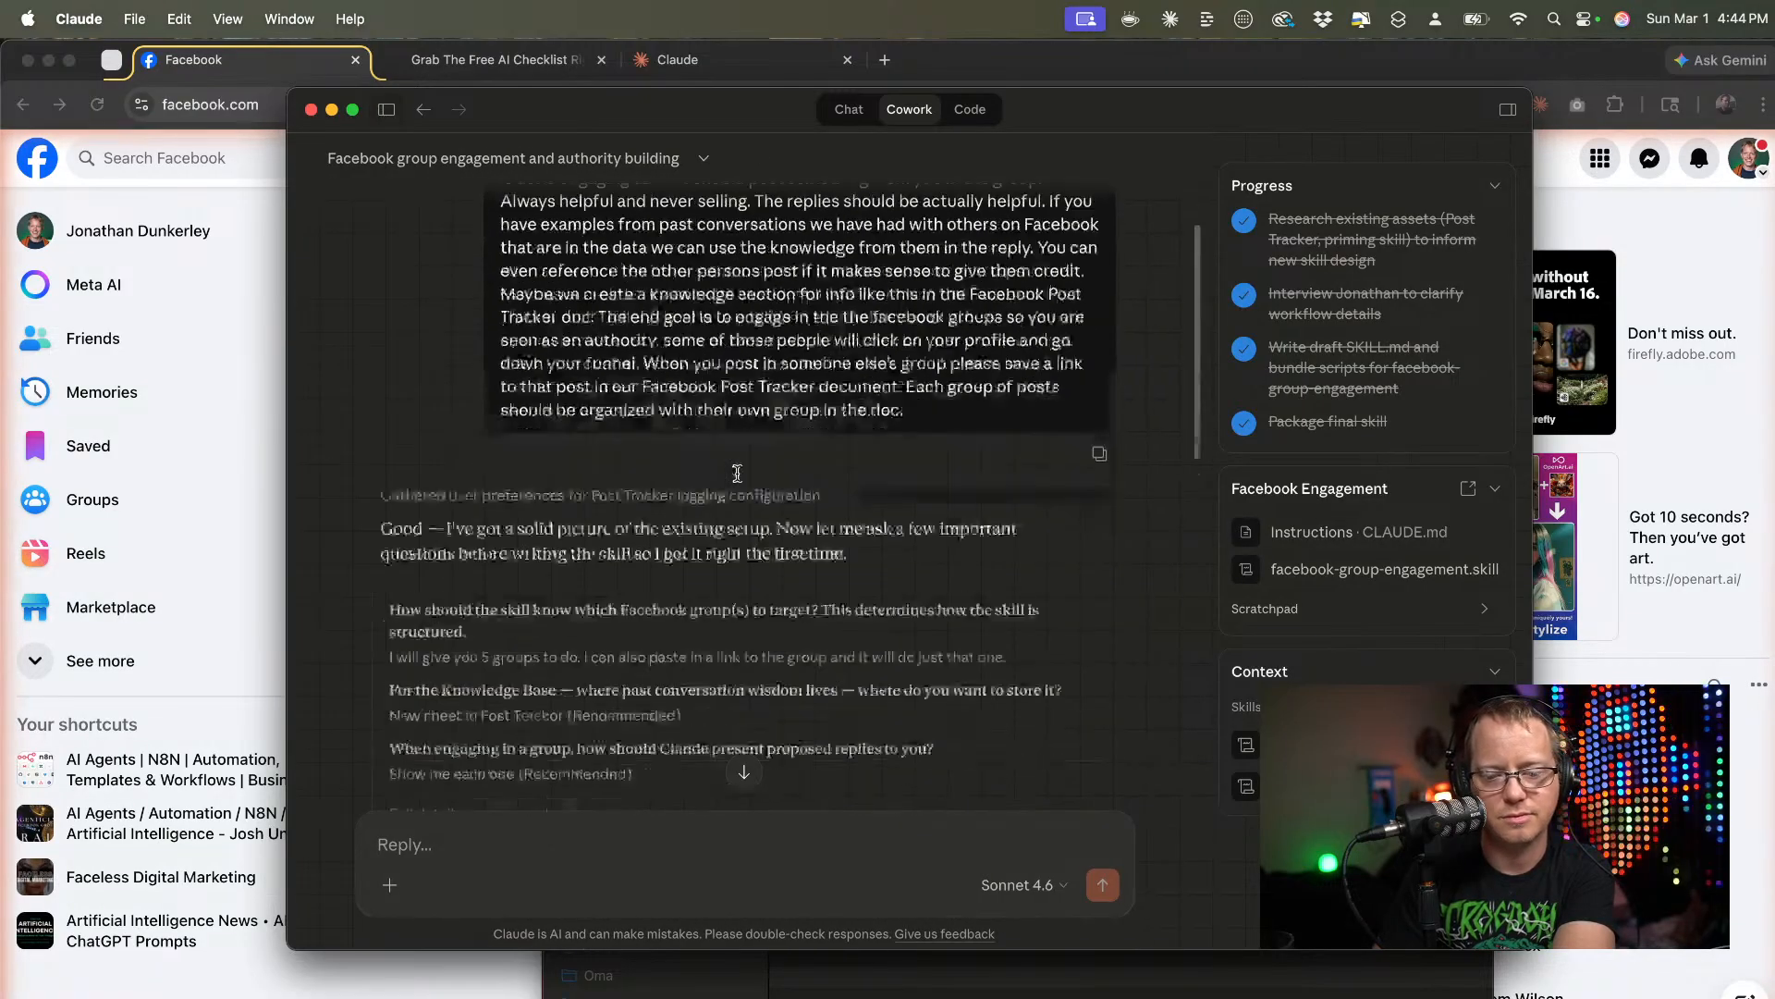
left_click(996, 572)
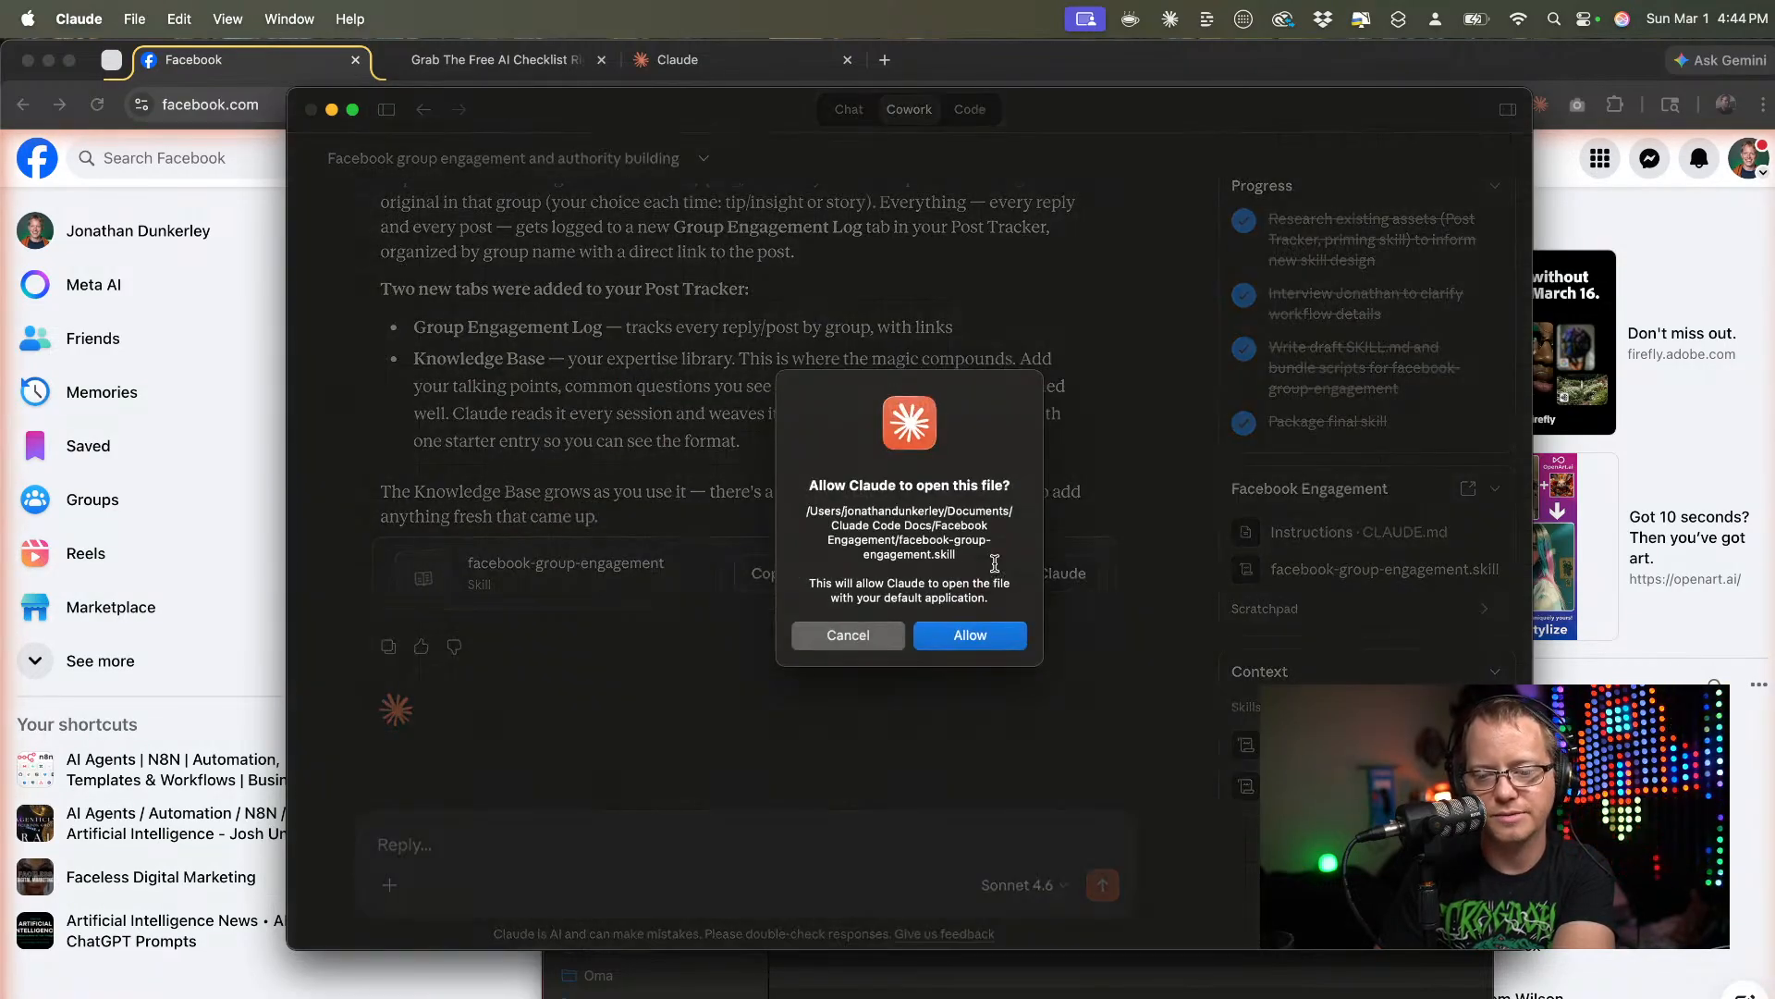
left_click(963, 638)
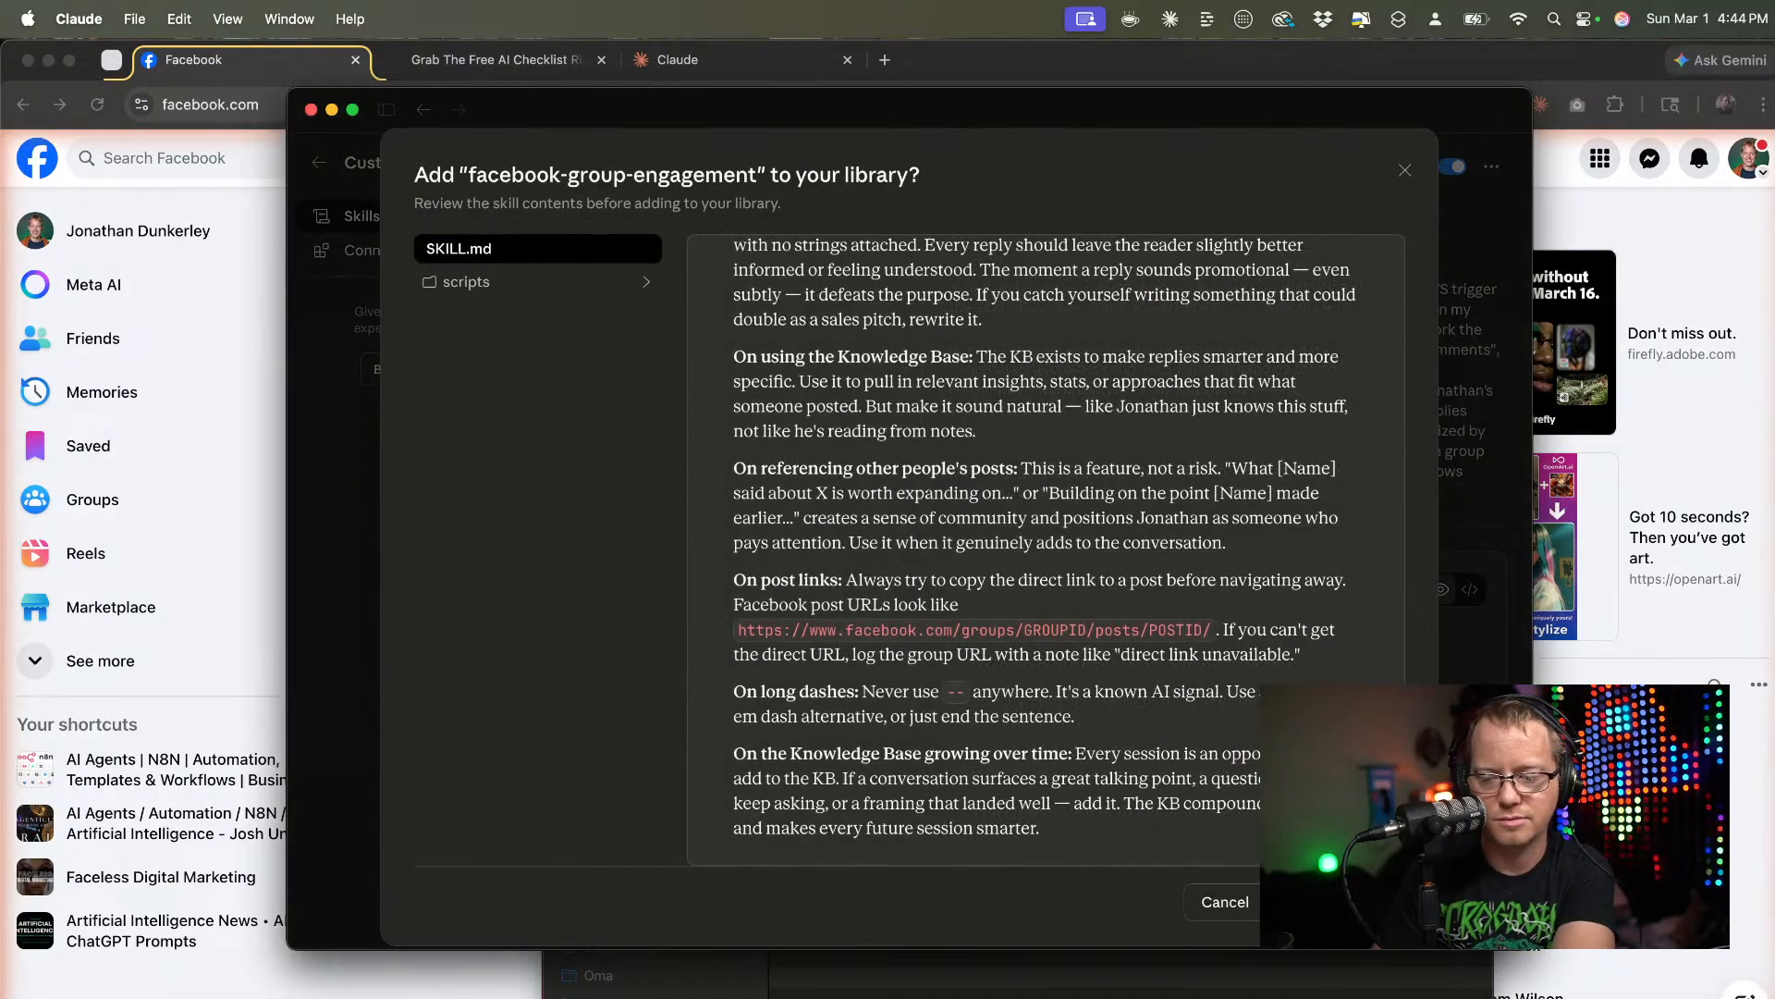
left_click(1341, 902)
left_click(1017, 592)
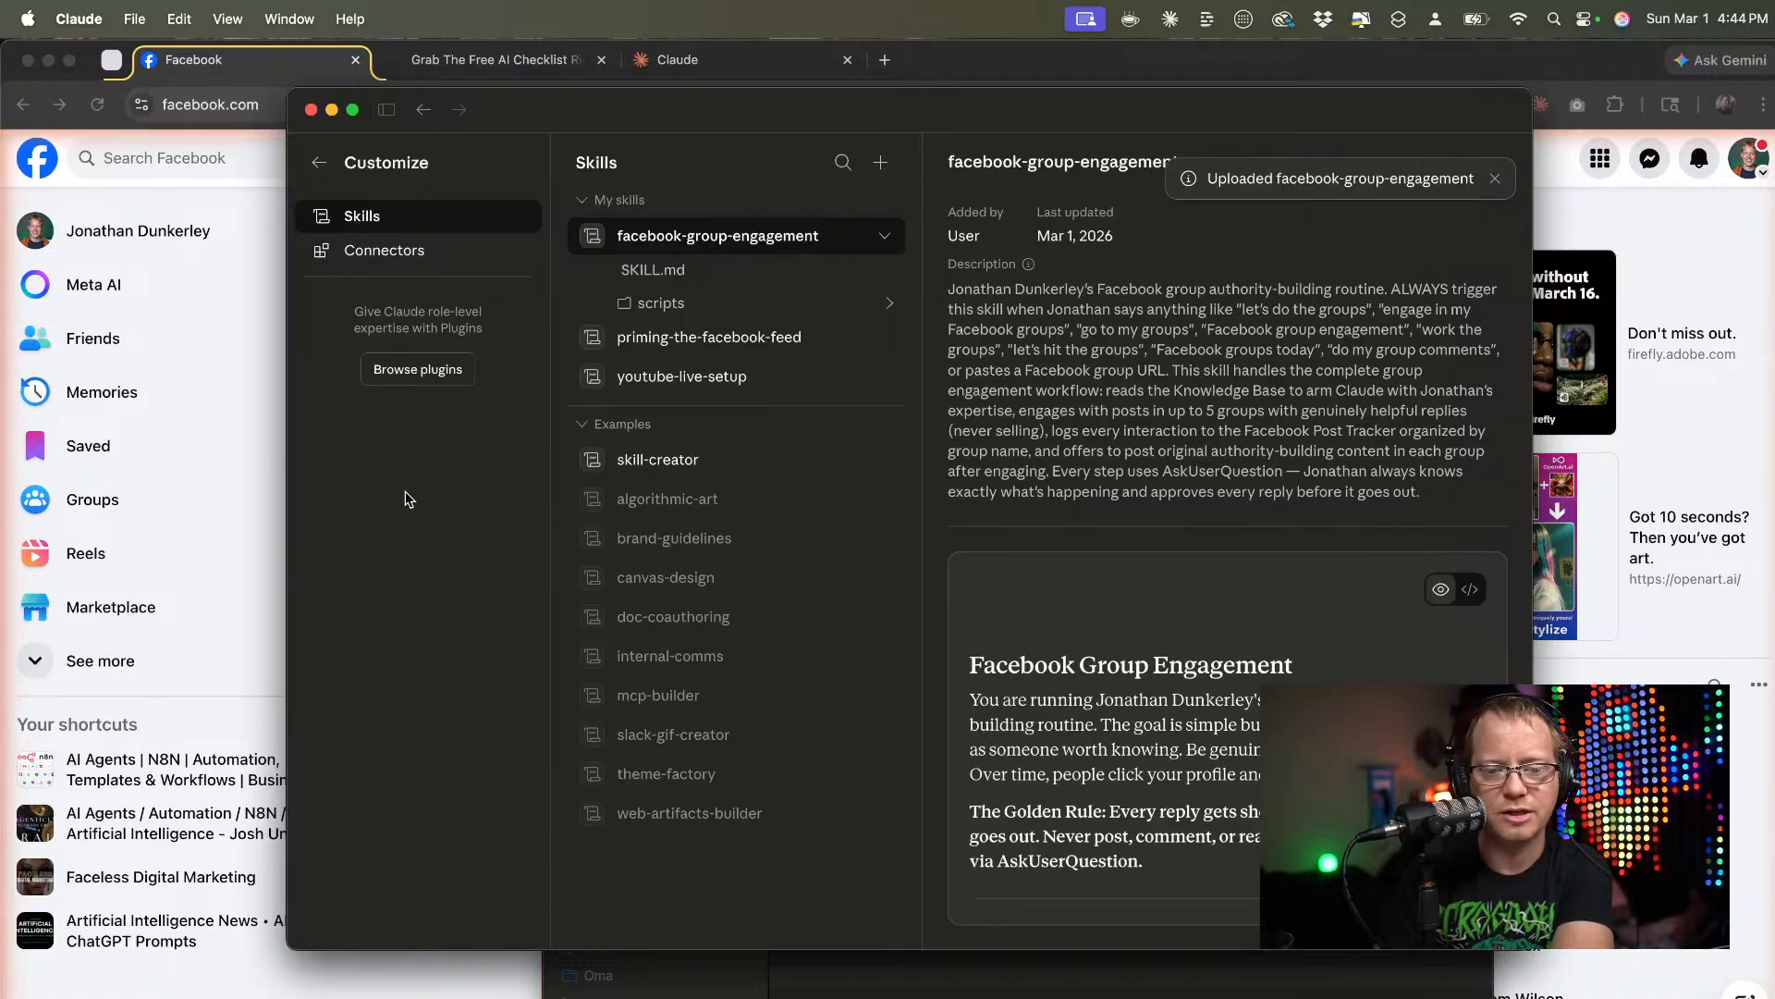
left_click(389, 375)
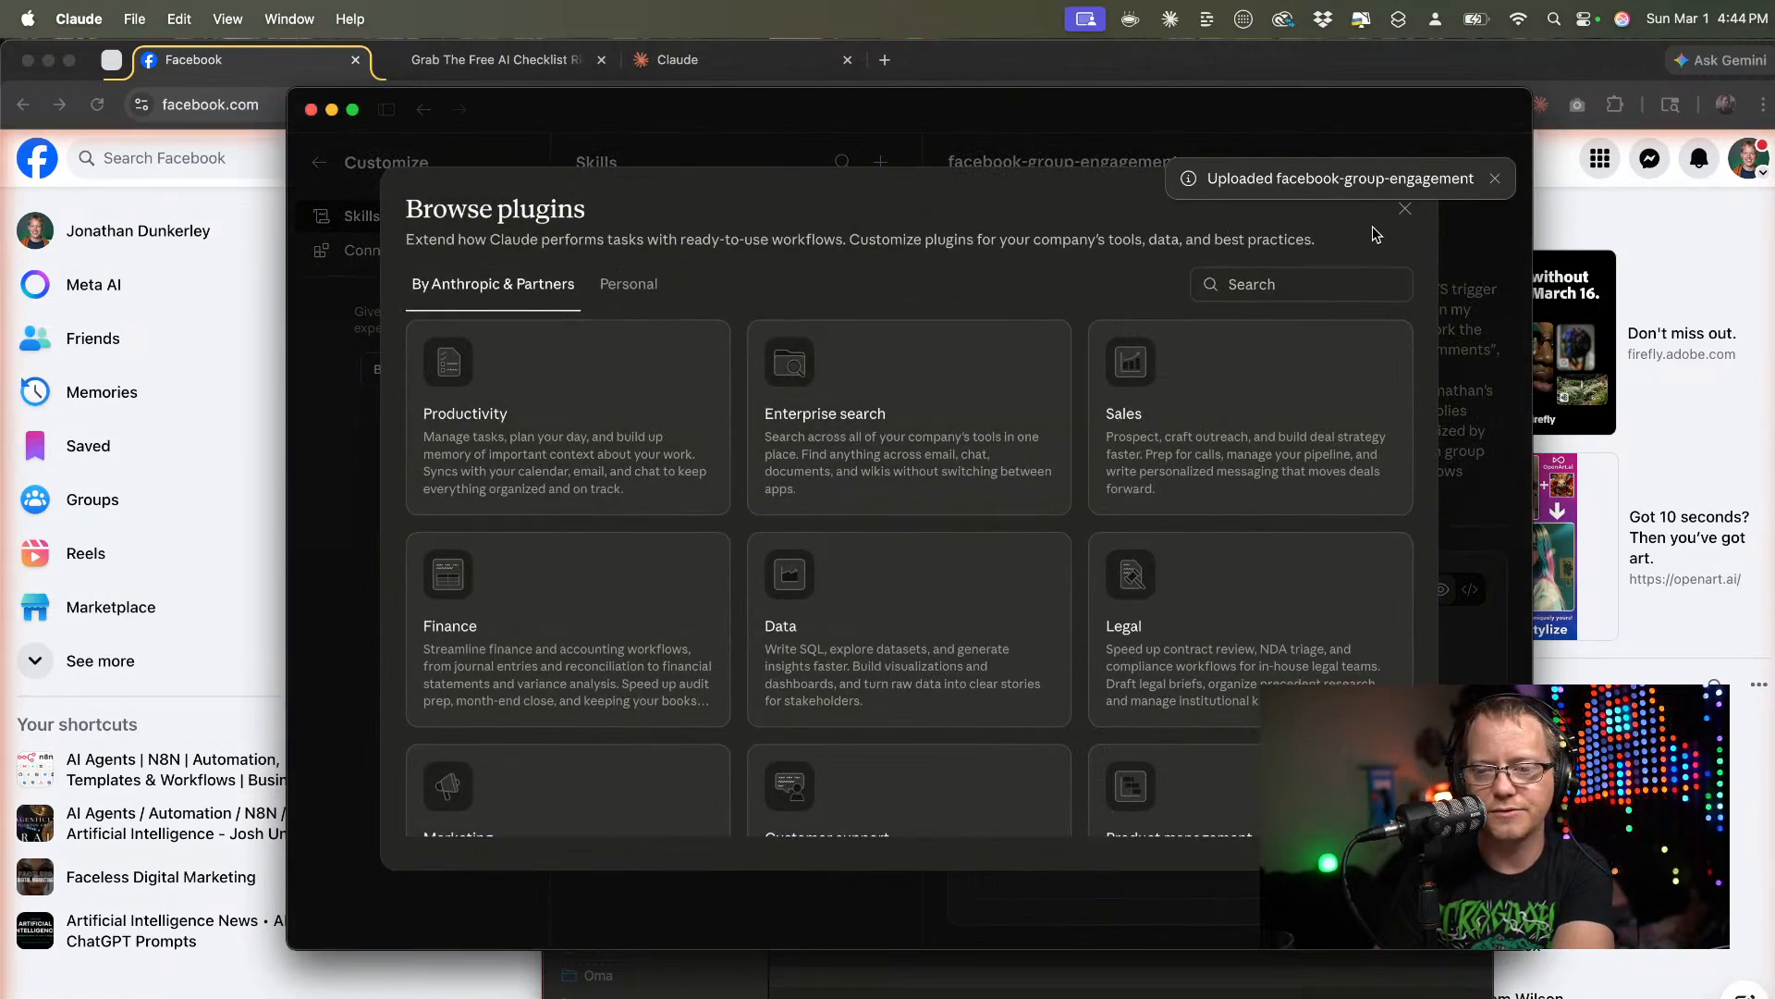
left_click(1404, 213)
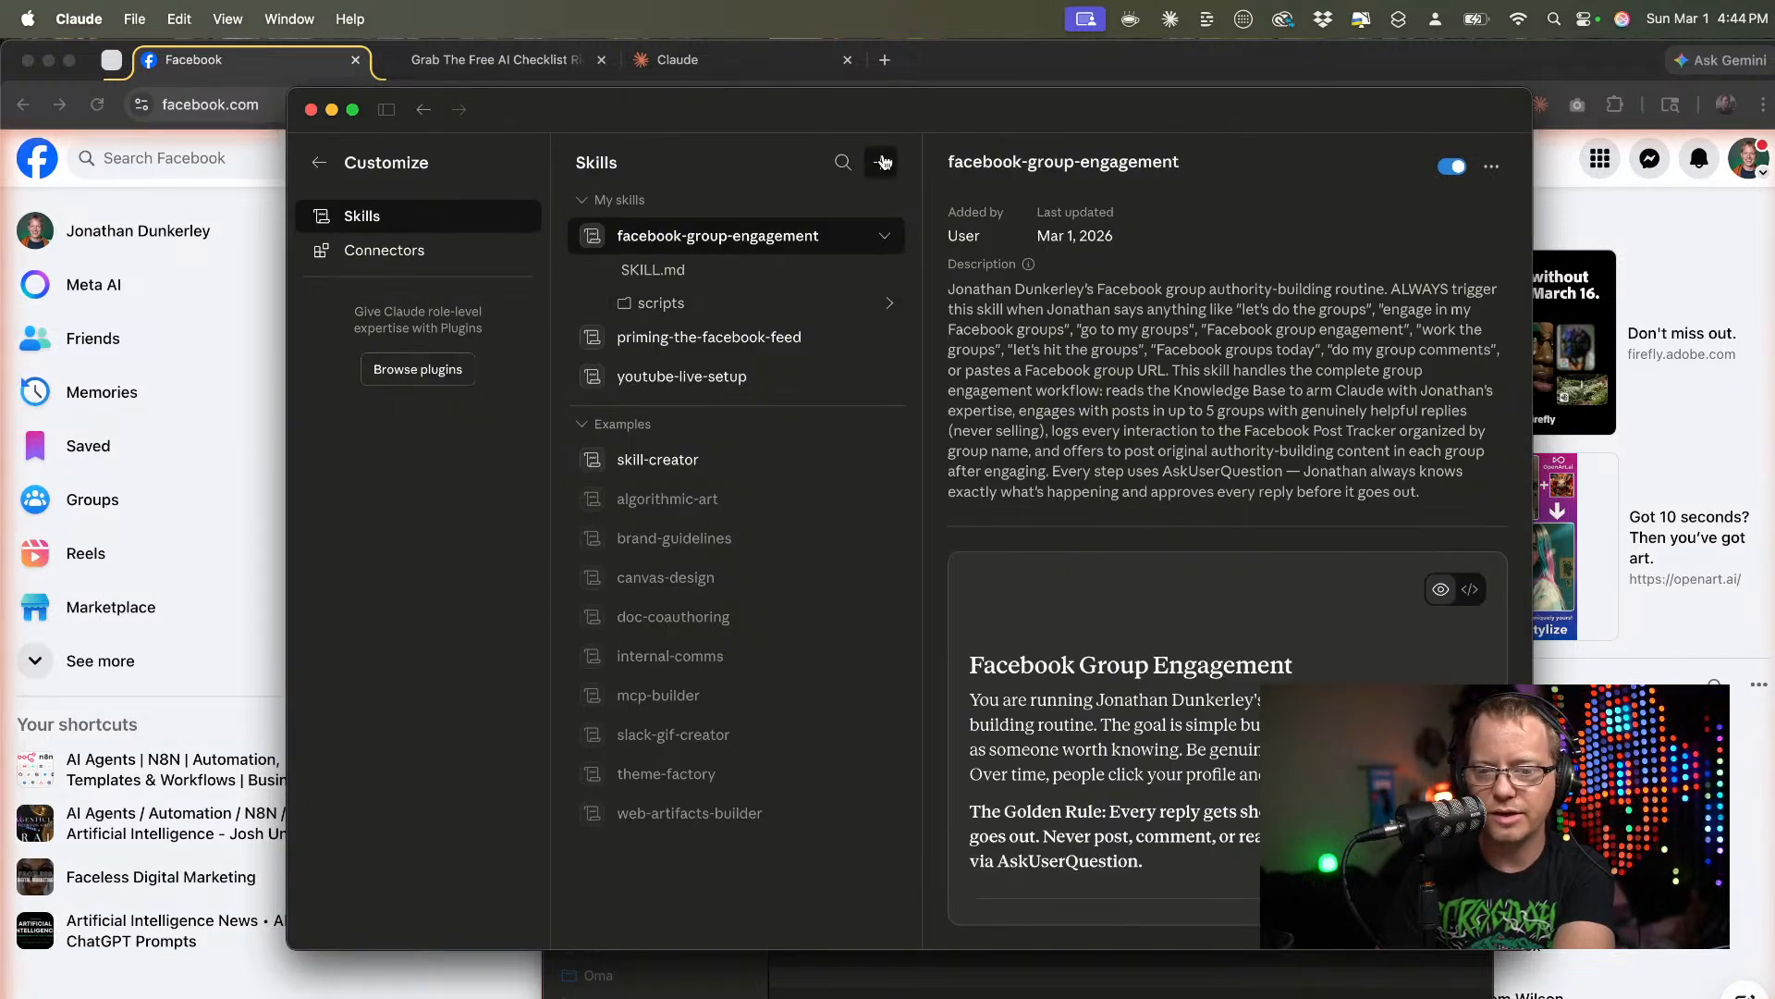
left_click(883, 163)
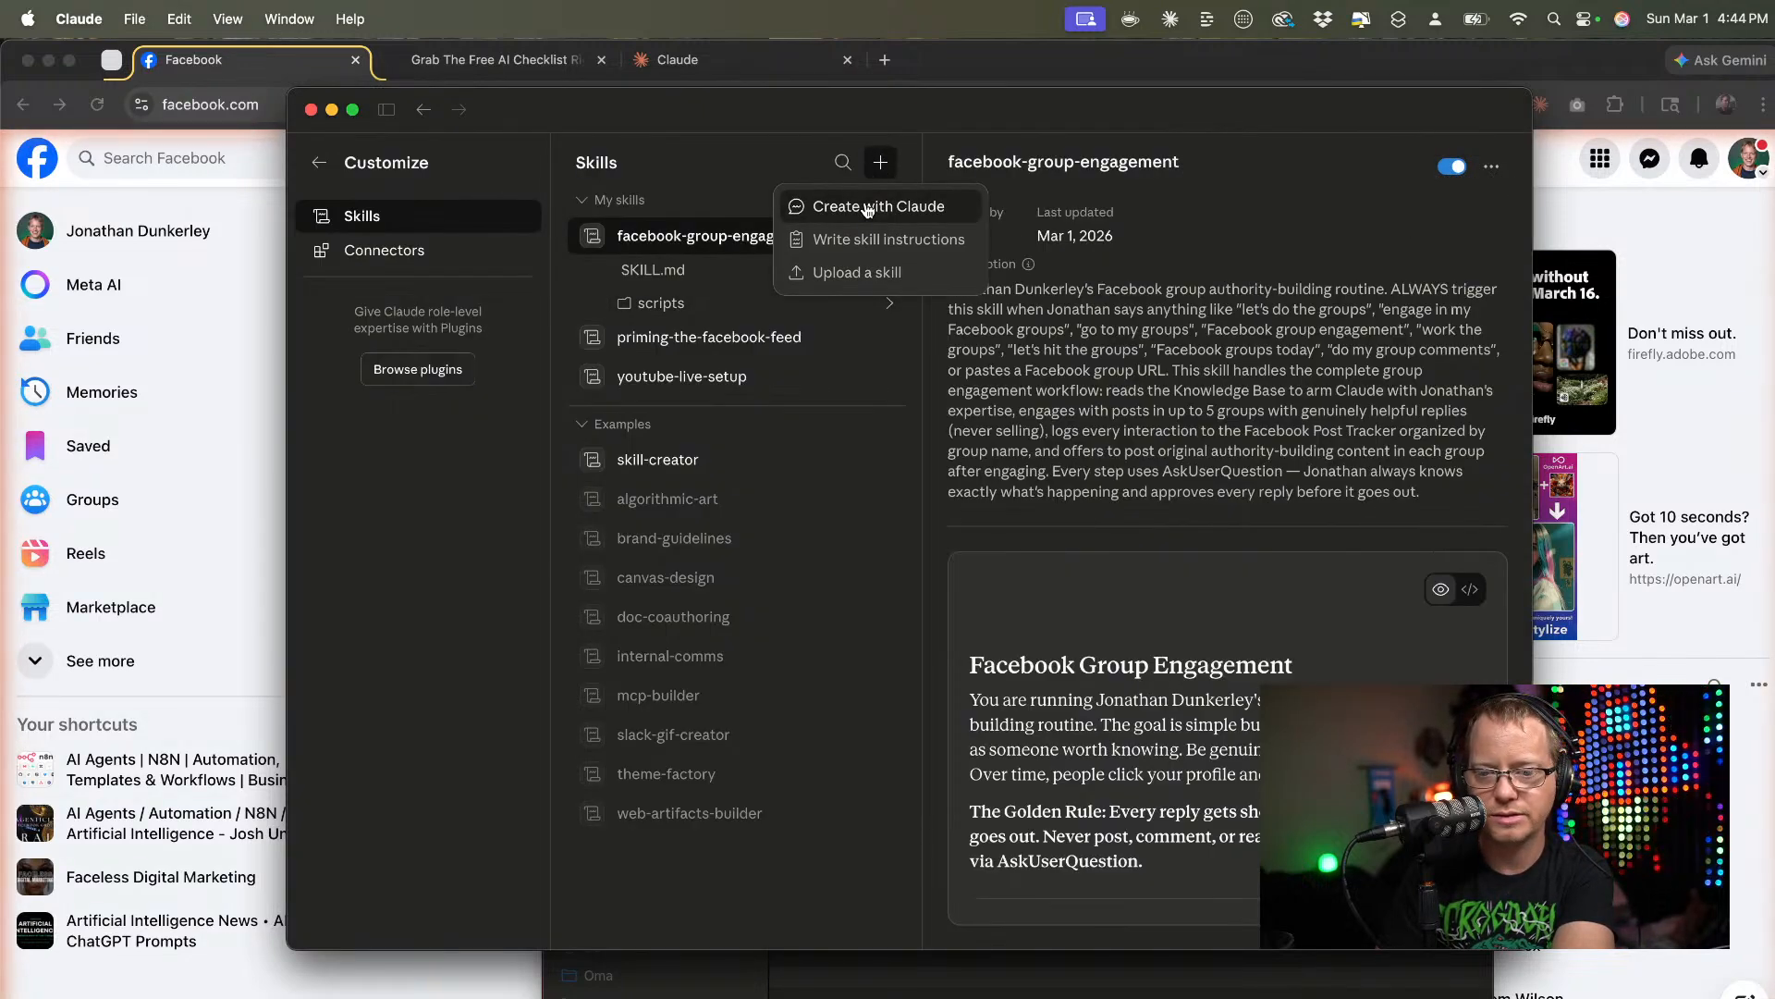
left_click(1263, 320)
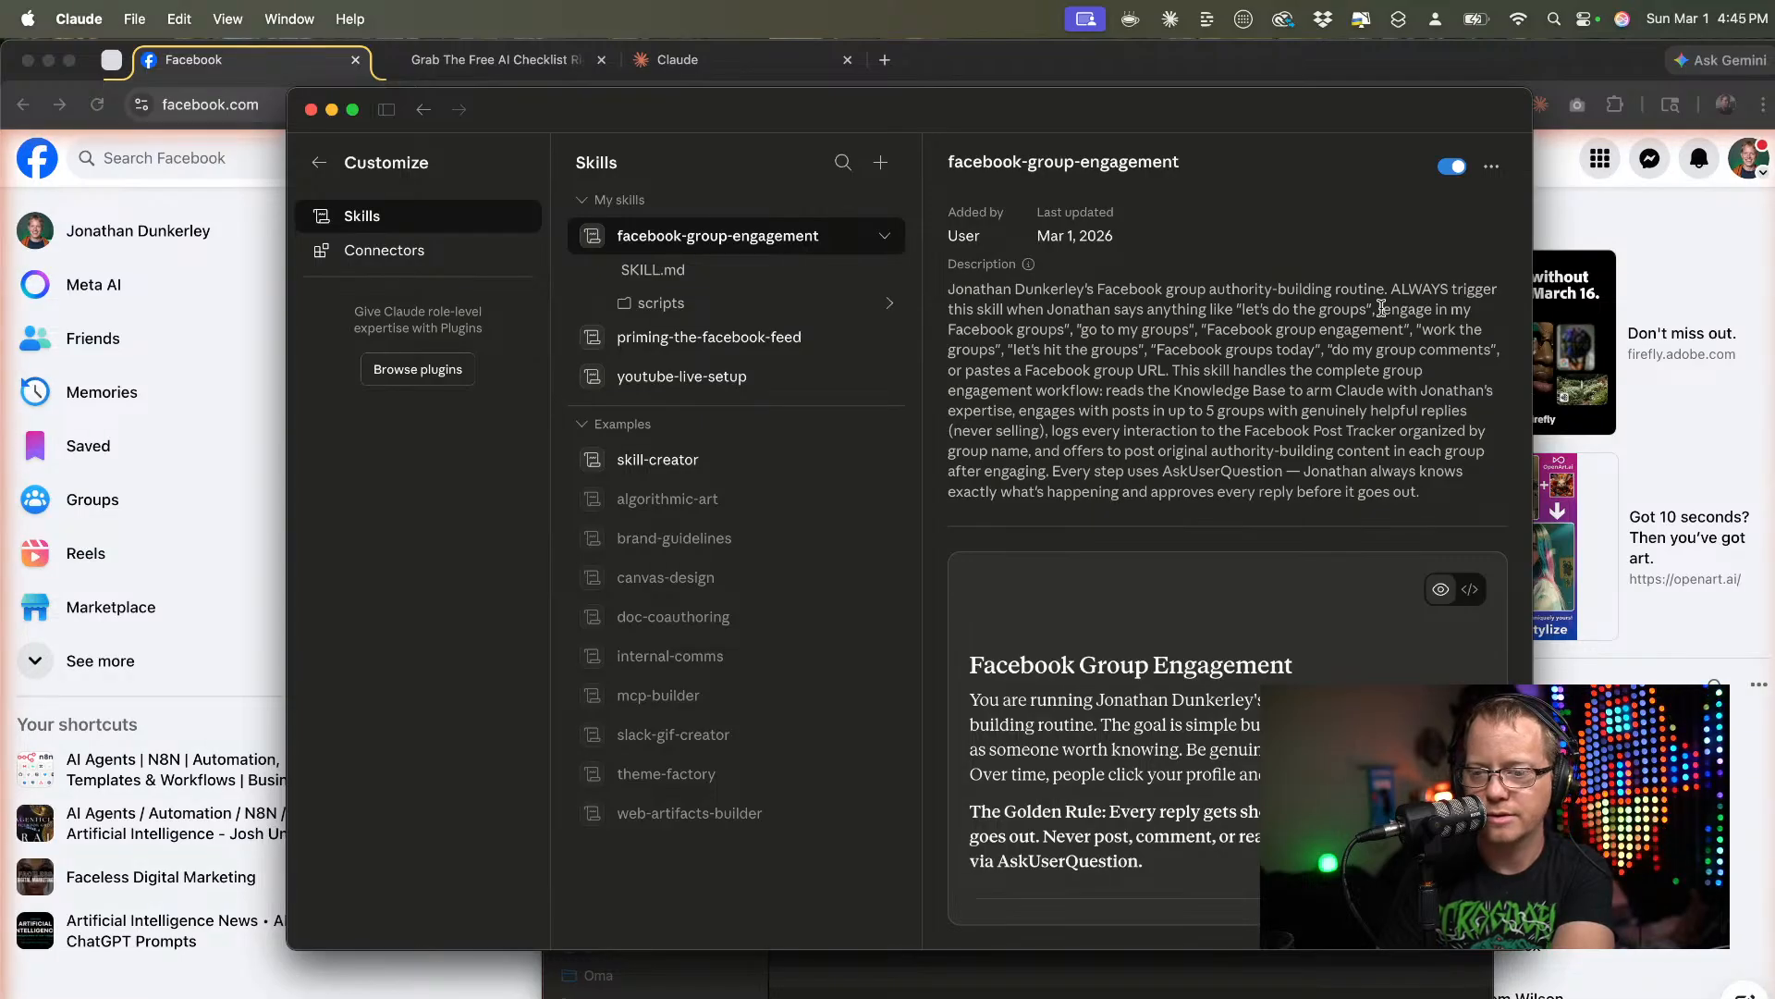
Copy the trigger phrase "engage in my Facebook groups" from the skill's description and submit it as the prompt of a new Cowork task.
left_click_drag(1384, 309, 1064, 326)
key("super+c")
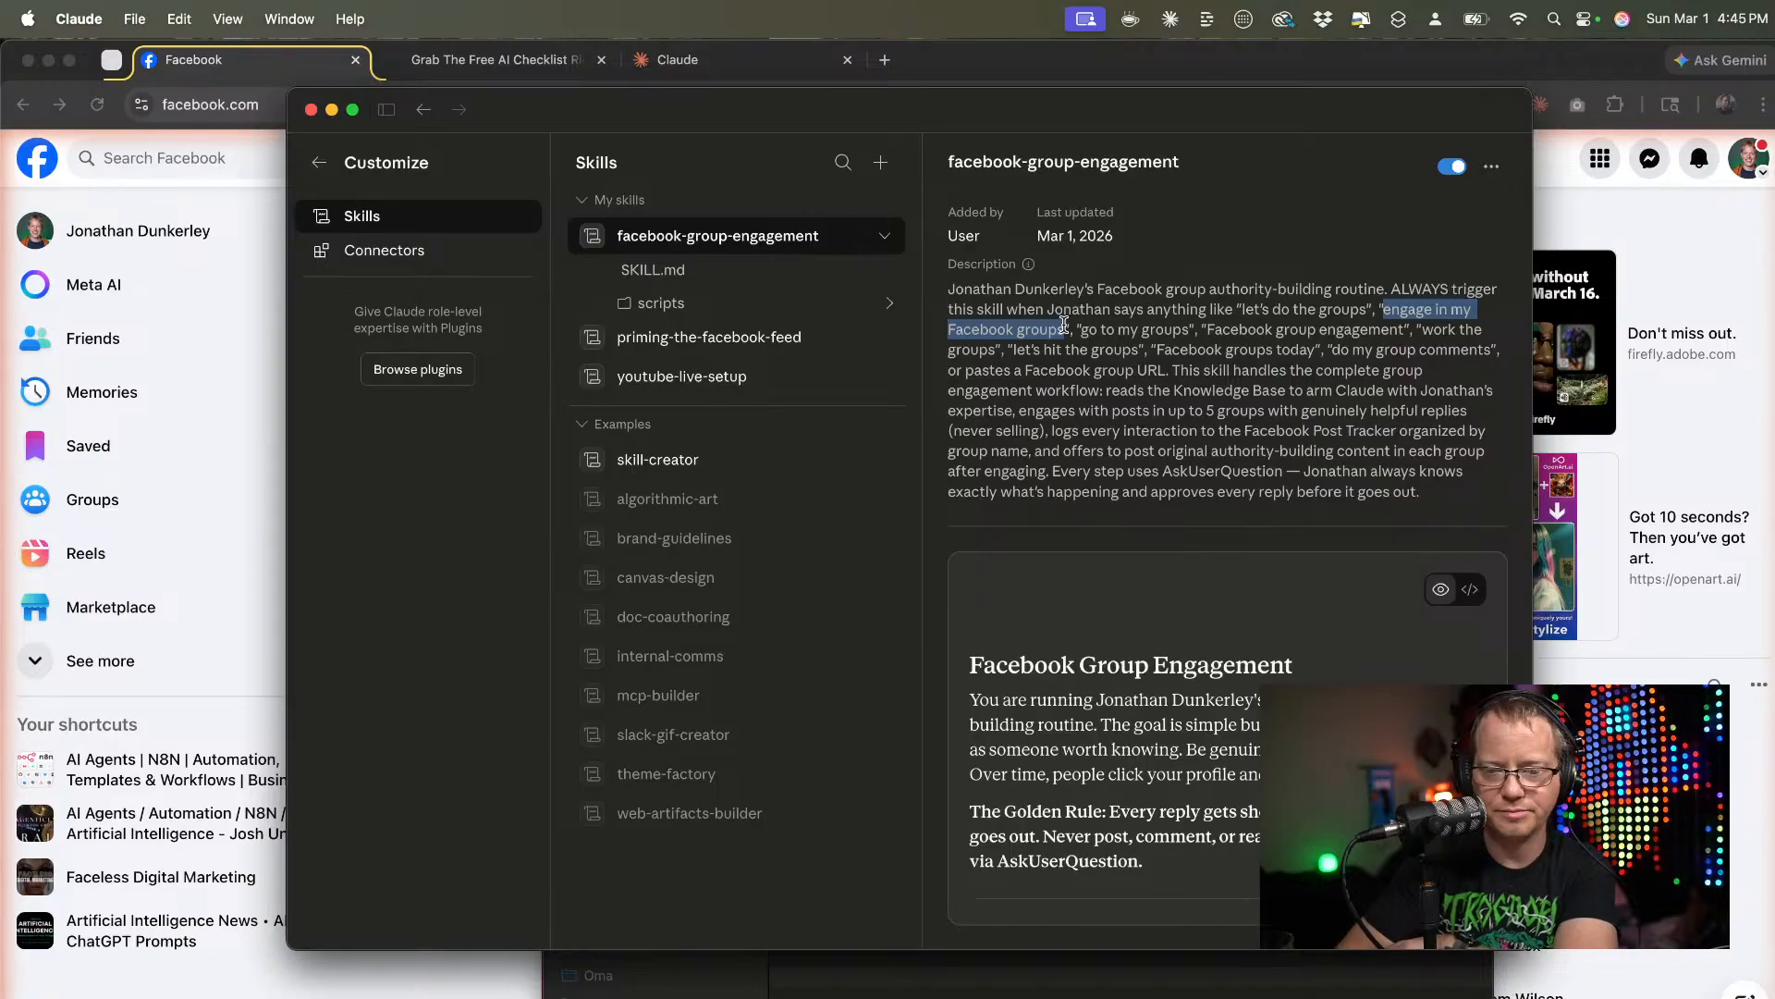
left_click(881, 162)
left_click(860, 198)
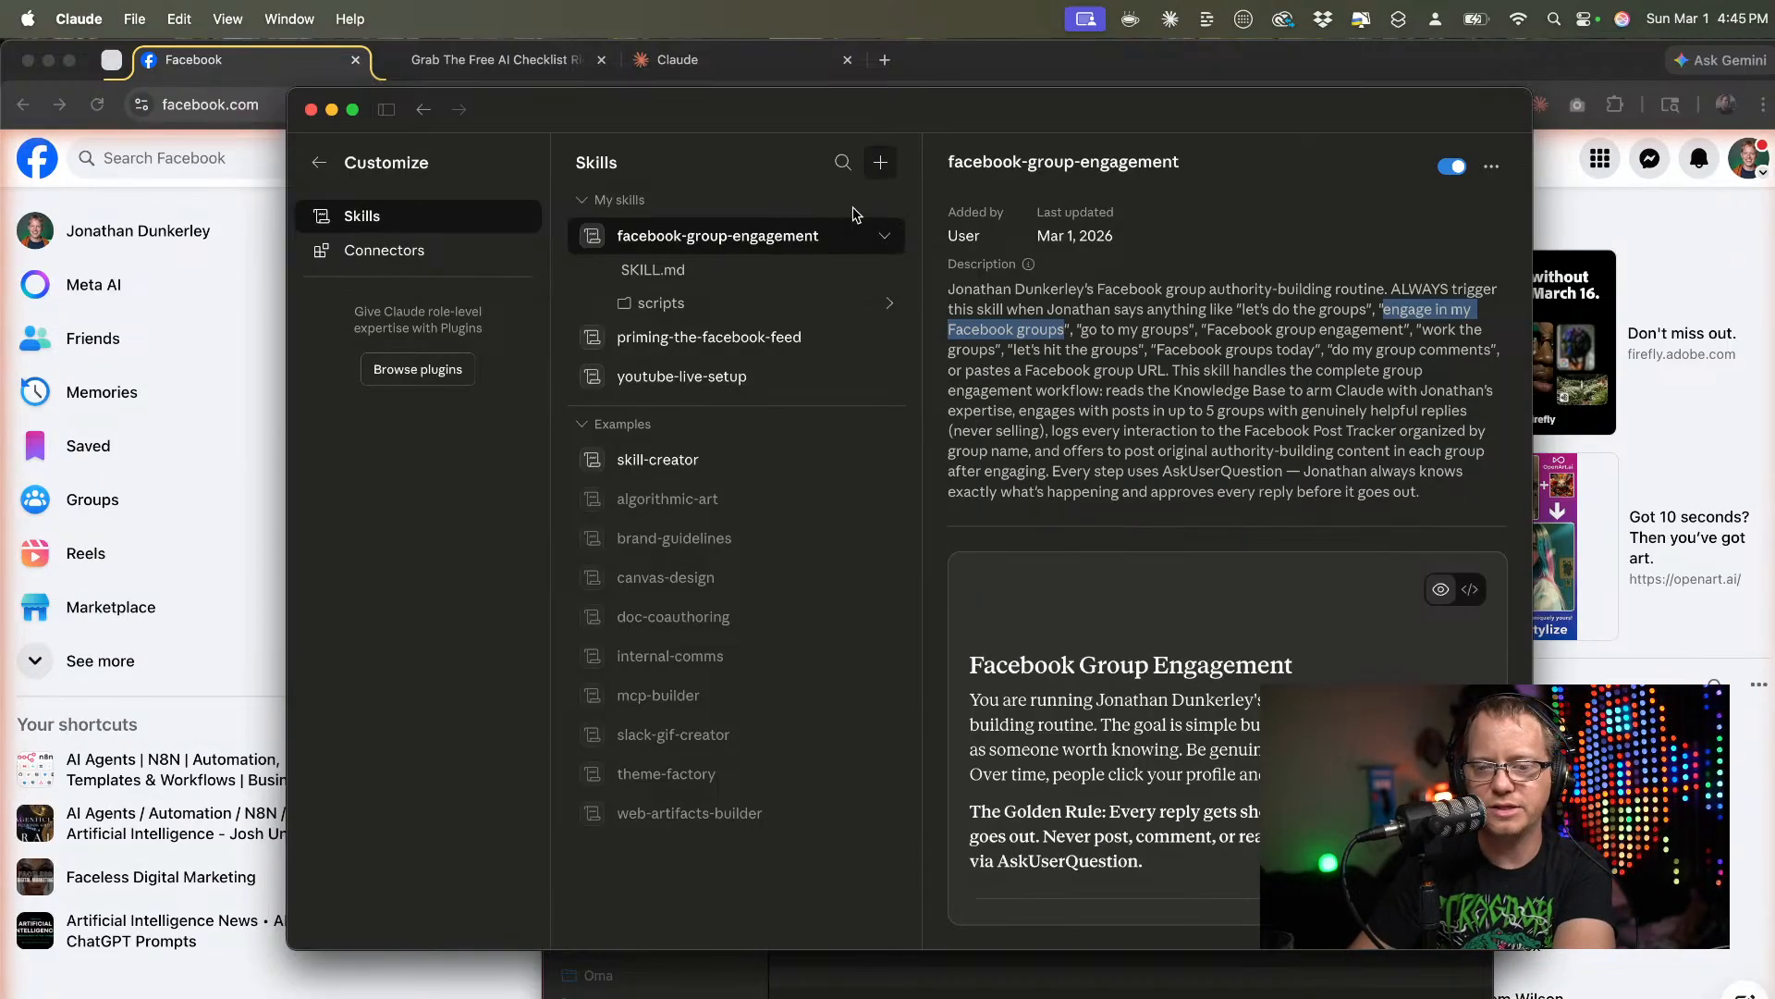
triple_click(722, 436)
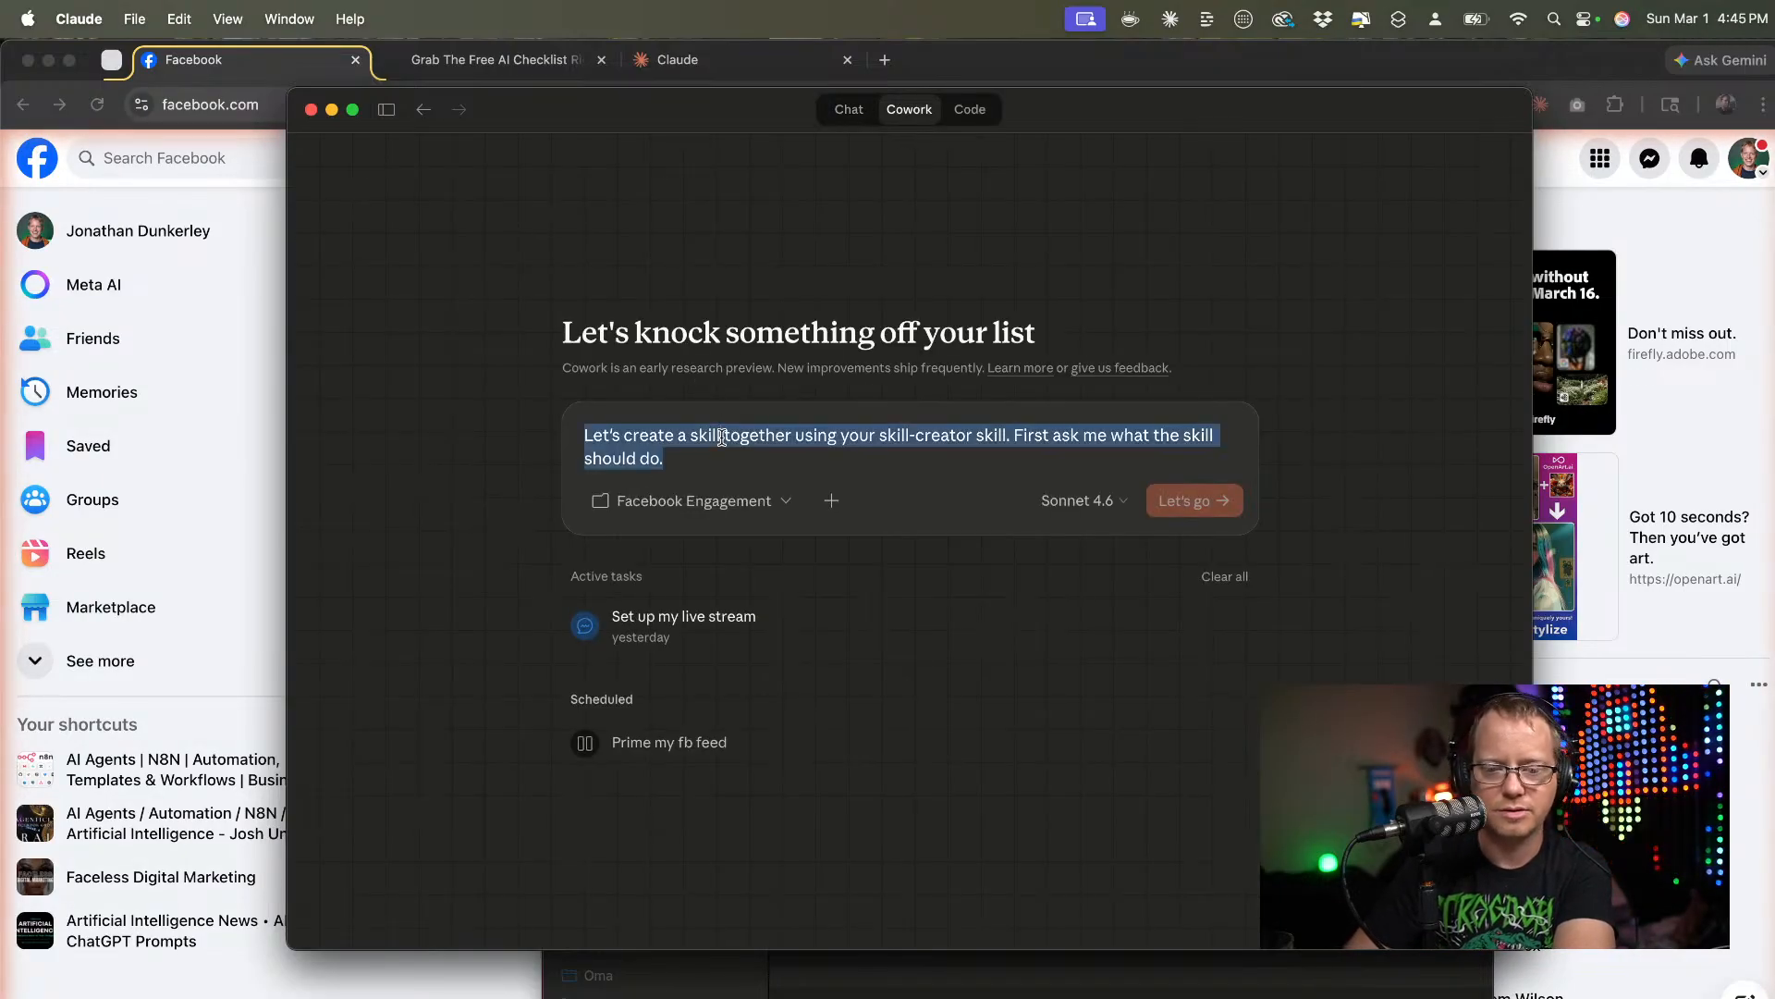
key("super+v")
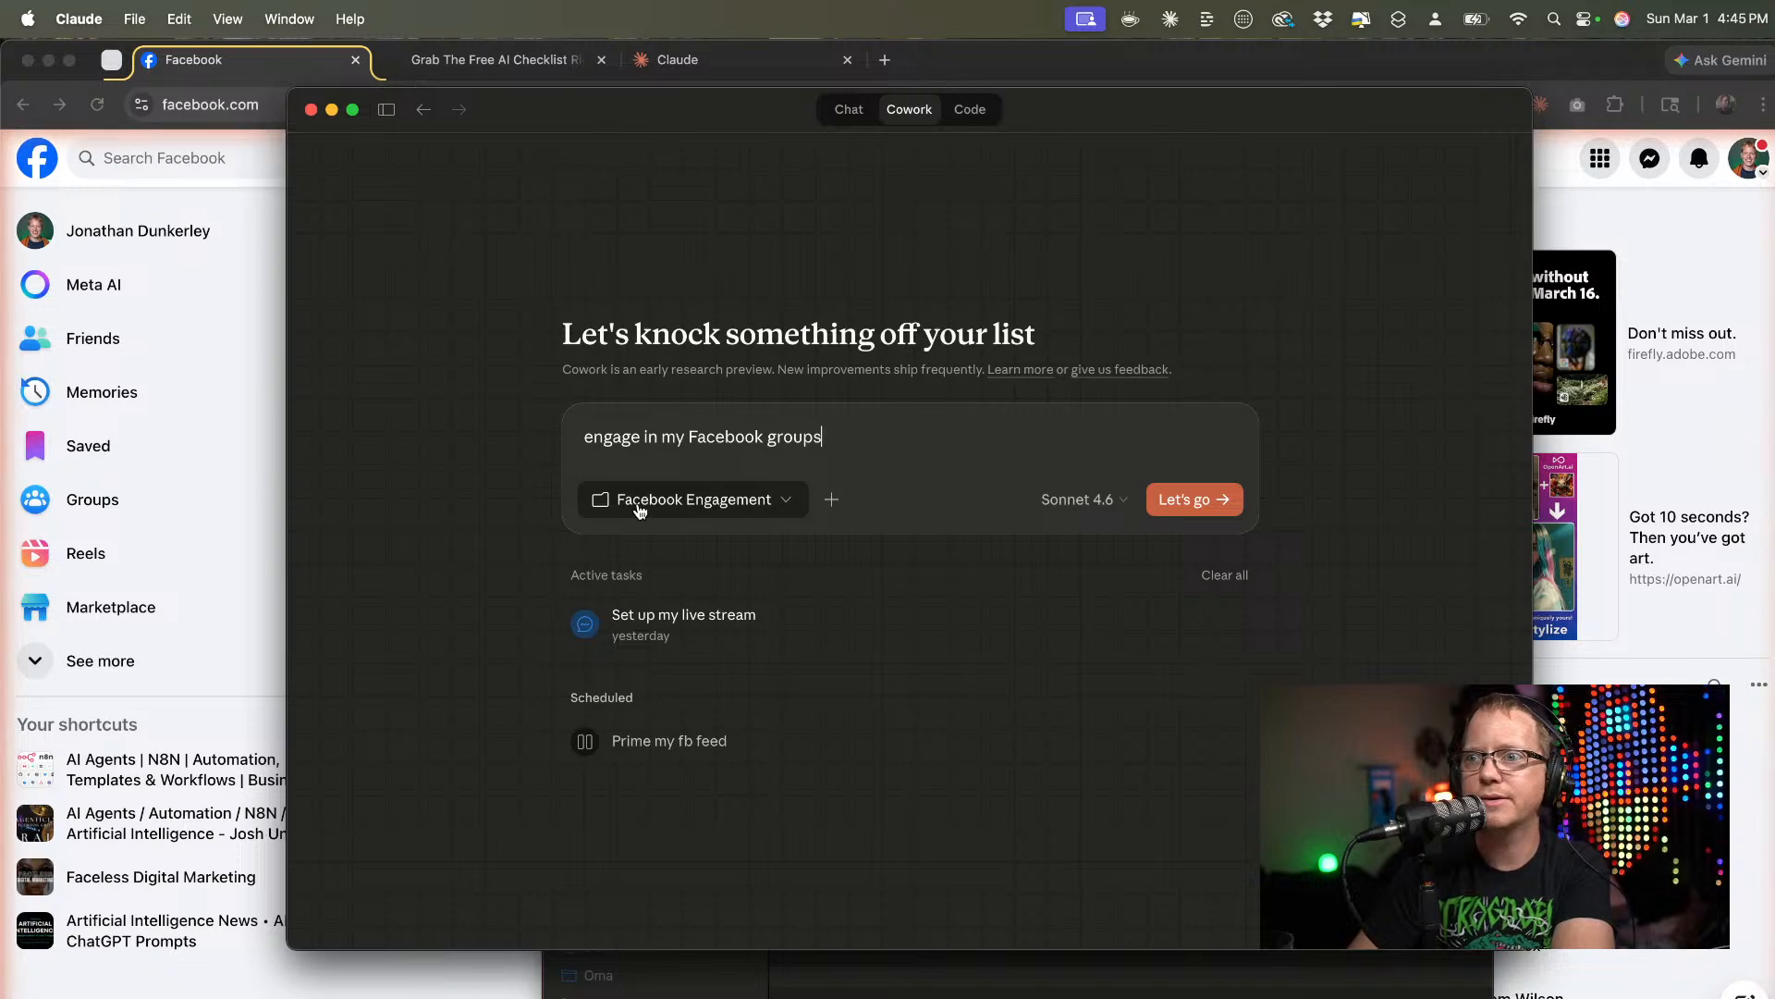
left_click(1186, 501)
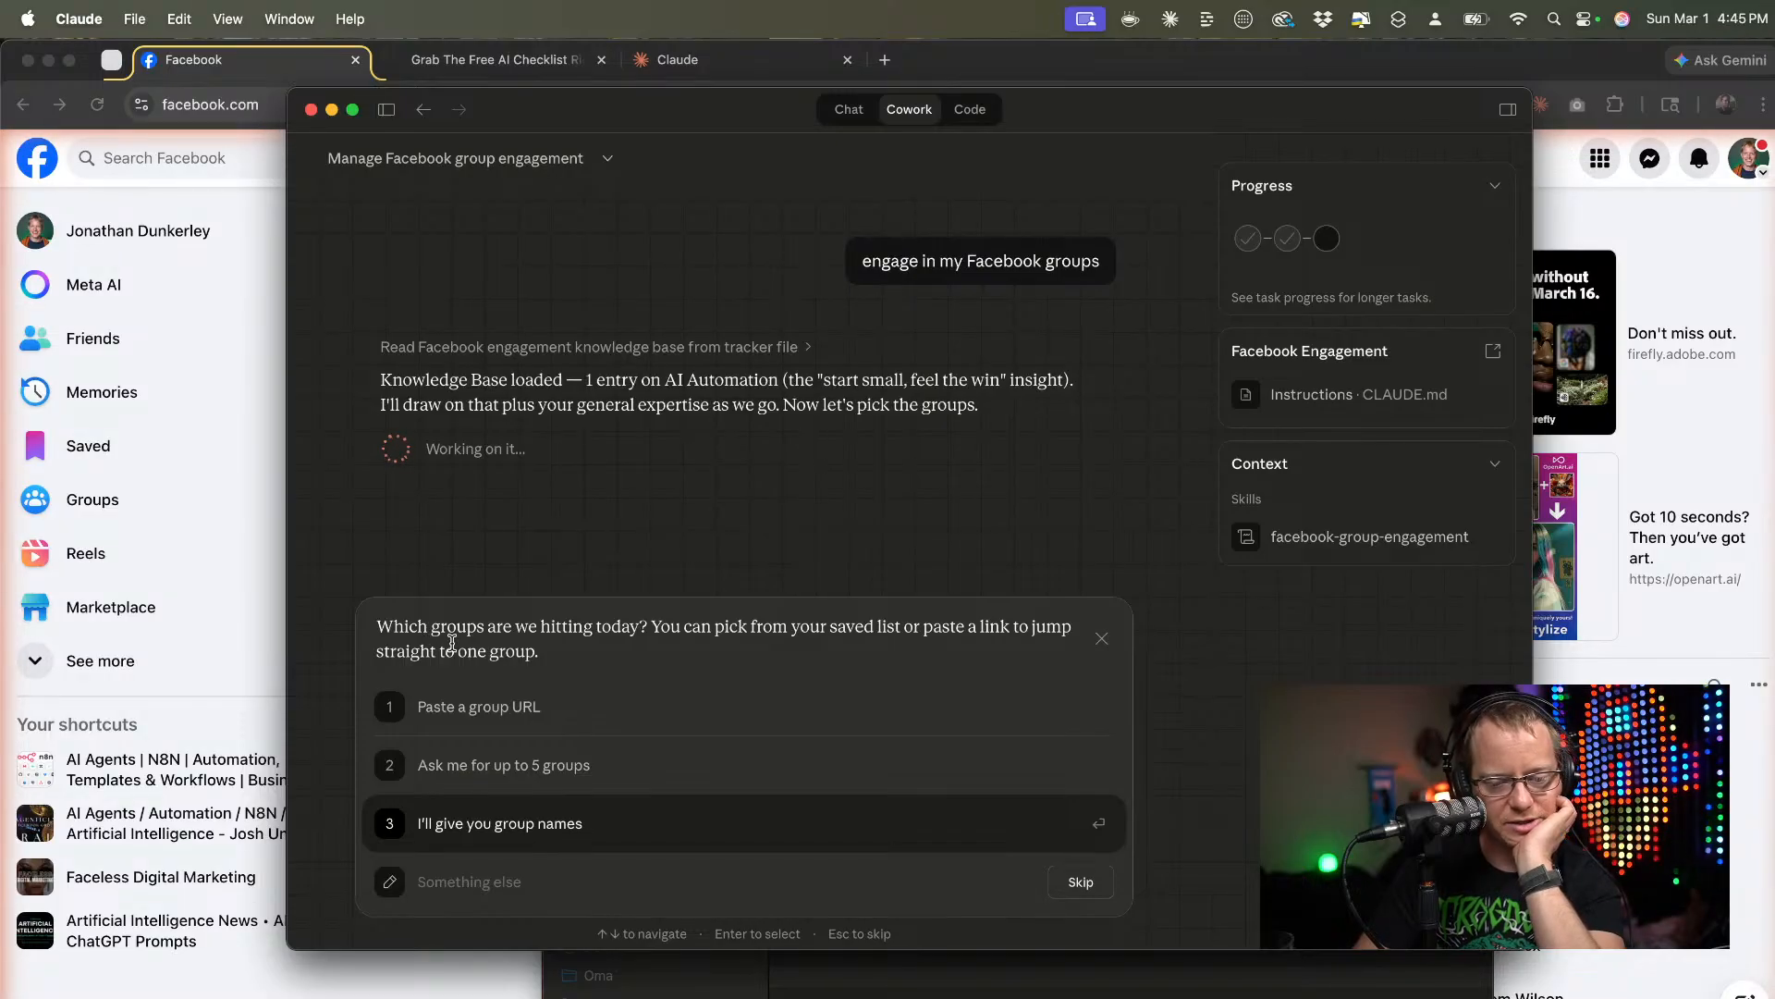
Switch to Facebook in Chrome, list all joined groups, and open the AI Agents | N8N | Automation, Templates & Workflows group.
left_click(1590, 907)
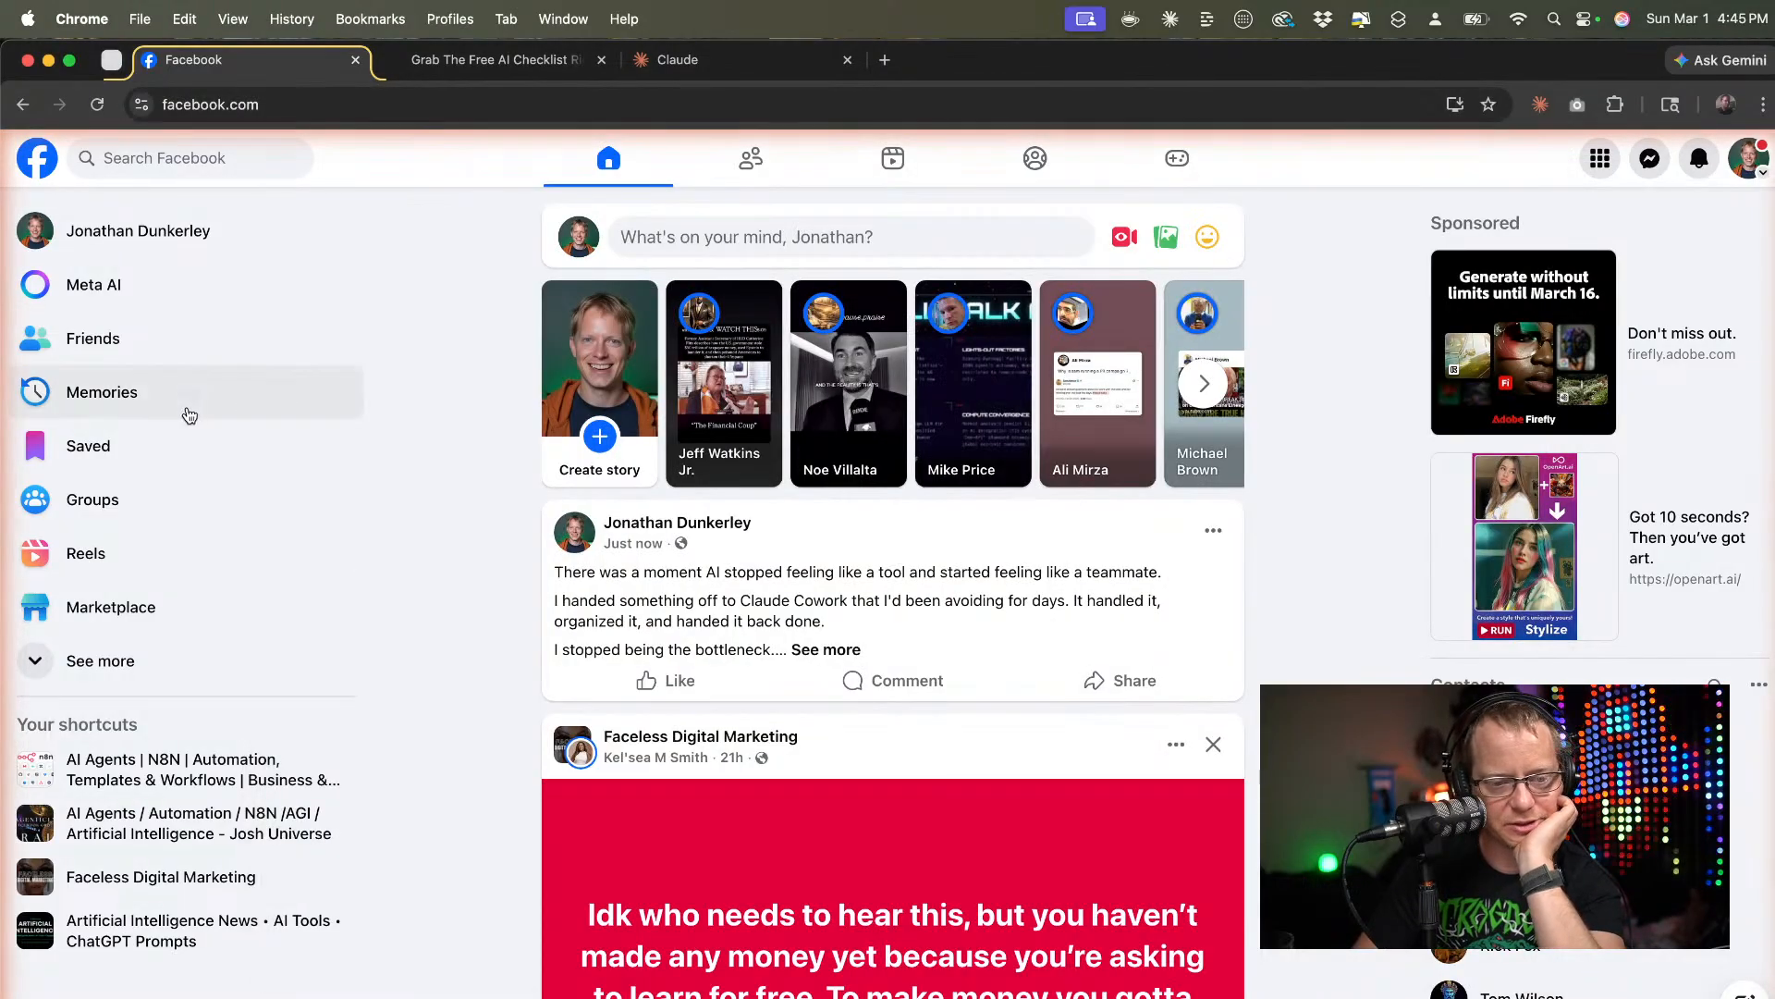
left_click(93, 500)
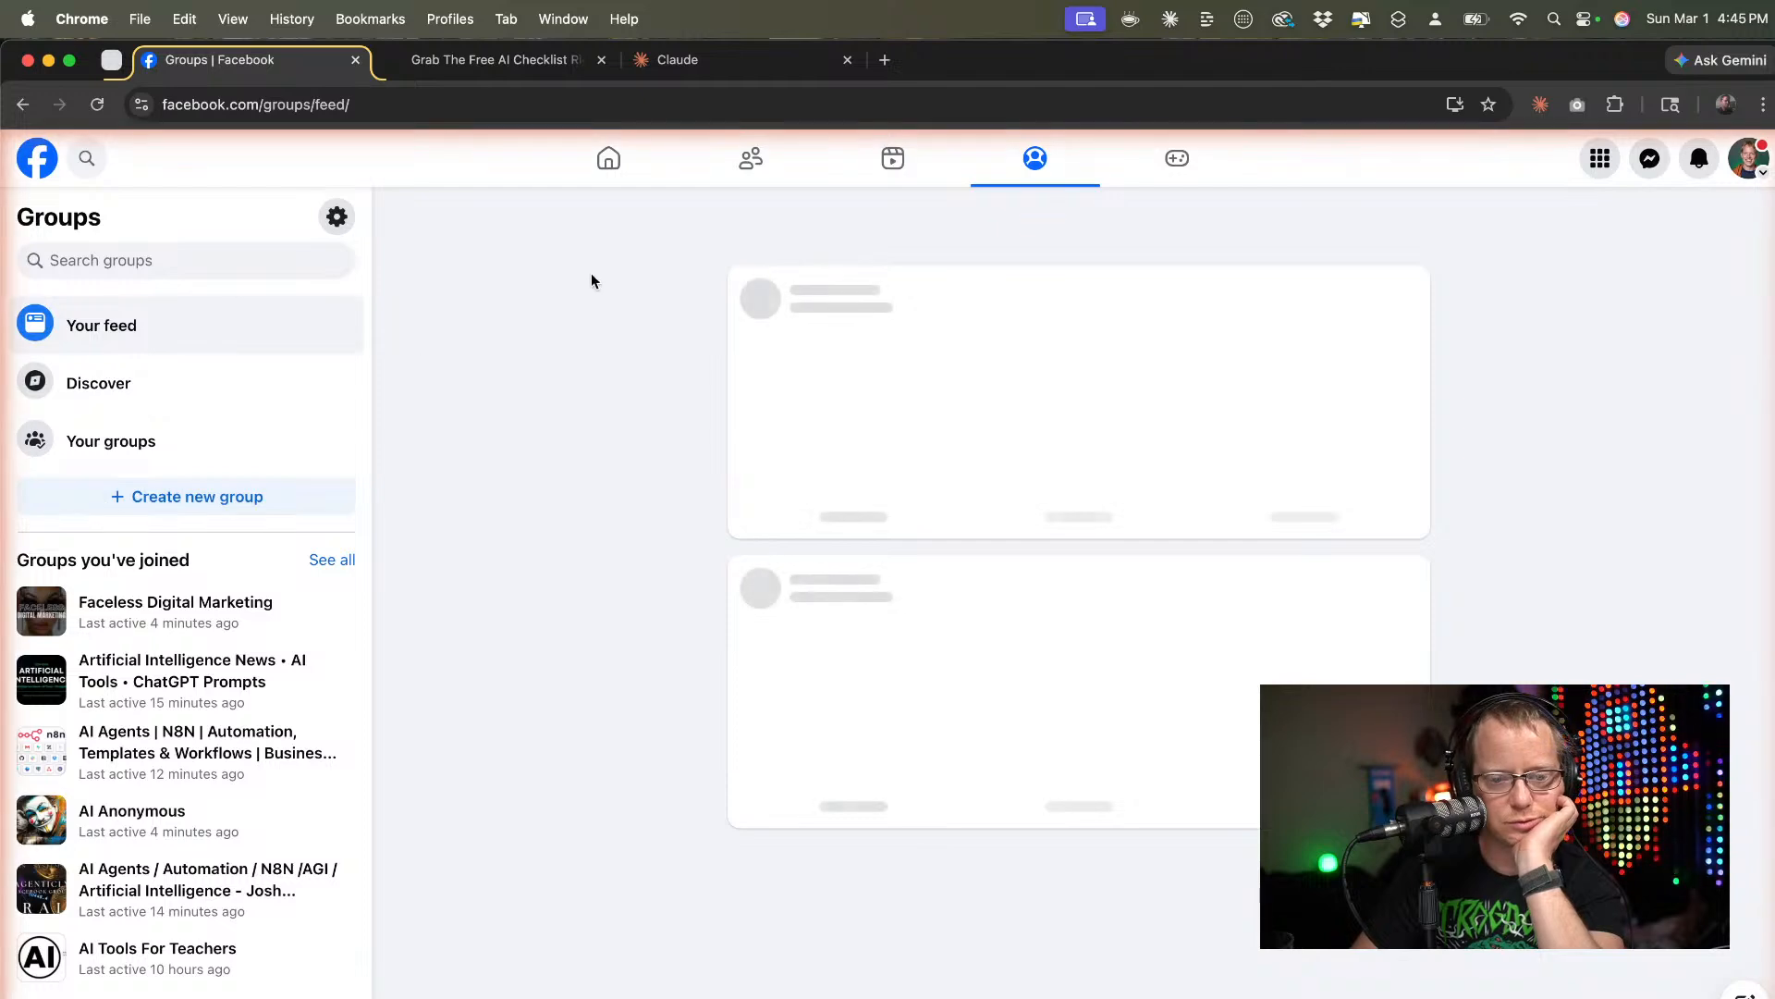
left_click(324, 560)
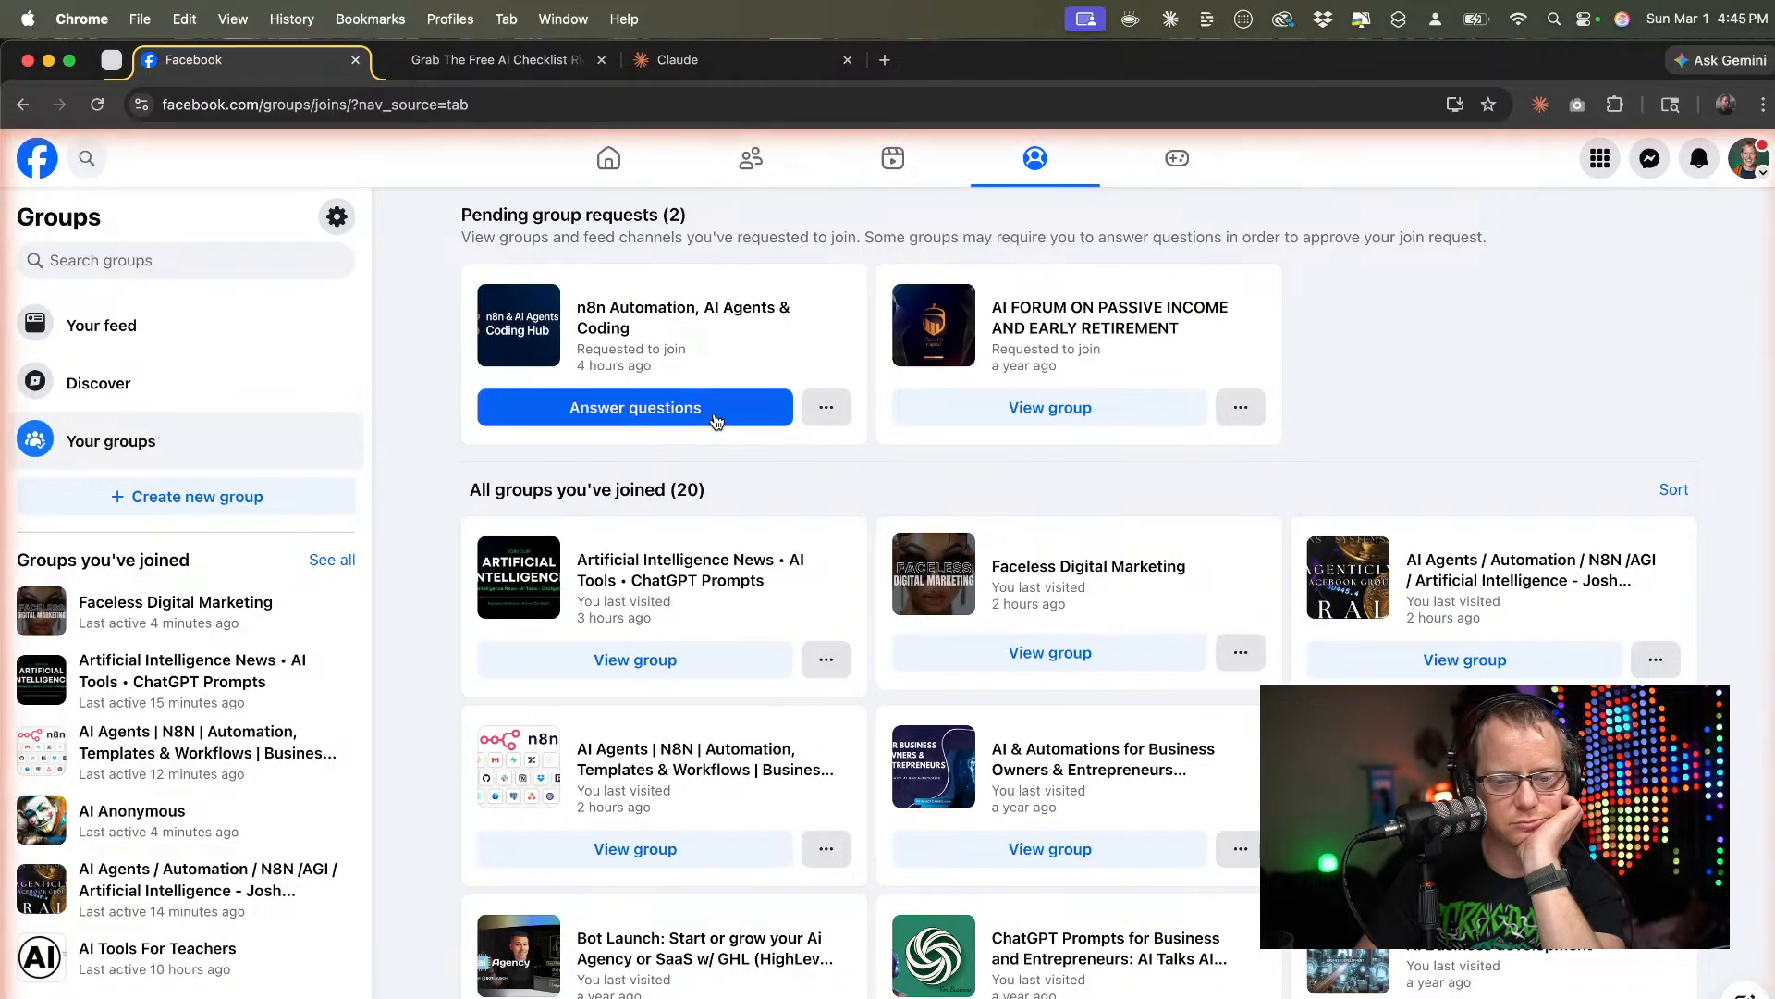
scroll(1152, 460, "down", 1)
scroll(1152, 460, "up", 1)
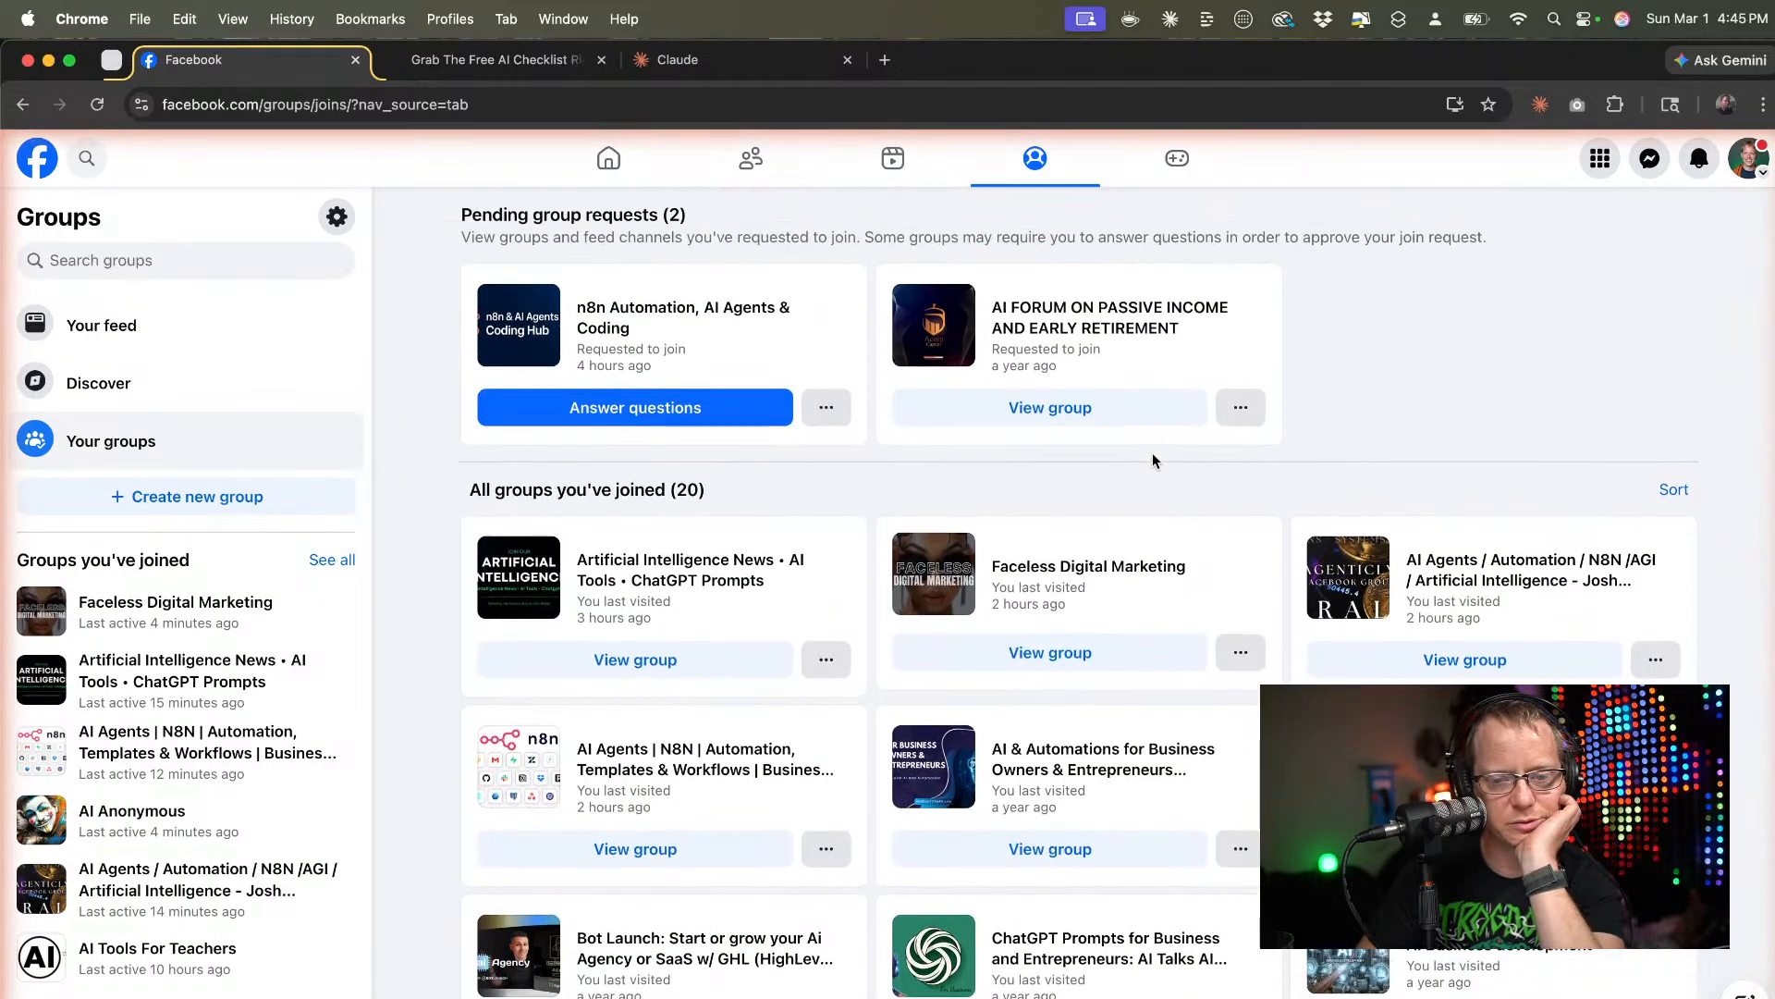
scroll(1152, 459, "down", 3)
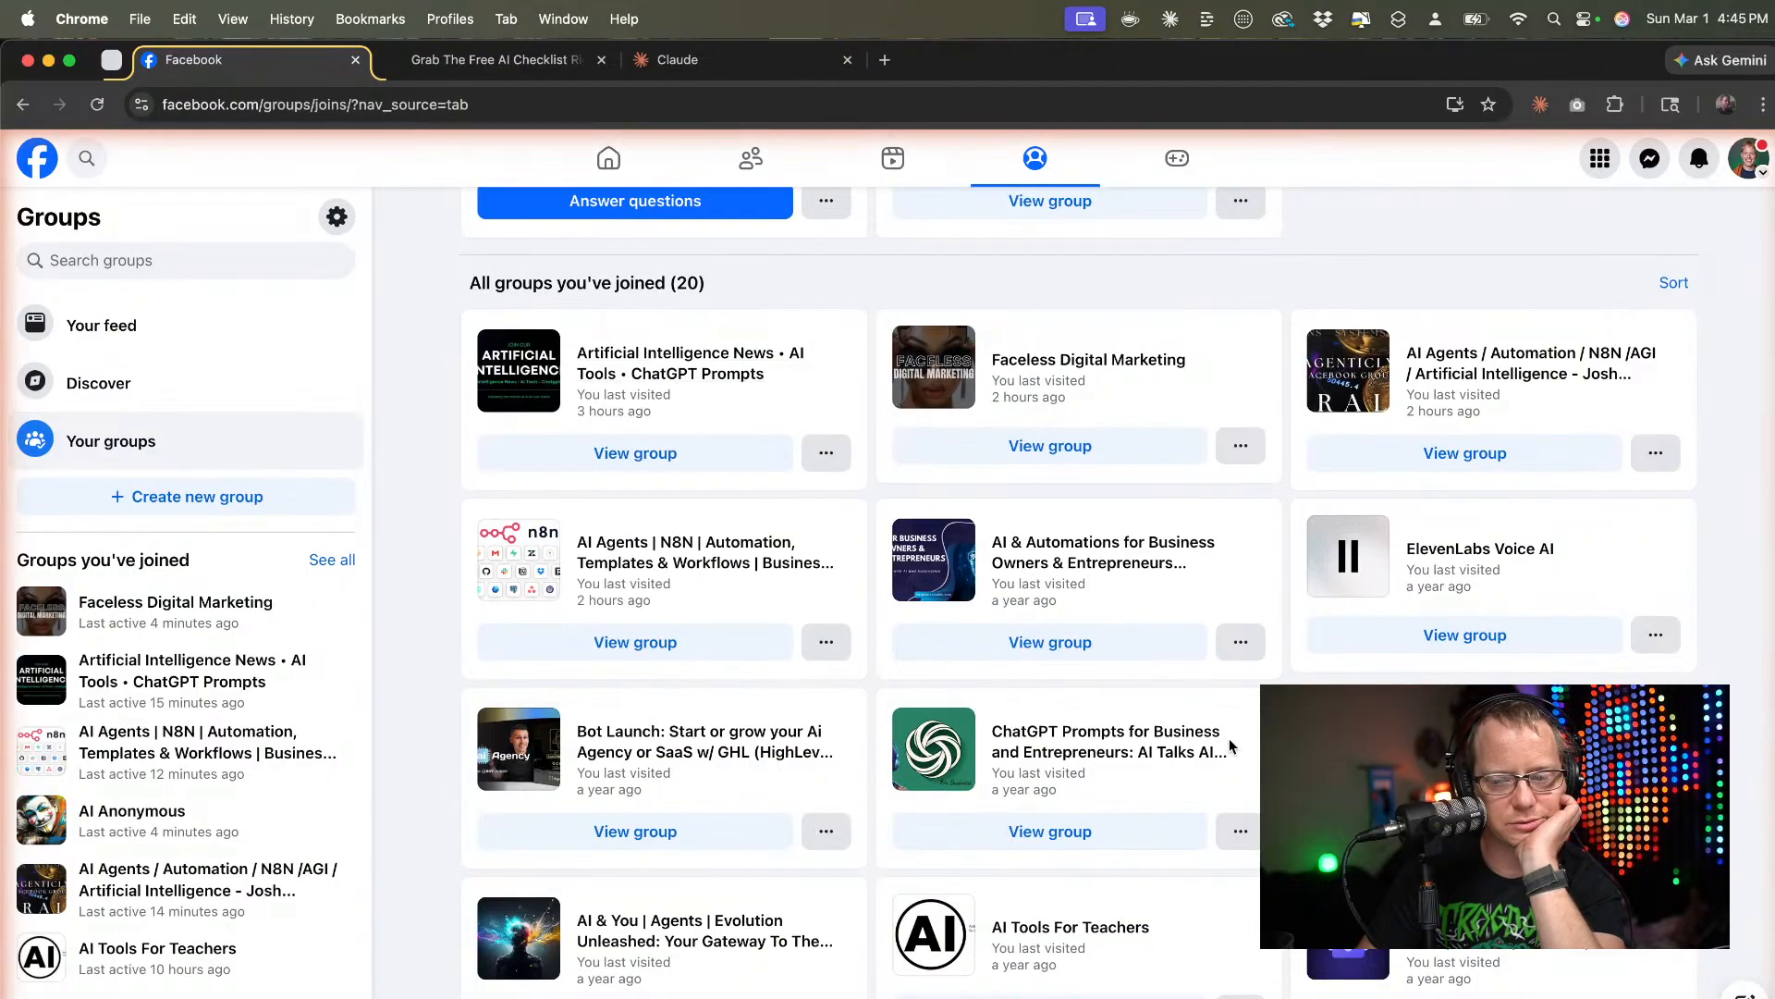
scroll(1301, 508, "down", 2)
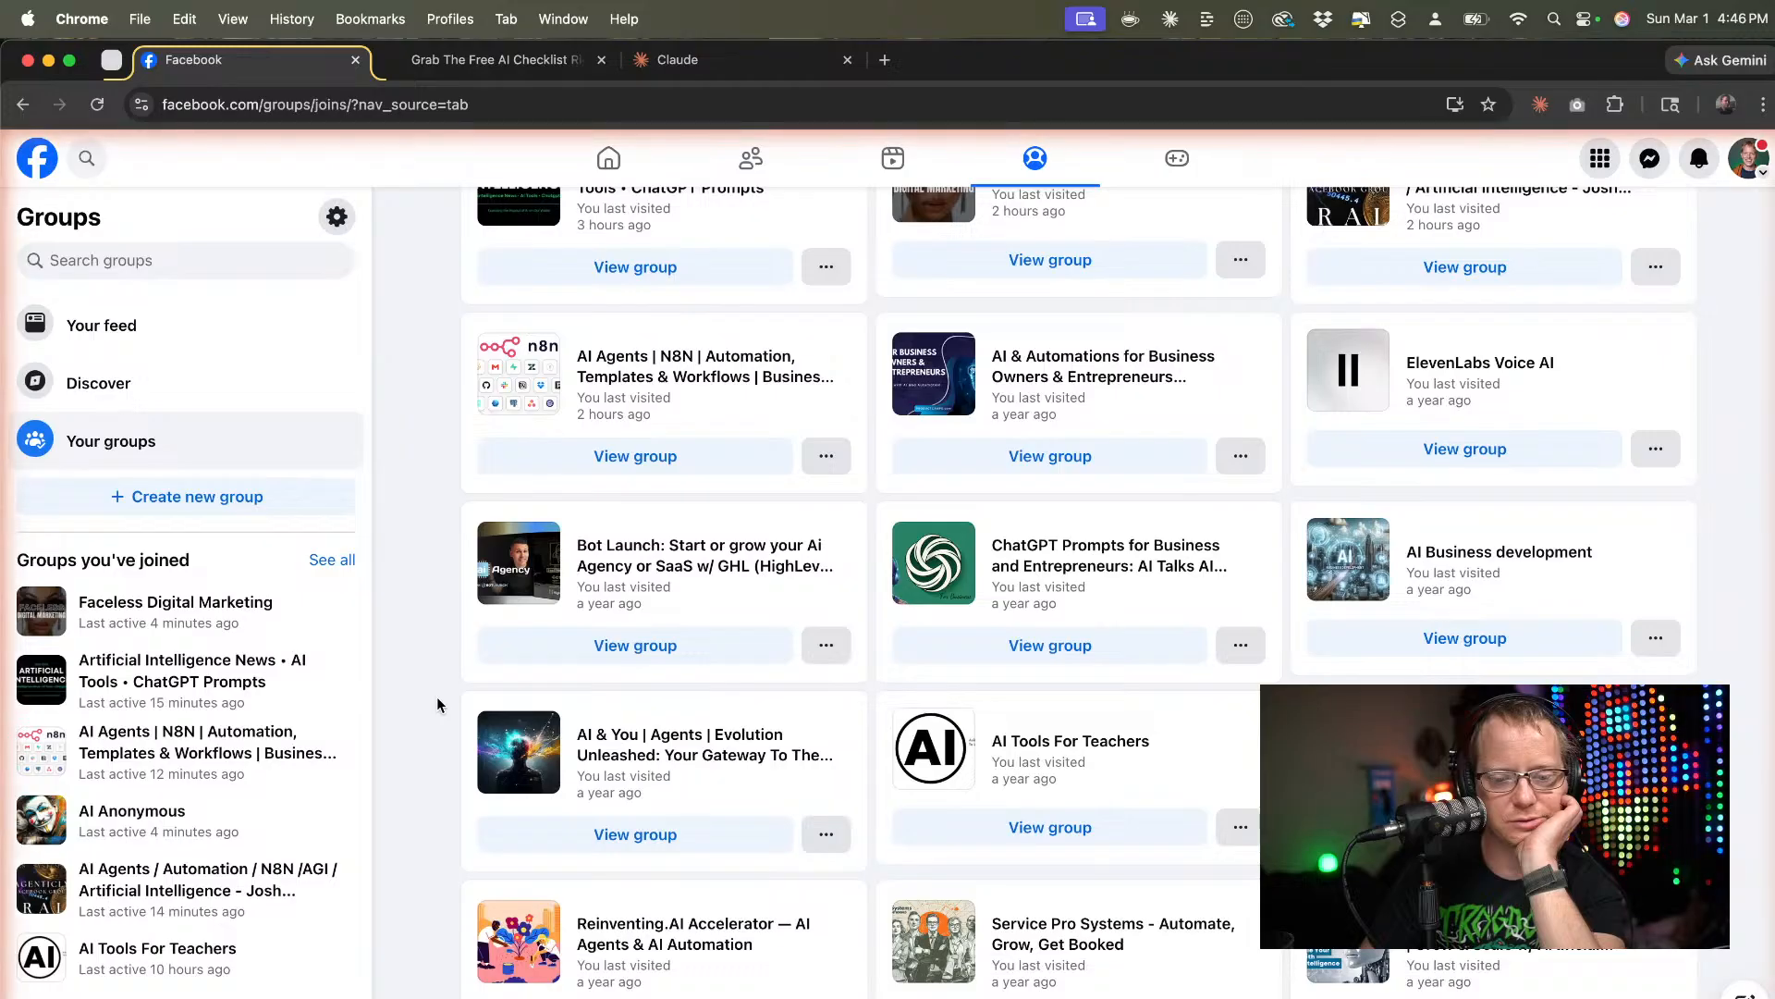
scroll(440, 706, "up", 1)
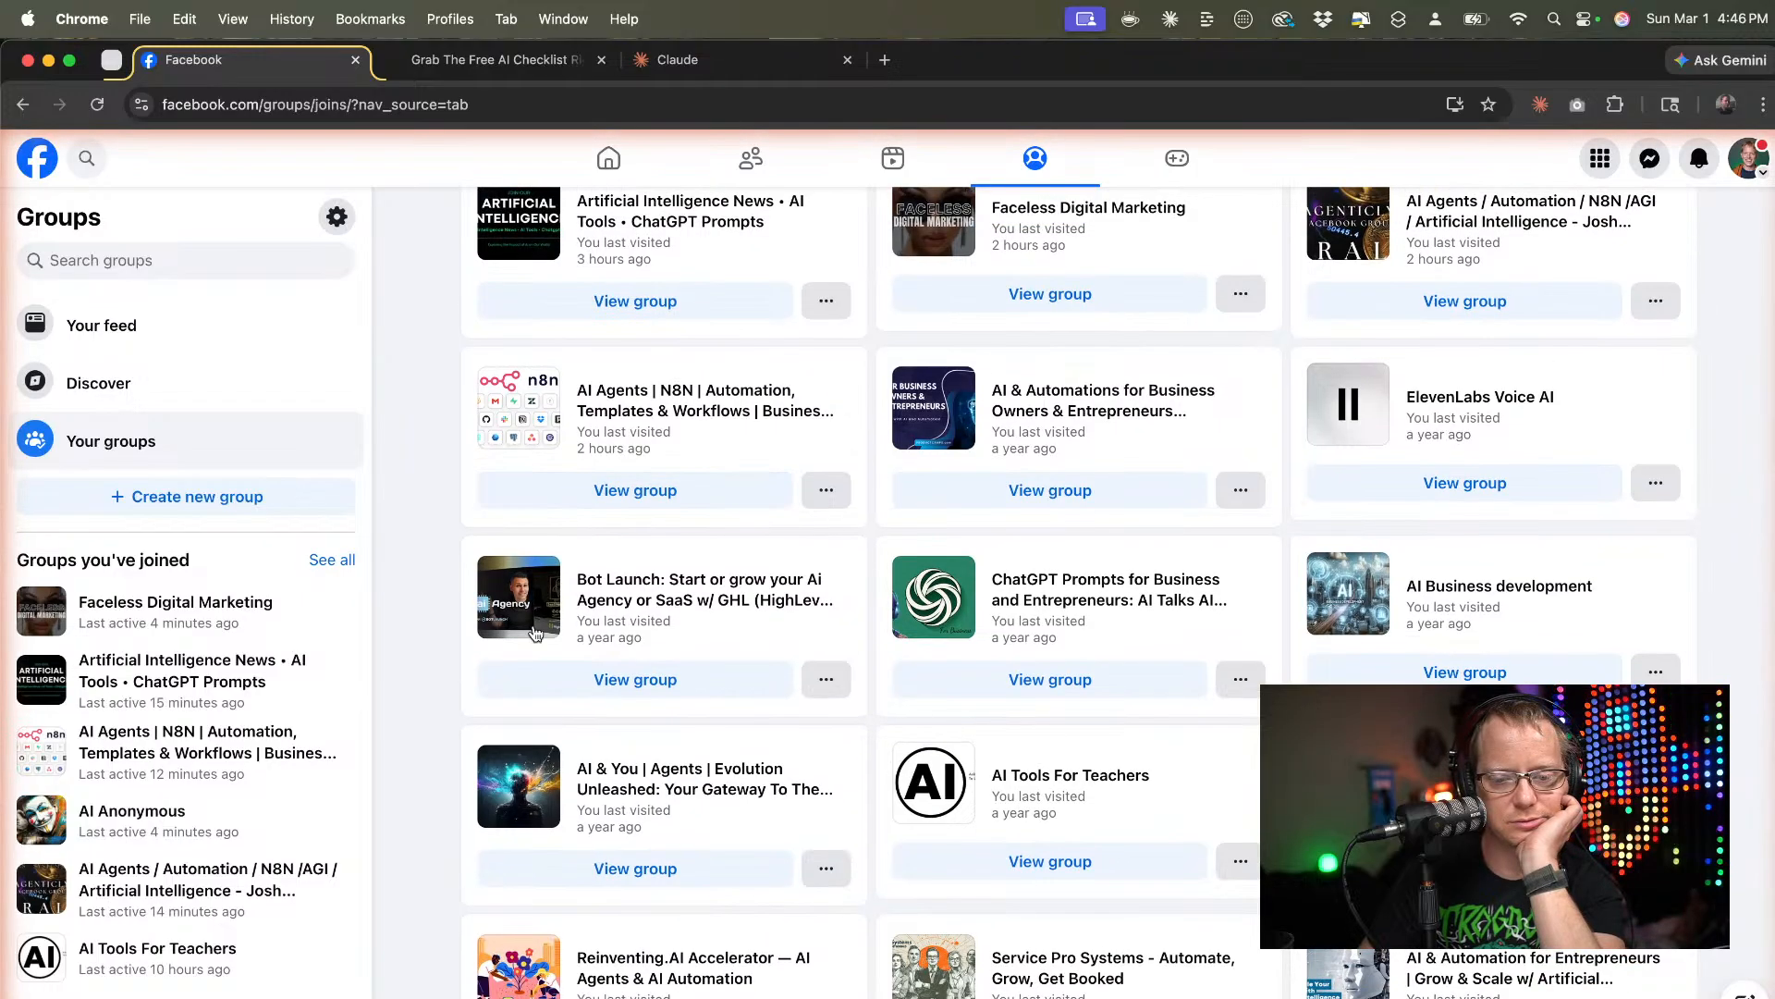
mouse_move(536, 633)
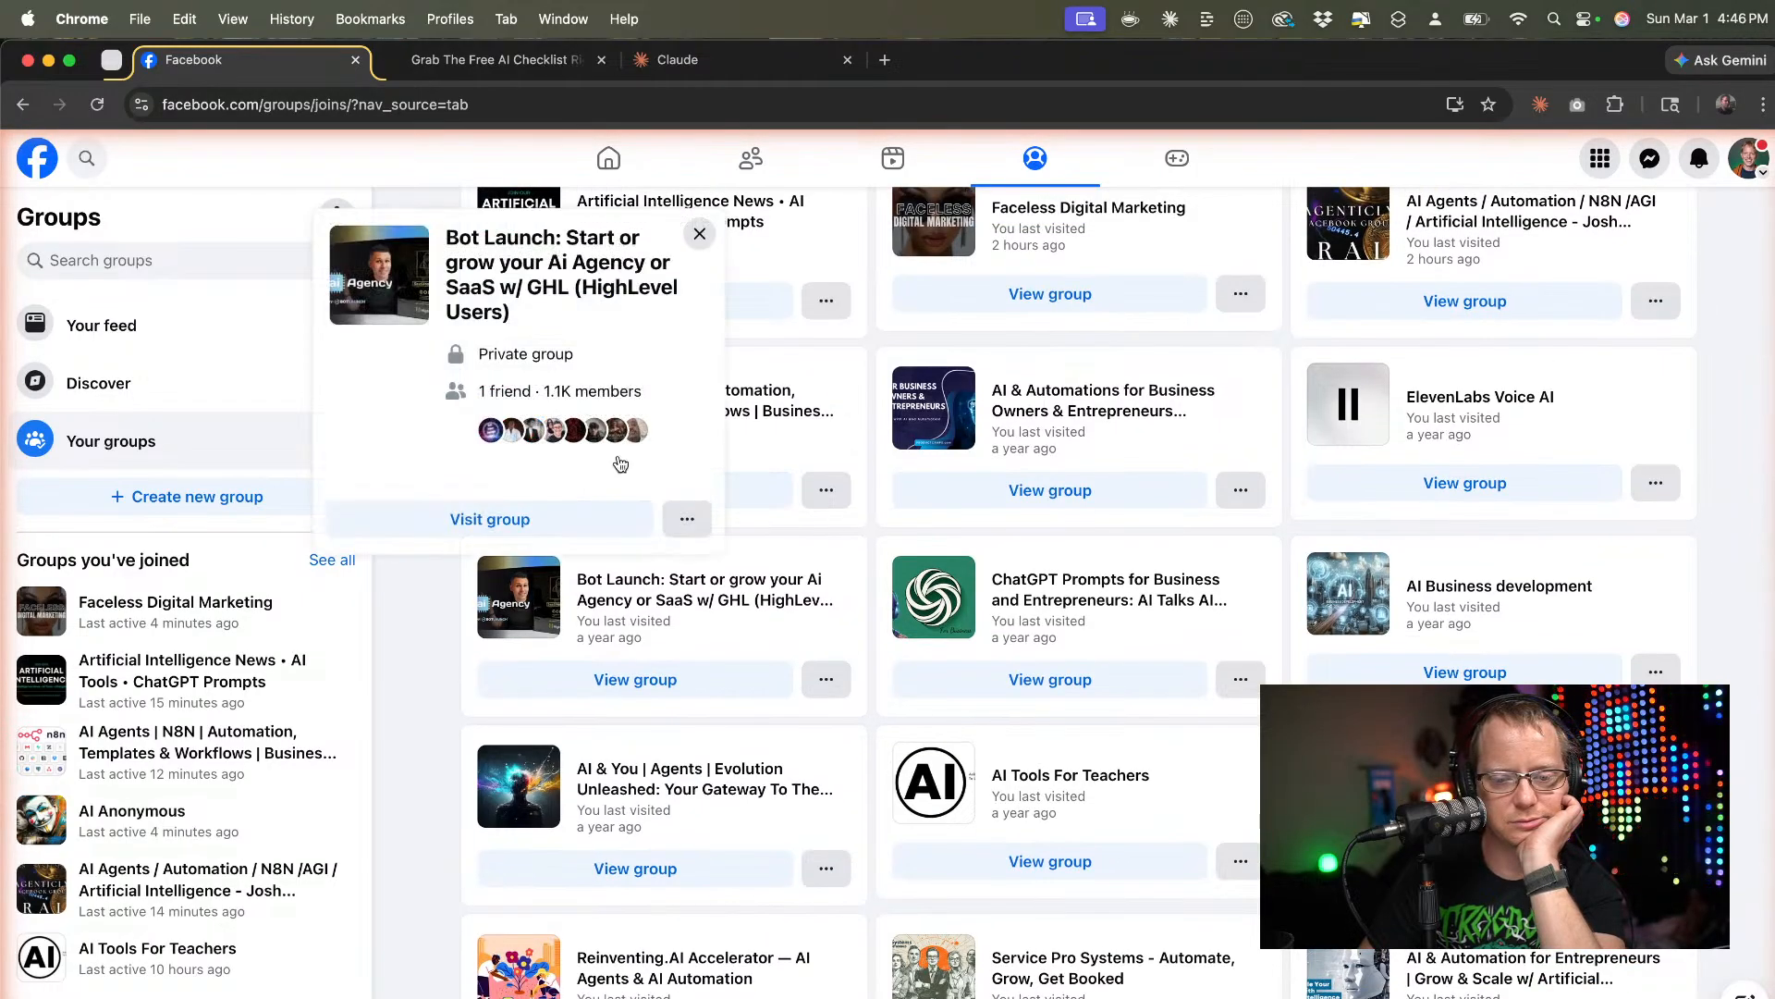
left_click(751, 418)
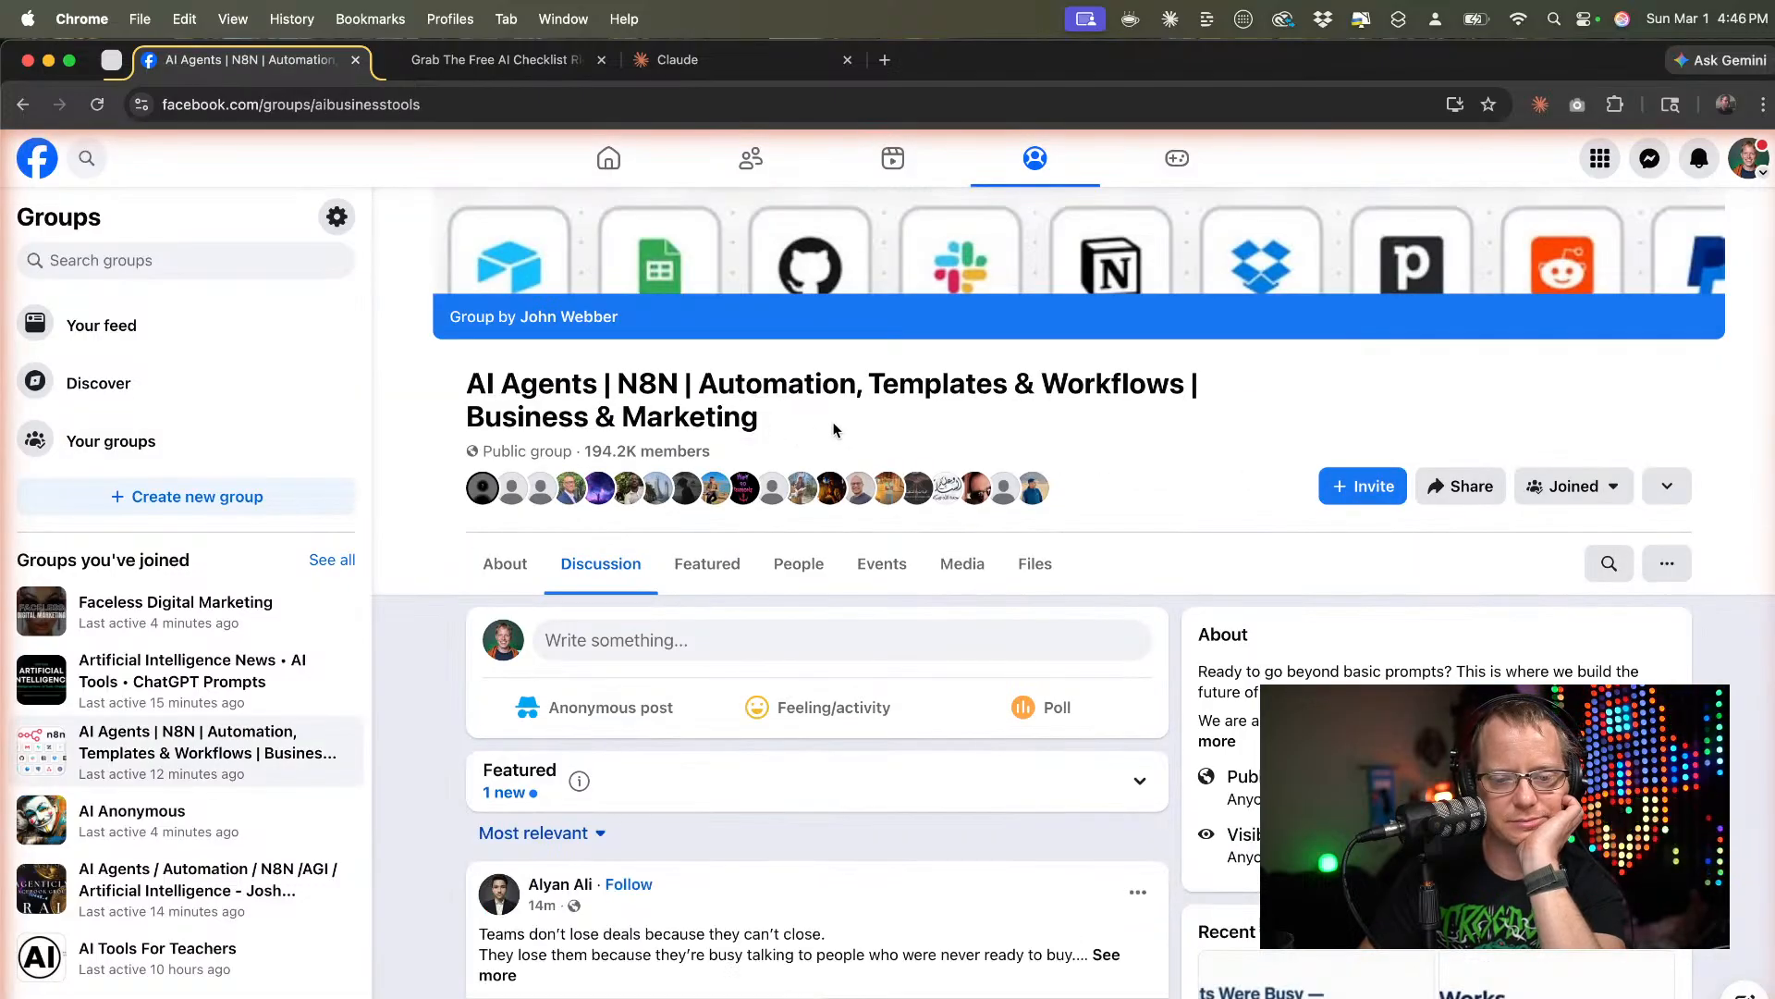
Look through the recent posts in the group's discussion and copy the group's URL.
scroll(724, 561, "down", 6)
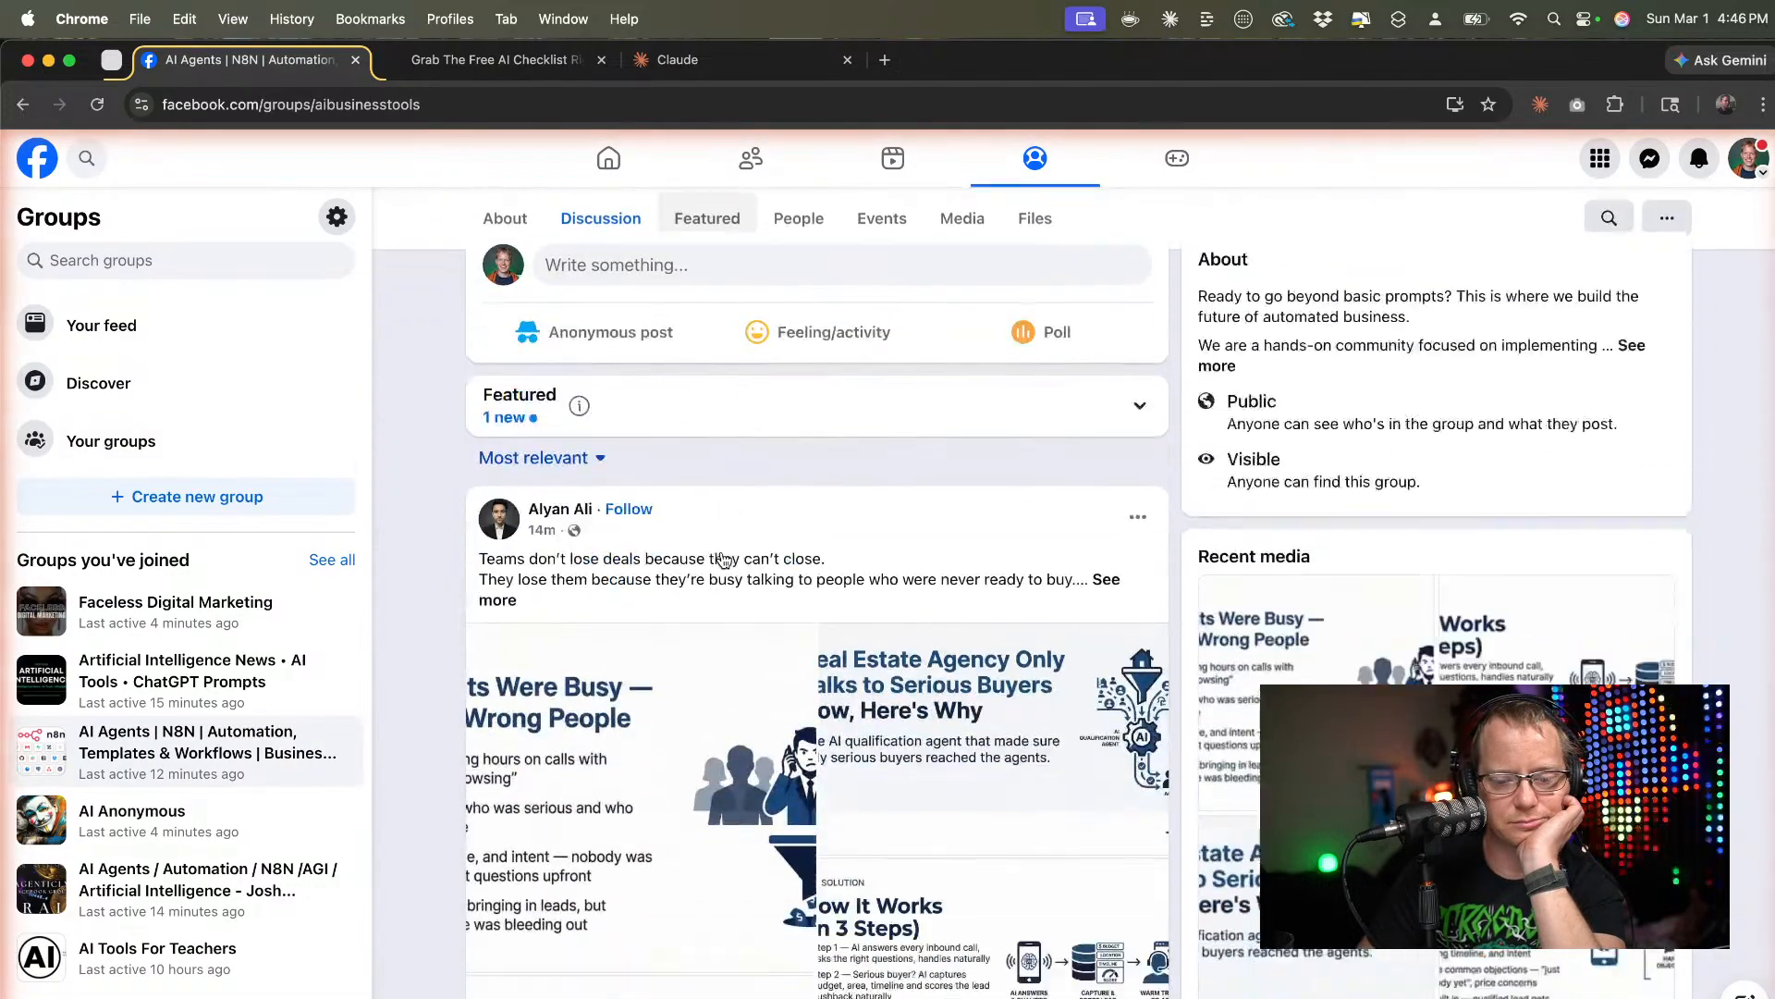
scroll(724, 561, "down", 9)
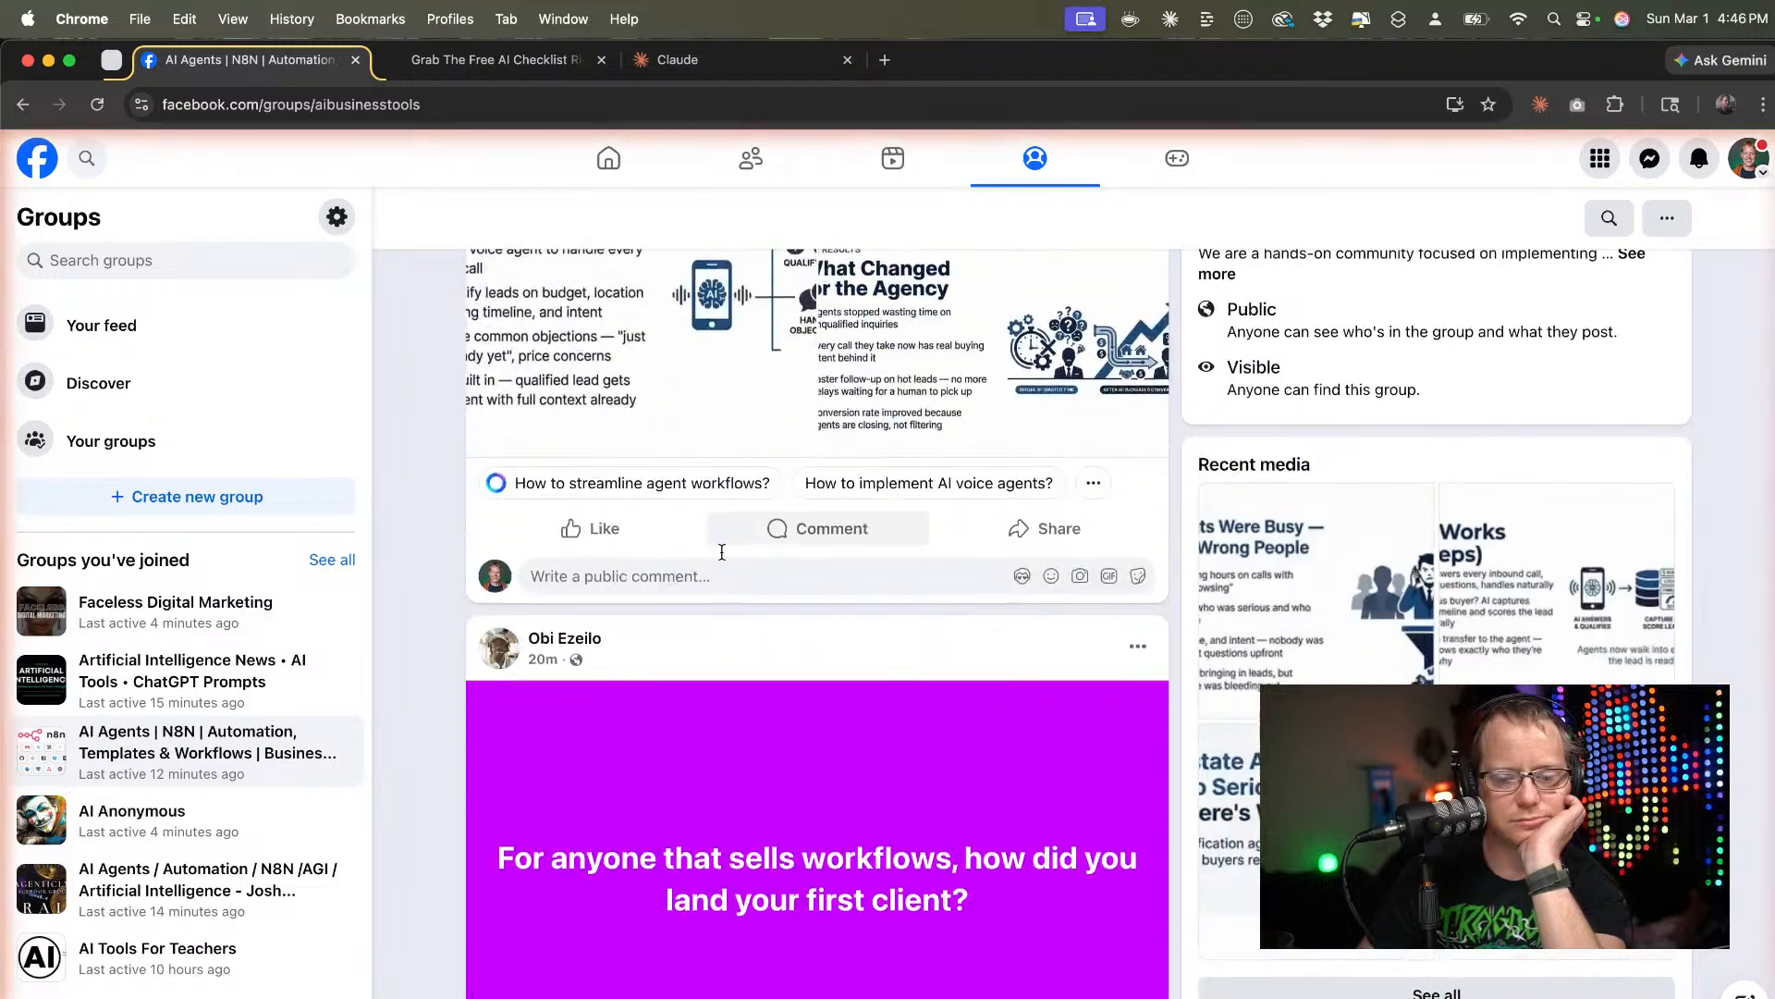
scroll(722, 559, "down", 1)
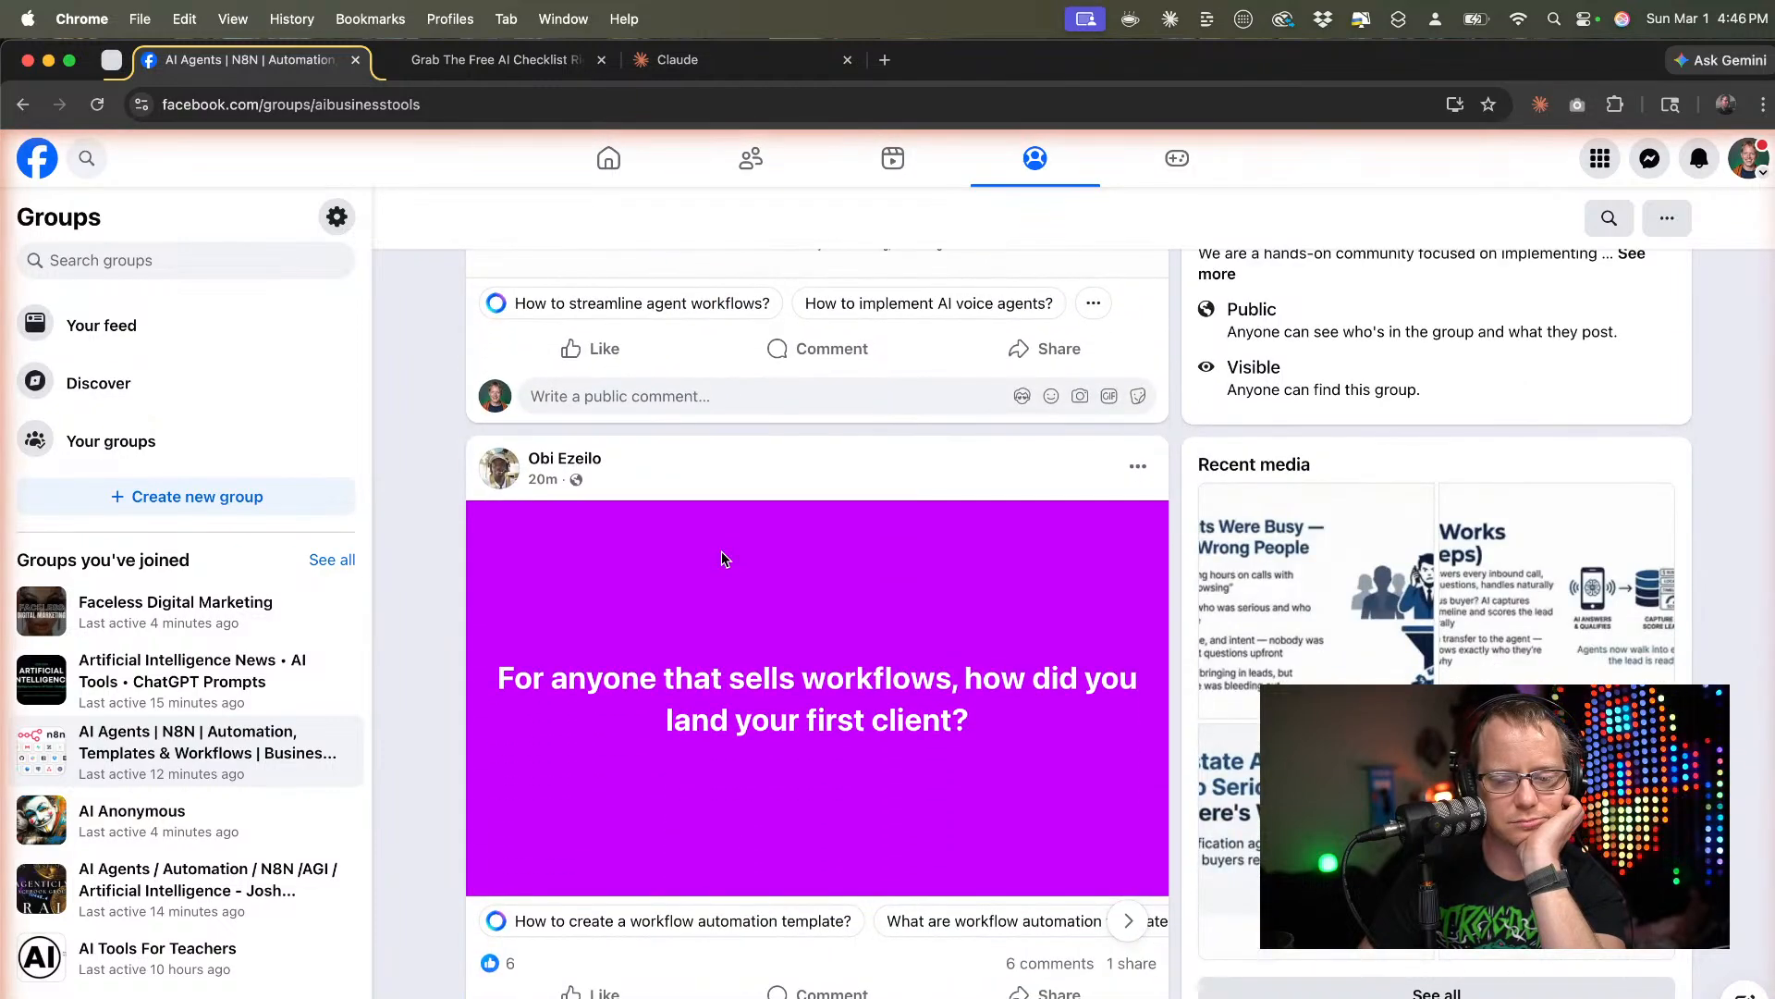
scroll(721, 558, "down", 7)
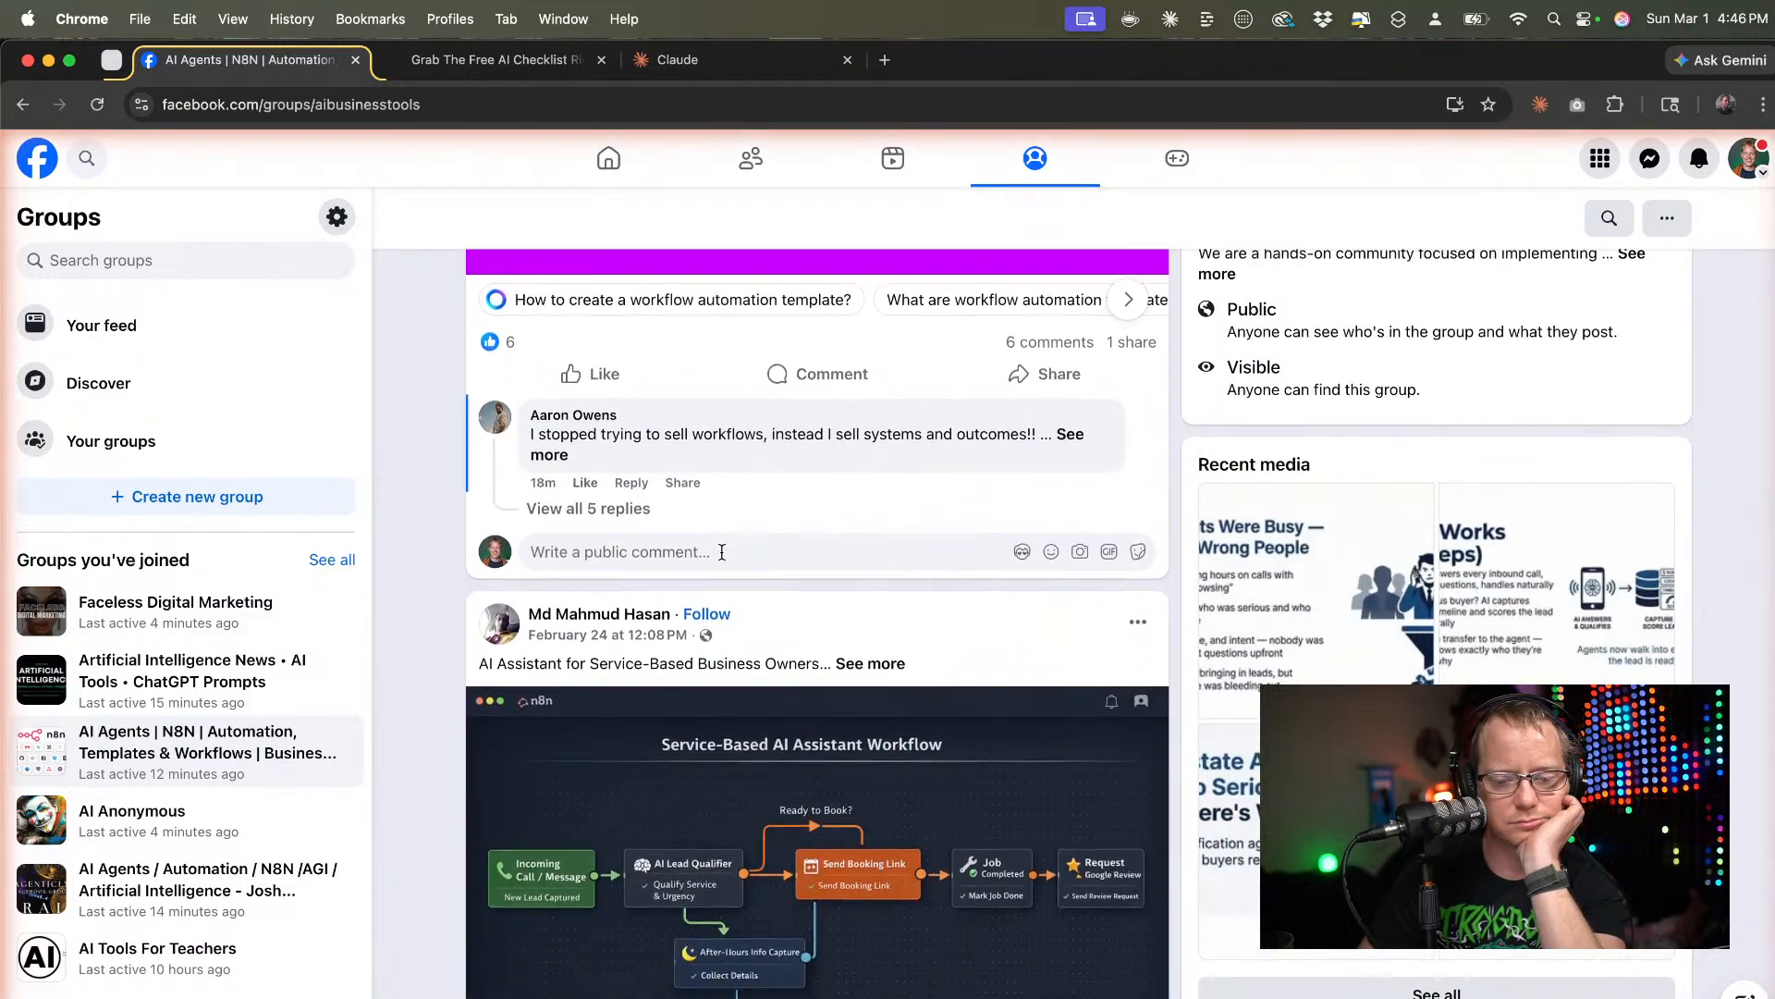
scroll(722, 554, "up", 20)
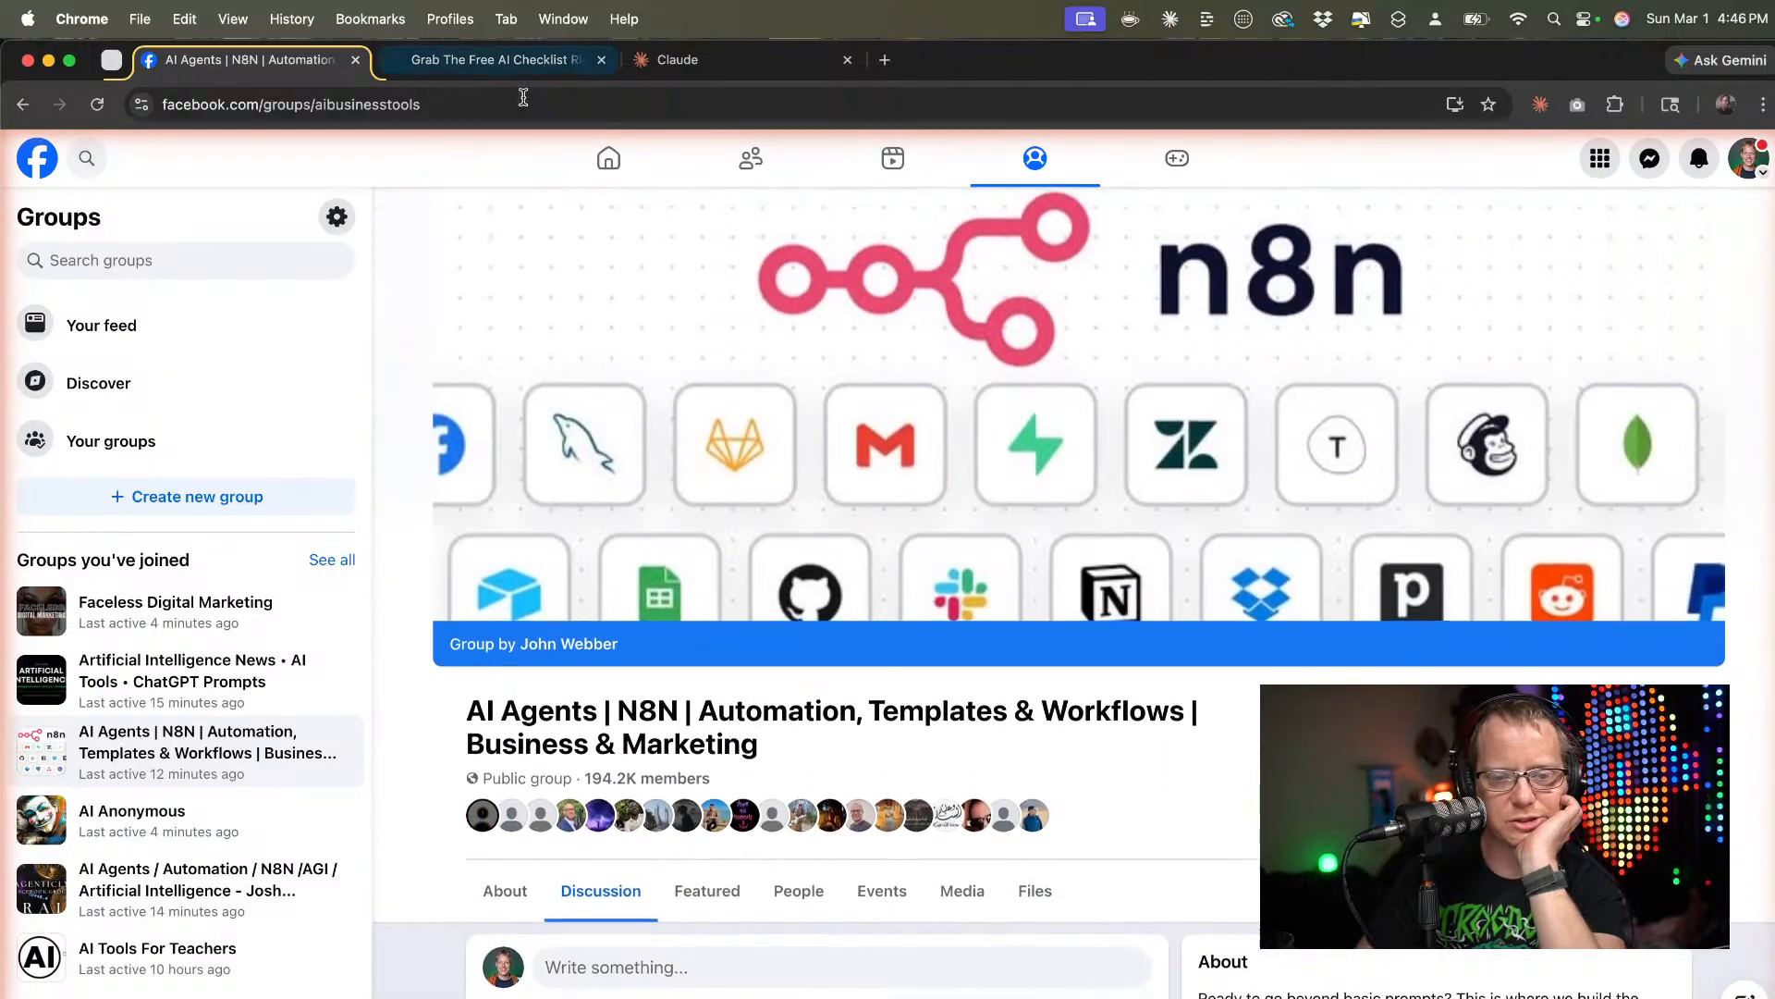
left_click(523, 98)
key("super+c")
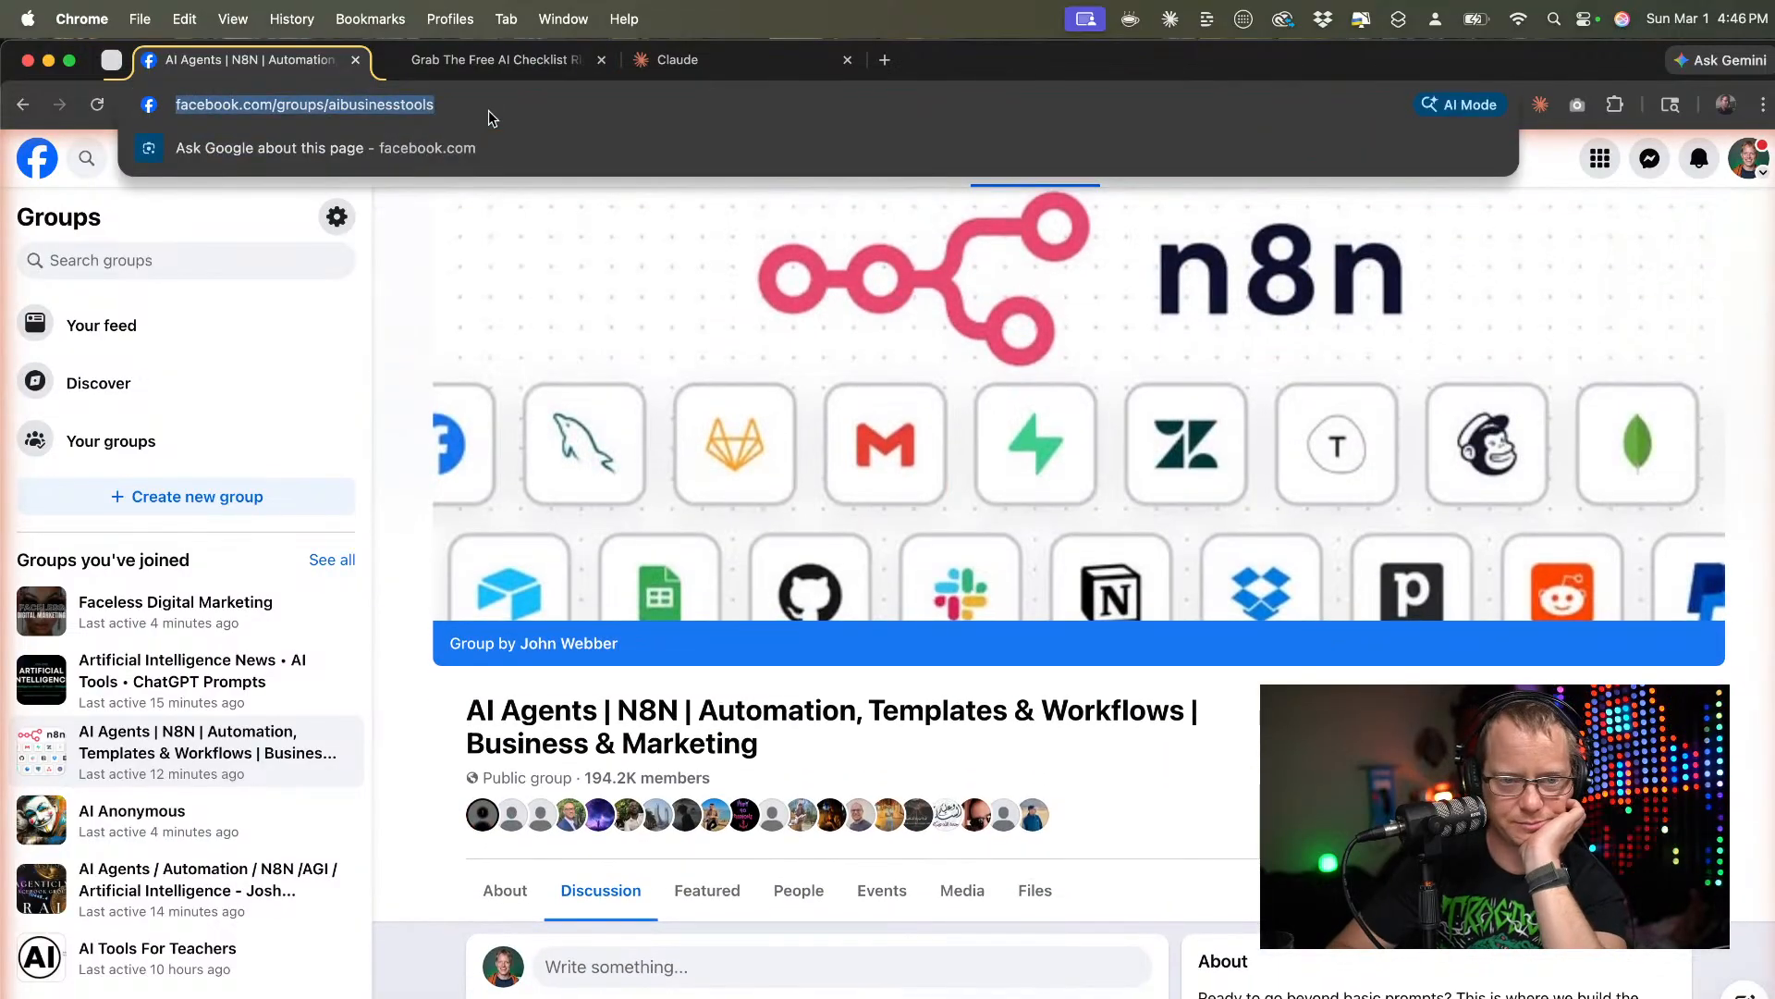
left_click(387, 296)
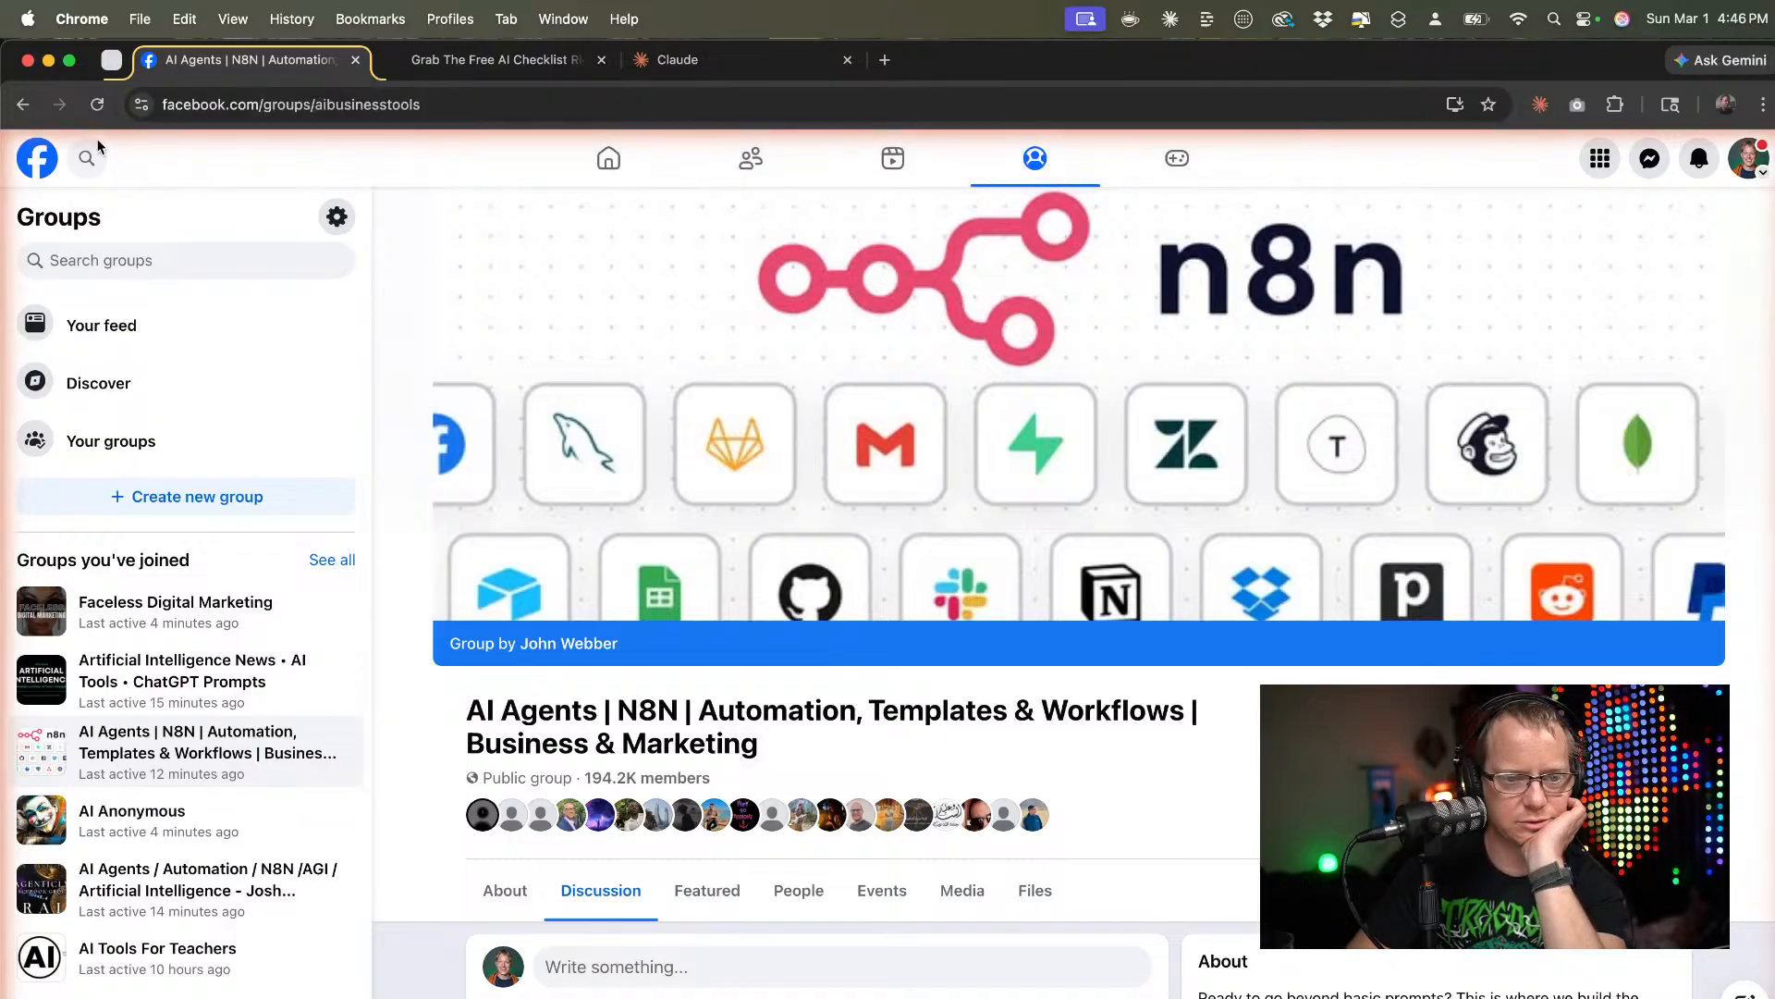
left_click(25, 106)
left_click(25, 109)
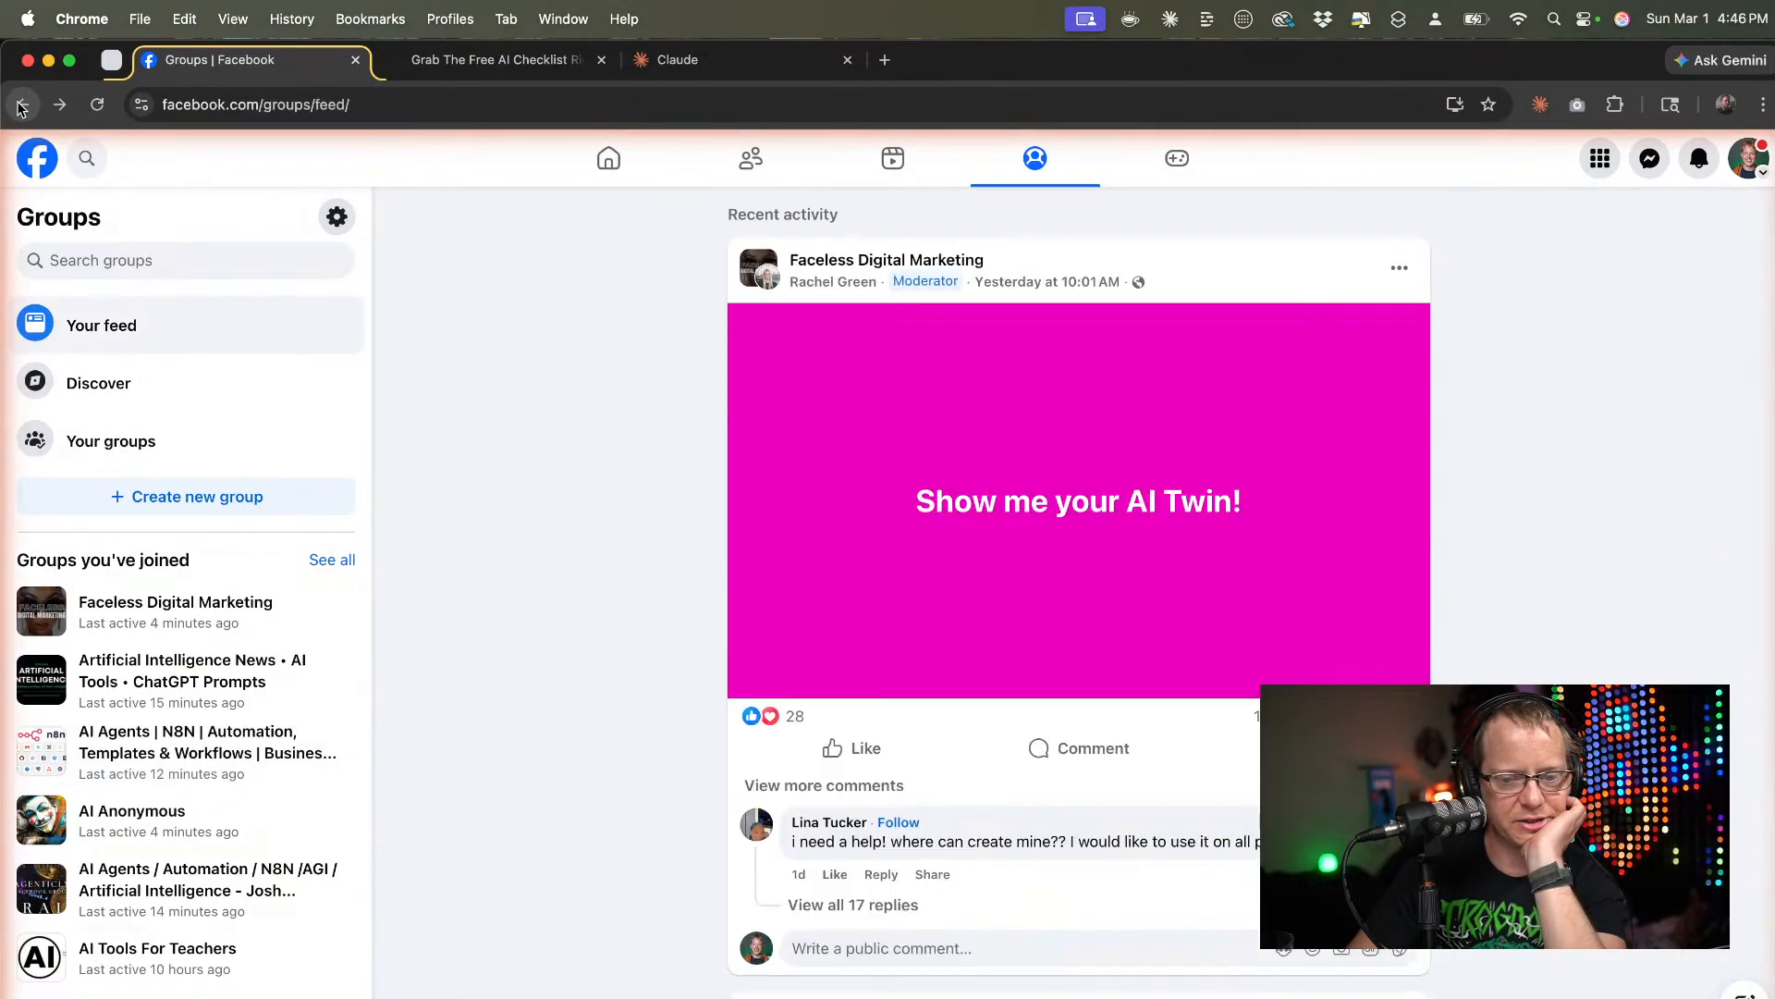
left_click(37, 158)
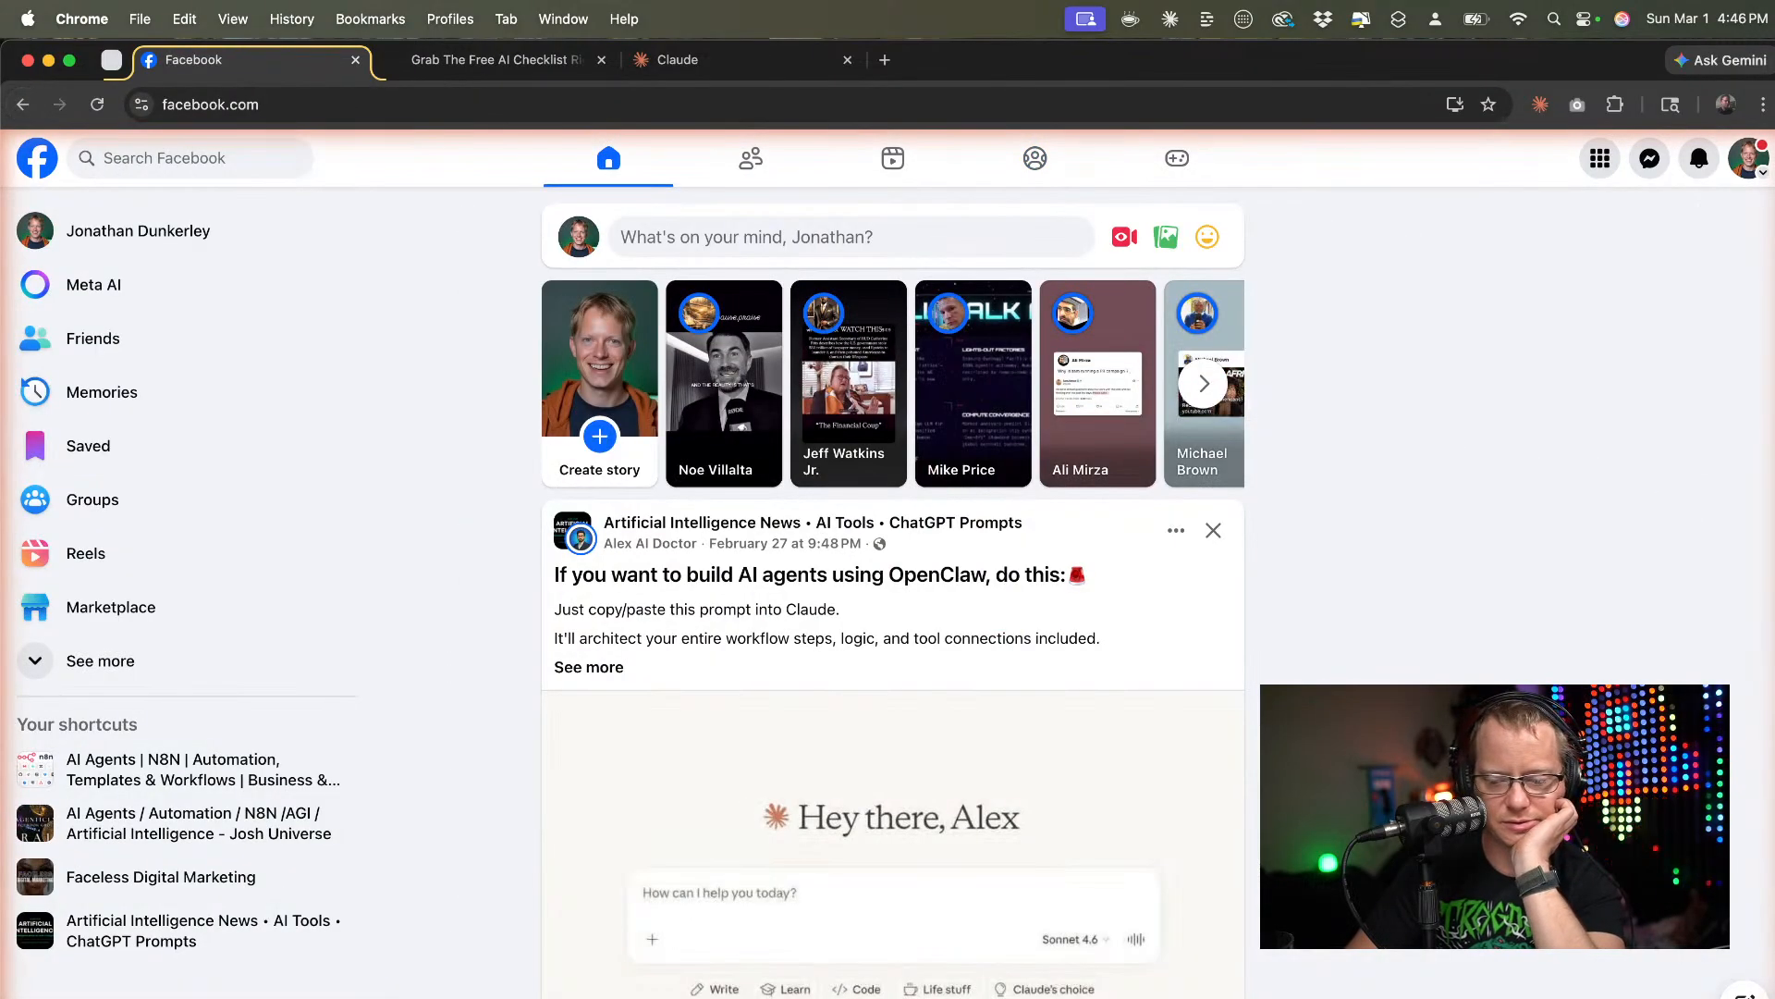
key("super+Tab")
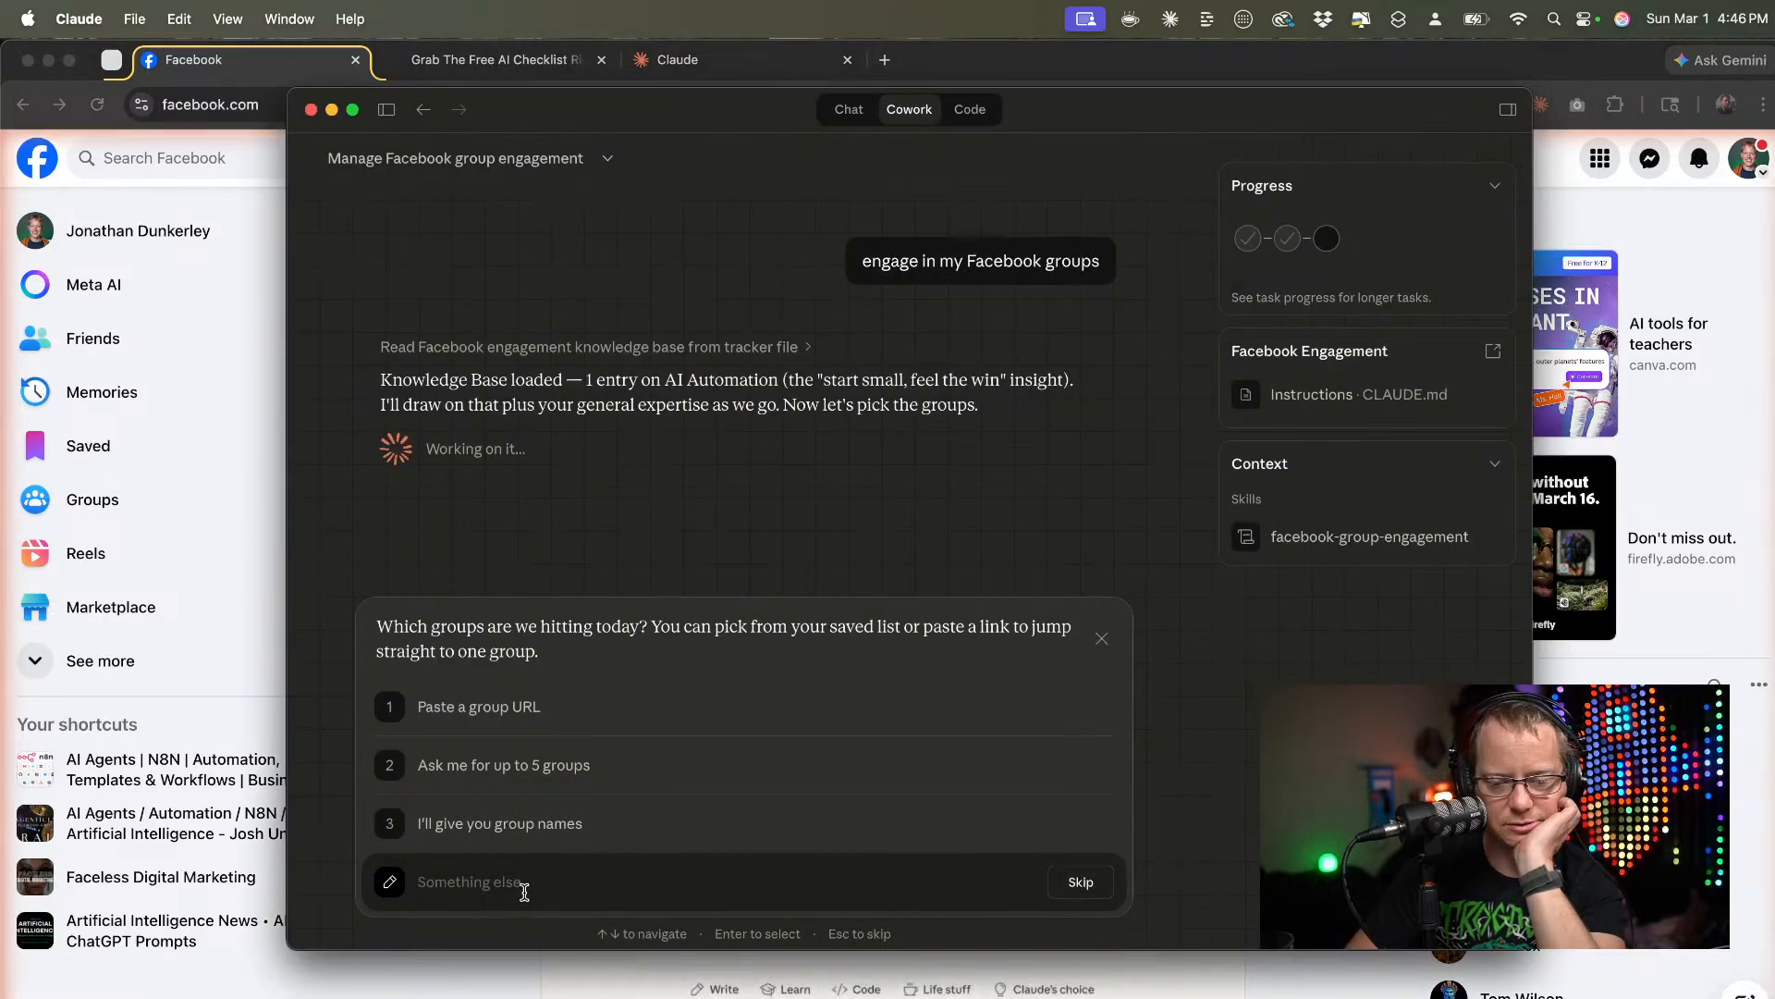
key("super+v")
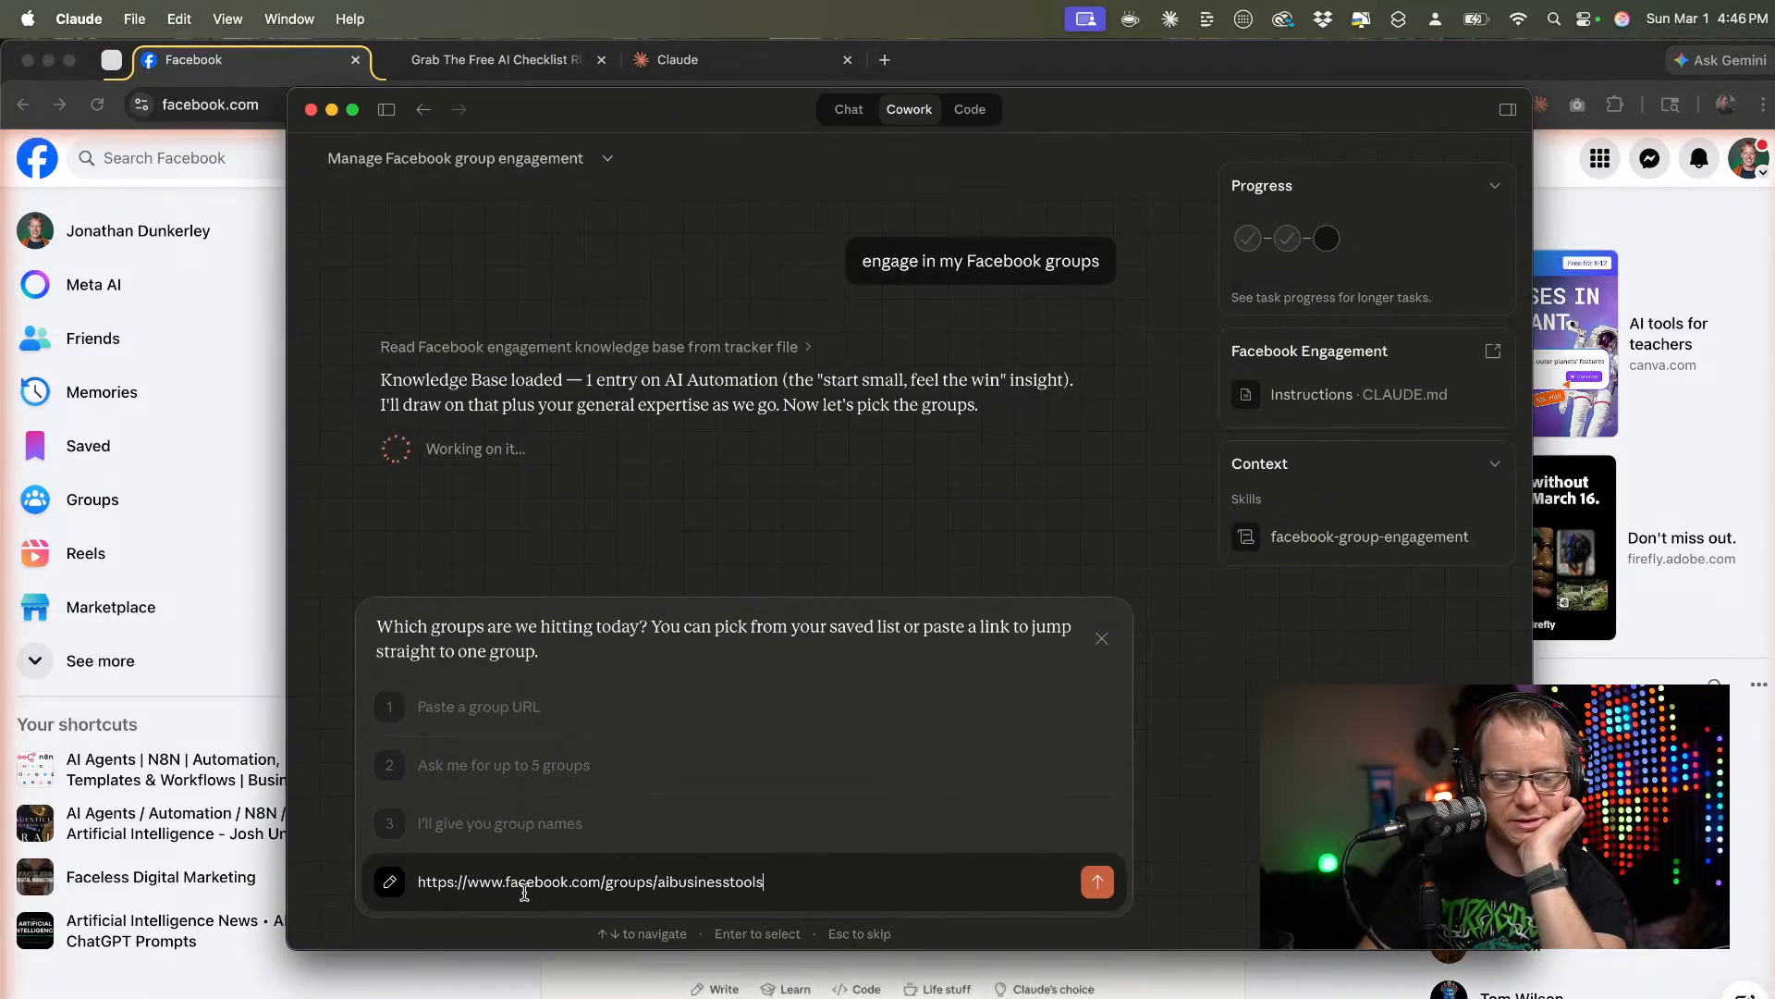
key("Return")
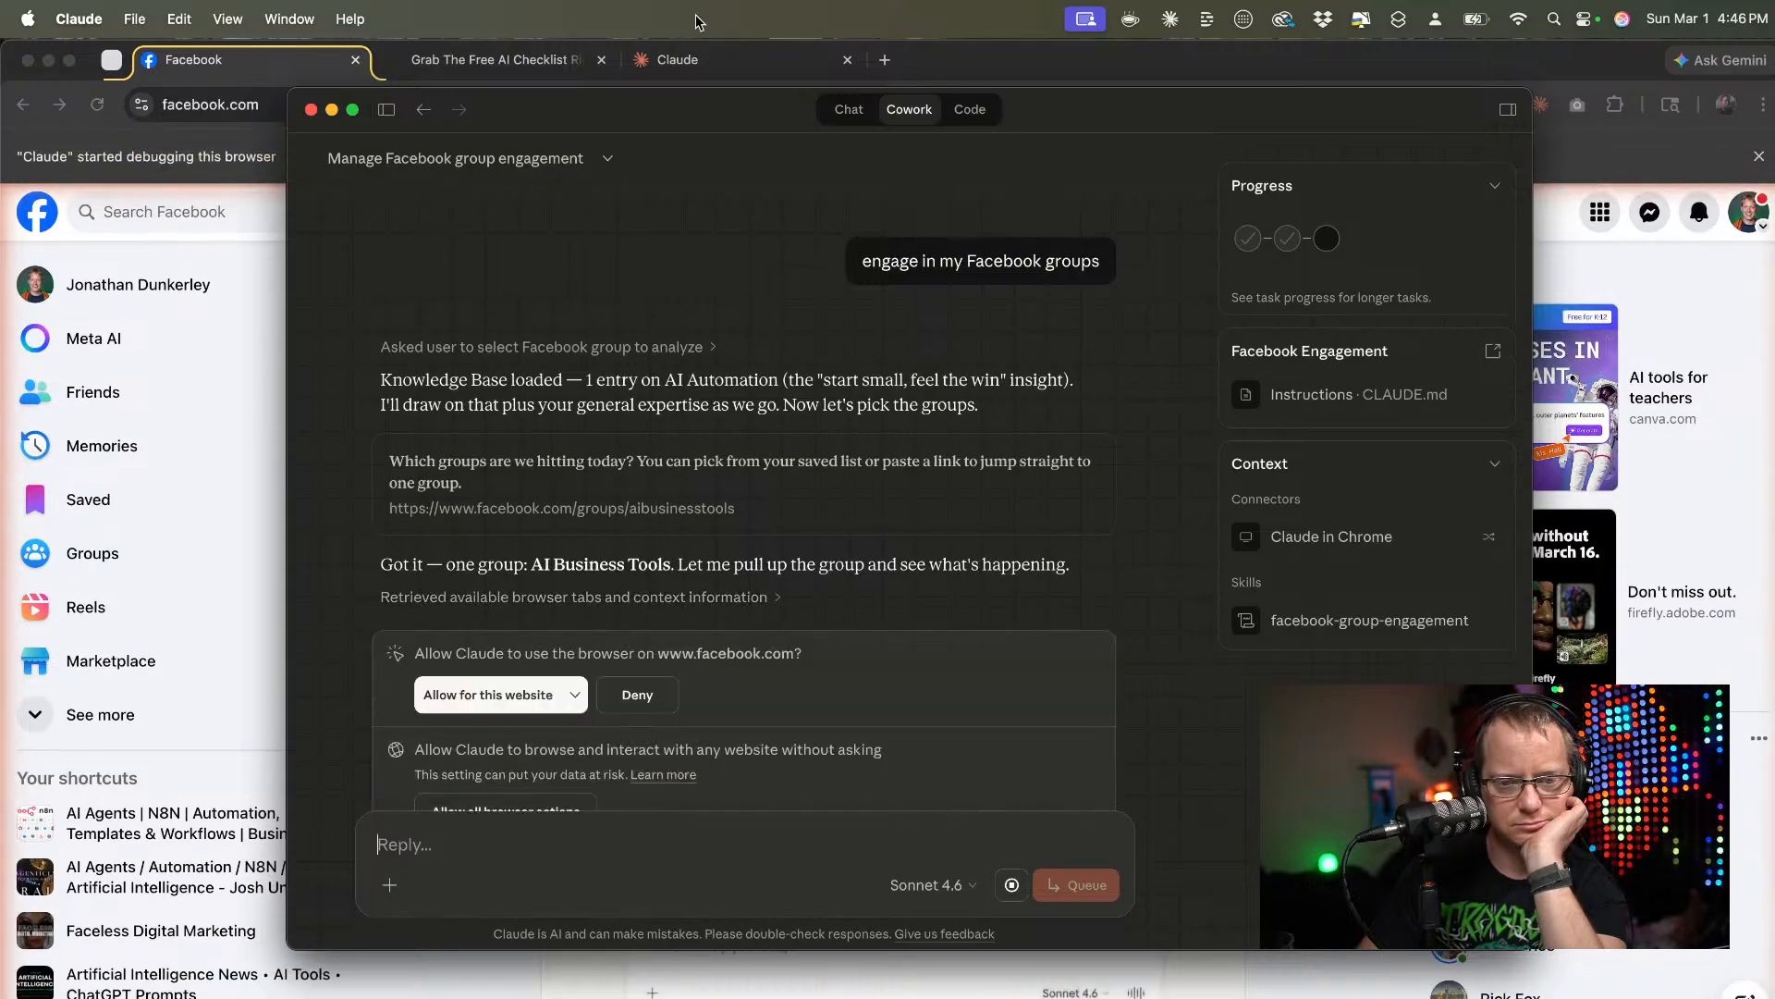
Allow Claude all browser actions and move its window aside so the Facebook page can be watched.
left_click_drag(636, 111, 1219, 138)
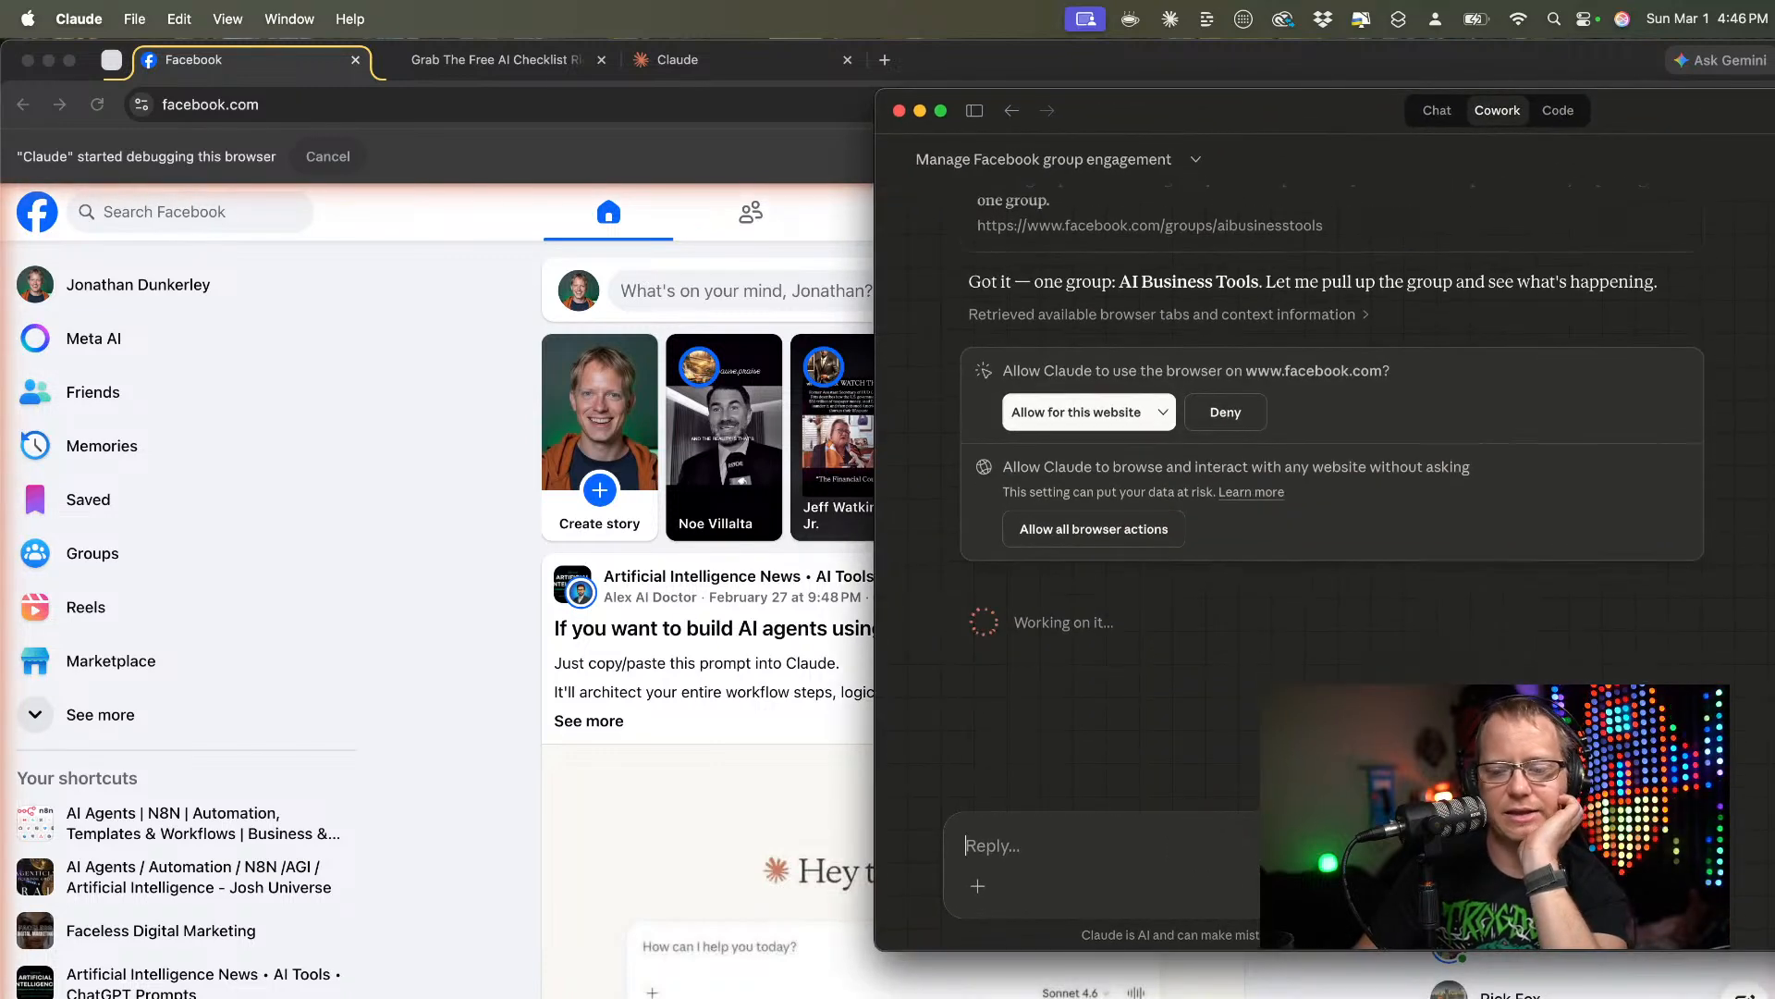
left_click(1094, 544)
left_click_drag(1118, 113, 1260, 127)
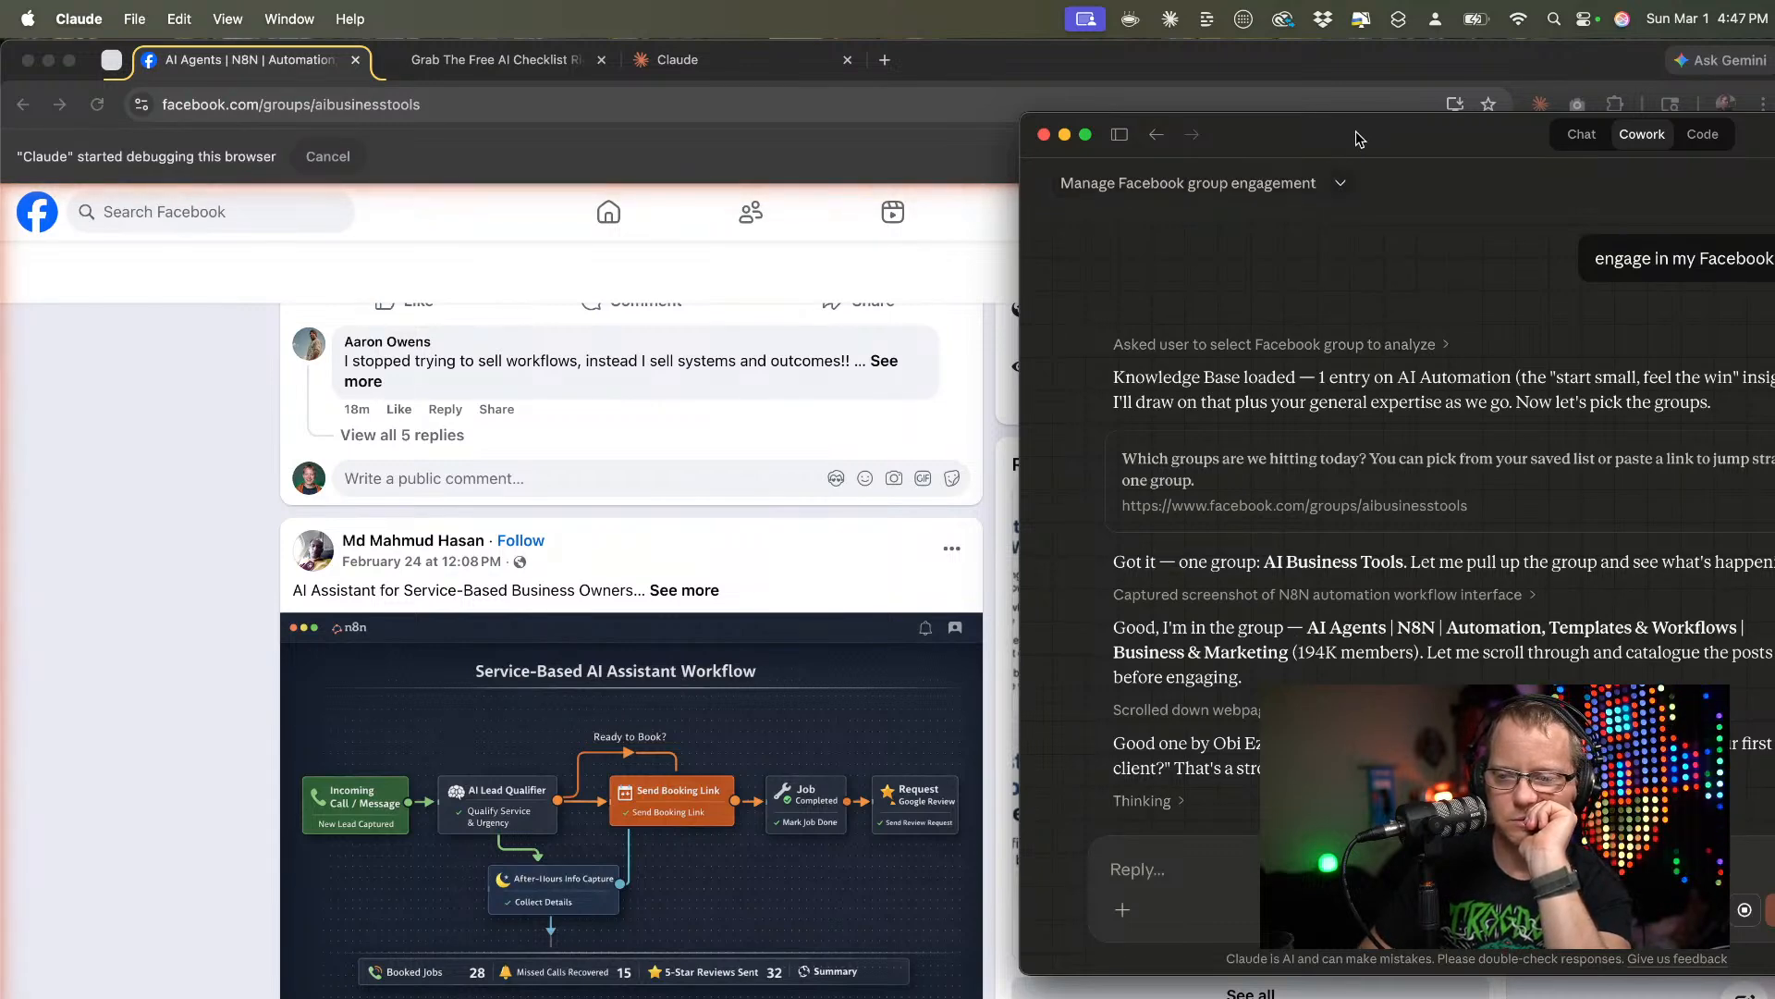
left_click_drag(1356, 181, 1240, 135)
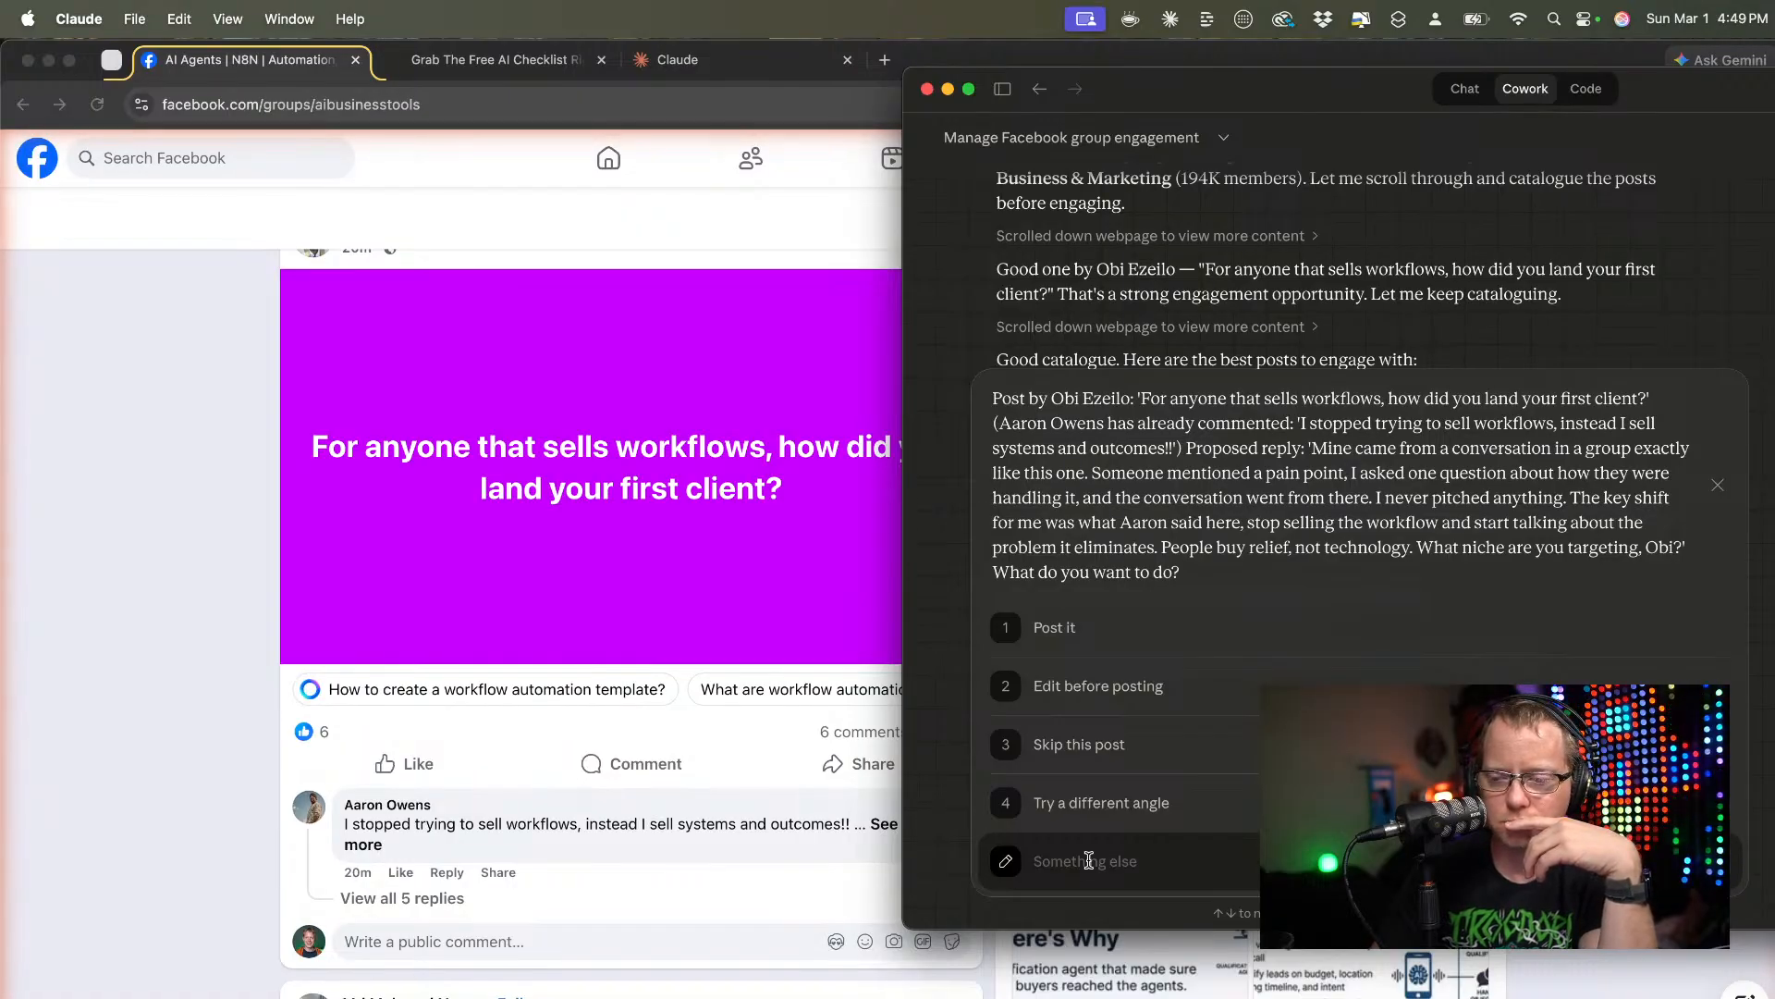
Answer the proposed reply with "make it in my voice and don't make anything up. You can use other peoples stories.".
left_click(1089, 861)
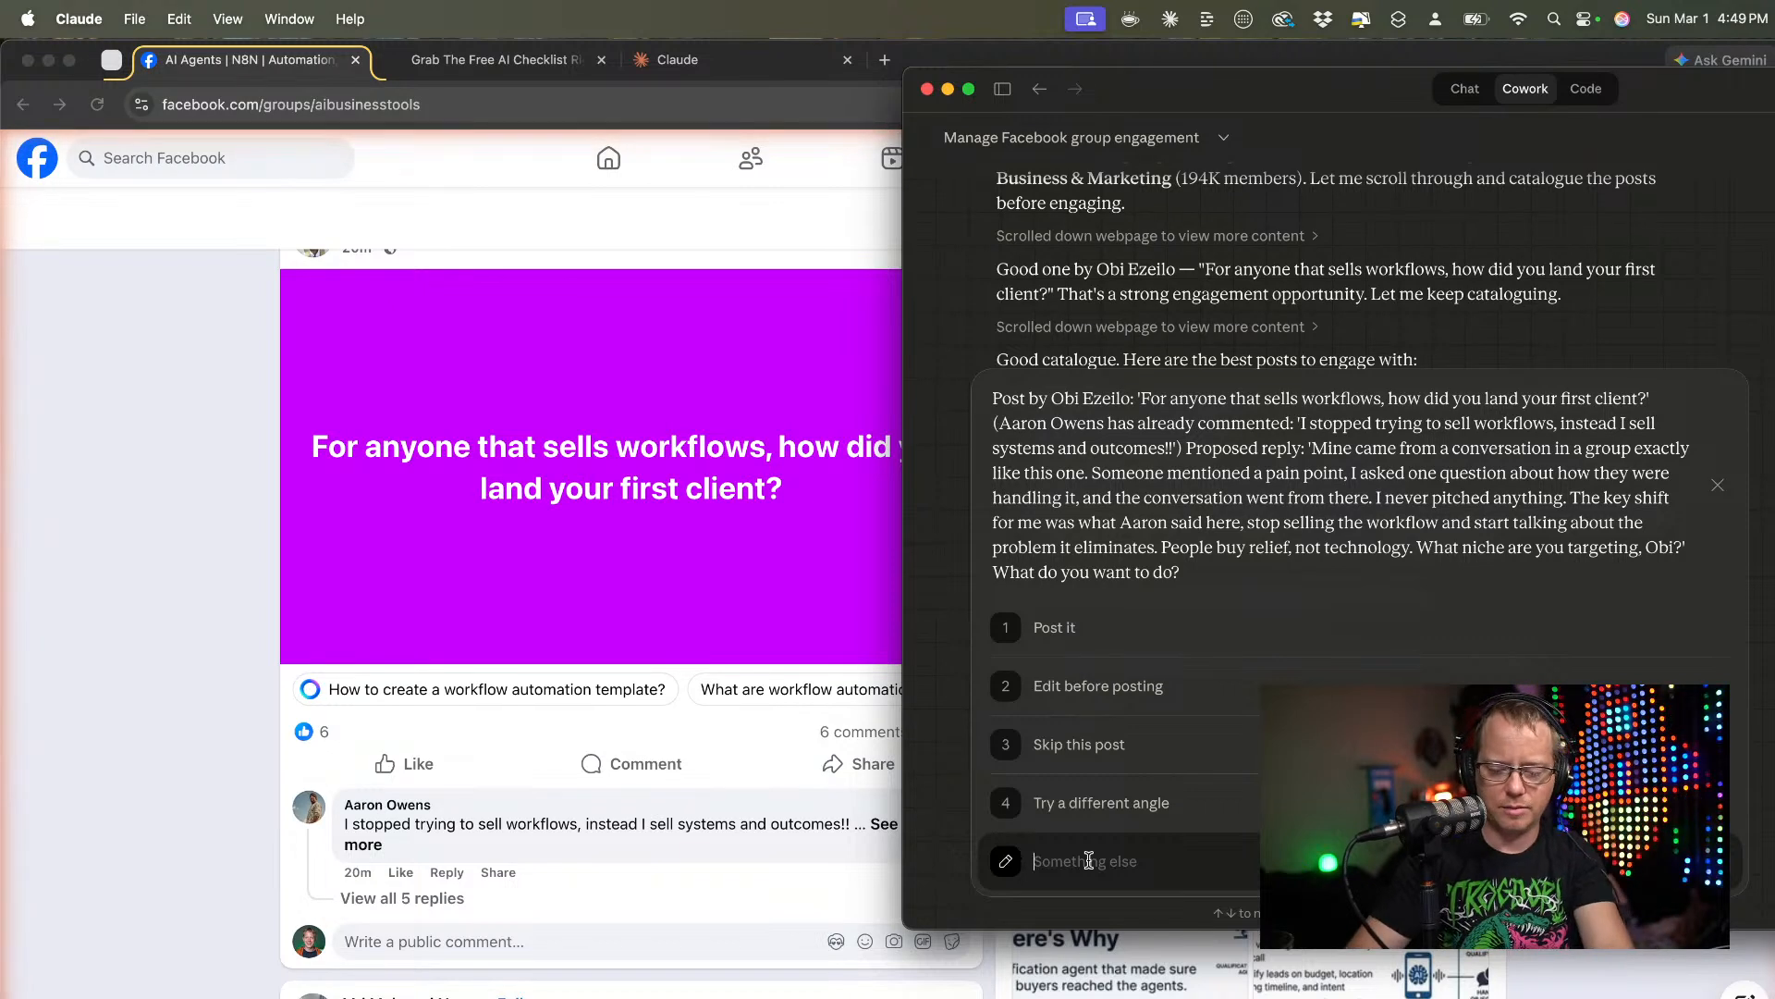
type("make")
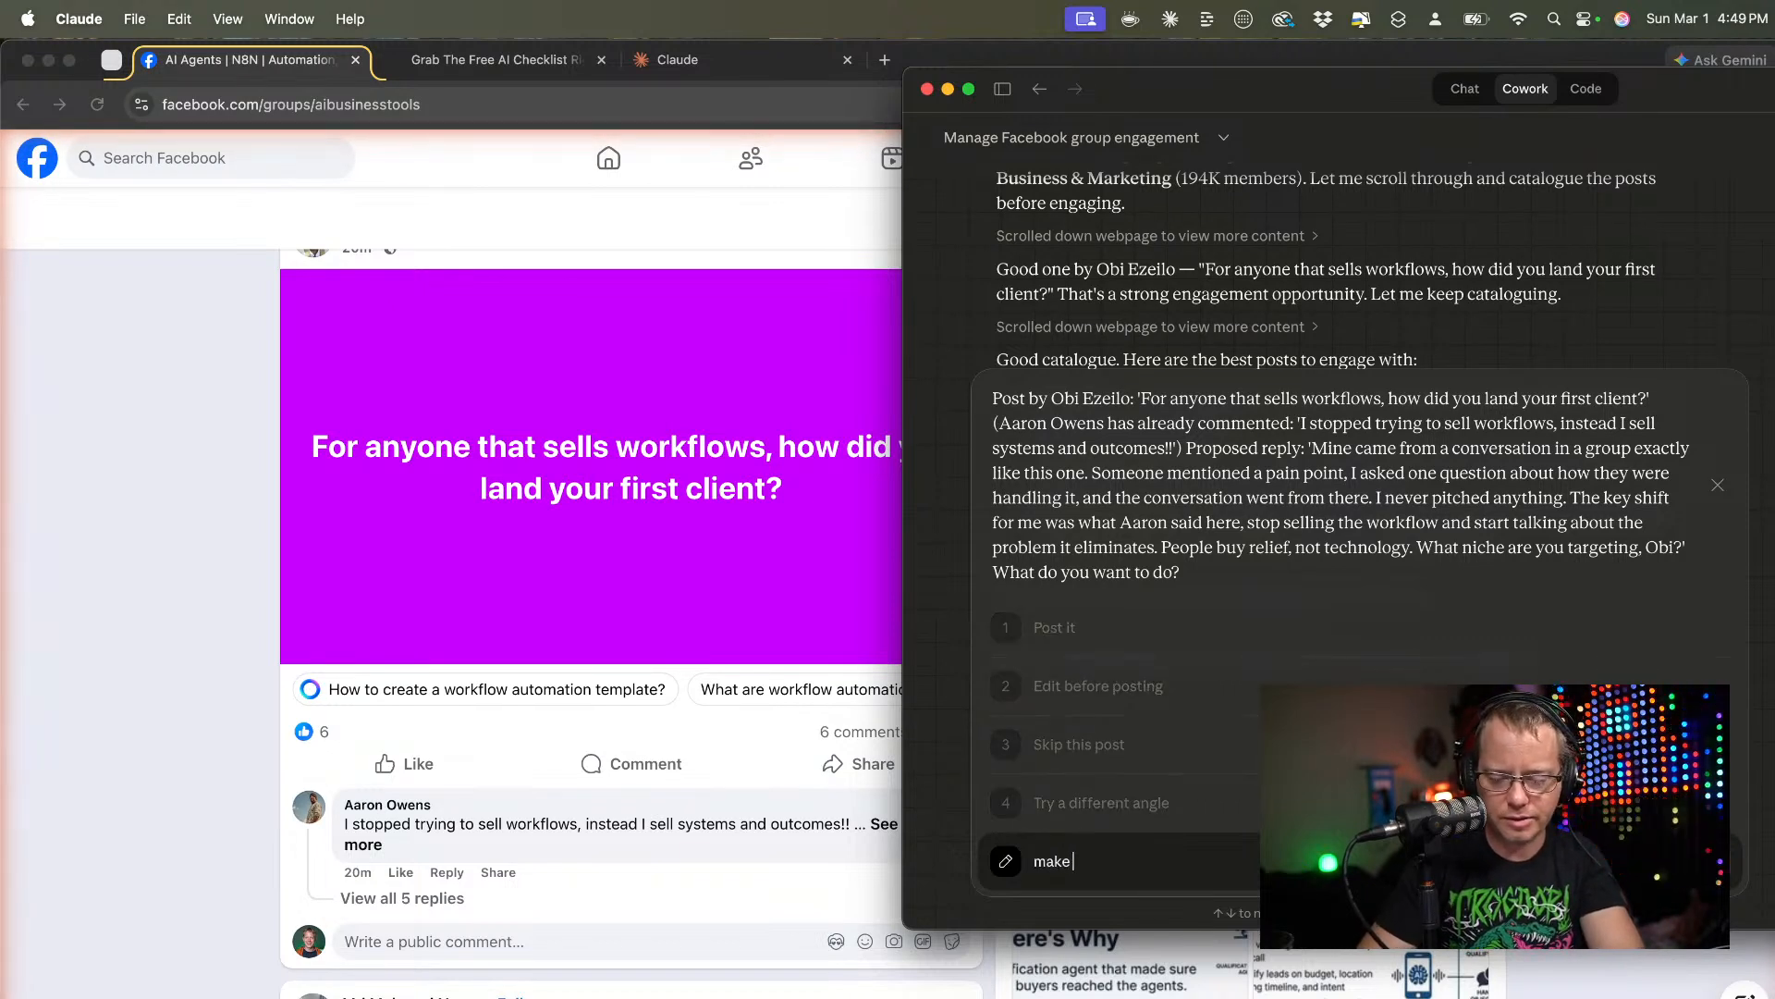
type(" it in my vo")
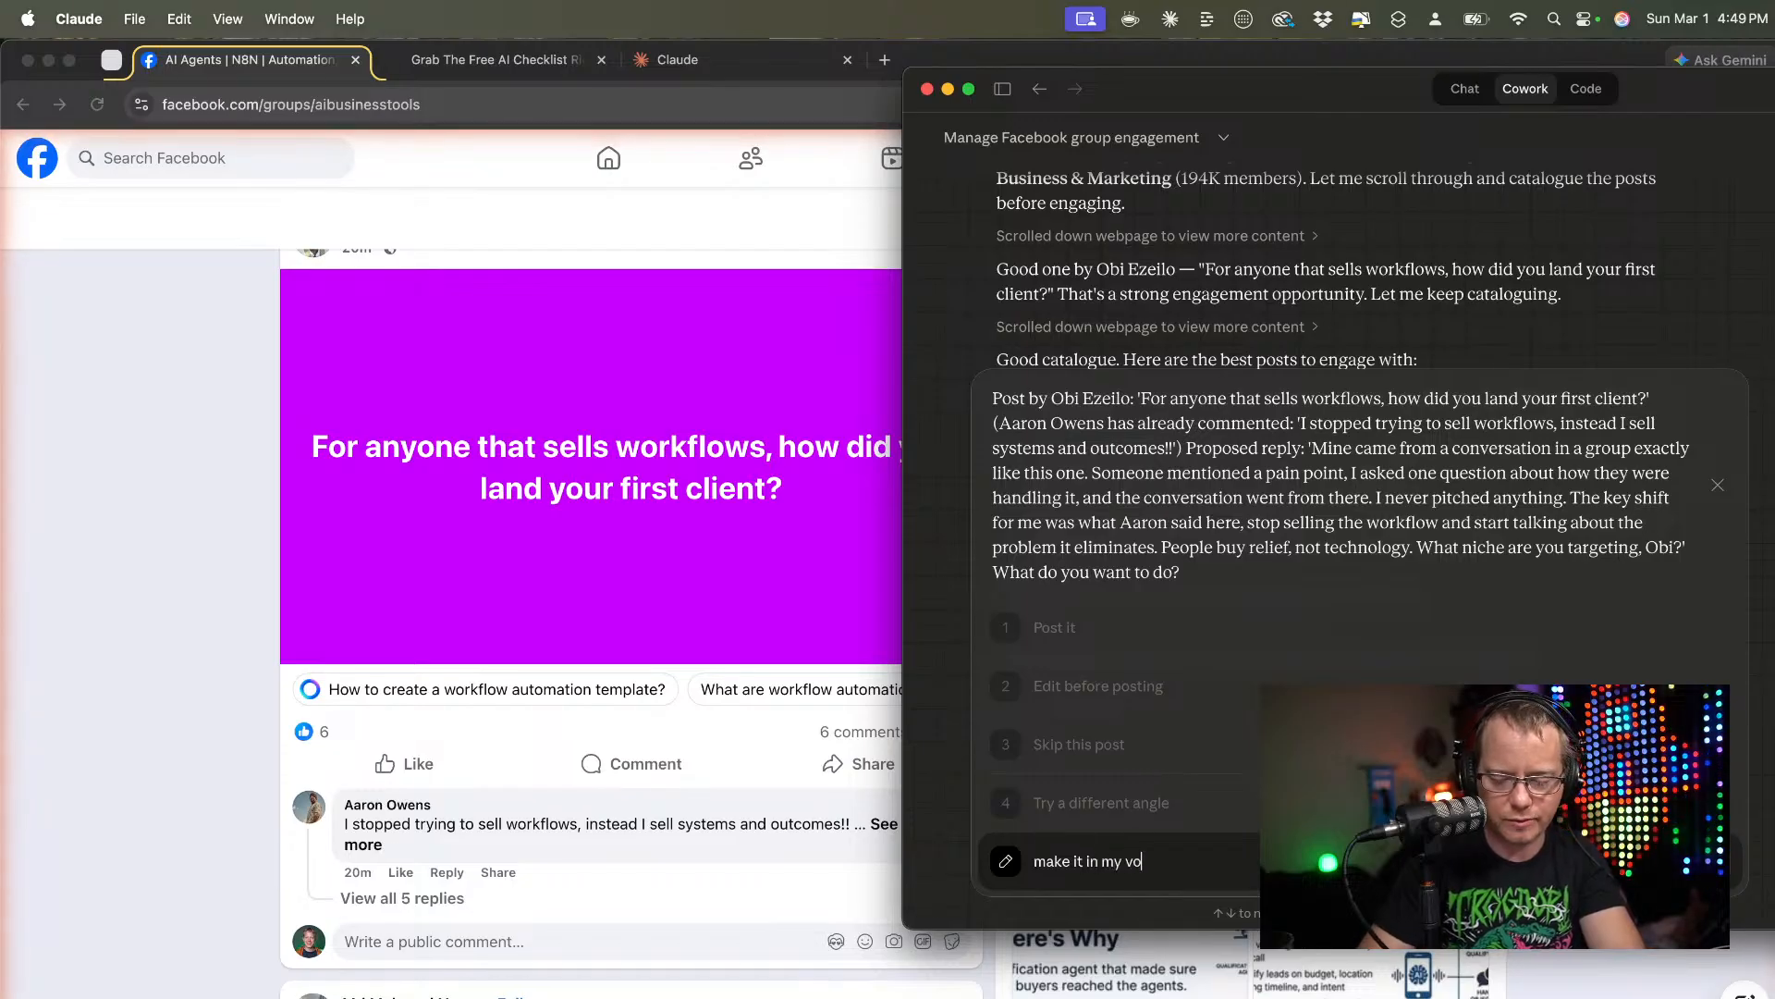
type("ice and donlt")
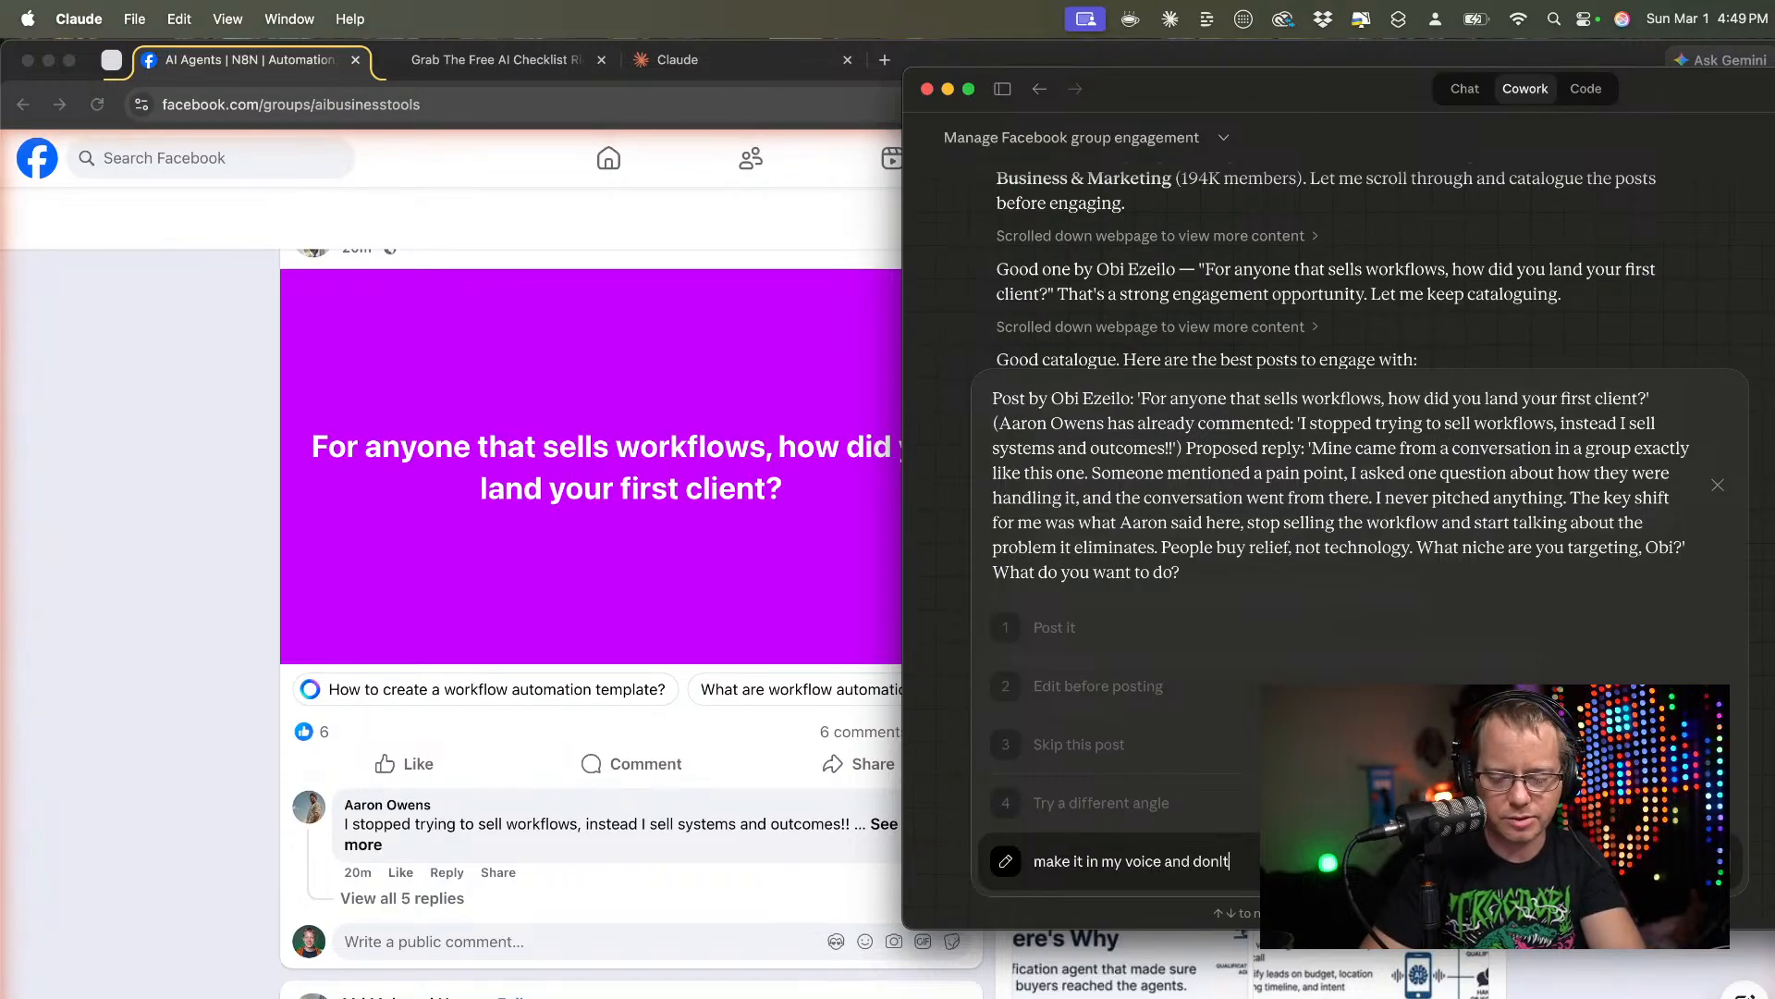
type(" mak")
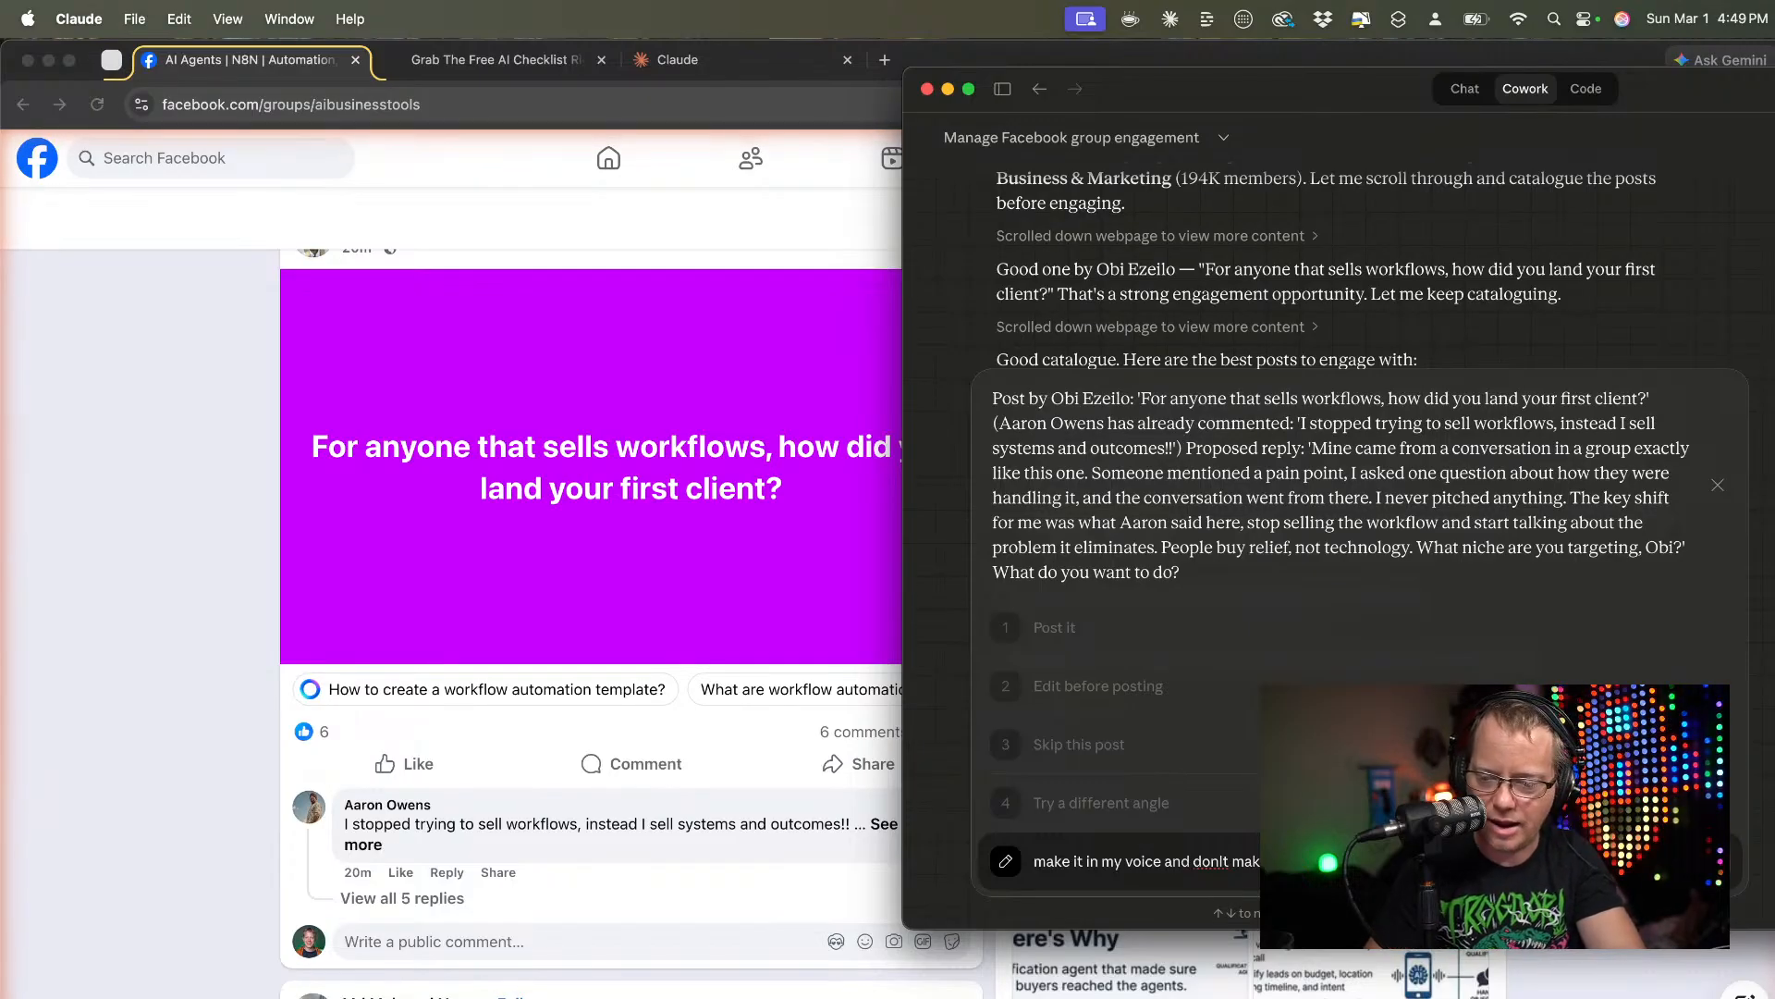
left_click(1228, 862)
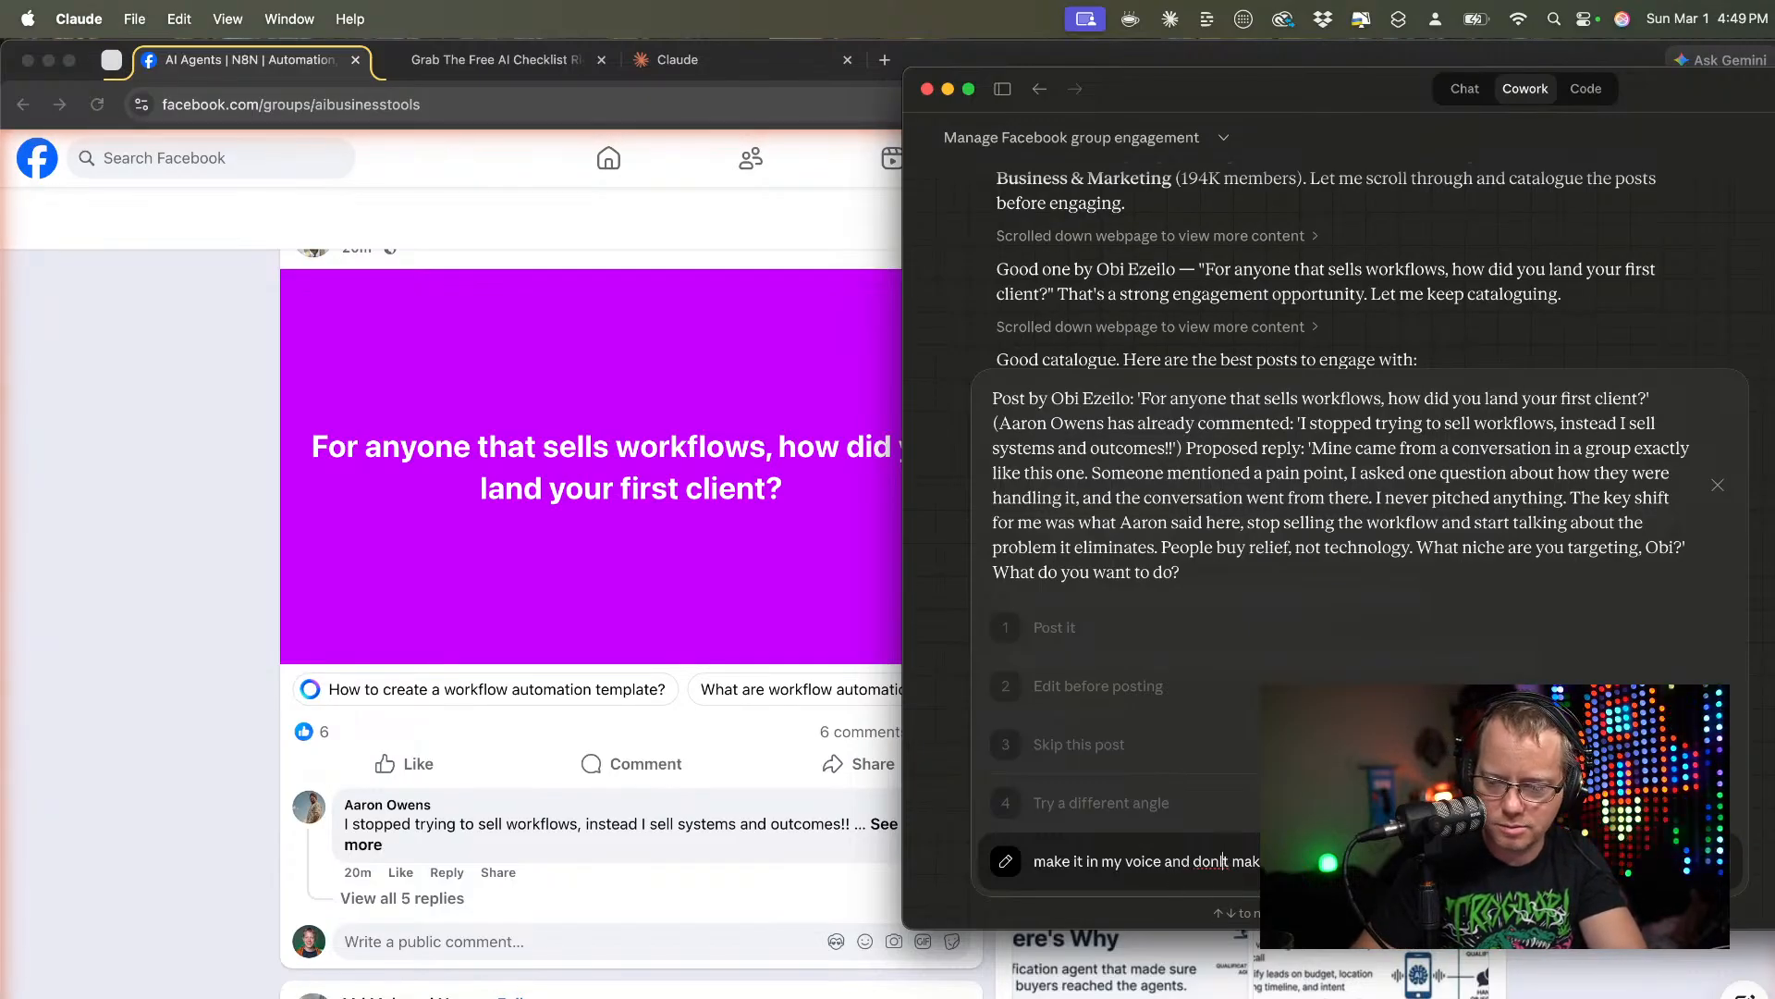
key("BackSpace")
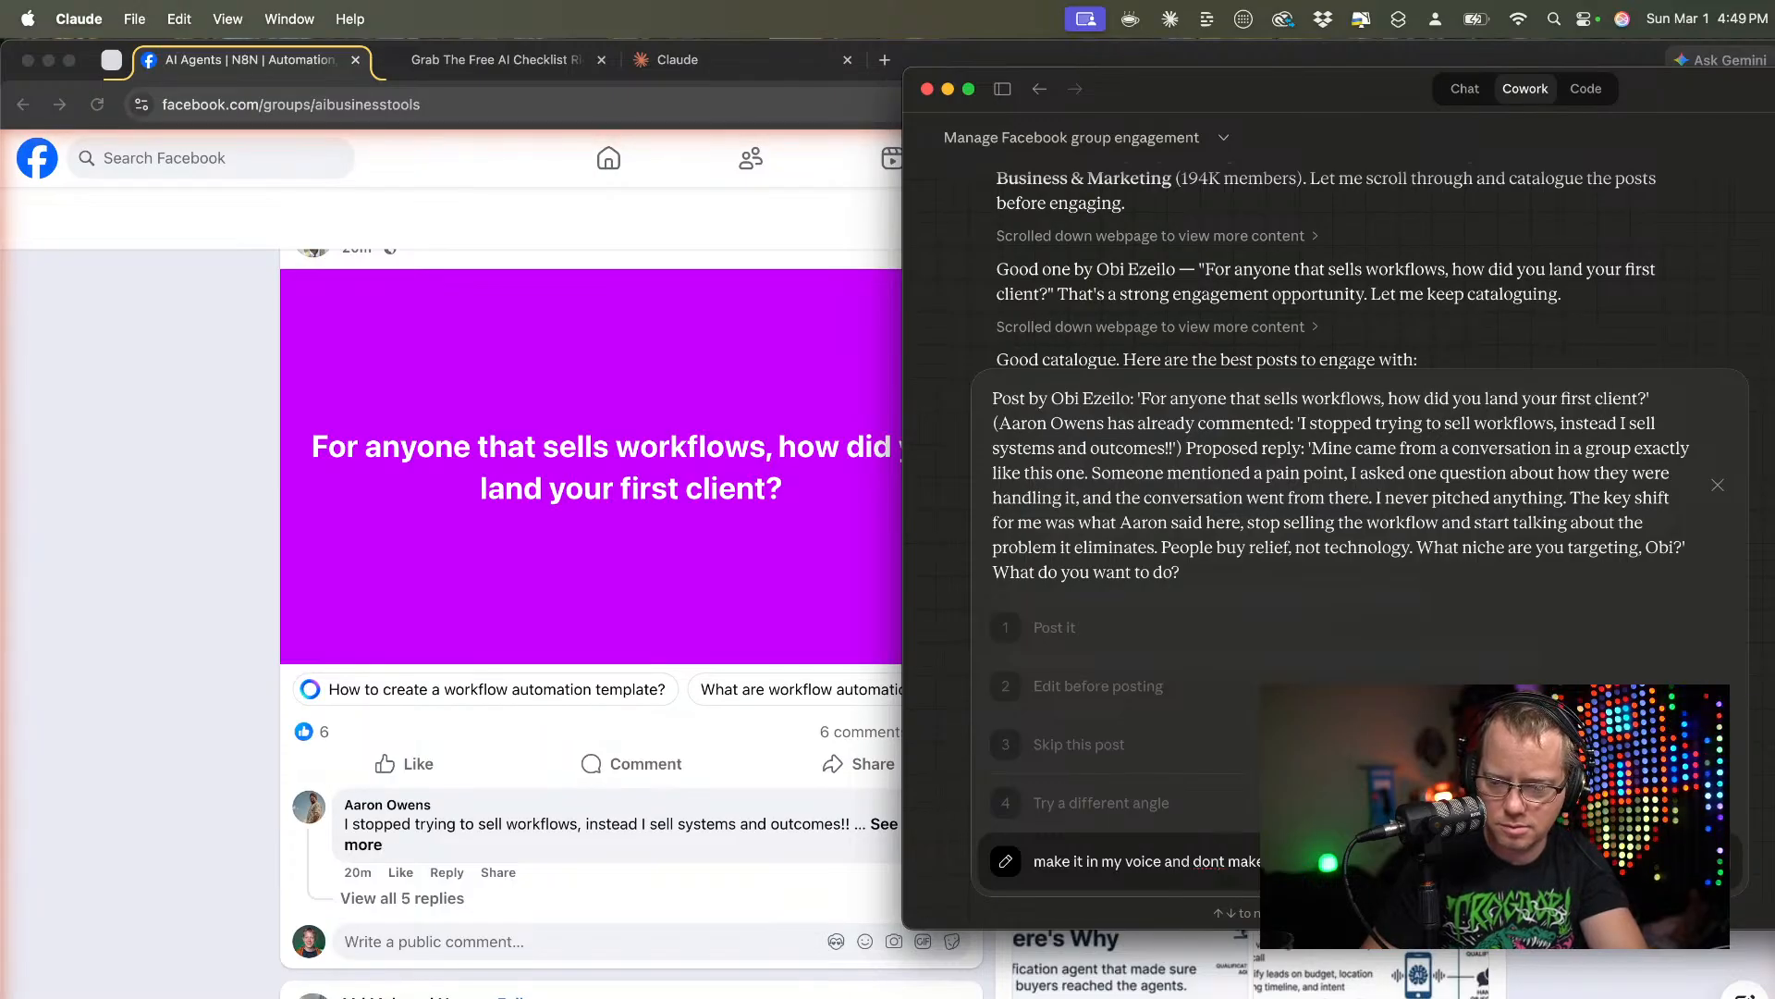
type("'")
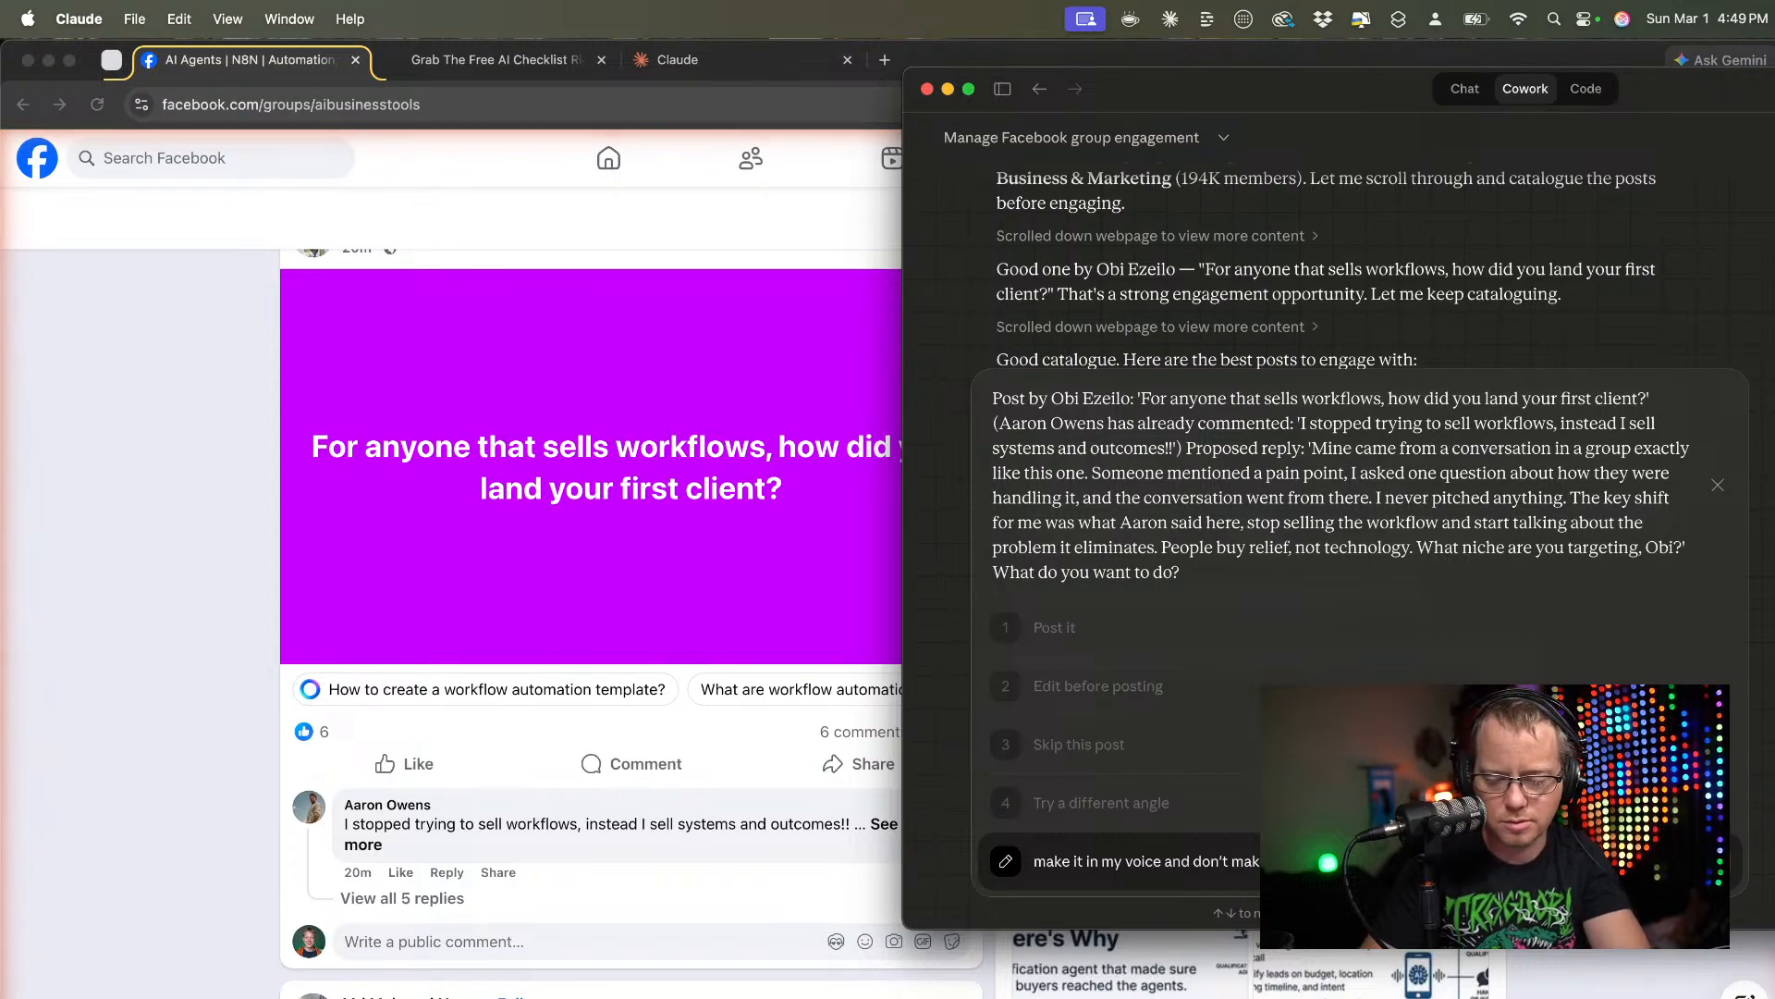
key("Return")
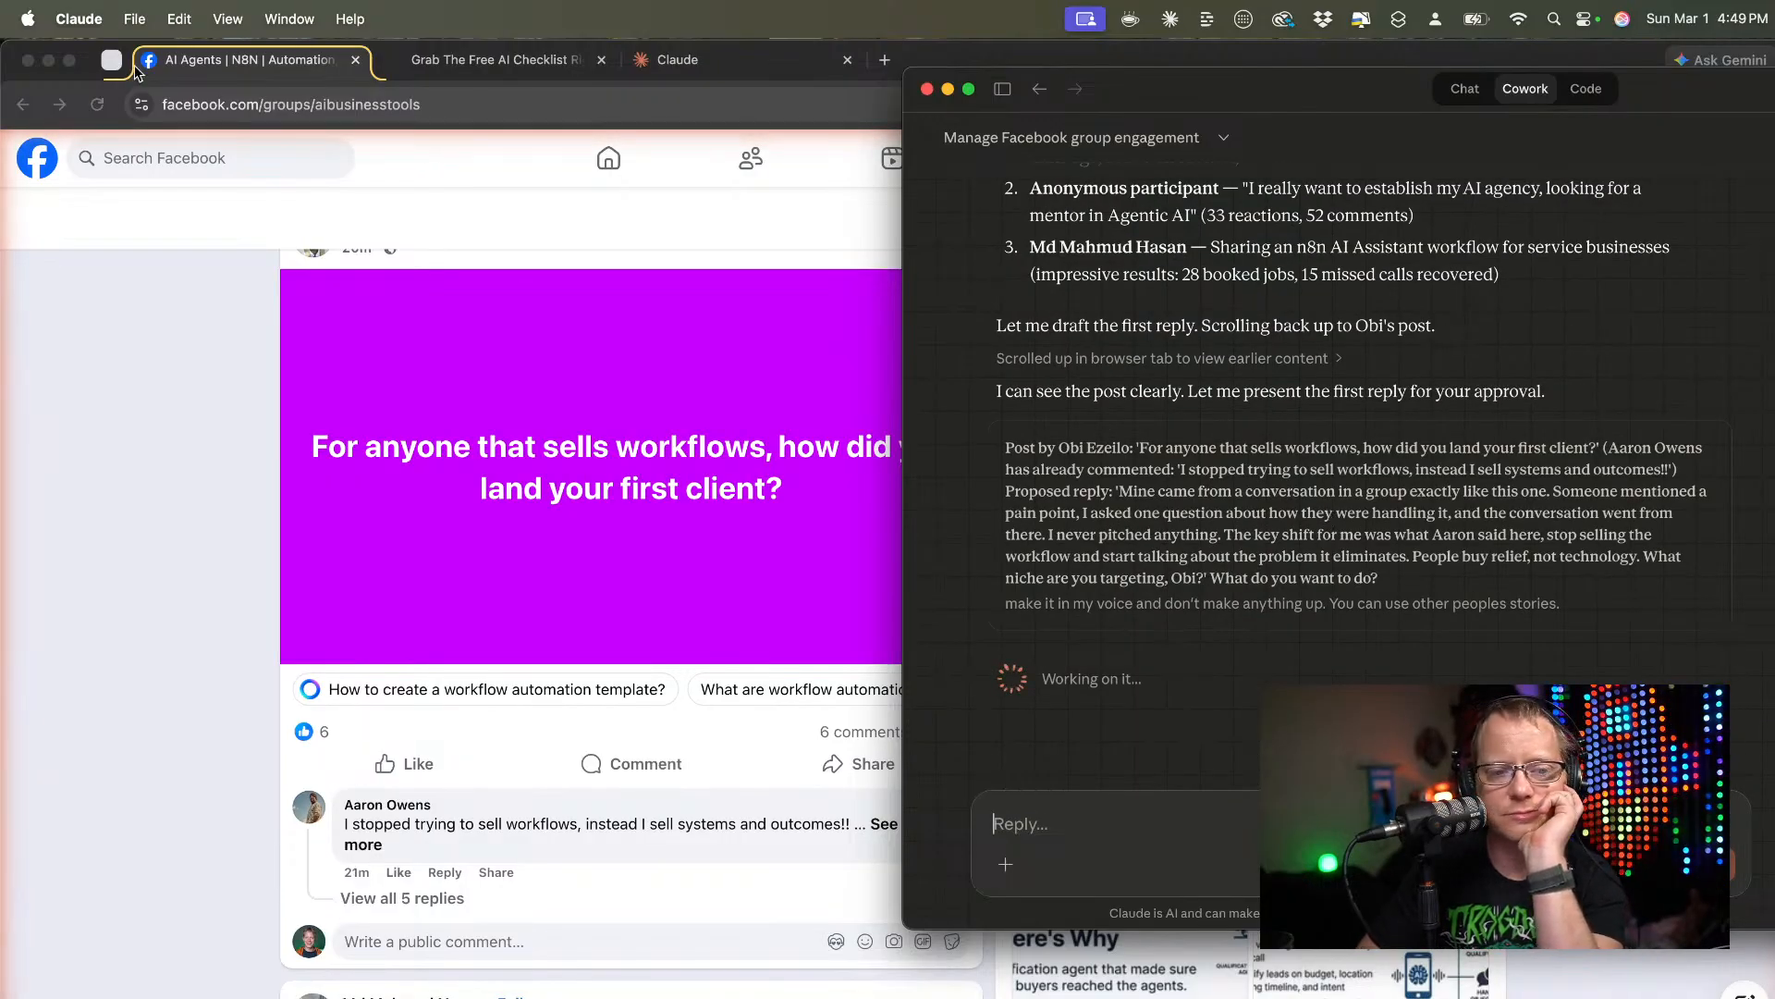
Open Claude's settings and check the plan usage limits for the current session and the week.
left_click(79, 19)
left_click(117, 90)
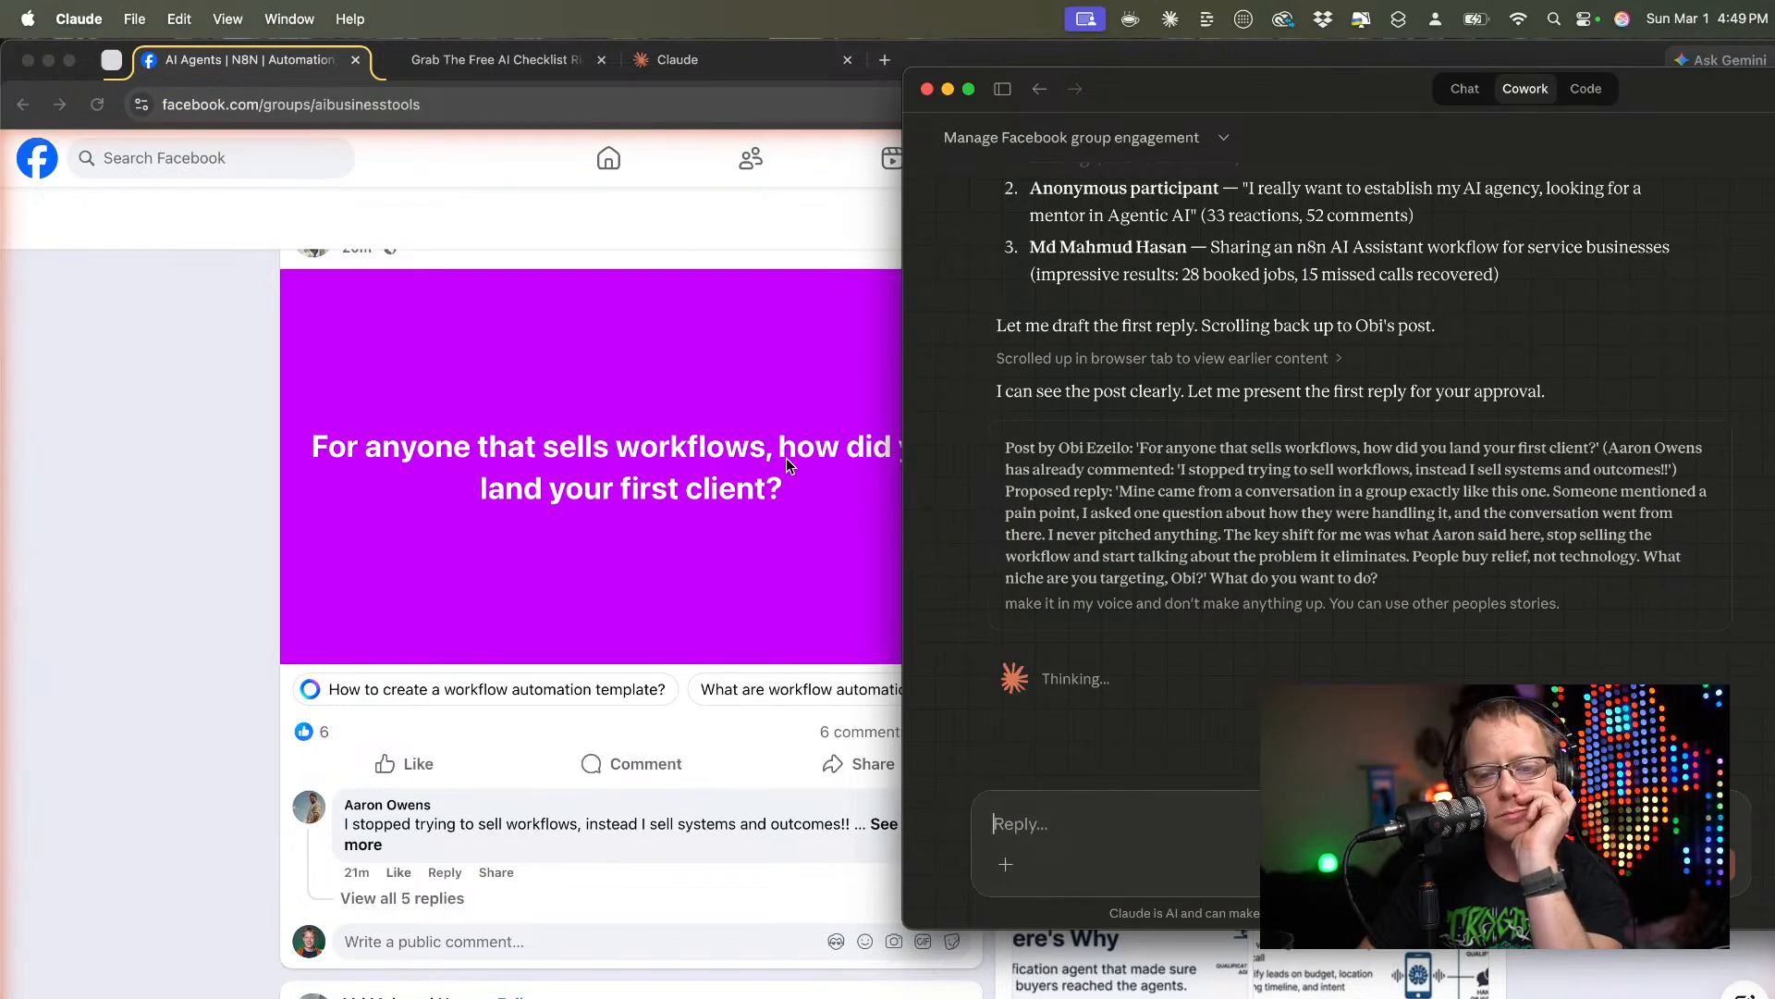
left_click(976, 431)
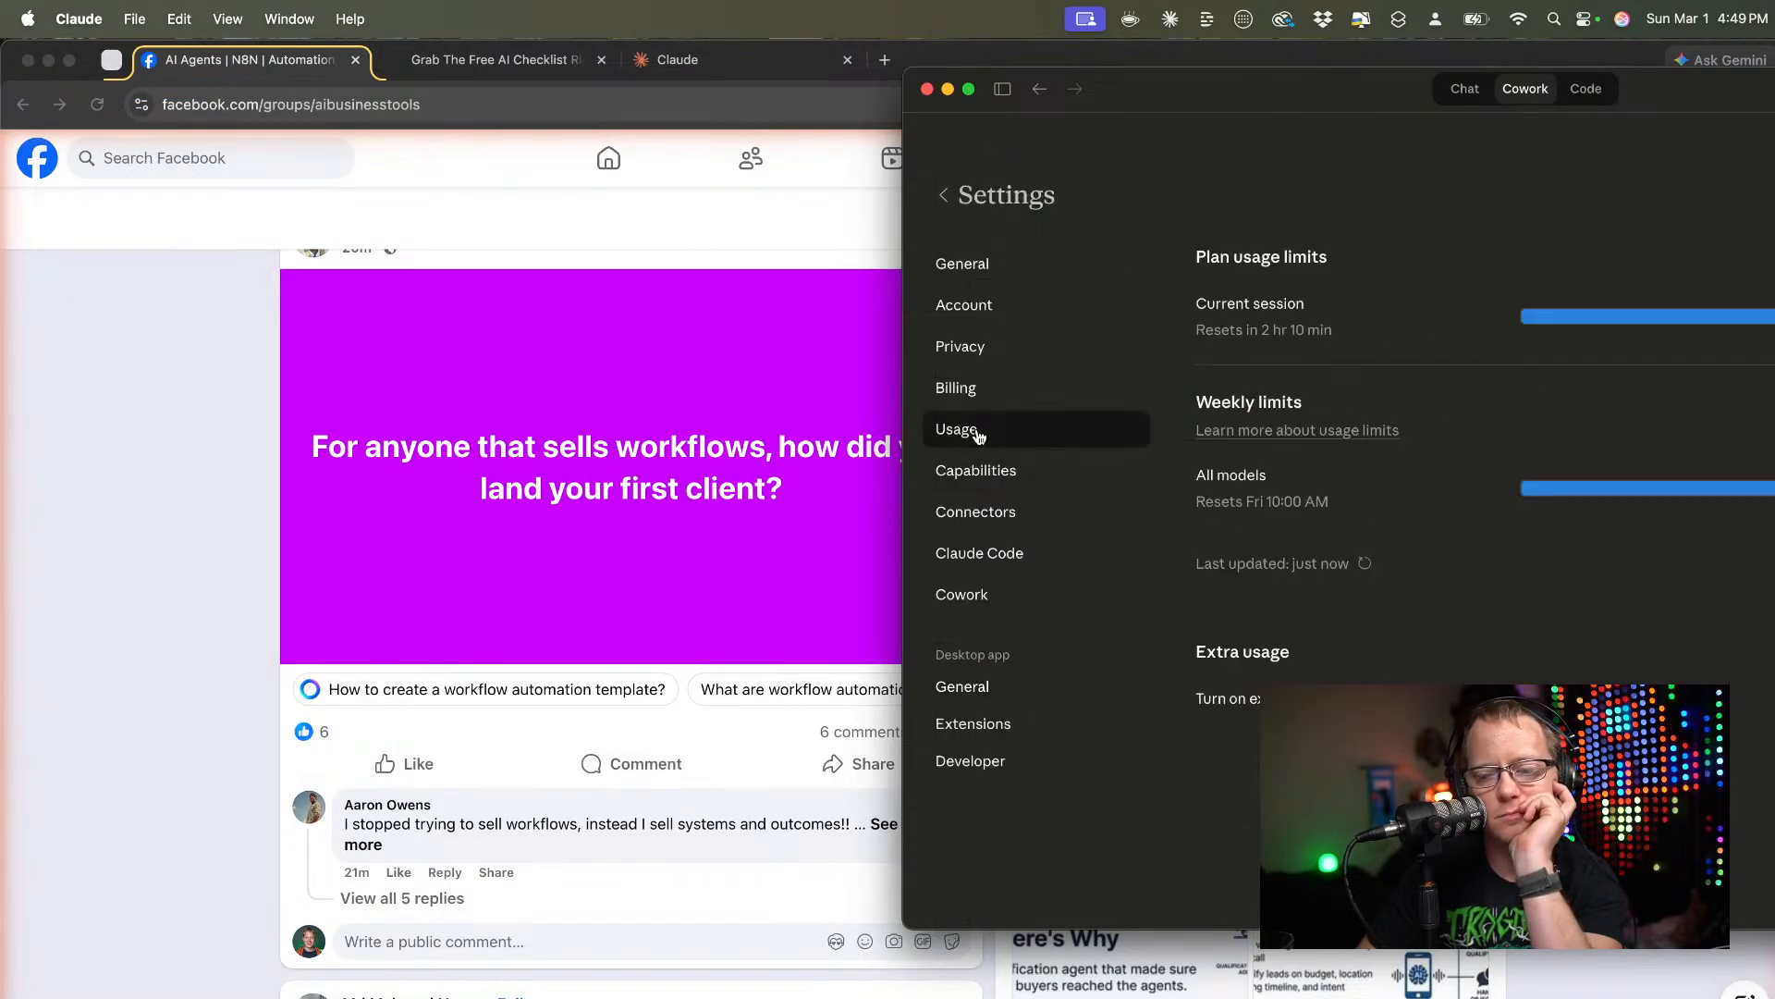
Return from settings to the engagement task, request a different angle for the first-client reply, and approve posting the new version.
left_click_drag(1315, 101, 1123, 109)
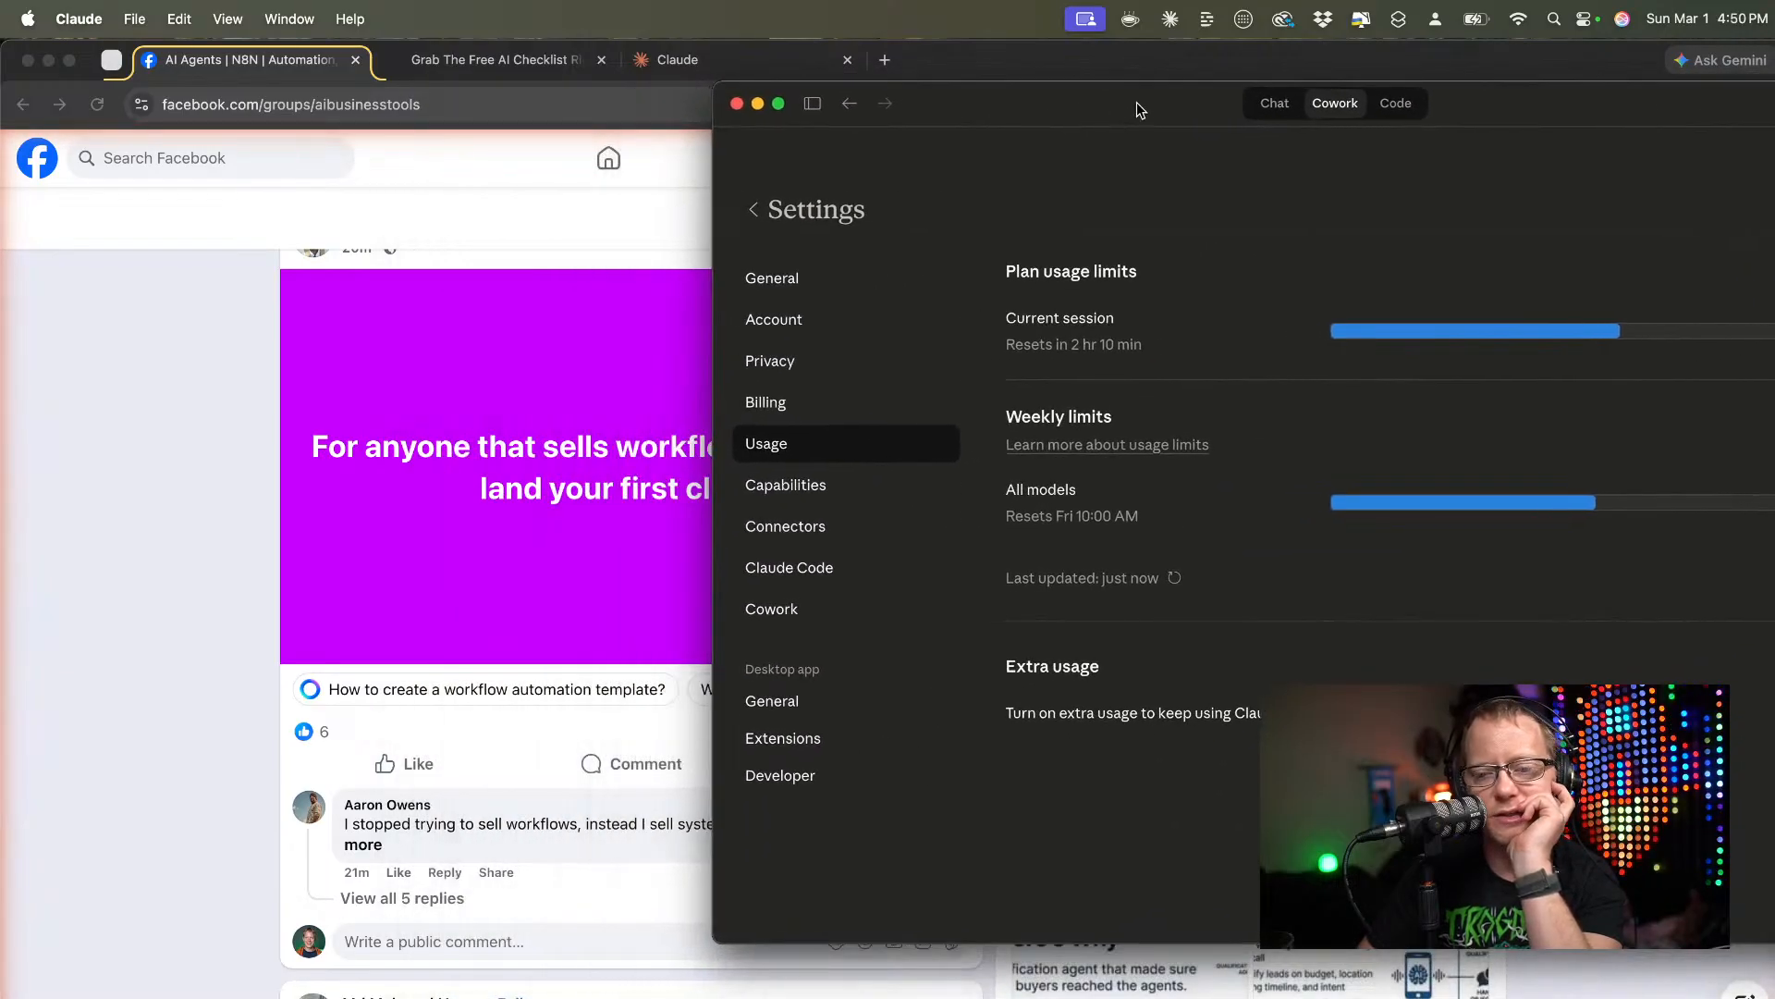
left_click(757, 216)
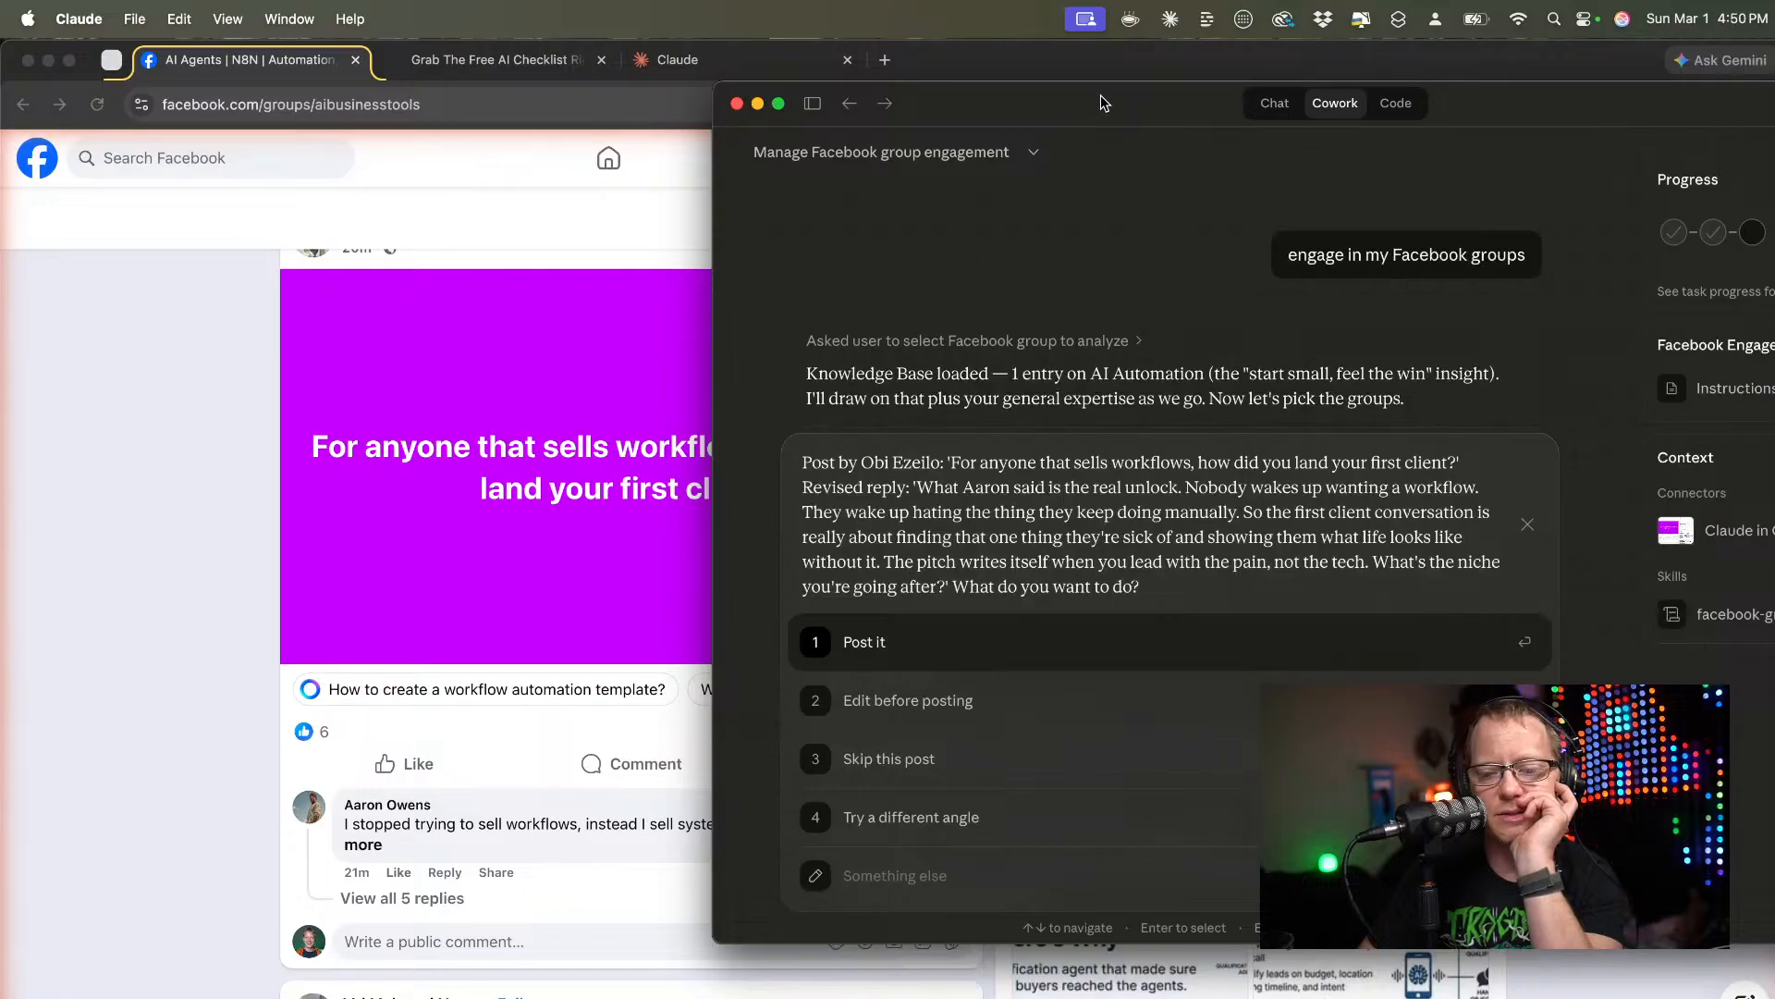
left_click_drag(1102, 98, 1107, 72)
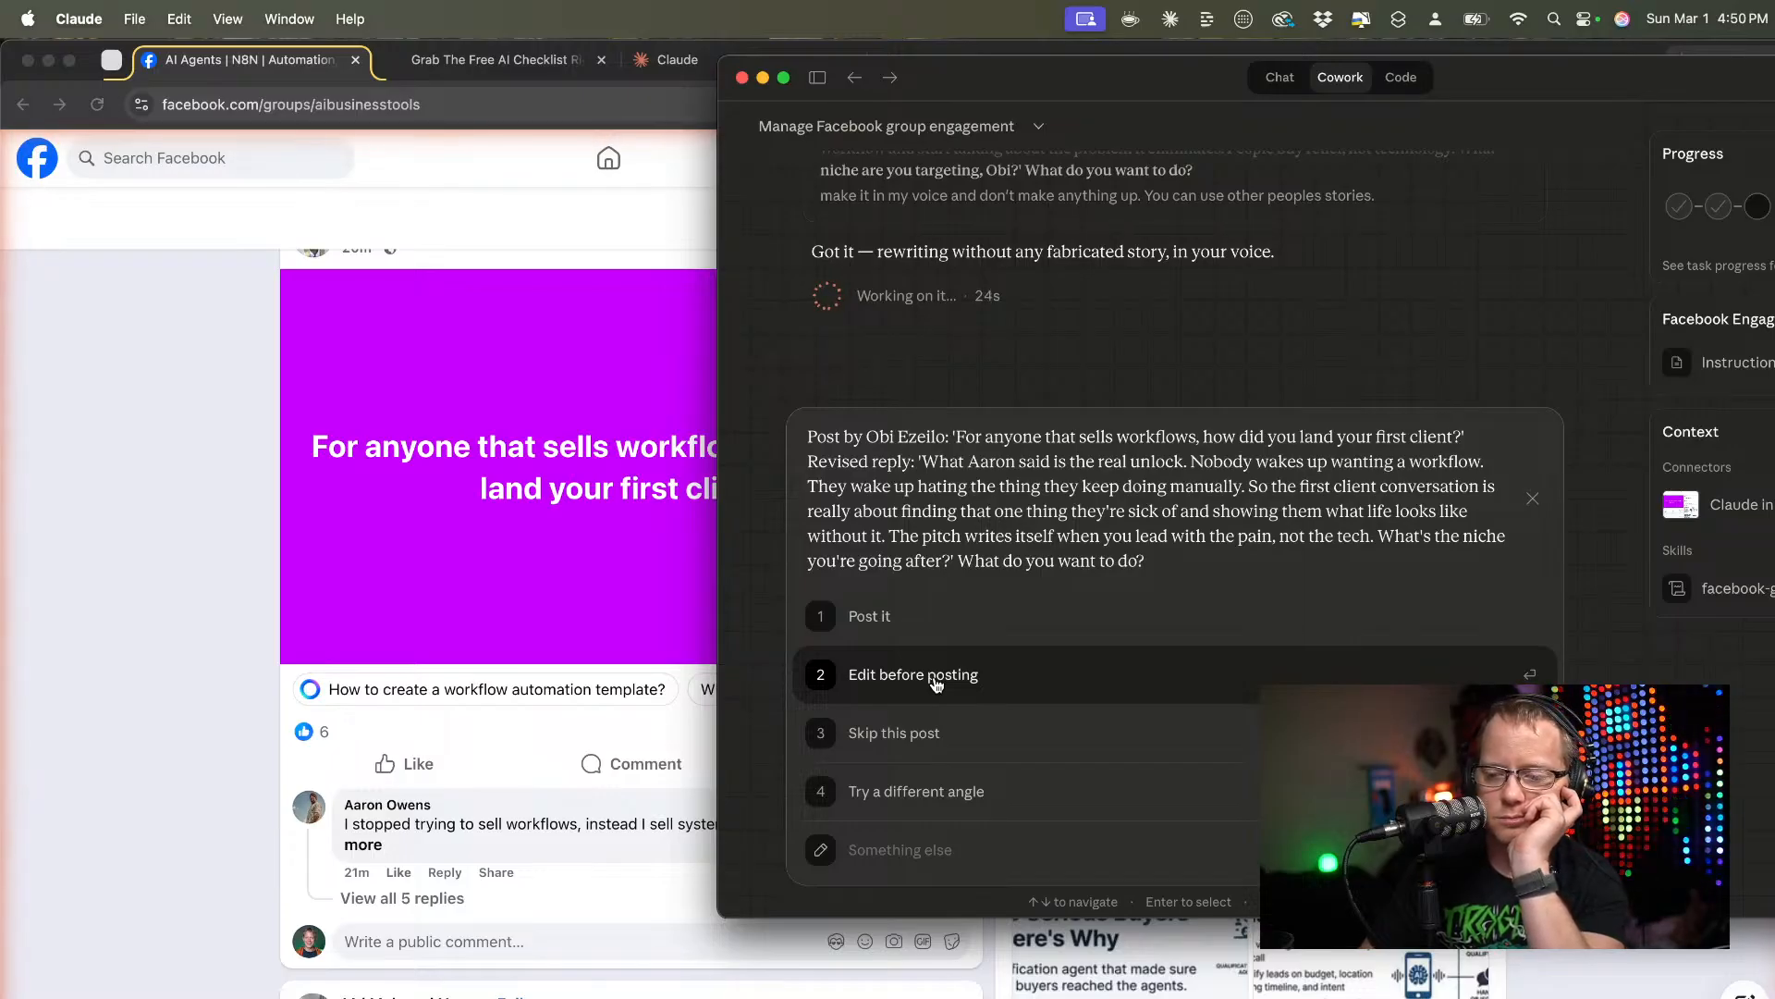
left_click(936, 793)
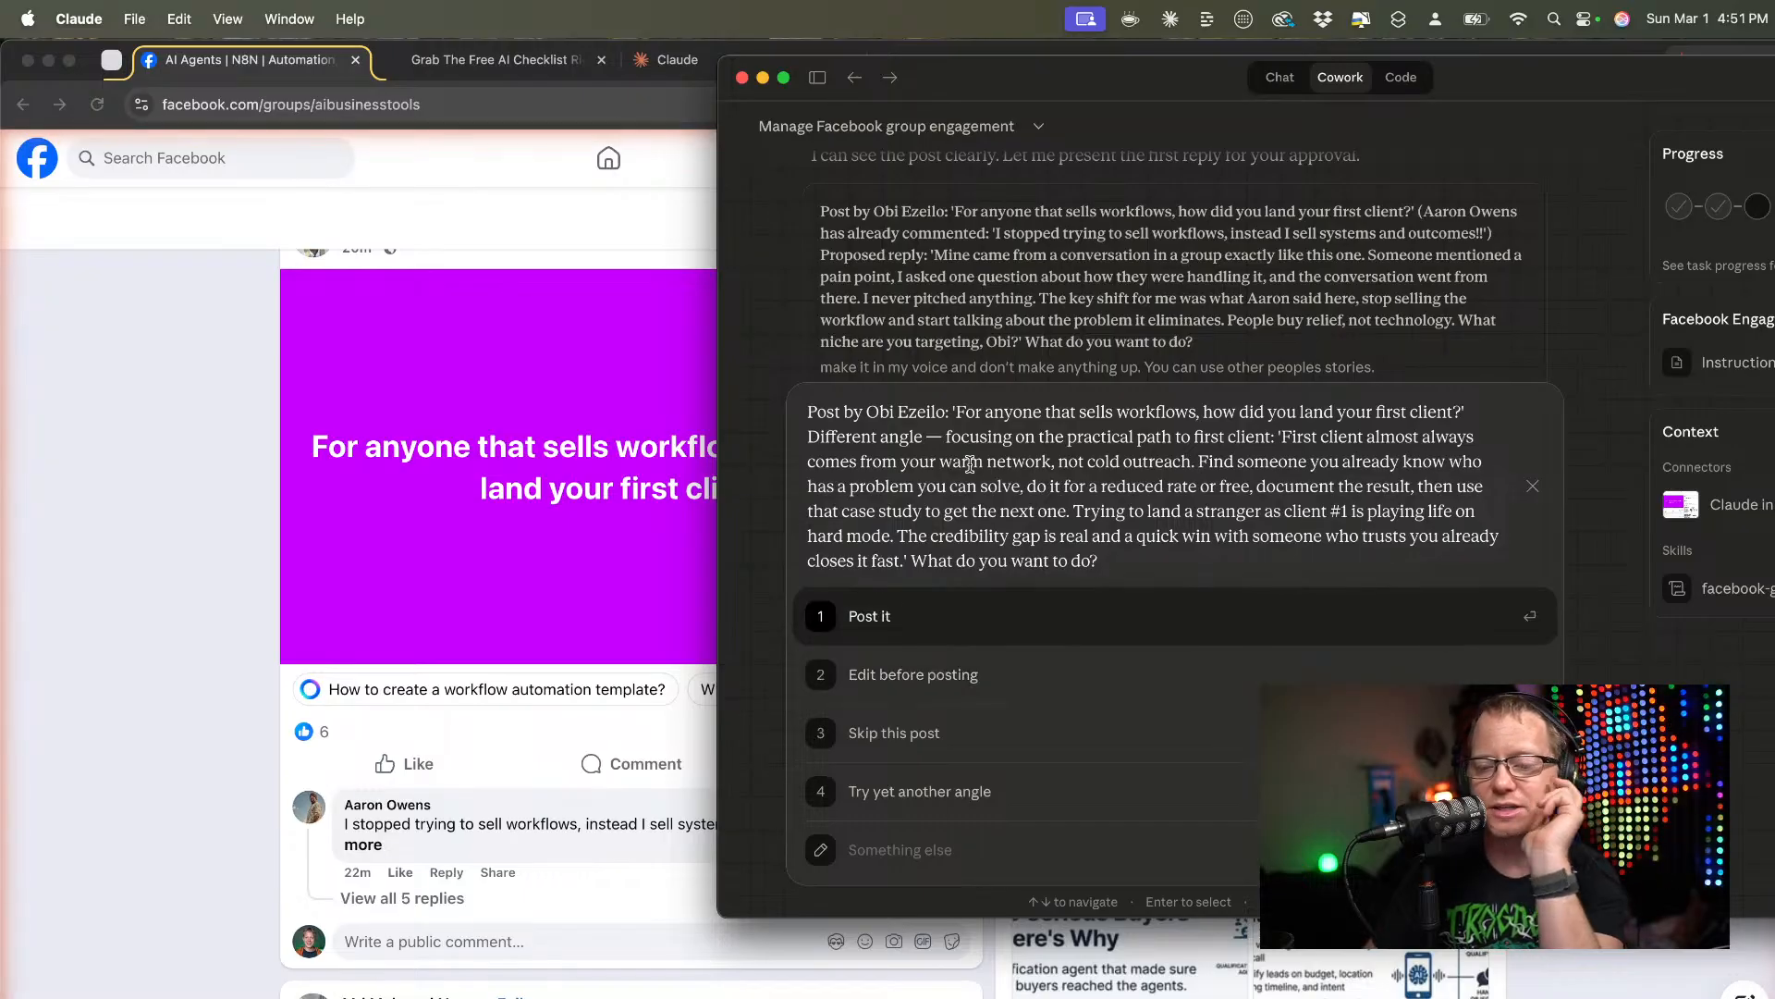
left_click(869, 634)
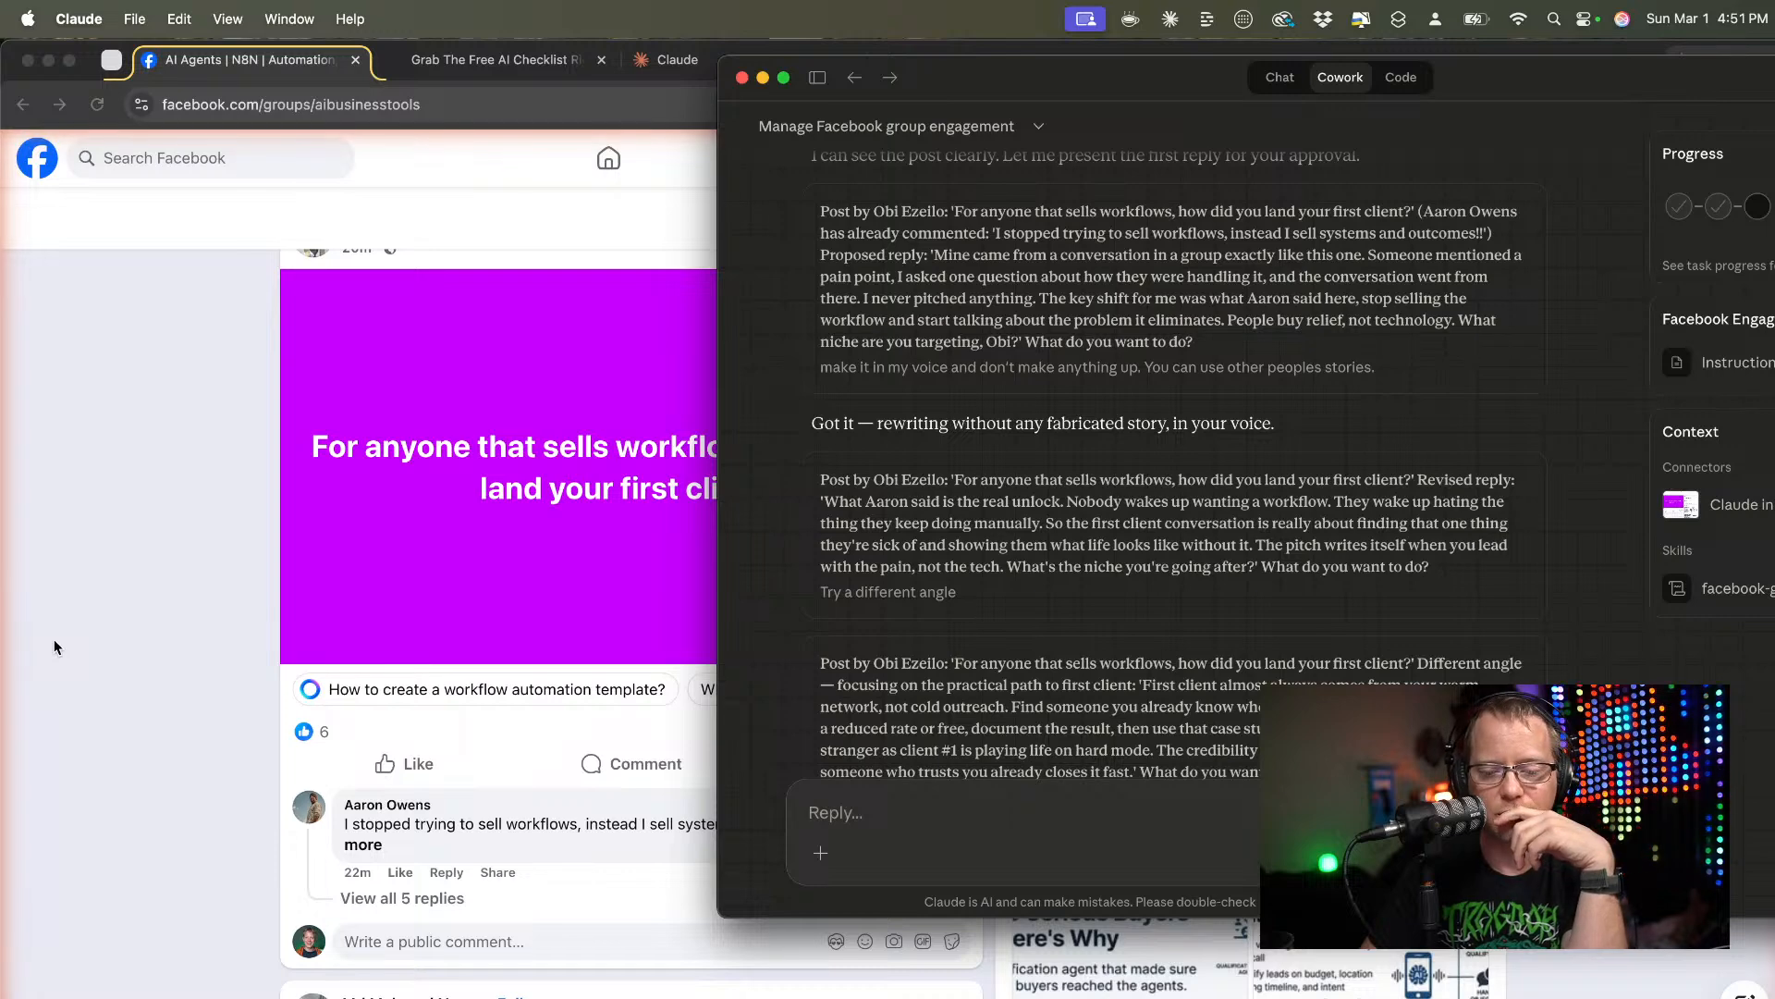
Switch to the Facebook group page and give the first-client post a Love reaction.
scroll(1107, 510, "down", 3)
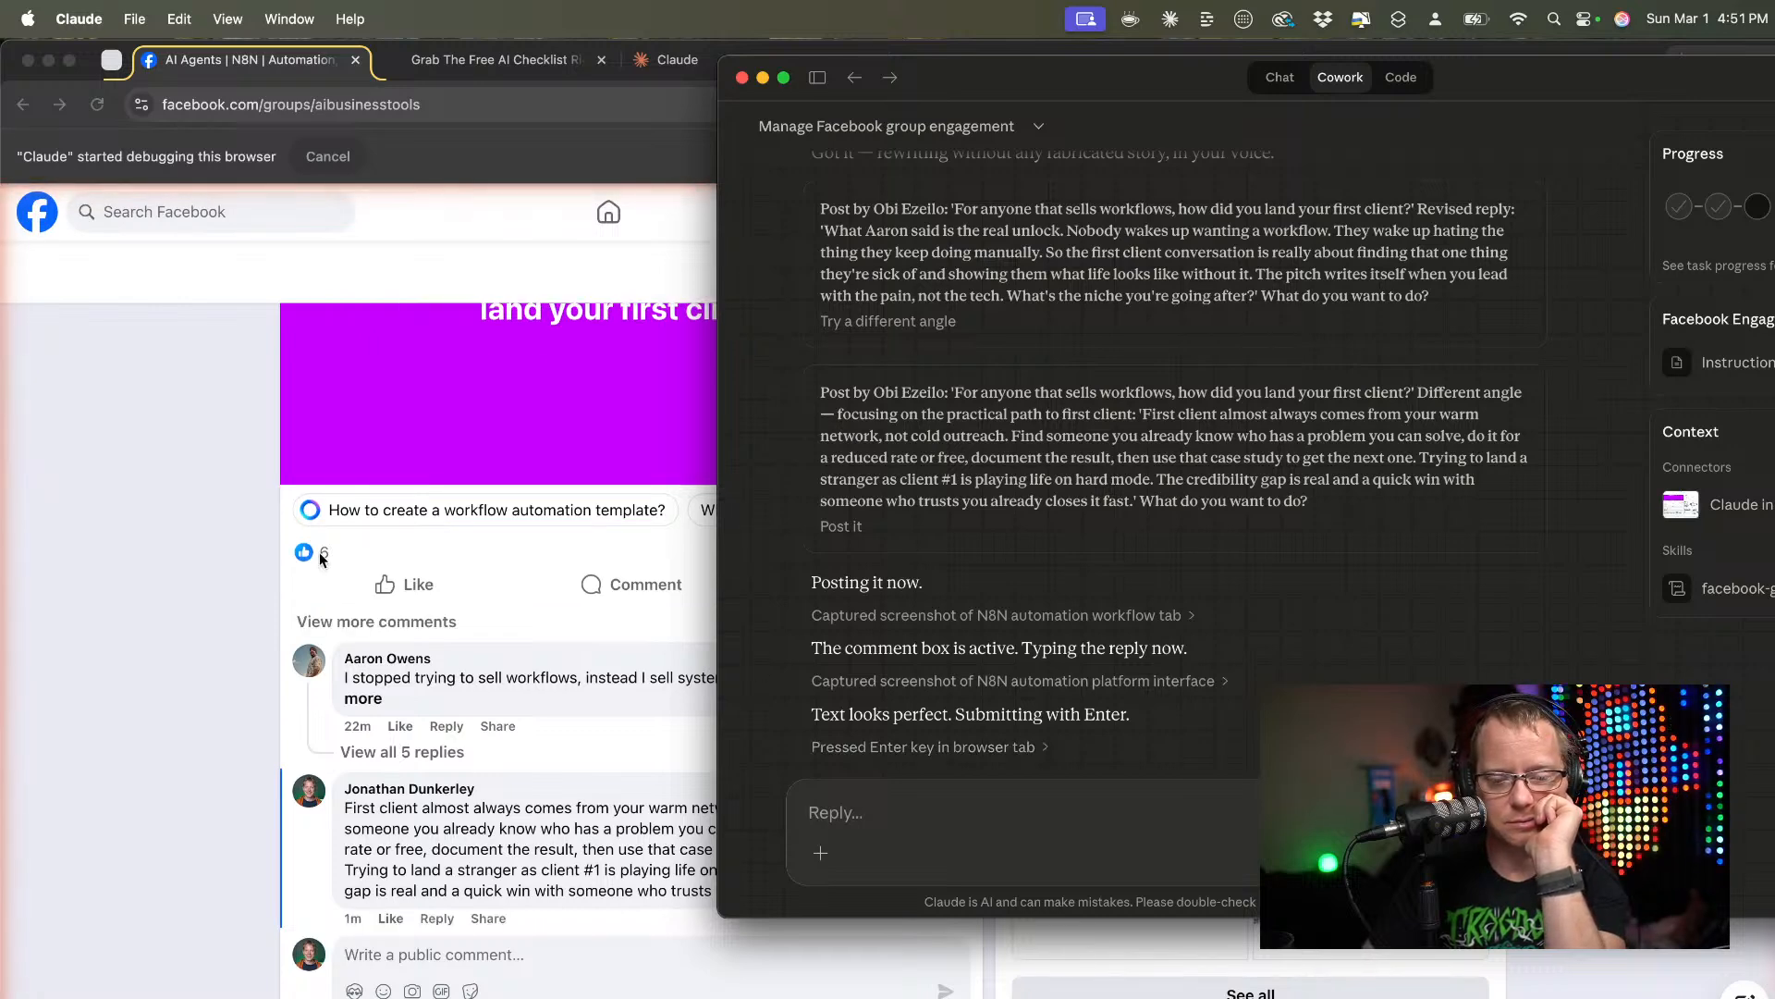
left_click(426, 607)
mouse_move(426, 607)
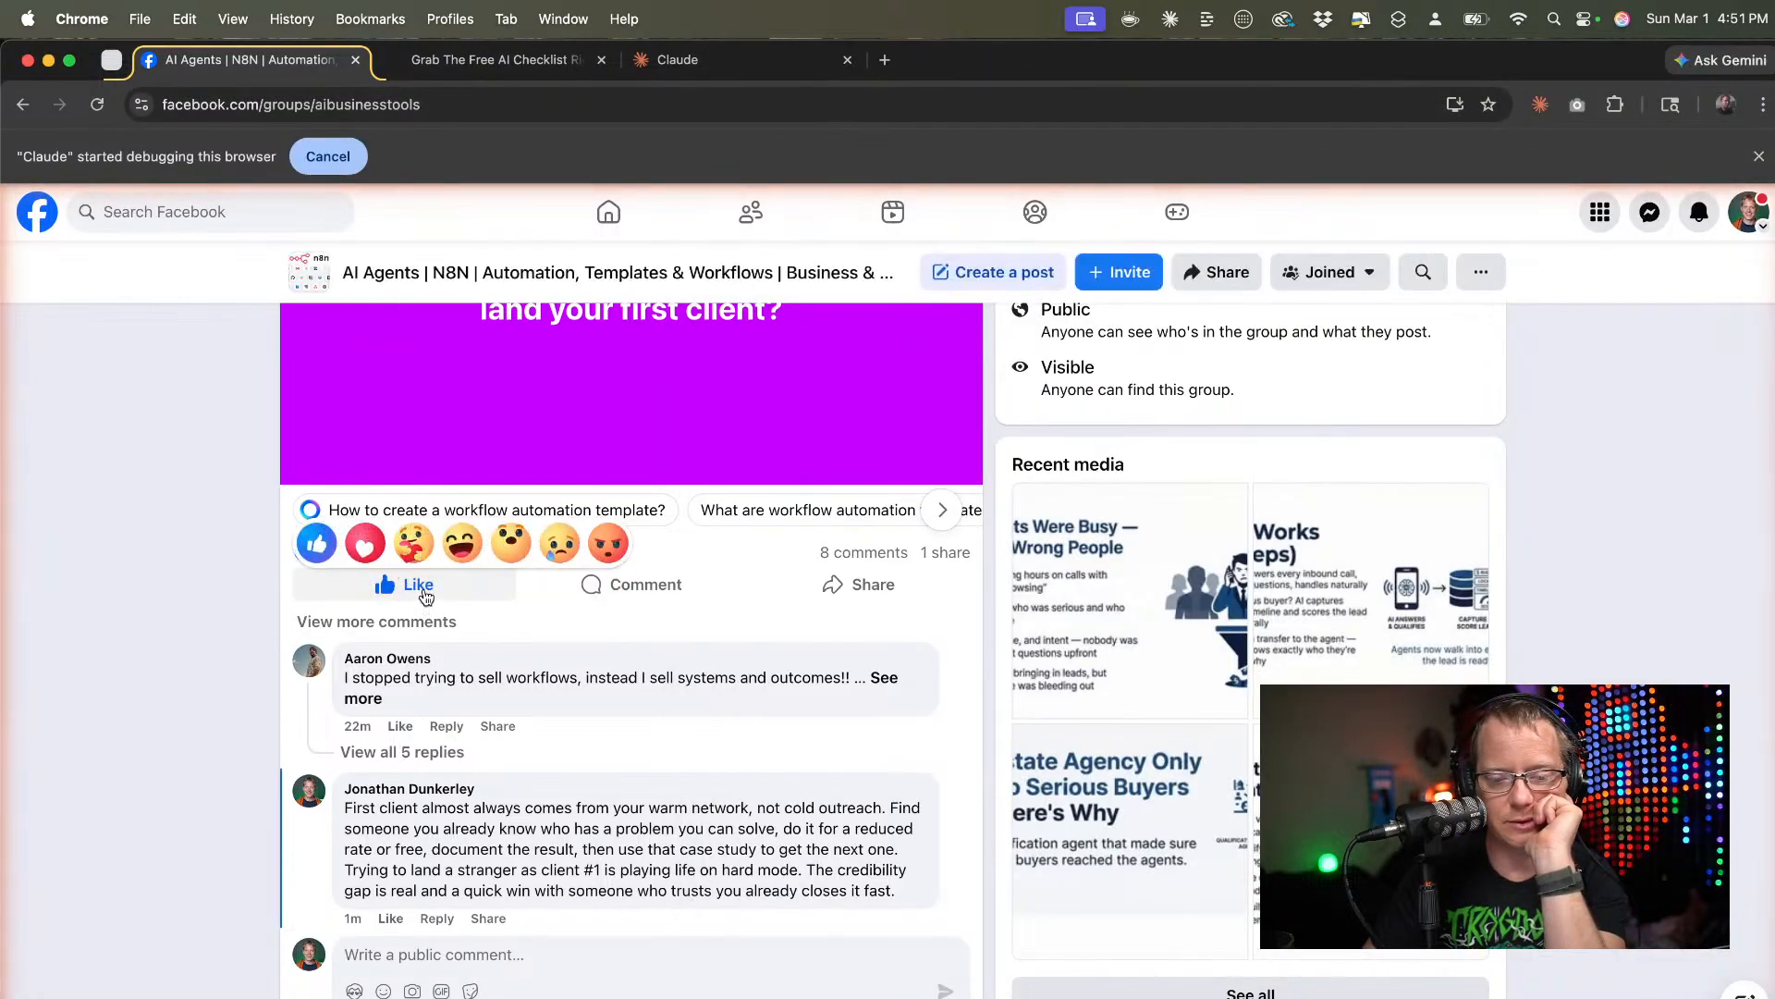
left_click(362, 544)
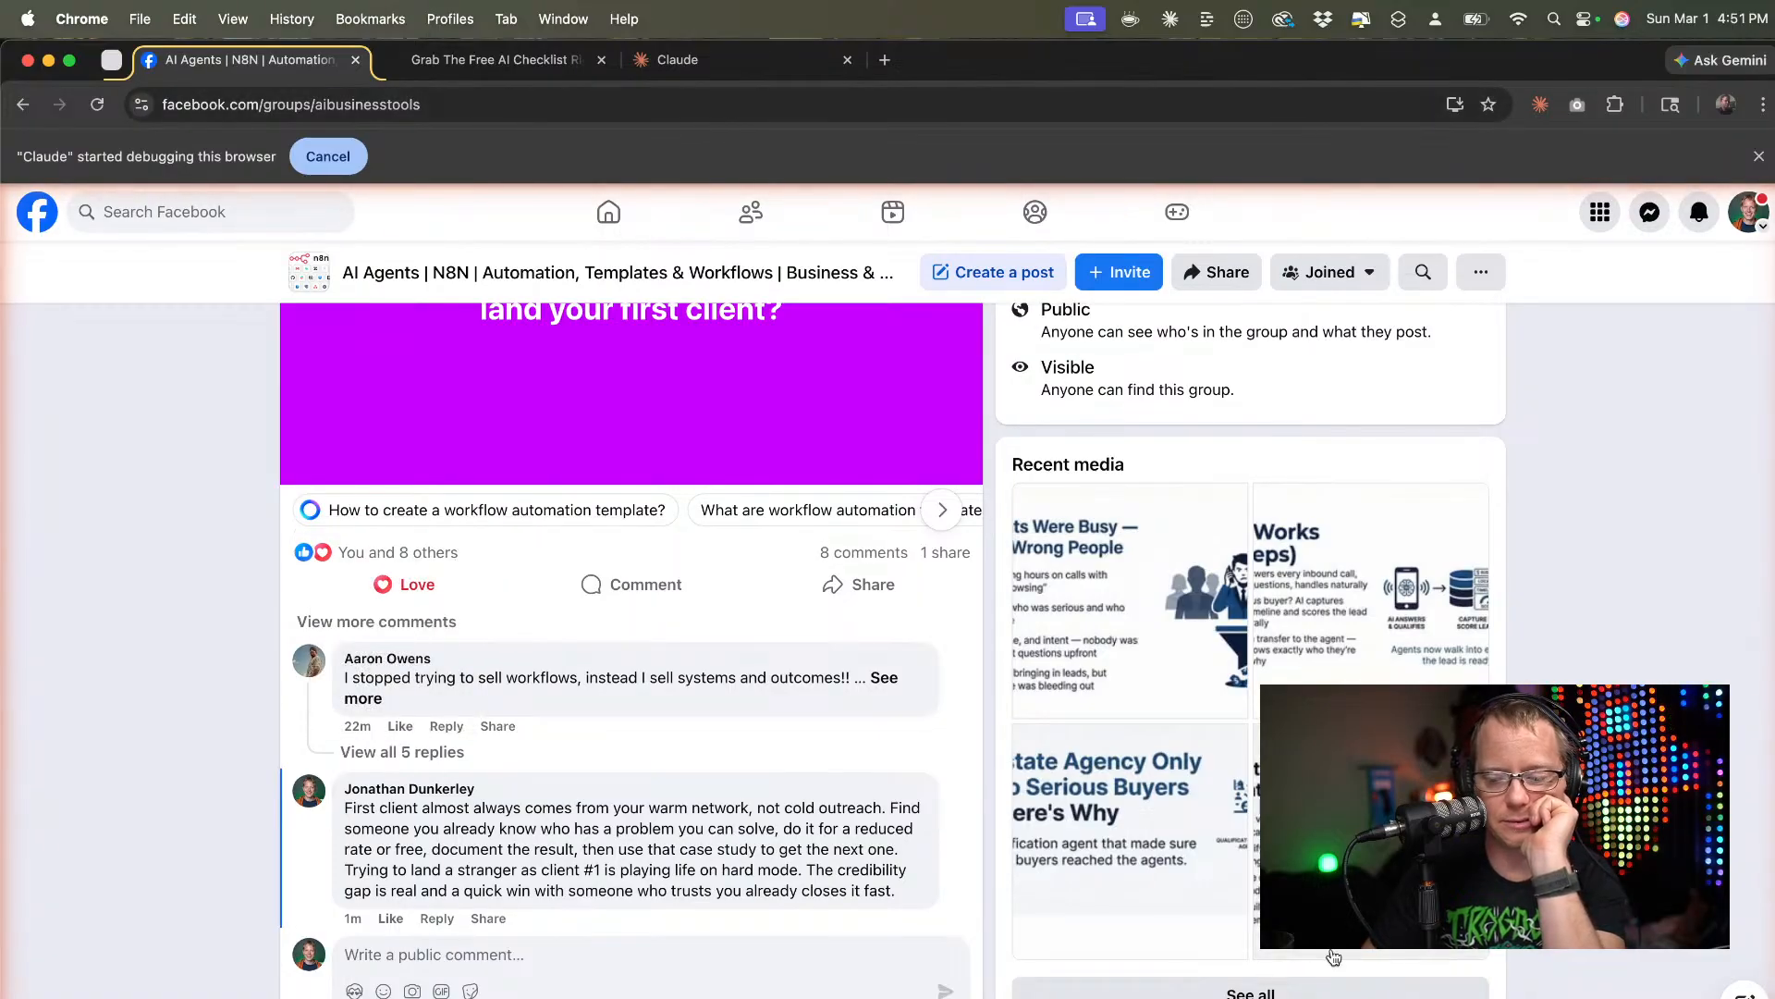
Switch to Finder and preview Facebook Post Tracker.xlsx, checking its Group Engagement Log and Knowledge Base sheets for the logged reply.
key("super+Tab")
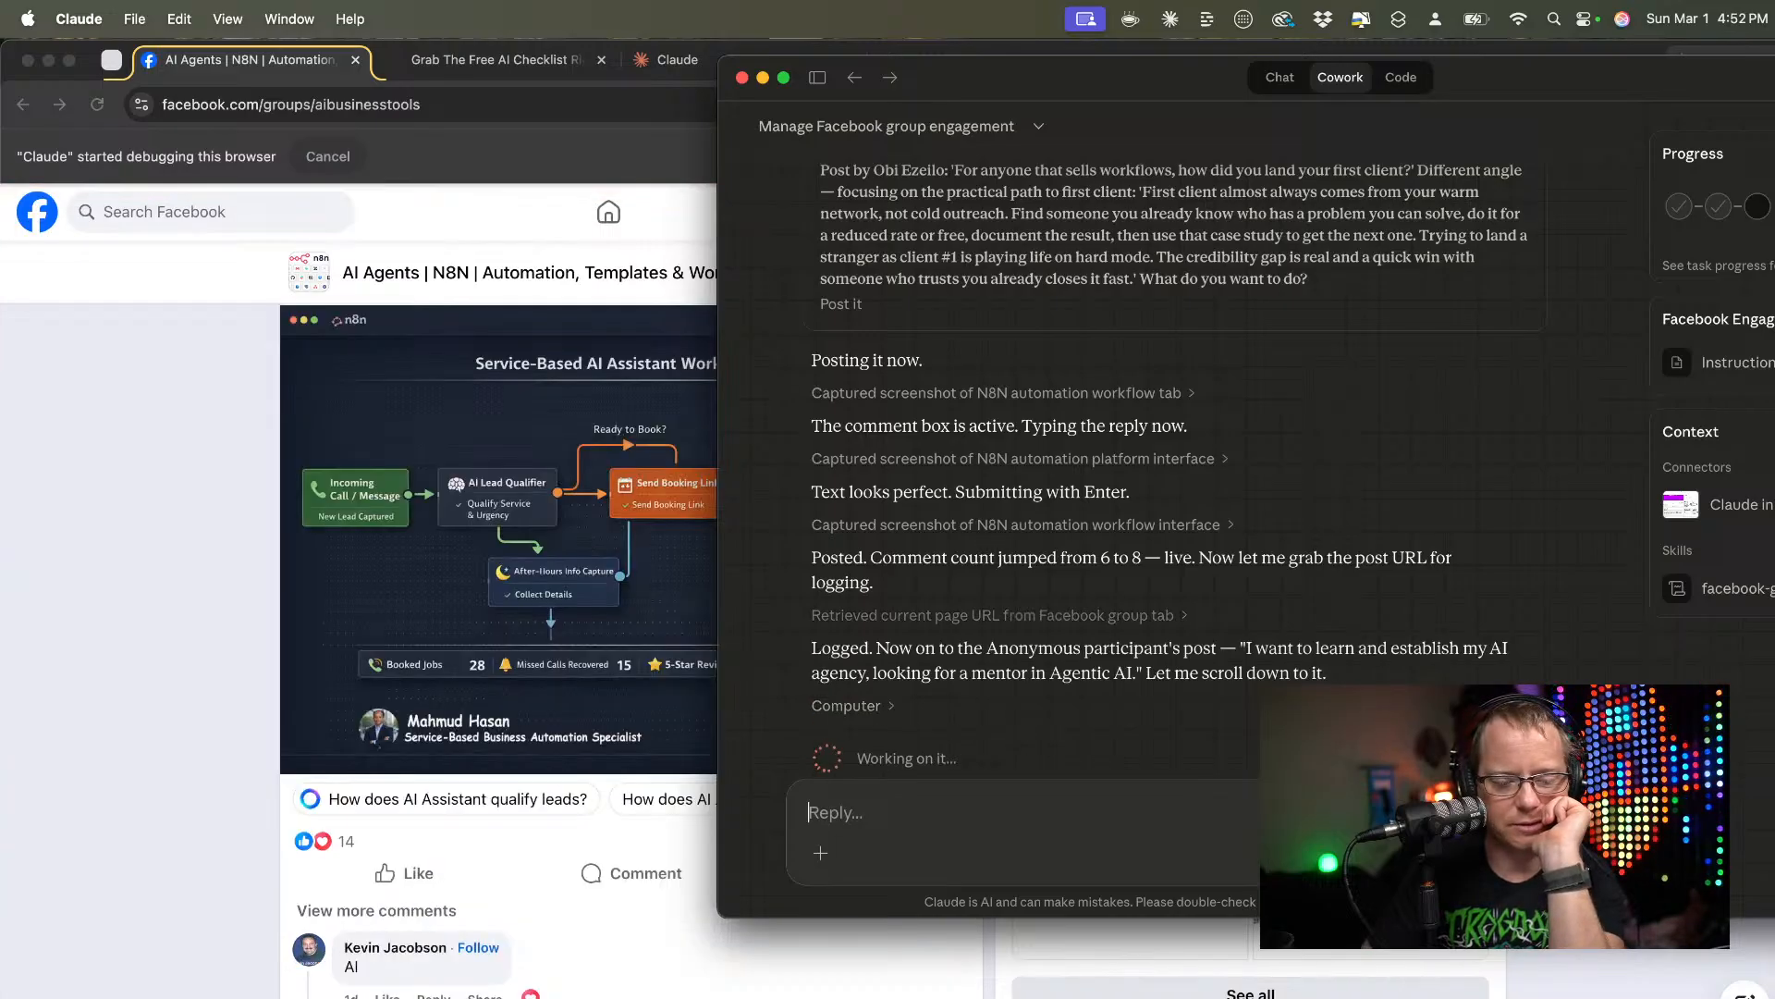
key("super+Tab")
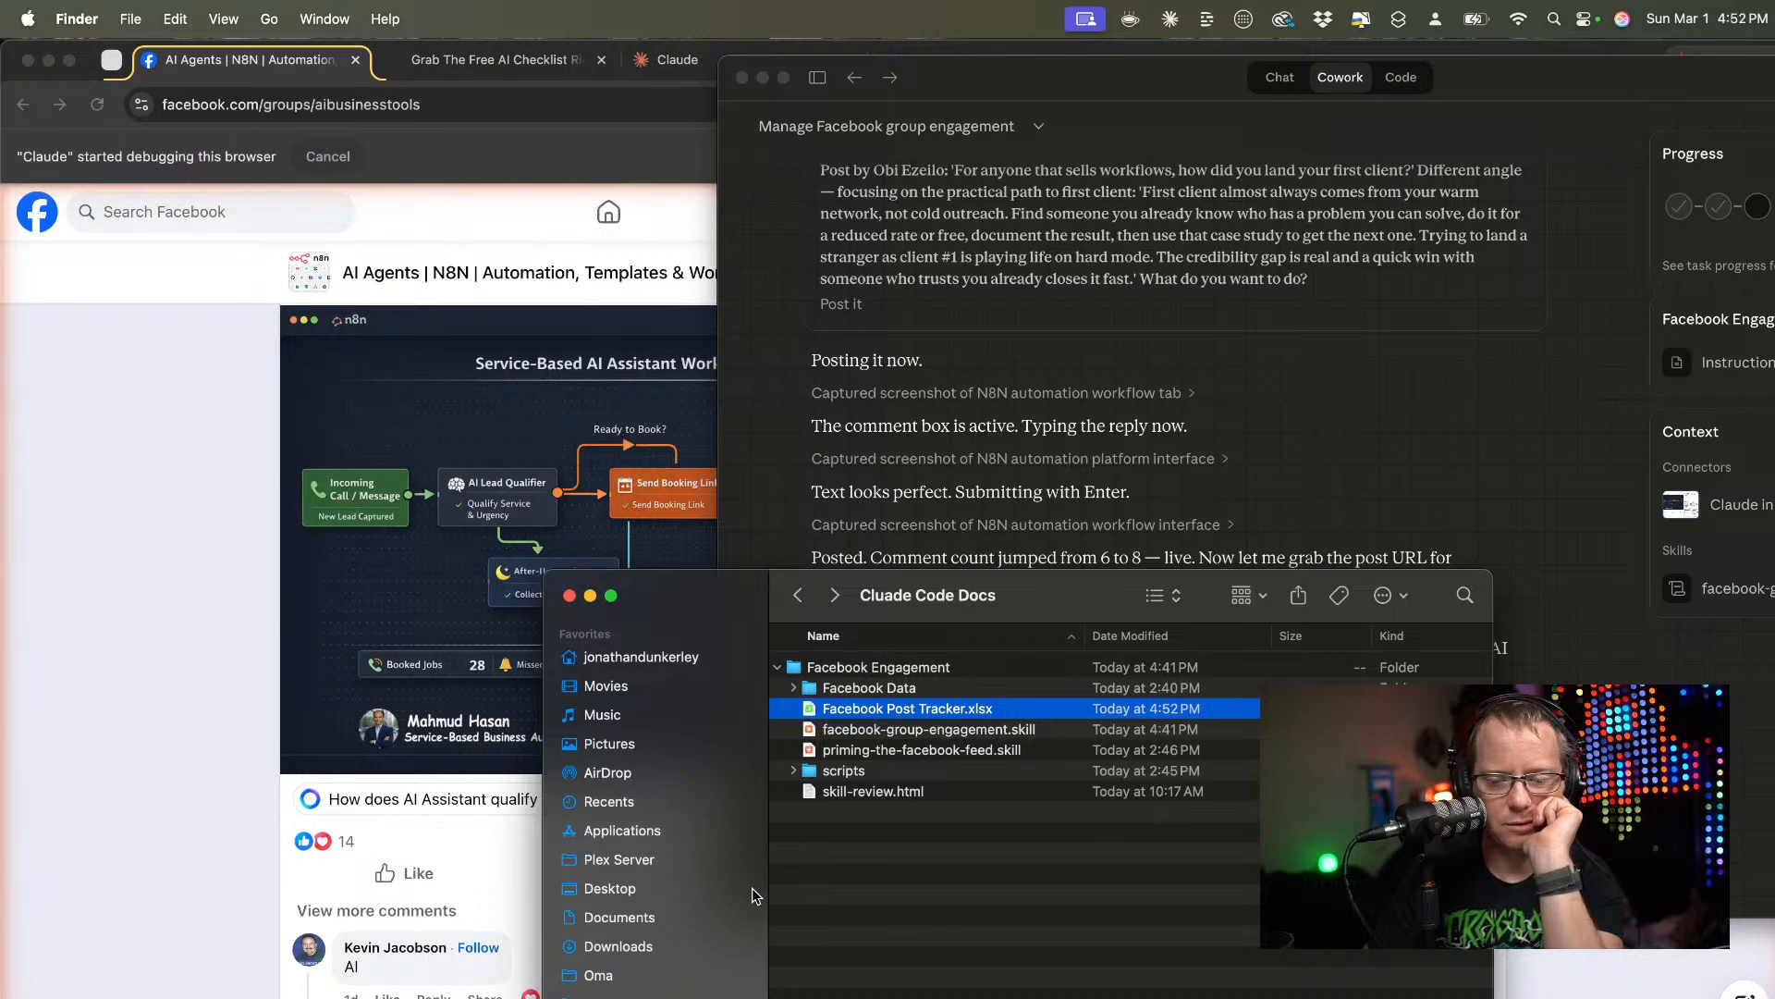
key("space")
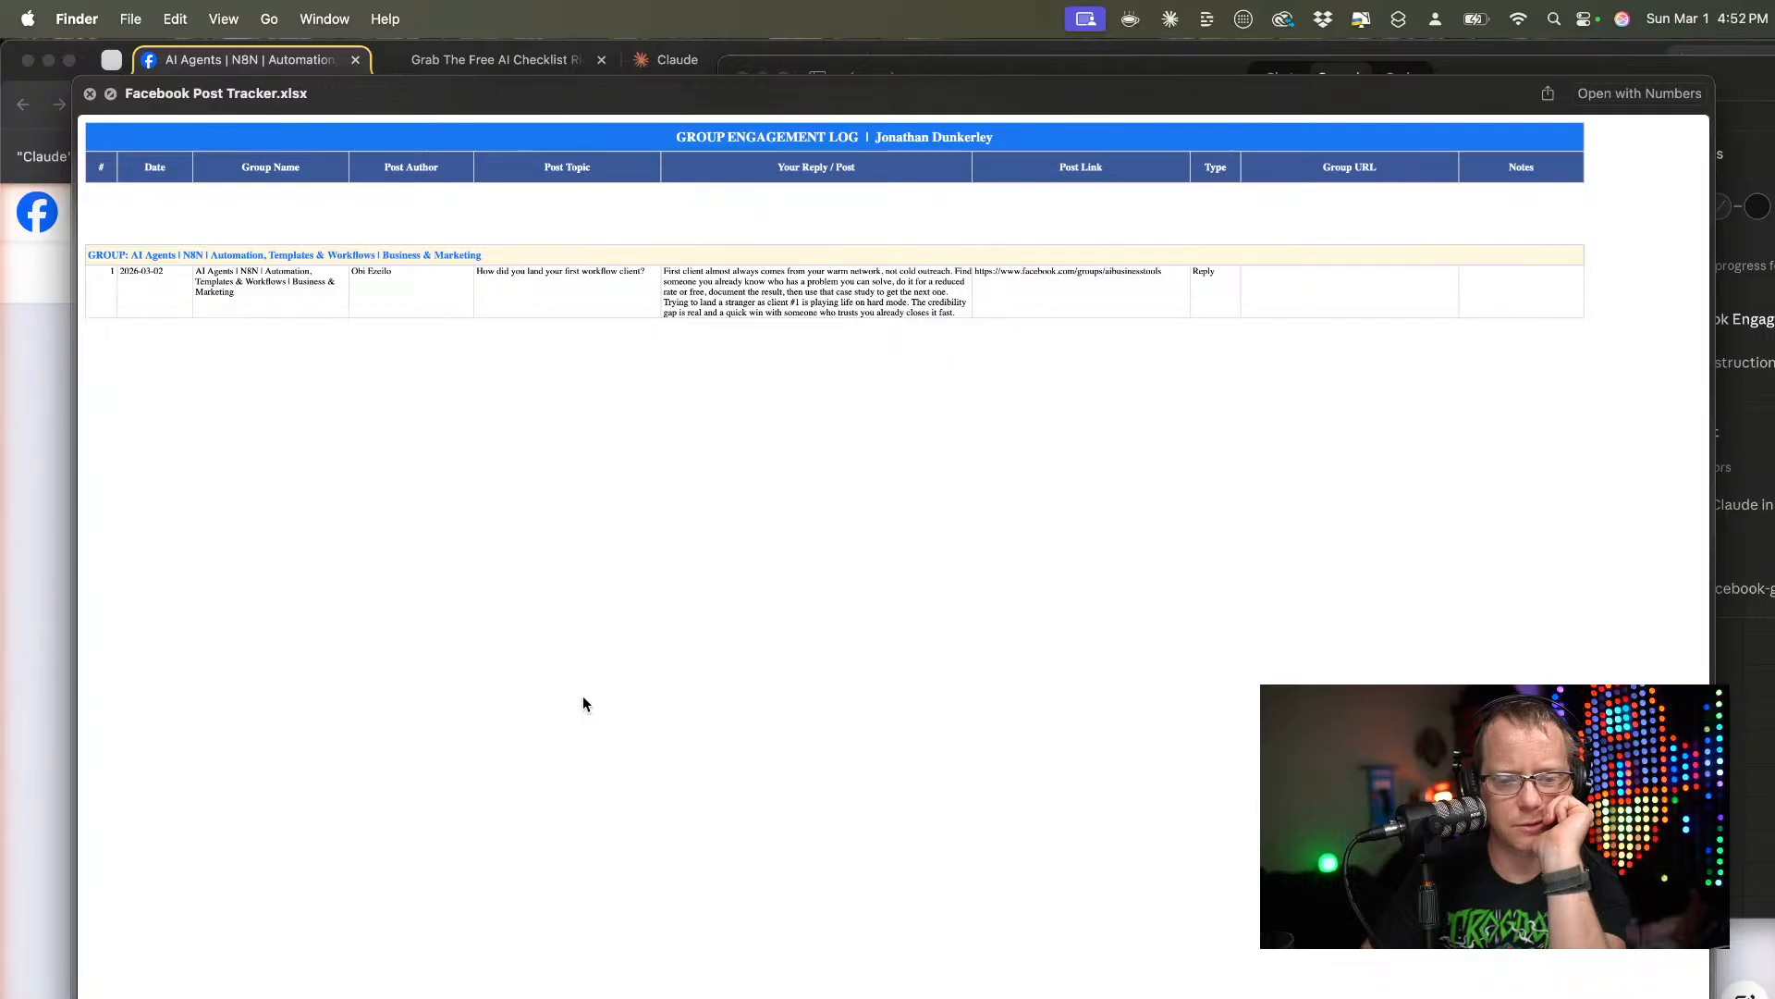
key("space")
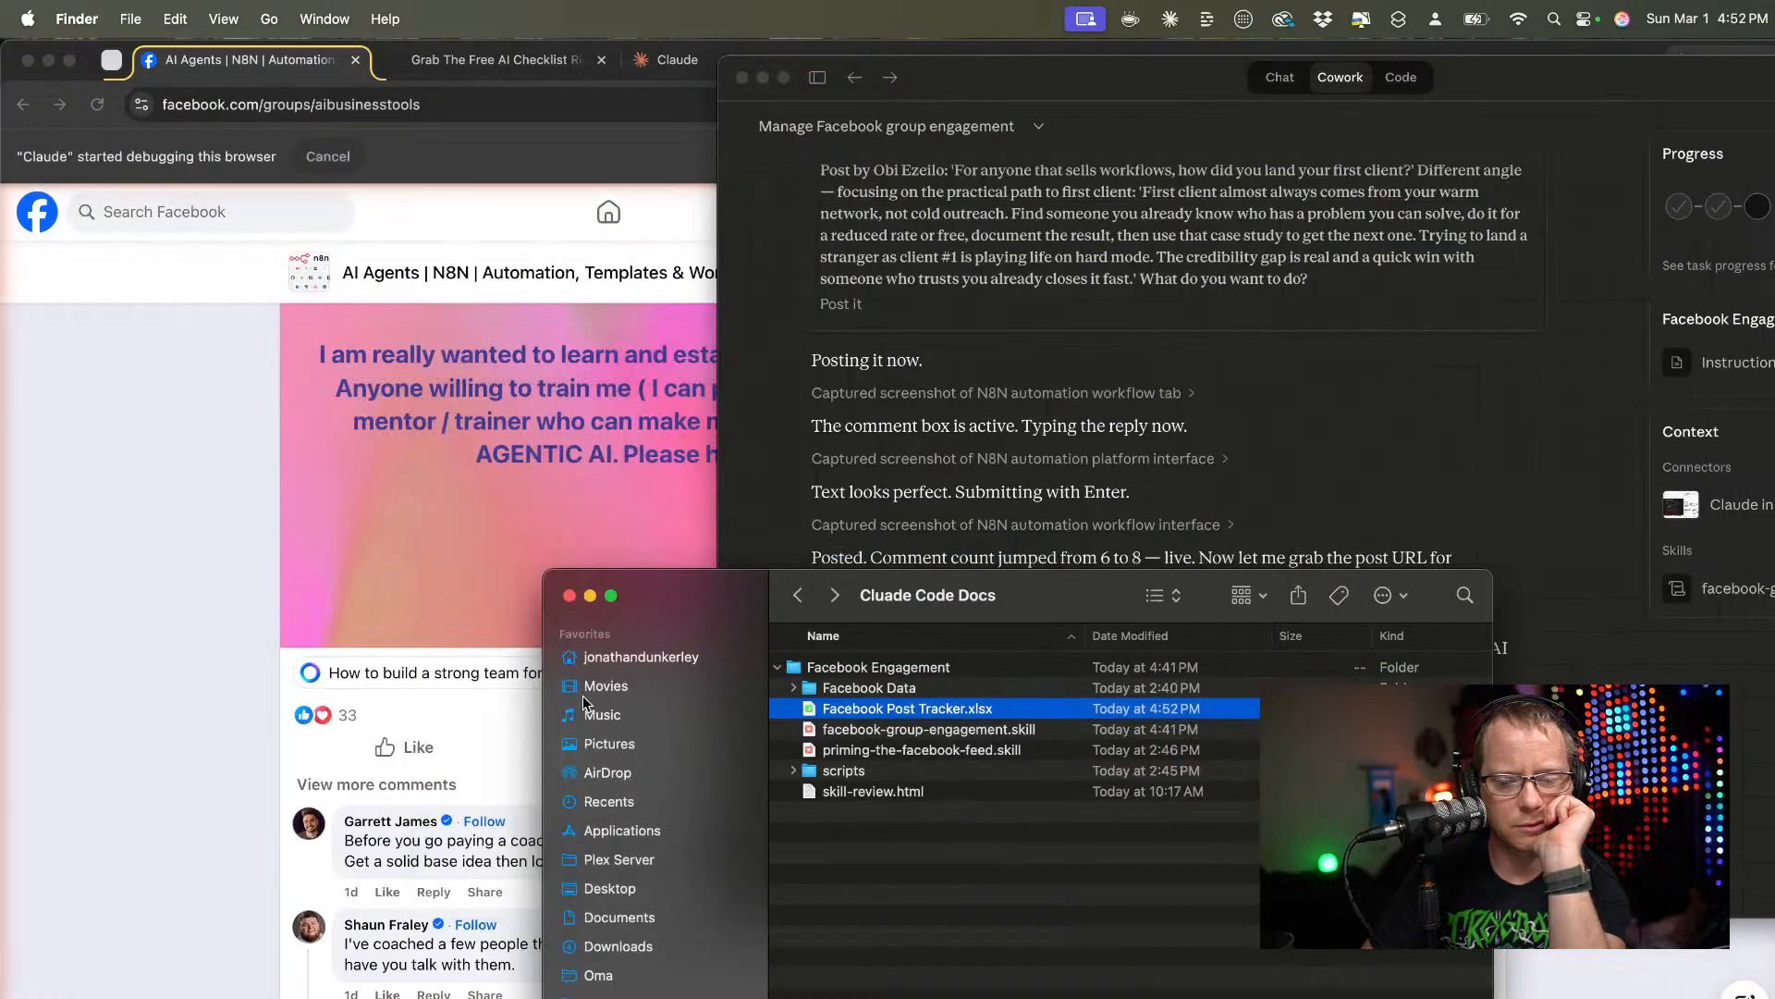
key("space")
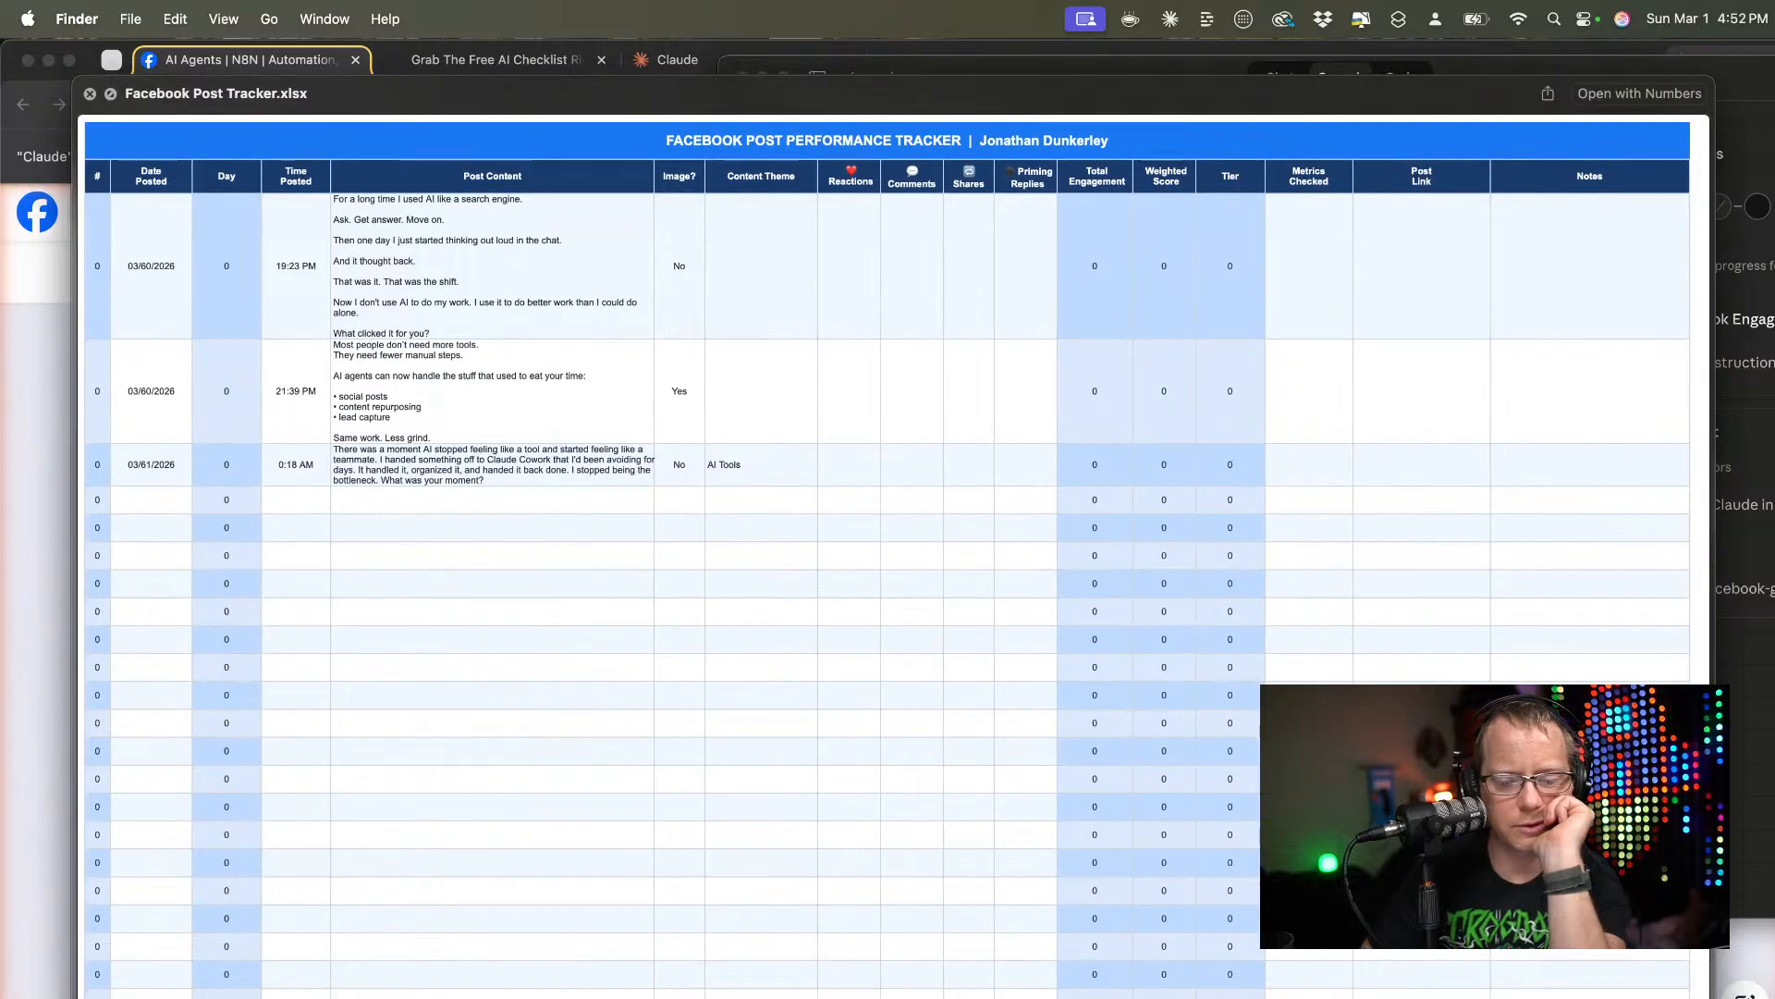
key("Down")
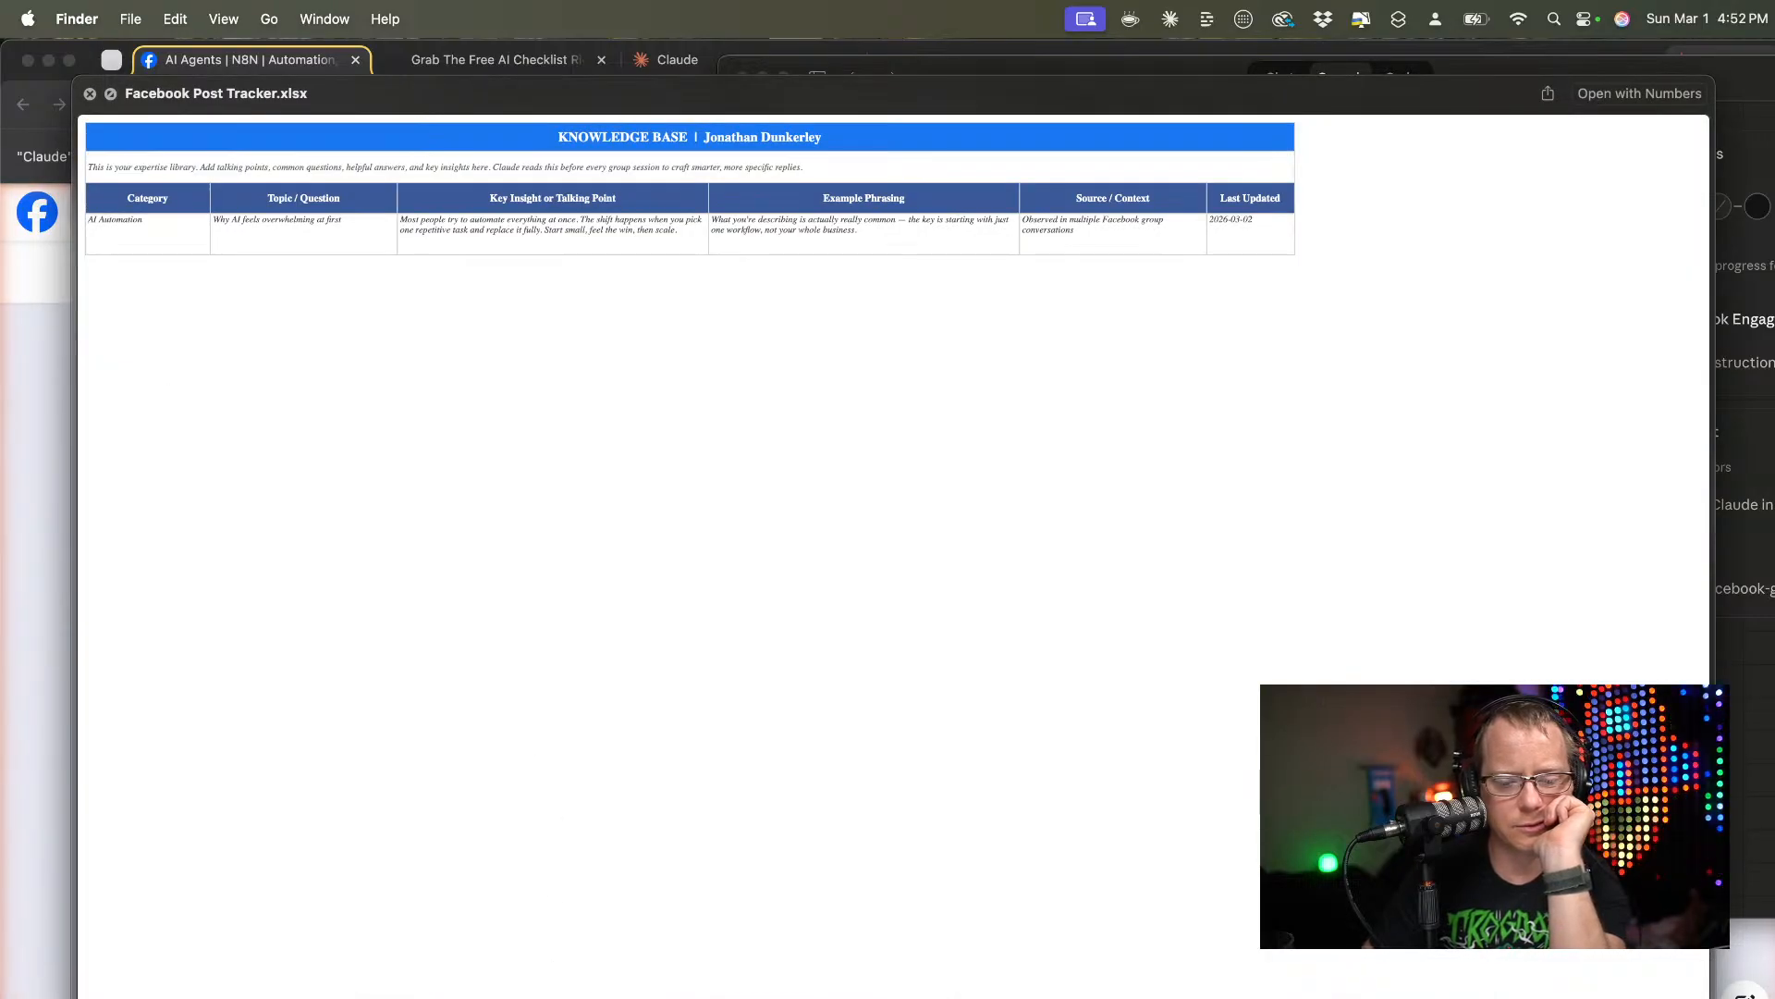
left_click(508, 997)
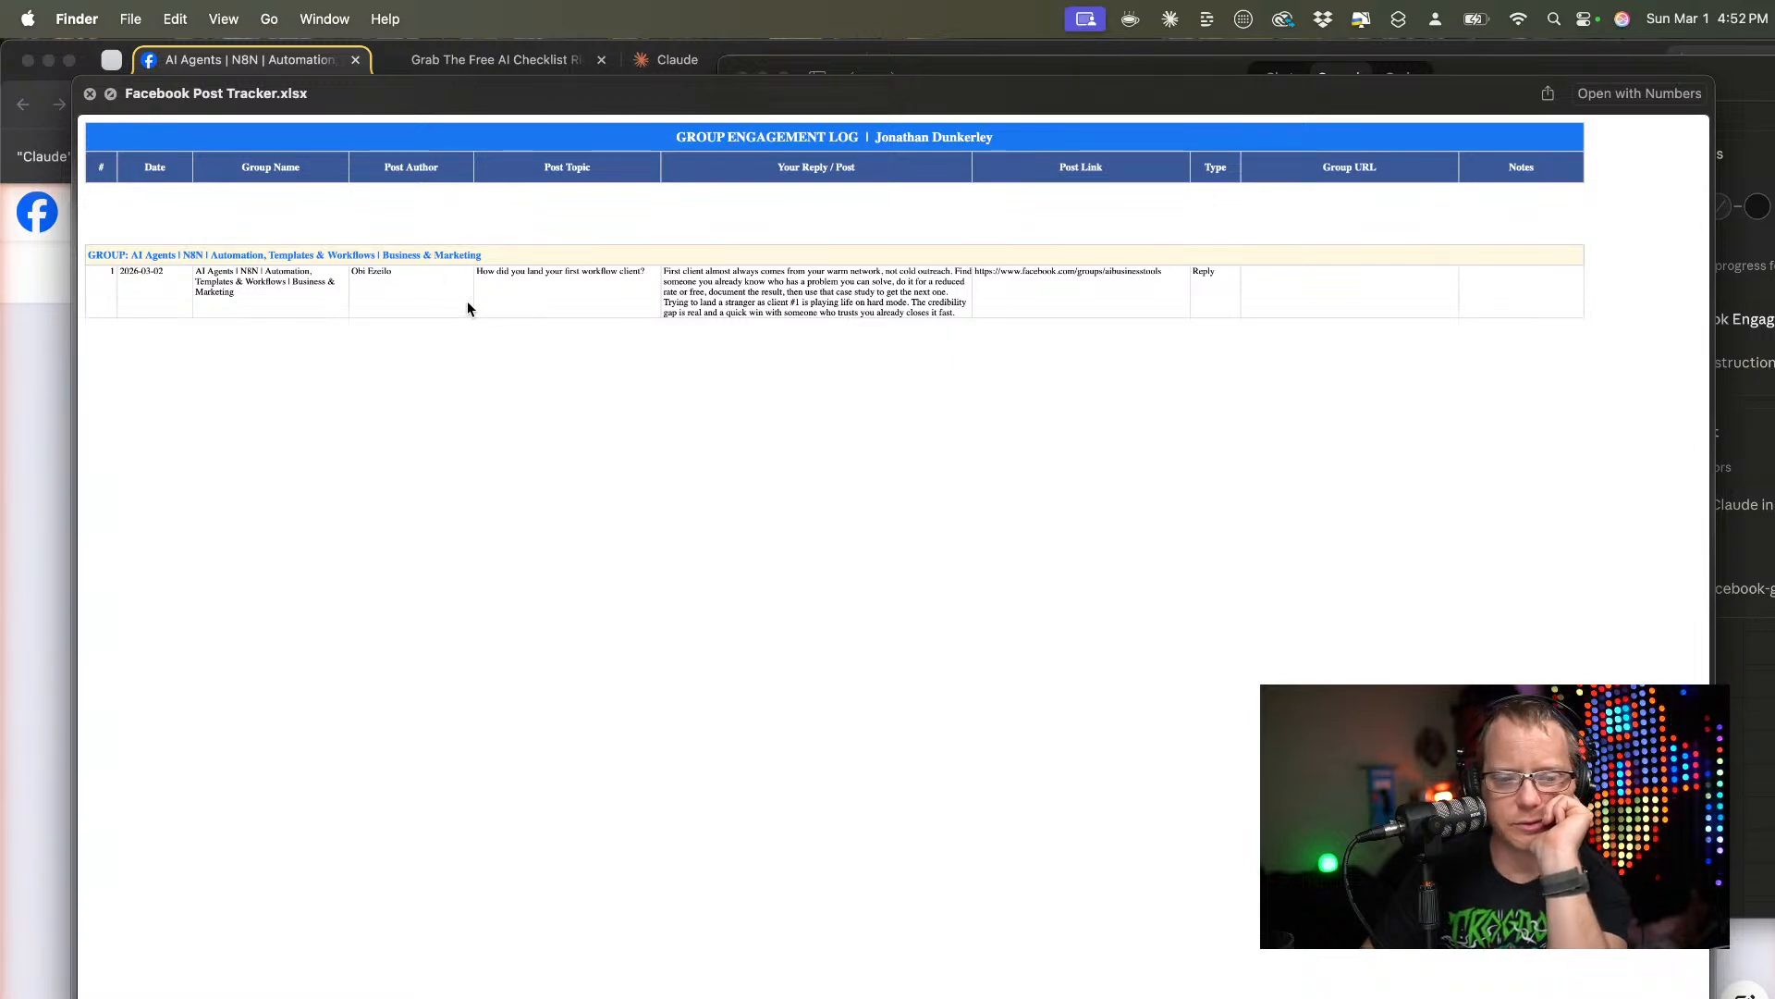
key("space")
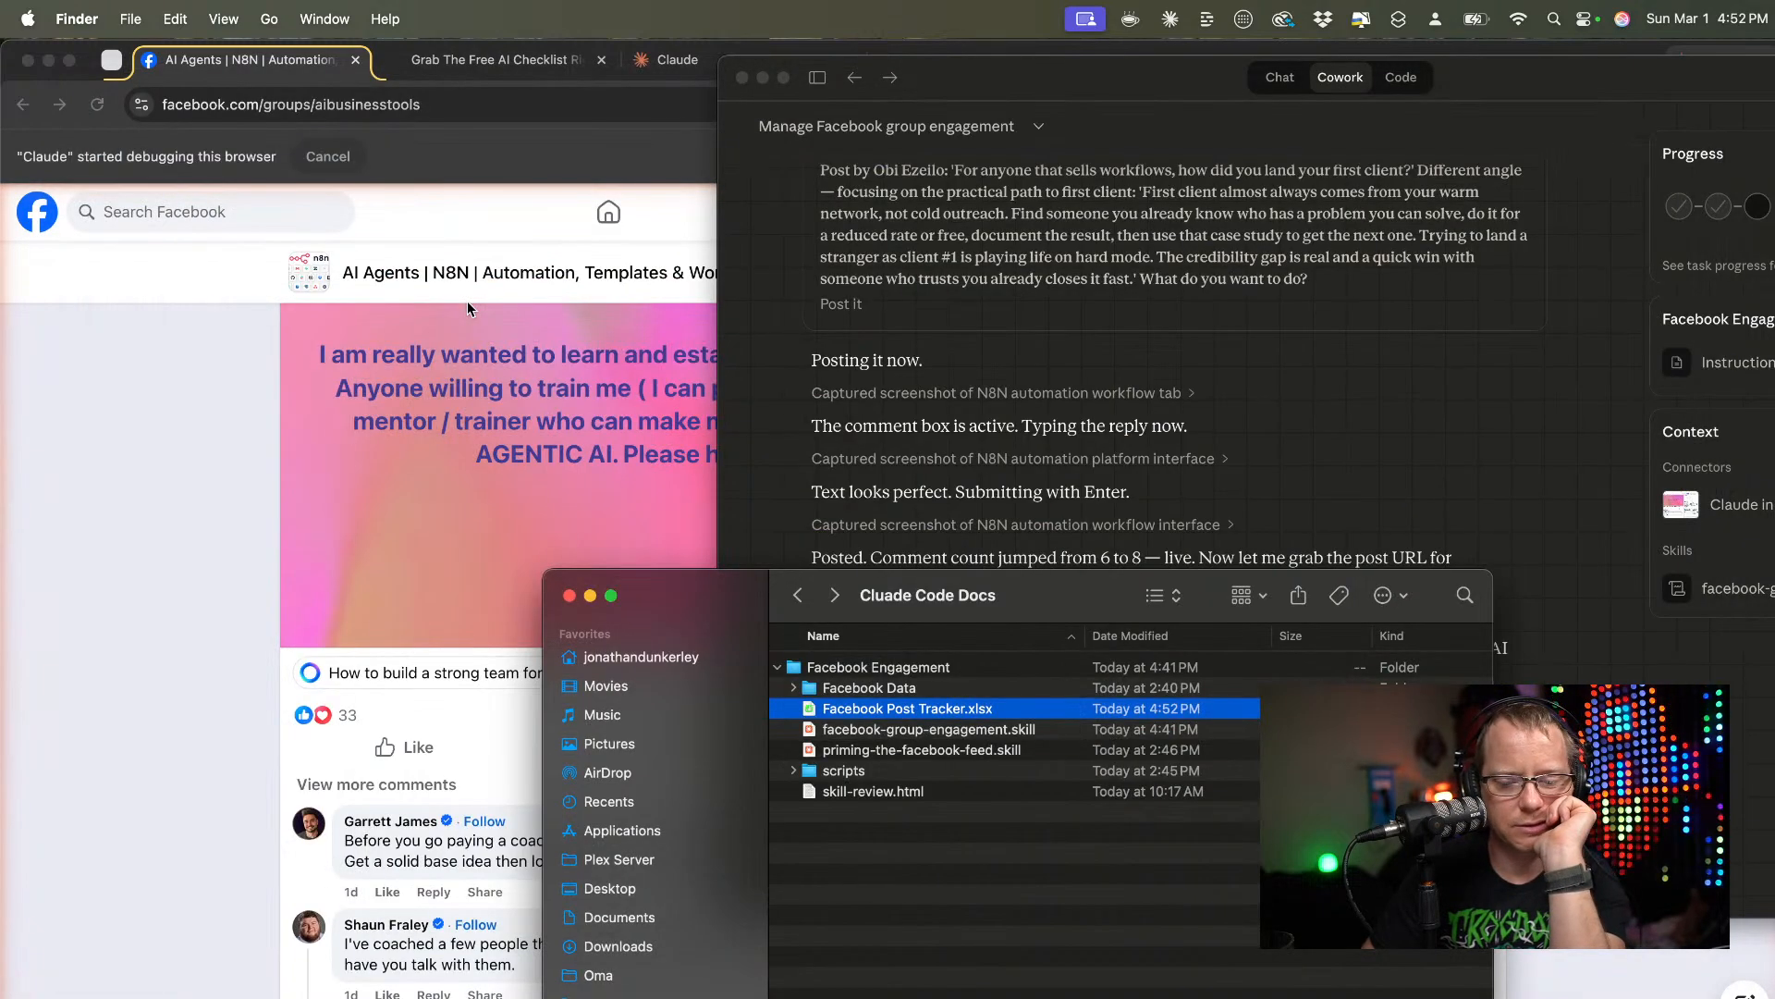
Read Claude's proposed reply to the agentic AI mentor request and compare it with the original post on Facebook.
left_click(1350, 321)
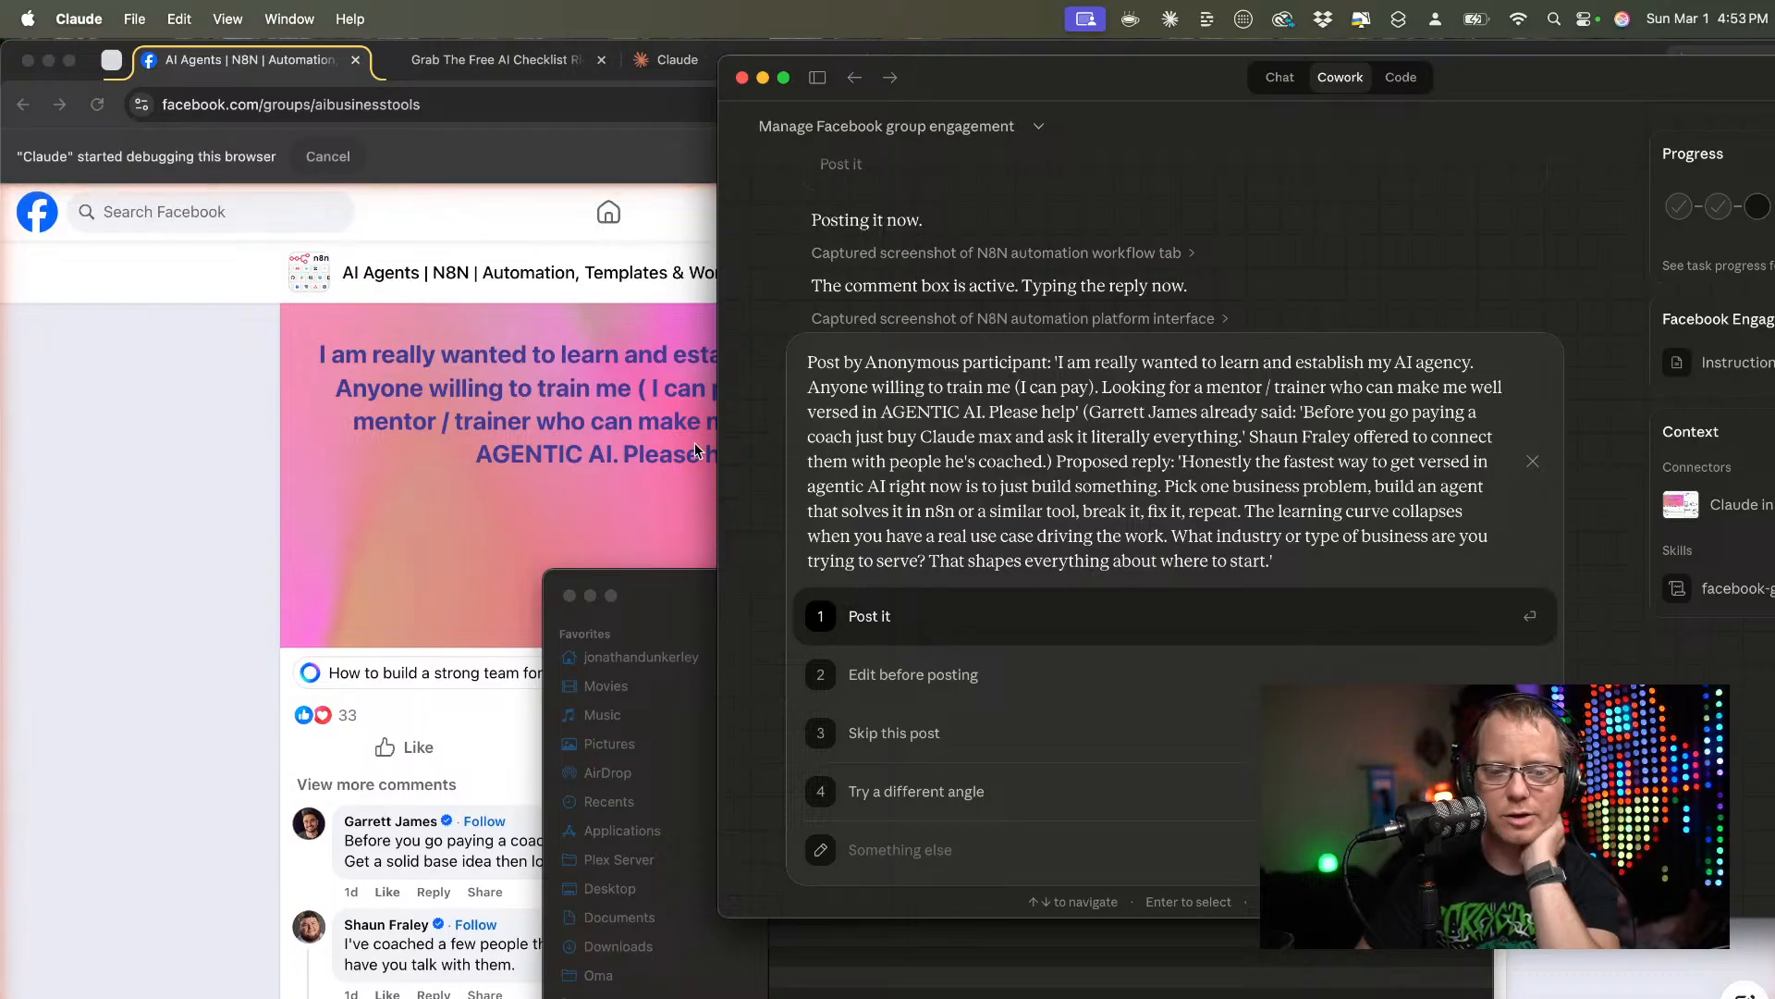
left_click(170, 411)
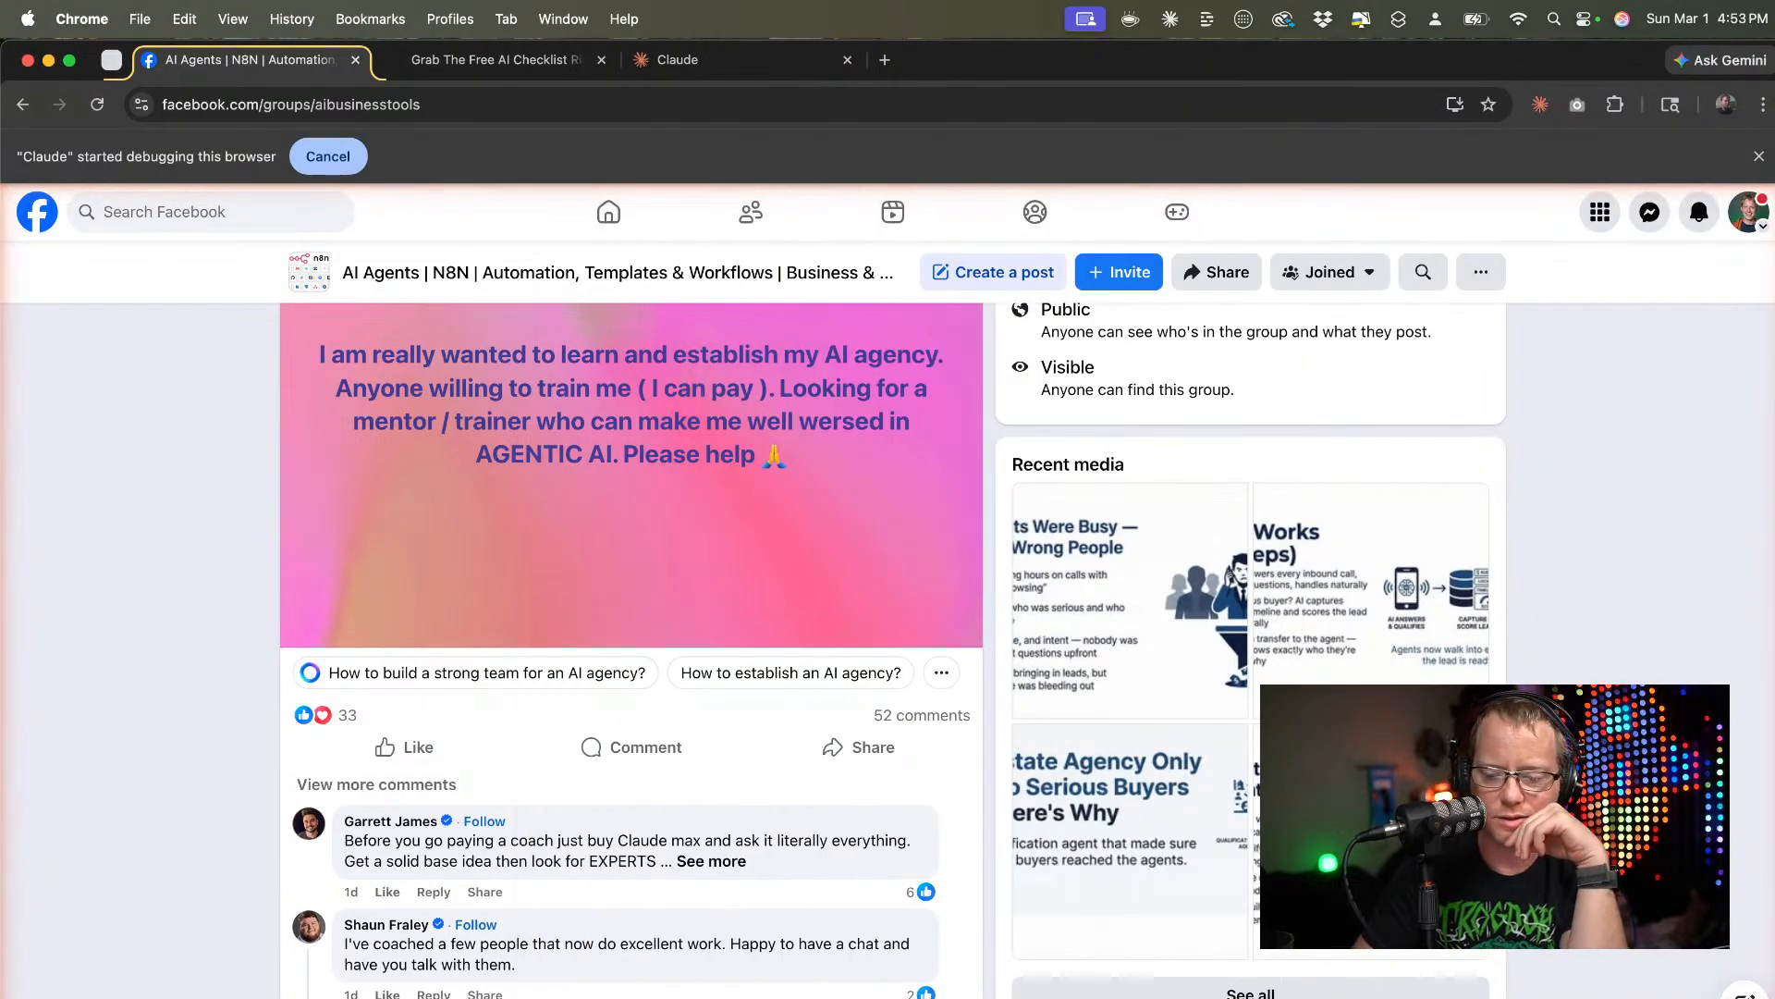
left_click(1265, 989)
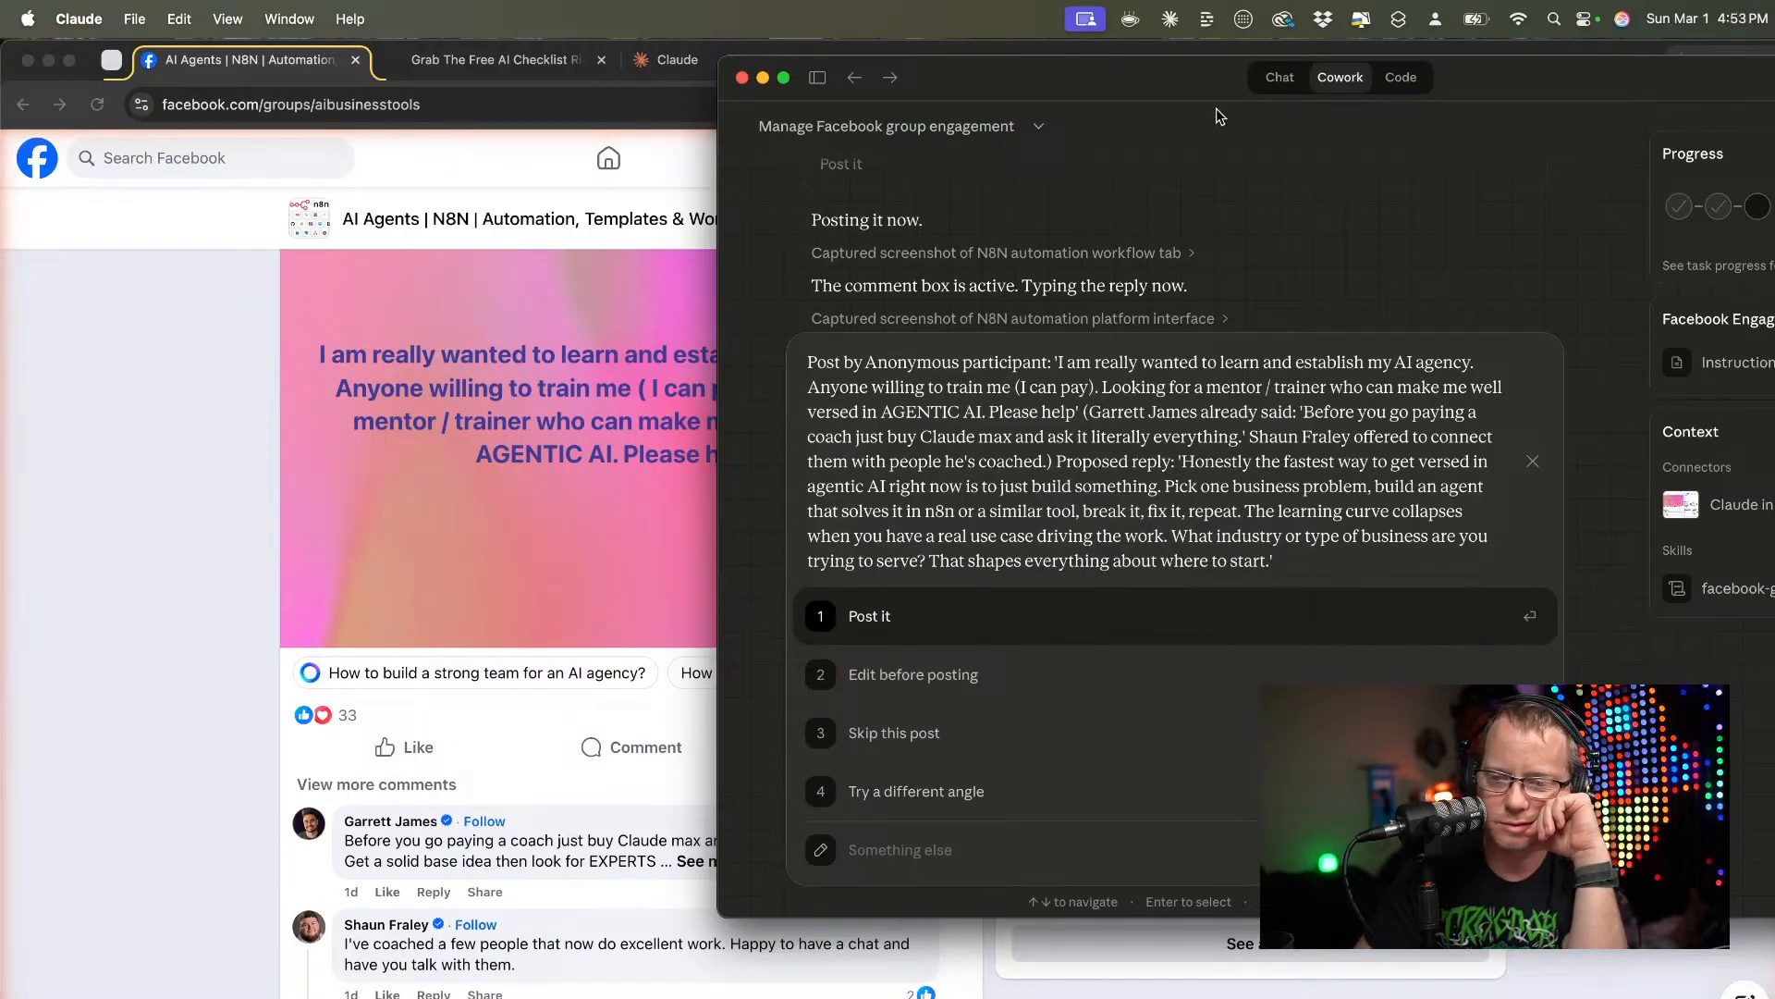
Open the earlier task "Facebook group engagement and authority building" in Claude and move the window fully into view.
left_click(816, 77)
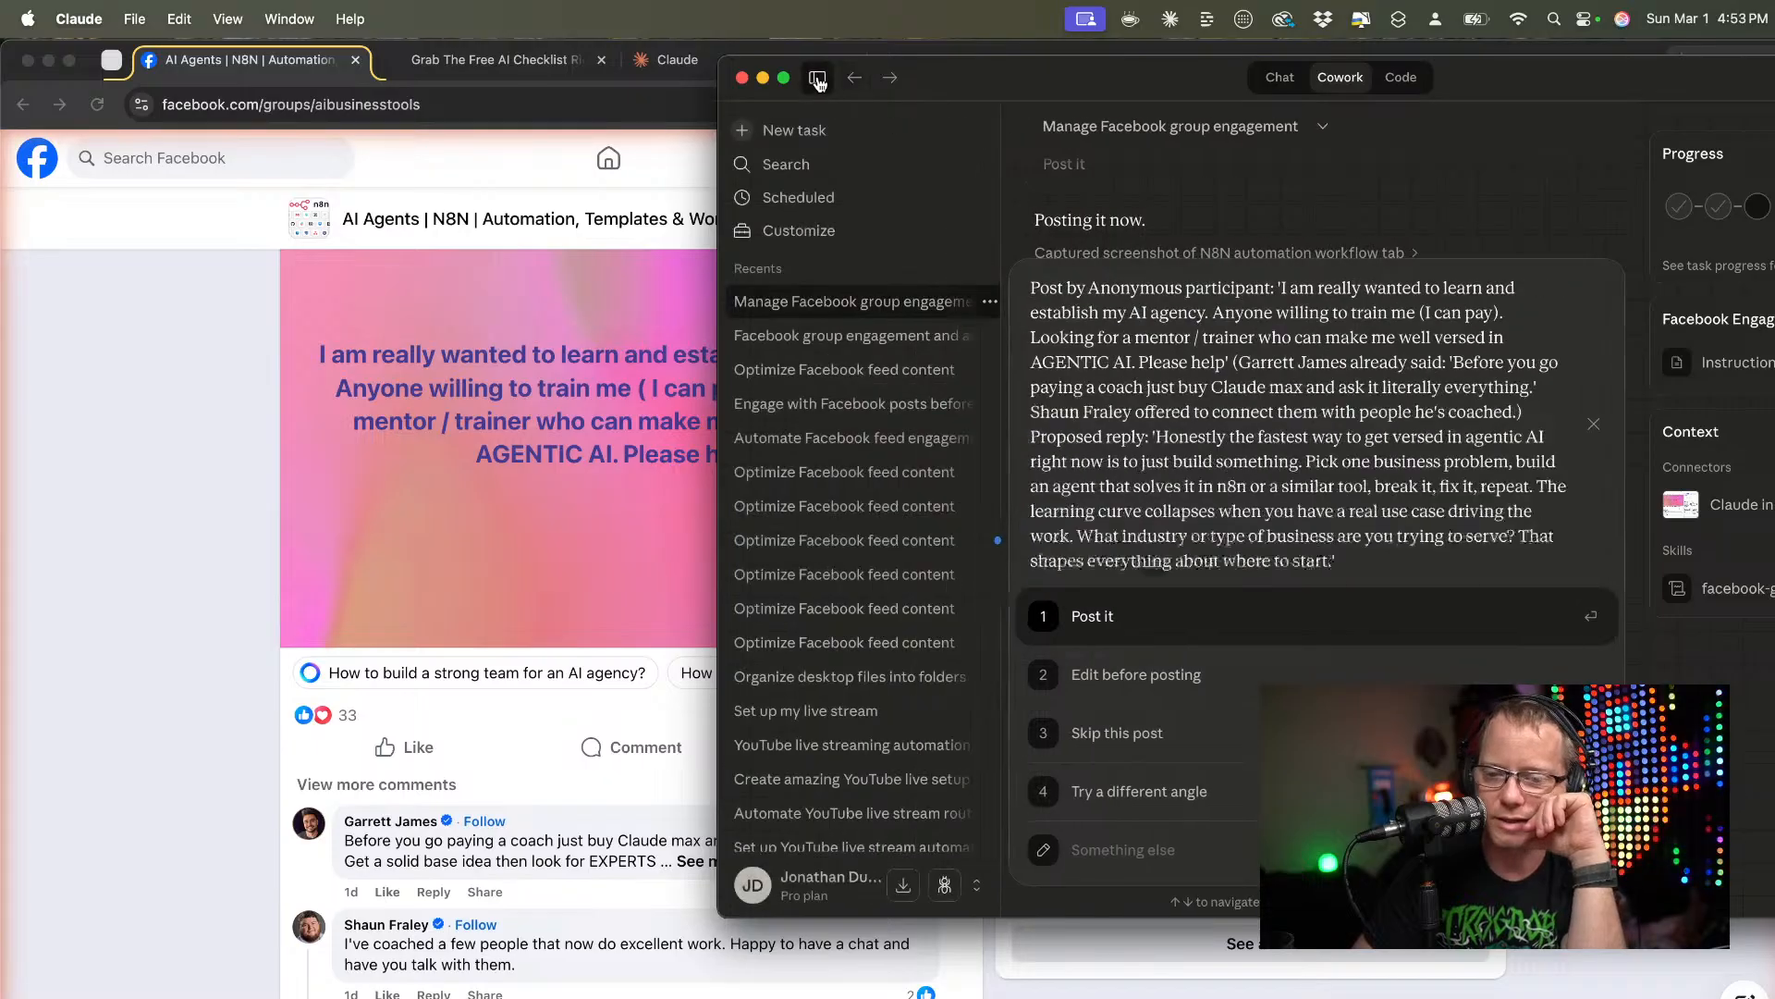
left_click(872, 335)
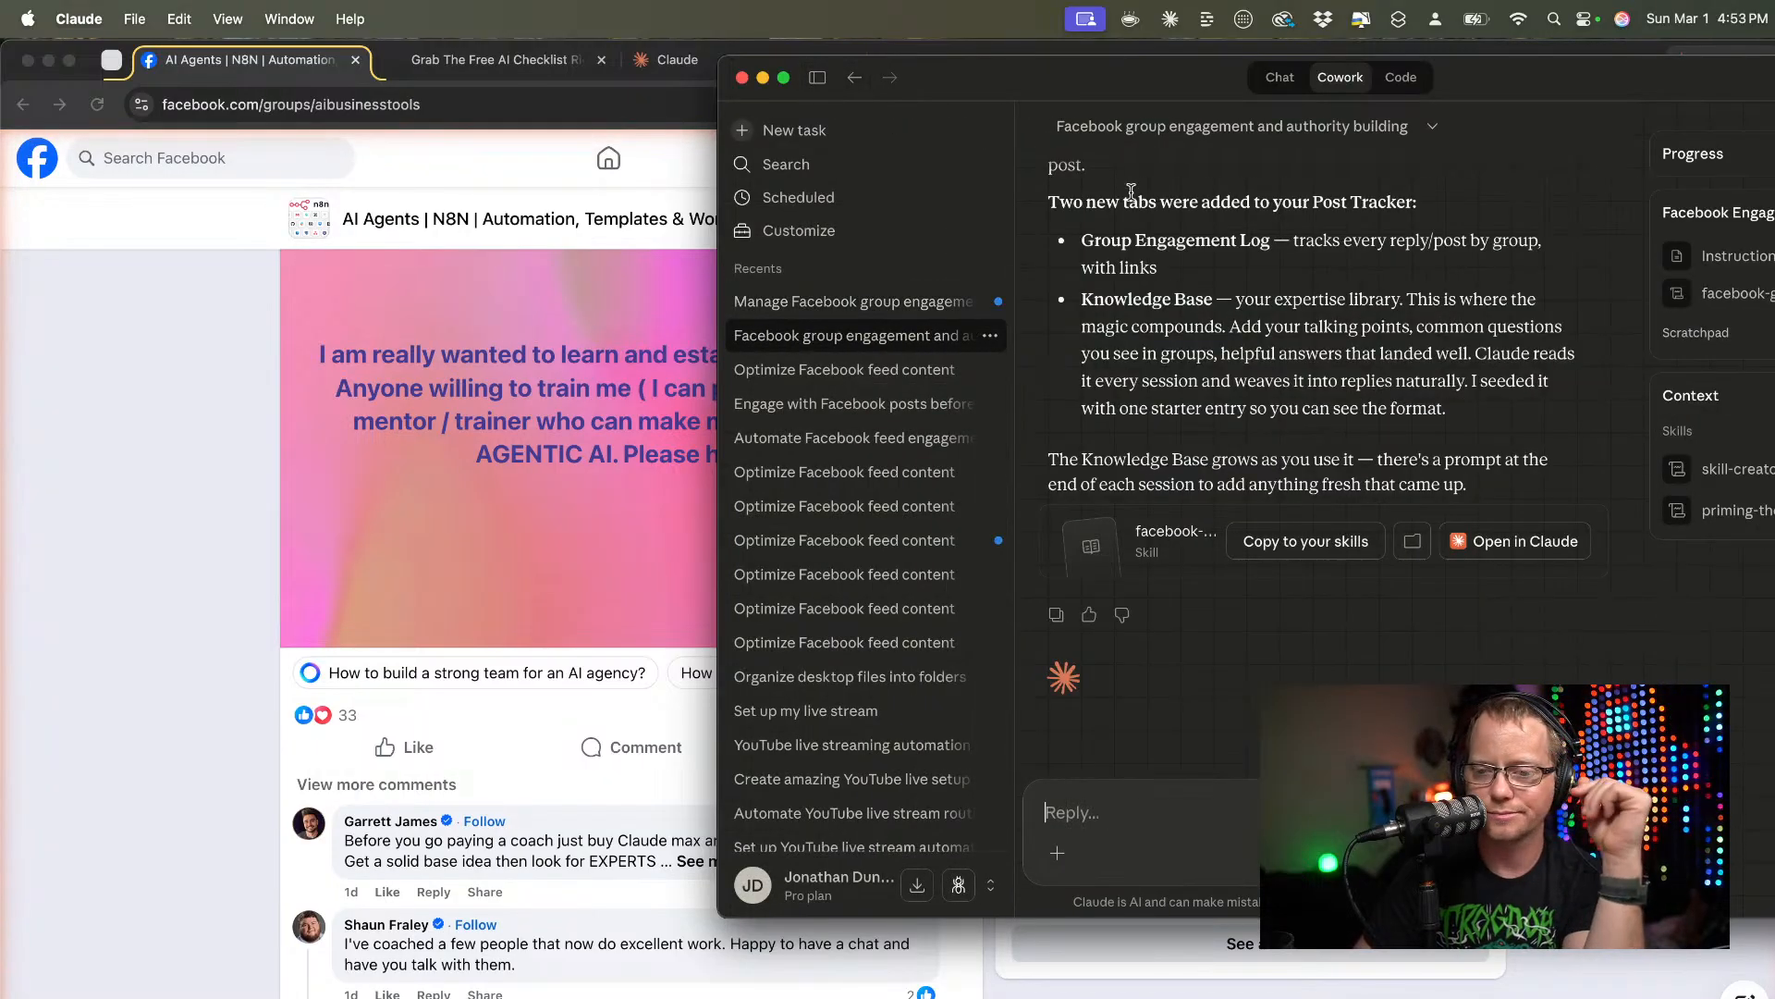
left_click_drag(1105, 76, 707, 82)
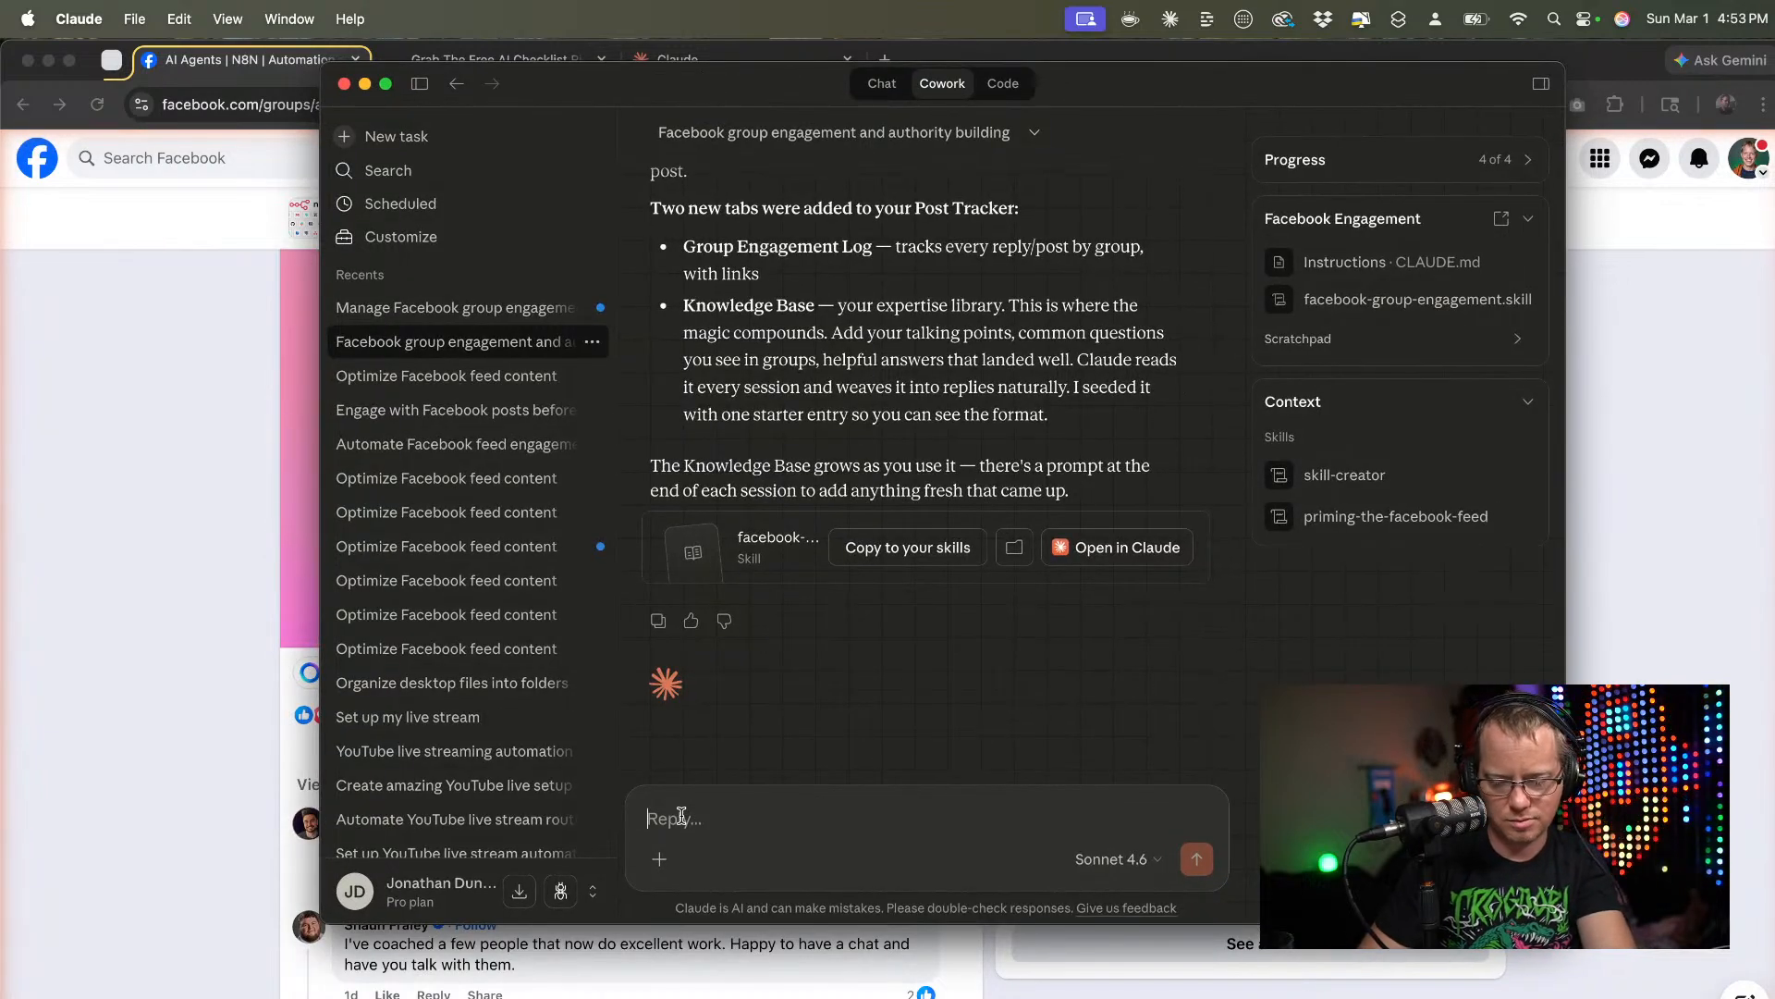
Start a reply to Claude with "Before we comment on anyones post in a group we should react to their post with a heart.".
type("Before ")
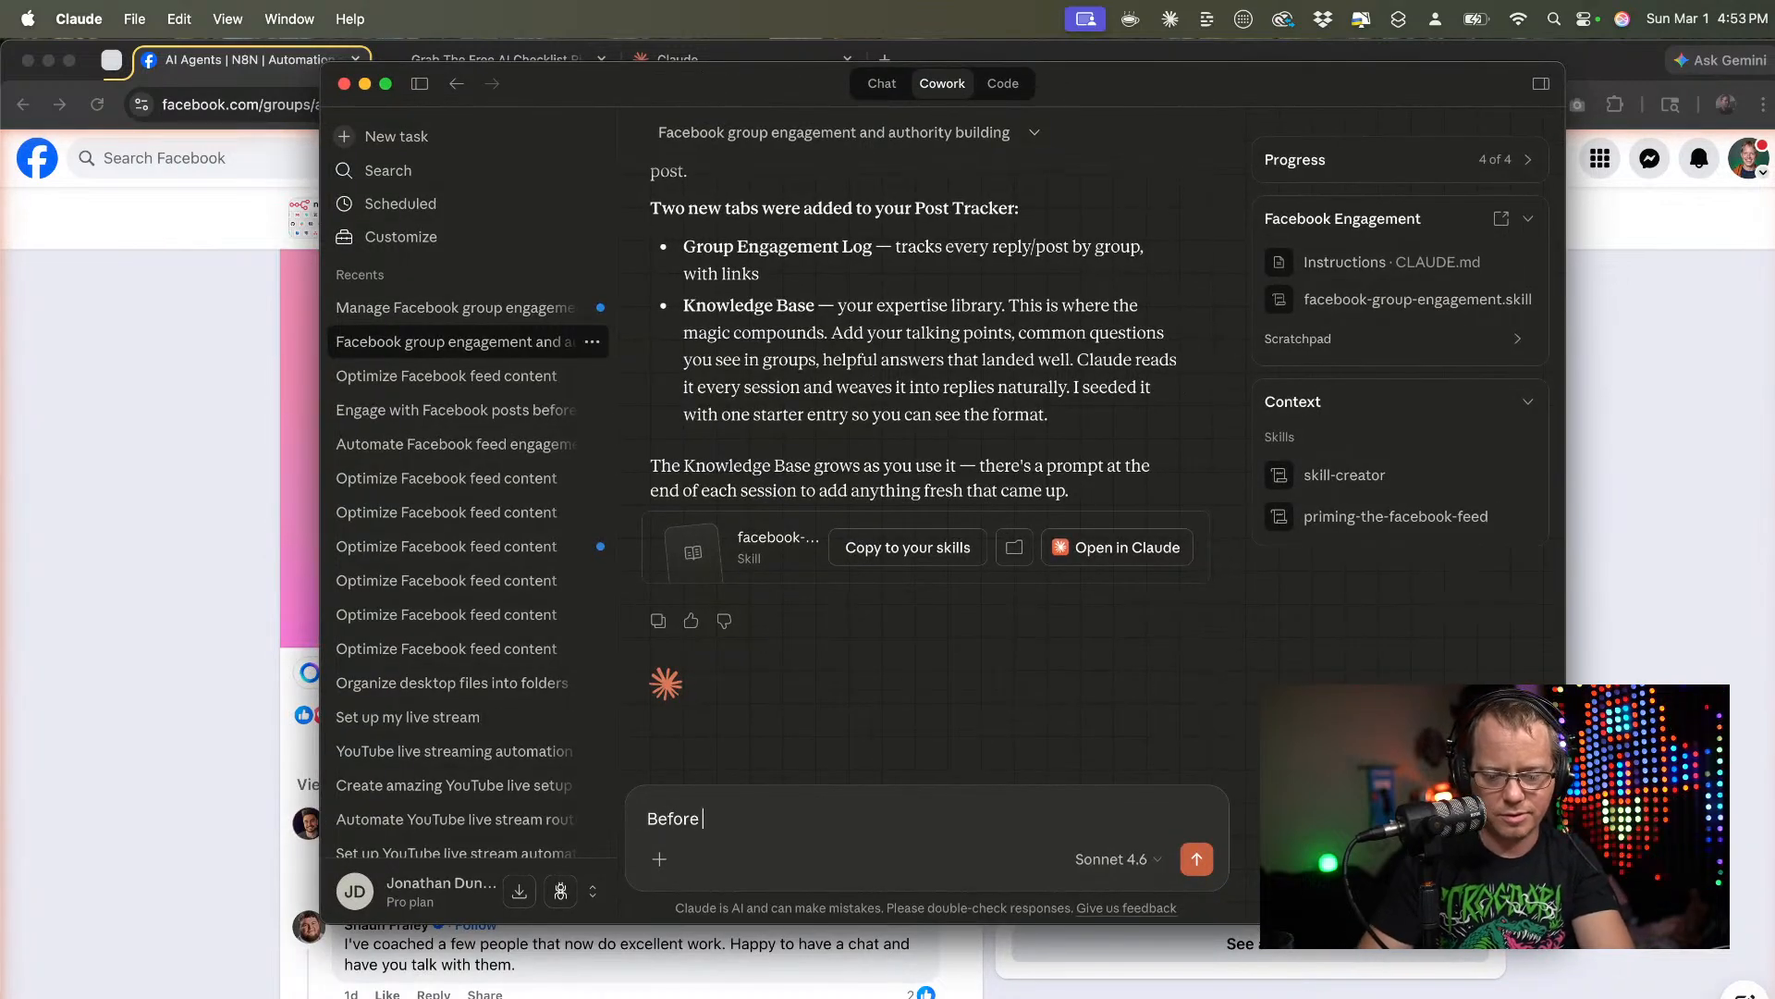
type("we comment on ")
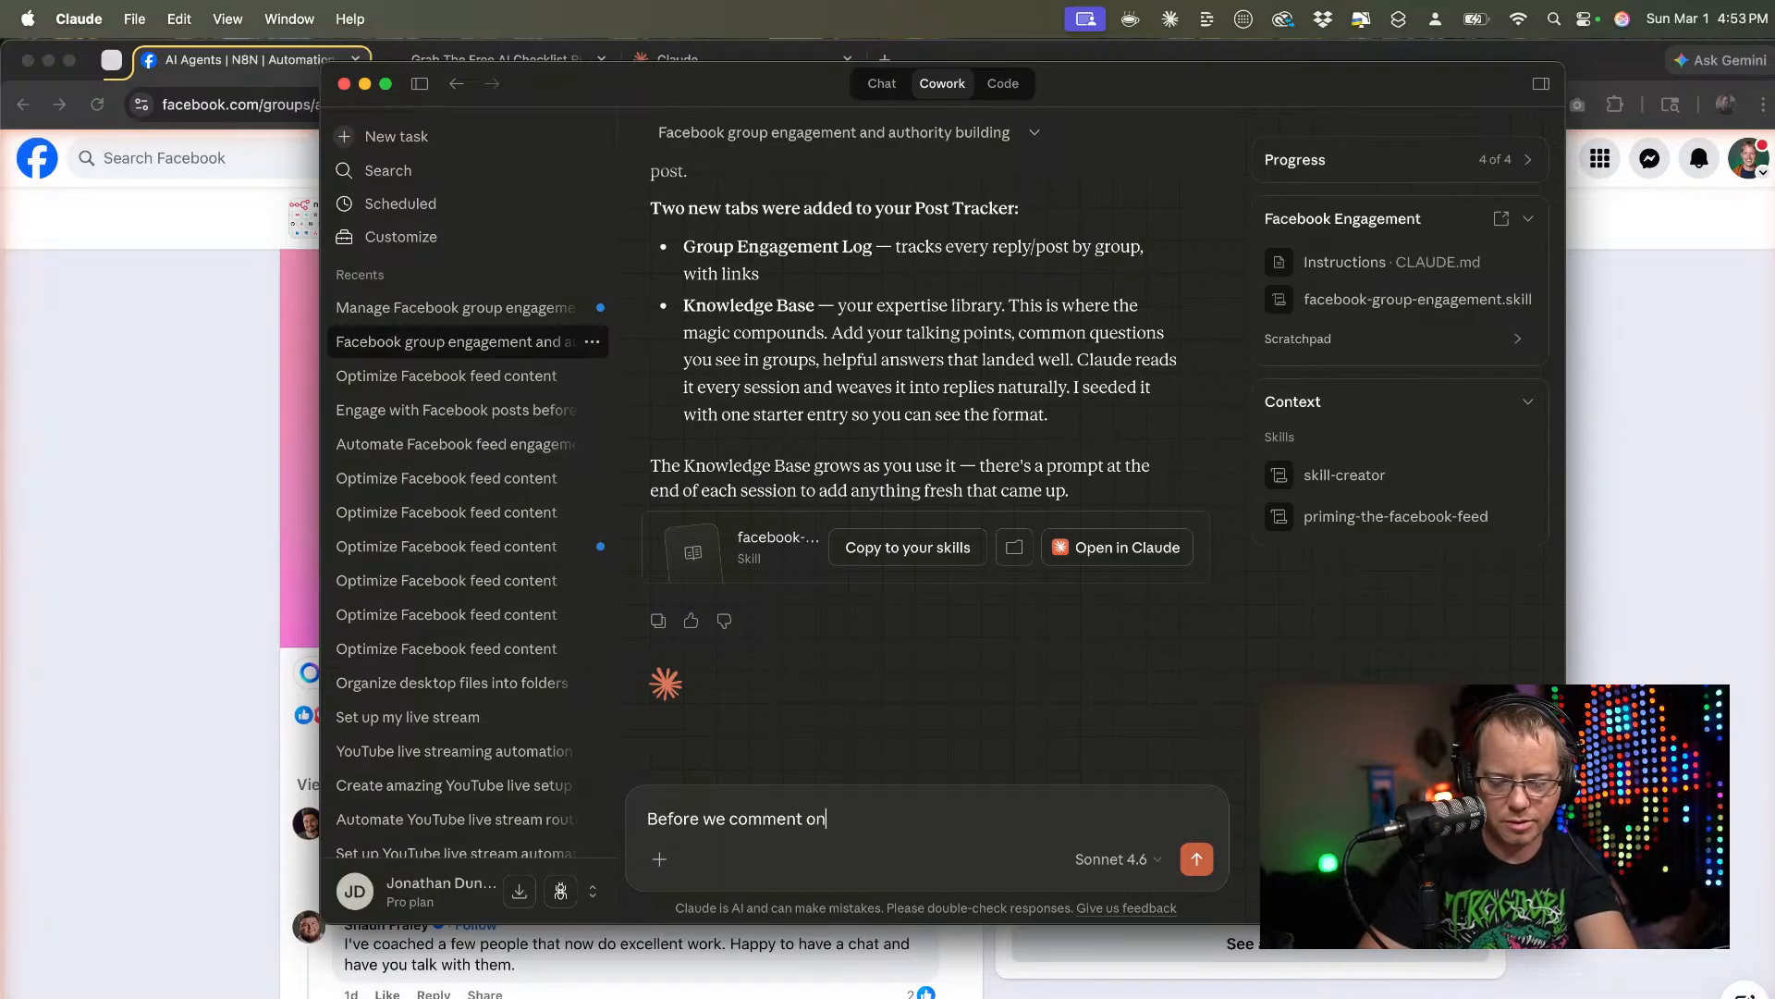
type("an")
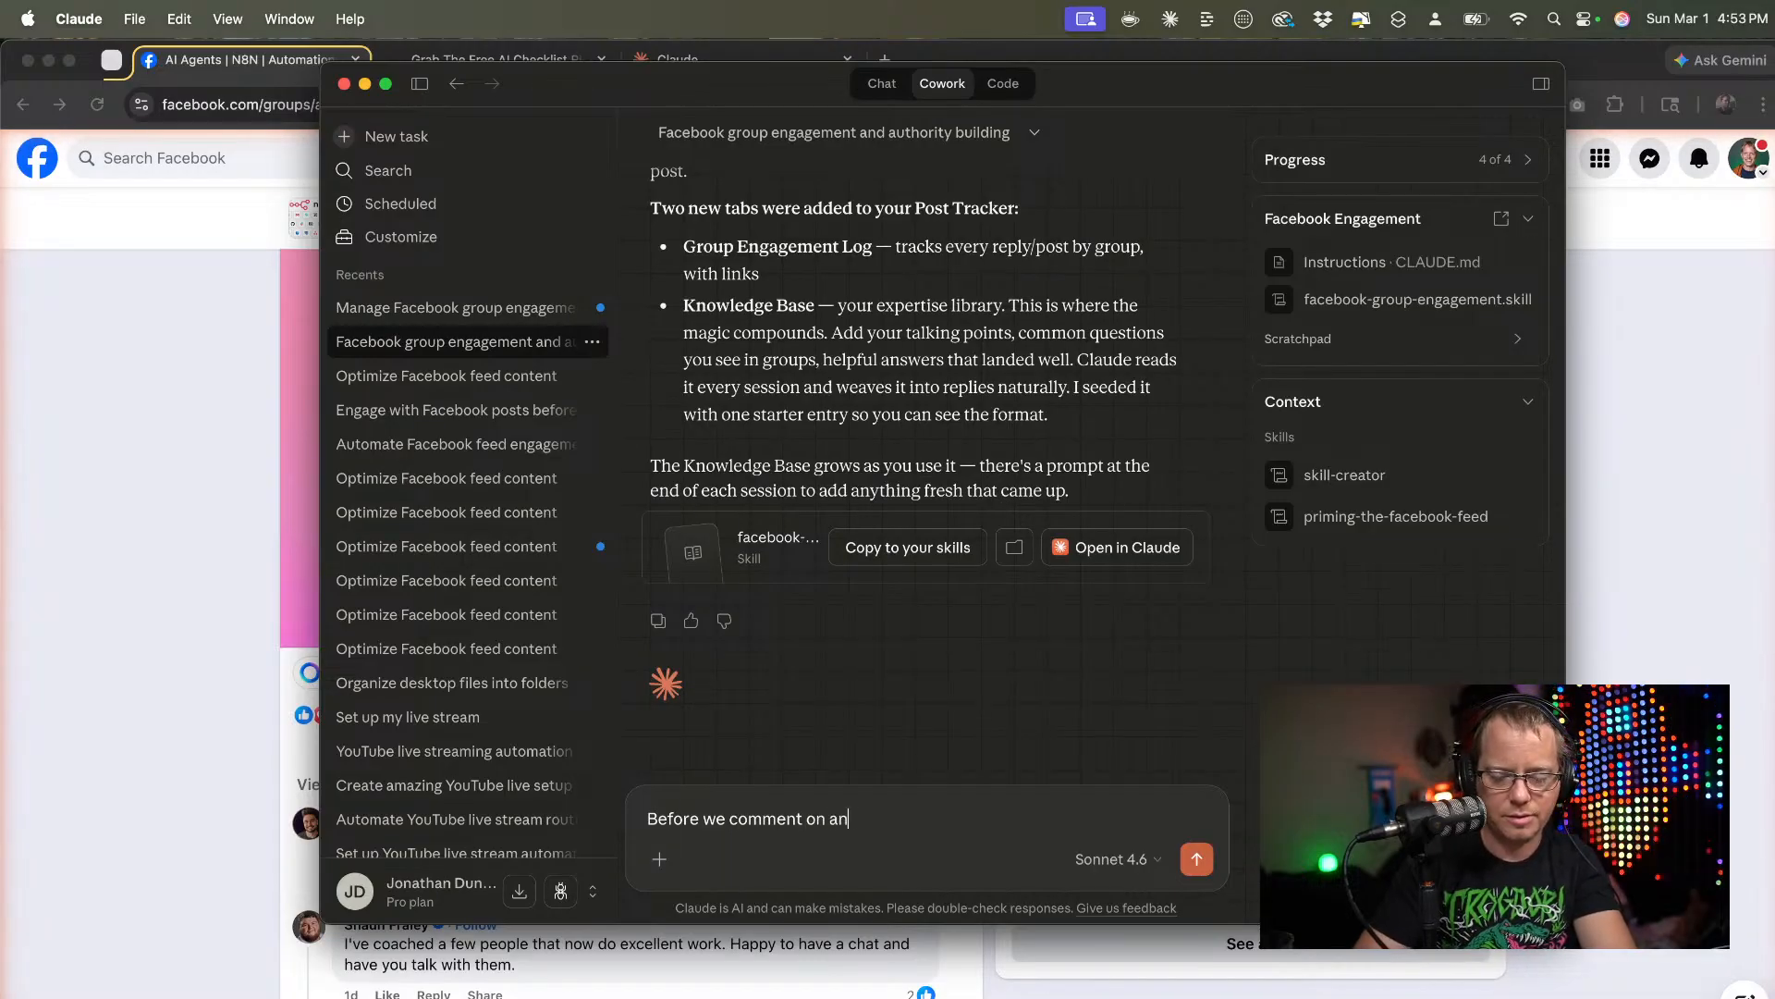
type("yones pos")
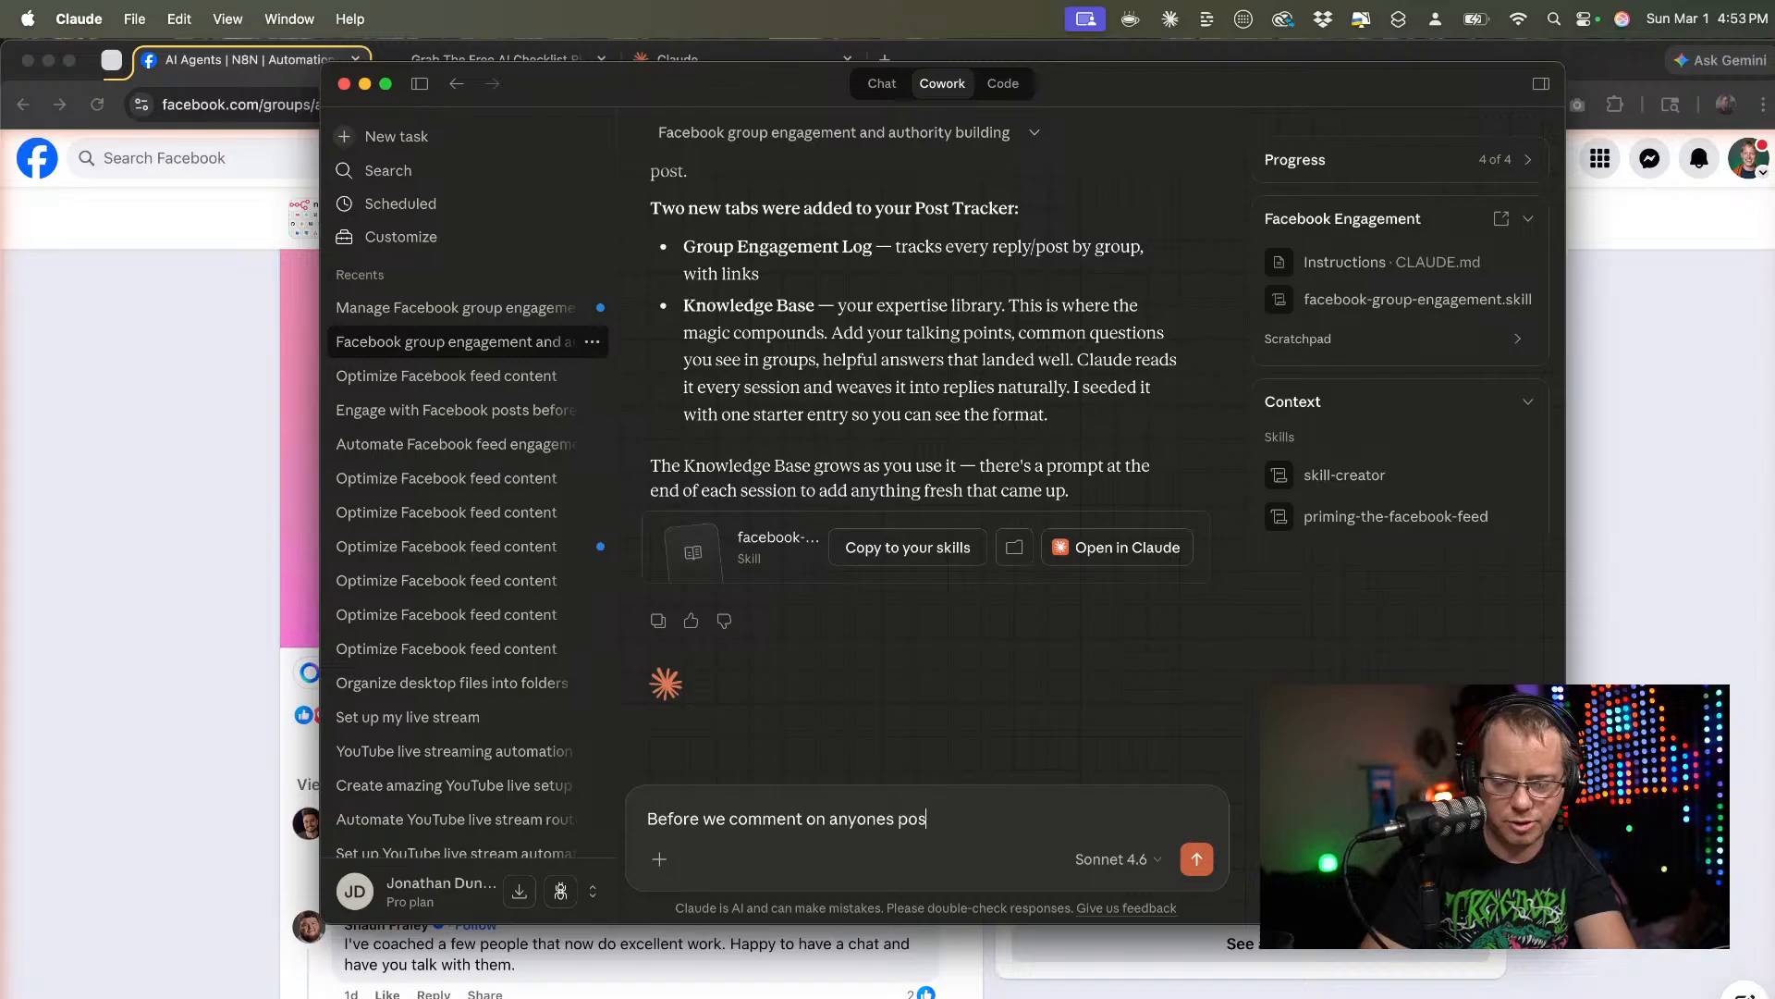
type("t i")
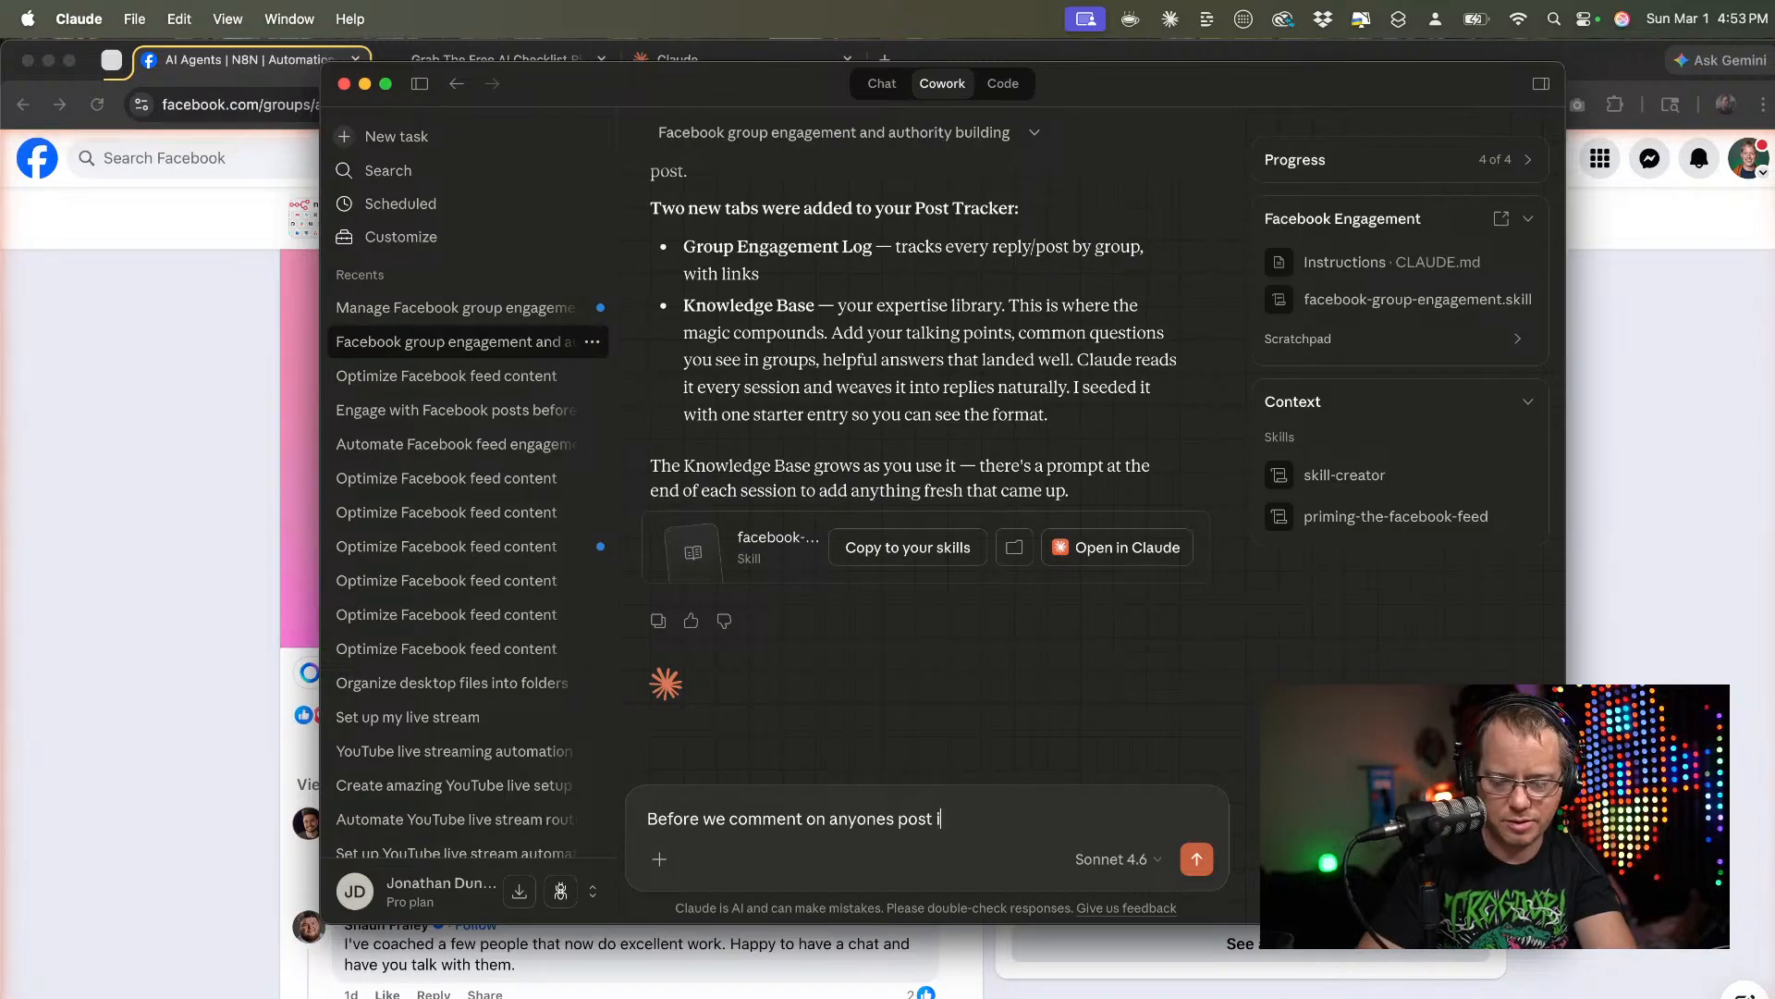
type("n a group w")
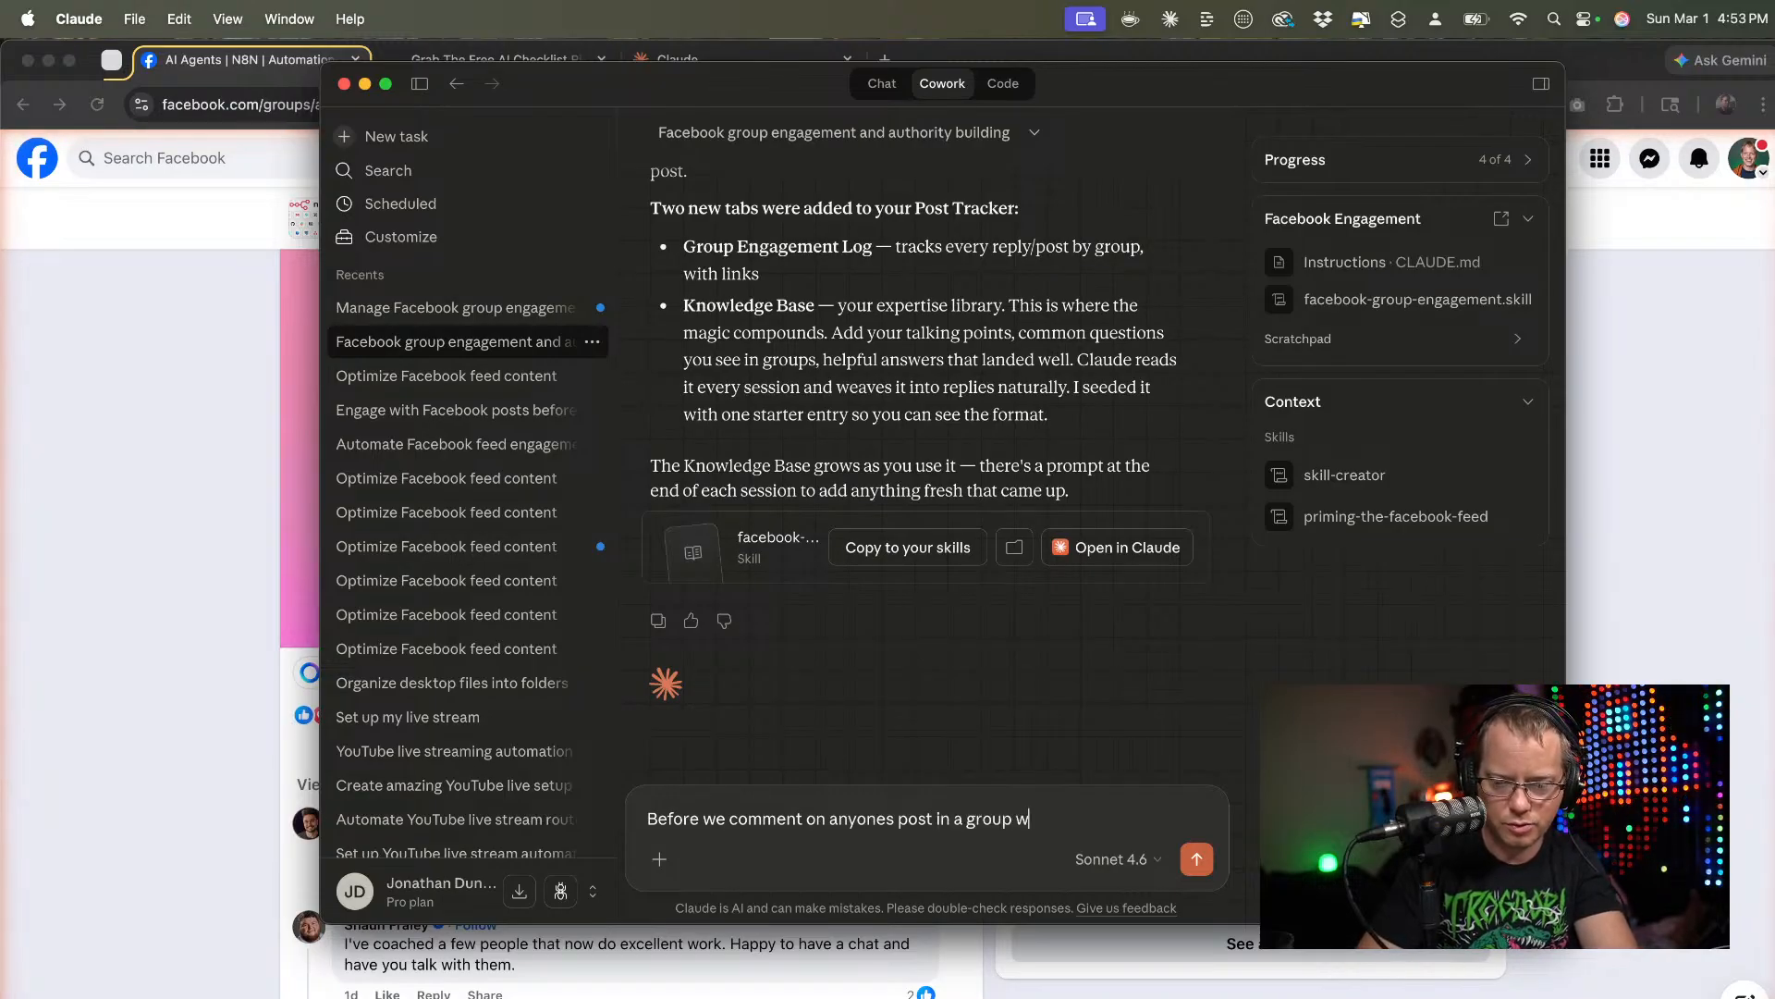
type("e should ")
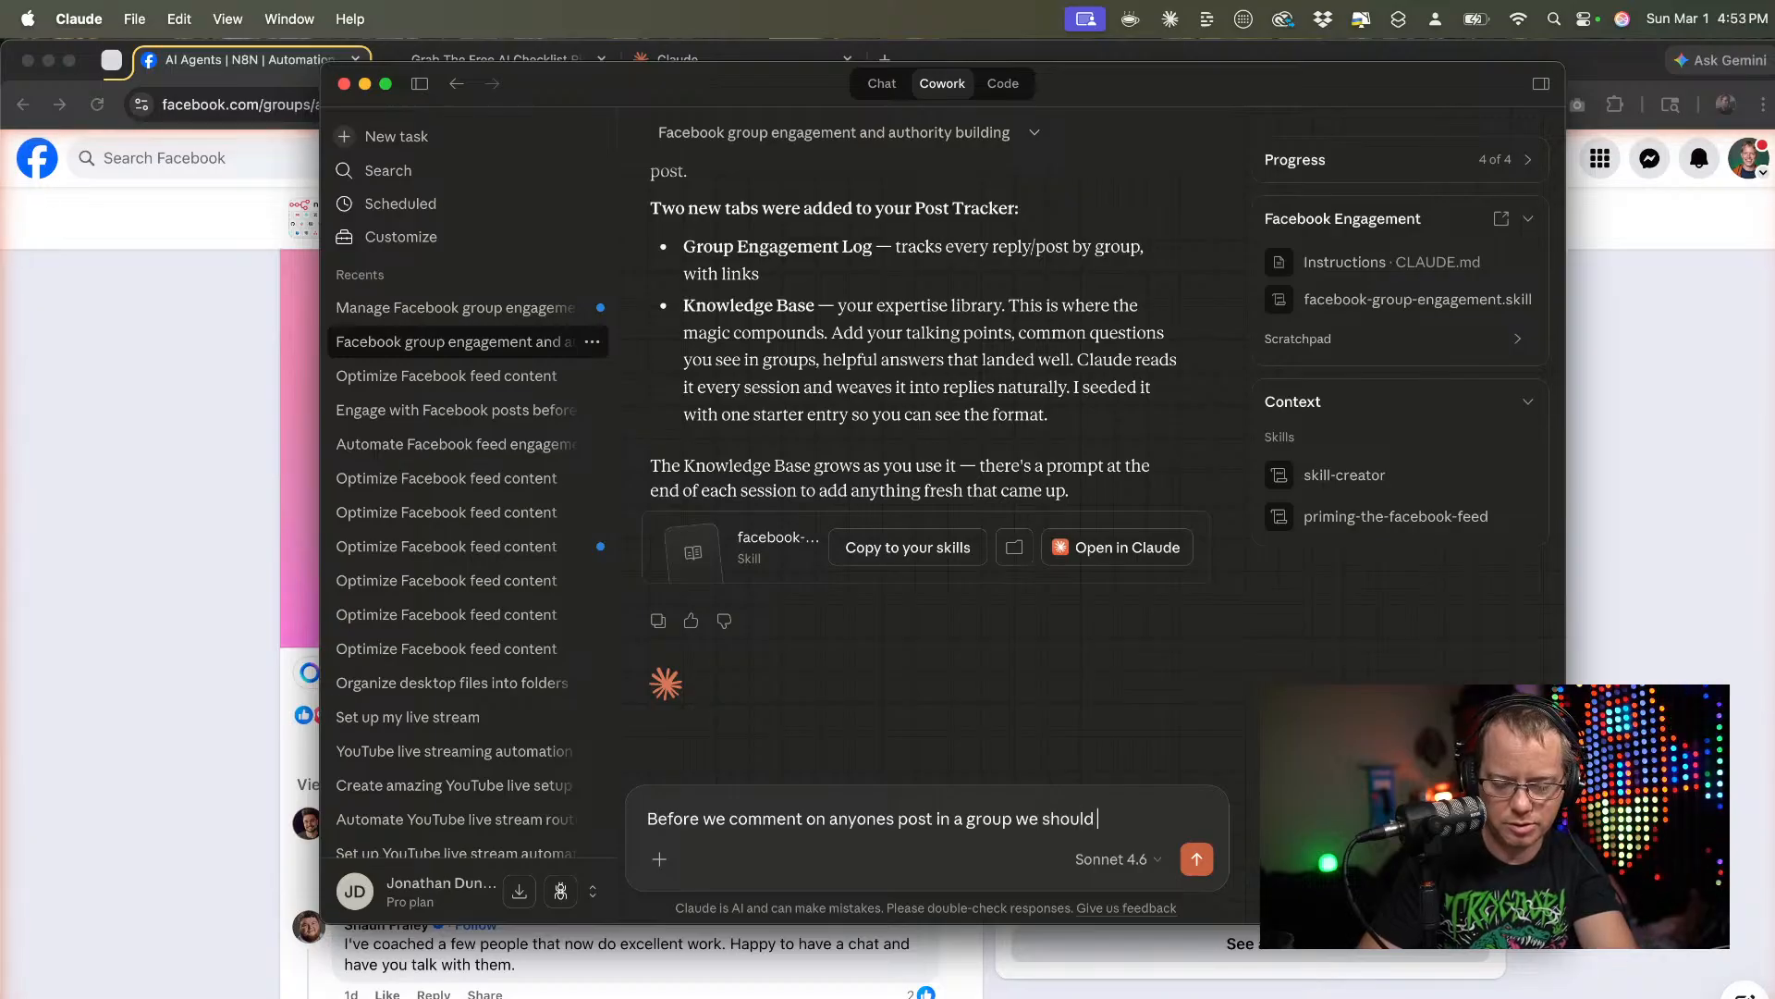
type("rea")
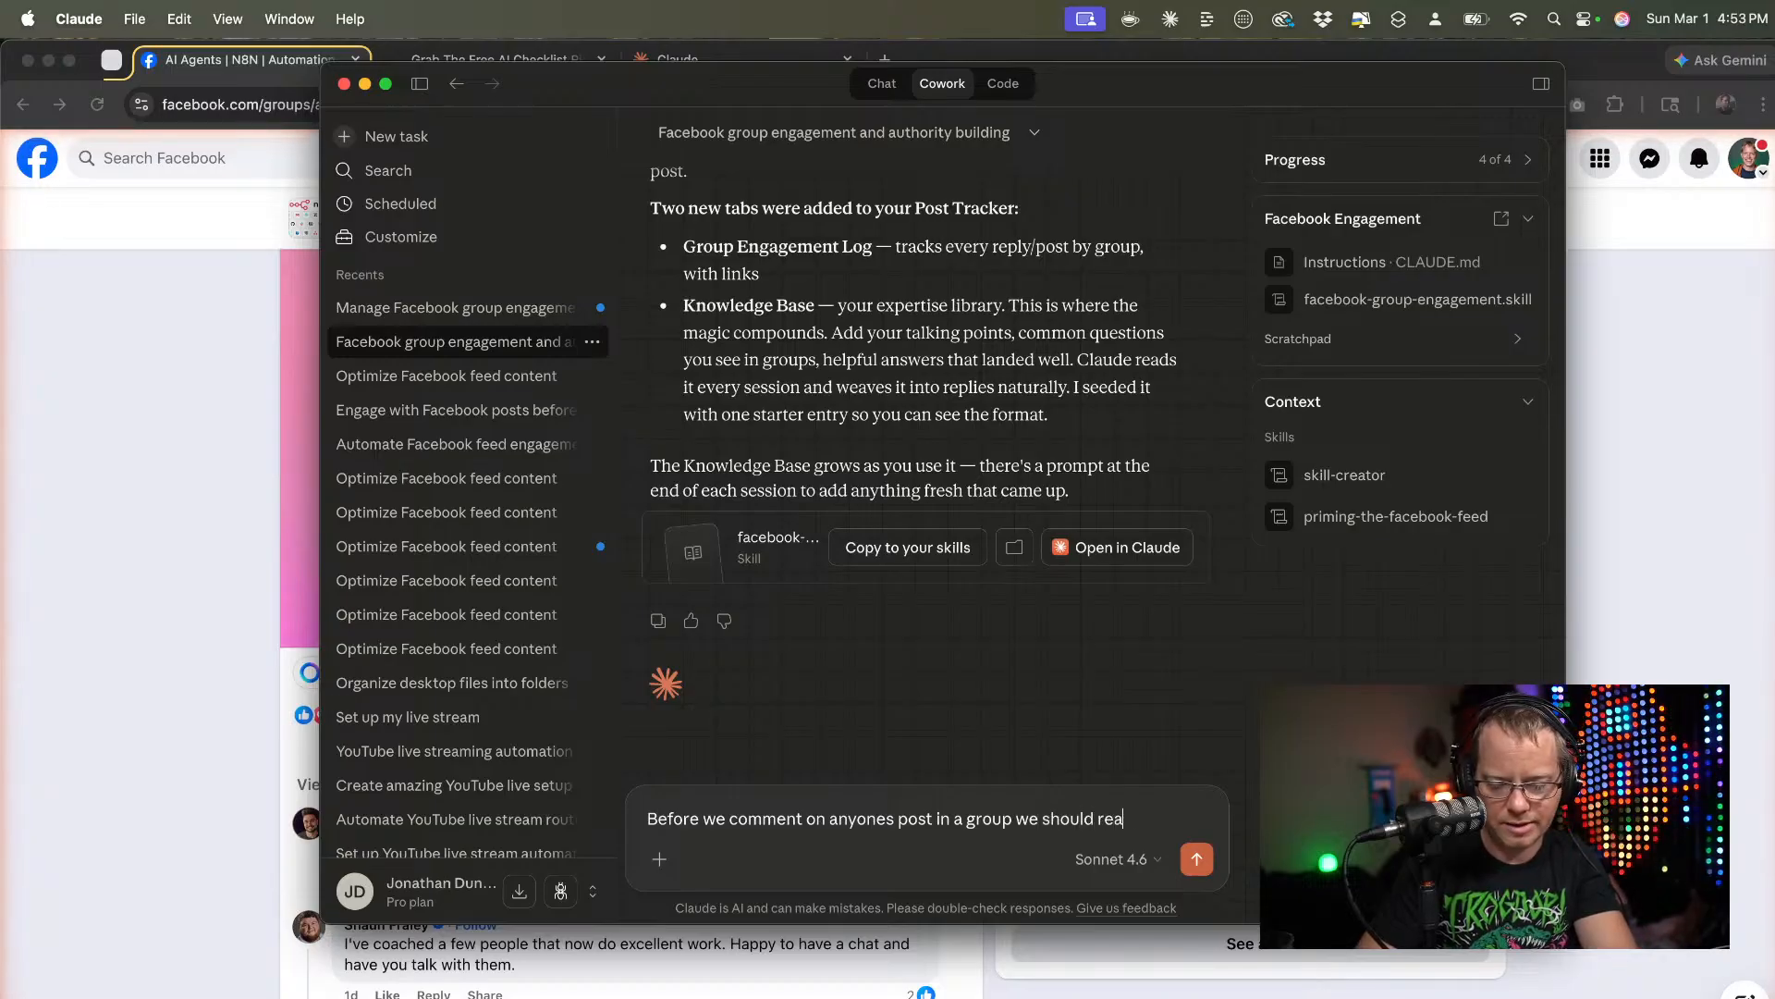
type("ct to their")
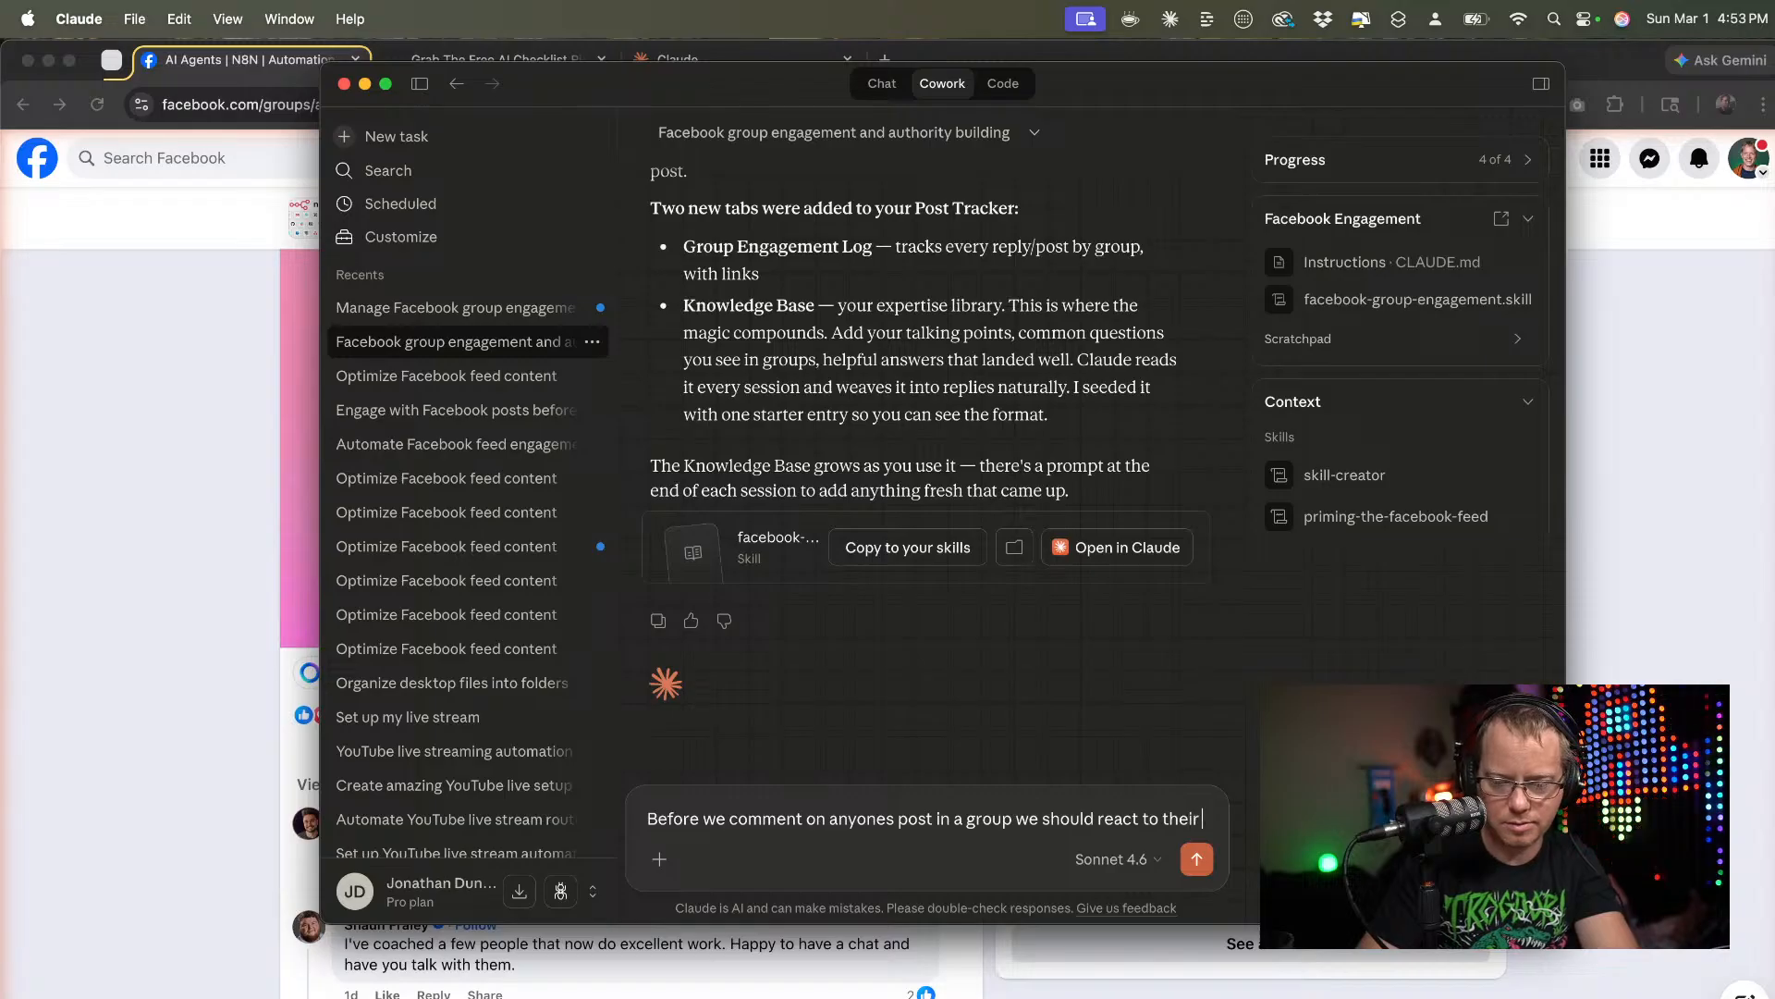
type(" post w")
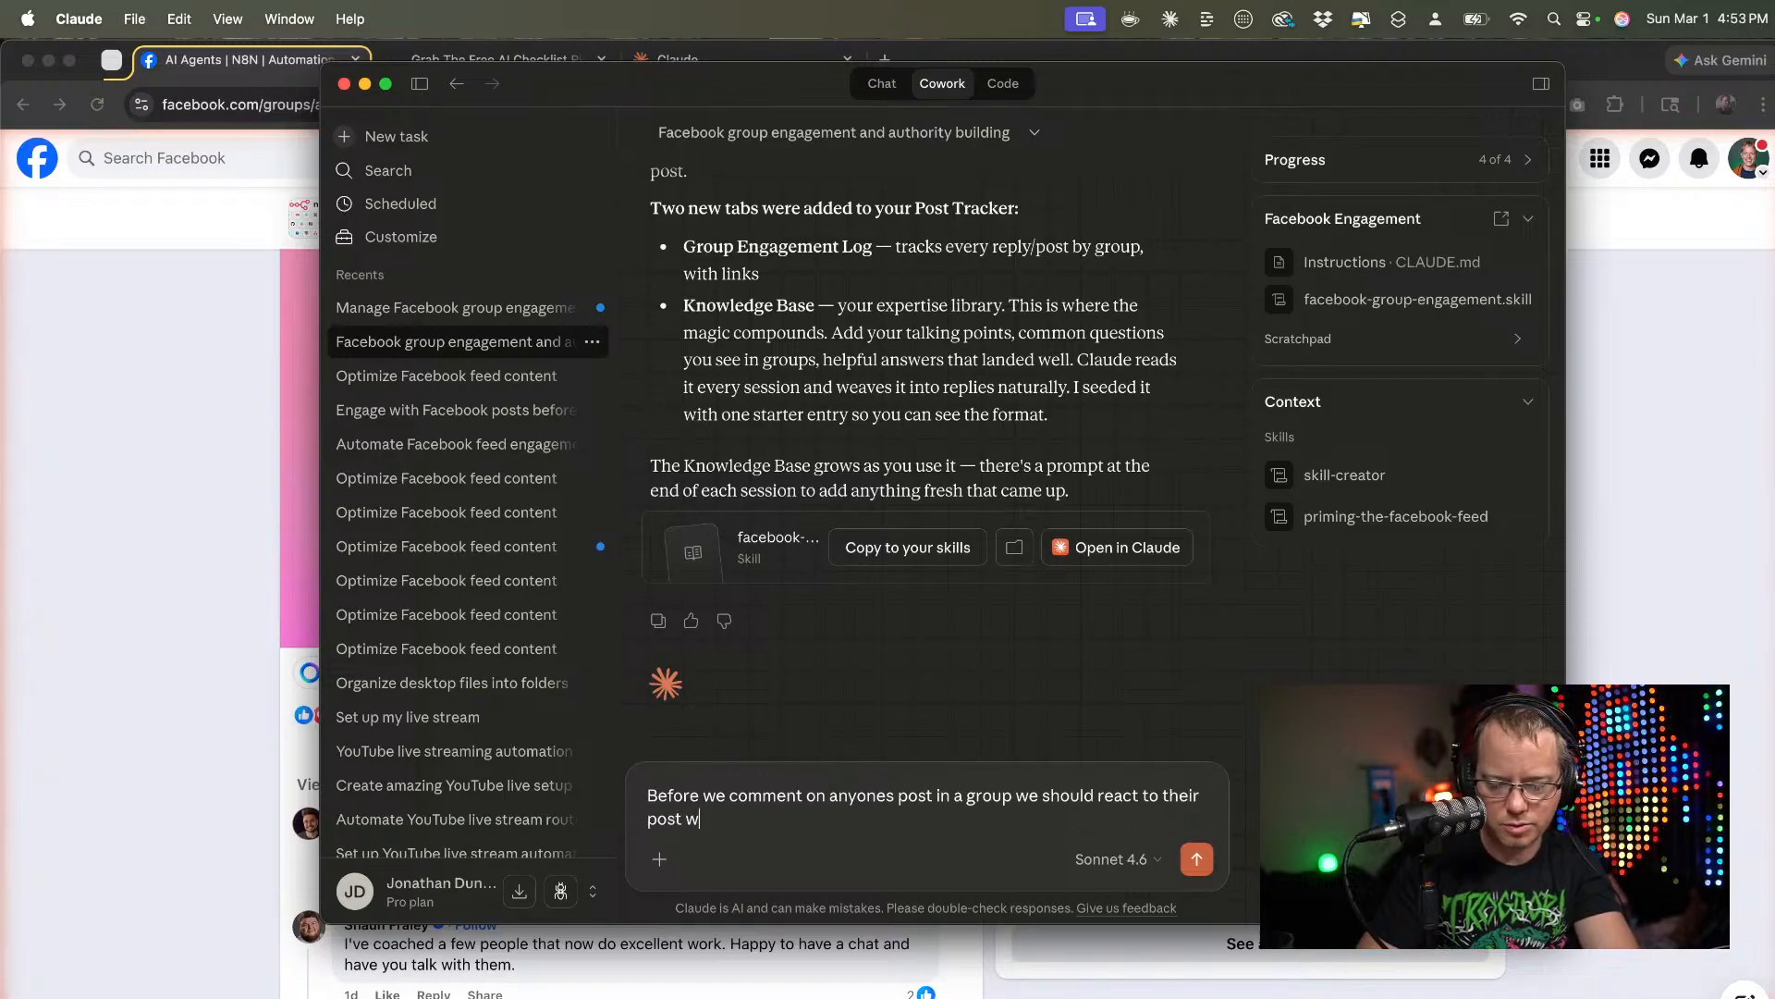
type("ith a hear")
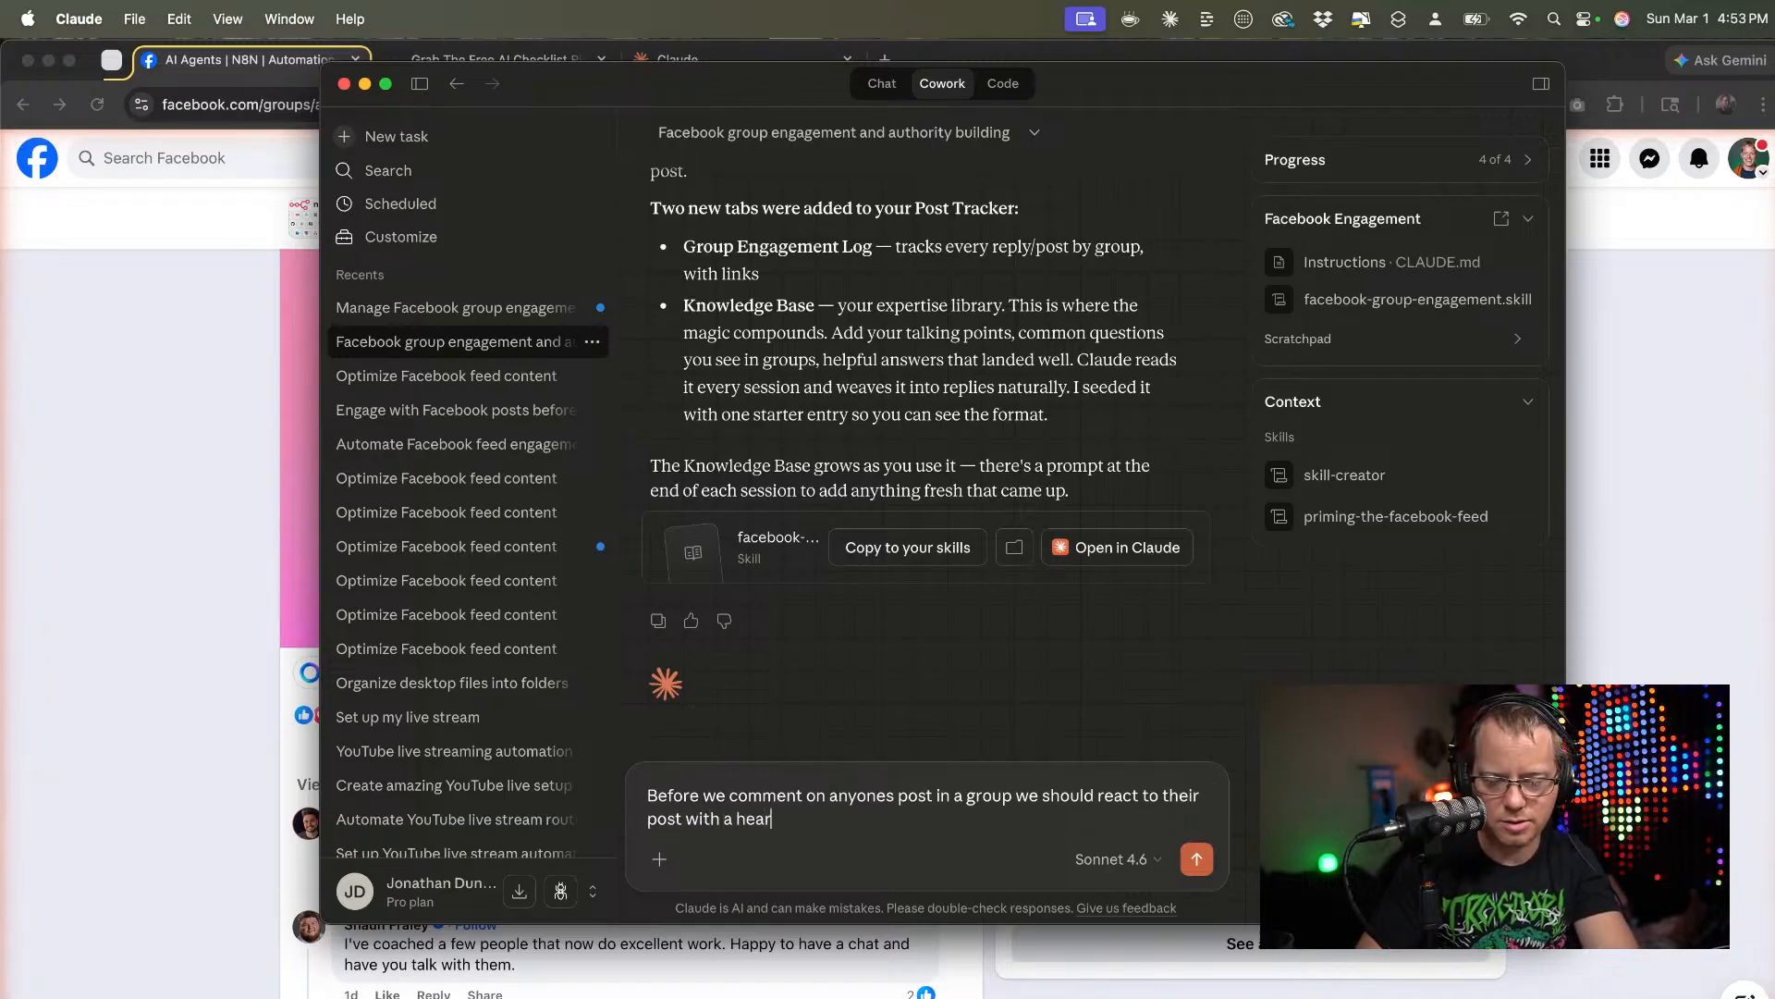
type("t")
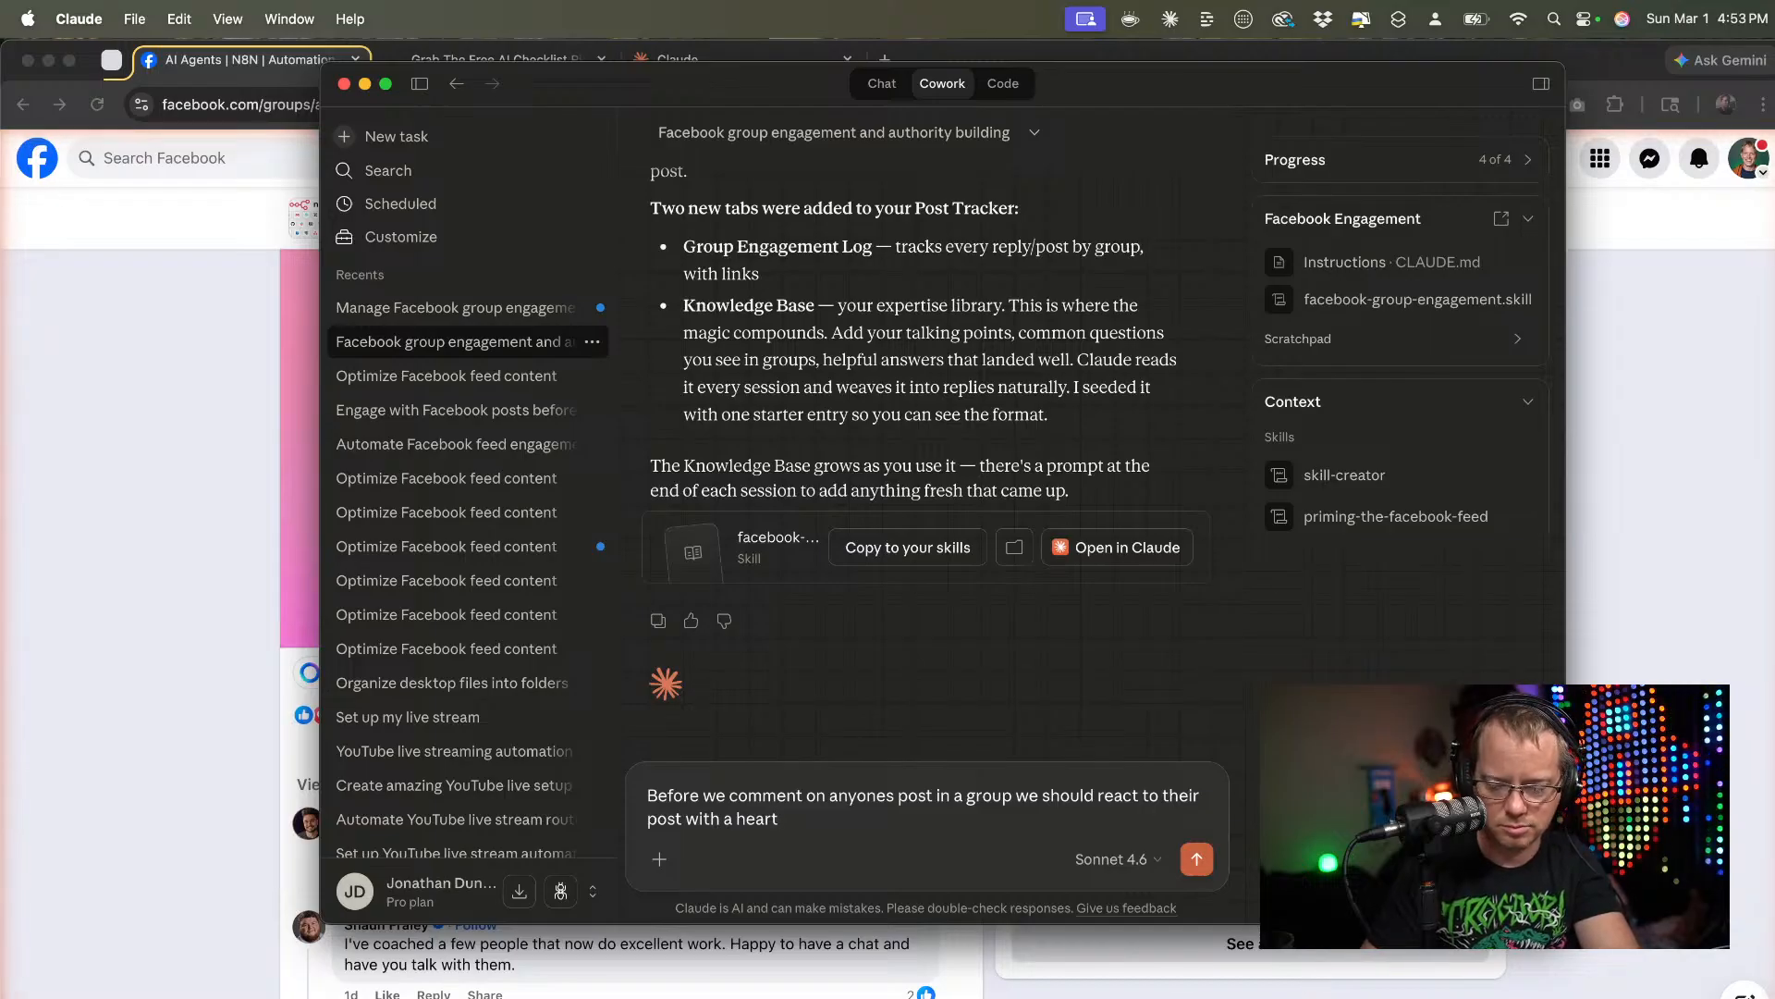
type(".")
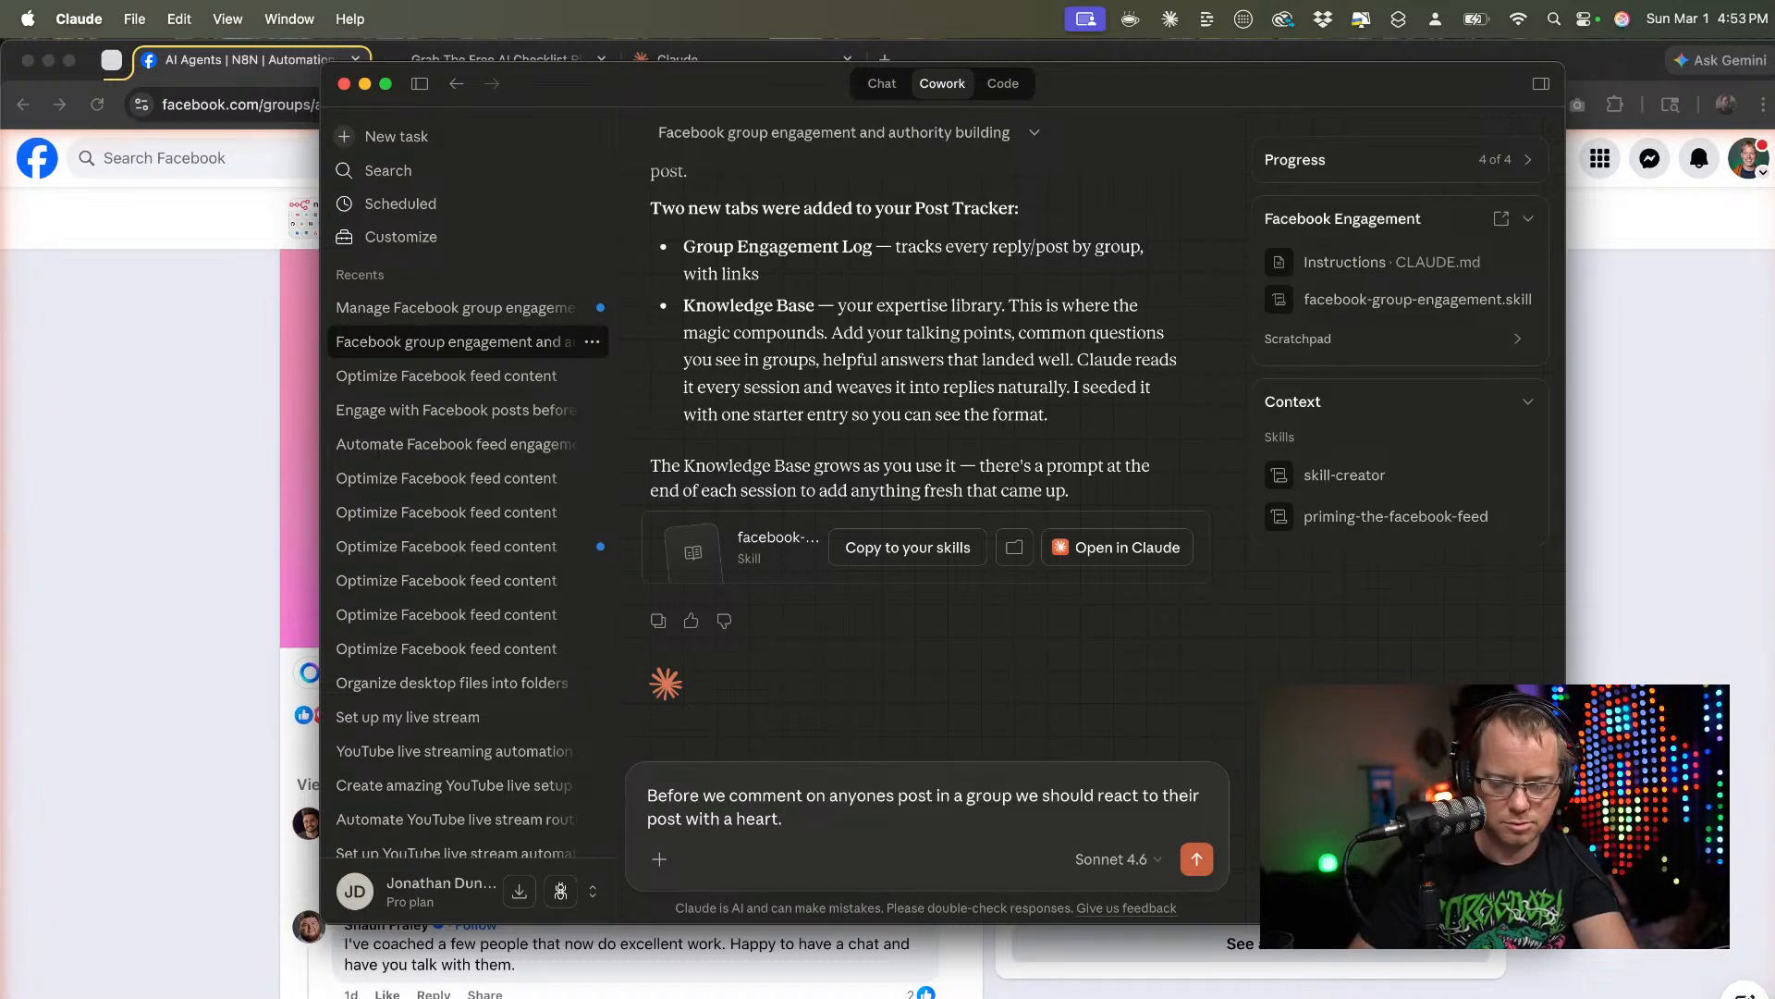
Add to the unsent reply "Also we do not need to log every reply in our log. Only our own posts.".
type("Also w")
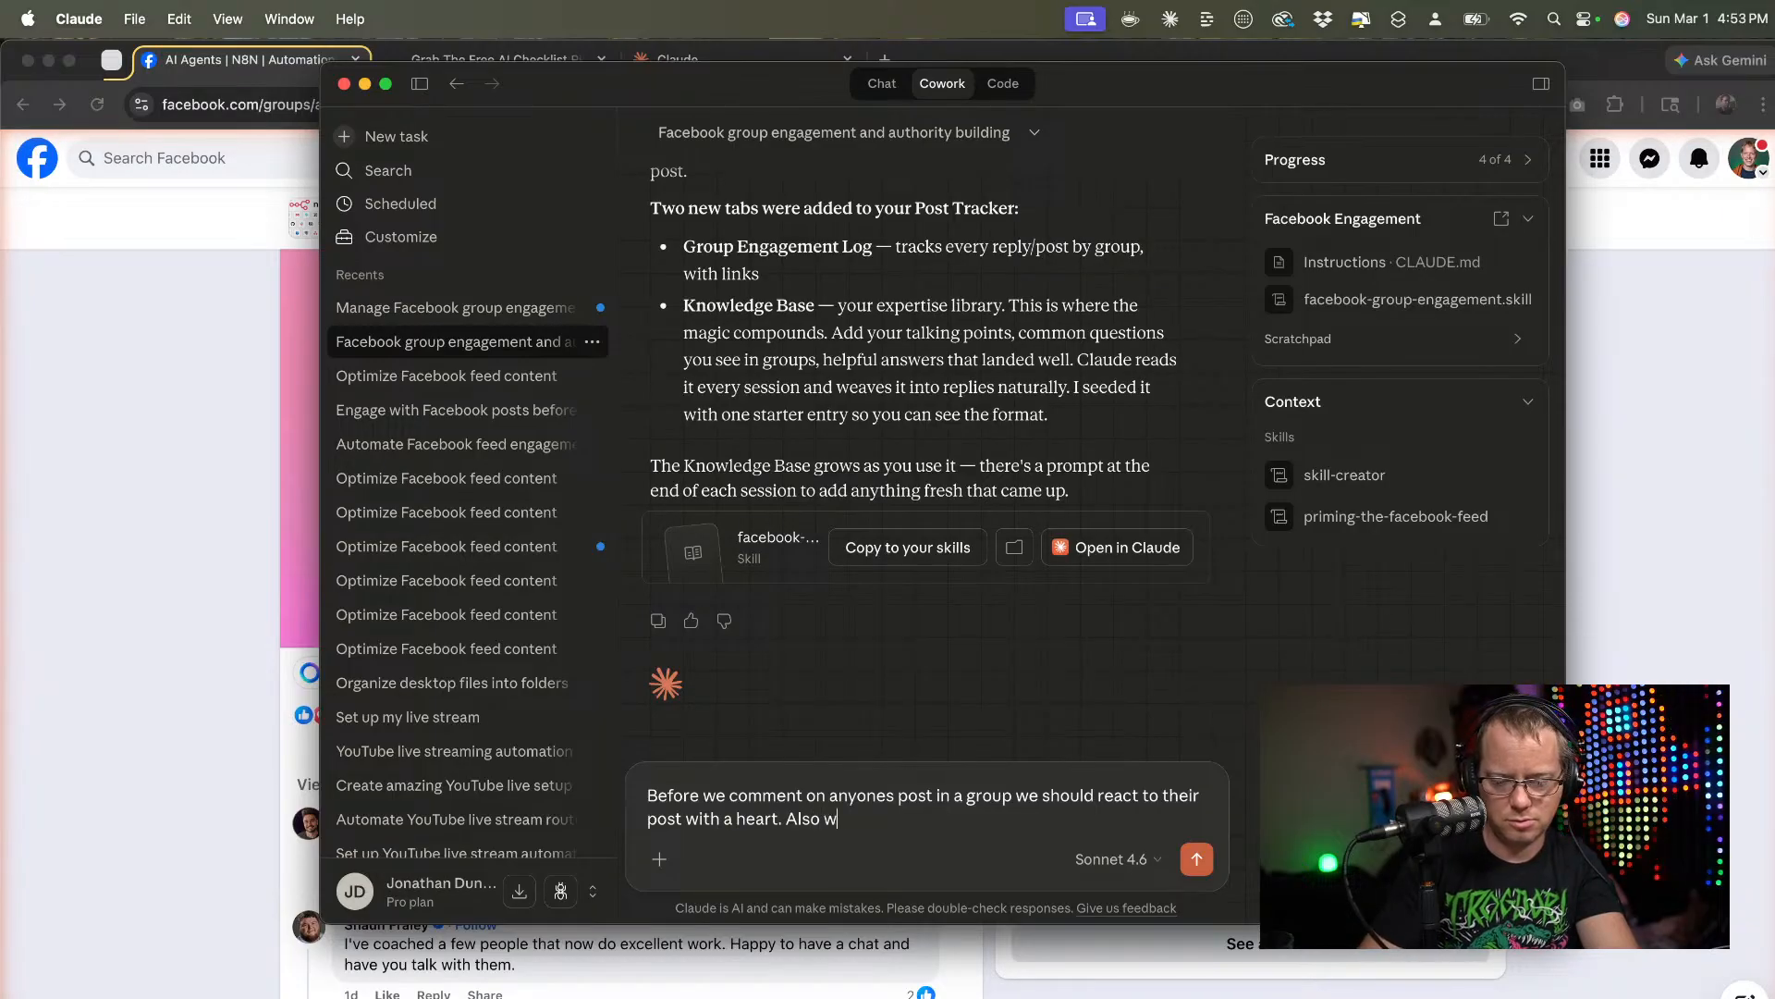
type("e do not need")
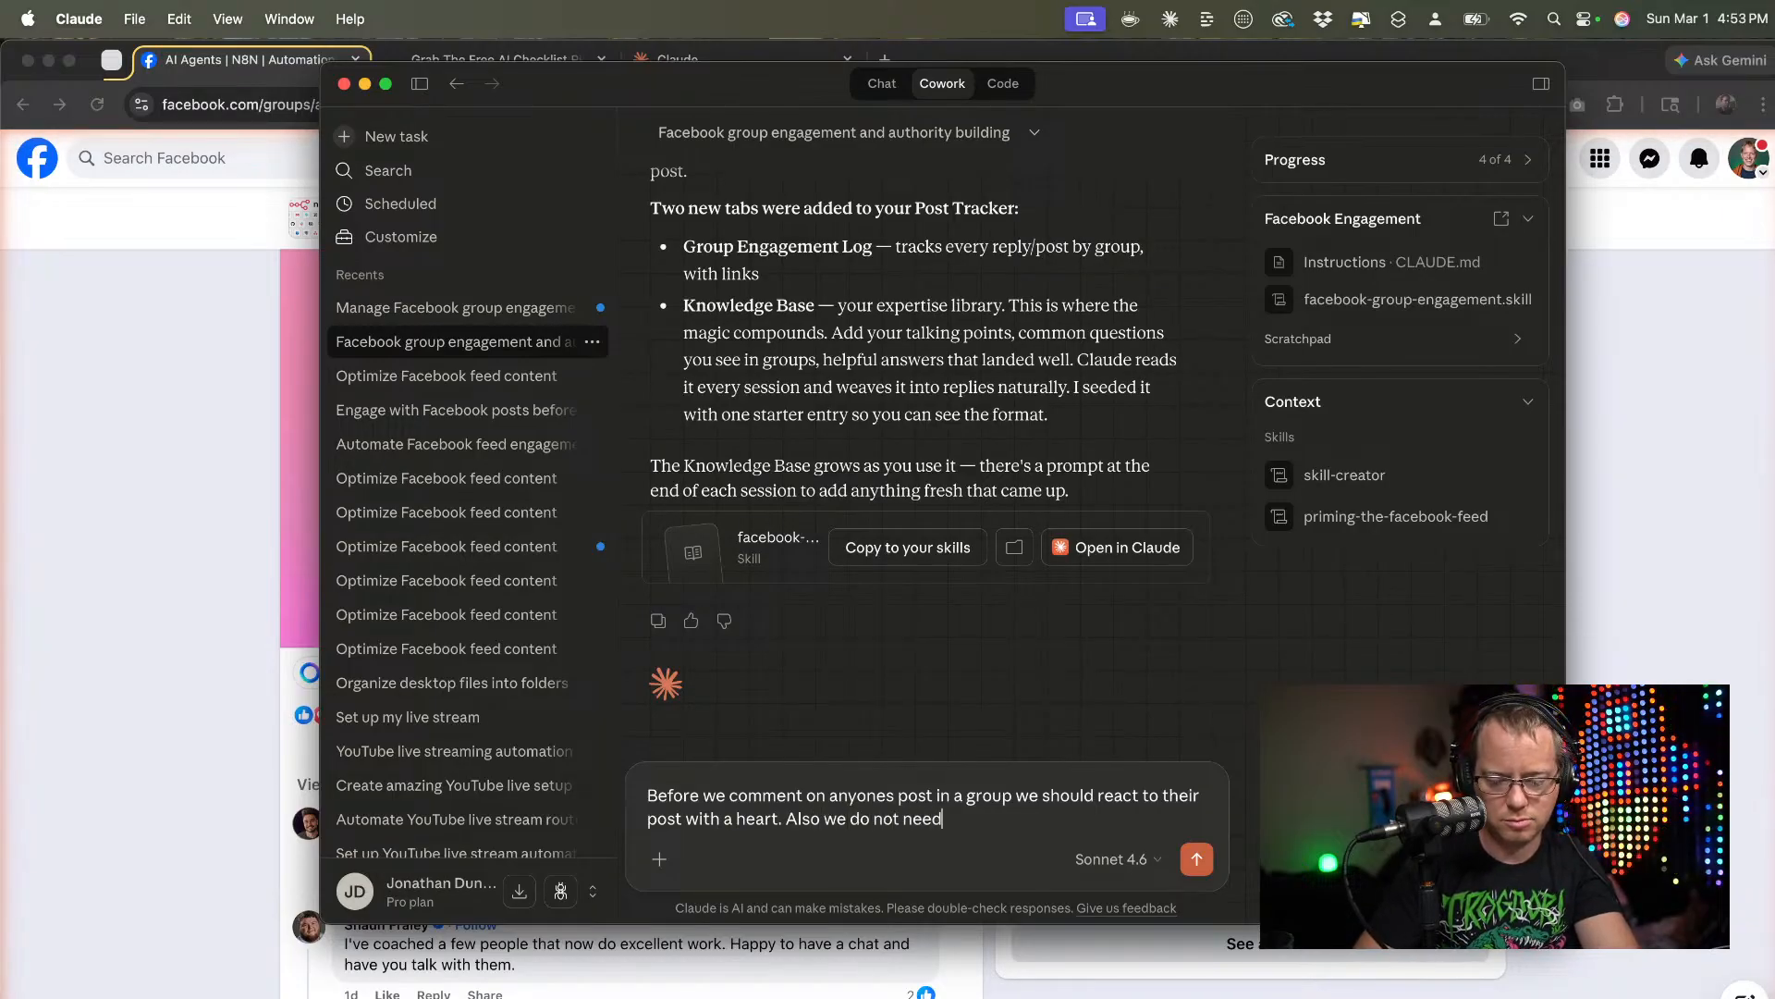
type(" to log")
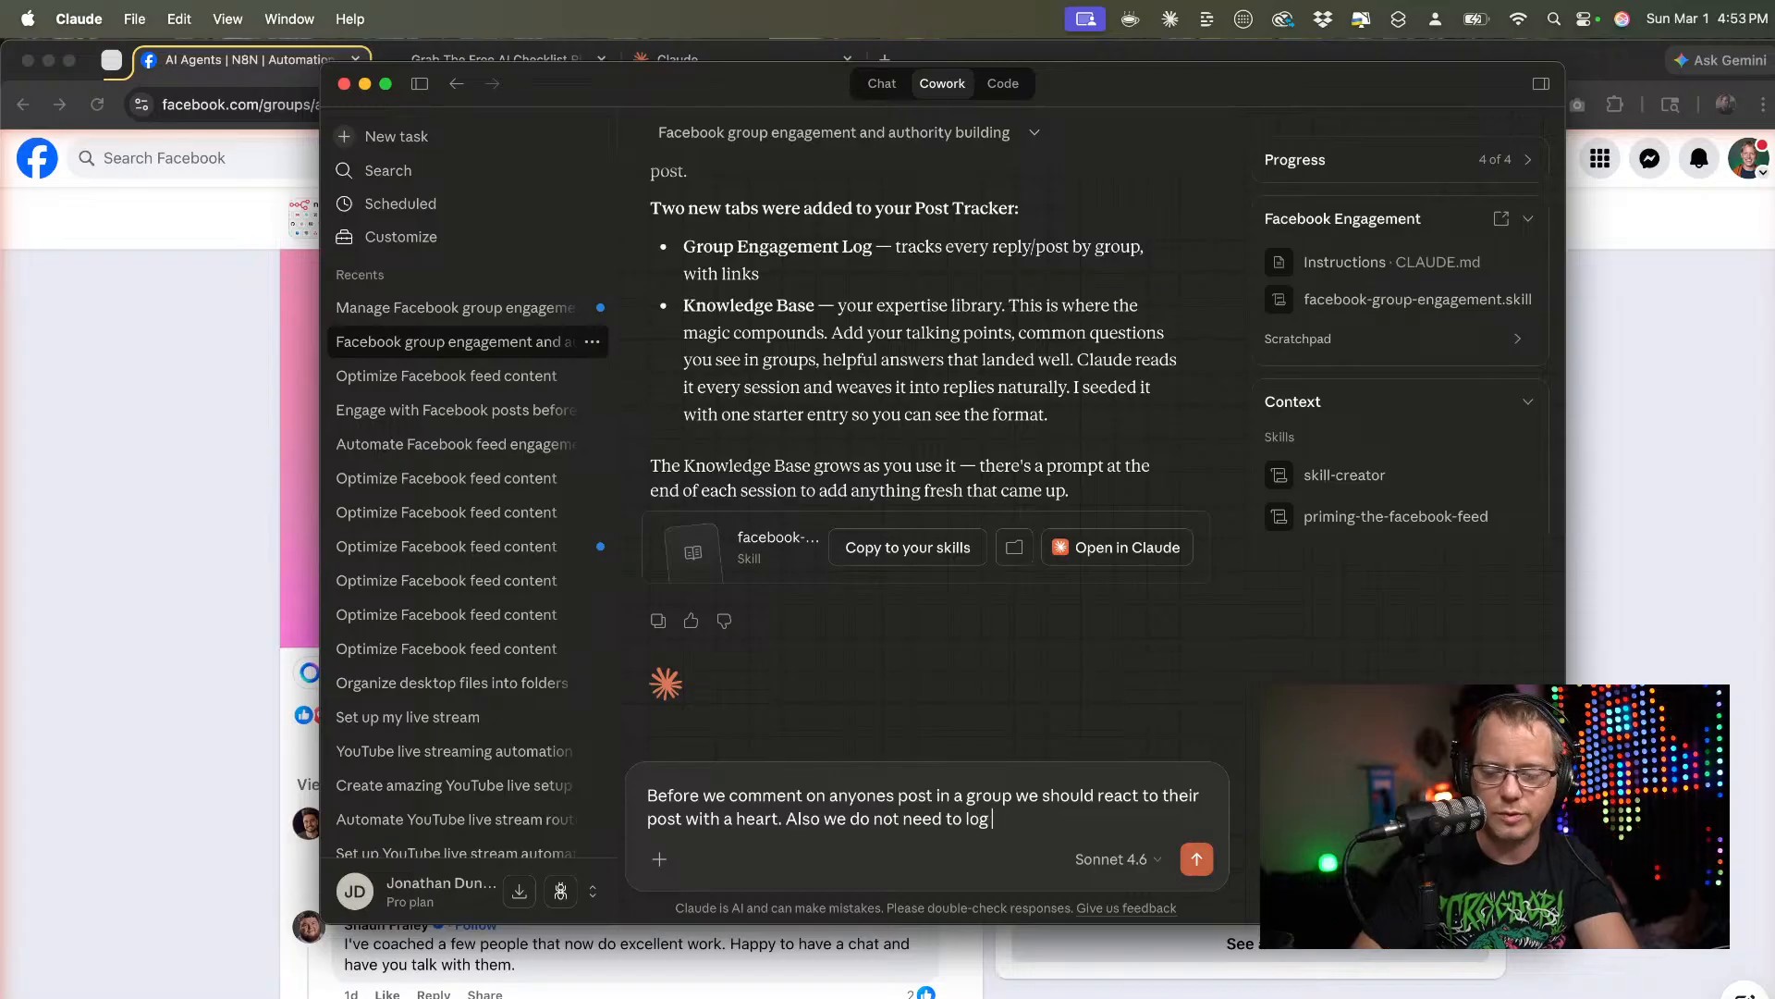
type(" every r")
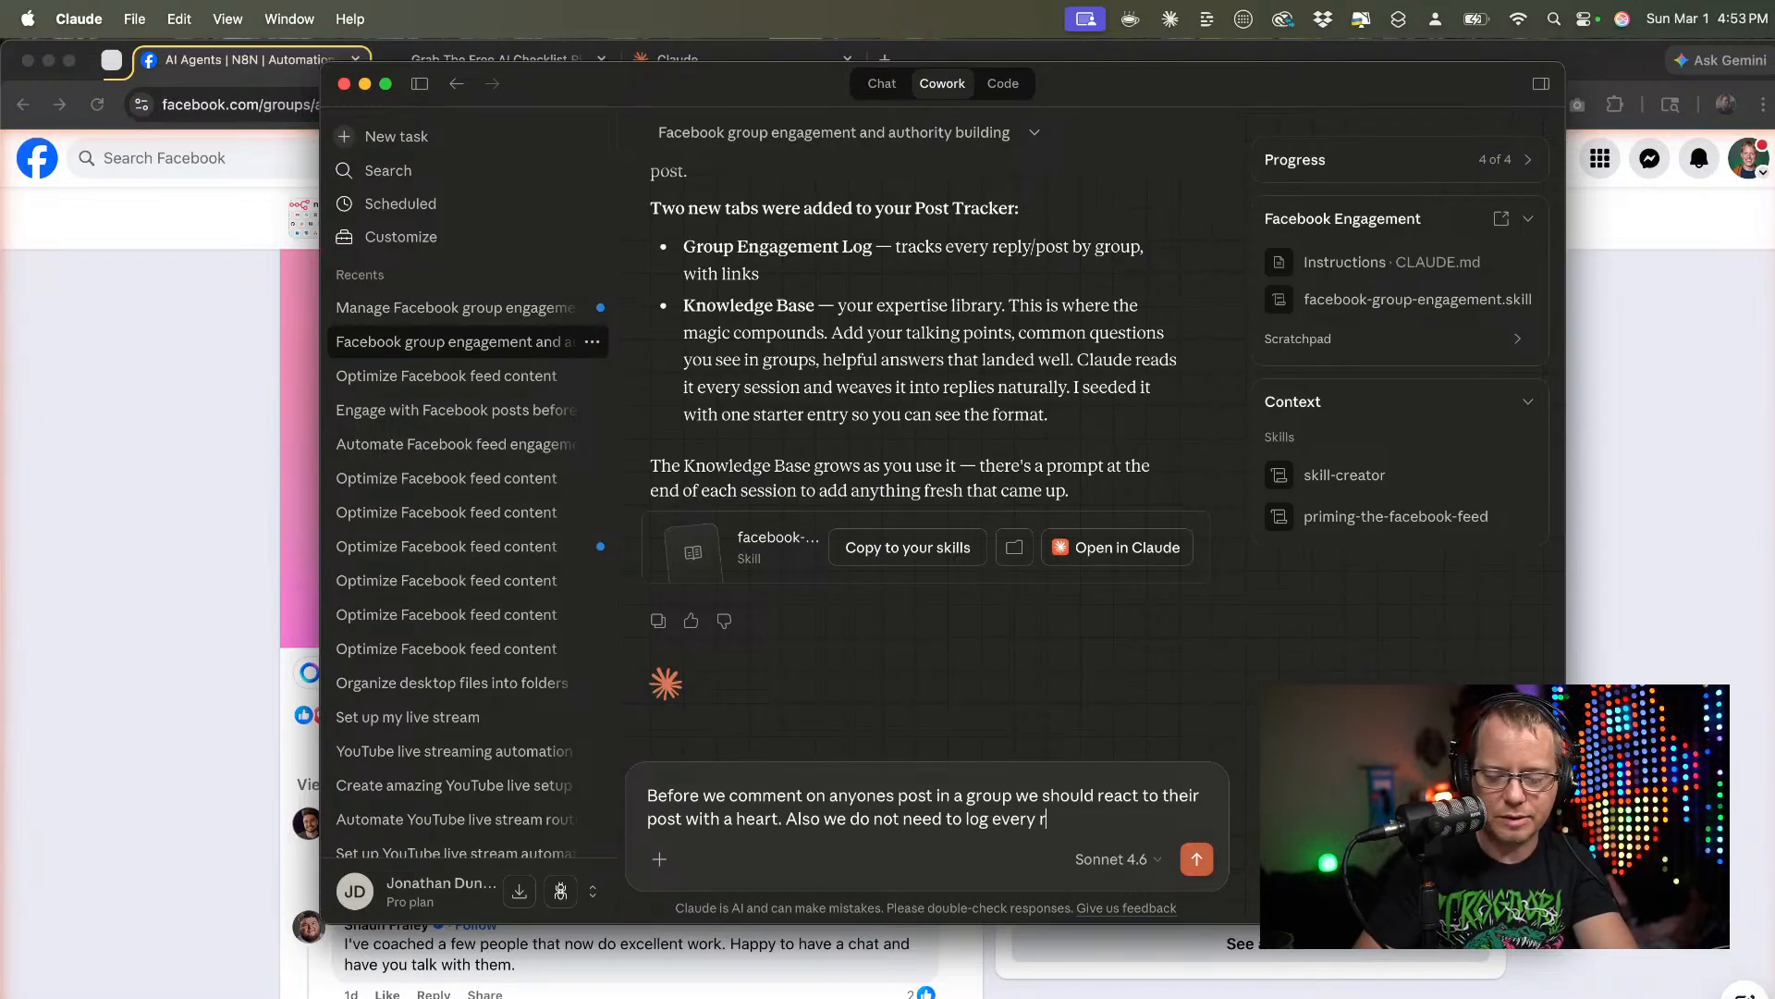
type("eply in")
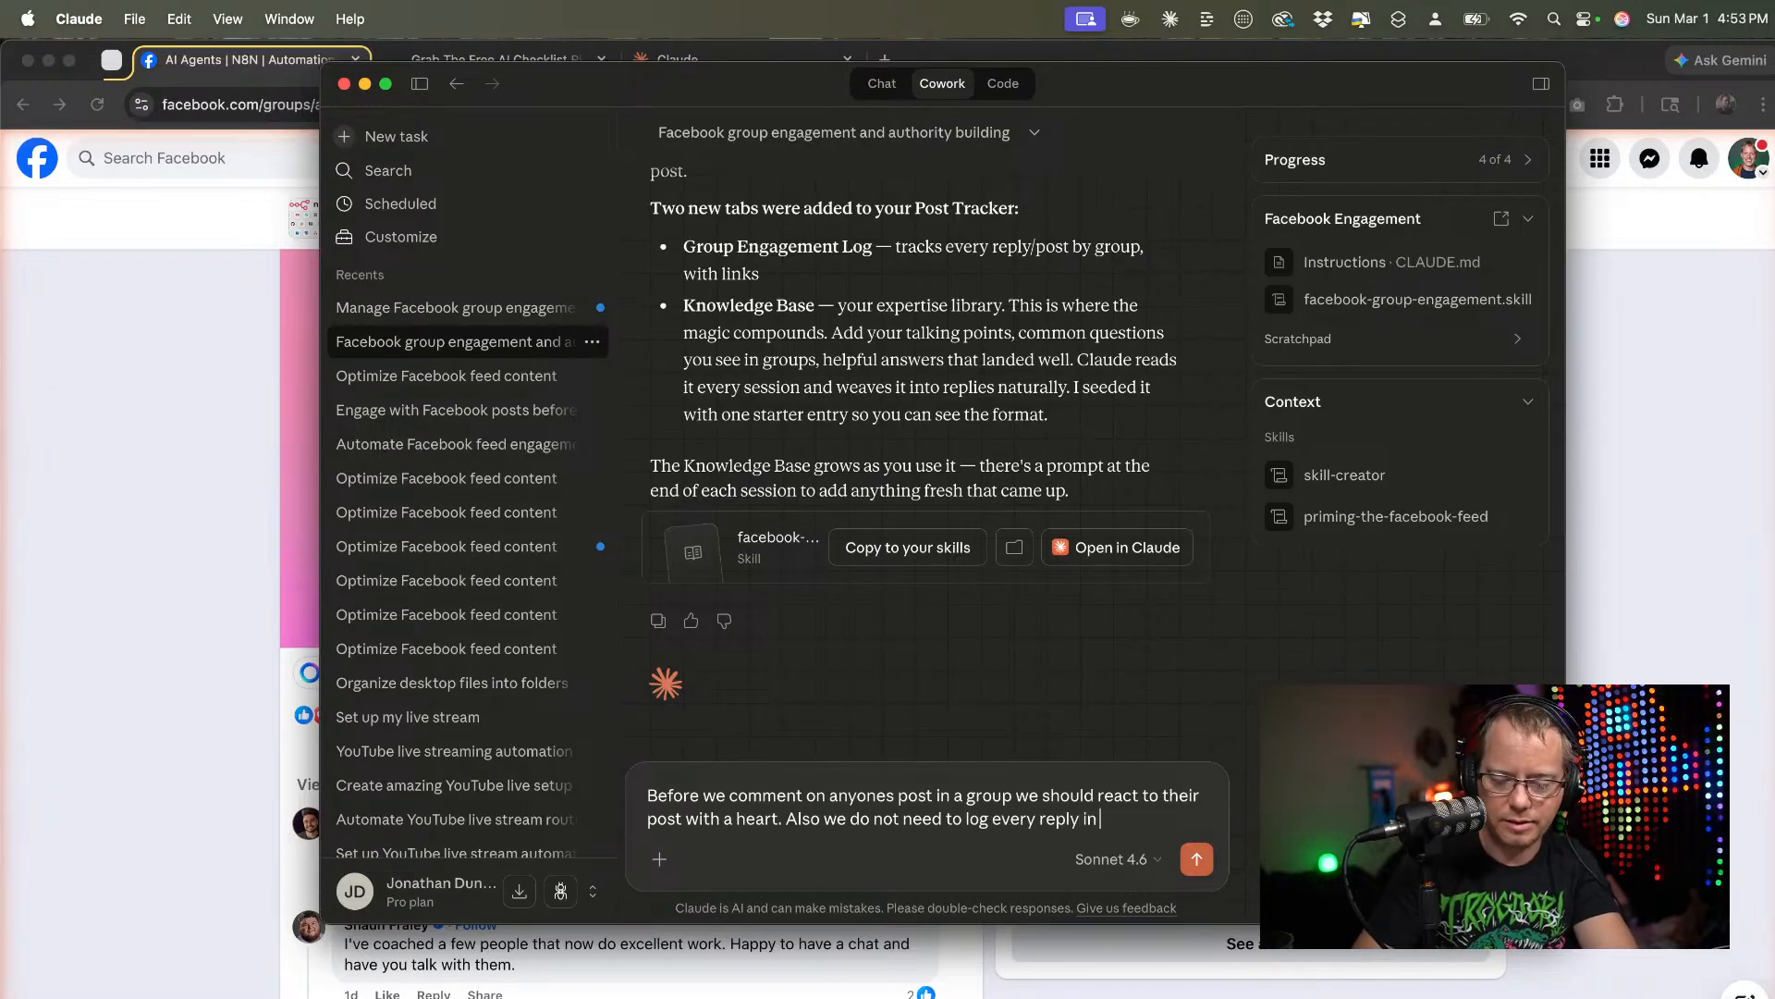
type(" our lo")
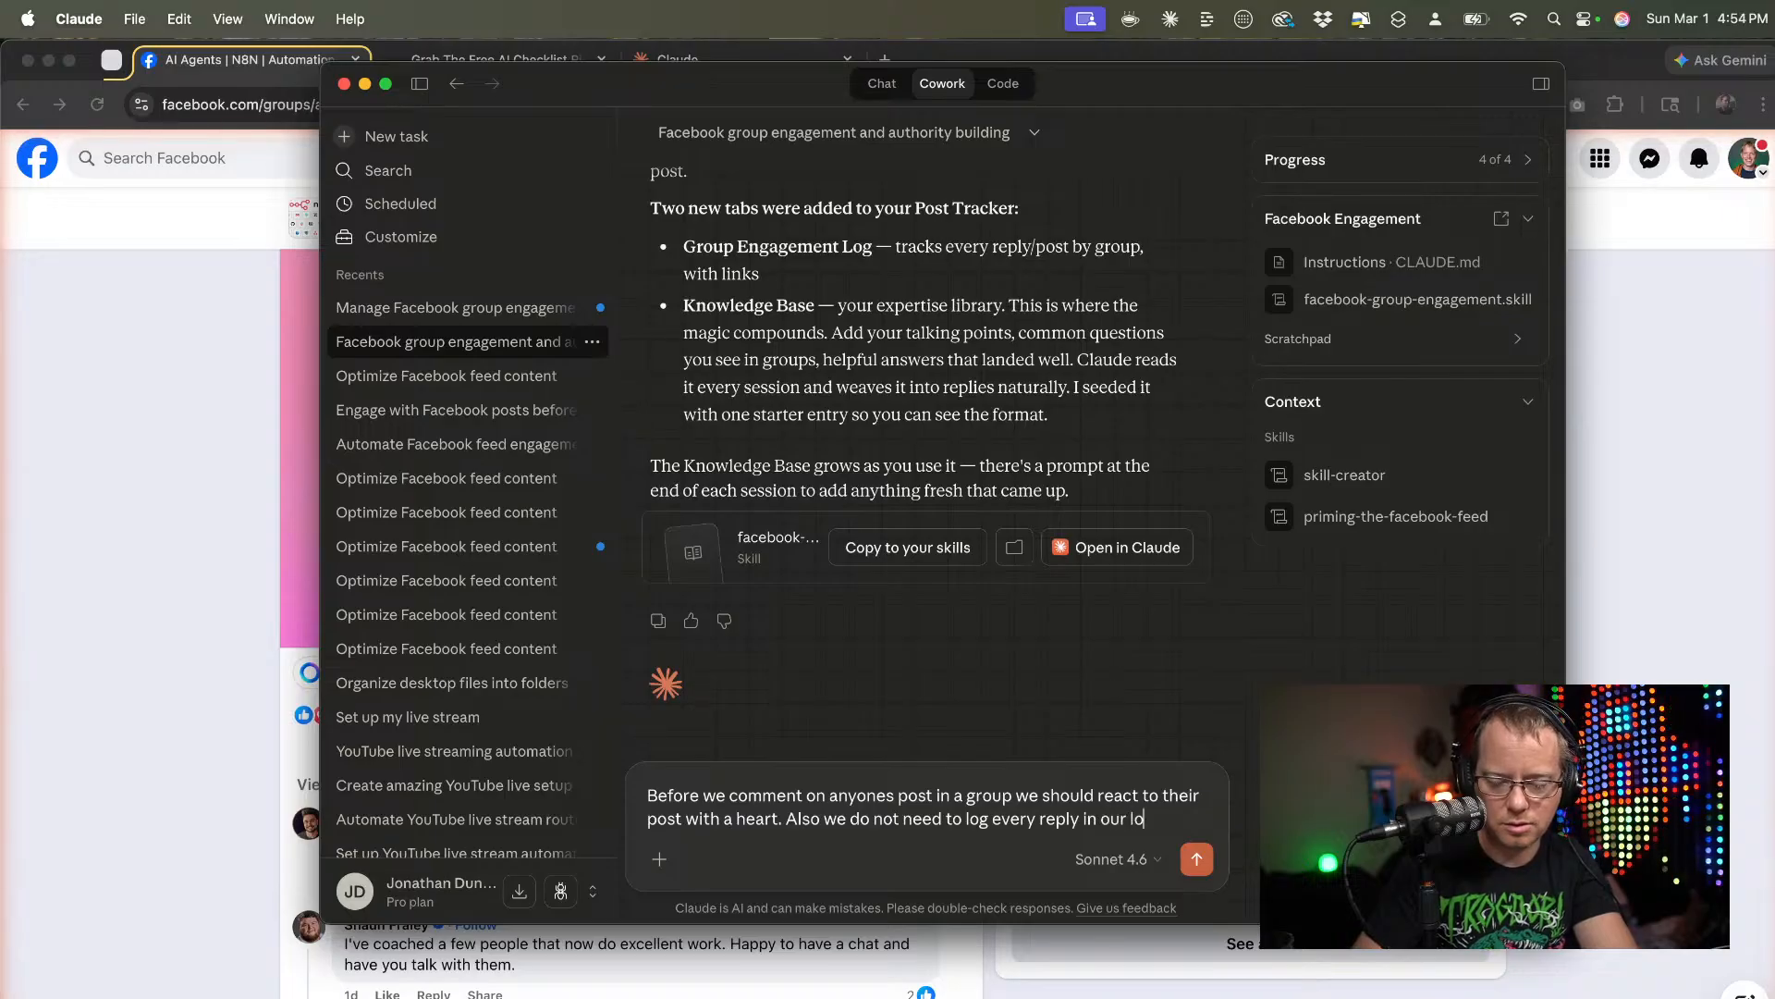
type("g.")
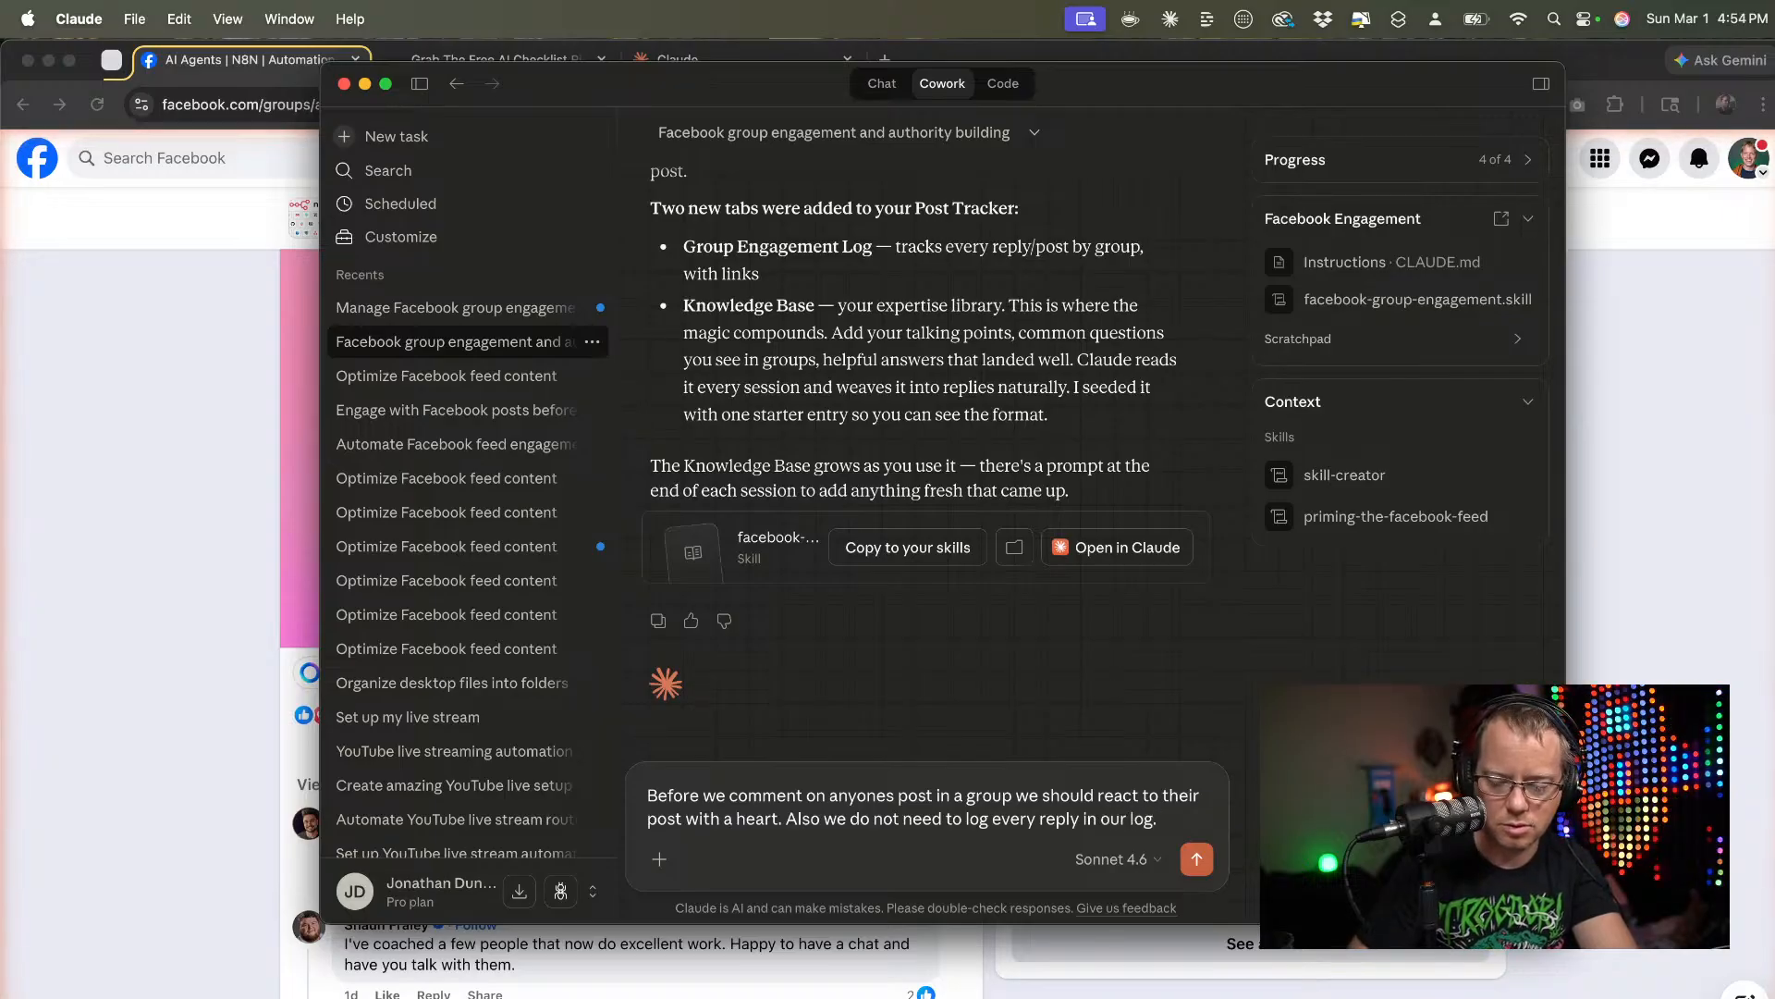
type(" Only our")
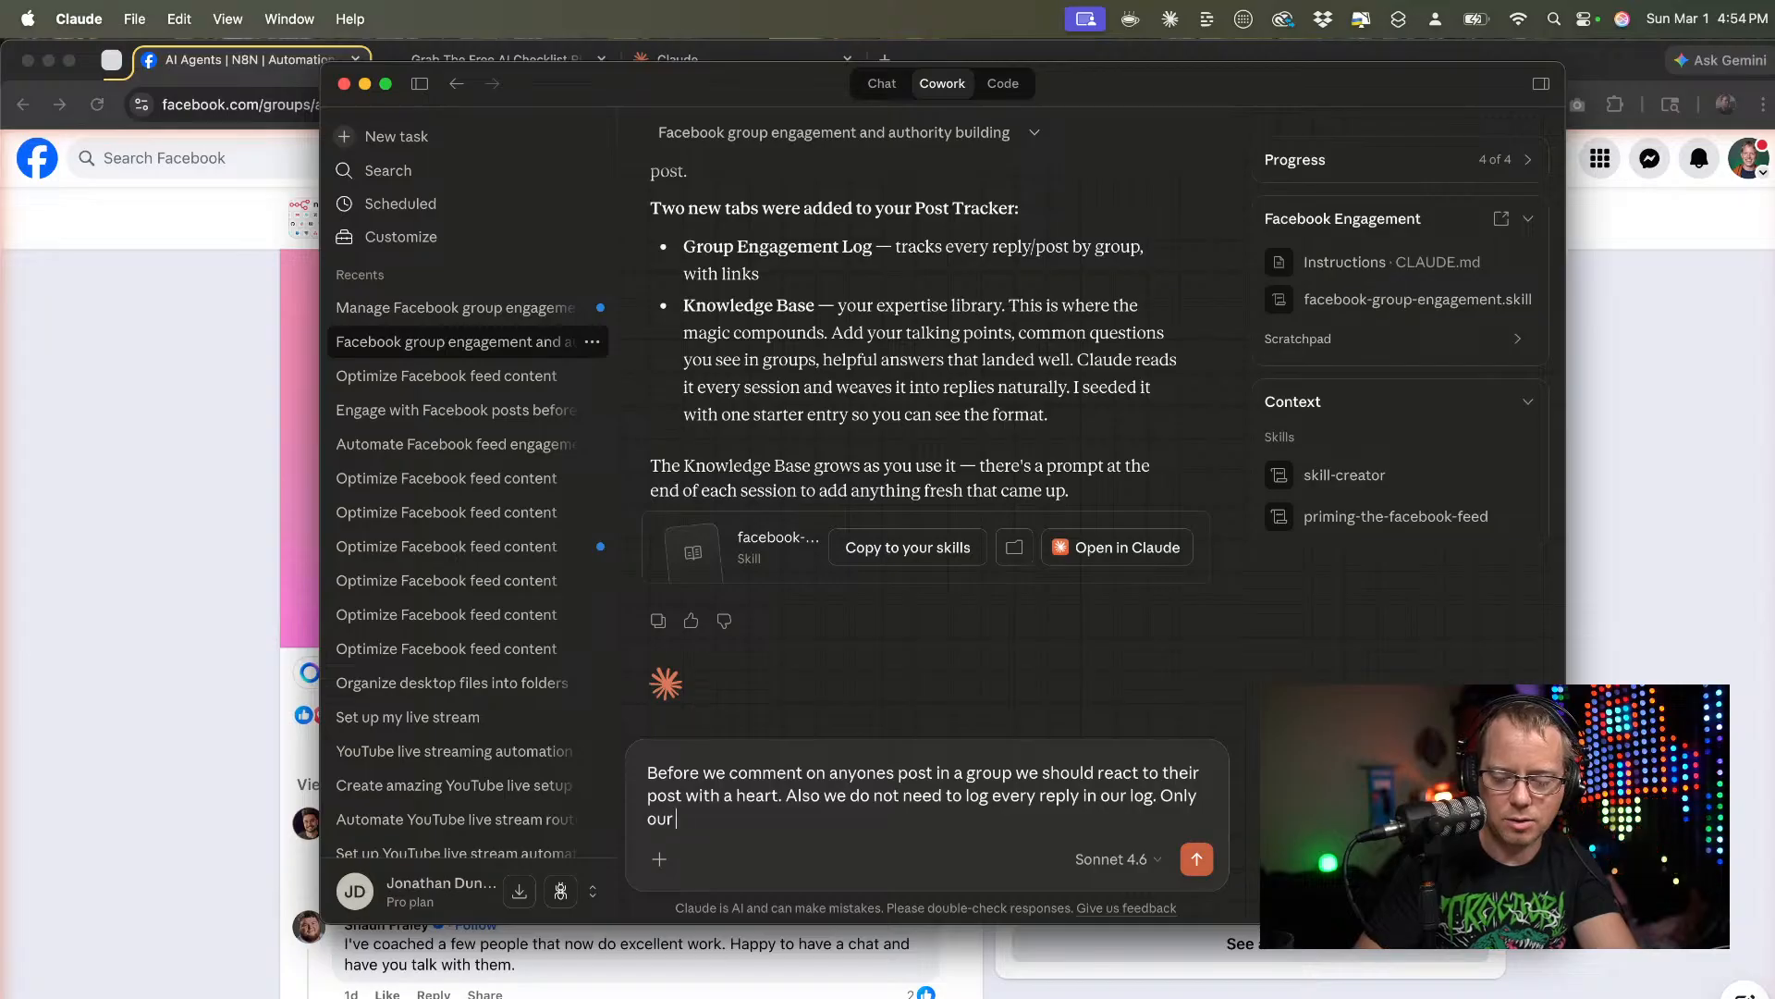
type(" own posts")
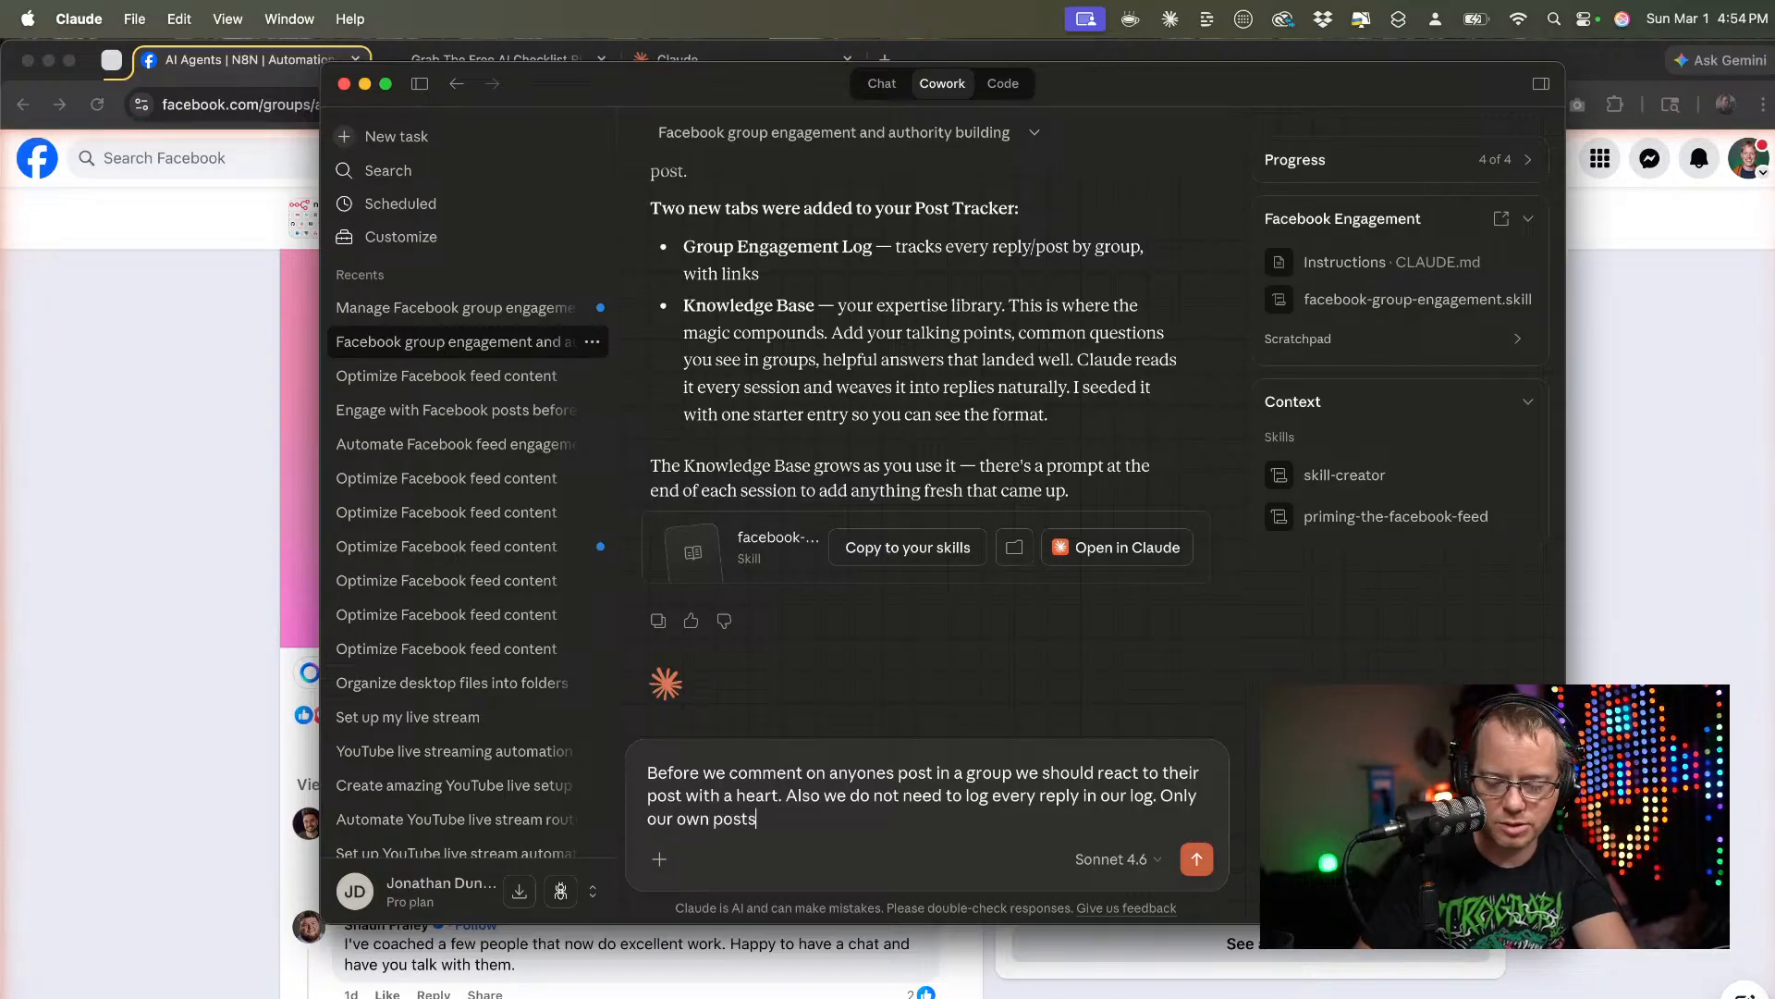
type(". ")
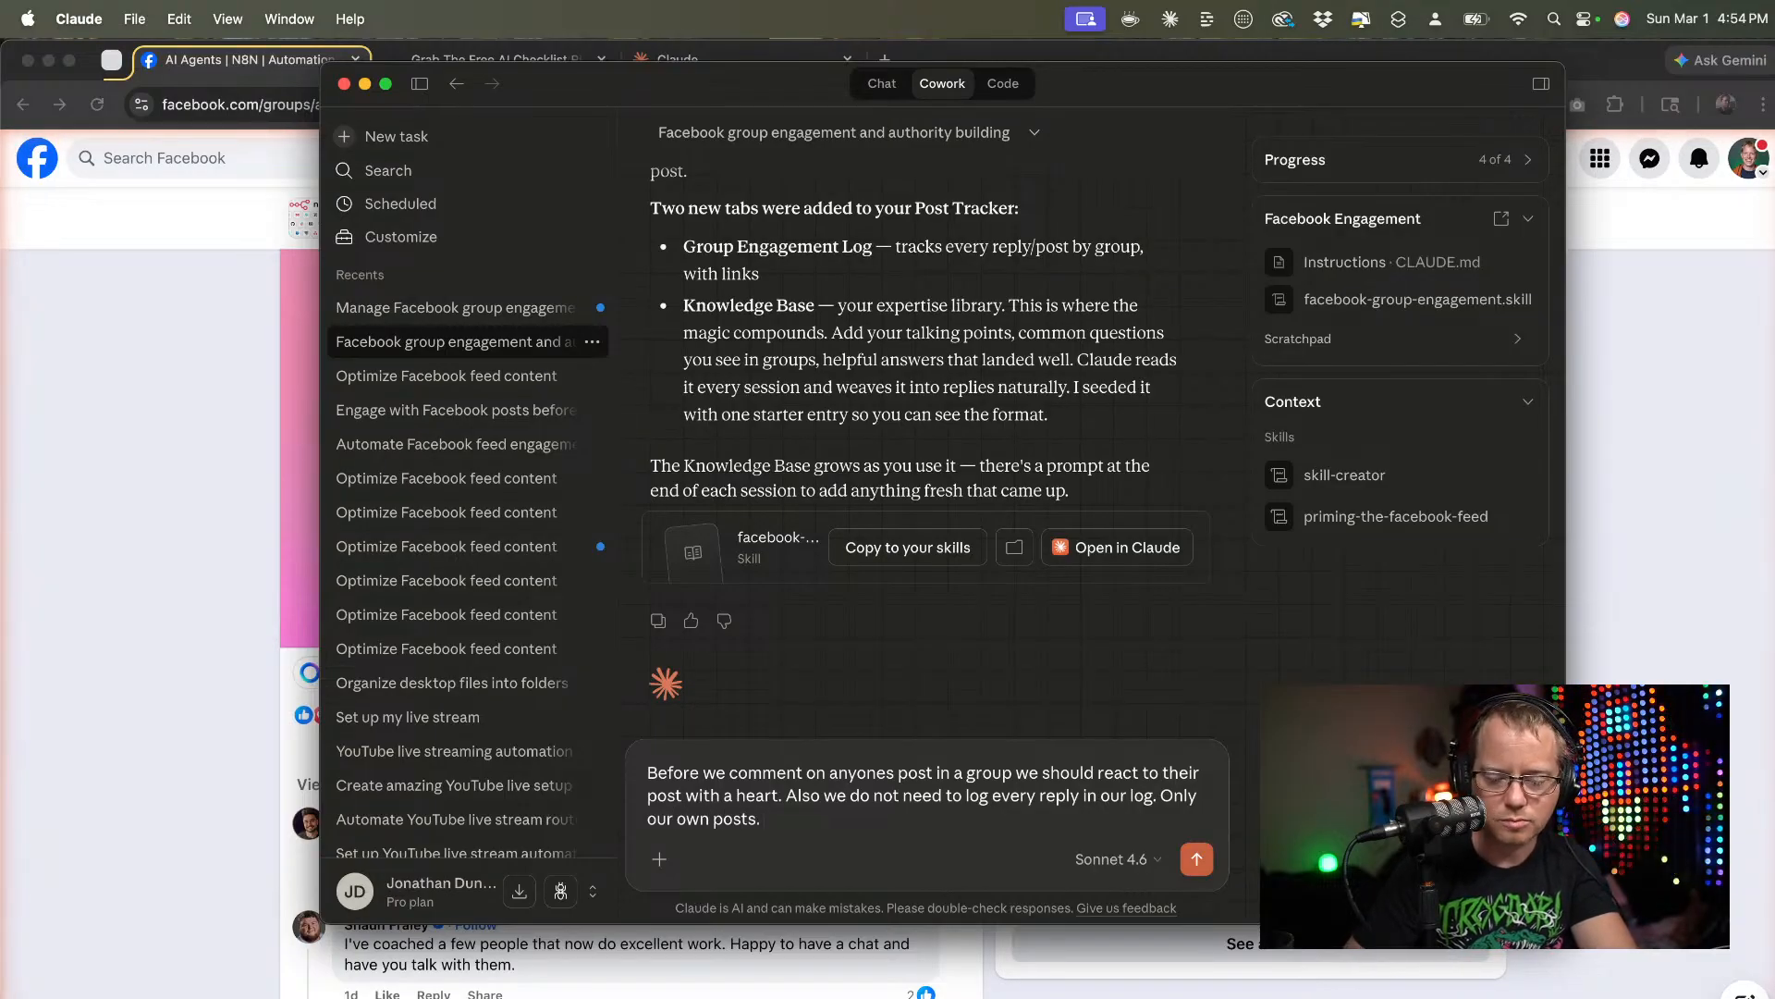
Continue the reply draft with the reason "We will have access to old replied in the Facebook data.".
type("We will")
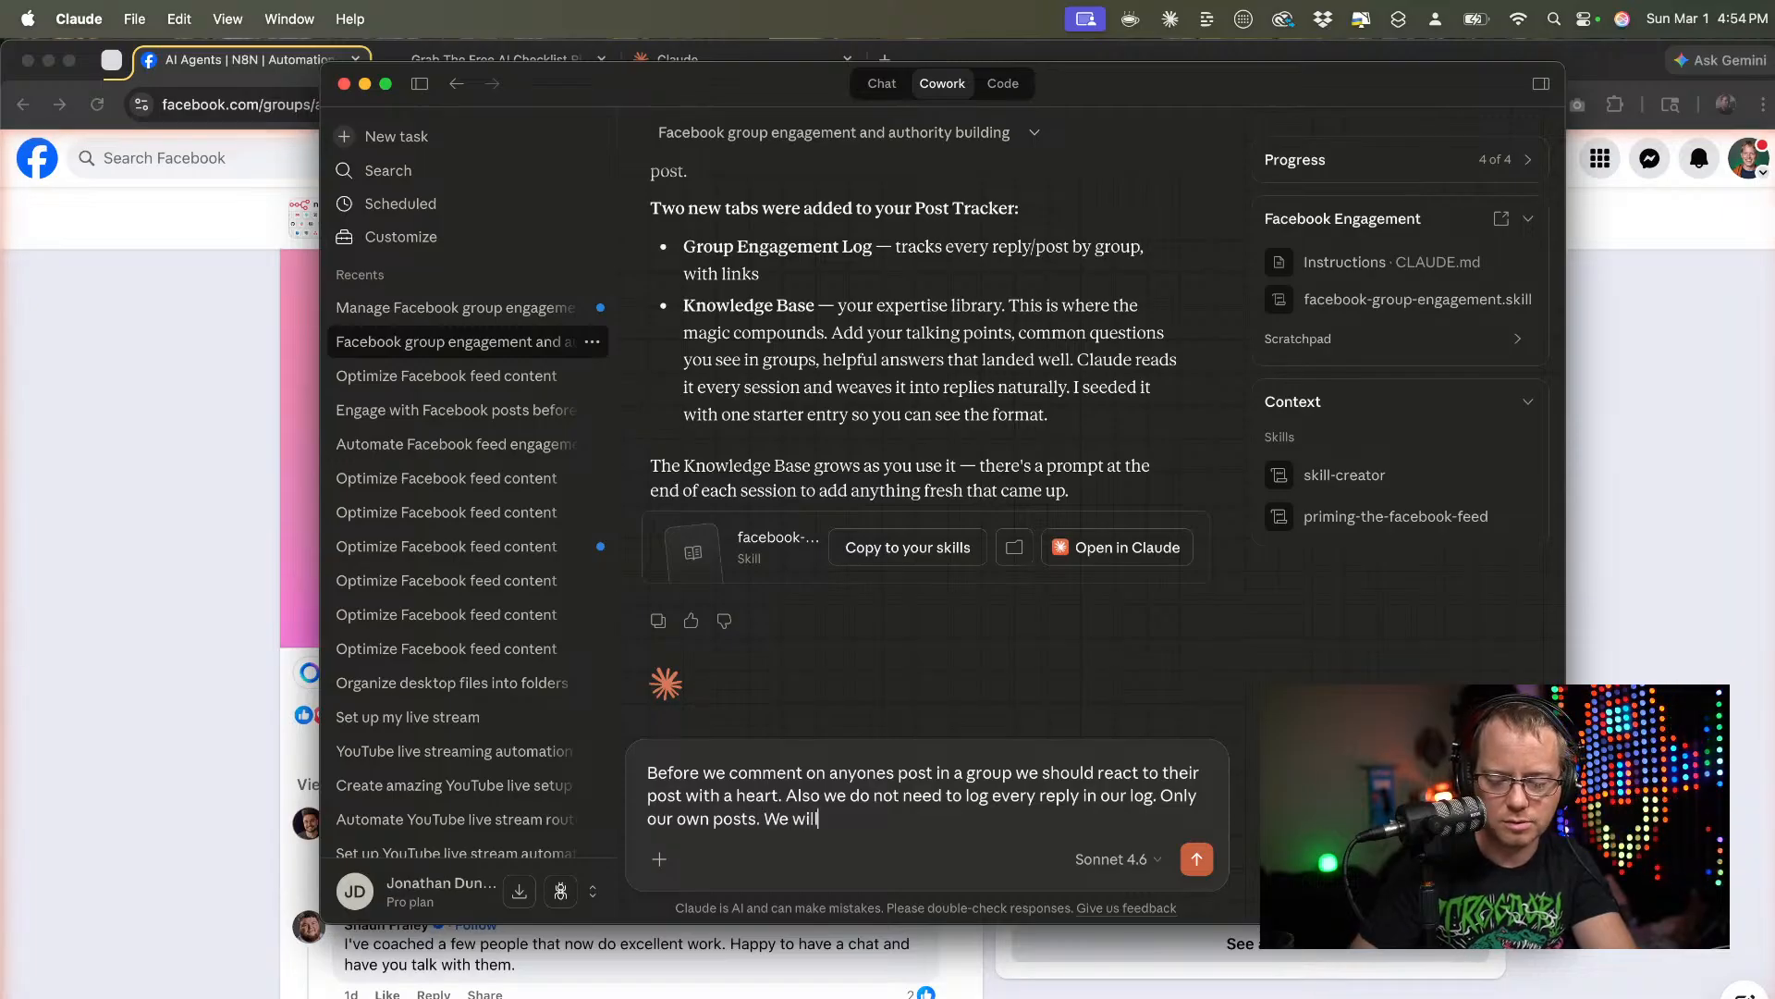
type(" have access ")
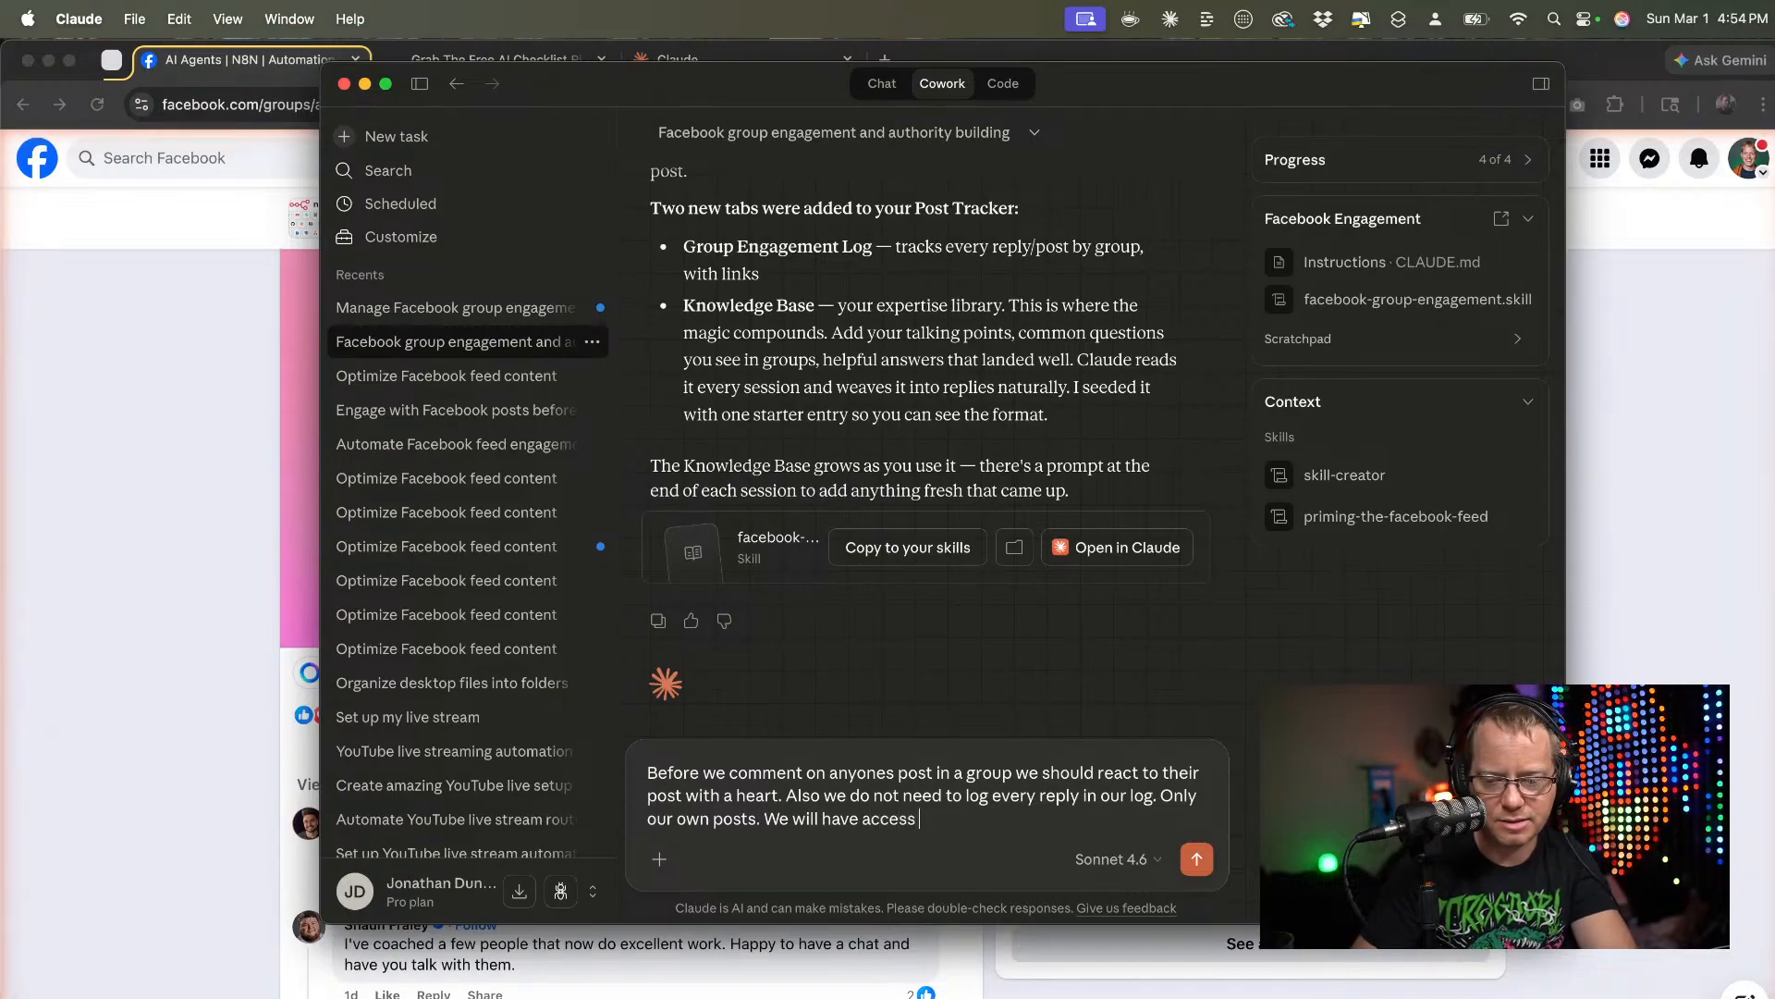
type("to old ")
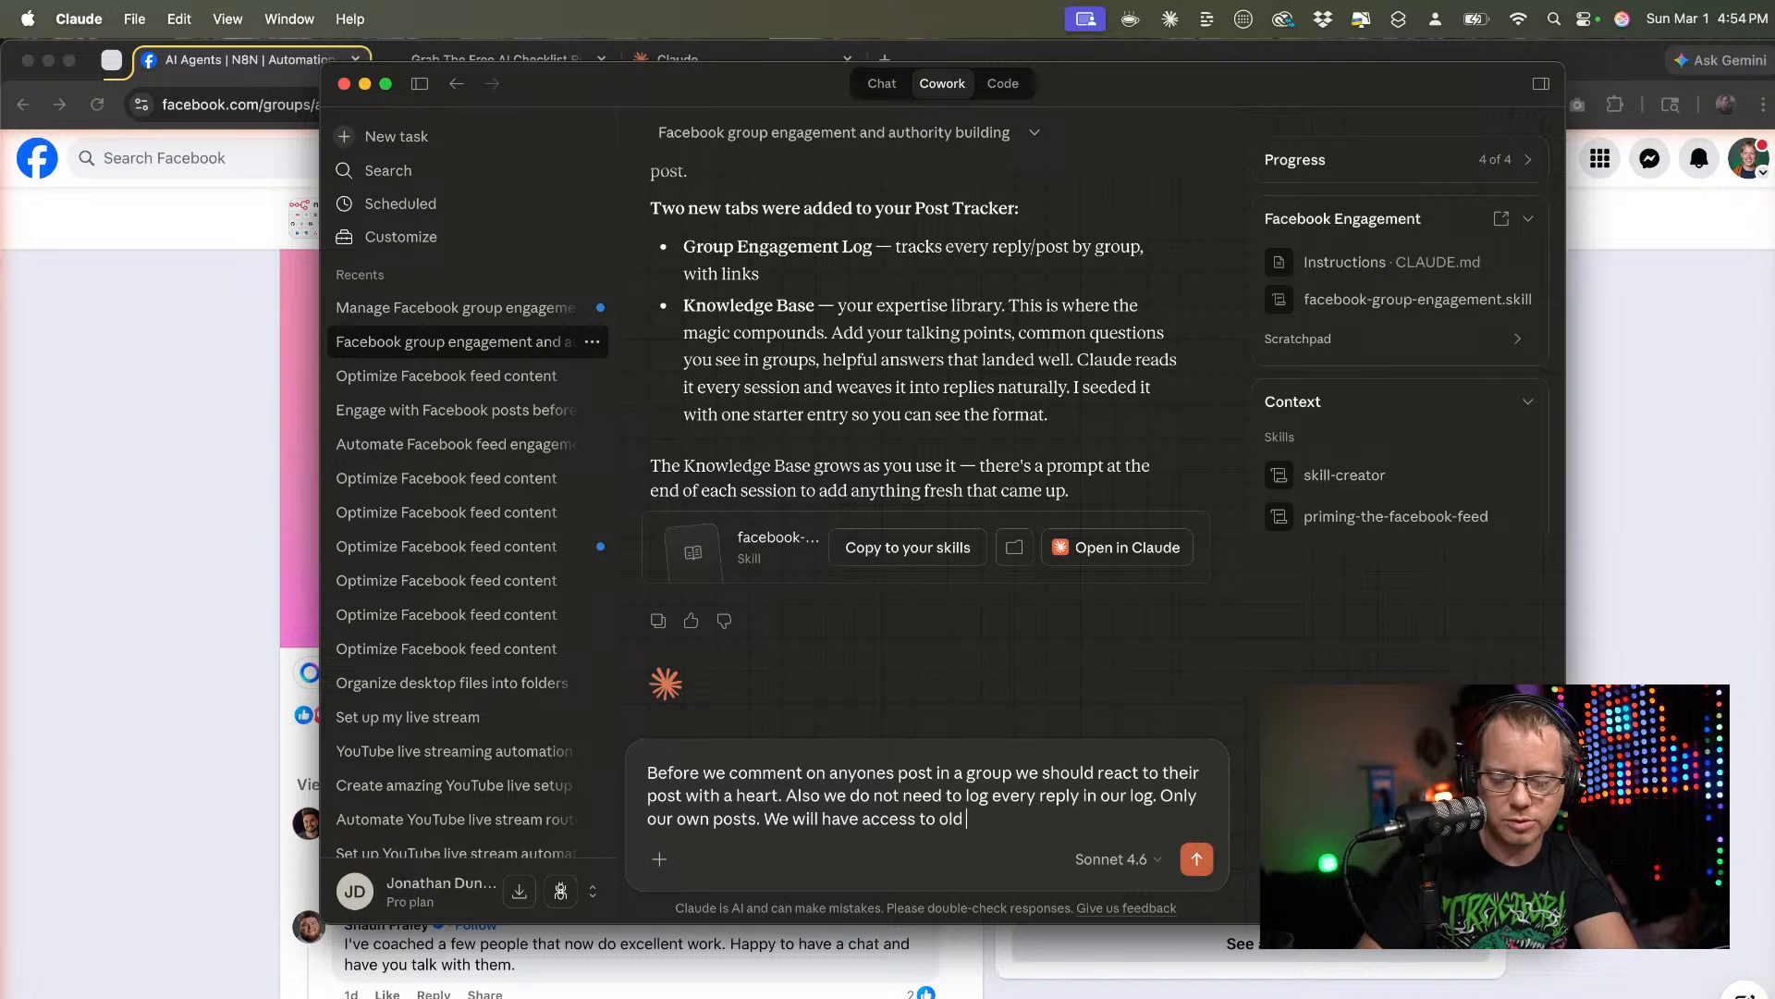
type("replied in th")
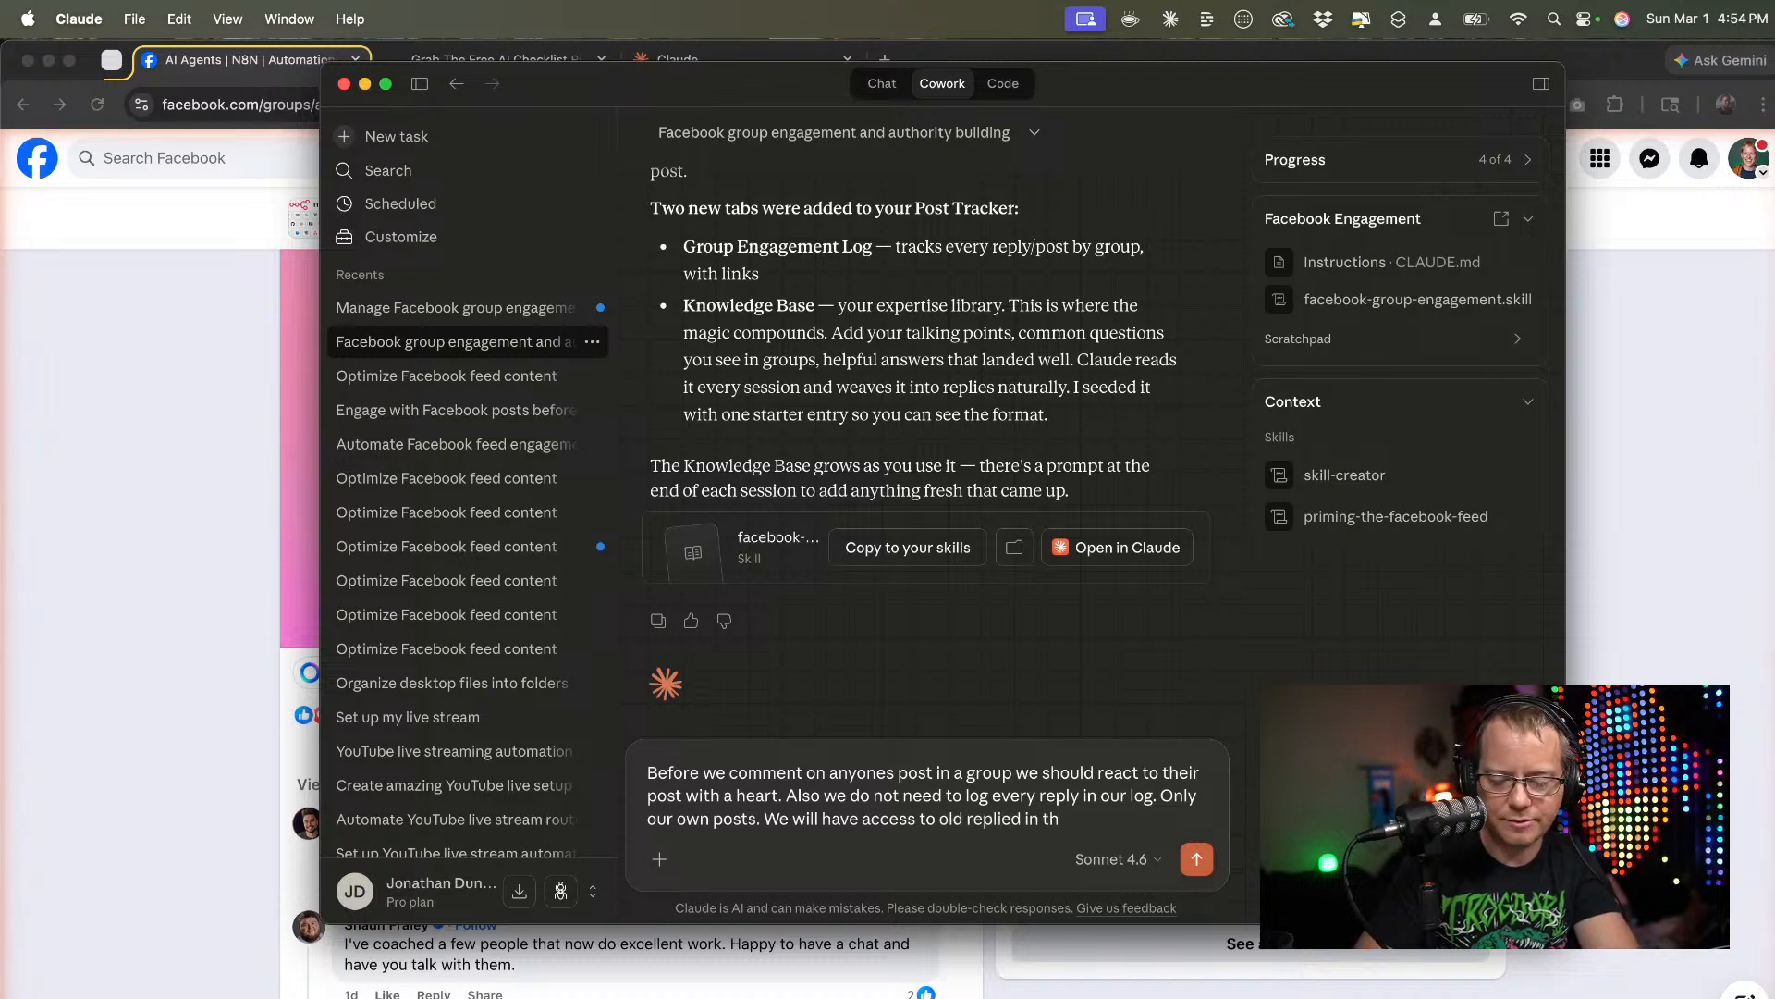
type("e Fsaceb")
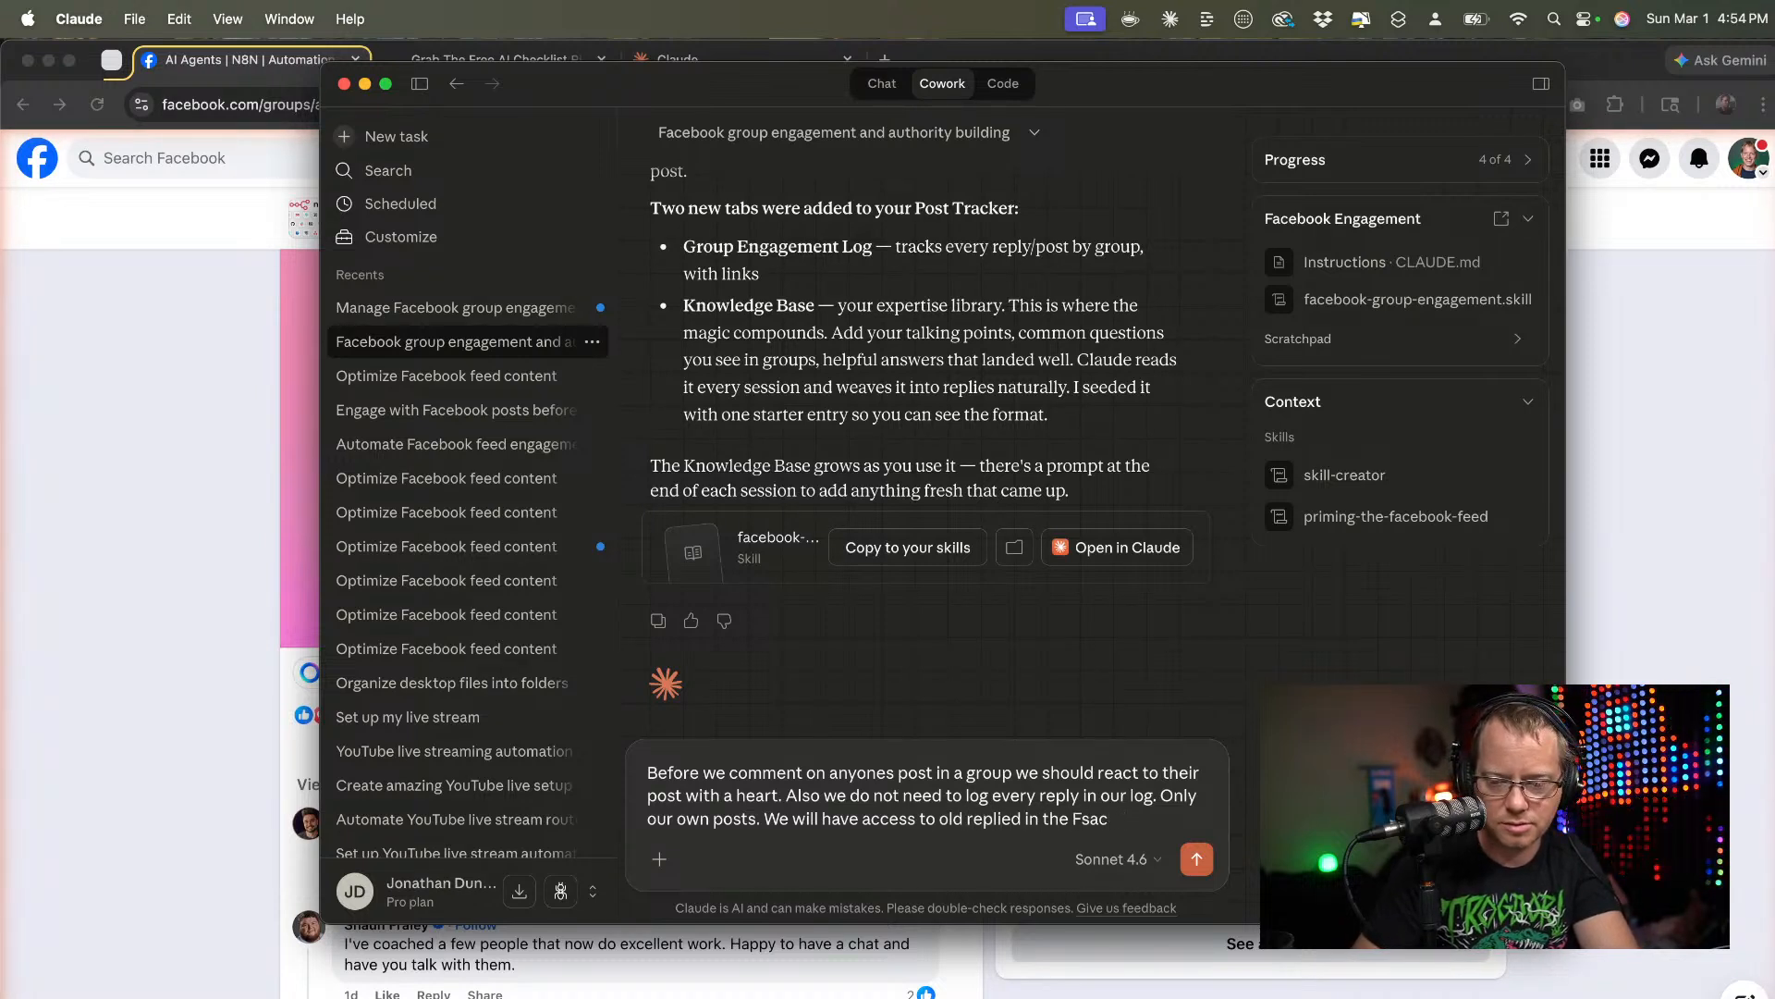
key("BackSpace")
key("BackSpace")
type("cebo")
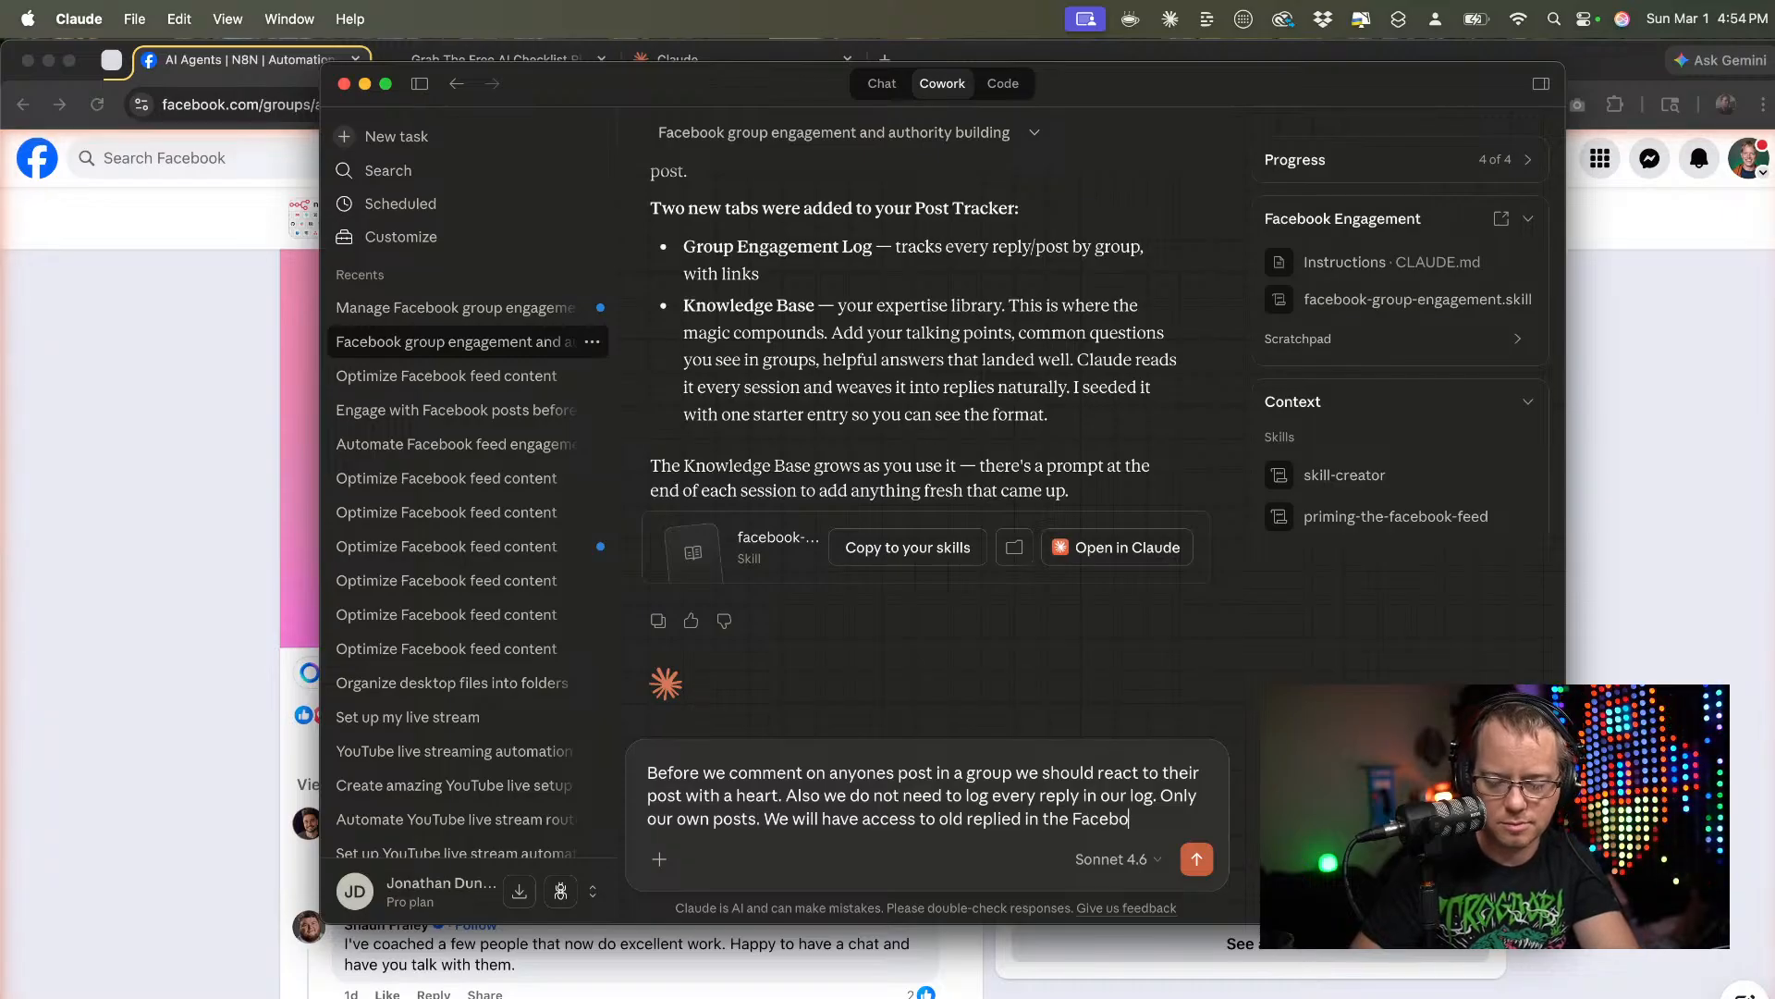
type("ok data")
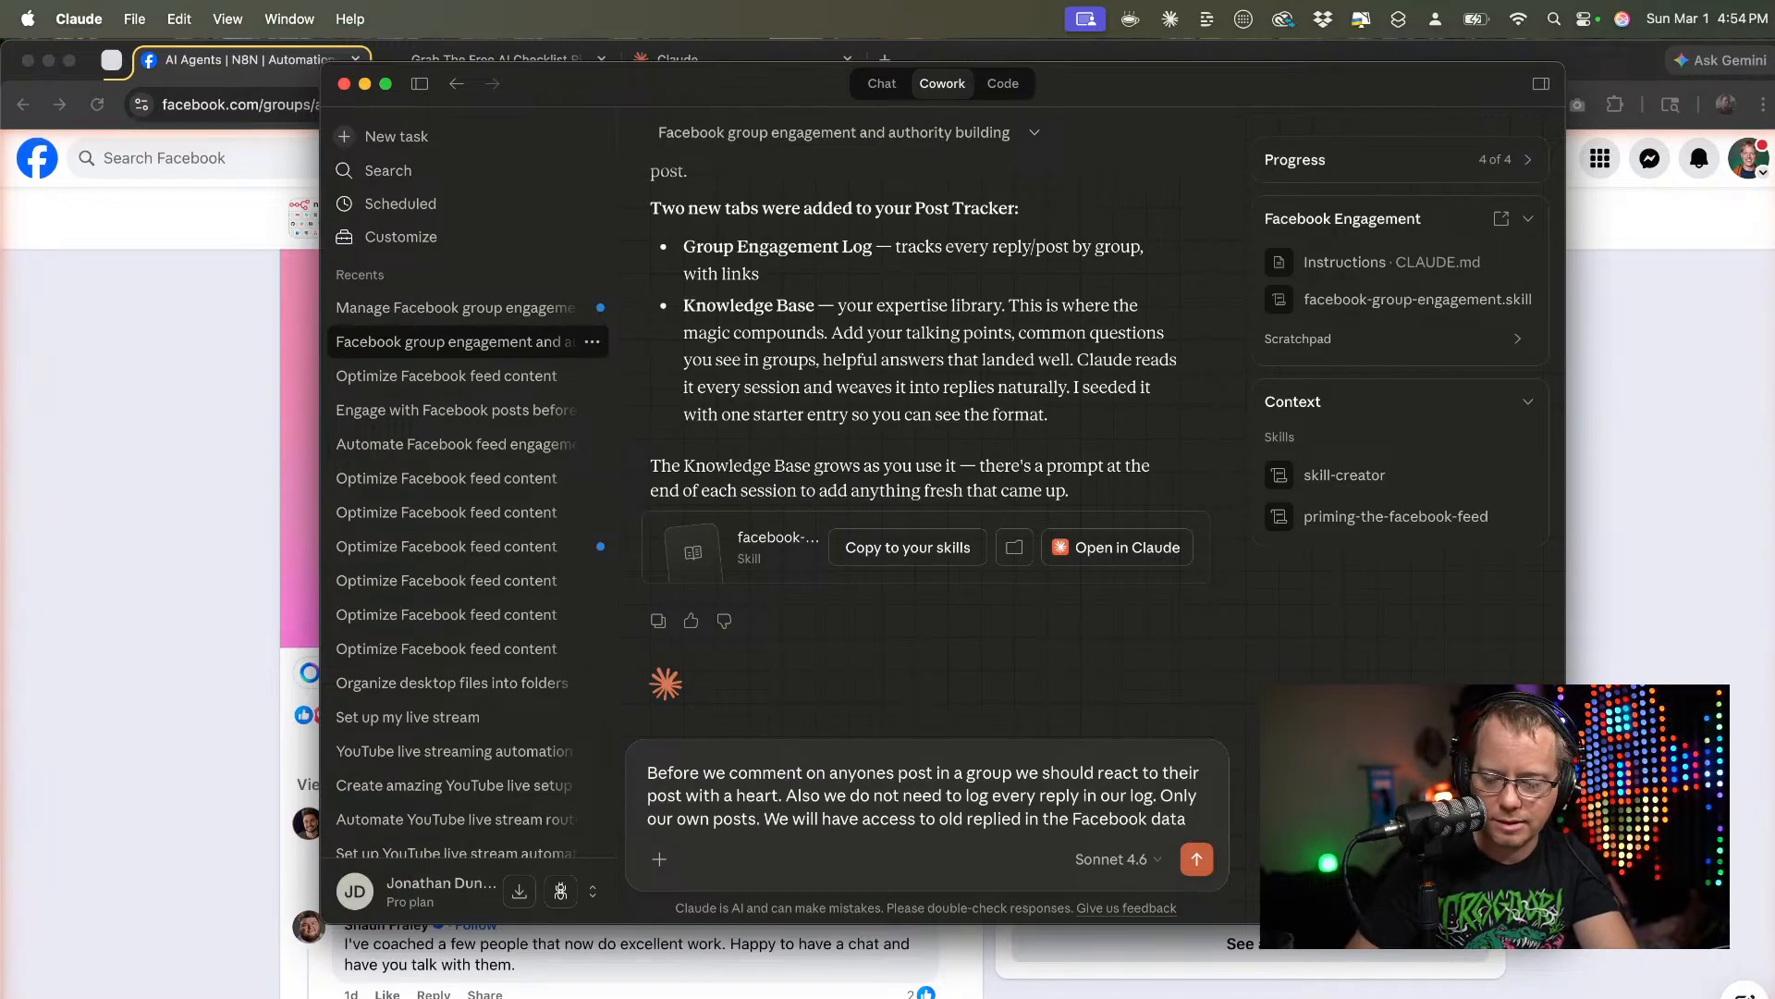
type(".")
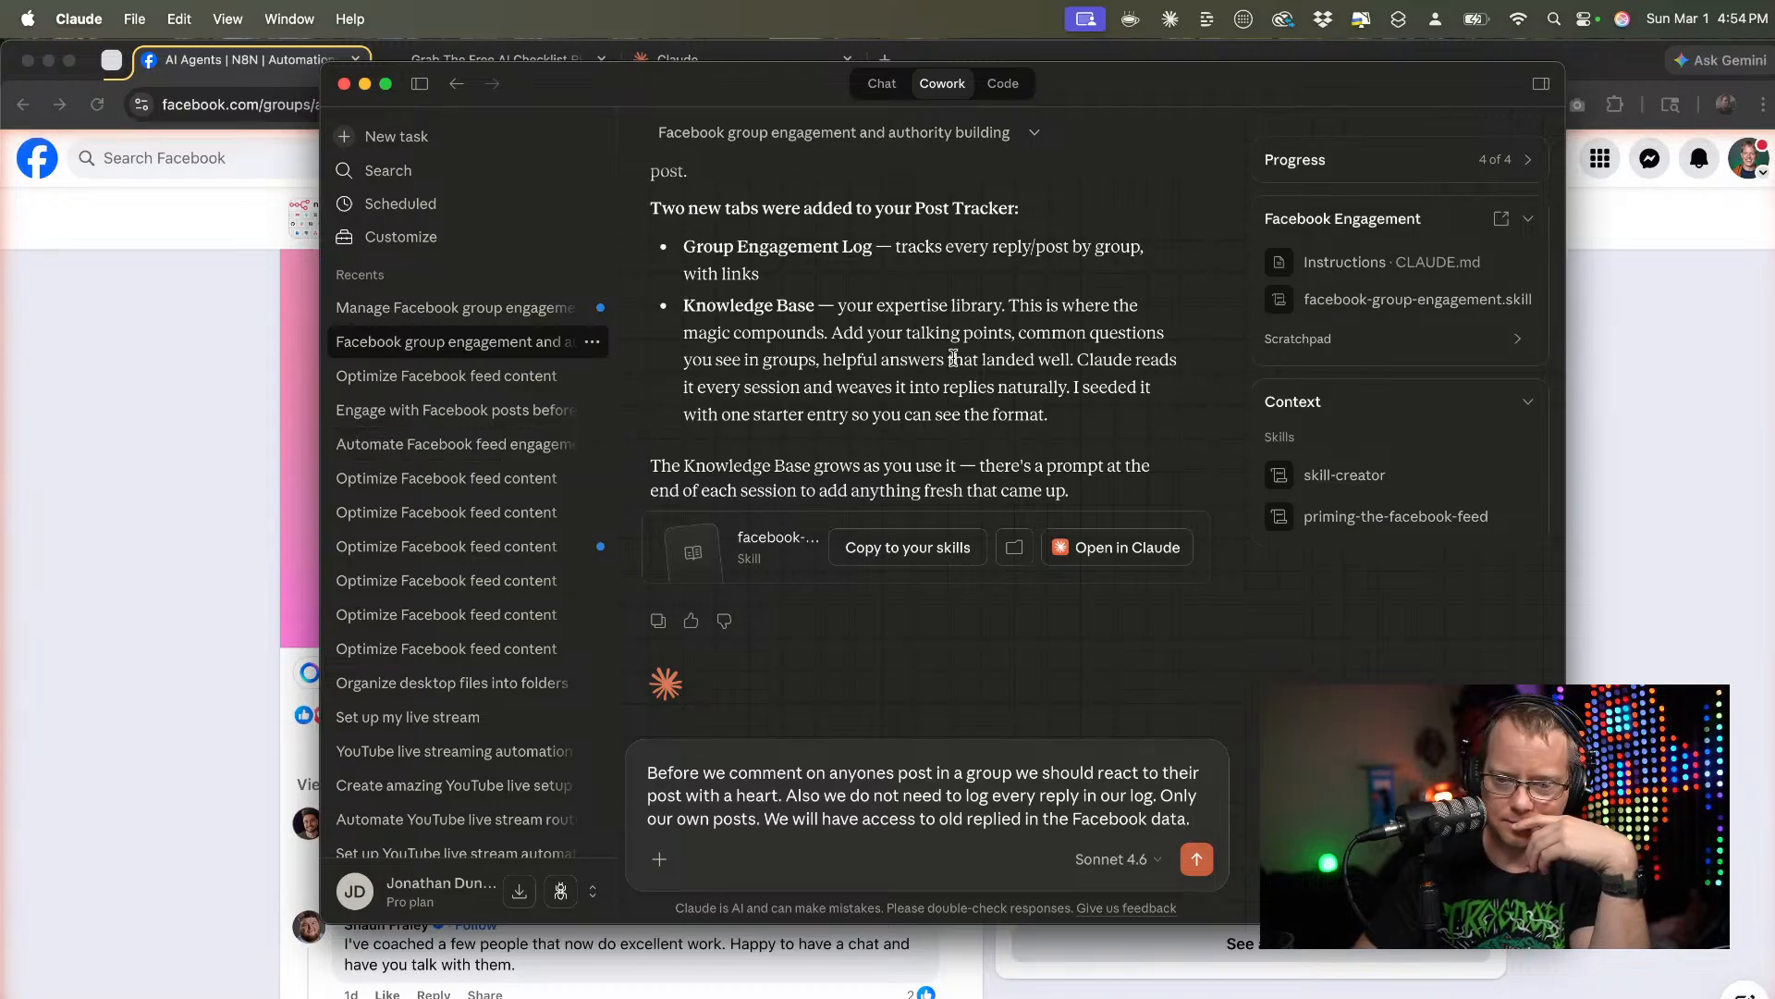
Add to the unsent reply "I like that it found several posts it thinks we should engage with.".
scroll(954, 358, "up", 5)
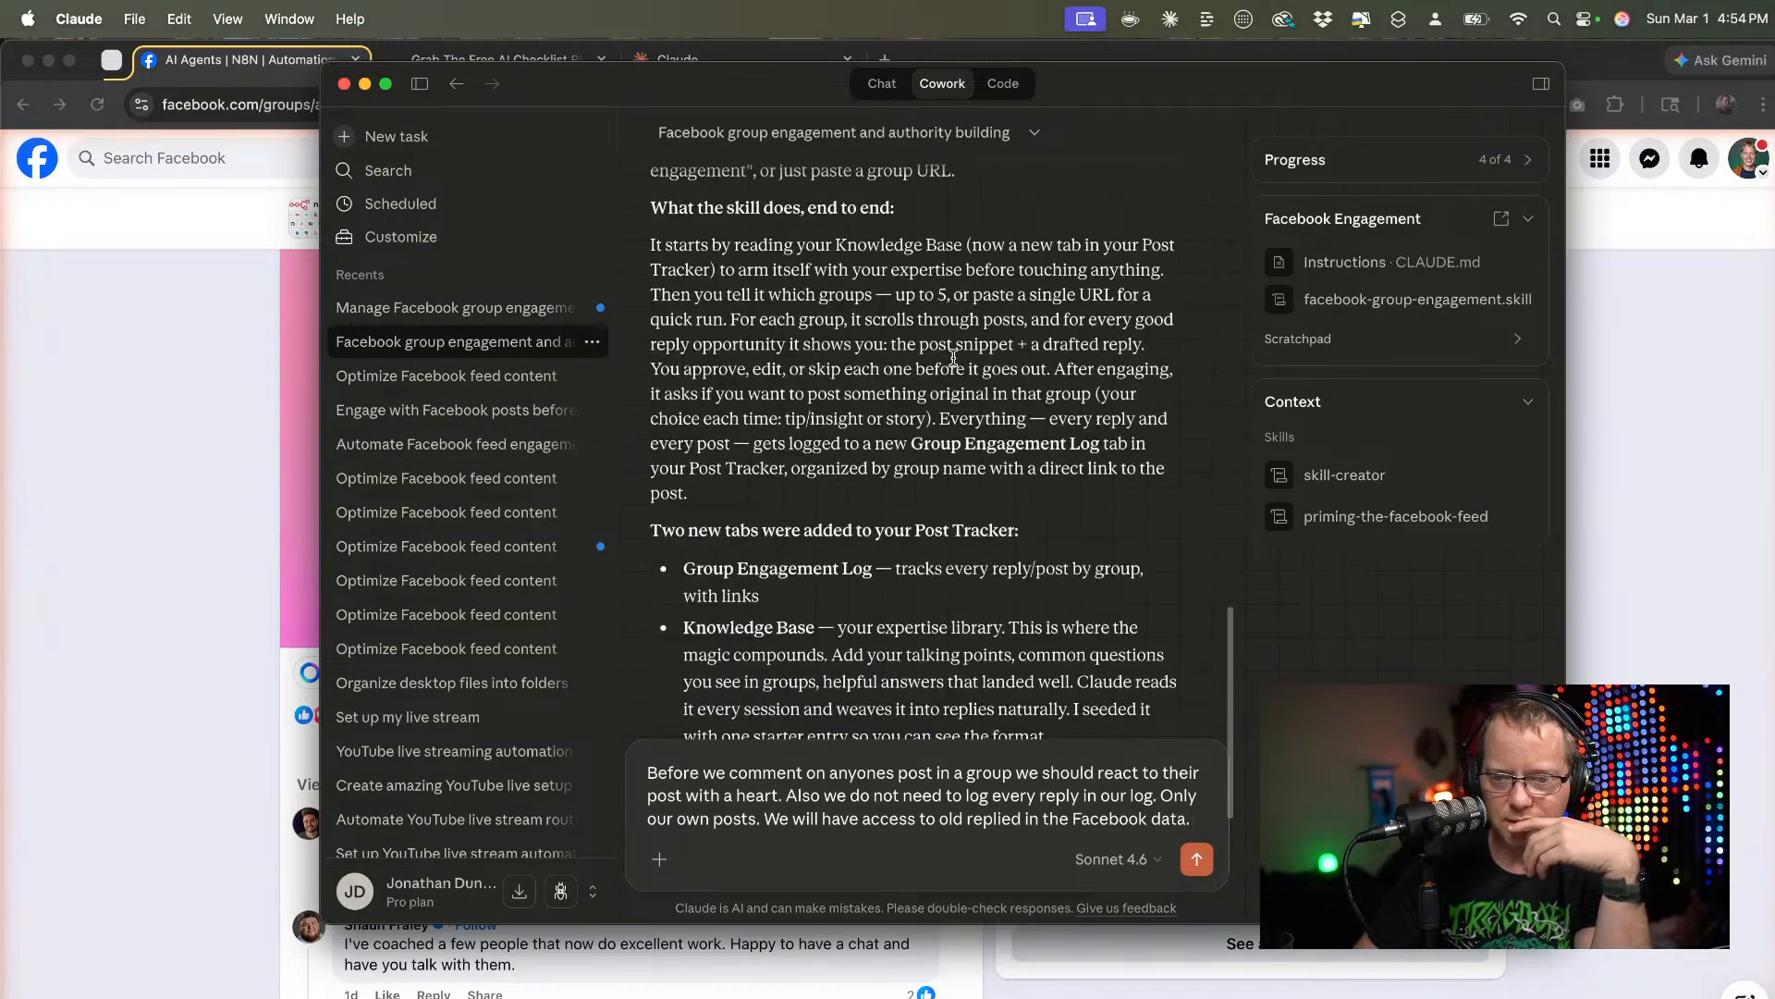
scroll(954, 359, "down", 5)
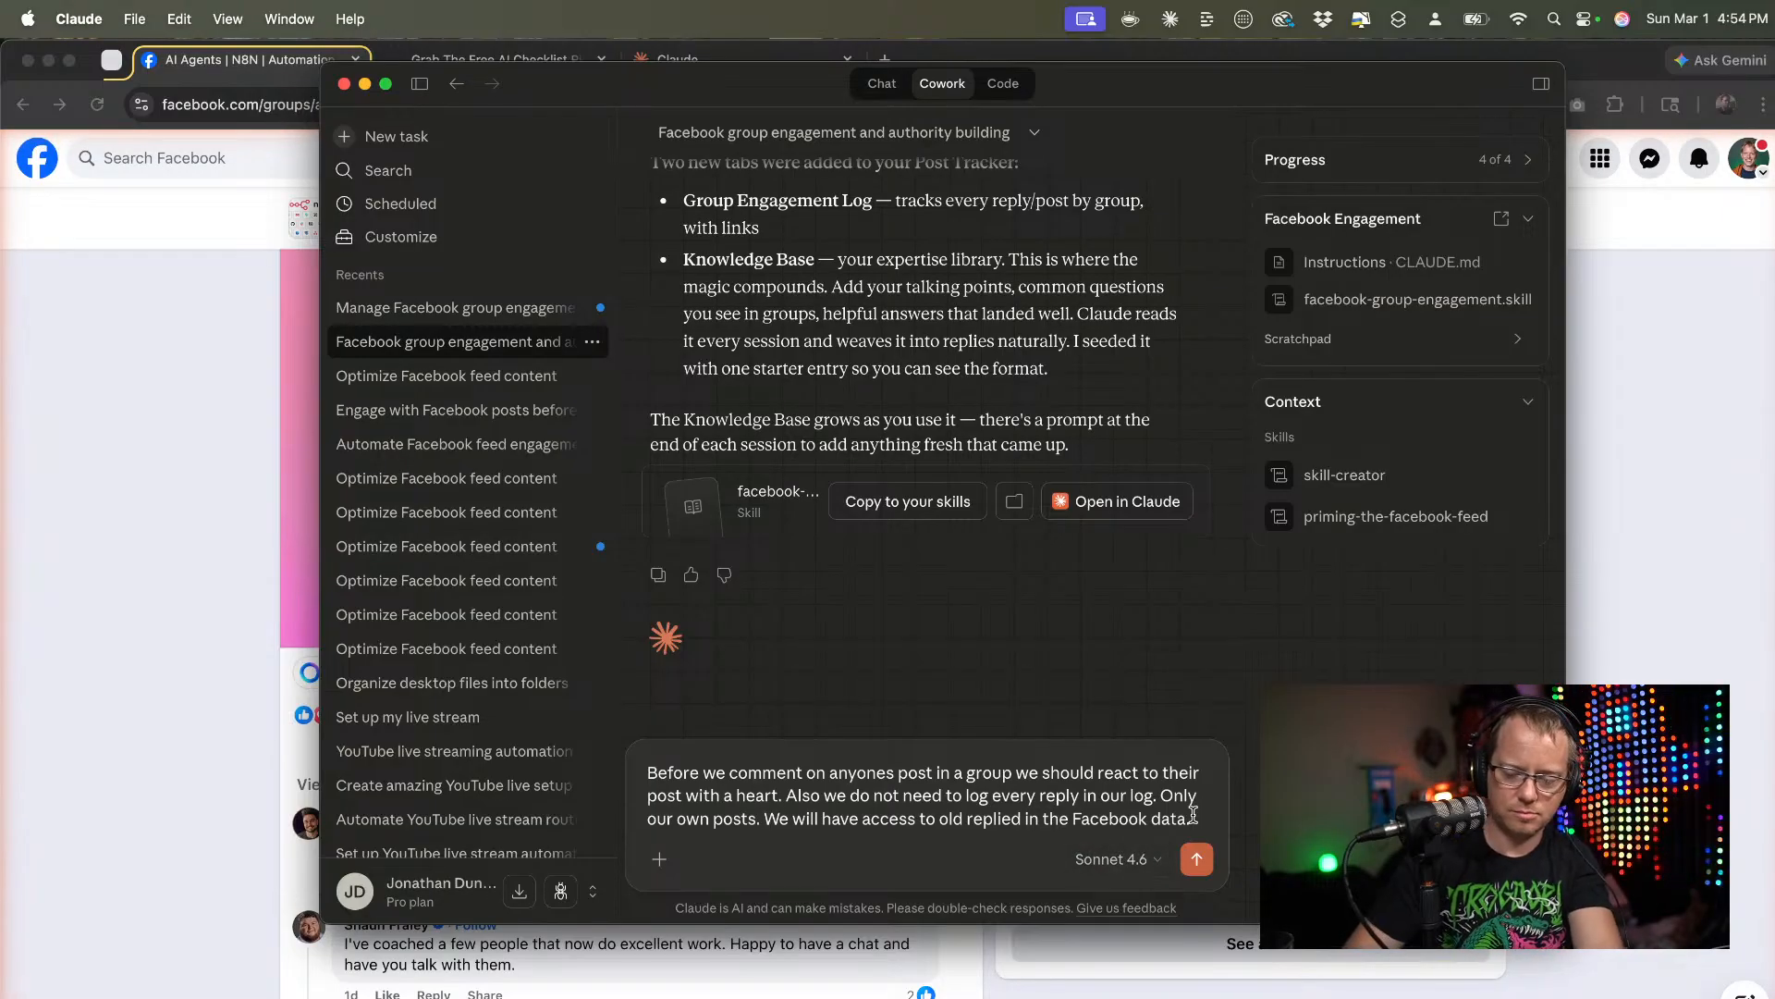
type("I like th")
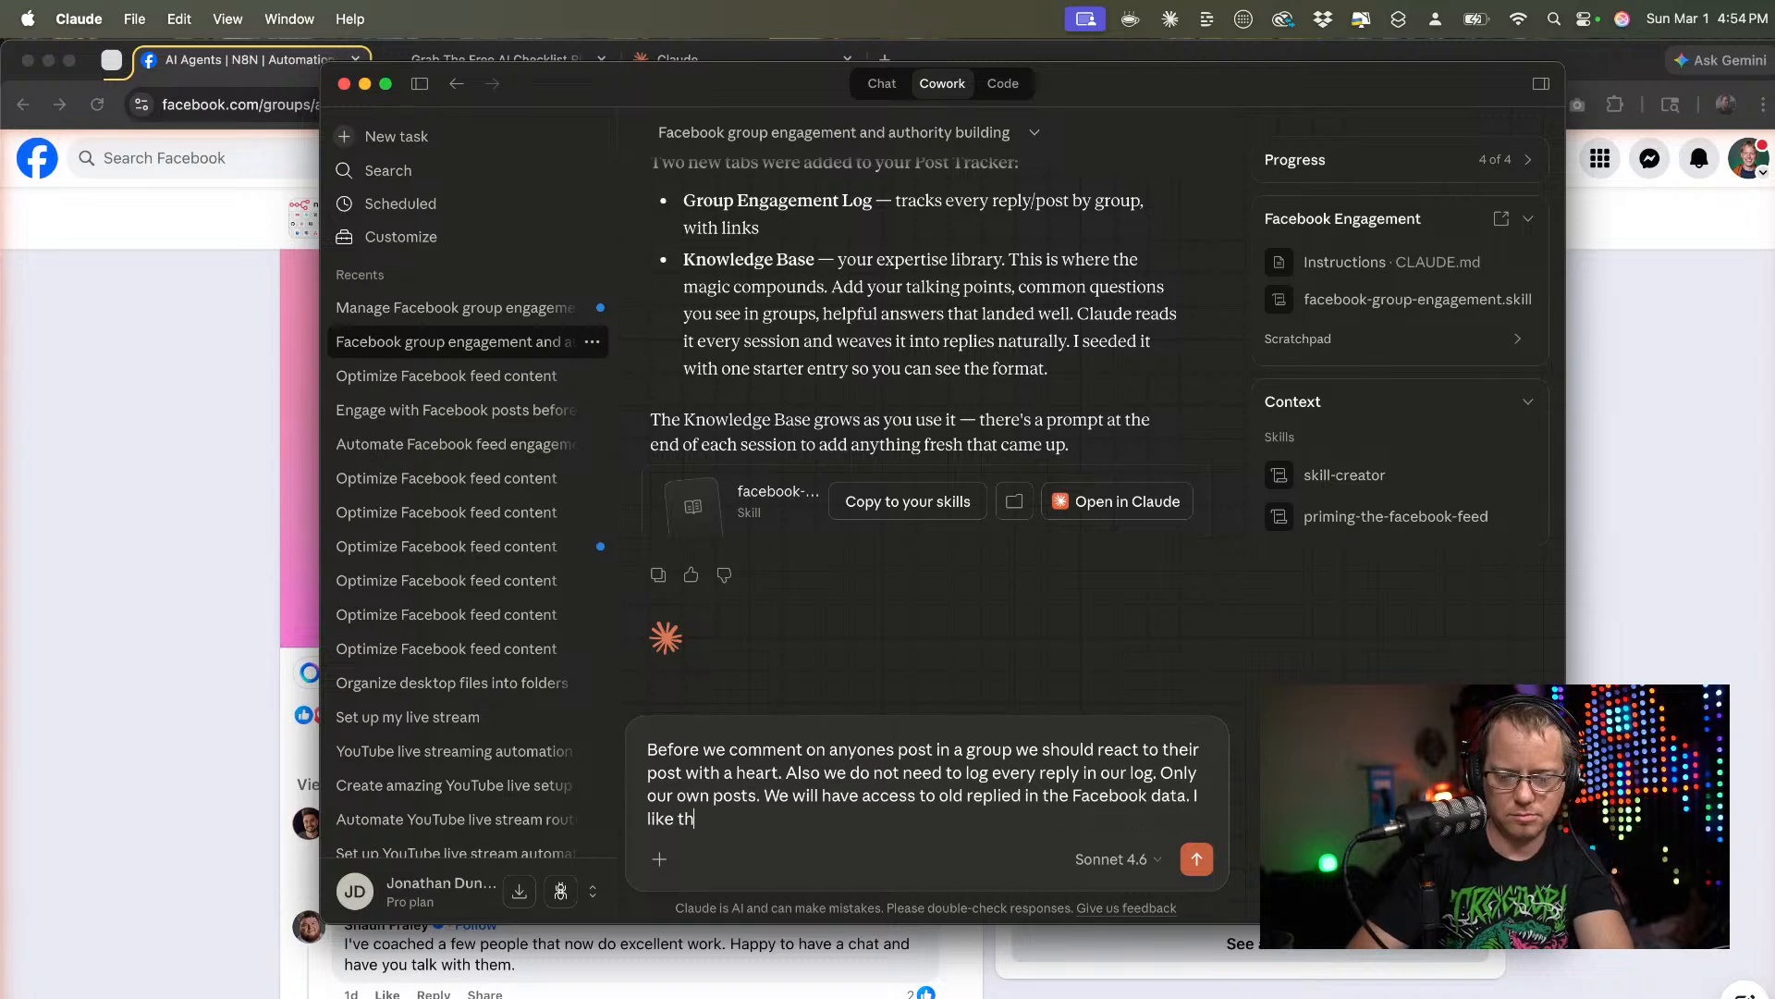
type("at it")
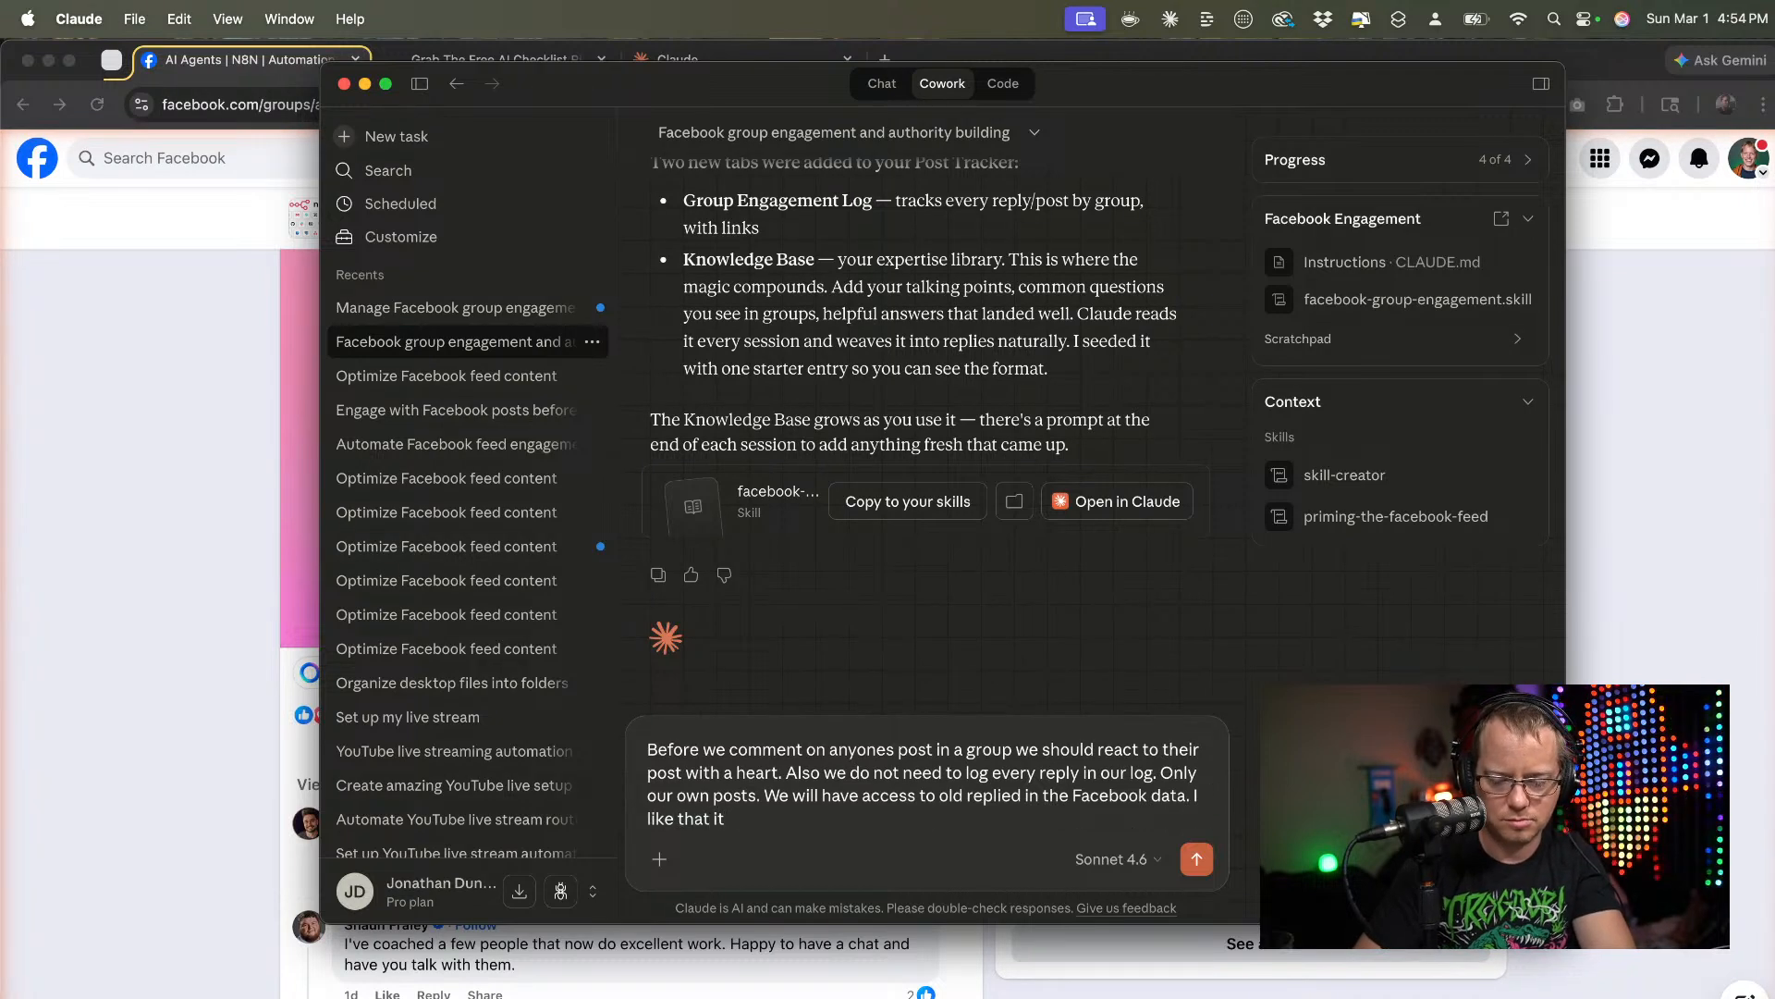
type(" engaged in")
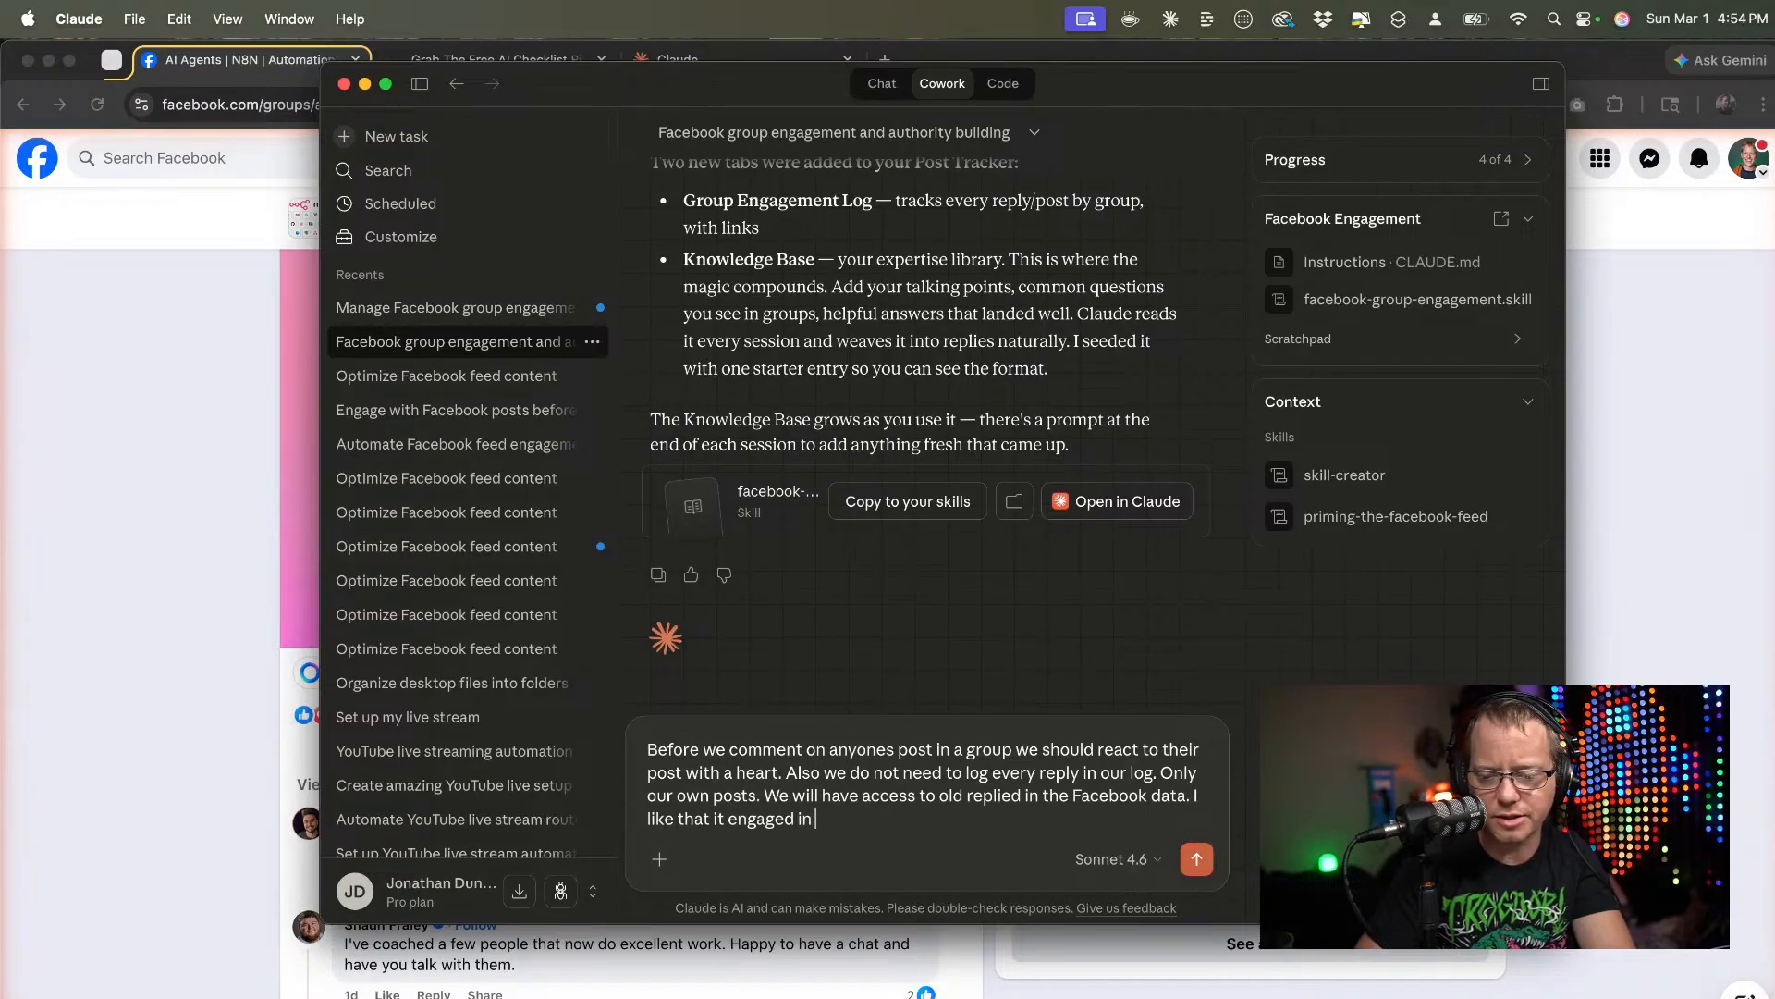
key("BackSpace")
key("BackSpace")
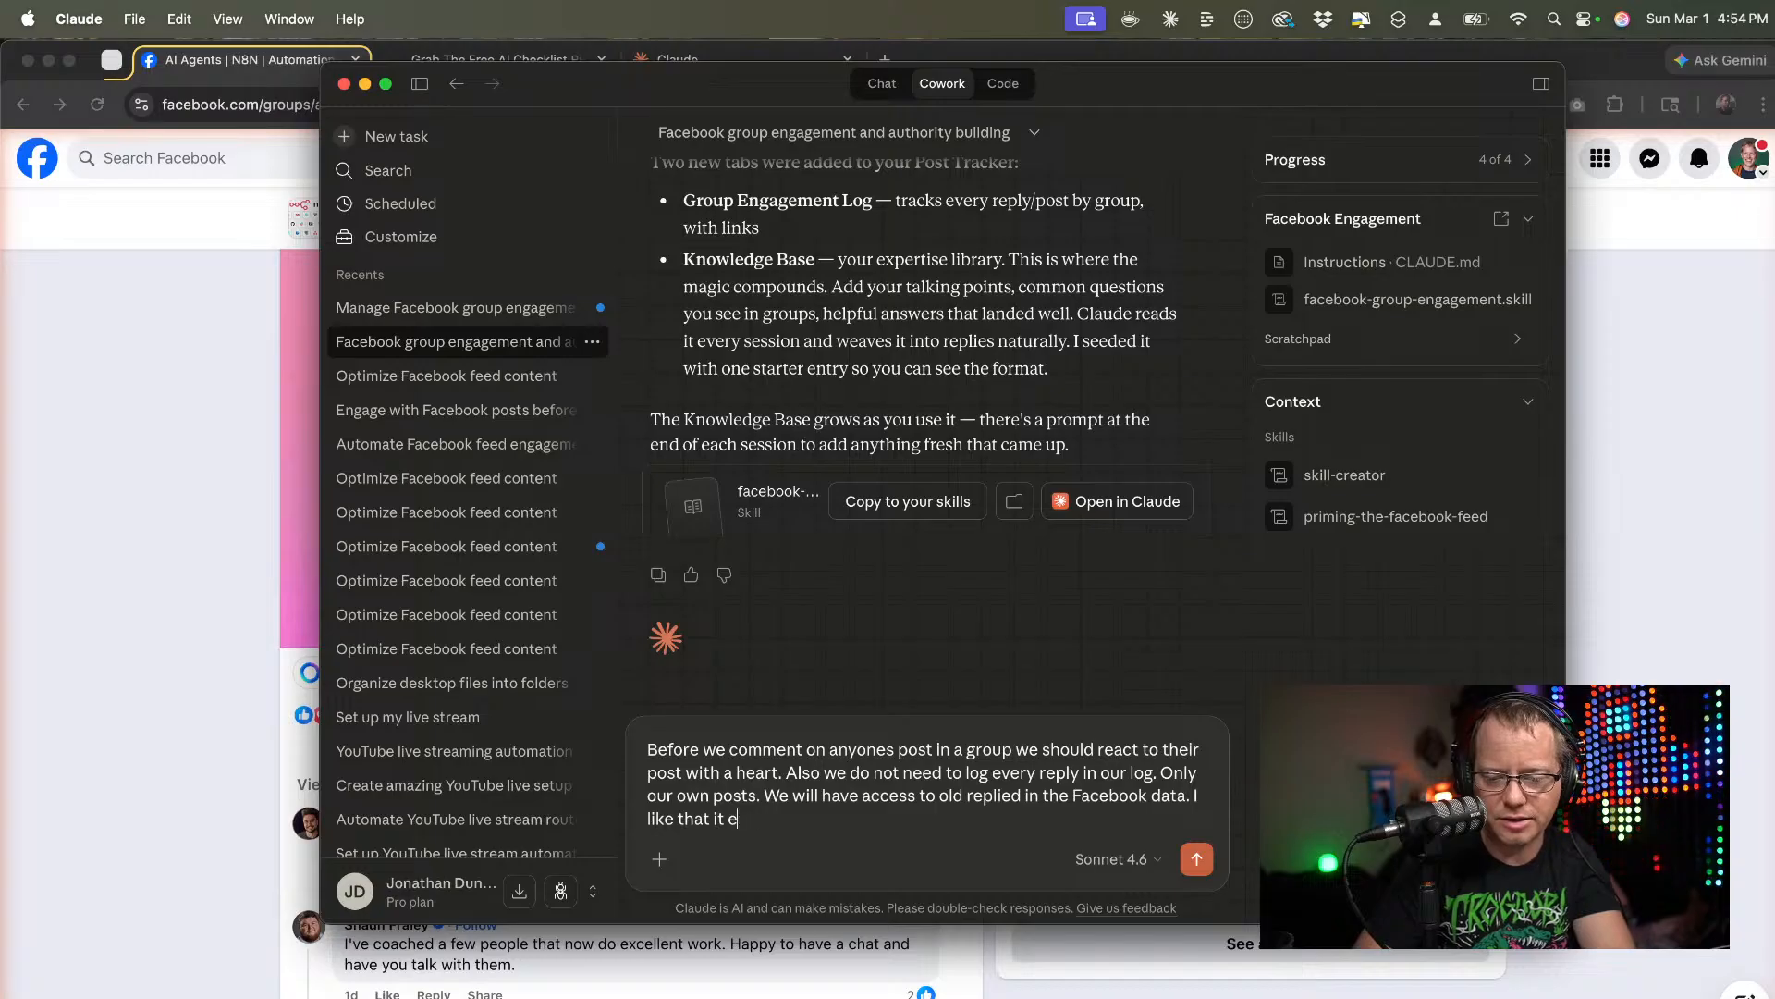
key("BackSpace")
type("found se")
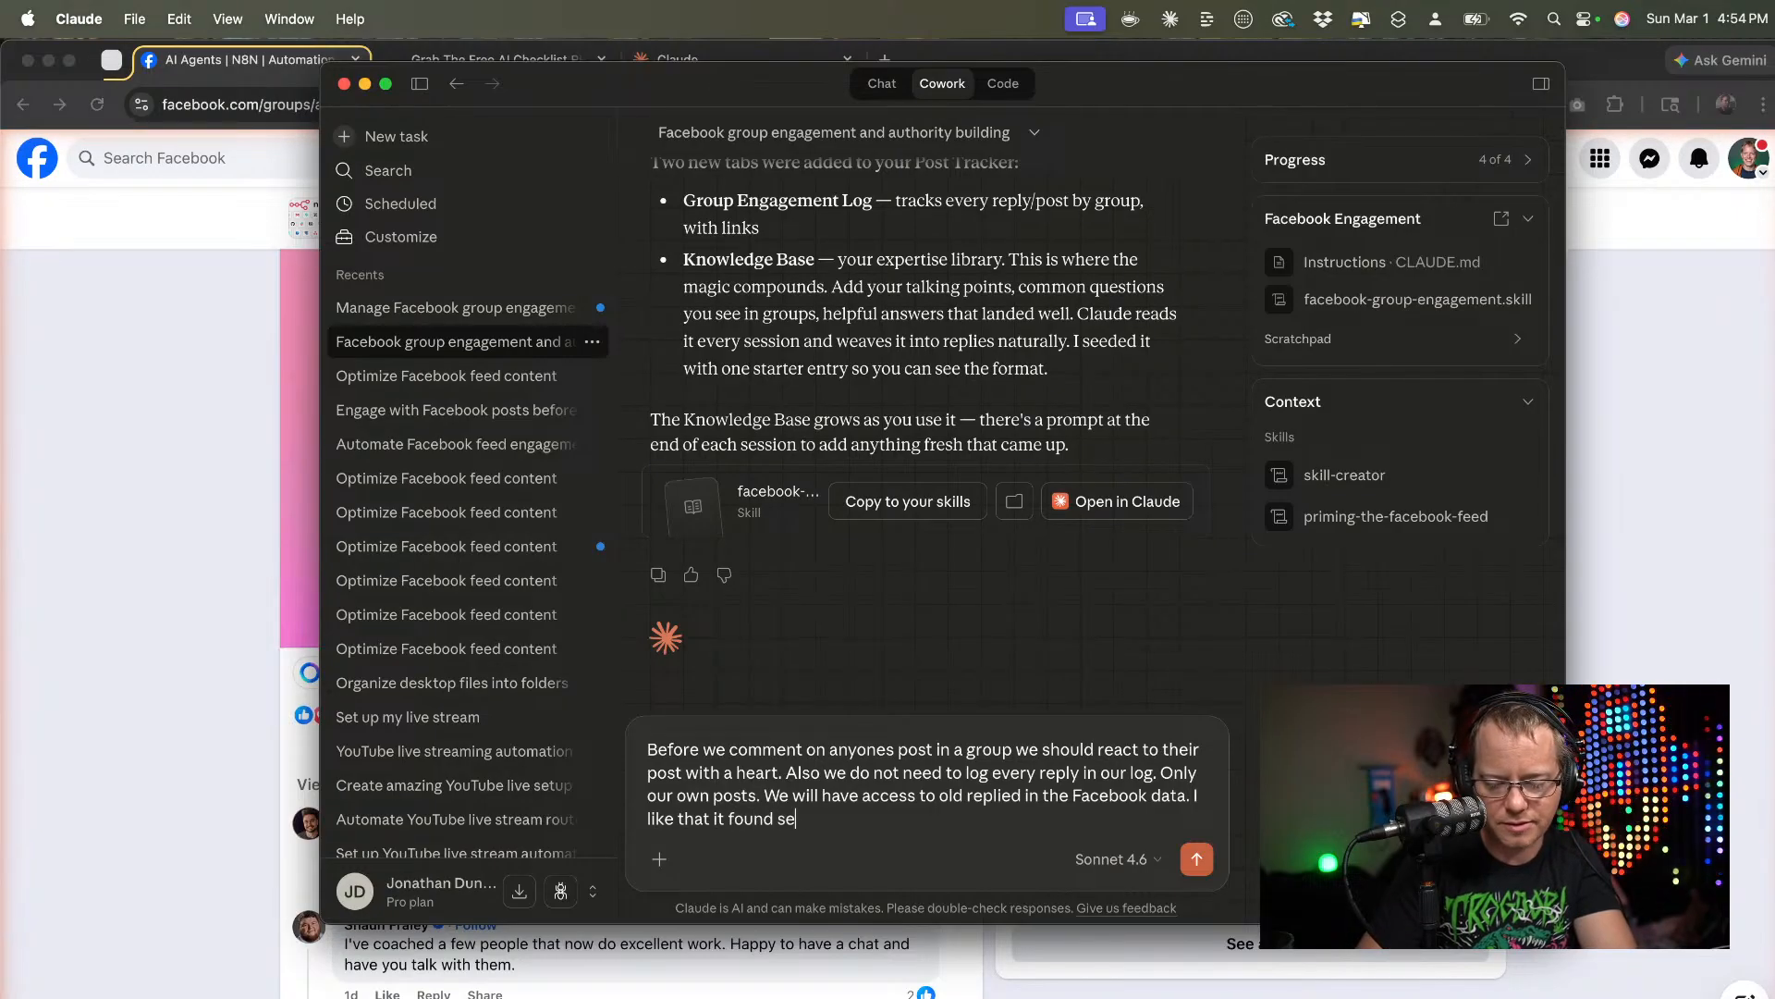
type("veral")
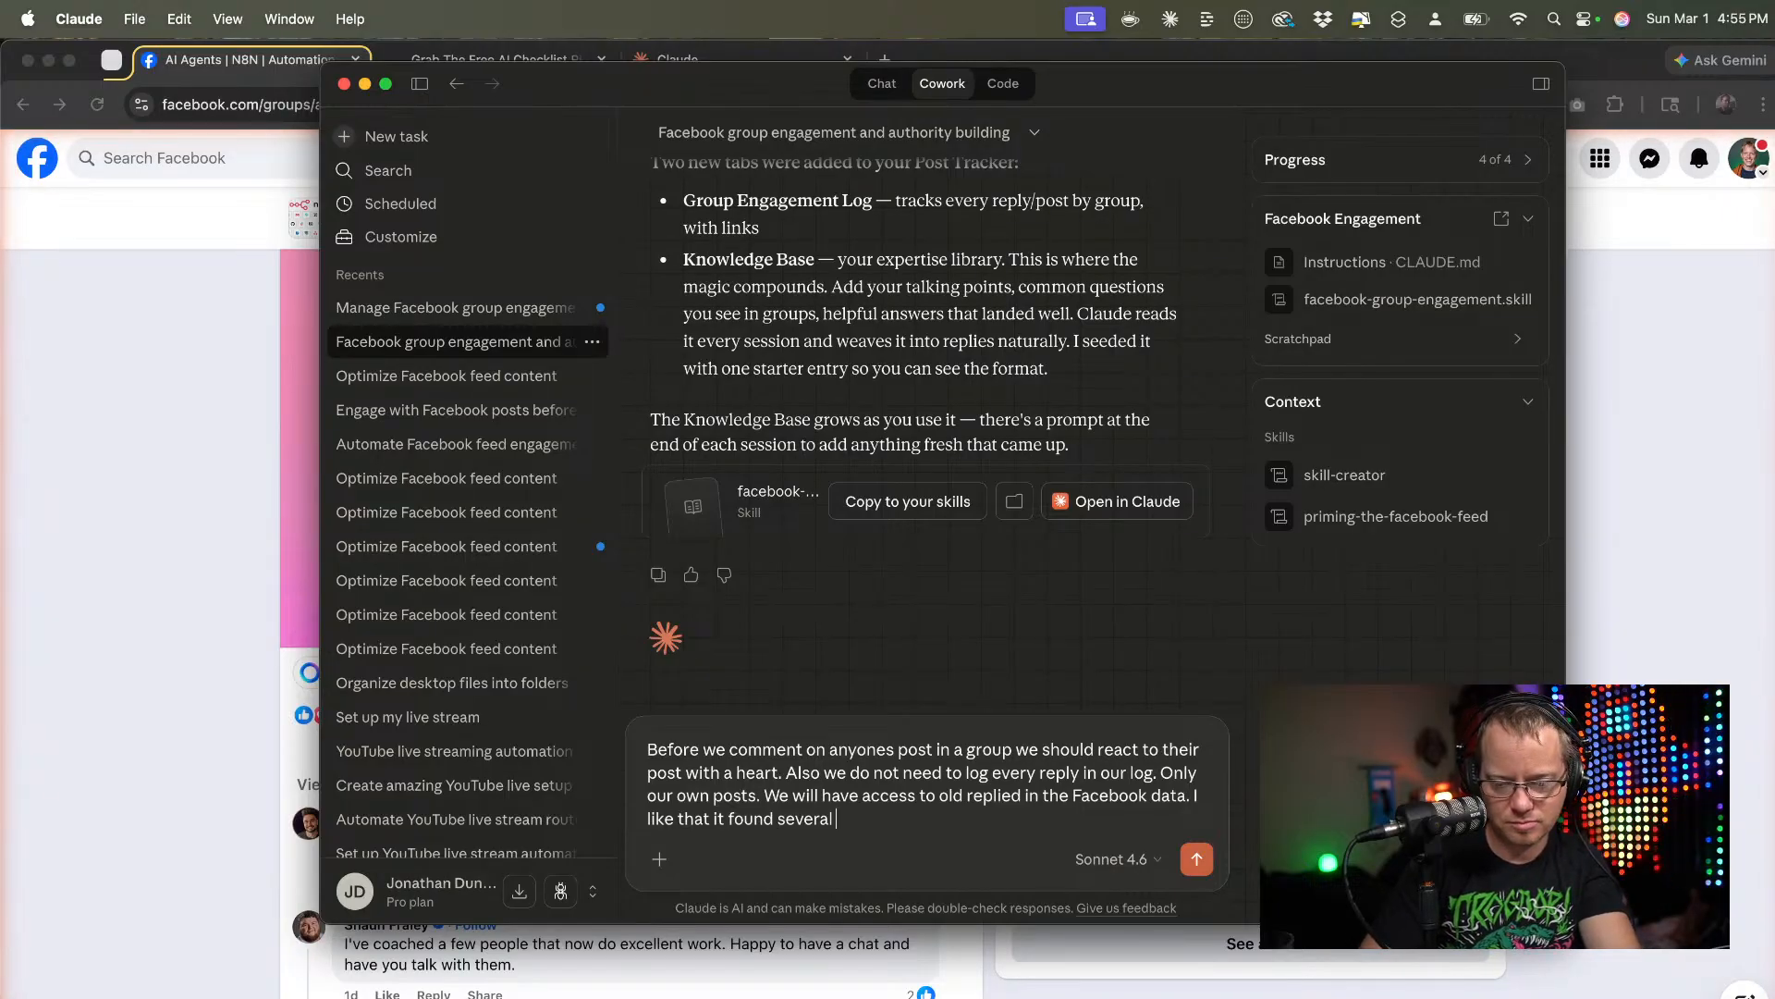
type("posts ")
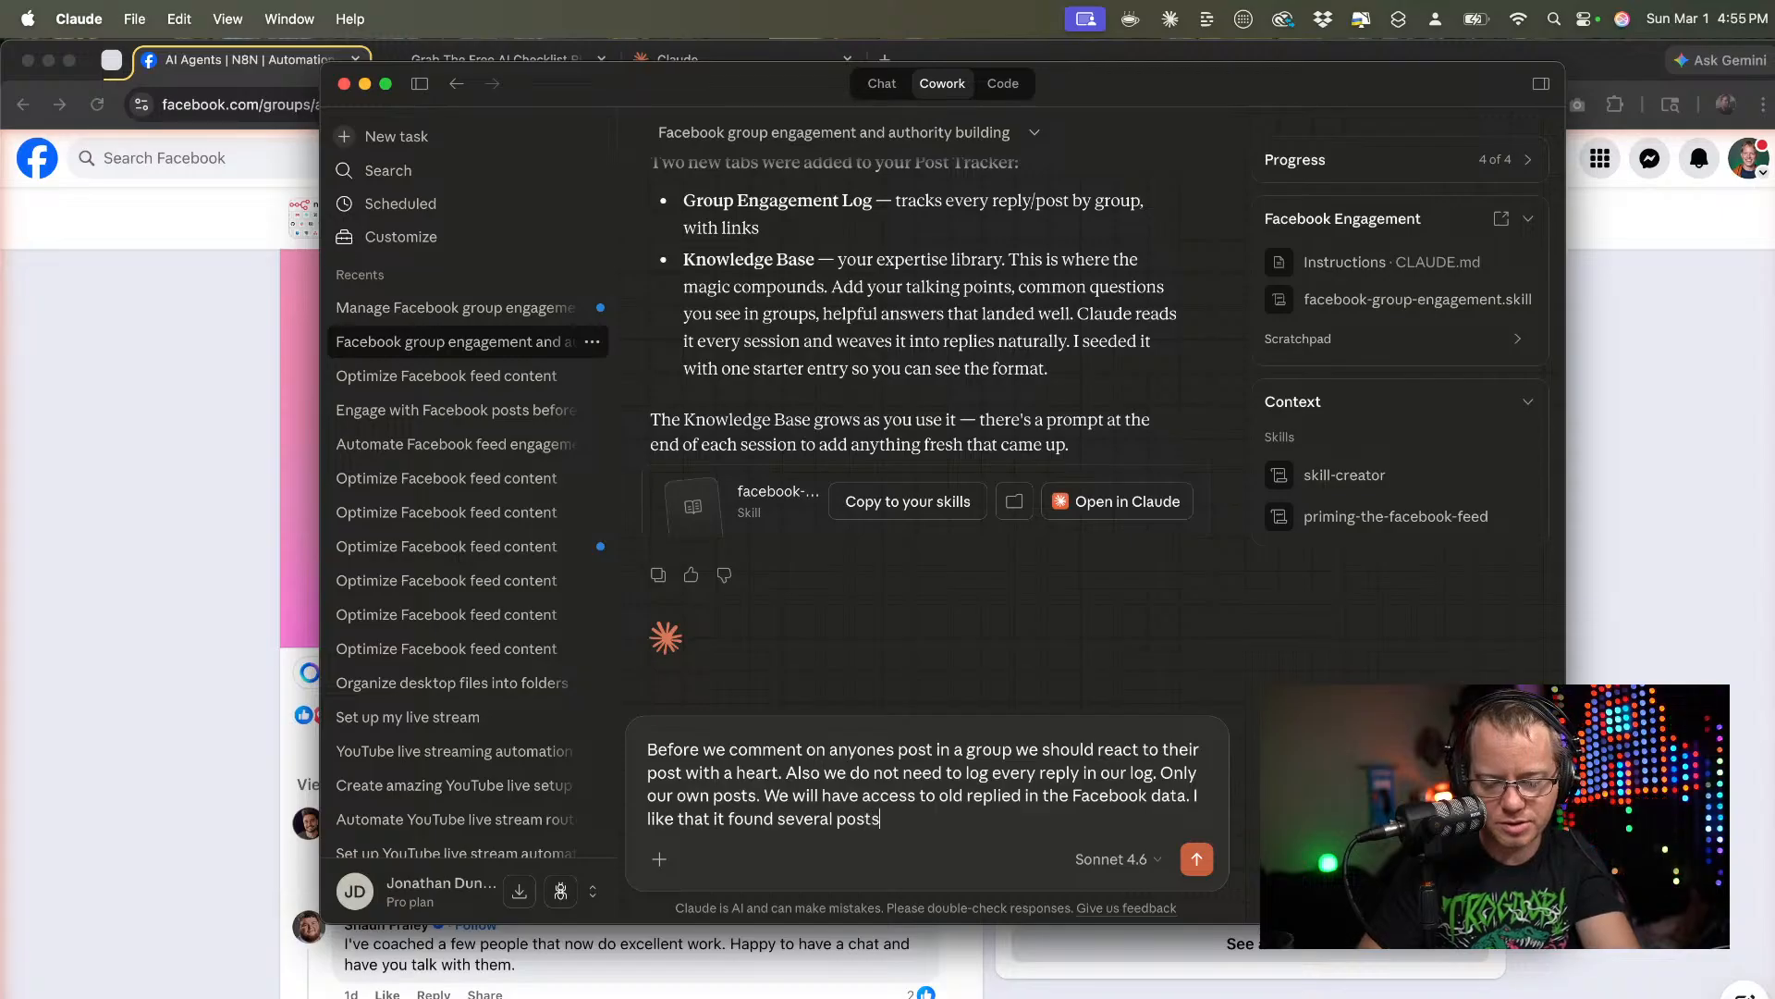
type("it thi")
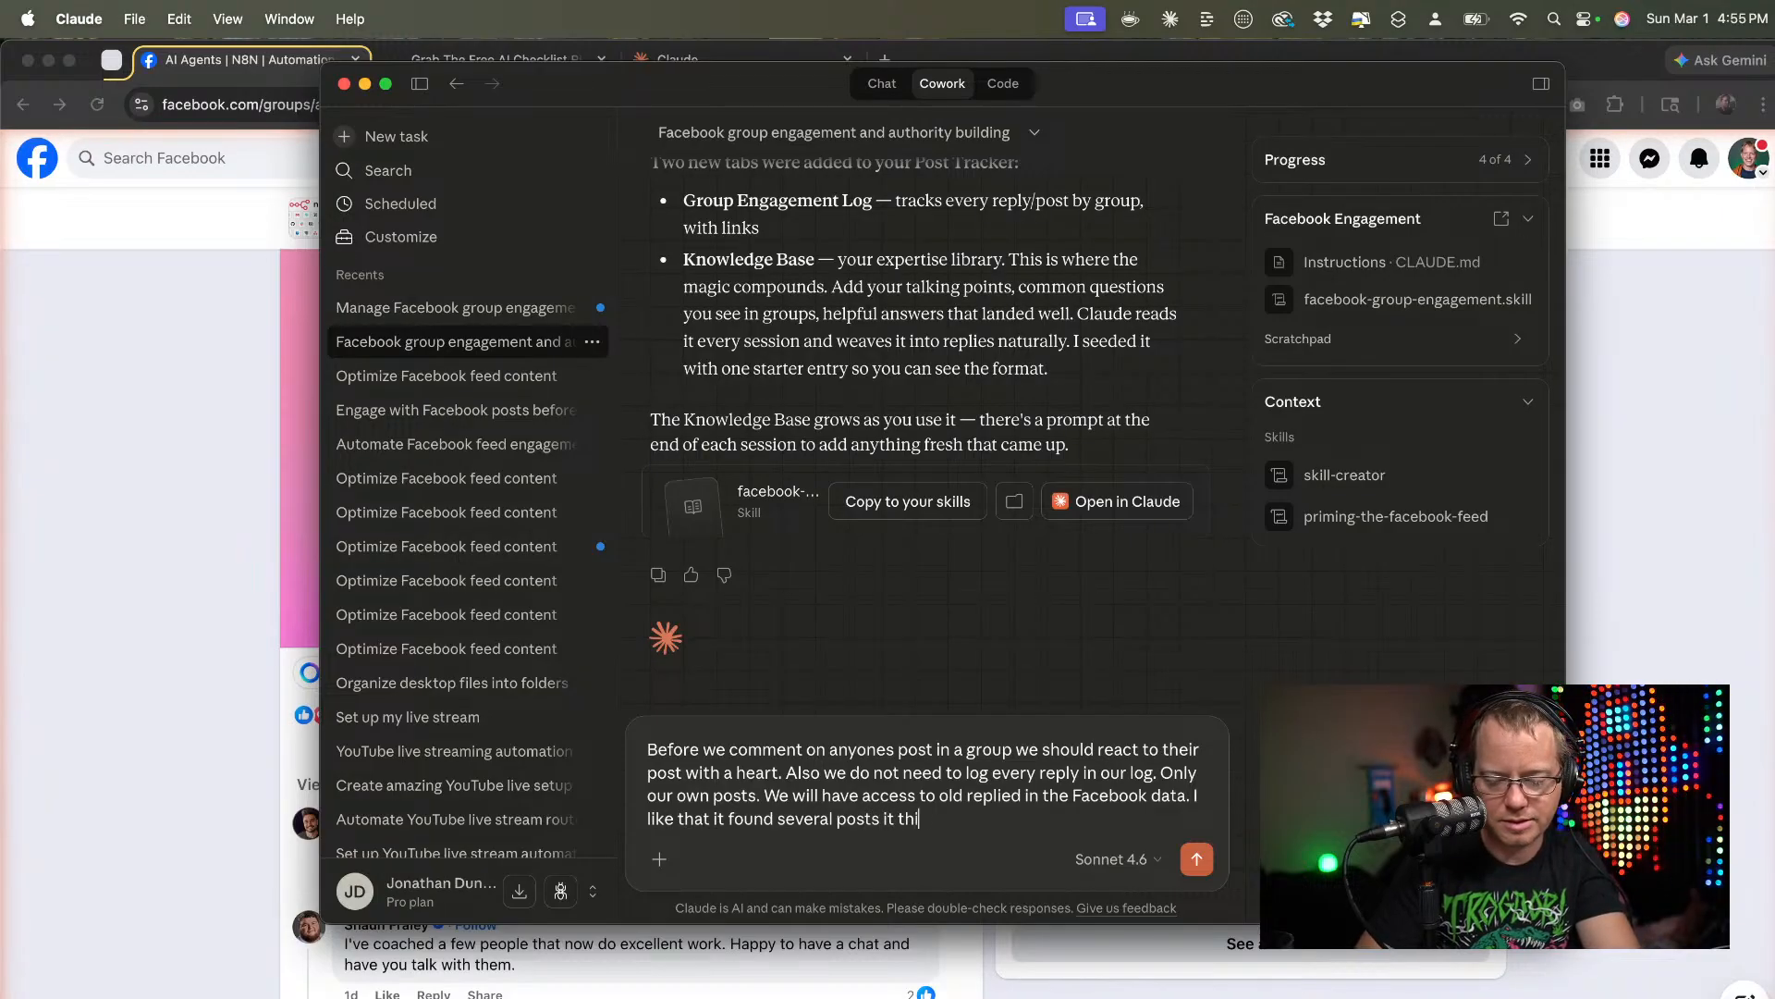
type("nks we sh")
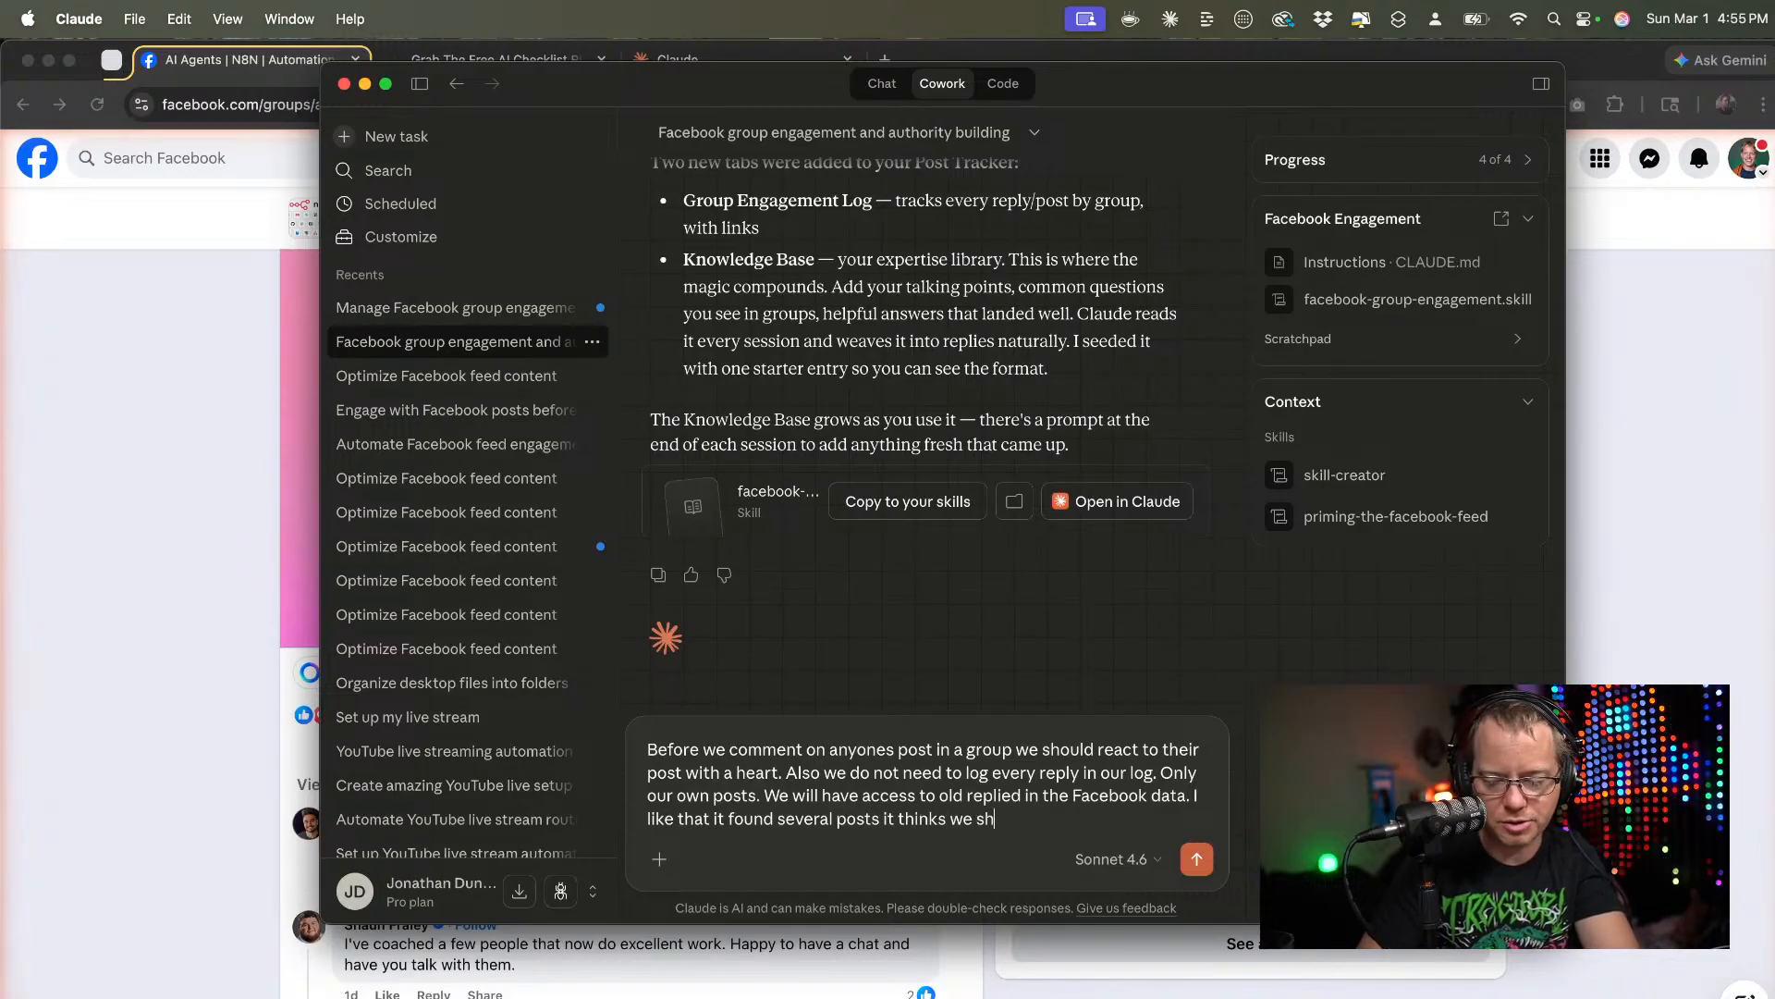
type("ould engage ")
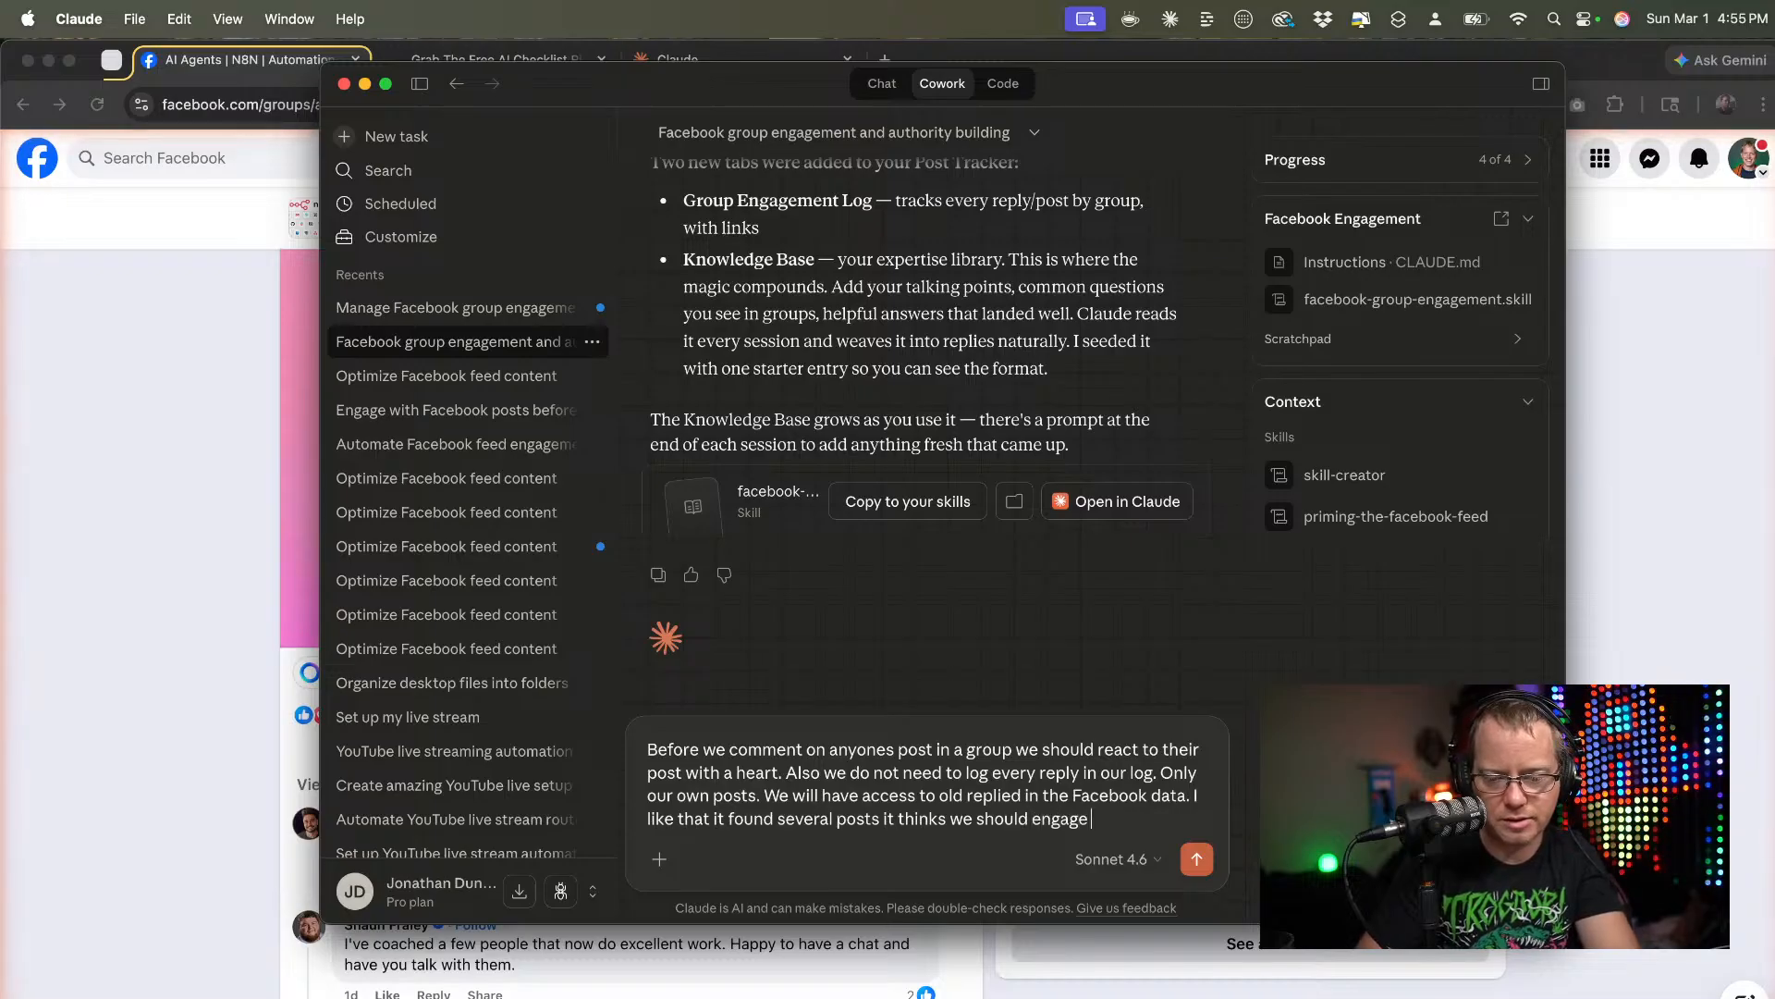
type("with")
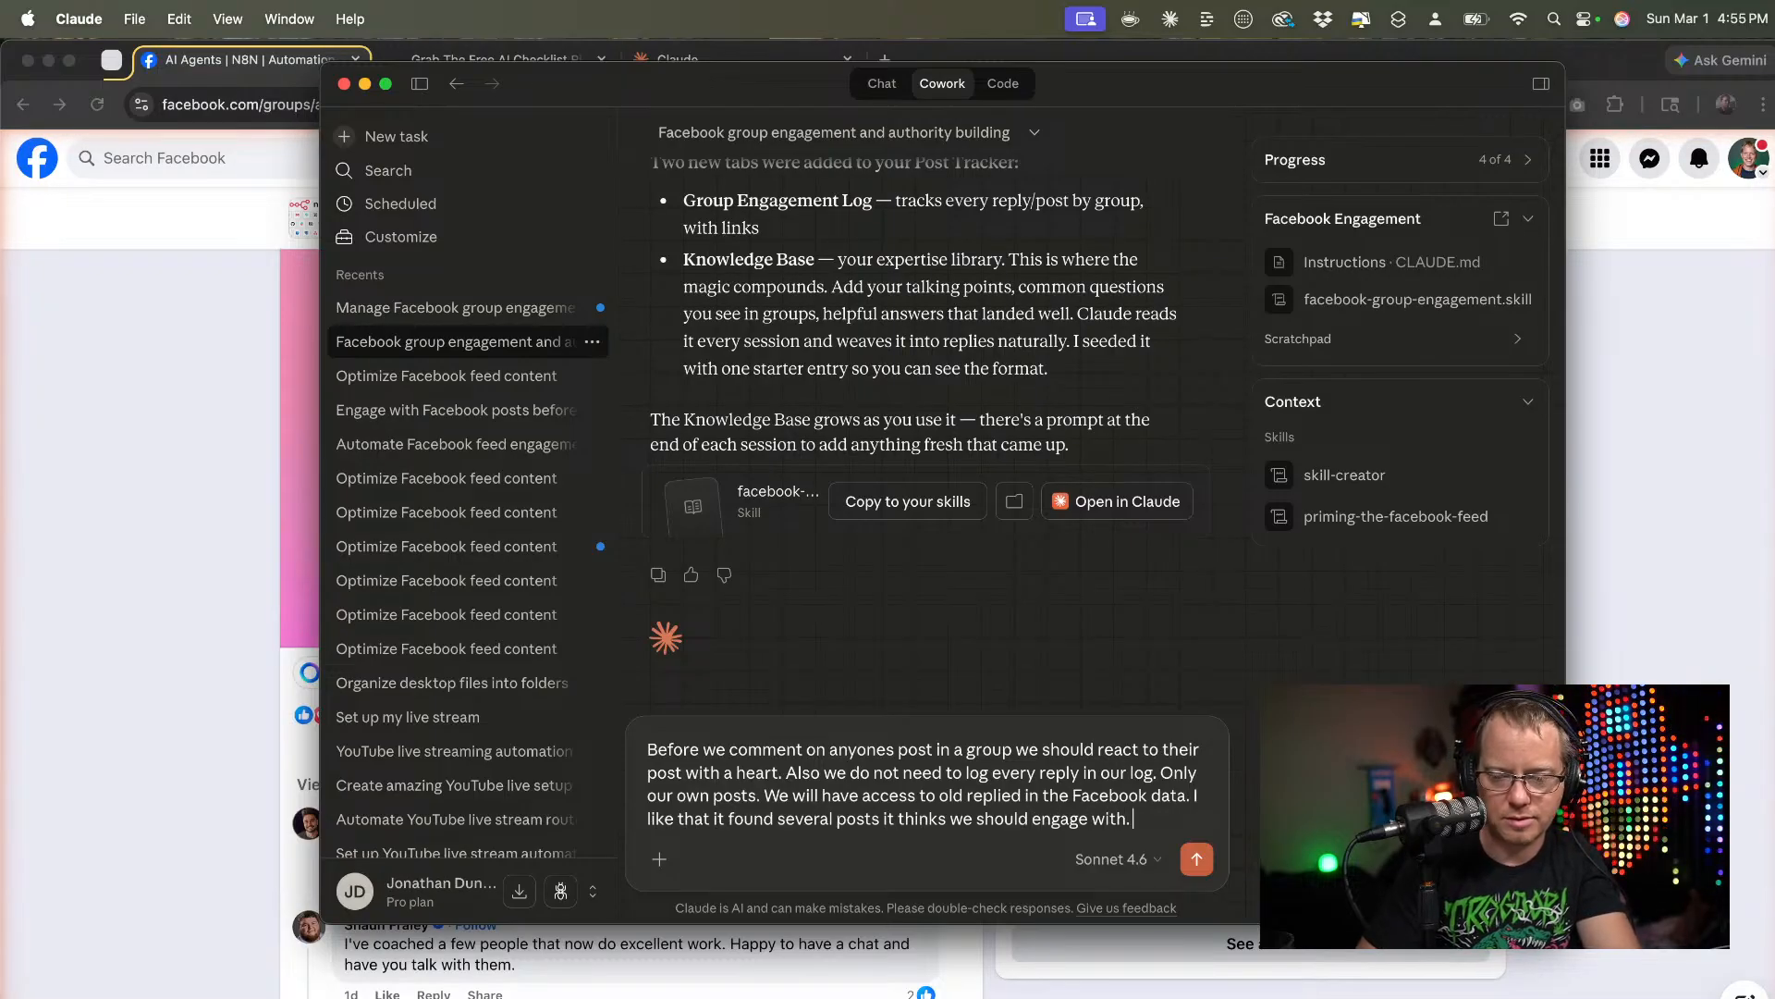
Continue the reply draft with "If it wants to recommend some that is good but it should still do more.".
type(". If i")
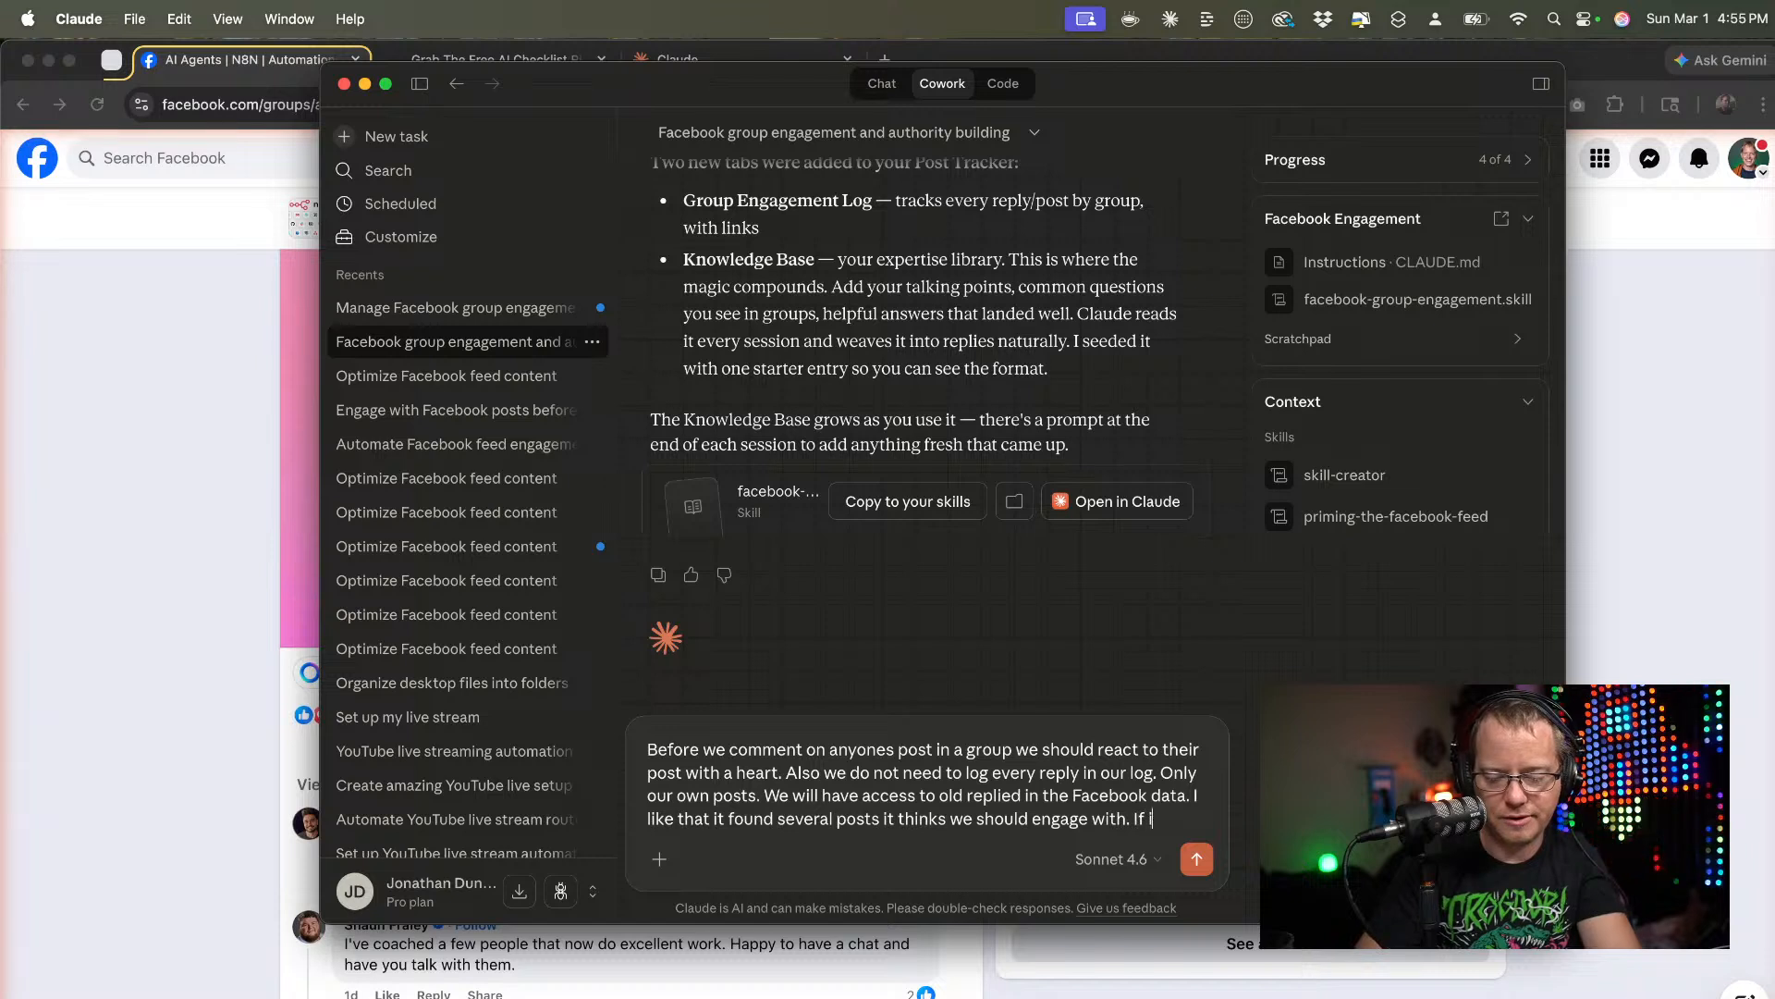
type("t wanbts")
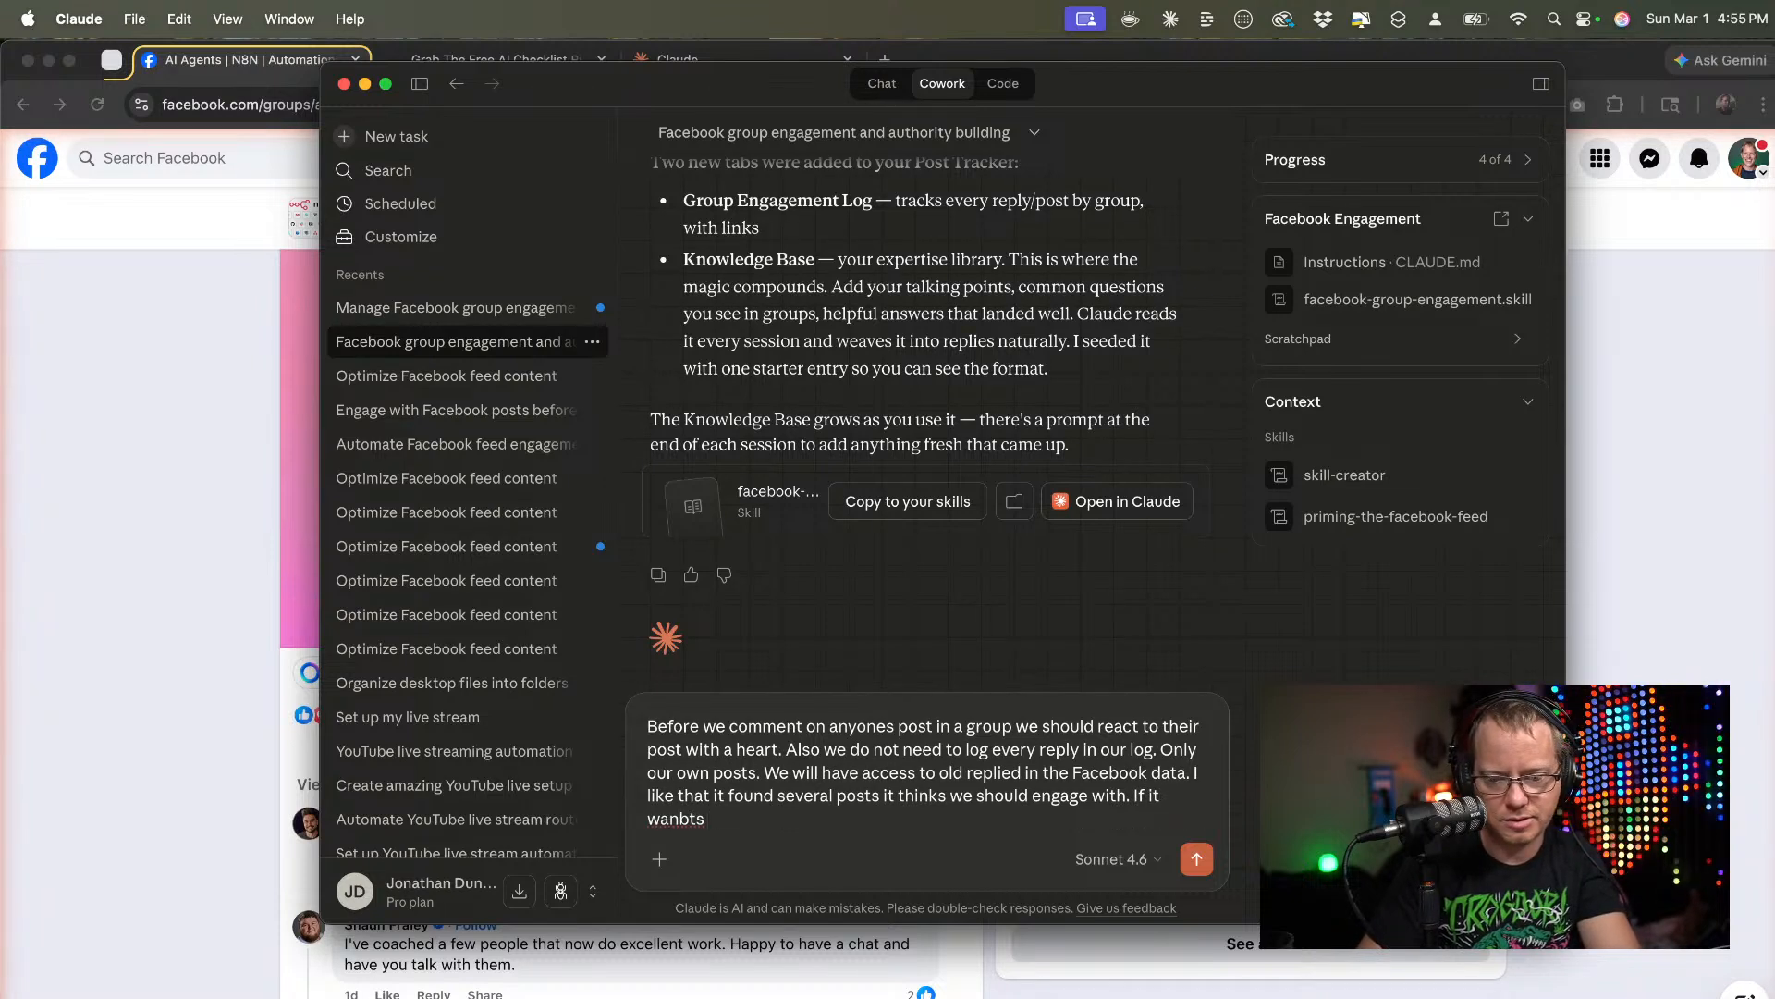
key("BackSpace")
key("BackSpace")
type("ts t")
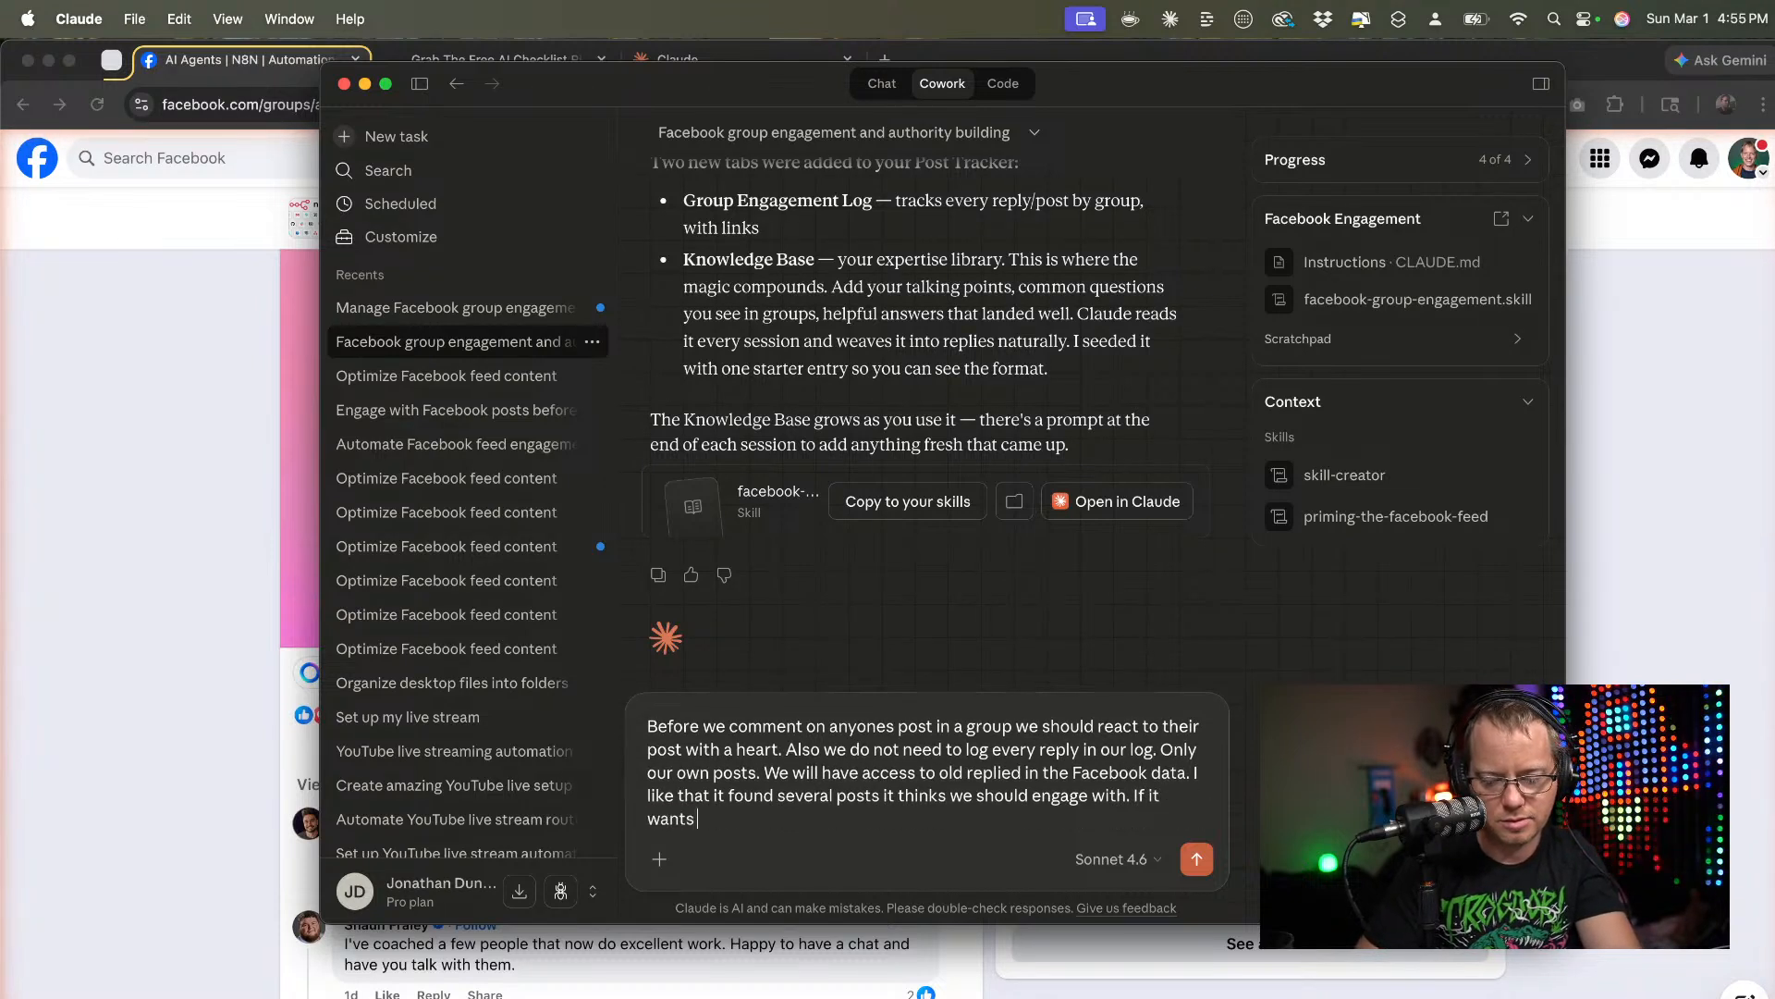
type("o rewcoment")
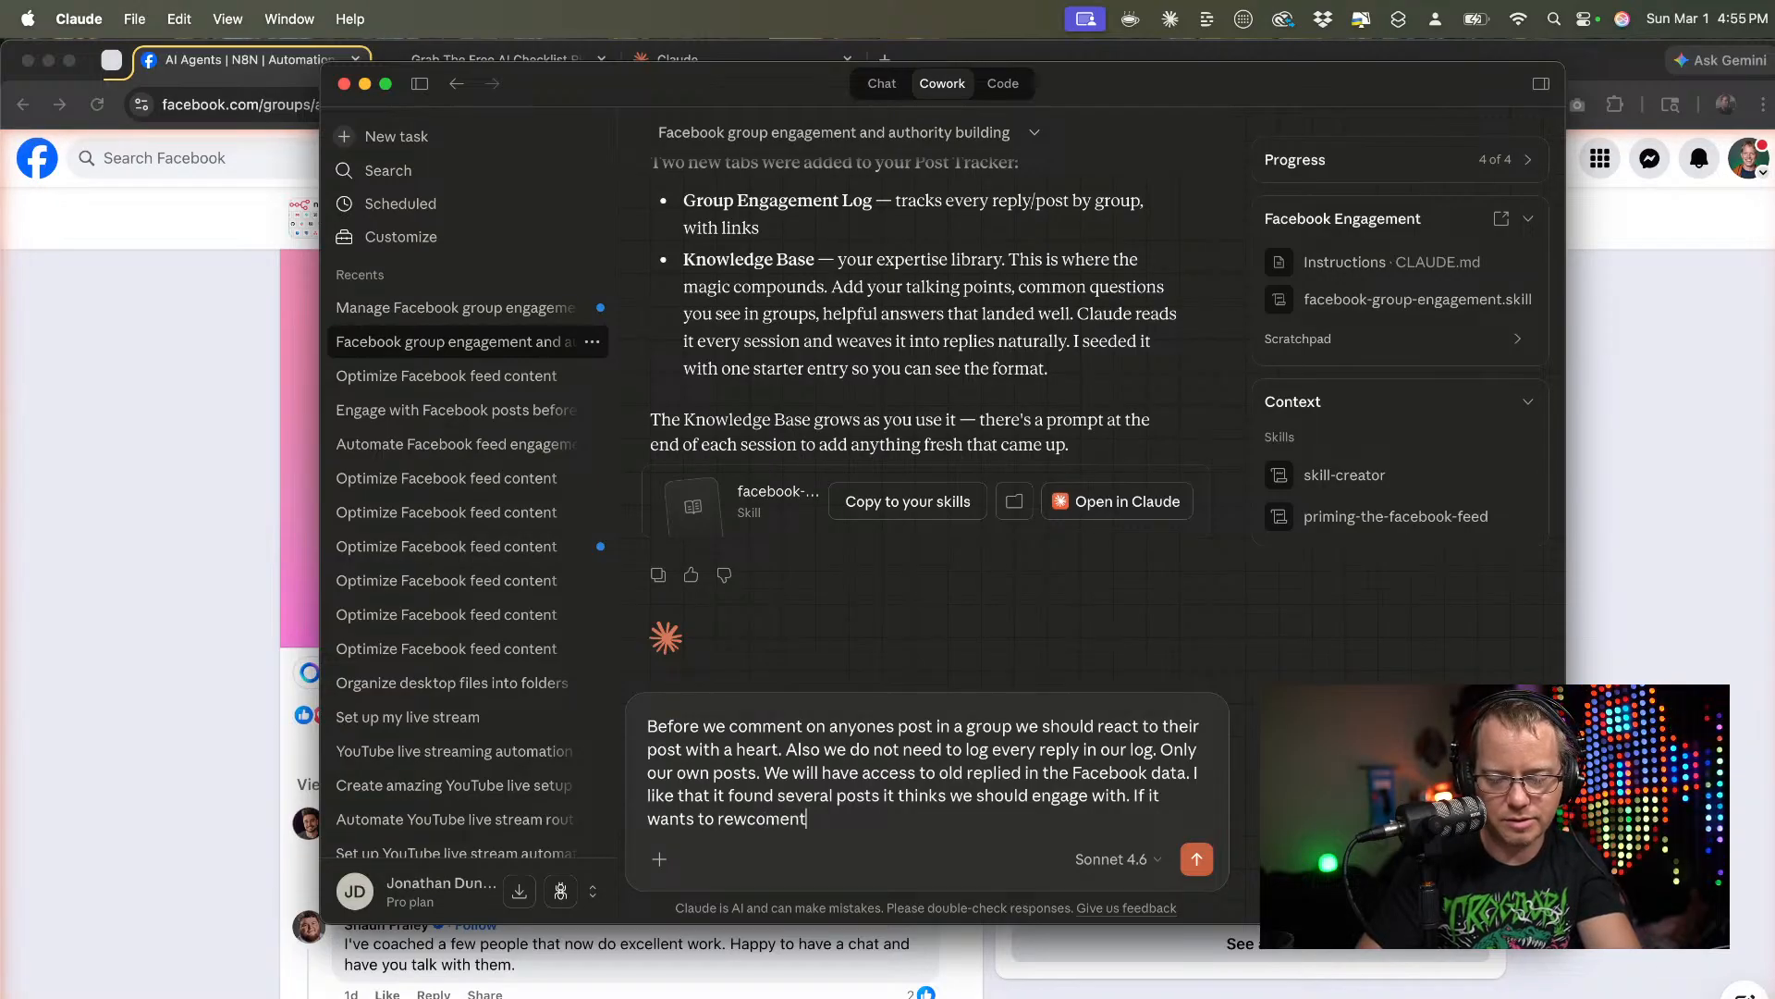
key("BackSpace")
key("BackSpace")
key("BackSpace")
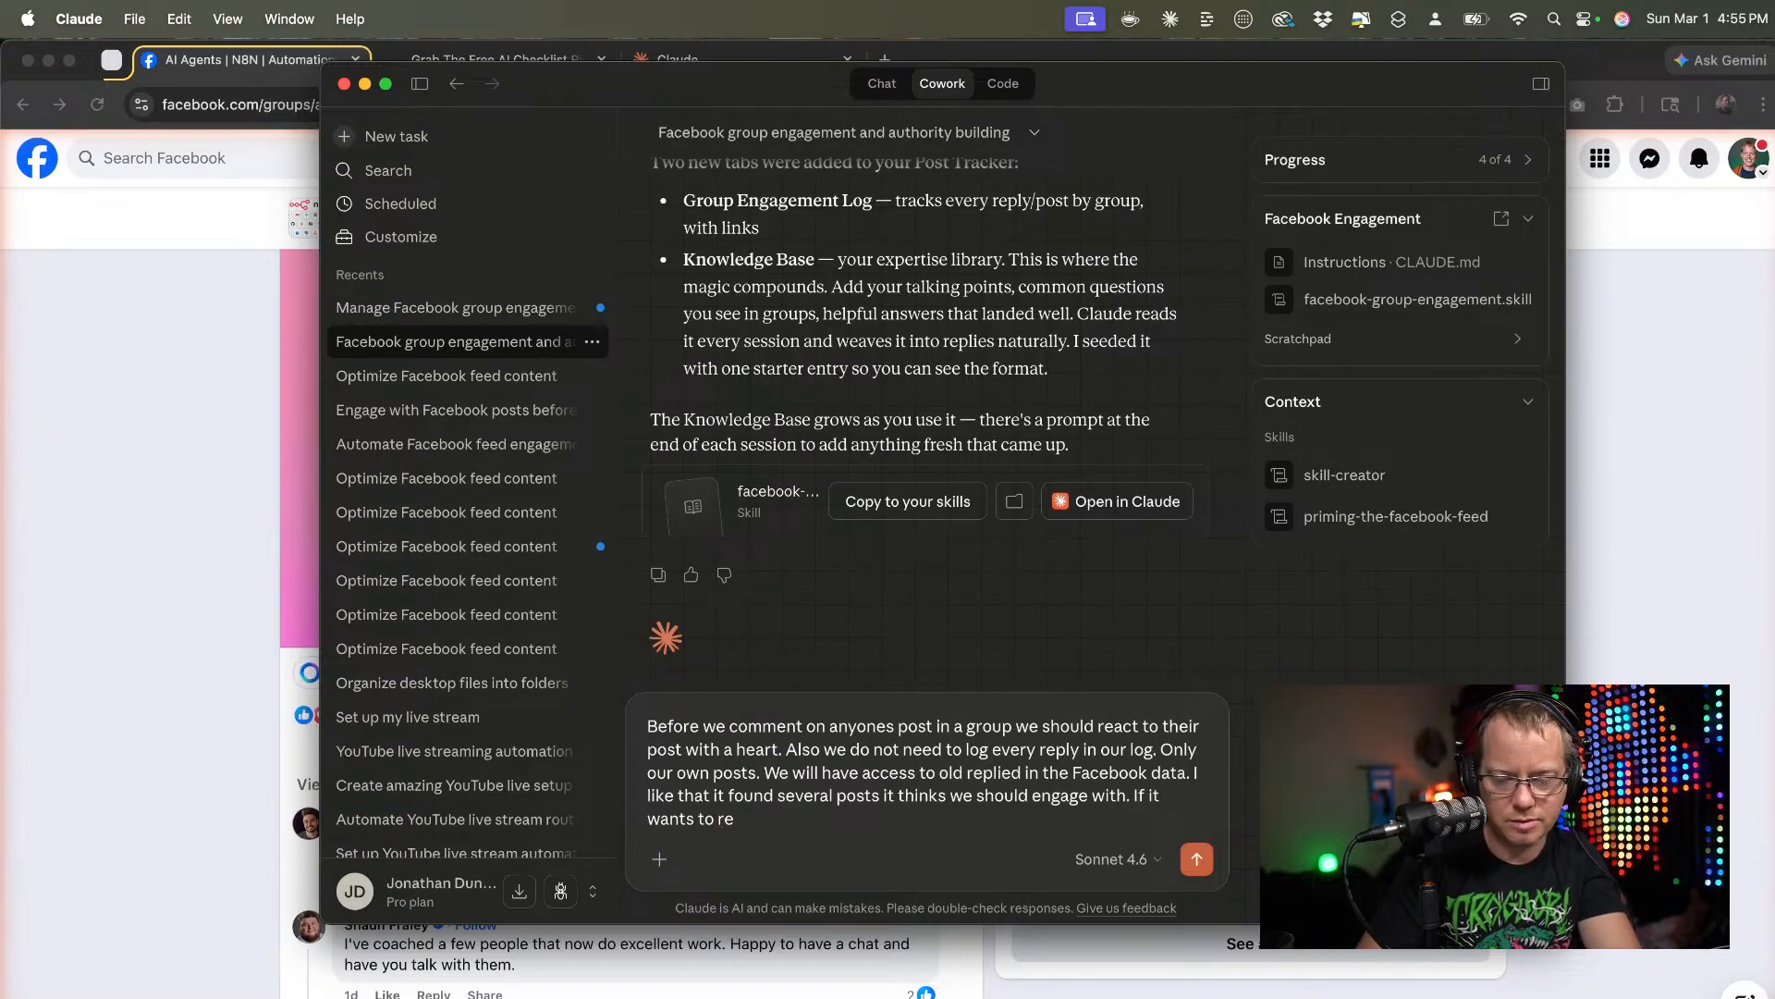
type("comment")
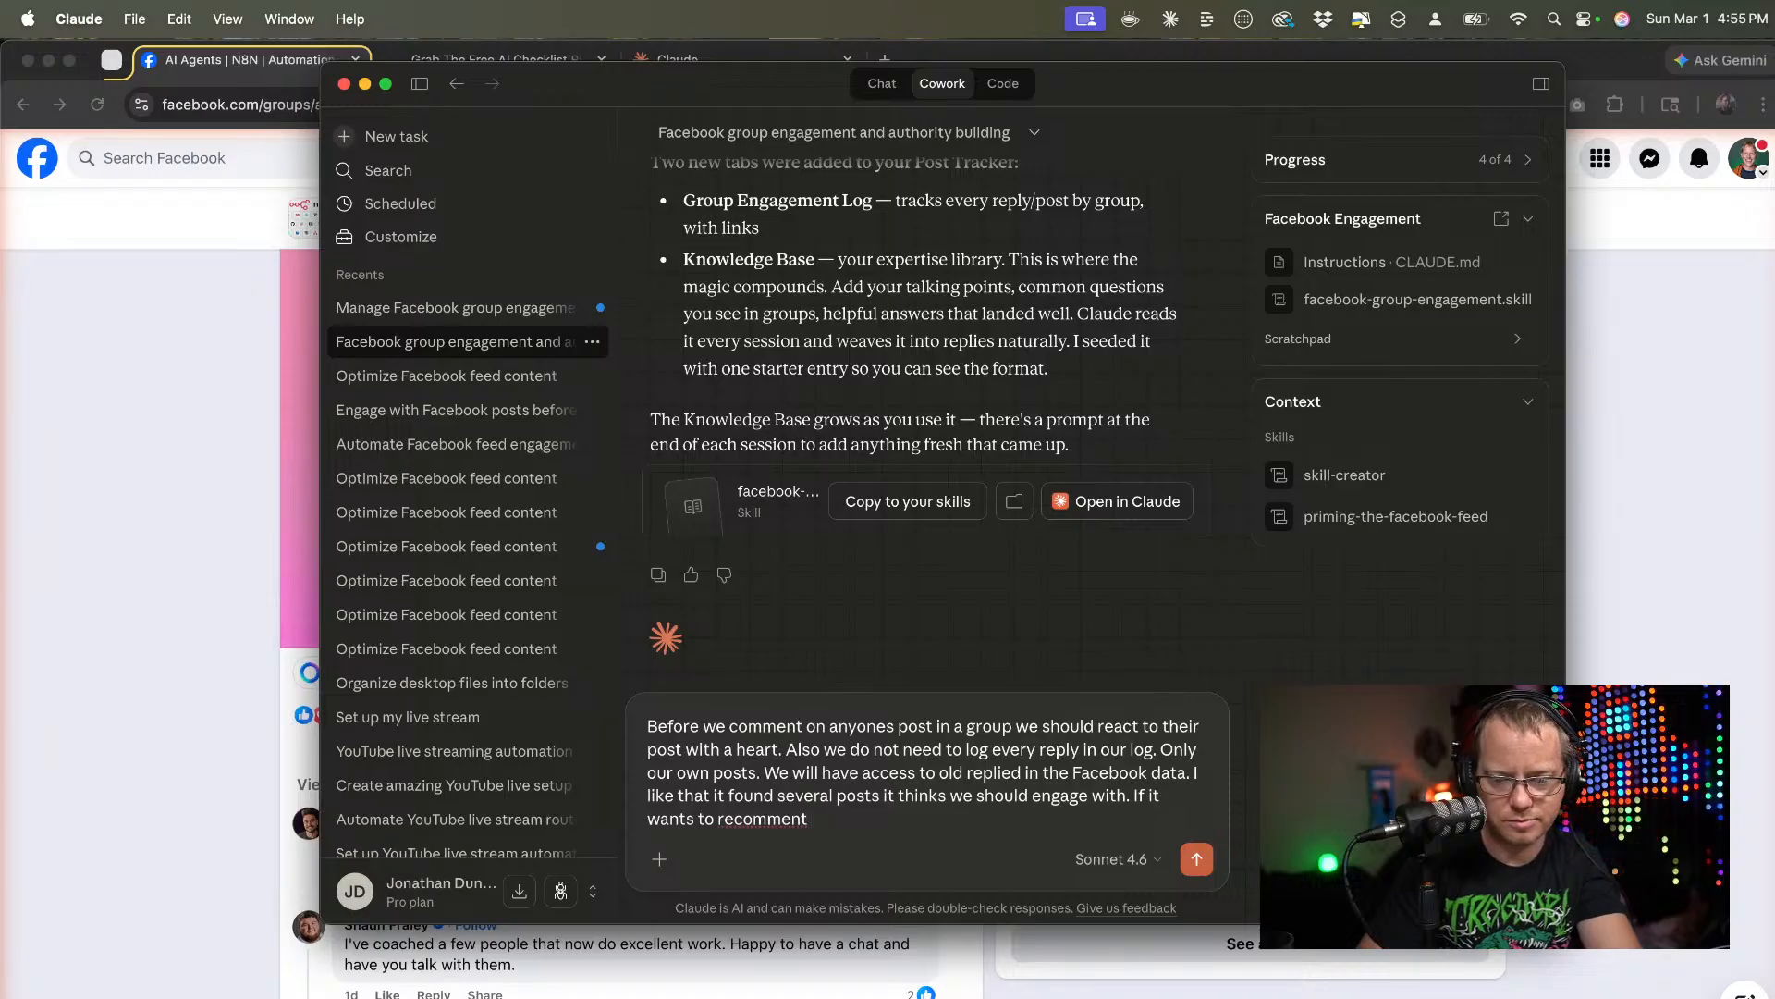
right_click(771, 814)
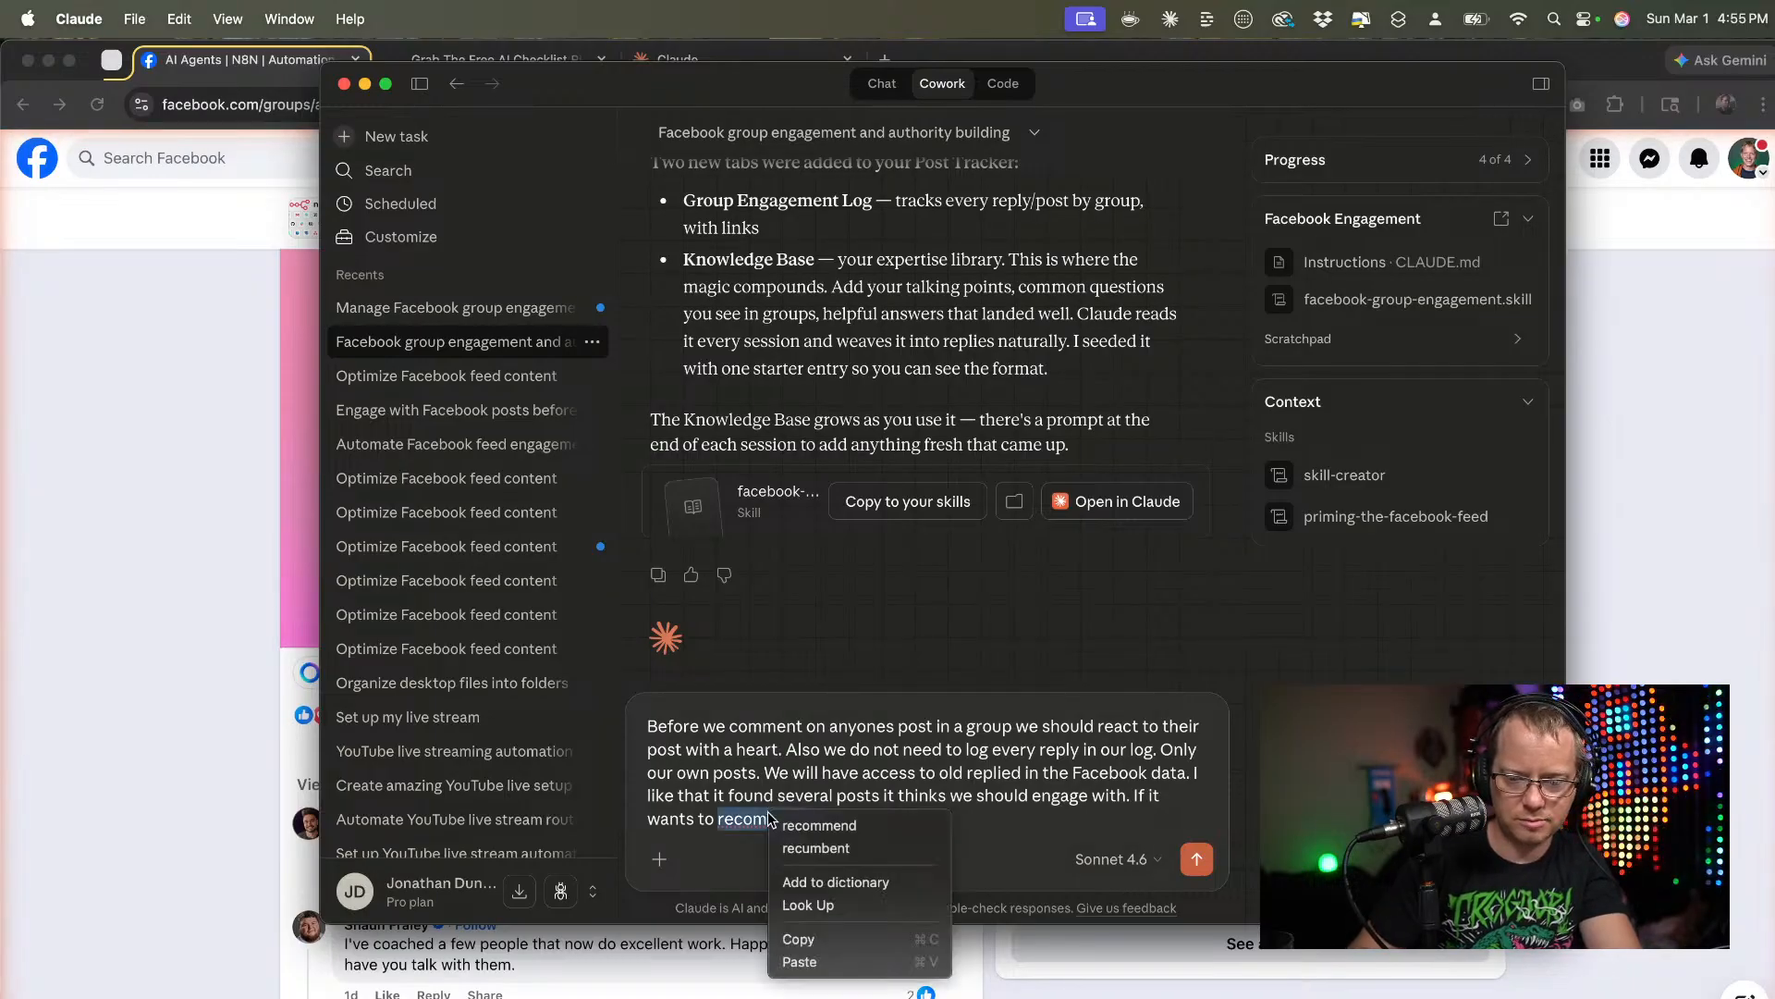
left_click(781, 817)
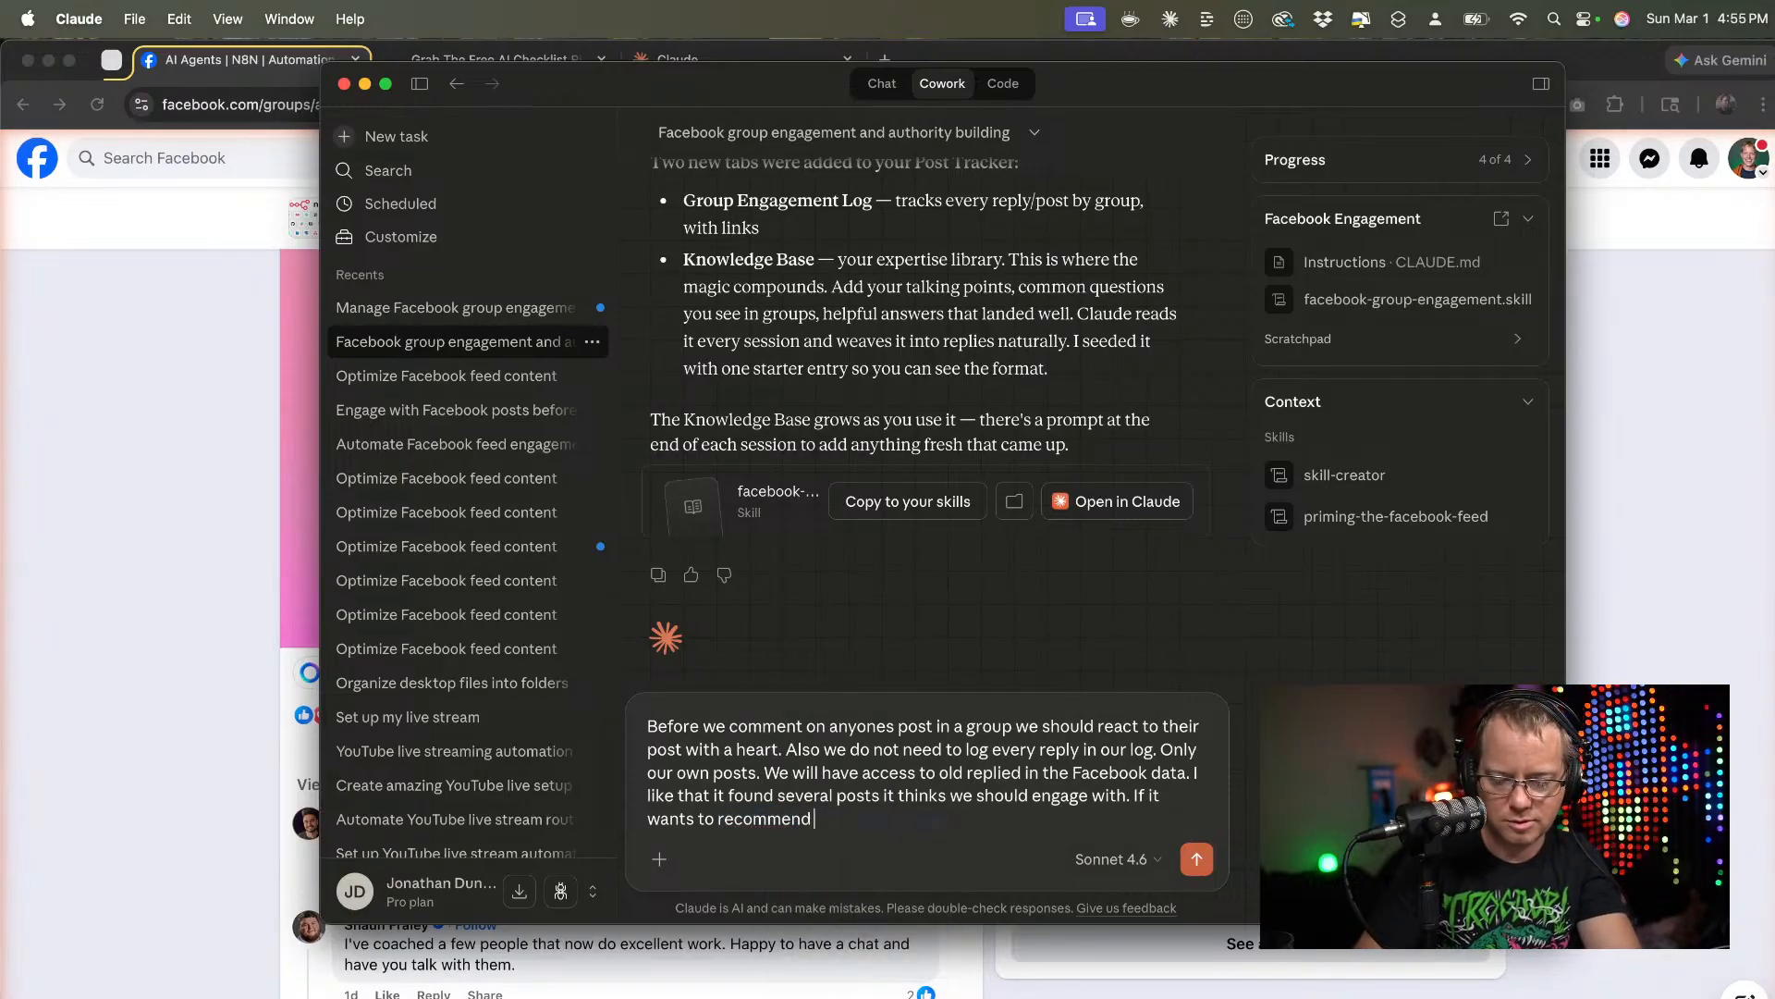
type("some that ")
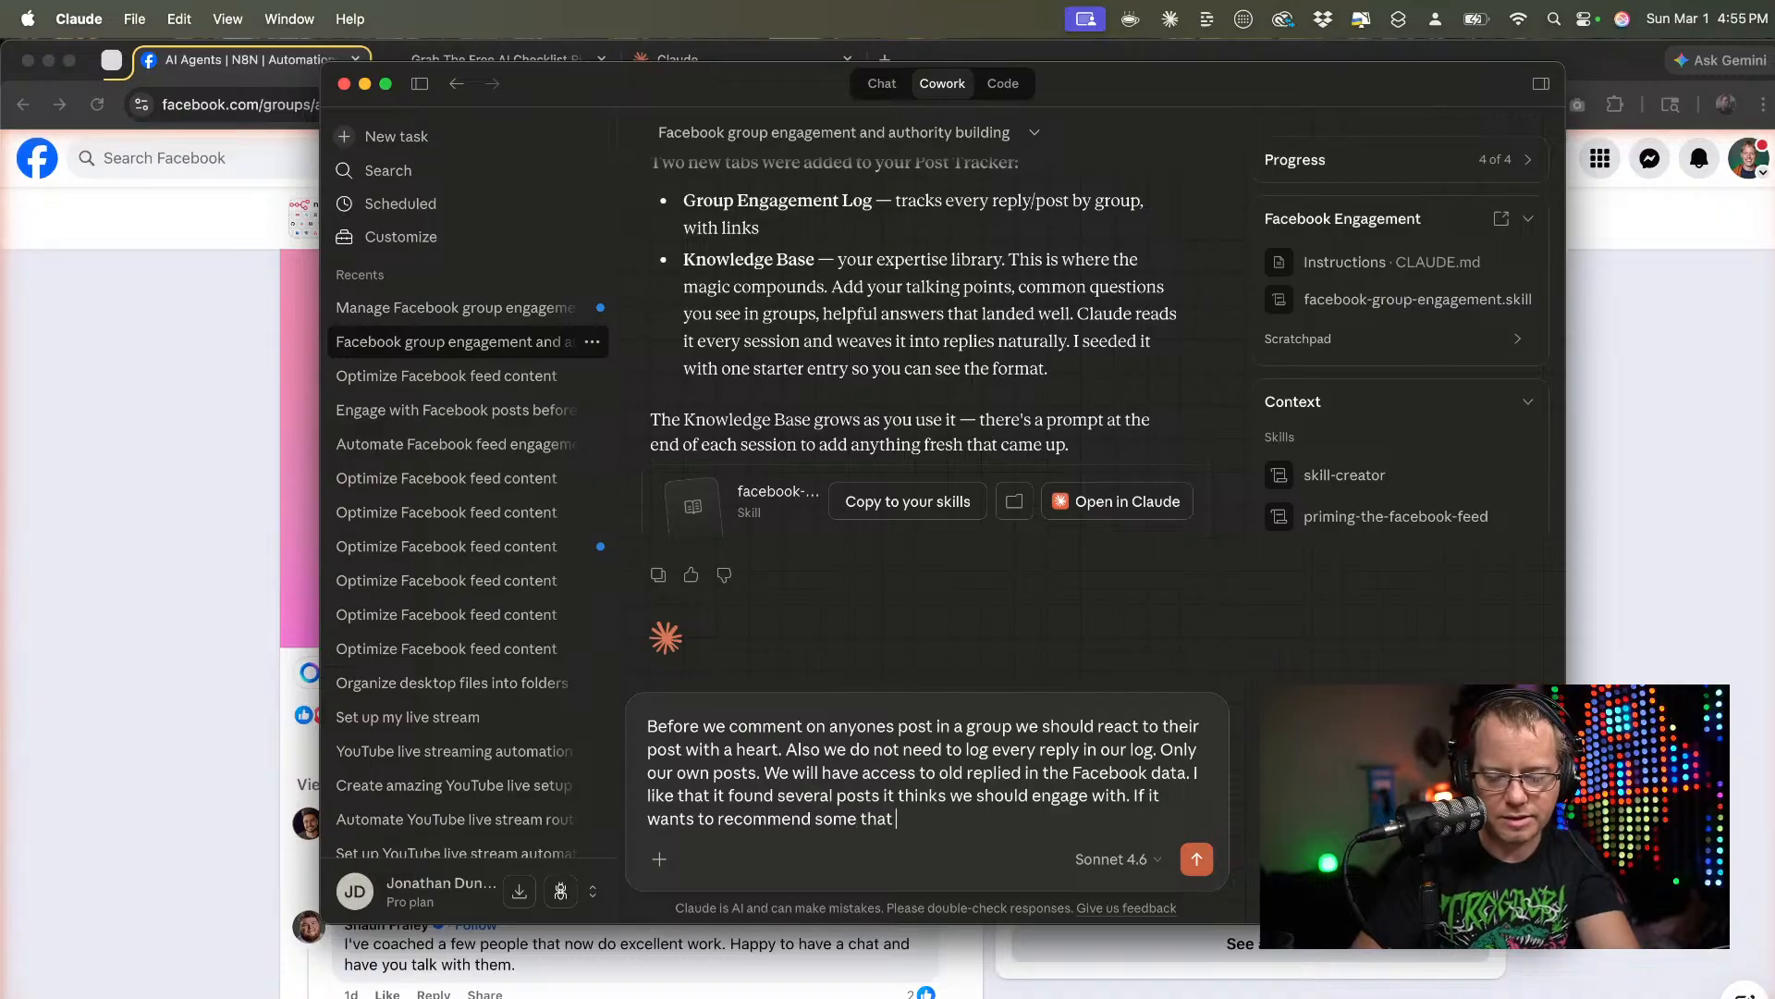
type("is good b")
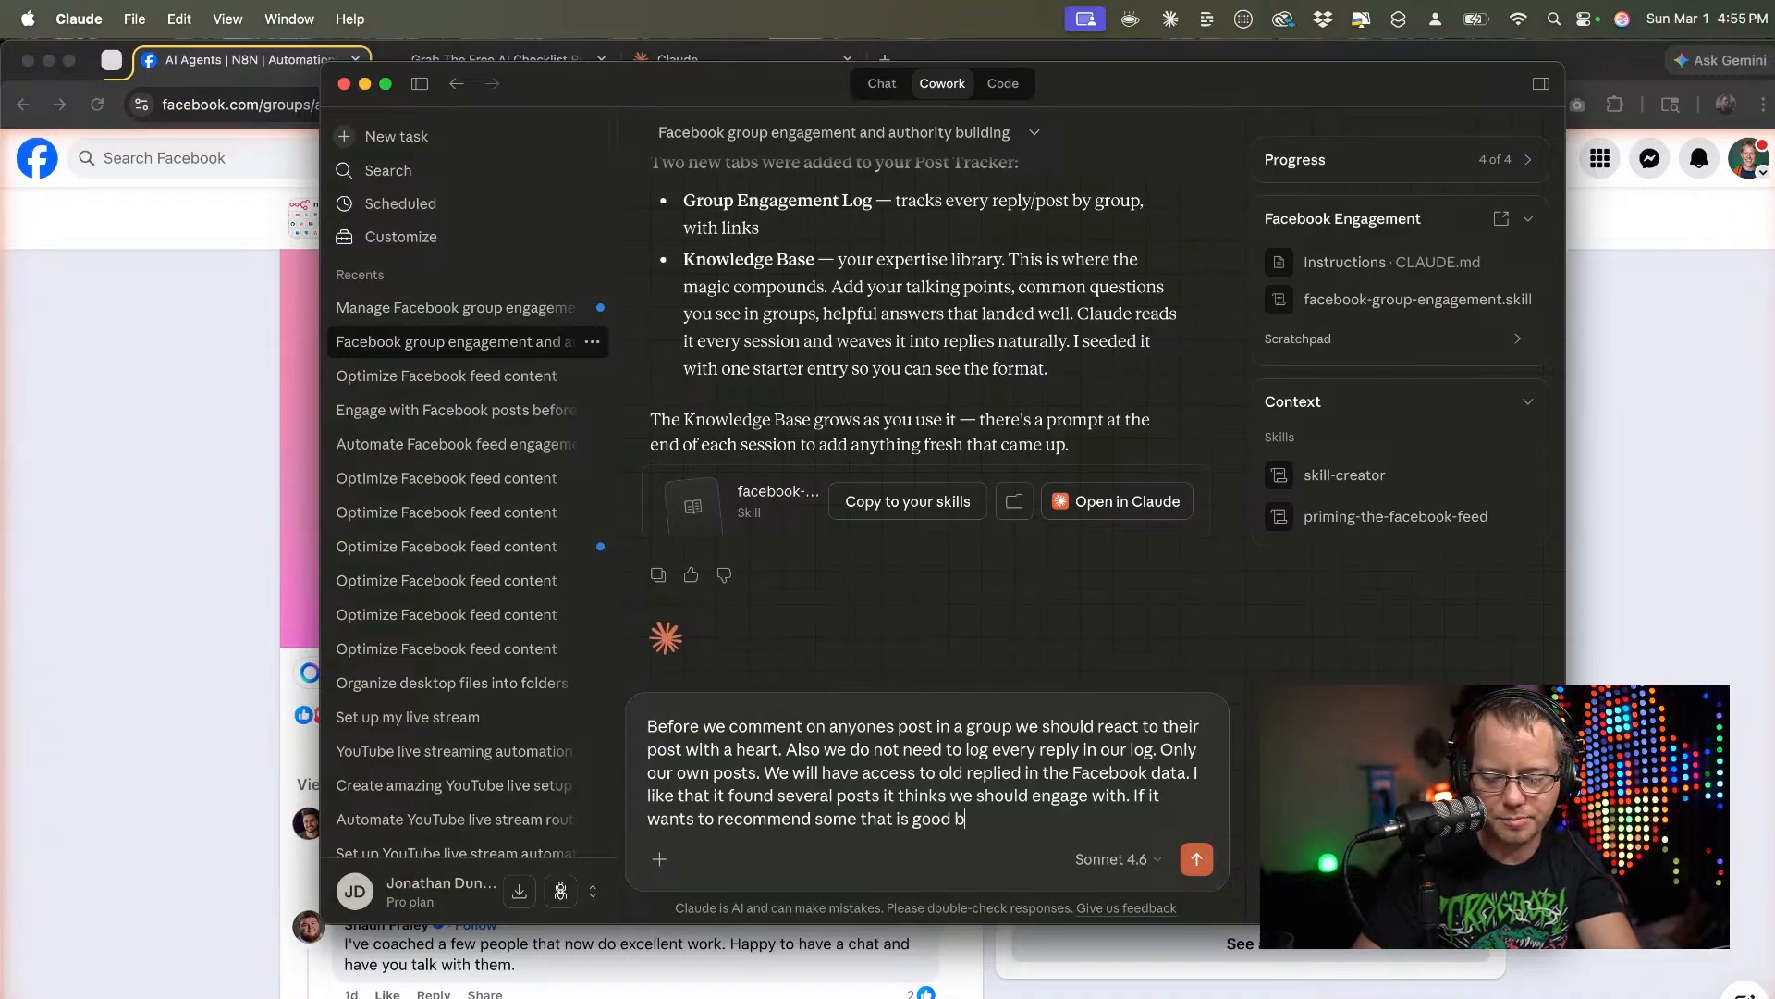
type("ut it shoul")
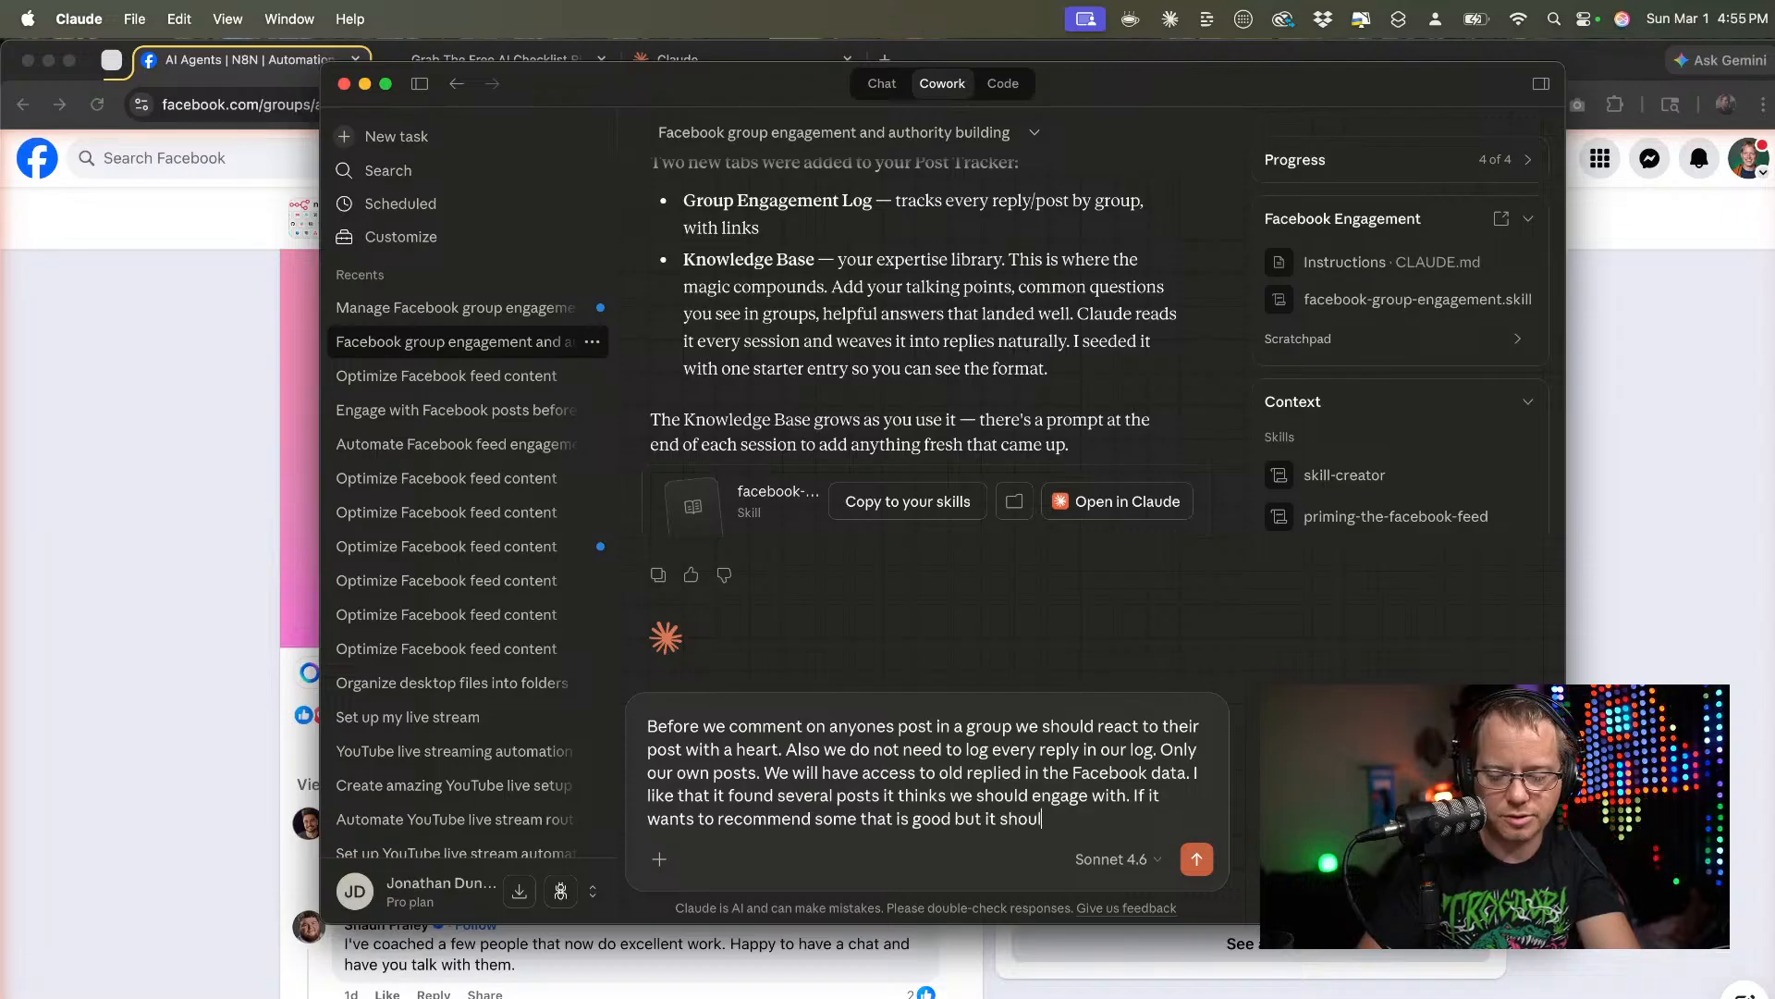
type("d still do mor")
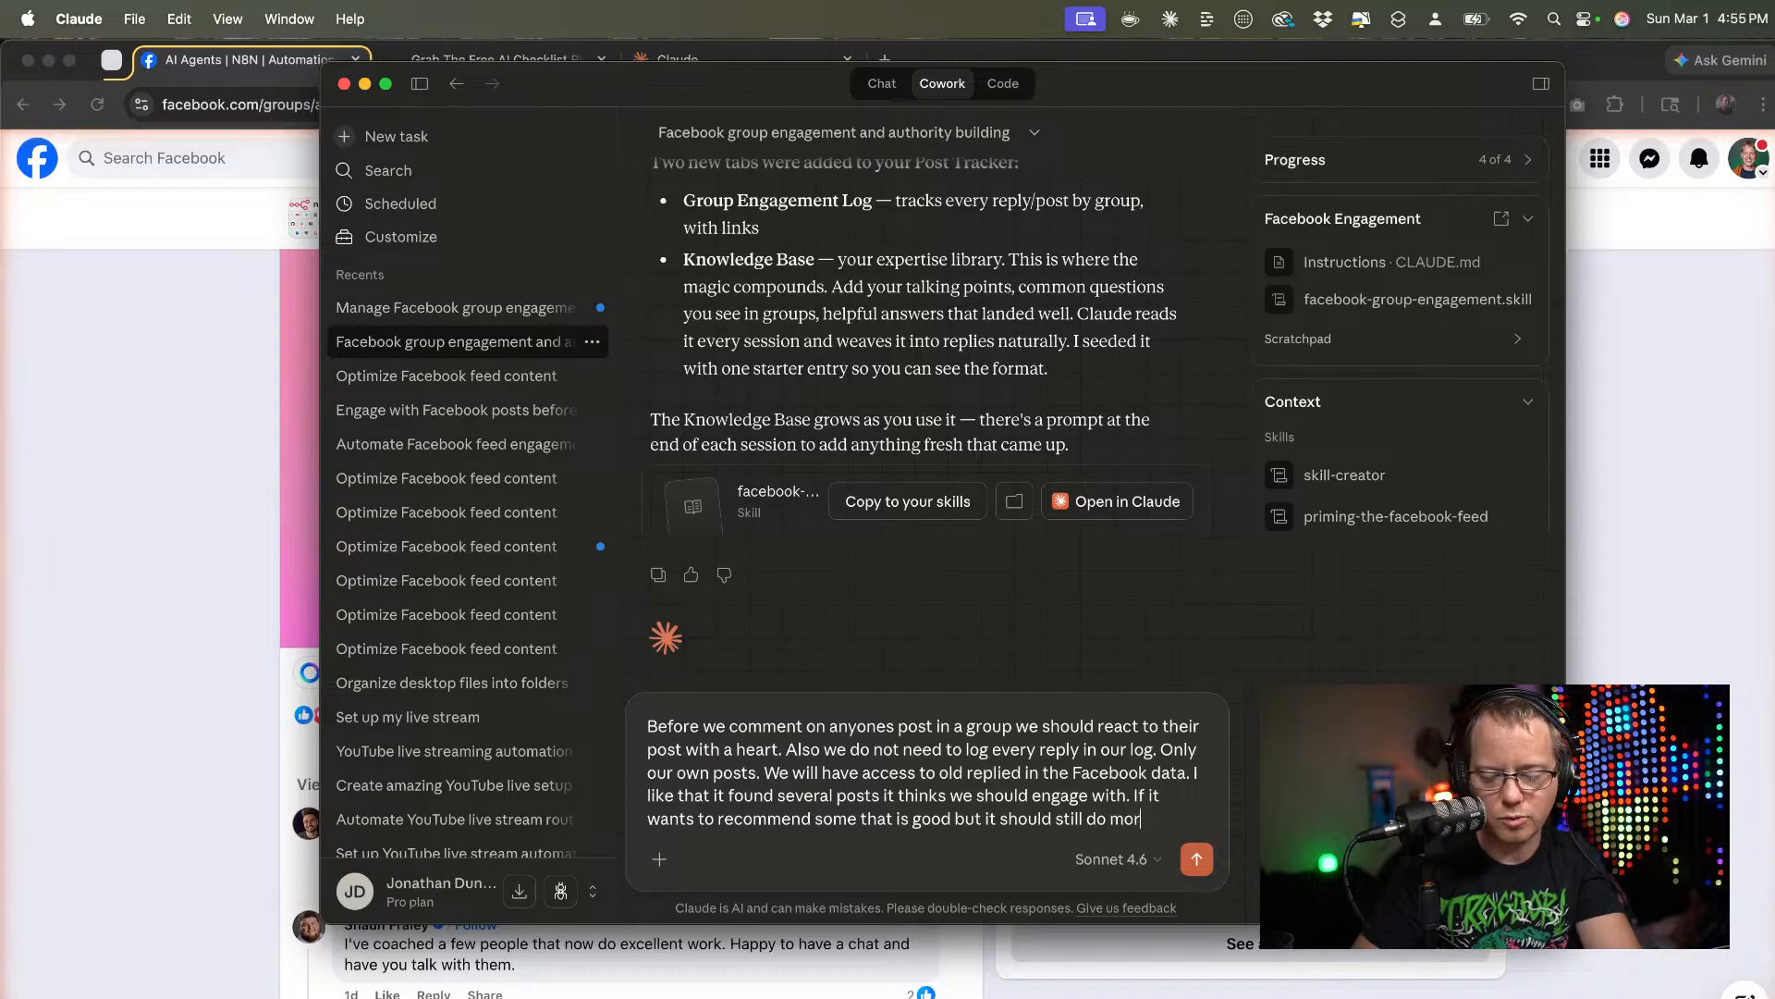
type("e to")
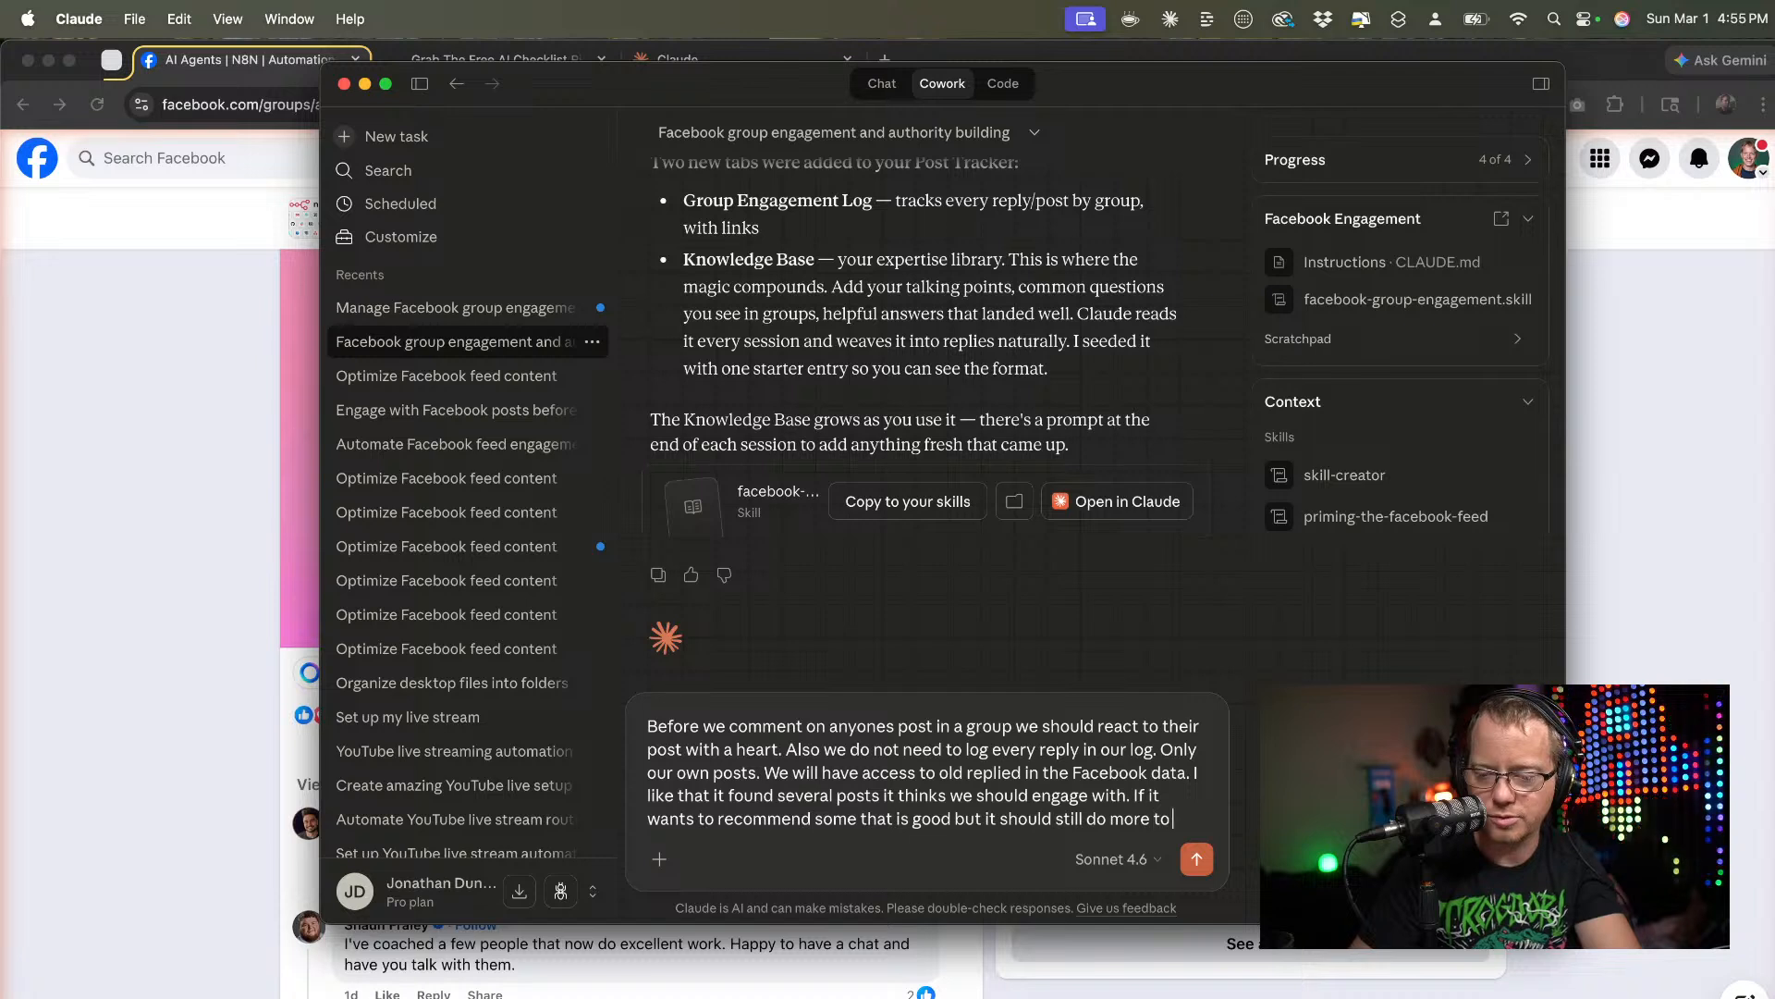
type(" o")
key("BackSpace")
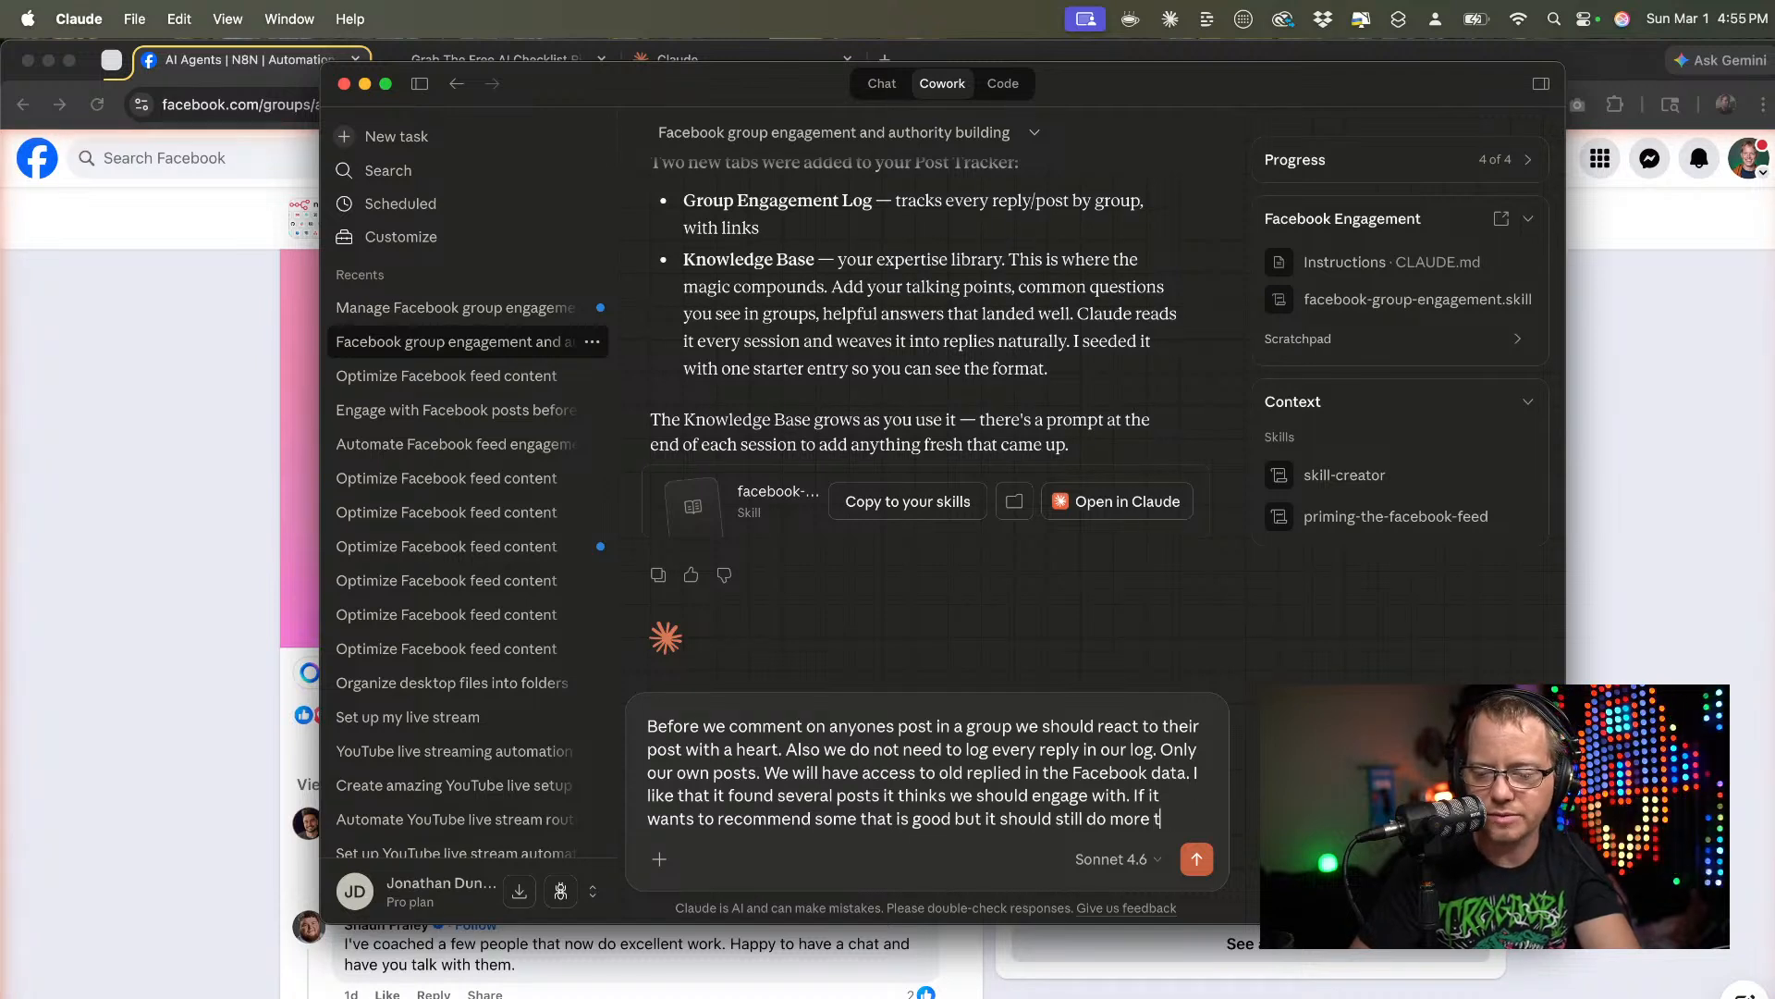
key("BackSpace")
key("BackSpace")
type(".")
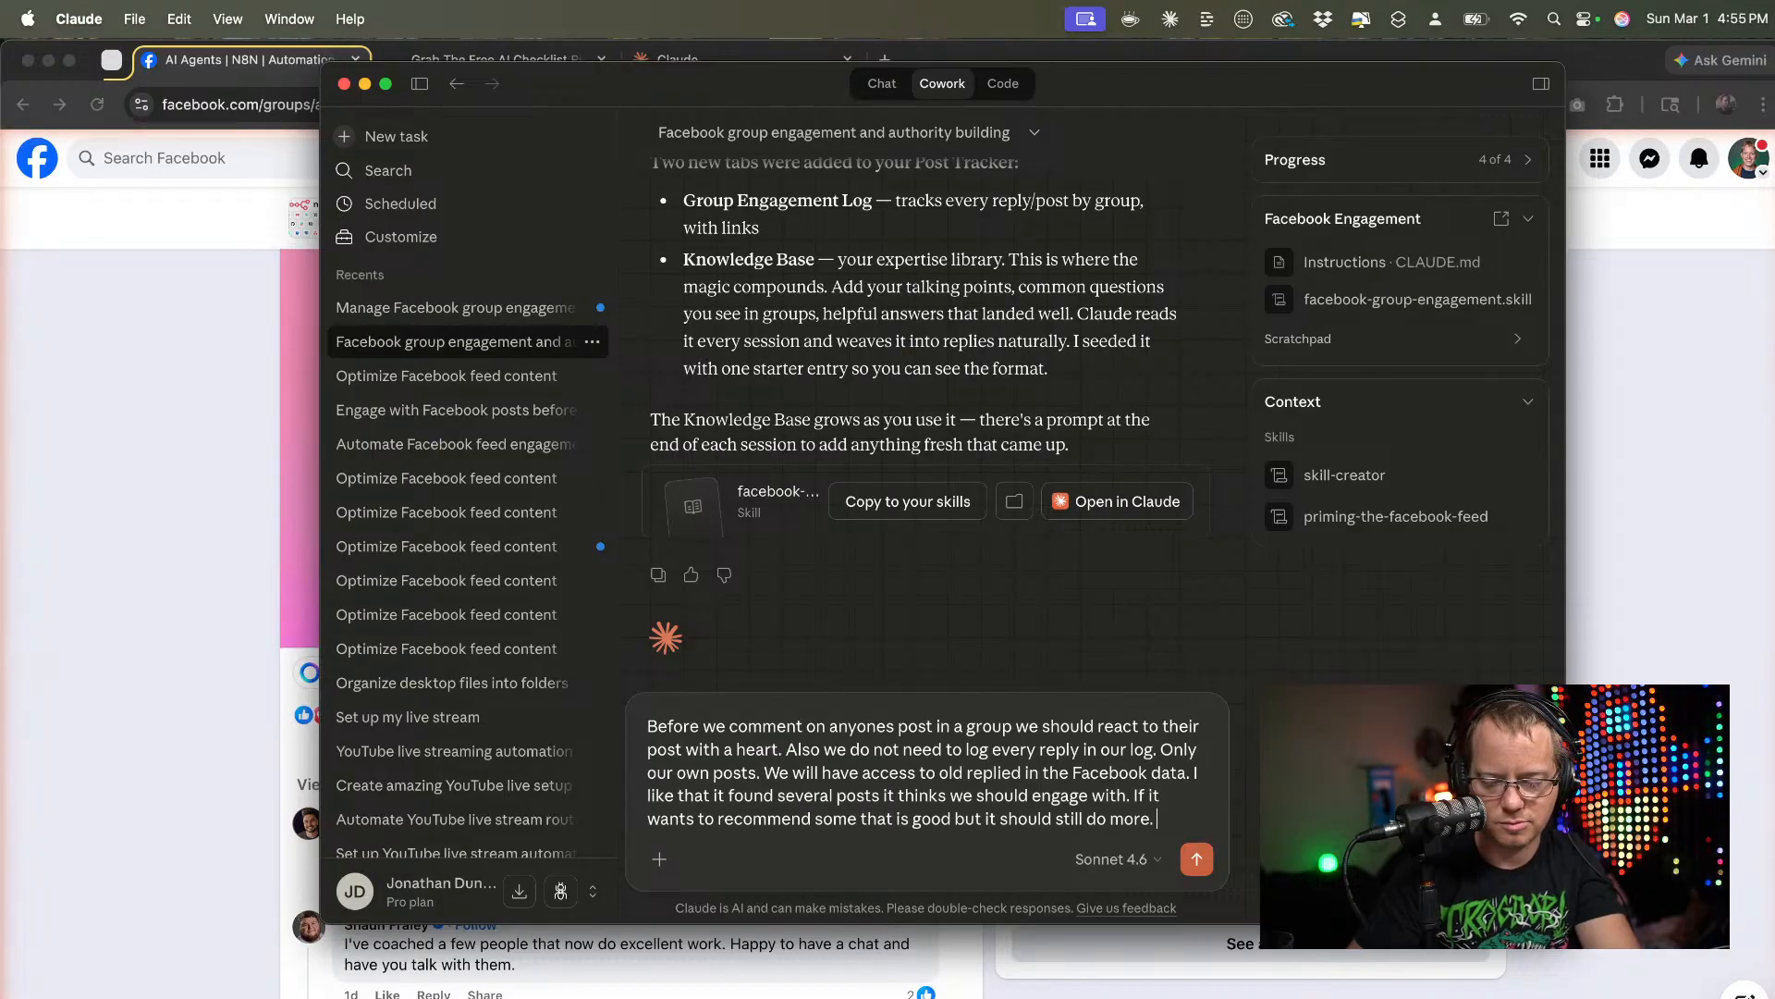
Continue the reply draft with "So if it only finds 3 and we wanted it to engage with 10 posts".
type("So if it o")
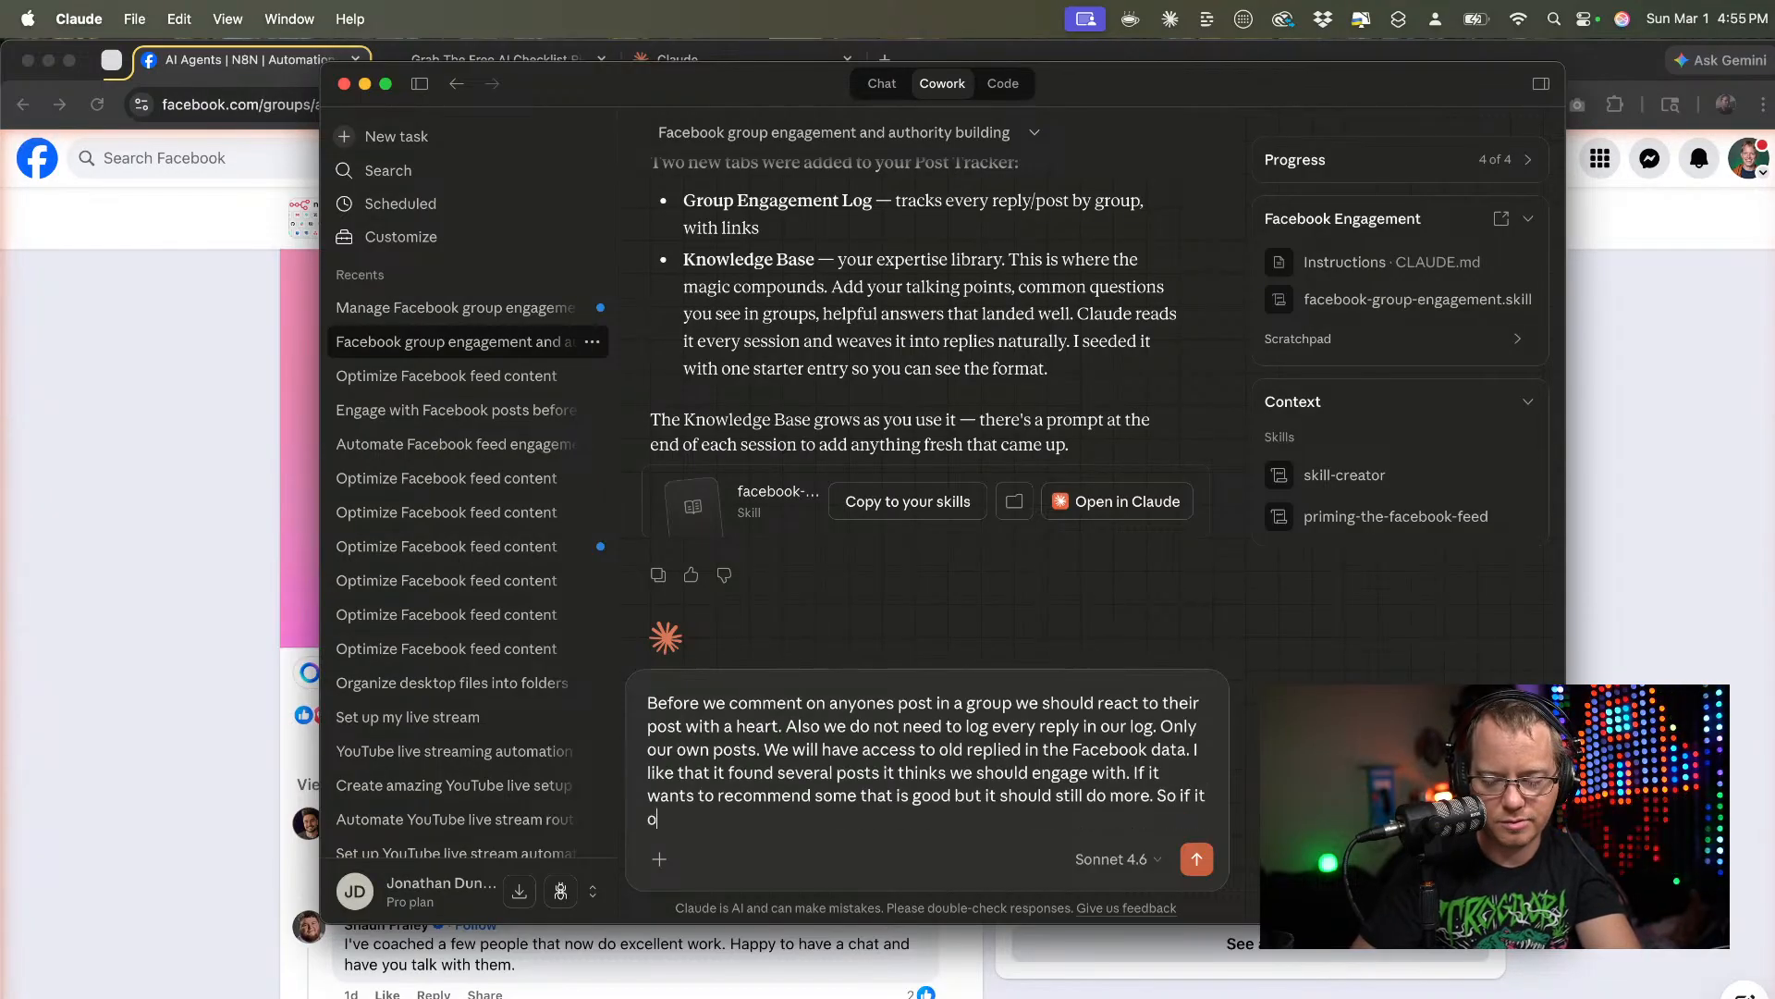
type("nly finds")
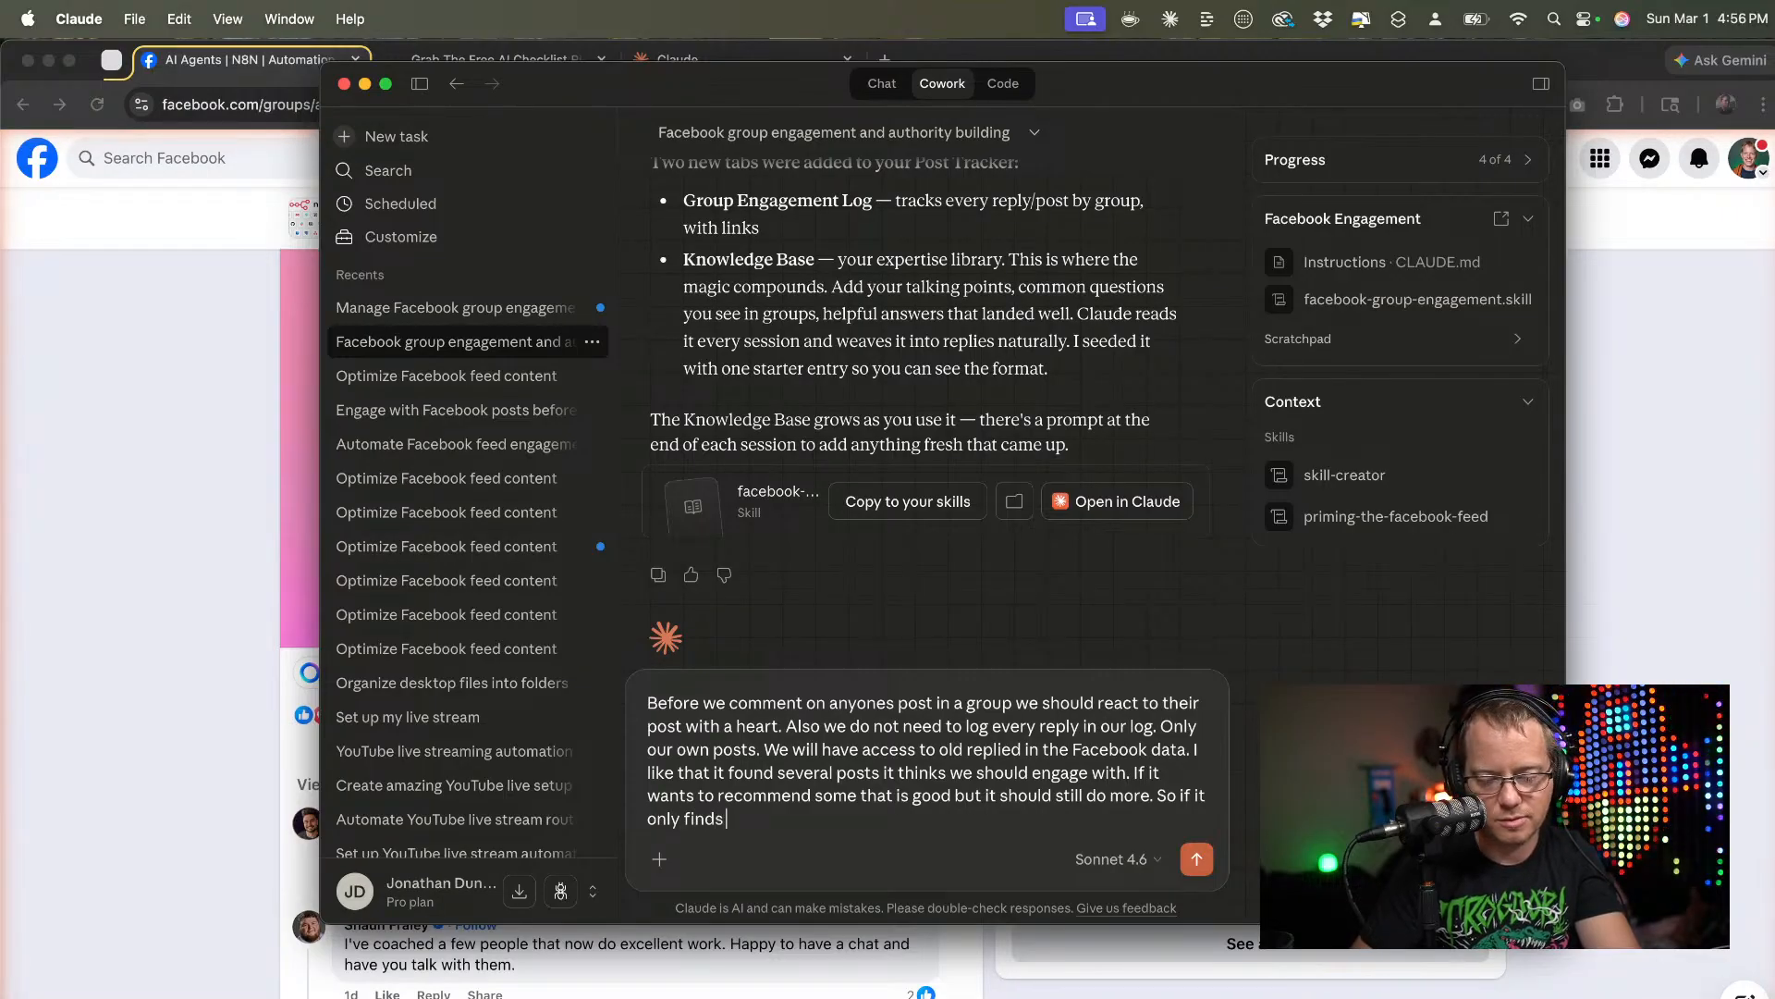
type(" 3 a")
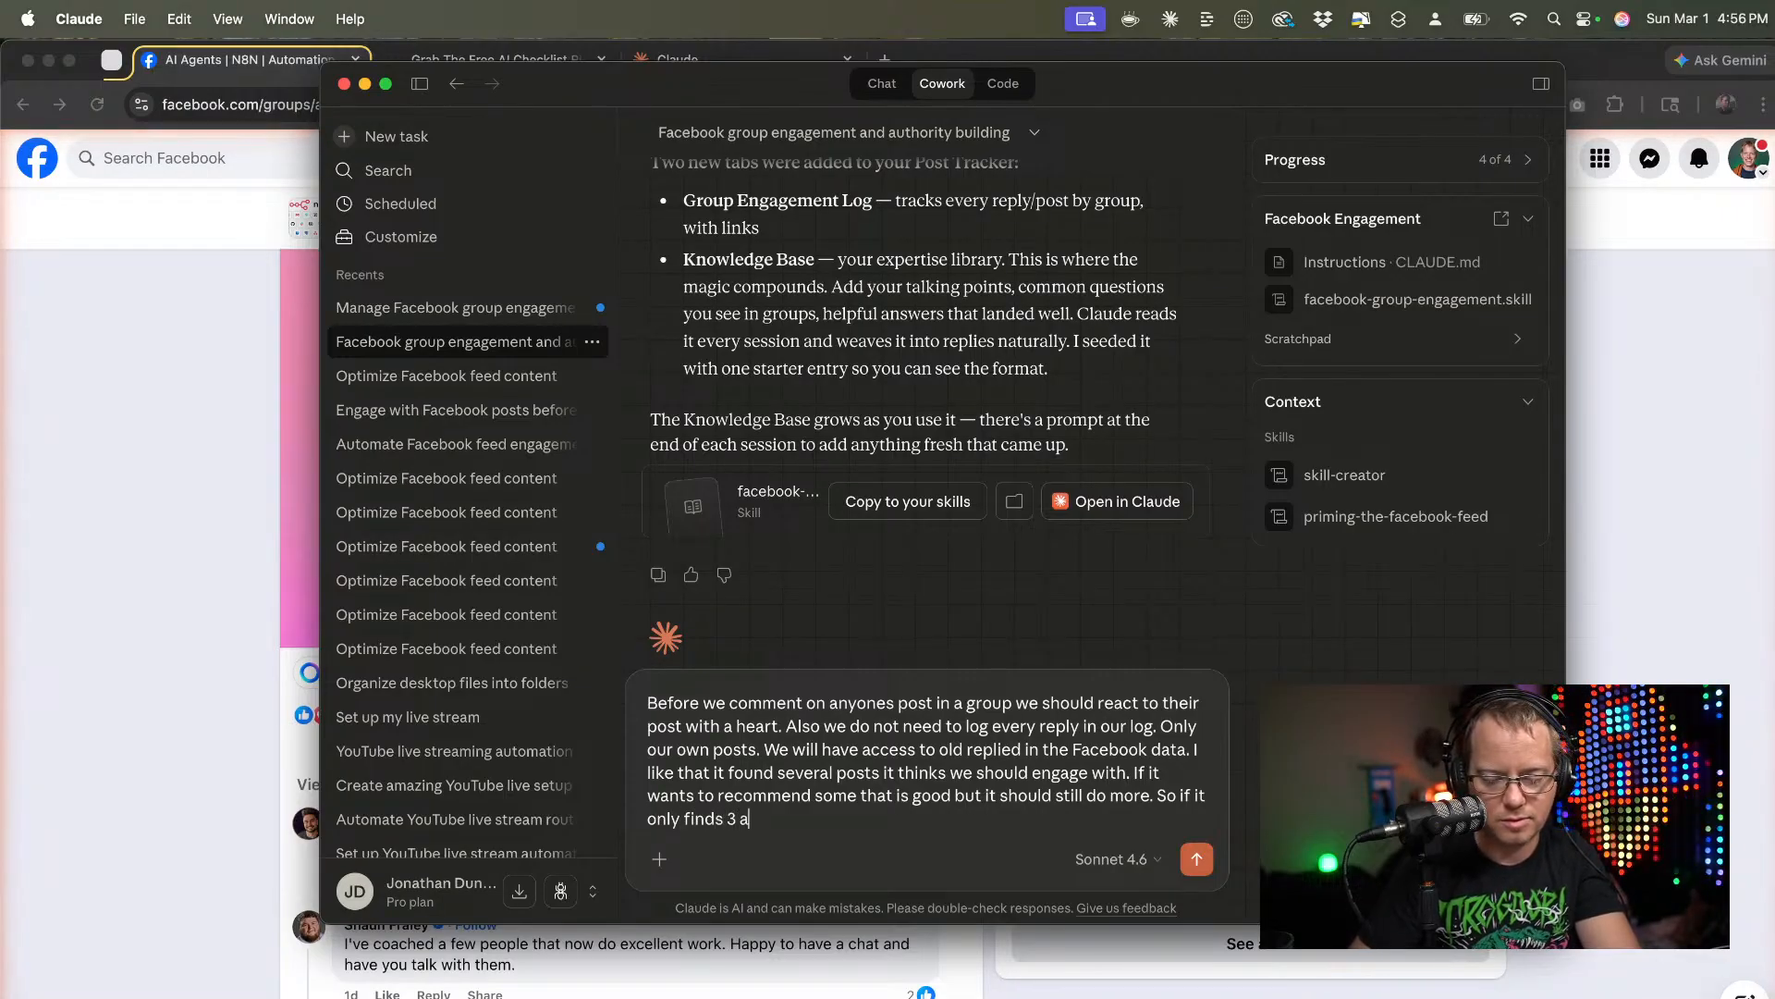
type("nd we wante")
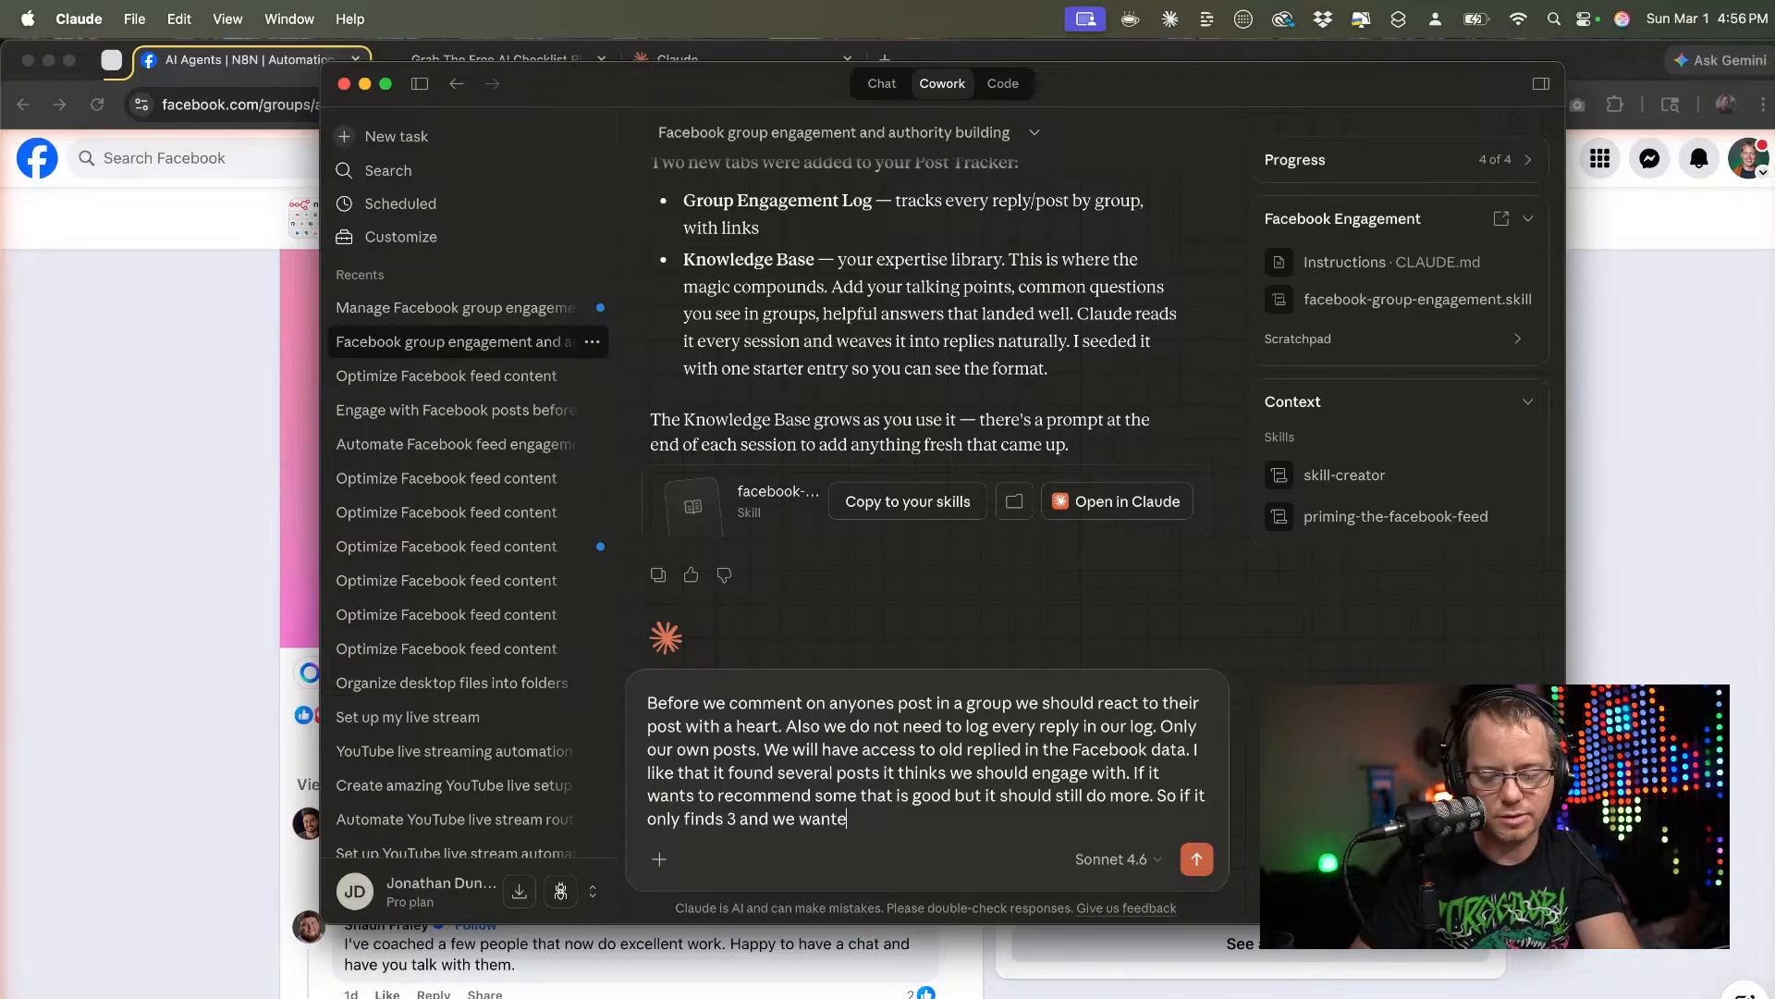
type("d it to enga")
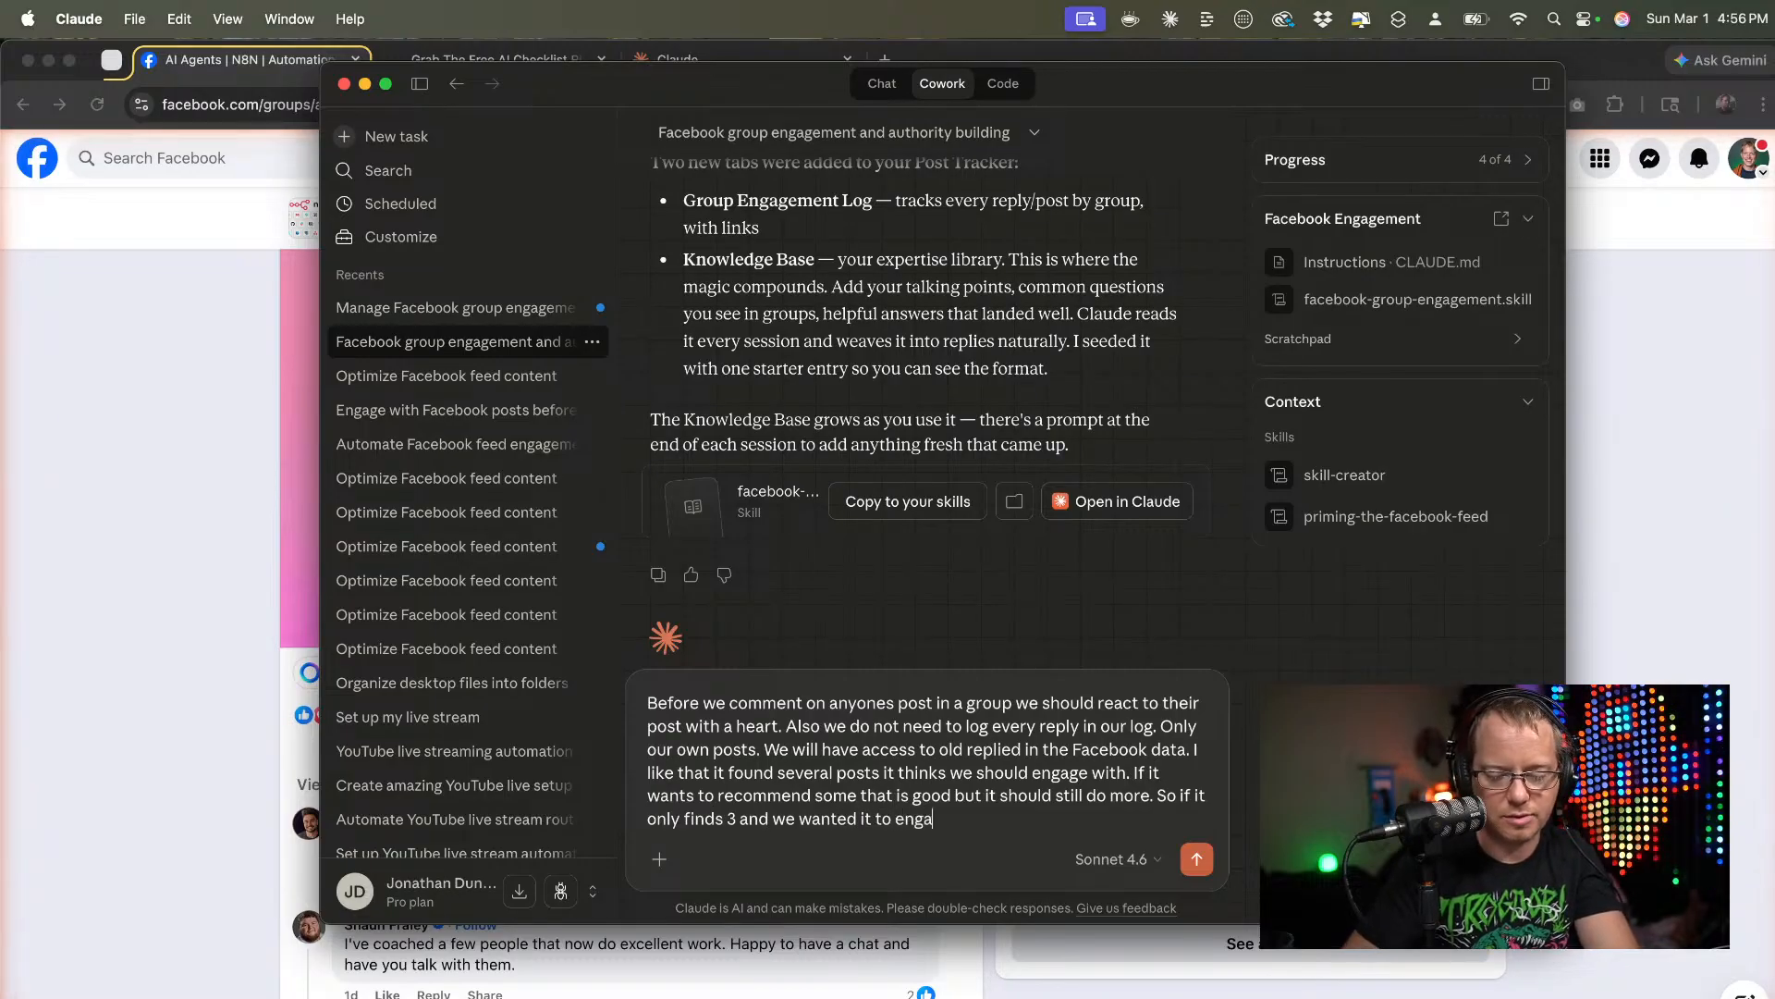
type("ge with 10 p")
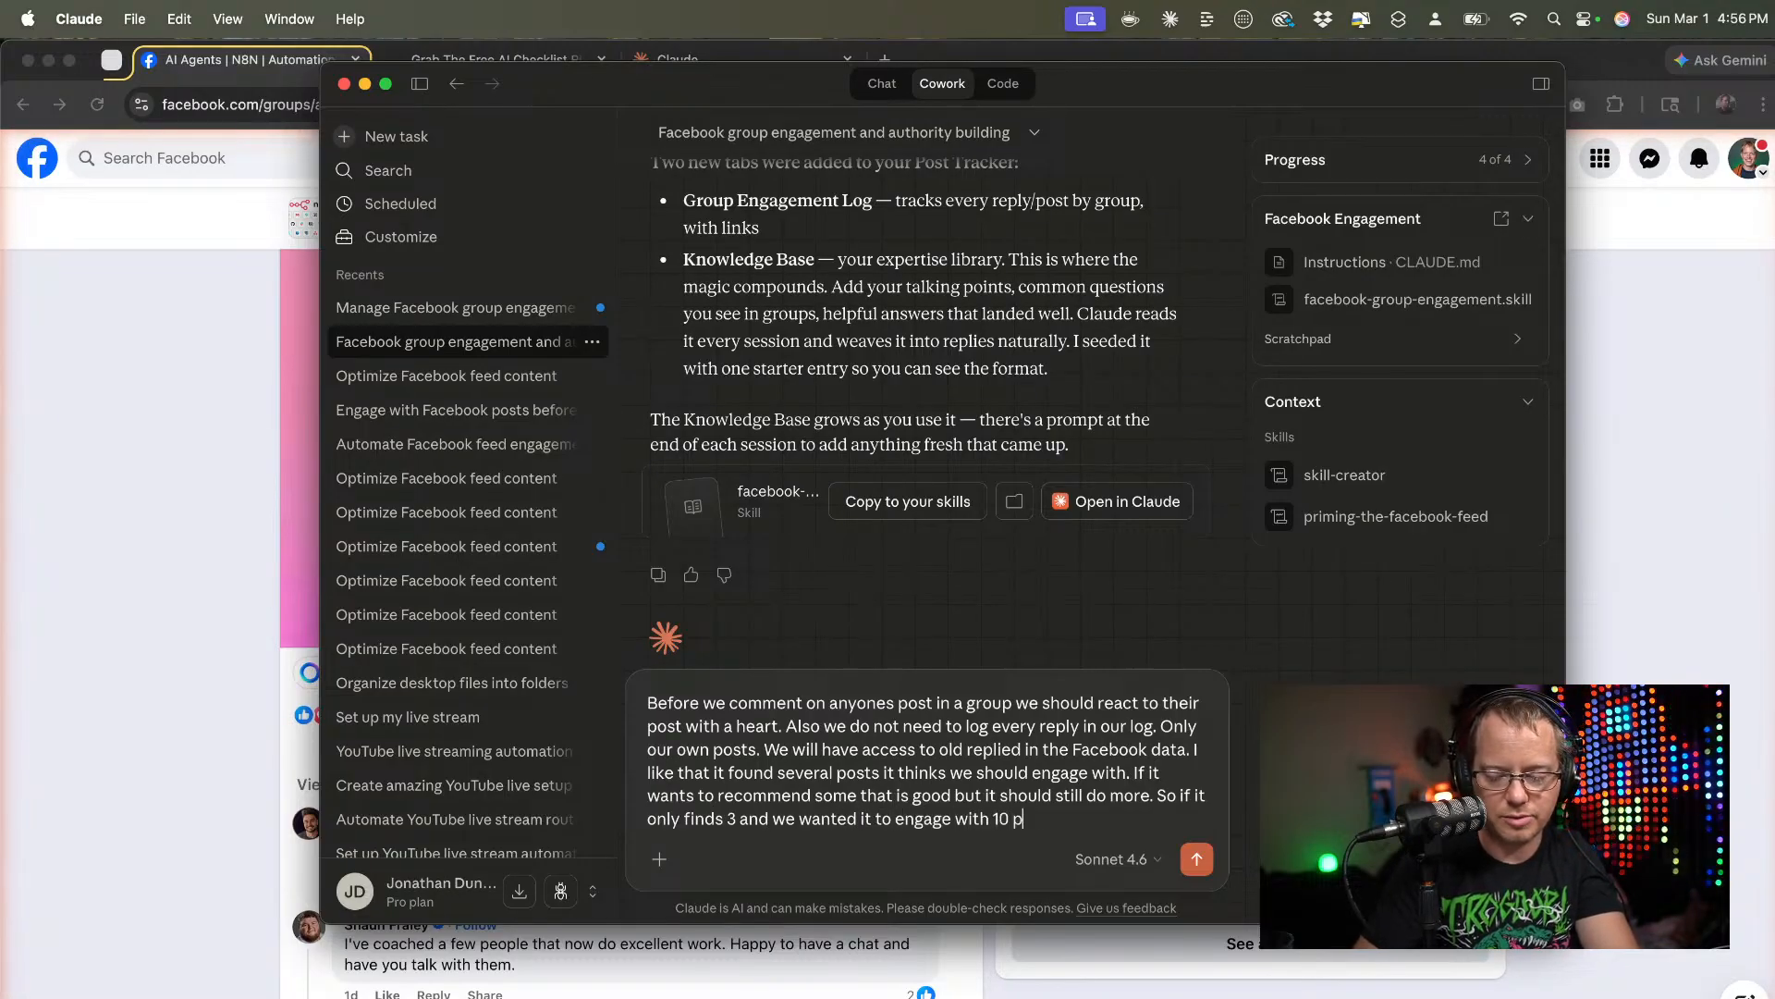
type("osts it n")
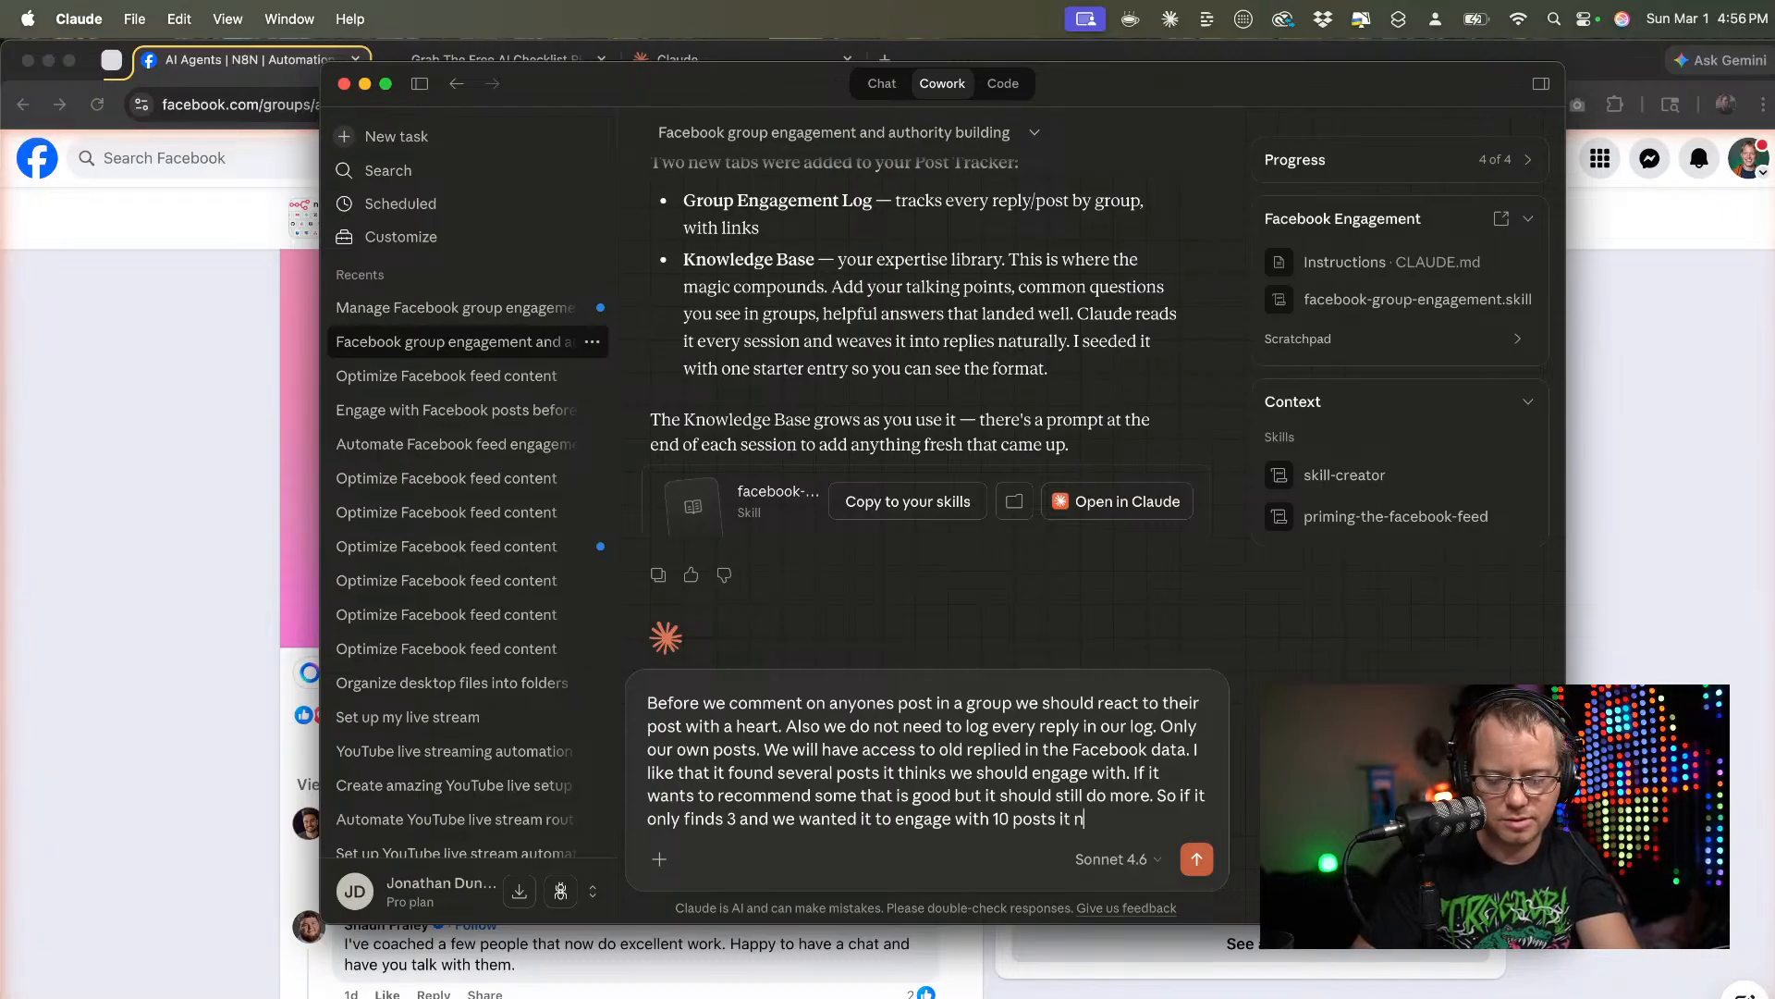
Finish the reply with "it needs to engage with 7 more.", with "needs" spelled correctly, and send it.
type("ees to eng")
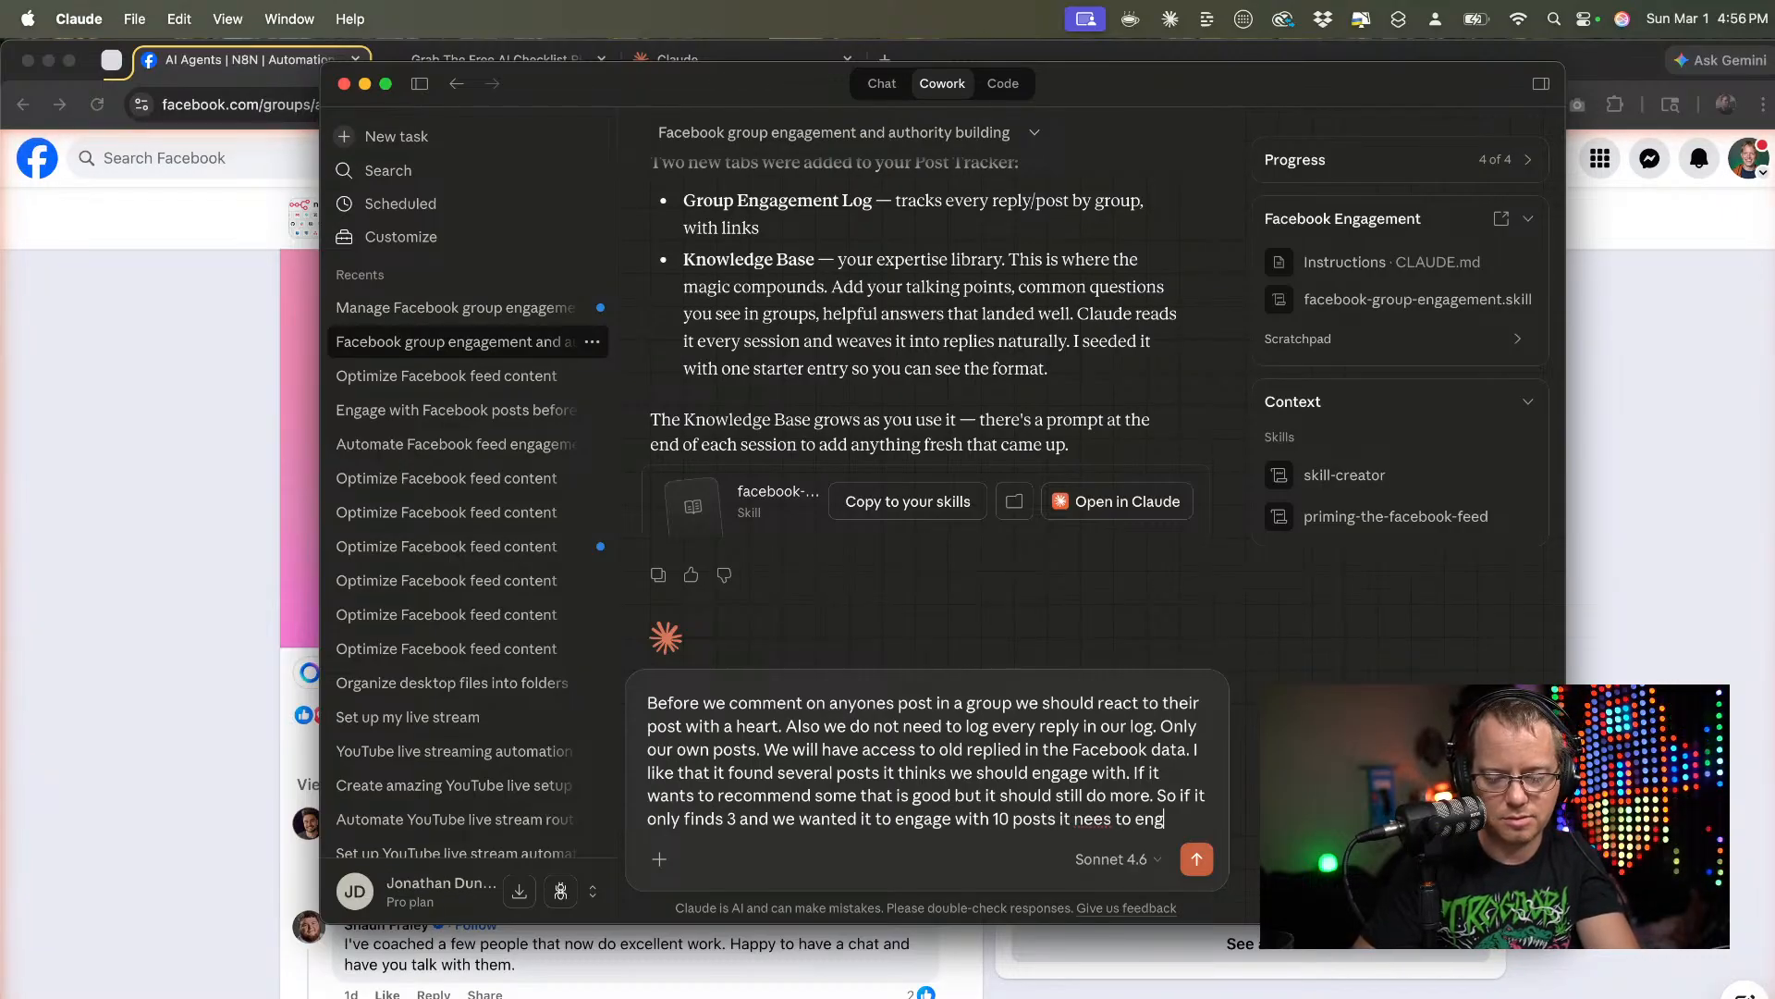
type("age with ")
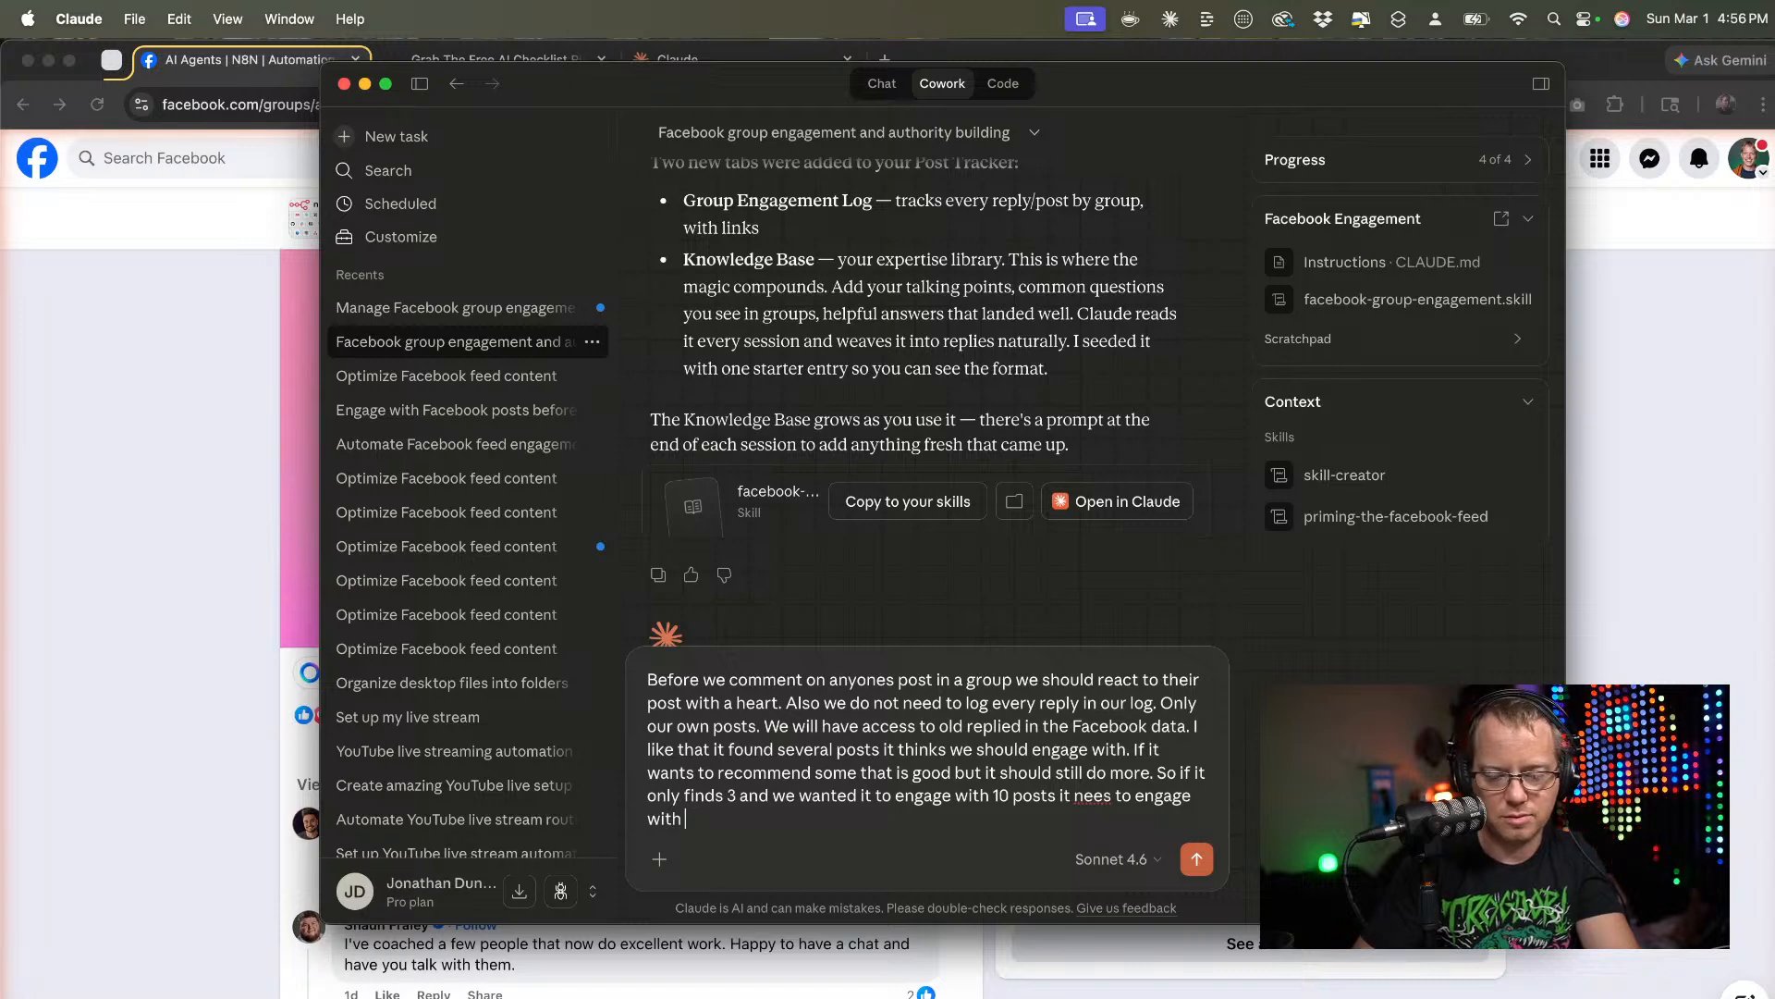
type("7 m")
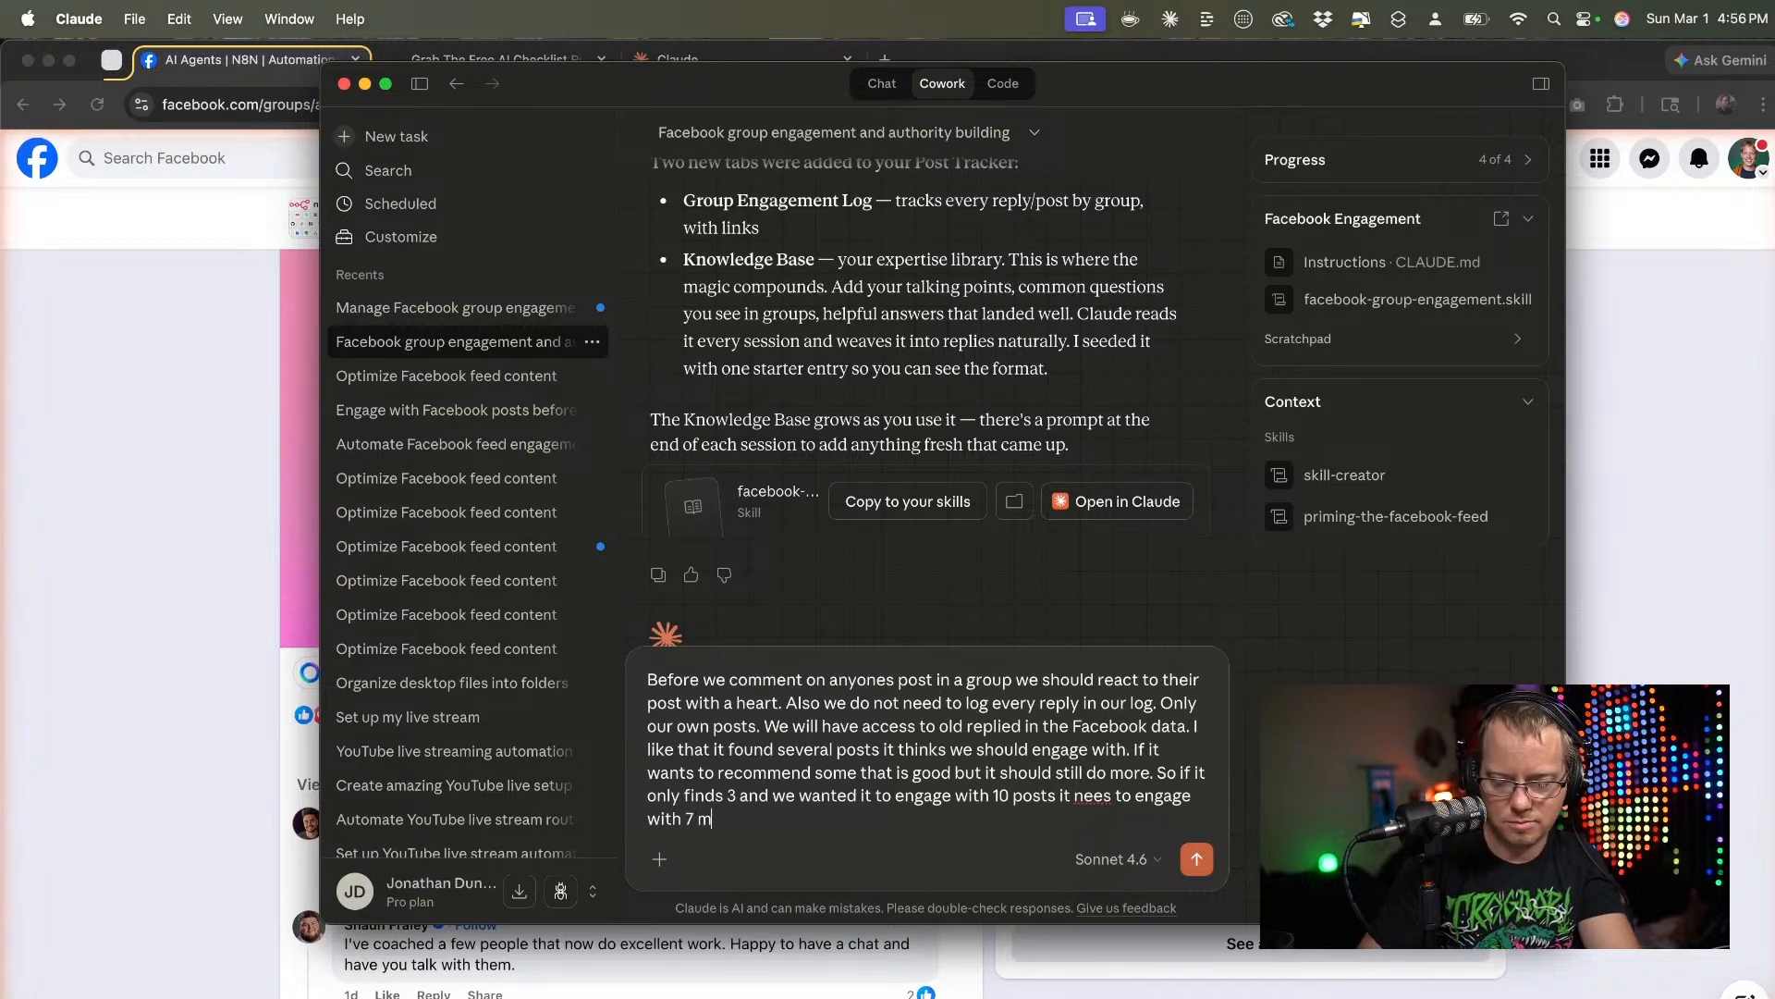
type("ore.")
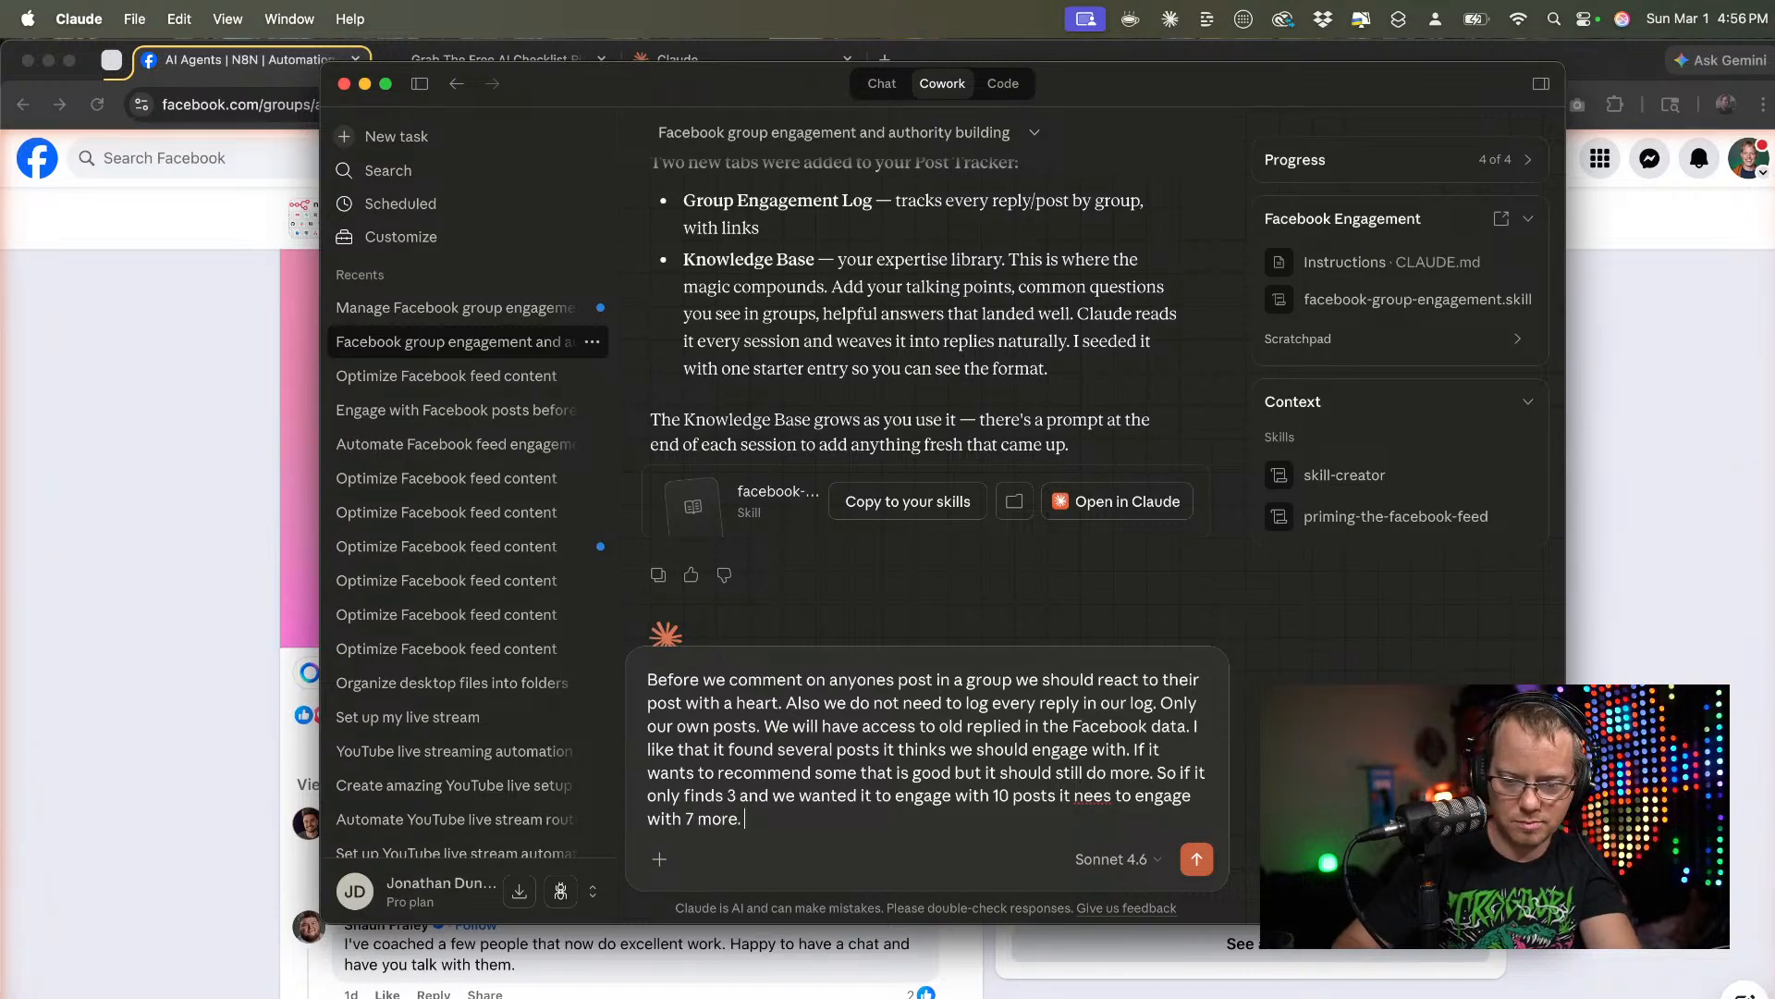
left_click(1115, 798)
type("d")
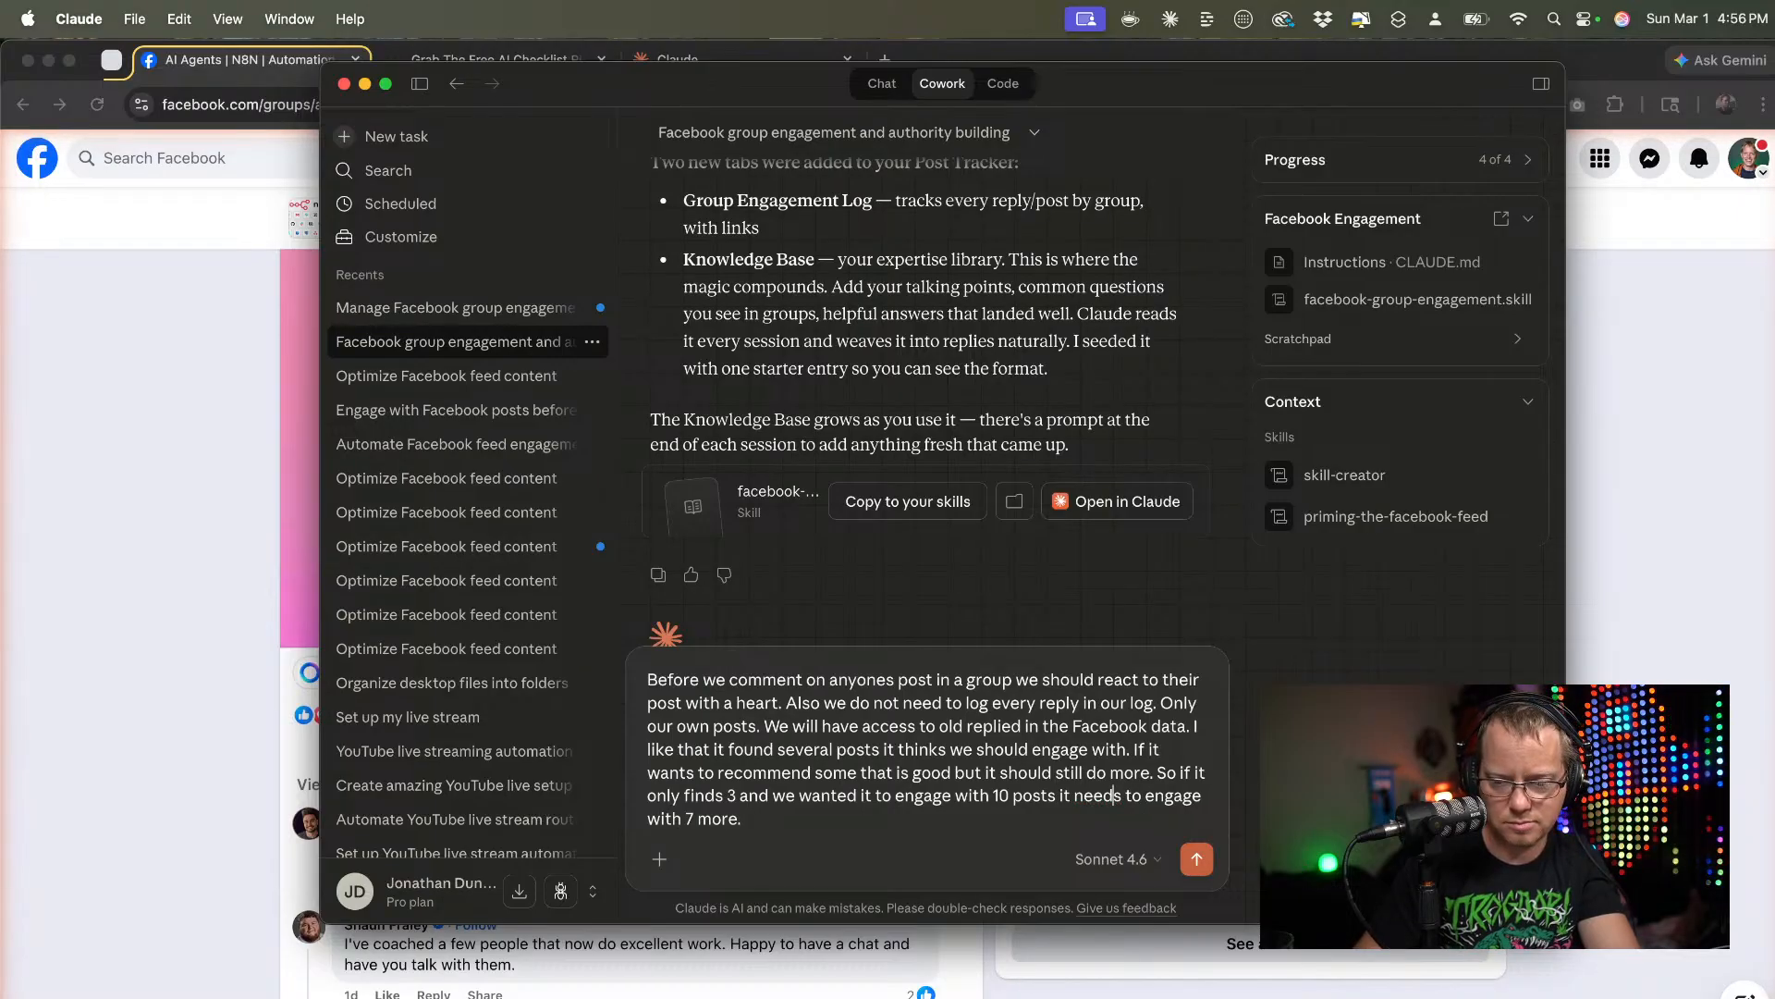
key("Return")
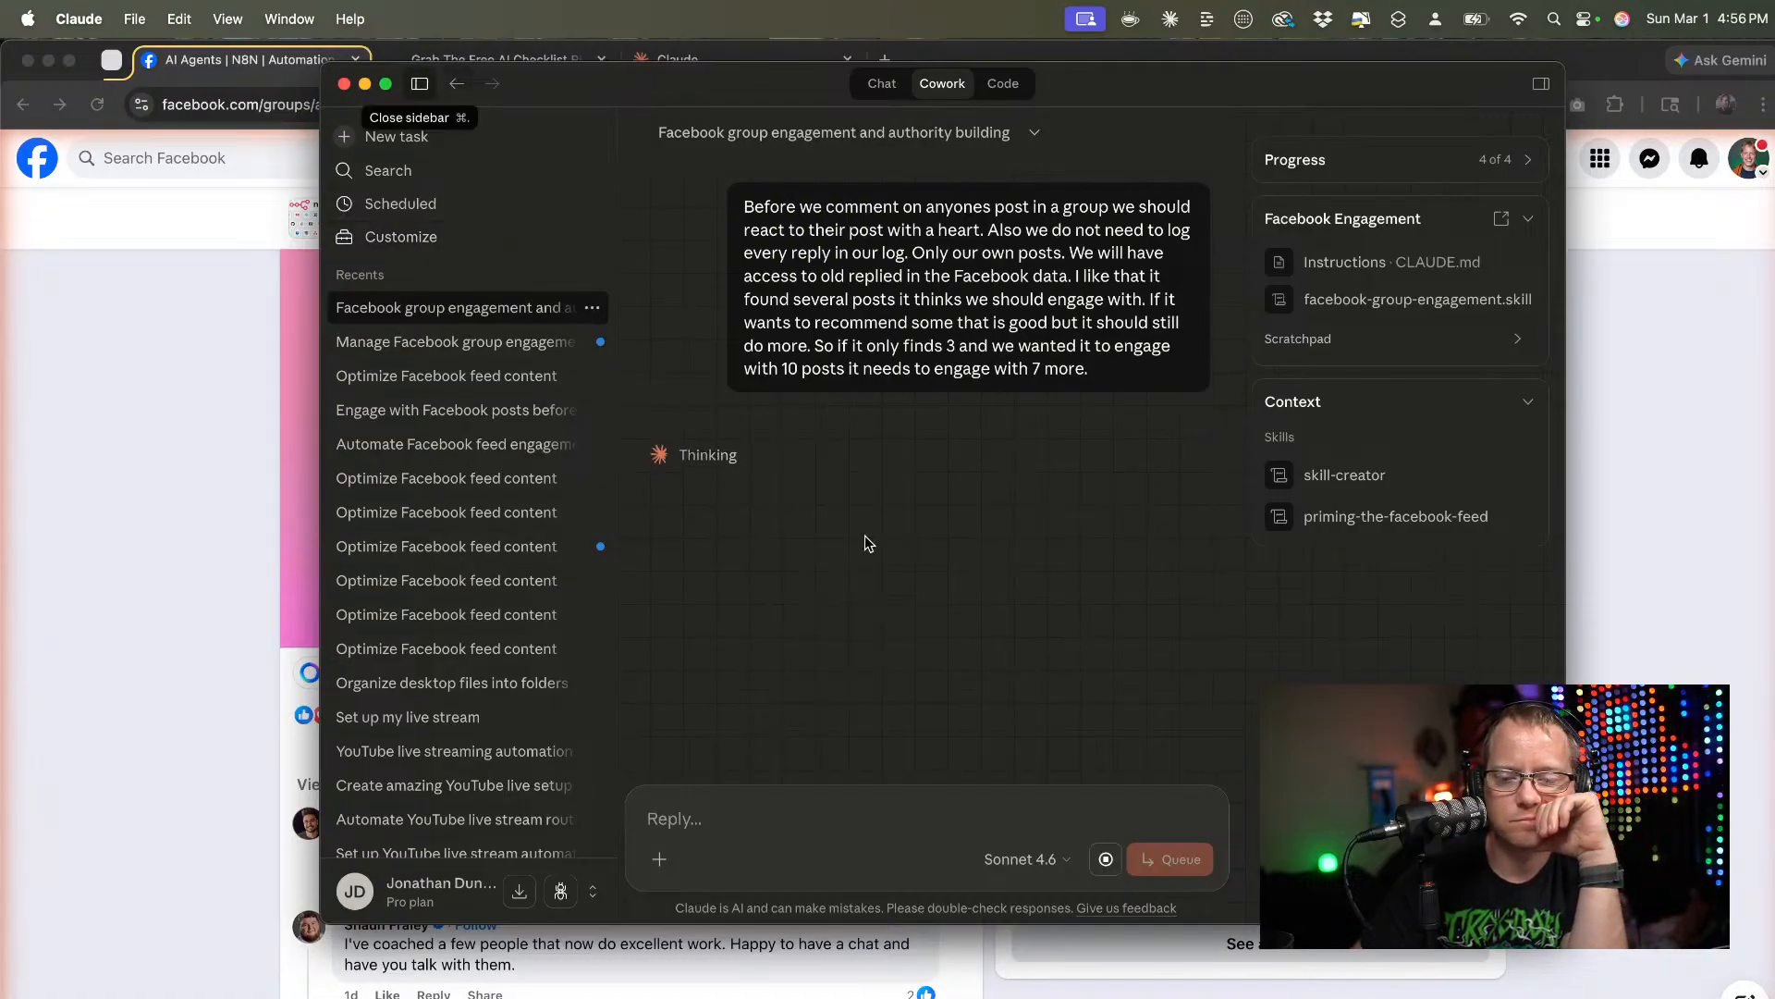
Hide the conversation sidebar and review the earlier skill summary above the latest request.
left_click(420, 83)
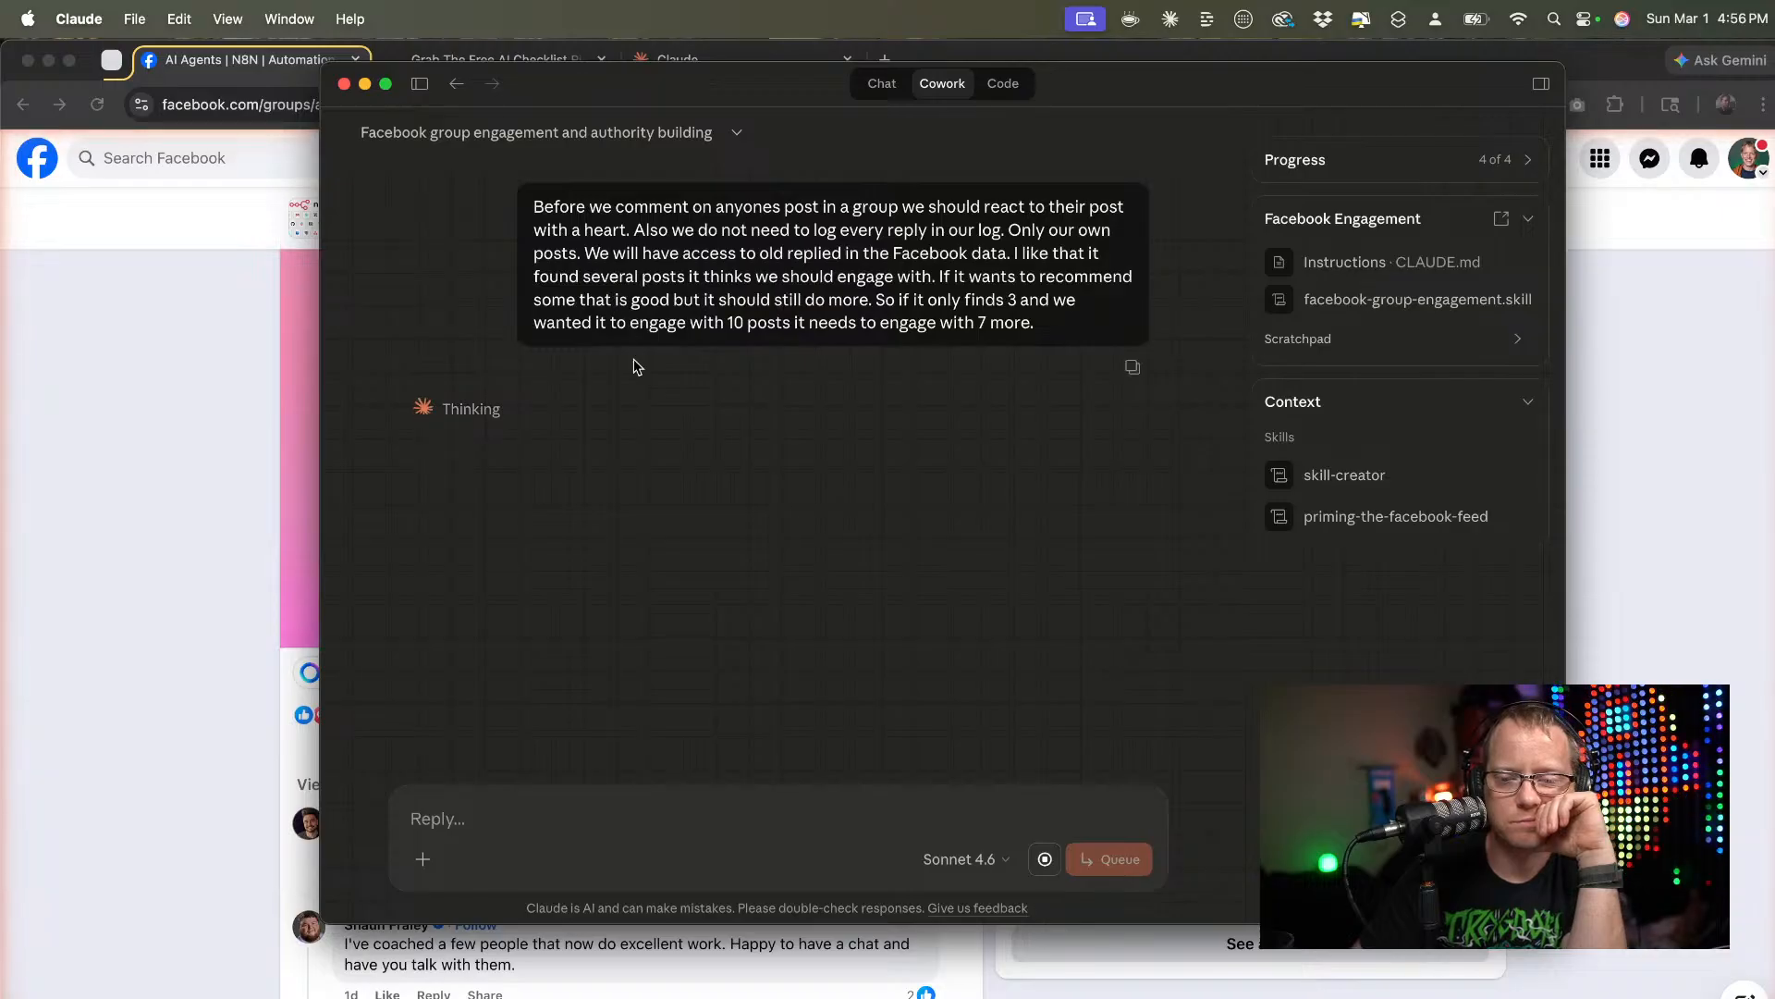
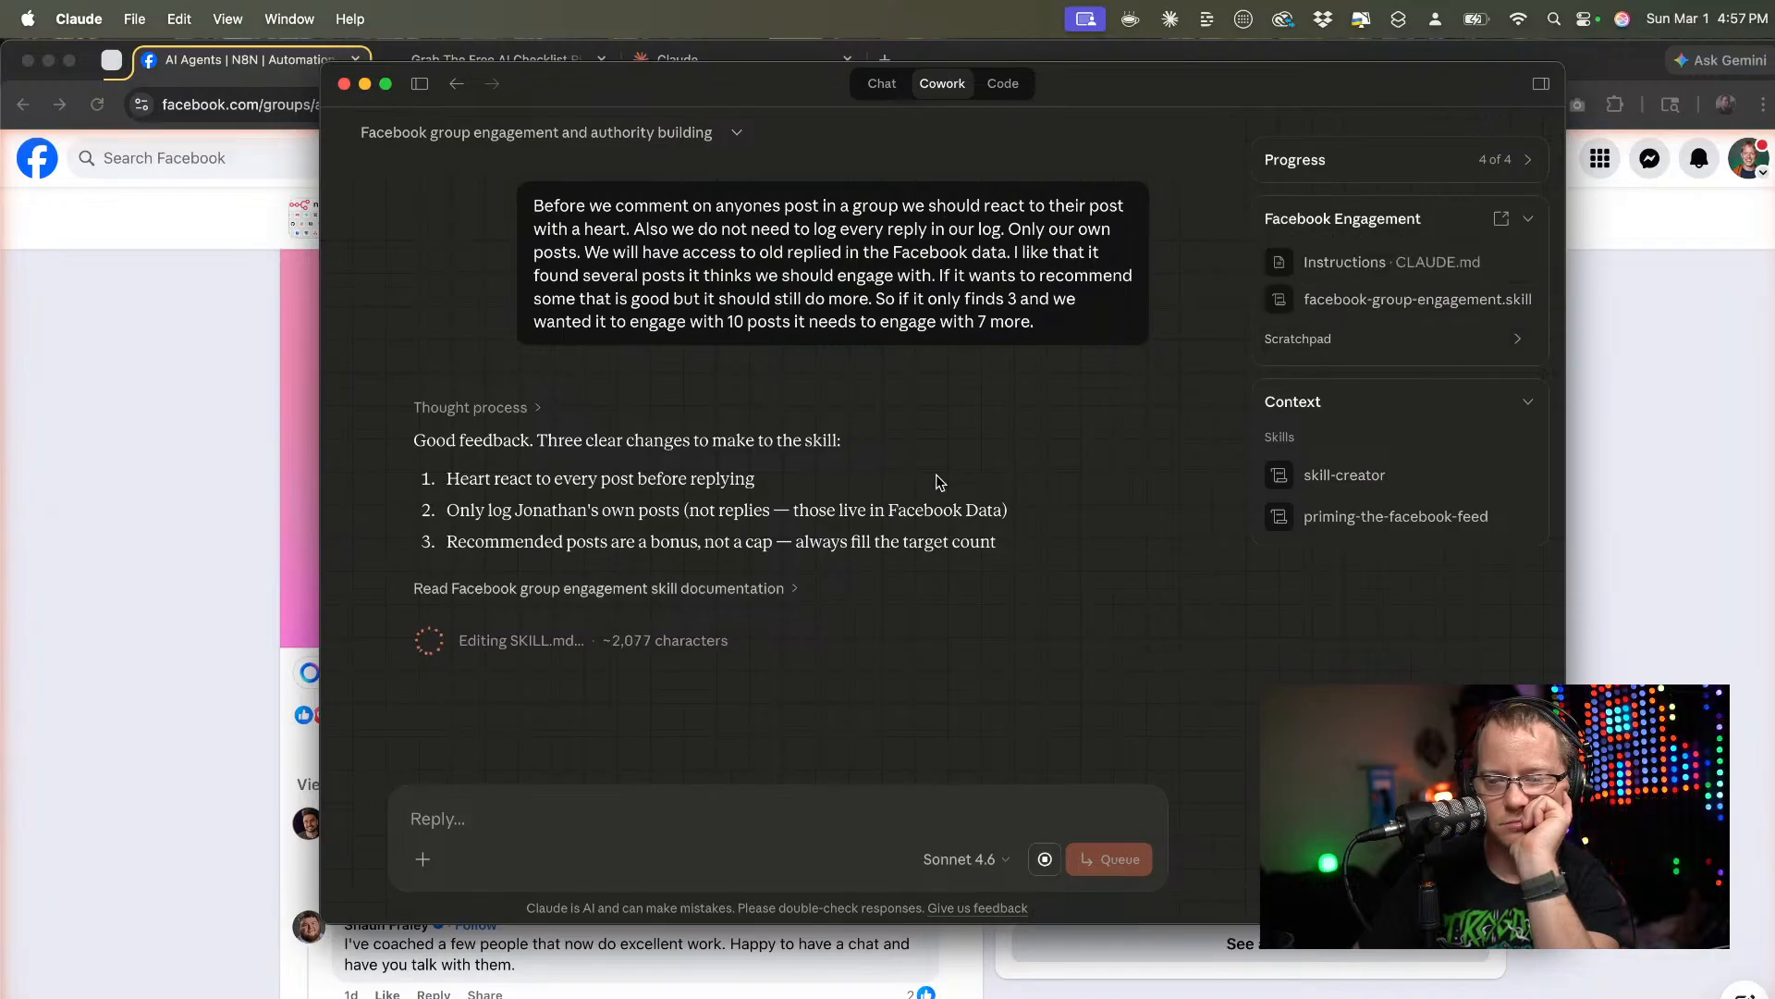
scroll(939, 480, "up", 5)
scroll(938, 480, "up", 2)
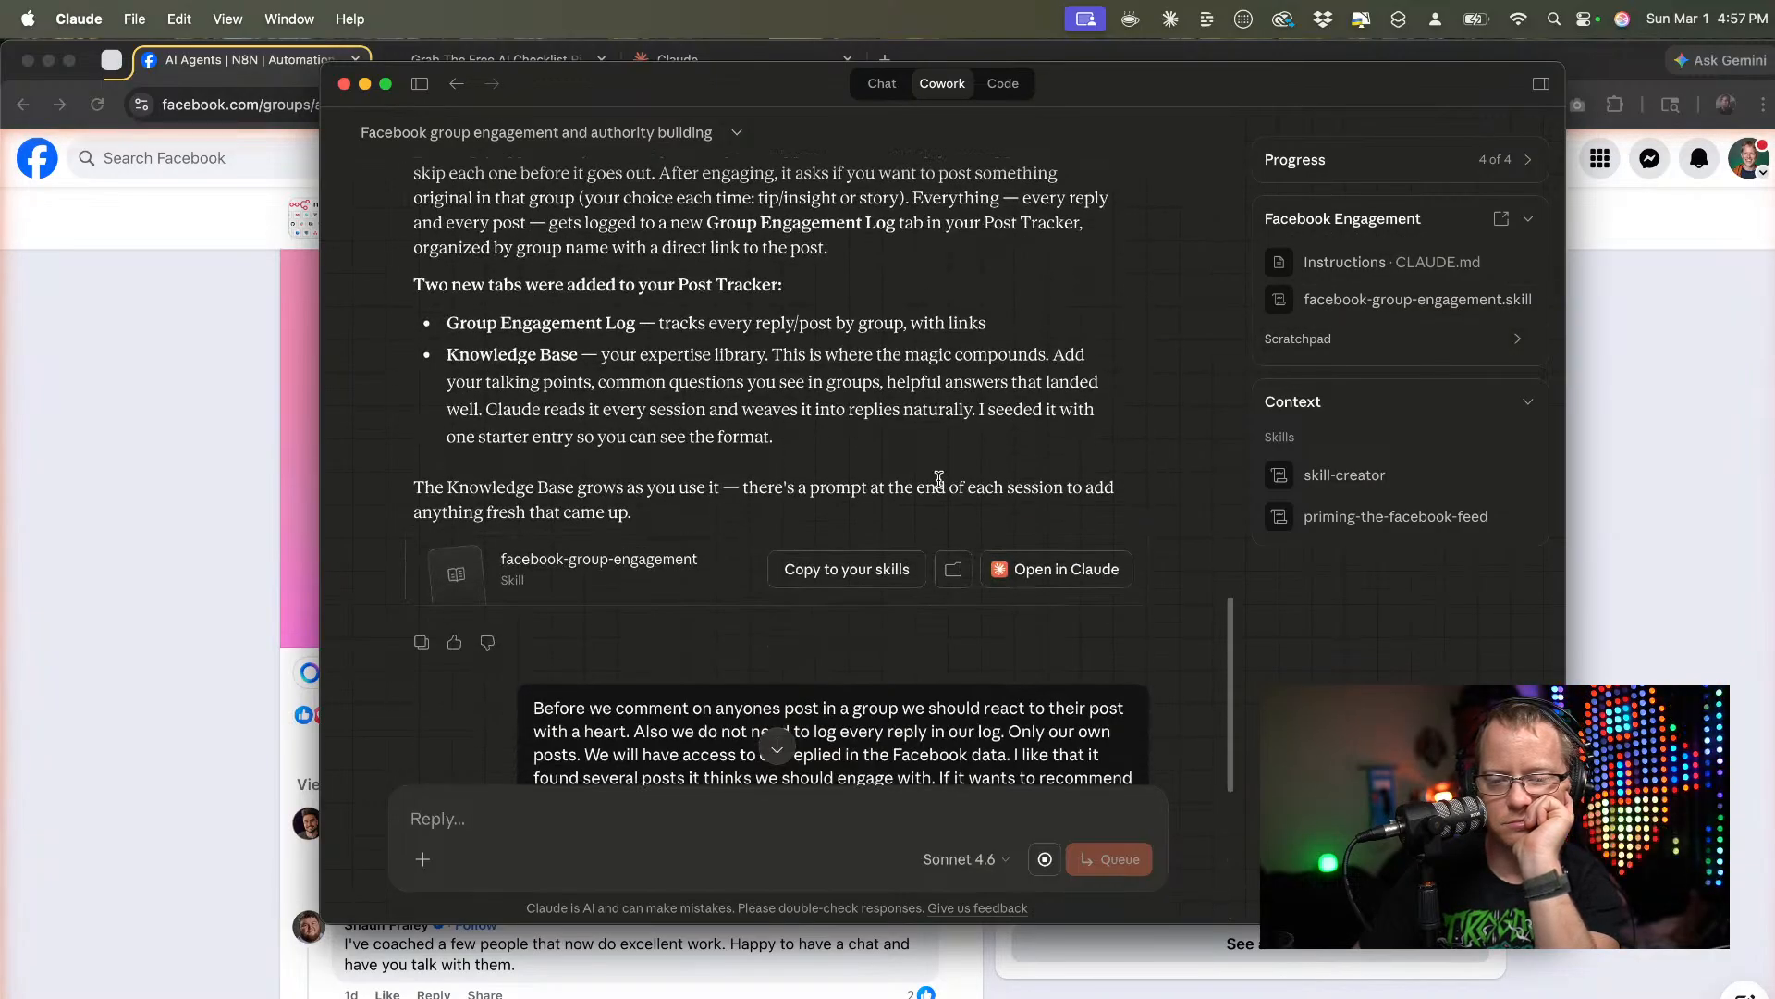
scroll(939, 480, "down", 7)
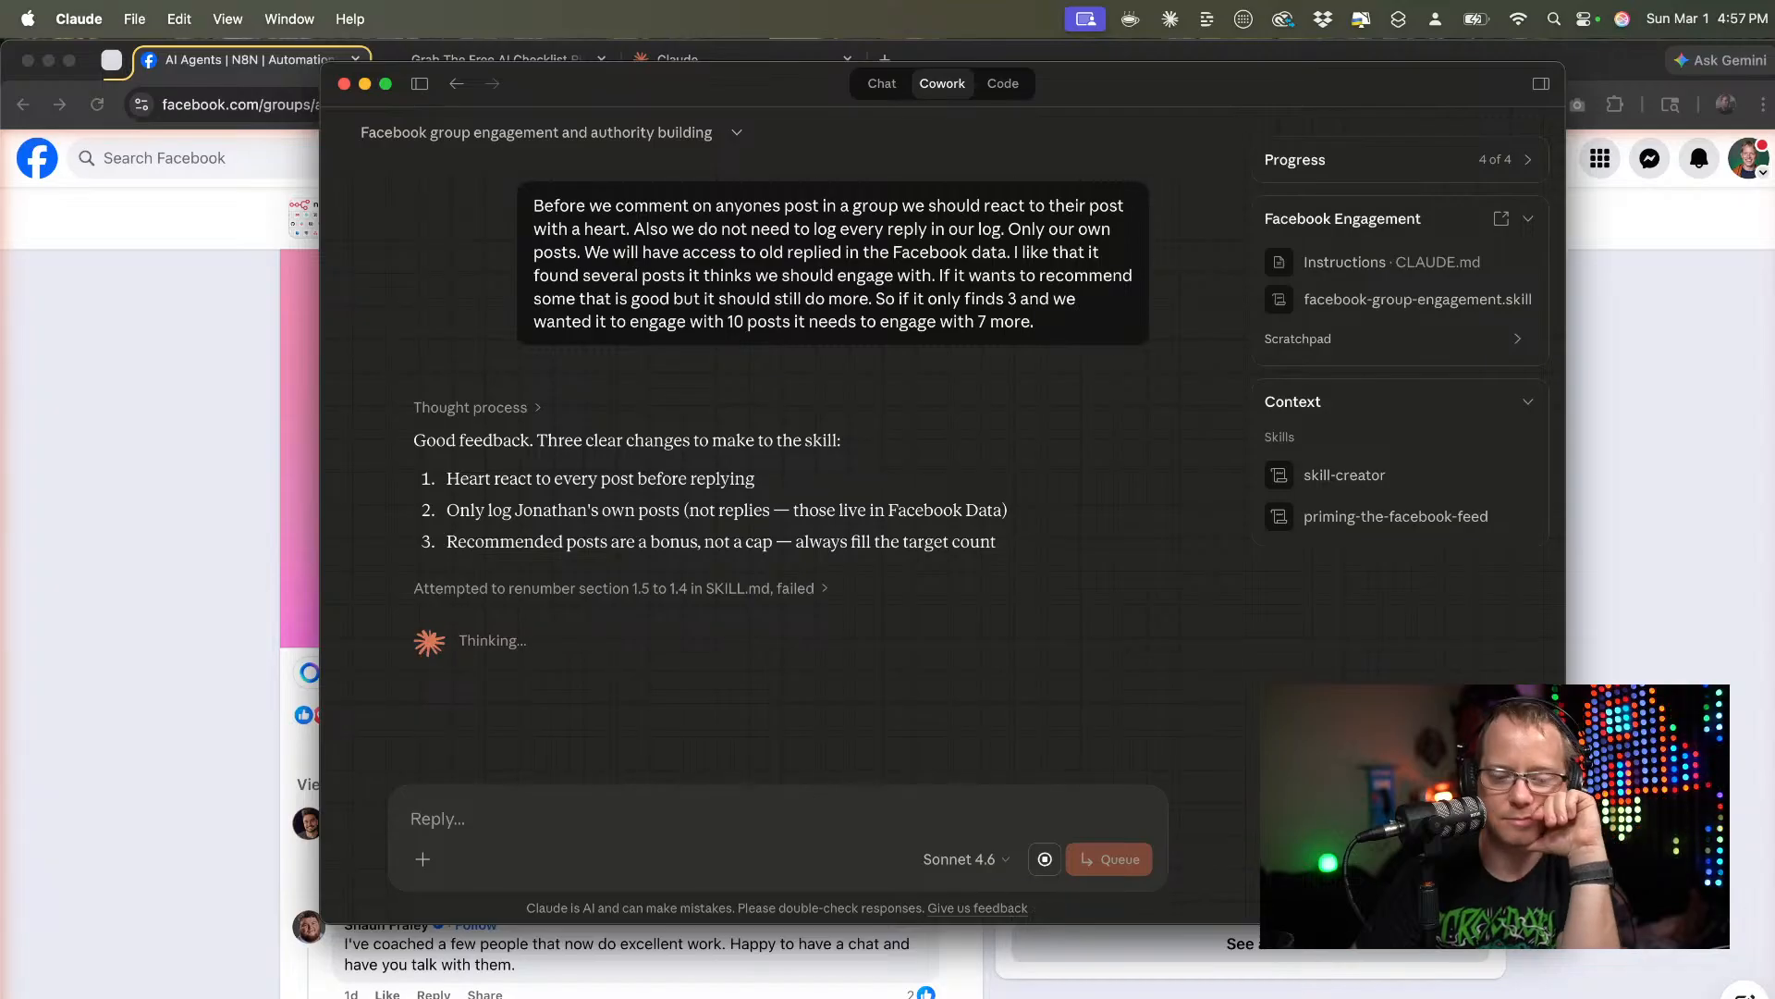
Switch to Finder and compare previews of facebook-group-engagement.skill and priming-the-facebook-feed.skill in the Facebook Engagement folder.
key("super+Tab")
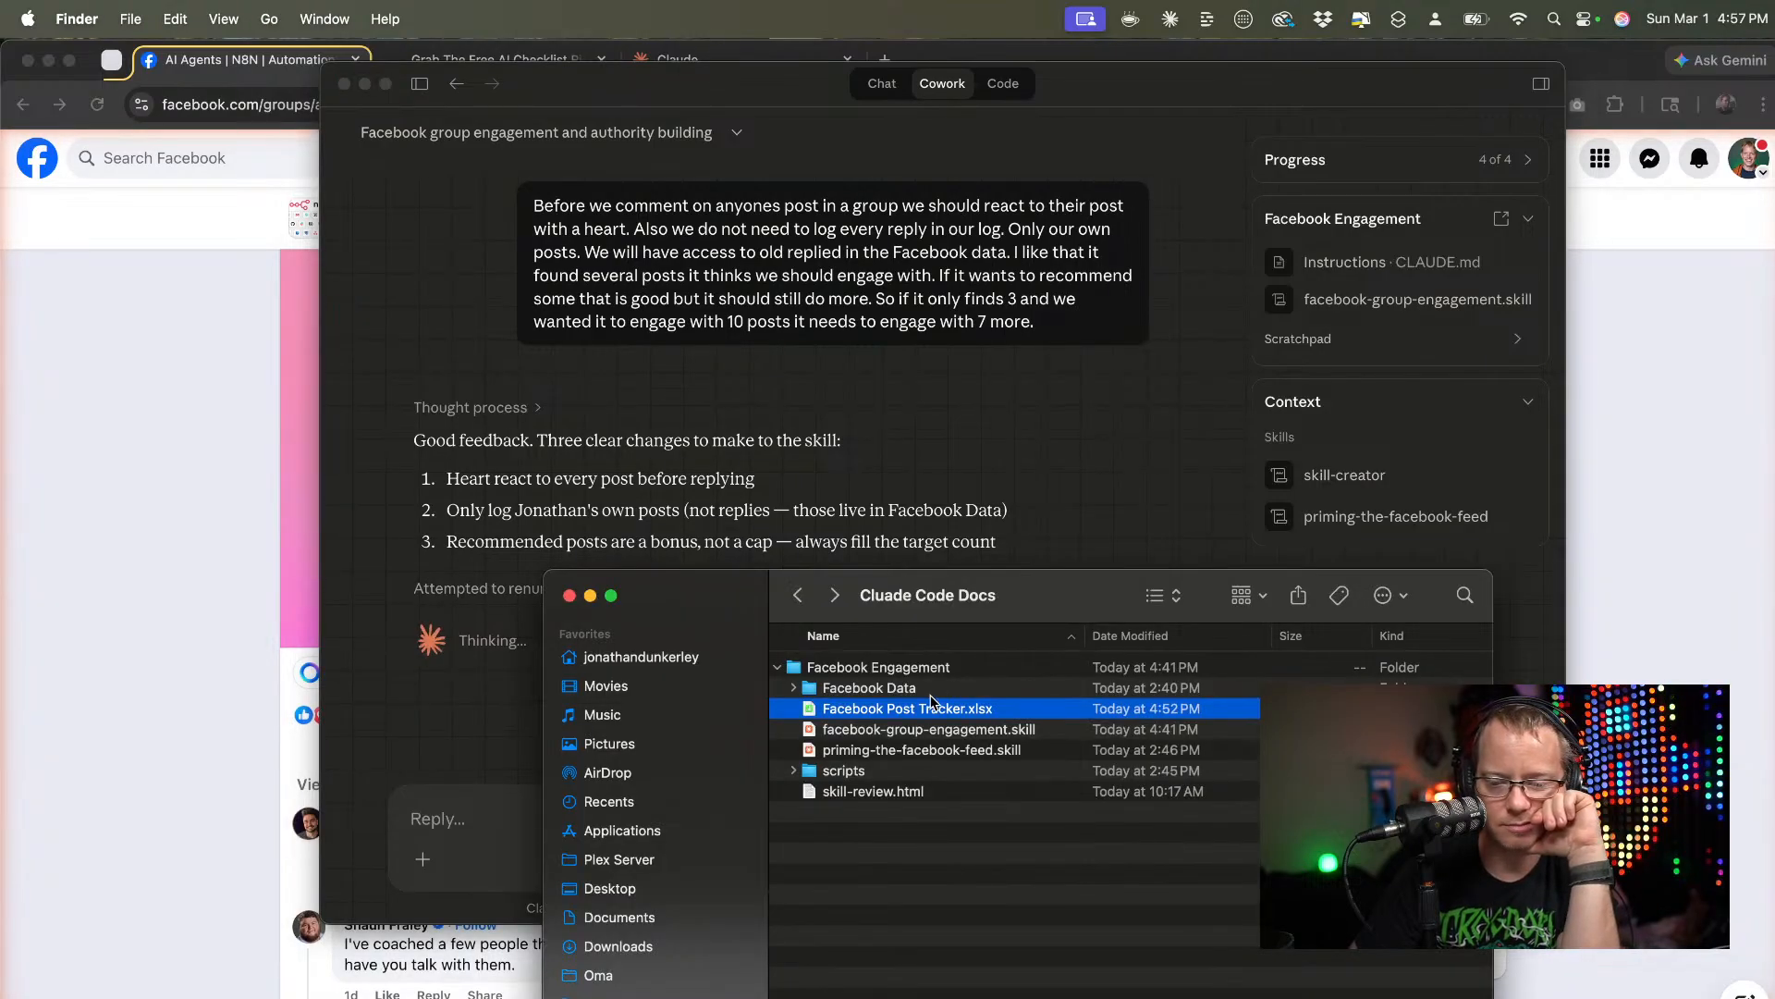
key("Down")
key("space")
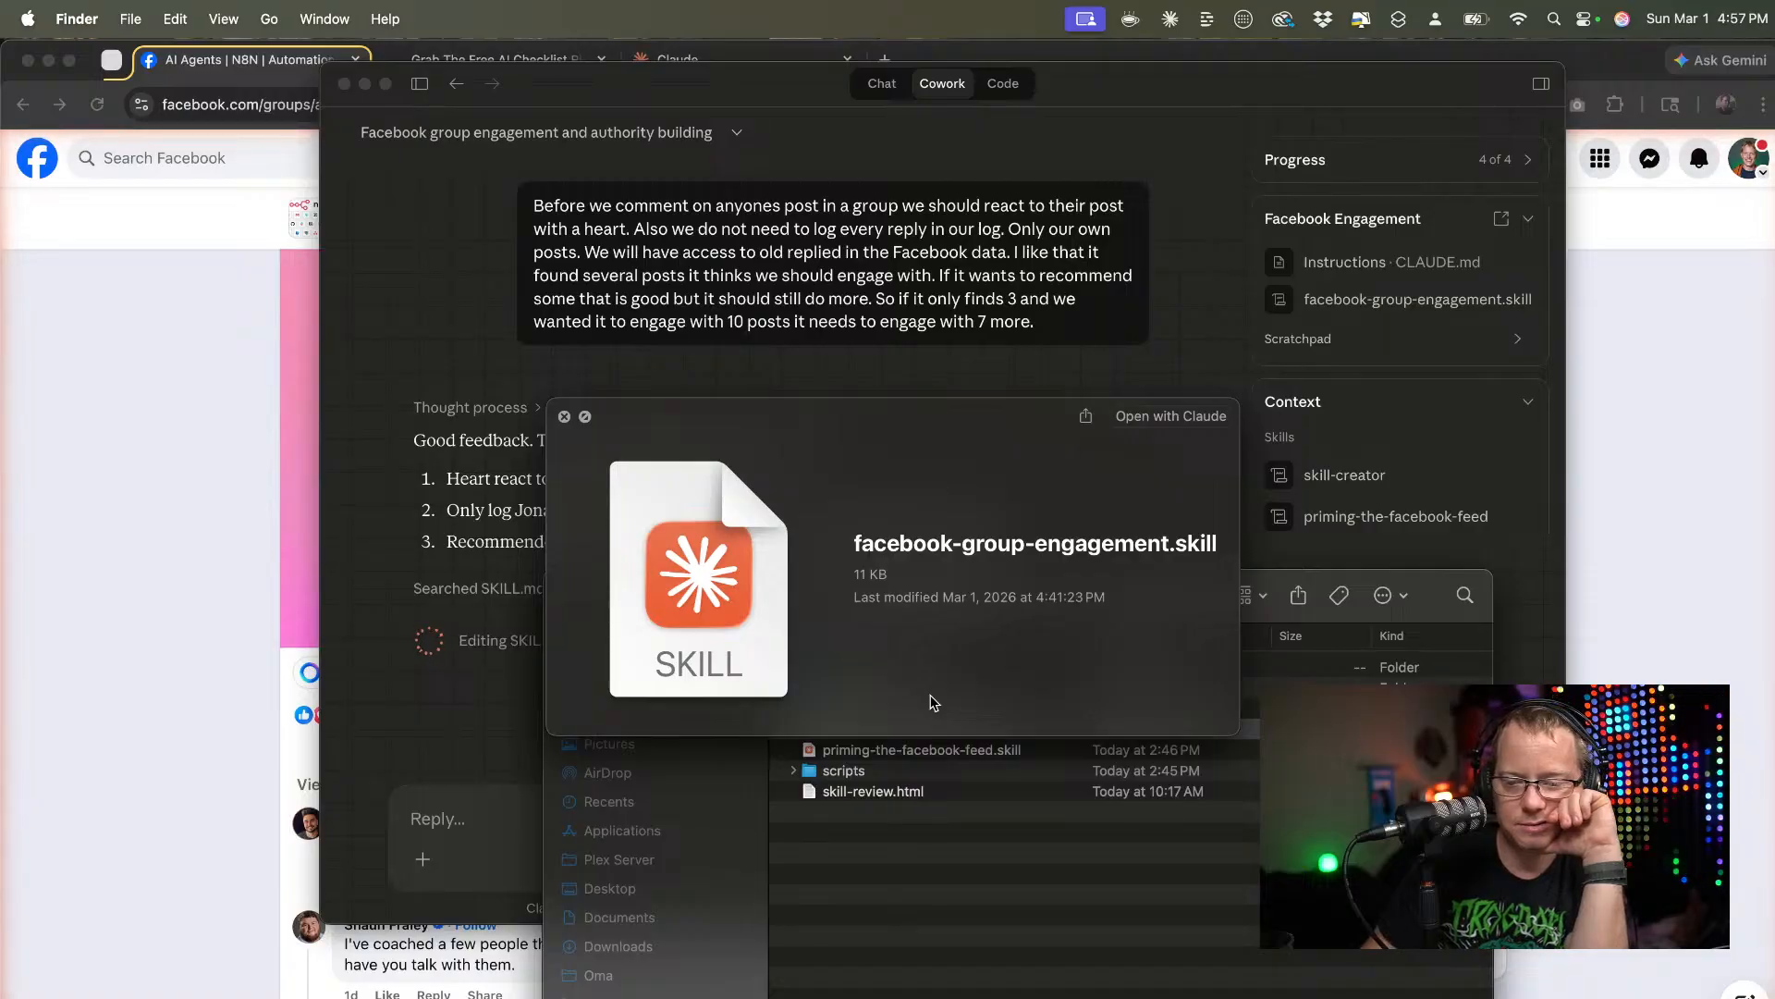
key("space")
key("Down")
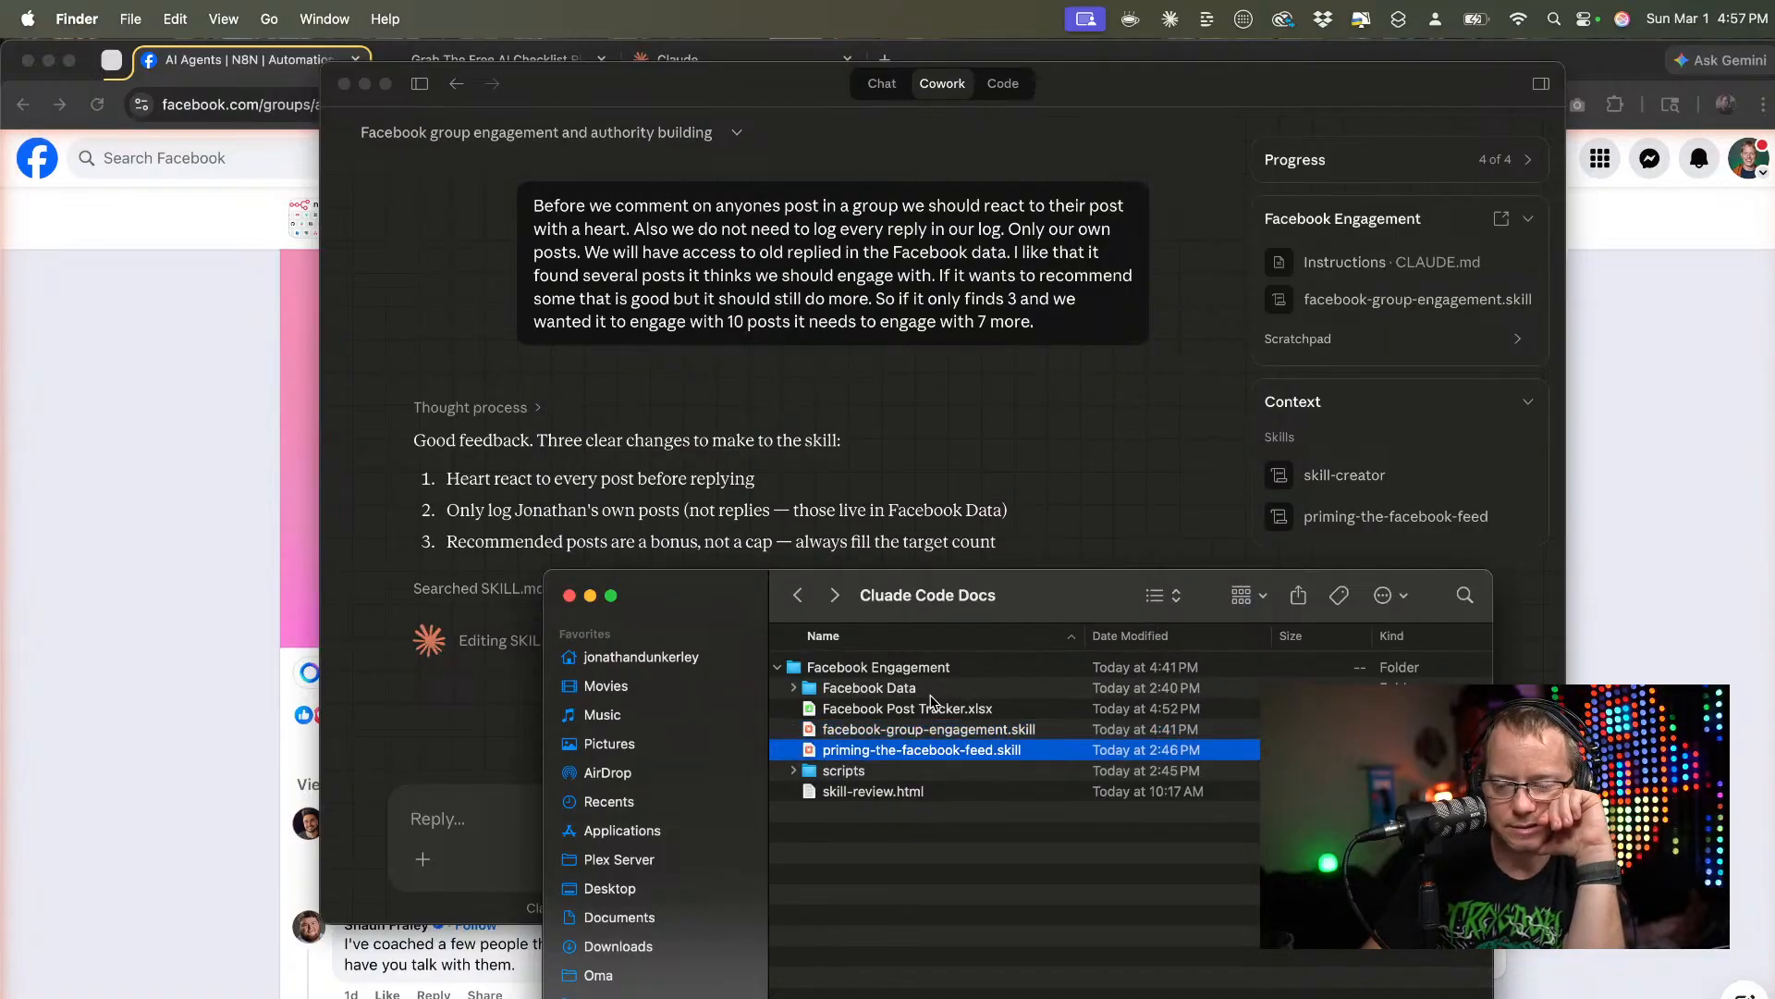
key("space")
key("space")
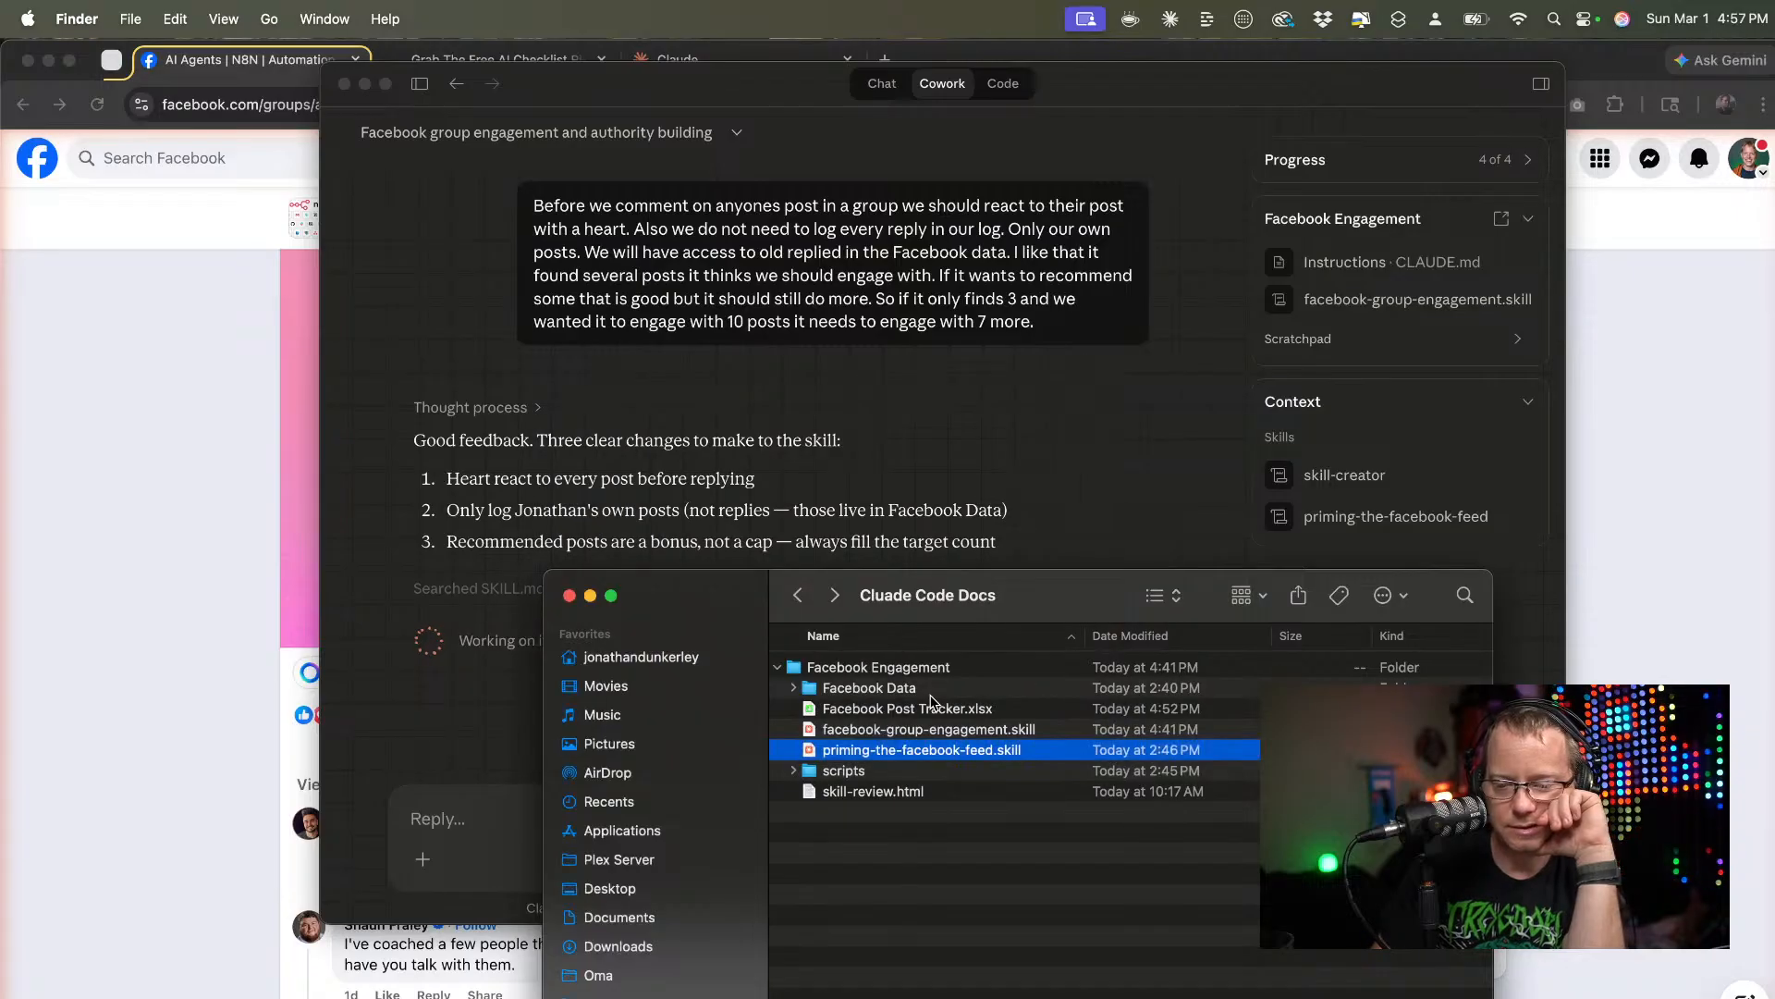
key("Up")
key("space")
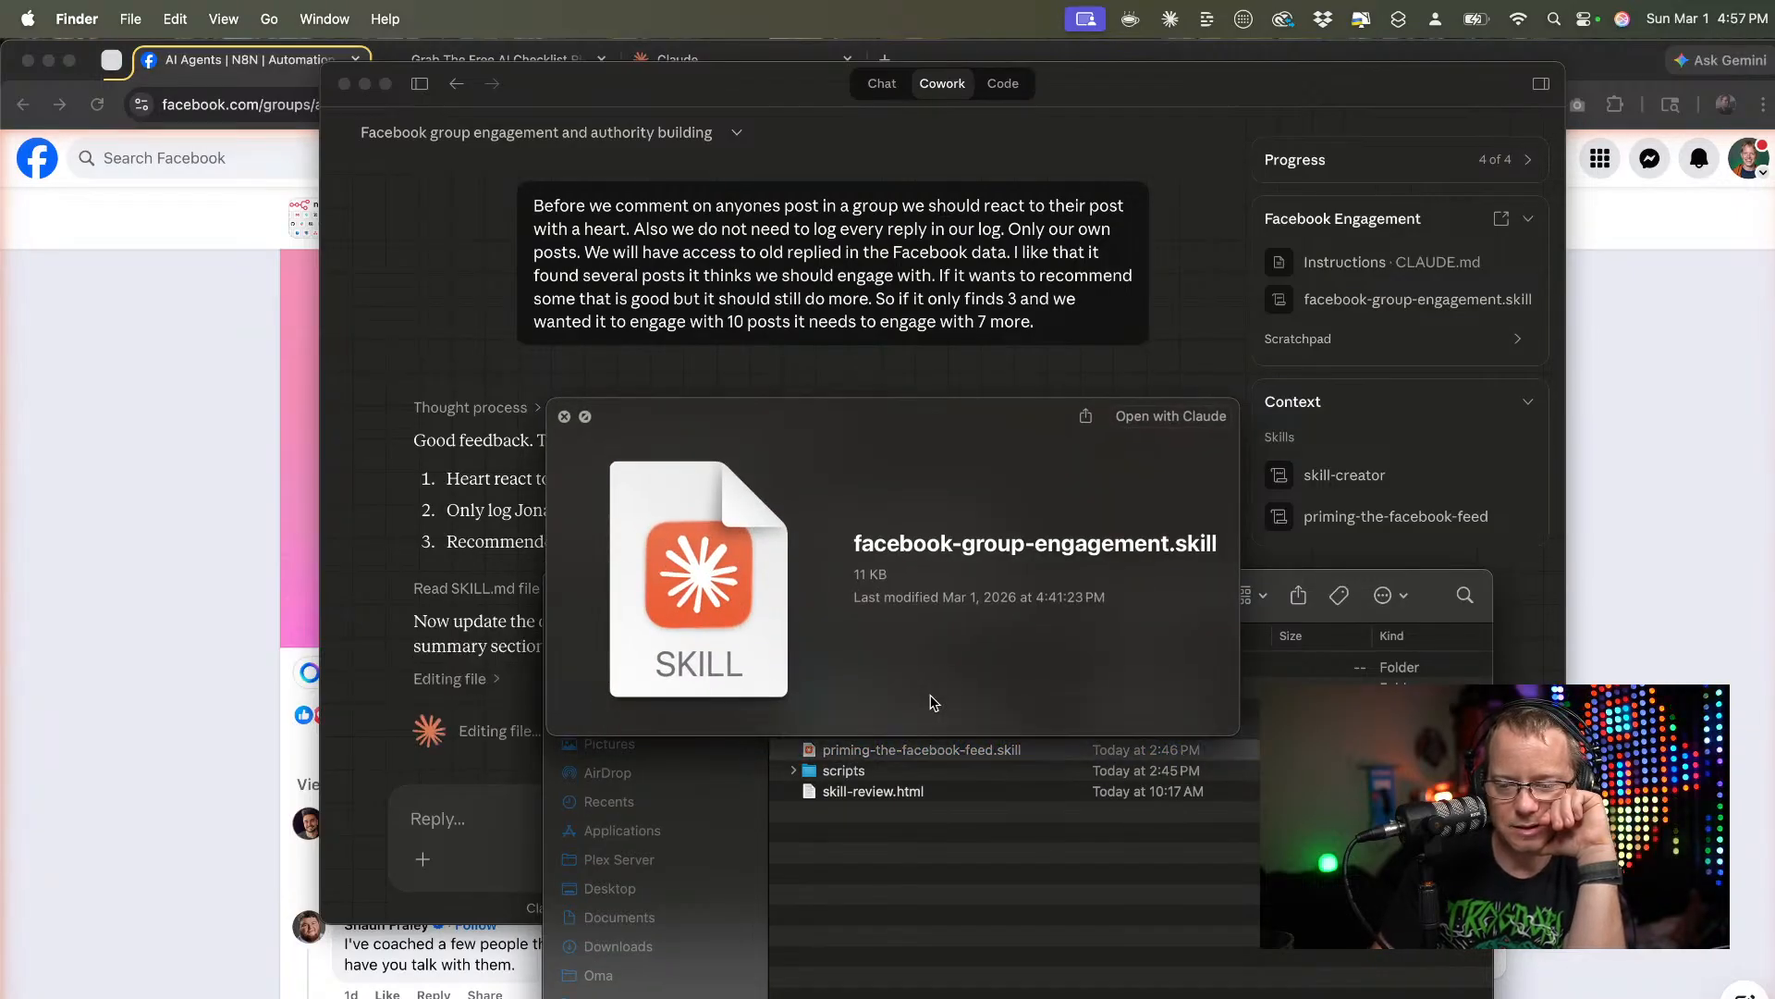
key("Down")
key("Up")
key("Down")
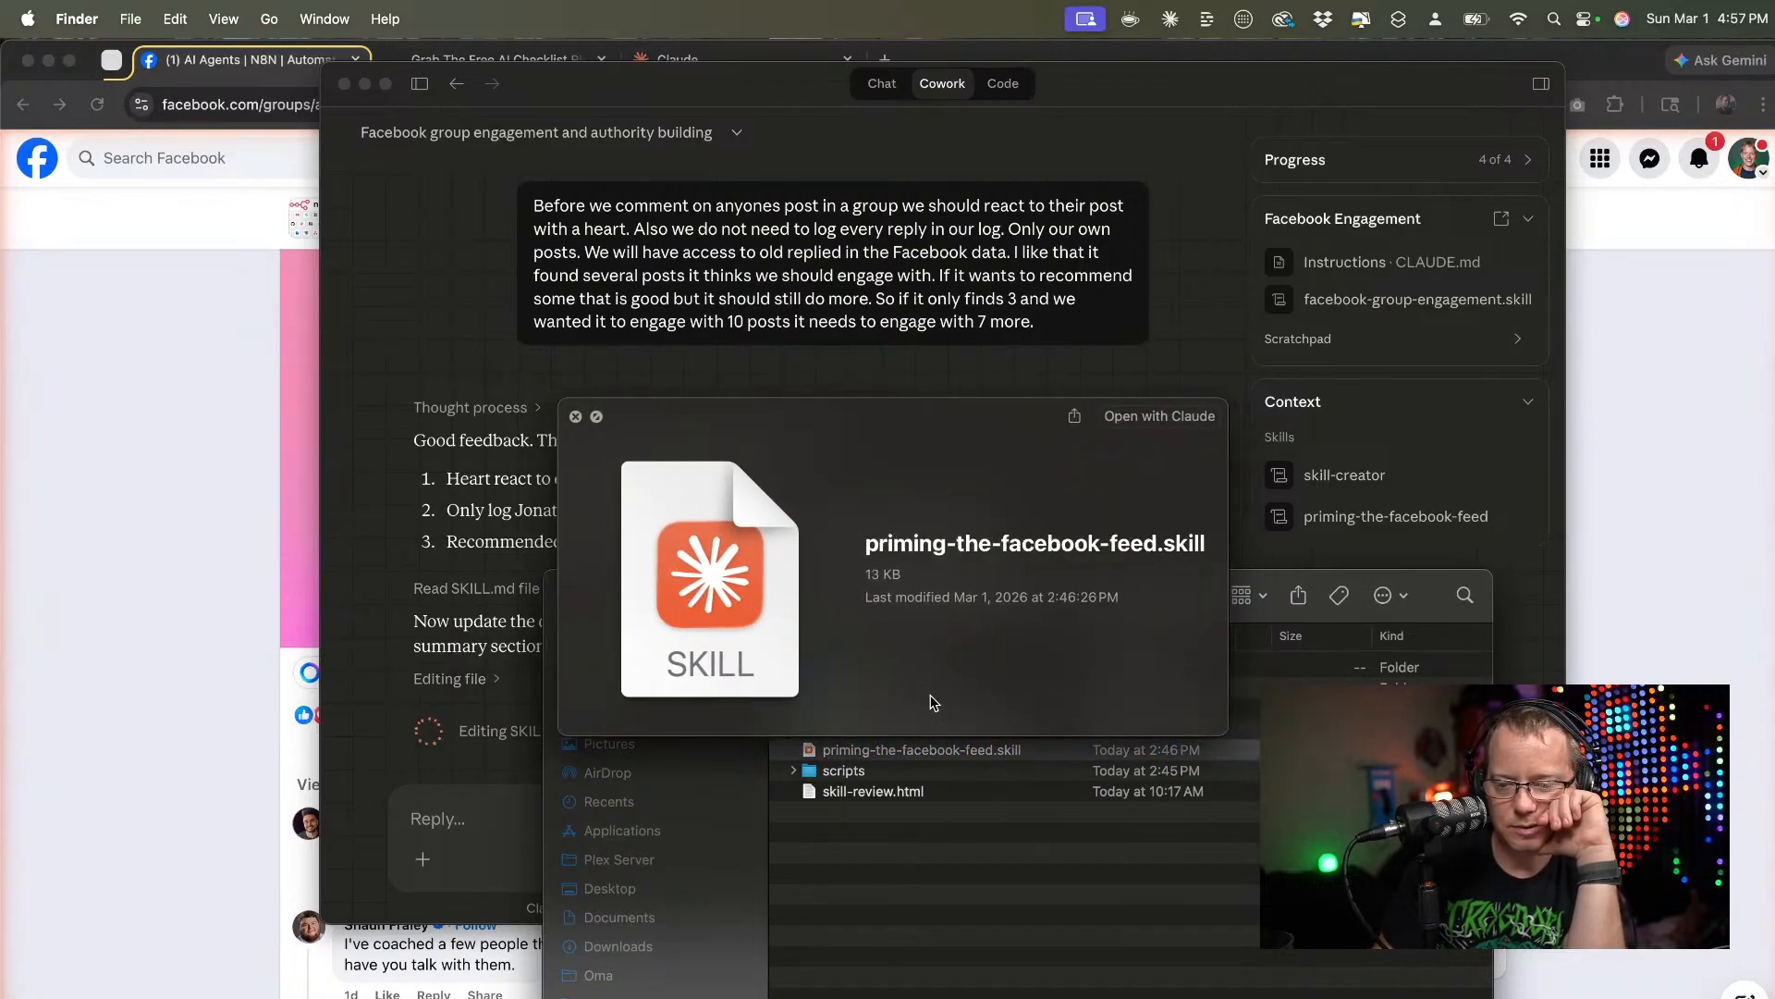
Inspect the contents of the scripts folder and preview skill-review.html.
key("Down")
key("Right")
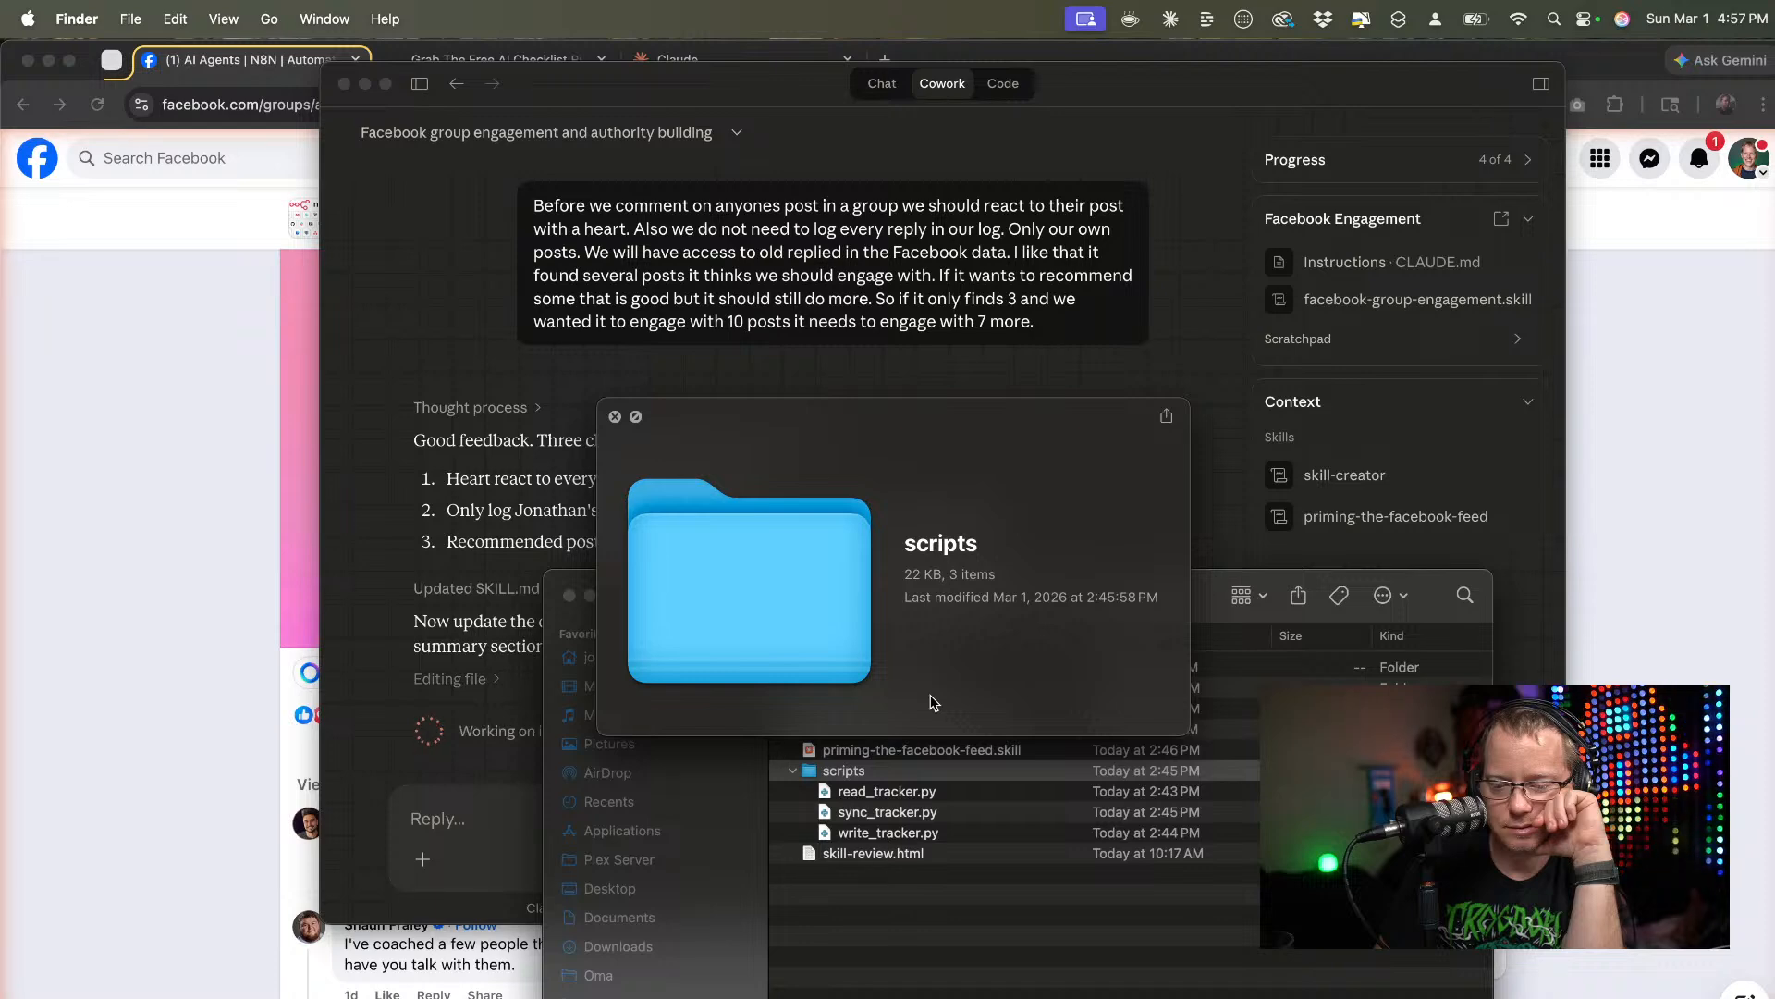
key("Left")
key("Down")
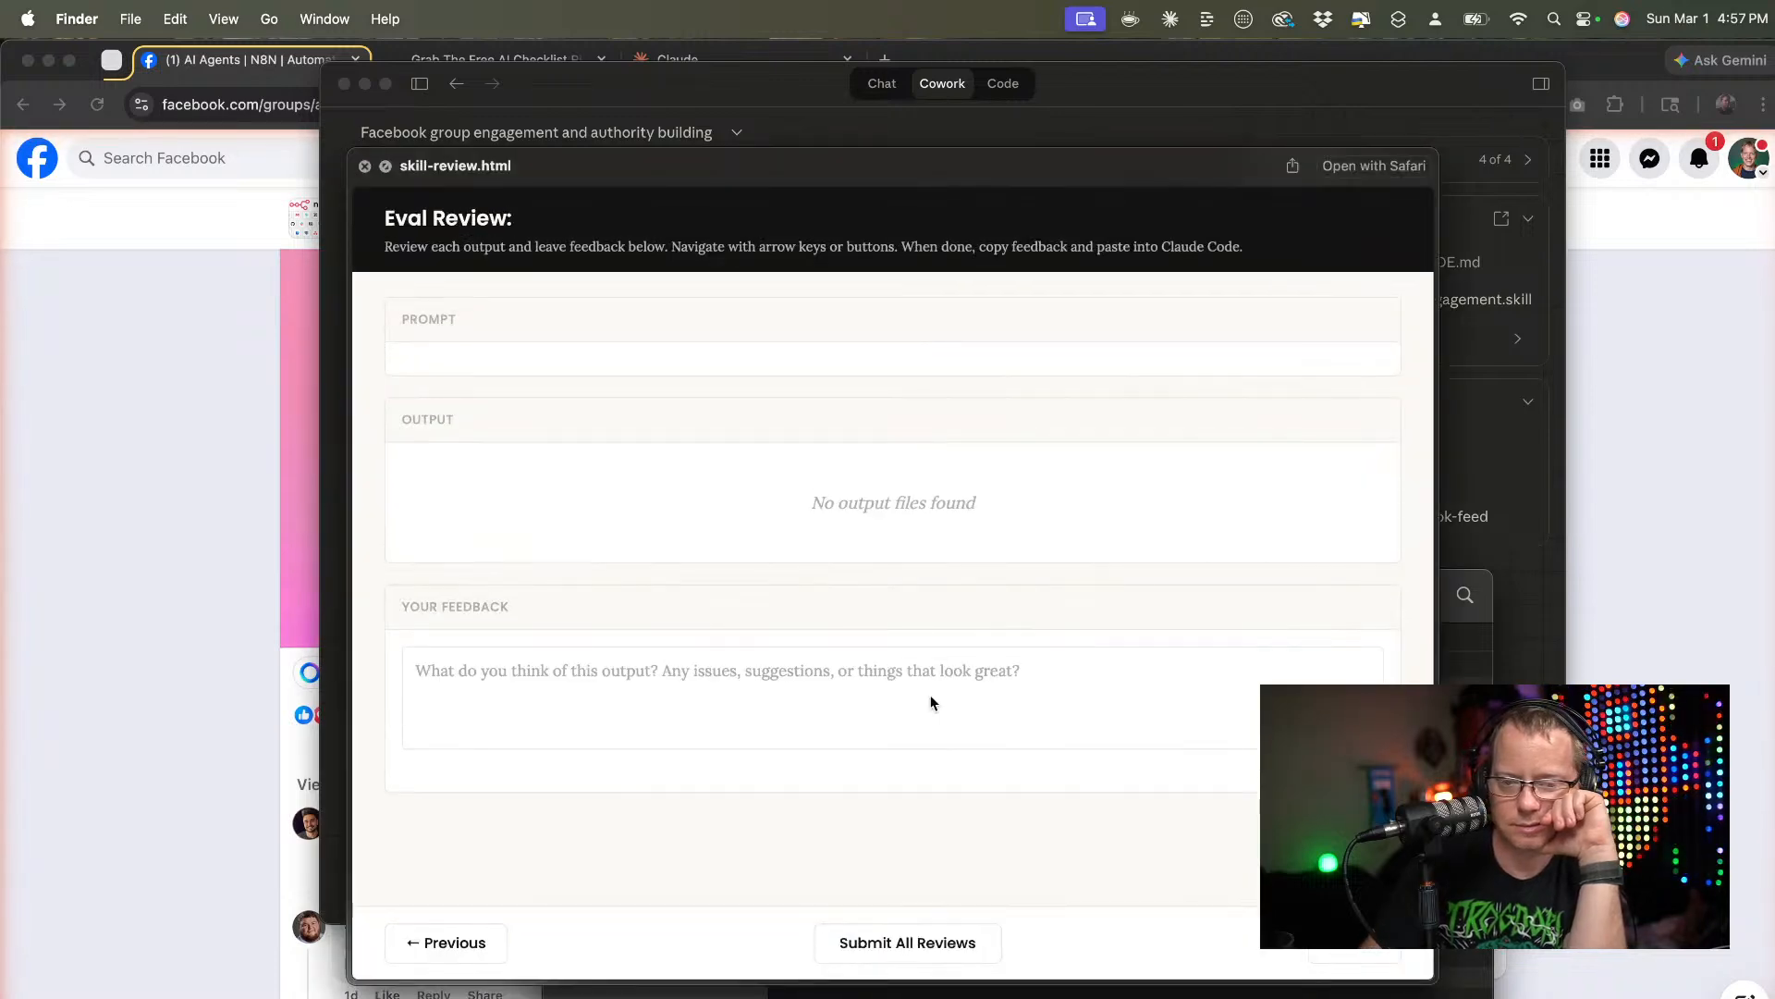
key("space")
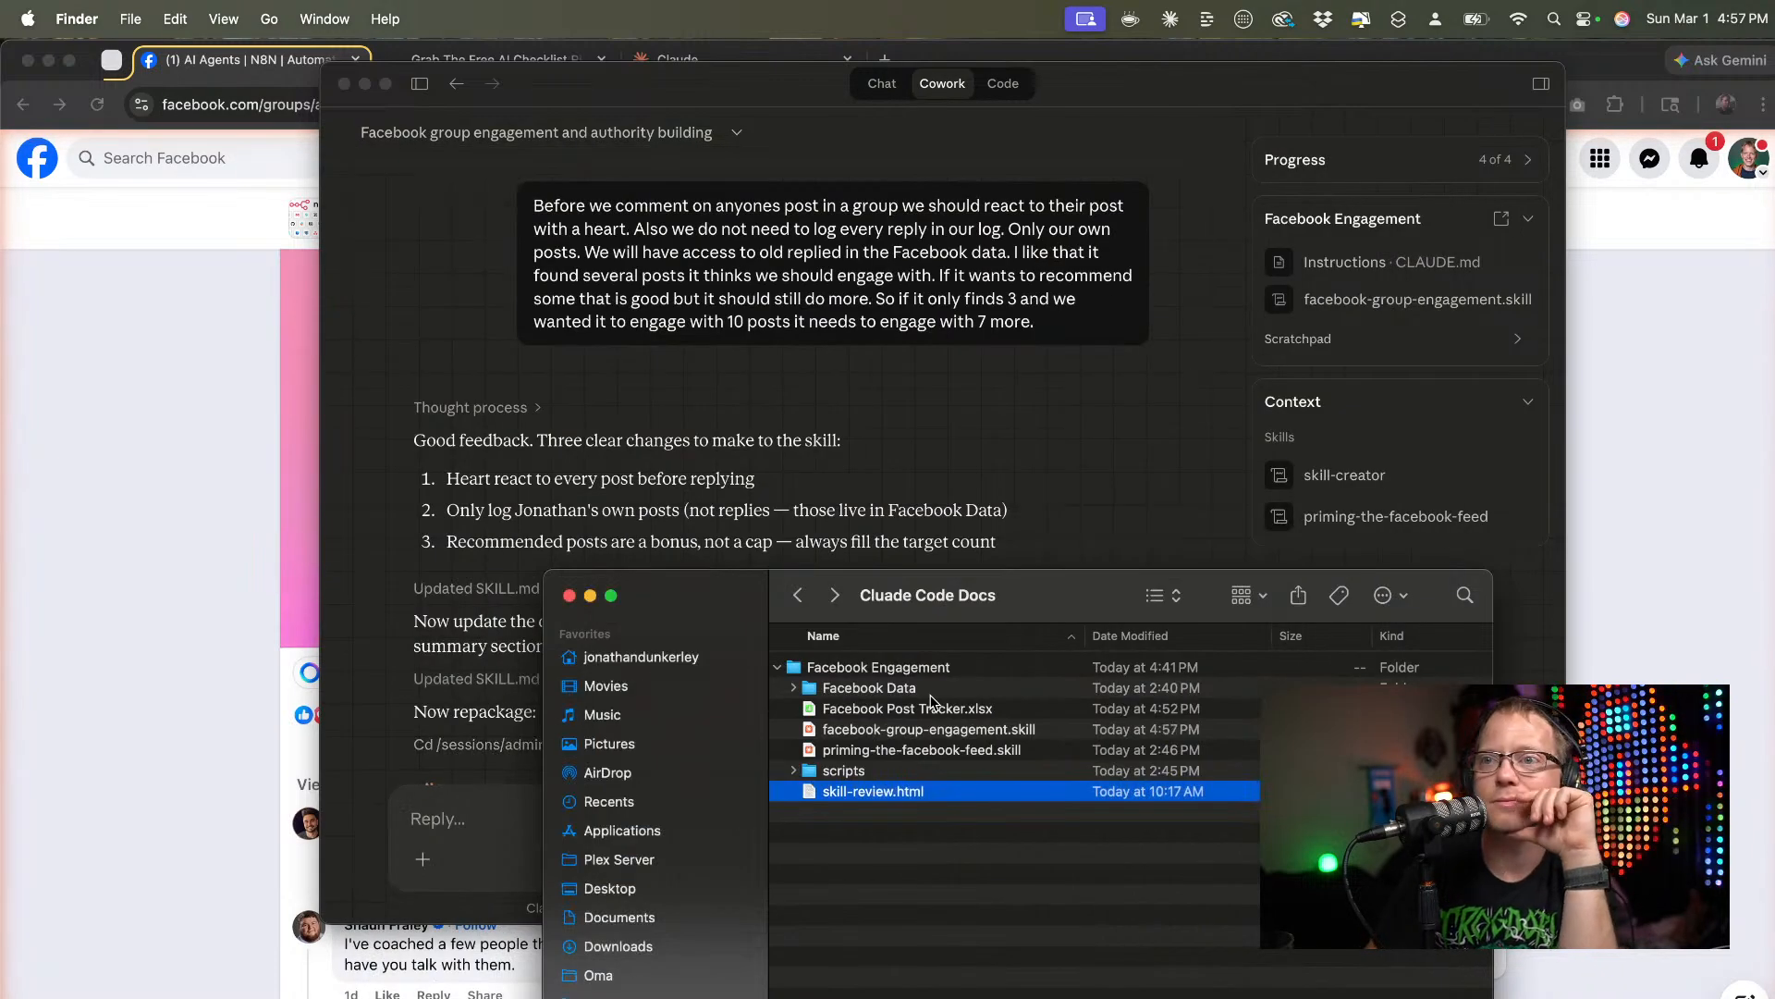
Switch back to Claude and examine the SKILL.md of the facebook-group-engagement skill for the reply and post logging instructions.
left_click(1080, 413)
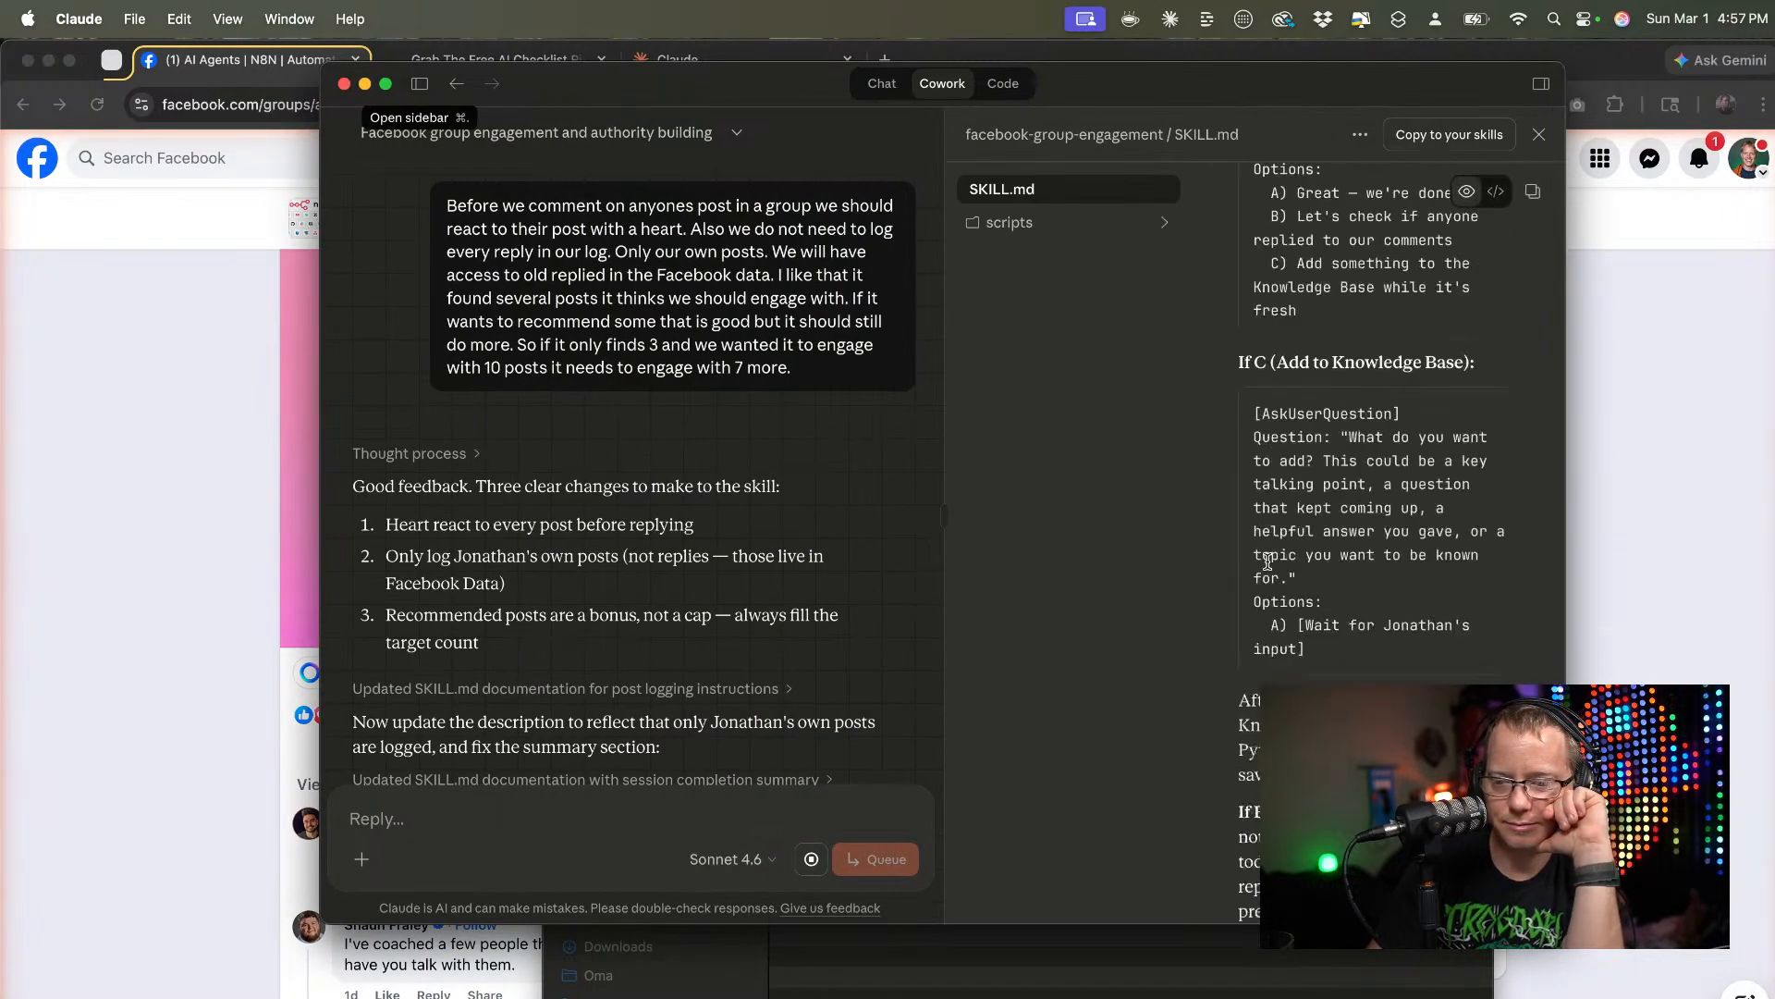
scroll(1268, 561, "up", 5)
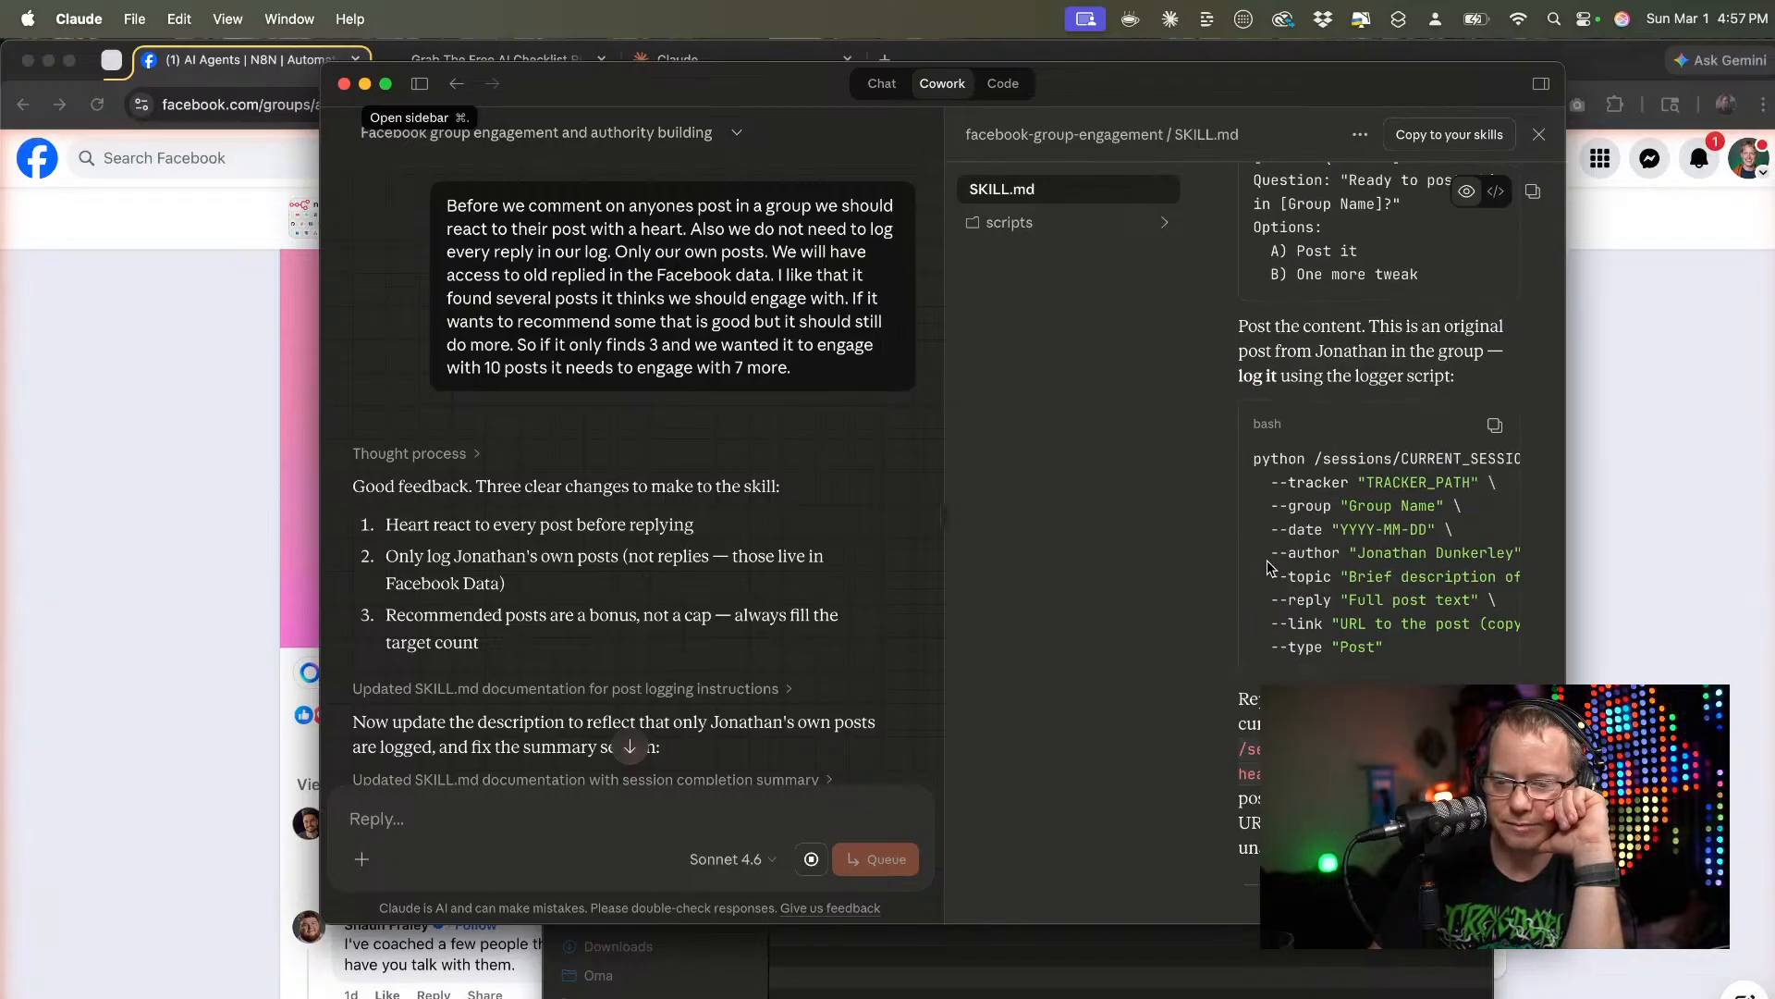
scroll(1268, 564, "up", 10)
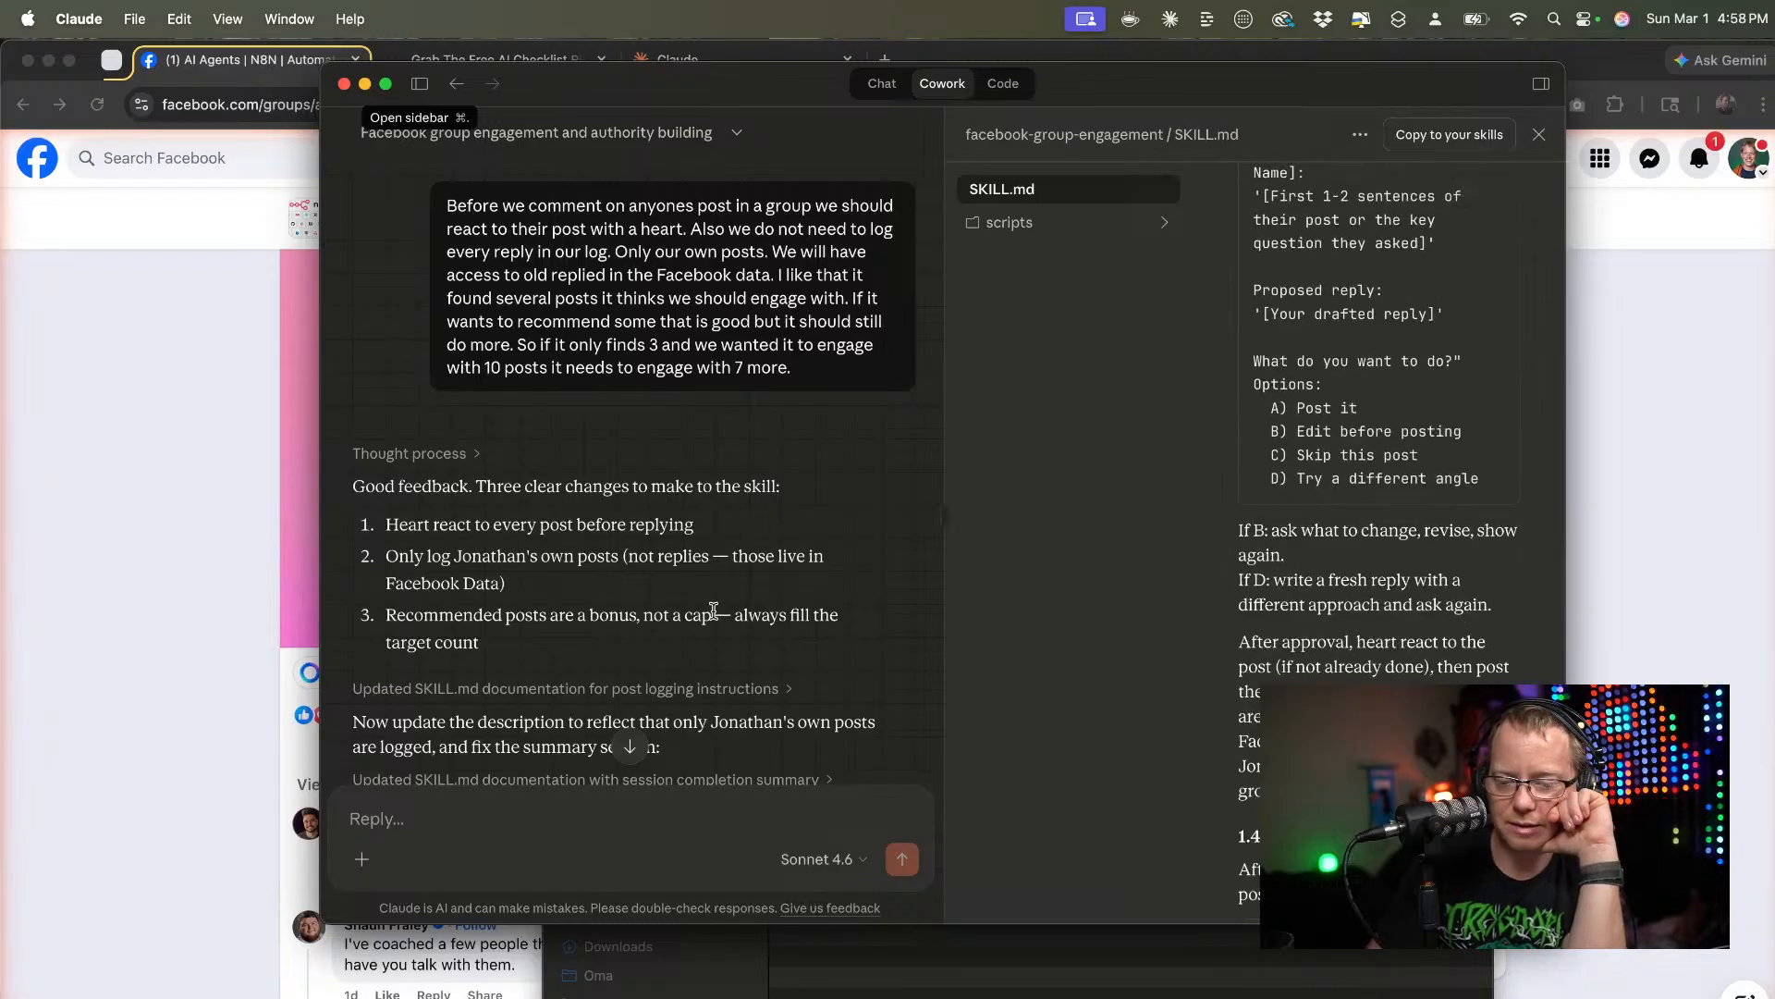
Copy the updated facebook-group-engagement skill to the personal skills, then open it in Claude, replacing the existing version both times.
scroll(707, 606, "down", 10)
left_click(611, 551)
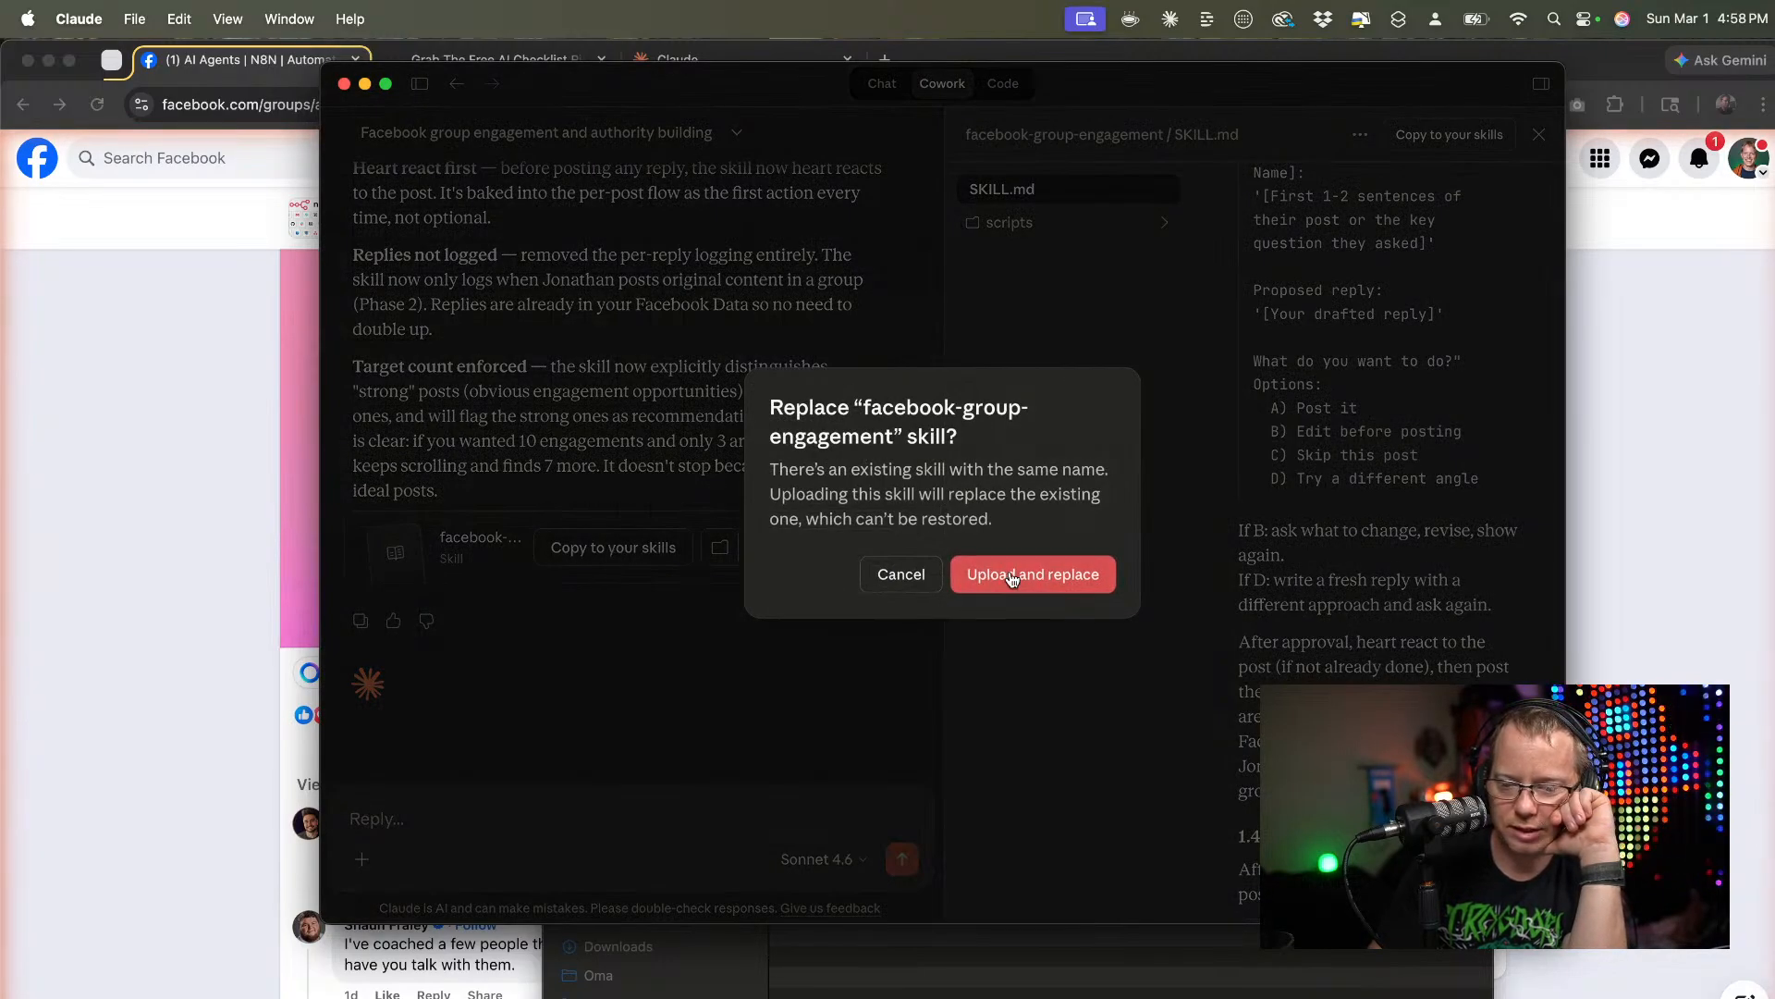
left_click(1013, 578)
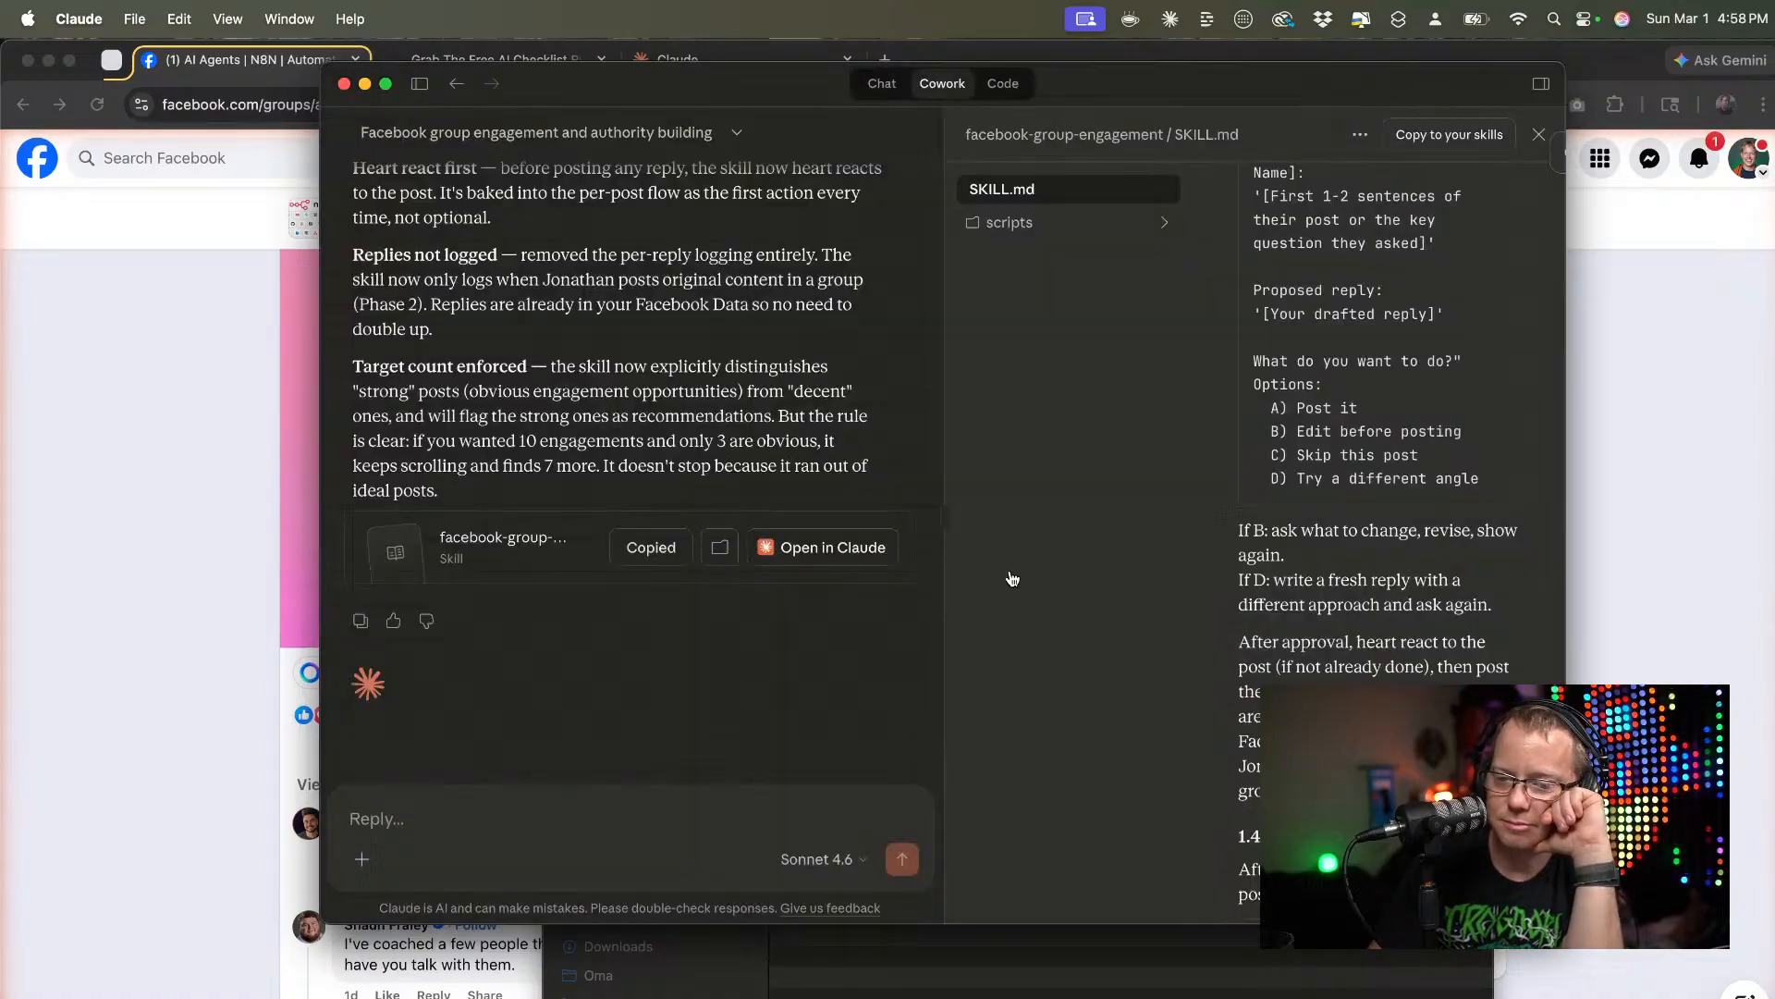
left_click(831, 560)
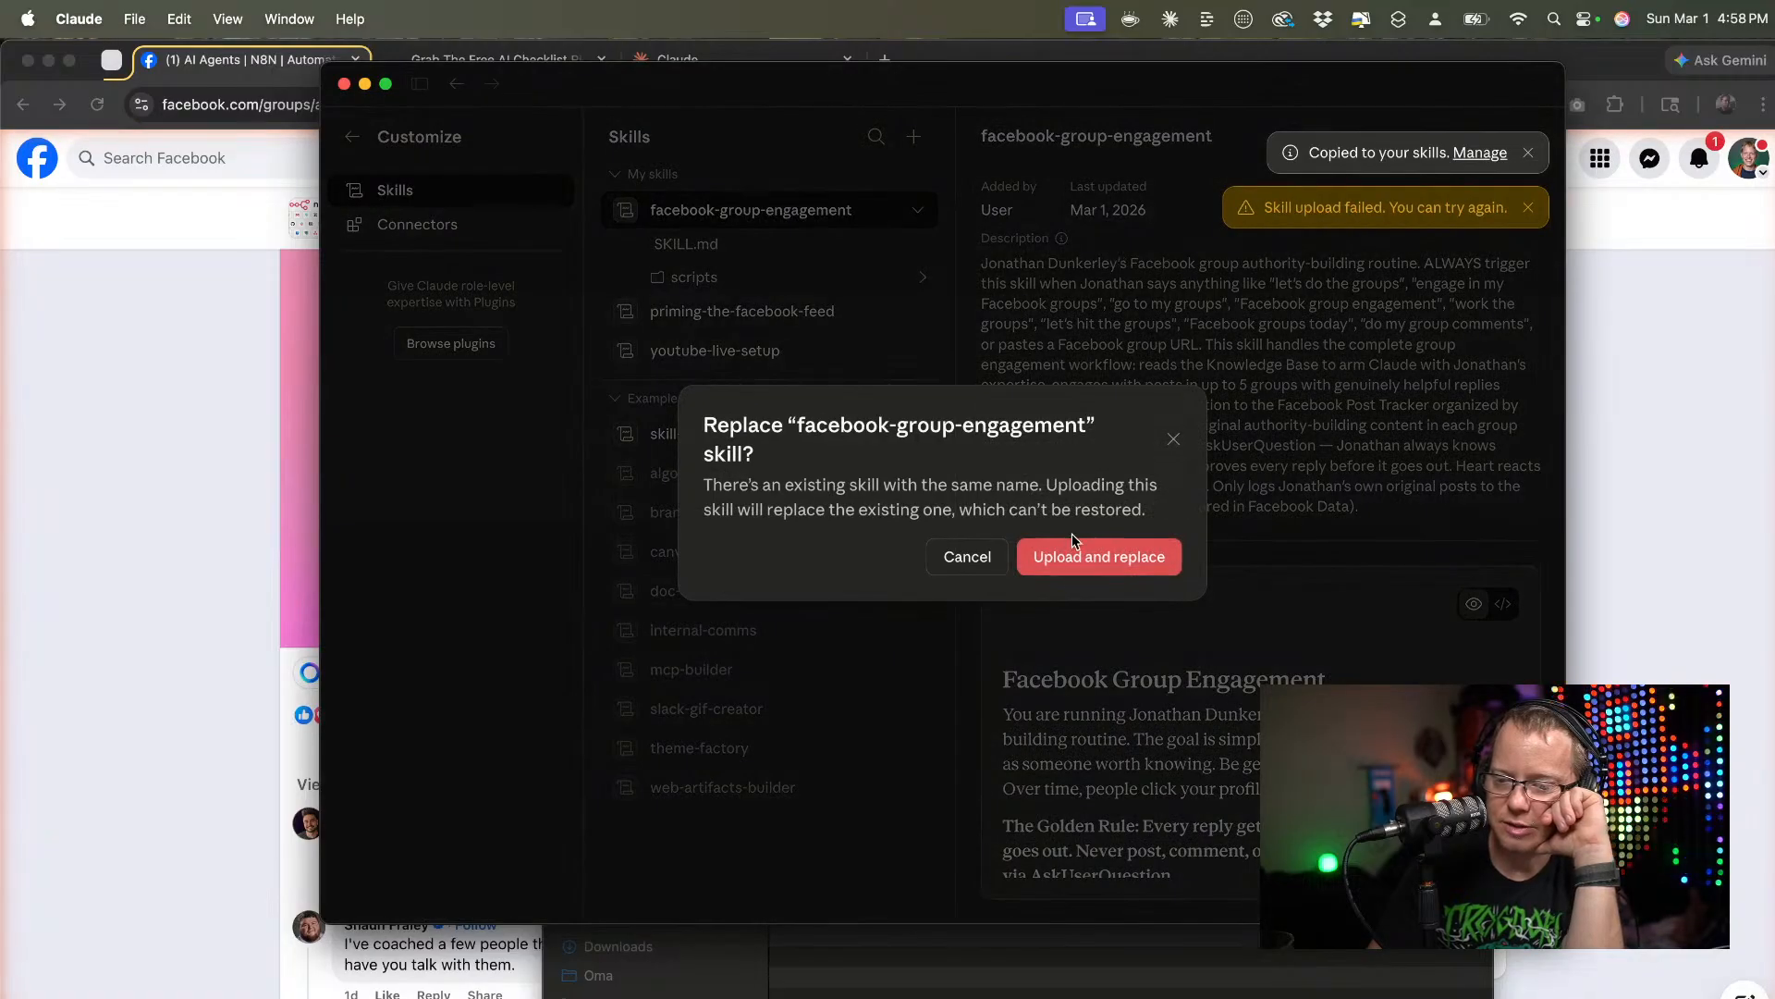
left_click(1073, 550)
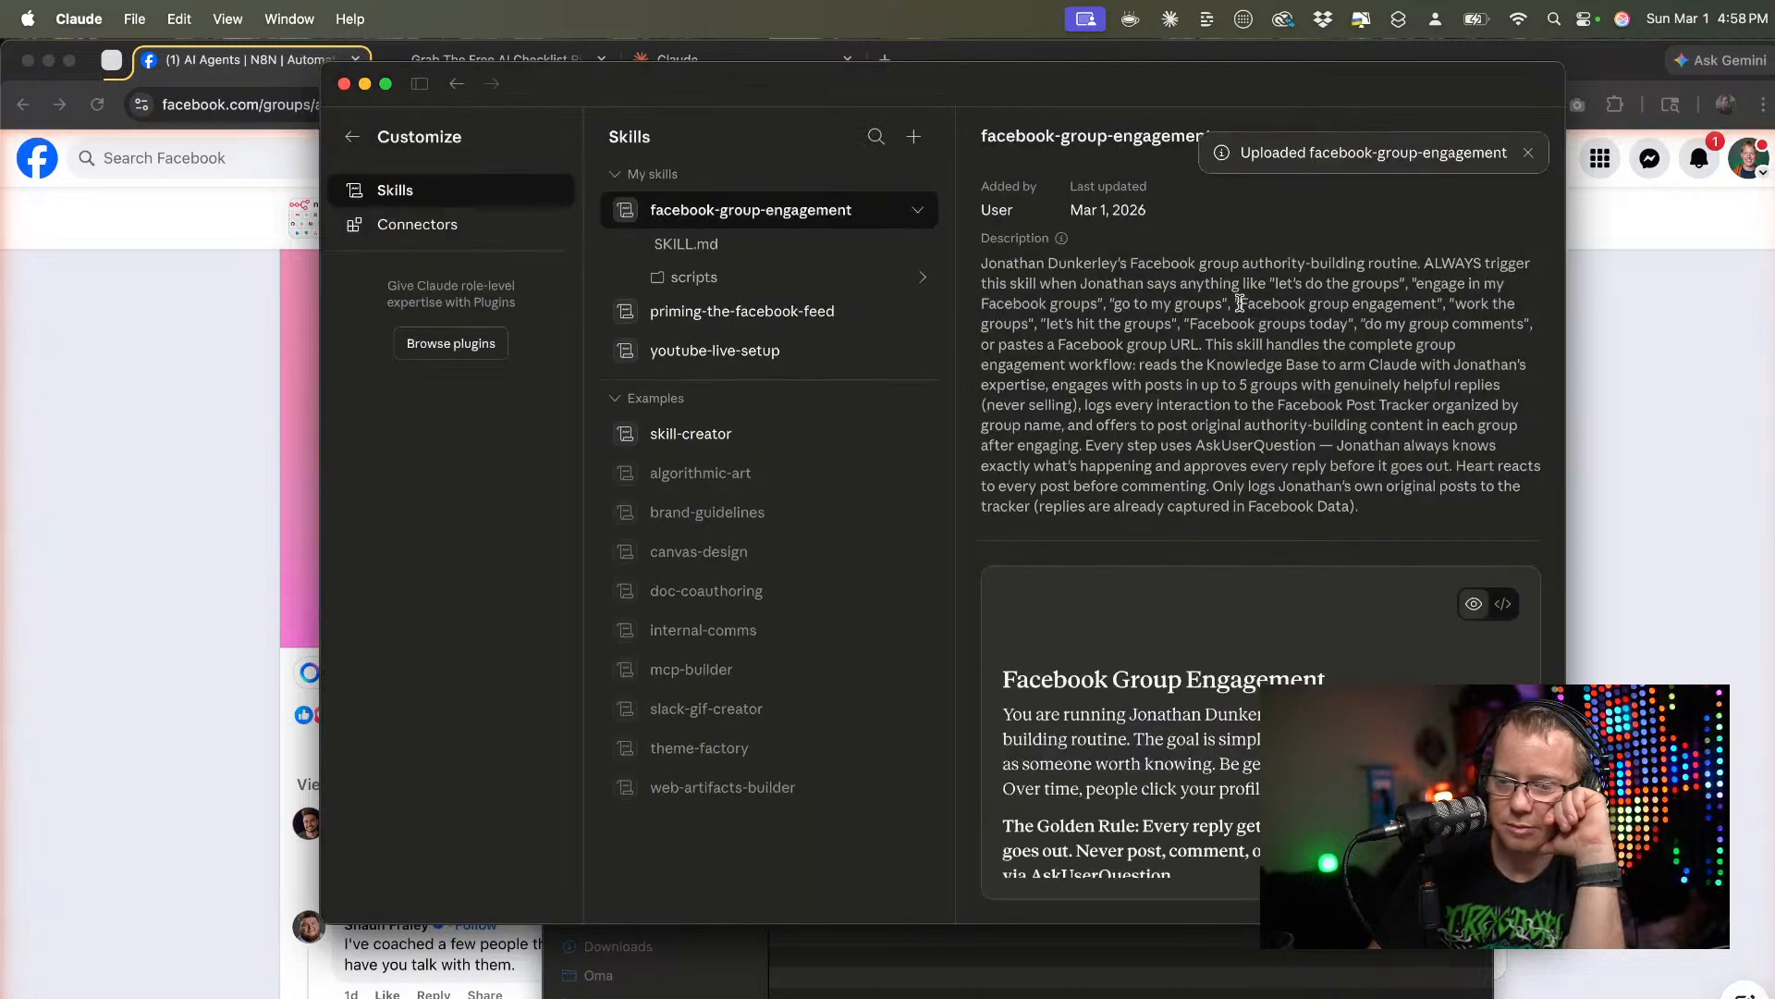
Copy the trigger phrase "Facebook group engagement" from the skill description and submit it as the prompt of a new Cowork task.
left_click_drag(1238, 302, 1438, 304)
key("super+c")
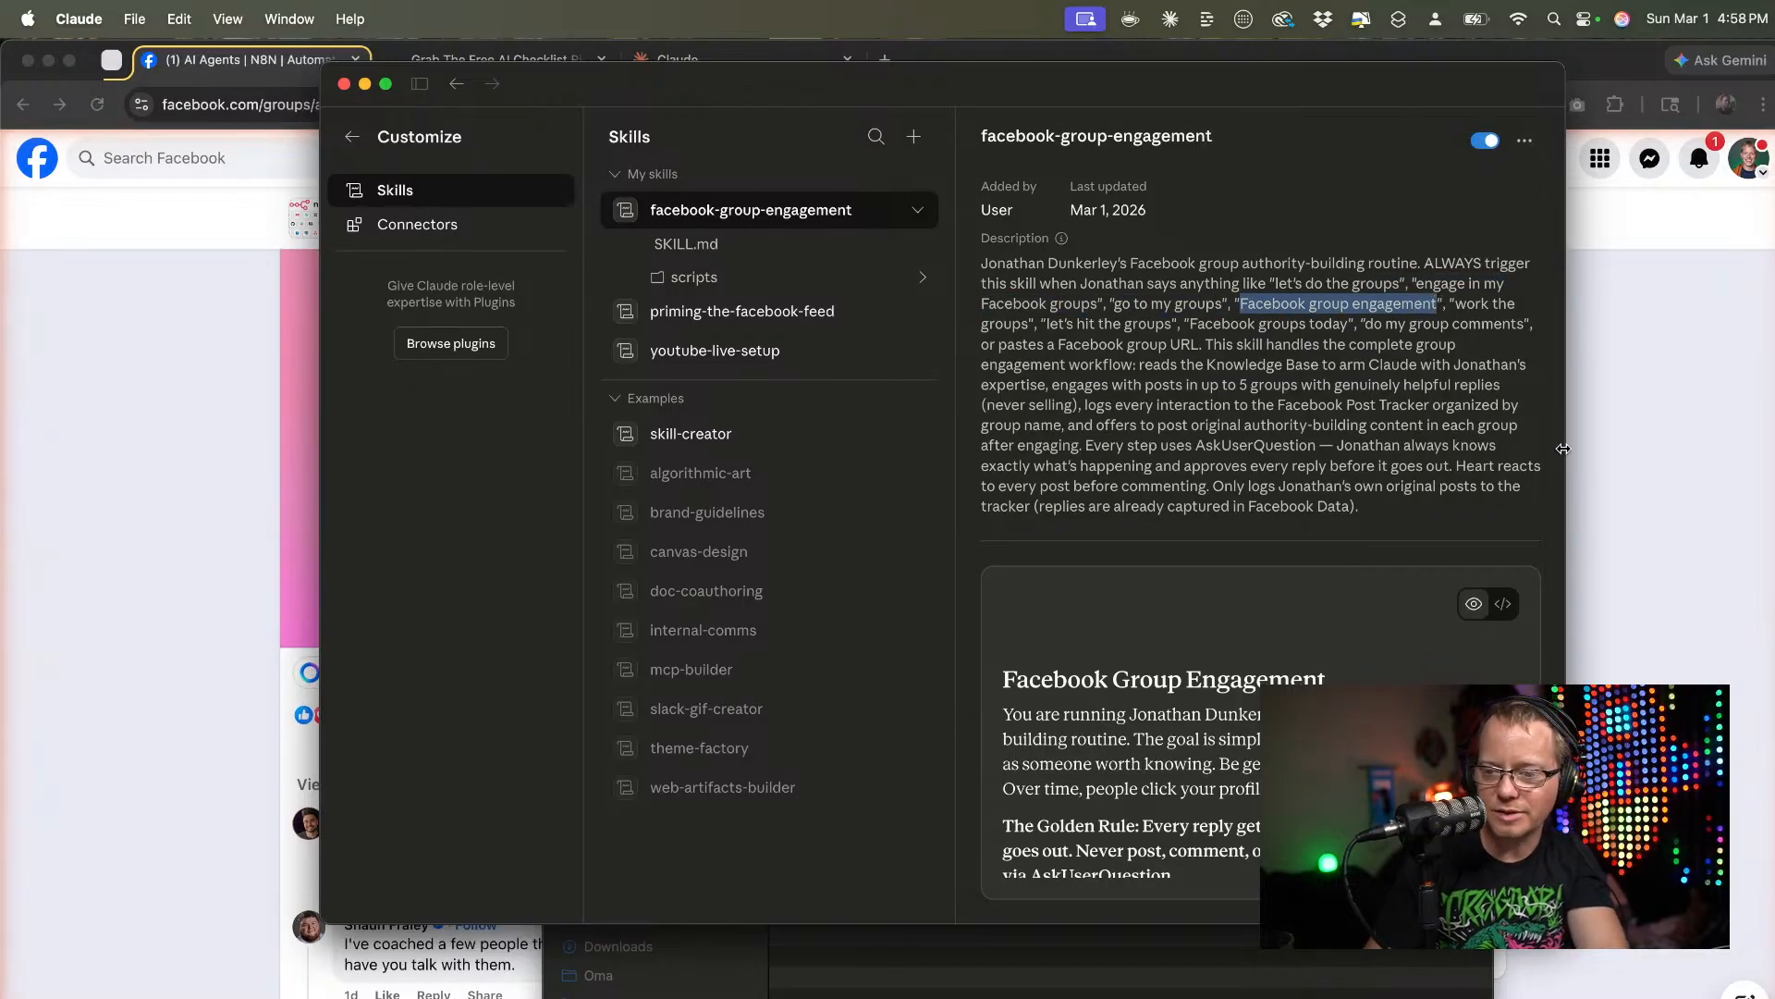
left_click(913, 137)
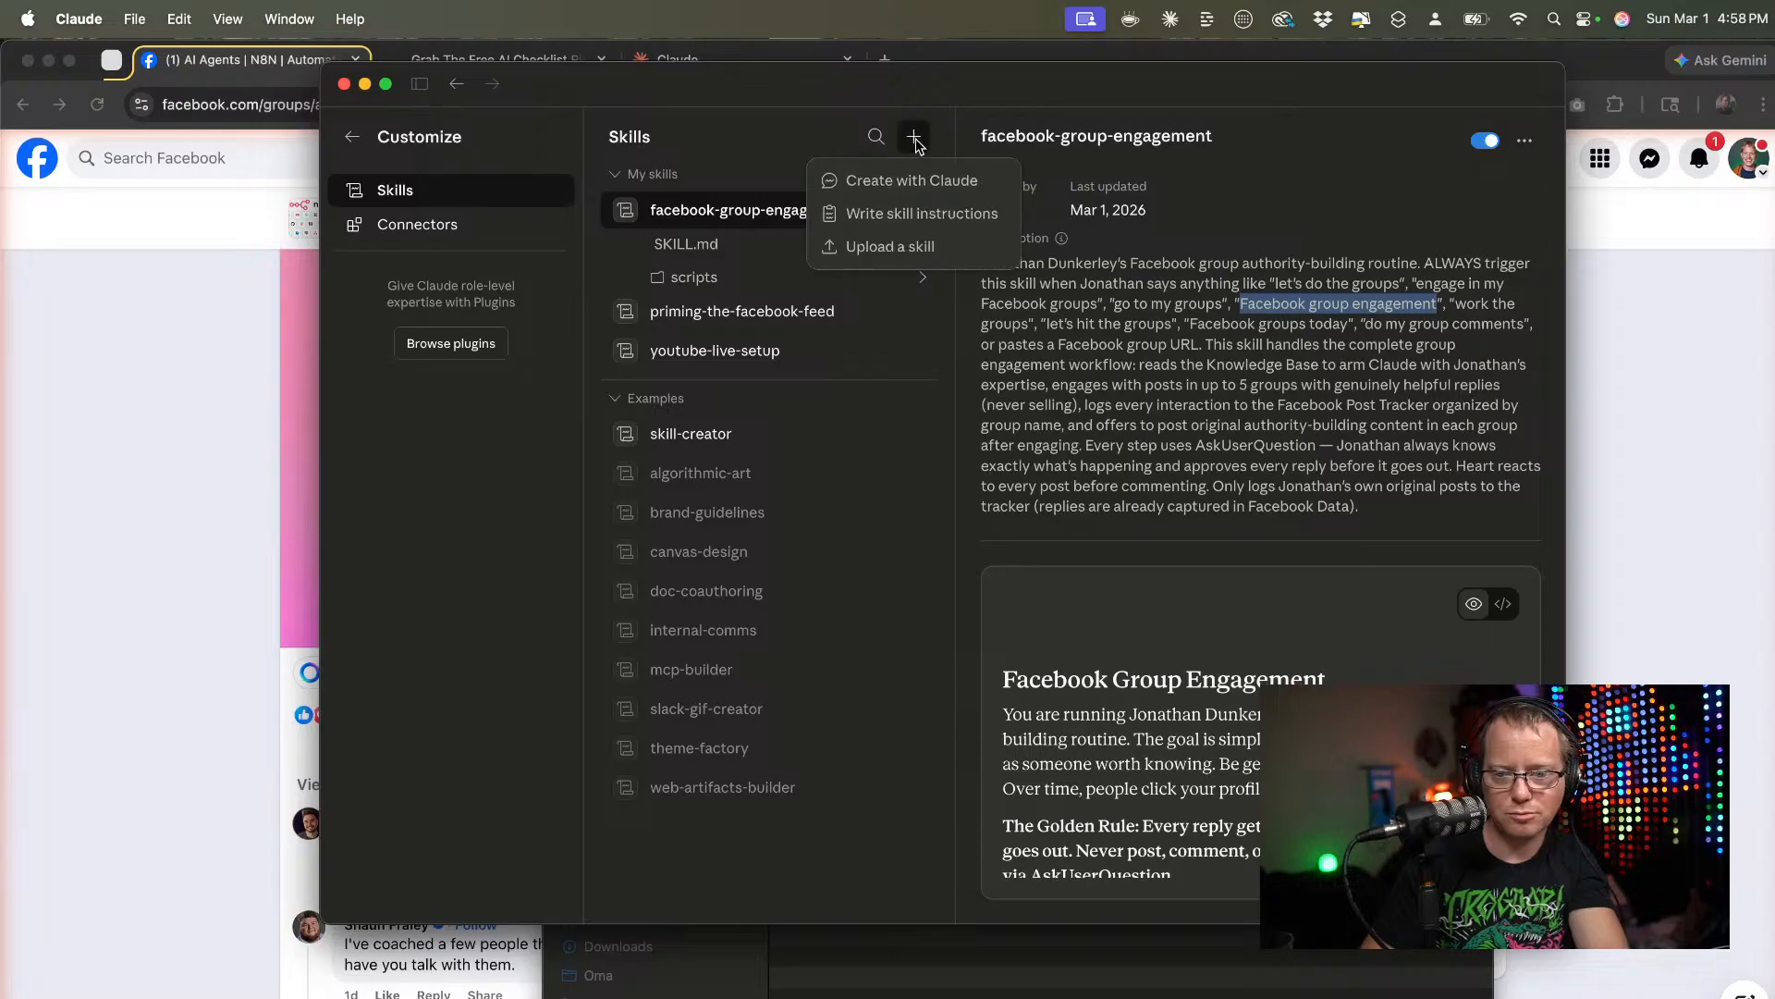
left_click(911, 179)
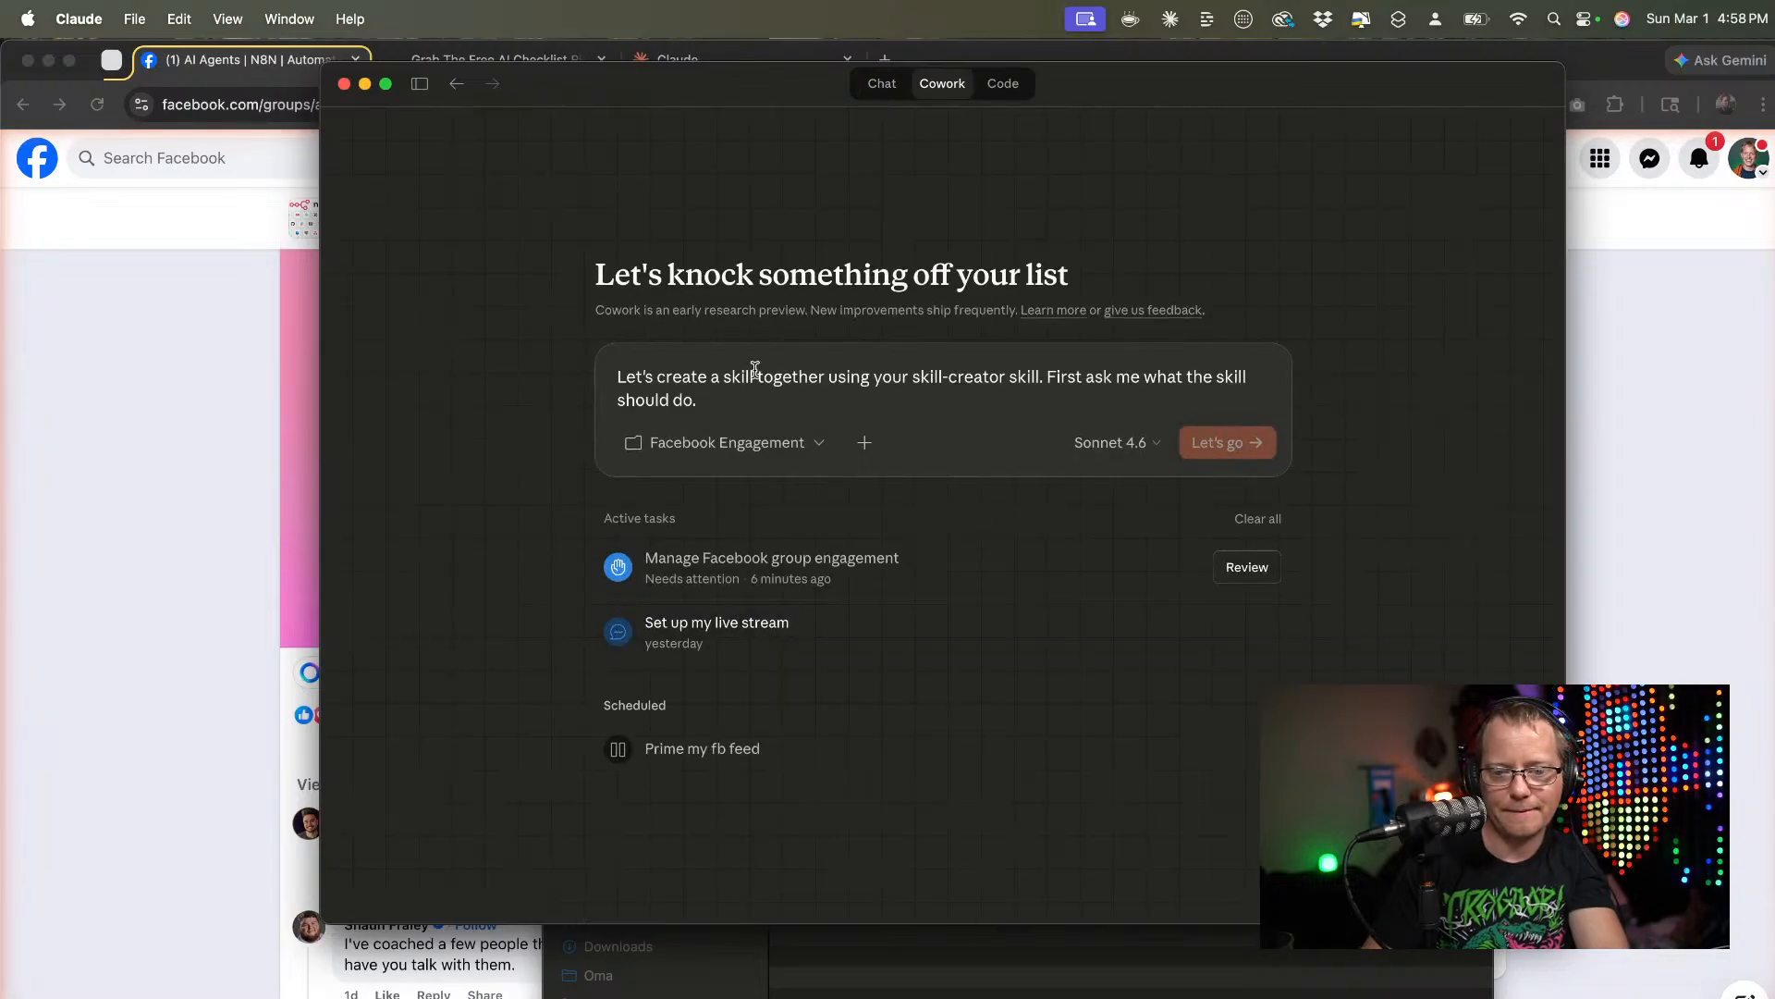
triple_click(756, 391)
key("super+v")
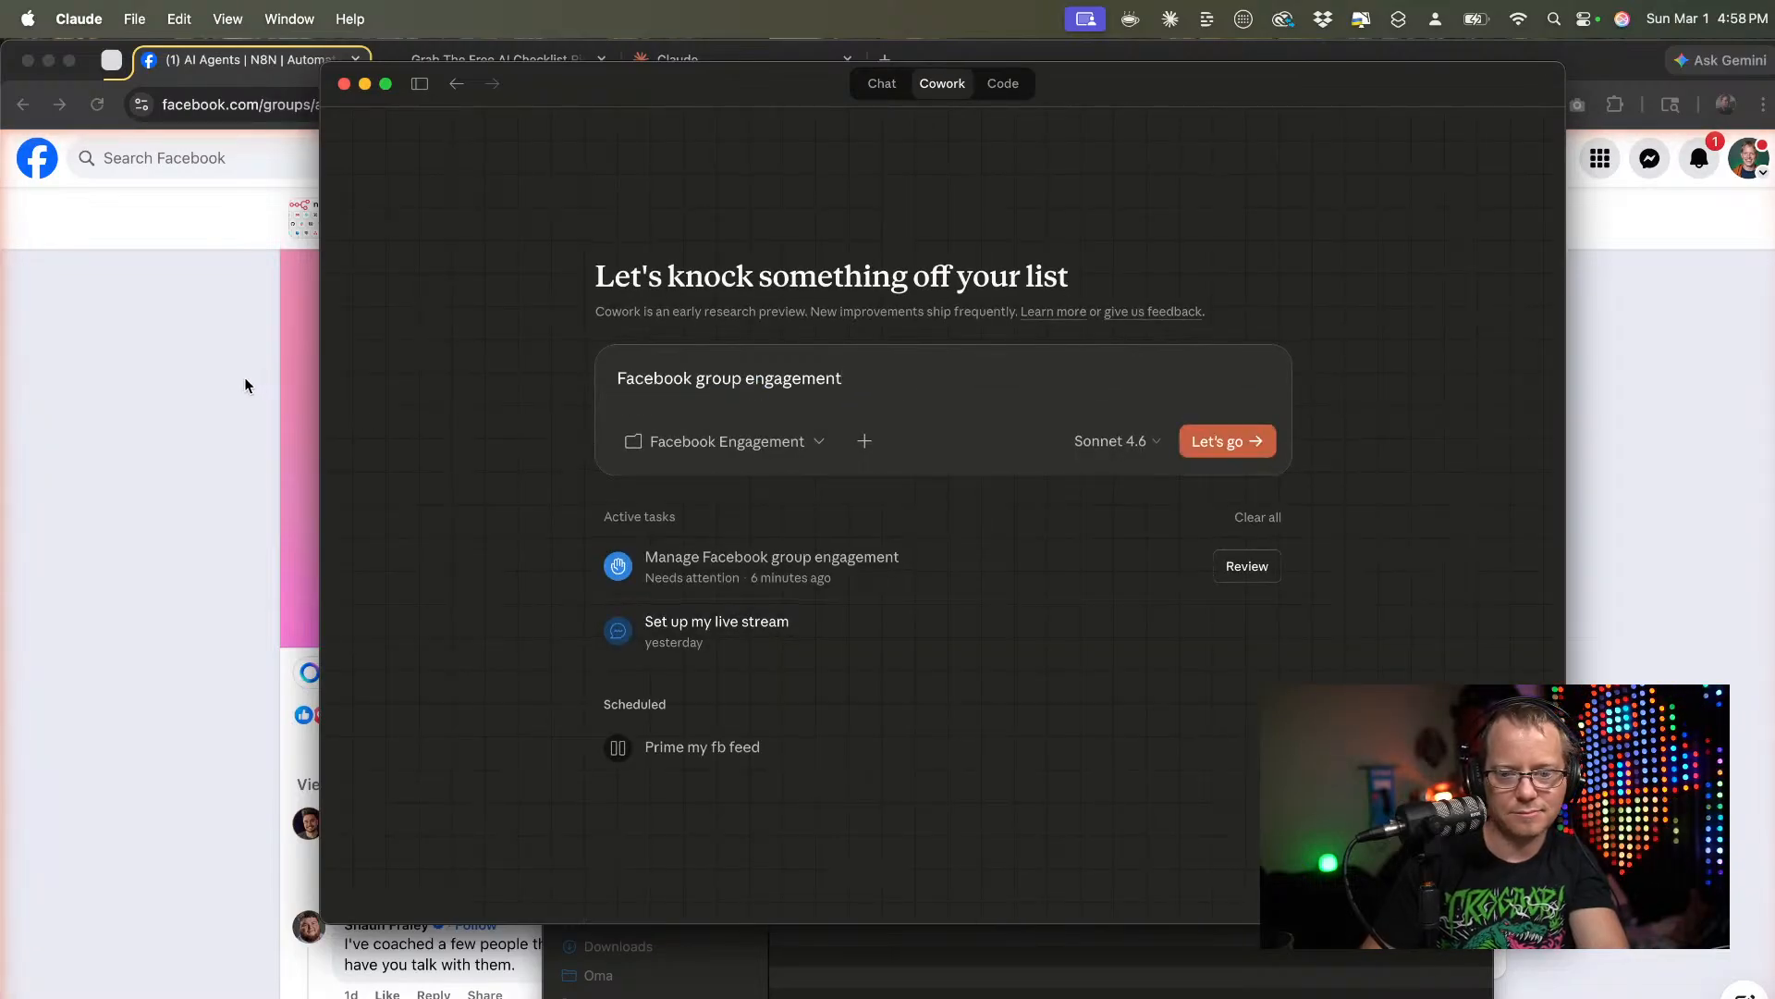
key("Return")
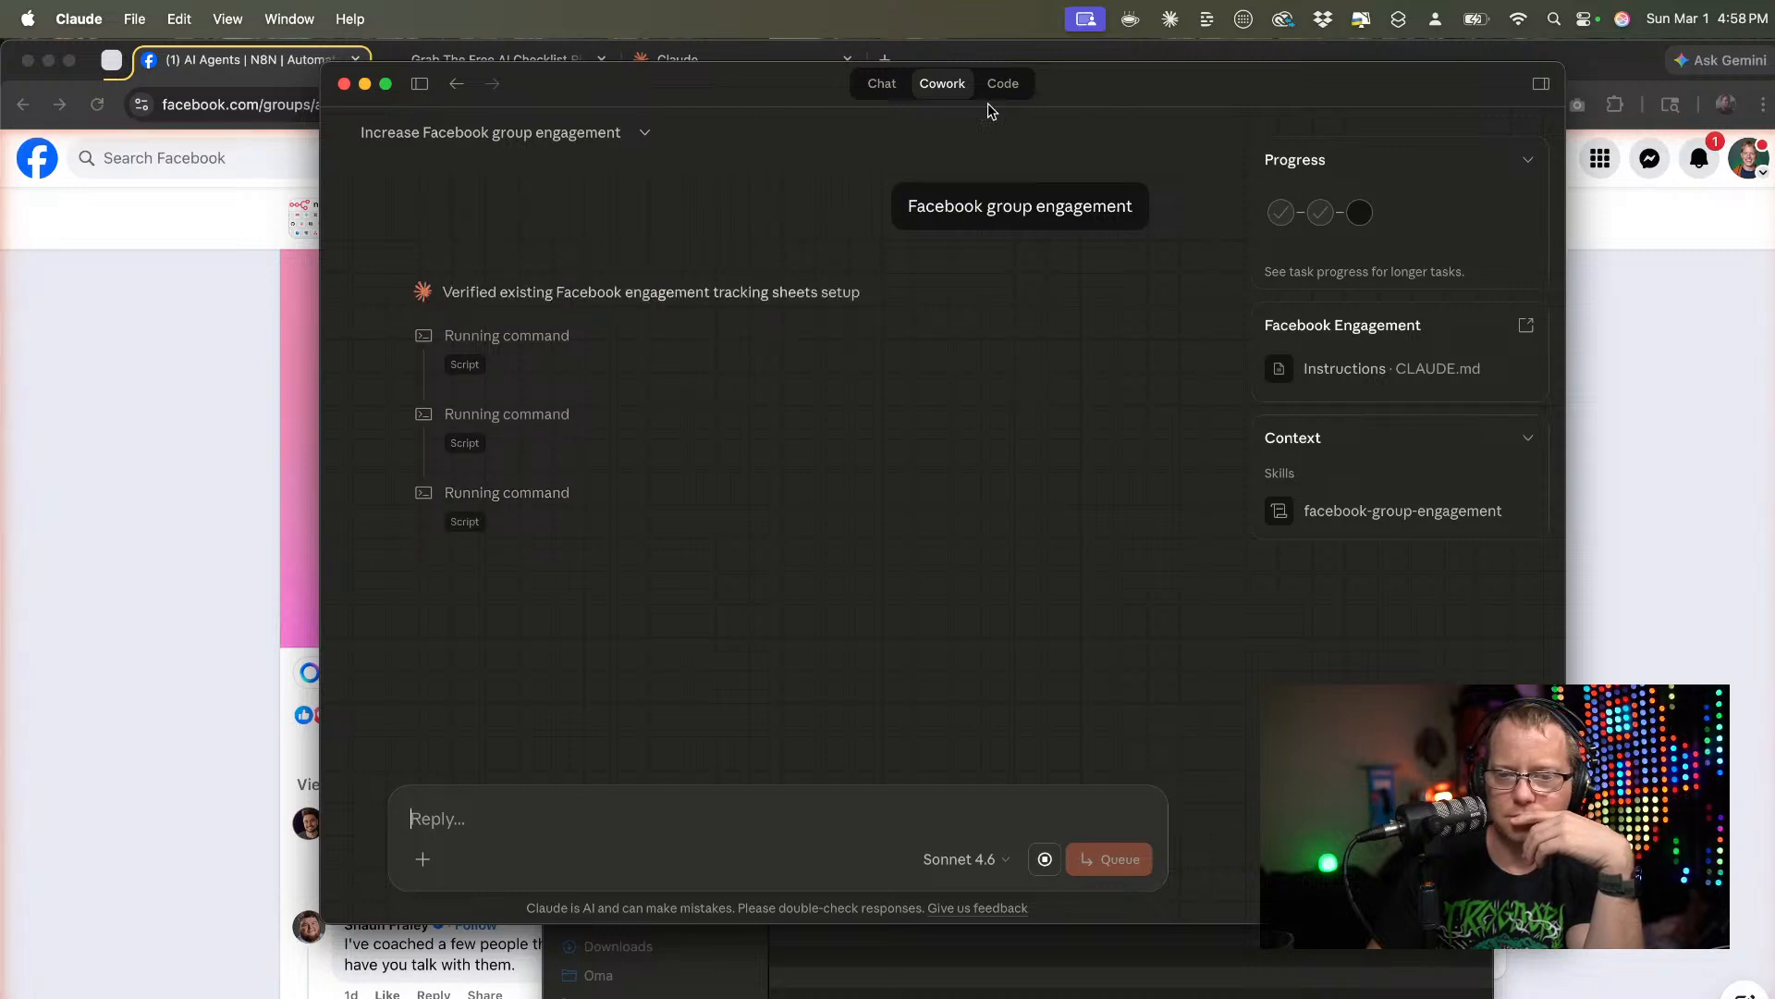
Check the active tasks on the new task page and reopen the Increase Facebook group engagement task.
left_click(645, 133)
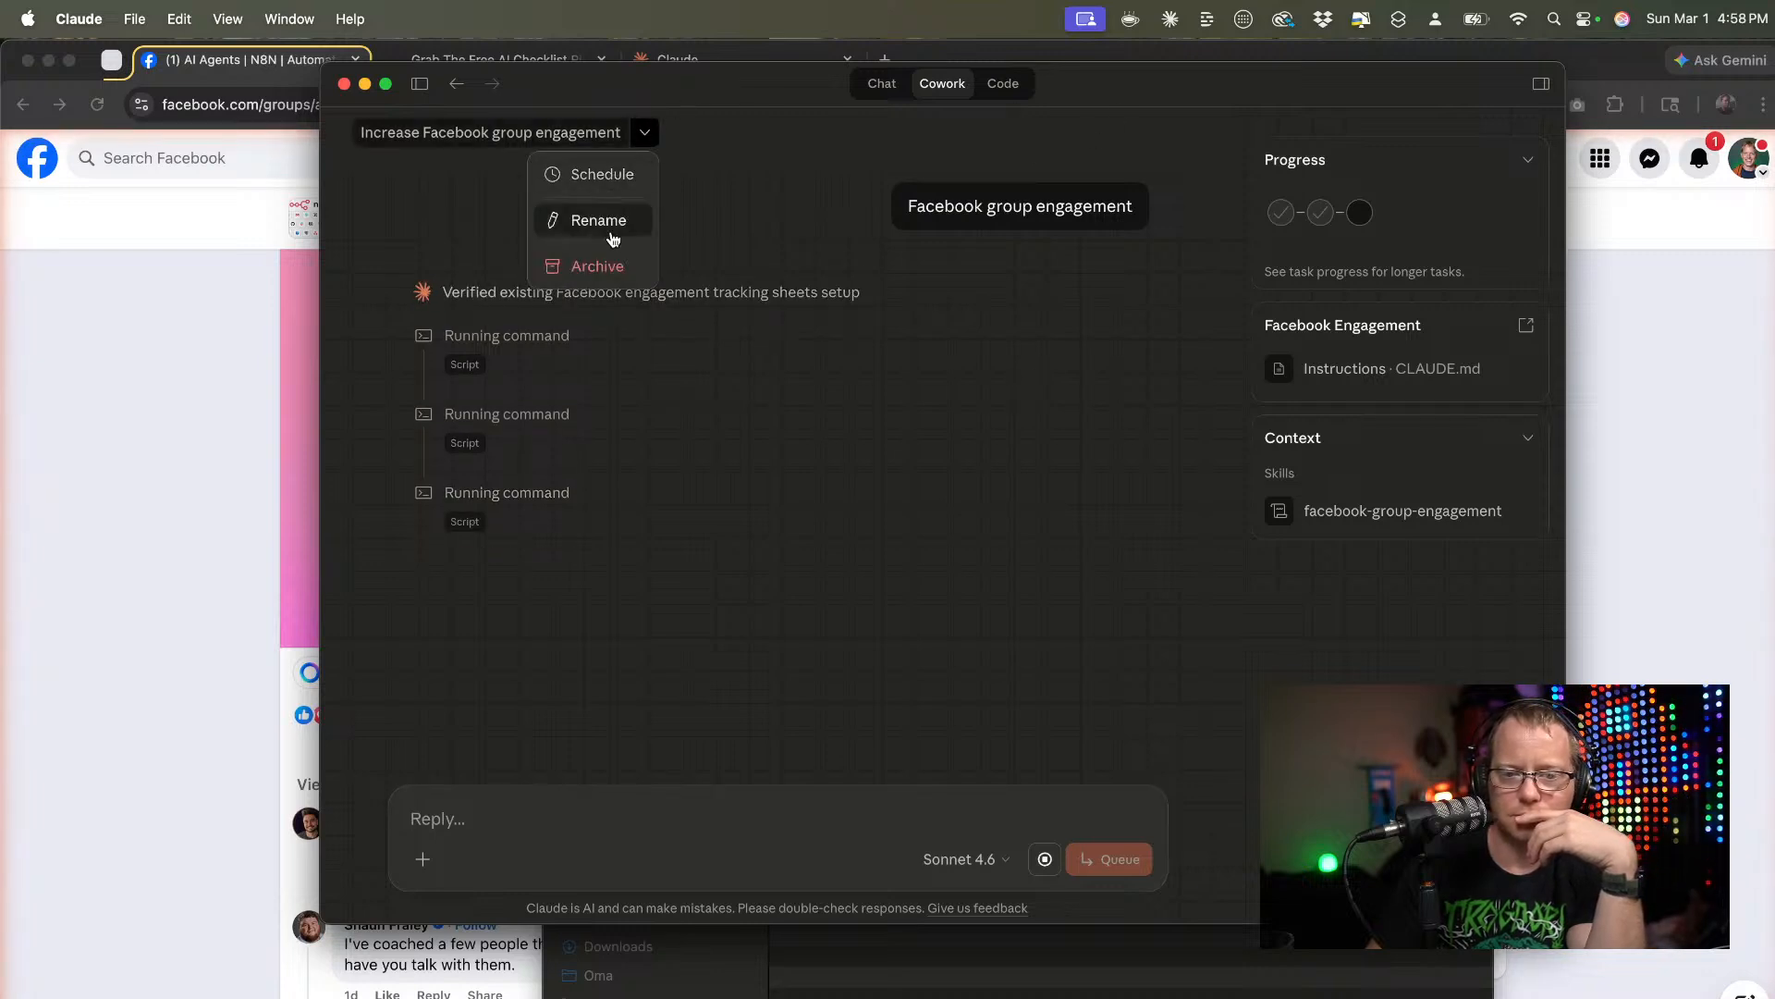
left_click(753, 217)
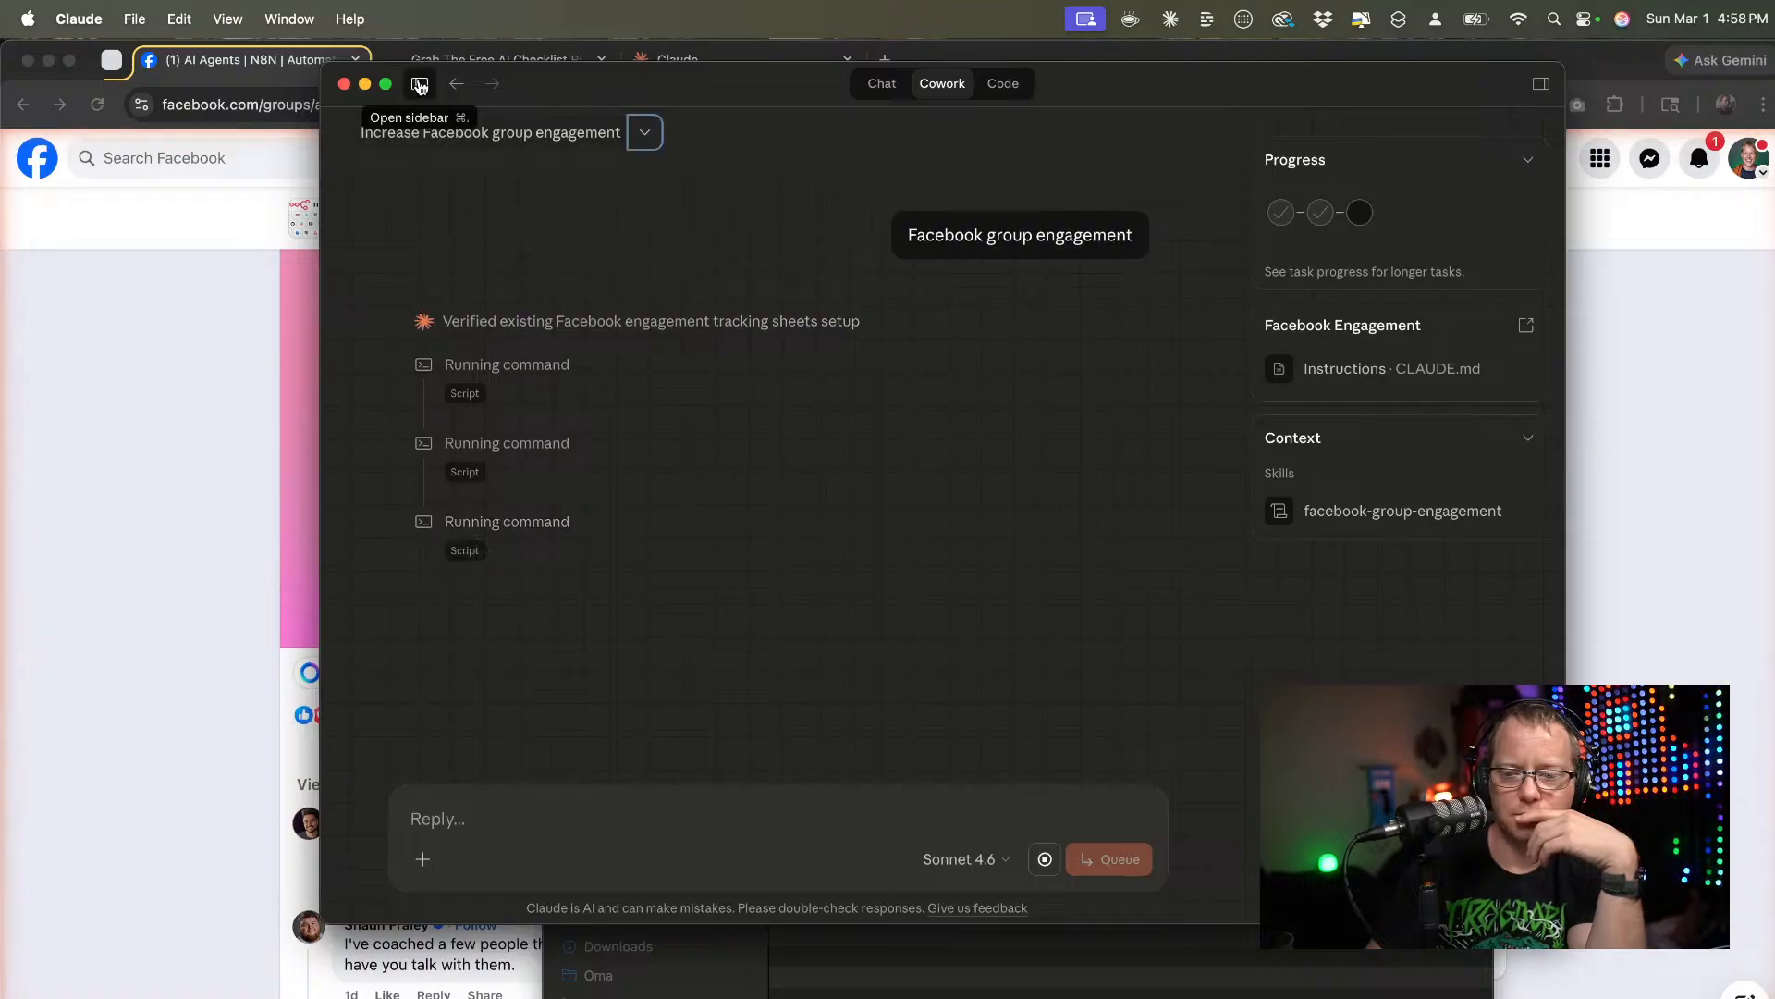
left_click(420, 85)
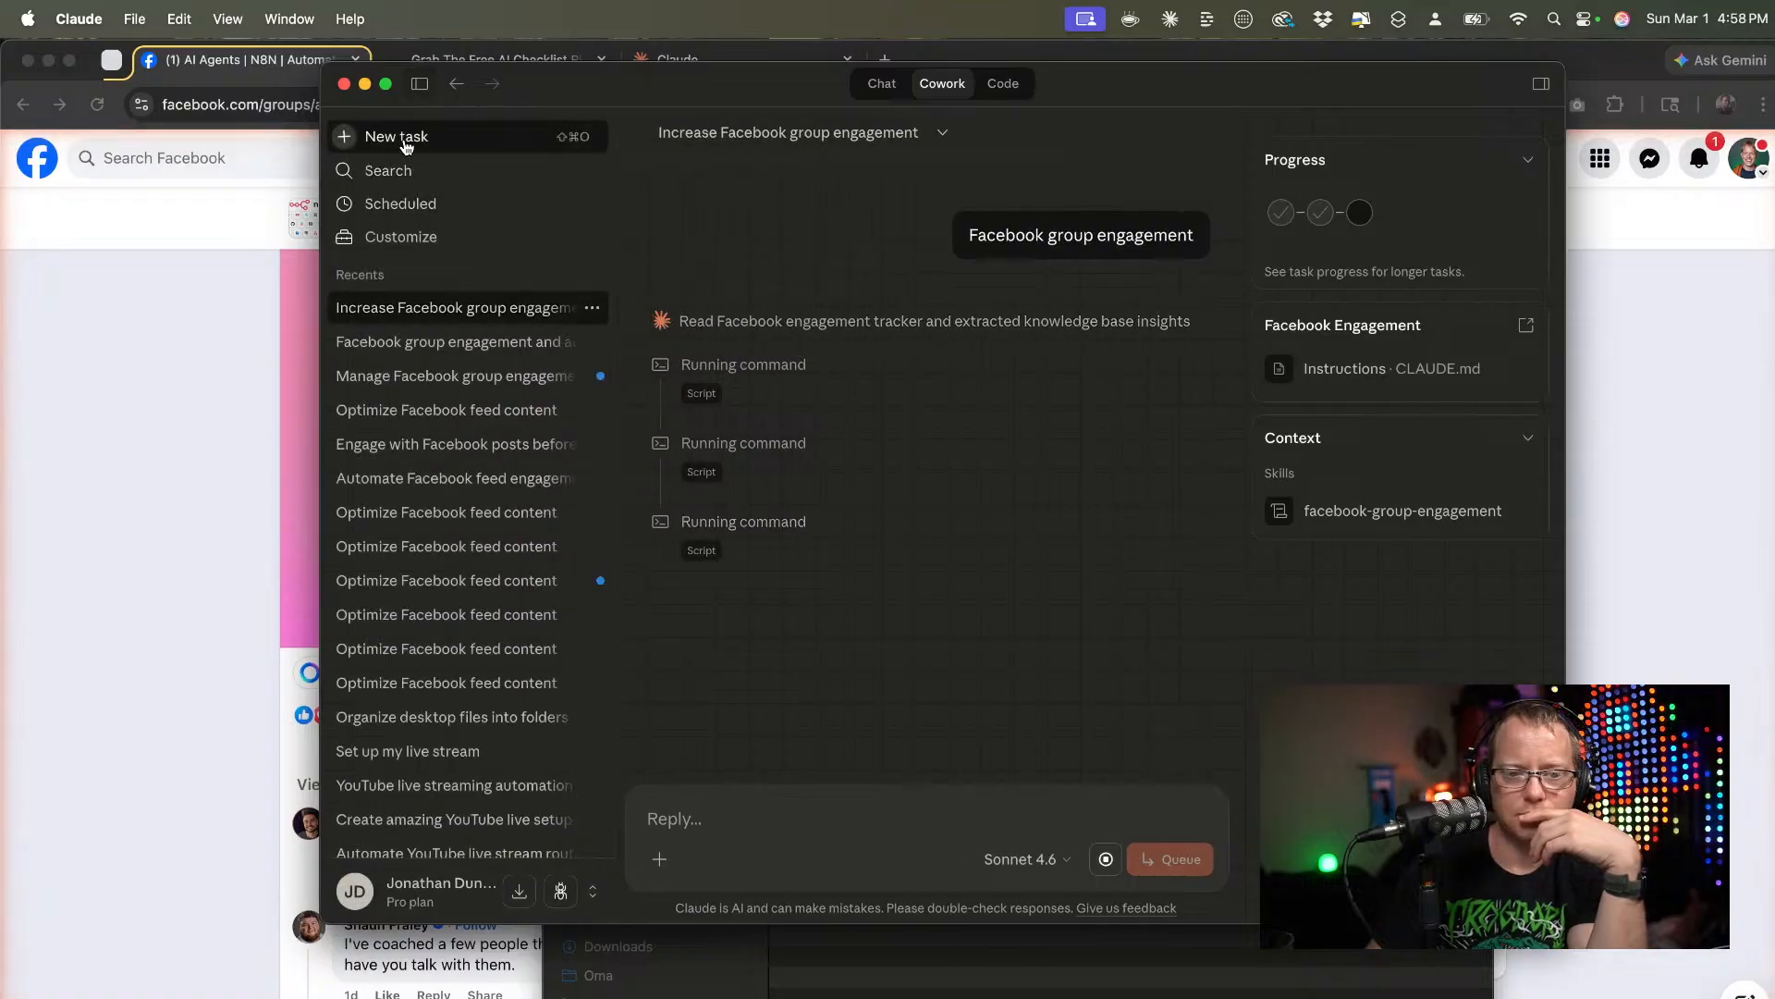
left_click(483, 141)
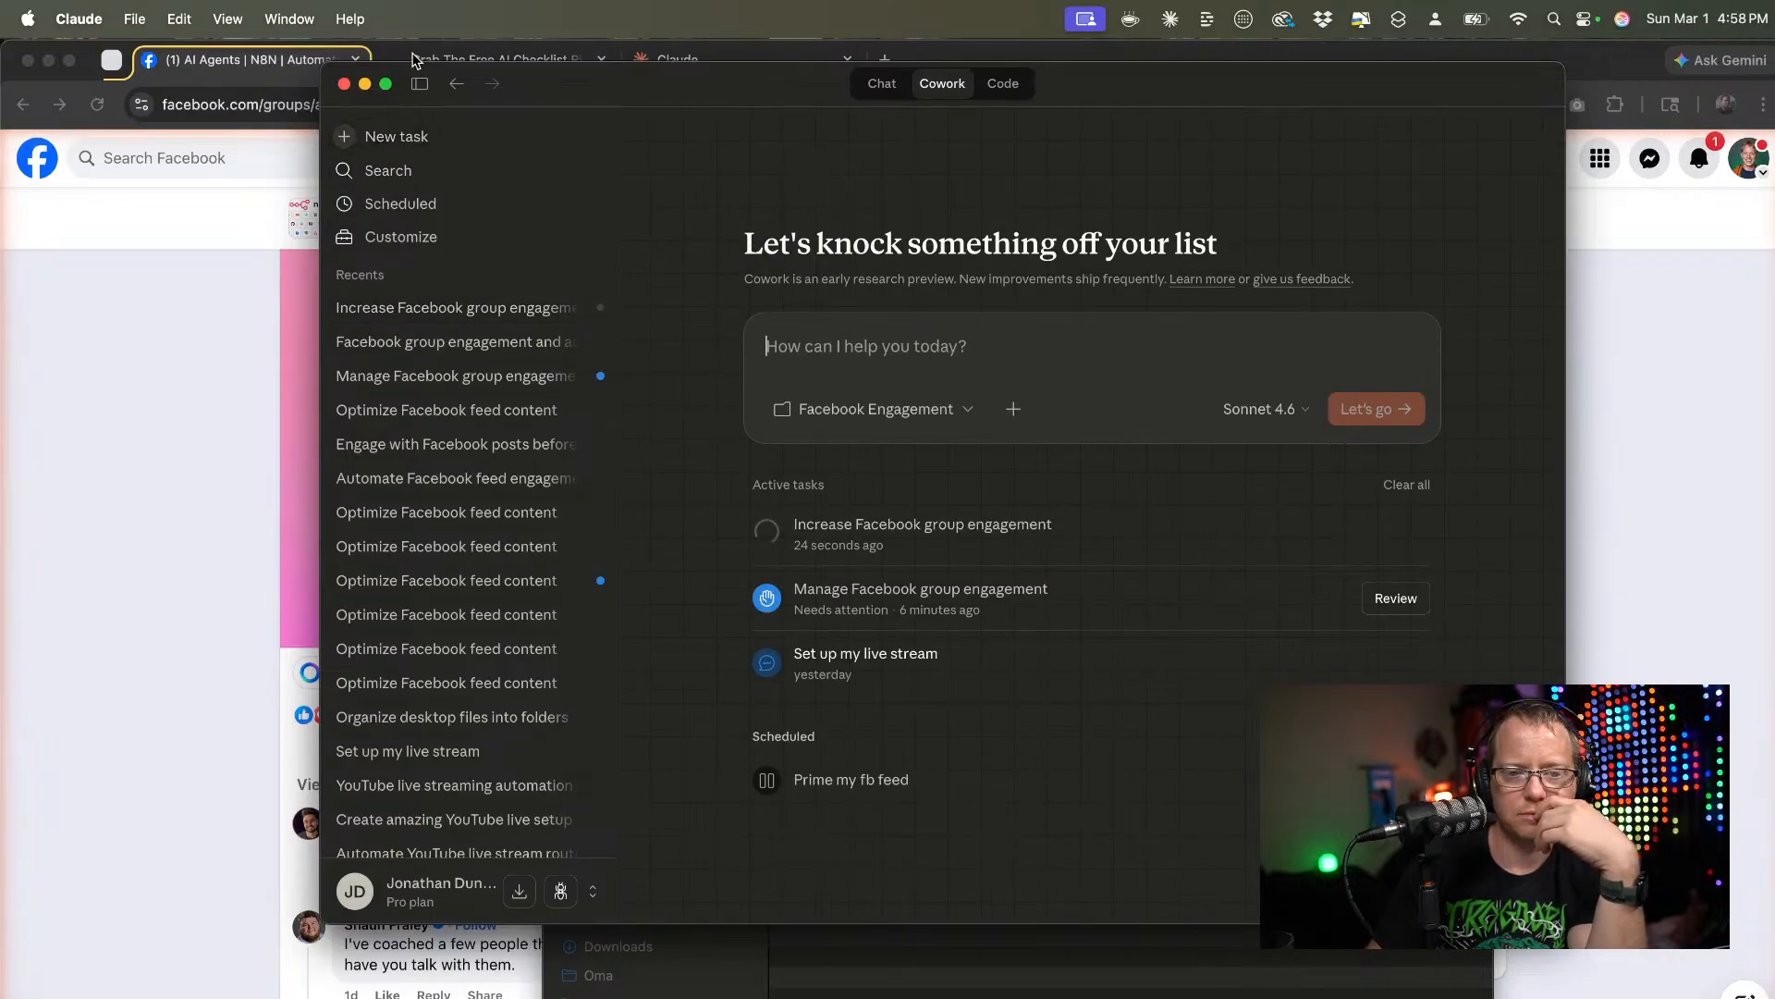
left_click(420, 85)
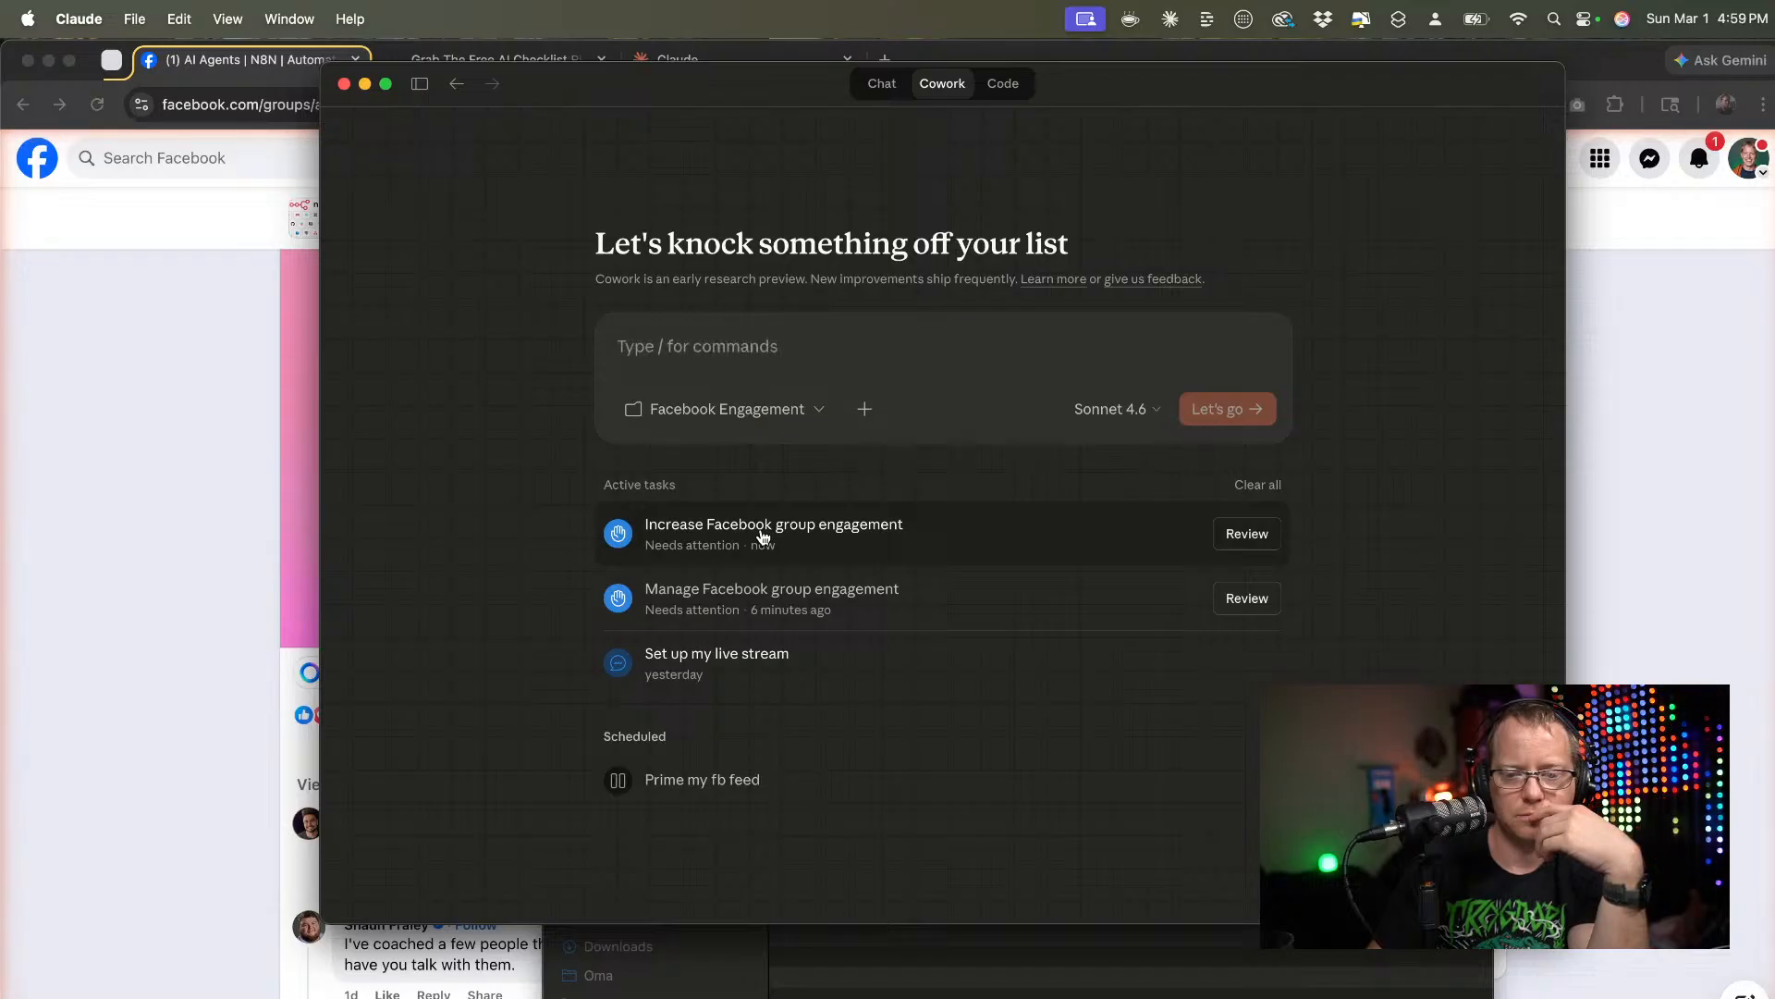
left_click(763, 536)
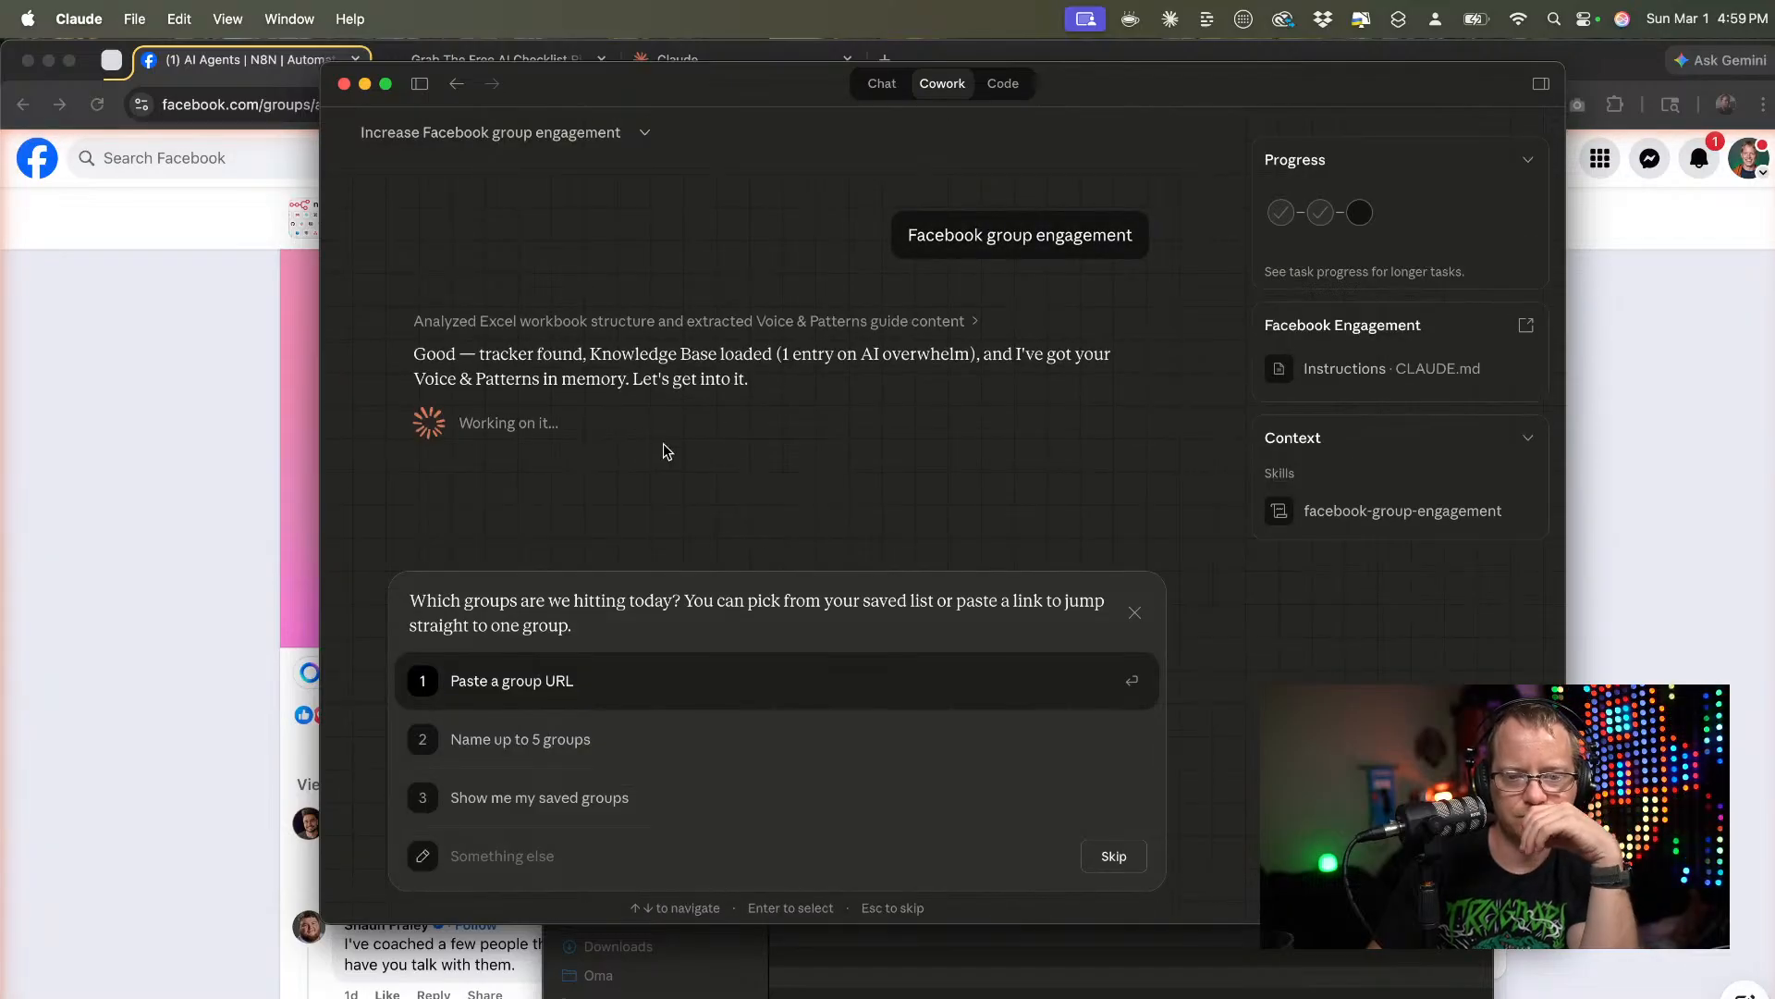
Switch to Chrome and open the AI Agents / Automation / N8N /AGI / Artificial Intelligence group from all joined Facebook groups.
left_click(225, 372)
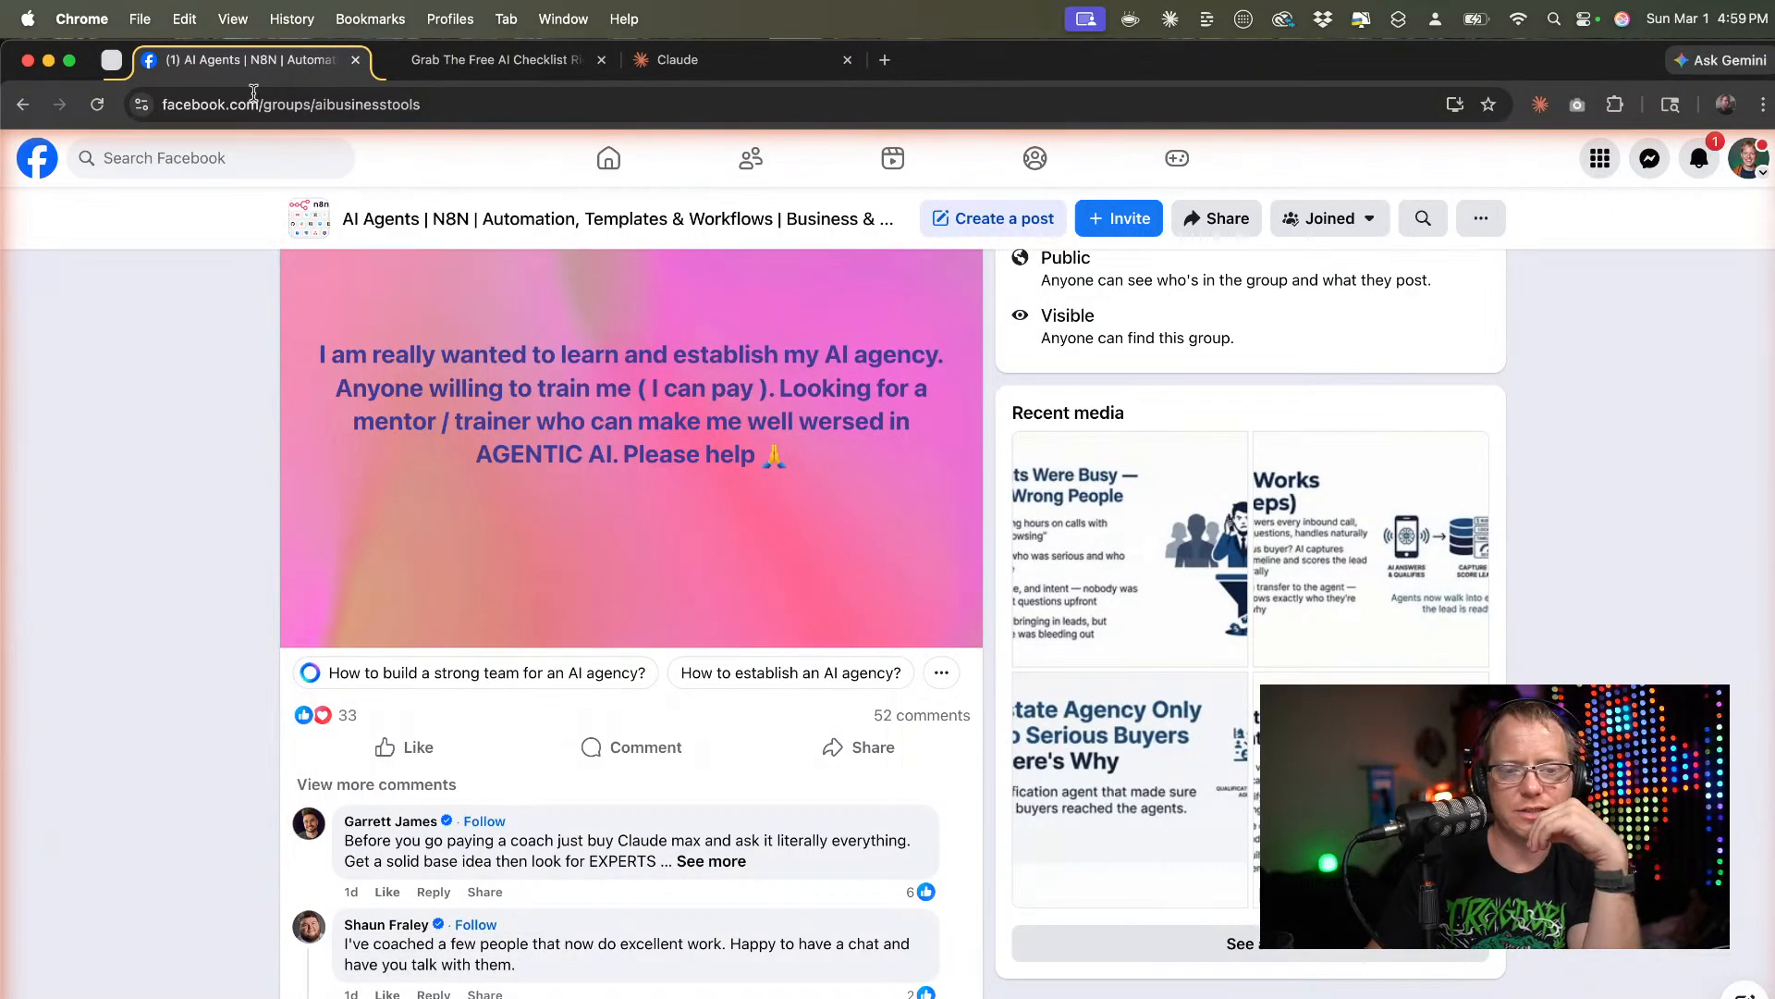
left_click(23, 107)
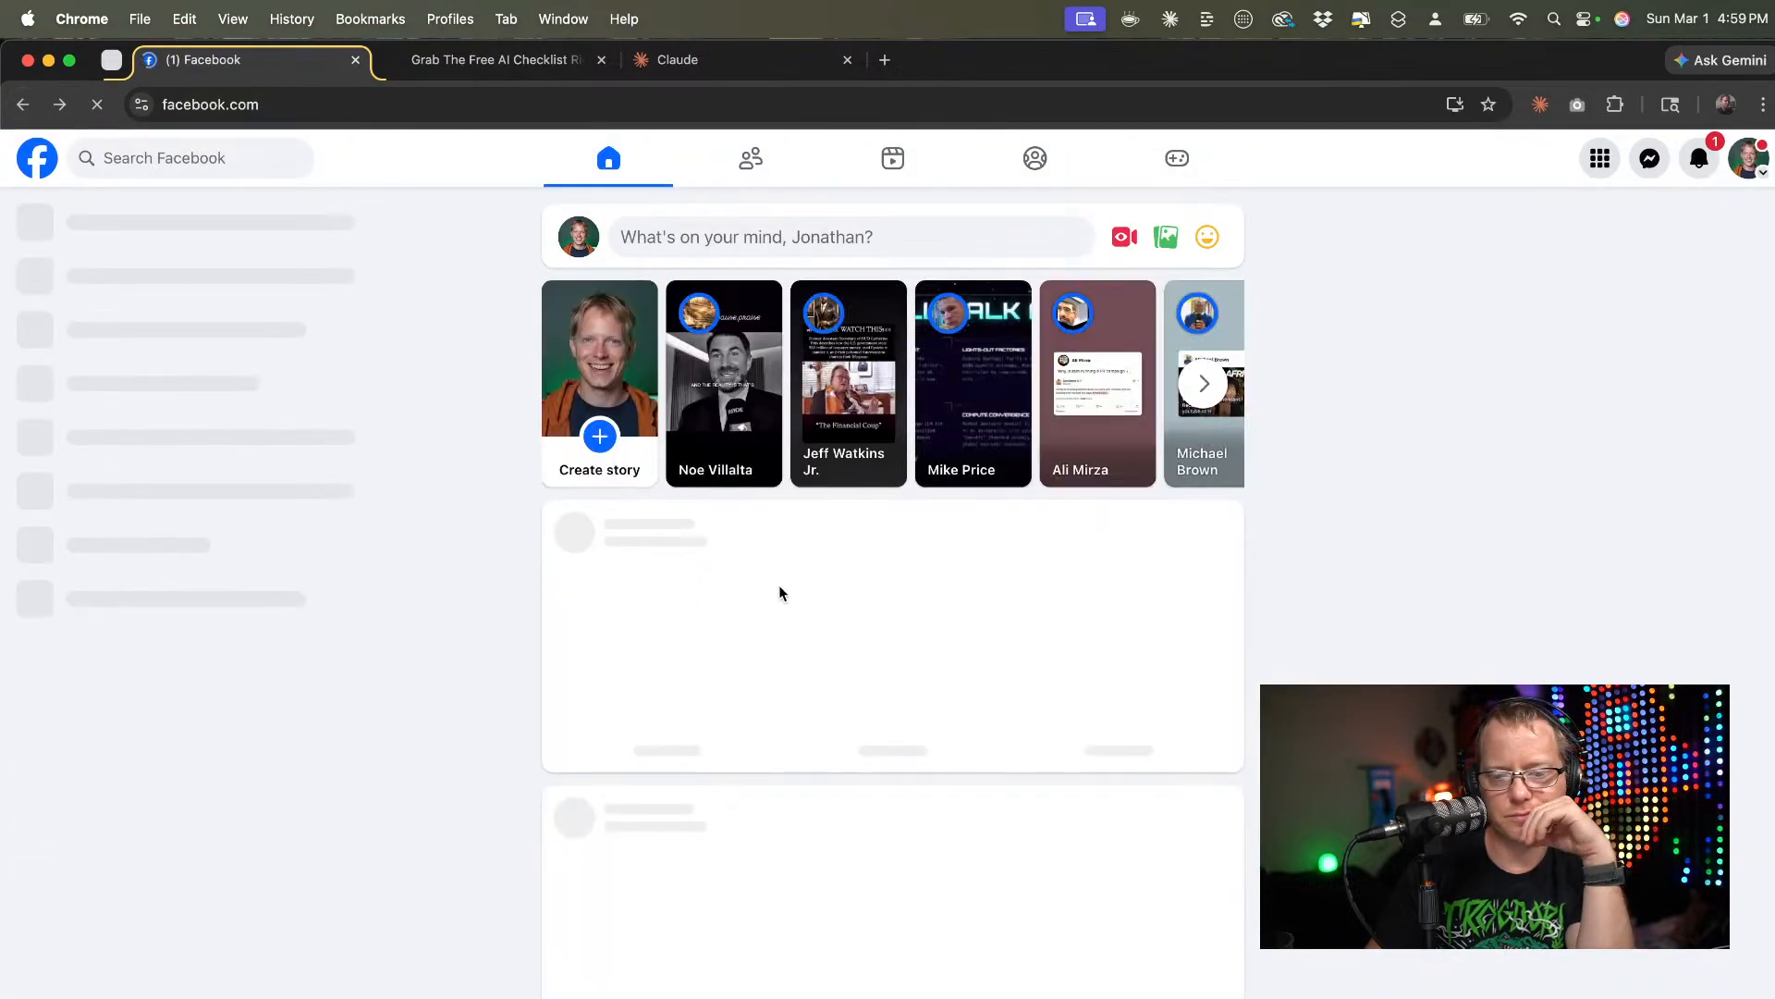
left_click(151, 505)
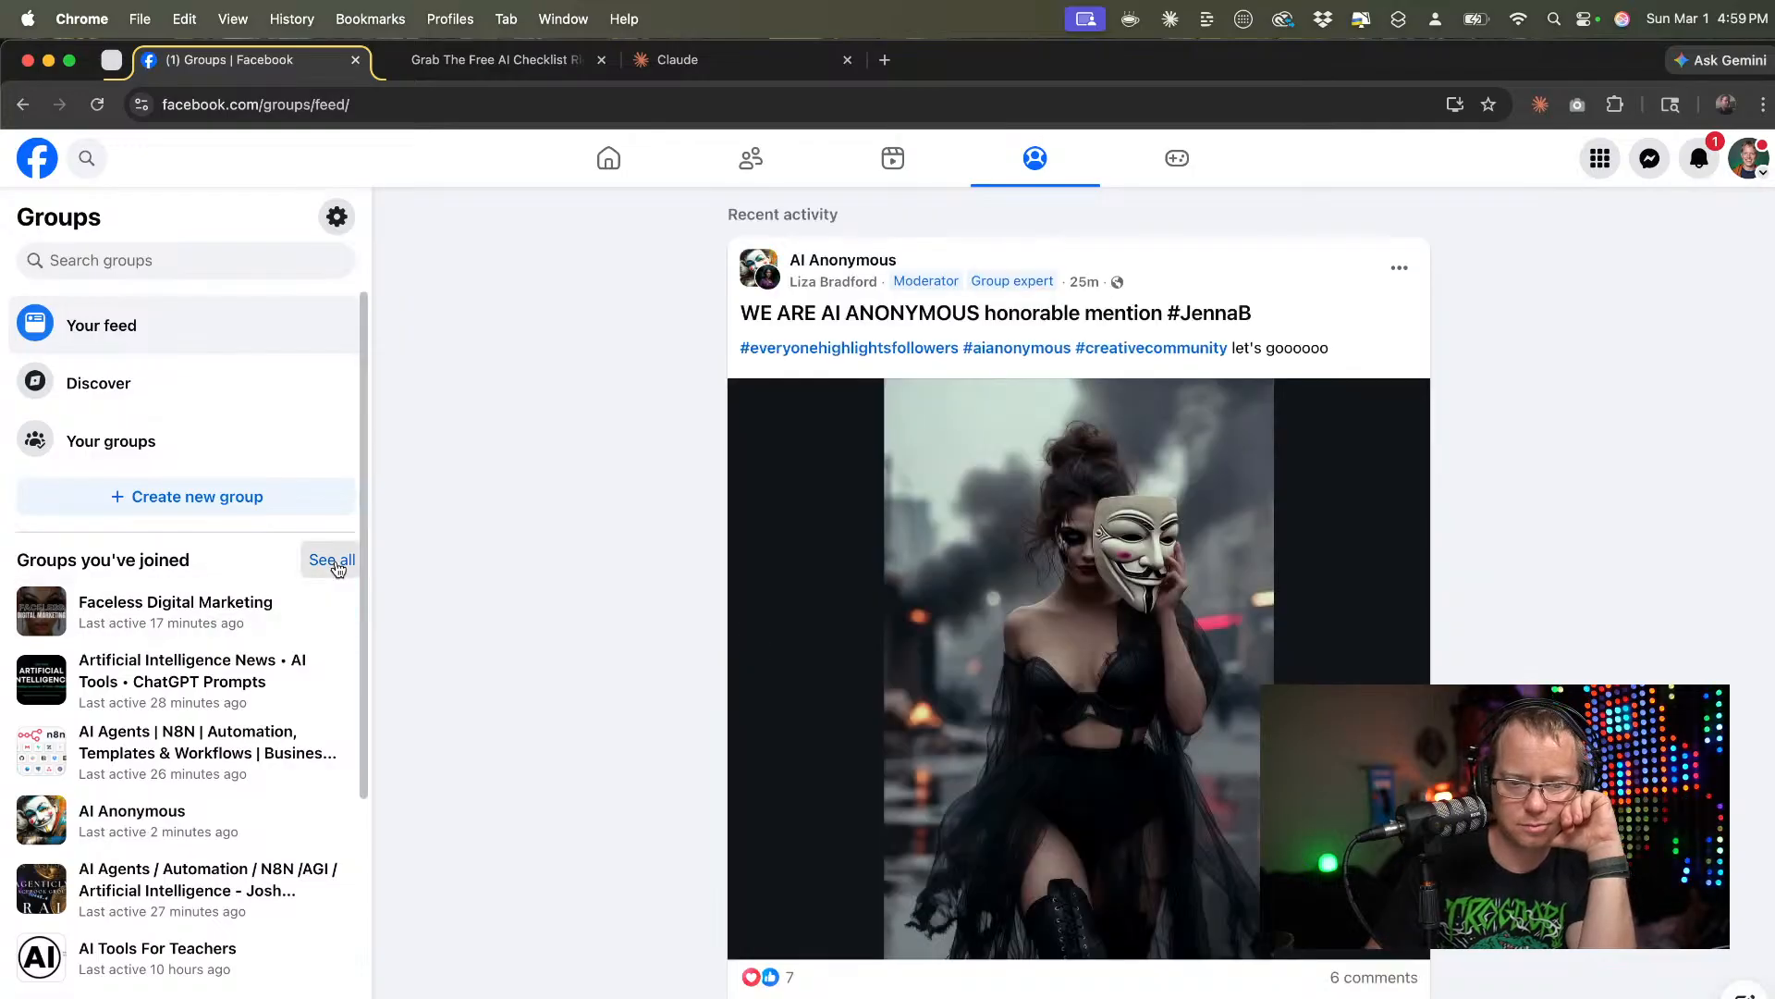
left_click(335, 562)
scroll(1094, 508, "down", 8)
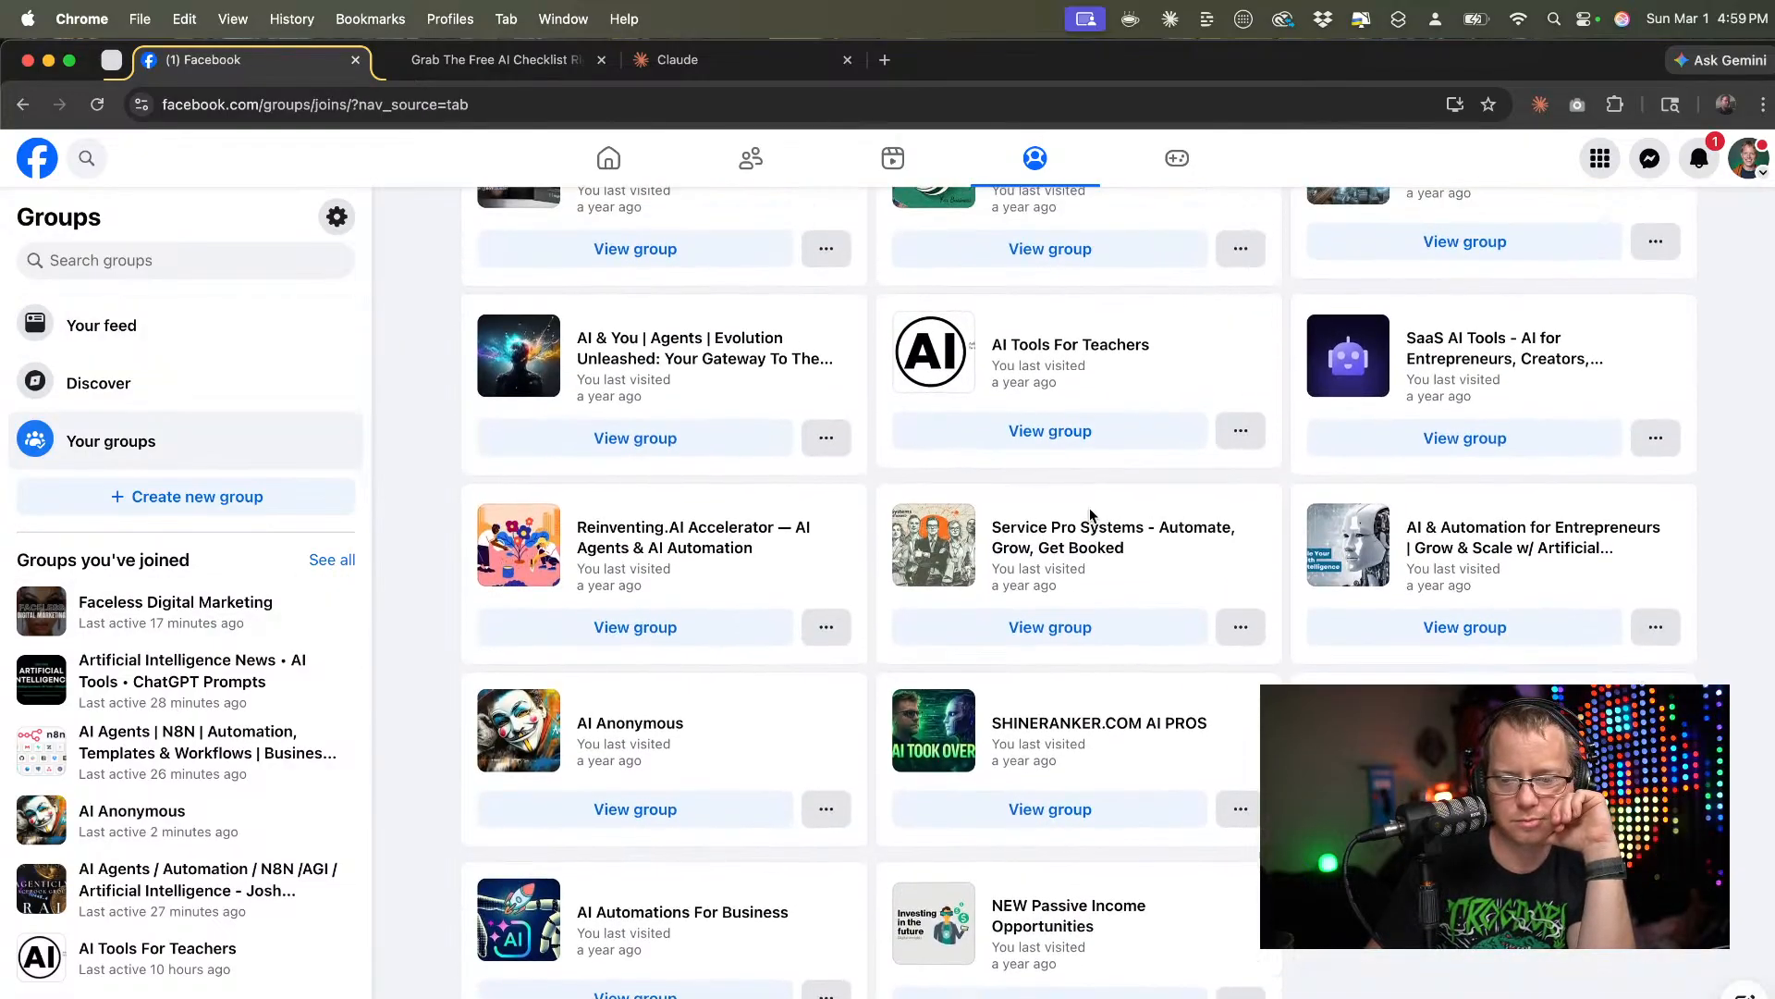
scroll(1100, 555, "up", 1)
scroll(1105, 596, "up", 6)
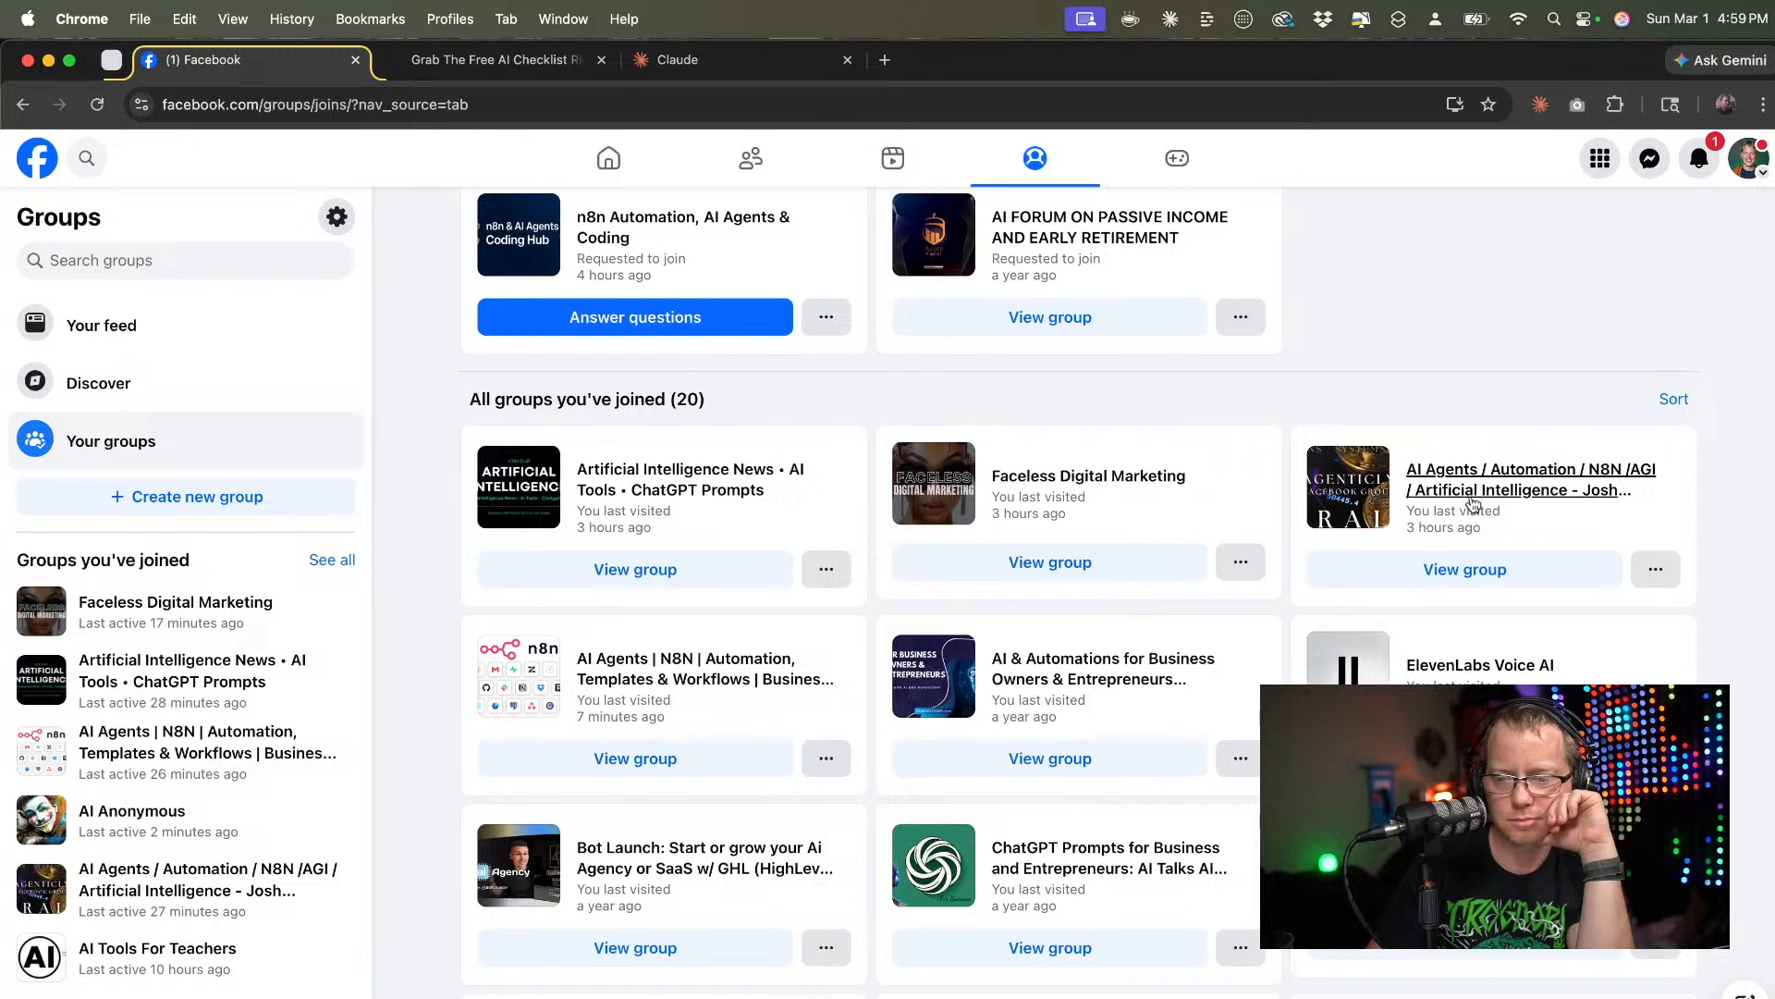
mouse_move(1469, 499)
left_click(1516, 473)
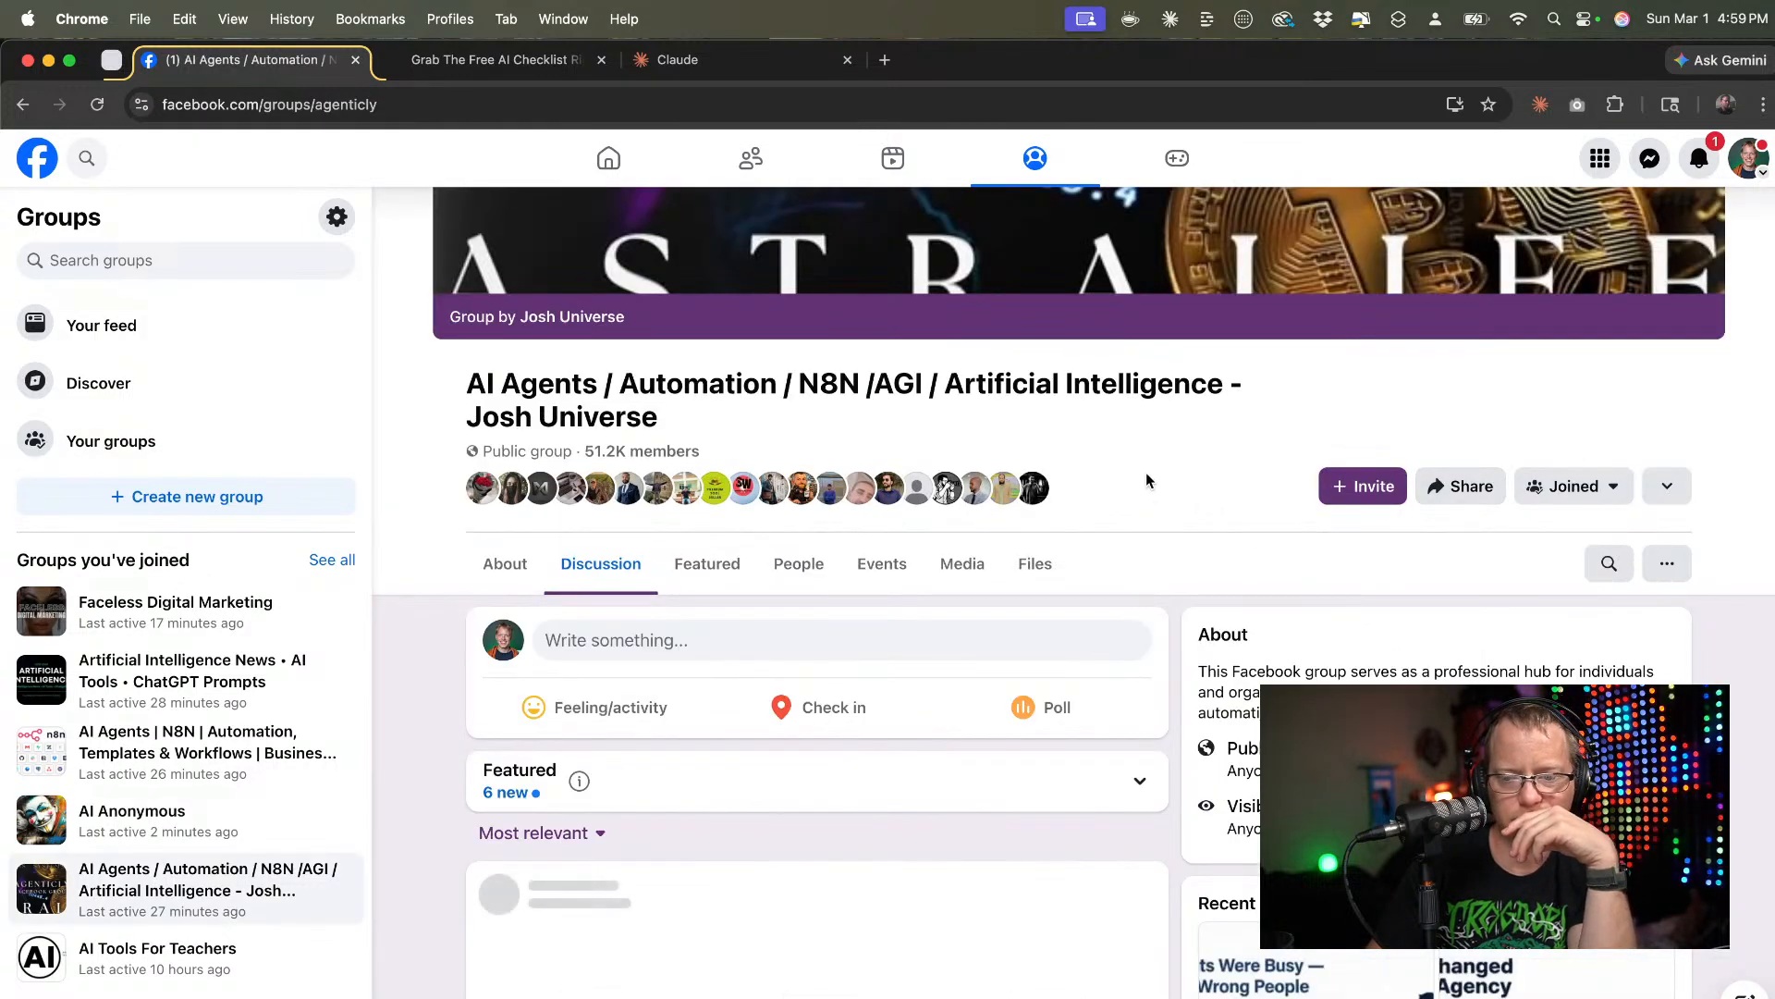
Look through the group's recent posts and copy the group's URL.
scroll(1147, 480, "down", 5)
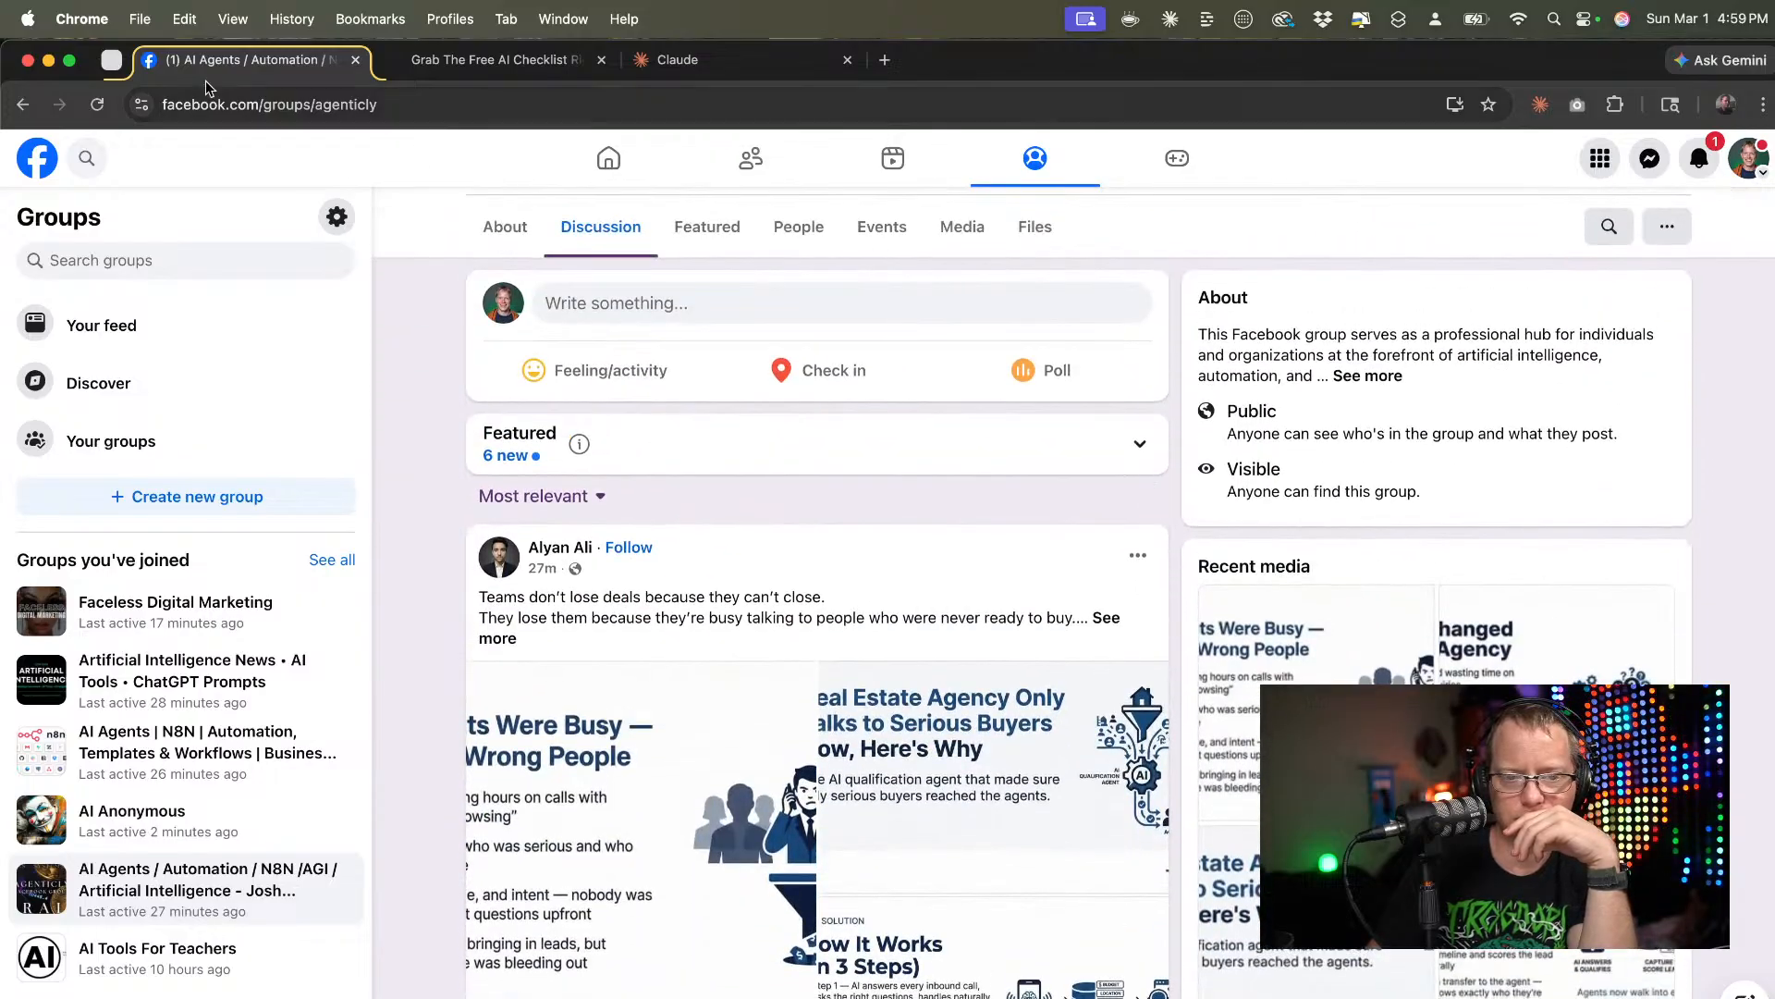
scroll(473, 336, "down", 10)
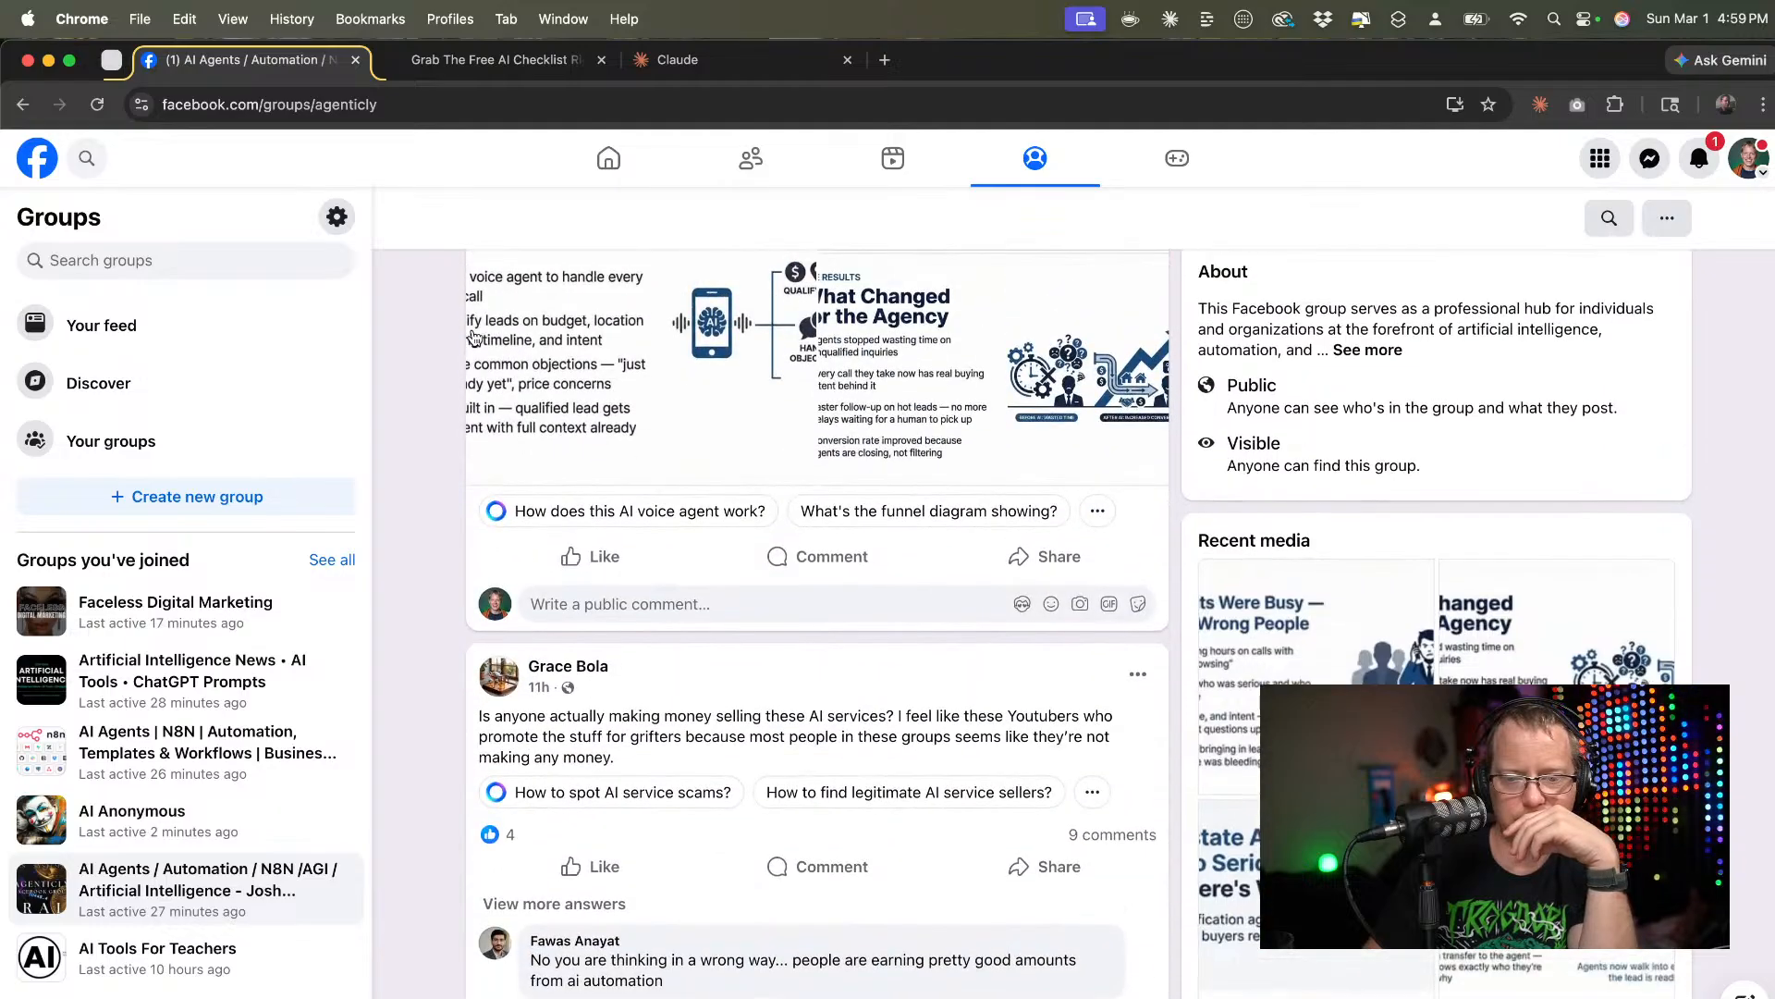
scroll(473, 337, "down", 12)
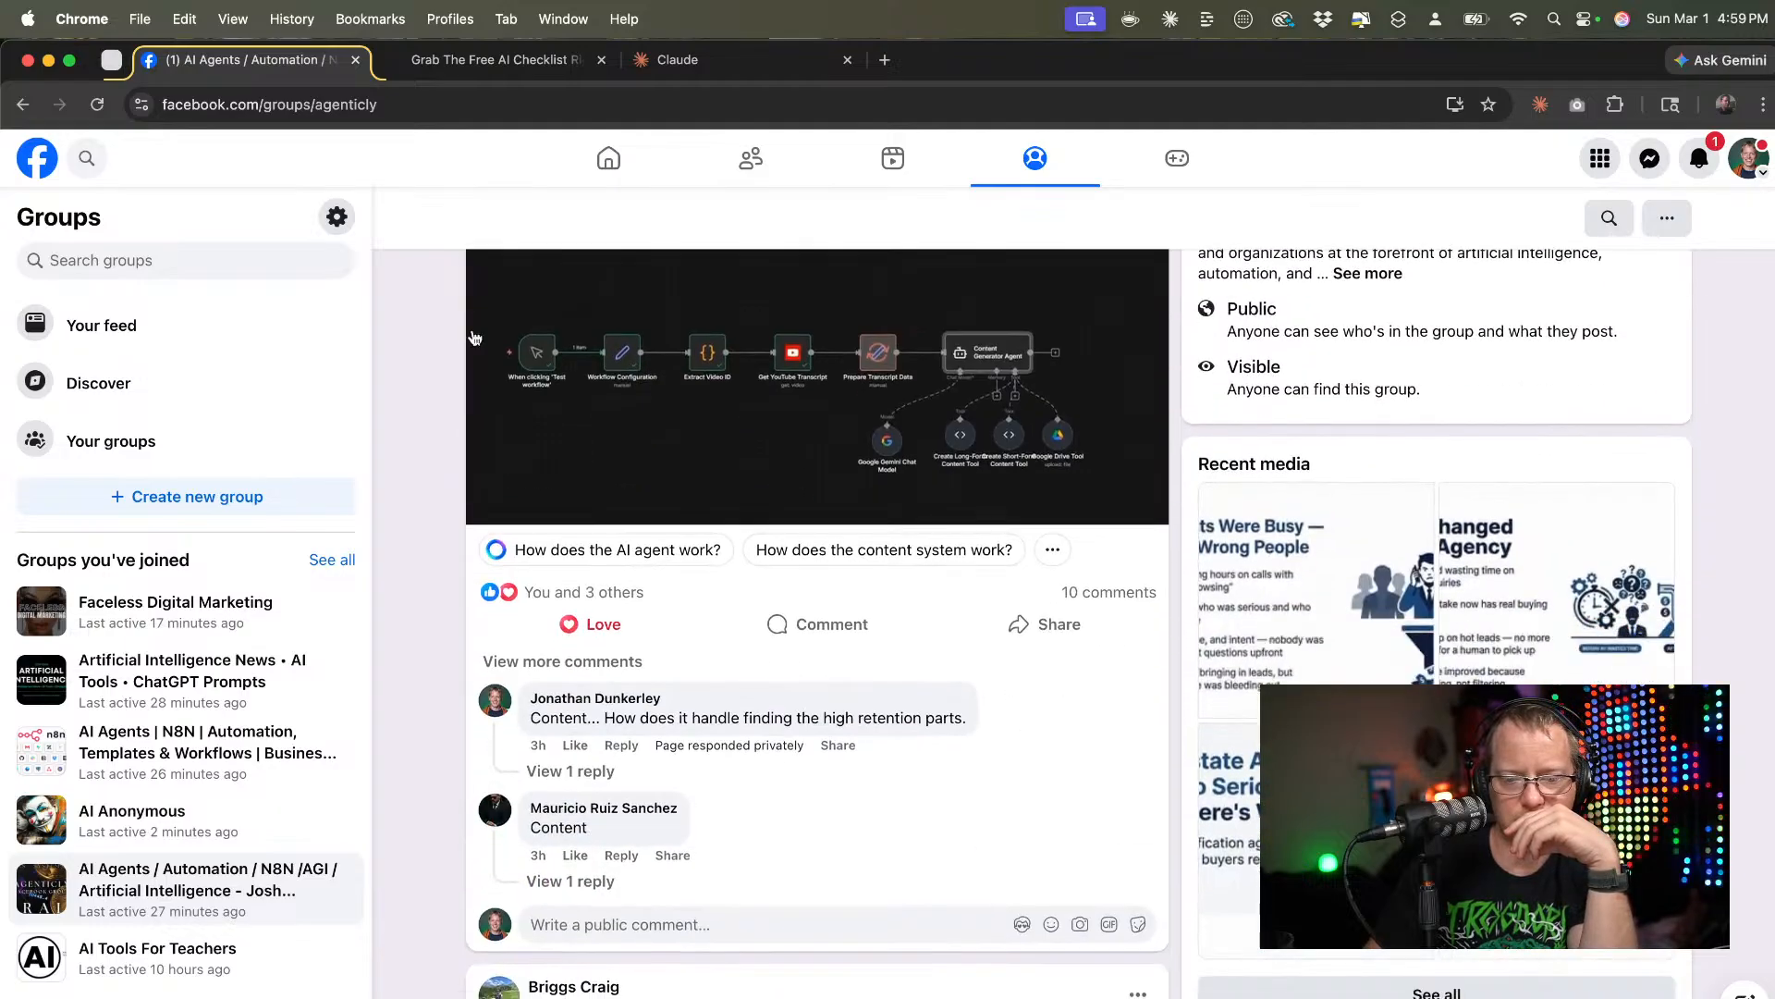
scroll(473, 336, "up", 8)
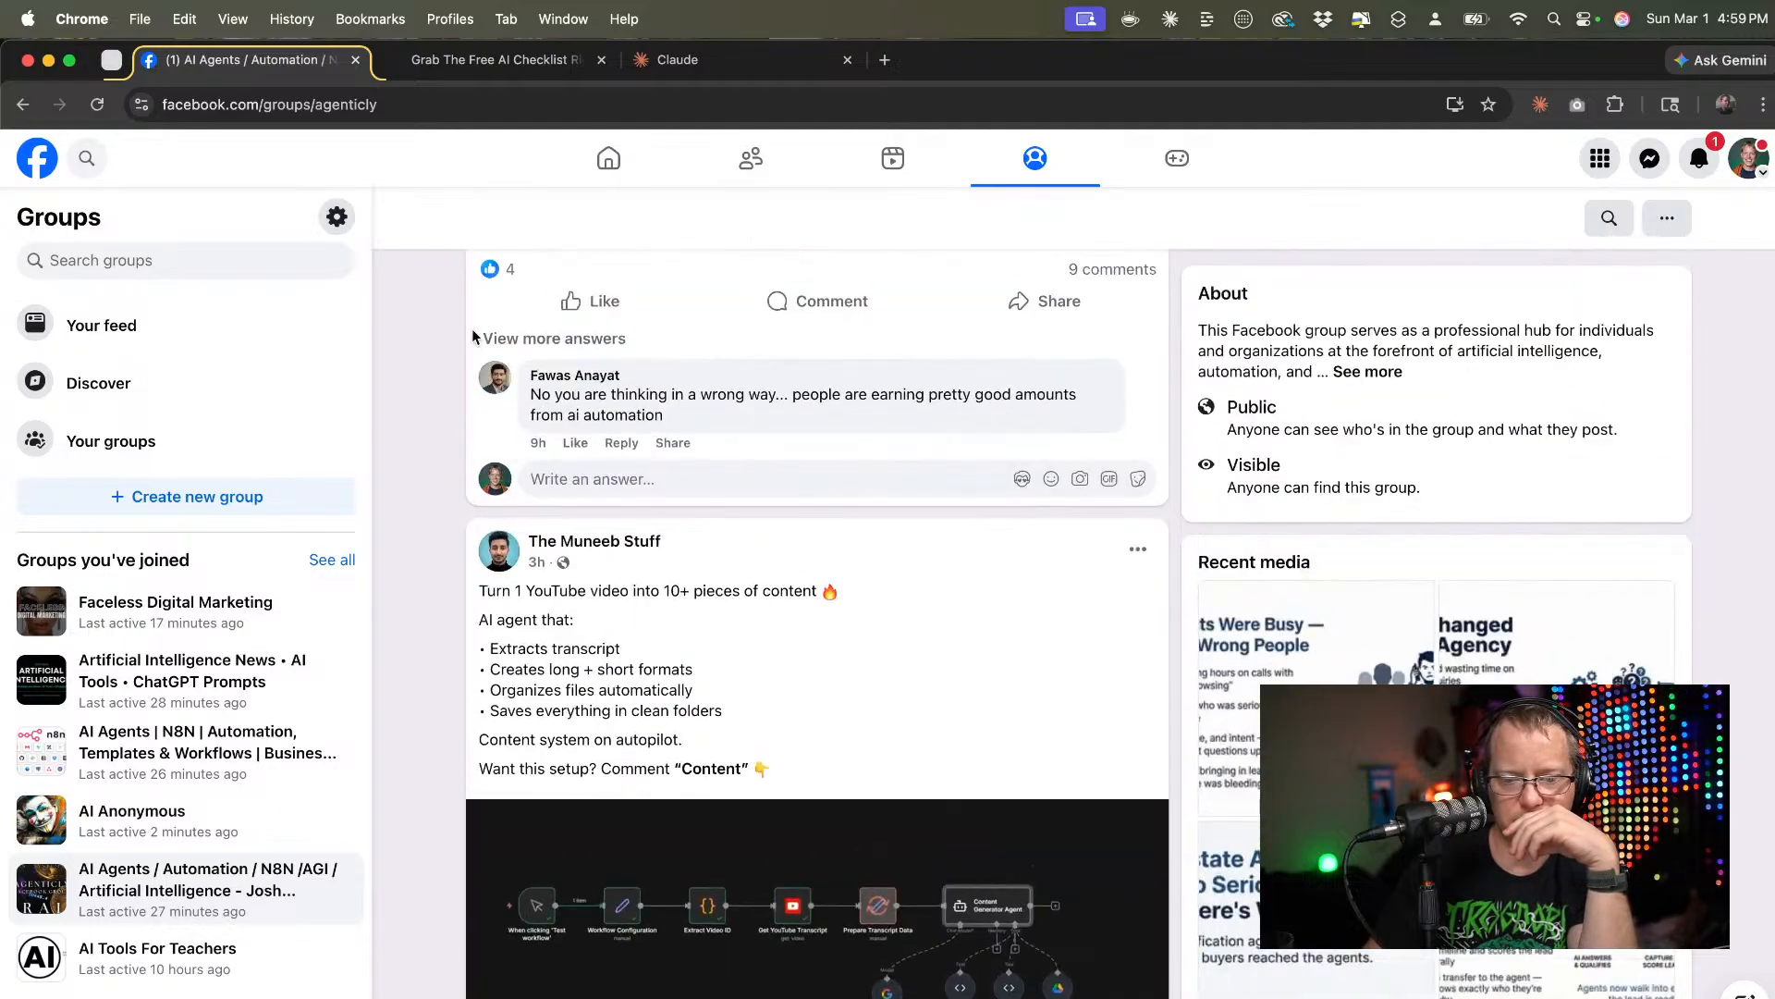
scroll(473, 336, "down", 1)
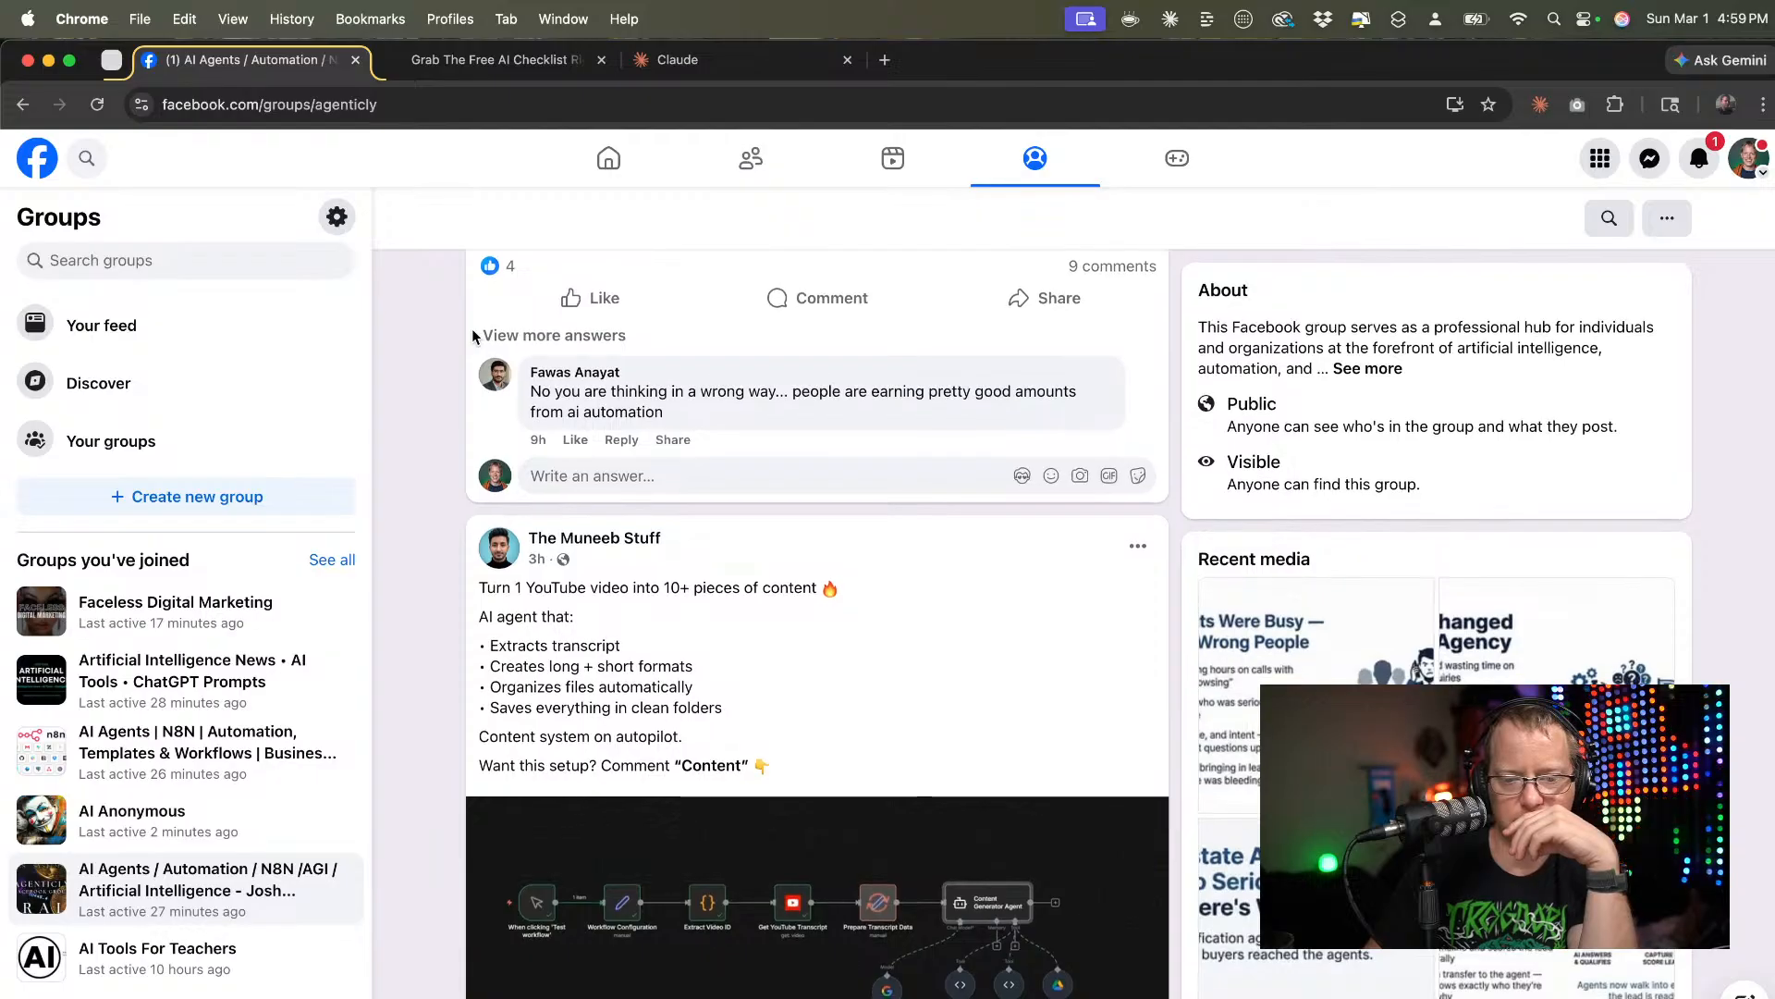
scroll(474, 336, "up", 15)
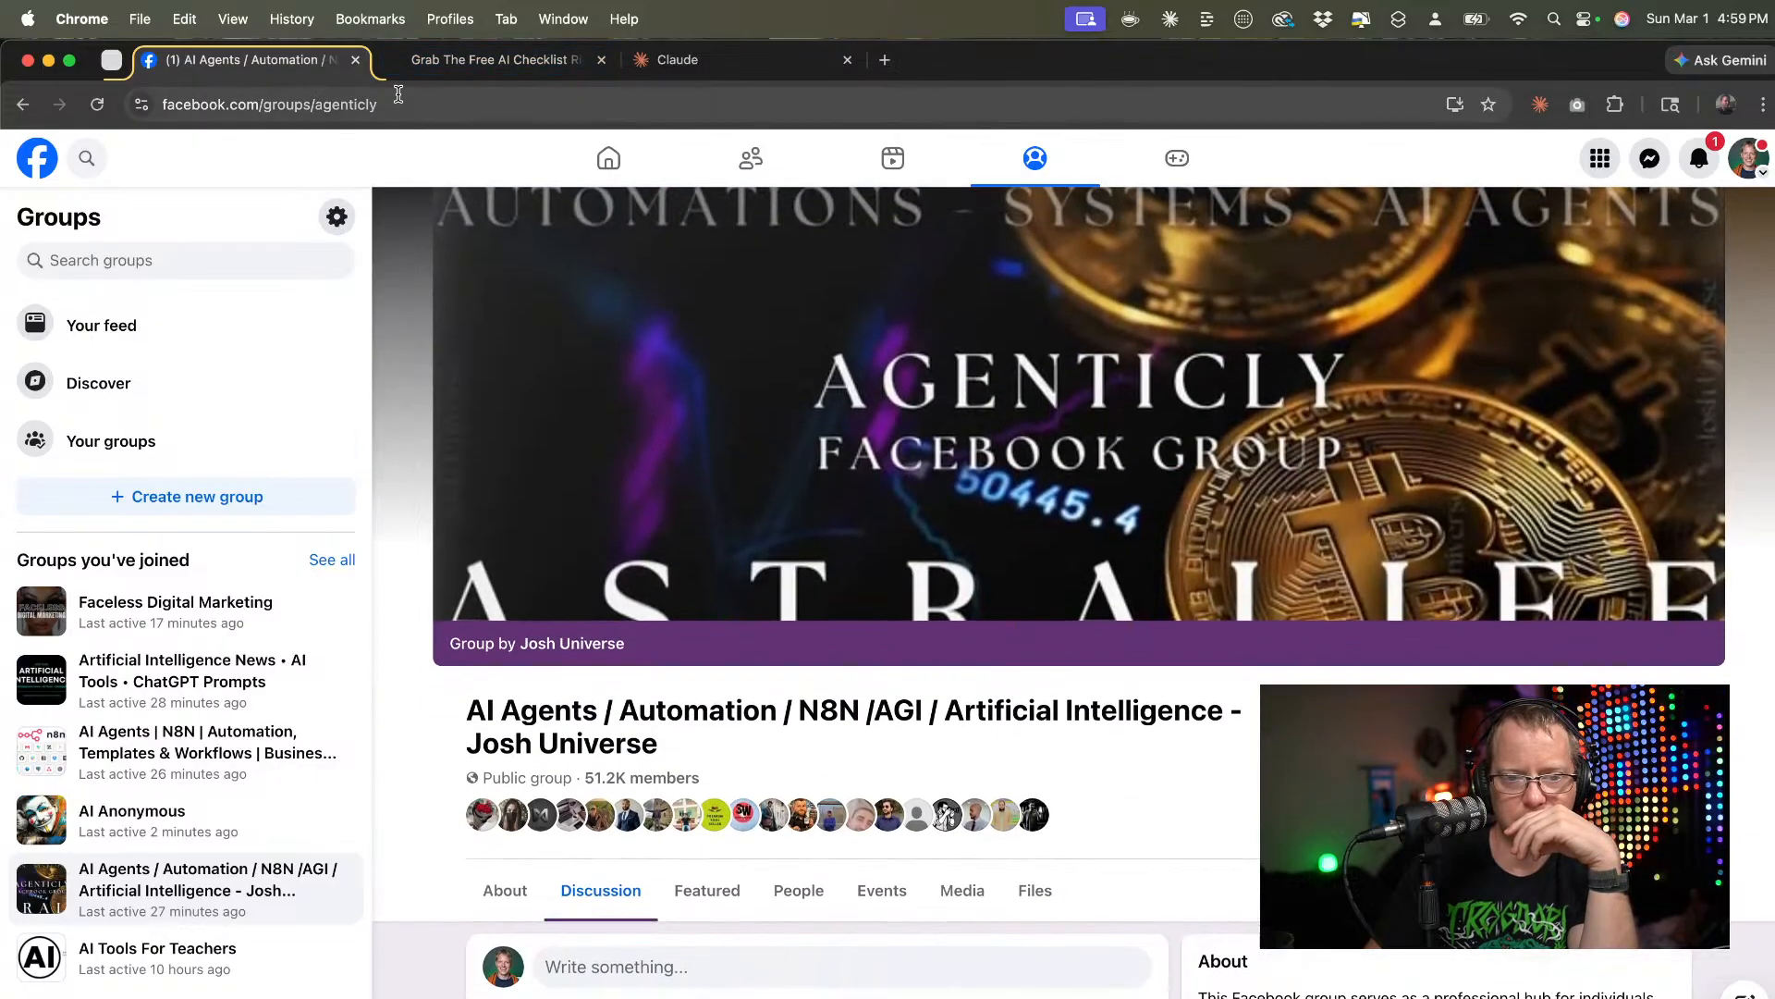
left_click(400, 101)
type("c")
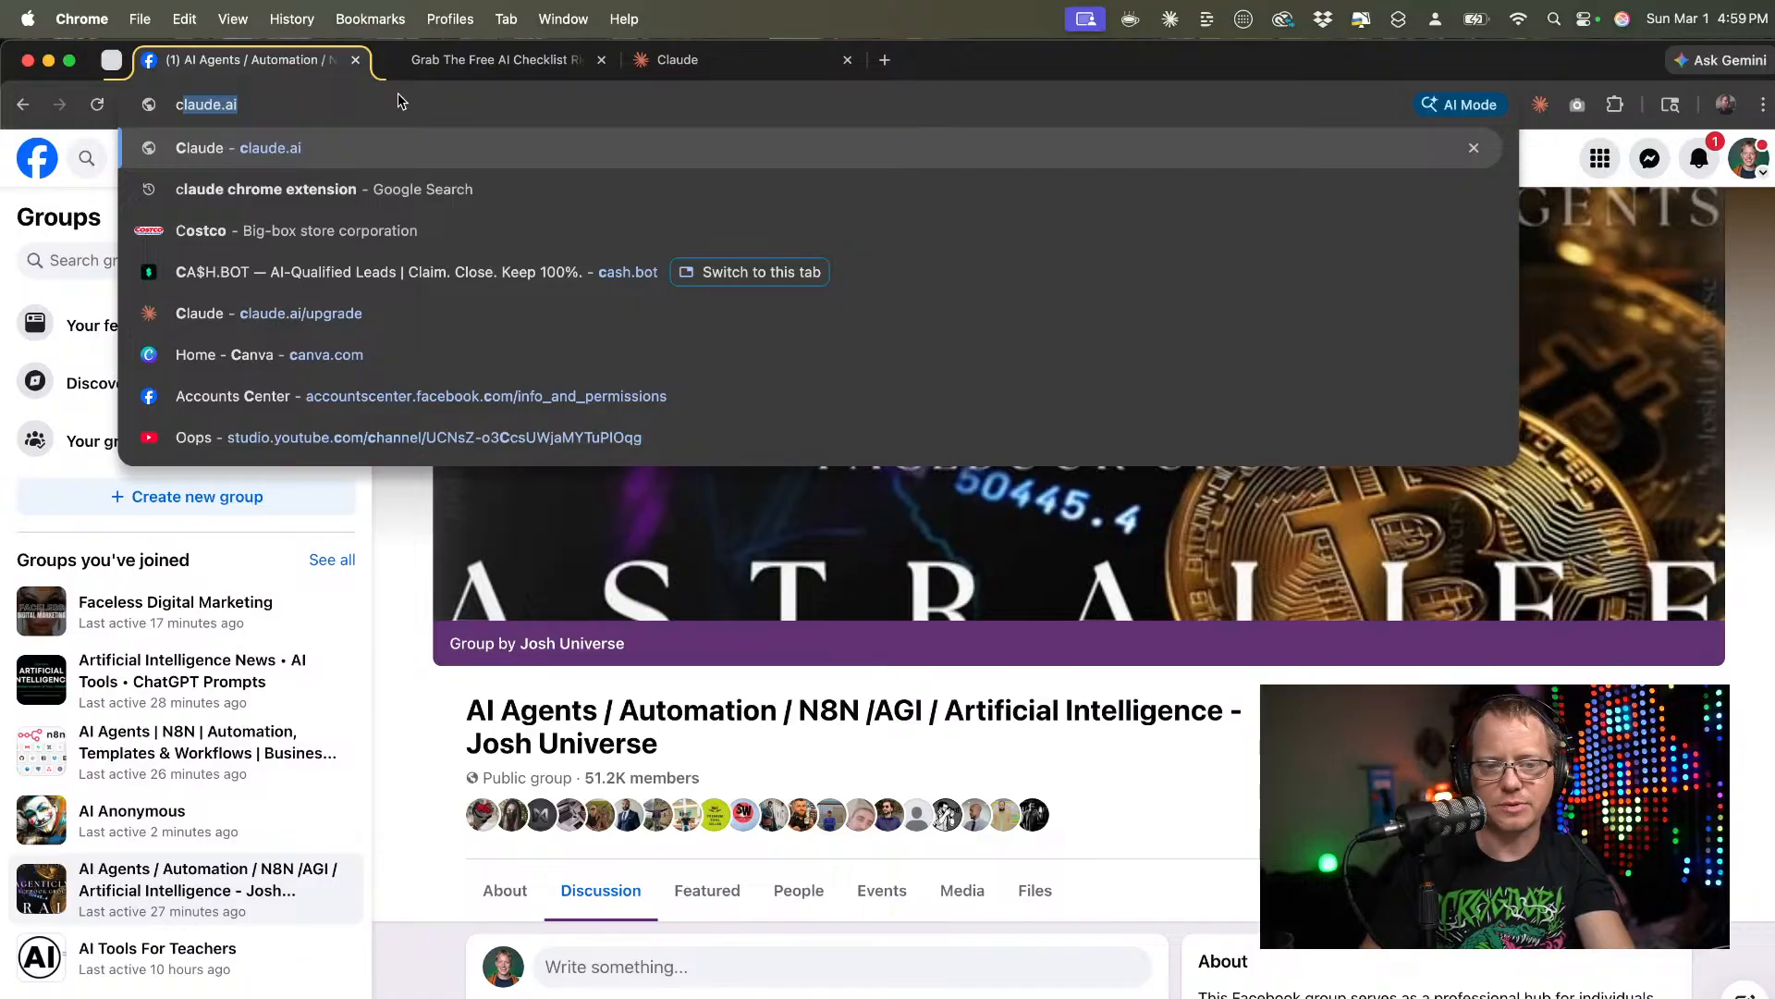
key("super+z")
key("super+c")
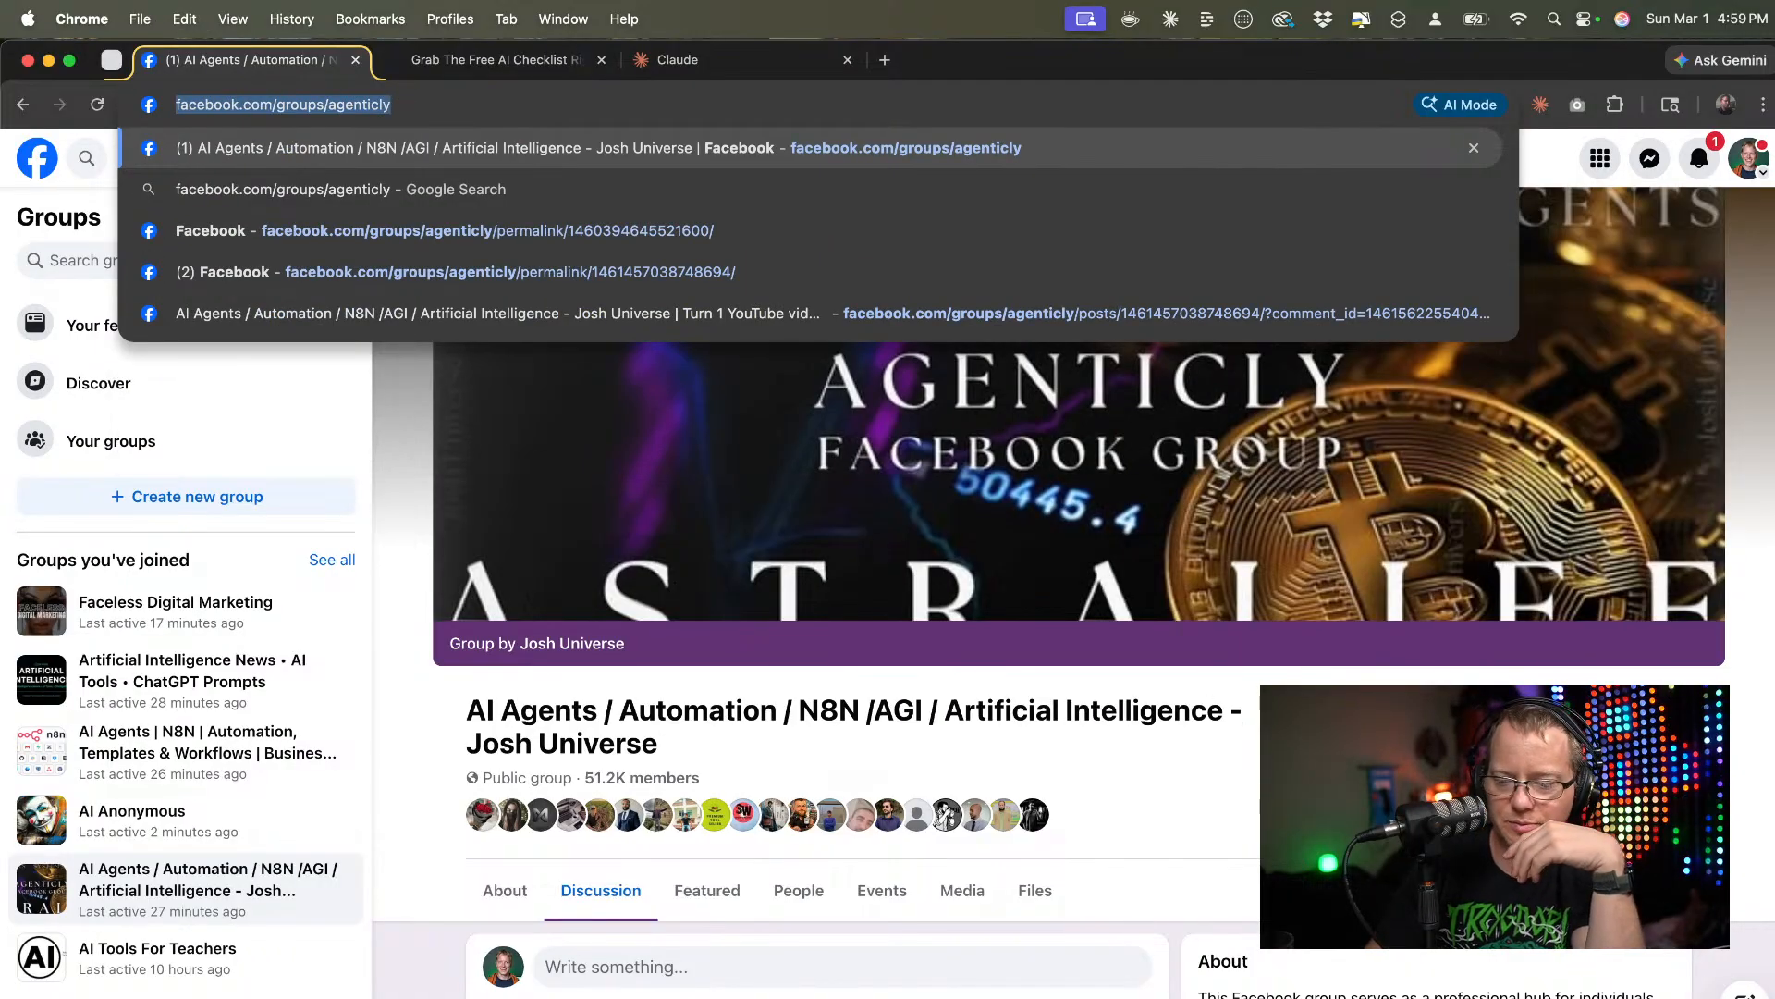
key("super+Tab")
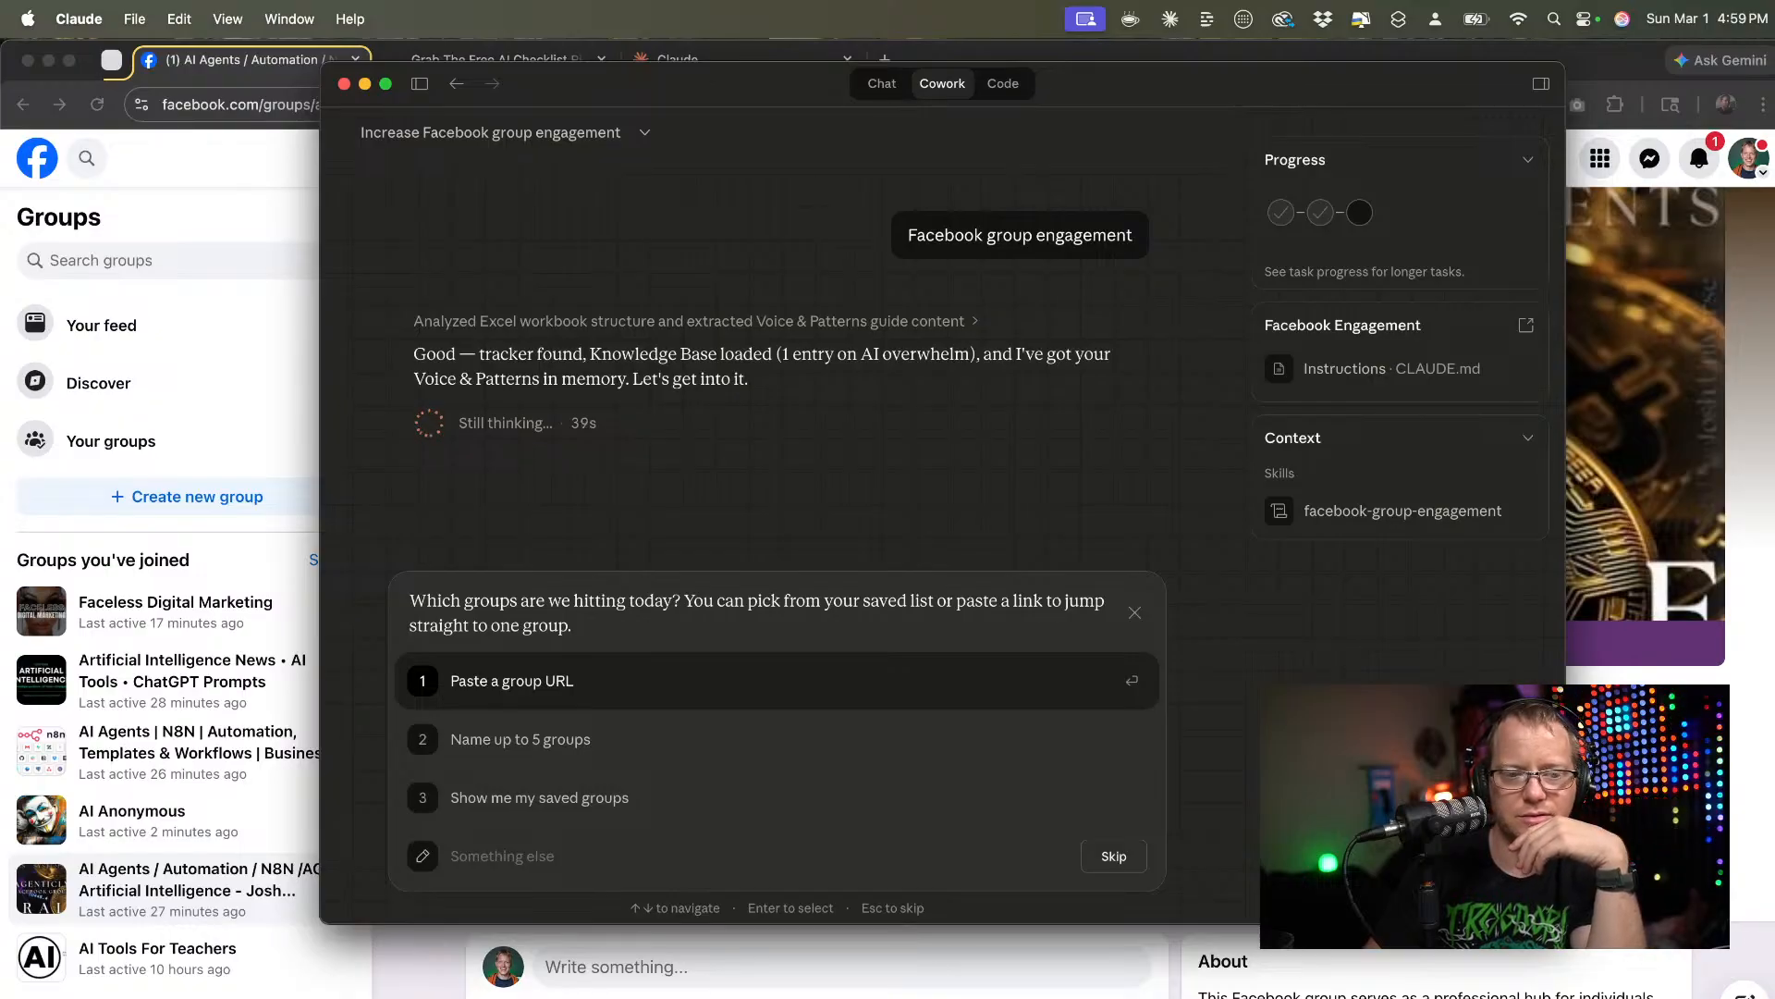
left_click(47, 157)
left_click(47, 158)
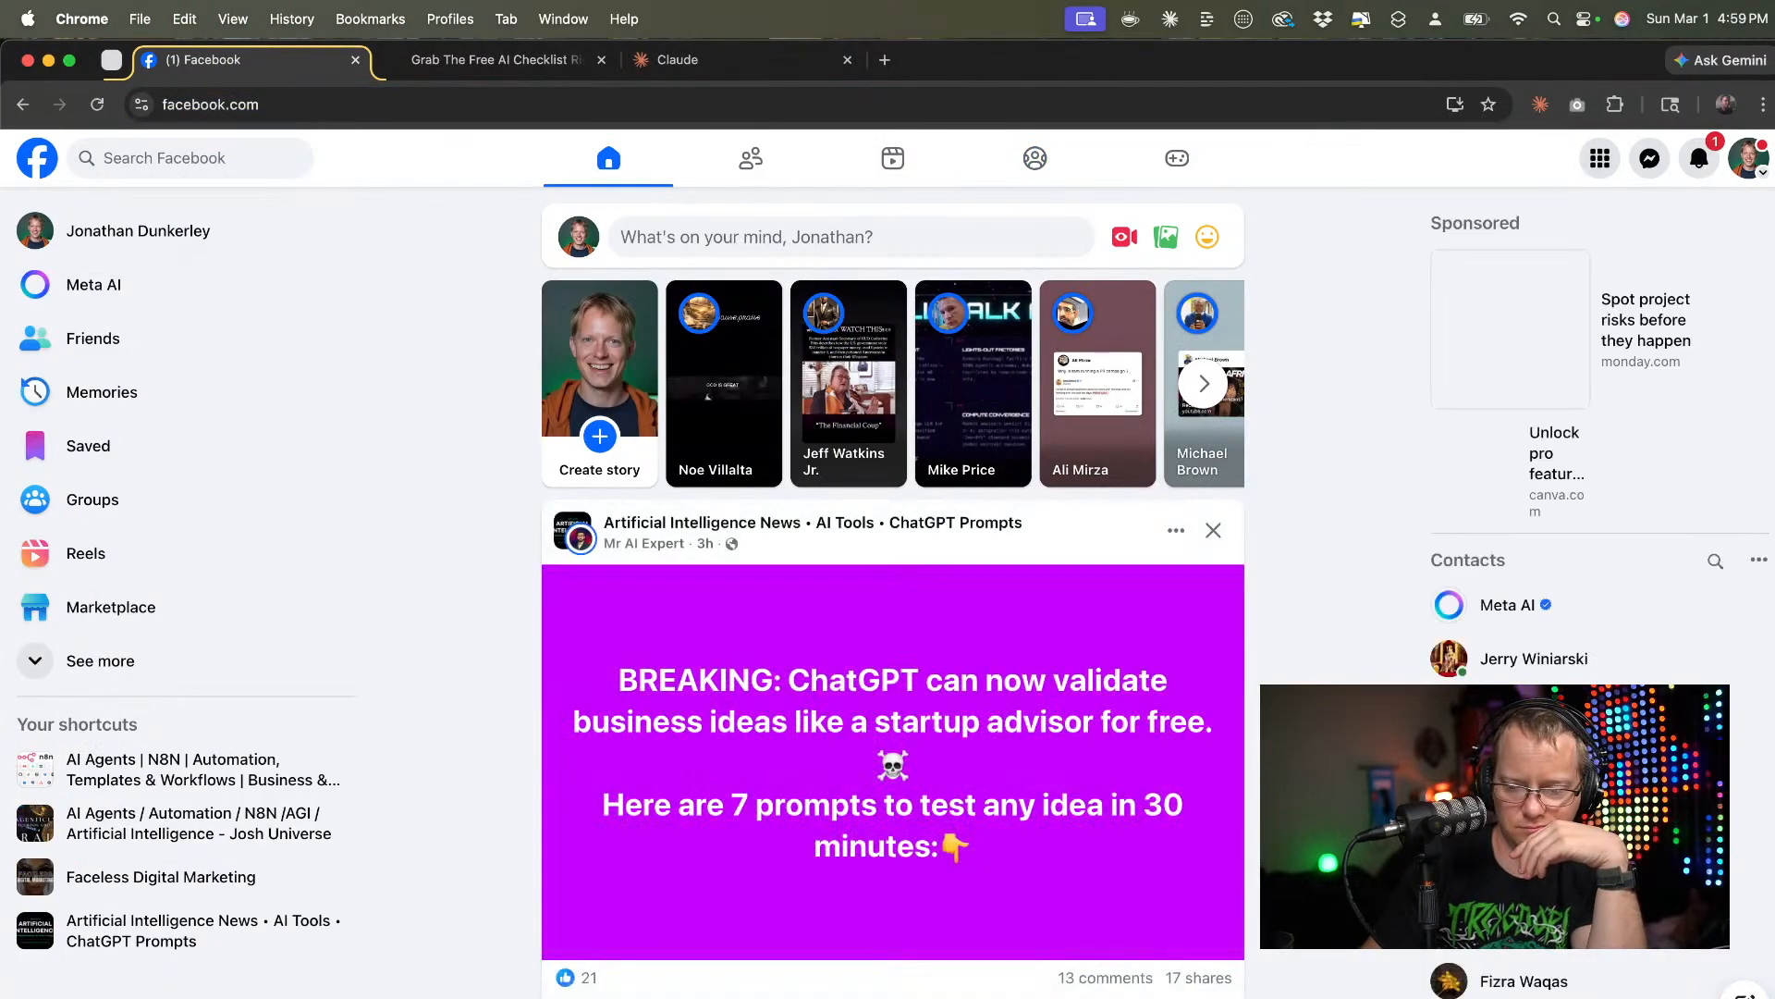
key("super+Tab")
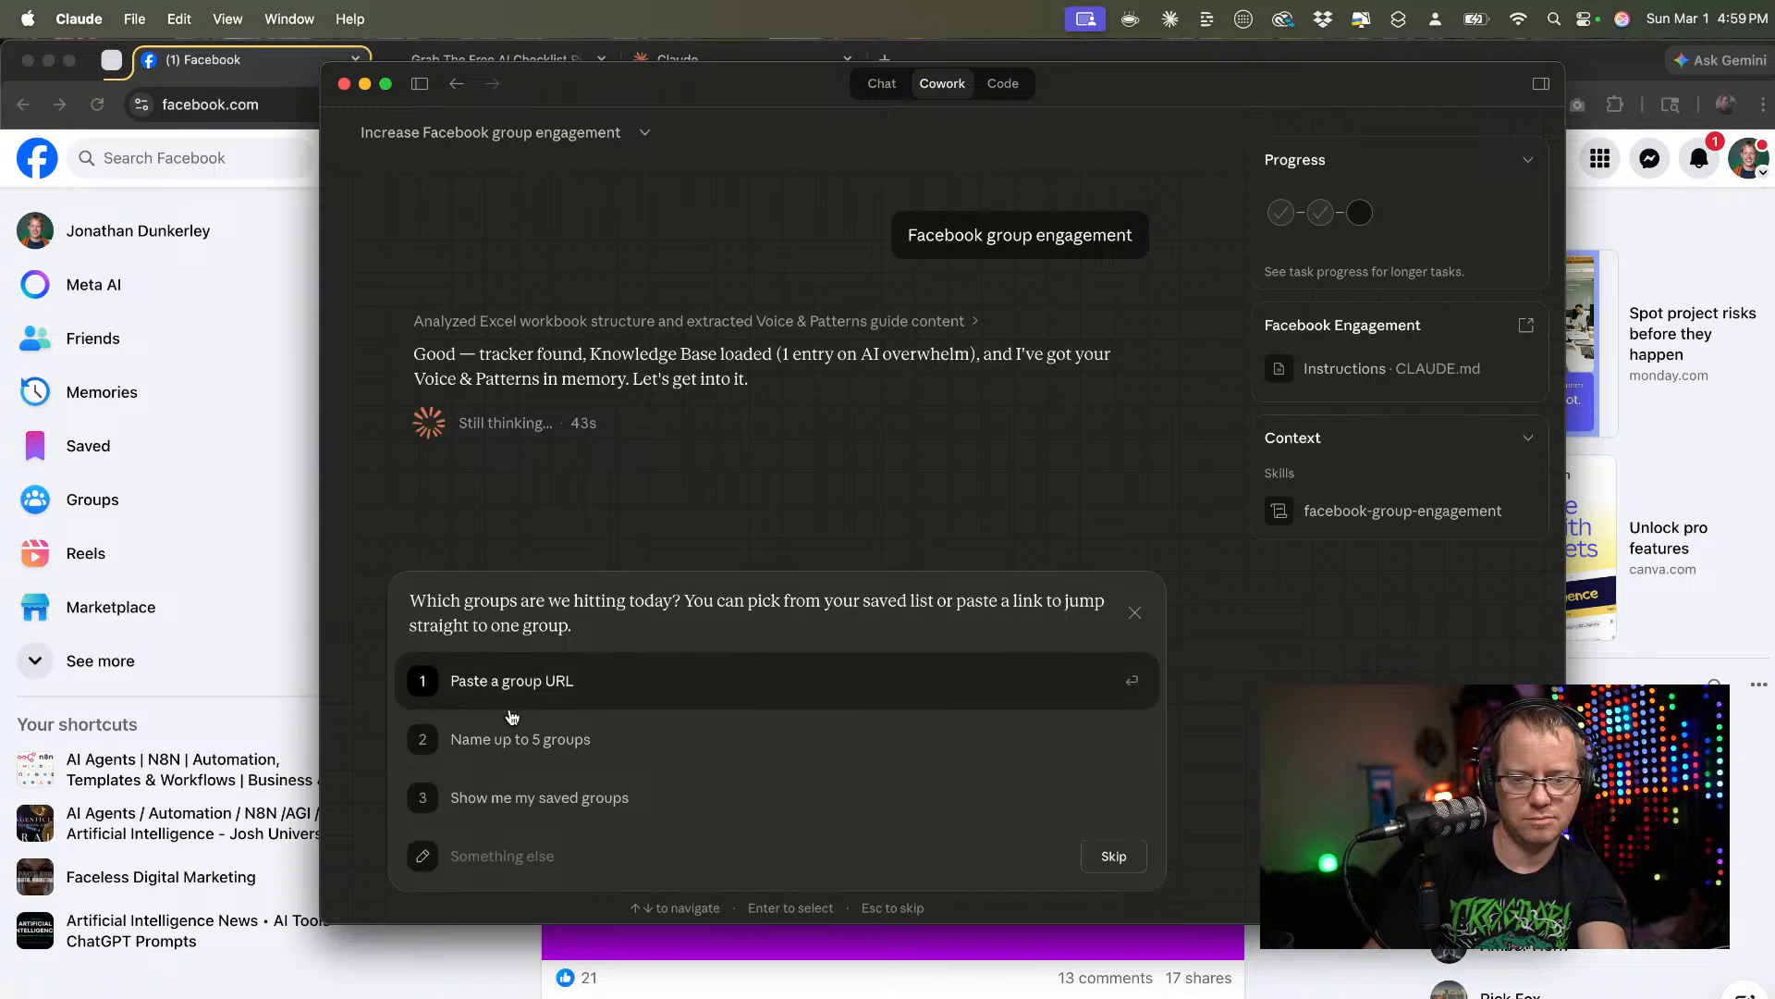
left_click(539, 856)
key("super+v")
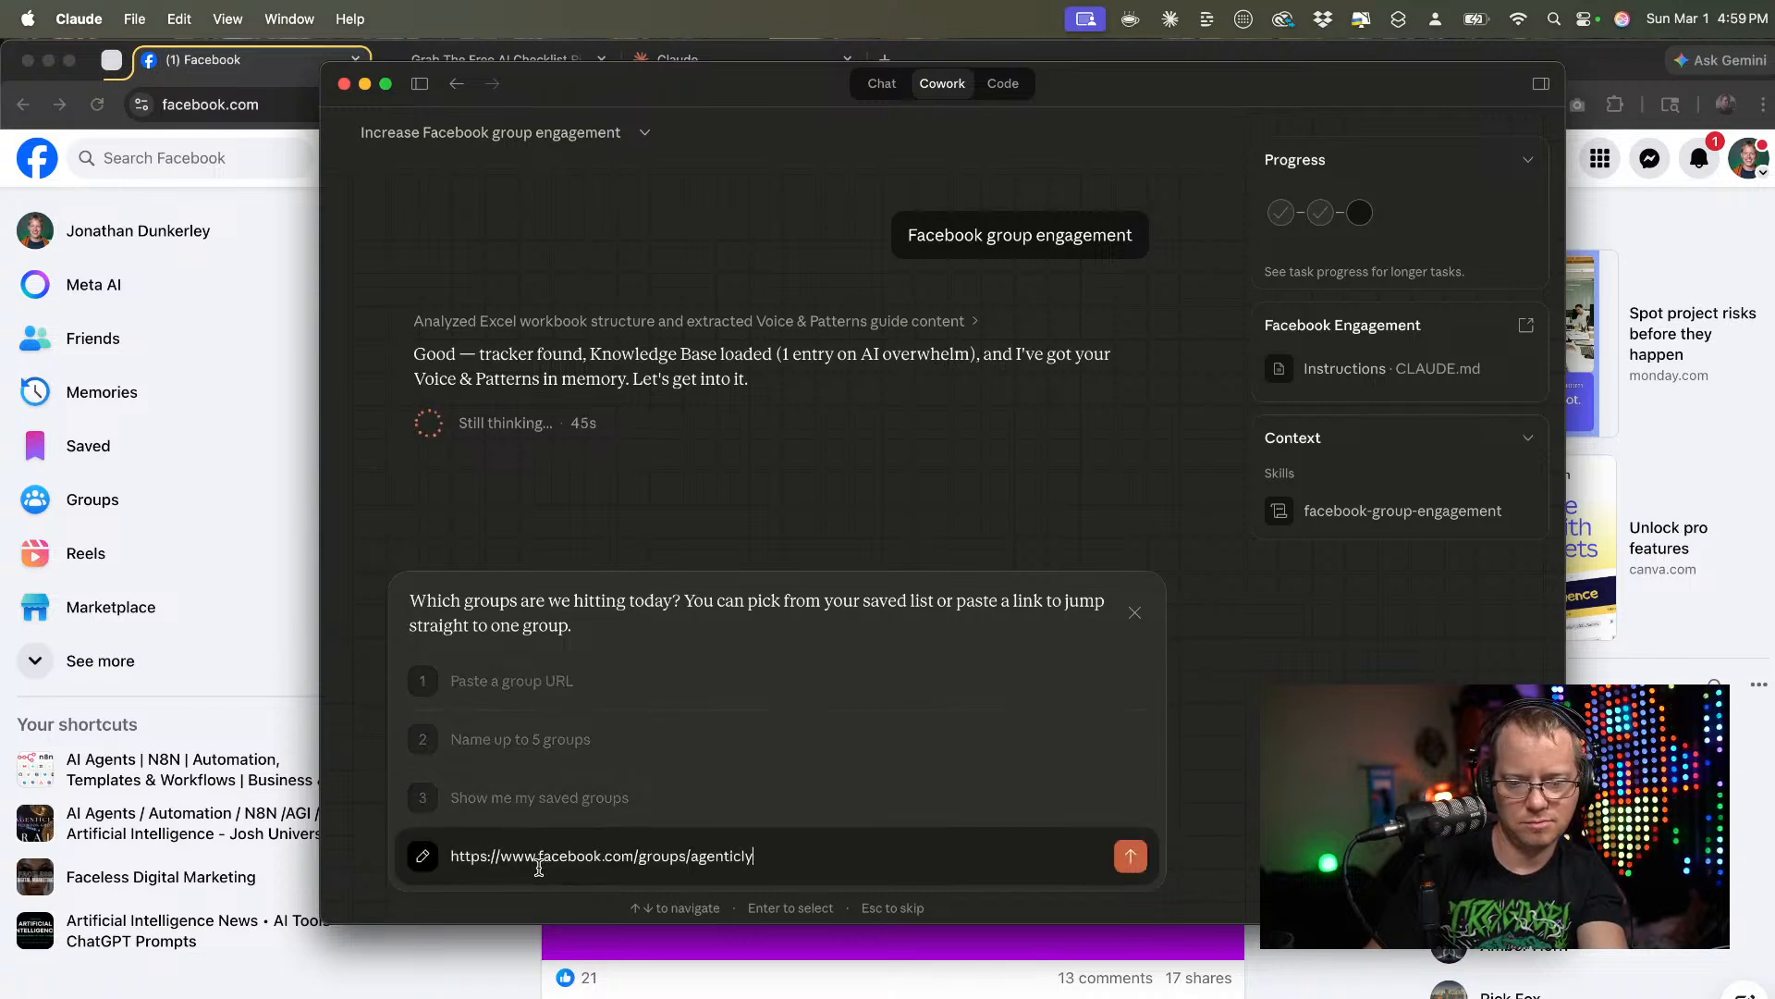
key("Return")
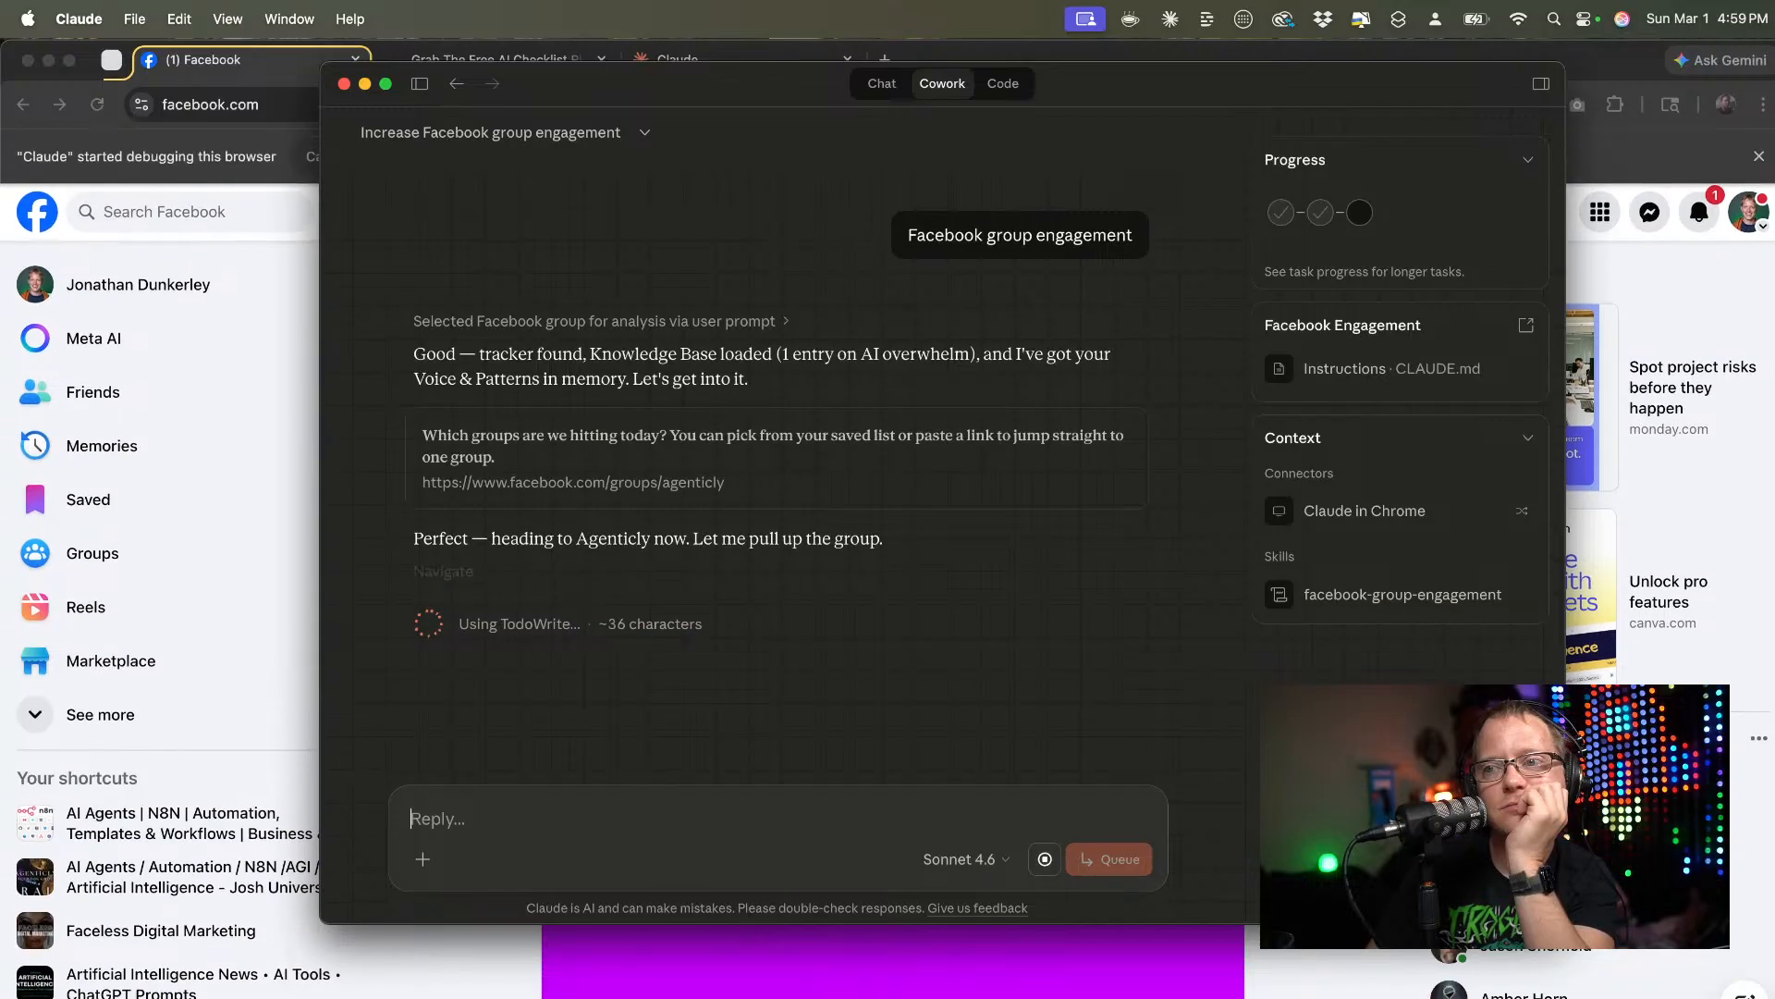
Move the Claude window aside to uncover the Facebook page, review the proposed posts and approve the engagement plan with "Let's go".
left_click(522, 668)
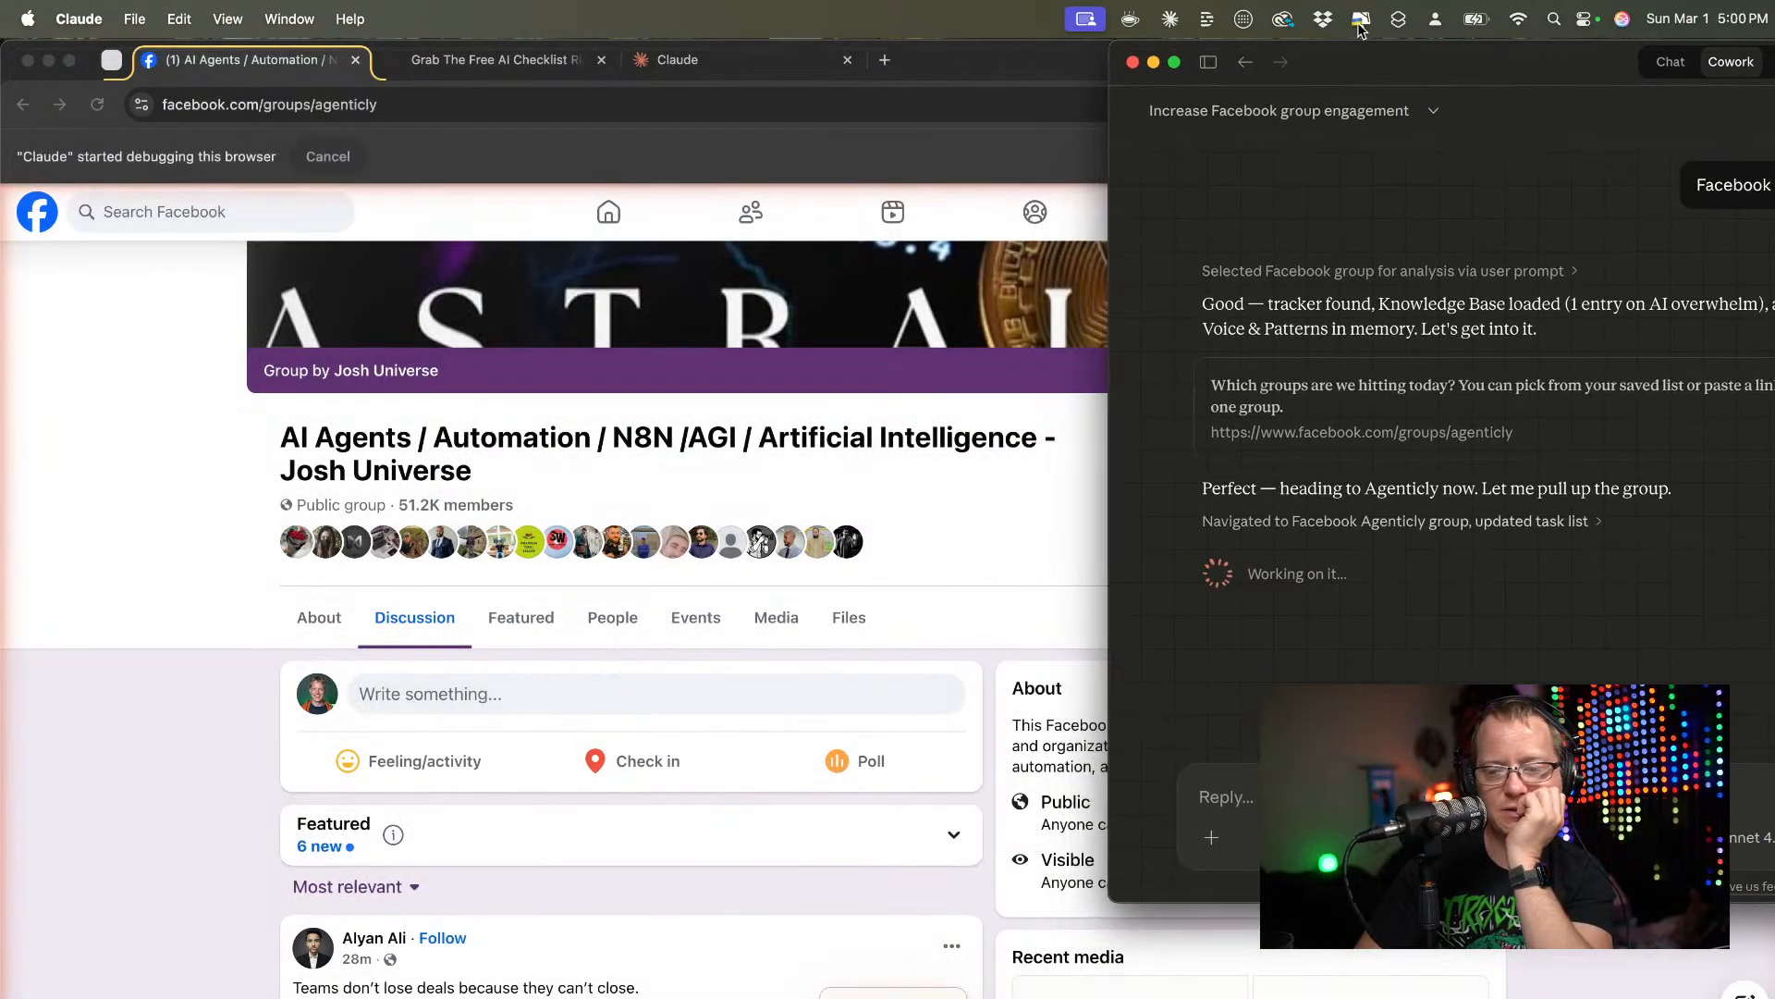
left_click_drag(1328, 70, 1274, 147)
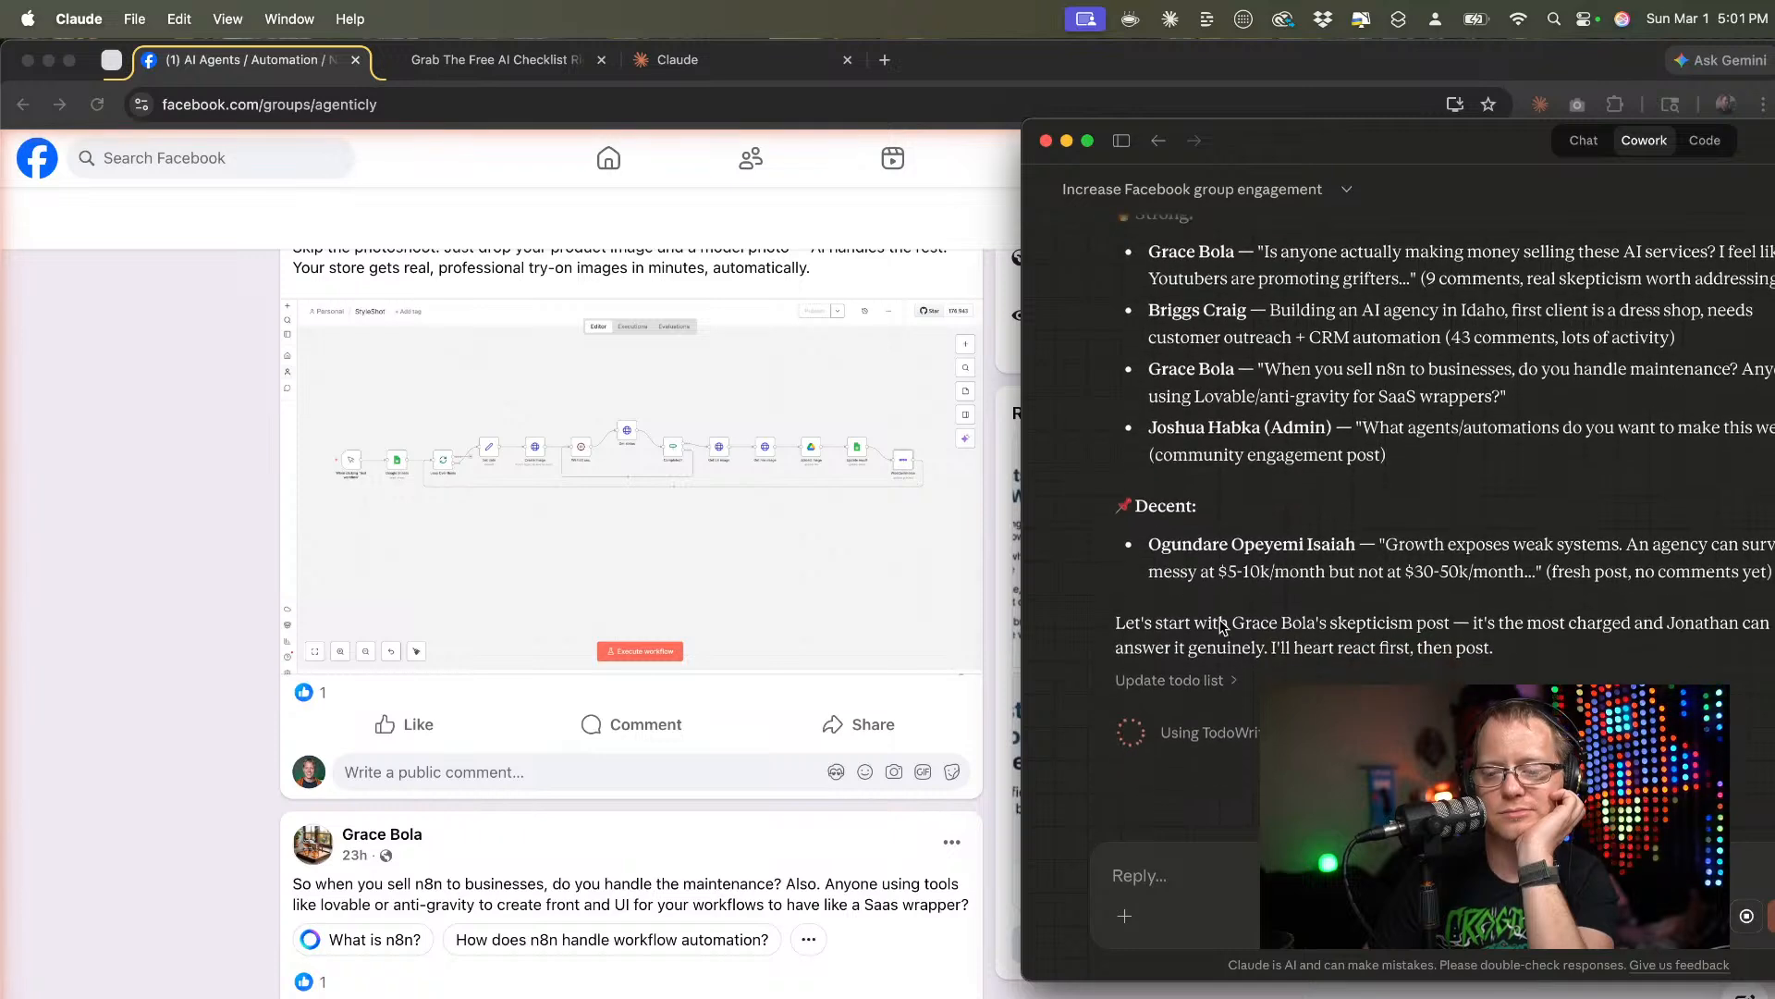
scroll(1220, 619, "up", 2)
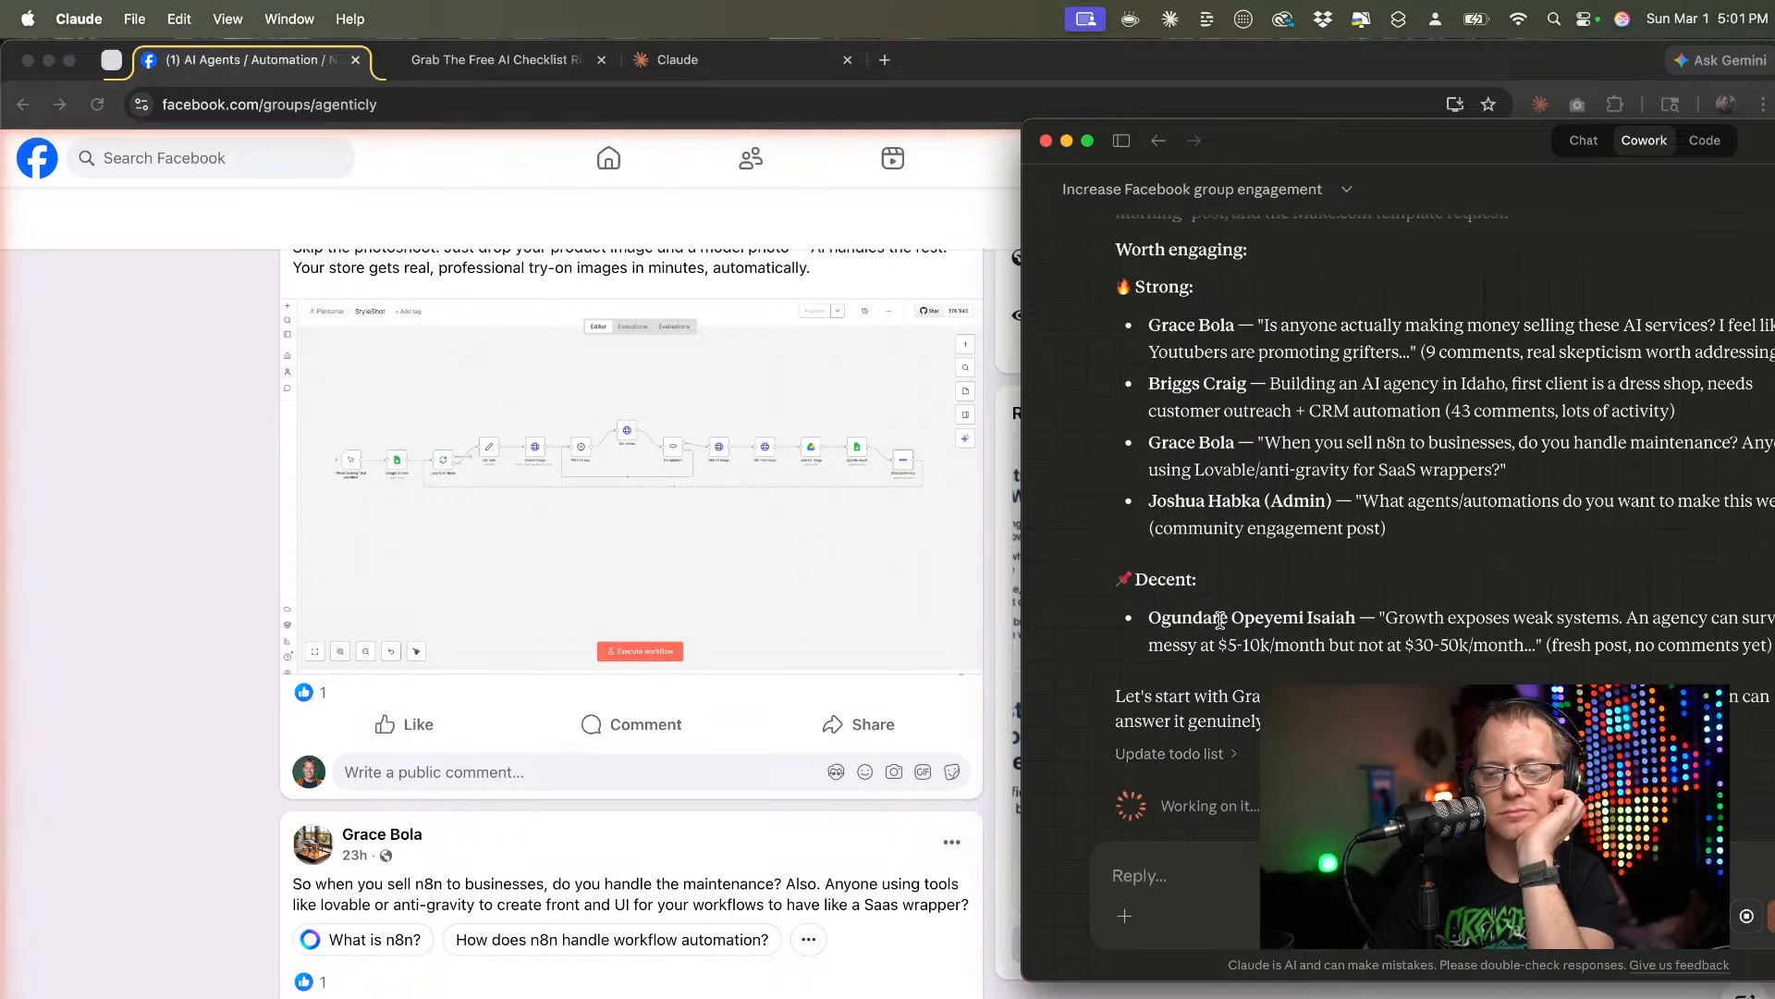
scroll(1221, 619, "up", 3)
scroll(1221, 620, "down", 3)
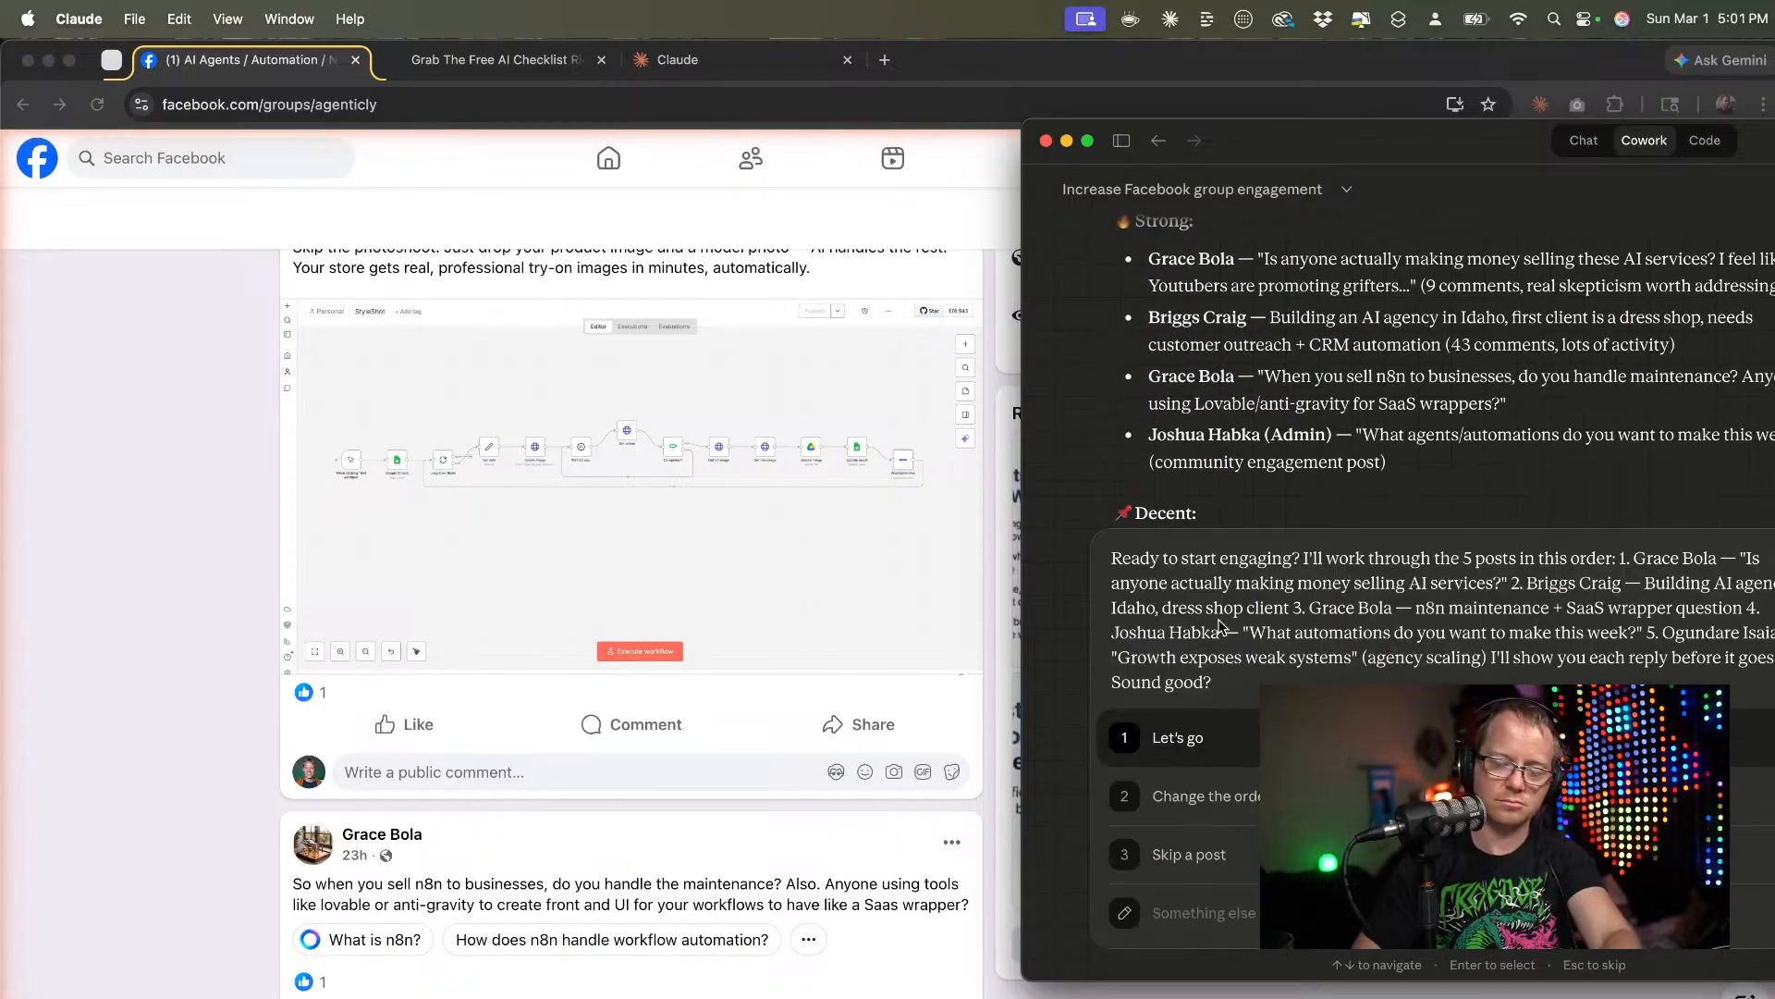
left_click(1206, 750)
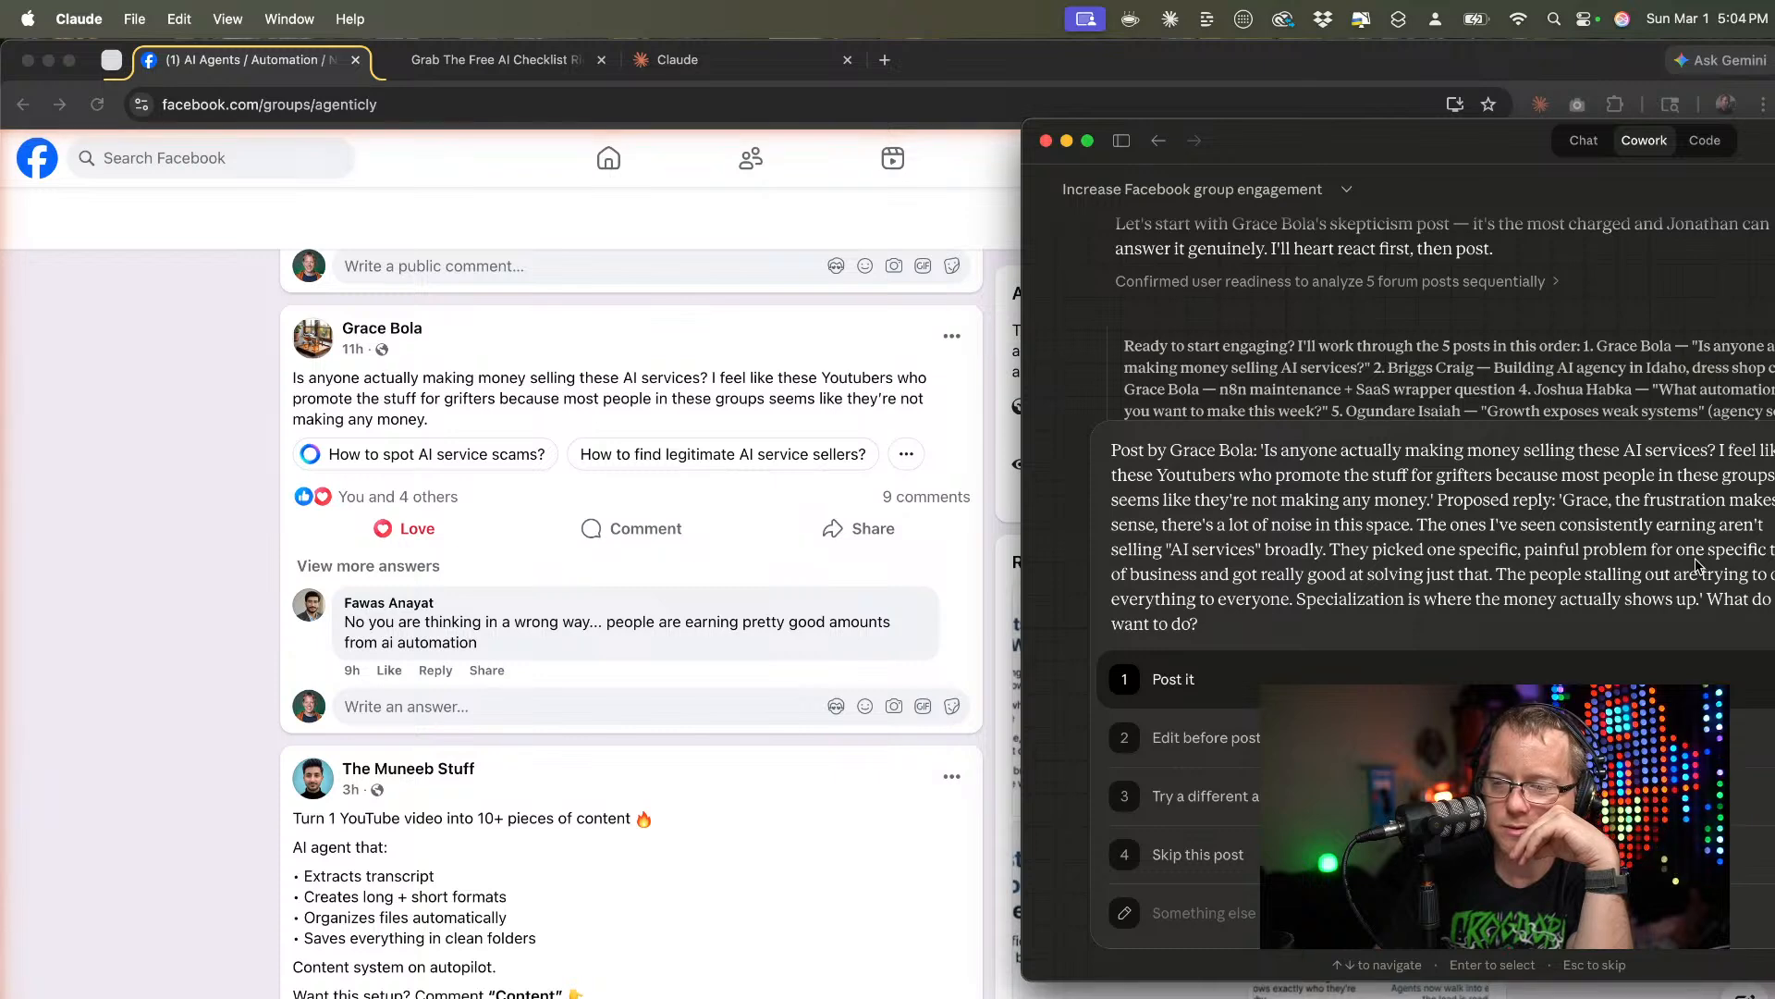
Approve the first proposed reply with "Post it" and move the Claude window aside to uncover the Facebook post.
left_click_drag(1494, 156, 1361, 161)
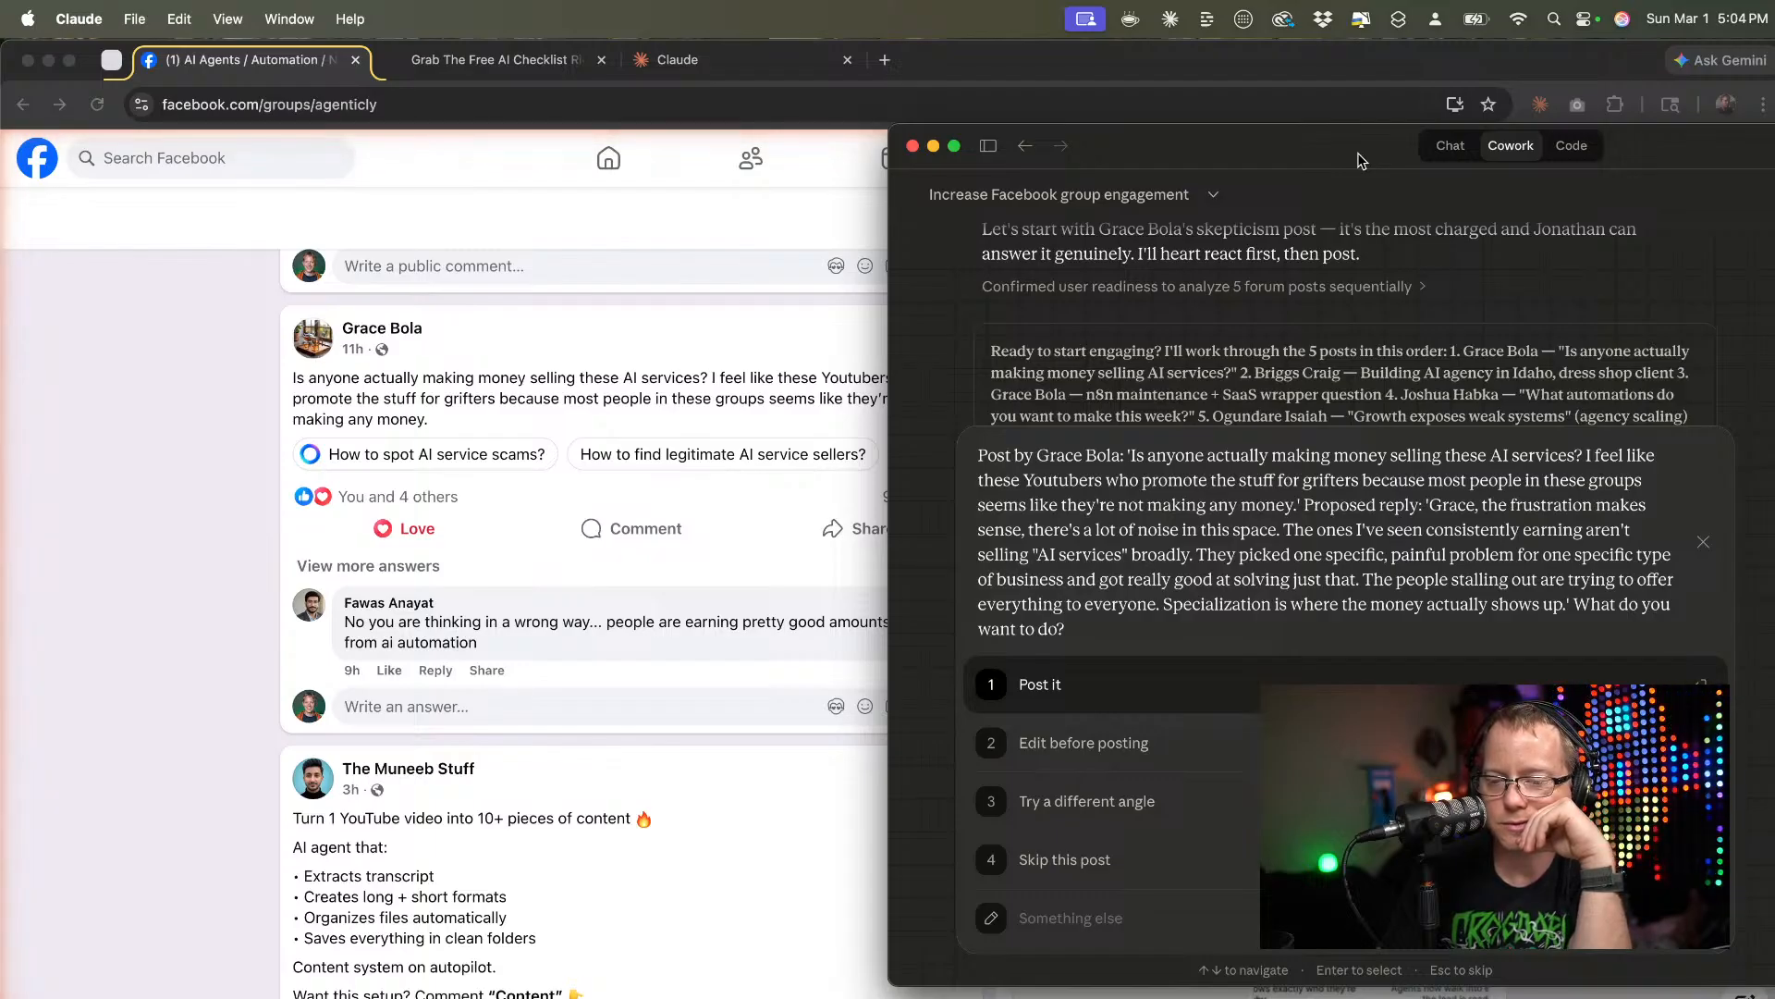
left_click(1047, 684)
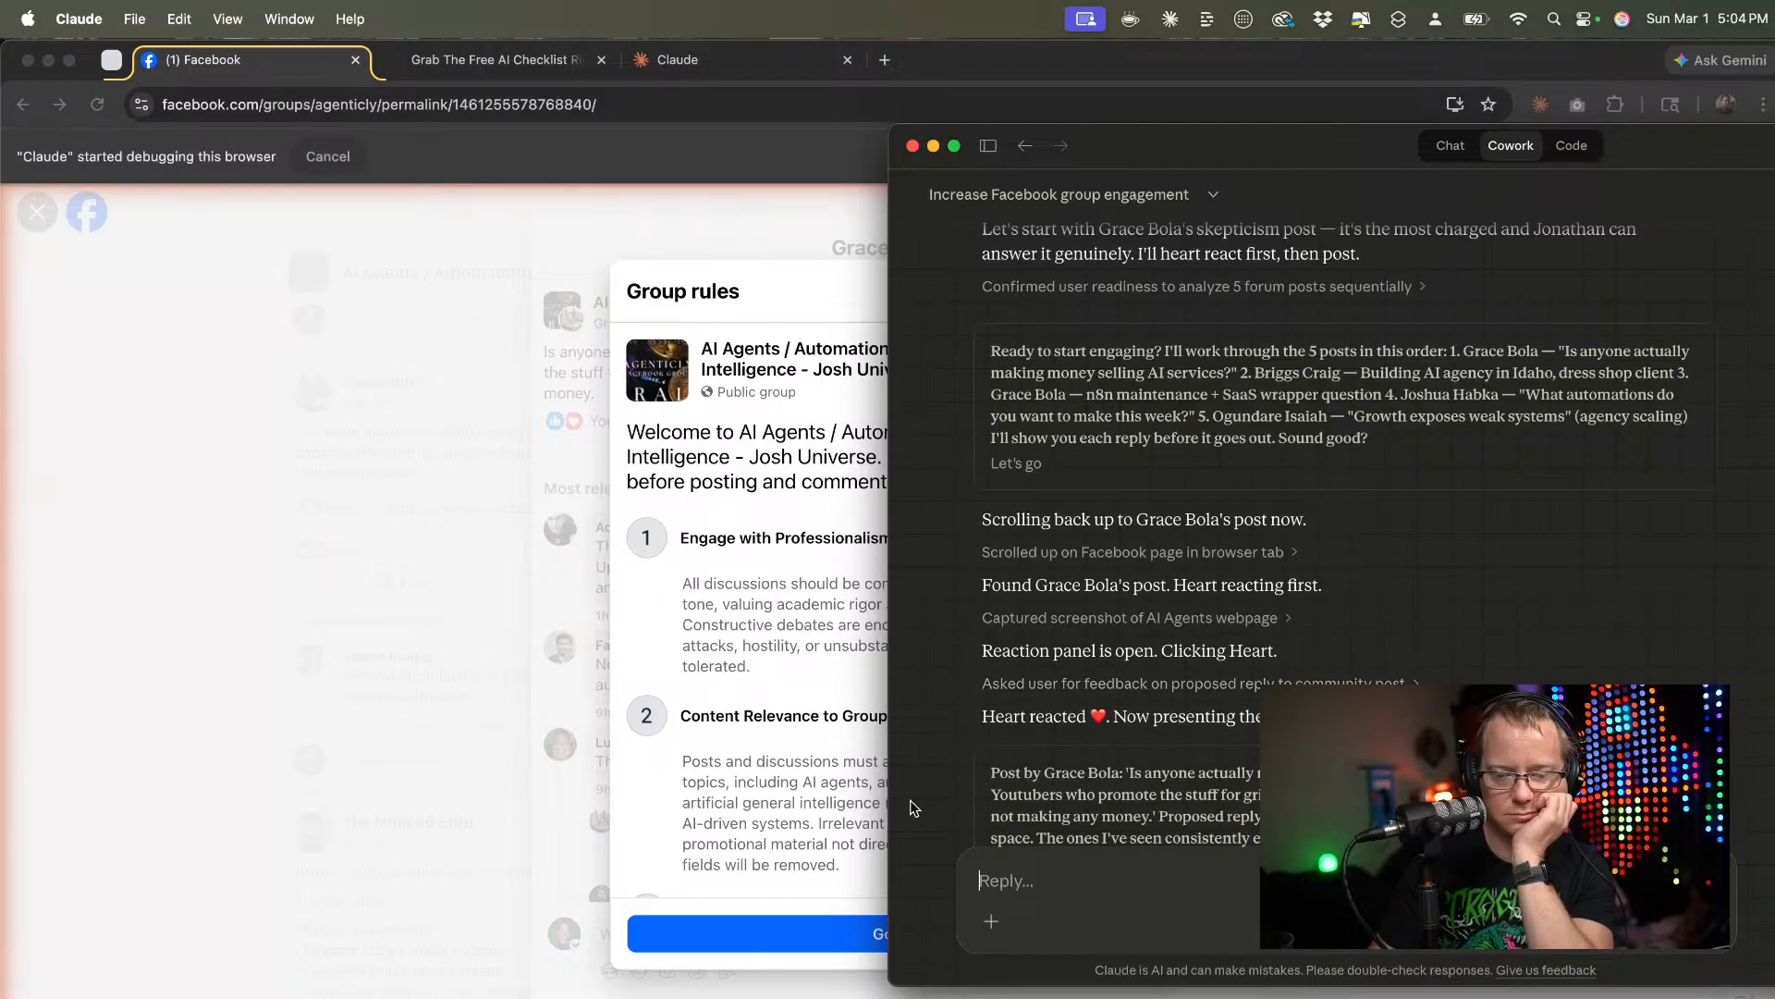
left_click_drag(1128, 148, 1424, 191)
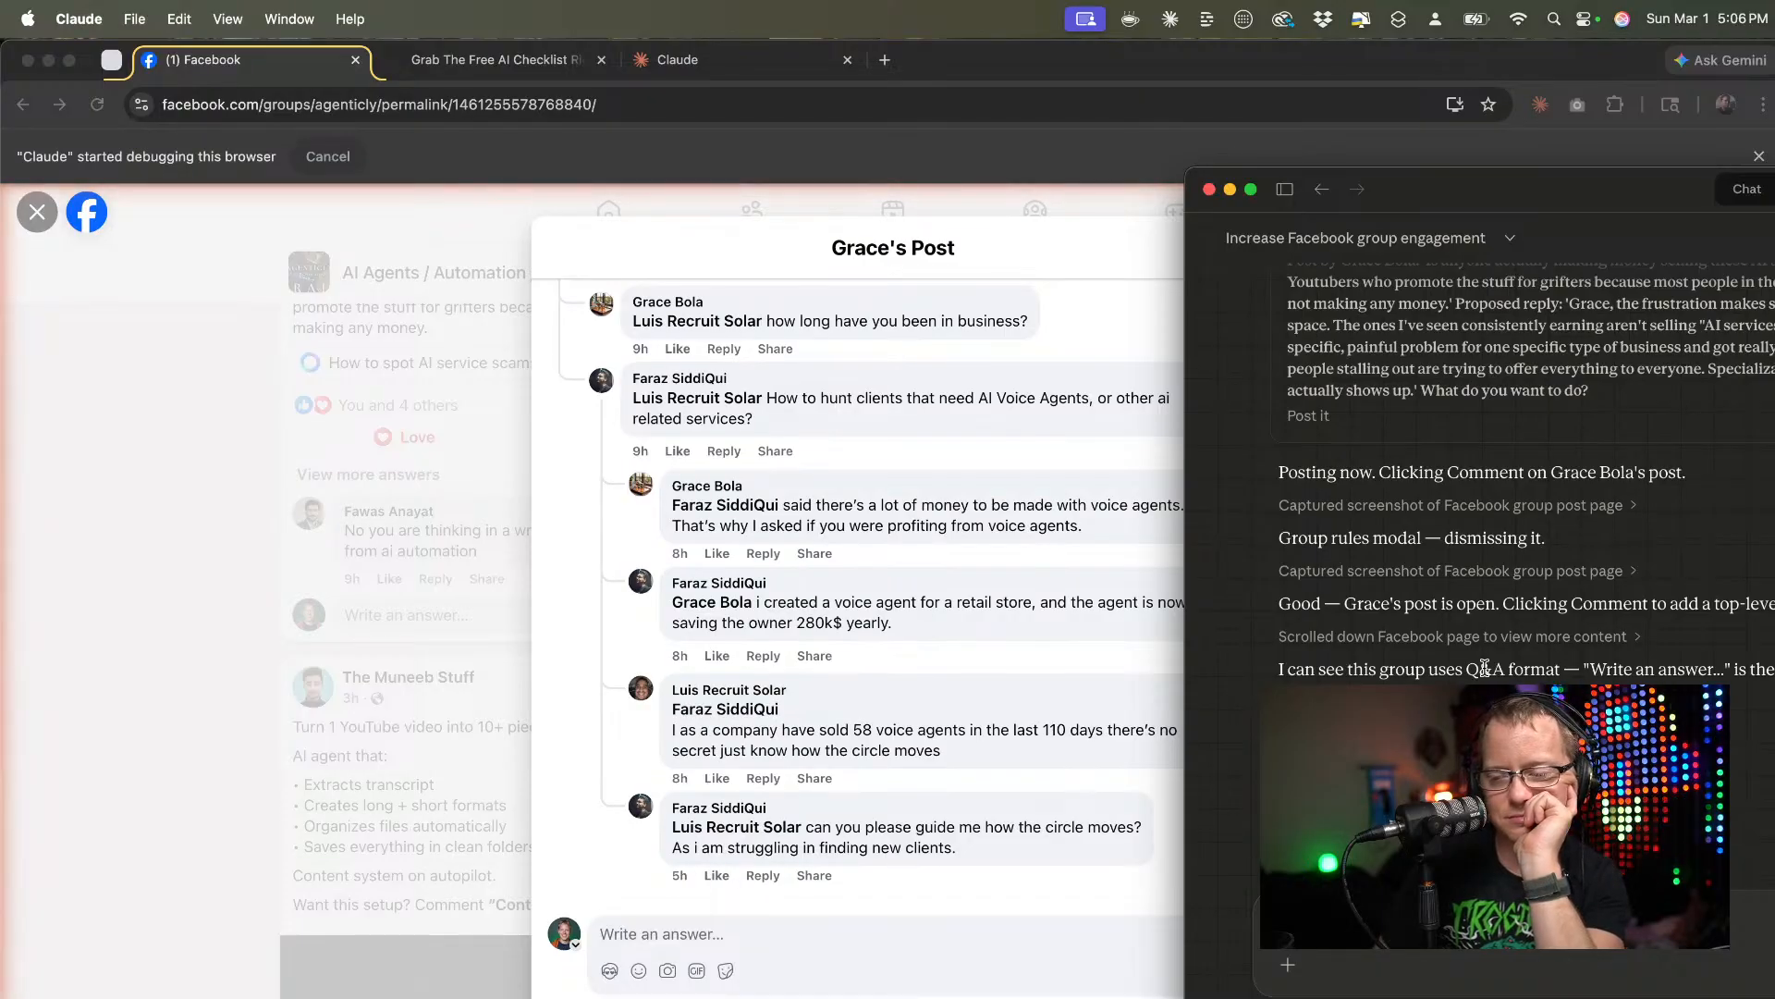
Find the approved reply about specialization in the Claude conversation and copy its full text.
scroll(1485, 667, "up", 10)
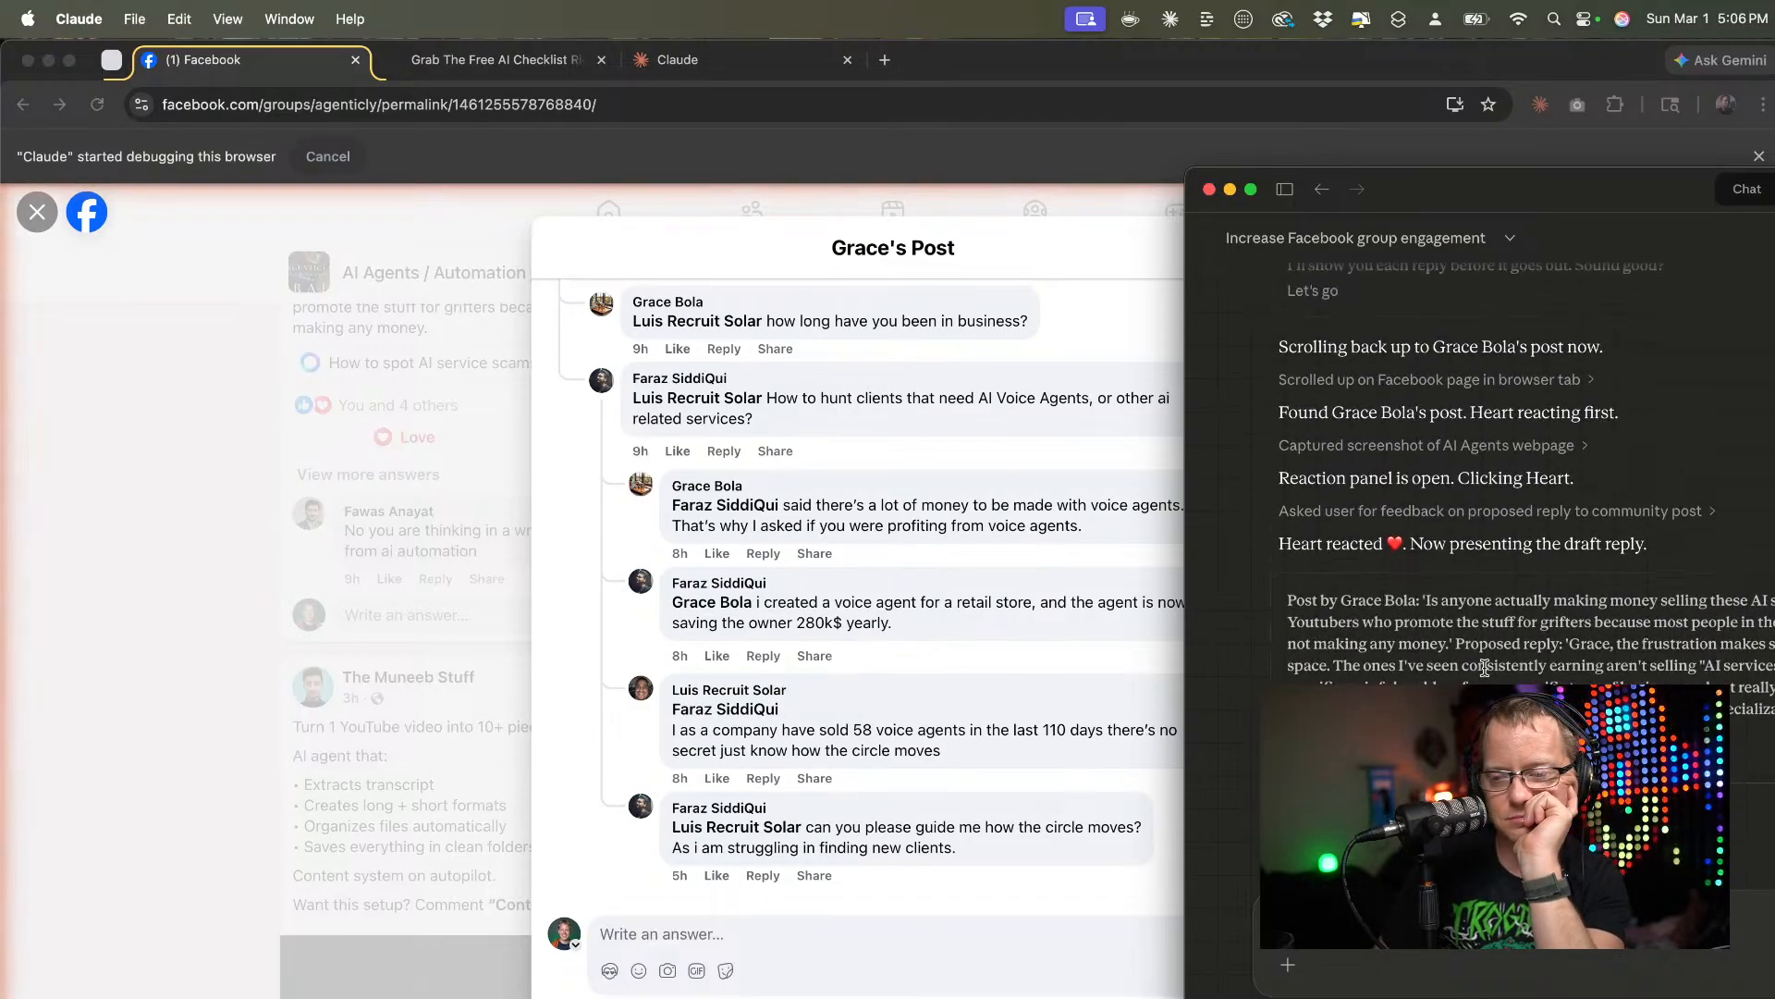
scroll(1485, 667, "down", 10)
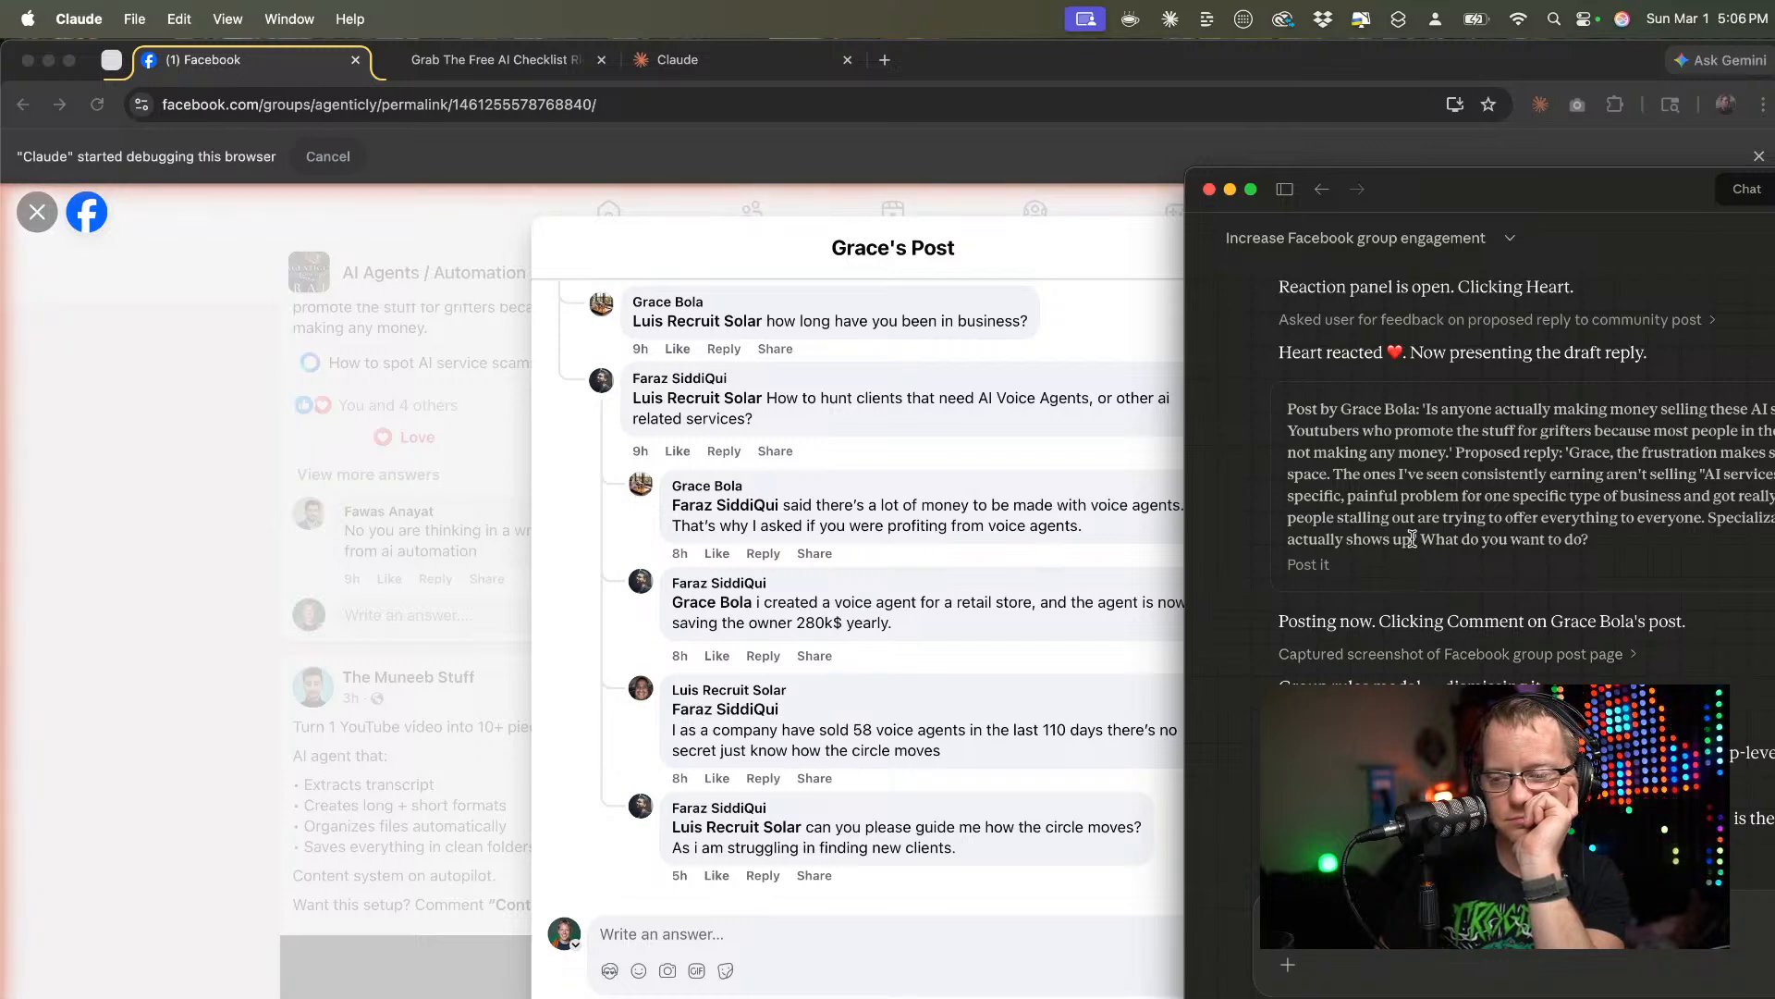
scroll(1412, 539, "down", 3)
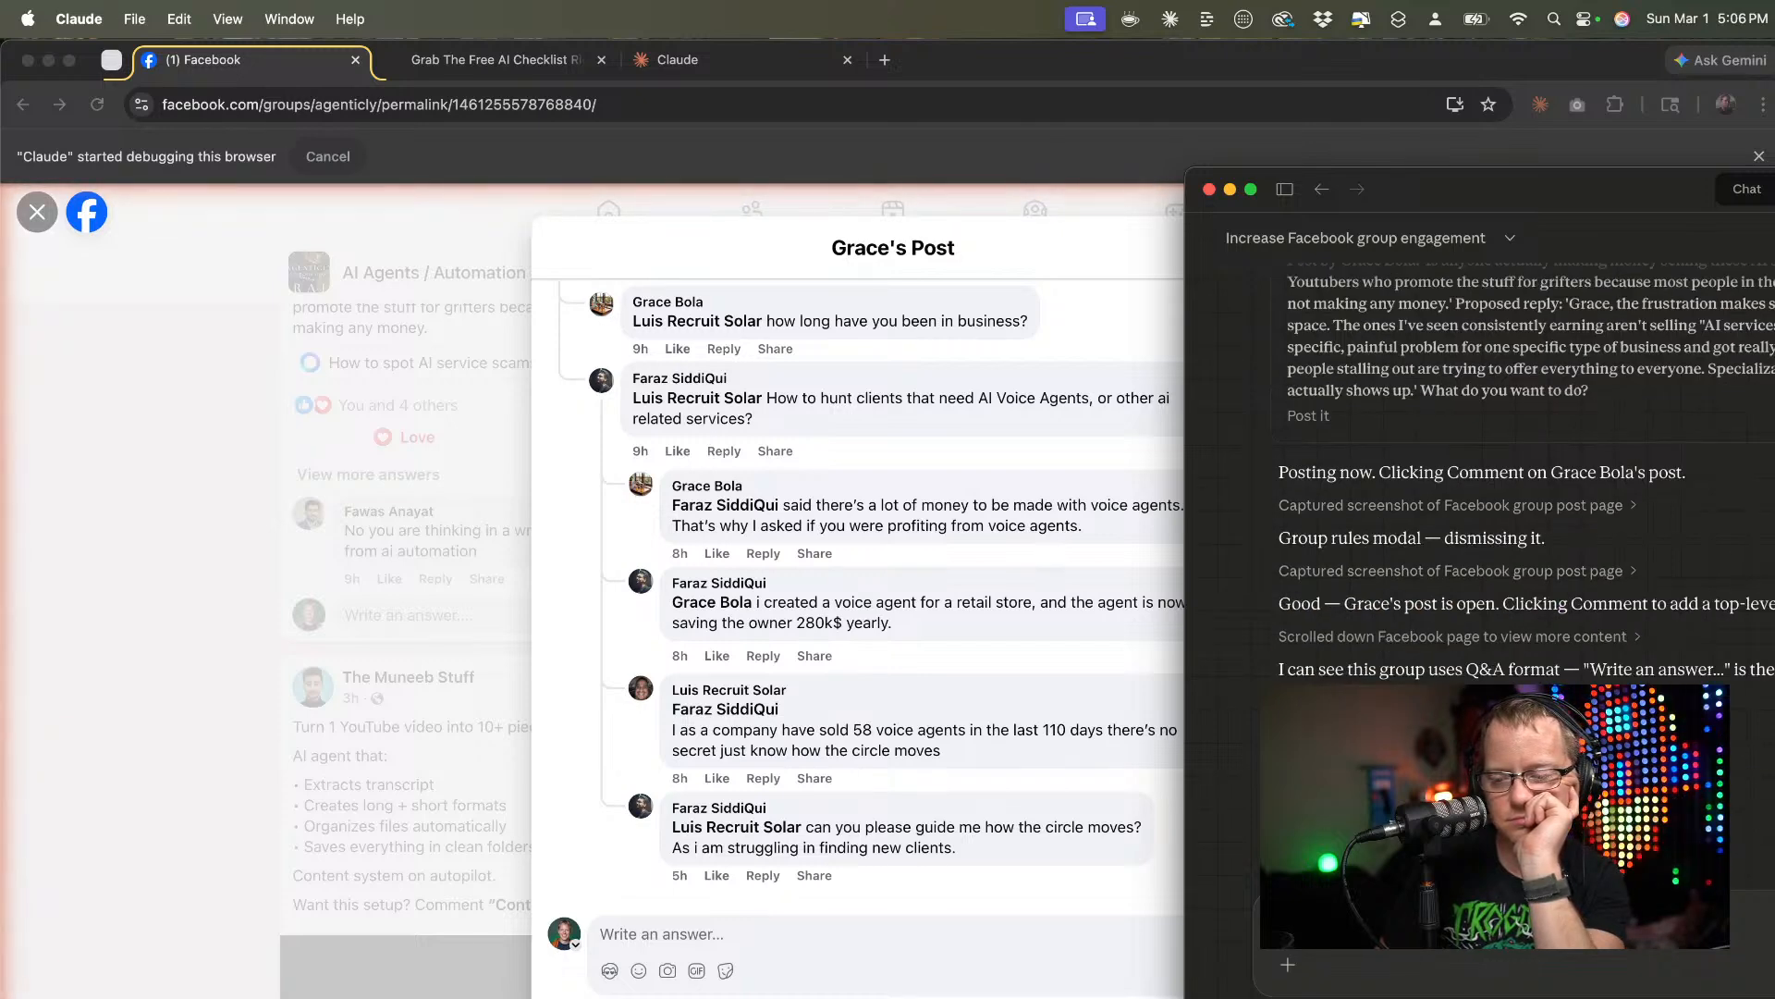
scroll(1433, 645, "up", 3)
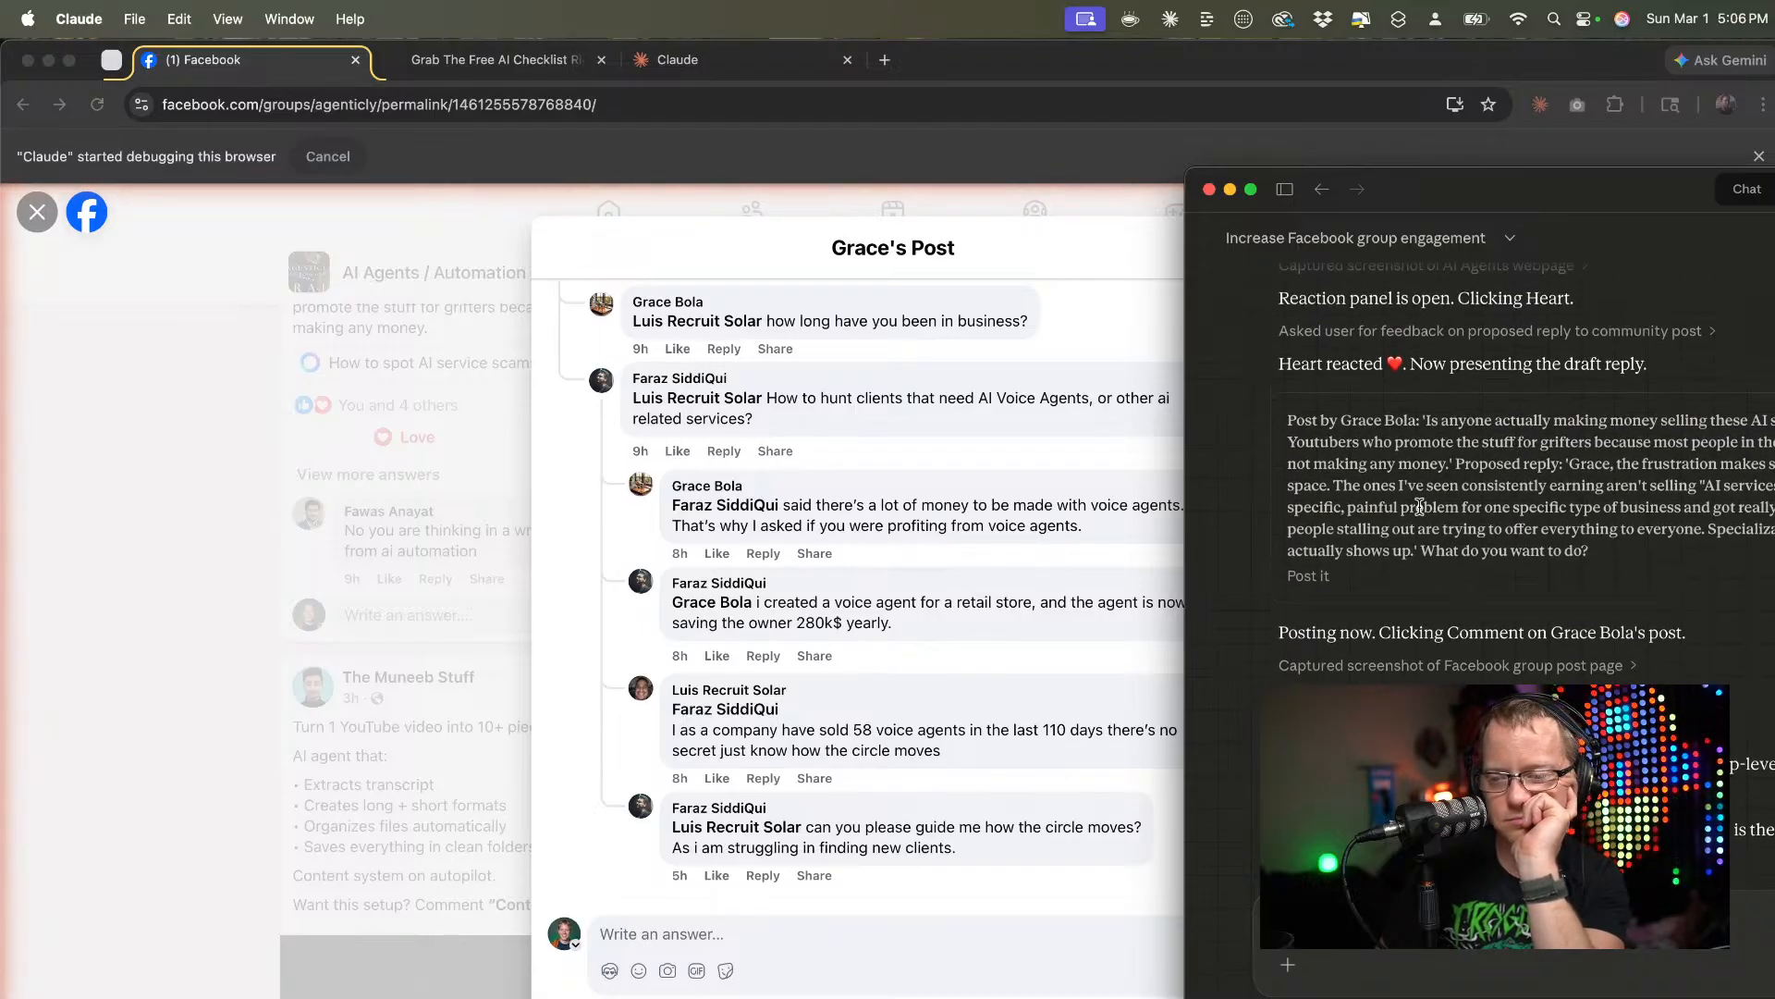
left_click_drag(1570, 464, 1414, 543)
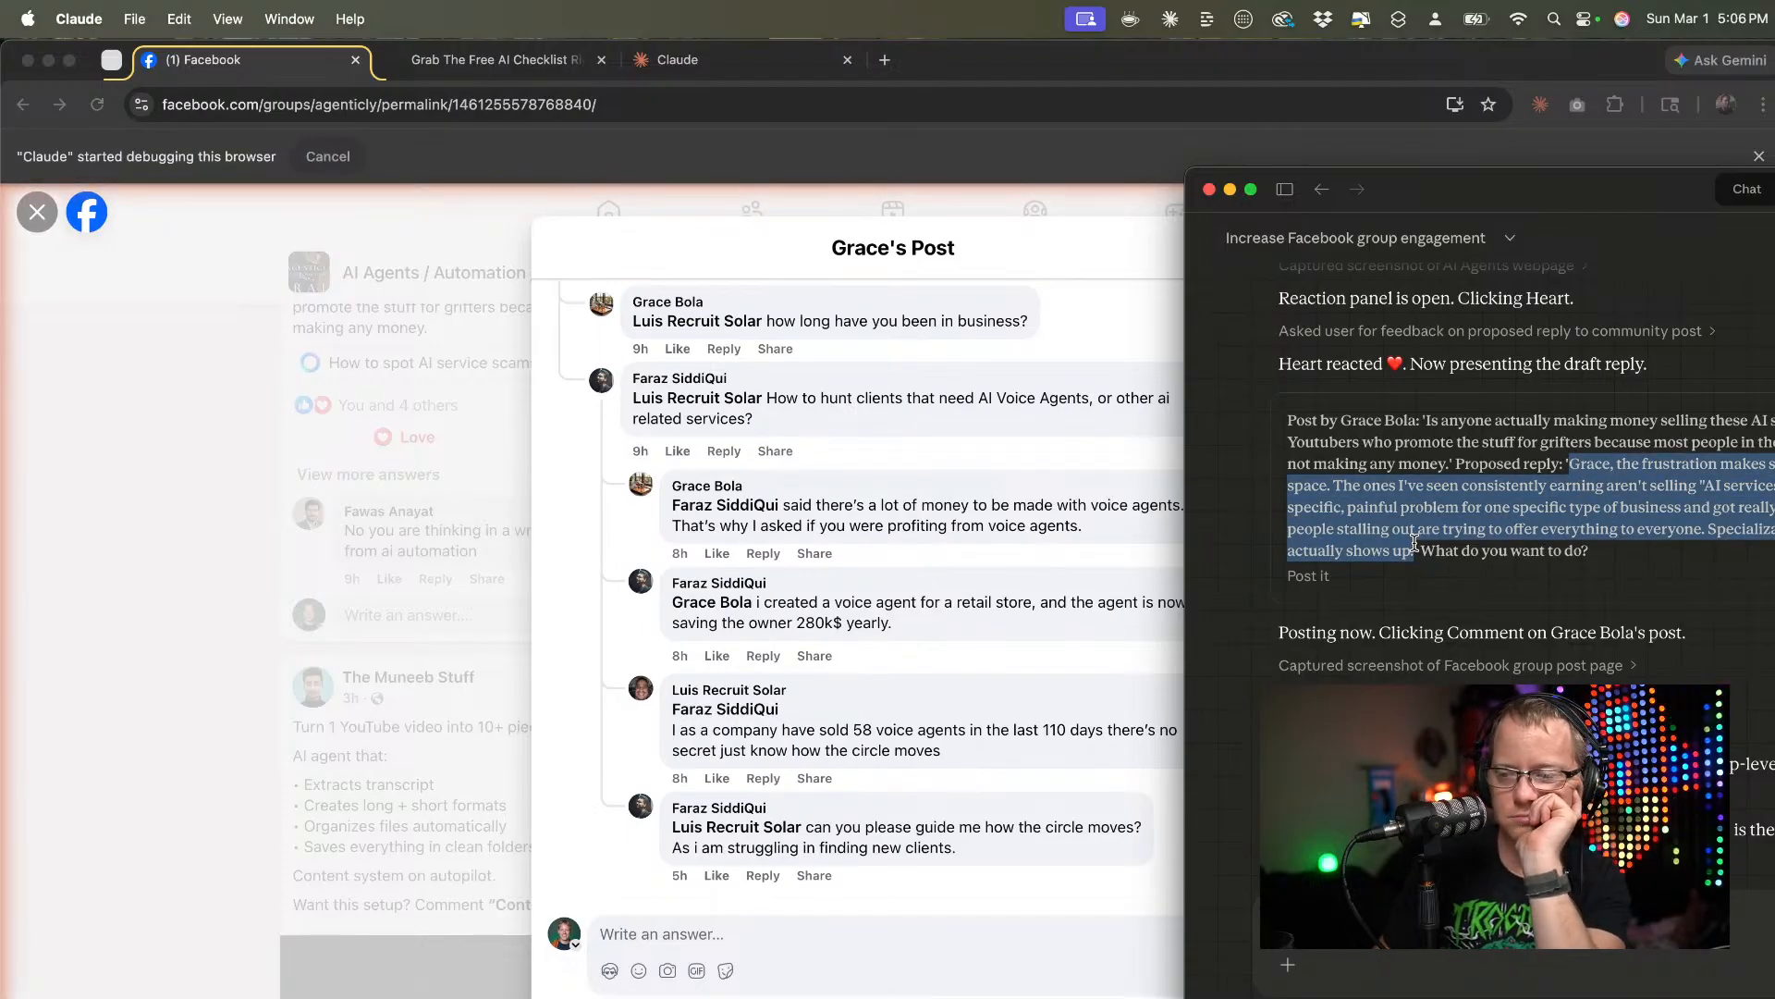
scroll(1414, 543, "down", 3)
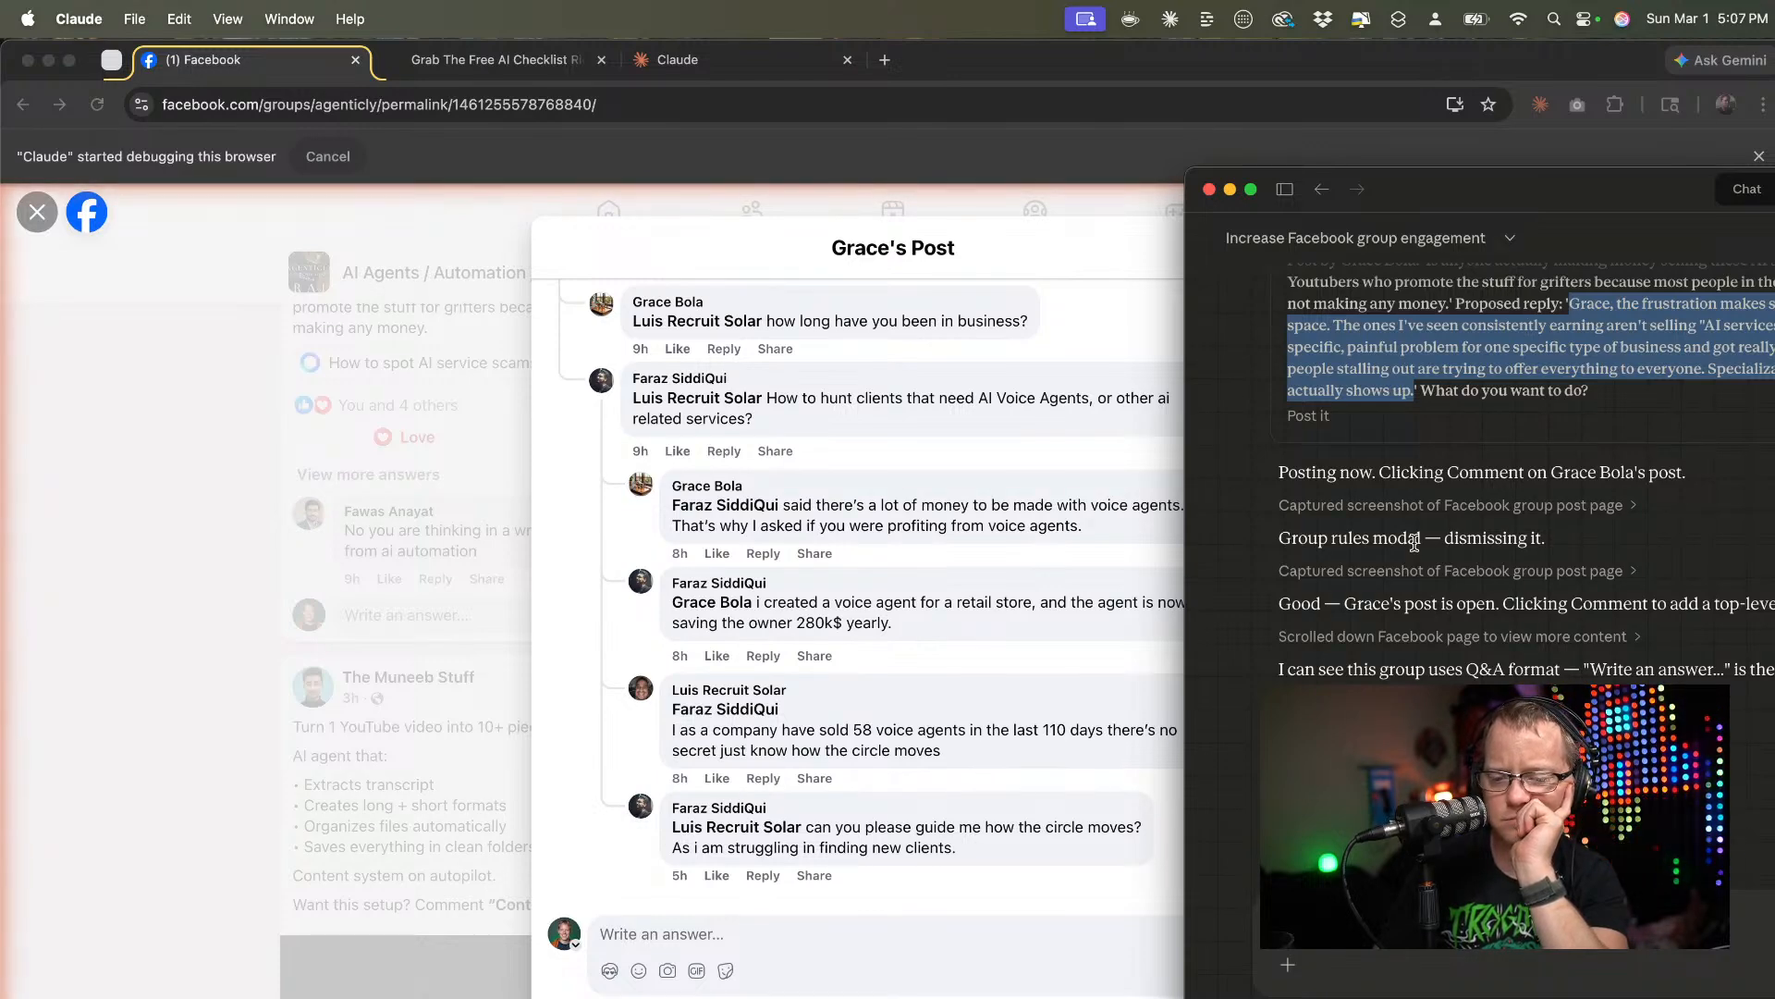
Switch to Chrome and post the copied reply as an answer to the question about making money selling AI services.
left_click(1373, 62)
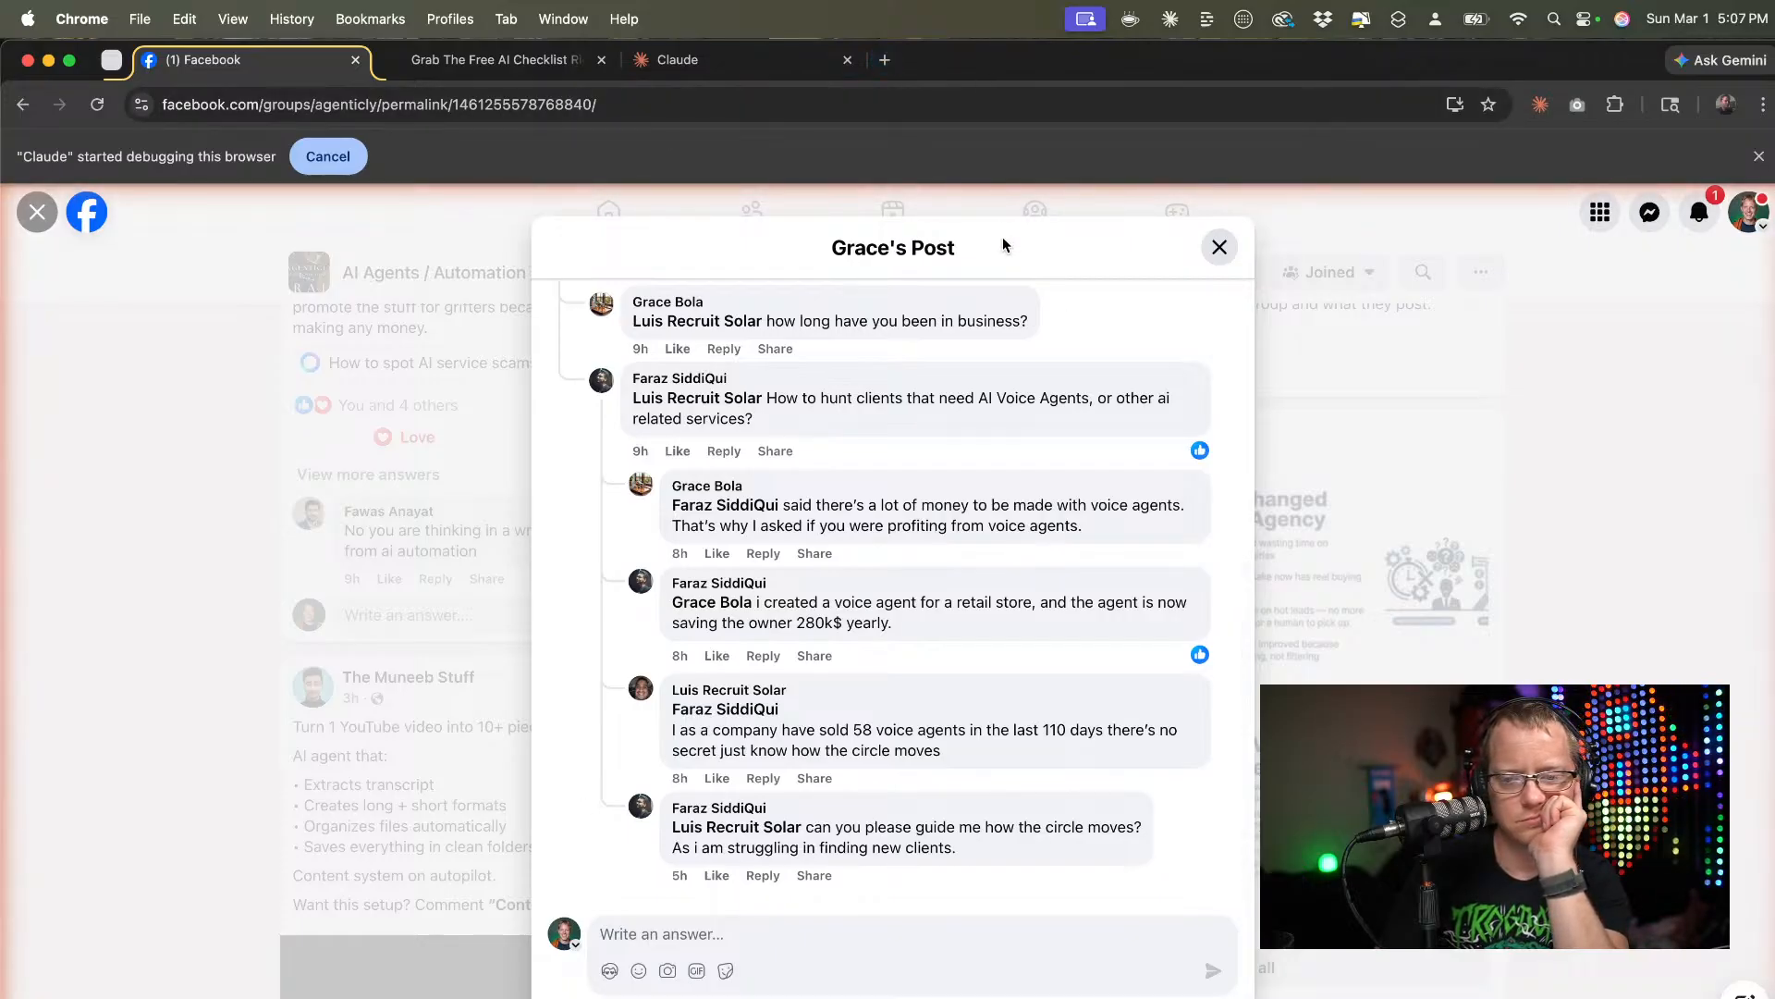
left_click(625, 925)
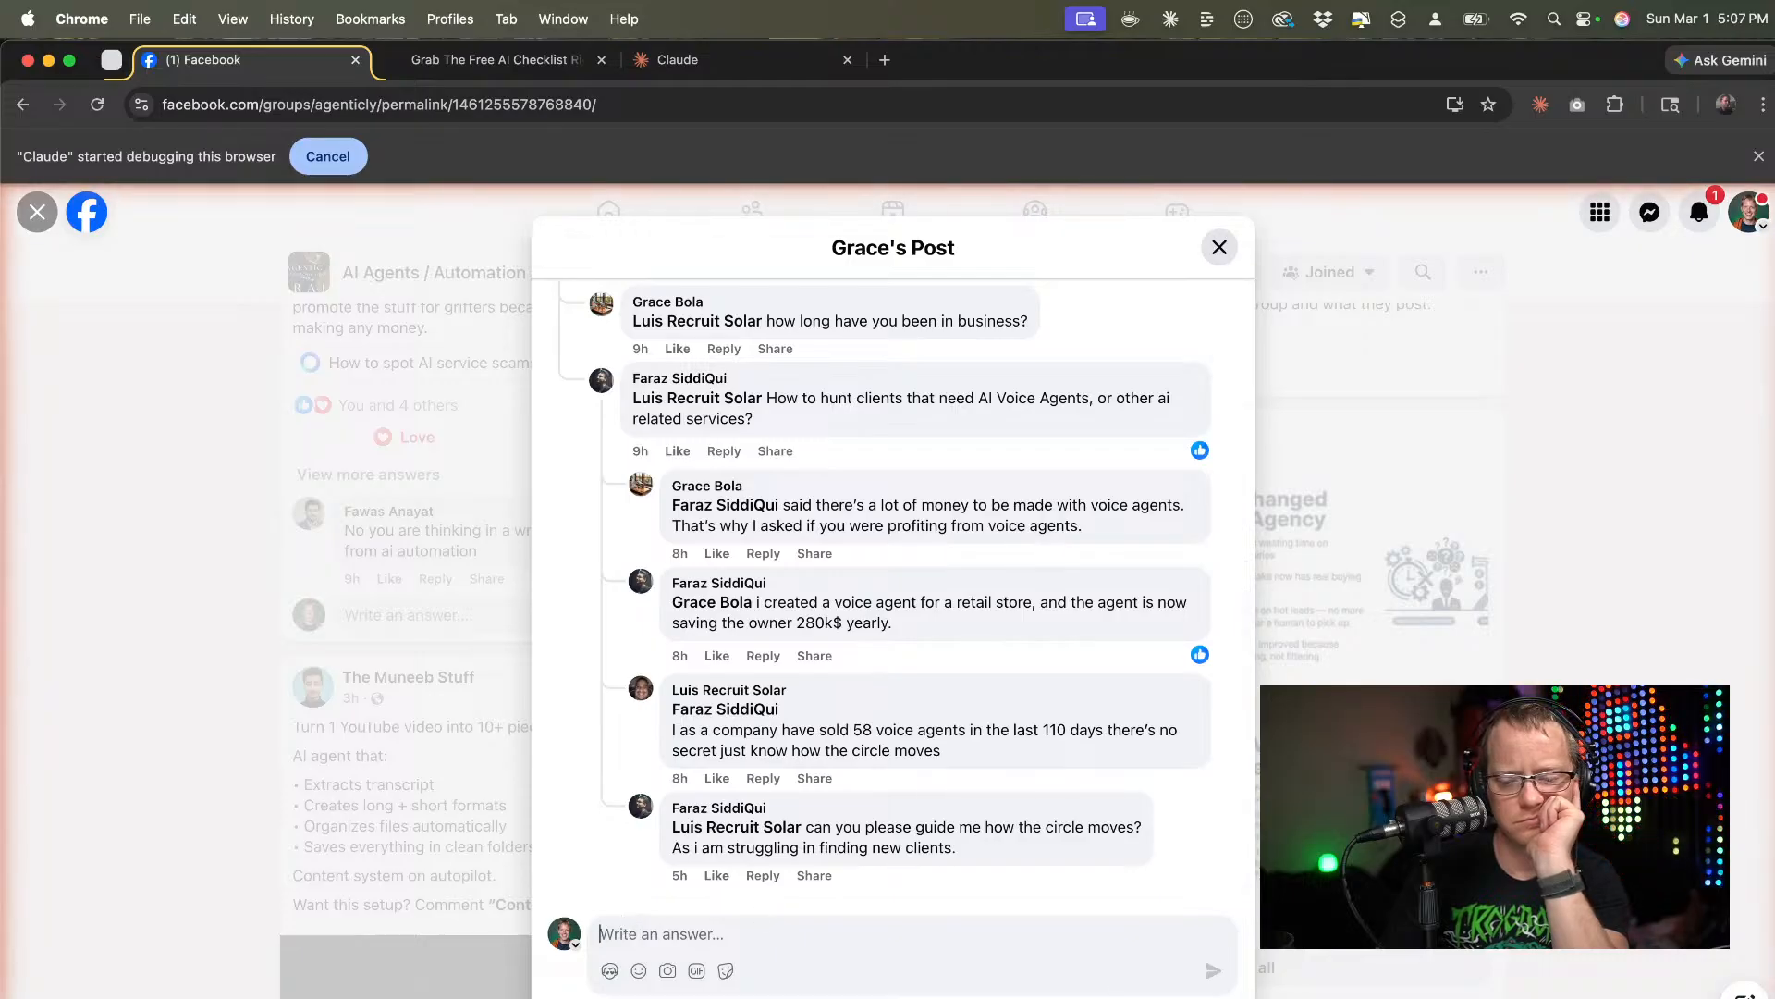
key("super+Tab")
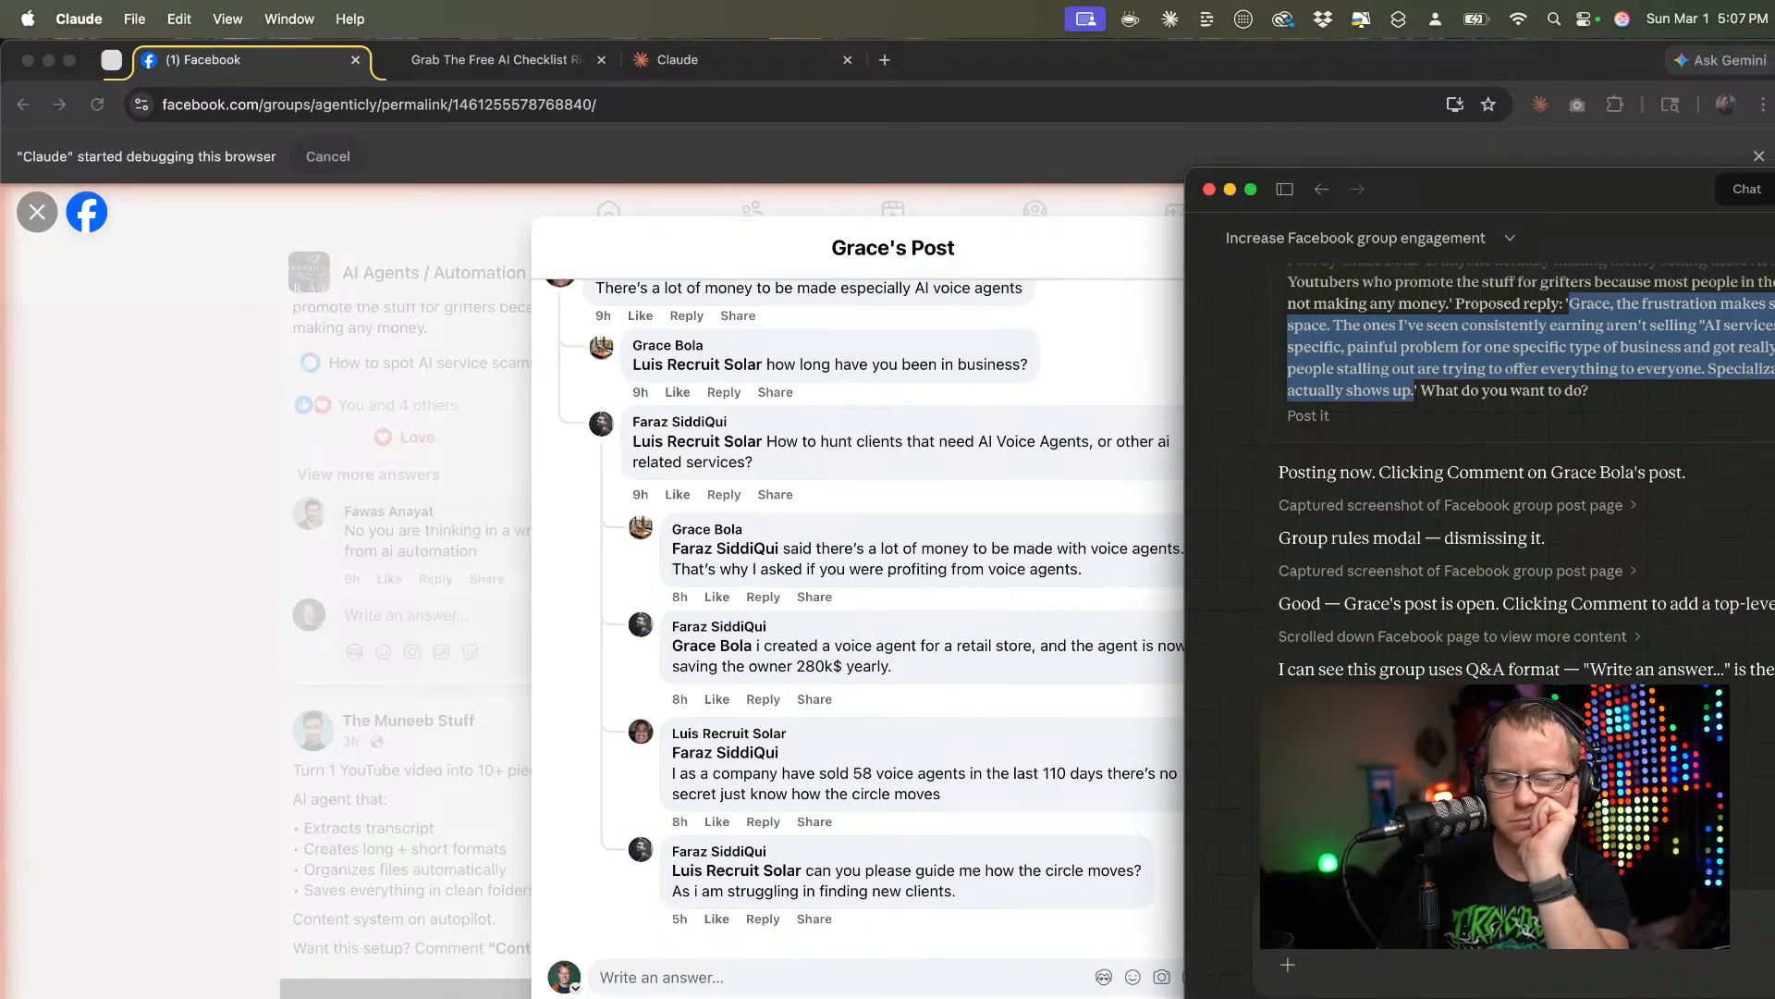
scroll(861, 876, "up", 5)
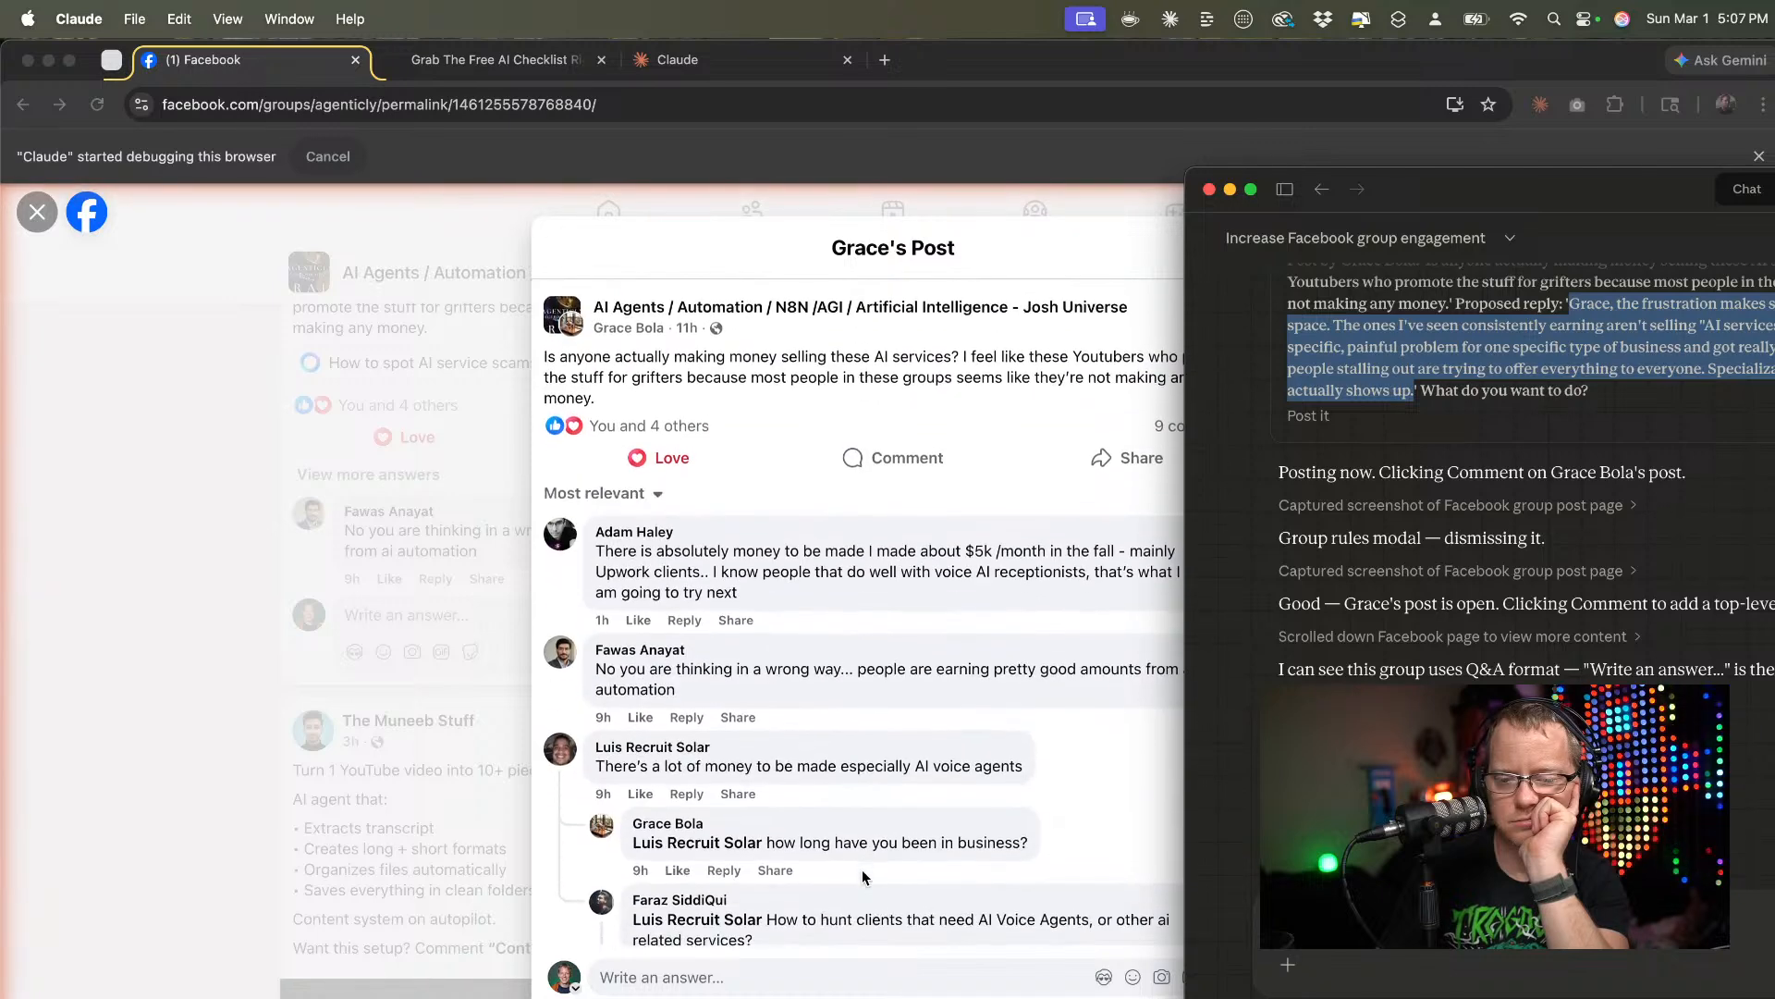
scroll(862, 876, "down", 5)
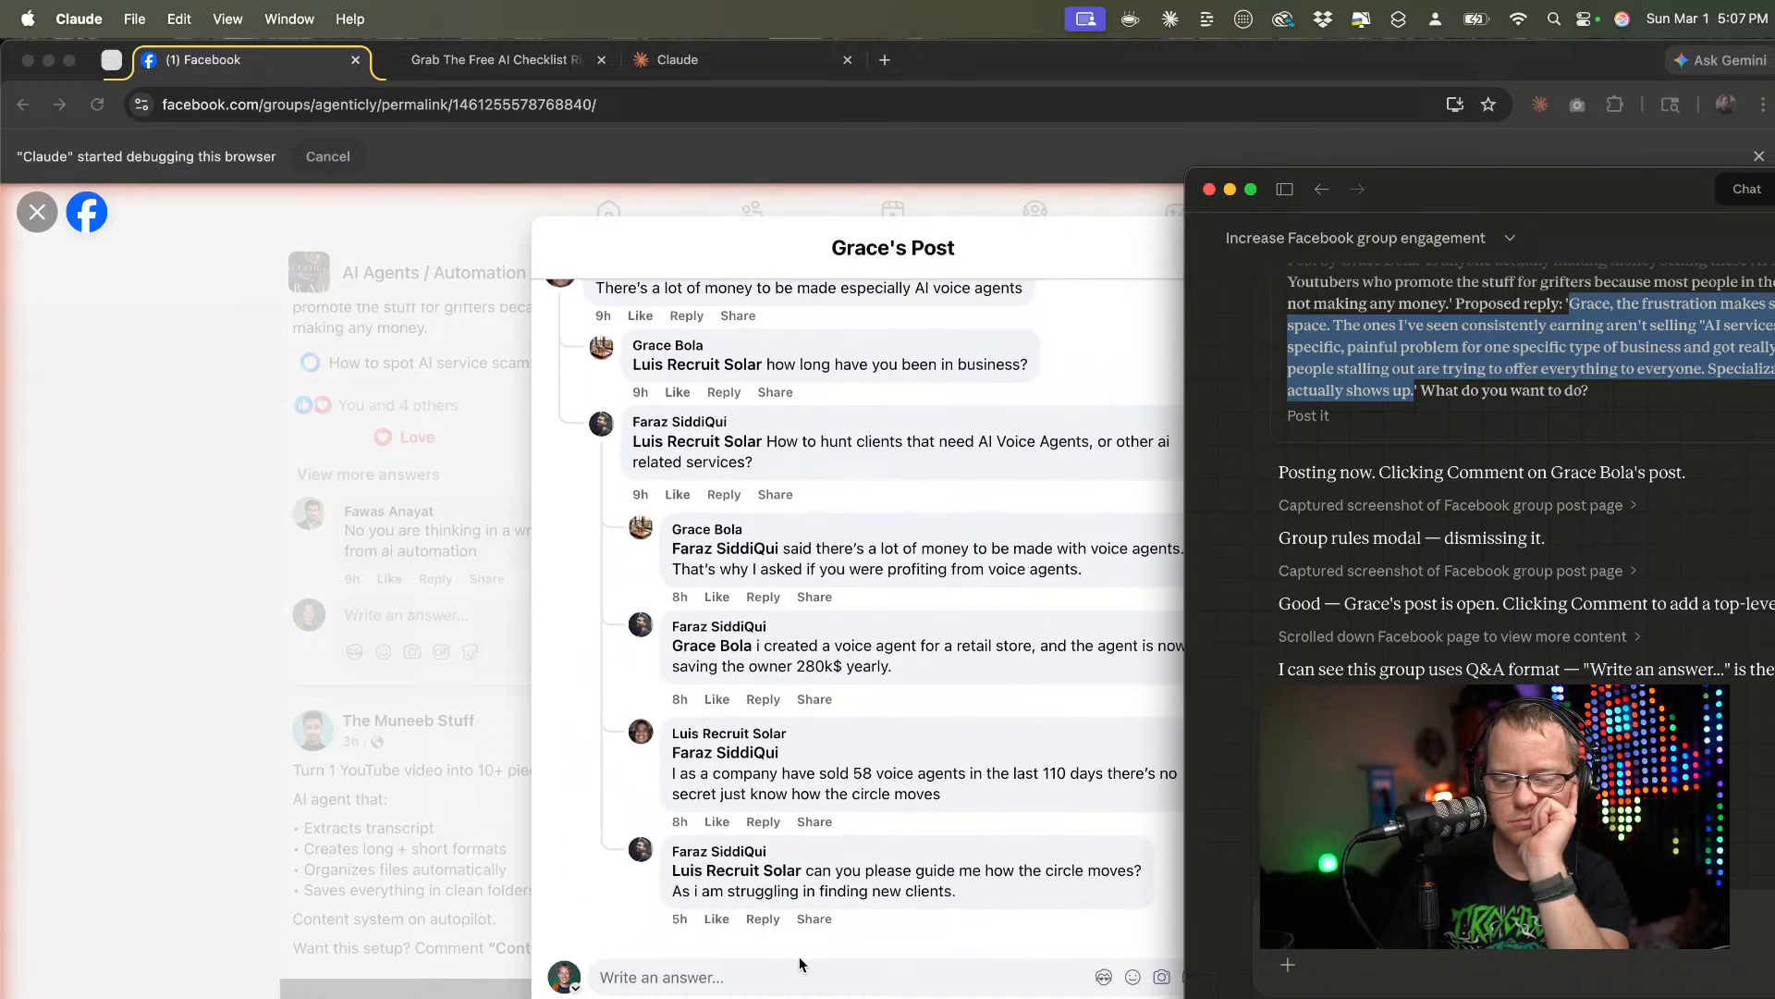
left_click(790, 969)
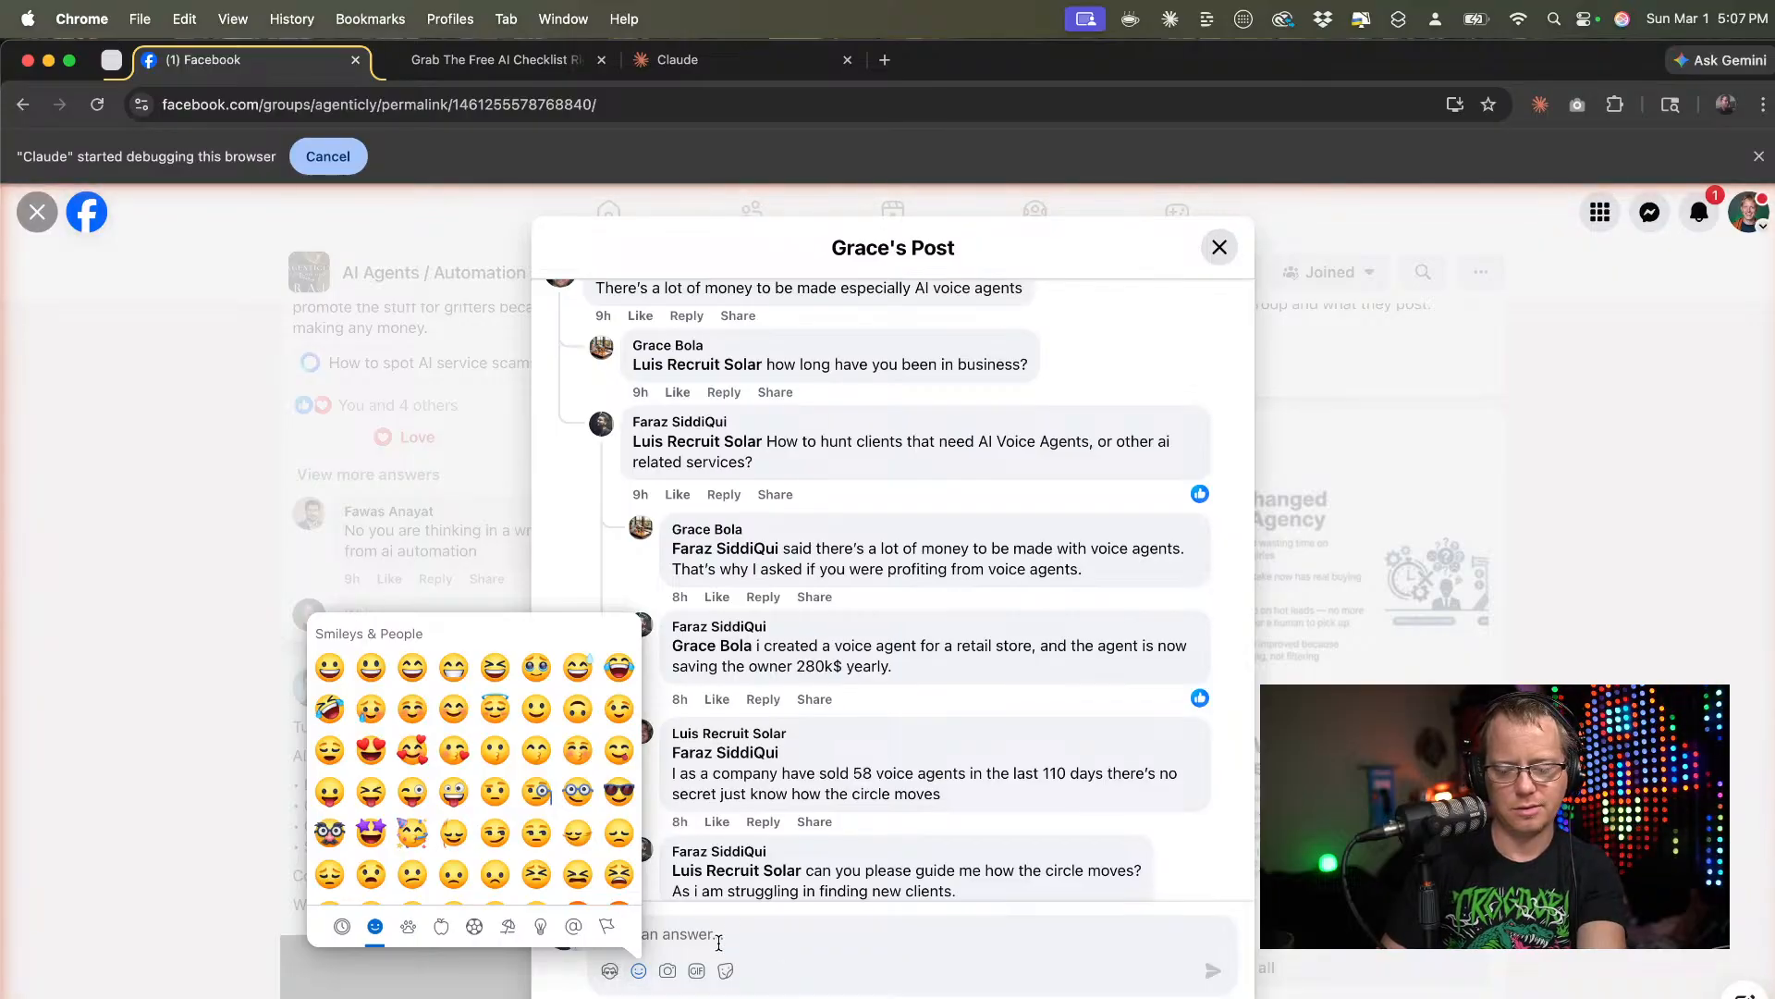
type("Grace, the frustration makes sense, there's a lot of noise in this space. The ones I've seen consistently earning aren't selling \"AI services\" broadly. They picked one specific, painful problem for one specific type of business and got really good at solving just that. The people stalling out are trying to offer everything to everyone. Specialization is where the money actually shows up.")
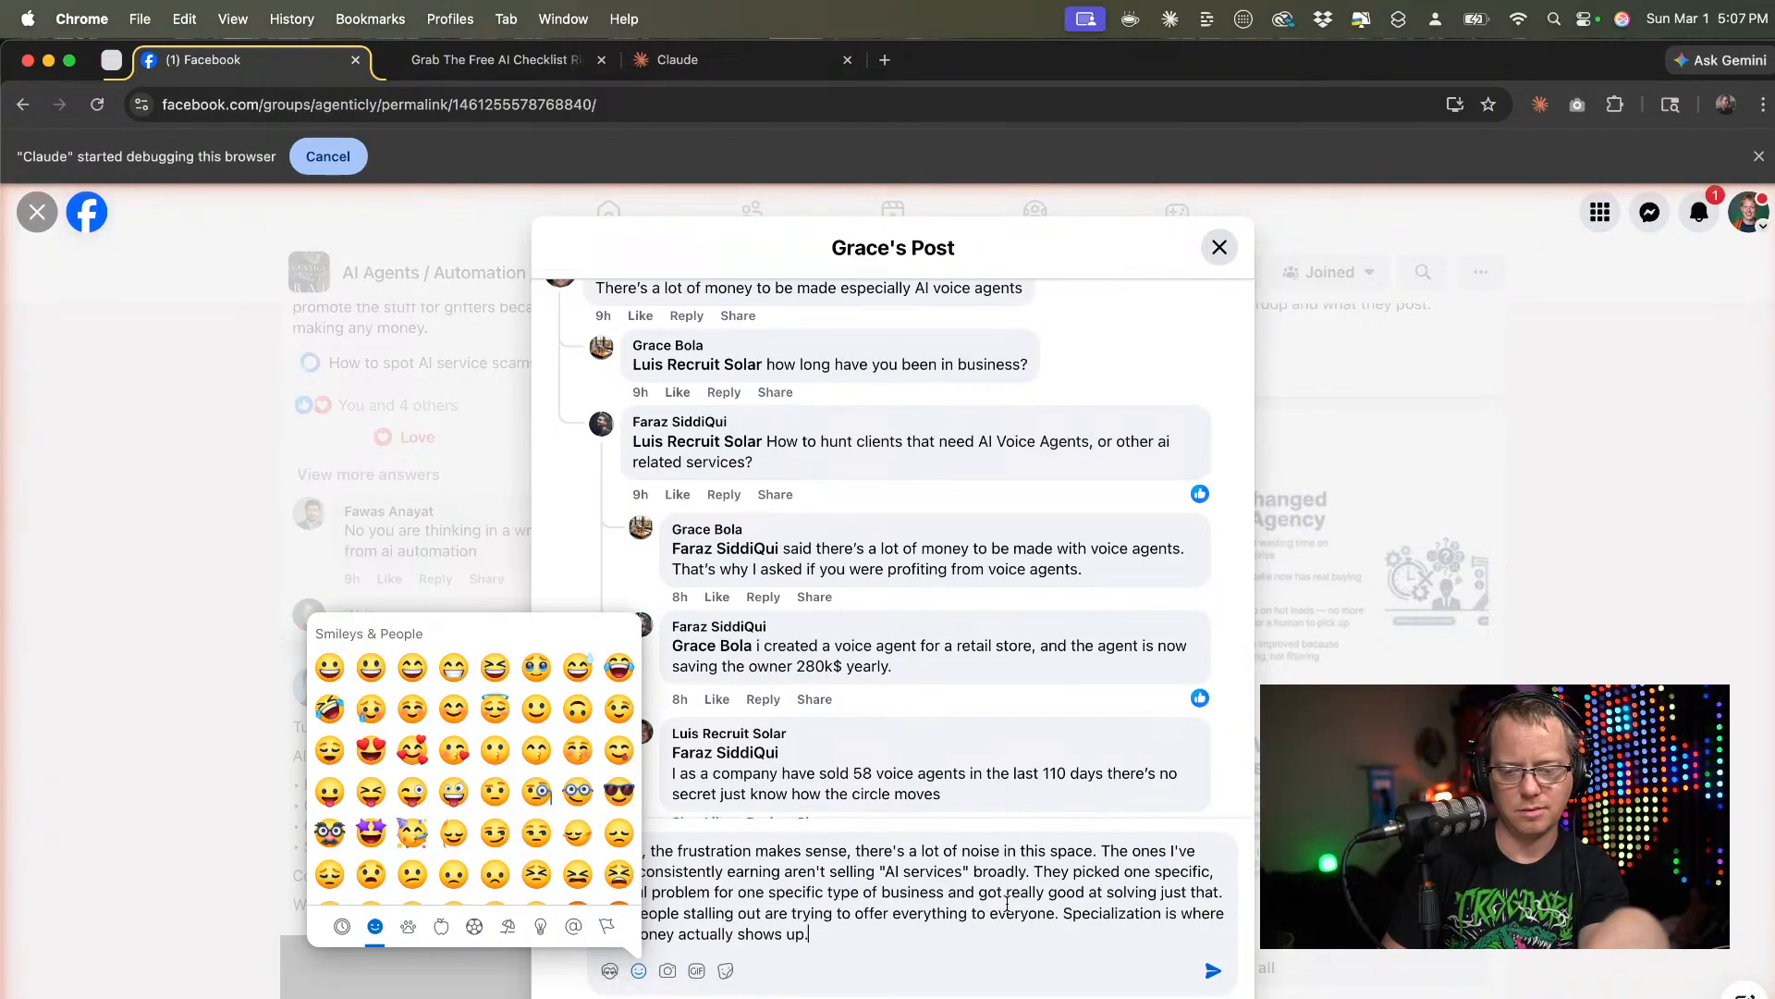
left_click(1217, 977)
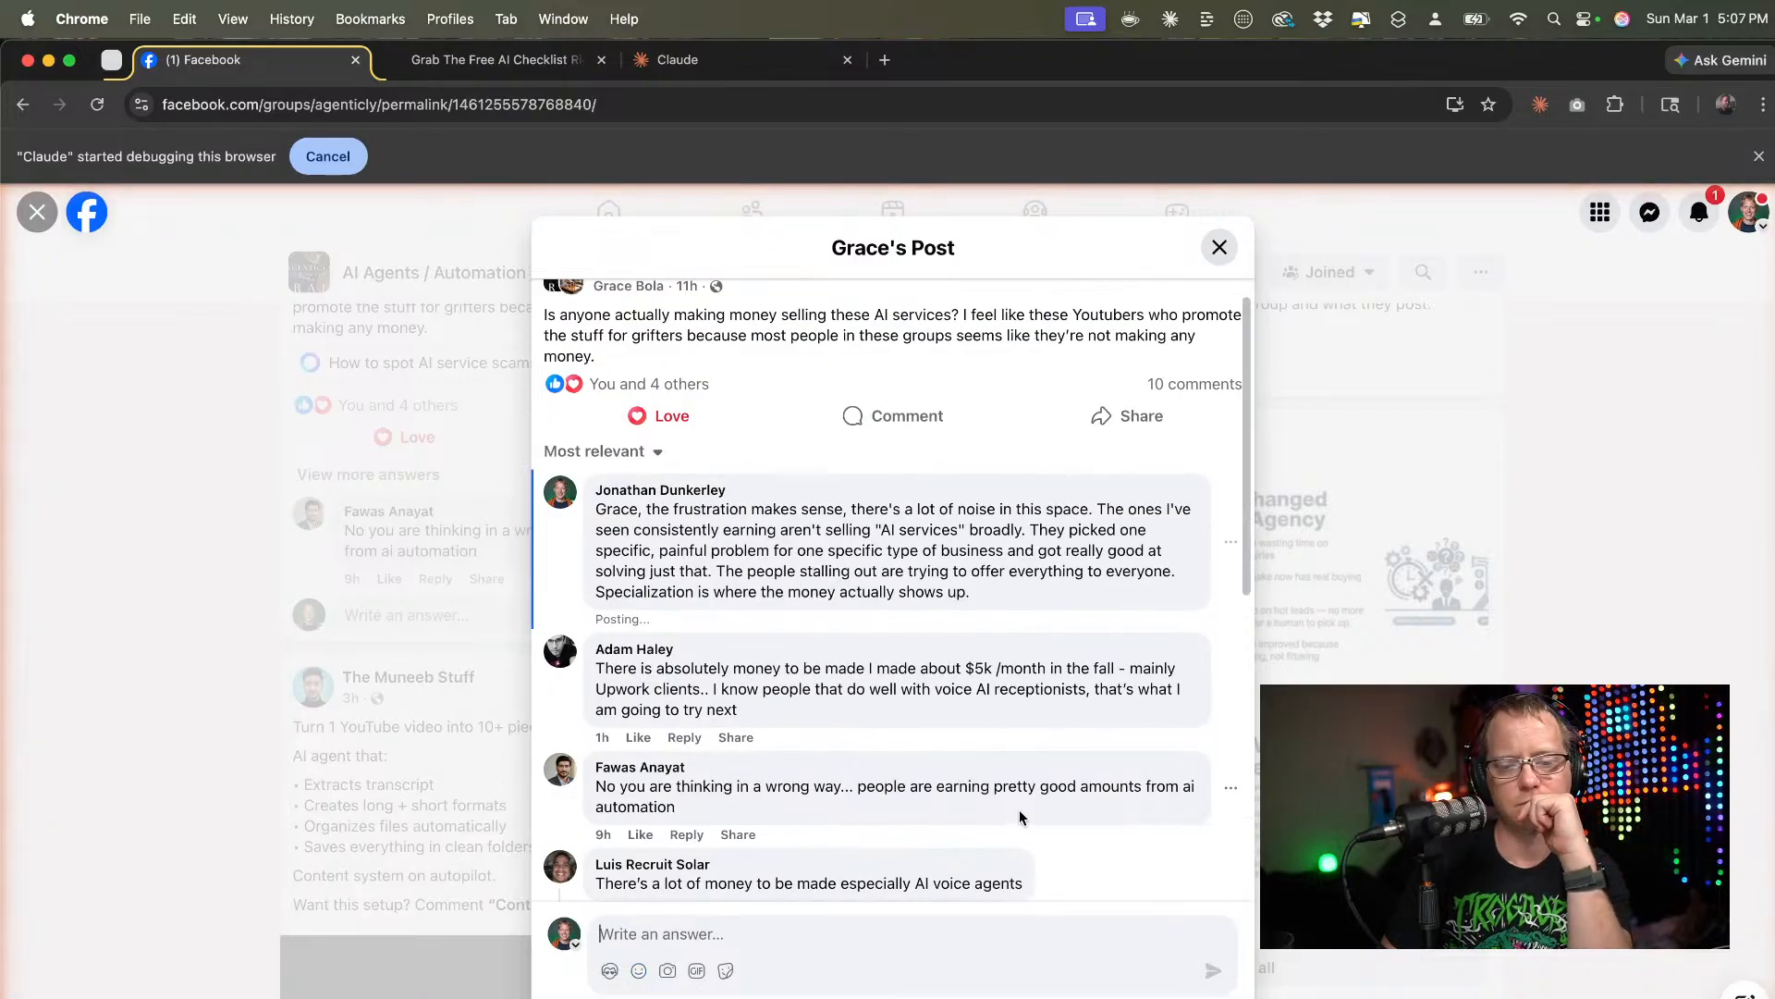
Clear the duplicate reply text from the post's answer field.
key("super+Tab")
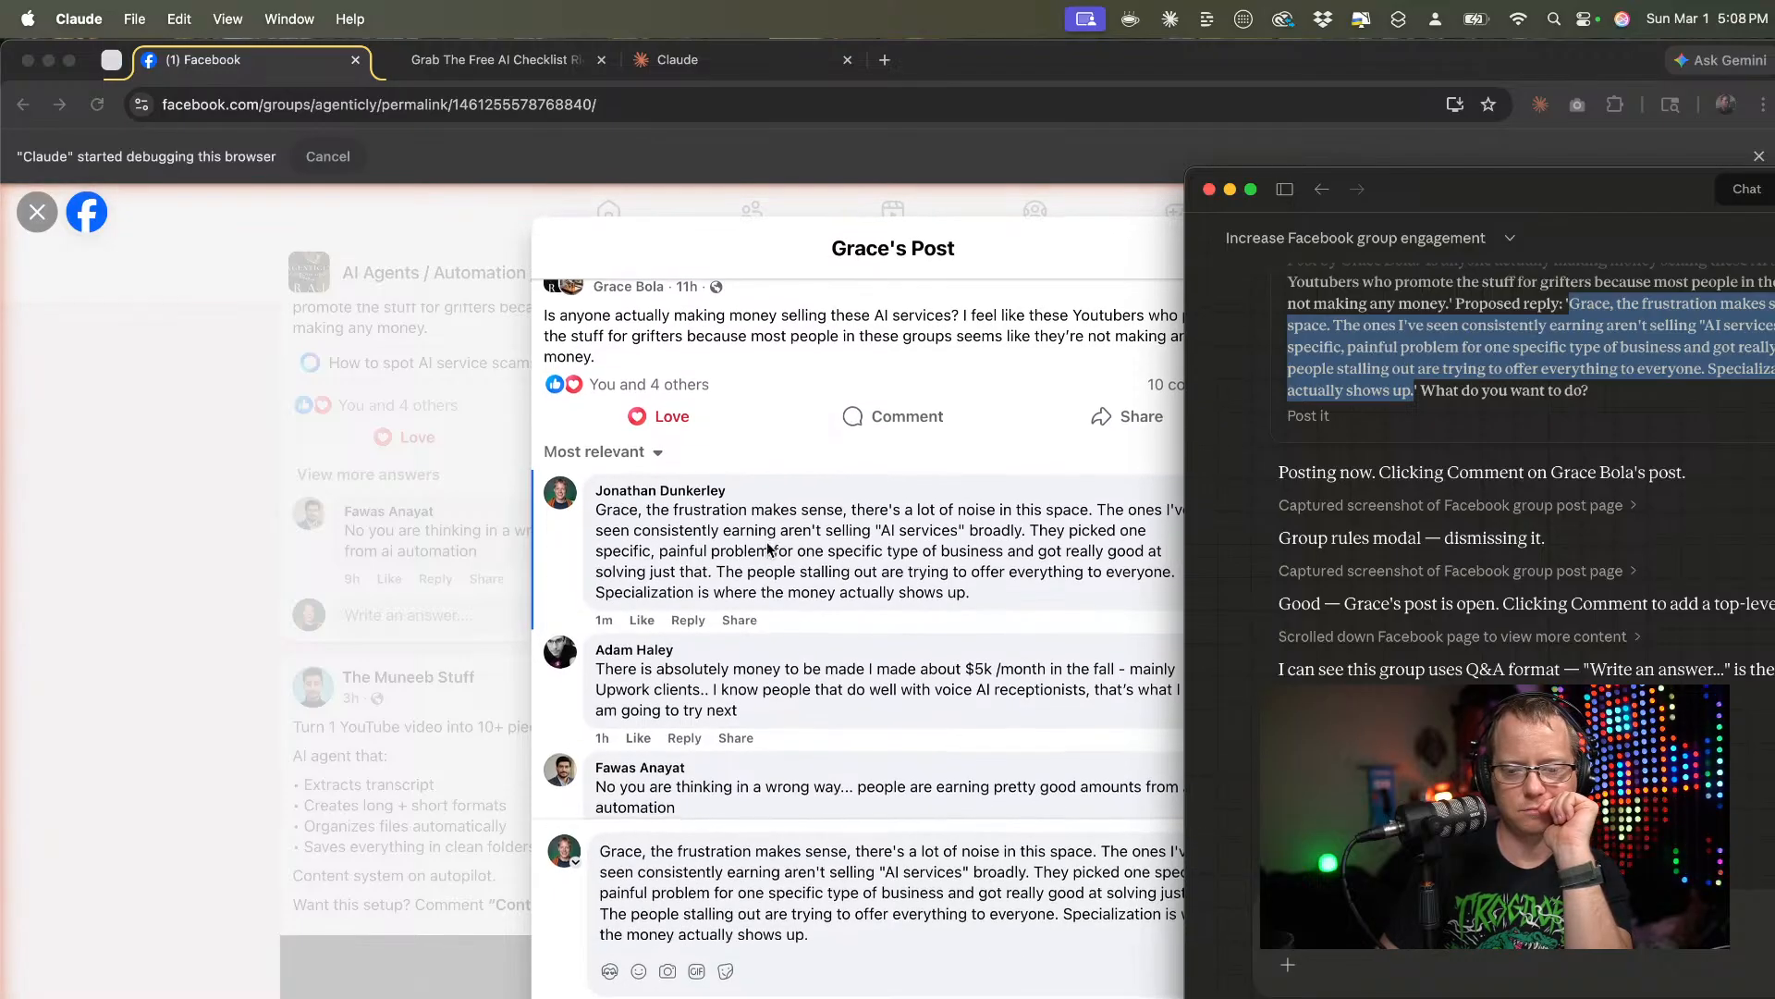
left_click(879, 891)
key("super+a")
key("BackSpace")
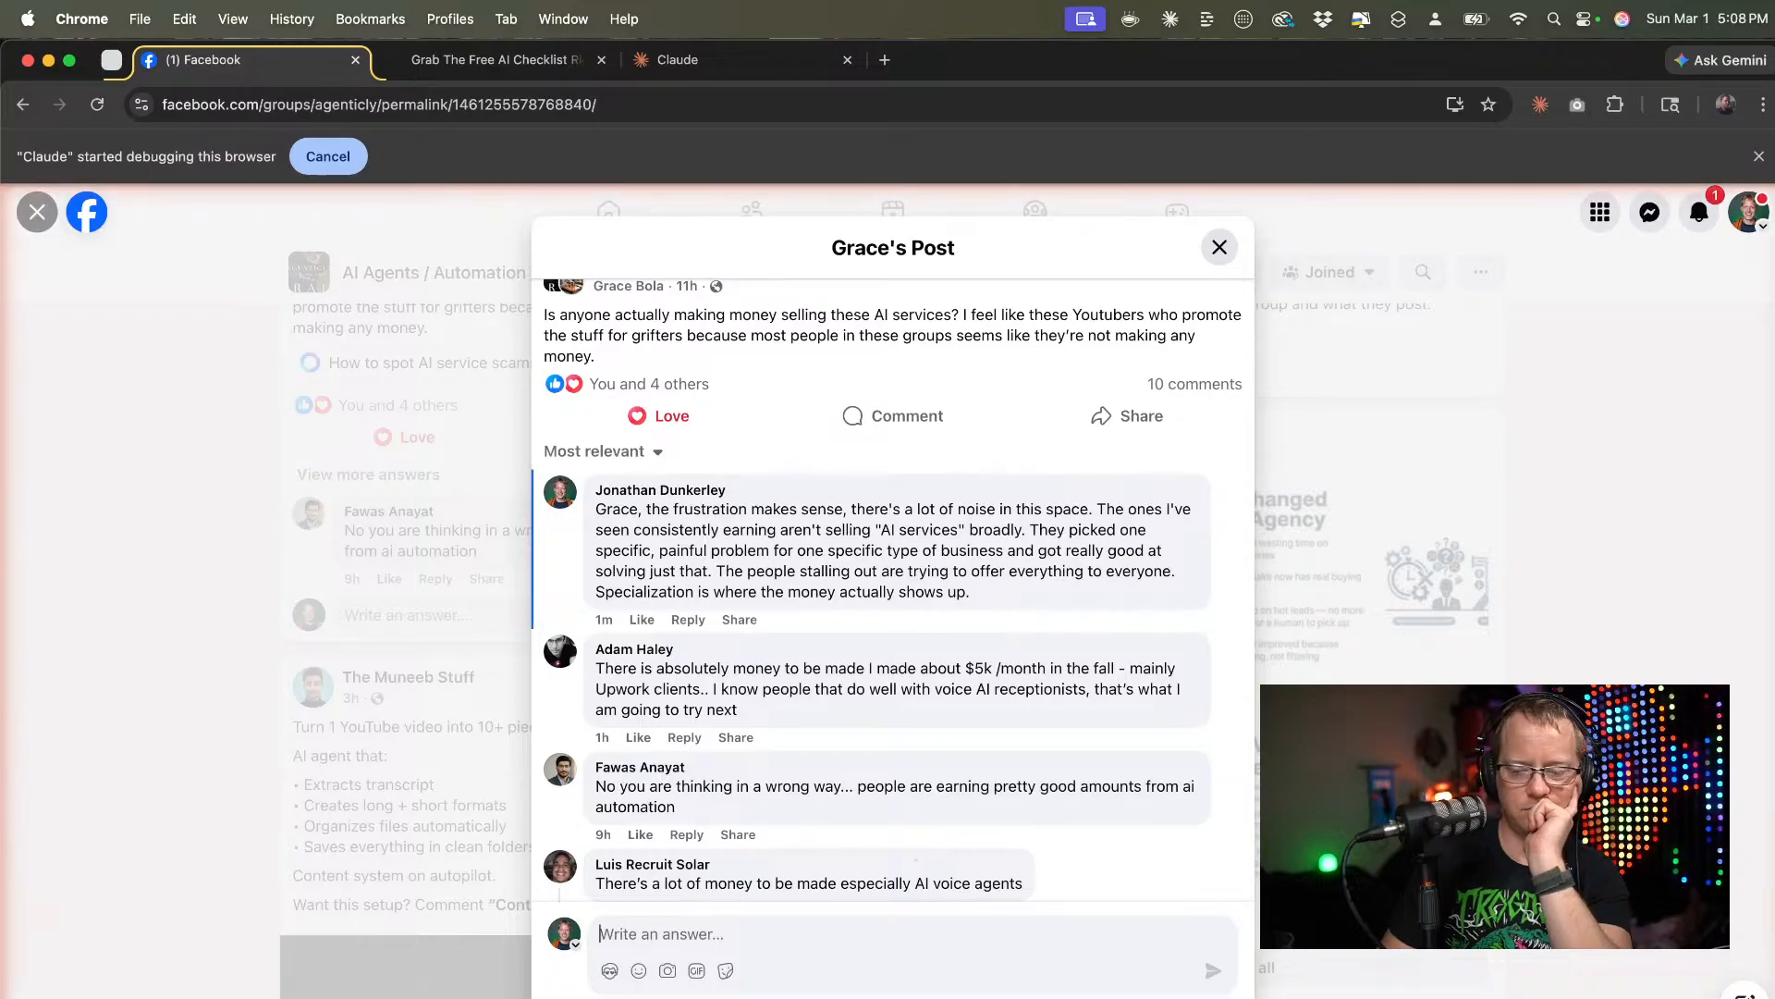
Switch to Claude, bring its full window into view and stop the running Cowork task.
key("super+Tab")
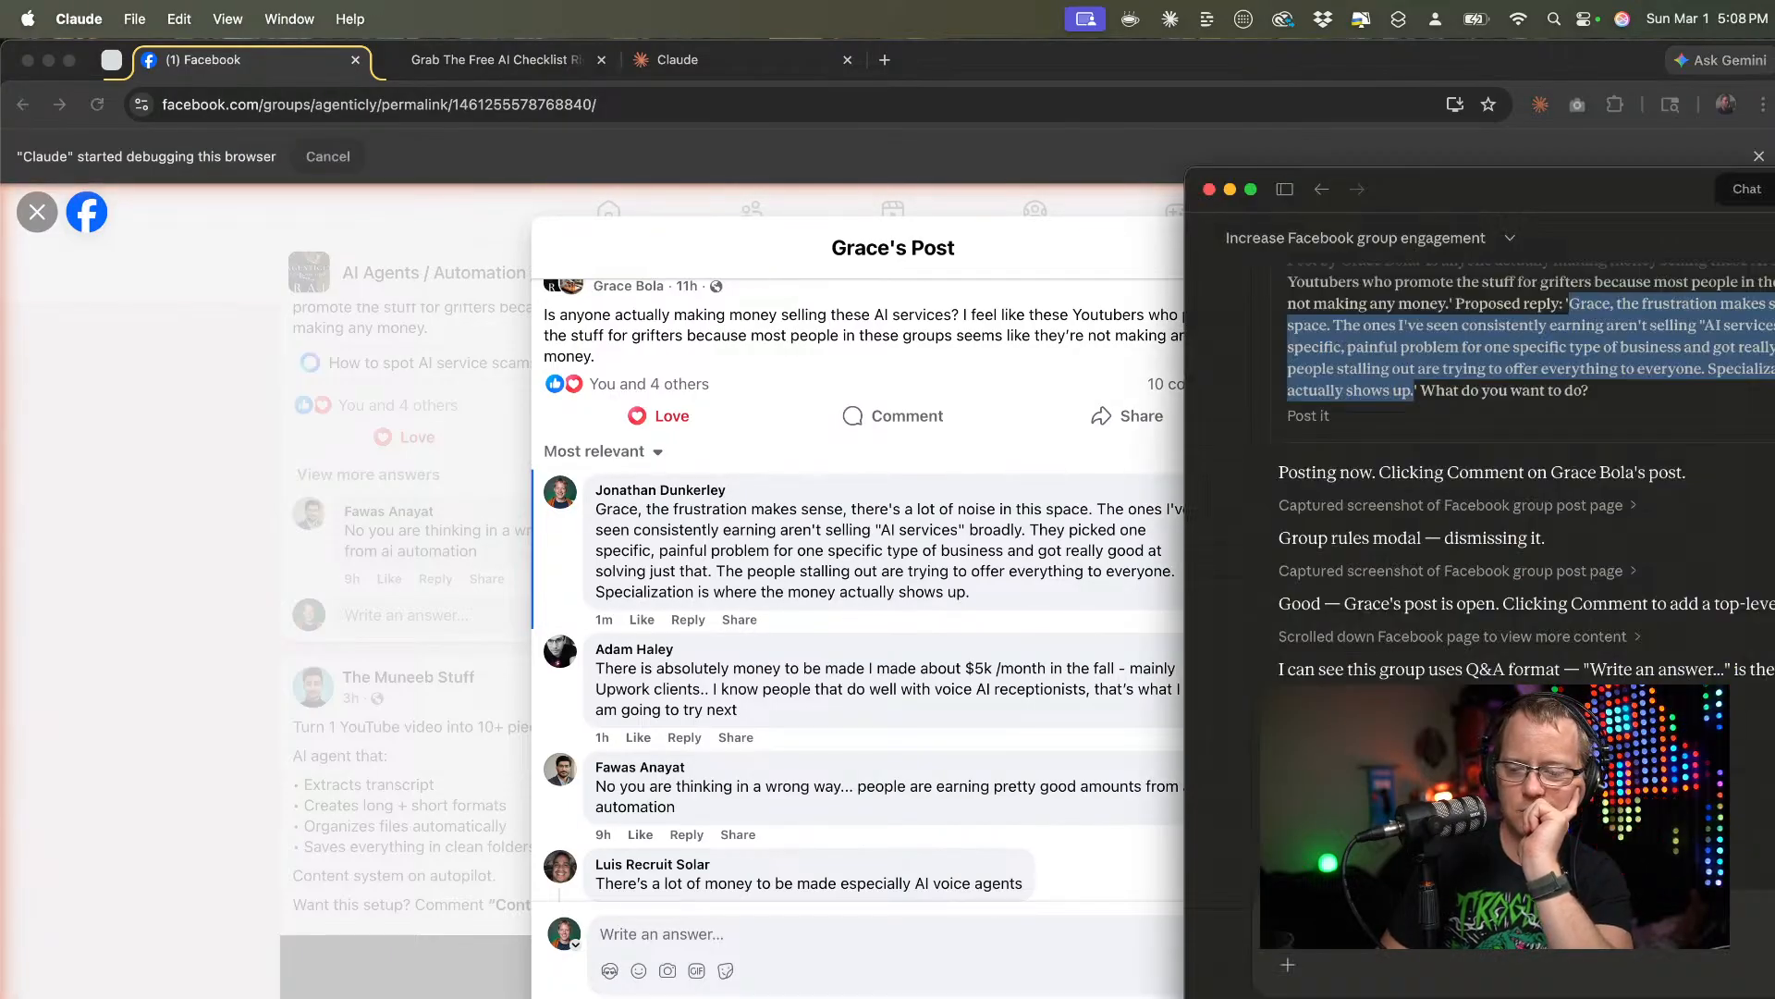
double_click(1486, 196)
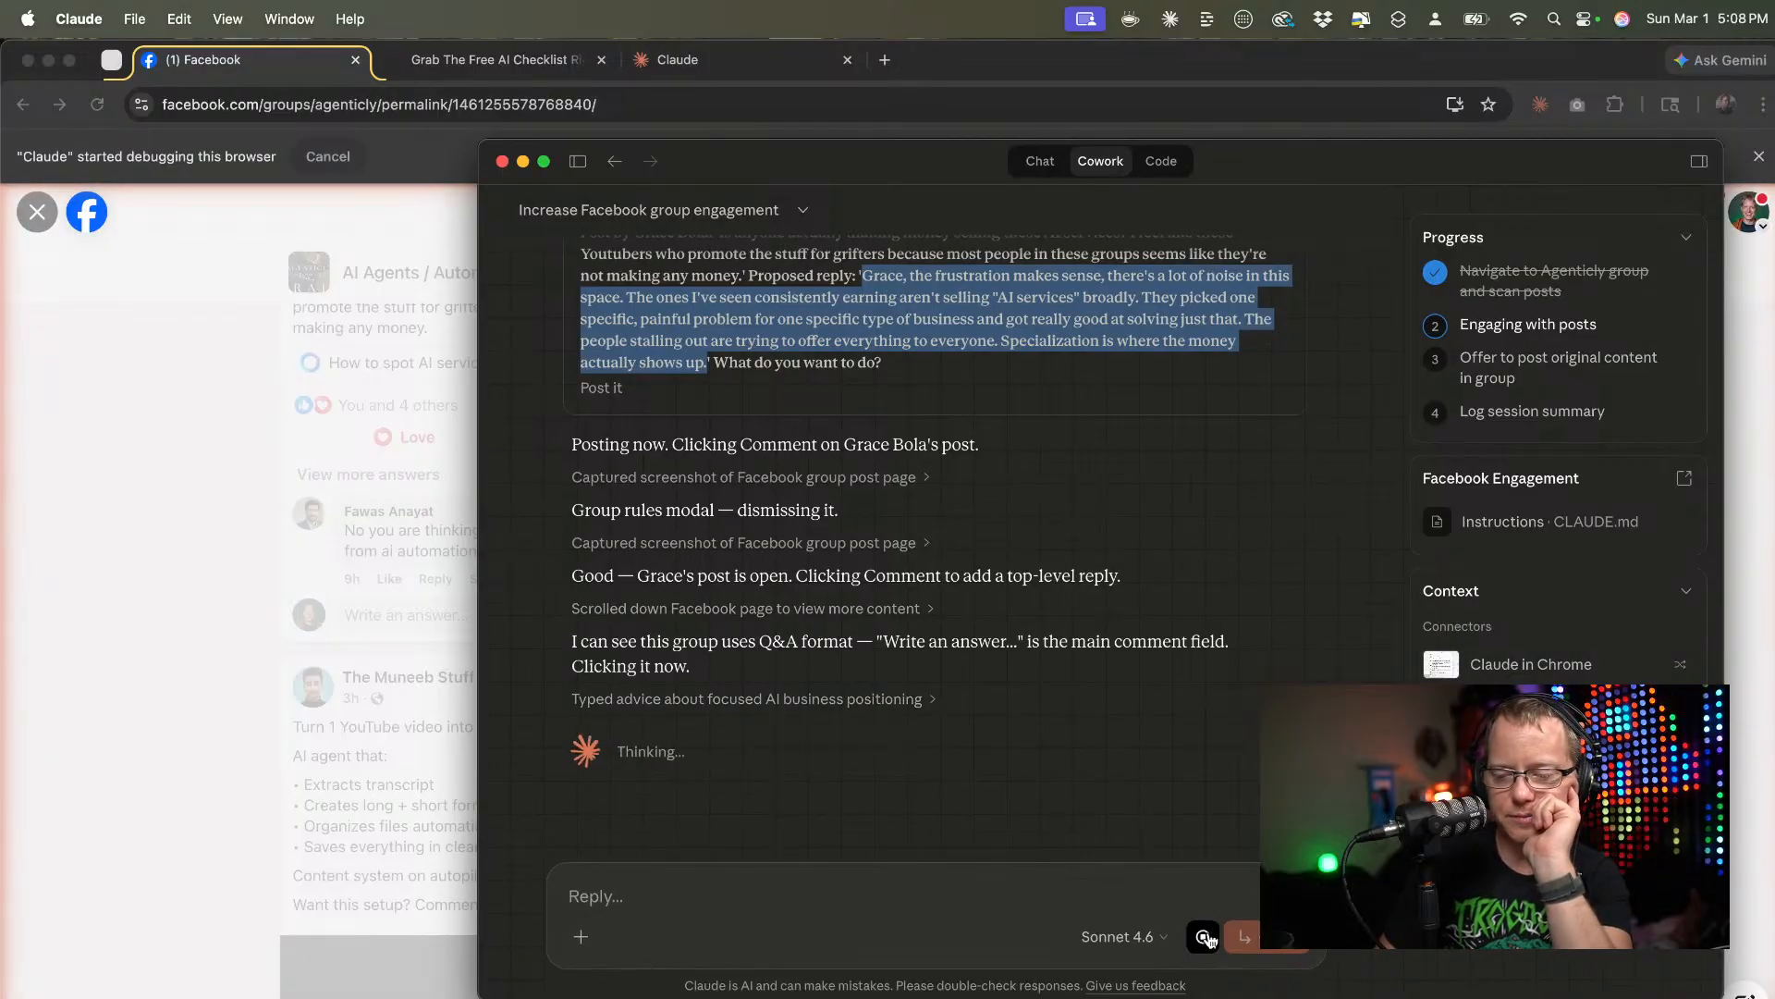
left_click(1203, 936)
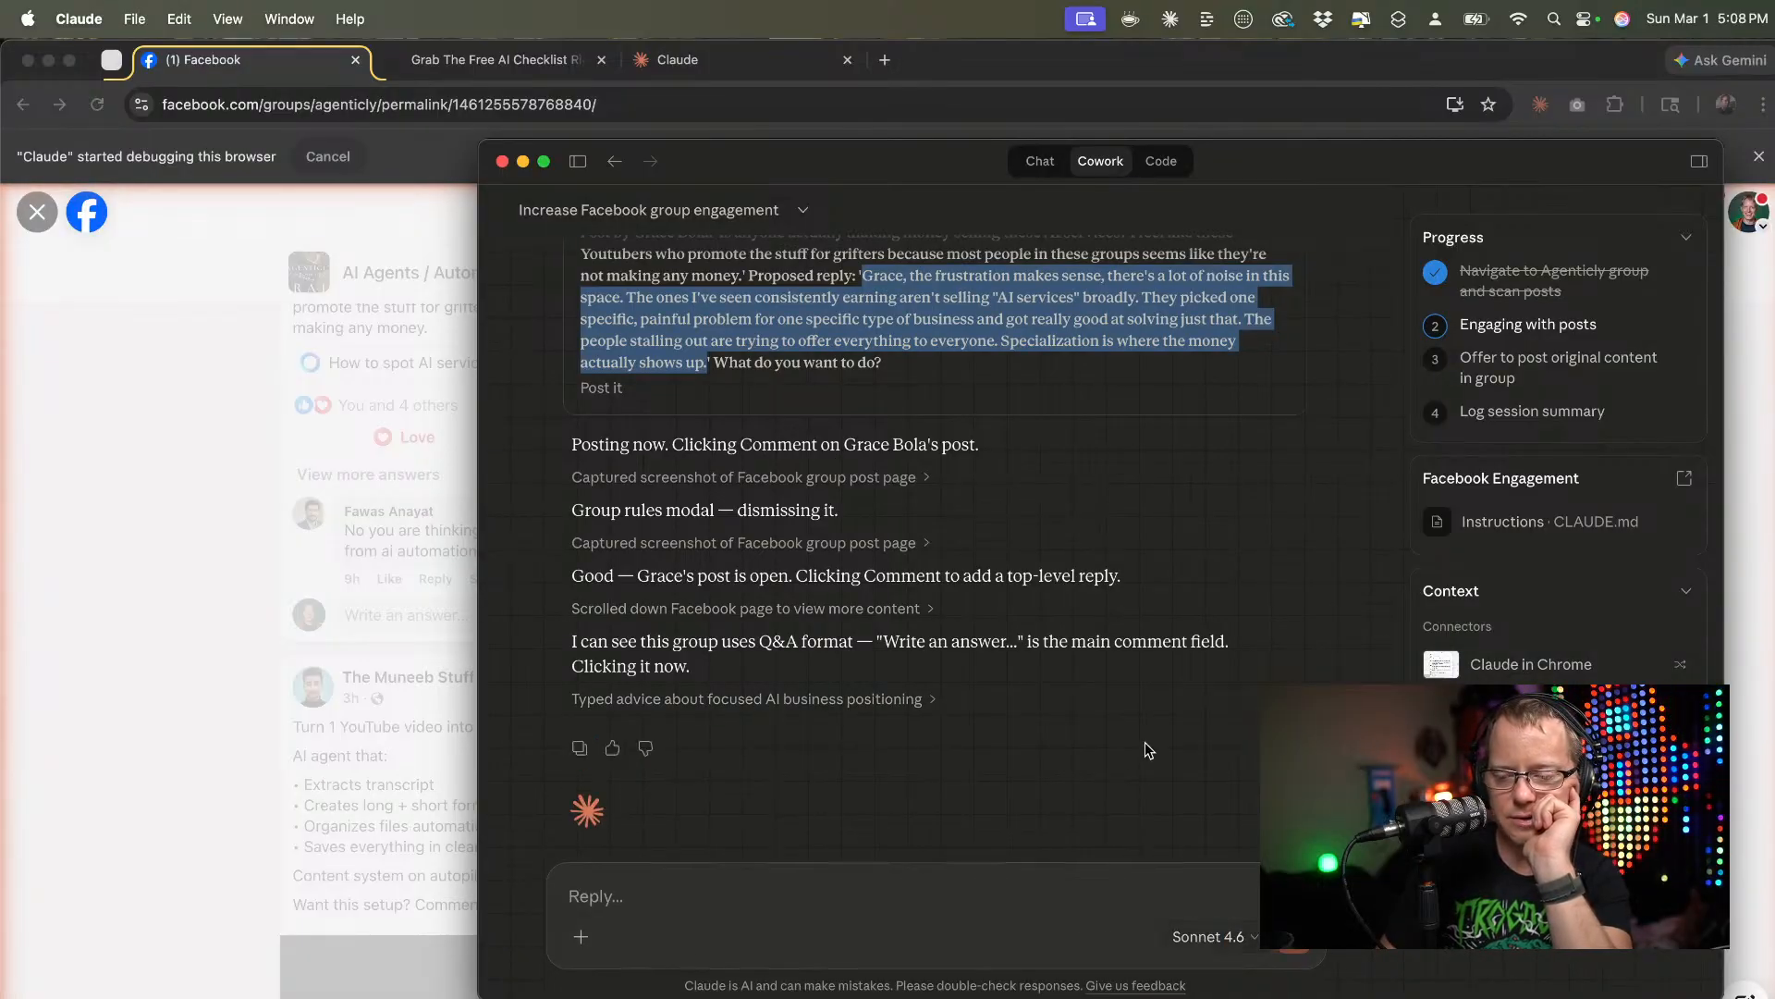
left_click(1035, 402)
Switch to Chrome, close the open post and return Facebook to its home feed.
left_click(180, 565)
left_click(180, 566)
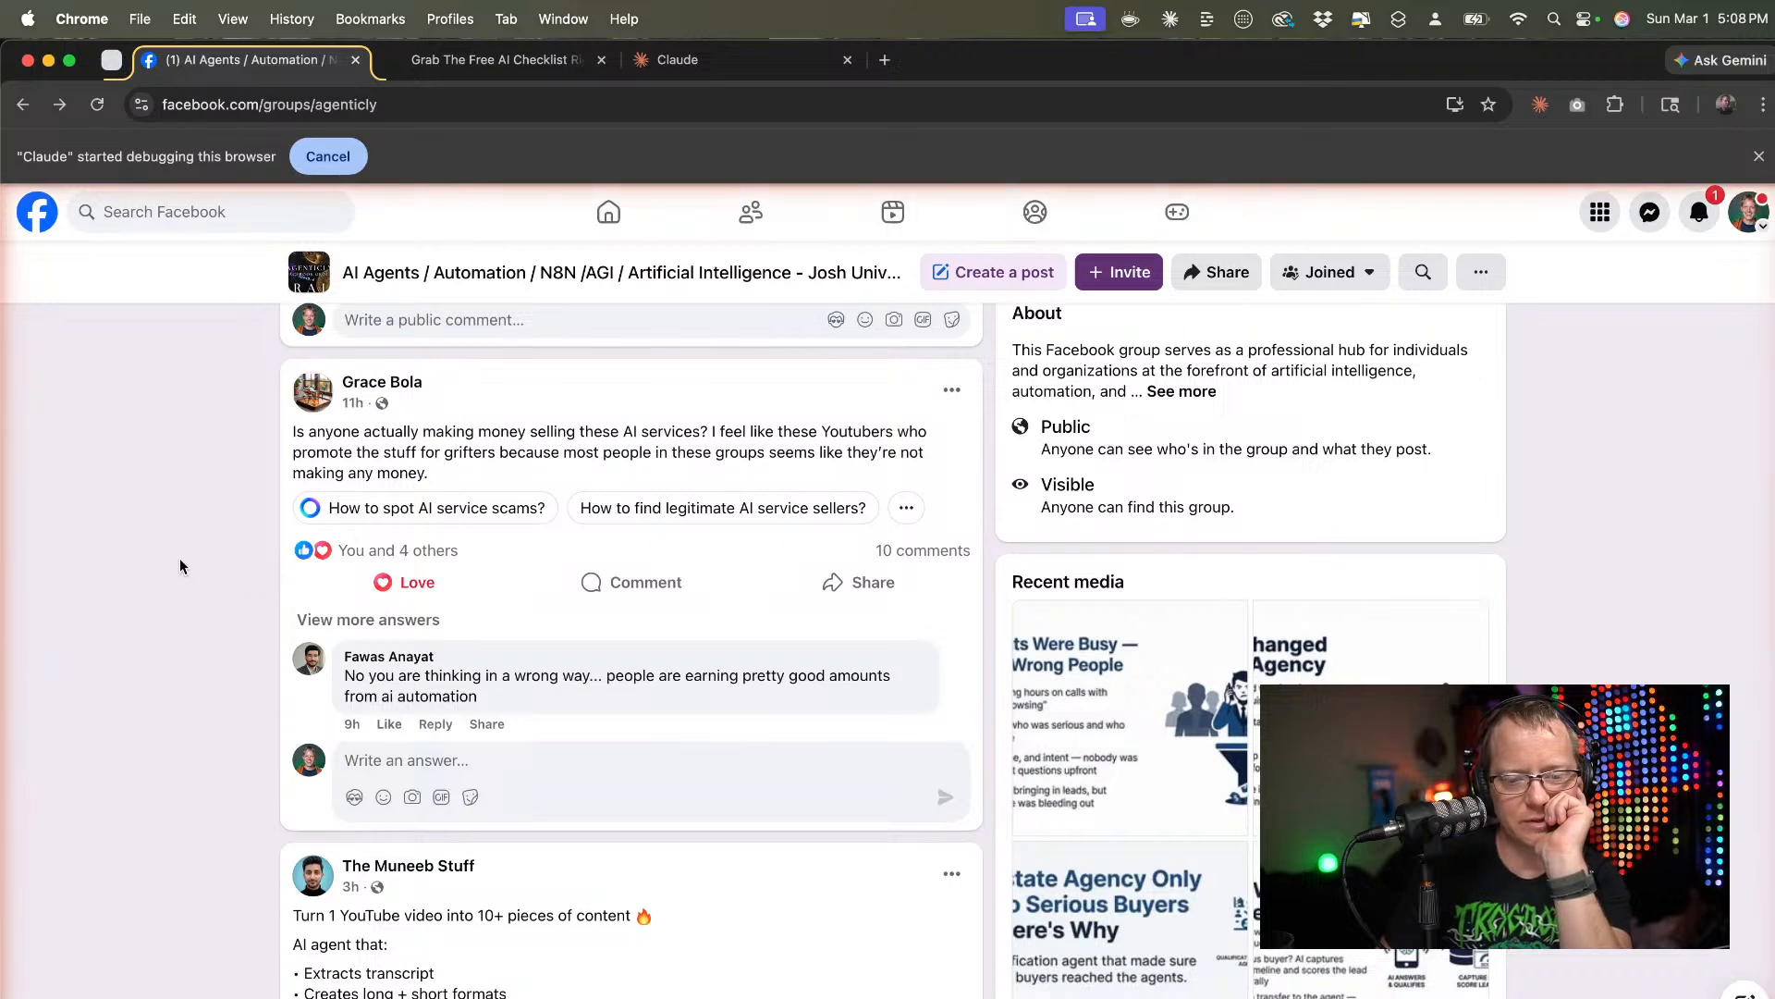
left_click(28, 216)
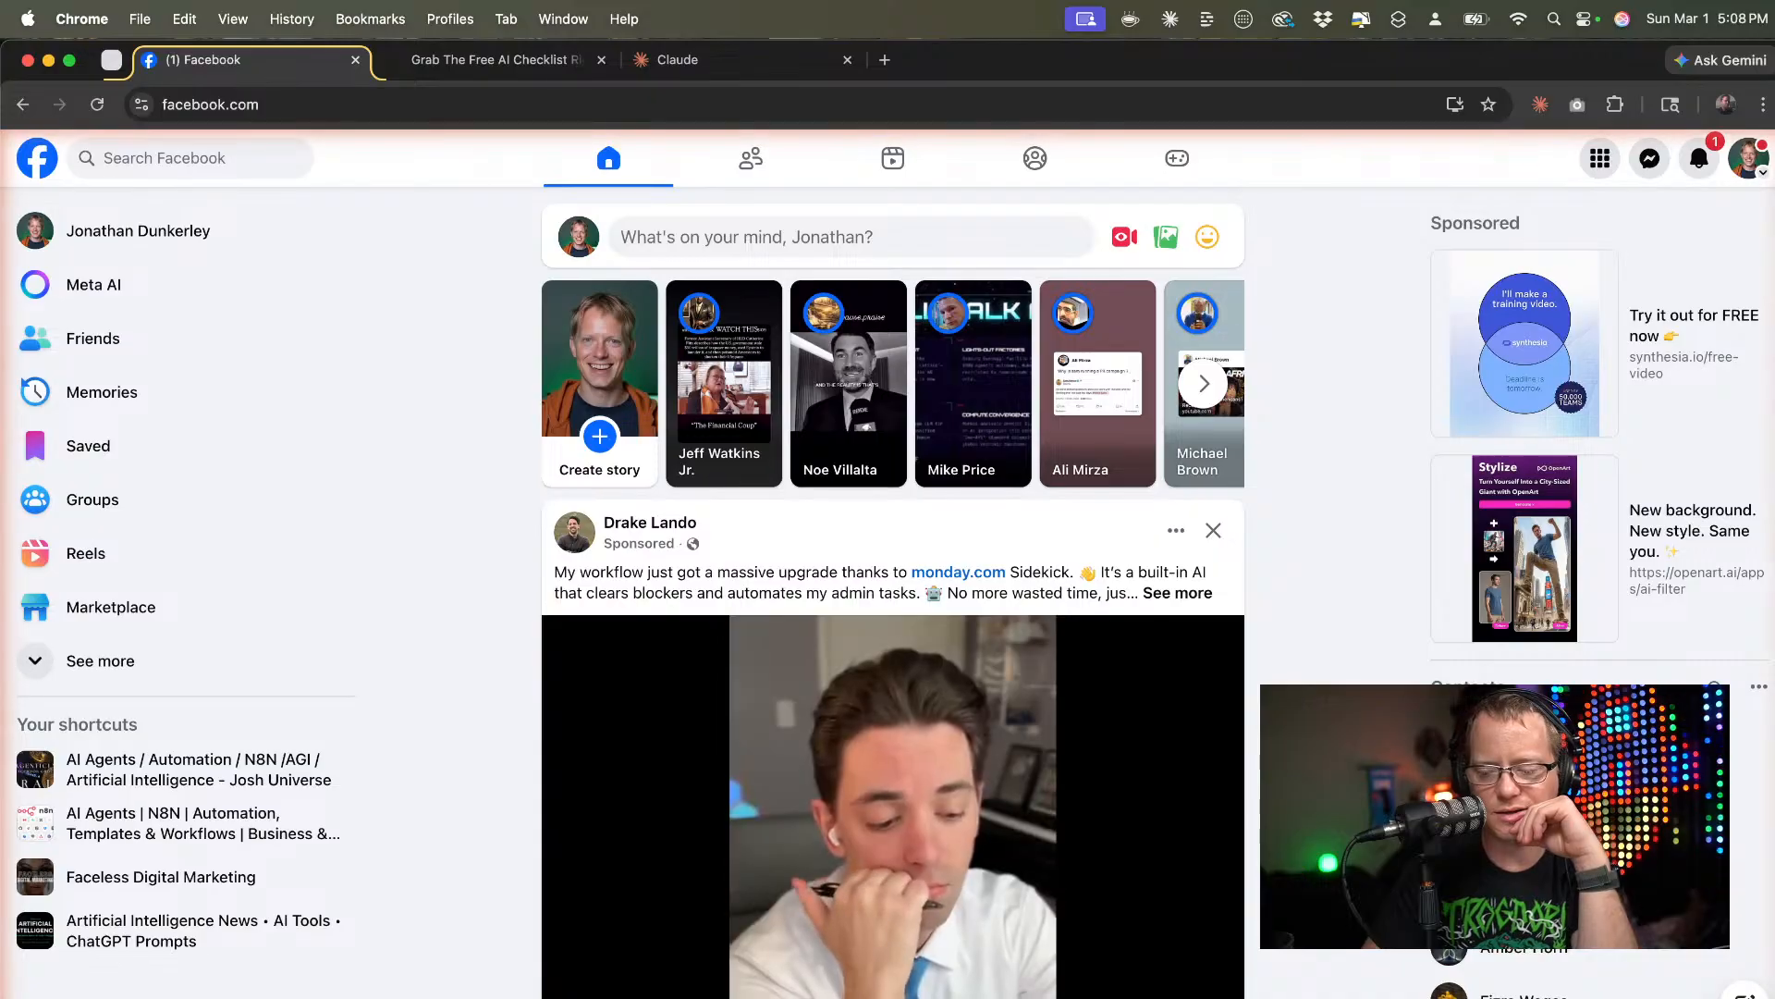
Switch to Claude and open the connector directory from the Connectors settings.
key("super+Tab")
left_click_drag(778, 157, 626, 159)
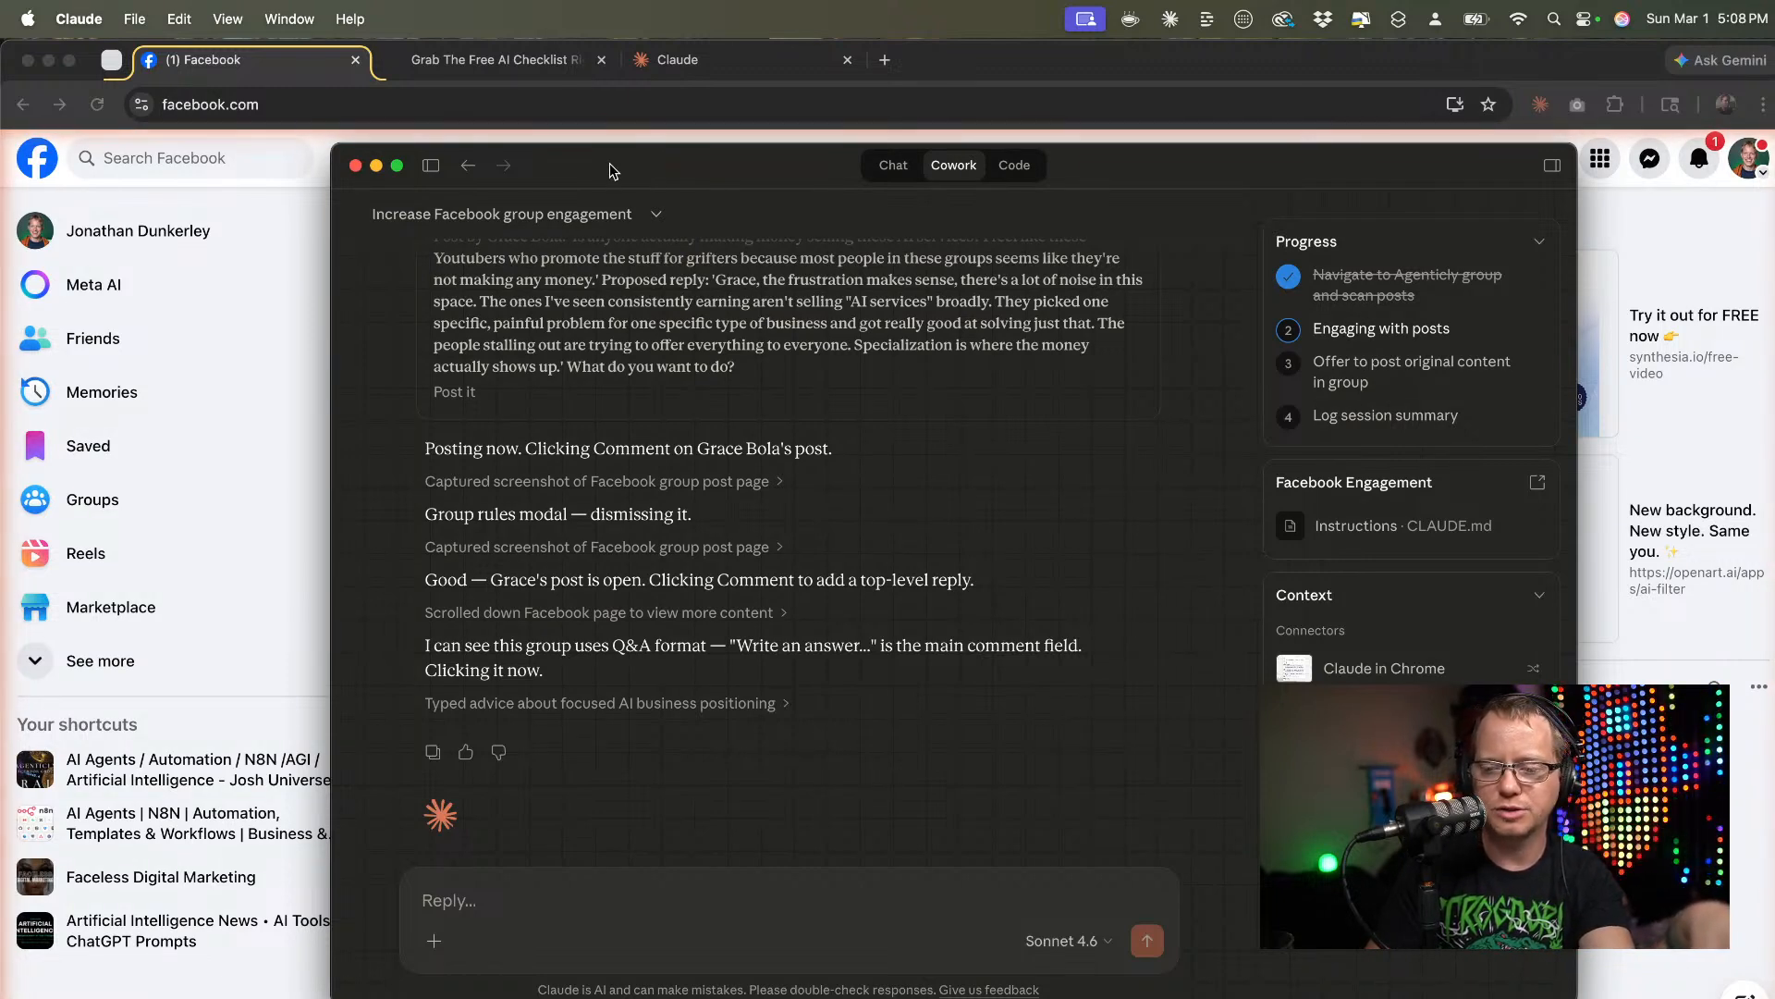
left_click(99, 11)
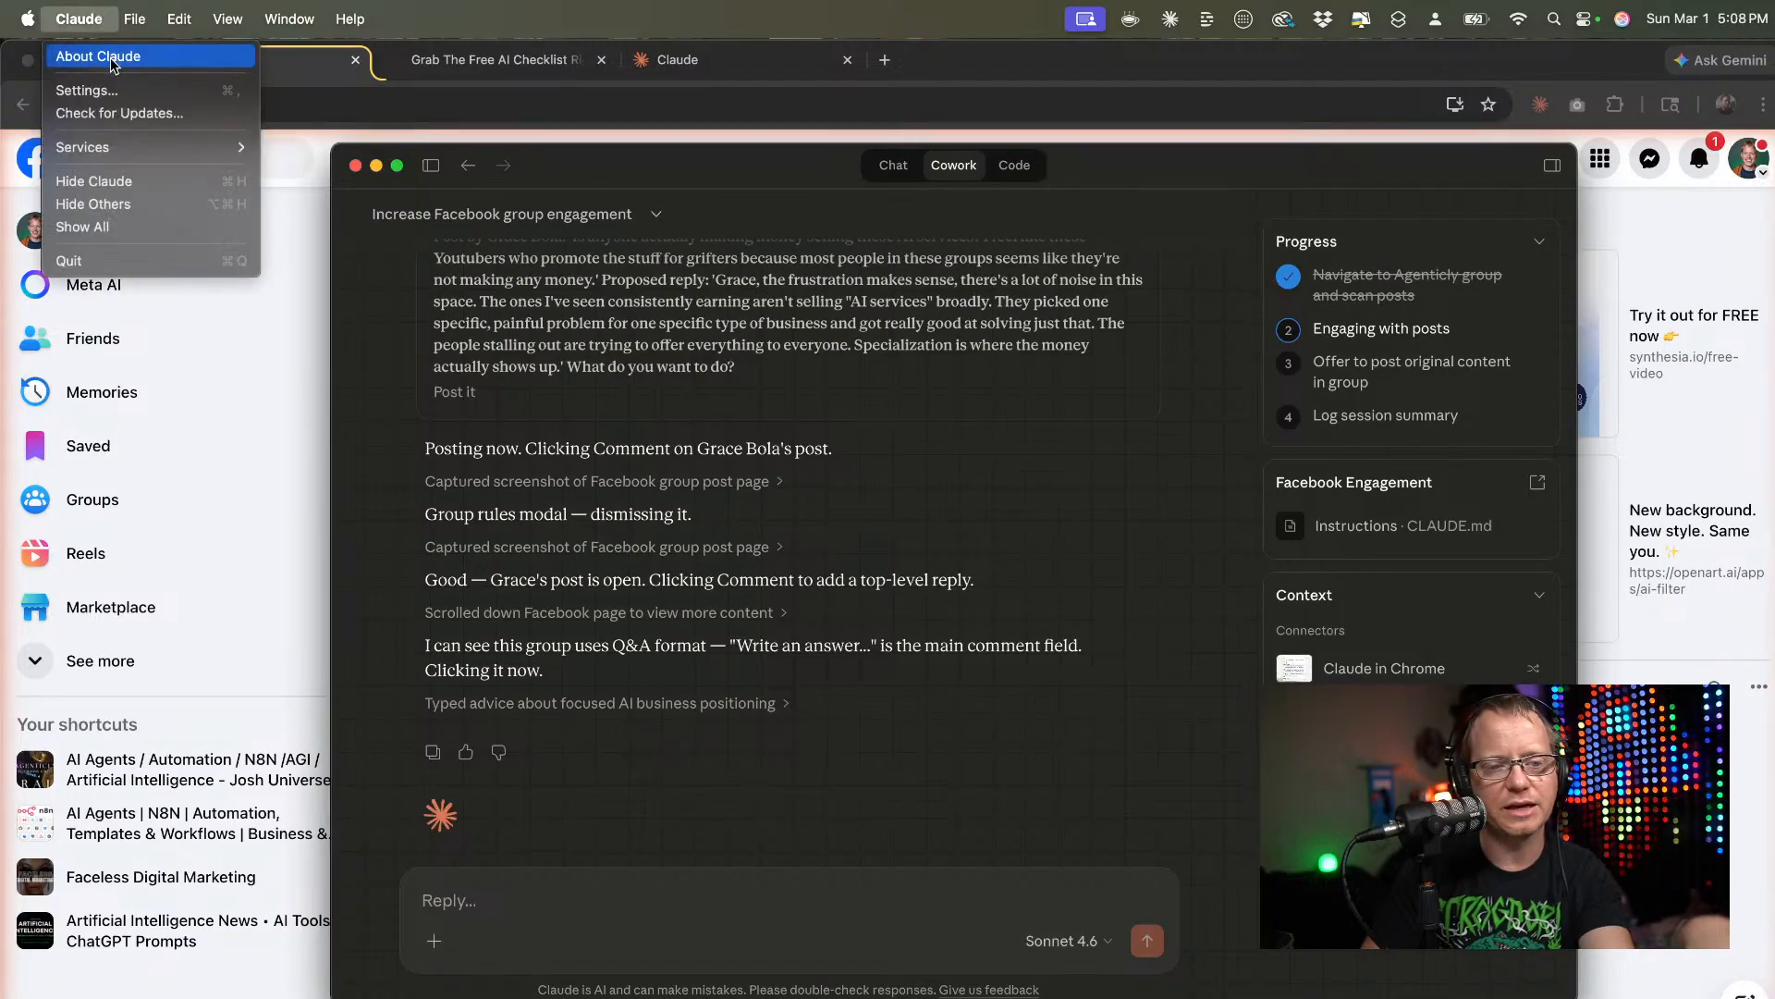
left_click(109, 90)
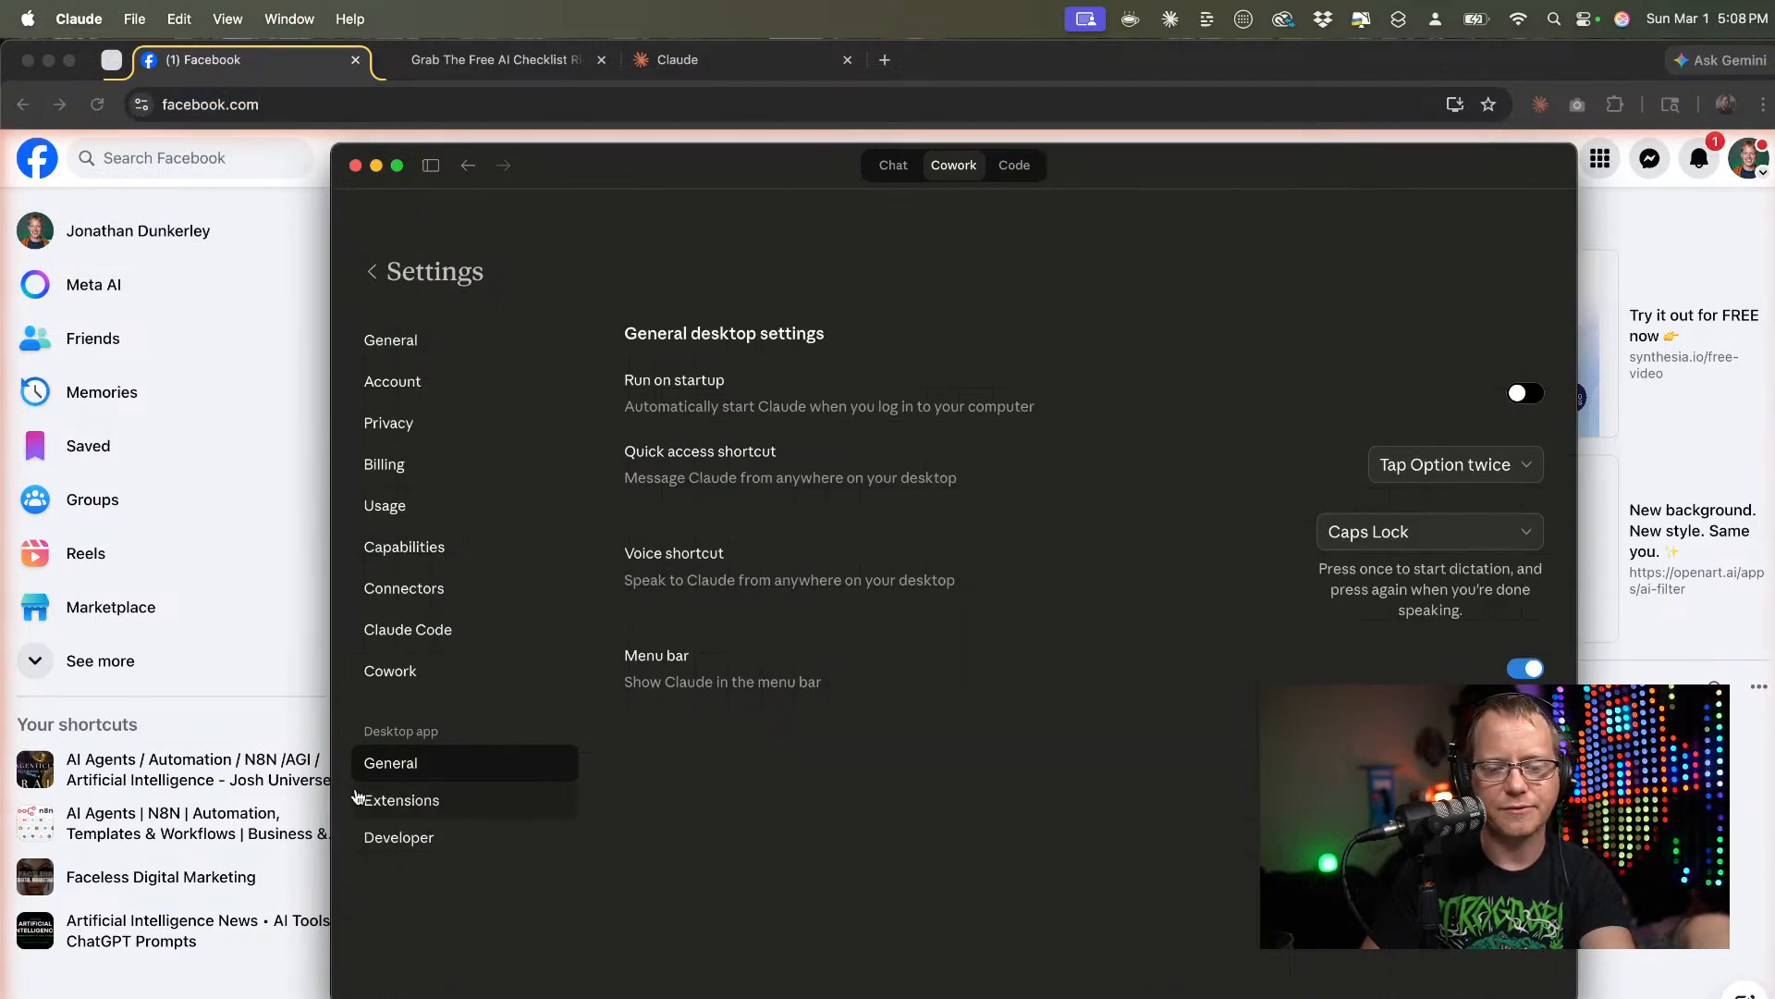
left_click(451, 599)
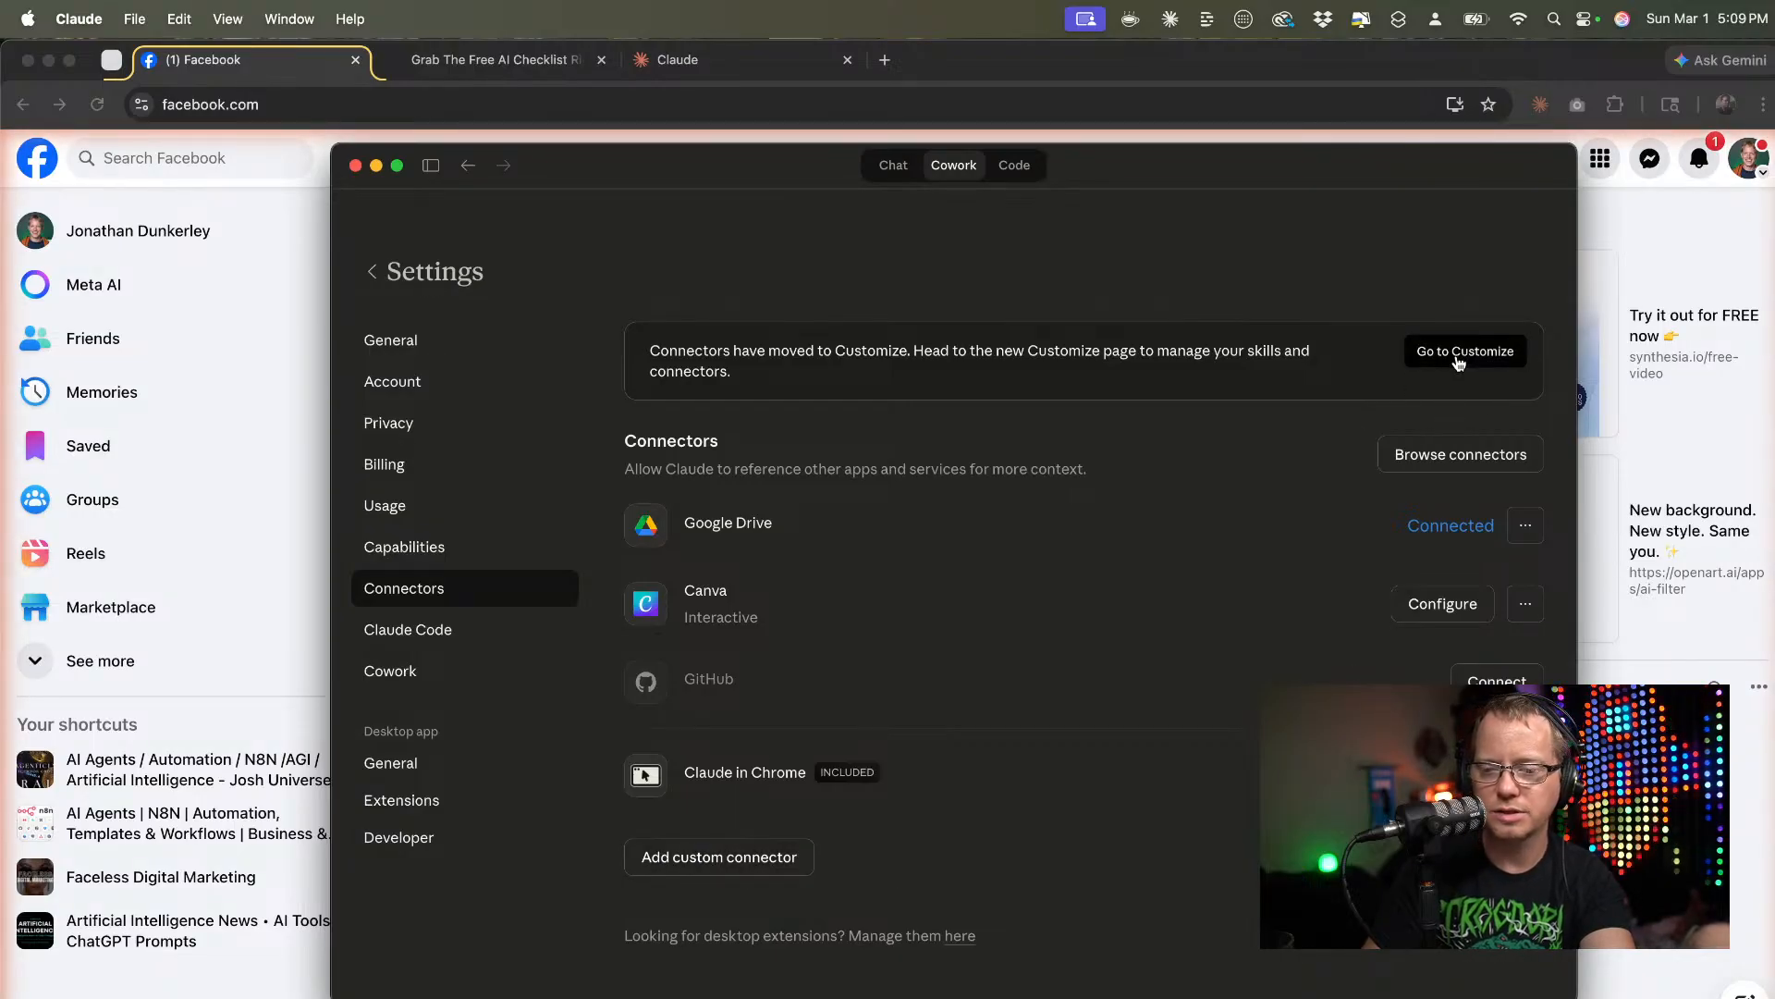
left_click(1455, 454)
Look through the available connectors, including Gmail, Gamma, n8n, Zapier and Stripe.
scroll(863, 450, "down", 15)
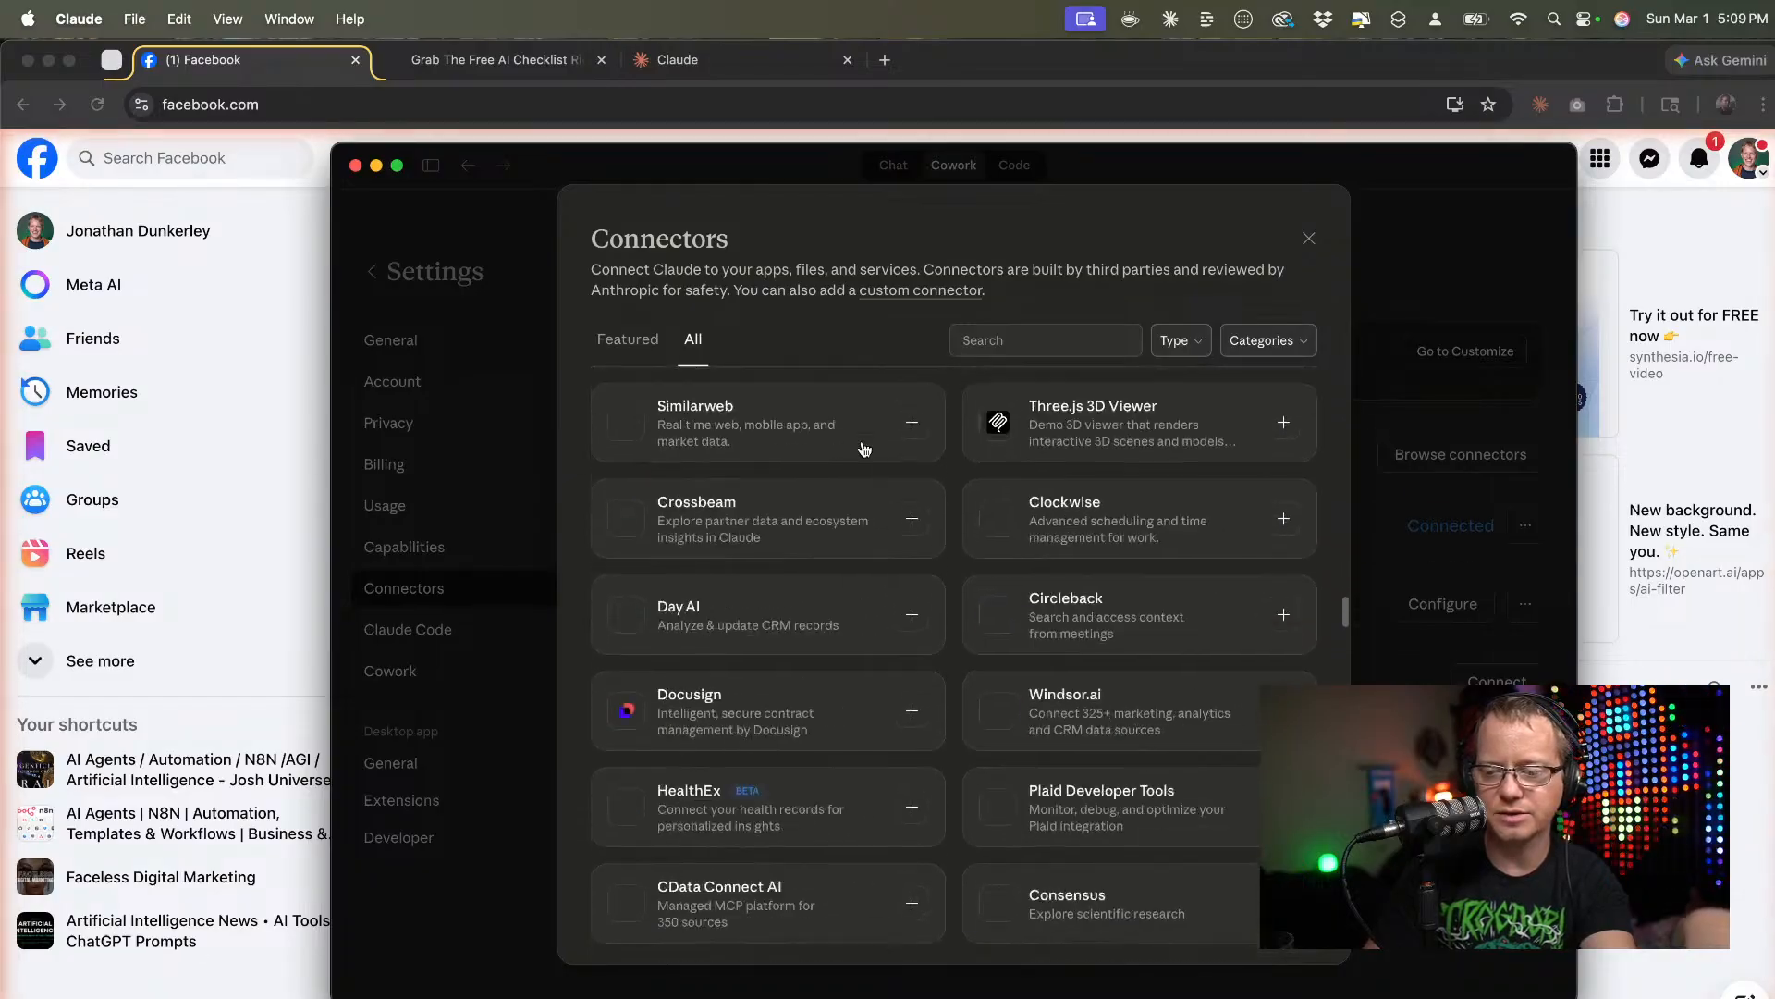
scroll(864, 451, "up", 15)
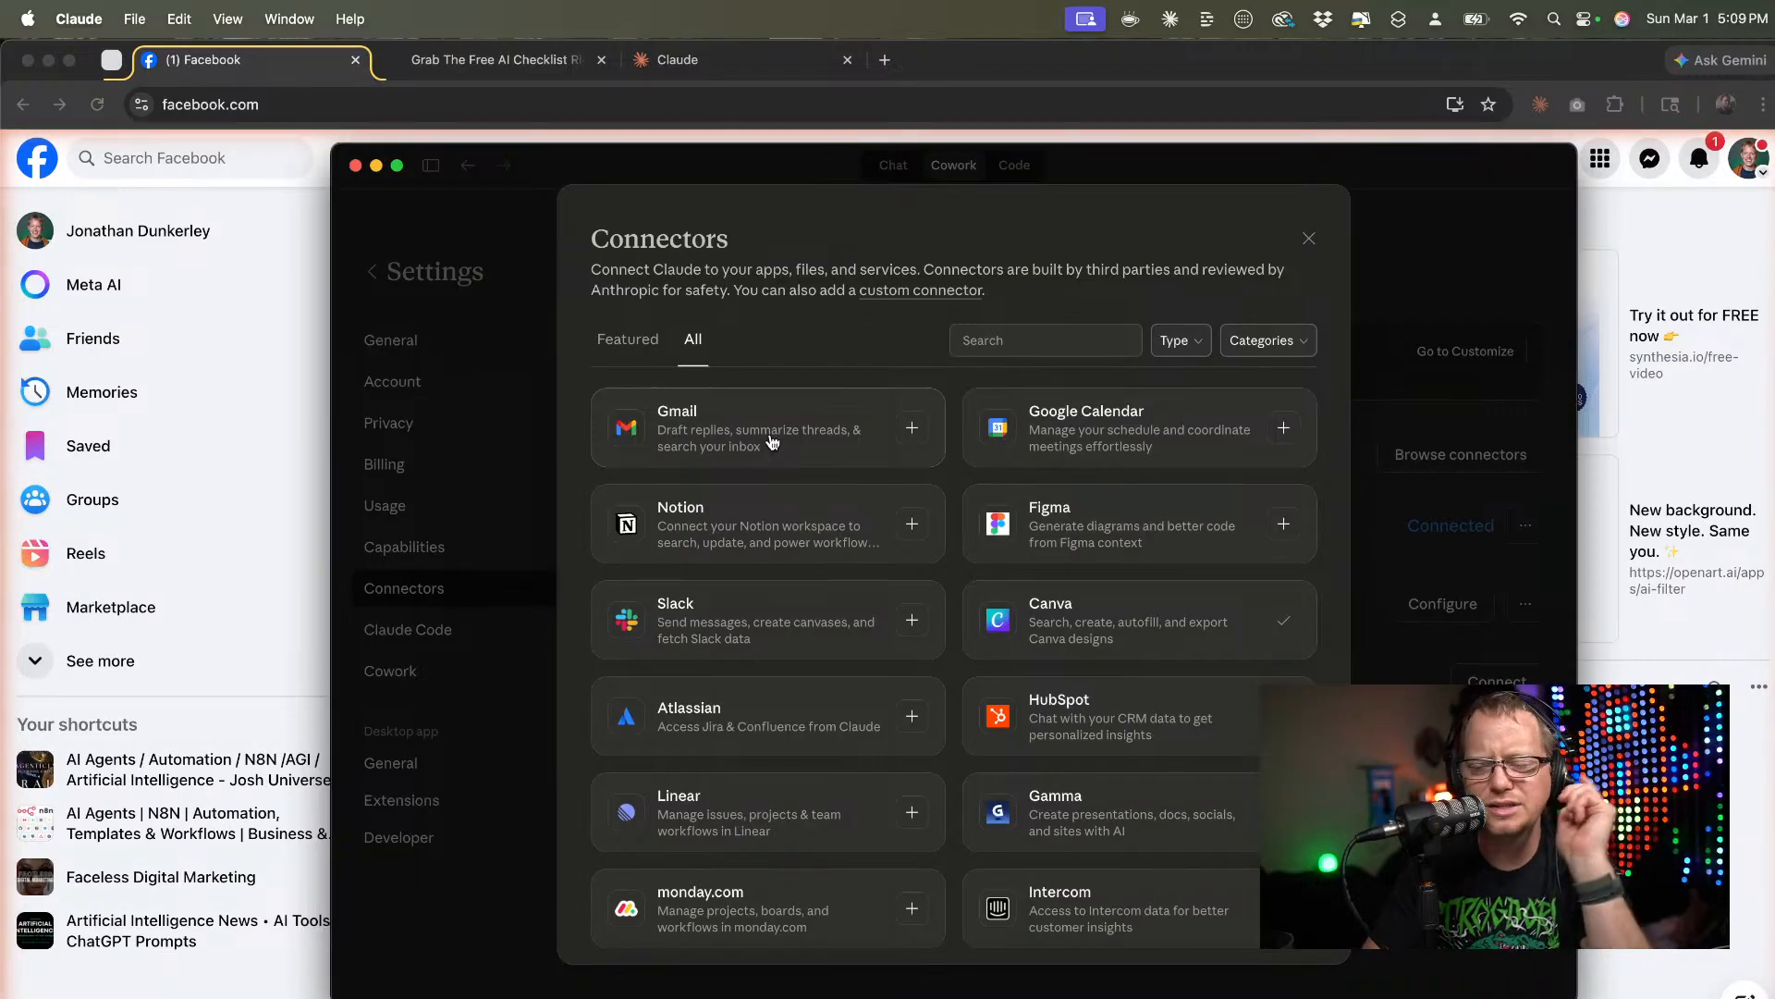
scroll(772, 442, "down", 3)
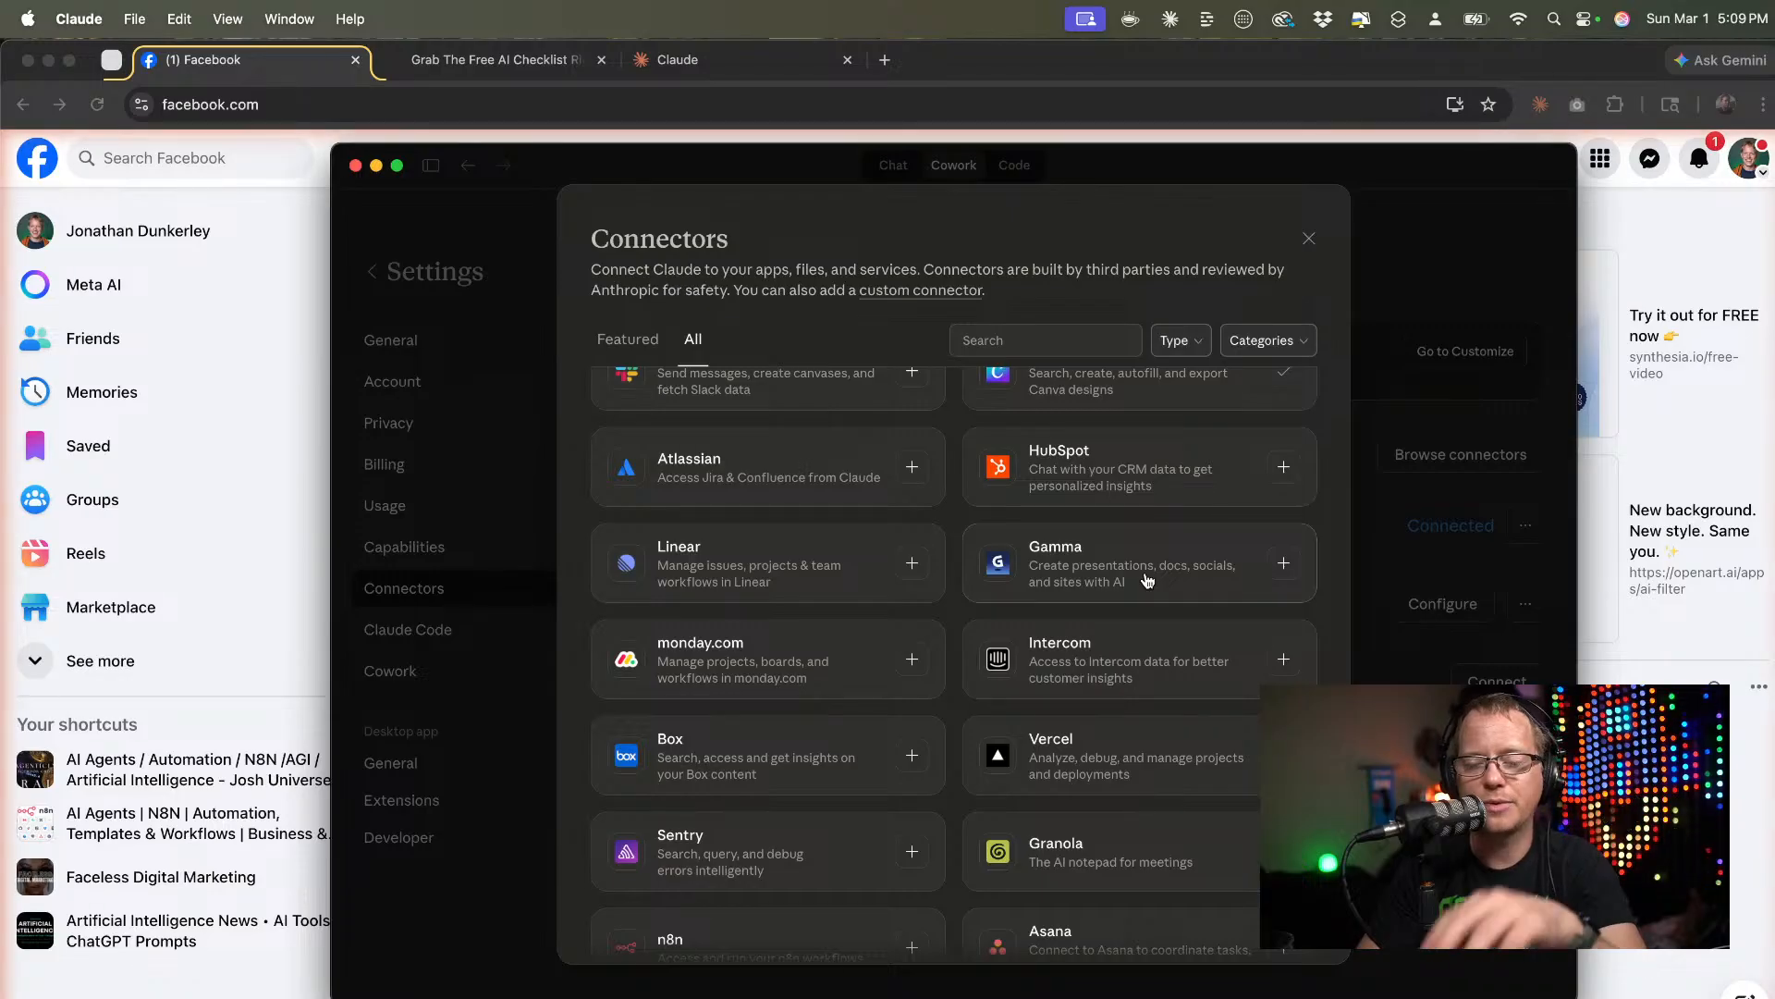
scroll(1147, 580, "down", 5)
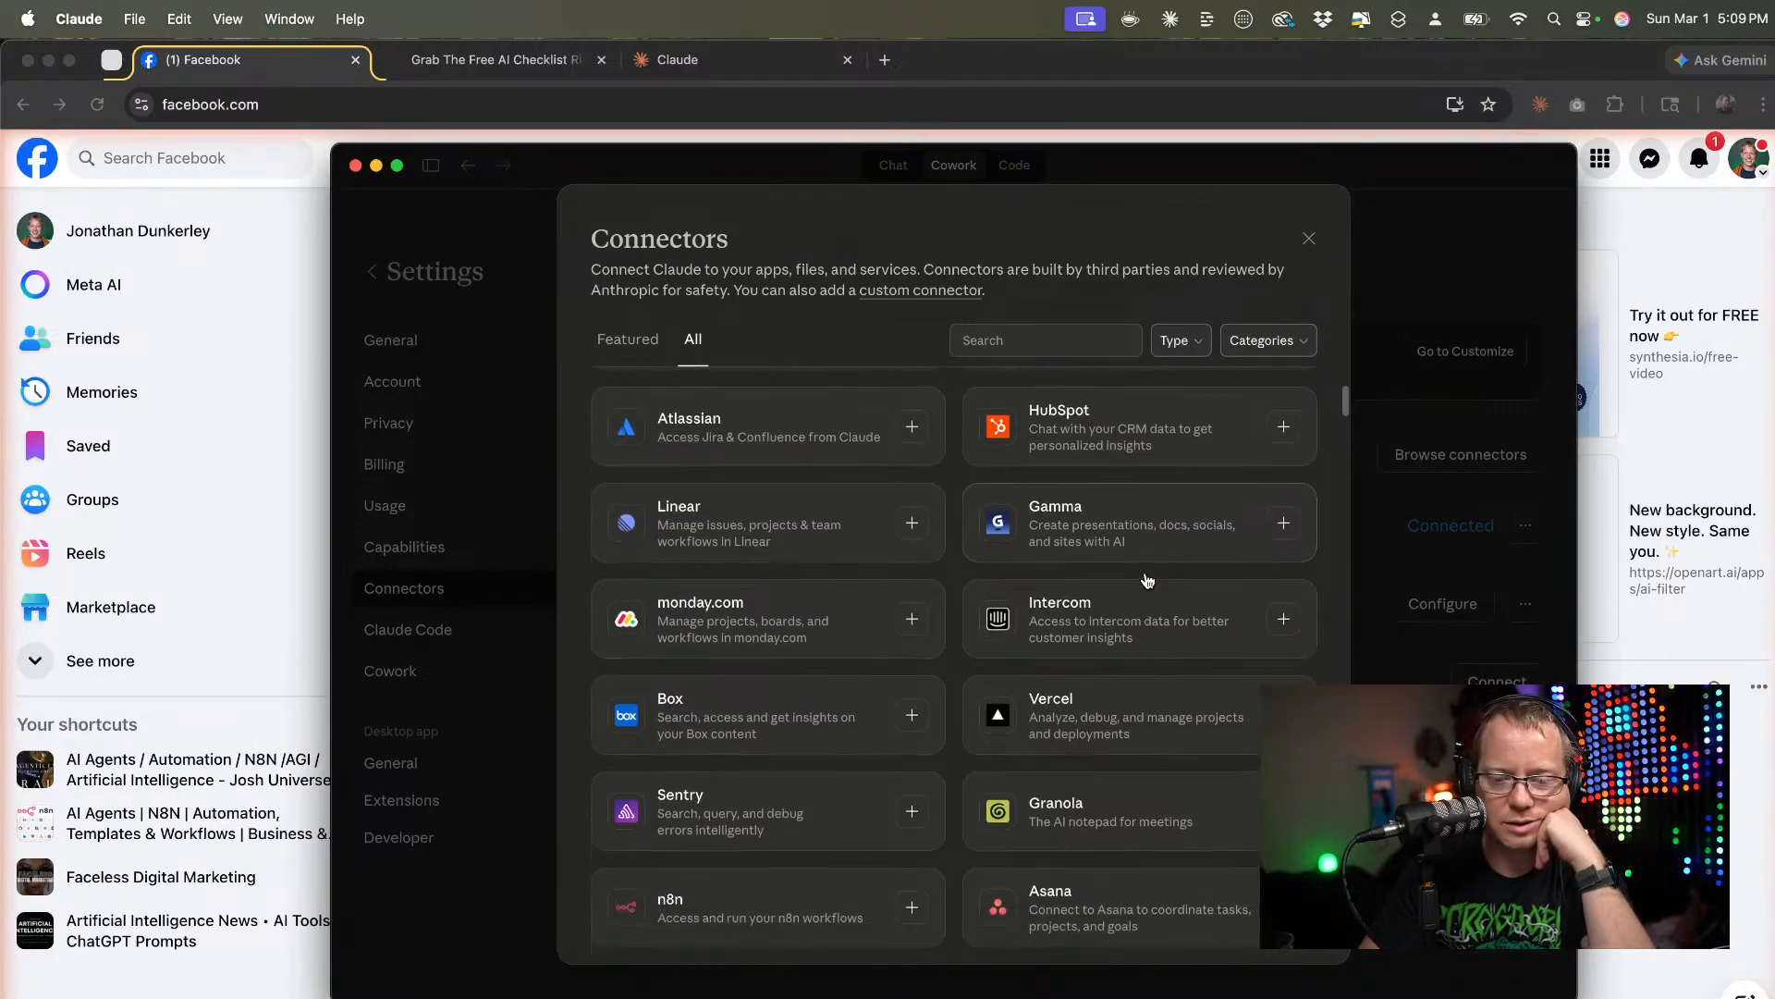
scroll(1110, 555, "up", 2)
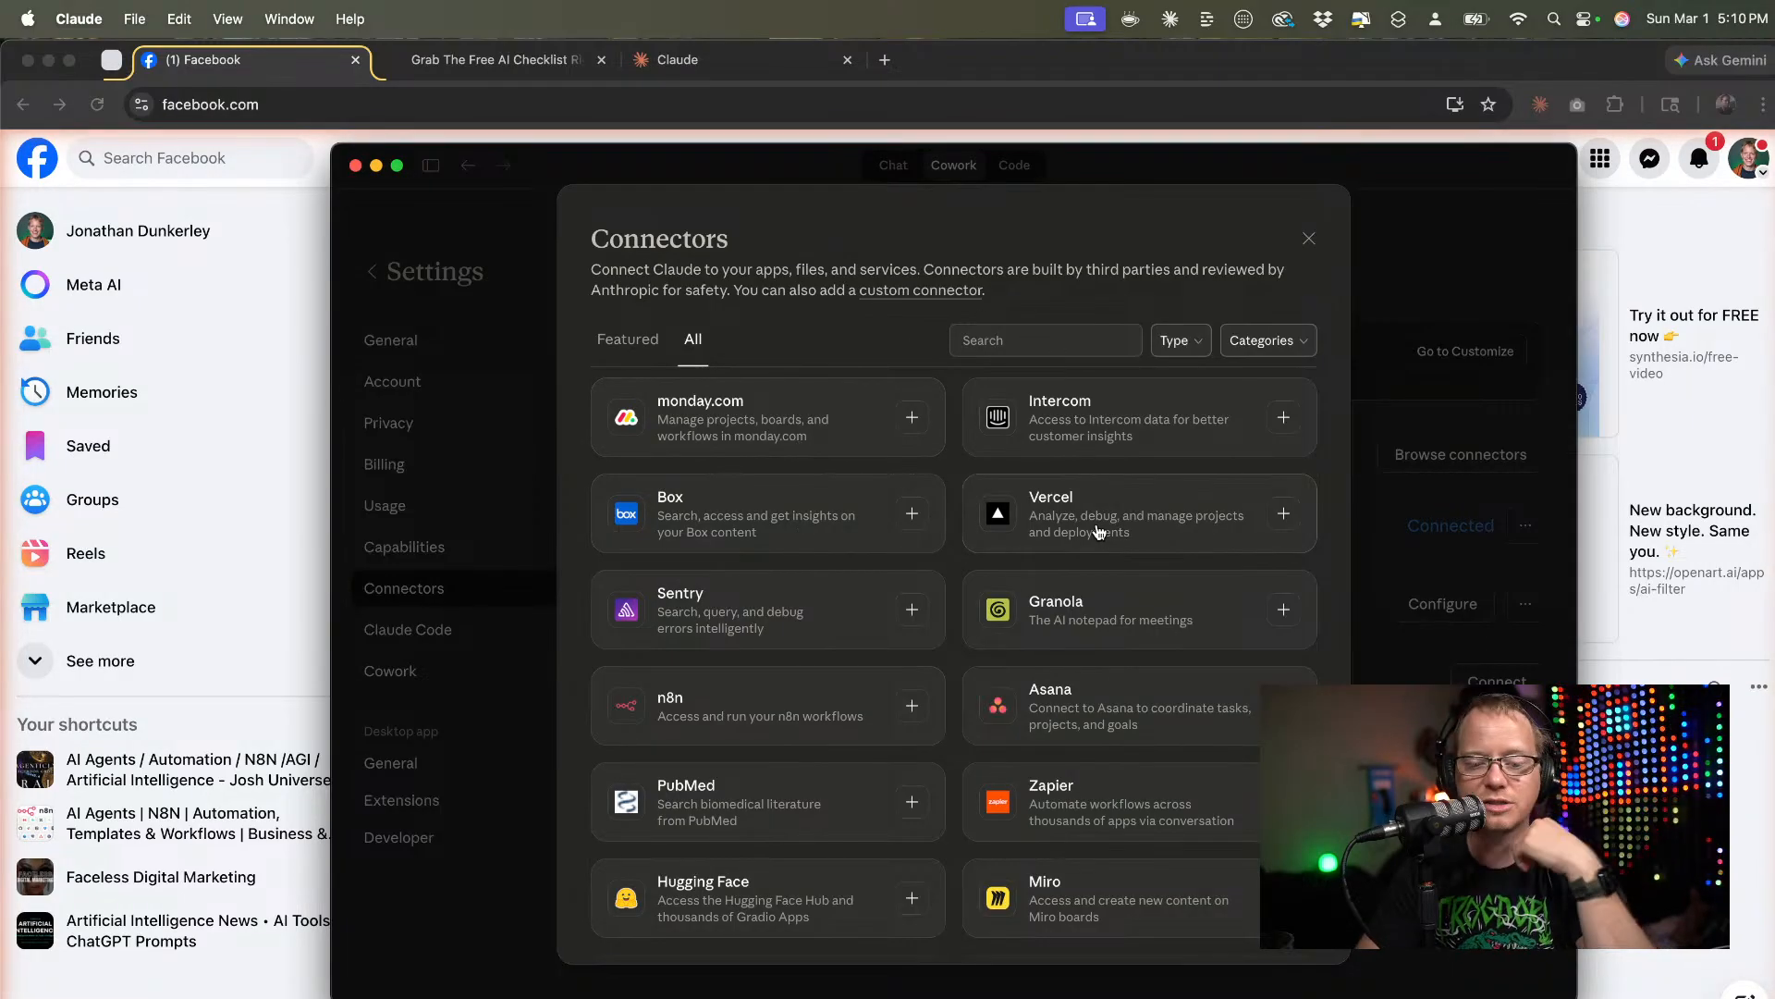
scroll(1063, 532, "down", 2)
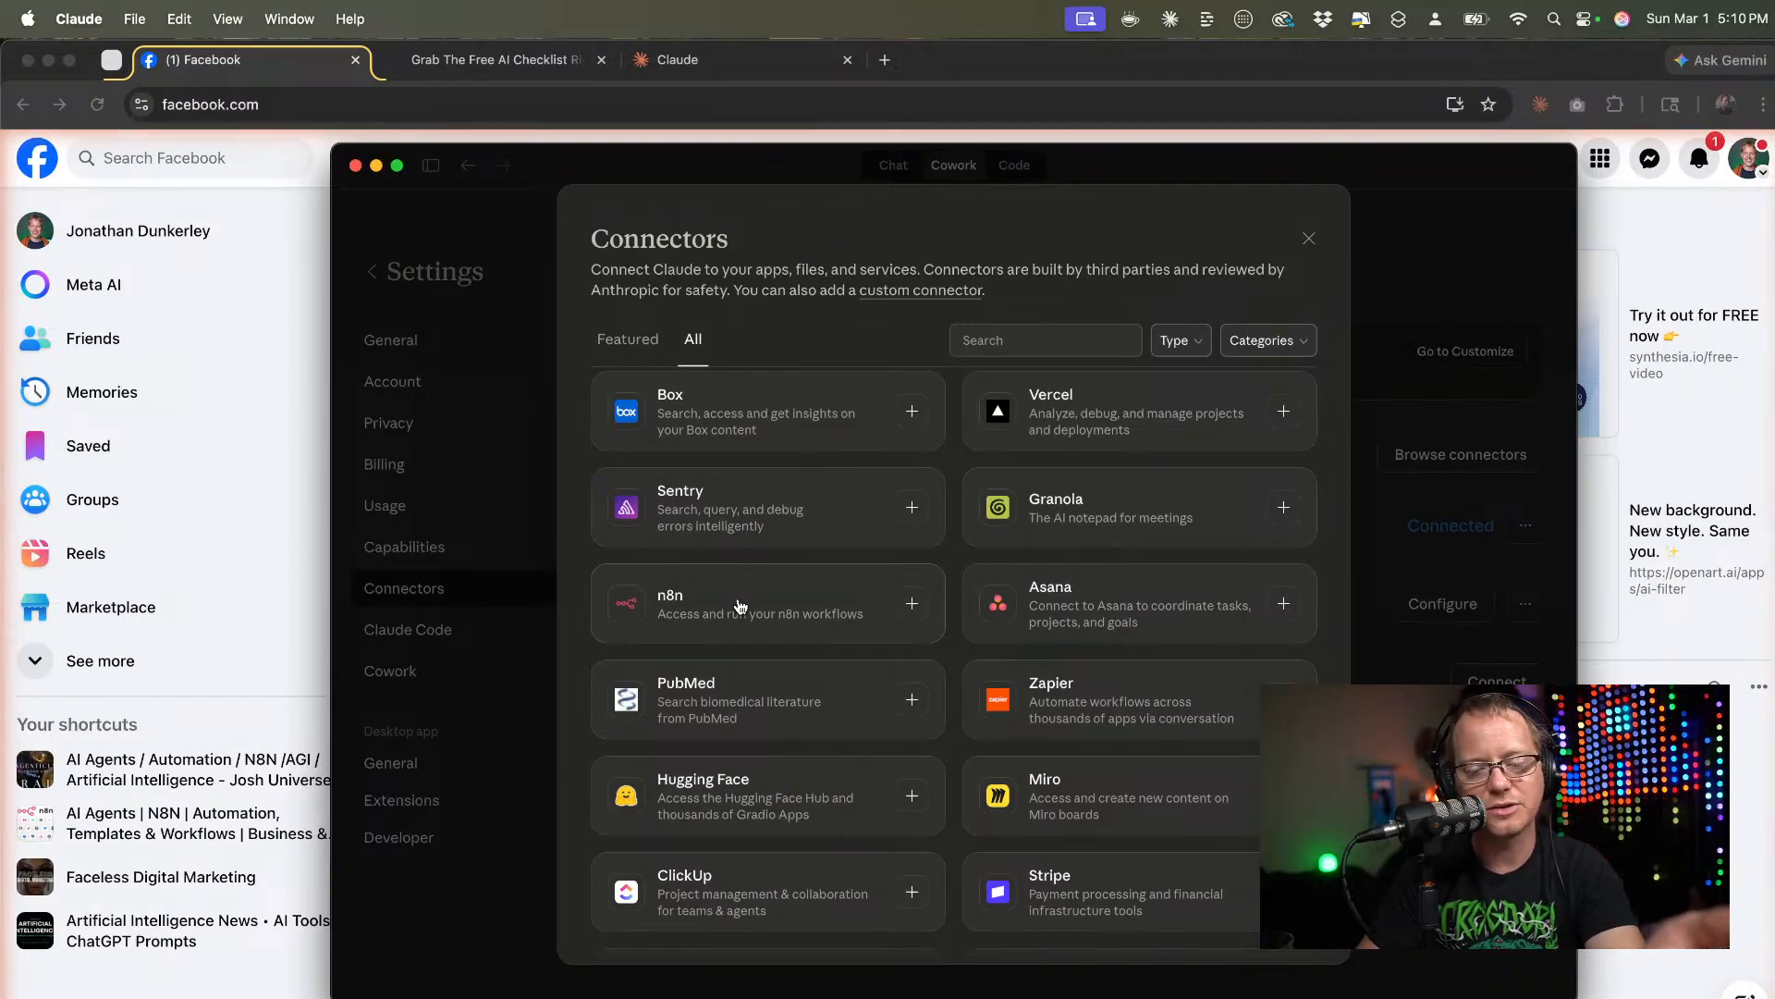
scroll(741, 606, "down", 4)
scroll(740, 606, "down", 3)
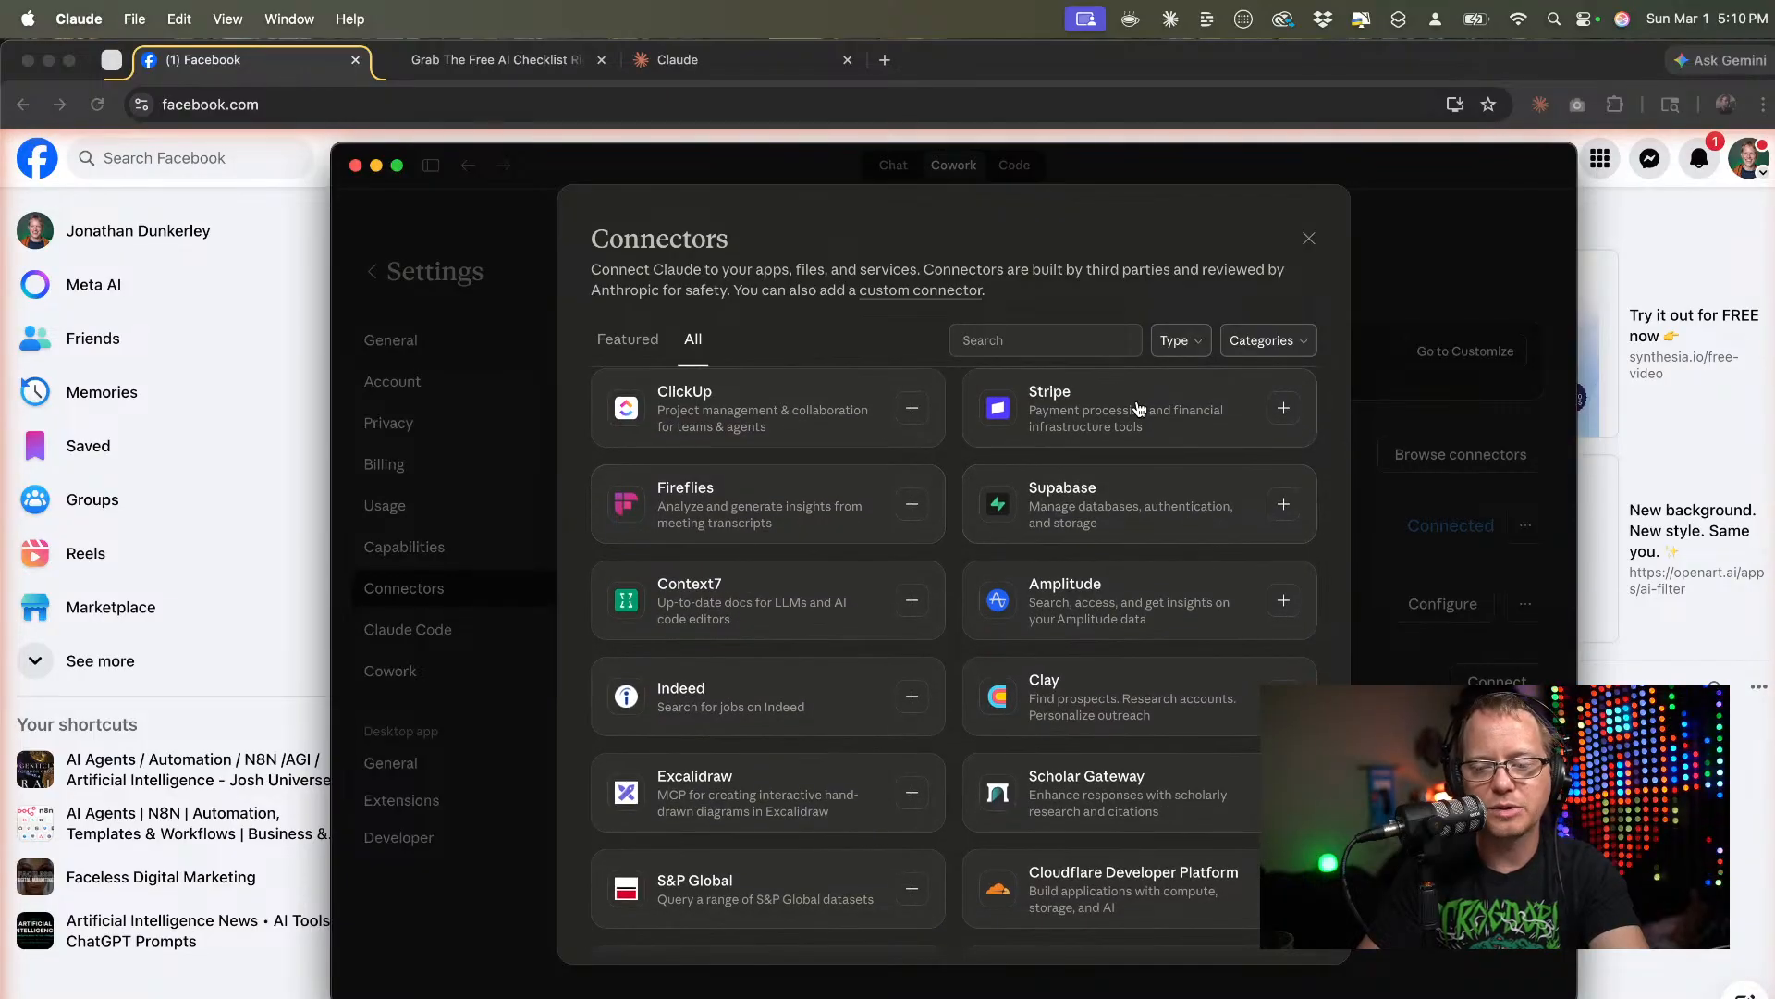
Look through the remaining connectors in the directory, down to the MCP server entries, and close the directory.
scroll(1073, 602, "down", 12)
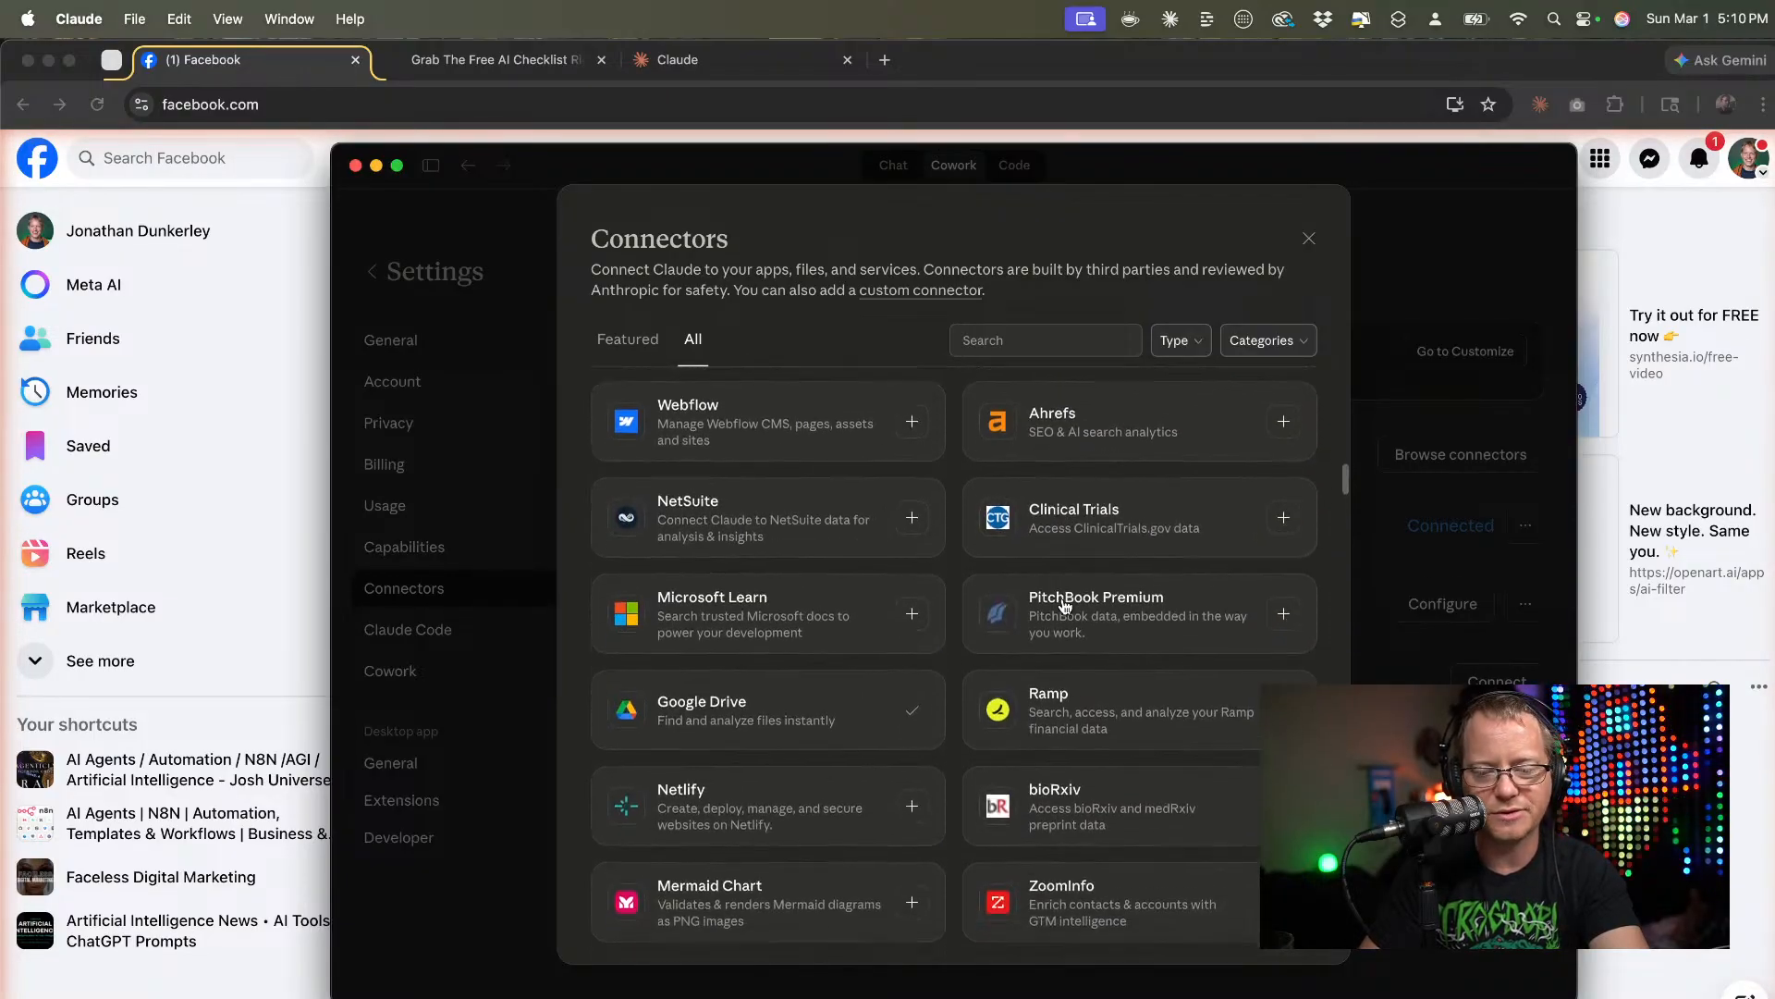
scroll(1066, 606, "down", 15)
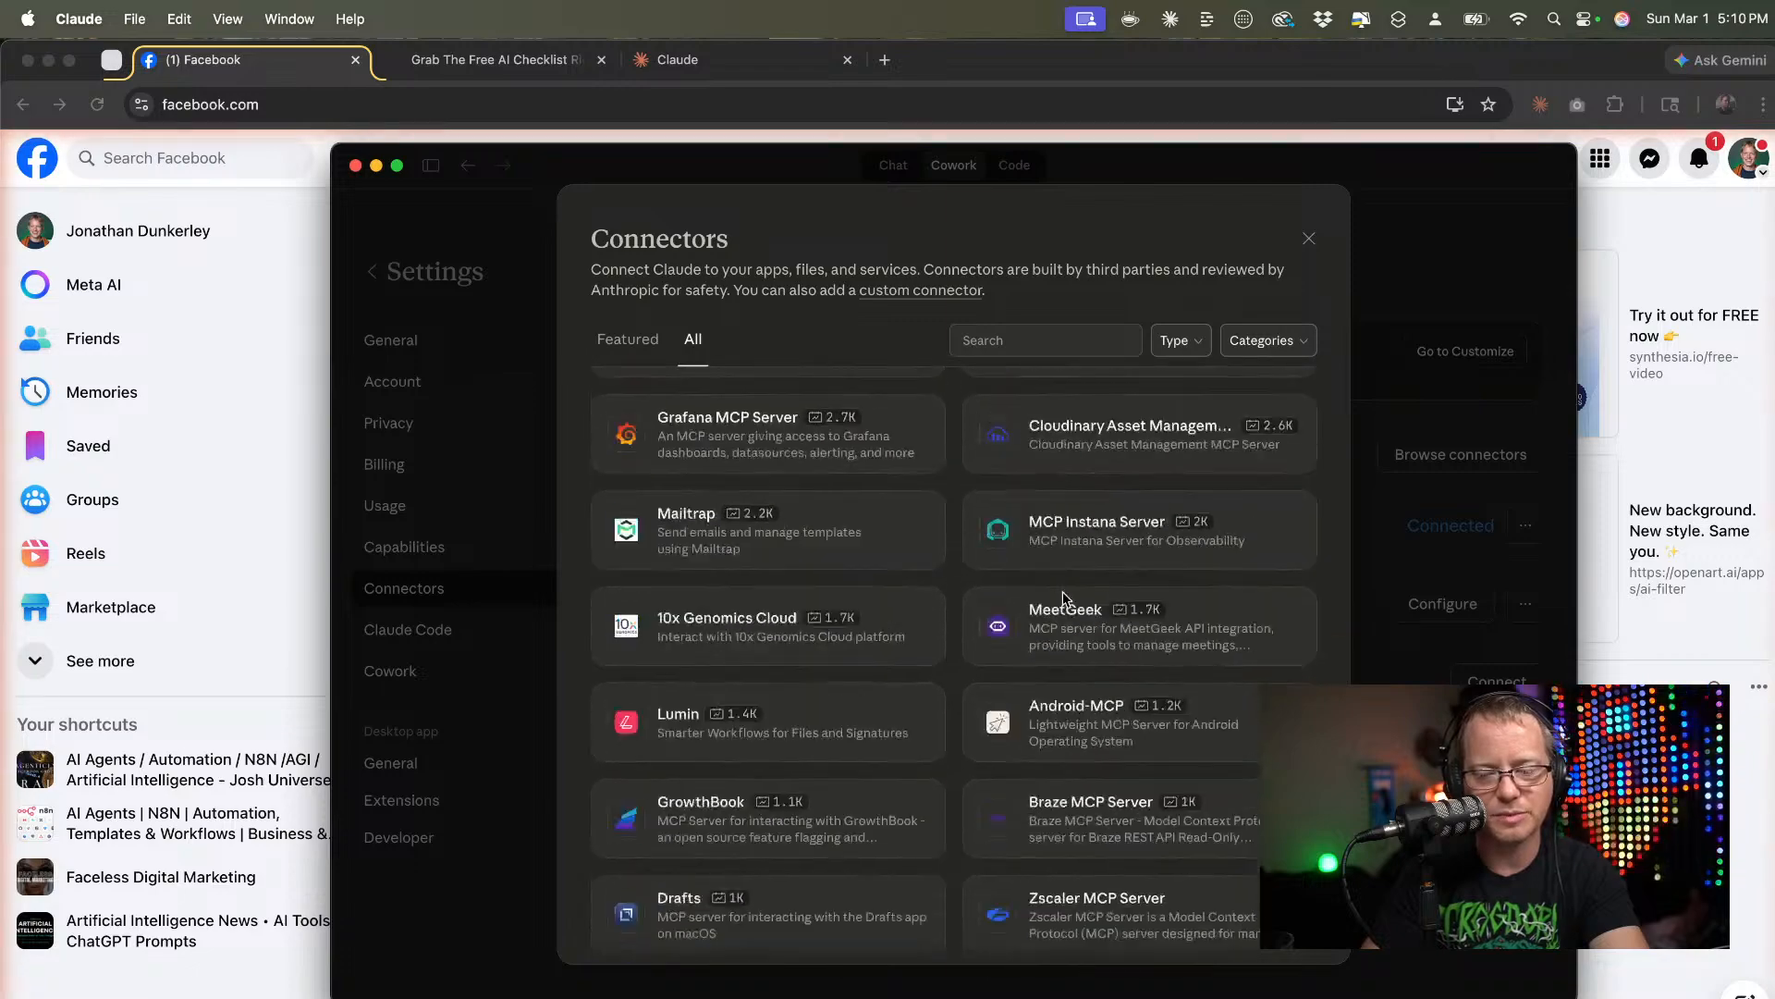
left_click(1307, 240)
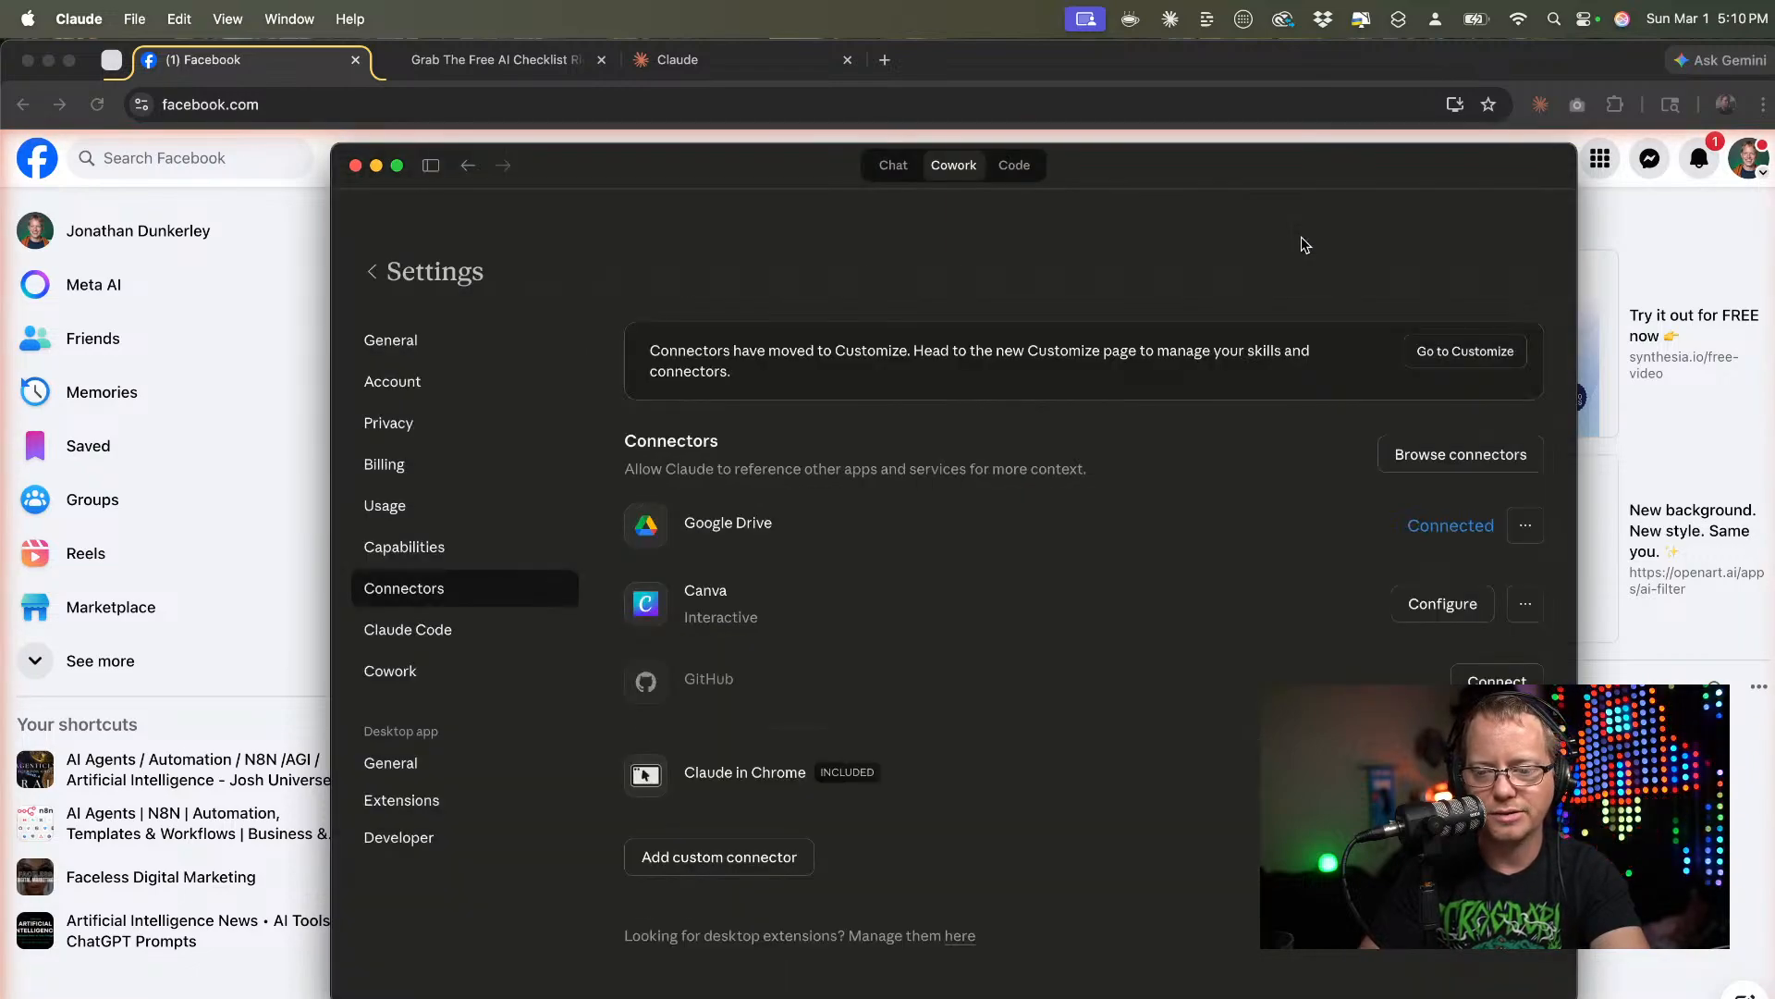
Leave the settings and view the latest progress in the "Increase Facebook group engagement" task.
left_click(392, 338)
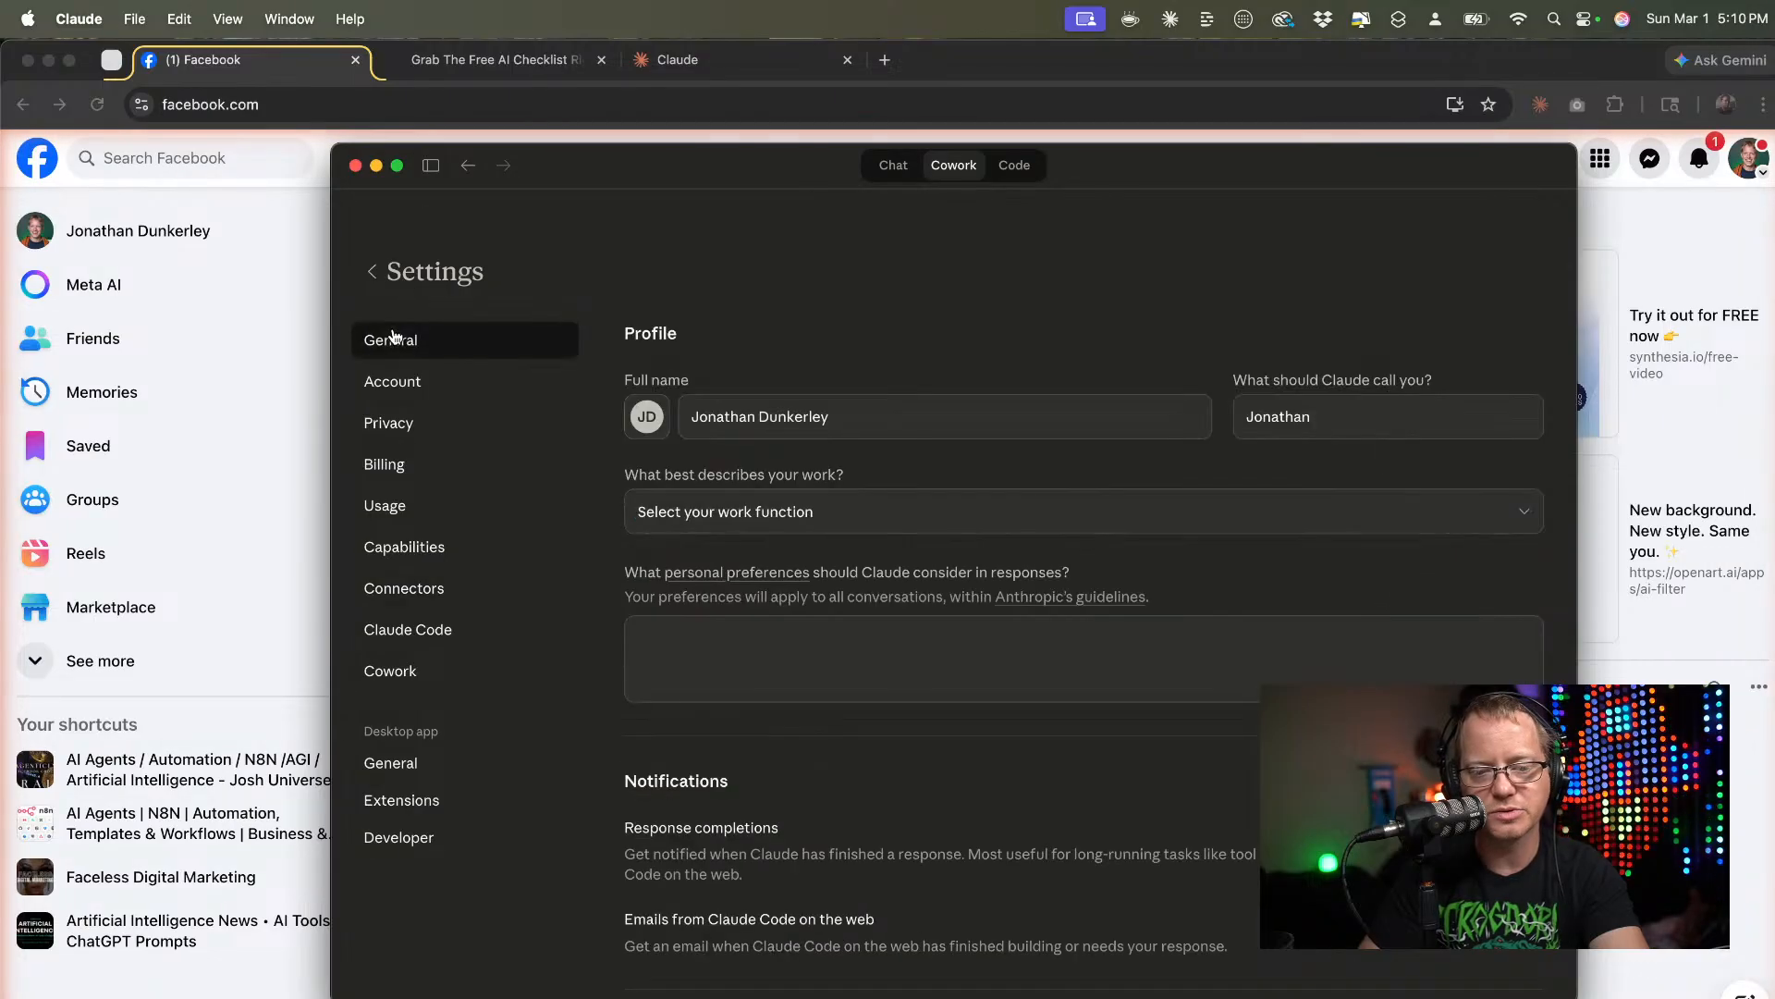
left_click(371, 272)
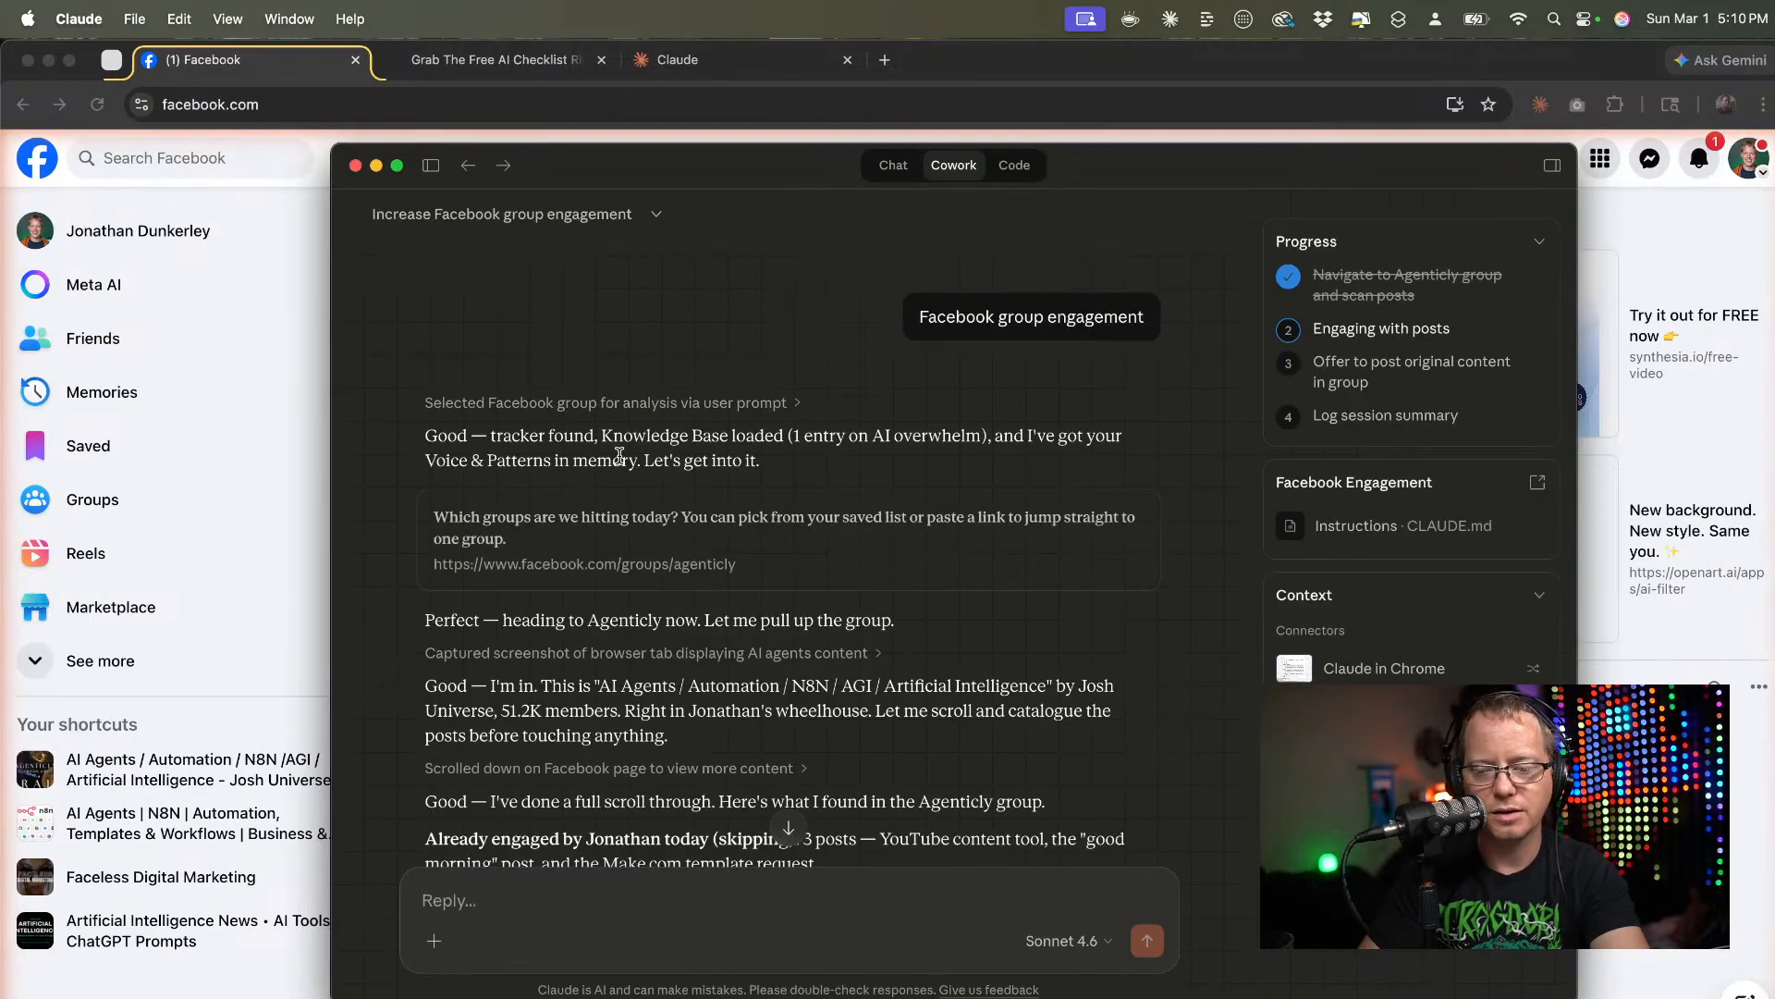
scroll(615, 458, "down", 15)
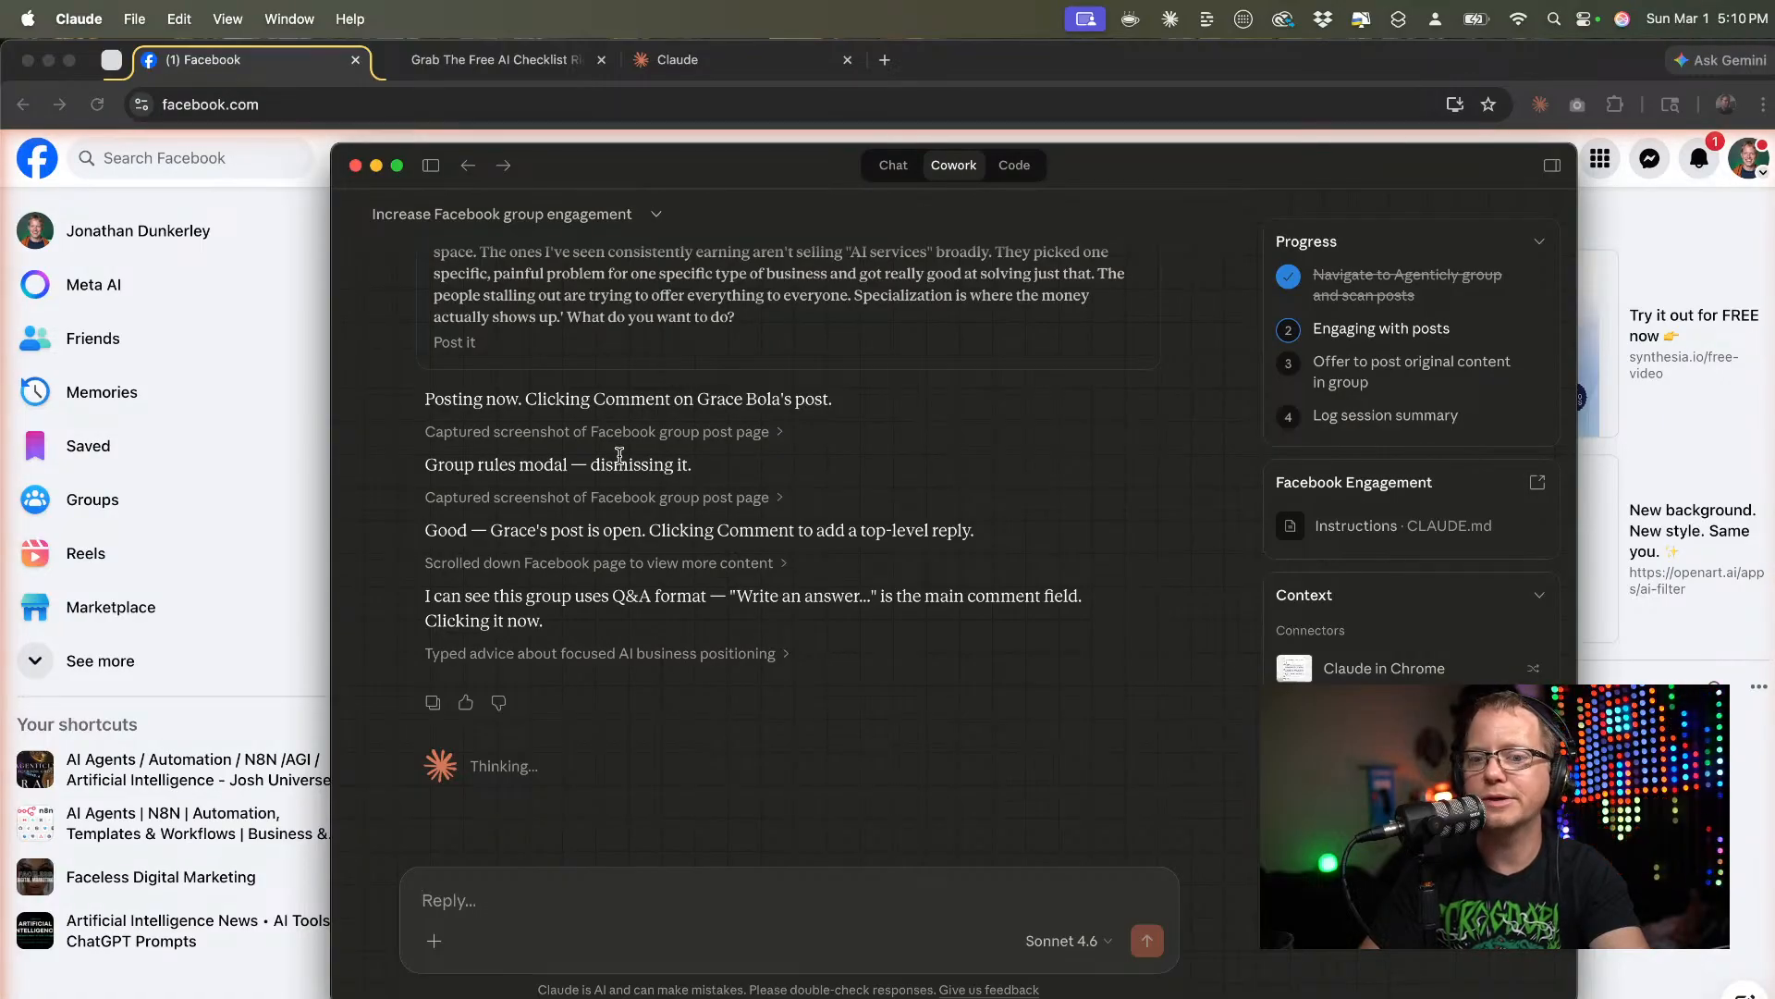
Check the billing plan and usage limits in Claude's settings, and return to the Facebook group engagement task.
left_click(80, 18)
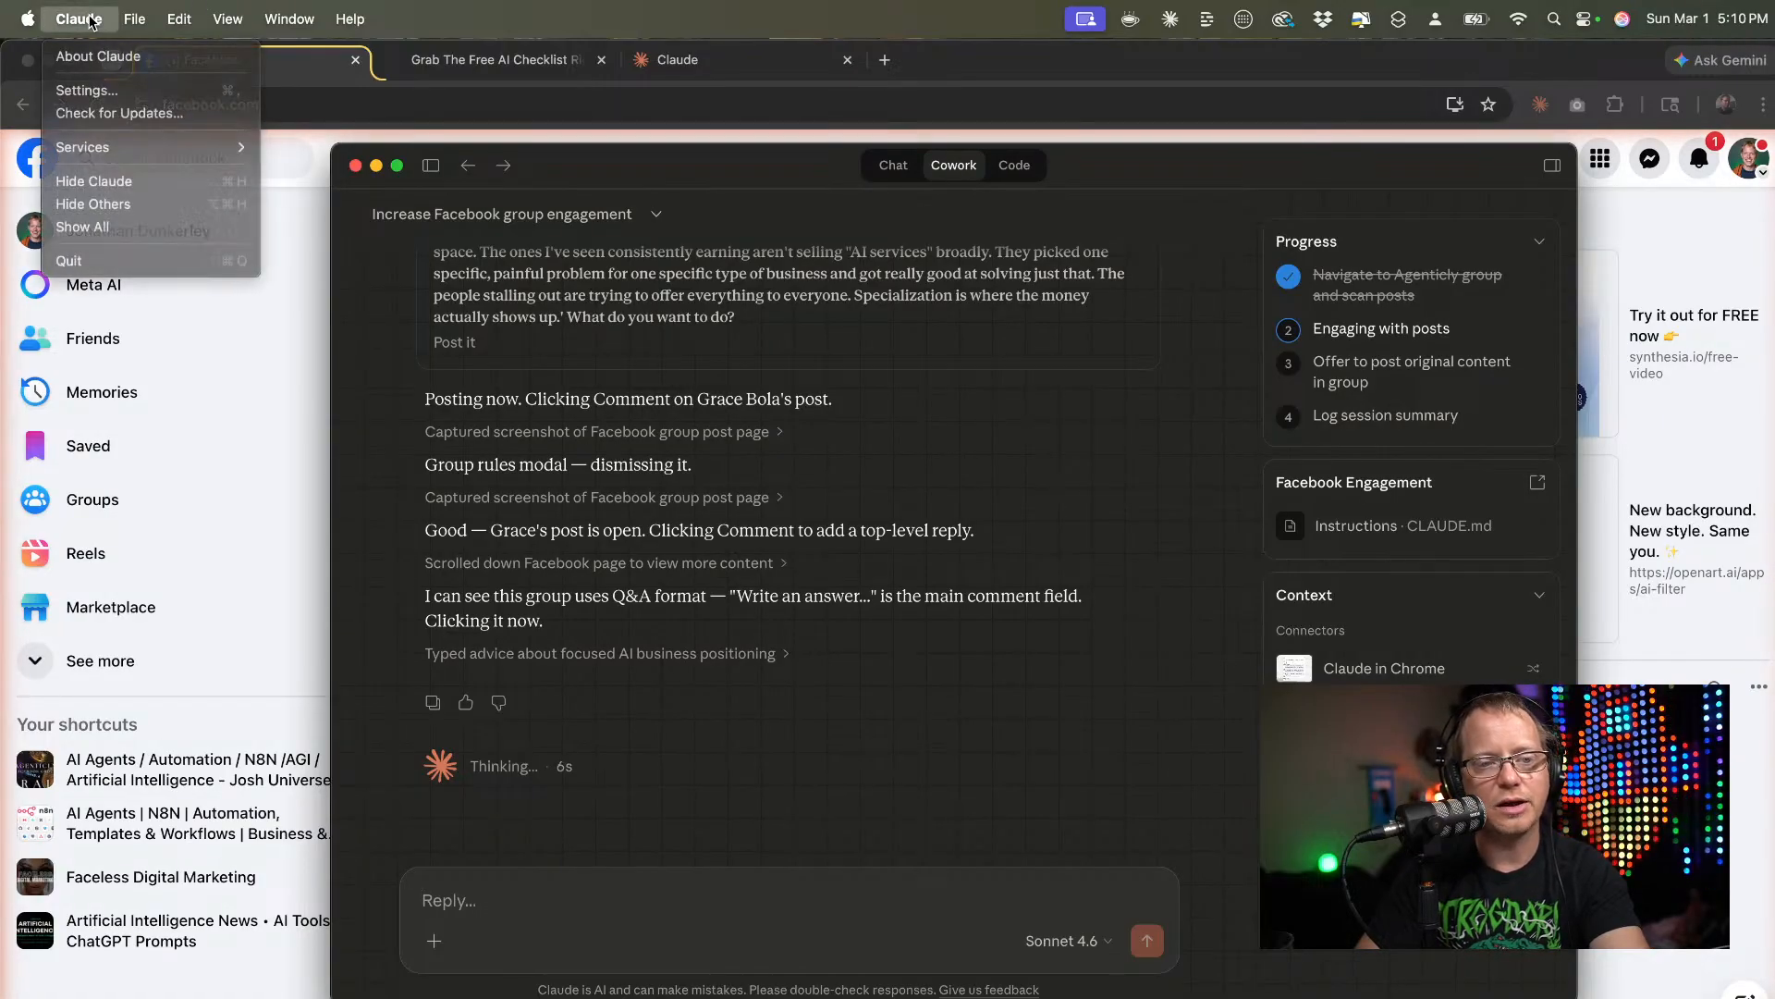
left_click(112, 96)
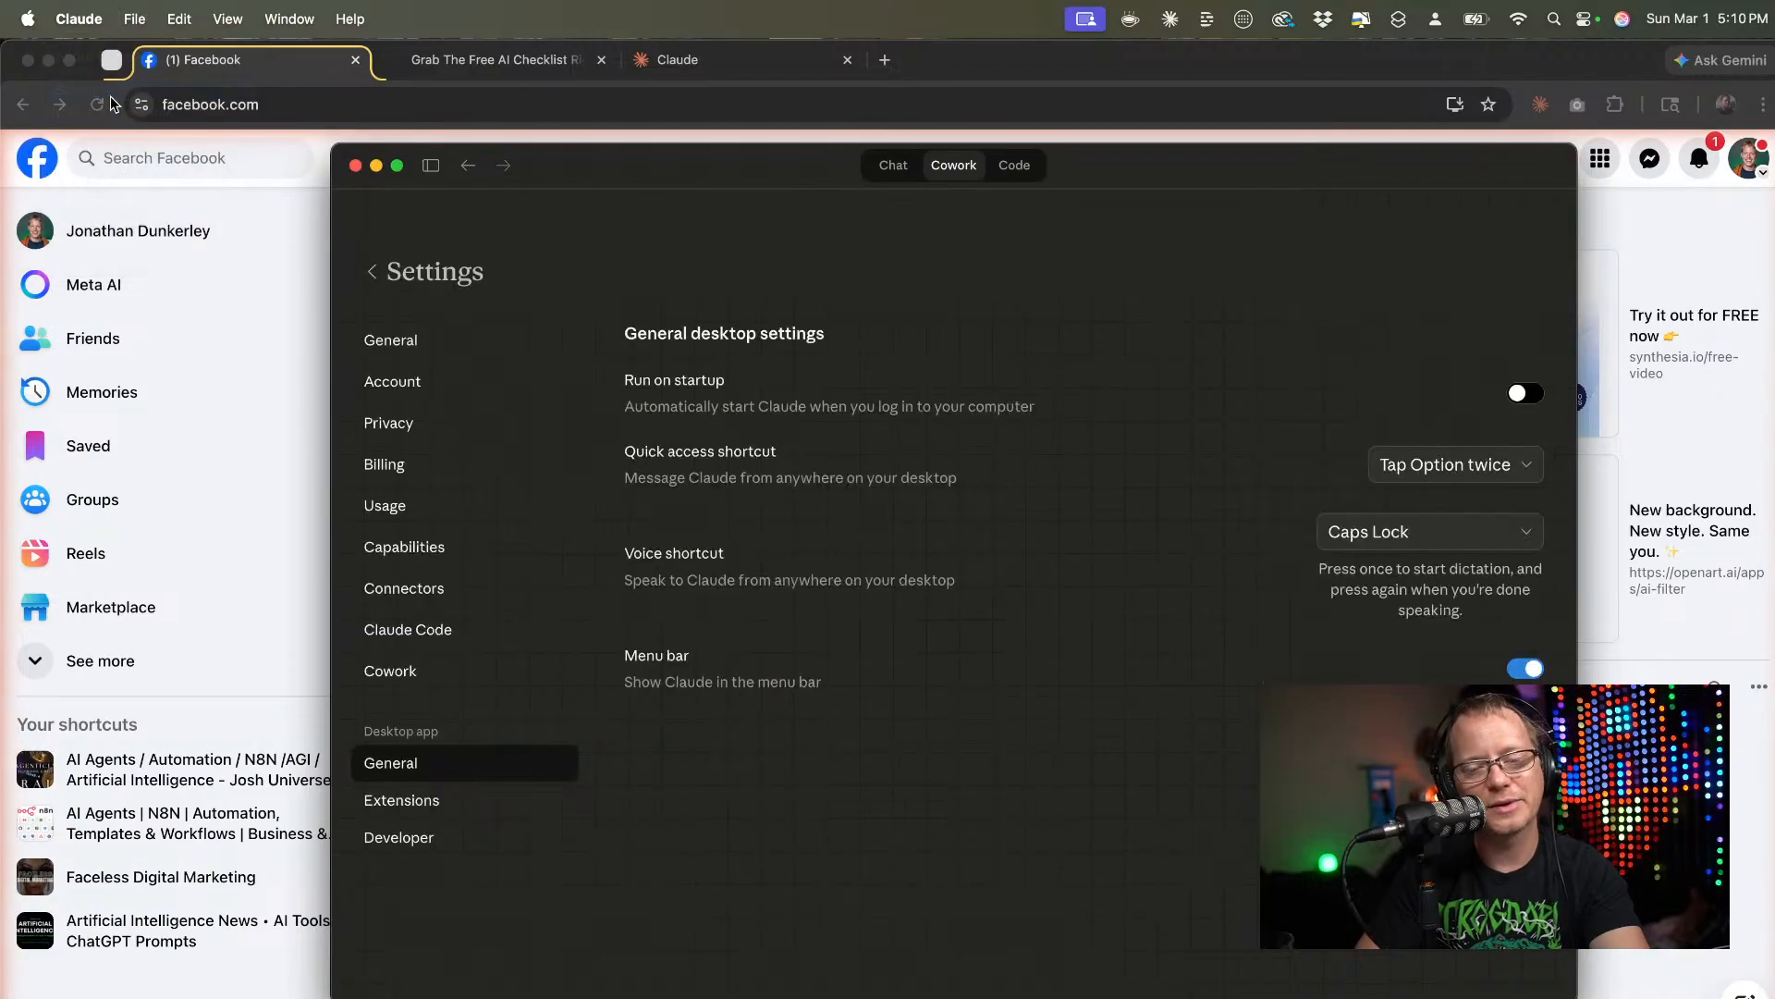
left_click(401, 470)
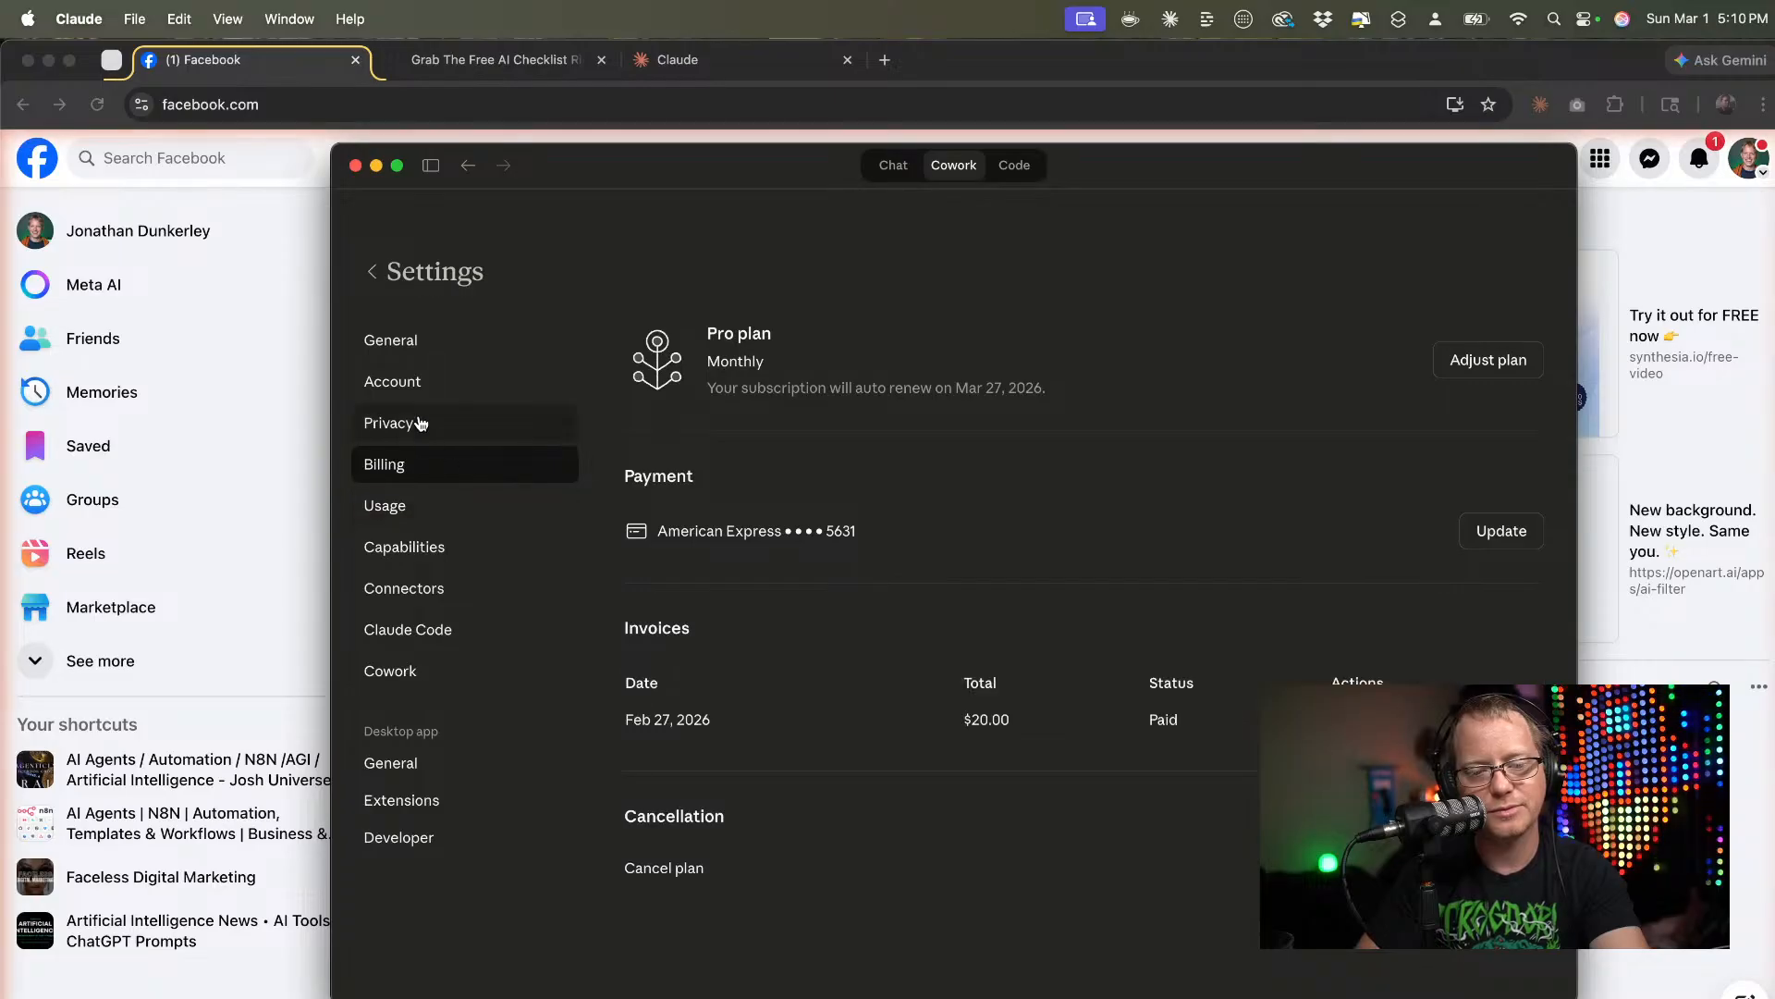
left_click(418, 423)
left_click(408, 508)
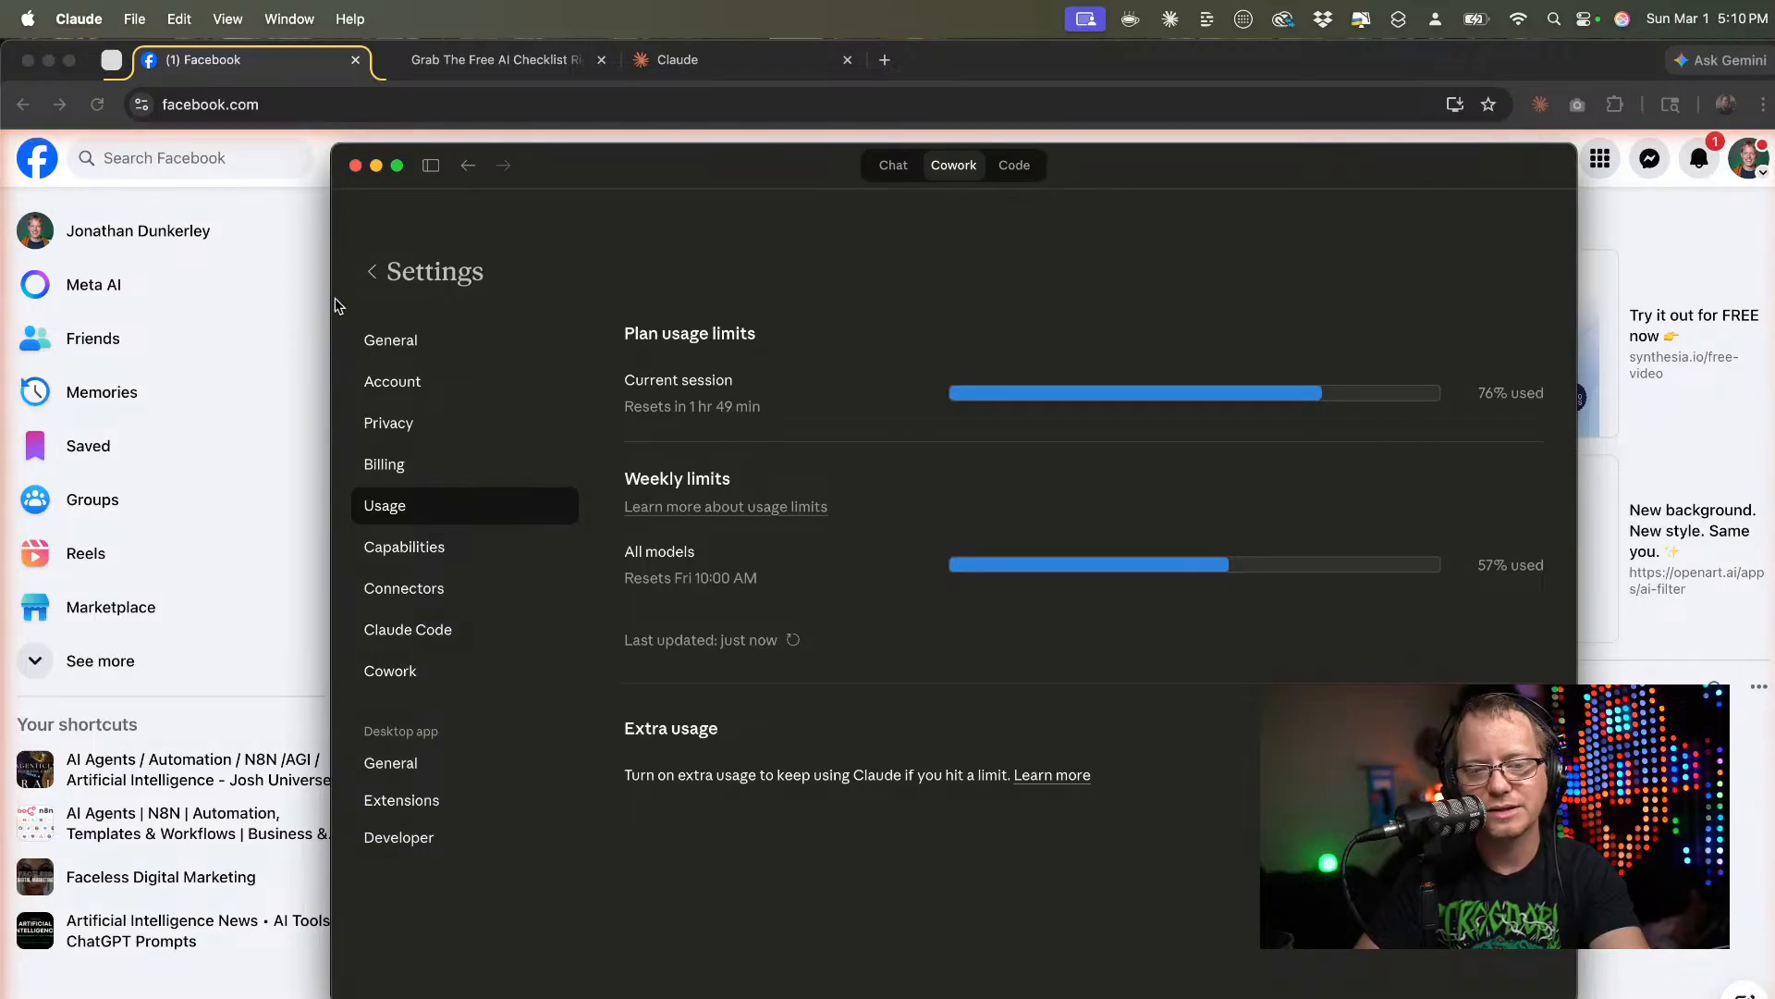
left_click(468, 177)
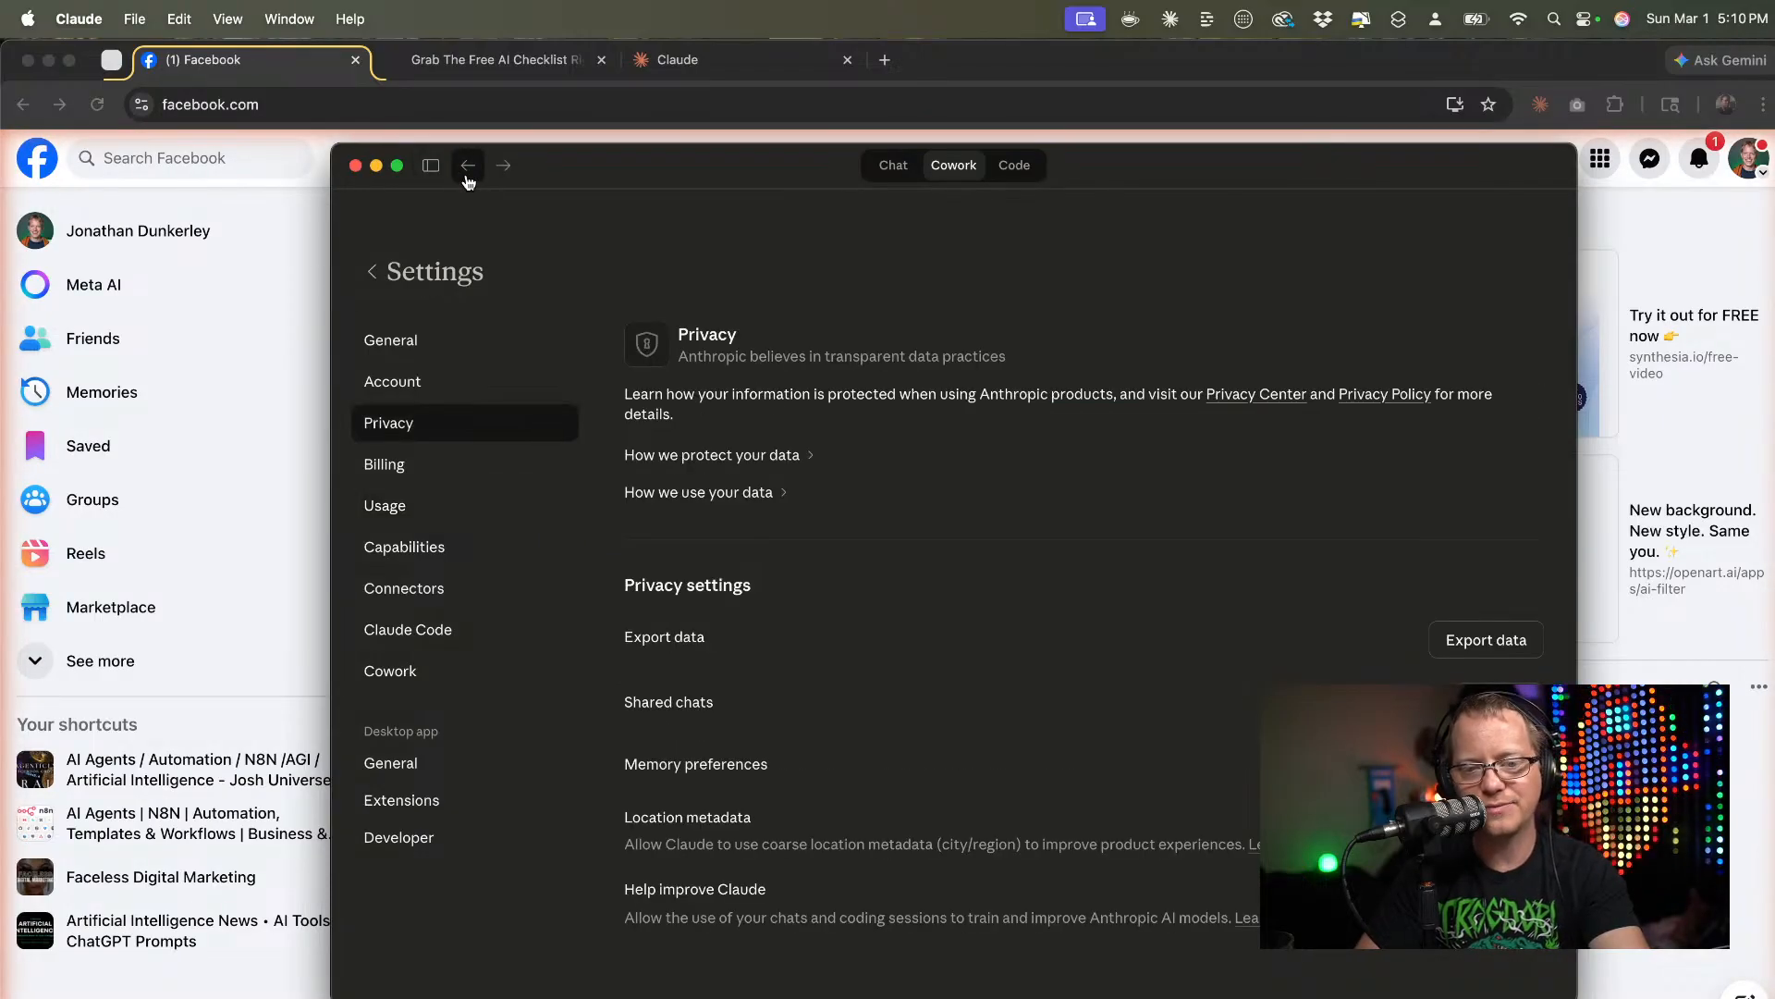
left_click(375, 271)
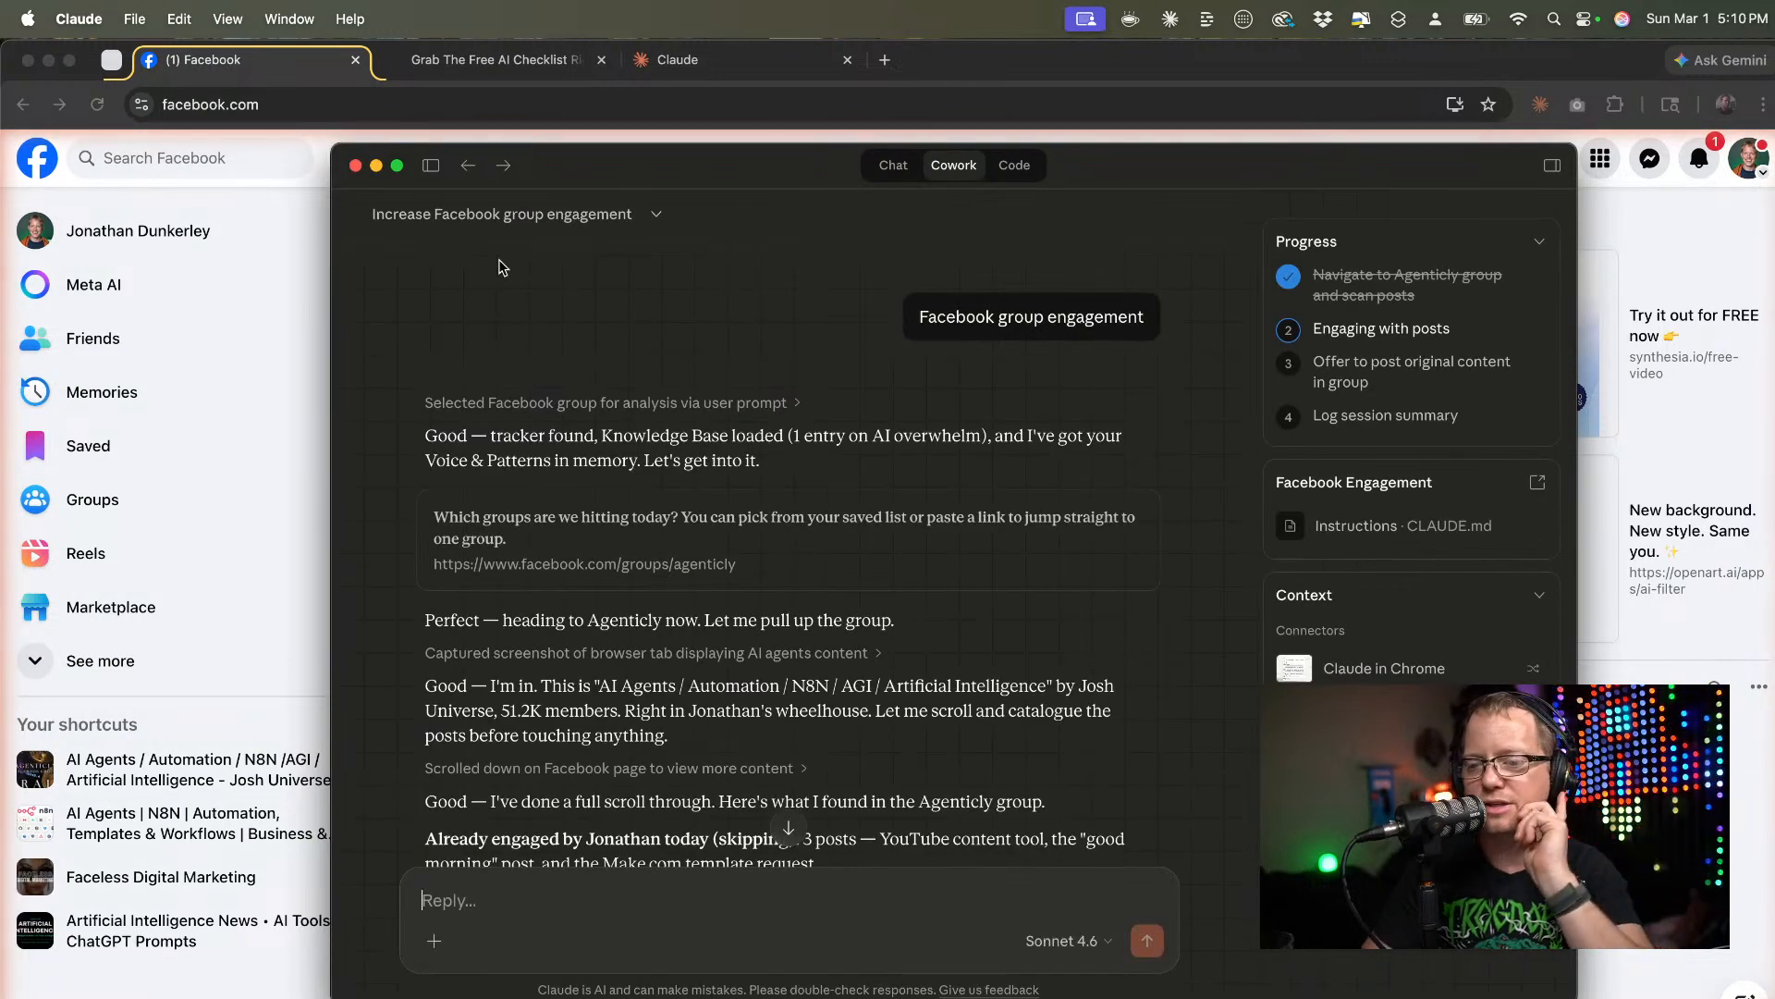